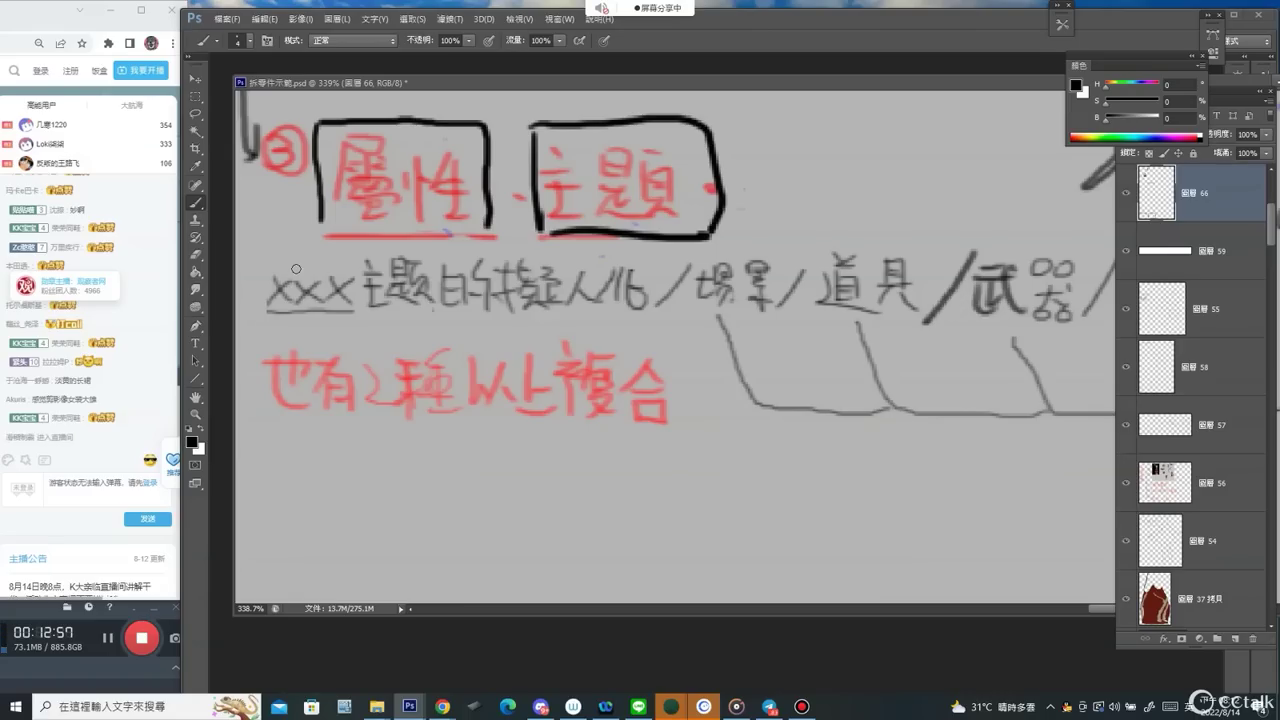
Handwrite a sample theme word in black over the xxx placeholder and link it to the 擬人化 text with a curved stroke.
mouse_move(267, 262)
left_mouse_down()
mouse_move(292, 258)
mouse_move(271, 302)
left_mouse_up()
mouse_move(272, 271)
left_mouse_down()
mouse_move(293, 301)
mouse_move(291, 288)
left_mouse_up()
left_click_drag(268, 302, 292, 300)
left_click_drag(305, 249, 317, 267)
left_click_drag(302, 272, 311, 301)
mouse_move(318, 265)
left_mouse_down()
mouse_move(336, 262)
mouse_move(331, 278)
left_mouse_up()
left_click_drag(317, 277, 342, 271)
mouse_move(340, 274)
left_mouse_down()
mouse_move(318, 294)
mouse_move(335, 304)
left_mouse_up()
mouse_move(346, 277)
left_mouse_down()
mouse_move(403, 360)
mouse_move(512, 306)
left_mouse_up()
Undo the sample word and the curved stroke on the theme line.
key("ctrl+z")
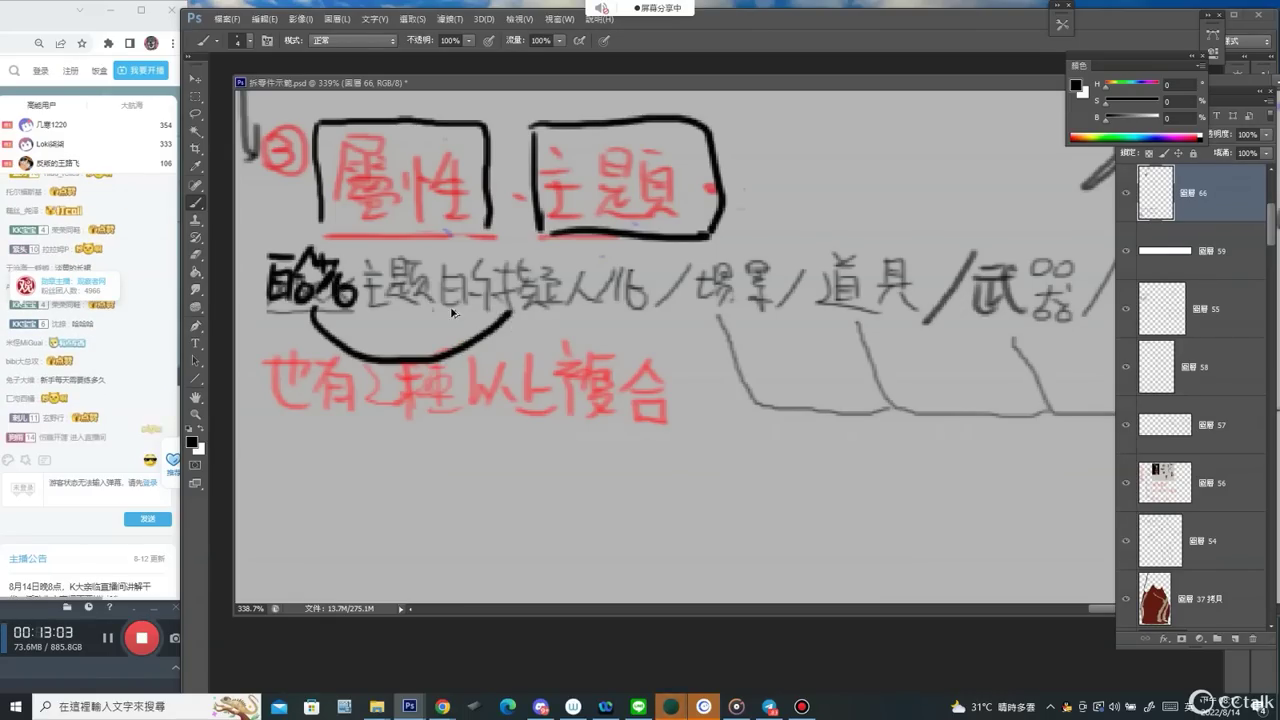
key("ctrl+z")
key("ctrl+z")
key("ctrl+z")
key("ctrl+z")
key("ctrl+z")
key("ctrl+z")
key("ctrl+z")
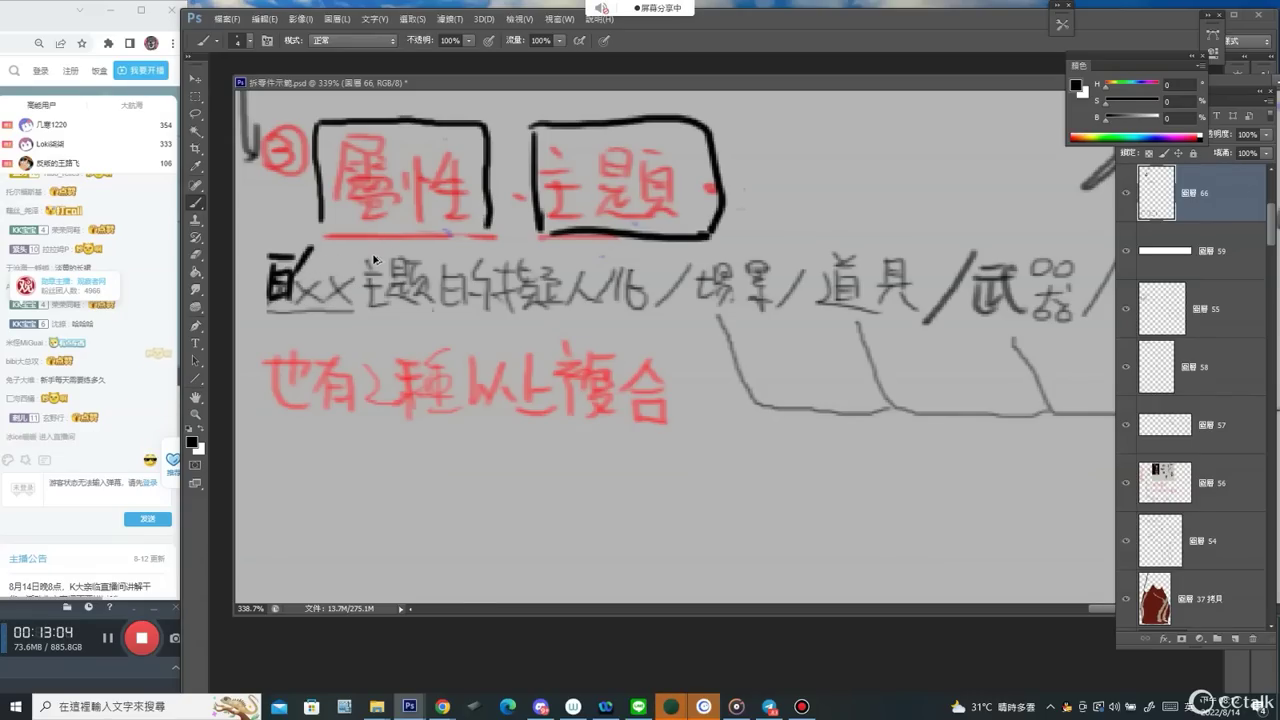
key("ctrl+z")
key("ctrl+z")
key("ctrl+z")
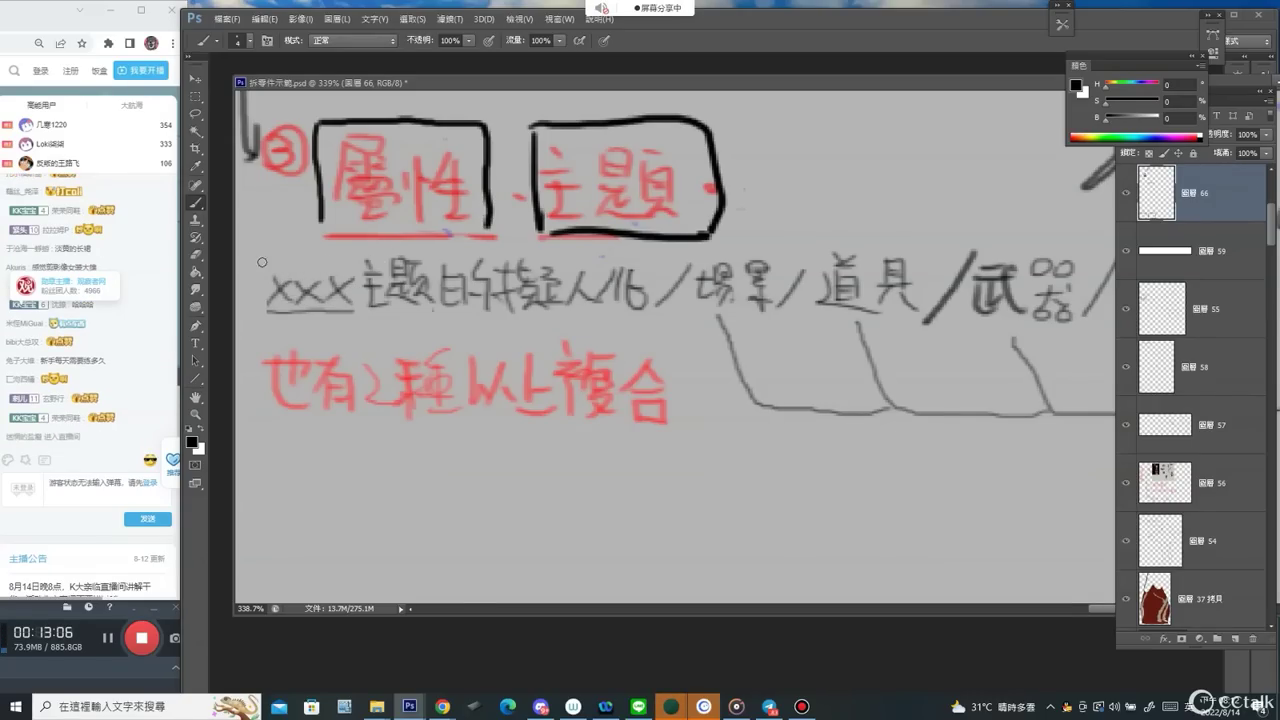
Handwrite 火炎 in black over the xxx placeholder and draw a curved arrow from it to 場景.
mouse_move(262, 262)
left_mouse_down()
mouse_move(361, 256)
mouse_move(383, 281)
mouse_move(322, 280)
left_mouse_up()
mouse_move(349, 257)
left_mouse_down()
mouse_move(315, 308)
mouse_move(352, 306)
left_mouse_up()
key("ctrl+z")
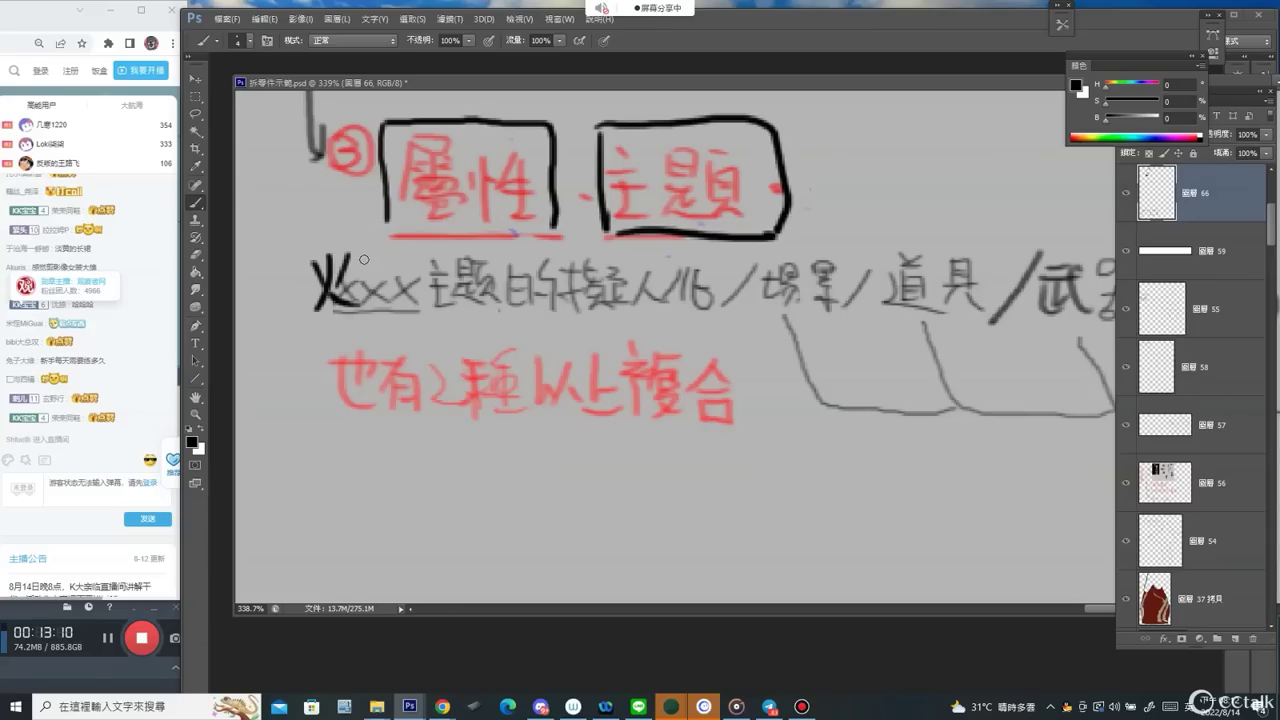
left_click_drag(366, 252, 394, 268)
mouse_move(390, 248)
left_mouse_down()
mouse_move(366, 286)
mouse_move(392, 292)
left_mouse_up()
mouse_move(396, 276)
left_mouse_down()
mouse_move(372, 300)
mouse_move(410, 302)
left_mouse_up()
mouse_move(366, 310)
left_mouse_down()
mouse_move(575, 362)
mouse_move(758, 288)
mouse_move(756, 318)
left_mouse_up()
Handwrite 冰雪 in black in the empty area above 場景.
left_click_drag(887, 213, 782, 238)
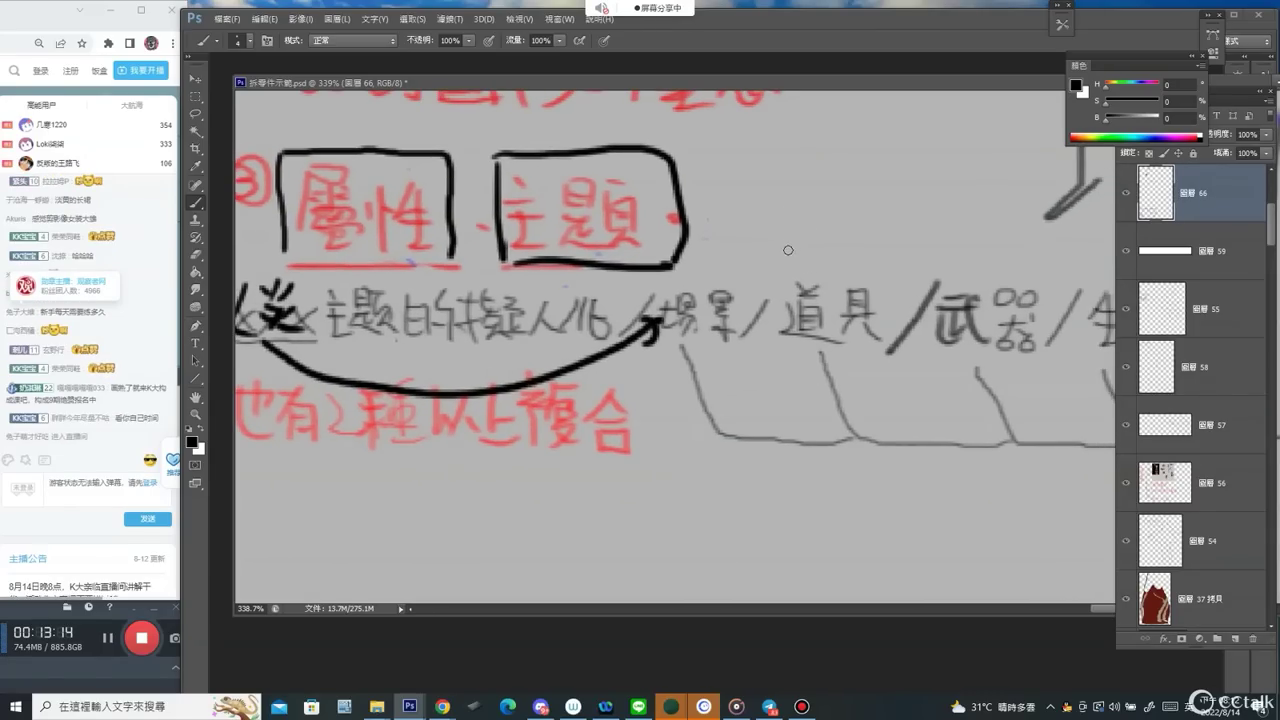
left_click_drag(750, 186, 752, 205)
mouse_move(777, 162)
left_mouse_down()
mouse_move(774, 212)
mouse_move(782, 191)
left_mouse_up()
mouse_move(782, 191)
left_mouse_down()
mouse_move(752, 242)
mouse_move(778, 240)
mouse_move(794, 274)
left_mouse_up()
left_click_drag(558, 333, 734, 318)
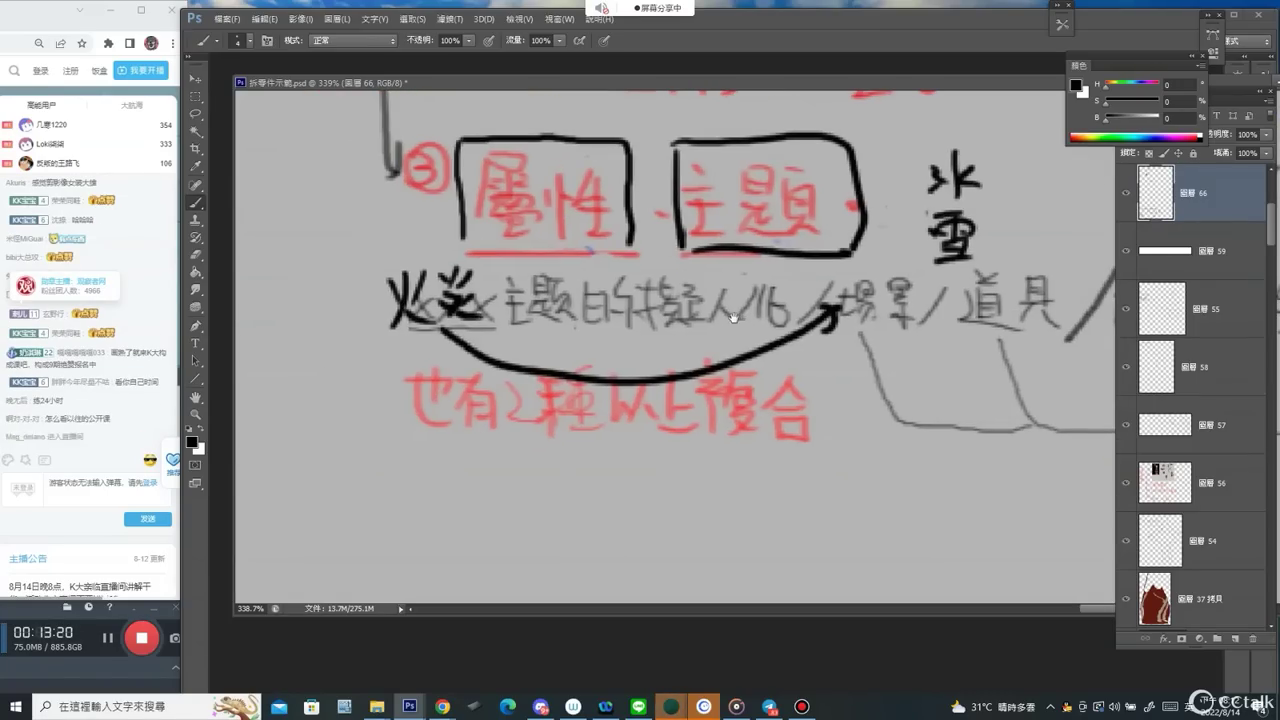
Undo the 冰雪 lettering and the curved arrow to 場景.
mouse_move(362, 260)
left_mouse_down()
mouse_move(436, 257)
mouse_move(400, 350)
mouse_move(360, 258)
left_mouse_up()
key("ctrl+alt+z")
key("ctrl+alt+z")
key("ctrl+alt+z")
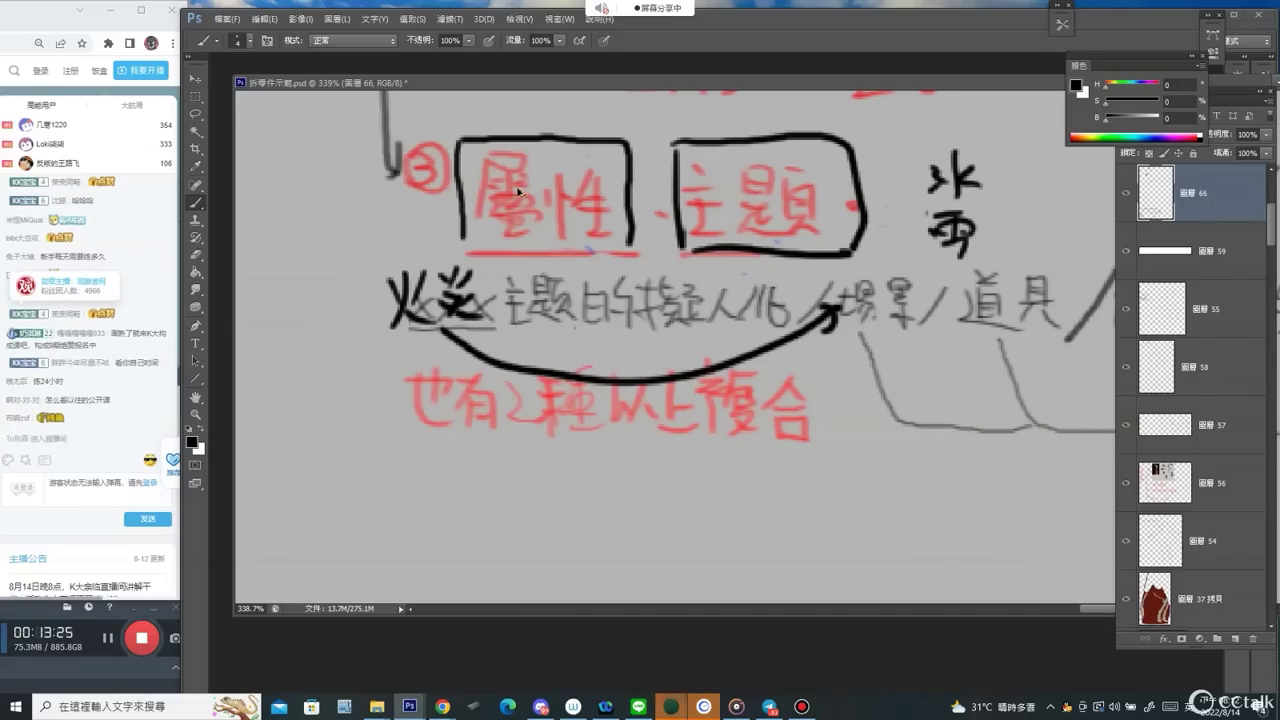
key("ctrl+alt+z")
key("ctrl+alt+z")
key("ctrl+alt+z")
key("ctrl+alt+z")
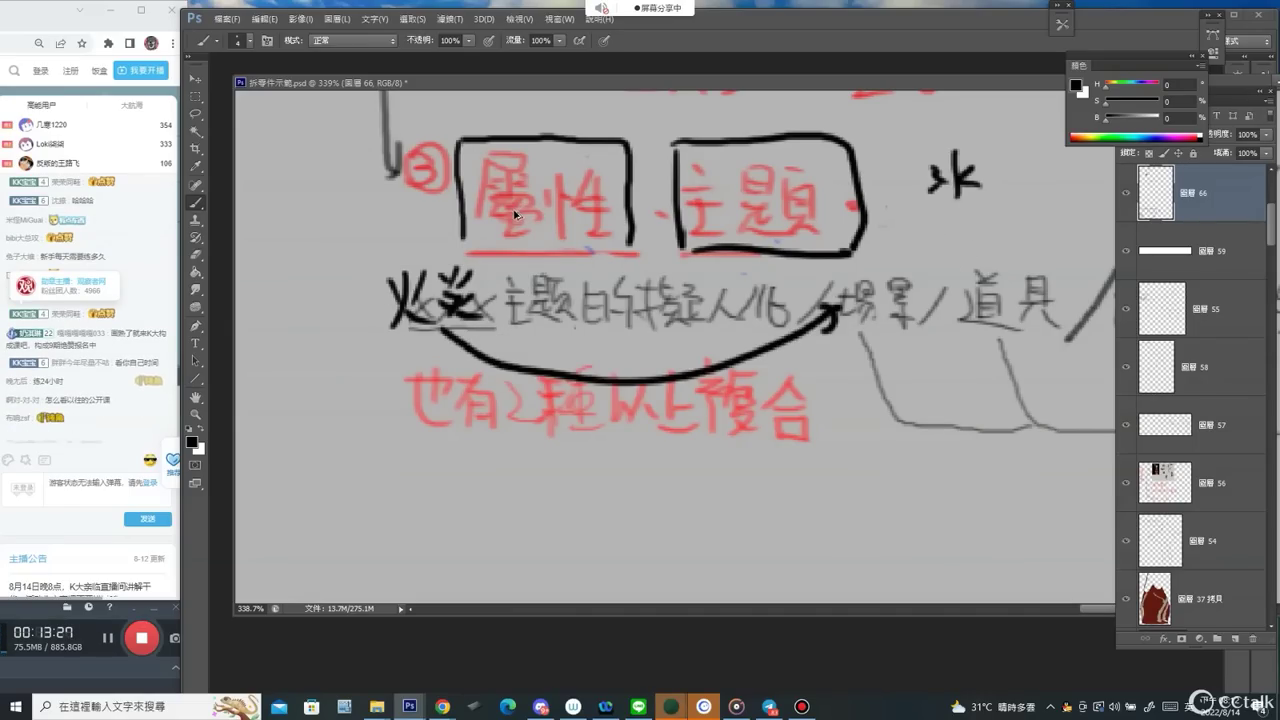
key("ctrl+alt+z")
key("ctrl+alt+z")
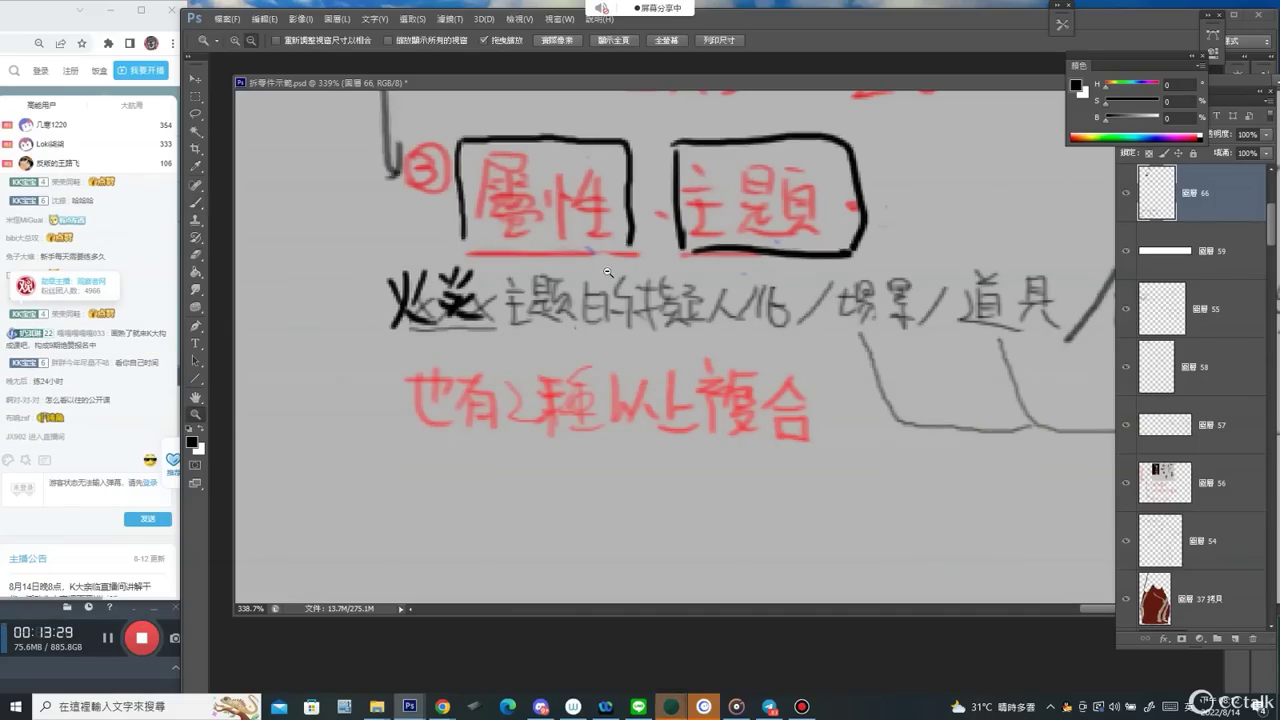
Erase the black boxes around 屬性 and 主題 and the 火炎 lettering over the xxx placeholder.
left_click(624, 200, "alt")
left_click(624, 200, "alt")
key("e")
mouse_move(668, 320)
left_mouse_down()
mouse_move(764, 324)
mouse_move(760, 386)
mouse_move(666, 382)
mouse_move(656, 323)
mouse_move(661, 358)
left_mouse_up()
key("[")
left_click_drag(538, 333, 634, 318)
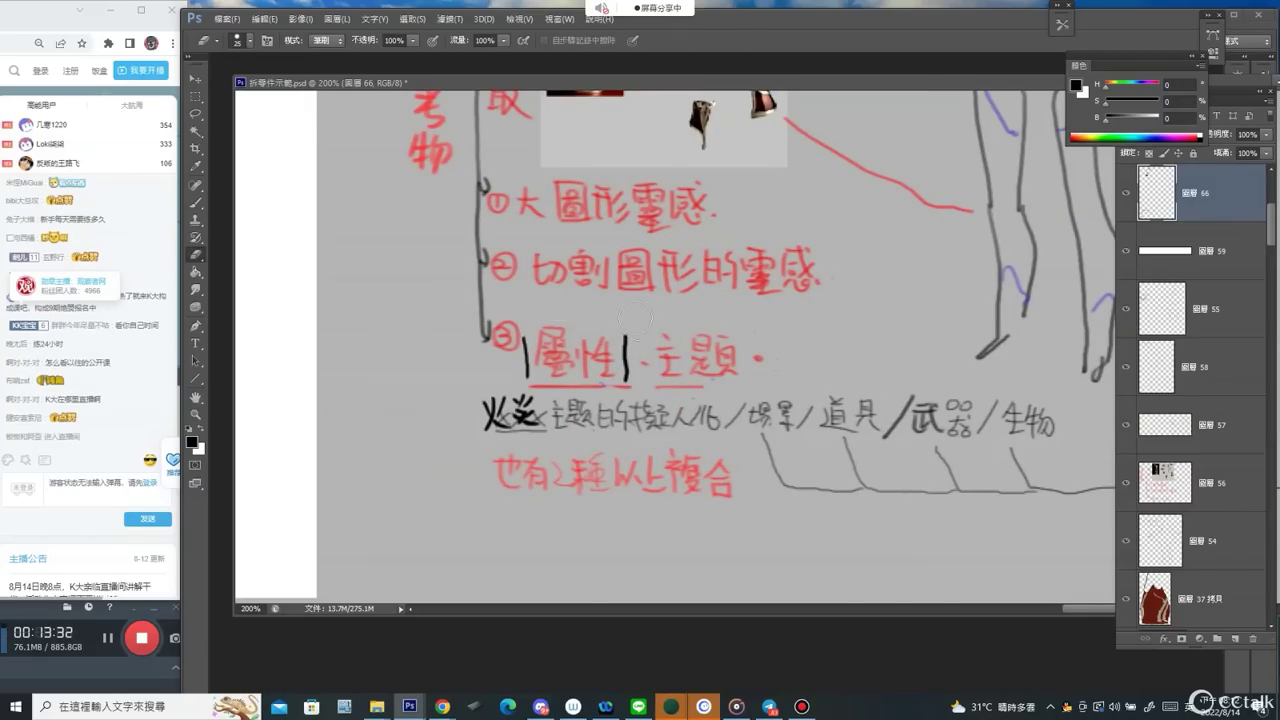
mouse_move(485, 418)
left_mouse_down()
mouse_move(547, 420)
mouse_move(510, 405)
left_mouse_up()
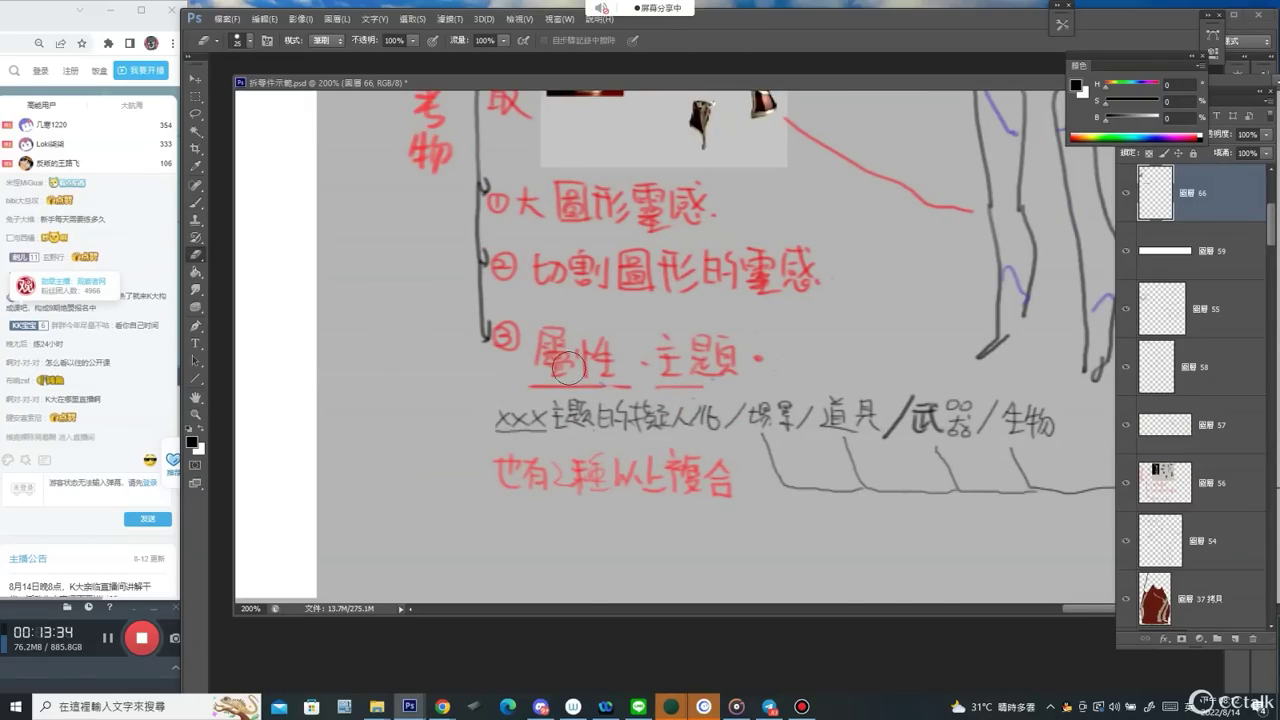
Draw a thick black curved arrow from the pitcher reference photo to the waist of the dress figure.
key("z")
left_click(708, 320, "alt")
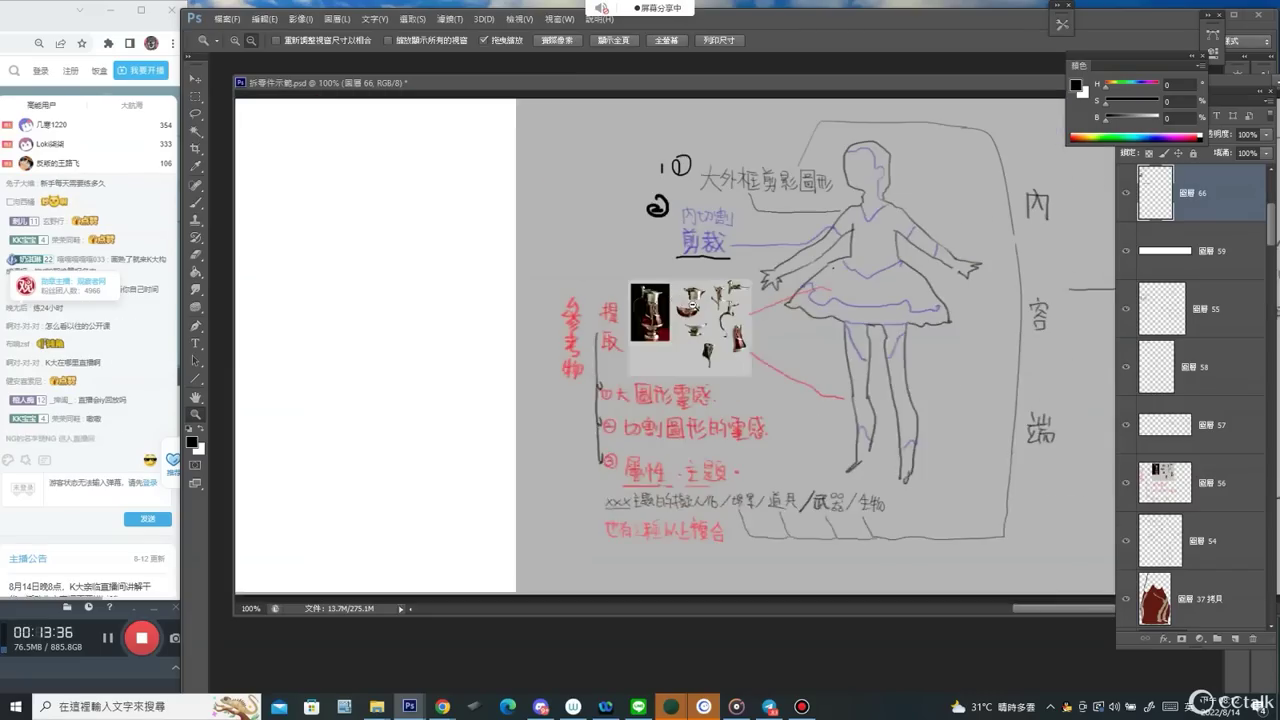
key("b")
left_click_drag(684, 370, 710, 377)
left_click_drag(573, 365, 570, 341)
key("]")
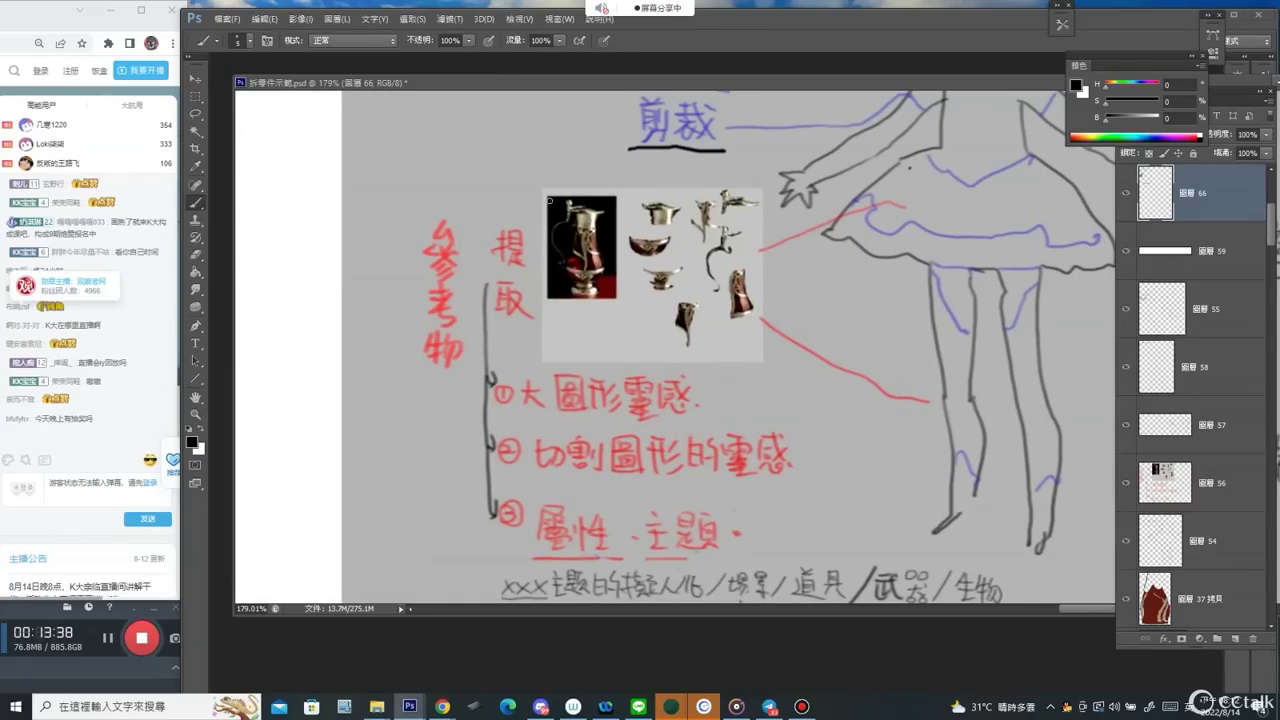
mouse_move(548, 220)
left_mouse_down()
mouse_move(513, 174)
mouse_move(611, 141)
mouse_move(902, 170)
left_mouse_up()
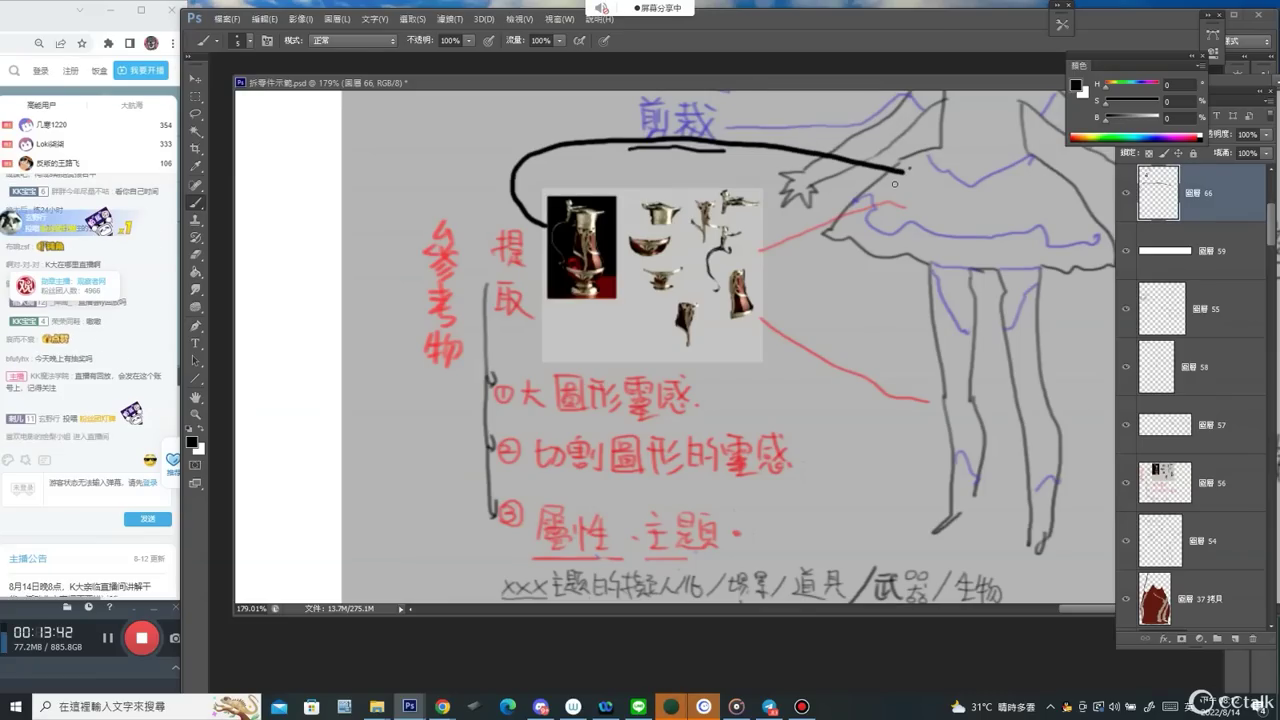
left_click_drag(907, 170, 878, 189)
Erase the curved arrow between the pitcher photo and the figure.
left_click_drag(923, 288, 704, 437)
key("e")
mouse_move(290, 355)
left_mouse_down()
mouse_move(320, 305)
mouse_move(650, 300)
mouse_move(663, 363)
left_mouse_up()
Draw black V-shaped sailor collar stripes at the figure's neckline and matching stripes around the forearm on the right.
key("b")
left_click_drag(860, 313, 785, 270)
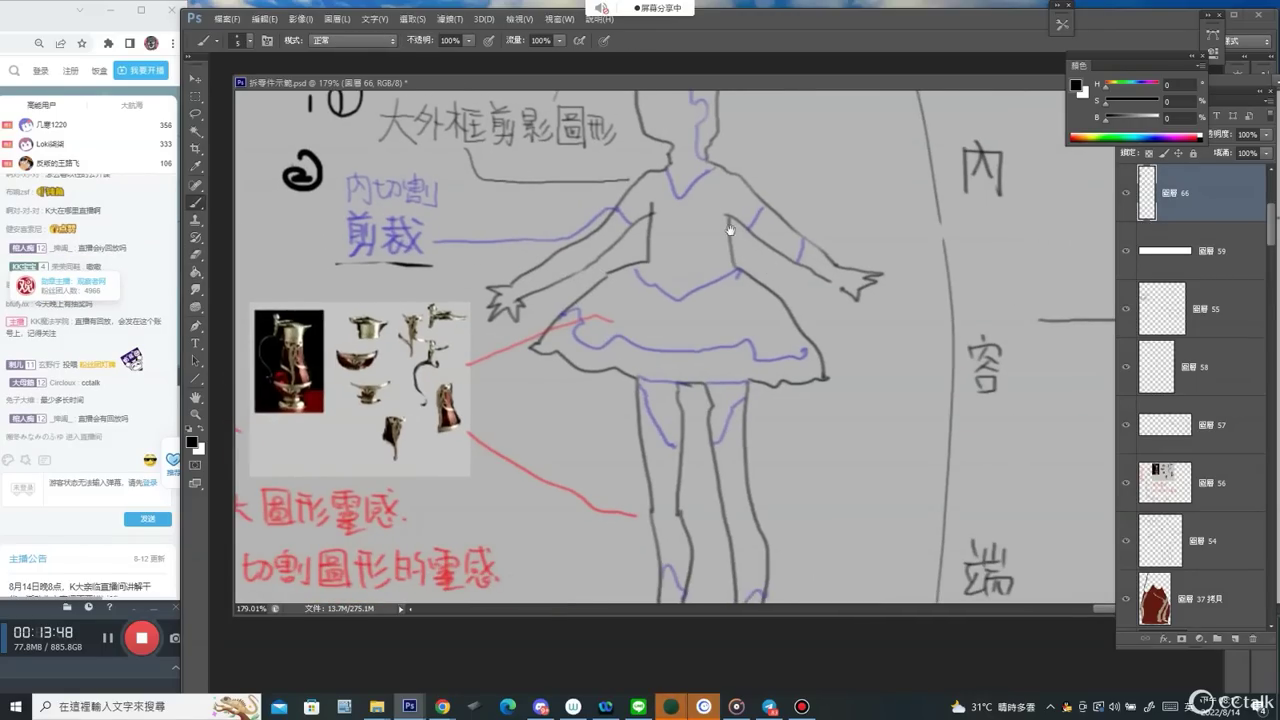
left_click_drag(730, 230, 664, 291)
key("z")
left_click(654, 195, "alt")
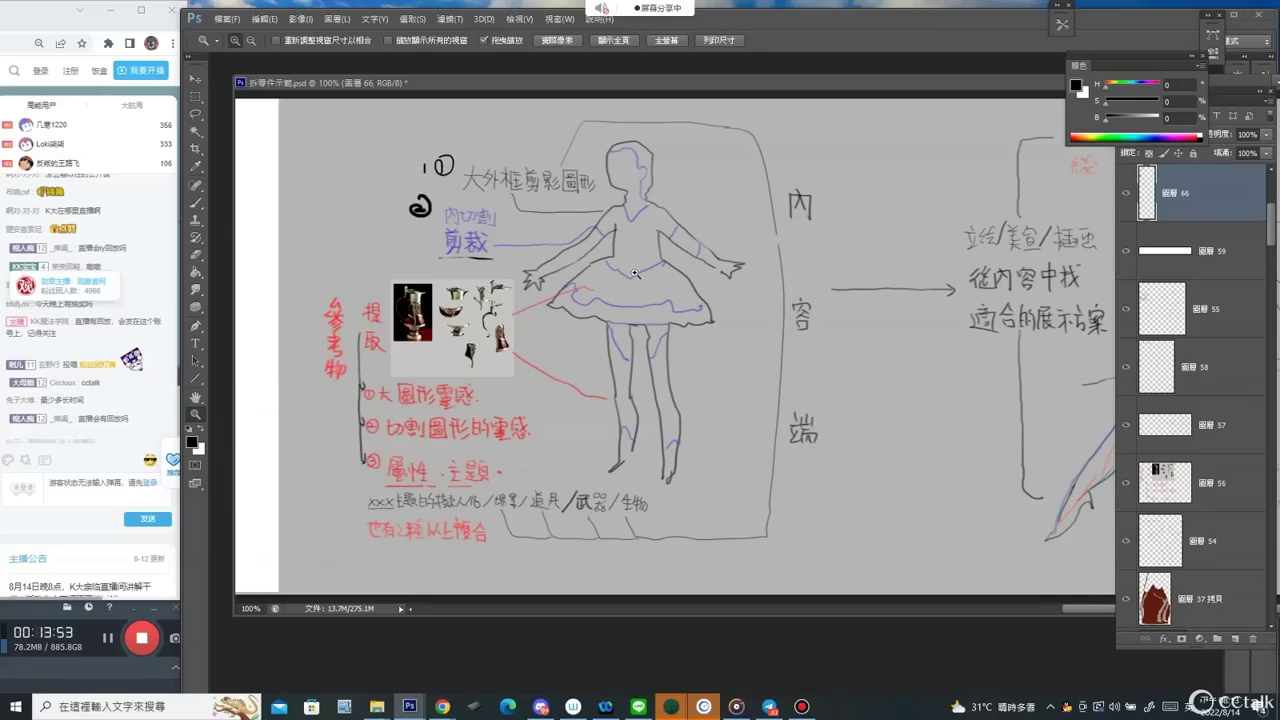
left_click_drag(634, 237, 700, 236)
key("b")
key("z")
mouse_move(617, 187)
left_mouse_down()
mouse_move(645, 187)
mouse_move(635, 211)
mouse_move(688, 170)
left_mouse_up()
key("b")
key("bracketleft")
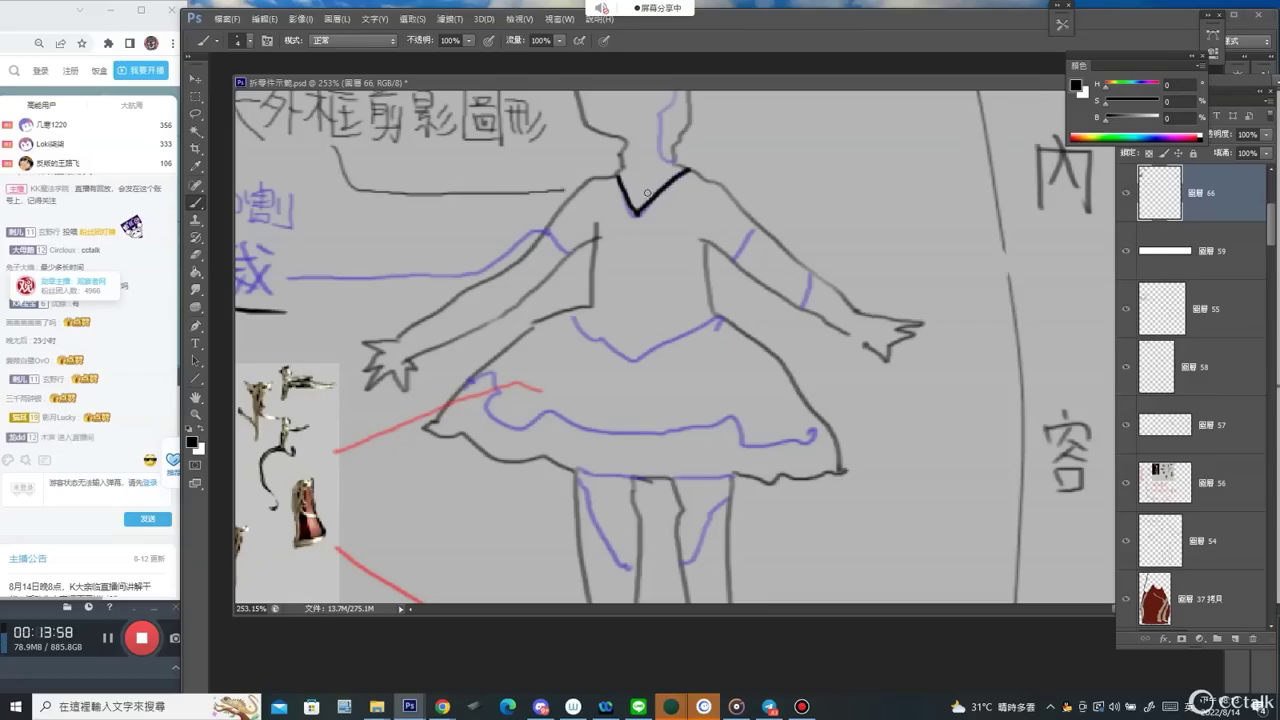
mouse_move(609, 179)
left_mouse_down()
mouse_move(638, 235)
mouse_move(701, 178)
left_mouse_up()
left_click_drag(598, 180, 641, 243)
left_click_drag(643, 243, 653, 235)
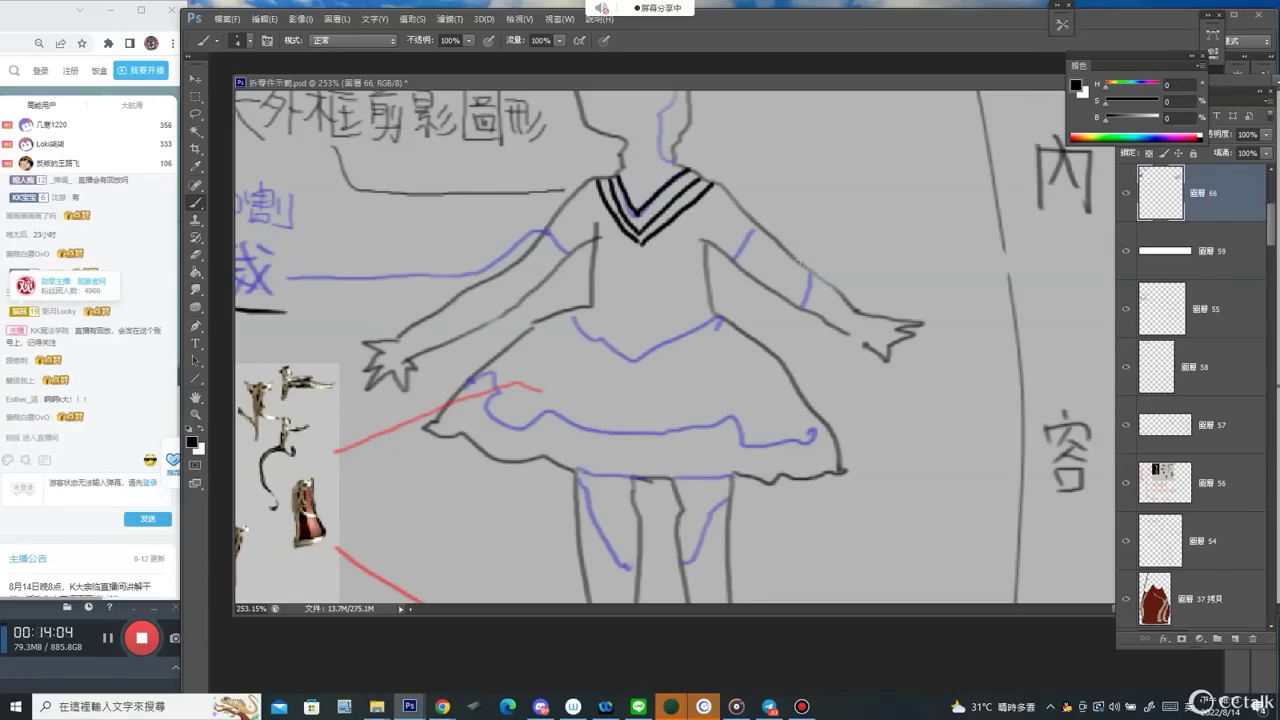
left_click_drag(800, 266, 790, 300)
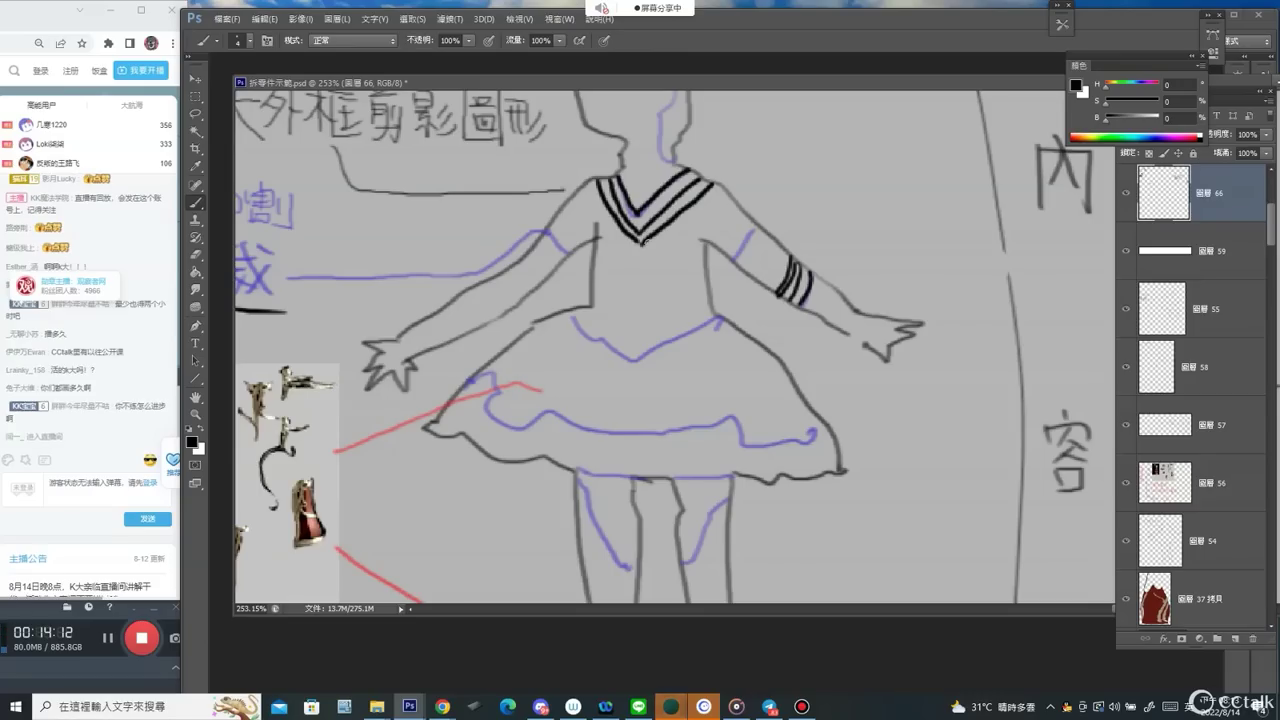
Draw black curling swirl ornaments across the front of the figure's bodice.
mouse_move(662, 237)
left_mouse_down()
mouse_move(660, 262)
mouse_move(680, 280)
mouse_move(688, 245)
mouse_move(631, 285)
mouse_move(598, 328)
mouse_move(618, 326)
mouse_move(598, 338)
left_mouse_up()
key("ctrl+z")
mouse_move(658, 286)
left_mouse_down()
mouse_move(693, 323)
mouse_move(673, 337)
mouse_move(707, 319)
left_mouse_up()
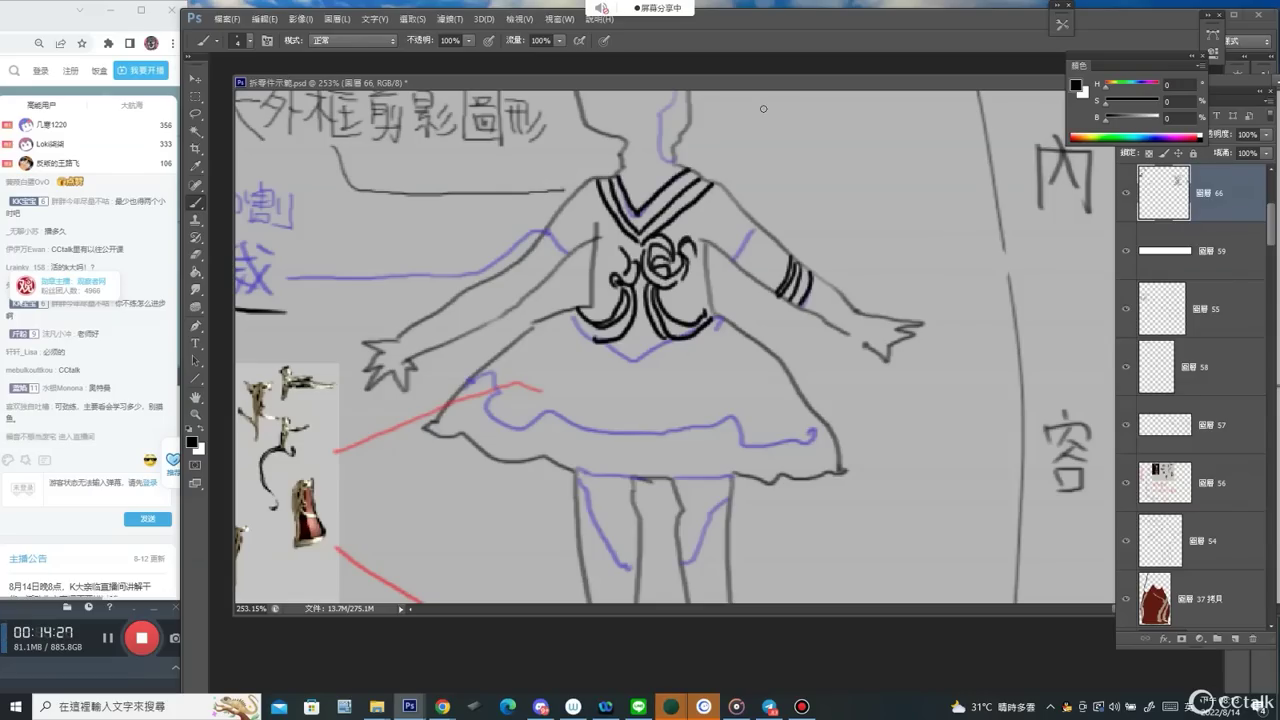
Draw an arrow pointing at the sailor collar with a one-character handwritten note beside it, discarding an extra curve from the swirls.
mouse_move(765, 107)
left_mouse_down()
mouse_move(703, 173)
mouse_move(726, 175)
left_mouse_up()
left_click_drag(768, 118, 790, 115)
mouse_move(778, 104)
left_mouse_down()
mouse_move(779, 148)
mouse_move(765, 138)
left_mouse_up()
mouse_move(795, 112)
left_mouse_down()
mouse_move(790, 146)
mouse_move(808, 146)
left_mouse_up()
left_click_drag(808, 146, 820, 140)
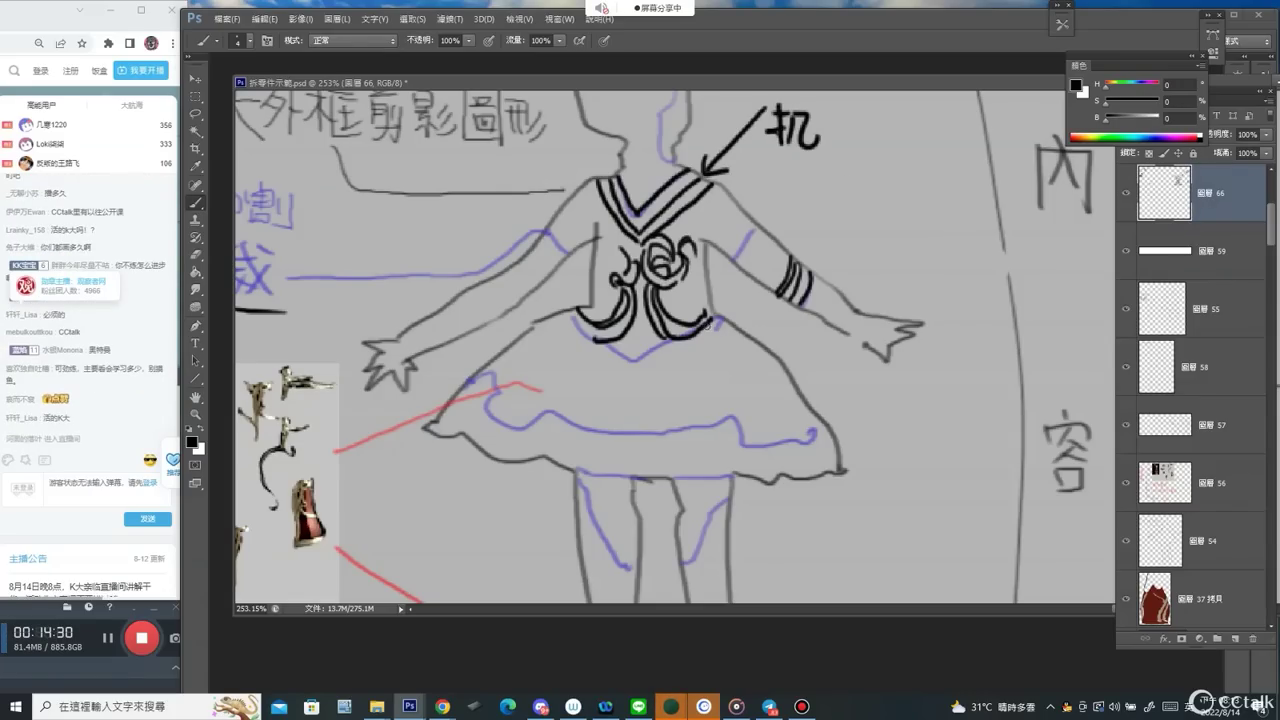
mouse_move(700, 328)
left_mouse_down()
mouse_move(886, 285)
mouse_move(888, 262)
left_mouse_up()
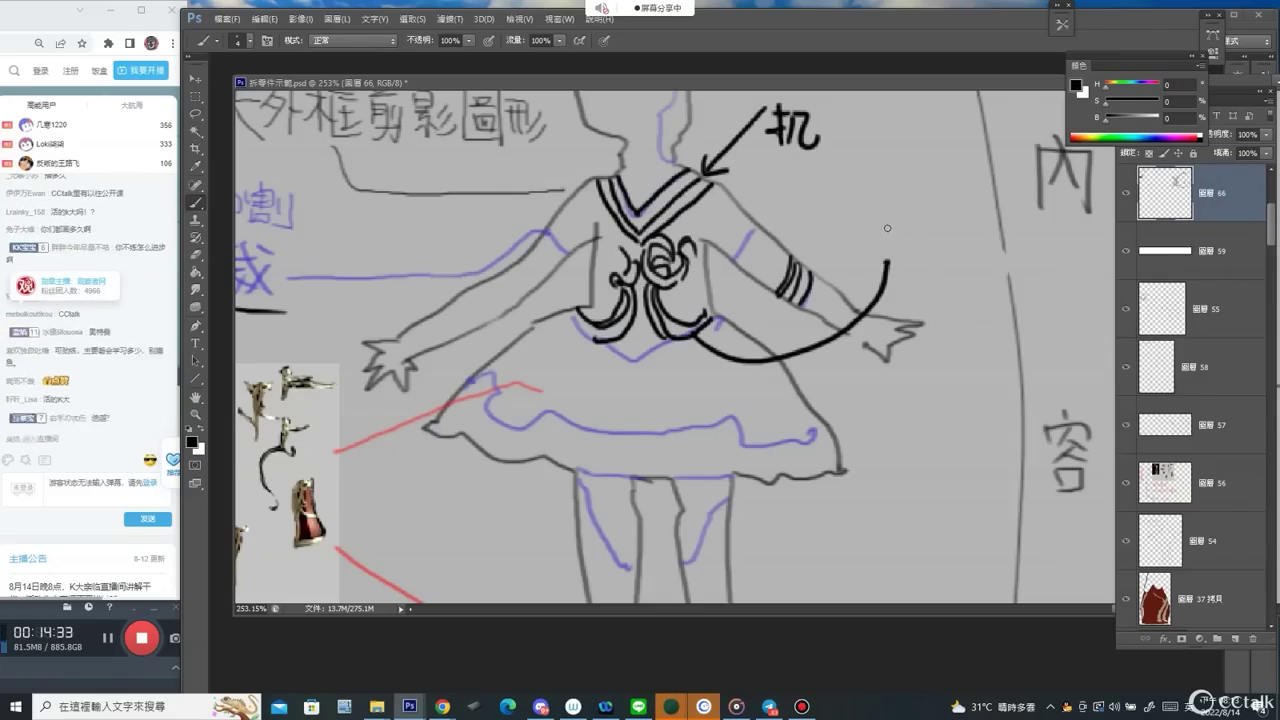
key("ctrl+z")
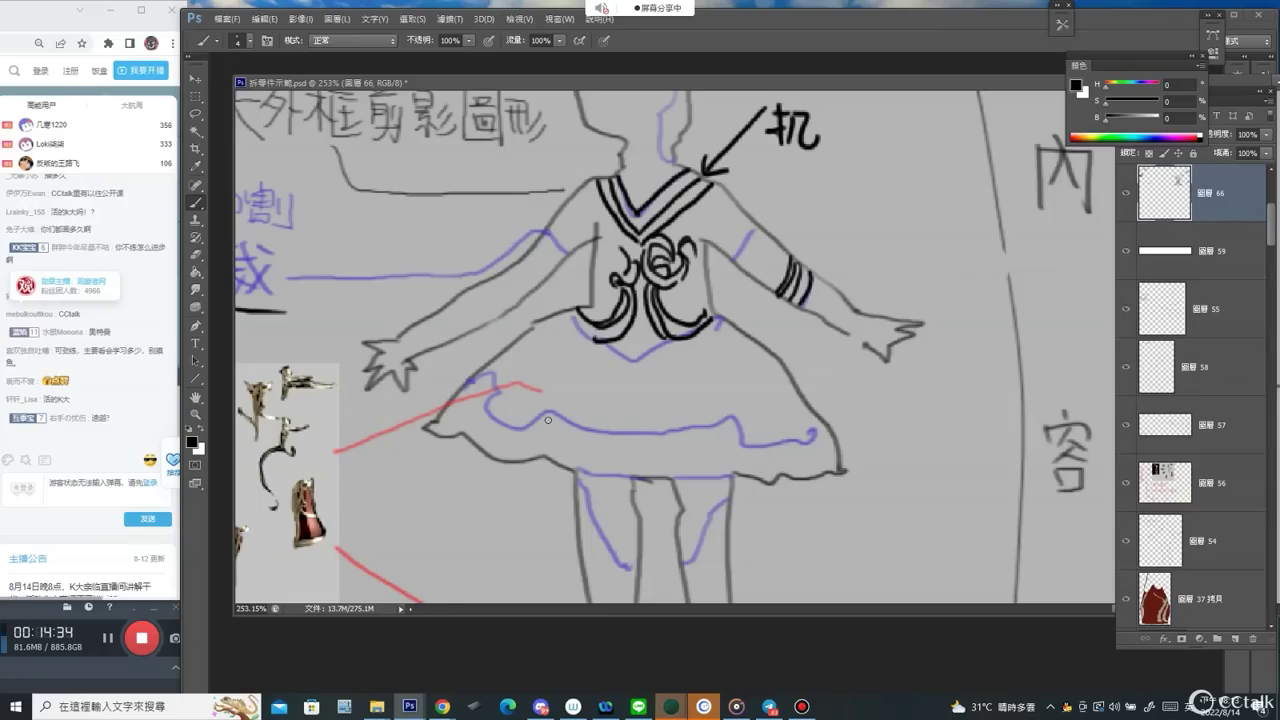
Draw thick black parallel stripes around the lower part of the skirt with a larger brush.
key("bracketright")
mouse_move(465, 396)
left_mouse_down()
mouse_move(612, 433)
mouse_move(816, 430)
mouse_move(494, 394)
mouse_move(814, 416)
left_mouse_up()
left_click_drag(484, 368, 798, 400)
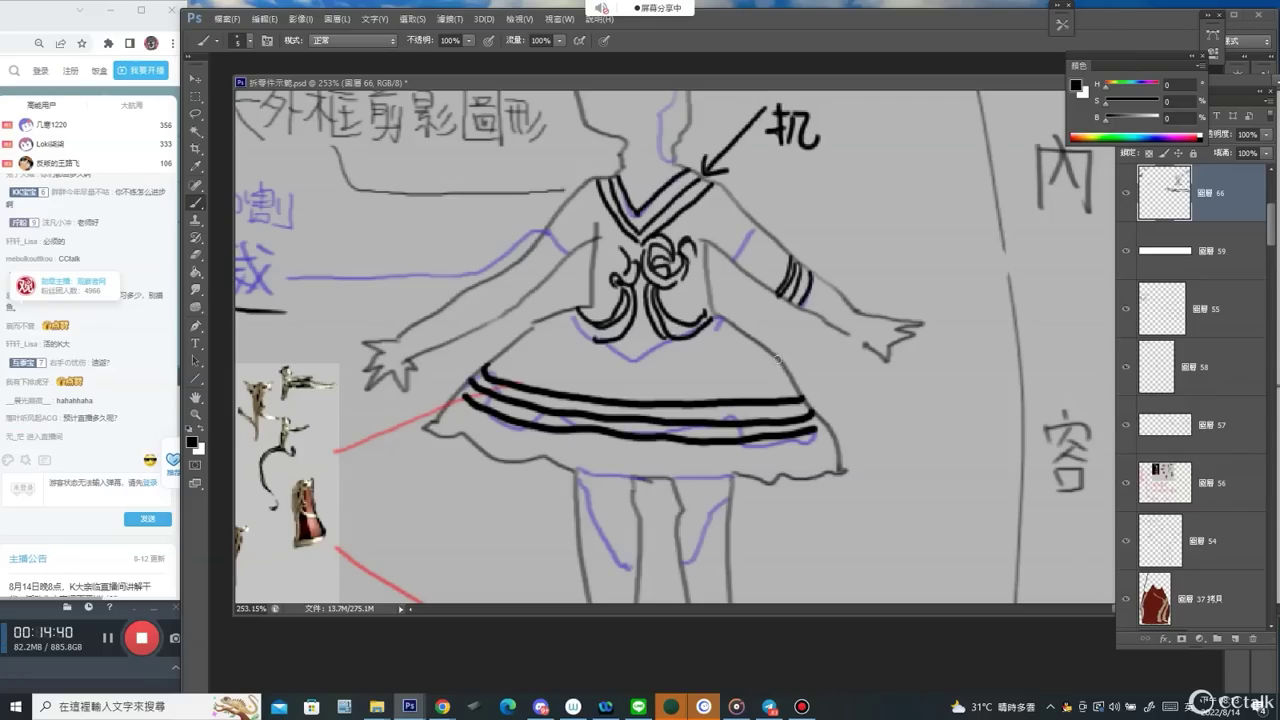
Add a small triangular ornament above the right end of the skirt stripes and a layered flower over it.
mouse_move(778, 358)
left_mouse_down()
mouse_move(748, 396)
mouse_move(784, 394)
left_mouse_up()
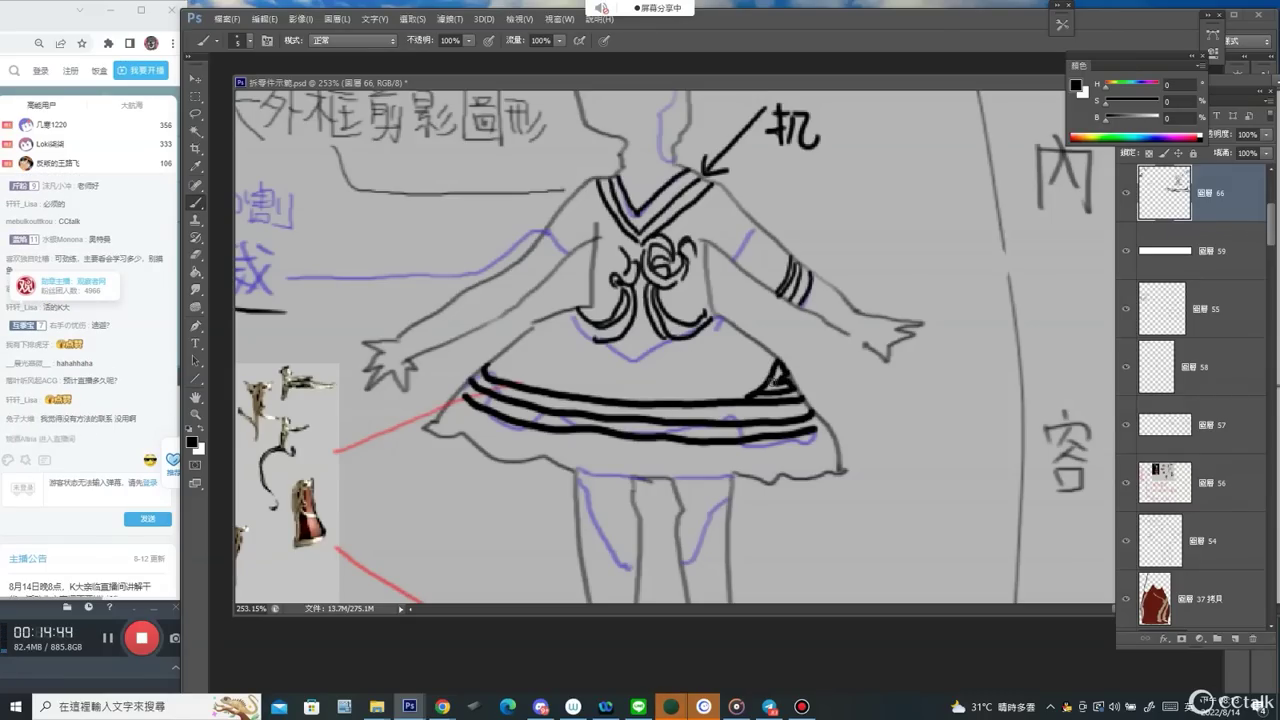
left_click_drag(815, 430, 828, 429)
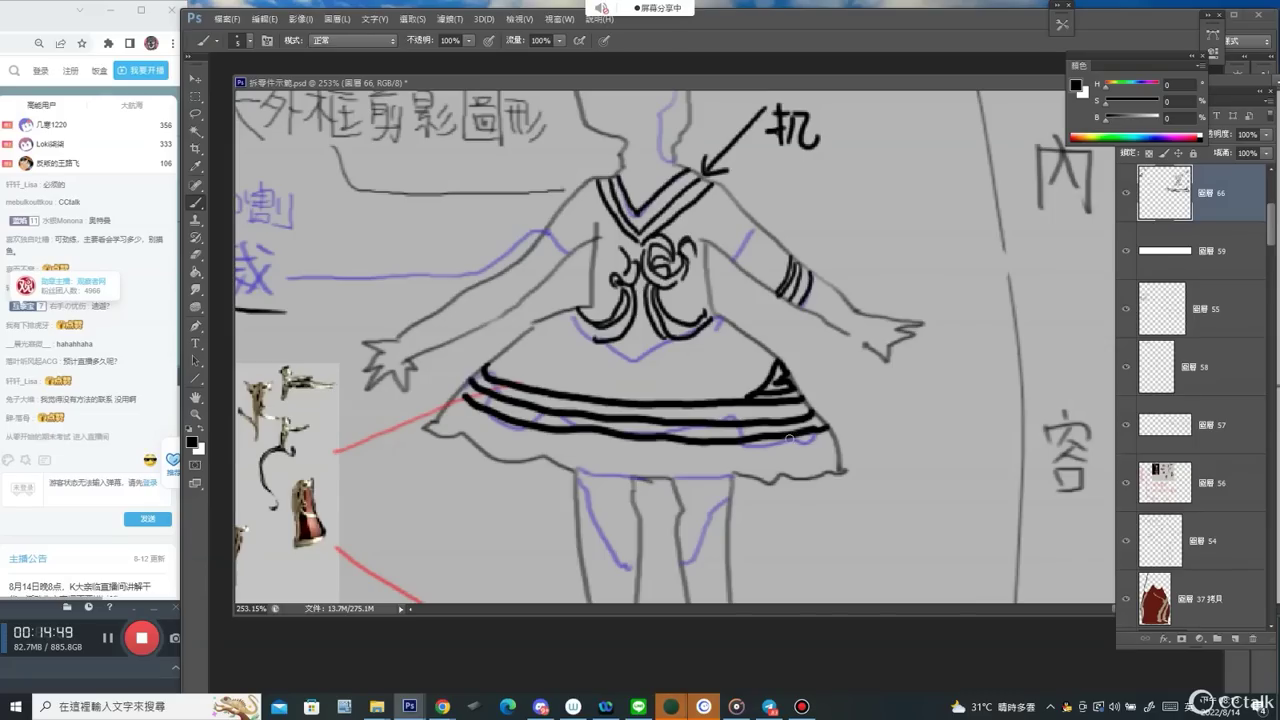
left_click_drag(786, 472, 775, 399)
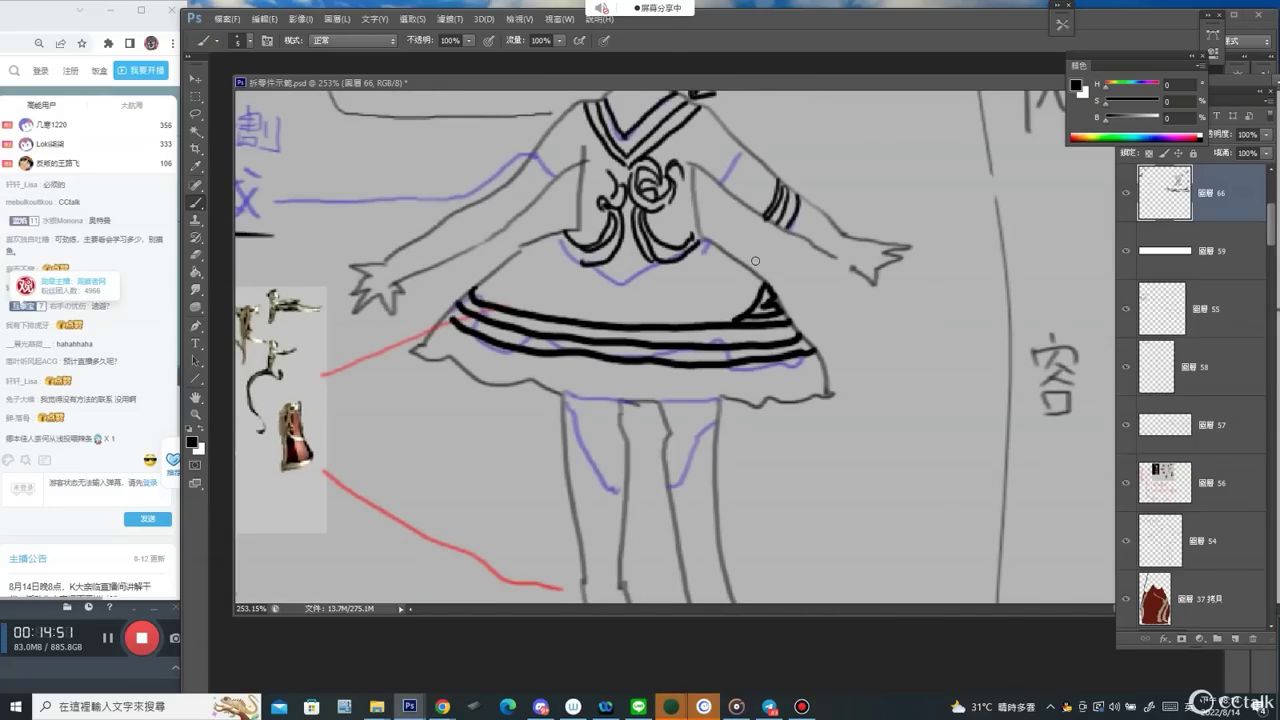
mouse_move(736, 256)
left_mouse_down()
mouse_move(745, 238)
mouse_move(732, 265)
mouse_move(760, 254)
mouse_move(732, 278)
mouse_move(782, 274)
mouse_move(770, 292)
left_mouse_up()
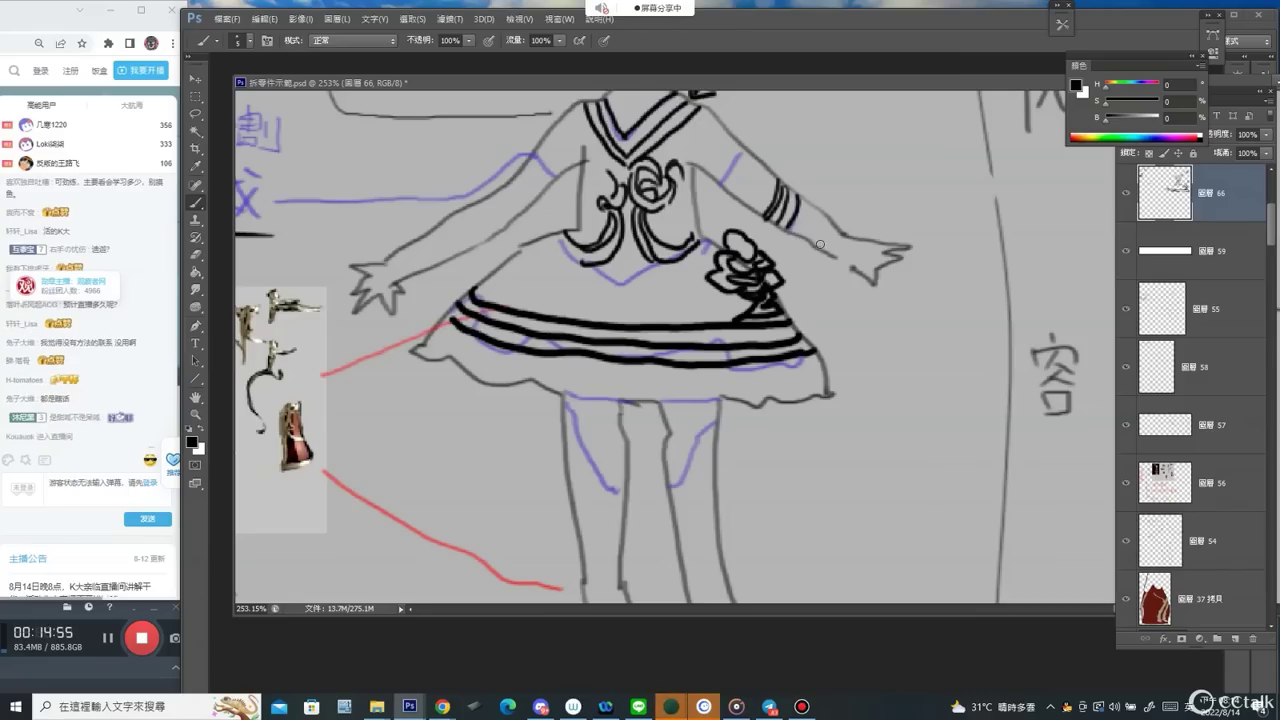
Draw black bracket outlines around the red words 屬性 and 主題.
left_click(893, 309, "alt")
key("ctrl+1")
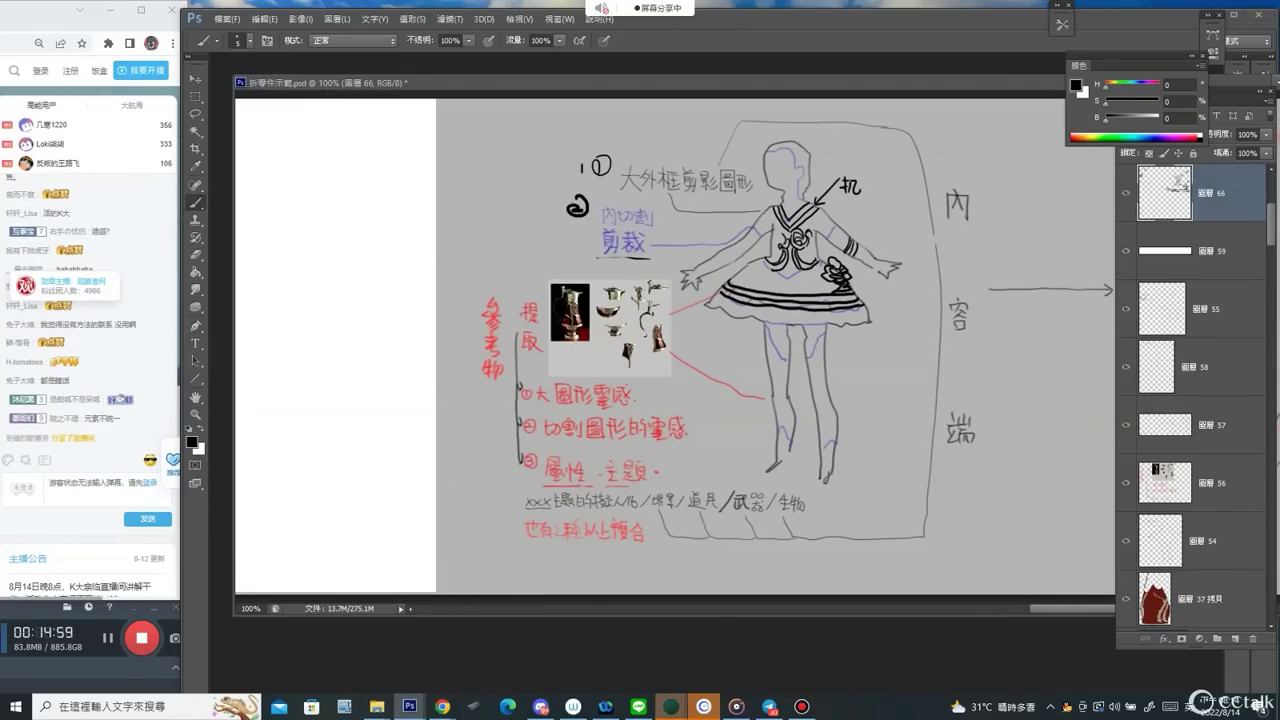
mouse_move(540, 484)
left_mouse_down()
mouse_move(572, 452)
mouse_move(643, 450)
left_mouse_up()
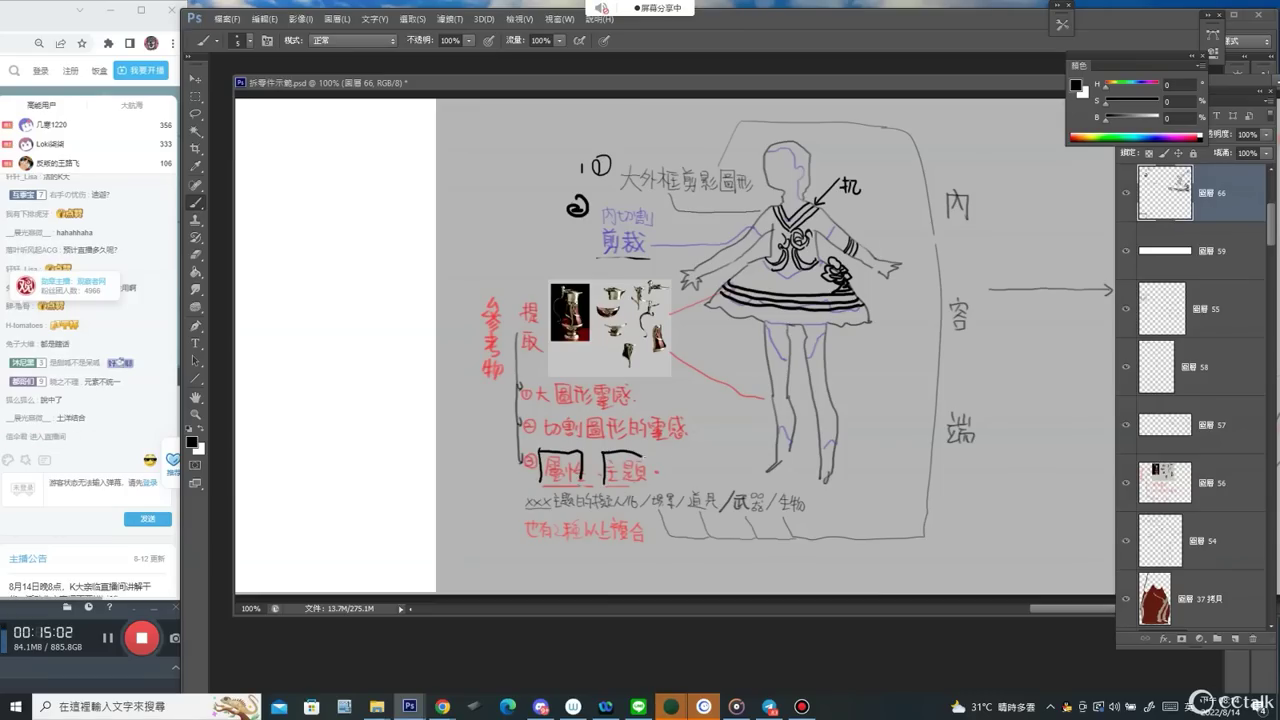
Draw a large curved arrow pointing to the skirt flower and handwrite a black note starting with 拼 beside it.
scroll(881, 221, "up", 5)
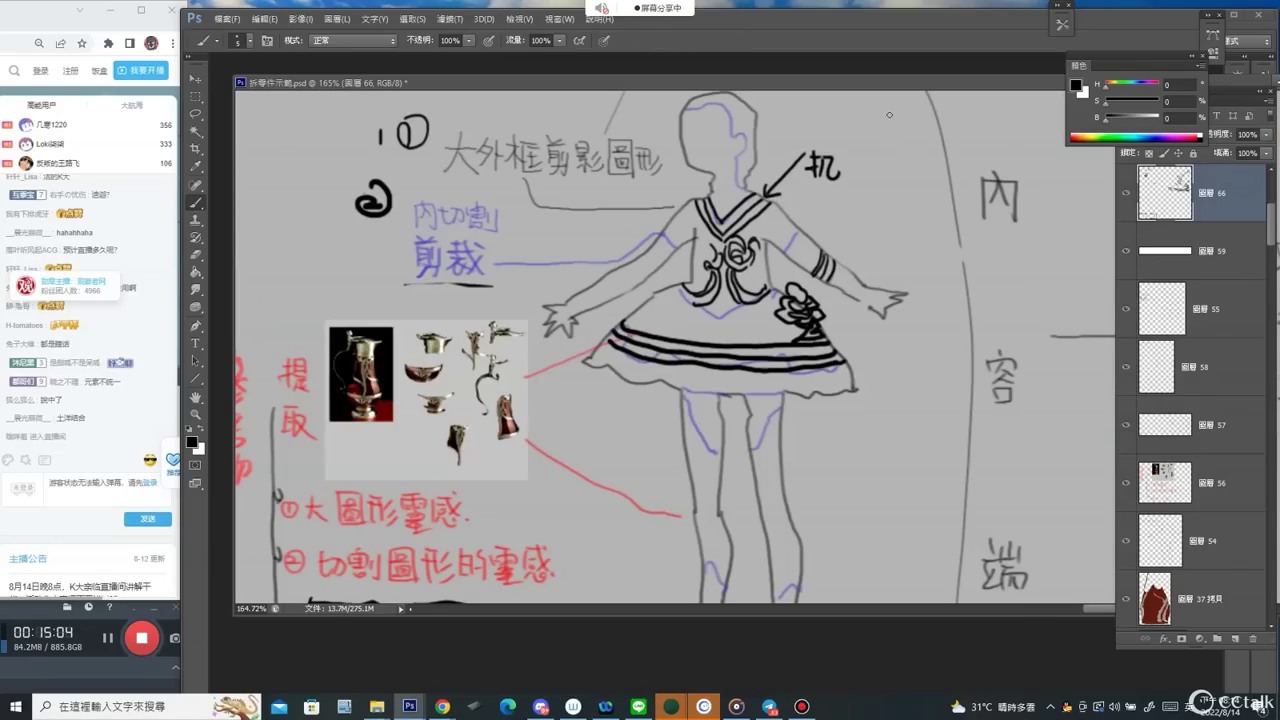
mouse_move(890, 112)
left_mouse_down()
mouse_move(932, 214)
mouse_move(835, 283)
mouse_move(808, 286)
left_mouse_up()
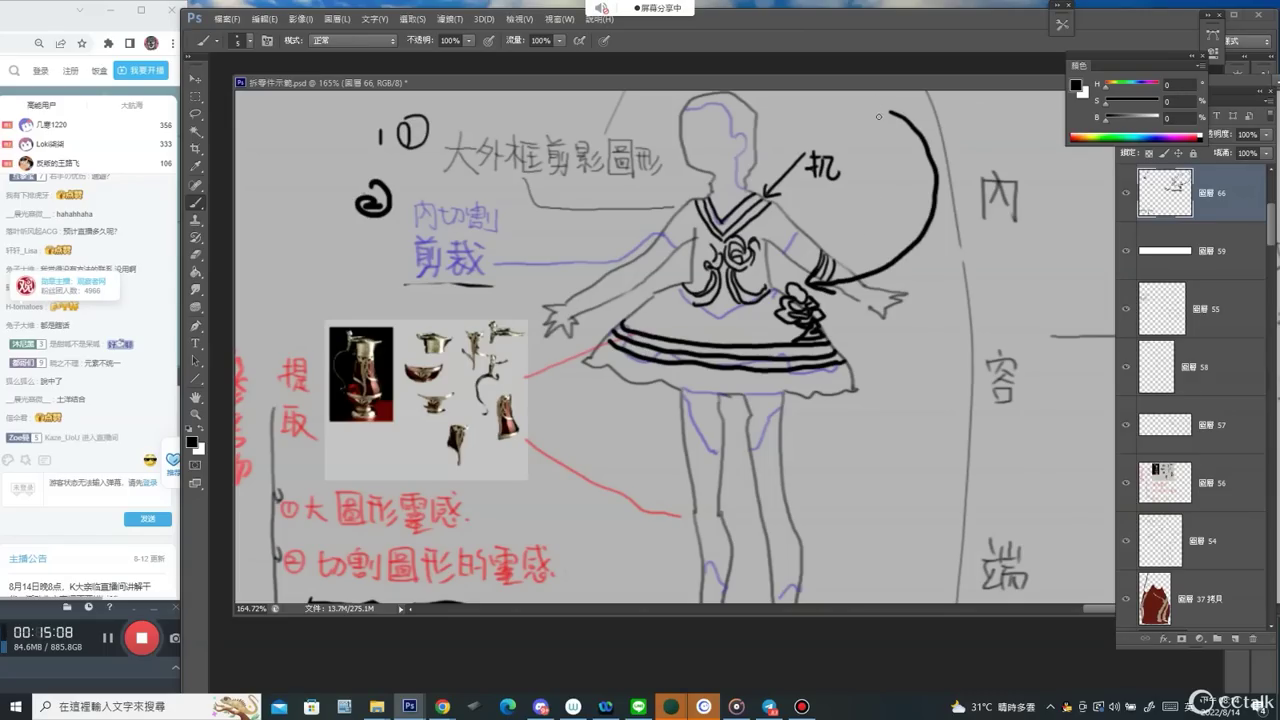
left_click_drag(846, 204, 862, 200)
mouse_move(854, 190)
left_mouse_down()
mouse_move(848, 228)
mouse_move(857, 211)
left_mouse_up()
left_click_drag(860, 187, 864, 194)
left_click_drag(876, 187, 883, 206)
left_click_drag(866, 198, 862, 226)
left_click_drag(877, 197, 877, 229)
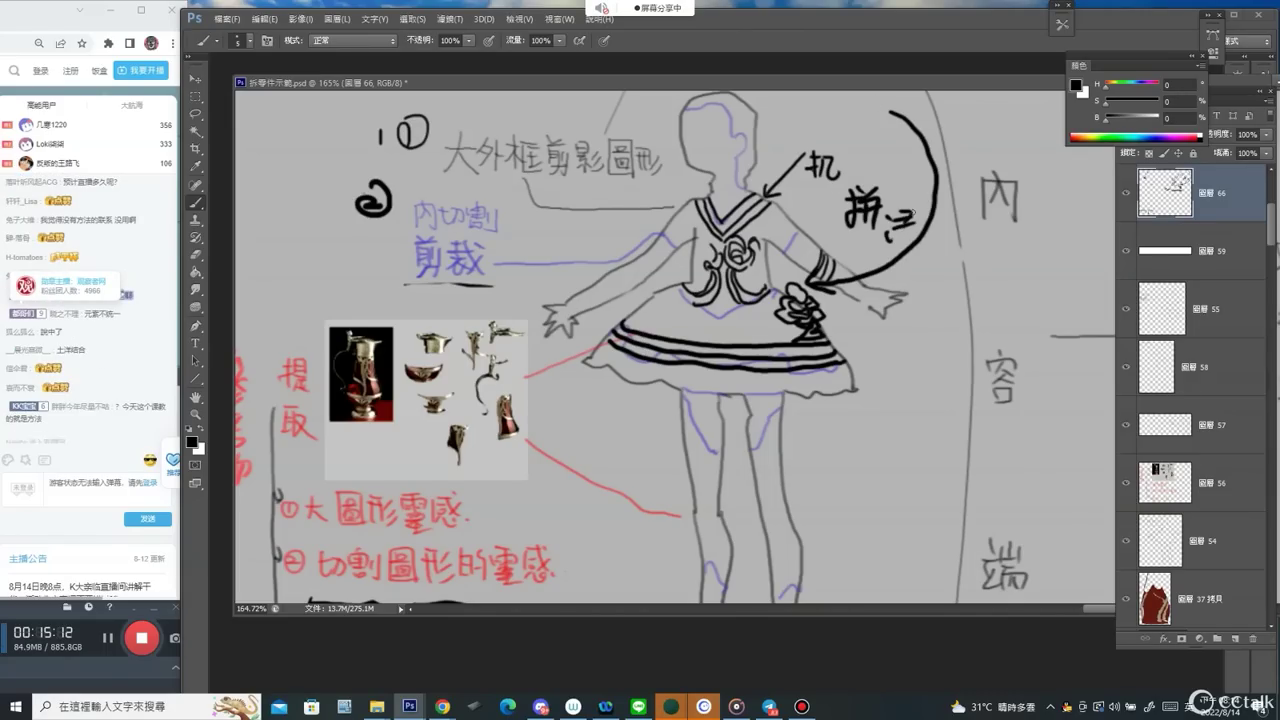
Draw a long black arrow leading away from the dress figure and sketch a small boy's head with dark hair and glasses at its tip.
mouse_move(909, 392)
left_mouse_down()
mouse_move(731, 306)
mouse_move(571, 420)
mouse_move(518, 429)
left_mouse_up()
mouse_move(428, 178)
left_mouse_down()
mouse_move(710, 148)
mouse_move(685, 162)
mouse_move(716, 168)
mouse_move(766, 149)
mouse_move(730, 134)
left_mouse_up()
scroll(739, 142, "up", 3)
mouse_move(740, 134)
left_mouse_down()
mouse_move(760, 136)
mouse_move(740, 133)
left_mouse_up()
left_click_drag(740, 136, 734, 146)
key("bracketright")
mouse_move(708, 110)
left_mouse_down()
mouse_move(711, 140)
mouse_move(762, 130)
left_mouse_up()
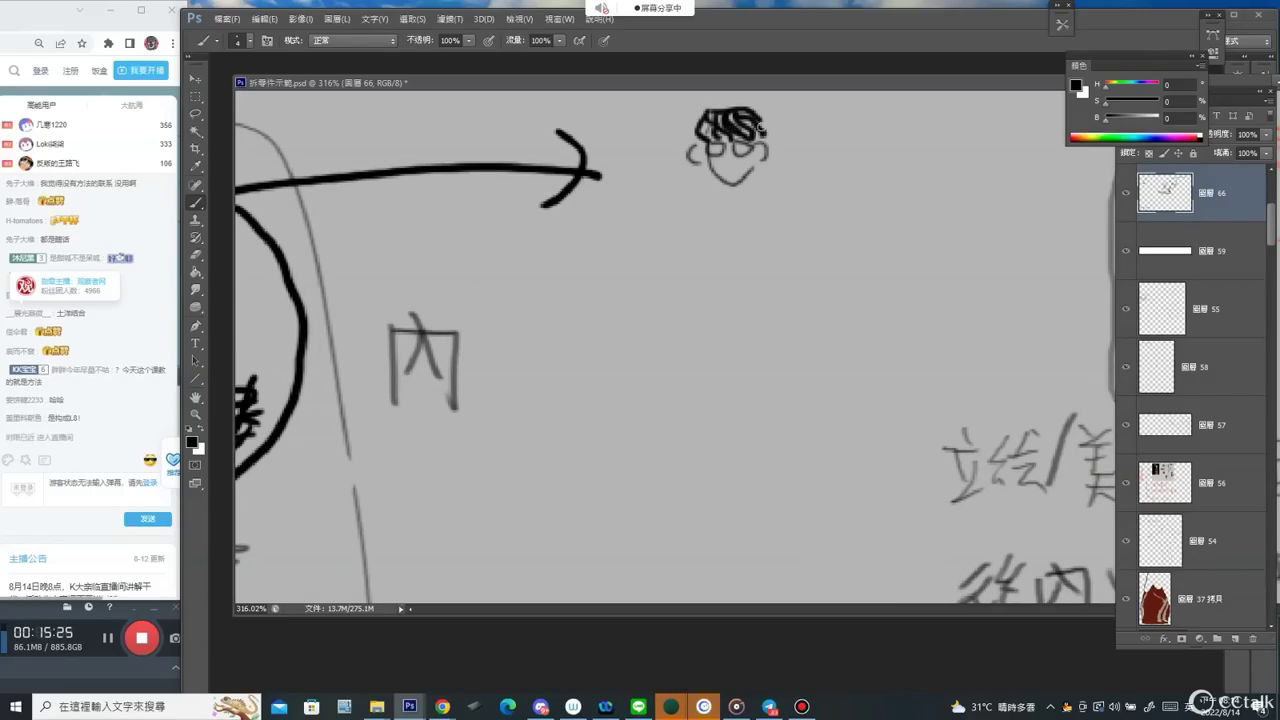
mouse_move(748, 216)
left_mouse_down()
mouse_move(785, 212)
mouse_move(706, 304)
mouse_move(752, 291)
left_mouse_up()
left_click(752, 291, "alt")
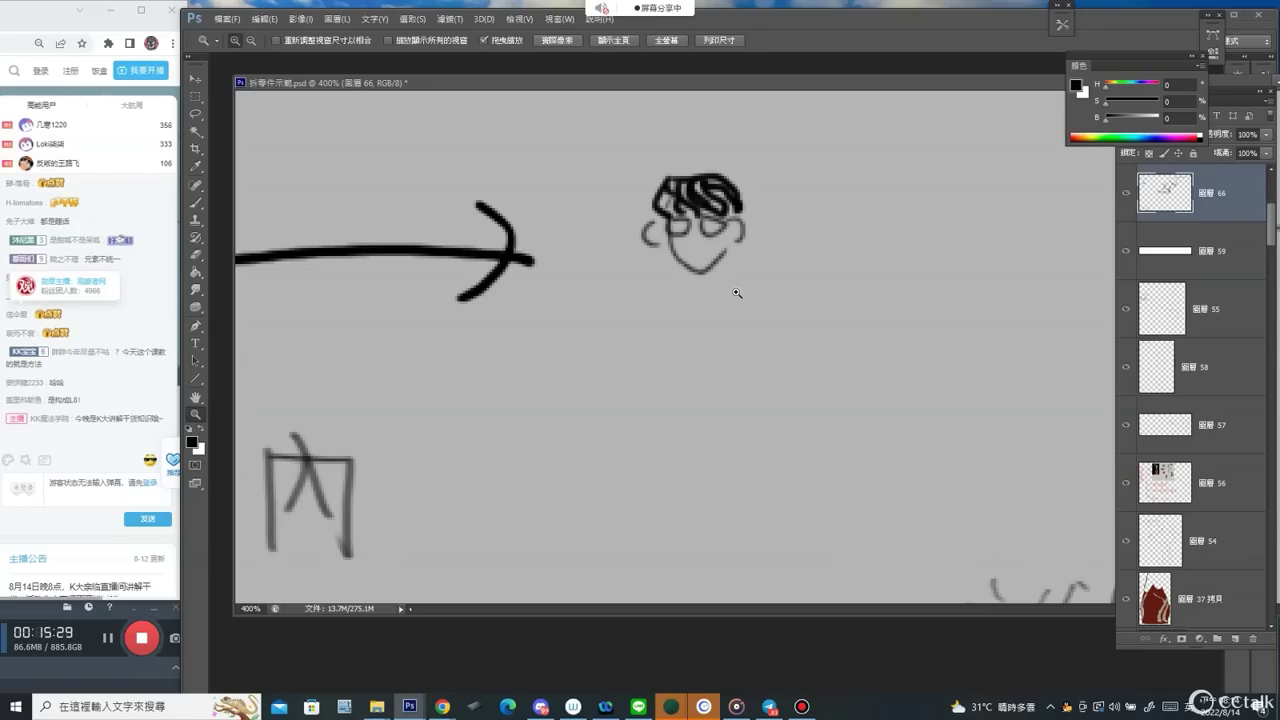
key("b")
left_click_drag(685, 249, 693, 249)
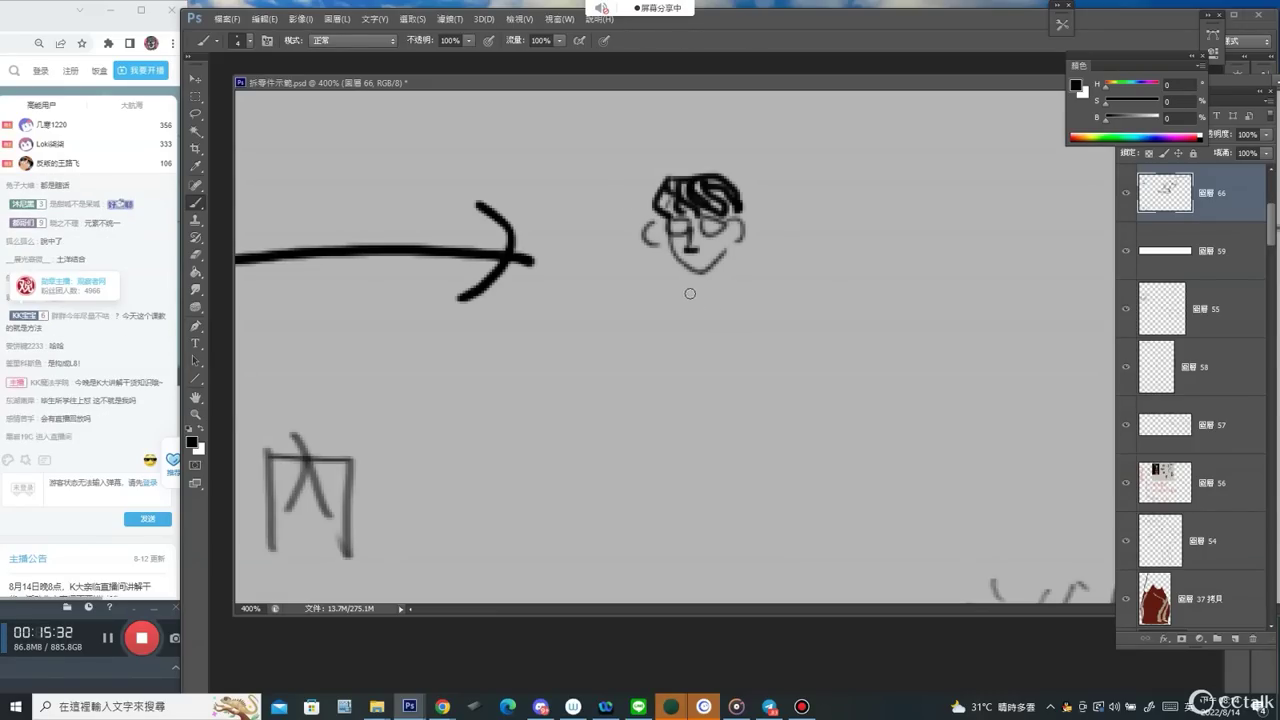
Sketch the boy's open jacket with both arms, a bow at the collar, the shirt hem and a pair of shorts.
mouse_move(729, 270)
left_mouse_down()
mouse_move(726, 300)
mouse_move(771, 331)
mouse_move(758, 348)
left_mouse_up()
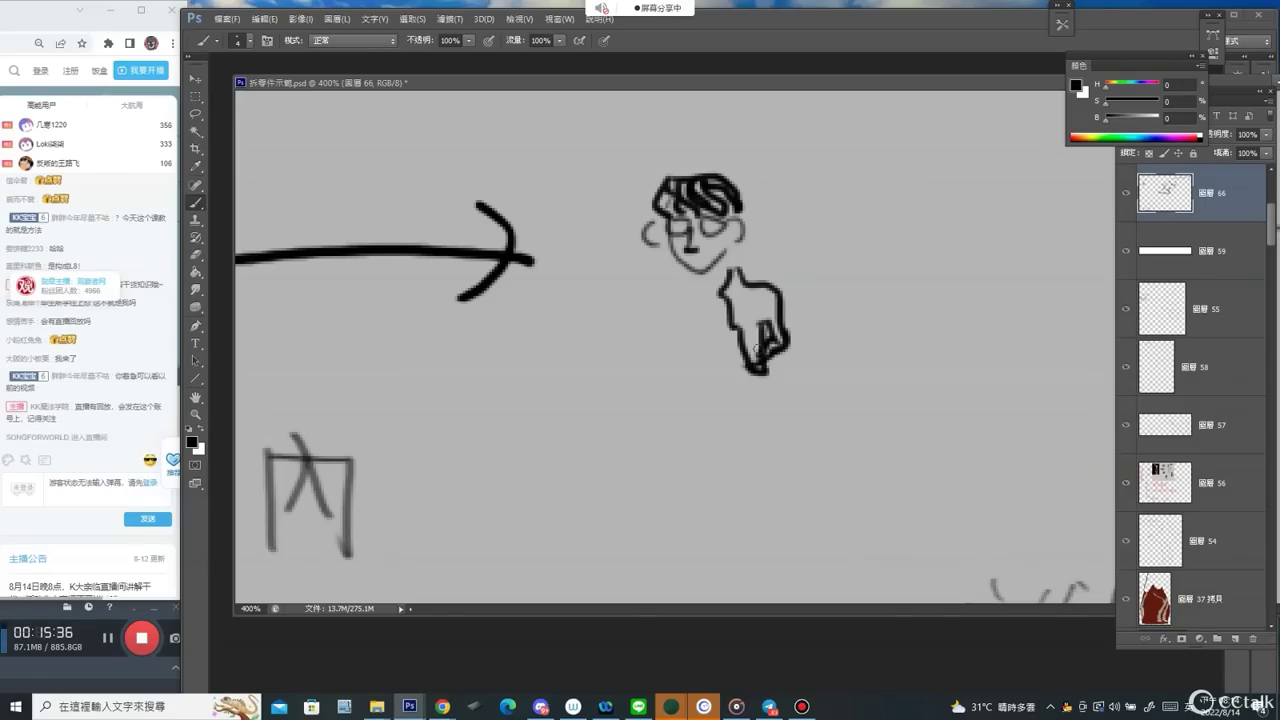
mouse_move(688, 276)
left_mouse_down()
mouse_move(690, 294)
mouse_move(660, 290)
mouse_move(660, 364)
mouse_move(659, 314)
mouse_move(672, 352)
mouse_move(696, 334)
mouse_move(666, 378)
left_mouse_up()
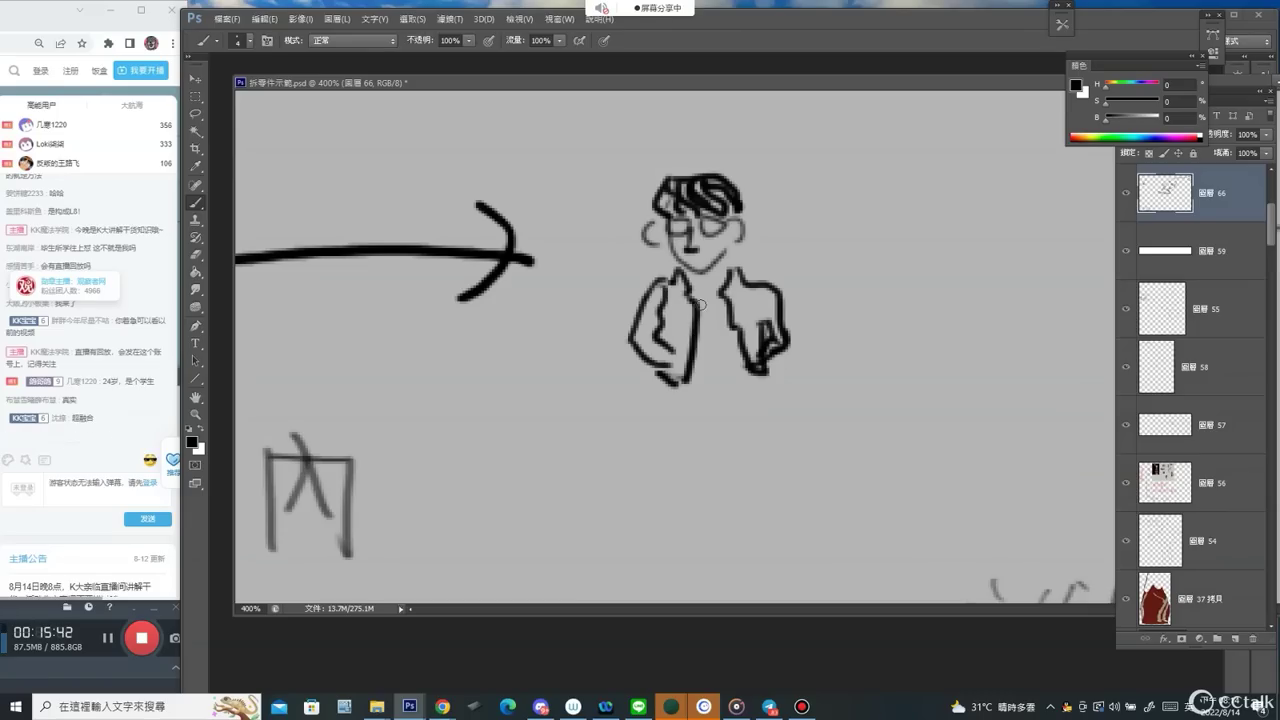
scroll(710, 303, "up", 3)
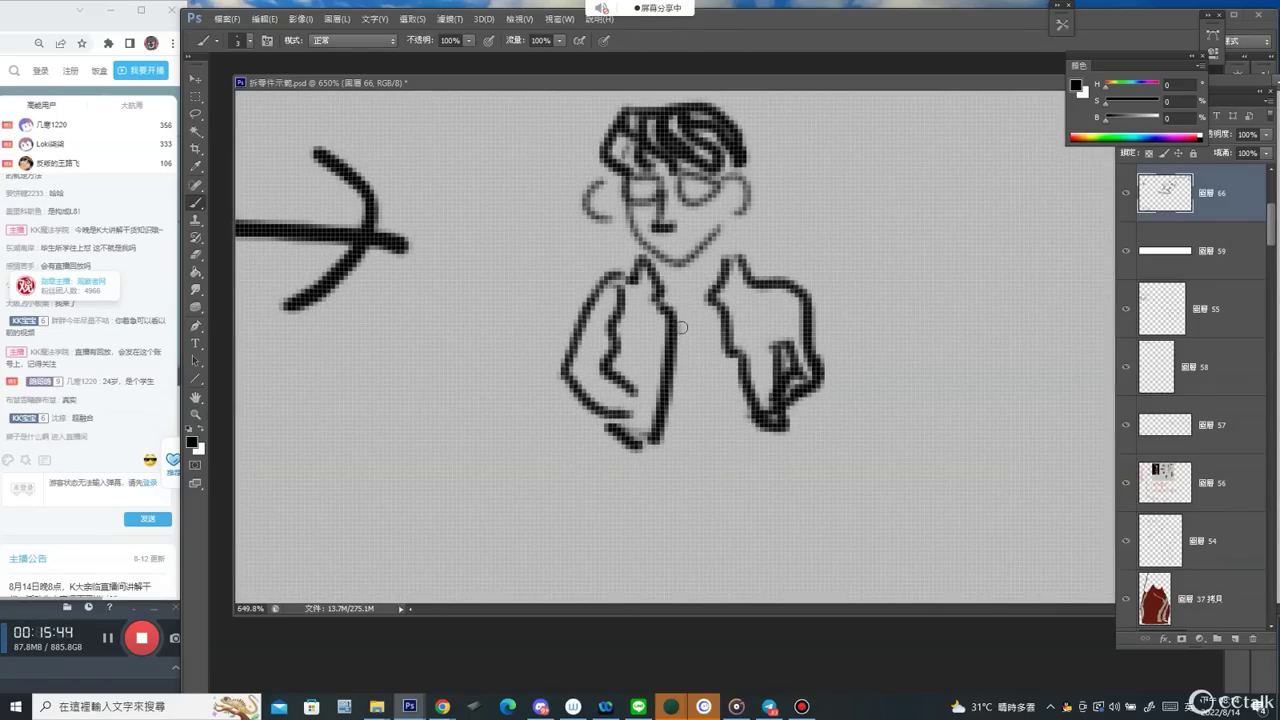
mouse_move(661, 290)
left_mouse_down()
mouse_move(688, 295)
mouse_move(727, 265)
left_mouse_up()
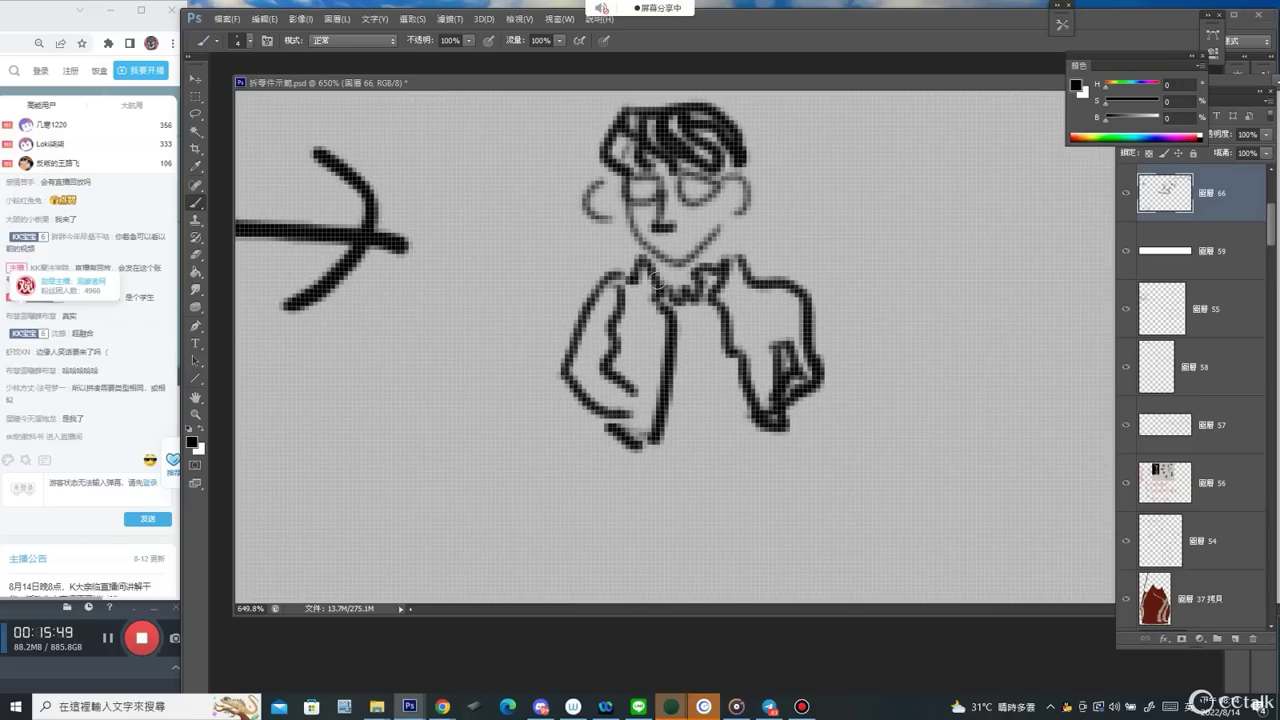
left_click_drag(668, 434, 745, 423)
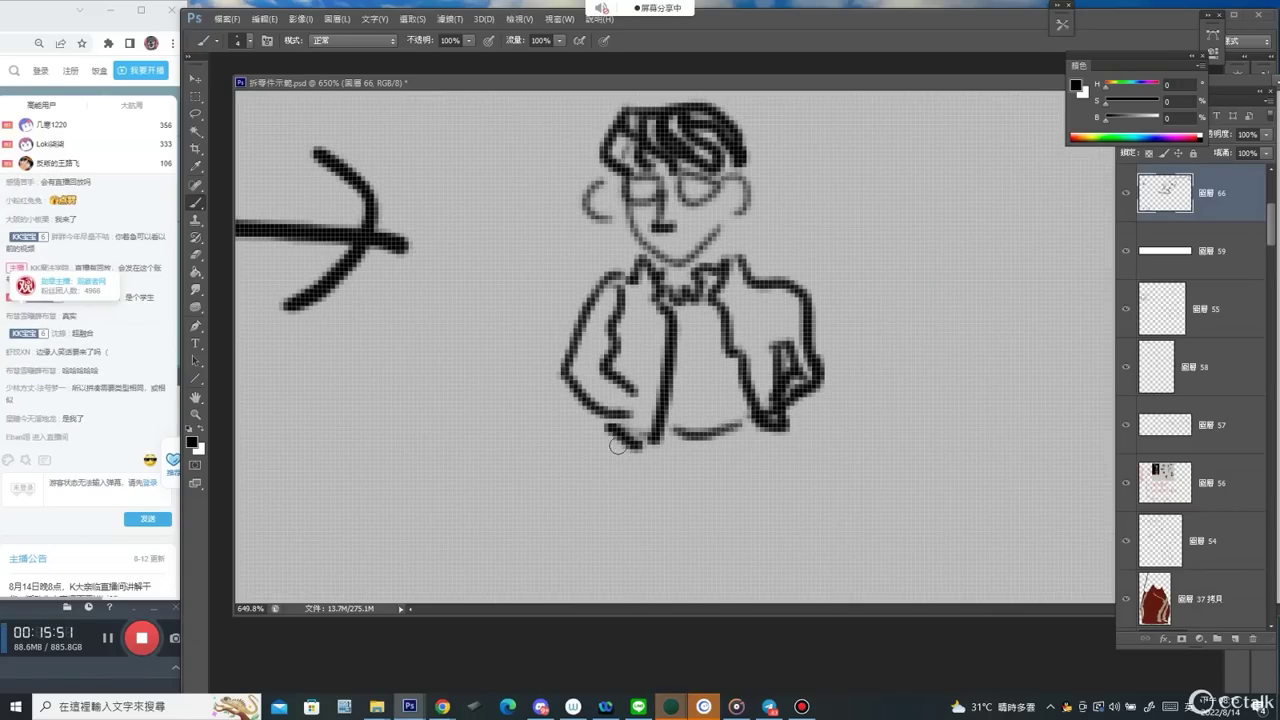
mouse_move(615, 440)
left_mouse_down()
mouse_move(686, 529)
mouse_move(740, 527)
mouse_move(765, 438)
mouse_move(760, 459)
mouse_move(617, 459)
left_mouse_up()
scroll(770, 478, "down", 5)
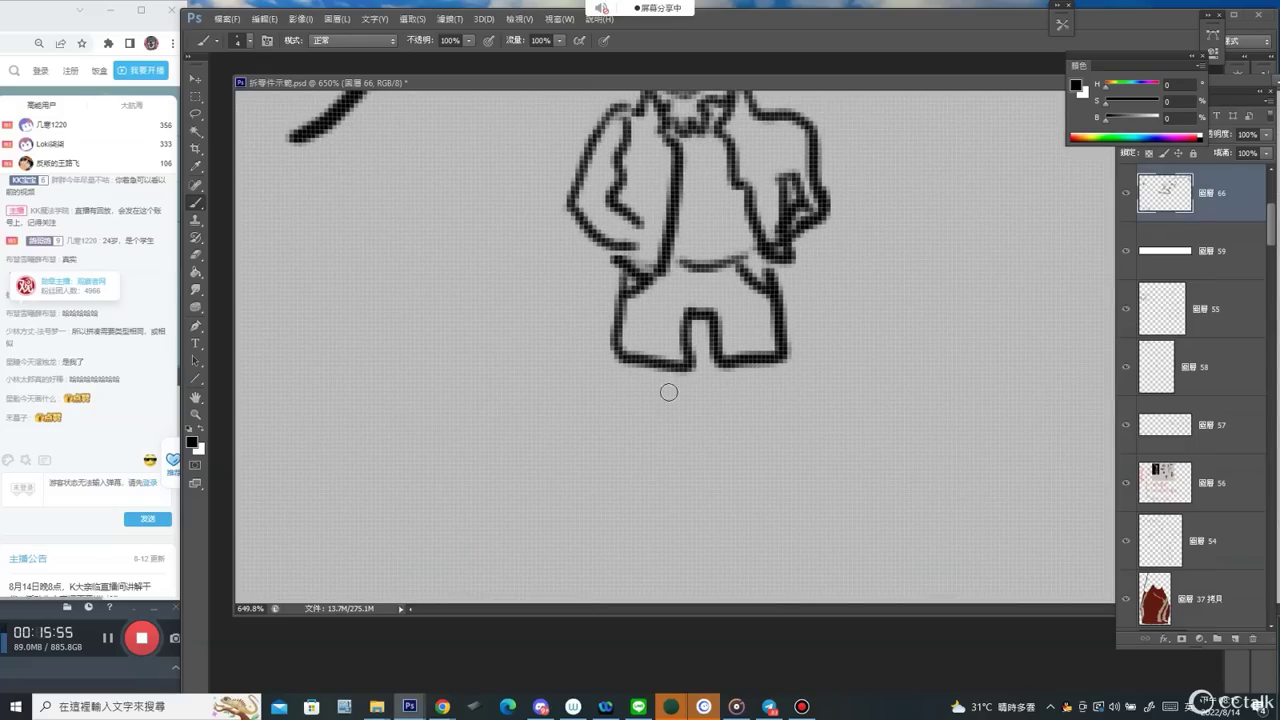
Draw the boy's two legs below the shorts and a large chunky shoe on each foot.
left_click_drag(632, 368, 634, 474)
mouse_move(670, 372)
left_mouse_down()
mouse_move(650, 475)
mouse_move(572, 523)
left_mouse_up()
mouse_move(612, 468)
left_mouse_down()
mouse_move(648, 562)
mouse_move(699, 521)
mouse_move(705, 545)
left_mouse_up()
mouse_move(690, 470)
left_mouse_down()
mouse_move(712, 540)
mouse_move(708, 525)
left_mouse_up()
mouse_move(737, 368)
left_mouse_down()
mouse_move(762, 466)
mouse_move(809, 487)
mouse_move(760, 516)
left_mouse_up()
mouse_move(741, 458)
left_mouse_down()
mouse_move(755, 543)
mouse_move(742, 560)
mouse_move(767, 577)
left_mouse_up()
mouse_move(767, 577)
left_mouse_down()
mouse_move(770, 545)
mouse_move(838, 529)
left_mouse_up()
left_click_drag(758, 547, 829, 573)
mouse_move(768, 575)
left_mouse_down()
mouse_move(838, 604)
mouse_move(855, 588)
left_mouse_up()
mouse_move(838, 528)
left_mouse_down()
mouse_move(850, 563)
mouse_move(836, 586)
left_mouse_up()
Draw black pointer lines and arrows to the boy's jacket, collar bow, shorts and shoe, and add a sock above the other shoe.
key("z")
left_click(869, 381, "alt")
left_click(875, 376, "alt")
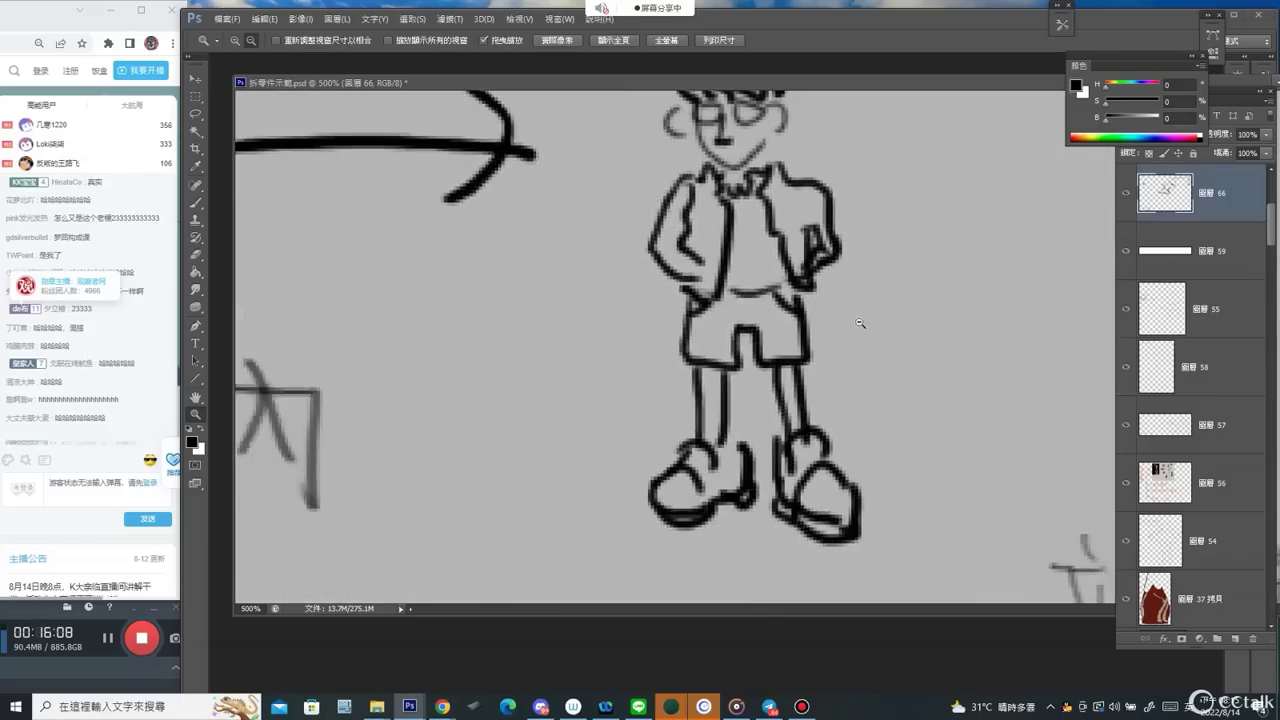
left_click(857, 329, "alt")
key("b")
mouse_move(932, 114)
left_mouse_down()
mouse_move(838, 193)
mouse_move(862, 197)
left_mouse_up()
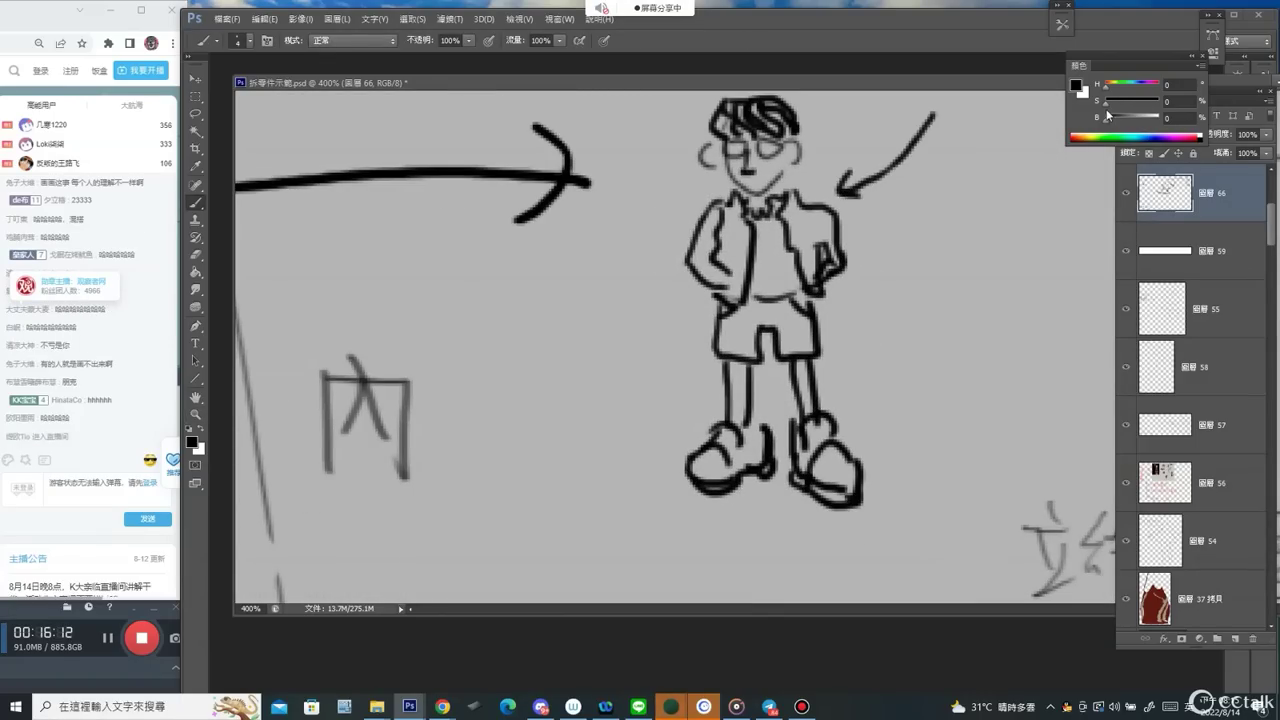
mouse_move(758, 213)
left_mouse_down()
mouse_move(840, 251)
mouse_move(942, 243)
left_mouse_up()
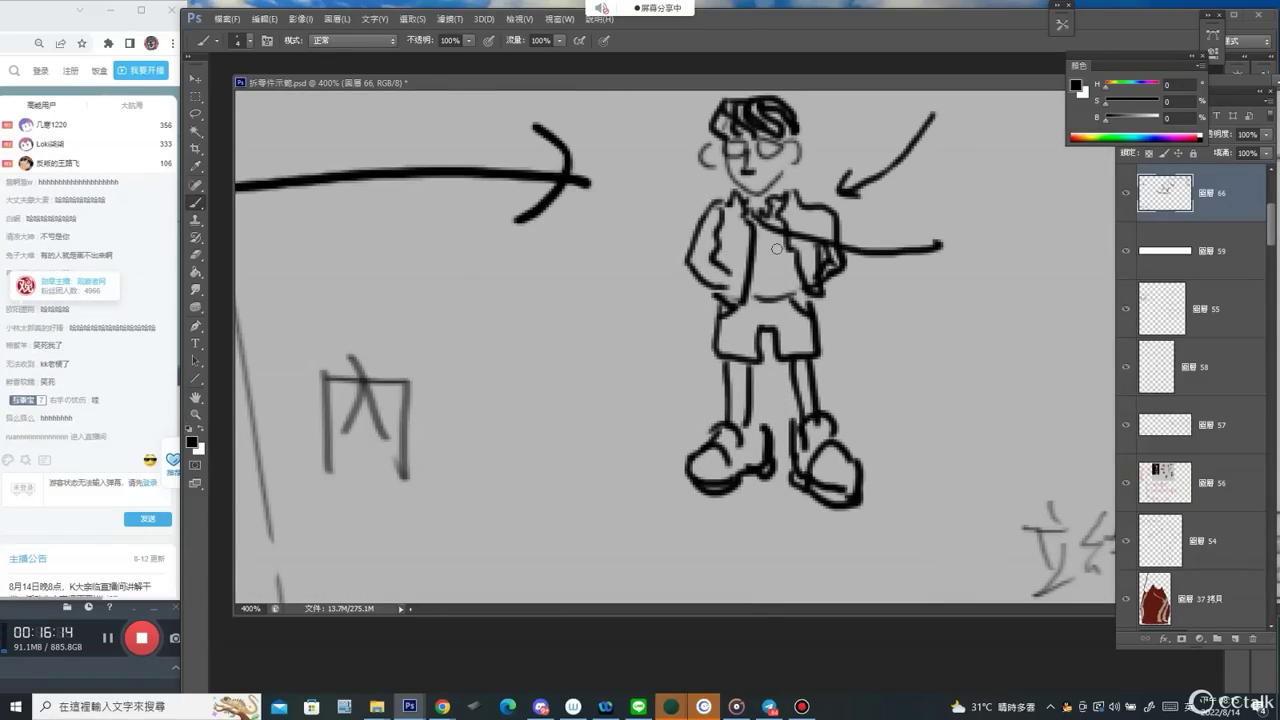
left_click_drag(776, 239, 794, 348)
key("ctrl+z")
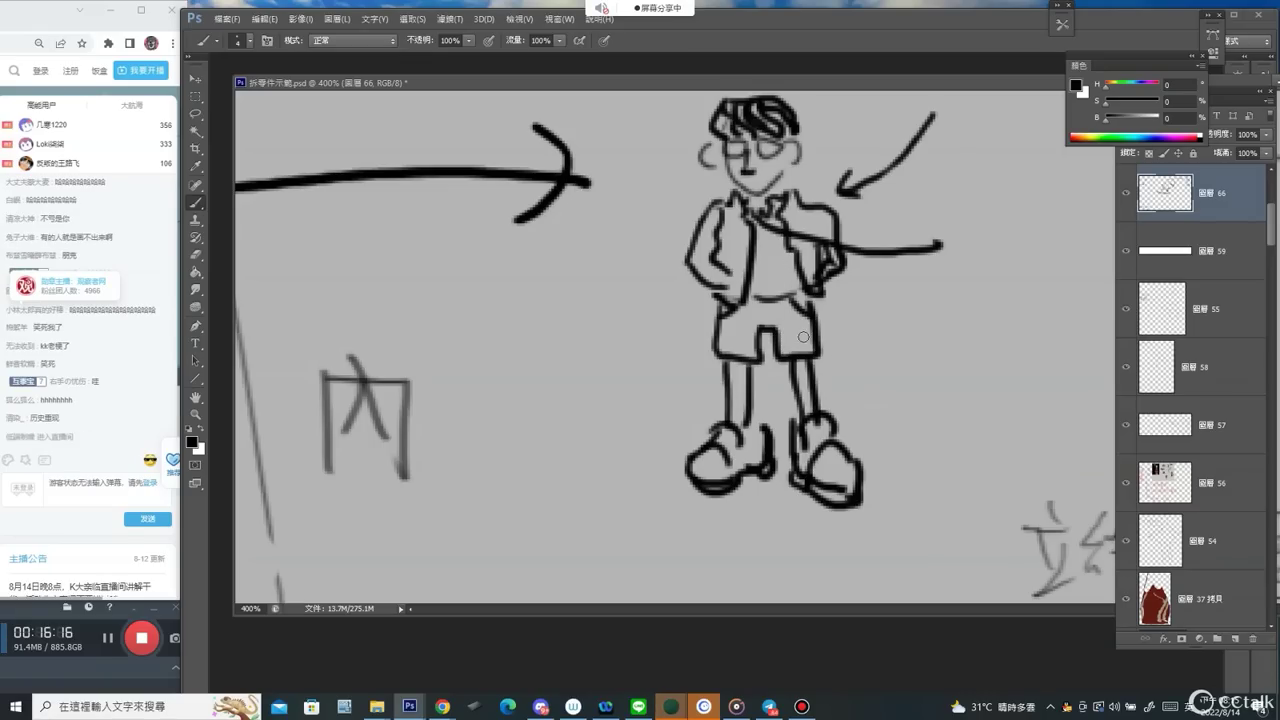
left_click_drag(812, 339, 952, 383)
left_click_drag(803, 341, 840, 328)
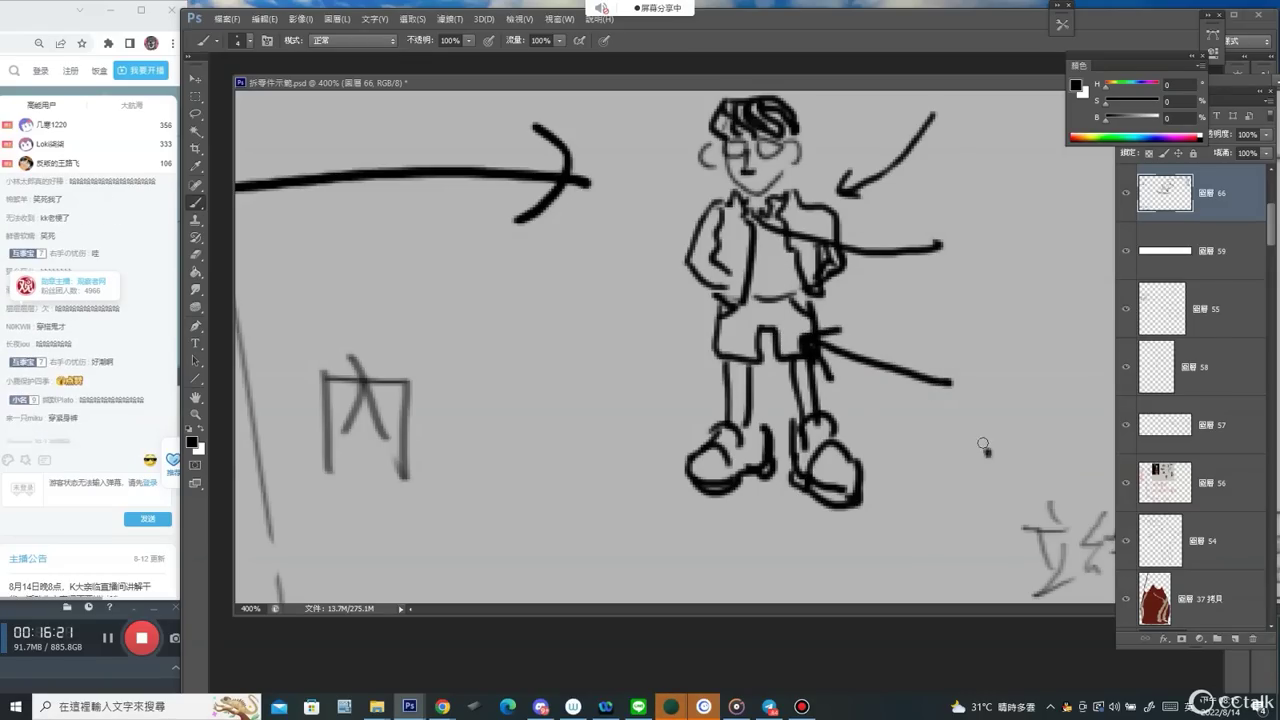
mouse_move(990, 455)
left_mouse_down()
mouse_move(939, 420)
mouse_move(862, 443)
left_mouse_up()
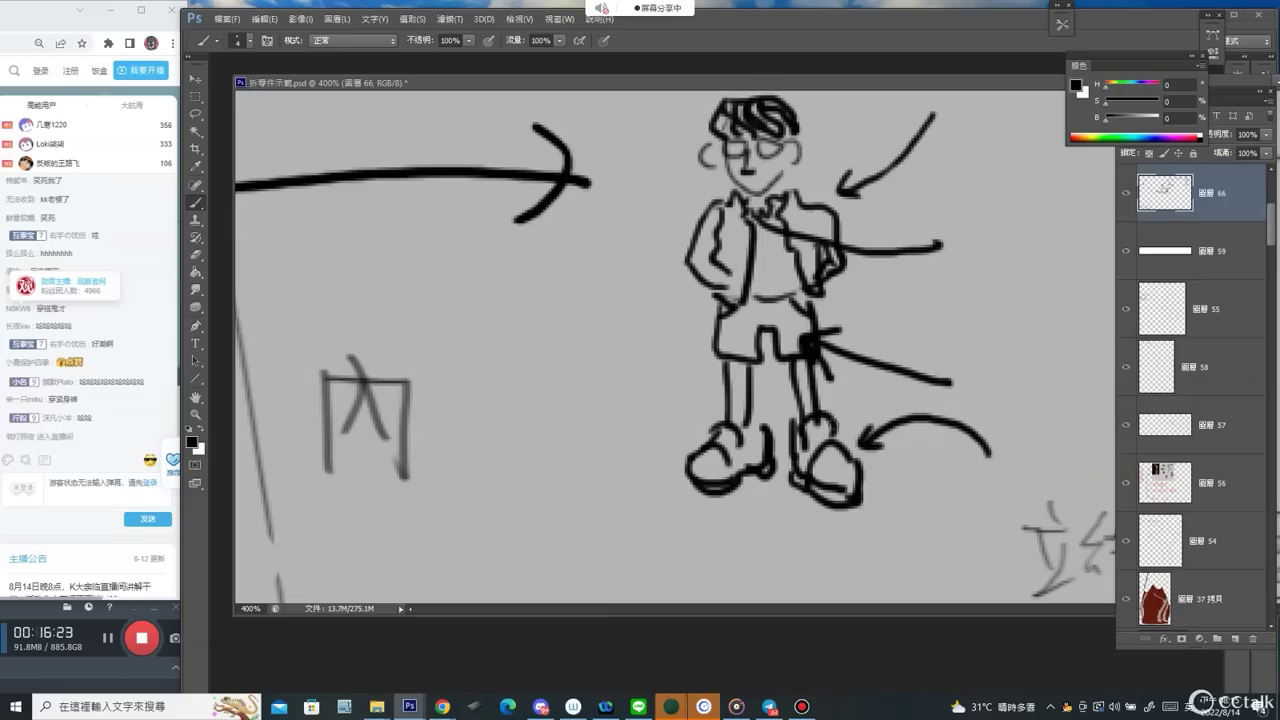
mouse_move(726, 422)
left_mouse_down()
mouse_move(724, 390)
mouse_move(764, 409)
left_mouse_up()
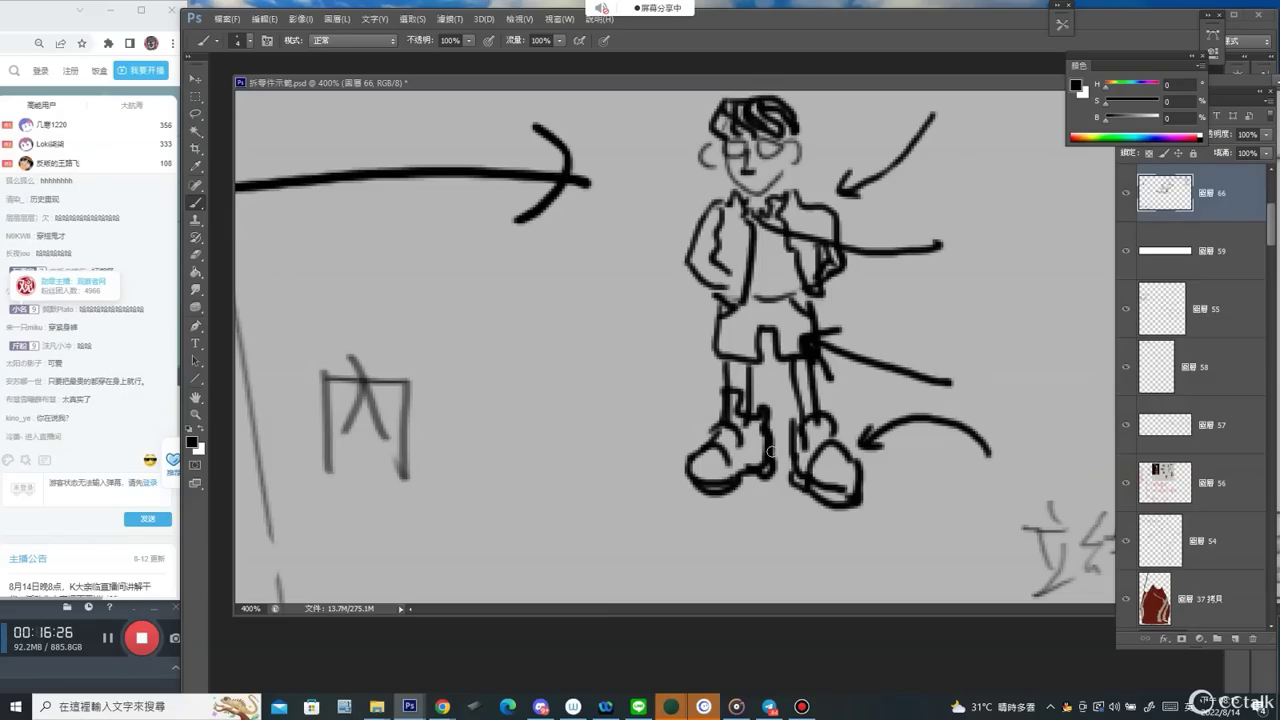
key("z")
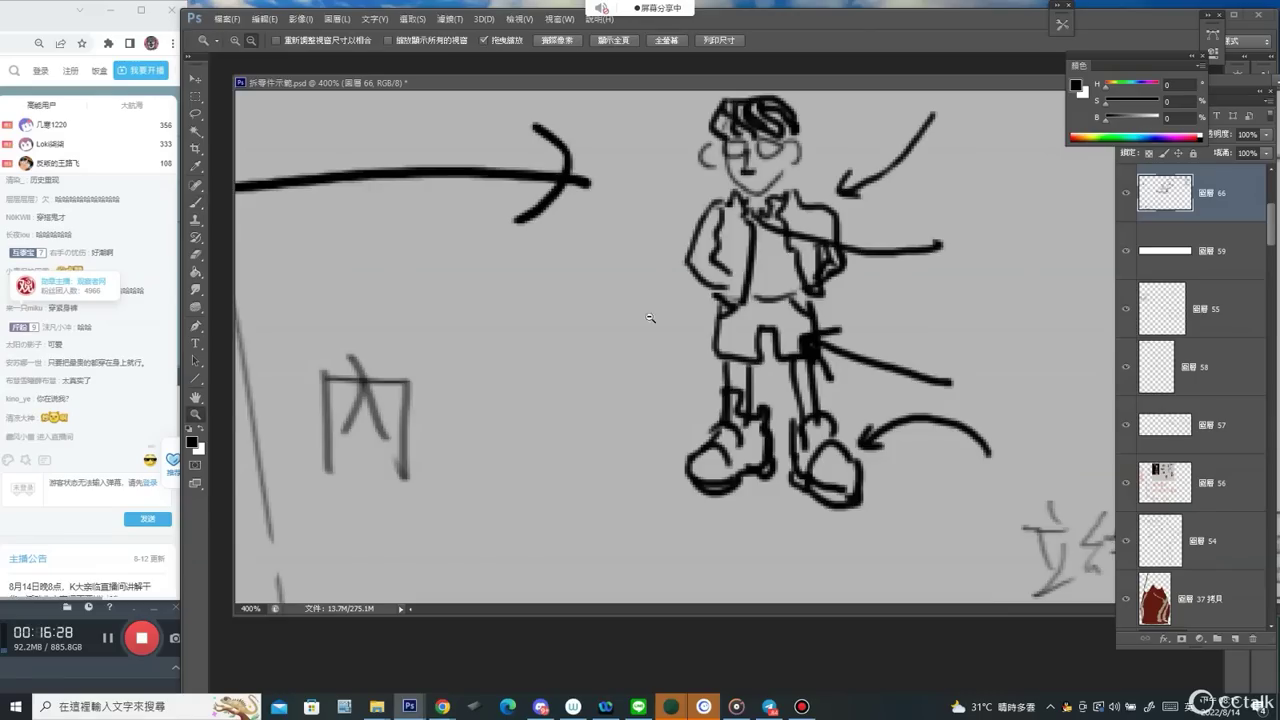
left_click(663, 274, "alt")
key("e")
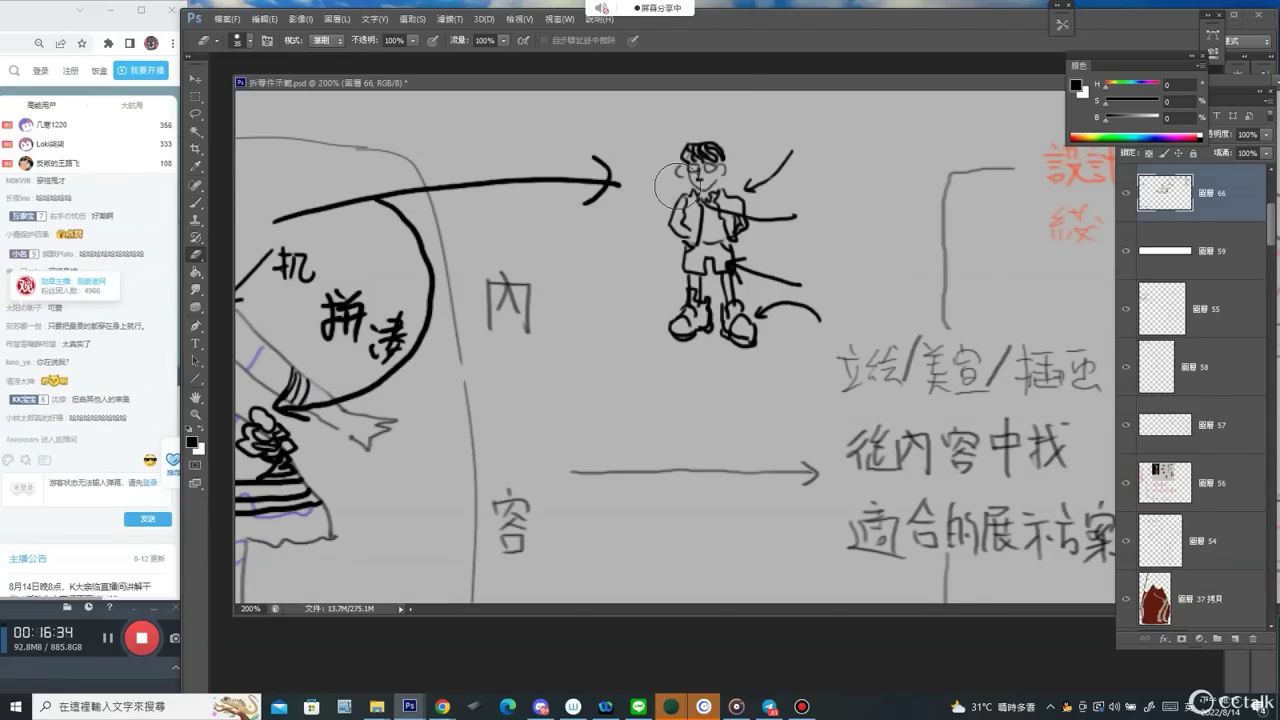
key("bracketright")
key("bracketright")
key("bracketright")
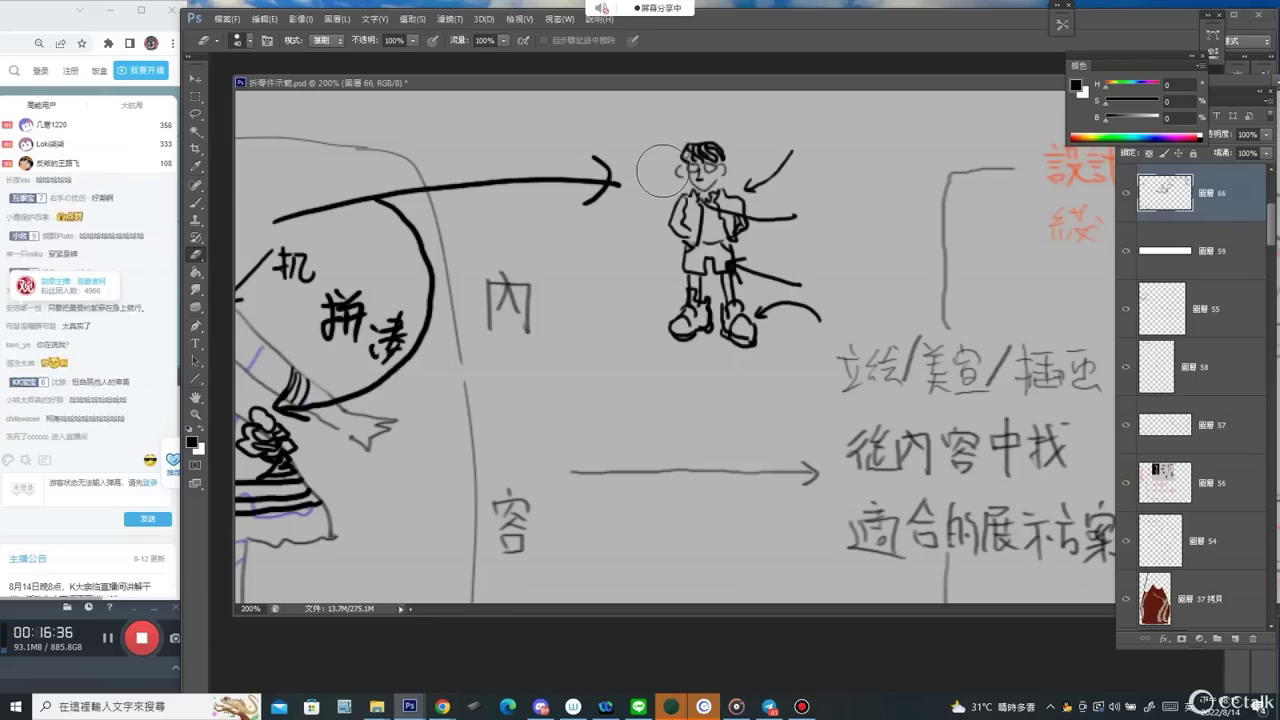
mouse_move(685, 138)
left_mouse_down()
mouse_move(673, 272)
mouse_move(704, 133)
mouse_move(706, 328)
mouse_move(752, 346)
mouse_move(790, 307)
mouse_move(662, 340)
mouse_move(662, 207)
mouse_move(329, 201)
mouse_move(298, 227)
left_mouse_up()
left_click_drag(592, 200, 526, 194)
mouse_move(463, 254)
left_mouse_down()
mouse_move(829, 220)
mouse_move(813, 212)
left_mouse_up()
key("b")
key("ctrl+alt+z")
key("ctrl+alt+z")
Circle the bracketed red words 屬性 and 主題 together with a black oval.
key("ctrl+minus")
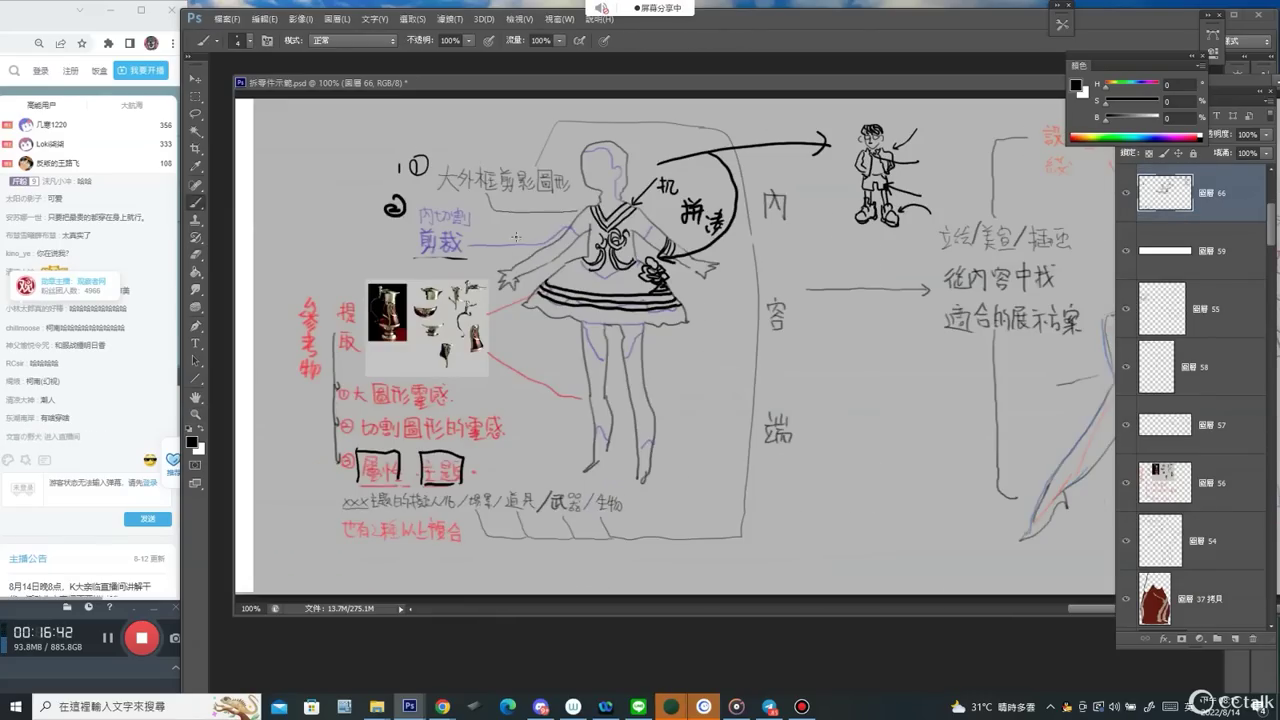
mouse_move(540, 136)
left_mouse_down()
mouse_move(710, 215)
mouse_move(535, 140)
left_mouse_up()
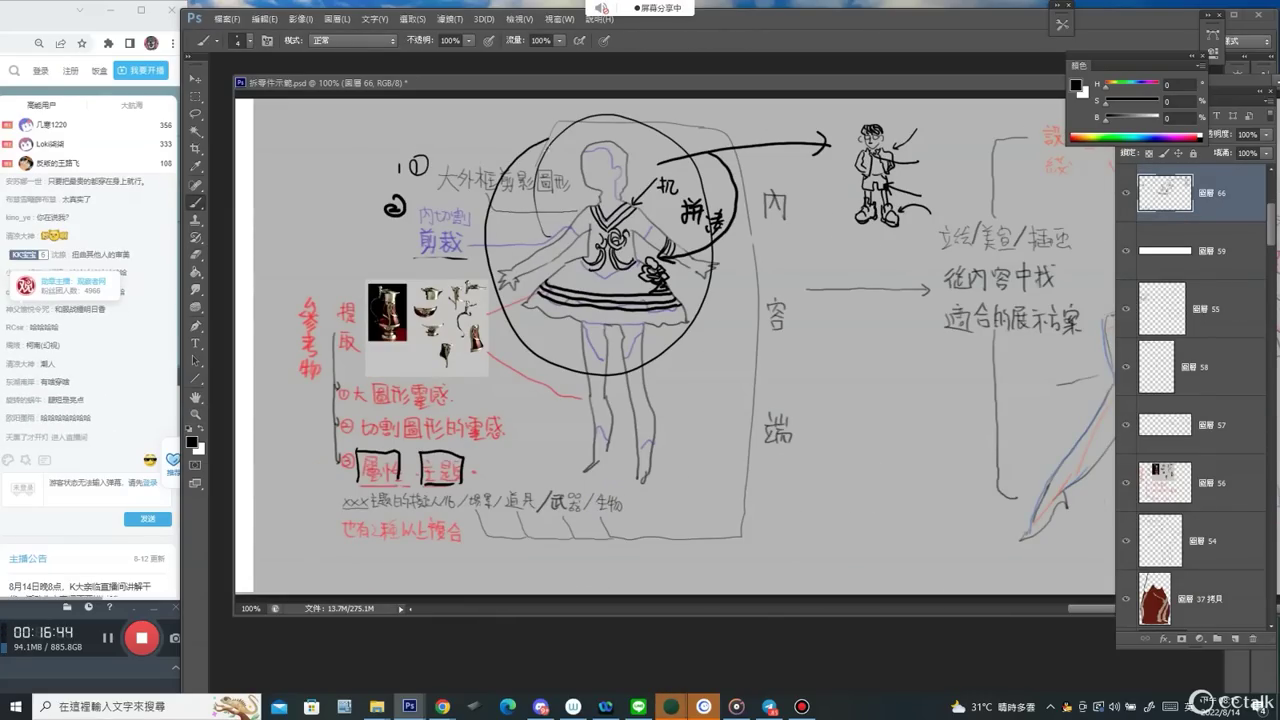
key("ctrl+z")
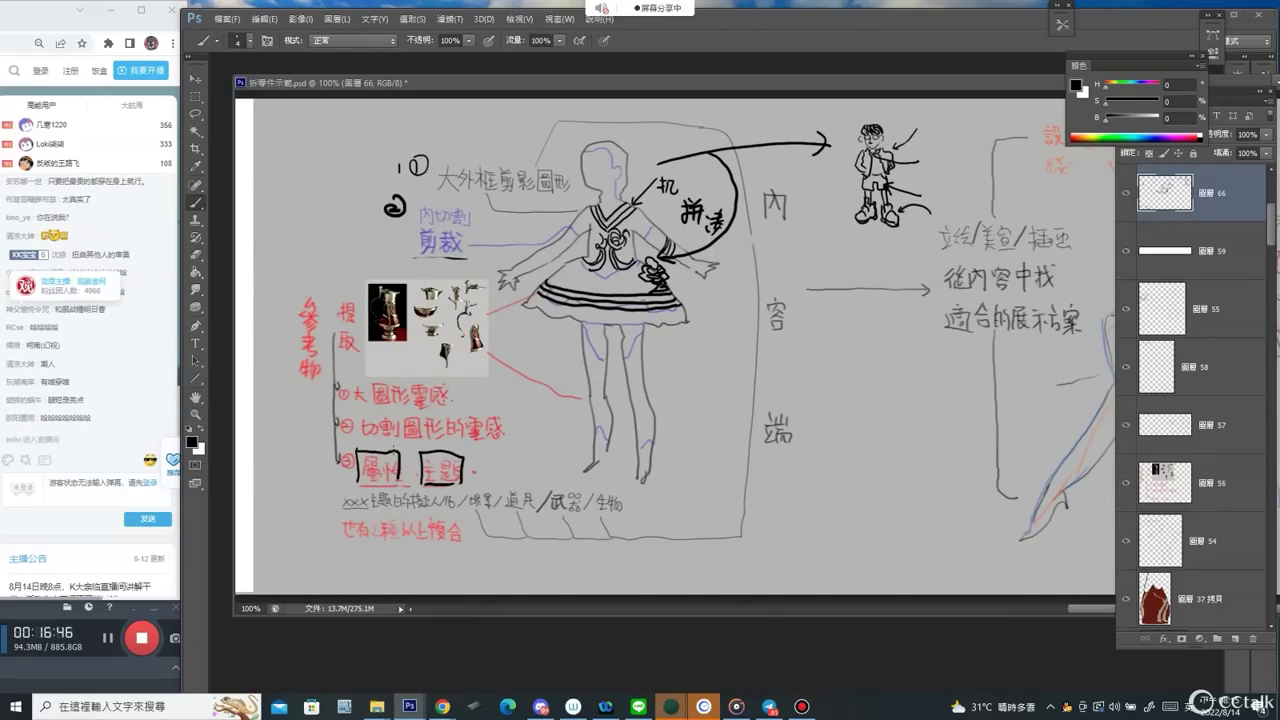
mouse_move(398, 442)
left_mouse_down()
mouse_move(420, 498)
mouse_move(440, 447)
left_mouse_up()
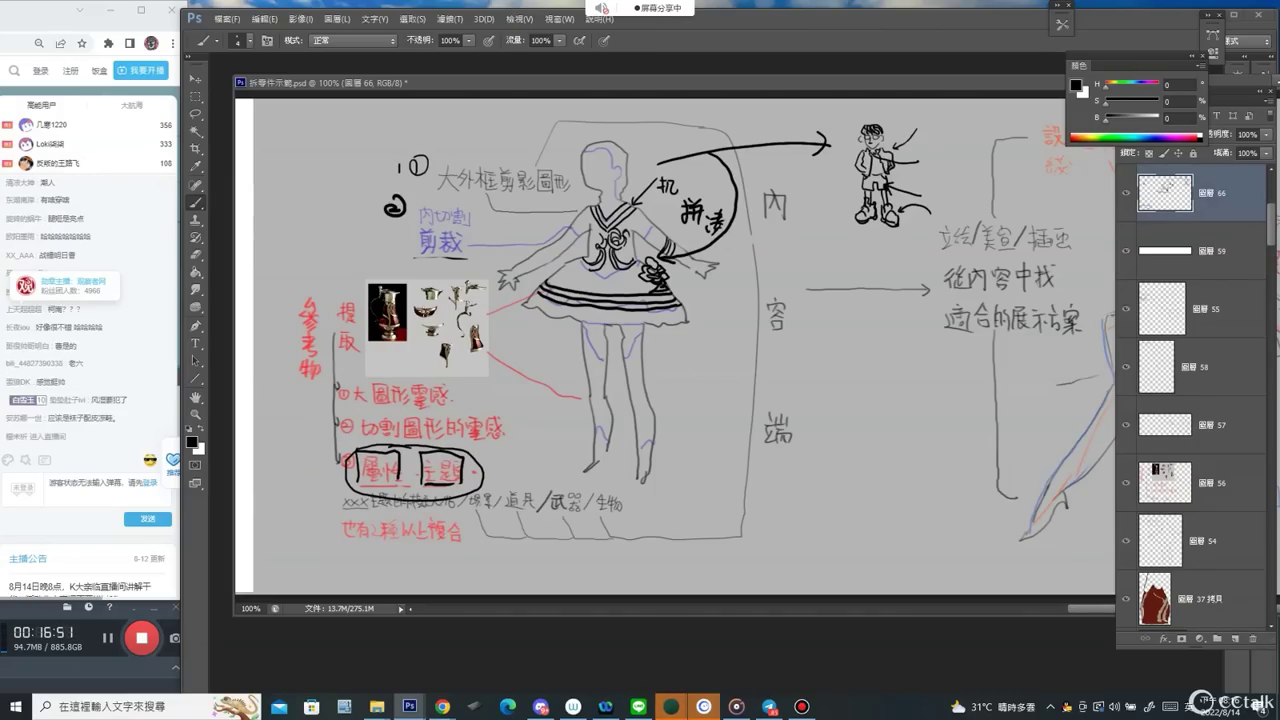
Select the white cover on 圖層 59 and slide it aside to expose the vase photo and its cut-out parts.
left_click_drag(423, 311, 753, 295)
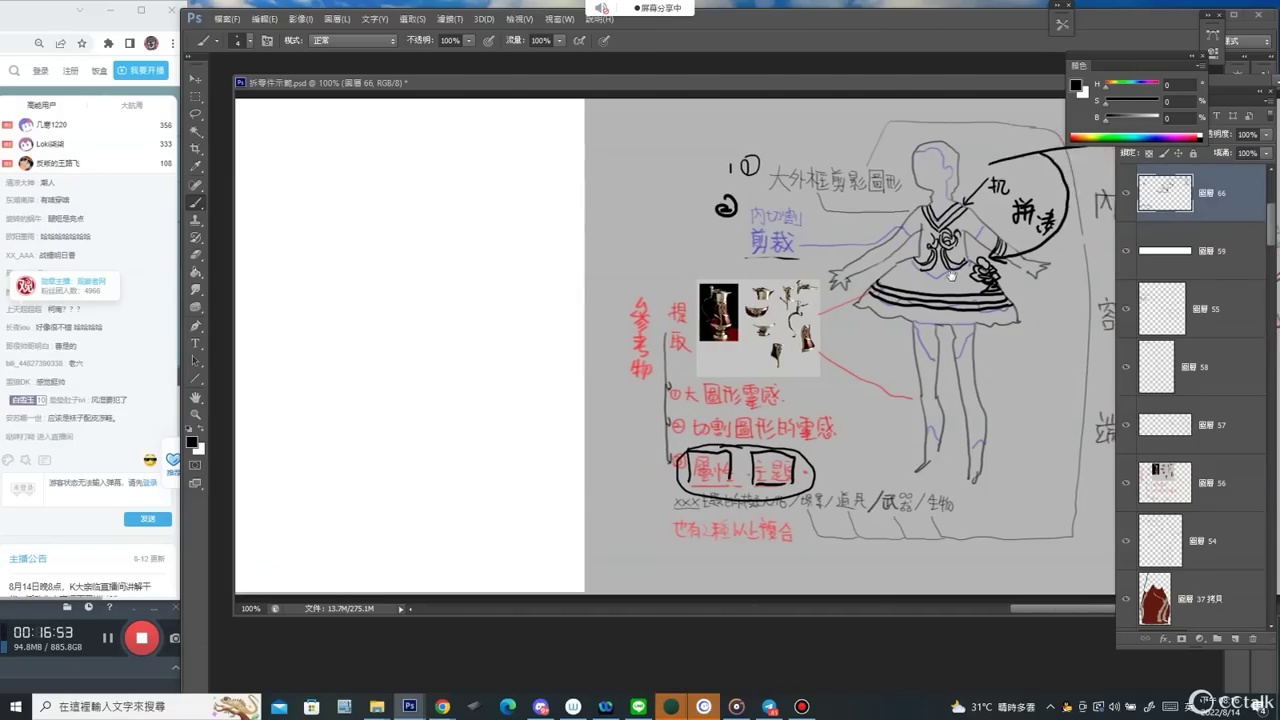
left_click_drag(520, 306, 819, 271)
left_click_drag(558, 332, 830, 295)
left_click_drag(440, 319, 354, 349)
key("ctrl+space")
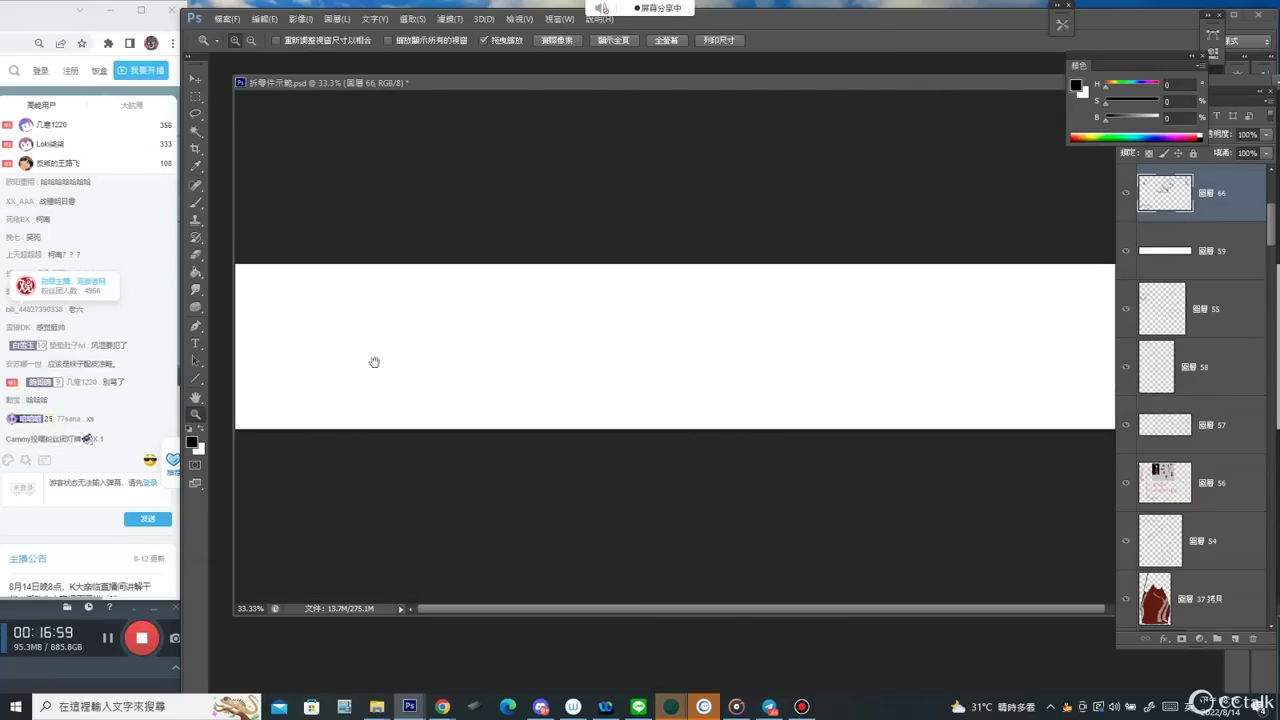
key("v")
left_click(446, 324)
left_click_drag(446, 324, 495, 340)
key("ctrl+space")
left_click_drag(308, 347, 433, 298)
left_click_drag(741, 317, 646, 322)
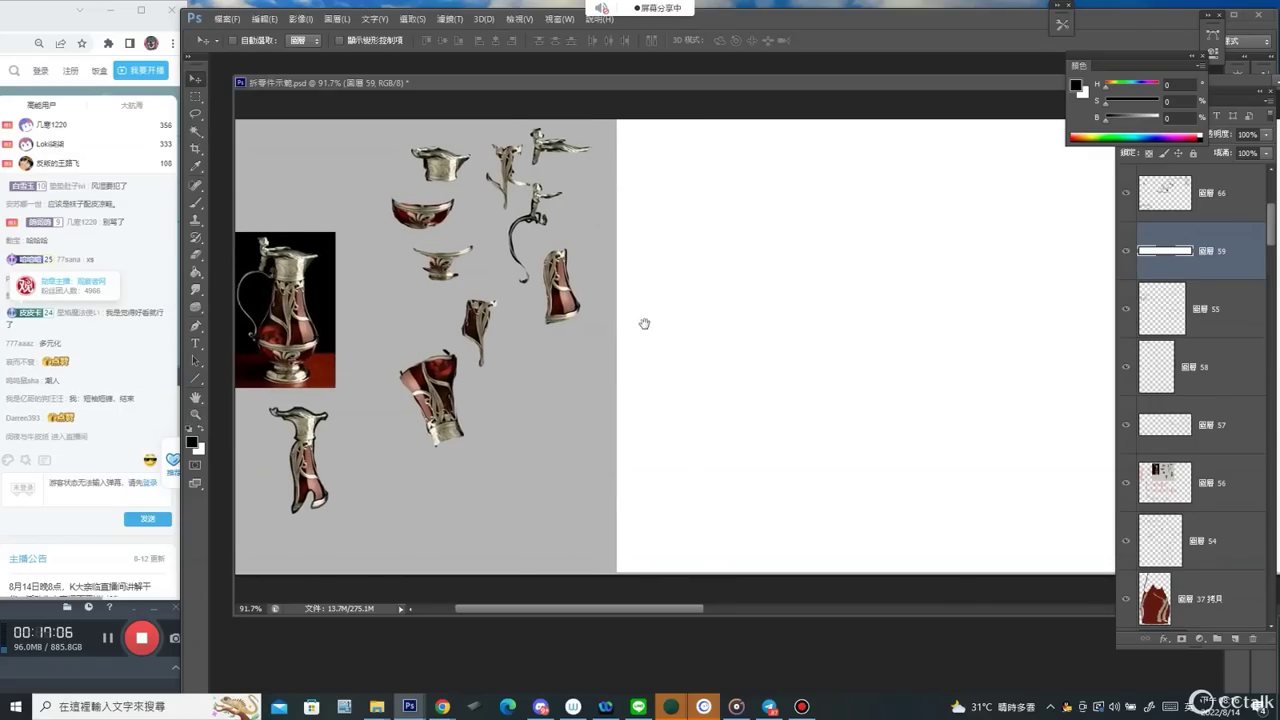
Slide the white cover farther right to uncover the two computer mouse drawings, keeping most of the shoe photo beside them hidden.
left_click_drag(704, 293, 979, 278)
left_click_drag(764, 310, 719, 313)
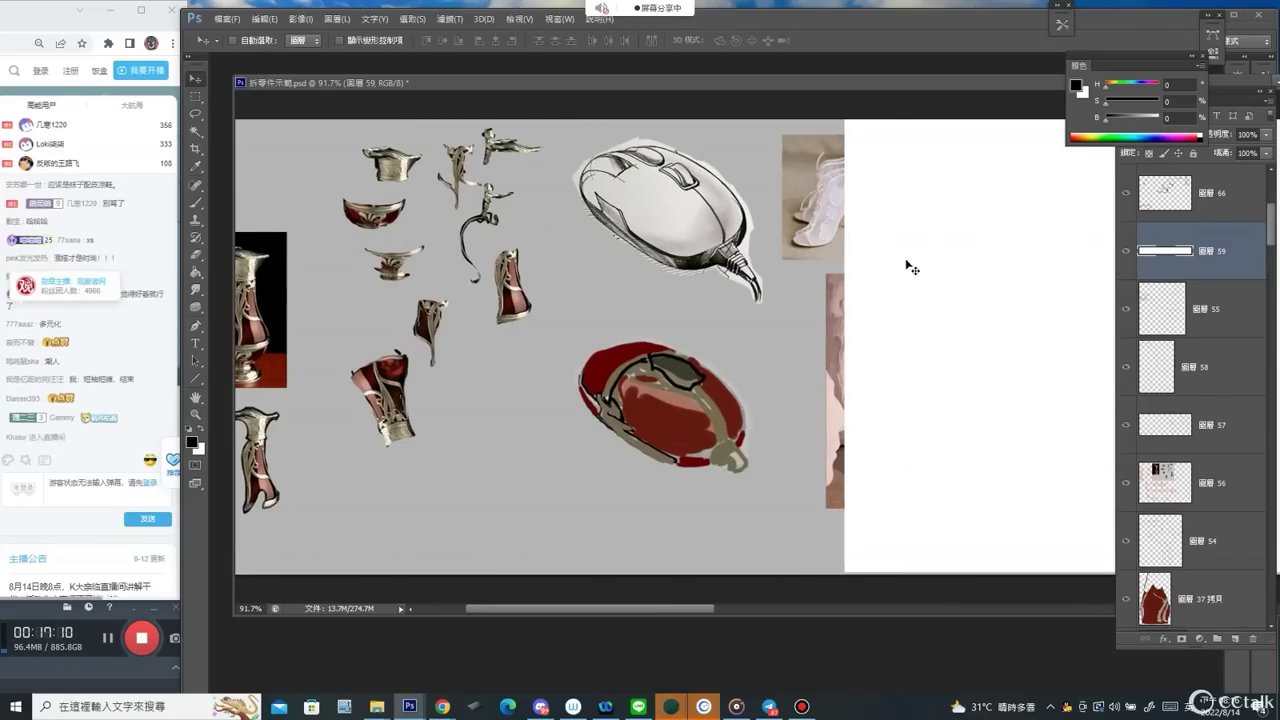
left_click_drag(906, 260, 851, 248)
left_click_drag(681, 190, 697, 192)
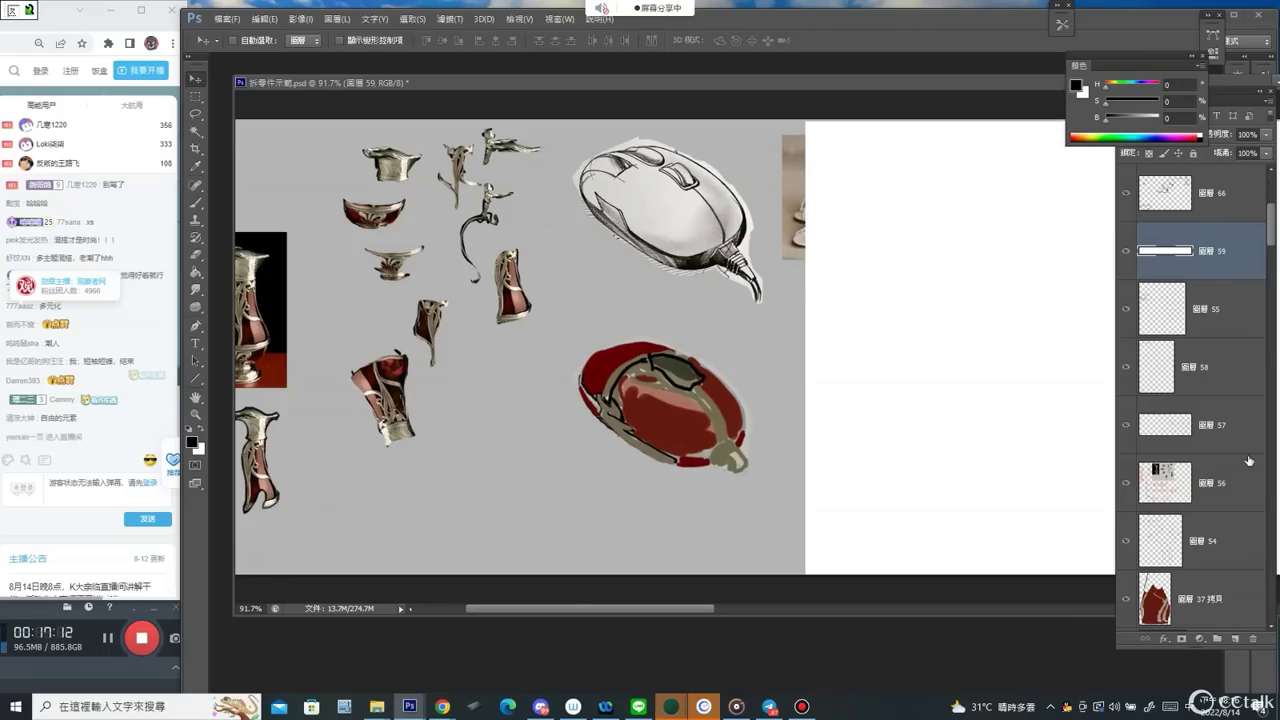
scroll(1265, 454, "down", 5)
left_click_drag(1275, 334, 1276, 192)
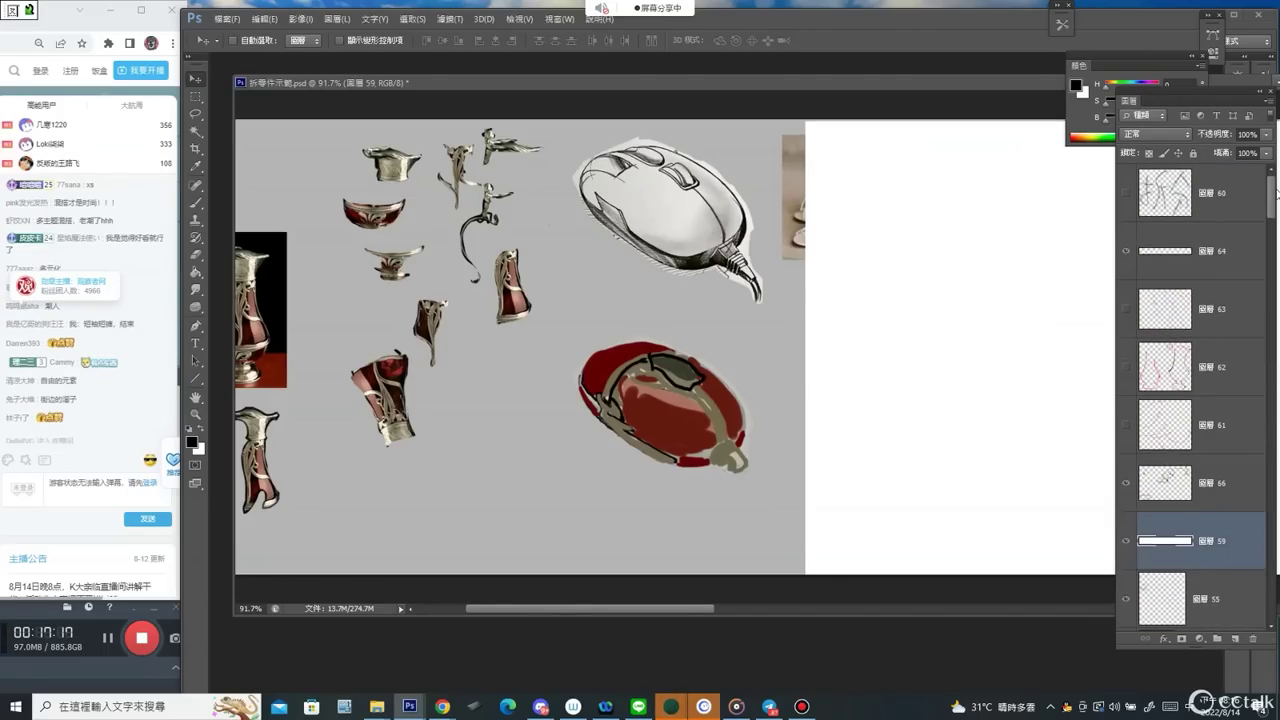
left_click(1126, 310)
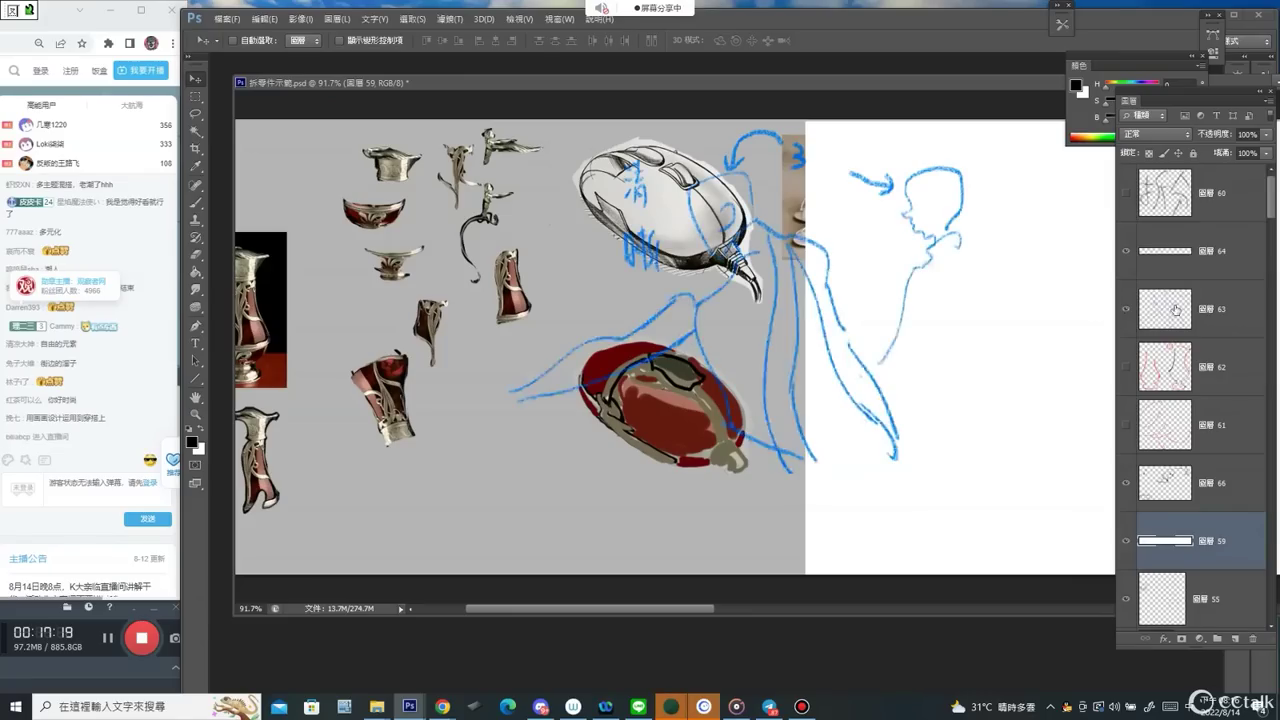
left_click(1126, 310)
Show the green arrow annotations on 圖層 16 and add a new empty layer directly above 圖層 15.
scroll(1253, 281, "down", 20)
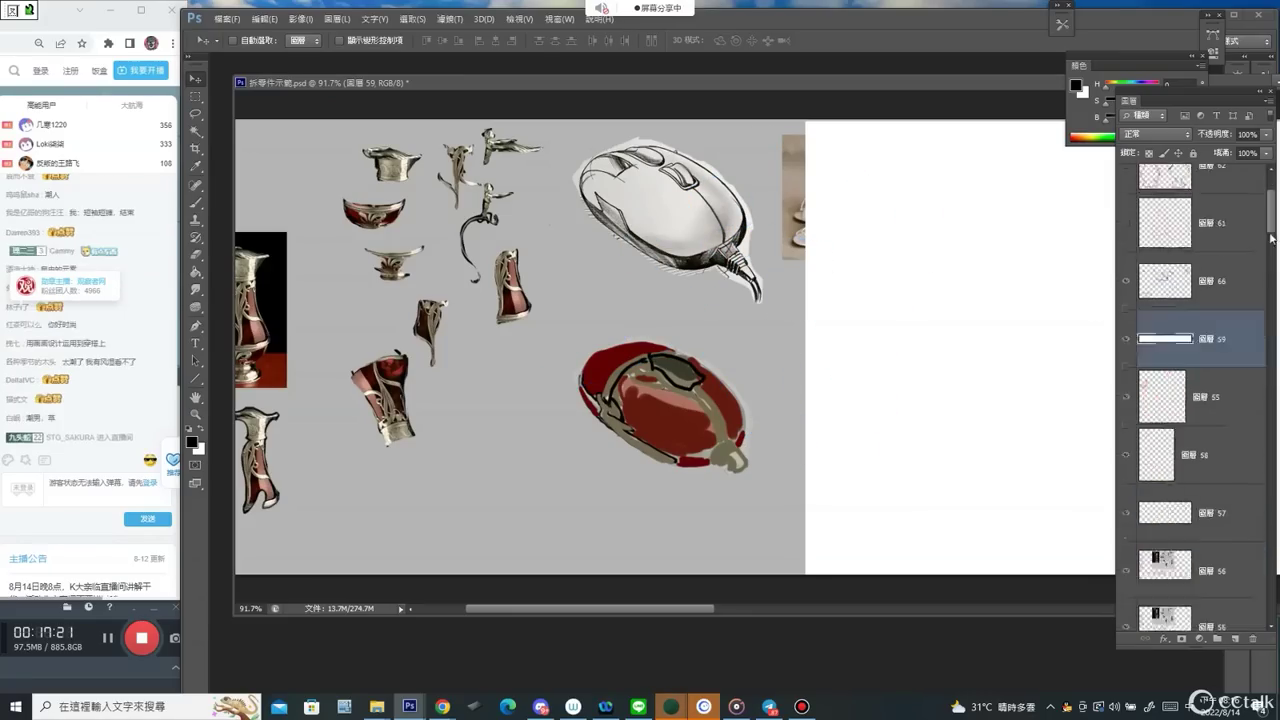
scroll(1250, 600, "up", 3)
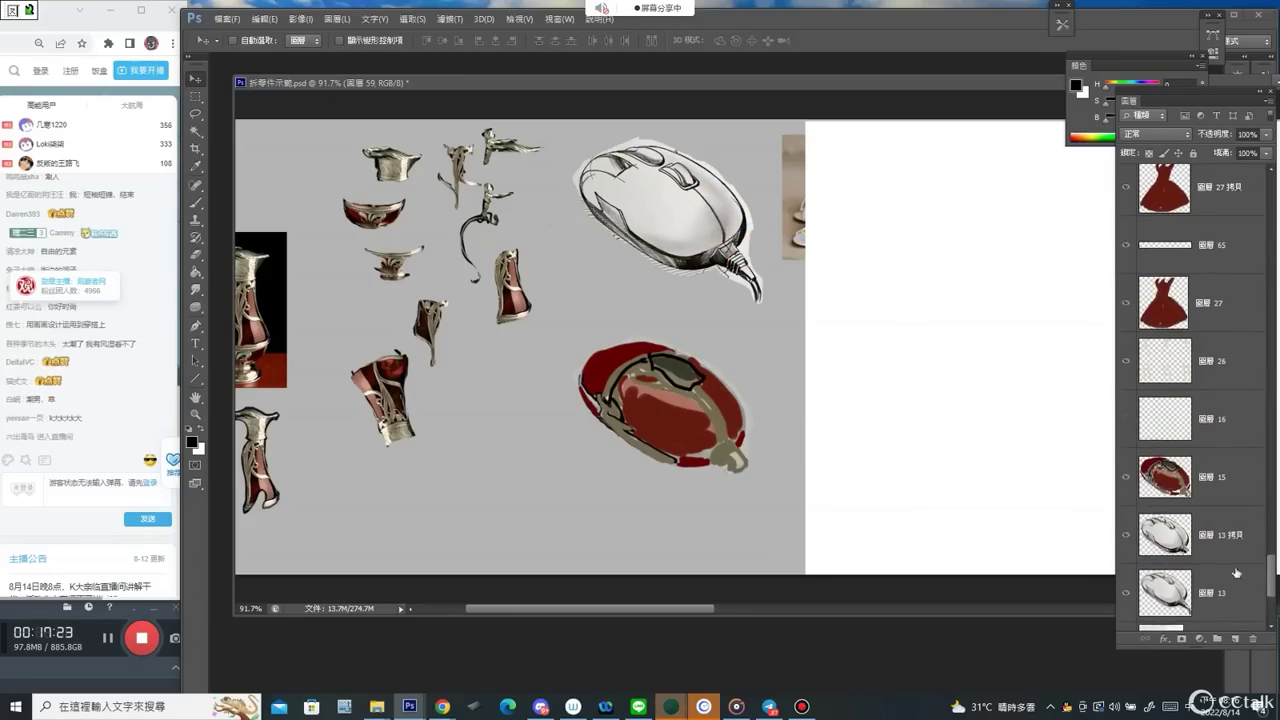
left_click(1191, 420)
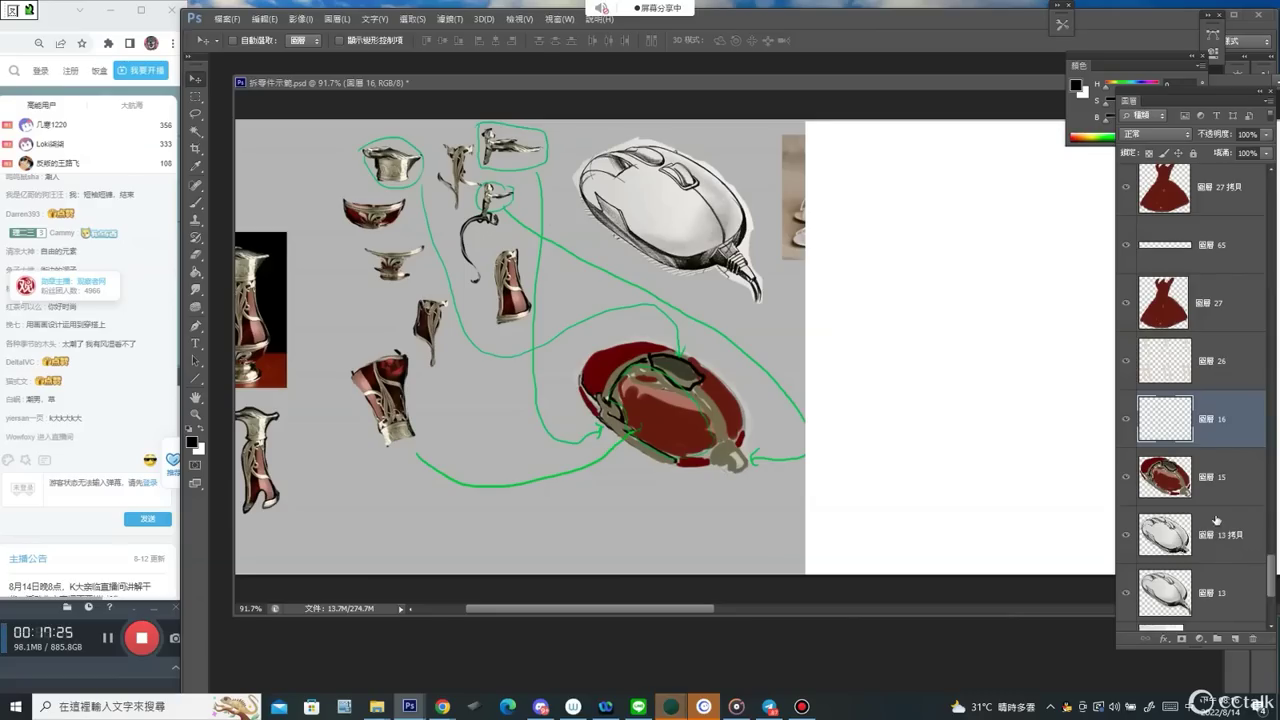
left_click(1203, 542)
left_click(1208, 490)
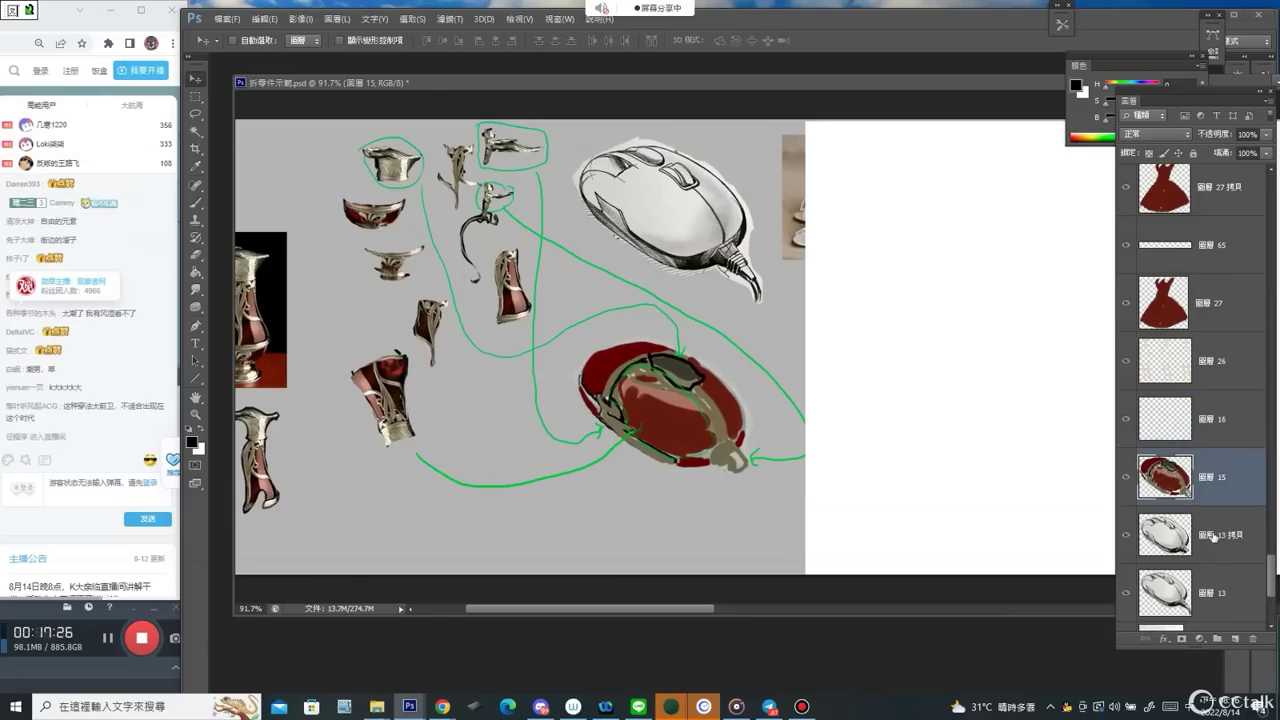
left_click(1235, 640)
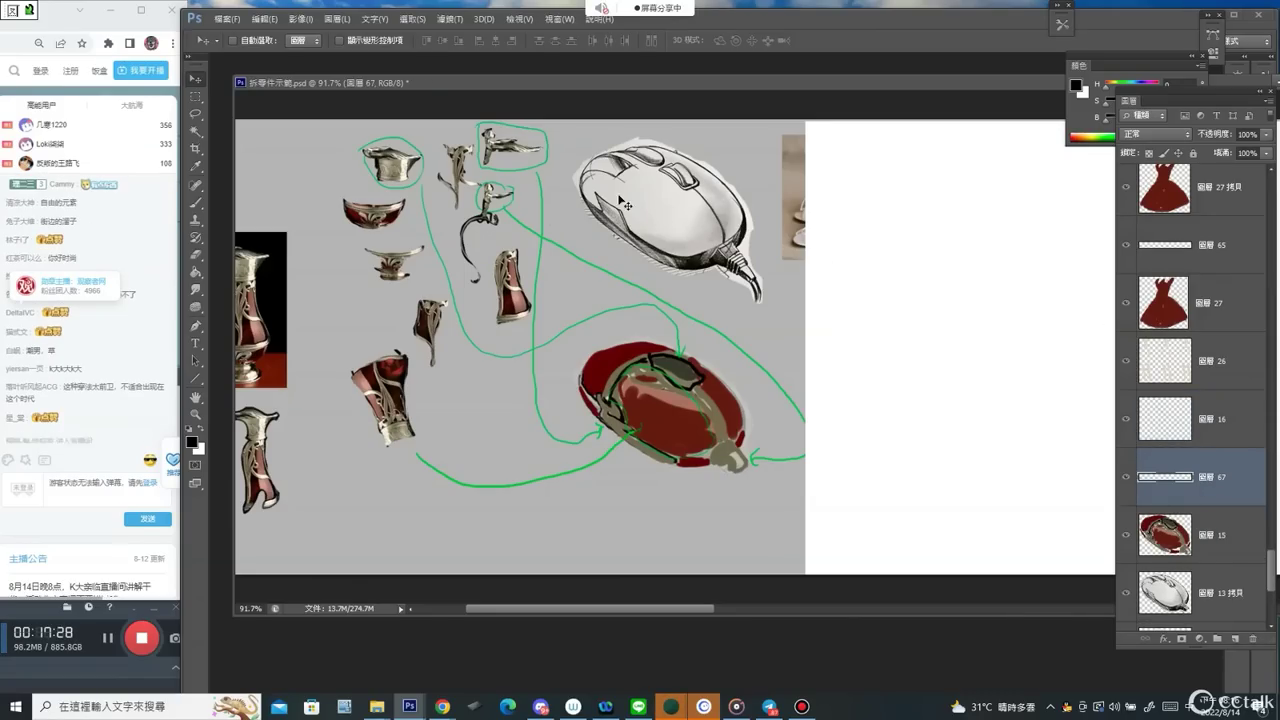
Circle the figure-topped curved handle part of the vase in black with a 10 px brush on 圖層 67.
key("b")
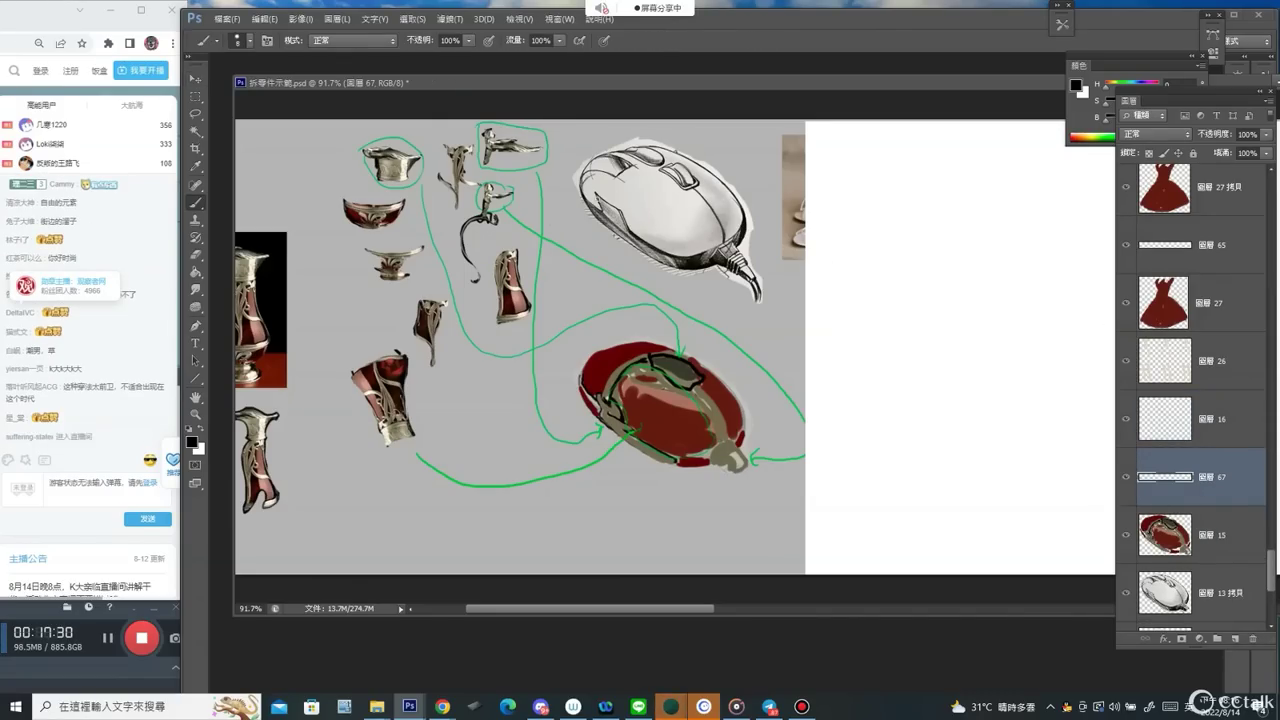
key("bracketright")
key("bracketright")
mouse_move(518, 182)
left_mouse_down()
mouse_move(442, 246)
mouse_move(513, 233)
left_mouse_up()
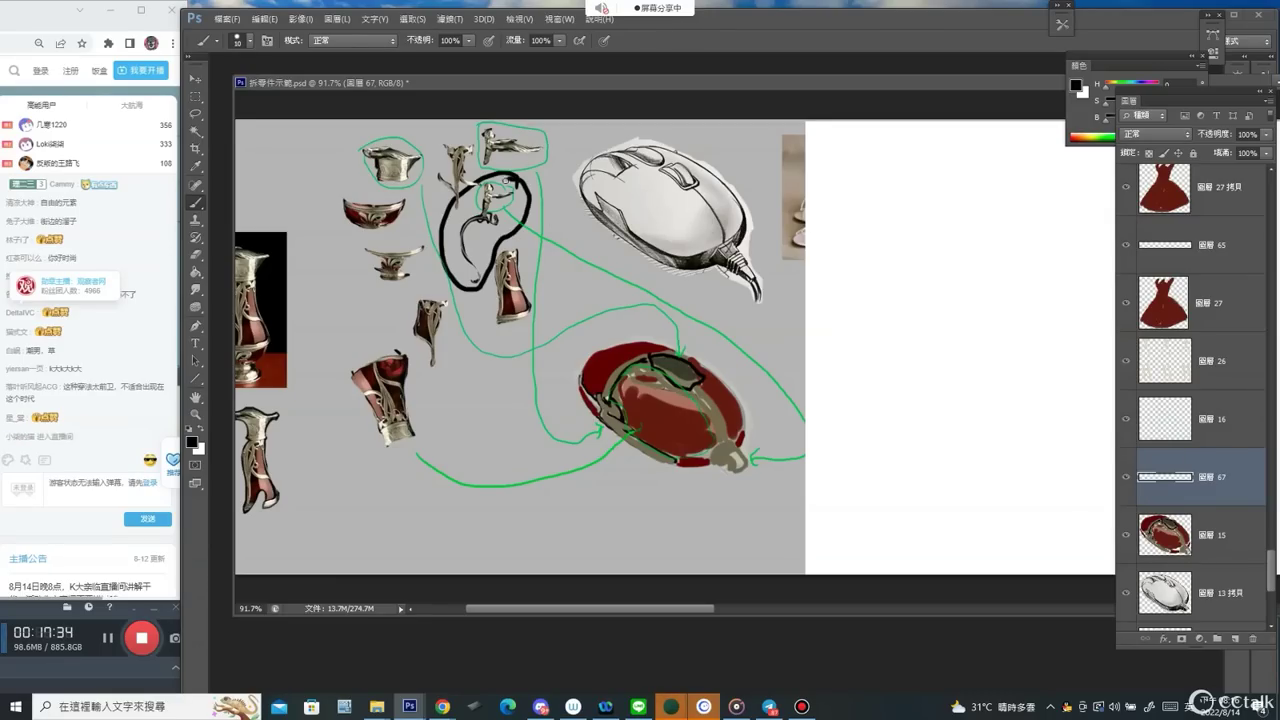
mouse_move(515, 178)
left_mouse_down()
mouse_move(612, 334)
mouse_move(627, 321)
left_mouse_up()
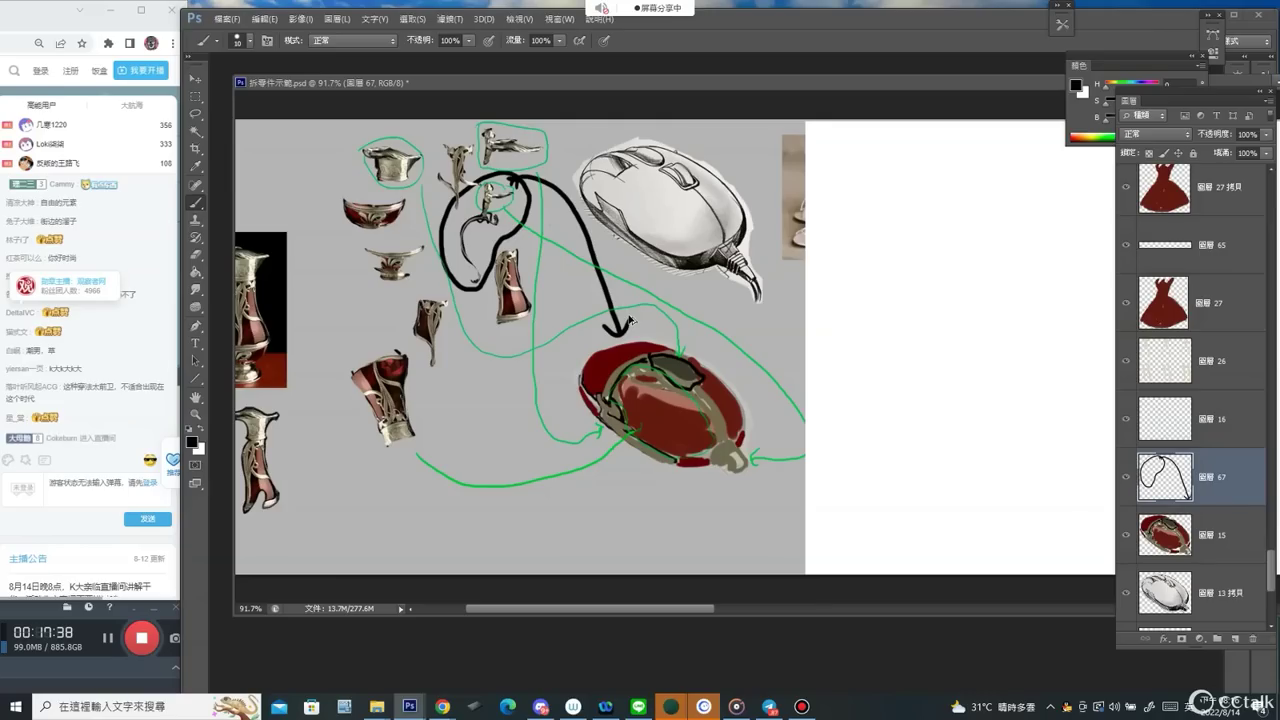
key("ctrl+alt+z")
key("ctrl+alt+z")
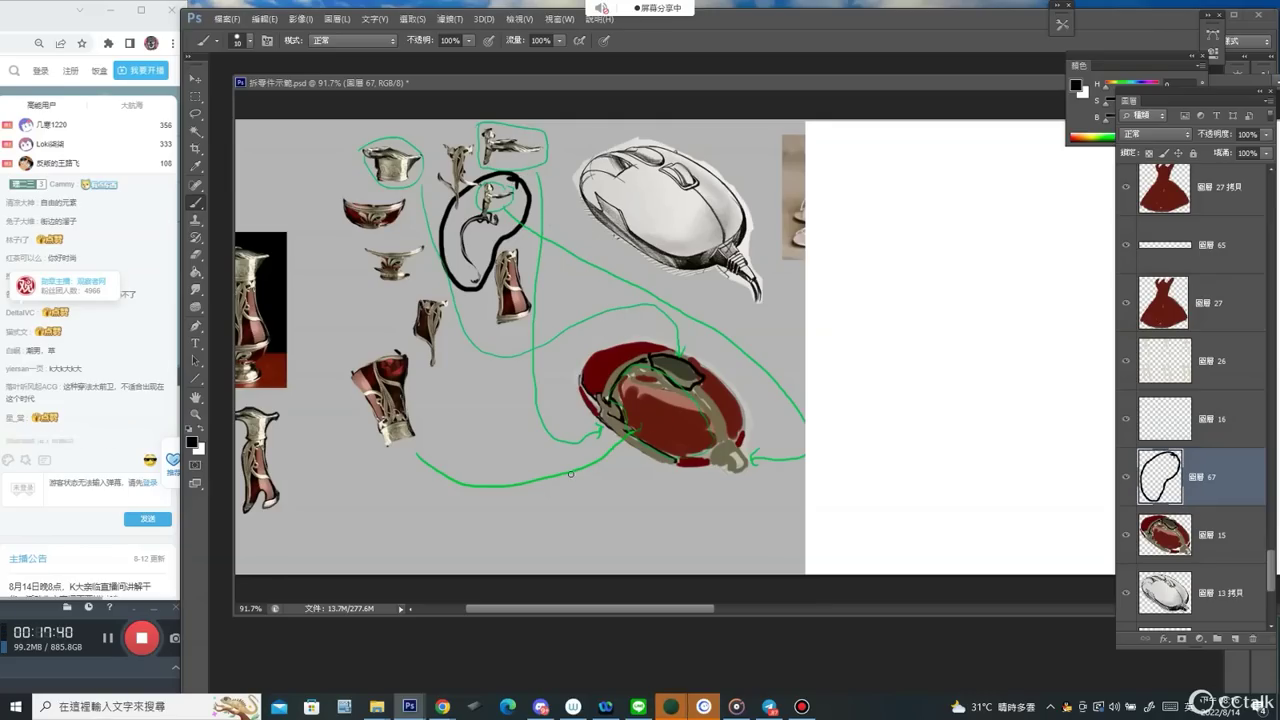
mouse_move(570, 474)
left_mouse_down()
mouse_move(666, 480)
mouse_move(670, 464)
mouse_move(677, 490)
left_mouse_up()
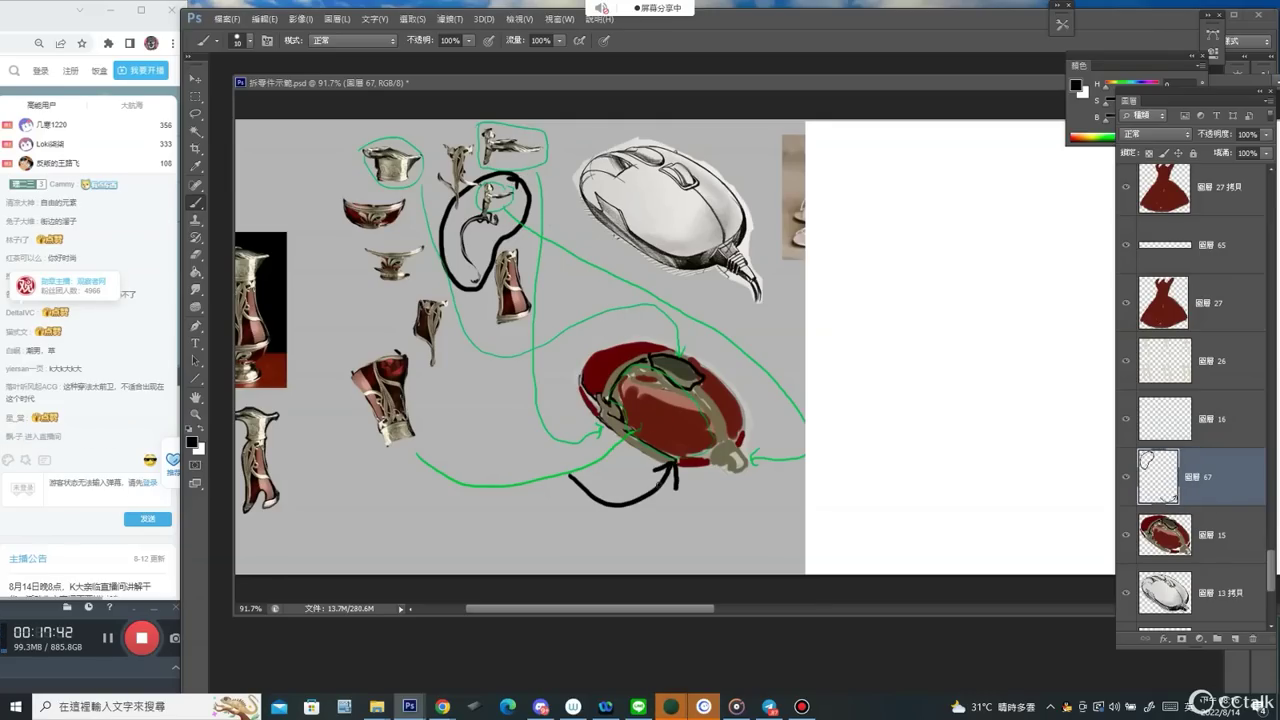
key("ctrl+alt+z")
key("ctrl+alt+z")
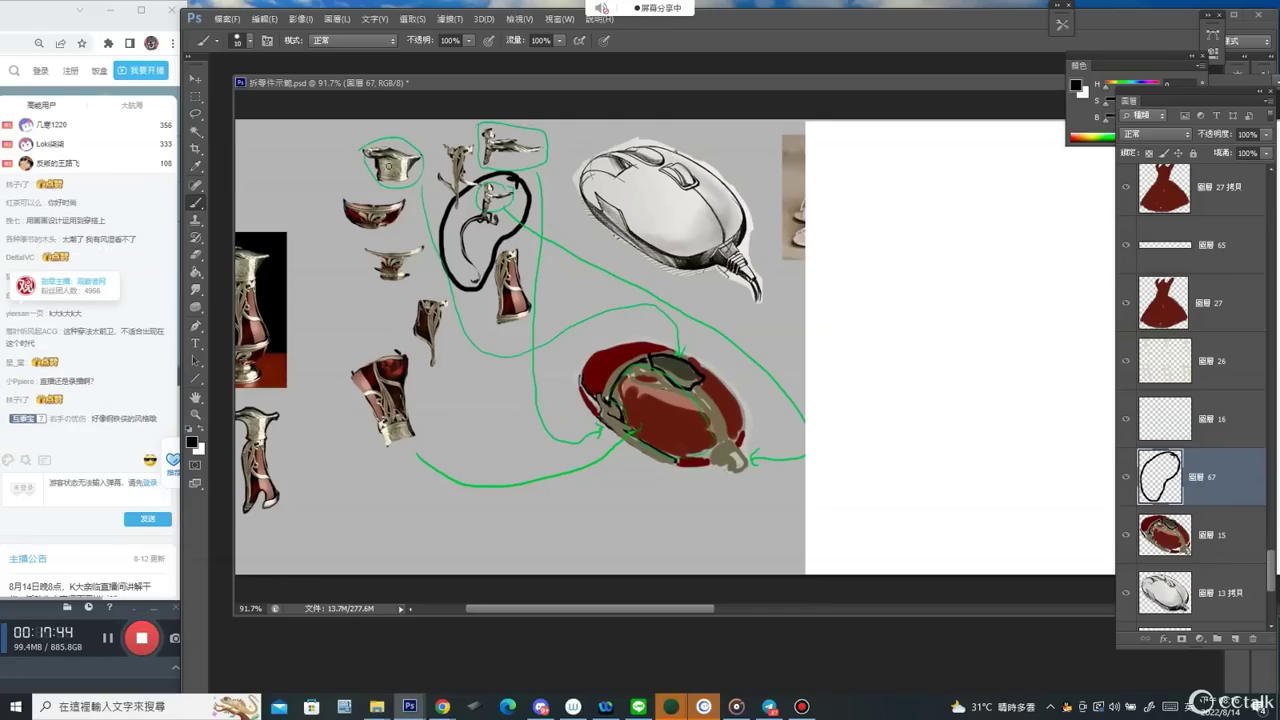
Circle the vase's rim part and its red body part in black, with an arrow from each to the red mouse.
mouse_move(352, 164)
left_mouse_down()
mouse_move(401, 127)
mouse_move(428, 157)
mouse_move(349, 161)
mouse_move(426, 168)
mouse_move(434, 250)
mouse_move(536, 335)
mouse_move(623, 293)
mouse_move(662, 313)
mouse_move(683, 370)
left_mouse_up()
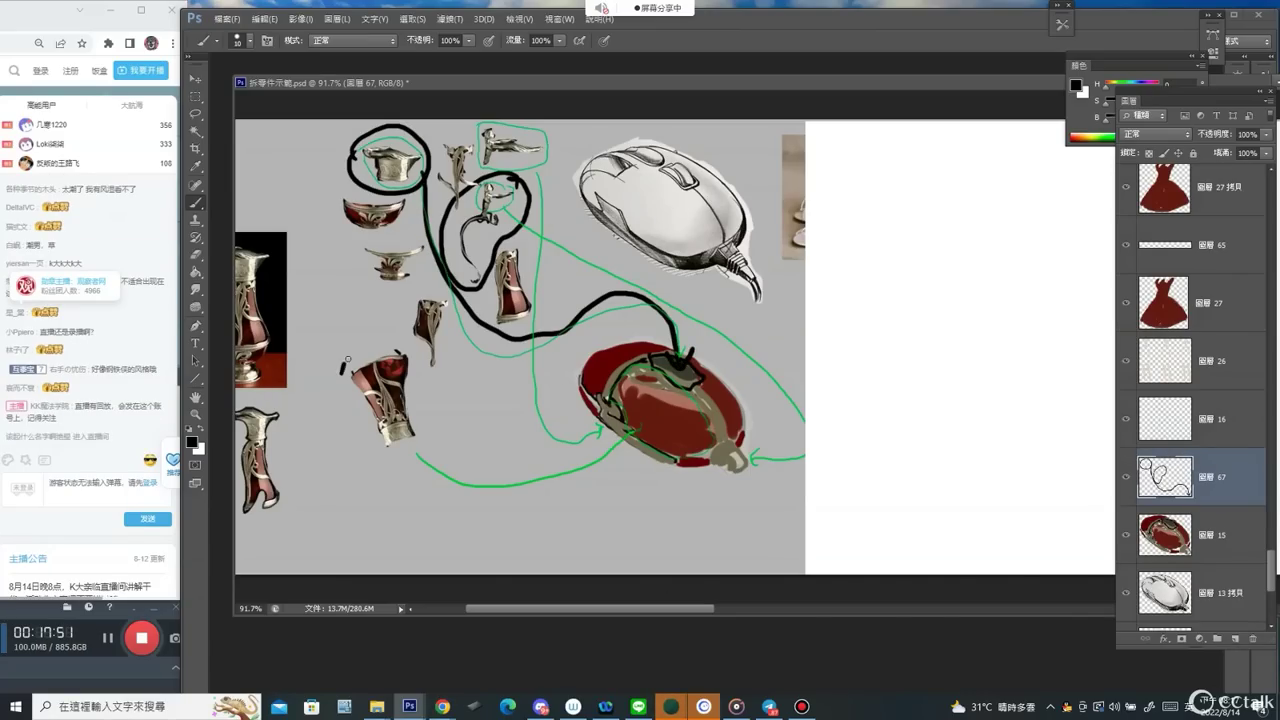
mouse_move(345, 362)
left_mouse_down()
mouse_move(372, 345)
mouse_move(427, 371)
mouse_move(427, 442)
mouse_move(372, 439)
mouse_move(363, 414)
mouse_move(675, 421)
left_mouse_up()
left_click_drag(675, 421, 650, 432)
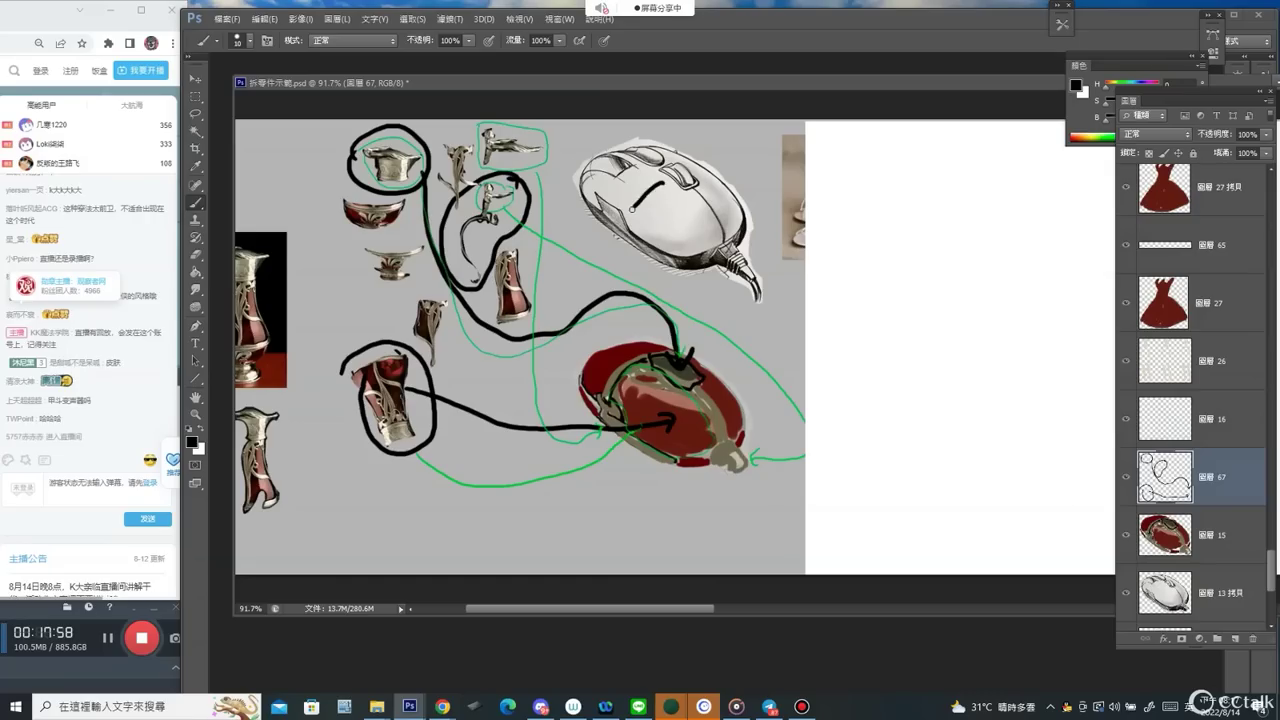
key("ctrl+z")
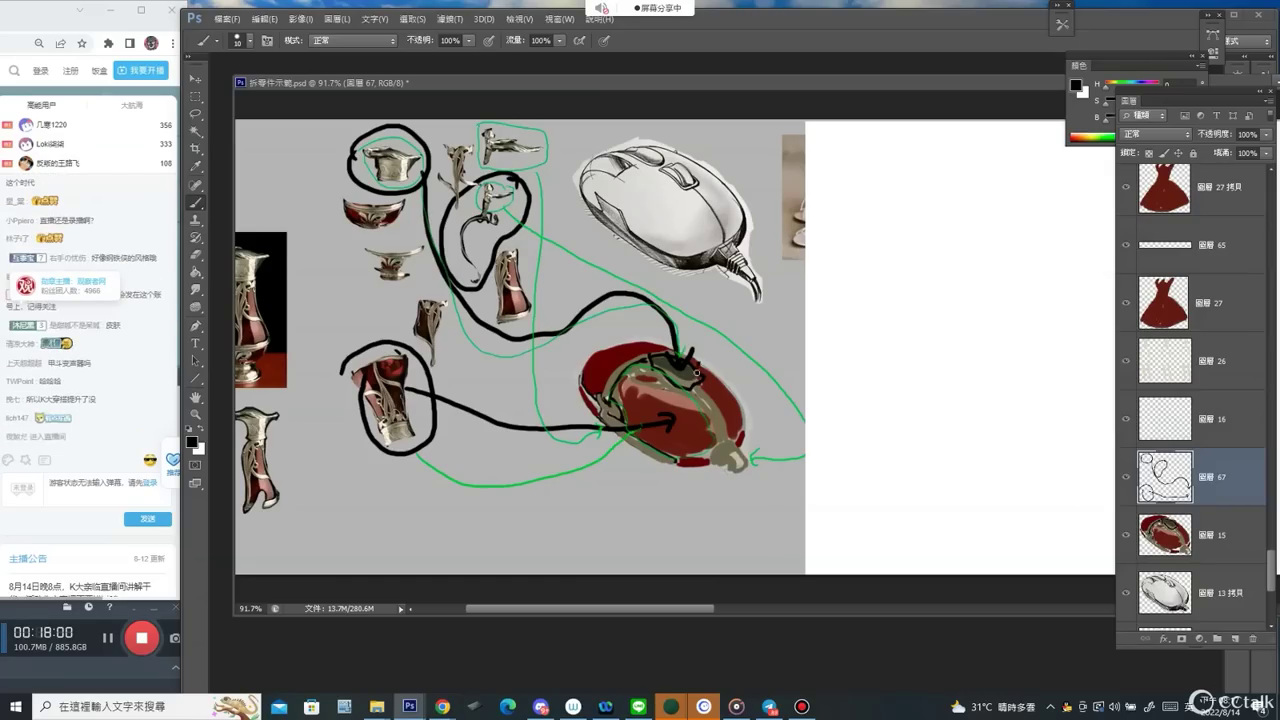
Trace curved black ornament lines across the upper part of the red mouse.
left_click_drag(698, 375, 733, 441)
key("ctrl+z")
left_click_drag(631, 379, 690, 397)
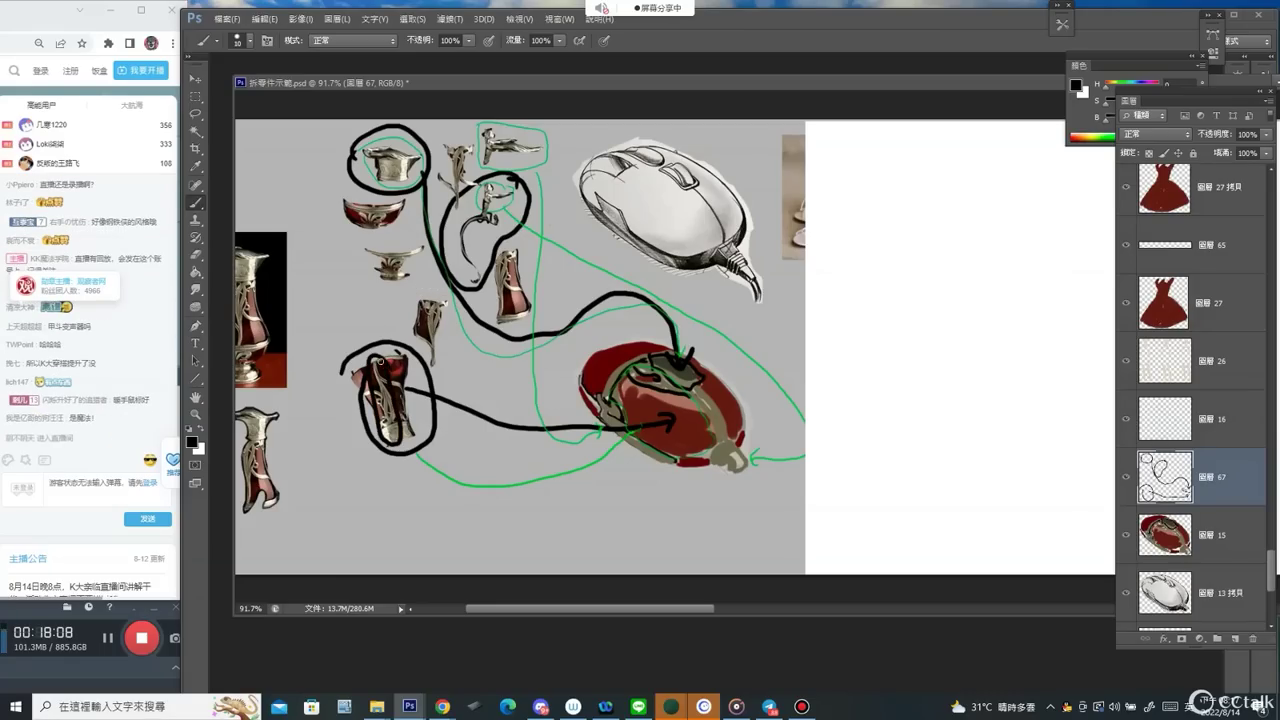
Sketch the vase's branching metal ornament with a thinner black brush in the gray space between the vase photo and its parts.
left_click_drag(324, 298, 488, 270)
left_click_drag(395, 295, 570, 265)
key("bracketleft")
key("bracketleft")
key("bracketleft")
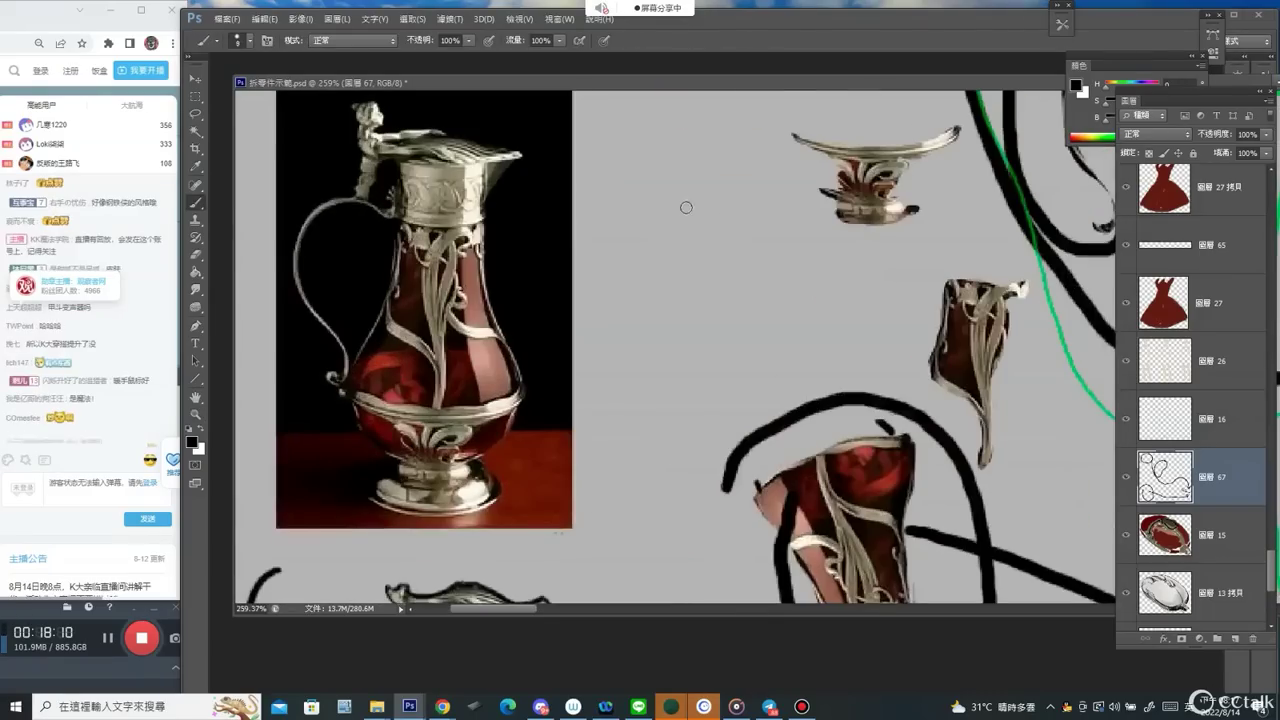
mouse_move(712, 175)
left_mouse_down()
mouse_move(683, 207)
mouse_move(674, 427)
mouse_move(741, 180)
left_mouse_up()
mouse_move(730, 181)
left_mouse_down()
mouse_move(707, 222)
mouse_move(696, 420)
left_mouse_up()
mouse_move(704, 316)
left_mouse_down()
mouse_move(746, 221)
mouse_move(750, 240)
left_mouse_up()
left_click_drag(714, 291, 756, 241)
Write 物 with an arrow pointing to the white mouse, and a circled number followed by 剪 below the vase parts.
key("alt+space")
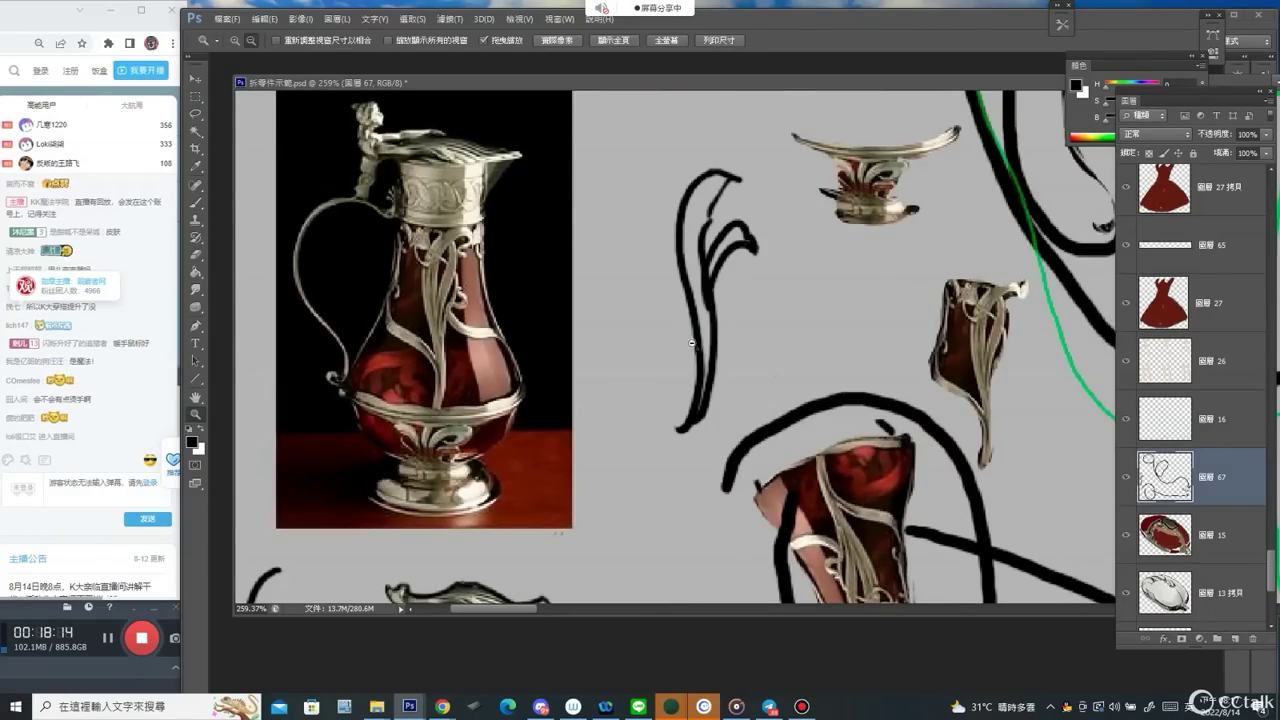
left_click(703, 338, "alt")
left_click(703, 338, "alt")
left_click(704, 339, "alt")
left_click(704, 339, "alt")
key("b")
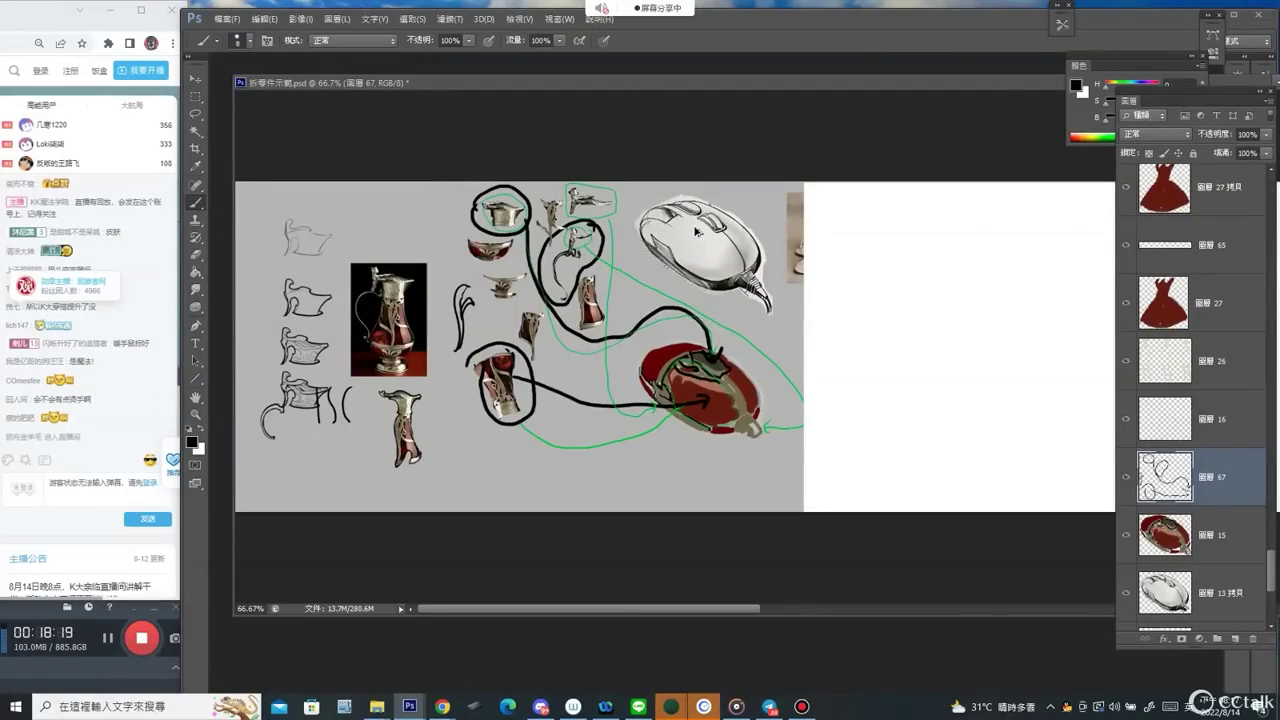
left_click_drag(759, 192, 744, 208)
mouse_move(743, 198)
left_mouse_down()
mouse_move(768, 210)
mouse_move(765, 225)
left_mouse_up()
left_click_drag(760, 221, 769, 216)
left_click_drag(772, 206, 775, 226)
left_click_drag(773, 212, 767, 221)
left_click_drag(776, 213, 769, 225)
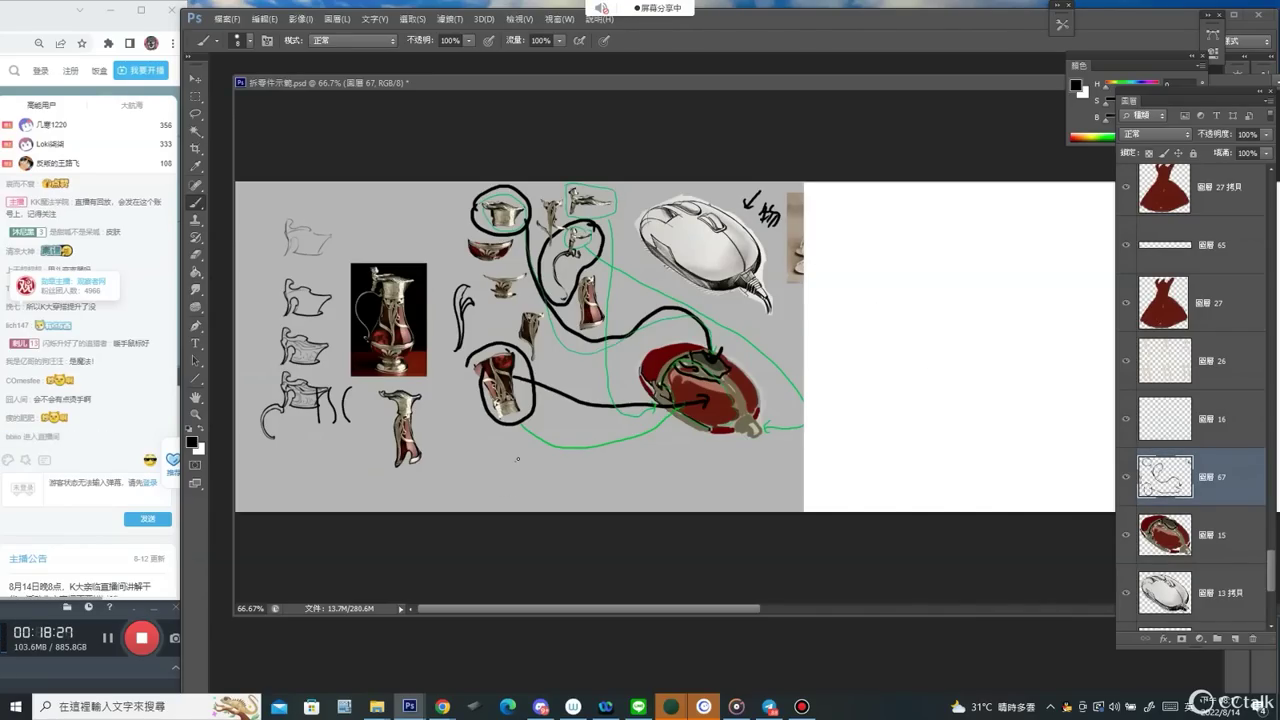
mouse_move(518, 459)
left_mouse_down()
mouse_move(556, 468)
mouse_move(548, 497)
left_mouse_up()
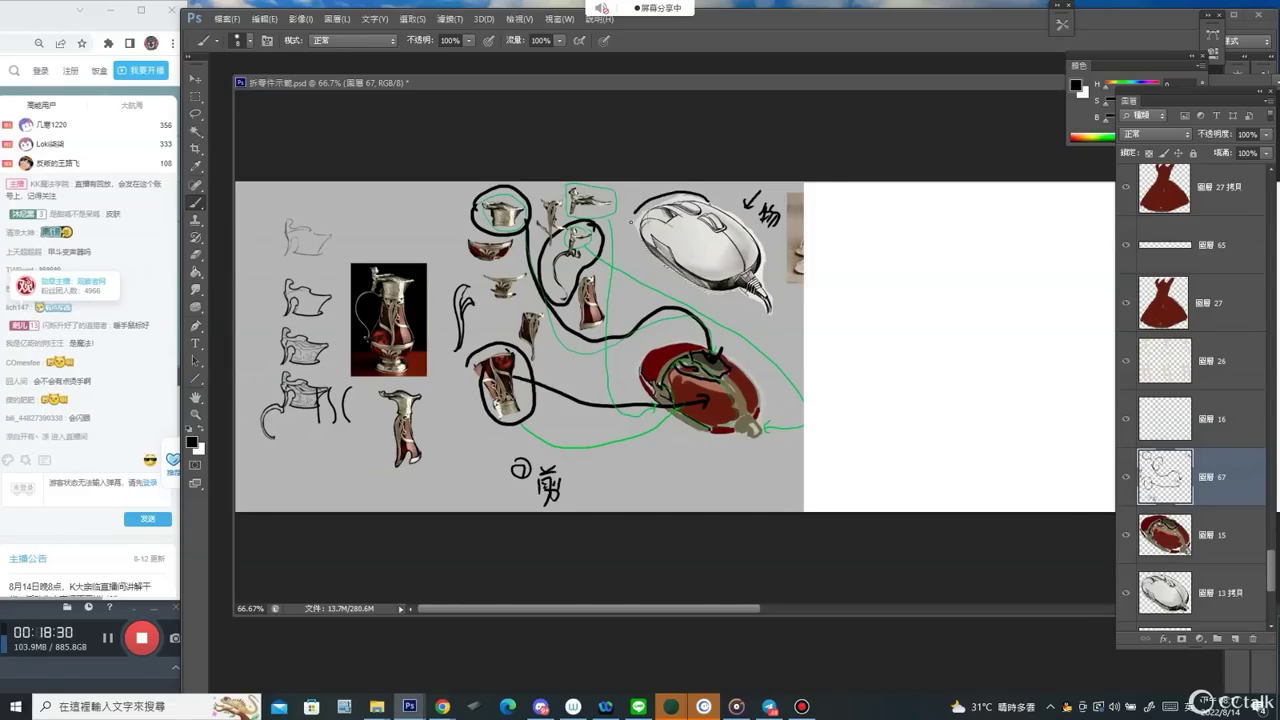
Trace the white mouse's panel seams in black and mark its large main panel with a short stroke.
mouse_move(631, 220)
left_mouse_down()
mouse_move(754, 292)
mouse_move(706, 192)
left_mouse_up()
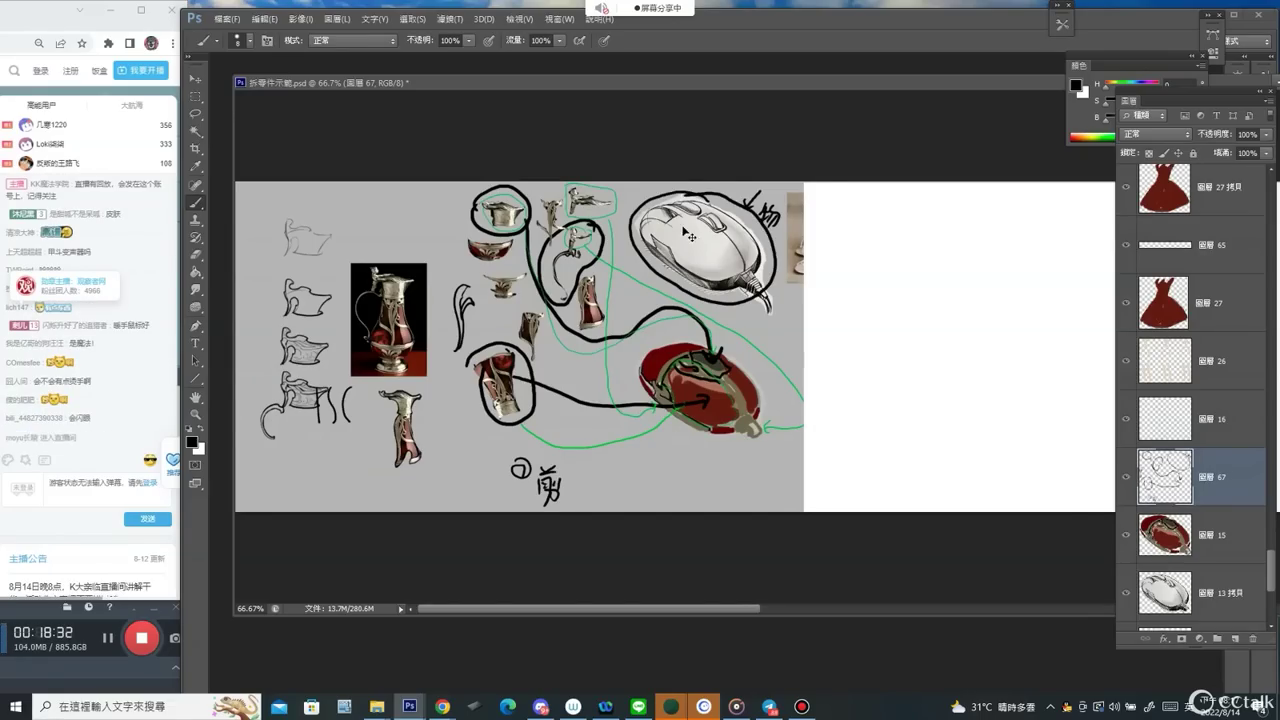
scroll(688, 234, "up", 2)
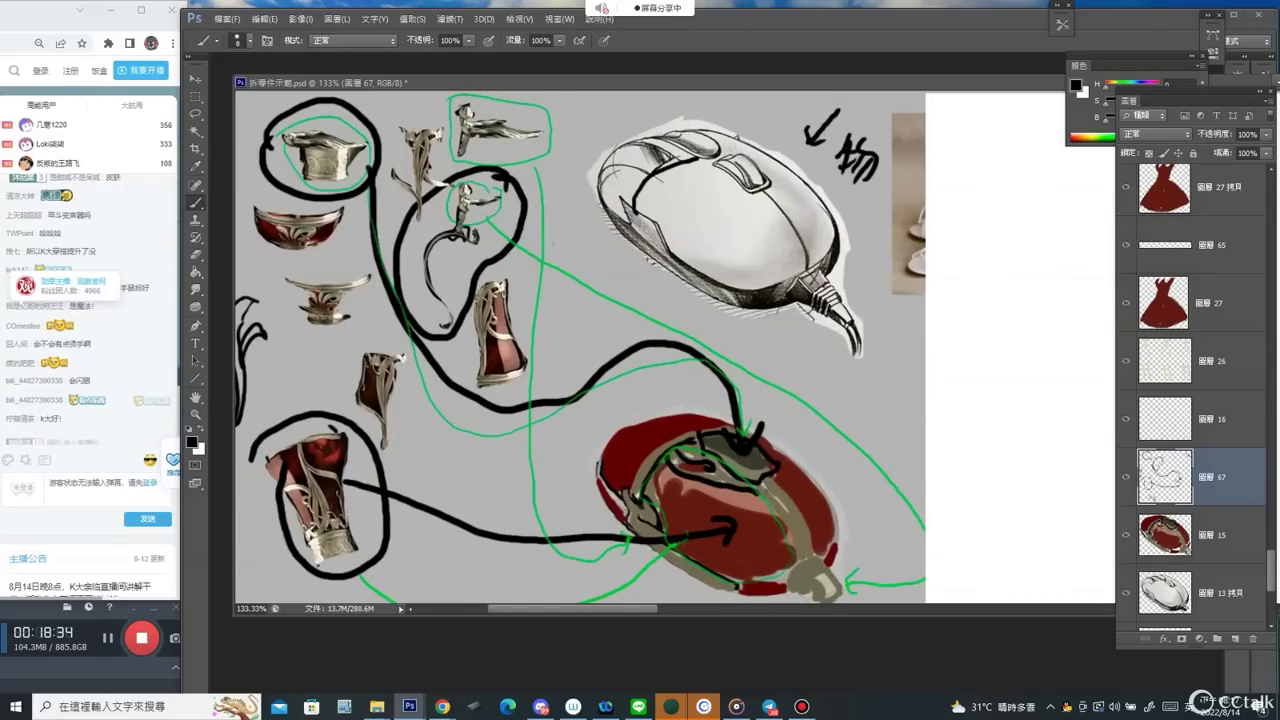
left_click_drag(710, 155, 826, 268)
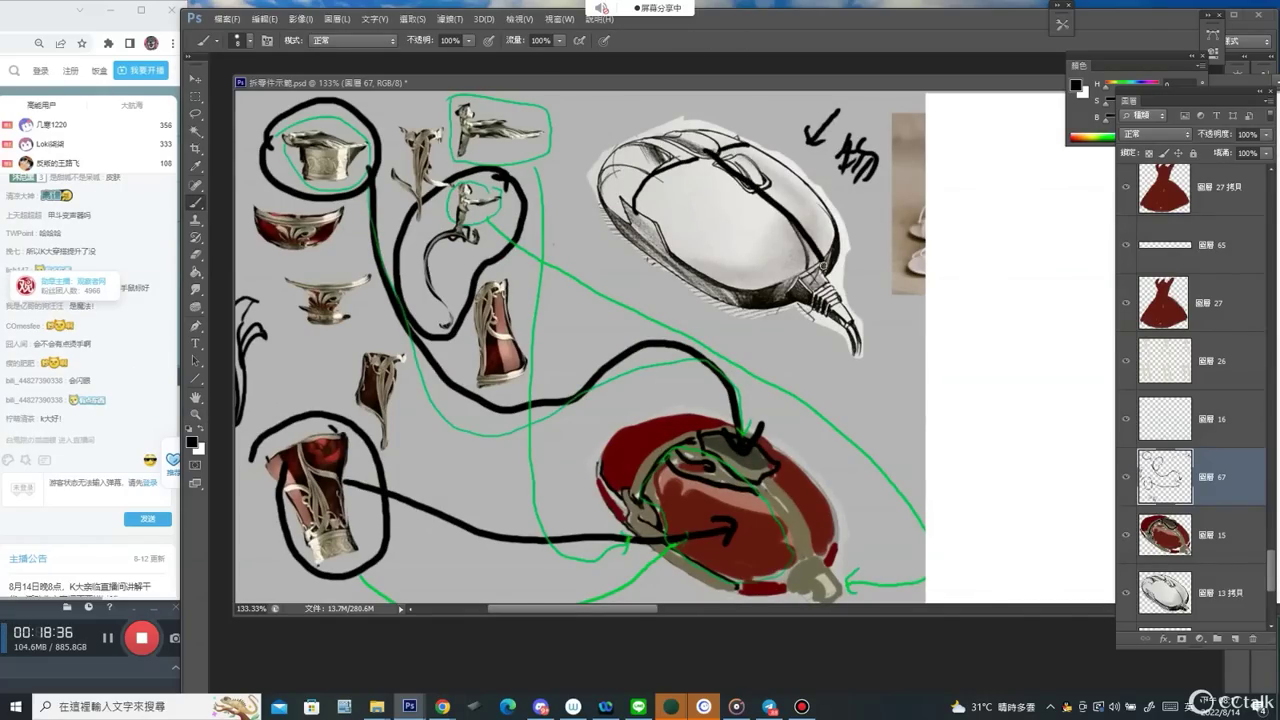
left_click_drag(703, 201, 694, 222)
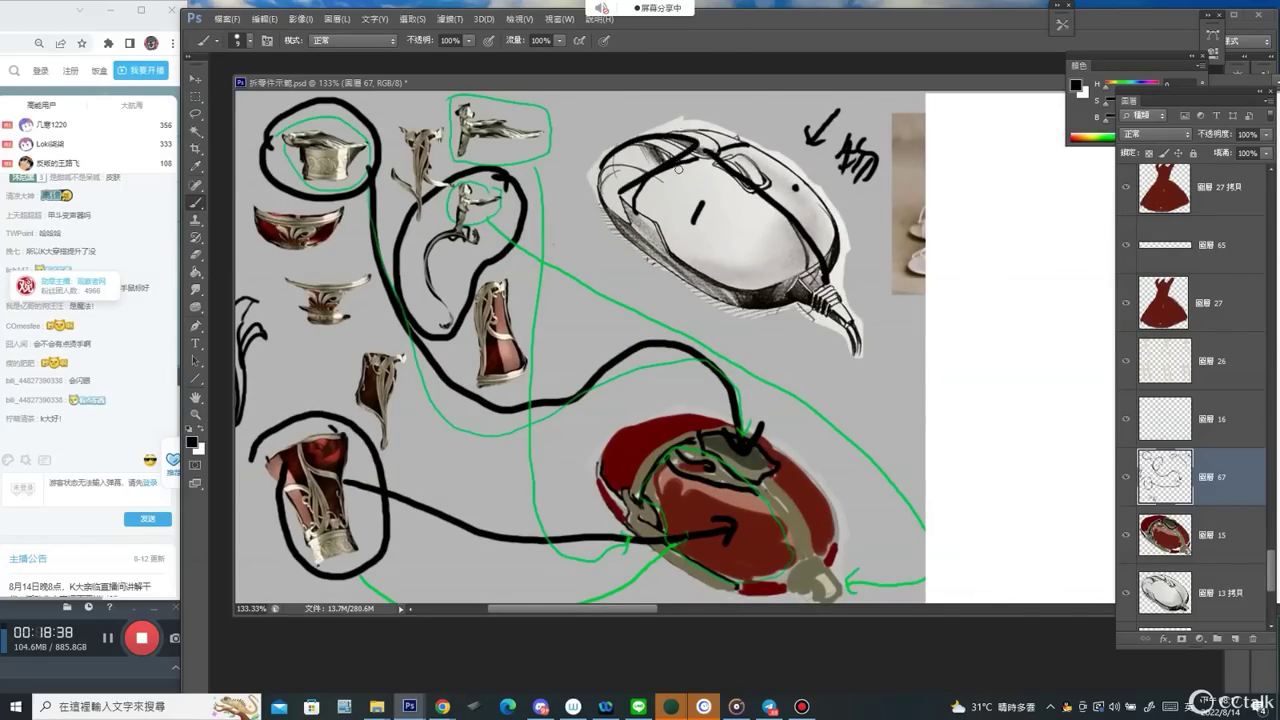
left_click_drag(728, 156, 720, 172)
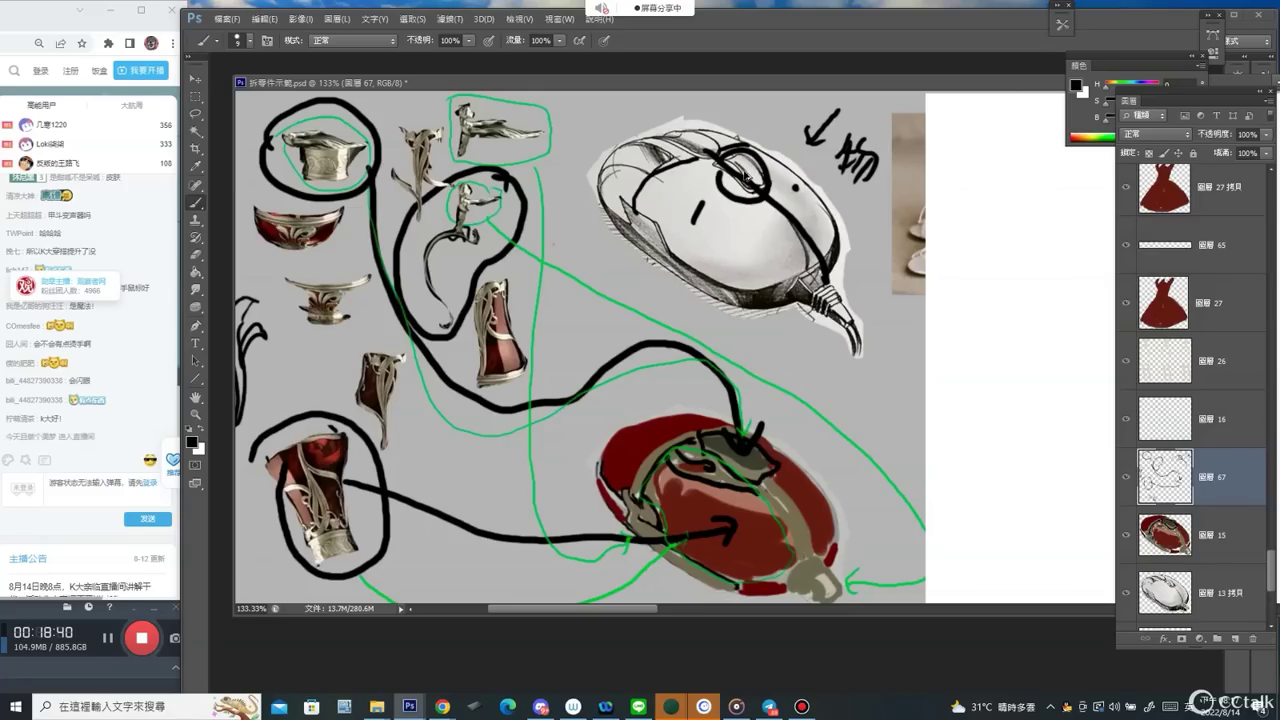
key("ctrl+z")
Set the brush color to cyan (H 180, S 100, B 100) and outline the white mouse's scroll wheel area.
left_click(1107, 95)
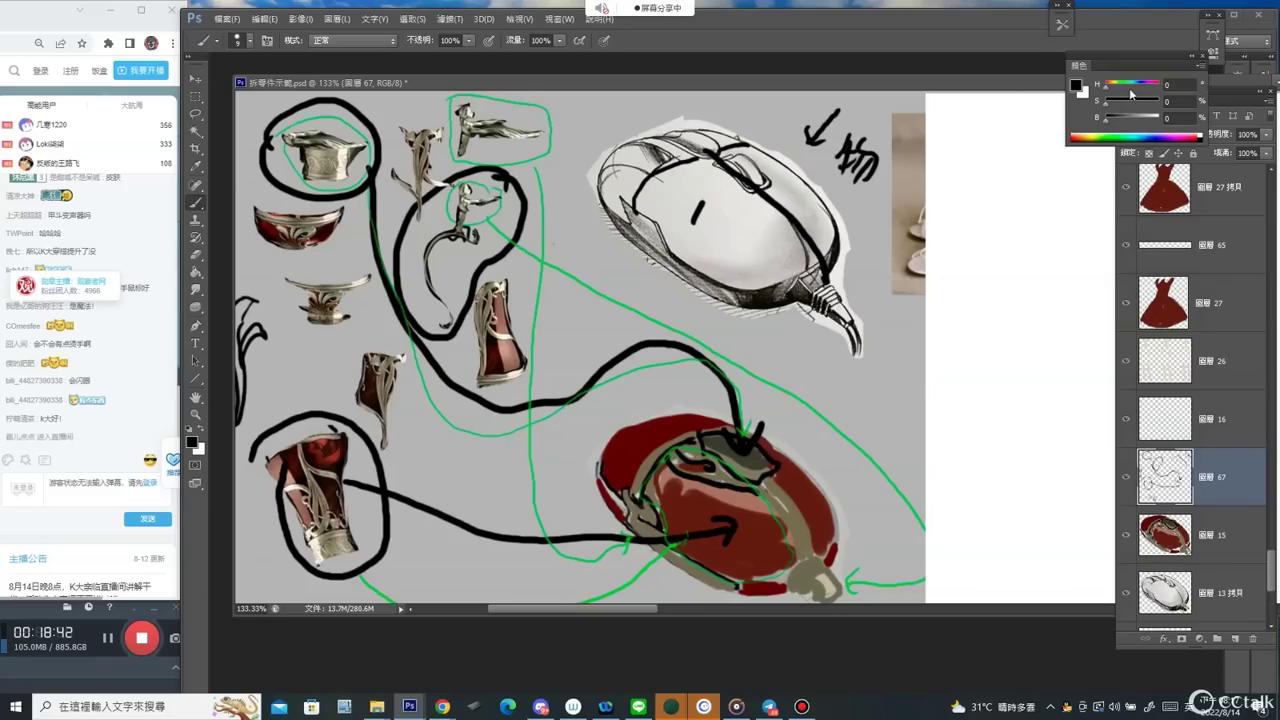
left_click_drag(1130, 113, 1165, 126)
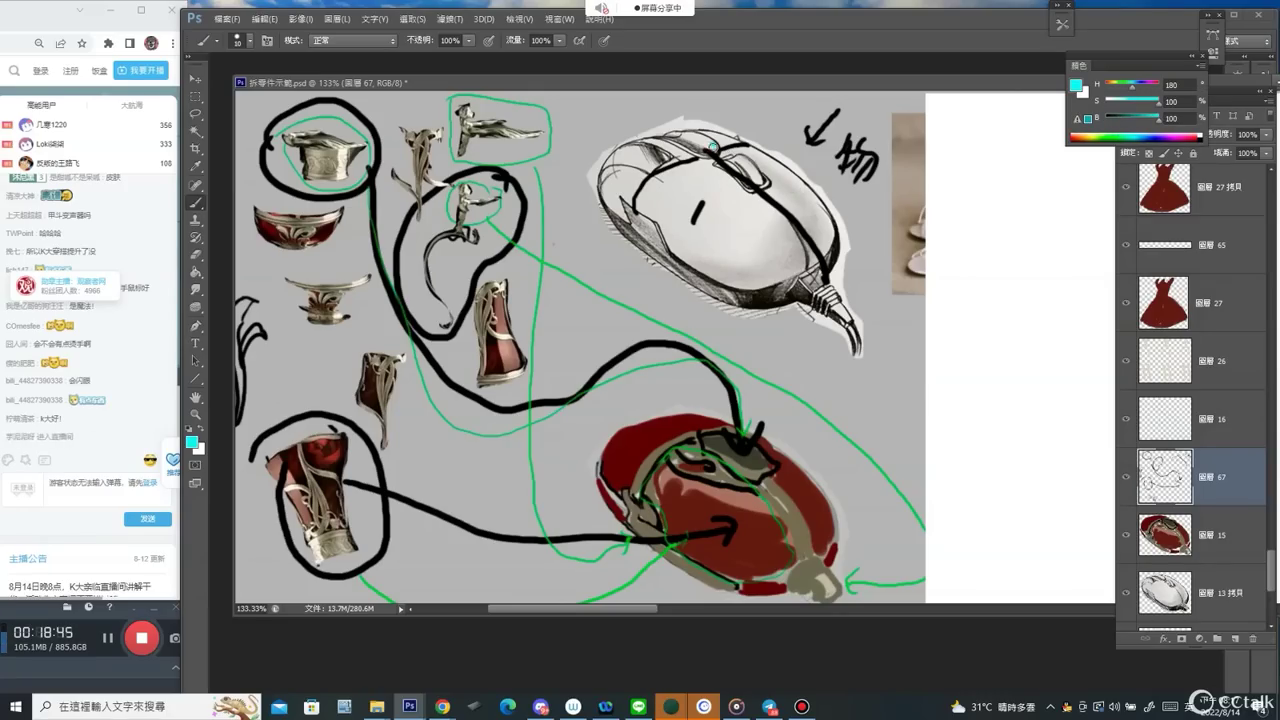
mouse_move(712, 147)
left_mouse_down()
mouse_move(714, 168)
mouse_move(766, 192)
left_mouse_up()
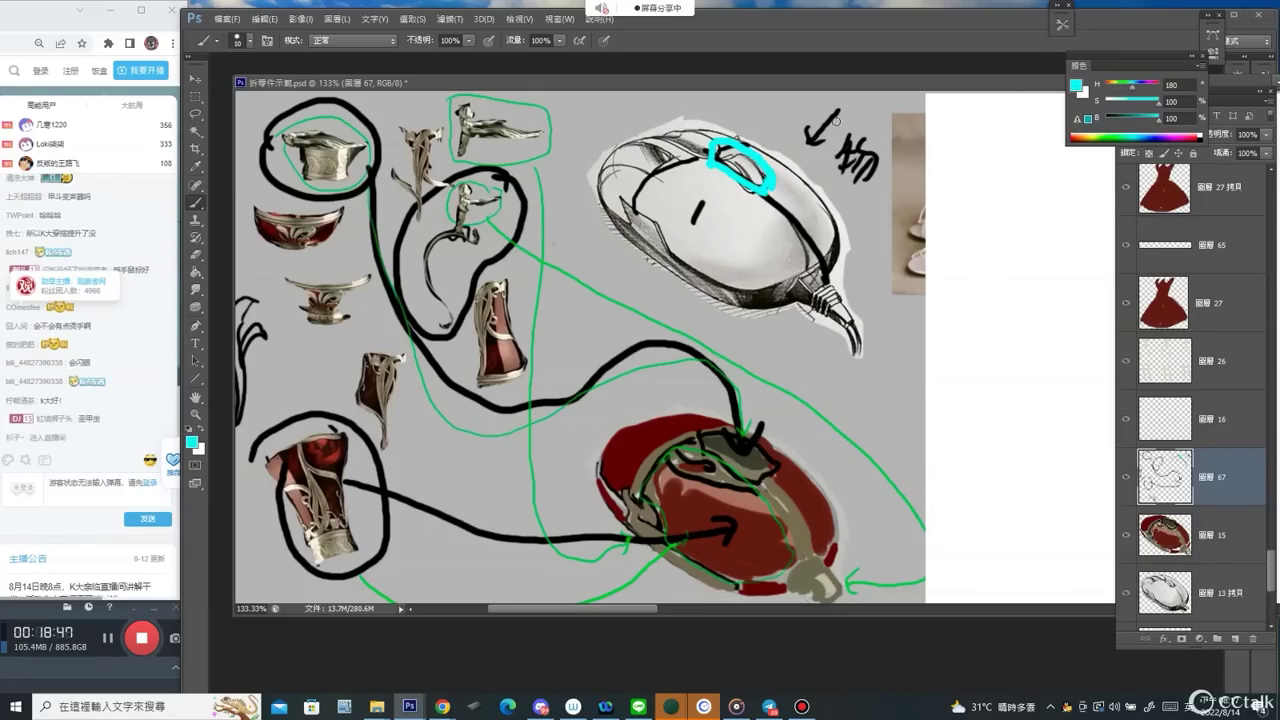
Switch to blue (H 225) and mark the wheel, main panel and far side panel of the white mouse as 1, 2 and 3.
left_click_drag(1133, 88, 1139, 86)
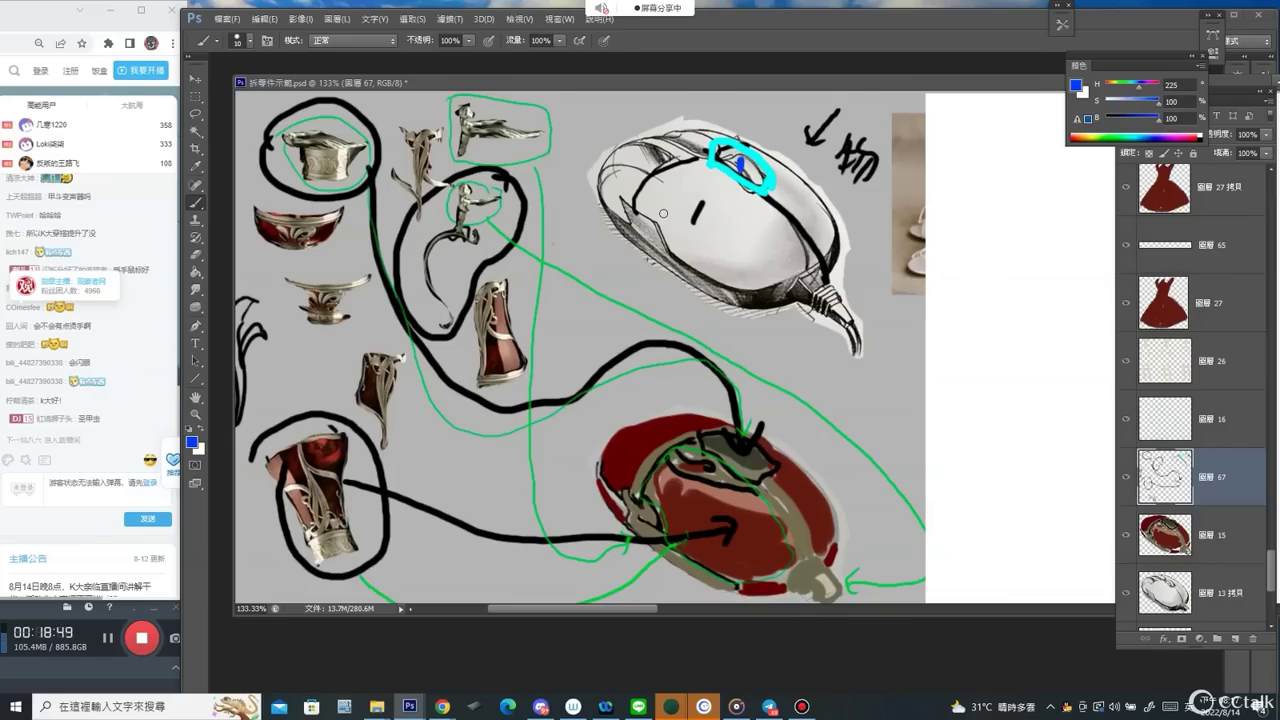
mouse_move(695, 160)
left_mouse_down()
mouse_move(658, 168)
mouse_move(638, 236)
mouse_move(805, 262)
mouse_move(760, 185)
left_mouse_up()
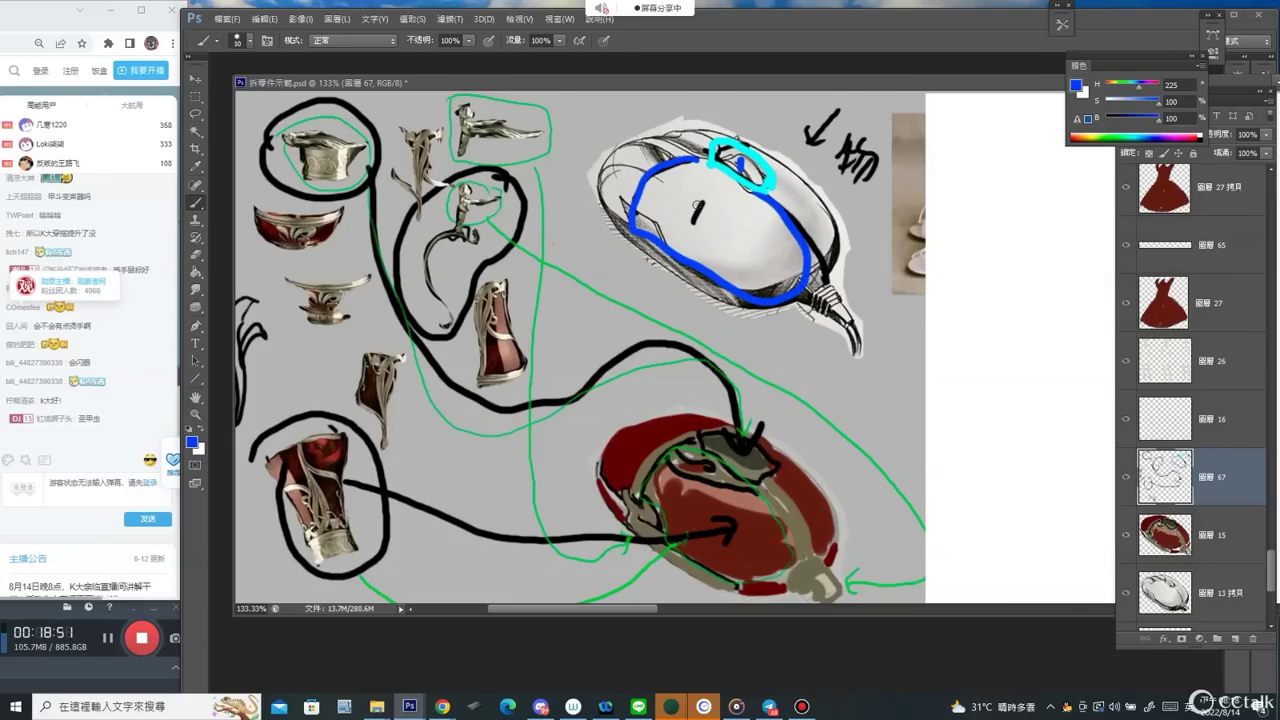
mouse_move(697, 210)
left_mouse_down()
mouse_move(708, 236)
mouse_move(752, 240)
left_mouse_up()
mouse_move(738, 155)
left_mouse_down()
mouse_move(712, 170)
mouse_move(743, 148)
mouse_move(846, 232)
mouse_move(826, 268)
left_mouse_up()
mouse_move(793, 187)
left_mouse_down()
mouse_move(806, 197)
mouse_move(796, 216)
left_mouse_up()
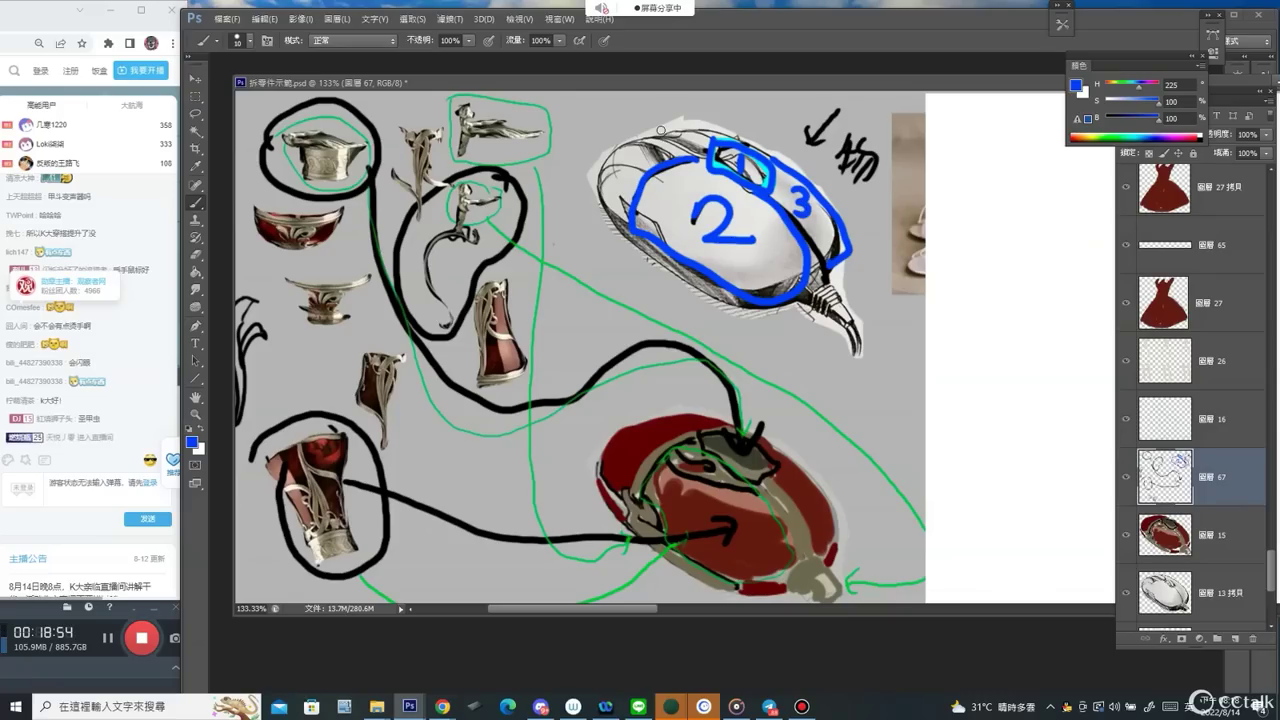
Outline the white mouse's front sections and near lower edge in blue, numbering them 4, 5 and 6.
mouse_move(700, 128)
left_mouse_down()
mouse_move(658, 133)
mouse_move(622, 214)
left_mouse_up()
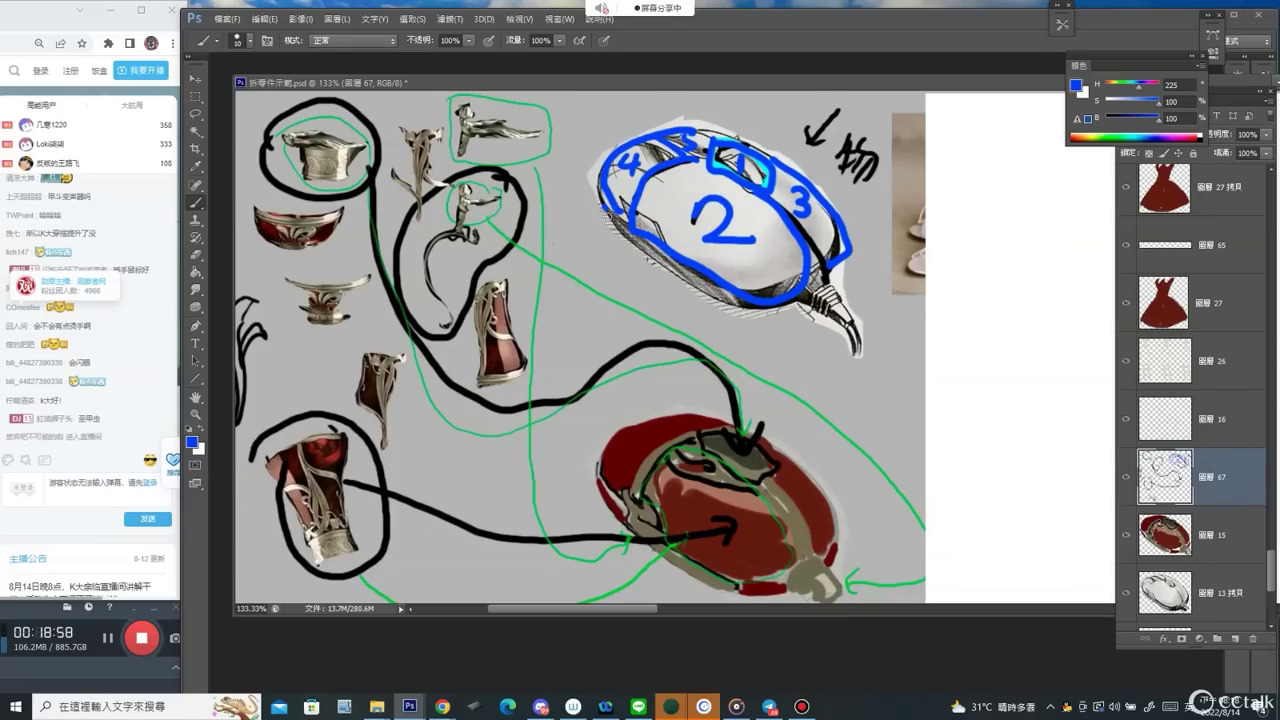
mouse_move(604, 212)
left_mouse_down()
mouse_move(705, 298)
mouse_move(776, 325)
left_mouse_up()
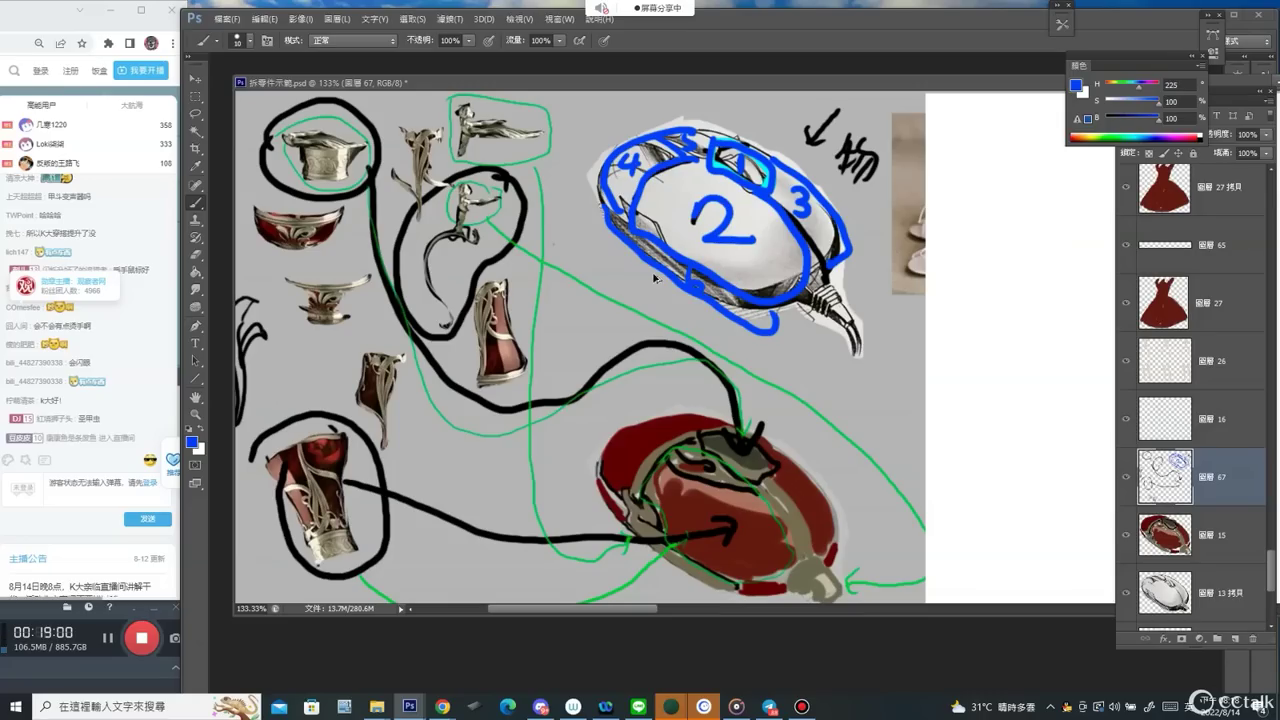
key("bracketleft")
left_click_drag(644, 254, 632, 280)
Enclose all the vase parts in a blue outline labeled 有 and draw a blue arrow from the flared base part to area 6.
key("ctrl+minus")
key("bracketright")
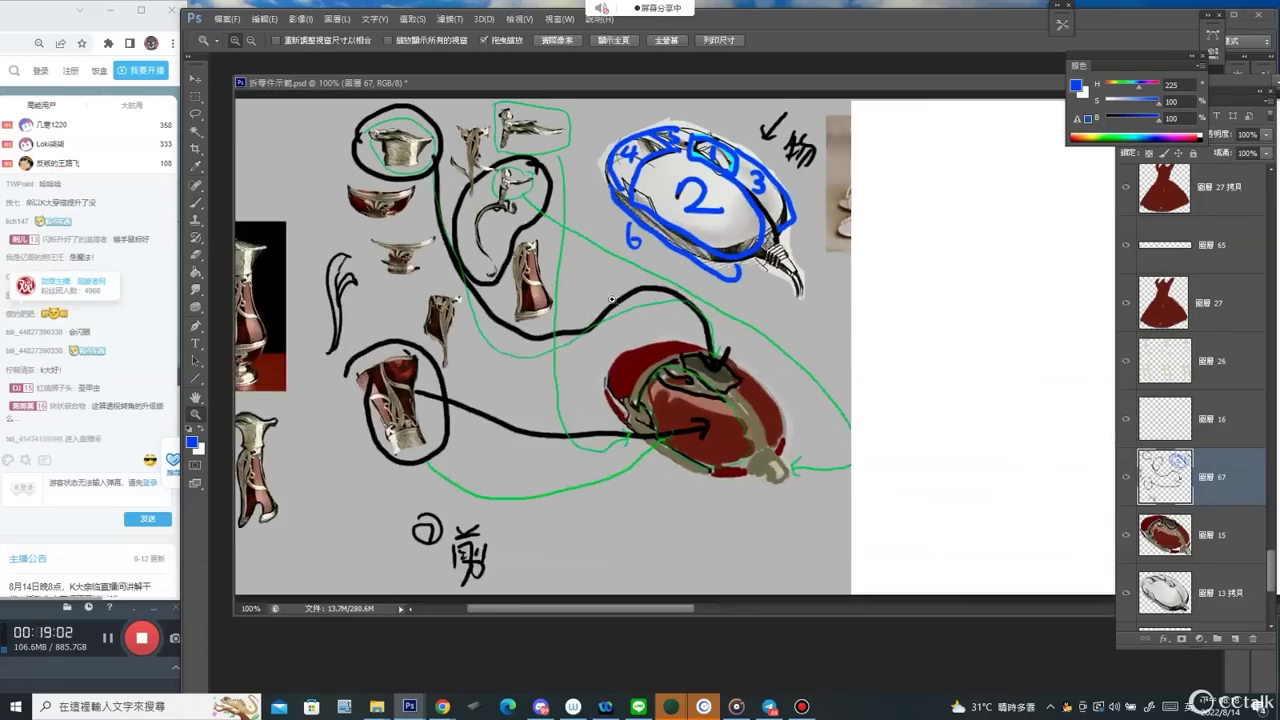
mouse_move(319, 206)
left_mouse_down()
mouse_move(396, 100)
mouse_move(571, 470)
mouse_move(322, 350)
mouse_move(328, 170)
left_mouse_up()
mouse_move(267, 143)
left_mouse_down()
mouse_move(297, 140)
mouse_move(286, 138)
left_mouse_up()
left_click_drag(273, 145, 271, 185)
left_click_drag(282, 152, 289, 186)
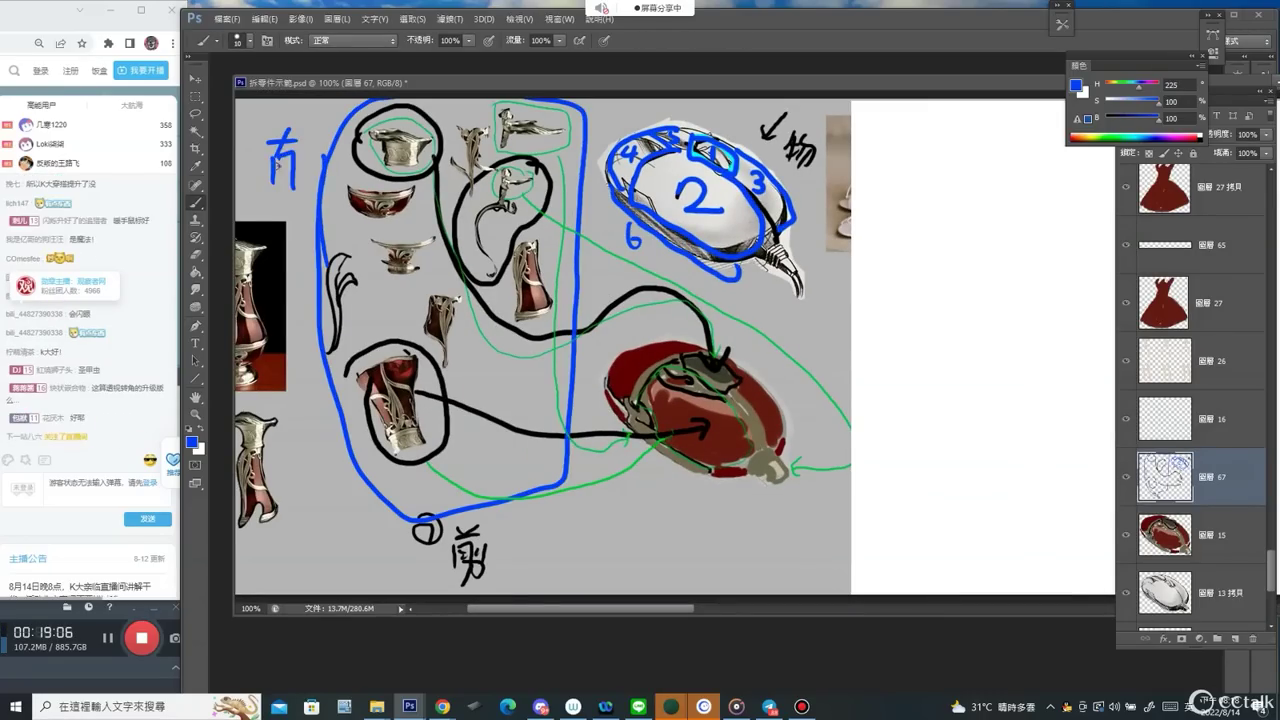
mouse_move(410, 276)
left_mouse_down()
mouse_move(574, 318)
mouse_move(644, 251)
left_mouse_up()
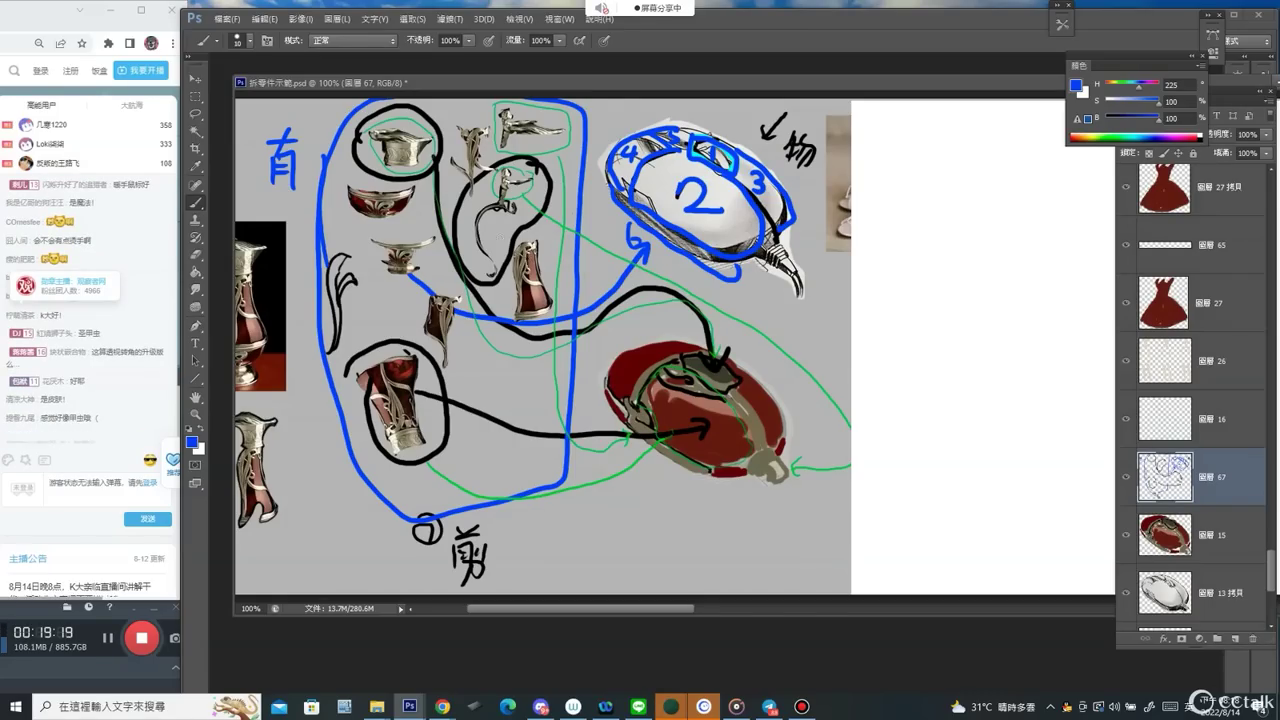
Circle the vase photo in blue and draw a curved line from it to the outlined group of parts.
left_click_drag(310, 300, 500, 300)
mouse_move(363, 243)
left_mouse_down()
mouse_move(477, 397)
mouse_move(361, 240)
left_mouse_up()
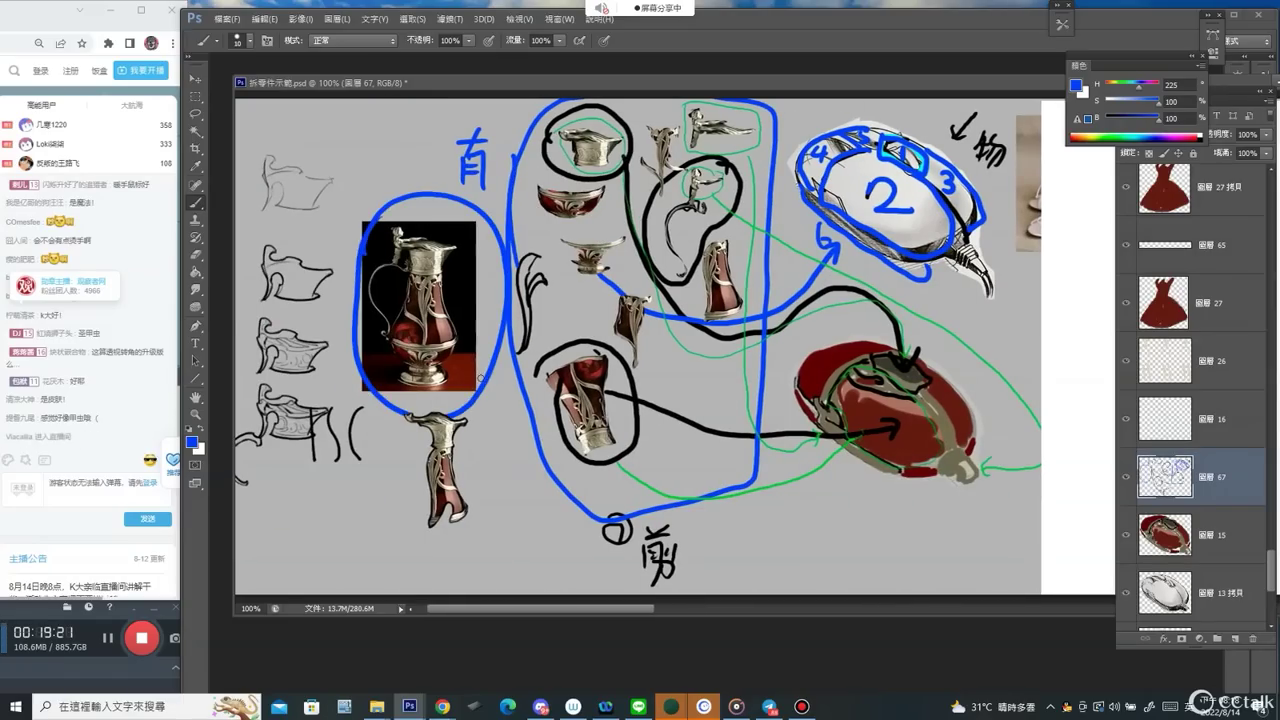
left_click_drag(474, 385, 545, 432)
Write 元素 in blue below the group of parts and draw a curved arrow from the group to the red mouse.
left_click_drag(514, 482, 551, 482)
mouse_move(515, 499)
left_mouse_down()
mouse_move(539, 495)
mouse_move(513, 521)
left_mouse_up()
left_click_drag(531, 510, 557, 523)
mouse_move(516, 534)
left_mouse_down()
mouse_move(537, 531)
mouse_move(531, 554)
left_mouse_up()
mouse_move(523, 546)
left_mouse_down()
mouse_move(548, 541)
mouse_move(533, 578)
left_mouse_up()
left_click_drag(523, 562, 518, 576)
left_click_drag(548, 556, 563, 566)
mouse_move(720, 500)
left_mouse_down()
mouse_move(844, 492)
mouse_move(850, 471)
left_mouse_up()
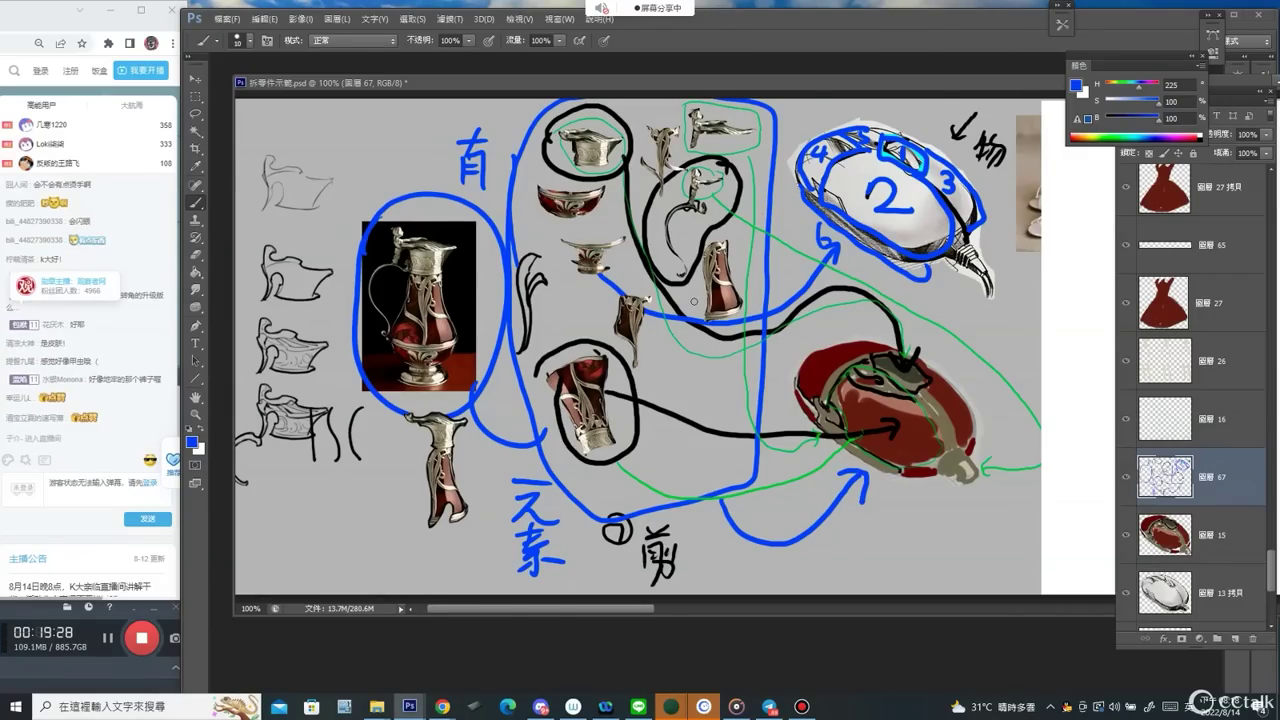
Erase all the blue and black handwritten annotations over the vase and mouse diagram using a larger eraser.
scroll(693, 300, "down", 2)
key("e")
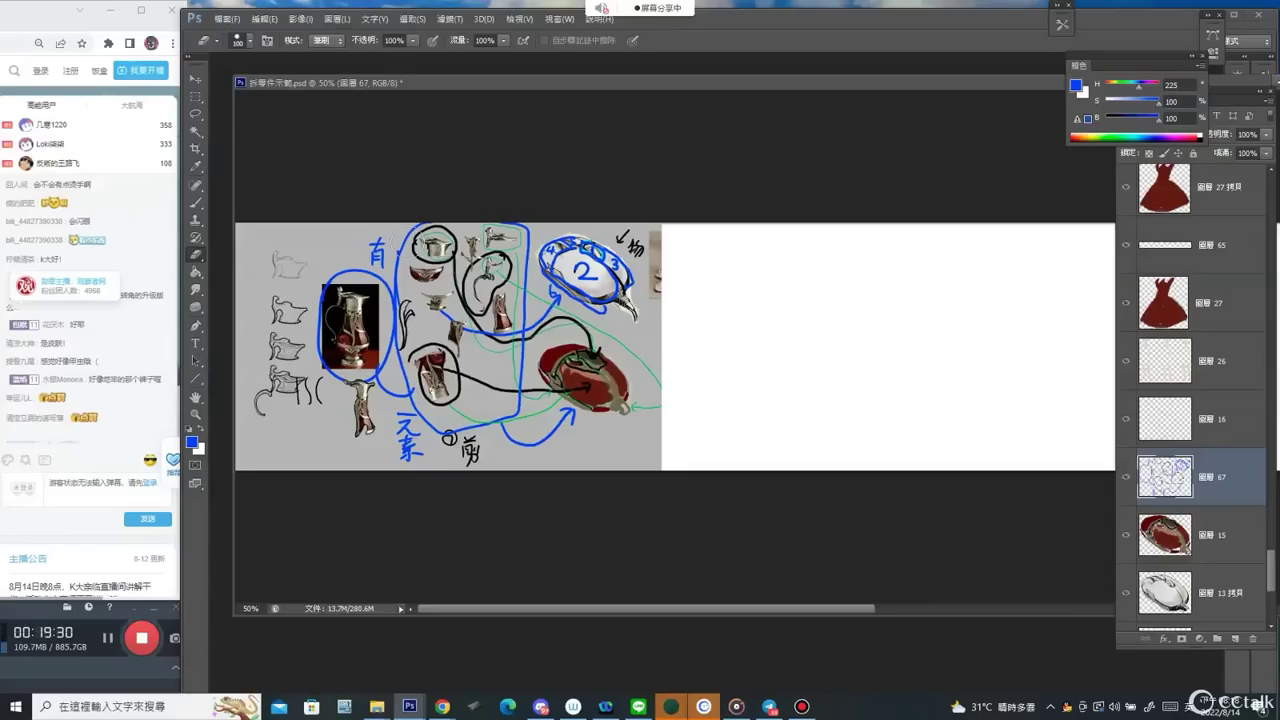
key("bracketright")
key("bracketright")
key("bracketright")
key("bracketright")
mouse_move(350, 290)
left_mouse_down()
mouse_move(336, 366)
mouse_move(437, 246)
mouse_move(528, 444)
mouse_move(610, 250)
mouse_move(486, 205)
left_mouse_up()
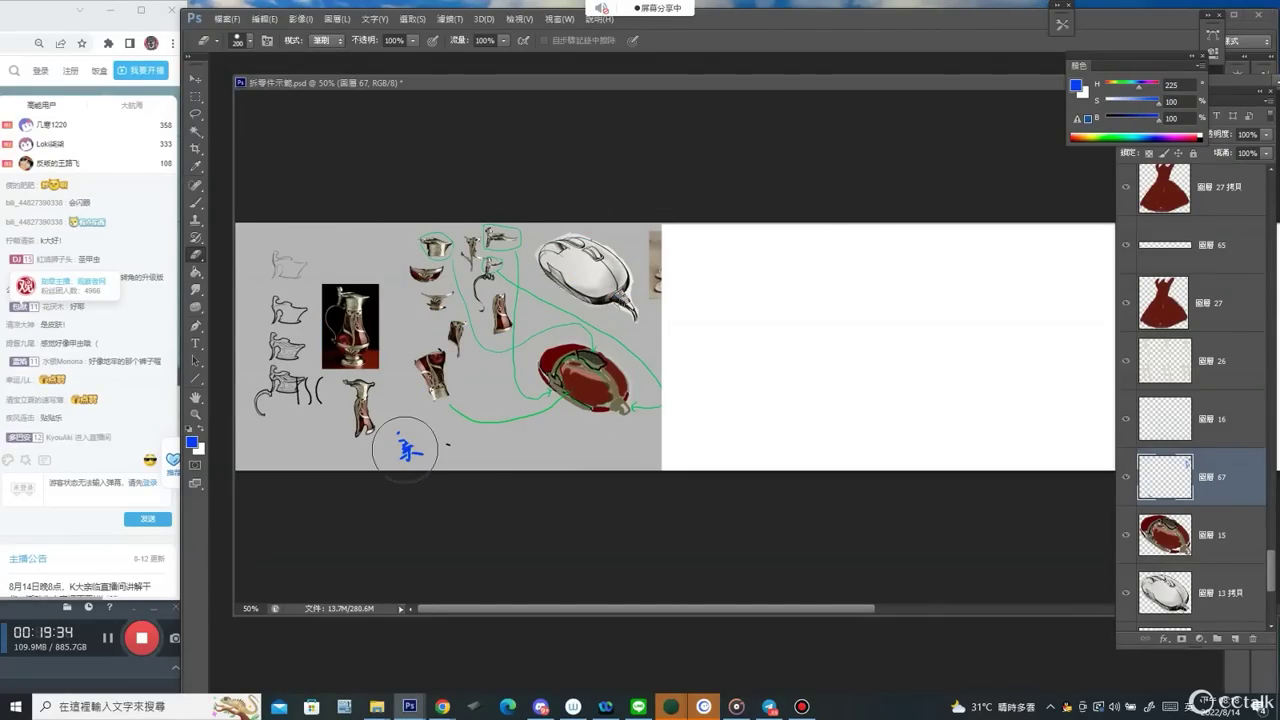
left_click_drag(404, 450, 439, 412)
Move the white cover on layer 圖層 59 sideways to uncover the shoe pictures and the white dress photo.
key("v")
left_click_drag(757, 323, 754, 328)
left_click_drag(858, 327, 860, 327)
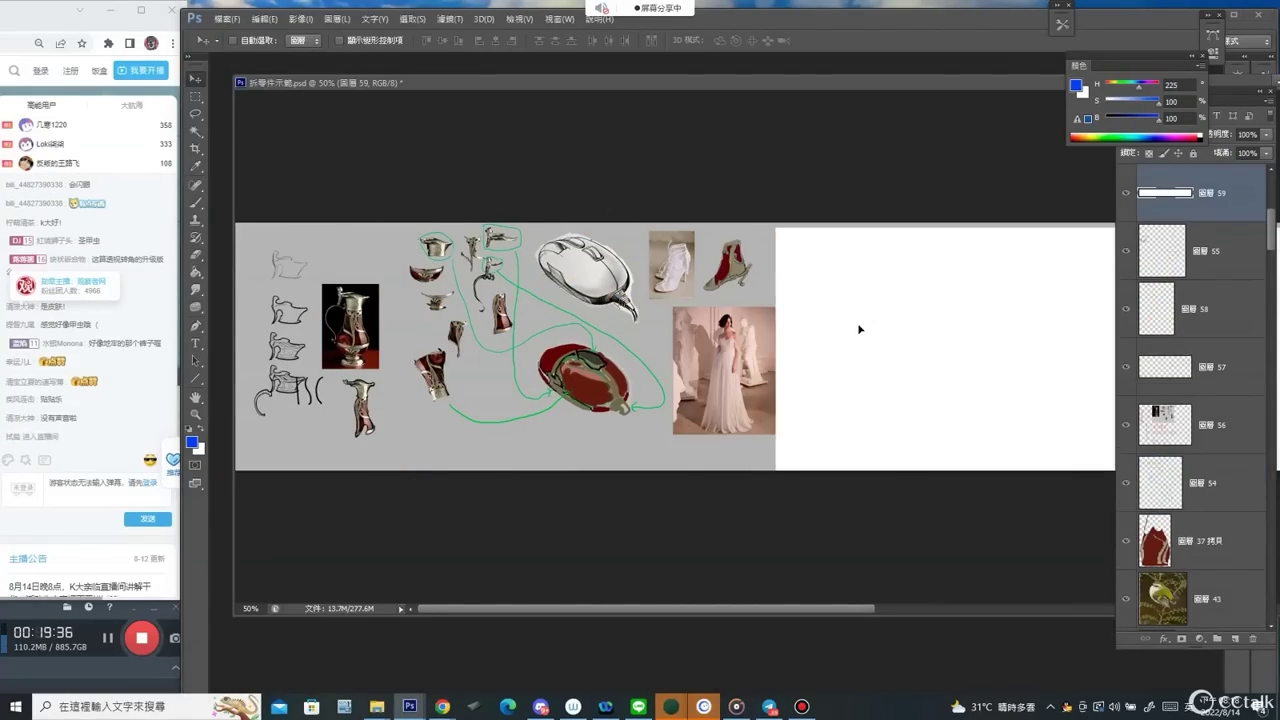
Add a new layer above the white cover and trace the front white high-heeled shoe's silhouette in blue.
key("b")
scroll(741, 255, "up", 6)
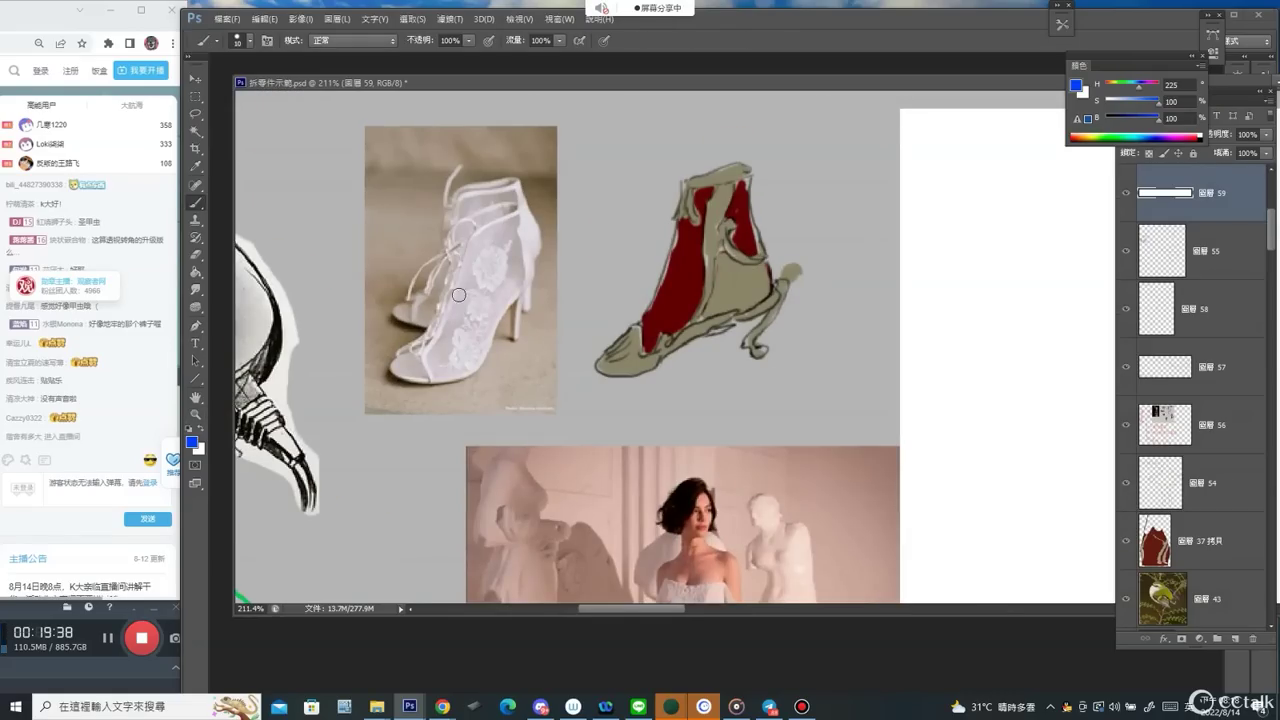
left_click_drag(472, 300, 567, 232)
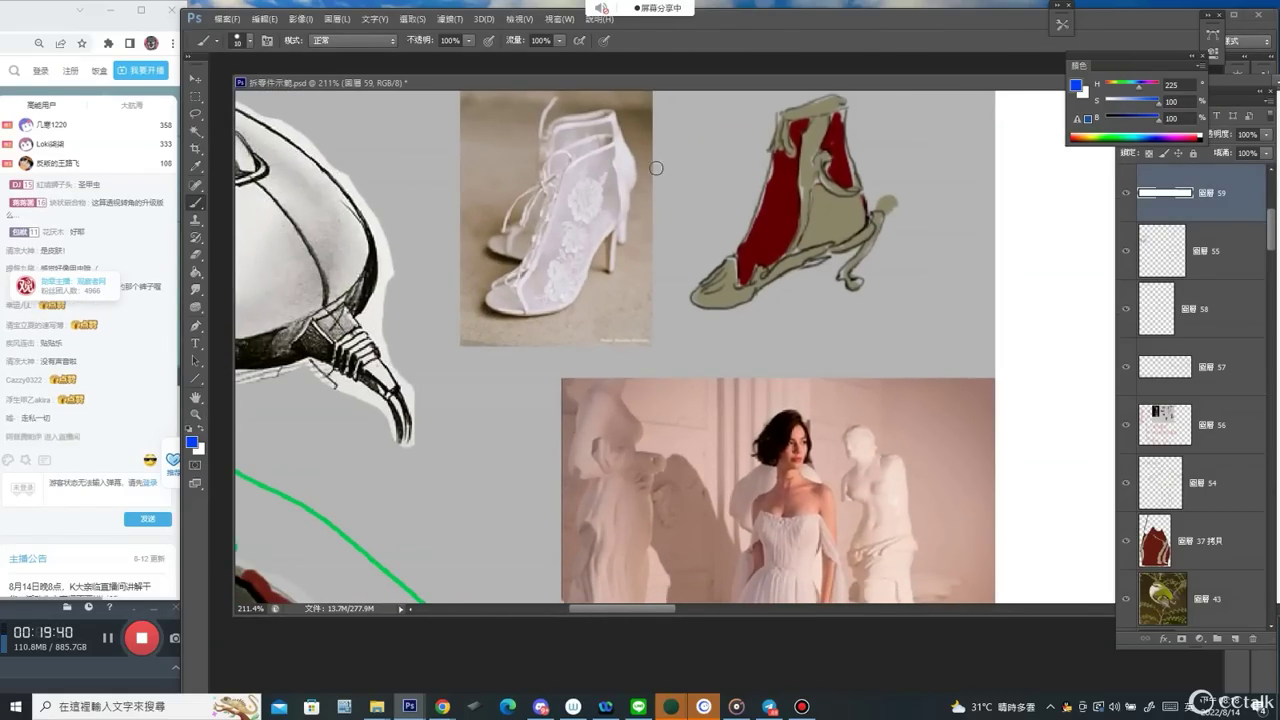
left_click(1232, 638)
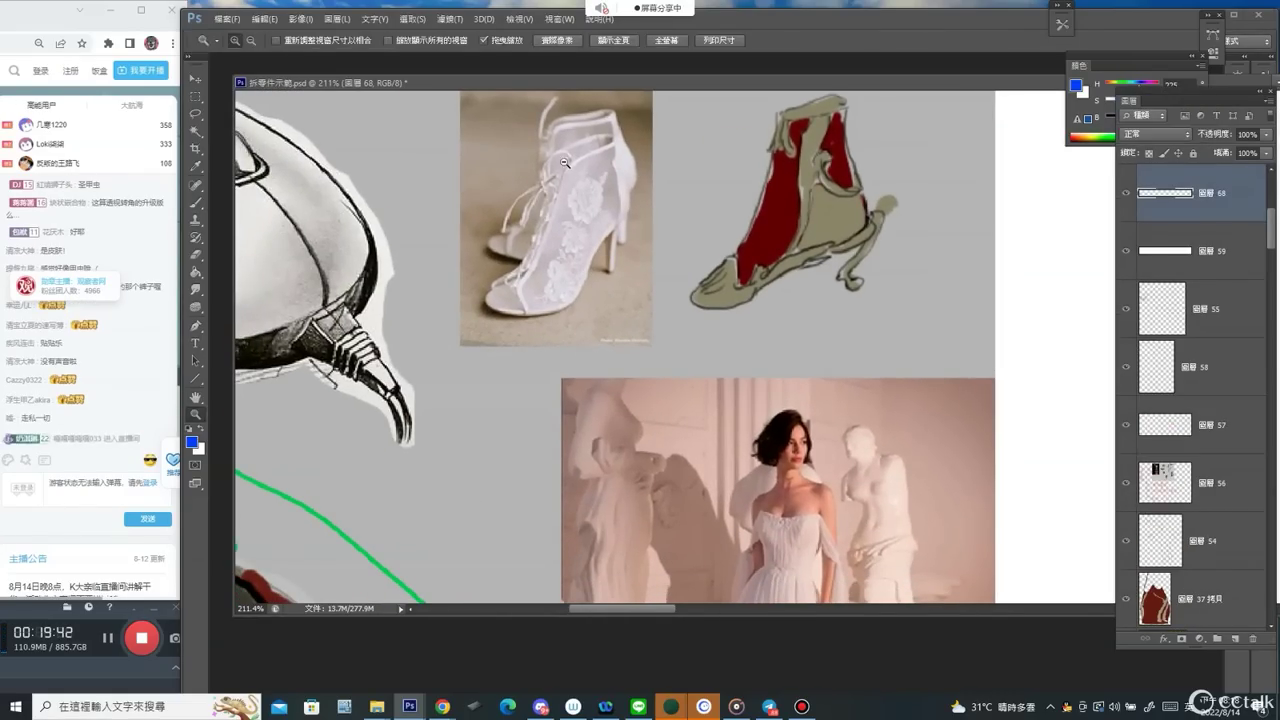
scroll(556, 154, "up", 2)
mouse_move(538, 166)
left_mouse_down()
mouse_move(616, 123)
mouse_move(649, 132)
mouse_move(682, 242)
mouse_move(659, 264)
mouse_move(644, 348)
mouse_move(639, 288)
mouse_move(582, 394)
mouse_move(446, 408)
mouse_move(441, 374)
mouse_move(465, 346)
left_mouse_up()
mouse_move(461, 346)
left_mouse_down()
mouse_move(519, 291)
mouse_move(524, 258)
mouse_move(499, 322)
mouse_move(528, 270)
mouse_move(543, 195)
left_mouse_up()
key("ctrl+z")
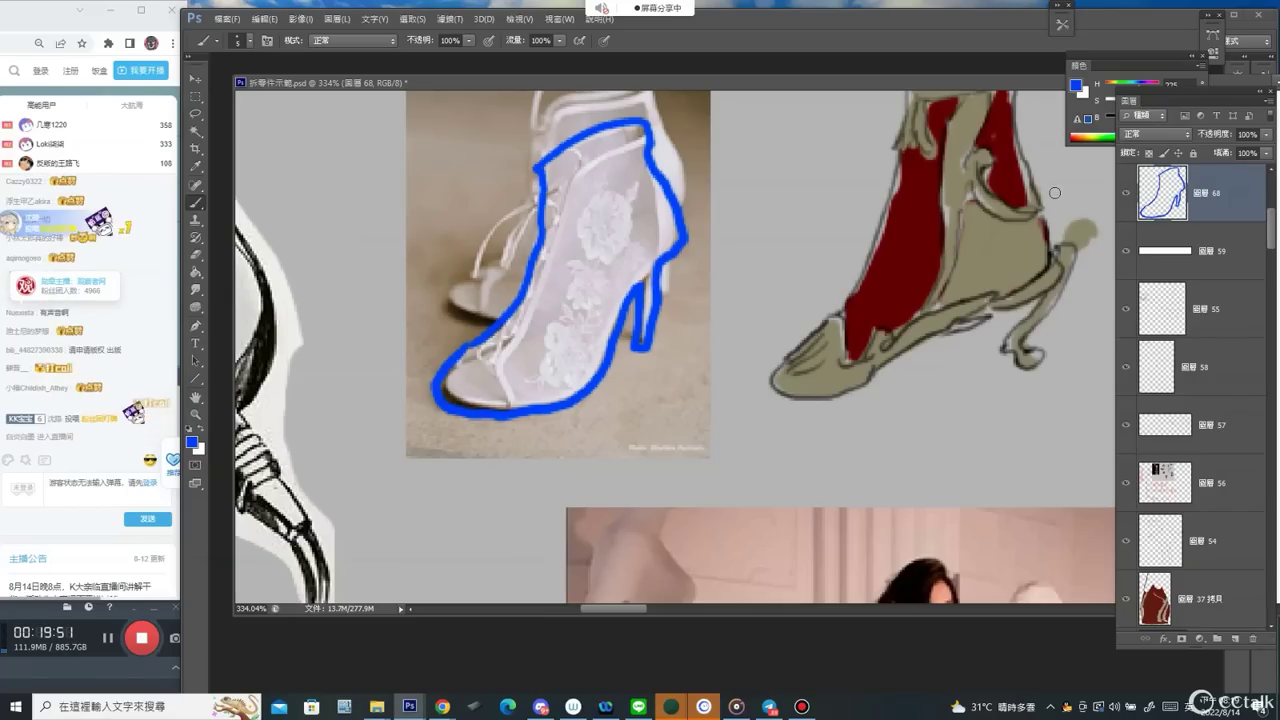
Draw the shoe's inner divisions in red: top band, heel-side curve, lace panel, front seam and toe line.
left_click(1089, 135)
left_click_drag(1109, 88, 1104, 91)
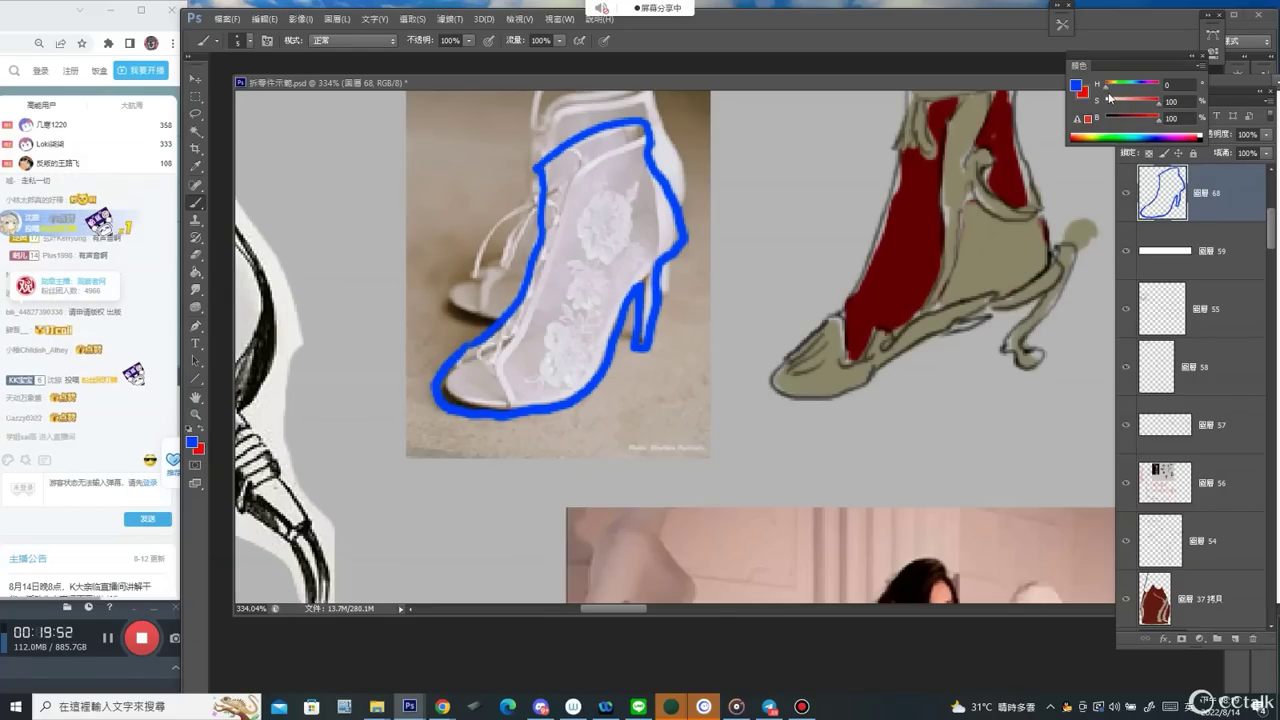
left_click(1076, 87)
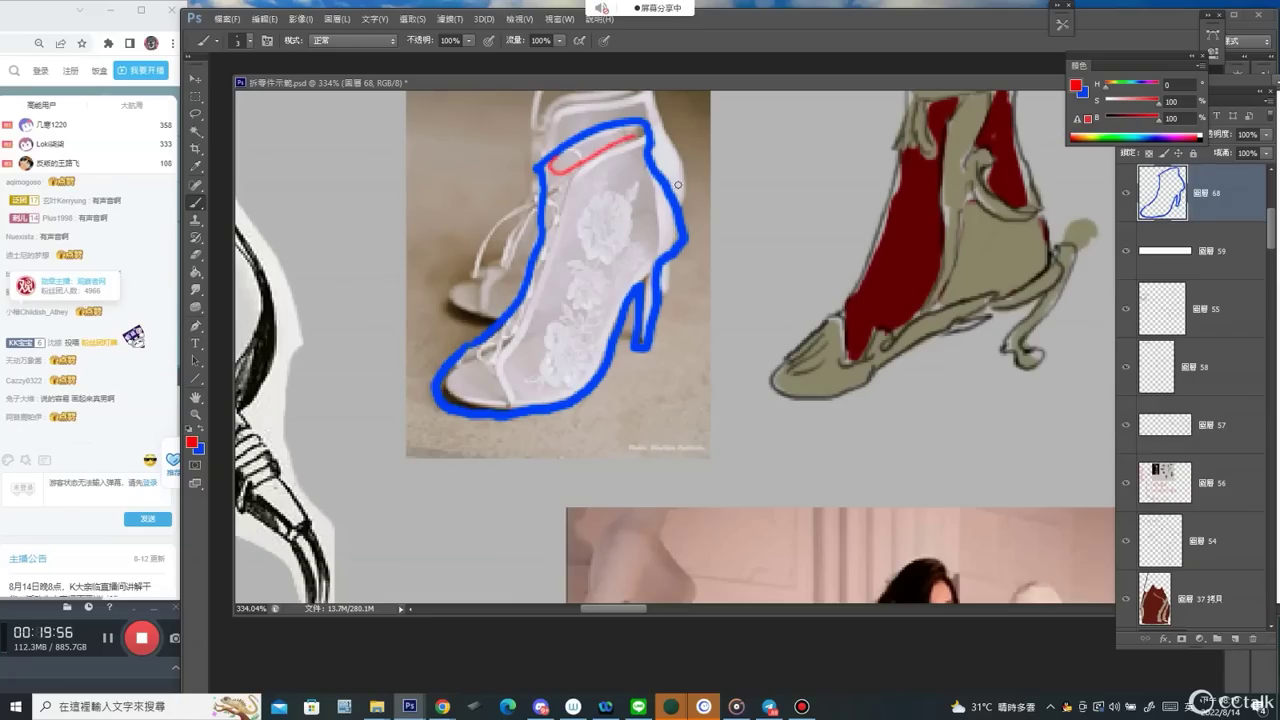
left_click_drag(656, 183, 652, 268)
mouse_move(628, 195)
left_mouse_down()
mouse_move(576, 272)
mouse_move(565, 388)
mouse_move(648, 250)
mouse_move(648, 226)
left_mouse_up()
mouse_move(568, 178)
left_mouse_down()
mouse_move(541, 272)
mouse_move(486, 359)
mouse_move(479, 350)
mouse_move(505, 406)
mouse_move(495, 360)
mouse_move(461, 361)
mouse_move(506, 410)
left_mouse_up()
Number the sections of the outlined shoe 1 to 5 in black.
key("d")
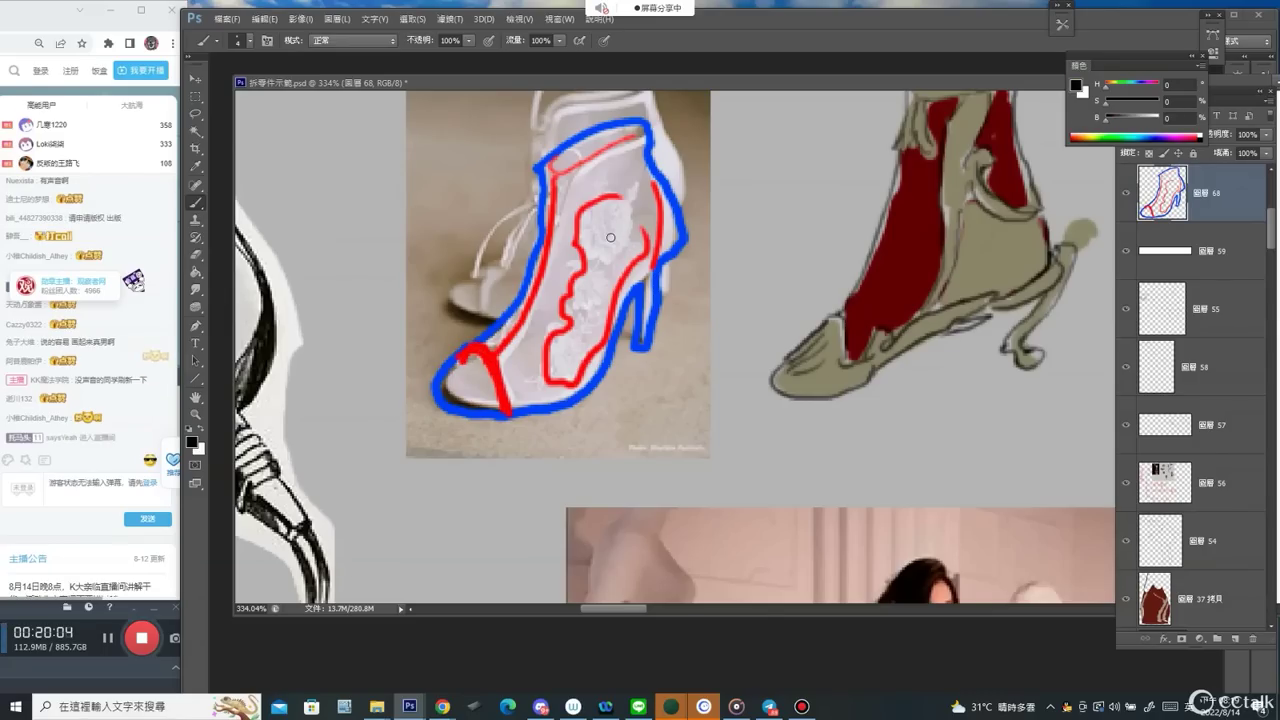
left_click_drag(610, 224, 610, 255)
left_click_drag(666, 223, 688, 237)
left_click_drag(604, 160, 606, 187)
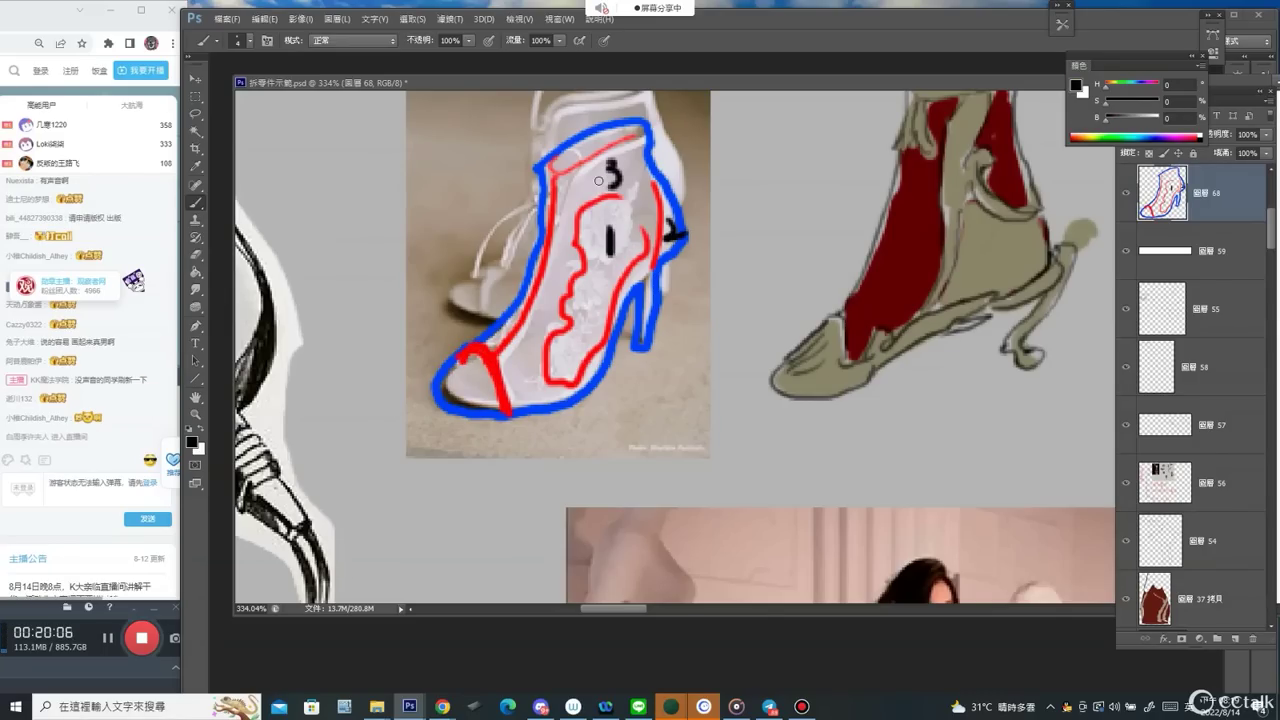
left_click_drag(459, 369, 478, 380)
left_click_drag(518, 267, 508, 296)
left_click_drag(517, 273, 530, 267)
left_click(754, 333, "alt")
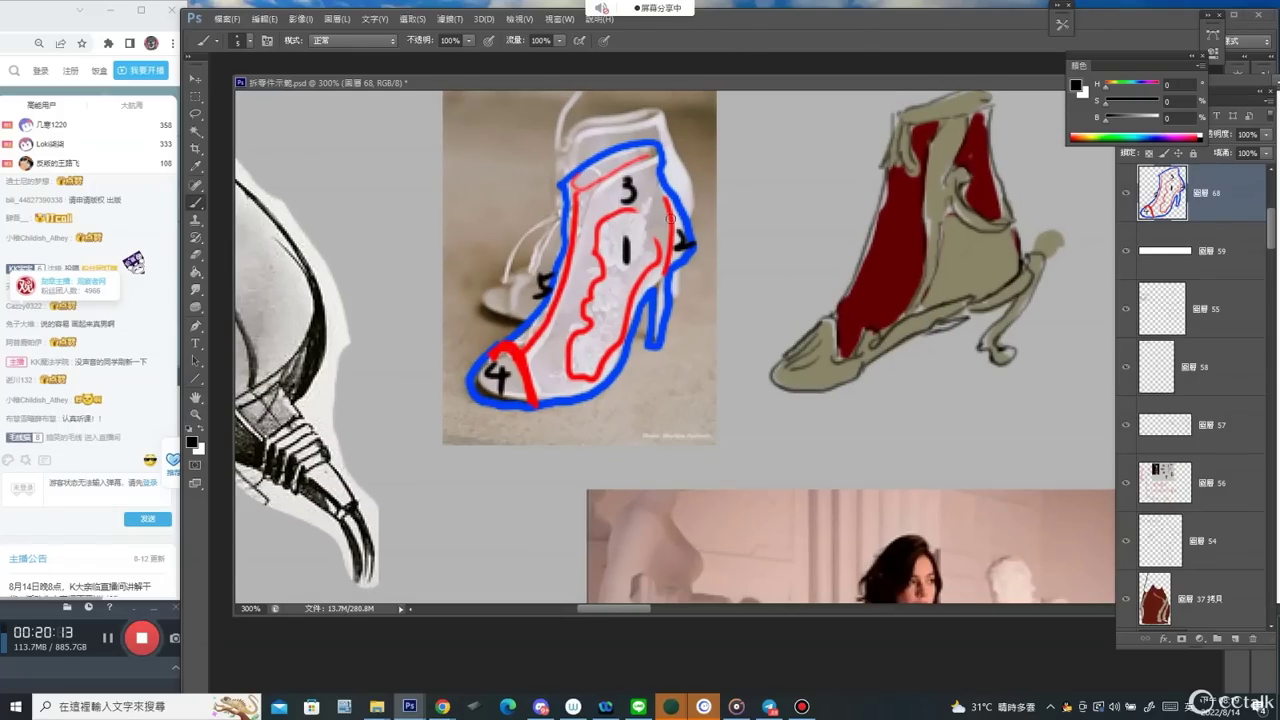
Try outlining the heel-side panel of the painted red and olive shoe in black.
left_click_drag(665, 196, 686, 258)
key("ctrl+z")
mouse_move(1005, 224)
left_mouse_down()
mouse_move(948, 302)
mouse_move(1014, 235)
mouse_move(1018, 278)
mouse_move(950, 304)
left_mouse_up()
left_click(442, 379, "alt")
left_click(442, 379, "alt")
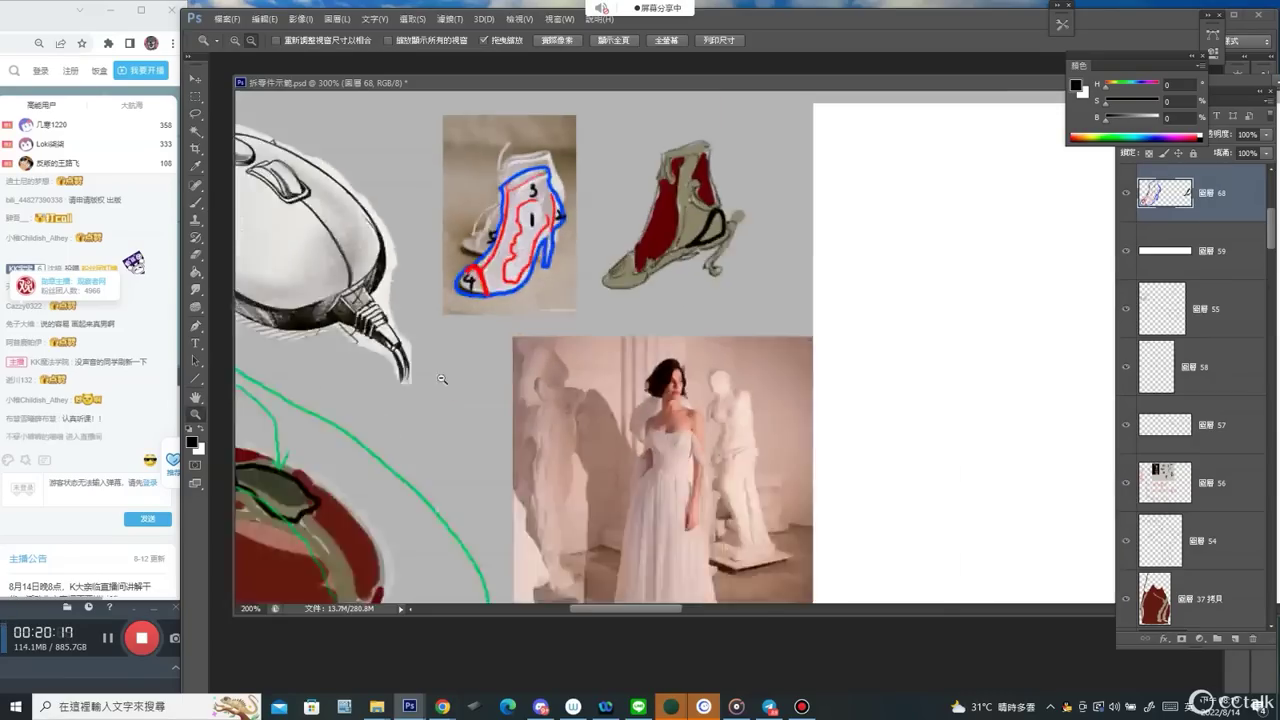
Try dark red strokes on the painted shoe, and undo them together with the black outline on its heel-side panel.
left_click_drag(389, 390, 489, 416)
left_click(473, 427, "alt")
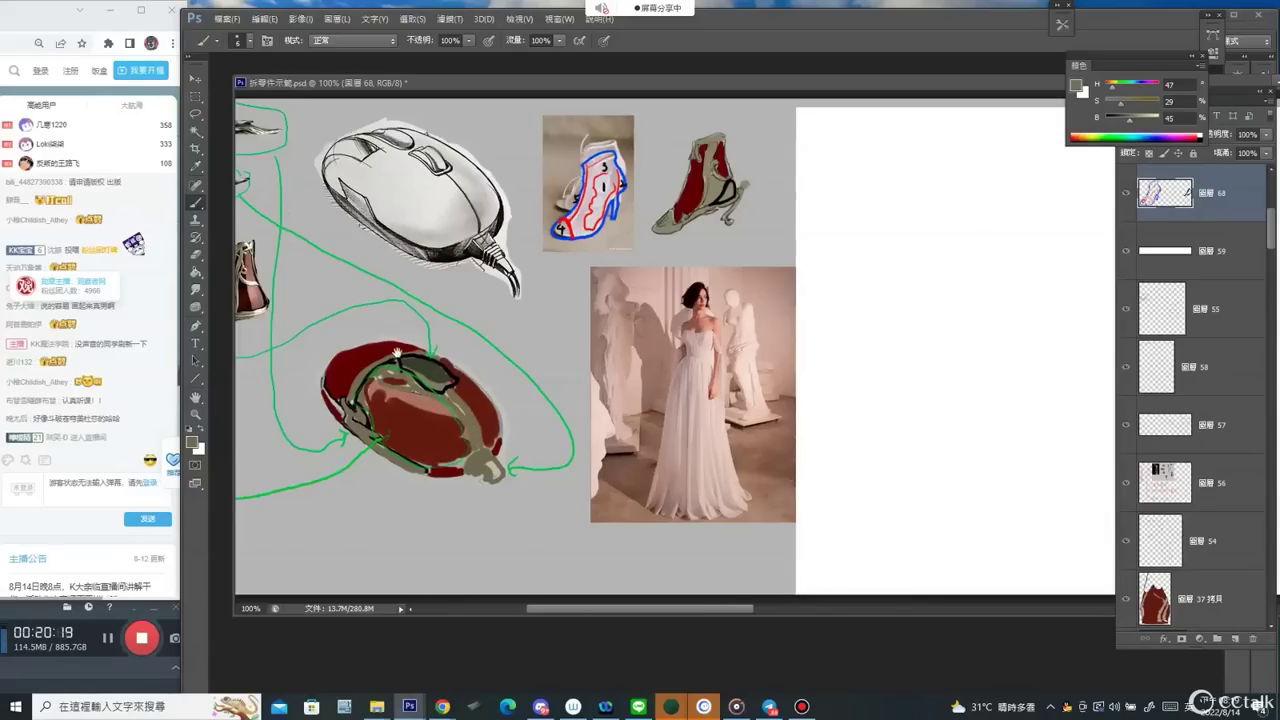
left_click_drag(397, 353, 512, 353)
key("]")
mouse_move(352, 242)
left_mouse_down()
mouse_move(426, 223)
mouse_move(684, 260)
mouse_move(772, 232)
left_mouse_up()
key("ctrl+z")
left_click(826, 165, "alt")
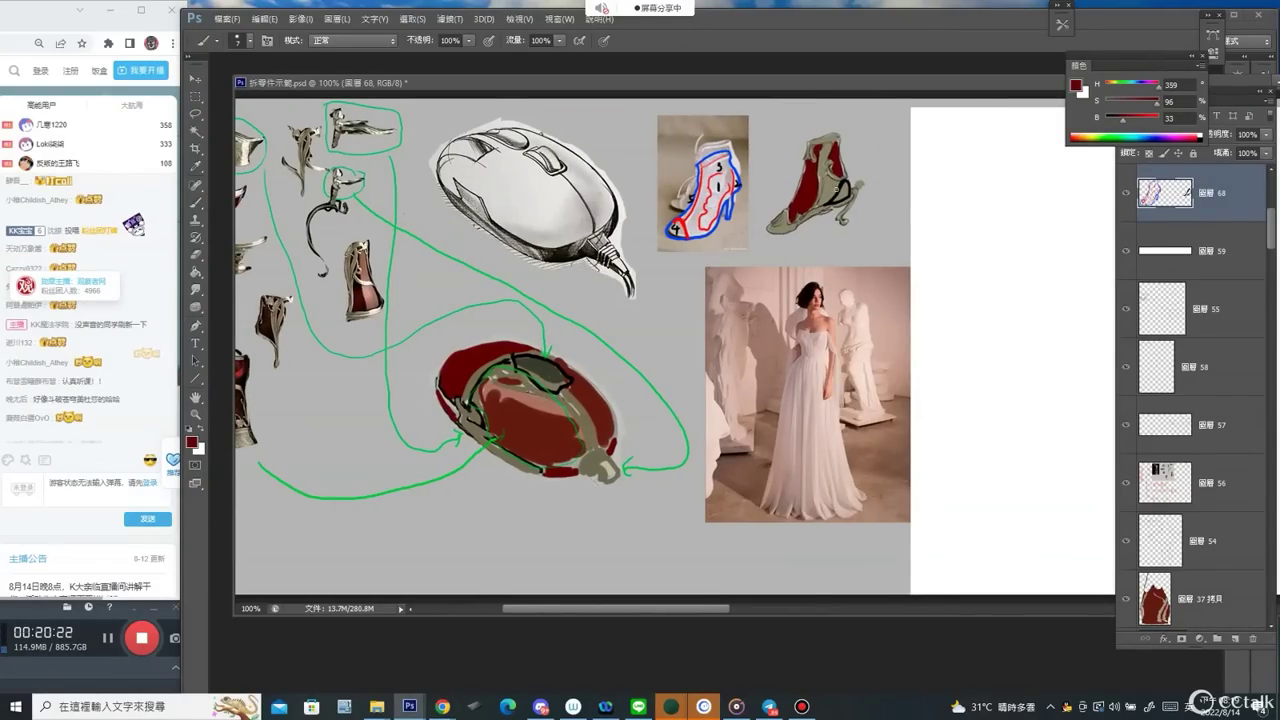
scroll(818, 187, "up", 2)
left_click_drag(811, 200, 822, 195)
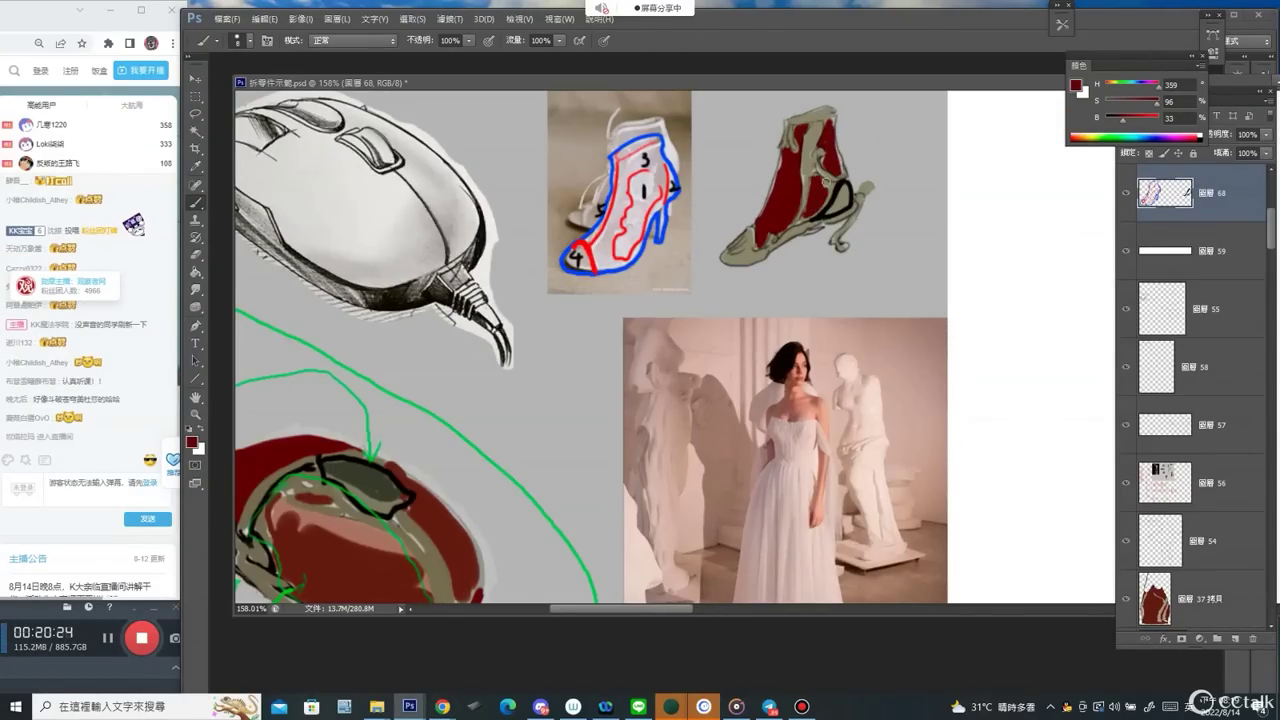
key("ctrl+z")
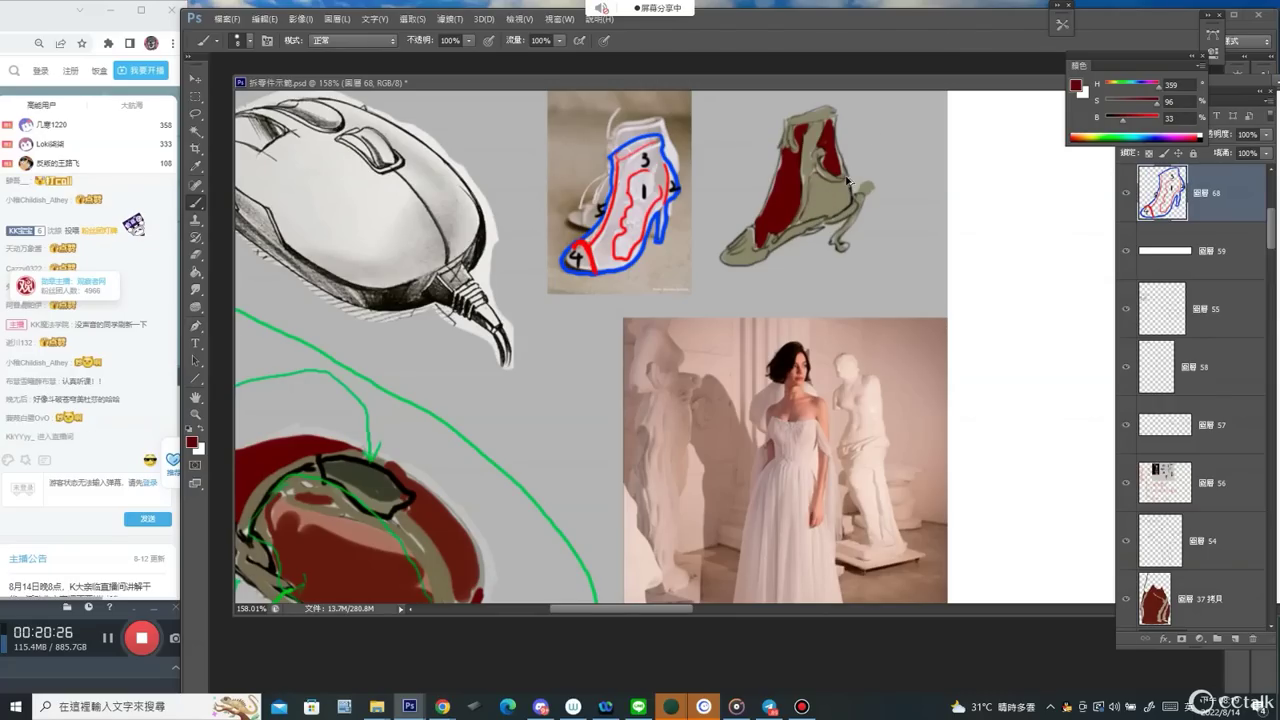
Paint the heel-side panel of the painted shoe dark red, using the red sampled from the shoe.
scroll(828, 214, "up", 1)
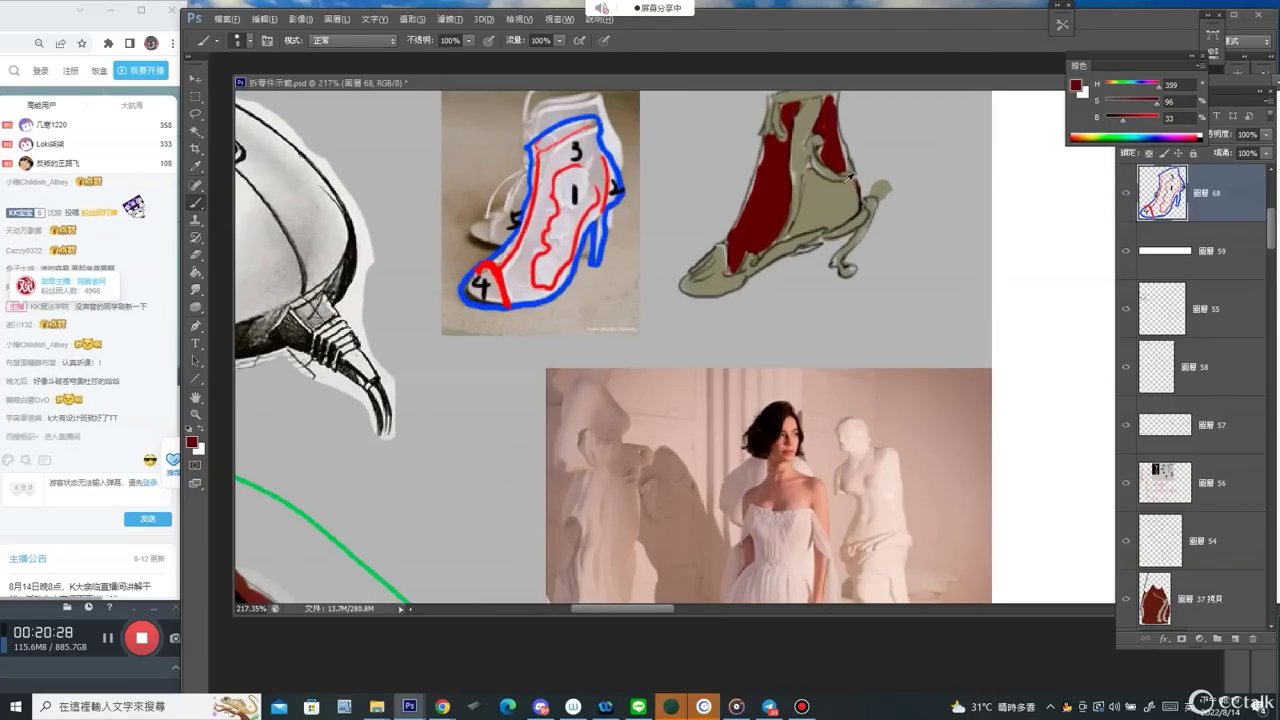
left_click(839, 197, "alt")
mouse_move(848, 185)
left_mouse_down()
mouse_move(824, 200)
mouse_move(835, 202)
left_mouse_up()
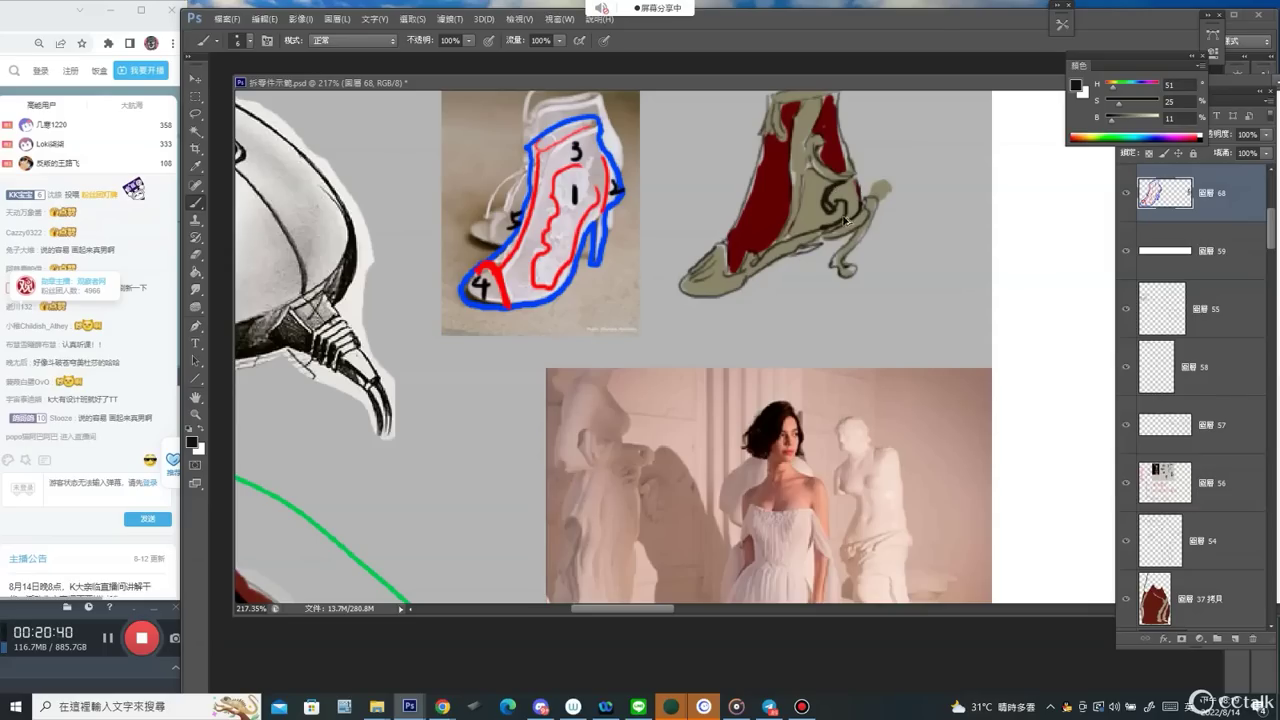
left_click(830, 160, "alt")
left_click_drag(809, 199, 846, 211)
Try covering the painted shoe's red front panel with olive sampled from its trim, and undo the change.
left_click(798, 165, "alt")
key("]")
mouse_move(778, 150)
left_mouse_down()
mouse_move(732, 248)
mouse_move(743, 253)
mouse_move(782, 178)
mouse_move(777, 205)
mouse_move(726, 270)
mouse_move(771, 139)
left_mouse_up()
key("ctrl+space")
left_click(783, 280, "ctrl+alt")
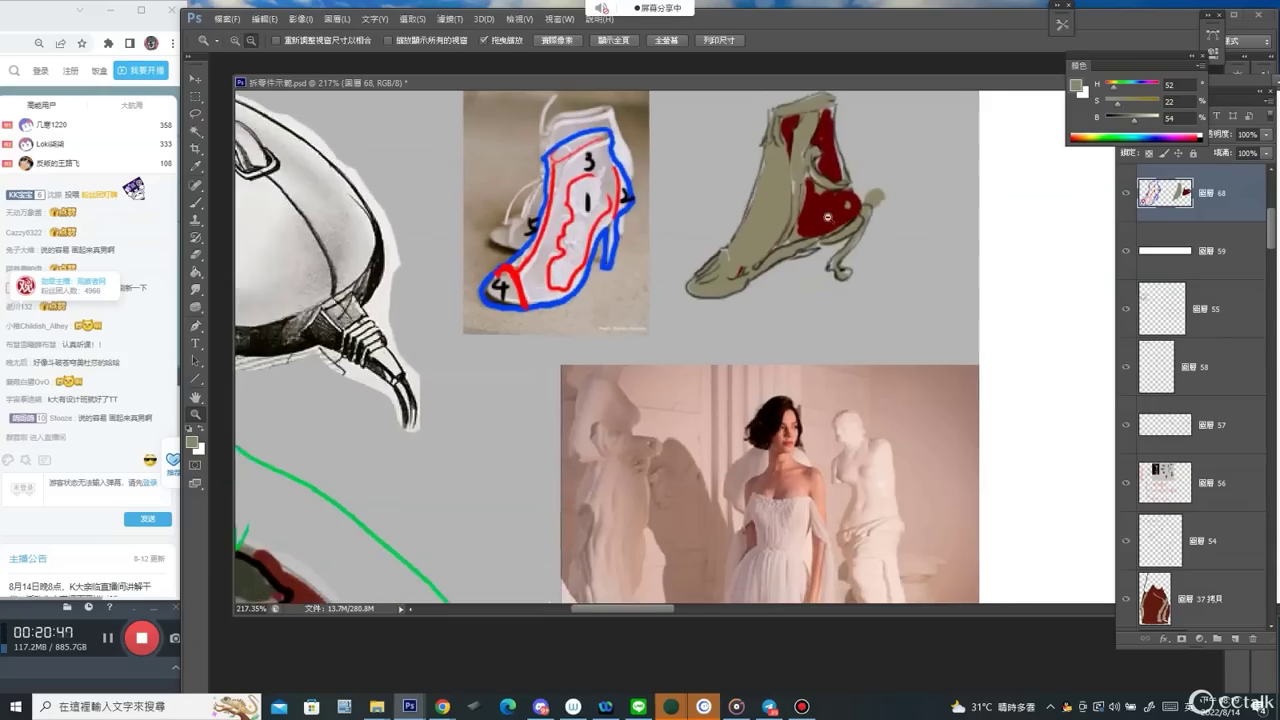
left_click(880, 267, "ctrl+alt")
left_click(856, 152)
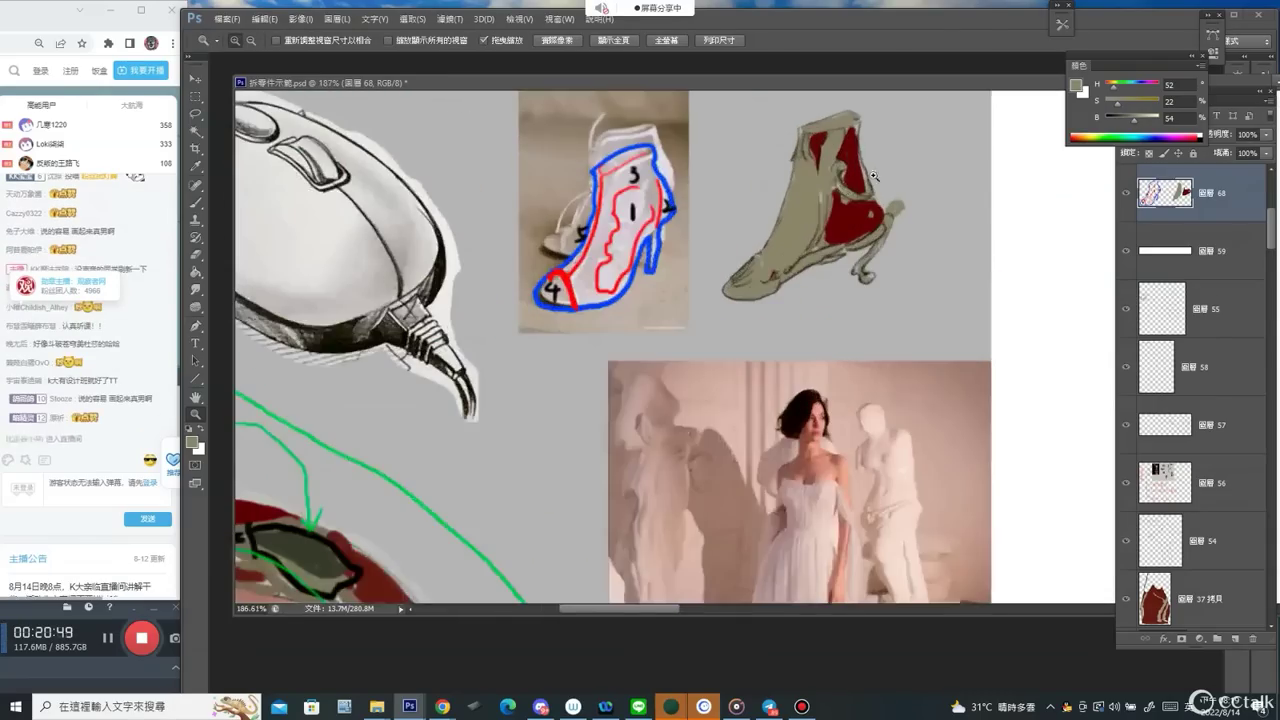
key("b")
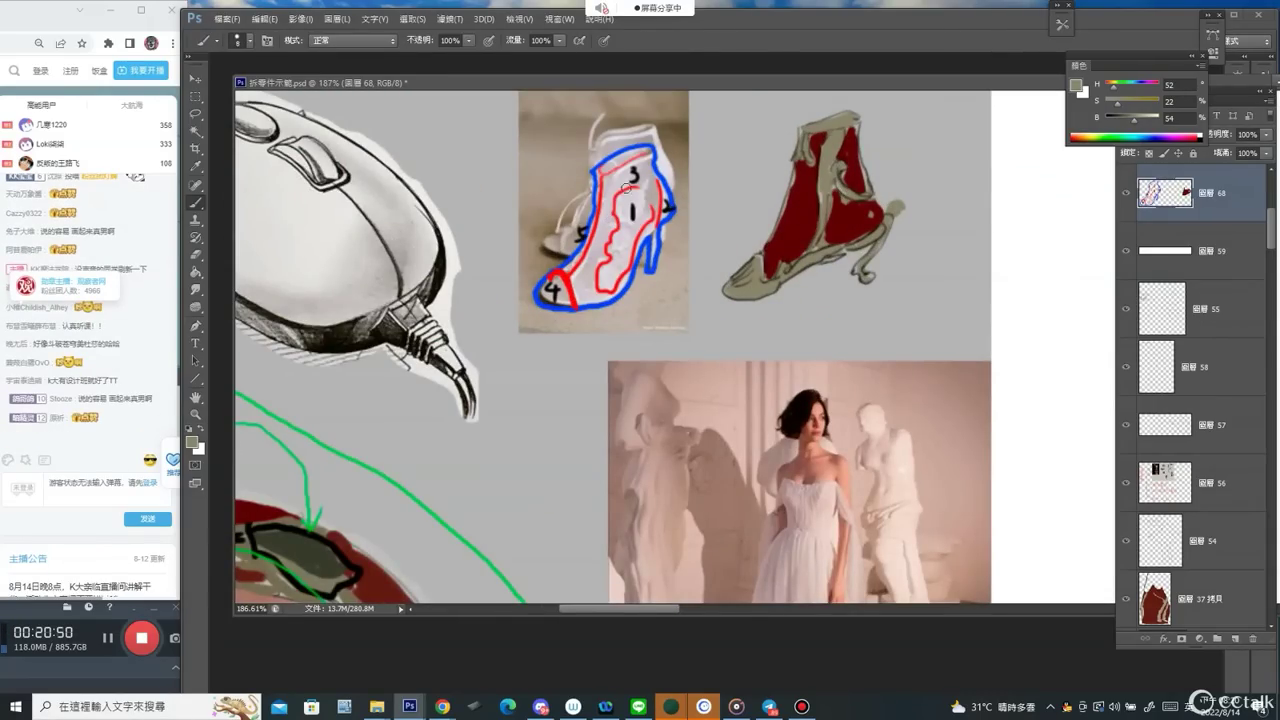
Draw a short blue stroke beside the shoe photo and a blue arrow from the outlined shoe to the painted one.
left_click(677, 204, "alt")
left_click_drag(739, 123, 684, 158)
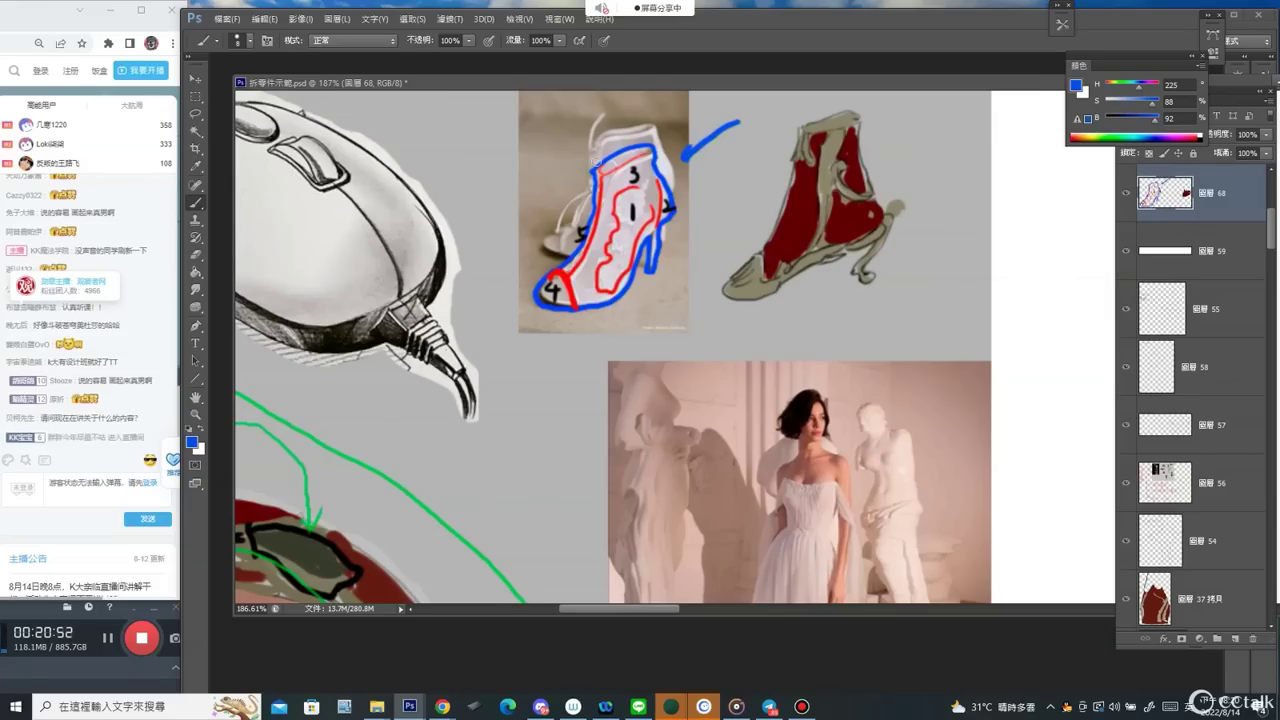
left_click_drag(580, 172, 655, 146)
key("ctrl+z")
mouse_move(648, 228)
left_mouse_down()
mouse_move(706, 228)
mouse_move(762, 204)
mouse_move(756, 226)
left_mouse_up()
Circle the two lower red vase parts in blue and draw a long arrow from them to the painted shoe.
left_click_drag(397, 360, 906, 186)
key("z")
mouse_move(365, 377)
left_mouse_down()
mouse_move(307, 368)
mouse_move(413, 323)
mouse_move(486, 366)
mouse_move(400, 348)
left_mouse_up()
key("b")
left_click_drag(483, 350, 715, 290)
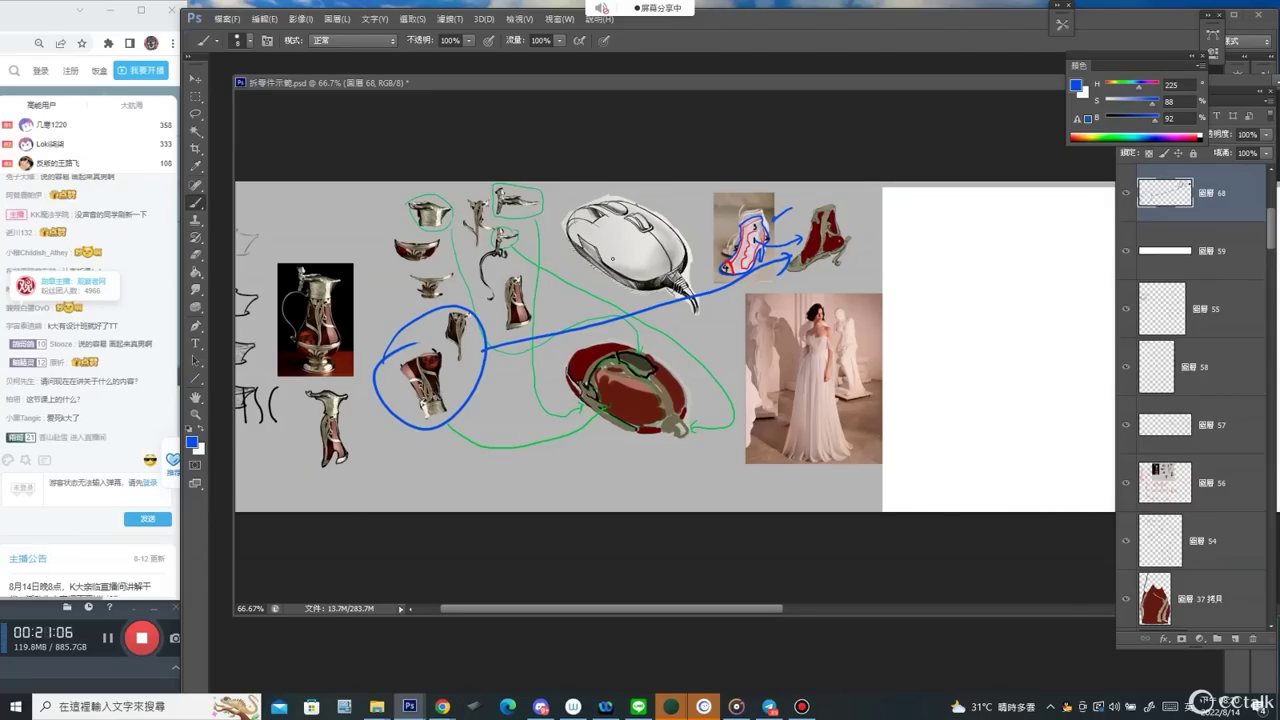
Try circling the woman in the white dress in blue, and undo the circle.
left_click_drag(805, 312, 822, 352)
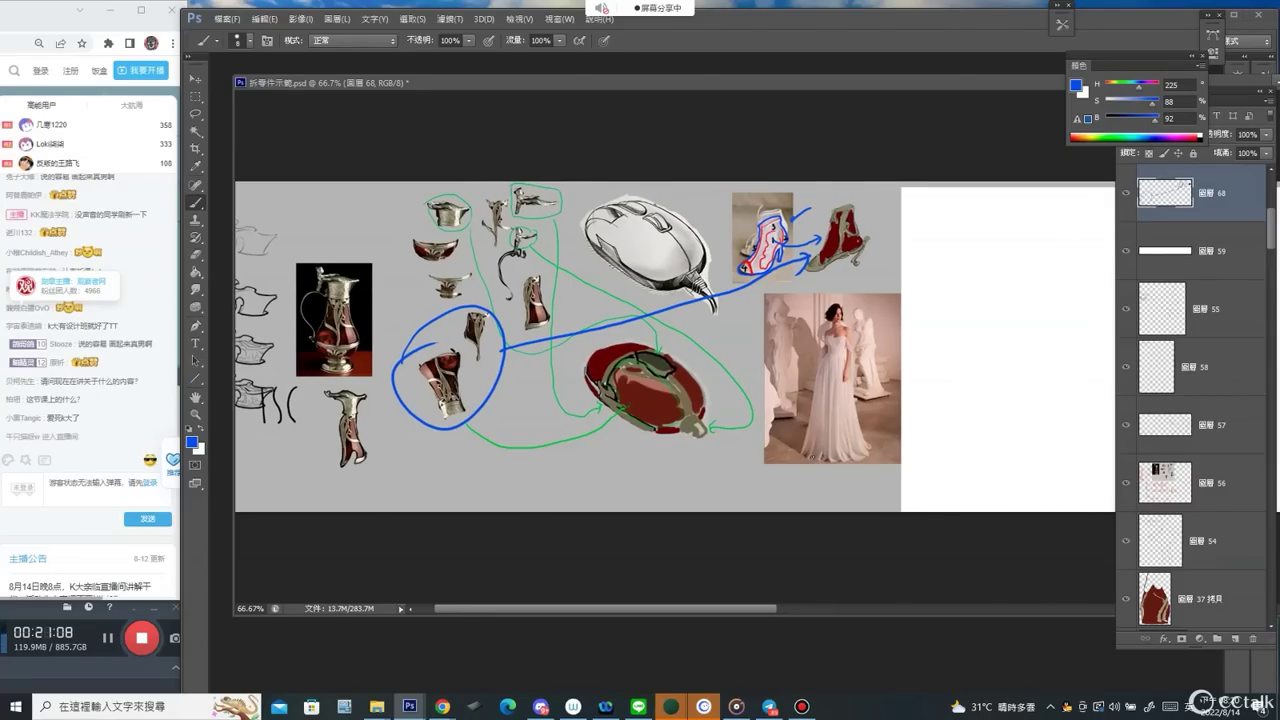
mouse_move(810, 487)
left_mouse_down()
mouse_move(793, 303)
mouse_move(865, 294)
mouse_move(878, 452)
mouse_move(790, 488)
left_mouse_up()
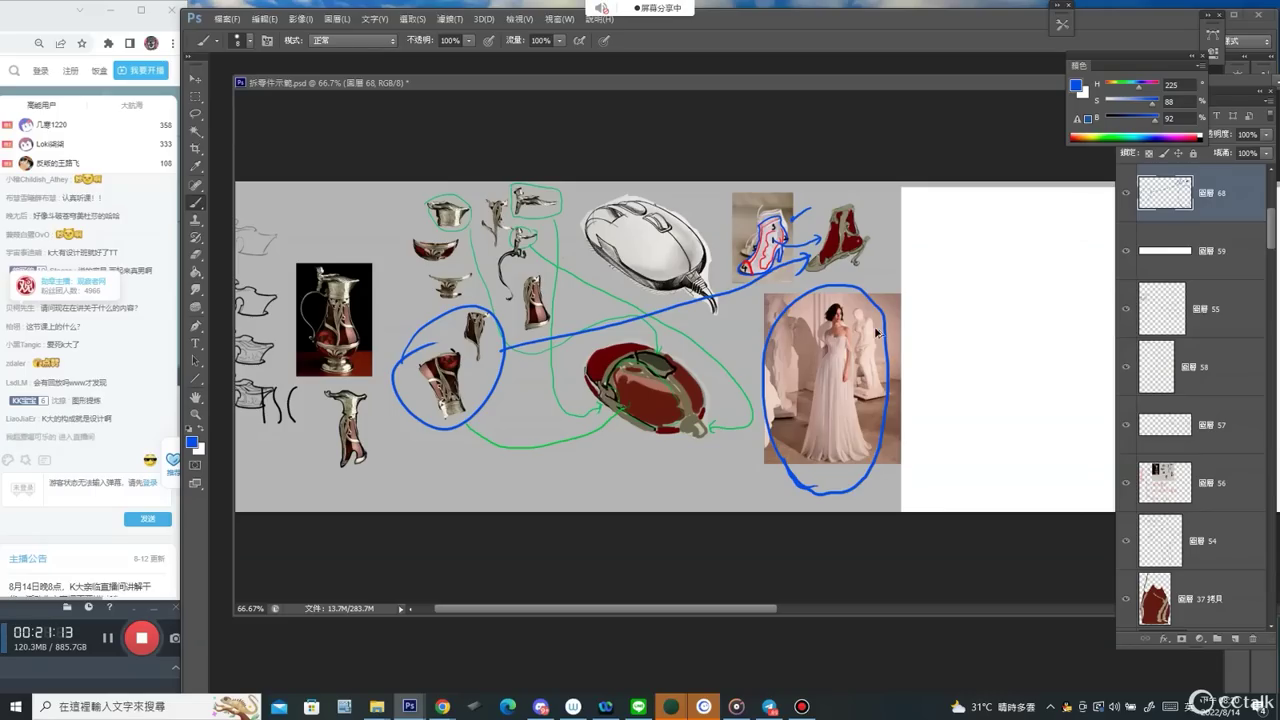
key("ctrl+z")
Sketch an oval head with dots for the face in blue on the white area beside the dress photo.
left_click_drag(893, 355, 930, 355)
left_click_drag(829, 266, 774, 255)
left_click_drag(980, 212, 928, 228)
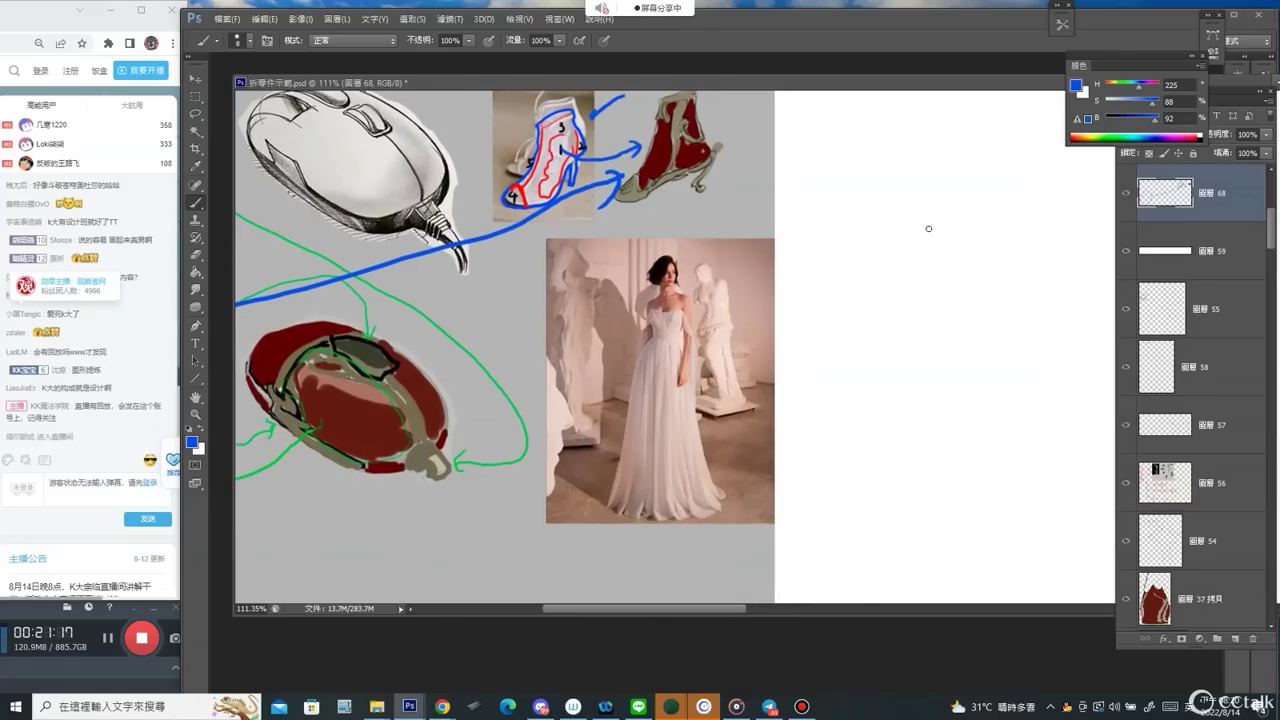
left_click_drag(884, 163, 890, 169)
left_click(884, 142)
left_click(895, 143)
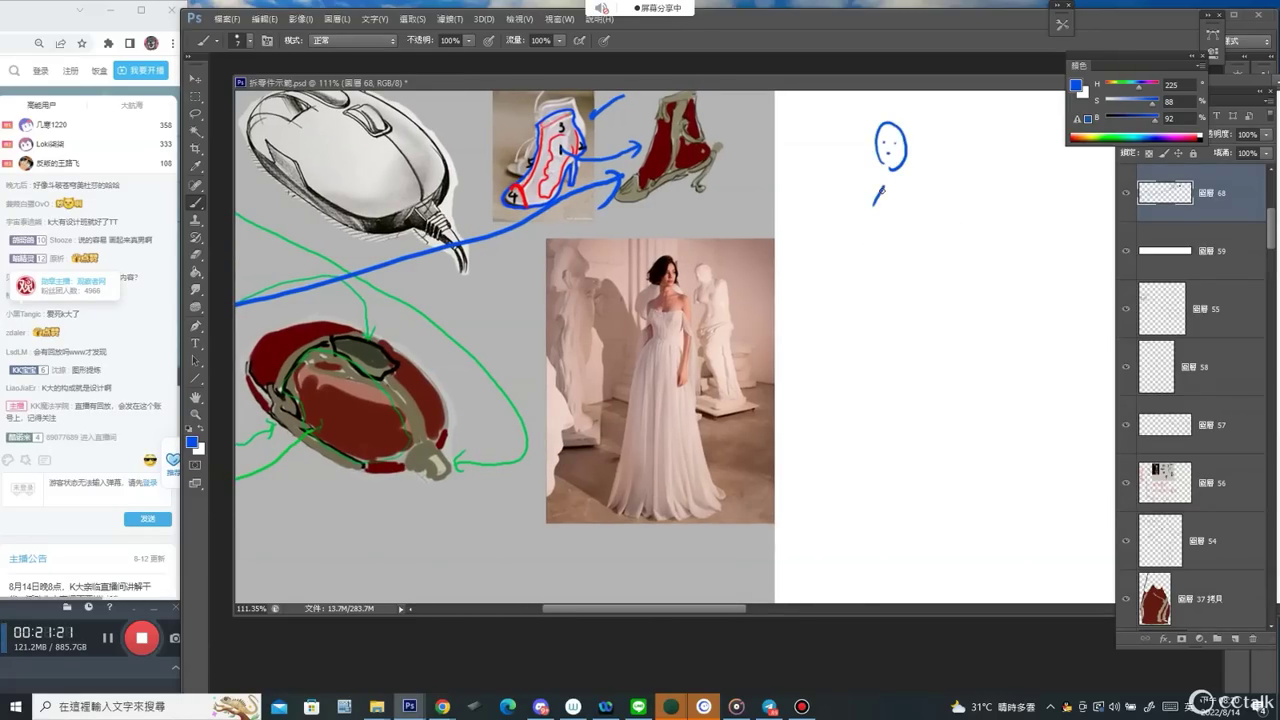
Complete the blue figure sketch with a long dress, a trailing hem, shoulders and arms.
left_click_drag(876, 225, 872, 418)
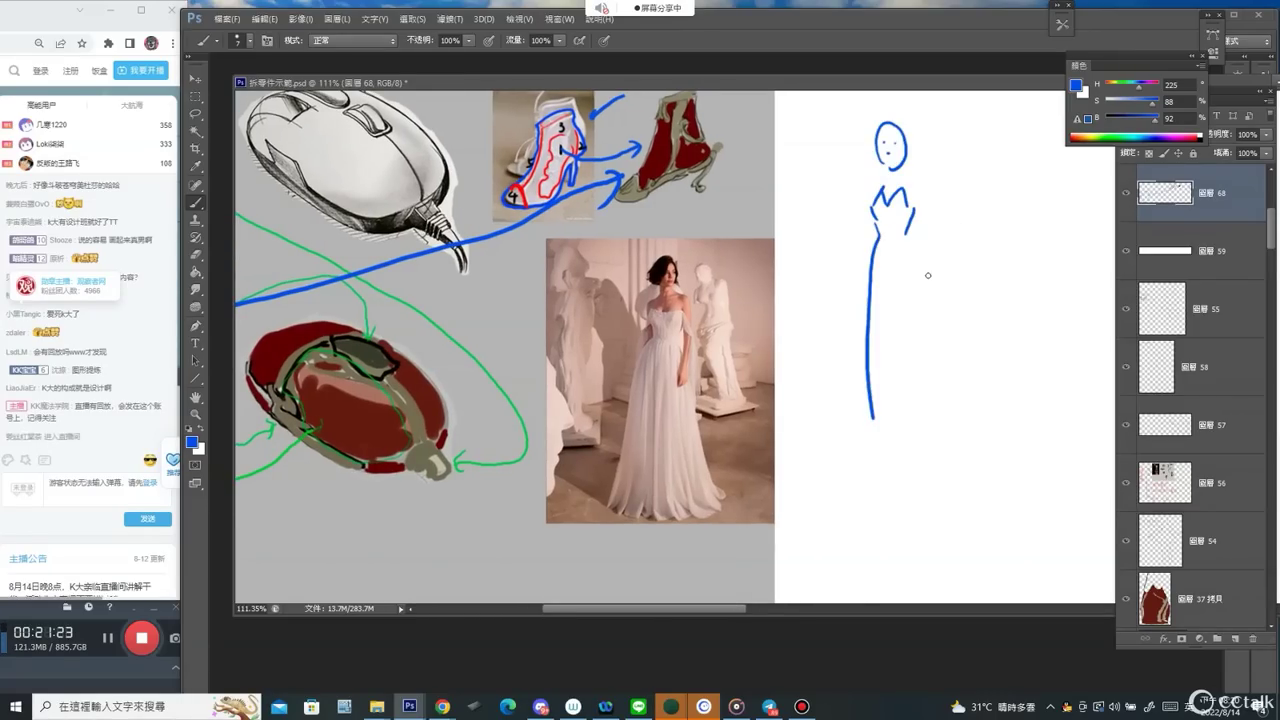
left_click_drag(912, 266, 953, 436)
mouse_move(869, 402)
left_mouse_down()
mouse_move(862, 430)
mouse_move(1000, 440)
mouse_move(952, 410)
left_mouse_up()
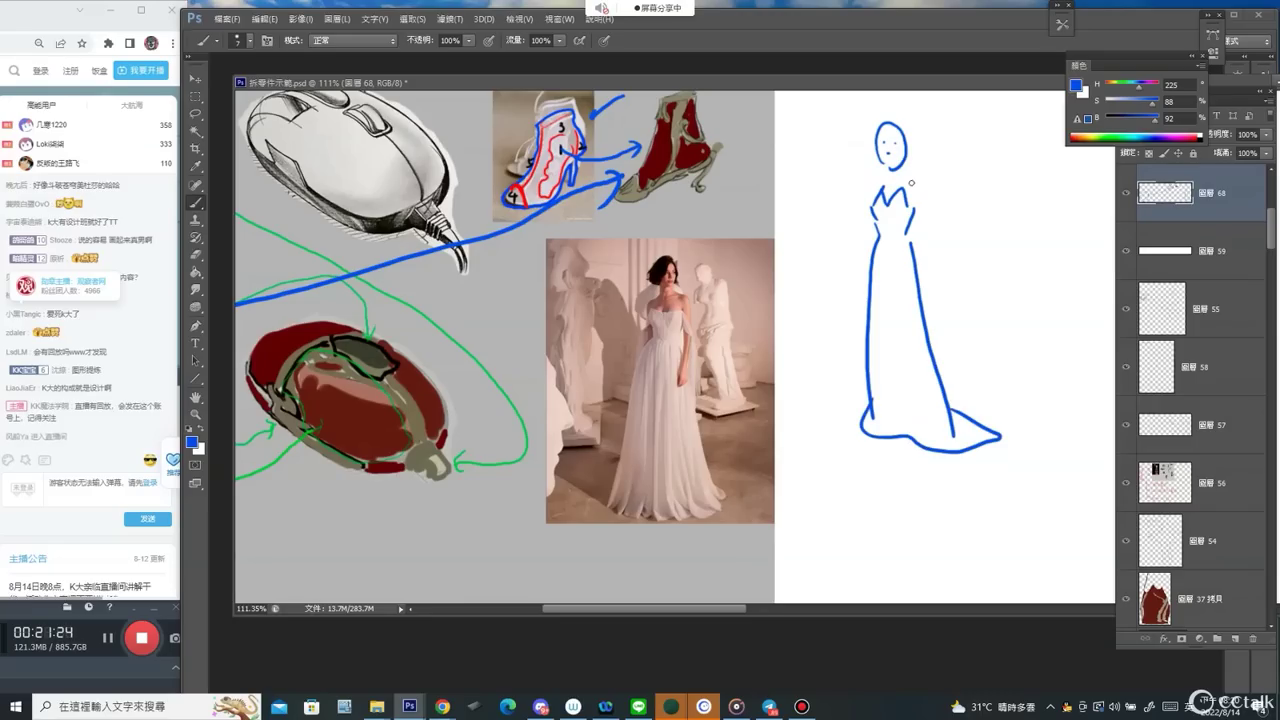
key("ctrl+z")
mouse_move(882, 181)
left_mouse_down()
mouse_move(865, 214)
mouse_move(875, 184)
left_mouse_up()
left_click_drag(912, 177, 929, 250)
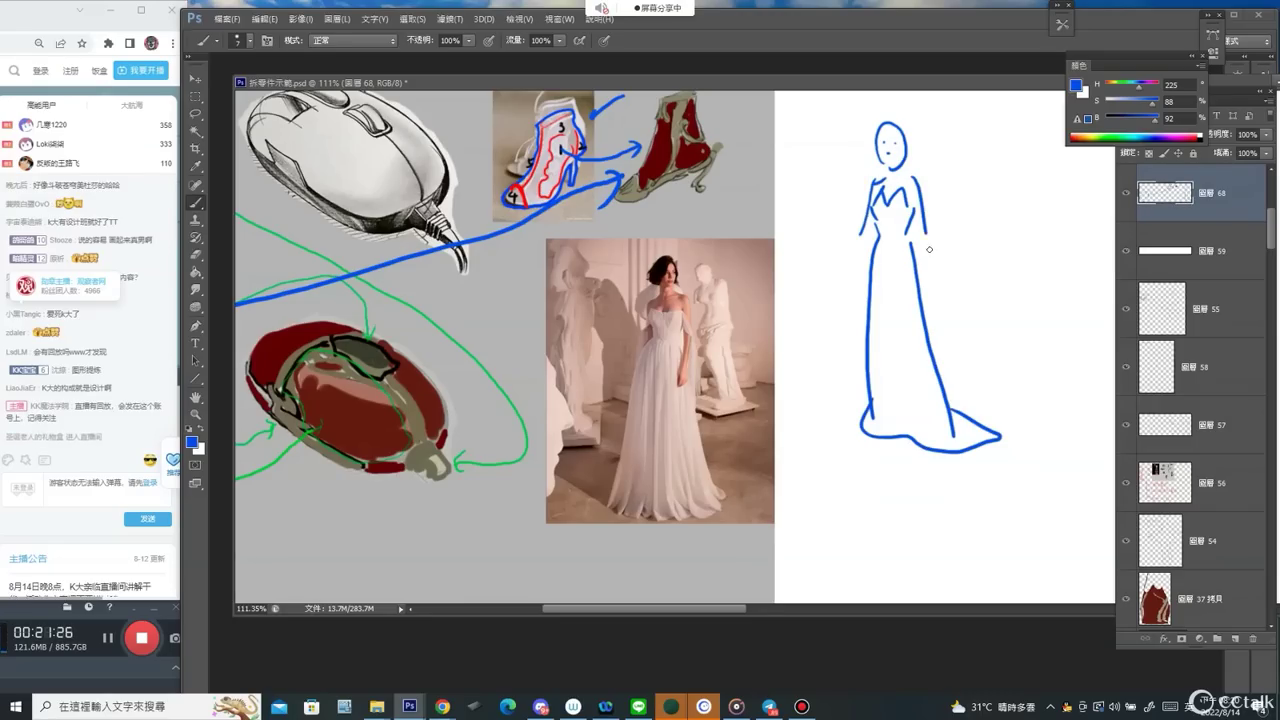
Hide the annotation layer 圖層 68 and move the white cover on 圖層 59 aside to uncover the red-dressed figure.
left_click(967, 254, "alt")
left_click(967, 254, "alt")
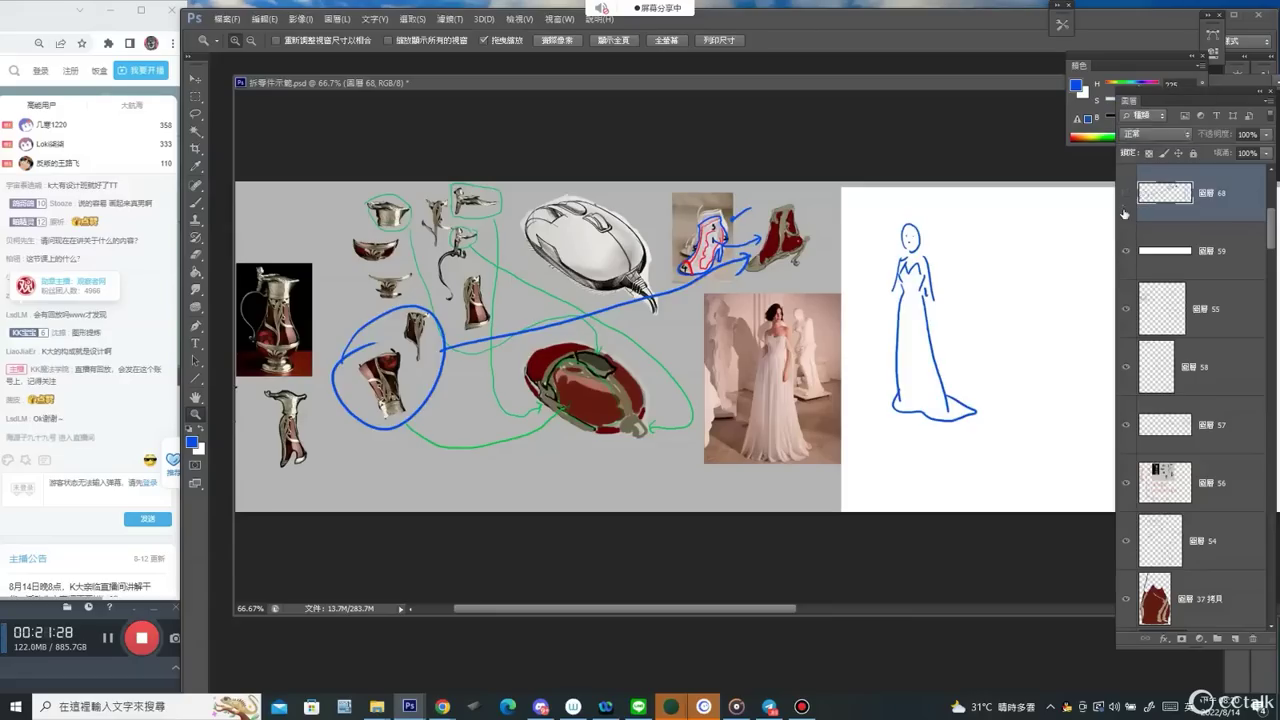
left_click(1127, 193)
left_click(1210, 251)
key("v")
left_click_drag(904, 351, 1070, 363)
left_click_drag(912, 357, 762, 356)
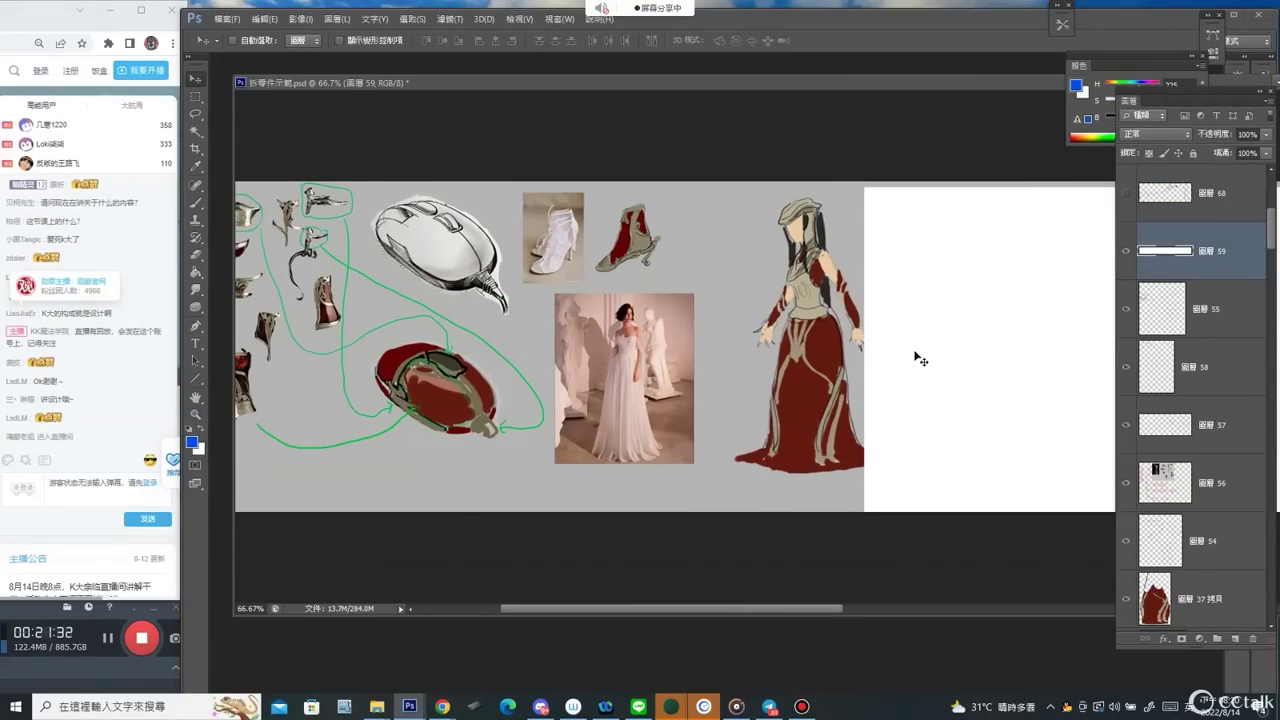
left_click_drag(912, 352, 938, 350)
Select the red-dressed figure's color layer 圖層 21 and hide it, leaving only the line drawing.
left_click(824, 351, "ctrl")
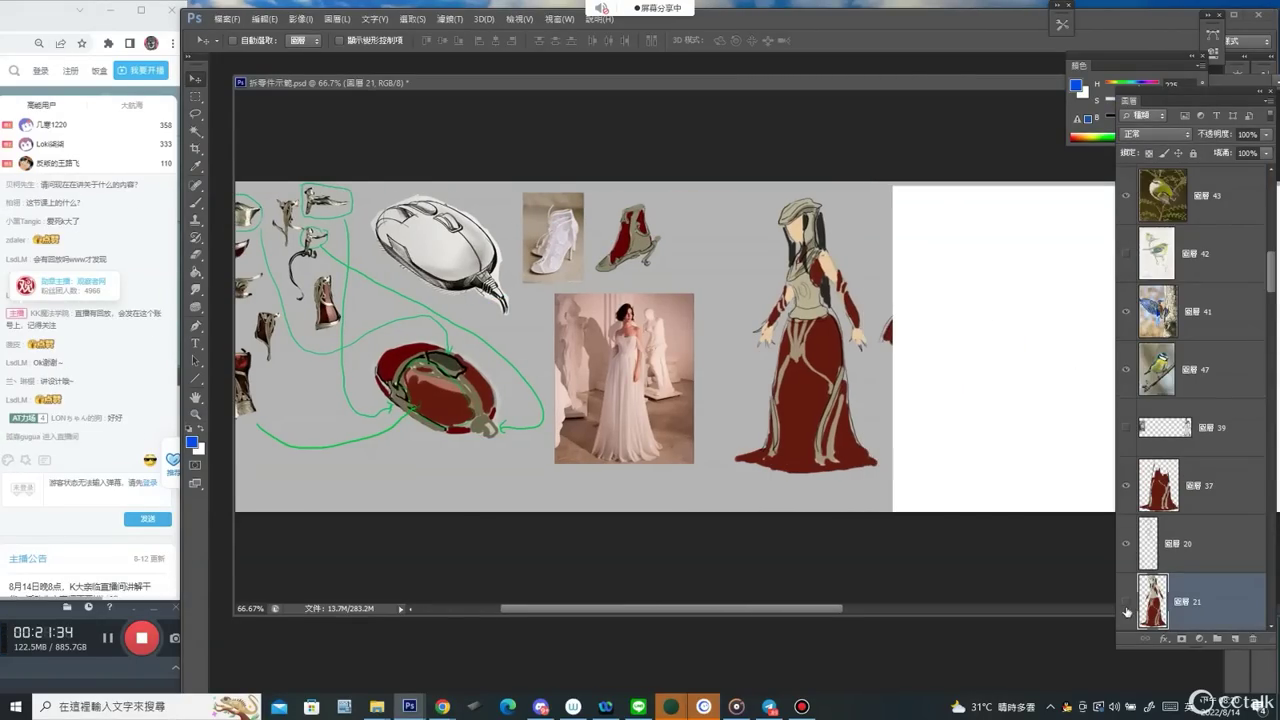
left_click(1127, 609)
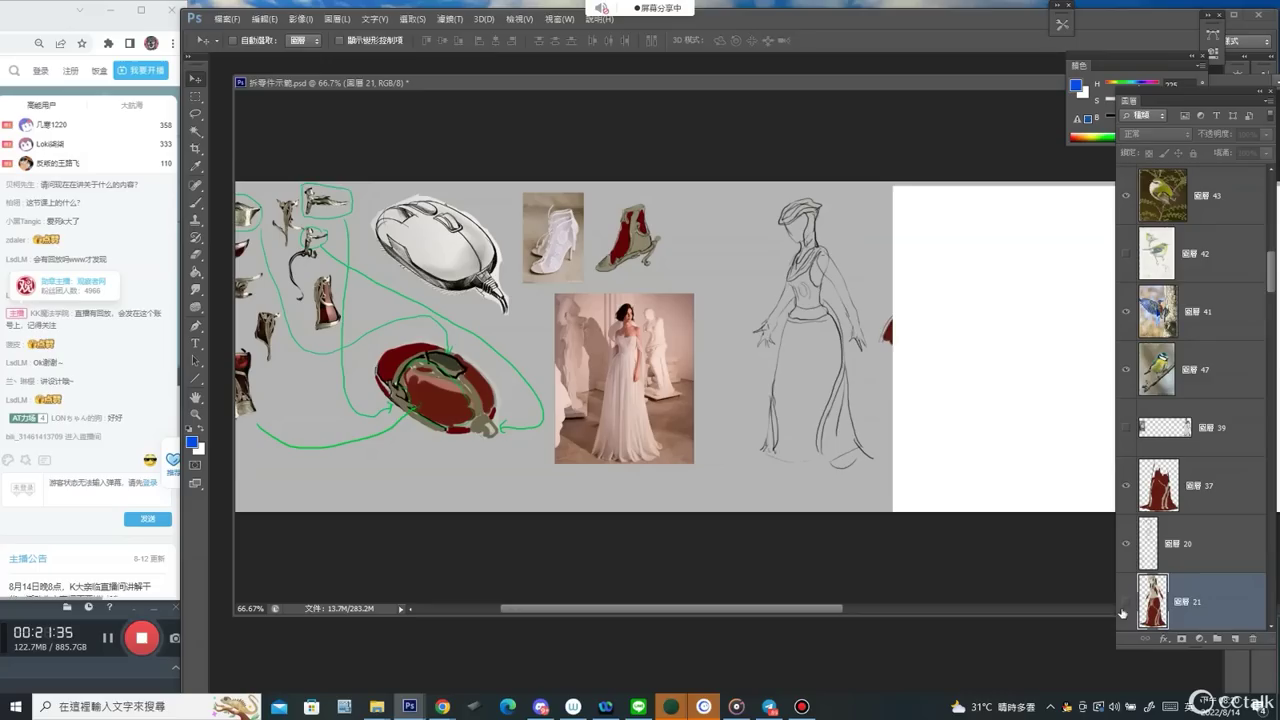
Hide the dress detail layer 圖層 20 and add a new layer above it for brushwork.
left_click(815, 278, "ctrl")
left_click(1128, 544)
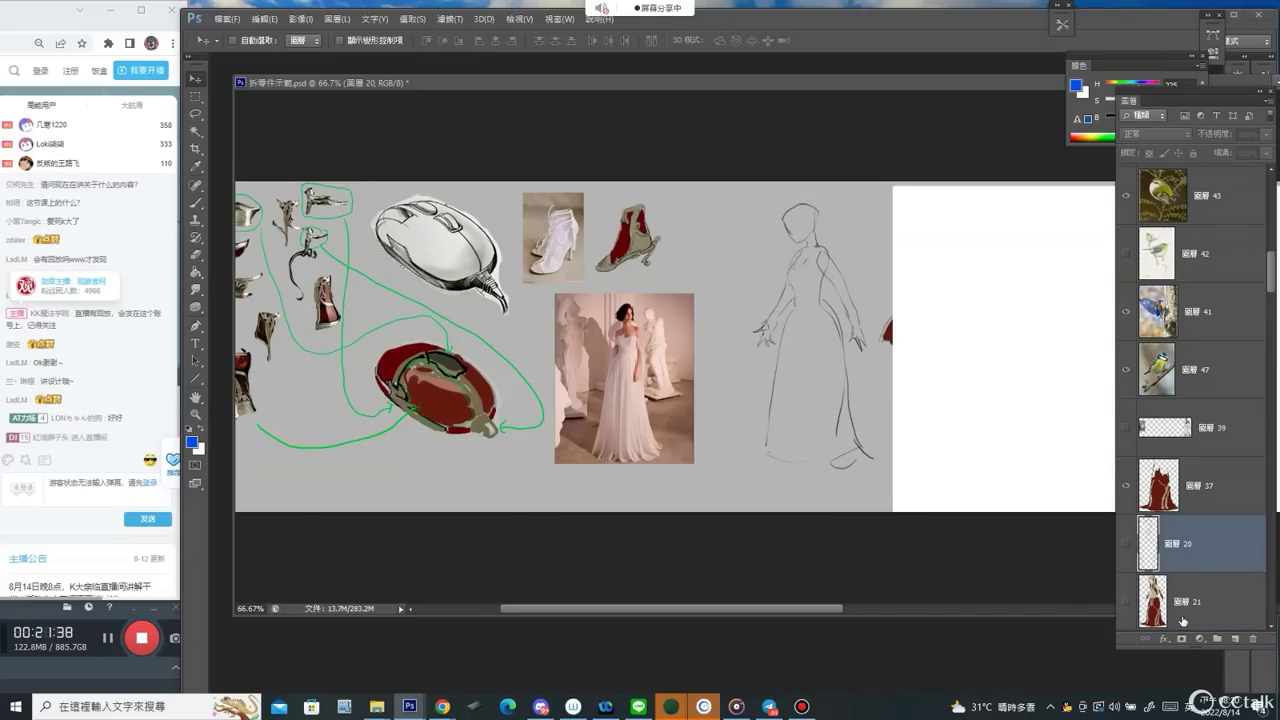
left_click(1235, 638)
key("b")
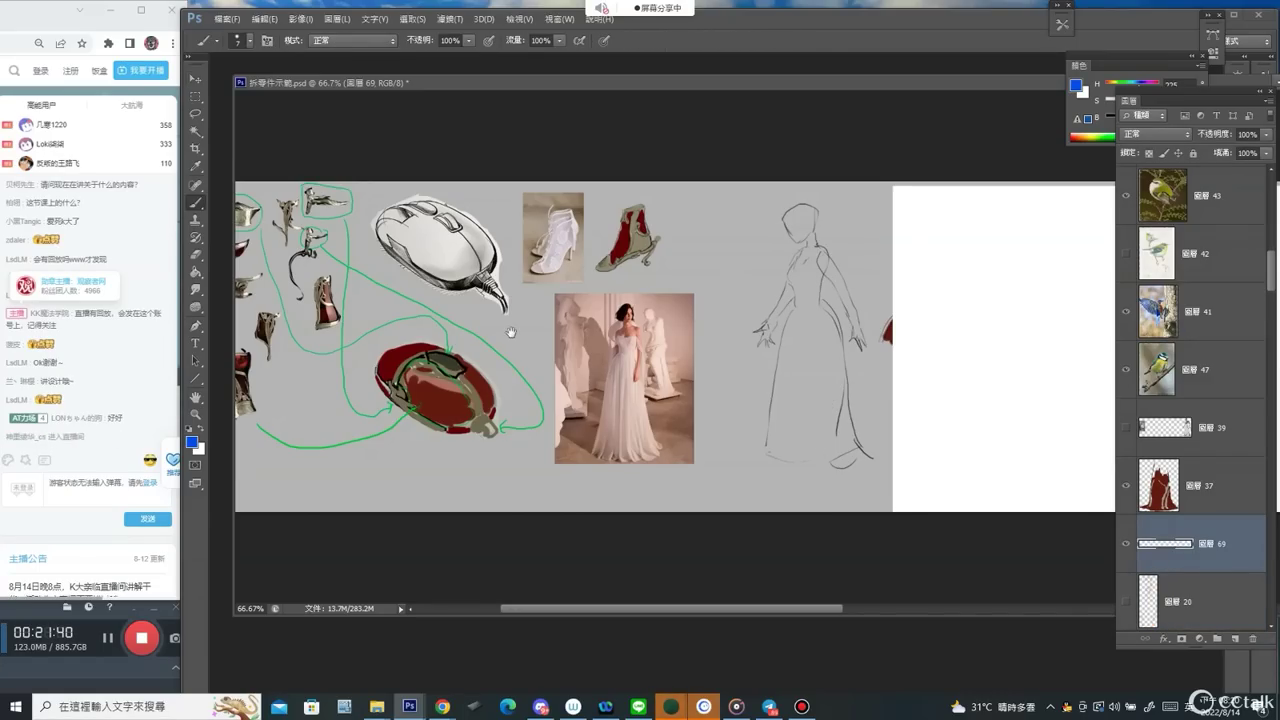
left_click_drag(511, 332, 619, 332)
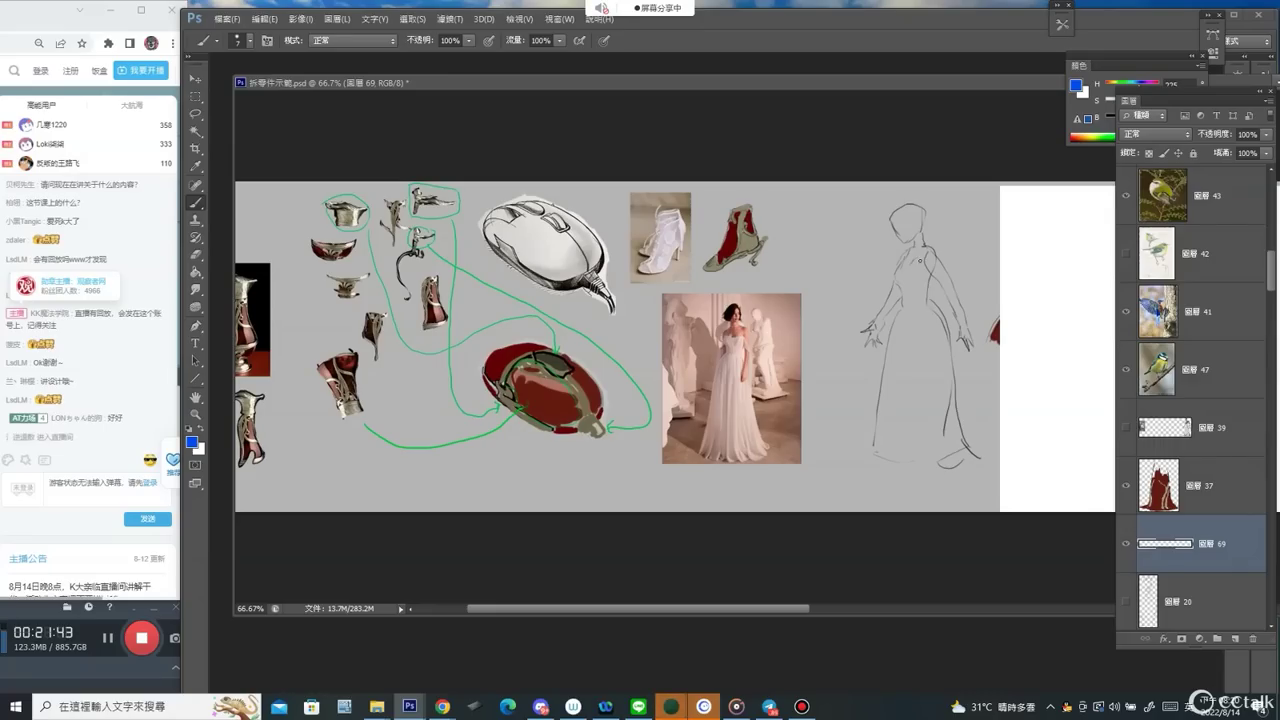
scroll(914, 263, "up", 3)
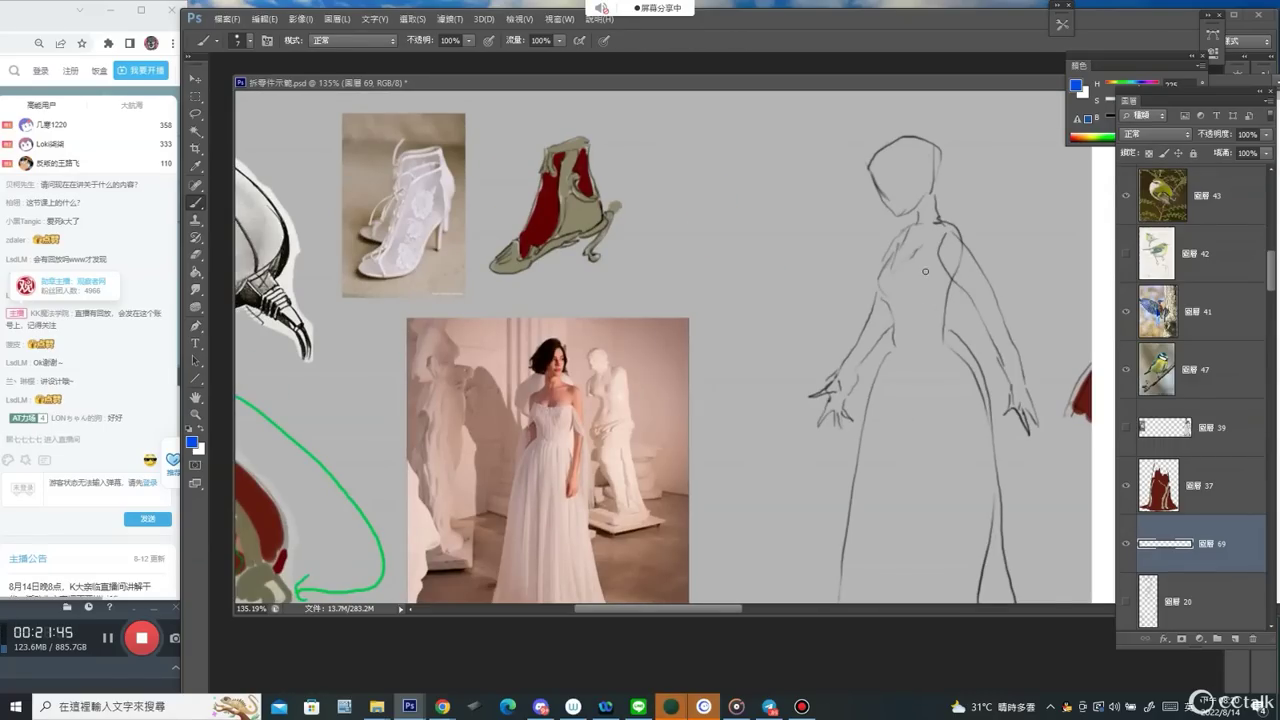
Move the vase photo 圖層 2 into the gap between the red shoe and the figure line drawing.
left_click_drag(809, 291, 925, 241)
key("z")
mouse_move(578, 300)
left_mouse_down()
mouse_move(478, 299)
mouse_move(592, 315)
left_mouse_up()
key("v")
left_click_drag(300, 277, 897, 215)
key("ctrl+t")
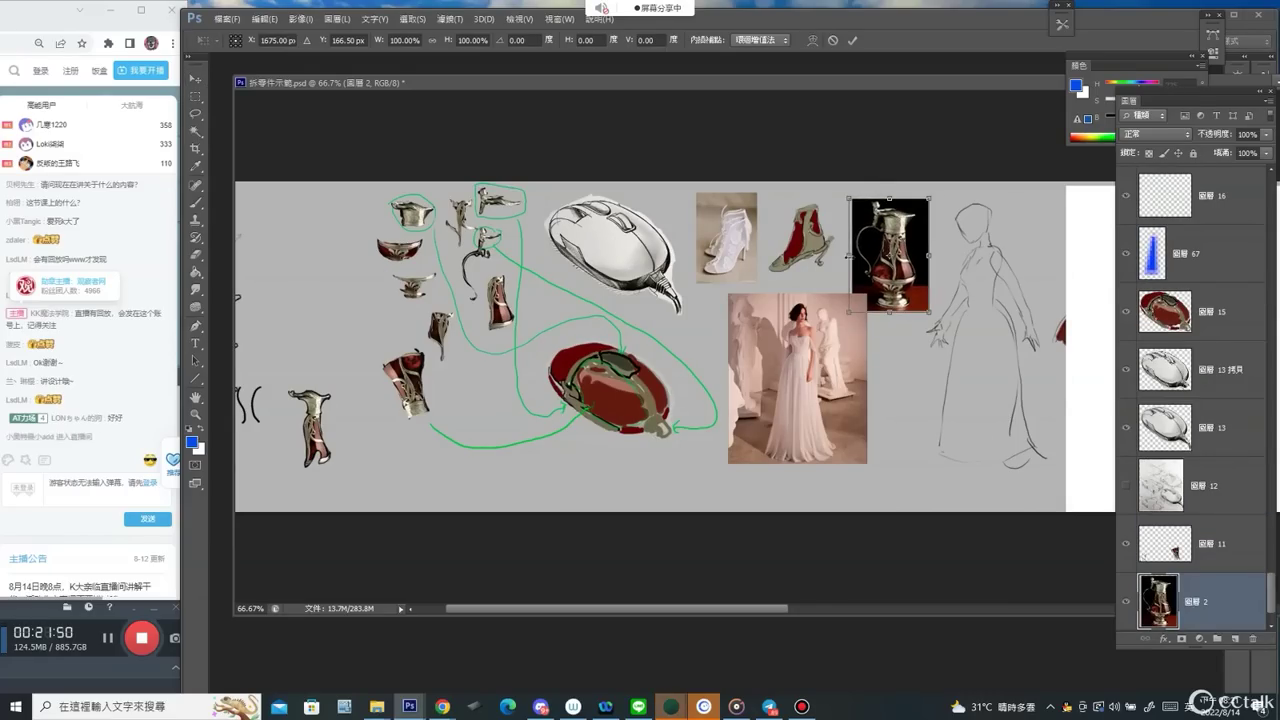
left_click_drag(855, 254, 900, 248)
key("Return")
key("ctrl+space")
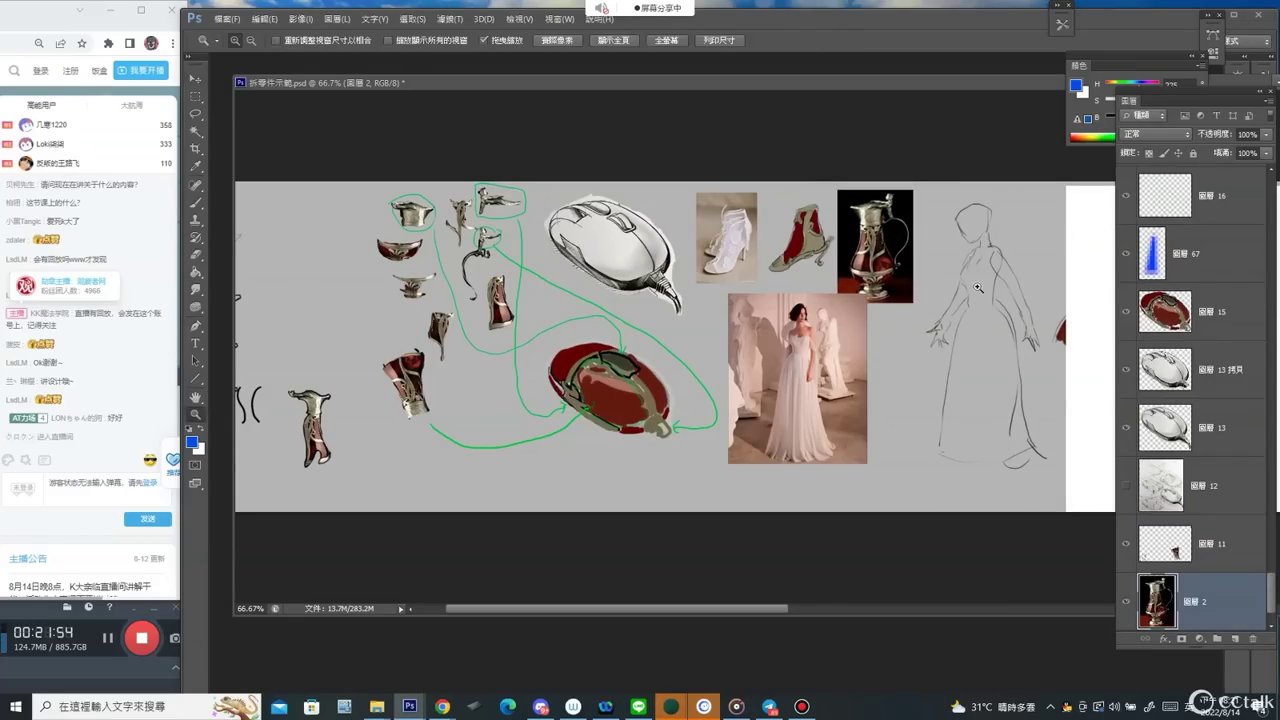
left_click_drag(980, 288, 1020, 290)
mouse_move(991, 309)
left_mouse_down()
mouse_move(788, 309)
mouse_move(742, 322)
left_mouse_up()
key("b")
mouse_move(446, 153)
left_mouse_down()
mouse_move(580, 106)
mouse_move(445, 300)
mouse_move(432, 148)
left_mouse_up()
mouse_move(597, 226)
left_mouse_down()
mouse_move(632, 270)
mouse_move(638, 260)
left_mouse_up()
key("ctrl+z")
key("ctrl+z")
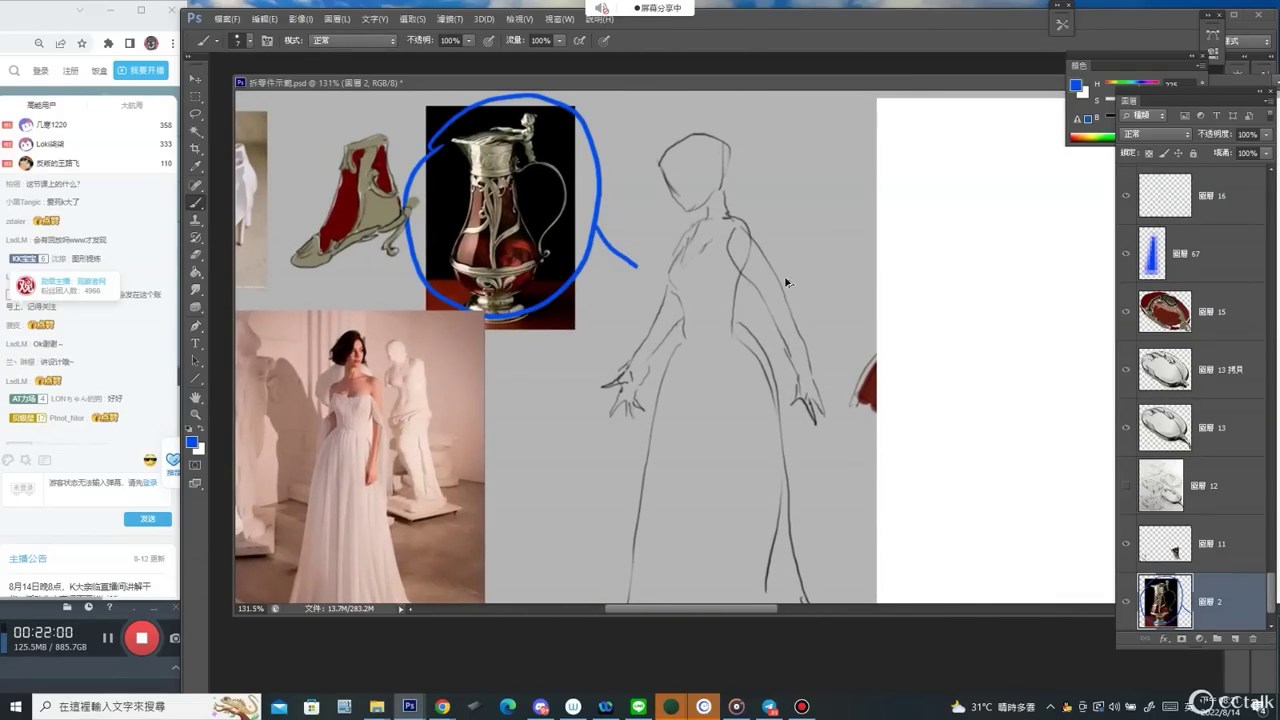
key("ctrl+z")
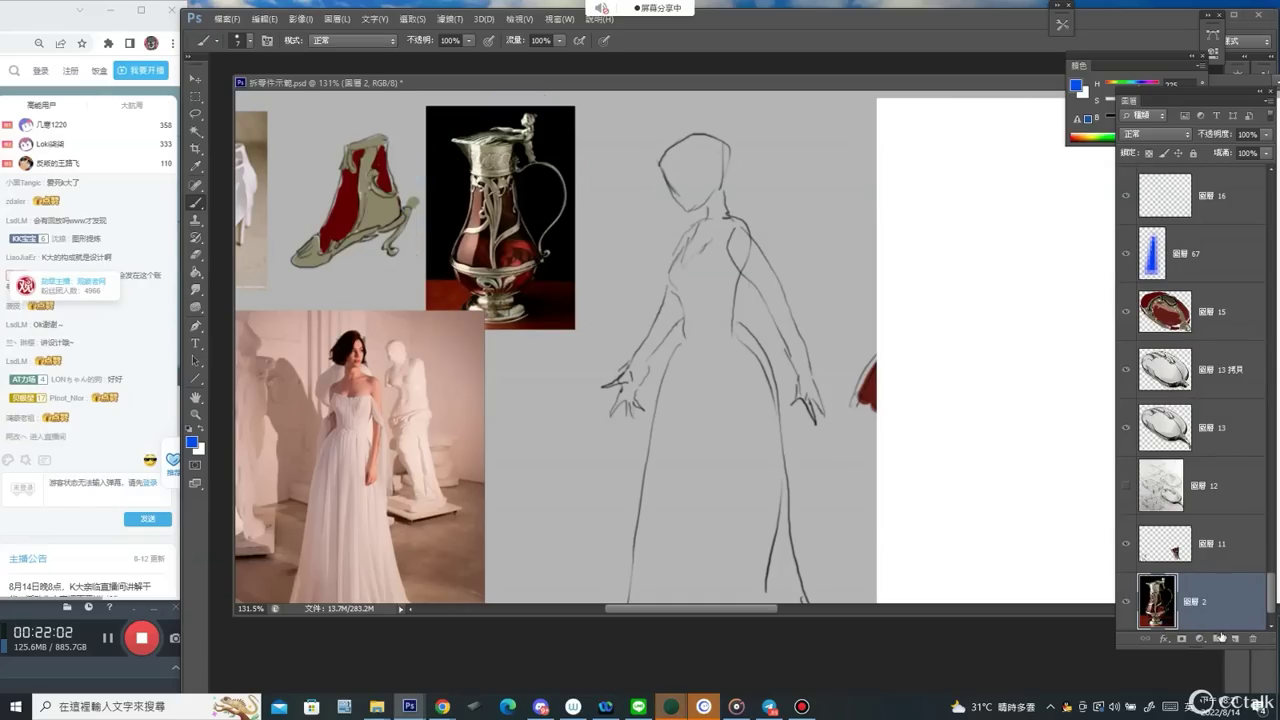
Add a layer above the vase photo and outline the figure's bodice and vase sections in blue, linking them with a curve.
left_click(1224, 637)
mouse_move(727, 262)
left_mouse_down()
mouse_move(717, 322)
mouse_move(665, 288)
mouse_move(711, 221)
mouse_move(729, 318)
mouse_move(720, 337)
left_mouse_up()
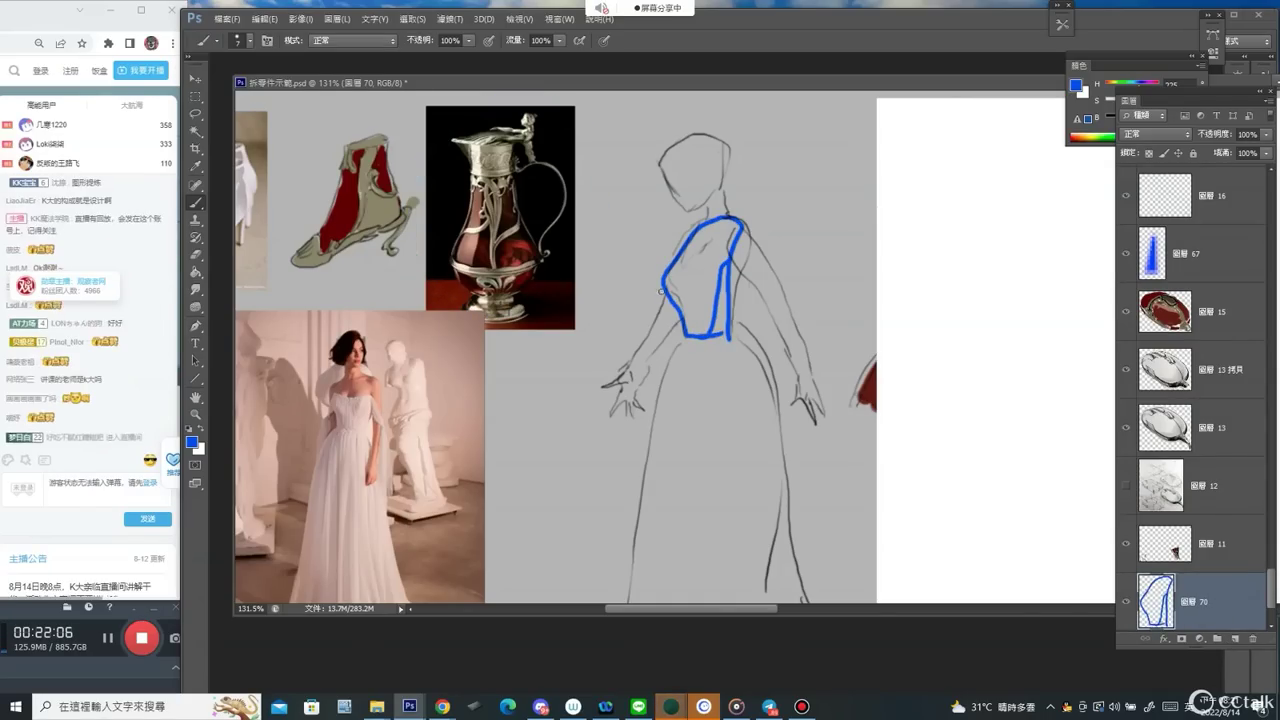
mouse_move(662, 243)
left_mouse_down()
mouse_move(652, 223)
mouse_move(521, 157)
mouse_move(440, 141)
mouse_move(527, 112)
mouse_move(530, 125)
left_mouse_up()
mouse_move(484, 178)
left_mouse_down()
mouse_move(461, 243)
mouse_move(478, 270)
mouse_move(545, 263)
mouse_move(514, 180)
left_mouse_up()
Outline the figure's flared skirt in blue and add a curved inner fold down to the hem.
key("z")
mouse_move(783, 320)
left_mouse_down()
mouse_move(776, 374)
mouse_move(815, 382)
left_mouse_up()
mouse_move(722, 308)
left_mouse_down()
mouse_move(678, 456)
mouse_move(736, 490)
mouse_move(806, 482)
left_mouse_up()
mouse_move(792, 438)
left_mouse_down()
mouse_move(753, 296)
mouse_move(813, 478)
left_mouse_up()
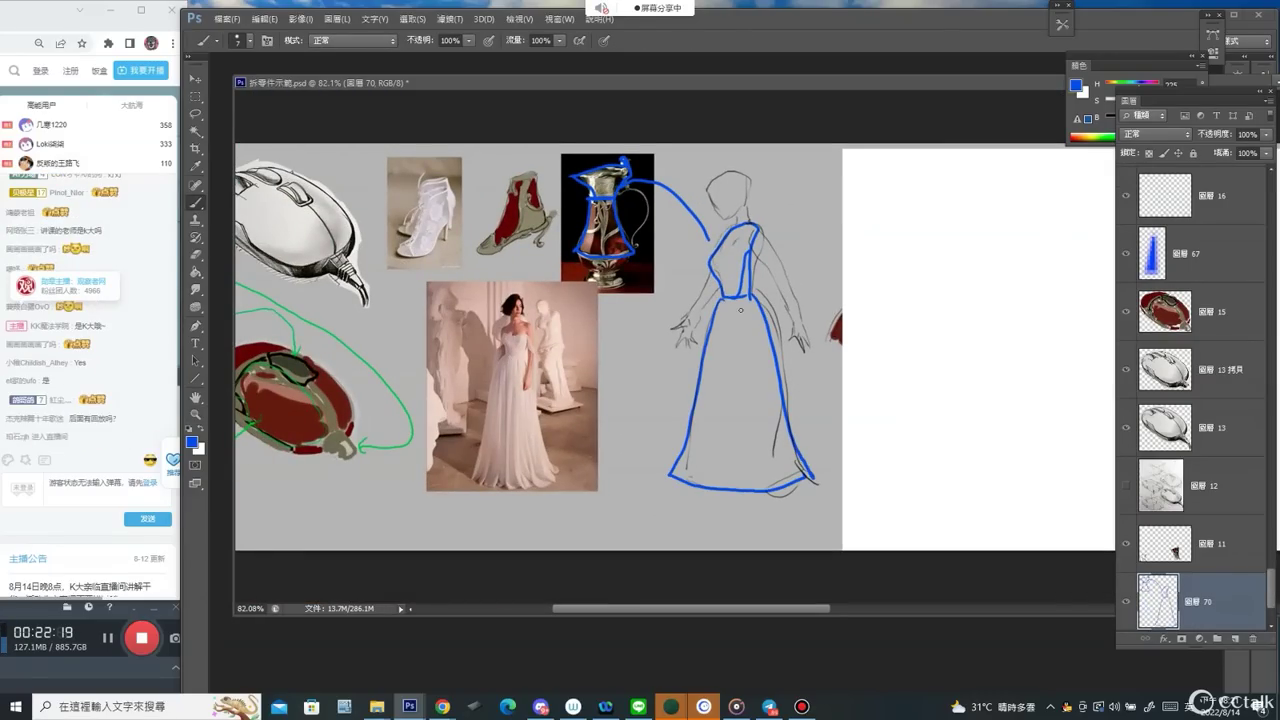
left_click_drag(739, 318, 765, 373)
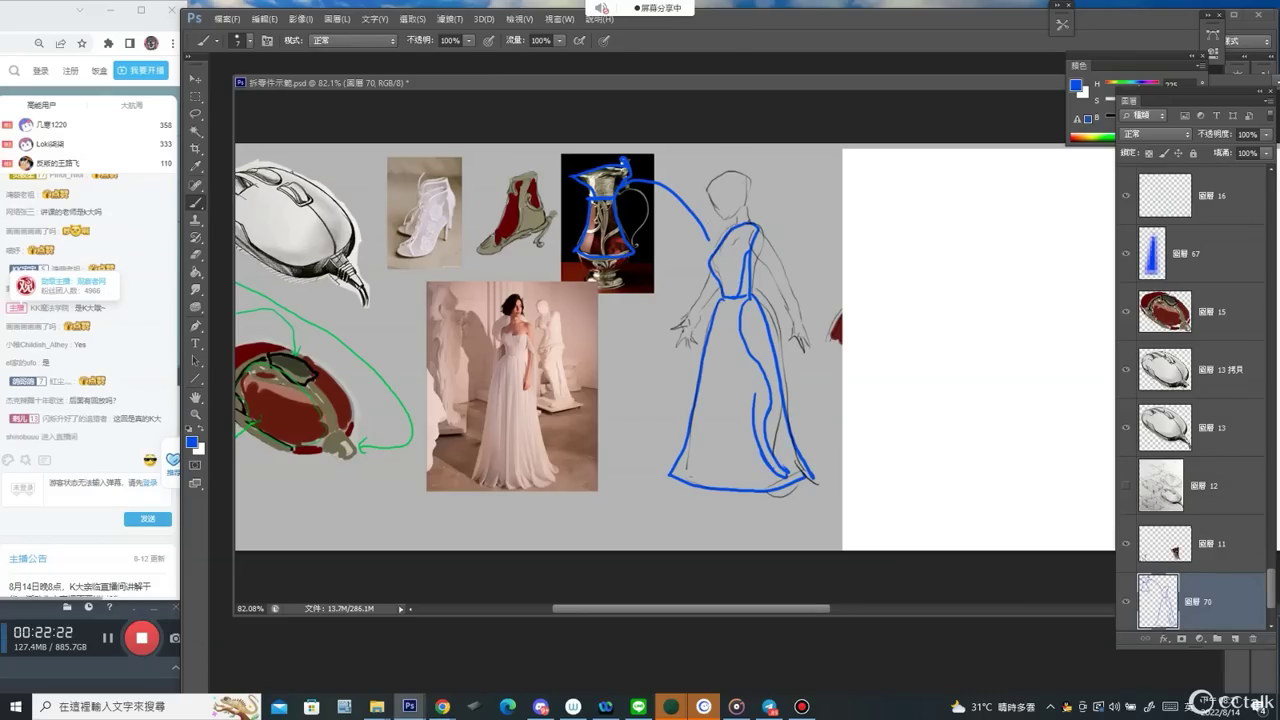
Circle the vase's lid in blue and sketch a matching cap with a face outline on the figure's head.
key("ctrl+space")
left_click_drag(723, 250, 780, 250)
mouse_move(503, 143)
left_mouse_down()
mouse_move(510, 133)
mouse_move(763, 211)
mouse_move(1045, 262)
left_mouse_up()
key("space")
left_click_drag(463, 283, 600, 288)
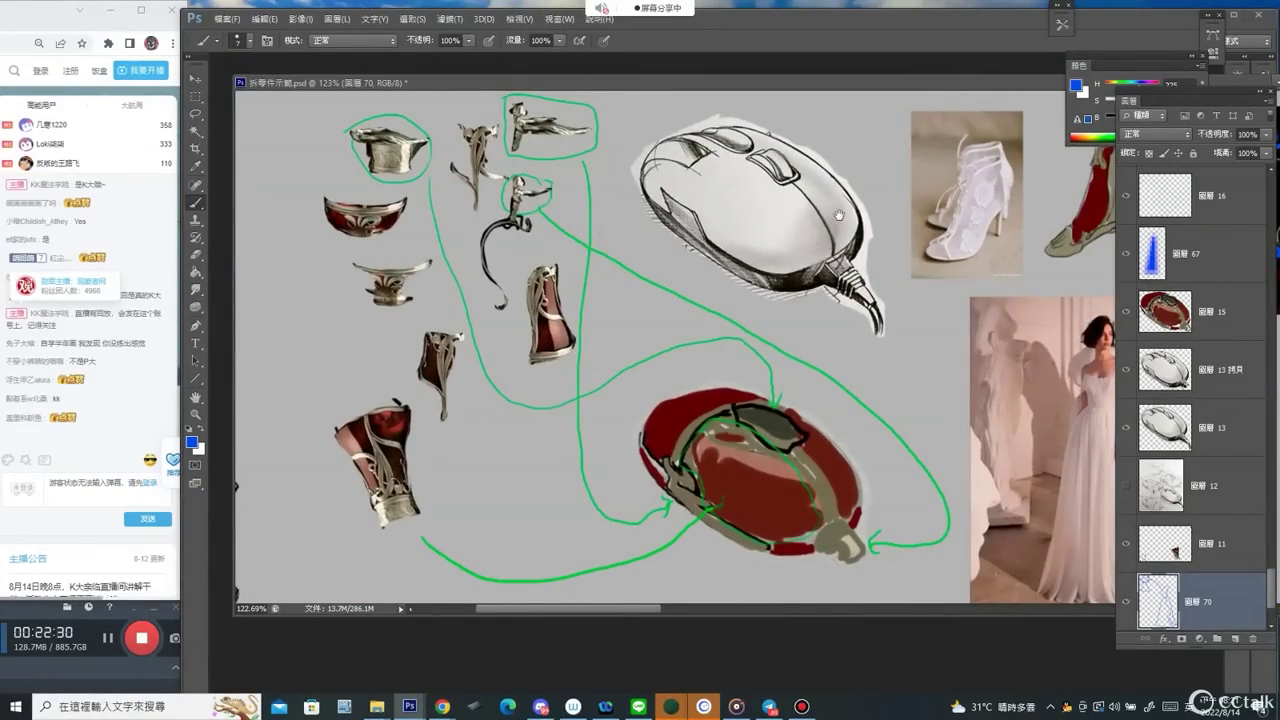
scroll(434, 177, "right", 10)
scroll(577, 124, "up", 3)
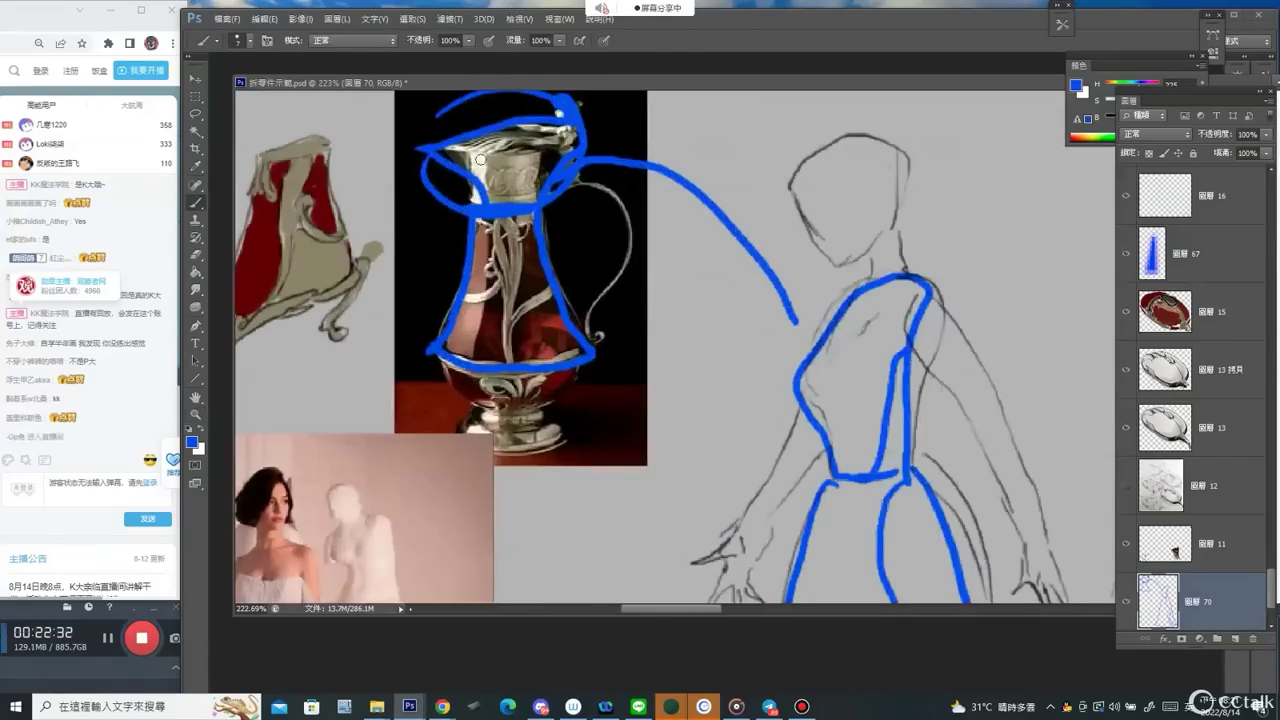
mouse_move(810, 133)
left_mouse_down()
mouse_move(800, 204)
mouse_move(862, 225)
mouse_move(858, 252)
left_mouse_up()
mouse_move(795, 213)
left_mouse_down()
mouse_move(820, 274)
mouse_move(900, 248)
left_mouse_up()
mouse_move(787, 147)
left_mouse_down()
mouse_move(807, 131)
mouse_move(920, 155)
mouse_move(908, 181)
left_mouse_up()
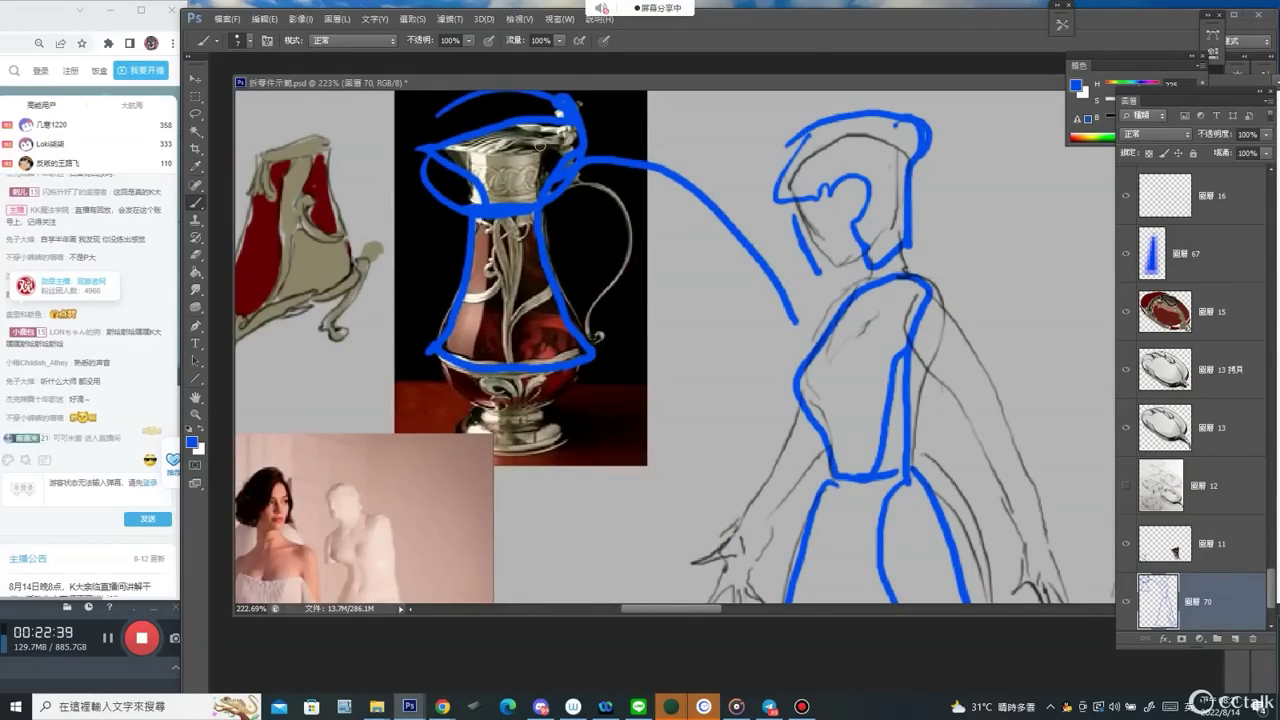
Erase the blue marks over the vase and draw a blue arrow from its lid to the figure's cap.
key("e")
left_click_drag(503, 182, 506, 215)
key("b")
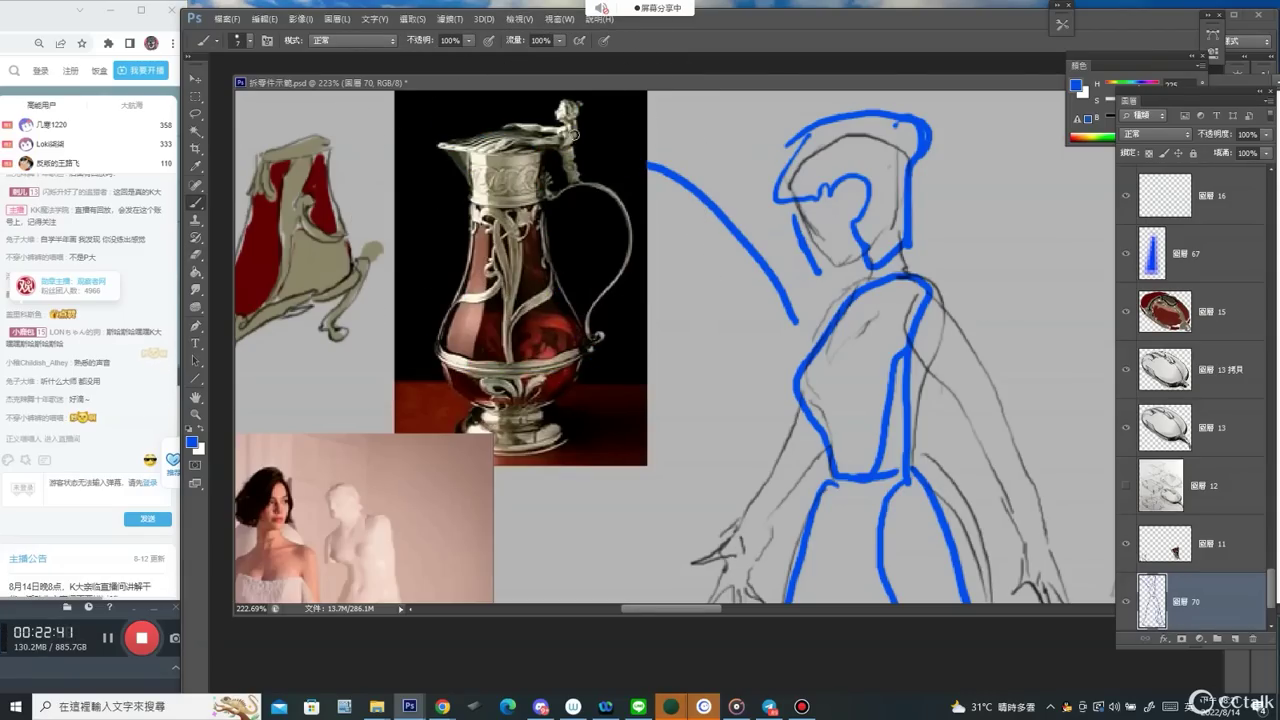
mouse_move(570, 128)
left_mouse_down()
mouse_move(716, 118)
mouse_move(763, 134)
mouse_move(758, 144)
left_mouse_up()
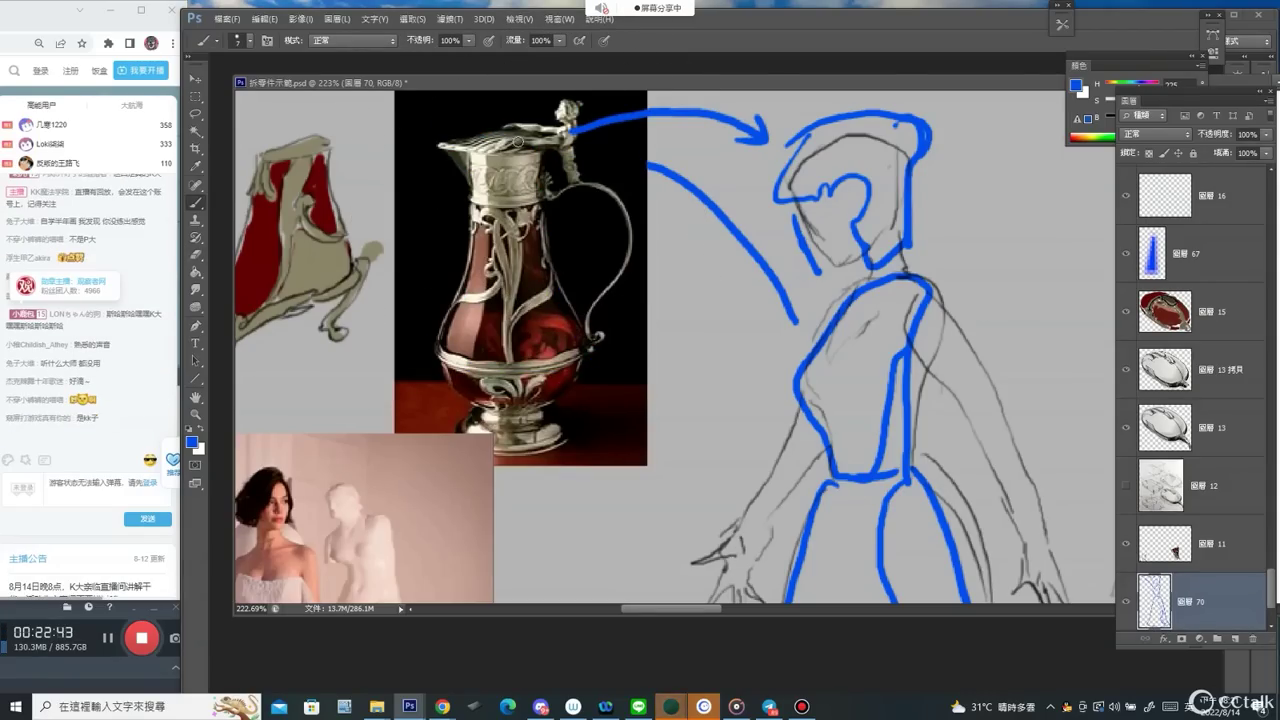
left_click_drag(518, 126, 437, 152)
key("ctrl+z")
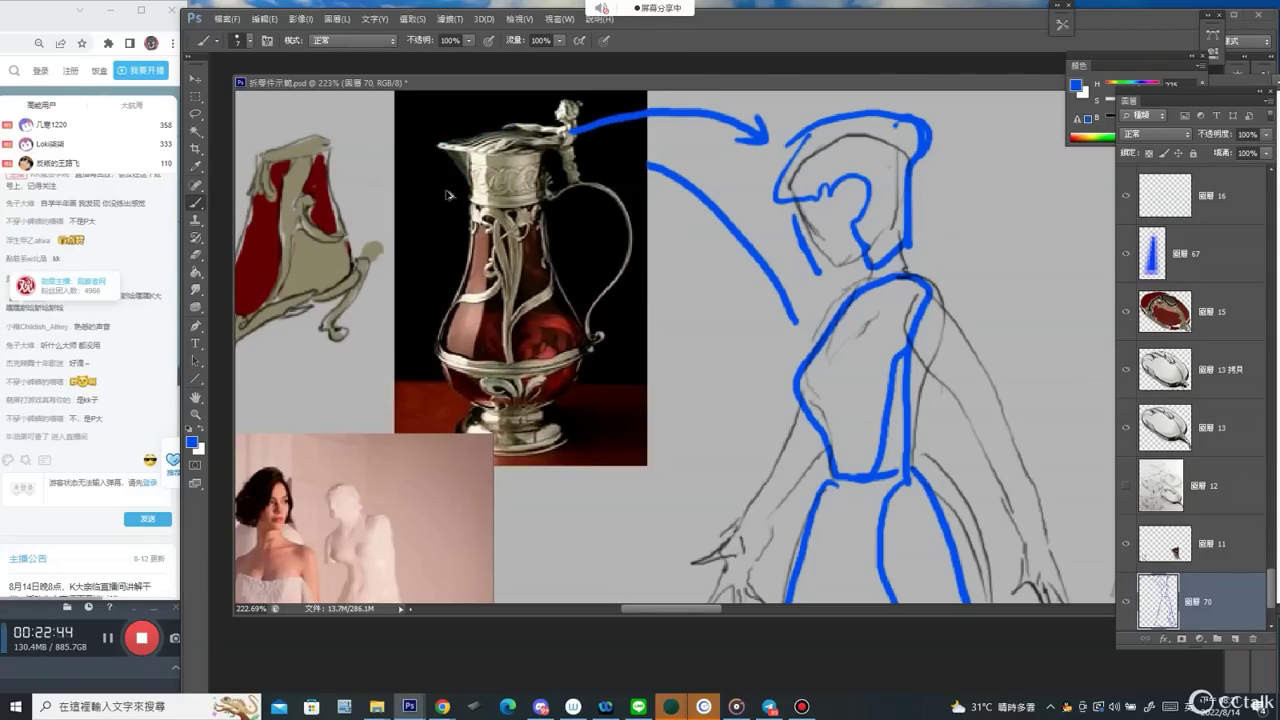
Paint a black hair shape on the vase's neck and mix a light skin tone with hue 36 and saturation 41%.
key("d")
mouse_move(478, 198)
left_mouse_down()
mouse_move(500, 170)
mouse_move(490, 220)
left_mouse_up()
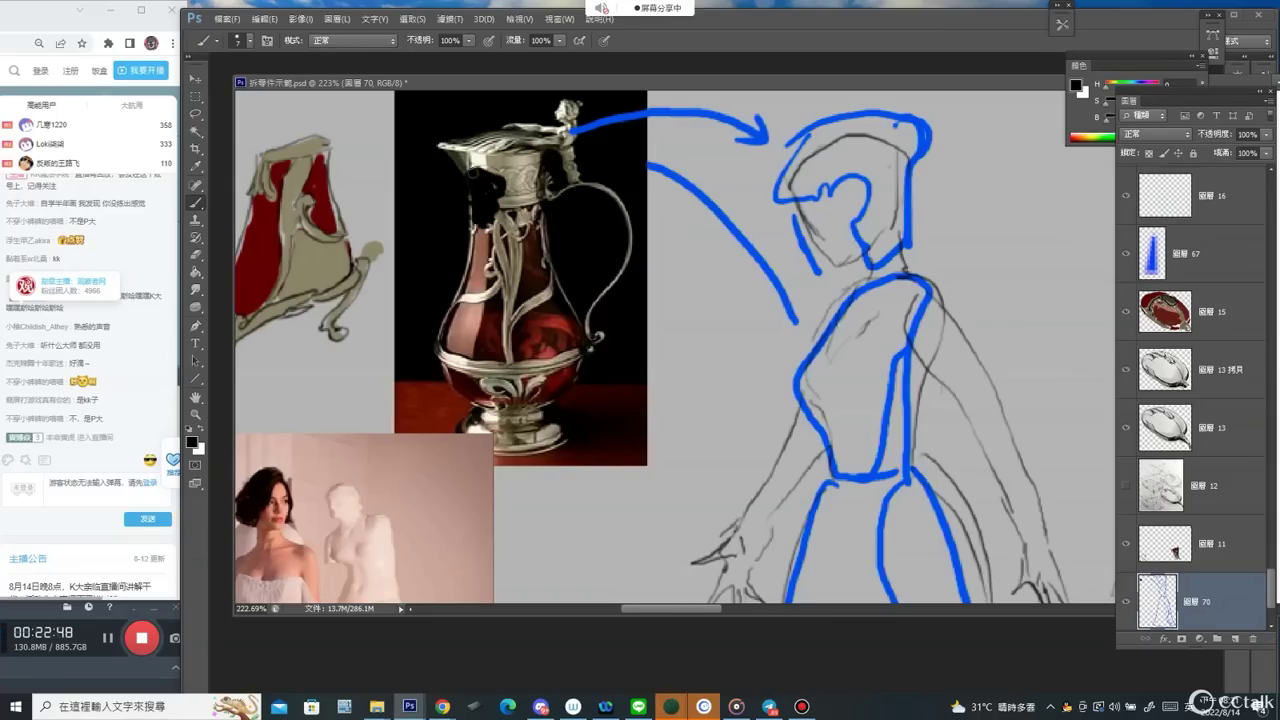
key("[")
left_click(1112, 100)
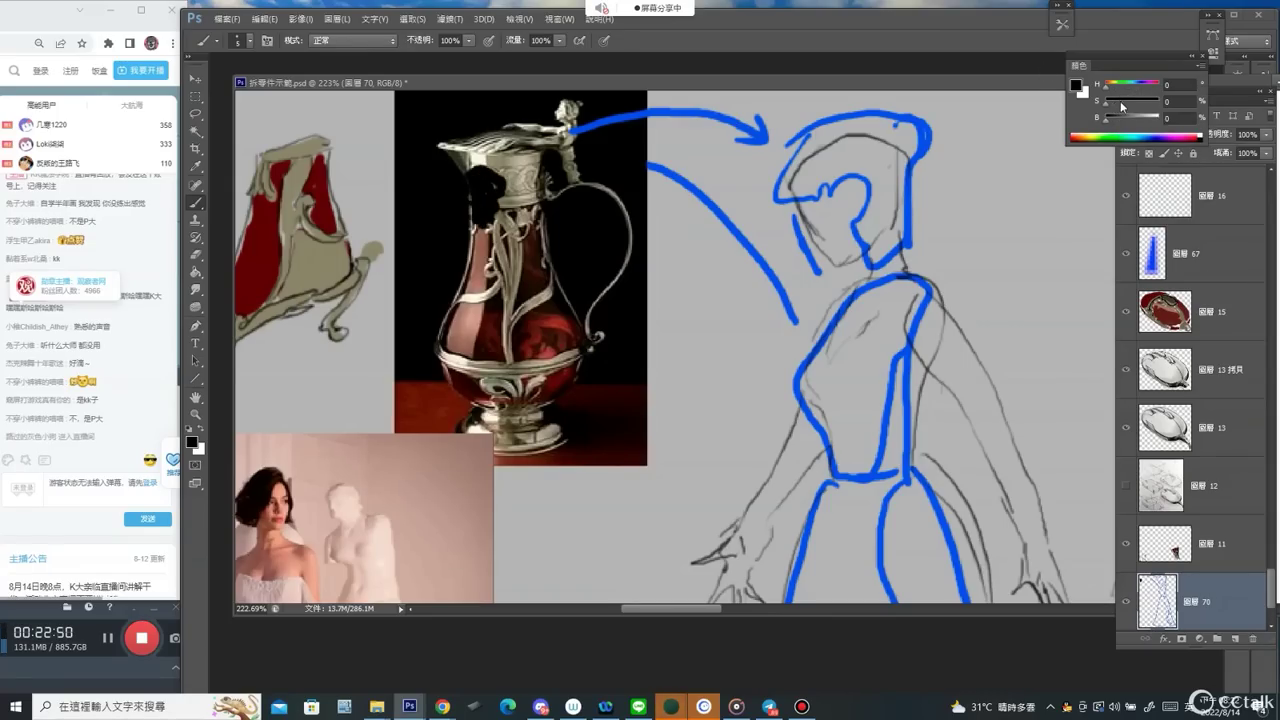
left_click(1146, 101)
left_click(1158, 118)
left_click_drag(1117, 87, 1108, 89)
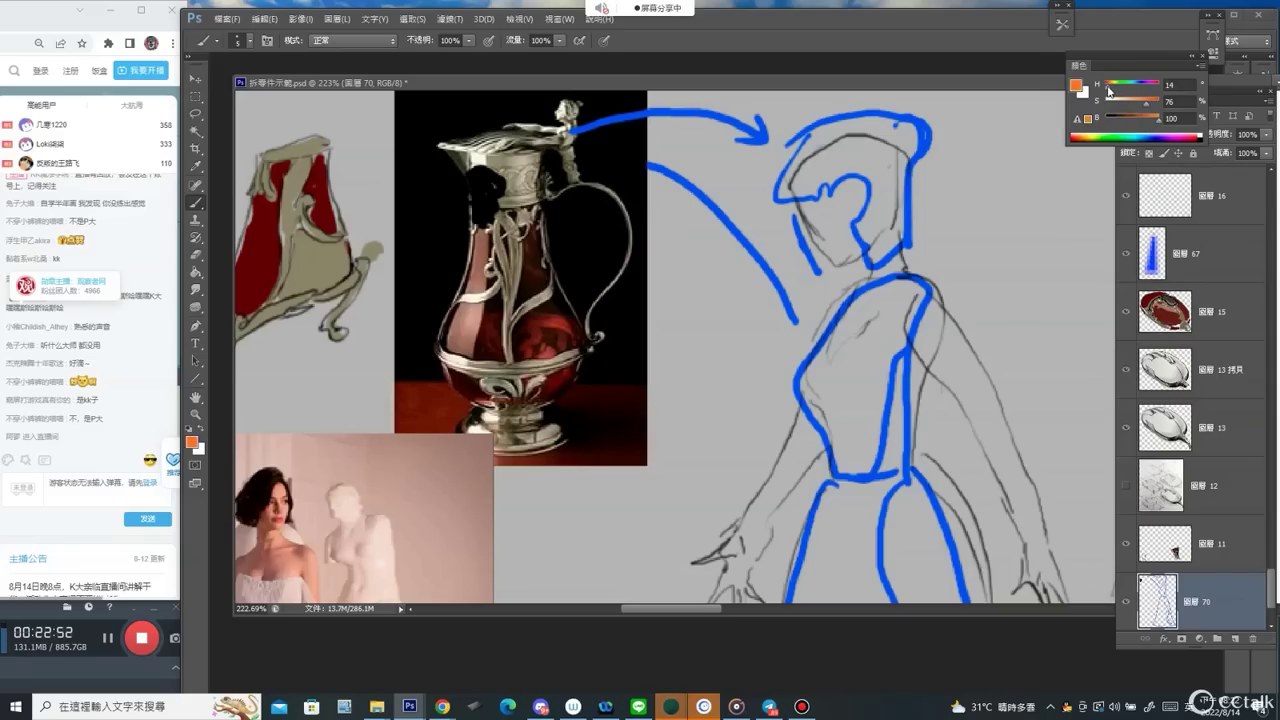
left_click(1128, 102)
left_click(1142, 120)
left_click(1111, 88)
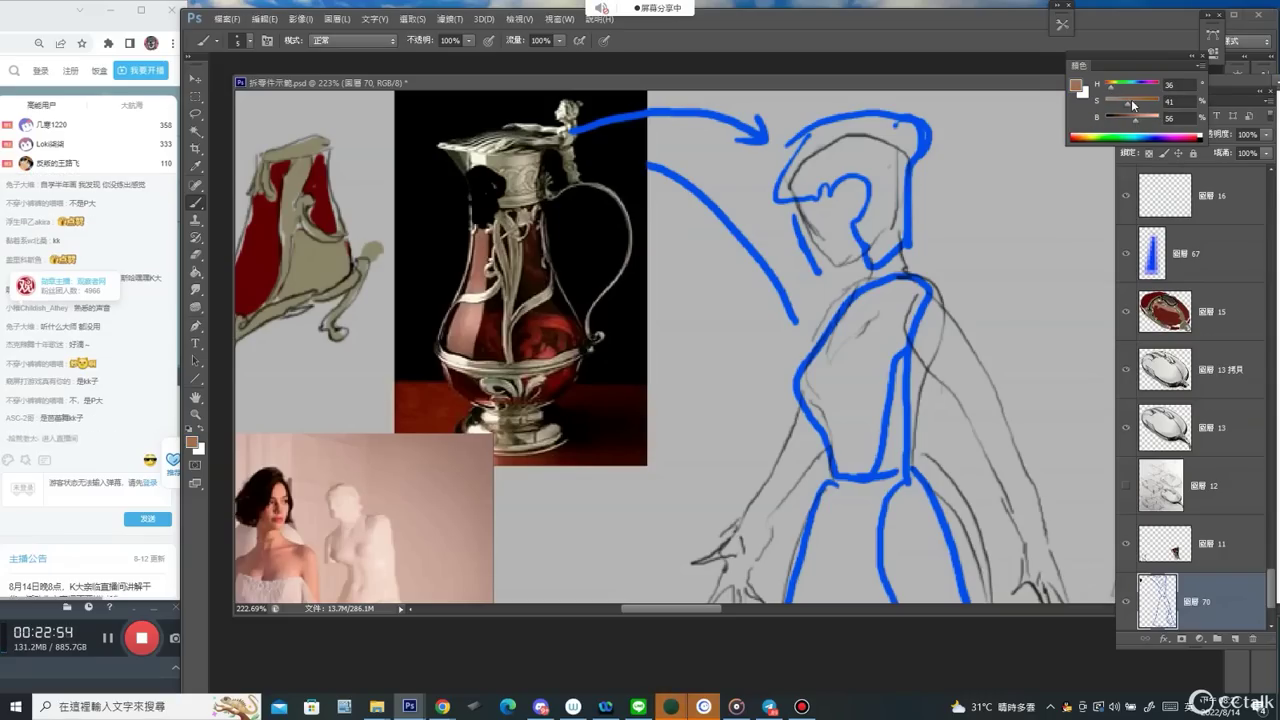
left_click(1149, 120)
Paint a small skin-colored cartoon face inside the black hair shape and add black facial features.
key("]")
key("]")
mouse_move(478, 183)
left_mouse_down()
mouse_move(486, 200)
mouse_move(499, 186)
left_mouse_up()
key("d")
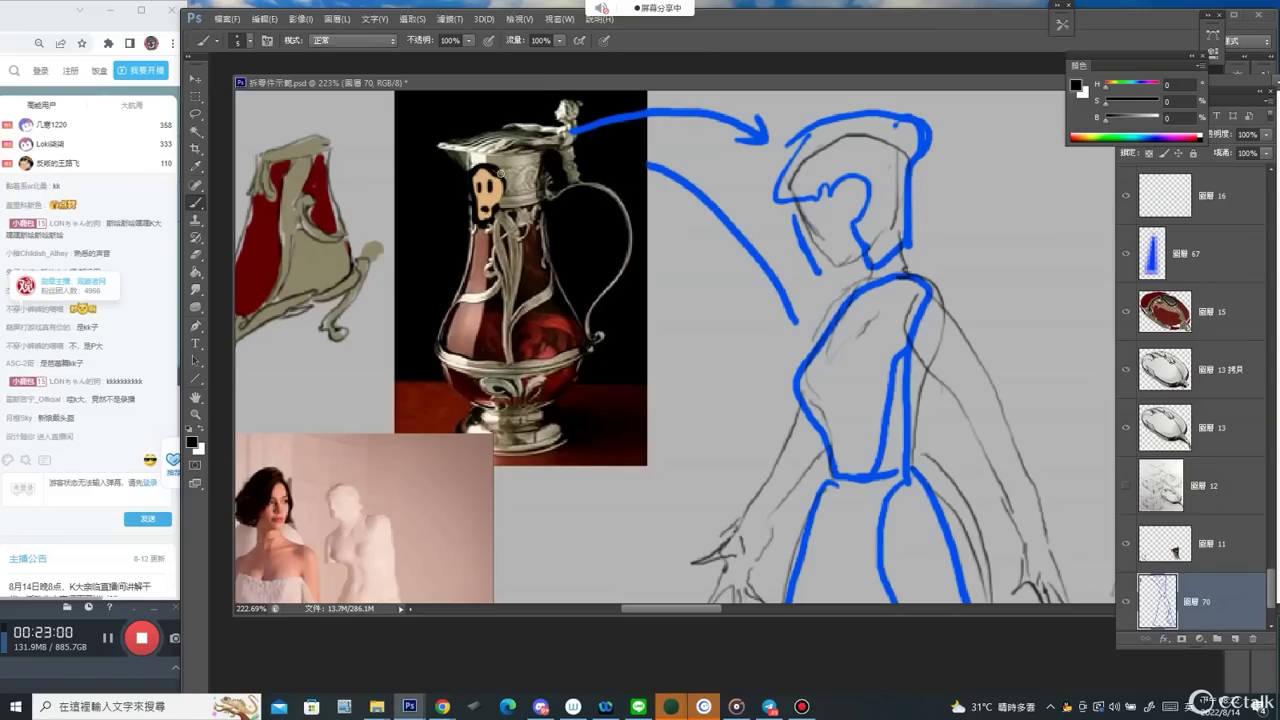
key("z")
left_click(820, 334, "alt")
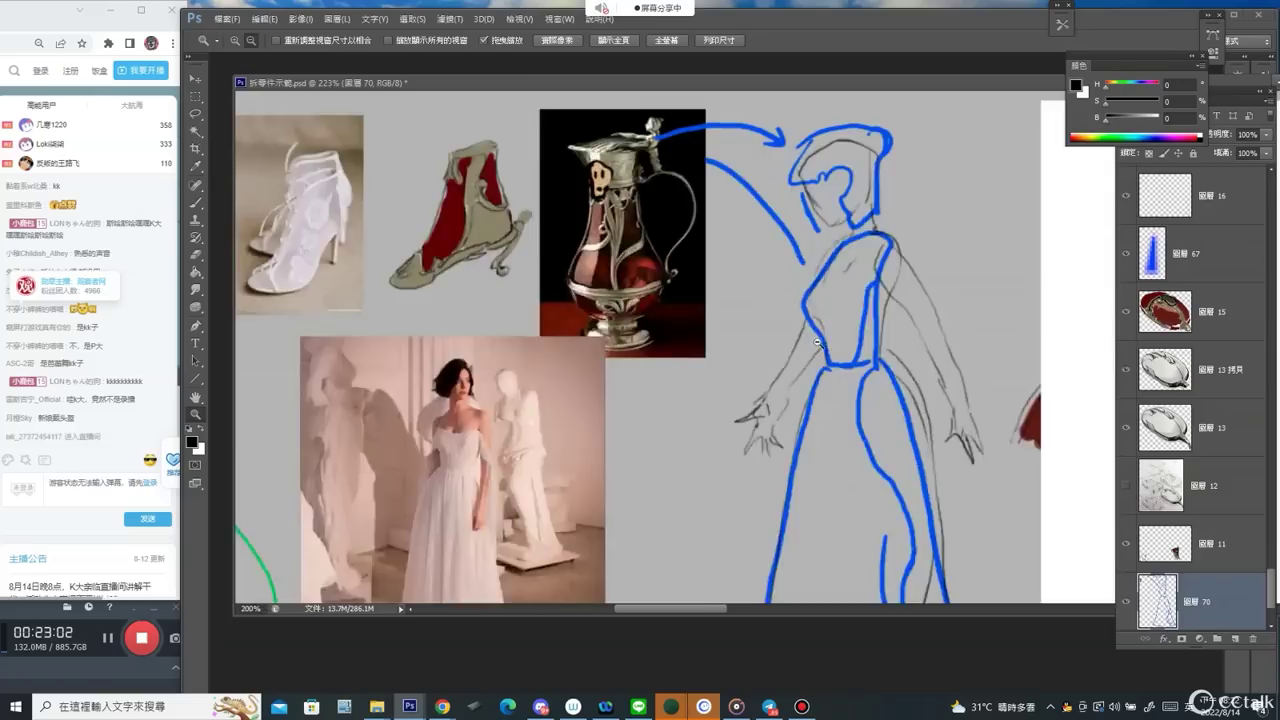
key("b")
mouse_move(804, 332)
left_mouse_down()
mouse_move(680, 328)
mouse_move(441, 286)
mouse_move(599, 286)
left_mouse_up()
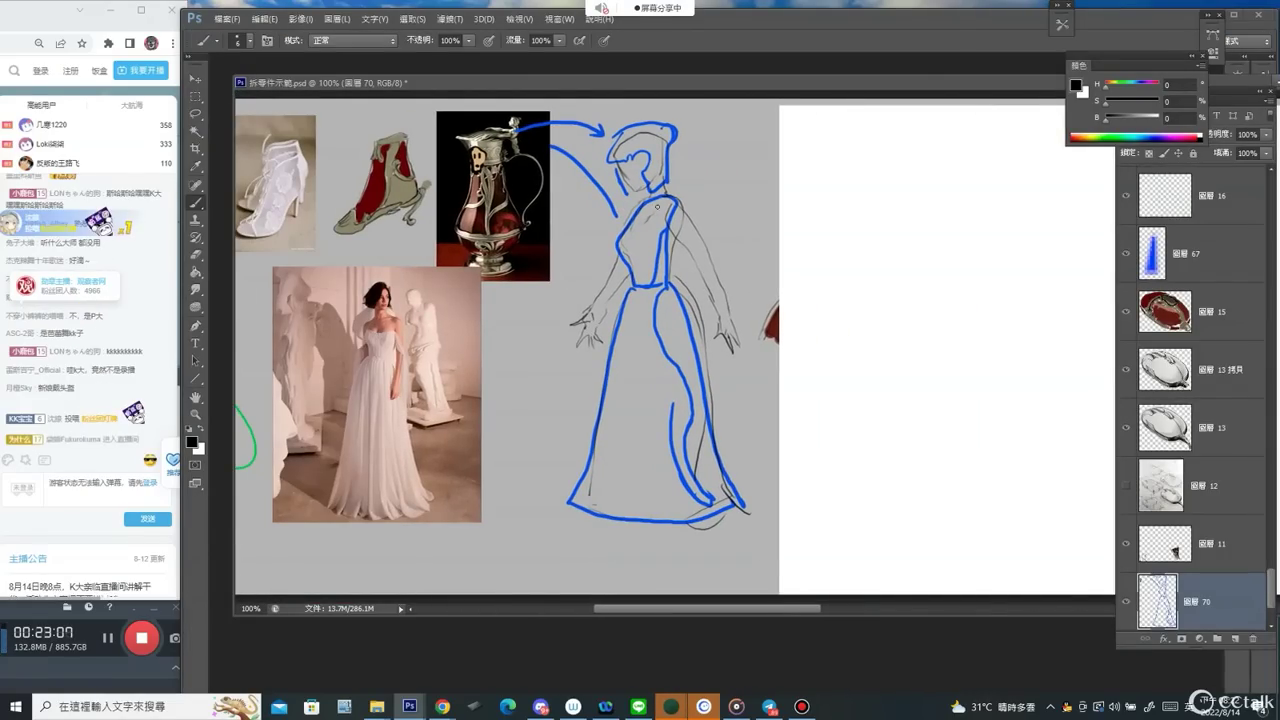
mouse_move(664, 200)
left_mouse_down()
mouse_move(653, 222)
mouse_move(668, 238)
left_mouse_up()
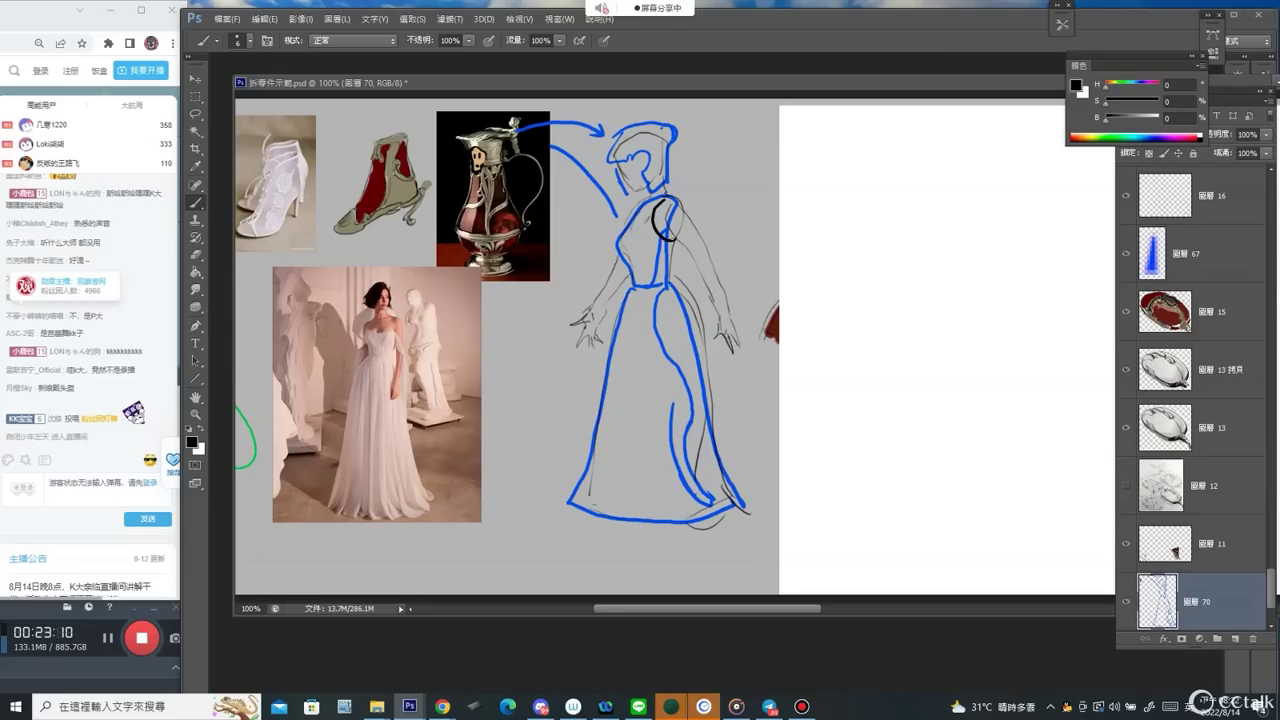
key("ctrl+z")
Hide the blue annotation layer 圖層 70 and show the figure's layers 圖層 21 and 圖層 20 again.
key("z")
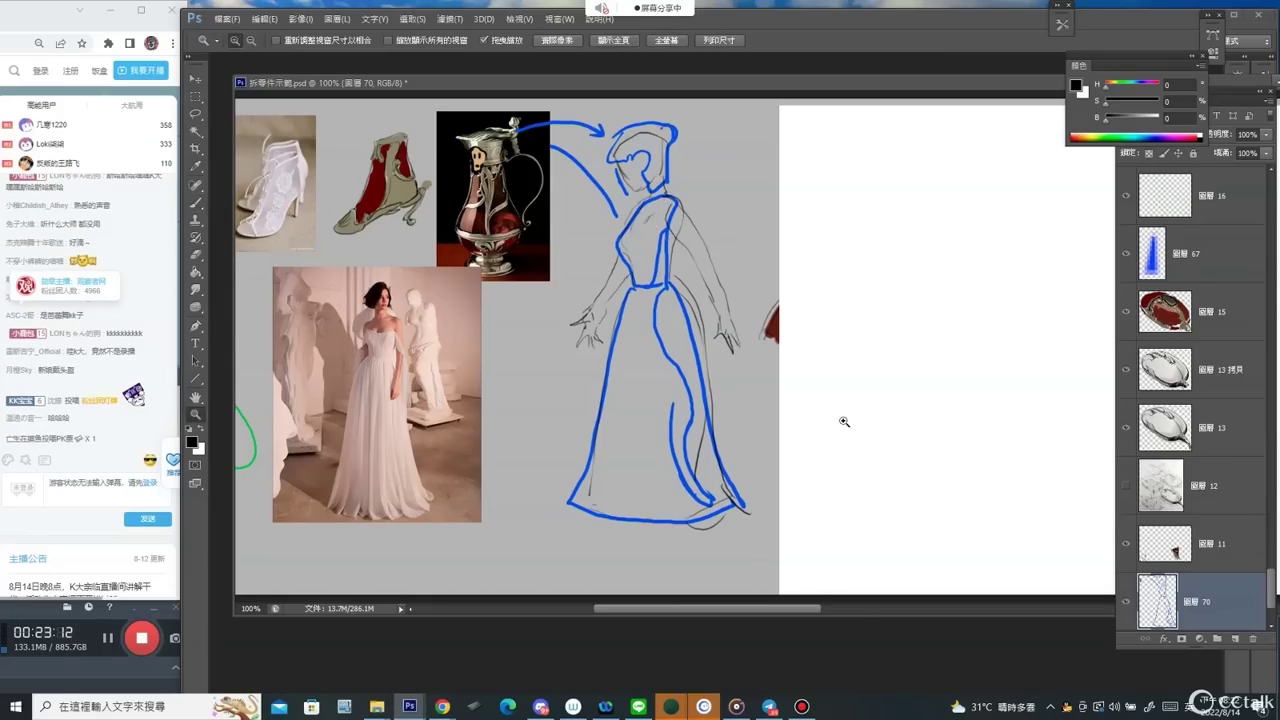
left_click(850, 425, "alt")
left_click(1127, 604)
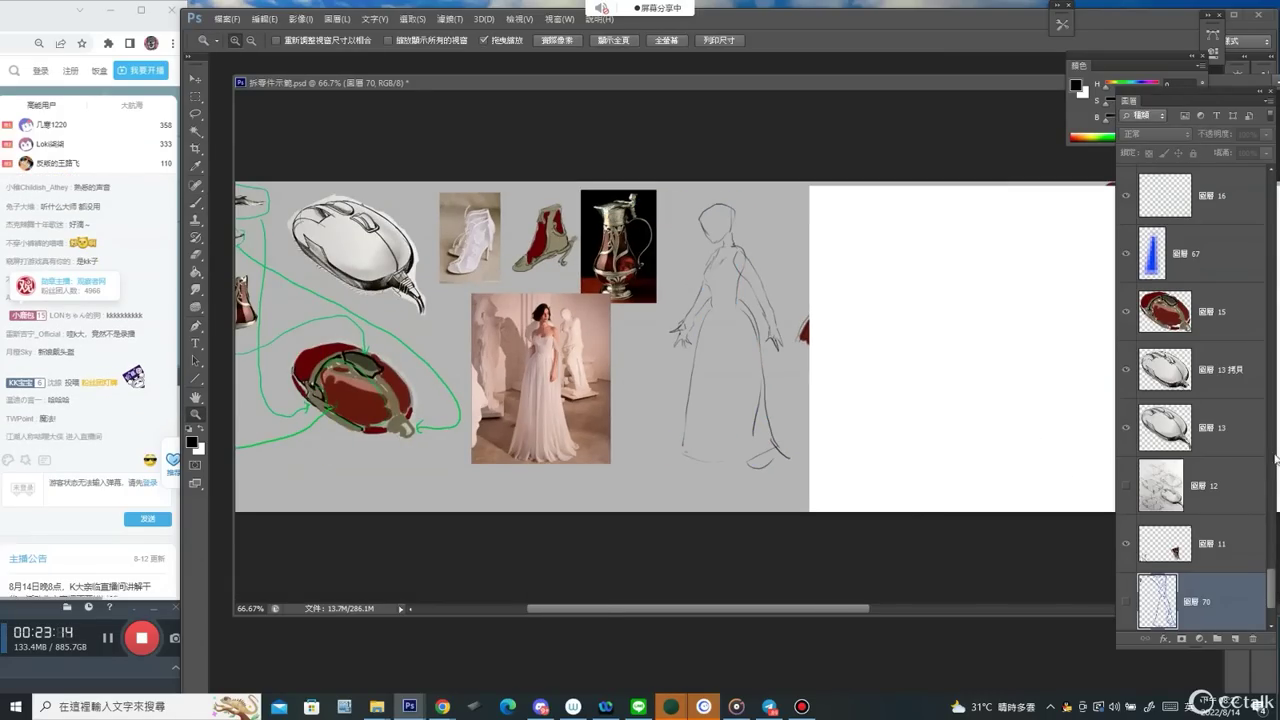
scroll(1218, 545, "down", 2)
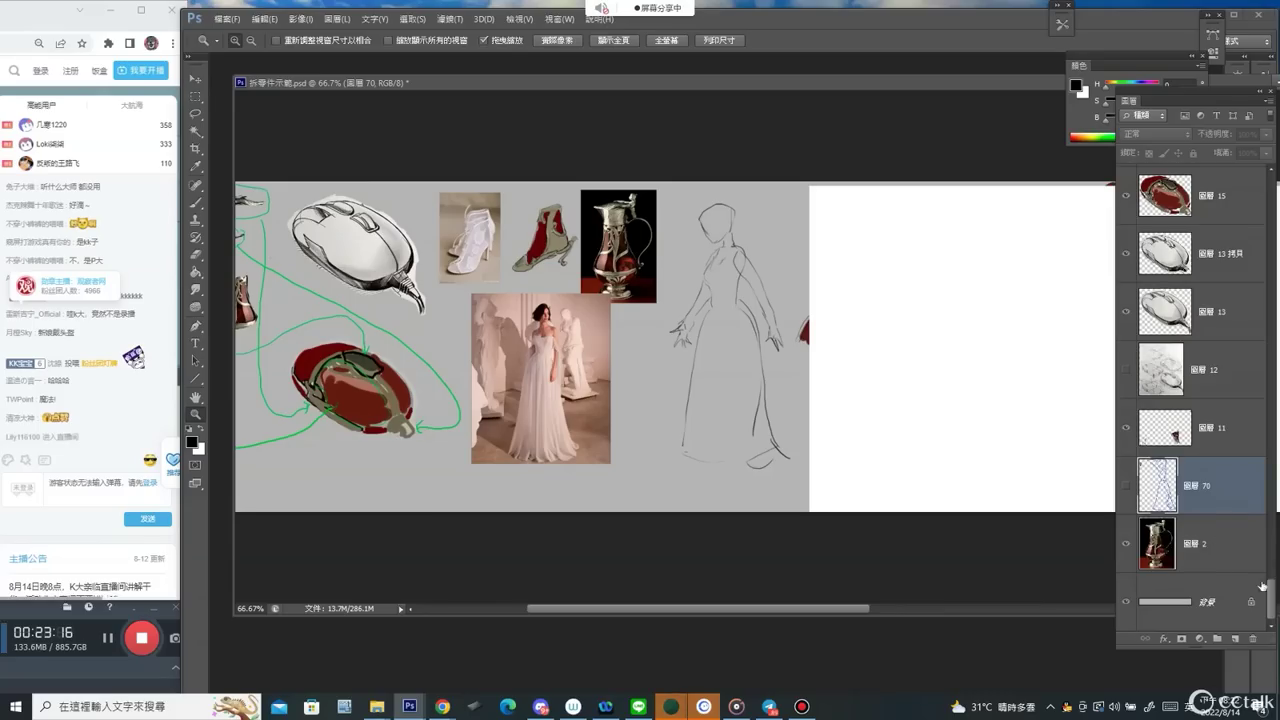
left_click_drag(1272, 594, 1277, 290)
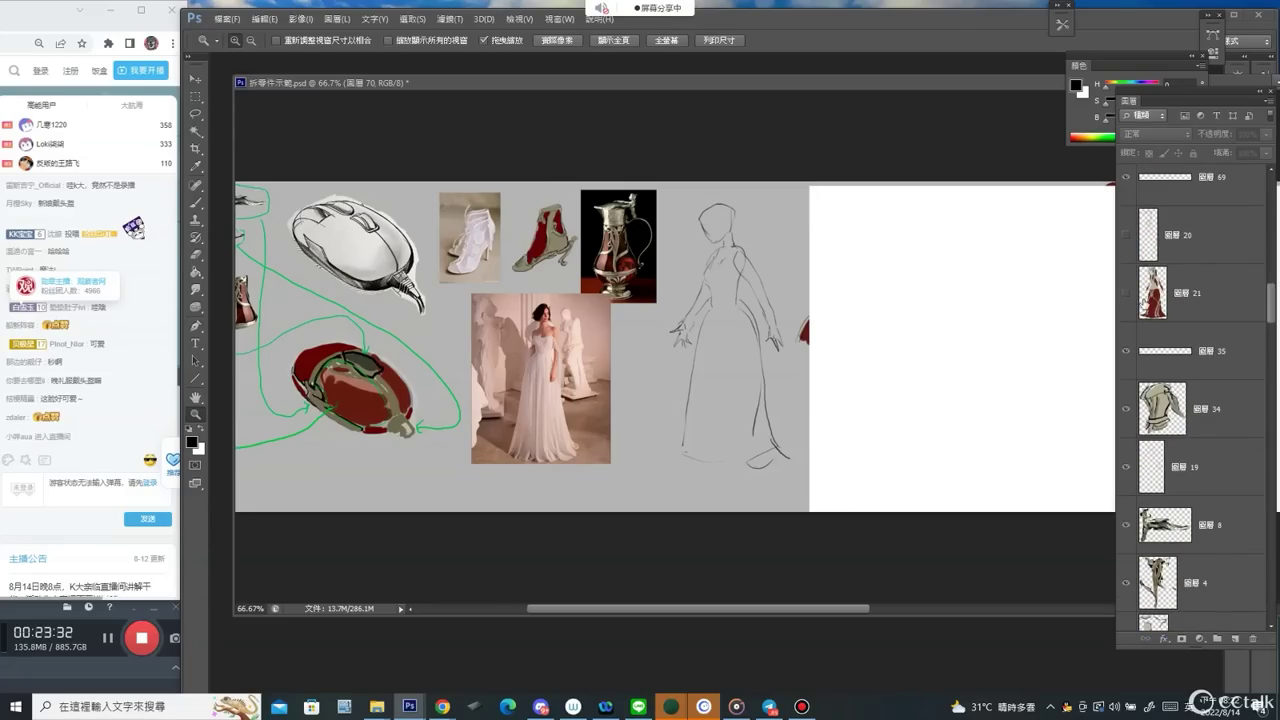
left_click(1127, 293)
left_click(1127, 237)
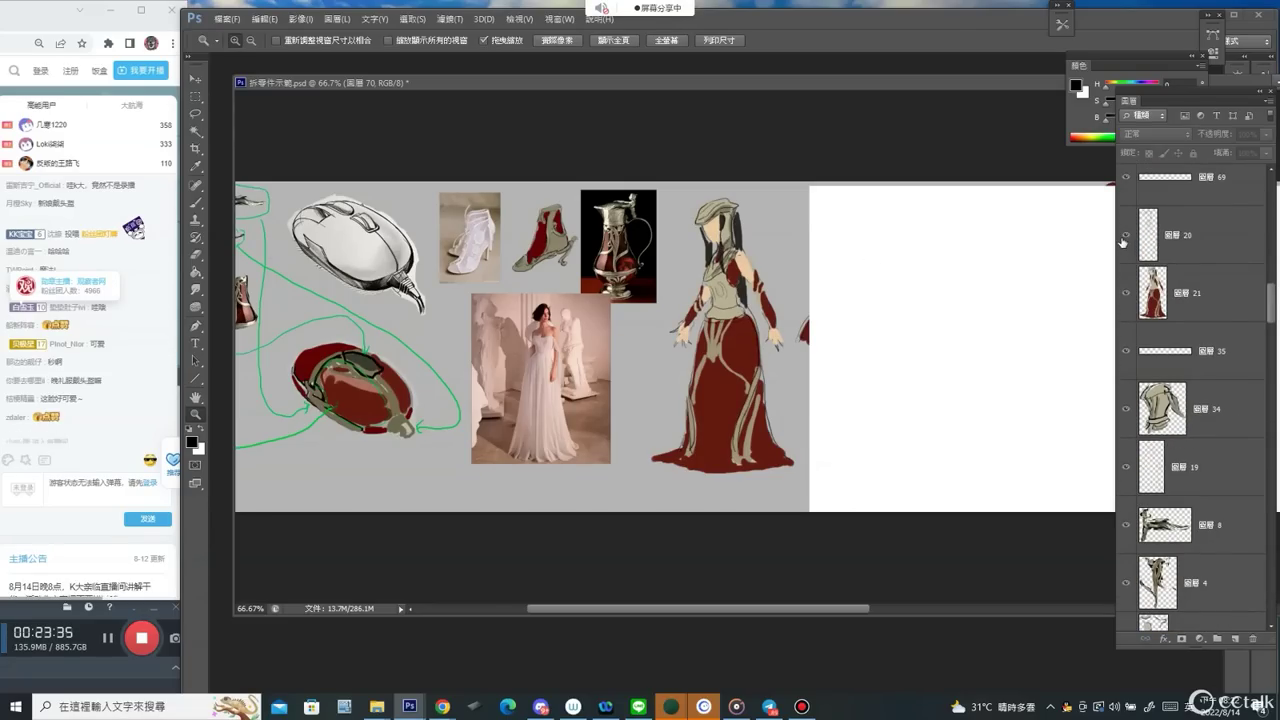
Sketch a long black staff in the red-dressed figure's hand on layer 圖層 20.
left_click(1148, 240)
key("b")
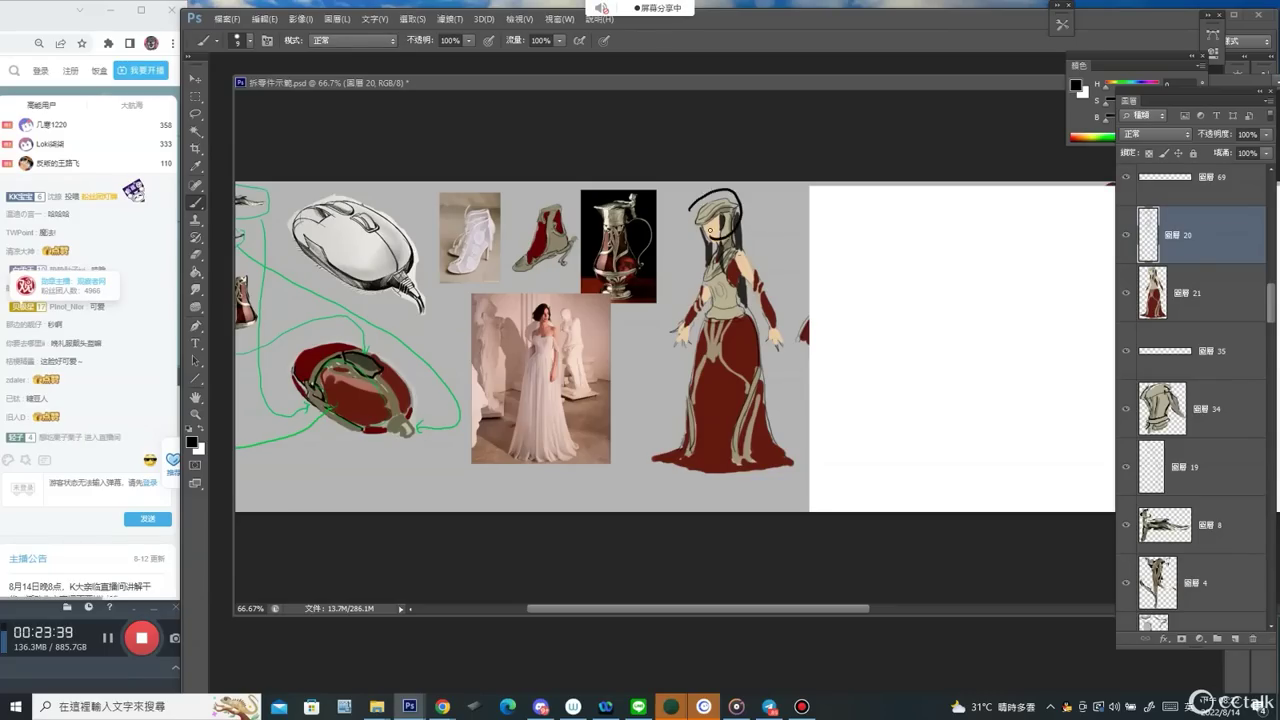
left_click_drag(663, 265, 690, 366)
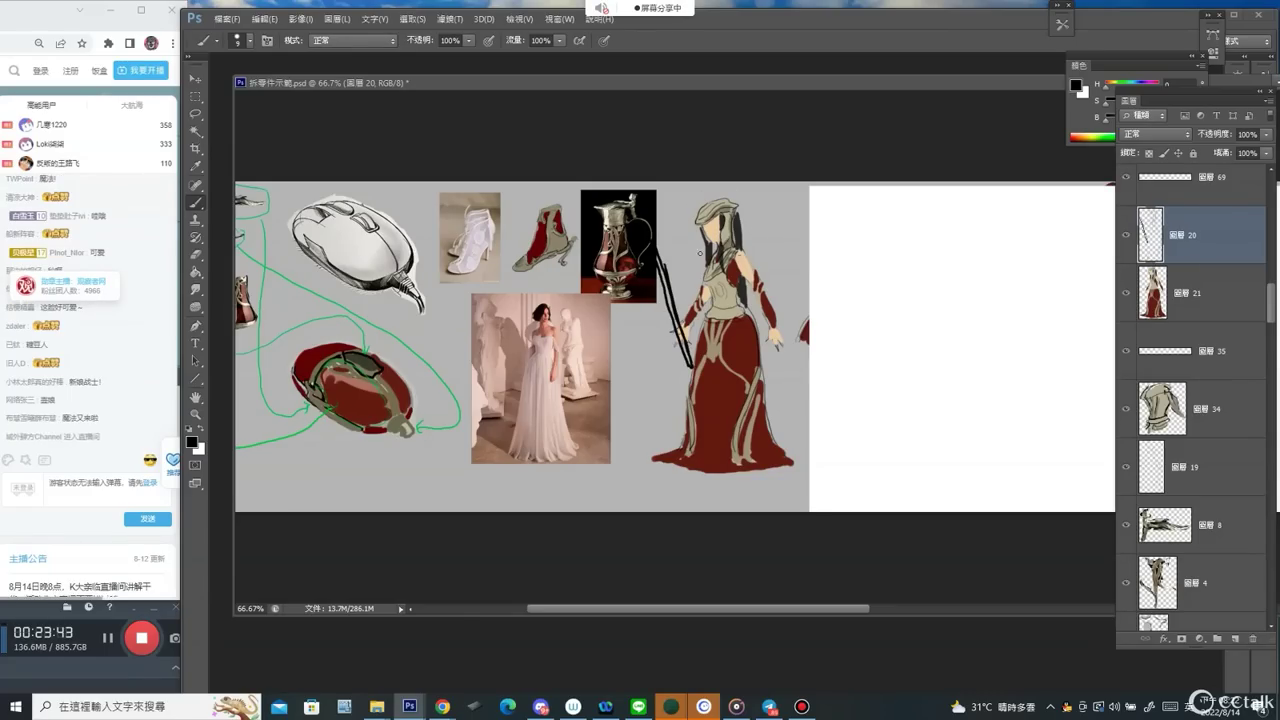
Move the vase photo 圖層 2 behind the red mouse painting and reselect the figure's layer 圖層 20 for painting.
left_click_drag(618, 250, 391, 430)
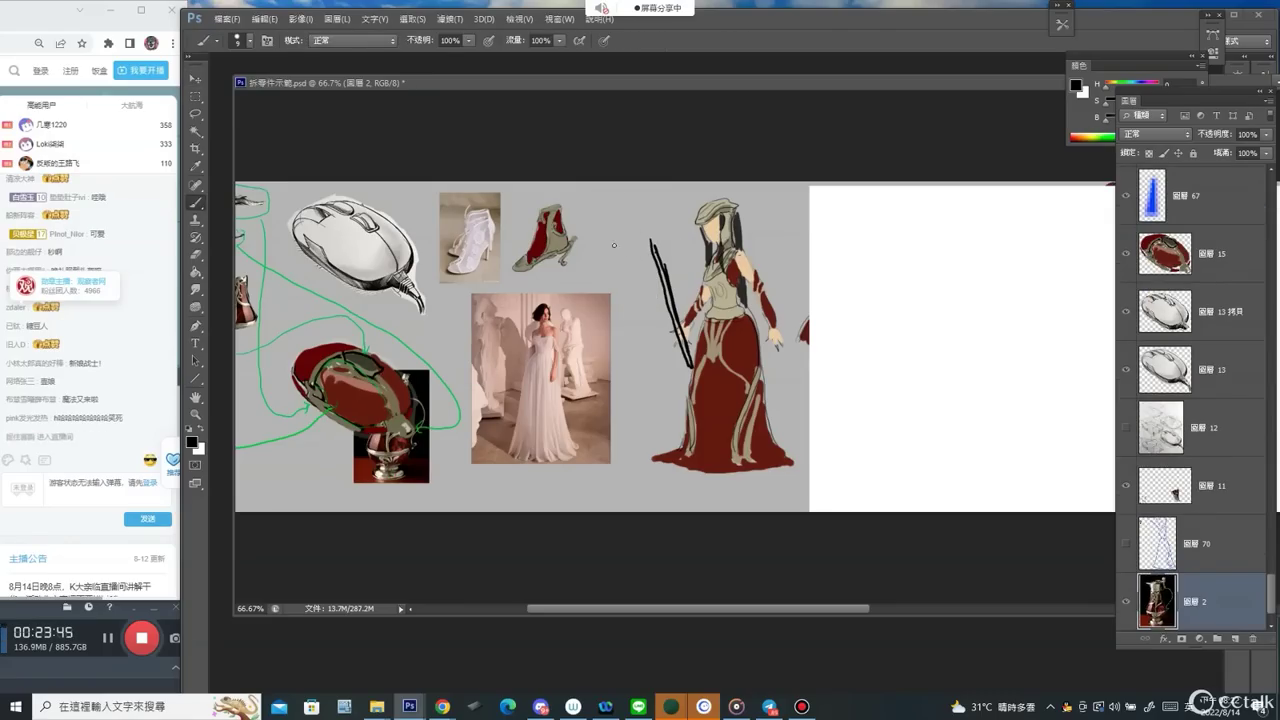
key("v")
left_click(672, 283, "ctrl")
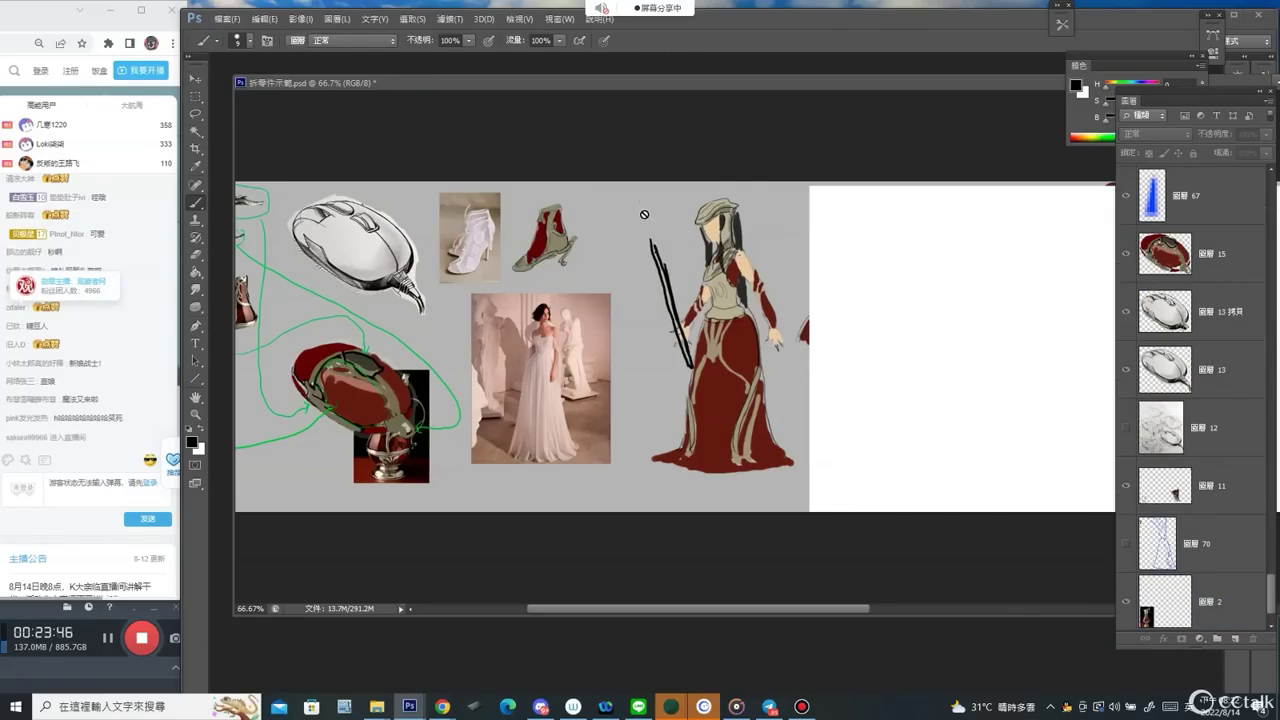
left_click(643, 203)
left_click(643, 267)
left_click(676, 288, "ctrl")
key("b")
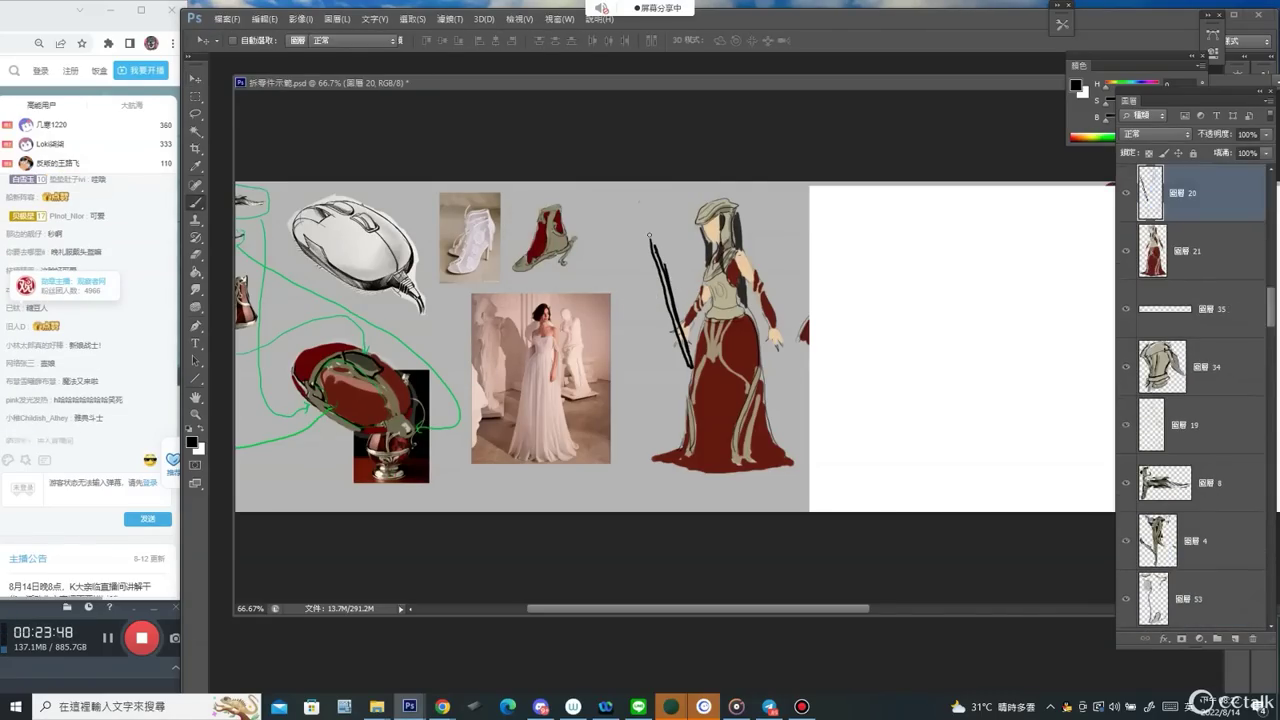
Draw a pointed head on the black staff and move the white cover 圖層 59 aside to uncover the neighbouring figures.
left_click_drag(642, 202, 655, 247)
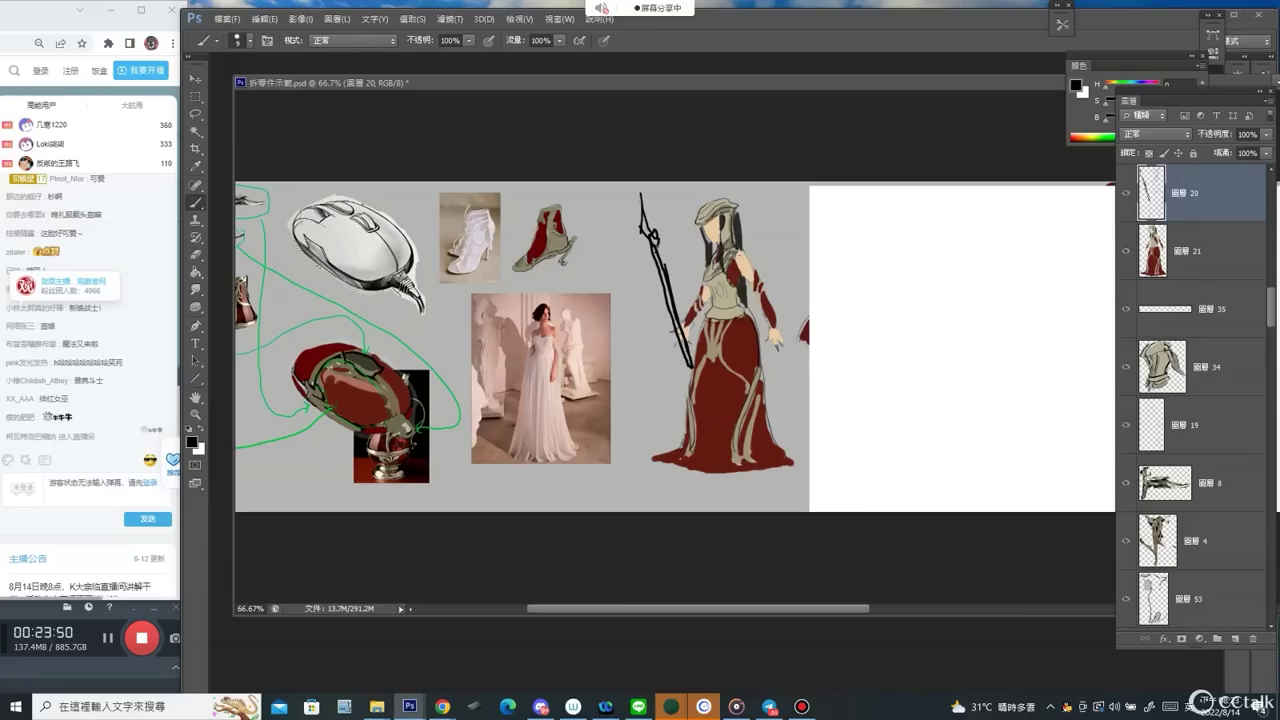
key("Tab")
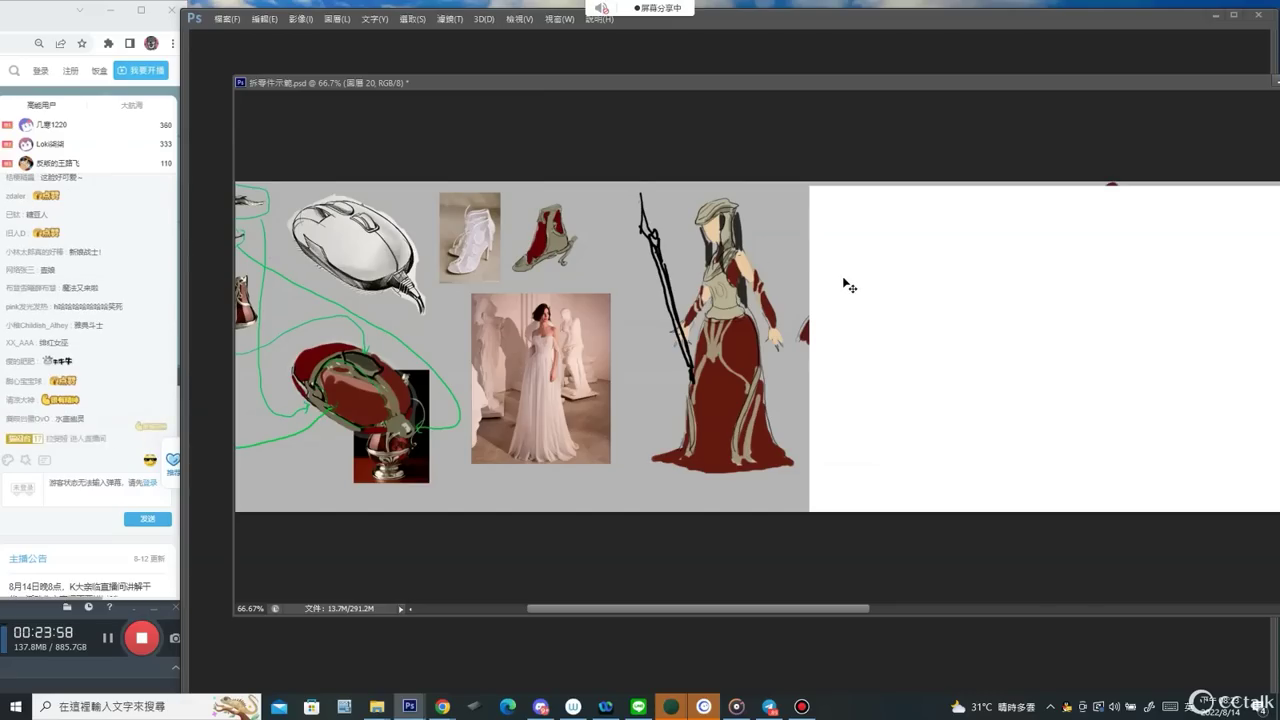
left_click_drag(853, 274, 1110, 255)
left_click_drag(967, 312, 735, 312)
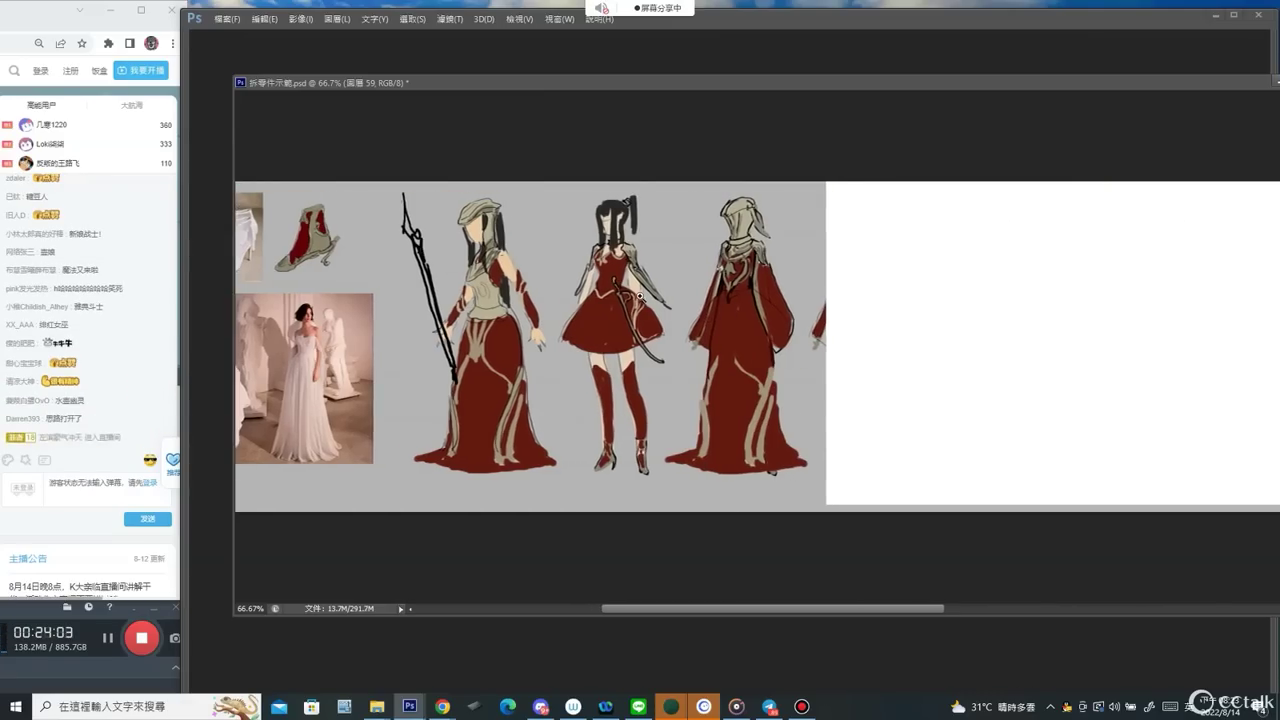
Select the short red dress's layer 圖層 27 and sketch a jagged black line beside that figure, undoing its lower extension.
scroll(622, 288, "up", 3)
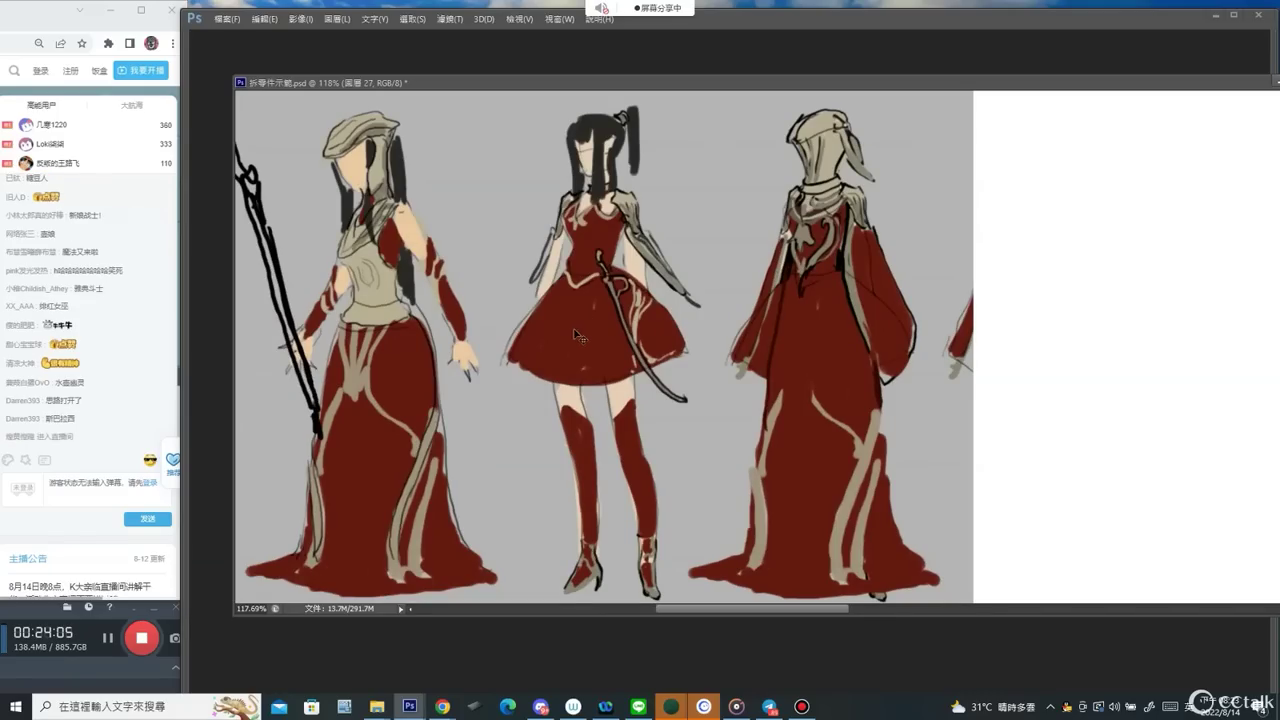
mouse_move(575, 331)
left_mouse_down()
mouse_move(549, 321)
mouse_move(581, 338)
mouse_move(560, 327)
left_mouse_up()
key("ctrl+z")
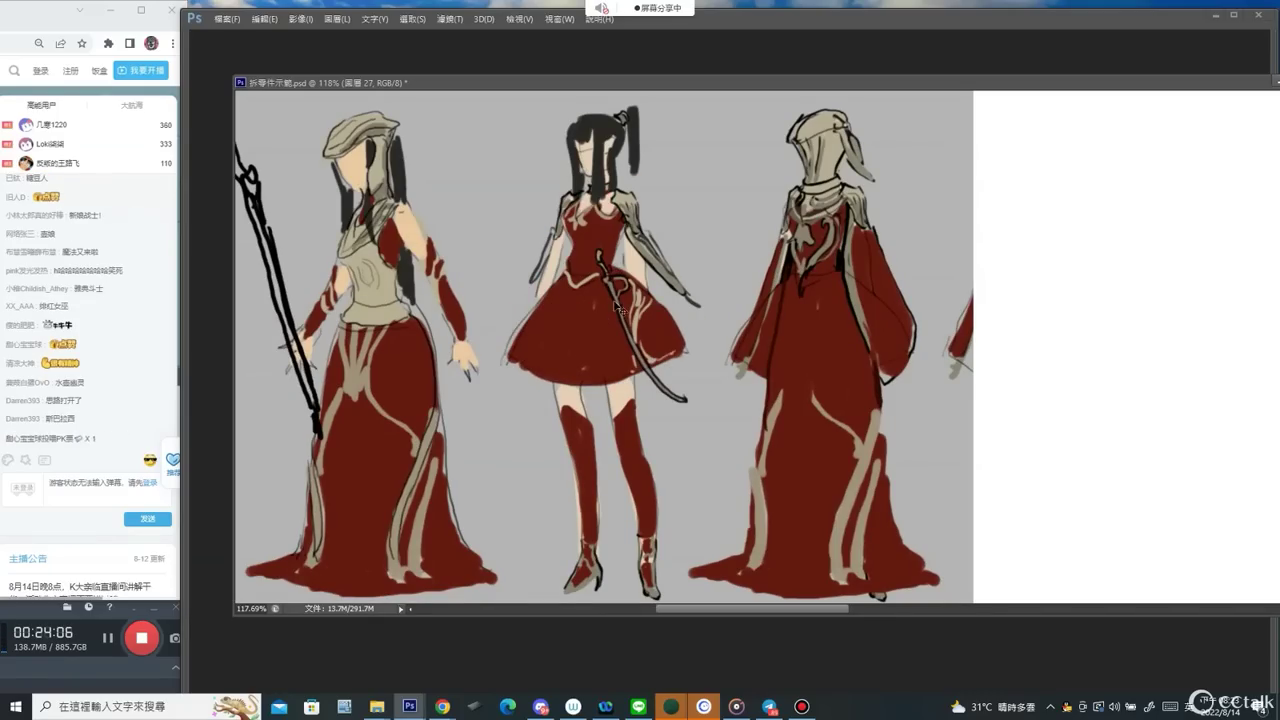
left_click_drag(700, 124, 683, 153)
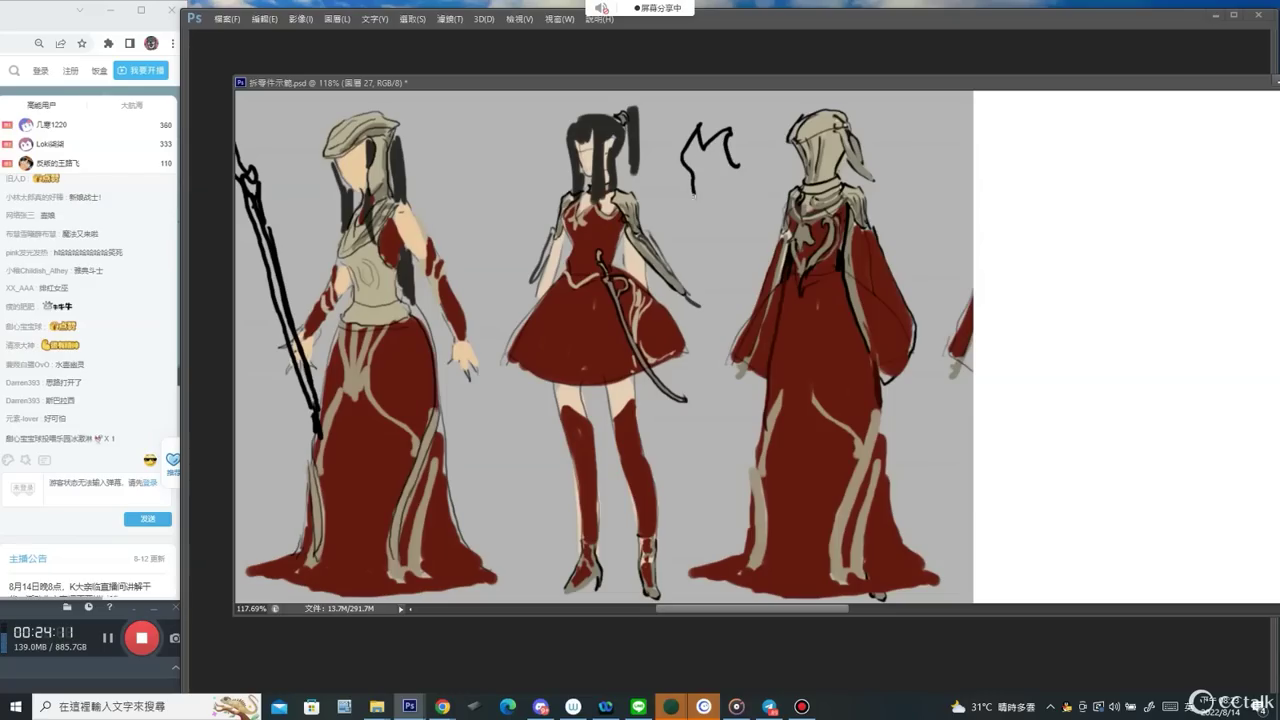
mouse_move(690, 197)
left_mouse_down()
mouse_move(648, 243)
mouse_move(788, 246)
left_mouse_up()
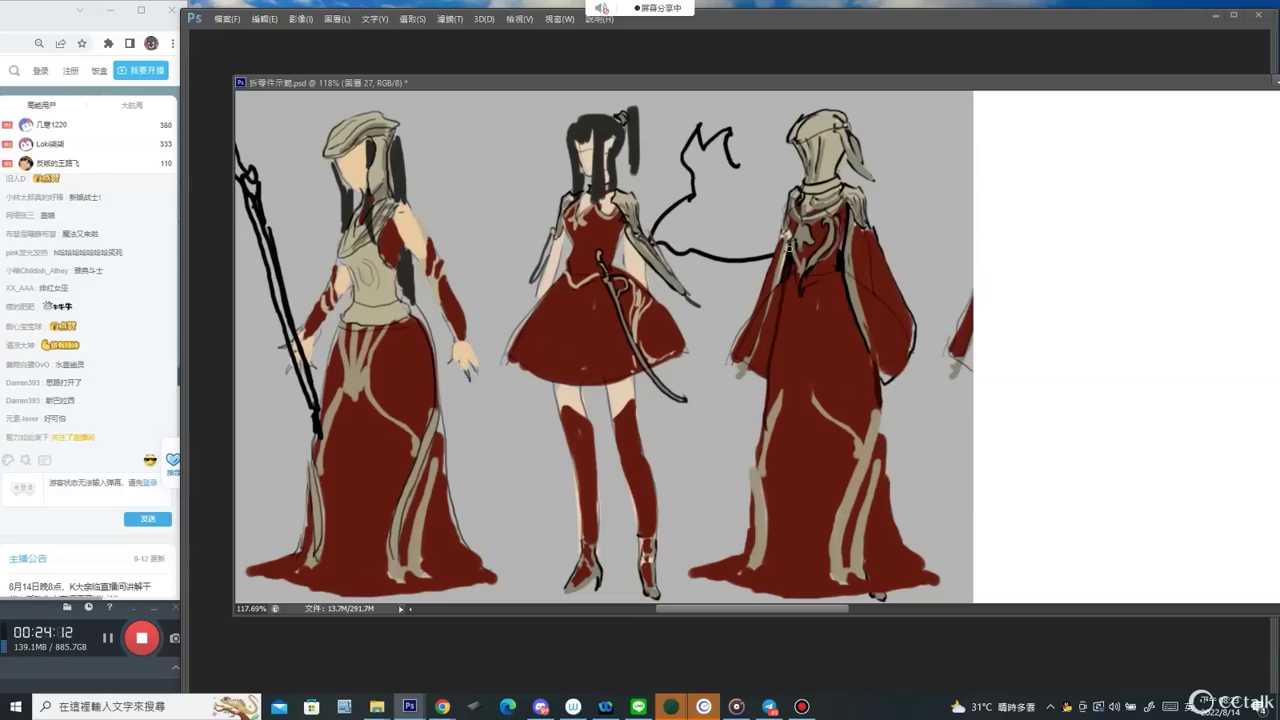
key("ctrl+alt+z")
key("ctrl+alt+z")
left_click(602, 310, "alt")
left_click(602, 310, "alt")
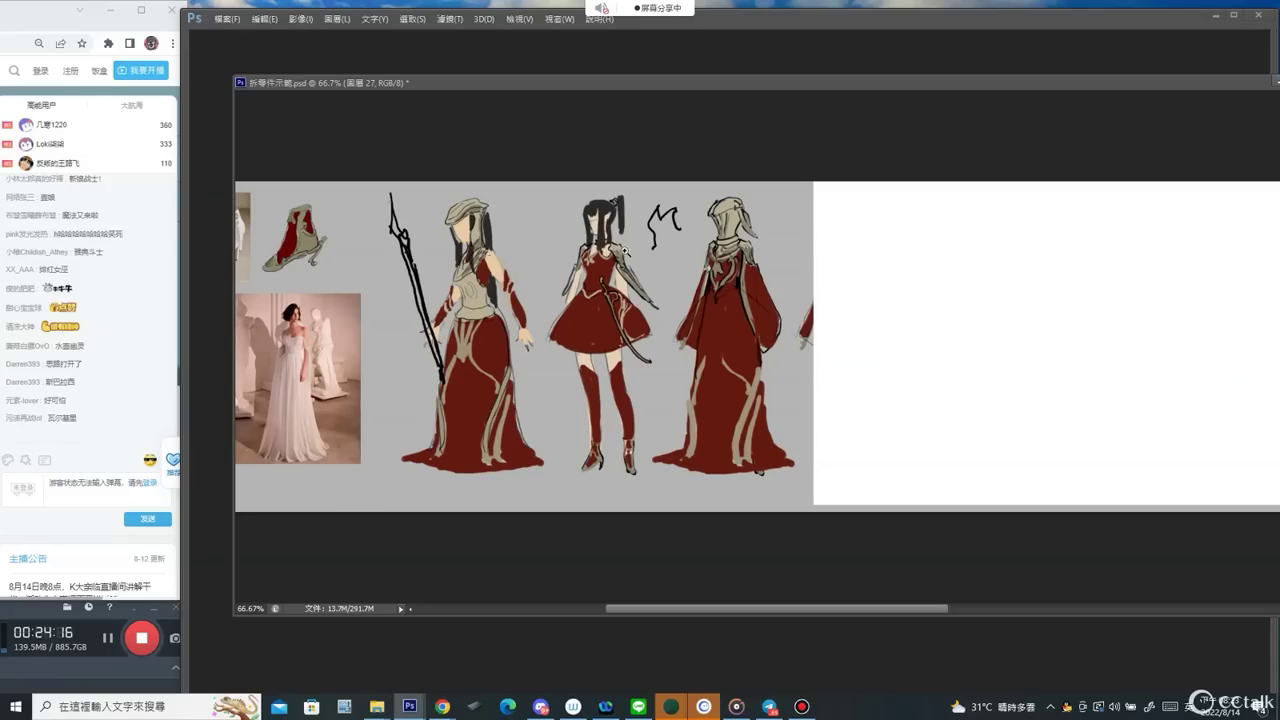
Hide the short-dress figure's shoulder armor layers 圖層 29 and 圖層 30.
key("ctrl+alt+z")
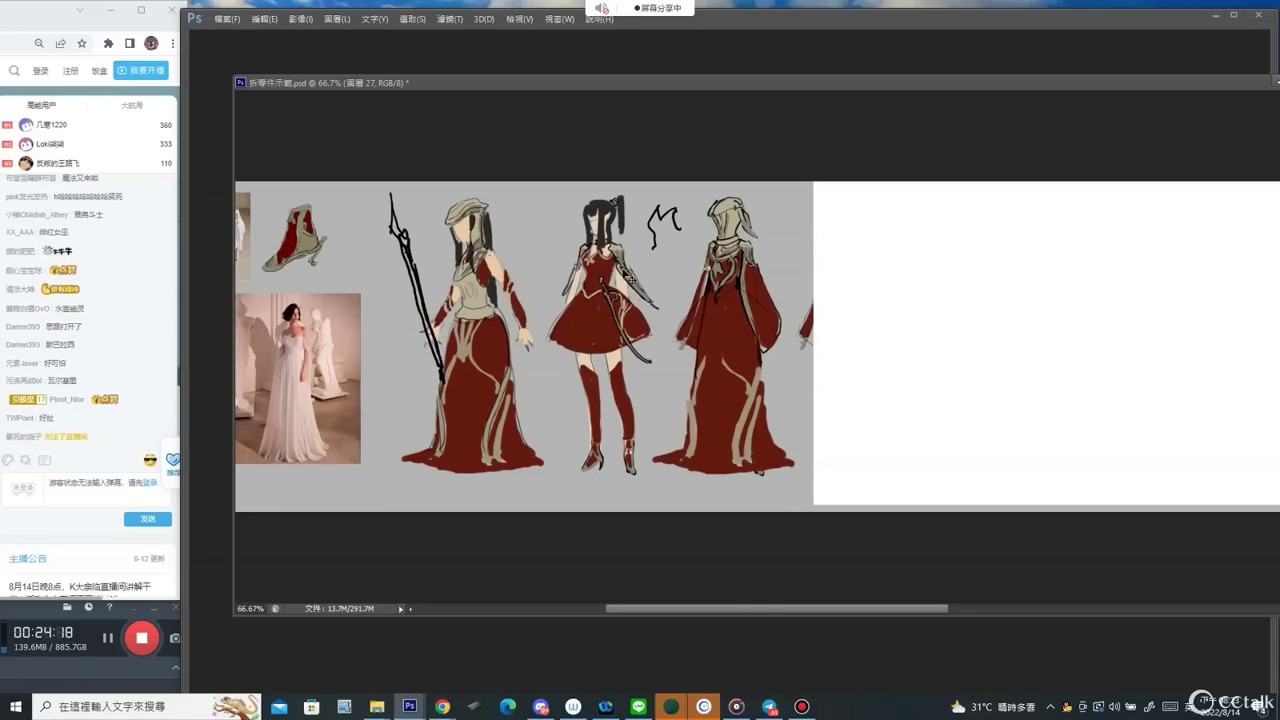
mouse_move(628, 272)
left_mouse_down()
mouse_move(660, 279)
mouse_move(638, 248)
mouse_move(655, 229)
left_mouse_up()
key("ctrl+z")
key("Tab")
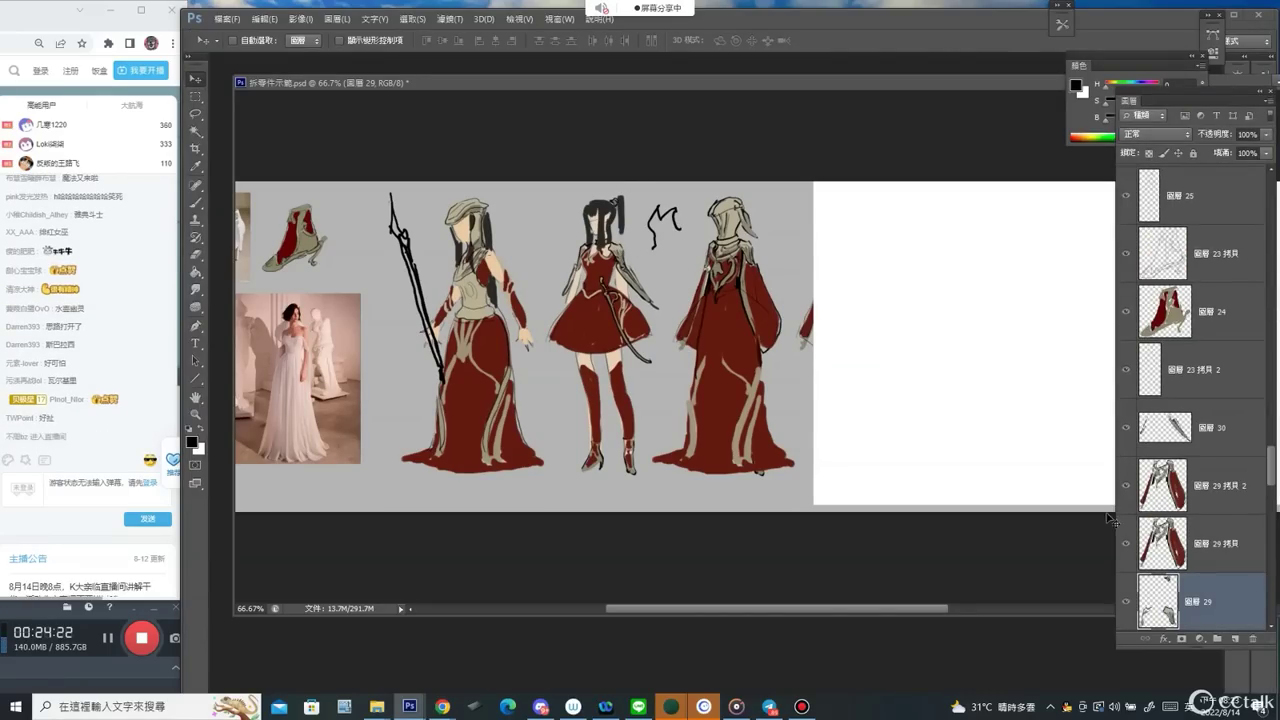
left_click(1127, 602)
left_click(636, 289, "ctrl")
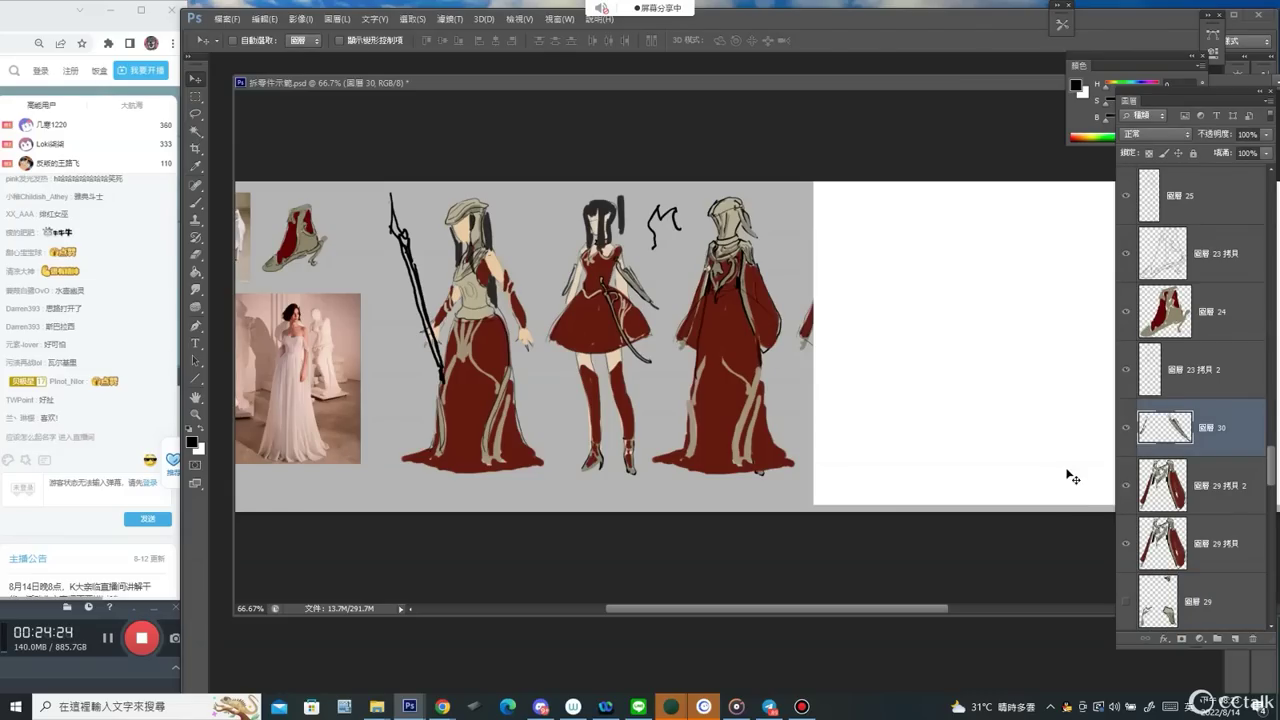
left_click(1126, 427)
Select the short red dress's layer 圖層 27 and sample the beige of the armor as the brush color.
left_click_drag(598, 270, 722, 318)
left_click(722, 318, "ctrl")
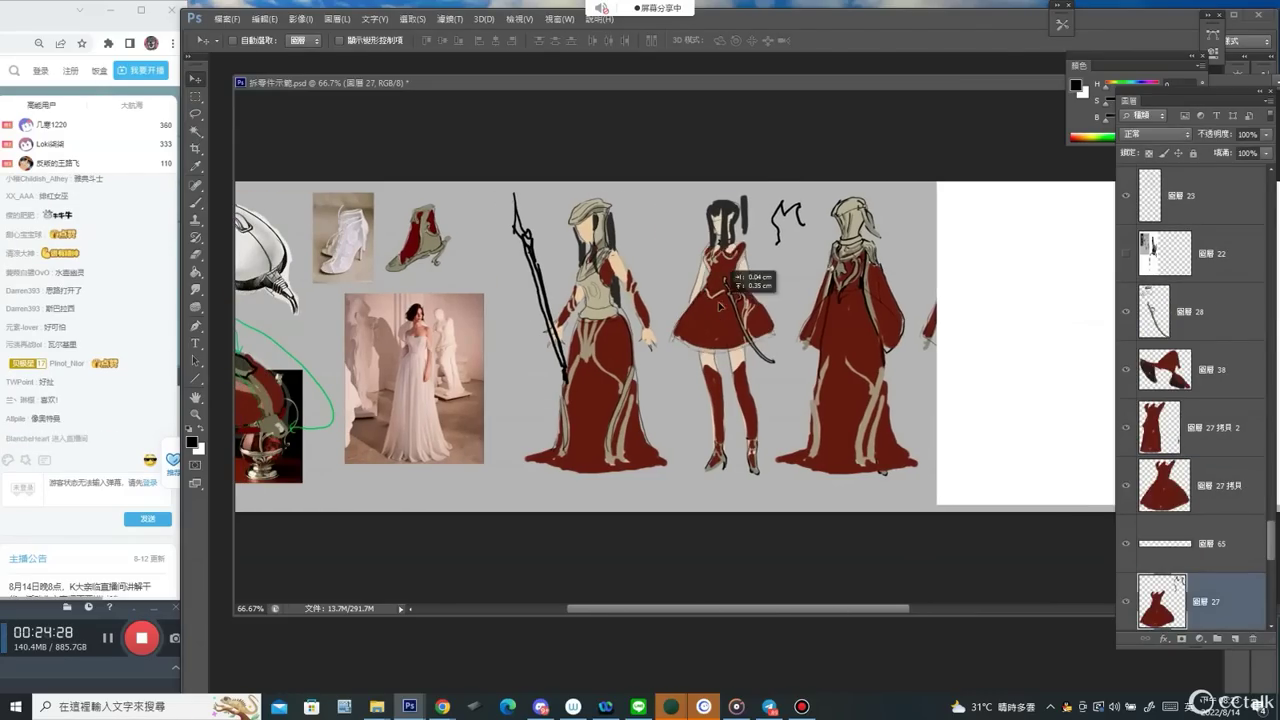
scroll(668, 281, "up", 5)
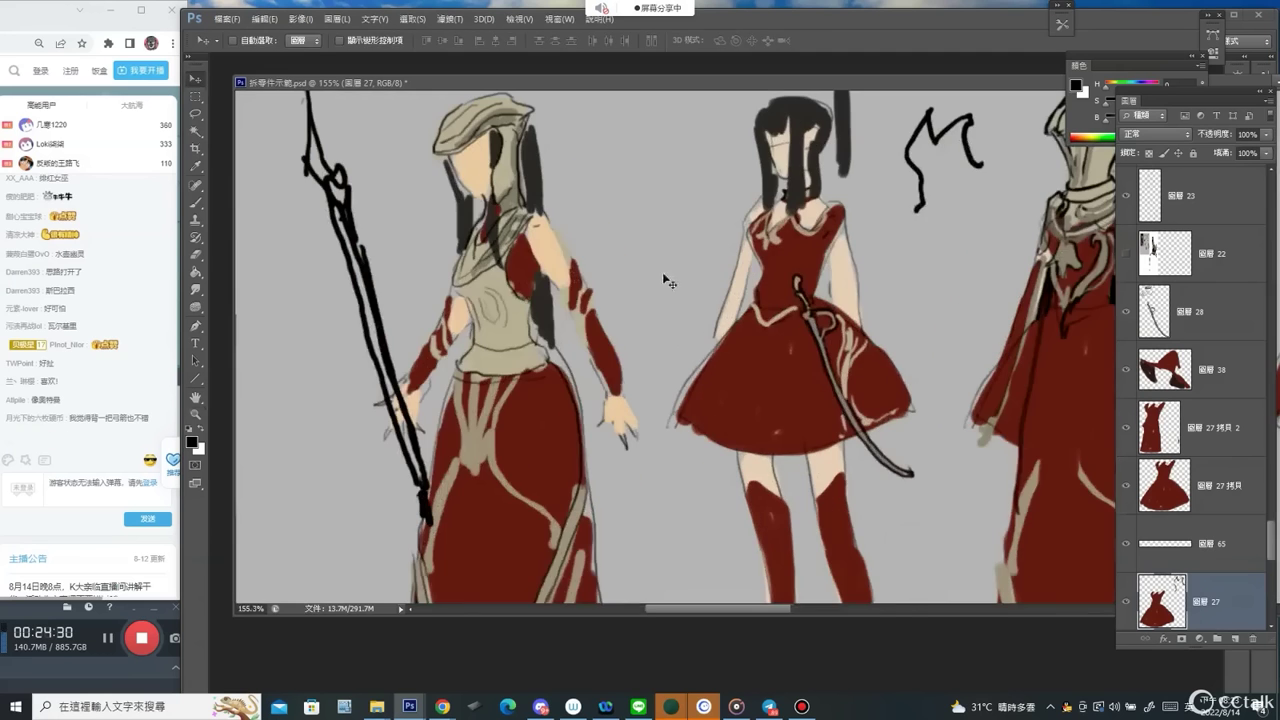
key("b")
left_click(488, 284, "alt")
Select the vase foot fragment on 圖層 6 and outline it with a bright red brush stroke.
key("z")
mouse_move(600, 300)
left_mouse_down()
mouse_move(515, 316)
mouse_move(798, 289)
left_mouse_up()
key("b")
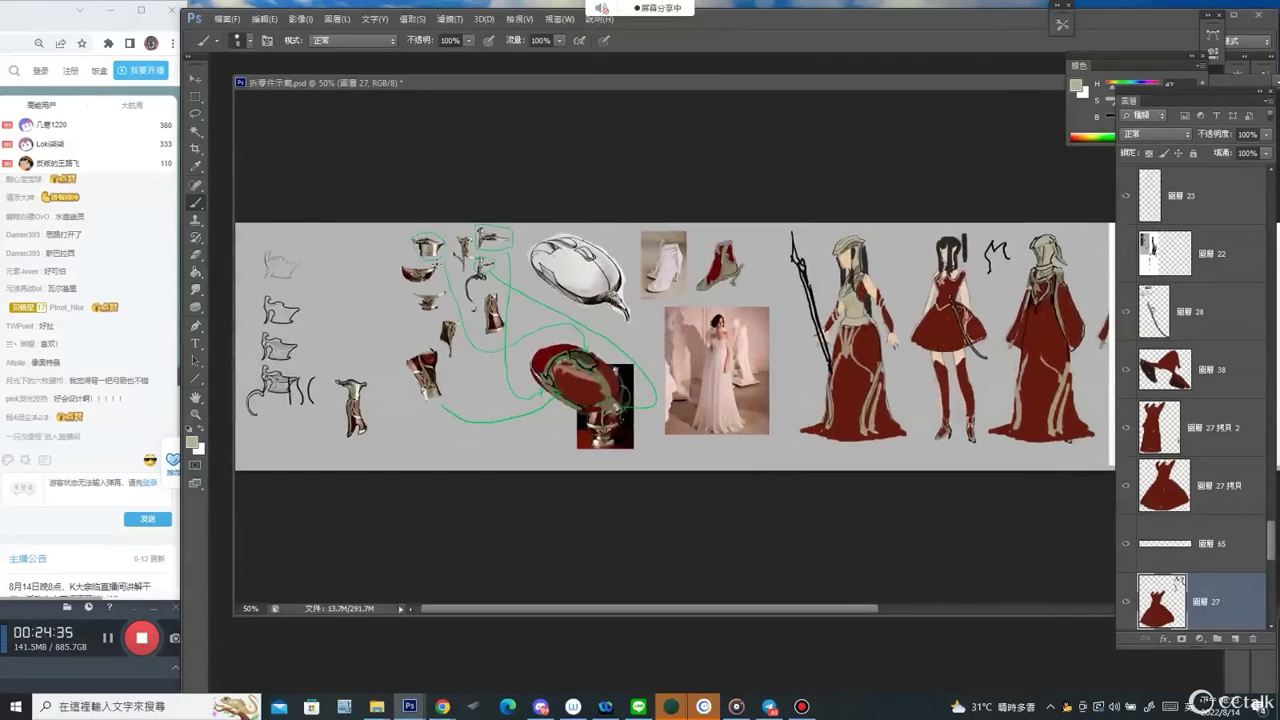
scroll(396, 273, "up", 8)
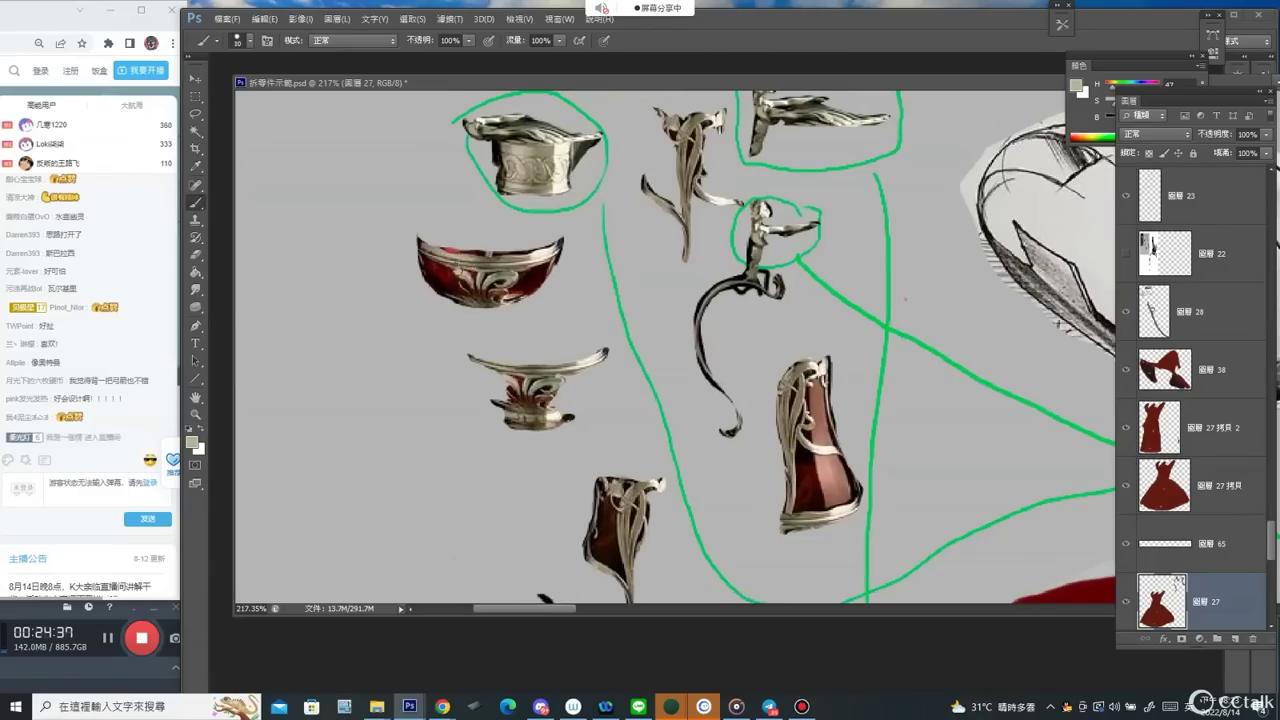
key("ctrl+z")
left_click(503, 294, "ctrl")
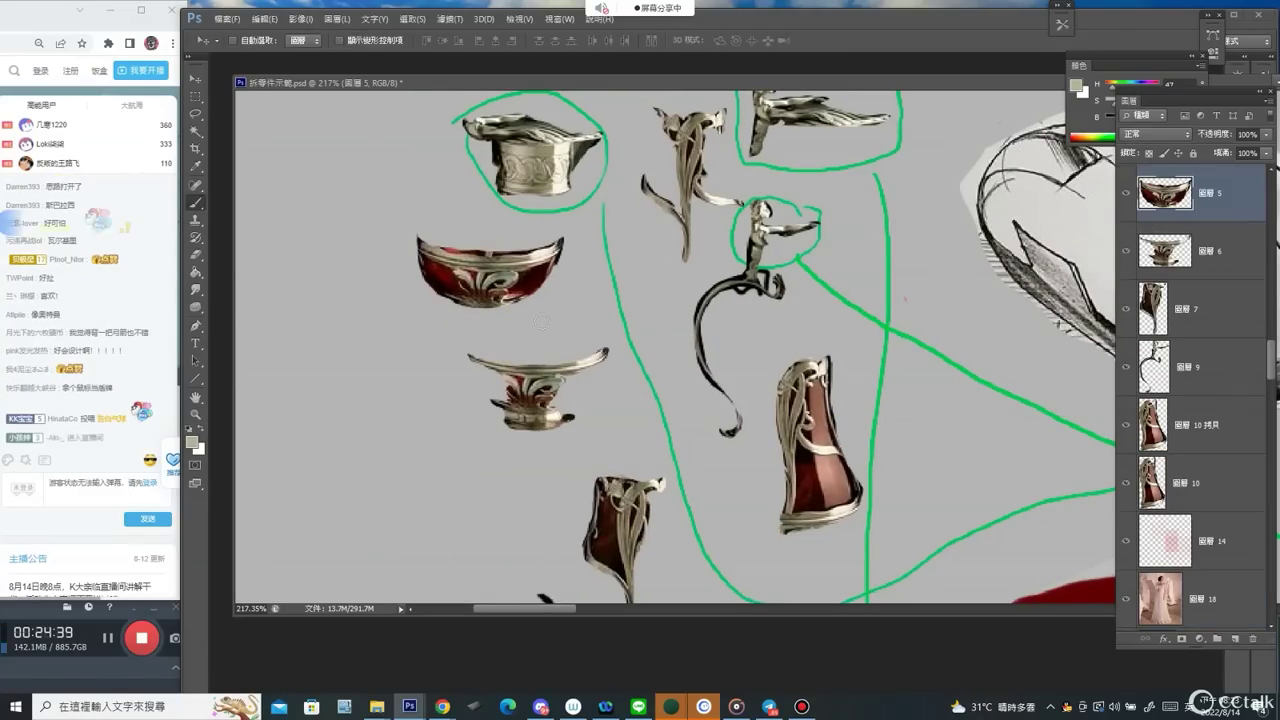
left_click(541, 390, "ctrl")
key("v")
left_click(1075, 135)
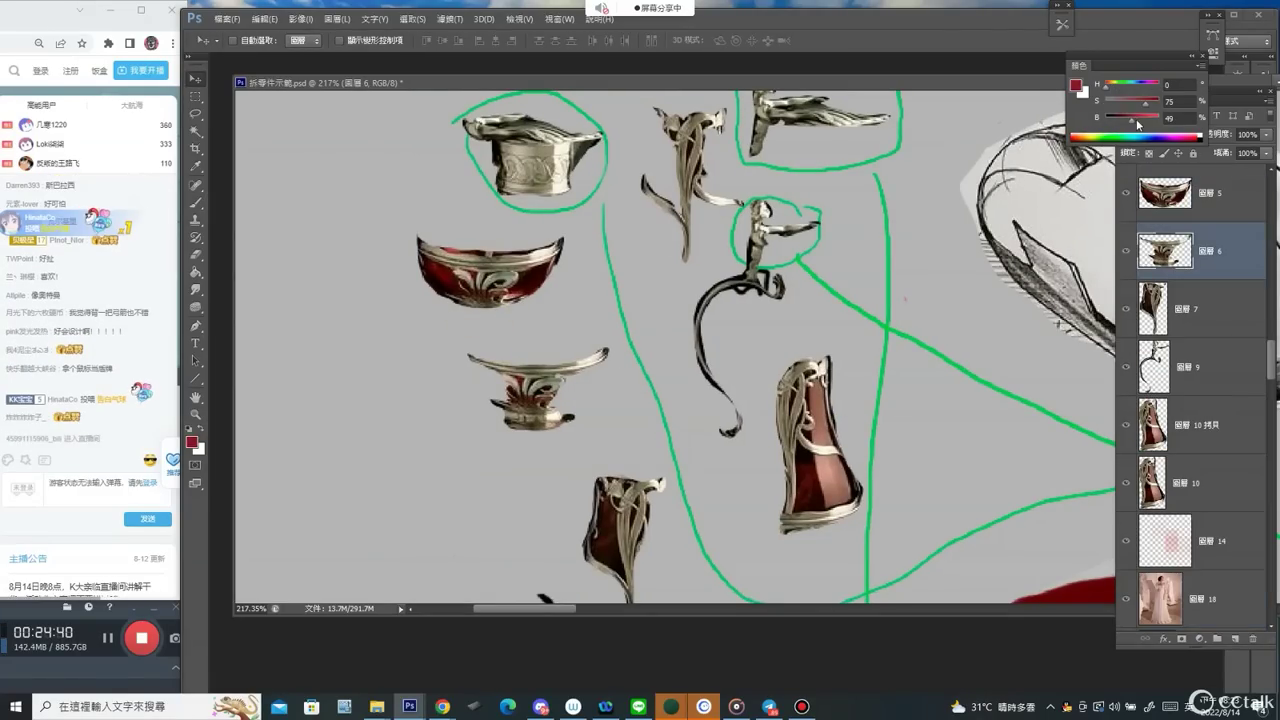
key("b")
mouse_move(468, 354)
left_mouse_down()
mouse_move(512, 393)
mouse_move(492, 401)
mouse_move(504, 419)
mouse_move(572, 426)
mouse_move(549, 391)
mouse_move(563, 381)
mouse_move(573, 418)
mouse_move(496, 360)
left_mouse_up()
Draw a grey-beige curve linking the circled vase rim to the red-outlined foot and handwrite 靈感 beside it.
left_click(538, 385, "alt")
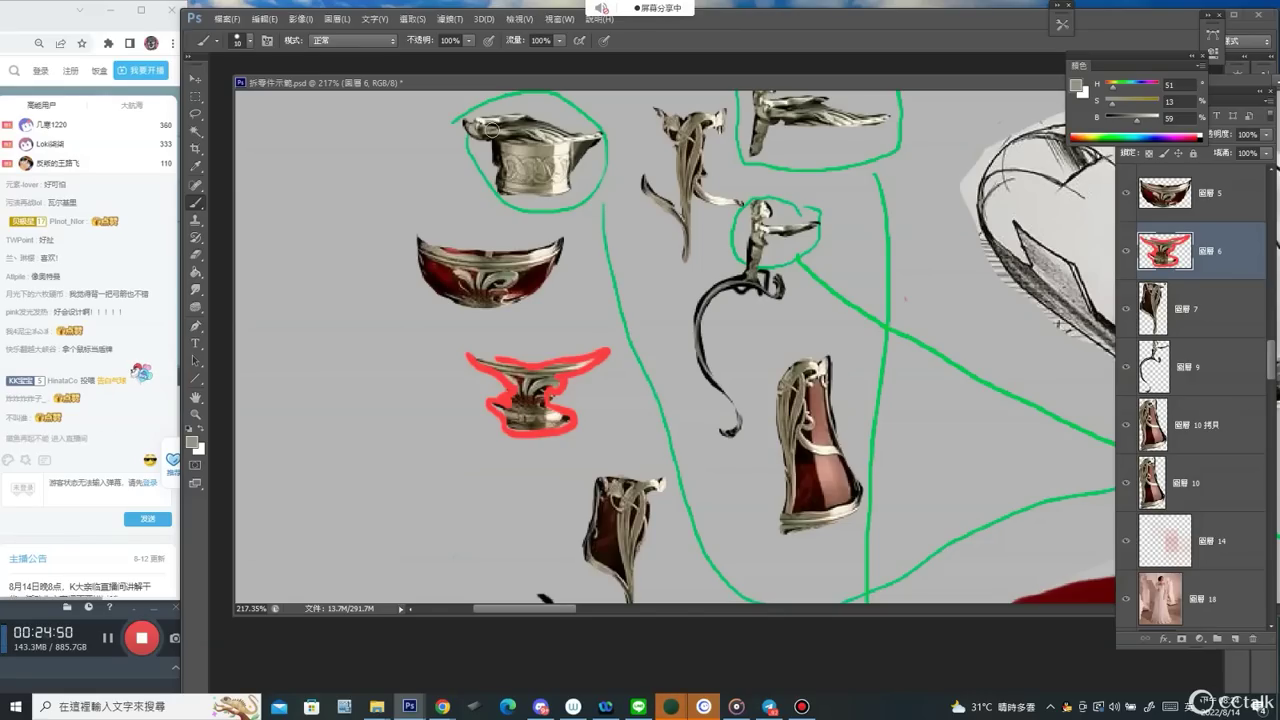
mouse_move(444, 138)
left_mouse_down()
mouse_move(361, 241)
mouse_move(445, 370)
left_mouse_up()
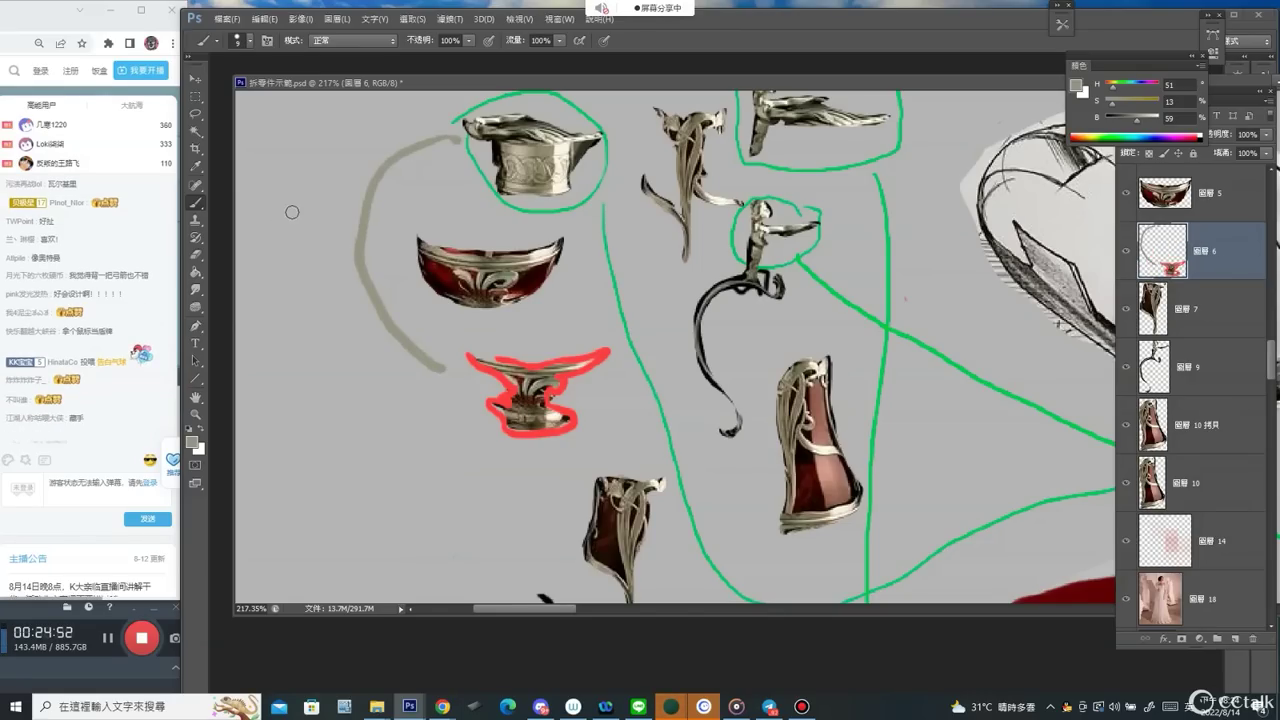
mouse_move(292, 212)
left_mouse_down()
mouse_move(310, 256)
mouse_move(284, 294)
mouse_move(334, 296)
left_mouse_up()
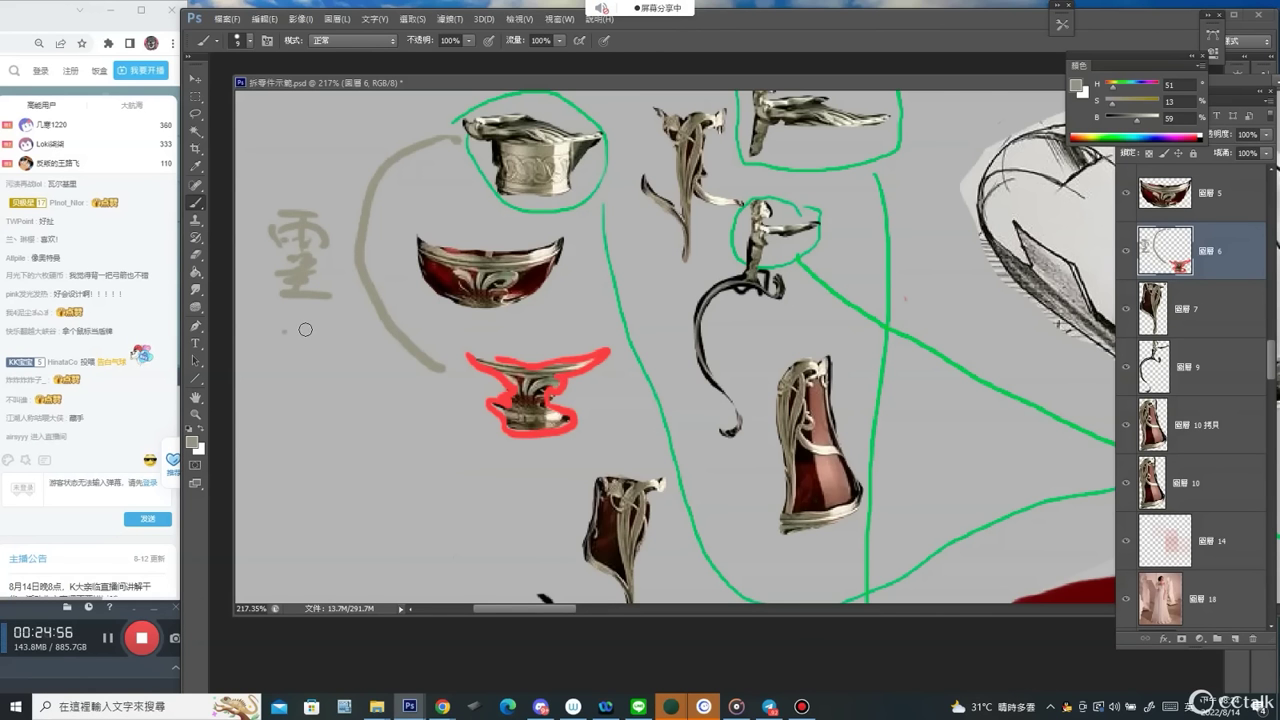
mouse_move(284, 330)
left_mouse_down()
mouse_move(275, 379)
mouse_move(293, 335)
mouse_move(314, 331)
mouse_move(332, 388)
left_mouse_up()
key("z")
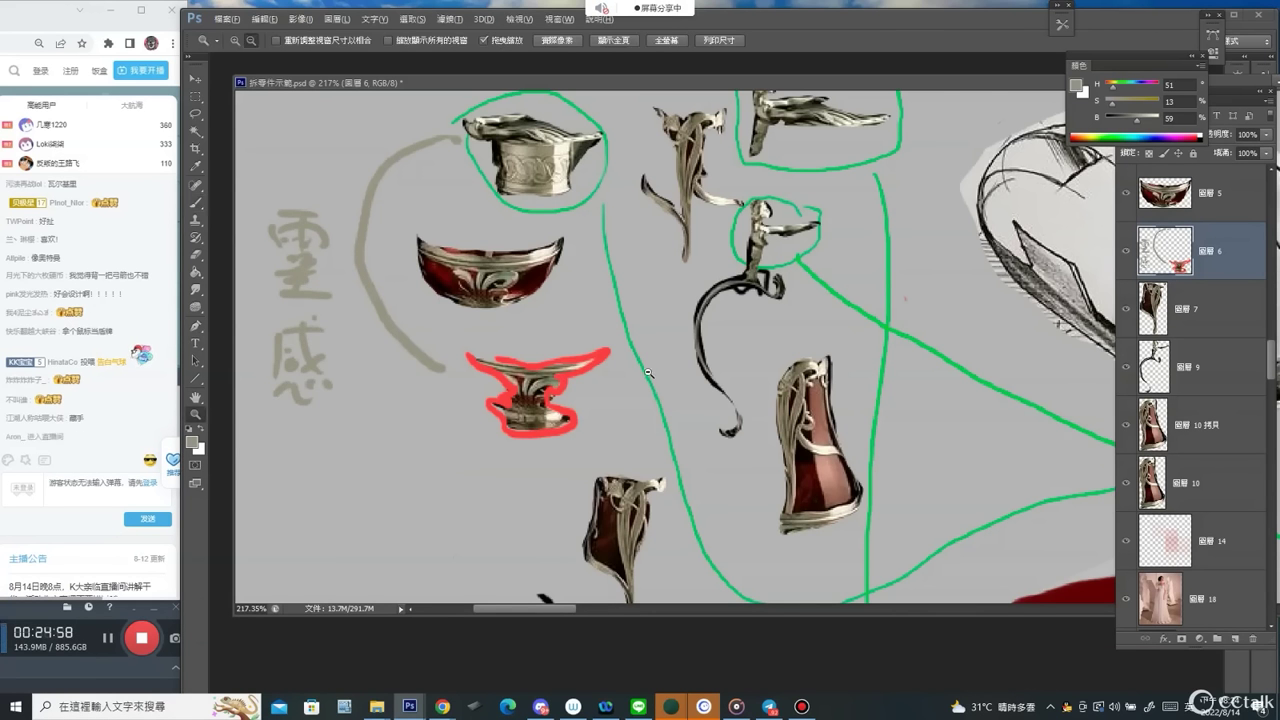
Paint curling ornament on the short red dress's upper bodice with a smaller brush in the sampled trim beige.
left_click(648, 373, "alt")
left_click(648, 373, "alt")
left_click_drag(998, 264, 189, 263)
left_click_drag(822, 212, 877, 257)
key("bracketleft")
key("bracketleft")
key("bracketleft")
left_click(692, 231, "alt")
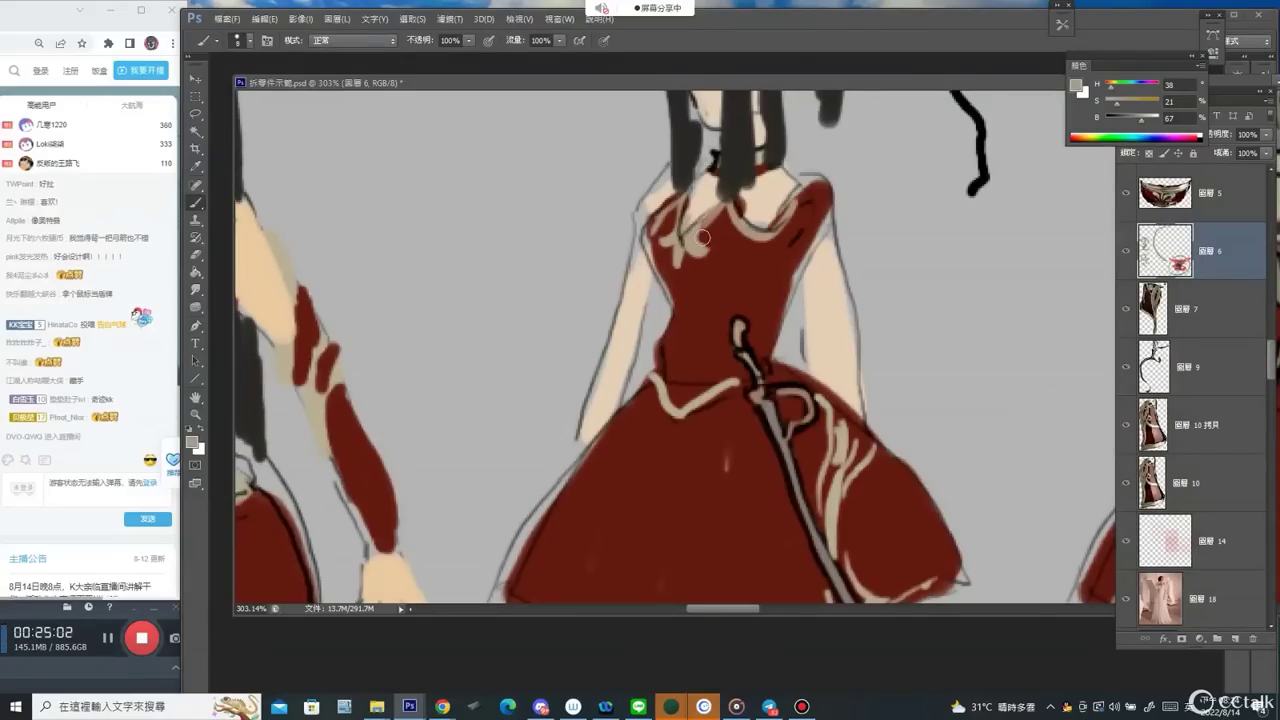
mouse_move(730, 214)
left_mouse_down()
mouse_move(687, 269)
mouse_move(712, 260)
mouse_move(688, 288)
left_mouse_up()
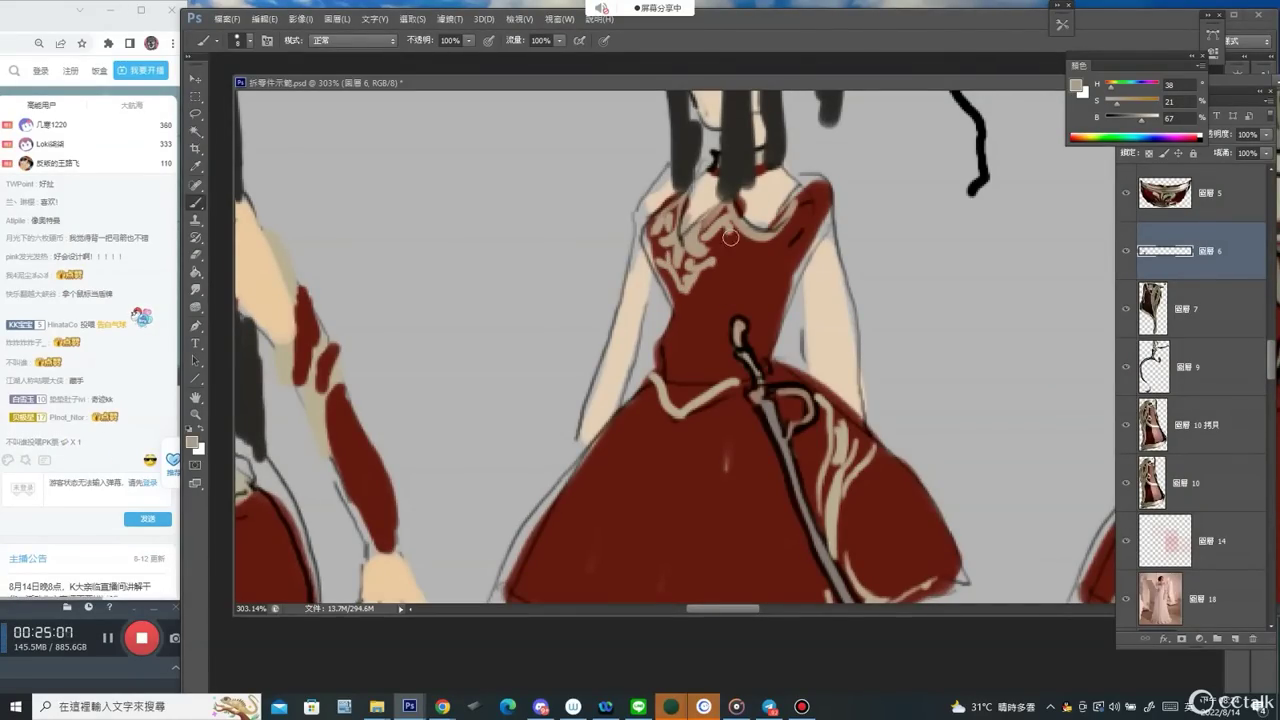
mouse_move(400, 134)
left_mouse_down()
mouse_move(596, 206)
mouse_move(573, 217)
left_mouse_up()
key("ctrl+alt+z")
key("ctrl+alt+z")
Circle the red-outlined vase foot fragment with a beige brush stroke.
key("ctrl+alt+space")
left_click(637, 414, "alt")
left_click(635, 420, "alt")
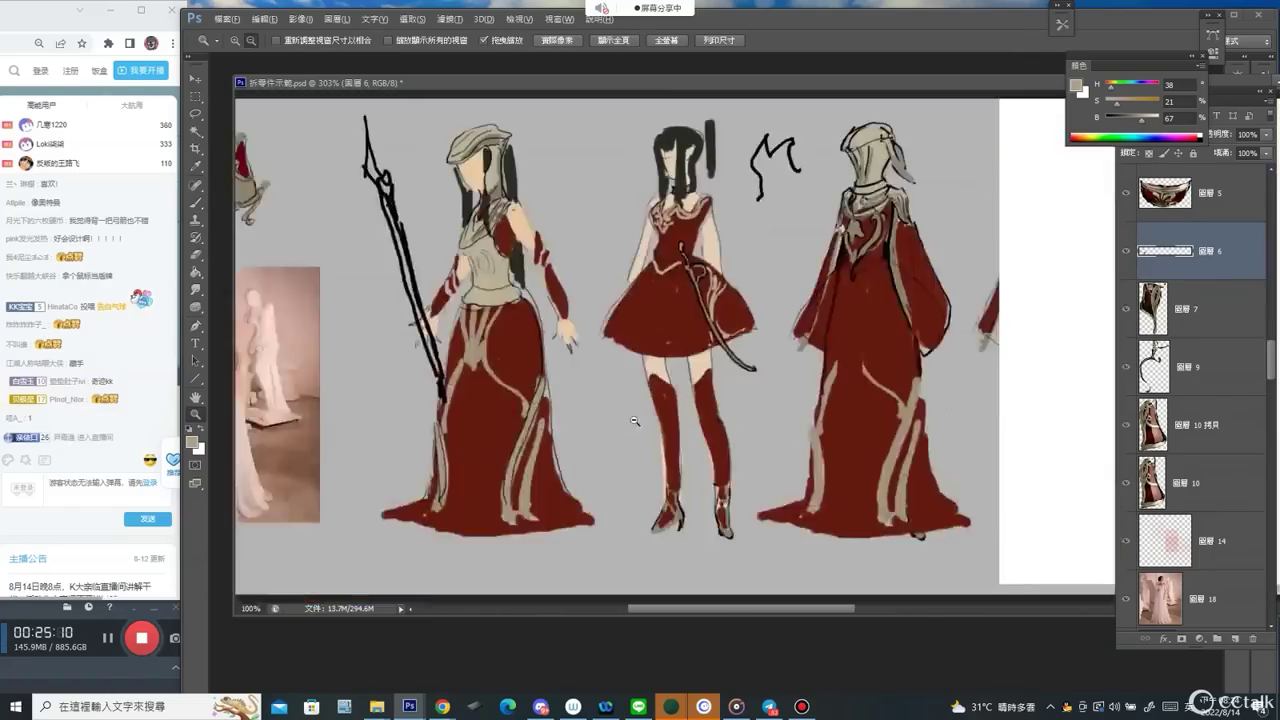
left_click(634, 421, "alt")
left_click_drag(376, 264, 914, 262)
left_click_drag(521, 282, 567, 315)
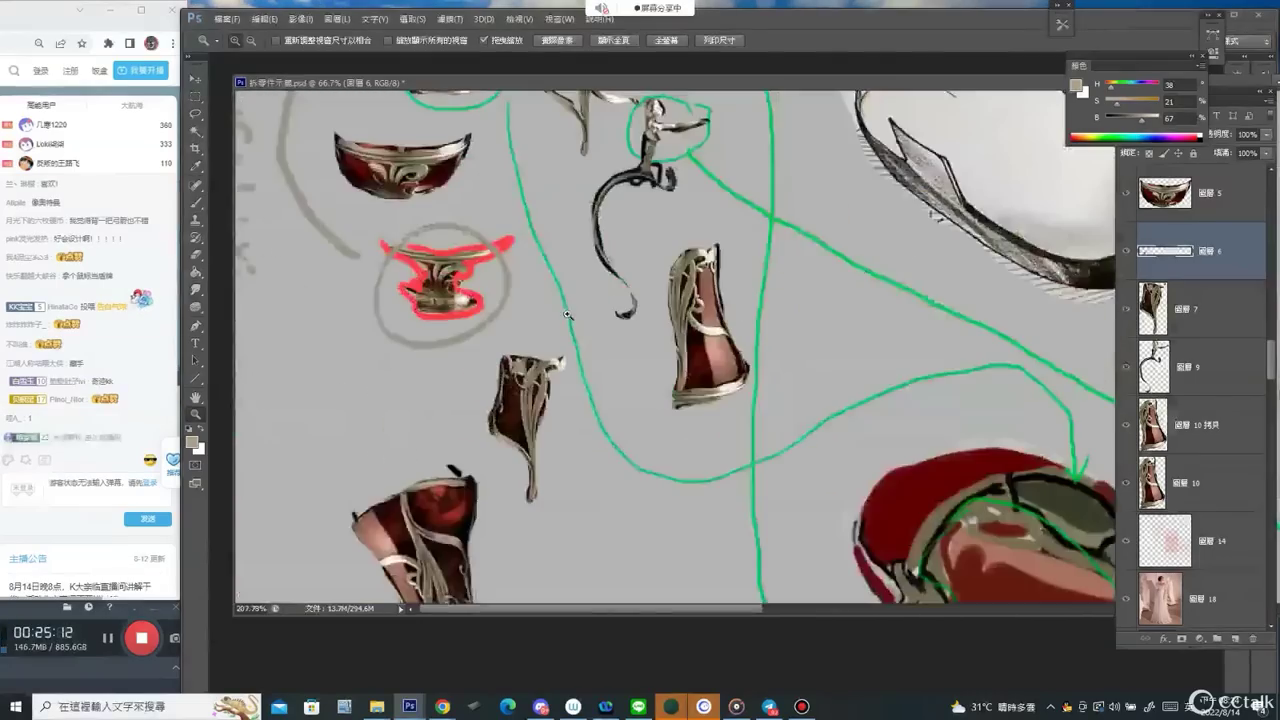
mouse_move(396, 234)
left_mouse_down()
mouse_move(516, 299)
mouse_move(394, 254)
left_mouse_up()
key("ctrl+z")
mouse_move(653, 248)
left_mouse_down()
mouse_move(637, 292)
mouse_move(613, 257)
left_mouse_up()
Try to trace the curved metal ornament of the vase fragment below the circled foot in beige.
left_click_drag(482, 392, 490, 509)
key("ctrl+z")
left_click_drag(498, 453, 529, 383)
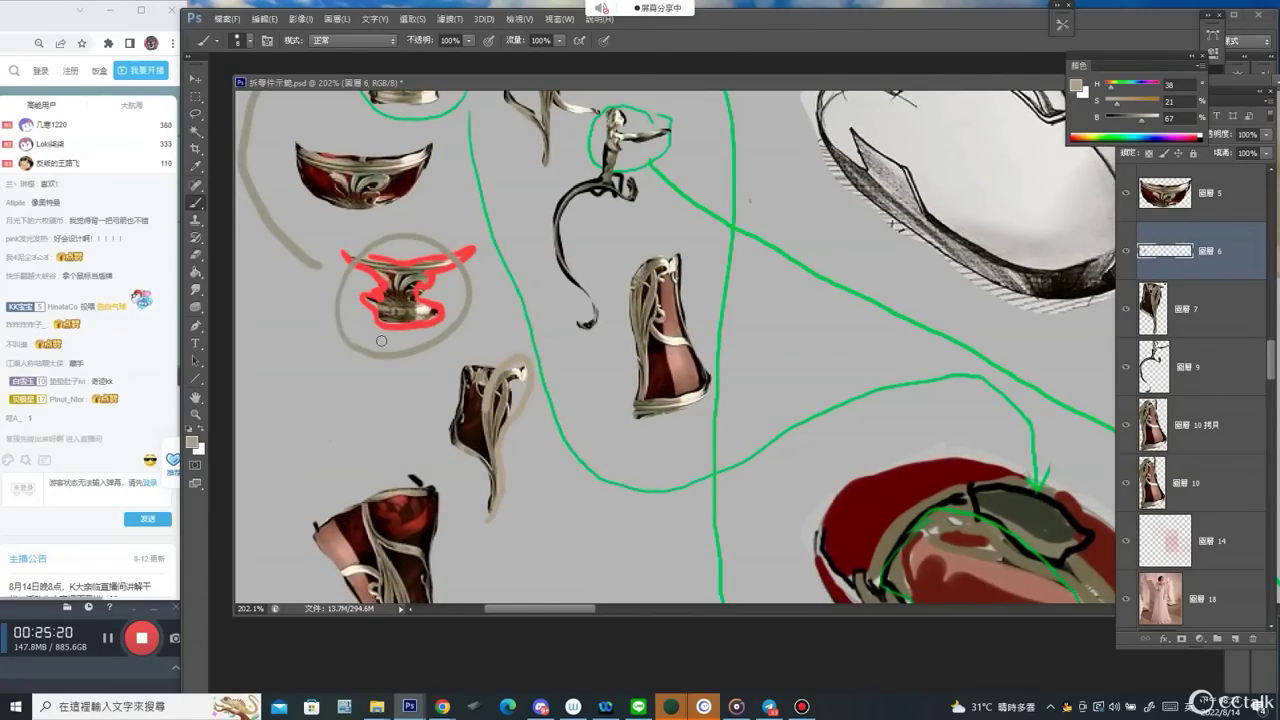
key("ctrl+z")
Sketch branching tendrils growing down from the circled vase foot in beige and outline them in black.
mouse_move(381, 343)
left_mouse_down()
mouse_move(344, 412)
mouse_move(316, 424)
left_mouse_up()
left_click_drag(390, 330, 343, 478)
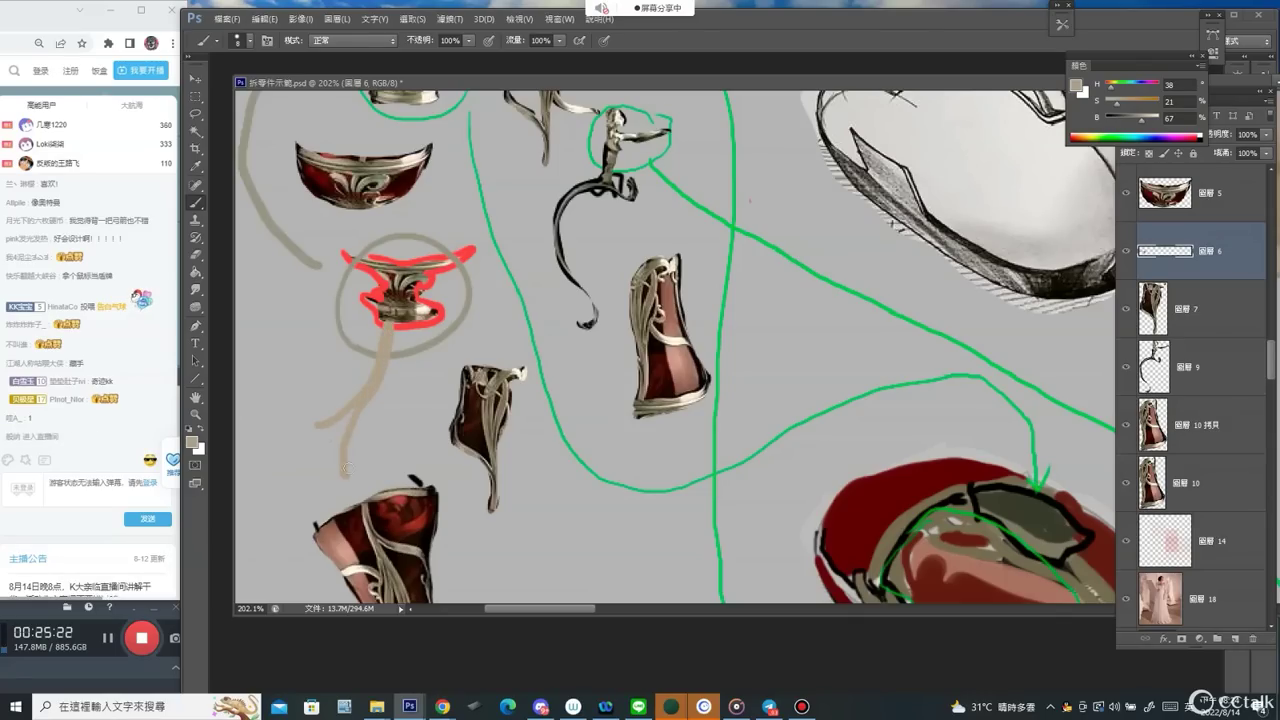
key("d")
mouse_move(386, 320)
left_mouse_down()
mouse_move(334, 420)
mouse_move(310, 432)
mouse_move(350, 472)
mouse_move(358, 432)
mouse_move(385, 466)
left_mouse_up()
mouse_move(398, 322)
left_mouse_down()
mouse_move(388, 385)
mouse_move(407, 358)
mouse_move(420, 449)
left_mouse_up()
left_click_drag(408, 390, 424, 450)
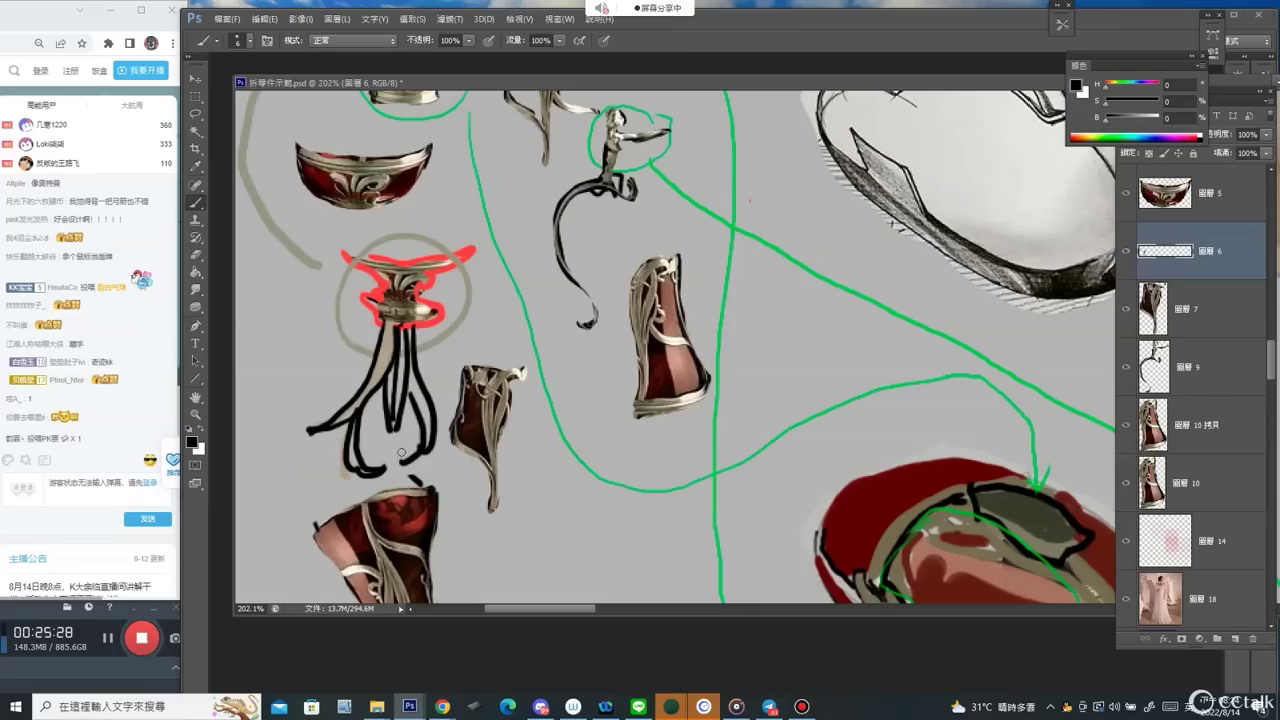
left_click_drag(416, 328, 460, 390)
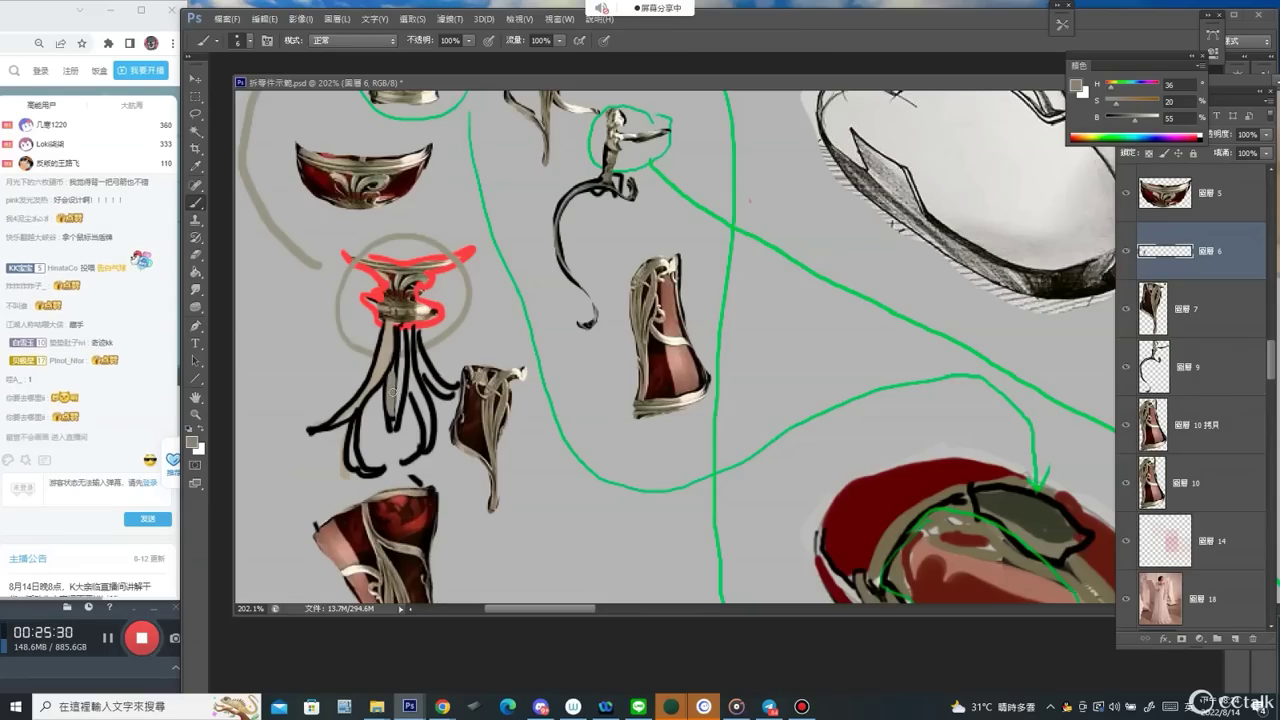
Fill the black-outlined tendrils below the vase foot with sampled beige.
left_click(391, 347, "alt")
left_click_drag(404, 326, 398, 422)
left_click_drag(414, 356, 428, 452)
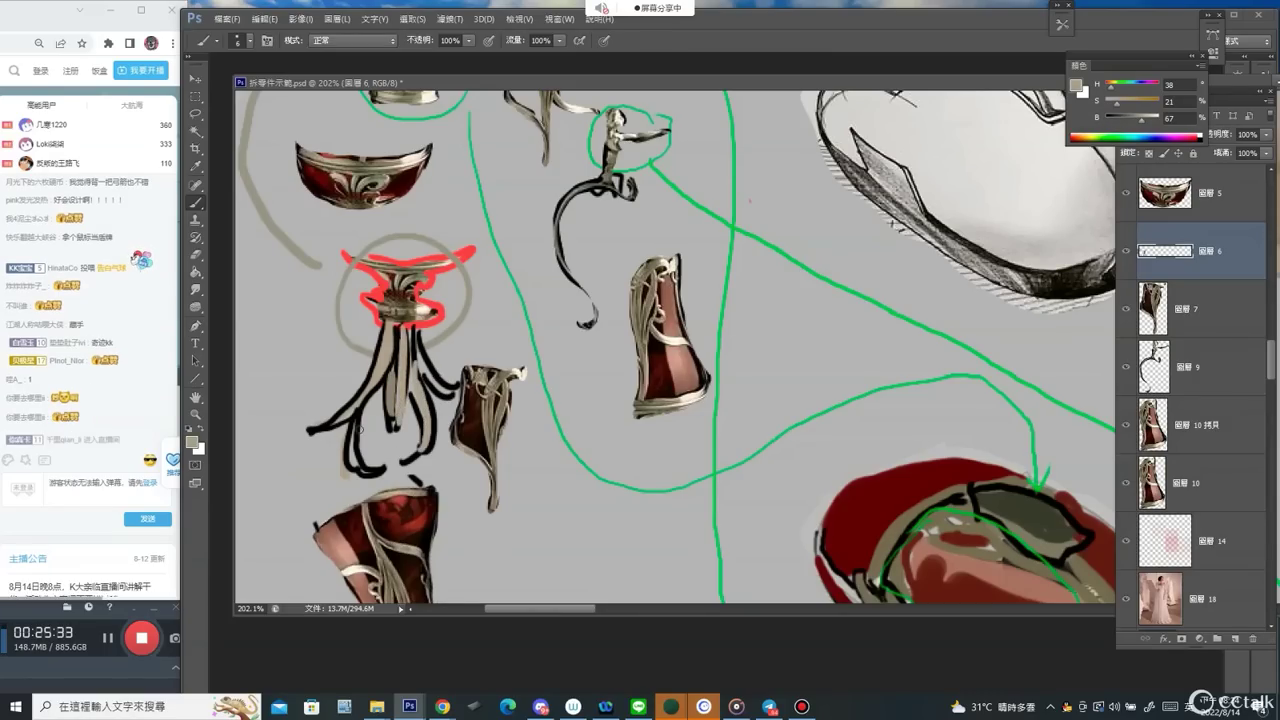
left_click_drag(352, 420, 370, 472)
Extend the short red dress's bodice ornament with beige tendrils running down to the waist trim.
mouse_move(416, 348)
left_mouse_down()
mouse_move(432, 384)
mouse_move(295, 383)
left_mouse_up()
key("z")
left_click_drag(906, 230, 1040, 230)
mouse_move(1040, 230)
left_mouse_down()
mouse_move(941, 298)
mouse_move(850, 297)
mouse_move(916, 298)
left_mouse_up()
key("b")
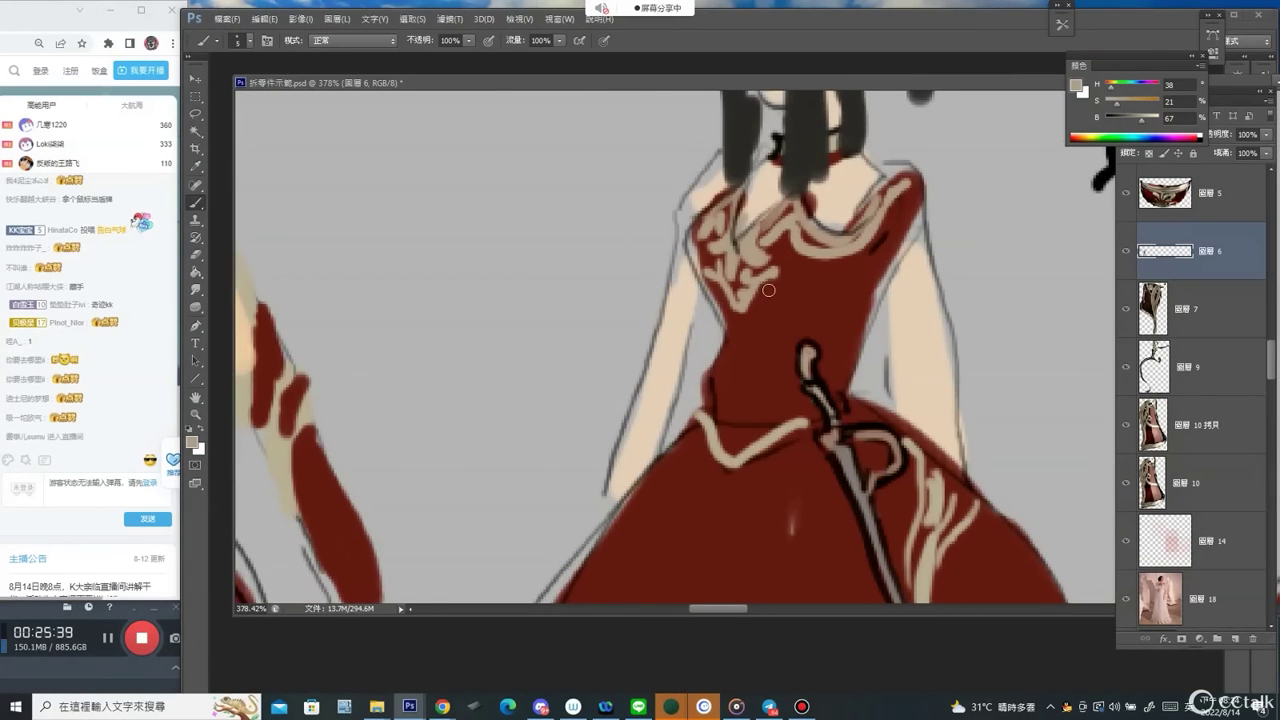
mouse_move(768, 290)
left_mouse_down()
mouse_move(752, 333)
mouse_move(738, 436)
left_mouse_up()
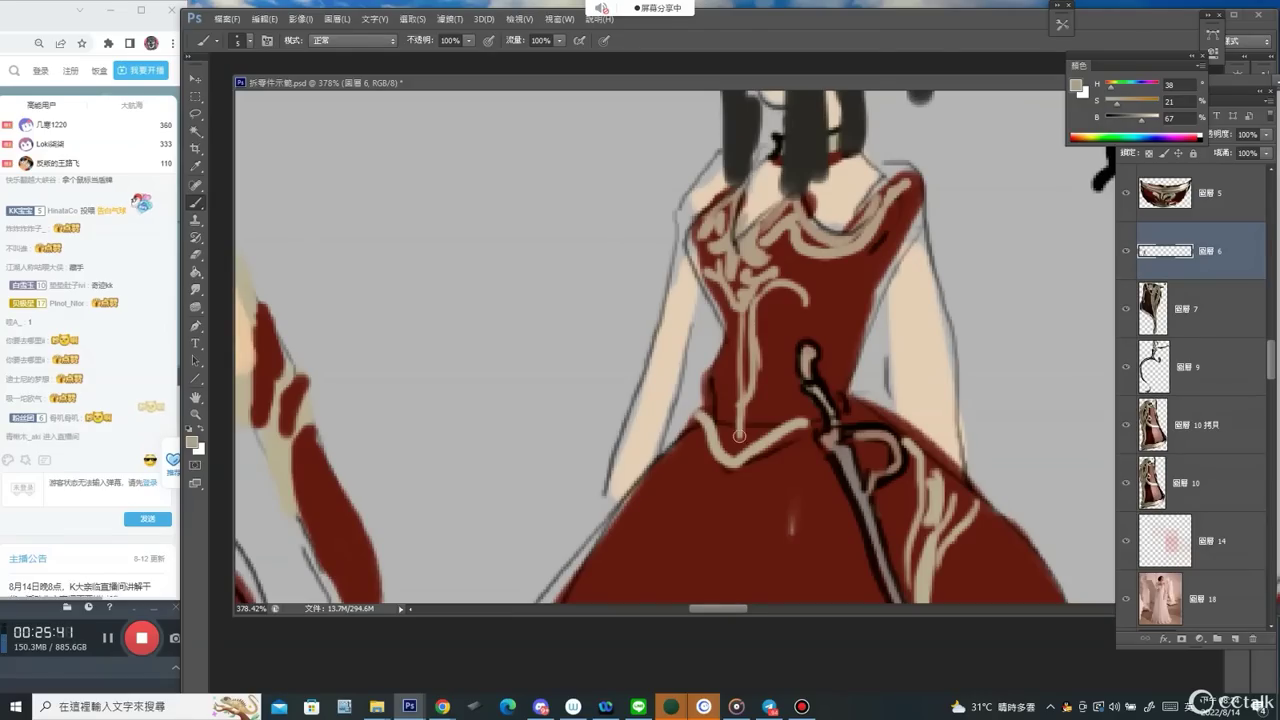
left_click_drag(729, 299, 738, 399)
Review the dressed figures and the vase fragments across the whole diagram.
key("z")
left_click(805, 280, "alt")
left_click(842, 234, "alt")
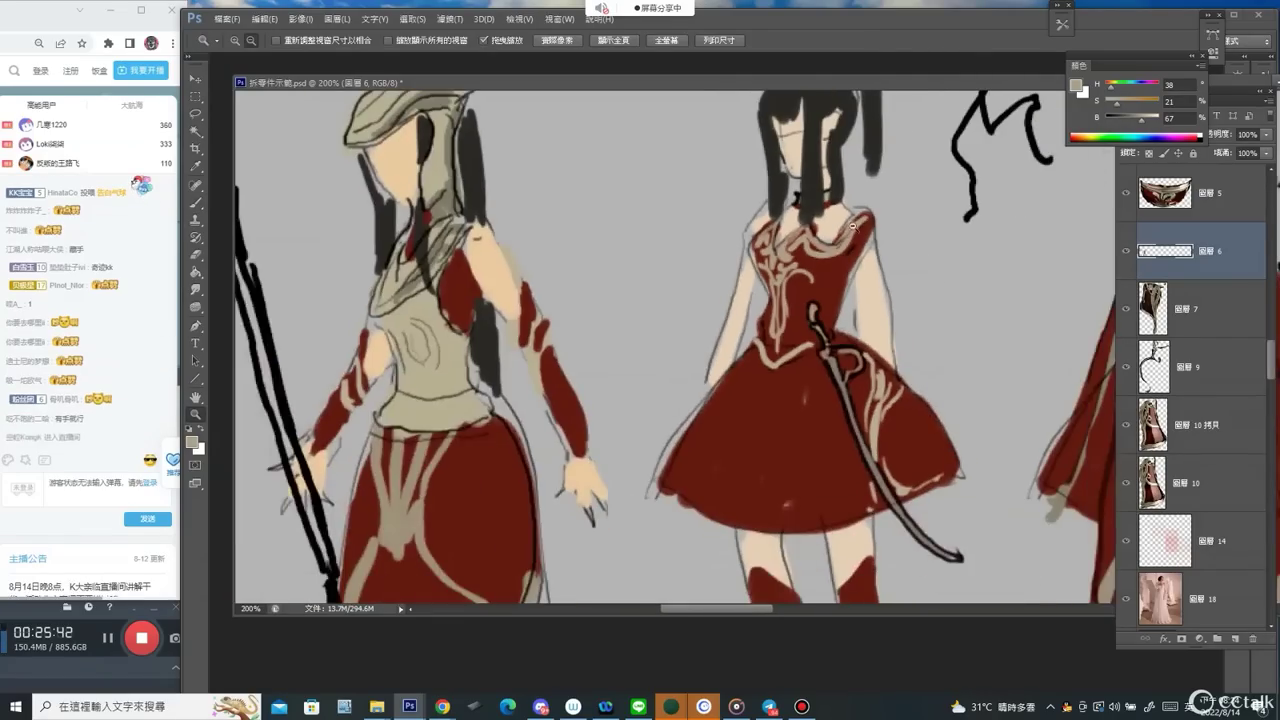
left_click(853, 227, "alt")
left_click(849, 231, "alt")
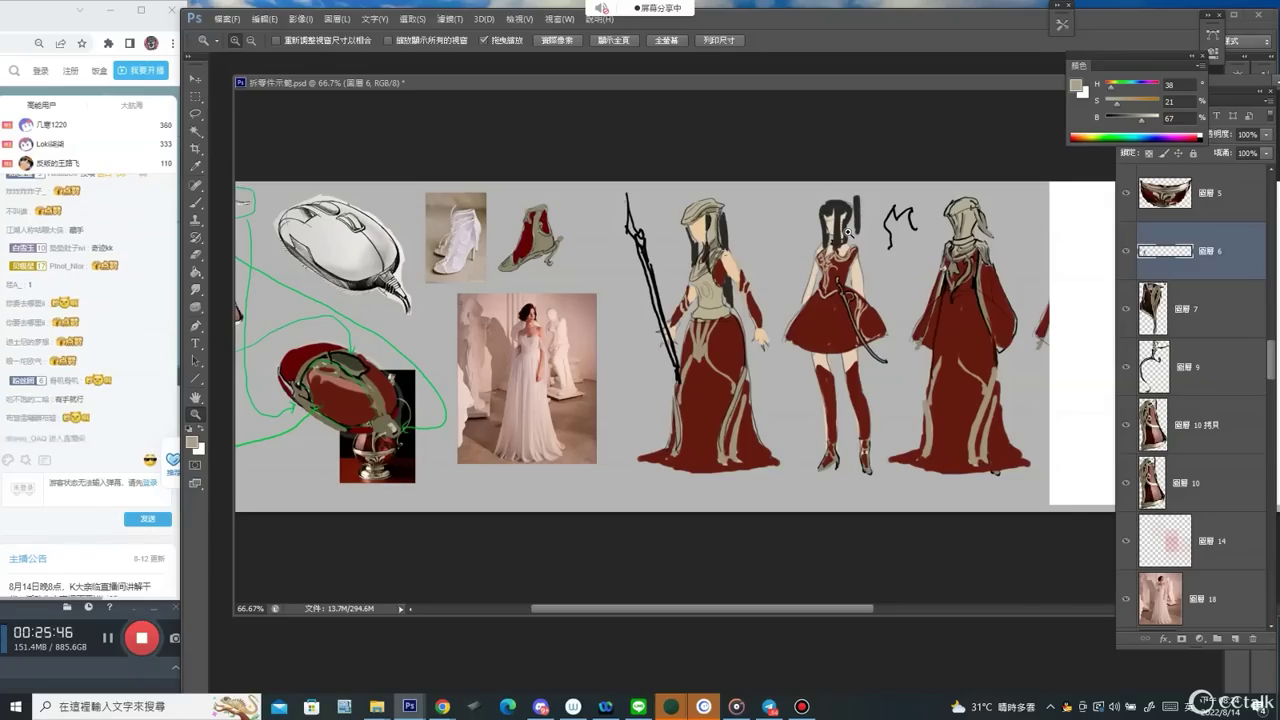
left_click_drag(545, 291, 908, 276)
key("b")
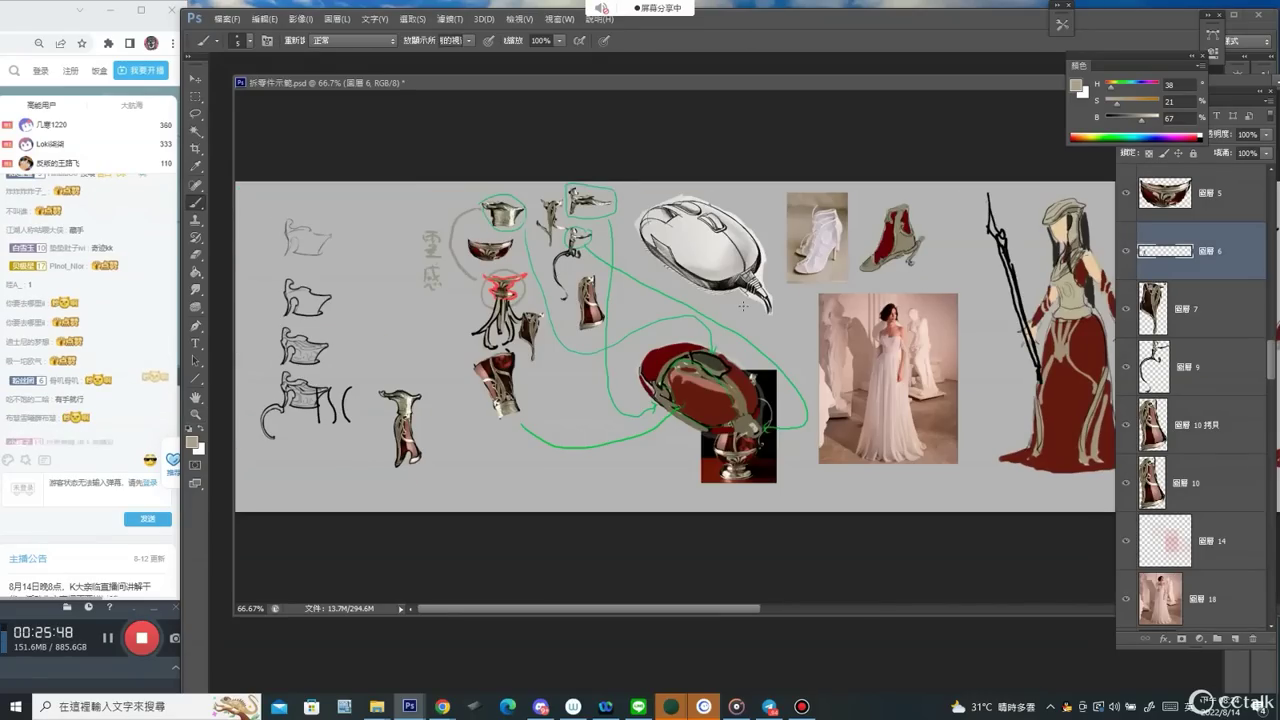
Ring the whole group of cut-out vase fragments with a large beige loop and trace a second loop around them in black.
left_click_drag(458, 427, 488, 172)
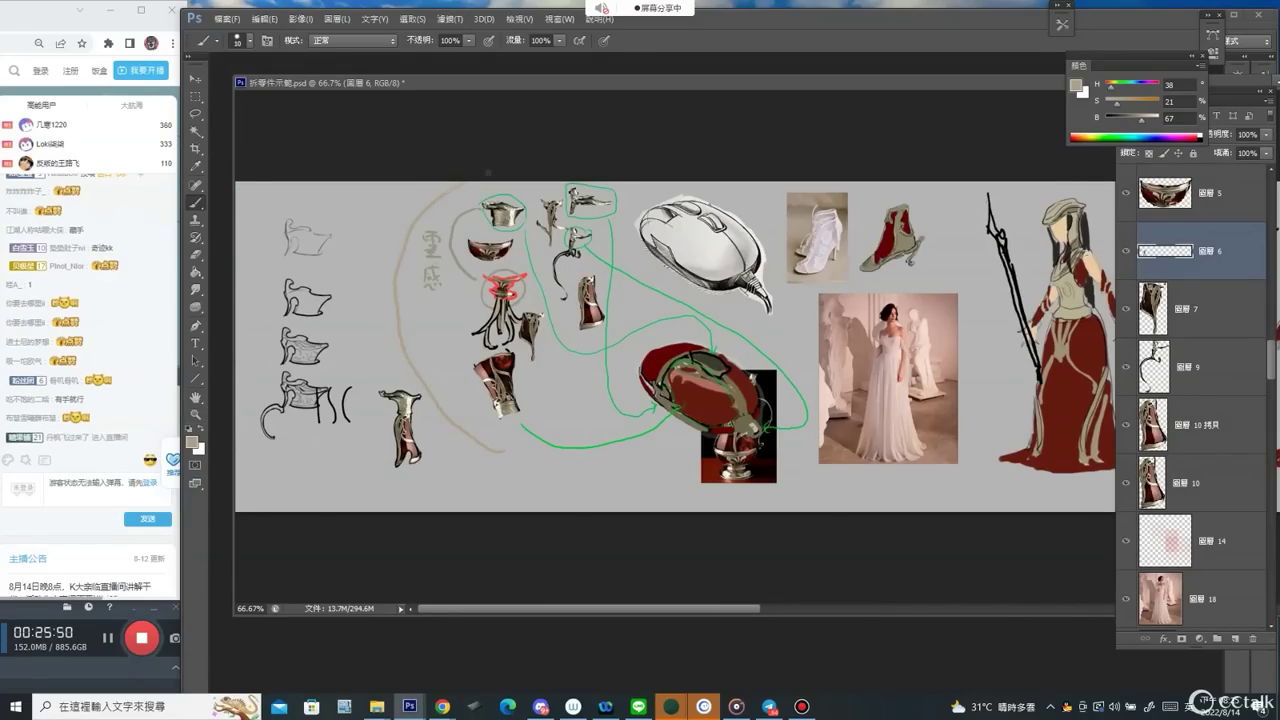
mouse_move(632, 200)
left_mouse_down()
mouse_move(487, 435)
mouse_move(428, 374)
left_mouse_up()
key("d")
mouse_move(460, 192)
left_mouse_down()
mouse_move(482, 444)
mouse_move(634, 258)
mouse_move(494, 182)
mouse_move(425, 228)
left_mouse_up()
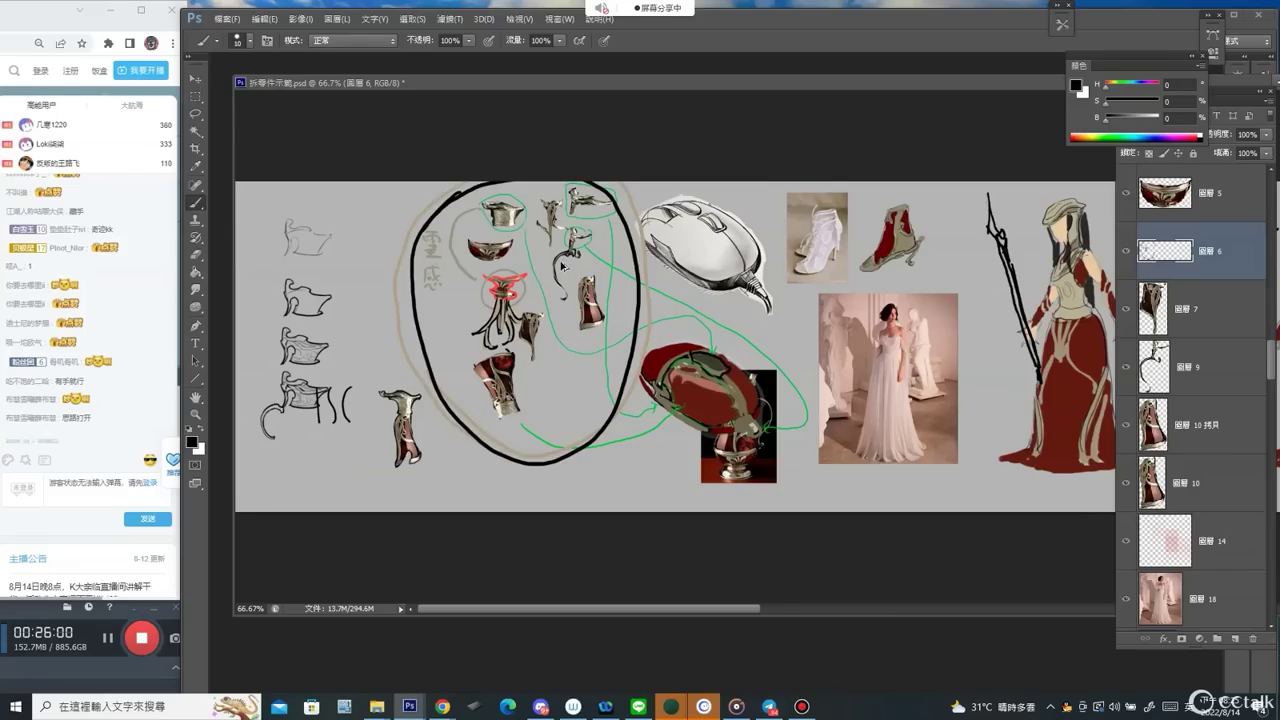
Move the red stockings off the short-dress figure's legs to the space beside the hooded robe figure.
scroll(772, 347, "right", 10)
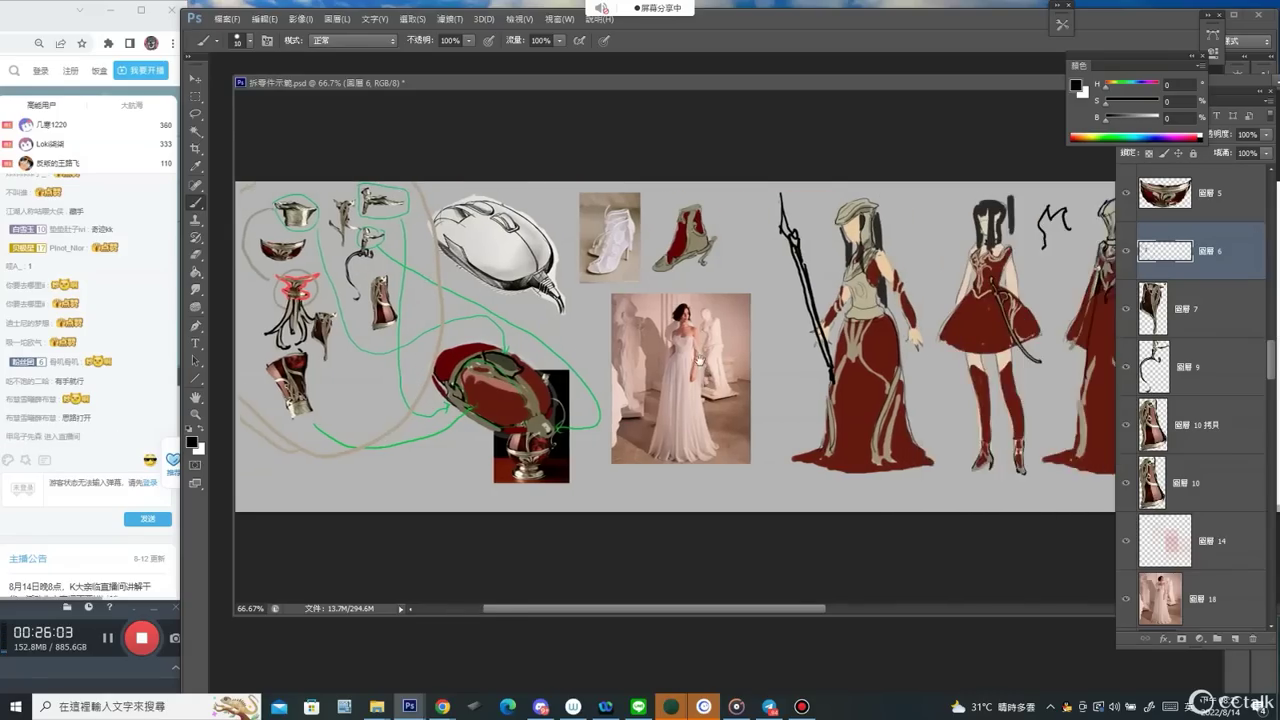
left_click_drag(760, 297, 758, 297)
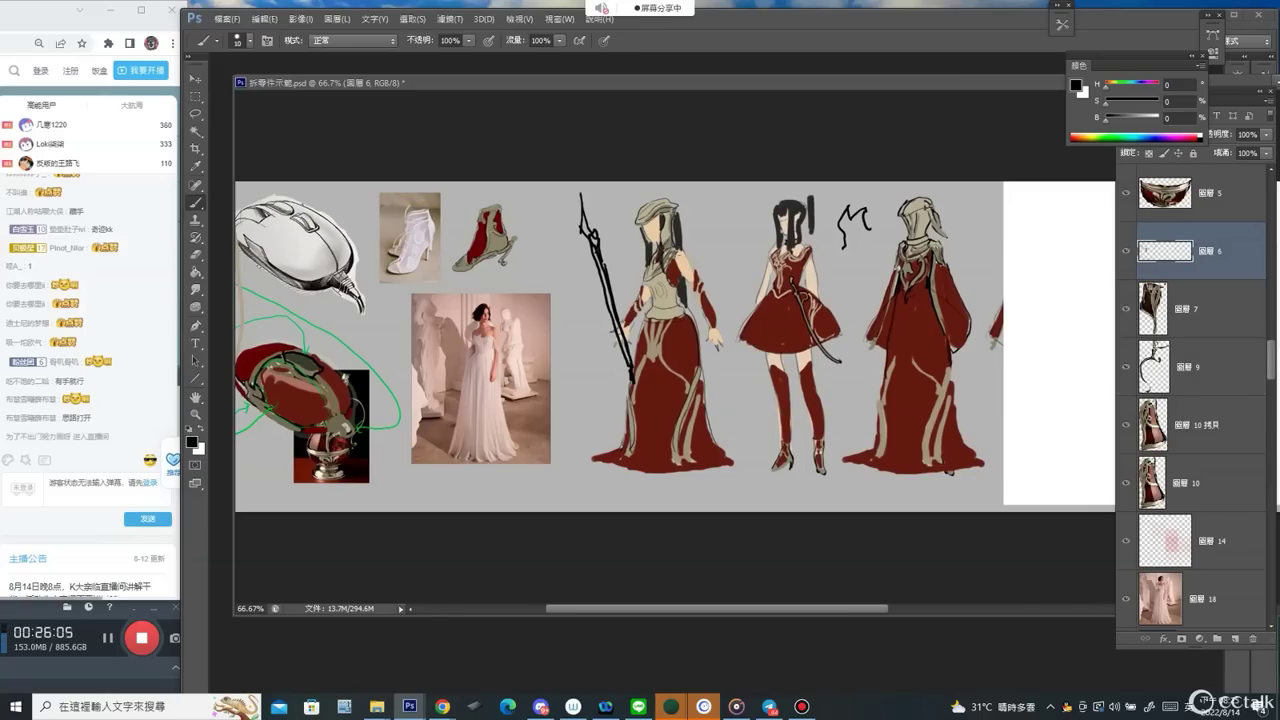
key("v")
mouse_move(815, 400)
left_mouse_down()
mouse_move(830, 430)
mouse_move(822, 500)
mouse_move(540, 383)
mouse_move(995, 280)
mouse_move(1000, 350)
left_mouse_up()
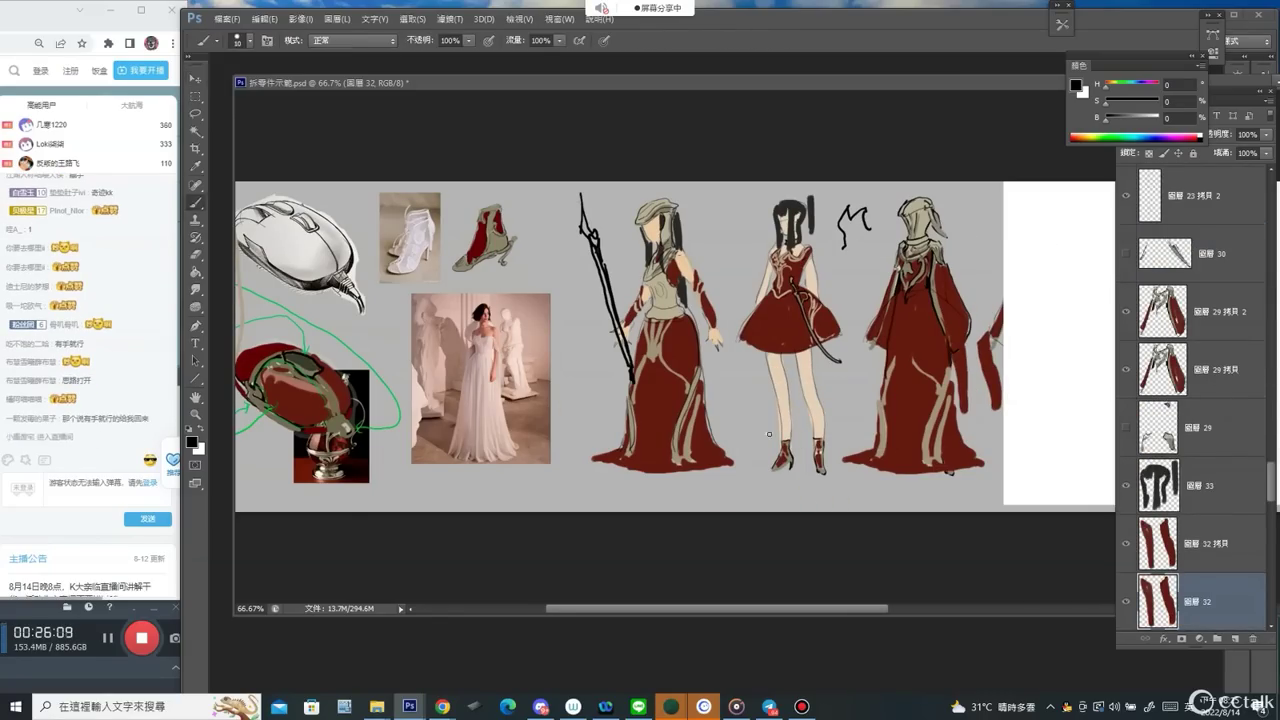
Undo the black test strokes and reposition the red stockings below the hem of the long-gown figure holding the staff.
key("b")
mouse_move(760, 435)
left_mouse_down()
mouse_move(855, 450)
mouse_move(750, 430)
left_mouse_up()
key("ctrl+z")
mouse_move(500, 195)
left_mouse_down()
mouse_move(525, 262)
mouse_move(570, 306)
mouse_move(755, 470)
mouse_move(768, 455)
left_mouse_up()
key("ctrl+z")
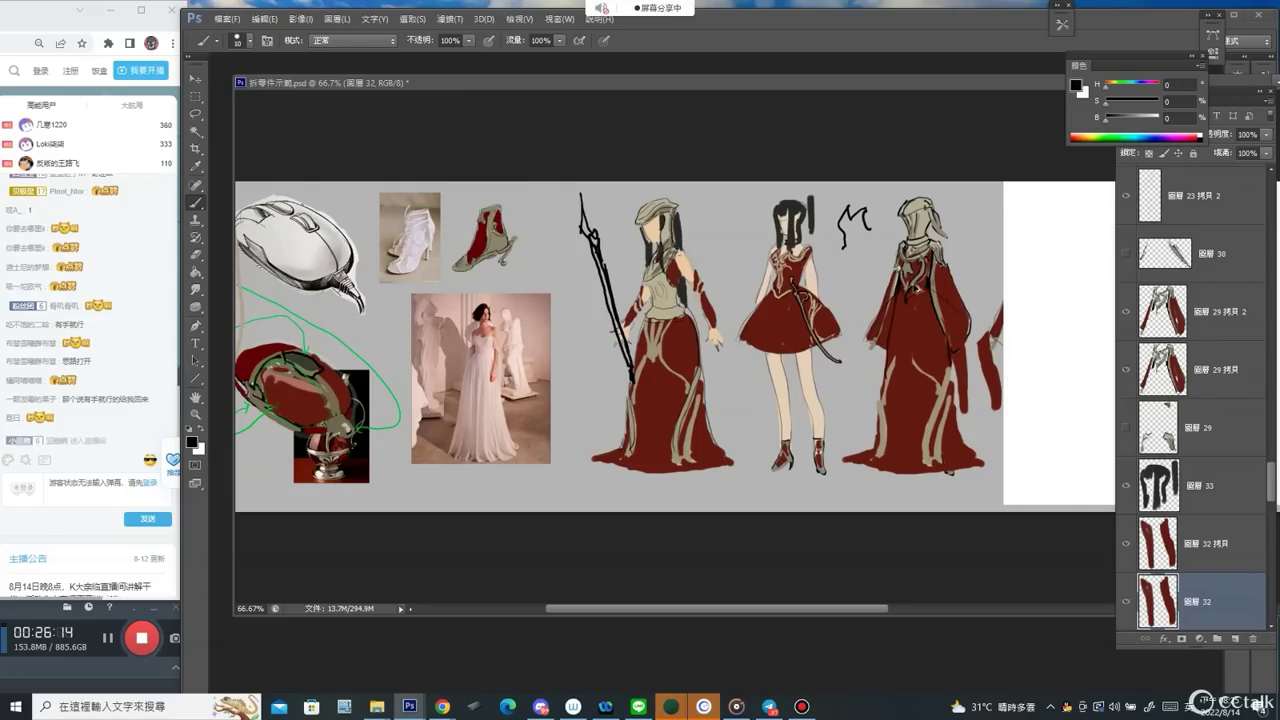
key("ctrl+z")
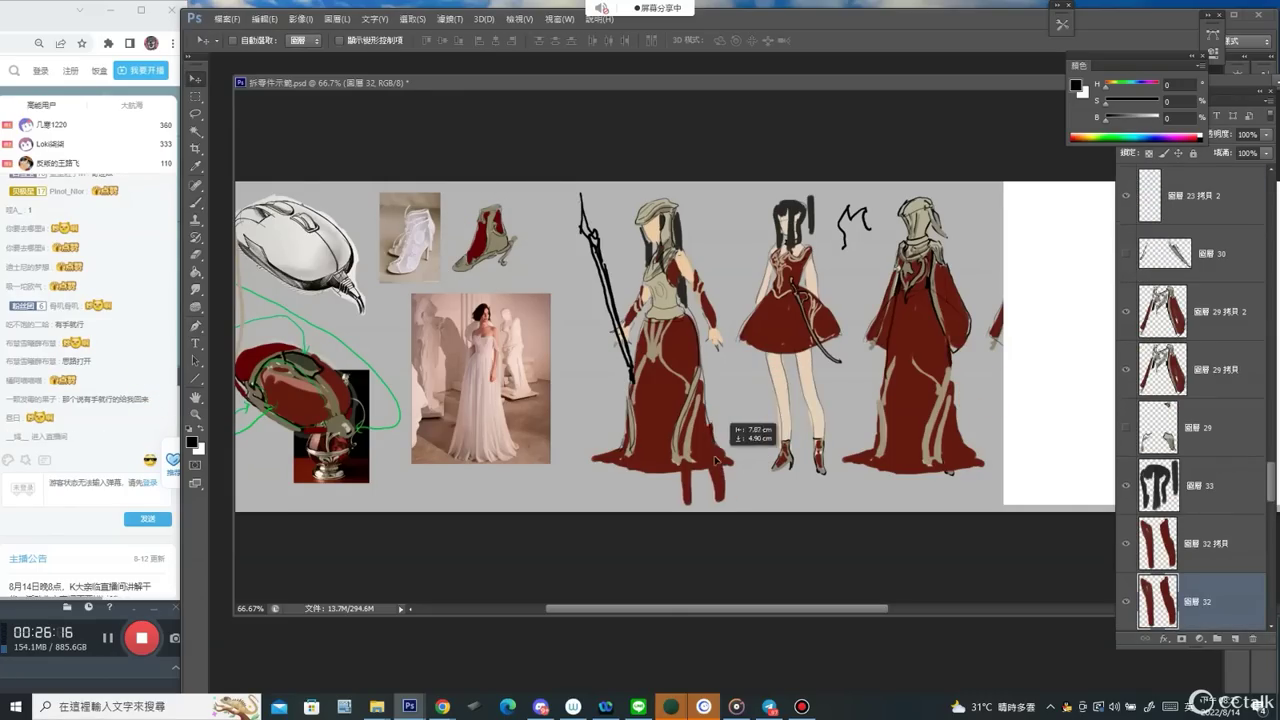
Duplicate the green-boxed statuette fragment and rotate and enlarge the copy over the top of the small red vase fragment beneath it.
scroll(708, 329, "left", 5)
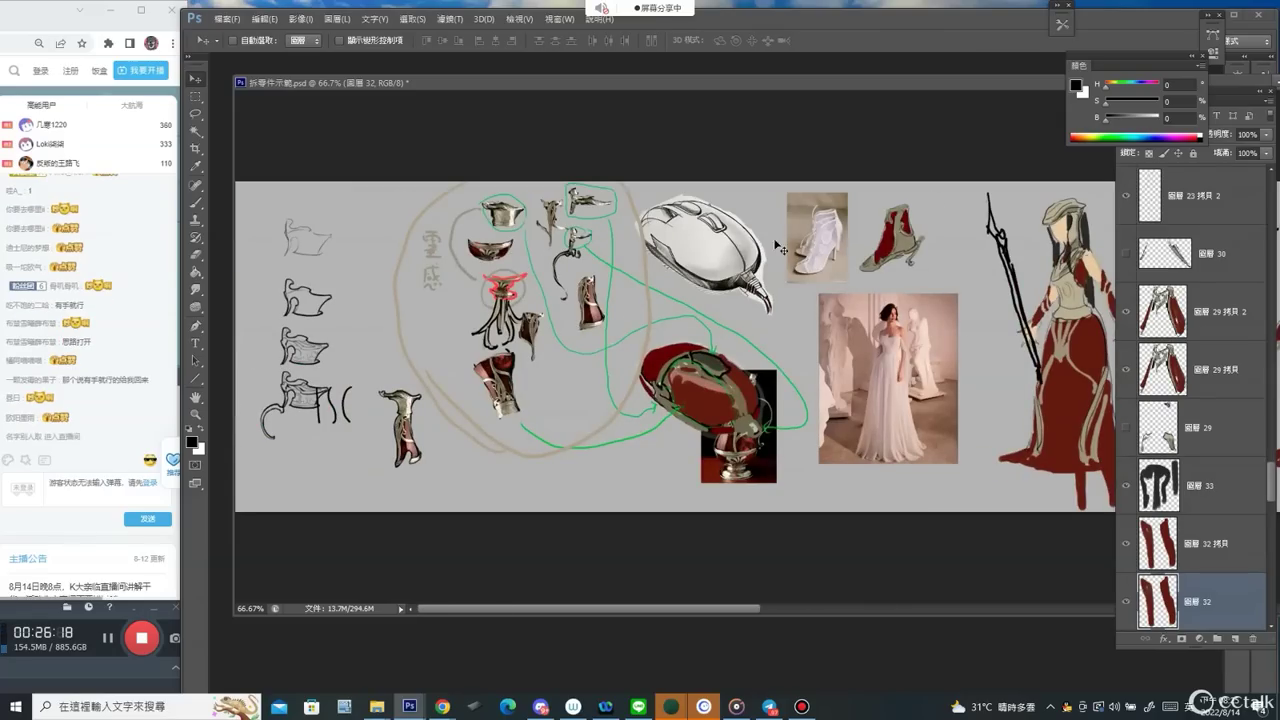
left_click(481, 212, "ctrl")
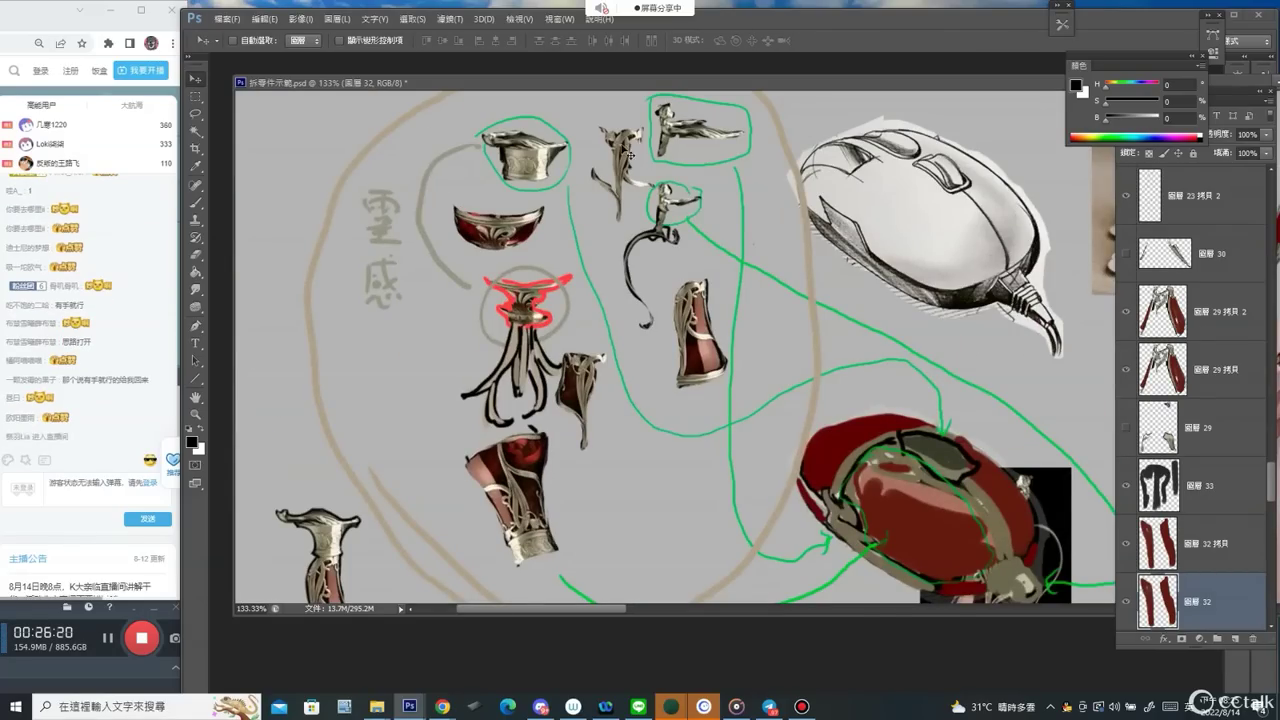
left_click_drag(687, 139, 698, 260)
key("ctrl+t")
left_click_drag(752, 195, 764, 304)
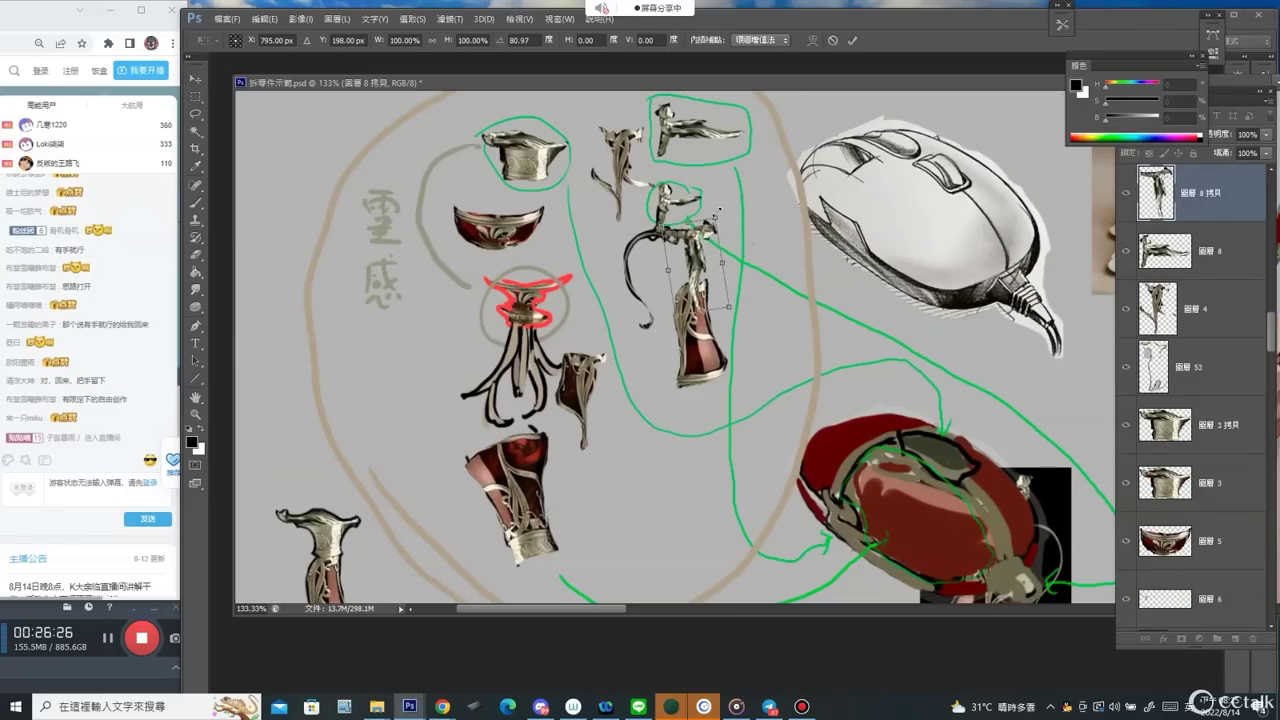
left_click_drag(716, 217, 743, 201)
left_click_drag(716, 231, 715, 288)
left_click_drag(767, 248, 740, 232)
left_click_drag(700, 299, 718, 275)
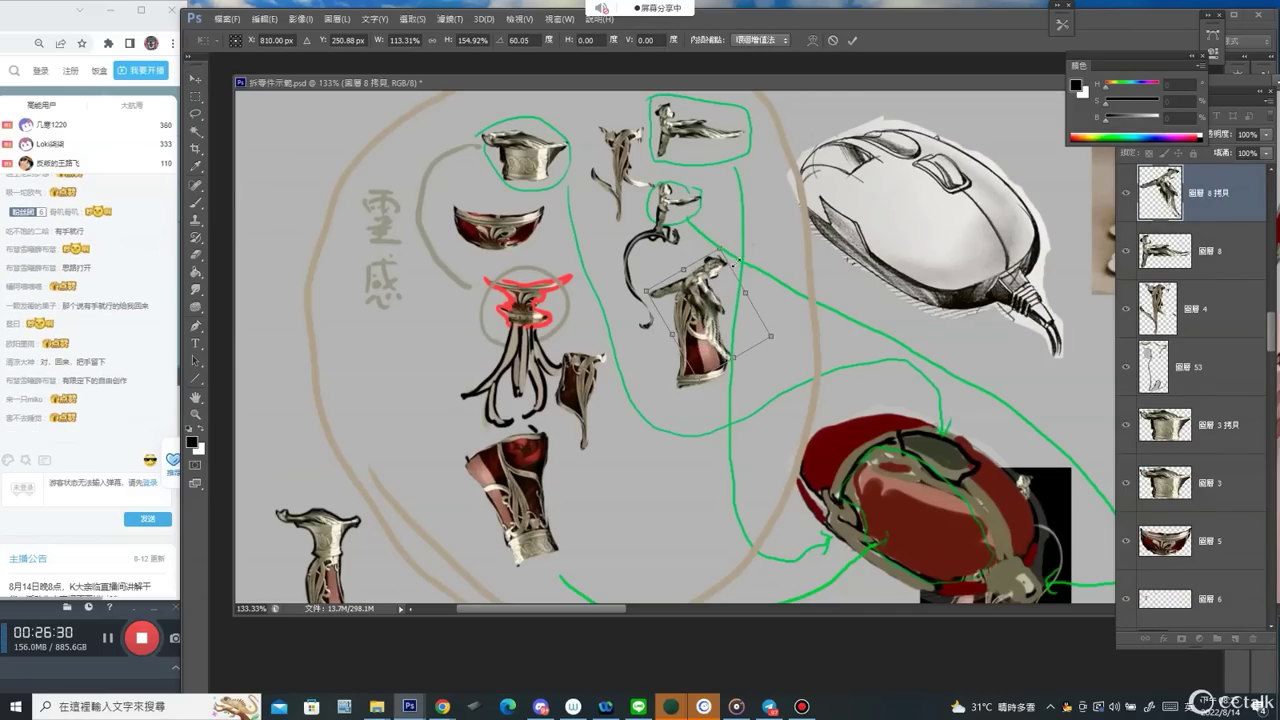
key("Return")
Paint sampled dark red from the vase onto the body of the statuette copy so it reads as a dressed figure.
left_click(703, 352, "alt")
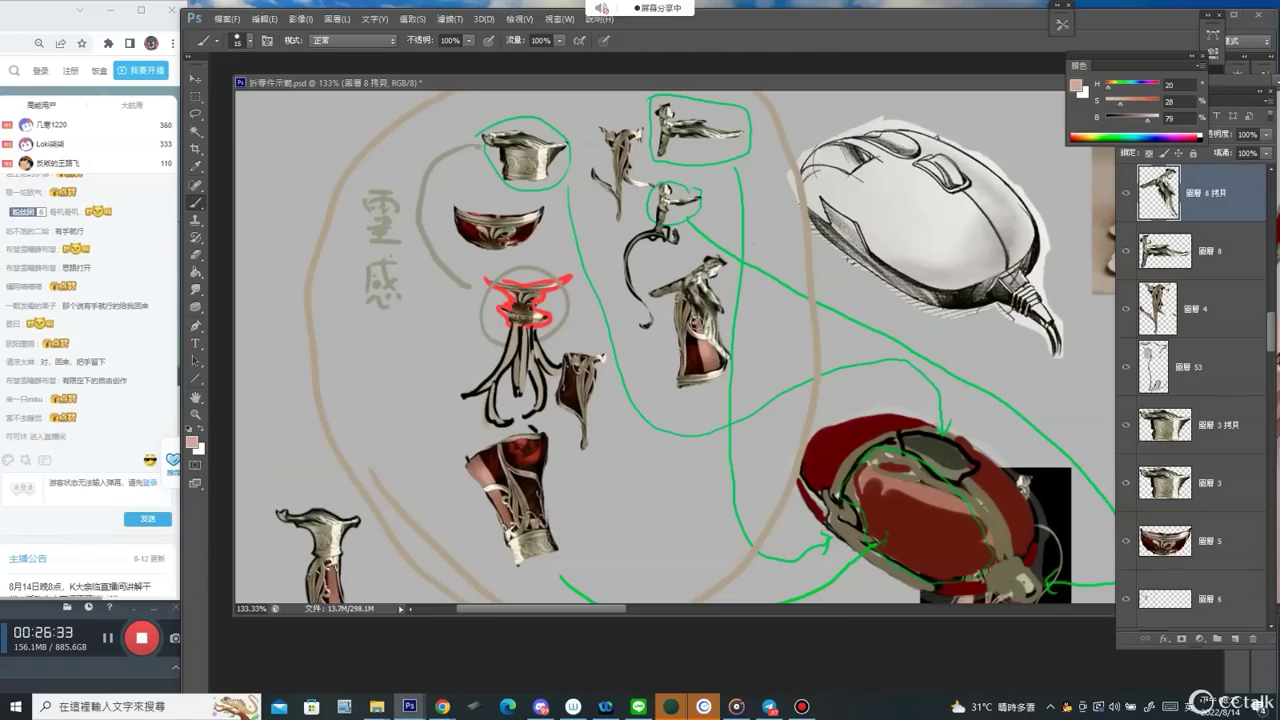
left_click(698, 330, "alt")
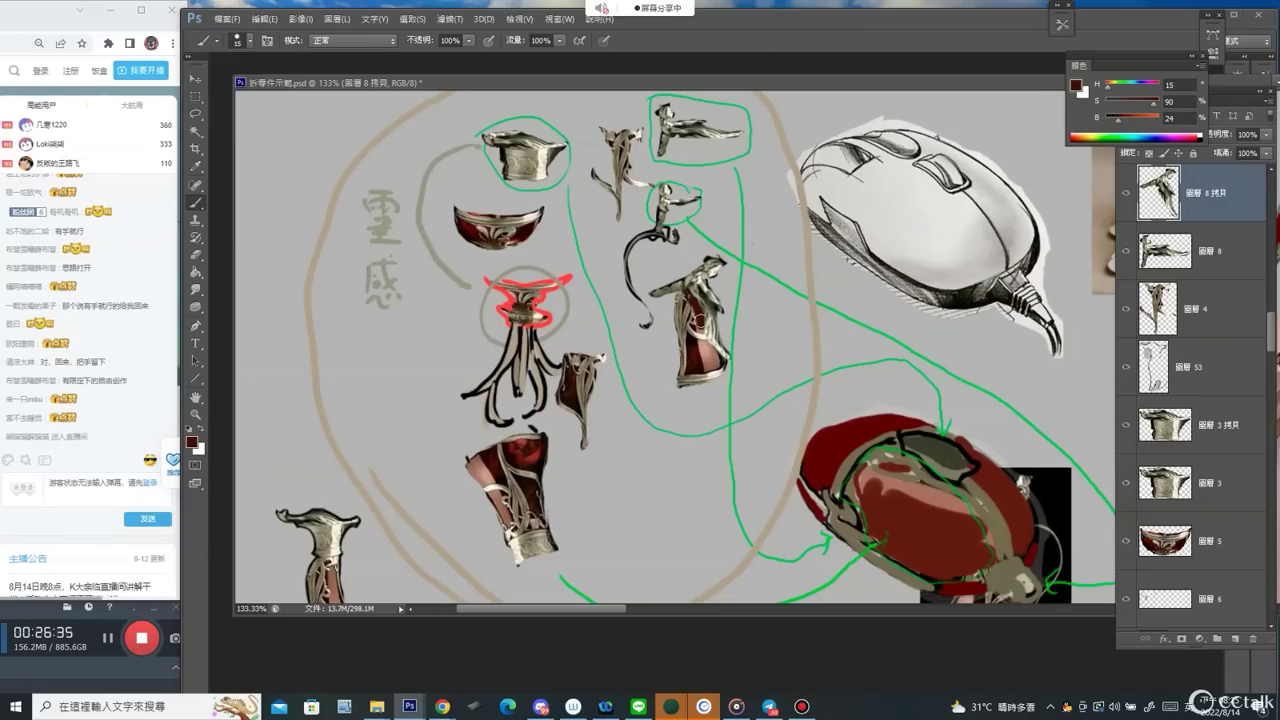
key("z")
left_click(805, 225, "alt")
left_click(805, 225, "alt")
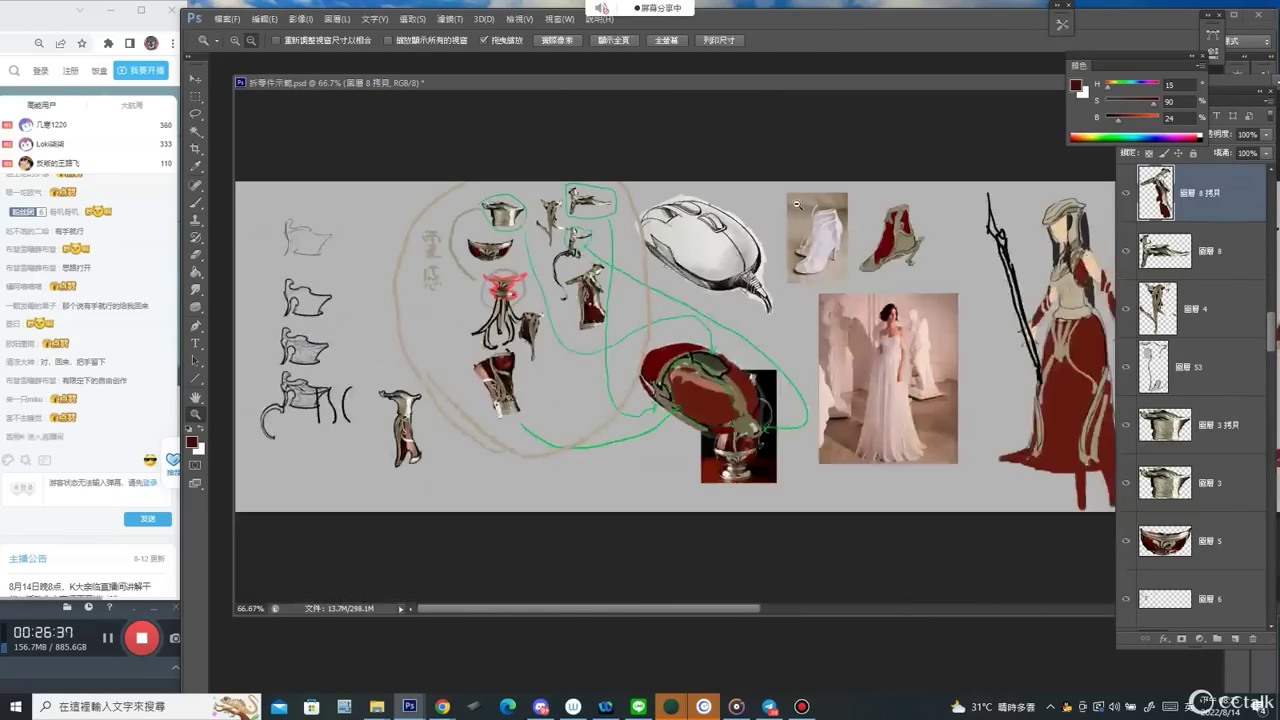
Try a duplicate of the hooded figure's long-sleeved cloak on the short-dress figure.
left_click_drag(950, 300, 344, 270)
key("v")
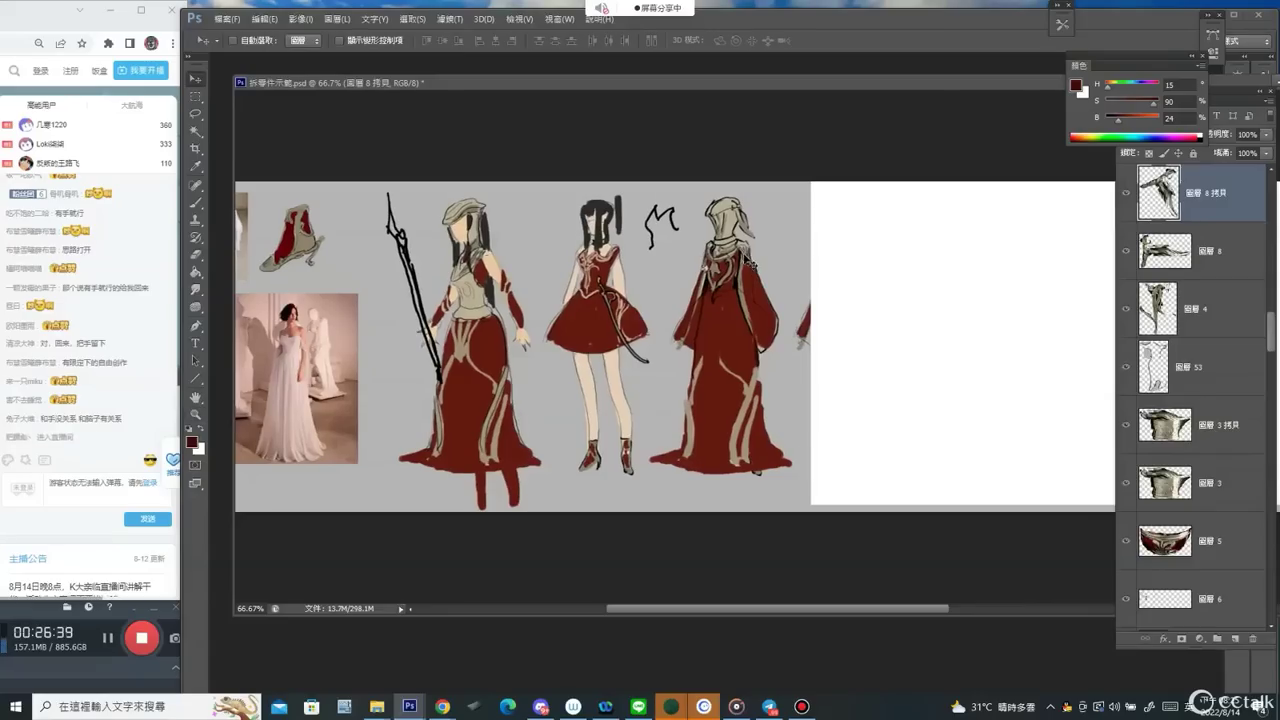
left_click_drag(746, 251, 637, 244)
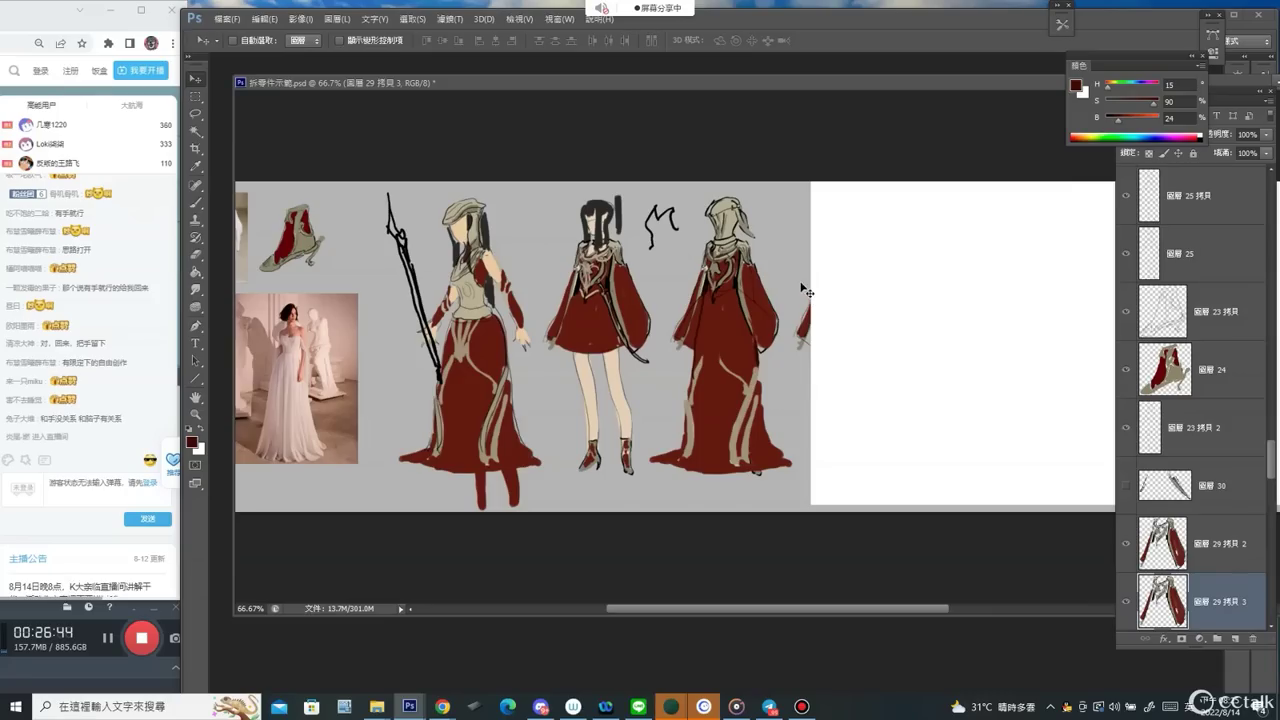
key("ctrl+z")
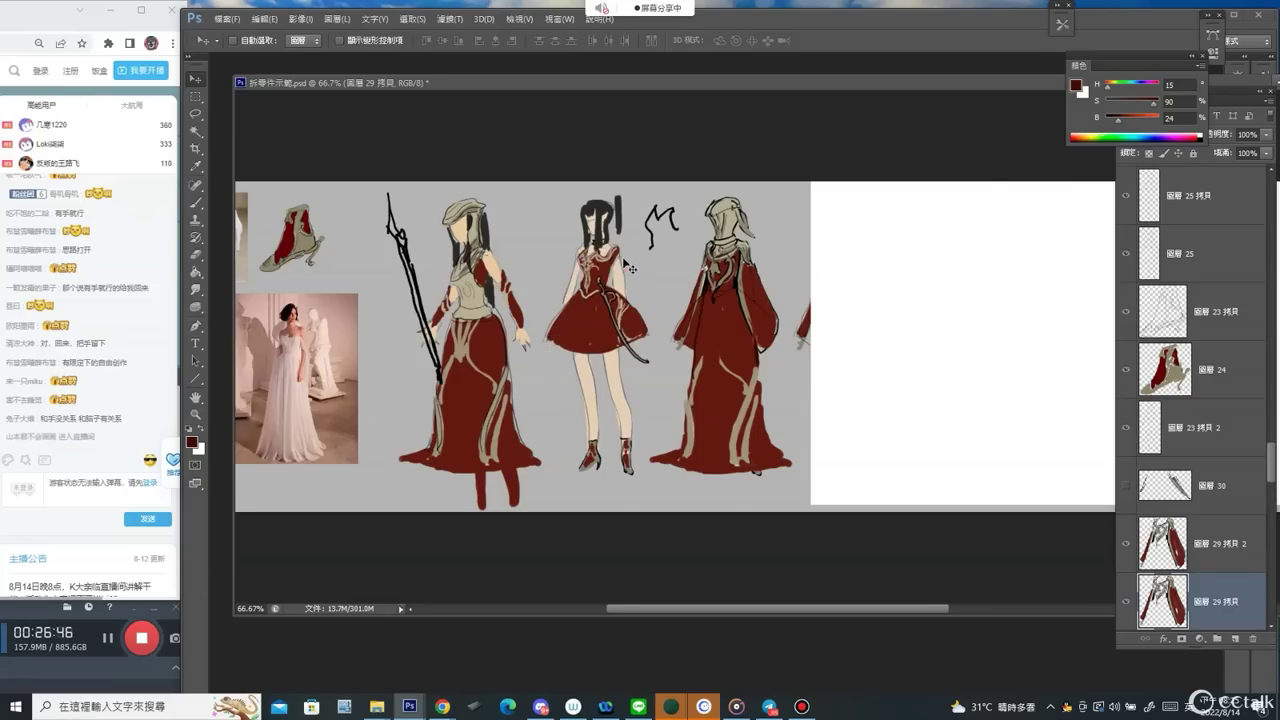
Rotate the green-boxed statuette fragment and place it over the circled silver vase cap.
scroll(528, 298, "left", 5)
left_click(592, 267, "ctrl")
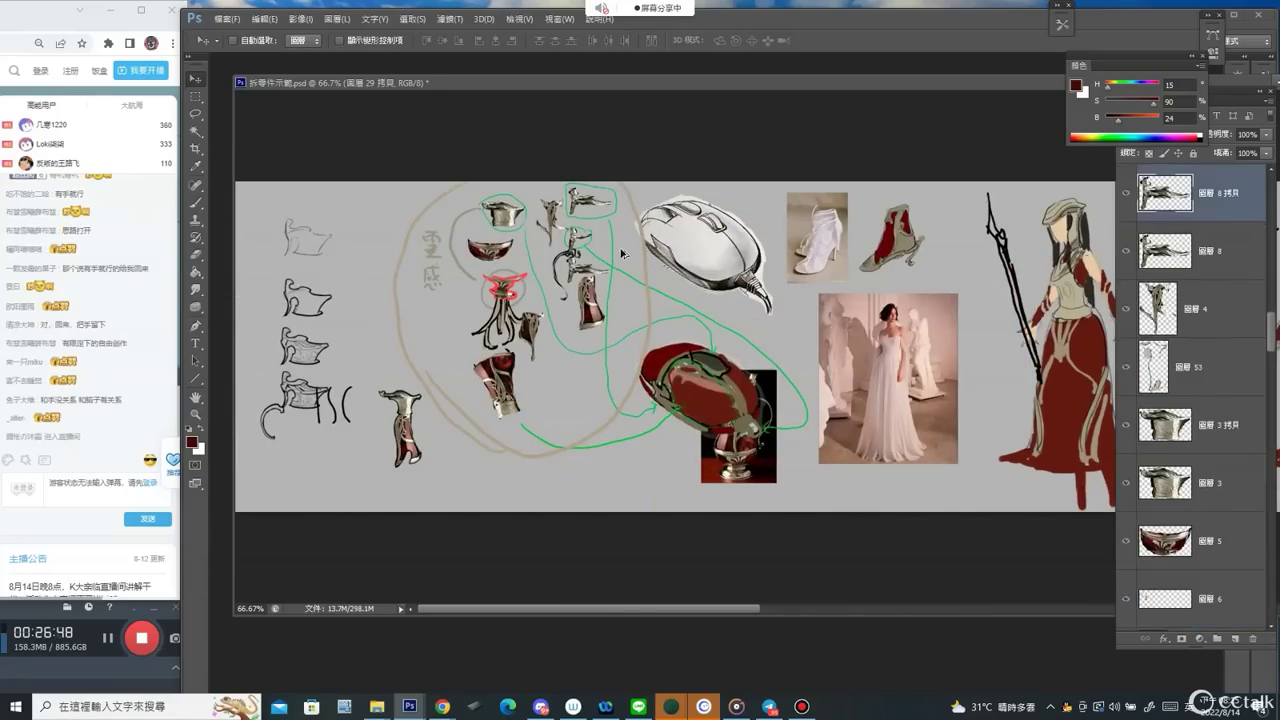
left_click_drag(572, 219, 690, 220)
left_click(615, 150, "ctrl")
key("ctrl+t")
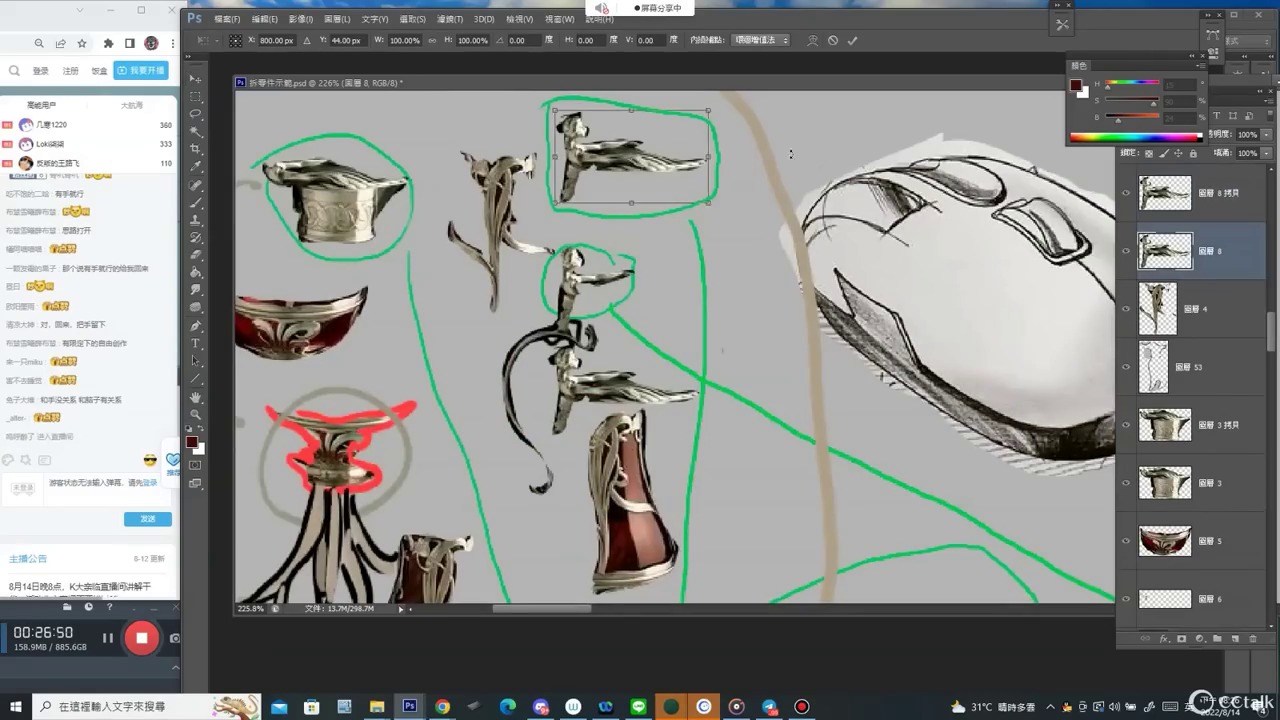
left_click_drag(800, 168, 744, 283)
left_click_drag(616, 140, 388, 206)
key("Return")
Cover the outer part of the circled vase cap with sampled background grey below the rotated statuette.
key("b")
left_click(302, 252, "alt")
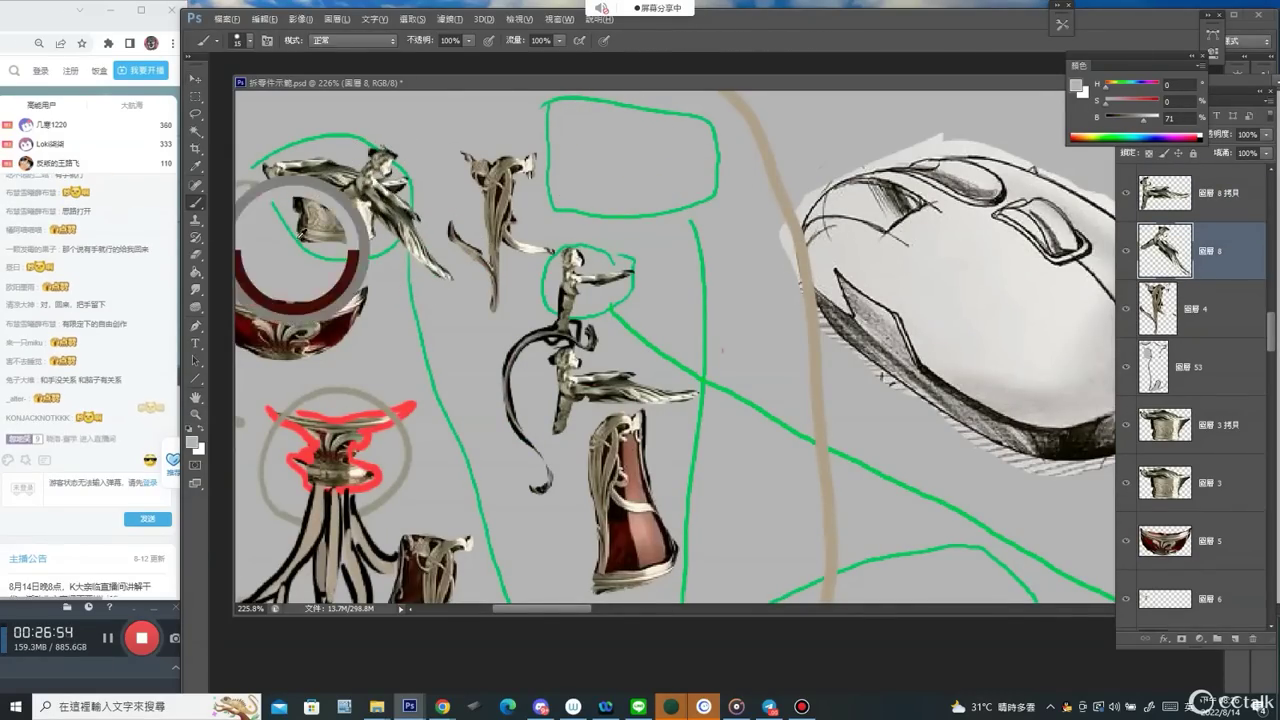
left_click_drag(314, 230, 317, 215)
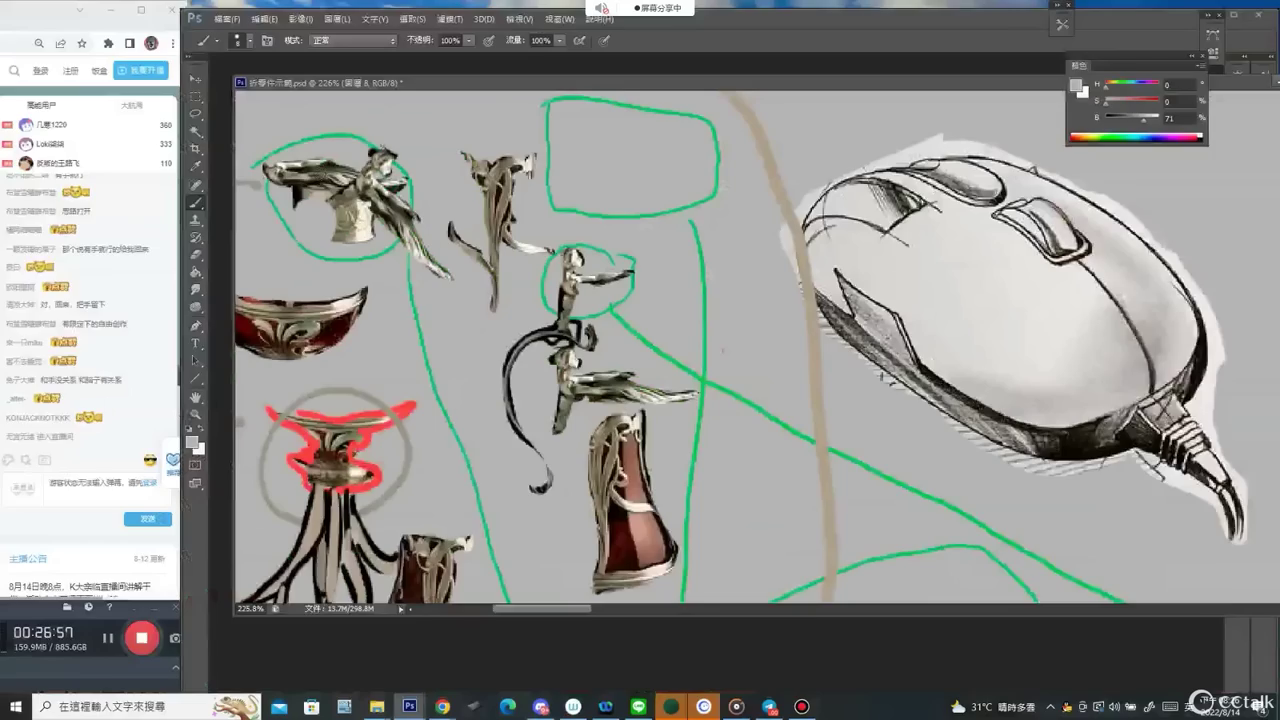
key("F7")
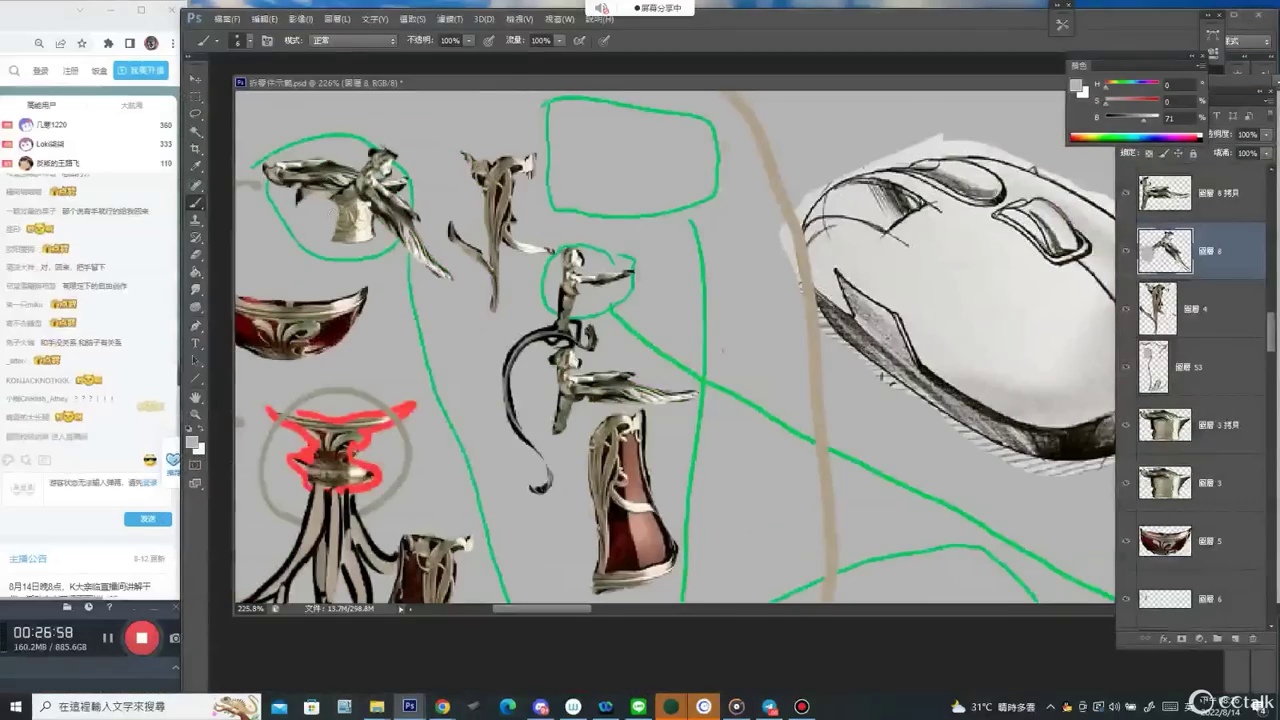
Sketch black legs and outline strokes around the statuette and the remaining part of the vase cap.
left_click(298, 193, "alt")
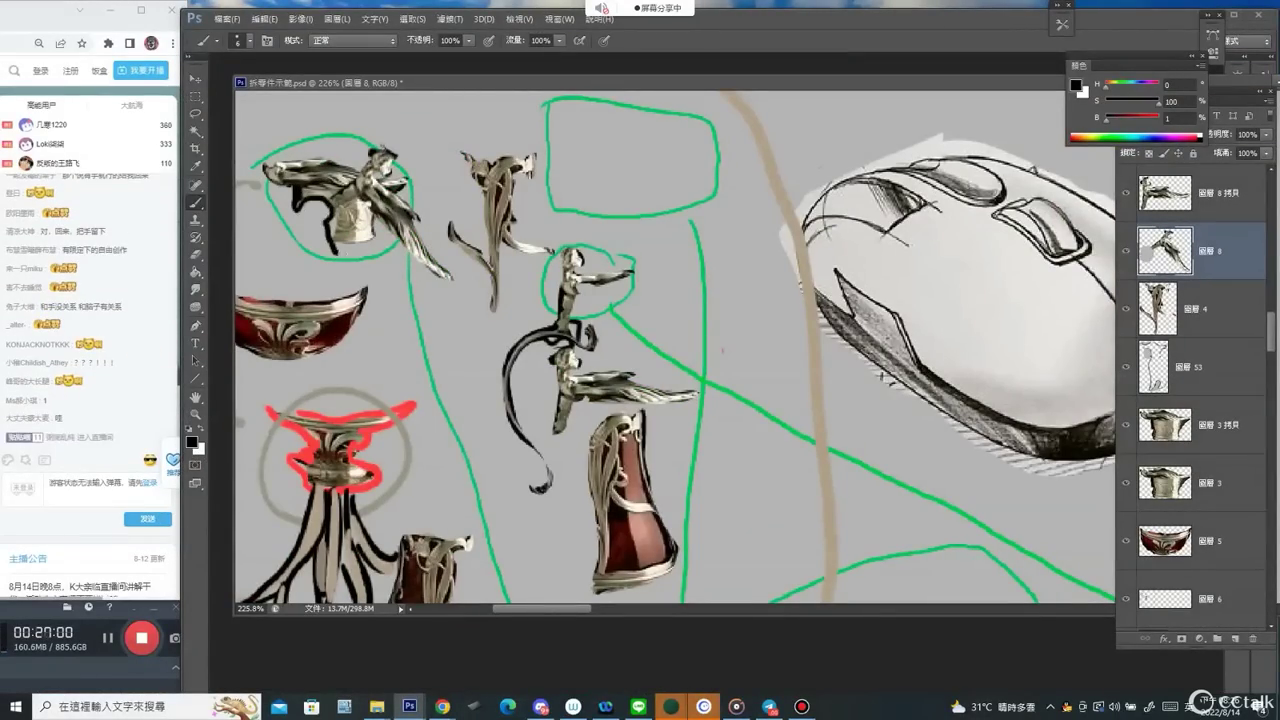
left_click_drag(336, 252, 367, 251)
mouse_move(286, 256)
left_mouse_down()
mouse_move(281, 213)
mouse_move(371, 152)
left_mouse_up()
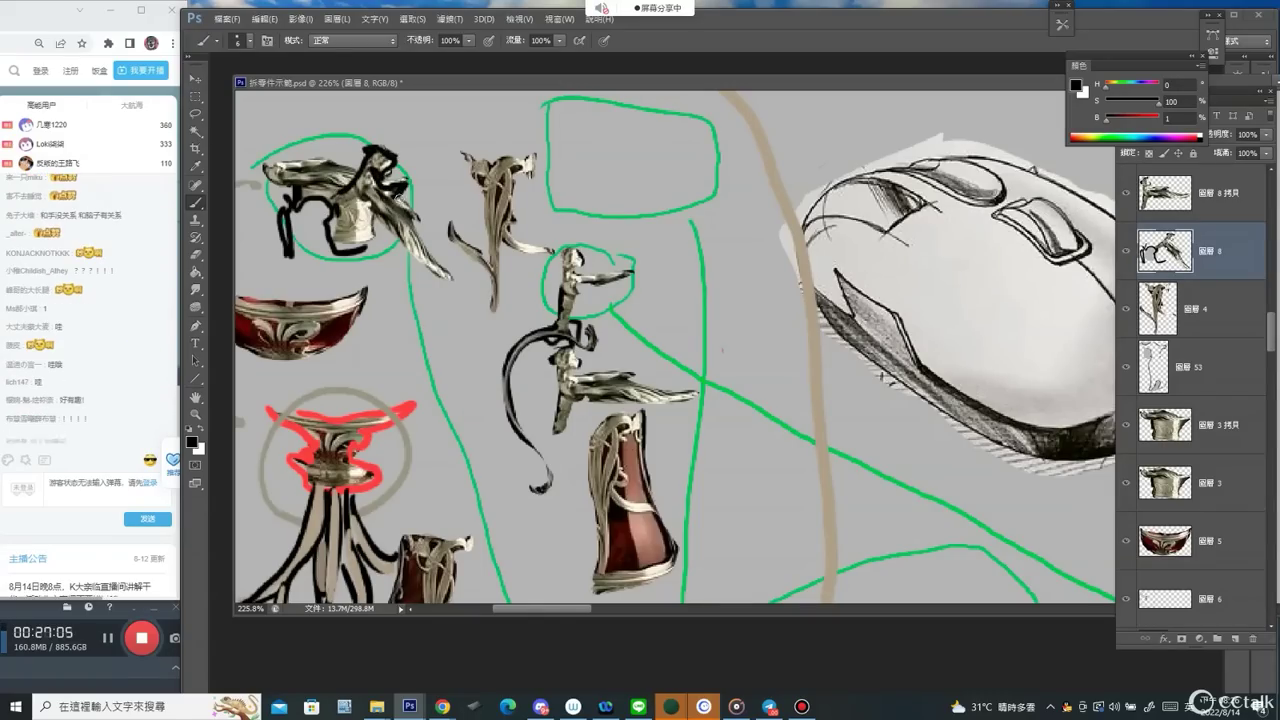
mouse_move(400, 217)
left_mouse_down()
mouse_move(428, 276)
mouse_move(364, 204)
left_mouse_up()
Undo the black sketch strokes and the grey cover paint on the circled vase cap.
key("ctrl+alt+z")
key("ctrl+alt+z")
key("ctrl+alt+z")
key("ctrl+alt+z")
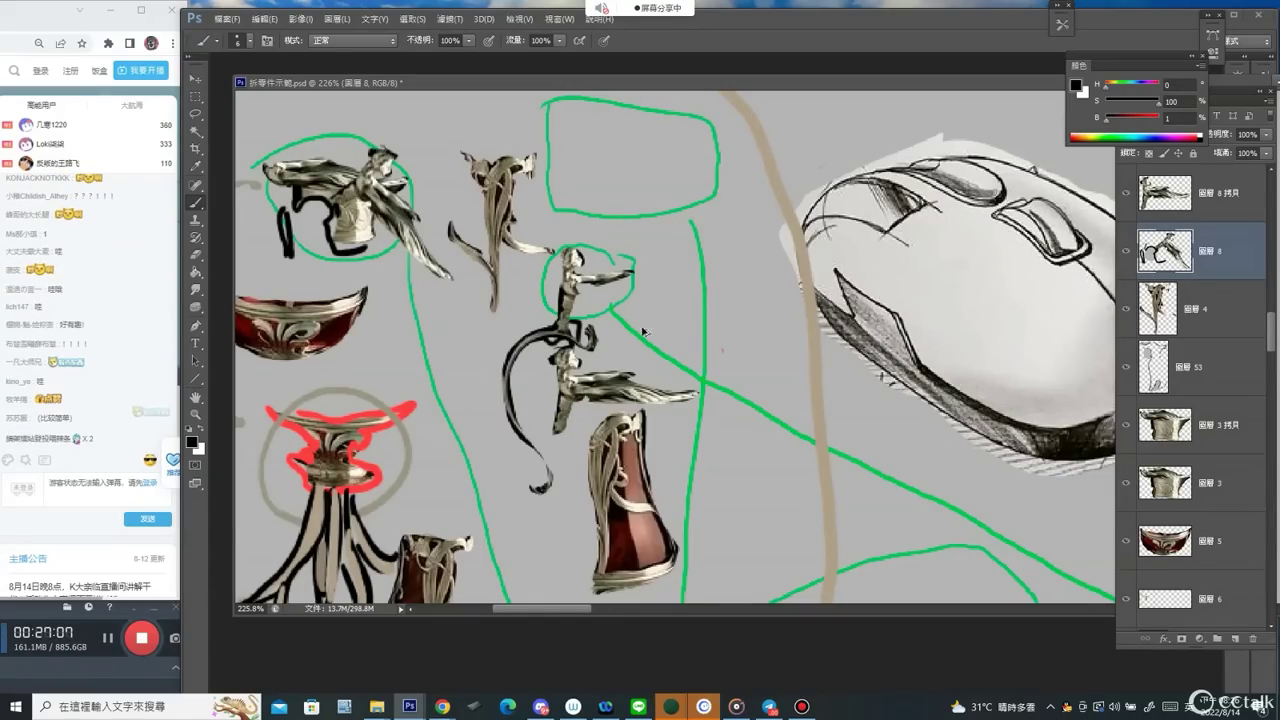
key("ctrl+alt+z")
key("ctrl+alt+z")
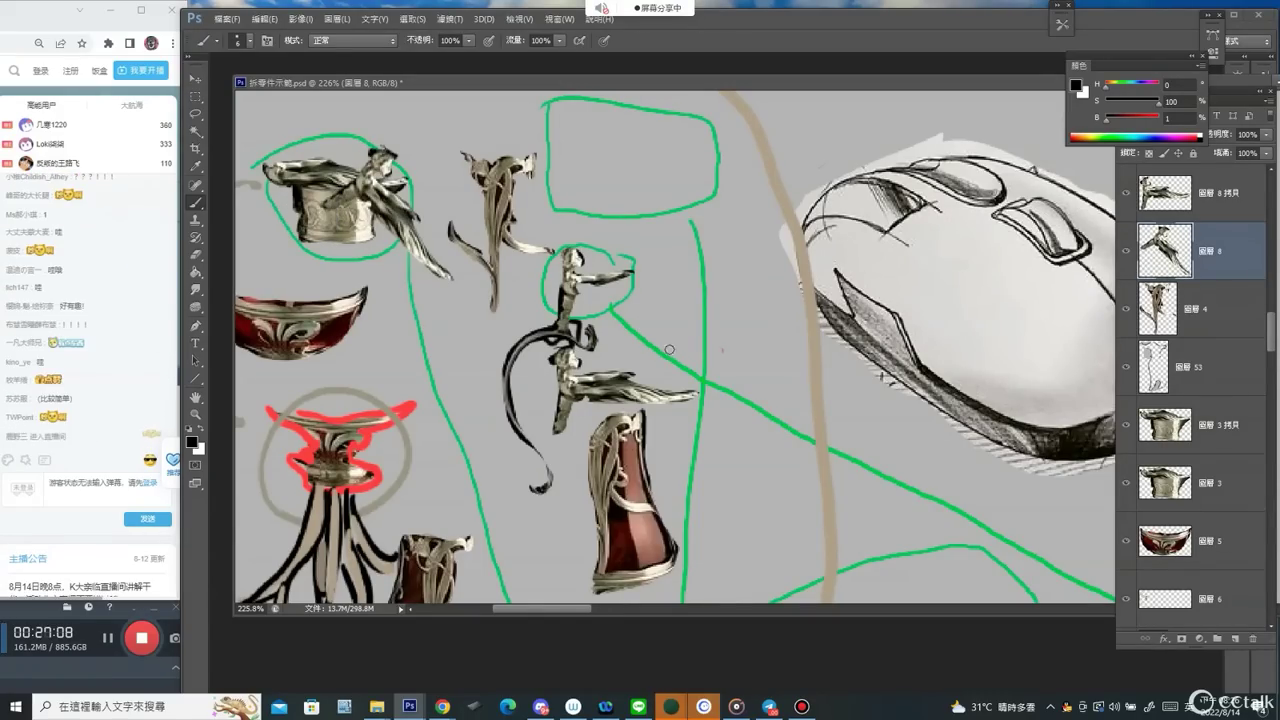
Try the hooded figure's headdress and long-sleeved cloak on the short-dress figure and undo the swap.
left_click(669, 349, "alt")
left_click(669, 349, "alt")
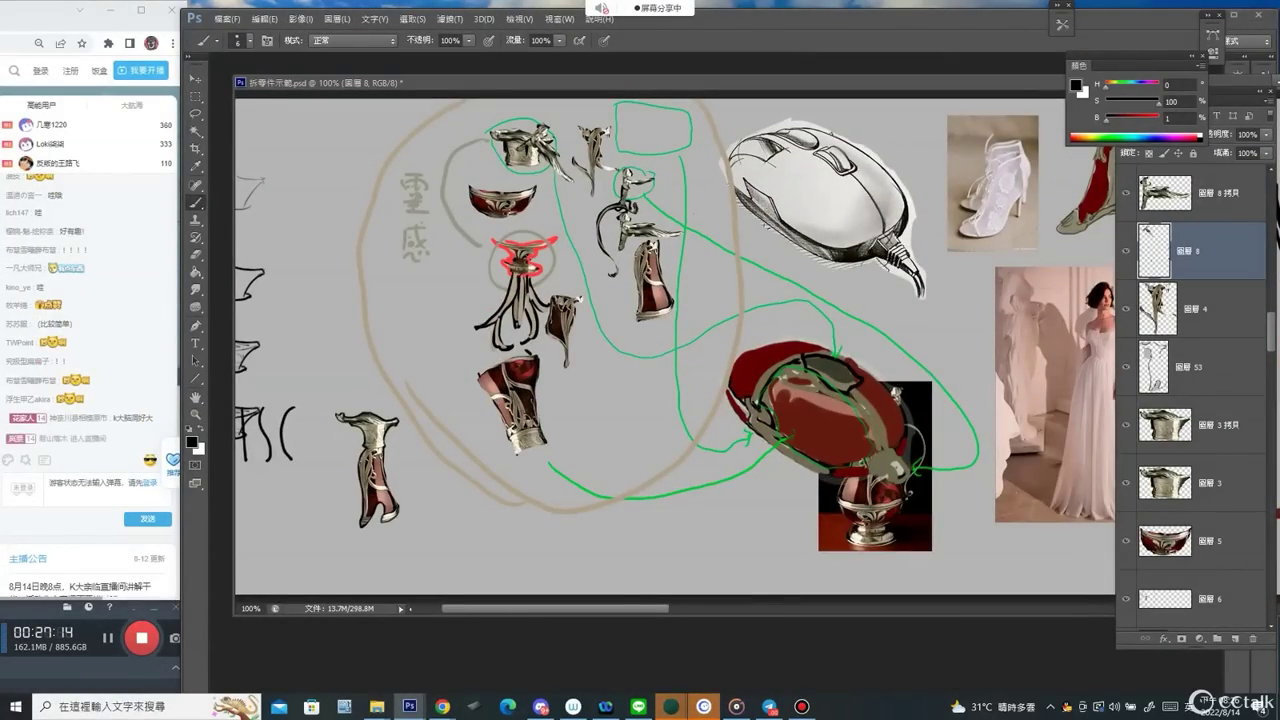
left_click_drag(840, 329, 365, 310)
left_click_drag(831, 266, 636, 300)
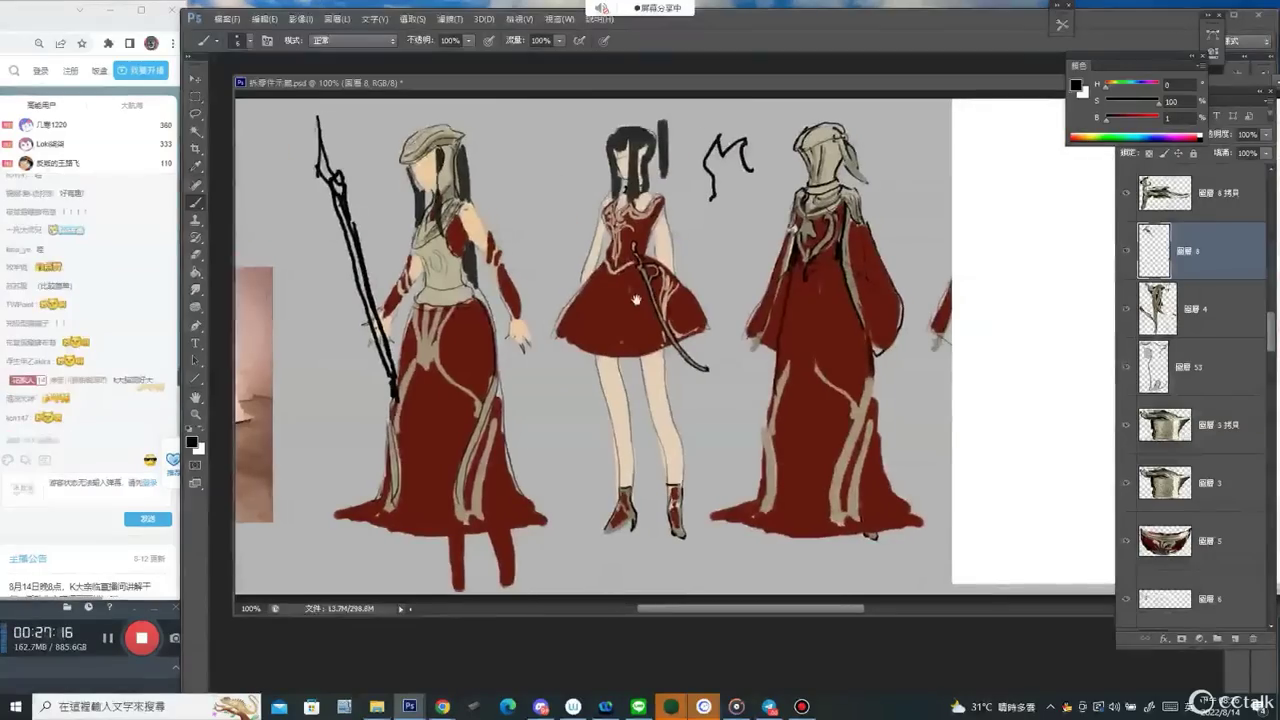
key("v")
left_click_drag(838, 142, 635, 137)
mouse_move(862, 218)
left_mouse_down()
mouse_move(771, 193)
mouse_move(690, 196)
left_mouse_up()
key("ctrl+z")
mouse_move(853, 267)
left_mouse_down()
mouse_move(772, 254)
mouse_move(670, 274)
left_mouse_up()
key("z")
left_click(745, 281, "alt")
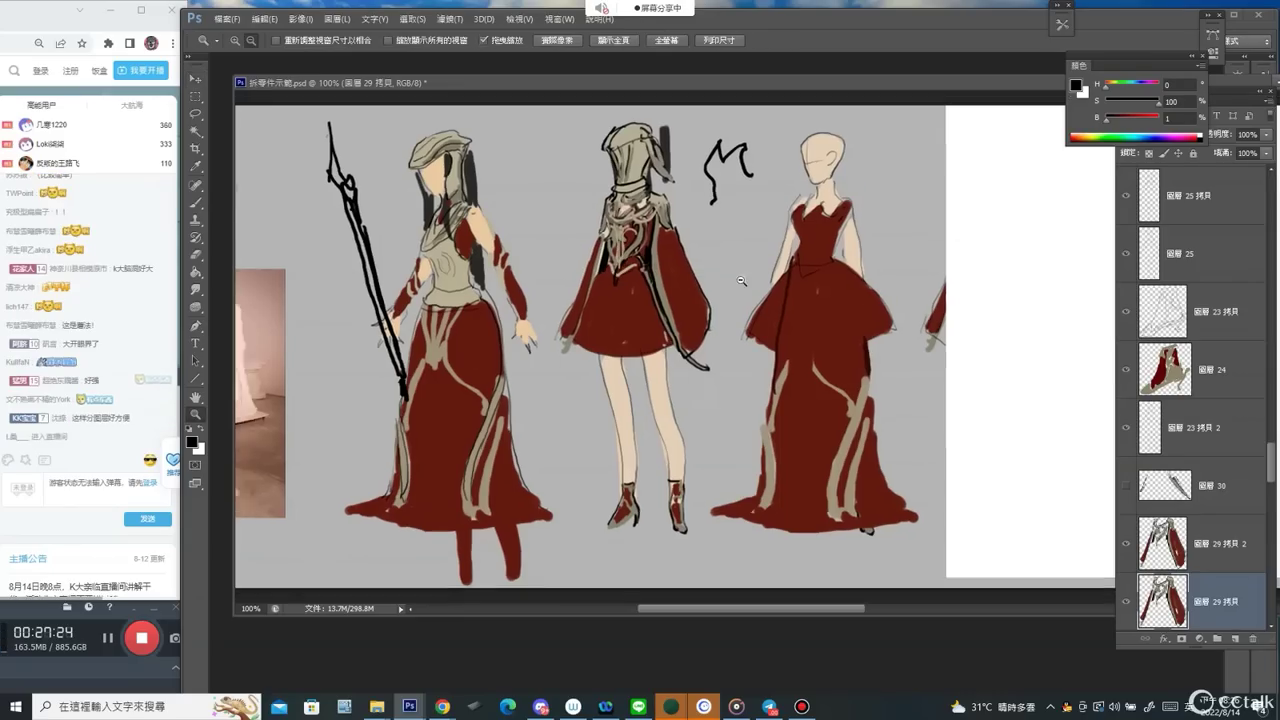
key("ctrl+alt+z")
key("ctrl+alt+z")
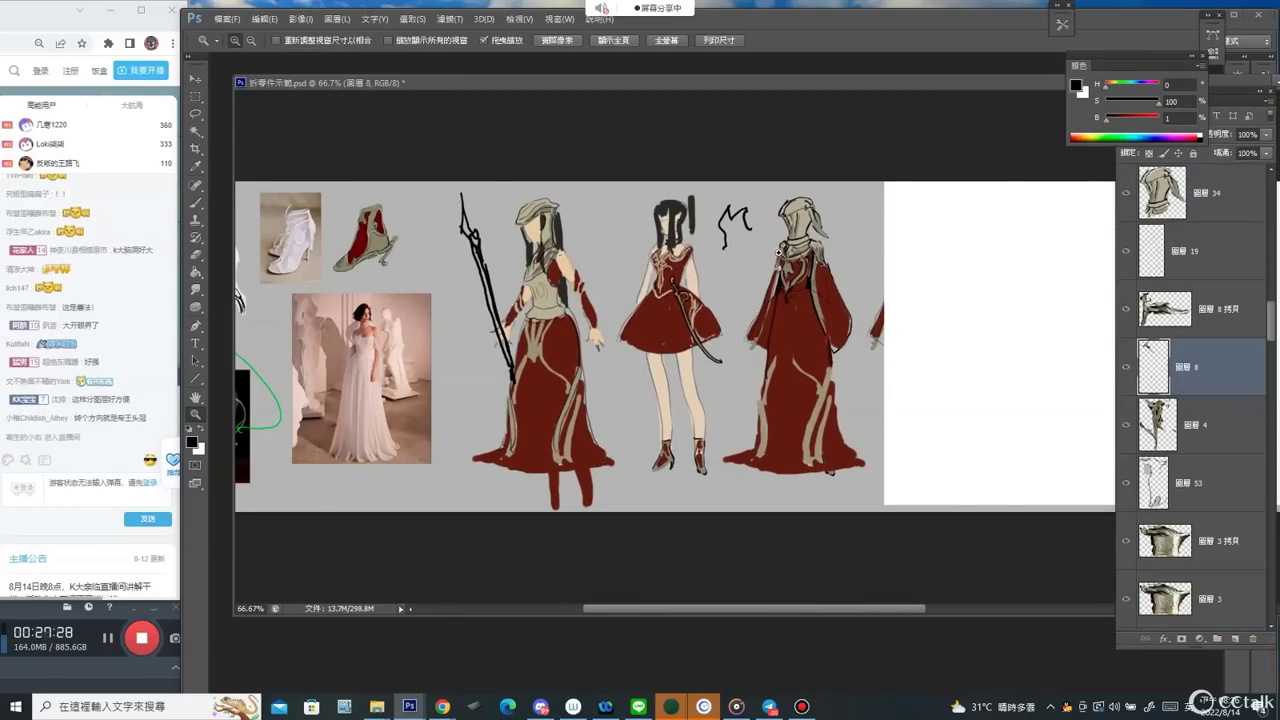
Circle the hooded figure's long skirt in black, with an arrow leading to the witch-hat figure's short robe, and undo the marks.
key("v")
left_click_drag(626, 388, 797, 366)
mouse_move(985, 354)
left_mouse_down()
mouse_move(669, 344)
mouse_move(631, 317)
mouse_move(800, 316)
mouse_move(725, 316)
left_mouse_up()
left_click_drag(598, 317, 628, 317)
key("b")
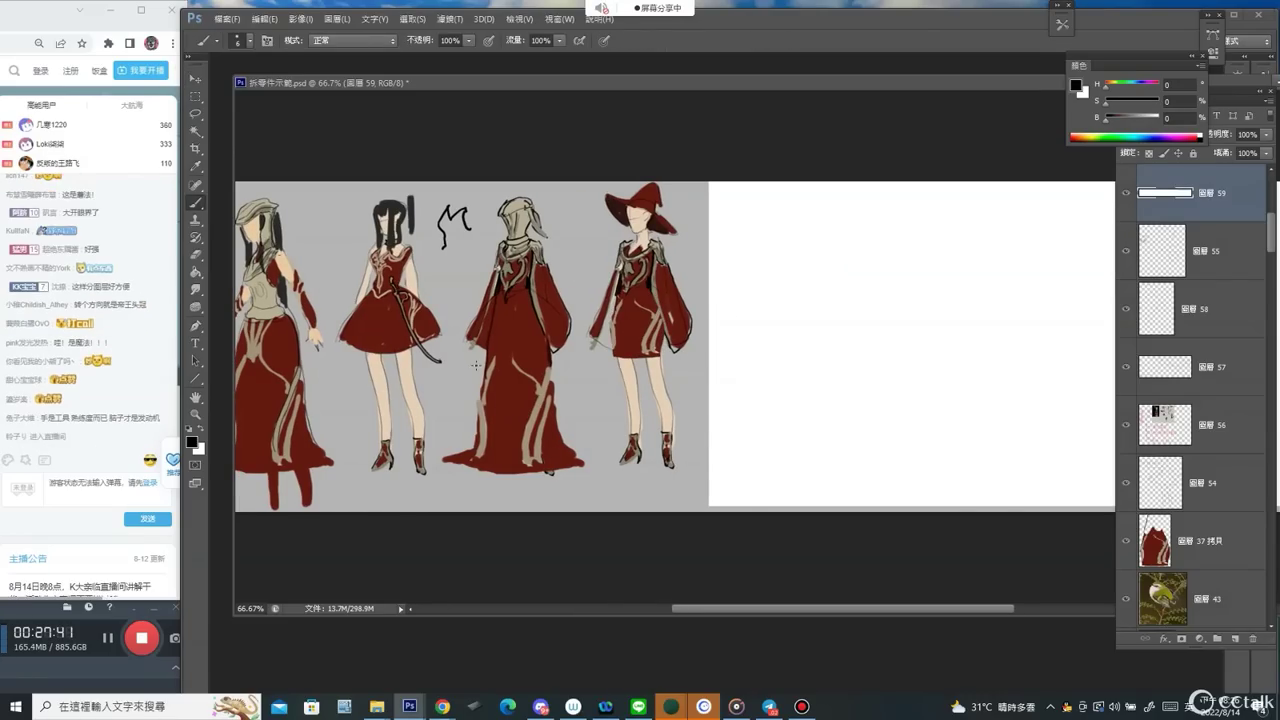
left_click_drag(516, 401, 569, 366)
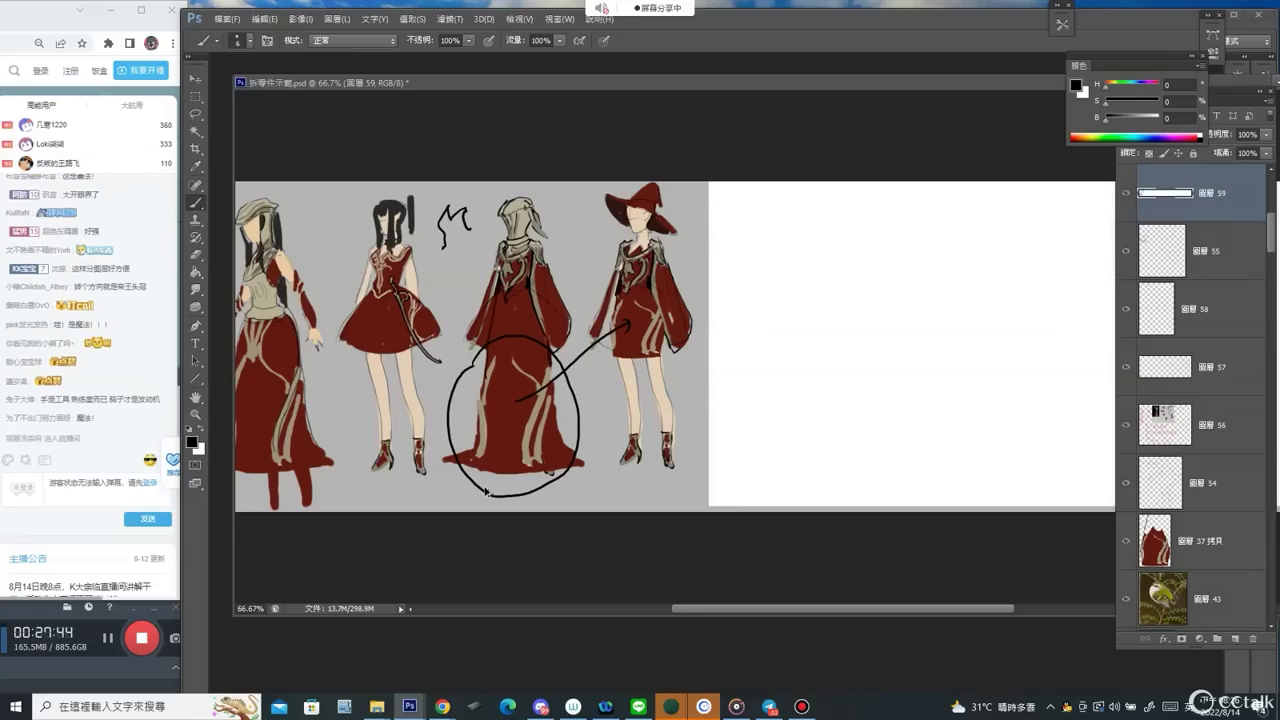
key("ctrl+z")
key("ctrl+z")
Hide the red stockings layer that shows beneath the long-skirted figure's dress.
key("v")
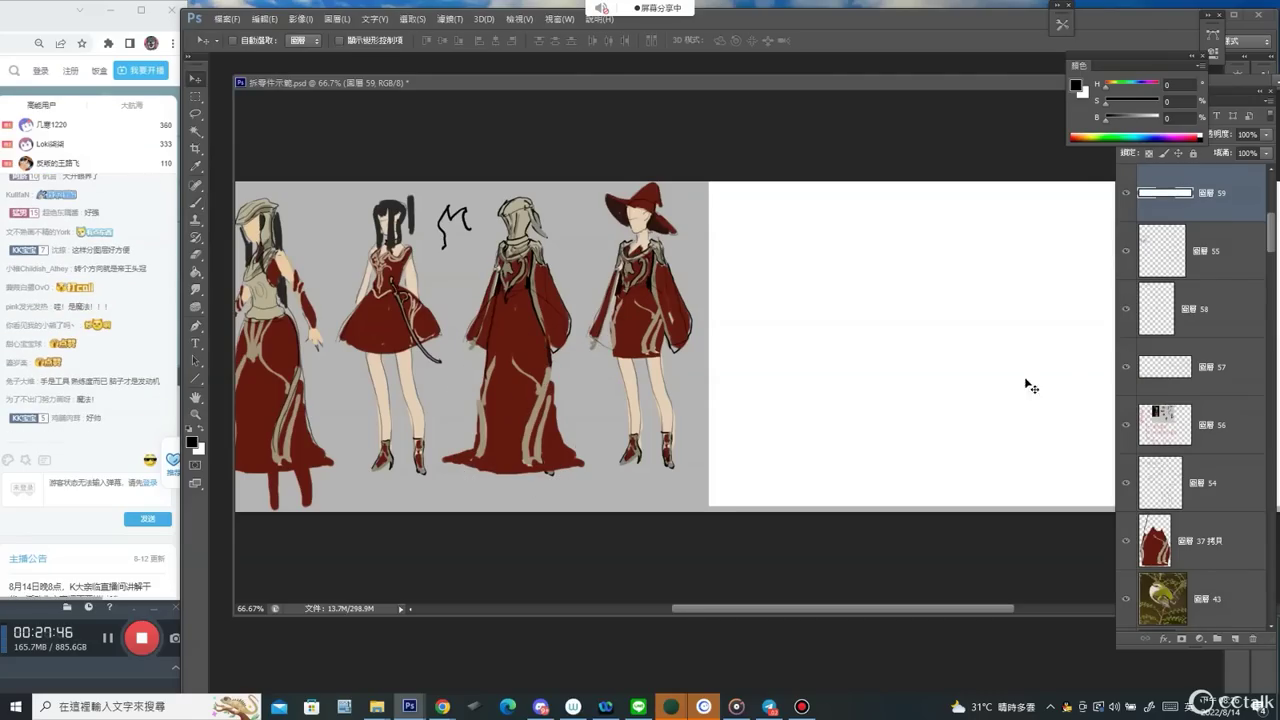
left_click(450, 412, "ctrl")
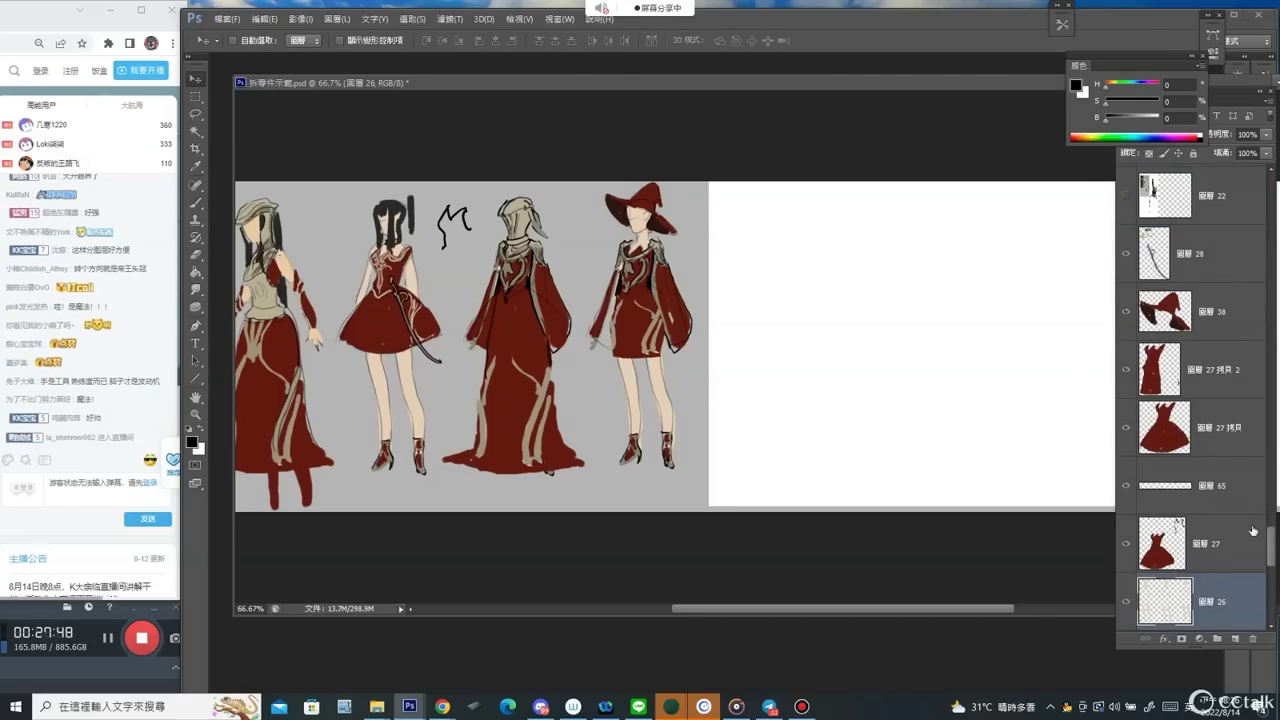
left_click_drag(1273, 552, 1273, 512)
left_click(1192, 302)
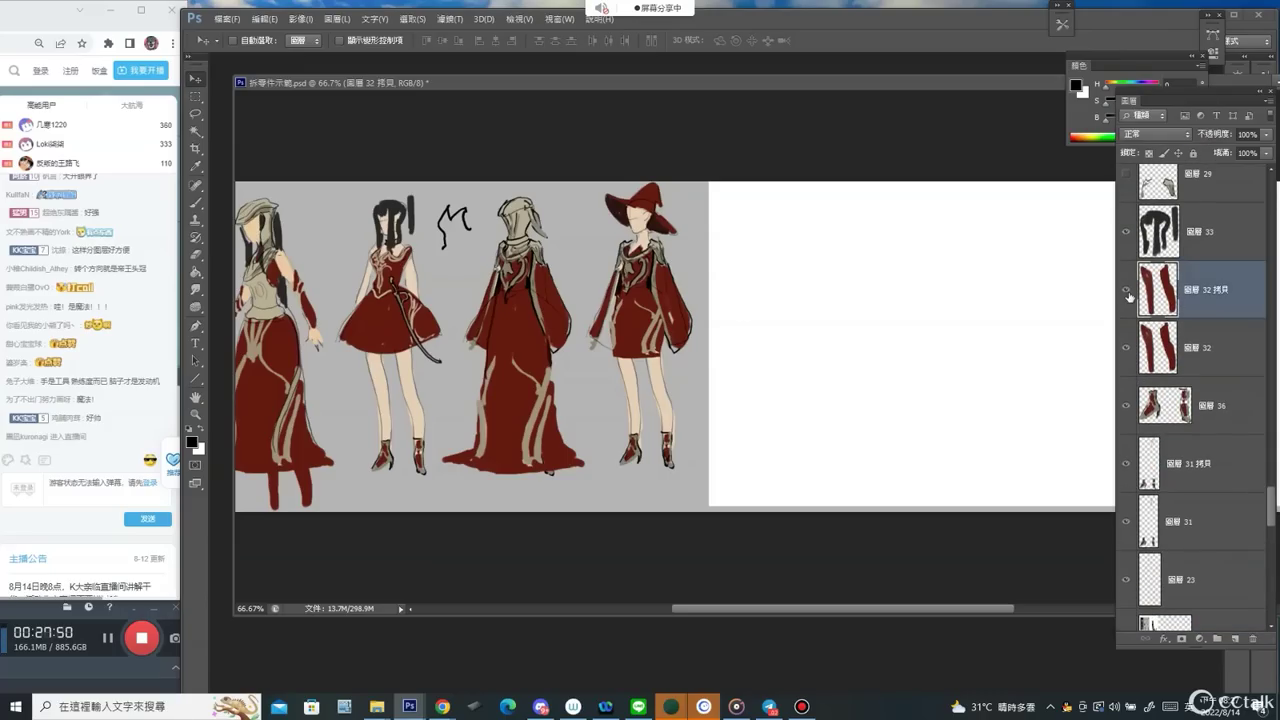
left_click(1125, 292)
left_click(1125, 292)
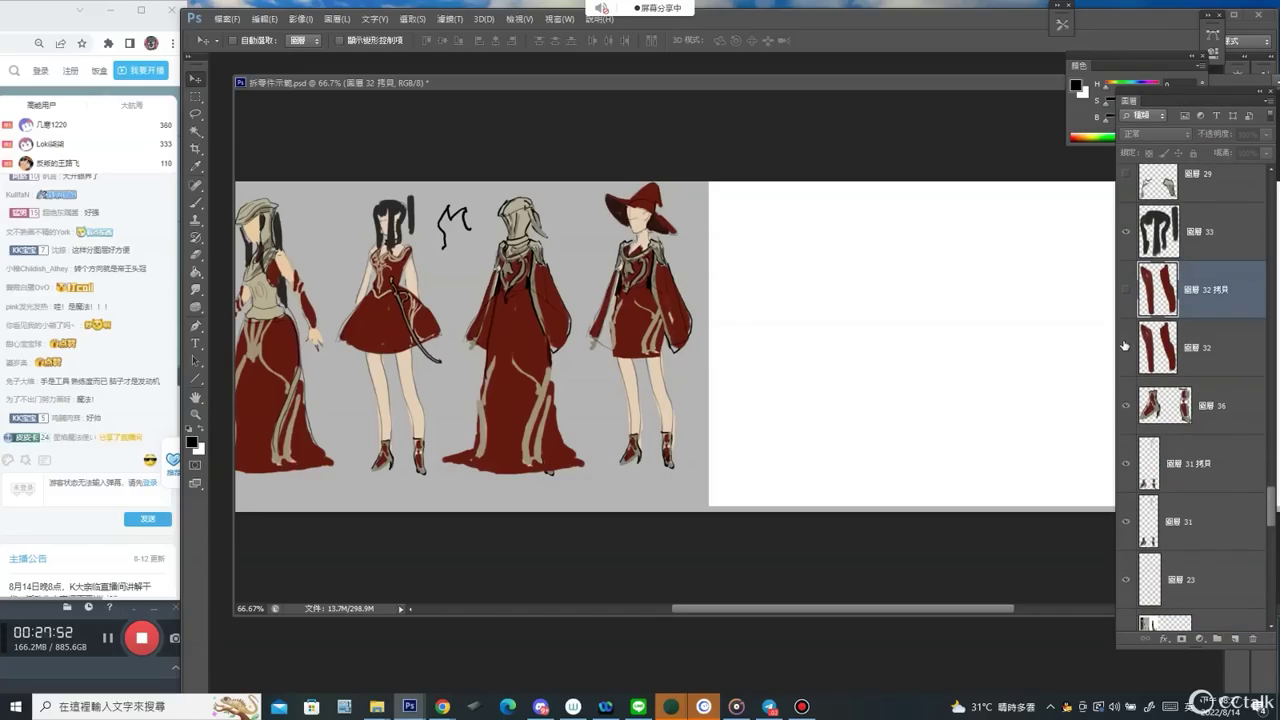
Show the red stockings on the short-dress figure and copy them onto the witch-hat figure's legs.
left_click(1125, 346)
left_click(314, 489, "ctrl")
mouse_move(314, 489)
left_mouse_down()
mouse_move(400, 382)
mouse_move(422, 378)
mouse_move(423, 410)
mouse_move(674, 362)
mouse_move(680, 388)
left_mouse_up()
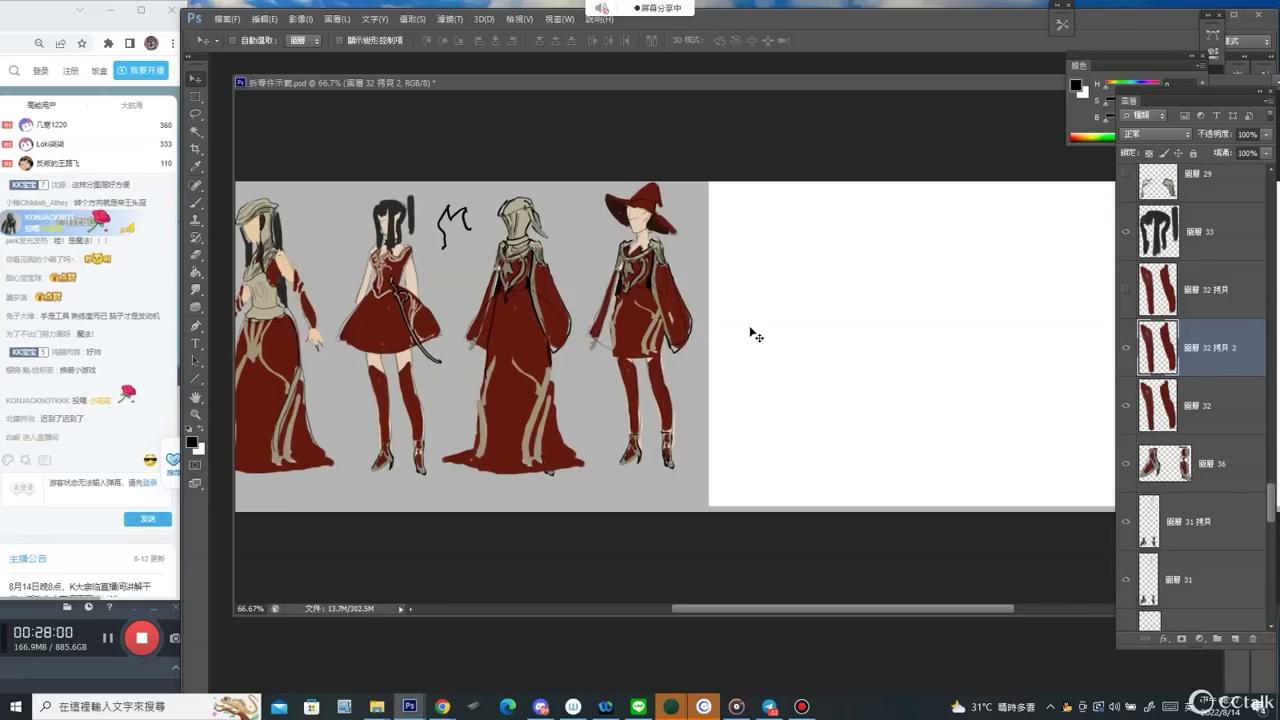
Move the vase photo from beneath the red mouse to the empty area beside the vase fragments.
mouse_move(614, 236)
left_mouse_down()
mouse_move(947, 265)
mouse_move(612, 257)
mouse_move(1058, 288)
left_mouse_up()
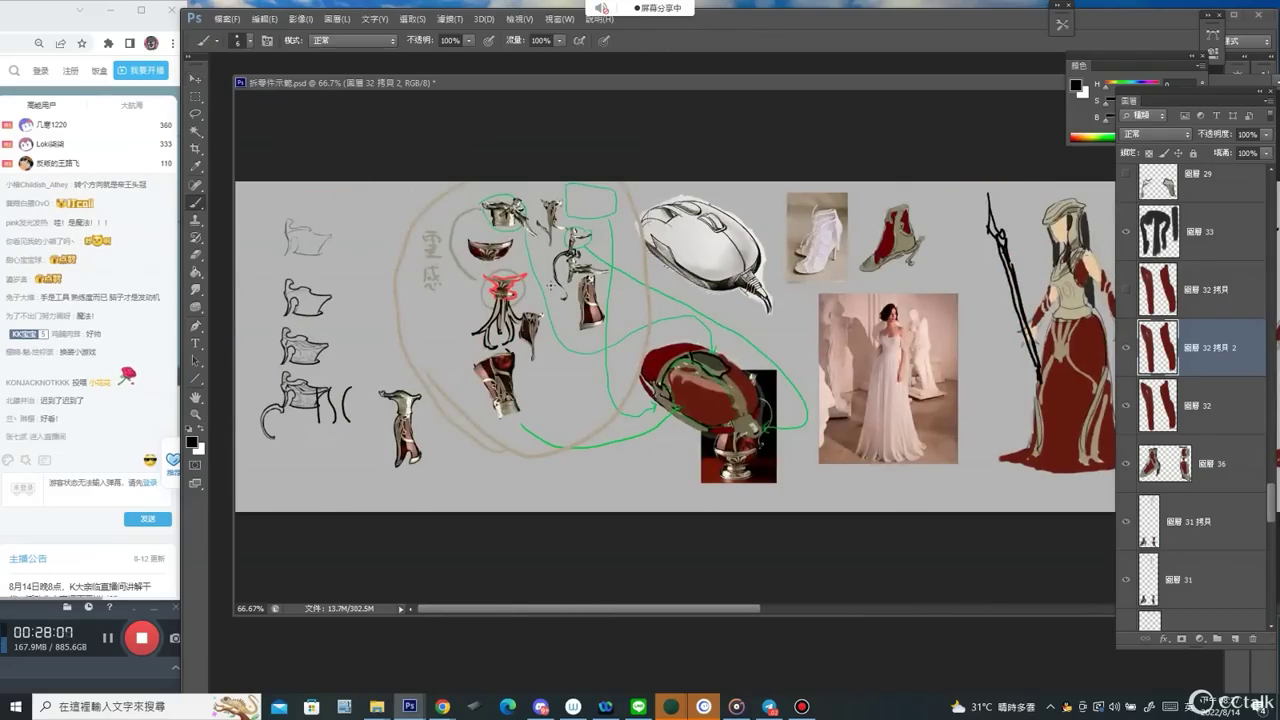
left_click(752, 468)
mouse_move(752, 470)
left_mouse_down()
mouse_move(430, 349)
mouse_move(379, 344)
left_mouse_up()
Draw a black arrow pointing down at the vase photo, try circling it with a line to the fragments, and undo the last stroke.
key("b")
left_click_drag(323, 284, 386, 280)
left_click_drag(394, 125, 394, 142)
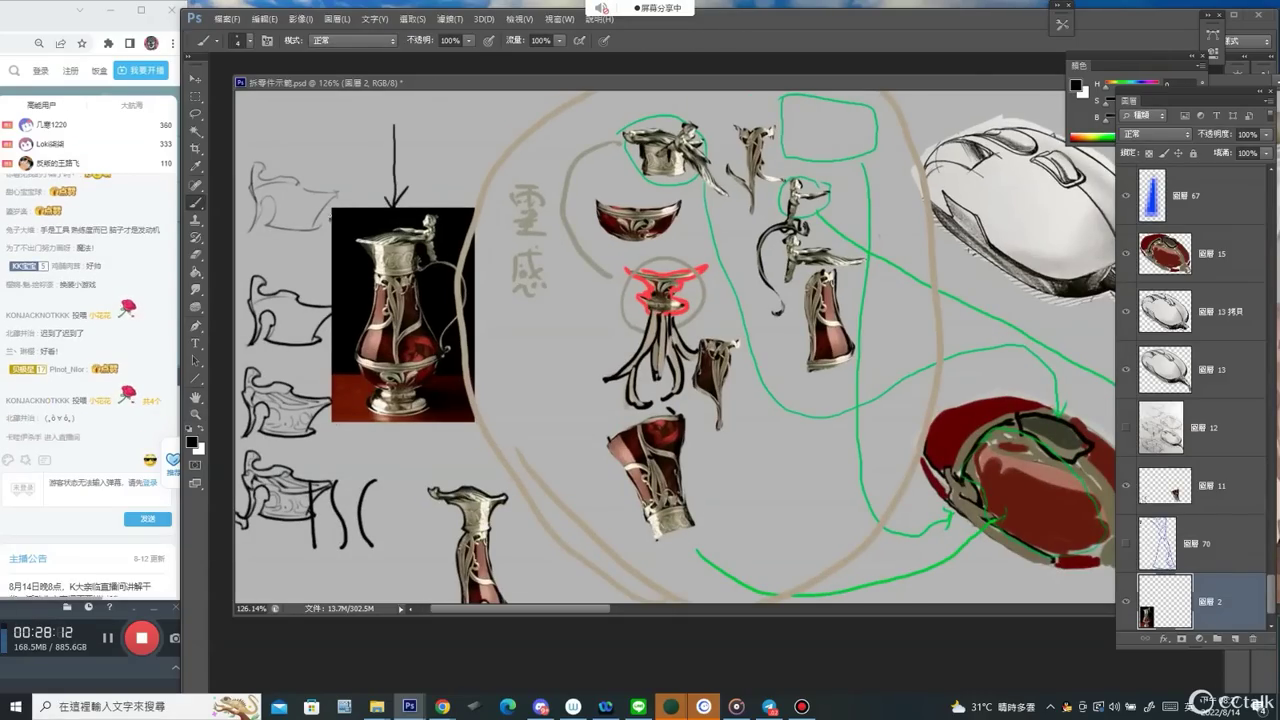
mouse_move(335, 200)
left_mouse_down()
mouse_move(511, 336)
mouse_move(460, 421)
mouse_move(285, 280)
left_mouse_up()
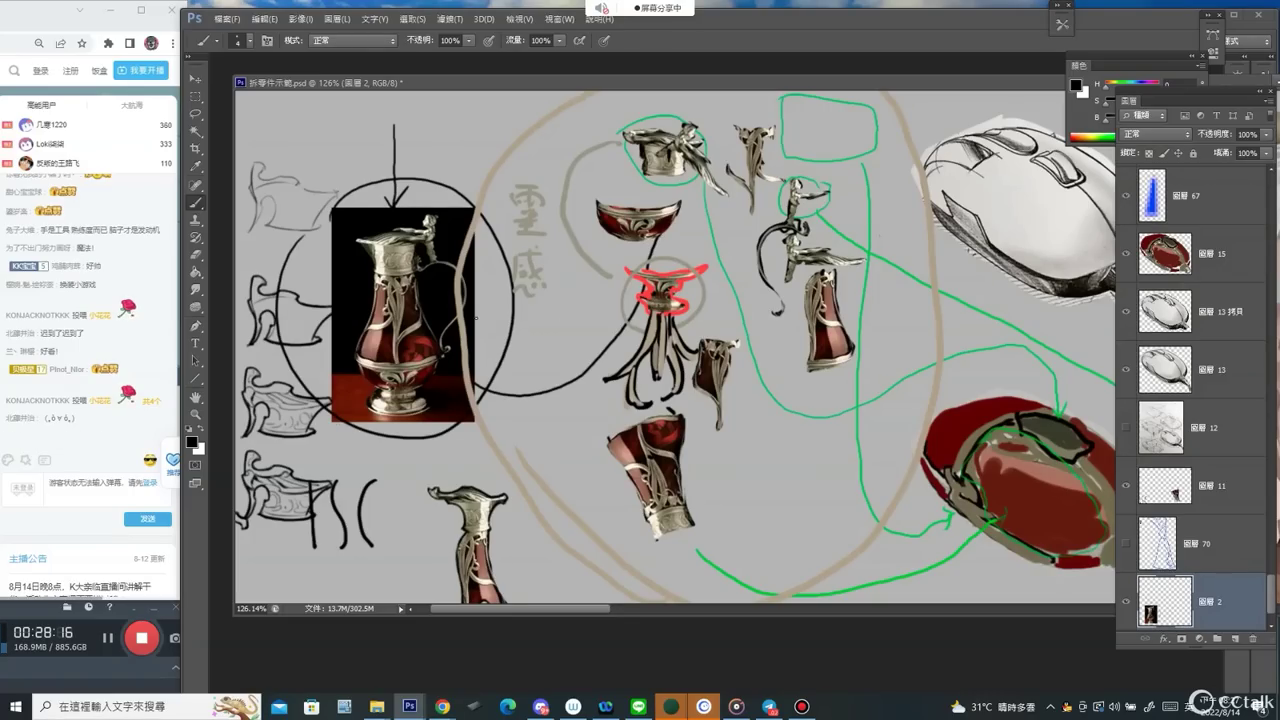
key("ctrl+z")
Set the brush colour to blue and add a new layer for marking up the bird photos.
left_click_drag(540, 345, 420, 345)
left_click_drag(935, 332, 416, 326)
left_click_drag(948, 320, 799, 320)
left_click_drag(630, 316, 794, 329)
key("ctrl+space")
left_click_drag(632, 338, 655, 330)
left_click_drag(621, 343, 682, 325)
key("ctrl+space")
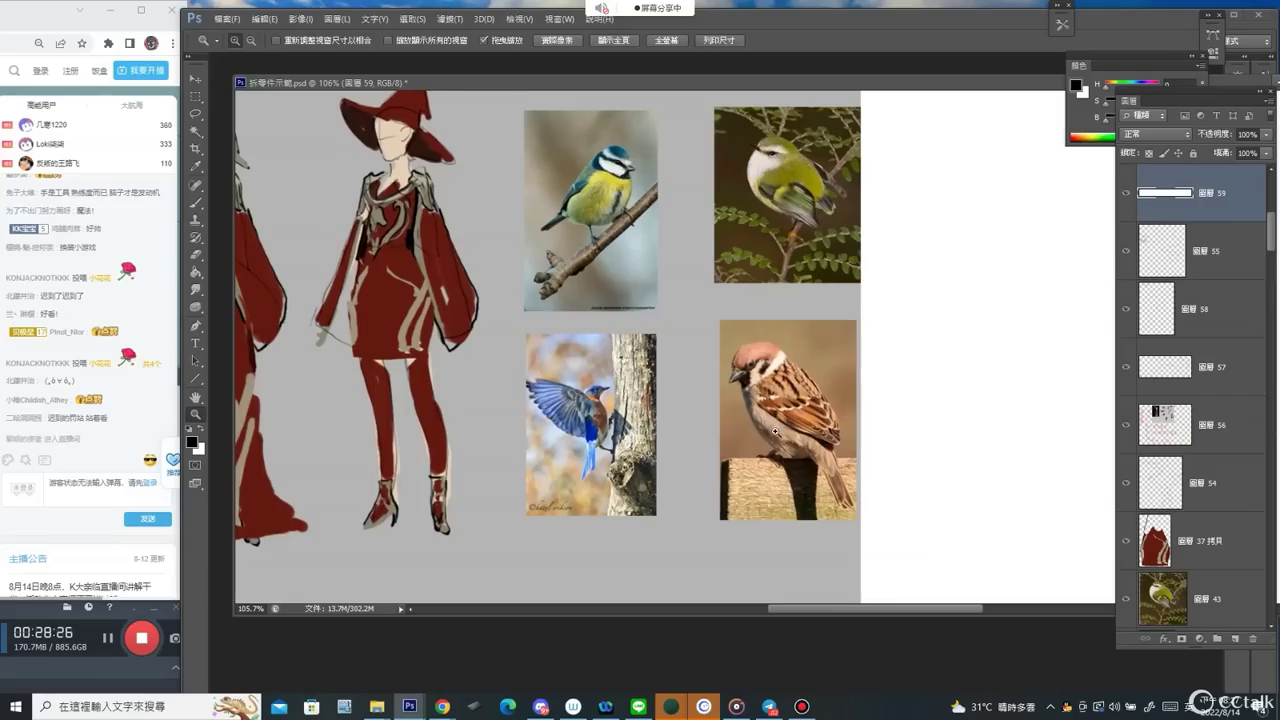
left_click_drag(757, 391, 778, 388)
mouse_move(640, 183)
left_mouse_down()
mouse_move(680, 166)
mouse_move(717, 323)
mouse_move(662, 346)
left_mouse_up()
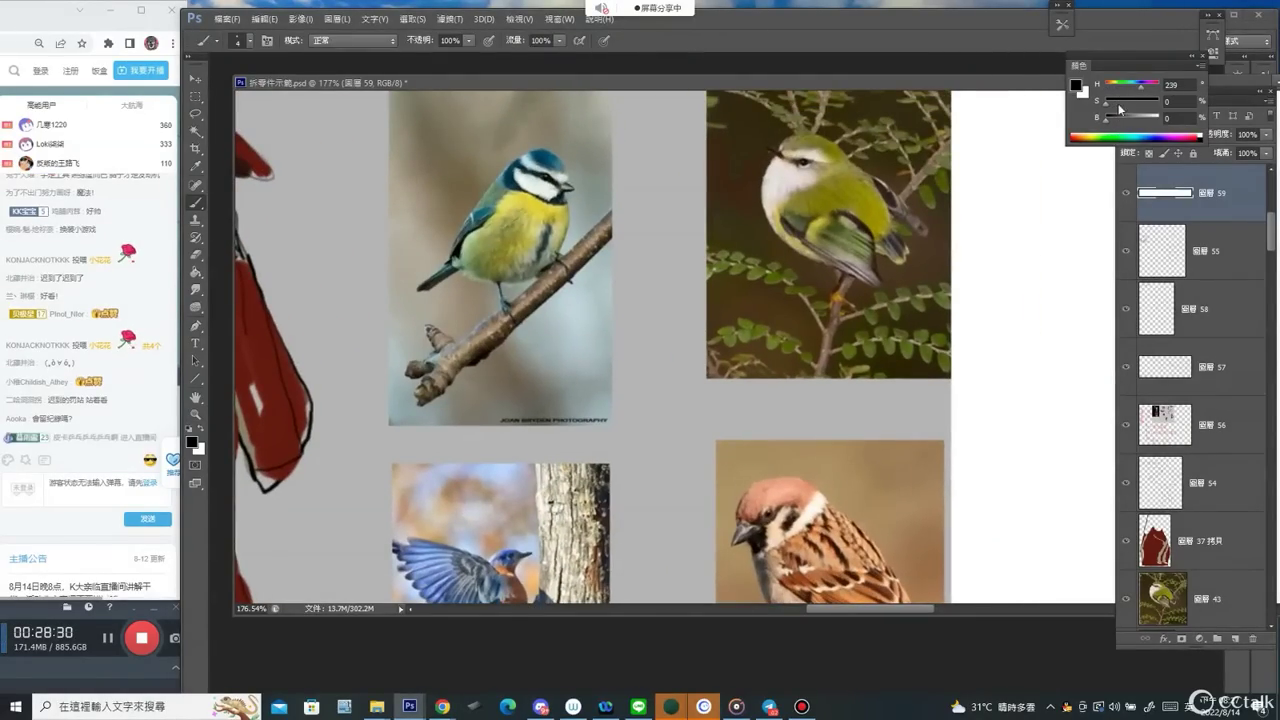
left_click_drag(1129, 124, 1146, 118)
left_click(1234, 638)
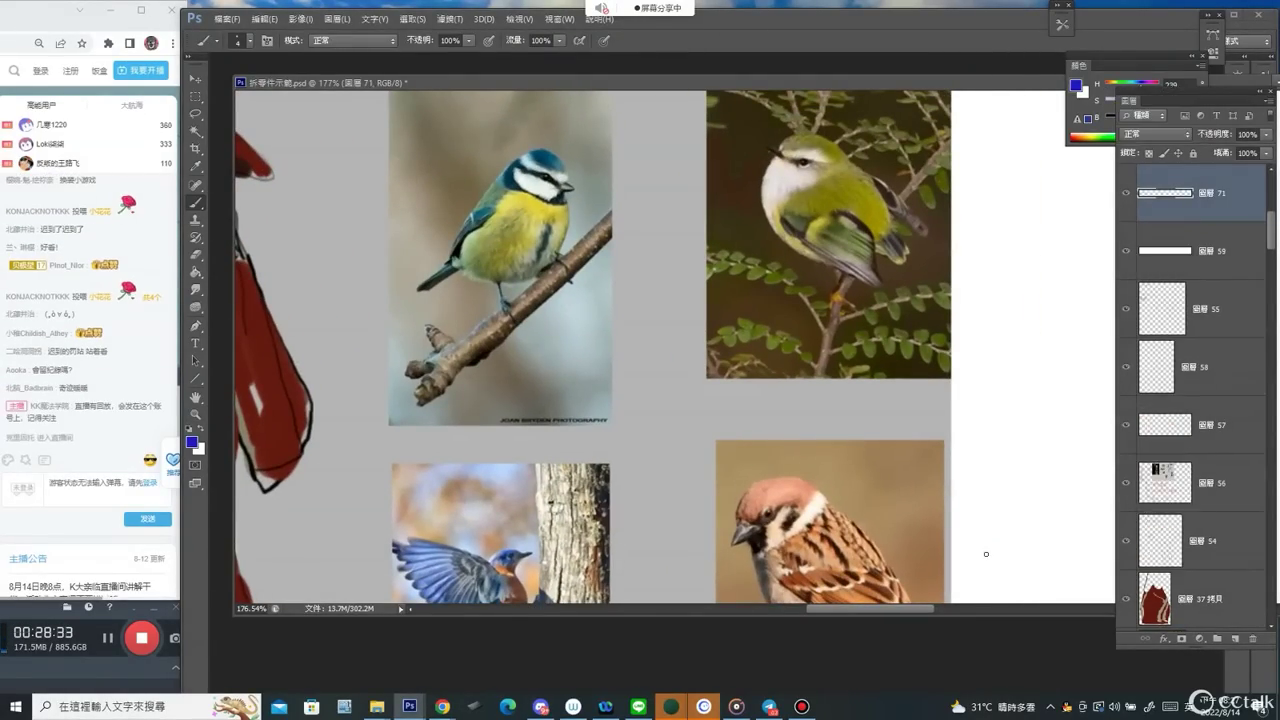
left_click_drag(705, 443, 658, 257)
left_click_drag(843, 363, 851, 363)
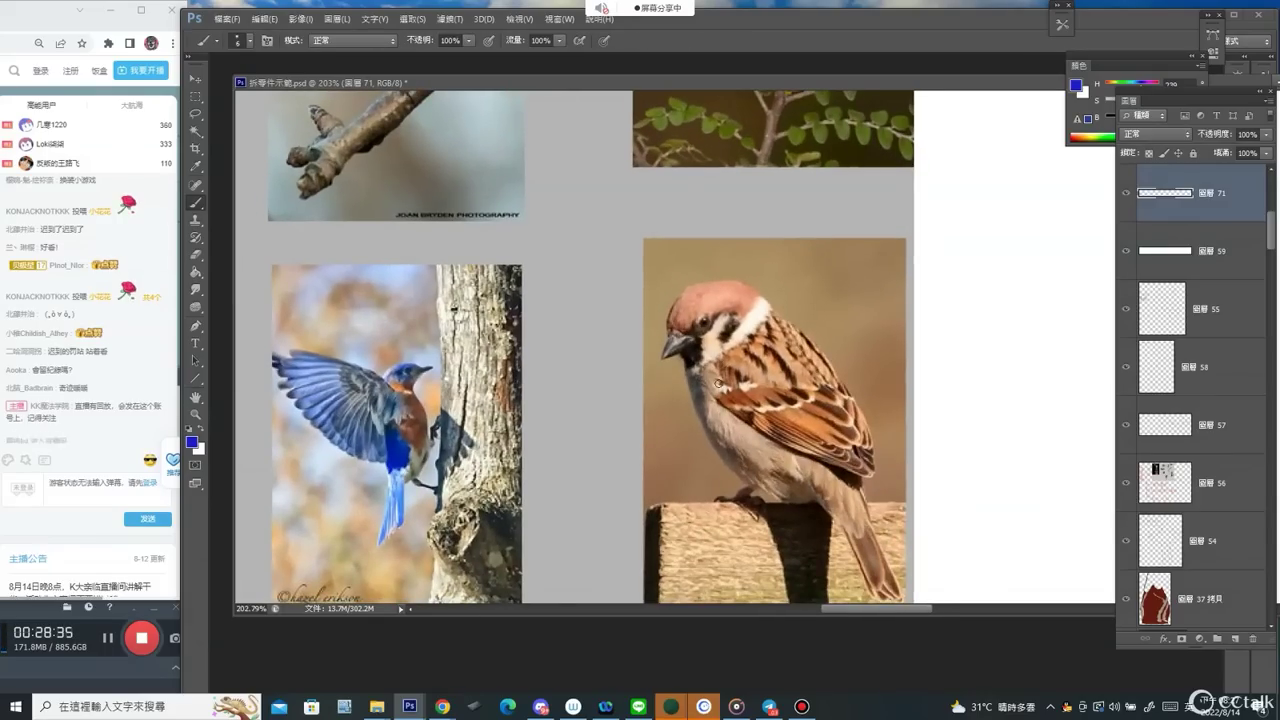
mouse_move(705, 359)
left_mouse_down()
mouse_move(851, 402)
mouse_move(877, 474)
mouse_move(782, 444)
mouse_move(713, 394)
left_mouse_up()
key("ctrl+alt+z")
key("ctrl+alt+z")
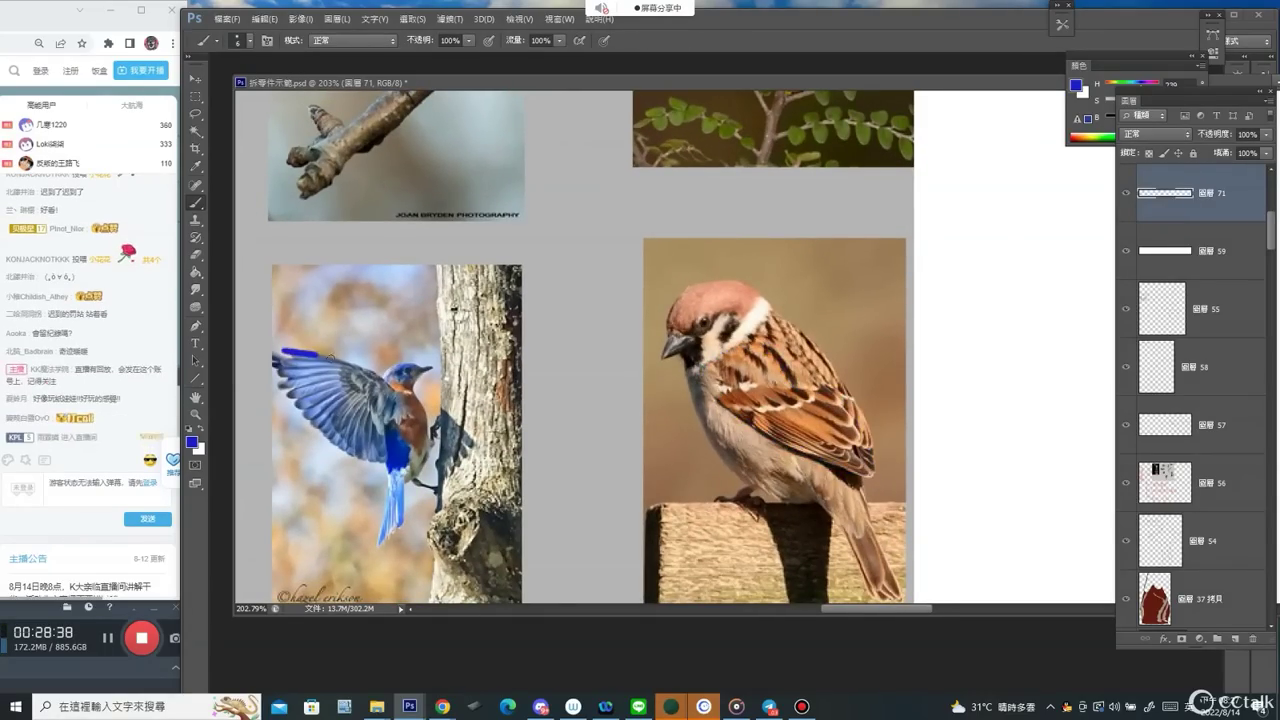
Outline the bluebird's spread wing in blue and undo the strokes around its body.
left_click_drag(322, 354, 390, 385)
mouse_move(274, 356)
left_mouse_down()
mouse_move(336, 446)
mouse_move(388, 414)
mouse_move(400, 378)
mouse_move(404, 425)
left_mouse_up()
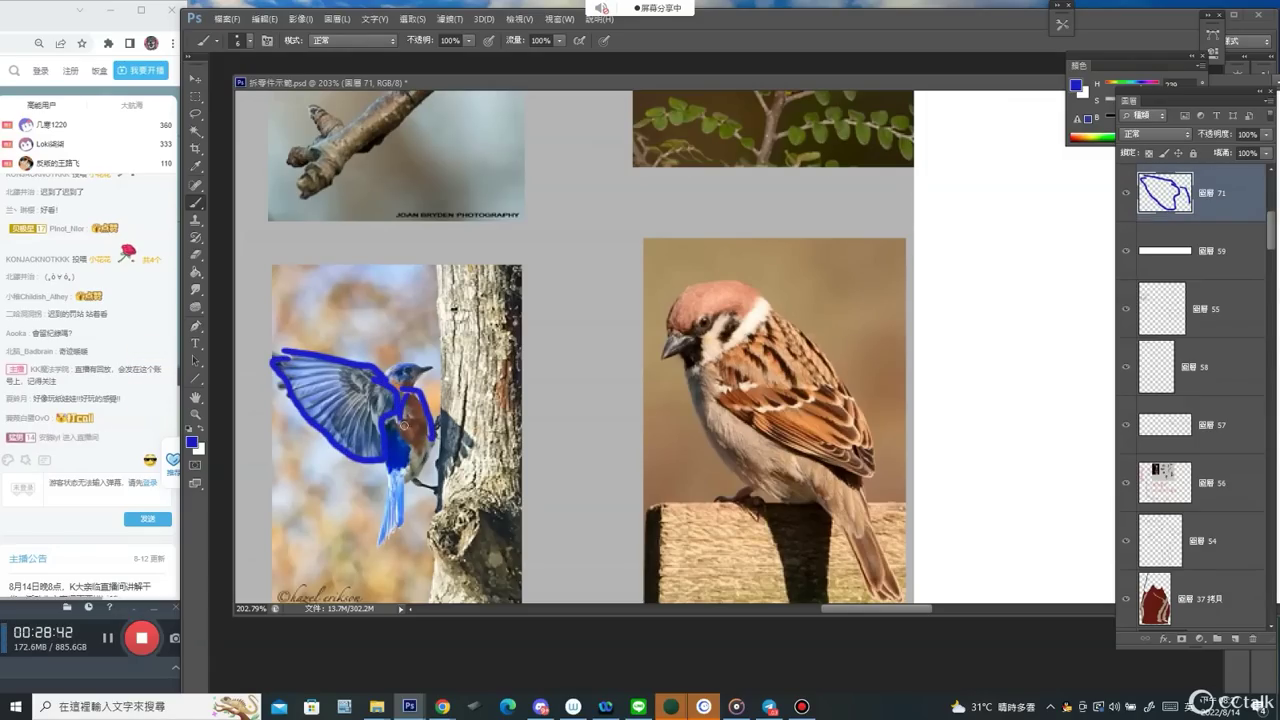
key("ctrl+alt+z")
key("ctrl+alt+z")
Set the brush to red (H 5, S 85, B 99) and outline the bluebird's wing, chest and tail as separate parts.
key("d")
left_click(1115, 101)
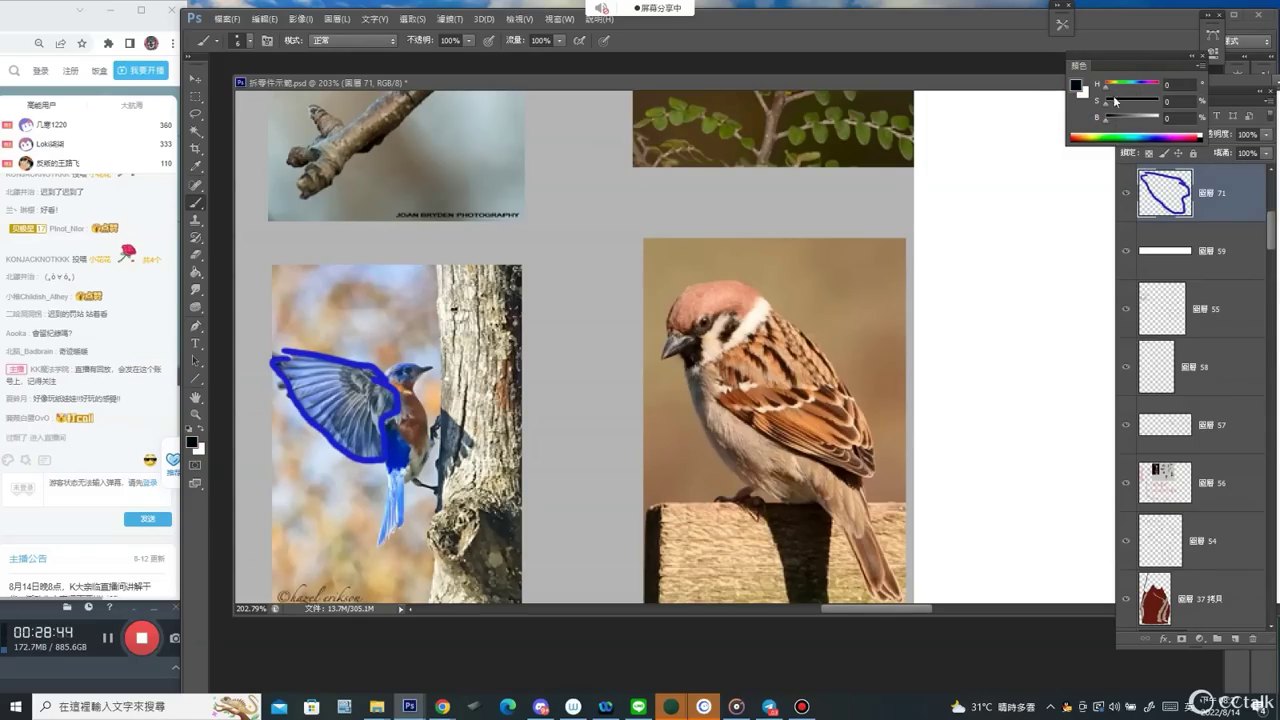
left_click(1160, 120)
left_click(1147, 103)
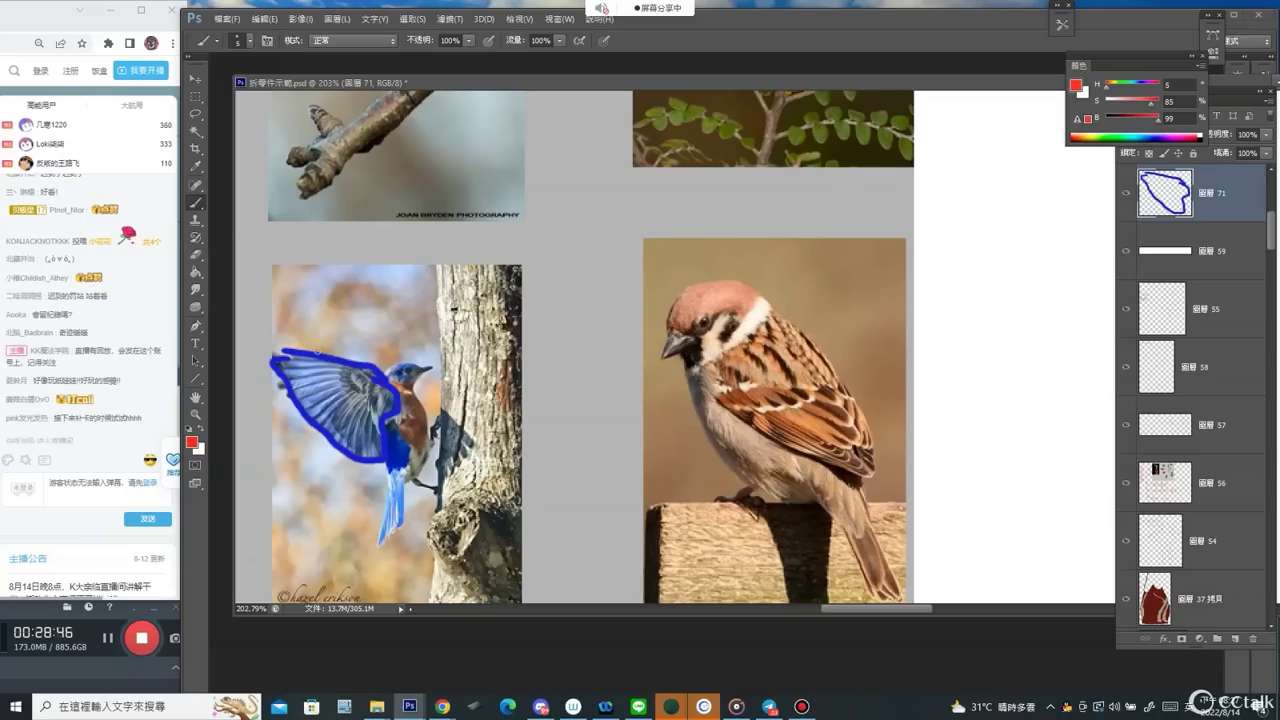
left_click_drag(402, 412, 338, 453)
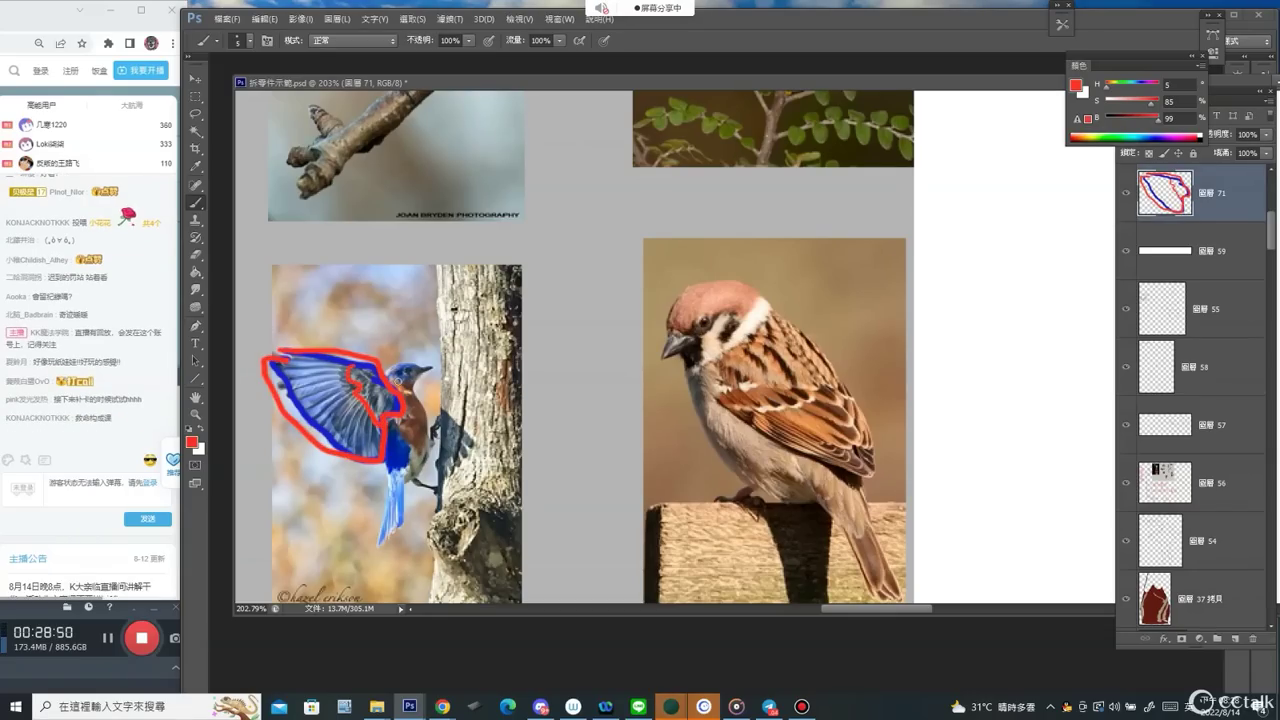
mouse_move(398, 381)
left_mouse_down()
mouse_move(420, 392)
mouse_move(426, 422)
left_mouse_up()
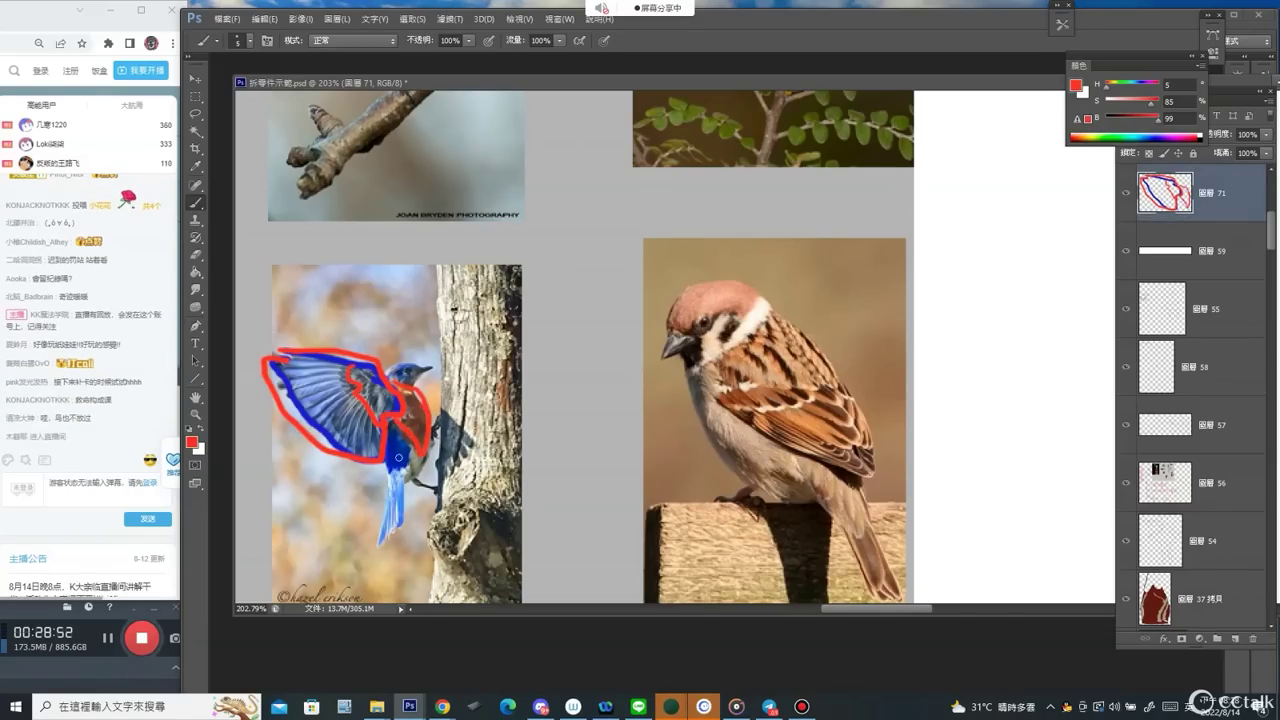
left_click_drag(382, 520, 402, 478)
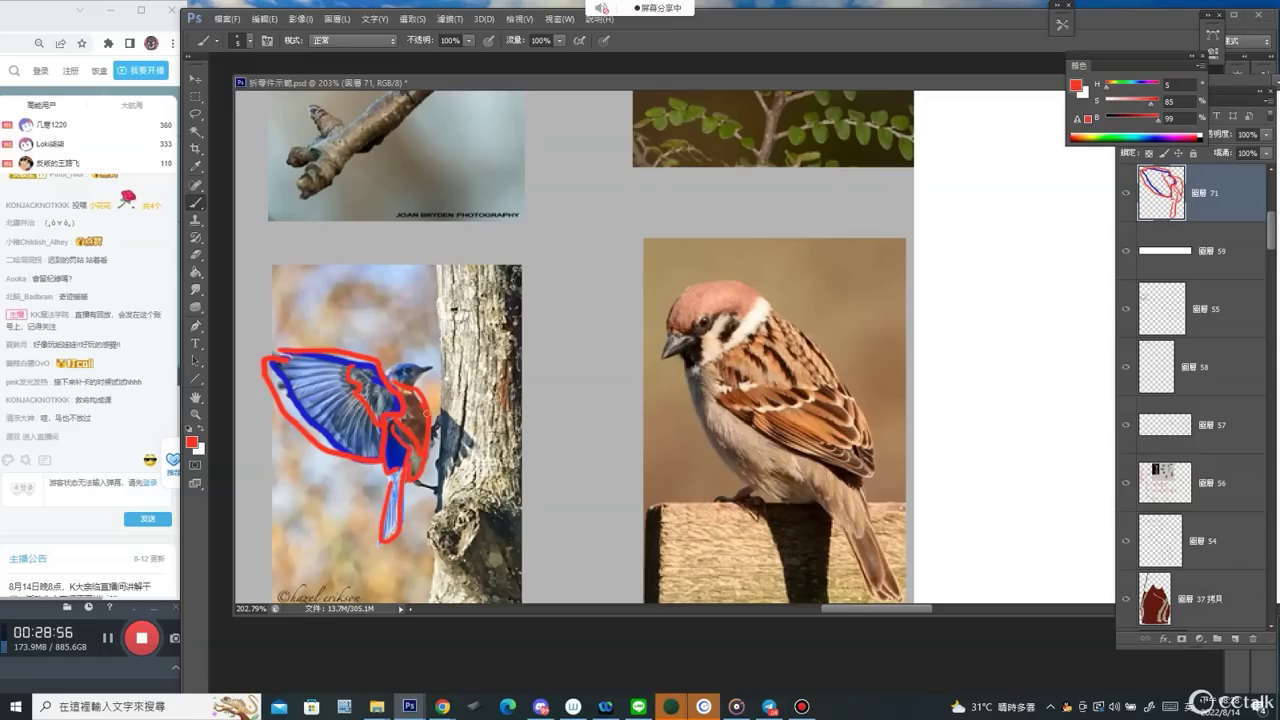
Draw a red arrow from the bluebird to the witch-hat figure's long sleeve.
key("ctrl+minus")
key("ctrl+minus")
key("ctrl+minus")
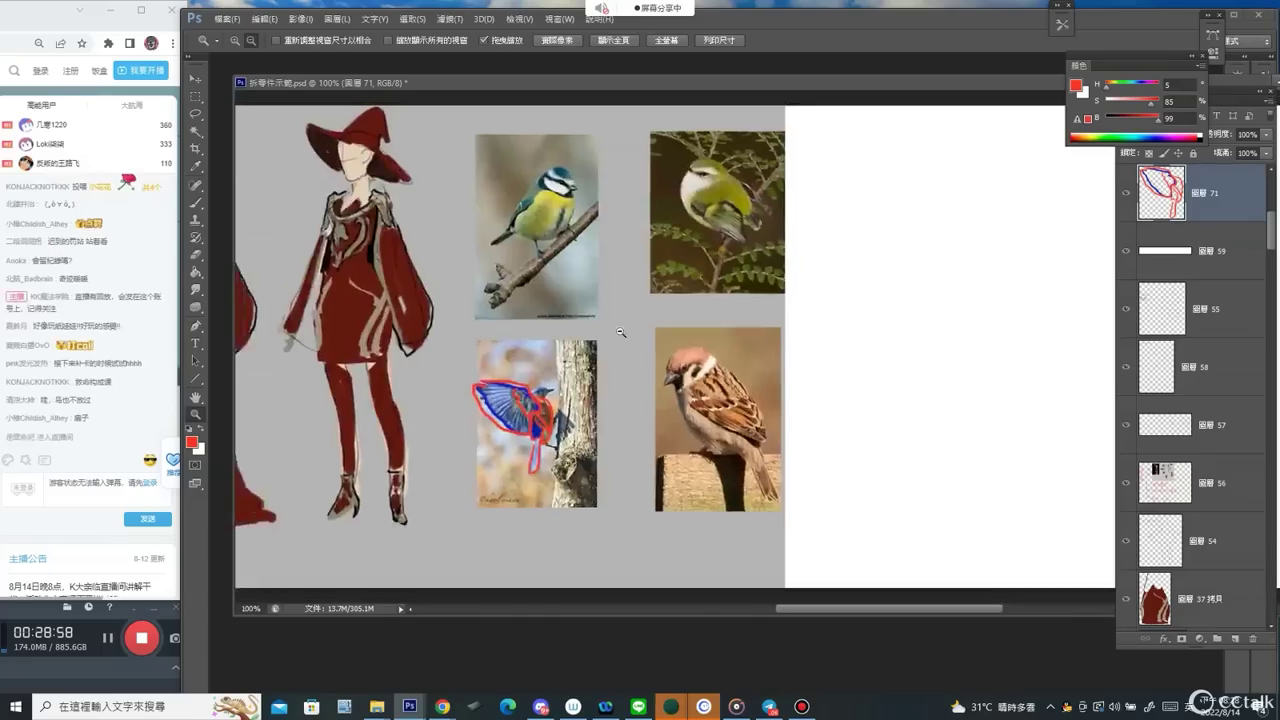
key("b")
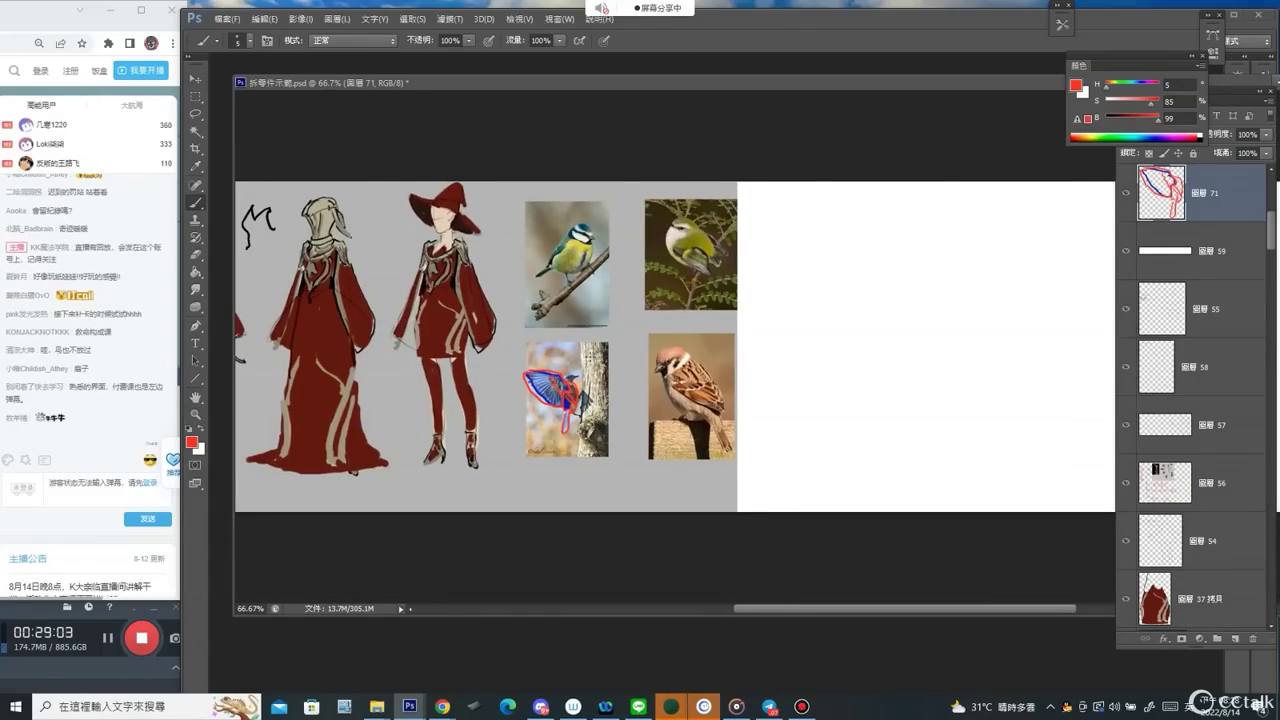
mouse_move(538, 379)
left_mouse_down()
mouse_move(591, 350)
mouse_move(587, 328)
mouse_move(469, 233)
mouse_move(472, 251)
mouse_move(478, 218)
left_mouse_up()
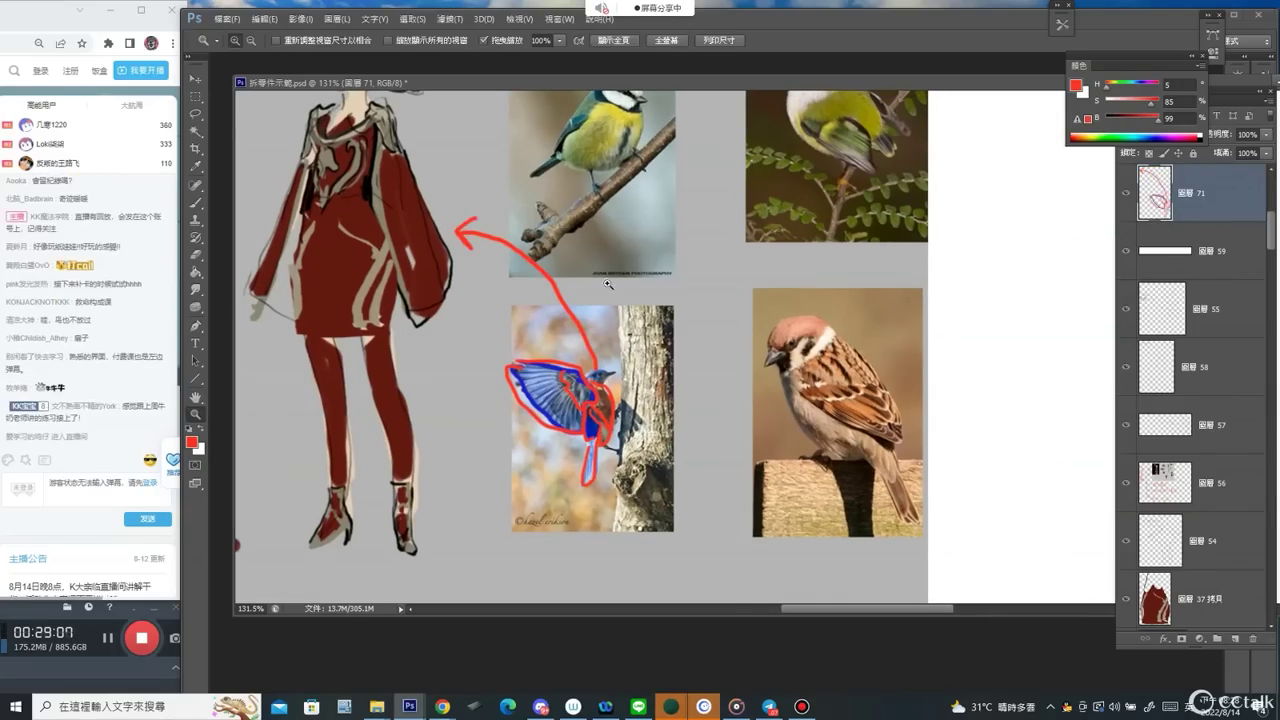
Shift the white cover layer away from the bird photos to uncover the blue feathered witch-hat figure.
left_click_drag(650, 285, 590, 285)
left_click_drag(832, 305, 977, 296)
left_click_drag(880, 298, 587, 317)
left_click_drag(735, 279, 316, 275)
left_click_drag(461, 281, 416, 252)
left_click_drag(1017, 305, 1110, 315)
left_click_drag(948, 317, 736, 318)
left_click_drag(943, 331, 1037, 331)
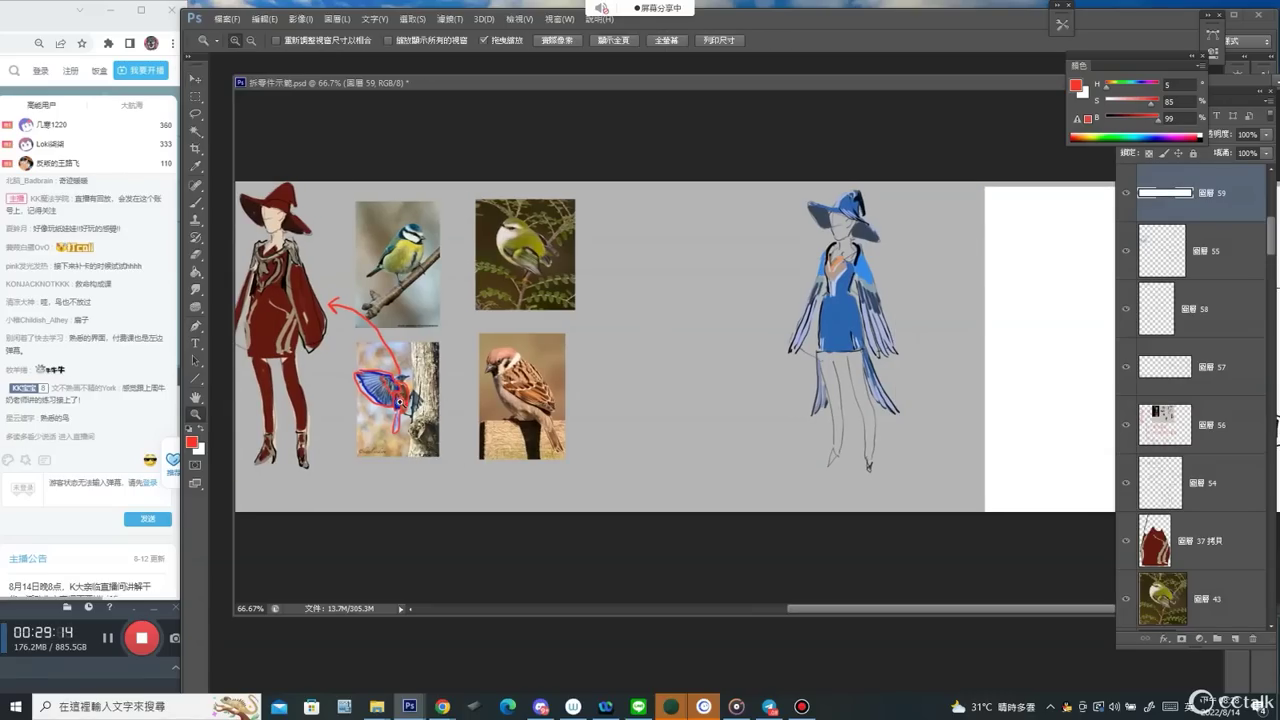
Erase the red and blue outlines over the bluebird photo, leaving the red arrow.
left_click(398, 401, "ctrl")
left_click(402, 385, "ctrl")
key("e")
left_click(396, 387)
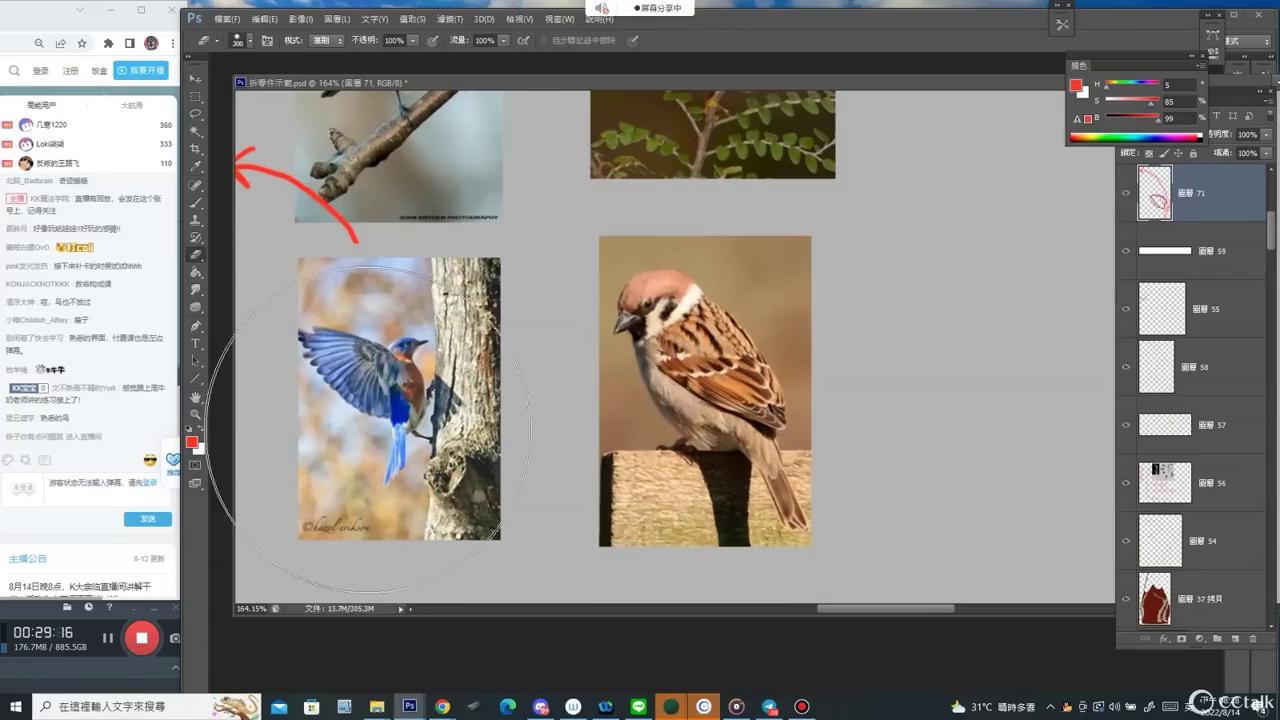
Sample the bluebird's light blue, paint swatch strokes beside the blue figure's feathered sleeve on its layer, and undo the last one.
left_click(566, 334, "alt")
left_click(769, 357, "ctrl")
key("b")
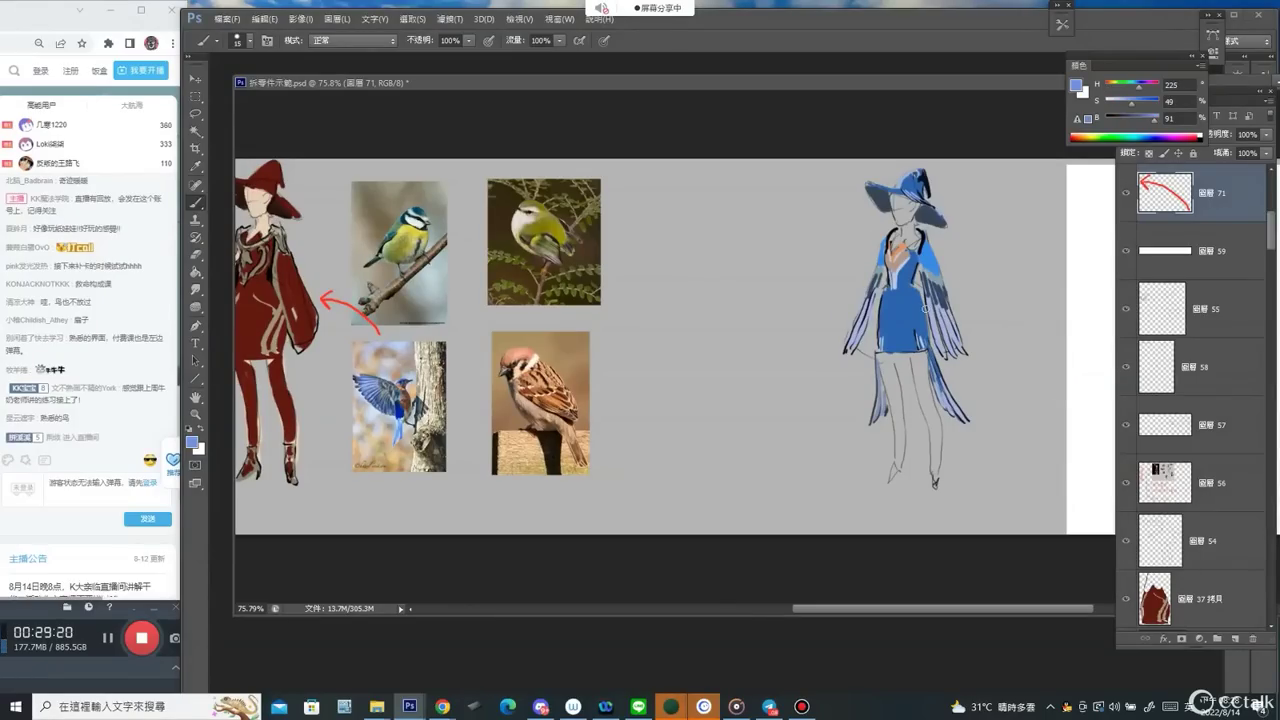
key("v")
left_click(938, 328, "ctrl")
key("b")
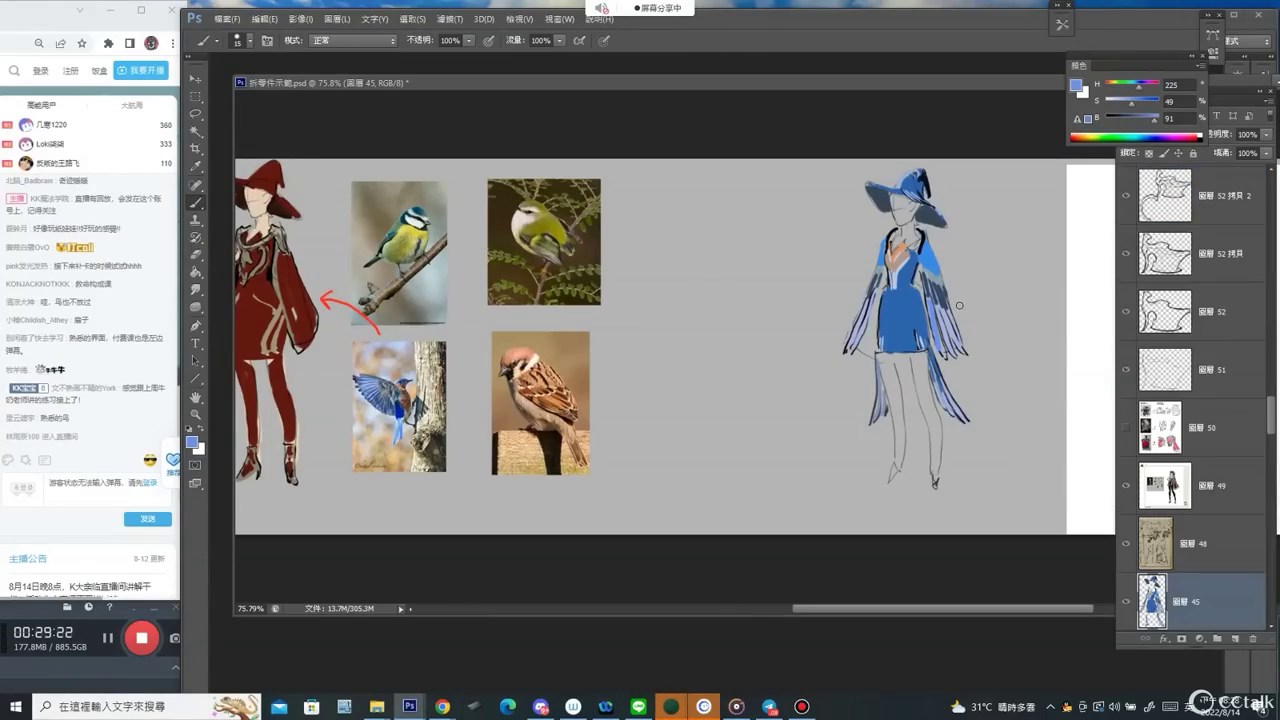
left_click_drag(966, 307, 989, 355)
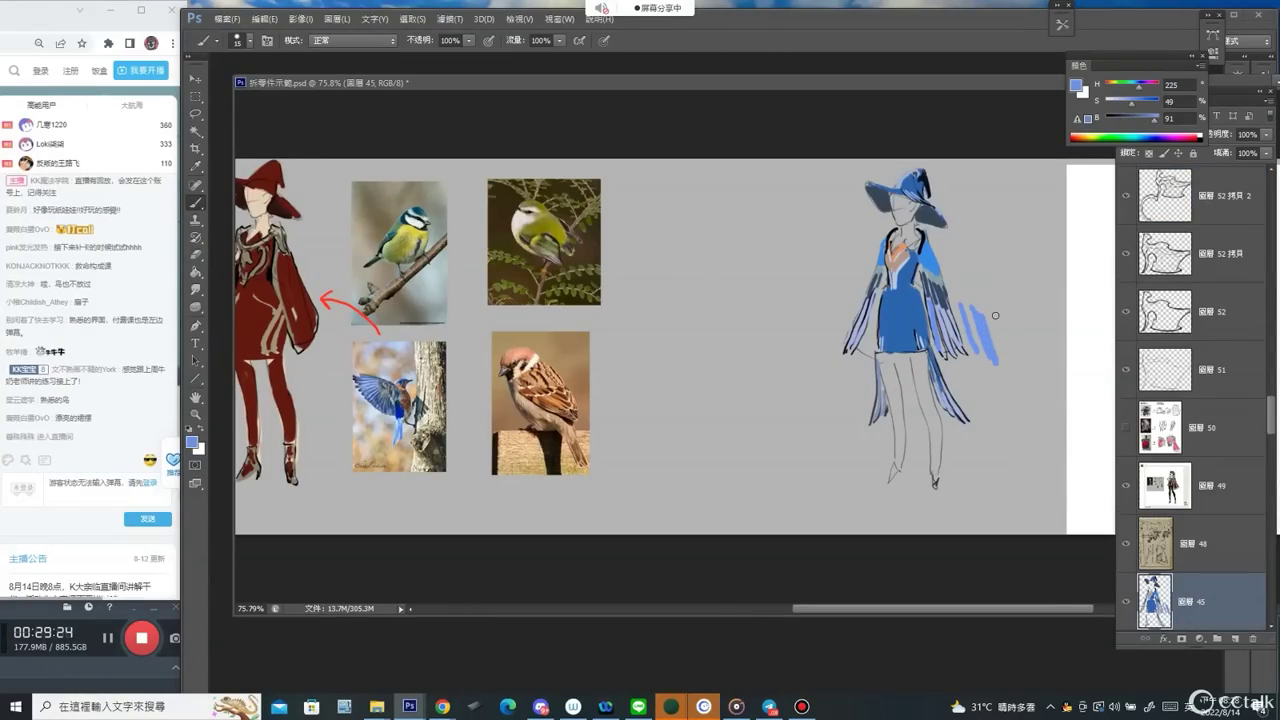
key("ctrl+z")
Sample the bright blue of the bluebird's tail, try a stroke on the blue figure's trailing skirt feathers, and undo it.
left_click(941, 299, "alt")
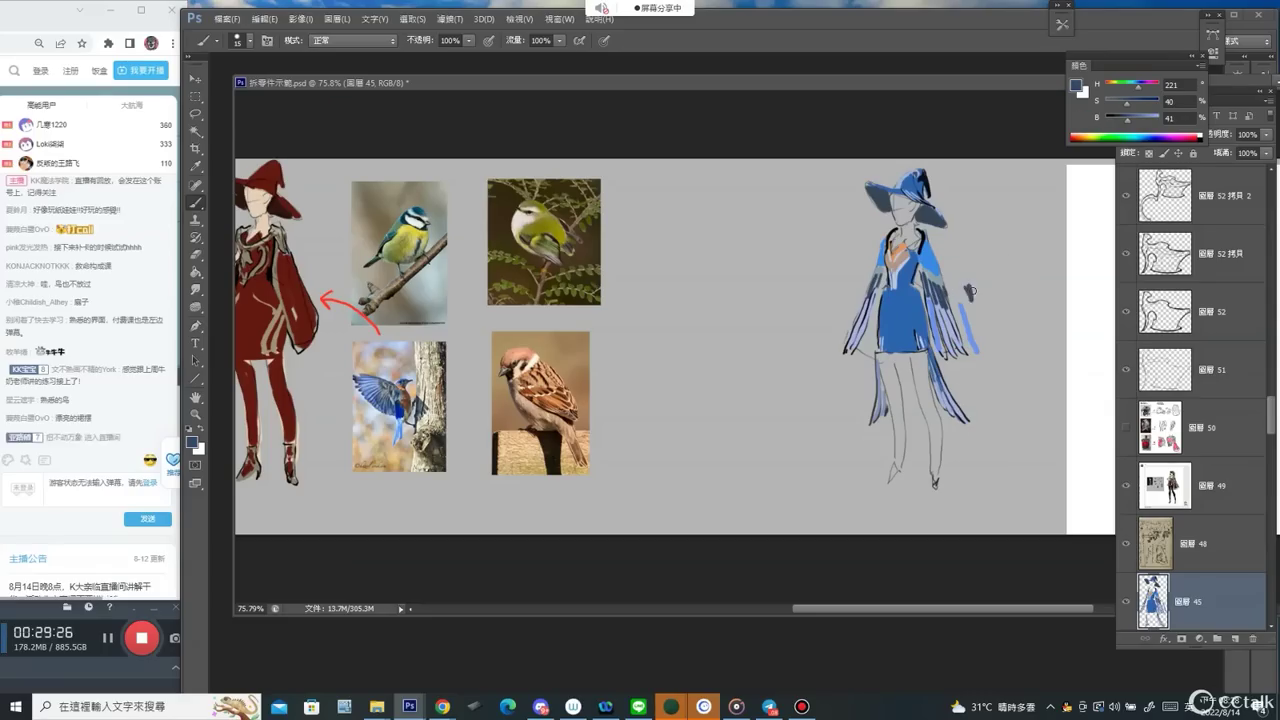
left_click_drag(393, 379, 429, 393)
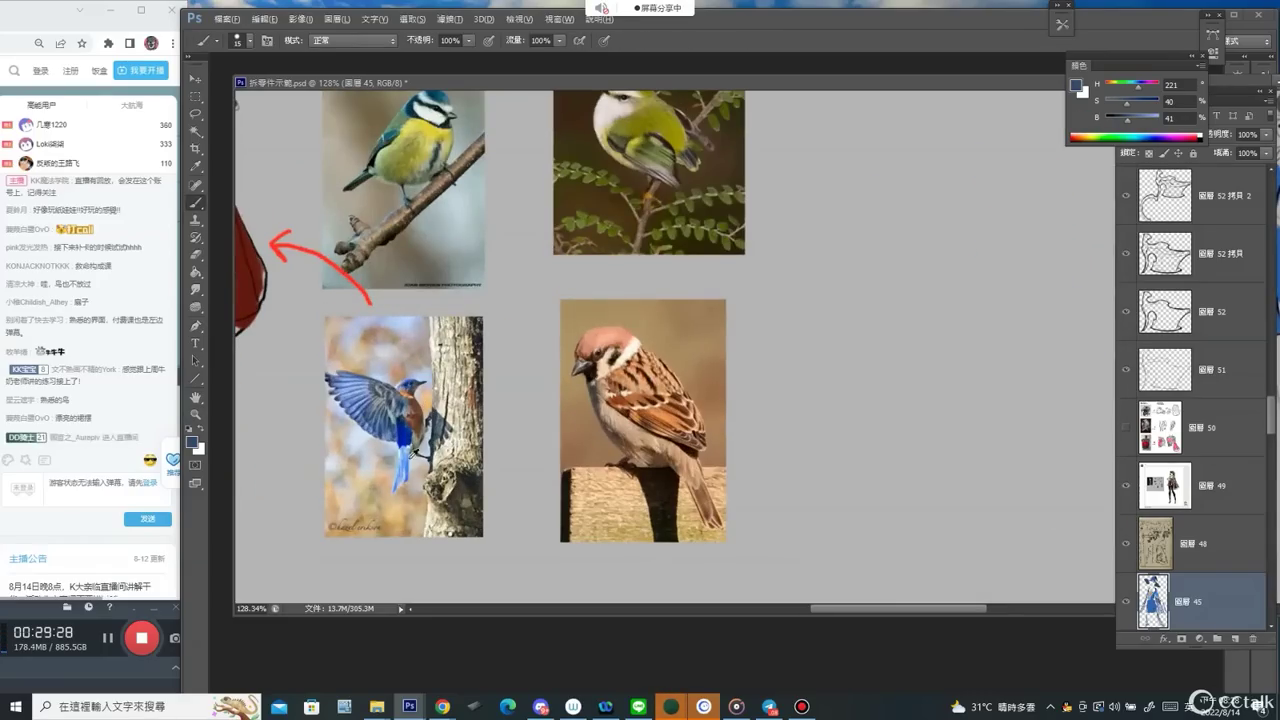
left_click(403, 429, "alt")
left_click_drag(1000, 360, 554, 350)
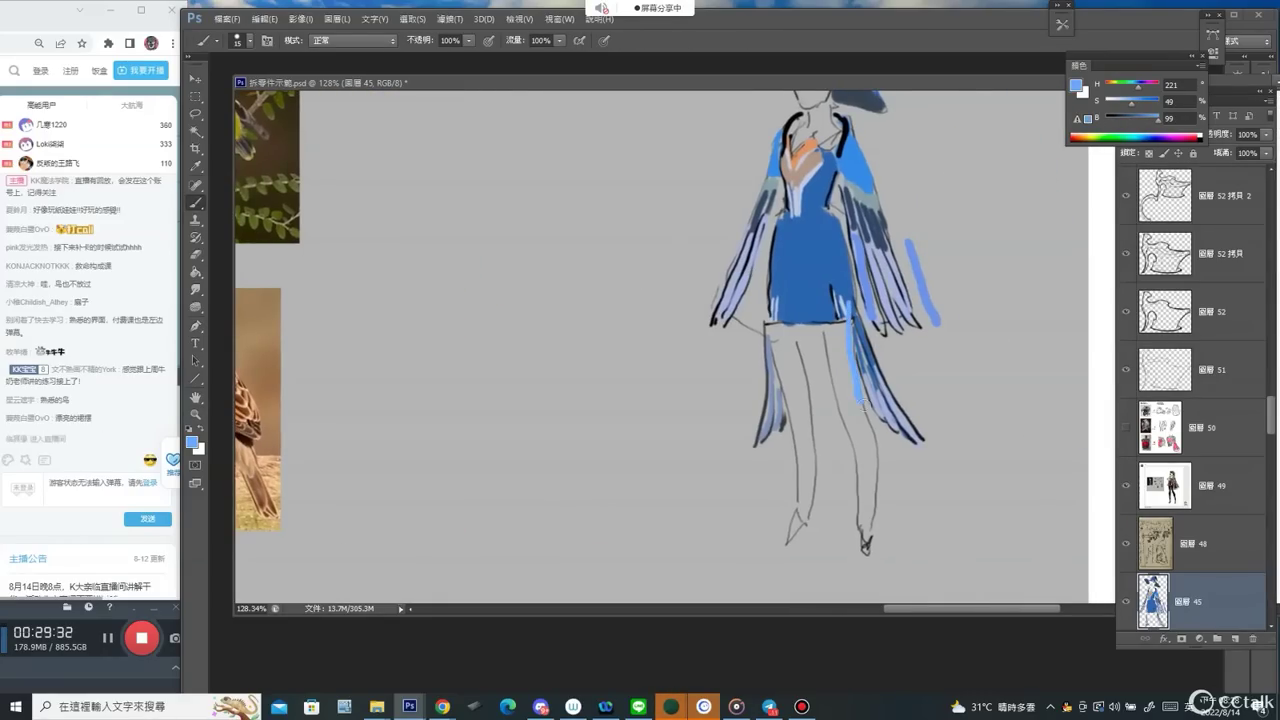
left_click(895, 246, "ctrl+alt")
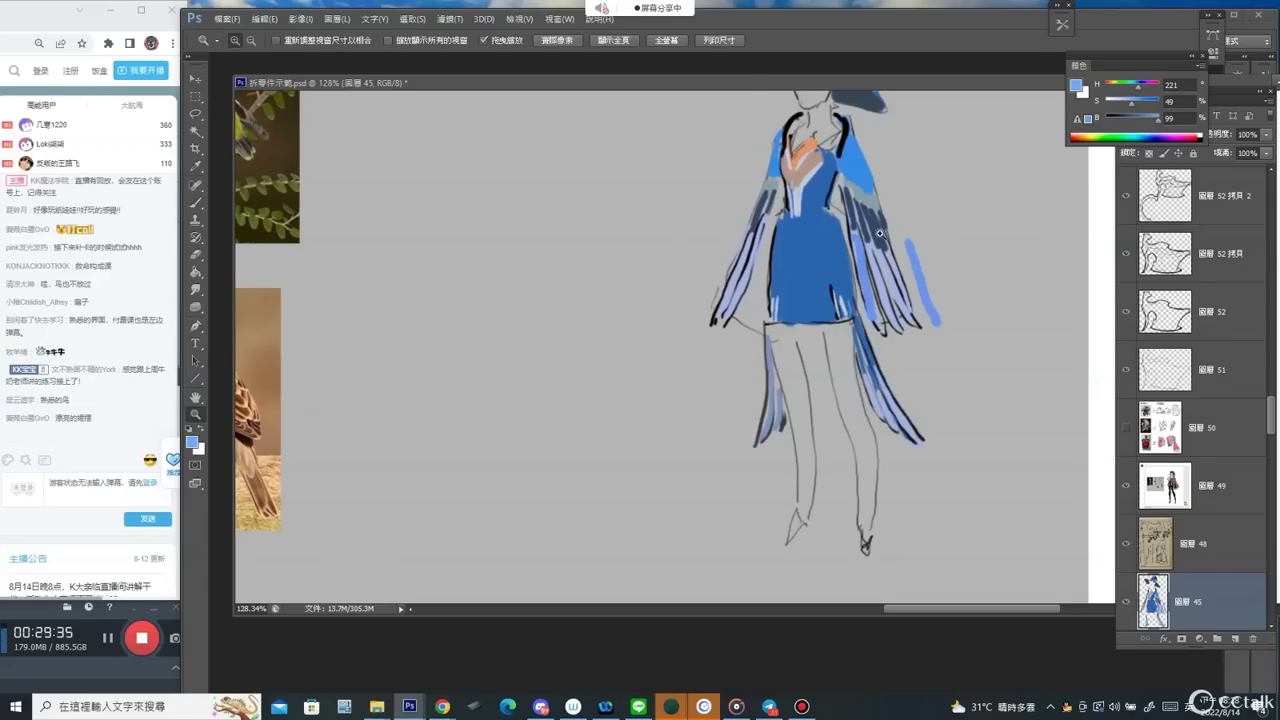
left_click(880, 241, "ctrl+alt")
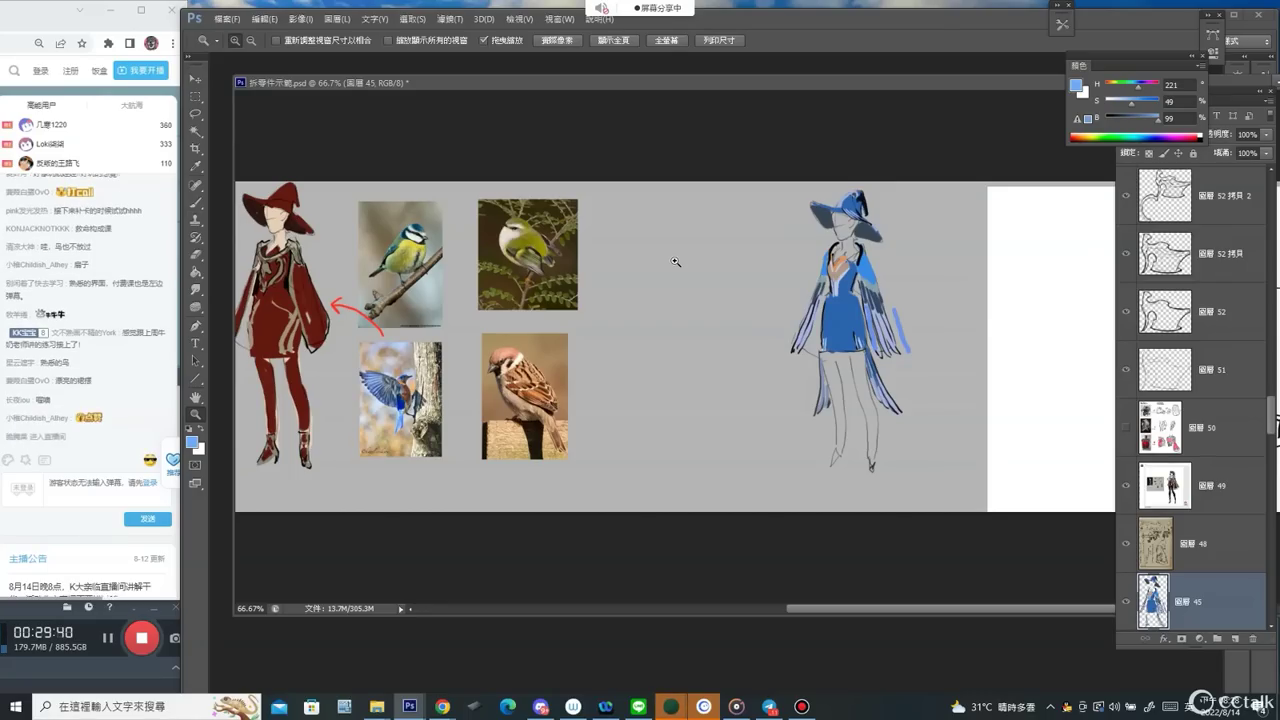
Examine the bluebird photo's head, breast and wing colours up close.
key("b")
left_click_drag(660, 311, 703, 311)
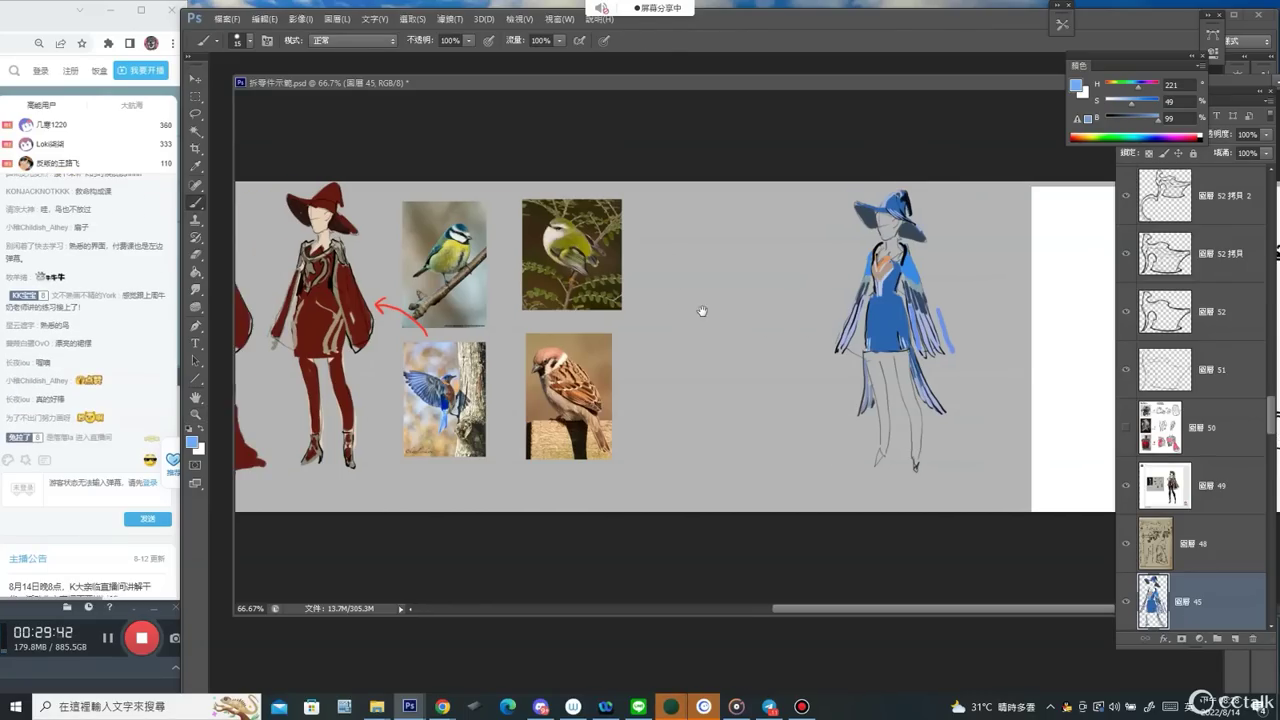
left_click_drag(506, 385, 585, 385)
key("[")
key("[")
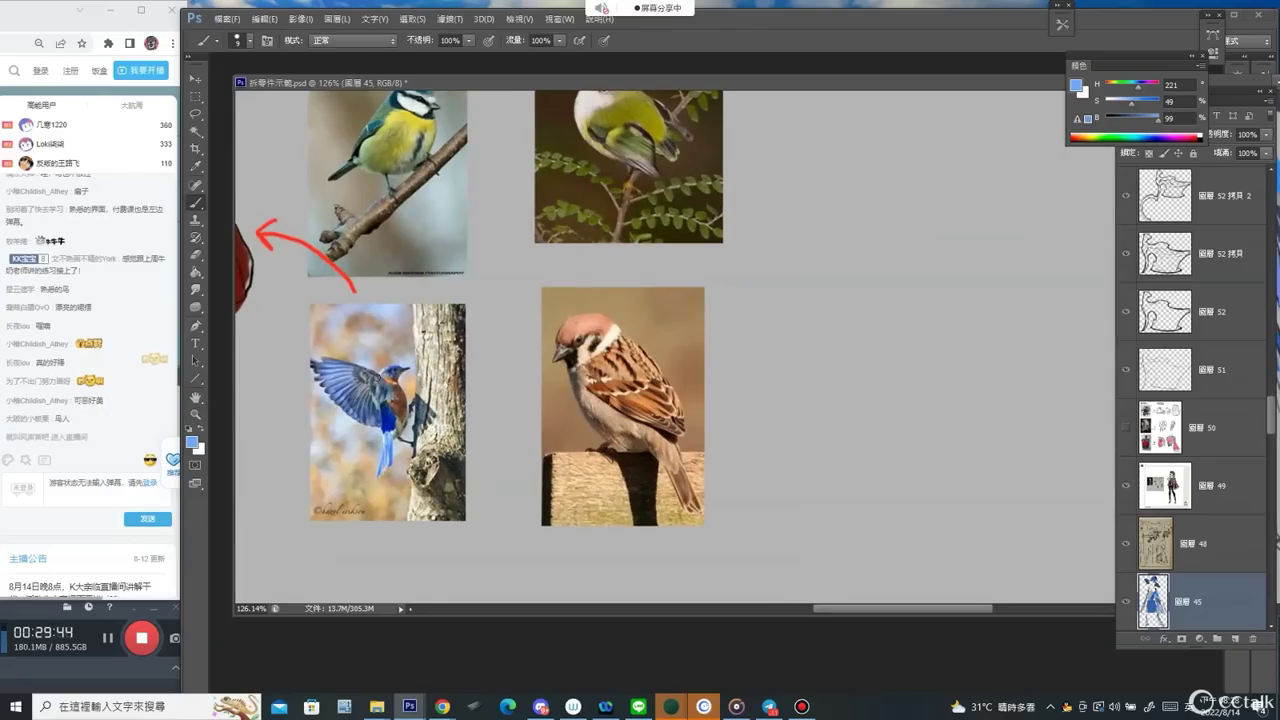
left_click(377, 369, "ctrl")
left_click_drag(376, 368, 434, 375)
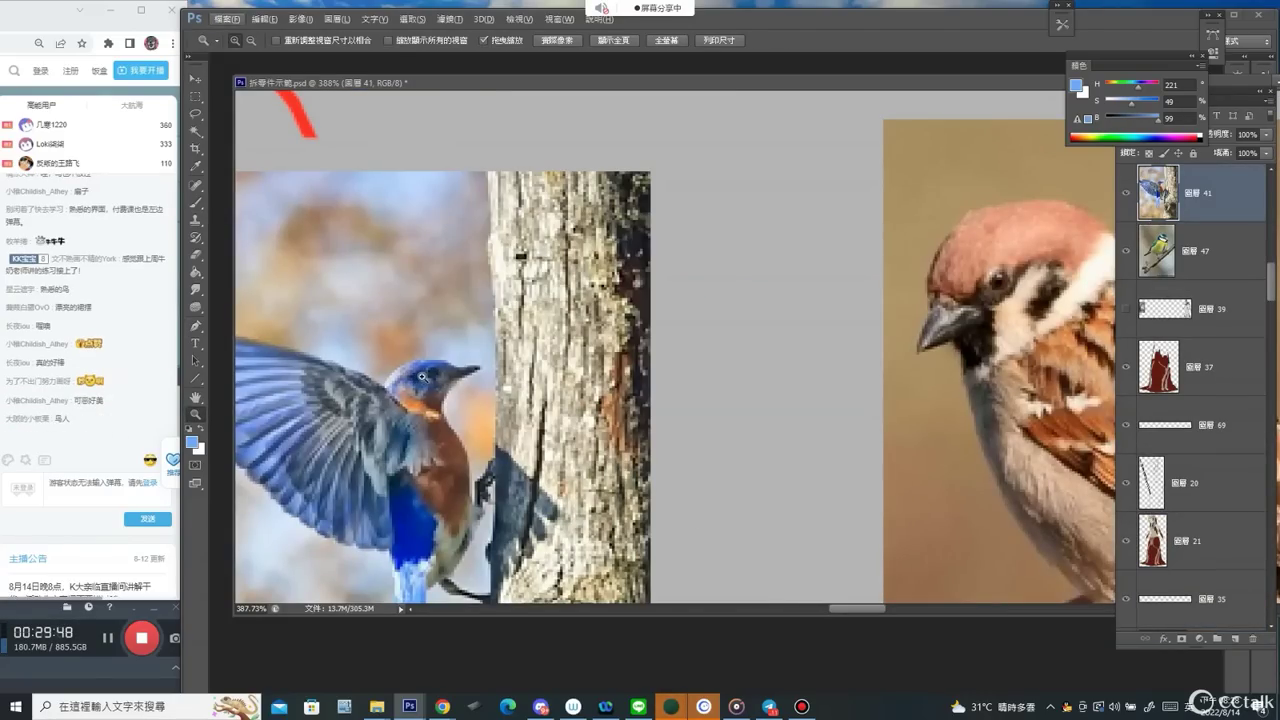
left_click_drag(558, 343, 478, 340)
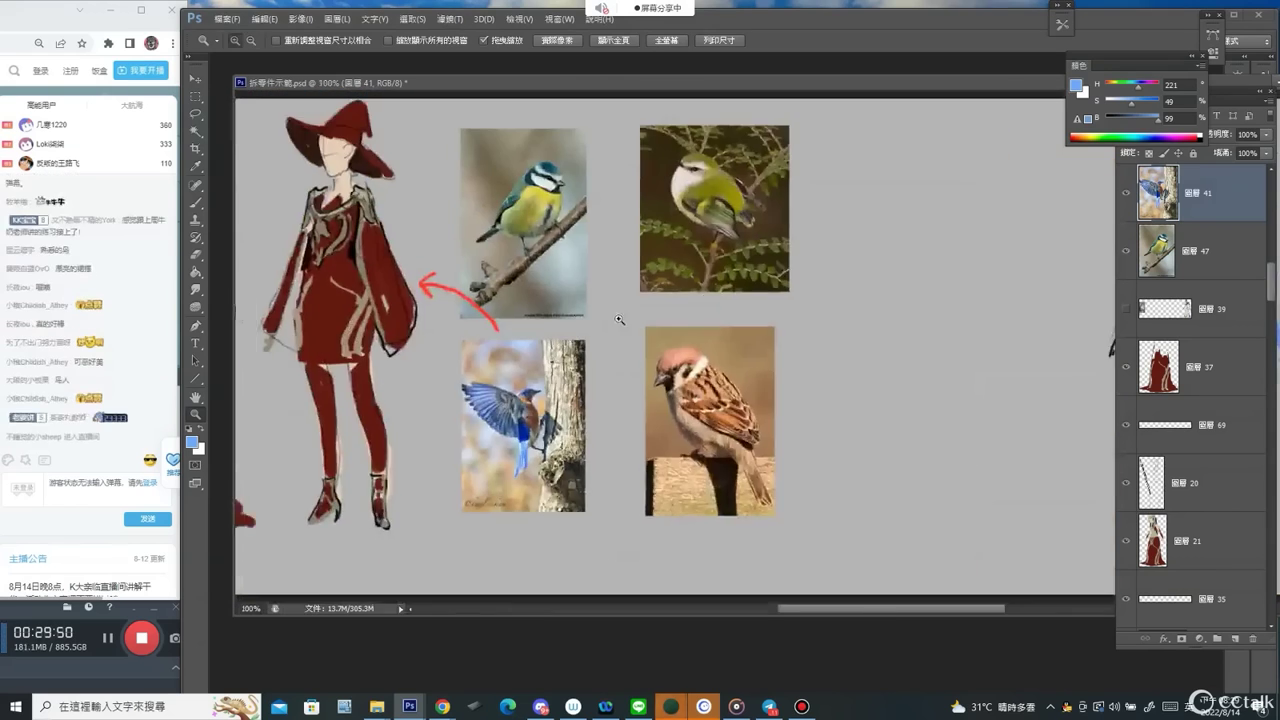
Sample the orange of the bluebird's breast and paint an orange accent on the blue figure's hat band, on the figure's own layer.
left_click_drag(866, 297, 514, 320)
key("v")
left_click(756, 137, "ctrl")
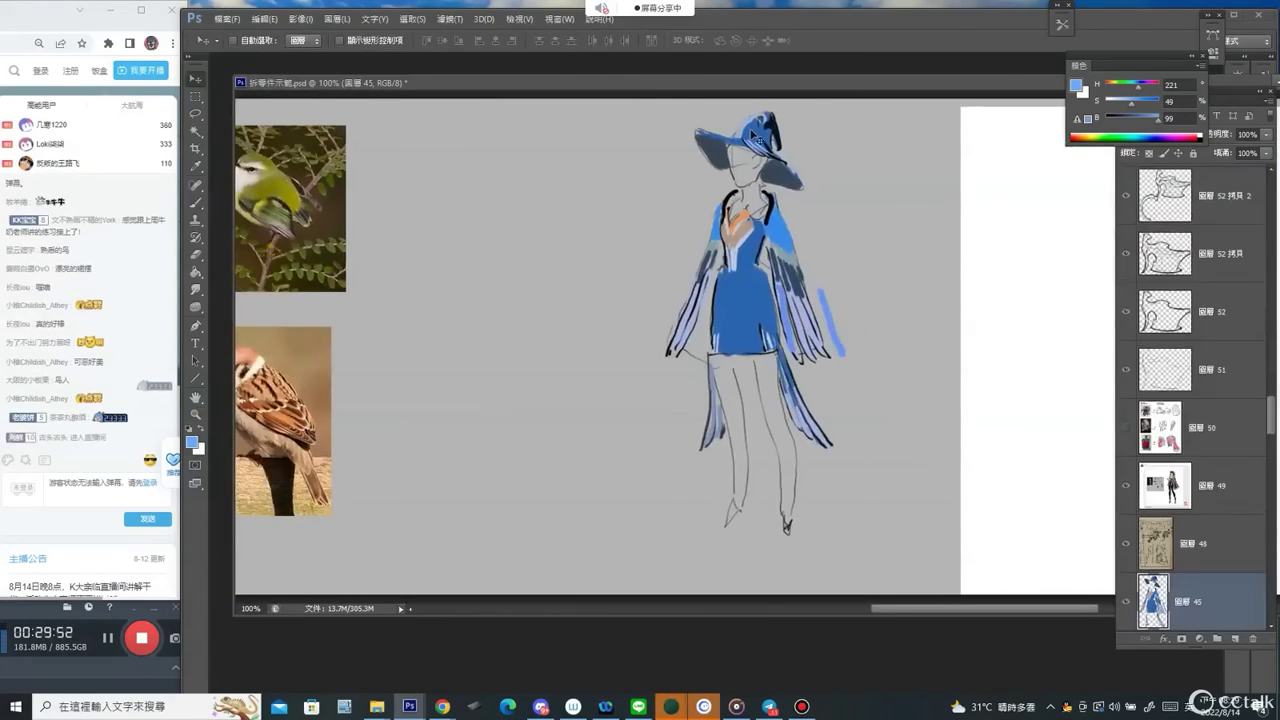
left_click_drag(403, 273, 732, 273)
key("b")
left_click(410, 402, "alt")
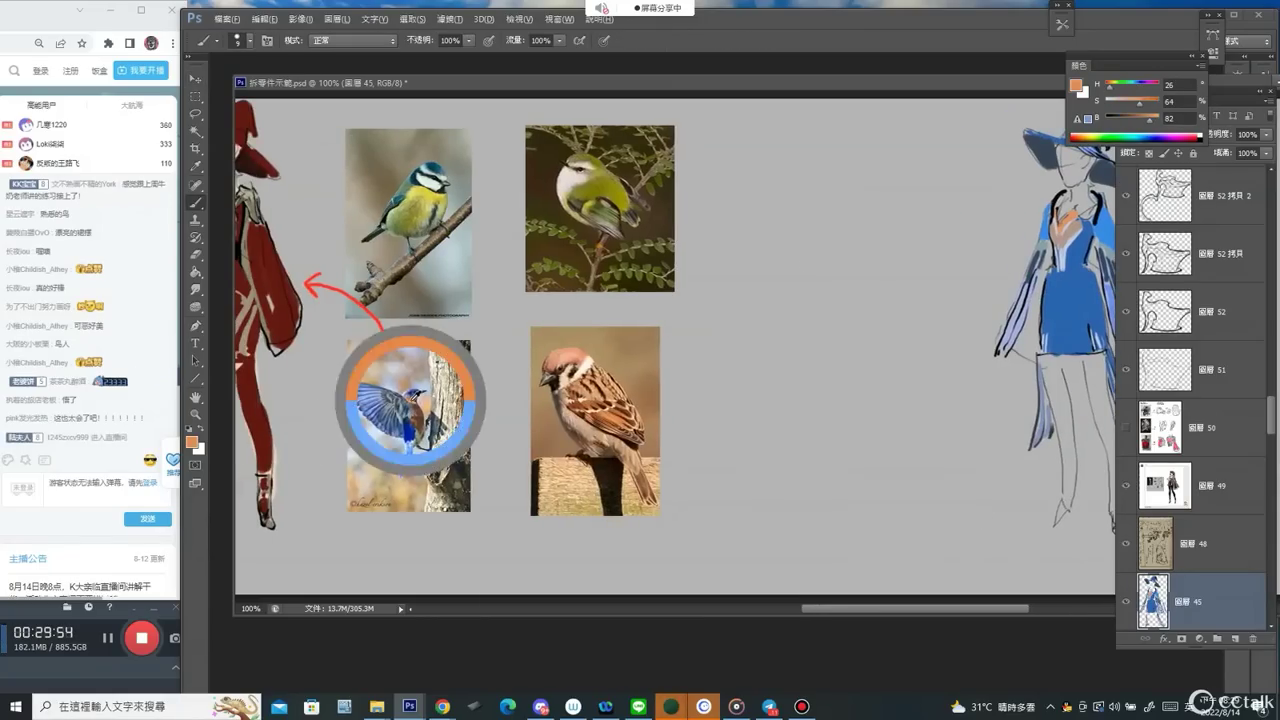
mouse_move(930, 248)
left_mouse_down()
mouse_move(742, 247)
mouse_move(988, 247)
left_mouse_up()
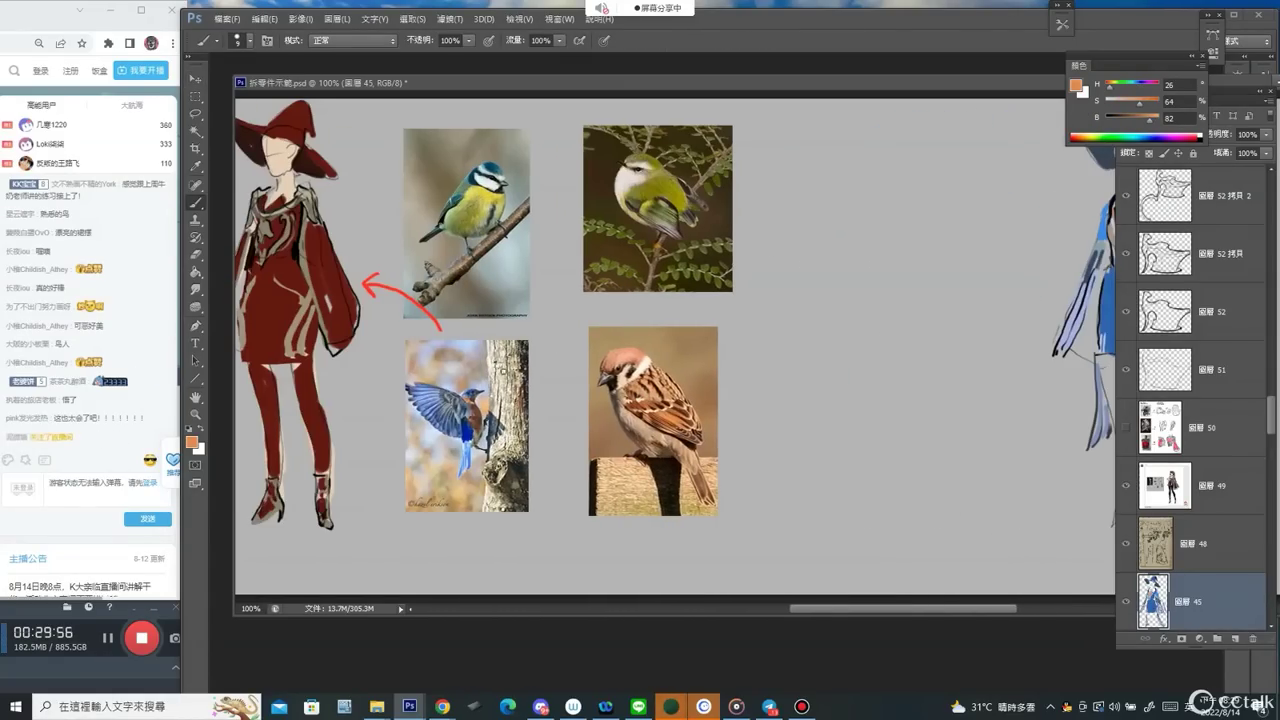
key("ctrl+z")
left_click_drag(905, 278, 547, 328)
key("v")
key("b")
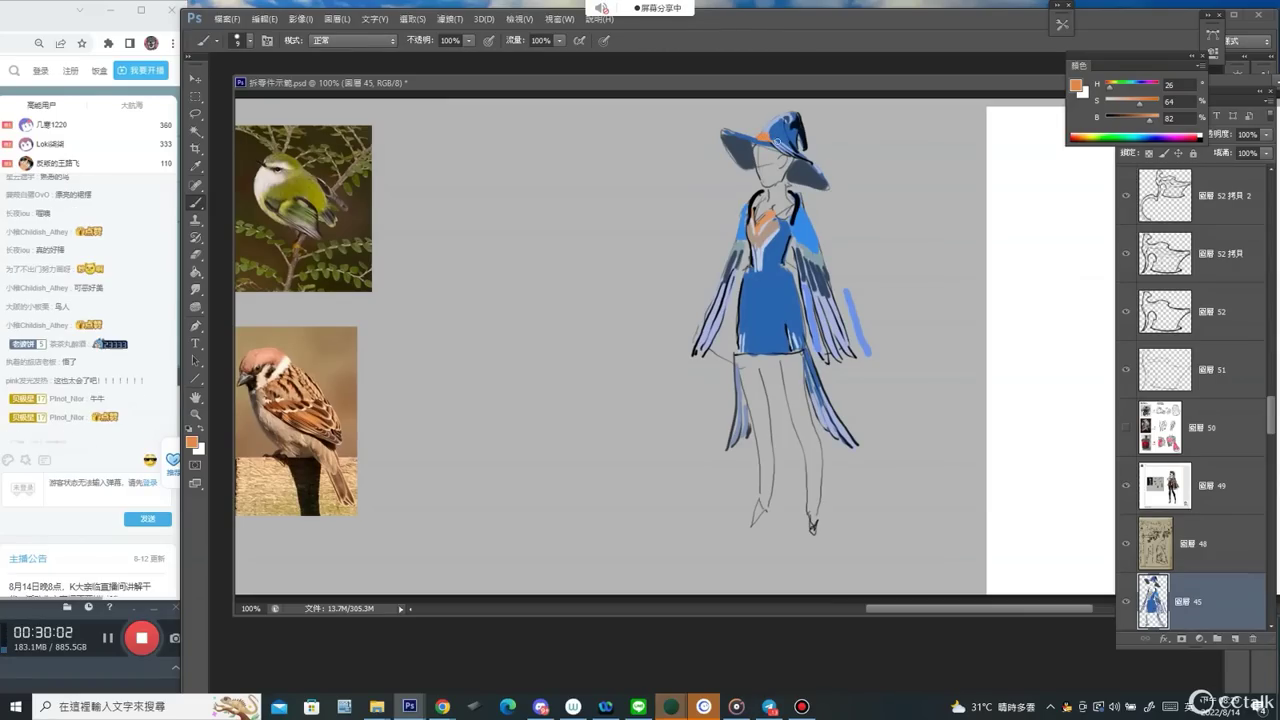
key("z")
left_click(885, 352, "alt")
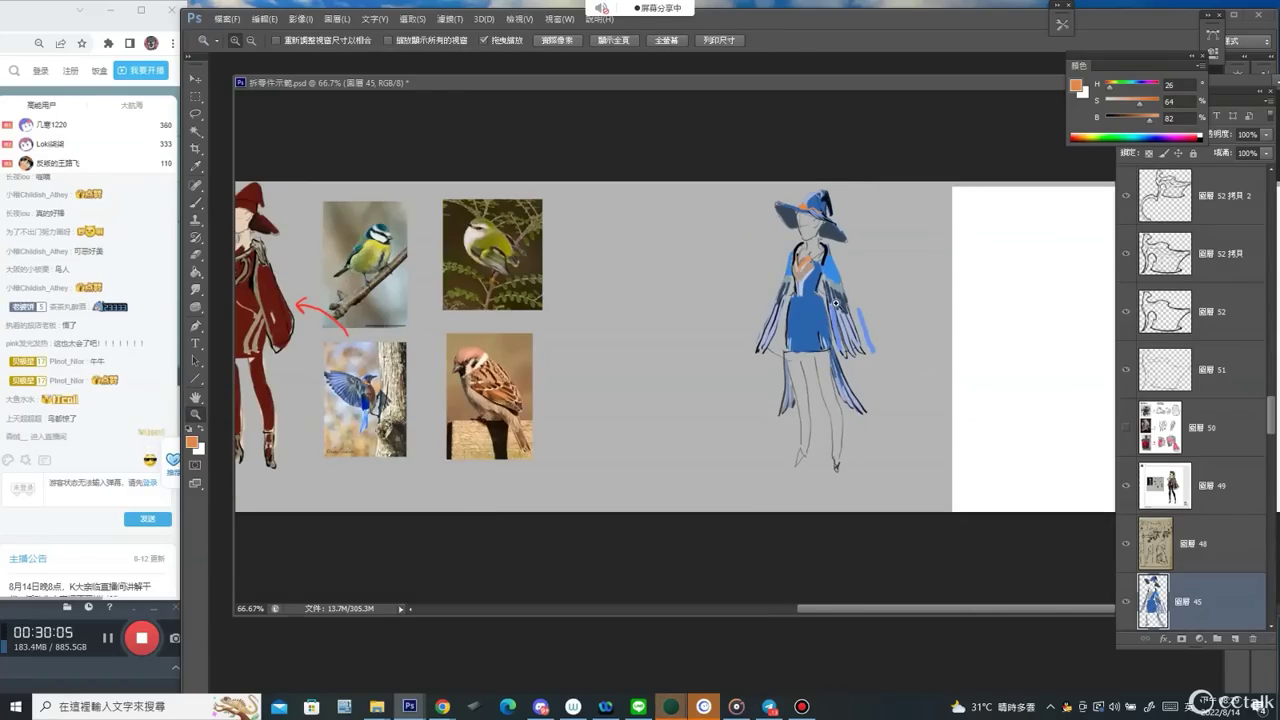
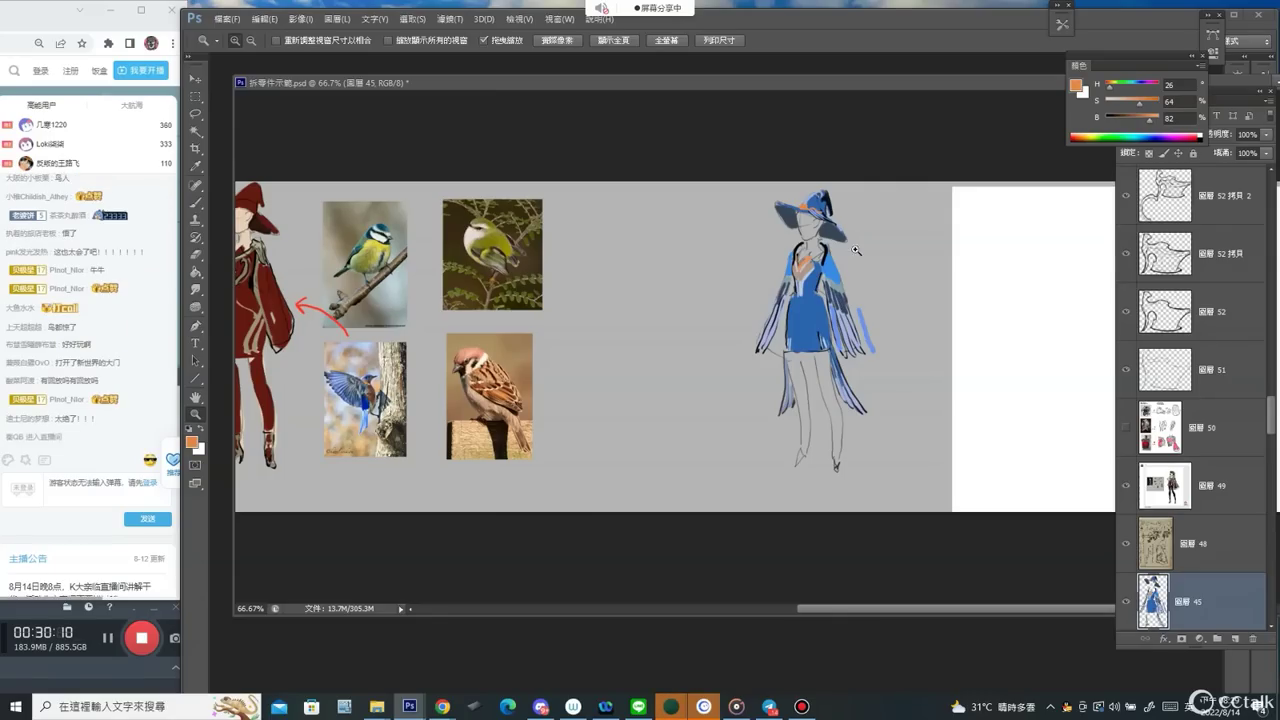
Duplicate the plain line-art figure between the bird photos and the blue figure, and draw a small orange arrow pointing to the copy.
key("v")
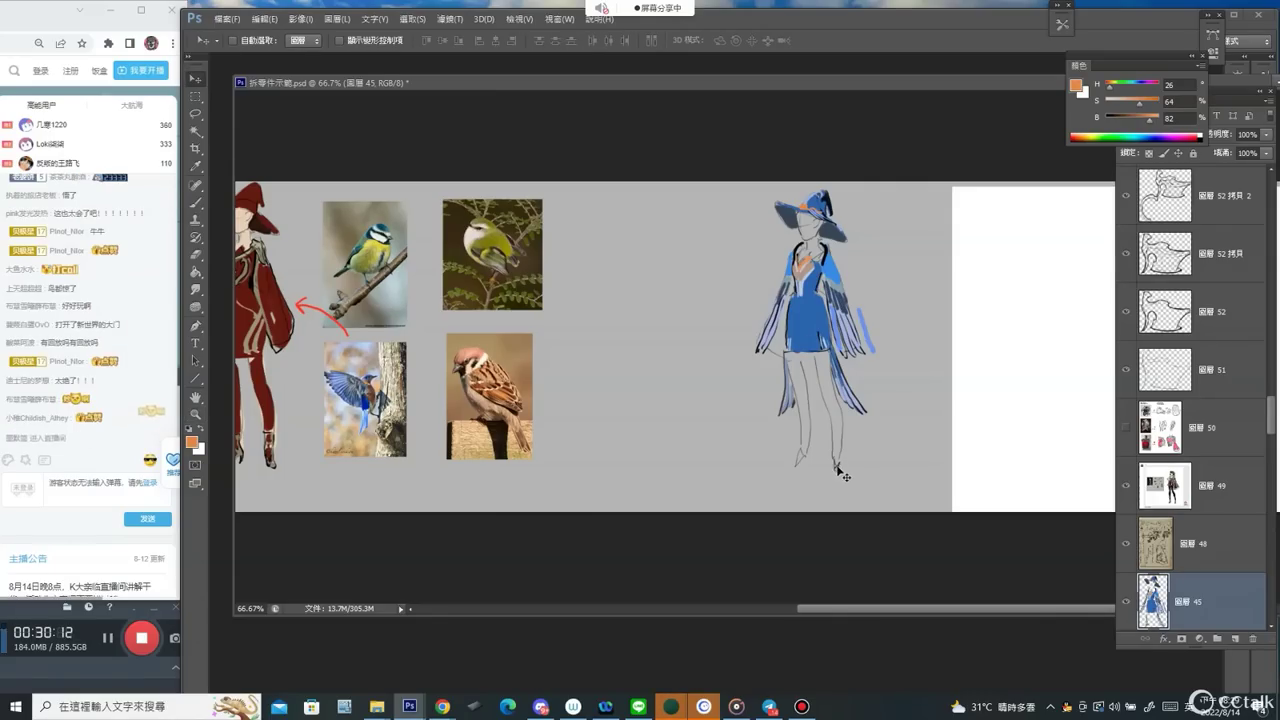
left_click(839, 468)
left_click_drag(850, 360, 685, 348)
key("b")
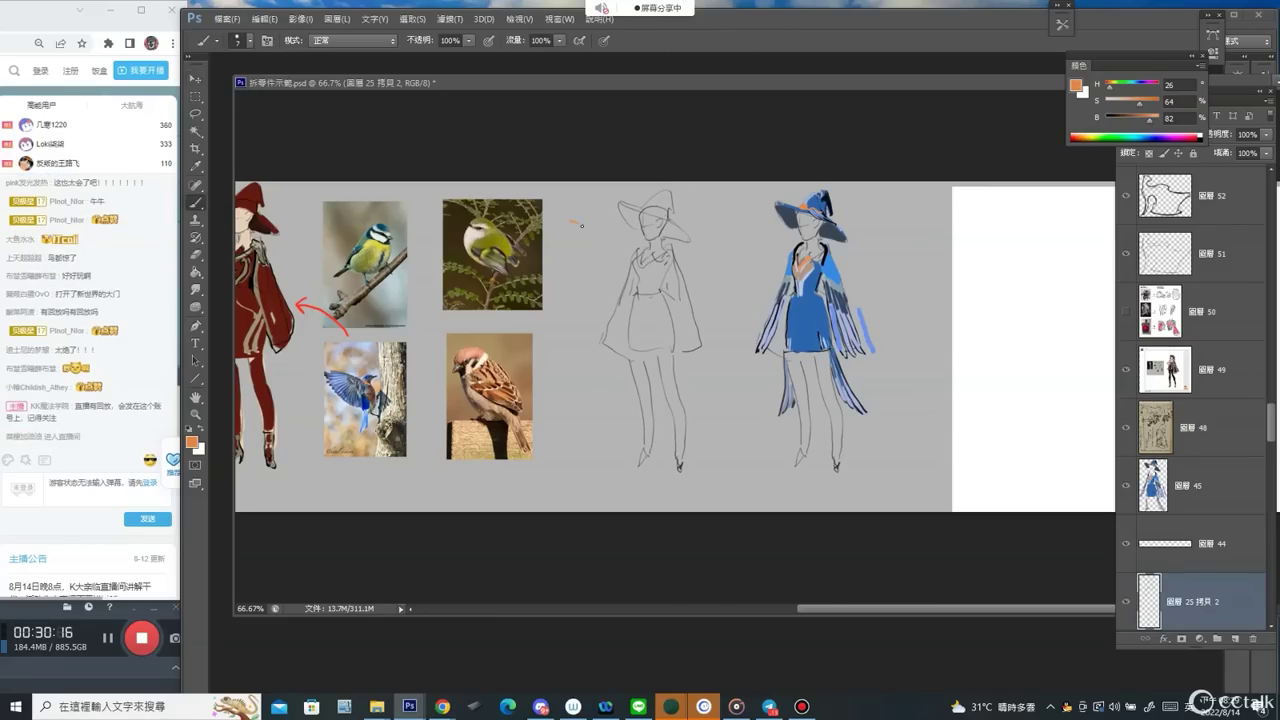
left_click_drag(581, 225, 594, 232)
Set the brush colour to bright red and add a new layer above 圖層 64.
key("d")
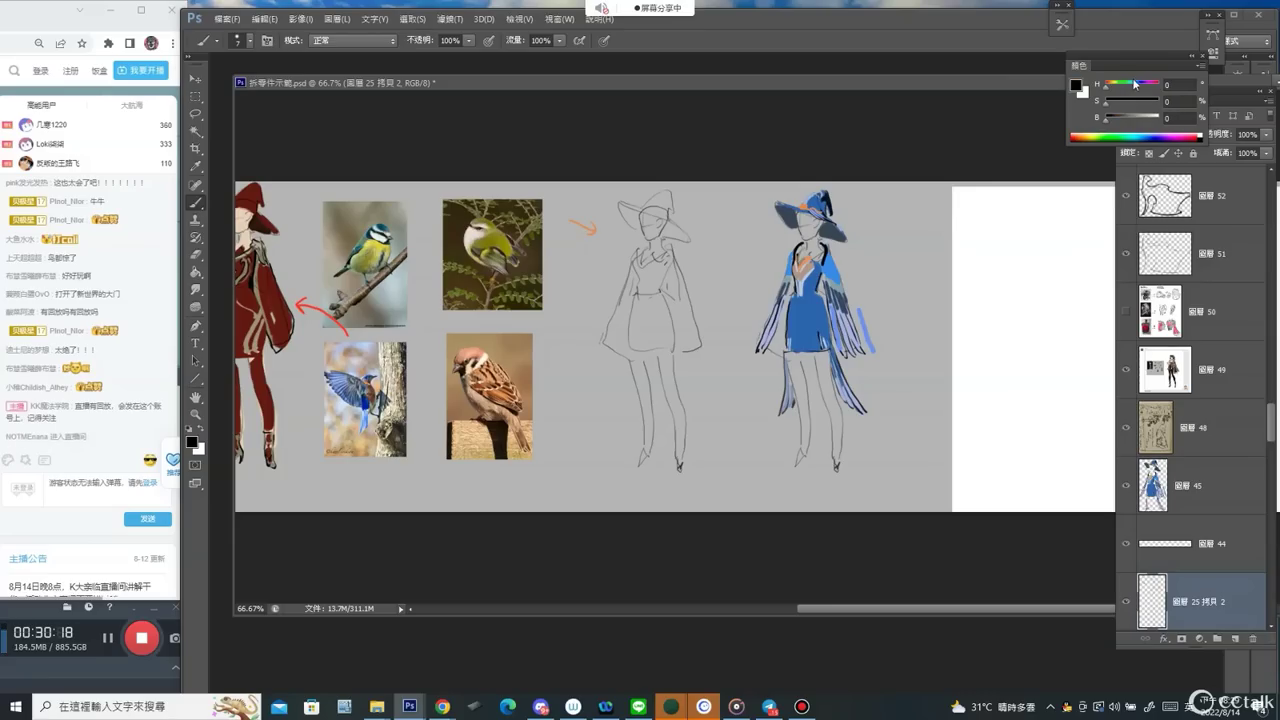
left_click(1152, 117)
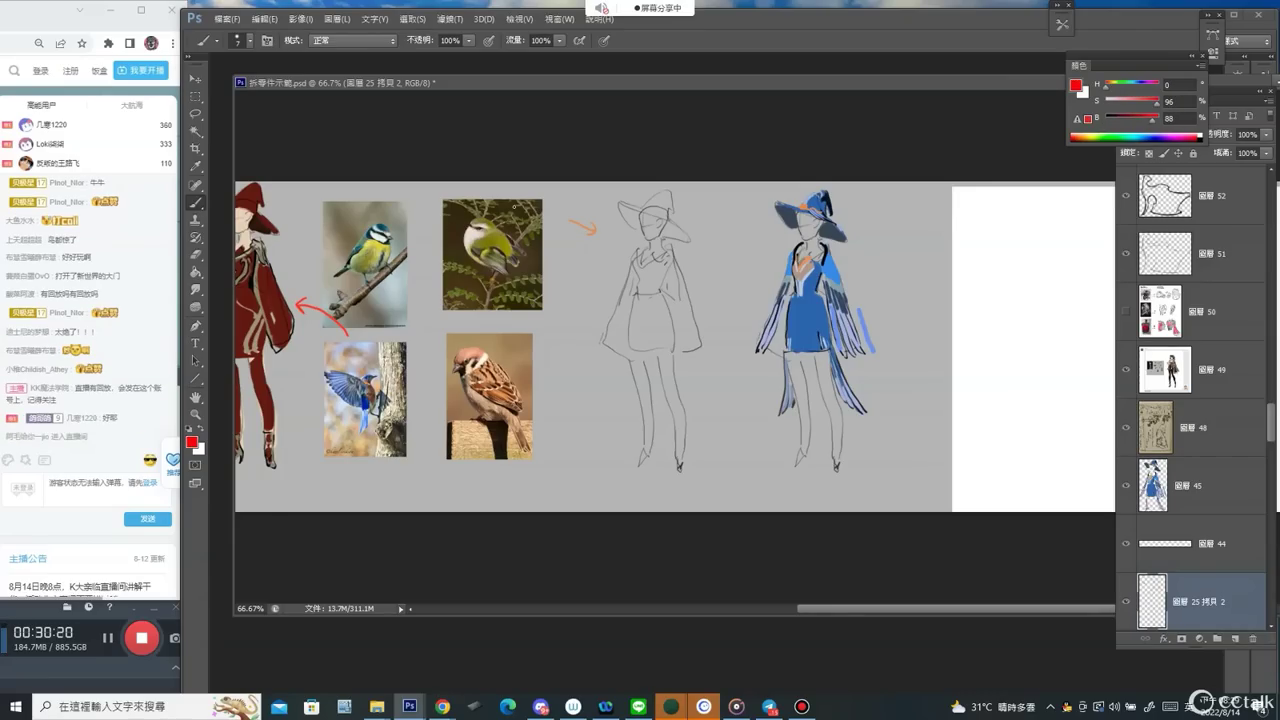
key("ctrl+z")
left_click_drag(1271, 424, 1271, 163)
left_click(1217, 249)
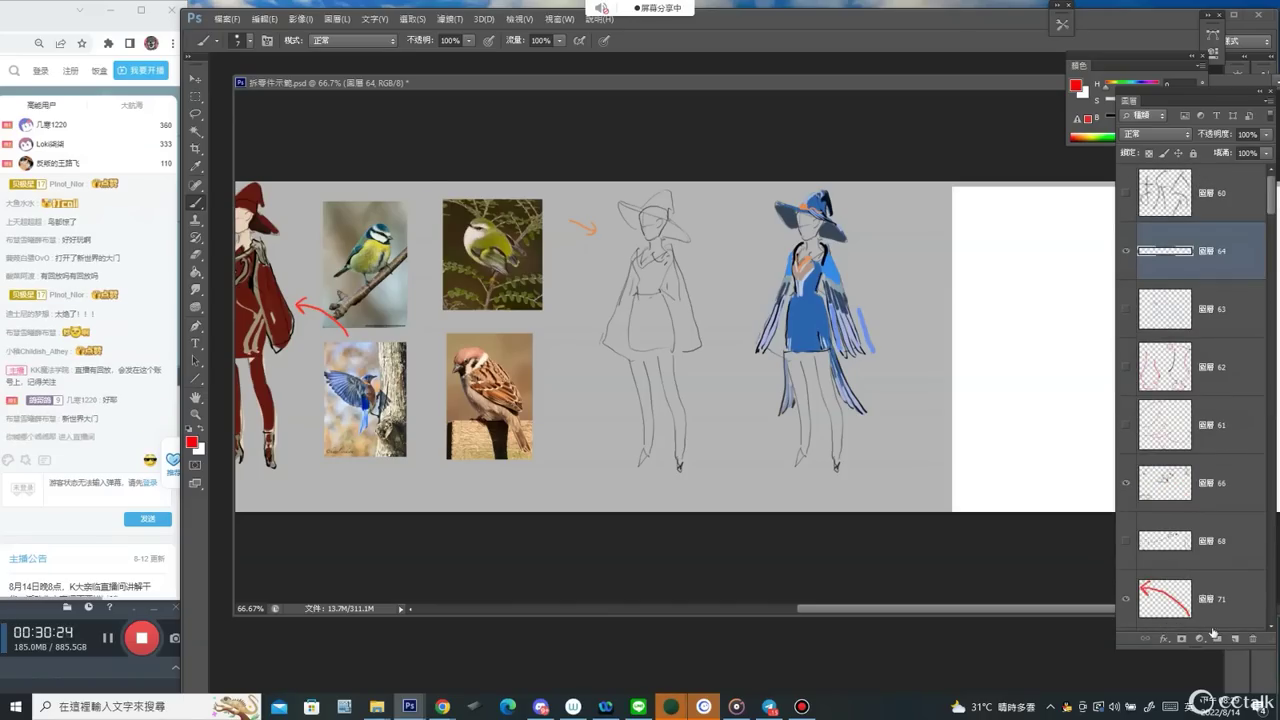
left_click(1235, 638)
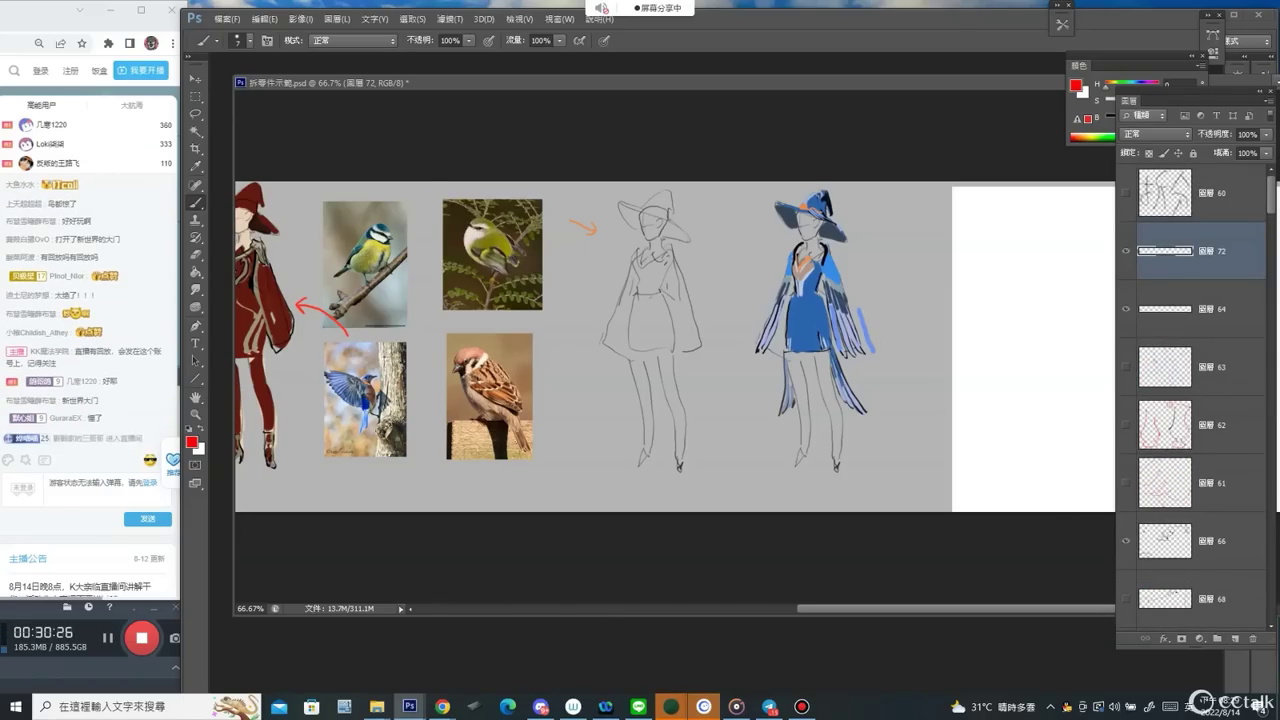
Sample the sparrow's orange and paint broad feather-like strokes on the lower part of the copied sketch's sleeve.
mouse_move(424, 359)
left_mouse_down()
mouse_move(515, 346)
mouse_move(510, 457)
left_mouse_up()
key("ctrl+z")
left_click(506, 396, "alt")
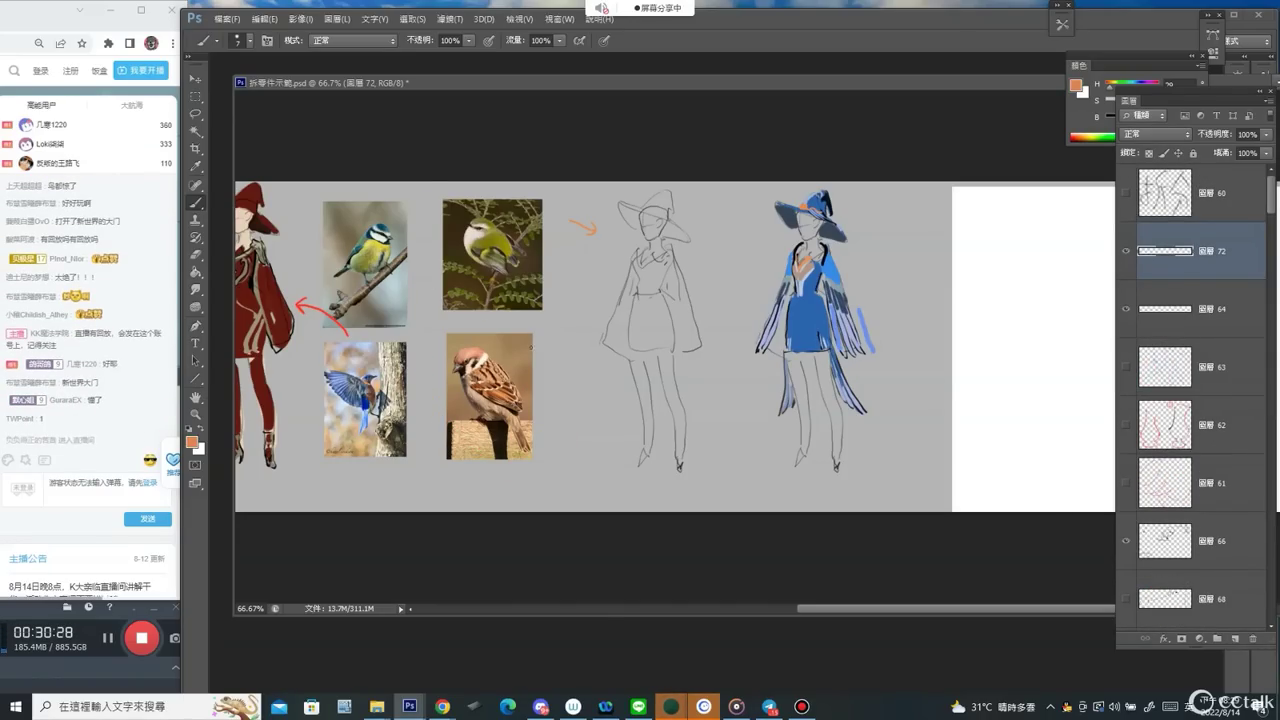
scroll(665, 285, "up", 2)
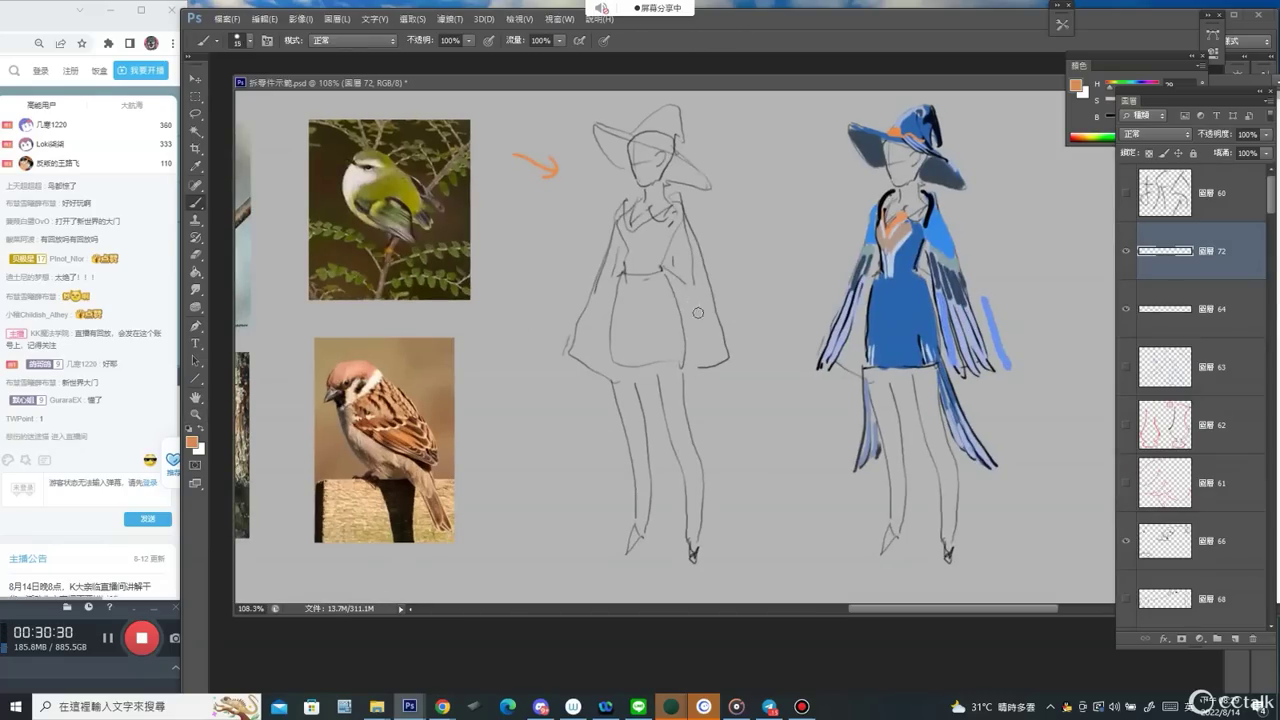
mouse_move(684, 288)
left_mouse_down()
mouse_move(700, 342)
mouse_move(724, 362)
left_mouse_up()
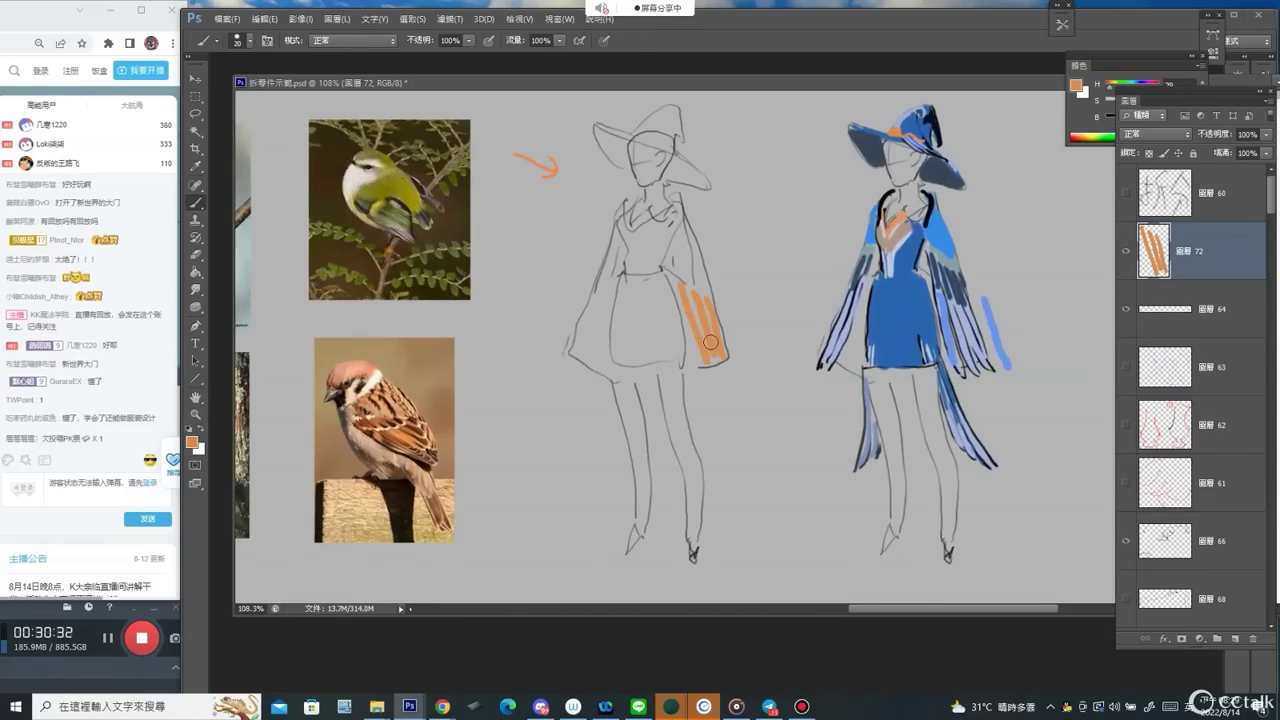
left_click_drag(702, 299, 719, 358)
Trace a thick black outline down one side of the copied sketch from hat brim to foot, and write circled numbers 2 and 3 beside it.
key("d")
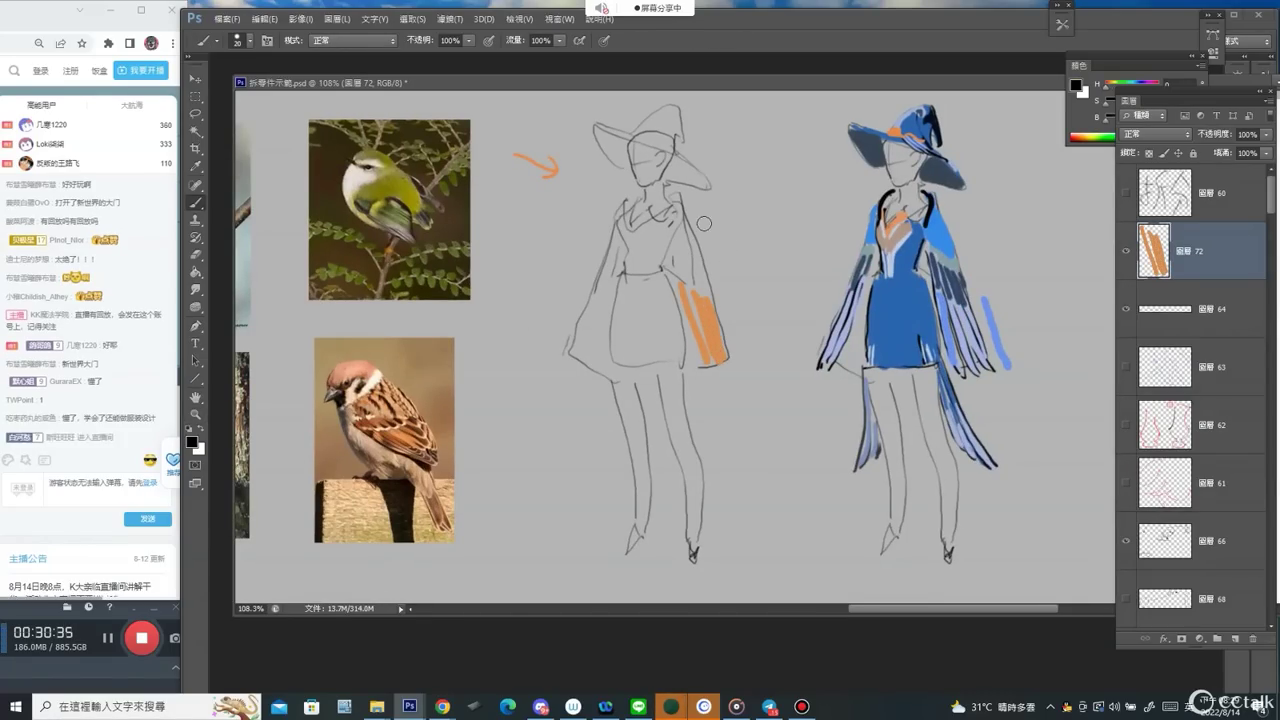
key("bracketleft")
left_click_drag(592, 123, 627, 172)
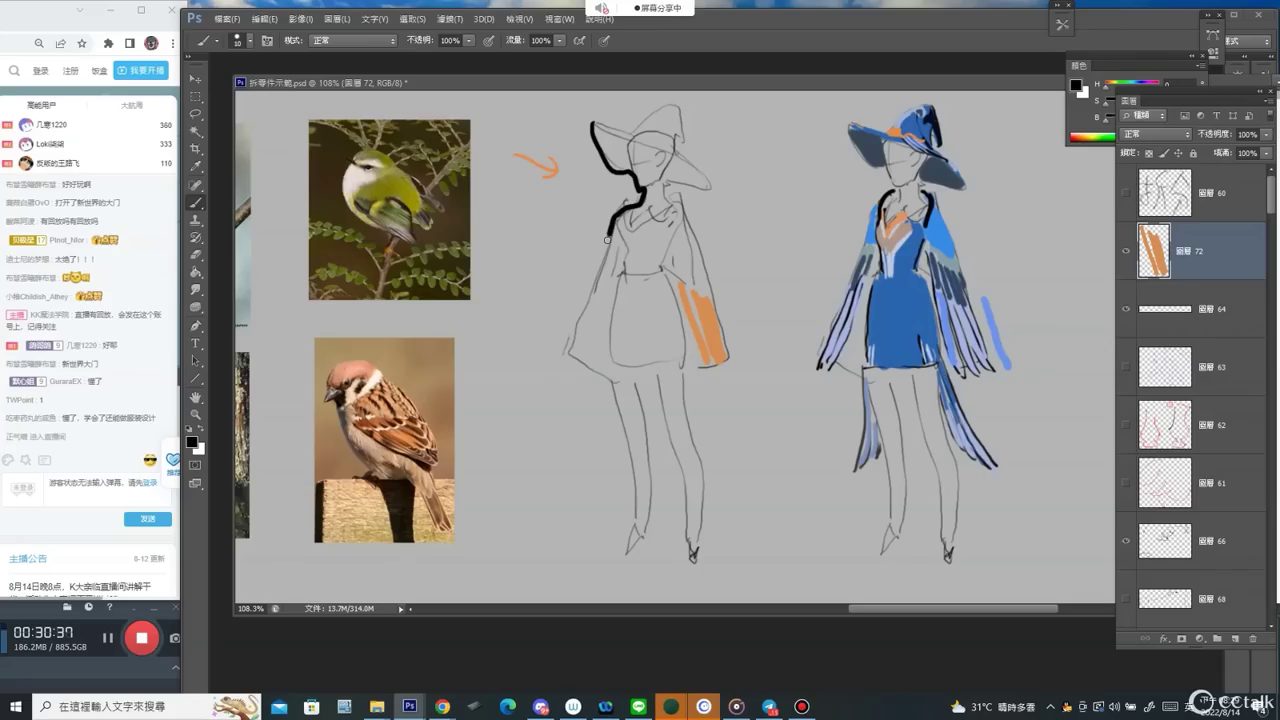
left_click_drag(633, 484, 630, 532)
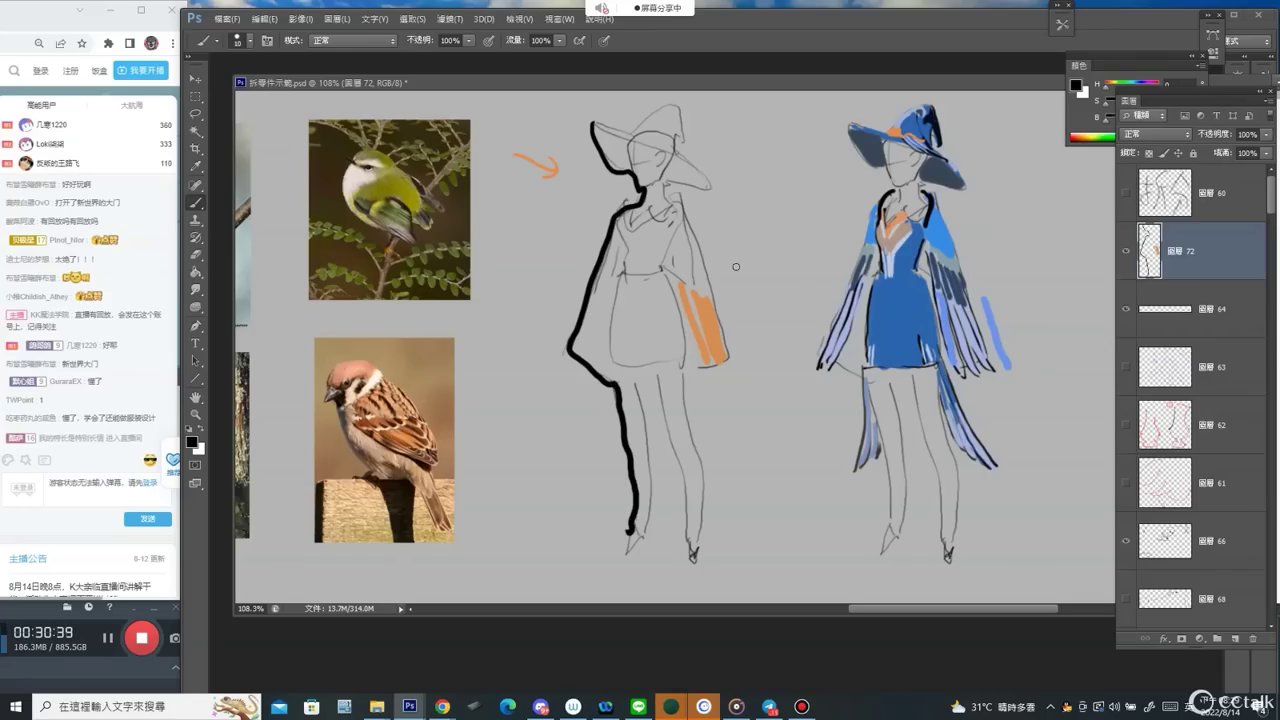
mouse_move(768, 257)
left_mouse_down()
mouse_move(752, 262)
mouse_move(790, 292)
mouse_move(700, 295)
left_mouse_up()
Draw a small black bracket linking points 2 and 3 of the reference notes on 圖層 59 with a smaller brush, undoing the trial strokes.
key("ctrl+space")
mouse_move(1010, 298)
left_mouse_down()
mouse_move(670, 298)
mouse_move(1175, 306)
left_mouse_up()
key("ctrl+space")
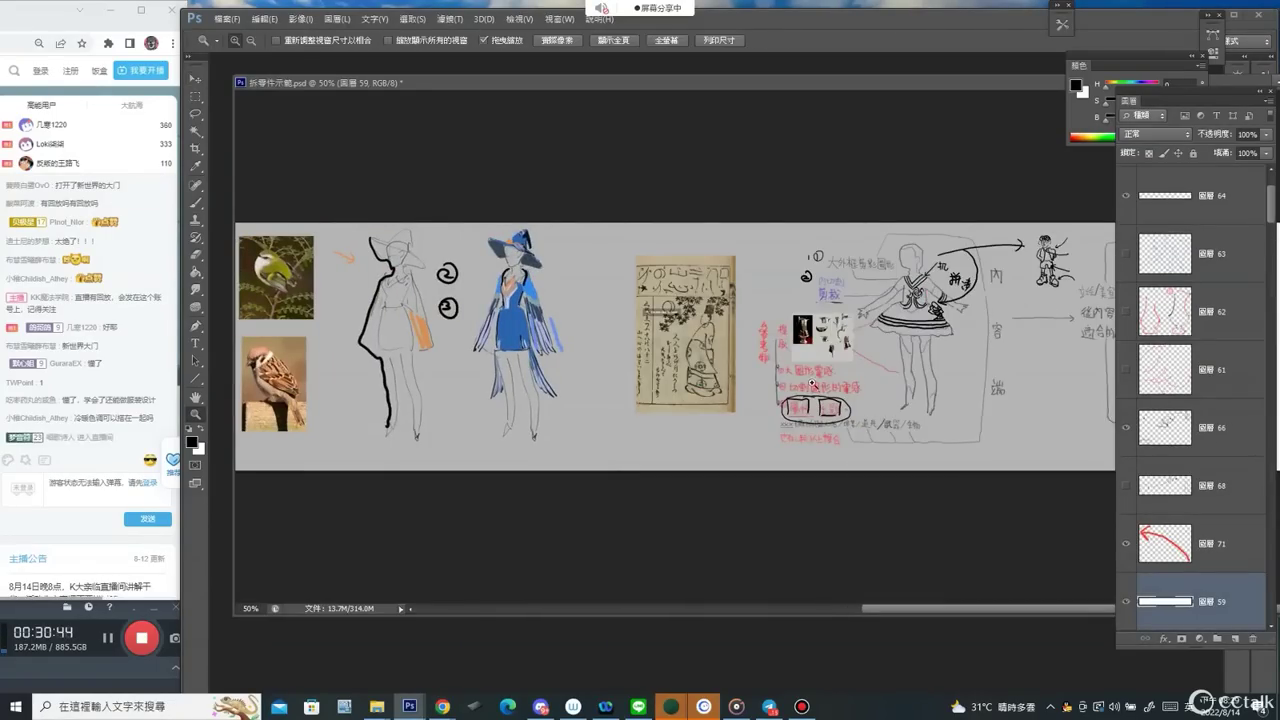
left_click_drag(812, 407, 900, 407)
key("bracketleft")
key("bracketleft")
key("bracketleft")
key("bracketleft")
key("bracketleft")
mouse_move(704, 350)
left_mouse_down()
mouse_move(922, 361)
mouse_move(937, 411)
mouse_move(840, 439)
mouse_move(744, 436)
mouse_move(686, 413)
mouse_move(690, 348)
left_mouse_up()
key("ctrl+z")
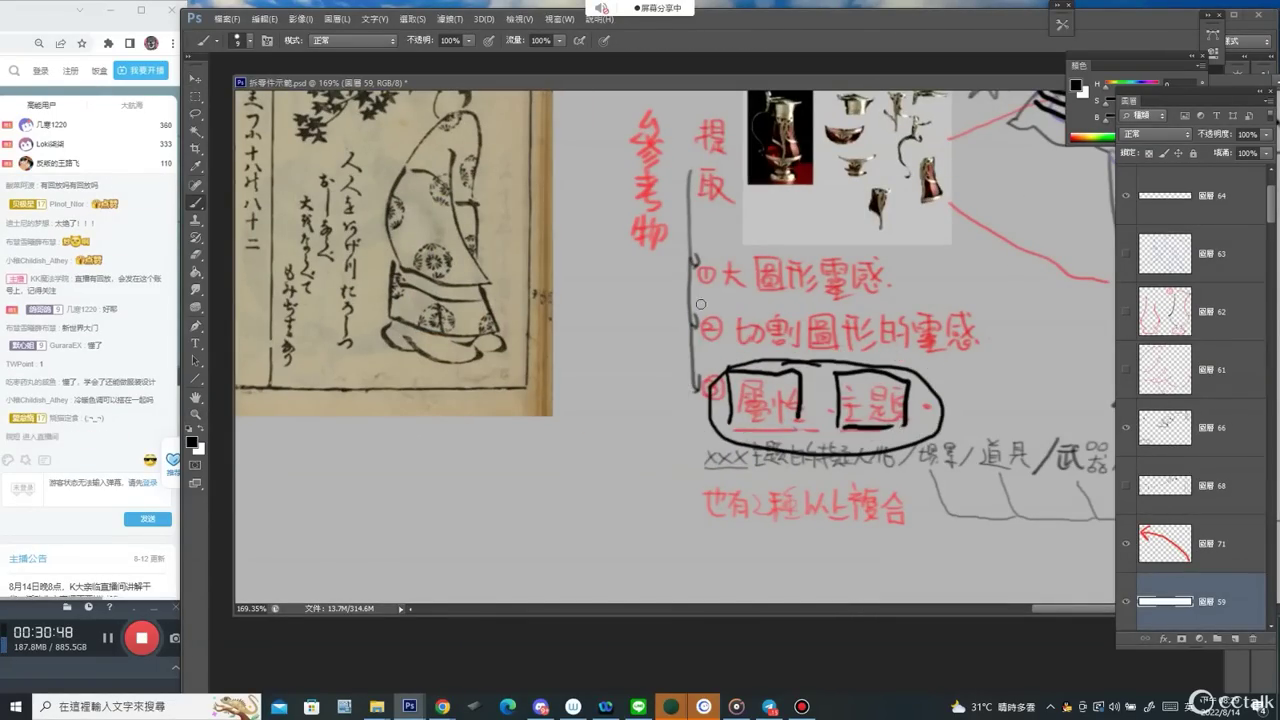
mouse_move(697, 289)
left_mouse_down()
mouse_move(811, 355)
mouse_move(949, 367)
mouse_move(987, 307)
mouse_move(715, 309)
mouse_move(665, 312)
left_mouse_up()
key("ctrl+z")
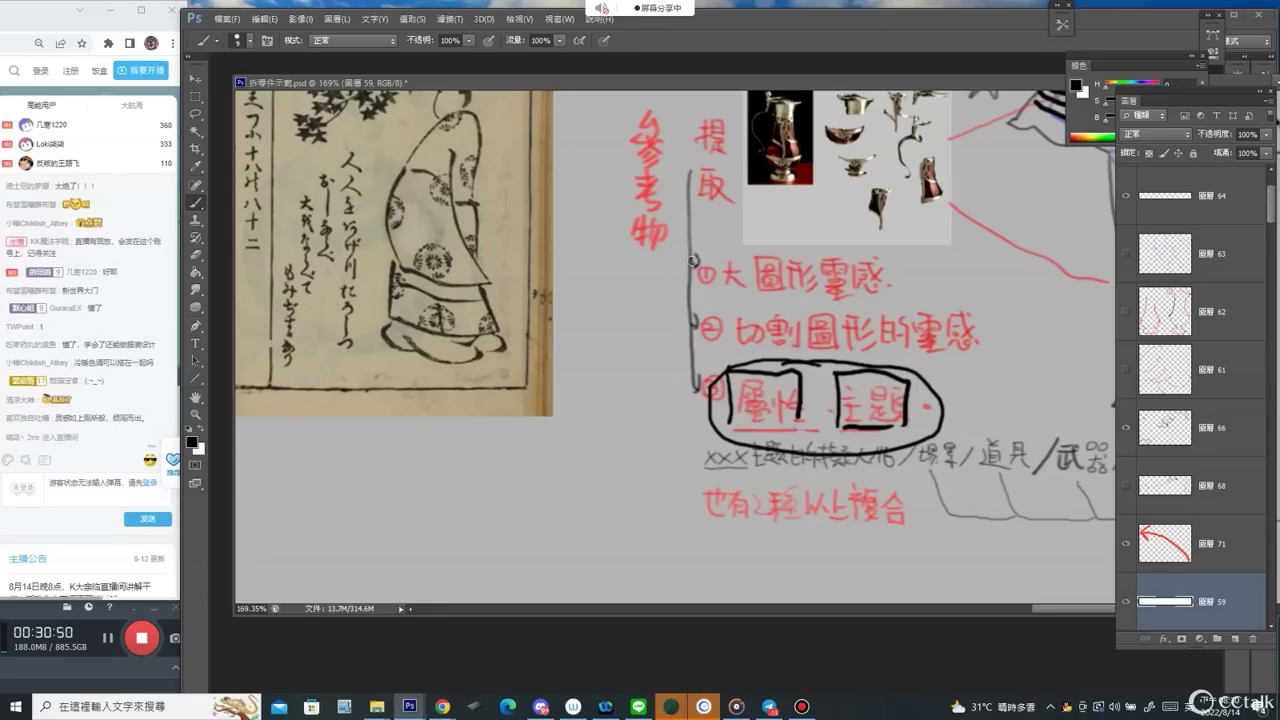
mouse_move(684, 256)
left_mouse_down()
mouse_move(838, 256)
mouse_move(903, 278)
mouse_move(783, 300)
mouse_move(675, 246)
left_mouse_up()
key("ctrl+z")
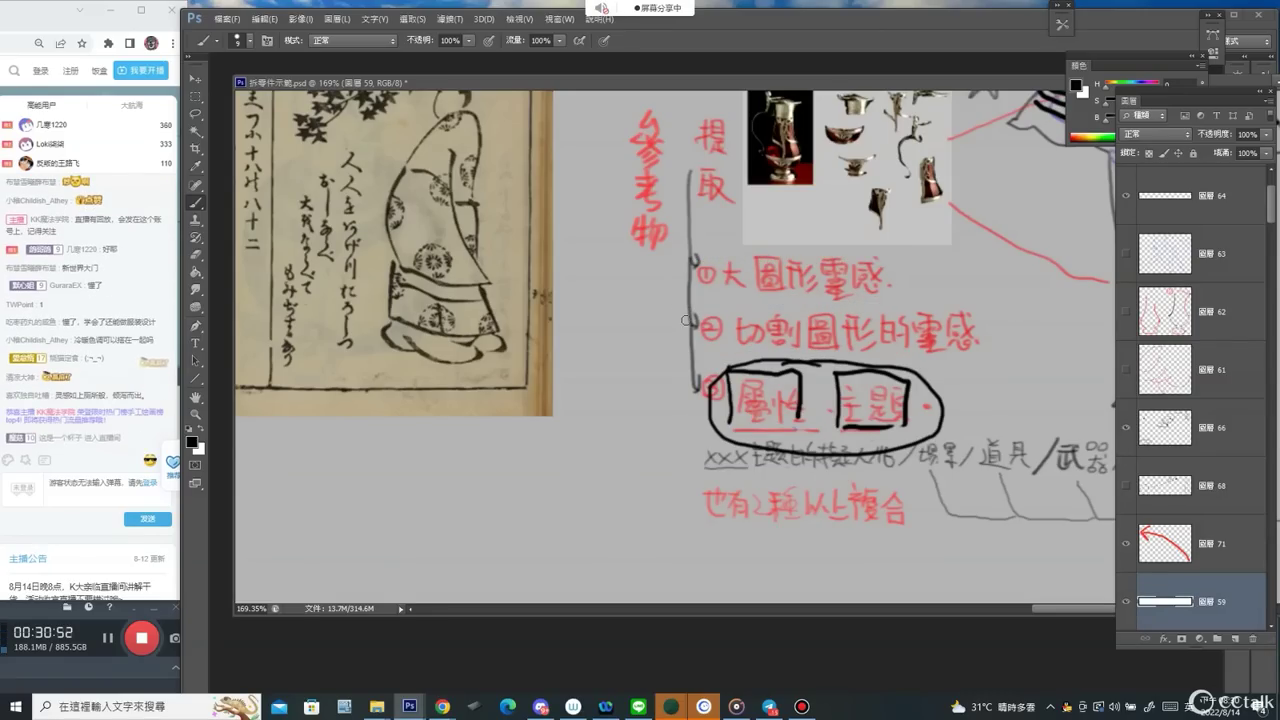
mouse_move(692, 312)
left_mouse_down()
mouse_move(667, 333)
mouse_move(692, 402)
left_mouse_up()
key("z")
left_click(607, 443, "alt")
left_click(607, 443, "alt")
left_click(607, 443, "alt")
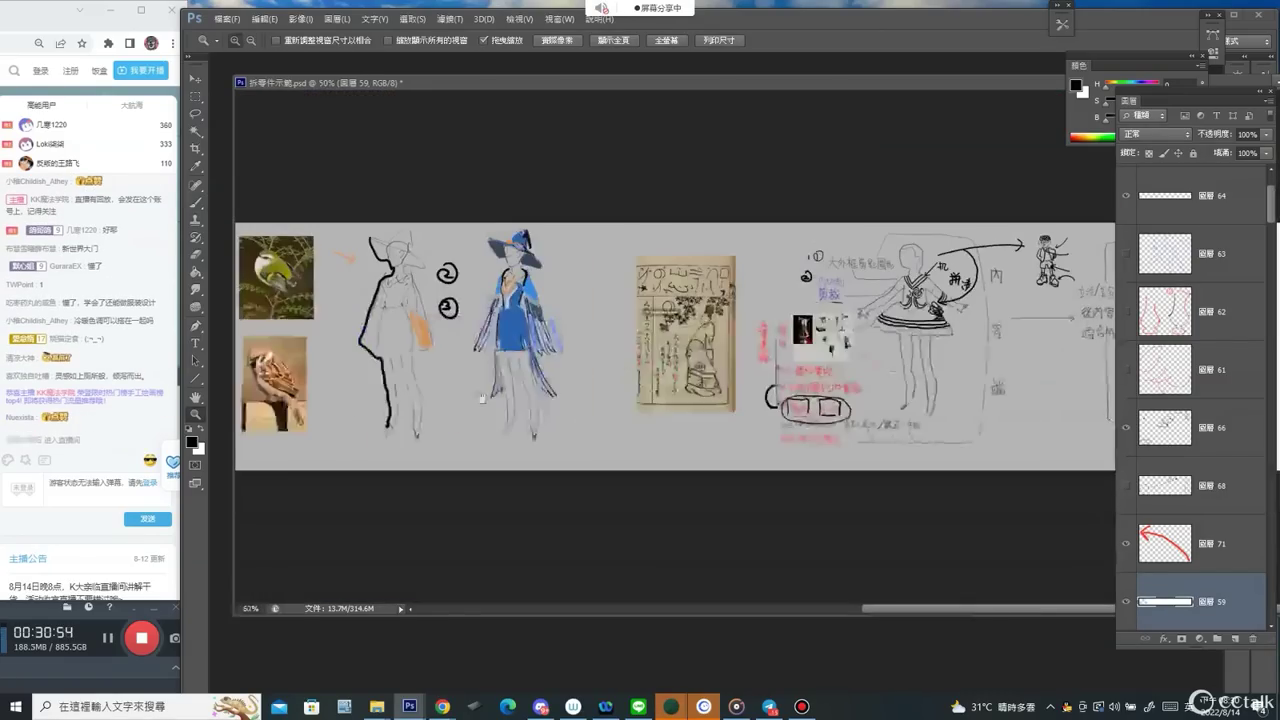
Erase the thick black outline from the copied sketch on 圖層 72, keeping the orange sleeve and circled numbers.
mouse_move(456, 380)
left_mouse_down()
mouse_move(588, 381)
mouse_move(663, 318)
left_mouse_up()
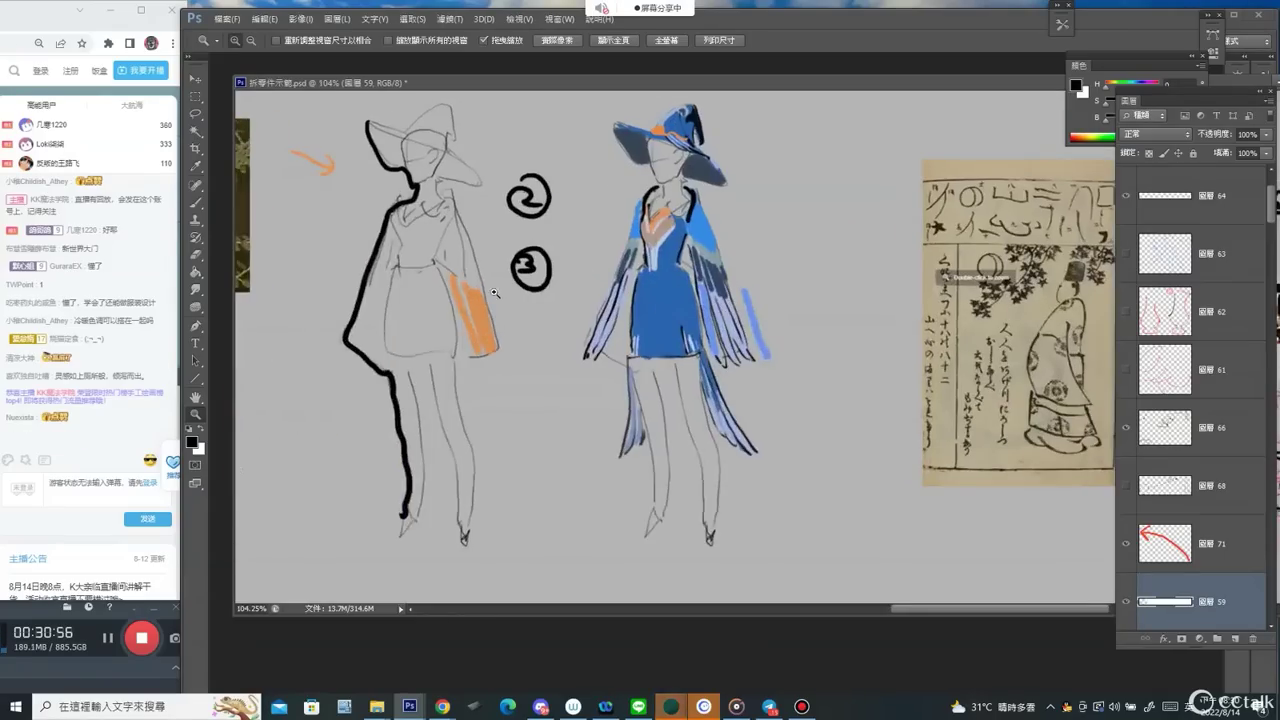
left_click_drag(434, 286, 626, 286)
key("e")
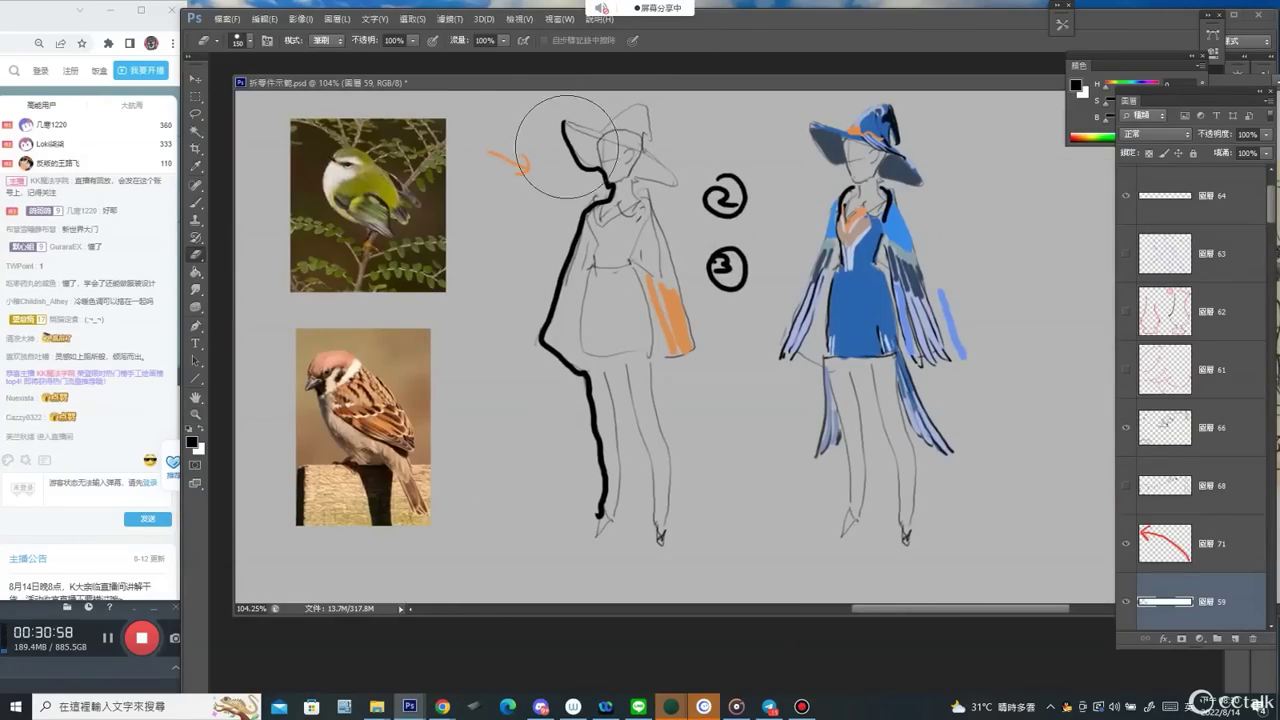
key("v")
left_click(603, 185, "ctrl")
key("e")
mouse_move(565, 125)
left_mouse_down()
mouse_move(605, 190)
mouse_move(560, 410)
mouse_move(594, 492)
left_mouse_up()
key("z")
left_click_drag(711, 371, 678, 383)
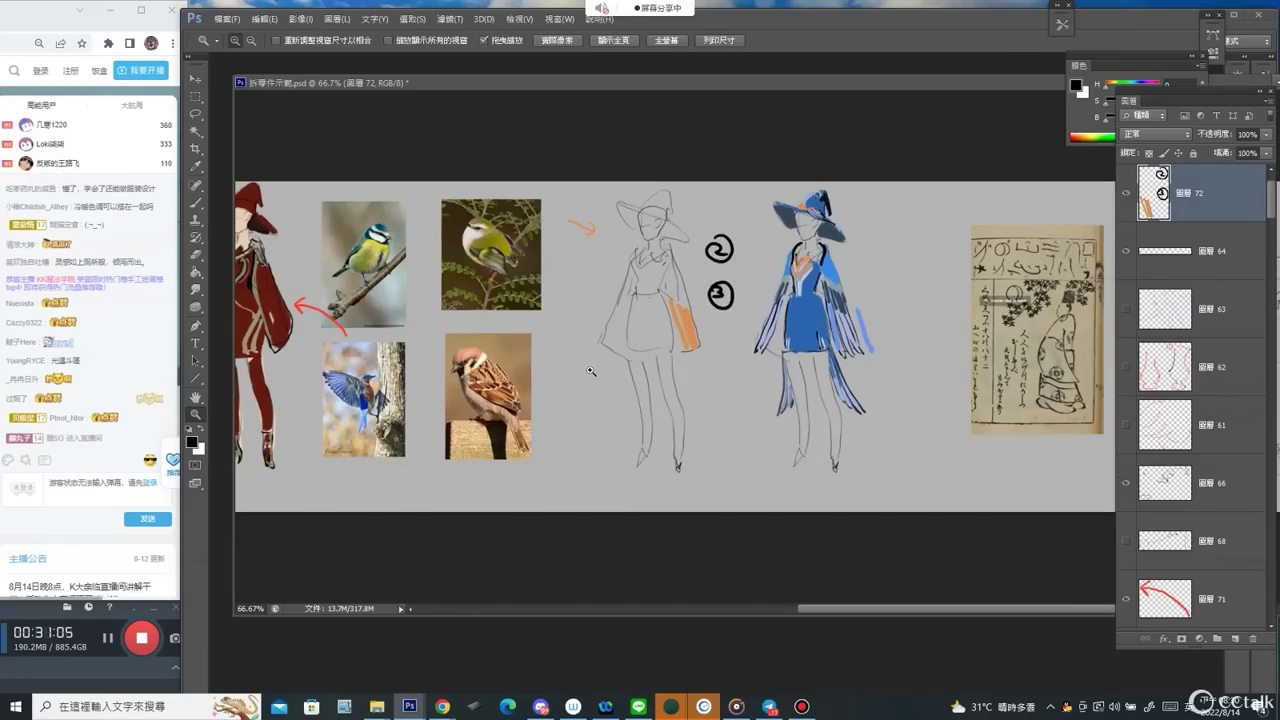
Create a new document and paste in the copied illustration of the blue-caped royal character with its jewelled egg reference.
key("alt+Tab")
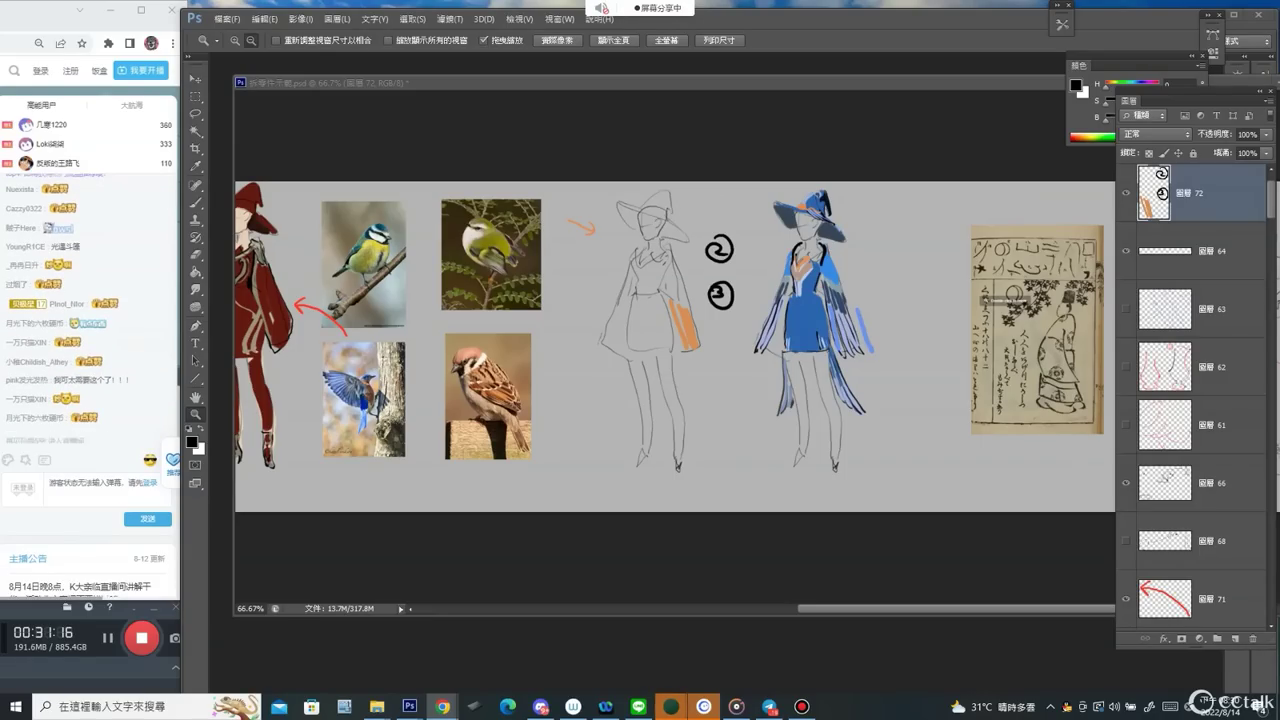
left_click(672, 388)
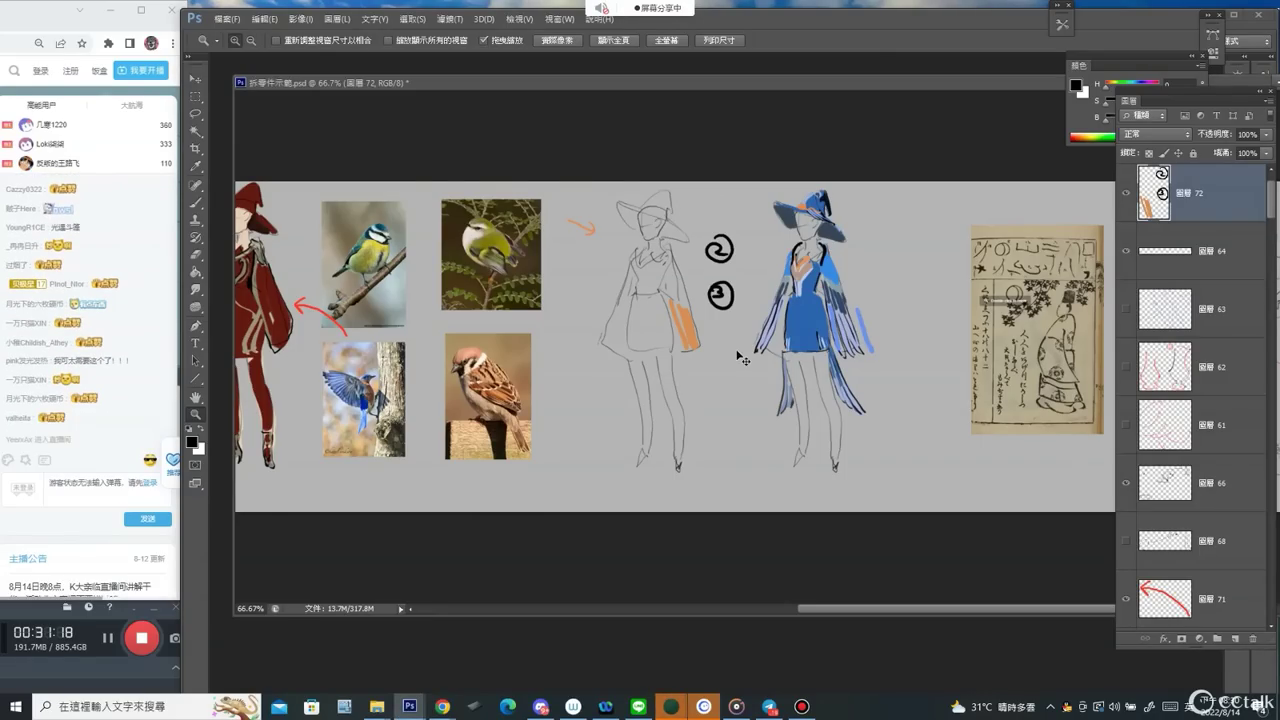
key("ctrl+n")
key("Return")
key("ctrl+v")
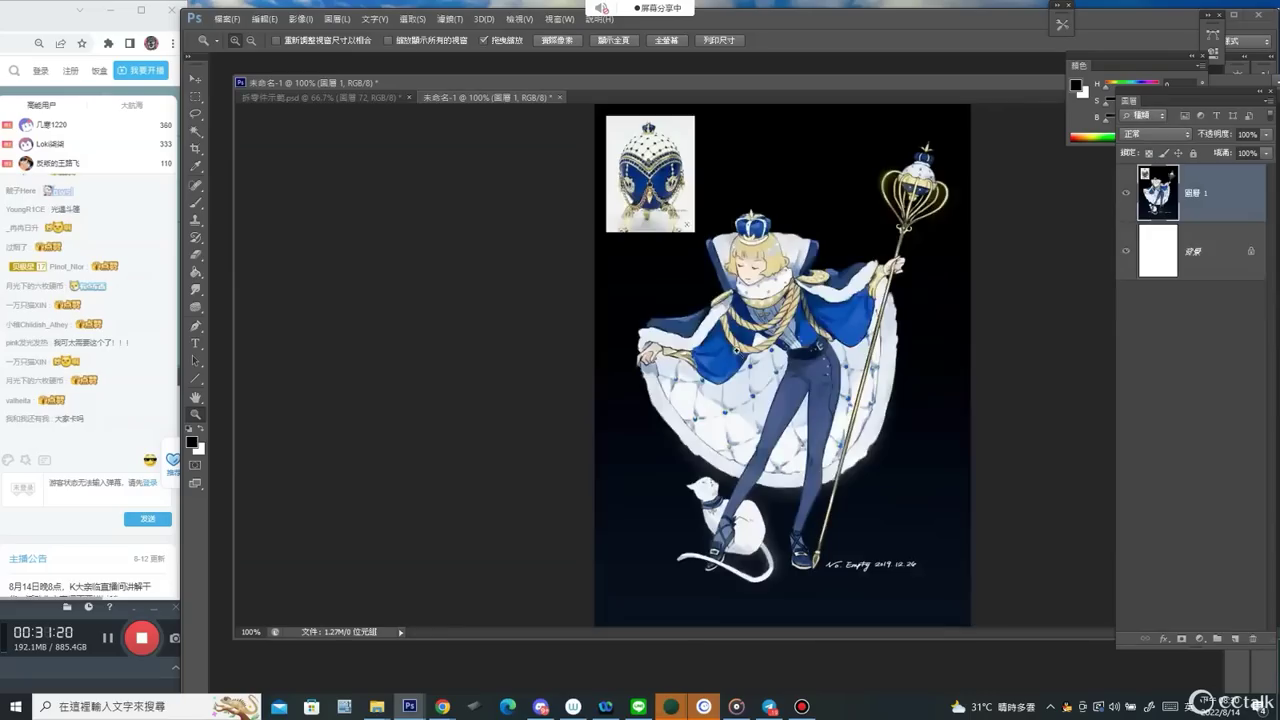
Add a new empty layer above the pasted character illustration.
left_click_drag(811, 191, 834, 223)
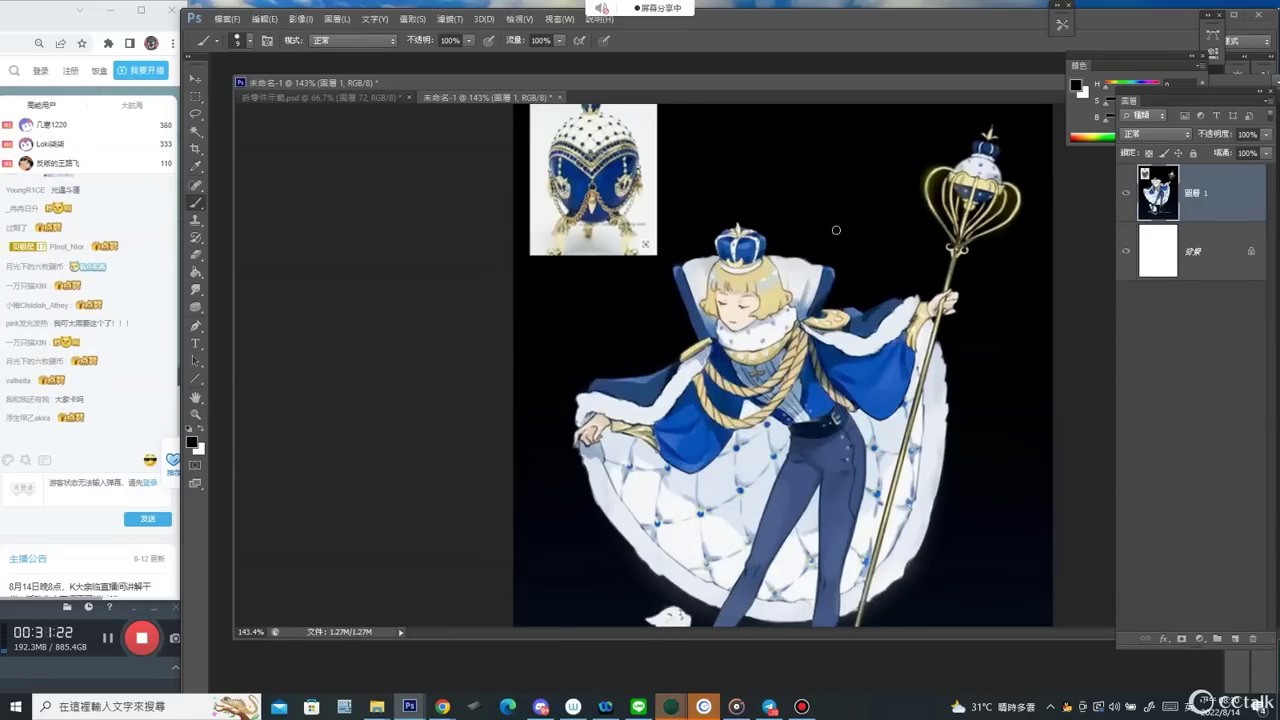
left_click(1237, 636)
scroll(566, 157, "up", 2)
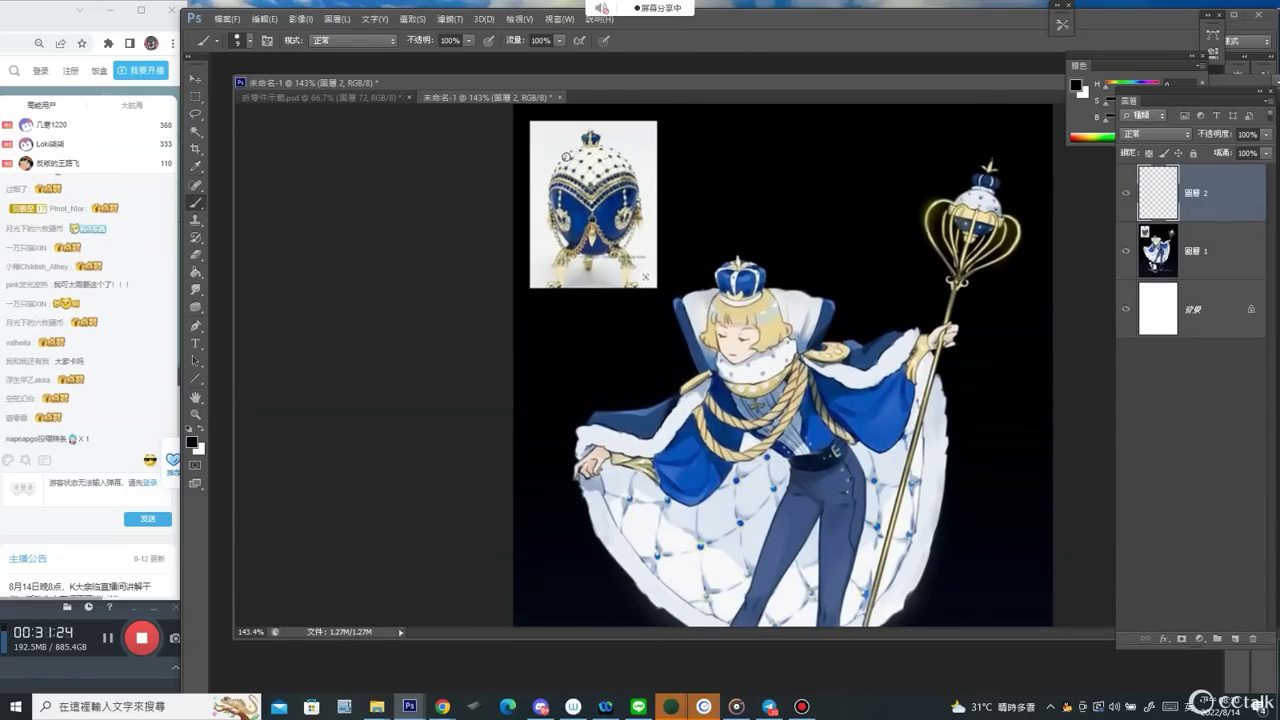
Outline the egg's white dome in red on the top layer and draw an arrow from it to the quilted cape lining.
left_click_drag(573, 146, 551, 177)
key("ctrl+z")
left_click_drag(1106, 103, 1155, 103)
left_click(1159, 119)
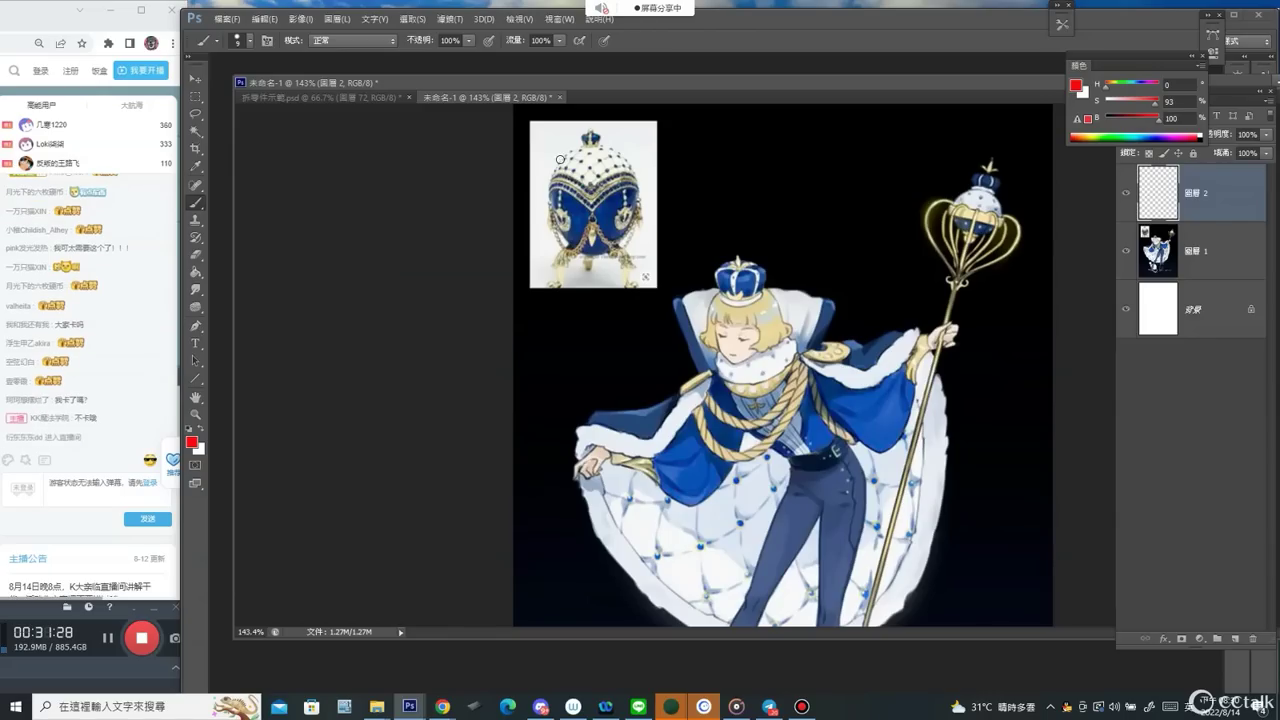
mouse_move(577, 144)
left_mouse_down()
mouse_move(553, 178)
mouse_move(628, 174)
left_mouse_up()
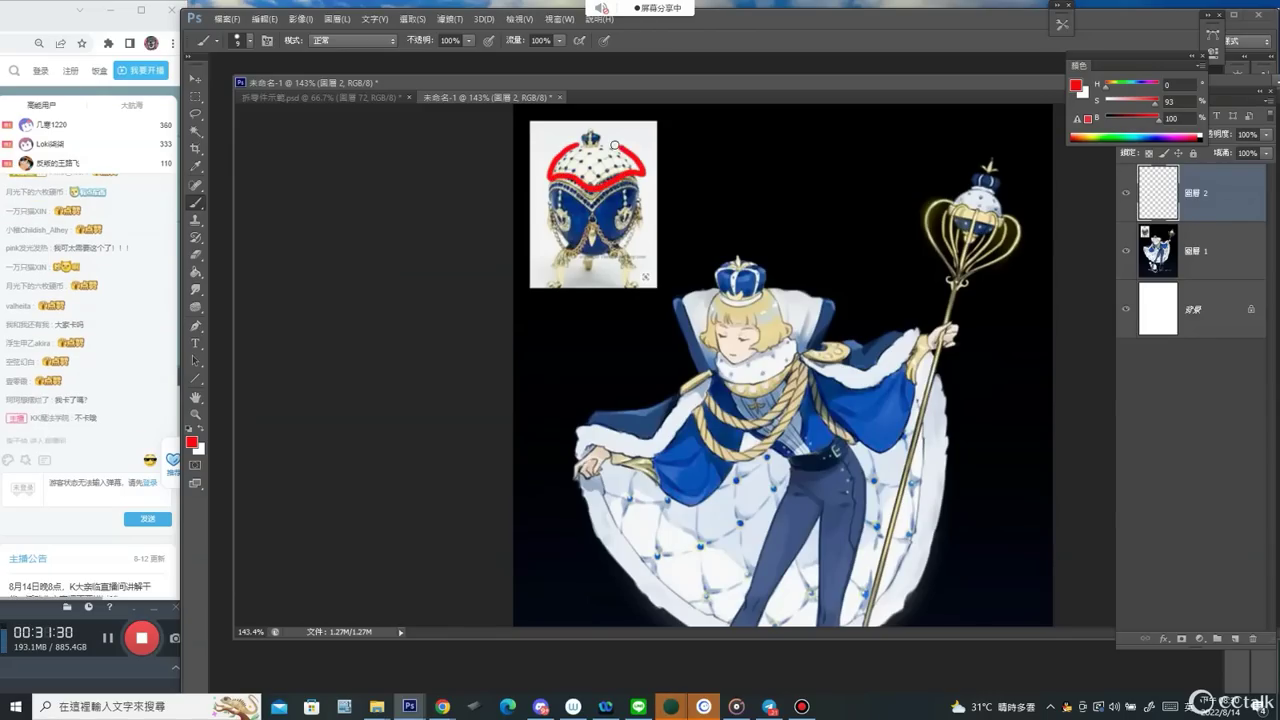
mouse_move(556, 158)
left_mouse_down()
mouse_move(526, 228)
mouse_move(544, 378)
mouse_move(647, 532)
mouse_move(664, 533)
mouse_move(650, 542)
left_mouse_up()
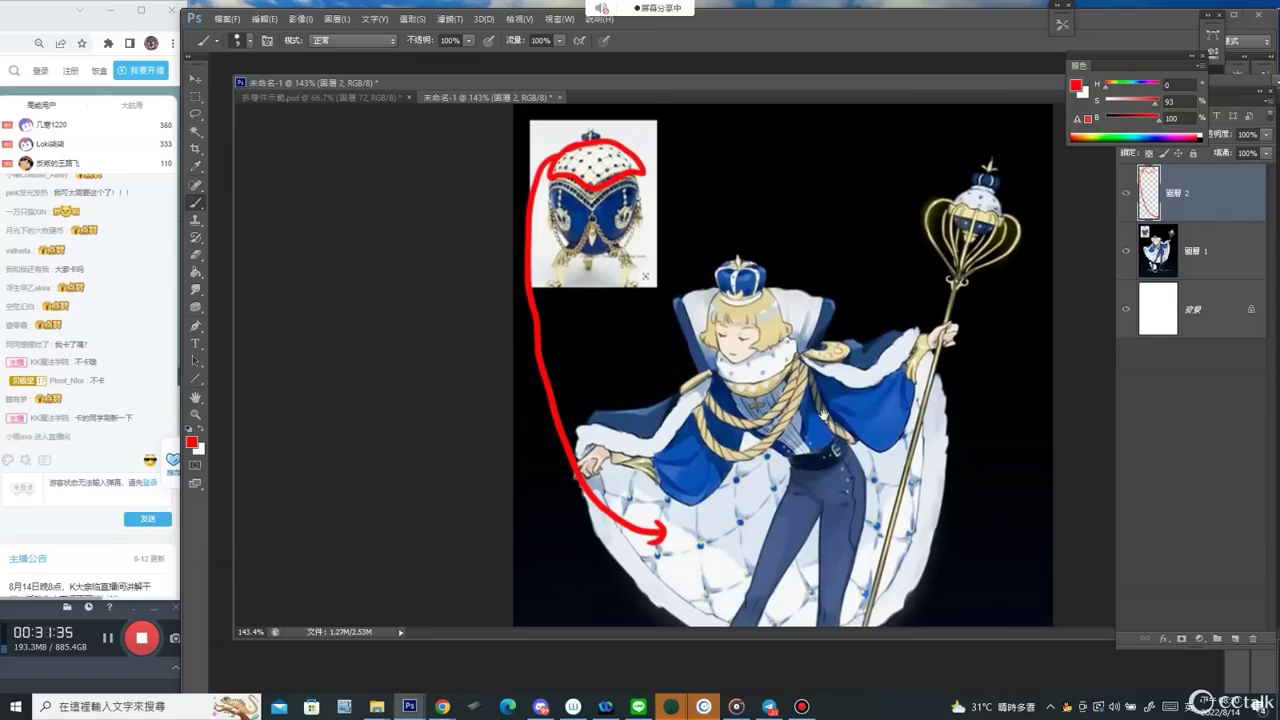
left_click_drag(822, 415, 820, 318)
mouse_move(708, 317)
left_mouse_down()
mouse_move(708, 417)
mouse_move(600, 432)
left_mouse_up()
key("ctrl+z")
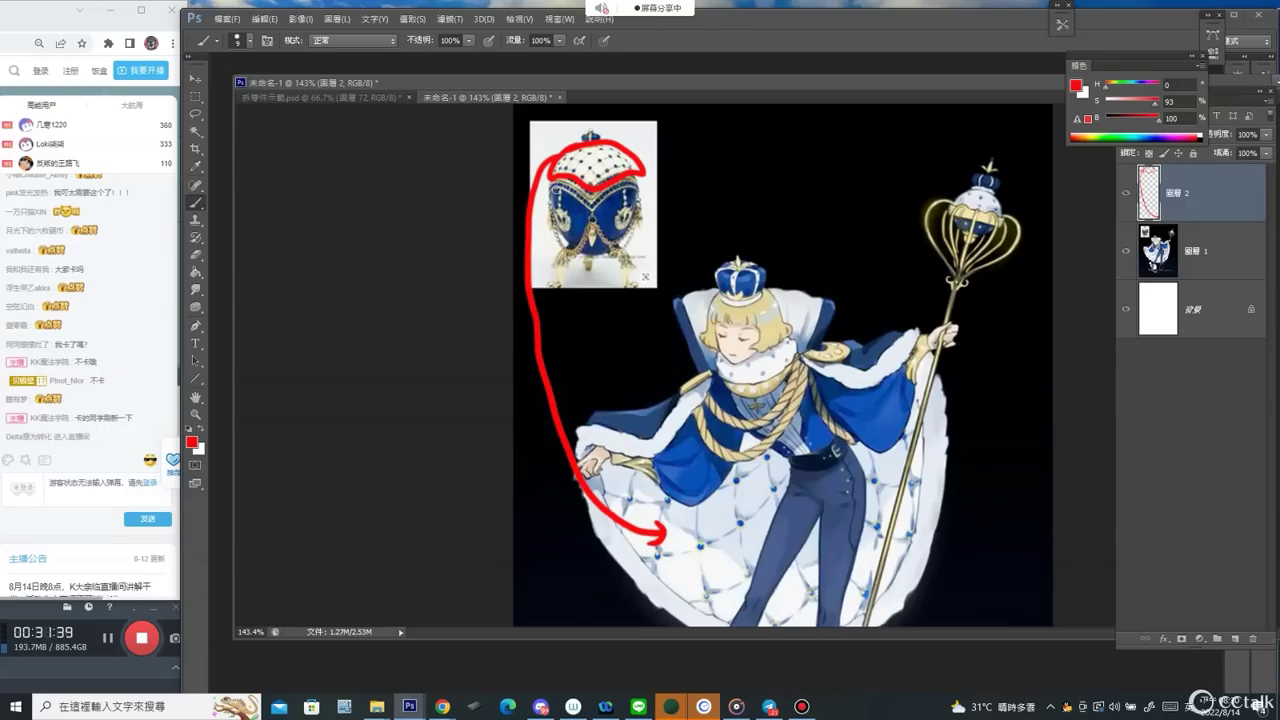
mouse_move(554, 190)
left_mouse_down()
mouse_move(568, 262)
mouse_move(594, 265)
mouse_move(642, 214)
left_mouse_up()
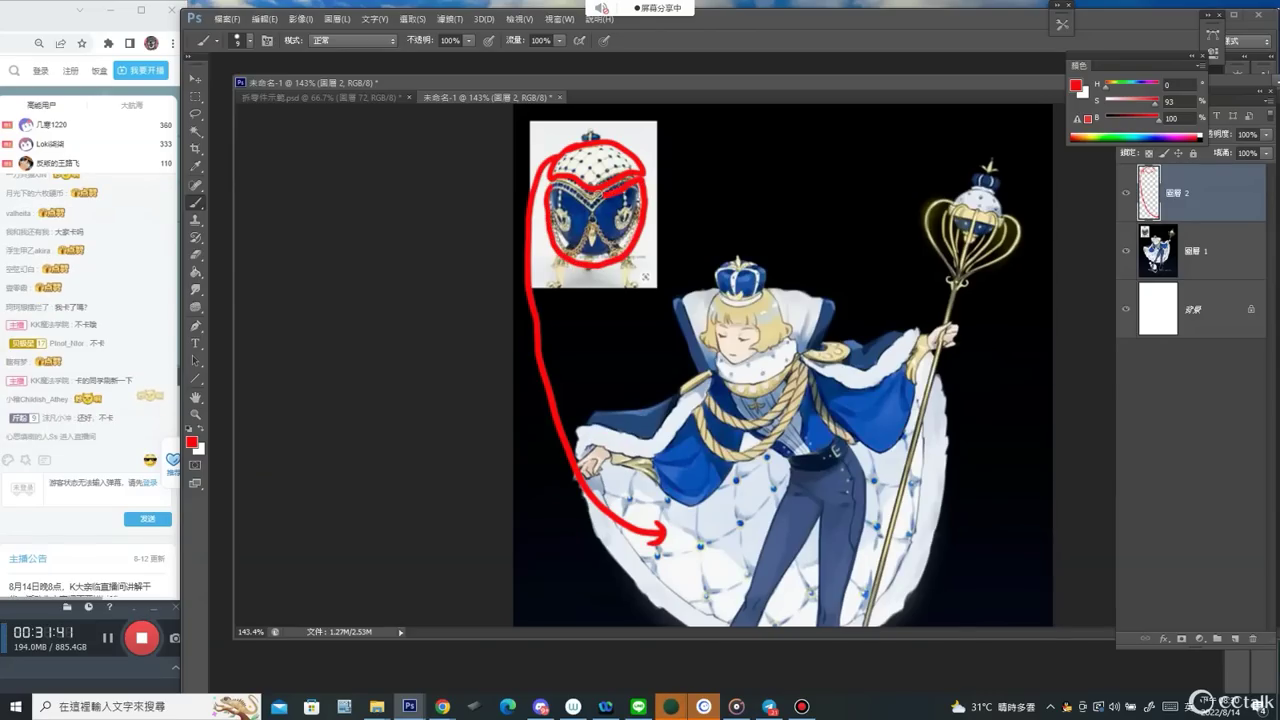
key("ctrl+z")
Copy the egg's blue body from 圖層 1 to a new layer, turn it upside down and place it above the character's crown.
key("l")
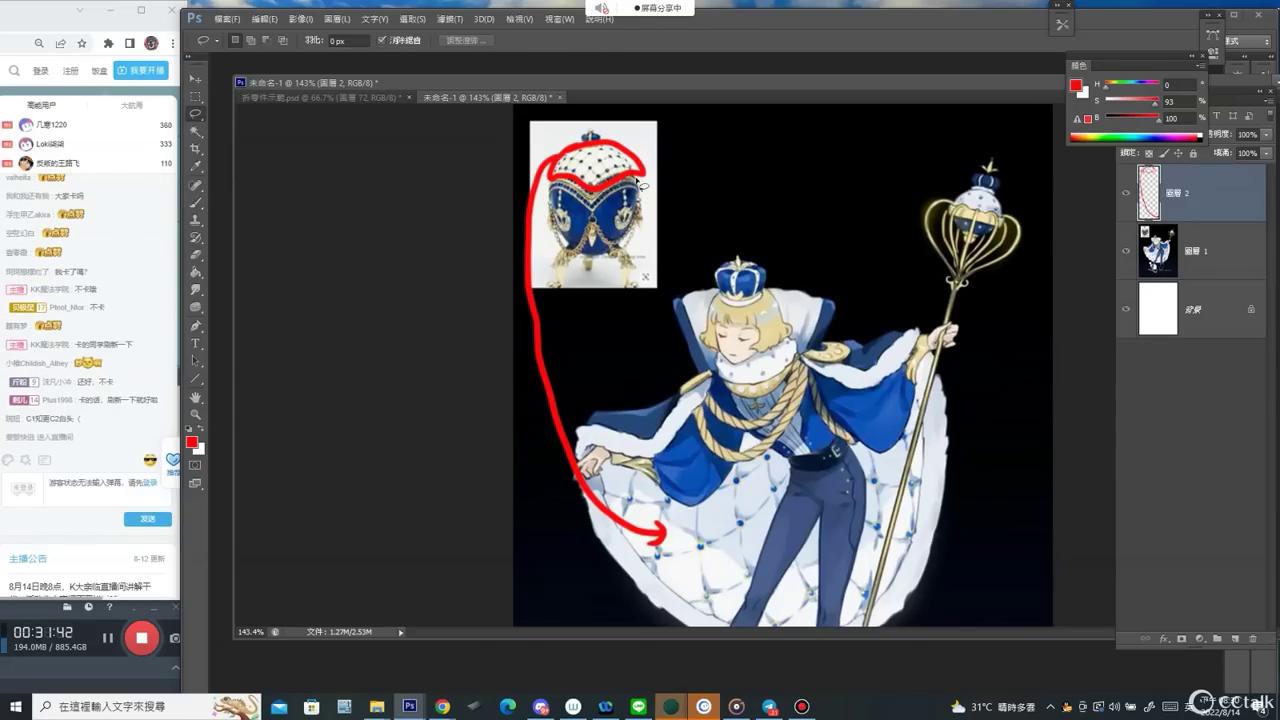
mouse_move(645, 185)
left_mouse_down()
mouse_move(545, 200)
mouse_move(605, 262)
mouse_move(652, 195)
left_mouse_up()
left_click(1203, 264)
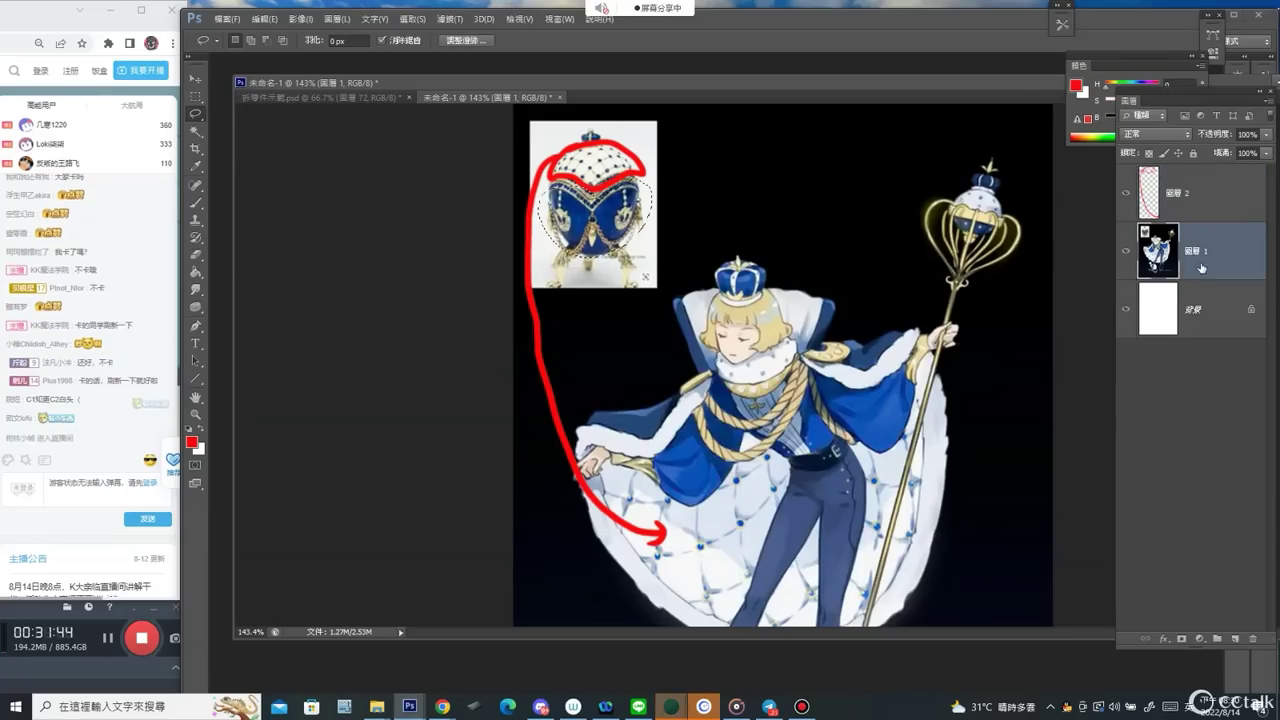
key("ctrl+j")
key("ctrl+t")
mouse_move(718, 230)
left_mouse_down()
mouse_move(590, 340)
mouse_move(462, 258)
left_mouse_up()
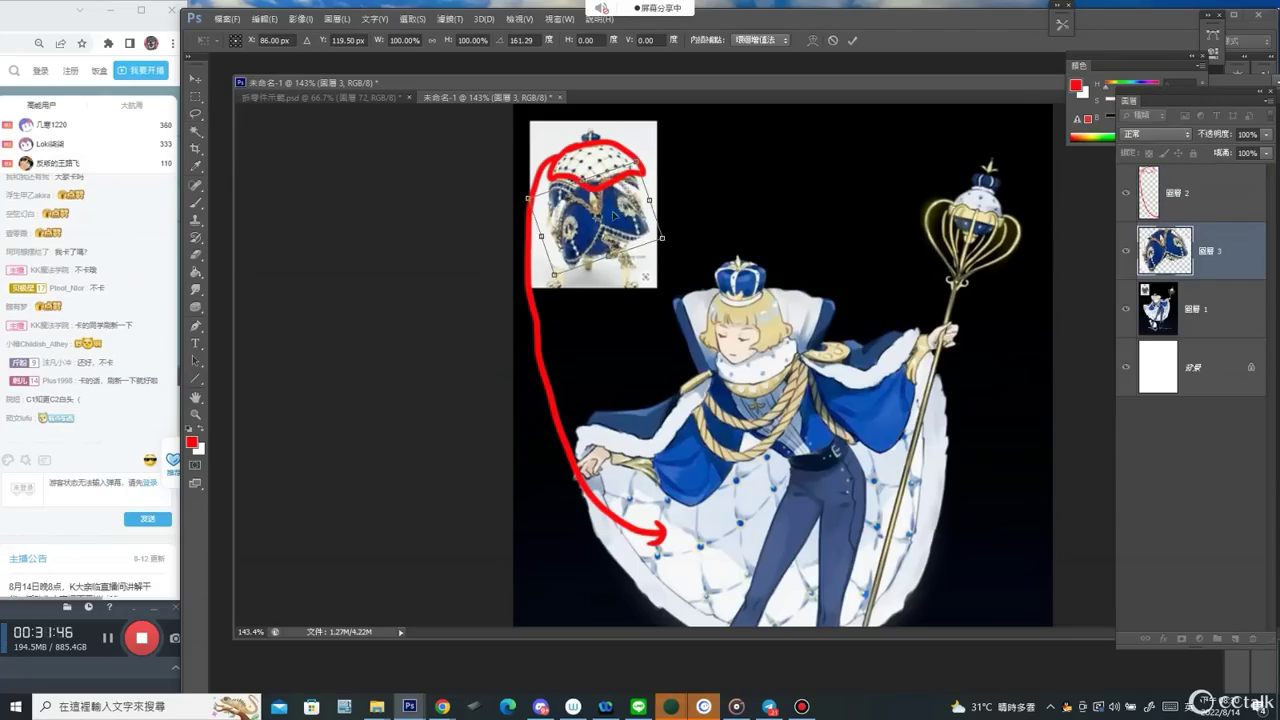
left_click_drag(586, 255, 749, 226)
left_click_drag(838, 180, 845, 222)
key("Return")
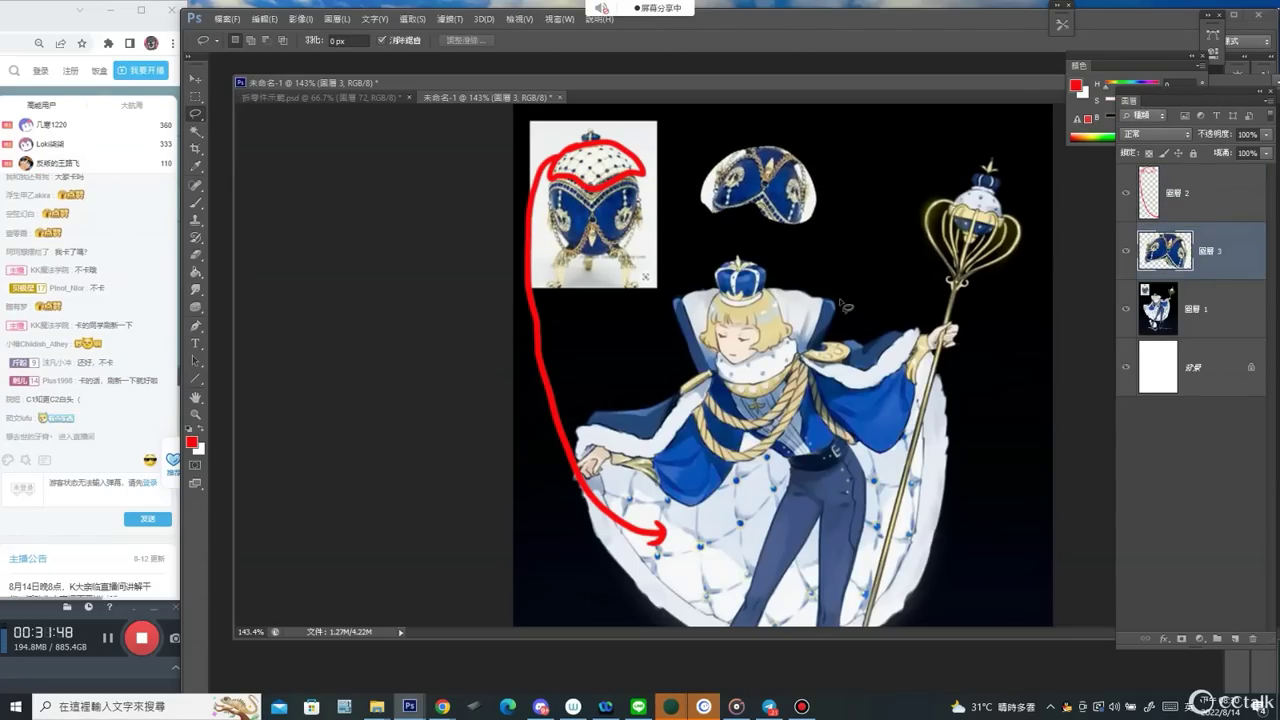
Trace the draped gold chains on the egg's blue body in red.
left_click_drag(817, 343, 814, 303)
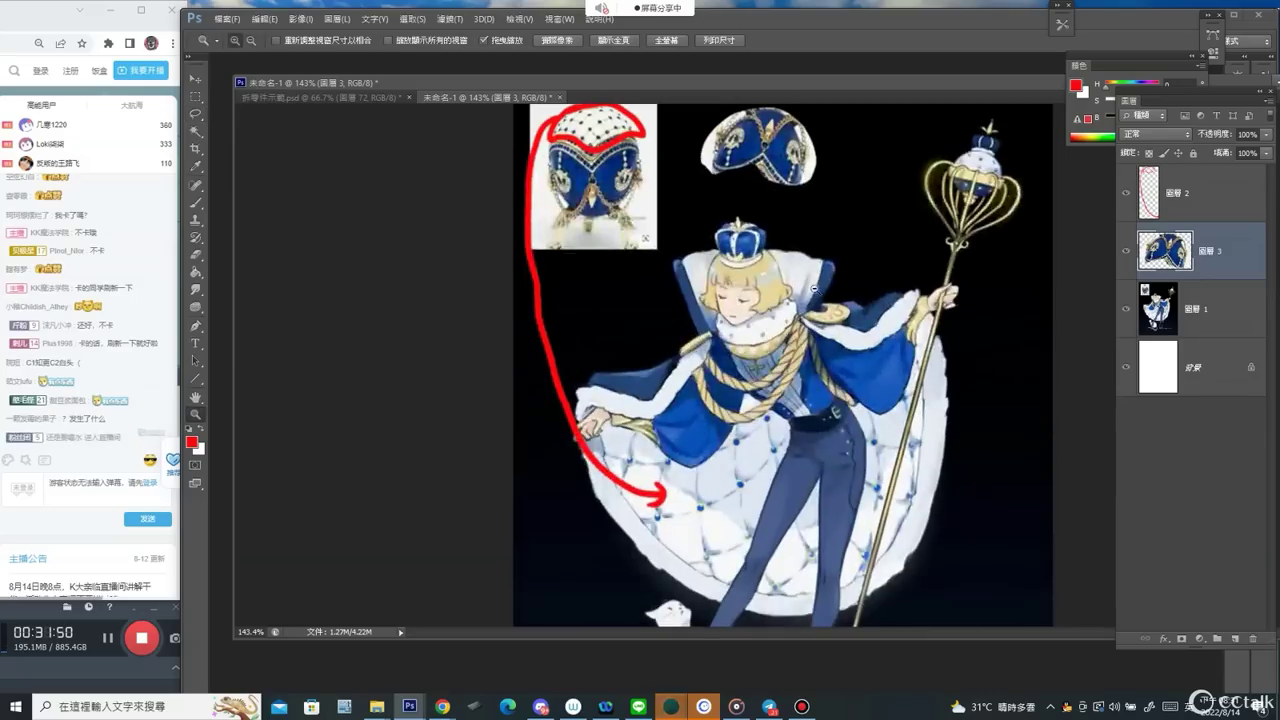
mouse_move(592, 250)
left_mouse_down()
mouse_move(548, 230)
mouse_move(614, 206)
left_mouse_up()
key("b")
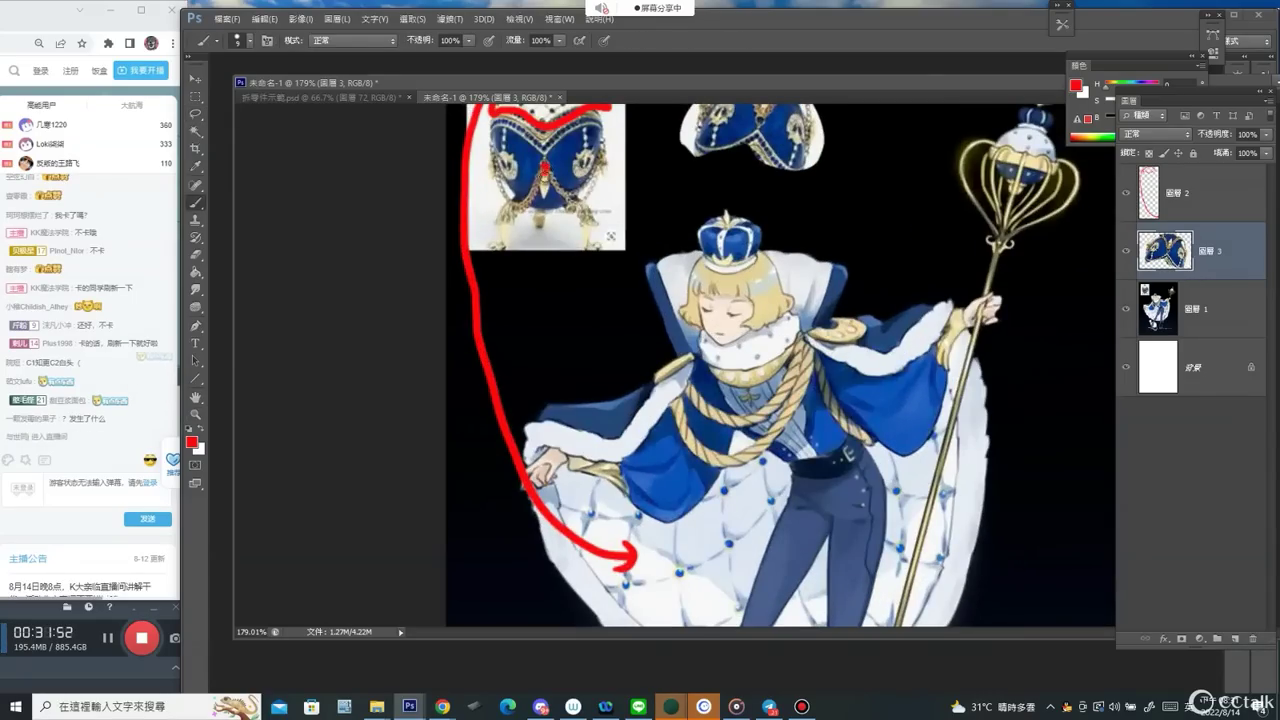
mouse_move(545, 165)
left_mouse_down()
mouse_move(590, 186)
mouse_move(599, 172)
mouse_move(557, 183)
mouse_move(577, 186)
mouse_move(603, 152)
left_mouse_up()
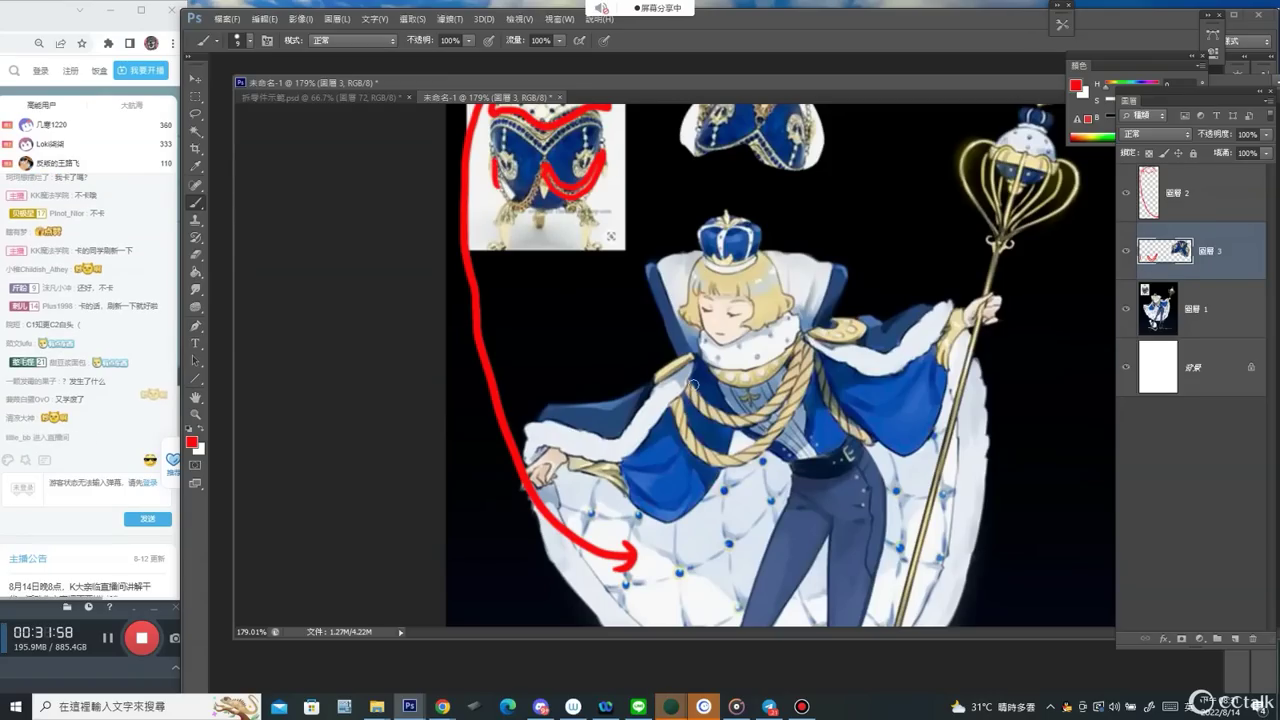
Try circling the egg's swirl ornaments and linking them to the shoulder epaulettes in red, undoing the trial strokes.
mouse_move(676, 367)
left_mouse_down()
mouse_move(665, 384)
mouse_move(678, 372)
left_mouse_up()
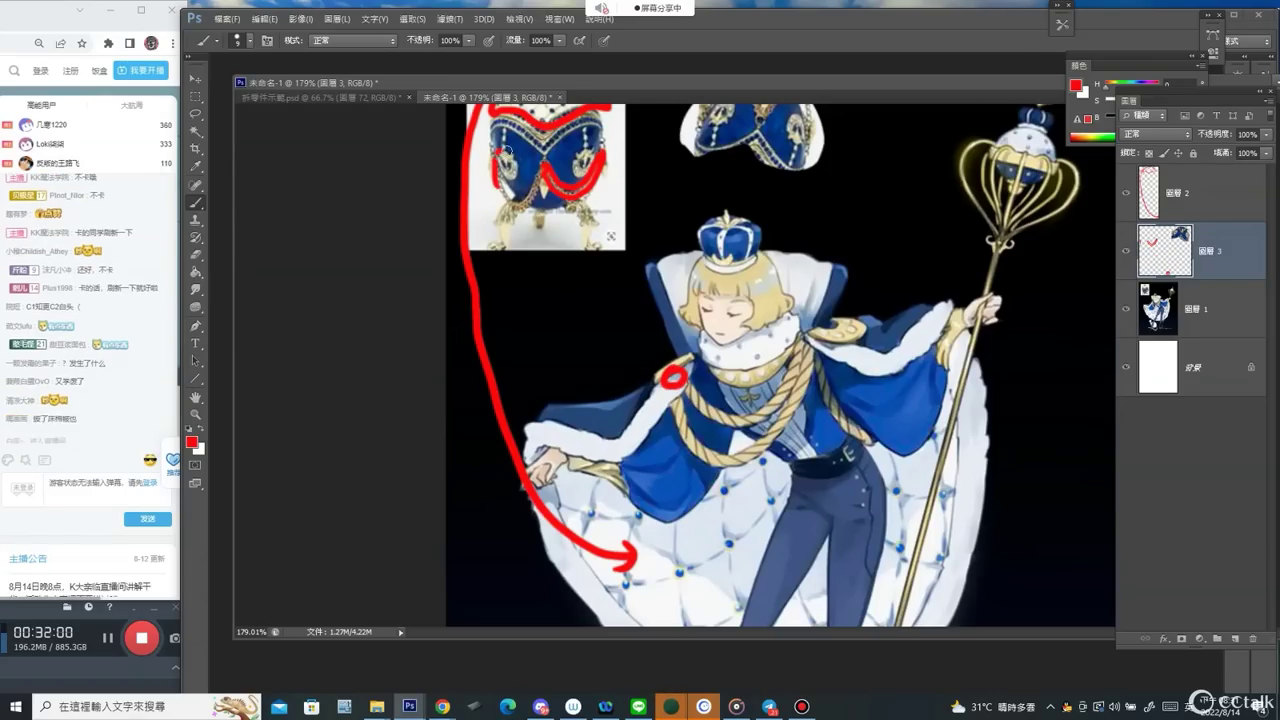
left_click_drag(500, 160, 517, 181)
mouse_move(594, 147)
left_mouse_down()
mouse_move(580, 166)
mouse_move(748, 214)
left_mouse_up()
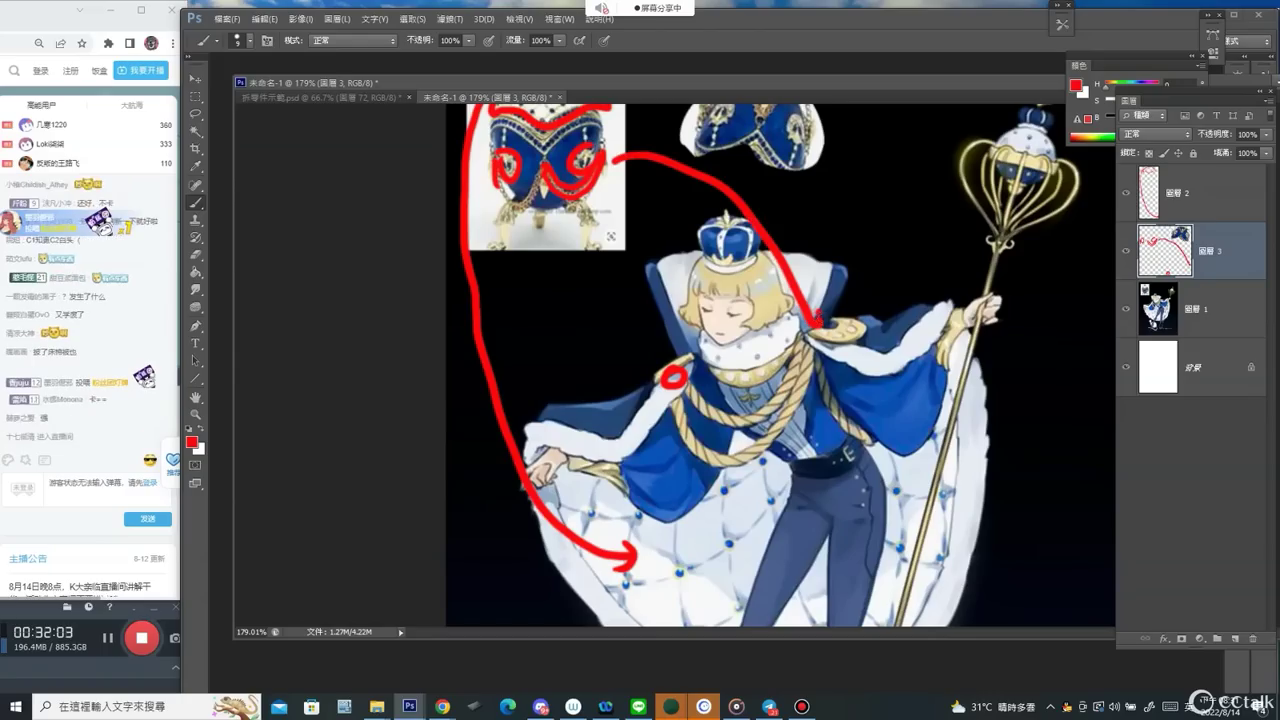
key("ctrl+z")
key("ctrl+alt+z")
key("ctrl+alt+z")
key("ctrl+alt+z")
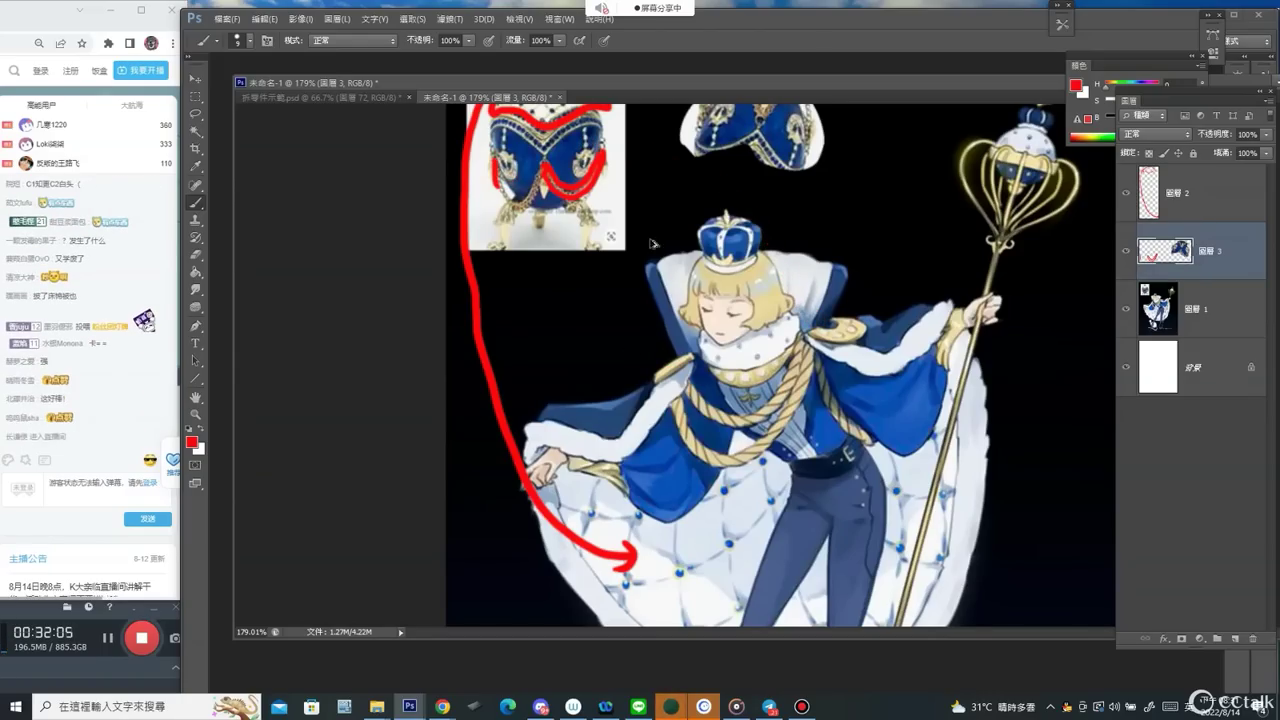
key("ctrl+alt+z")
Trace the draped rope on the character's chest in red, circle the whole egg and draw an arrow from it to the character's collar.
mouse_move(677, 370)
left_mouse_down()
mouse_move(706, 413)
mouse_move(810, 352)
left_mouse_up()
key("ctrl+minus")
key("ctrl+minus")
key("ctrl+minus")
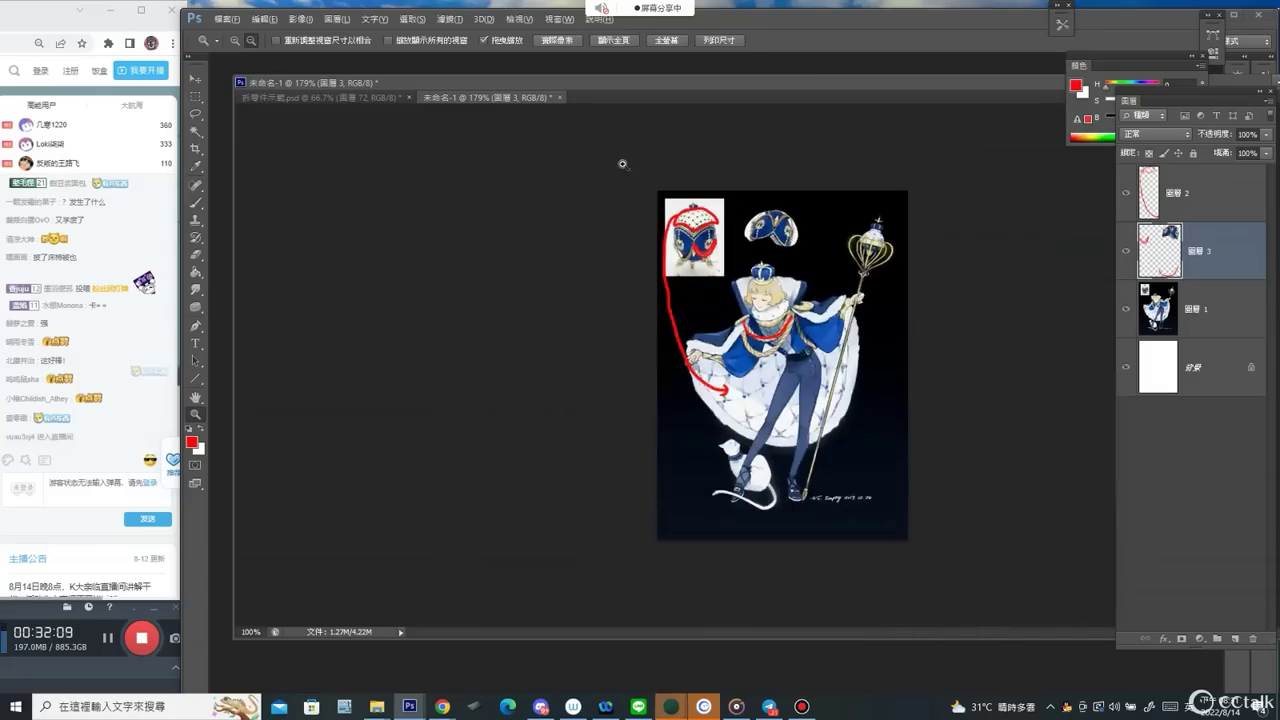
mouse_move(720, 238)
left_mouse_down()
mouse_move(766, 232)
mouse_move(798, 282)
left_mouse_up()
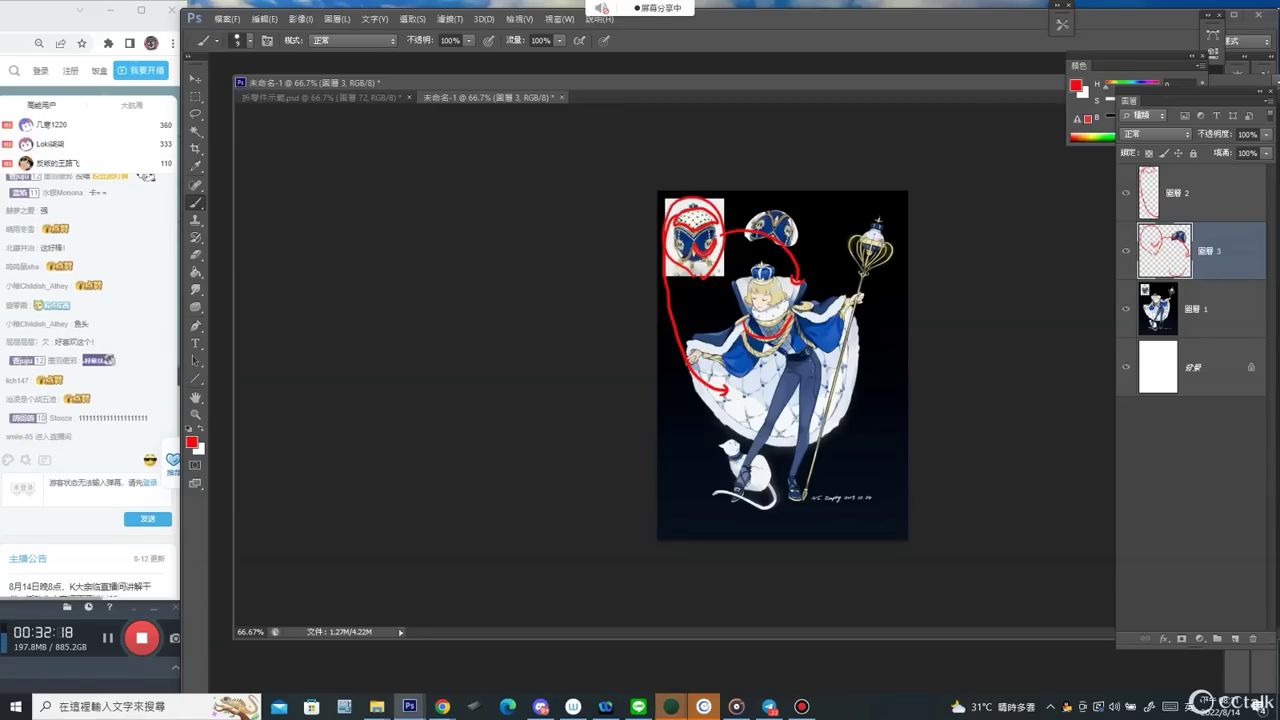
Close the untitled egg and royal character document without saving the changes.
left_click_drag(495, 96, 542, 66)
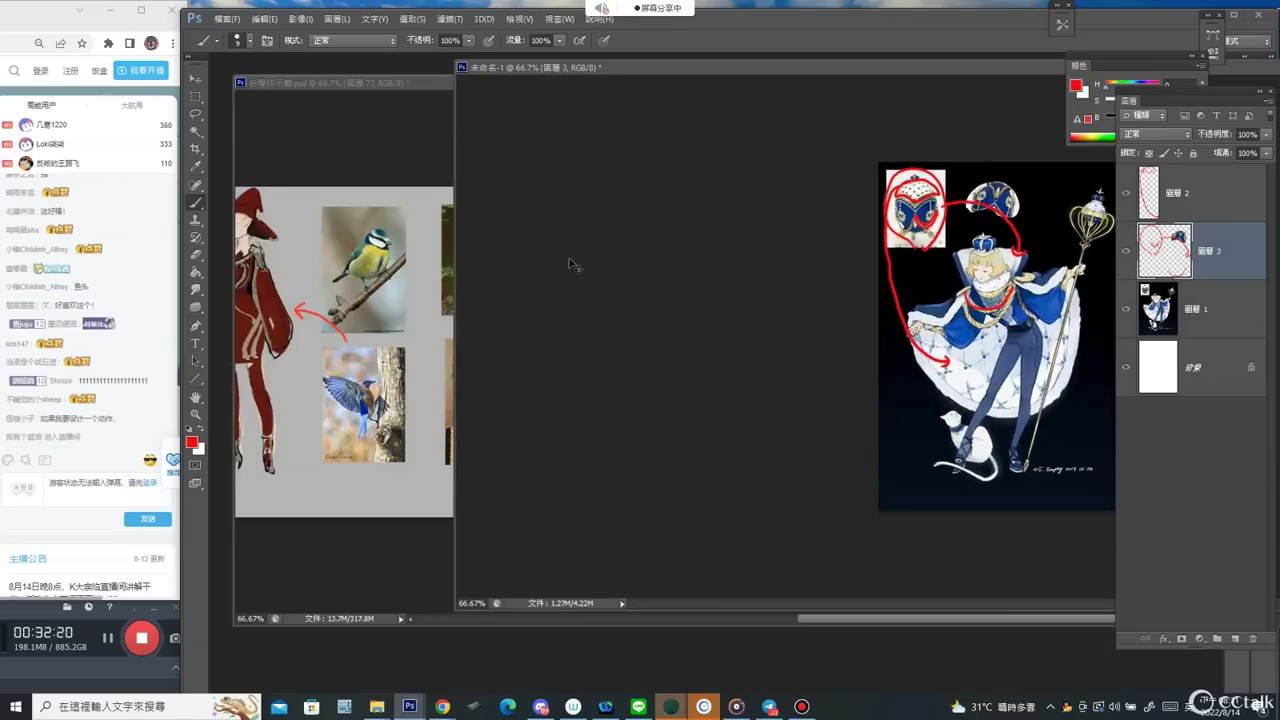
key("ctrl+w")
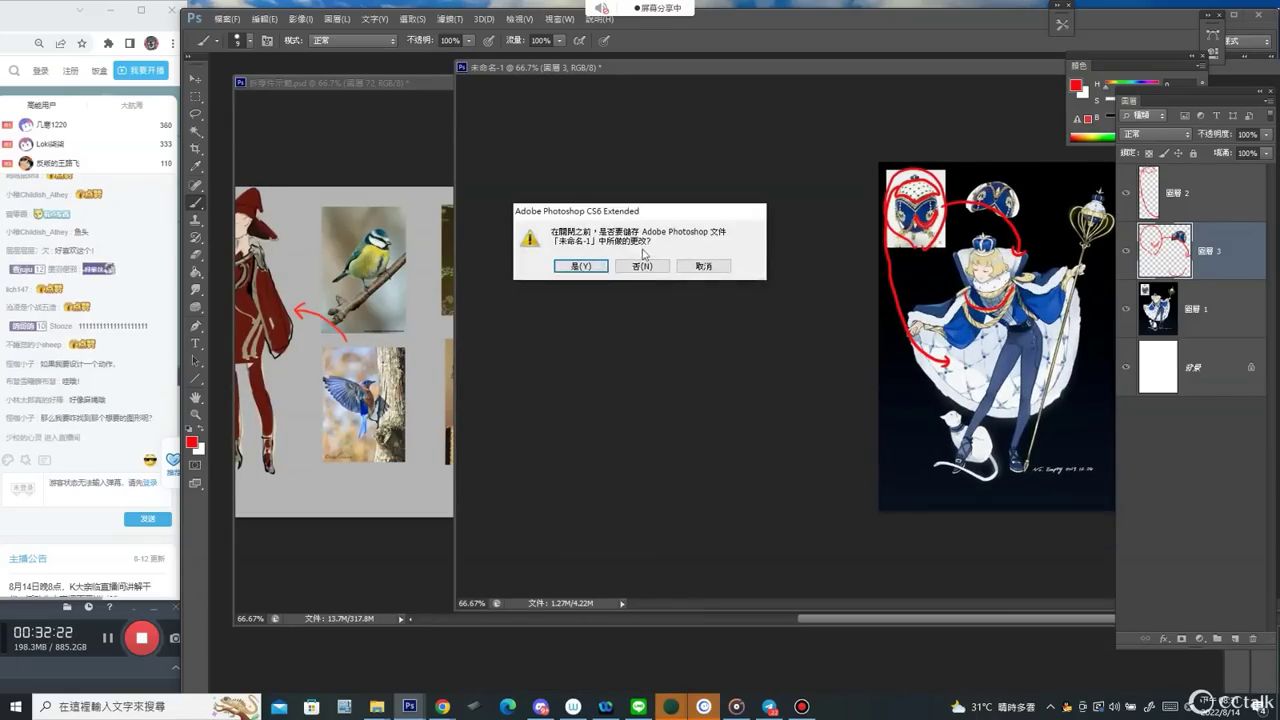
left_click(643, 265)
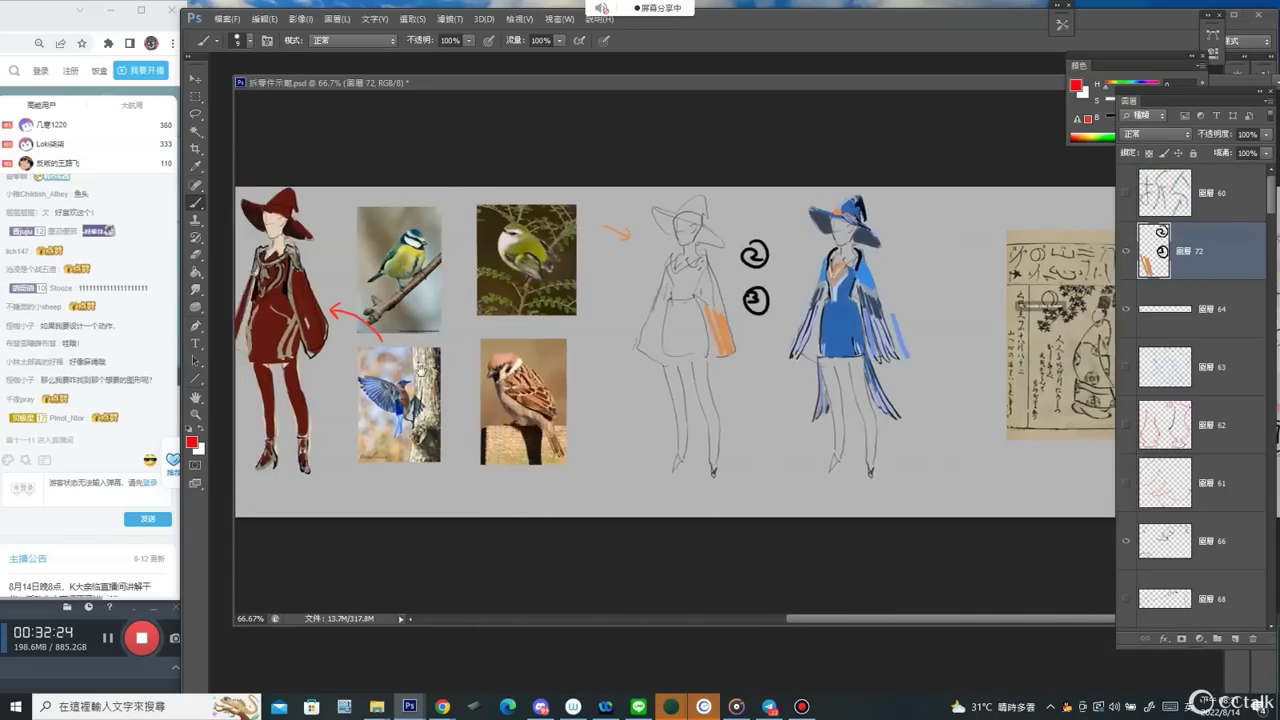
Move the white costume reference page on 圖層 49 slightly right and down among the red-dress figures.
left_click_drag(421, 371, 973, 315)
left_click_drag(288, 275, 504, 265)
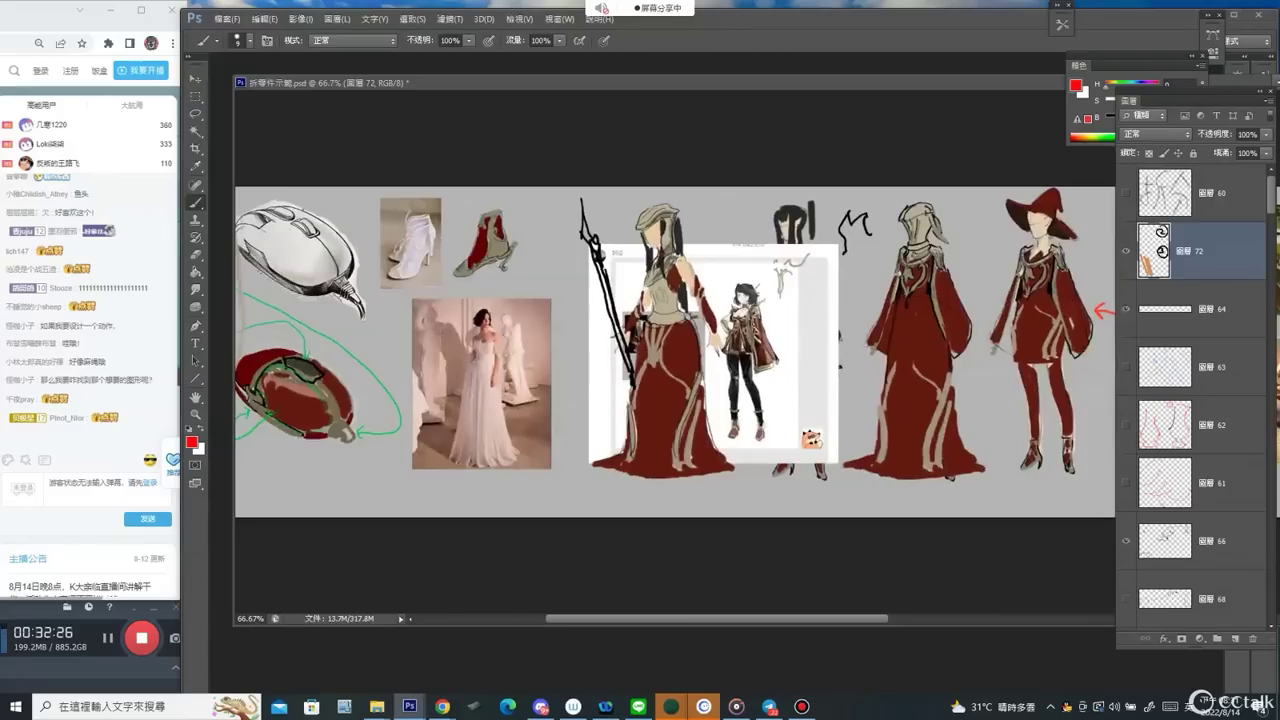
key("v")
left_click_drag(758, 317, 819, 344)
left_click_drag(883, 308, 228, 304)
Handwrite 意識 in red with a small brush between the sparrow photo and the grey witch sketch.
key("z")
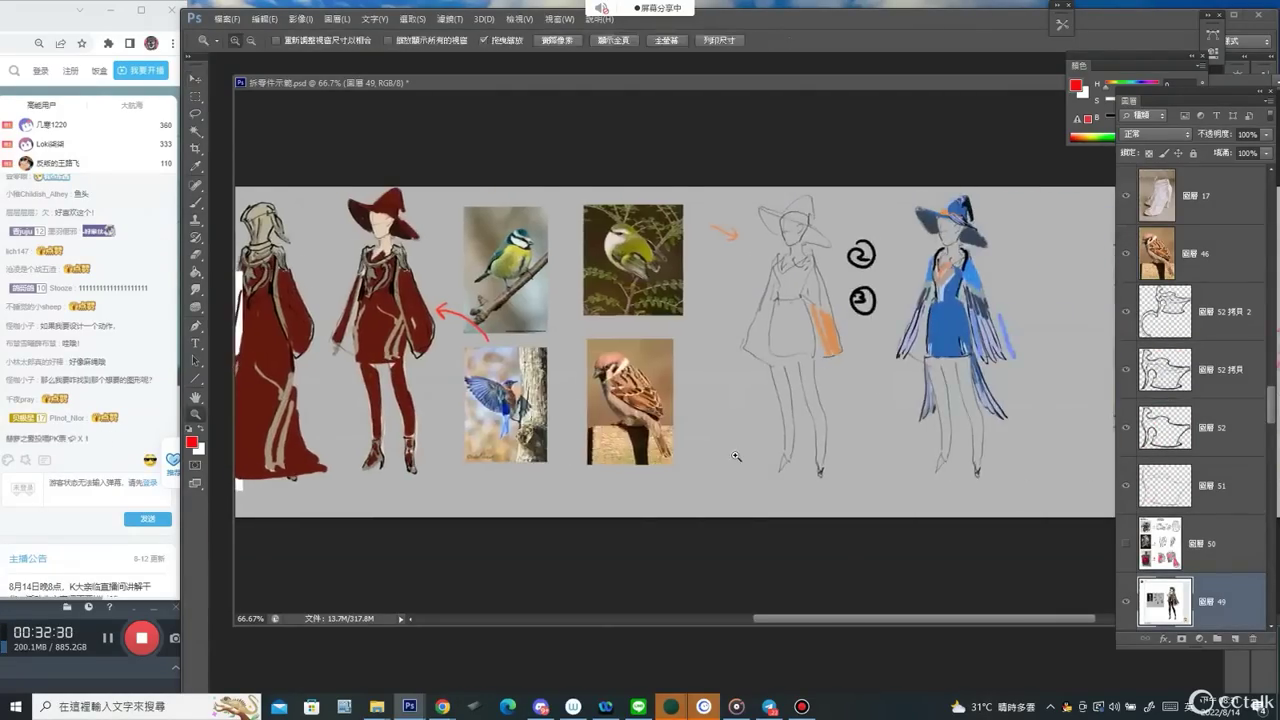
left_click_drag(735, 455, 800, 452)
key("b")
mouse_move(645, 272)
left_mouse_down()
mouse_move(655, 262)
mouse_move(660, 322)
left_mouse_up()
mouse_move(688, 262)
left_mouse_down()
mouse_move(679, 290)
mouse_move(711, 291)
left_mouse_up()
left_click_drag(699, 305, 709, 318)
left_click_drag(717, 265, 735, 319)
mouse_move(736, 281)
left_mouse_down()
mouse_move(712, 320)
mouse_move(738, 272)
left_mouse_up()
Switch to Pinterest in Chrome and examine the similar character designs under the royal character pin, including a related pin.
key("alt+Tab")
key("alt+Tab")
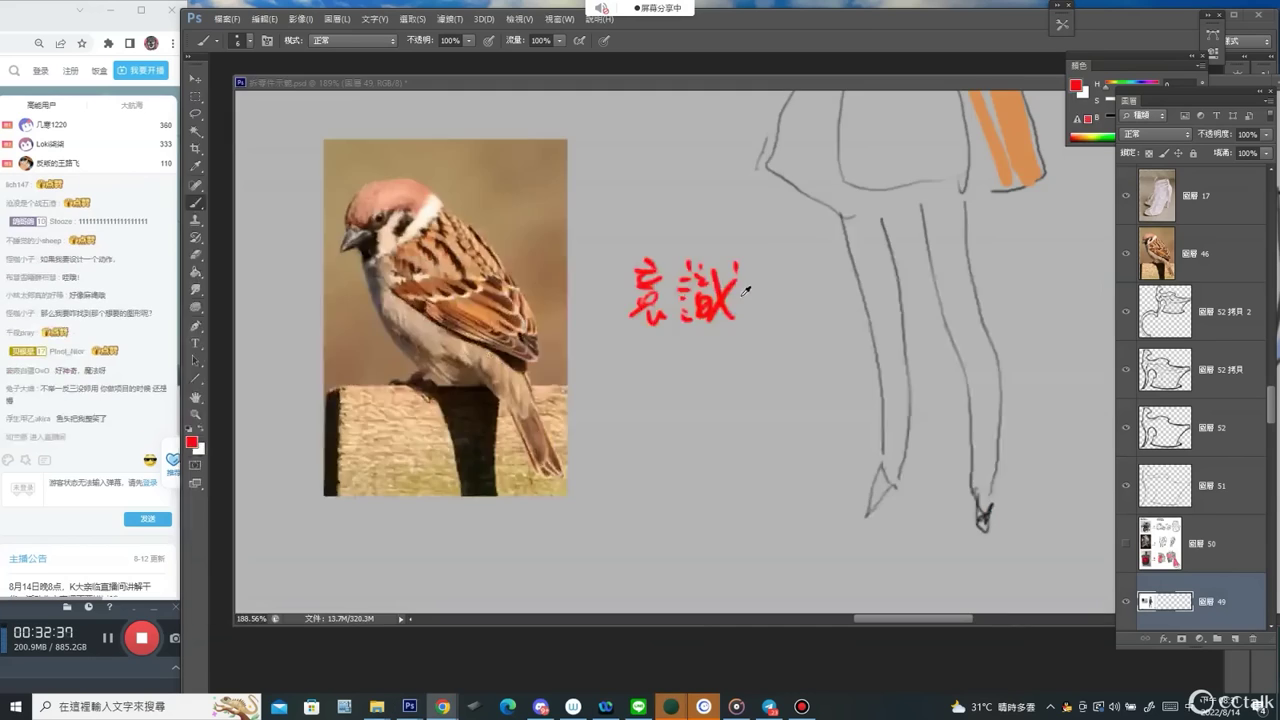
key("alt+Tab")
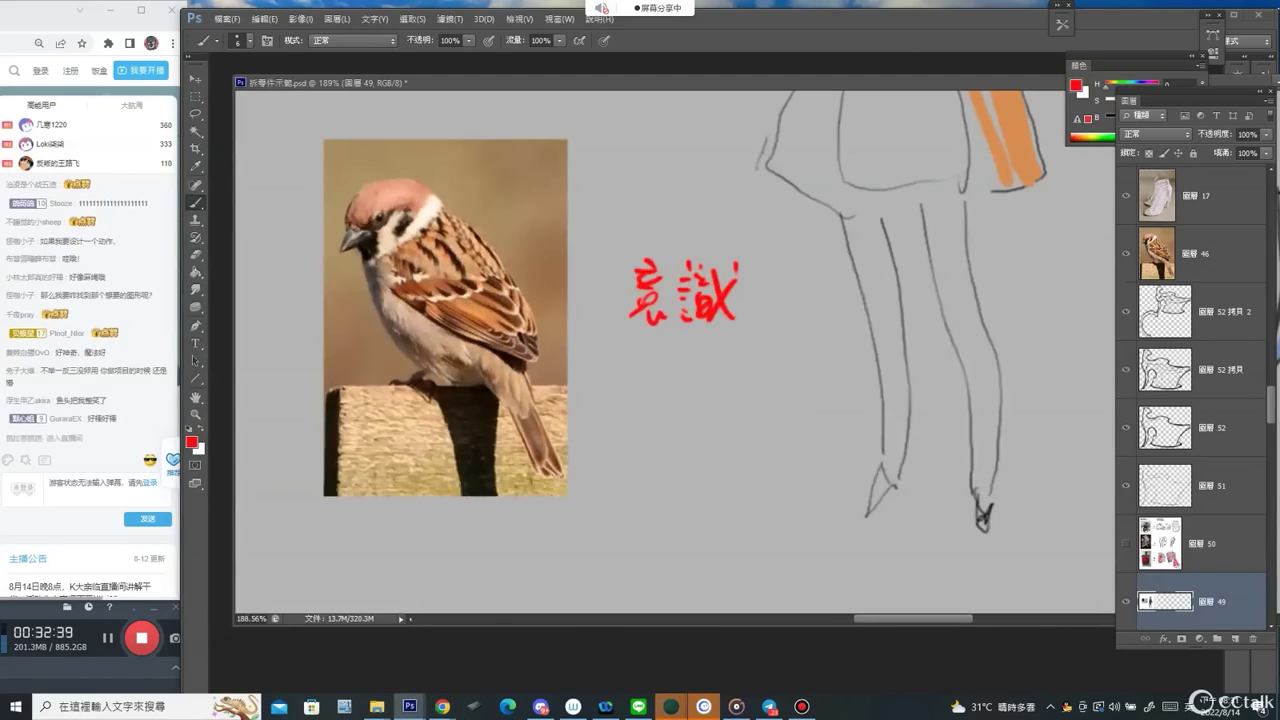
left_click_drag(2, 197, 686, 108)
scroll(703, 543, "down", 4)
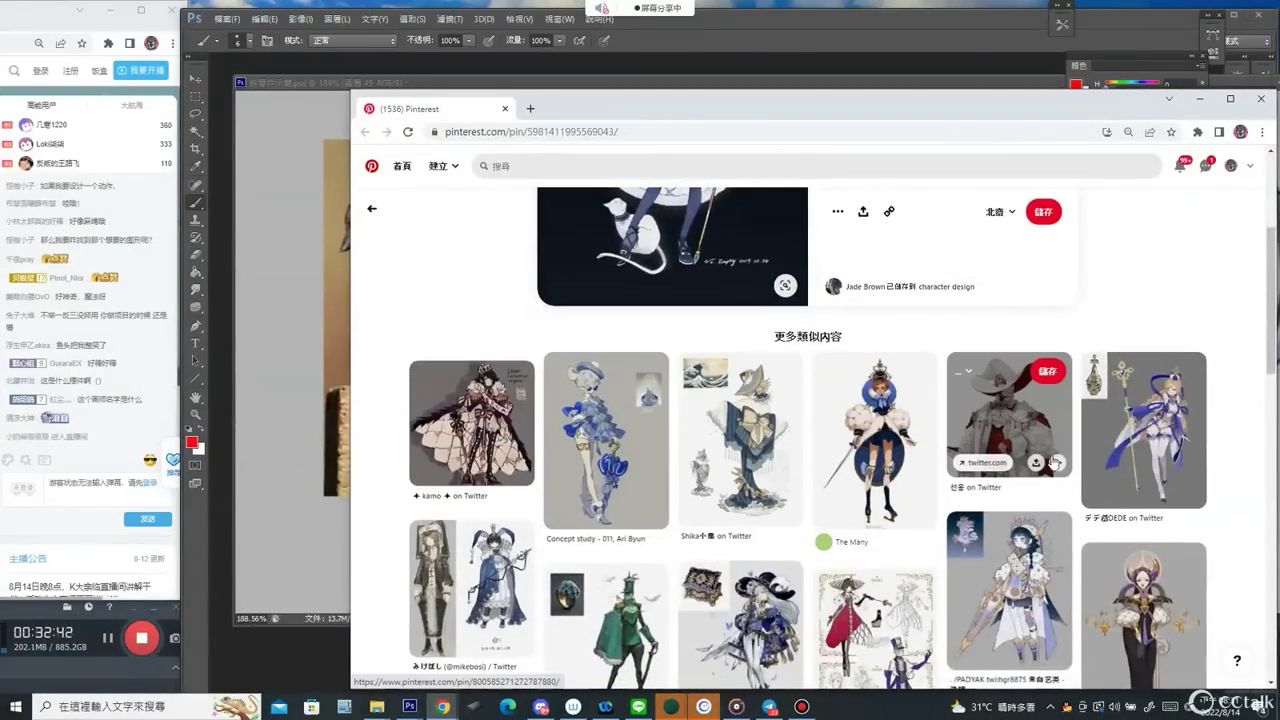
scroll(1090, 390, "down", 1)
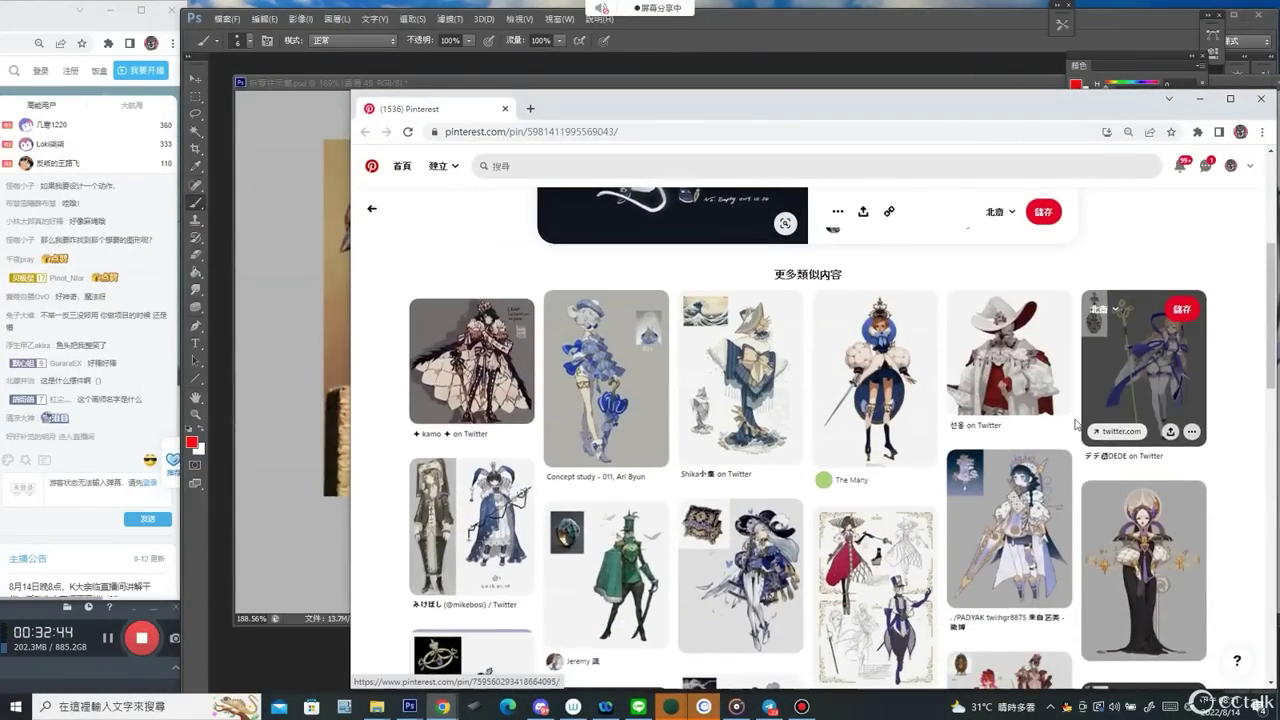
left_click(1000, 509)
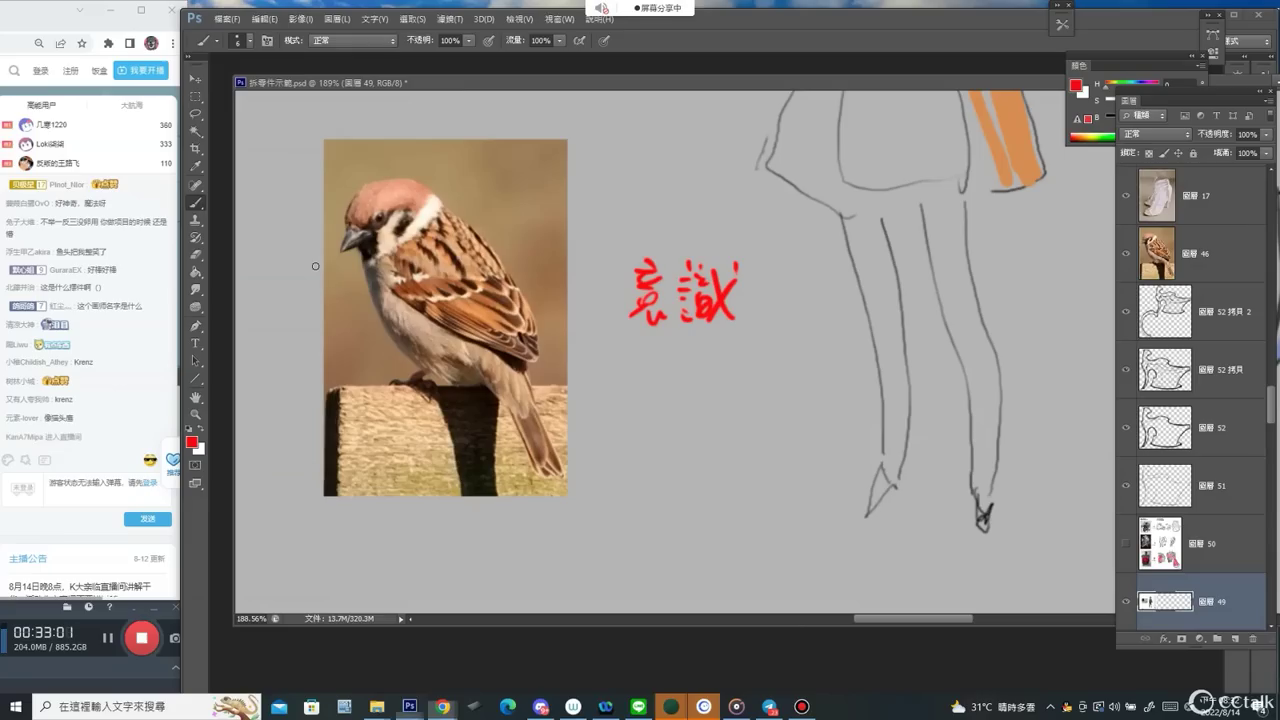
left_click(315, 266)
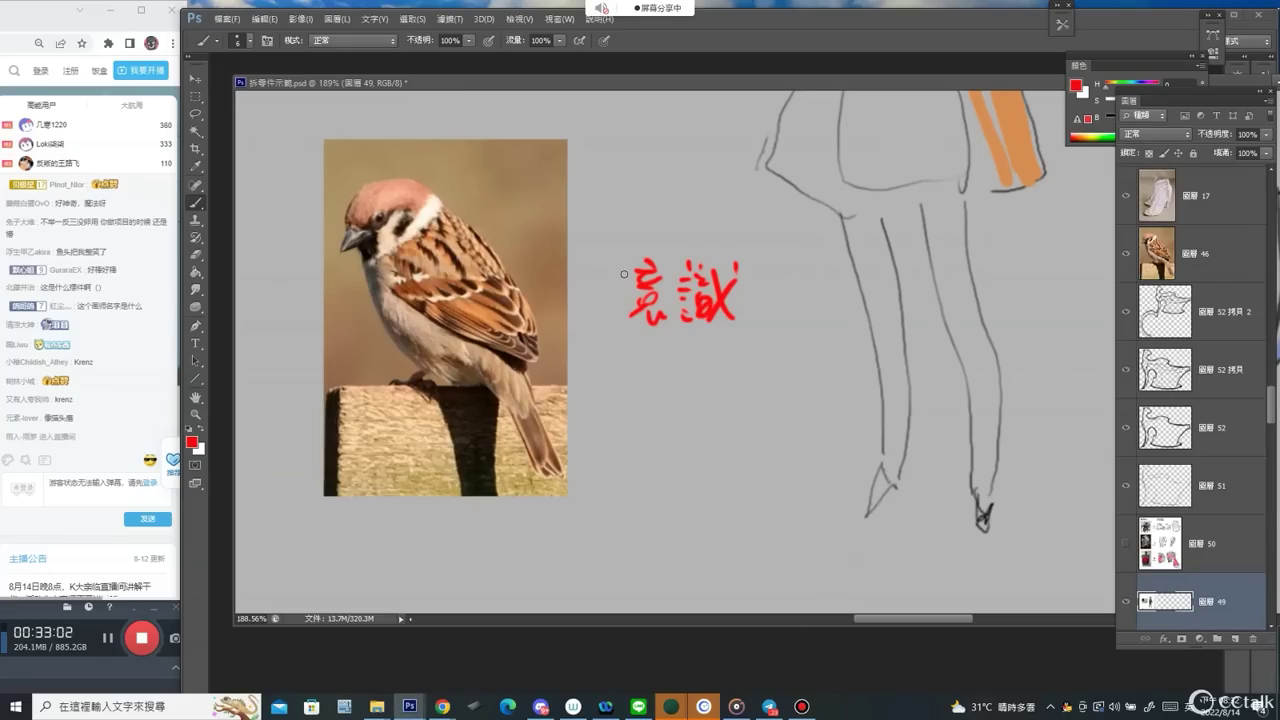
Handwrite 思考 in red above 意識, box it and connect the two words with a bracket line.
left_click_drag(608, 155, 632, 176)
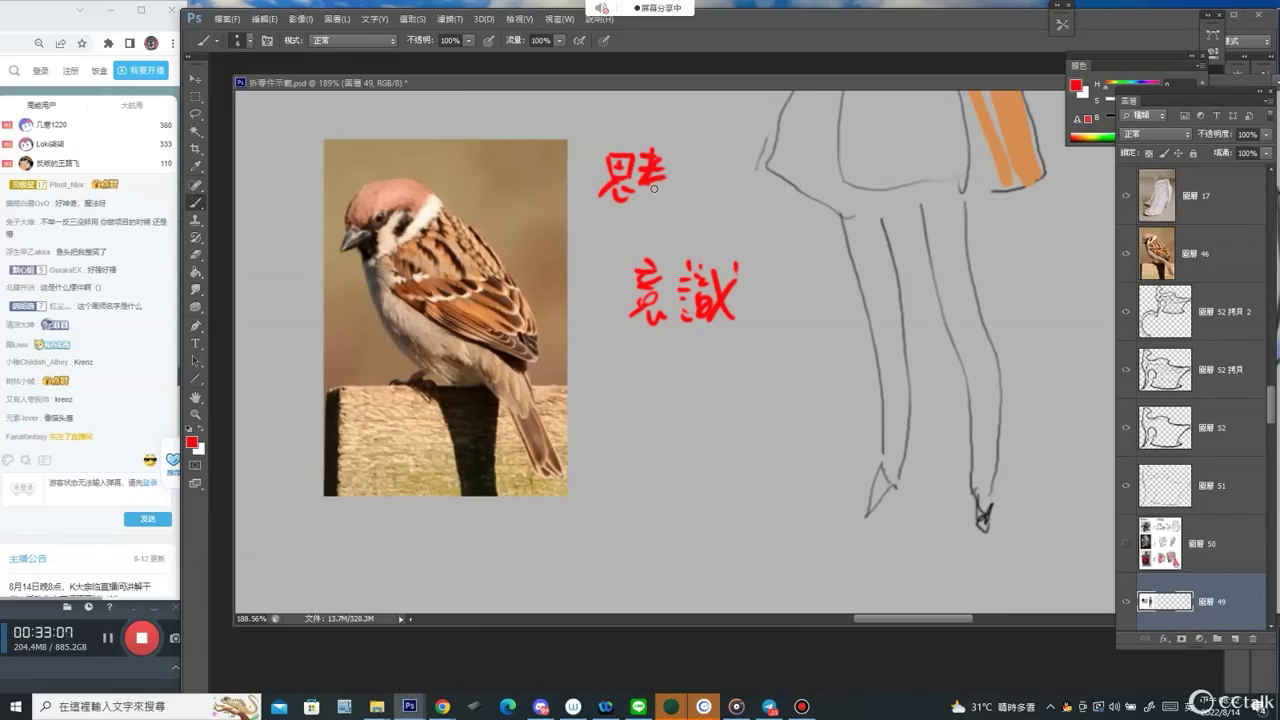
mouse_move(668, 216)
left_mouse_down()
mouse_move(595, 142)
mouse_move(680, 144)
mouse_move(641, 213)
left_mouse_up()
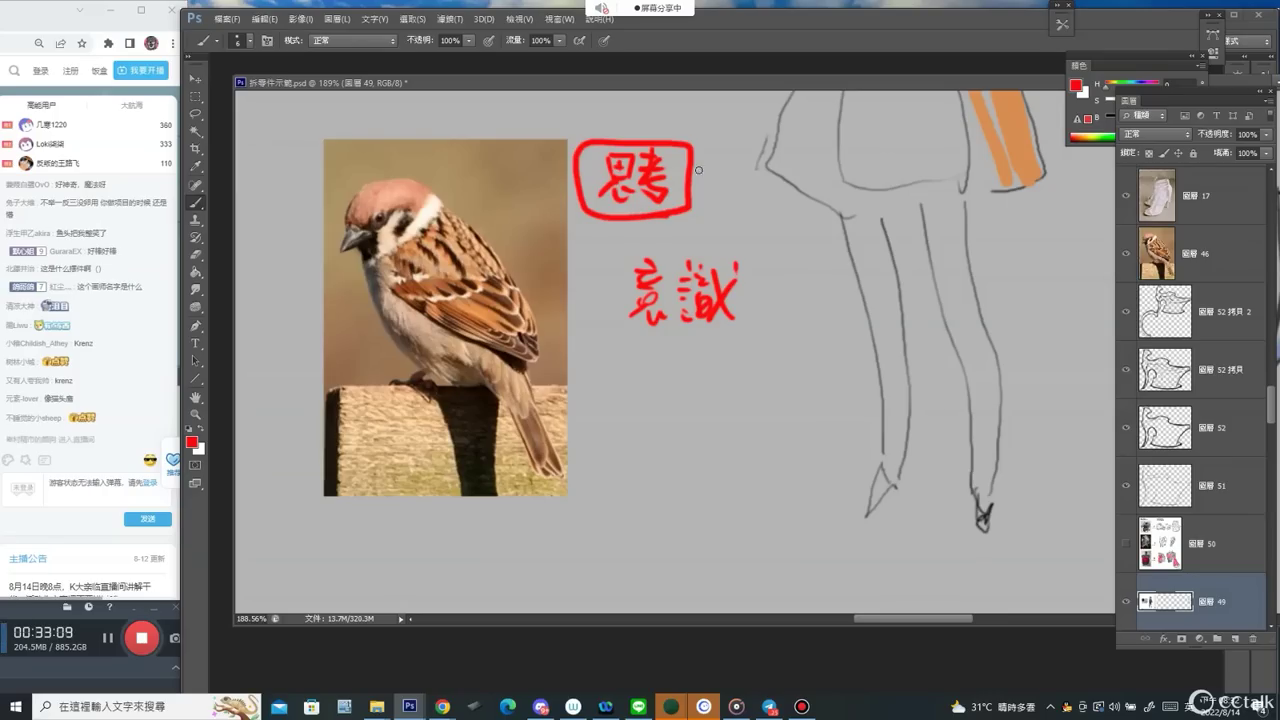
left_click_drag(770, 200, 733, 310)
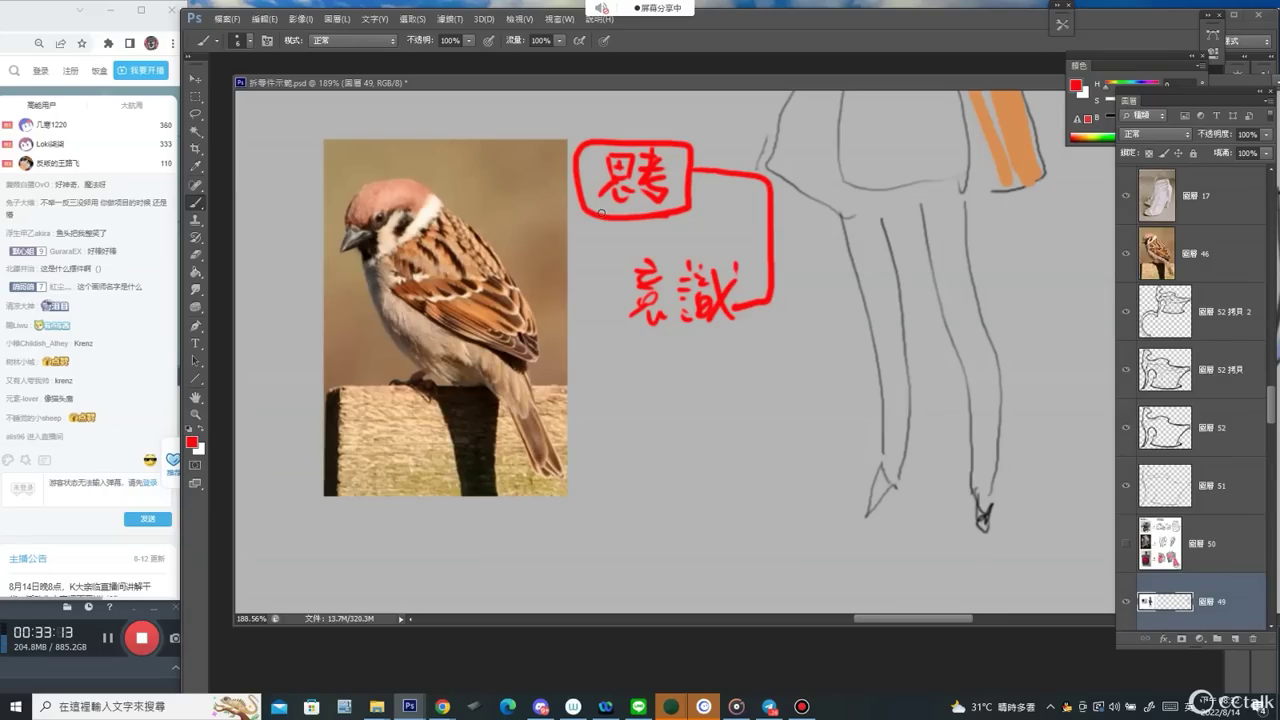
Outline the witch sketch's shoulder beside the orange sleeve in black on 圖層 49, undoing the trial outline of the sleeve.
left_click_drag(766, 231, 639, 525)
left_click(839, 201, "alt")
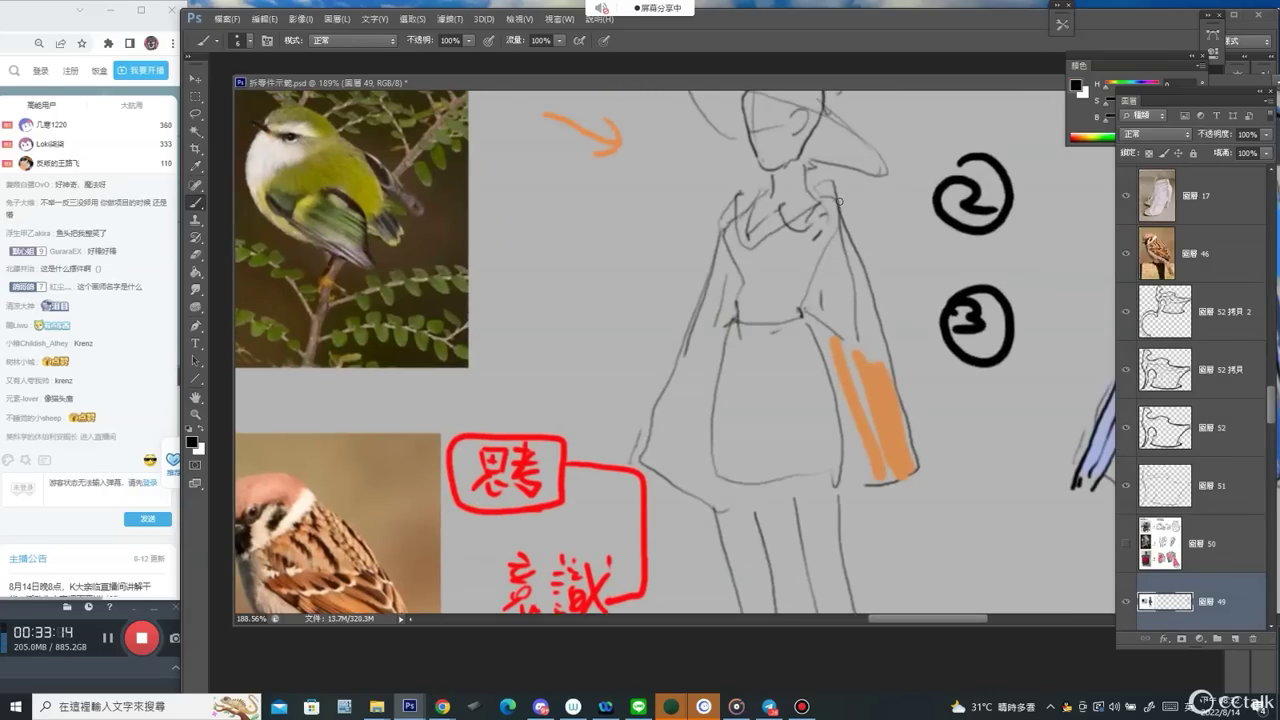
mouse_move(800, 215)
left_mouse_down()
mouse_move(823, 271)
mouse_move(861, 210)
left_mouse_up()
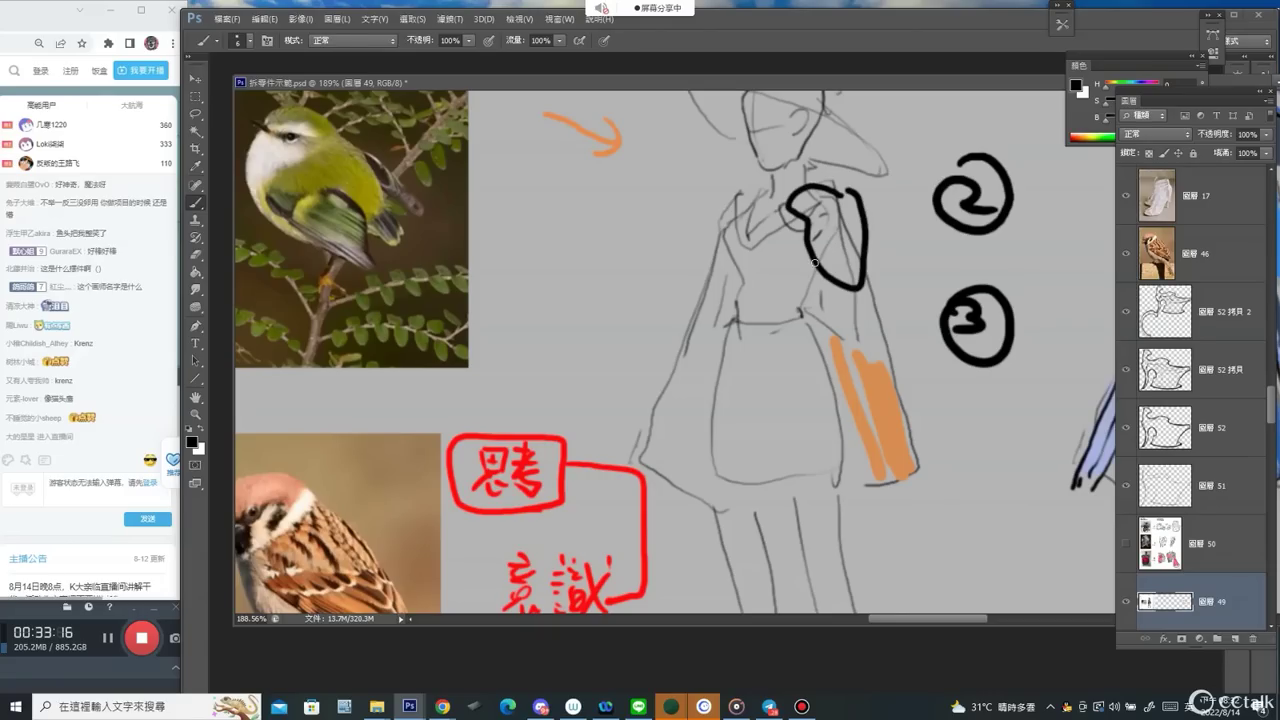
mouse_move(815, 262)
left_mouse_down()
mouse_move(818, 477)
mouse_move(928, 492)
mouse_move(864, 260)
left_mouse_up()
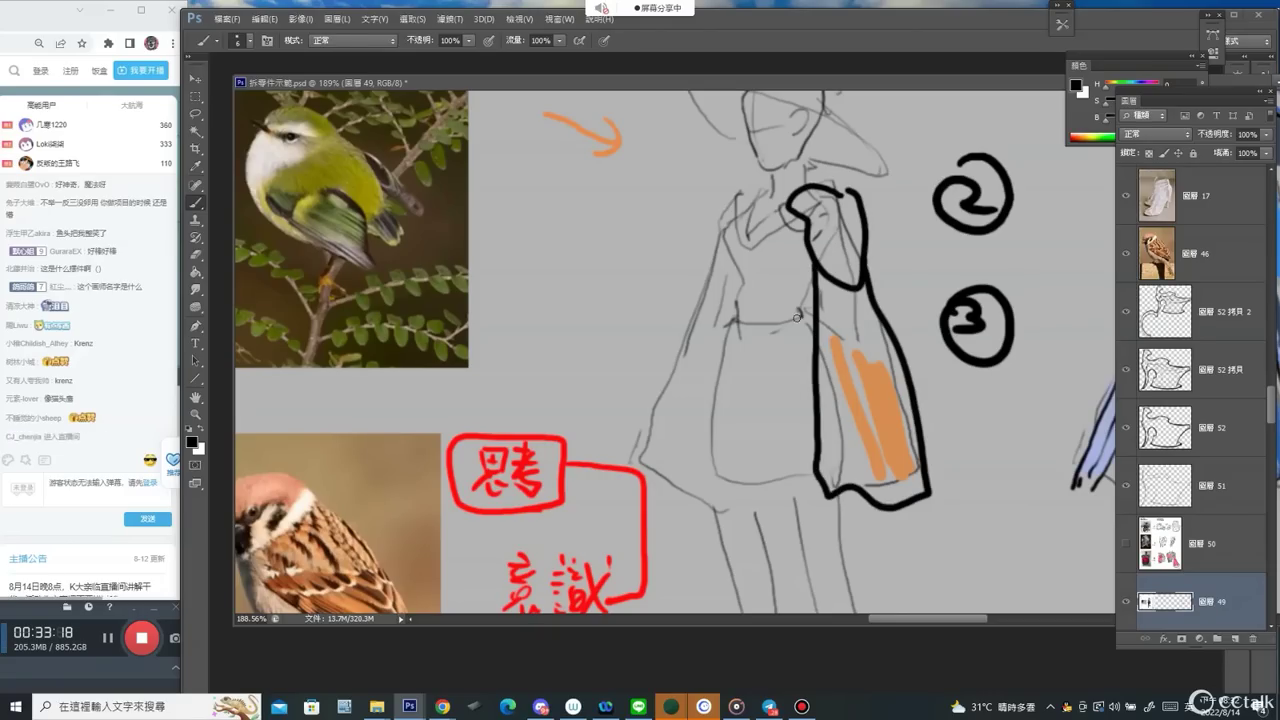
key("ctrl+z")
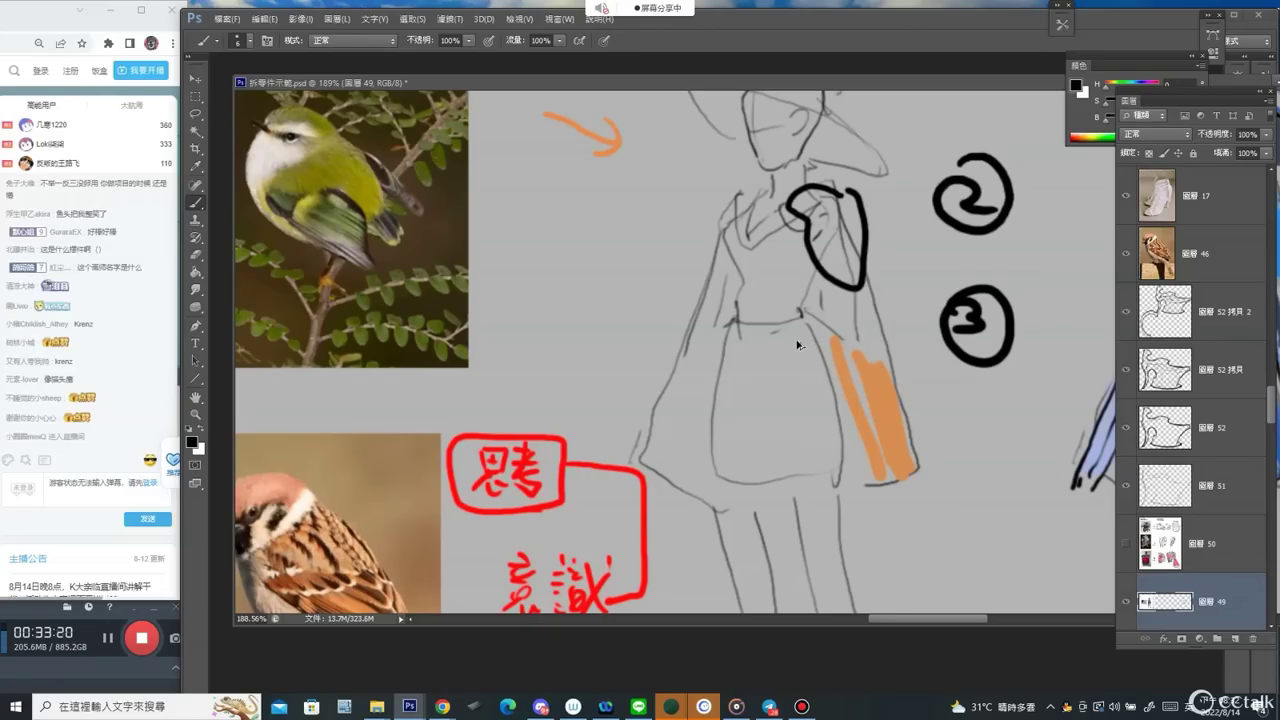
Undo the black shoulder outline on the grey witch sketch and erase the red 思考 and 意識 annotation beside the sparrow photo.
key("ctrl+alt+z")
key("ctrl+alt+z")
key("z")
left_click(577, 361, "alt")
left_click(577, 363, "alt")
left_click(575, 364, "alt")
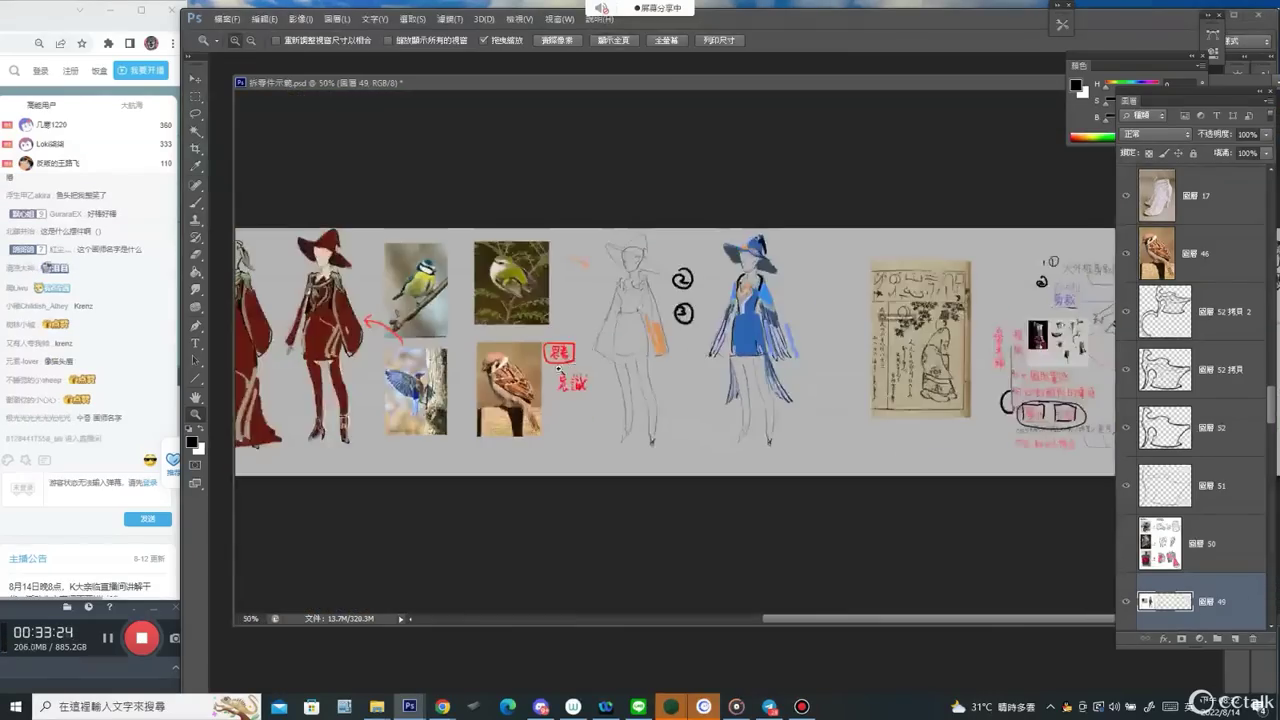
key("e")
mouse_move(556, 353)
left_mouse_down()
mouse_move(578, 358)
mouse_move(572, 346)
mouse_move(580, 380)
mouse_move(910, 355)
left_mouse_up()
left_click_drag(468, 384, 649, 380)
Move the collage of vase parts and the red-caped character on 圖層 49 between the sparrow photo and the blue witch.
key("v")
left_click_drag(508, 343, 878, 283)
left_click_drag(829, 279, 249, 280)
left_click_drag(298, 287, 665, 363)
key("z")
left_click(655, 400)
left_click(652, 435)
left_click(673, 411)
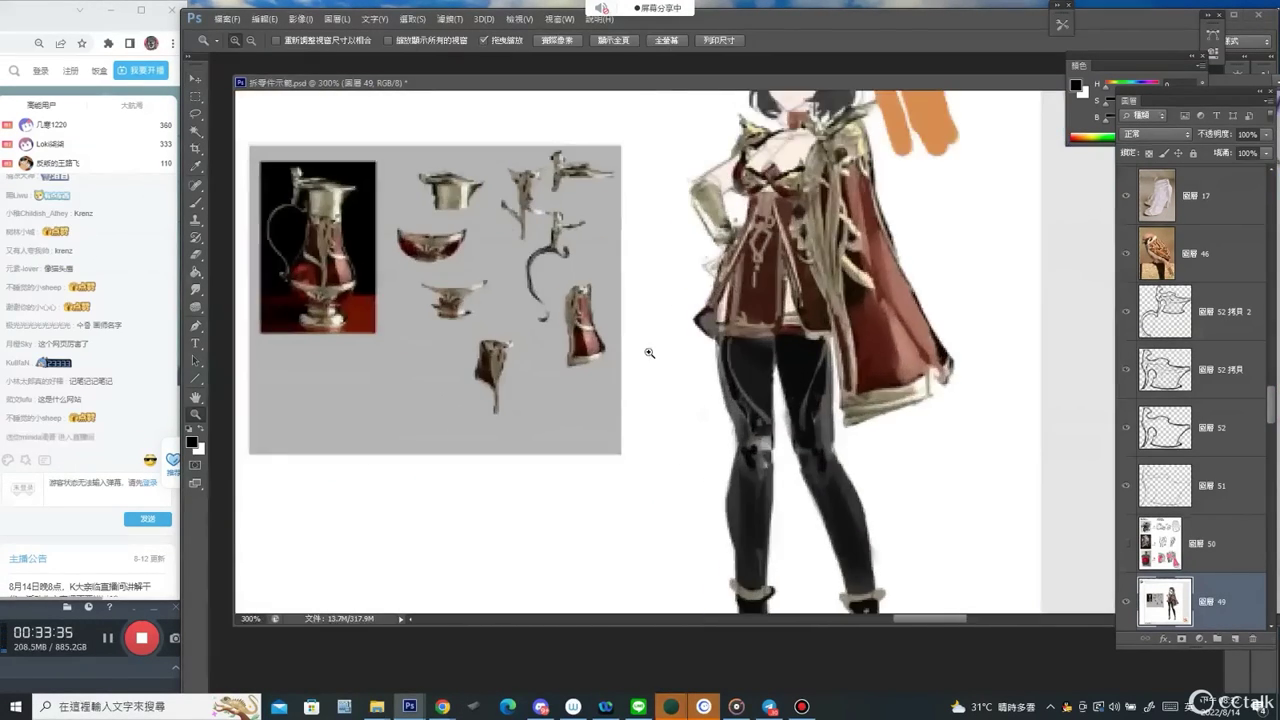
Outline the red vase piece in black and draw a curved arrow from it to the character's cape, undoing trial strokes.
key("ctrl+space")
mouse_move(600, 326)
left_mouse_down()
mouse_move(548, 314)
mouse_move(608, 300)
left_mouse_up()
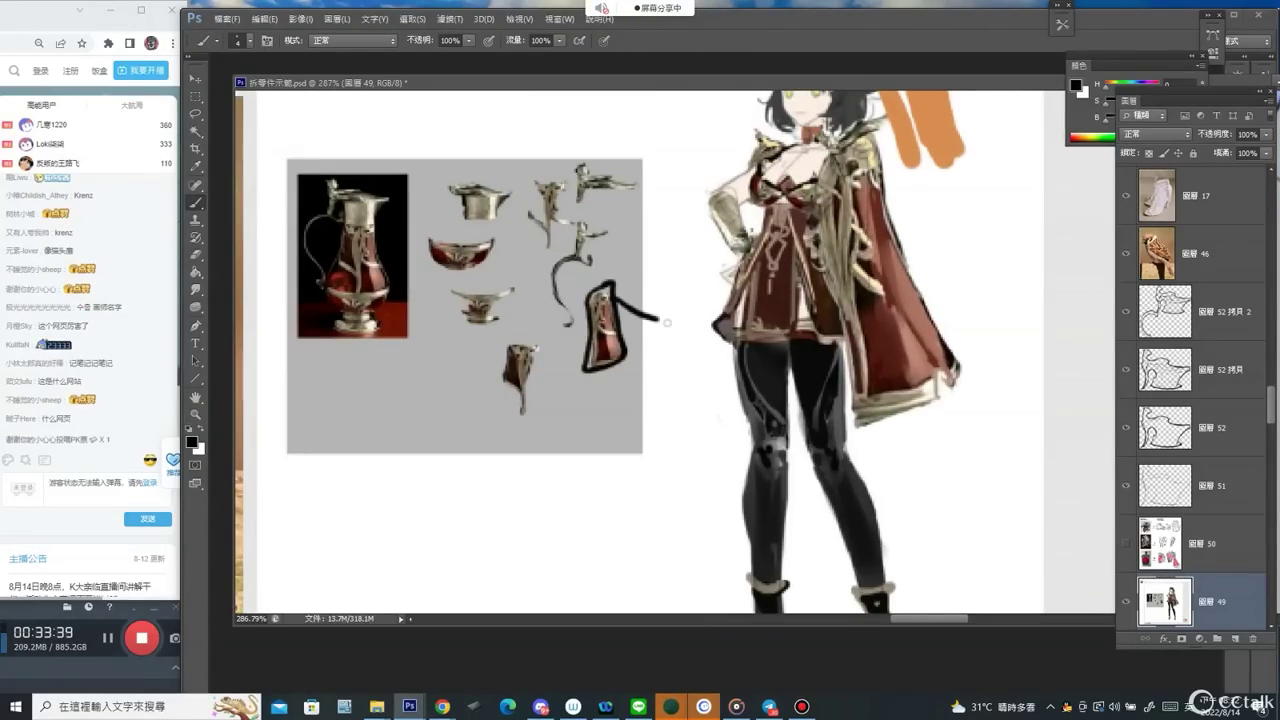
mouse_move(667, 322)
left_mouse_down()
mouse_move(711, 332)
mouse_move(777, 307)
mouse_move(874, 237)
mouse_move(940, 217)
left_mouse_up()
key("ctrl+z")
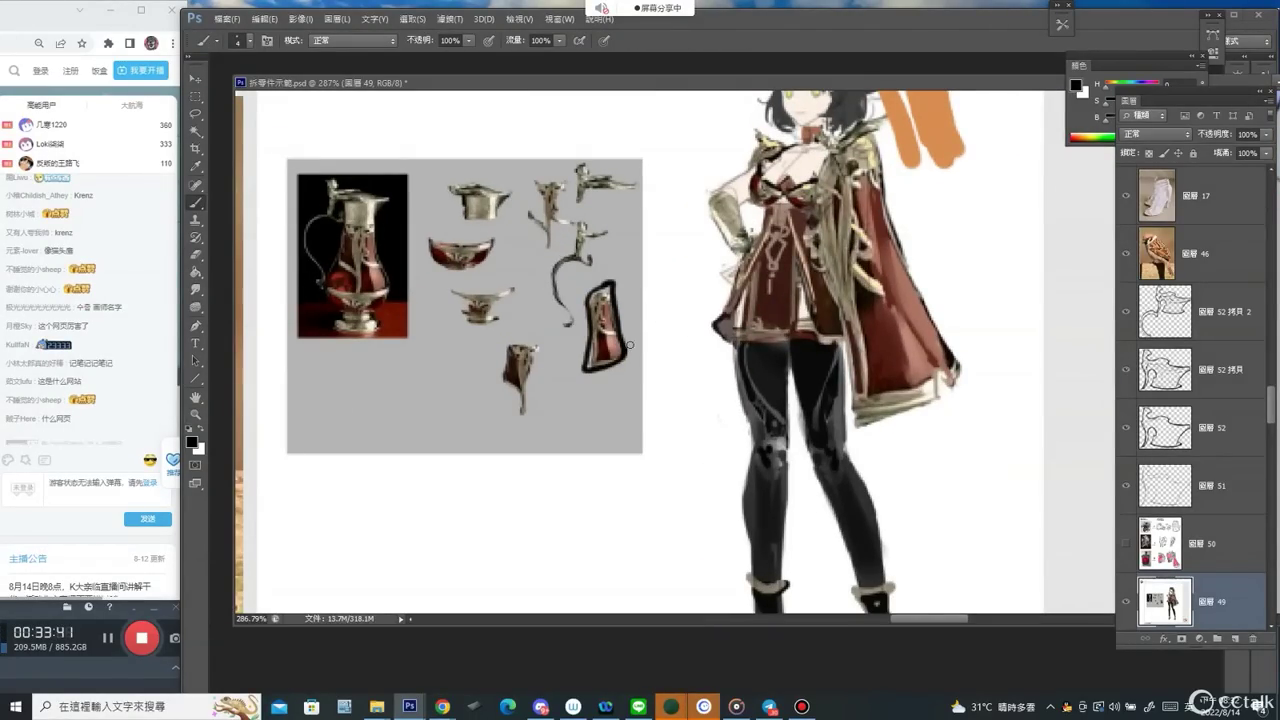
mouse_move(624, 348)
left_mouse_down()
mouse_move(739, 443)
mouse_move(986, 368)
mouse_move(955, 228)
left_mouse_up()
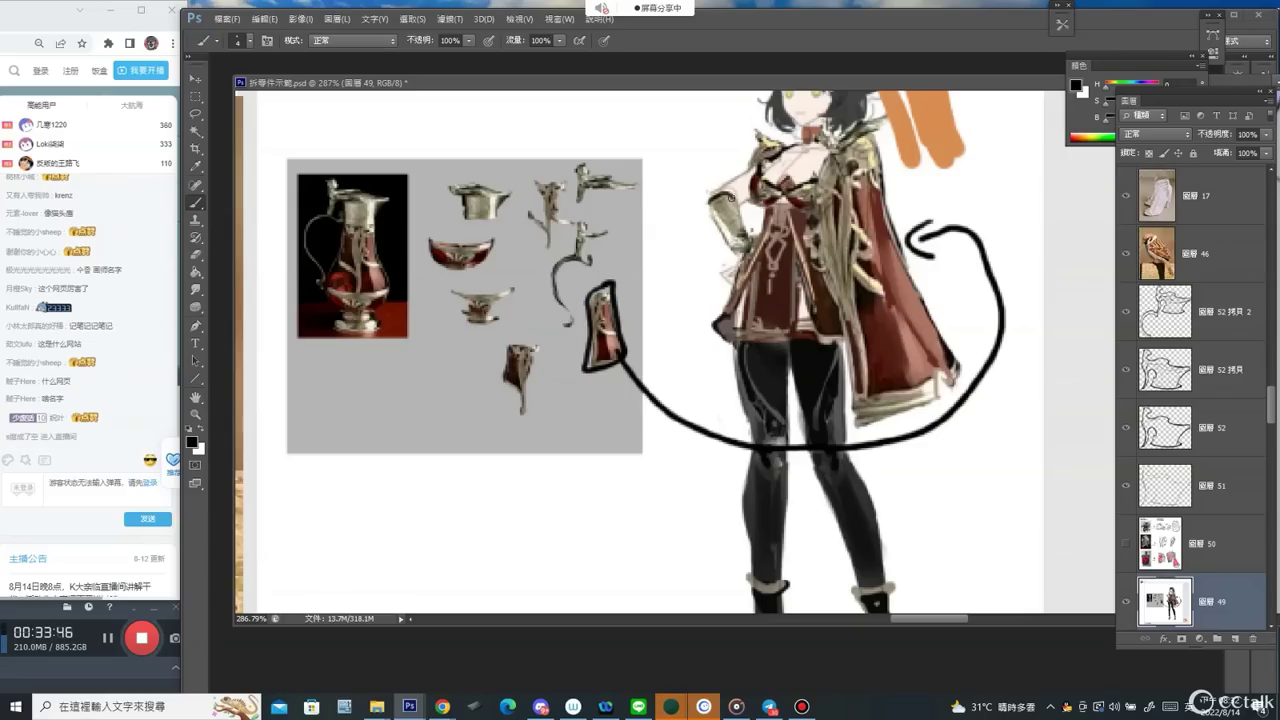
key("ctrl+z")
mouse_move(313, 199)
left_mouse_down()
mouse_move(337, 336)
mouse_move(352, 207)
left_mouse_up()
key("ctrl+z")
Set the brush to red (H 0, S 71, B 90), trace the thigh line and draw an arrow from the vase photo to the leg.
mouse_move(808, 304)
left_mouse_down()
mouse_move(783, 359)
mouse_move(694, 356)
left_mouse_up()
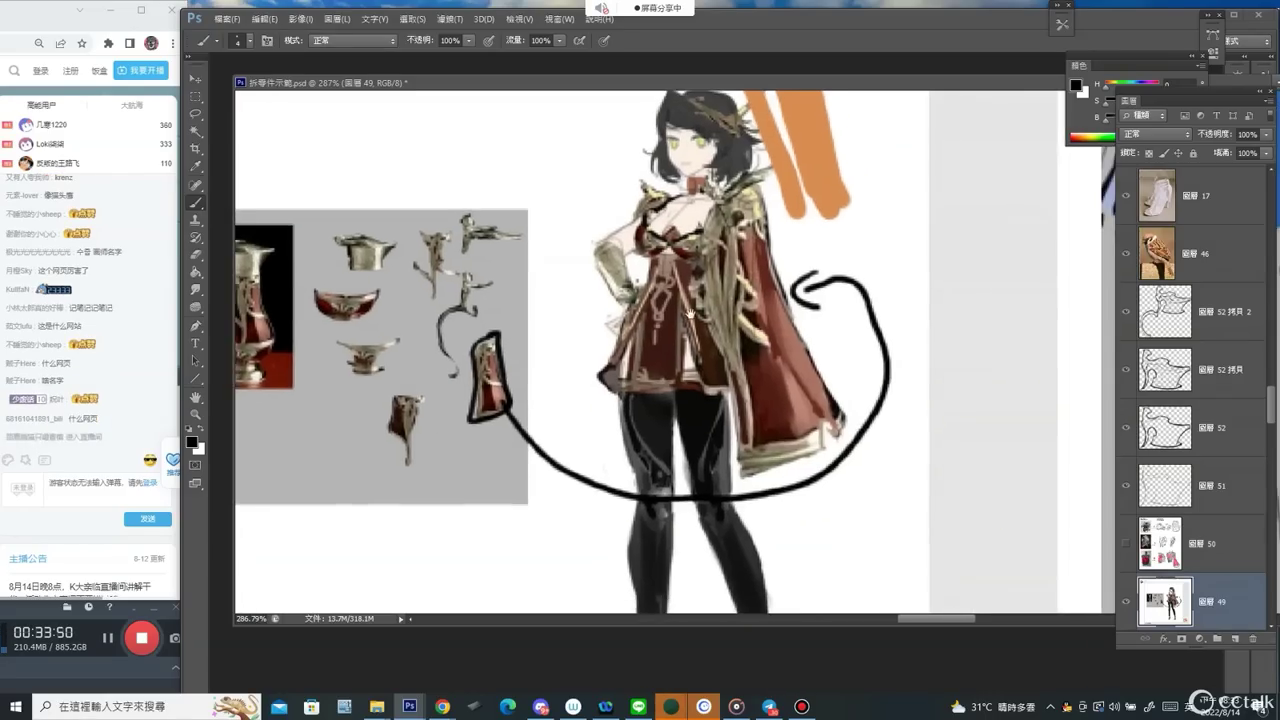
left_click(694, 356, "alt")
key("b")
scroll(693, 356, "up", 1)
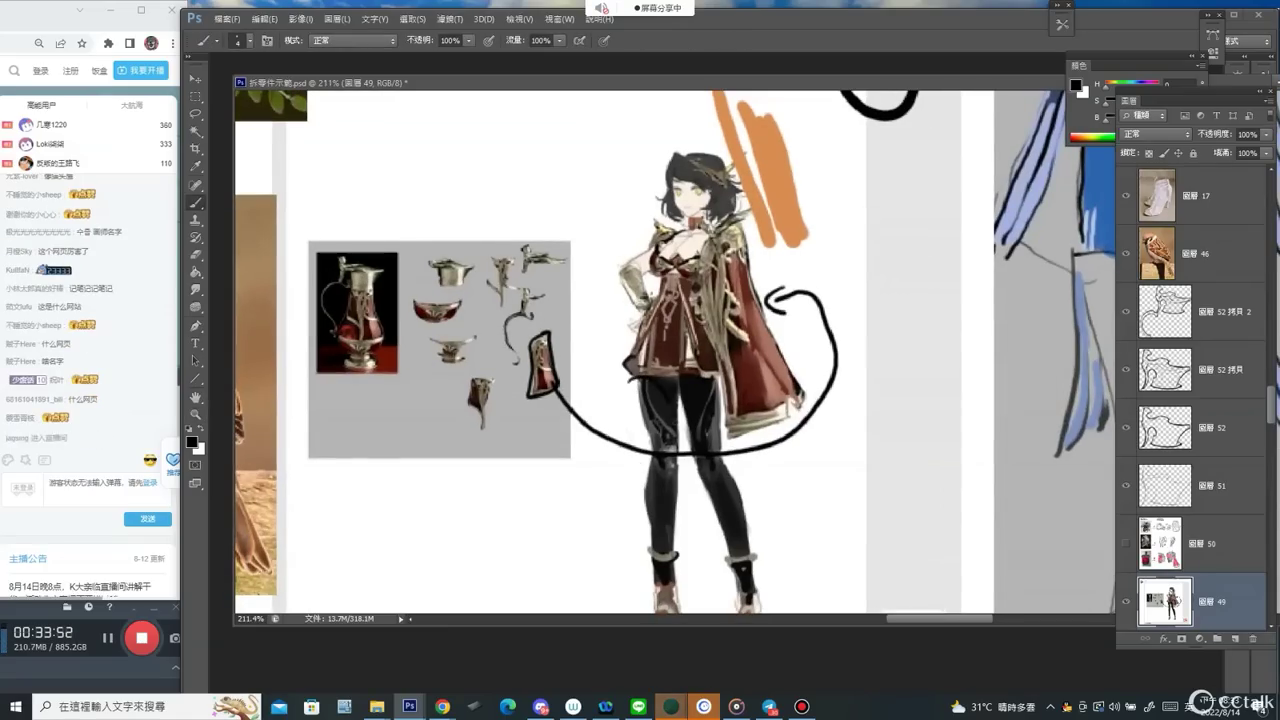
left_click(1070, 114)
left_click_drag(1106, 103, 1143, 103)
left_click(1156, 121)
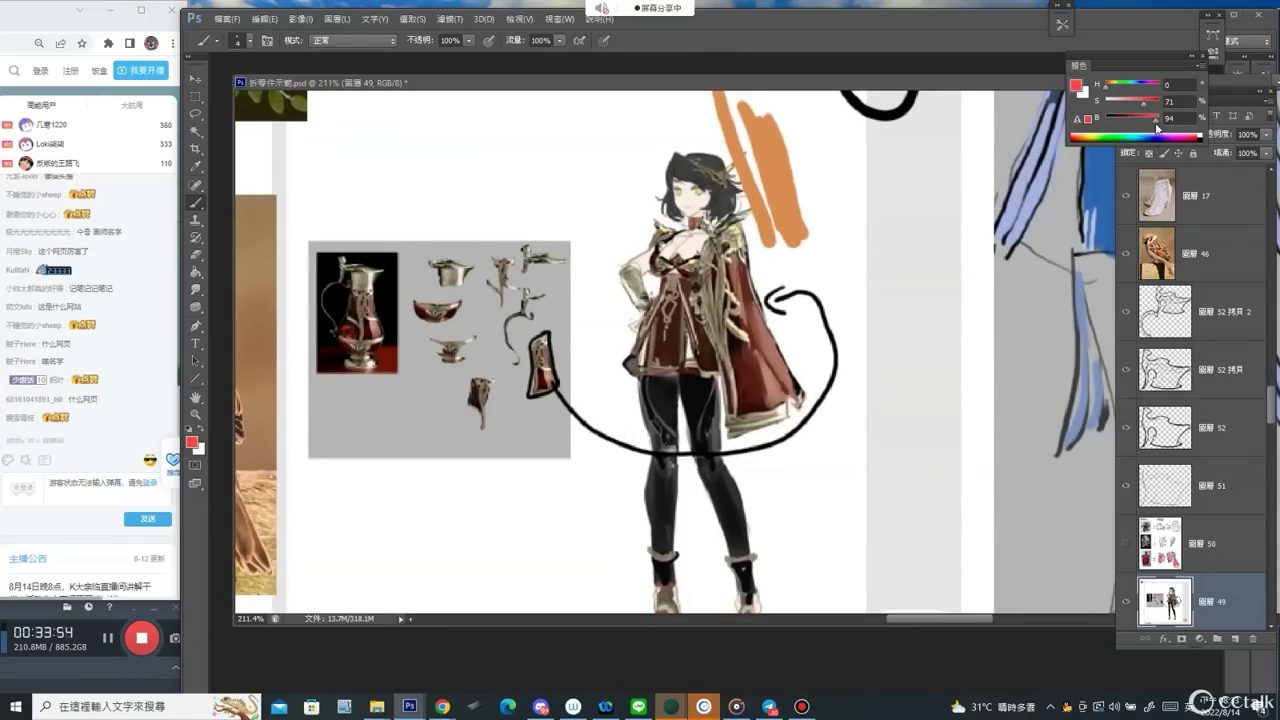
left_click_drag(713, 398, 706, 464)
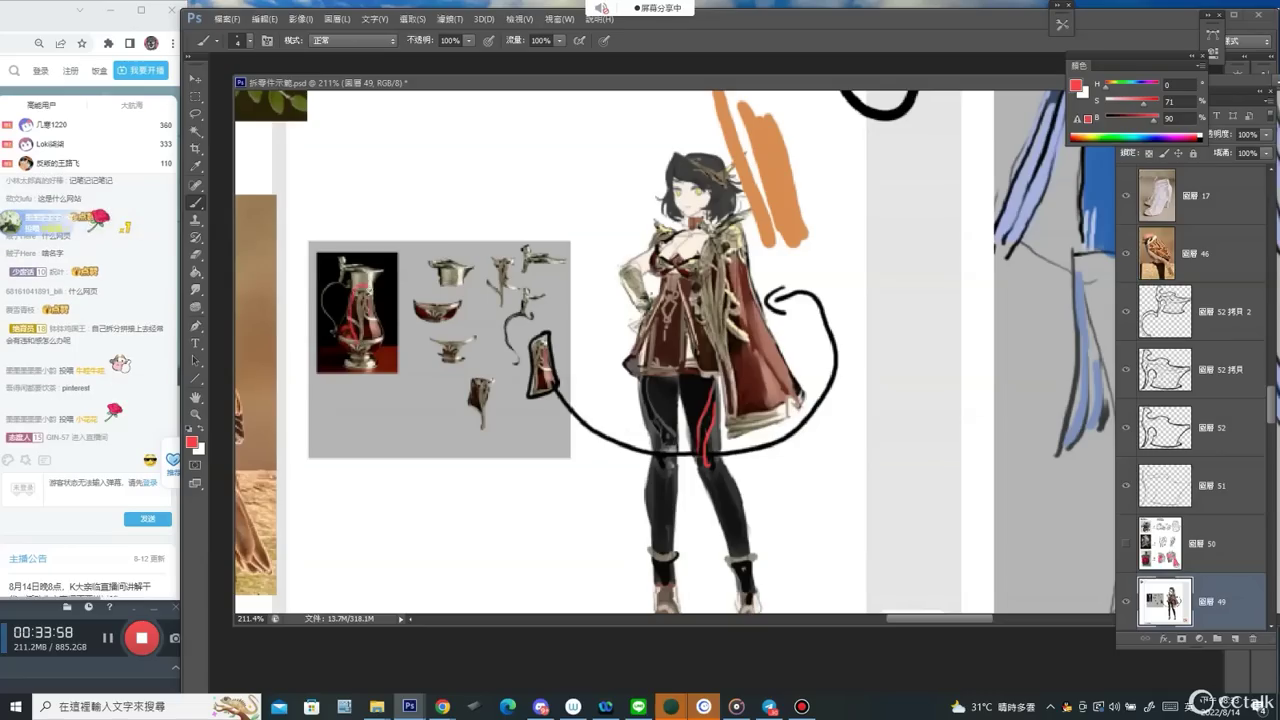
mouse_move(349, 323)
left_mouse_down()
mouse_move(401, 432)
mouse_move(568, 523)
mouse_move(636, 437)
left_mouse_up()
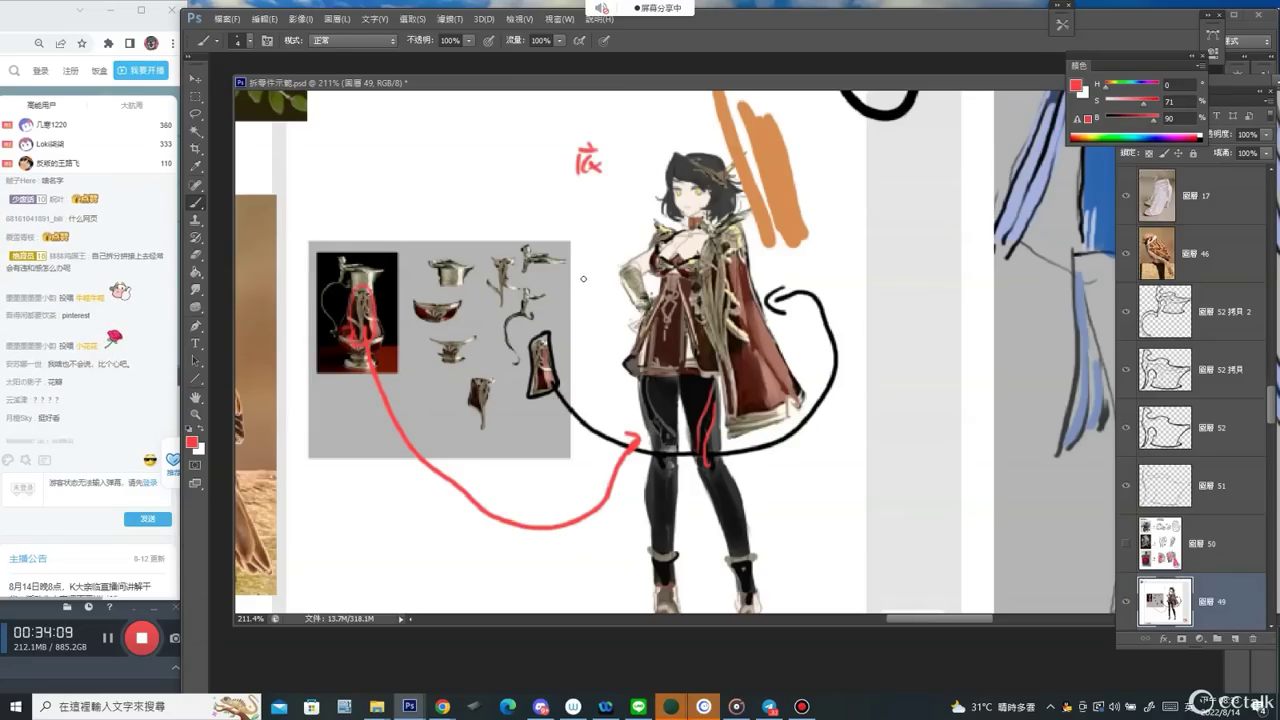
Circle the vase photo with a second red arrow to the leg, then undo both along with the handwritten 底.
mouse_move(345, 234)
left_mouse_down()
mouse_move(417, 355)
mouse_move(392, 247)
mouse_move(356, 398)
mouse_move(405, 380)
mouse_move(399, 411)
mouse_move(494, 512)
mouse_move(650, 442)
left_mouse_up()
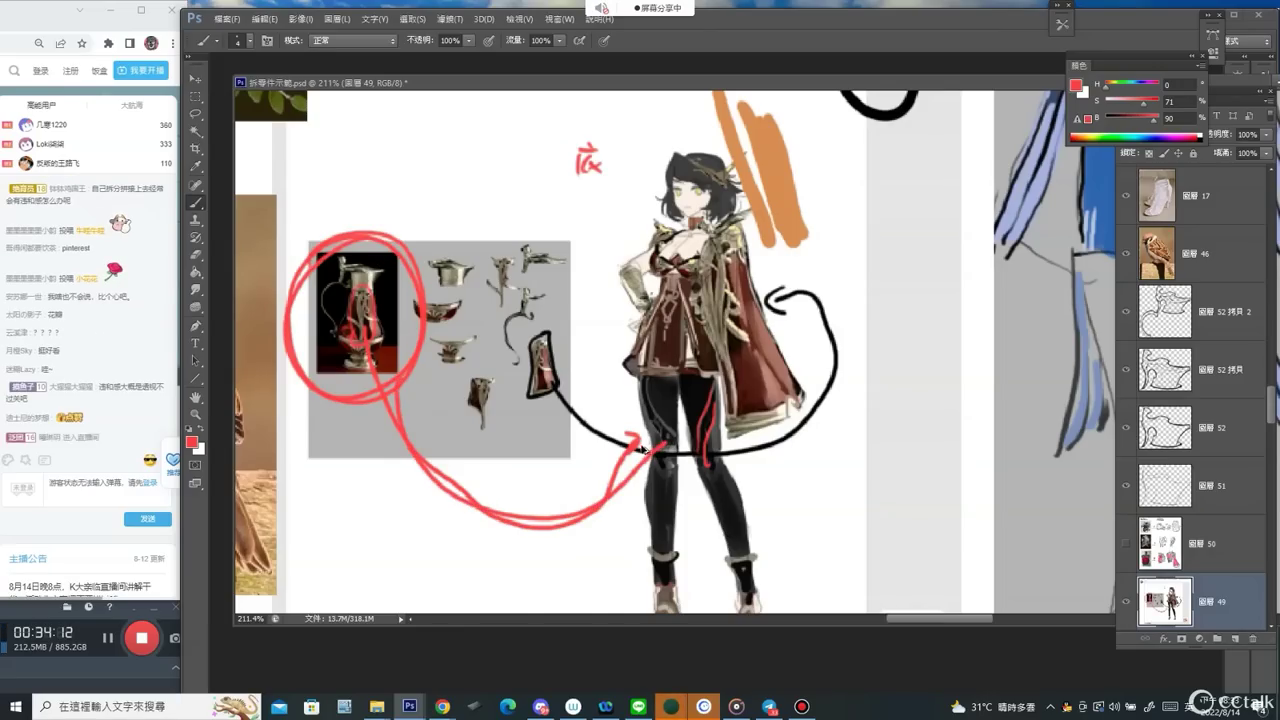
key("ctrl+alt+z")
key("ctrl+alt+z")
key("ctrl+alt+z")
key("ctrl+alt+z")
key("ctrl+alt+z")
Try erasing the arrows over the collage with a size 200 eraser, then undo back past the drawn annotations.
key("z")
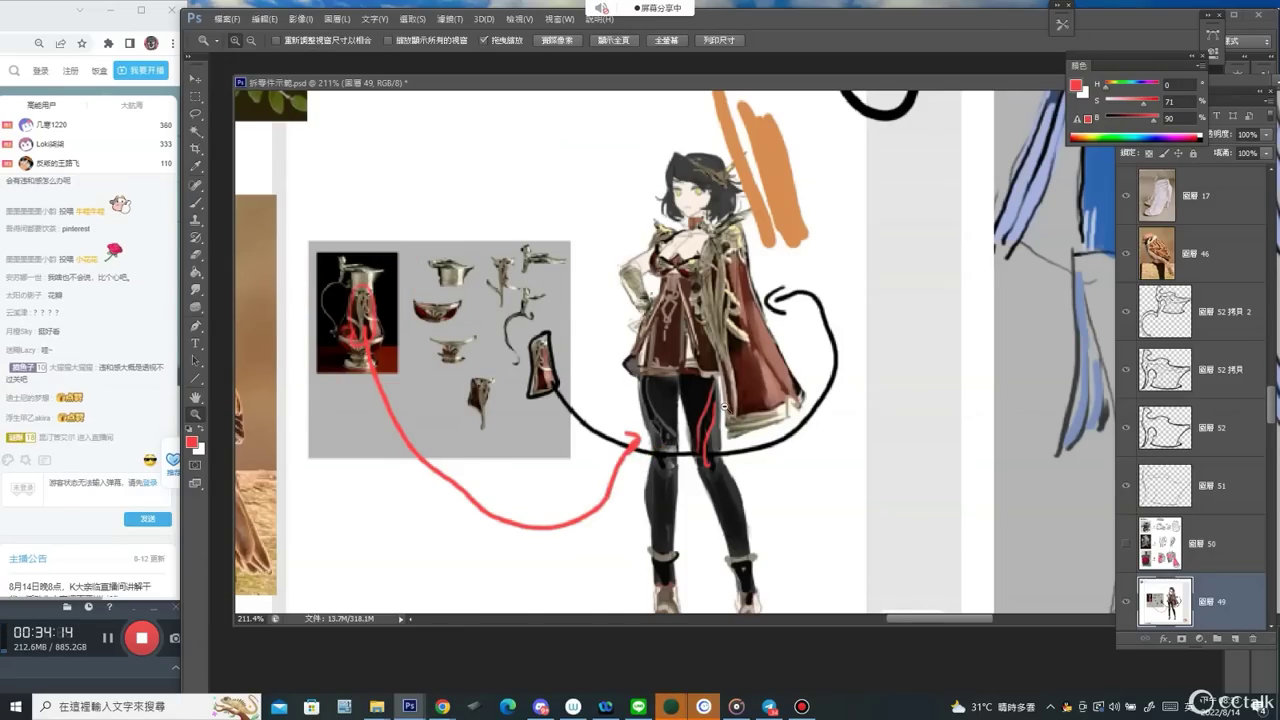
left_click(725, 408, "alt")
left_click(724, 408, "alt")
key("e")
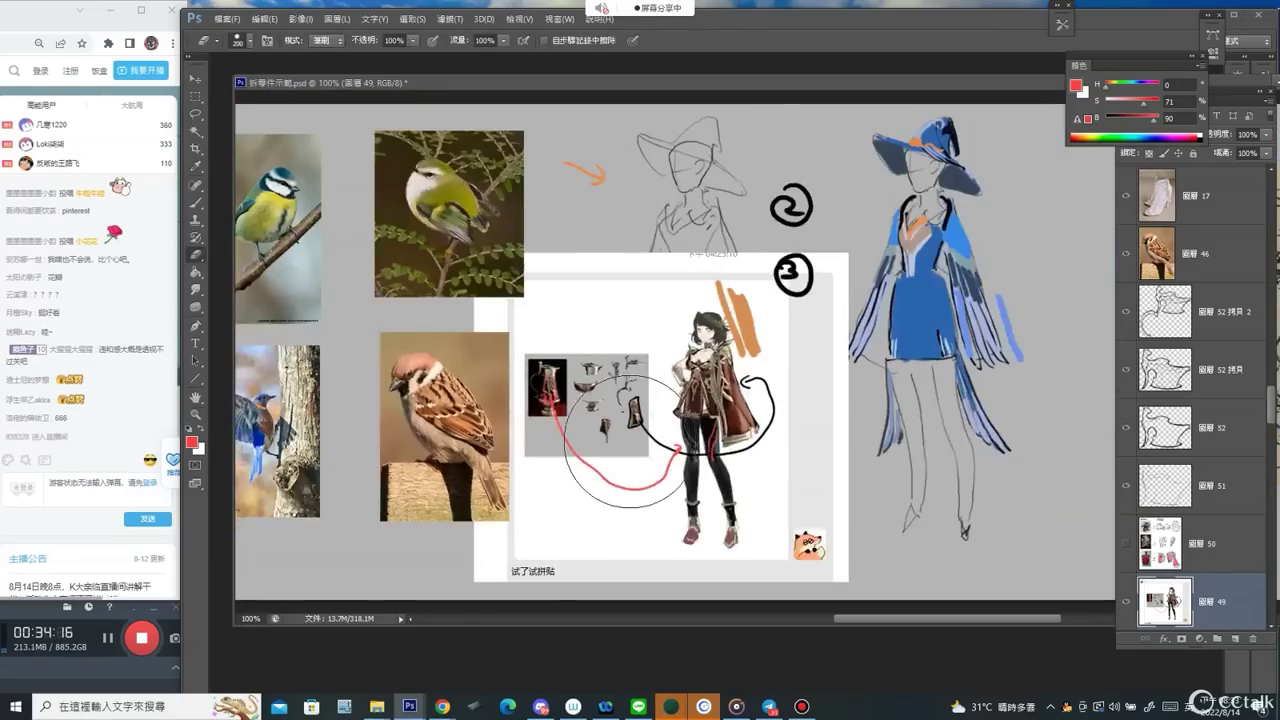
left_click_drag(638, 434, 758, 388)
key("ctrl+alt+z")
key("ctrl+alt+z")
key("ctrl+alt+z")
key("ctrl+alt+z")
key("ctrl+alt+z")
key("ctrl+alt+z")
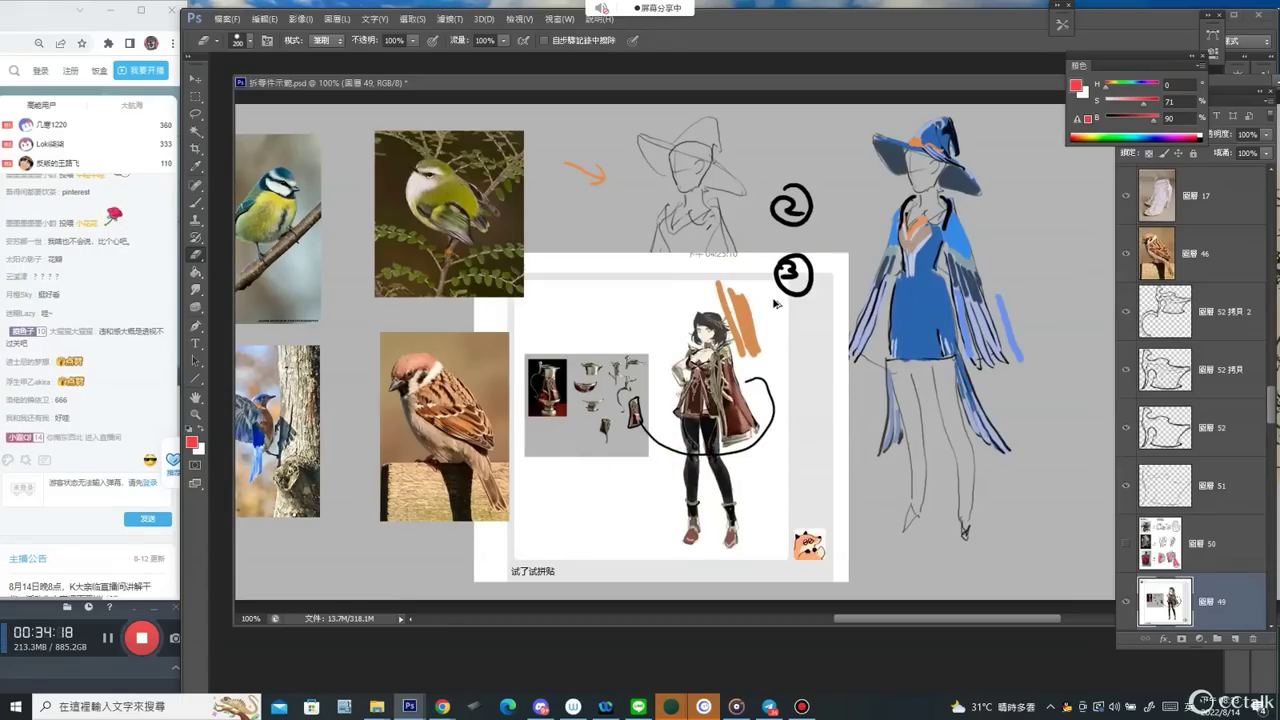
key("ctrl+alt+z")
Reduce the eraser to size 80 and step through the history to restore the black arrow and red thigh line on the intact collage.
key("bracketleft")
key("bracketleft")
key("bracketleft")
key("bracketleft")
key("bracketleft")
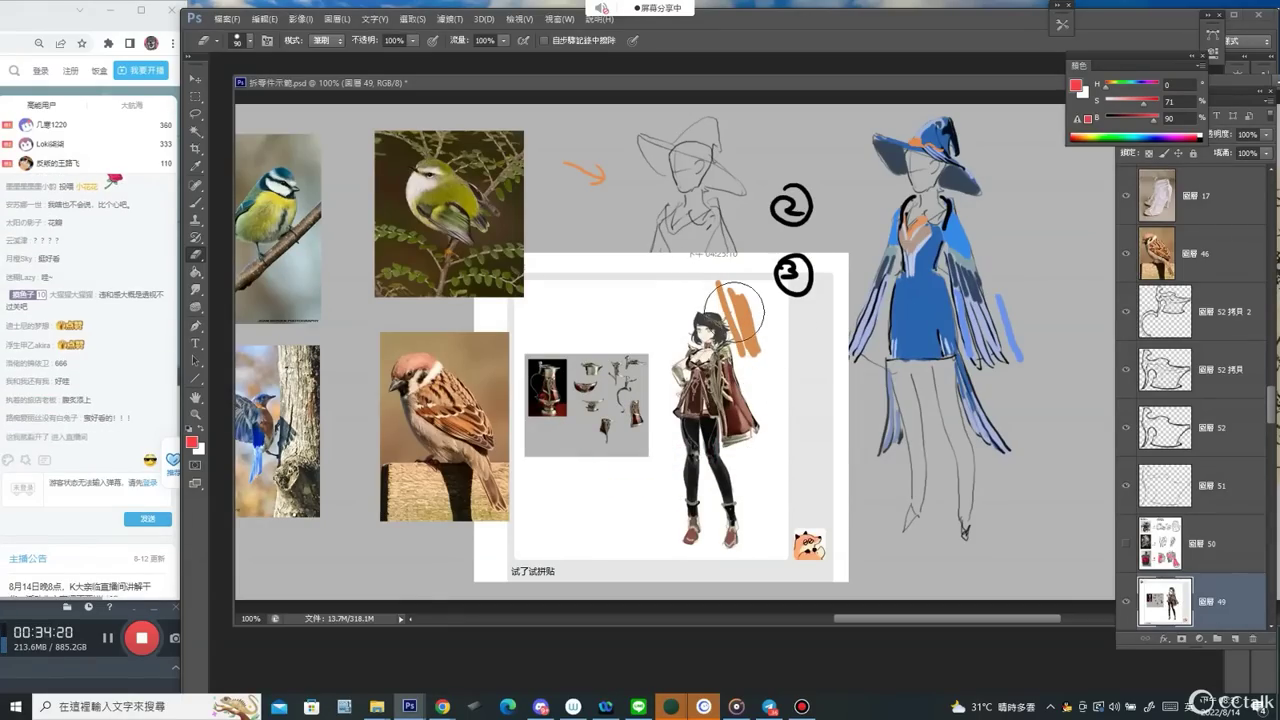
key("bracketleft")
key("ctrl+alt+z")
key("ctrl+shift+z")
key("ctrl+shift+z")
key("ctrl+shift+z")
key("ctrl+shift+z")
key("ctrl+shift+z")
key("ctrl+shift+z")
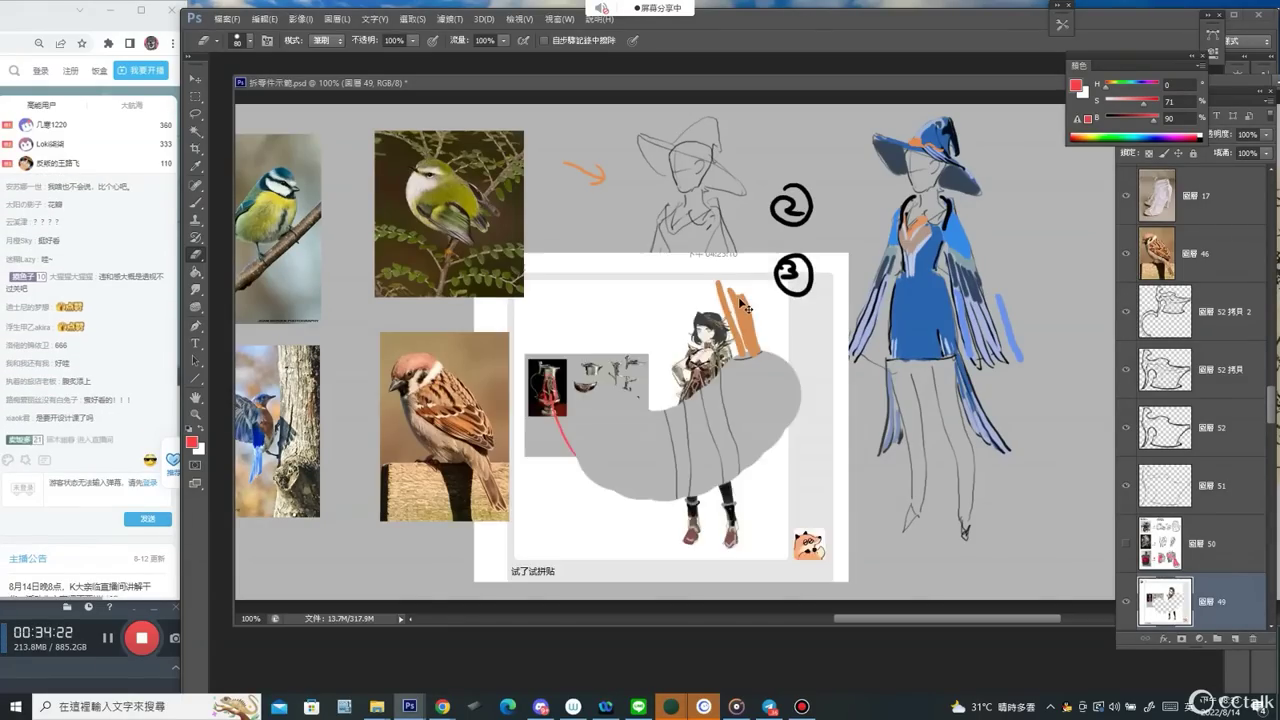
key("ctrl+alt+z")
key("ctrl+alt+z")
key("ctrl+alt+z")
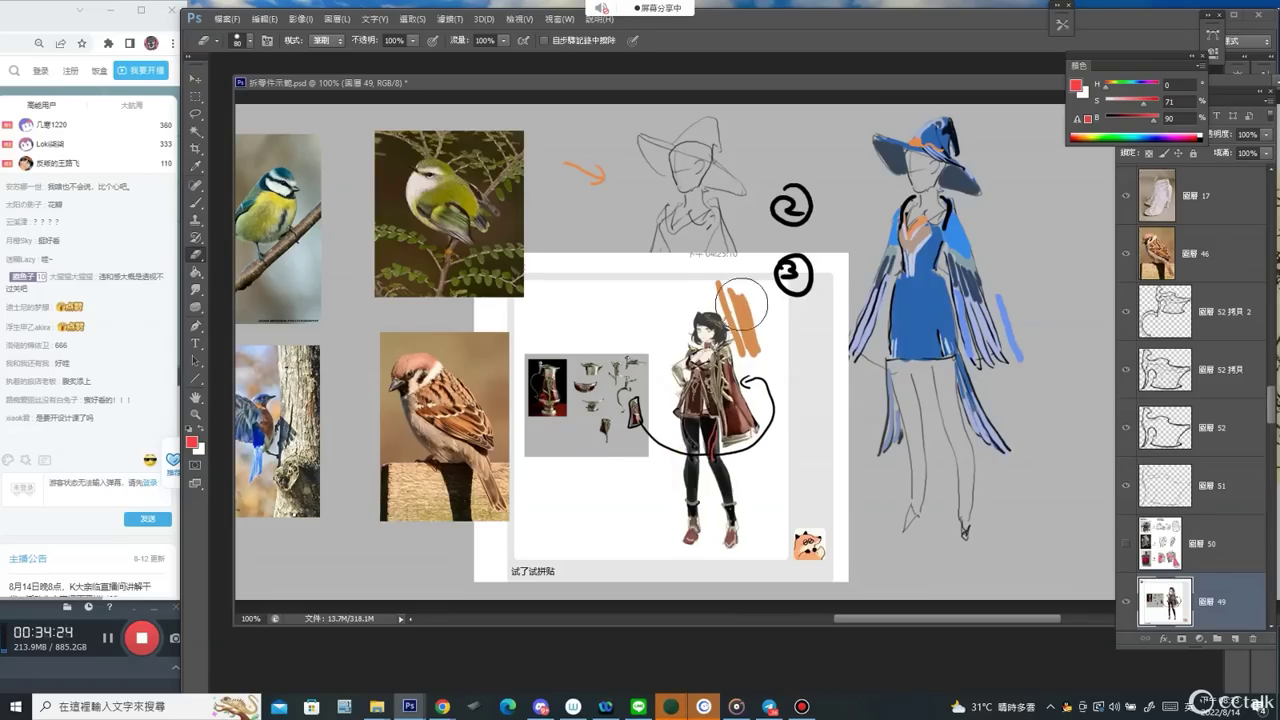
Erase the orange strokes beside the caped character's head on 圖層 72, undoing the trial erasure on 圖層 49.
left_click_drag(729, 287, 750, 341)
key("ctrl+alt+z")
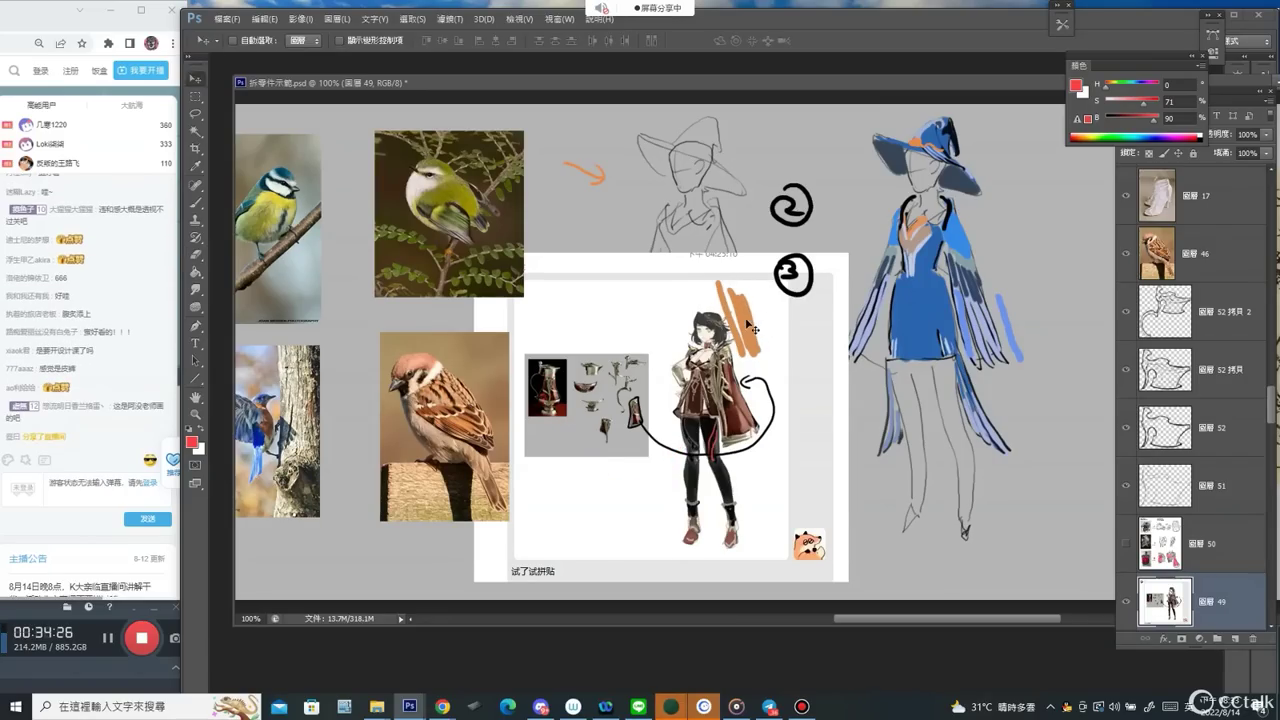
left_click(752, 325, "ctrl")
left_click_drag(723, 288, 740, 305)
key("ctrl+alt+z")
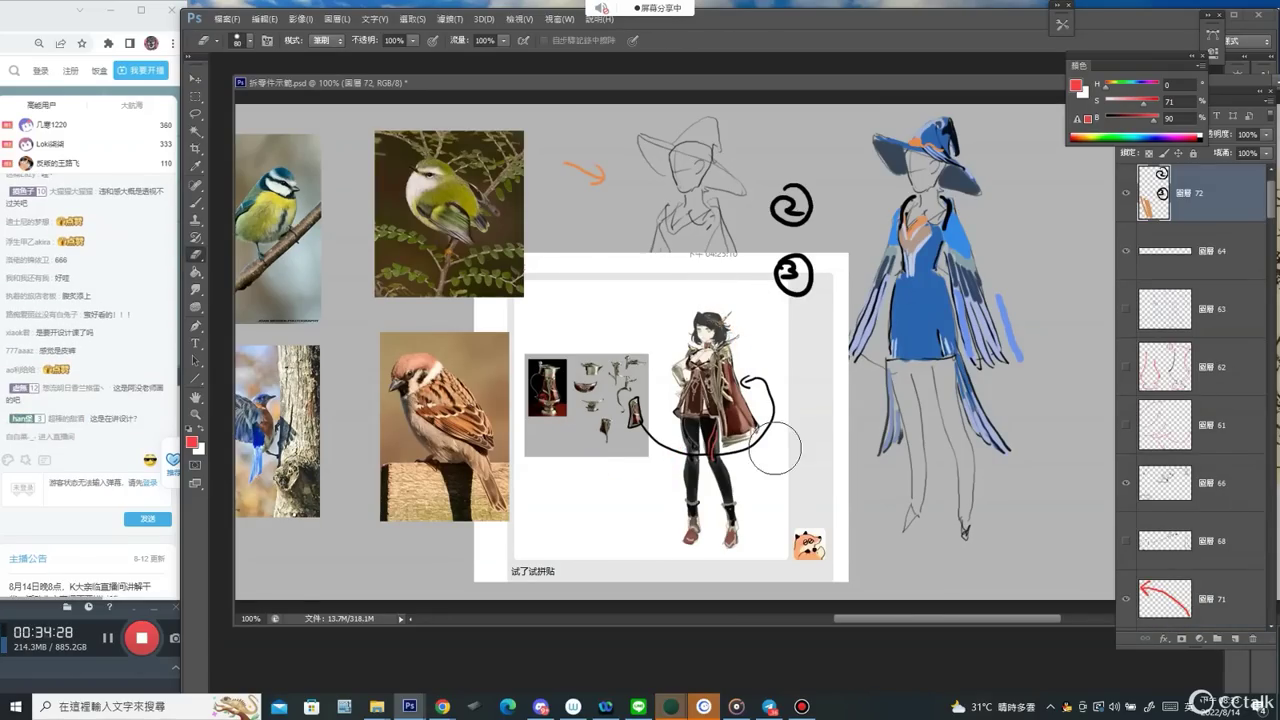
Select the collage layer 圖層 49 again for erasing.
key("v")
left_click(748, 461, "ctrl")
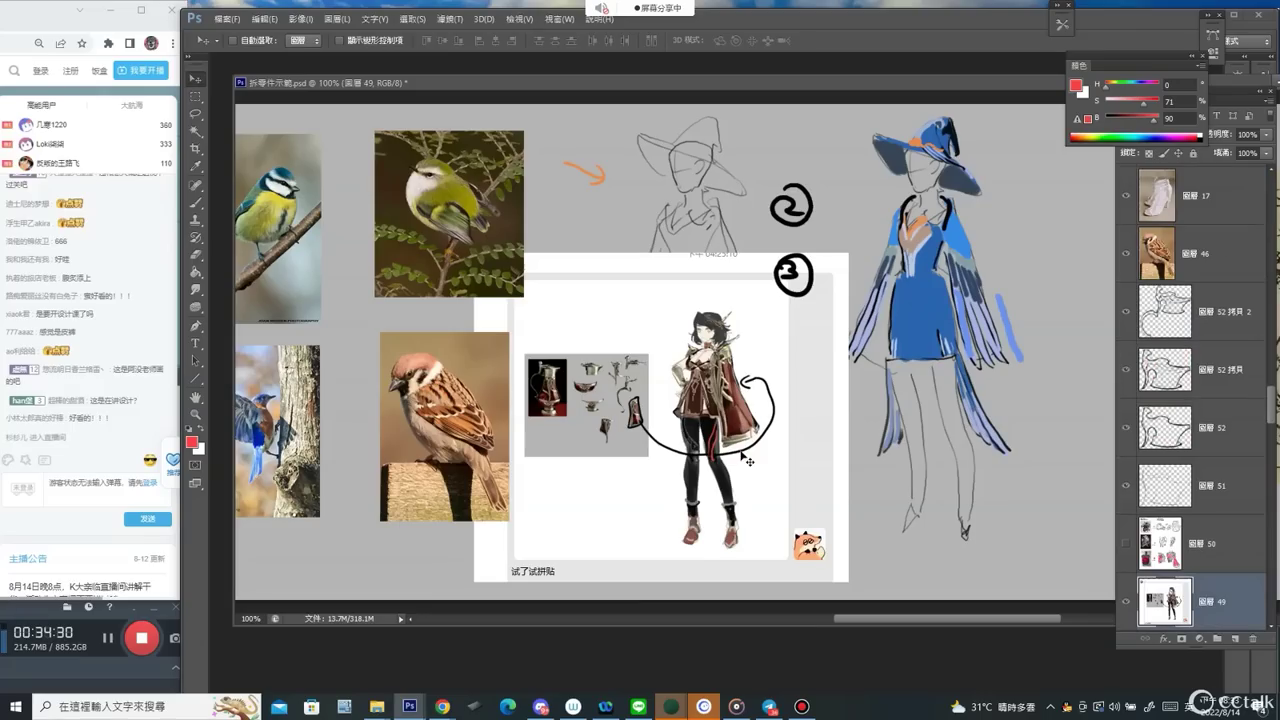
key("e")
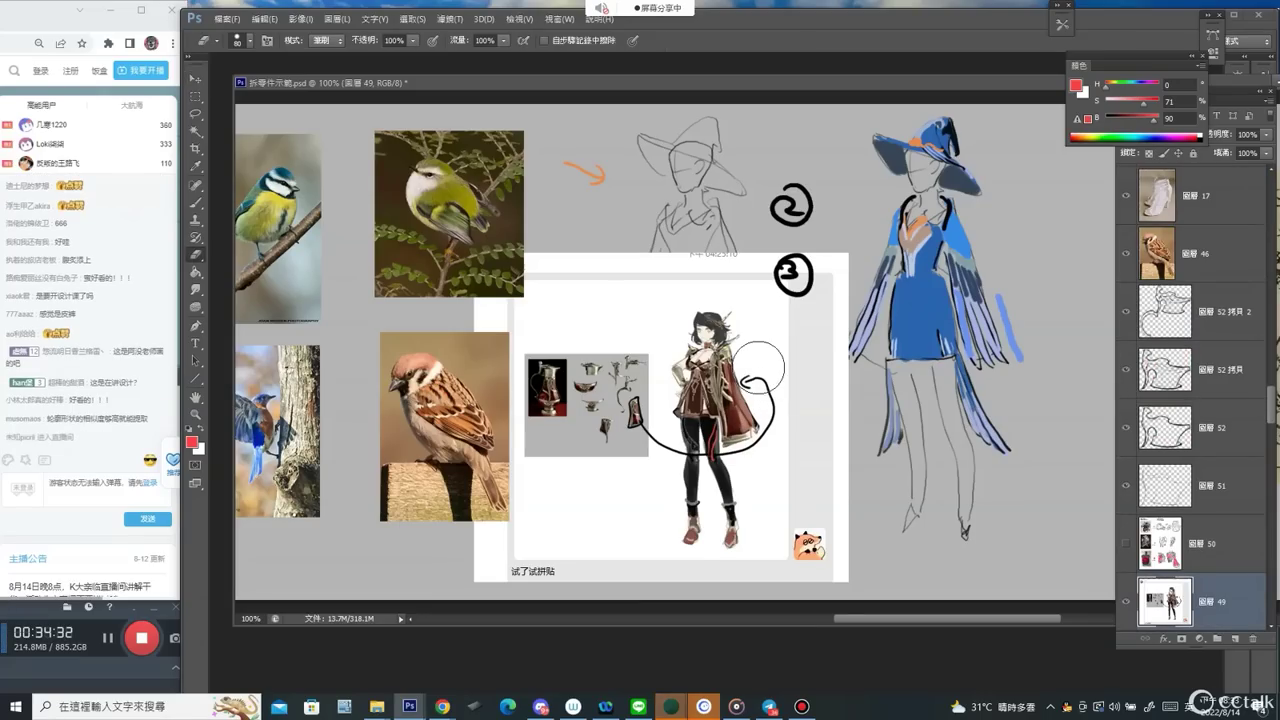
Hide layer 圖層 49, which holds the pasted character reference covering the canvas, and return to the silver jug parts.
key("z")
left_click(599, 336, "alt")
key("v")
mouse_move(599, 336)
left_mouse_down()
mouse_move(690, 300)
mouse_move(968, 289)
mouse_move(383, 292)
left_mouse_up()
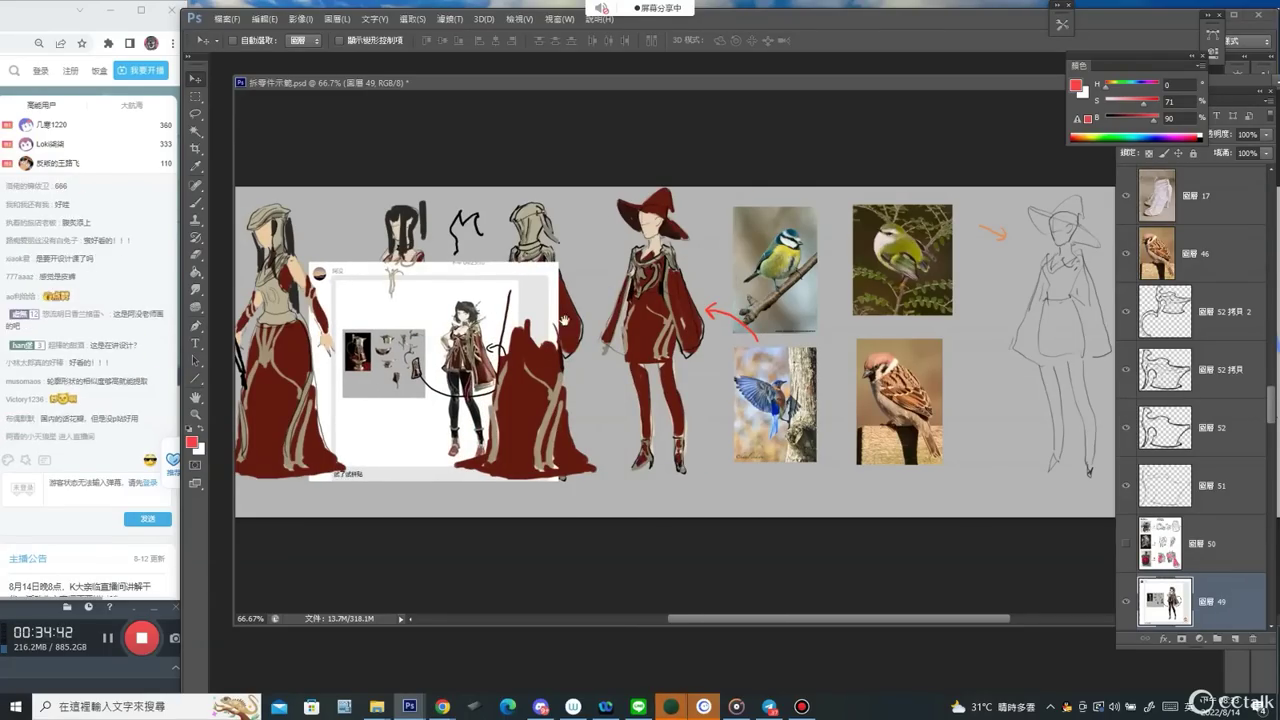
mouse_move(383, 300)
left_mouse_down()
mouse_move(789, 456)
mouse_move(1127, 618)
left_mouse_up()
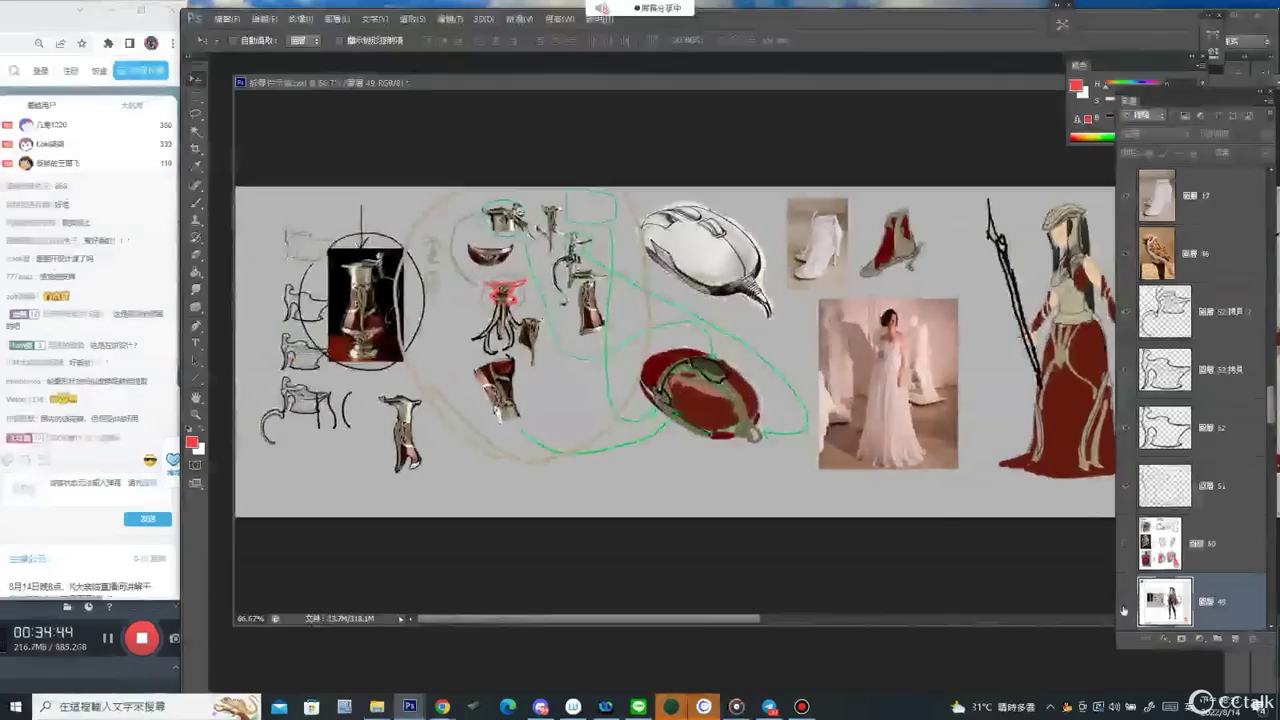
key("b")
key("v")
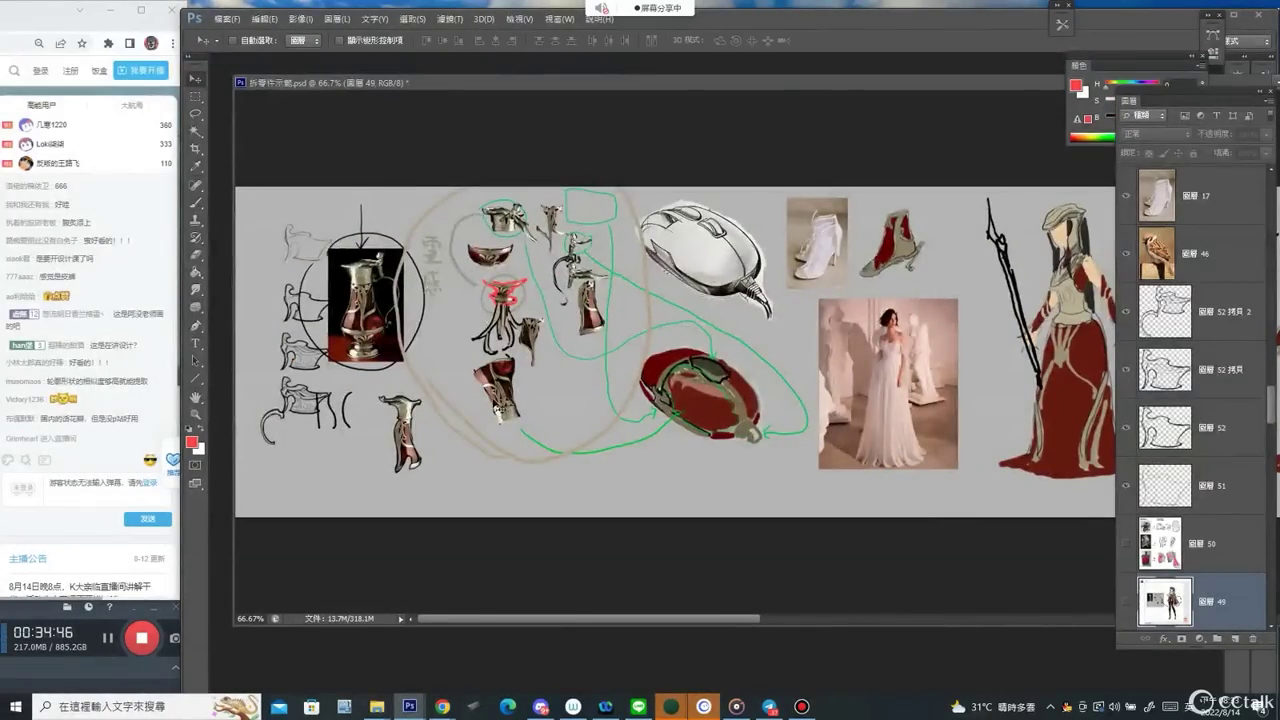
Erase the brown loop drawn around the jug parts on layer 圖層 6 with a size 100 eraser.
left_click_drag(406, 406, 371, 414)
key("ctrl+z")
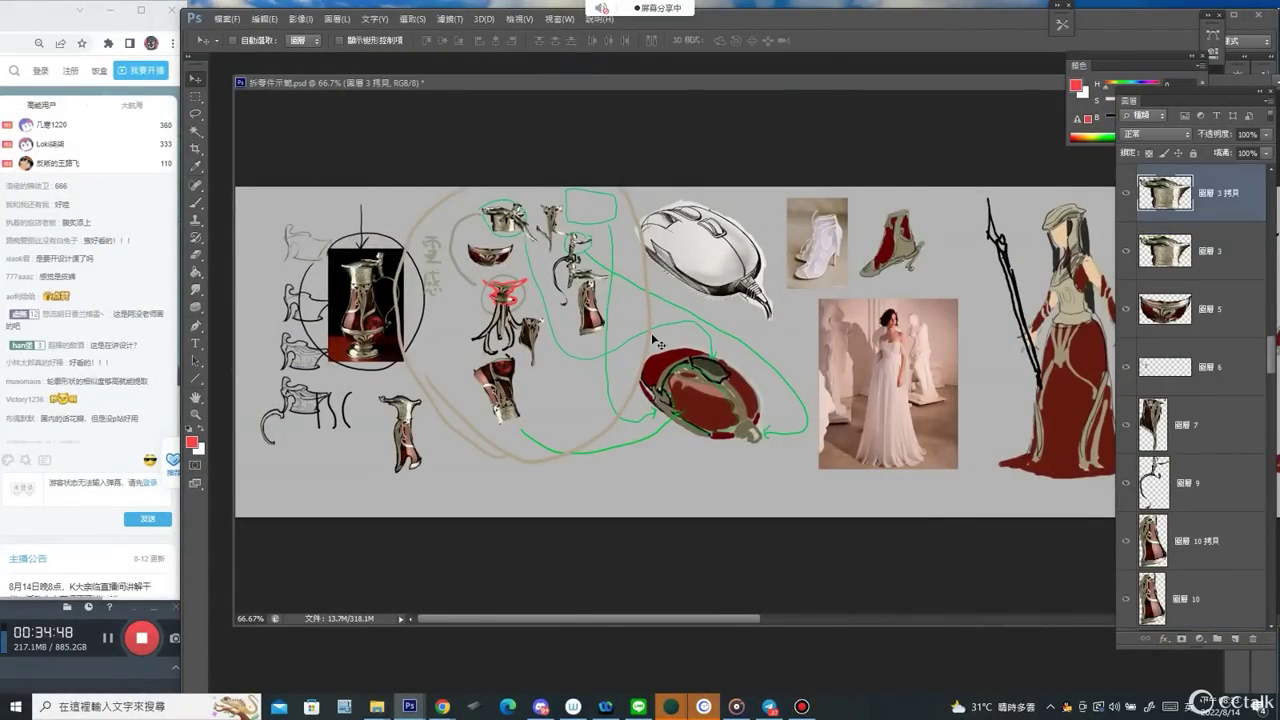
left_click(503, 316, "ctrl")
mouse_move(503, 316)
left_mouse_down()
mouse_move(526, 344)
mouse_move(519, 314)
left_mouse_up()
key("ctrl+z")
key("e")
key("]")
key("]")
mouse_move(453, 211)
left_mouse_down()
mouse_move(459, 271)
mouse_move(440, 201)
mouse_move(413, 237)
mouse_move(452, 390)
mouse_move(527, 435)
mouse_move(620, 390)
mouse_move(643, 342)
mouse_move(575, 200)
left_mouse_up()
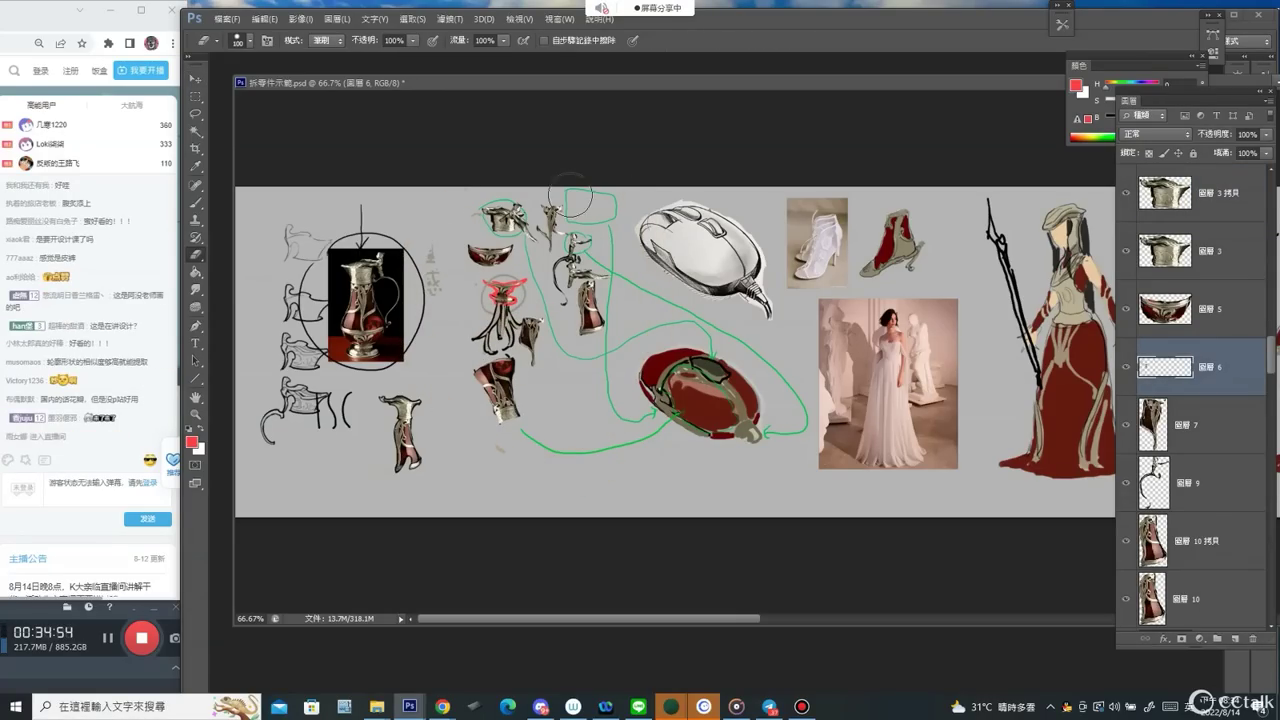
key("v")
left_click_drag(551, 314, 628, 316)
key("e")
mouse_move(403, 312)
left_mouse_down()
mouse_move(455, 315)
mouse_move(406, 339)
mouse_move(416, 359)
mouse_move(452, 350)
mouse_move(422, 370)
mouse_move(450, 350)
left_mouse_up()
key("v")
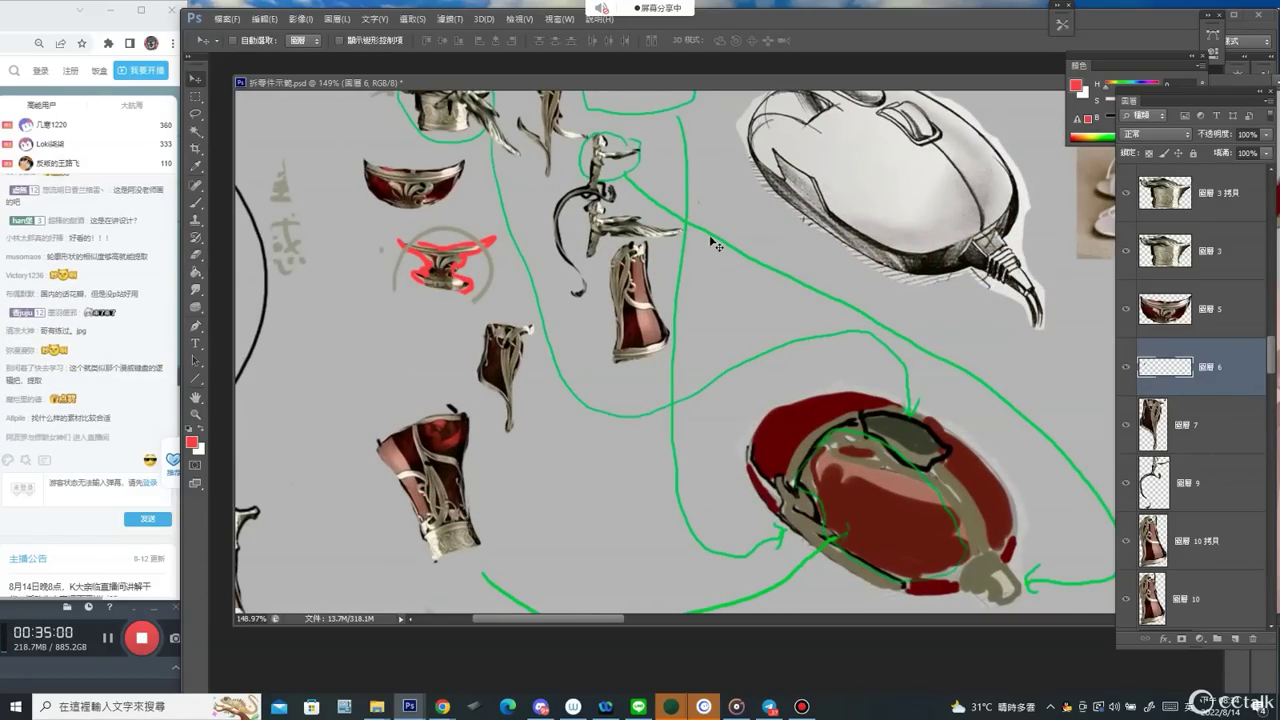
Hide layer 圖層 16 with the green arrows linking the jug parts to the red mouse design.
left_click_drag(688, 226, 708, 370)
key("ctrl+z")
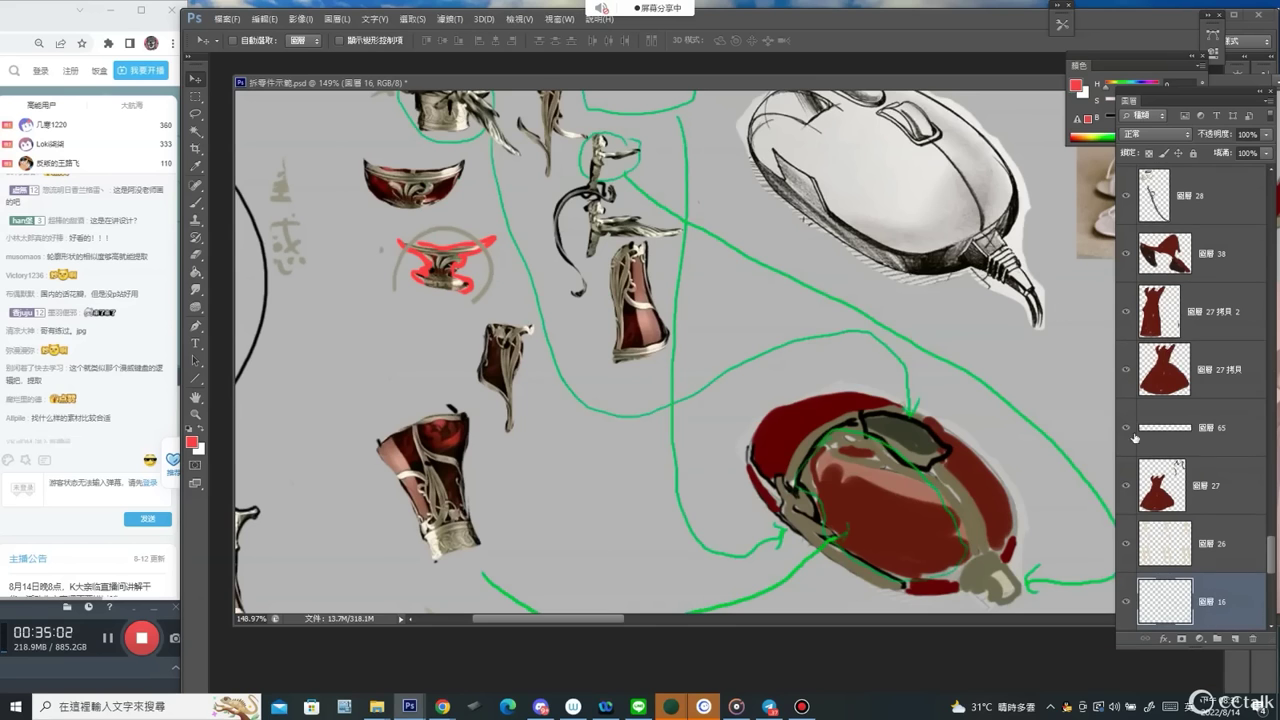
left_click(1125, 603)
scroll(569, 301, "down", 3)
key("b")
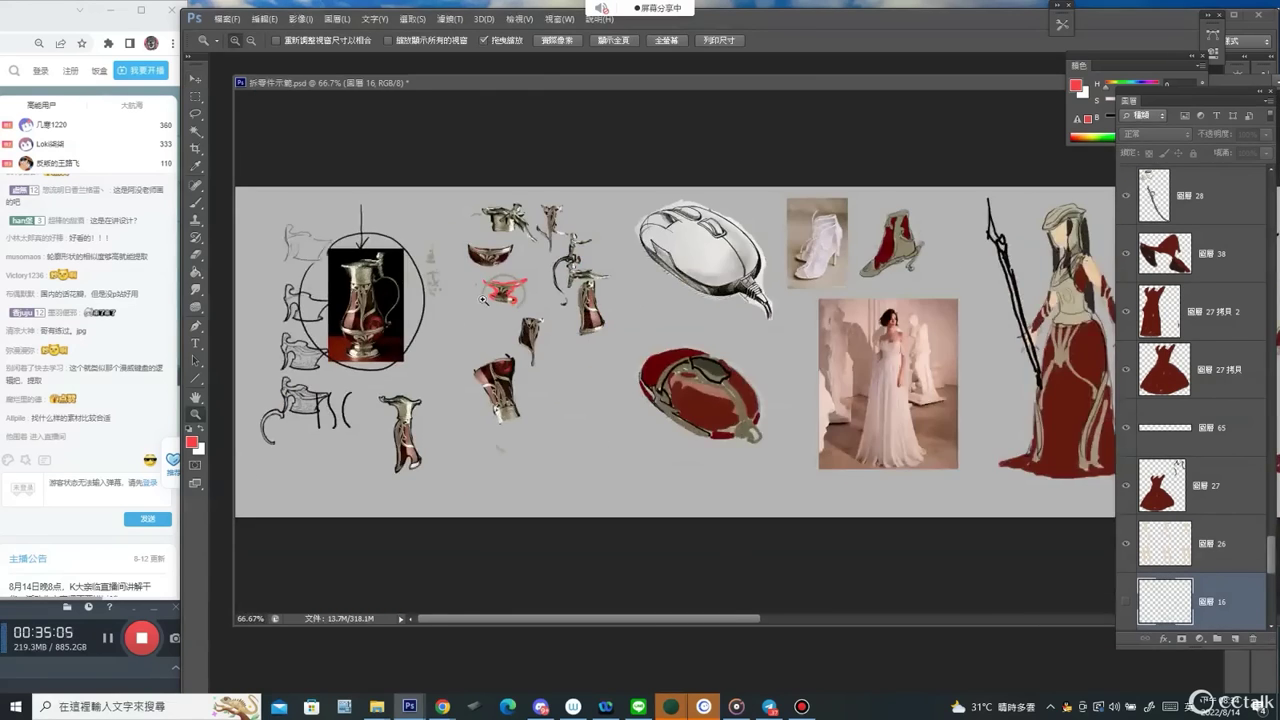
Move the silver figure piece off the jug lid into the empty space beside the mouse sketch.
key("v")
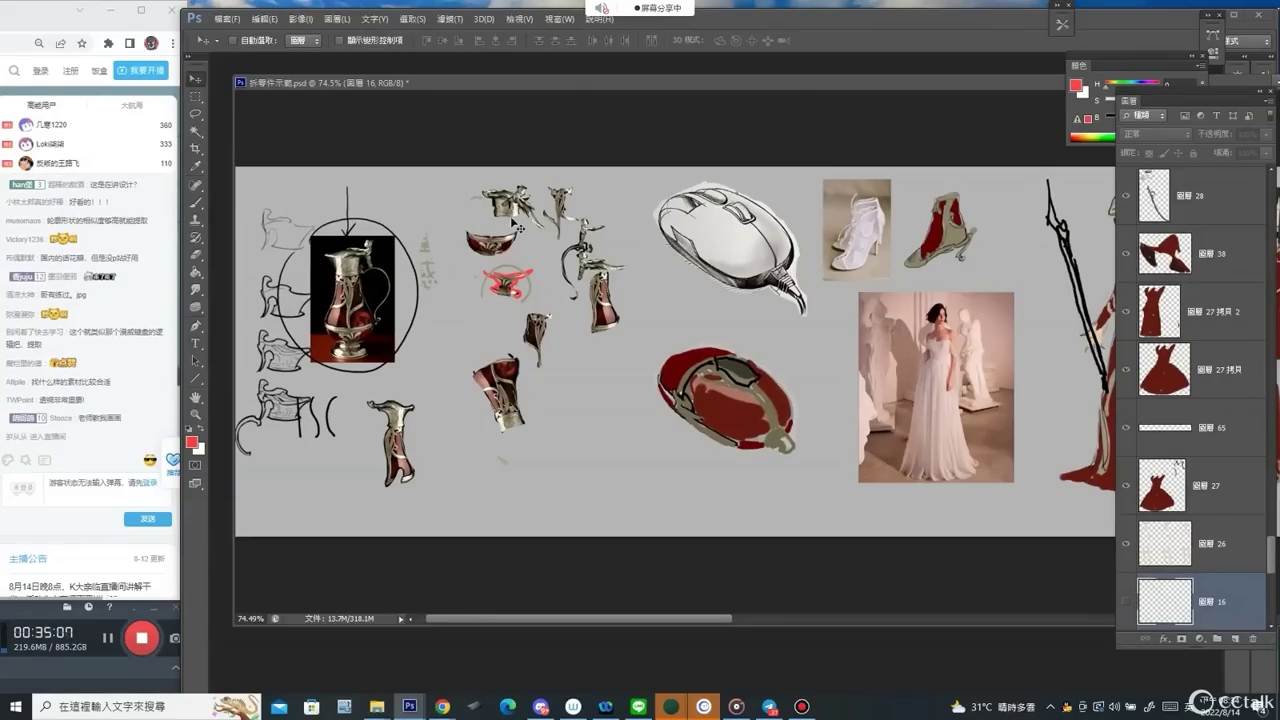
left_click_drag(531, 214, 626, 208)
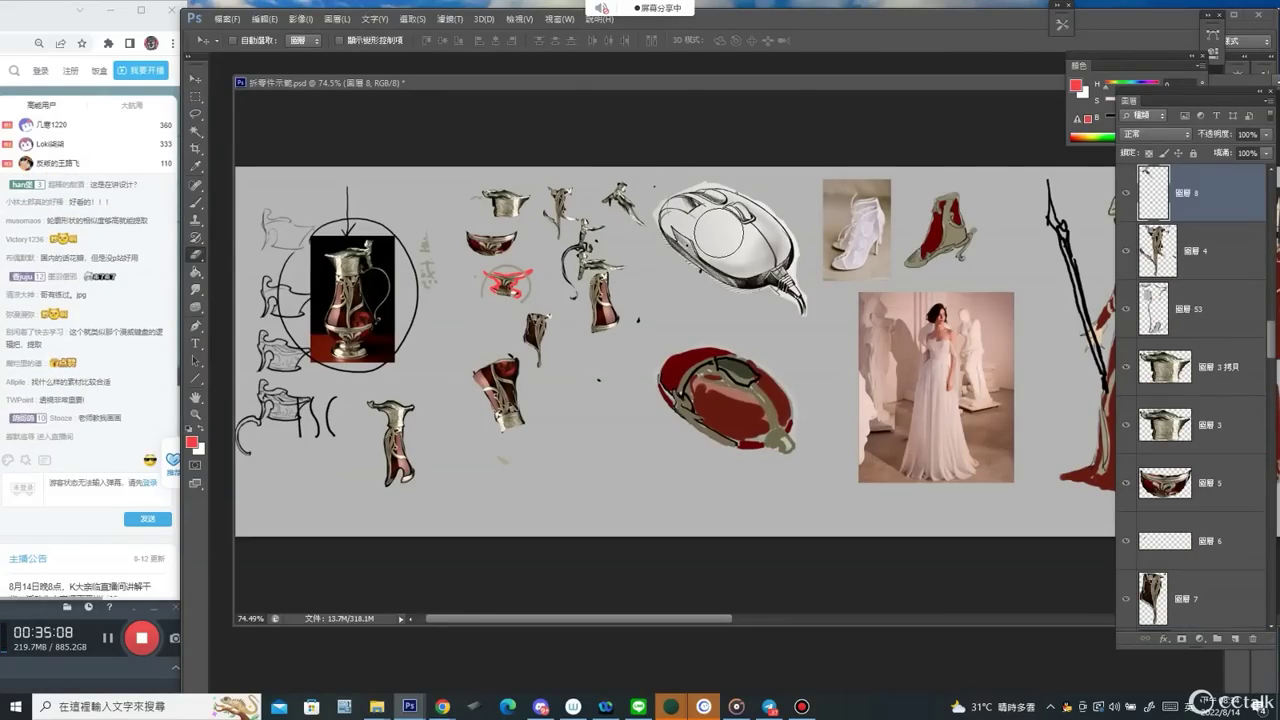
key("b")
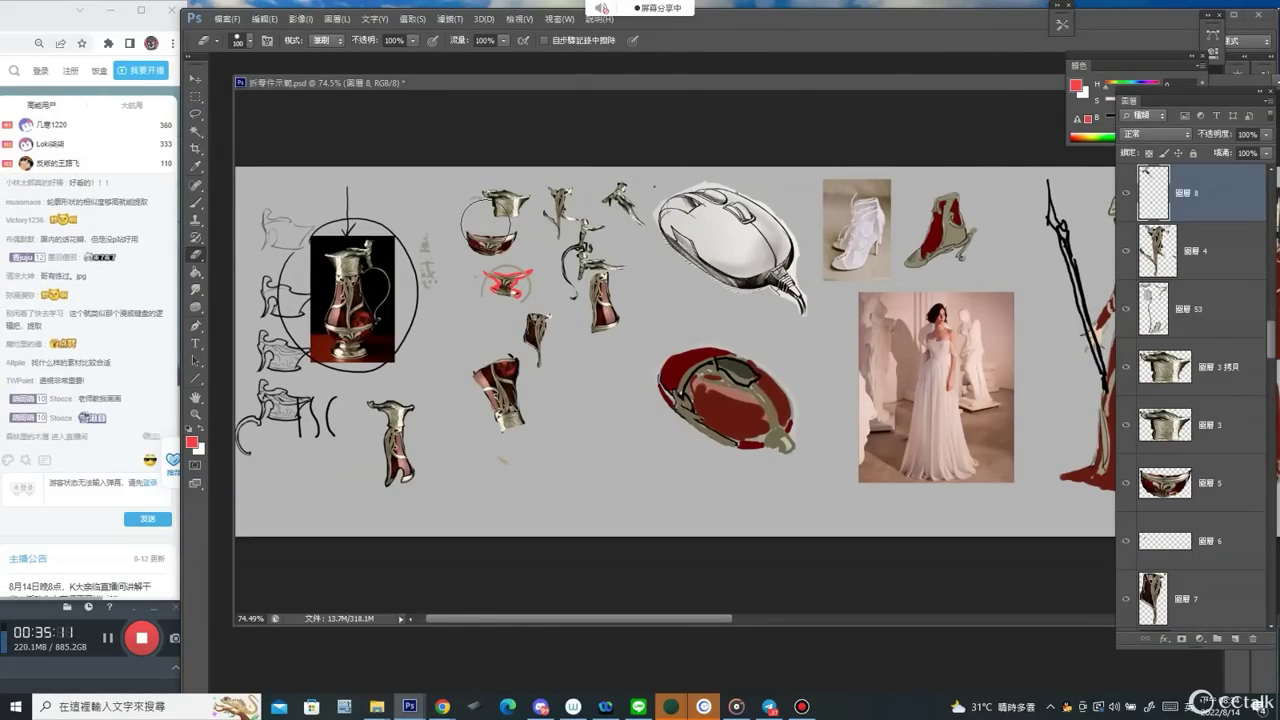
Handwrite 重組 in red with the brush beside the lid piece.
key("b")
scroll(449, 228, "up", 5)
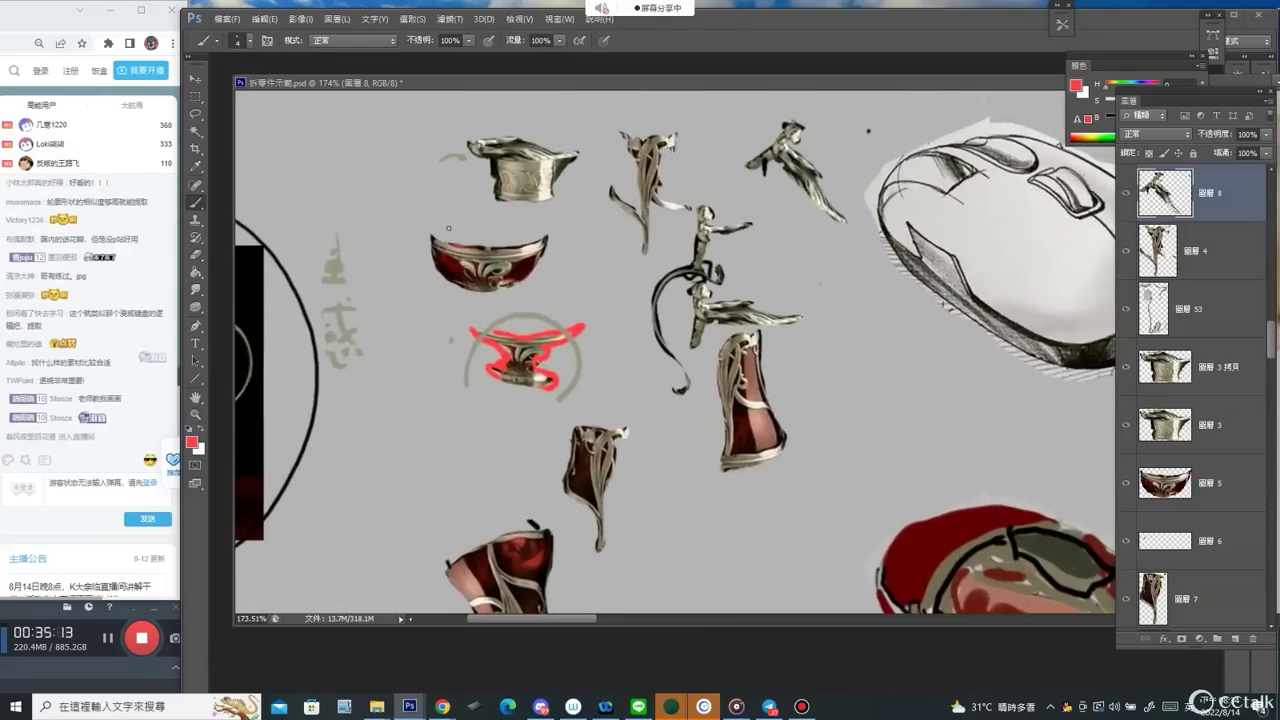
mouse_move(372, 275)
left_mouse_down()
mouse_move(645, 99)
mouse_move(838, 341)
mouse_move(649, 477)
mouse_move(390, 250)
left_mouse_up()
key("ctrl+z")
left_click_drag(398, 131, 376, 150)
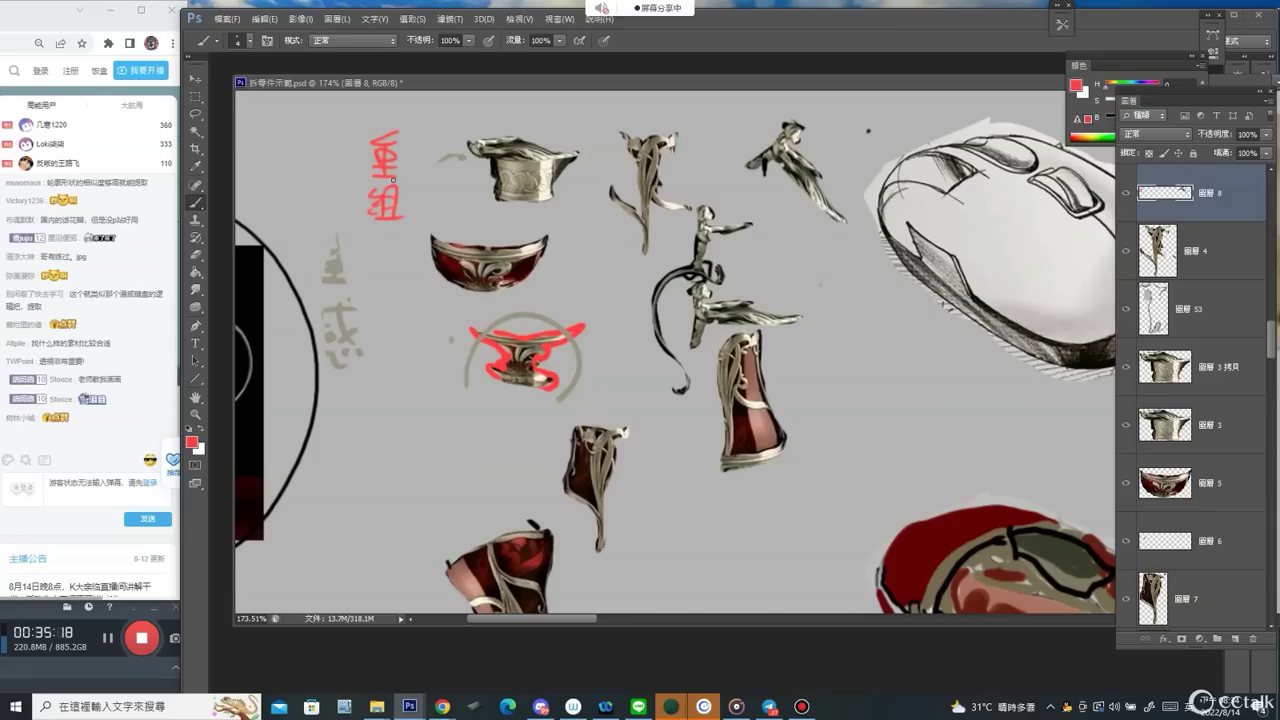
Handwrite 擬人 in black below the red note and circle it.
mouse_move(375, 300)
left_mouse_down()
mouse_move(379, 330)
mouse_move(403, 308)
mouse_move(415, 340)
mouse_move(373, 380)
left_mouse_up()
left_click_drag(385, 362, 409, 380)
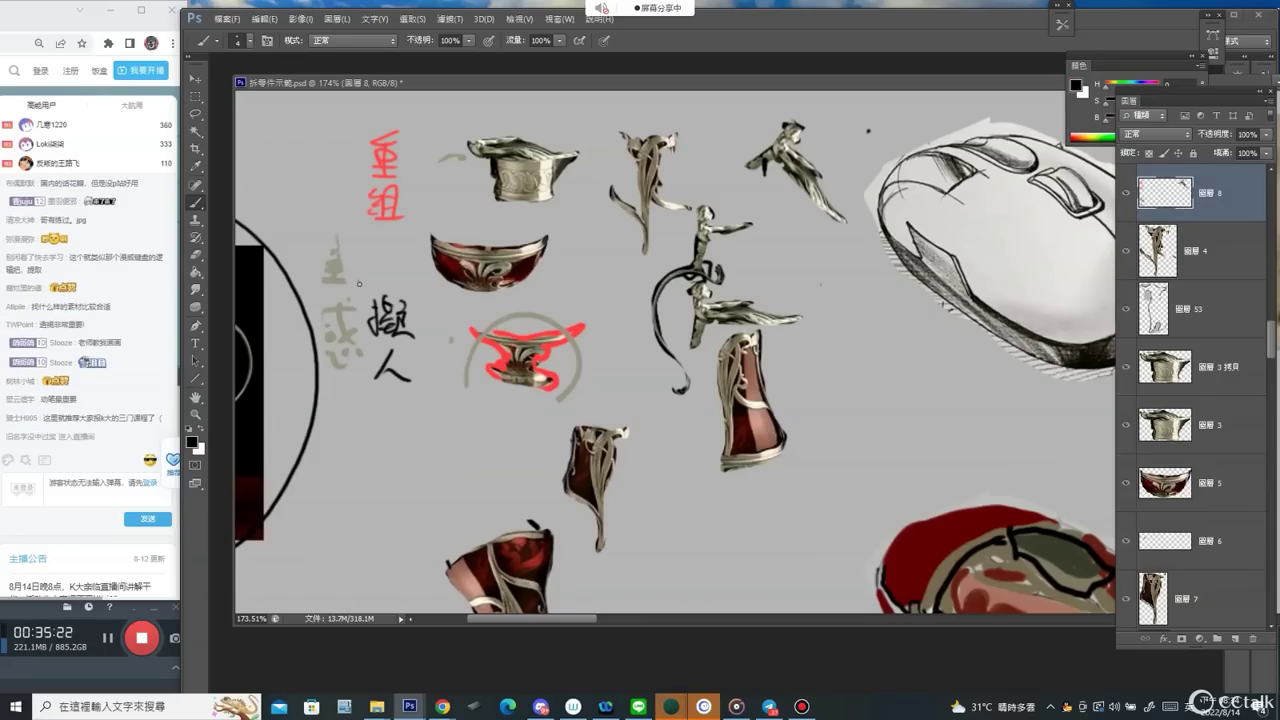
mouse_move(359, 283)
left_mouse_down()
mouse_move(417, 338)
mouse_move(372, 280)
left_mouse_up()
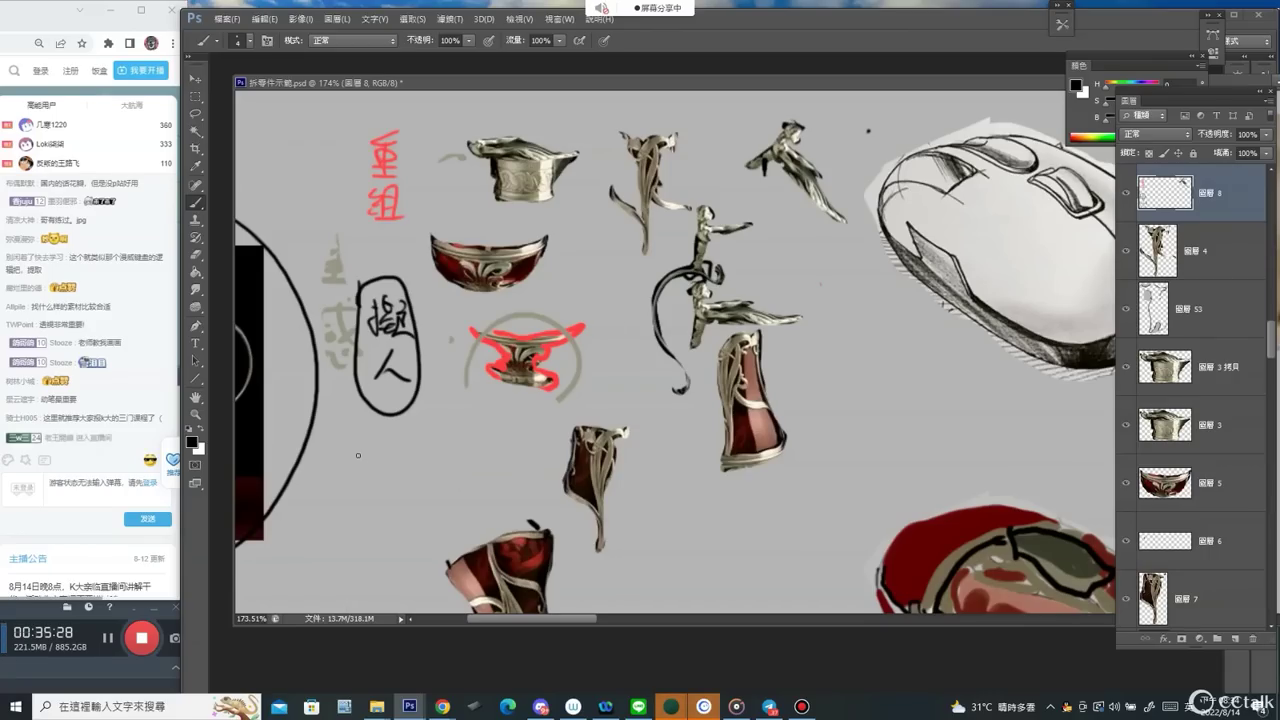
Handwrite 花紋 in black below the circled note and frame it with a rectangle.
mouse_move(353, 454)
left_mouse_down()
mouse_move(370, 454)
mouse_move(360, 480)
left_mouse_up()
mouse_move(361, 465)
left_mouse_down()
mouse_move(375, 487)
mouse_move(350, 498)
mouse_move(377, 449)
mouse_move(376, 465)
left_mouse_up()
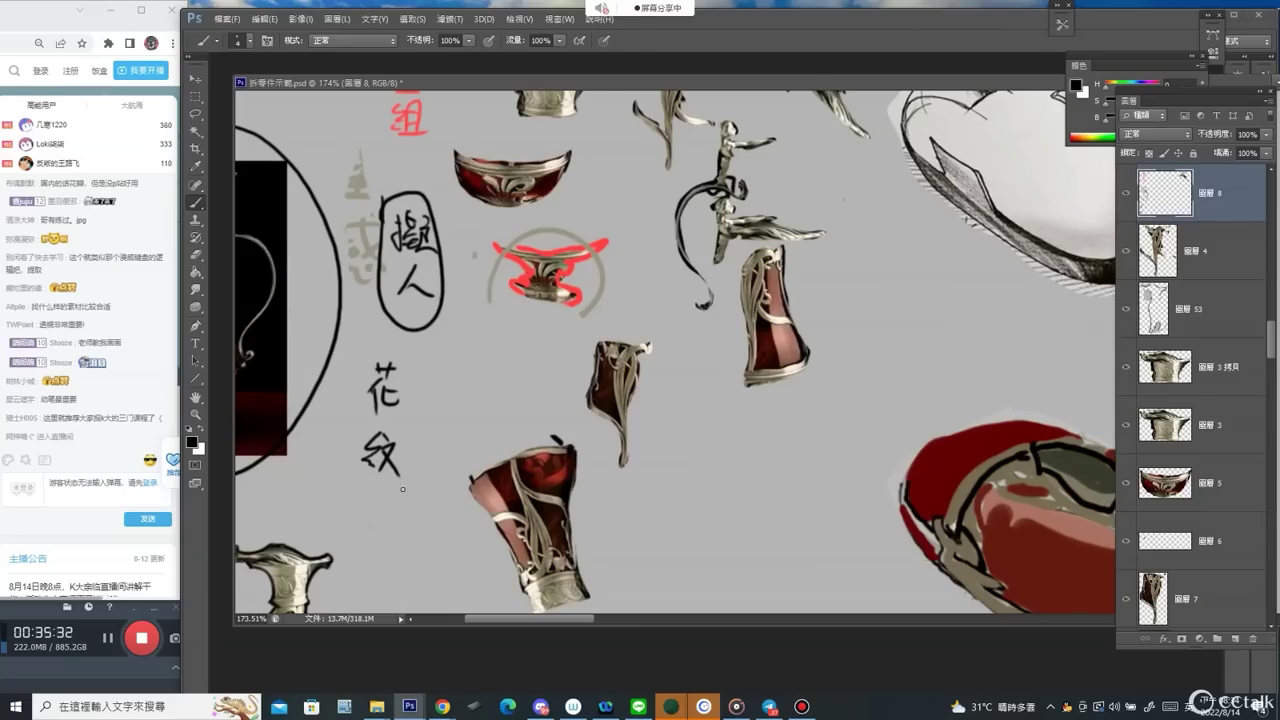
mouse_move(352, 358)
left_mouse_down()
mouse_move(355, 463)
mouse_move(405, 351)
mouse_move(418, 484)
left_mouse_up()
left_click_drag(356, 488, 419, 483)
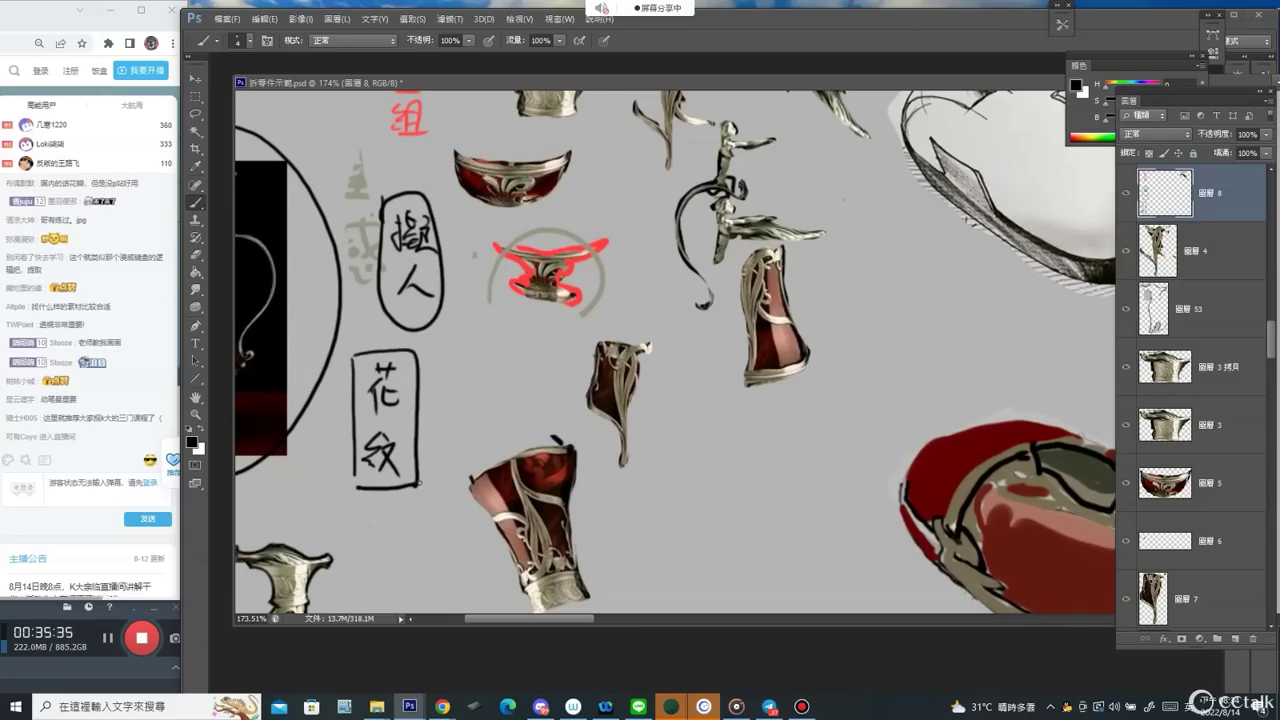
Handwrite 圖騰 below the 花紋 box and bracket both notes with an arrow to the word 對稱.
mouse_move(369, 518)
left_mouse_down()
mouse_move(405, 590)
mouse_move(405, 506)
mouse_move(378, 570)
left_mouse_up()
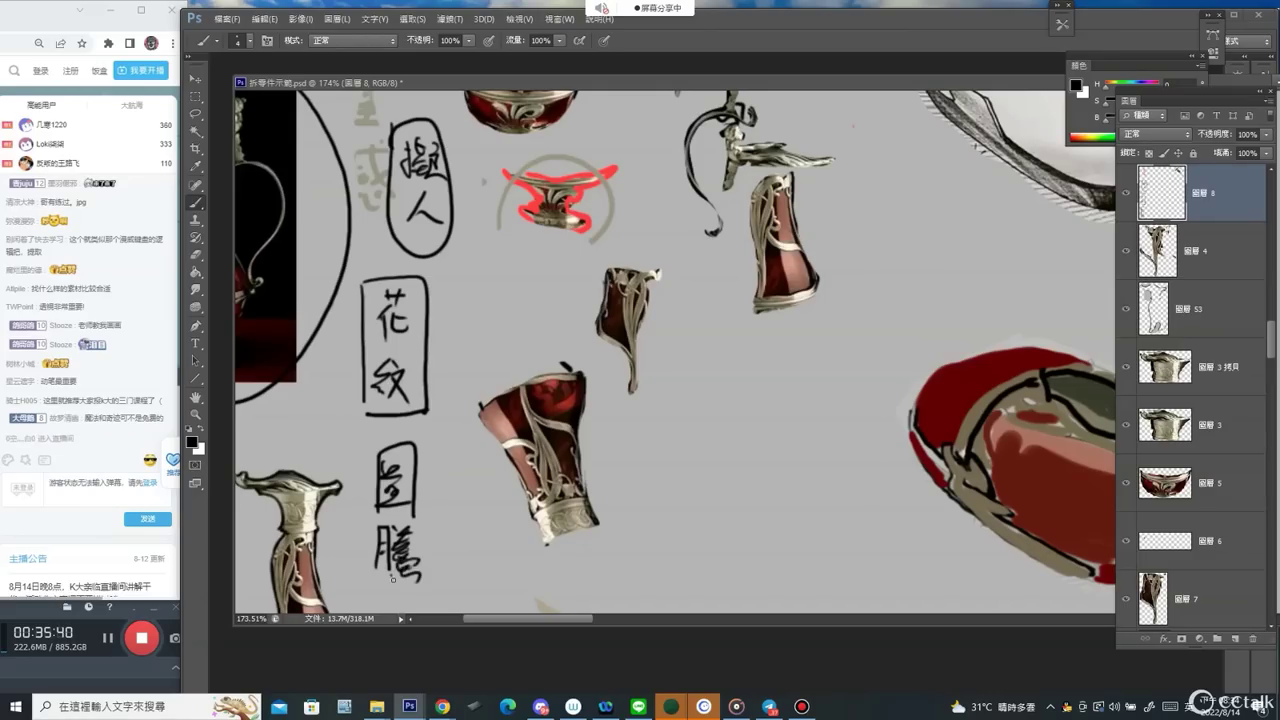
left_click(697, 326, "ctrl+alt")
left_click(641, 299, "ctrl")
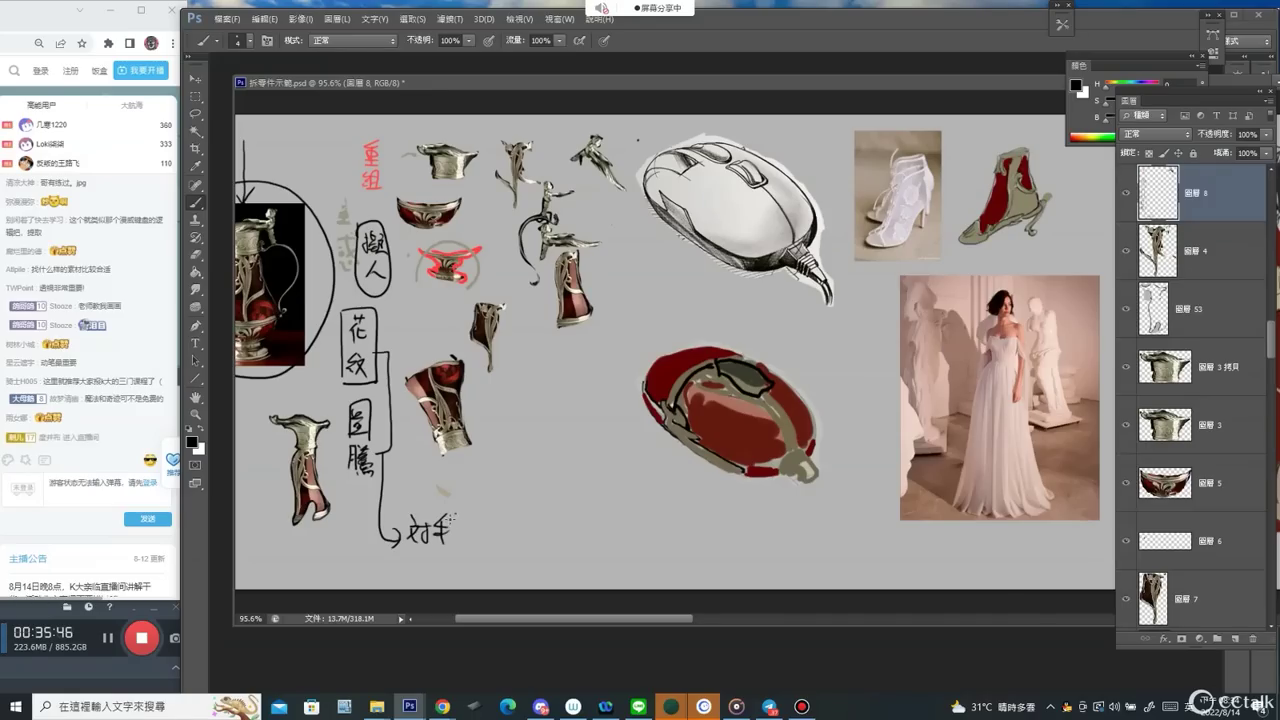
left_click_drag(508, 400, 431, 398)
Duplicate the winged figure below the parts as a mirrored facing pair, adding another copy angled downward under one of them.
key("v")
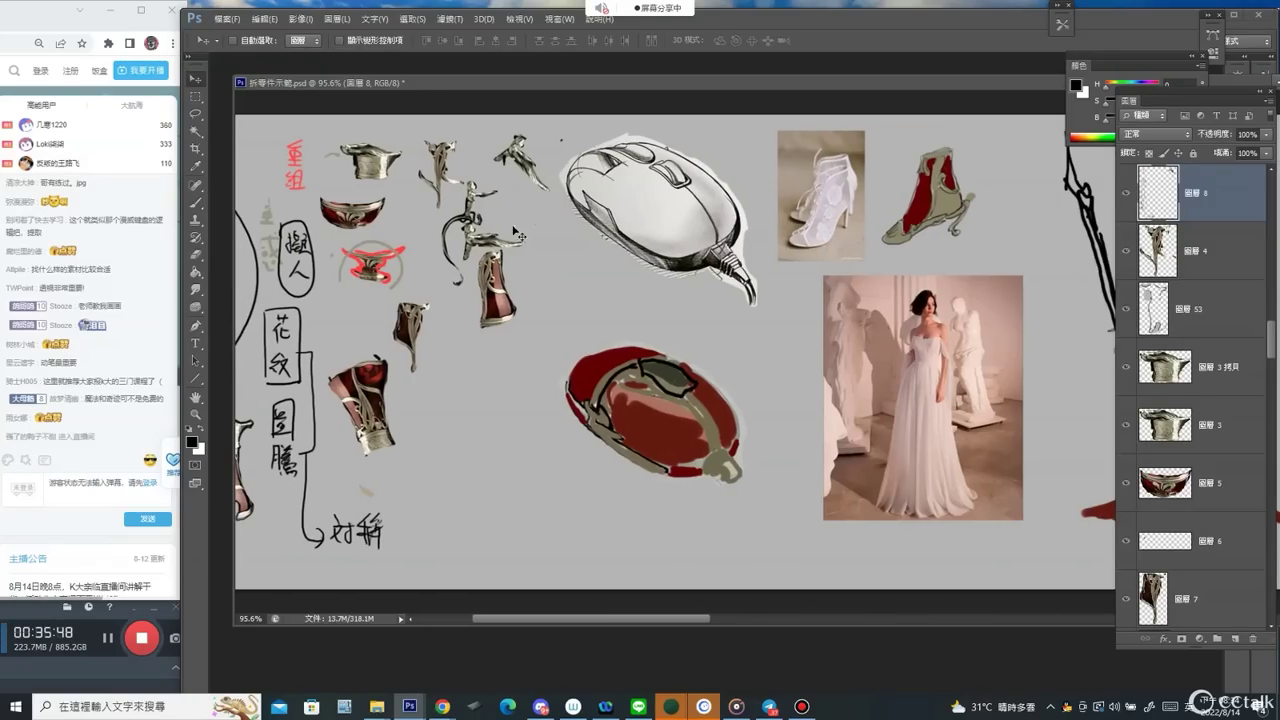
left_click_drag(497, 258, 544, 459)
left_click_drag(532, 470, 533, 507)
key("ctrl+t")
key("Return")
key("ctrl+t")
left_click_drag(577, 464, 588, 534)
key("Return")
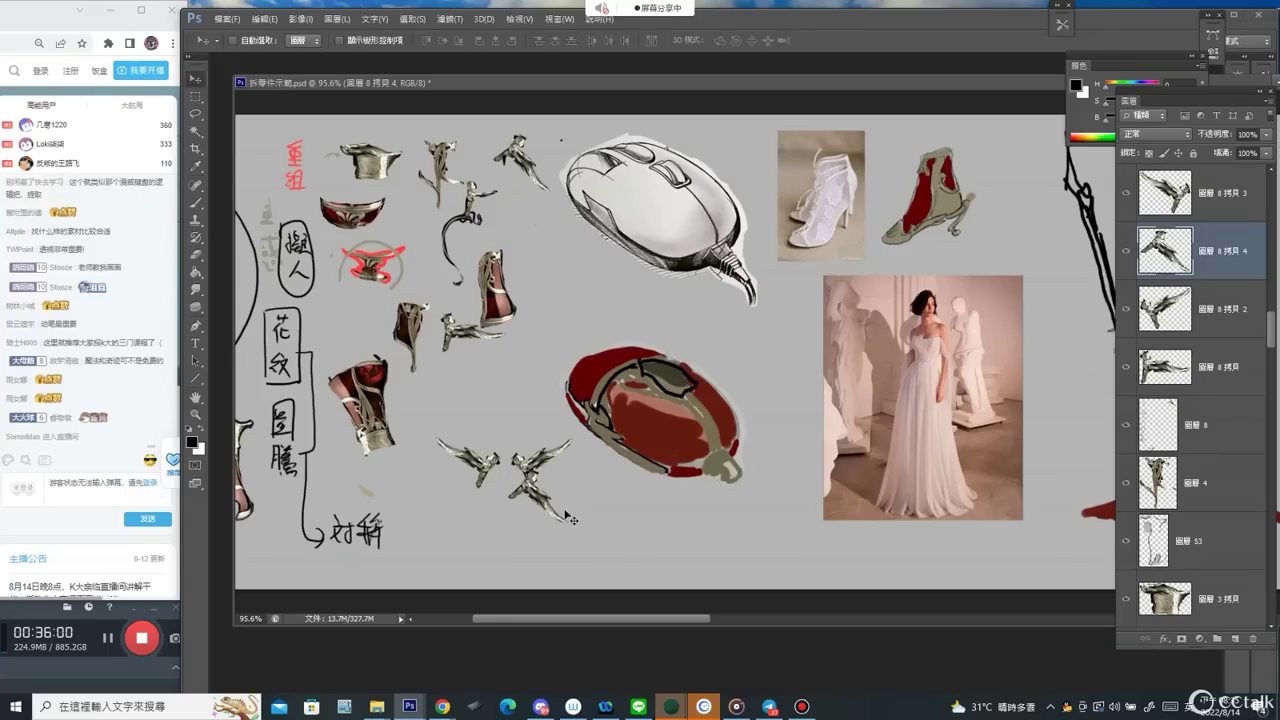
Duplicate and mirror the lower wing, fitting both lower wings under the upper pair to form a symmetrical X-shaped emblem.
left_click_drag(520, 500, 618, 568)
key("ctrl+t")
left_click_drag(562, 521, 579, 482)
left_click_drag(535, 497, 493, 480)
key("Return")
key("ctrl+t")
left_click_drag(555, 451, 558, 456)
key("Return")
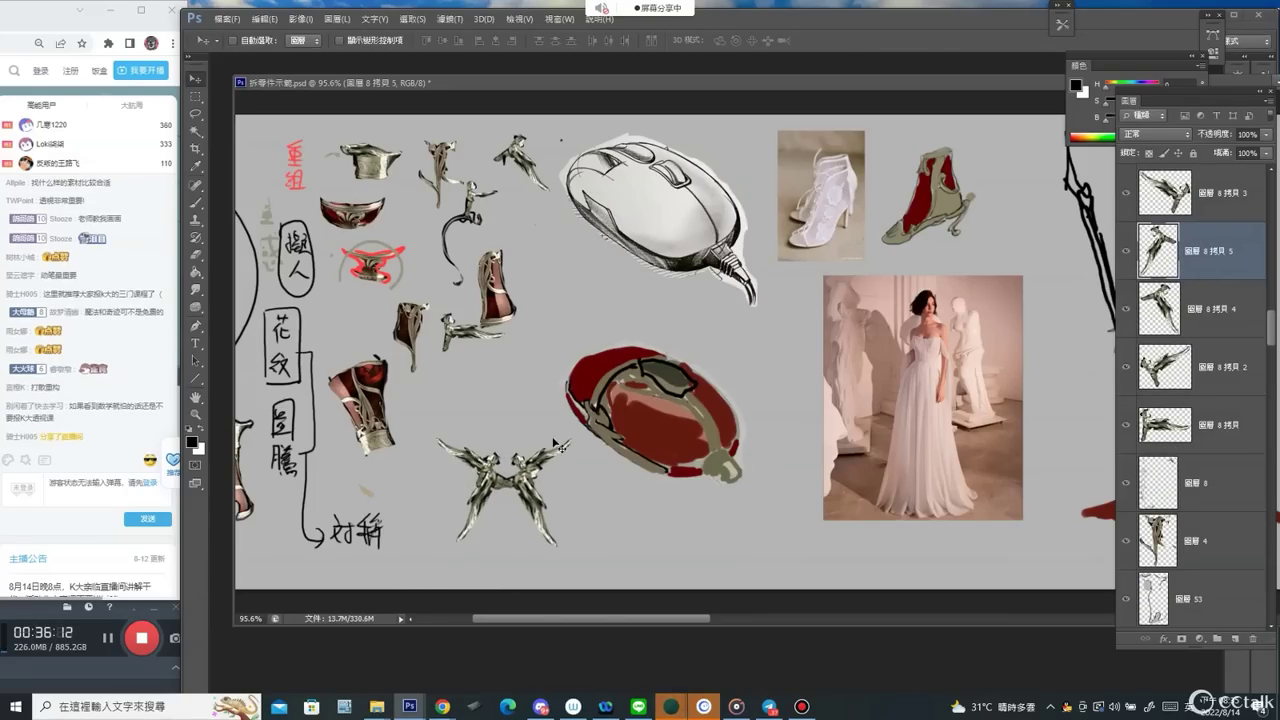
Copy the red bowl piece to the emblem's centre, raise it above the wing layers, and narrow it to about 70% width.
left_click_drag(365, 217, 528, 482)
key("Tab")
key("Tab")
left_click_drag(1213, 541, 1203, 219)
mouse_move(541, 481)
left_mouse_down()
mouse_move(535, 493)
mouse_move(541, 463)
left_mouse_up()
key("ctrl+t")
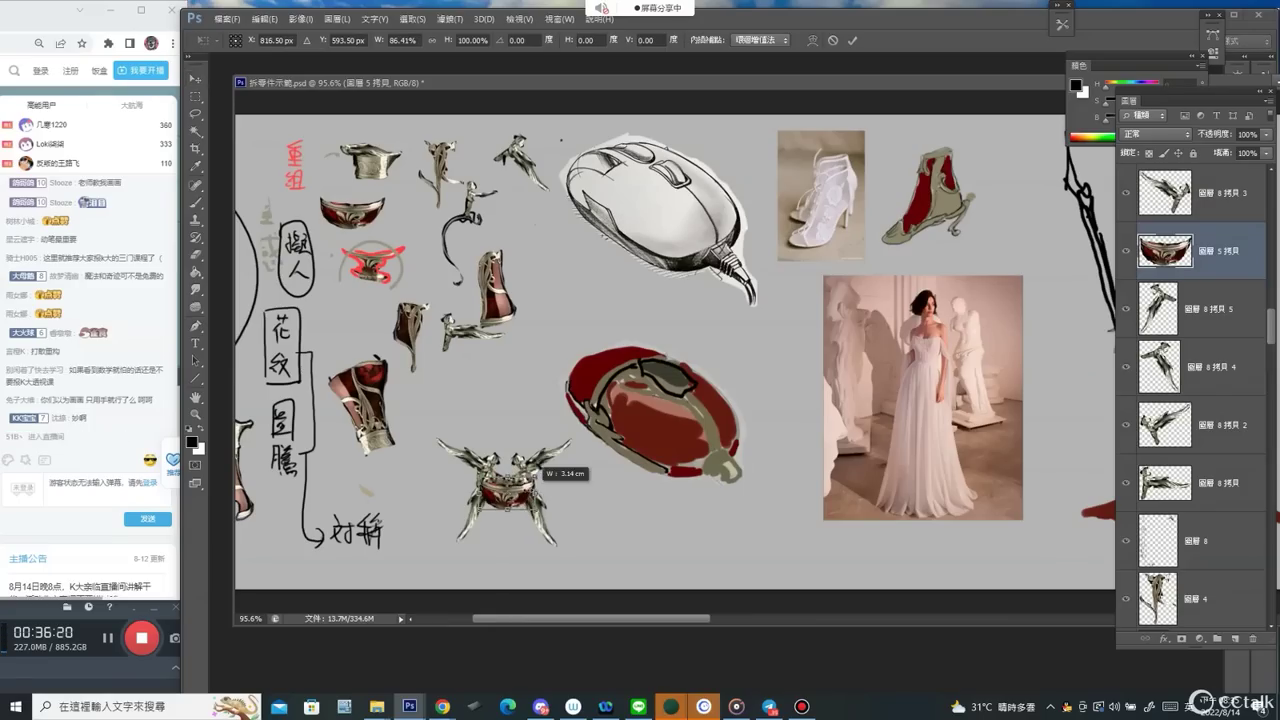
left_click_drag(510, 503, 517, 494)
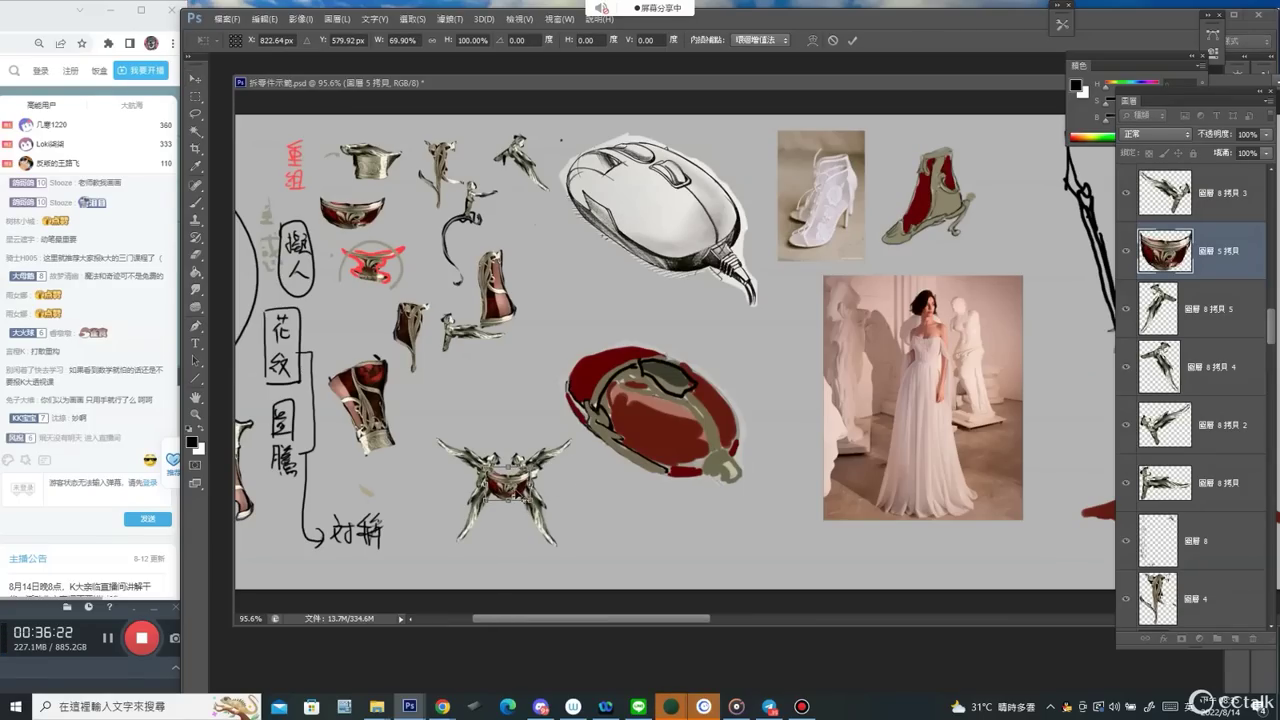
key("Return")
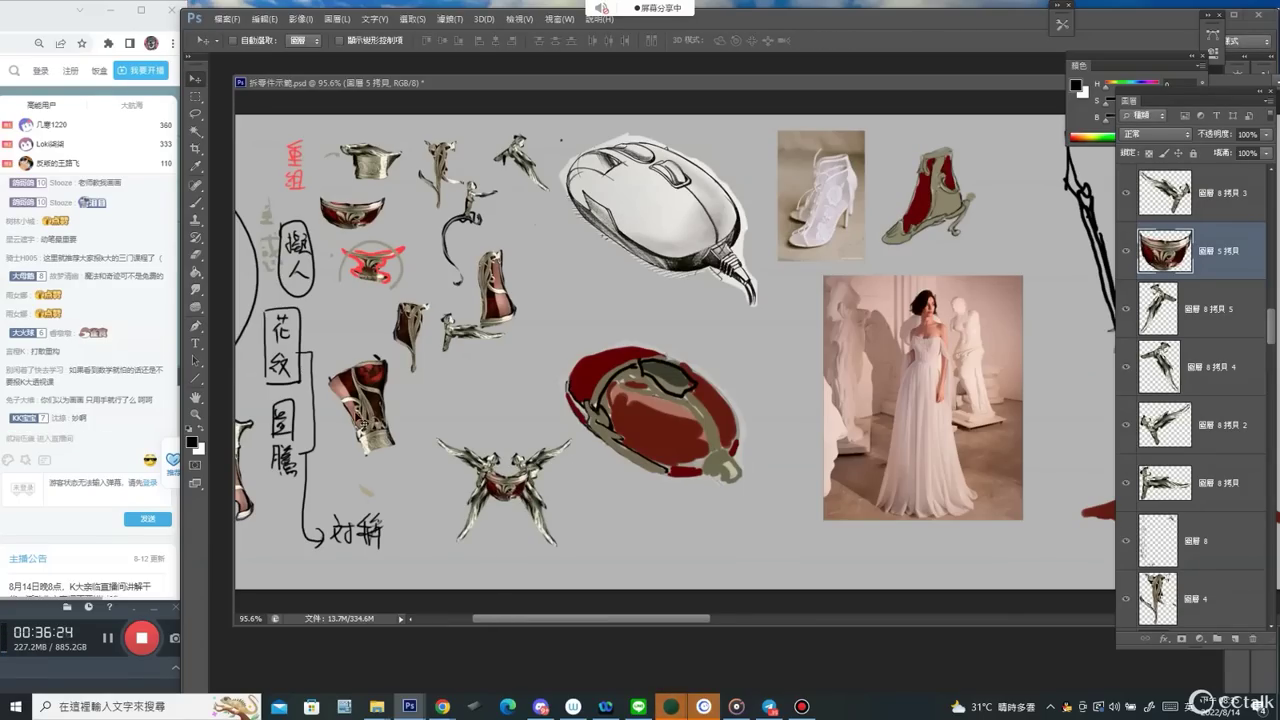
left_click(368, 414, "ctrl")
left_click_drag(368, 414, 523, 422)
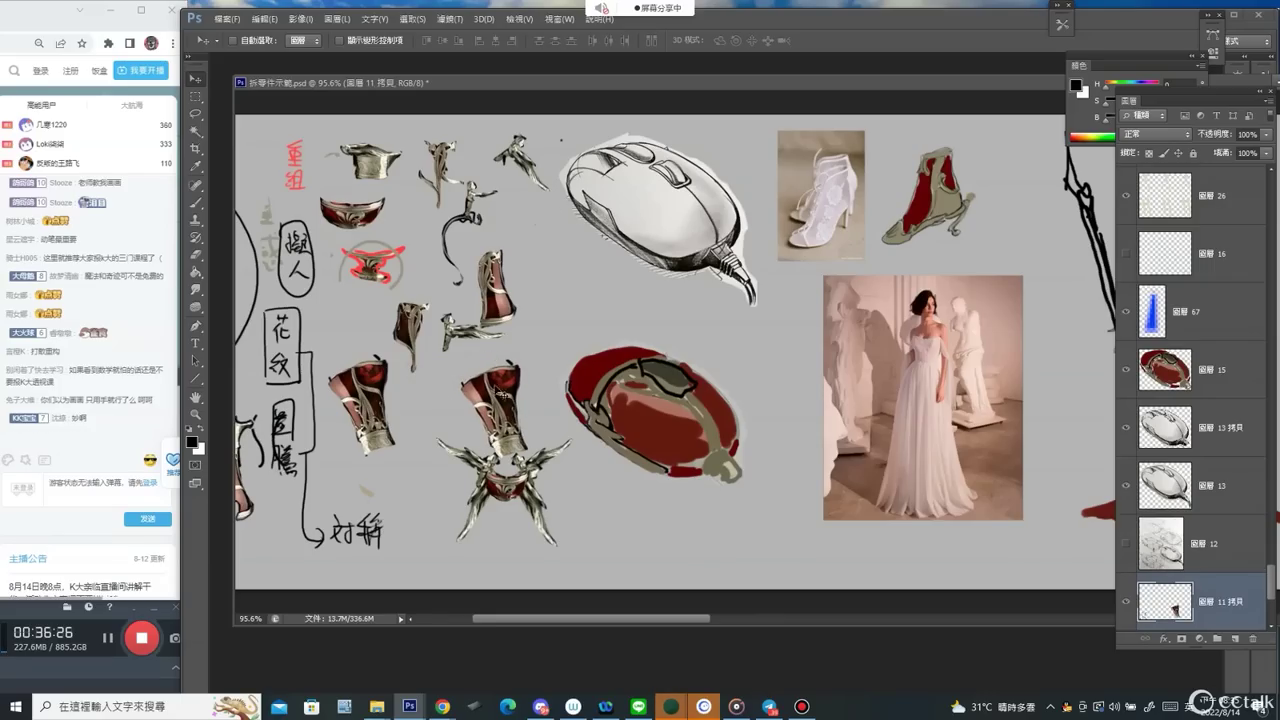
key("l")
key("ctrl+z")
left_click_drag(339, 352, 343, 338)
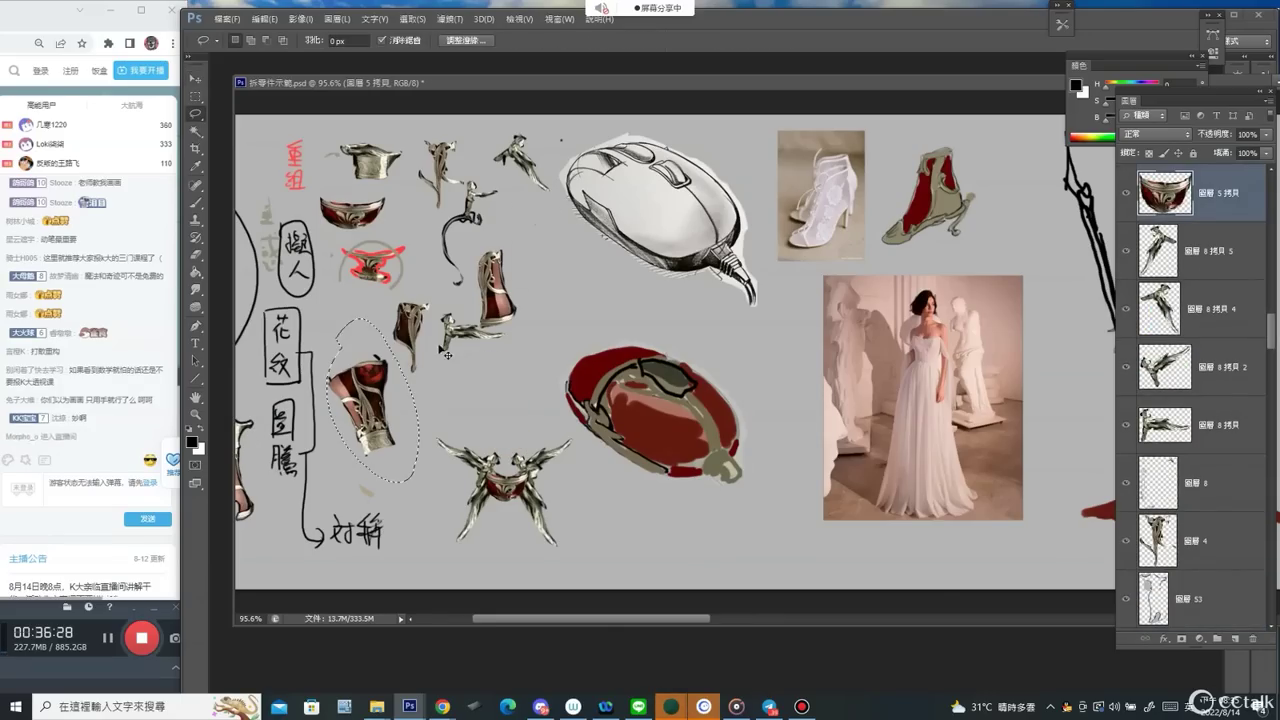
key("ctrl+c")
key("Return")
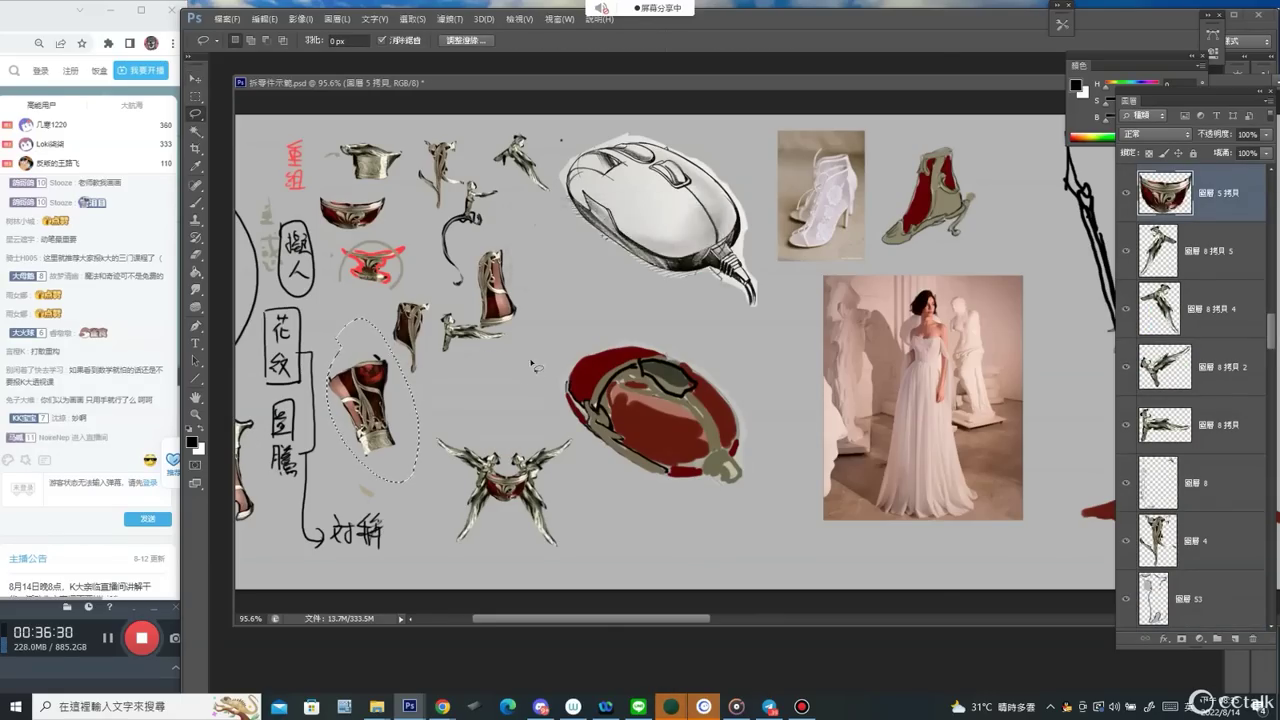
key("ctrl+d")
Cut out the red jug body beside the 圖騰 note with the Lasso onto a new layer and place it over the emblem.
left_click(363, 410, "ctrl")
mouse_move(328, 364)
left_mouse_down()
mouse_move(399, 478)
mouse_move(360, 339)
left_mouse_up()
key("ctrl+j")
left_click_drag(366, 398, 499, 422)
Rotate the copied jug body to -161.66° and scale it to 64.37% so it stands upright on the emblem's centre.
key("ctrl+t")
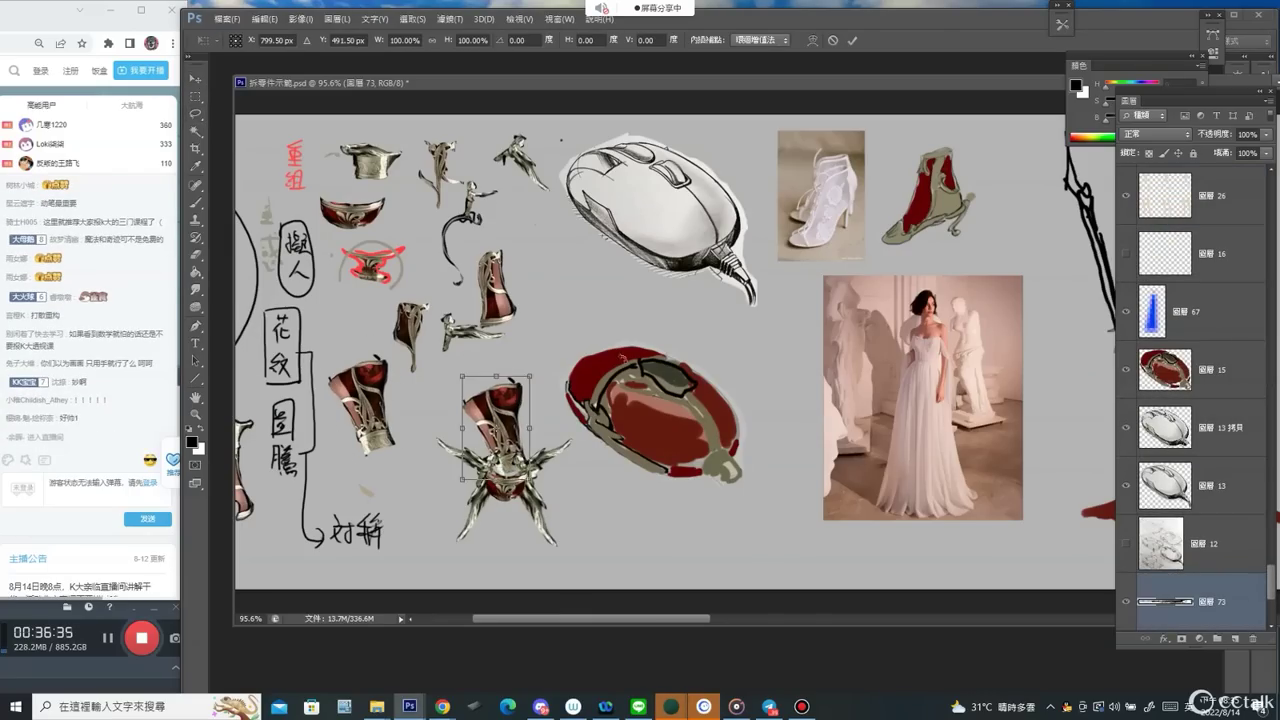
mouse_move(595, 362)
left_mouse_down()
mouse_move(590, 393)
mouse_move(545, 372)
mouse_move(560, 480)
mouse_move(478, 508)
mouse_move(452, 494)
left_mouse_up()
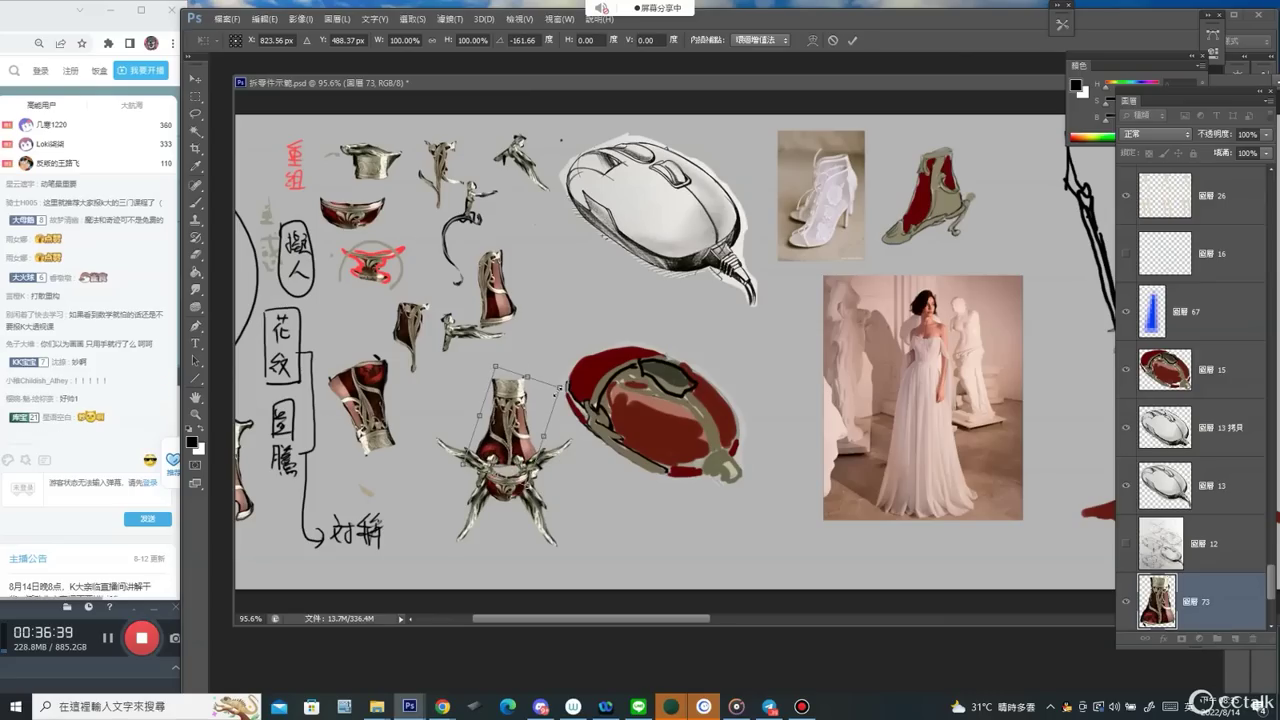
left_click_drag(558, 391, 502, 428)
key("End")
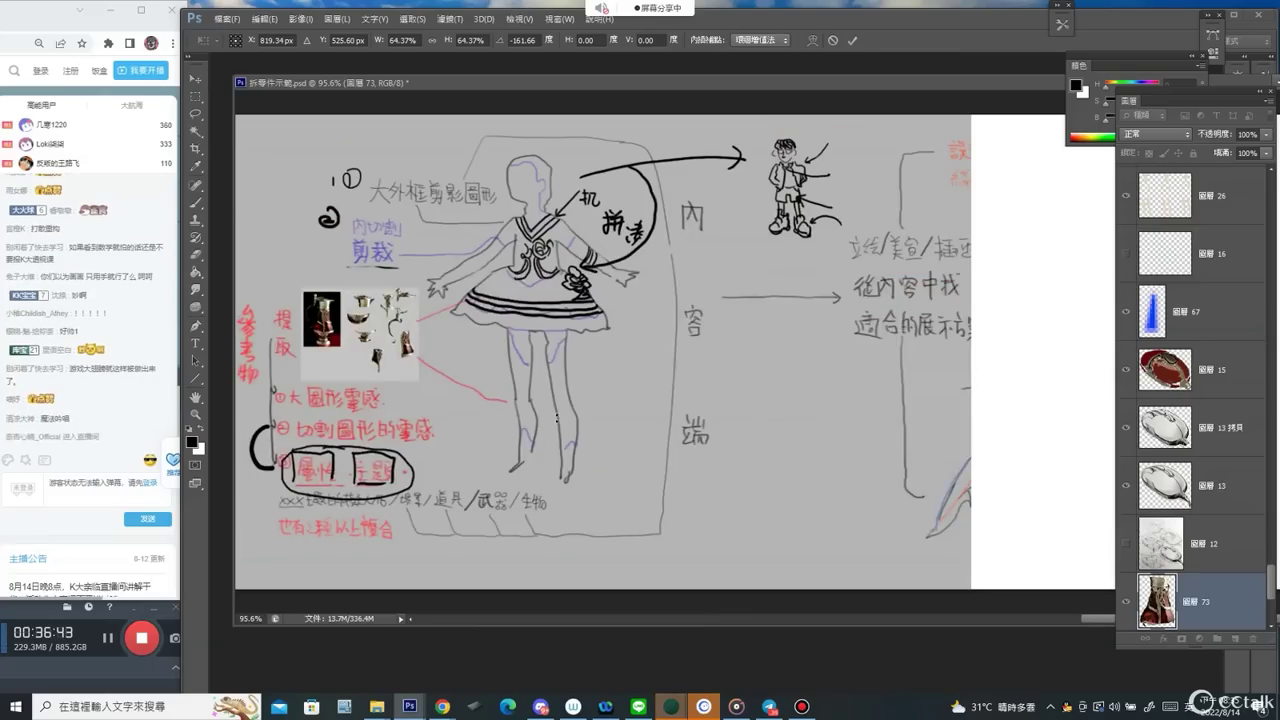
key("Return")
Draw a narrow rectangular shaft in black rising from the neck of the winged emblem.
key("z")
left_click_drag(617, 384, 585, 388)
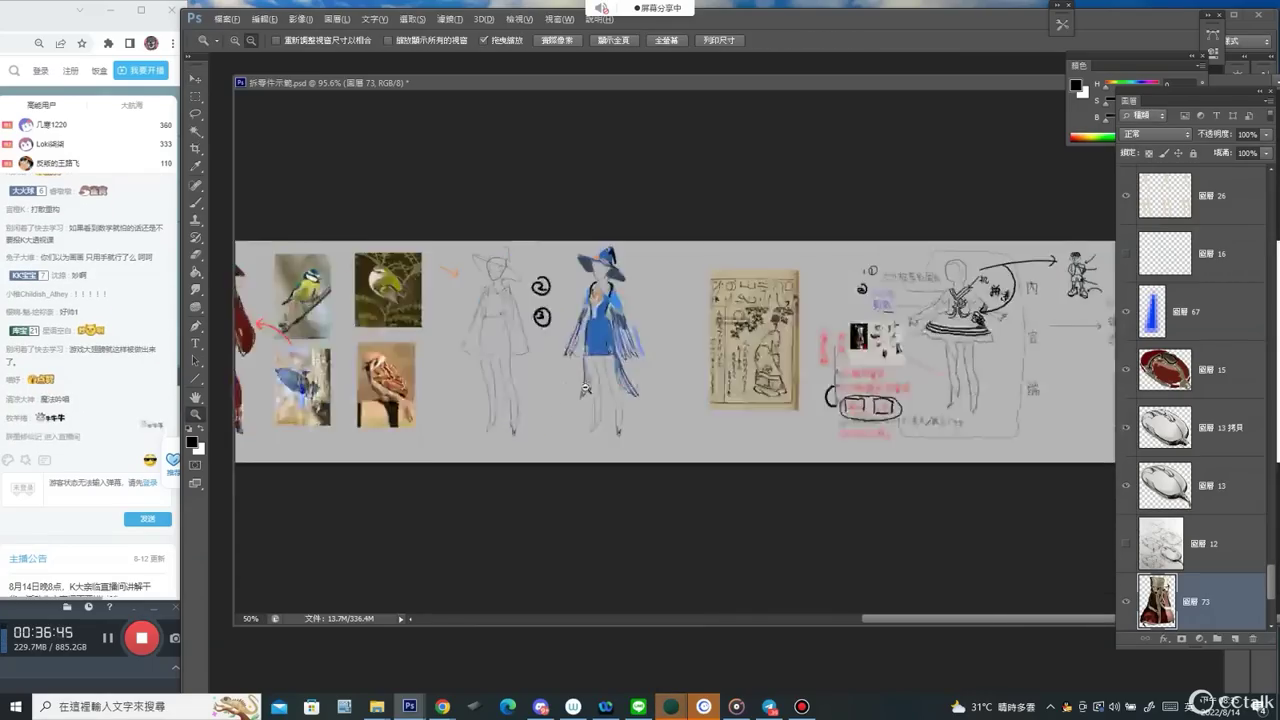
left_click(585, 388, "alt")
left_click_drag(381, 335, 711, 331)
left_click_drag(394, 397, 500, 395)
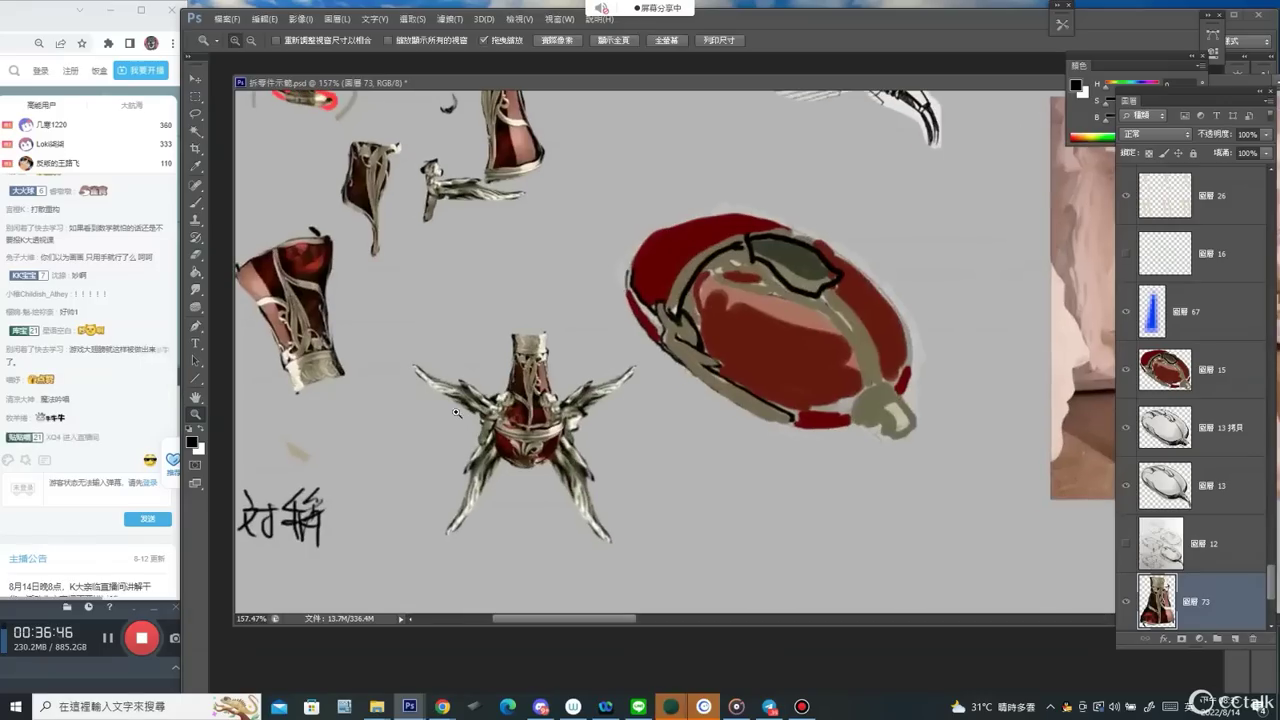
key("b")
left_click_drag(509, 246, 514, 334)
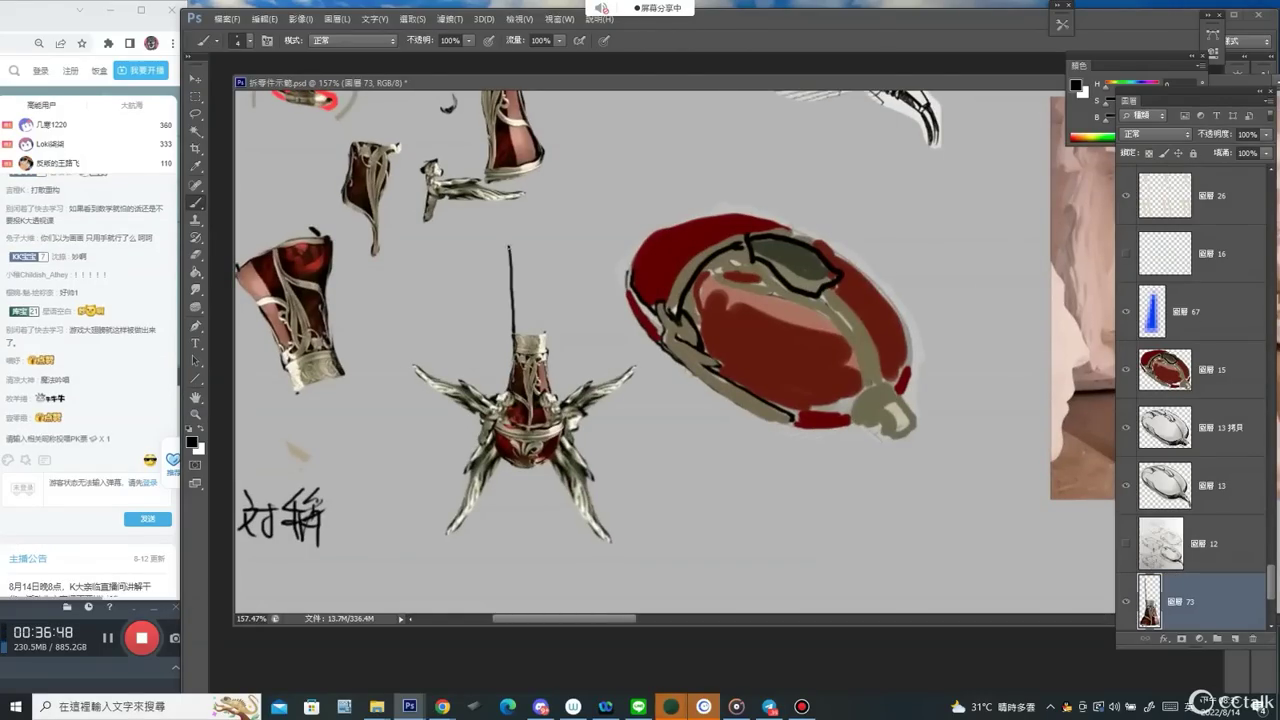
left_click_drag(509, 235, 531, 245)
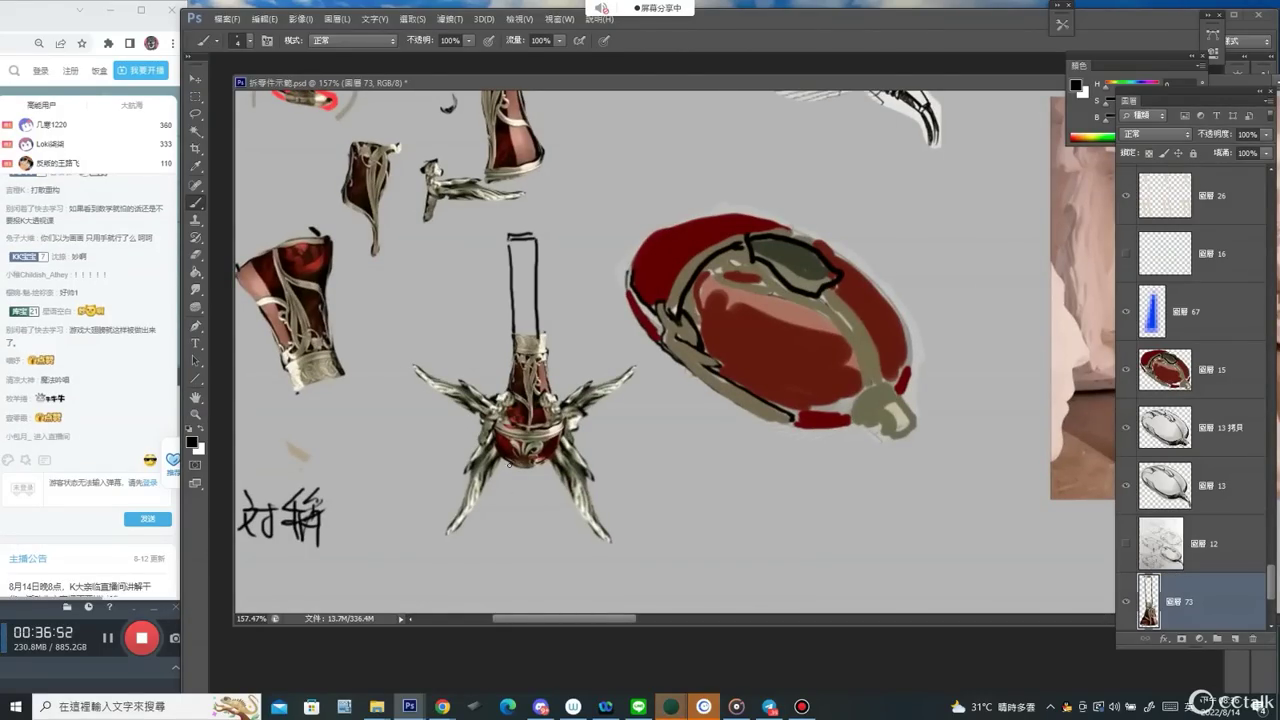
Draw a long double-edged blade outline in black with a central ridge line below the winged emblem.
mouse_move(509, 462)
left_mouse_down()
mouse_move(500, 587)
mouse_move(559, 509)
mouse_move(532, 612)
left_mouse_up()
left_click_drag(496, 498, 501, 612)
left_click_drag(559, 508, 557, 556)
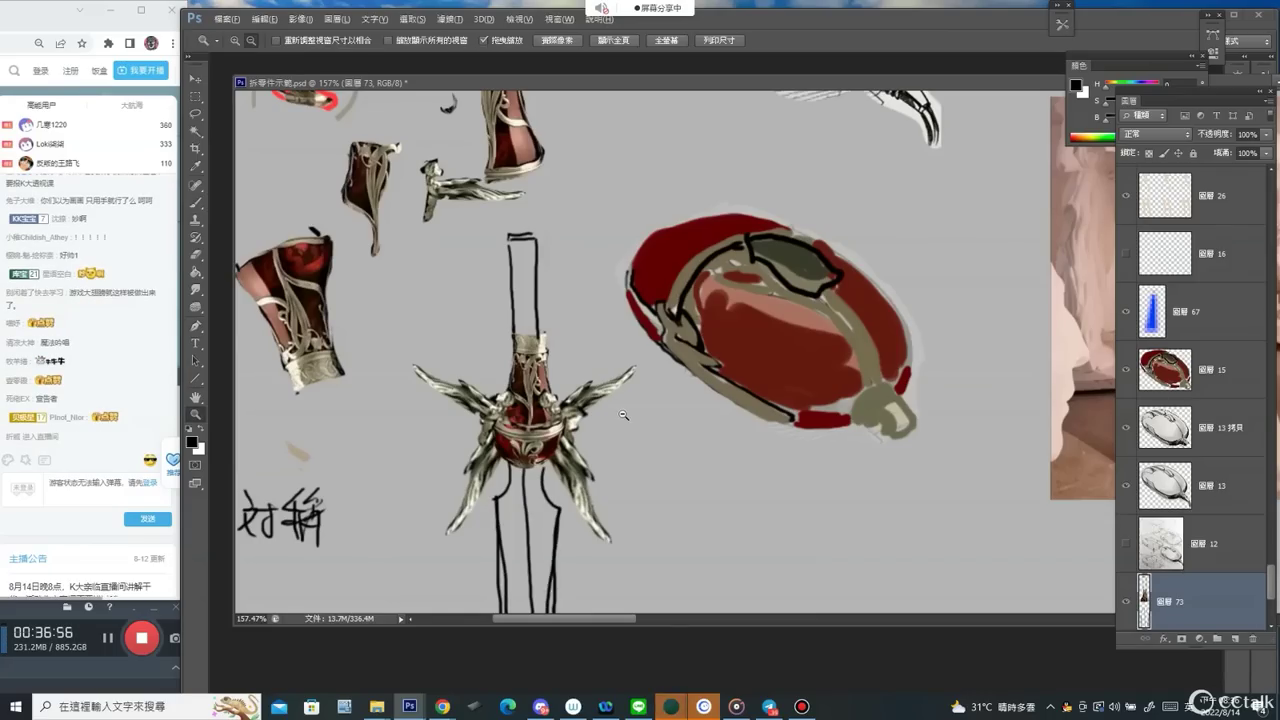
Copy the silver jug rim piece onto the top of the shaft as a pommel and resize it to fit.
left_click(628, 417, "alt")
left_click(628, 417, "alt")
scroll(589, 400, "up", 2)
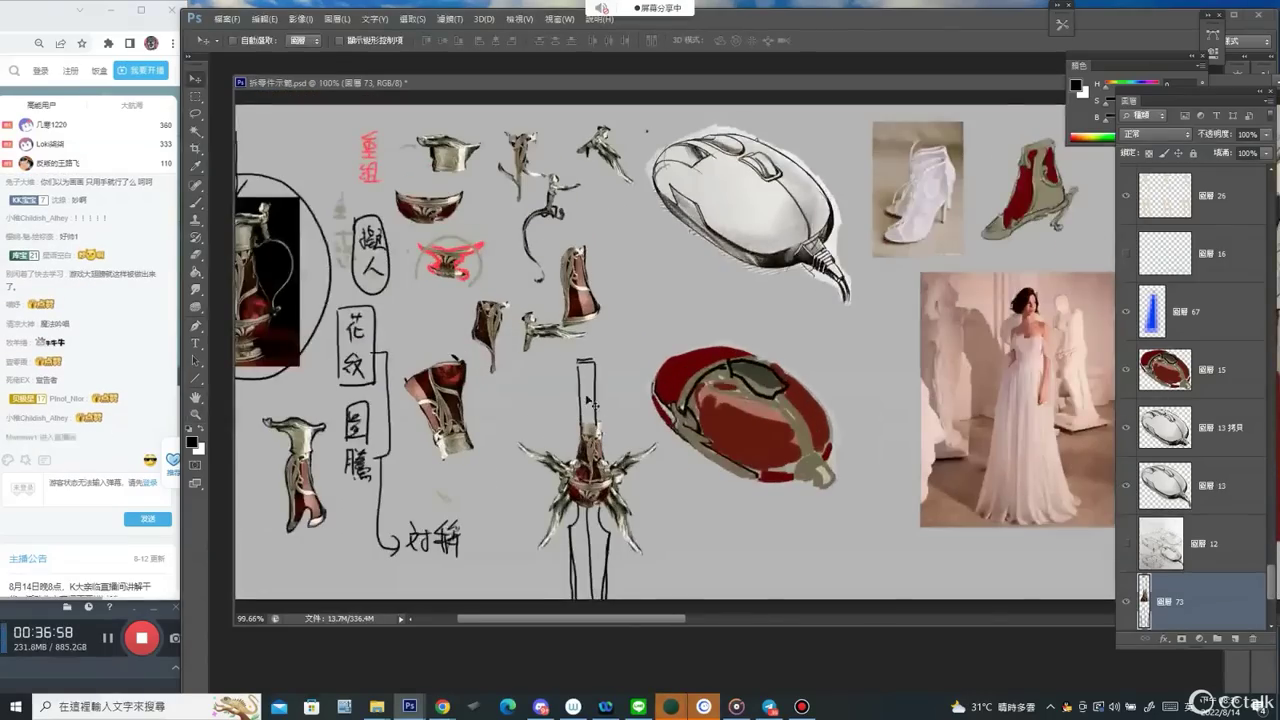
left_click_drag(466, 172, 607, 339)
key("ctrl+t")
key("Return")
Fill the sword's grip with a dark brownish tone using a round 20 px brush on the copied rim's layer.
key("b")
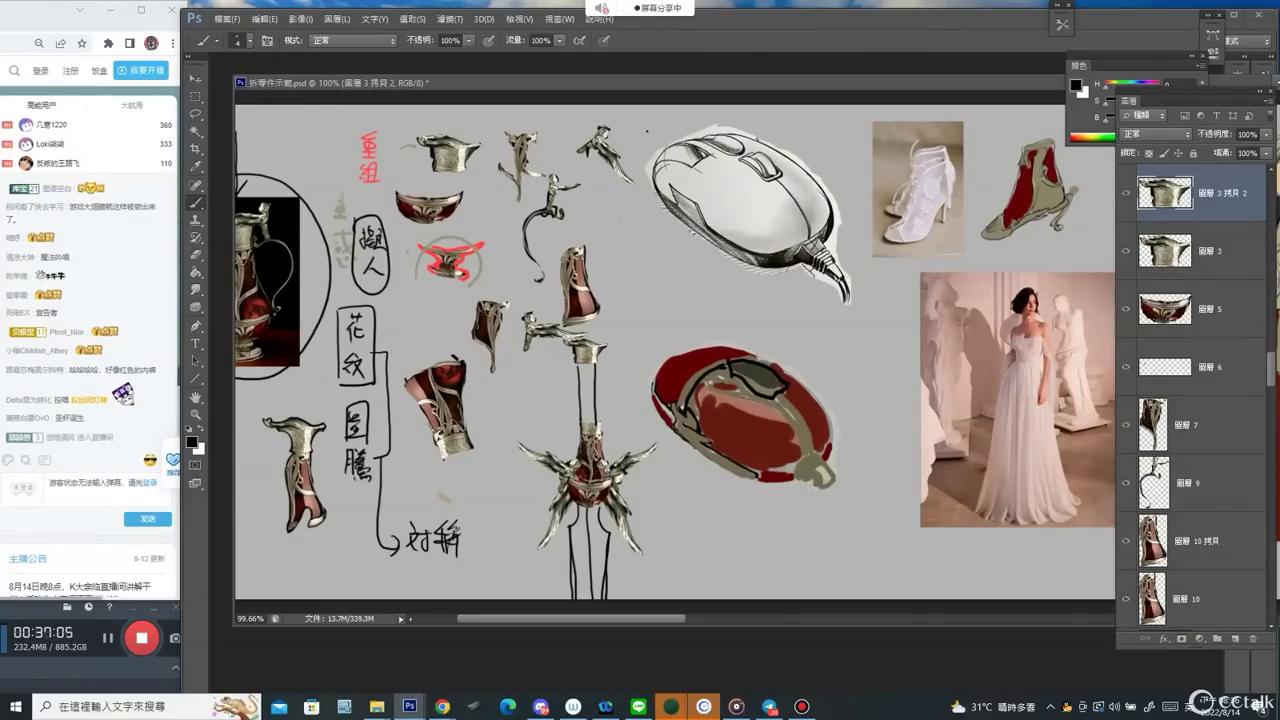
right_click(604, 269)
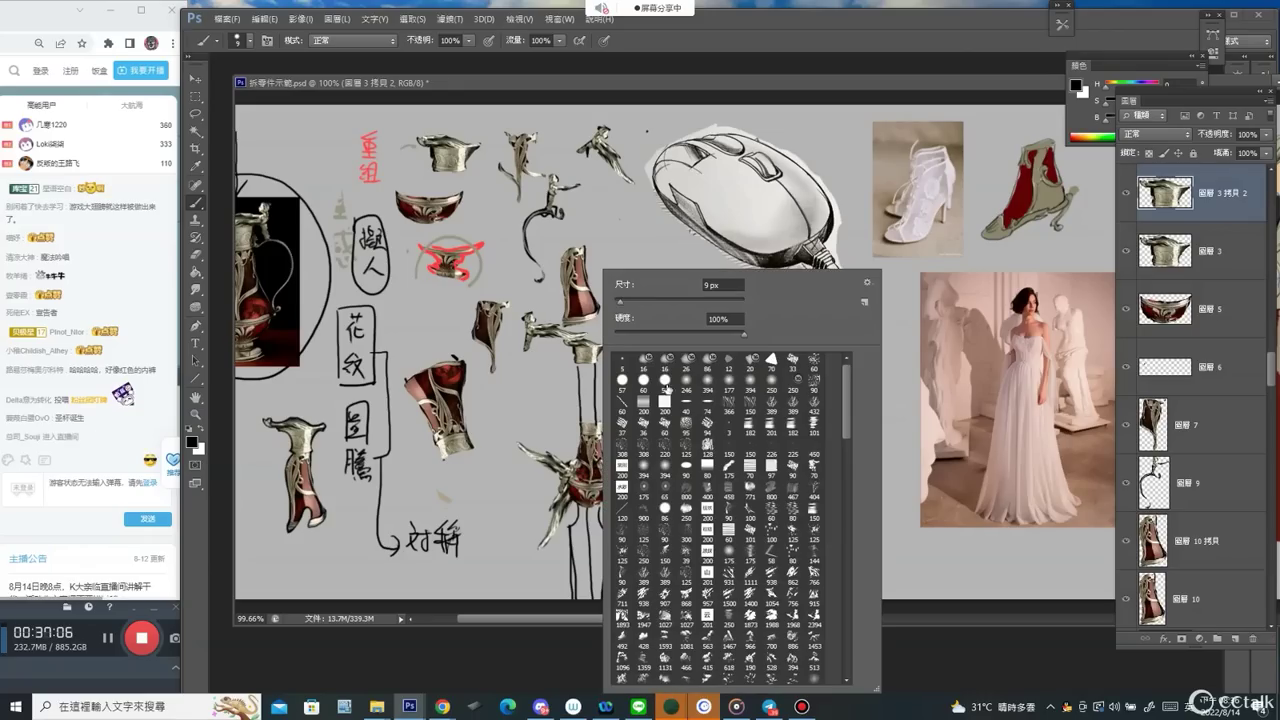
left_click(622, 382)
key("Return")
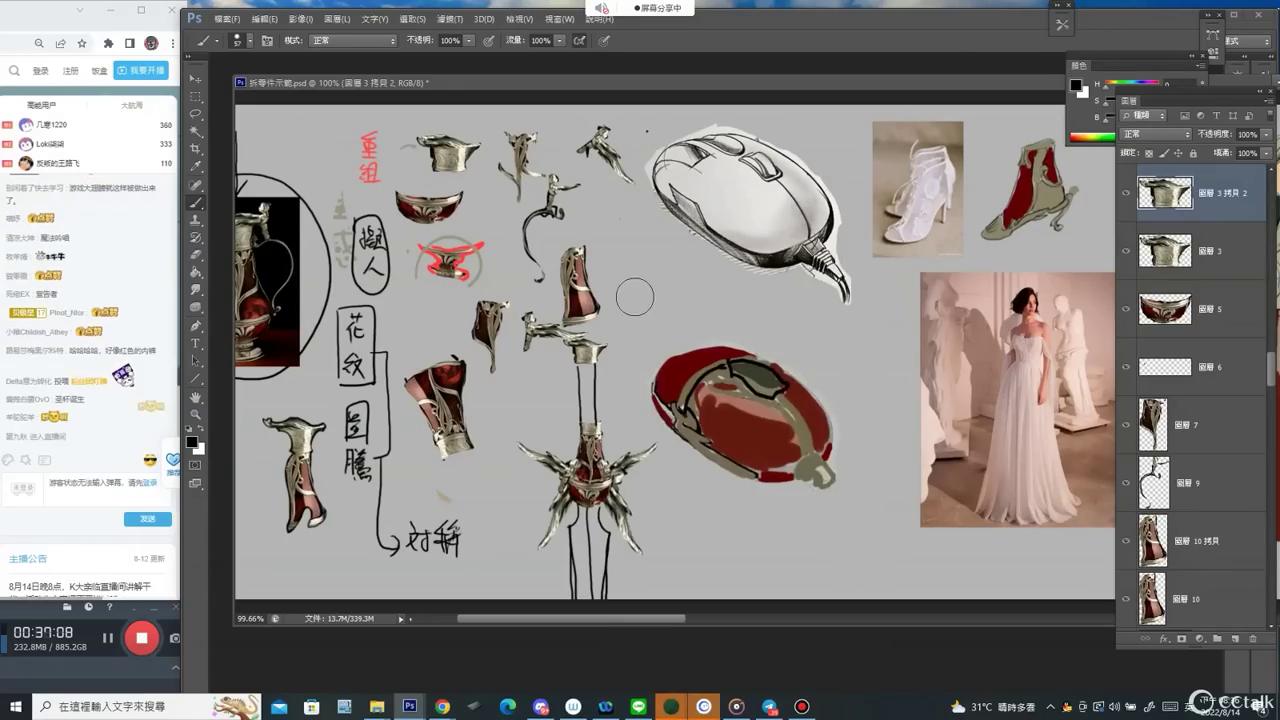
key("bracketleft")
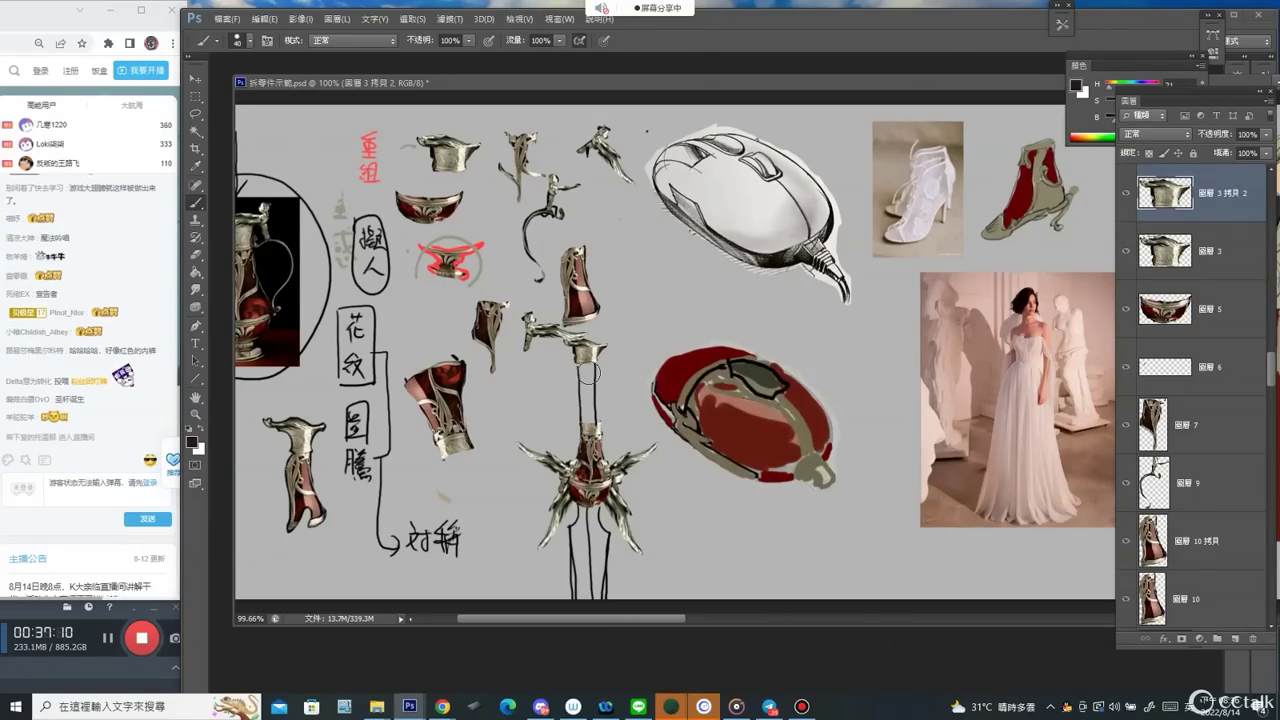
key("bracketleft")
key("bracketleft")
mouse_move(589, 350)
left_mouse_down()
mouse_move(588, 425)
mouse_move(585, 410)
left_mouse_up()
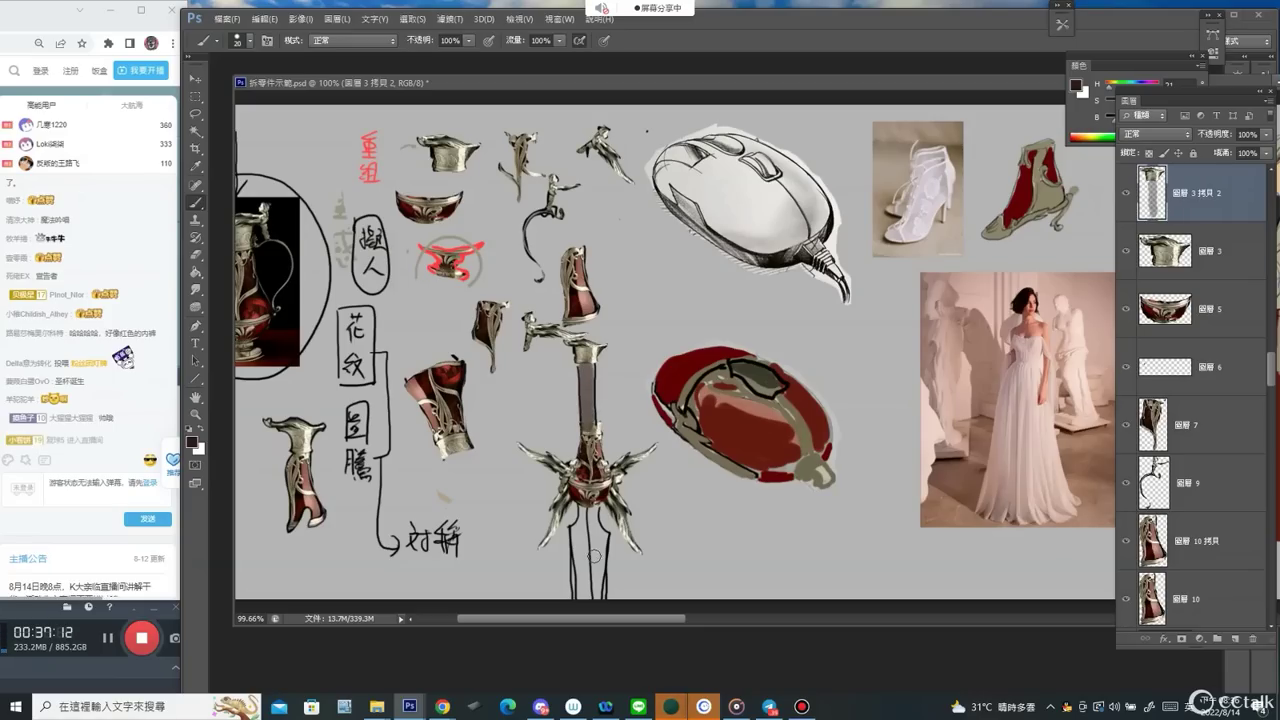
Set the paint colour to dark blue (H 225, S 61, B 25) and fill the sword blade with it.
left_click(1098, 117)
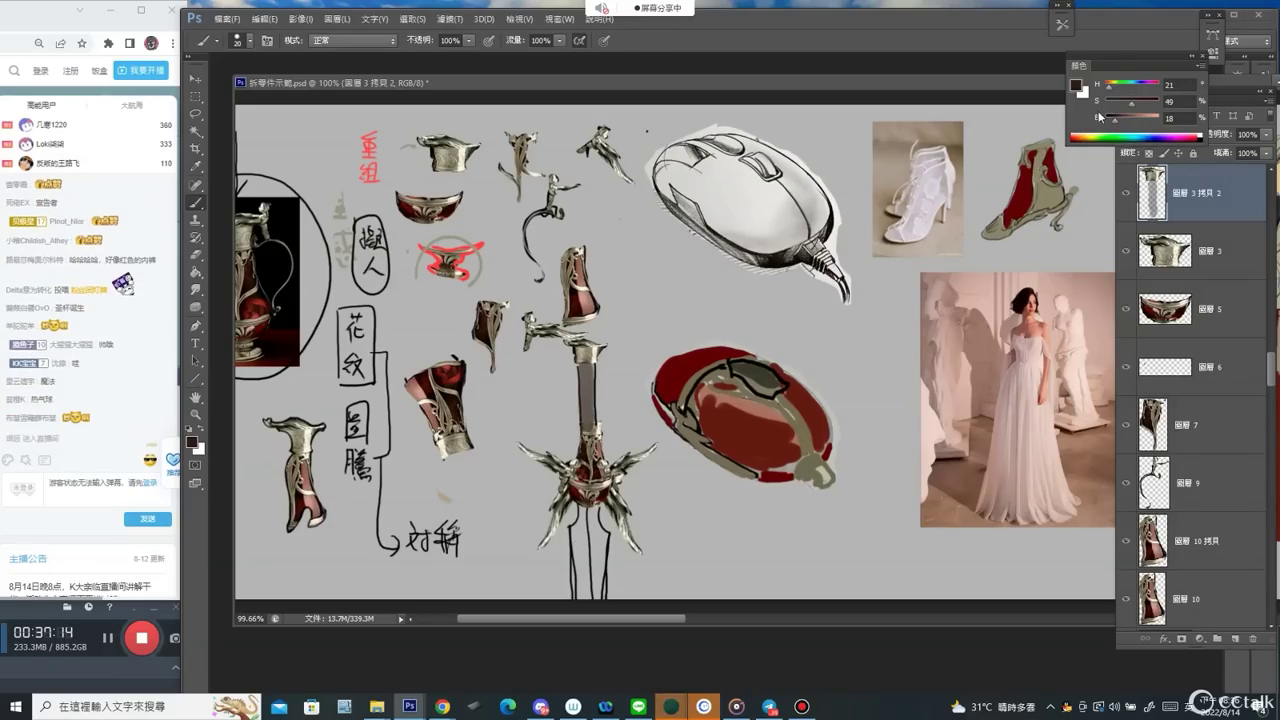
left_click(654, 440, "alt")
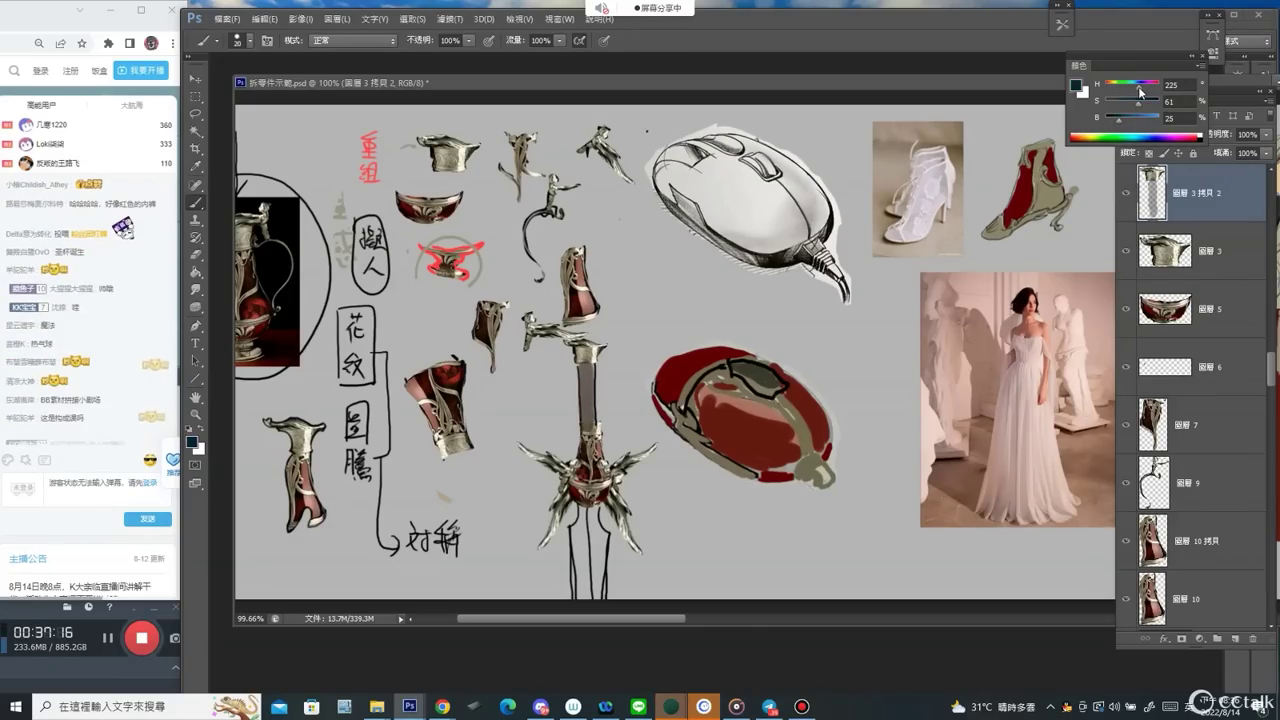
mouse_move(578, 514)
left_mouse_down()
mouse_move(580, 580)
mouse_move(599, 596)
mouse_move(596, 512)
mouse_move(577, 554)
left_mouse_up()
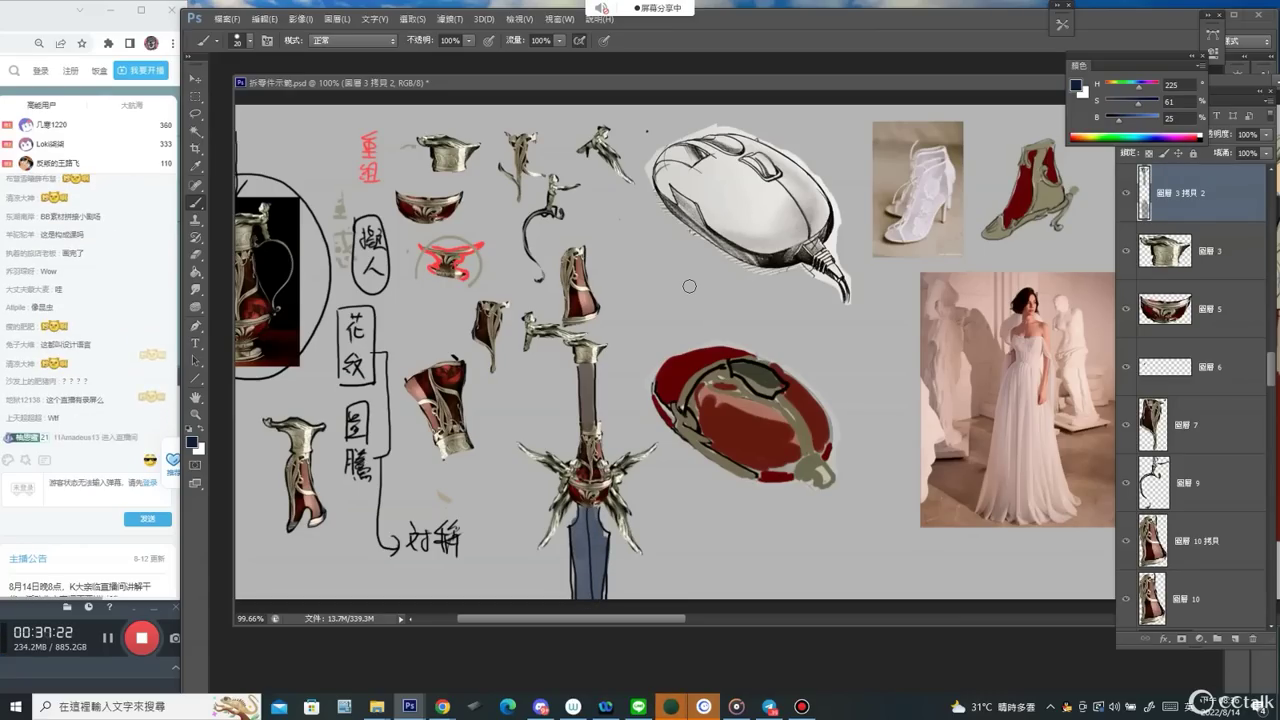
Move the two upper wings off the sword guard, one between the mouse drawings and the other beside the boot-shaped figure.
key("v")
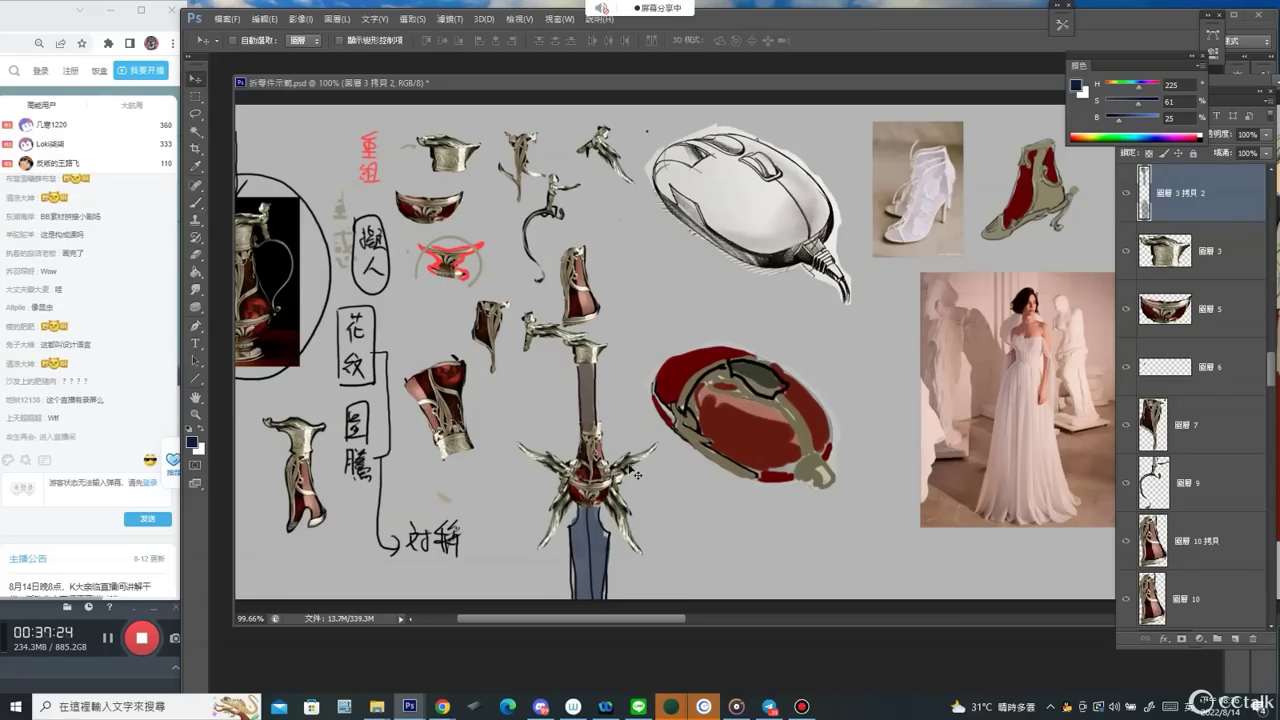
left_click_drag(636, 467, 688, 293)
mouse_move(547, 463)
left_mouse_down()
mouse_move(447, 415)
mouse_move(352, 452)
left_mouse_up()
Copy the curved jug handle onto the sword's grip, rotate it to -15.37° and enlarge it to about 141%.
left_click(561, 204)
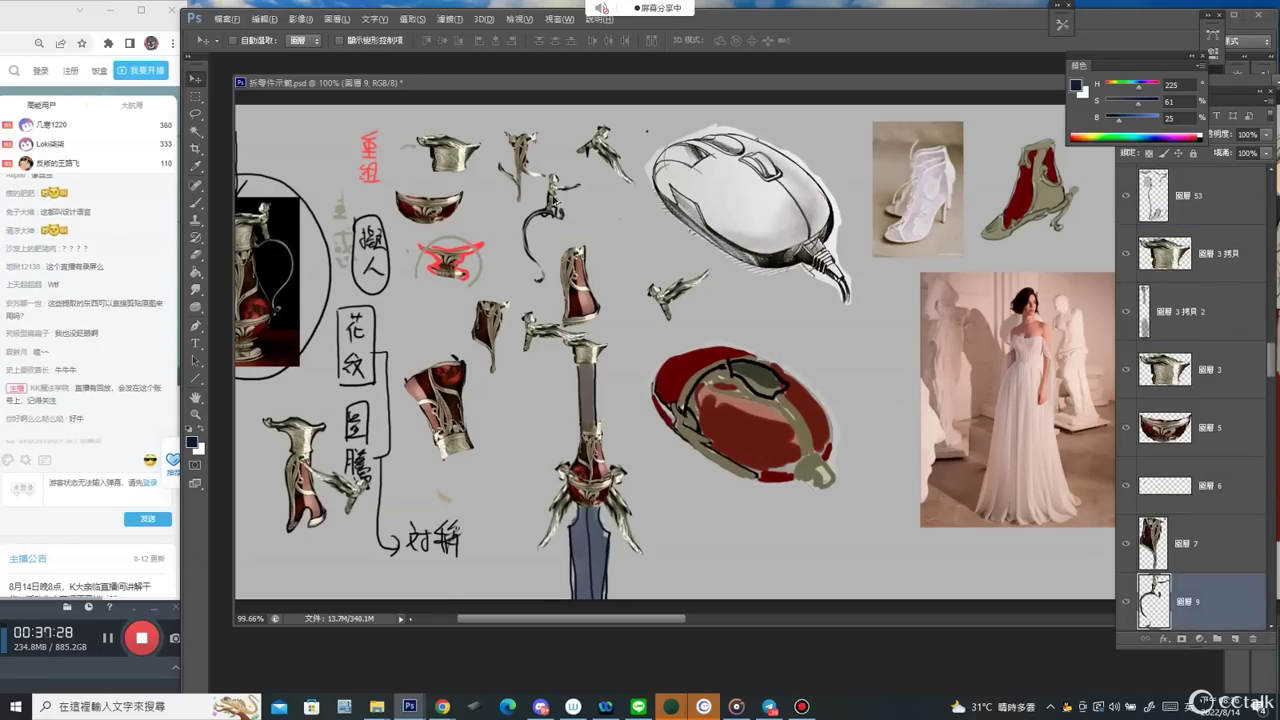
left_click_drag(555, 203, 571, 404)
key("ctrl+t")
left_click_drag(612, 319, 582, 315)
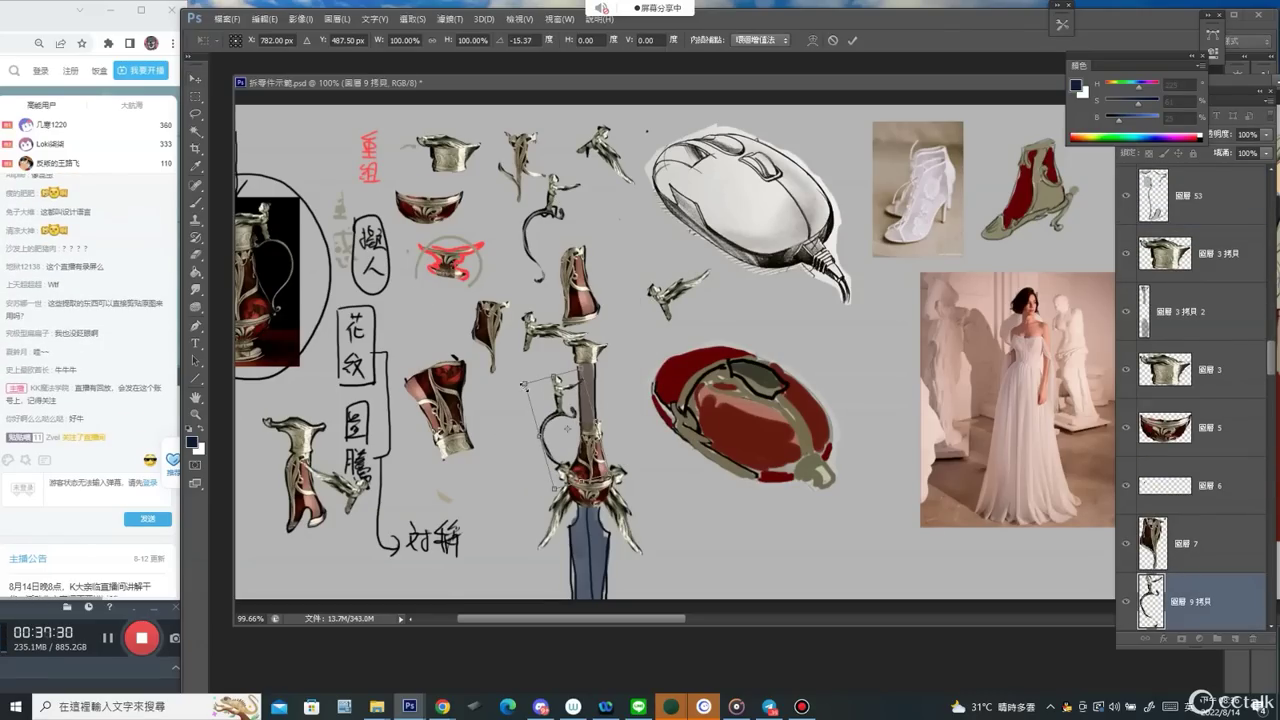
left_click_drag(525, 386, 575, 363)
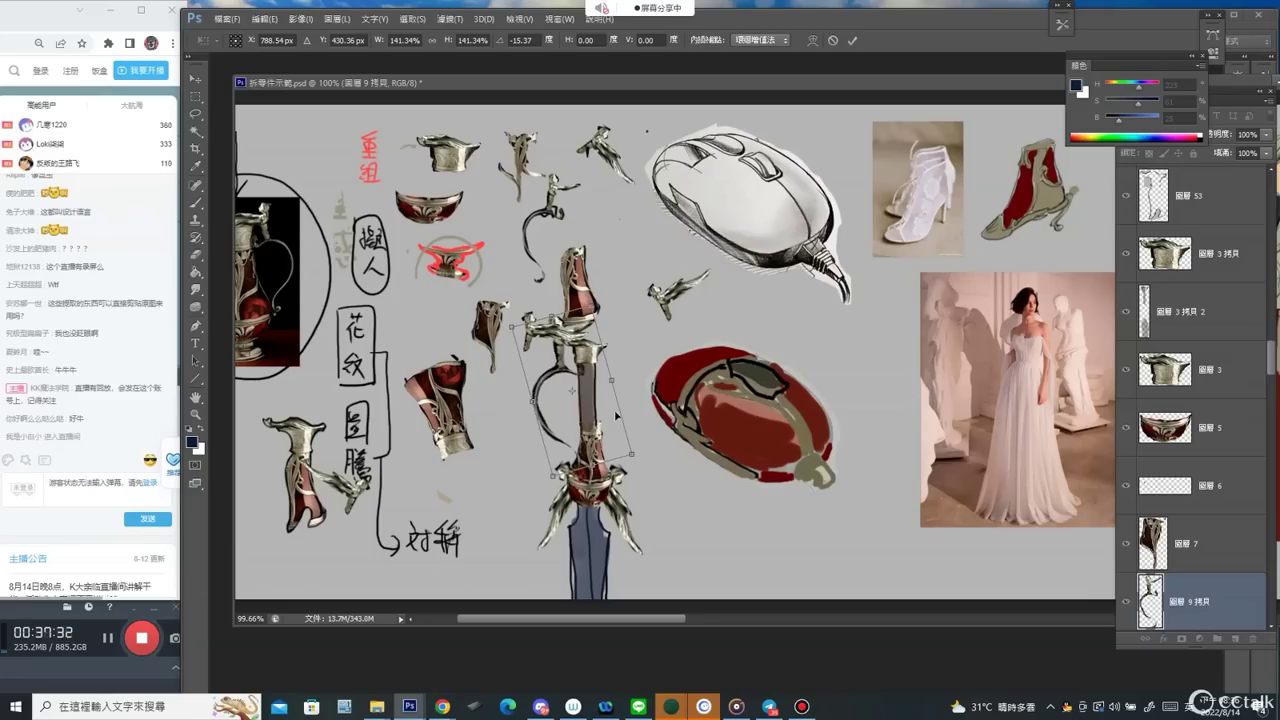
key("Return")
Move the lower-right wing away from the sword, and reposition the lower-left wing over the blade's base, turned to point upward.
left_click(630, 519)
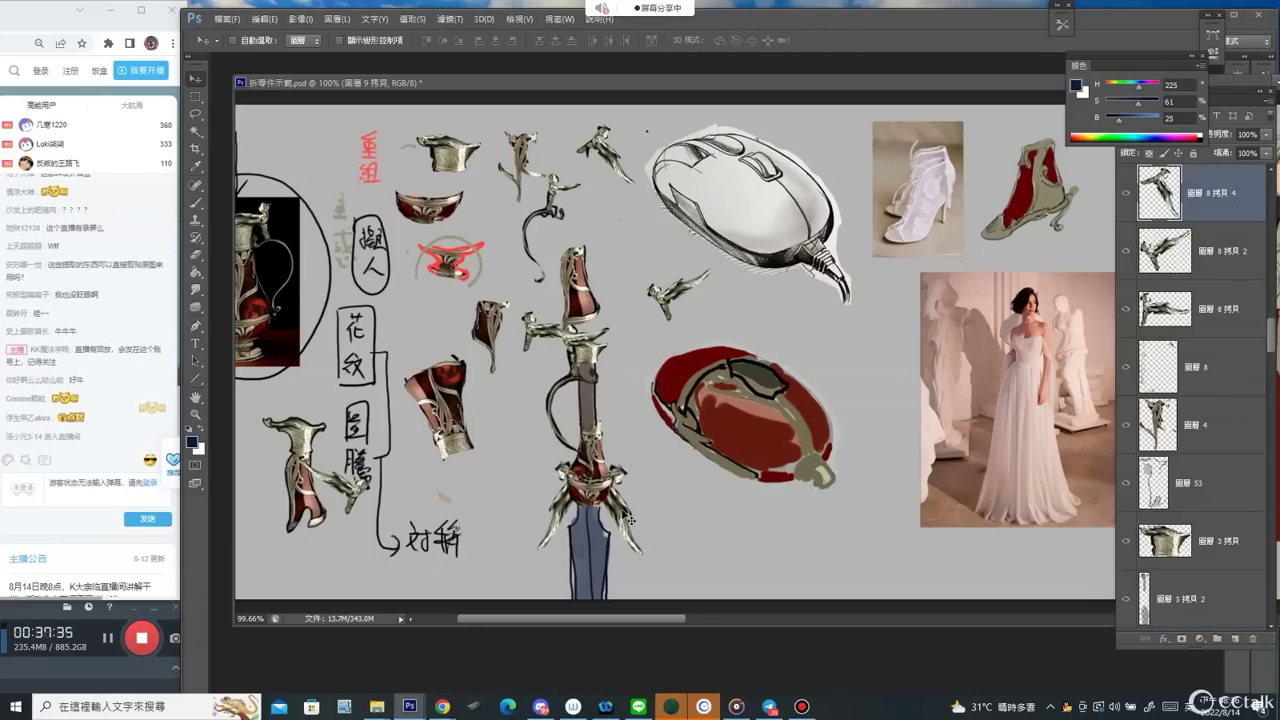
left_click_drag(630, 519, 723, 568)
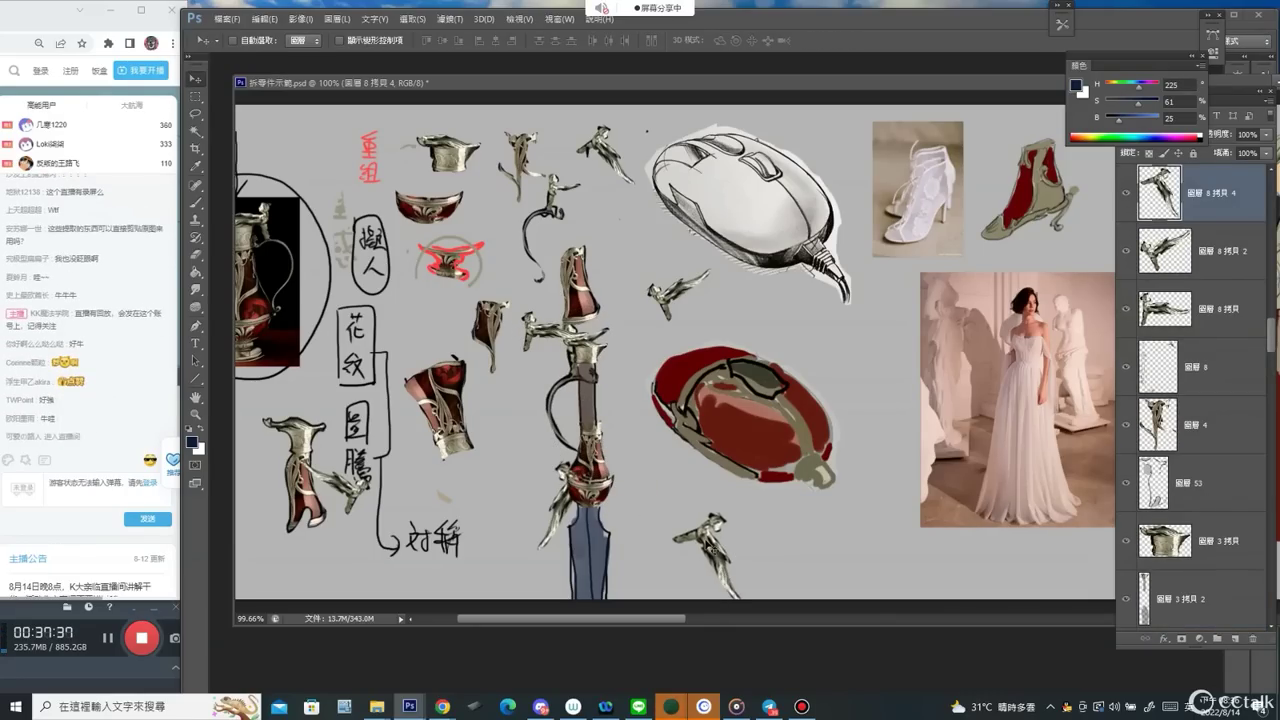
left_click_drag(563, 522, 625, 530)
key("ctrl+t")
left_click_drag(659, 450, 577, 575)
key("Return")
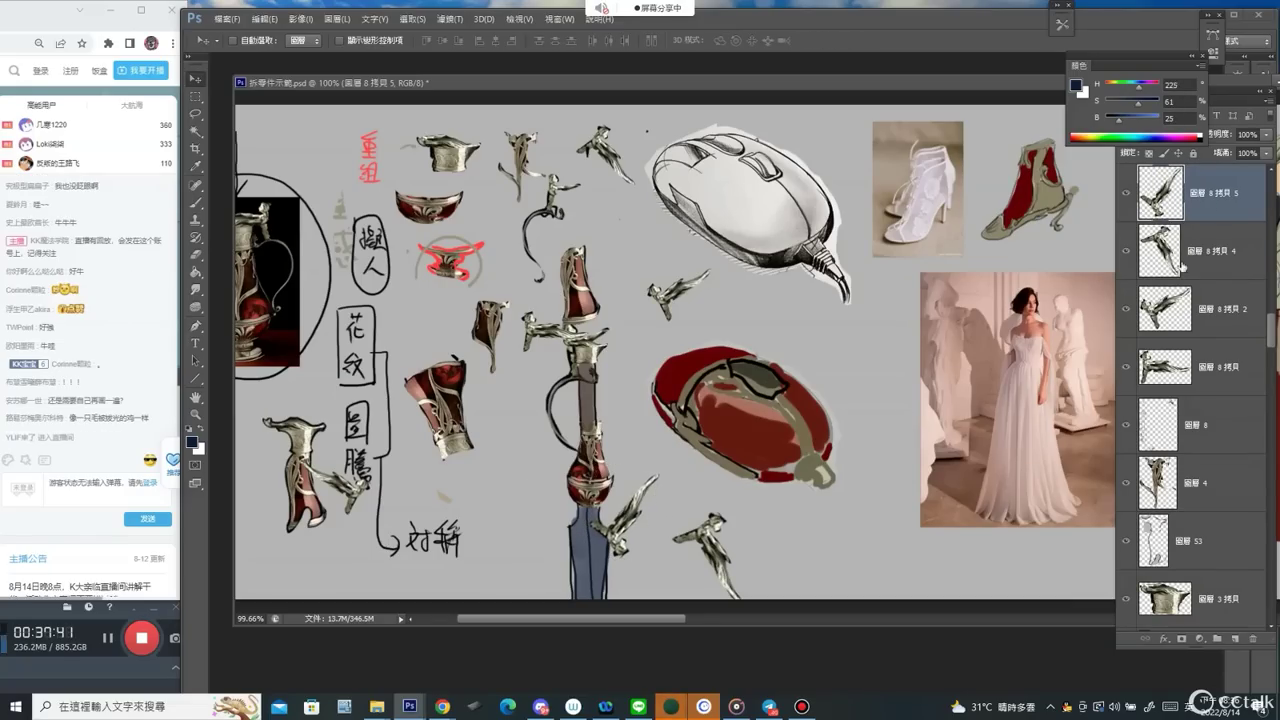
Raise the upturned wing's layer above the bowl, move it onto the guard and scale it to about 120.7%.
left_click_drag(1219, 205, 1135, 295)
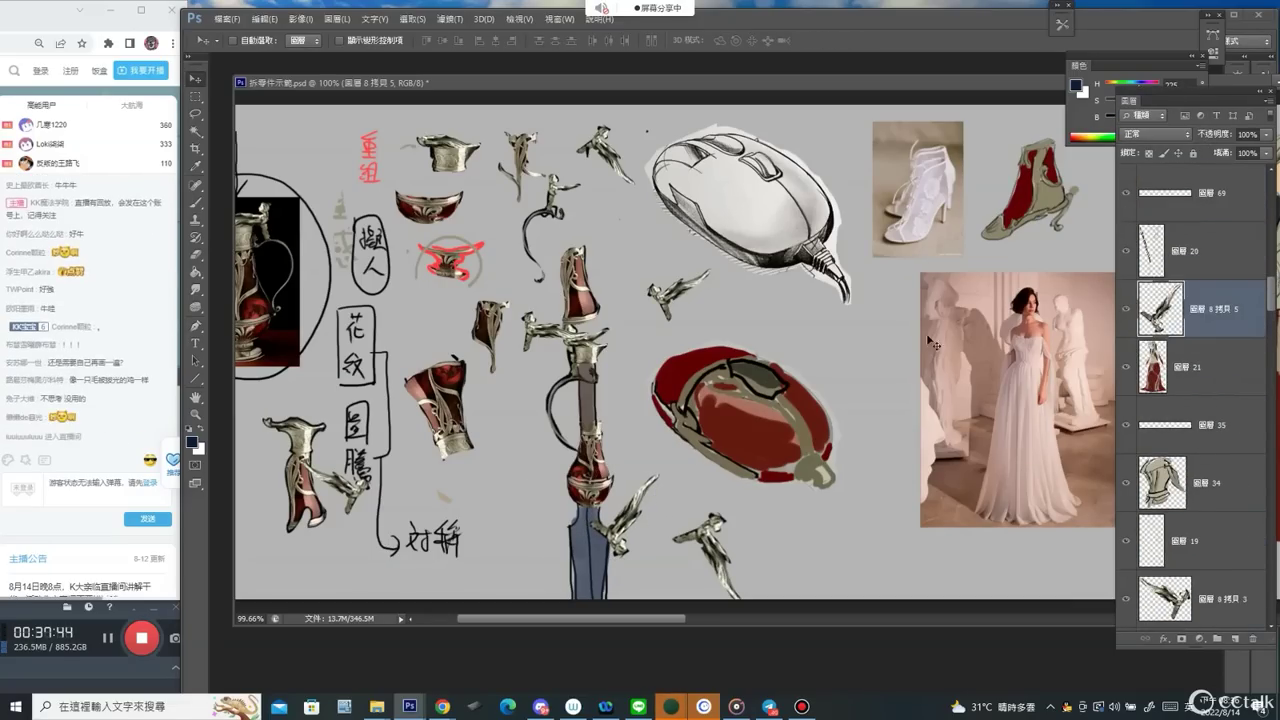
left_click_drag(692, 452, 632, 470)
key("ctrl+t")
key("Return")
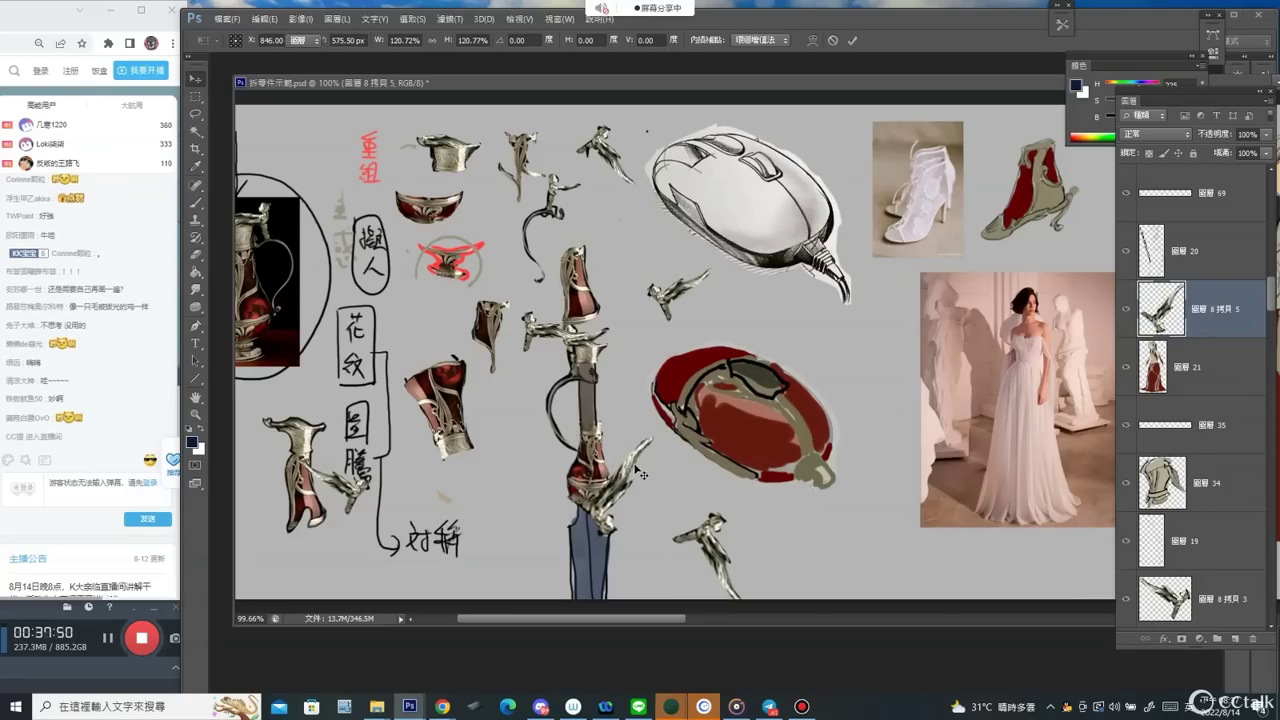
Paint a band in sampled silver-olive tones under the red bowl to join it to the wing.
key("b")
right_click(616, 413)
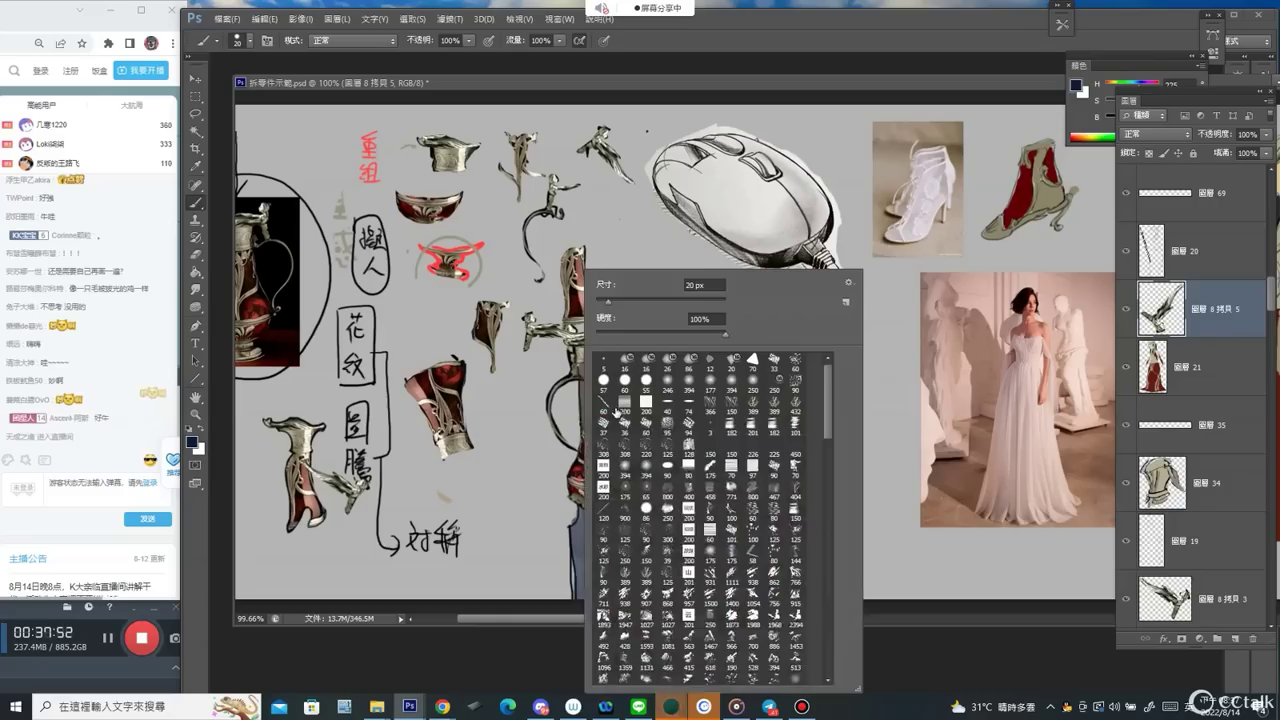
double_click(600, 360)
left_click(600, 510, "alt")
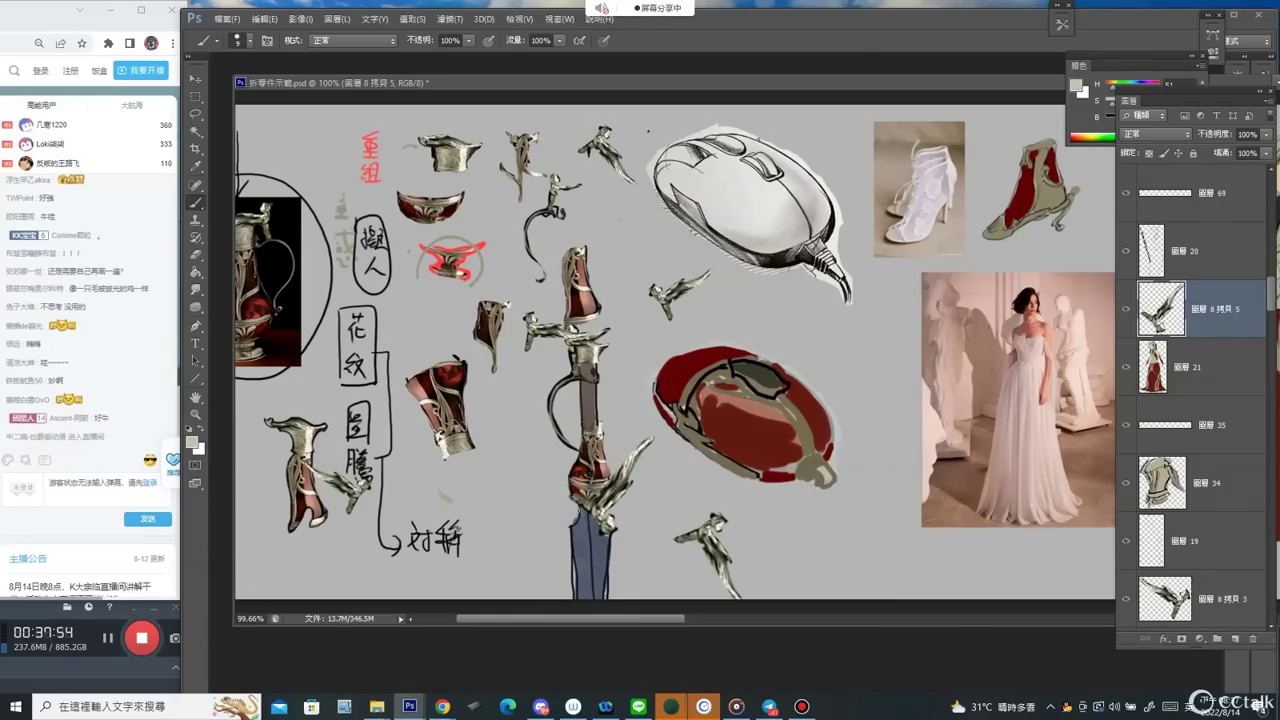
left_click(586, 504, "alt")
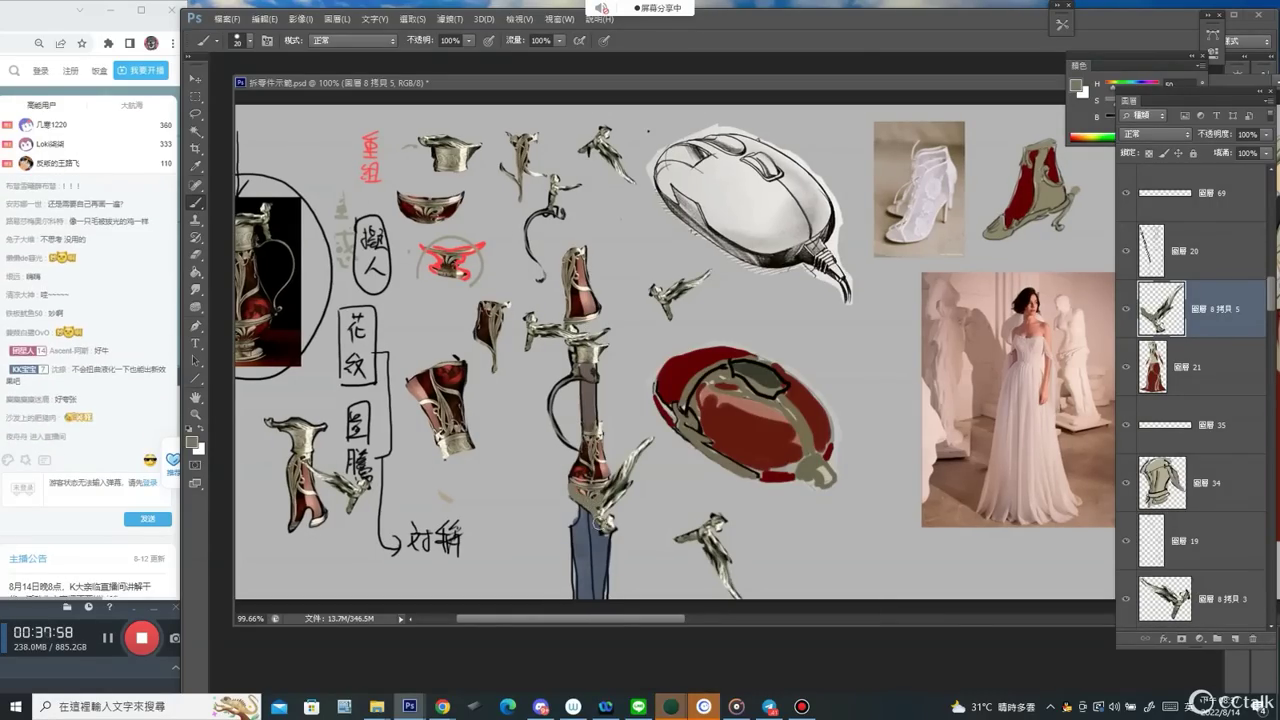
Paint a curving olive tail from the wing's base down across the blade.
left_click_drag(603, 538, 623, 500)
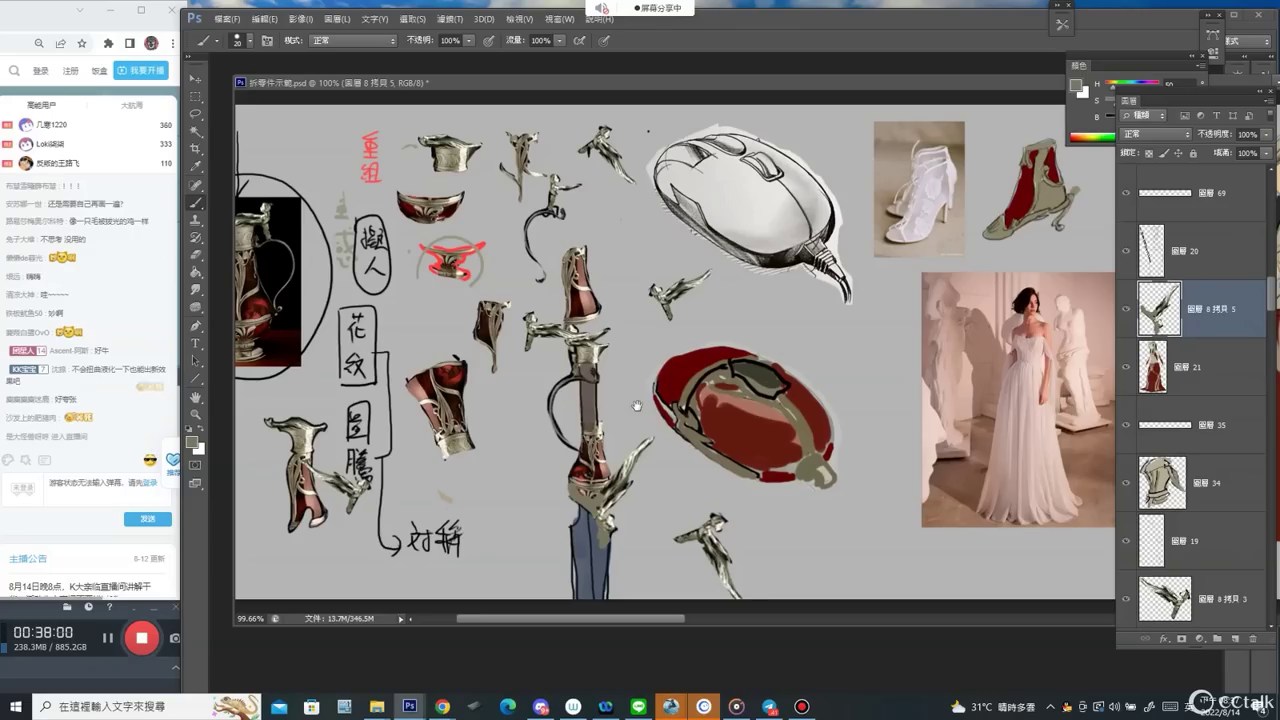
left_click_drag(637, 405, 655, 405)
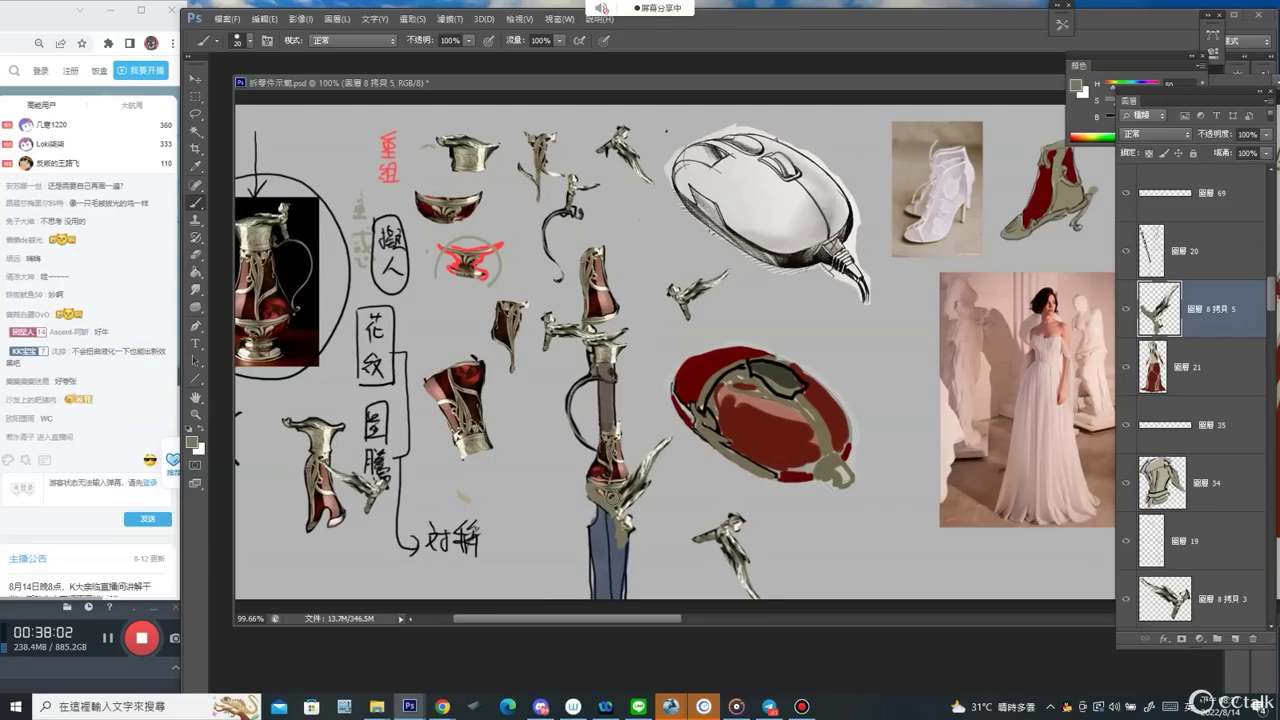
left_click_drag(620, 545, 597, 595)
left_click_drag(621, 545, 595, 598)
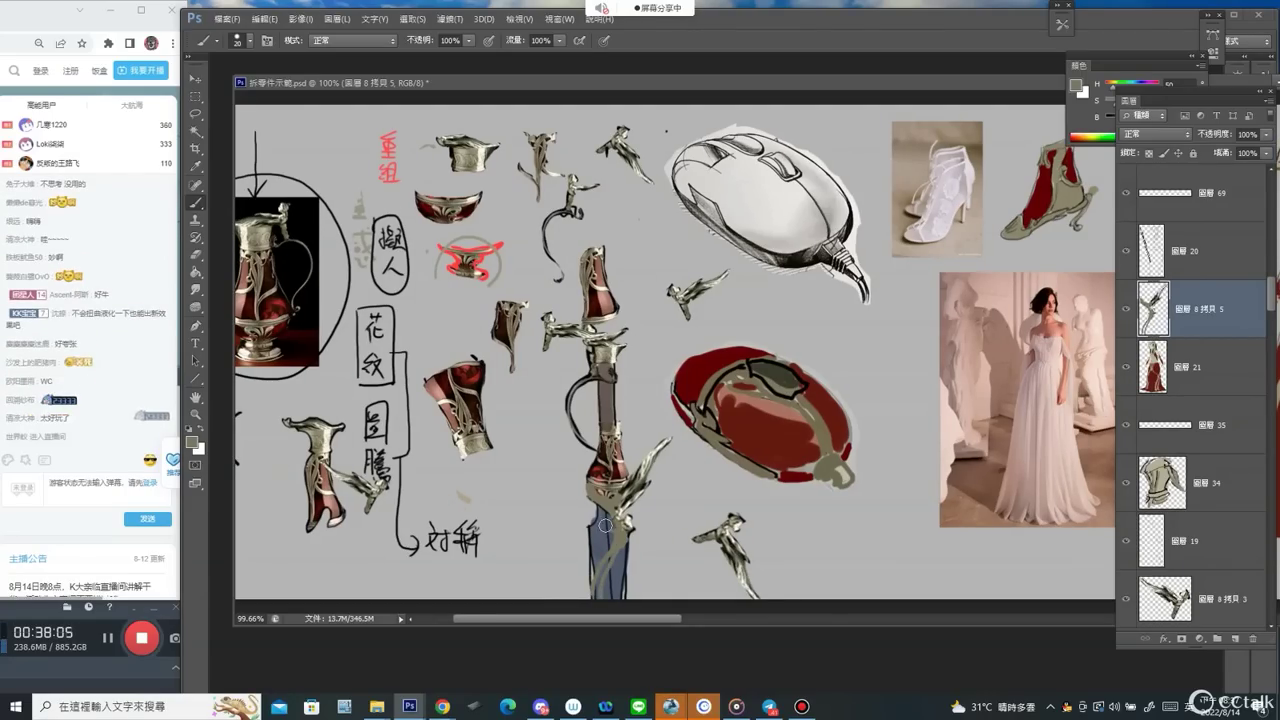
Erase the blade's blue fill and black outline on the left side of the curved tail.
key("v")
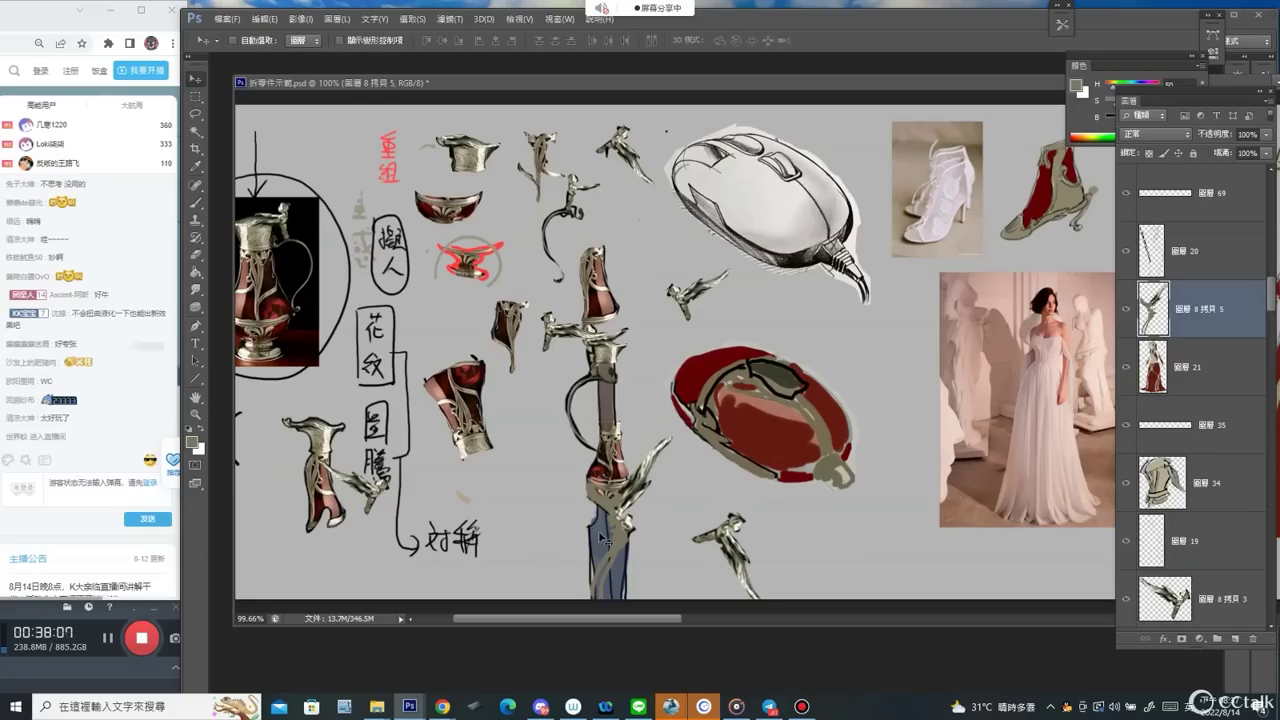
left_click(603, 540, "ctrl")
key("b")
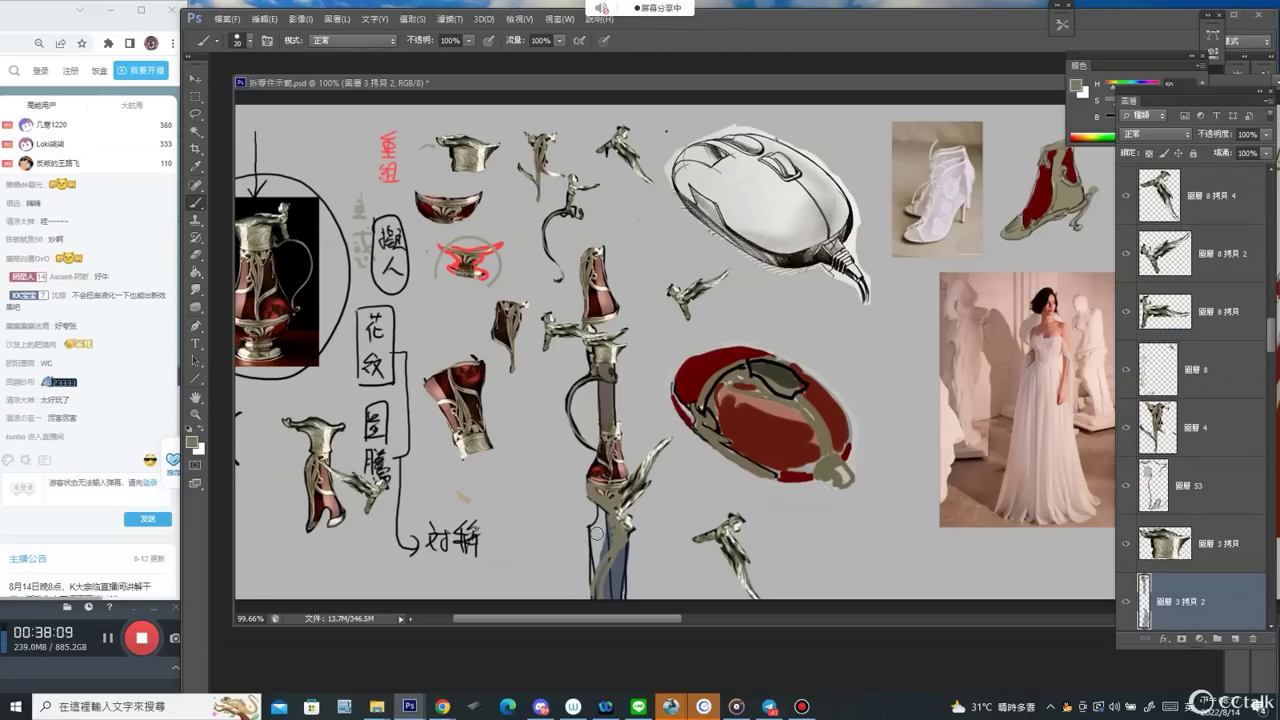
key("v")
left_click(603, 514, "ctrl")
key("b")
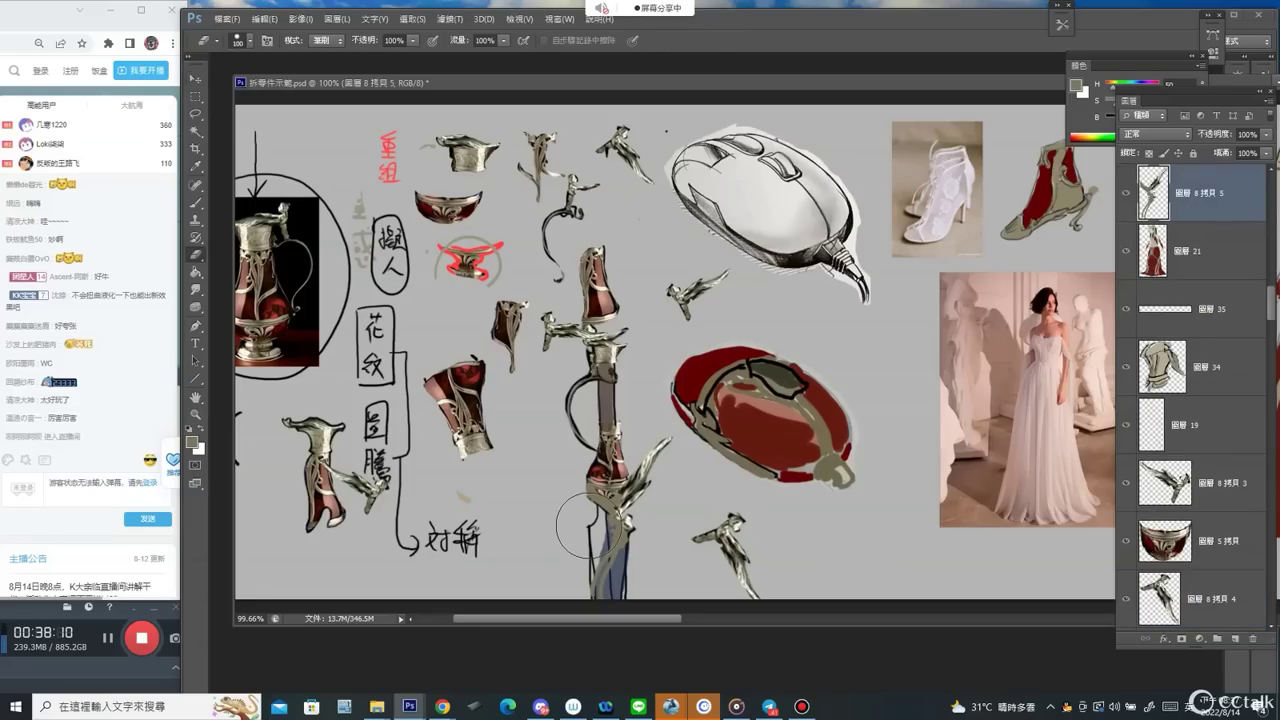
left_click(585, 520, "ctrl")
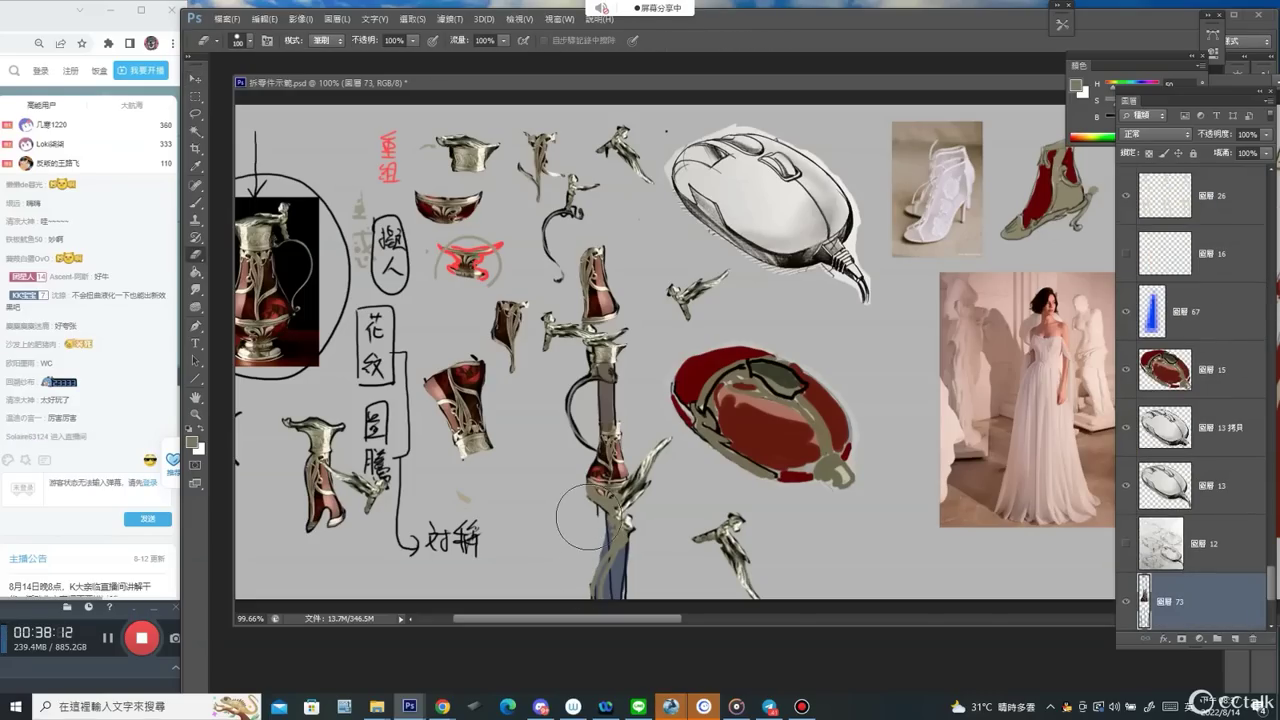
Try a thick black S-curve flowing along the handle and down the blade, and undo it.
key("b")
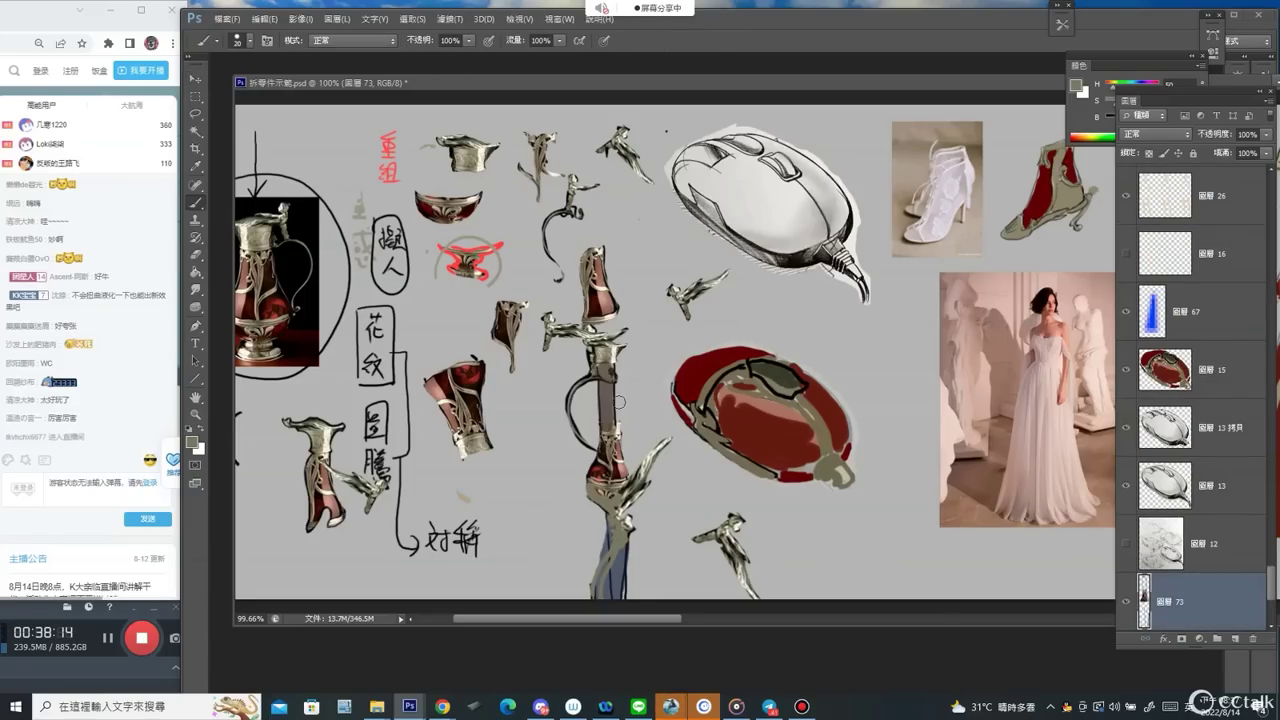
key("d")
mouse_move(598, 375)
left_mouse_down()
mouse_move(576, 430)
mouse_move(646, 525)
mouse_move(612, 598)
left_mouse_up()
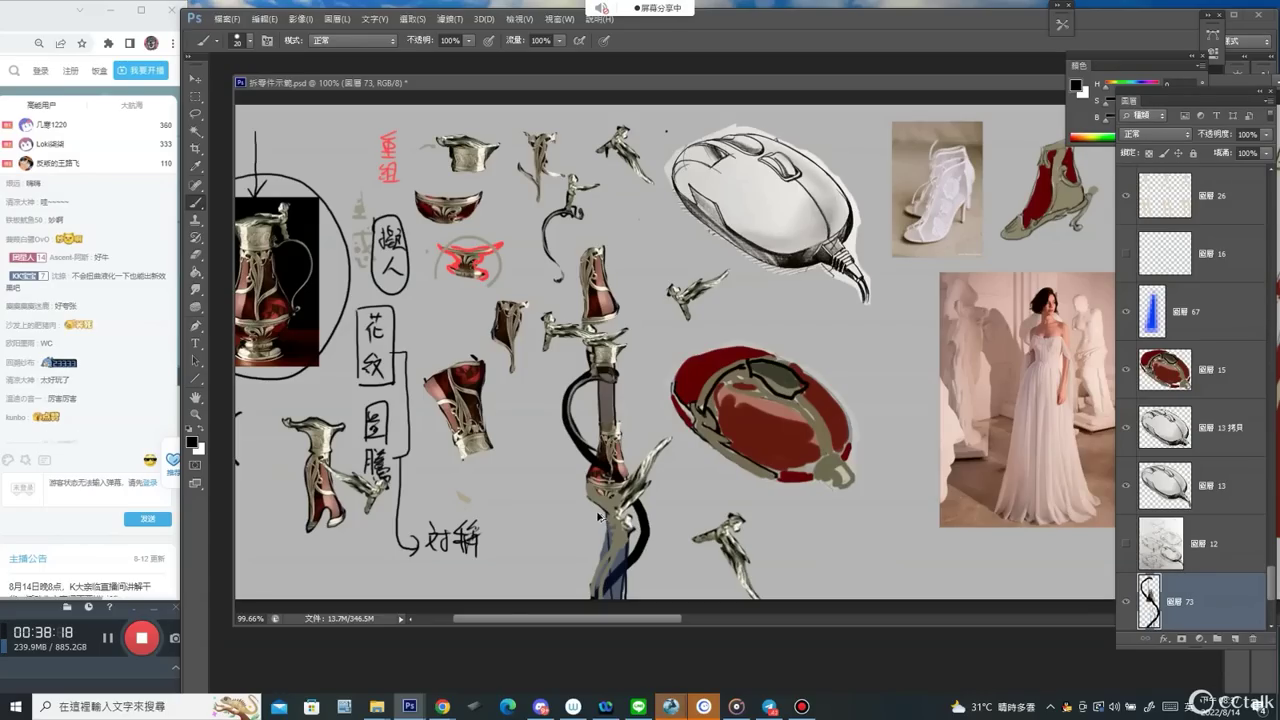
key("ctrl+z")
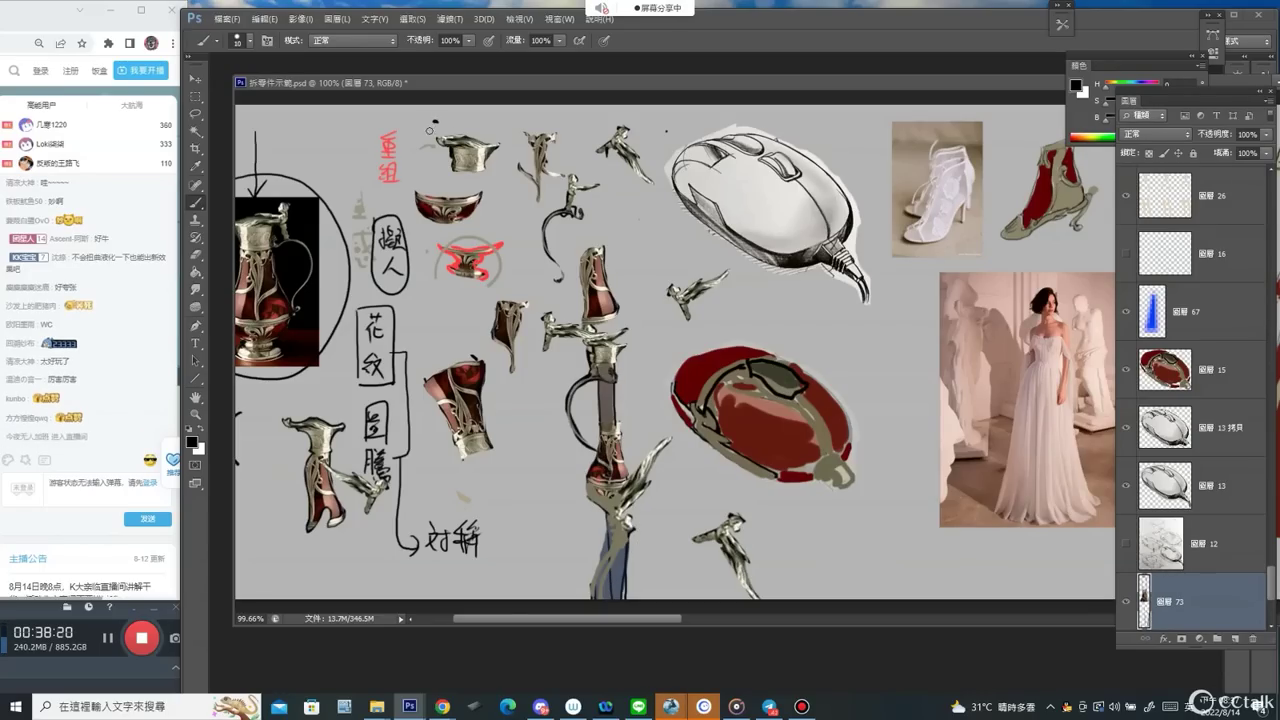
Circle the extracted jug parts with a freehand black loop using a 10 px brush, and undo the loop.
mouse_move(429, 130)
left_mouse_down()
mouse_move(458, 480)
mouse_move(496, 488)
mouse_move(541, 363)
mouse_move(698, 316)
left_mouse_up()
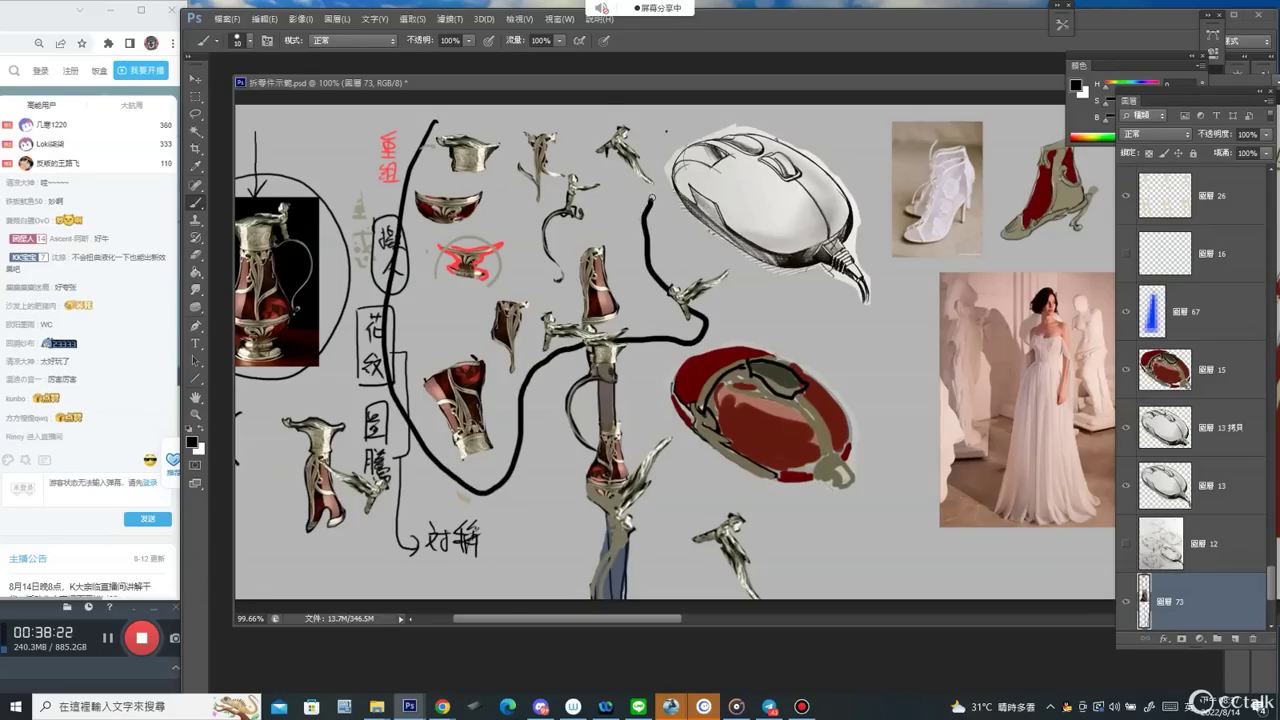
mouse_move(652, 199)
left_mouse_down()
mouse_move(590, 108)
mouse_move(428, 123)
left_mouse_up()
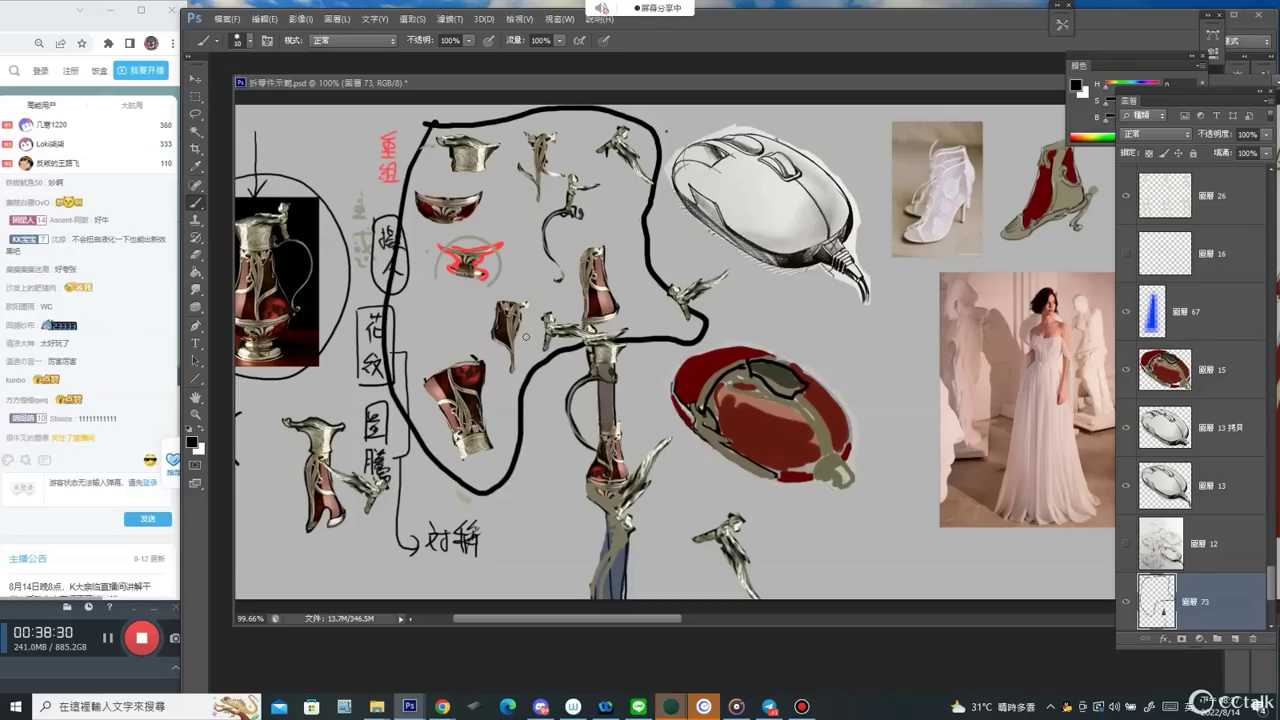
key("ctrl+alt+z")
key("ctrl+alt+z")
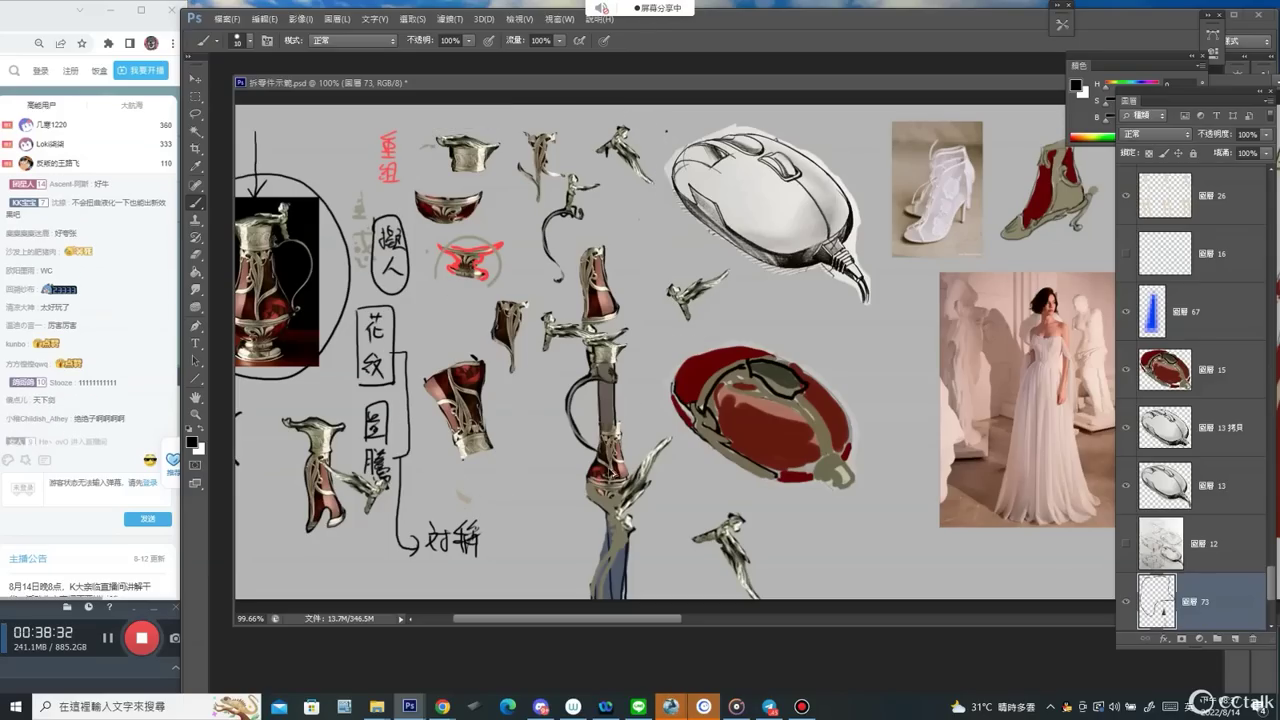
Undo the last change on the sword and place copies of the red jug body piece beside the curled handle part.
left_click(616, 478, "ctrl")
left_click(614, 508, "ctrl")
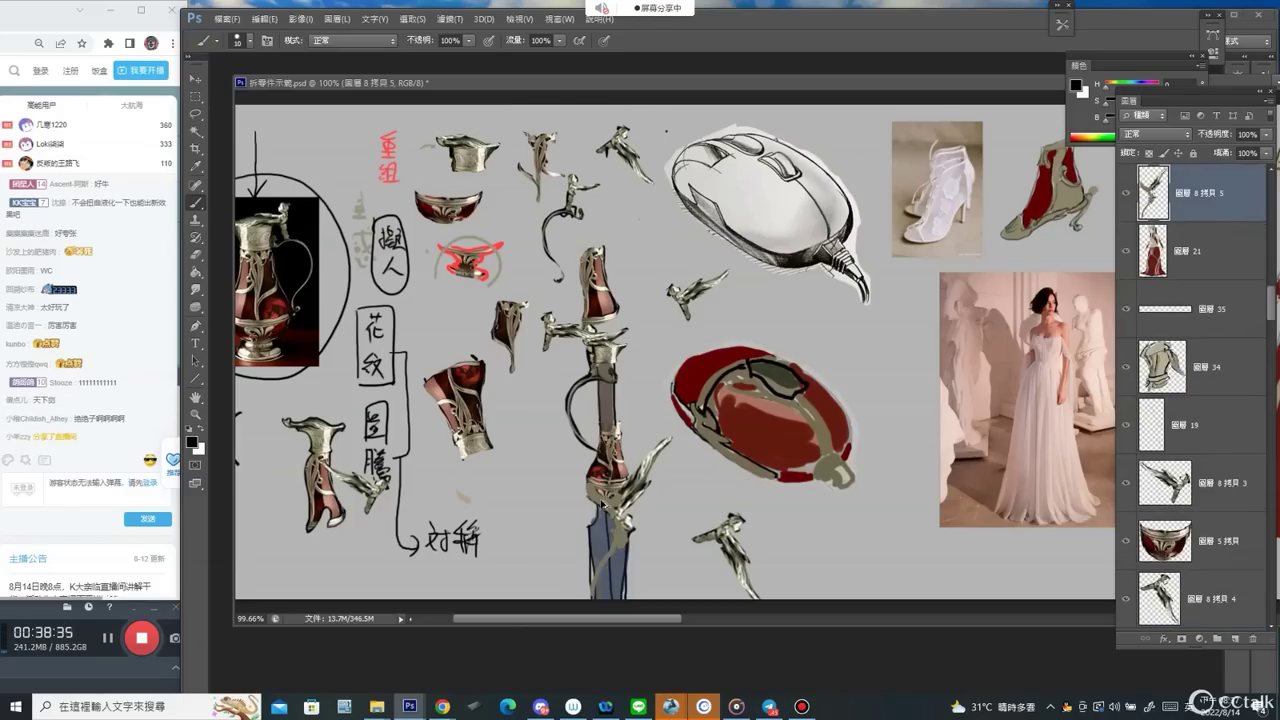
key("ctrl+alt+z")
left_click_drag(604, 289, 715, 214)
left_click_drag(638, 296, 587, 313)
Mirror the second jug body copy horizontally and join it to the first, forming a symmetrical laced bodice.
key("ctrl+t")
left_click_drag(487, 275, 673, 271)
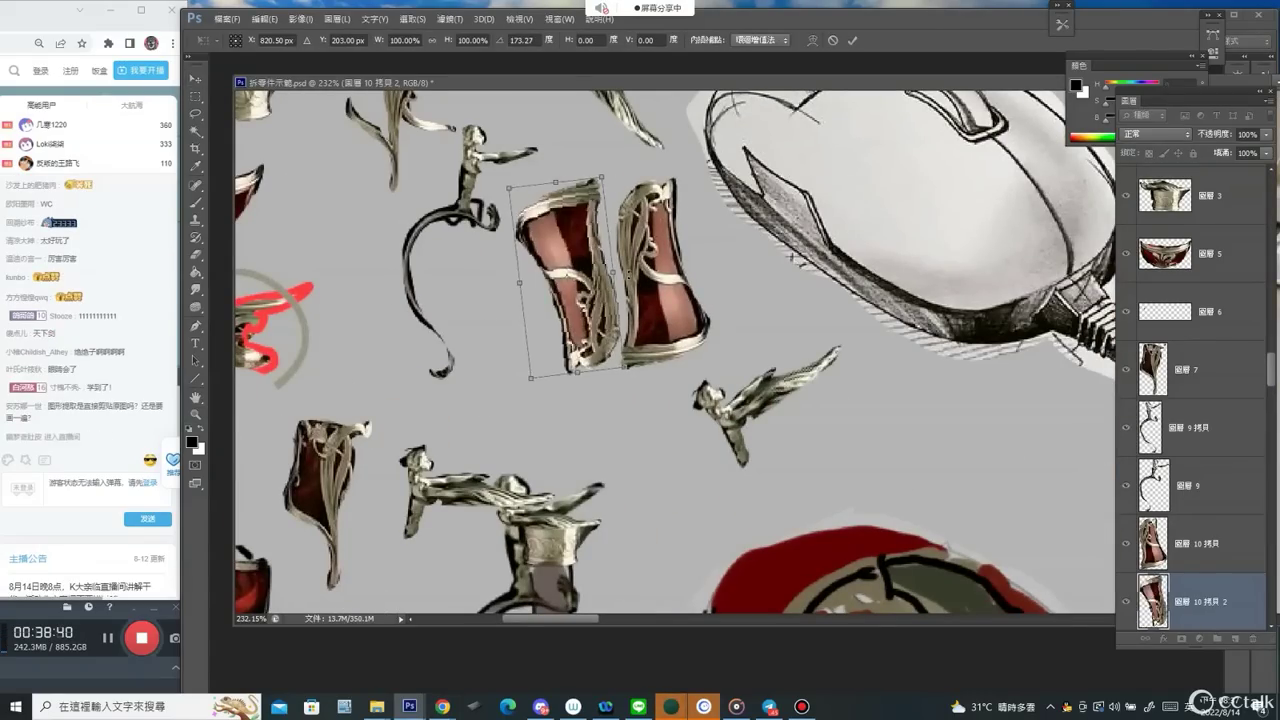
key("ctrl+z")
left_click_drag(514, 277, 718, 271)
left_click_drag(682, 250, 610, 242)
key("Return")
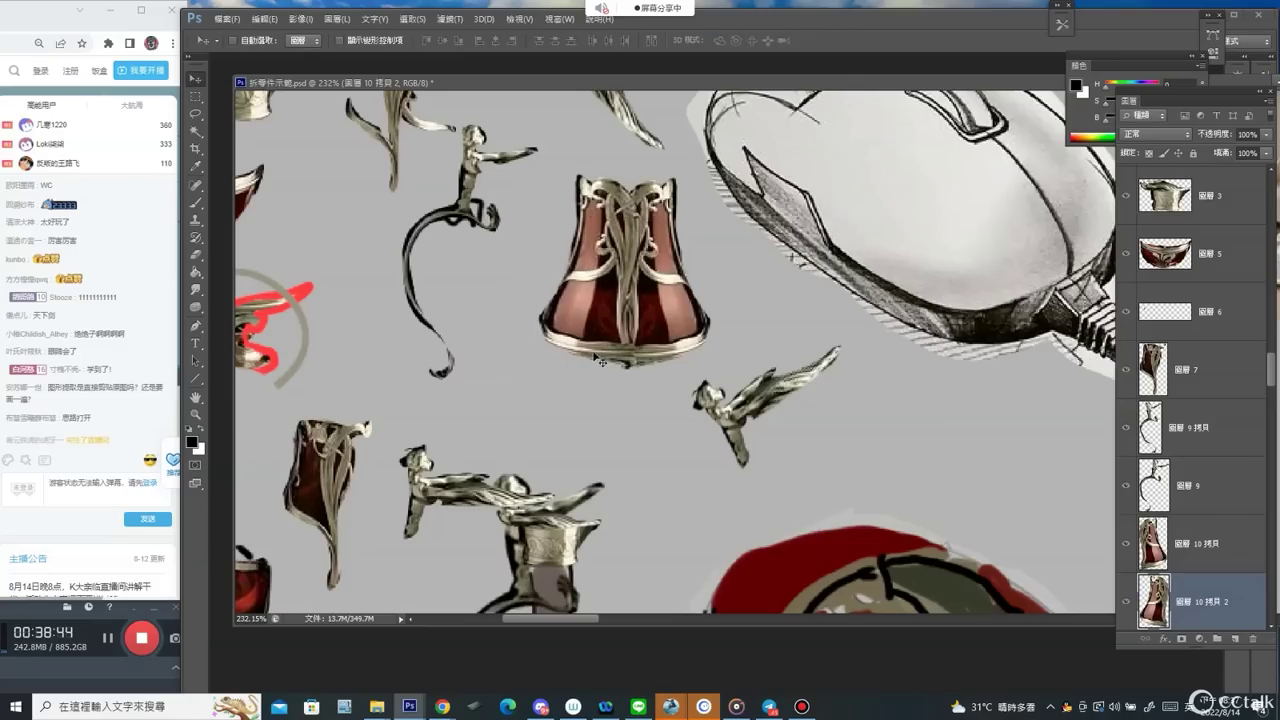
Touch up the bodice's edges with background grey and paint a pointed base beneath it in the sampled dark olive.
key("b")
left_click_drag(586, 189, 570, 227)
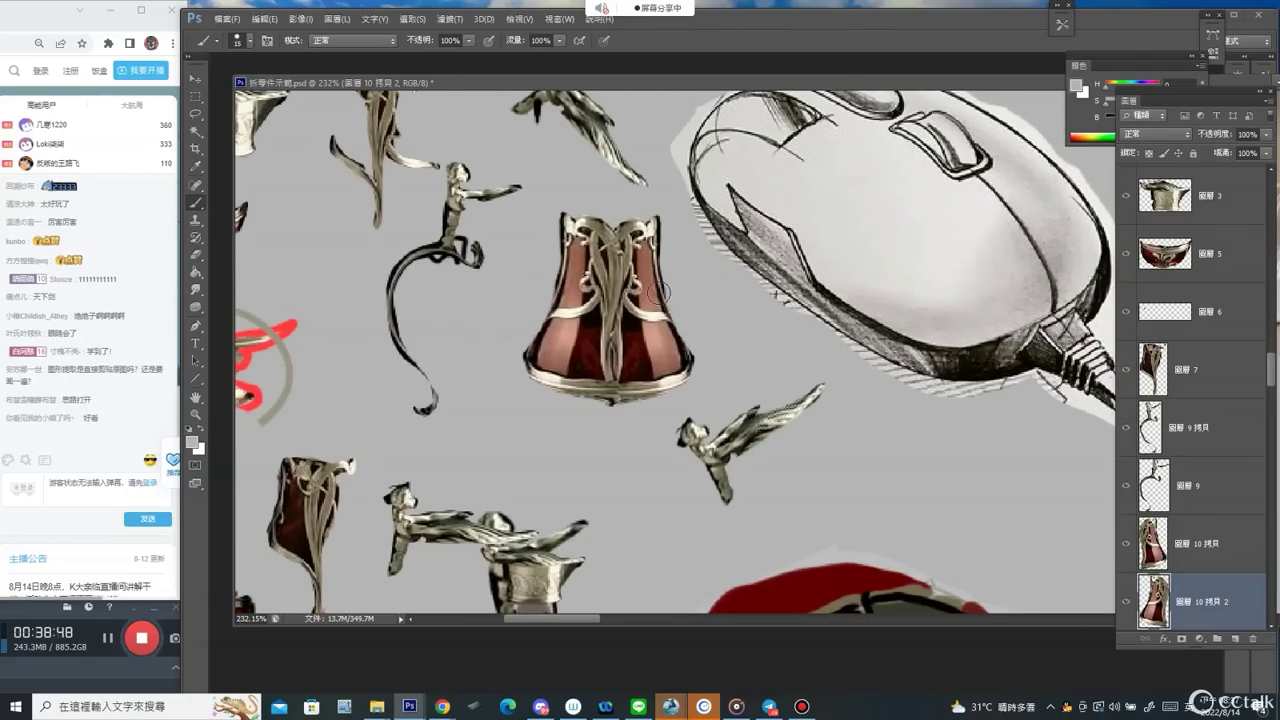
left_click(616, 394, "alt")
key("[")
mouse_move(552, 387)
left_mouse_down()
mouse_move(611, 408)
mouse_move(657, 396)
left_mouse_up()
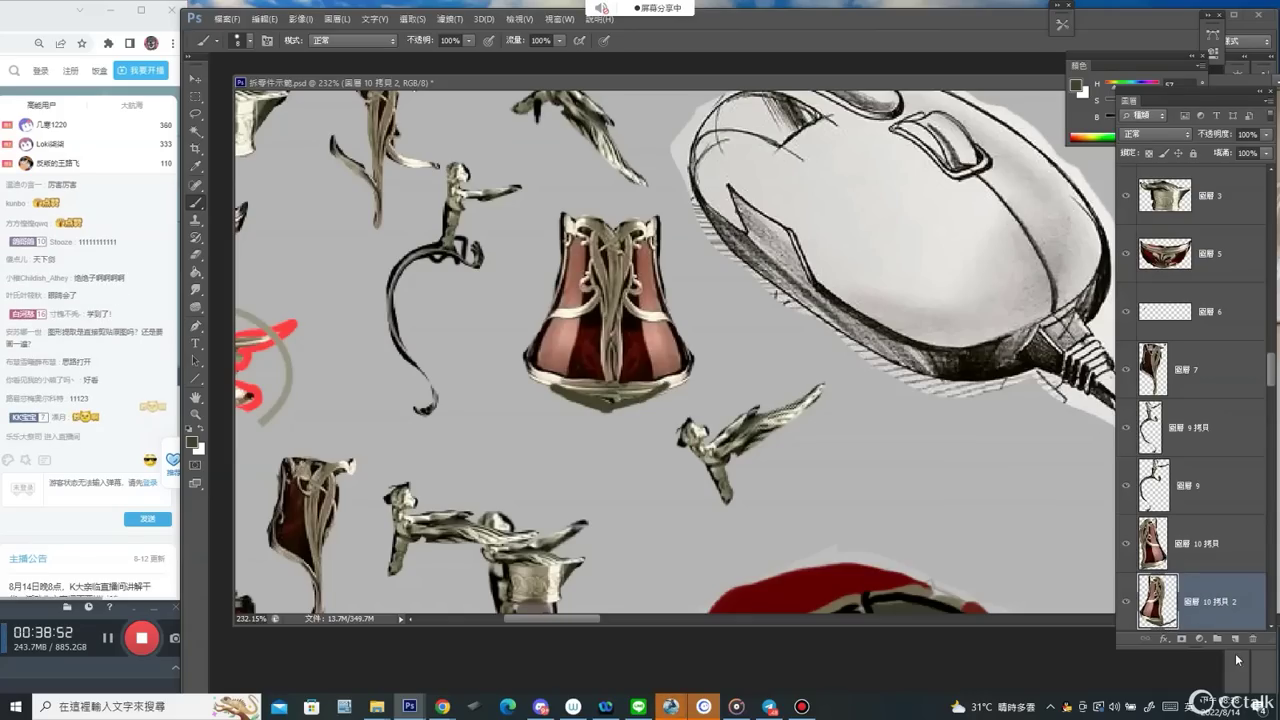
On a new layer, draw thick black curved contours inward at the waist and around the bodice's lower half.
key("ctrl+shift+alt+n")
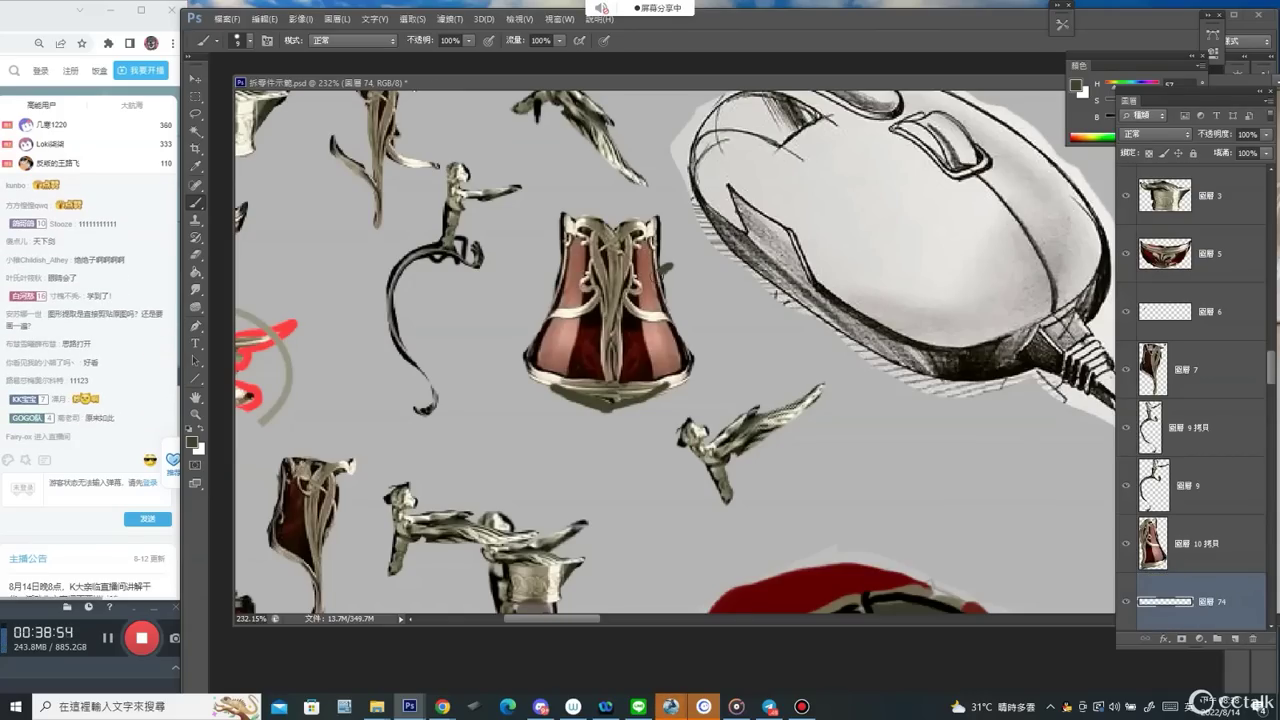
key("ctrl+z")
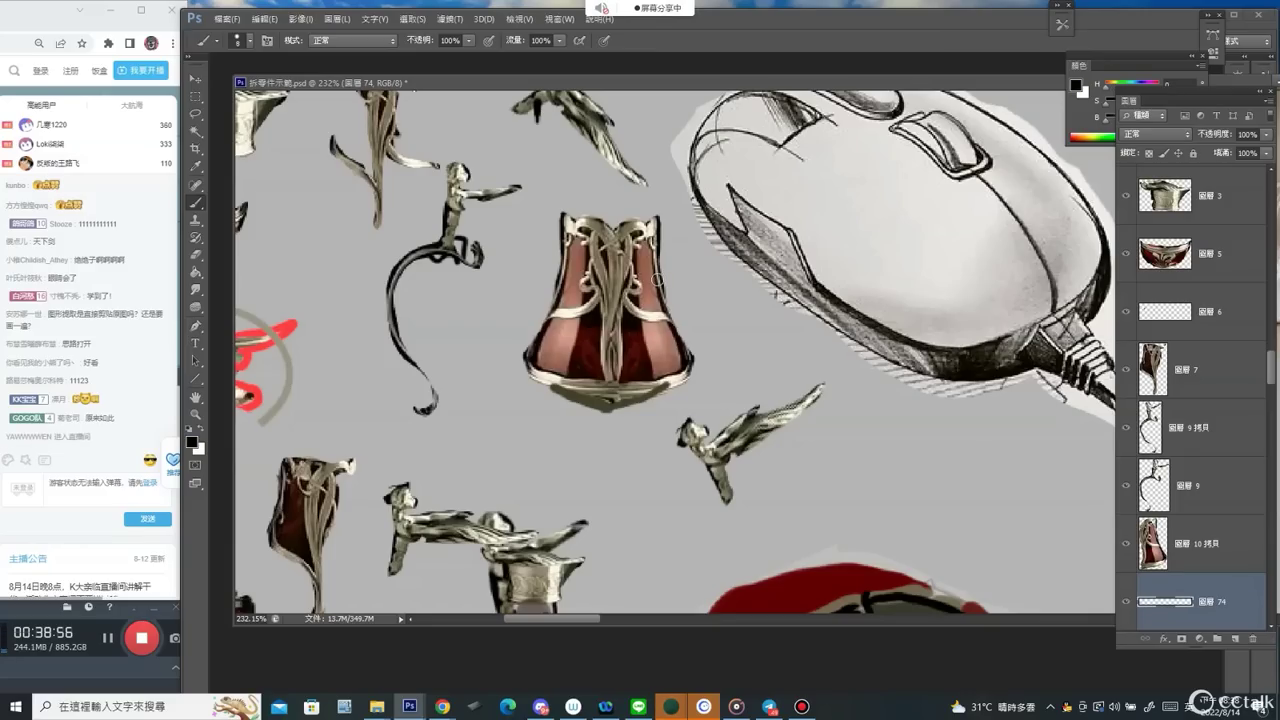
mouse_move(645, 298)
left_mouse_down()
mouse_move(680, 333)
mouse_move(672, 386)
left_mouse_up()
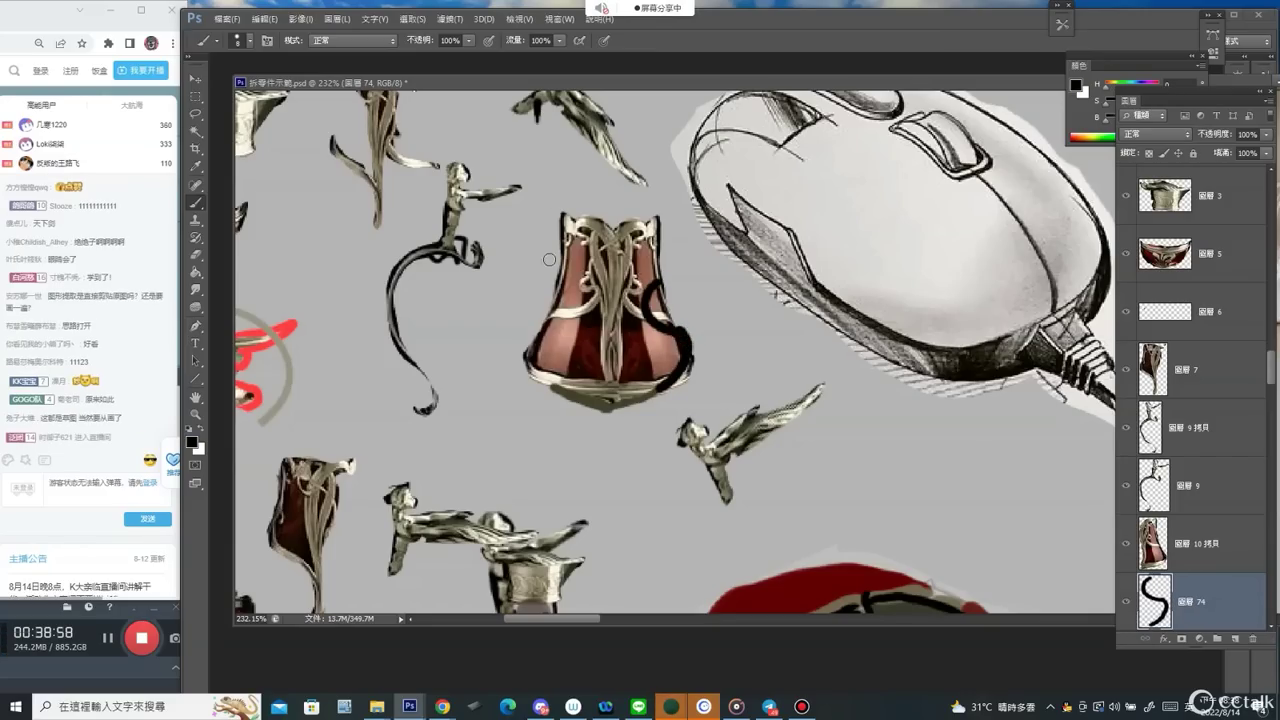
mouse_move(540, 334)
left_mouse_down()
mouse_move(542, 366)
mouse_move(606, 408)
mouse_move(589, 405)
mouse_move(665, 385)
mouse_move(688, 352)
left_mouse_up()
Paint background grey over everything outside the black contours to carve the bodice into a violin shape.
left_click(672, 377, "alt")
key("[")
key("[")
key("x")
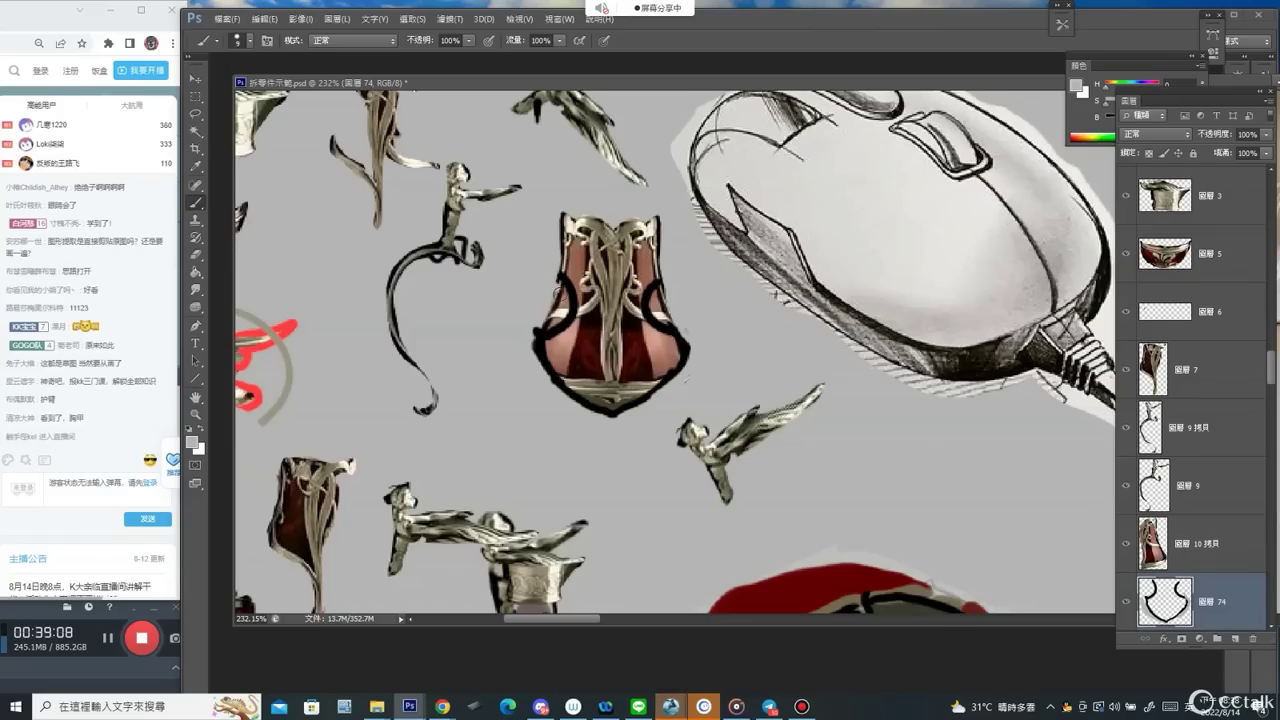
left_click_drag(667, 313, 656, 298)
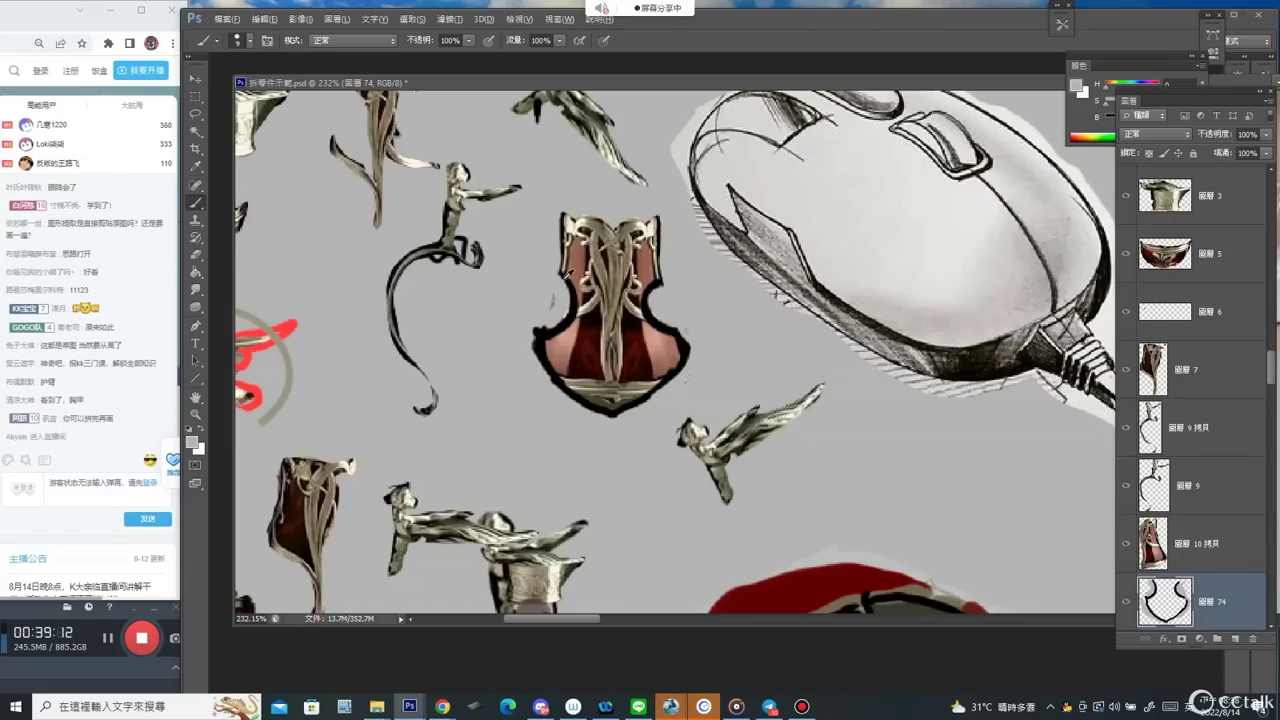
Draw a dark peaked outline above the bodice's upper edge with a smaller brush.
left_click_drag(562, 217, 617, 188)
key("ctrl+z")
key("bracketleft")
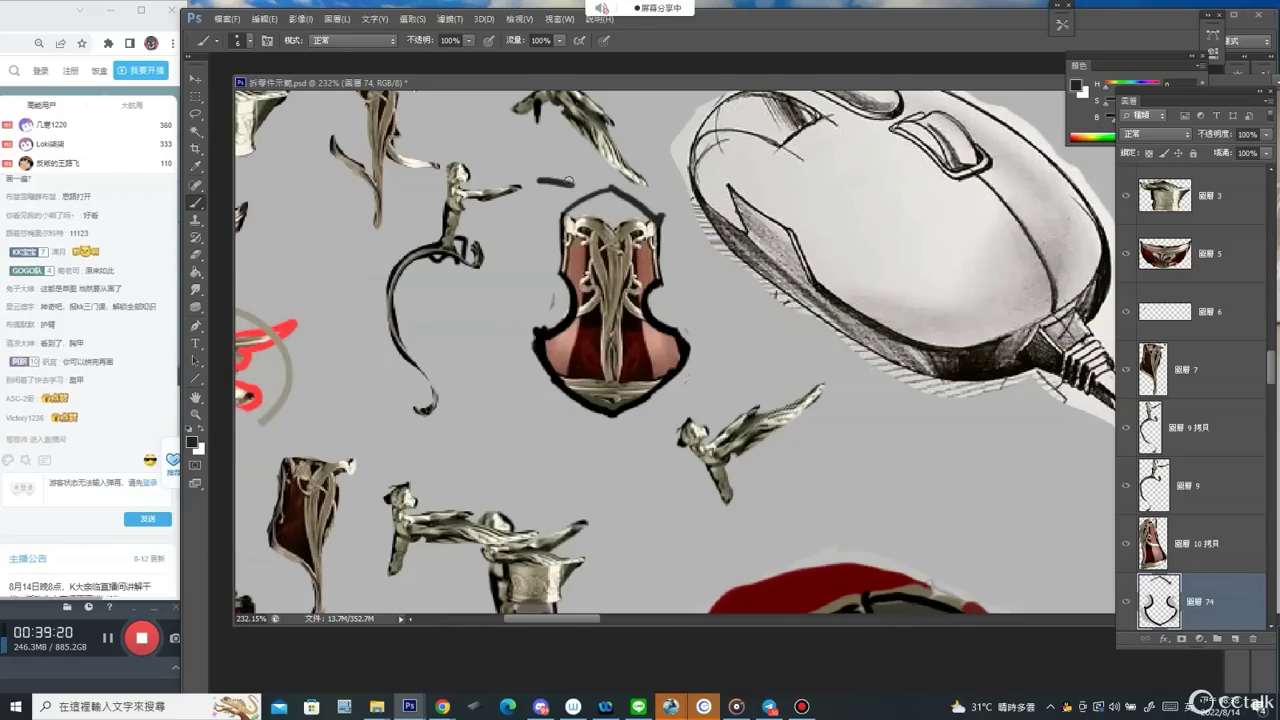
mouse_move(568, 181)
left_mouse_down()
mouse_move(567, 218)
mouse_move(639, 262)
left_mouse_up()
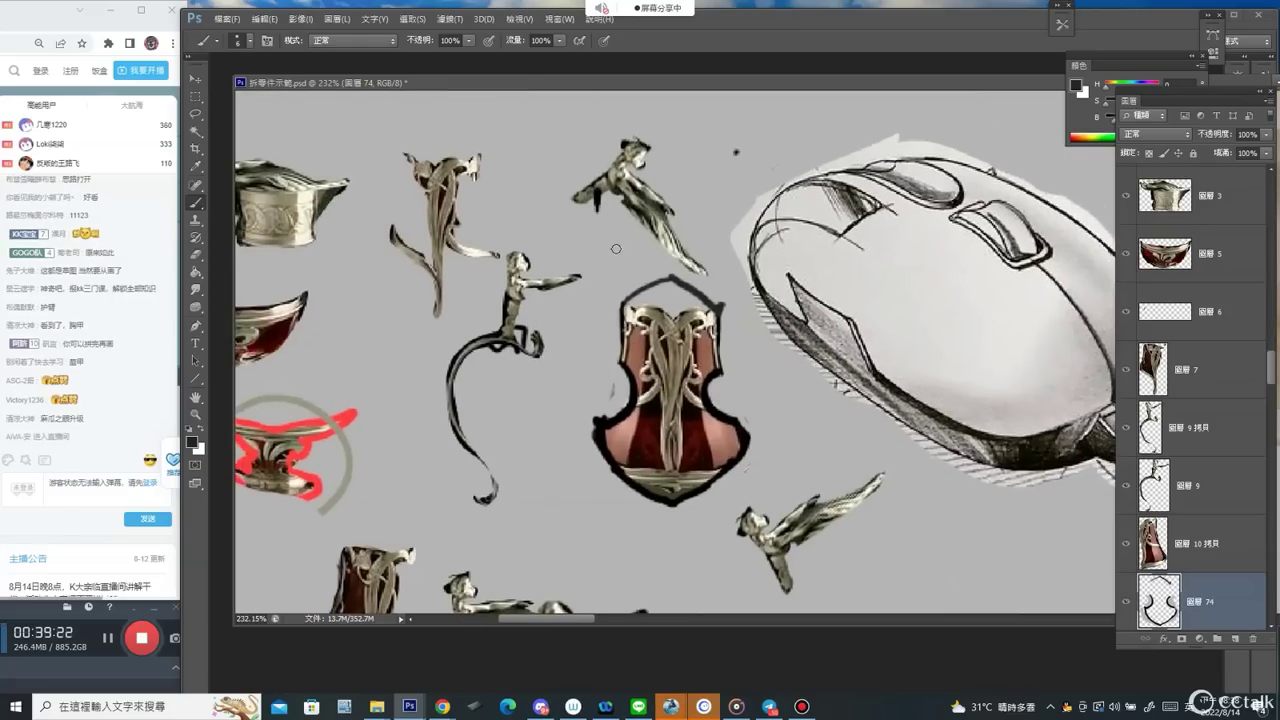
Try a copy of the red bowl over the bodice's upper edge, and undo it.
mouse_move(425, 274)
left_mouse_down()
mouse_move(515, 264)
mouse_move(575, 233)
mouse_move(413, 284)
mouse_move(505, 259)
mouse_move(420, 275)
mouse_move(838, 267)
left_mouse_up()
key("v")
key("ctrl+t")
left_click_drag(934, 265, 748, 256)
left_click_drag(855, 258, 780, 398)
key("Escape")
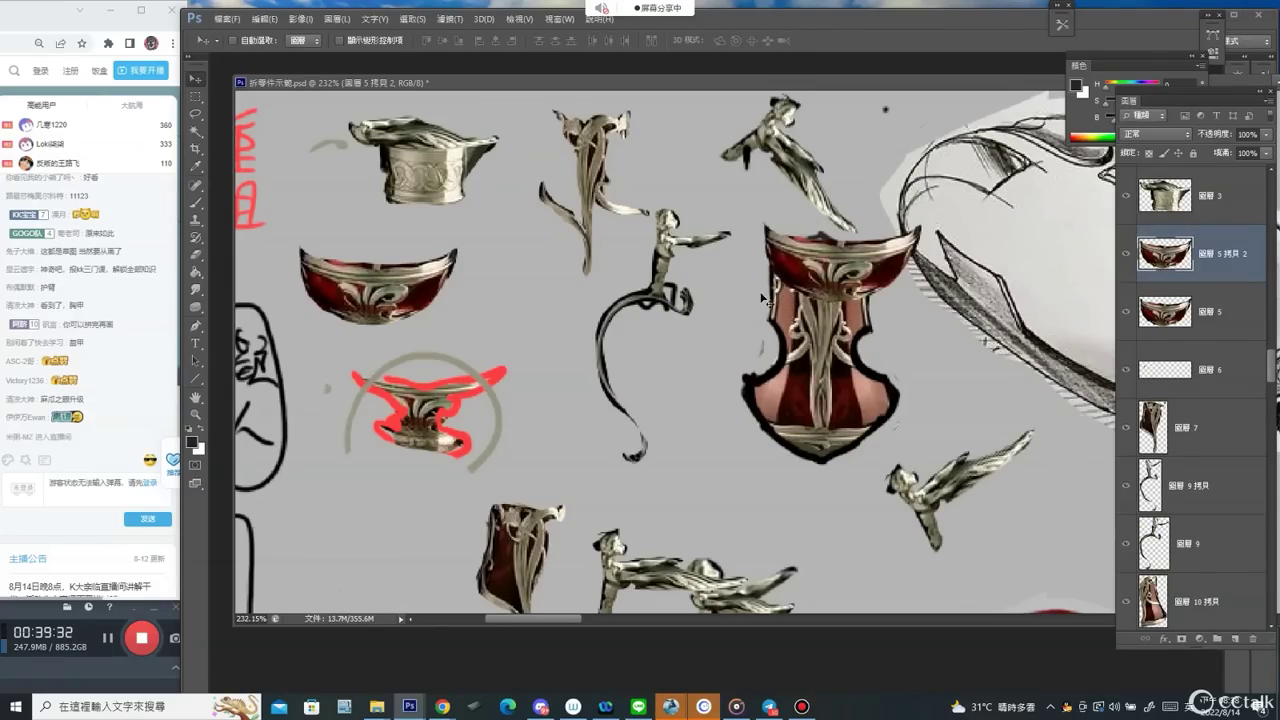
key("ctrl+z")
Copy the upper winged figure to a new layer and fit it, reduced and rotated, on the bodice's right shoulder.
mouse_move(808, 156)
left_mouse_down()
mouse_move(848, 195)
mouse_move(809, 148)
left_mouse_up()
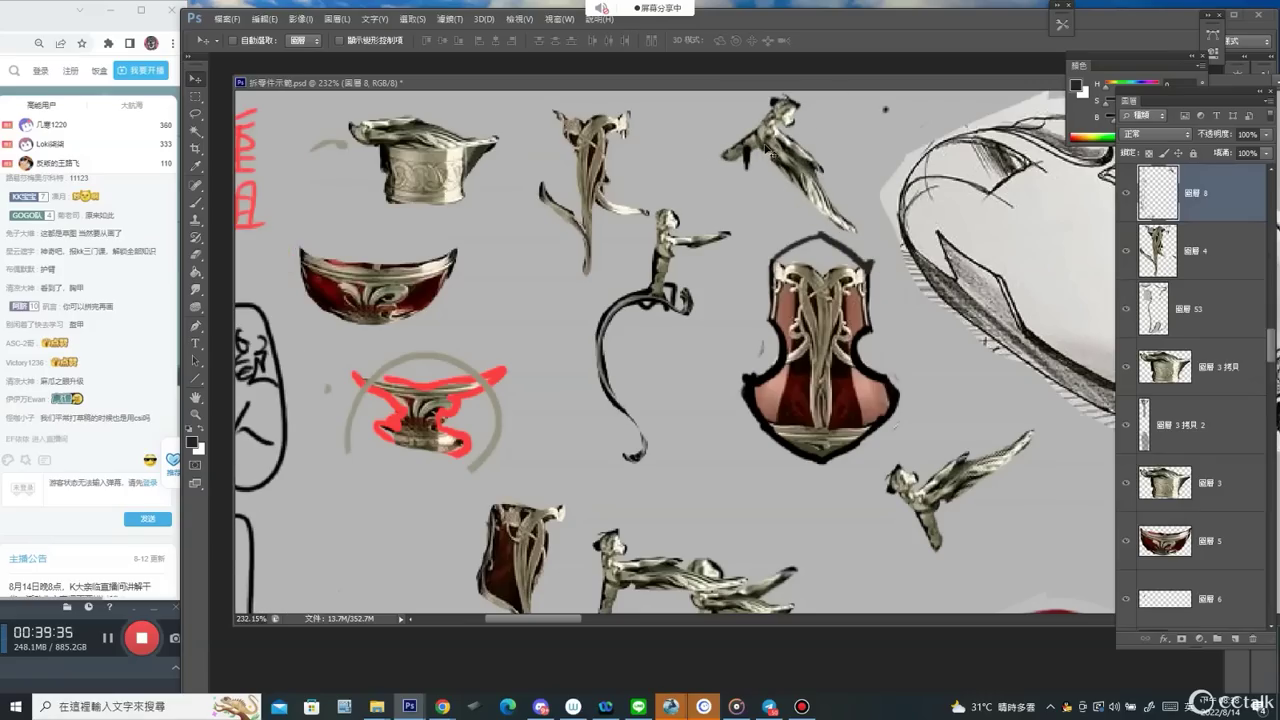
key("l")
left_click_drag(884, 258, 760, 100)
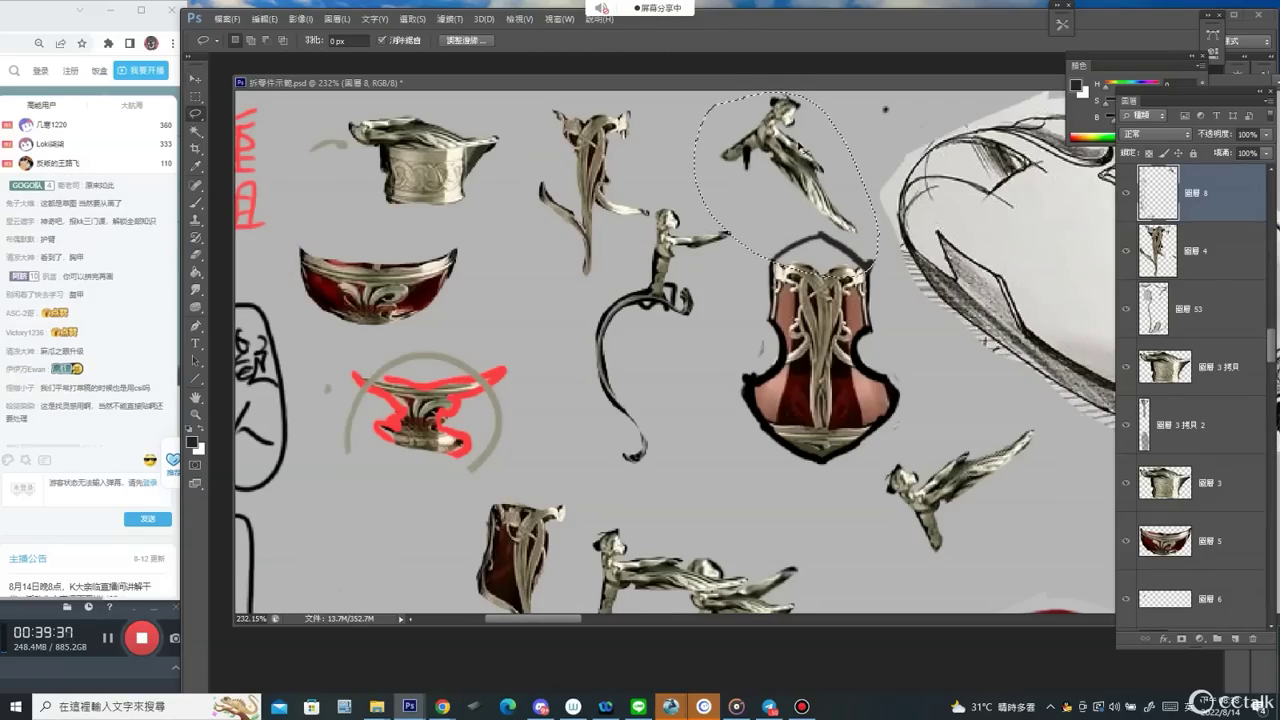
key("ctrl+j")
key("v")
mouse_move(795, 155)
left_mouse_down()
mouse_move(875, 255)
mouse_move(944, 274)
mouse_move(908, 245)
mouse_move(866, 269)
mouse_move(884, 251)
left_mouse_up()
key("ctrl+t")
left_click_drag(820, 290, 768, 259)
key("Return")
Place a horizontally mirrored copy of the winged figure on the bodice's left shoulder, matching the right one.
key("ctrl+t")
left_click_drag(858, 248, 859, 261)
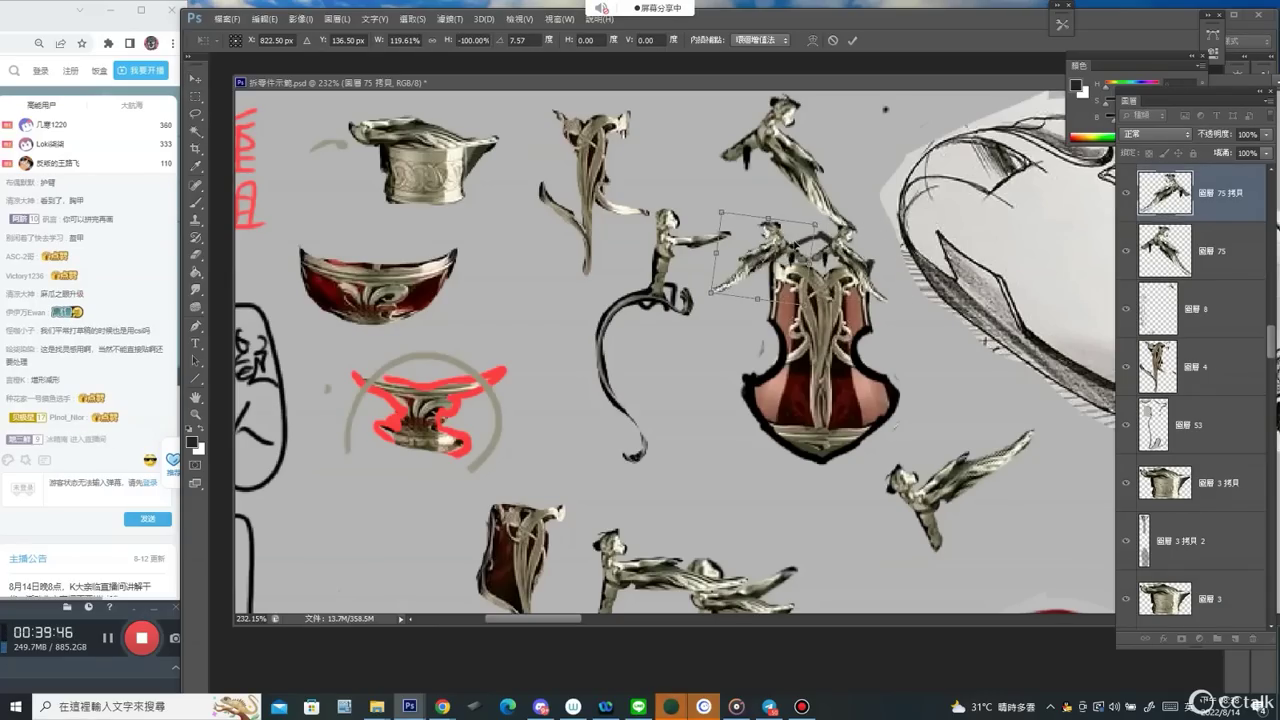
left_click_drag(782, 249, 816, 250)
key("Return")
Paint dark red into the gap between the two winged figures at the bodice's neckline.
key("b")
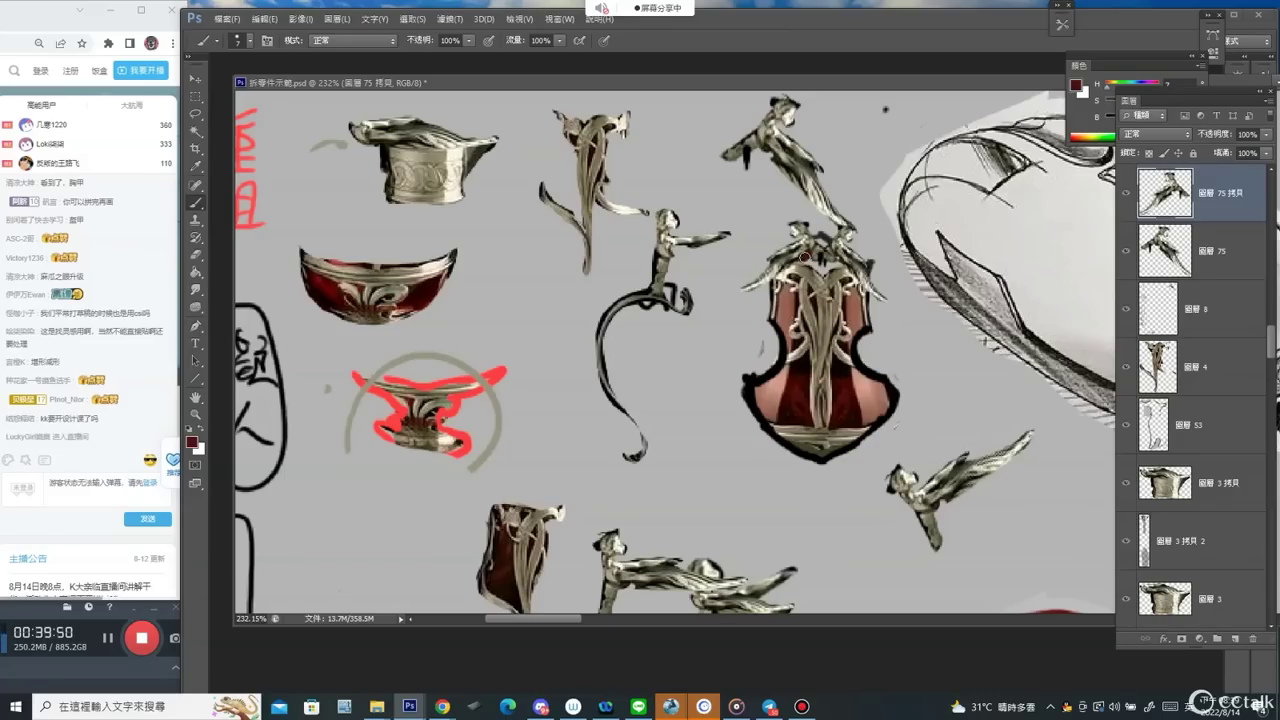
left_click(830, 264)
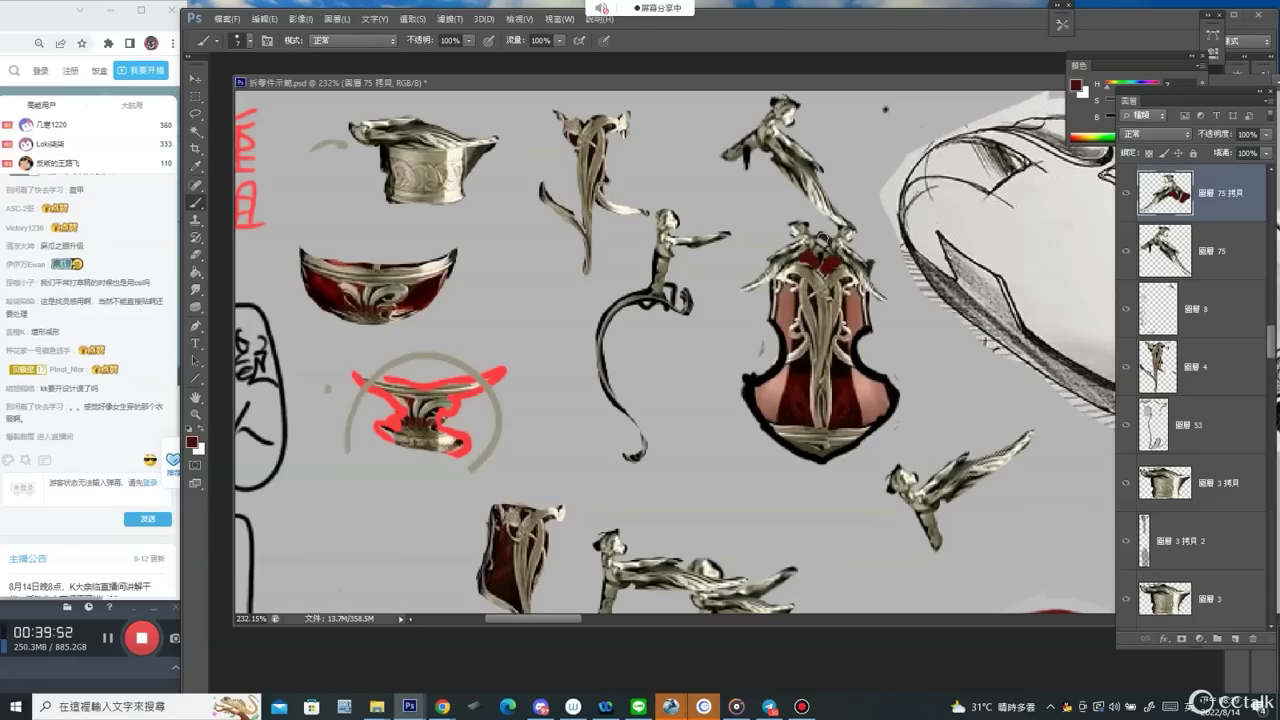
key("z")
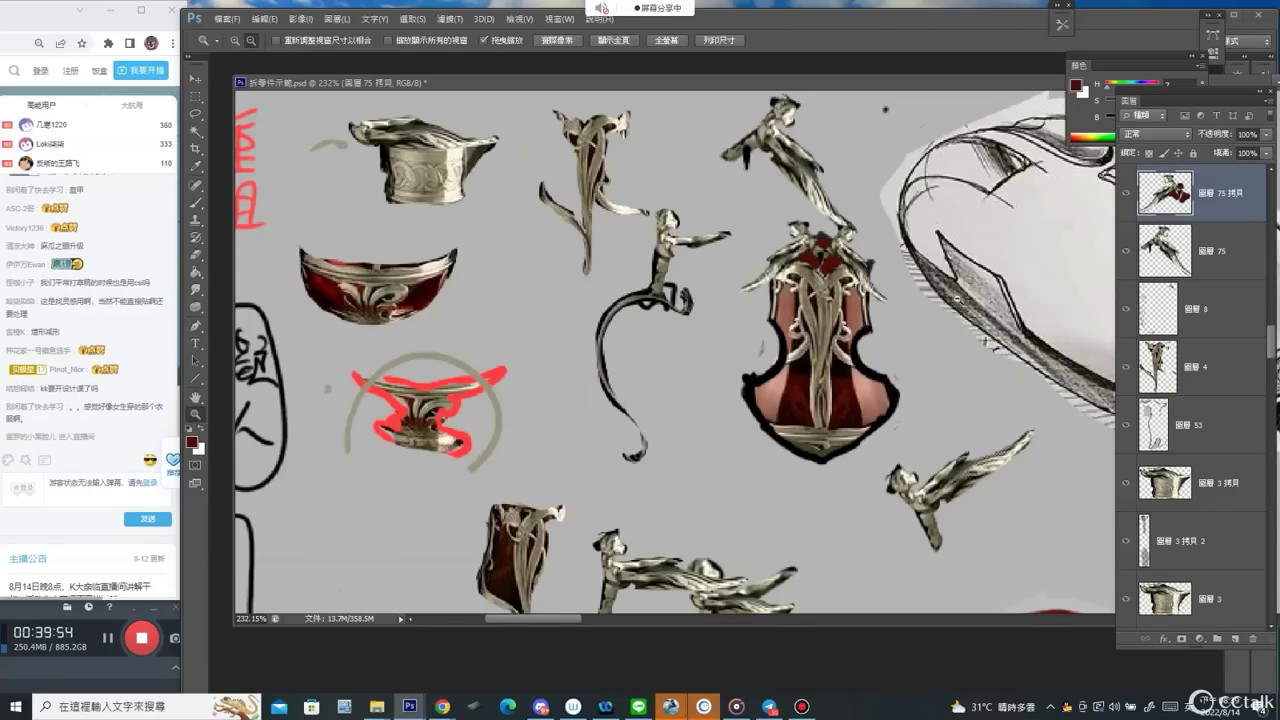
left_click_drag(1040, 292, 980, 296)
left_click_drag(940, 385, 764, 353)
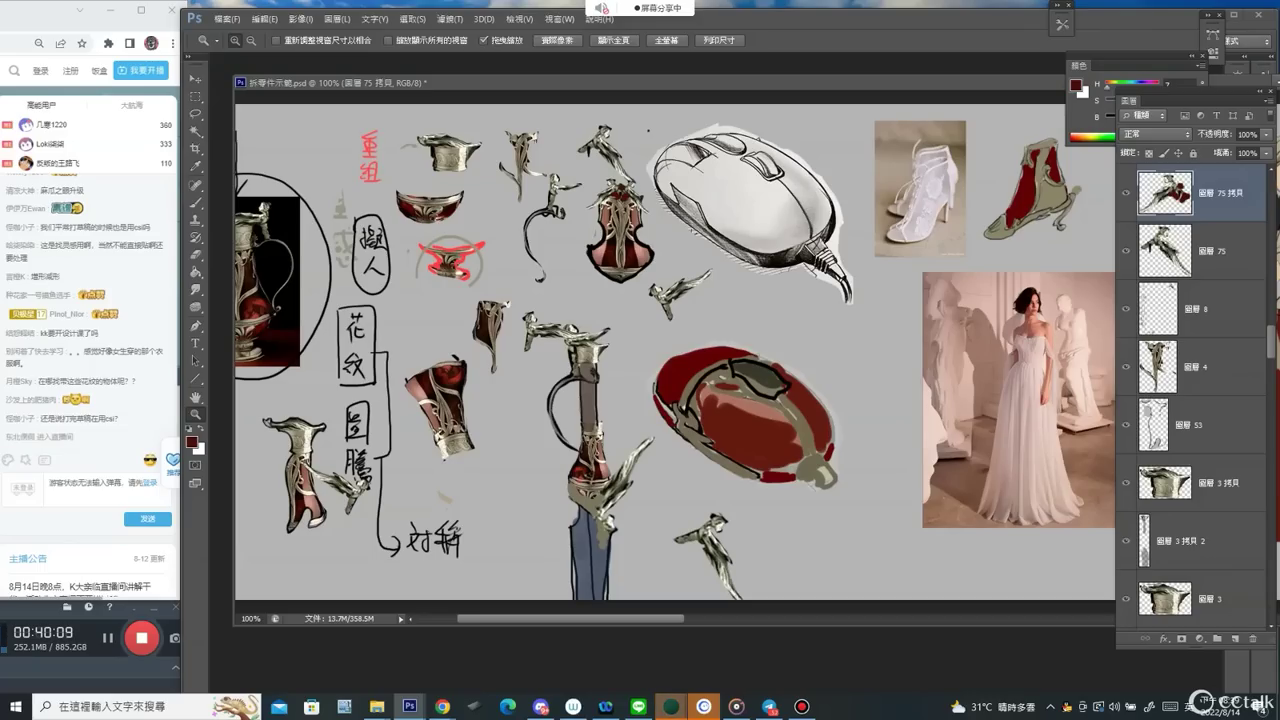
Switch to Chrome, browse the Pinterest crown images for reference ideas, and move the browser windows out of the way.
left_click(443, 706)
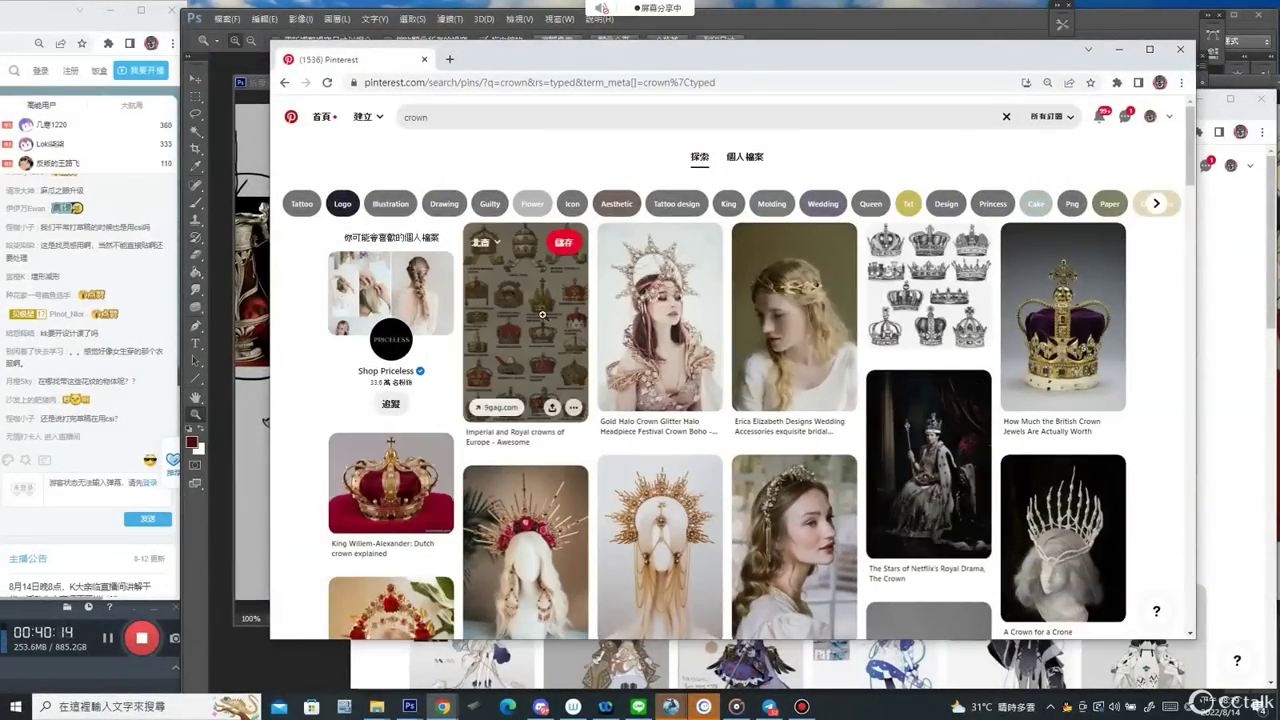
scroll(650, 340, "down", 3)
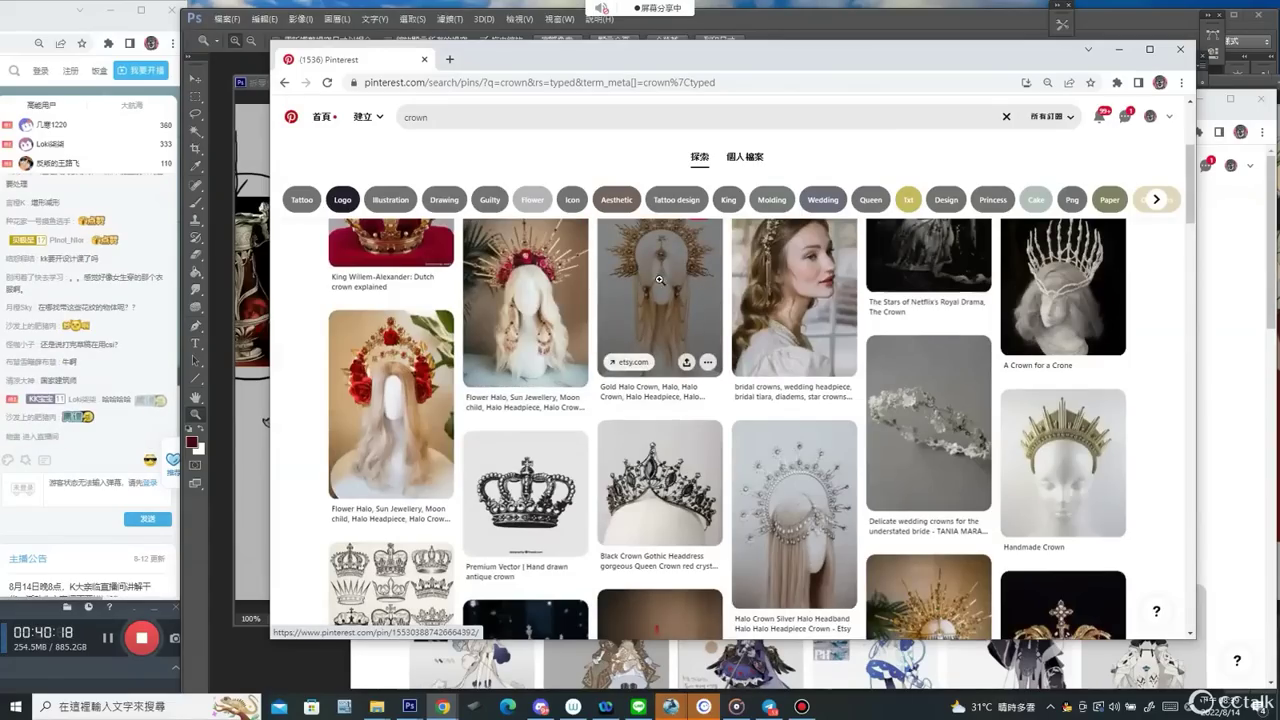
scroll(659, 280, "down", 3)
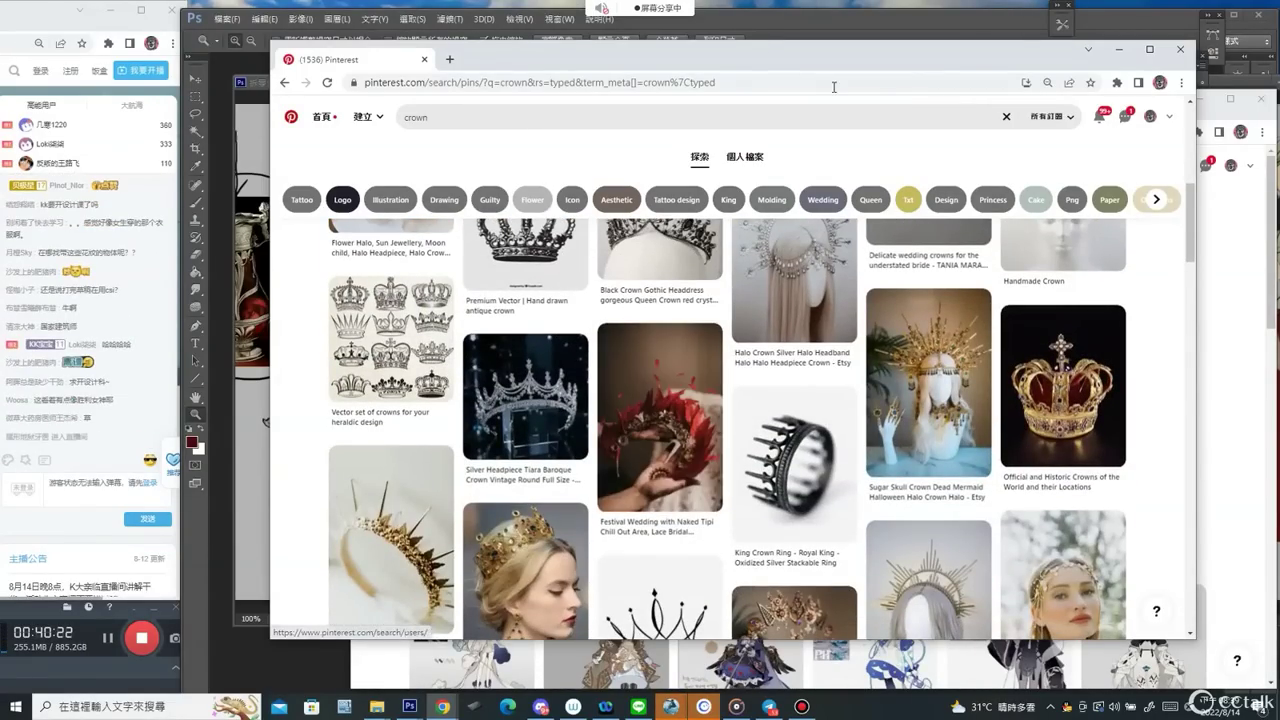
left_click_drag(906, 56, 0, 135)
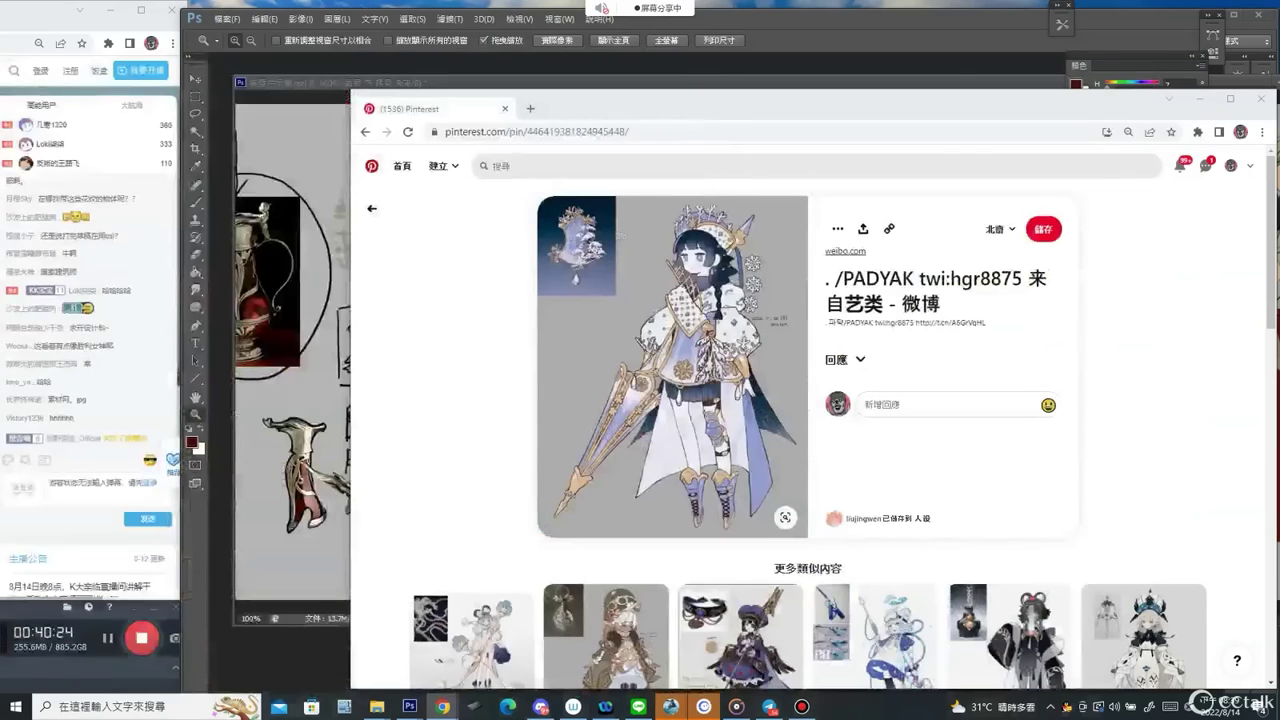
left_click_drag(661, 111, 0, 88)
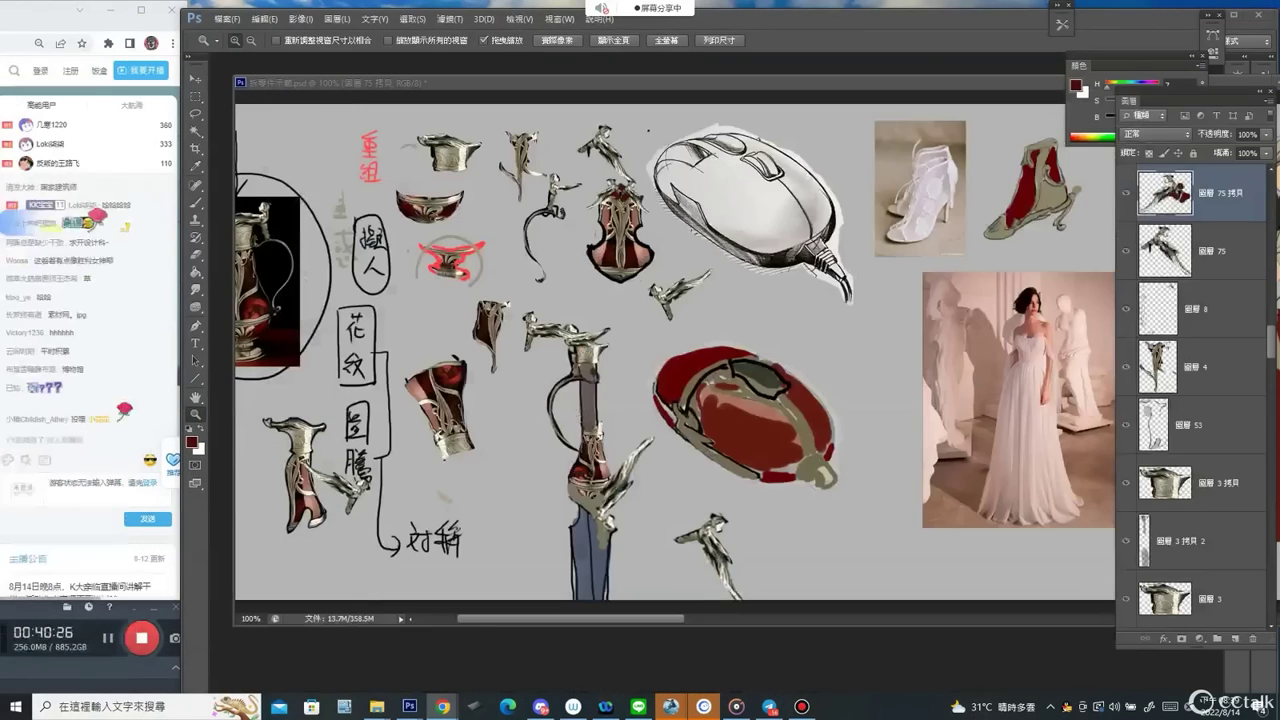
Shrink the document window and bring the costume diagram with the reference-extraction notes into view.
left_click(918, 358)
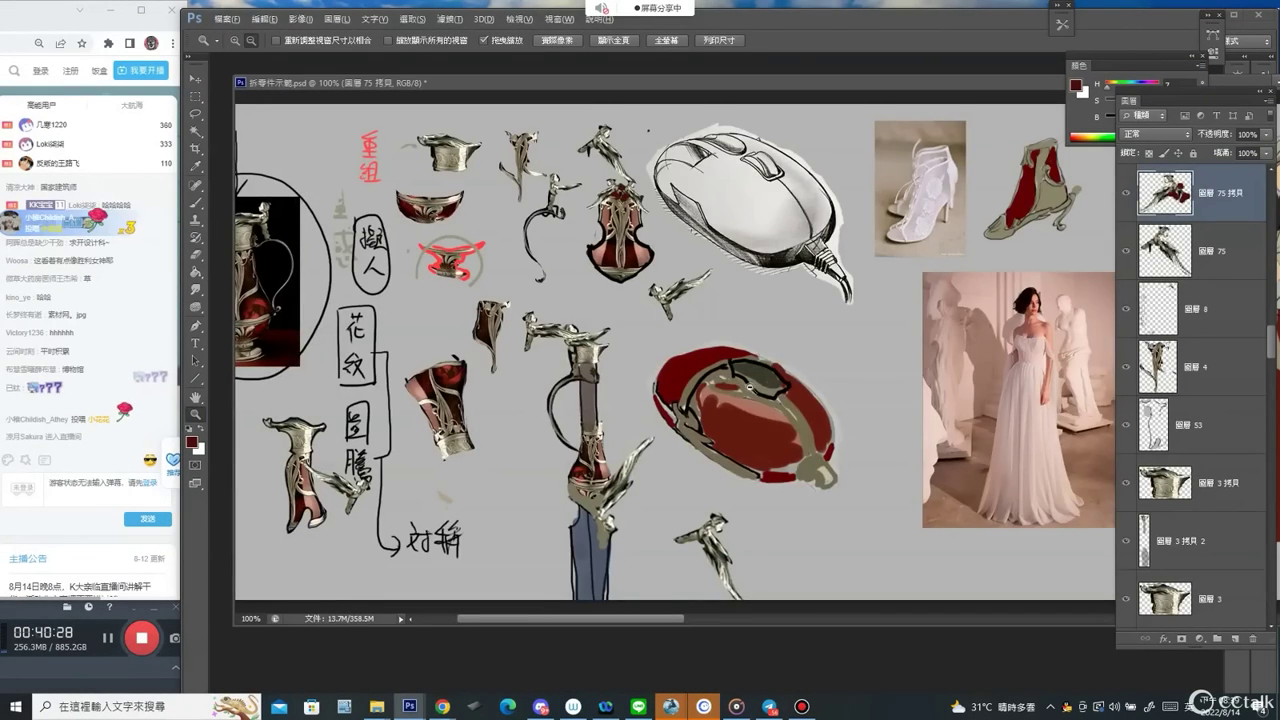
left_click(918, 358, "alt")
left_click(918, 357, "alt")
scroll(880, 350, "right", 10)
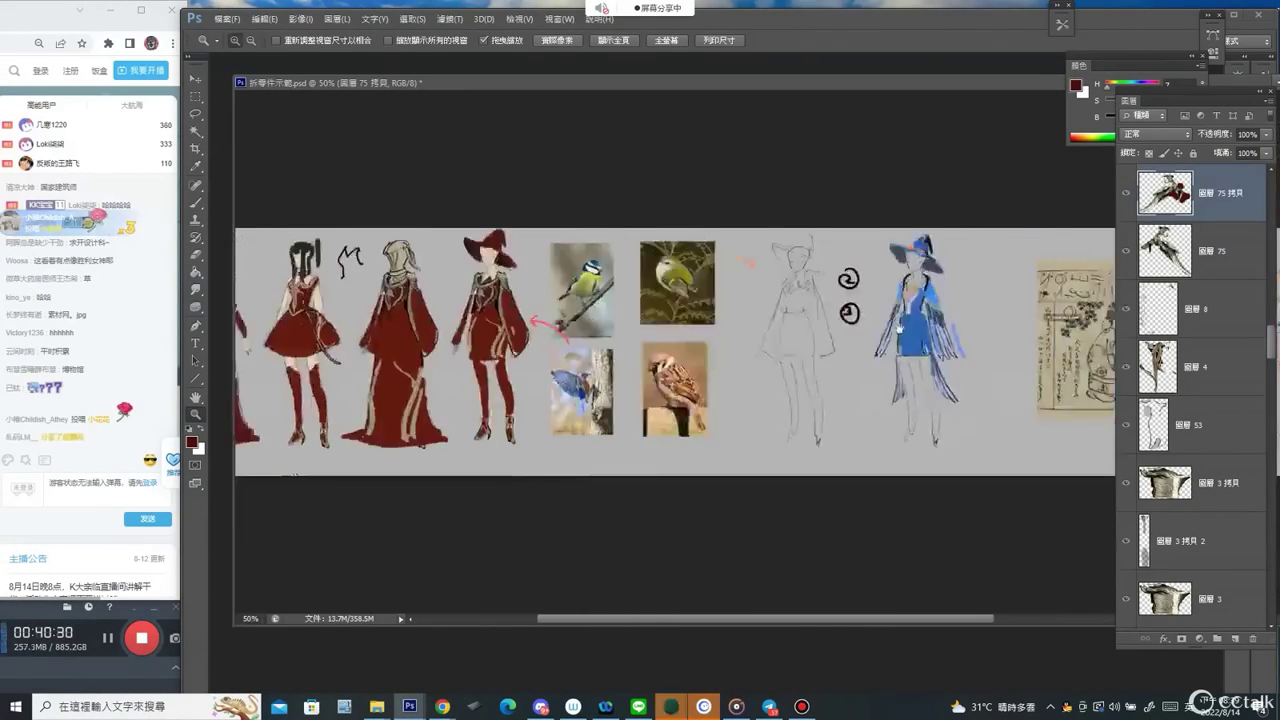
key("Tab")
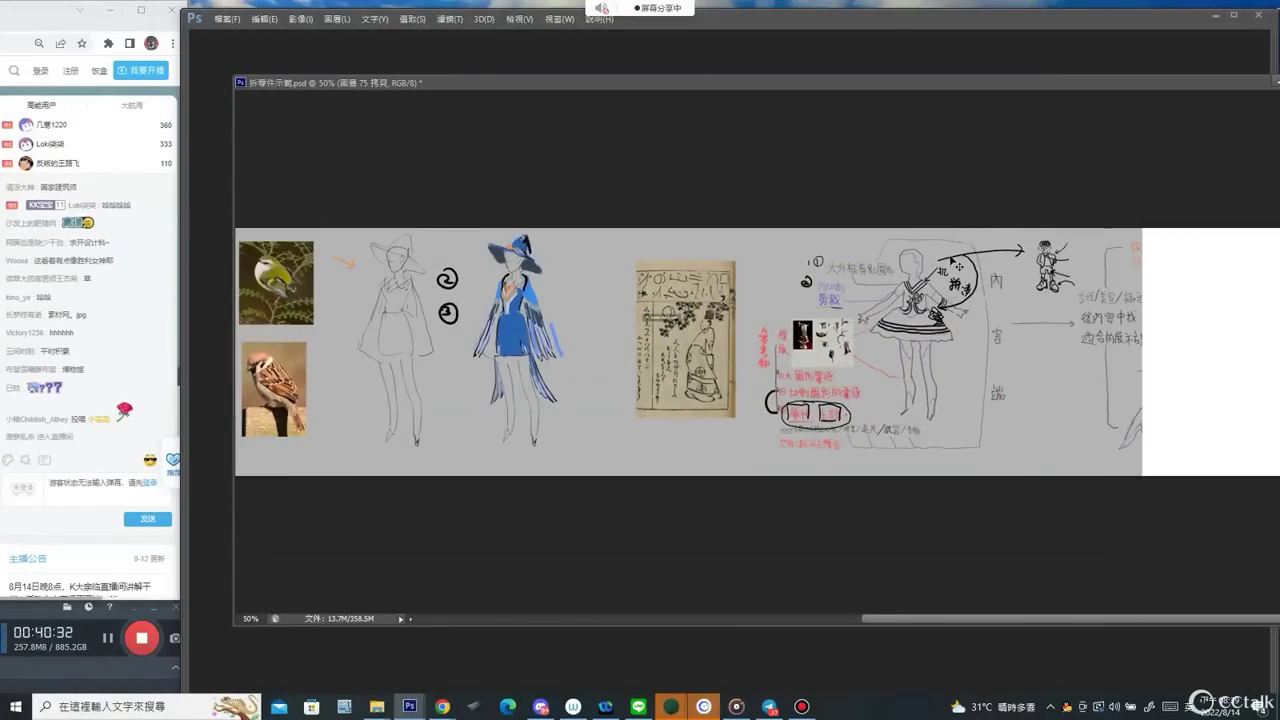
left_click_drag(266, 75, 525, 133)
left_click_drag(830, 136, 573, 74)
scroll(694, 268, "right", 6)
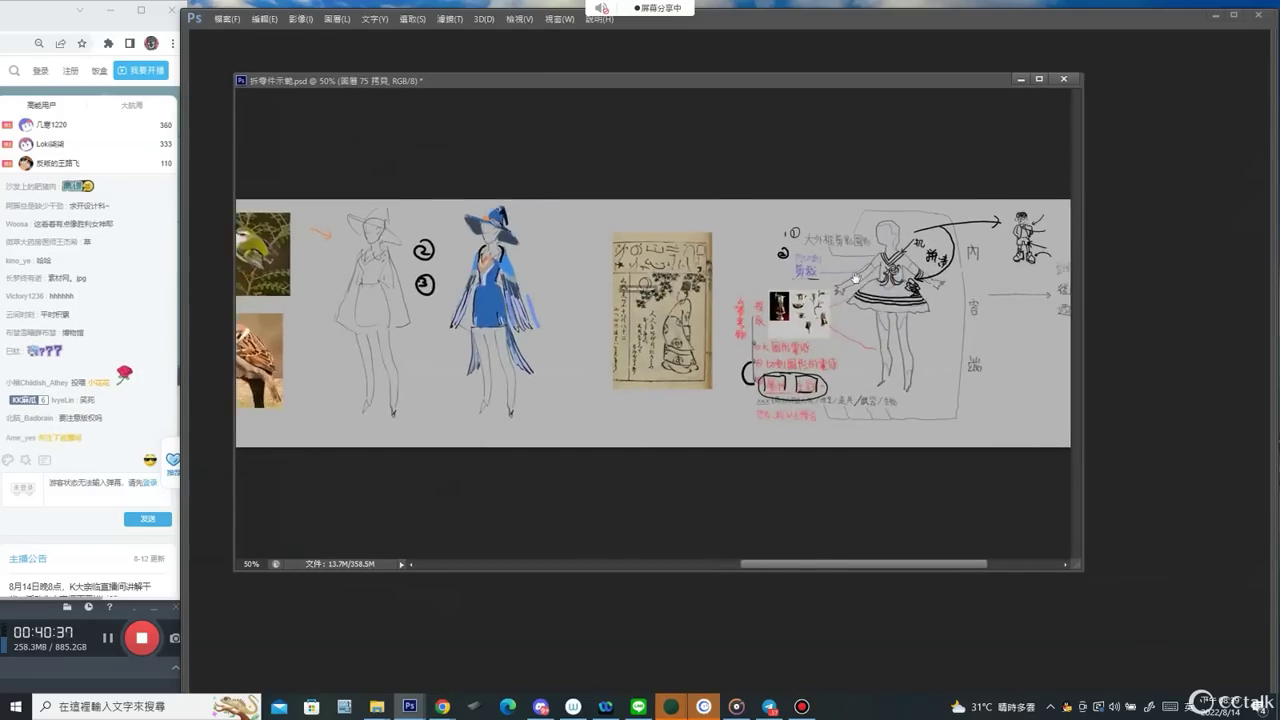
scroll(690, 268, "up", 5)
key("Tab")
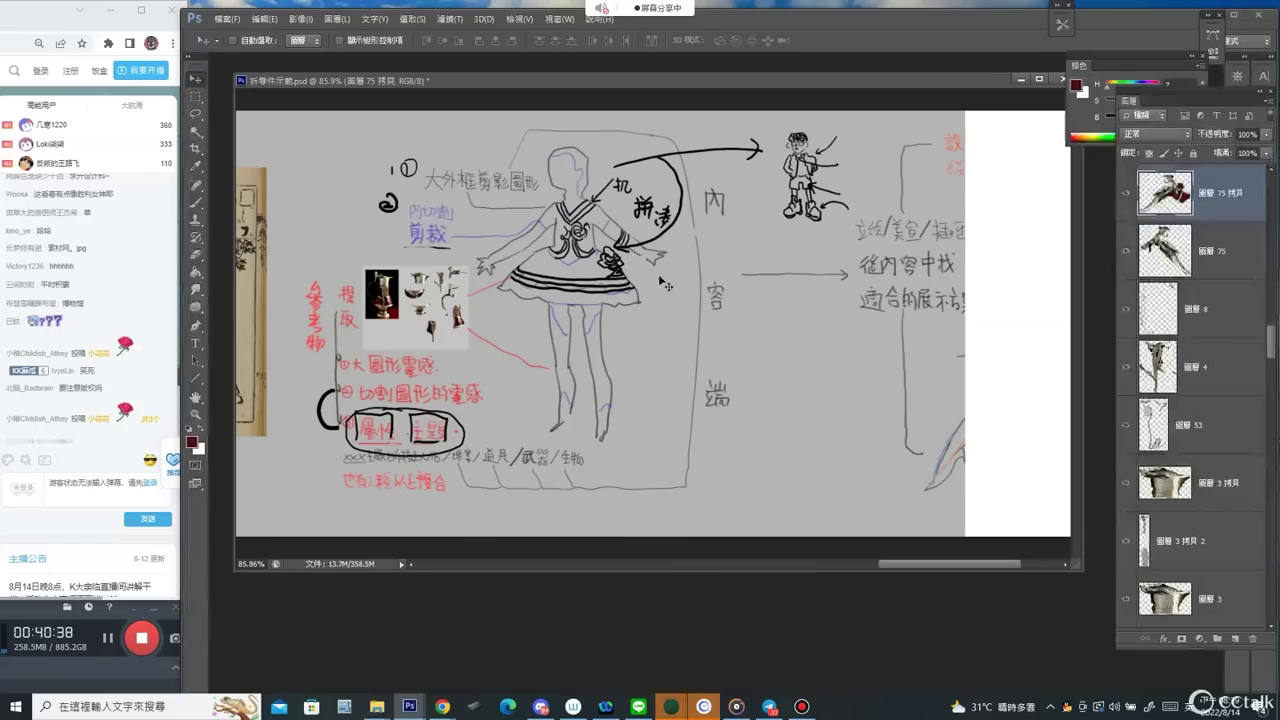
Erase the black outfit details, arrows and small boy from the diagram's annotation layer, plus the boxes around 屬性 and 主題.
left_click(617, 275, "ctrl")
key("e")
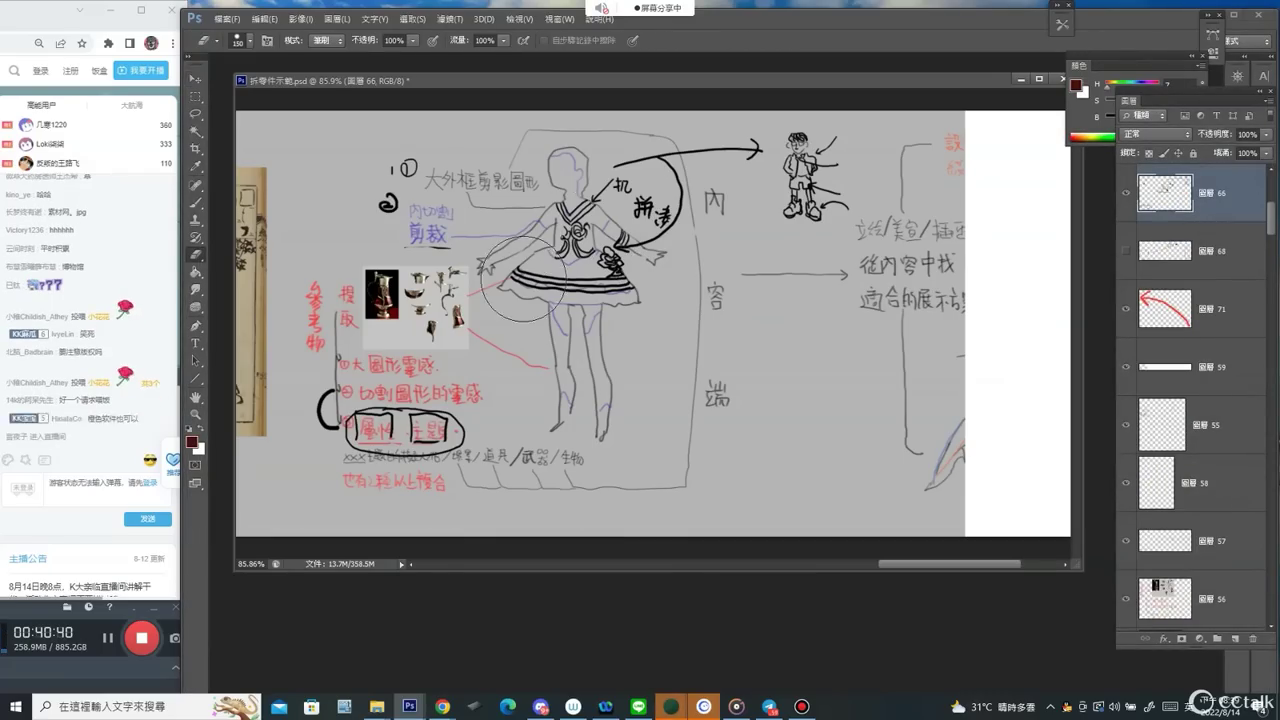
mouse_move(582, 215)
left_mouse_down()
mouse_move(648, 225)
mouse_move(749, 155)
left_mouse_up()
left_click_drag(784, 200, 833, 72)
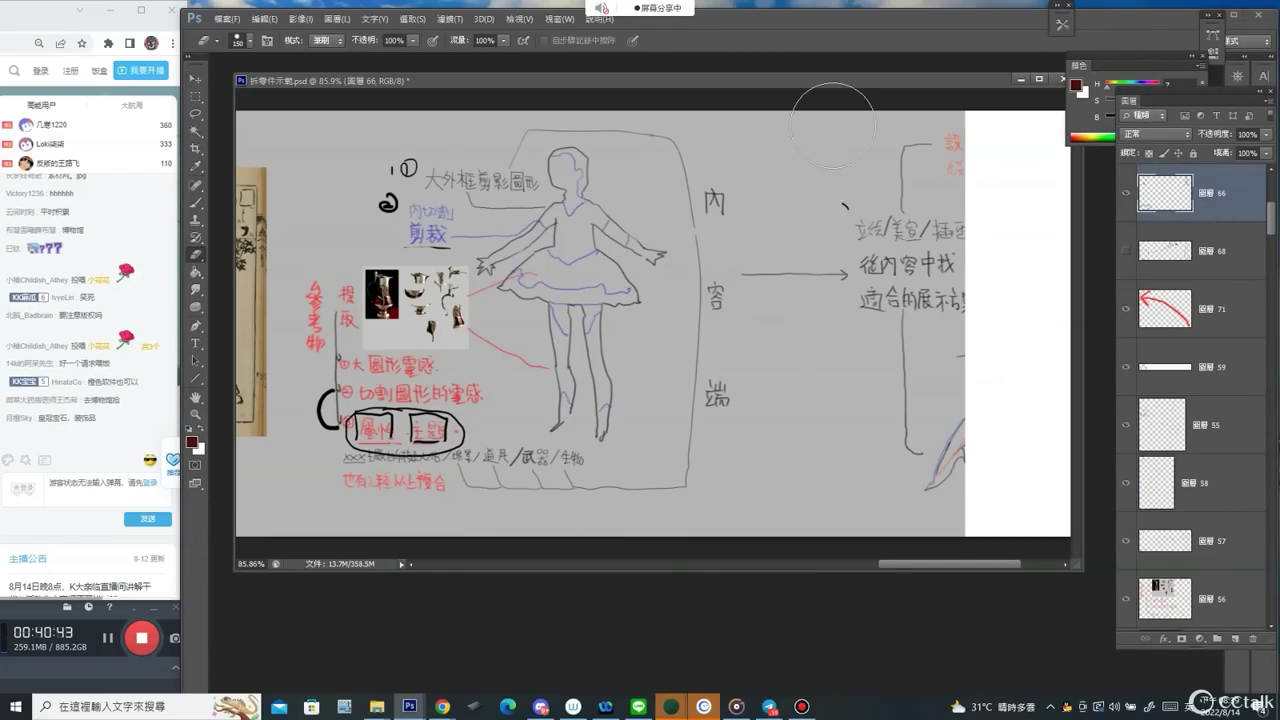
left_click_drag(370, 430, 379, 492)
left_click_drag(415, 412, 470, 440)
Draw a dark red rectangular frame around the vertical label 參考物.
key("z")
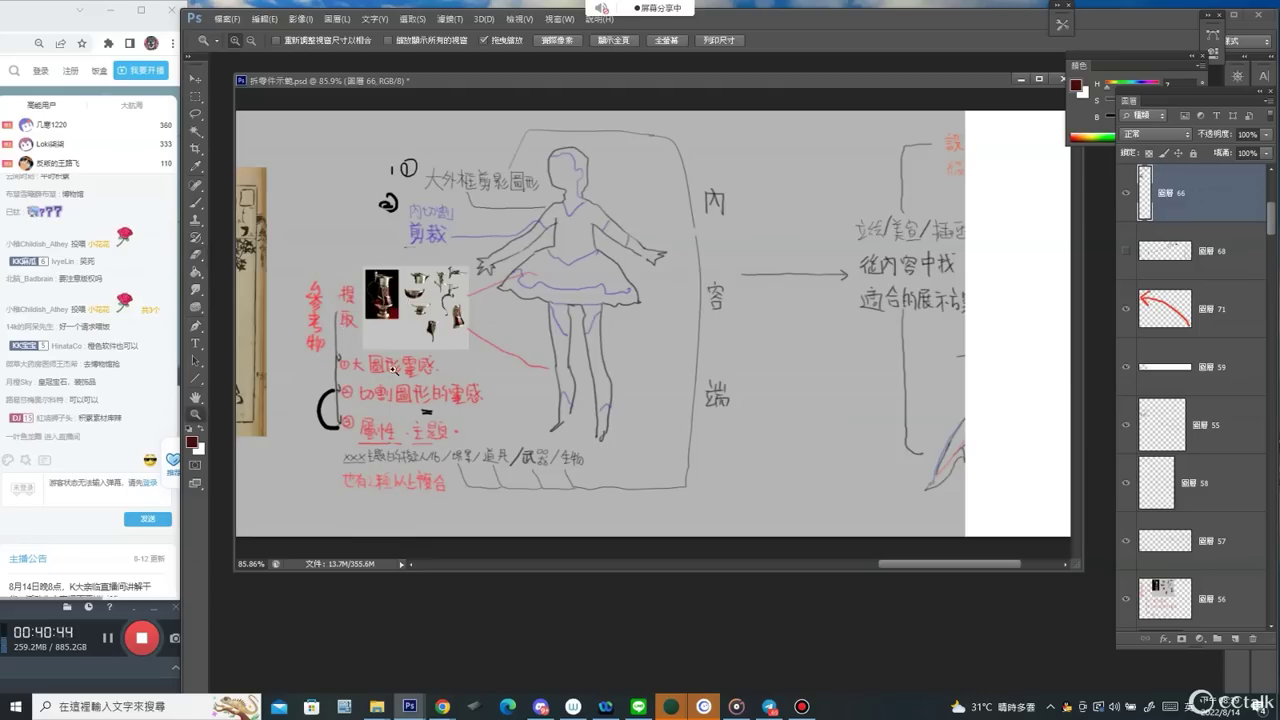
left_click(398, 327)
key("b")
left_click_drag(398, 327, 520, 325)
mouse_move(343, 213)
left_mouse_down()
mouse_move(399, 211)
mouse_move(333, 401)
left_mouse_up()
left_click_drag(398, 213, 401, 401)
Erase the lower end of the 參考物 frame and redraw its bottom edge close beneath the label.
key("e")
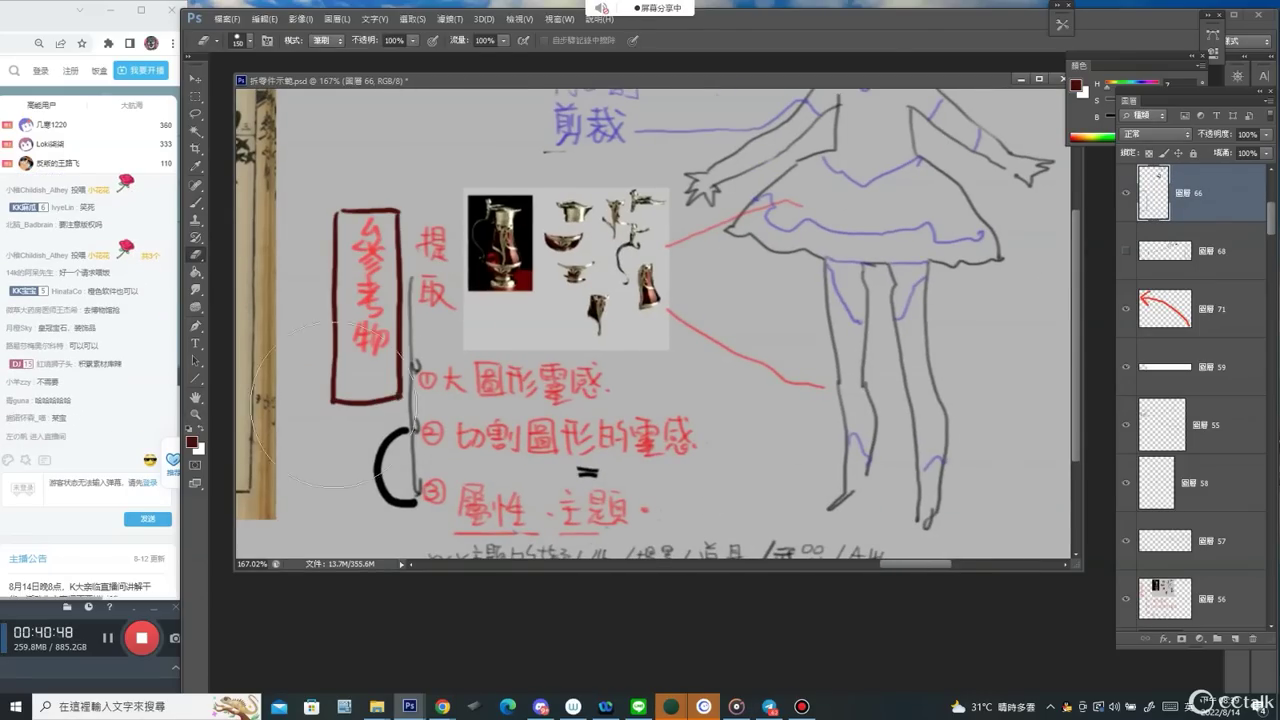
left_click_drag(315, 425, 356, 420)
key("b")
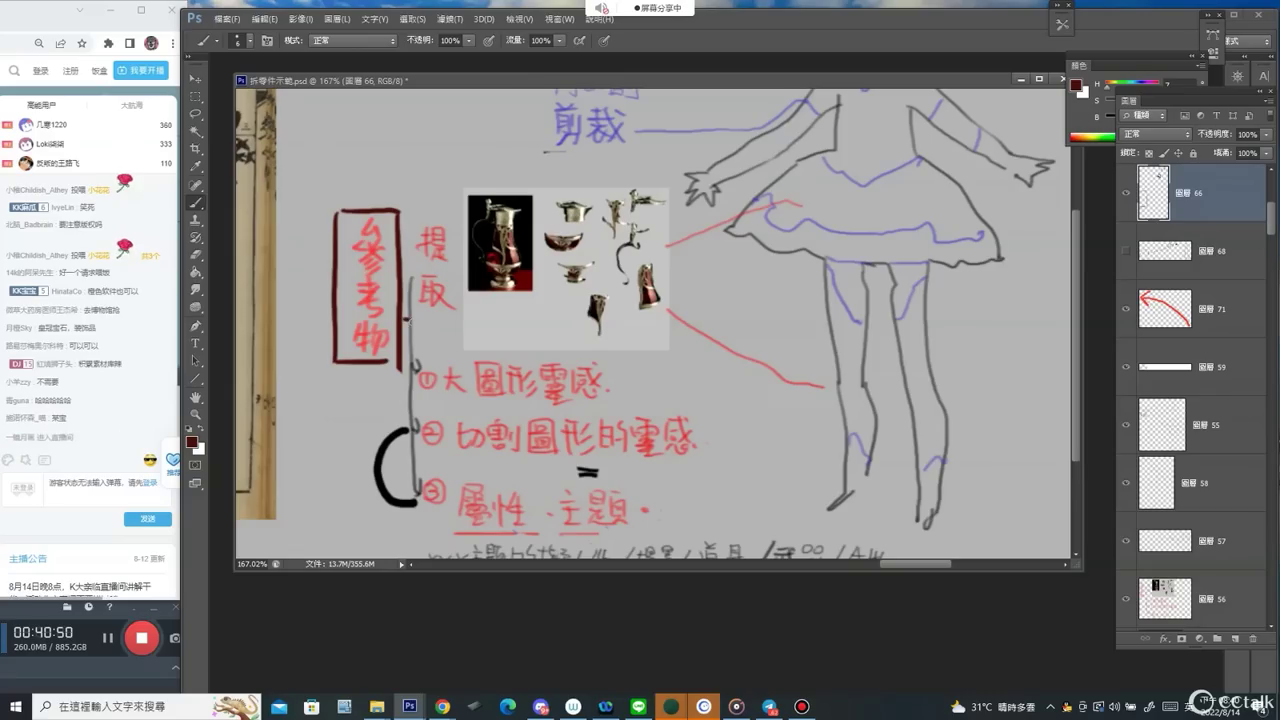
Draw a dark red arrow from the 參考物 frame to the numbered notes, and circle the first two notes with lines leading to the skirt.
left_click_drag(406, 318, 448, 368)
key("z")
left_click(815, 147, "alt")
left_click(815, 147, "alt")
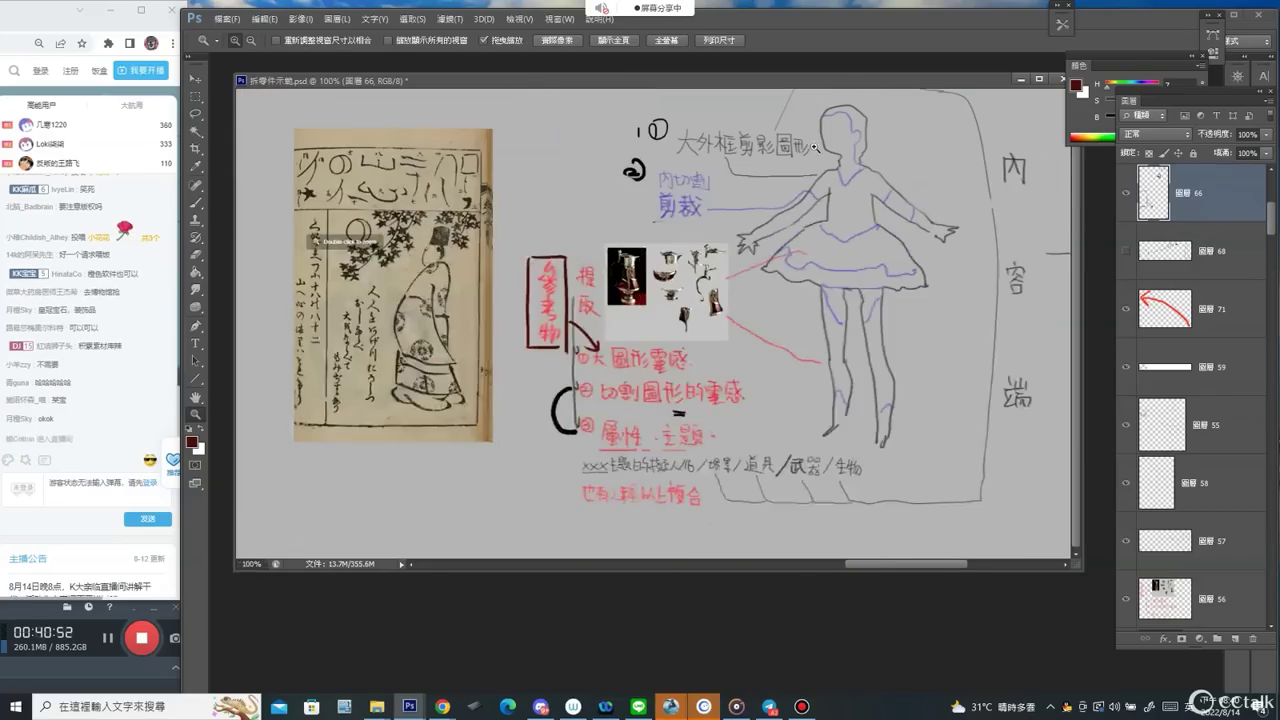
key("b")
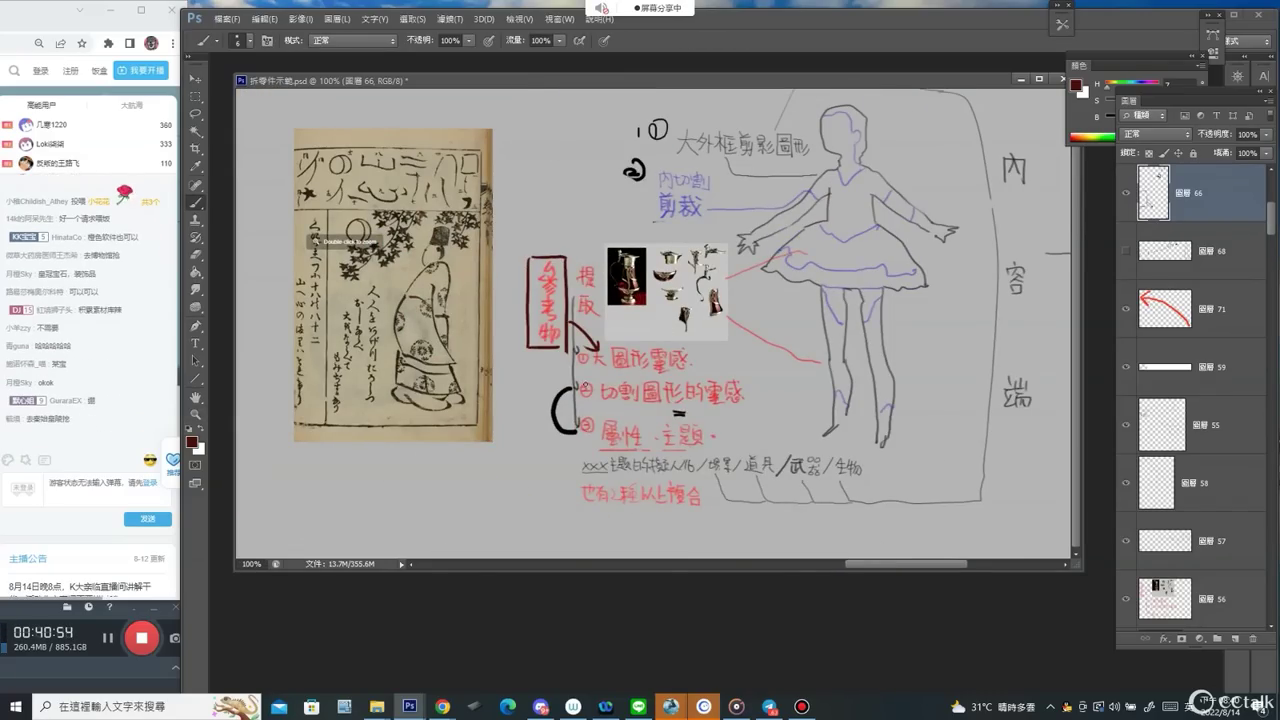
left_click_drag(598, 410, 716, 413)
mouse_move(620, 372)
left_mouse_down()
mouse_move(585, 378)
mouse_move(575, 357)
left_mouse_up()
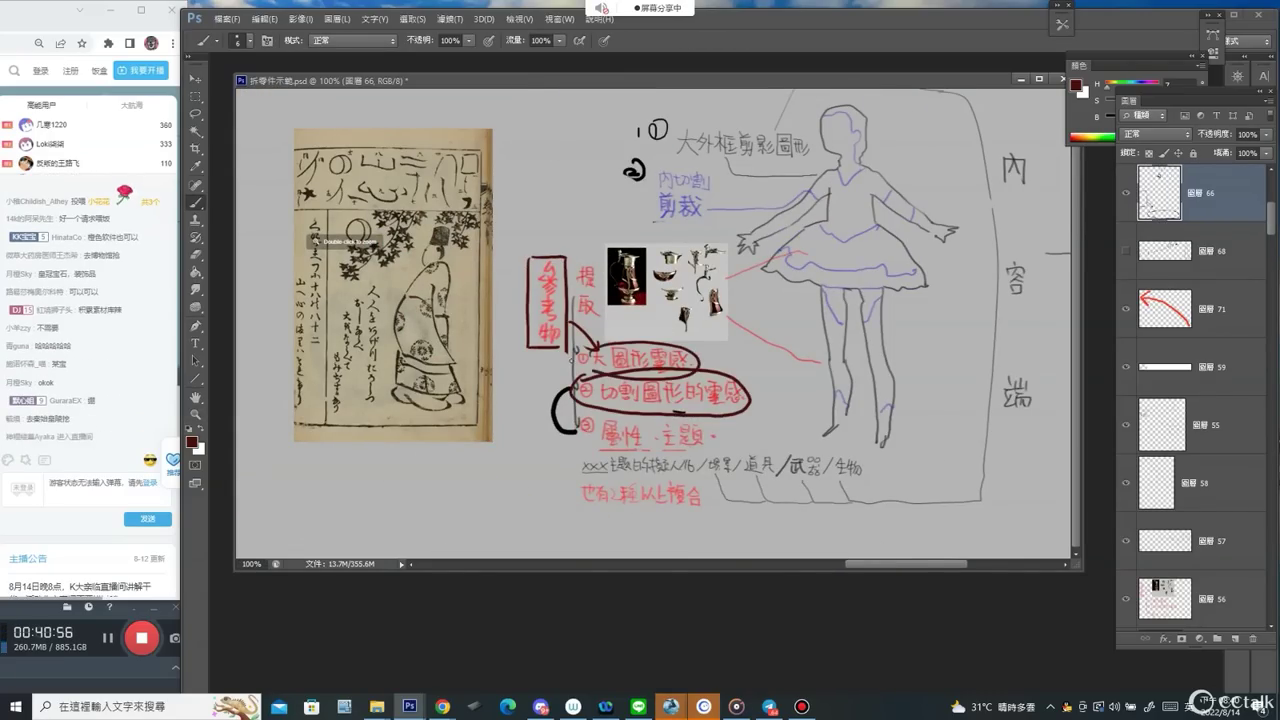
mouse_move(700, 354)
left_mouse_down()
mouse_move(777, 307)
mouse_move(812, 280)
left_mouse_up()
left_click_drag(748, 388, 824, 265)
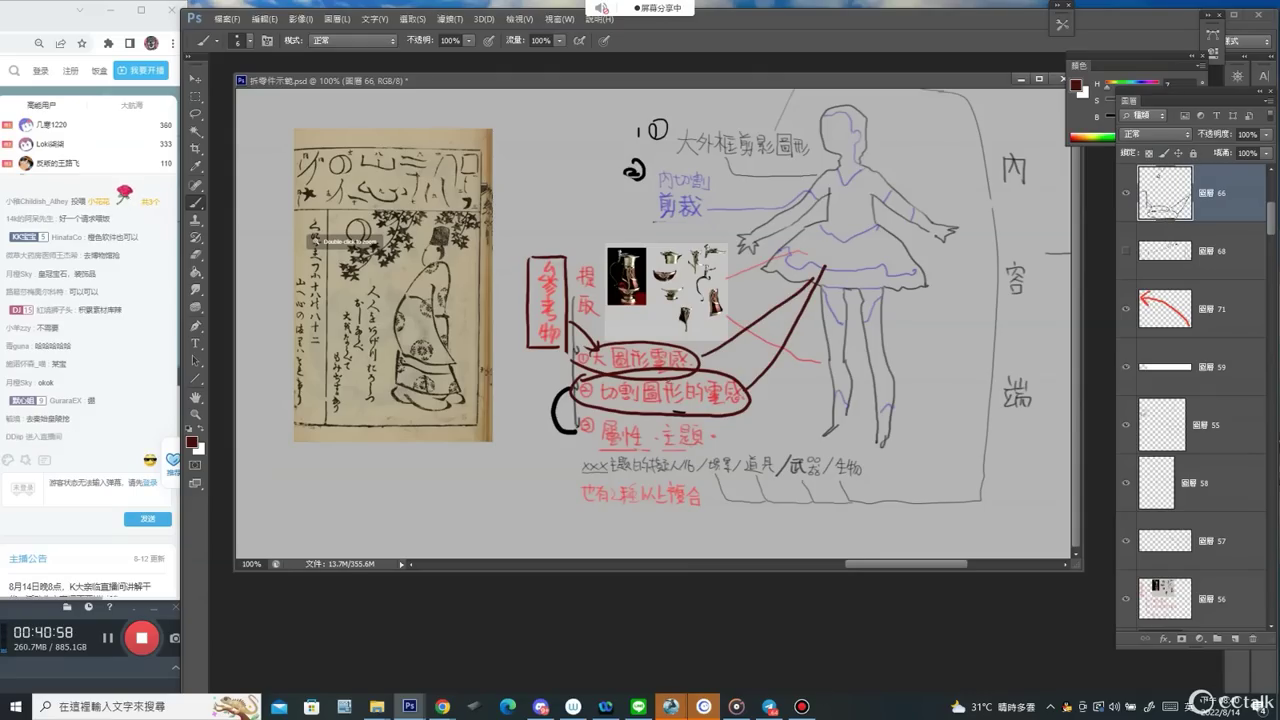
Write the dark red labels ① 現実 and ② 生活 beside the figure's head.
left_click_drag(907, 138, 922, 188)
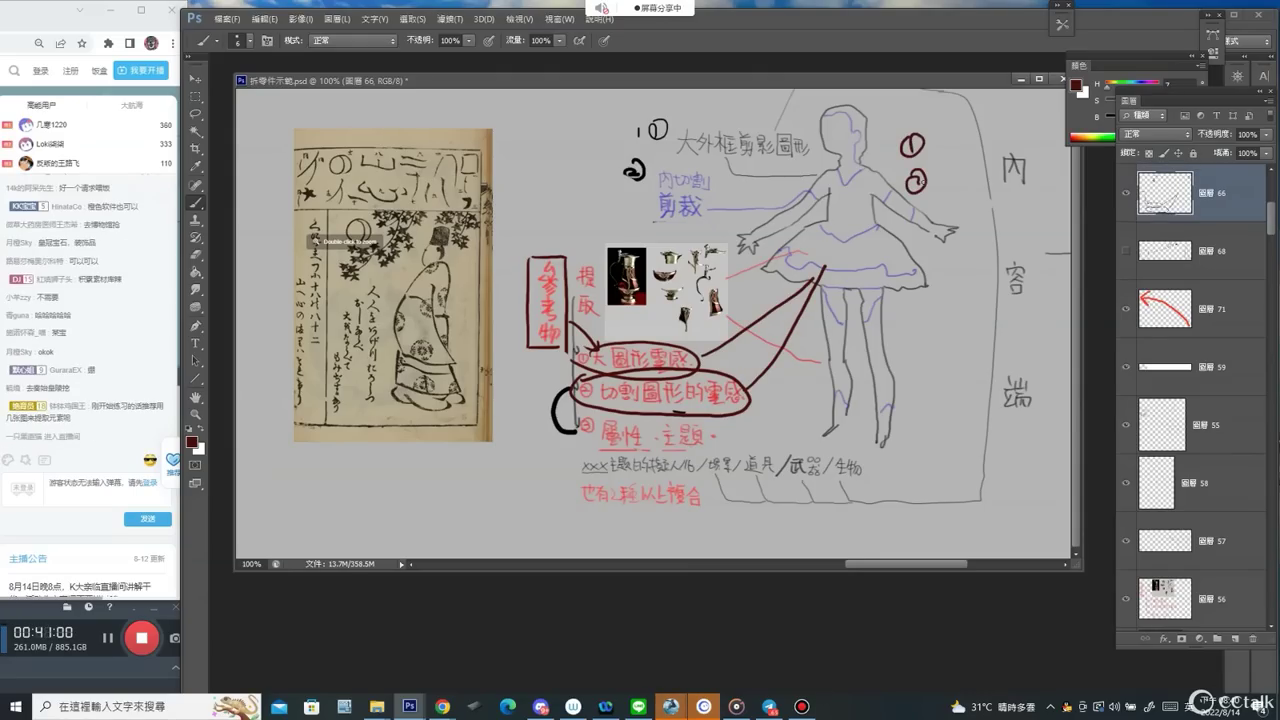
mouse_move(954, 138)
left_mouse_down()
mouse_move(961, 157)
mouse_move(983, 158)
left_mouse_up()
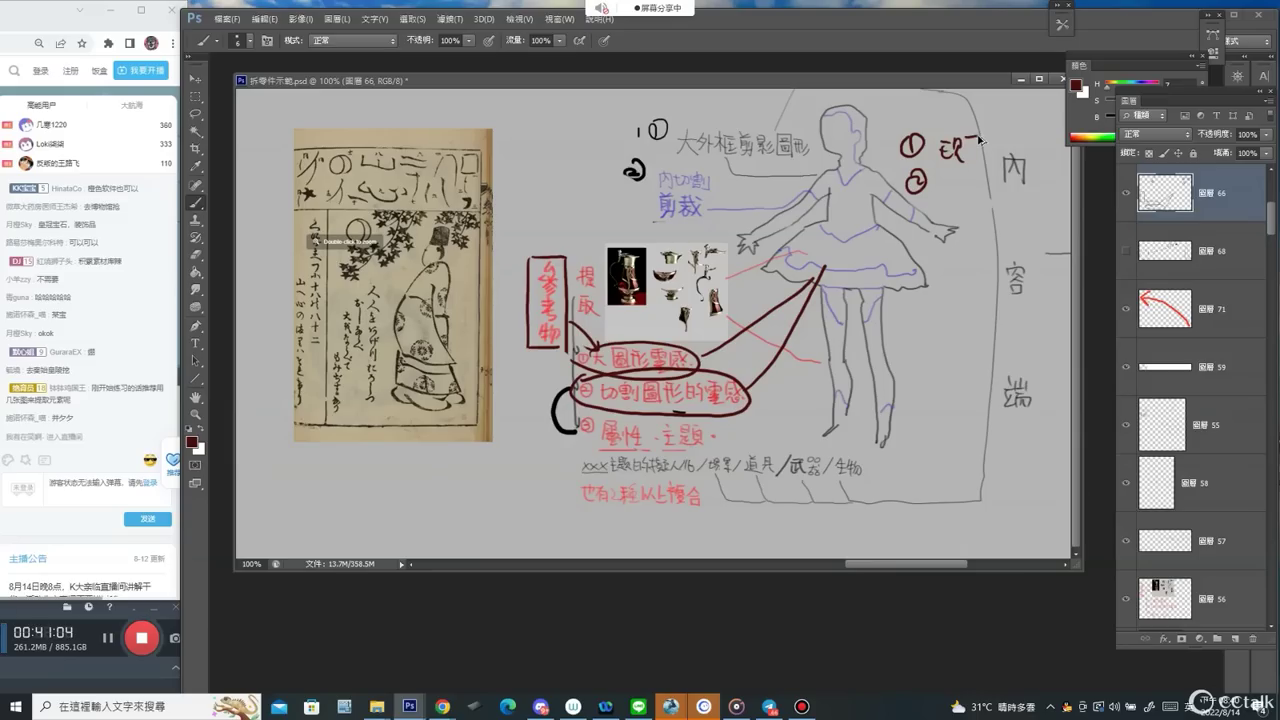
key("ctrl+z")
left_click_drag(962, 150, 984, 163)
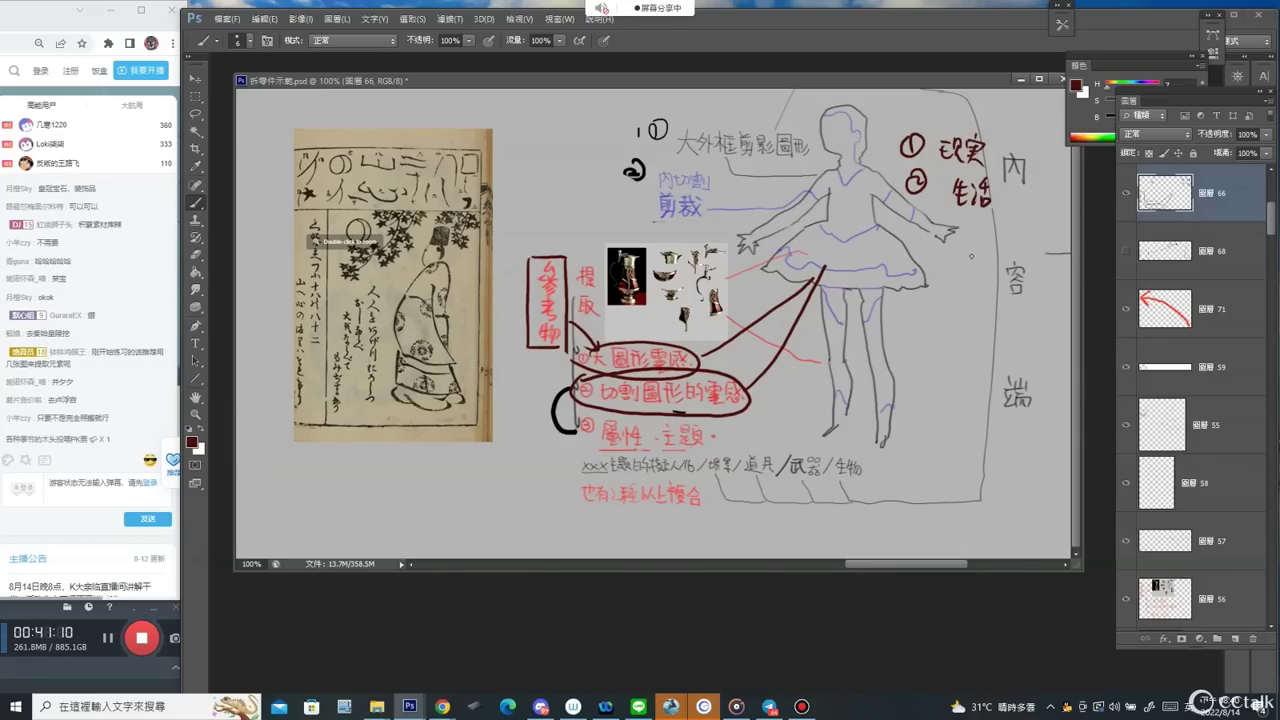
left_click_drag(988, 238, 1000, 258)
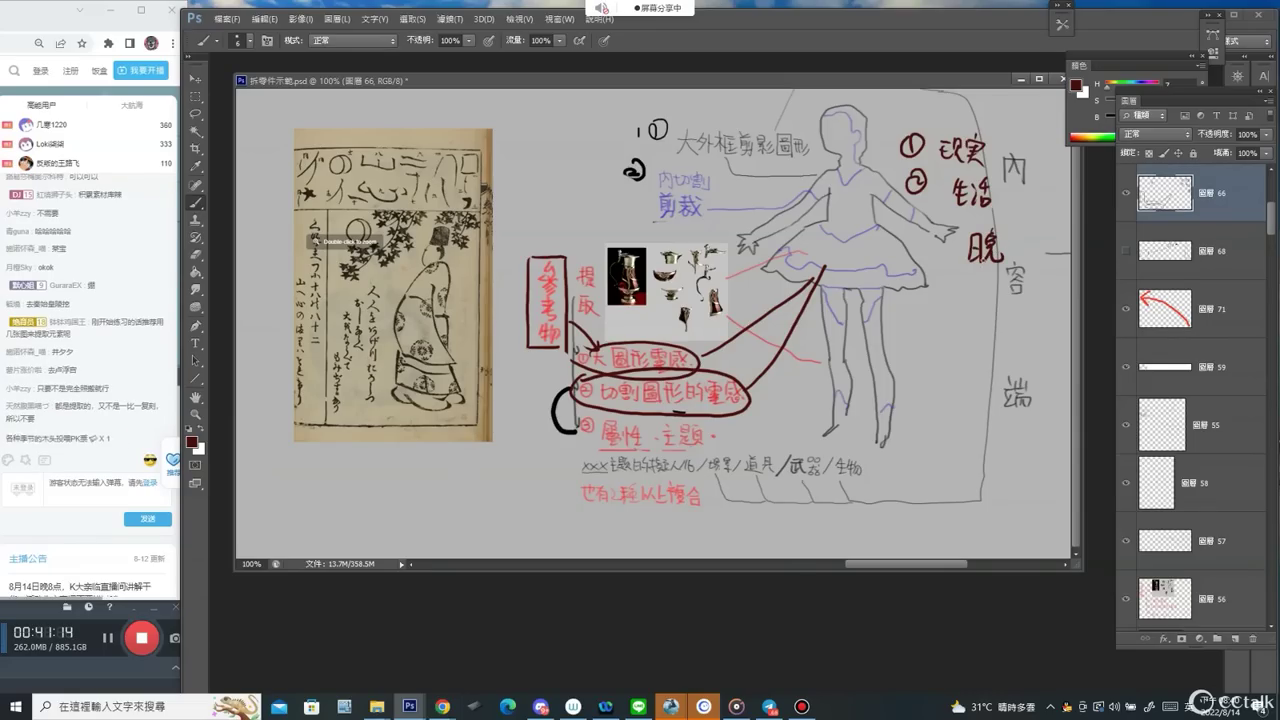
key("e")
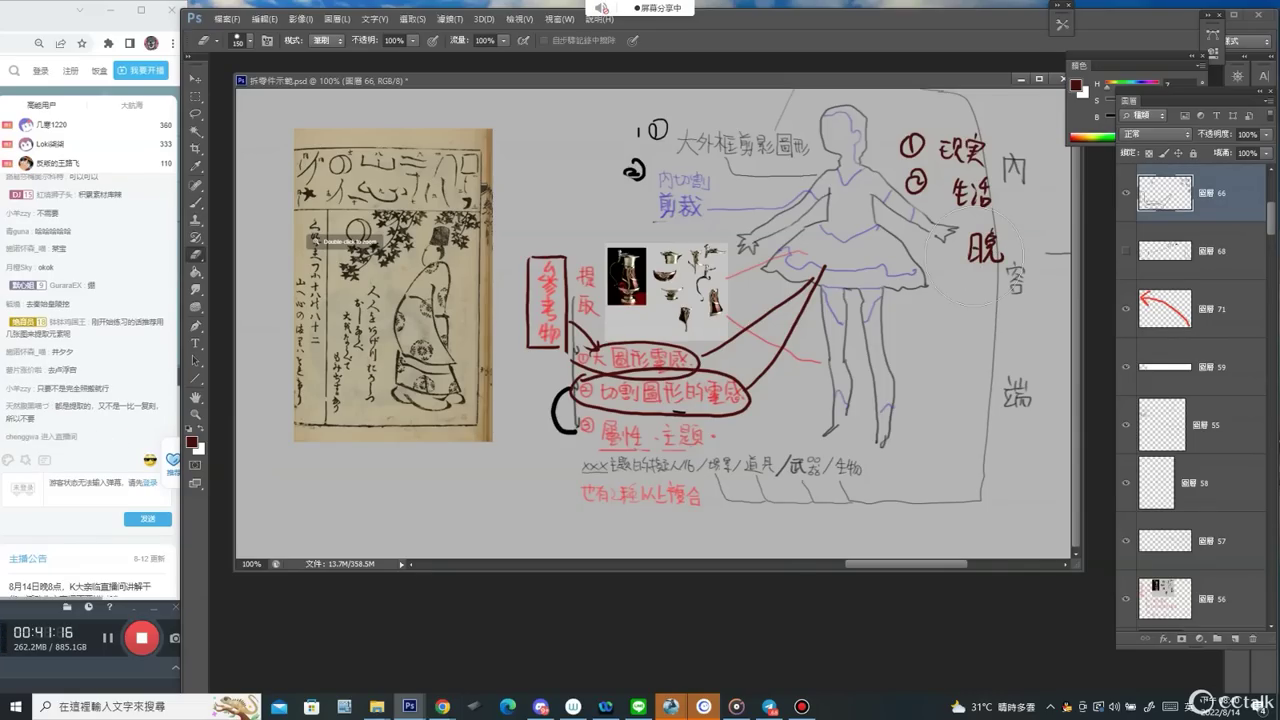
left_click_drag(986, 238, 982, 252)
Circle the 屬性．主題 note in dark red and draw a curved arrow from it to the figure's waist.
key("b")
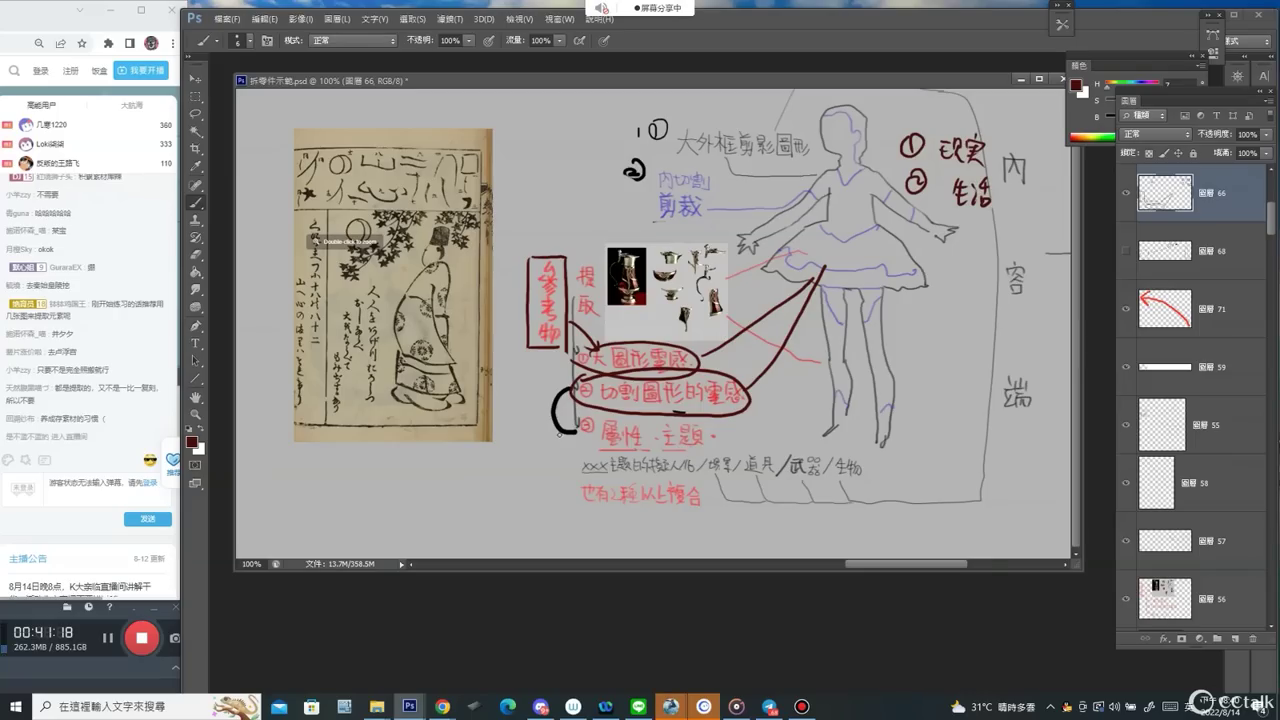
left_click_drag(574, 431, 686, 458)
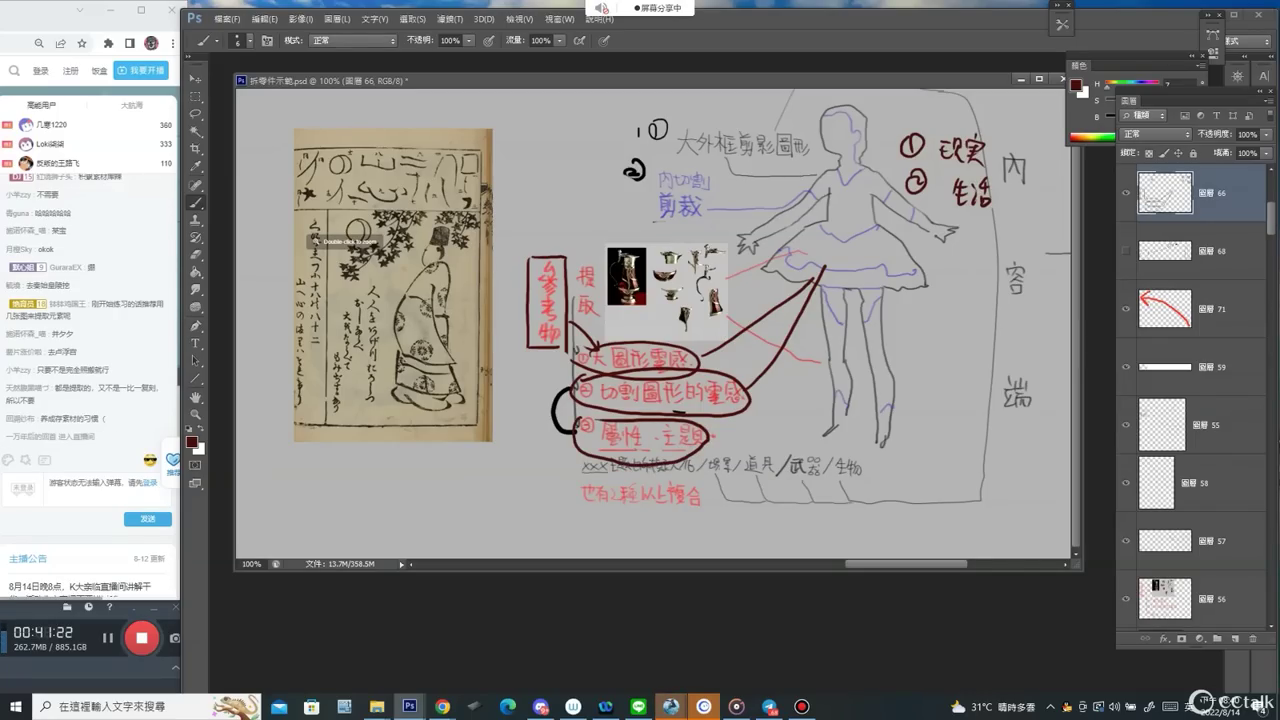
left_click_drag(772, 426, 849, 226)
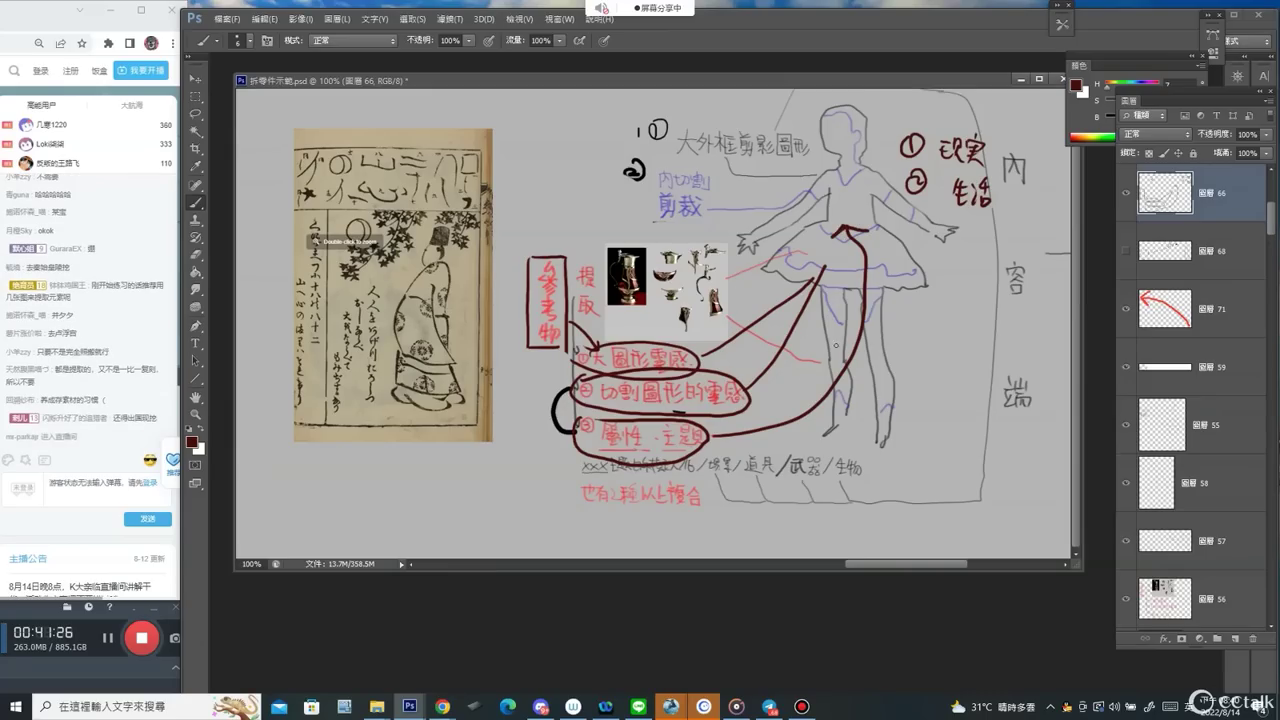
Erase the 參考物 frame, the circles around the three notes and all dark red lines leading to the figure.
key("e")
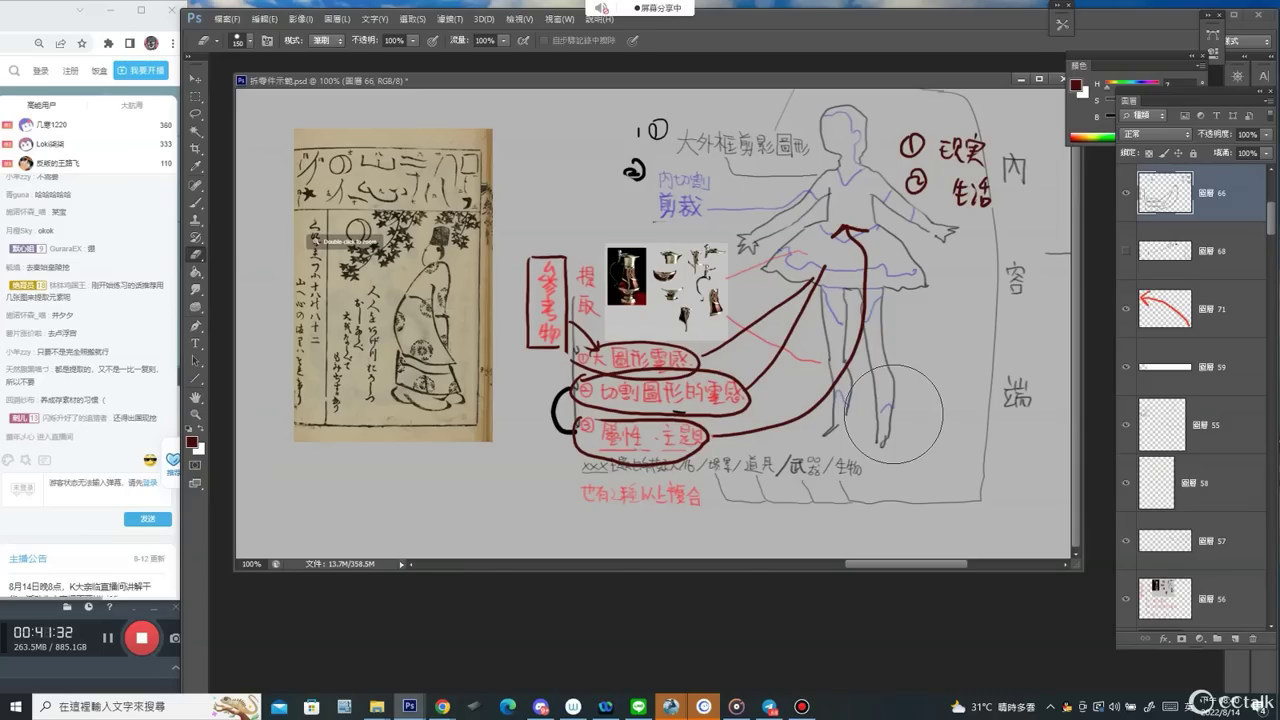
left_click_drag(727, 351, 589, 351)
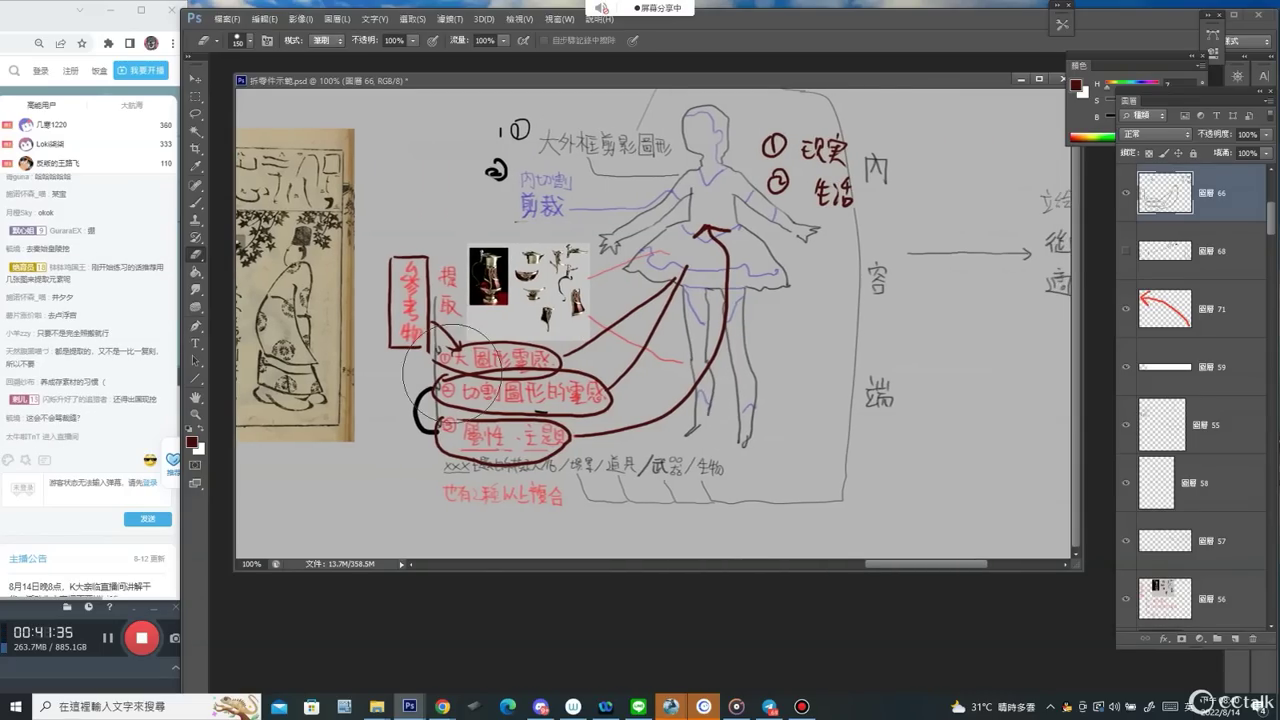
mouse_move(447, 340)
left_mouse_down()
mouse_move(421, 398)
mouse_move(615, 380)
mouse_move(543, 416)
mouse_move(600, 275)
left_mouse_up()
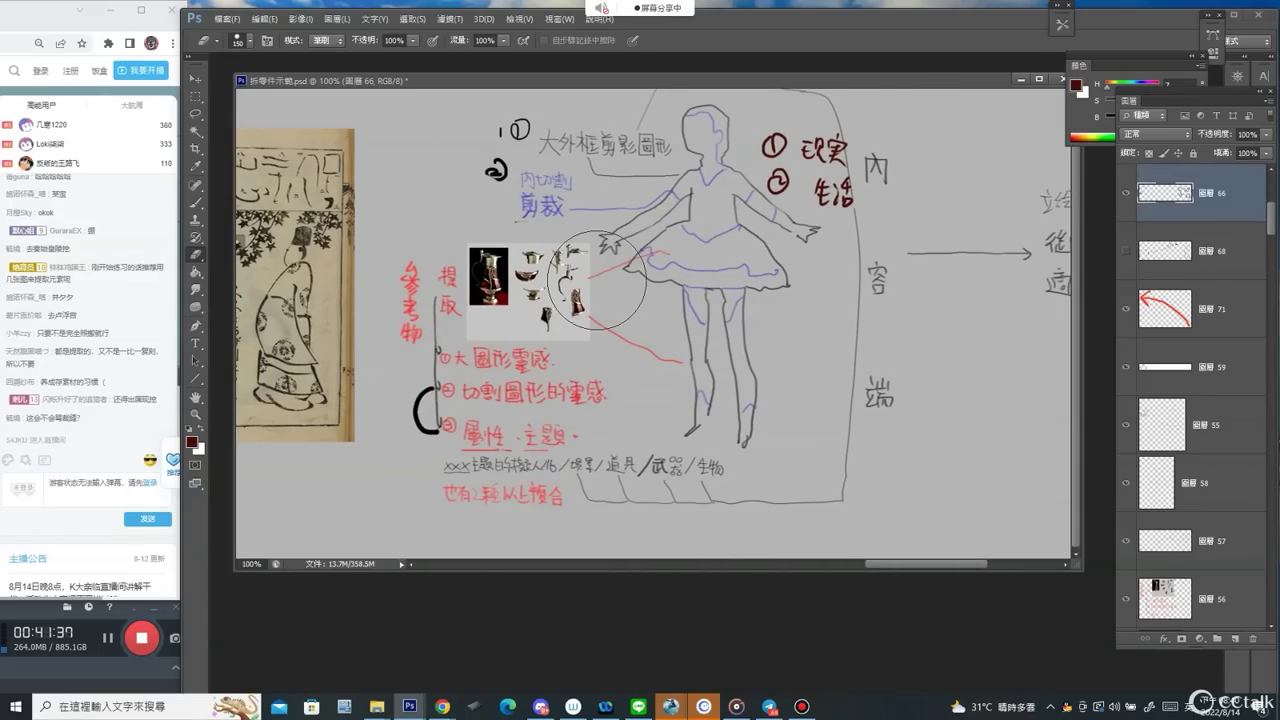
Activate the winged silver figurine layer 圖層 8 拷貝 2 below the computer mouse drawing among the jug parts.
key("alt+Tab")
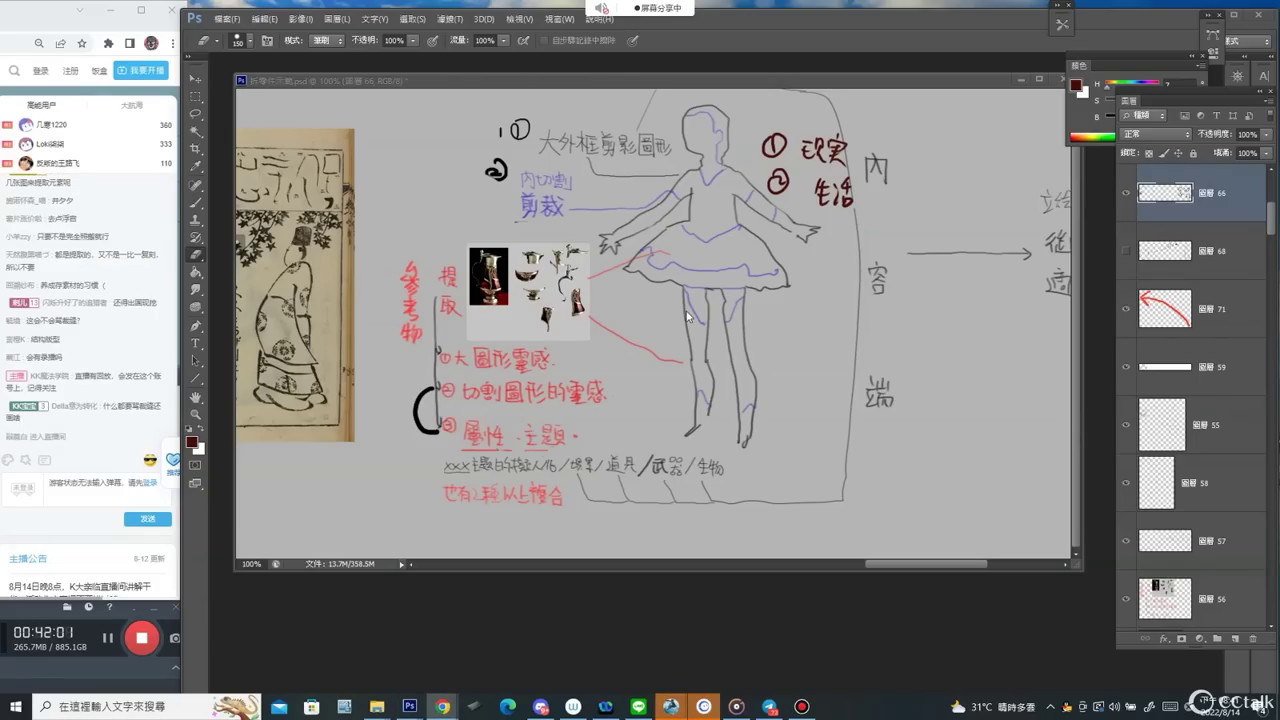
key("z")
left_click(787, 340, "alt")
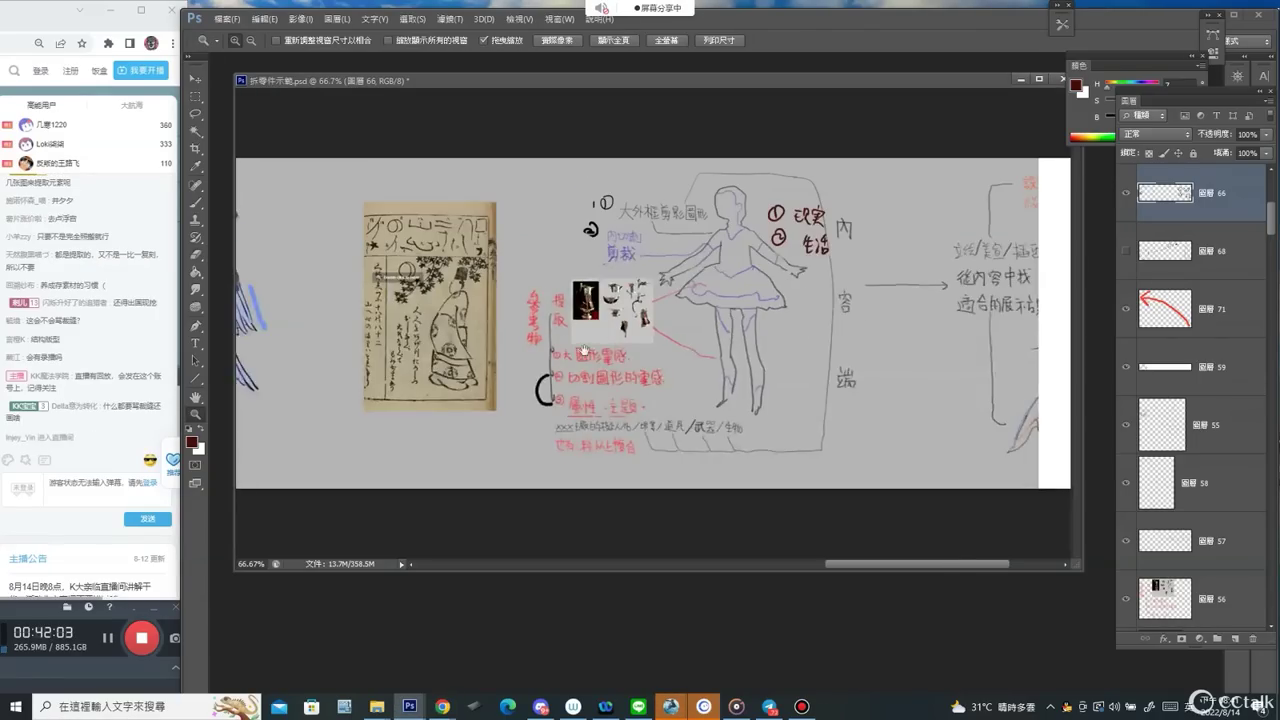
key("h")
mouse_move(586, 349)
left_mouse_down()
mouse_move(629, 330)
mouse_move(543, 290)
mouse_move(943, 260)
mouse_move(745, 240)
mouse_move(1092, 220)
left_mouse_up()
key("e")
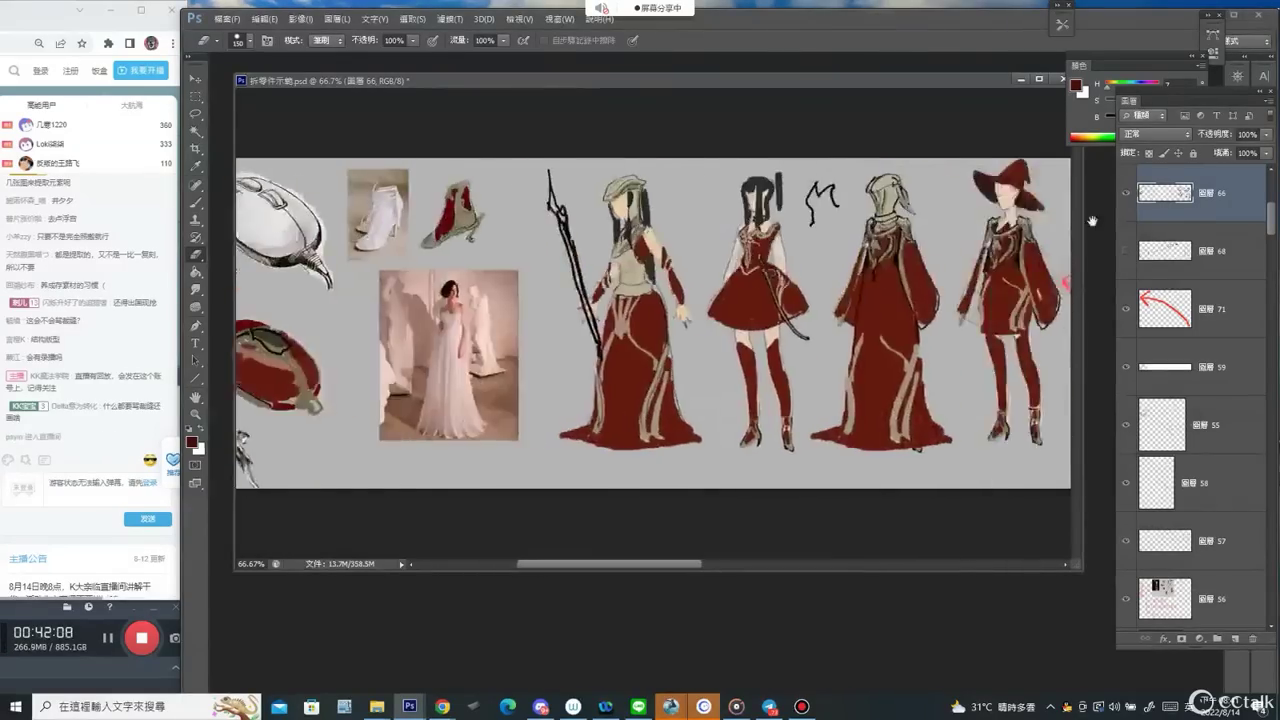
mouse_move(534, 290)
left_mouse_down()
mouse_move(904, 306)
mouse_move(601, 309)
mouse_move(658, 256)
mouse_move(845, 313)
left_mouse_up()
key("z")
key("b")
key("ctrl+z")
key("v")
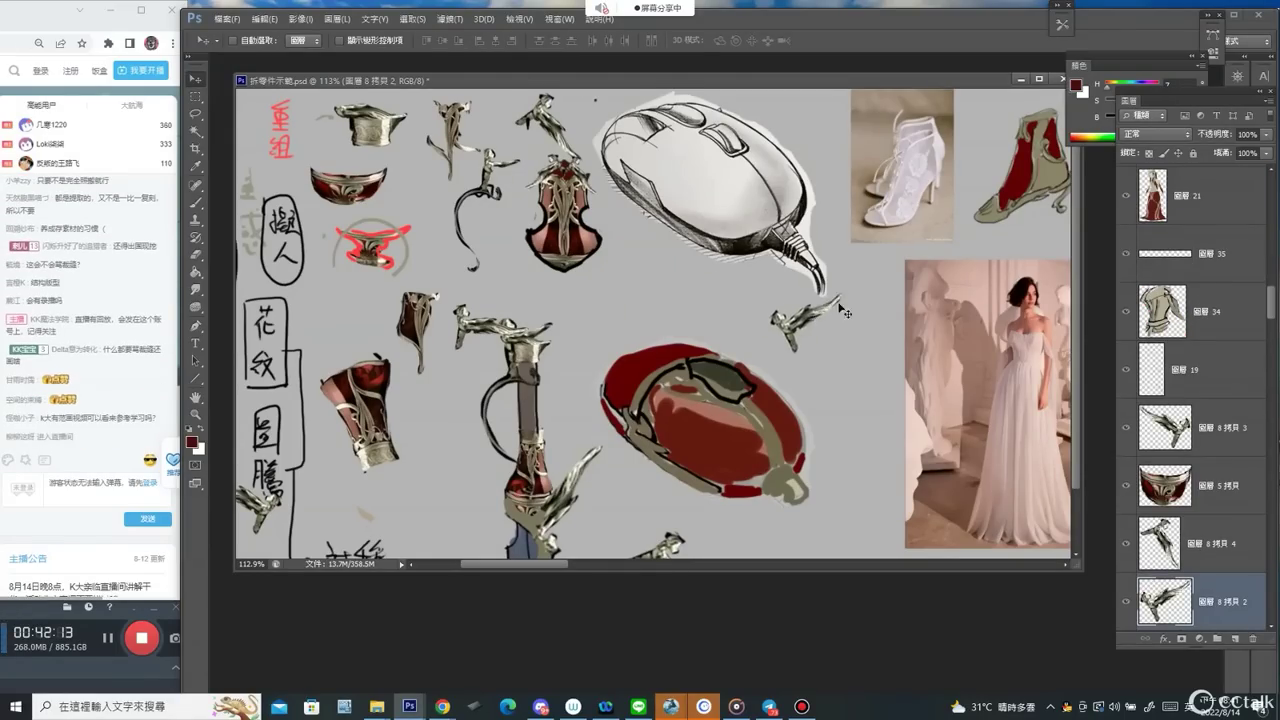
Select the winged silver figurine with the Lasso and paste a copy of it beside the red-hatted witch.
key("ctrl+z")
key("l")
mouse_move(600, 318)
left_mouse_down()
mouse_move(640, 240)
mouse_move(600, 318)
left_mouse_up()
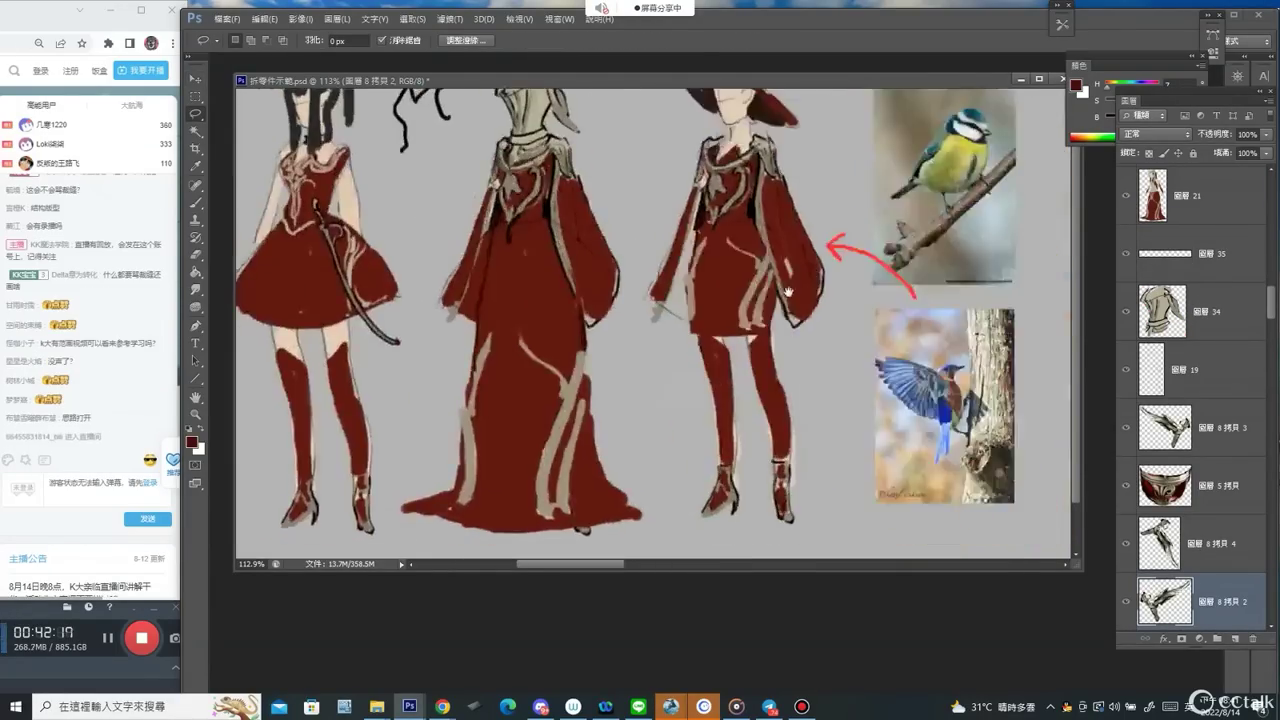
left_click_drag(789, 292, 576, 337)
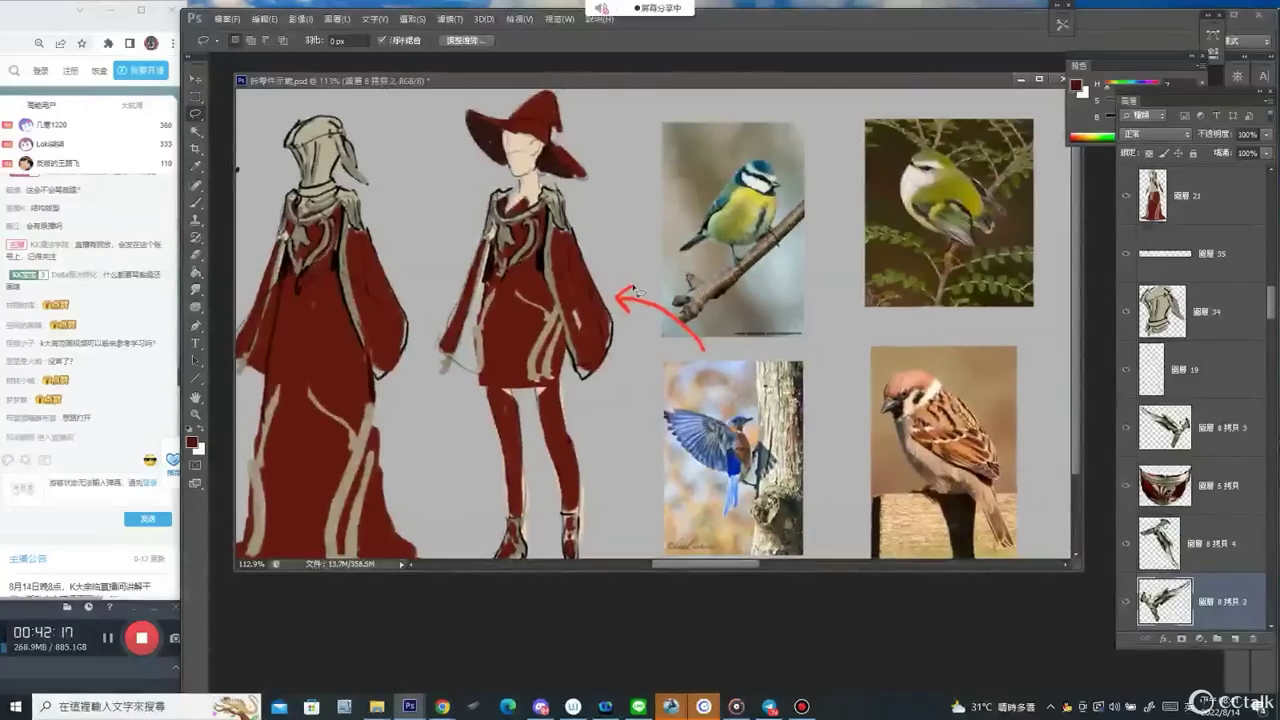
key("b")
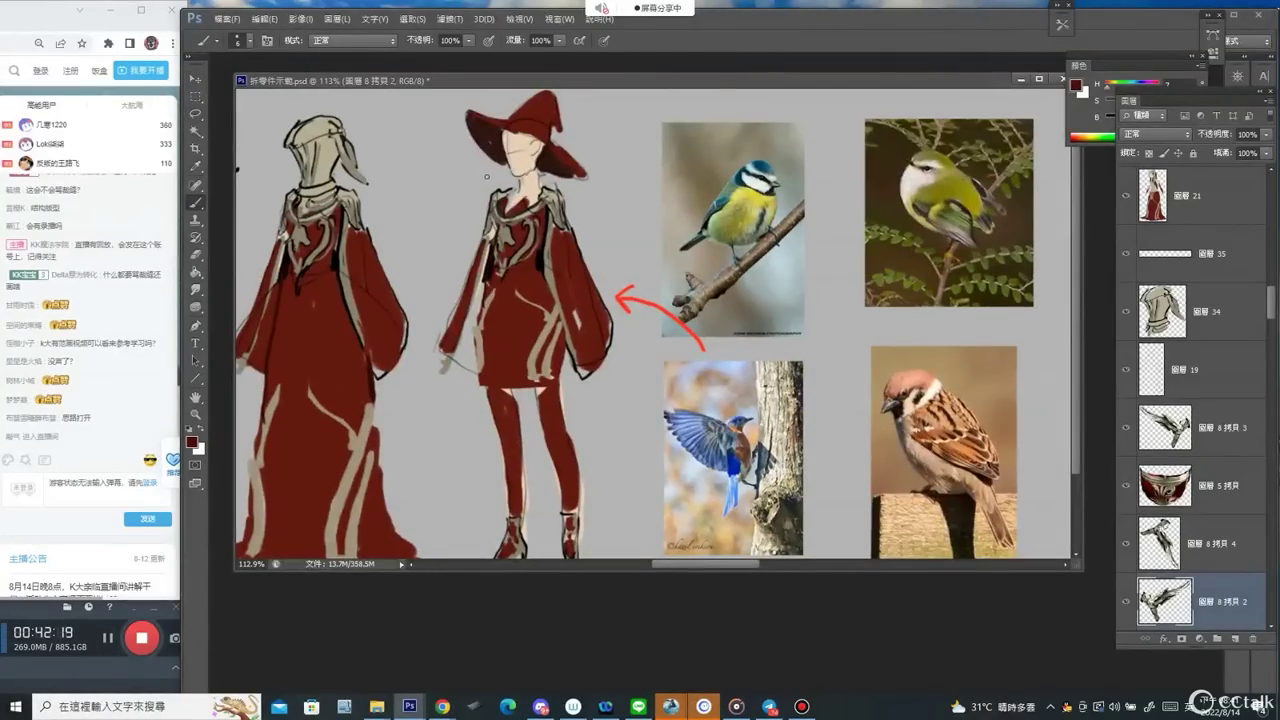
key("l")
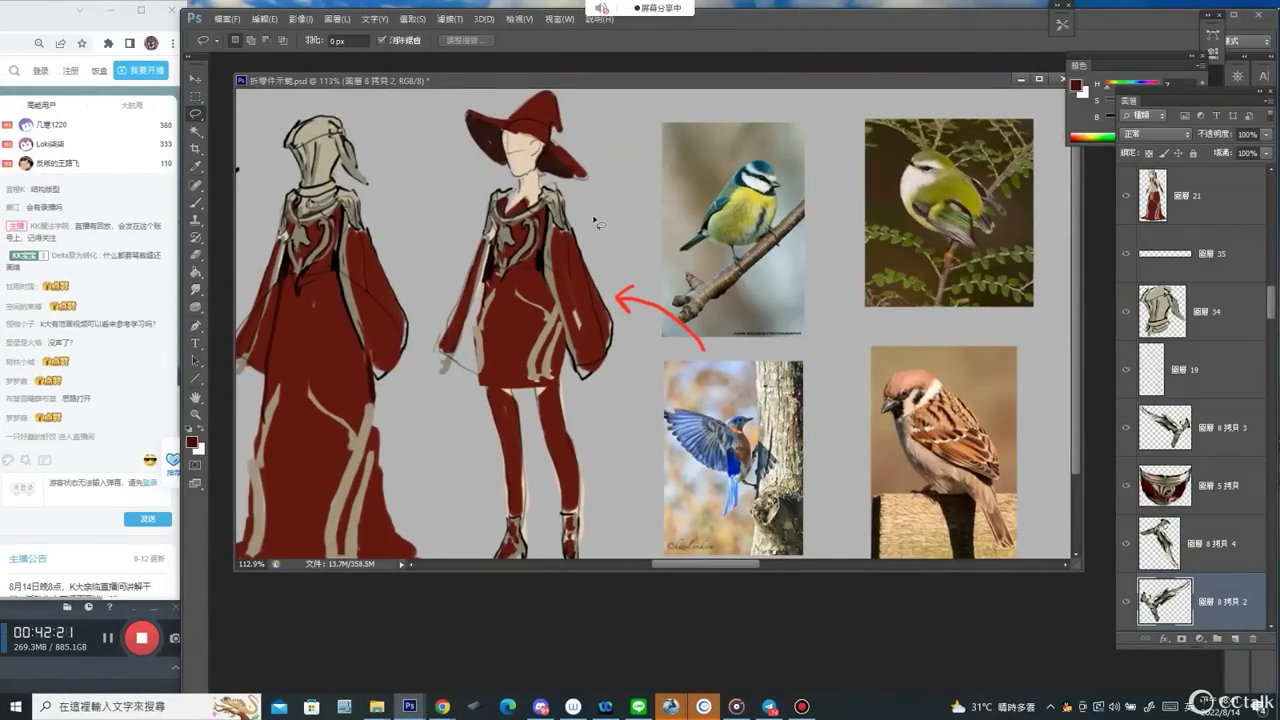
key("v")
left_click(578, 255, "ctrl")
mouse_move(578, 255)
left_mouse_down()
mouse_move(598, 236)
mouse_move(568, 256)
left_mouse_up()
key("ctrl+z")
key("ctrl+v")
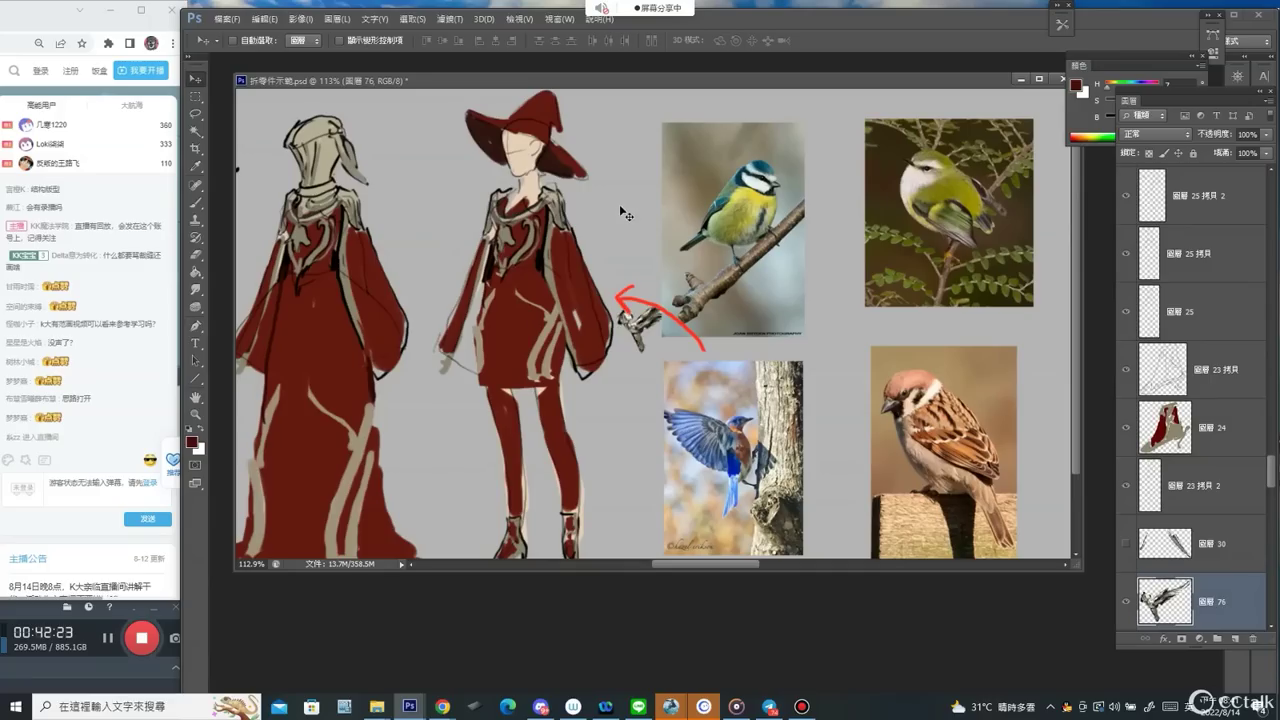
Enlarge and rotate the pasted figurine so that it spreads out from the witch's shoulder like a wing.
left_click_drag(664, 320, 686, 285)
key("ctrl+t")
left_click_drag(641, 172, 687, 254)
key("Return")
Move the four bird photos away from the witch to free the space around the wing.
left_click_drag(754, 204, 993, 182)
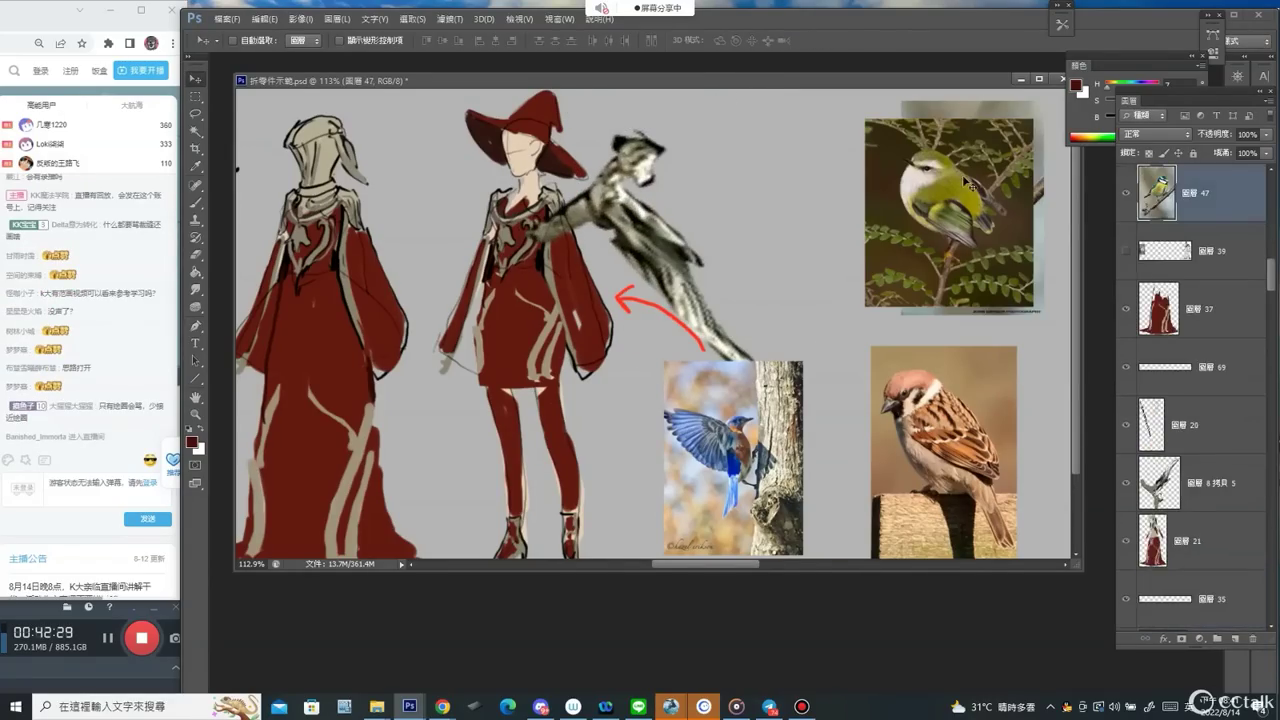
left_click_drag(740, 454, 1075, 431)
left_click_drag(940, 236, 1051, 254)
left_click_drag(894, 449, 1001, 425)
Shift the silver figurine slightly away from the witch and erase its end overlapping her shoulder.
left_click_drag(612, 227, 648, 236)
key("e")
left_click(543, 249)
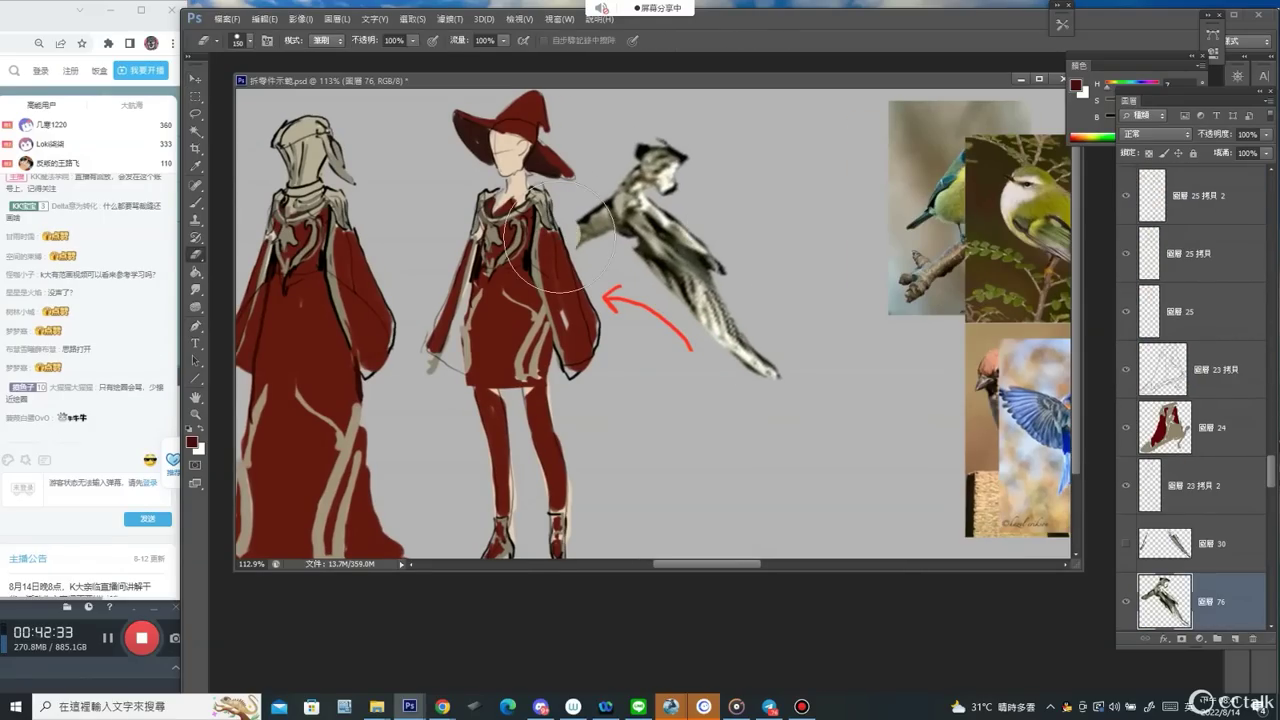
Paint a long dark red feathered wing surface beneath the silver figurine with a size 30 brush.
key("b")
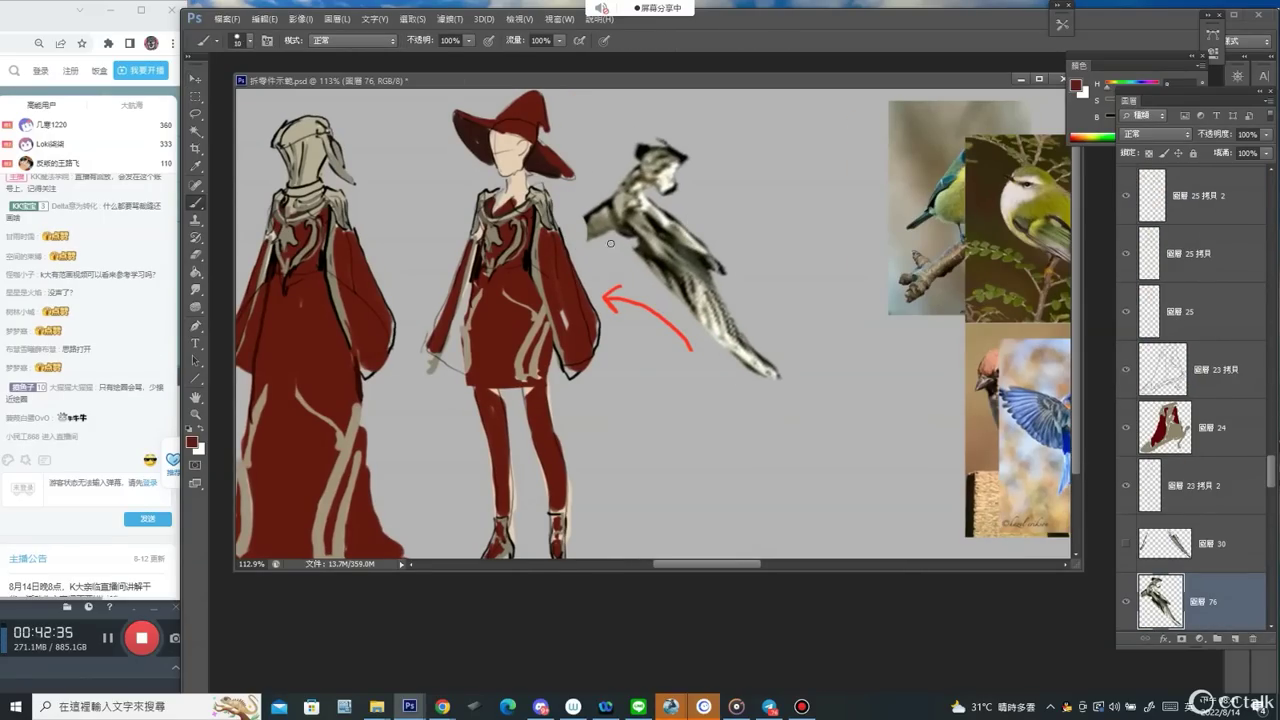
key("]")
mouse_move(608, 246)
left_mouse_down()
mouse_move(664, 430)
mouse_move(648, 280)
mouse_move(705, 412)
mouse_move(692, 327)
mouse_move(720, 445)
mouse_move(665, 380)
mouse_move(750, 472)
mouse_move(688, 346)
left_mouse_up()
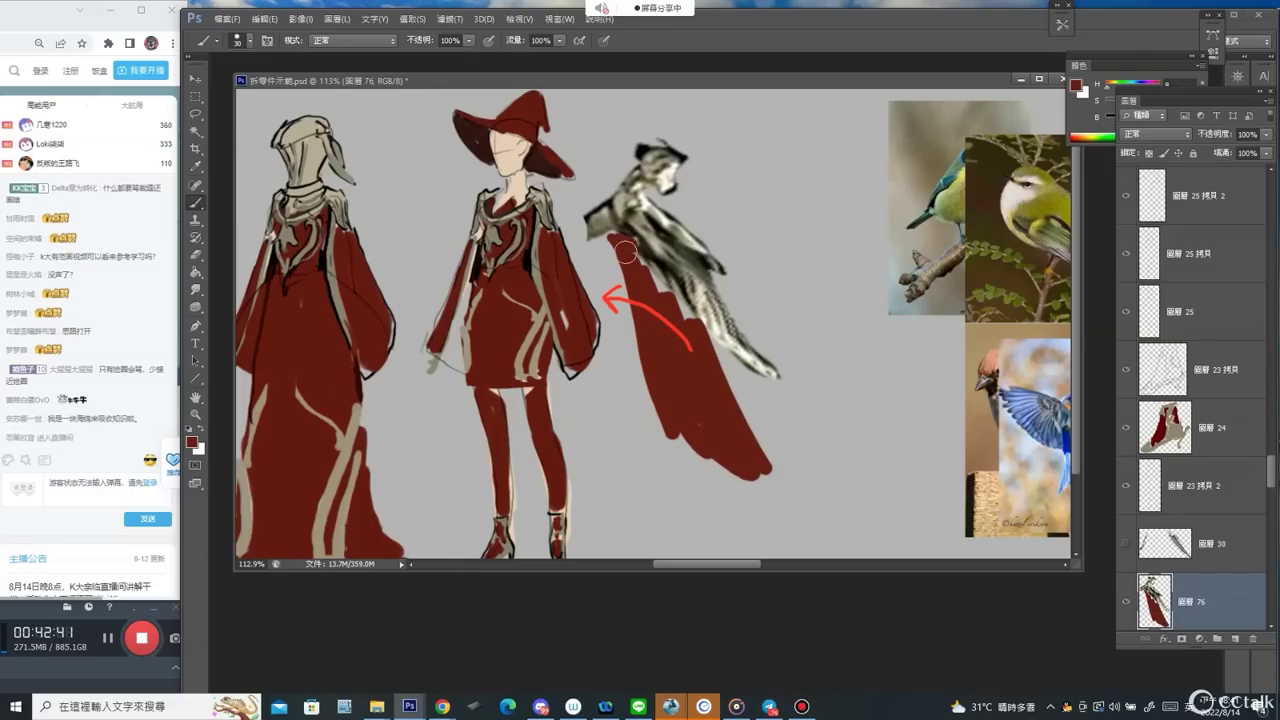
left_click_drag(626, 253, 694, 326)
Duplicate the finished wing, flip it horizontally at -86.62% width and place it at the witch's other shoulder.
key("z")
left_click(765, 224, "alt")
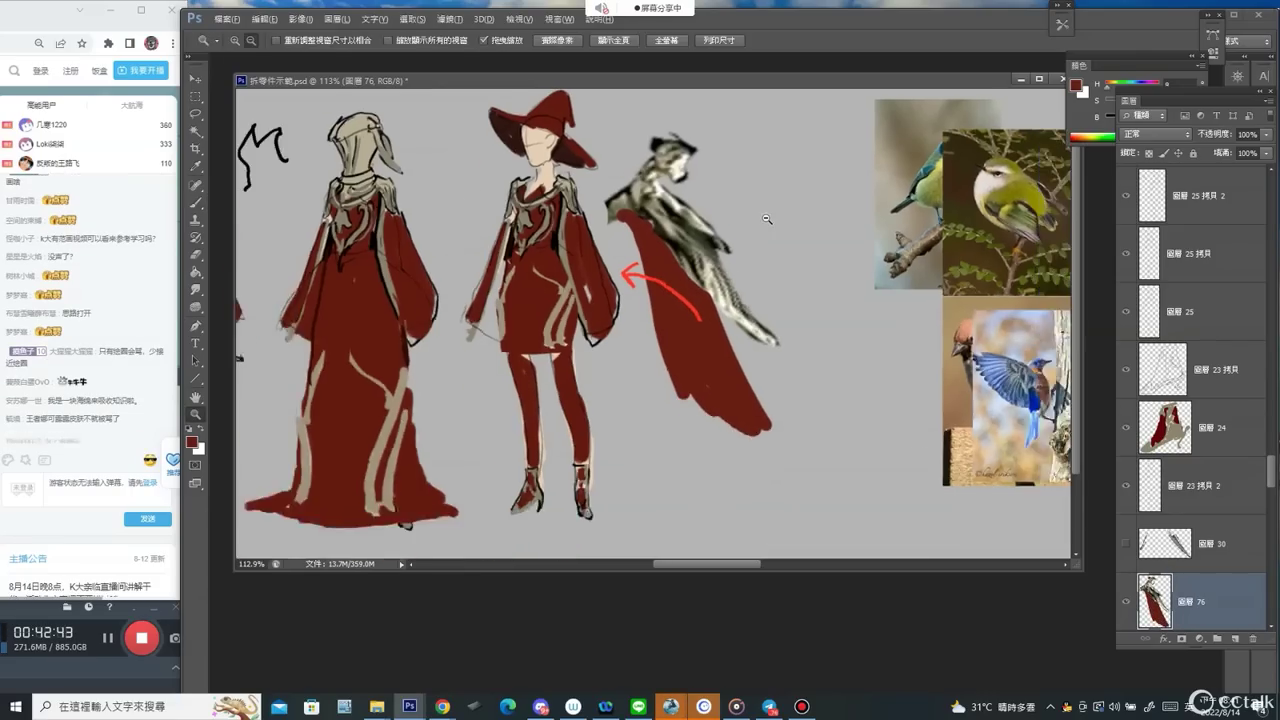
left_click(765, 224, "alt")
key("v")
left_click_drag(730, 255, 612, 230)
key("ctrl+t")
left_click_drag(533, 265, 559, 281)
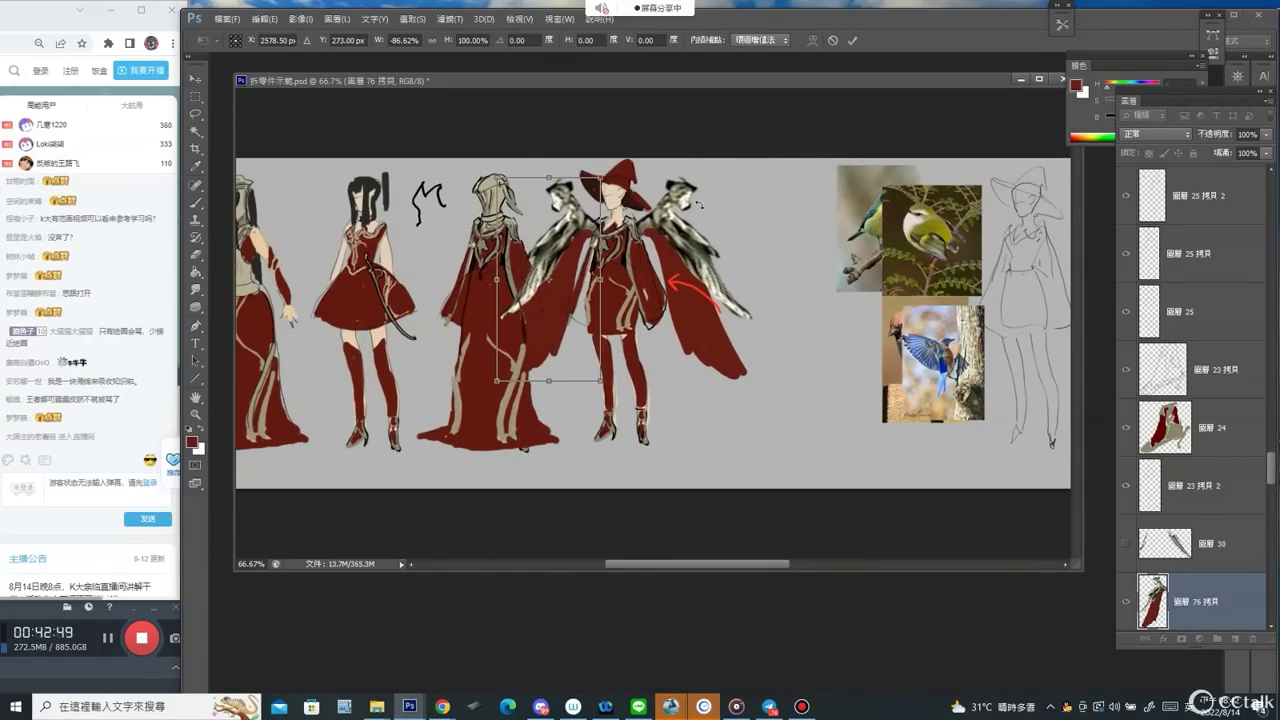
key("Return")
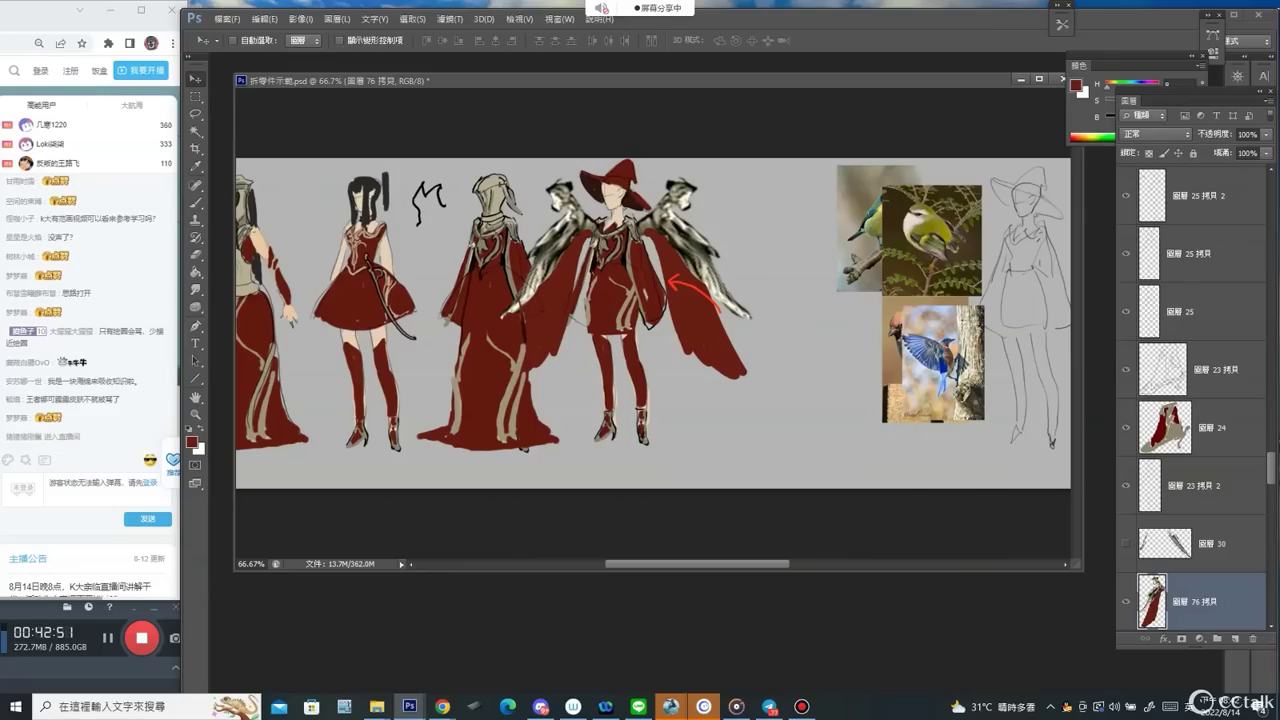
Paste the photo of the golden halo headdress into the document and scale it down.
key("alt+Tab")
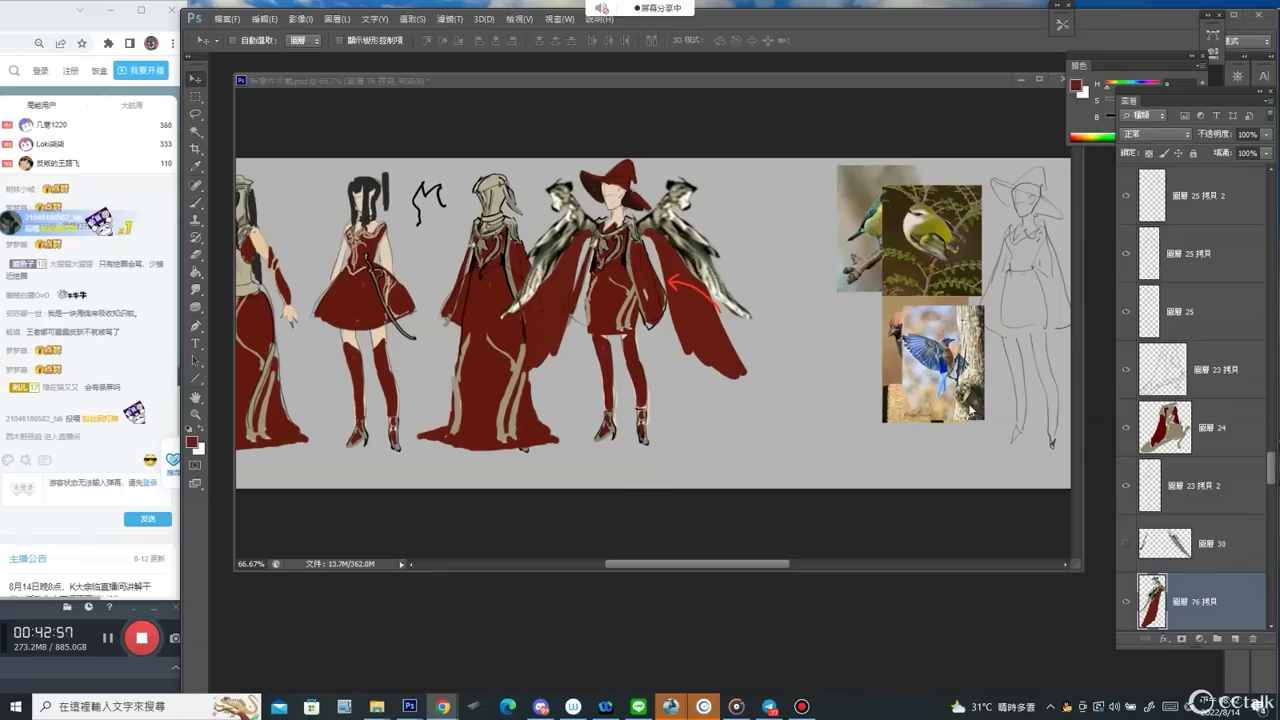
left_click(857, 329)
key("ctrl+v")
key("ctrl+t")
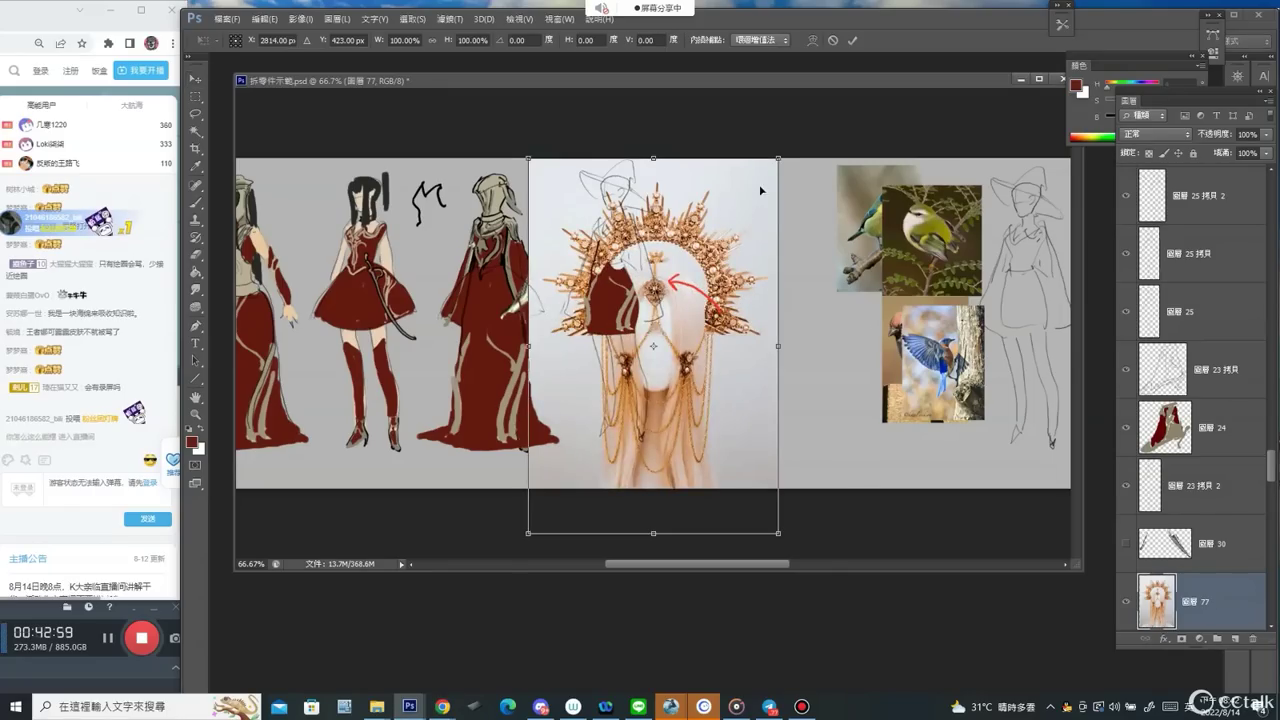
left_click_drag(779, 157, 652, 344)
left_click_drag(582, 412, 358, 245)
key("Return")
key("Return")
Move the bird photos farther from the witch and place the headdress photo in the gap beside her.
left_click_drag(489, 268, 1019, 369)
left_click_drag(858, 375, 998, 368)
left_click(932, 247, "ctrl")
left_click_drag(932, 247, 1060, 254)
left_click_drag(851, 340, 881, 247)
Hide the two wing layers 圖層 76 and 圖層 76 拷貝, and make 圖層 76 拷貝 the active layer.
key("ctrl+space")
left_click(812, 322)
left_click_drag(812, 322, 845, 322)
left_click_drag(709, 311, 729, 288)
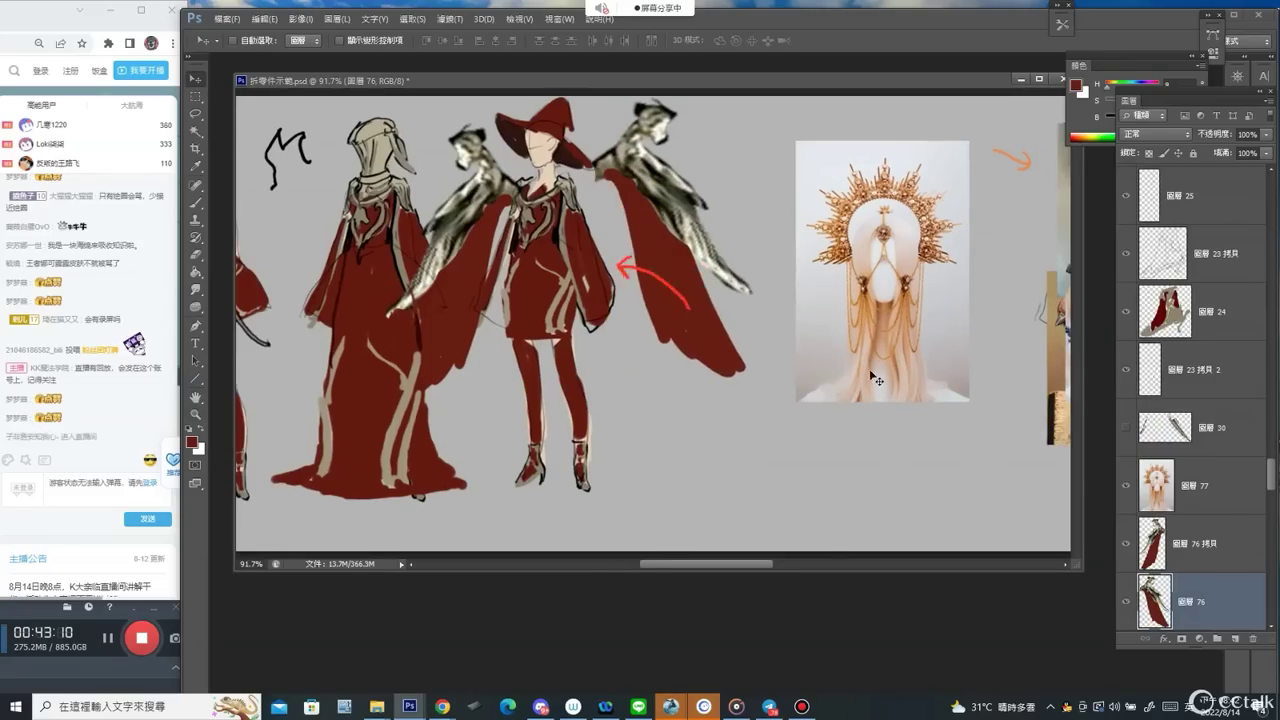
key("ctrl+z")
left_click_drag(1127, 602, 1127, 546)
left_click(1205, 545)
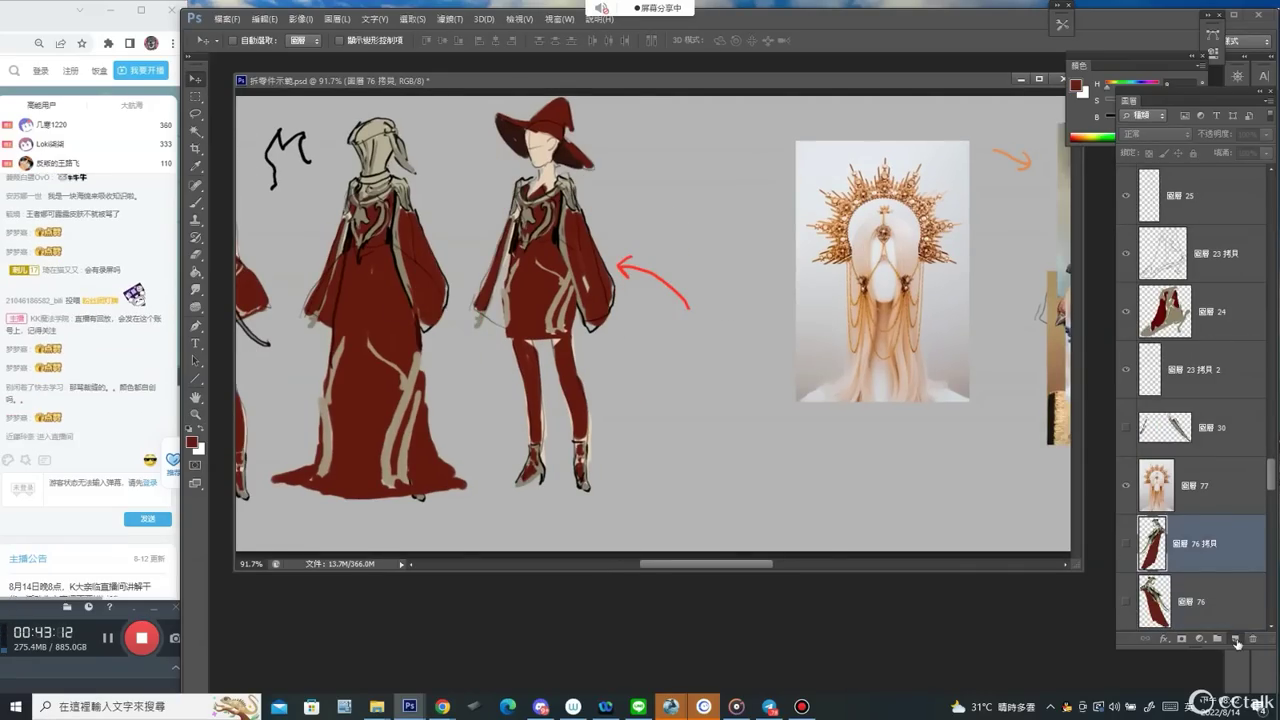
left_click(1235, 639)
key("b")
key("ctrl+space")
left_click_drag(900, 218, 935, 218)
key("d")
key("bracketleft")
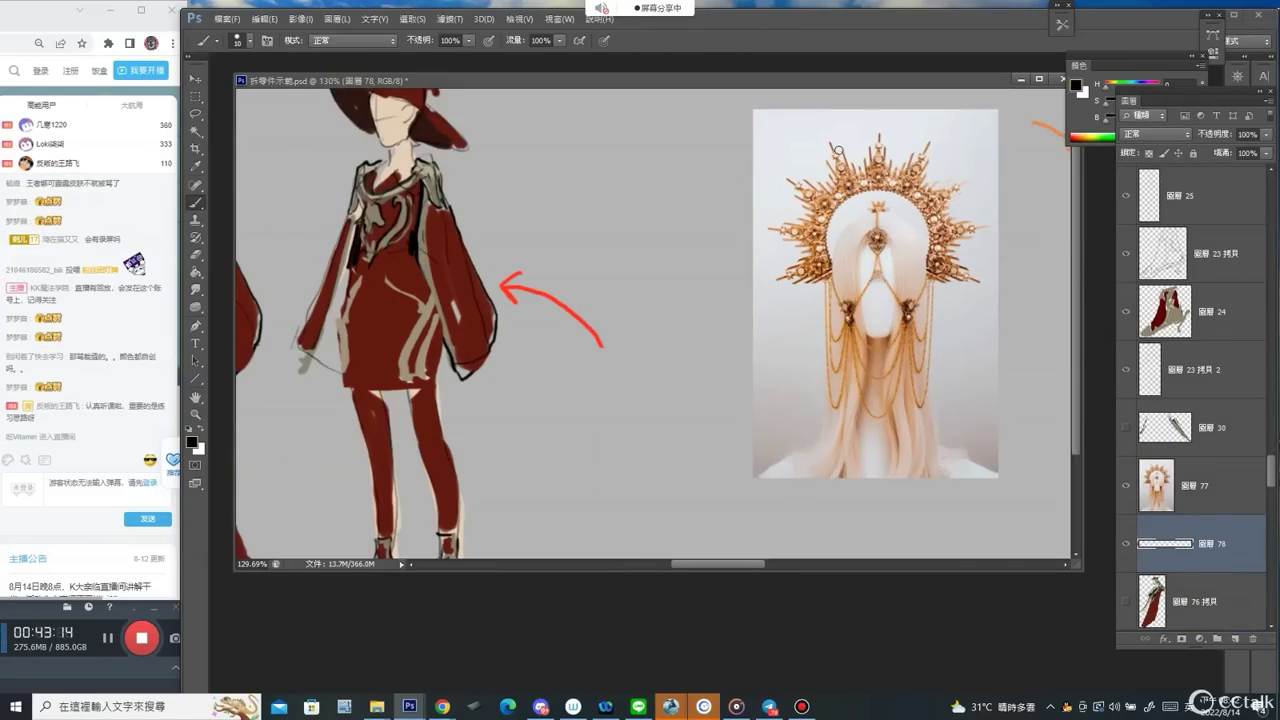
left_click_drag(777, 251, 880, 172)
left_click(970, 220, "ctrl")
key("b")
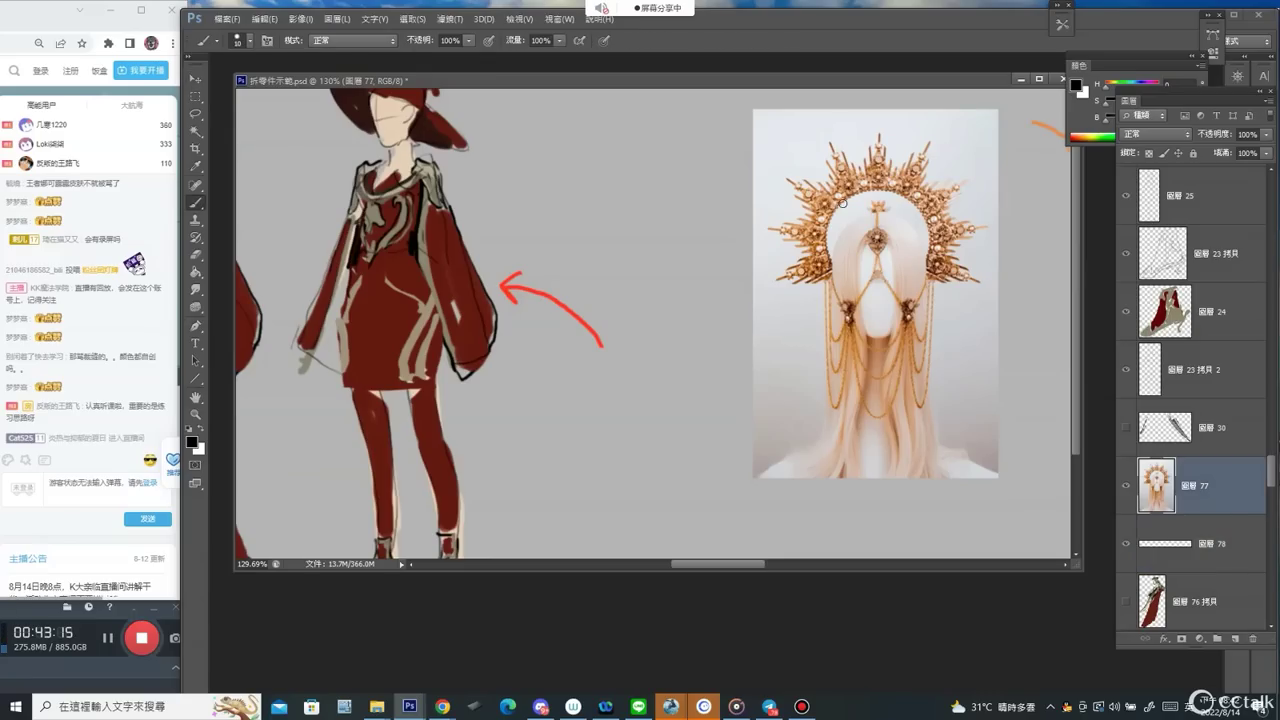
mouse_move(800, 283)
left_mouse_down()
mouse_move(768, 185)
mouse_move(860, 280)
left_mouse_up()
key("ctrl+z")
Add a new layer above the headdress photo, sample the halo's gold and set the brush size to 30.
left_click(1235, 638)
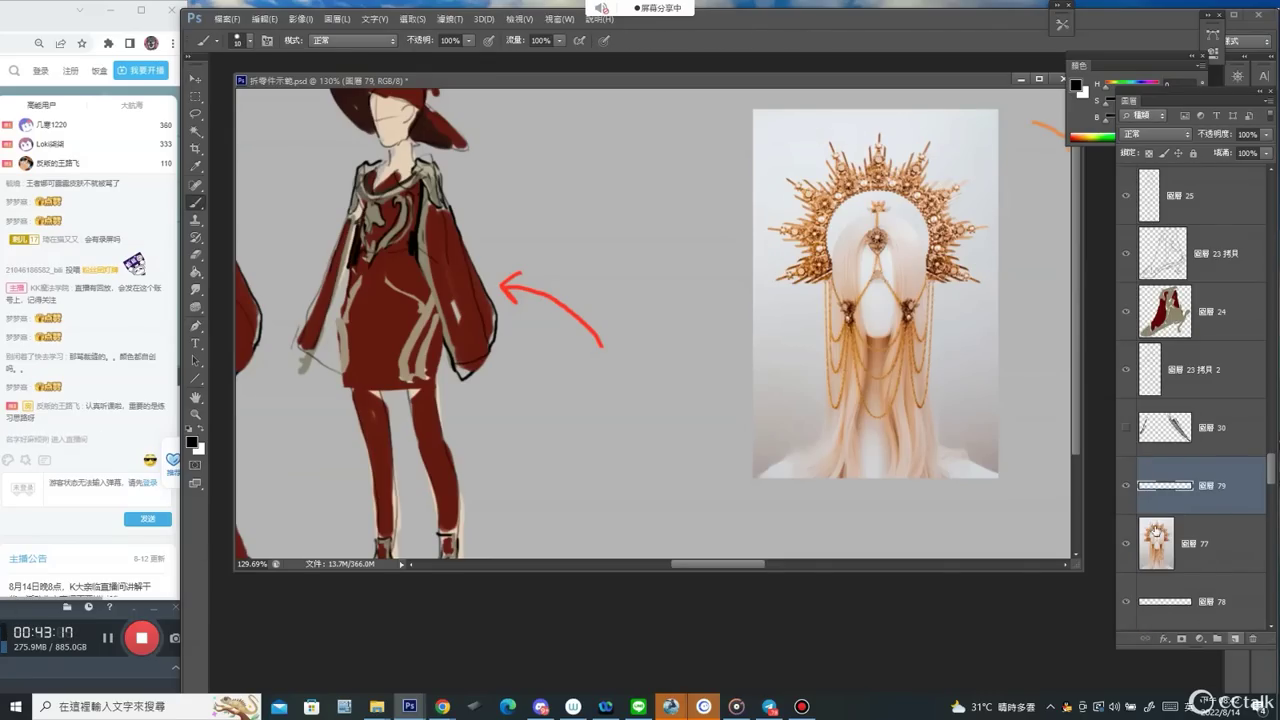
left_click(937, 217, "alt")
key("bracketright")
key("bracketright")
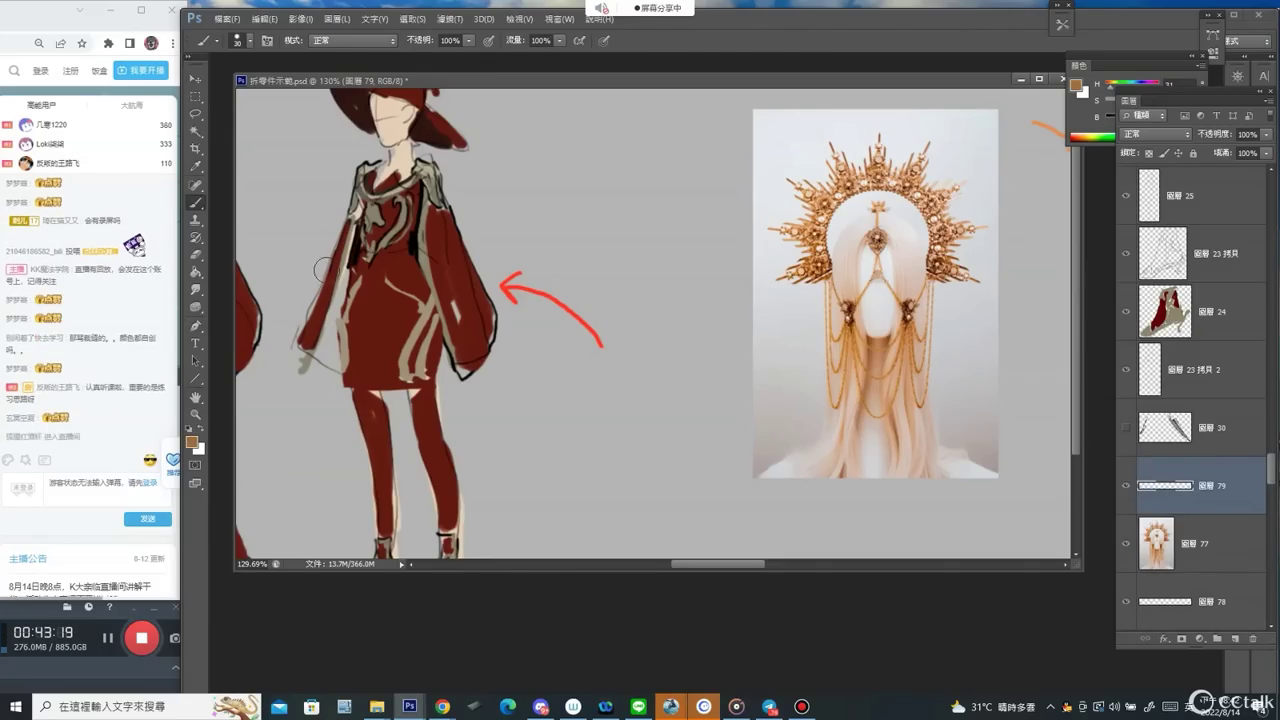
mouse_move(260, 344)
left_mouse_down()
mouse_move(300, 288)
mouse_move(260, 410)
mouse_move(615, 215)
mouse_move(500, 224)
left_mouse_up()
mouse_move(620, 207)
left_mouse_down()
mouse_move(576, 296)
mouse_move(310, 434)
mouse_move(380, 428)
mouse_move(622, 239)
mouse_move(549, 202)
left_mouse_up()
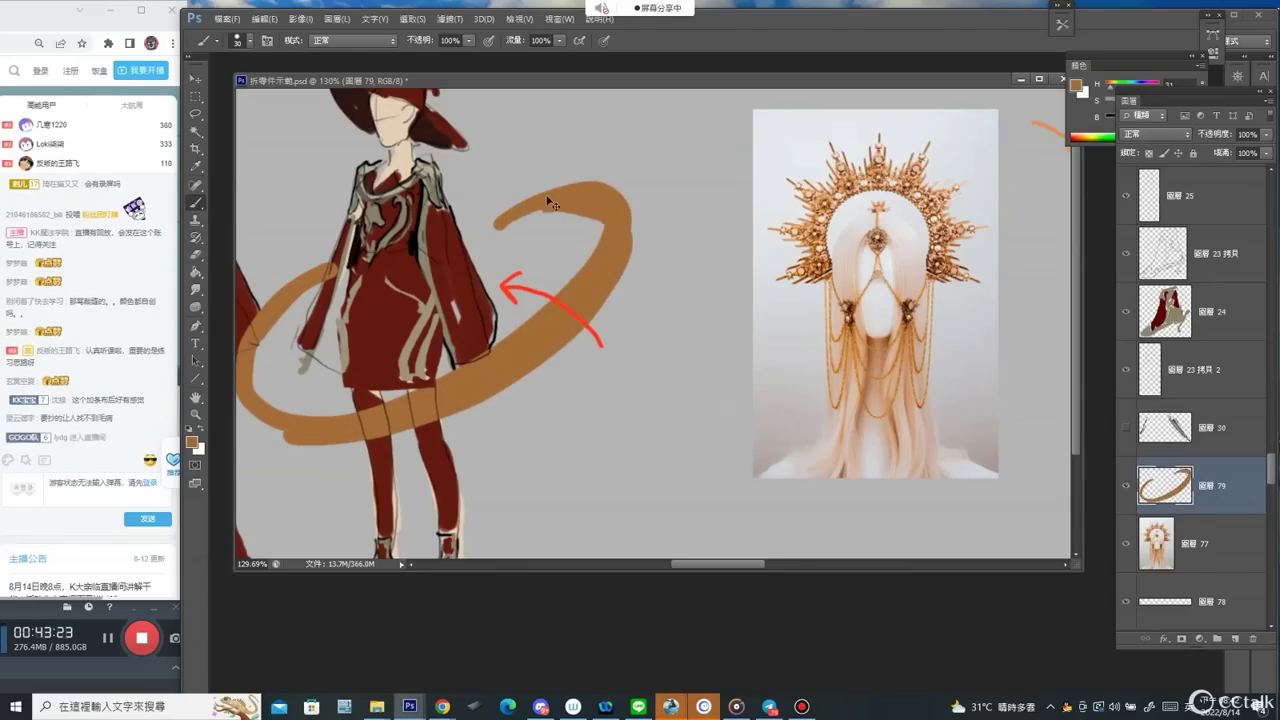
key("ctrl+alt+z")
key("ctrl+alt+z")
Paint a large tilted gold ring around the red-hat witch's hips and thicken its front edge.
mouse_move(482, 226)
left_mouse_down()
mouse_move(623, 232)
mouse_move(440, 424)
mouse_move(249, 407)
mouse_move(318, 280)
left_mouse_up()
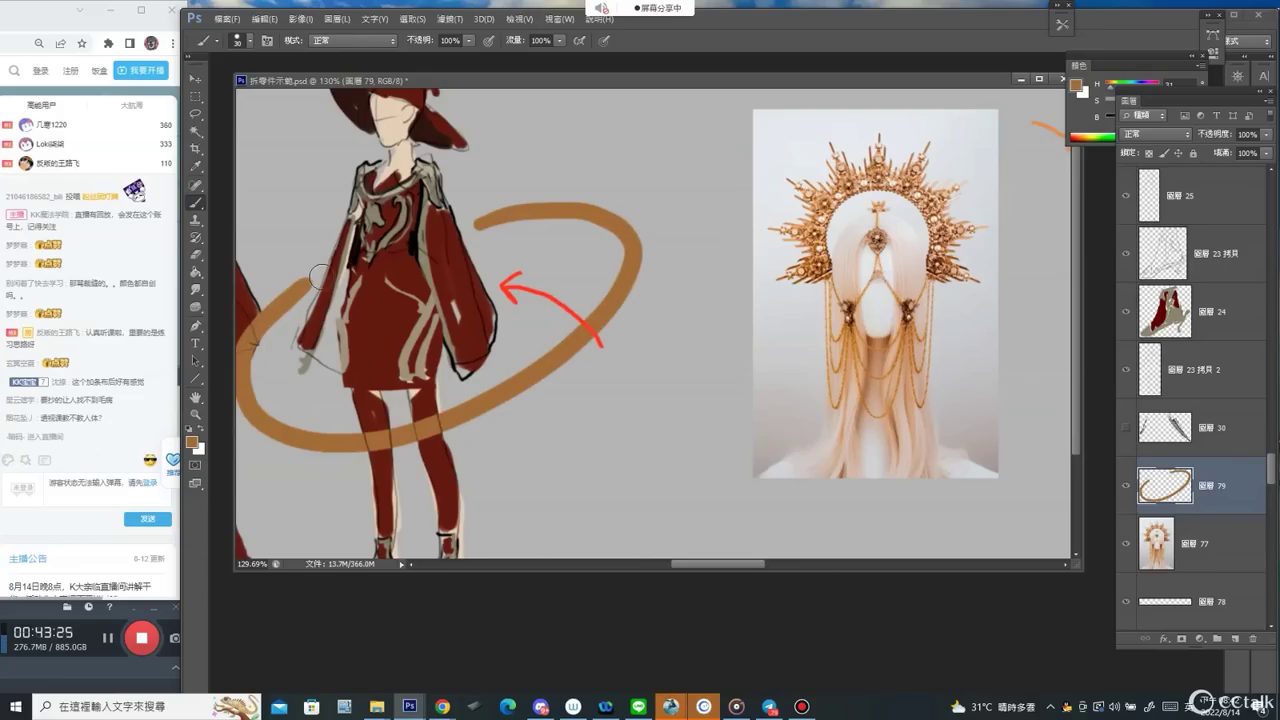
mouse_move(256, 417)
left_mouse_down()
mouse_move(493, 393)
mouse_move(530, 367)
left_mouse_up()
mouse_move(253, 357)
left_mouse_down()
mouse_move(313, 425)
mouse_move(449, 395)
mouse_move(536, 338)
mouse_move(416, 412)
mouse_move(605, 289)
mouse_move(569, 298)
mouse_move(610, 233)
mouse_move(551, 200)
mouse_move(475, 212)
left_mouse_up()
Paint straight gold rays radiating outward from the ring, three beside the witch and one over the long robe.
left_click_drag(577, 201, 708, 112)
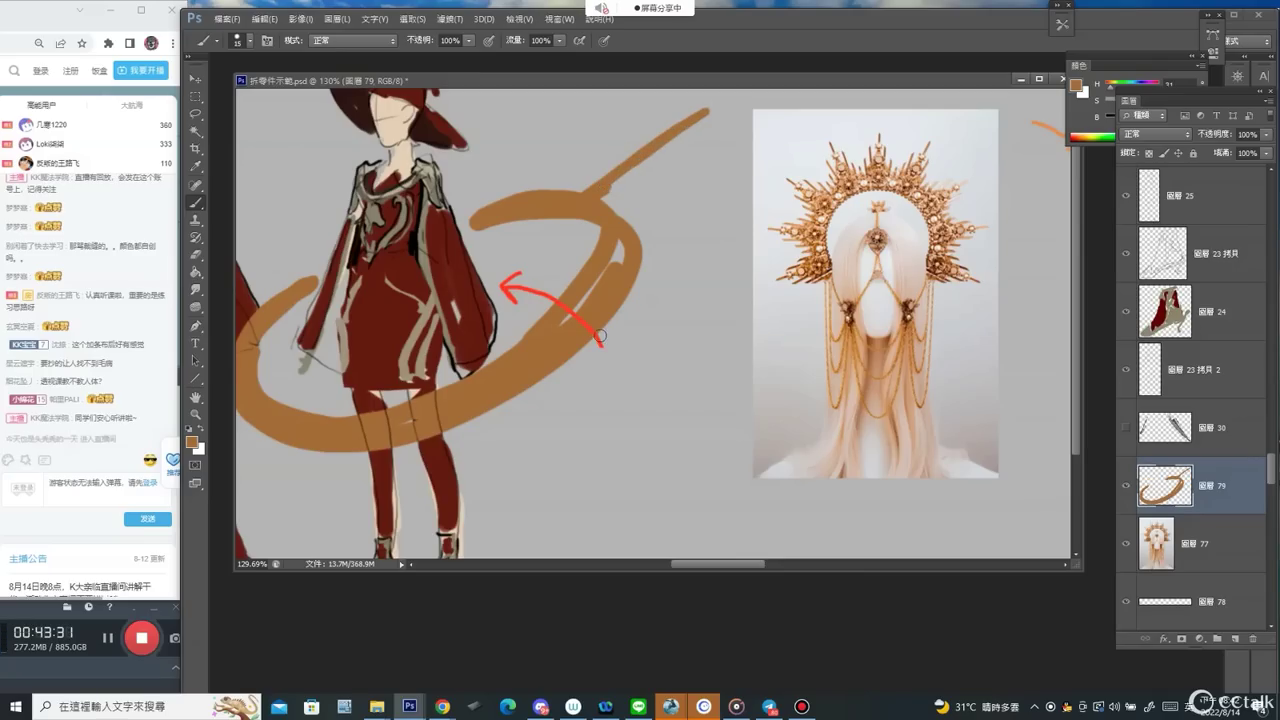
left_click_drag(580, 330, 676, 352)
left_click_drag(540, 385, 620, 505)
key("ctrl+minus")
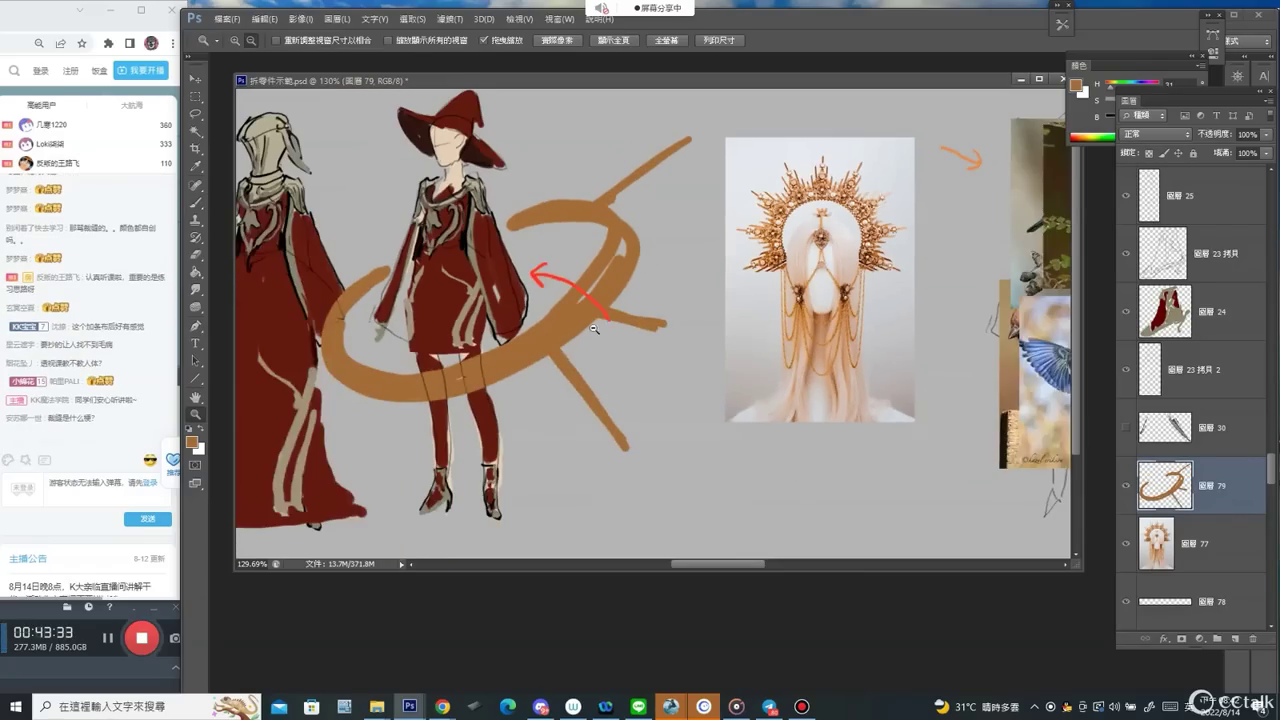
mouse_move(383, 400)
left_mouse_down()
mouse_move(330, 450)
mouse_move(376, 397)
left_mouse_up()
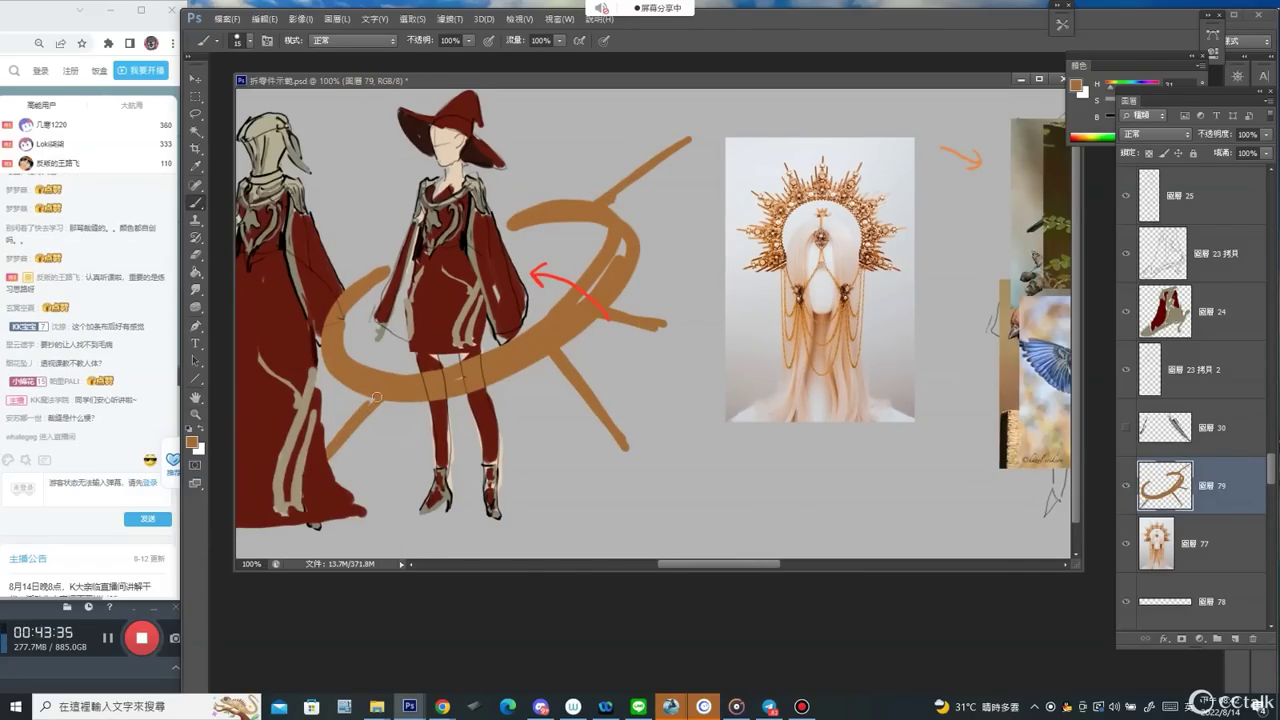
Move the gold ring layer 圖層 79 to the very top of the layer stack.
left_click_drag(1181, 472, 1183, 173)
key("z")
left_click(380, 328, "alt")
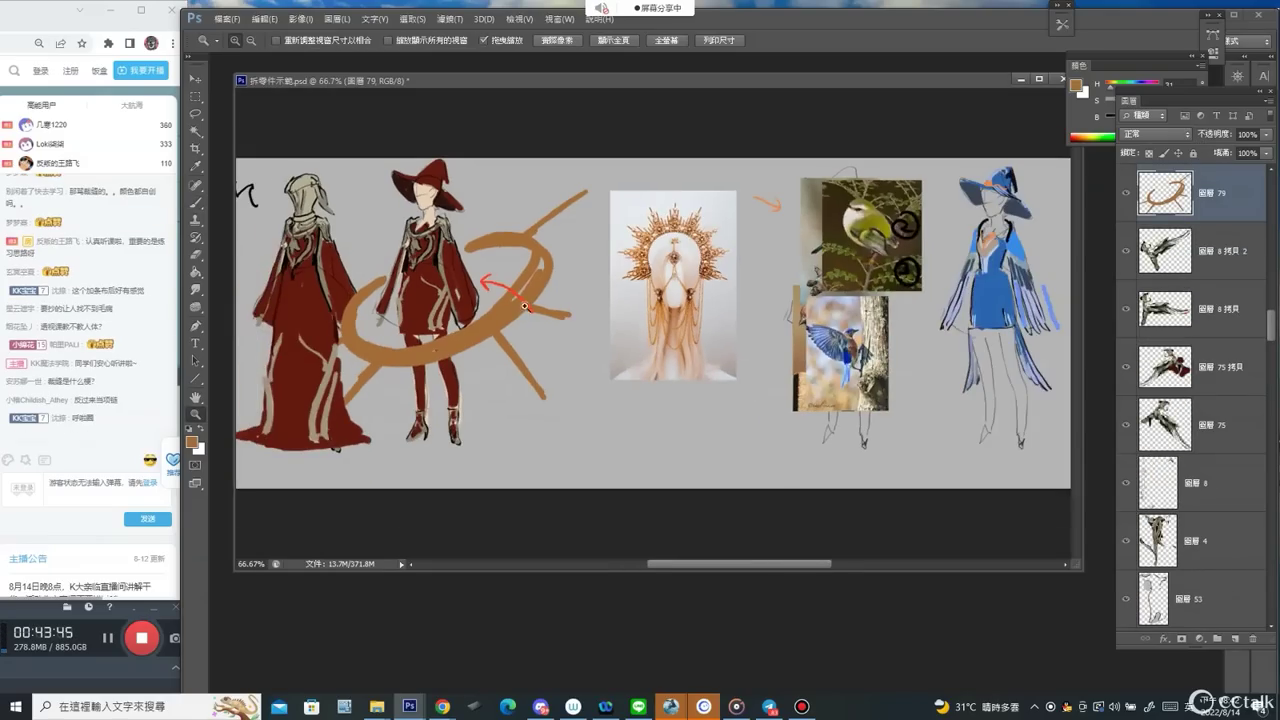
scroll(1207, 398, "up", 4)
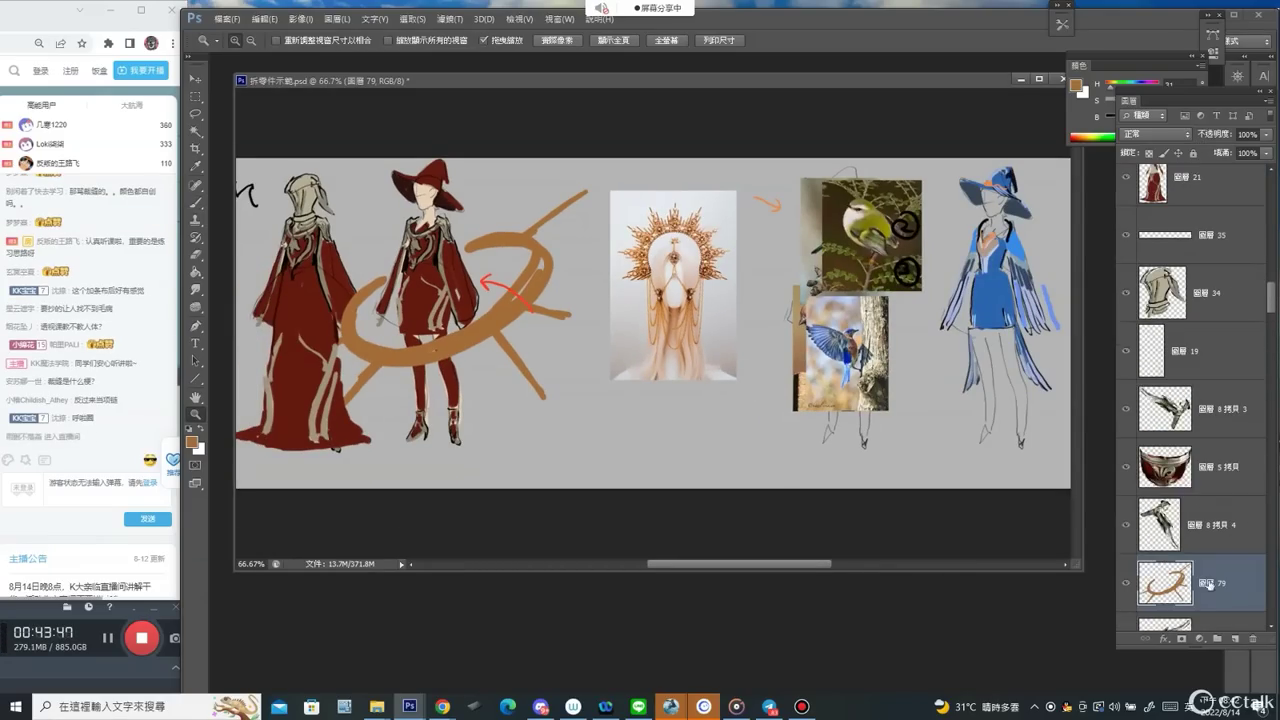
mouse_move(1210, 585)
left_mouse_down()
mouse_move(1183, 138)
mouse_move(1183, 165)
left_mouse_up()
Paint the remaining gold rays below the ring and across the neighbouring long robe with a size 20 brush.
key("b")
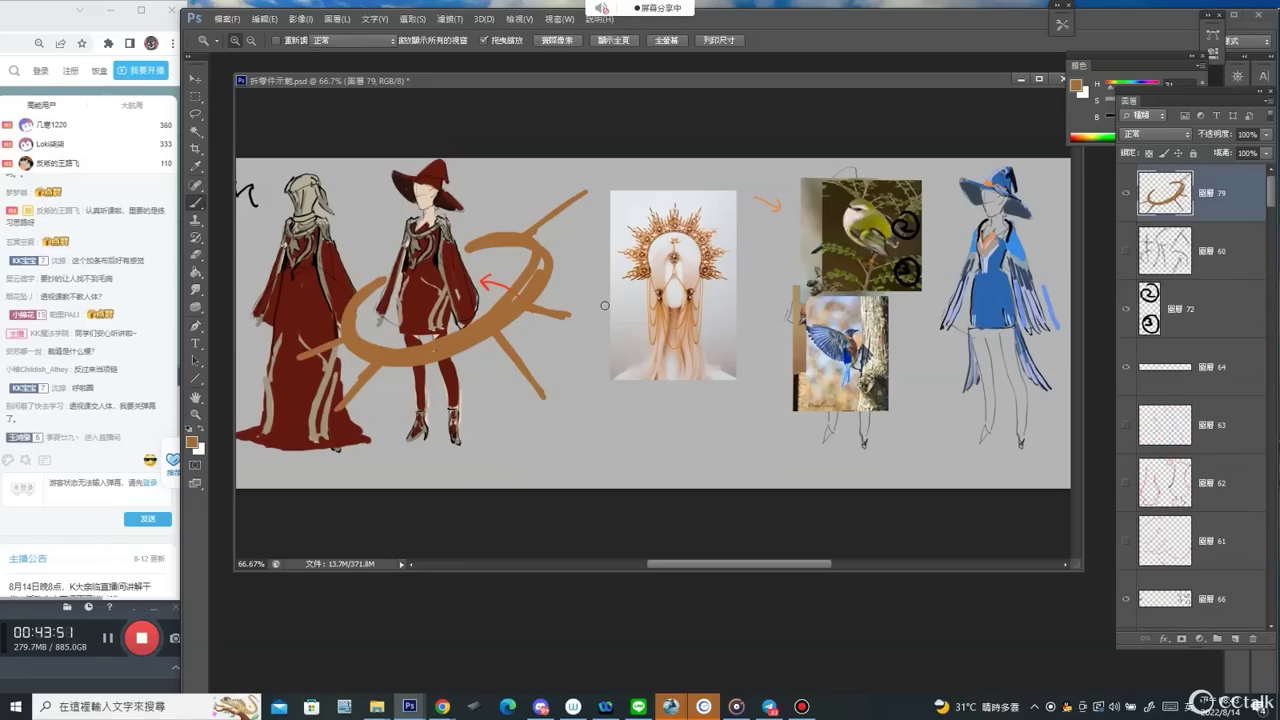
left_click_drag(337, 334, 269, 377)
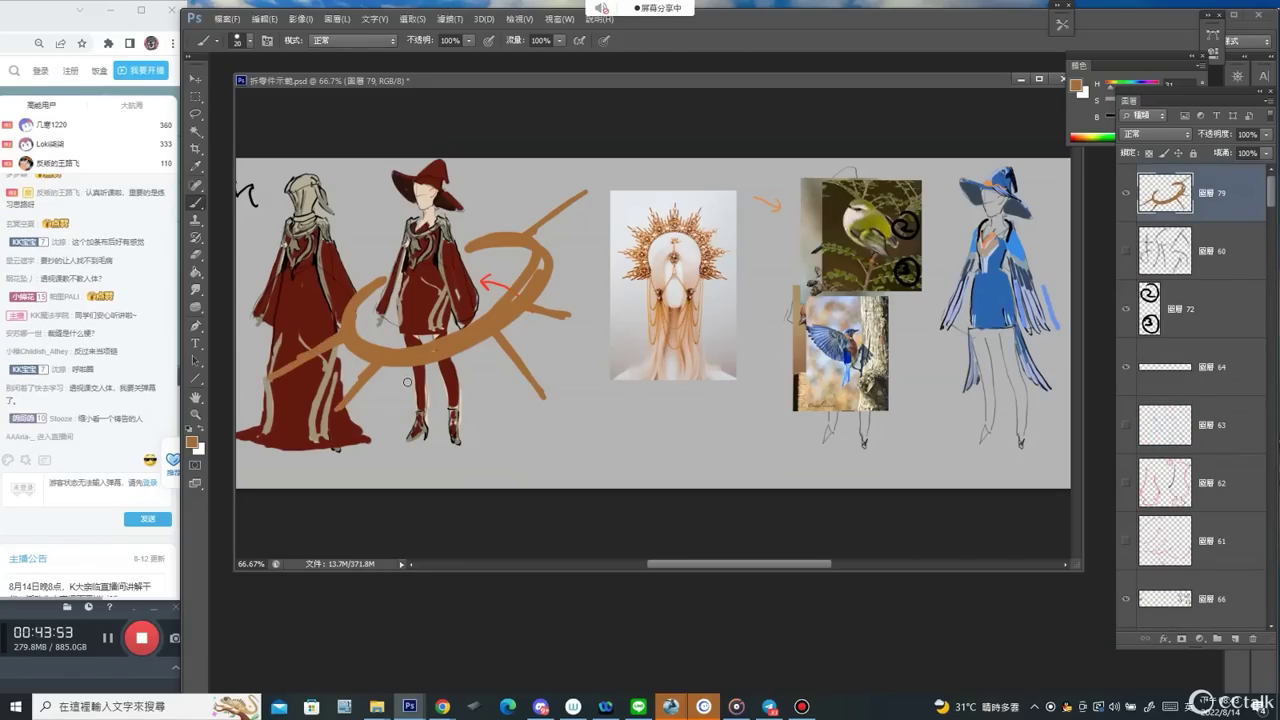
mouse_move(406, 370)
left_mouse_down()
mouse_move(377, 447)
mouse_move(407, 378)
mouse_move(427, 466)
left_mouse_up()
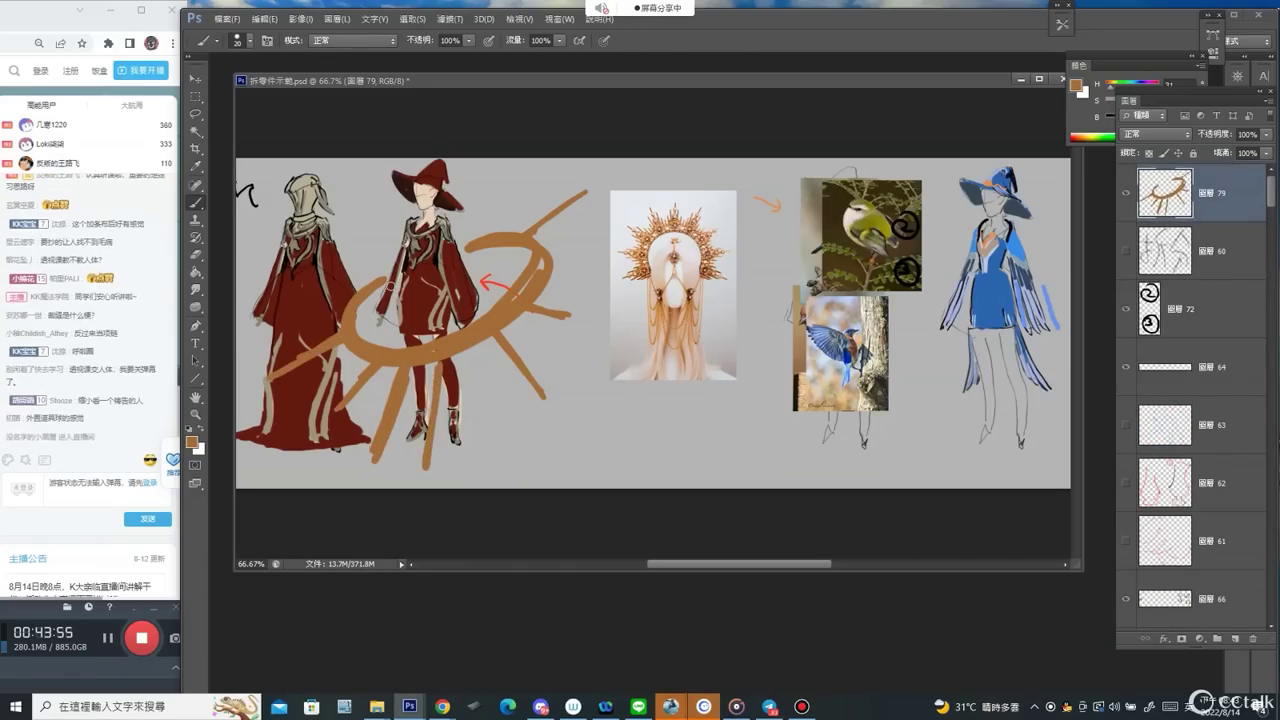
left_click_drag(377, 271, 331, 283)
Outline the ring's far end and its adjoining rays in black with a size 15 brush.
key("d")
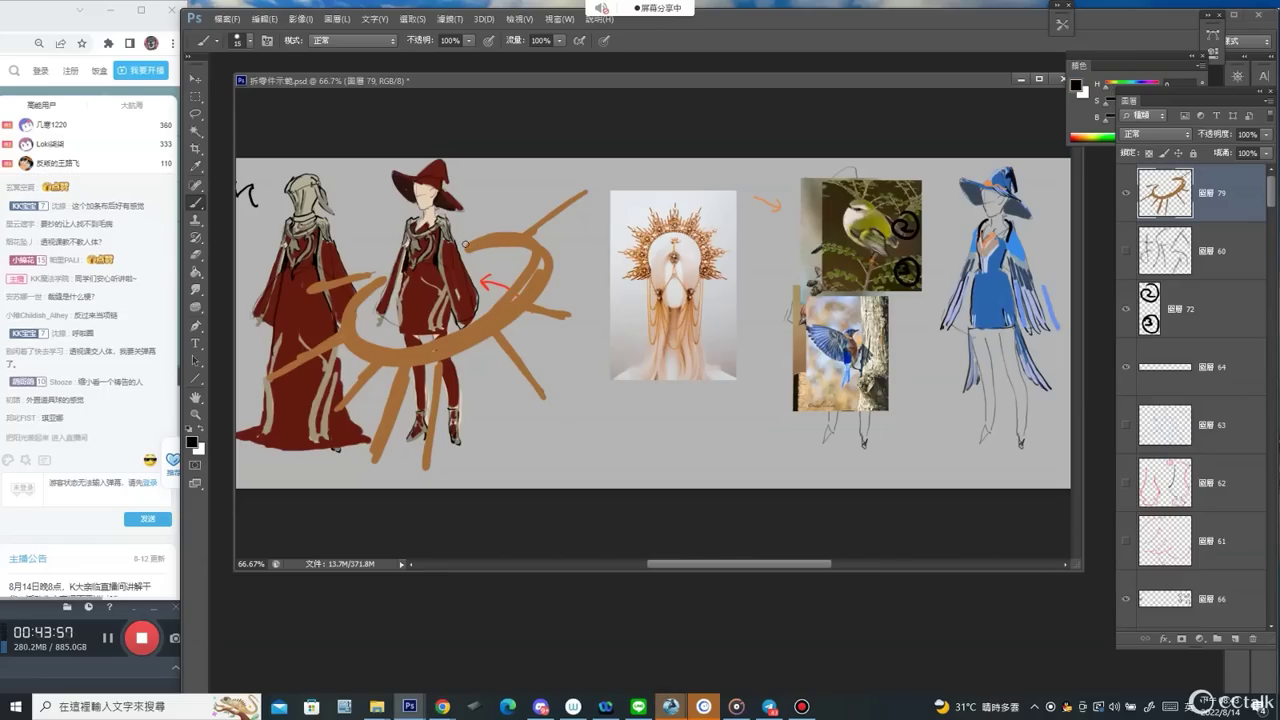
key("bracketleft")
mouse_move(463, 244)
left_mouse_down()
mouse_move(552, 214)
mouse_move(546, 247)
left_mouse_up()
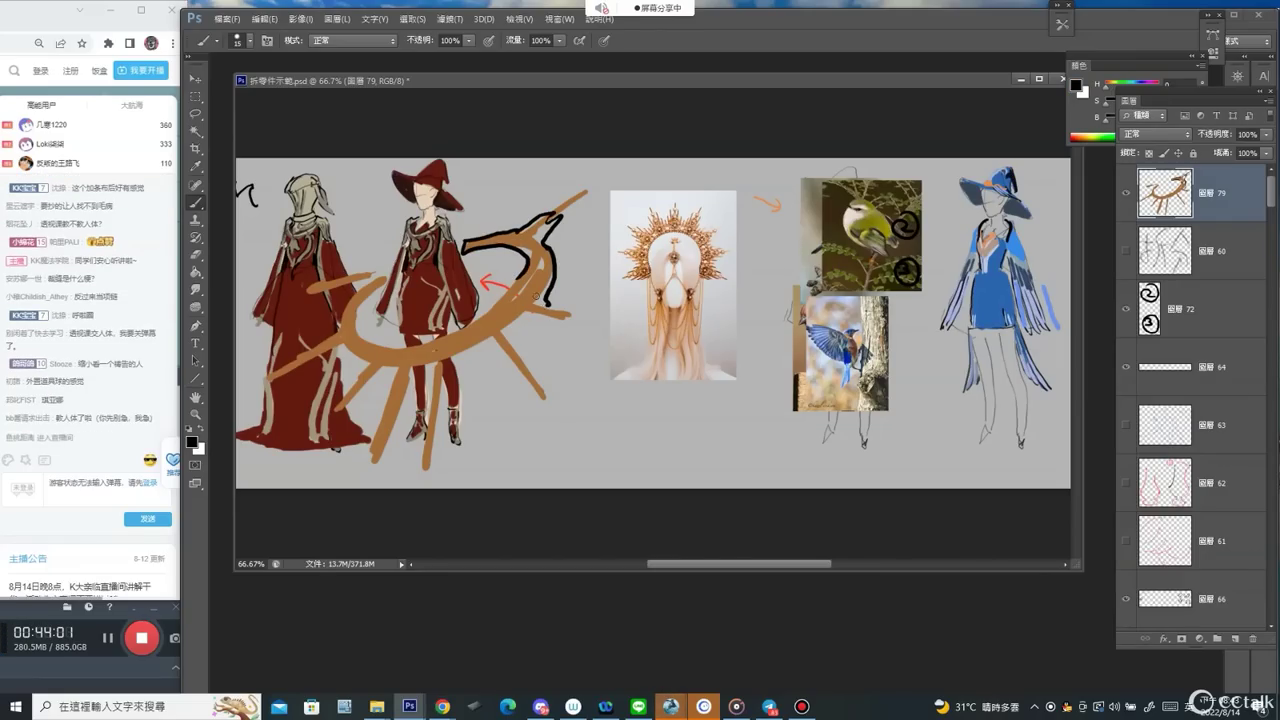
left_click_drag(538, 299, 583, 325)
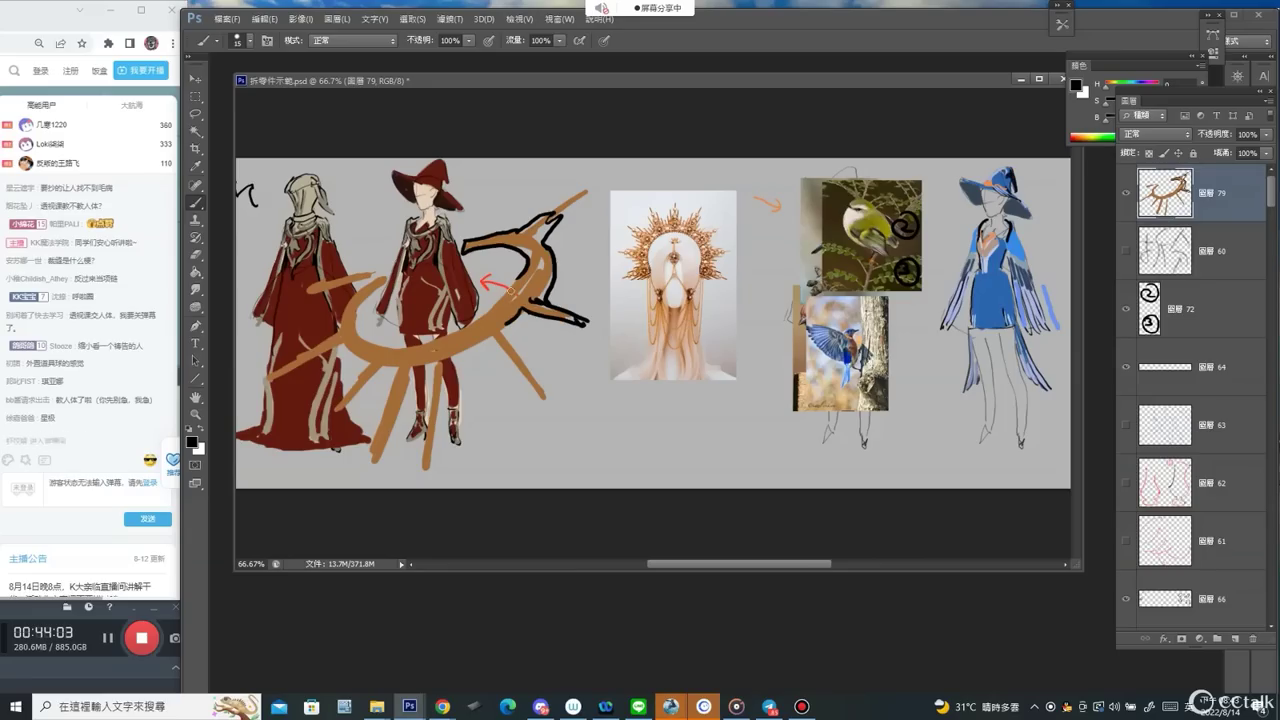
left_click_drag(474, 318, 538, 396)
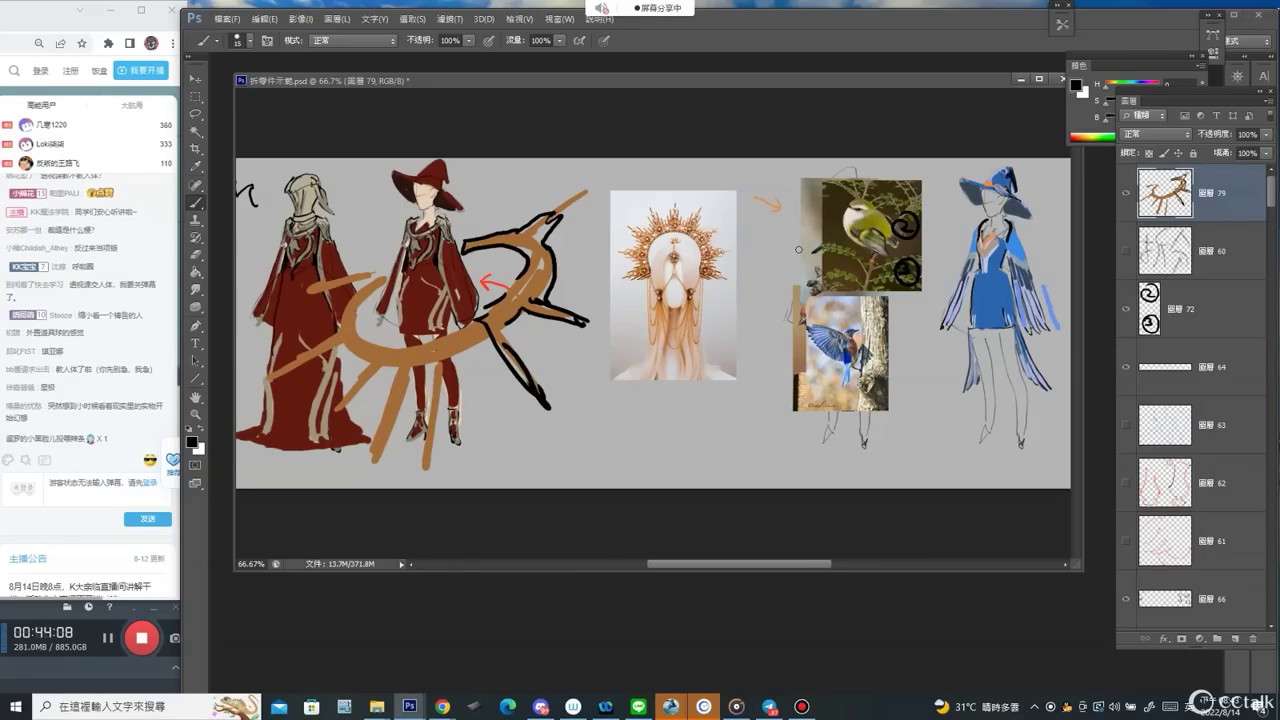
left_click_drag(820, 325, 817, 324)
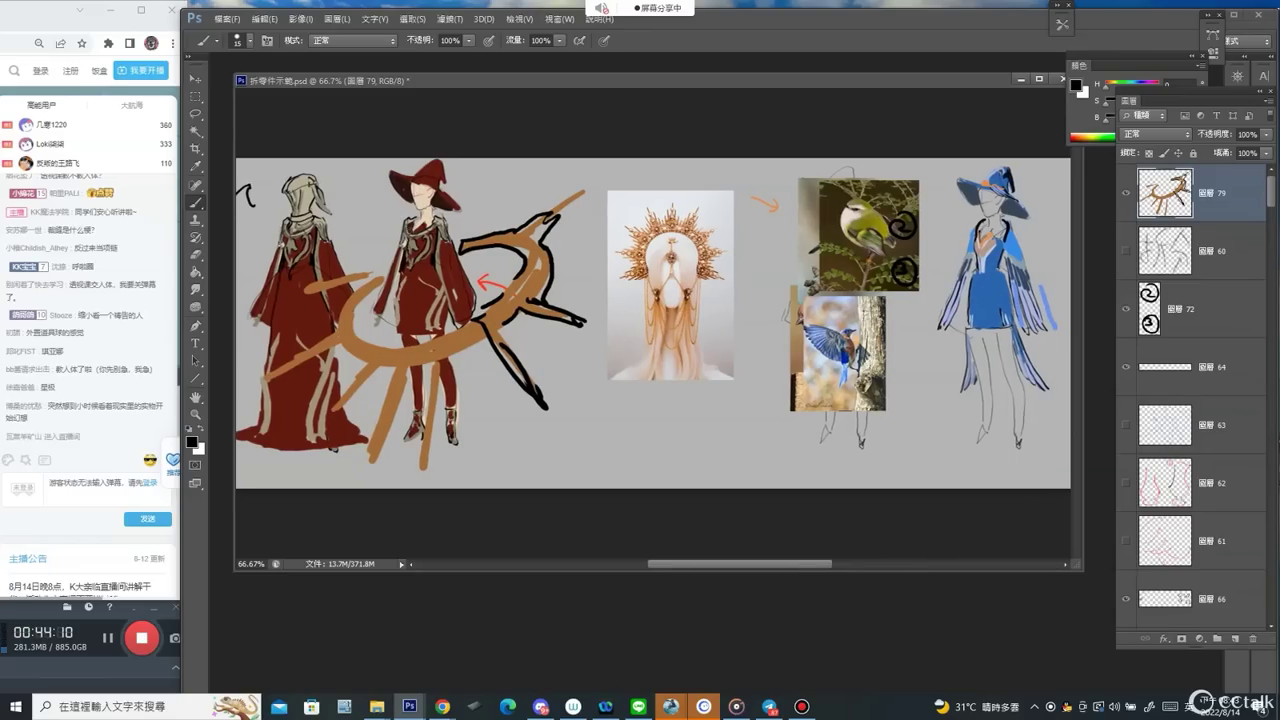
mouse_move(363, 241)
left_mouse_down()
mouse_move(434, 316)
mouse_move(387, 190)
left_mouse_up()
key("ctrl+z")
left_click_drag(905, 255, 449, 252)
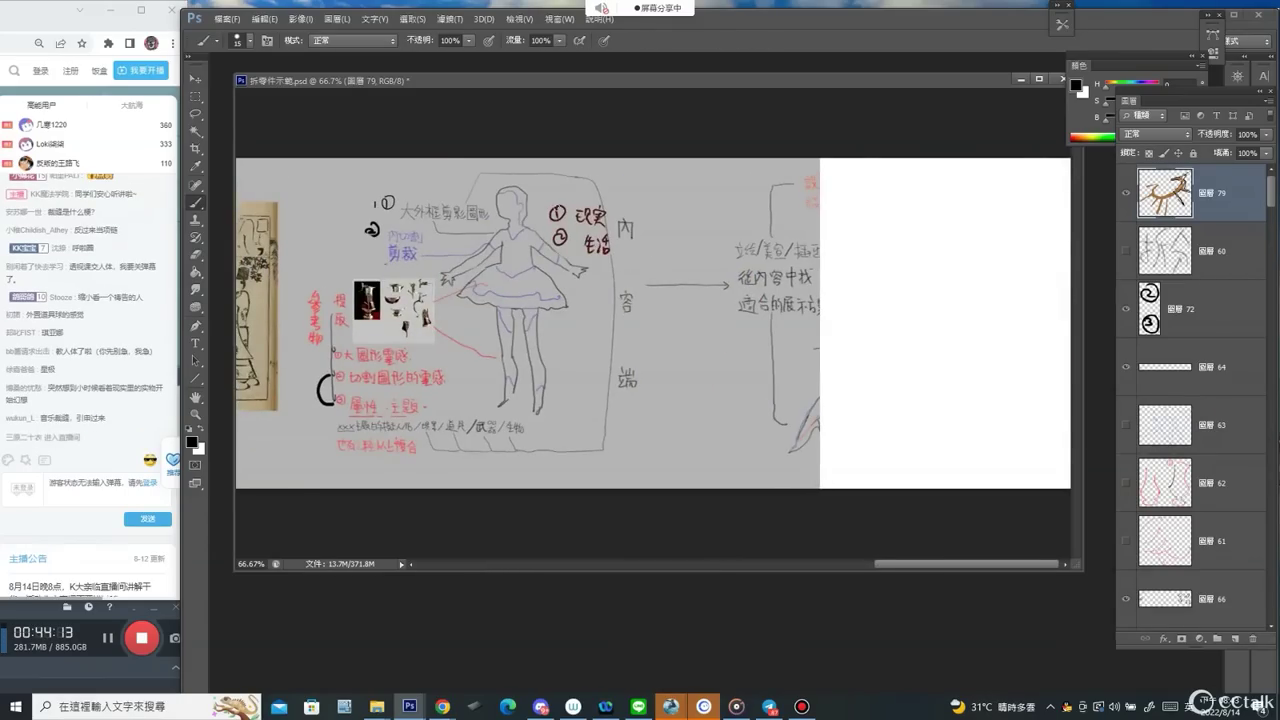
mouse_move(572, 184)
left_mouse_down()
mouse_move(537, 207)
mouse_move(560, 184)
left_mouse_up()
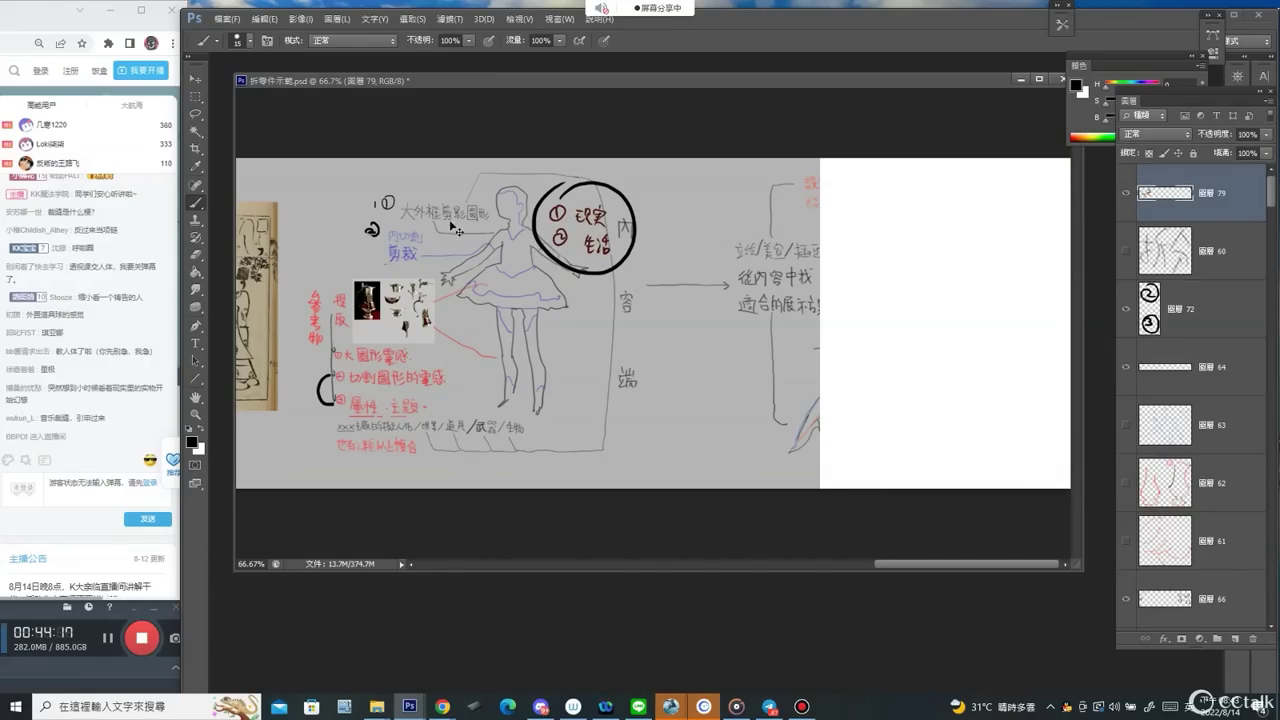
key("ctrl+z")
Circle the jug in the extraction diagram and draw a black line from it towards the doll figure's arm.
mouse_move(347, 305)
left_mouse_down()
mouse_move(402, 326)
mouse_move(413, 312)
mouse_move(400, 365)
left_mouse_up()
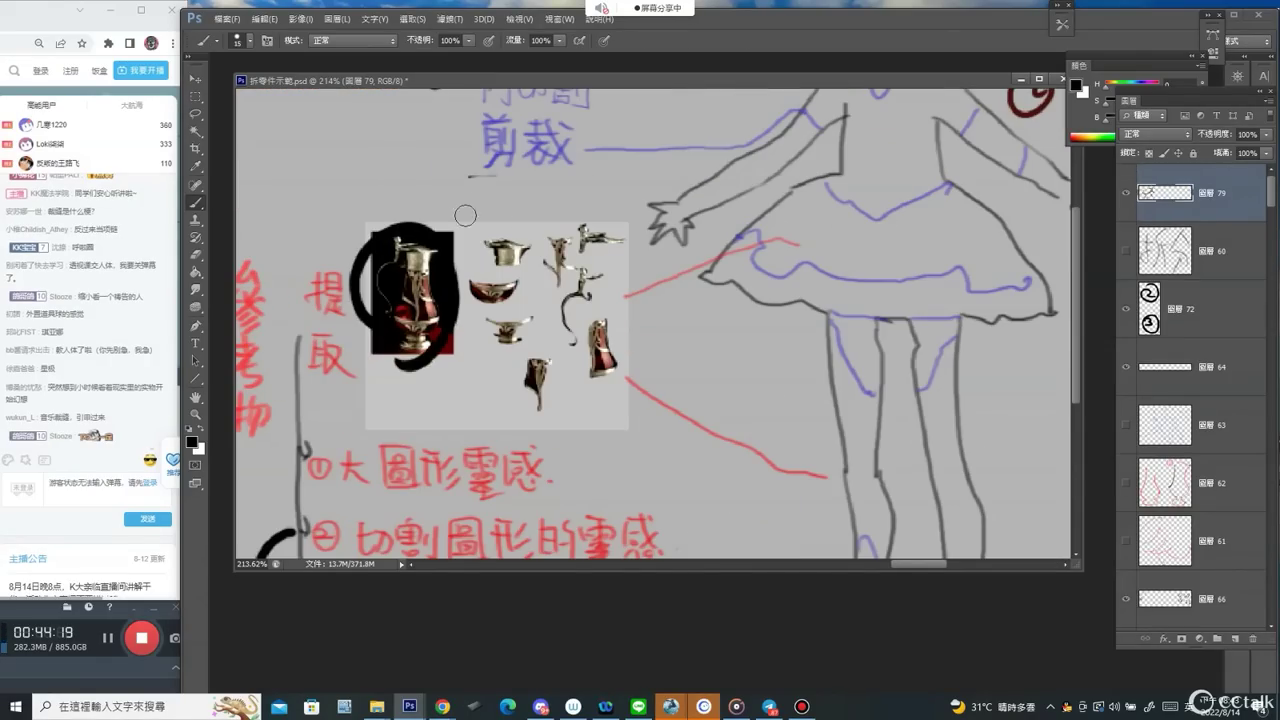
mouse_move(446, 213)
left_mouse_down()
mouse_move(655, 178)
mouse_move(702, 148)
mouse_move(700, 166)
left_mouse_up()
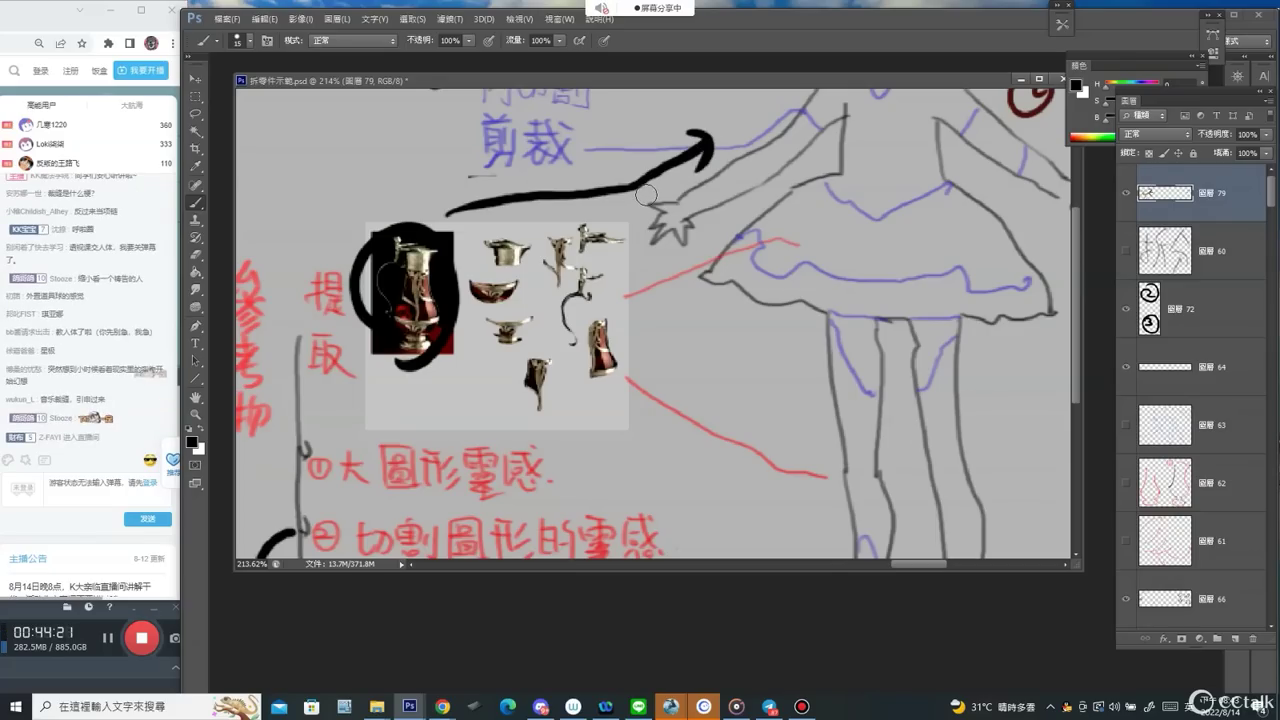
key("ctrl+z")
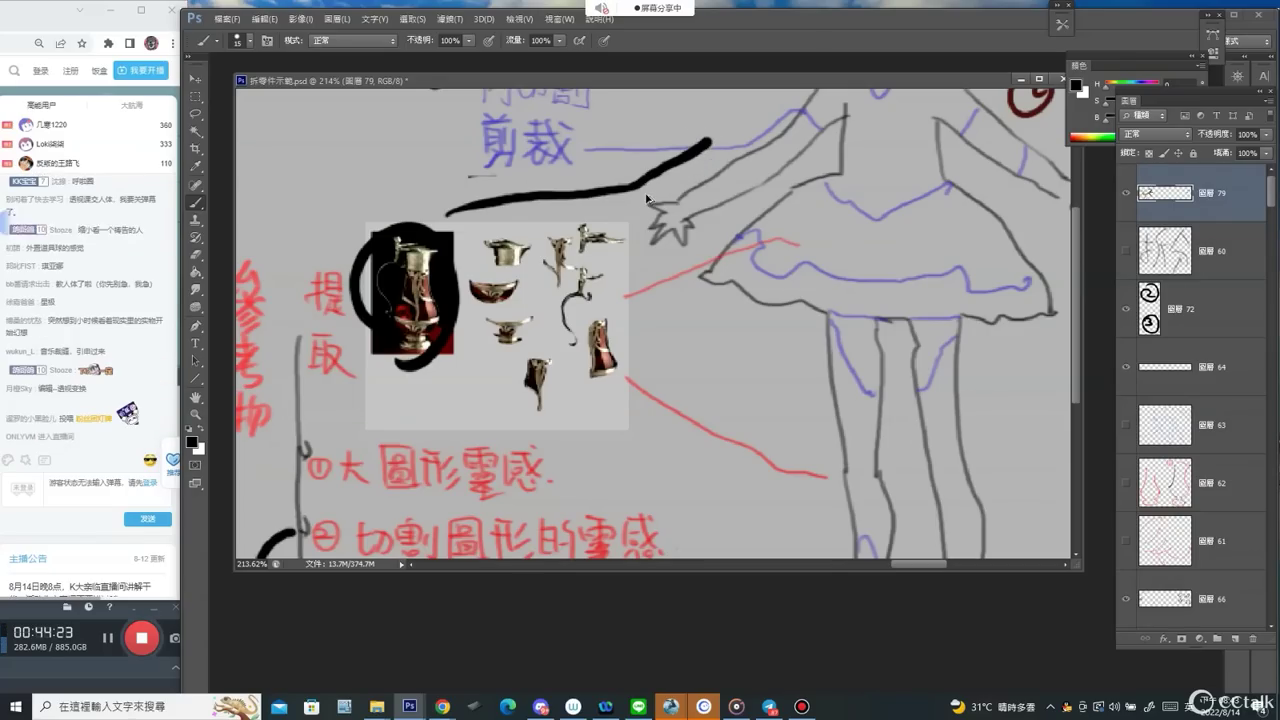
Switch to Pinterest in Chrome and examine the blue costume design derived from a pendant, along with similar designs.
left_click(442, 707)
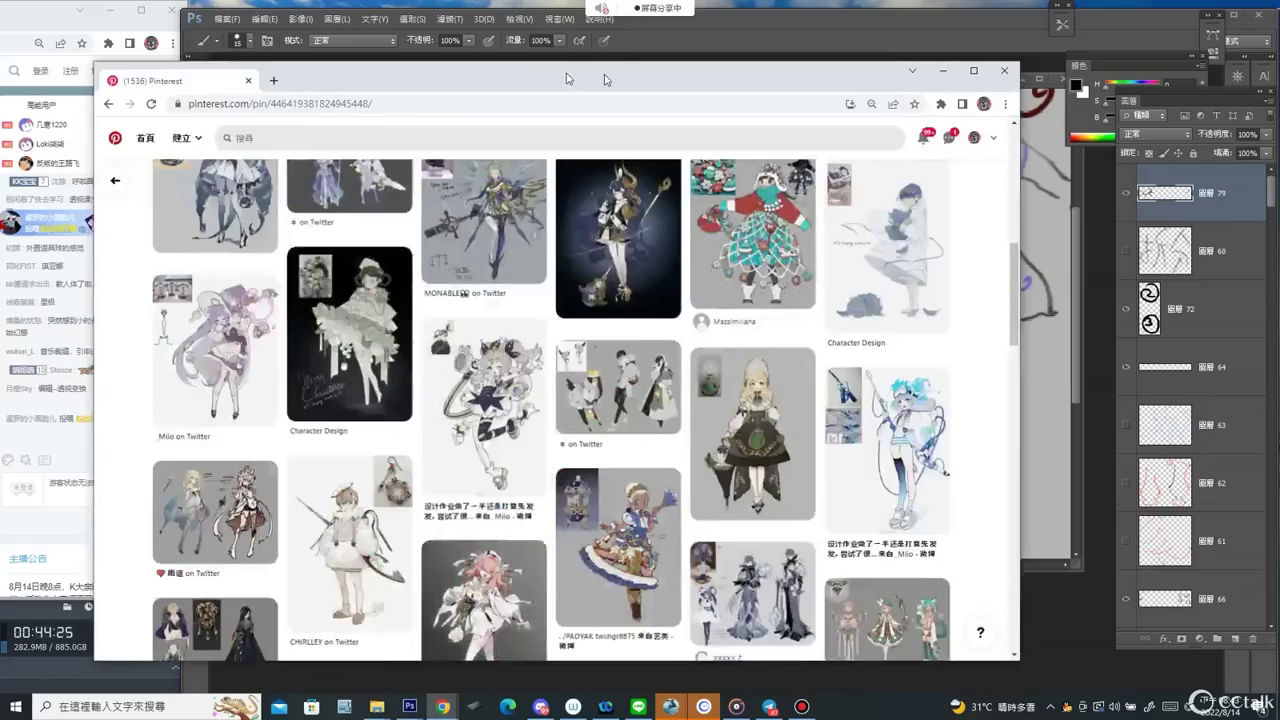
left_click_drag(605, 78, 740, 48)
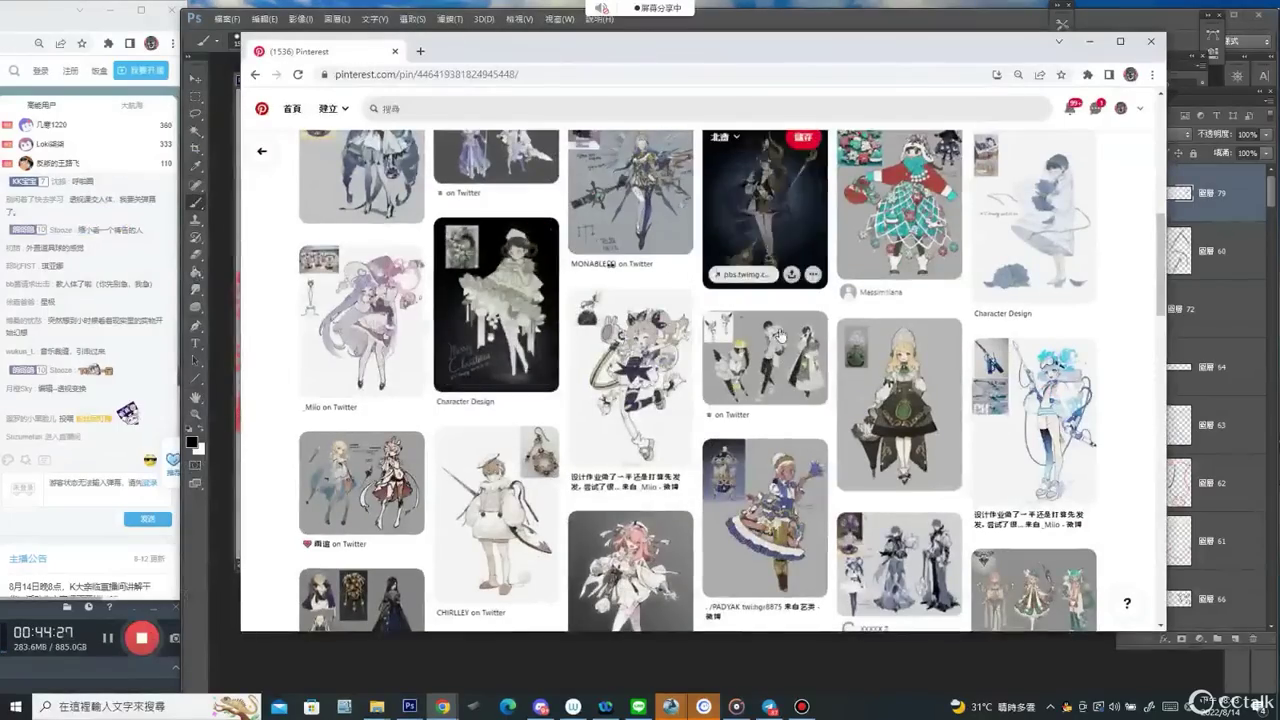
scroll(600, 280, "down", 2)
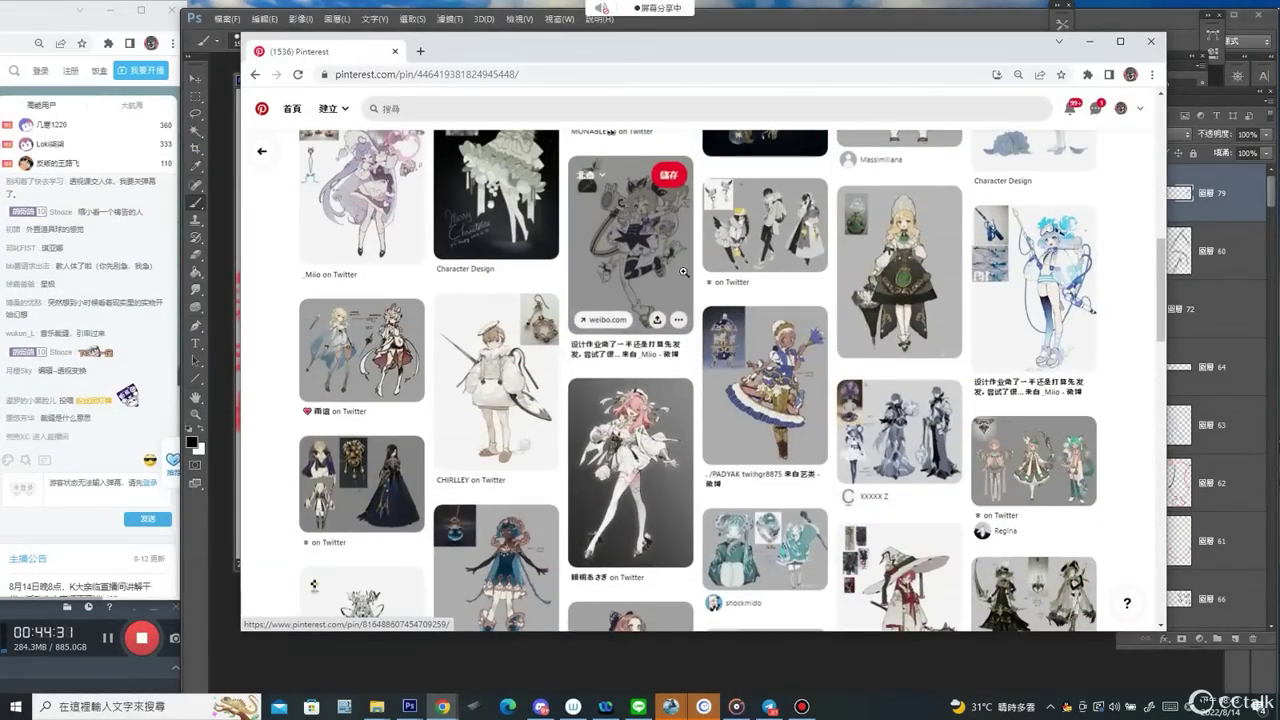
scroll(684, 271, "down", 3)
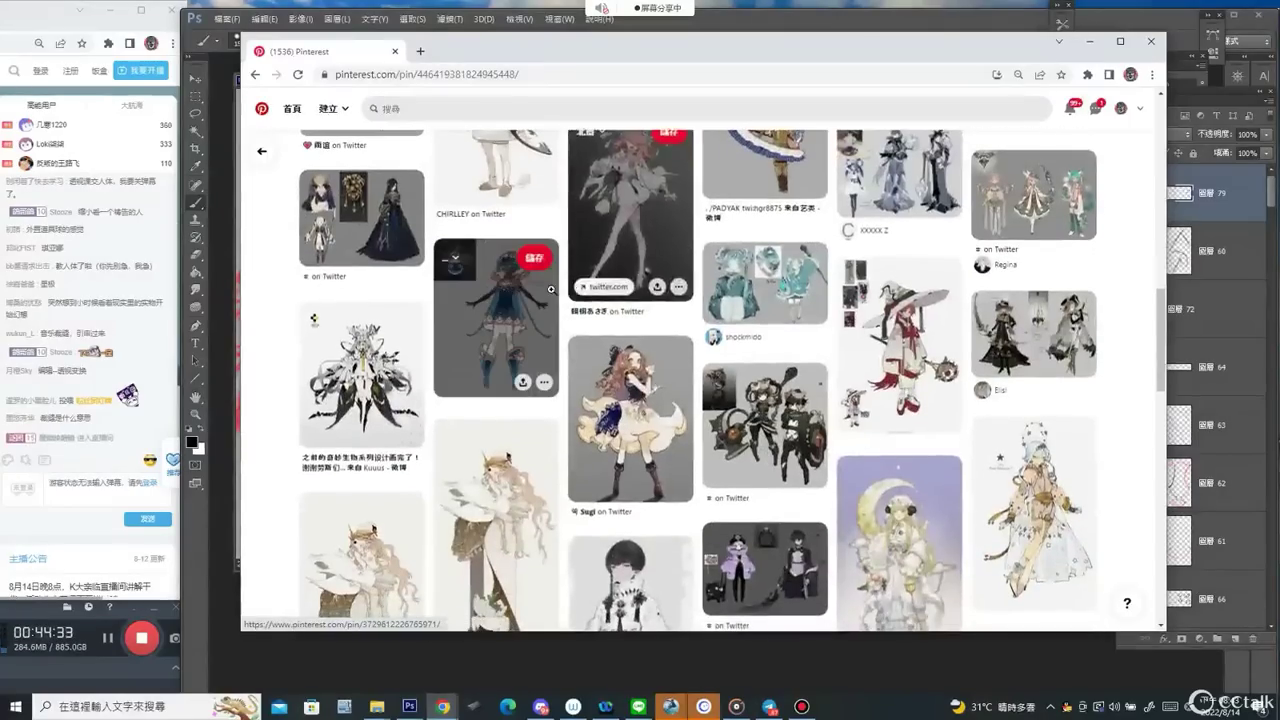
left_click(490, 328)
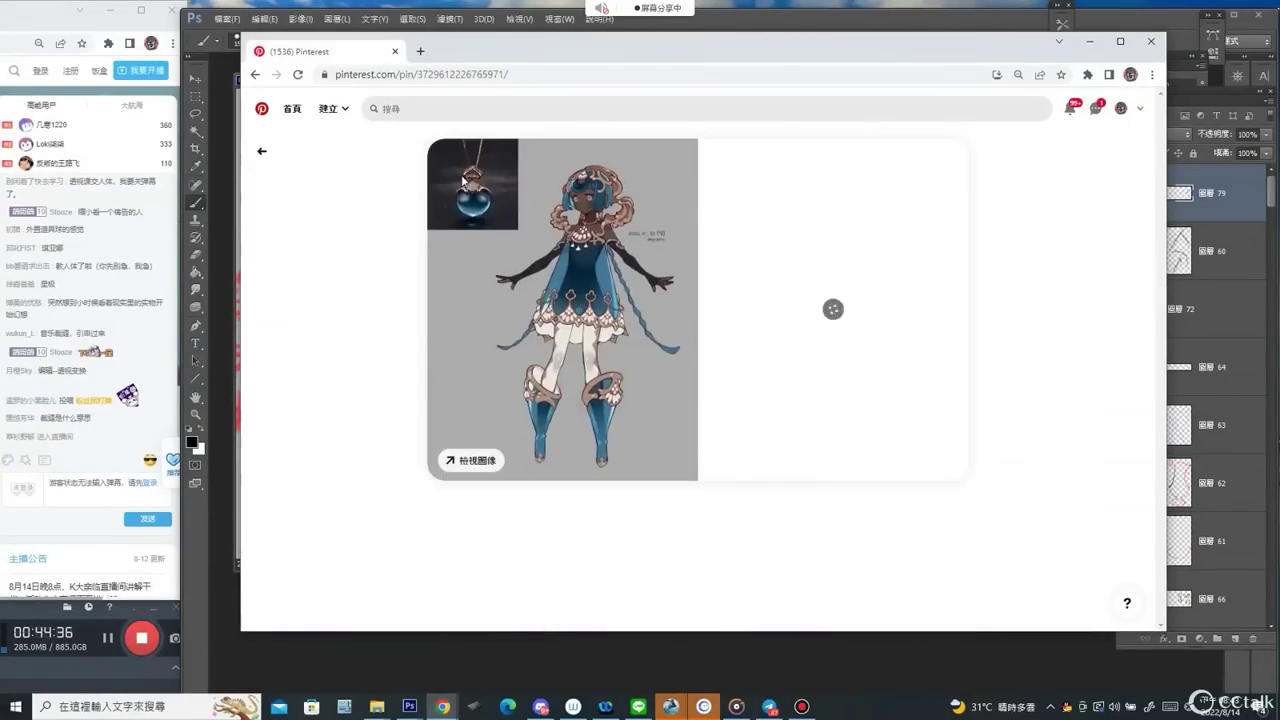
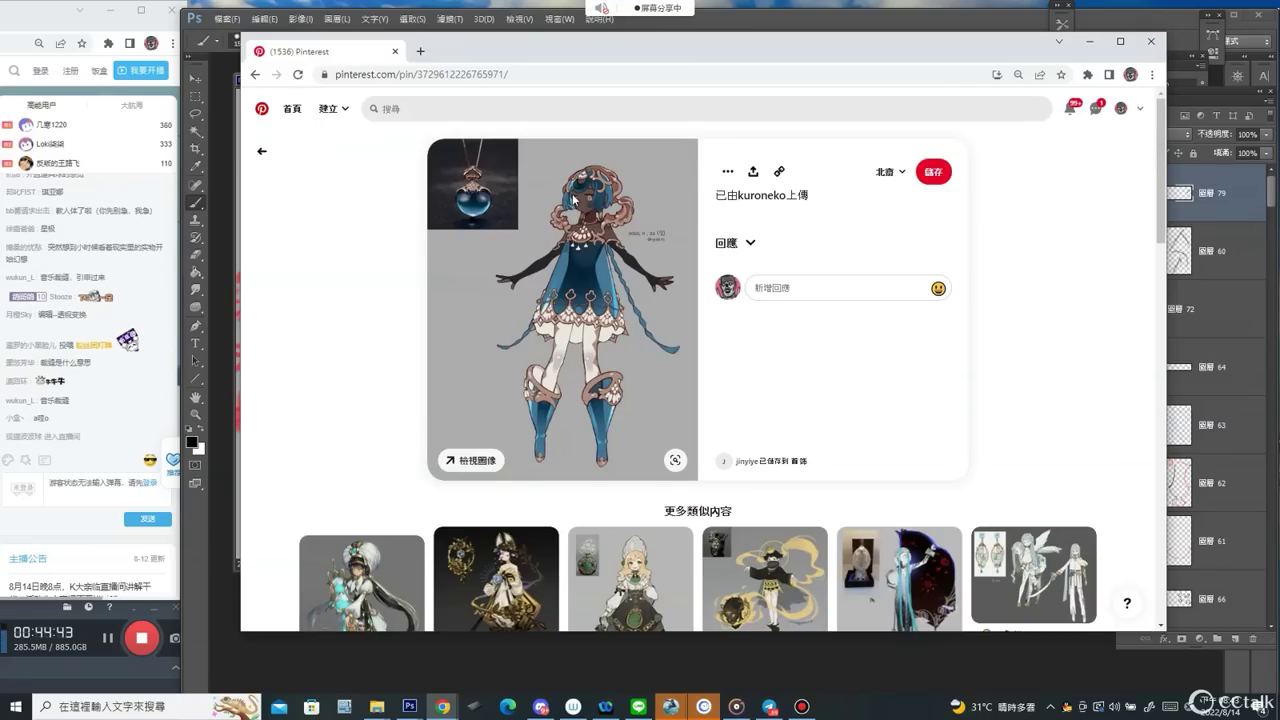
scroll(573, 199, "down", 2)
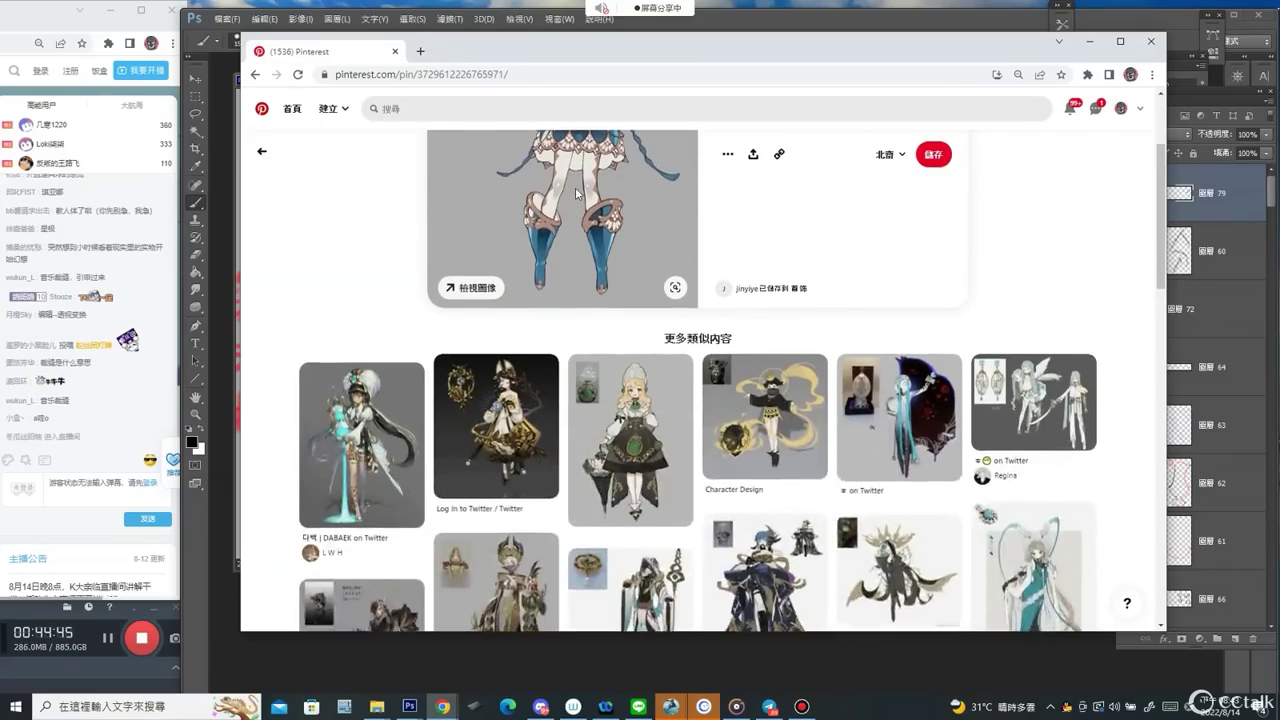
scroll(575, 187, "up", 1)
Switch back to Photoshop and move the white block on 圖層 59 over the notes next to the doll diagram.
key("alt+Tab")
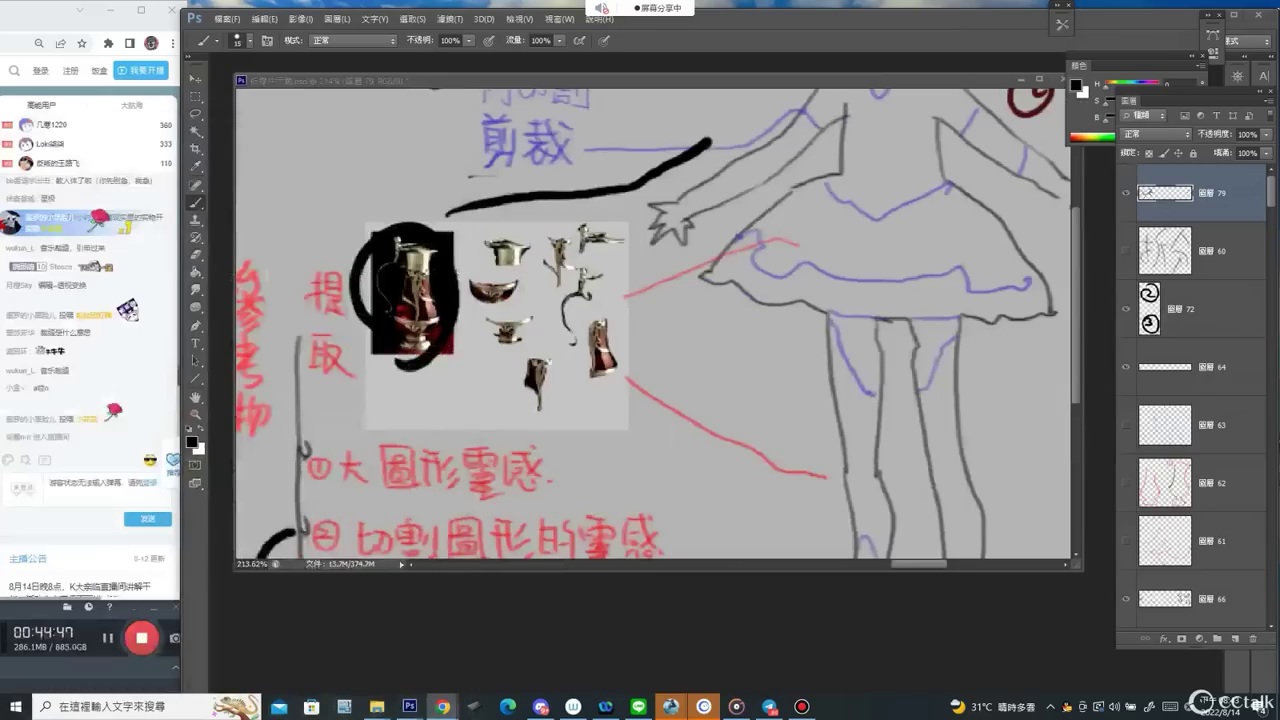
key("z")
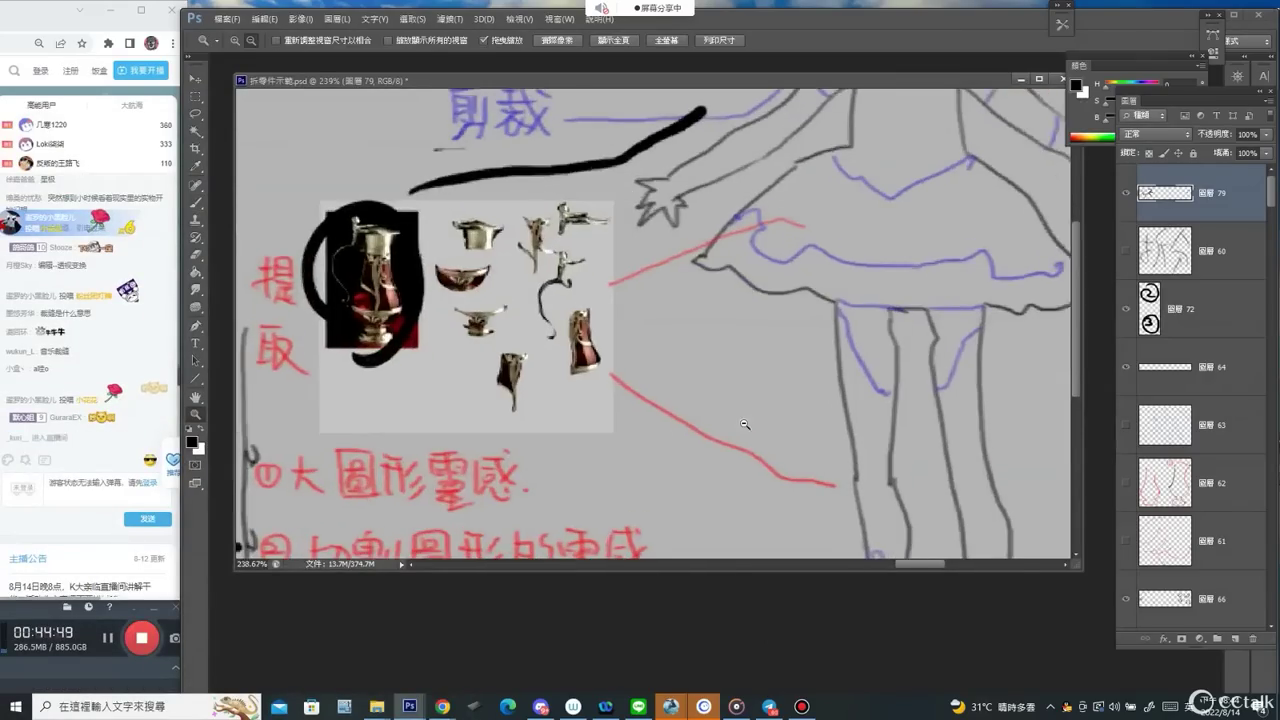
scroll(795, 315, "down", 5)
left_click_drag(798, 319, 496, 331)
key("v")
left_click_drag(884, 265, 730, 258)
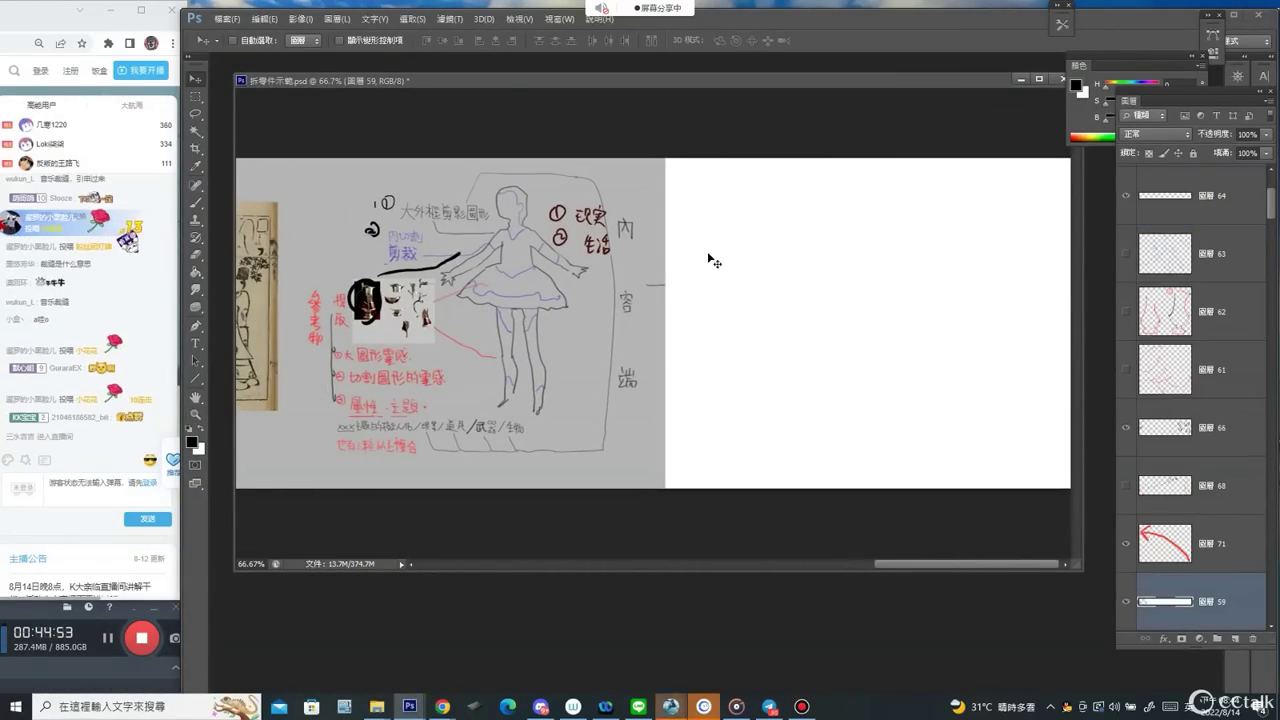
Draw a black square bracket around the 內容端 label beside the doll diagram.
key("b")
mouse_move(612, 206)
left_mouse_down()
mouse_move(642, 207)
mouse_move(652, 416)
mouse_move(610, 418)
left_mouse_up()
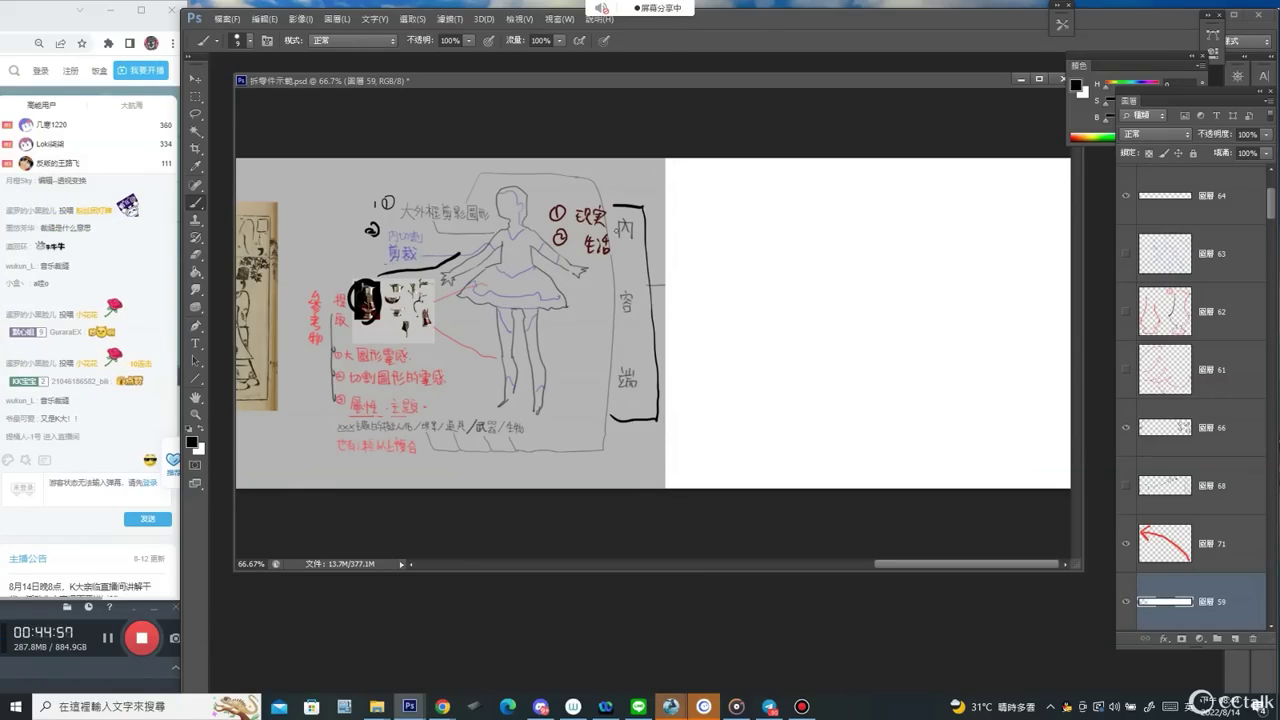
Close the black box around the 內容端 label and erase the dark red notes beside the doll's head.
left_click_drag(612, 208, 612, 364)
key("e")
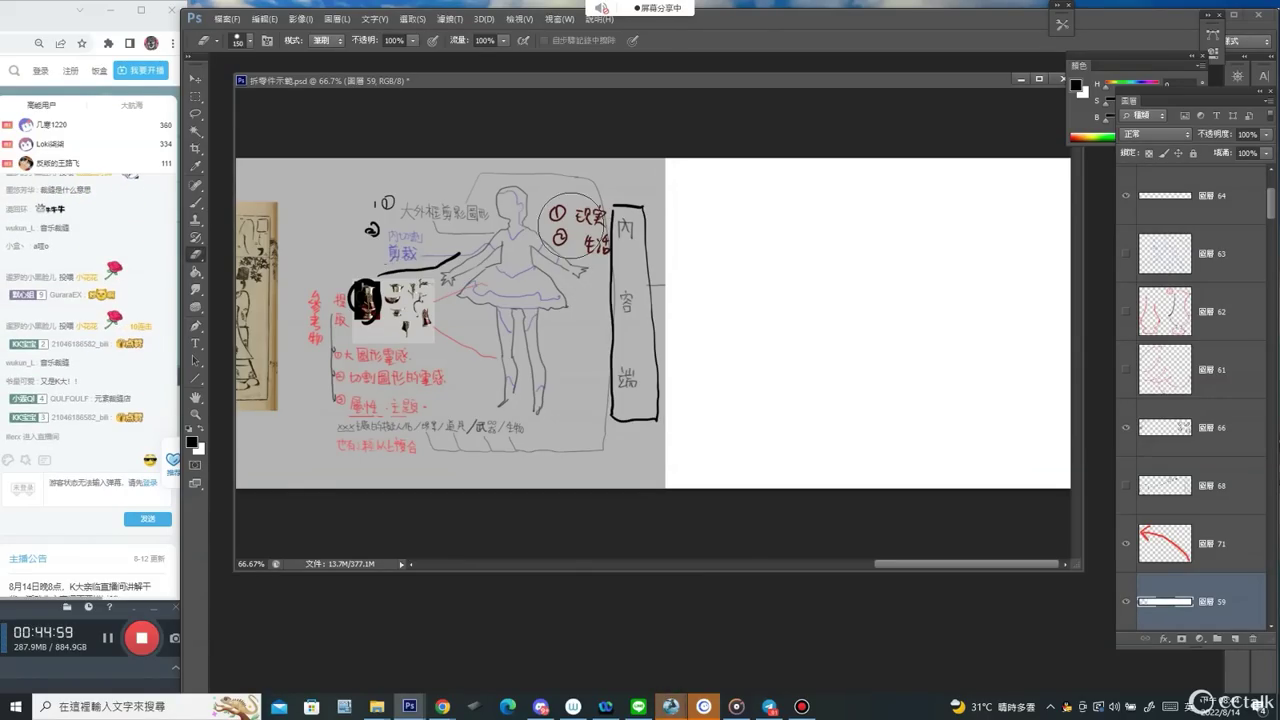
key("z")
mouse_move(490, 232)
left_mouse_down()
mouse_move(511, 257)
mouse_move(583, 184)
mouse_move(629, 225)
mouse_move(621, 207)
mouse_move(649, 186)
left_mouse_up()
key("v")
left_click(632, 219, "ctrl")
Erase the black line towards the doll's arm and the black circle around the jug on 圖層 79.
key("e")
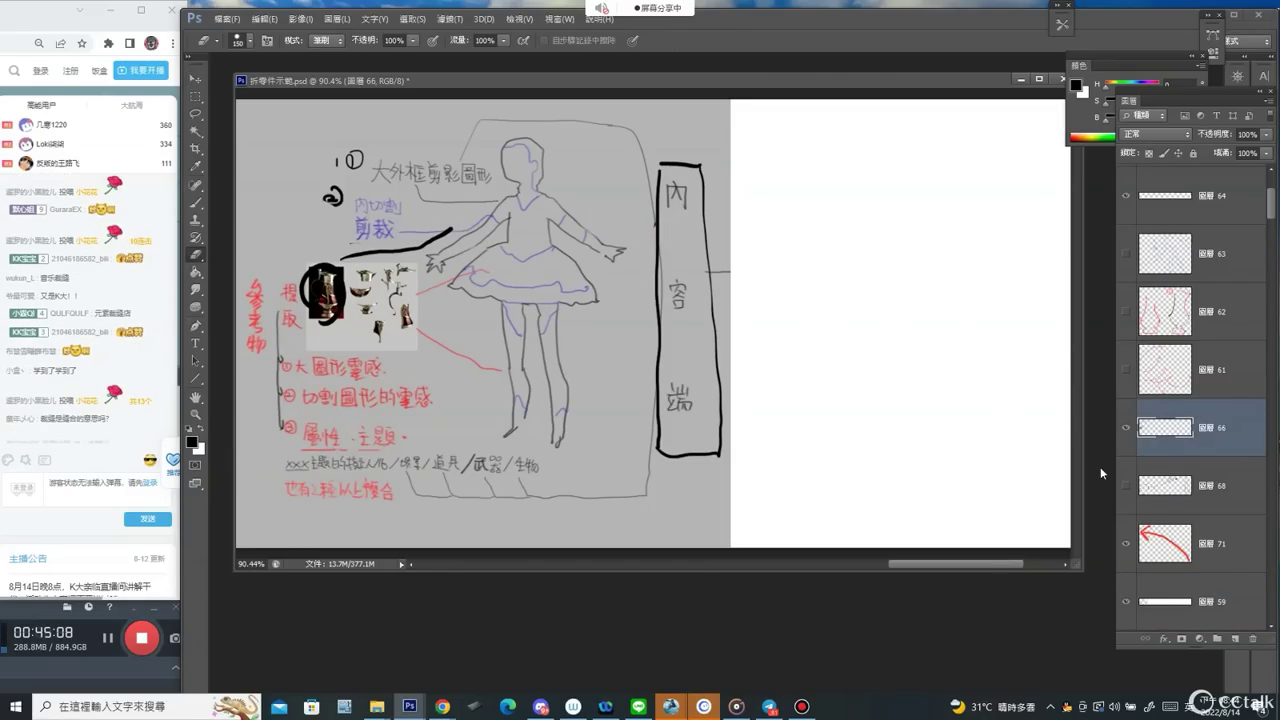
key("v")
left_click(432, 242, "ctrl")
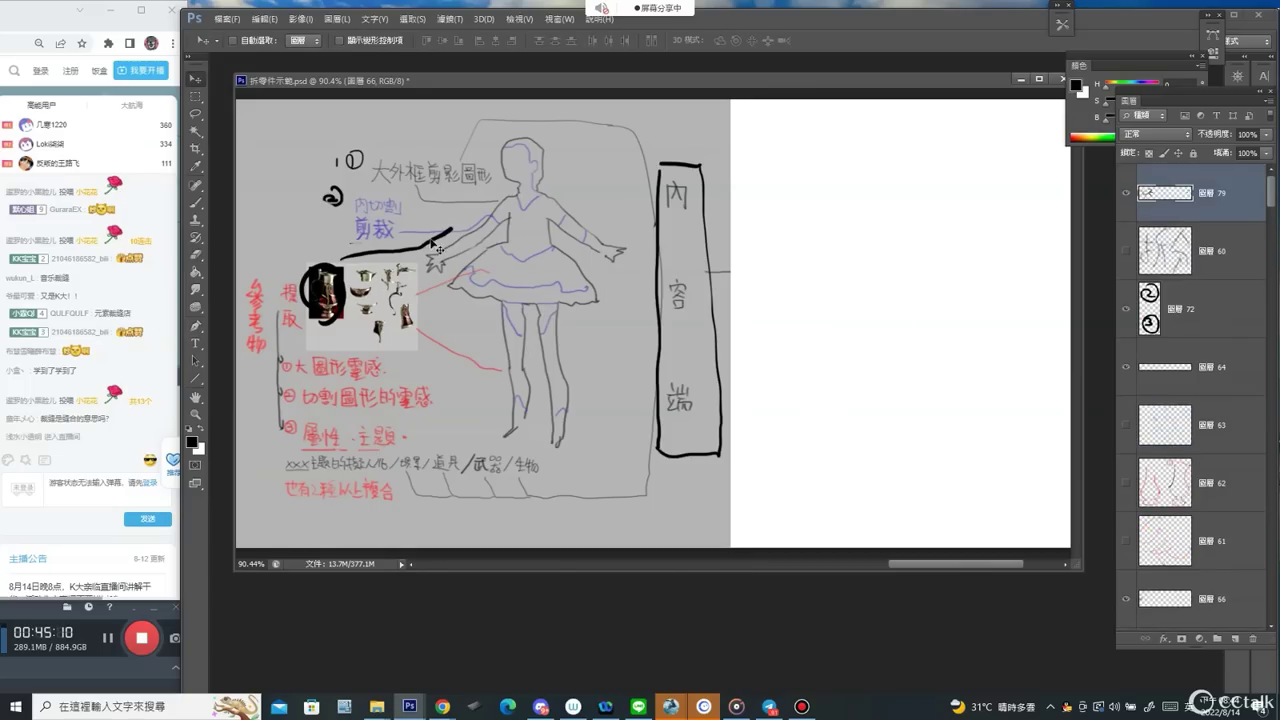
key("e")
left_click_drag(337, 252, 450, 230)
key("bracketleft")
key("bracketleft")
mouse_move(309, 272)
left_mouse_down()
mouse_move(304, 305)
mouse_move(325, 328)
left_mouse_up()
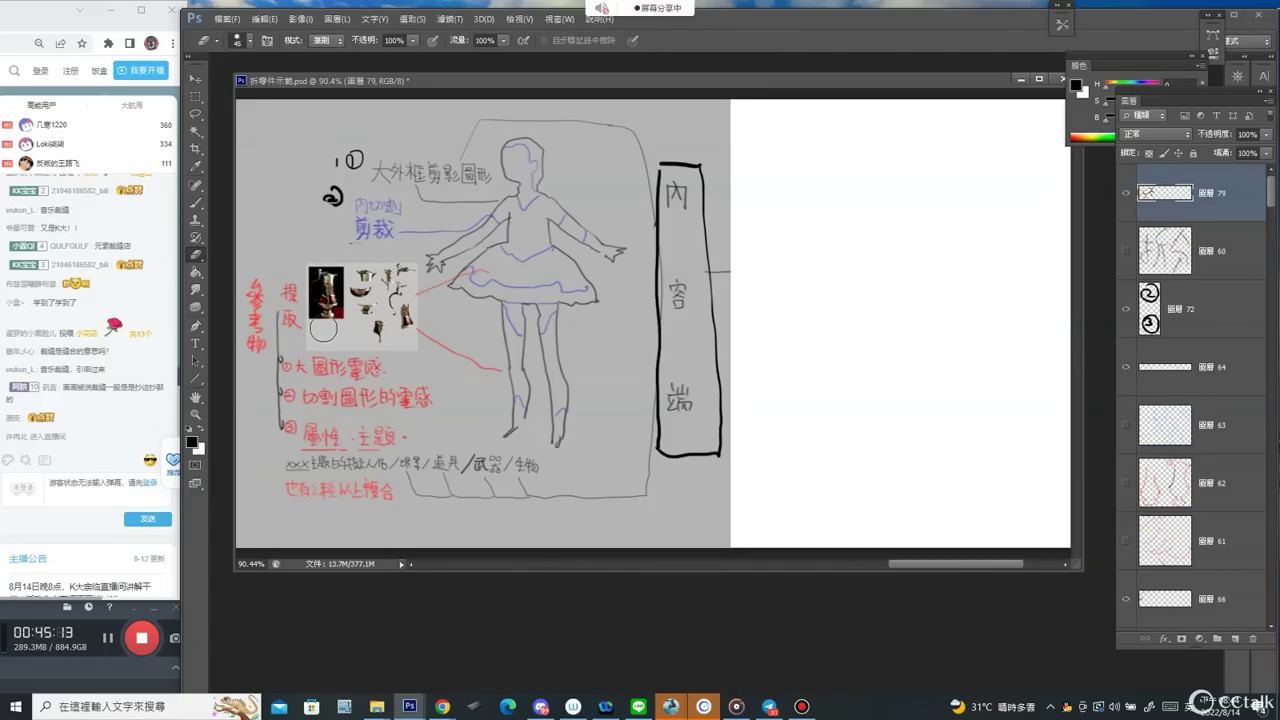
Hide the white block on 圖層 59 and add a new layer above 圖層 64.
key("v")
left_click(812, 237, "ctrl")
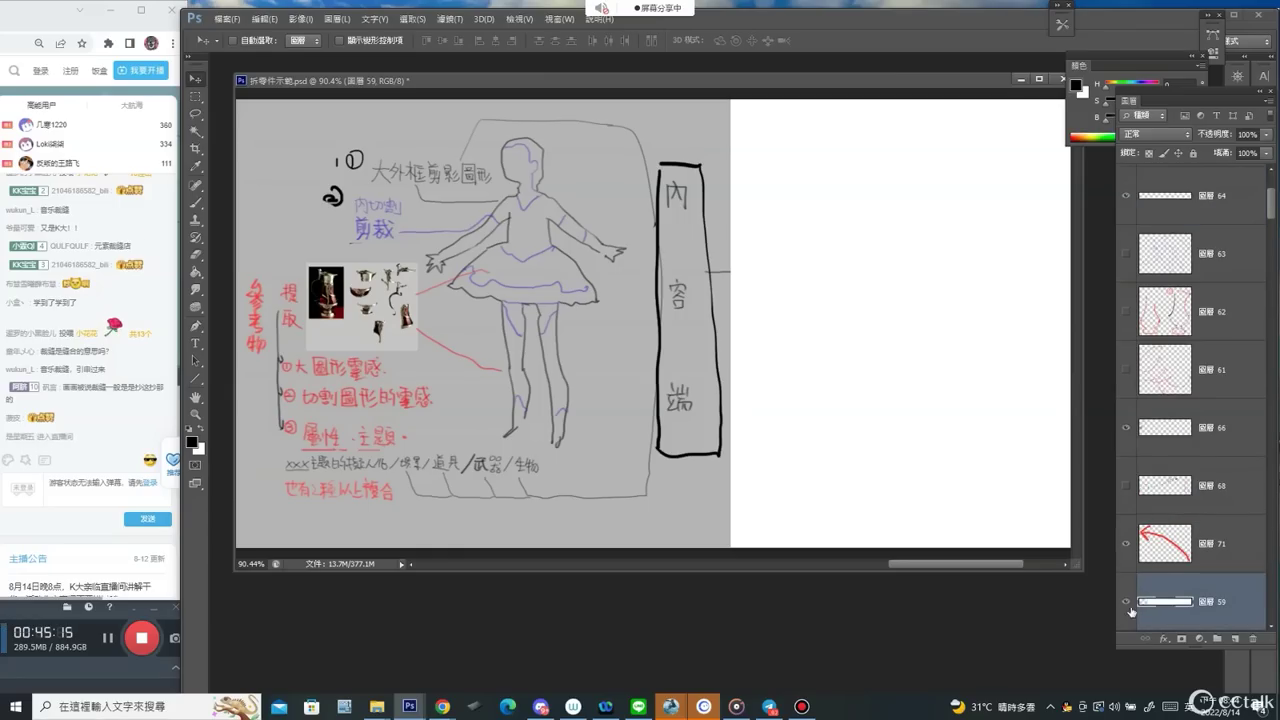
left_click(1126, 601)
key("b")
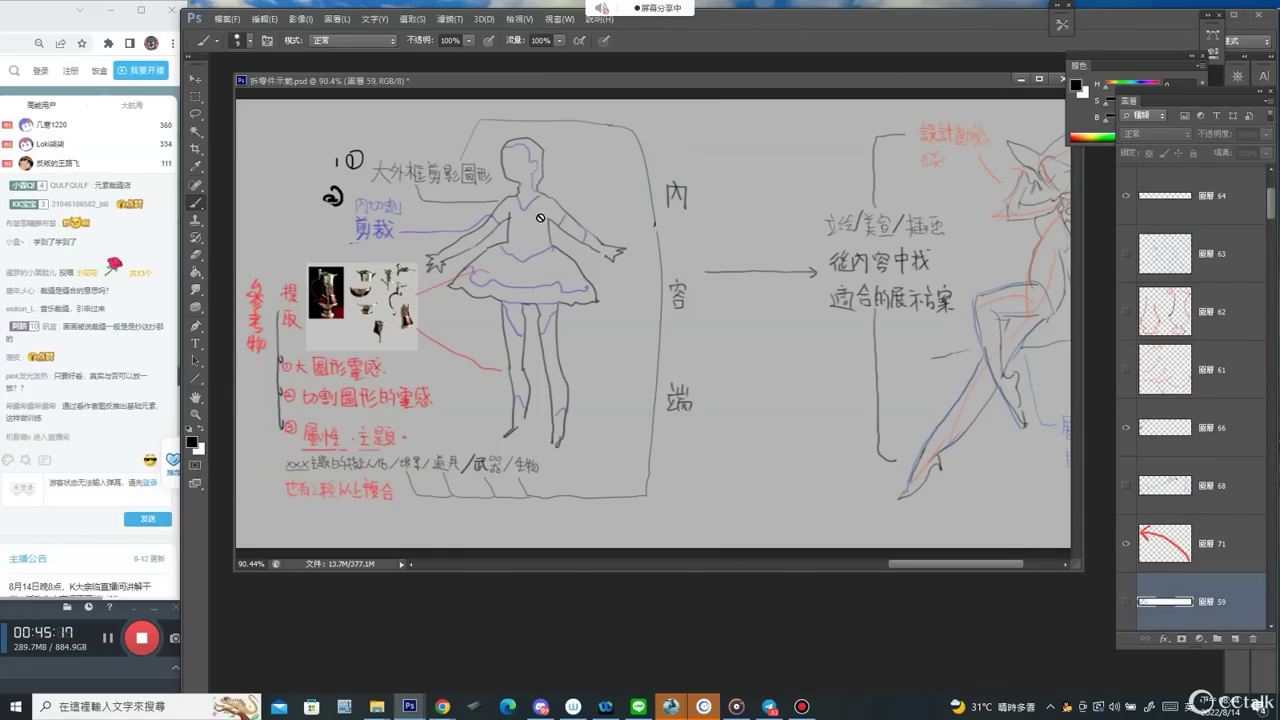
left_click(1208, 213)
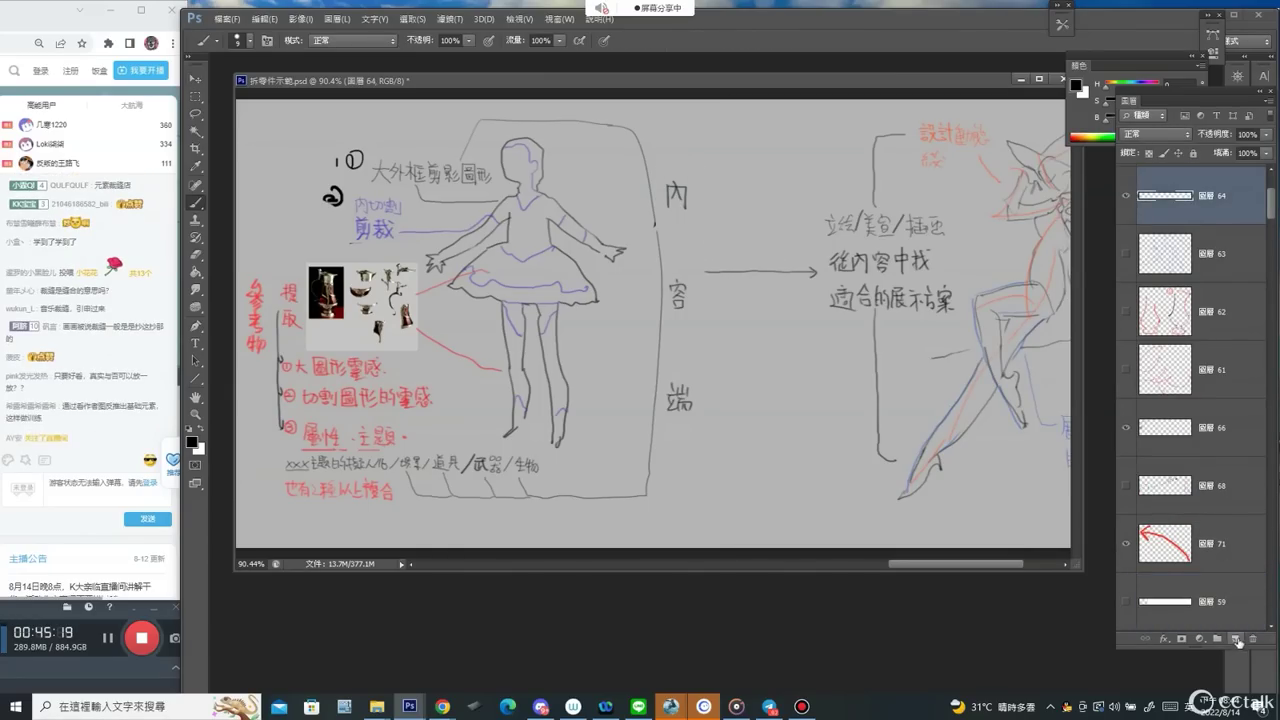
left_click(1236, 638)
Frame the blue witch costume in black and draw a curved black line from it to the doll's head.
key("Tab")
scroll(560, 197, "up", 3)
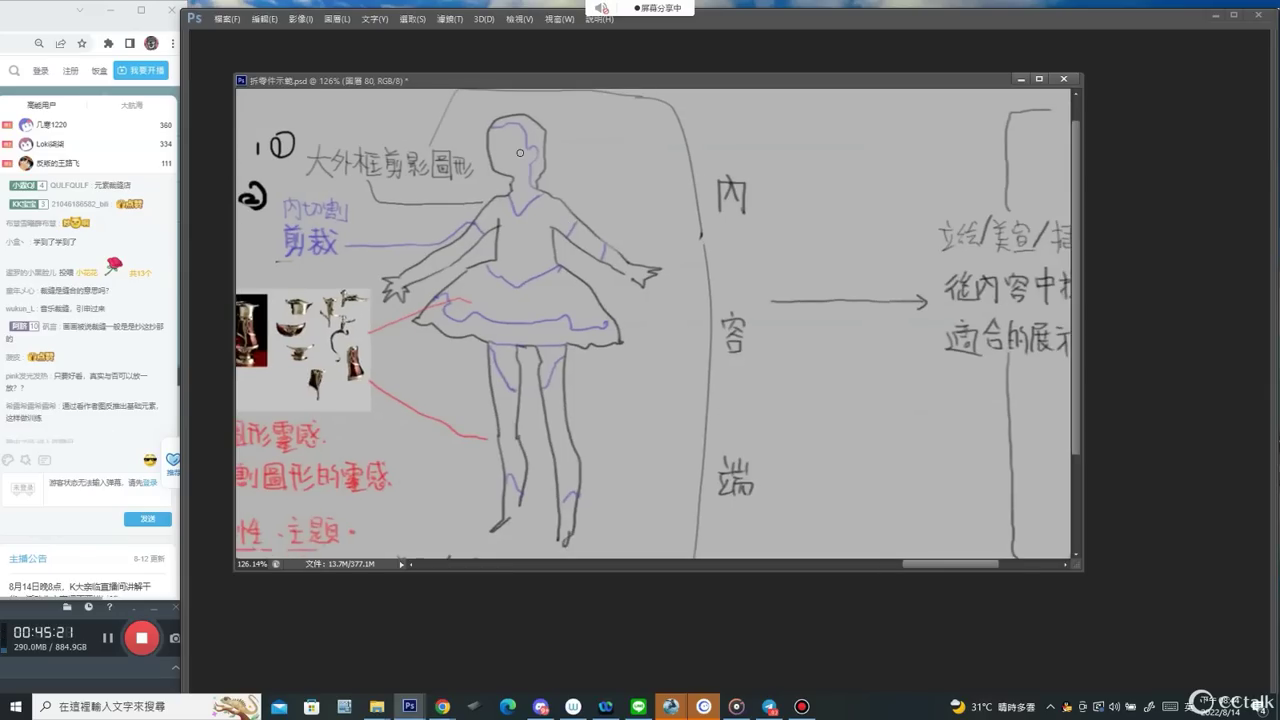
scroll(490, 166, "down", 5)
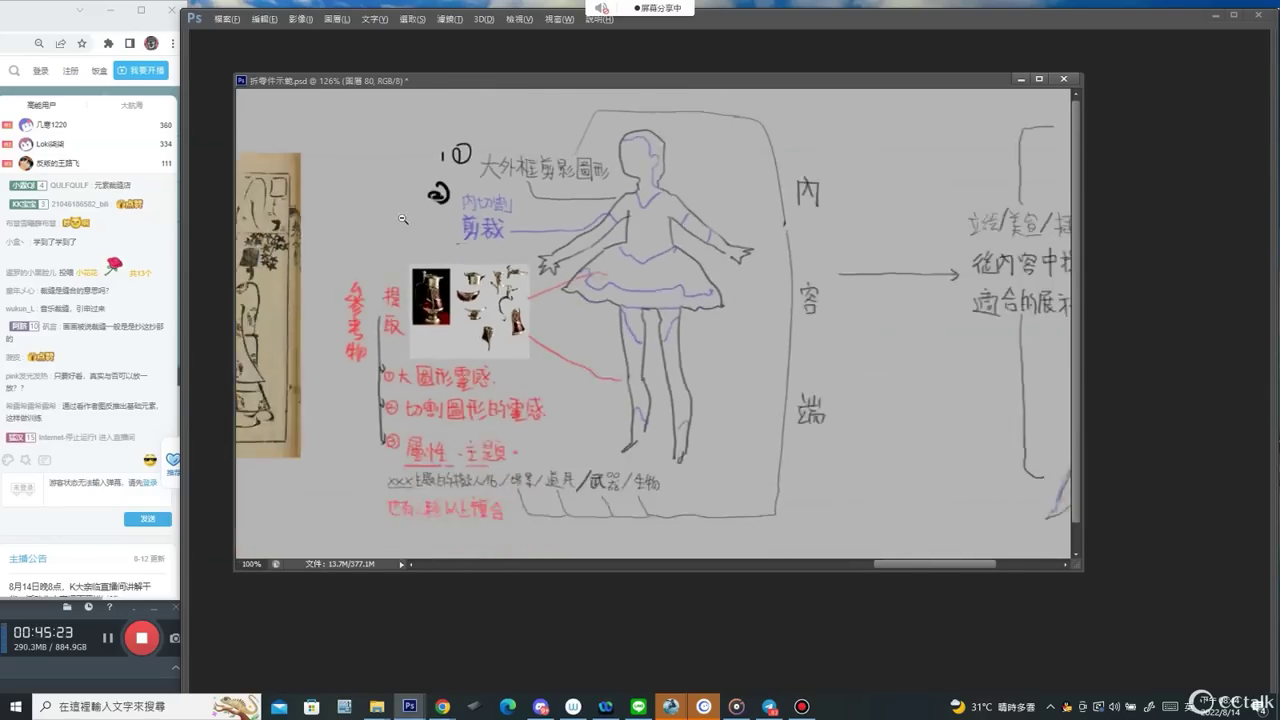
left_click_drag(358, 262, 247, 293)
mouse_move(297, 168)
left_mouse_down()
mouse_move(288, 348)
mouse_move(299, 455)
mouse_move(428, 368)
mouse_move(433, 207)
mouse_move(346, 162)
left_mouse_up()
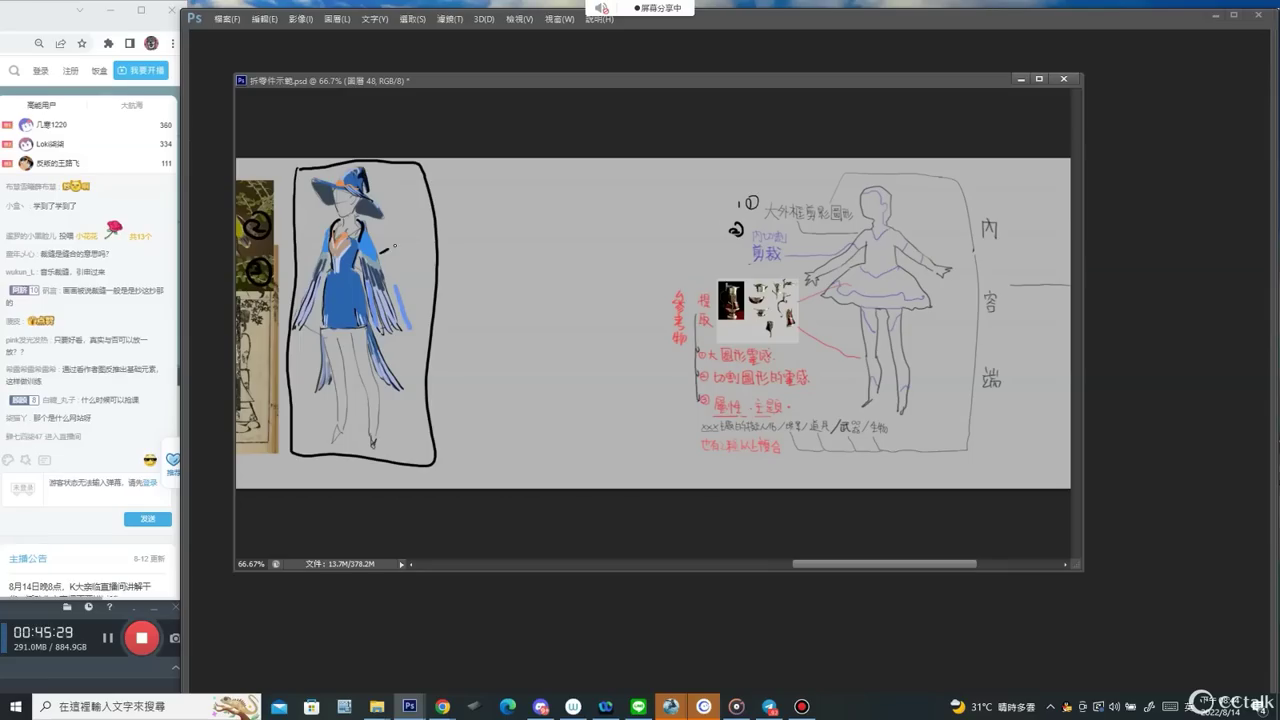
mouse_move(395, 245)
left_mouse_down()
mouse_move(579, 180)
mouse_move(739, 171)
mouse_move(843, 192)
left_mouse_up()
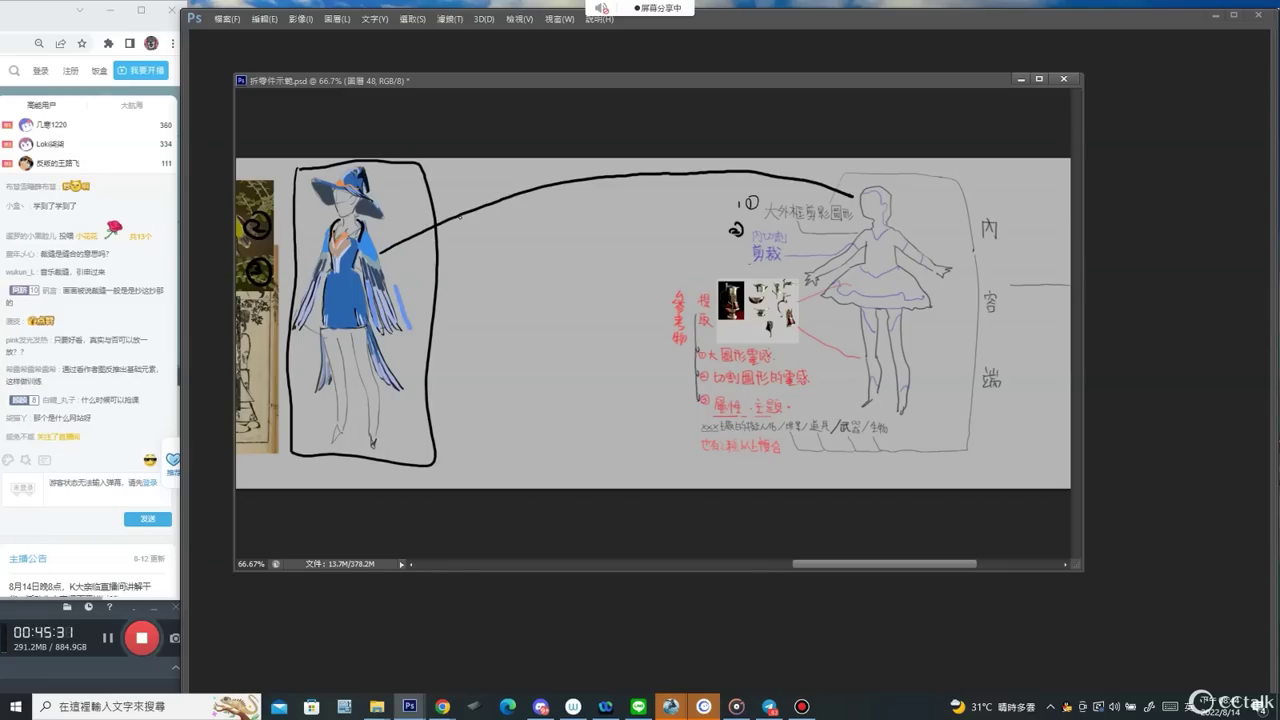
Underline 立绘/美宣/插画, 內容 and 適合 in the notes beside the seated pose sketch and circle 展示方案 in black.
left_click_drag(813, 240, 448, 242)
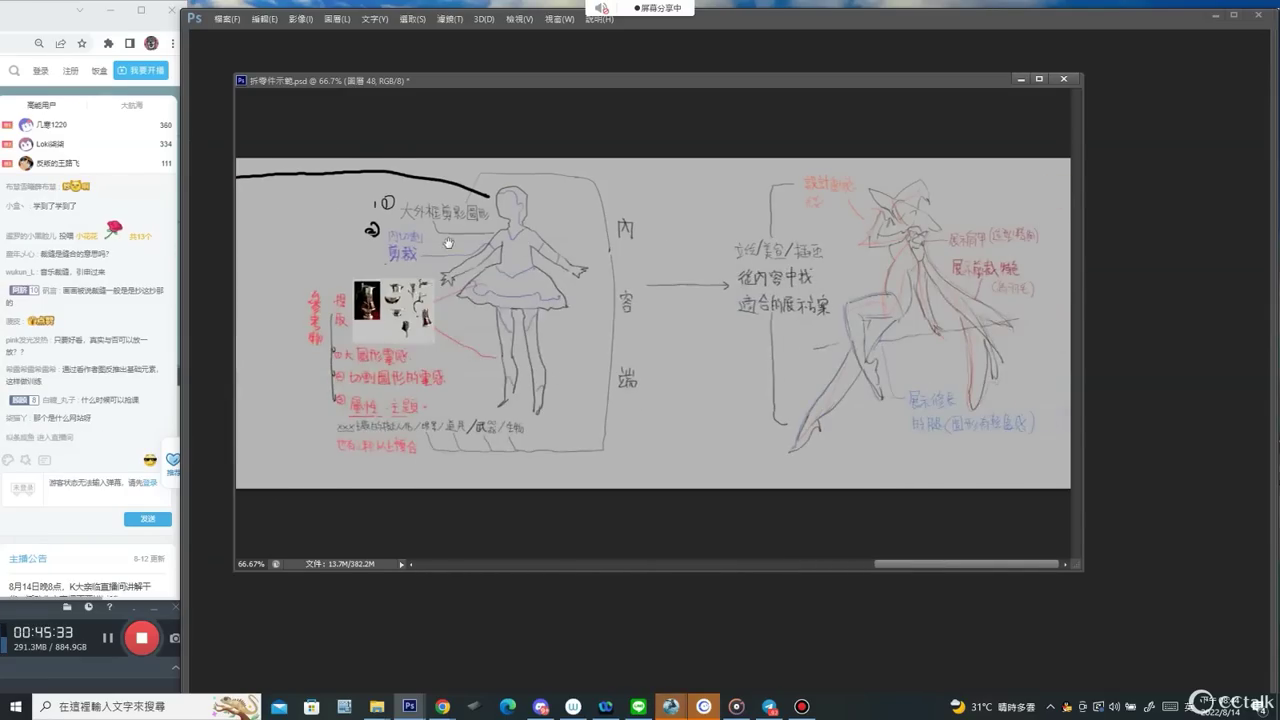
left_click_drag(829, 270, 860, 270)
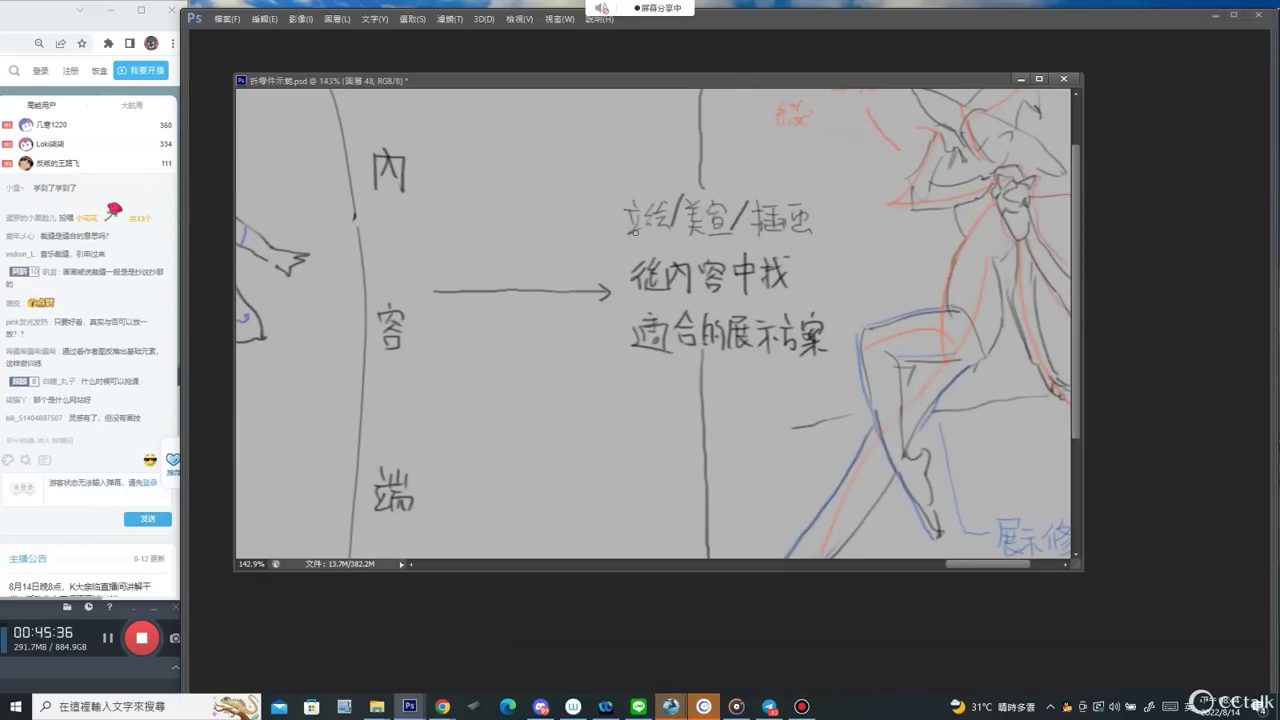
left_click_drag(618, 242, 810, 238)
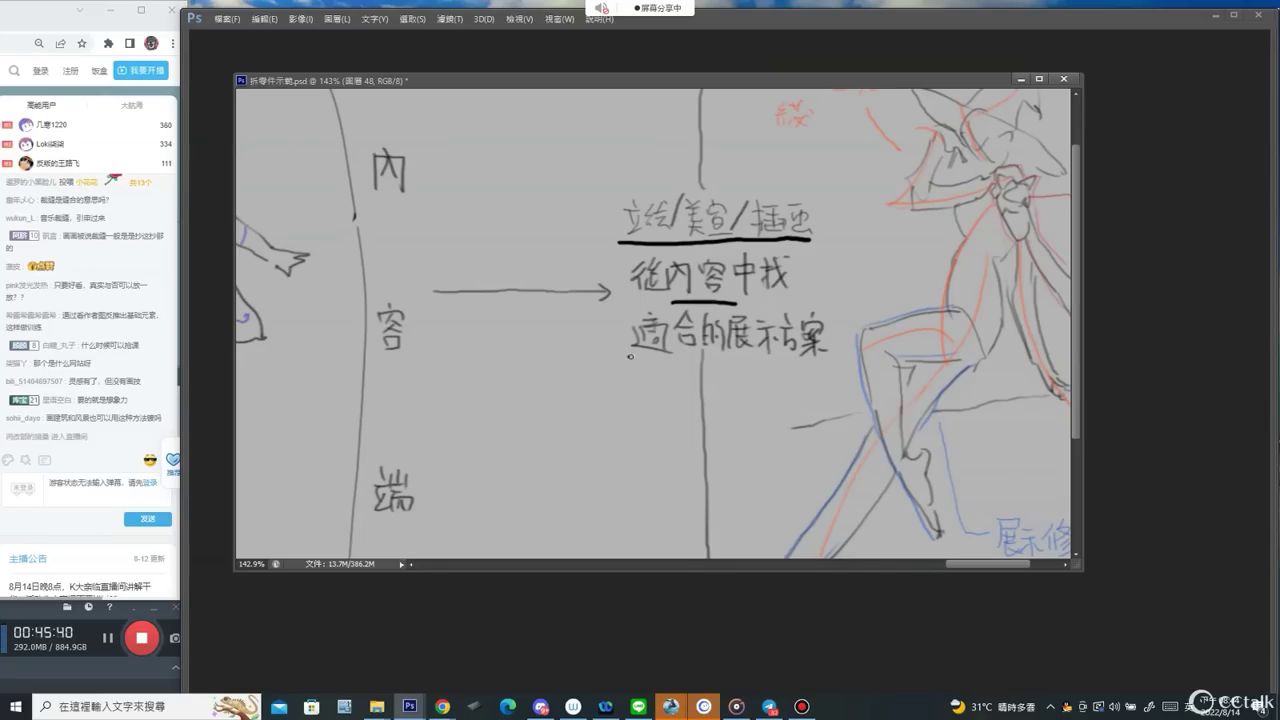
left_click_drag(630, 354, 697, 352)
left_click_drag(759, 308, 814, 376)
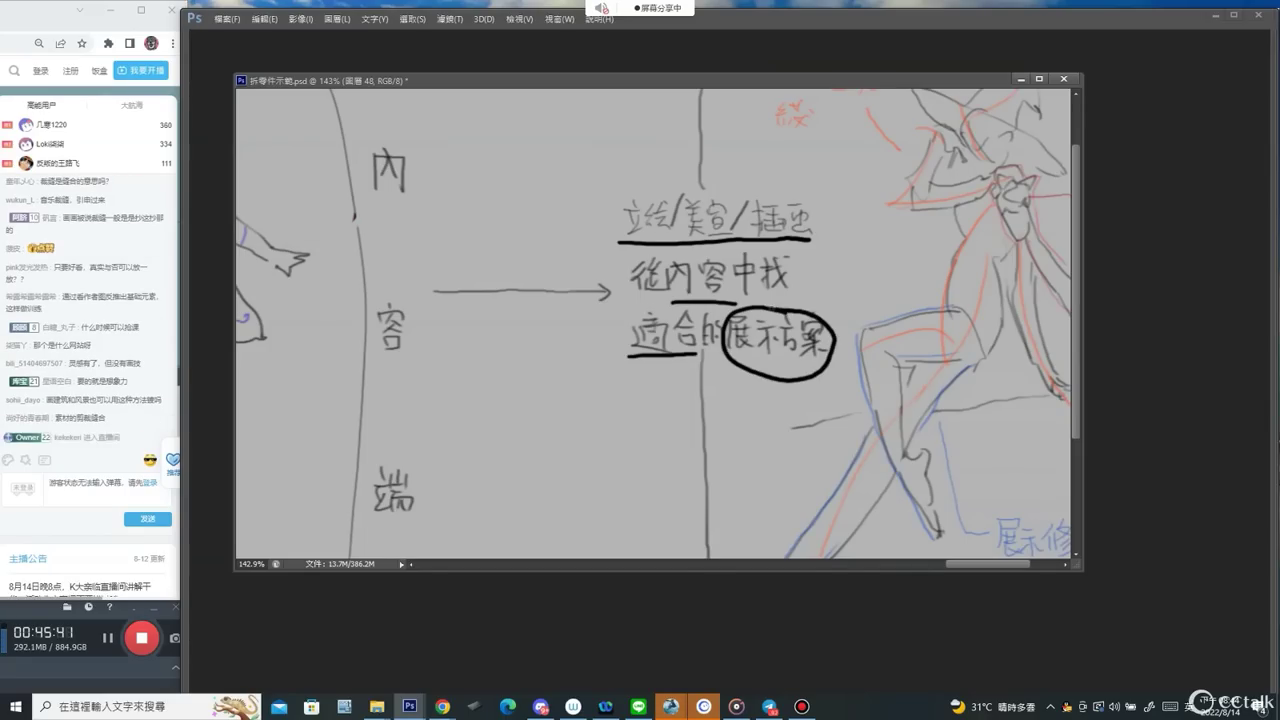
Write 構成課 in black around the notes beside the seated pose and draw a black box around the three note lines.
left_click_drag(659, 142, 667, 212)
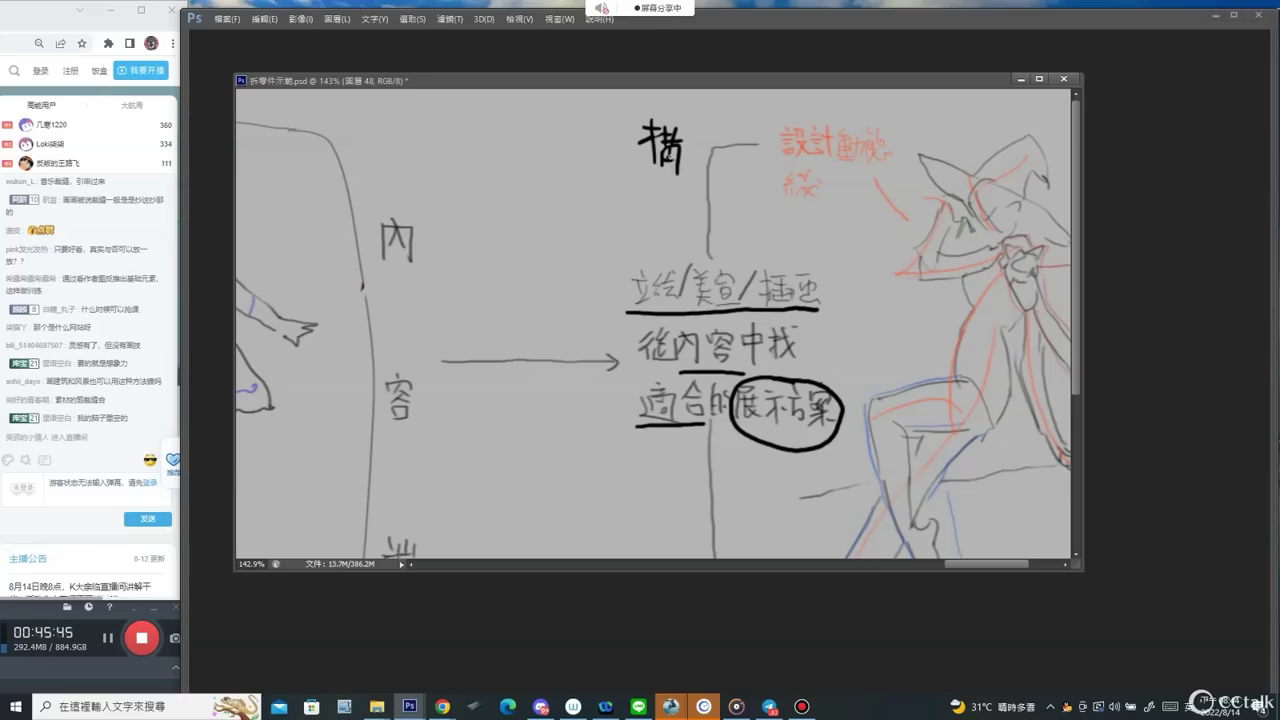
left_click_drag(648, 222, 670, 216)
left_click_drag(648, 222, 645, 238)
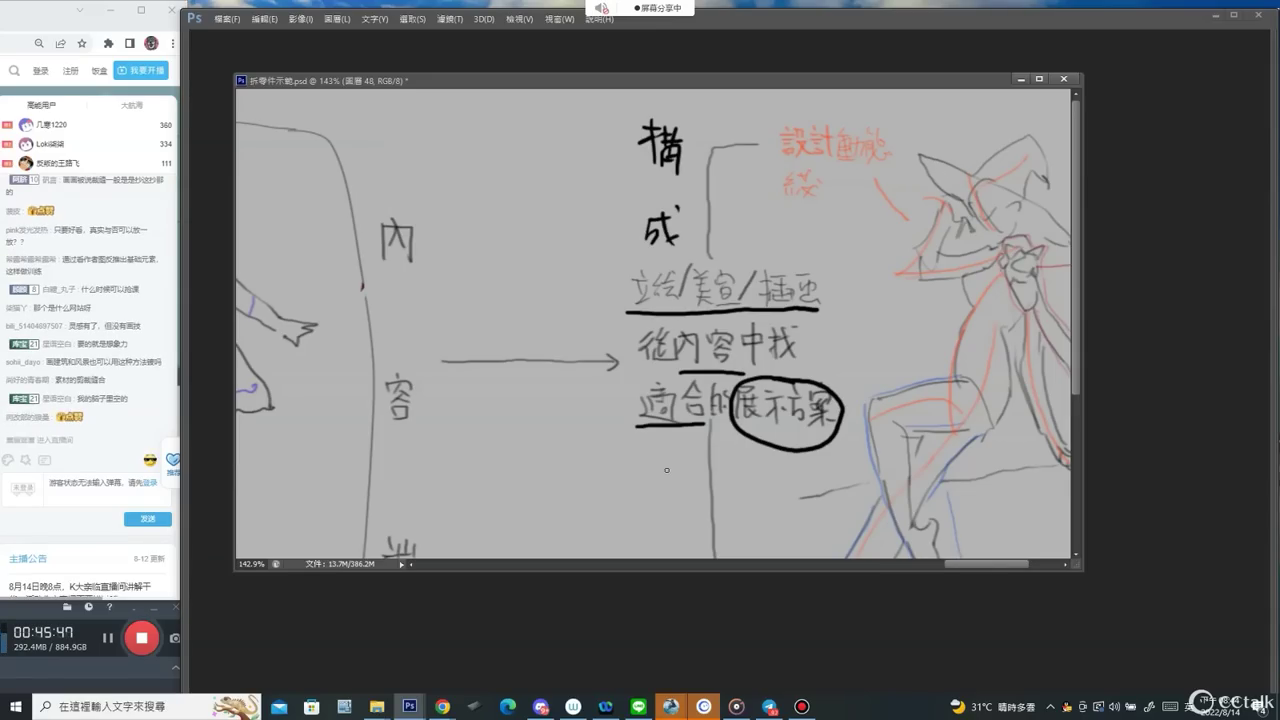
left_click(756, 337, "alt")
left_click_drag(680, 375, 690, 366)
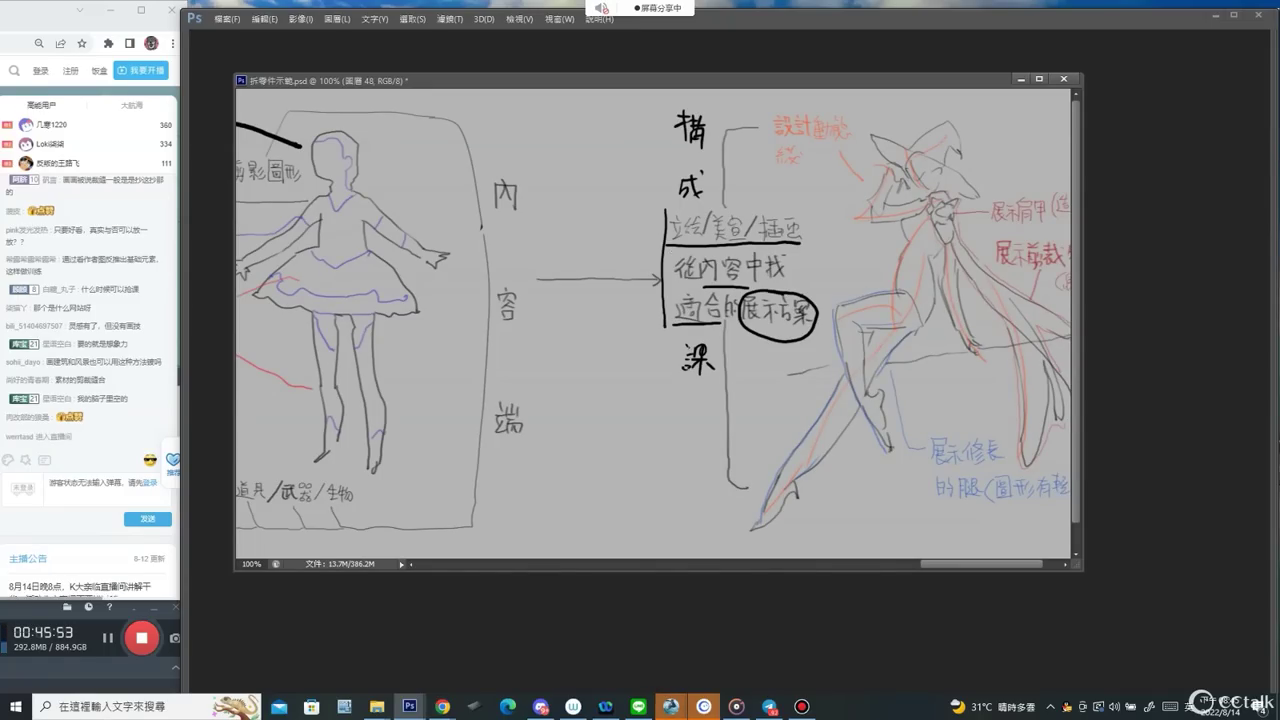
left_click_drag(806, 230, 805, 304)
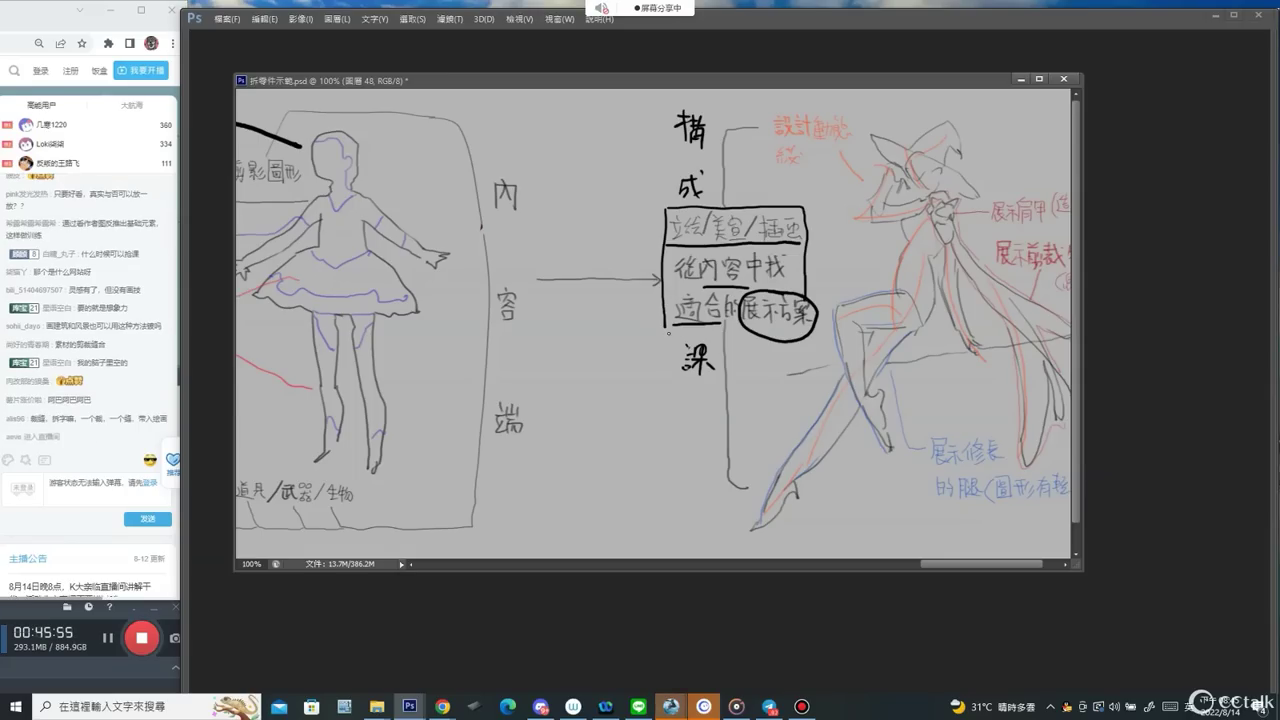
left_click_drag(663, 327, 759, 326)
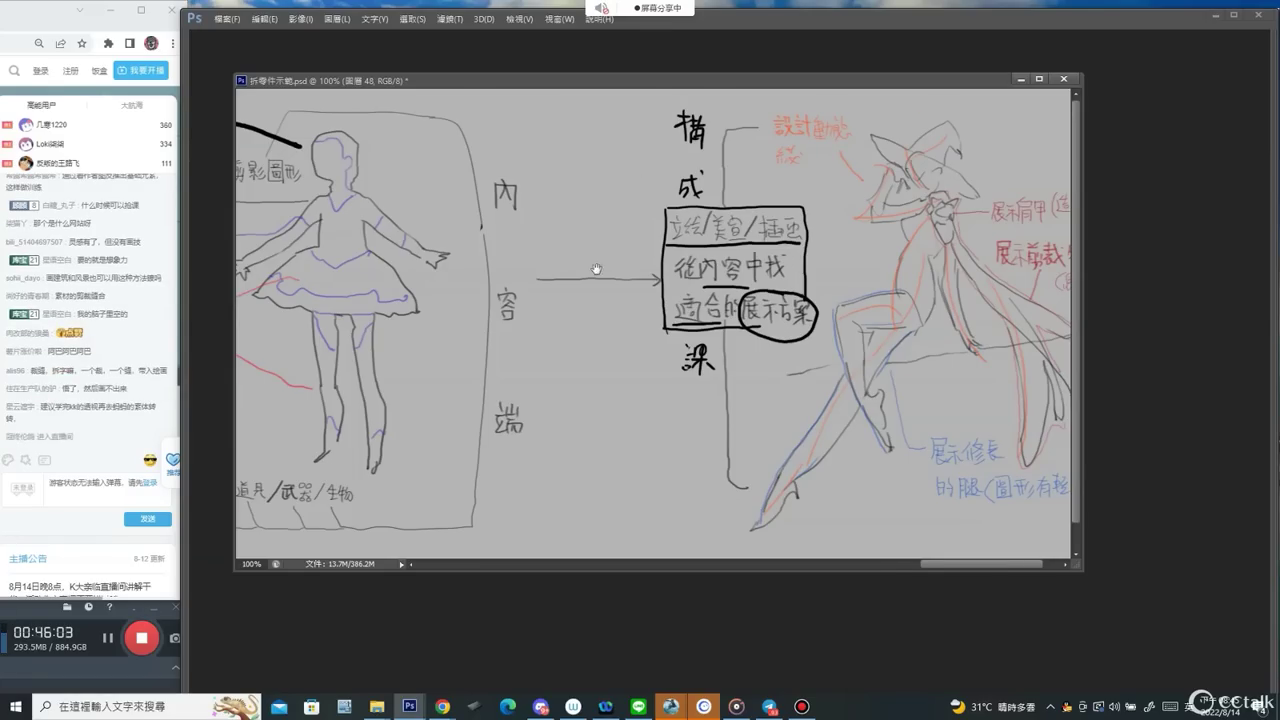
Duplicate the blue witch costume on 圖層 45 and place the copy between the 內容端 label and the display-plan notes.
left_click_drag(596, 269, 996, 255)
left_click_drag(383, 302, 909, 318)
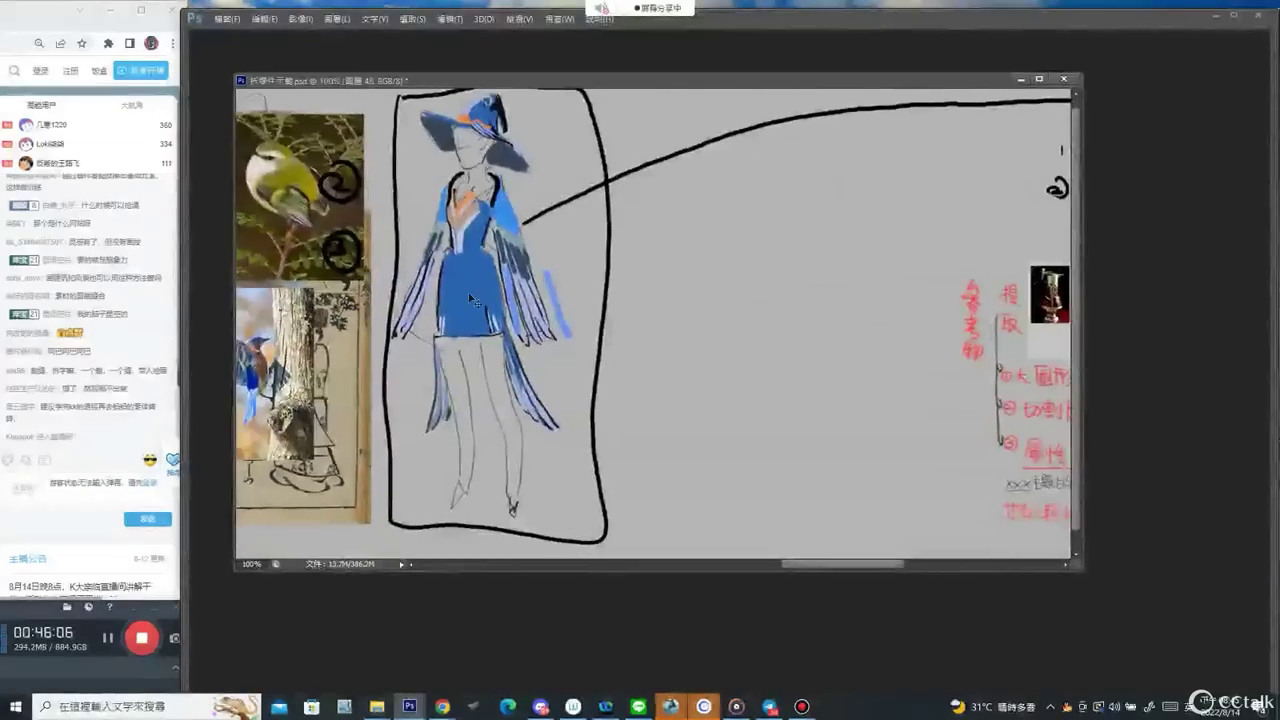
key("Tab")
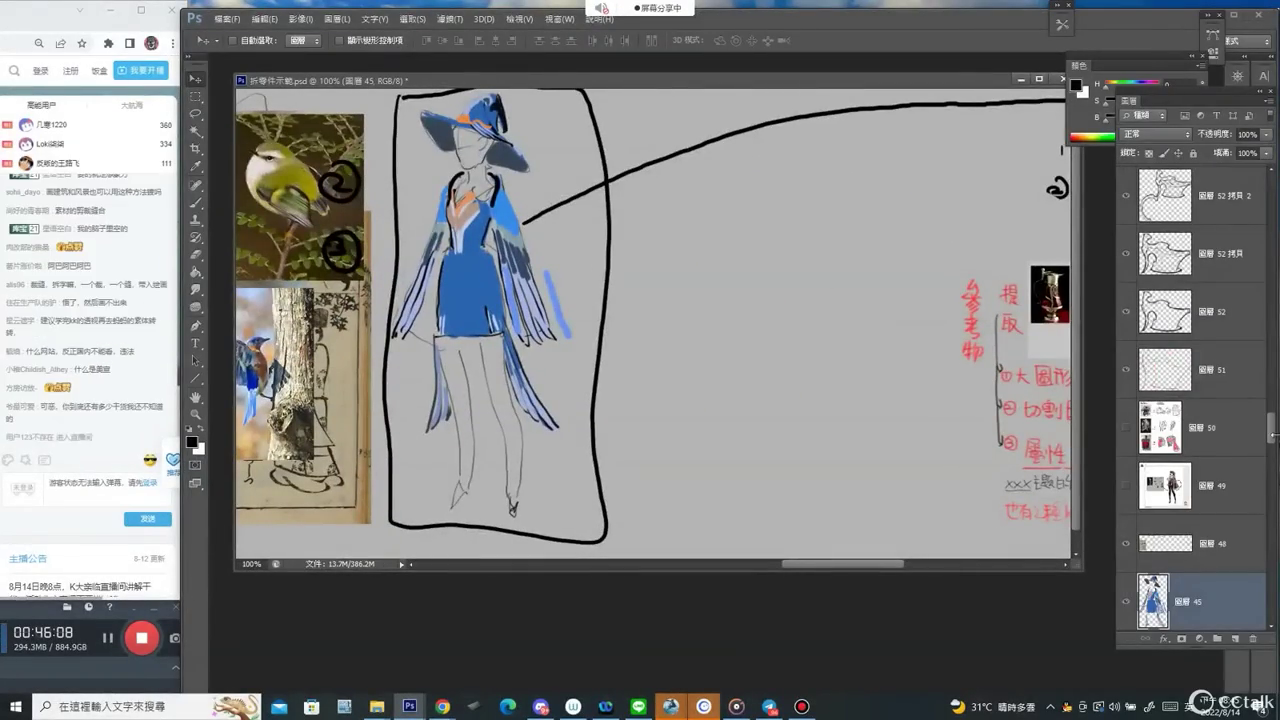
left_click_drag(1272, 437, 1258, 463)
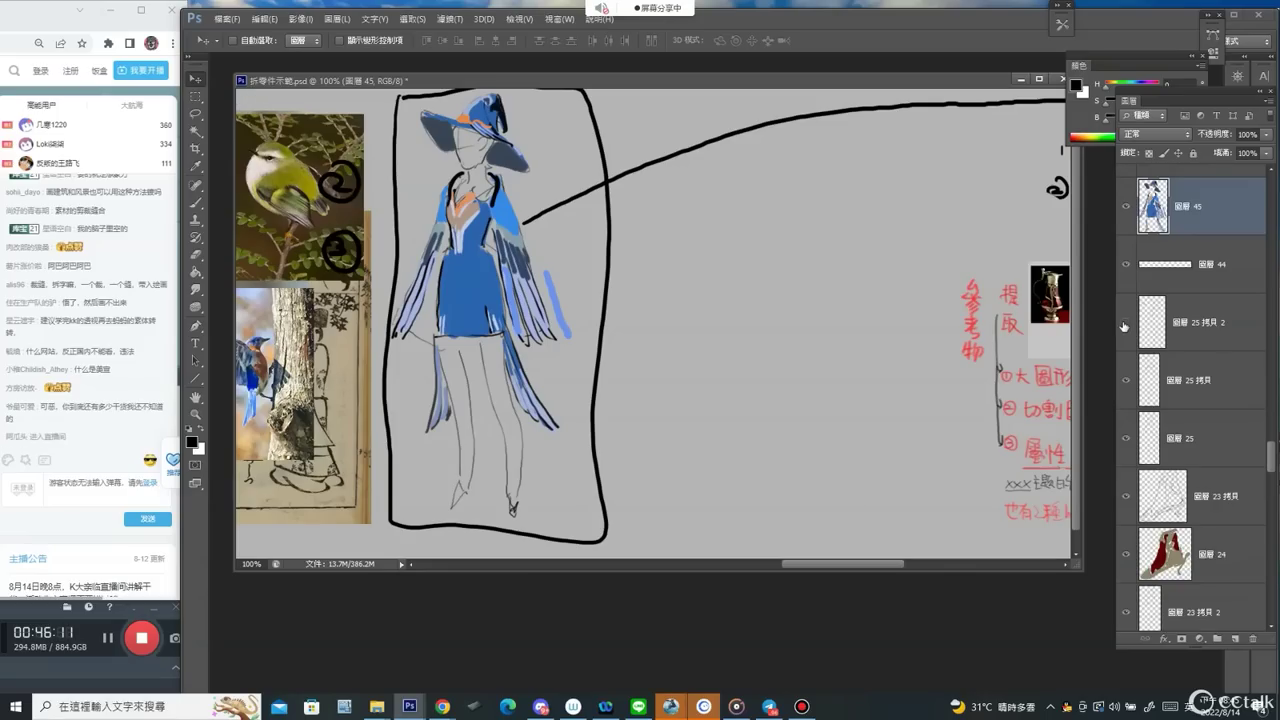
left_click(1125, 378)
left_click(1125, 375)
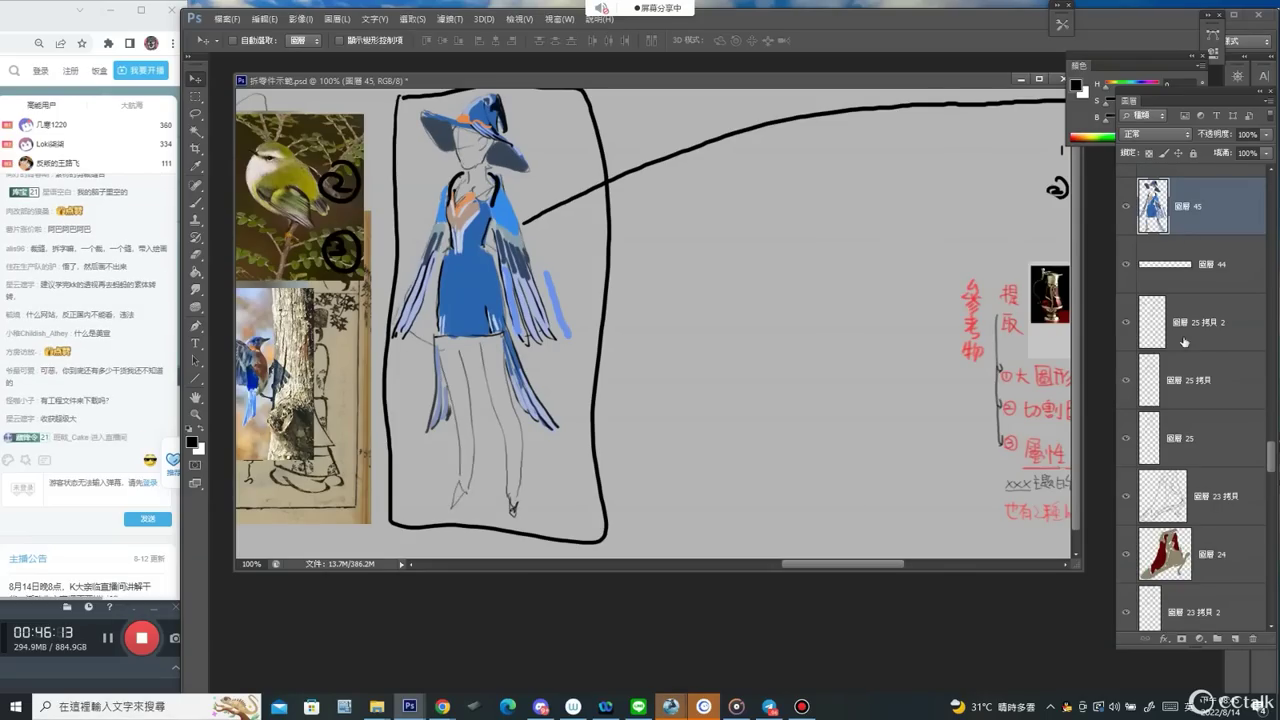
left_click(1186, 395)
left_click(1185, 212, "ctrl")
left_click_drag(477, 330, 861, 337)
left_click_drag(970, 310, 494, 296)
left_click_drag(510, 293, 1053, 311)
left_click_drag(1008, 308, 688, 260)
key("ctrl+e")
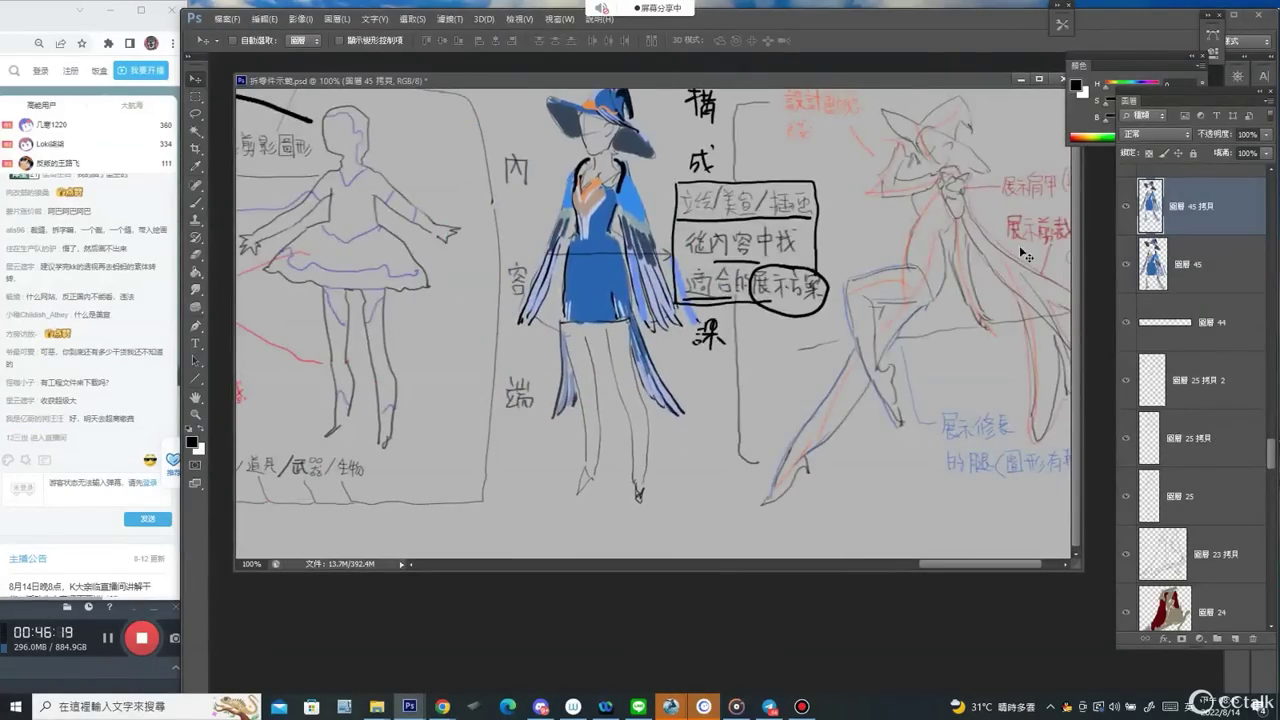
left_click_drag(930, 249, 817, 275)
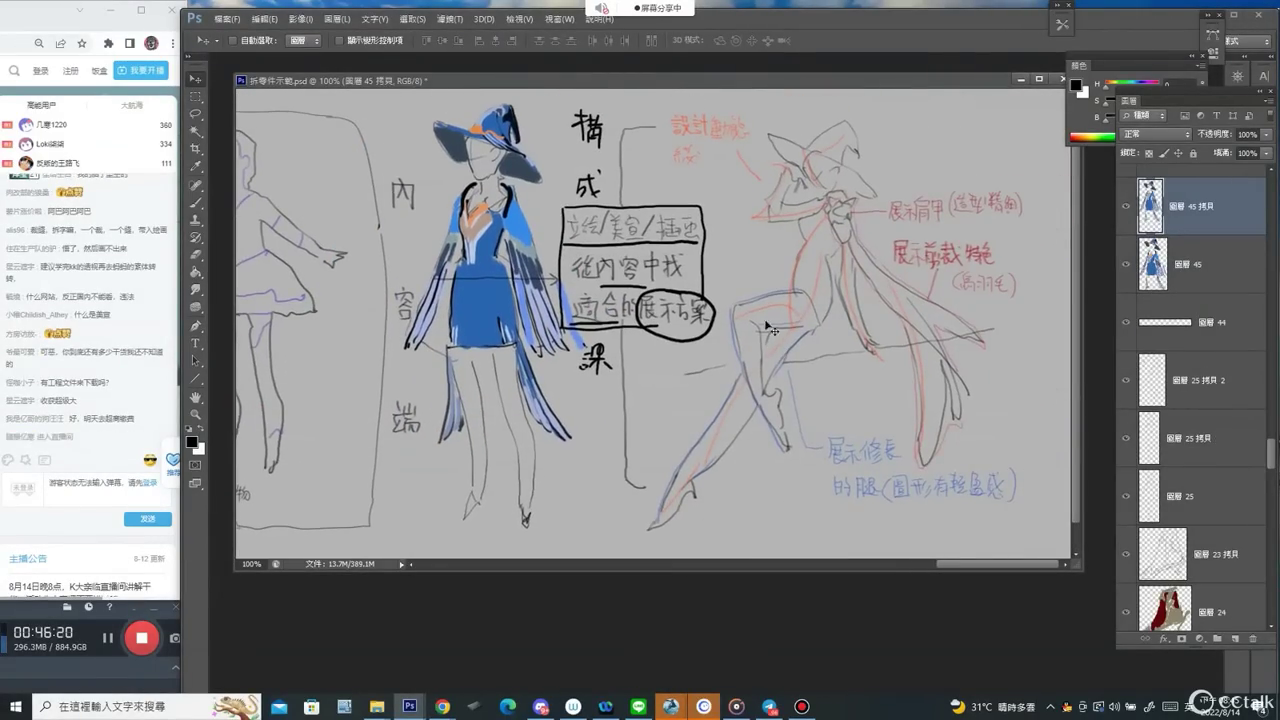
Erase the black box, underlines, circle and 構成課 lettering around the display-plan notes on 圖層 48.
left_click(704, 294, "ctrl")
key("e")
mouse_move(572, 222)
left_mouse_down()
mouse_move(573, 318)
mouse_move(680, 297)
mouse_move(695, 338)
left_mouse_up()
mouse_move(586, 184)
left_mouse_down()
mouse_move(592, 130)
mouse_move(578, 112)
left_mouse_up()
Set the brush colour to golden brown (H 36, S 78, B 63) and sketch a shoulder armour outline on the costume copy.
key("b")
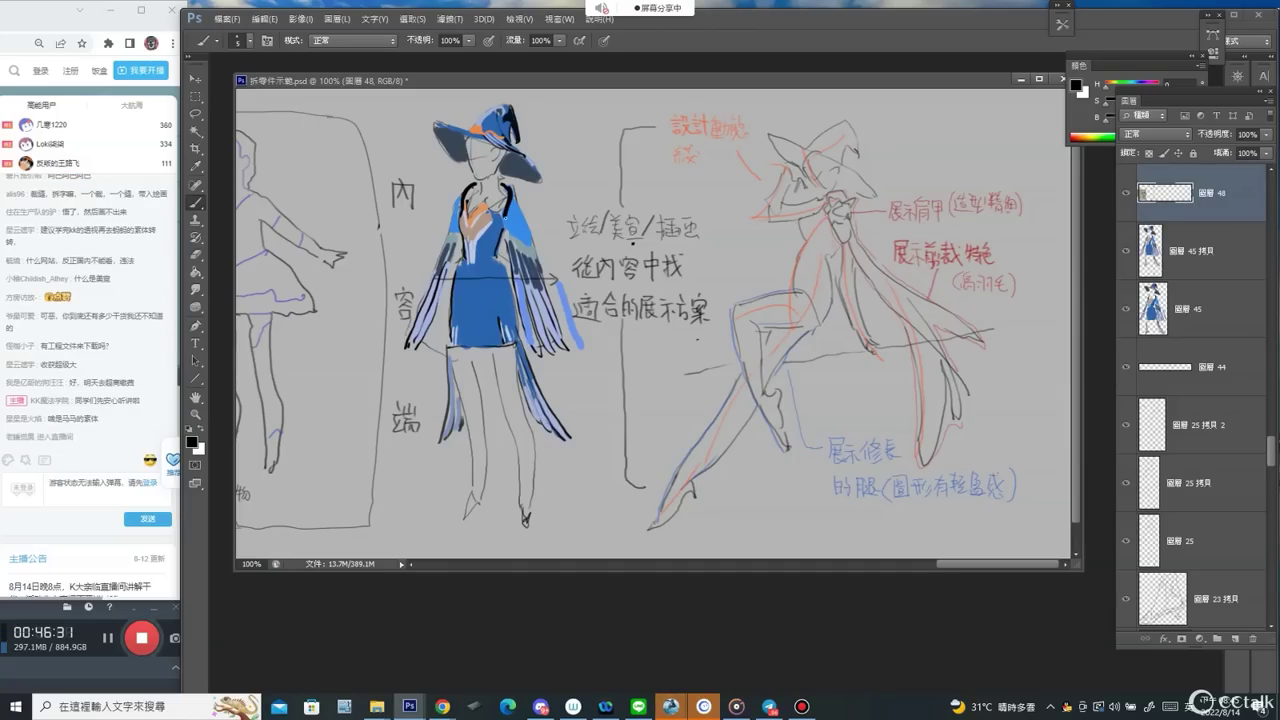
scroll(500, 175, "up", 2)
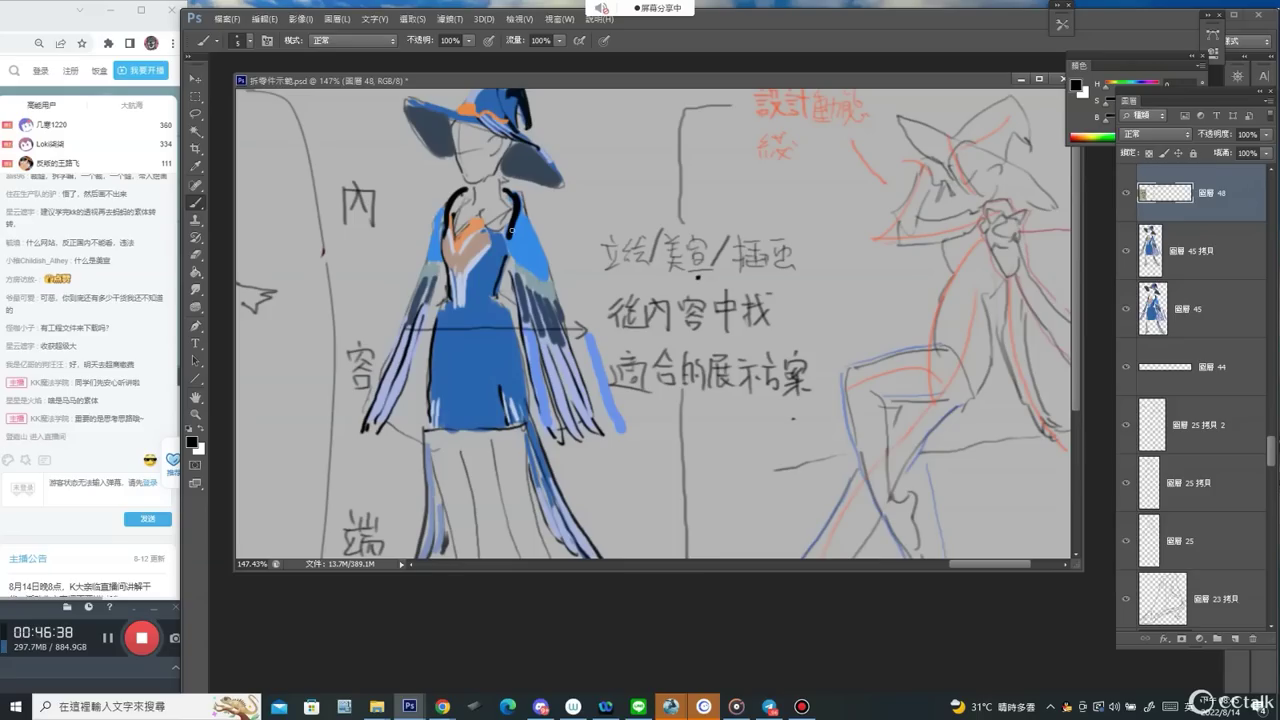
left_click(1086, 117)
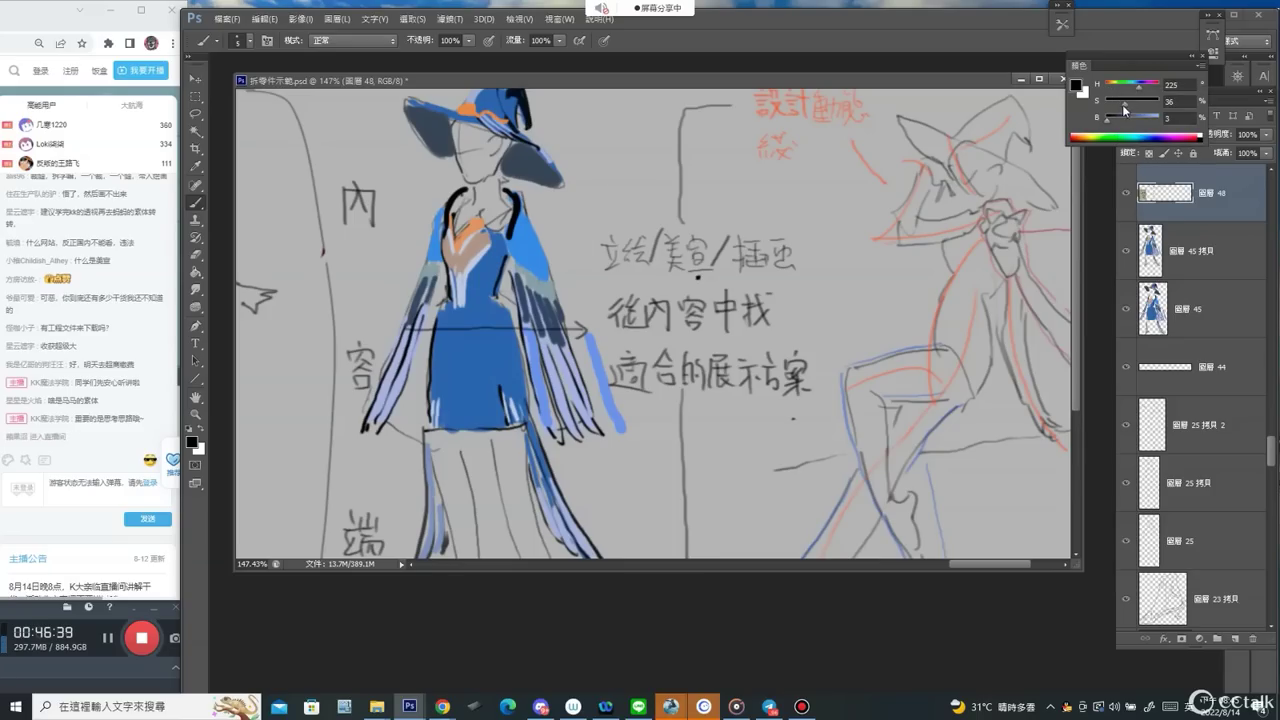
left_click(1106, 87)
left_click(1147, 104)
mouse_move(1109, 121)
left_mouse_down()
mouse_move(1138, 121)
mouse_move(1111, 87)
left_mouse_up()
key("]")
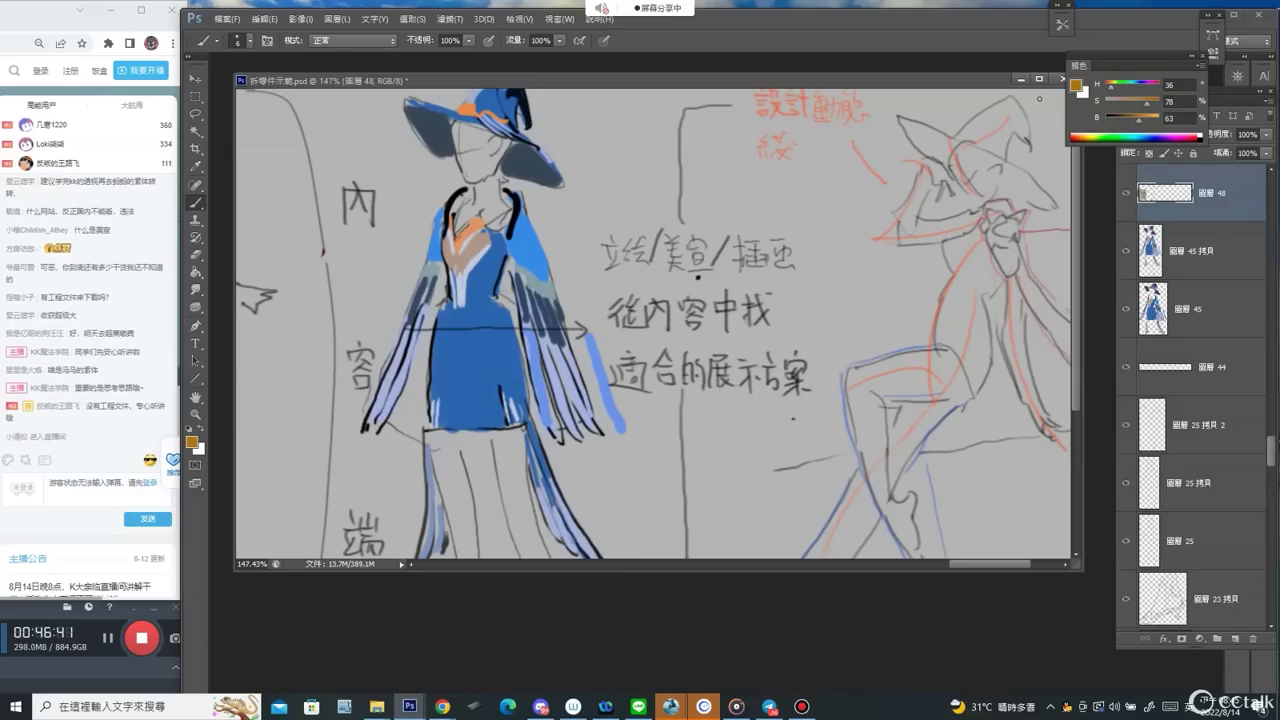
left_click_drag(543, 235, 533, 246)
left_click_drag(516, 222, 529, 253)
left_click_drag(524, 197, 600, 200)
Trace the shoulder armour outline in black picked from the drawing and add a small curl inside it.
left_click(506, 236, "alt")
mouse_move(506, 240)
left_mouse_down()
mouse_move(469, 270)
mouse_move(474, 288)
mouse_move(528, 313)
left_mouse_up()
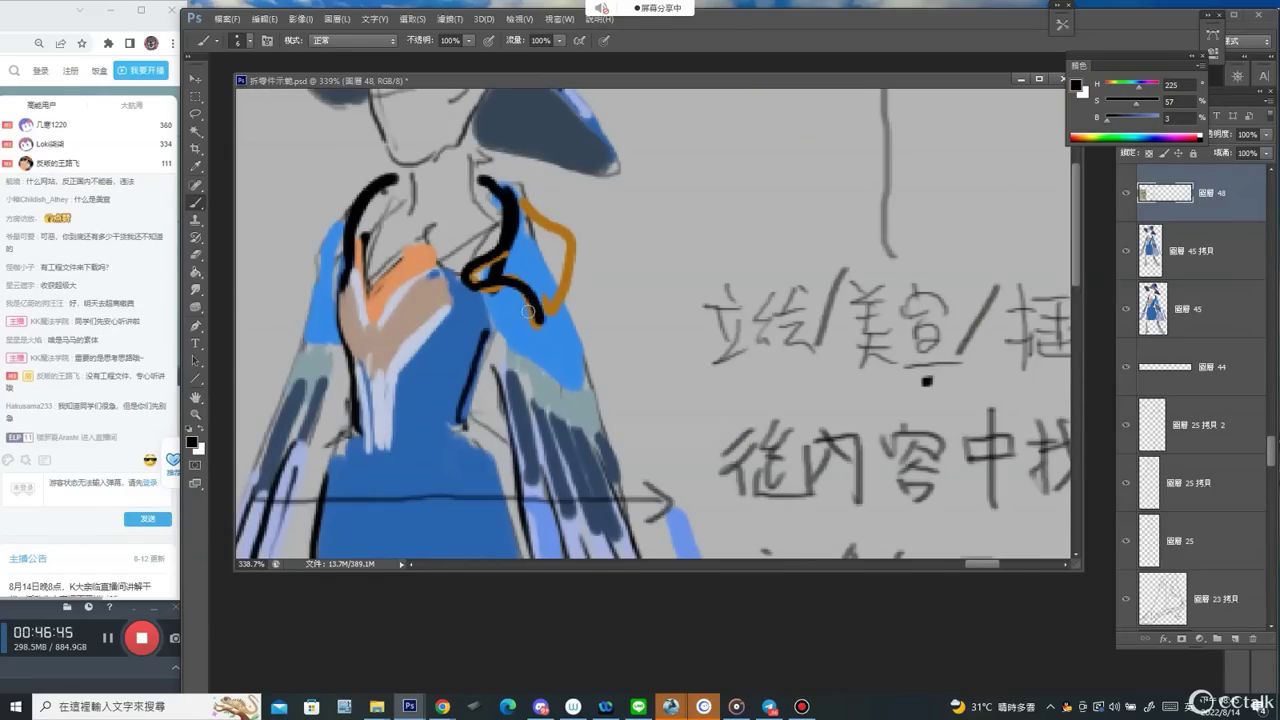
left_click_drag(517, 187, 551, 319)
mouse_move(520, 255)
left_mouse_down()
mouse_move(530, 259)
mouse_move(516, 269)
left_mouse_up()
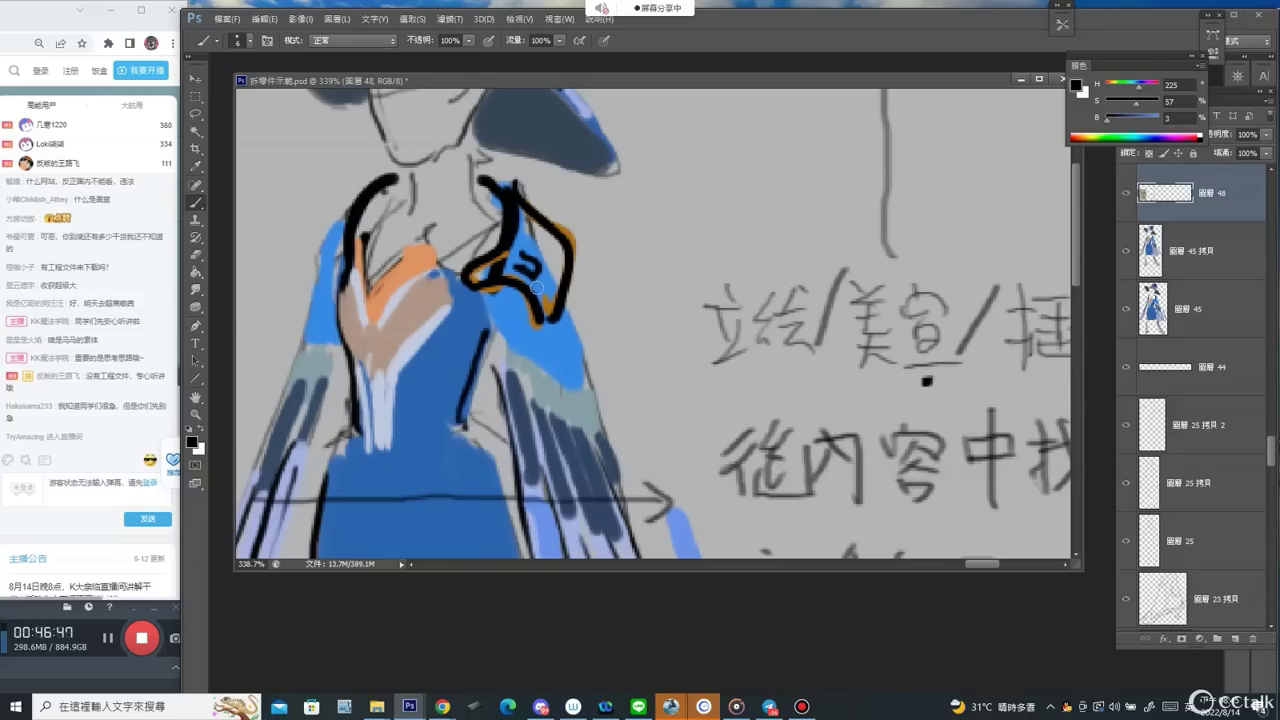
Fill the shoulder armour shape with the golden brown sampled from its edge.
left_click(574, 244, "alt")
mouse_move(520, 218)
left_mouse_down()
mouse_move(543, 300)
mouse_move(540, 230)
mouse_move(553, 271)
mouse_move(513, 258)
mouse_move(548, 318)
left_mouse_up()
left_click_drag(521, 231, 515, 250)
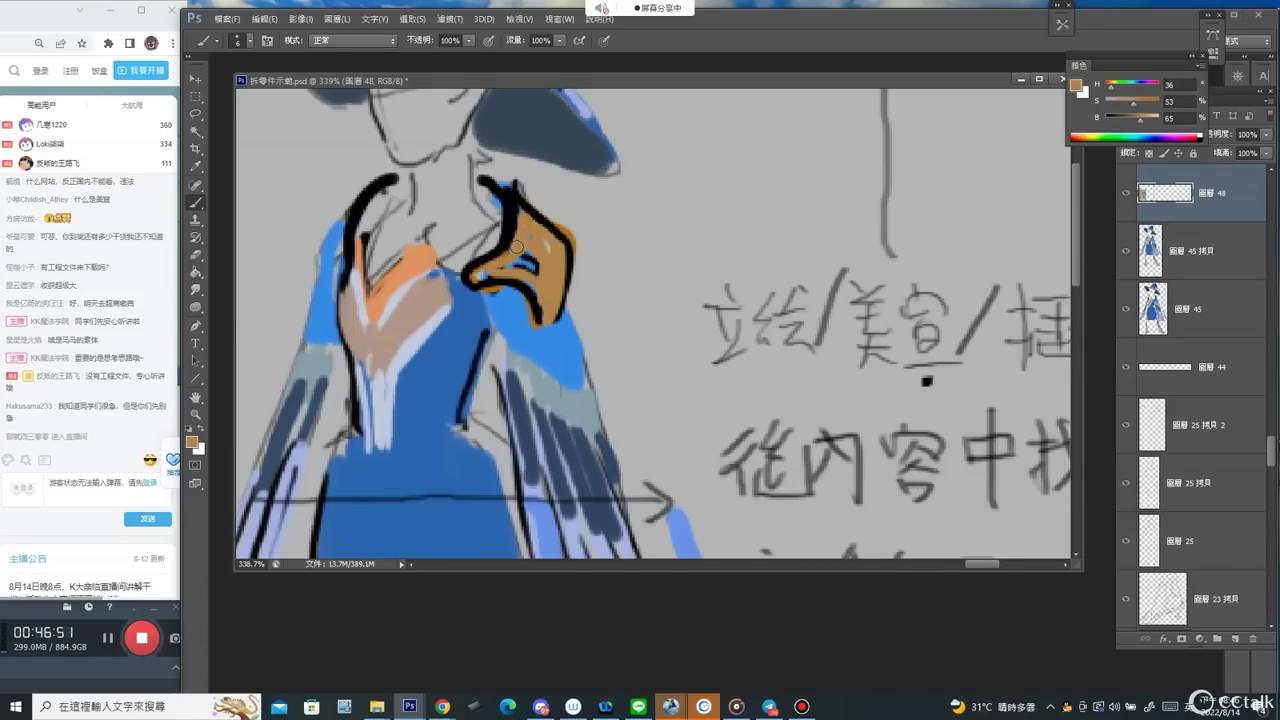
Draw a black pointer stroke to the shoulder armour and extend its lower tip down the sleeve, filled with golden brown.
key("d")
left_click_drag(697, 180, 587, 224)
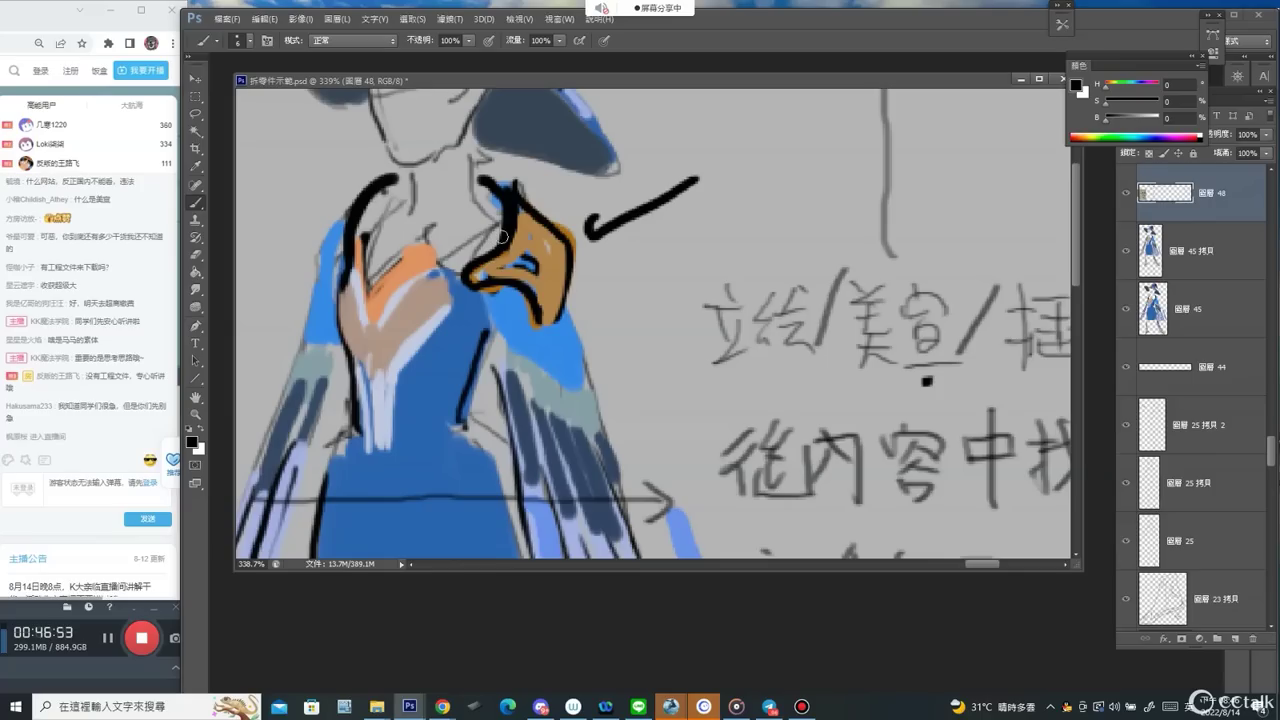
mouse_move(508, 293)
left_mouse_down()
mouse_move(557, 351)
mouse_move(574, 315)
mouse_move(577, 383)
left_mouse_up()
left_click(553, 310, "alt")
mouse_move(552, 330)
left_mouse_down()
mouse_move(567, 348)
mouse_move(567, 324)
left_mouse_up()
mouse_move(520, 302)
left_mouse_down()
mouse_move(550, 326)
mouse_move(574, 380)
left_mouse_up()
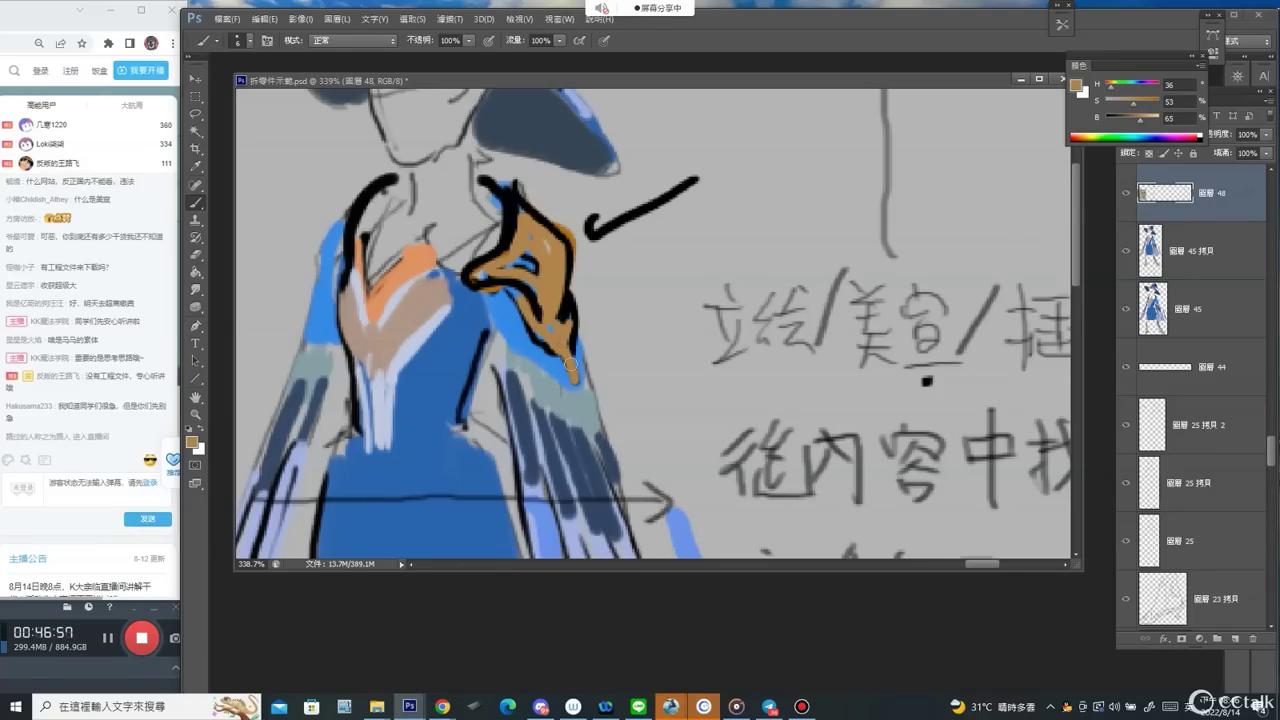
Set the brush colour to dark pink (H 338, S 53, B 65) and circle the costume copy's shoulder armour and chest.
left_click(600, 219, "alt")
left_click(600, 219, "alt")
left_click(672, 222, "alt")
left_click_drag(683, 267, 576, 263)
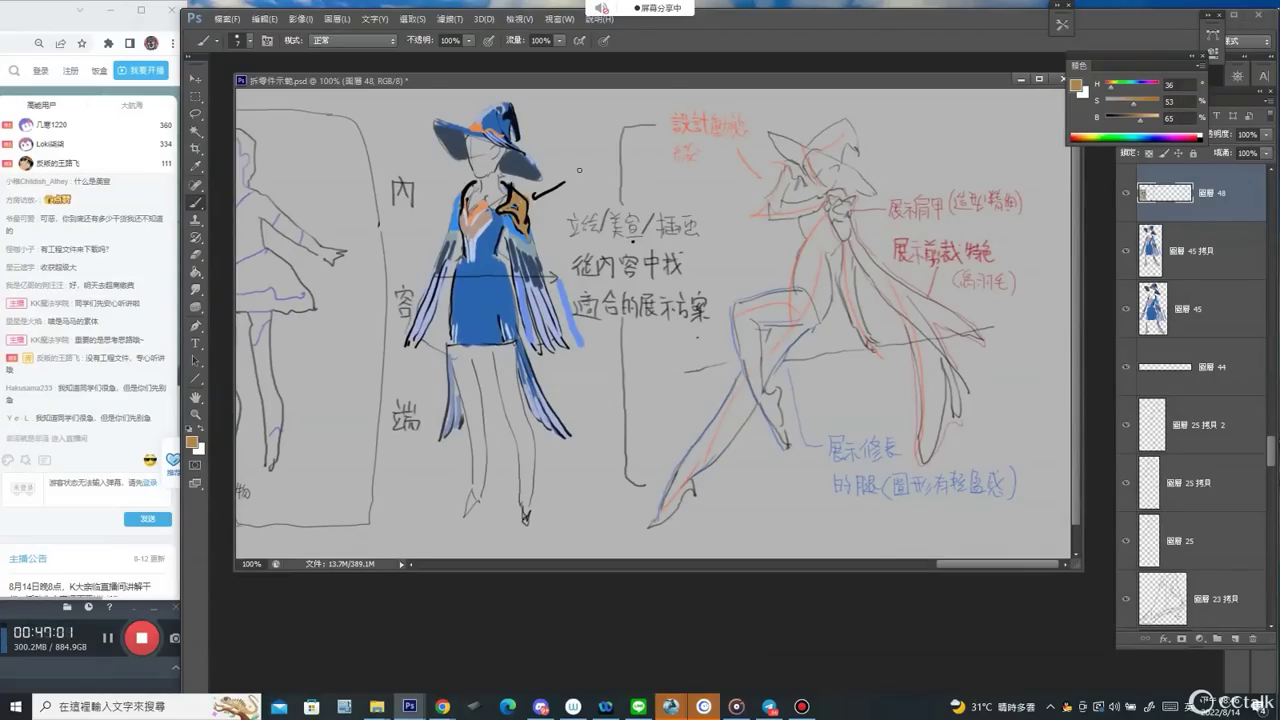
left_click_drag(1112, 86, 1156, 86)
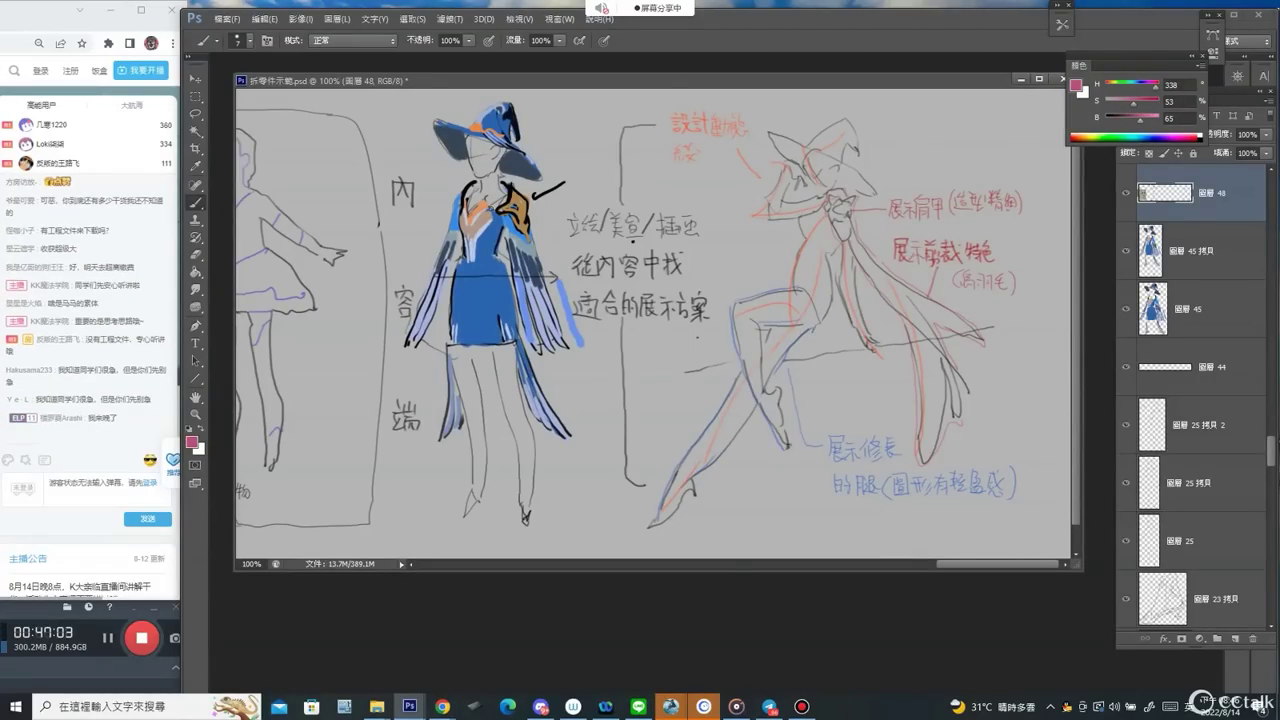
left_click_drag(534, 186, 541, 212)
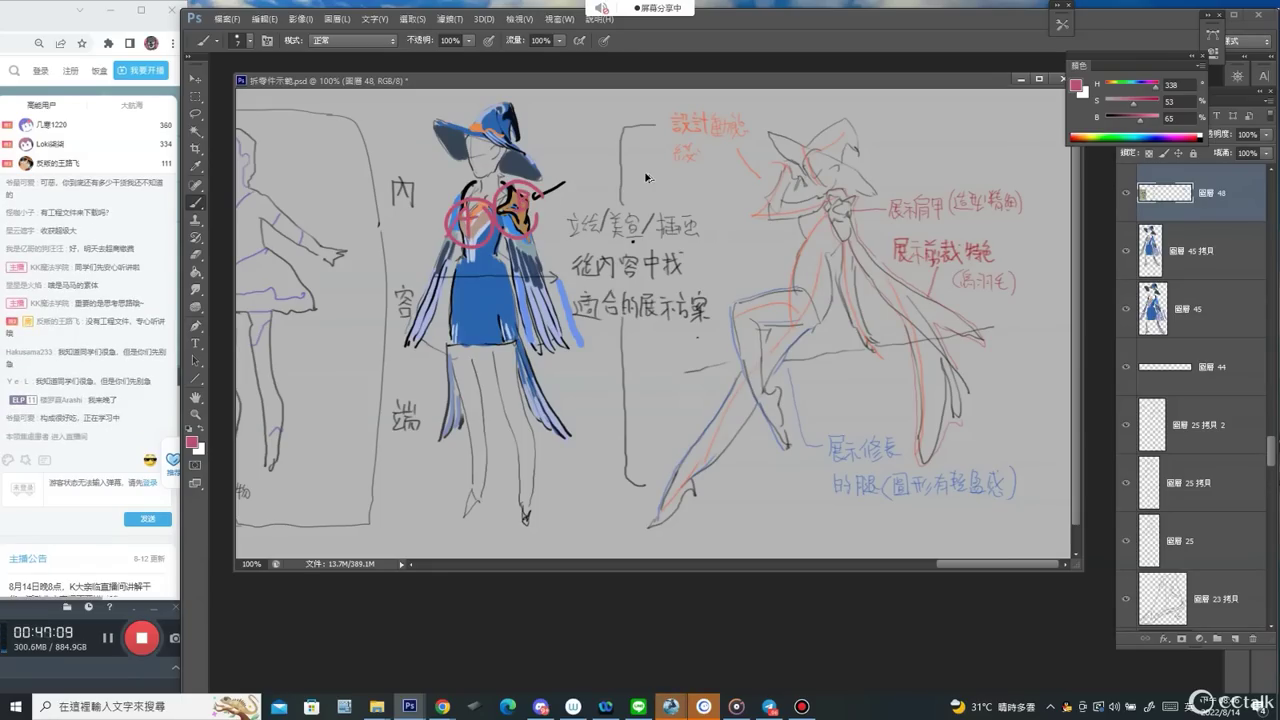
Undo the pink circles around the costume copy's shoulder armour and chest.
key("ctrl+alt+z")
key("ctrl+alt+z")
key("ctrl+alt+z")
key("ctrl+alt+z")
key("ctrl+alt+z")
key("ctrl+alt+z")
Try sketching a pink outline with a looped top and flowing curved sides in the blank space between the ballet figure and the costume.
left_click_drag(386, 267, 596, 267)
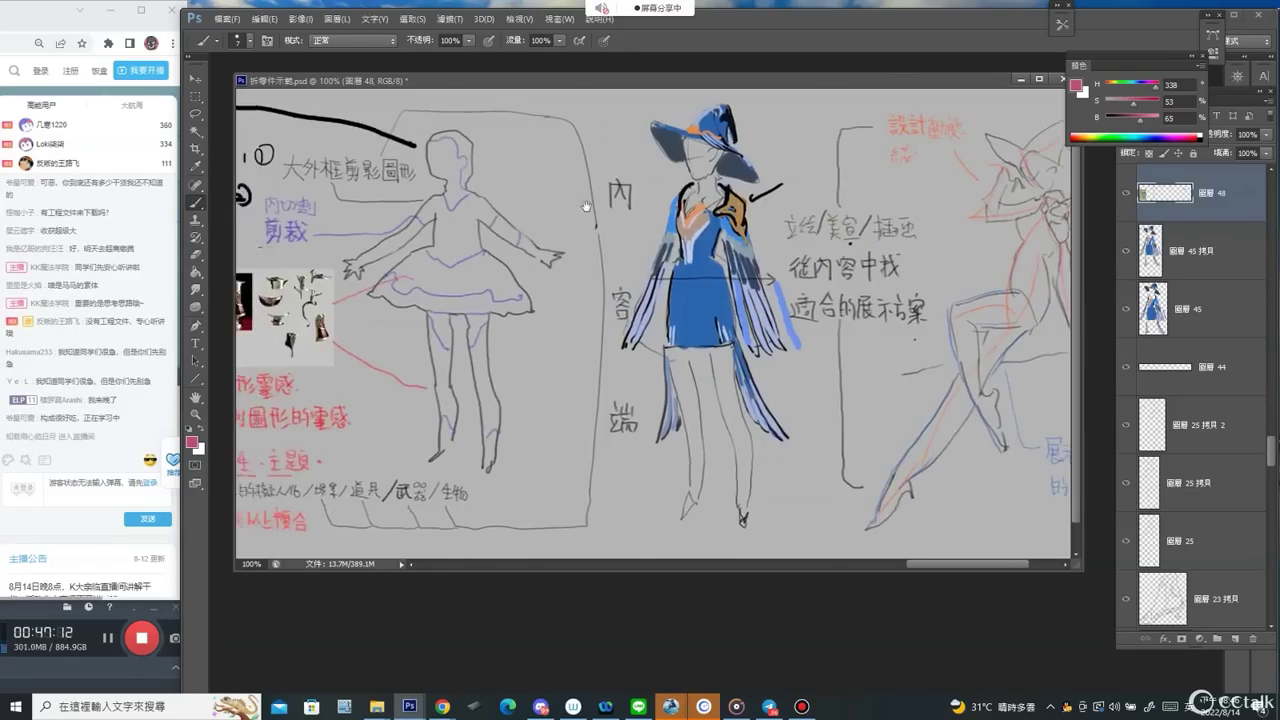
scroll(538, 109, "up", 1)
mouse_move(540, 109)
left_mouse_down()
mouse_move(527, 168)
mouse_move(588, 124)
mouse_move(625, 228)
left_mouse_up()
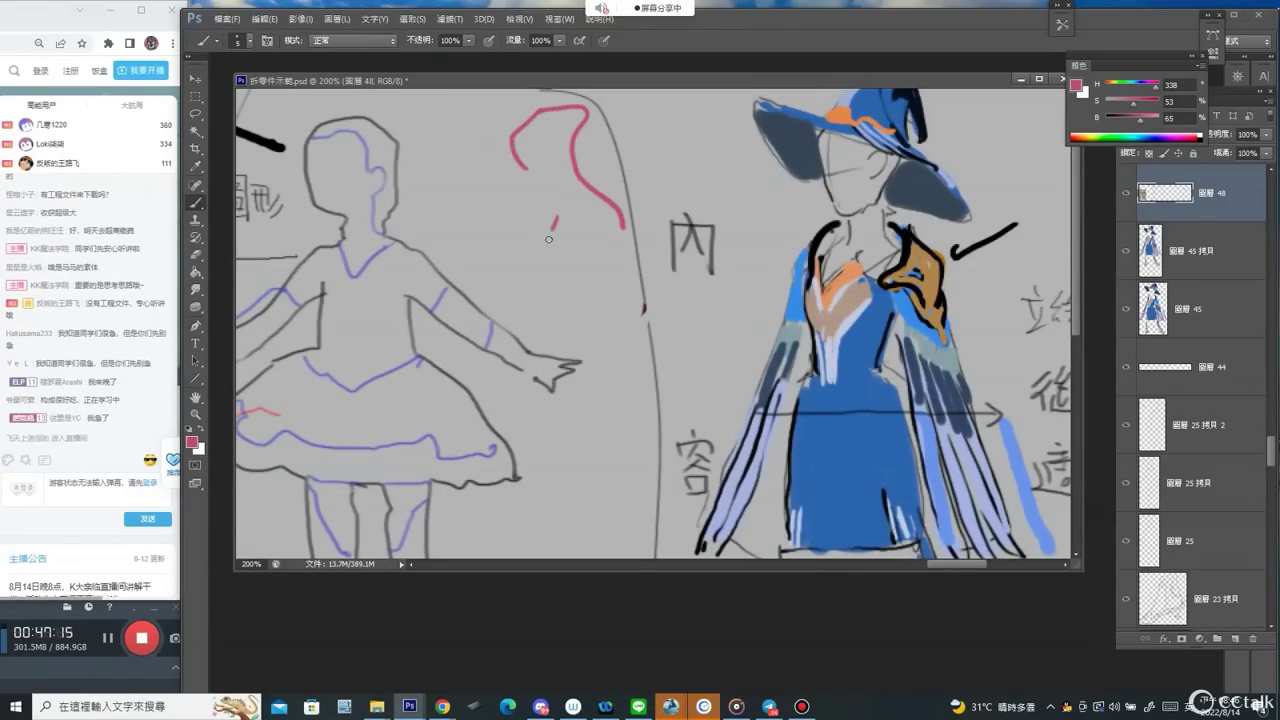
key("ctrl+z")
key("ctrl+z")
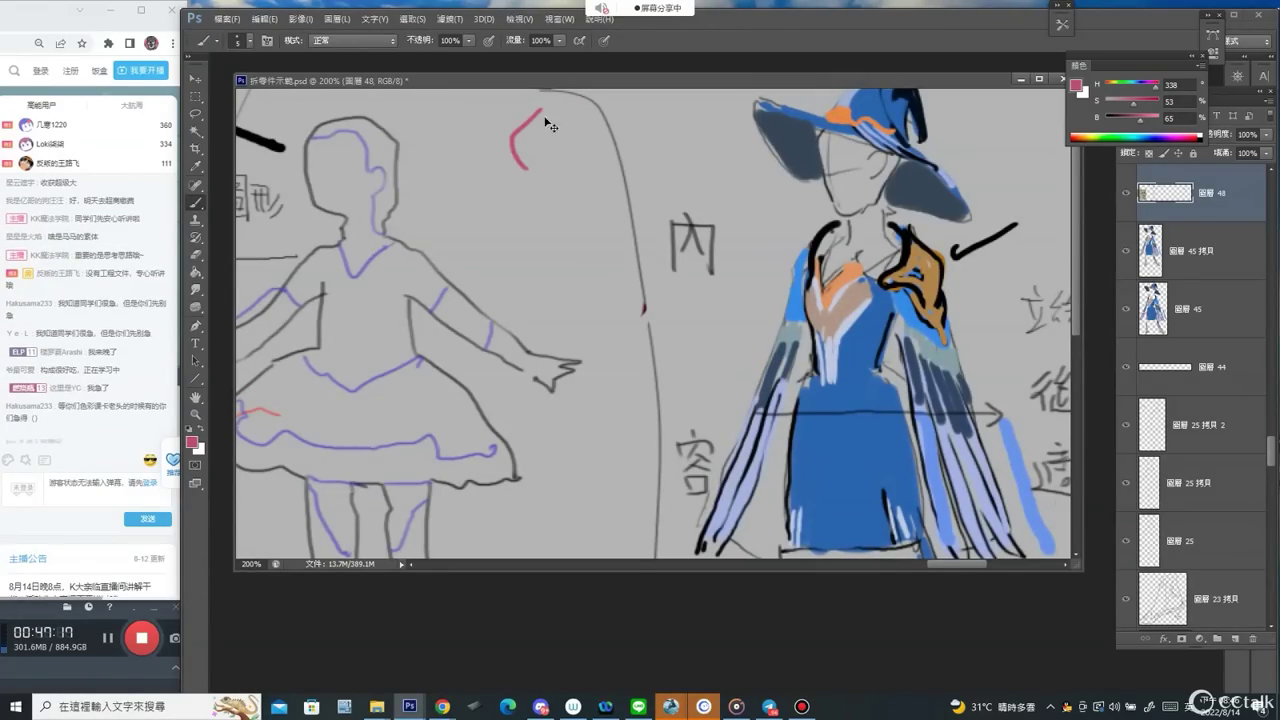
mouse_move(542, 108)
left_mouse_down()
mouse_move(605, 152)
mouse_move(585, 201)
left_mouse_up()
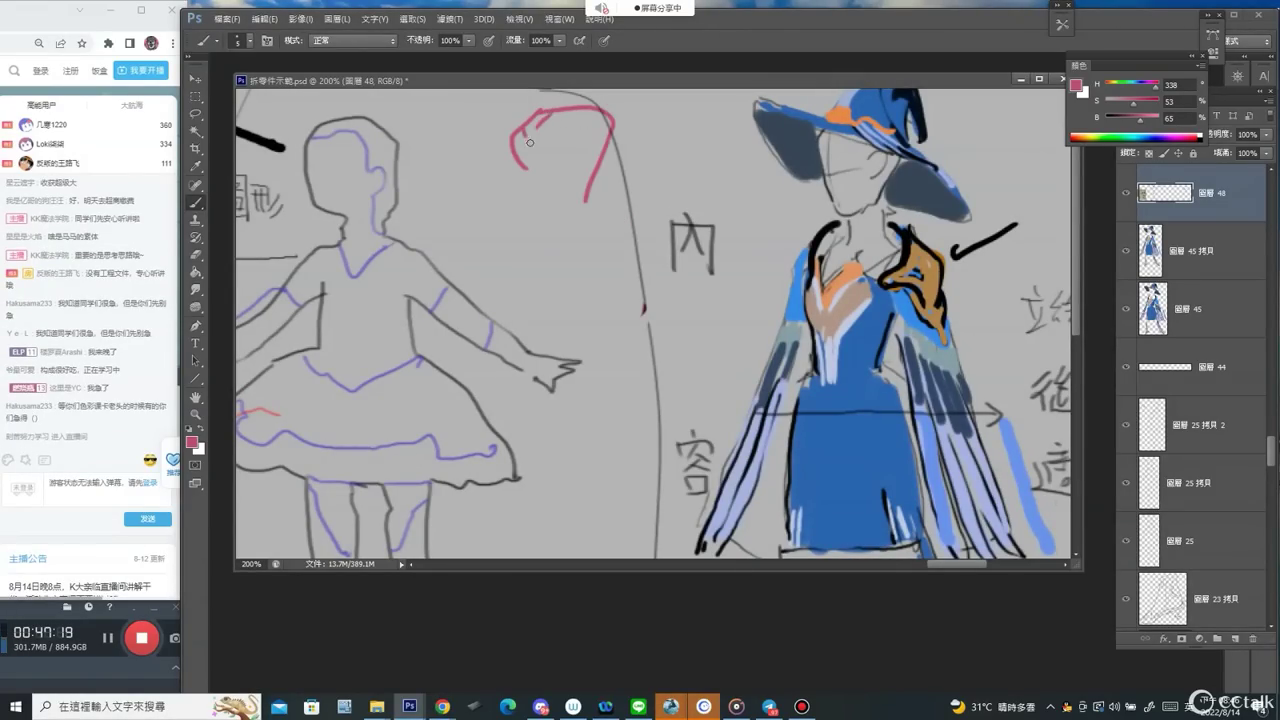
left_click_drag(530, 143, 611, 117)
left_click_drag(527, 168, 530, 235)
mouse_move(586, 201)
left_mouse_down()
mouse_move(636, 236)
mouse_move(648, 301)
left_mouse_up()
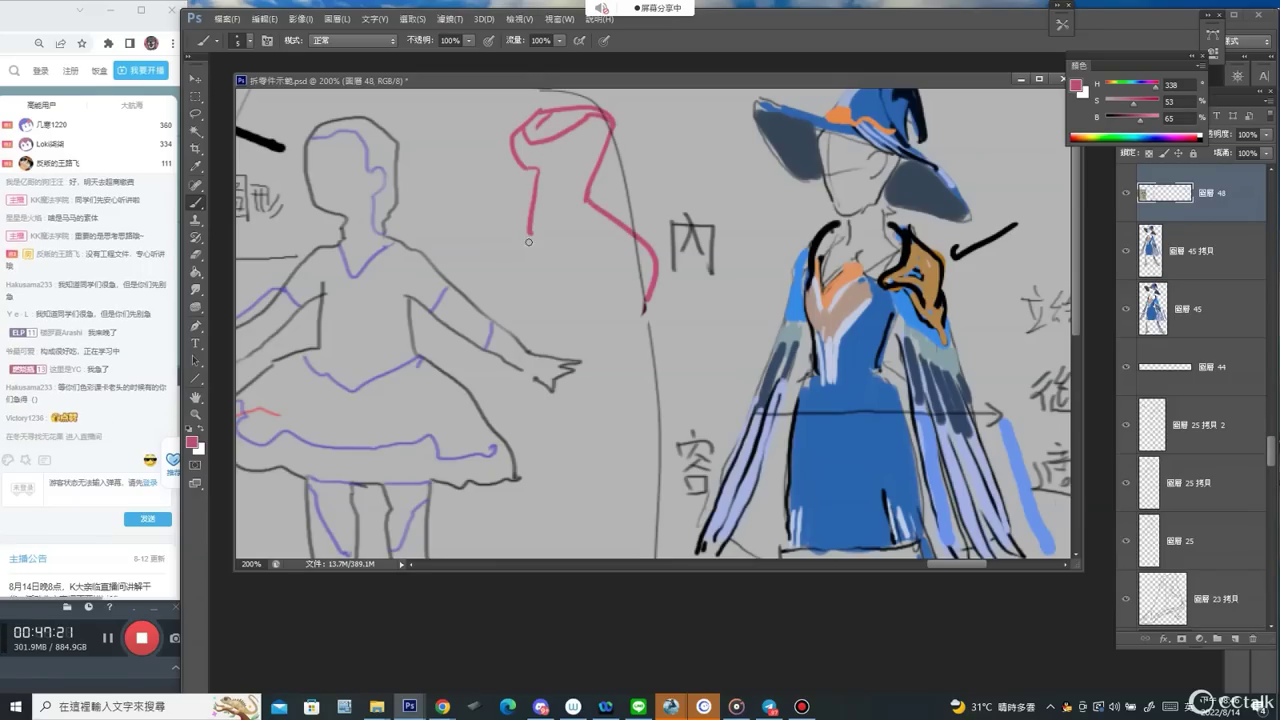
left_click_drag(529, 241, 539, 330)
key("ctrl+z")
left_click_drag(536, 240, 512, 302)
mouse_move(588, 212)
left_mouse_down()
mouse_move(621, 277)
mouse_move(584, 340)
left_mouse_up()
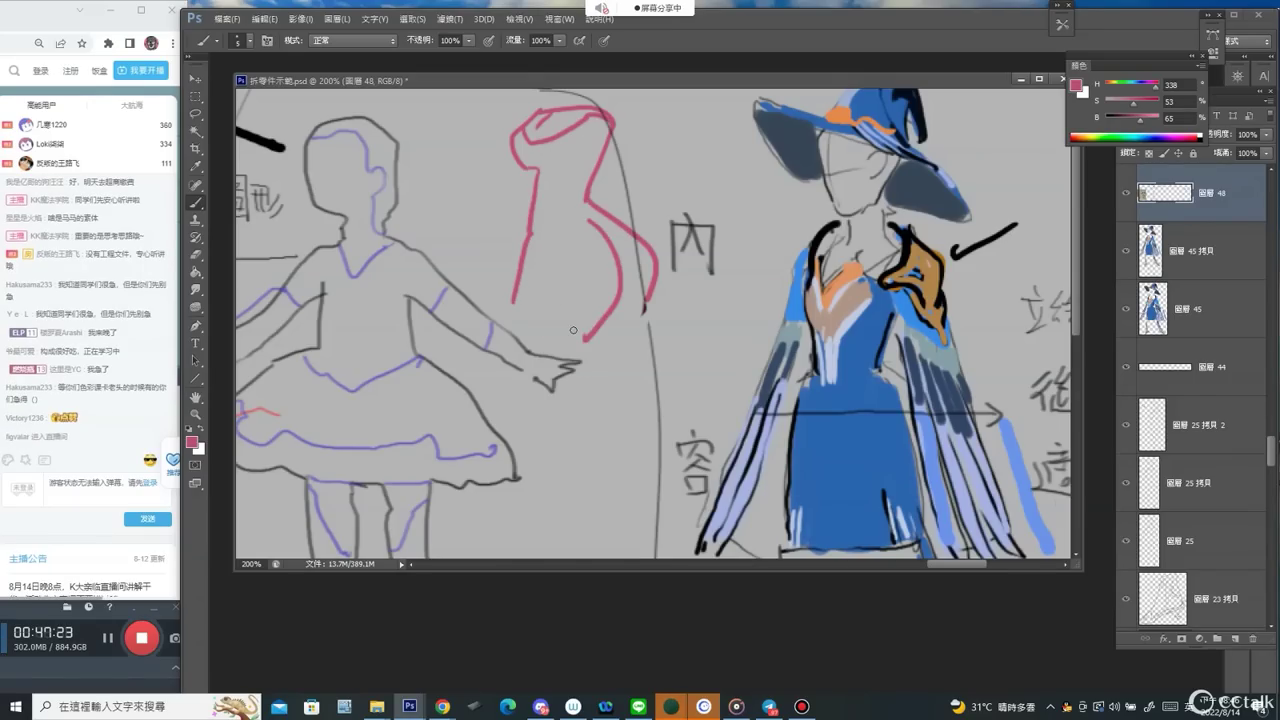
Undo all strokes of the pink outline beside the ballet figure.
key("ctrl+alt+z")
key("ctrl+alt+z")
key("ctrl+alt+z")
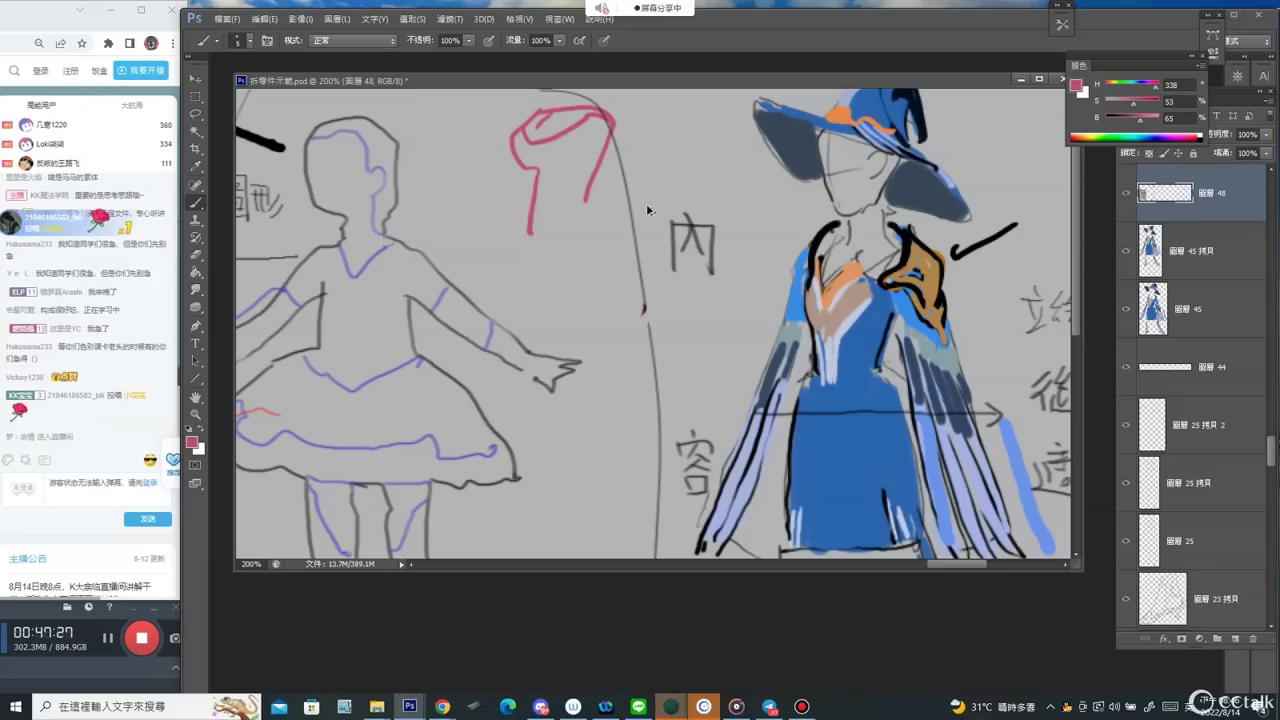
key("ctrl+alt+z")
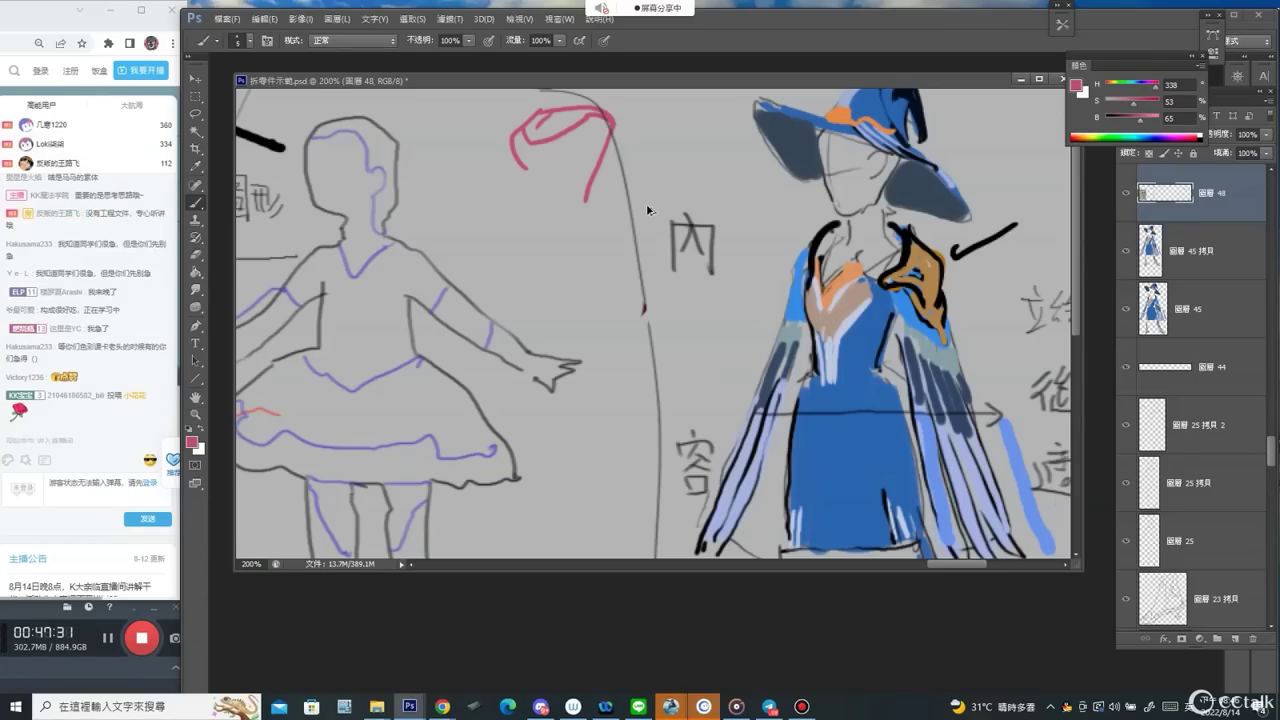
key("ctrl+alt+z")
key("ctrl+alt+z")
key("ctrl+alt+z")
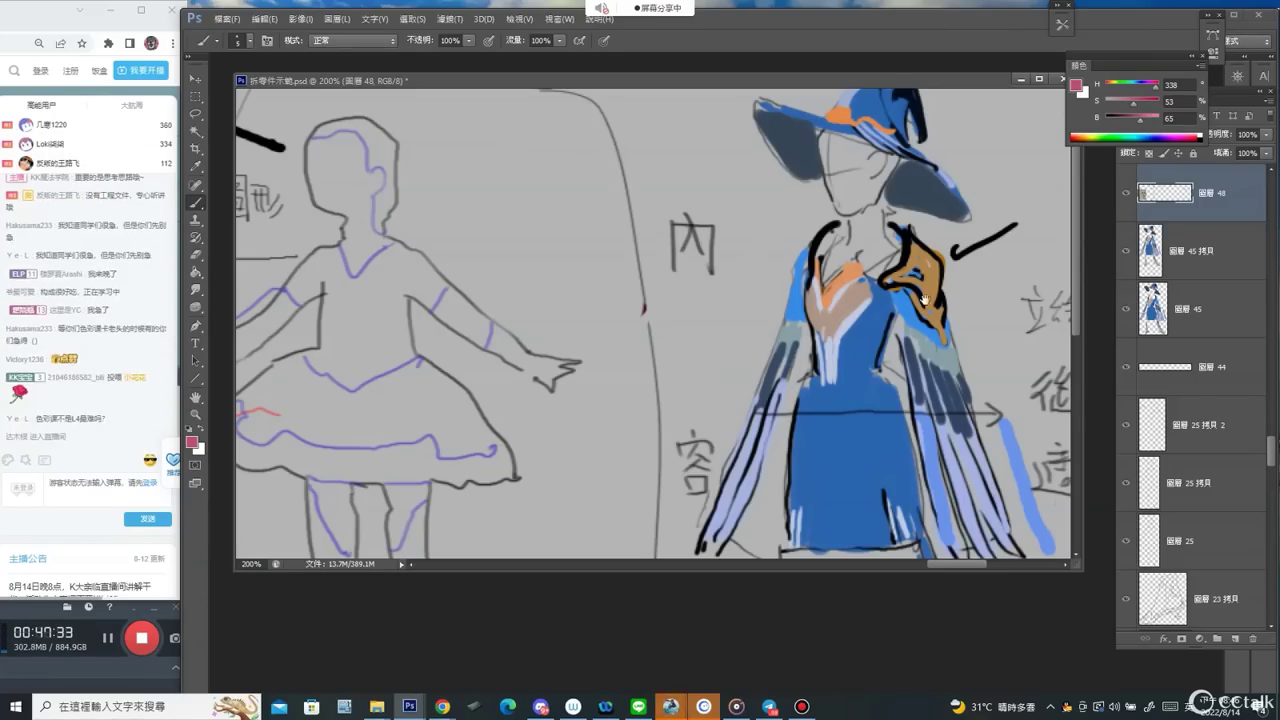
Draw a pink arrow from the costume's shoulder armour to the seated pose's shoulder and outline the armour there.
mouse_move(926, 301)
left_mouse_down()
mouse_move(387, 255)
mouse_move(242, 283)
mouse_move(328, 289)
left_mouse_up()
left_click(330, 288, "alt")
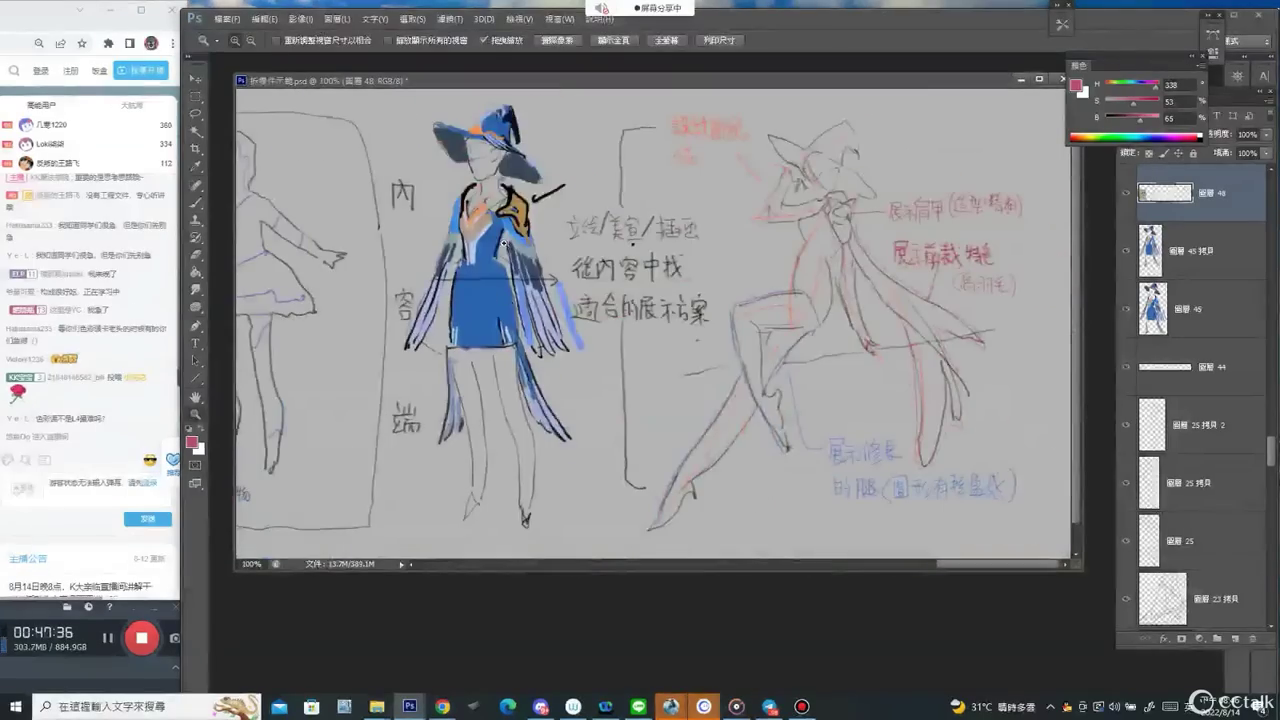
mouse_move(560, 176)
left_mouse_down()
mouse_move(731, 165)
mouse_move(823, 190)
left_mouse_up()
left_click_drag(821, 181, 809, 196)
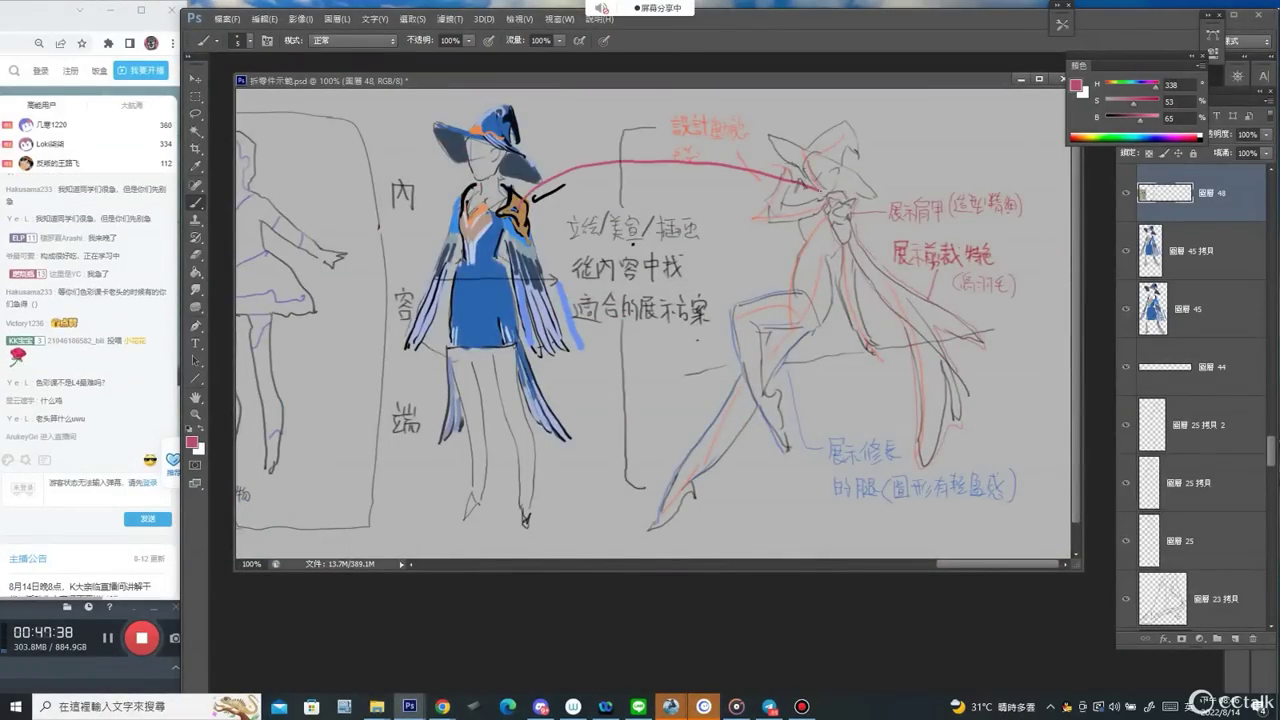
mouse_move(956, 229)
left_mouse_down()
mouse_move(970, 233)
mouse_move(895, 240)
left_mouse_up()
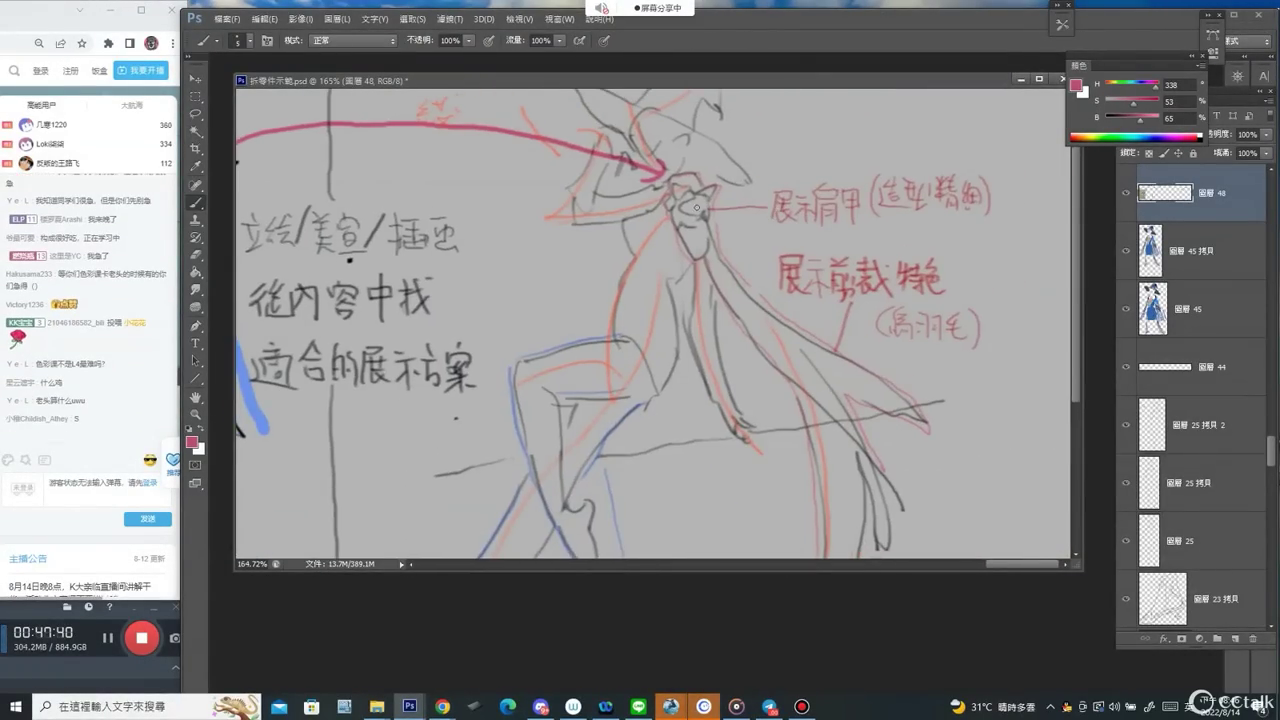
mouse_move(668, 181)
left_mouse_down()
mouse_move(664, 214)
mouse_move(698, 257)
left_mouse_up()
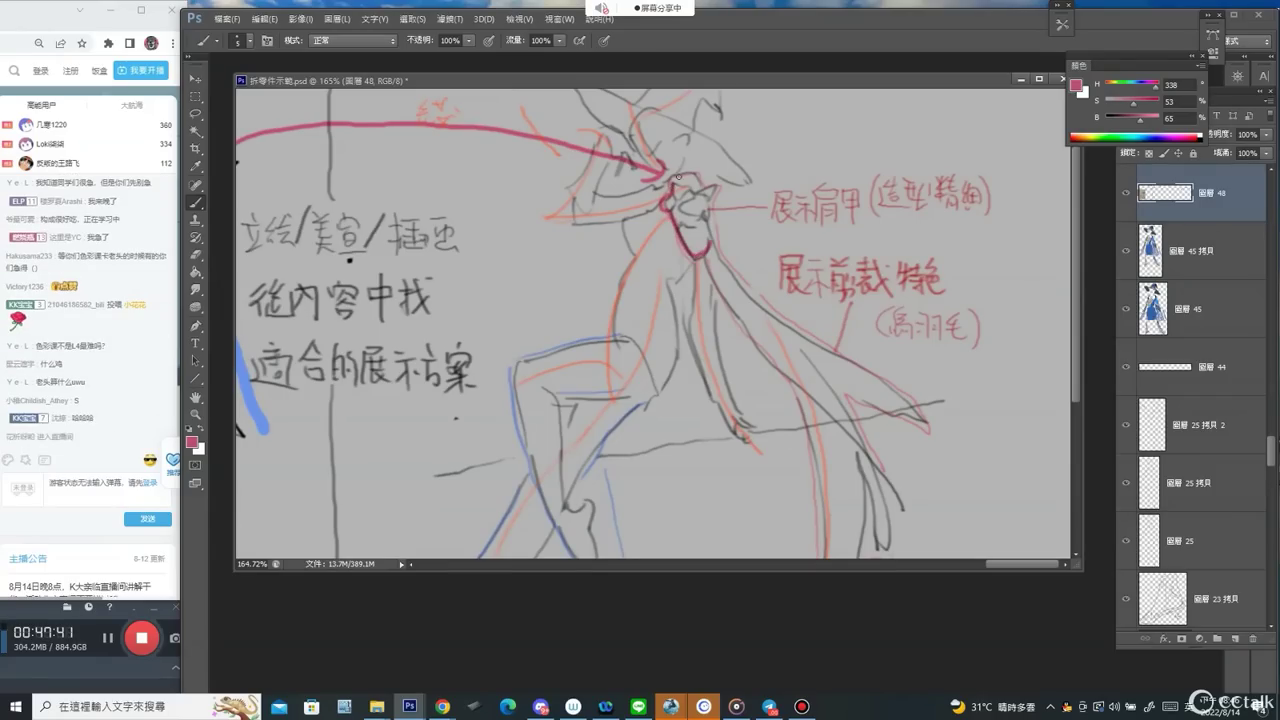
left_click_drag(678, 176, 712, 188)
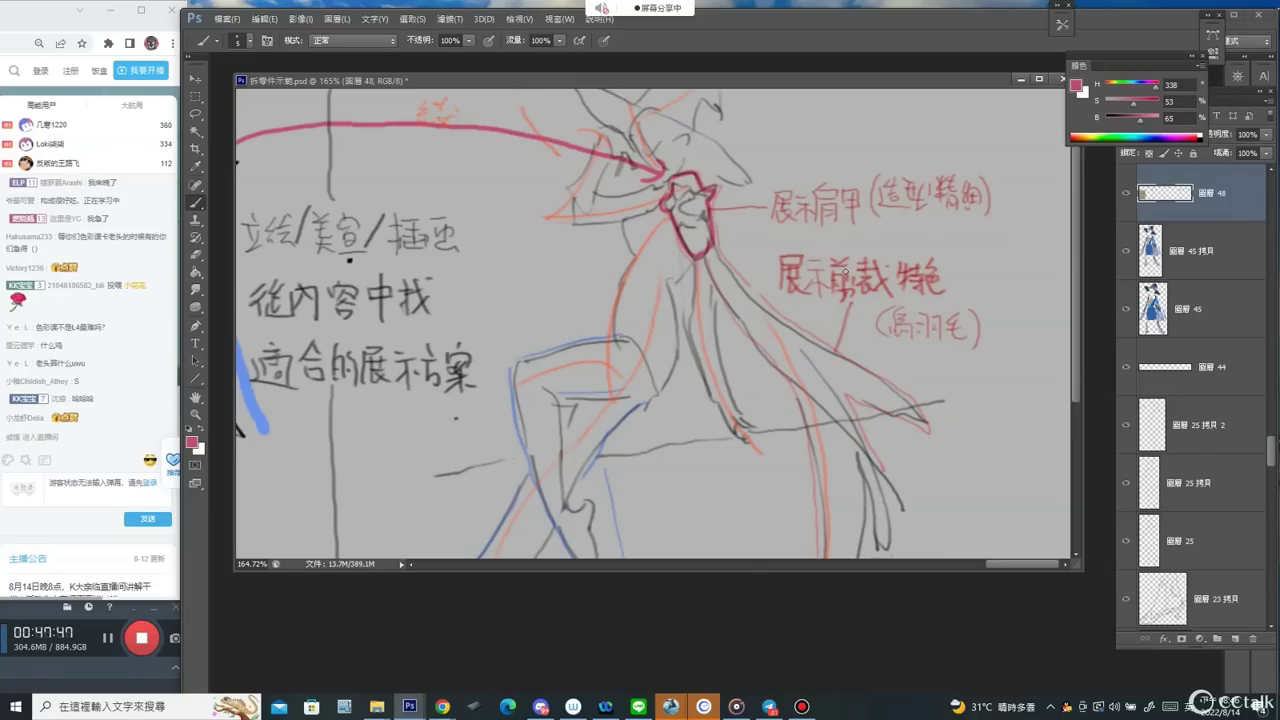
Trace the feathered edges of the costume copy's sleeve and lower cape in pink.
mouse_move(772, 255)
left_mouse_down()
mouse_move(770, 292)
mouse_move(985, 285)
mouse_move(790, 240)
mouse_move(690, 262)
mouse_move(836, 287)
left_mouse_up()
key("ctrl+z")
key("ctrl+space")
mouse_move(768, 223)
left_mouse_down()
mouse_move(800, 344)
mouse_move(845, 360)
mouse_move(799, 268)
left_mouse_up()
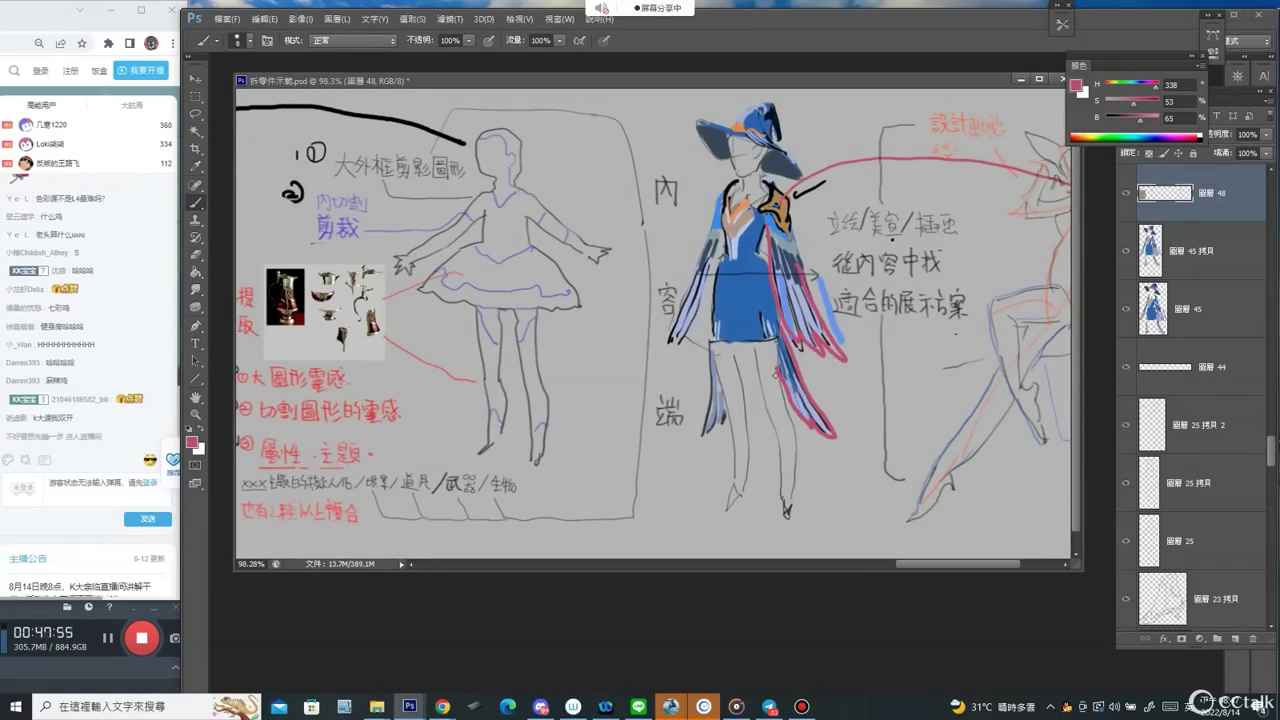
Trace the flowing feather shapes of the seated pose's cape in pink.
left_click_drag(751, 294, 499, 278)
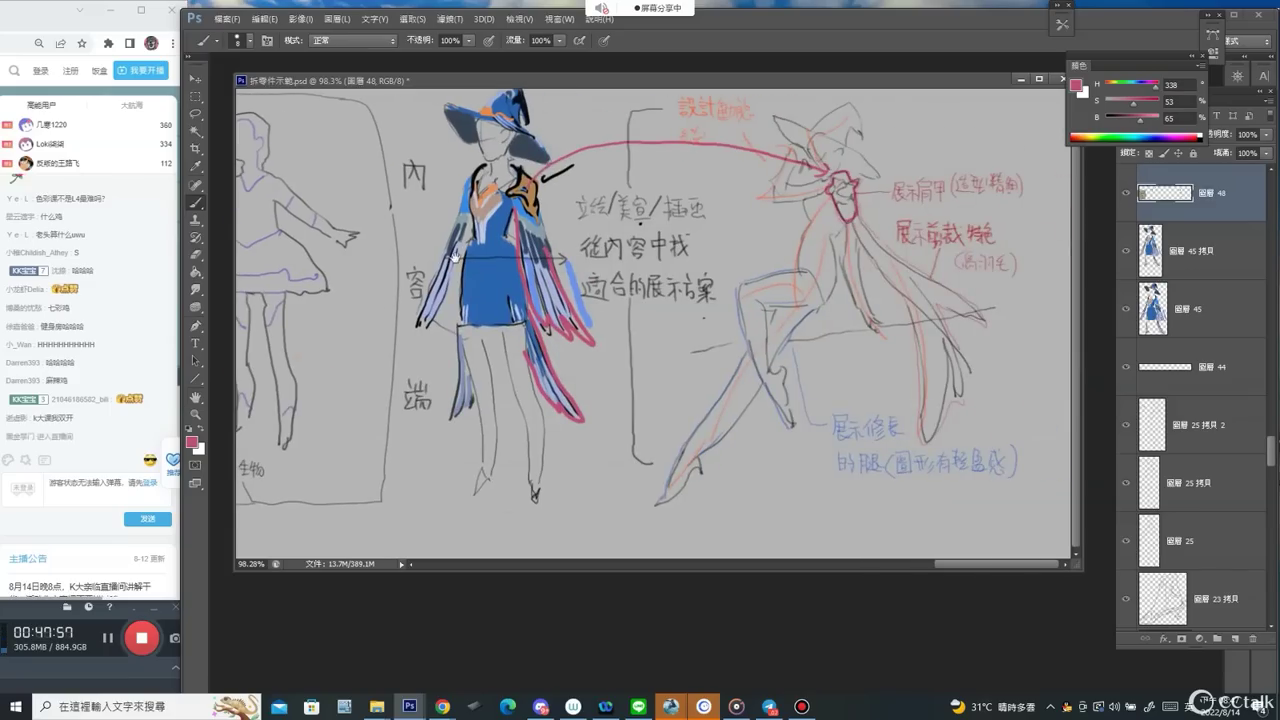
left_click_drag(856, 240, 900, 304)
left_click_drag(854, 208, 1012, 338)
left_click_drag(936, 310, 962, 378)
mouse_move(879, 291)
left_mouse_down()
mouse_move(888, 350)
mouse_move(891, 305)
mouse_move(912, 390)
mouse_move(919, 355)
mouse_move(921, 426)
mouse_move(950, 397)
left_mouse_up()
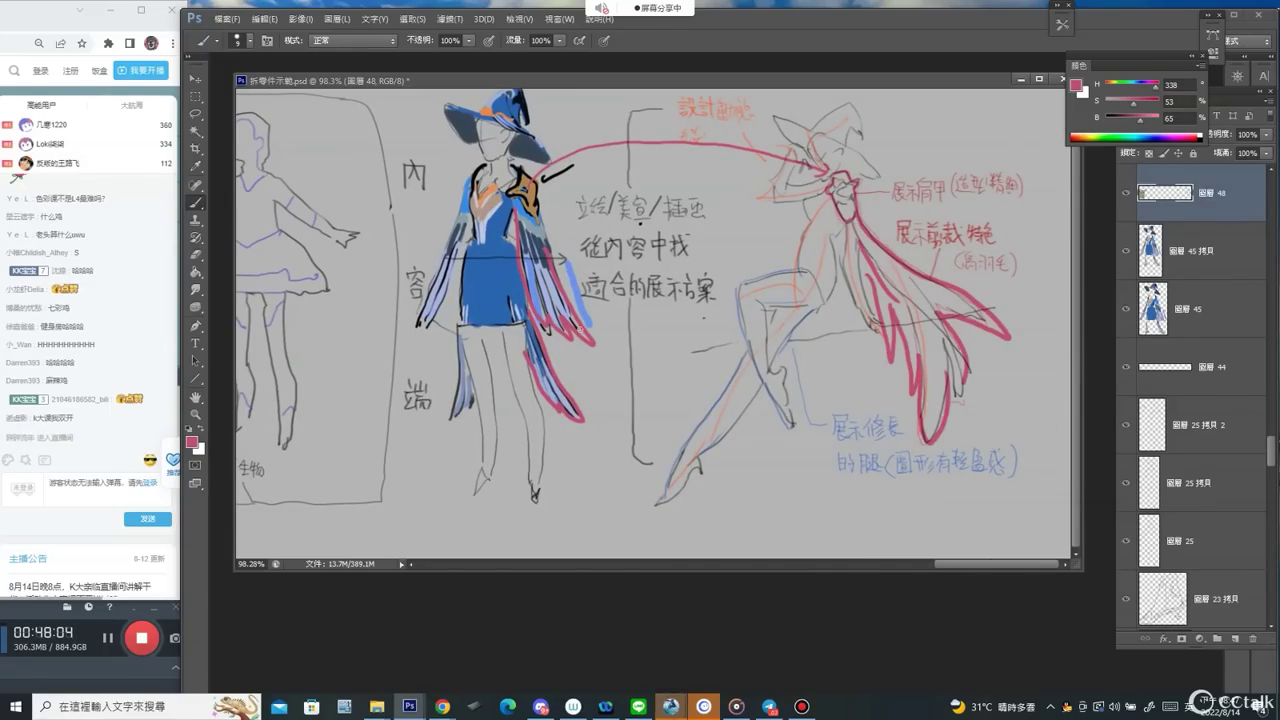
Try linking the costume's feathered sleeve to the pose's cape tip with a long pink curve.
mouse_move(552, 168)
left_mouse_down()
mouse_move(572, 340)
mouse_move(810, 556)
mouse_move(953, 432)
left_mouse_up()
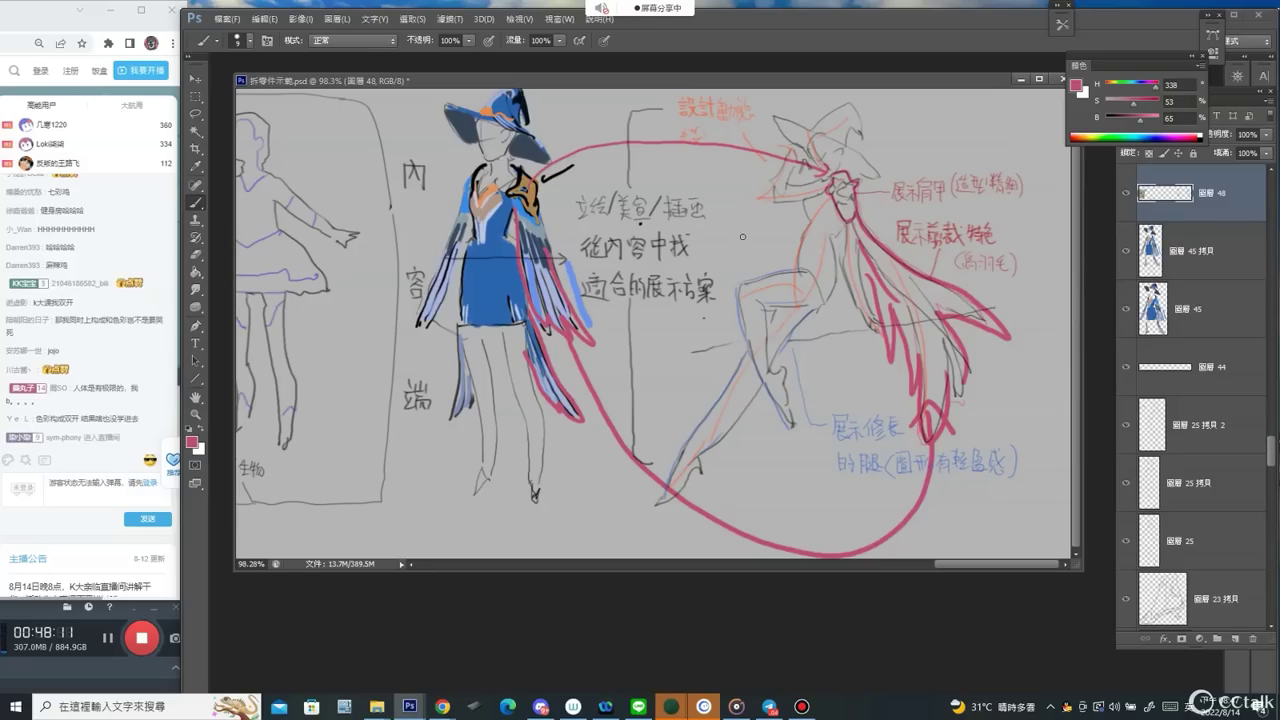
key("ctrl+alt+z")
key("ctrl+alt+z")
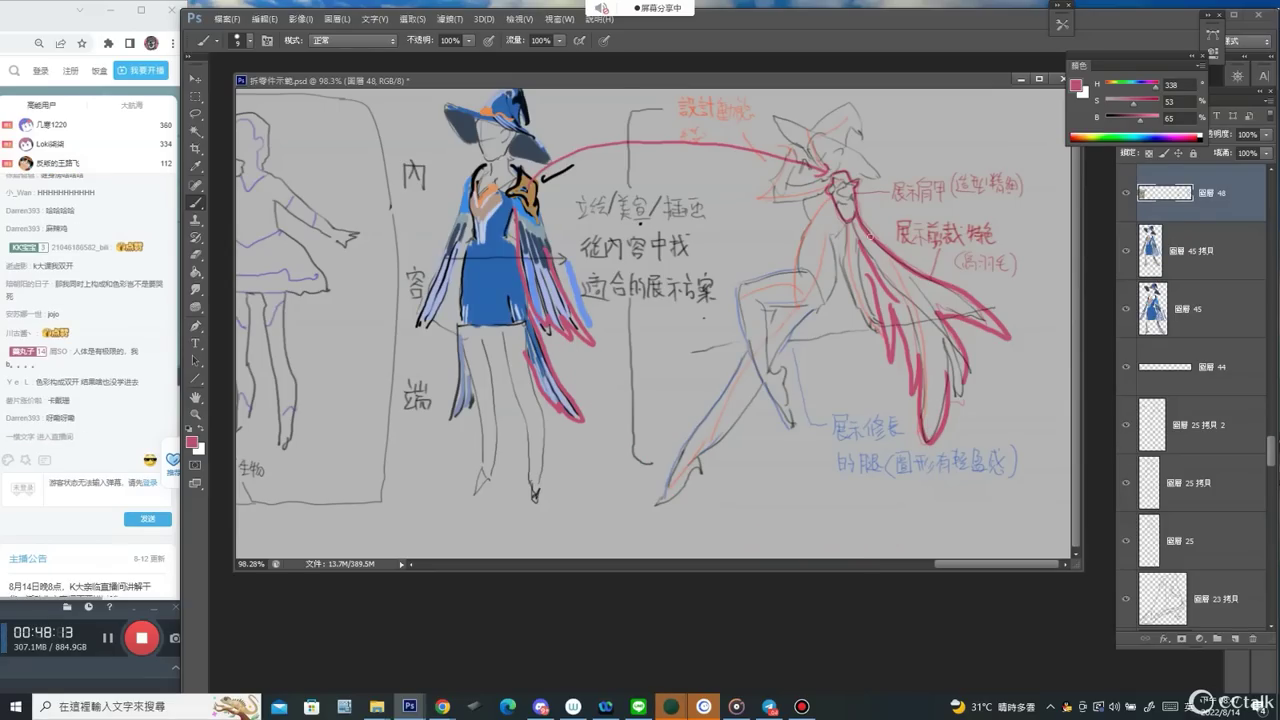
Try extra pink feather strokes on the pose's cape, and undo them with the cape tracing and the costume's lower cape strokes.
left_click_drag(902, 288, 941, 391)
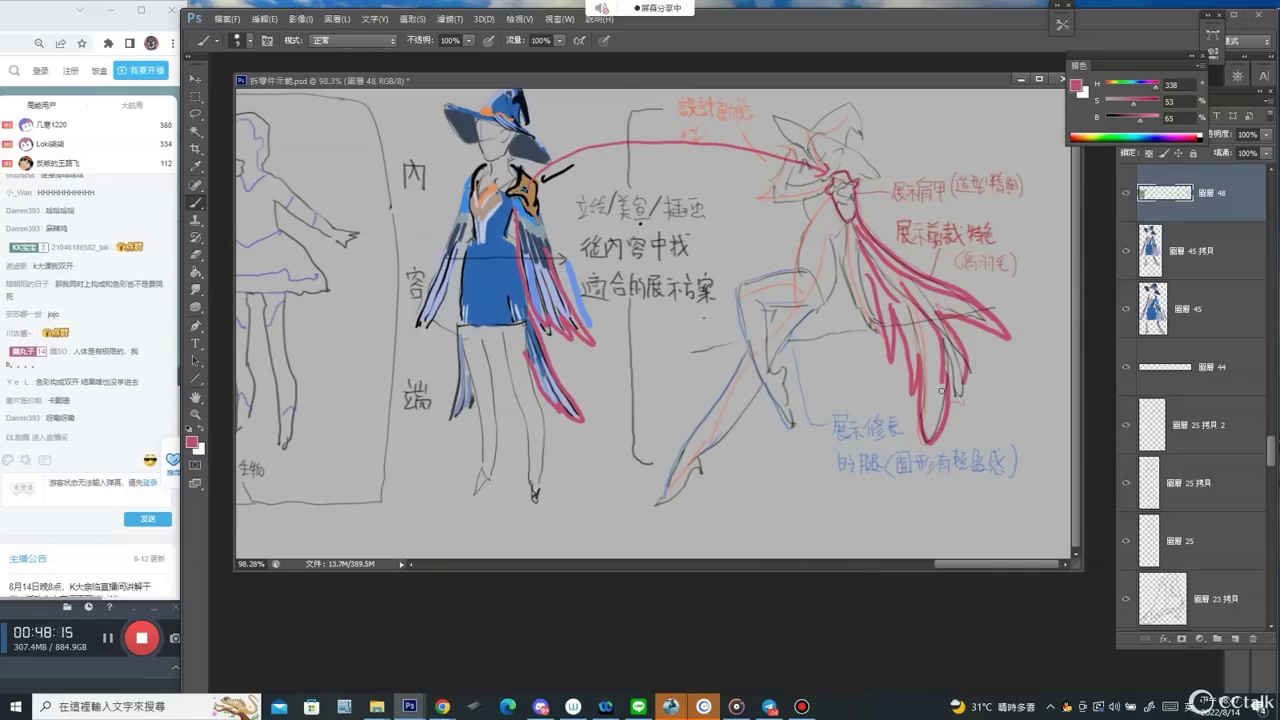
mouse_move(857, 323)
left_mouse_down()
mouse_move(866, 346)
mouse_move(850, 381)
left_mouse_up()
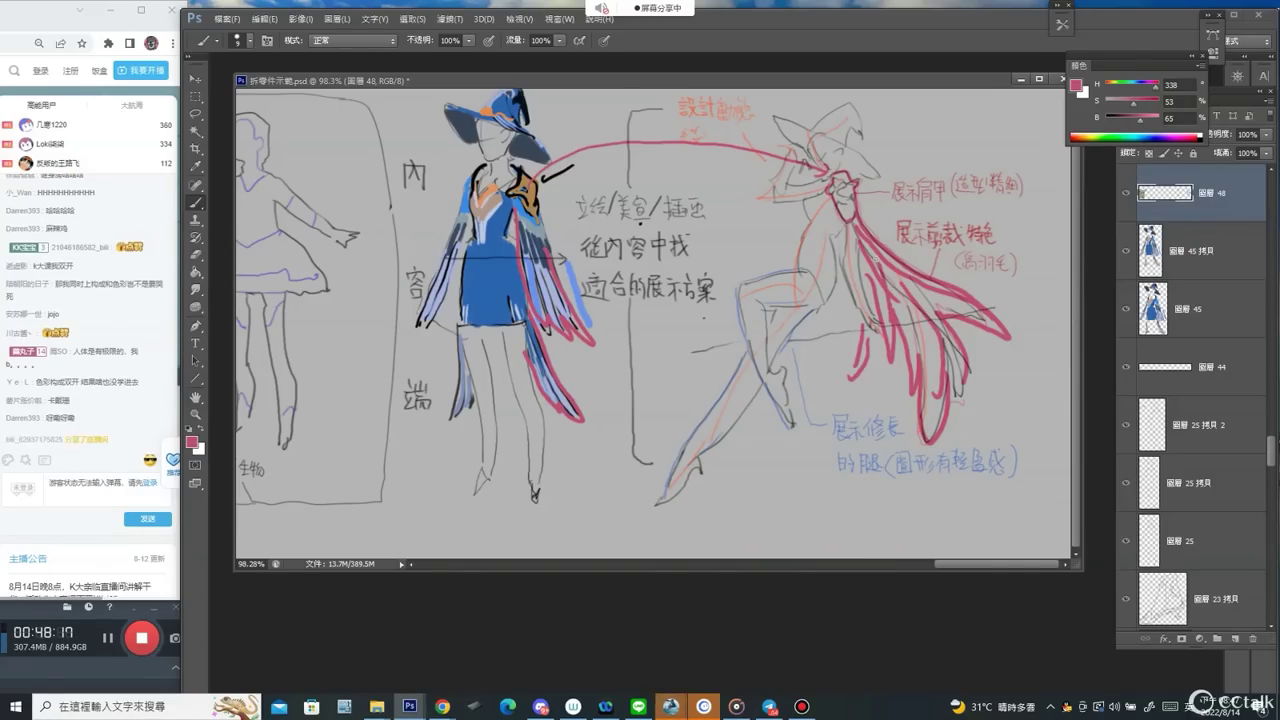
key("ctrl+alt+z")
key("ctrl+alt+z")
key("ctrl+alt+z")
key("ctrl+alt+z")
key("ctrl+alt+z")
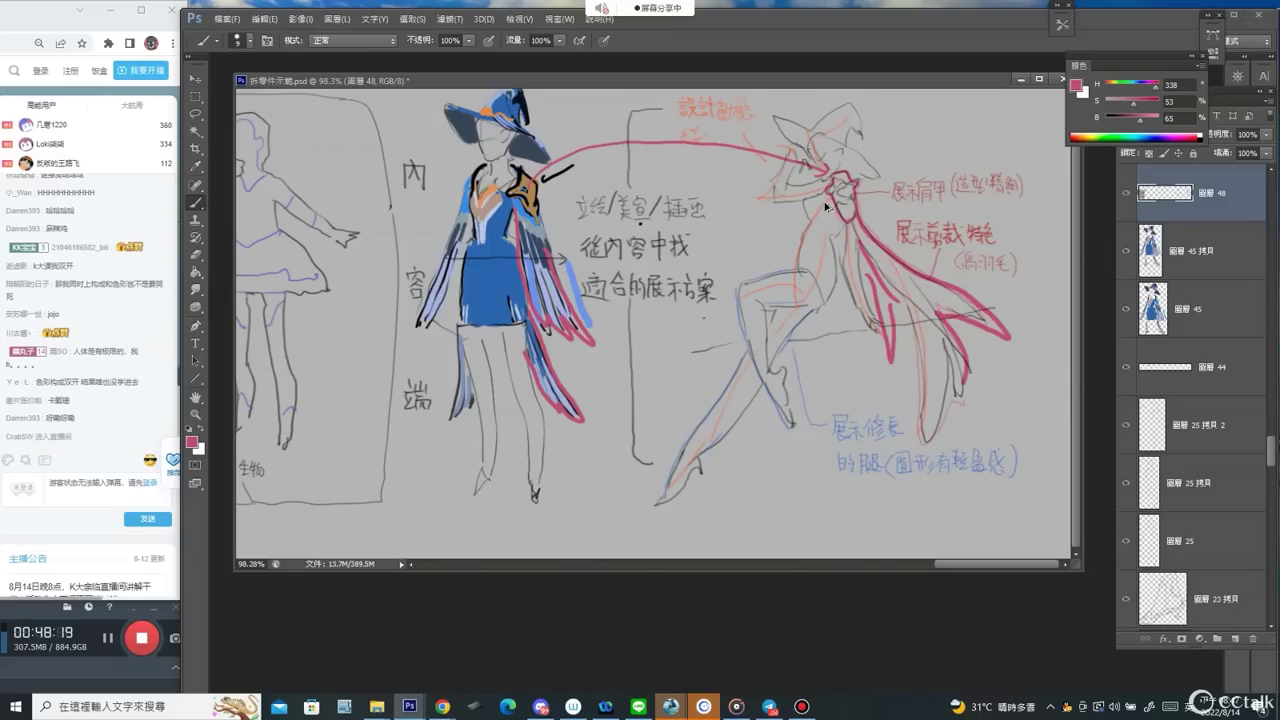
key("ctrl+alt+z")
key("ctrl+alt+z")
key("ctrl+alt+z")
key("ctrl+alt+z")
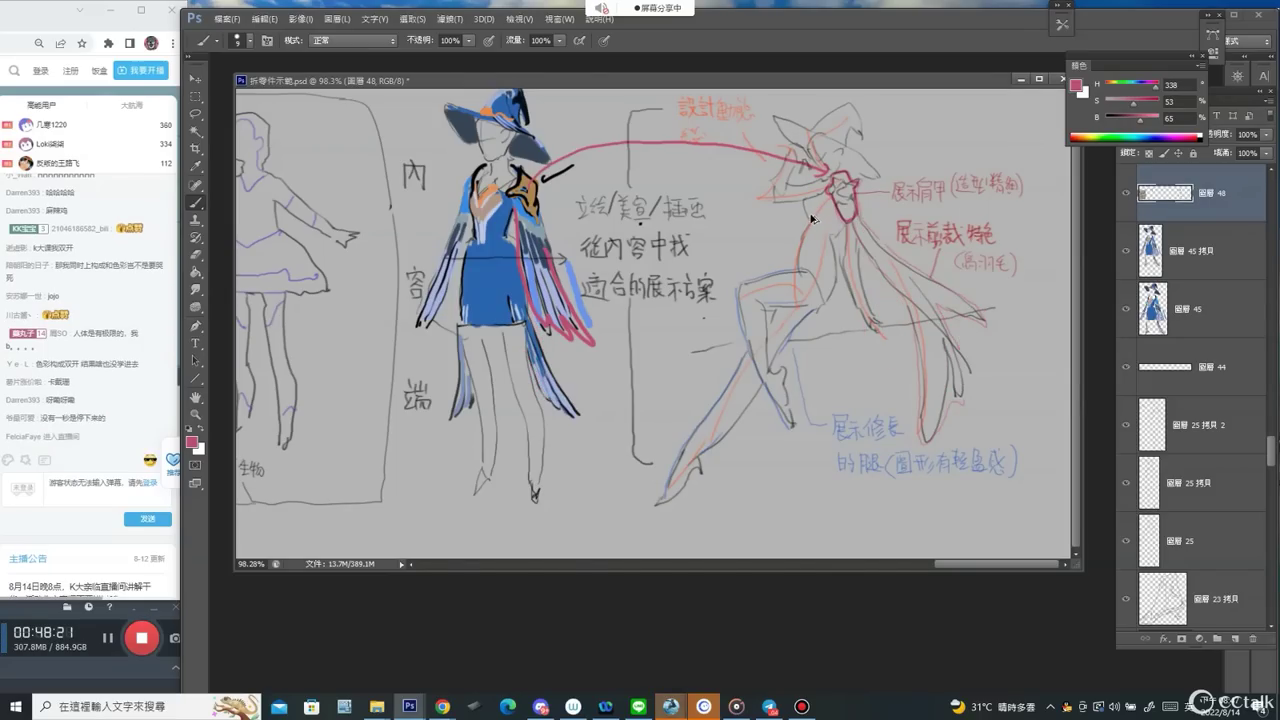
Erase the pink arrow between the costume and the seated pose, including the armour outline at its end.
key("e")
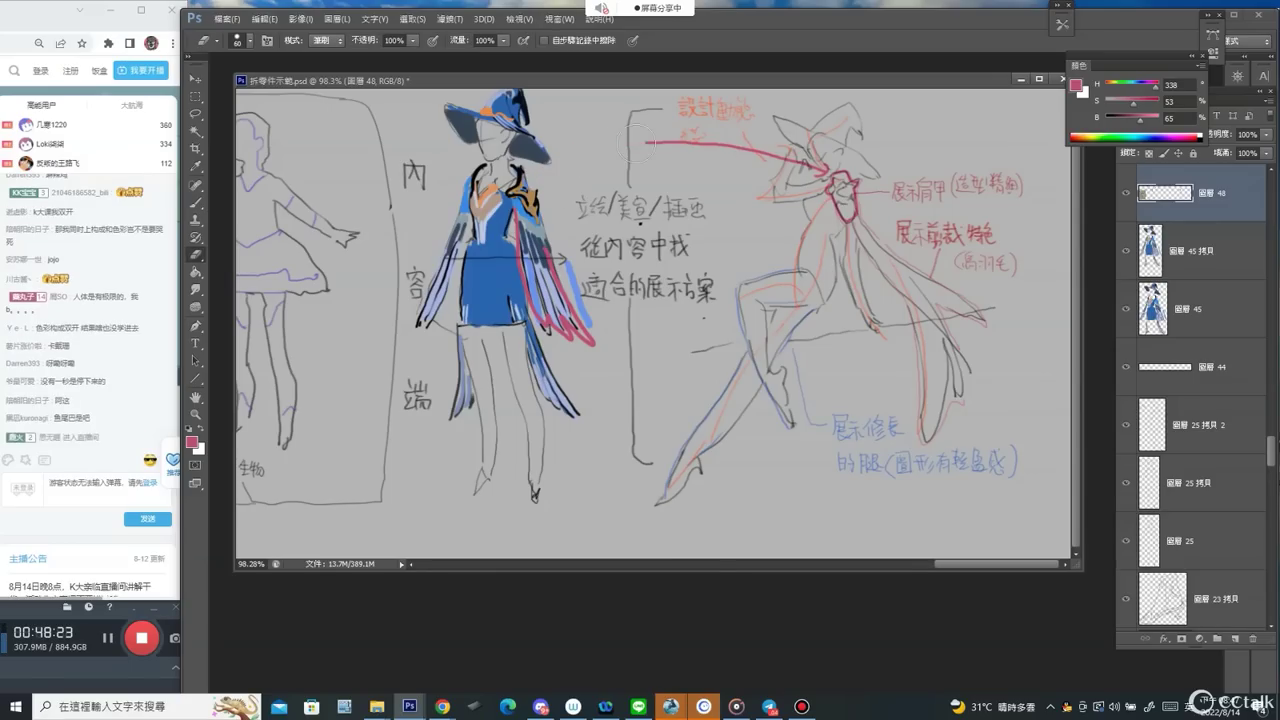
key("bracketleft")
key("bracketleft")
mouse_move(540, 175)
left_mouse_down()
mouse_move(669, 140)
mouse_move(806, 158)
mouse_move(825, 177)
mouse_move(885, 168)
mouse_move(832, 204)
left_mouse_up()
Extend the canvas to the right of the seated pose with the Crop tool to add blank drawing space.
left_click(836, 139, "alt")
left_click(836, 139, "alt")
key("Tab")
key("Tab")
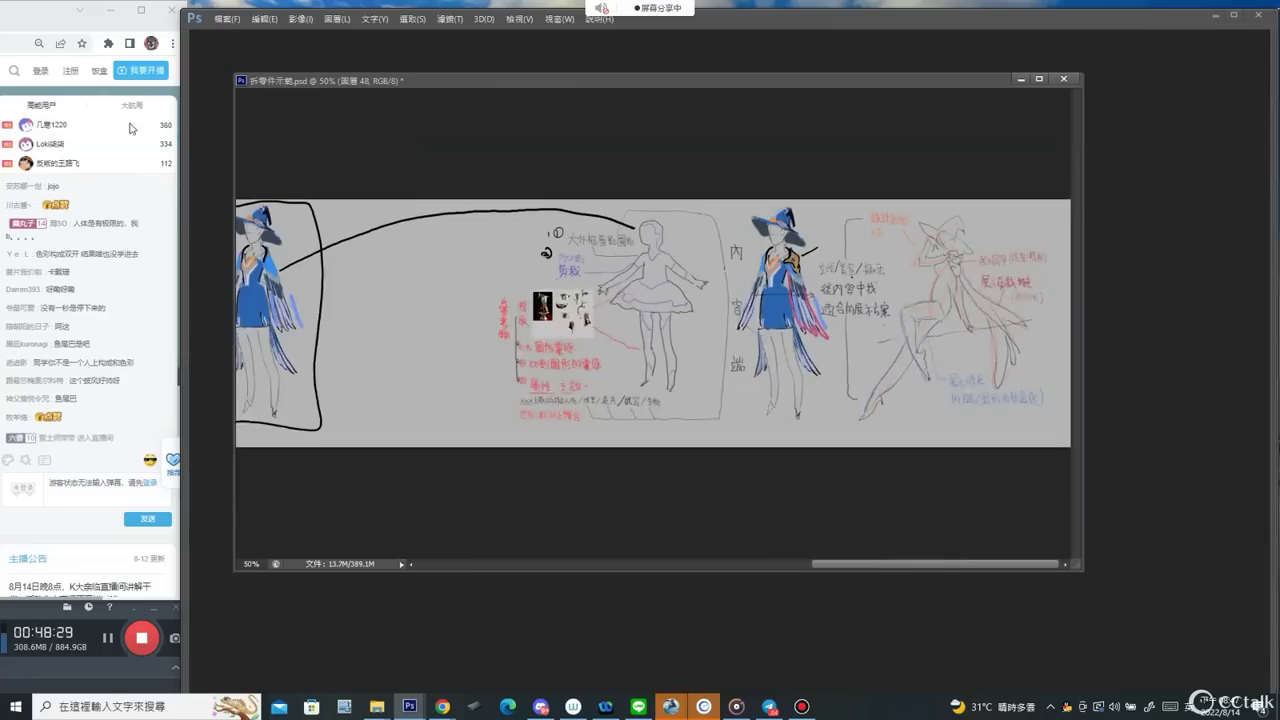
key("Tab")
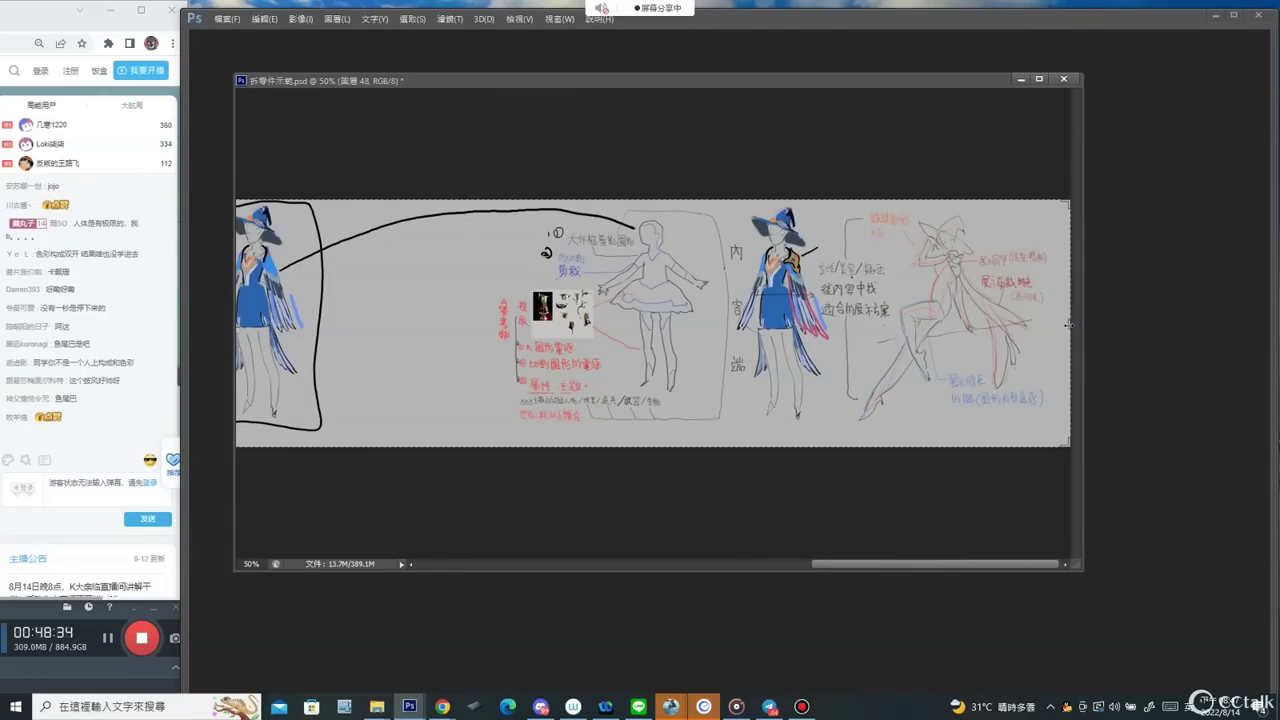
left_click_drag(1071, 321, 588, 313)
key("Return")
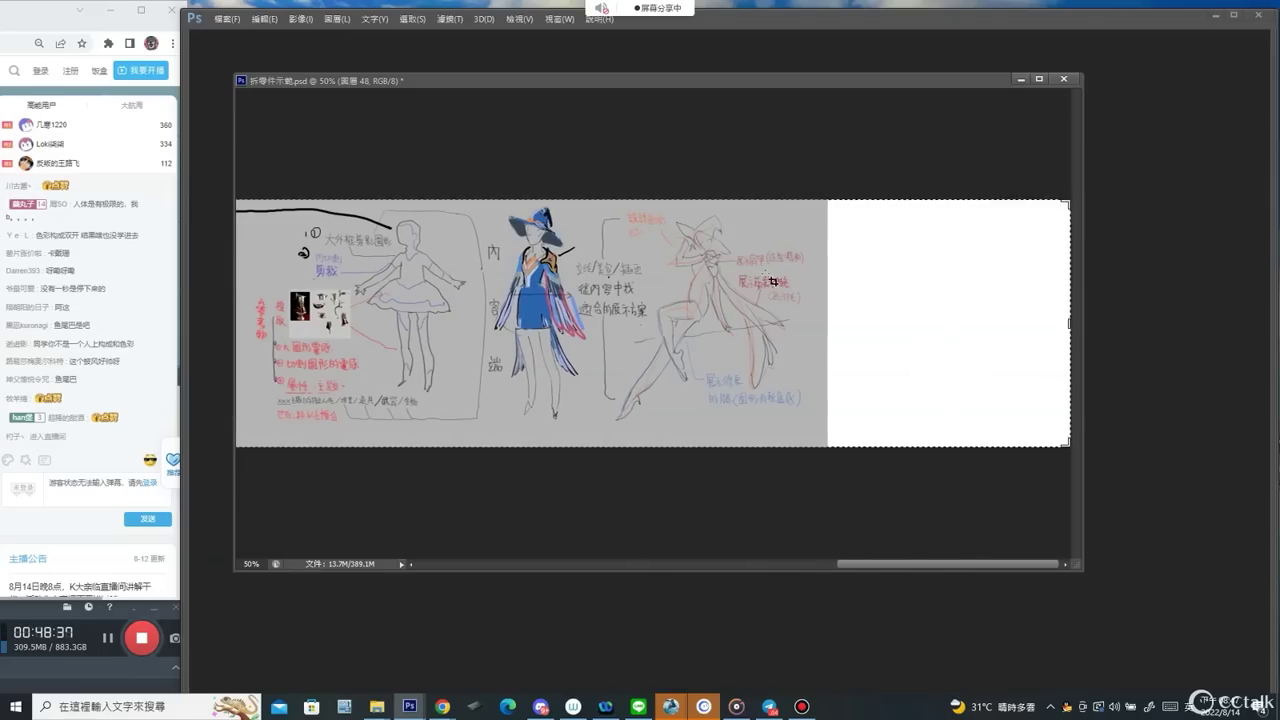
Test the 33 px textured brush with a dab in the new blank area and switch to the 5 px brush.
key("b")
mouse_move(874, 310)
left_mouse_down()
mouse_move(903, 320)
mouse_move(869, 250)
left_mouse_up()
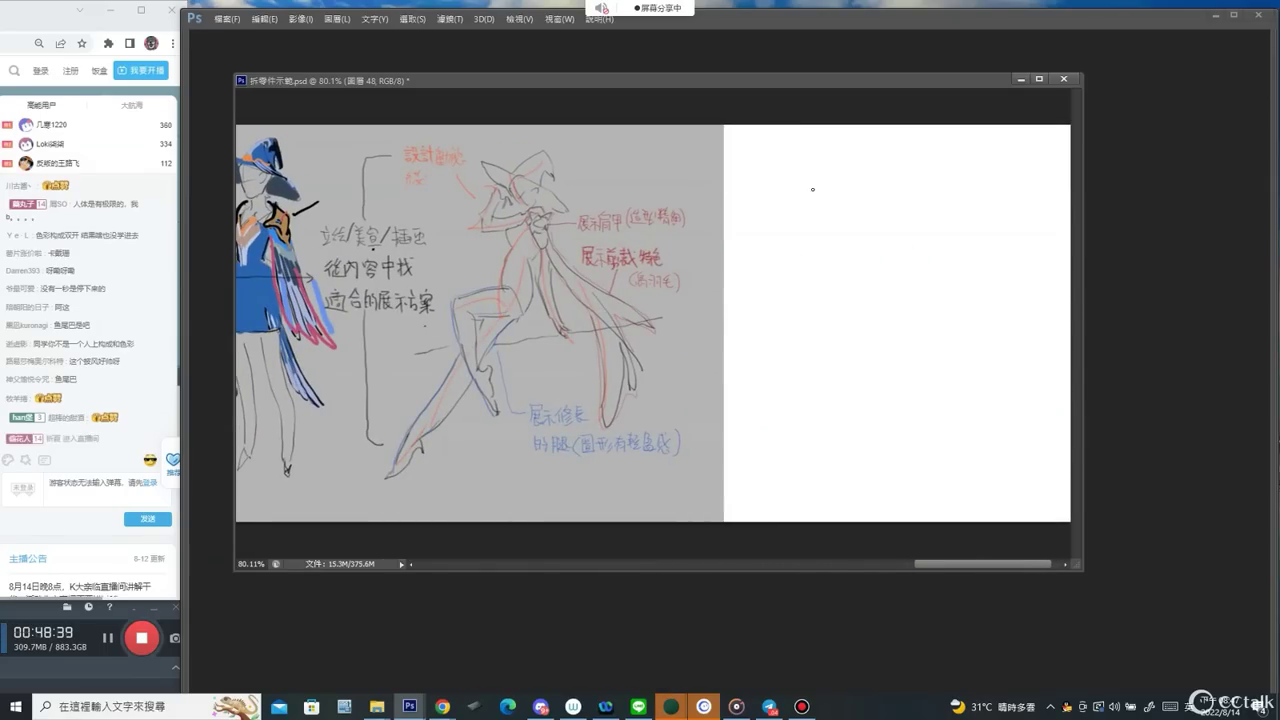
right_click(838, 206)
left_click(1030, 298)
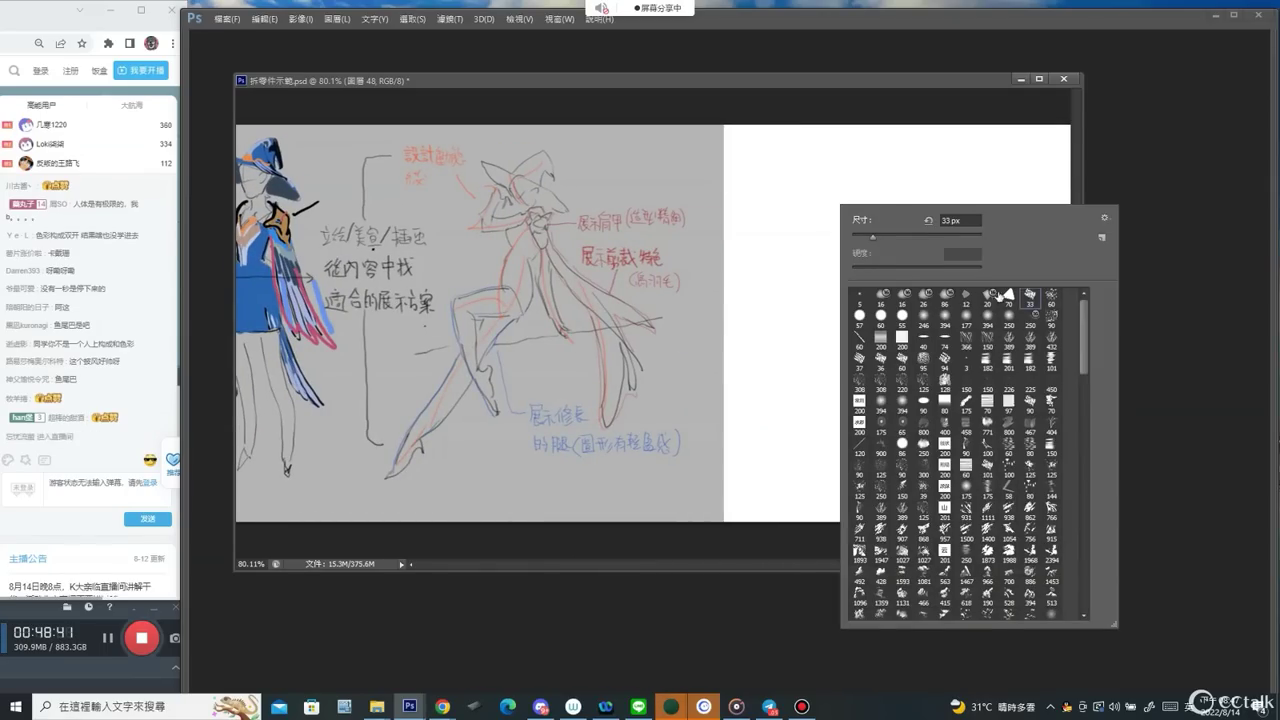
left_click(762, 274)
key("Tab")
right_click(886, 214)
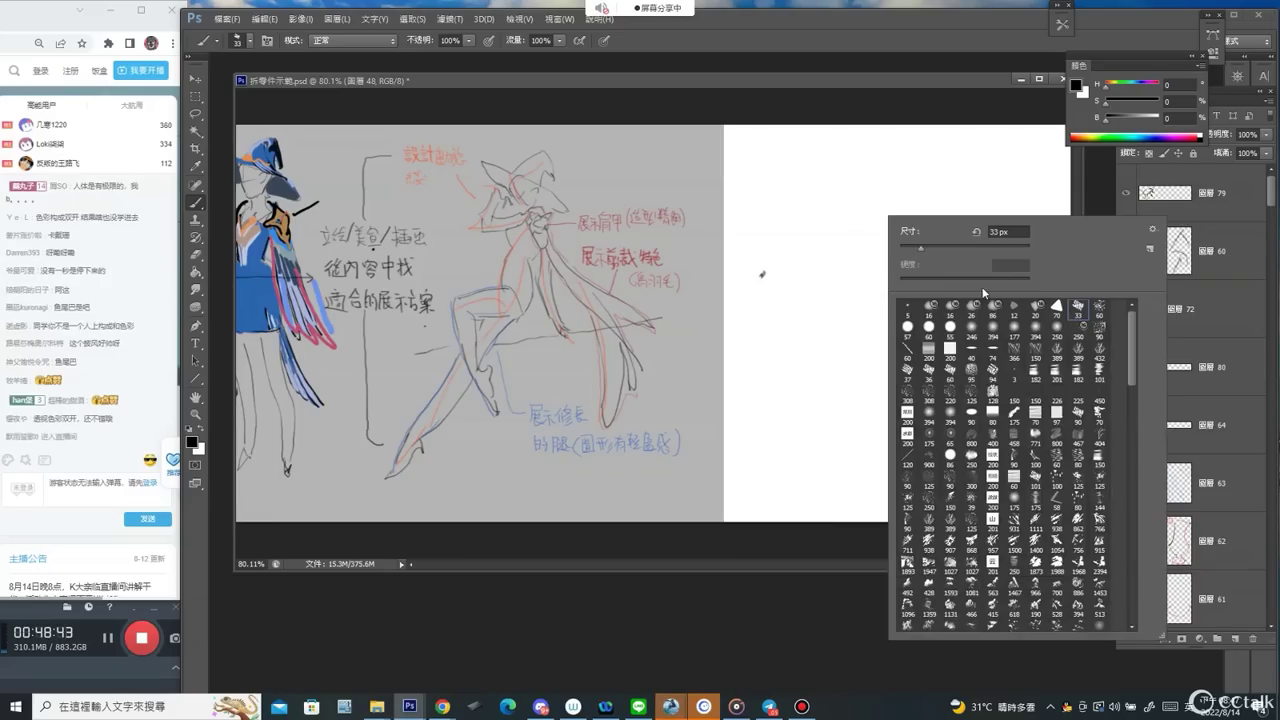
double_click(908, 310)
left_click_drag(862, 249, 860, 249)
Sketch an oval head with a face centreline and one sloping shoulder and upper arm in the blank canvas area.
key("bracketright")
key("bracketright")
mouse_move(810, 210)
left_mouse_down()
mouse_move(827, 213)
mouse_move(794, 223)
mouse_move(855, 236)
left_mouse_up()
key("ctrl+z")
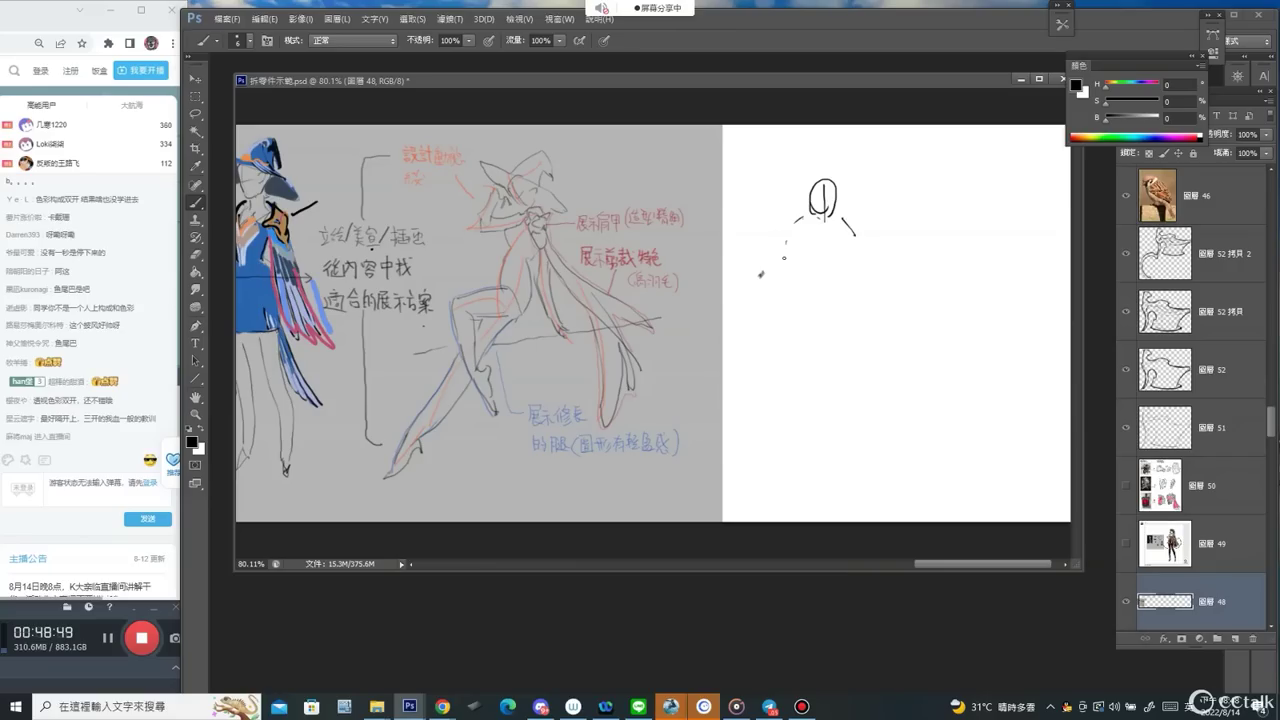
left_click_drag(784, 258, 754, 391)
key("ctrl+alt+z")
key("ctrl+alt+z")
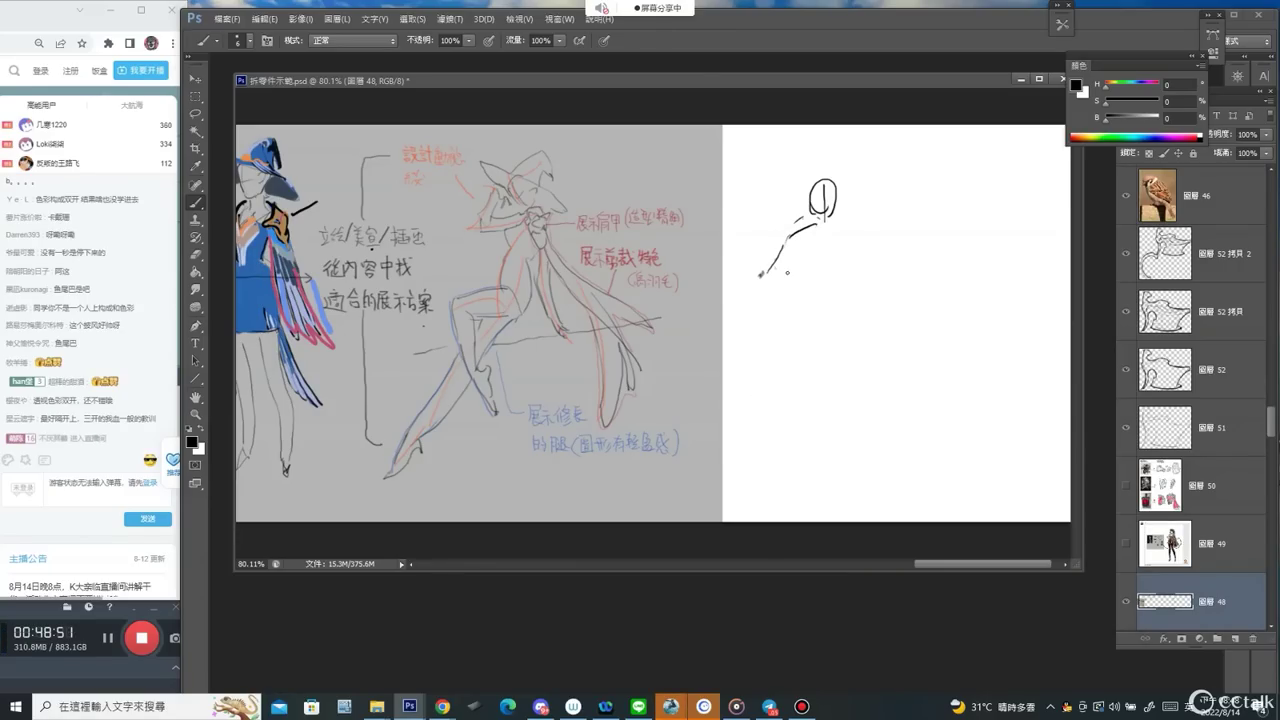
Draw the figure's arms folded across the chest, and redo the neck and opposite shoulder line.
left_click_drag(778, 272, 858, 277)
key("ctrl+alt+z")
mouse_move(788, 248)
left_mouse_down()
mouse_move(864, 240)
mouse_move(880, 279)
left_mouse_up()
left_click_drag(800, 272, 808, 293)
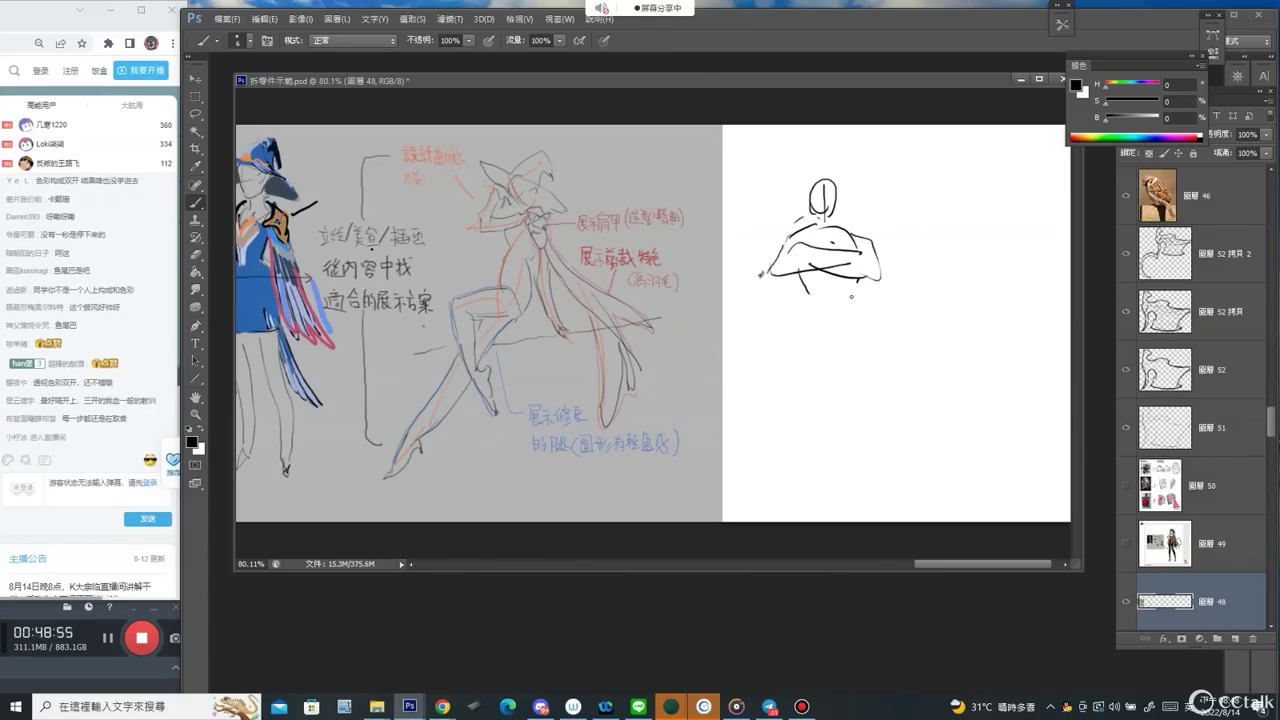
key("ctrl+alt+z")
key("ctrl+alt+z")
key("ctrl+alt+z")
left_click_drag(829, 217, 871, 241)
Draw the standing figure's waist and two spread legs with inner and outer contours, ending in rough feet.
mouse_move(791, 281)
left_mouse_down()
mouse_move(798, 304)
mouse_move(858, 300)
mouse_move(785, 482)
left_mouse_up()
key("ctrl+alt+z")
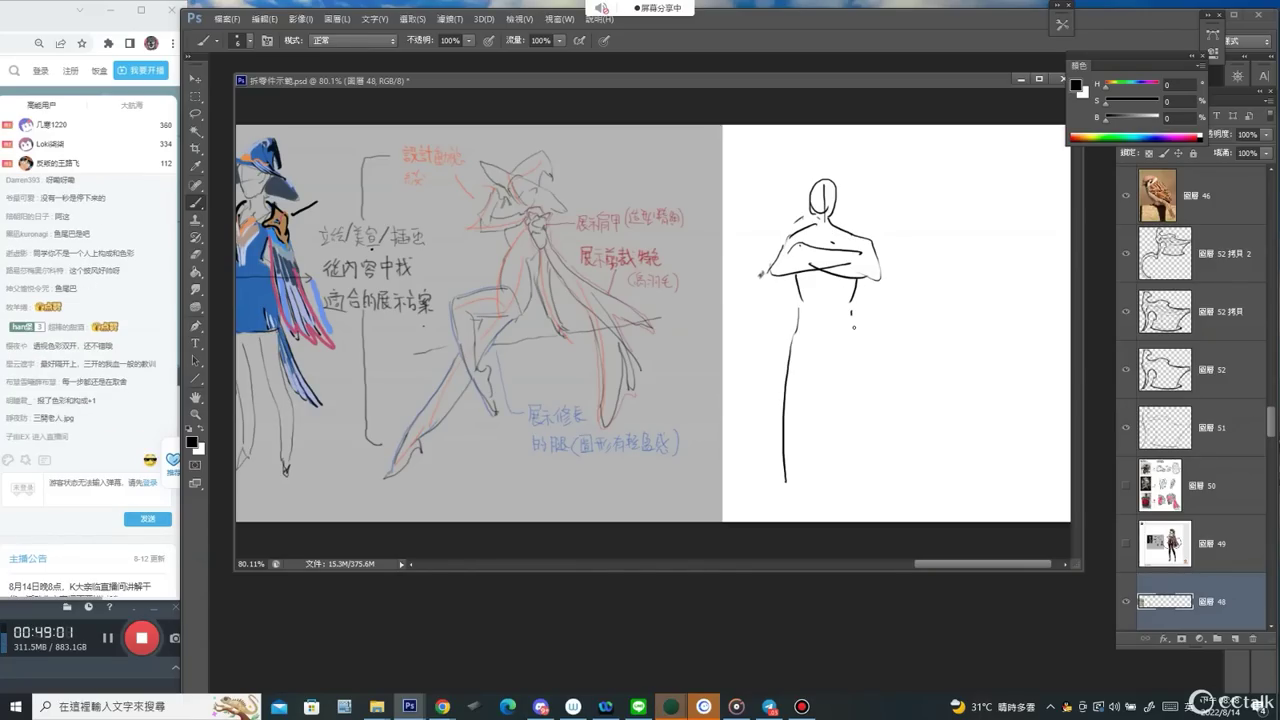
left_click_drag(851, 312, 889, 490)
mouse_move(809, 486)
left_mouse_down()
mouse_move(821, 368)
mouse_move(795, 495)
left_mouse_up()
key("ctrl+alt+z")
left_click_drag(815, 363, 828, 361)
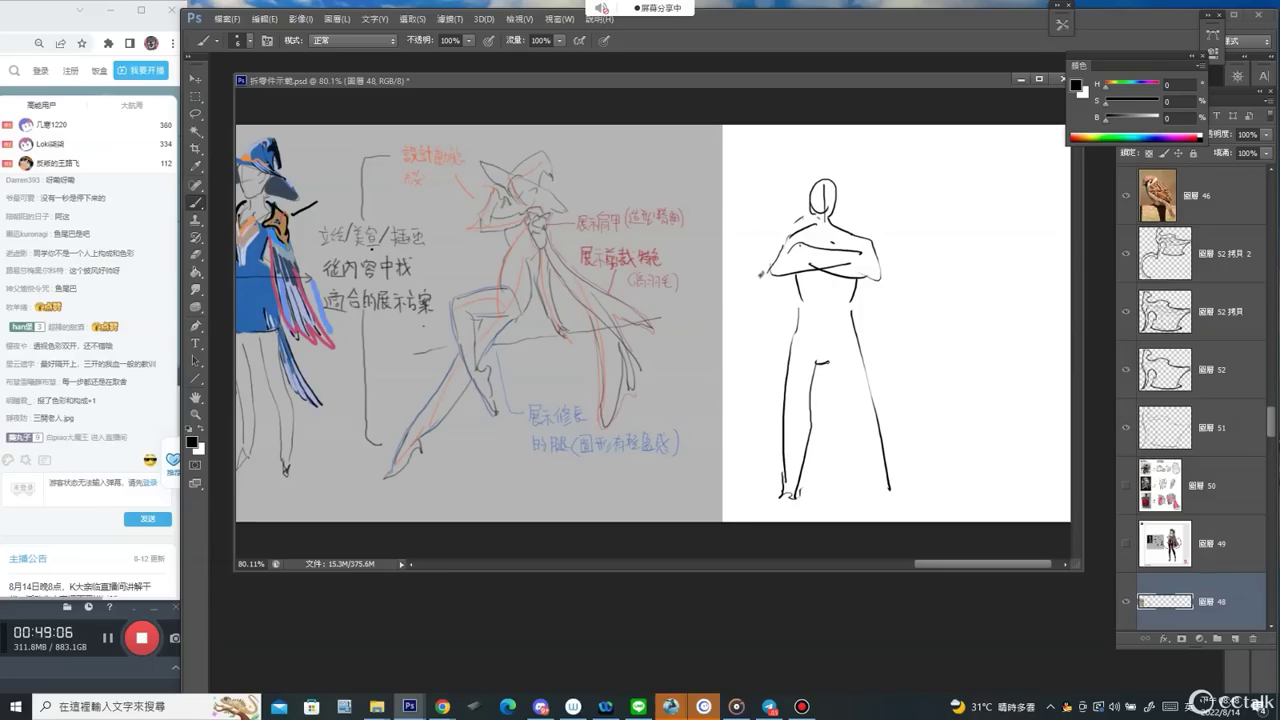
left_click_drag(849, 416, 878, 508)
left_click_drag(785, 495, 772, 515)
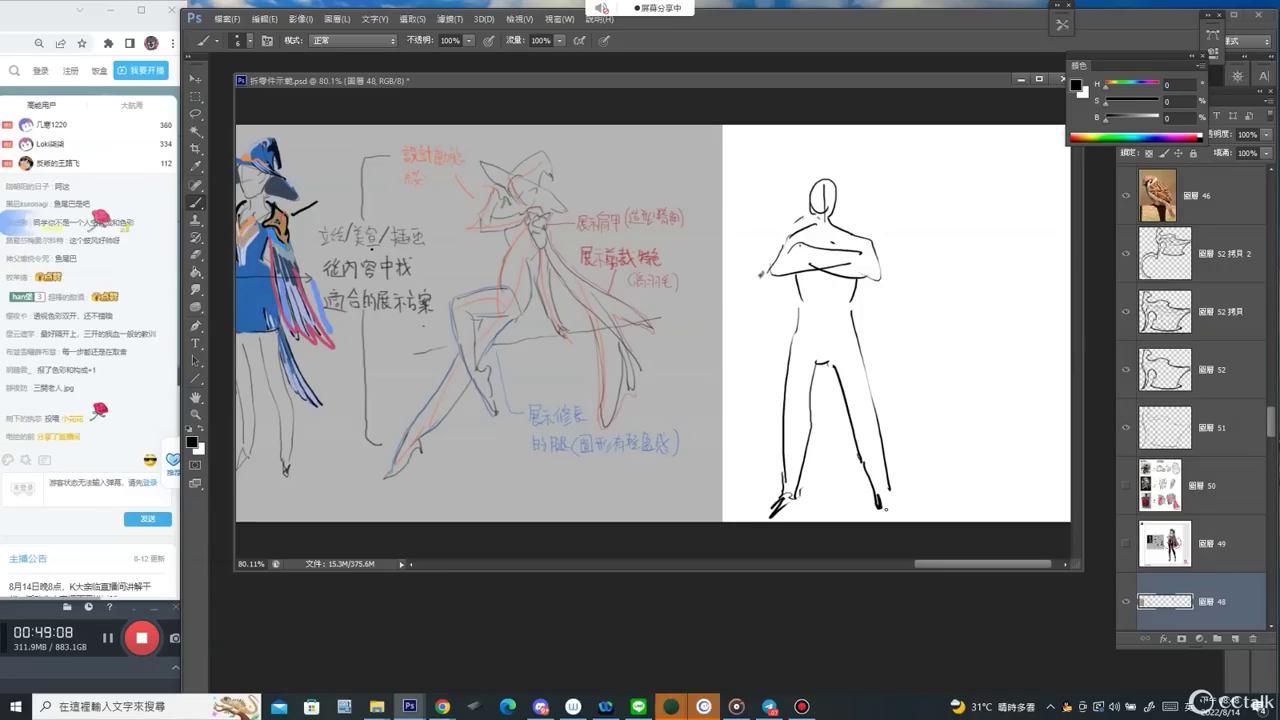
mouse_move(884, 498)
left_mouse_down()
mouse_move(893, 510)
mouse_move(880, 511)
left_mouse_up()
Erase the folded arms and draw a bent arm carrying a long shield beside the leg.
left_click_drag(840, 300, 799, 300)
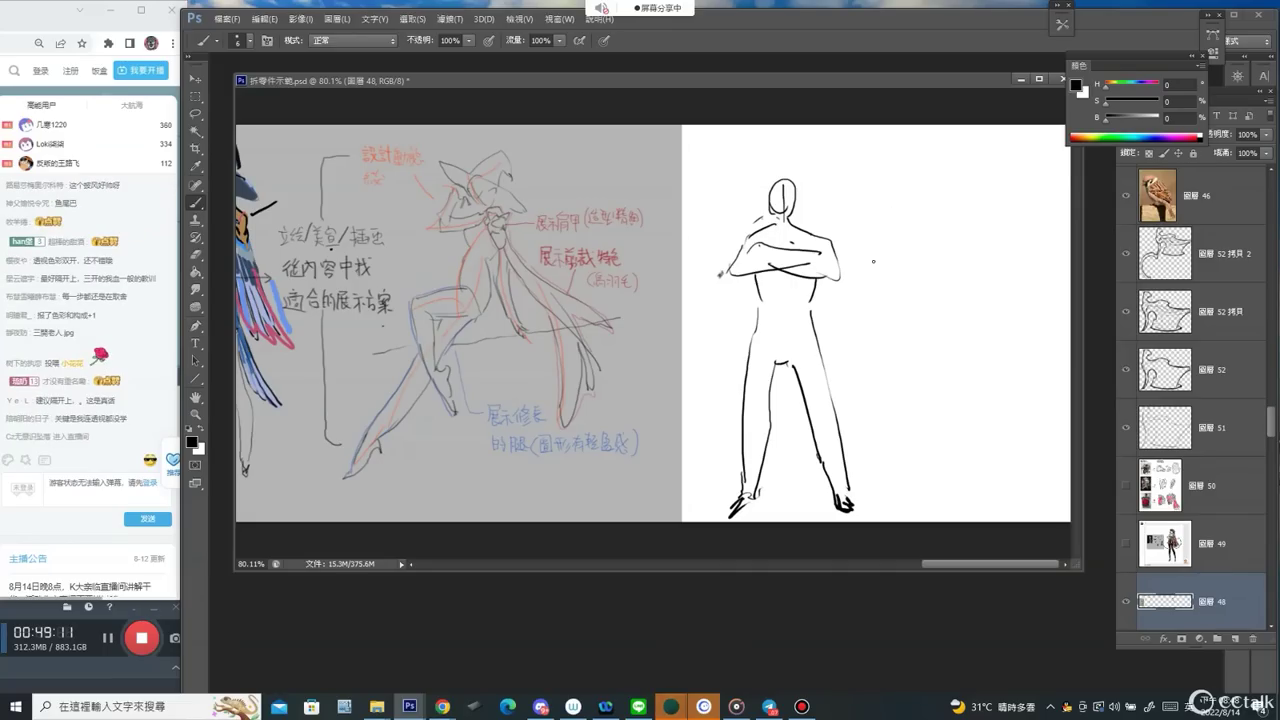
key("e")
mouse_move(748, 262)
left_mouse_down()
mouse_move(821, 277)
mouse_move(827, 252)
mouse_move(830, 288)
mouse_move(851, 268)
mouse_move(850, 412)
left_mouse_up()
key("b")
left_click_drag(864, 280, 890, 441)
mouse_move(810, 290)
left_mouse_down()
mouse_move(824, 347)
mouse_move(882, 449)
left_mouse_up()
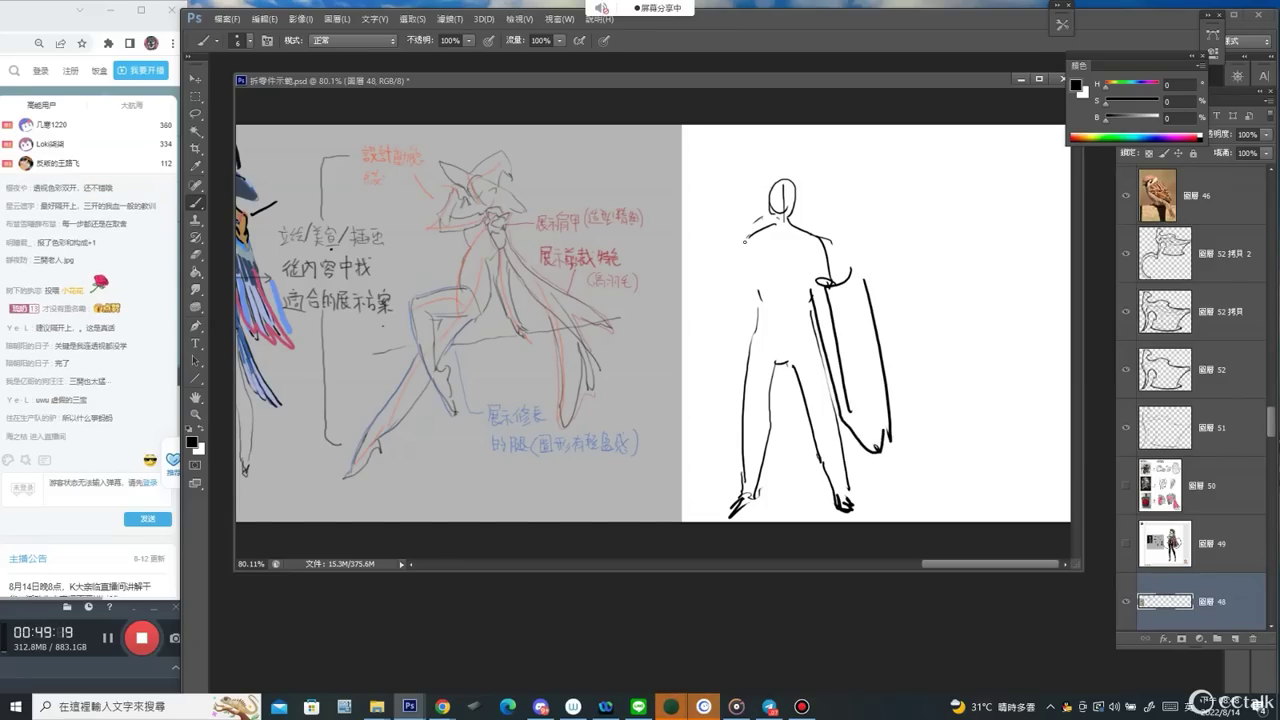
Draw the other arm hanging down with a hand gripping a long sword pointing diagonally to the ground.
mouse_move(744, 240)
left_mouse_down()
mouse_move(688, 398)
mouse_move(622, 466)
mouse_move(708, 386)
left_mouse_up()
mouse_move(716, 360)
left_mouse_down()
mouse_move(722, 388)
mouse_move(734, 368)
left_mouse_up()
left_click_drag(730, 364, 760, 337)
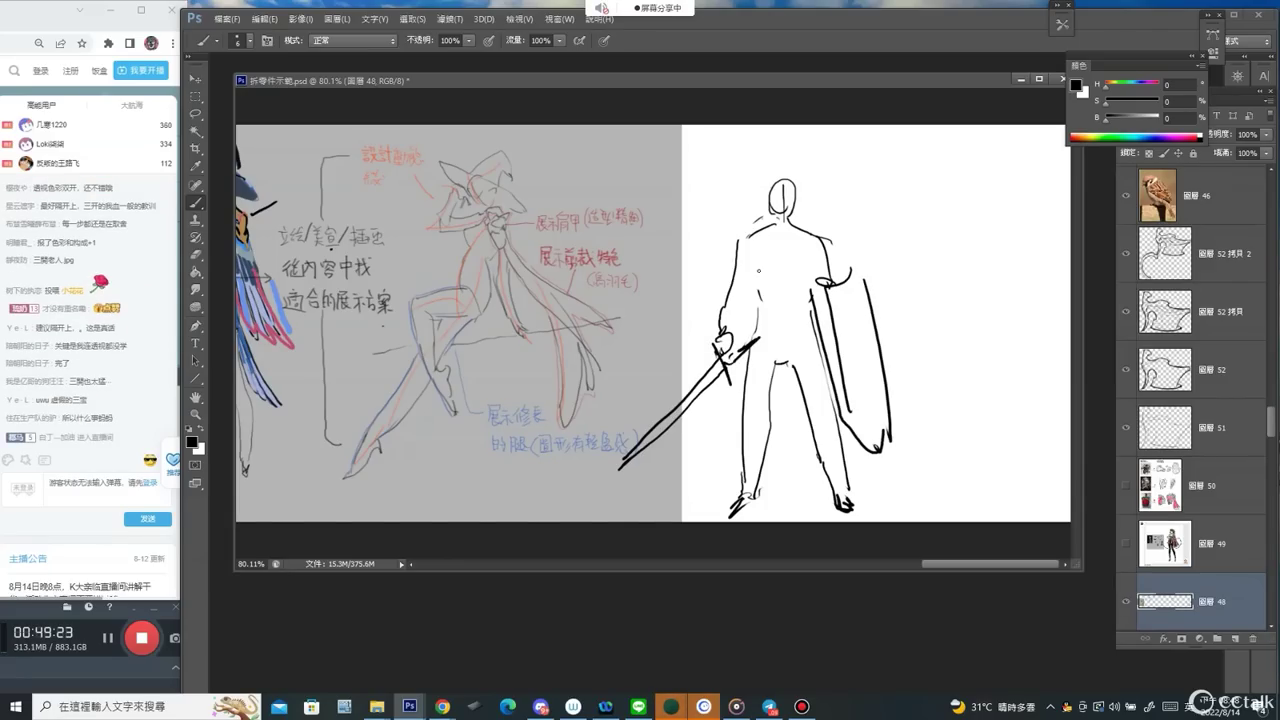
Draw both sides of the figure's torso from the armpits to the waist, redoing the sword-side contour.
left_click_drag(758, 270, 734, 340)
key("ctrl+z")
mouse_move(753, 264)
left_mouse_down()
mouse_move(733, 335)
mouse_move(757, 278)
mouse_move(760, 300)
left_mouse_up()
key("ctrl+z")
left_click_drag(748, 251, 759, 312)
left_click_drag(820, 257, 811, 308)
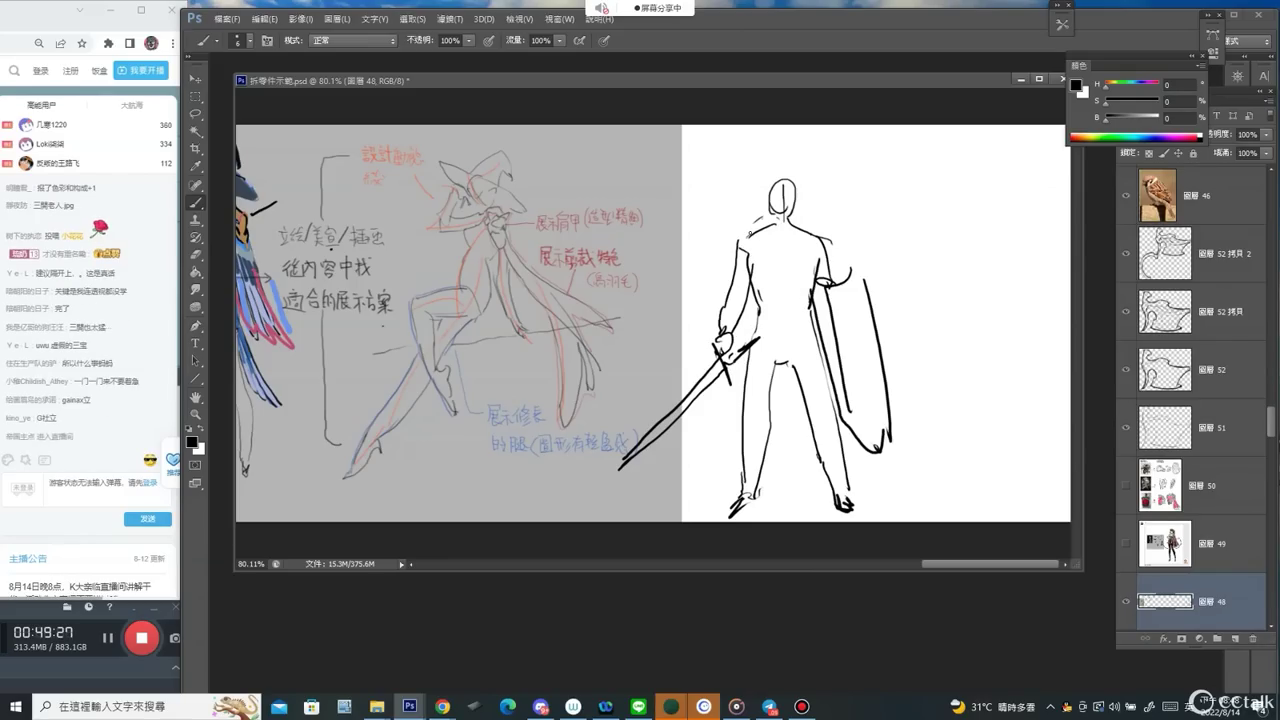
Set the brush colour to red (H 0, S 100, B 83), try A-shaped guide lines over the figure's legs and arms, and undo them.
mouse_move(1128, 102)
left_mouse_down()
mouse_move(1158, 101)
mouse_move(1150, 118)
left_mouse_up()
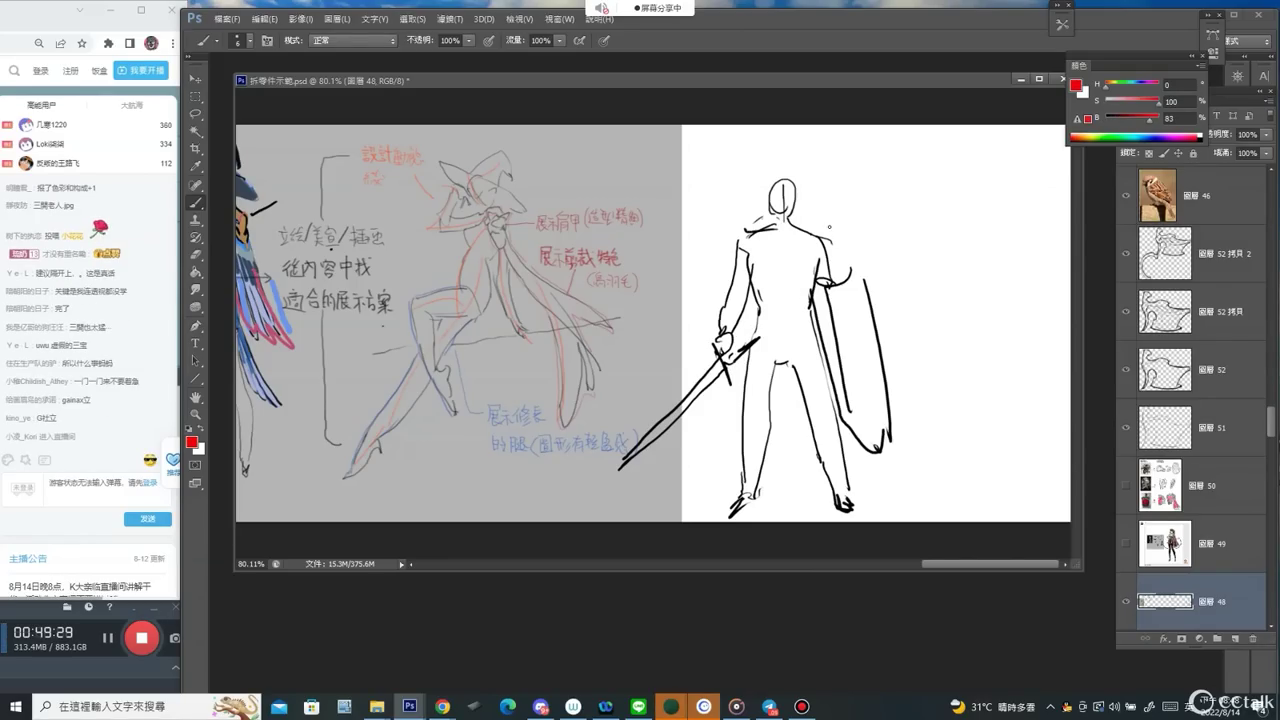
left_click_drag(776, 184, 719, 503)
left_click_drag(793, 191, 853, 491)
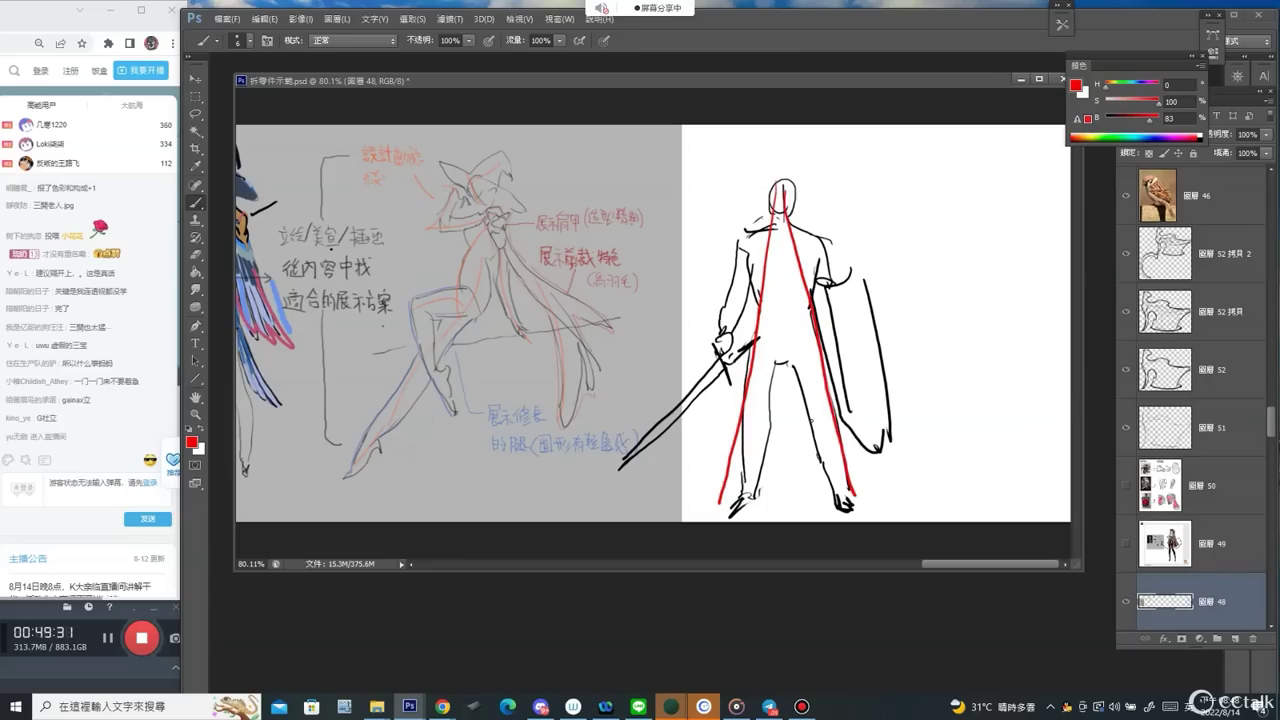
left_click_drag(800, 212, 889, 481)
left_click_drag(748, 238, 645, 474)
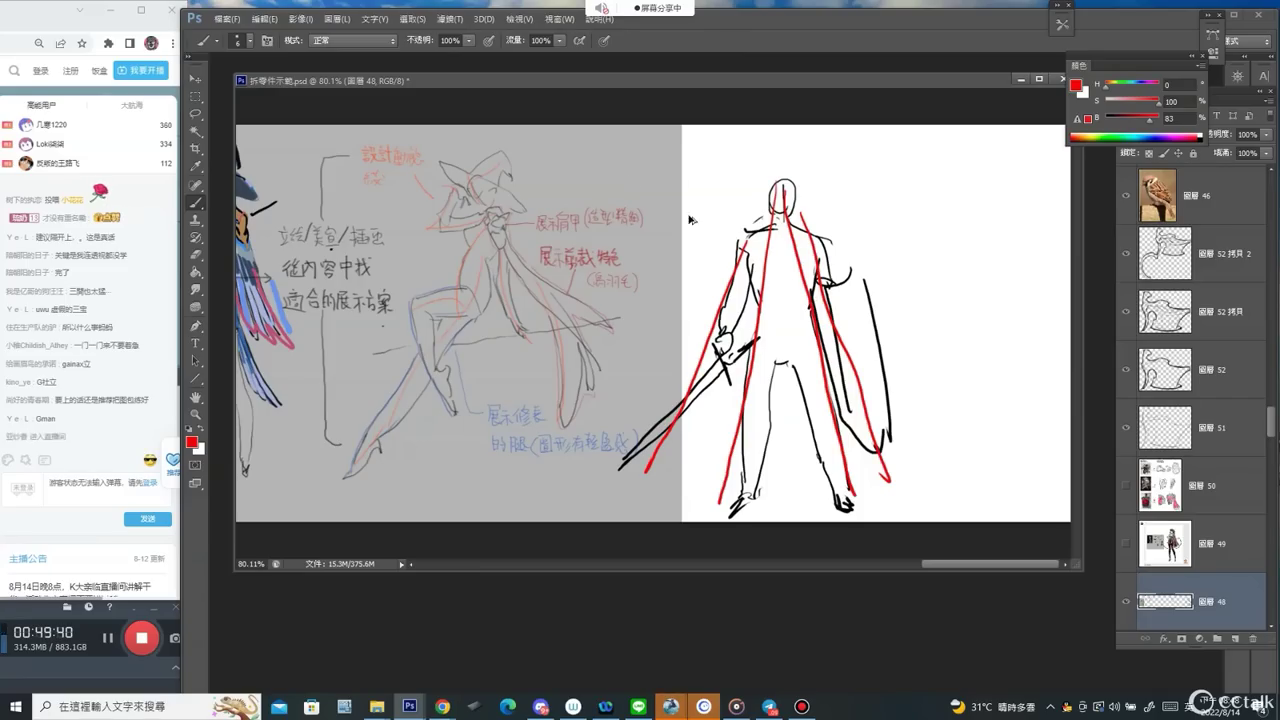
key("ctrl+alt+z")
key("ctrl+alt+z")
key("ctrl+alt+z")
key("ctrl+alt+z")
key("ctrl+alt+z")
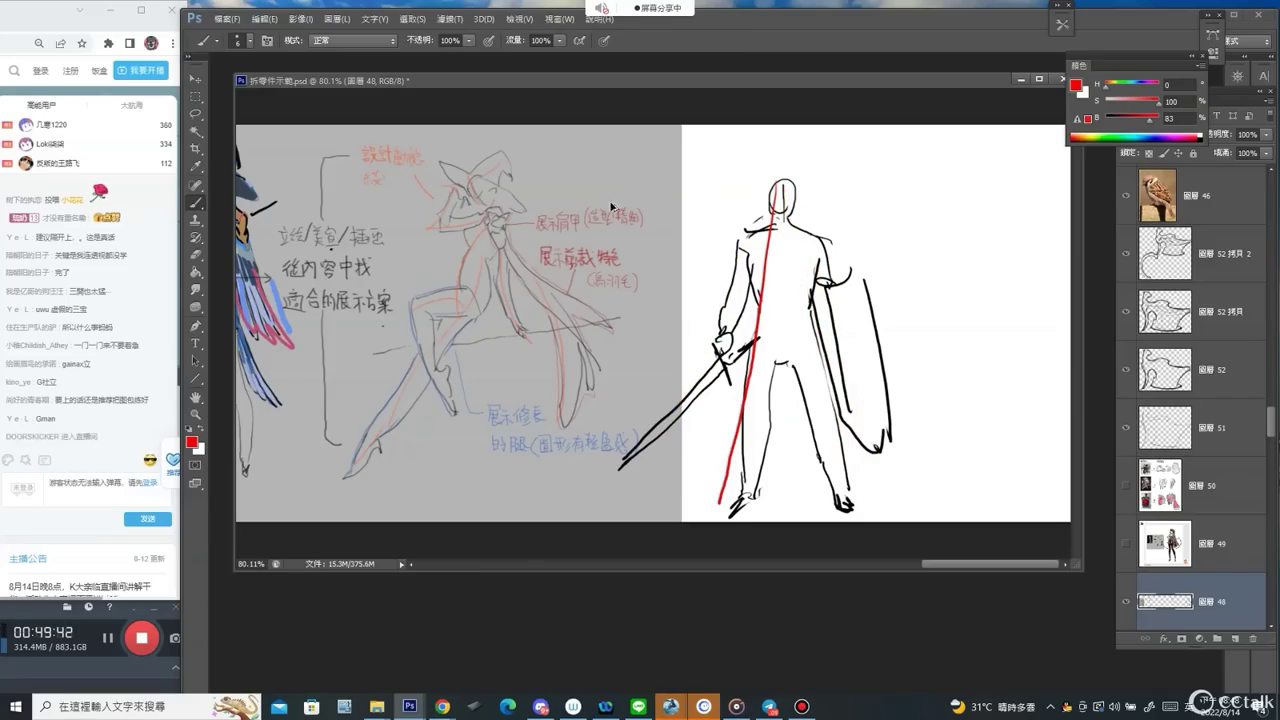
Circle the coloured costume's shoulder armour and hat in red and draw a curved arrow from the hat to the seated pose.
left_click_drag(497, 254, 804, 256)
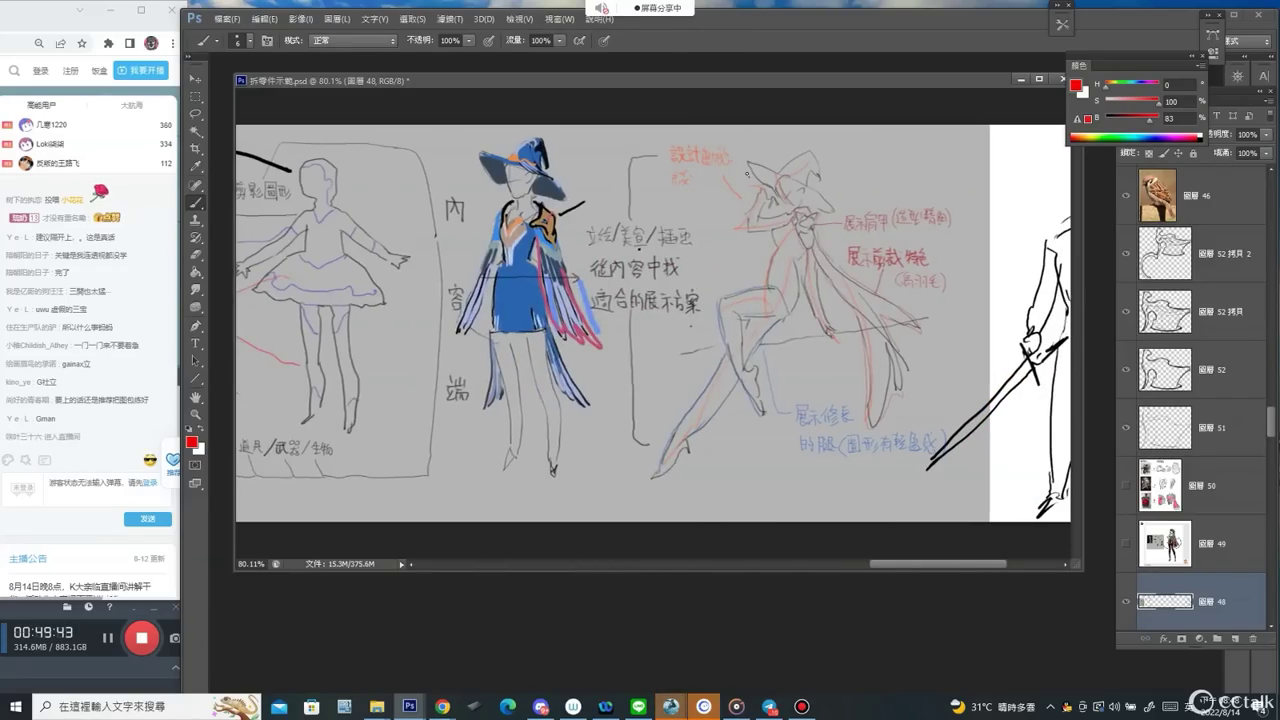
mouse_move(747, 174)
left_mouse_down()
mouse_move(566, 218)
mouse_move(528, 200)
mouse_move(566, 238)
left_mouse_up()
key("ctrl+z")
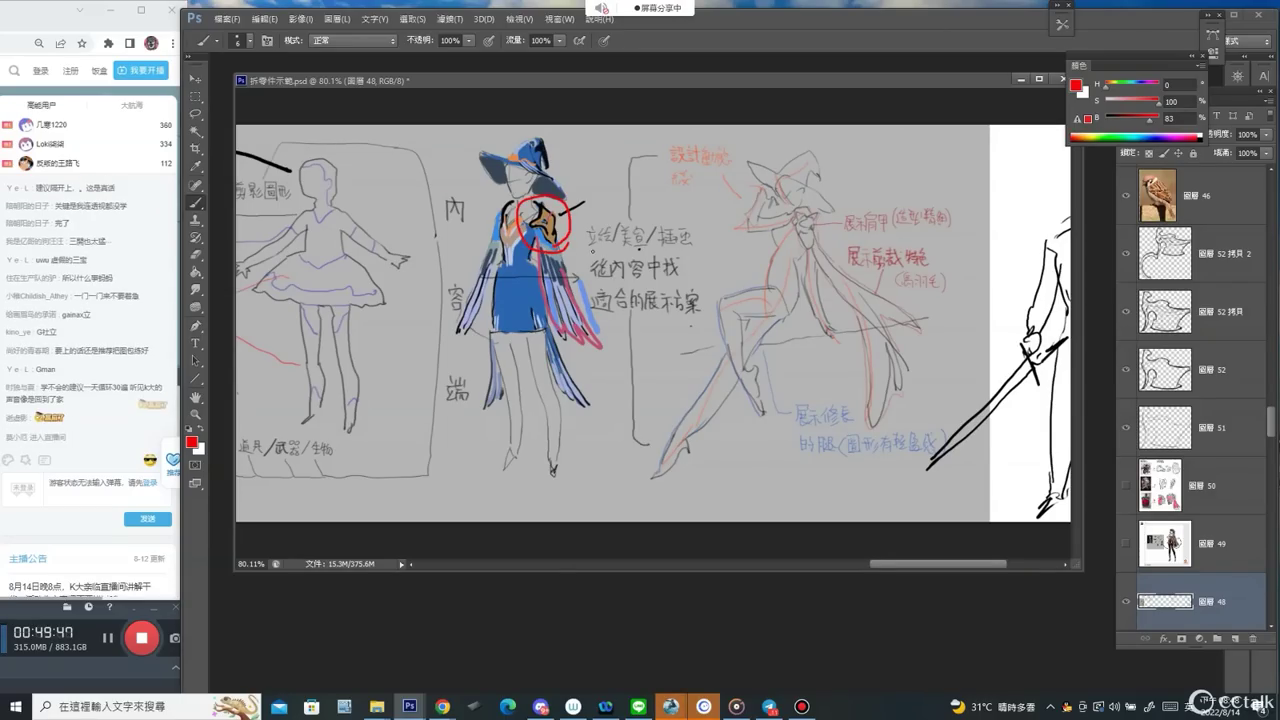
mouse_move(507, 205)
left_mouse_down()
mouse_move(470, 150)
mouse_move(592, 190)
mouse_move(572, 222)
left_mouse_up()
mouse_move(619, 146)
left_mouse_down()
mouse_move(734, 186)
mouse_move(720, 172)
left_mouse_up()
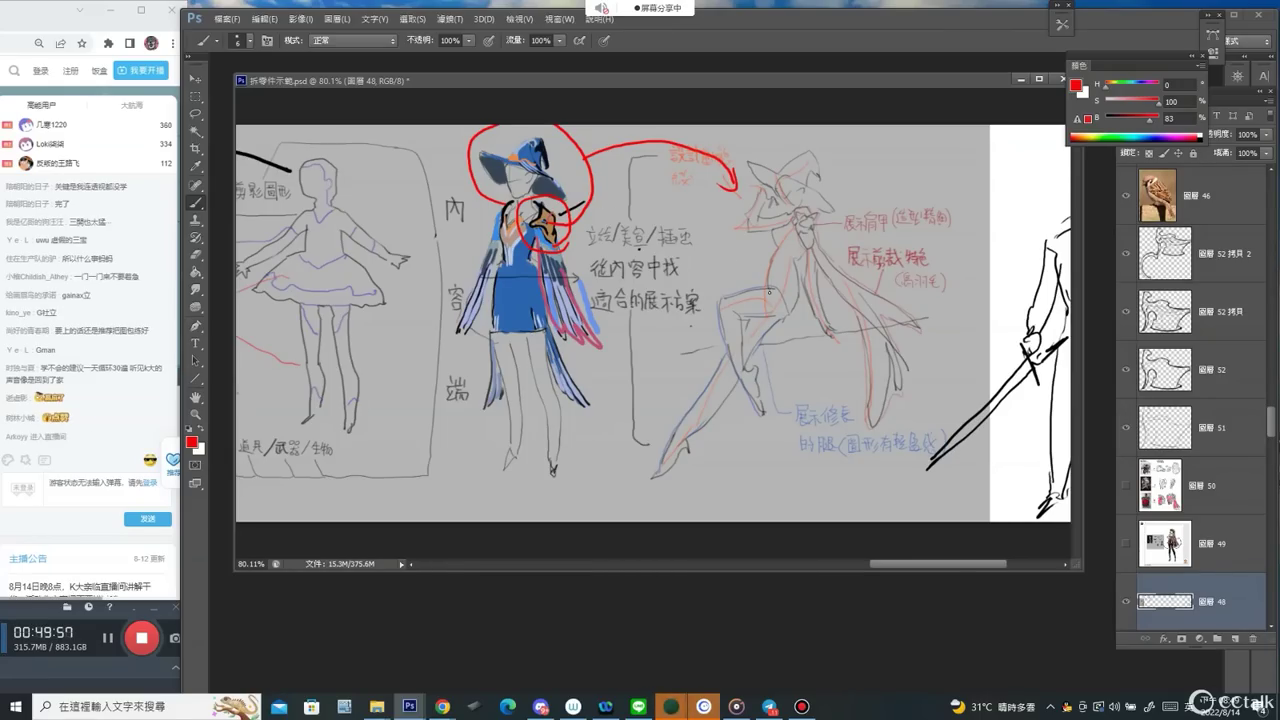
Try tracing the seated pose's bent and extended legs with red strokes, and undo the leg lines.
mouse_move(770, 292)
left_mouse_down()
mouse_move(714, 295)
mouse_move(740, 378)
left_mouse_up()
left_click_drag(772, 300, 632, 478)
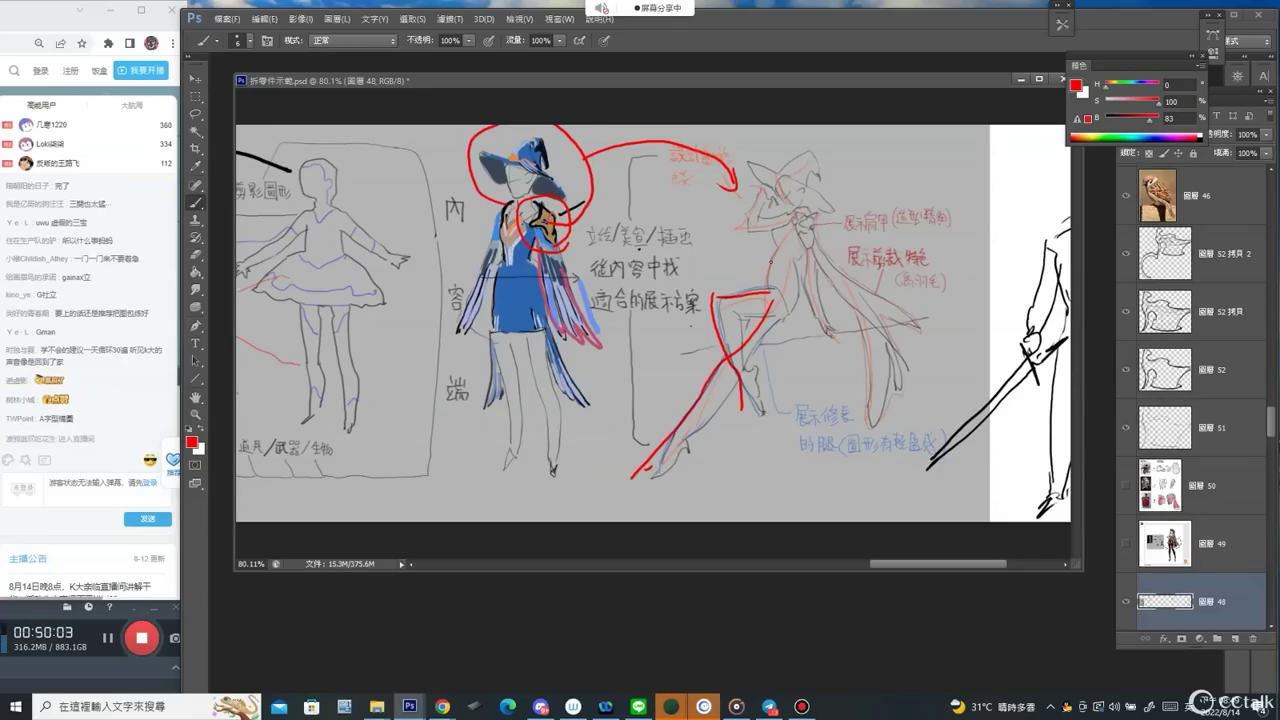
key("ctrl+alt+z")
key("ctrl+alt+z")
Try straight black outlines along the seated pose's extended leg, and undo them.
key("d")
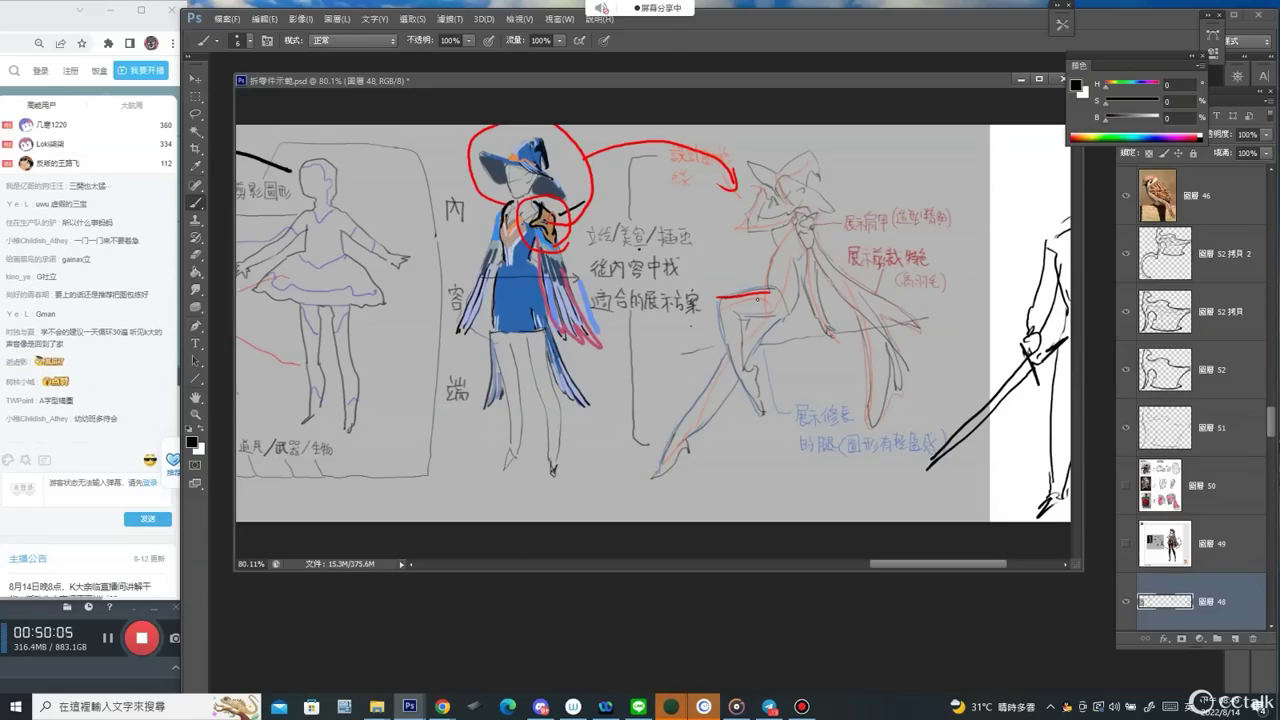
mouse_move(767, 293)
left_mouse_down()
mouse_move(692, 342)
mouse_move(665, 463)
mouse_move(750, 313)
mouse_move(661, 473)
mouse_move(764, 344)
left_mouse_up()
key("ctrl+z")
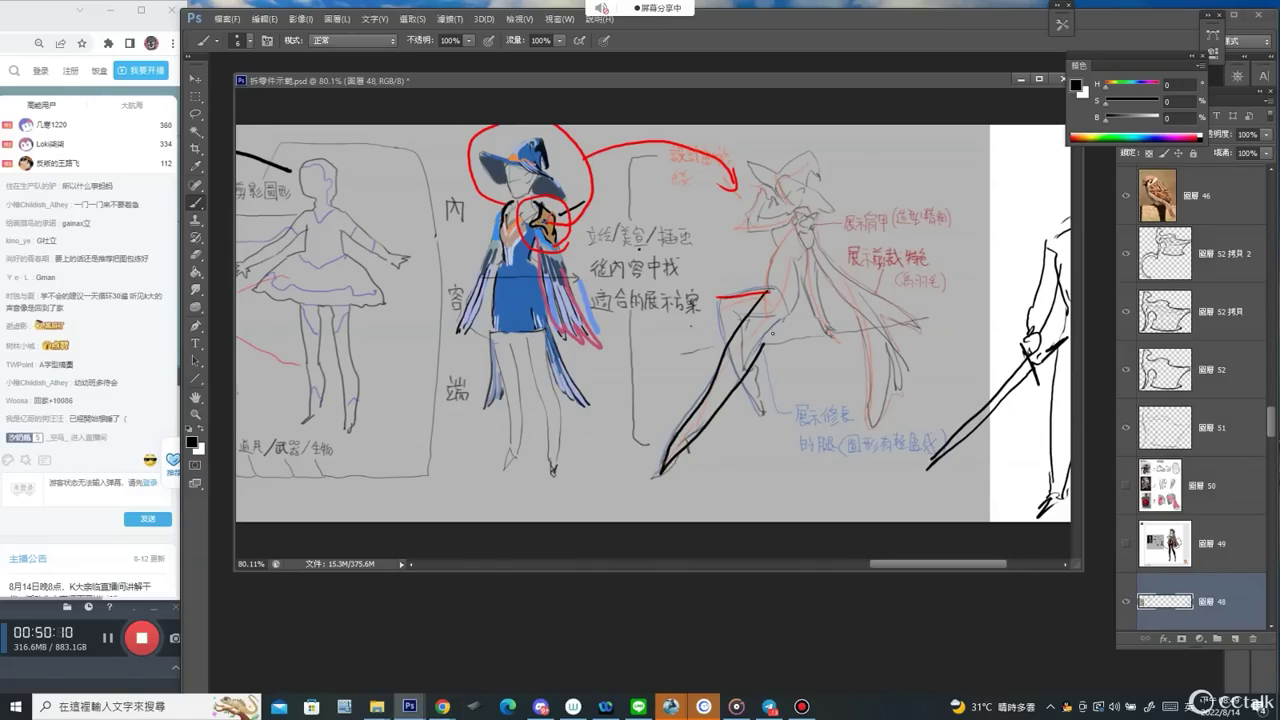
key("ctrl+alt+z")
key("ctrl+alt+z")
key("ctrl+alt+z")
Try black bent contours over both legs of the seated pose, undo them, and erase the leftover red thigh stroke.
mouse_move(768, 293)
left_mouse_down()
mouse_move(714, 305)
mouse_move(756, 388)
mouse_move(708, 397)
mouse_move(670, 481)
left_mouse_up()
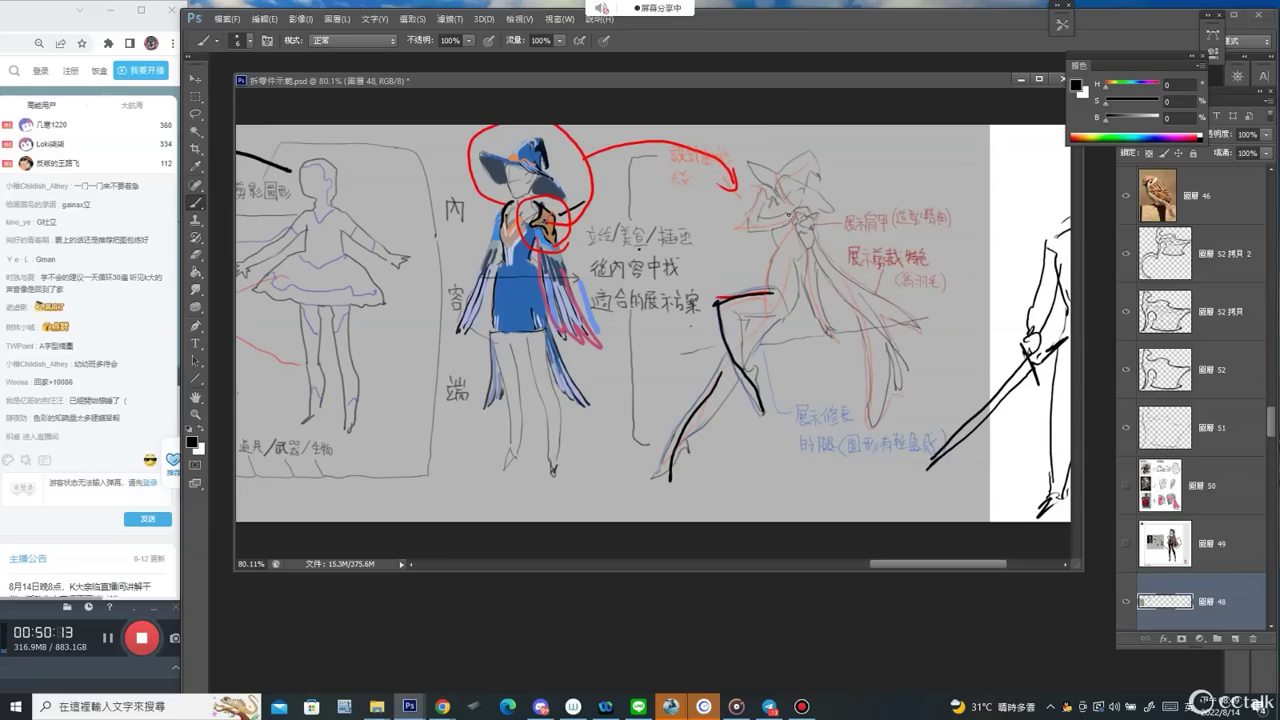
key("ctrl+alt+z")
key("ctrl+alt+z")
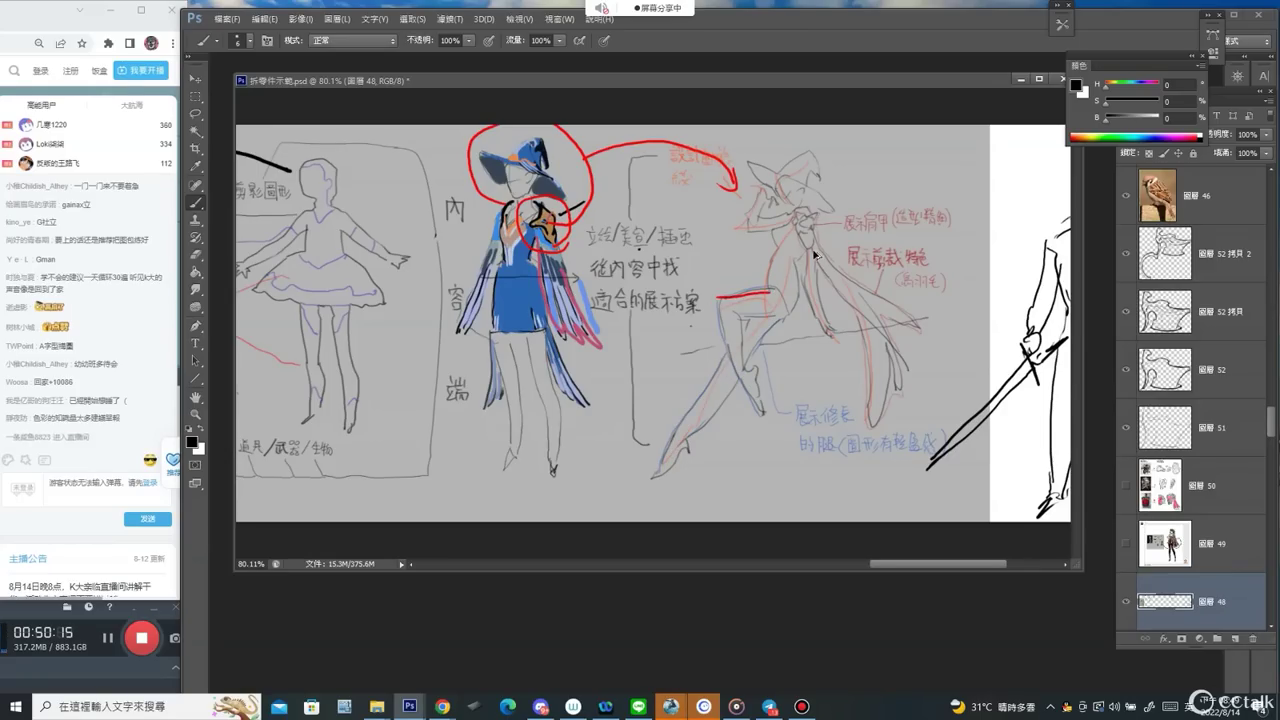
key("e")
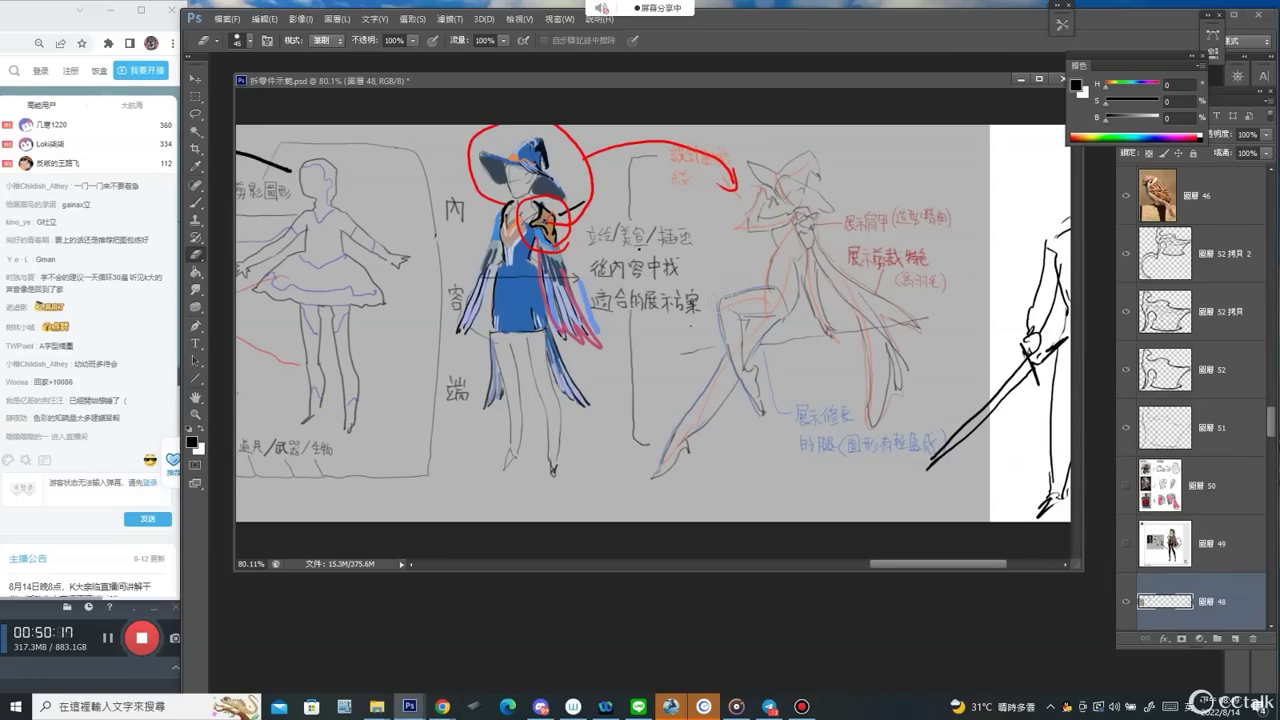
Set the brush to dark red (H 0, S 90, B 71) and trace the seated pose's cape edges, torso side and arm direction.
key("b")
left_click_drag(810, 266, 830, 287)
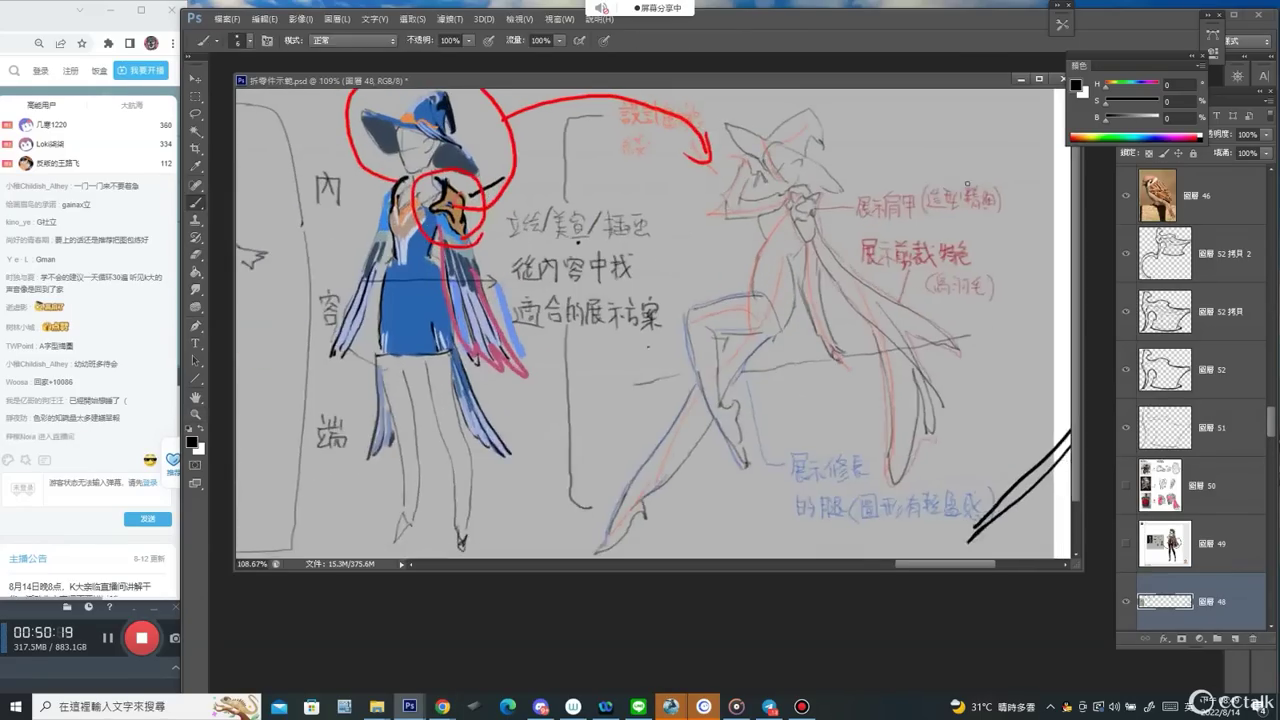
left_click(1153, 103)
left_click(1144, 121)
left_click_drag(1144, 123, 1146, 122)
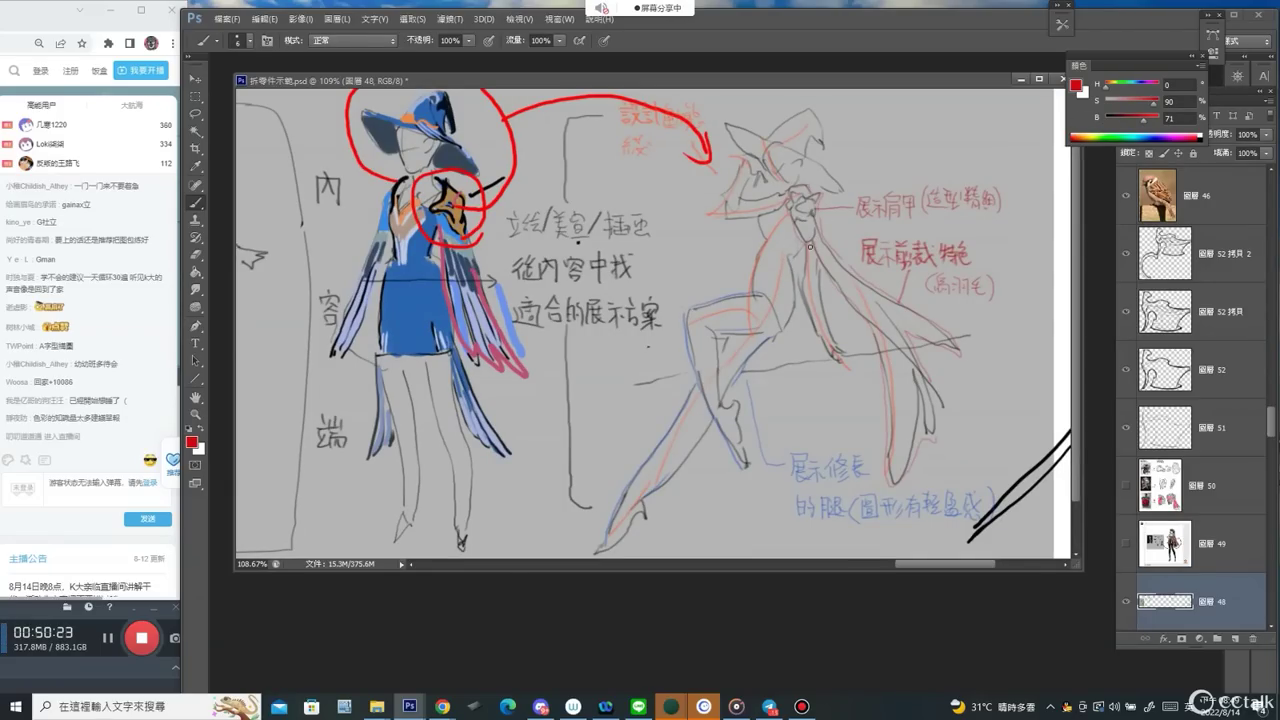
left_click_drag(810, 292, 849, 372)
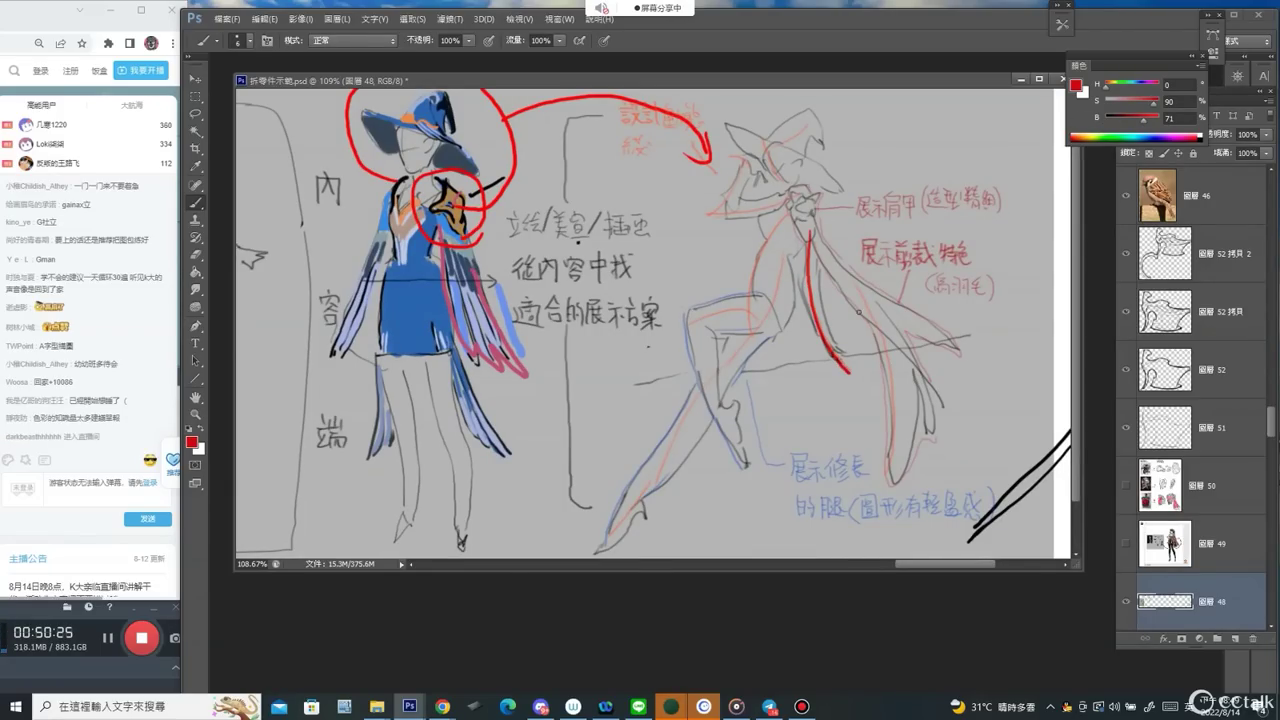
mouse_move(851, 283)
left_mouse_down()
mouse_move(893, 363)
mouse_move(902, 488)
left_mouse_up()
left_click_drag(749, 315, 778, 228)
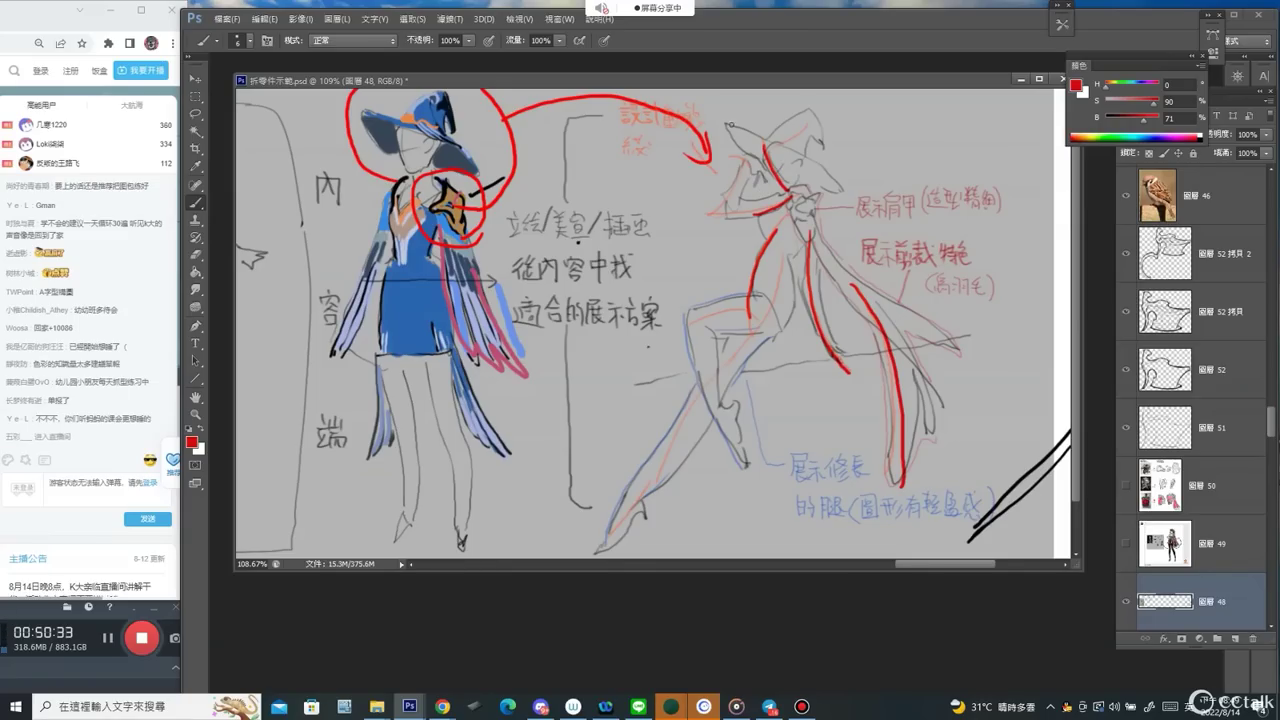
Add red direction lines on the seated pose's hat and raised thigh, plus an arrow from the extended leg up to the chest.
left_click_drag(727, 120, 745, 152)
left_click_drag(813, 120, 800, 194)
key("ctrl+z")
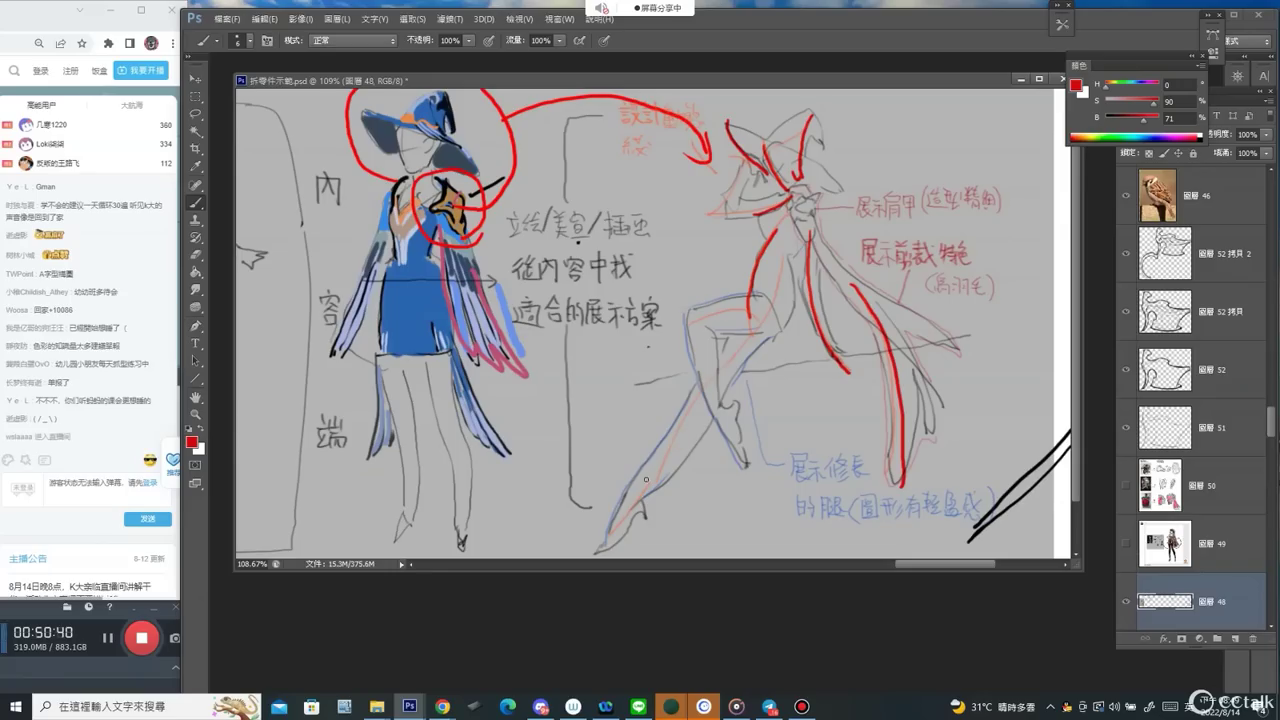
left_click_drag(666, 333, 762, 295)
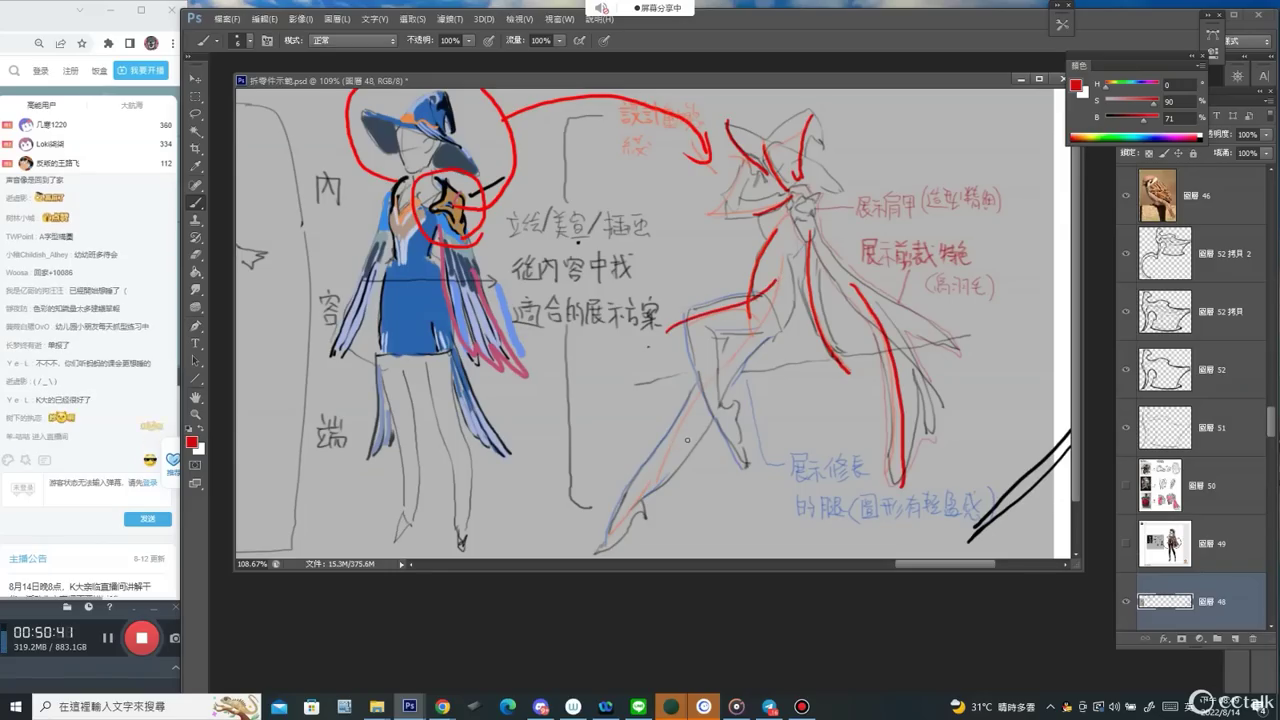
mouse_move(682, 452)
left_mouse_down()
mouse_move(794, 286)
mouse_move(793, 256)
mouse_move(802, 263)
left_mouse_up()
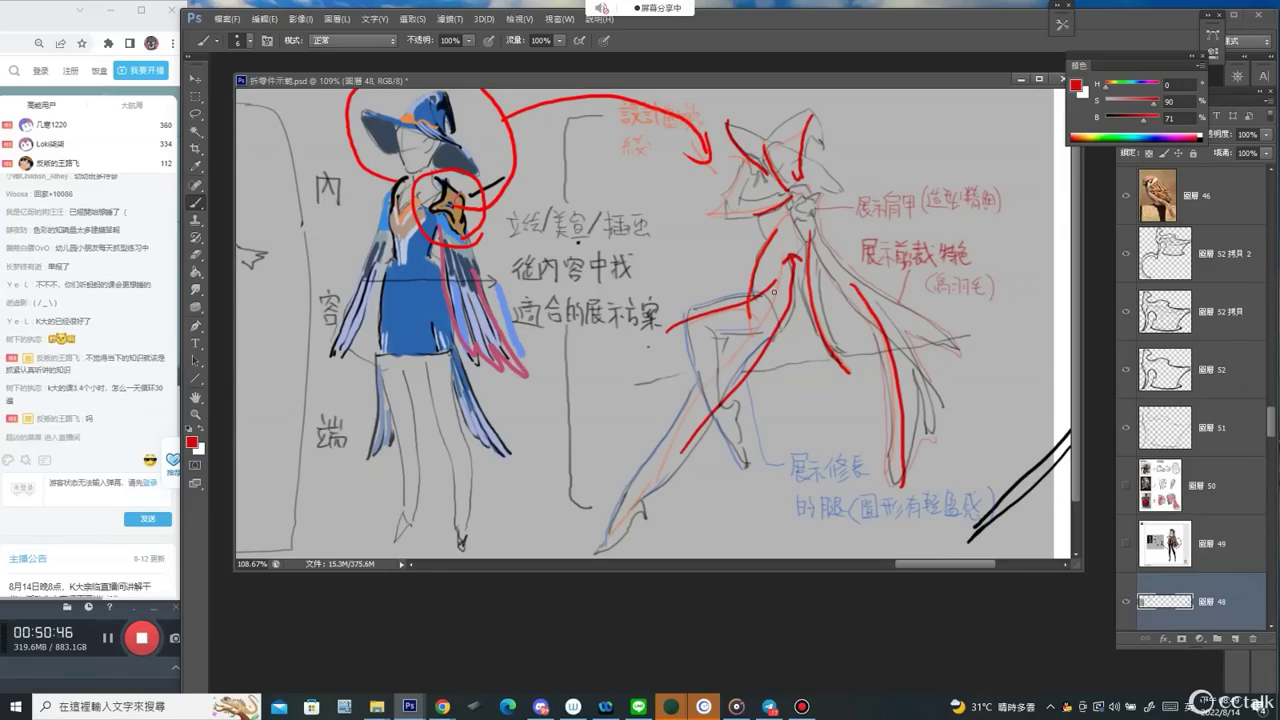
Select the seated pose's line-art layer 圖層 57 and hide it so only the direction lines show.
left_click_drag(1271, 421, 1271, 414)
key("v")
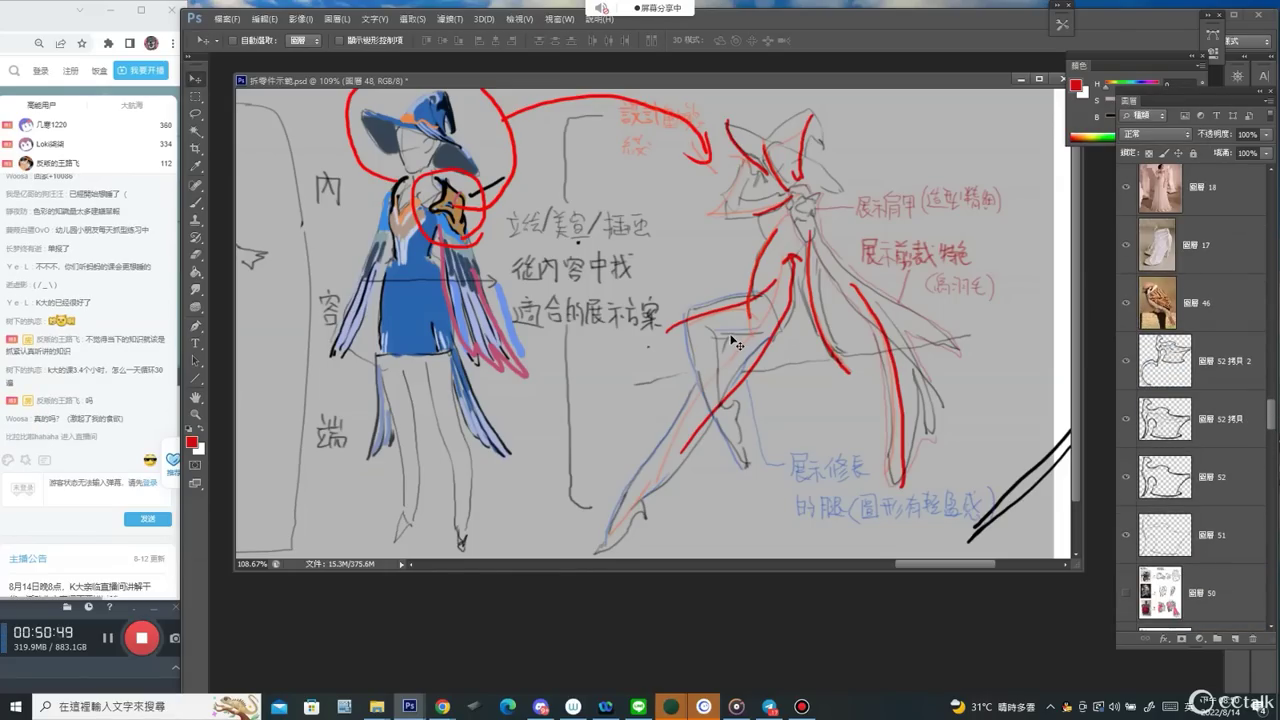
left_click(731, 338, "ctrl")
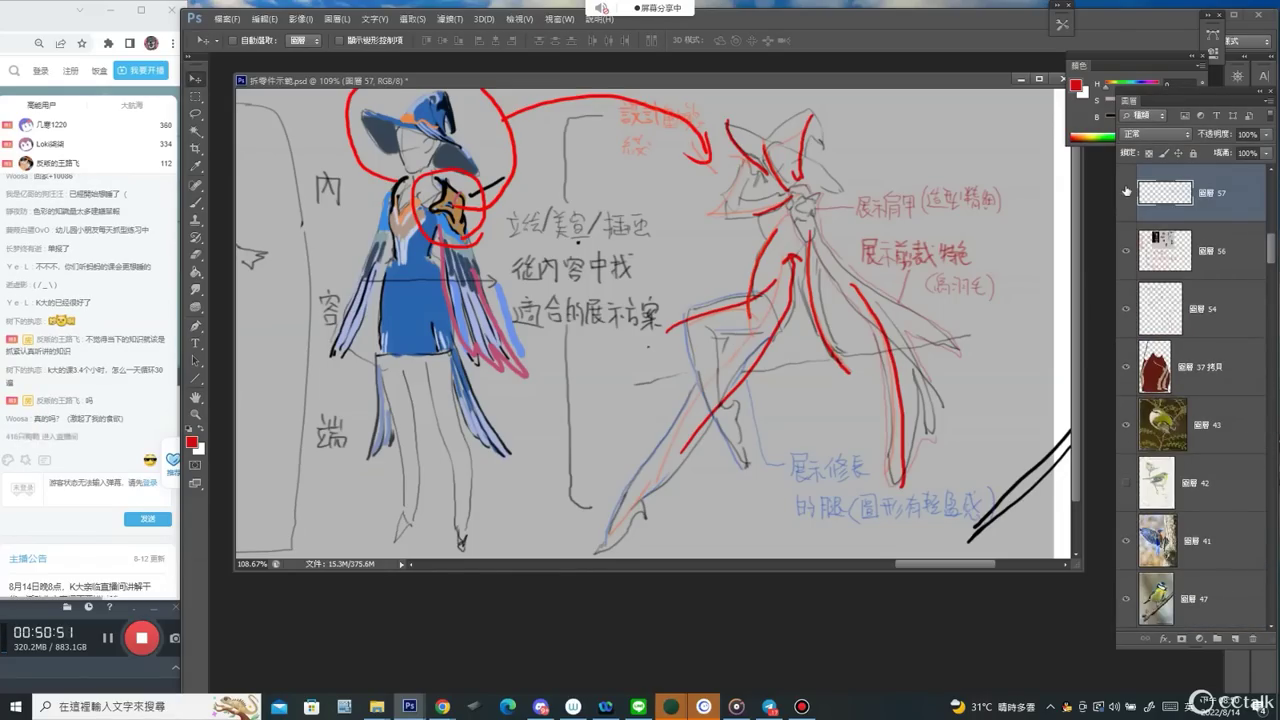
left_click(1127, 191)
Create a new layer above the hidden one, then draw a red arrow from the thigh toward the chest and circle the chest focal point.
key("b")
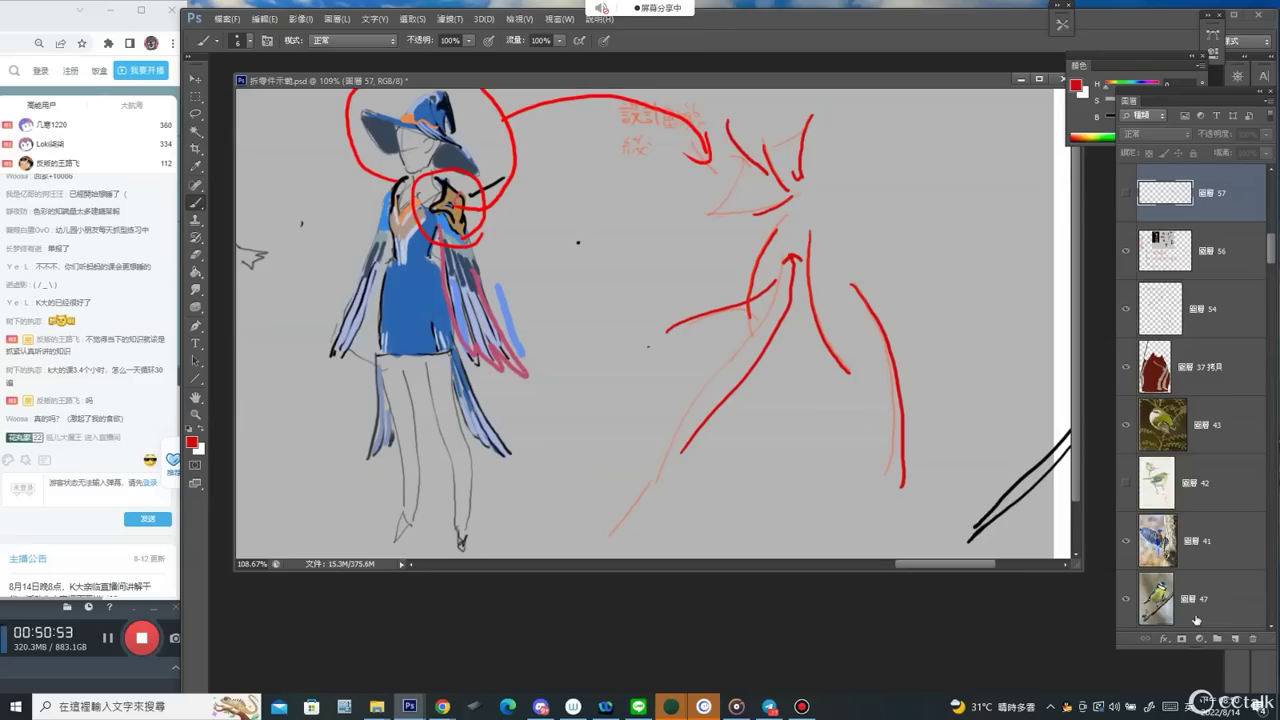
left_click(1235, 638)
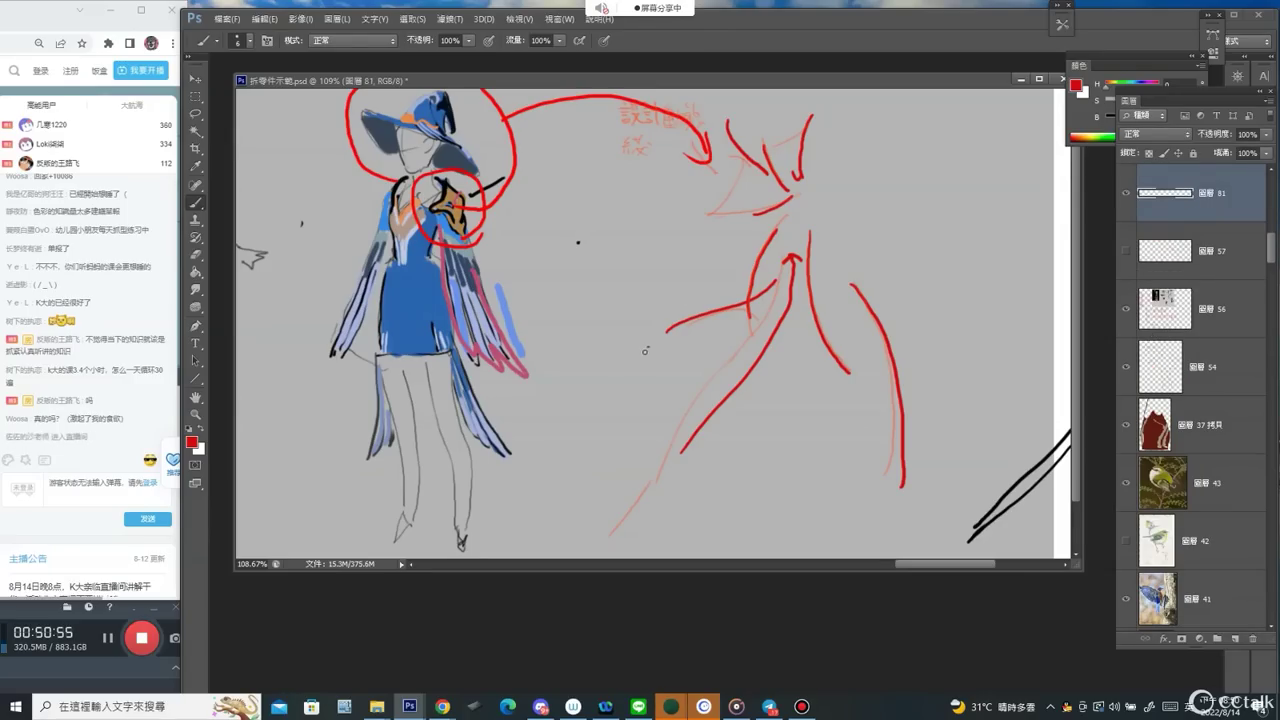
left_click_drag(650, 346, 781, 256)
mouse_move(808, 207)
left_mouse_down()
mouse_move(796, 198)
mouse_move(821, 221)
left_mouse_up()
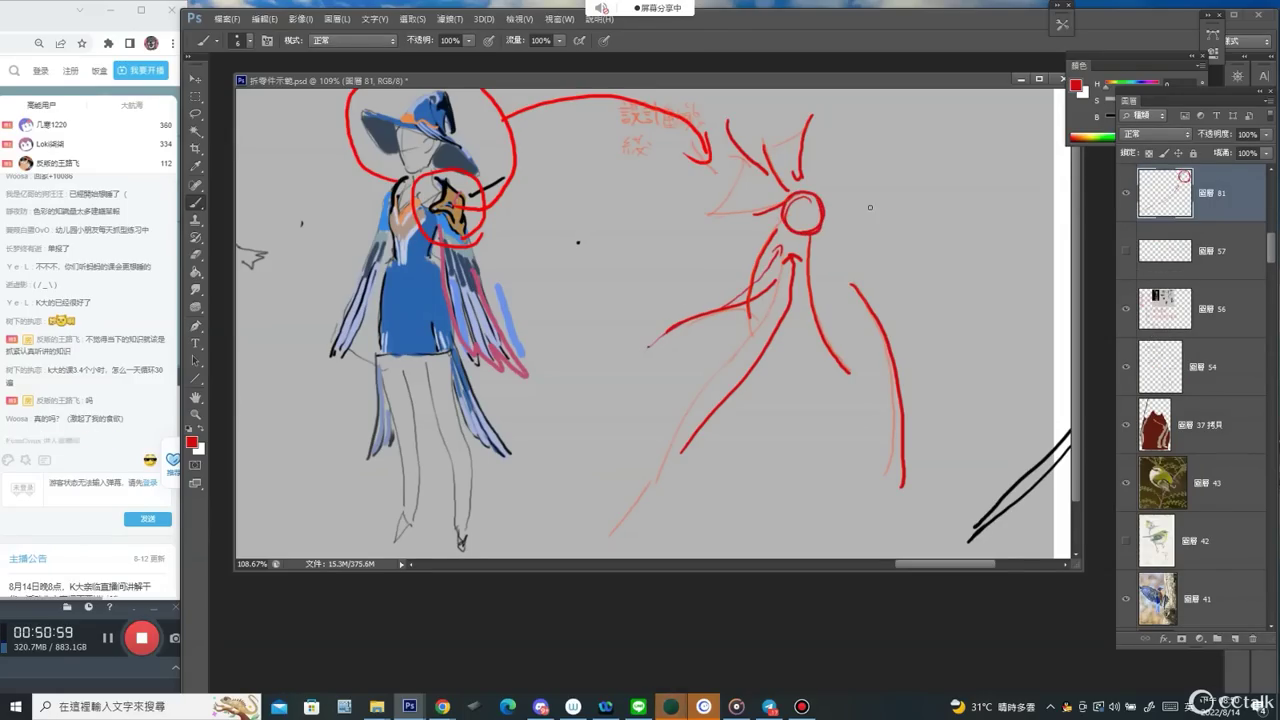
Undo the chest circle, write "flow" in red beside the seated pose's hat, and try a curved arrow toward the chest.
key("ctrl+z")
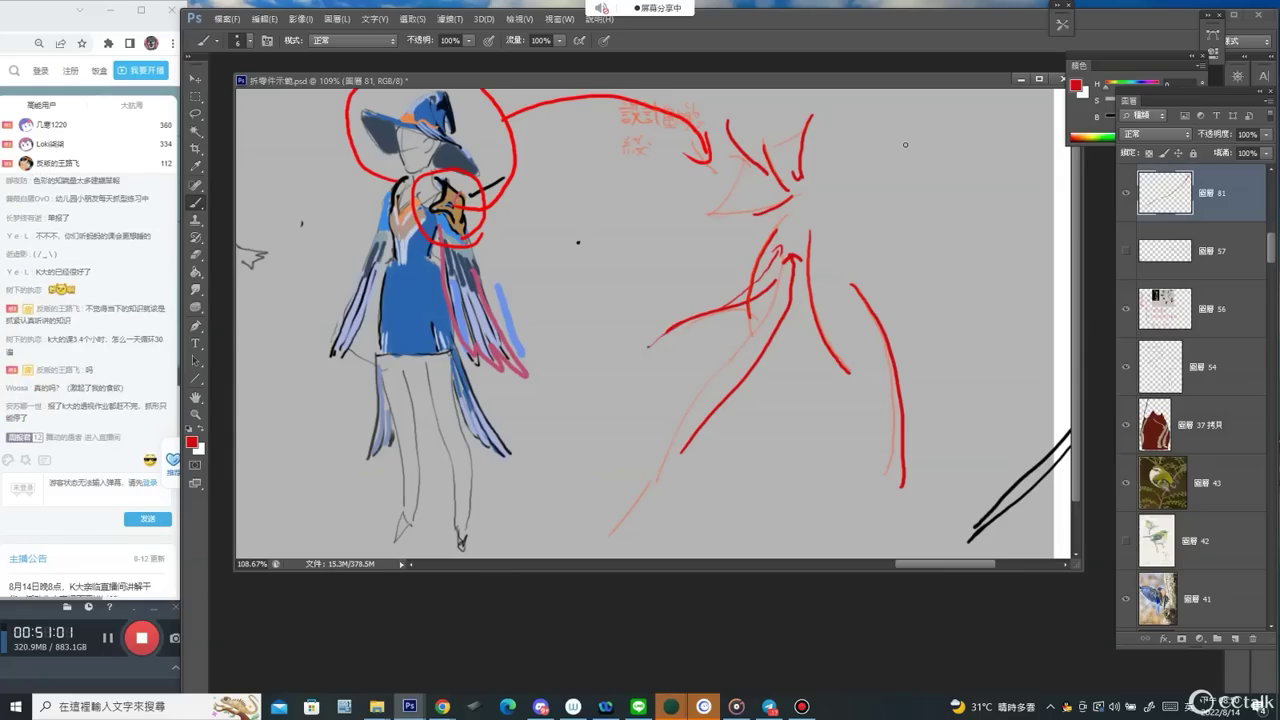
mouse_move(912, 134)
left_mouse_down()
mouse_move(894, 174)
mouse_move(907, 154)
left_mouse_up()
mouse_move(918, 129)
left_mouse_down()
mouse_move(912, 172)
mouse_move(929, 158)
left_mouse_up()
left_click_drag(936, 154, 957, 151)
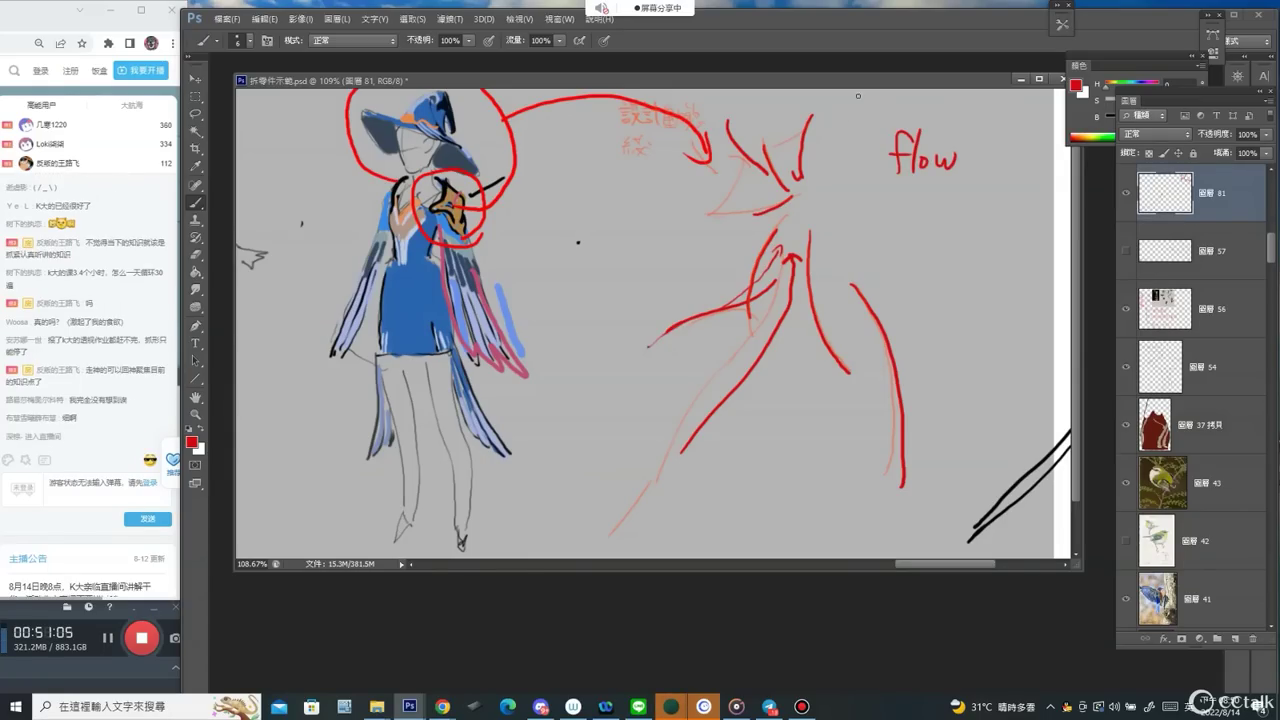
mouse_move(855, 97)
left_mouse_down()
mouse_move(830, 124)
mouse_move(804, 180)
left_mouse_up()
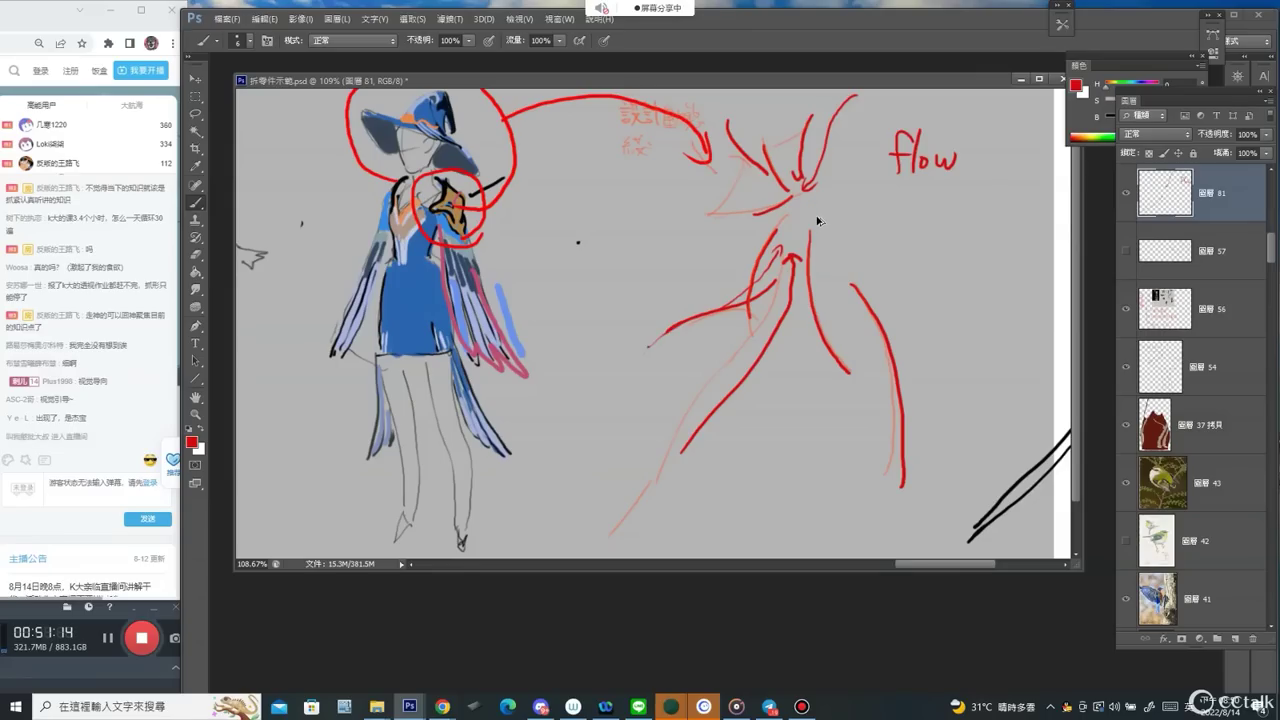
Hide the "flow" annotation layer 圖層 81 and show the seated pose's line-art layer 圖層 57 again.
key("z")
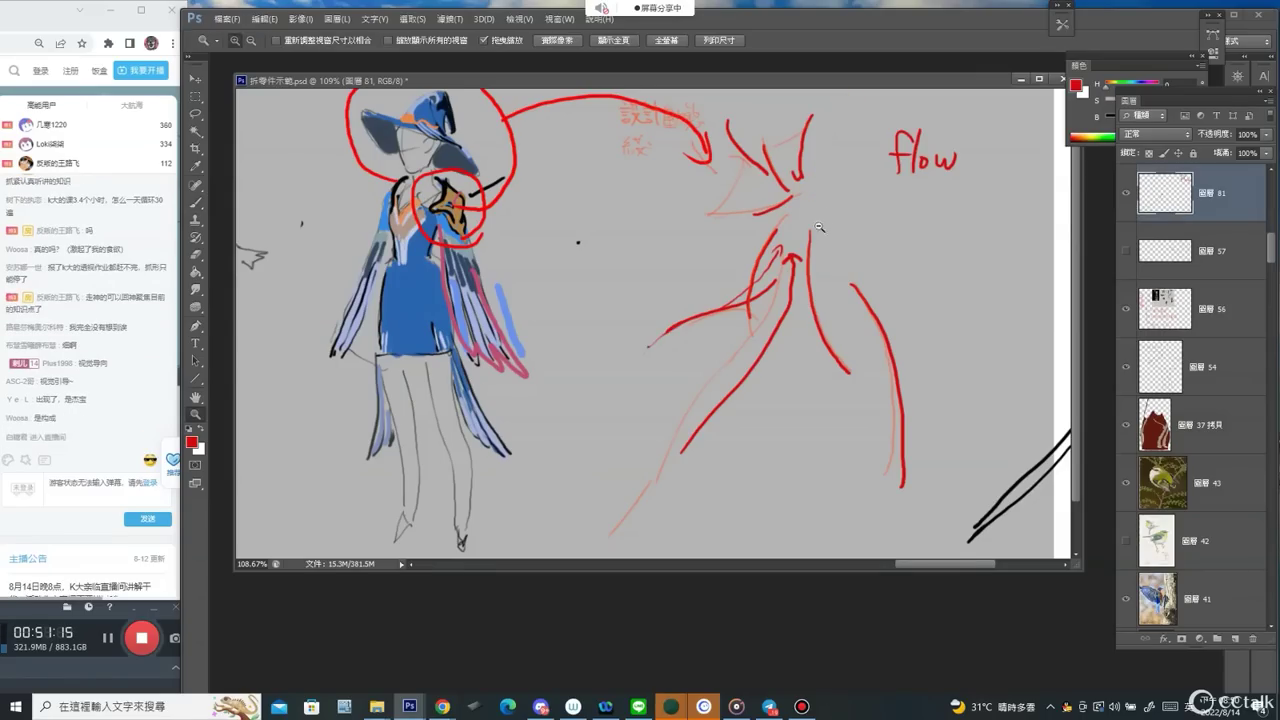
left_click(802, 245, "alt")
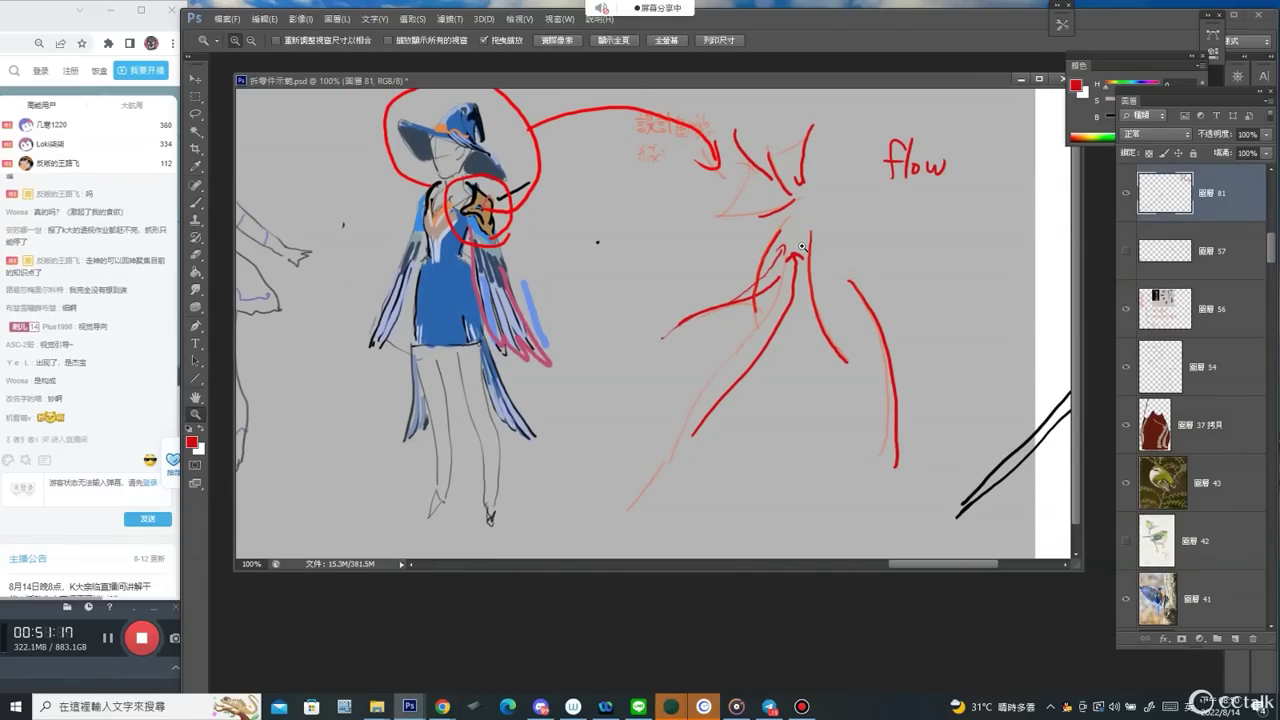
left_click(1126, 193)
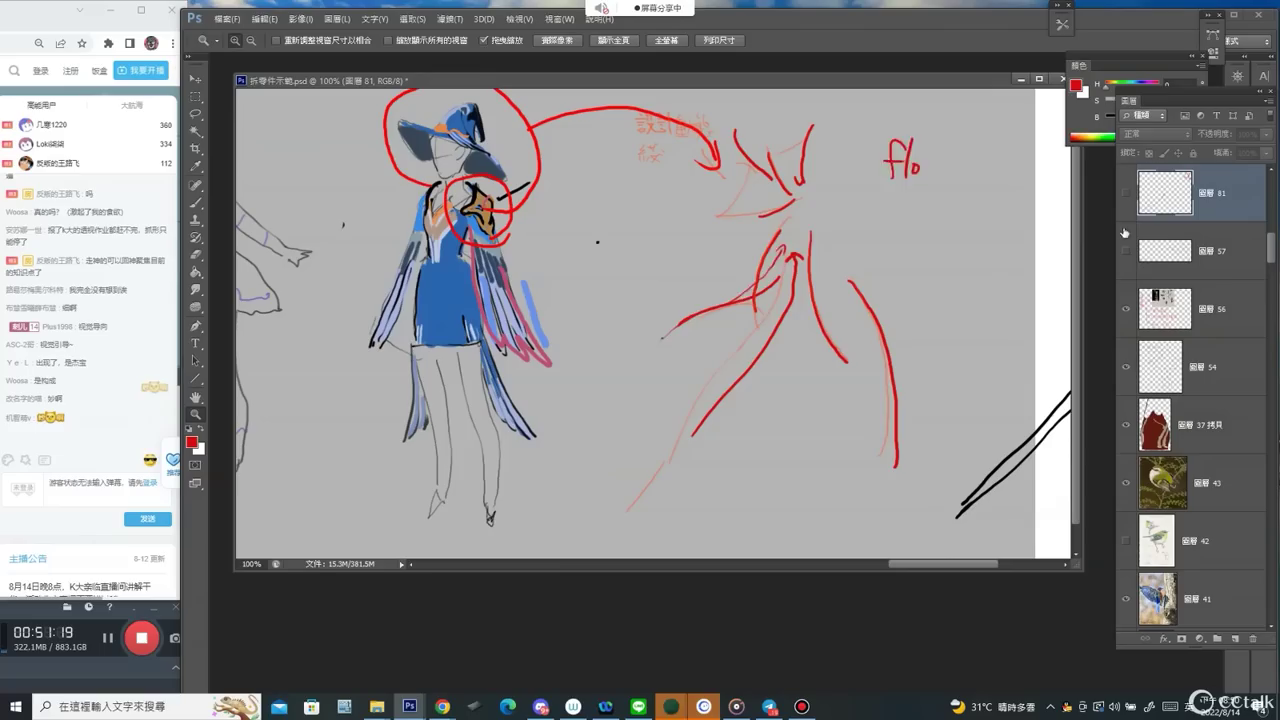
left_click(1124, 252)
key("b")
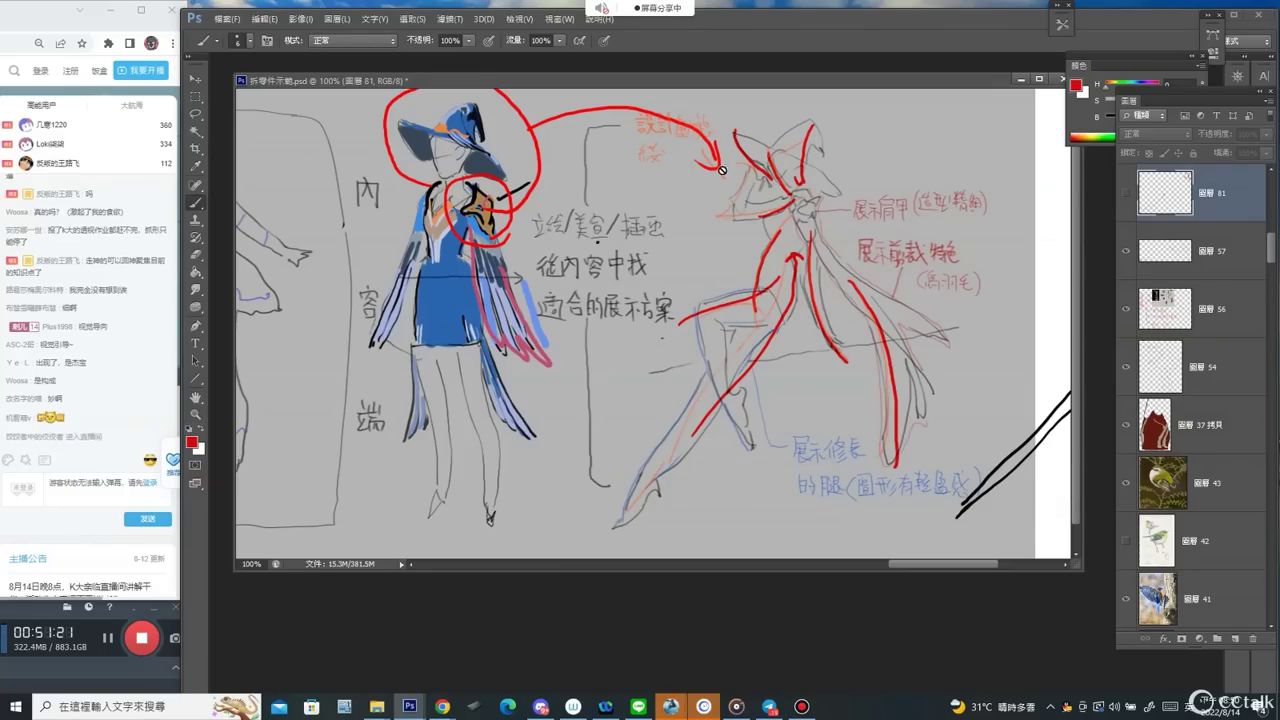
Select layer 圖層 48 and erase the red arrow linking the standing figure's hat circle to the seated pose.
key("v")
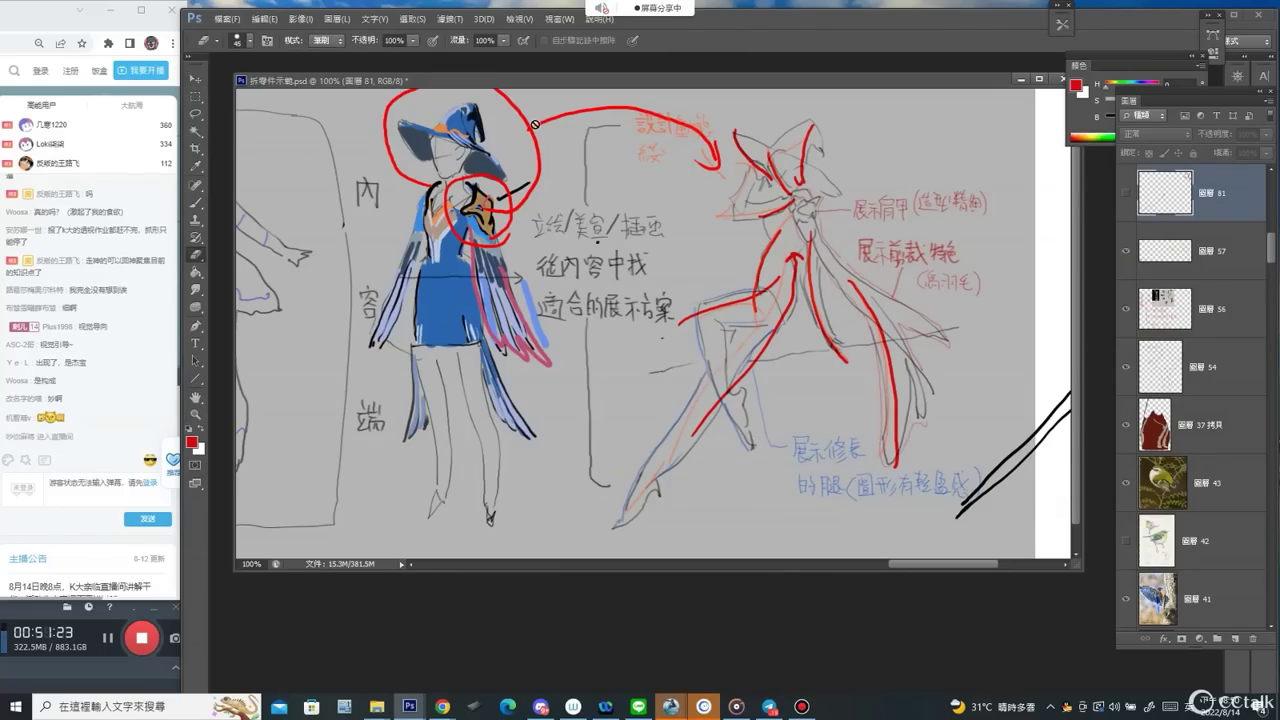
left_click(548, 133, "ctrl")
key("e")
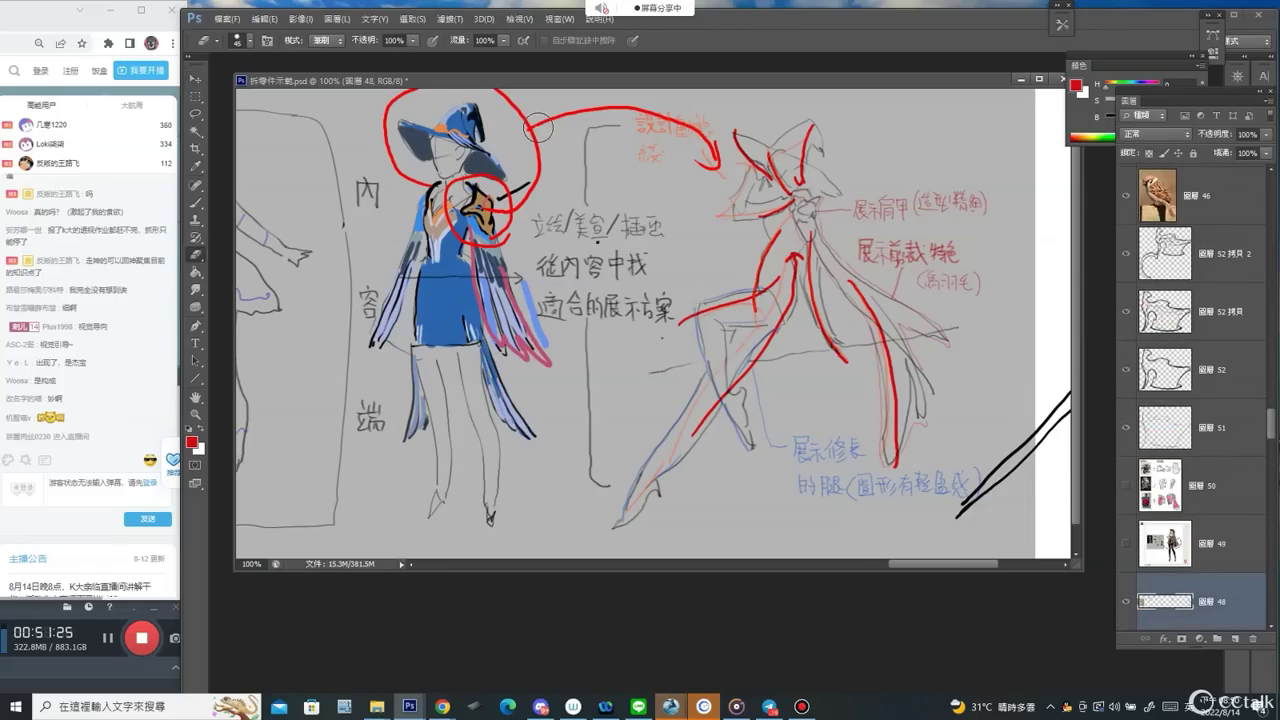
mouse_move(530, 126)
left_mouse_down()
mouse_move(640, 112)
mouse_move(668, 118)
mouse_move(712, 165)
left_mouse_up()
Circle the seated pose's chest in red and mark the standing figure's shoulder ornament and cape edge on layer 圖層 48.
key("b")
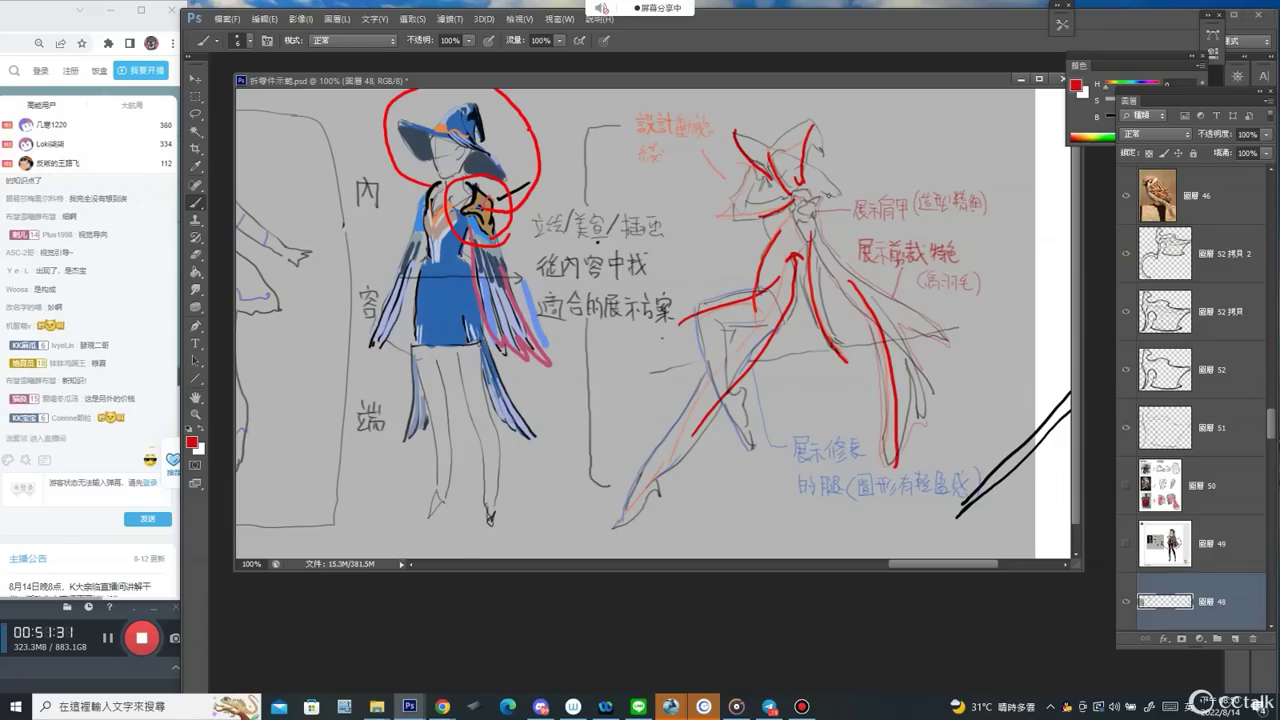
mouse_move(806, 186)
left_mouse_down()
mouse_move(800, 236)
mouse_move(792, 204)
mouse_move(826, 212)
left_mouse_up()
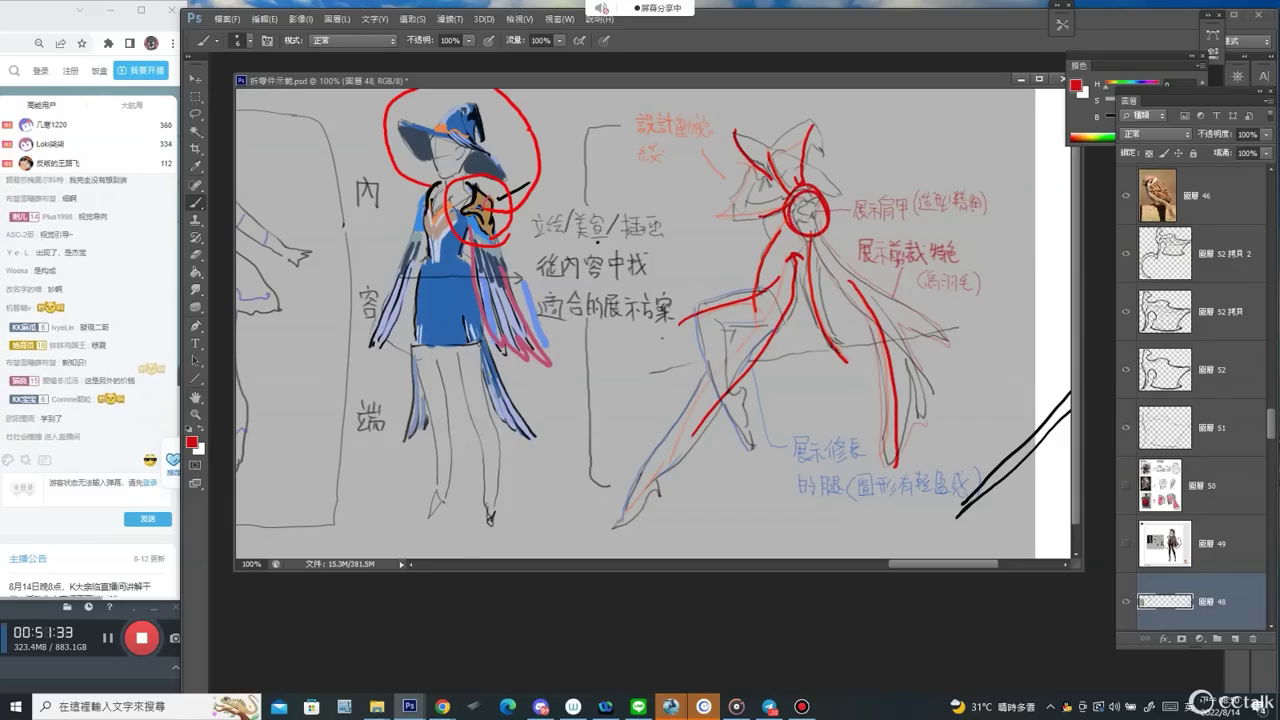
left_click_drag(470, 188, 510, 226)
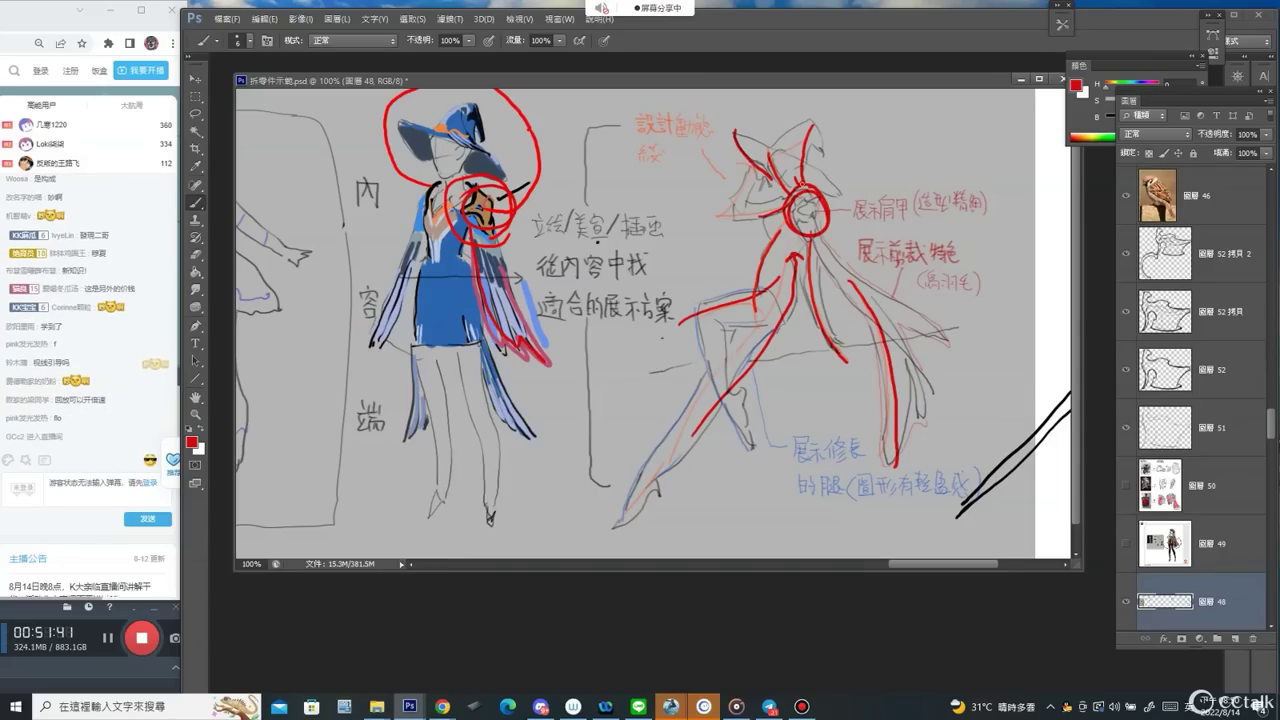
Check that layer 圖層 48 holds the sword-and-shield figure, then erase that whole sketch from the white area.
scroll(826, 196, "right", 8)
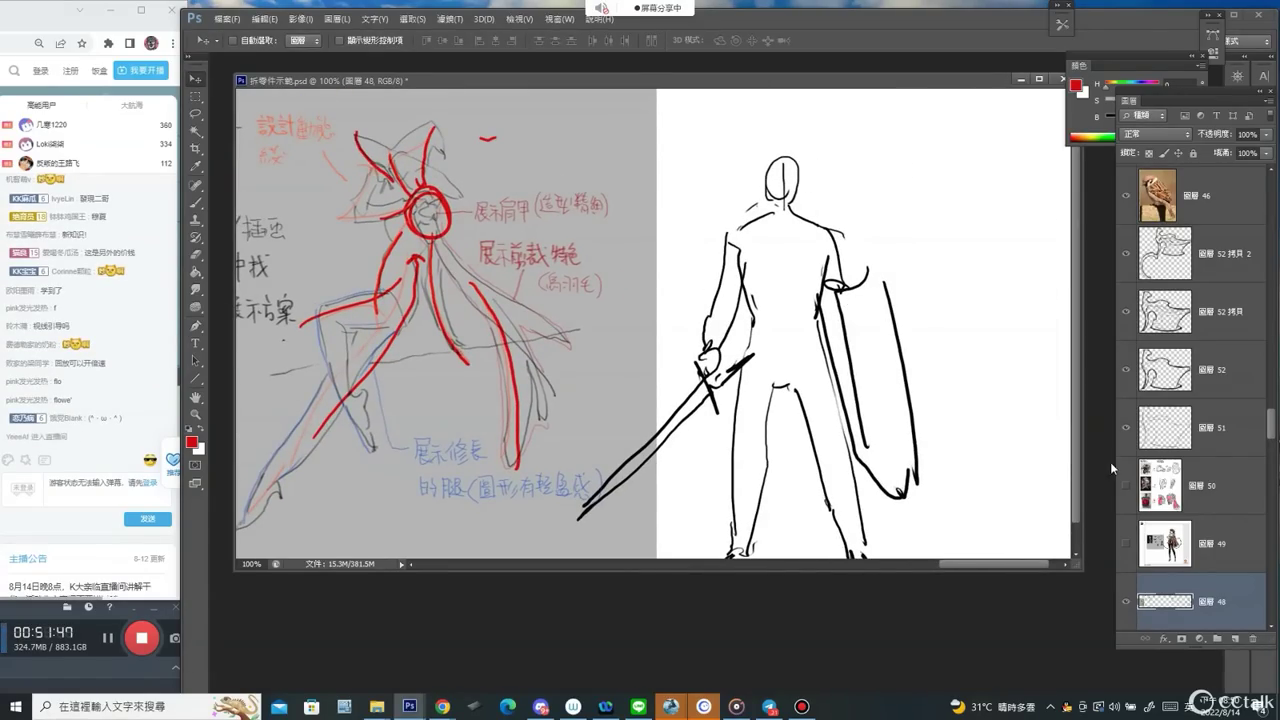
left_click(1129, 602)
left_click(1129, 602)
key("z")
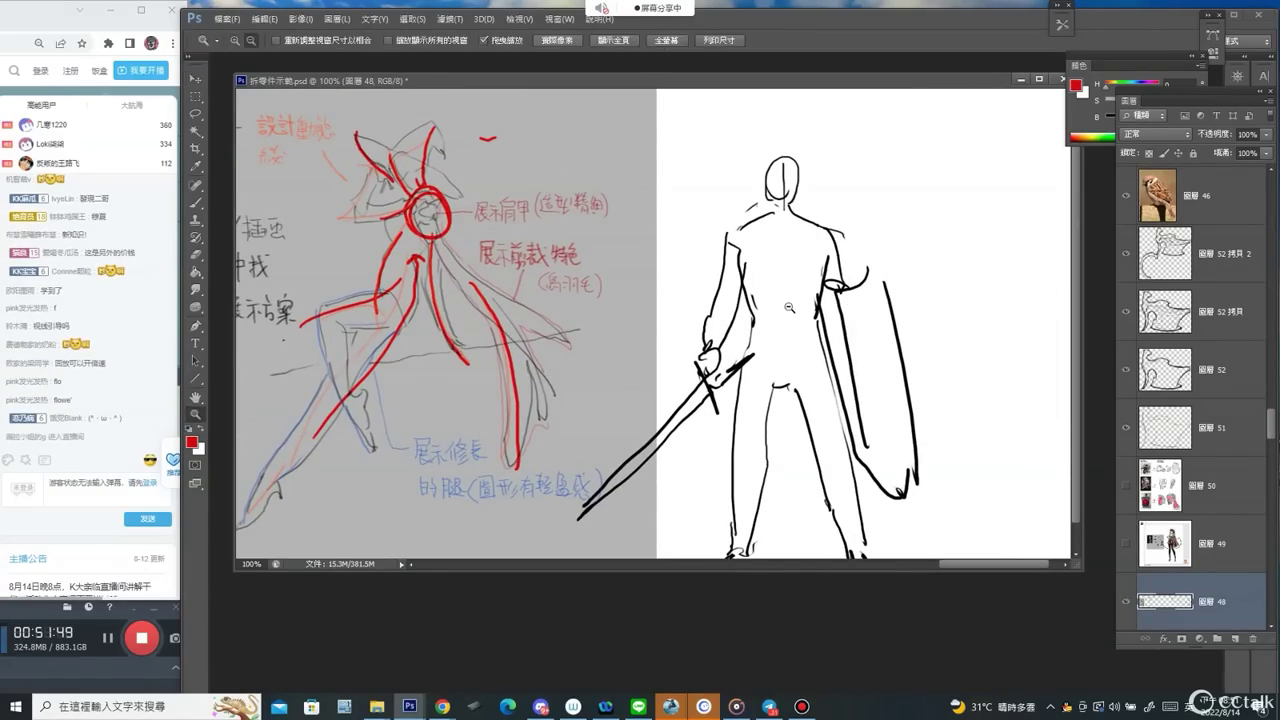
left_click(779, 278, "alt")
key("e")
mouse_move(701, 420)
left_mouse_down()
mouse_move(798, 344)
mouse_move(733, 430)
mouse_move(787, 344)
mouse_move(816, 226)
mouse_move(864, 429)
mouse_move(896, 481)
mouse_move(928, 426)
mouse_move(909, 289)
left_mouse_up()
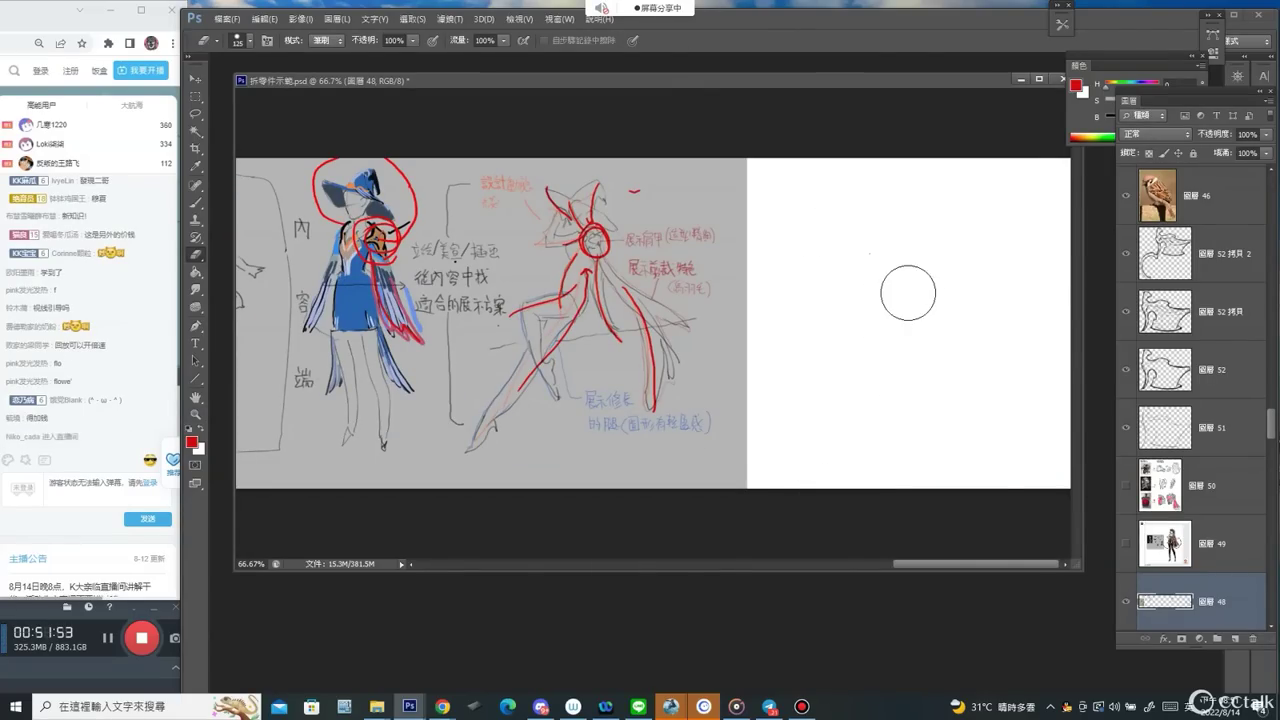
key("b")
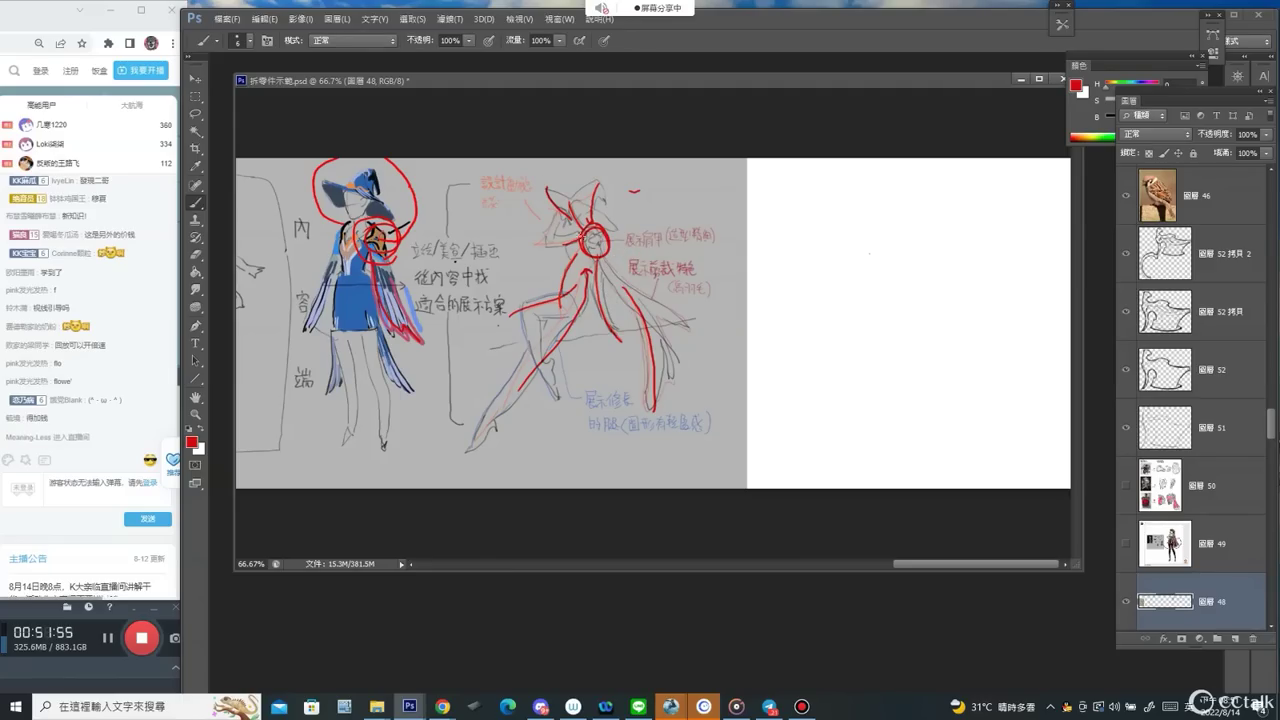
mouse_move(500, 426)
left_mouse_down()
mouse_move(476, 280)
mouse_move(645, 425)
mouse_move(490, 400)
left_mouse_up()
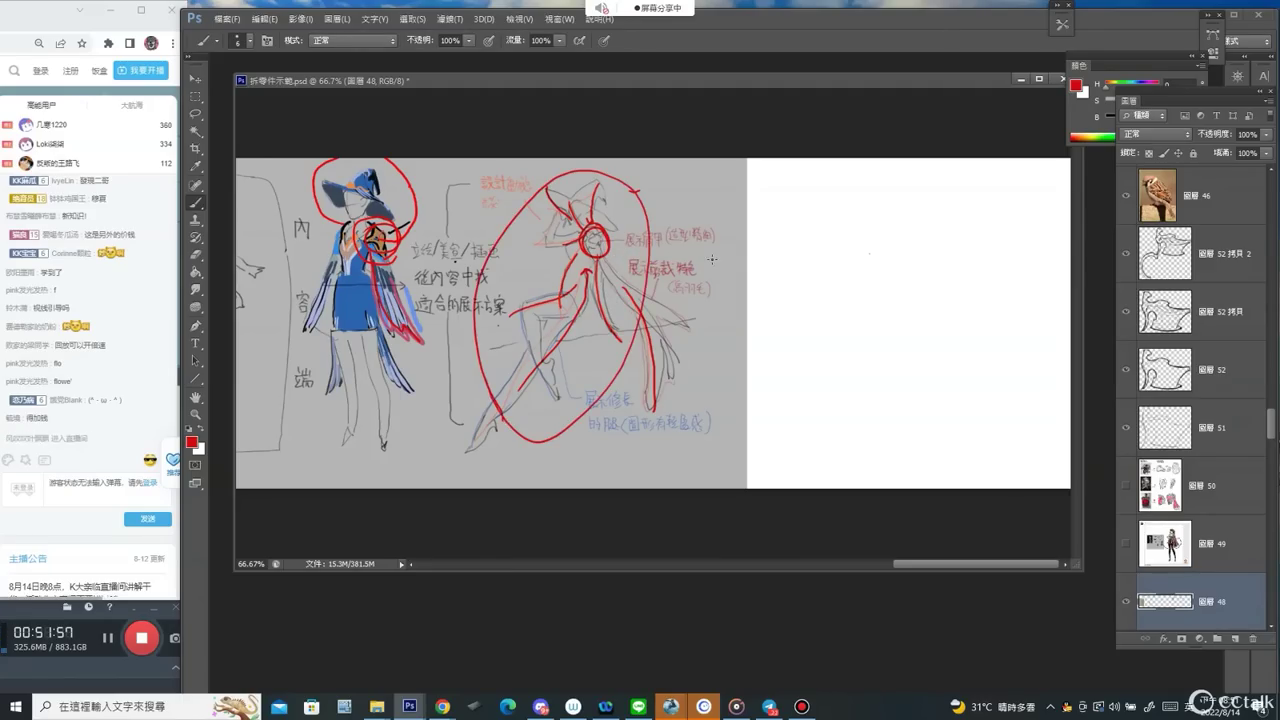
key("ctrl+z")
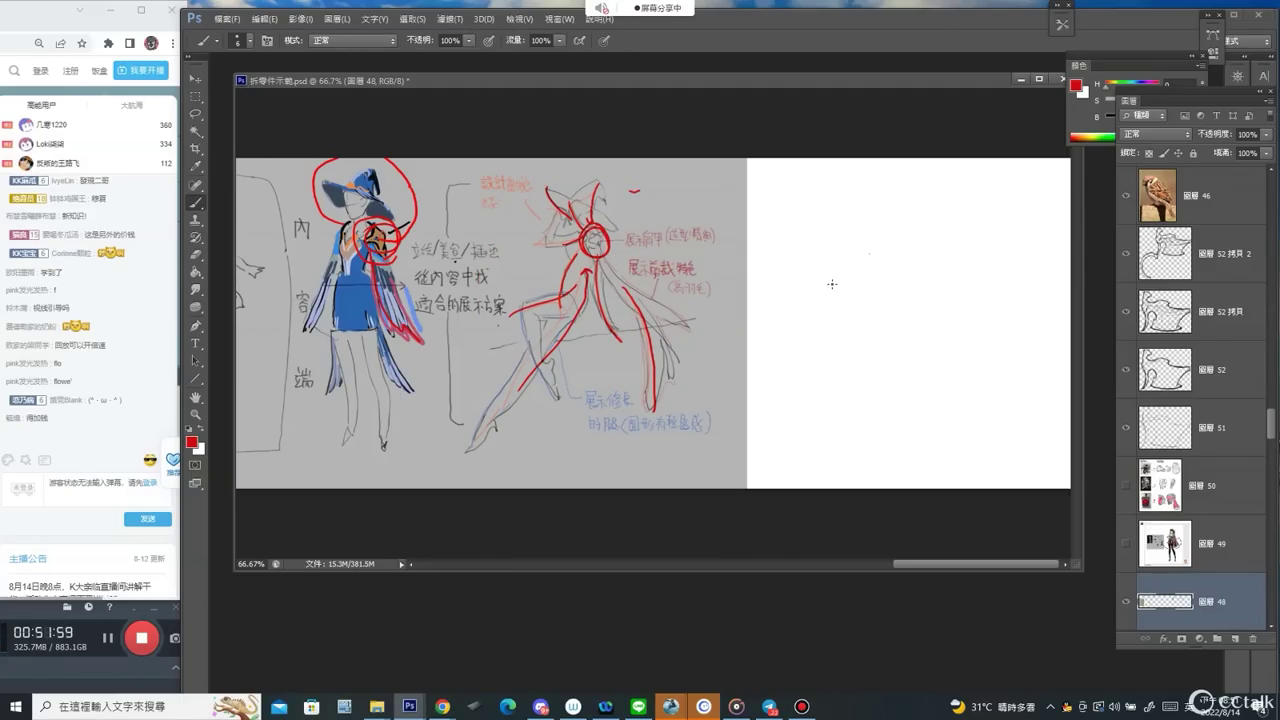
Draw a red double-headed arrow beneath the figures, spanning from the ballerina sketch to the seated pose.
left_click_drag(543, 368, 724, 340)
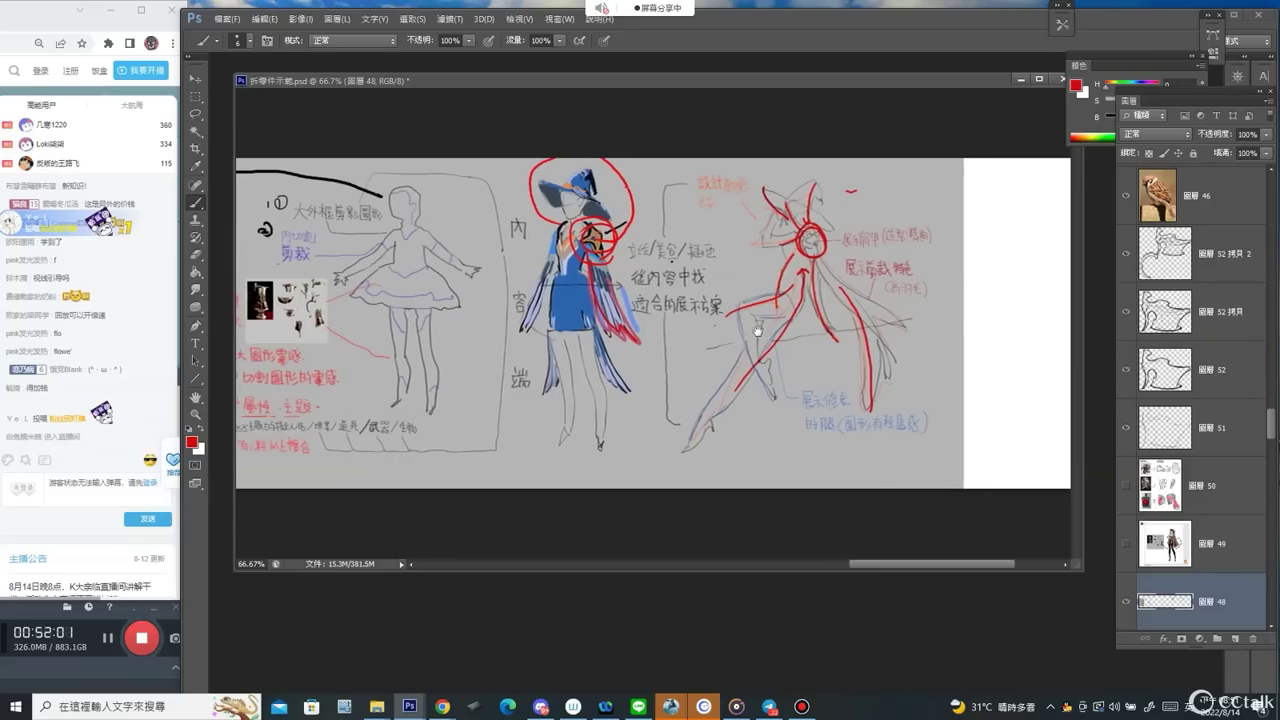
key("z")
left_click(724, 340, "alt")
key("b")
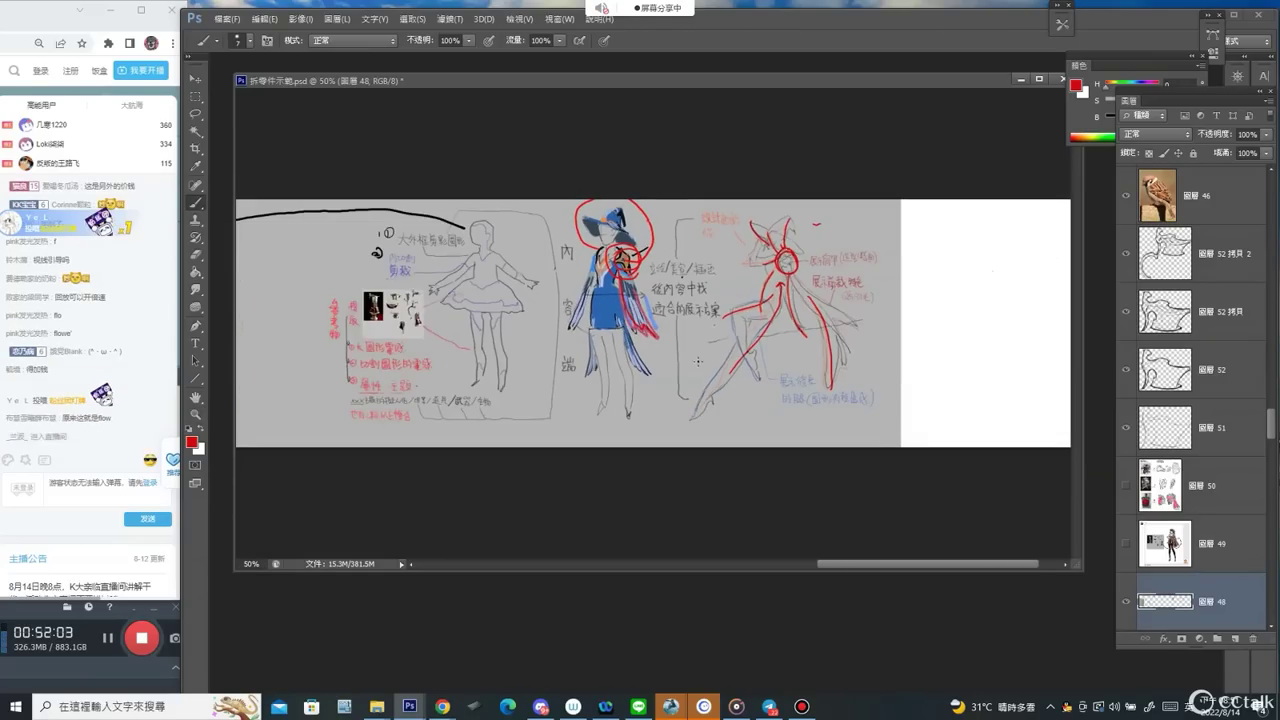
left_click_drag(589, 315, 642, 292)
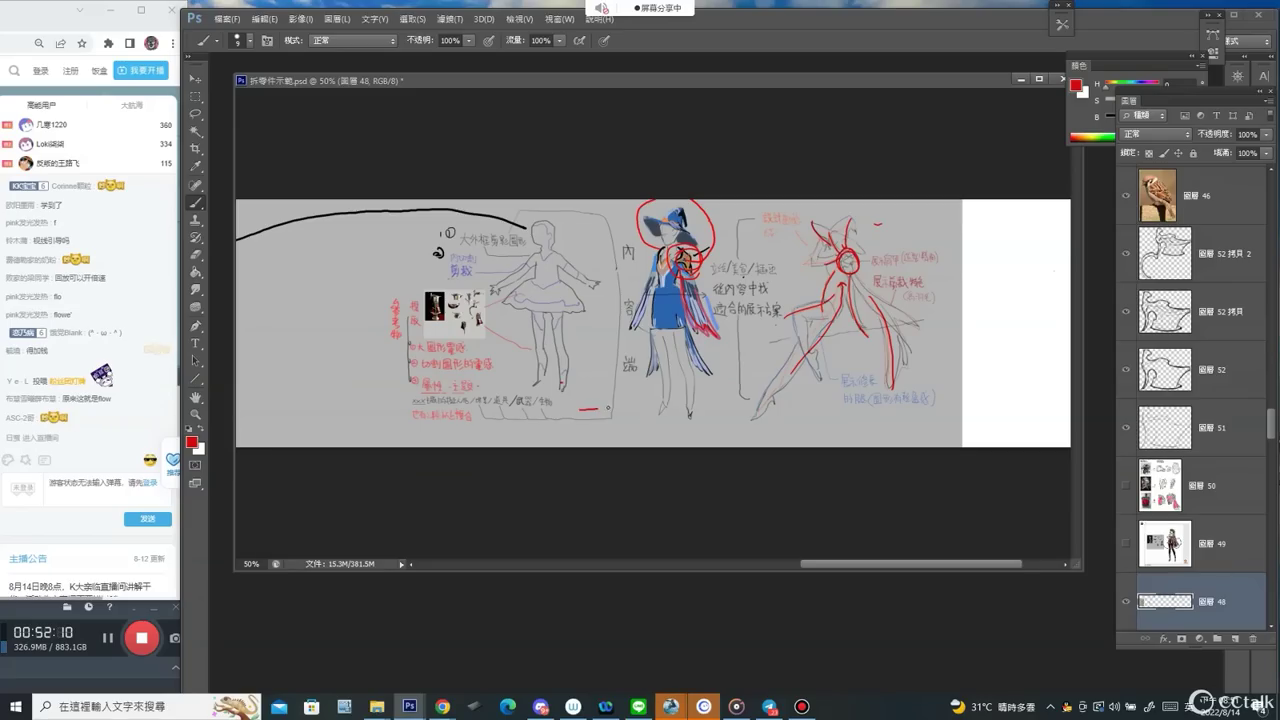
mouse_move(580, 408)
left_mouse_down()
mouse_move(840, 406)
mouse_move(838, 420)
left_mouse_up()
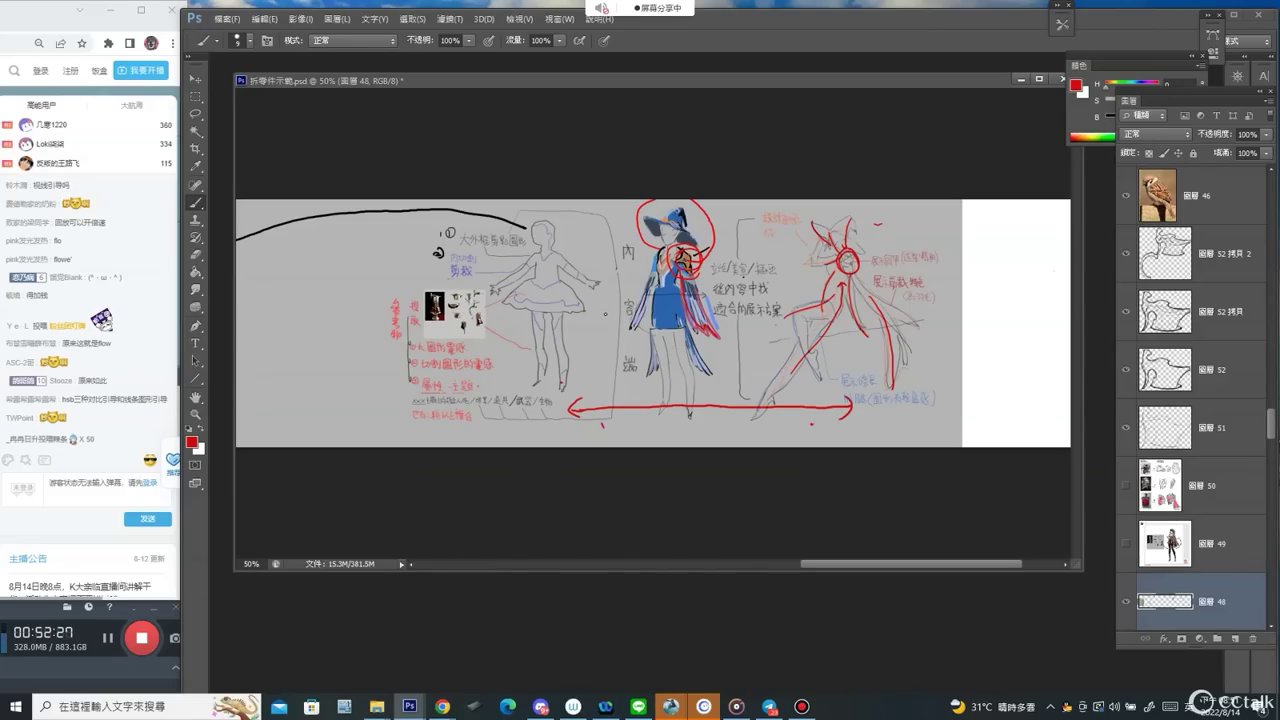
Review the sheet from the pitcher part breakdown through the red costume designs to the seated pose sketch.
left_click_drag(556, 320, 672, 314)
scroll(672, 313, "left", 8)
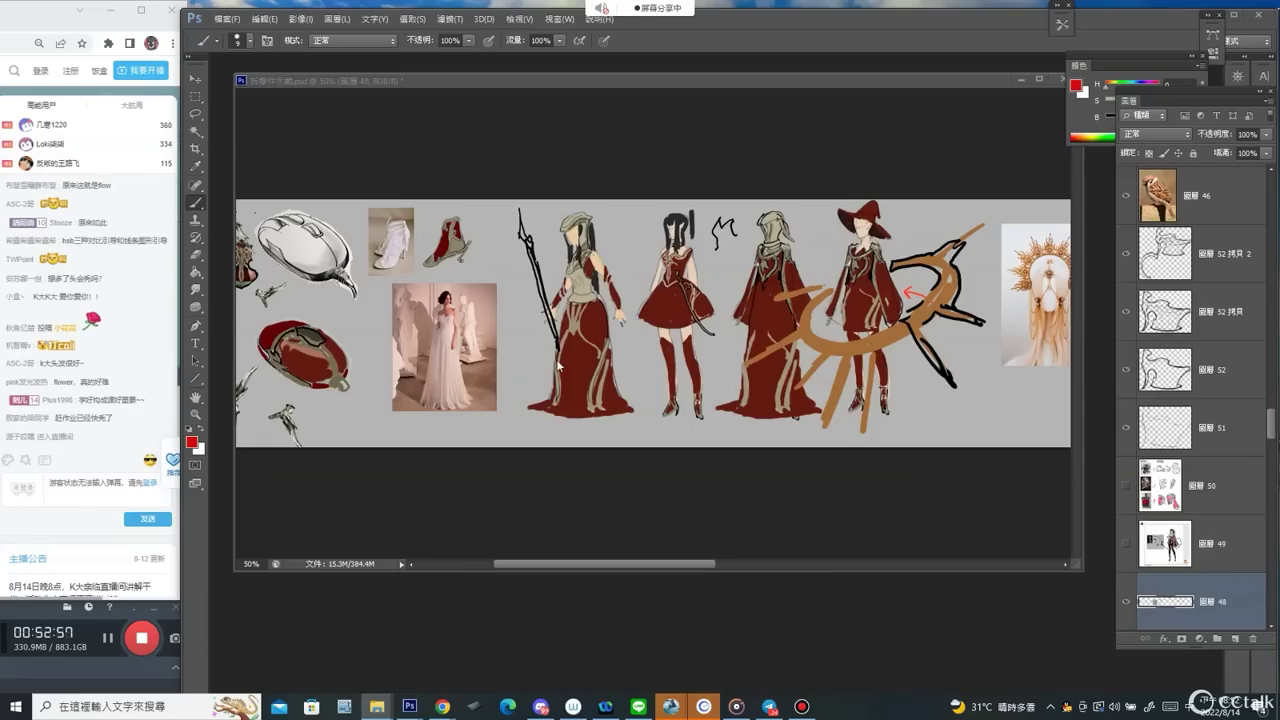
scroll(586, 356, "right", 3)
scroll(620, 394, "left", 8)
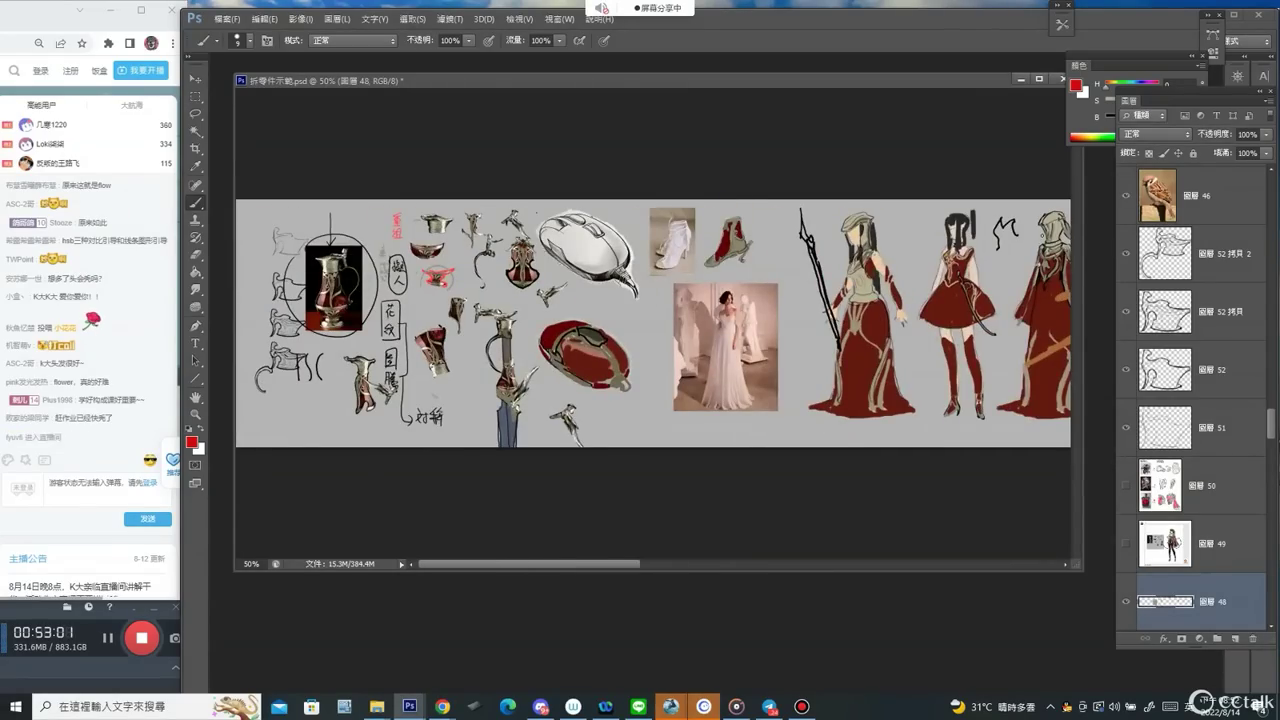
scroll(614, 351, "right", 10)
scroll(894, 353, "right", 5)
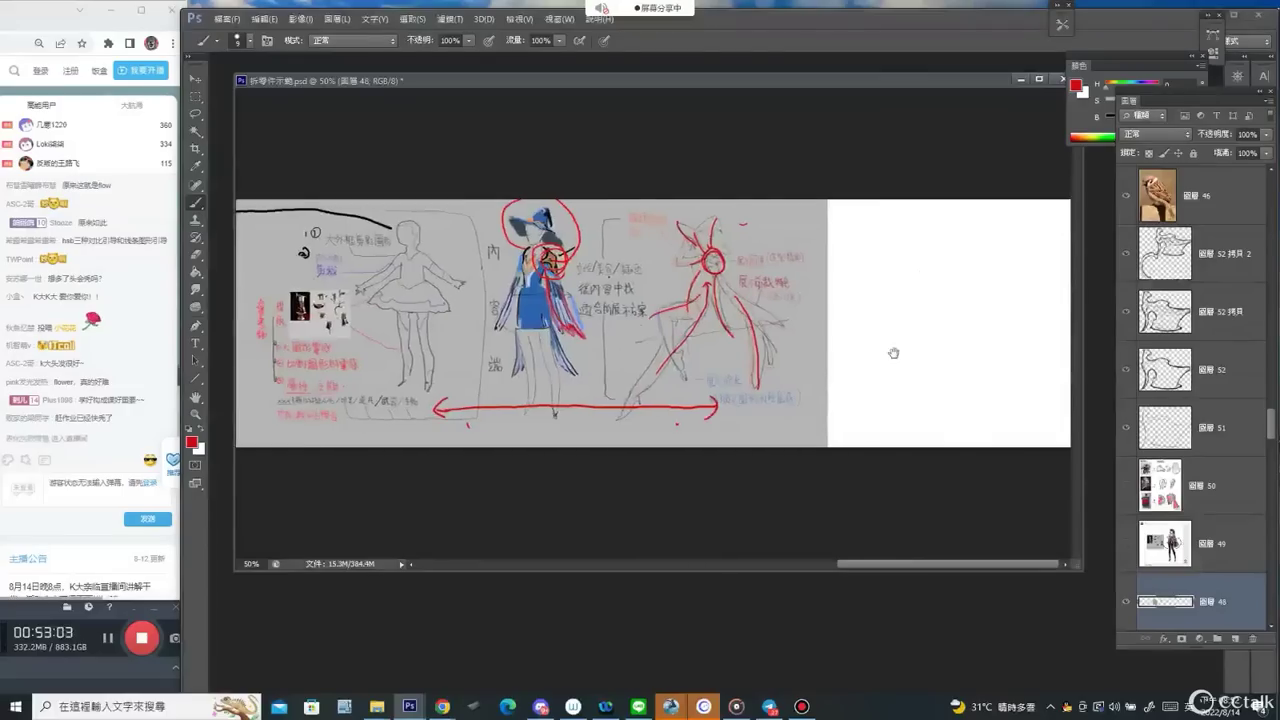
left_click_drag(757, 326, 826, 349)
left_click(948, 322, "ctrl")
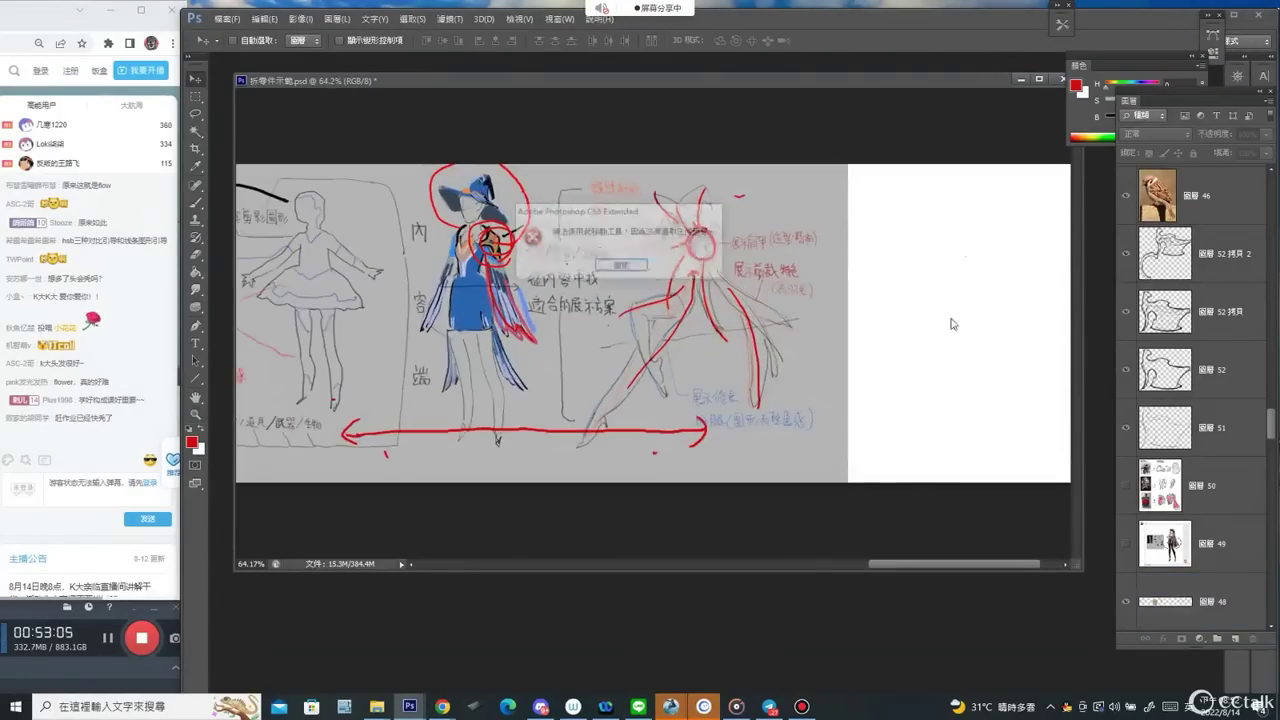
key("Return")
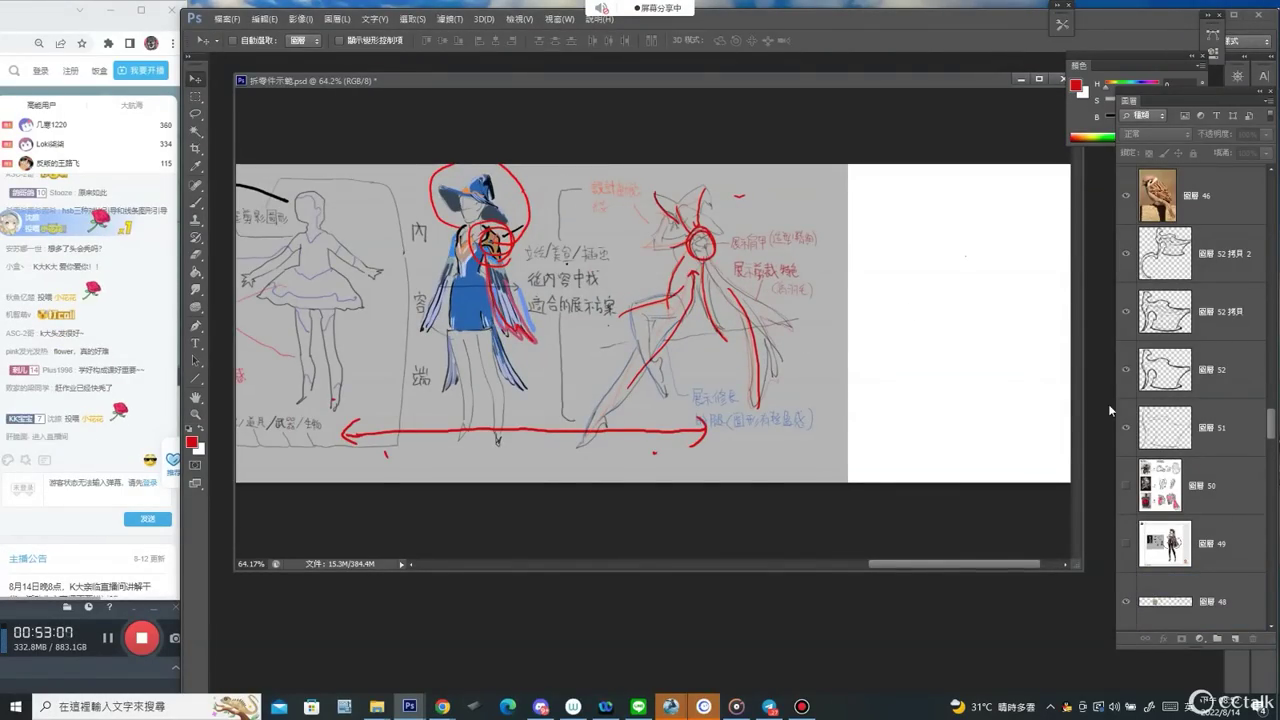
Create a new layer above the bird photo layer 圖層 46 and draw a red box around the 重組 label near the pitcher.
key("z")
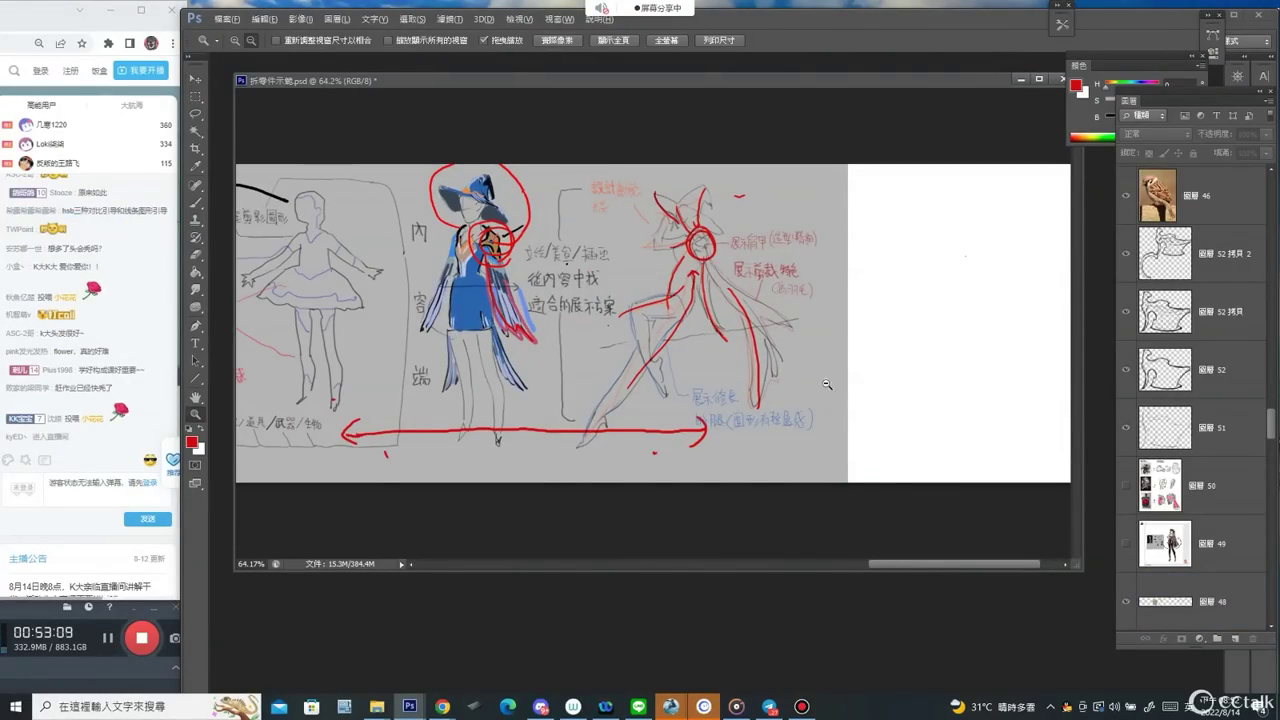
scroll(776, 377, "down", 3)
left_click_drag(326, 358, 464, 358)
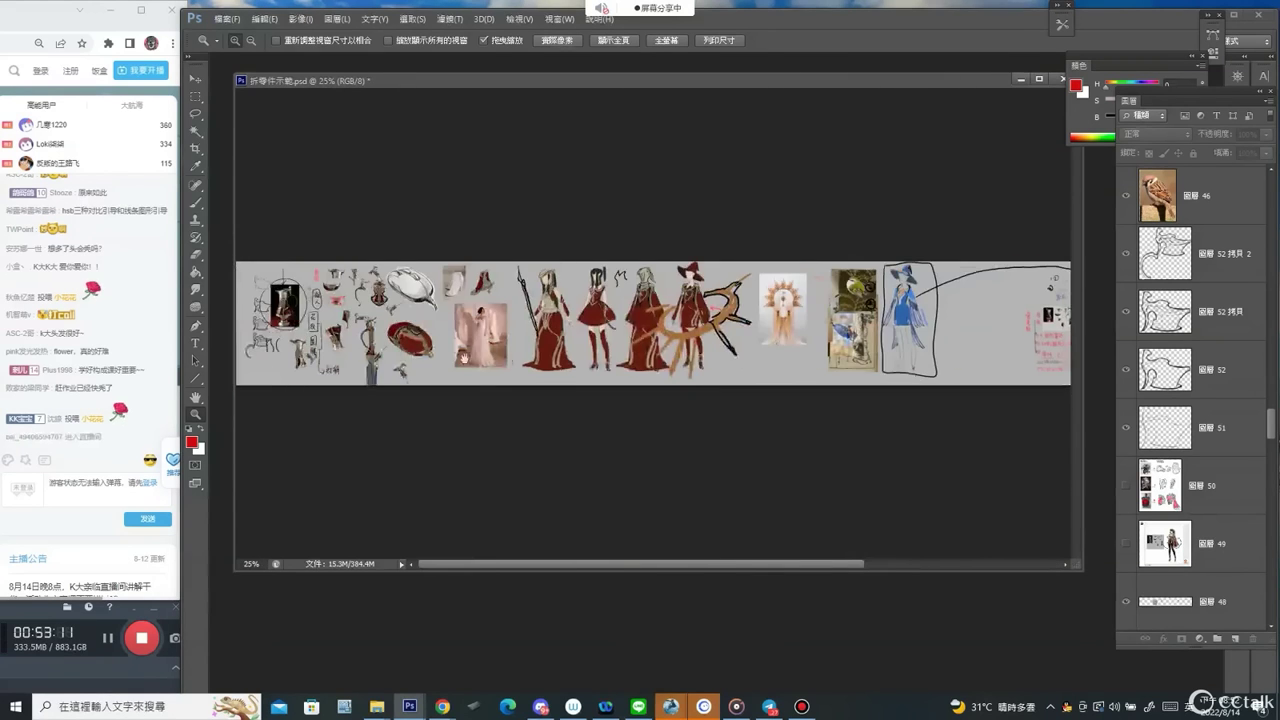
scroll(393, 300, "up", 5)
scroll(400, 310, "left", 2)
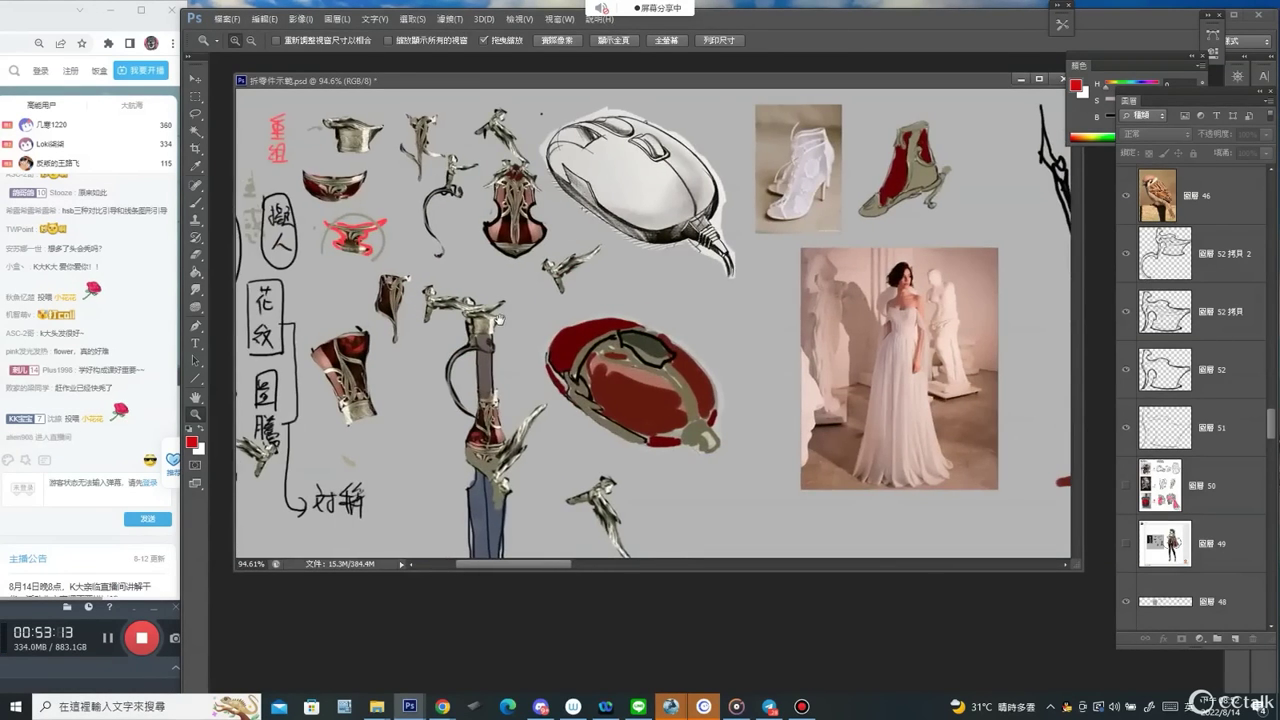
scroll(674, 286, "right", 3)
scroll(540, 310, "left", 6)
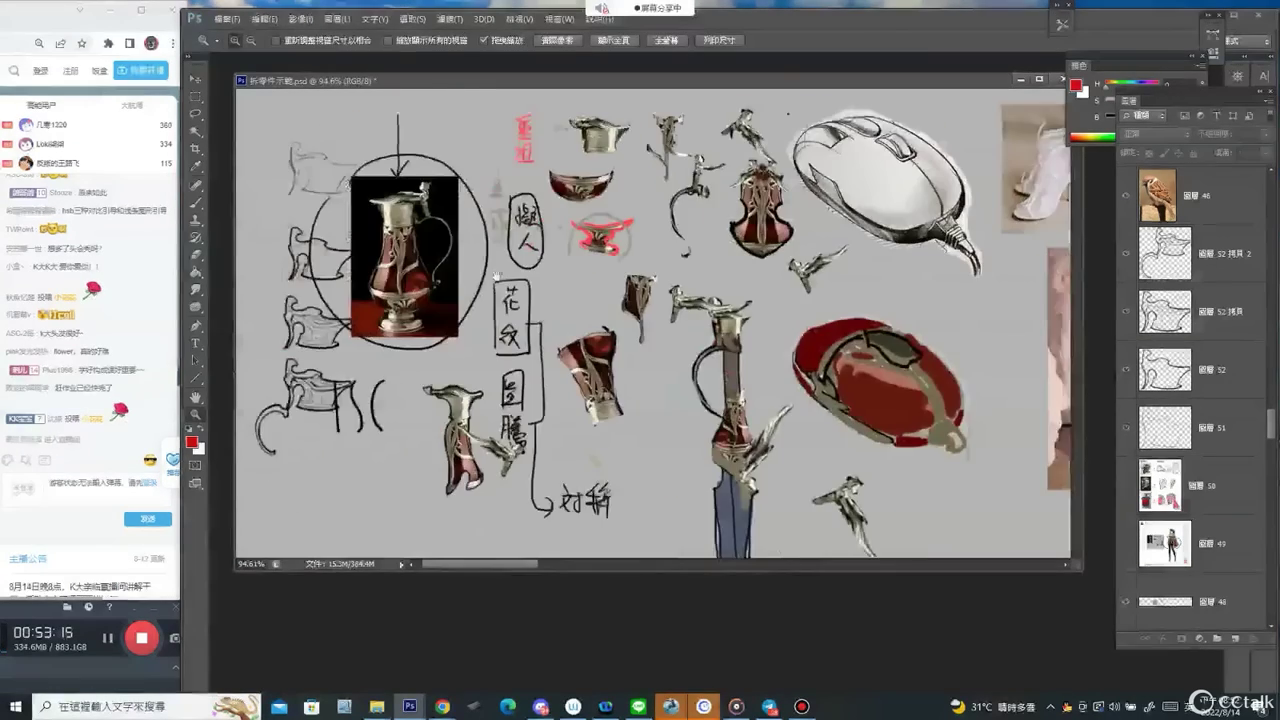
scroll(543, 313, "up", 1)
mouse_move(543, 313)
left_mouse_down()
mouse_move(572, 311)
mouse_move(615, 464)
mouse_move(628, 462)
left_mouse_up()
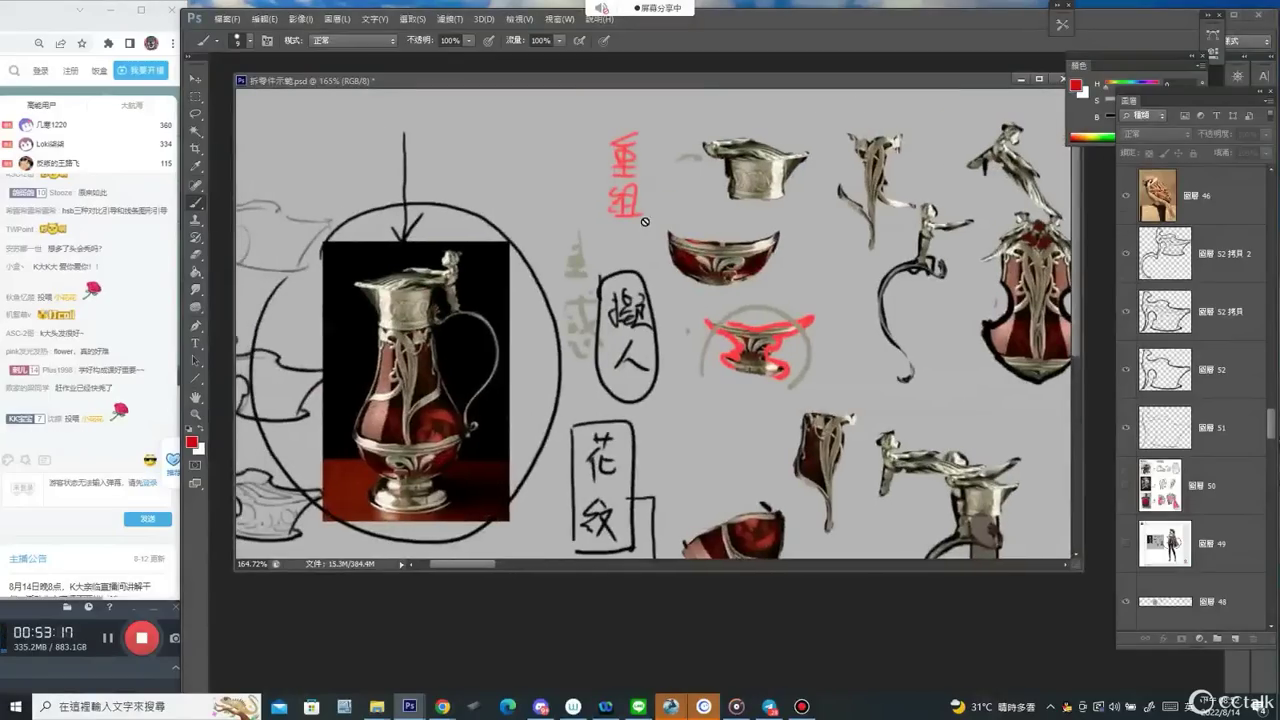
left_click(1230, 196)
left_click(1235, 638)
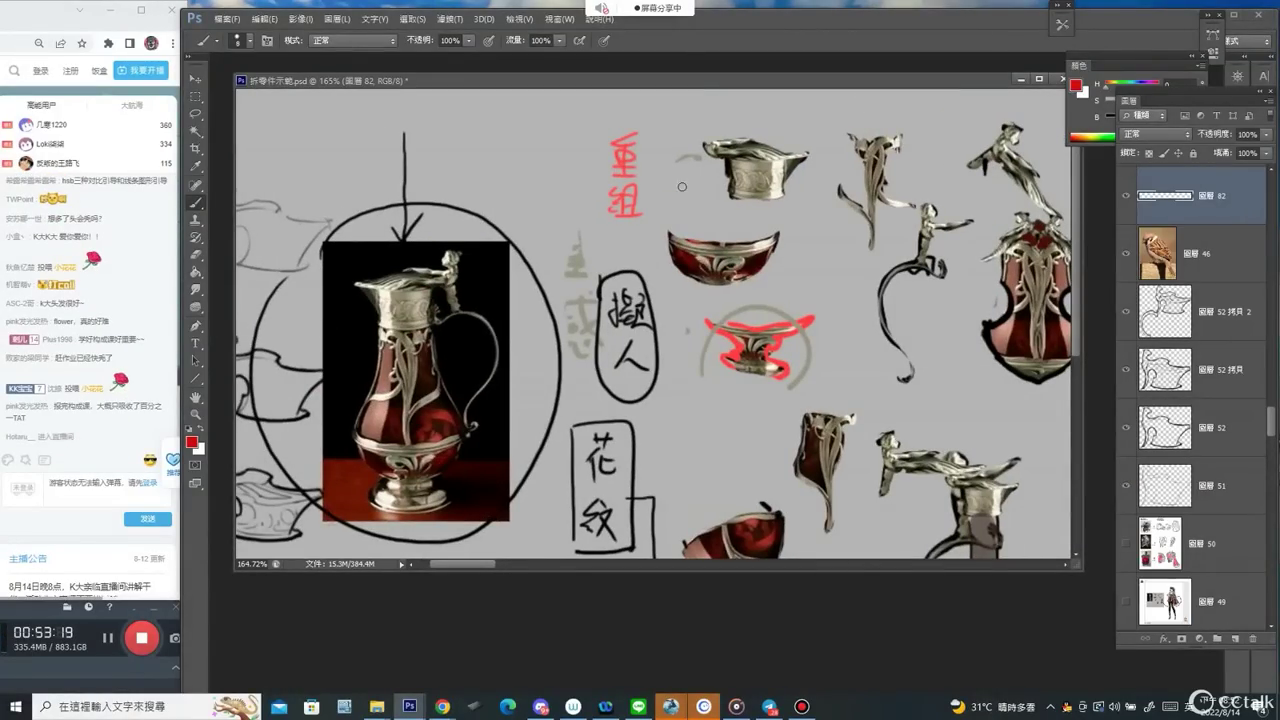
mouse_move(602, 129)
left_mouse_down()
mouse_move(605, 228)
mouse_move(648, 241)
mouse_move(638, 230)
left_mouse_up()
Switch to black with a smaller brush and write 拆 beside the boxed 重組 label.
key("d")
key("[")
mouse_move(523, 126)
left_mouse_down()
mouse_move(539, 122)
mouse_move(524, 149)
left_mouse_up()
mouse_move(552, 112)
left_mouse_down()
mouse_move(541, 154)
mouse_move(560, 157)
left_mouse_up()
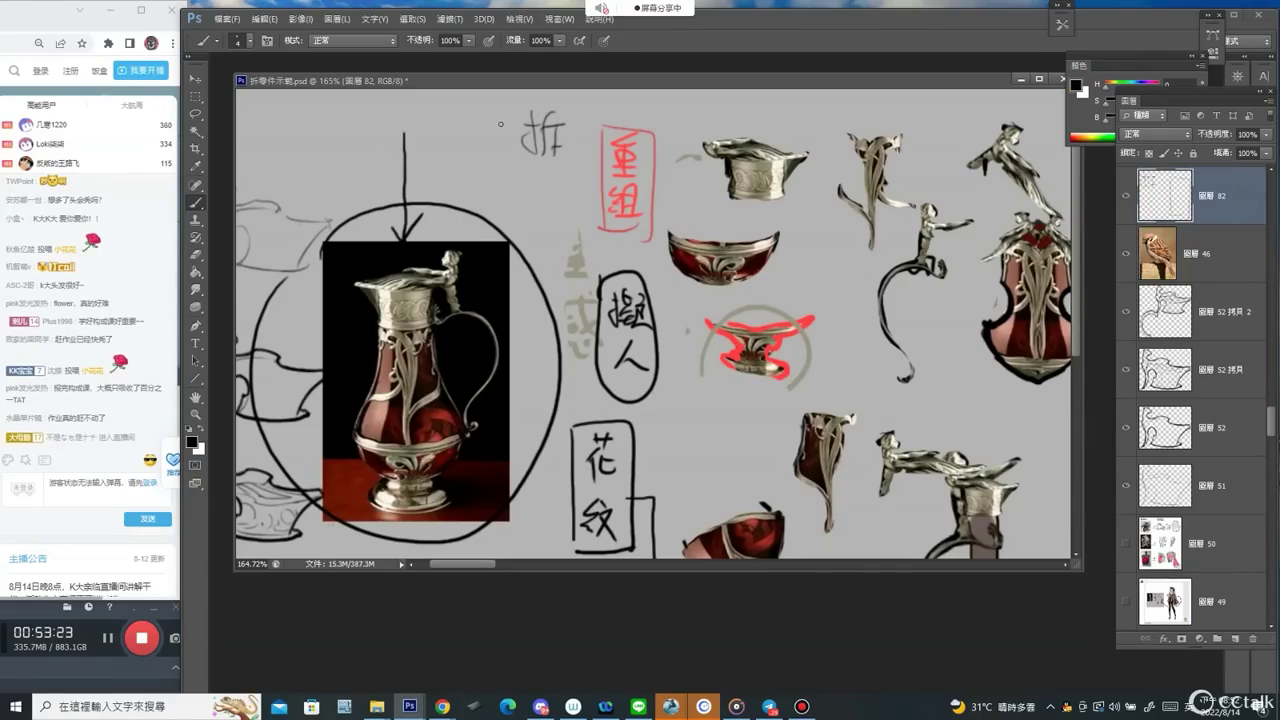
Enlarge the brush and draw one black outline enclosing both the 拆 and 重組 labels.
key("]")
mouse_move(505, 104)
left_mouse_down()
mouse_move(505, 160)
mouse_move(568, 172)
left_mouse_up()
mouse_move(506, 99)
left_mouse_down()
mouse_move(587, 101)
mouse_move(643, 125)
left_mouse_up()
mouse_move(568, 172)
left_mouse_down()
mouse_move(596, 228)
mouse_move(654, 240)
left_mouse_up()
mouse_move(596, 128)
left_mouse_down()
mouse_move(662, 128)
mouse_move(652, 244)
left_mouse_up()
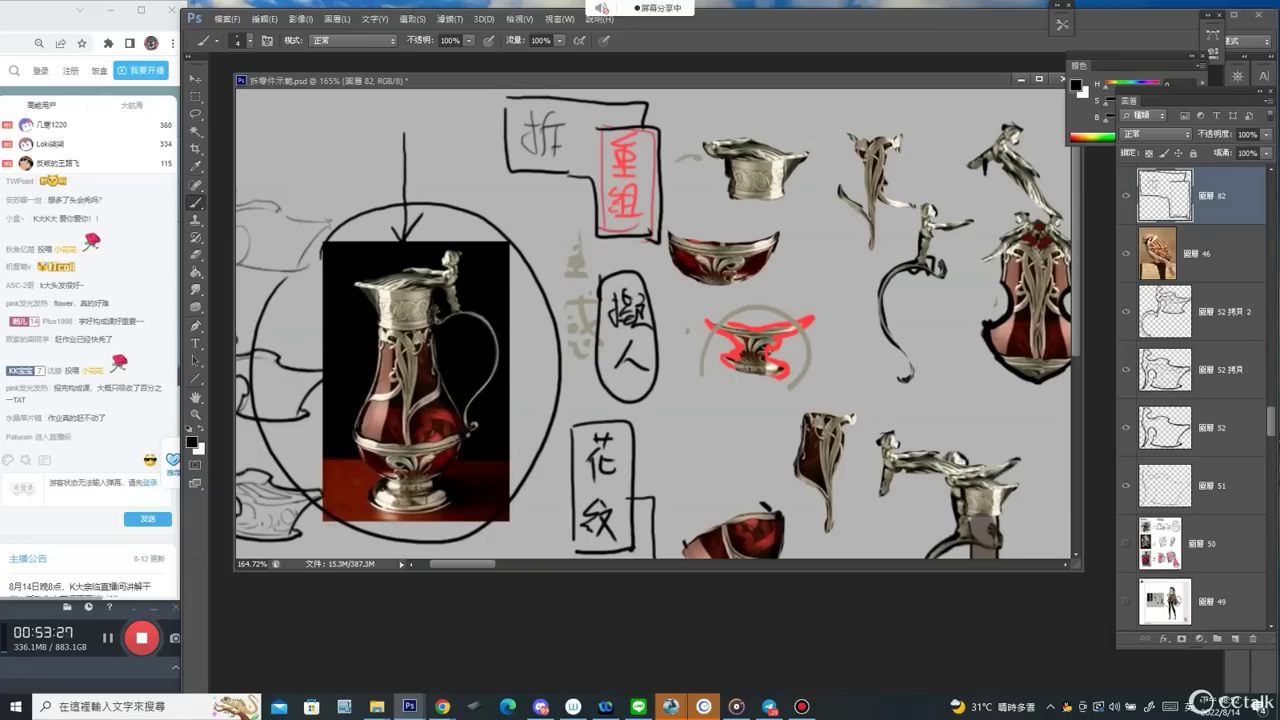
Write 參 in black beside the arrow pointing at the pitcher and a circled 2 on the arrow's other side.
mouse_move(362, 142)
left_mouse_down()
mouse_move(358, 172)
mouse_move(352, 206)
left_mouse_up()
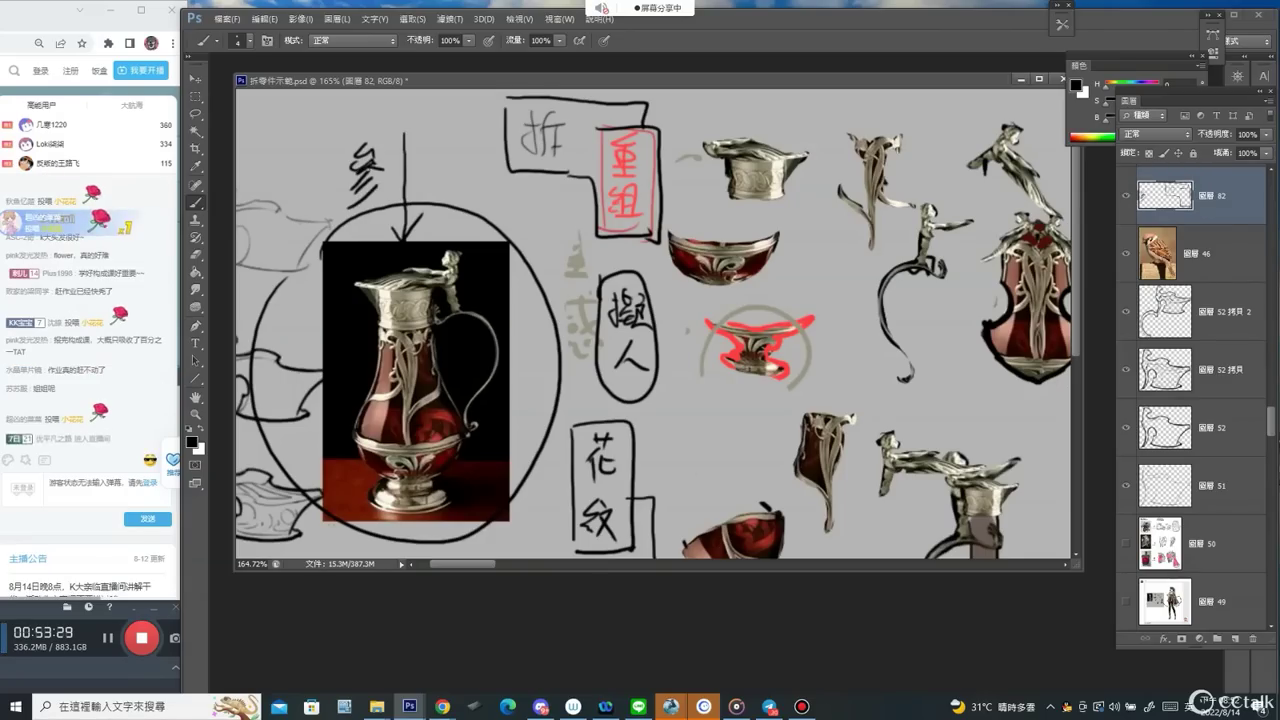
mouse_move(439, 122)
left_mouse_down()
mouse_move(451, 124)
mouse_move(436, 138)
left_mouse_up()
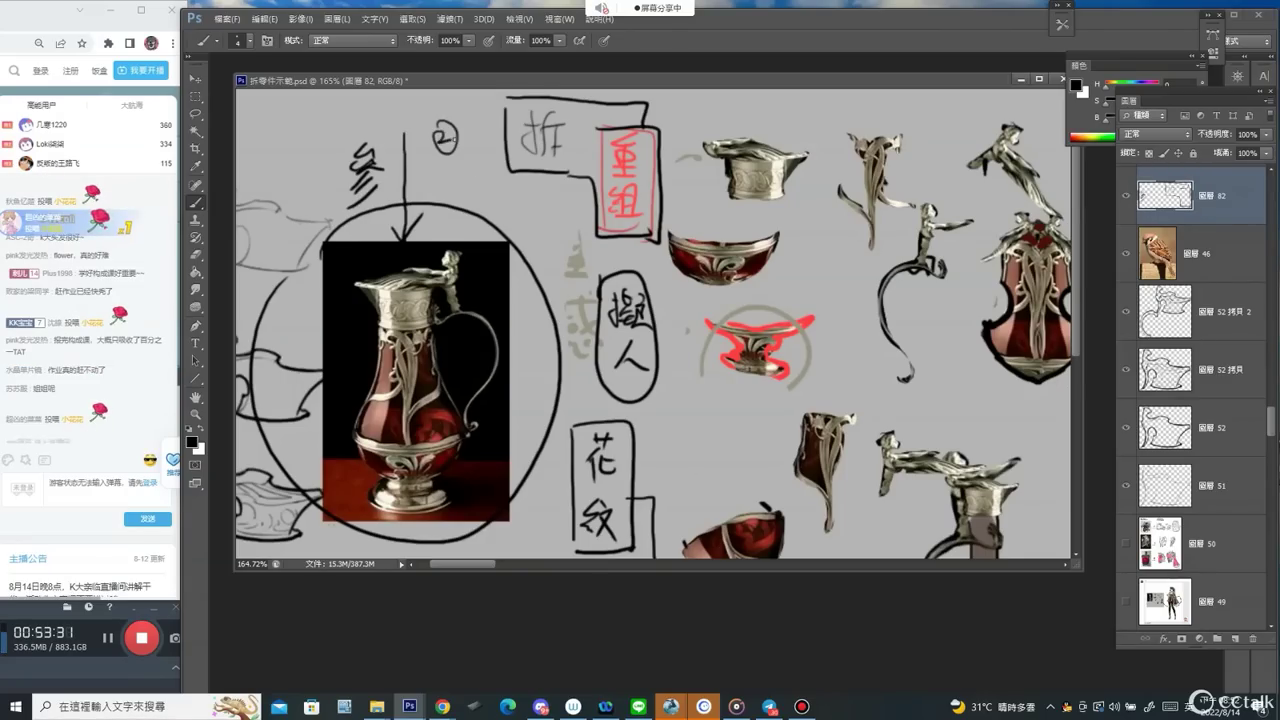
Create a new layer above 圖層 82 for drawing on the blank white area beside the seated pose sketch.
left_click(756, 300, "alt")
left_click(754, 300, "alt")
left_click(754, 300, "alt")
left_click_drag(980, 300, 665, 328)
scroll(900, 280, "right", 3)
left_click(985, 255)
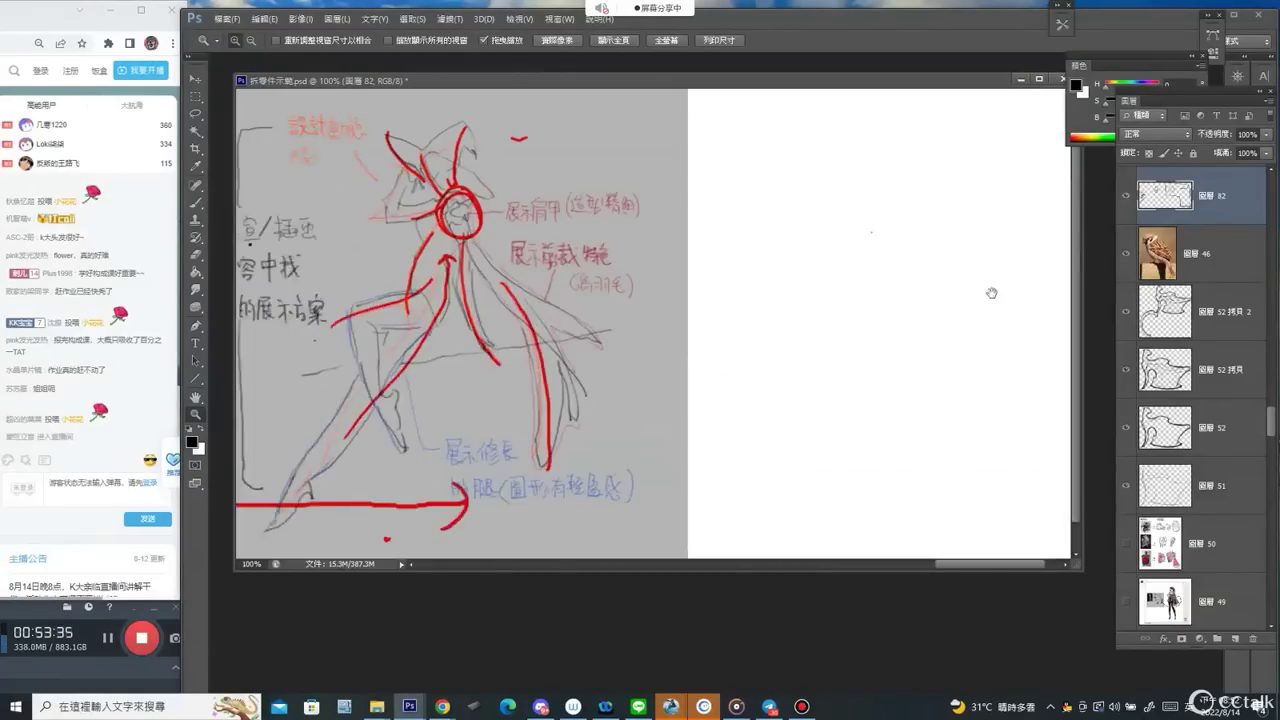
scroll(606, 314, "right", 3)
key("b")
left_click(1234, 638)
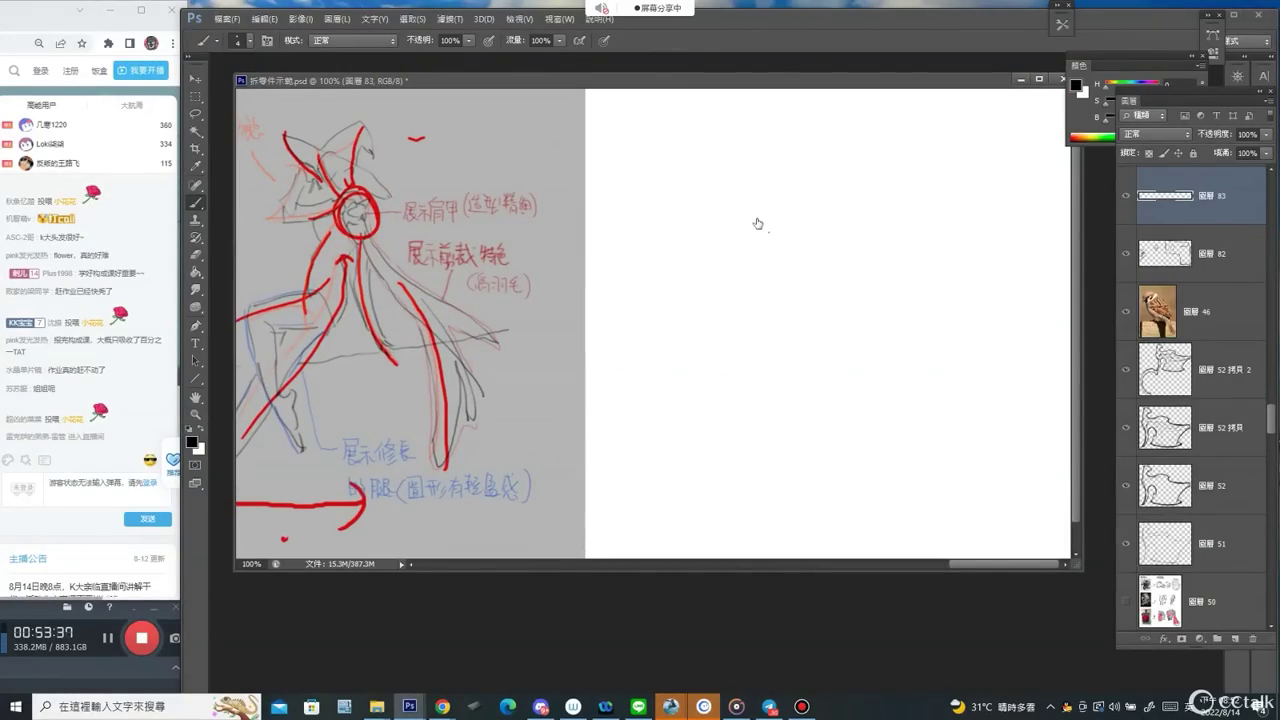
Sketch a hulking headless figure's broad shoulder arc and its left-hand arm with a fist on the white area.
mouse_move(697, 145)
left_mouse_down()
mouse_move(648, 176)
mouse_move(652, 225)
mouse_move(718, 195)
left_mouse_up()
left_click_drag(646, 205, 641, 272)
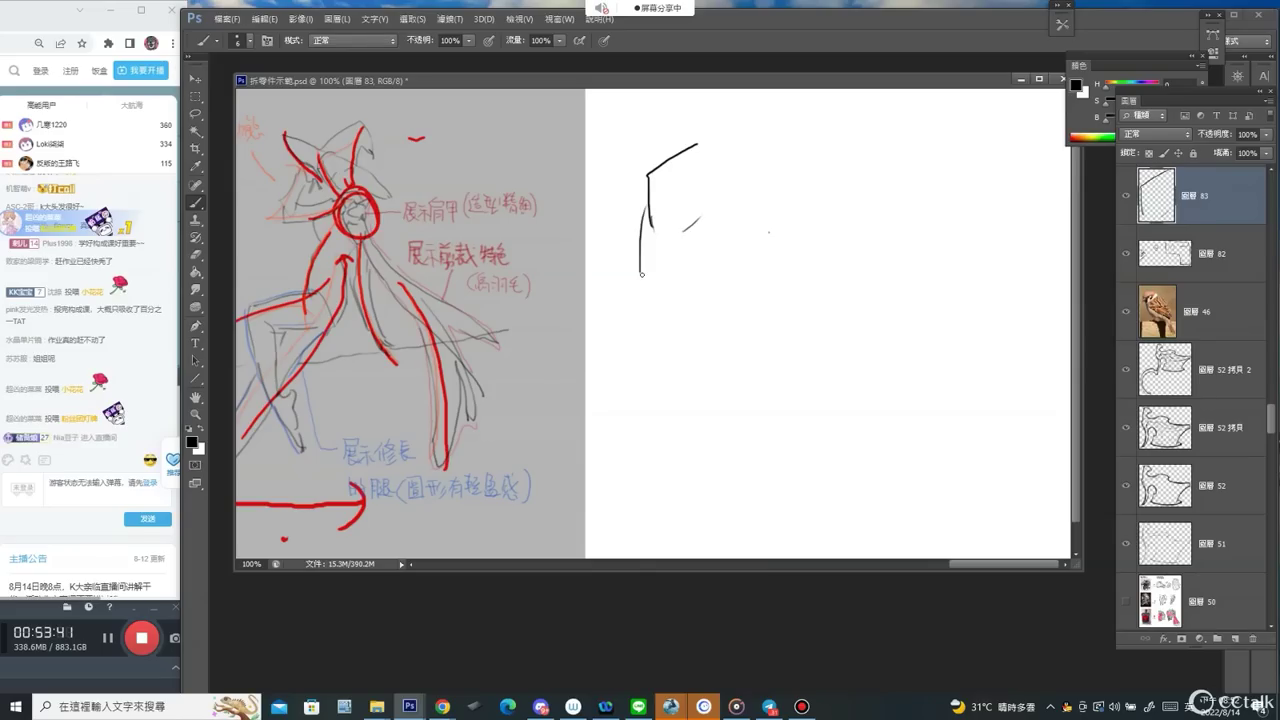
left_click_drag(697, 240, 666, 360)
left_click_drag(680, 296, 697, 378)
left_click_drag(660, 378, 688, 386)
mouse_move(697, 144)
left_mouse_down()
mouse_move(786, 134)
mouse_move(830, 151)
mouse_move(800, 261)
left_mouse_up()
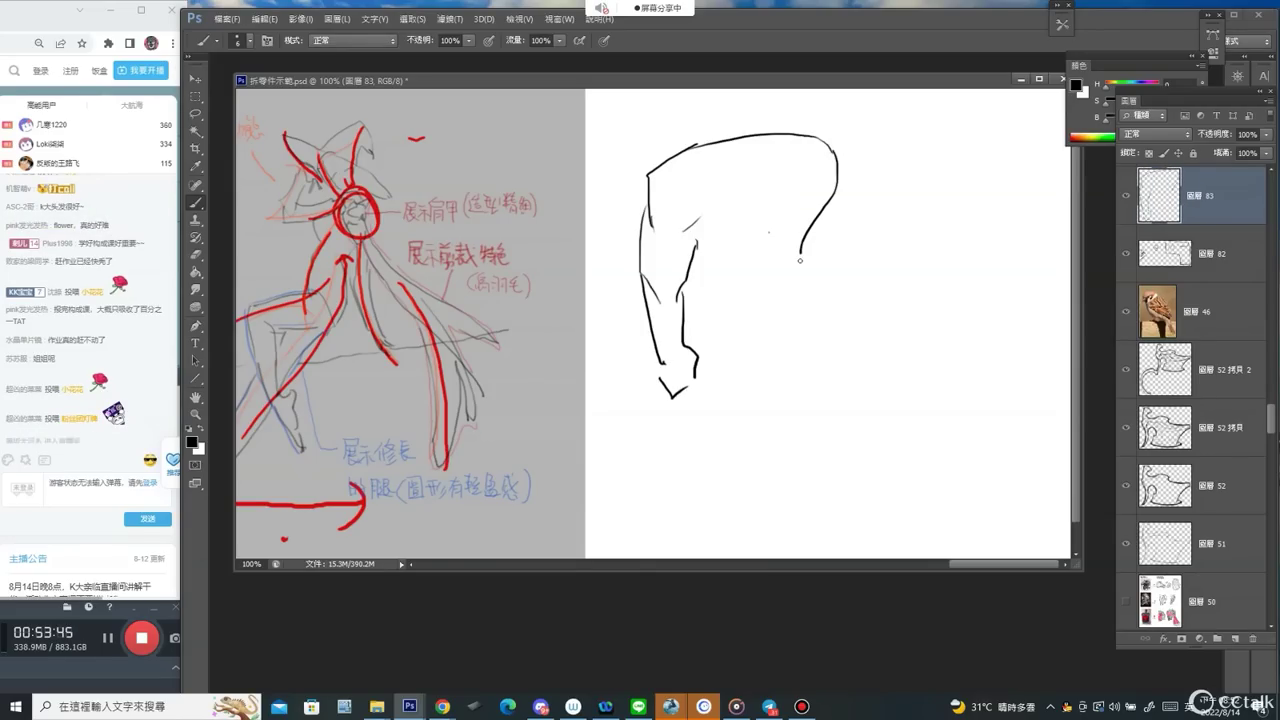
left_click_drag(699, 245, 715, 266)
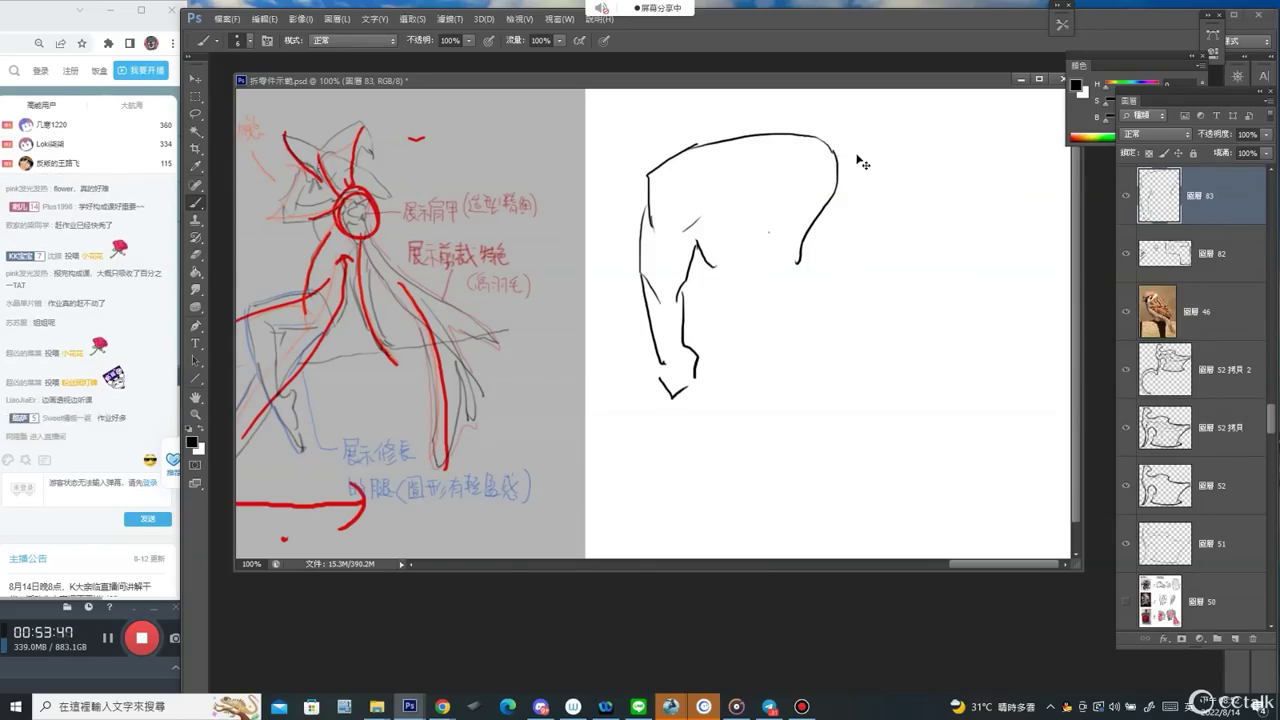
Sketch the figure's right-hand arm, chest line, waist and shorts between the two arms.
left_click_drag(859, 155, 878, 262)
mouse_move(816, 230)
left_mouse_down()
mouse_move(844, 305)
mouse_move(873, 323)
mouse_move(835, 365)
mouse_move(845, 407)
left_mouse_up()
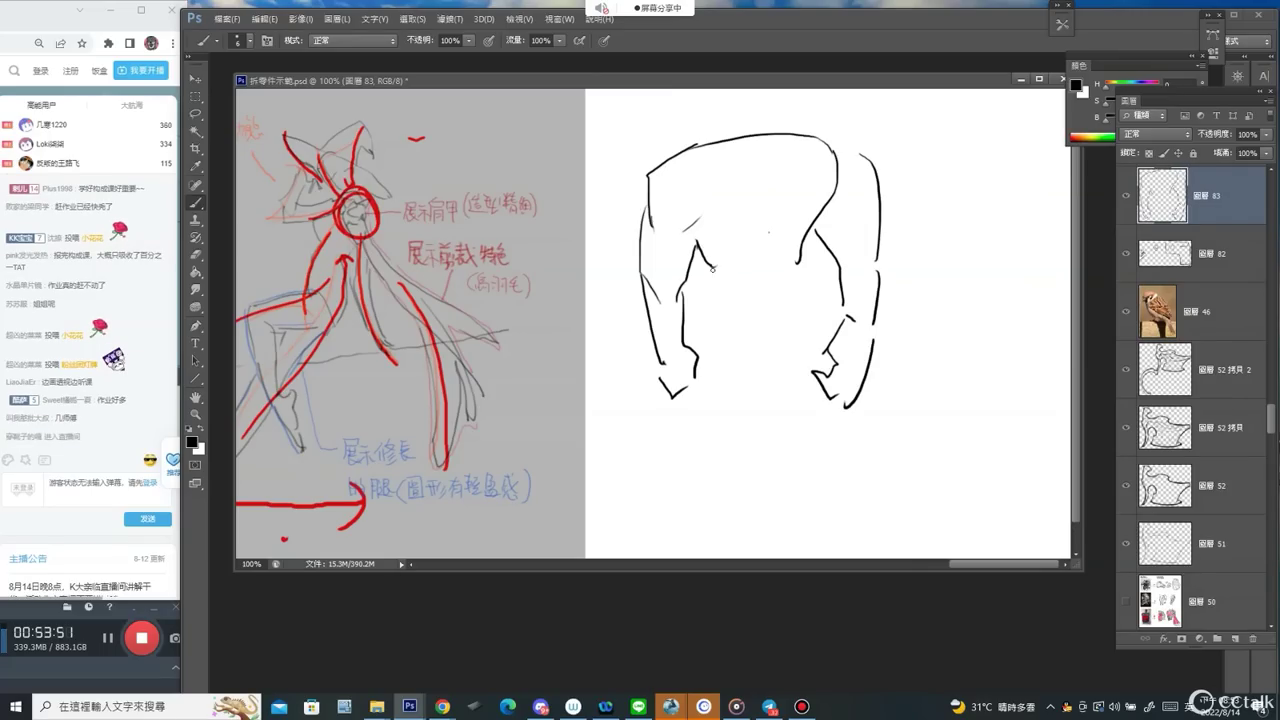
mouse_move(747, 291)
left_mouse_down()
mouse_move(729, 235)
mouse_move(804, 229)
mouse_move(718, 284)
mouse_move(695, 335)
left_mouse_up()
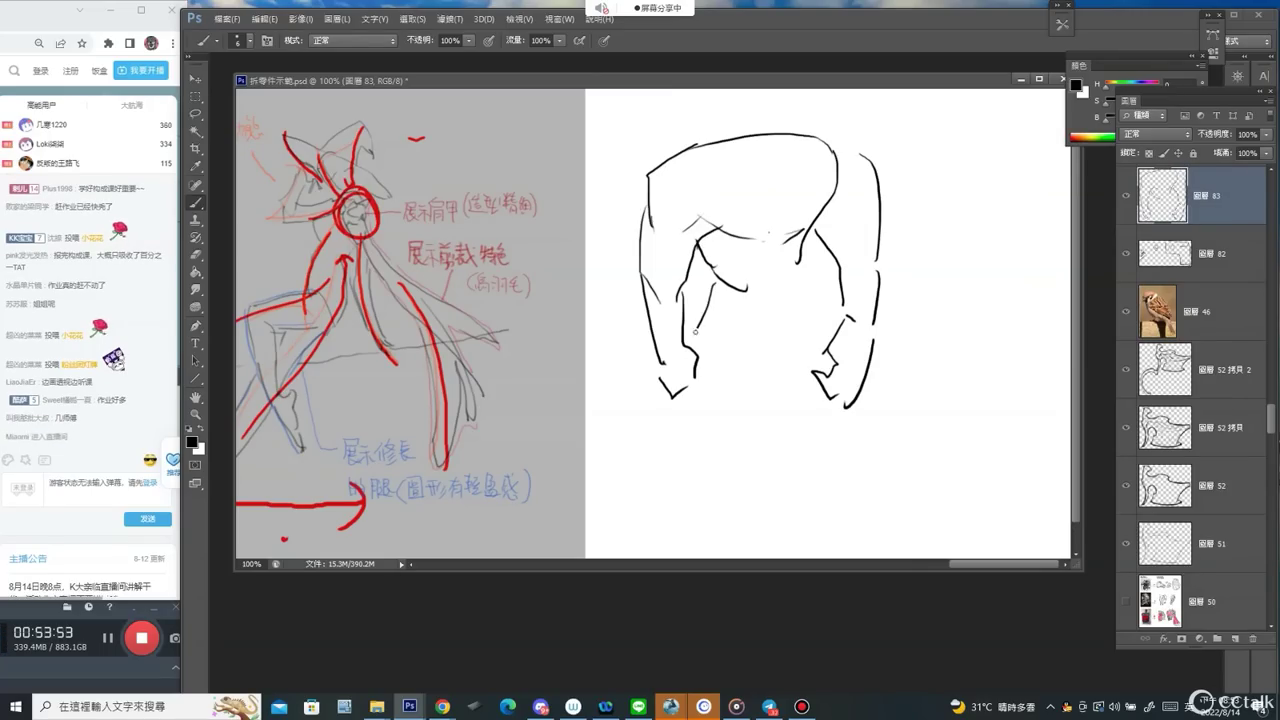
left_click_drag(814, 273, 824, 350)
mouse_move(692, 340)
left_mouse_down()
mouse_move(749, 349)
mouse_move(764, 324)
mouse_move(805, 366)
left_mouse_up()
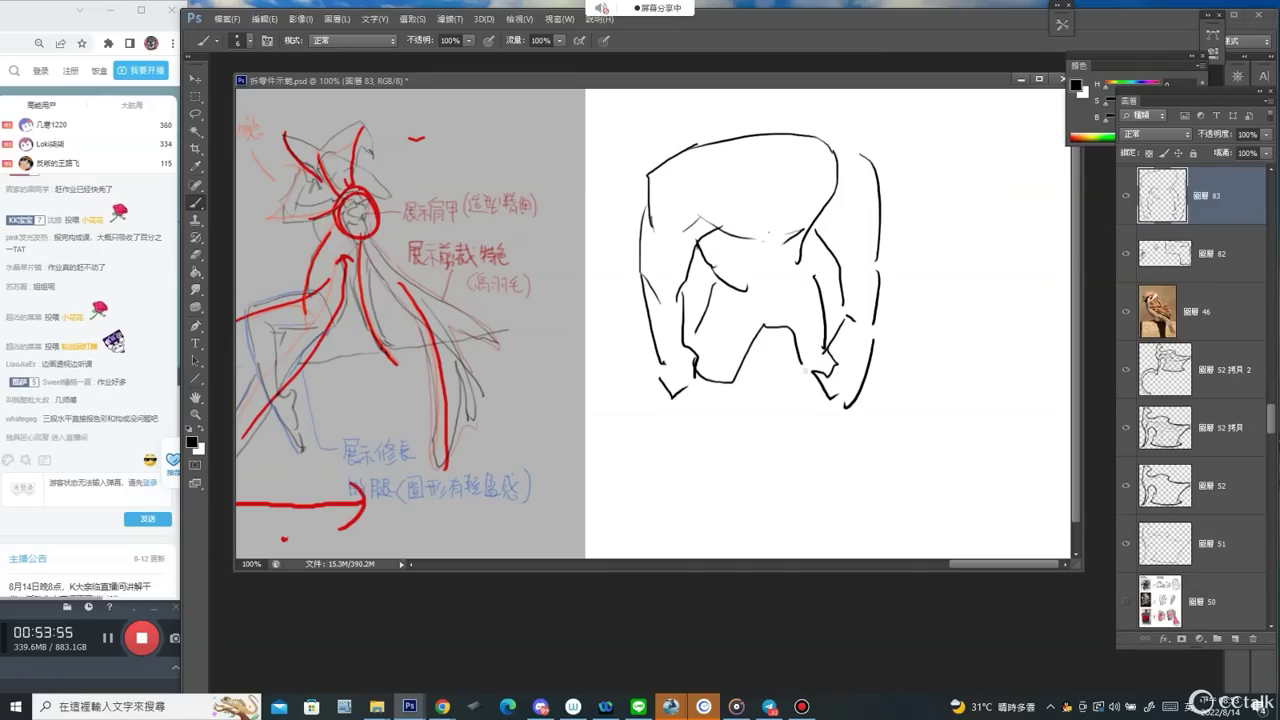
Add two short, thin legs with small feet below the figure's shorts.
left_click_drag(694, 388, 690, 412)
mouse_move(798, 373)
left_mouse_down()
mouse_move(782, 410)
mouse_move(806, 416)
left_mouse_up()
left_click_drag(718, 390, 706, 428)
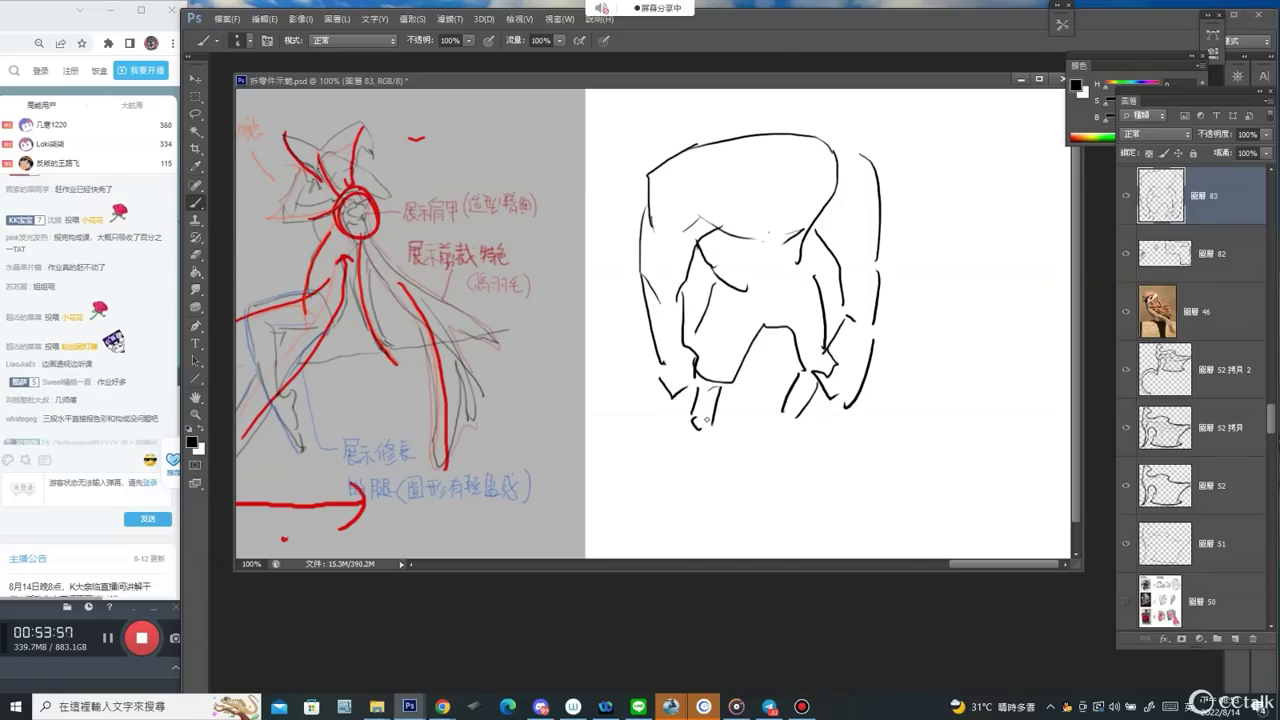
left_click_drag(800, 424, 810, 444)
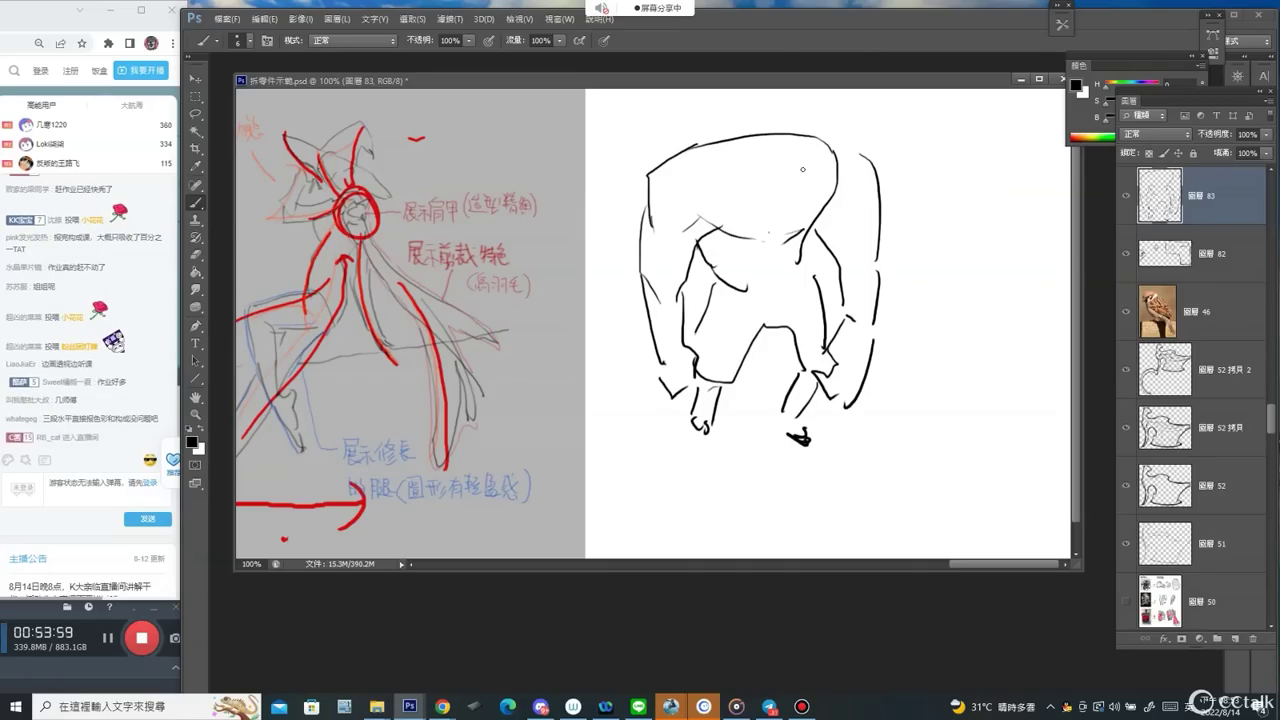
Sketch a separate rhino head with an ear, horns and round eyes beside the headless figure, erasing and redrawing the top outline.
mouse_move(944, 158)
left_mouse_down()
mouse_move(940, 204)
mouse_move(974, 218)
left_mouse_up()
key("ctrl+z")
mouse_move(926, 177)
left_mouse_down()
mouse_move(927, 237)
mouse_move(962, 168)
mouse_move(1010, 175)
mouse_move(1046, 238)
mouse_move(1031, 265)
left_mouse_up()
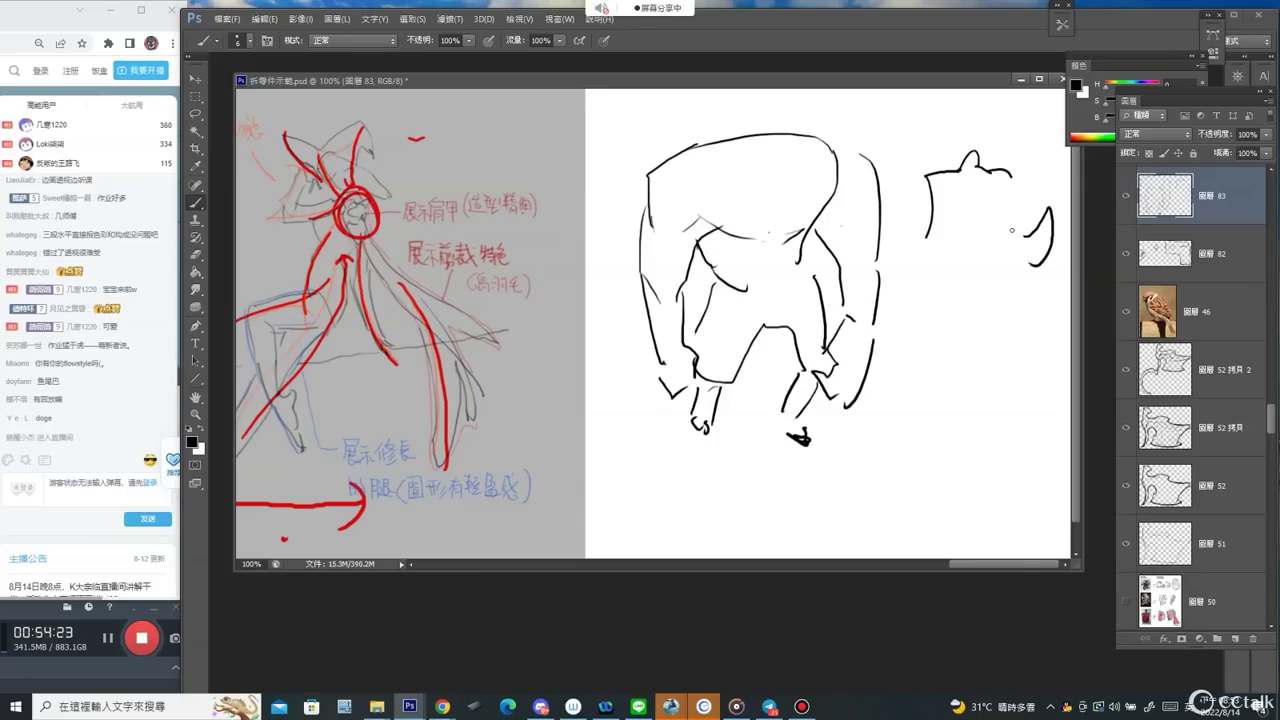
left_click_drag(980, 207, 1020, 221)
key("e")
left_click_drag(975, 157, 1041, 181)
key("b")
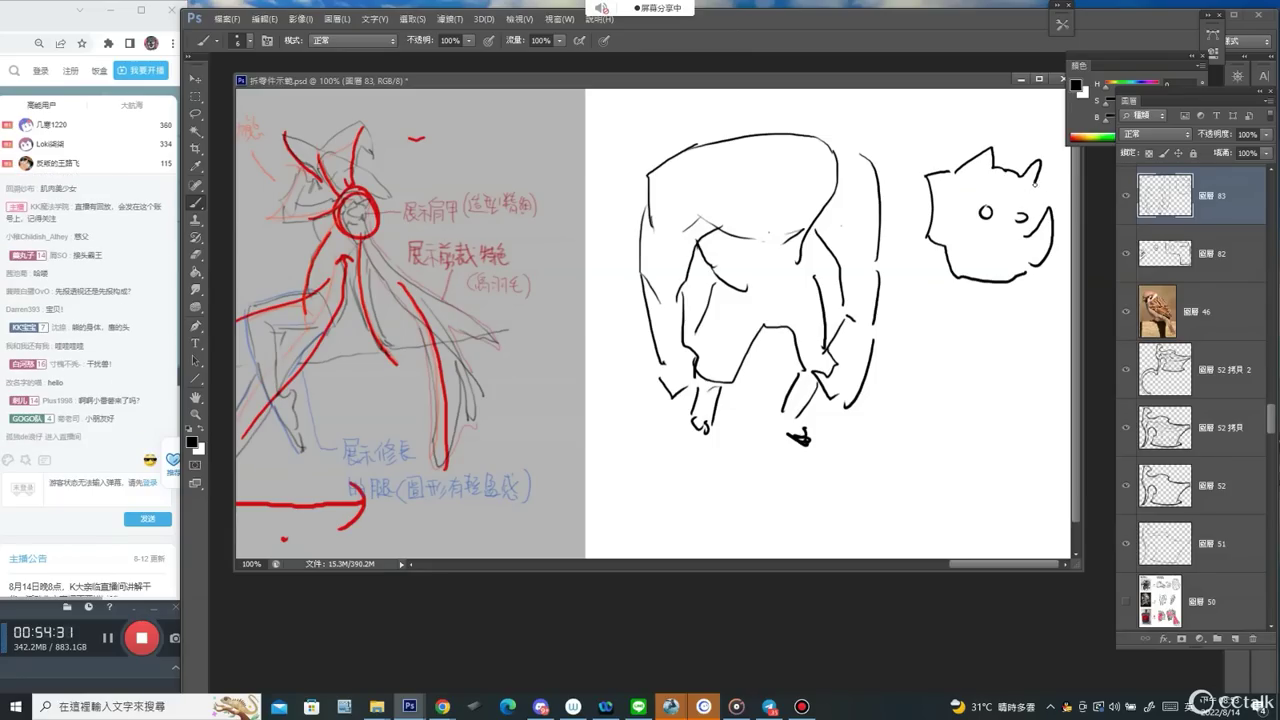
Erase the lower jaw line of the rhino head and redraw it.
key("e")
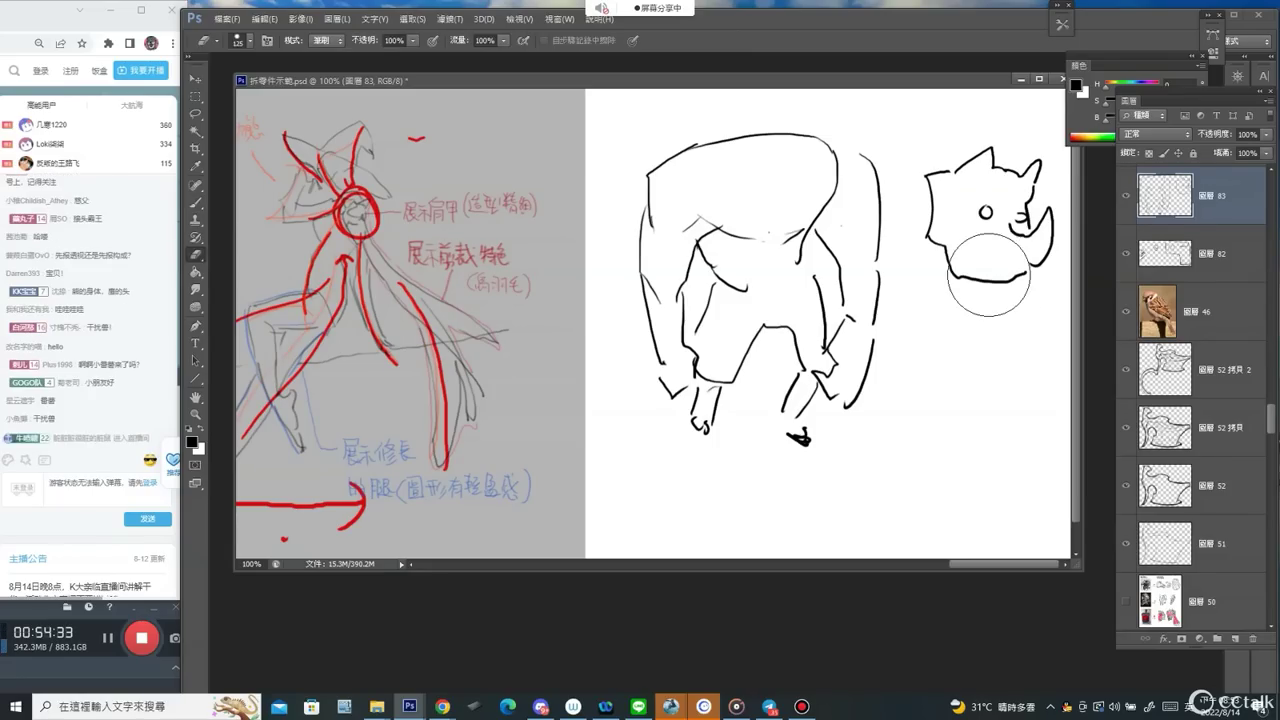
left_click_drag(989, 276, 1014, 277)
key("b")
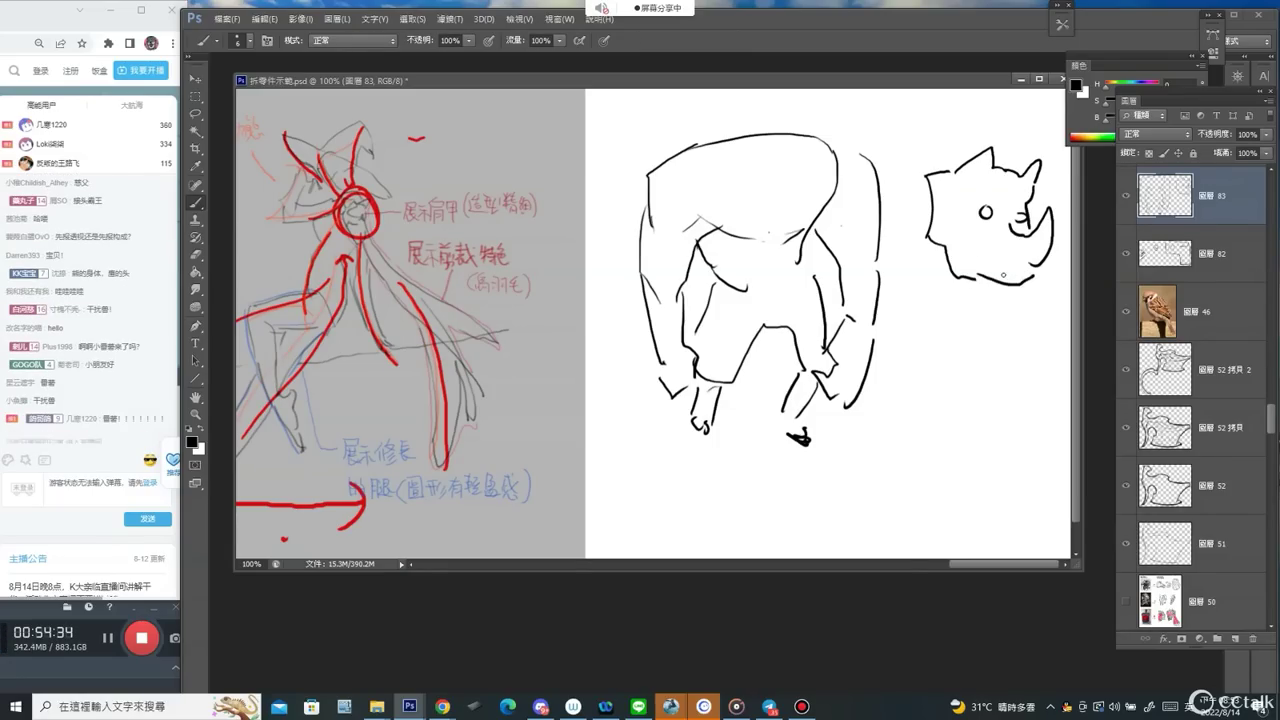
Add inner shoulder contours on both sides of the headless figure's upper body.
scroll(1058, 226, "down", 1)
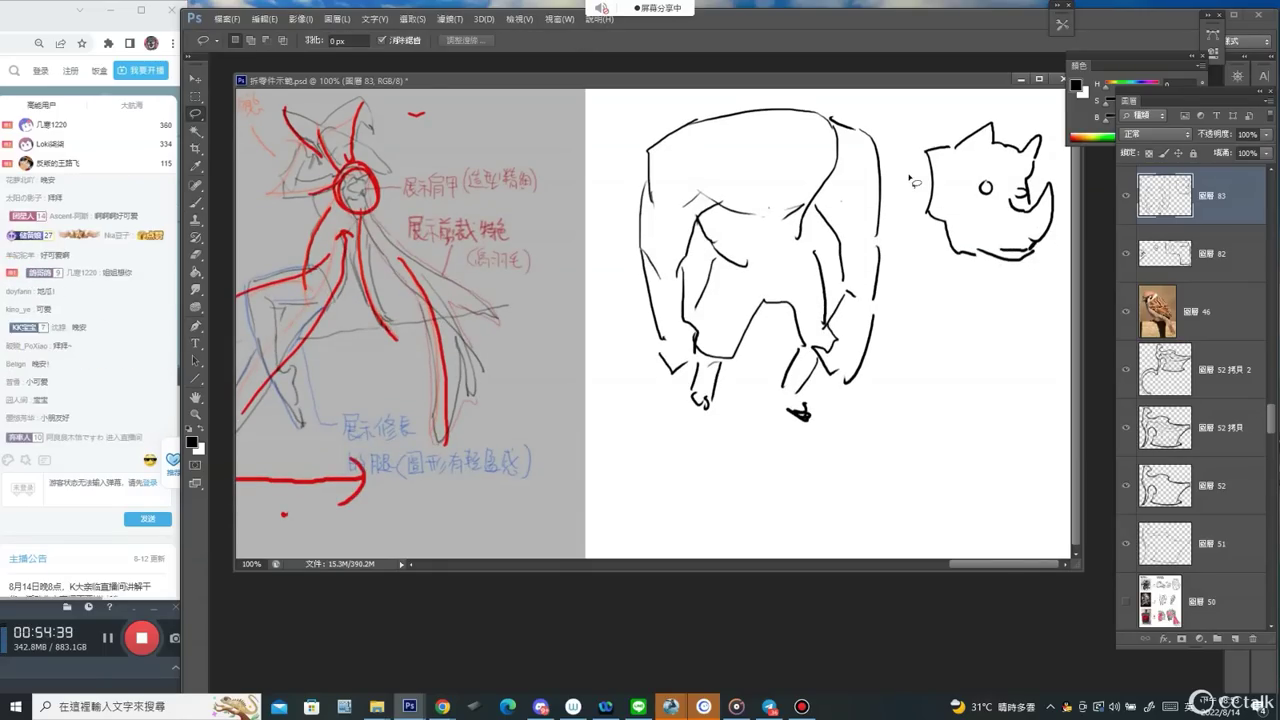
left_click_drag(711, 186, 722, 127)
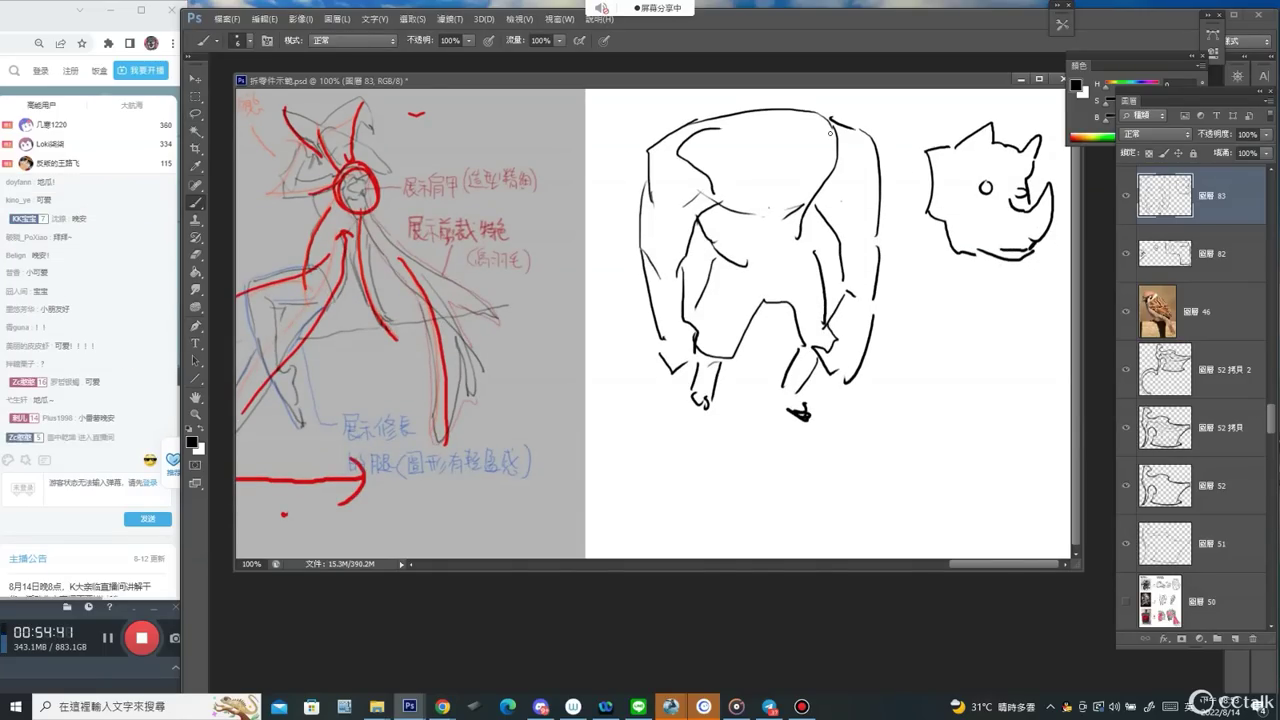
left_click_drag(826, 128, 860, 202)
Lasso the rhino head, try it over the body, and move it to the white space beside the figure's forearm.
key("l")
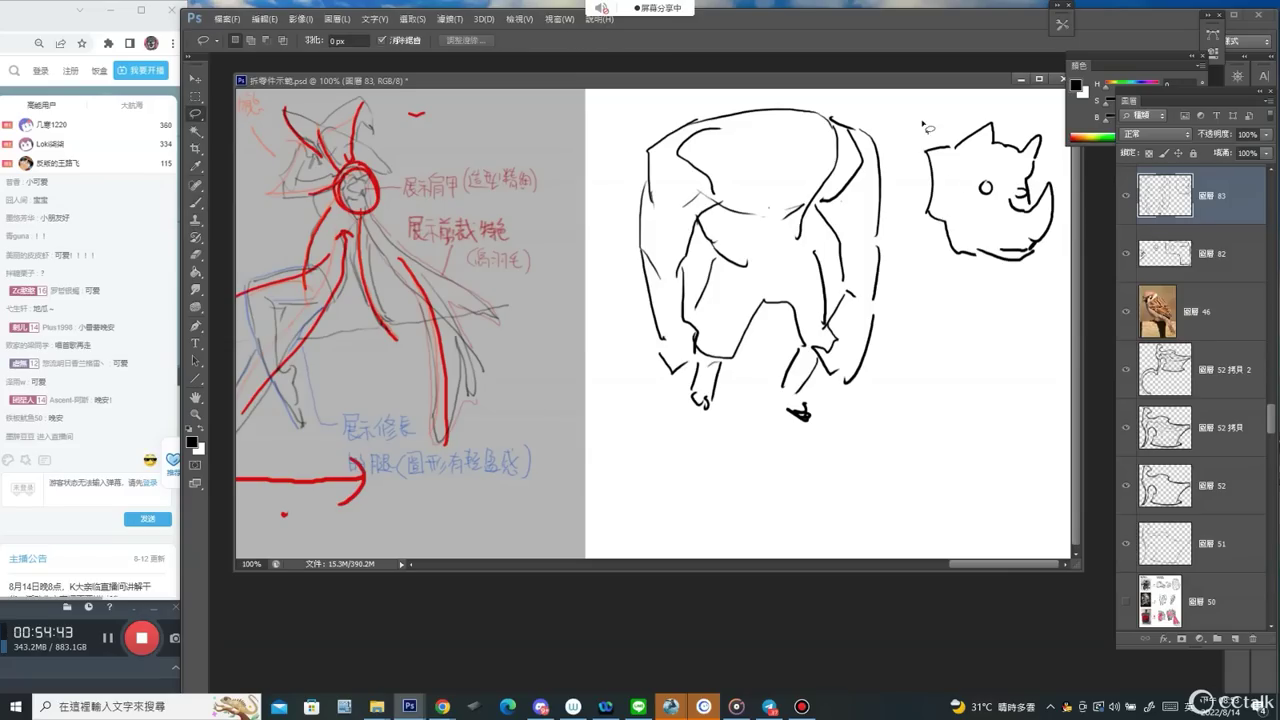
left_click_drag(918, 120, 912, 138)
key("v")
mouse_move(993, 148)
left_mouse_down()
mouse_move(790, 110)
mouse_move(792, 140)
left_mouse_up()
key("ctrl+t")
key("Escape")
mouse_move(828, 185)
left_mouse_down()
mouse_move(871, 152)
mouse_move(1020, 330)
left_mouse_up()
key("l")
key("ctrl+d")
key("b")
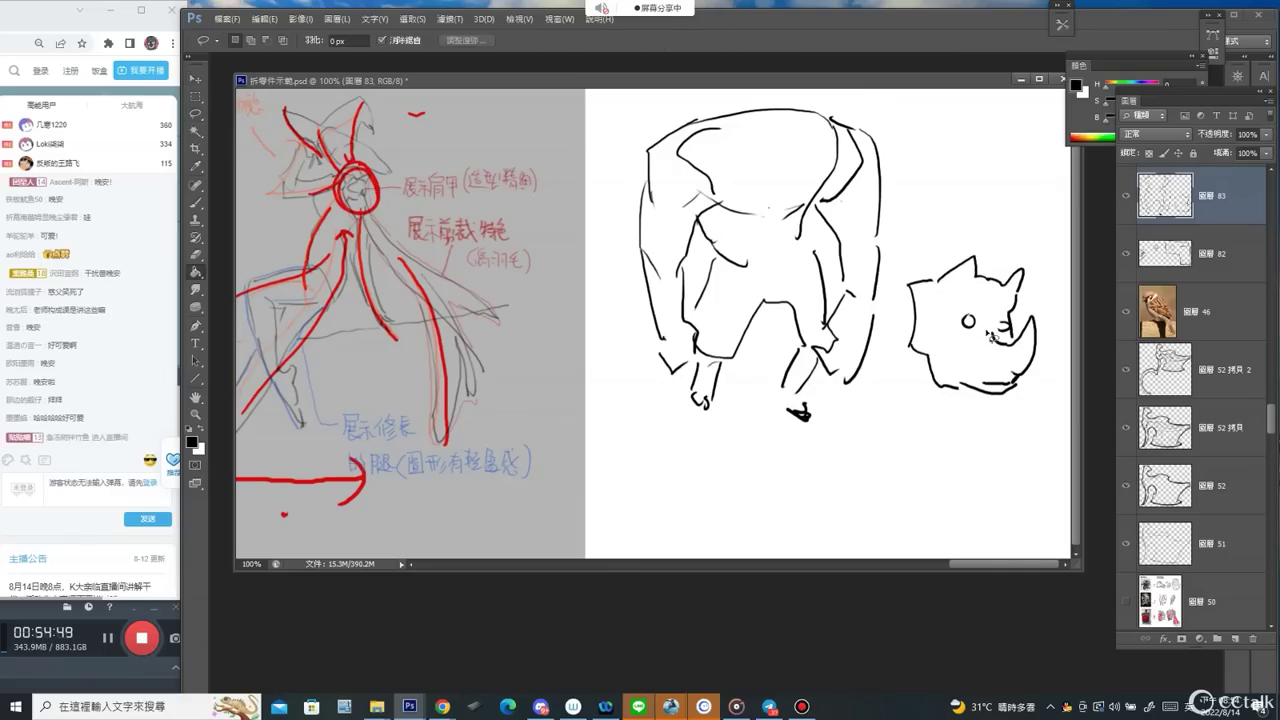
Close the gaps in the rhino head's outline near the ear and the small horn.
left_click_drag(930, 280, 939, 276)
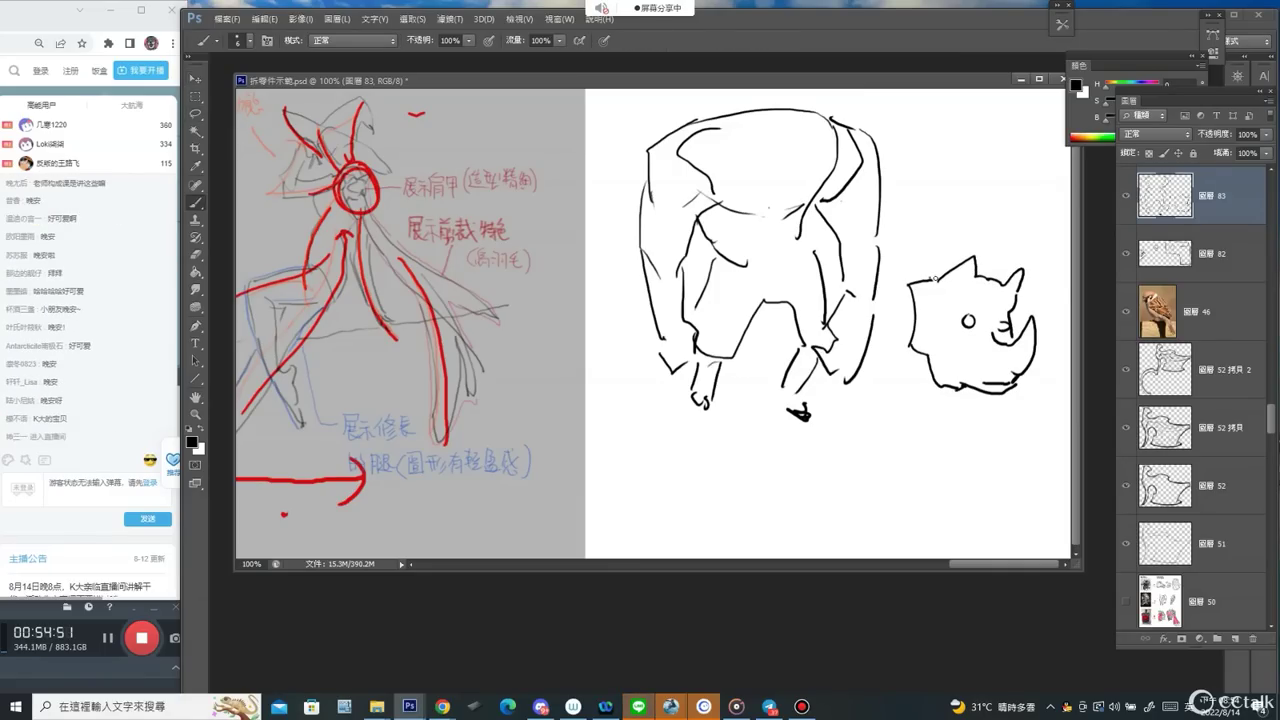
key("e")
key("b")
left_click_drag(1019, 275, 1013, 299)
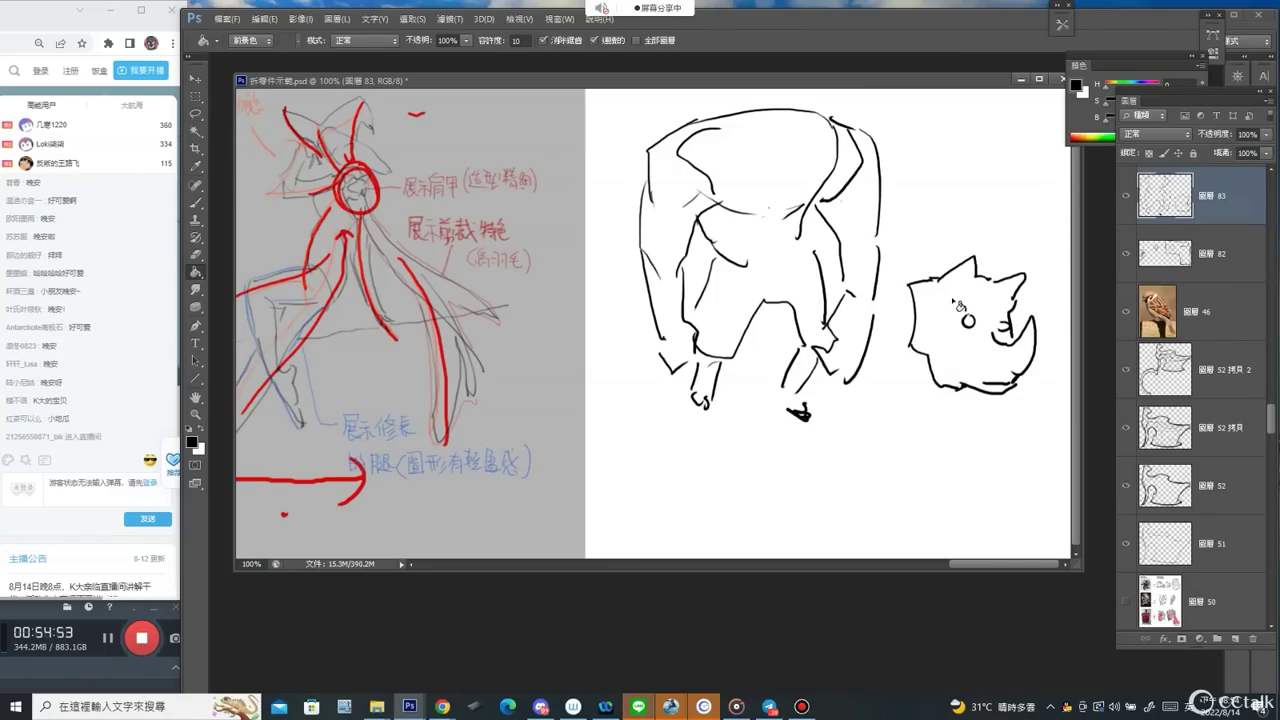
Set the colour to a grey of 63% brightness, fill the rhino head with it, and whiten its second eye.
left_click(1157, 63)
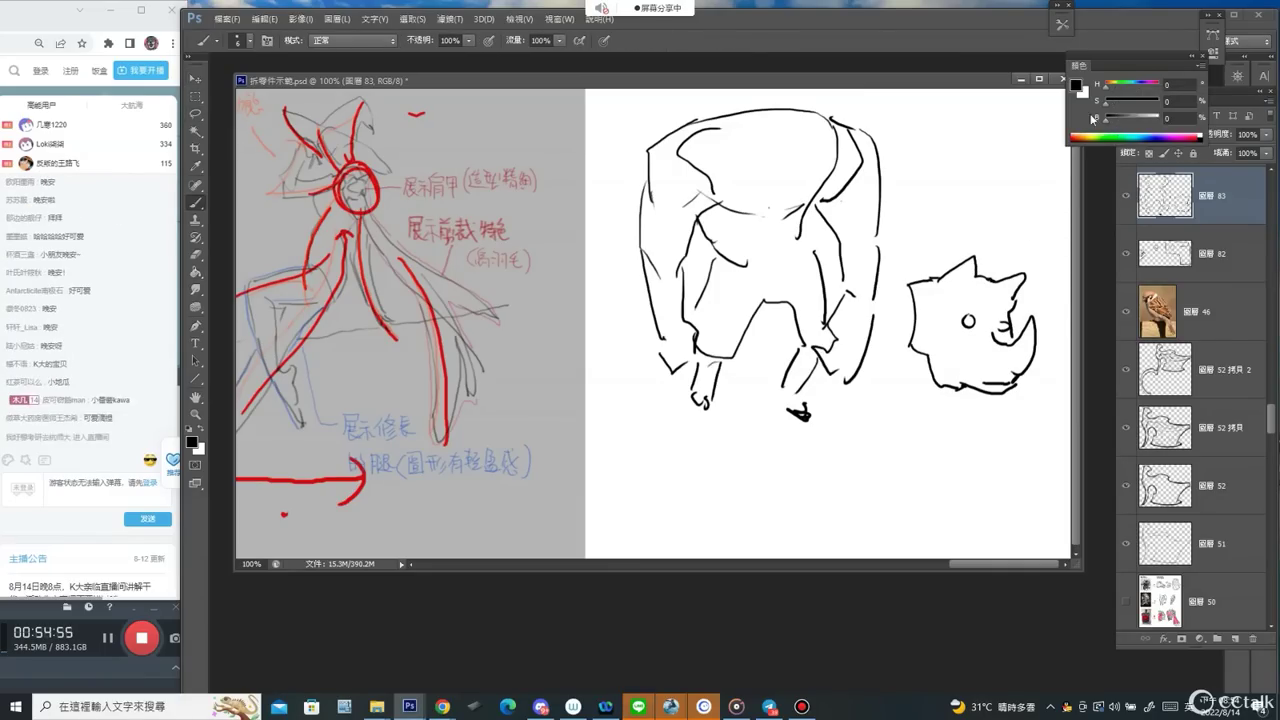
left_click_drag(1107, 119, 1141, 122)
left_click_drag(926, 302, 930, 312)
key("g")
key("b")
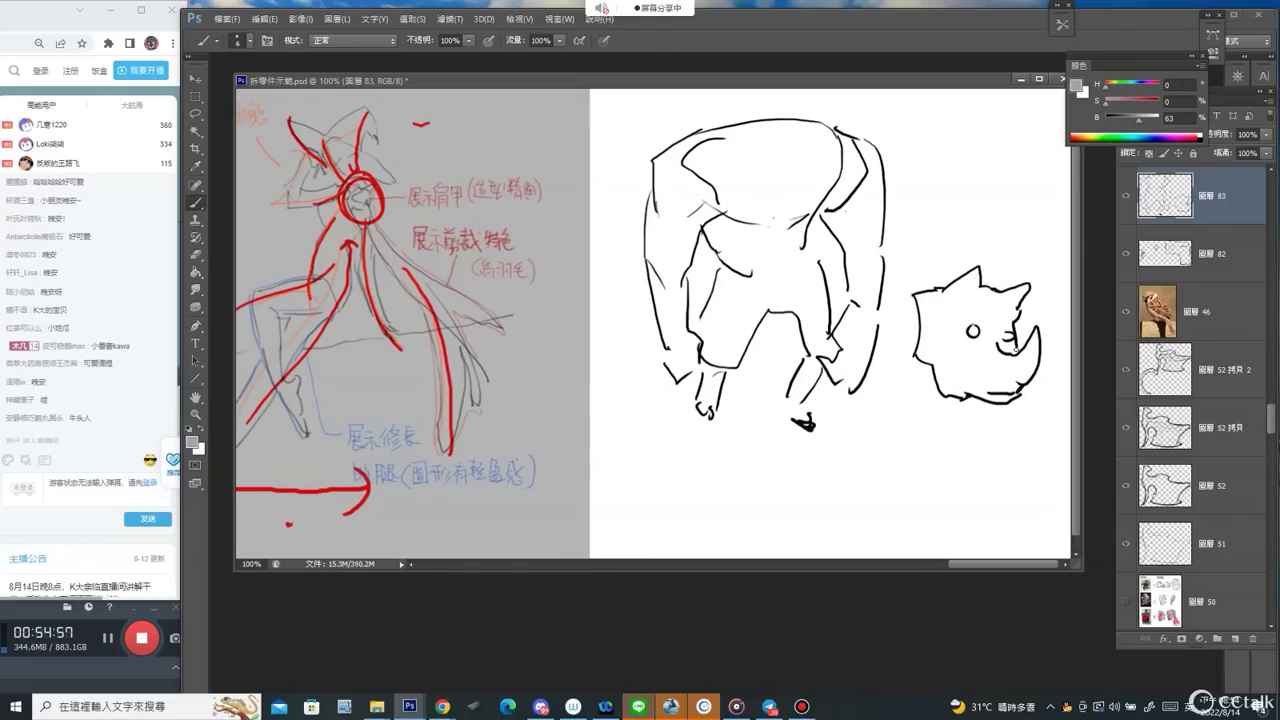
key("g")
left_click(965, 364)
key("b")
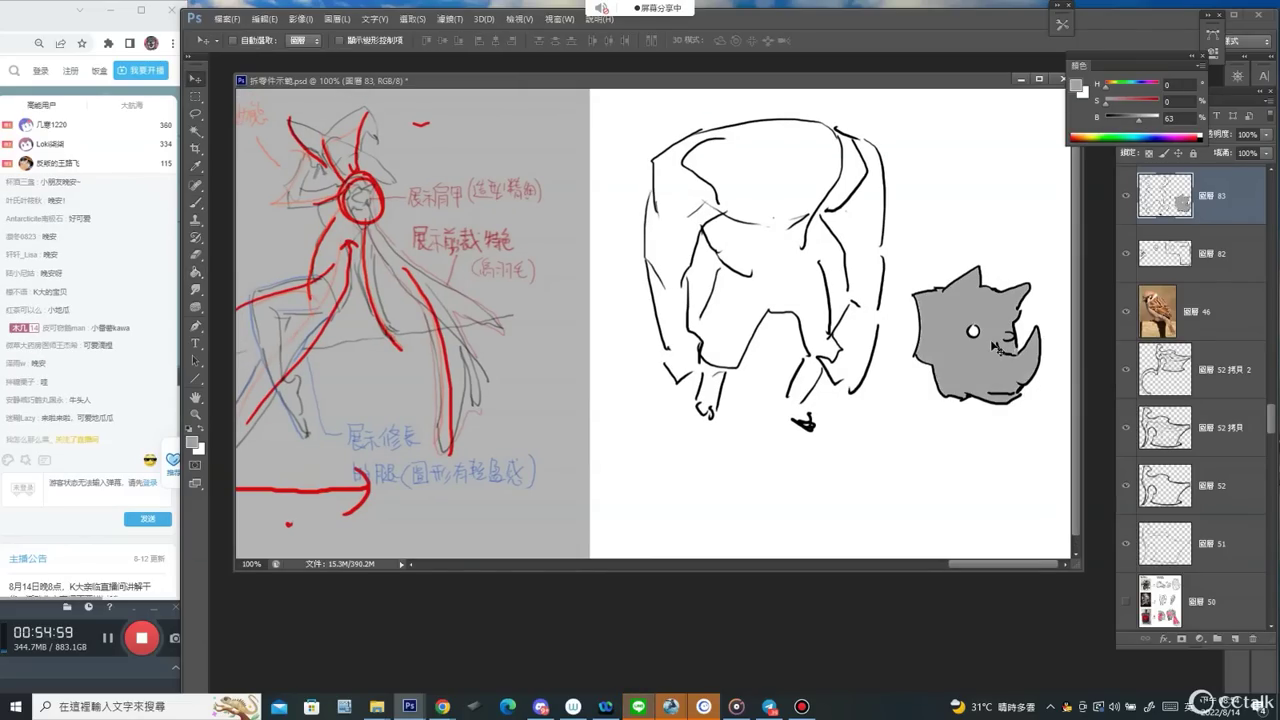
key("x")
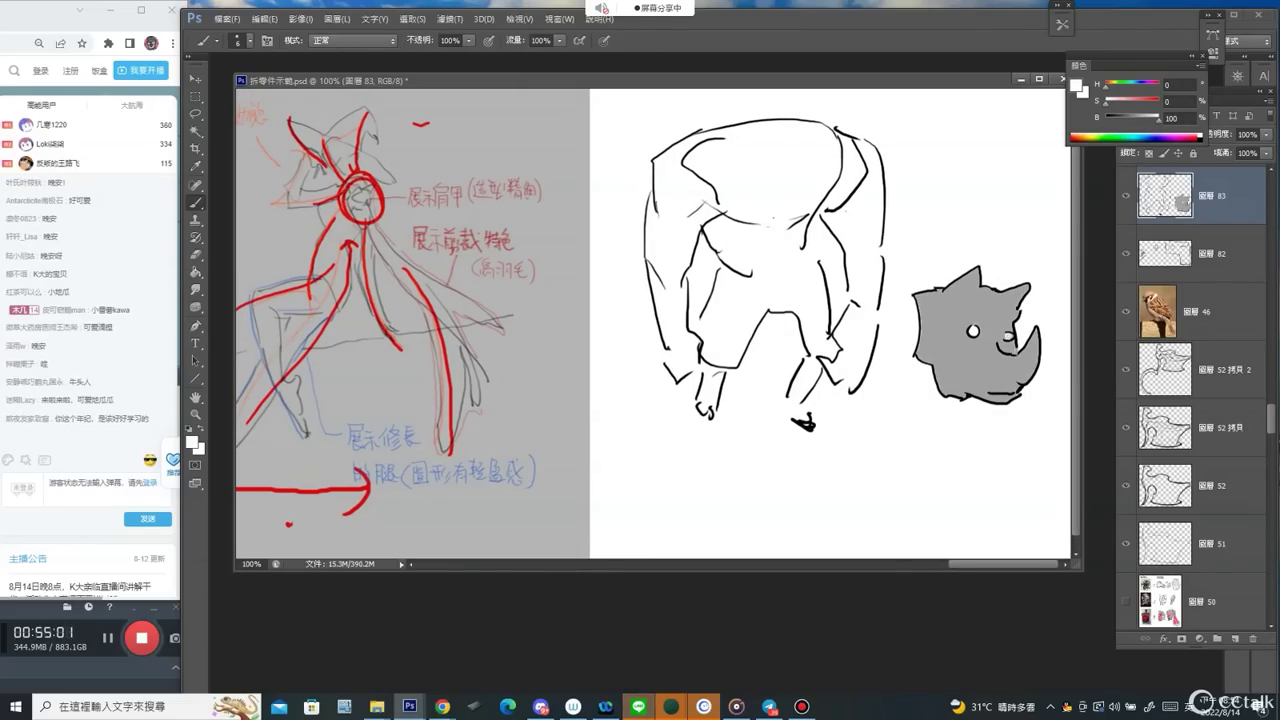
Cut the grey rhino head out, paste it onto its own layer, and place it over the figure's shoulders.
key("v")
mouse_move(958, 346)
left_mouse_down()
mouse_move(926, 320)
mouse_move(872, 308)
mouse_move(950, 345)
left_mouse_up()
key("l")
left_click_drag(905, 262, 1005, 254)
key("ctrl+x")
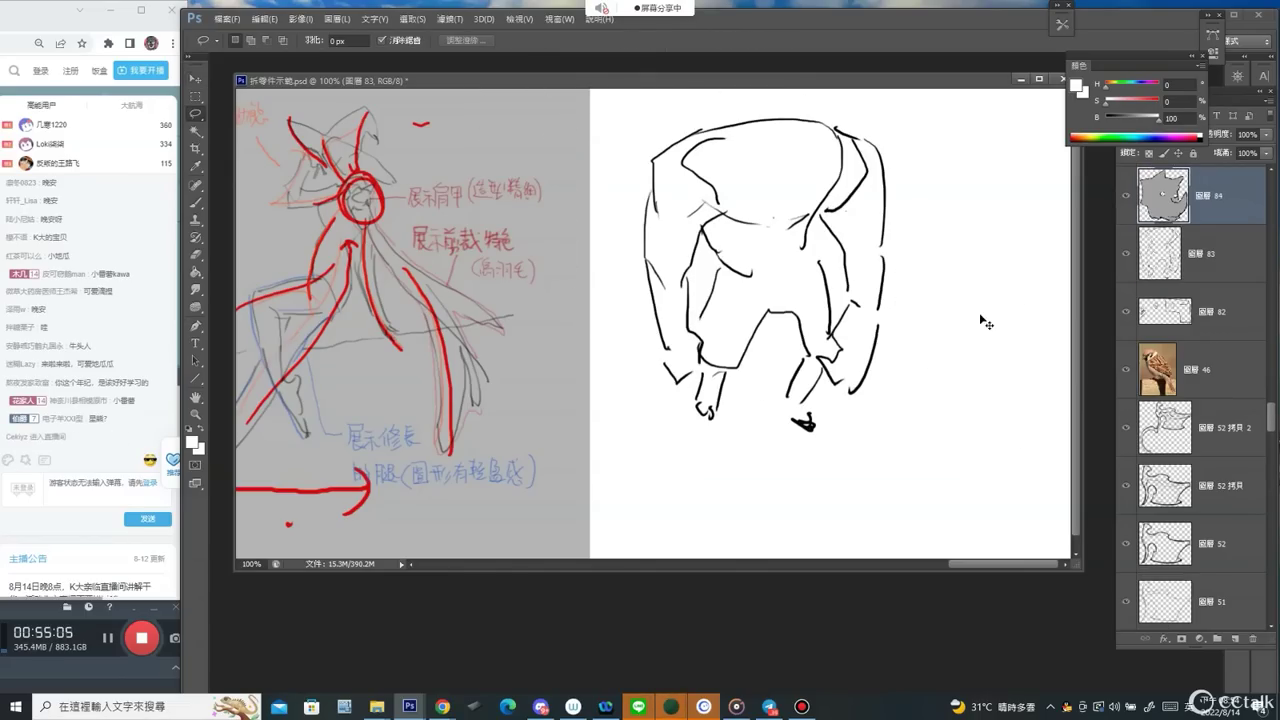
key("ctrl+v")
key("v")
mouse_move(694, 289)
left_mouse_down()
mouse_move(860, 122)
mouse_move(843, 125)
left_mouse_up()
Rotate the rhino head counterclockwise with Free Transform so it tilts upward on the shoulders.
key("ctrl+t")
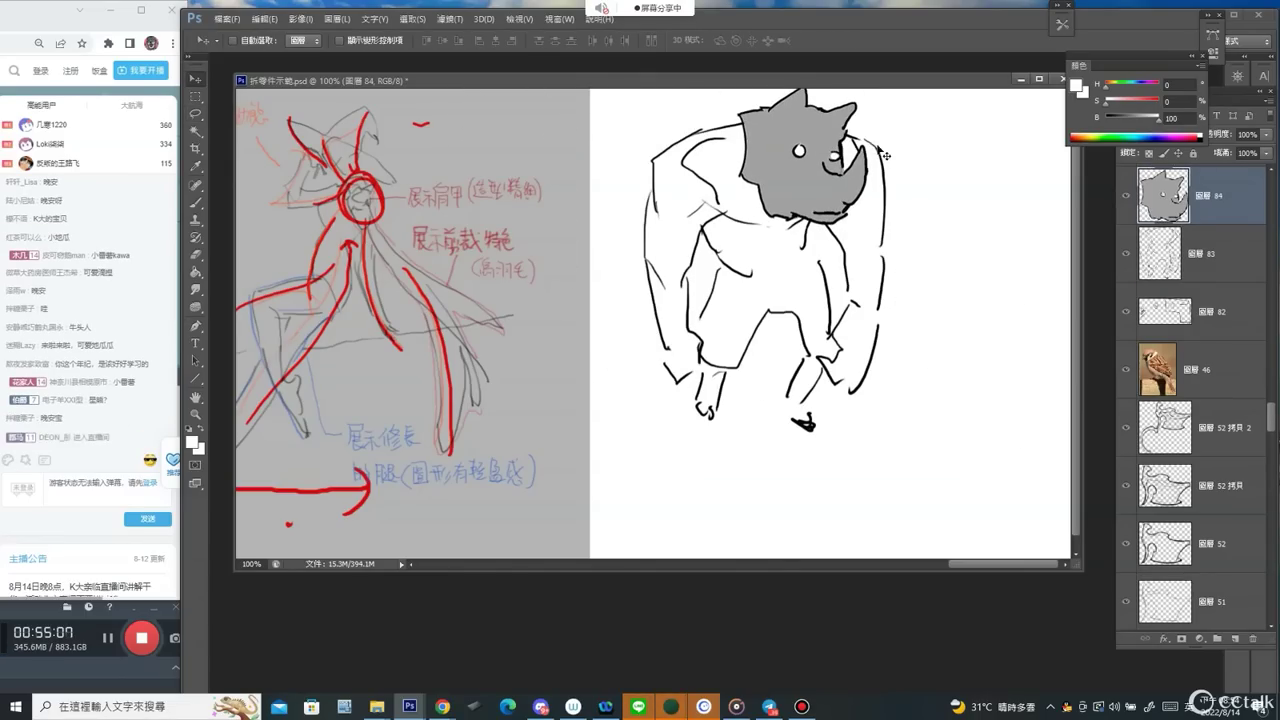
left_click_drag(866, 224, 834, 142)
key("Return")
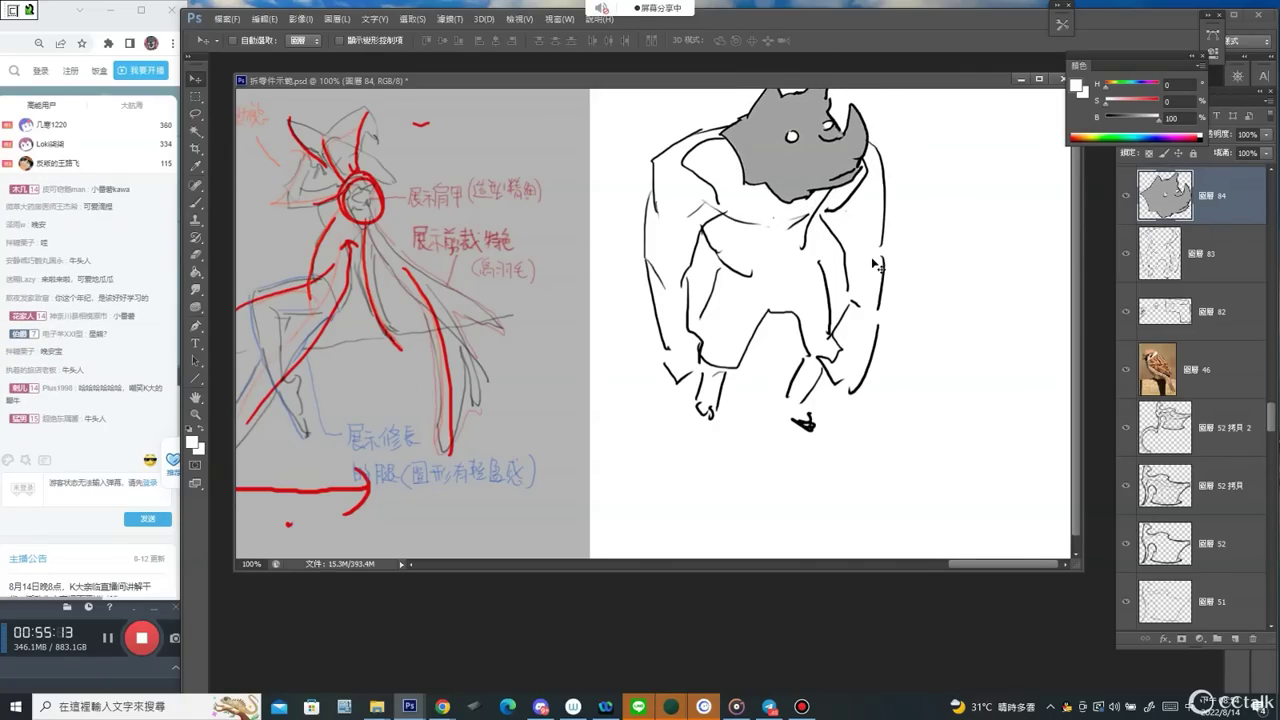
Enlarge the brush and draw a black loop around the long red dress costume with the staff.
key("b")
key("ctrl+minus")
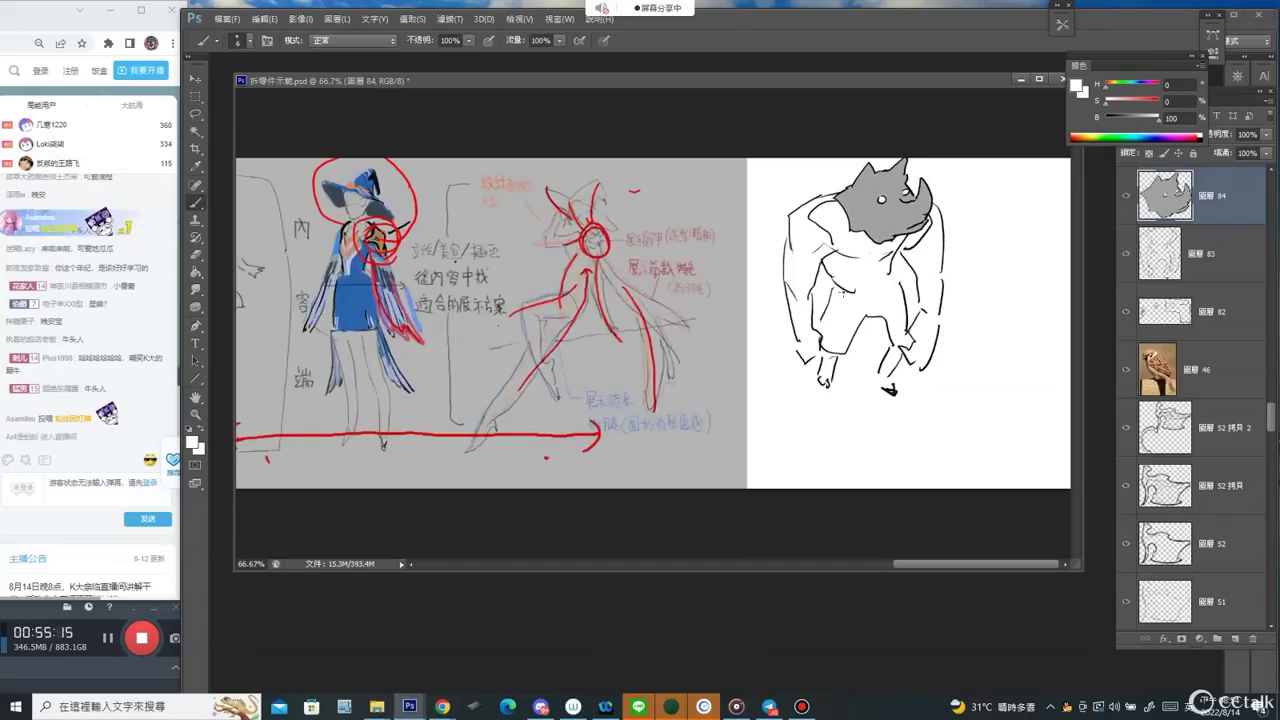
key("bracketright")
key("bracketright")
key("bracketright")
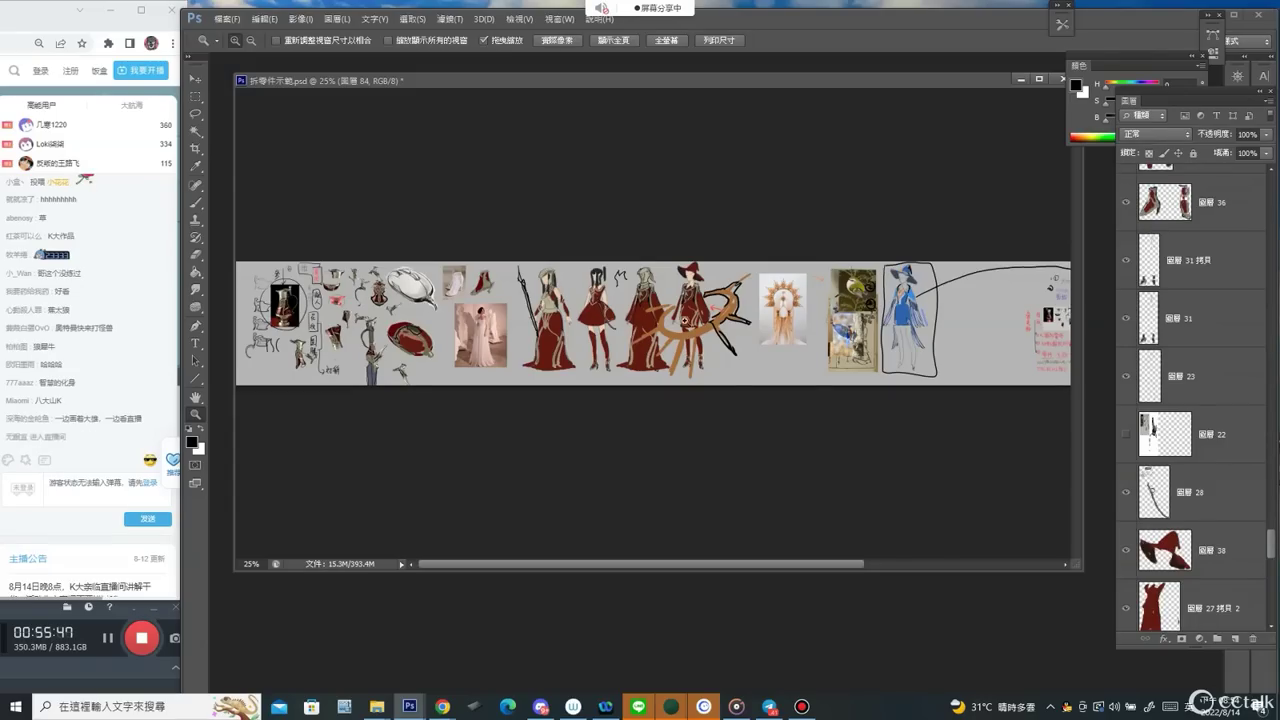
left_click_drag(404, 288, 527, 298)
key("b")
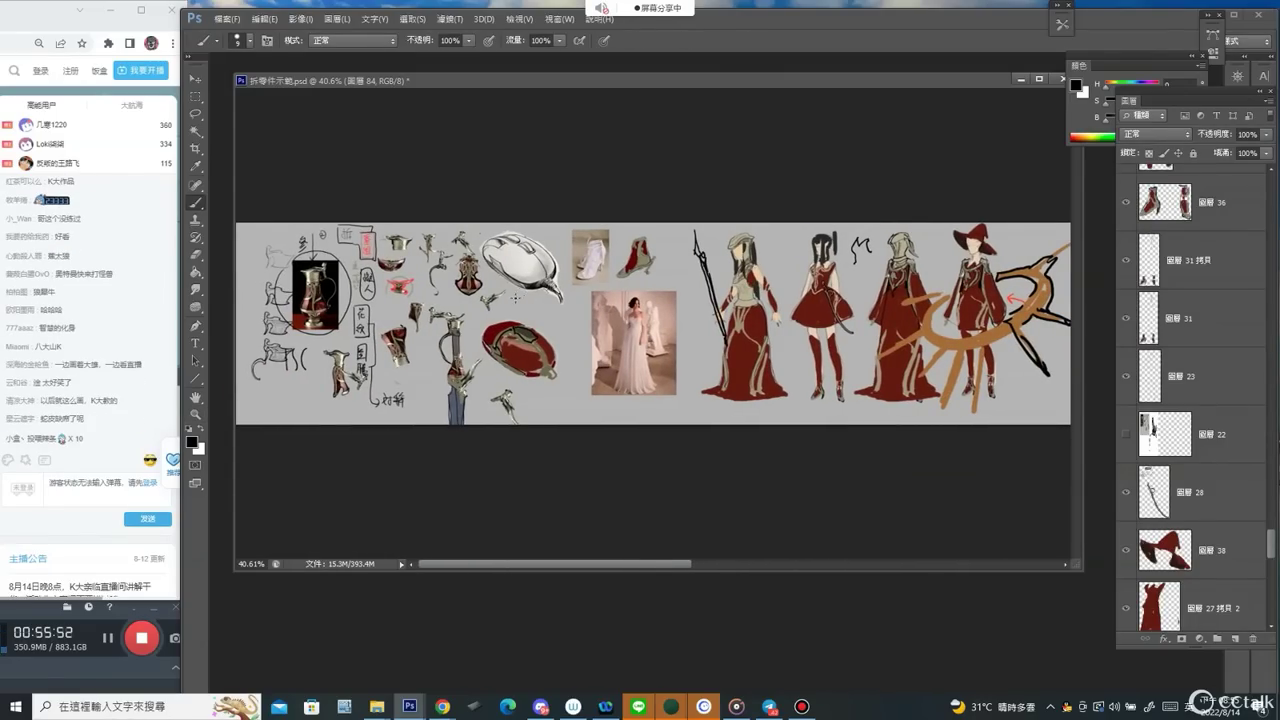
left_click_drag(488, 291, 573, 290)
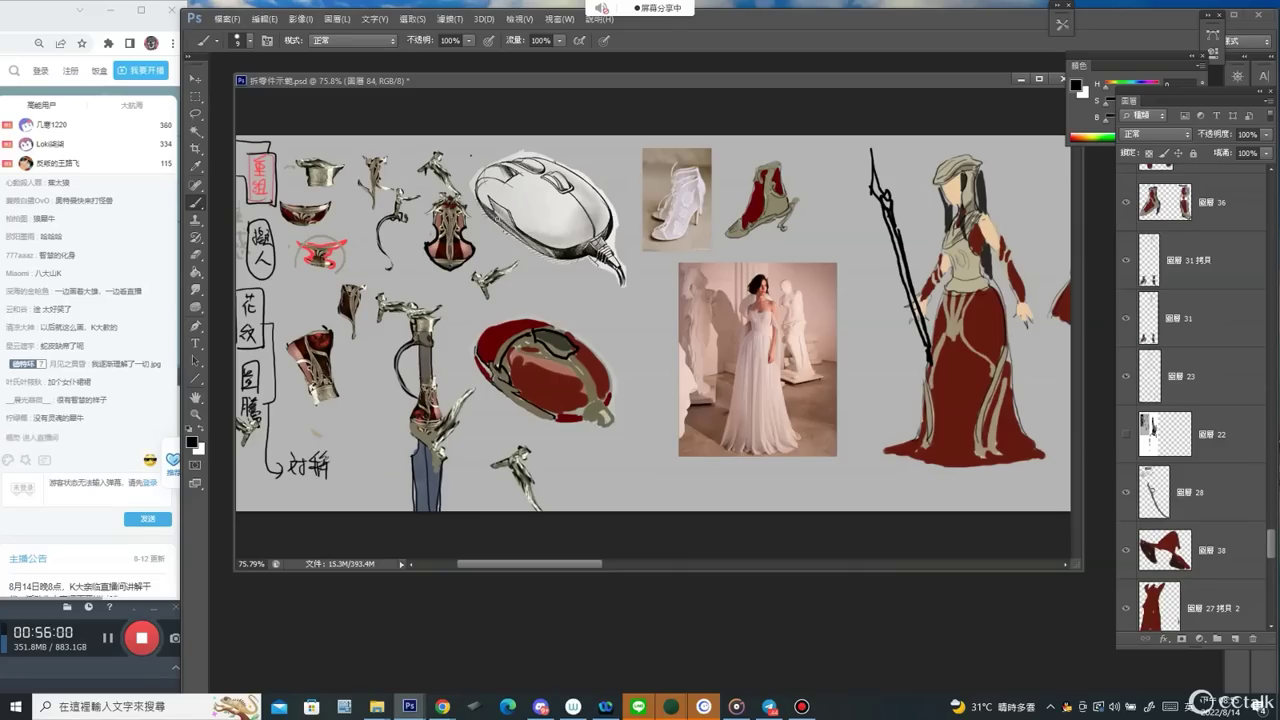
mouse_move(830, 186)
left_mouse_down()
mouse_move(884, 138)
mouse_move(1062, 336)
mouse_move(906, 460)
mouse_move(850, 238)
left_mouse_up()
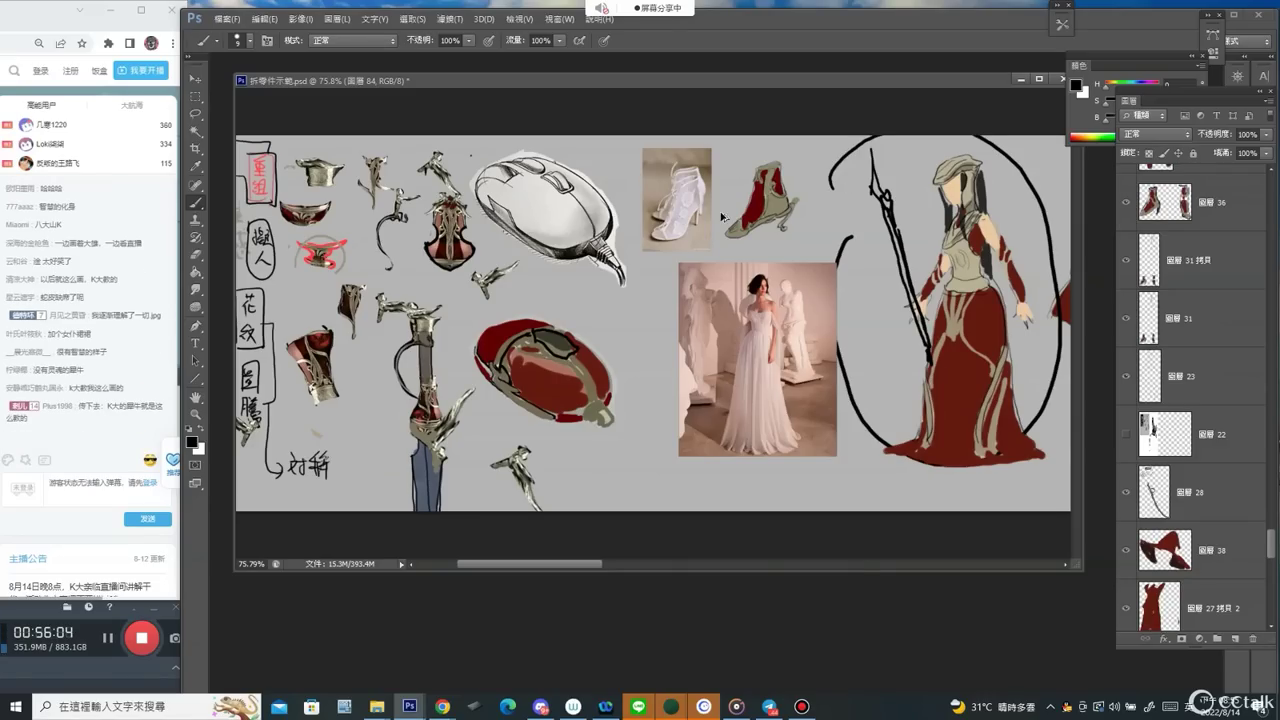
scroll(597, 208, "up", 3)
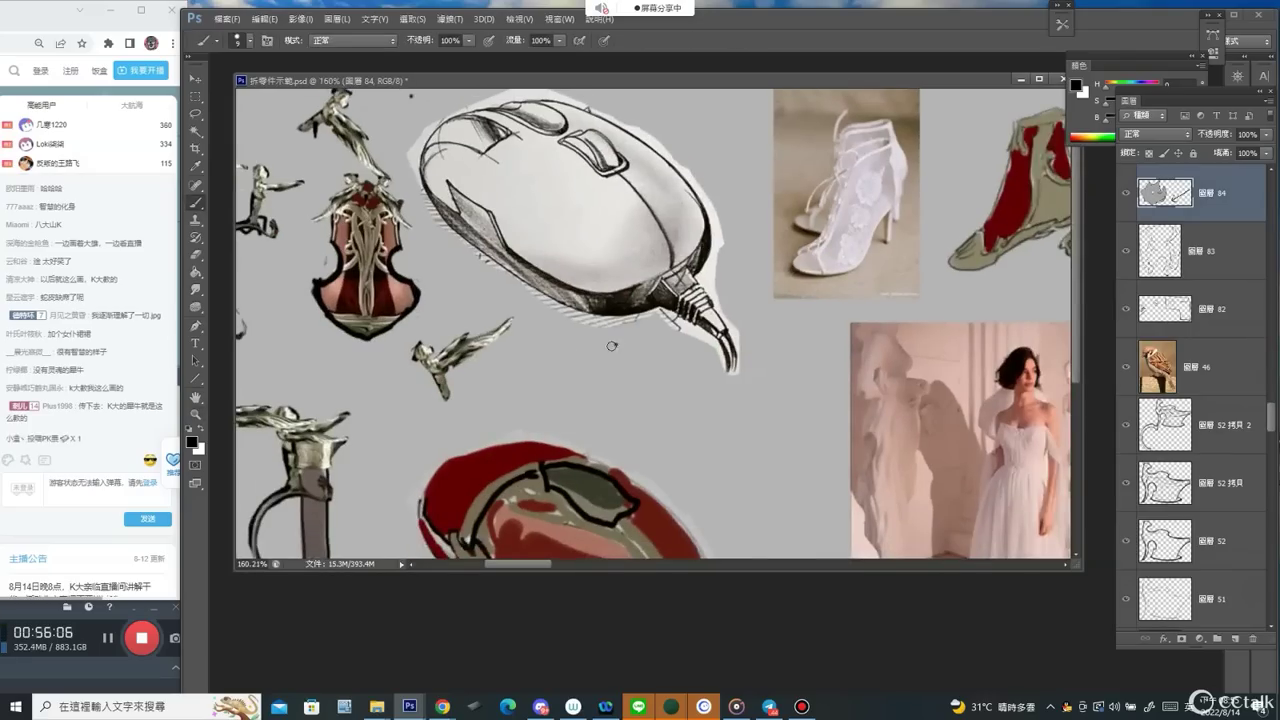
Try a black loop around the computer-mouse sketch, undo it, and draw a black line leading down from the mouse instead.
mouse_move(612, 346)
left_mouse_down()
mouse_move(440, 245)
mouse_move(440, 106)
mouse_move(773, 244)
mouse_move(786, 346)
mouse_move(712, 394)
mouse_move(562, 312)
left_mouse_up()
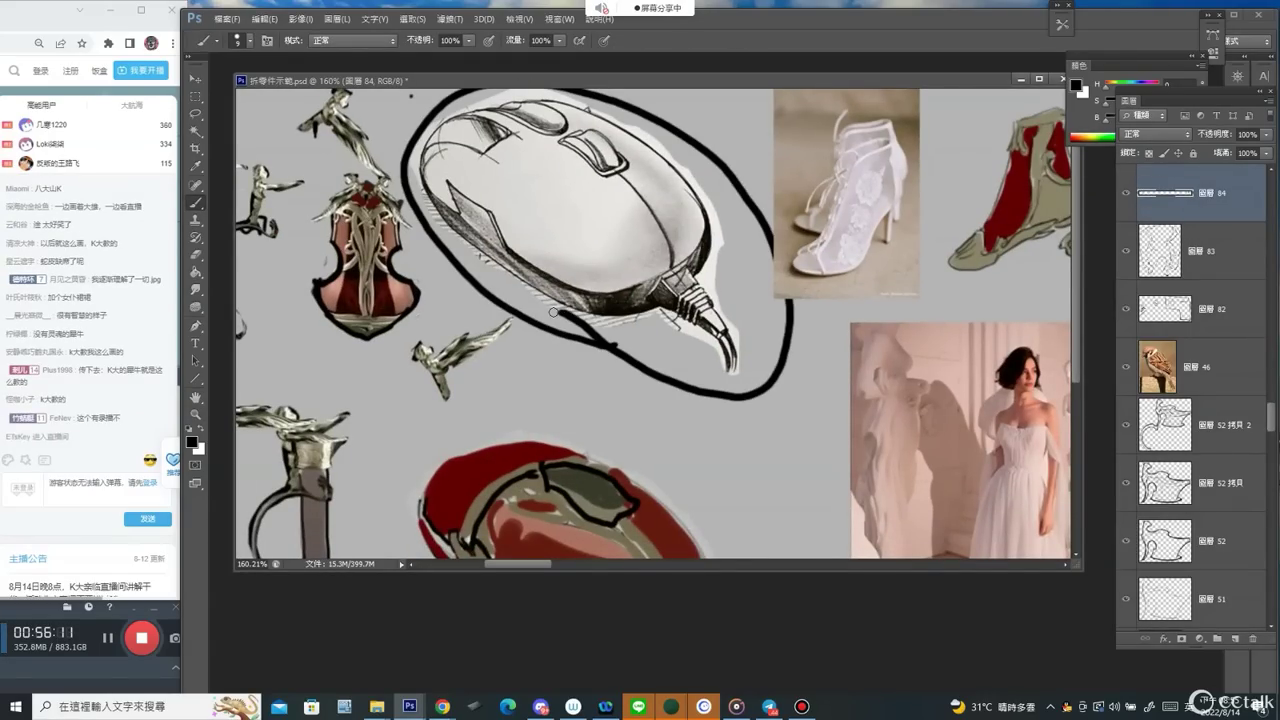
key("ctrl+z")
mouse_move(658, 302)
left_mouse_down()
mouse_move(745, 498)
mouse_move(661, 213)
mouse_move(600, 186)
left_mouse_up()
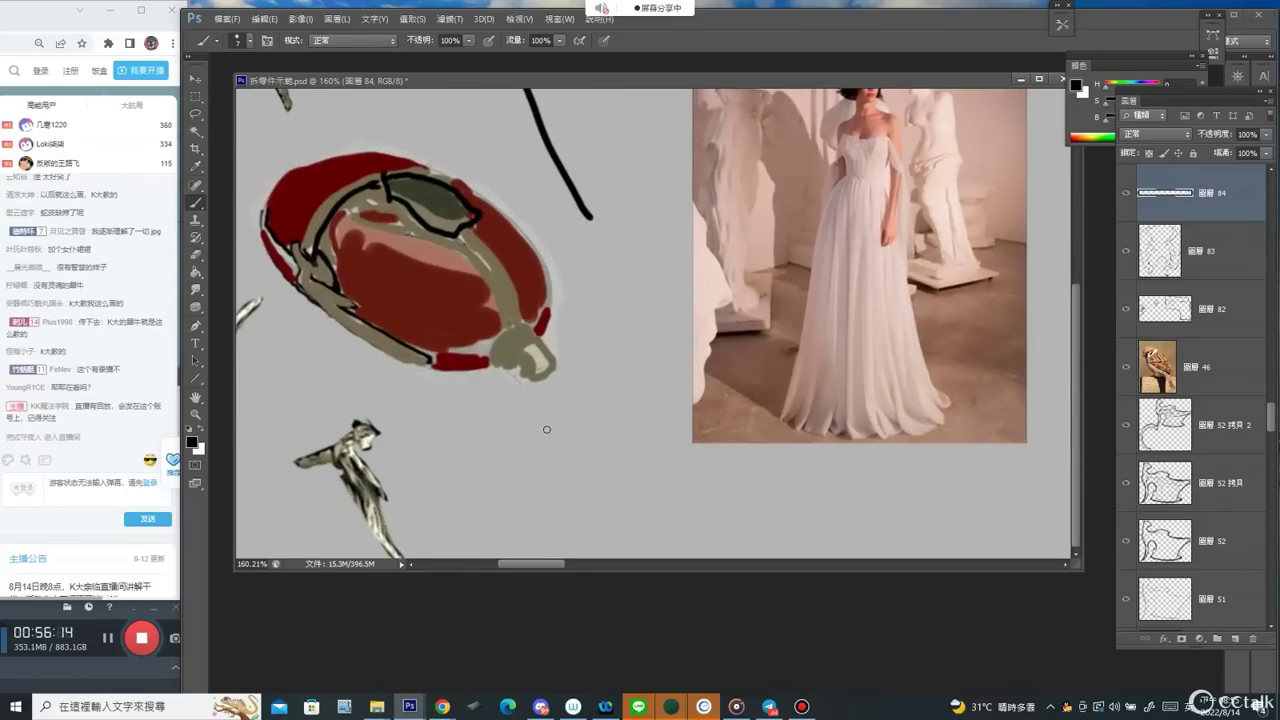
Sketch a small sitting rabbit in black outline in the empty space beside the red mouse design, with long ears, face and paws.
left_click_drag(575, 410, 548, 515)
mouse_move(560, 470)
left_mouse_down()
mouse_move(572, 518)
mouse_move(609, 518)
left_mouse_up()
mouse_move(597, 385)
left_mouse_down()
mouse_move(631, 398)
mouse_move(624, 436)
left_mouse_up()
mouse_move(585, 388)
left_mouse_down()
mouse_move(615, 338)
mouse_move(620, 375)
left_mouse_up()
left_click_drag(614, 378, 627, 392)
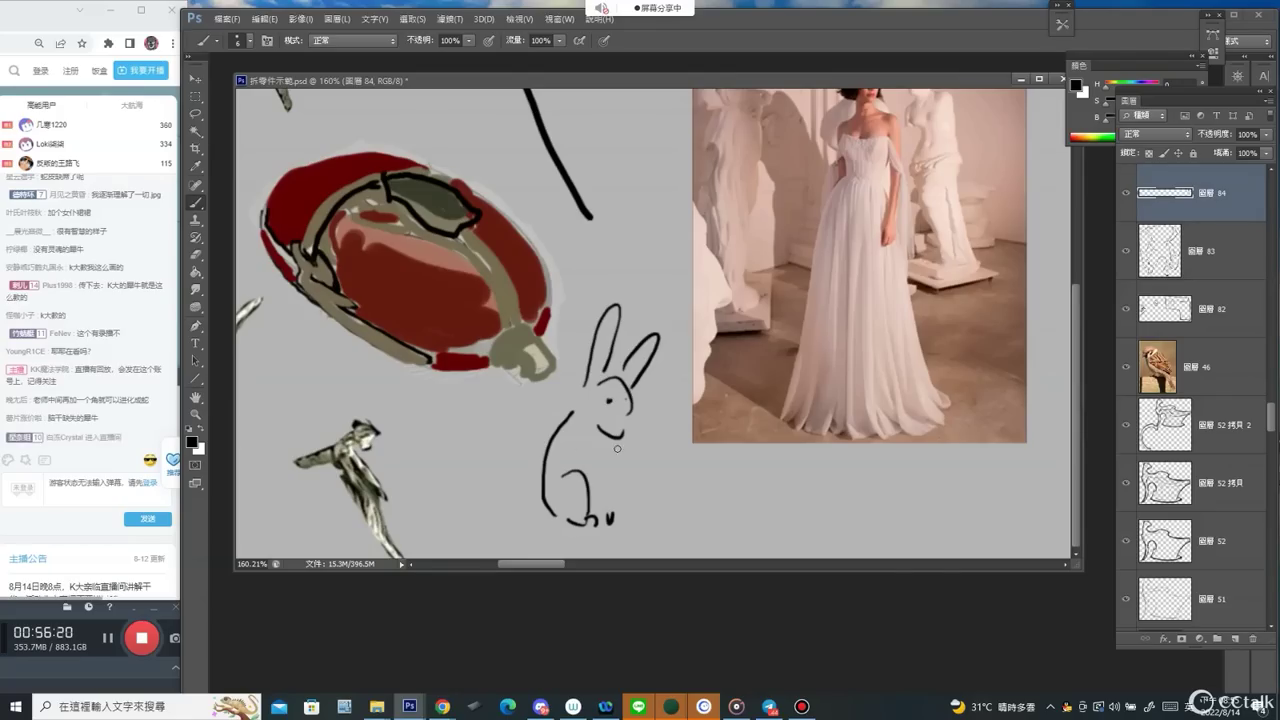
mouse_move(576, 457)
left_mouse_down()
mouse_move(620, 486)
mouse_move(625, 472)
mouse_move(619, 515)
left_mouse_up()
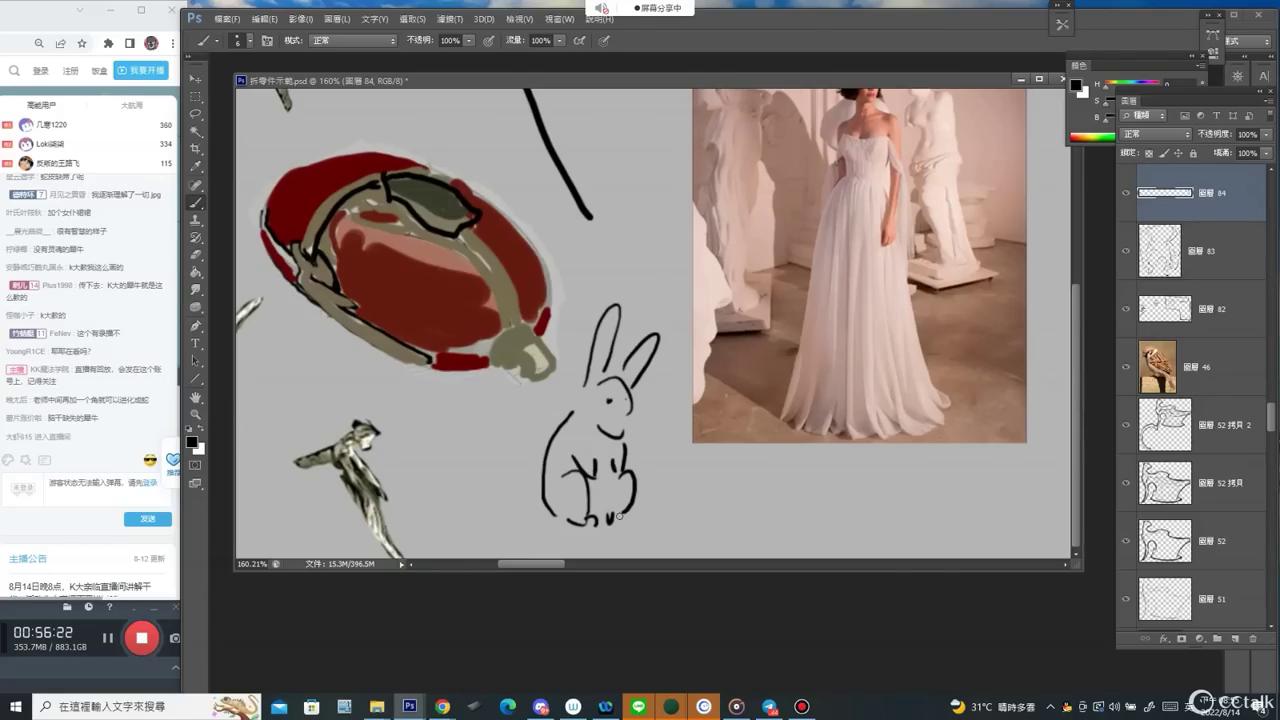
left_click_drag(629, 404, 618, 437)
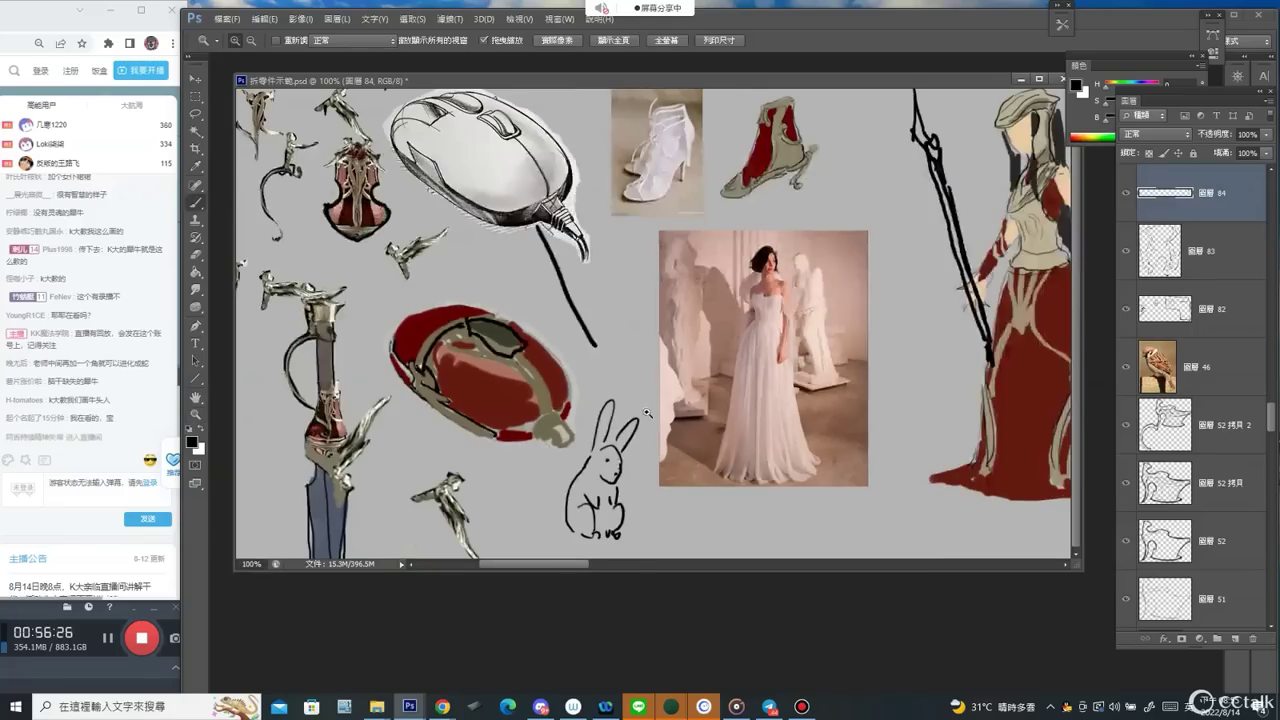
key("ctrl+1")
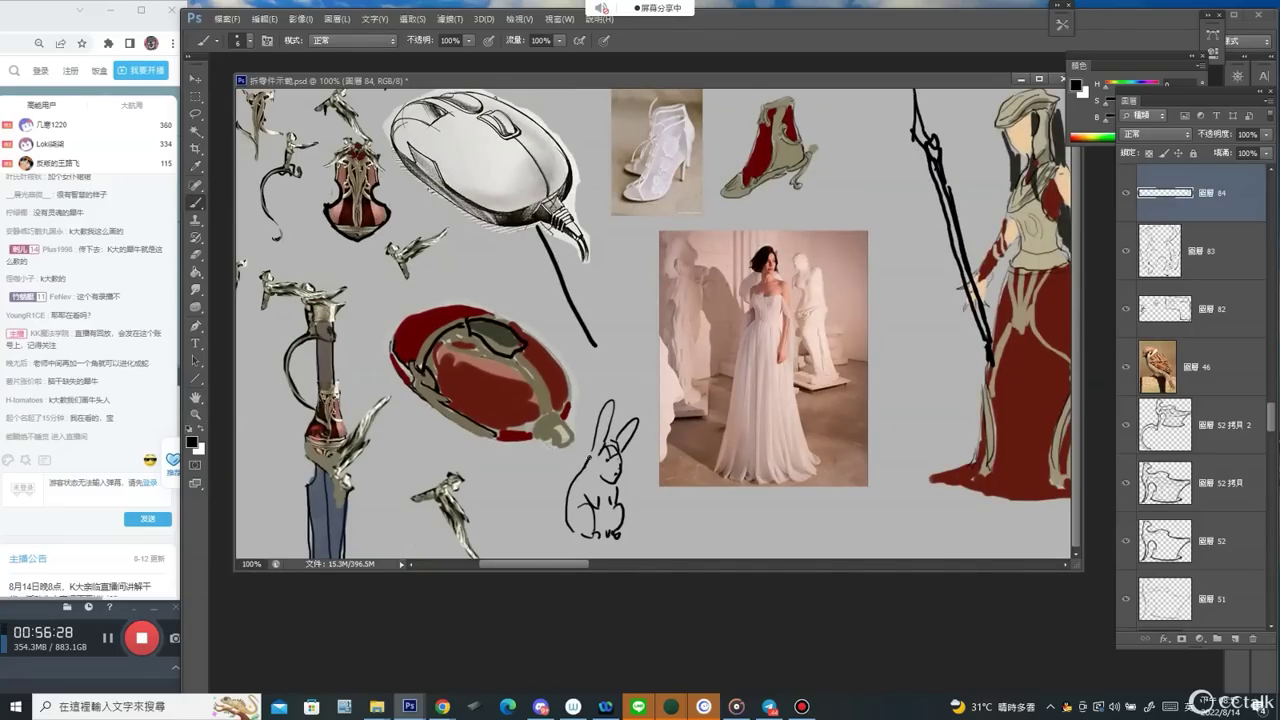
Circle the red glass pitcher photo in black and draw a long curved arrow from it to the rabbit sketch.
mouse_move(608, 382)
left_mouse_down()
mouse_move(838, 369)
mouse_move(933, 385)
left_mouse_up()
mouse_move(268, 146)
left_mouse_down()
mouse_move(256, 300)
mouse_move(244, 226)
left_mouse_up()
mouse_move(366, 318)
left_mouse_down()
mouse_move(586, 449)
mouse_move(870, 497)
mouse_move(843, 514)
left_mouse_up()
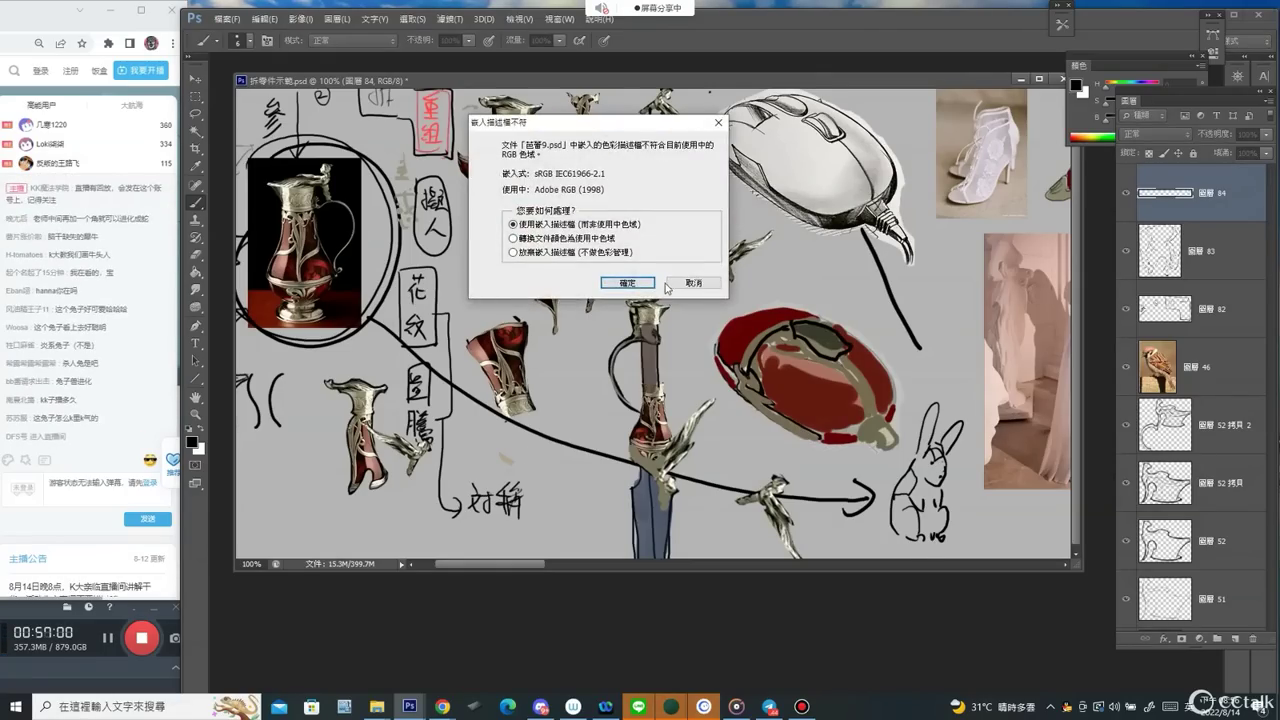
Open 芭蕾9.psd using its embedded colour profile and add a new layer at the top of its layer stack.
left_click(630, 283)
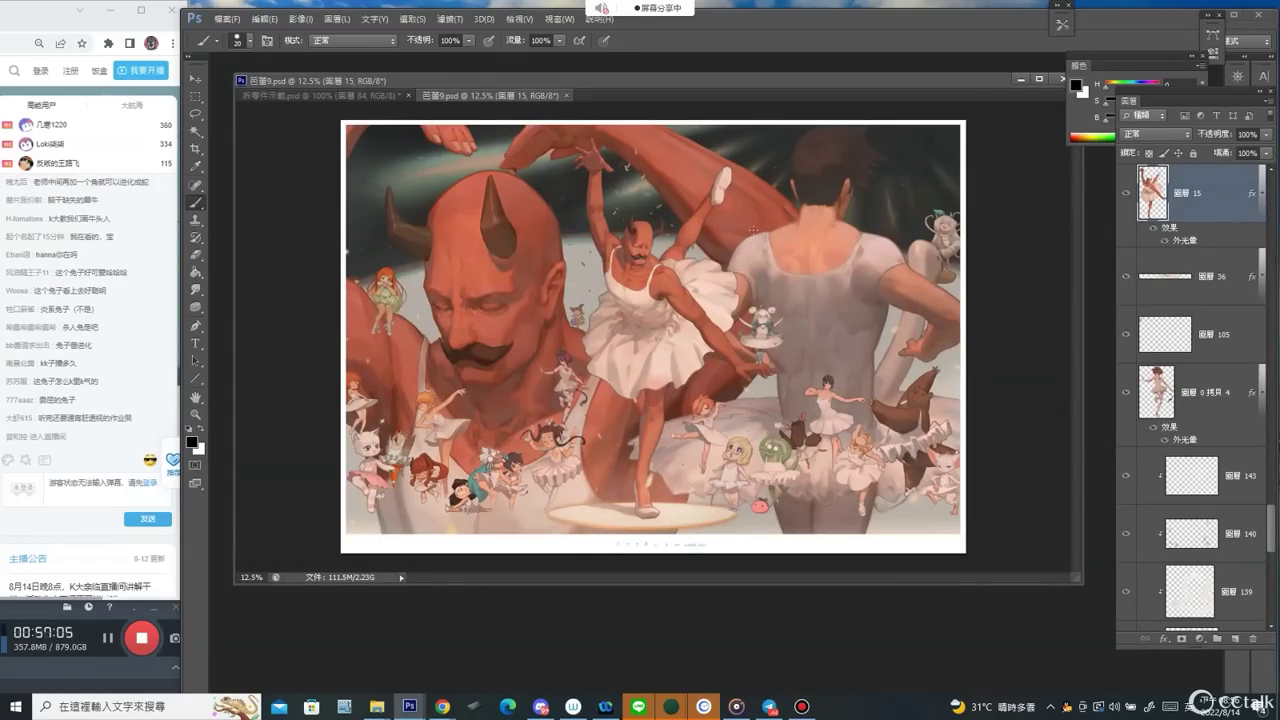
scroll(1268, 218, "down", 6)
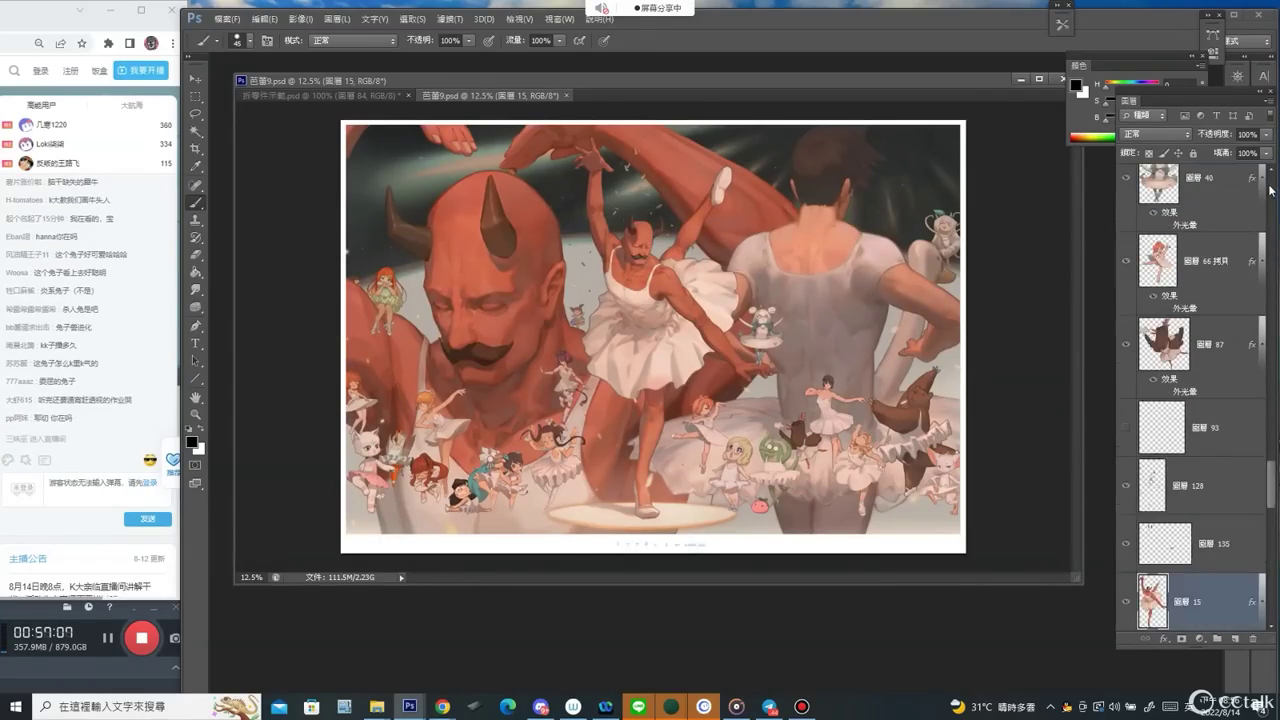
scroll(1275, 183, "up", 8)
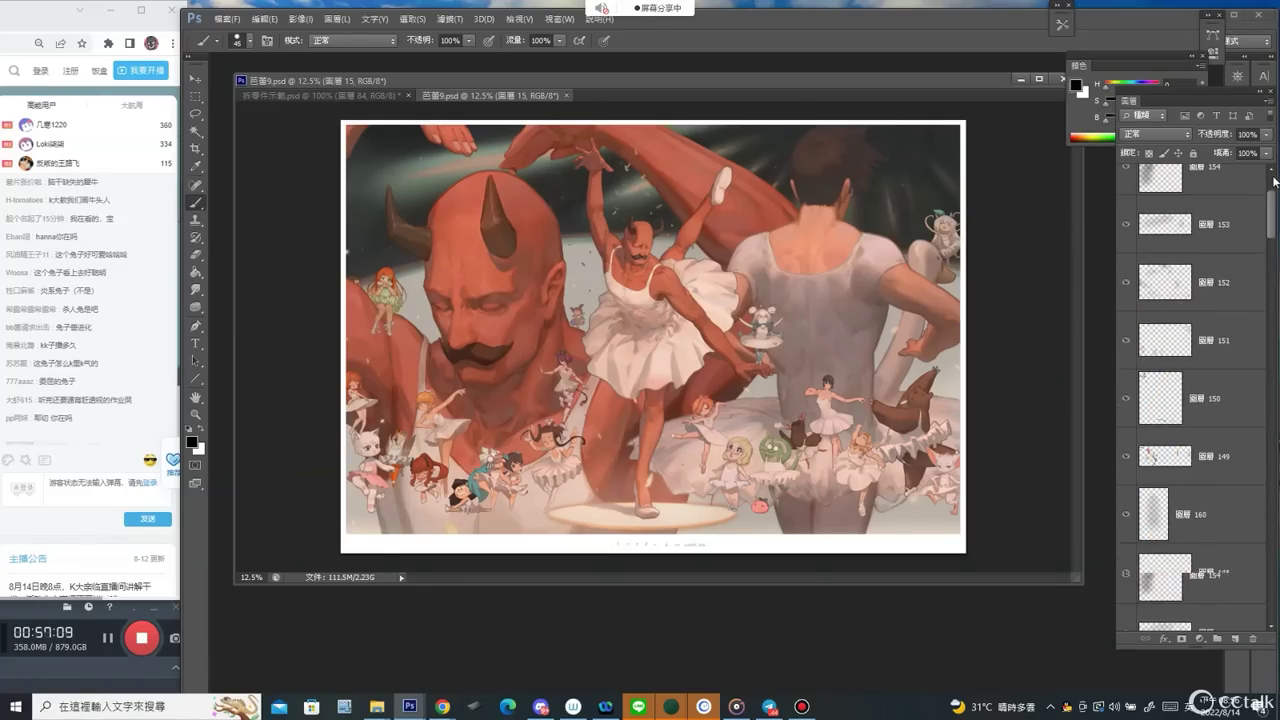
left_click(1235, 638)
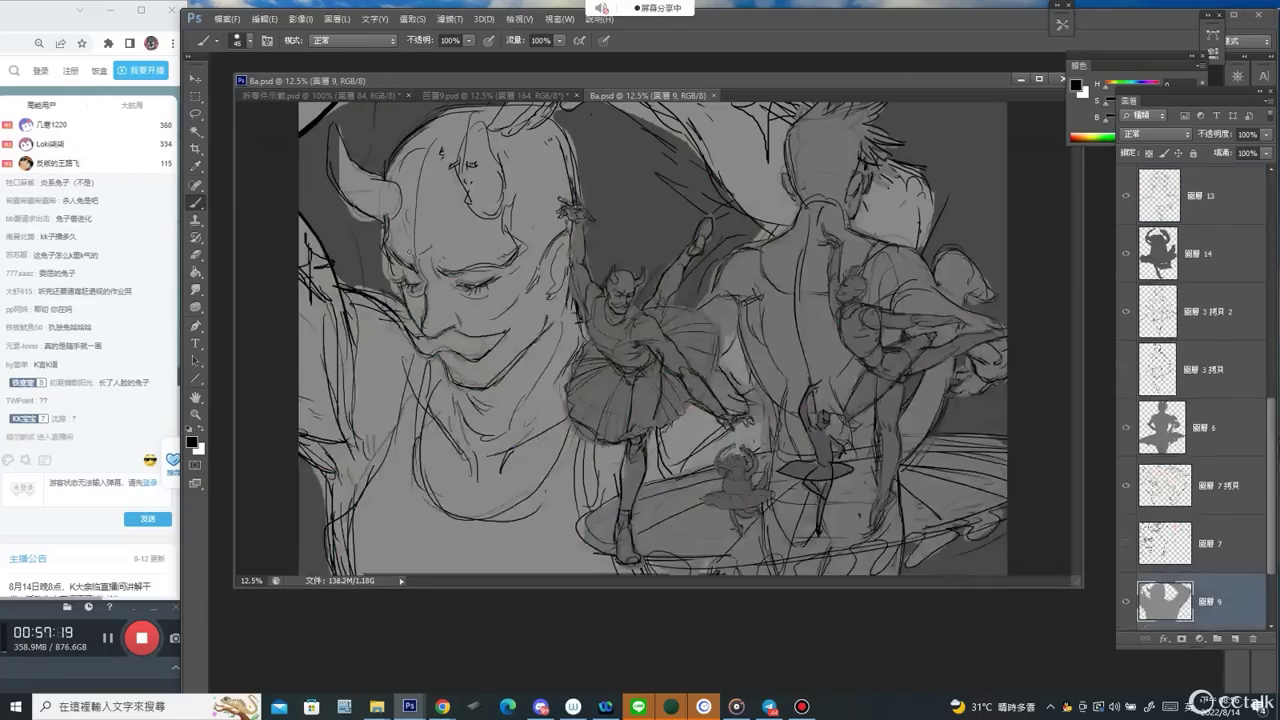
Hide the panels and enlarge the grey ballet sketch around the central horned dancer to examine it.
key("Tab")
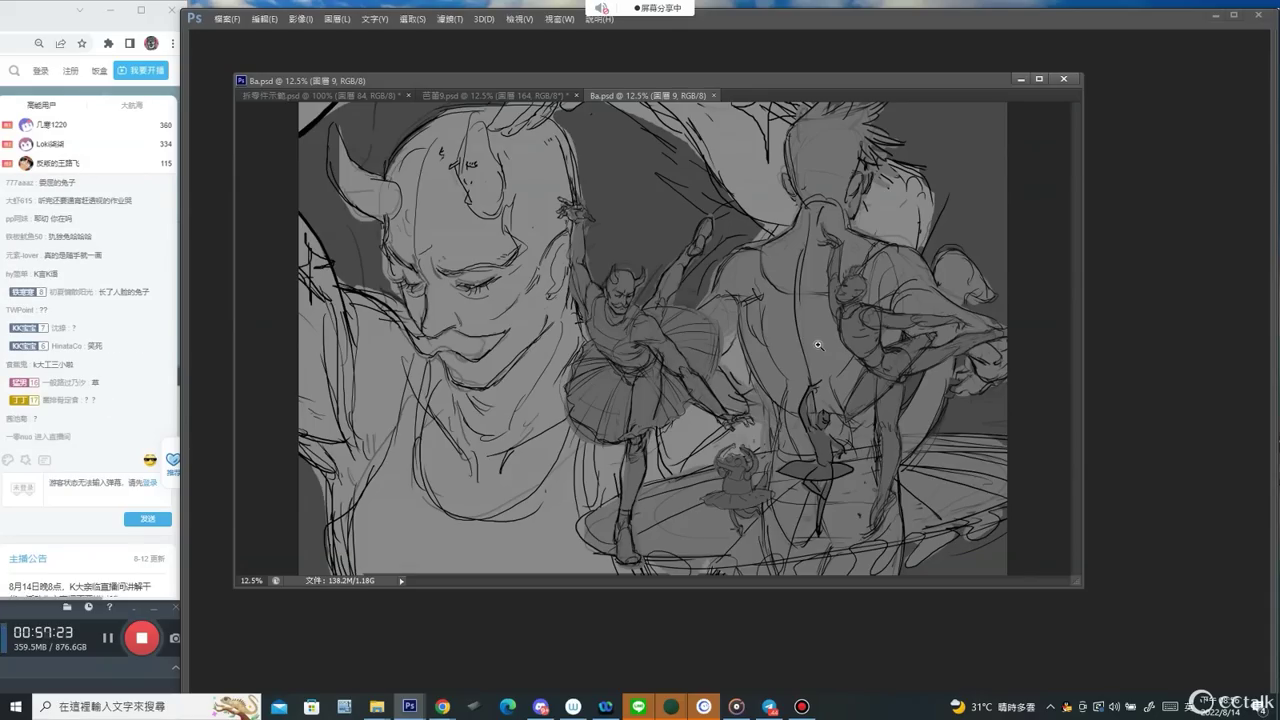
left_click(649, 426)
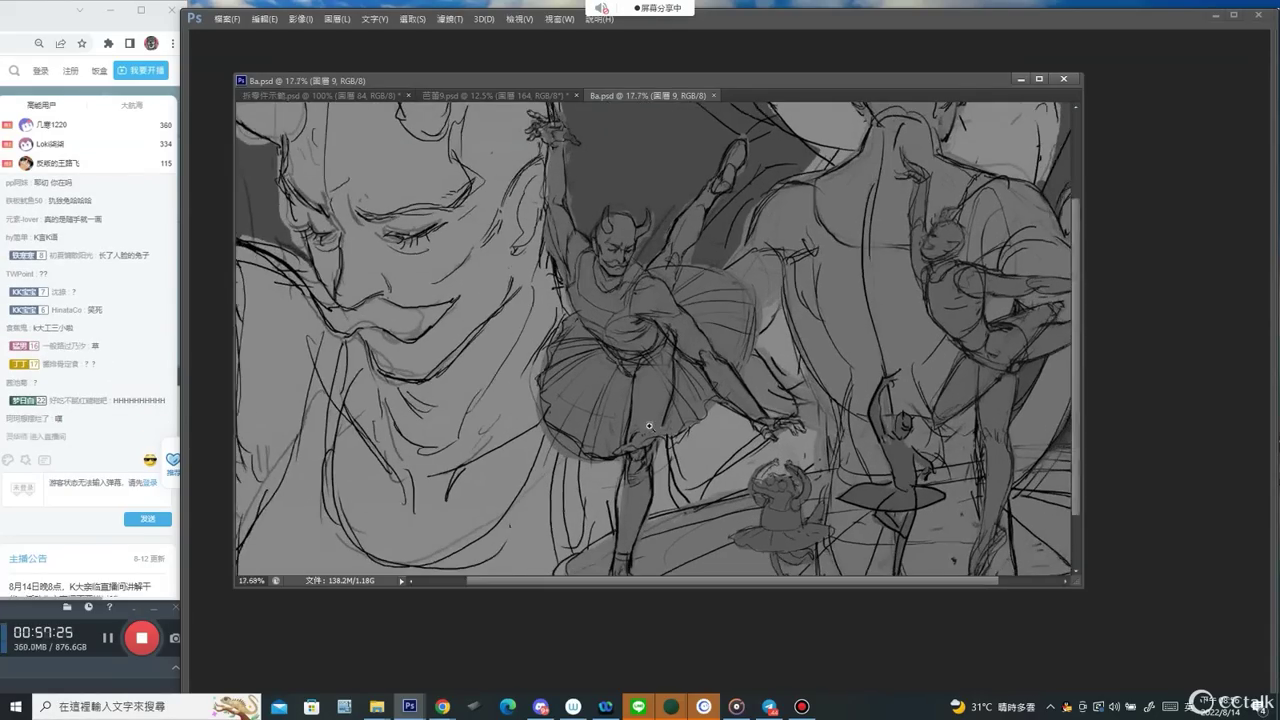
Review the part-breakdown and character posing sketches in 拆零件示範.psd and the finished ballet painting in 芭蕾9.psd.
left_click(293, 96)
mouse_move(495, 182)
left_mouse_down()
mouse_move(438, 148)
mouse_move(355, 362)
mouse_move(548, 300)
mouse_move(472, 160)
mouse_move(485, 165)
left_mouse_up()
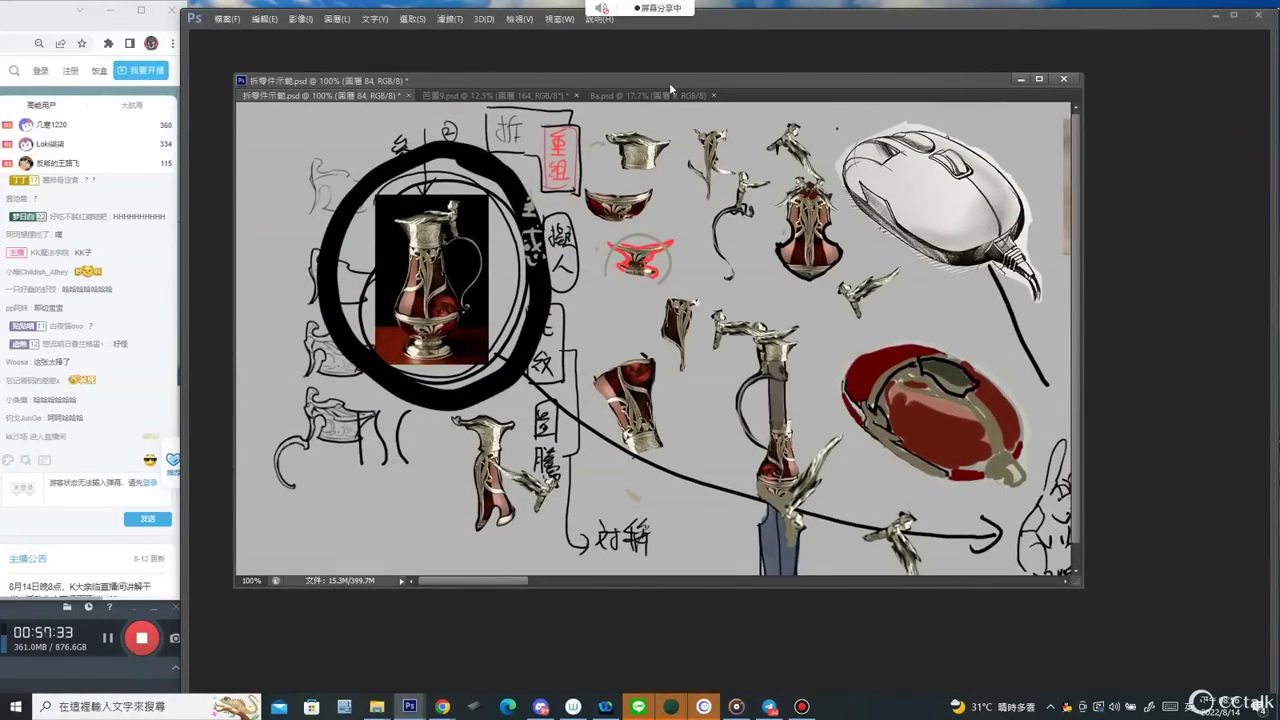
left_click(495, 96)
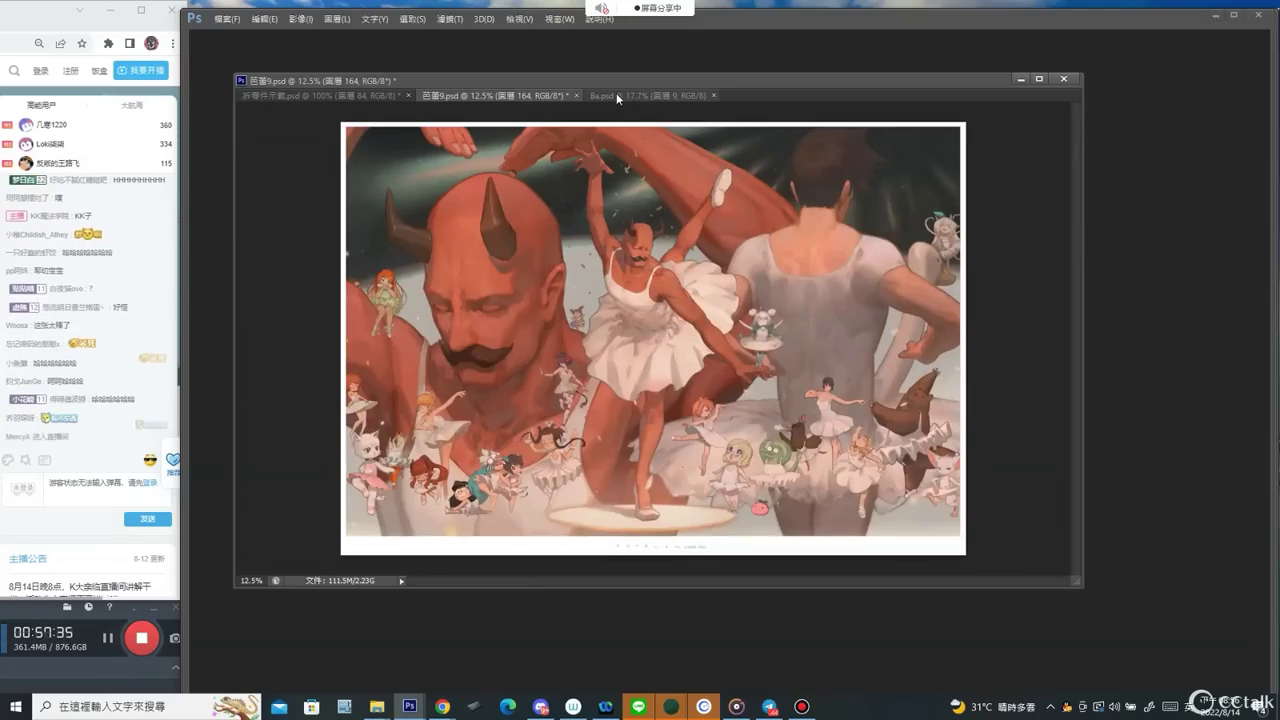
left_click(375, 96)
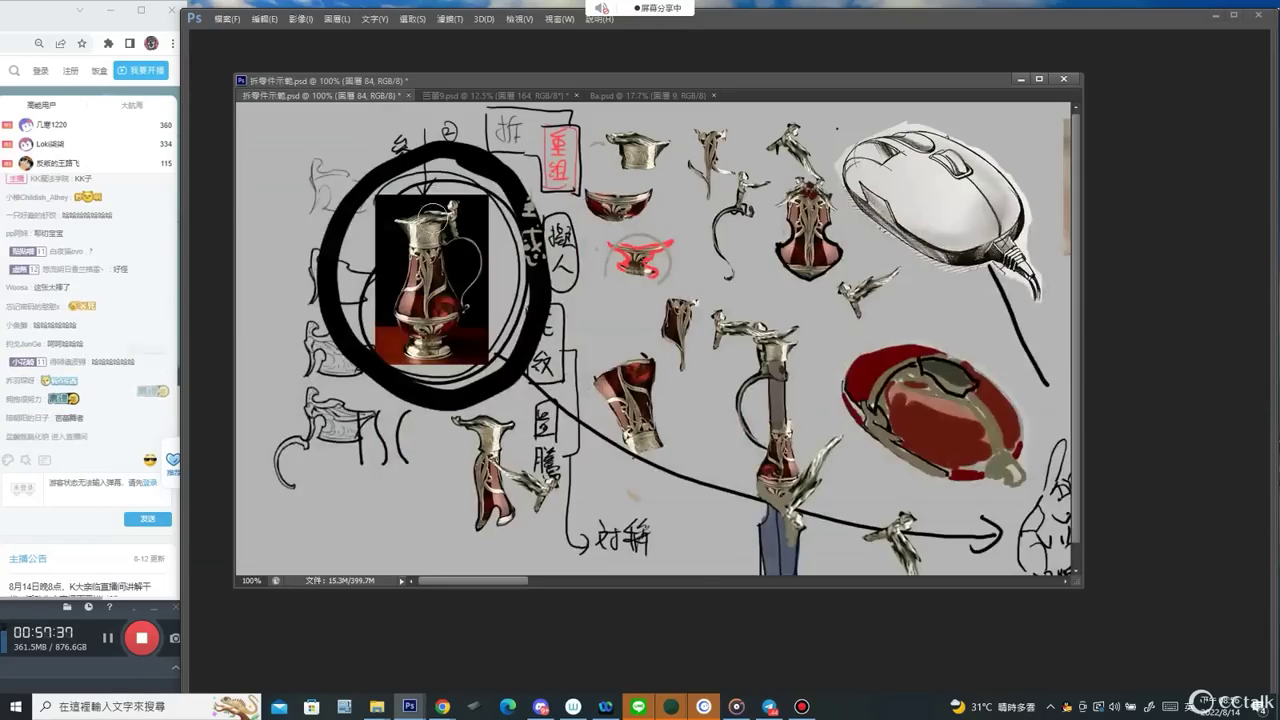
key("ctrl+minus")
key("ctrl+minus")
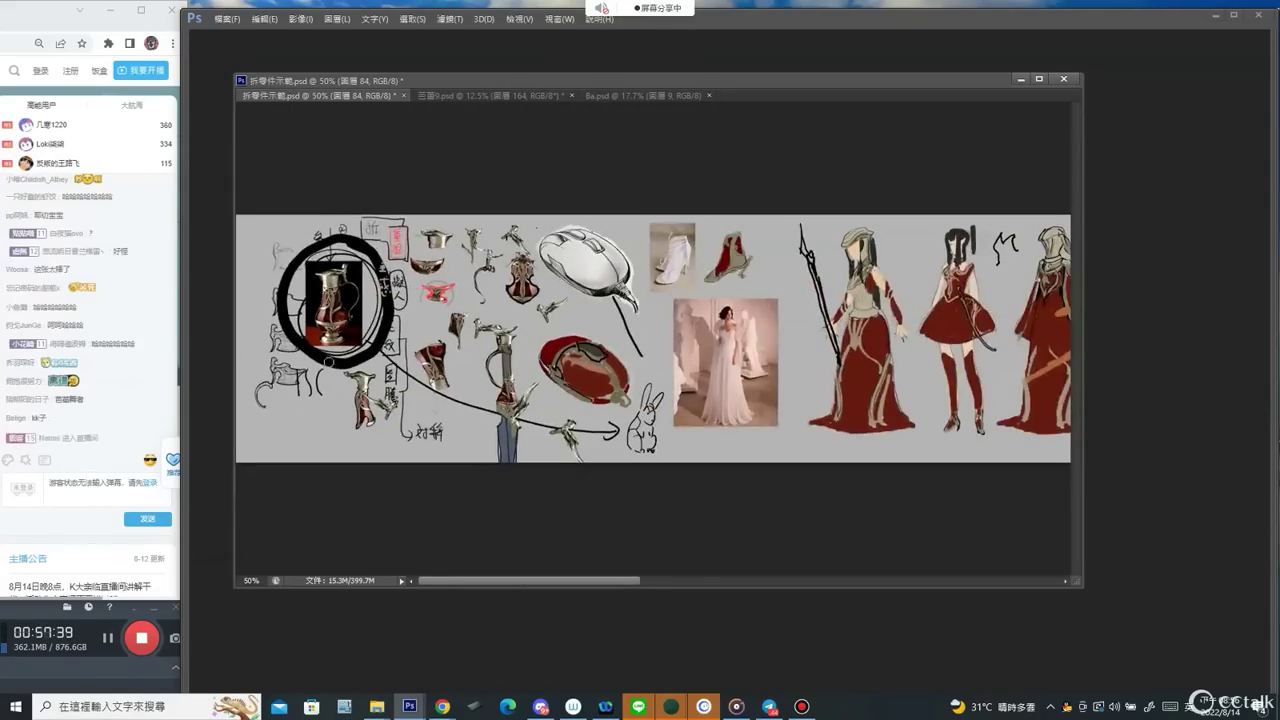
mouse_move(330, 362)
left_mouse_down()
mouse_move(716, 442)
mouse_move(984, 440)
mouse_move(1000, 420)
left_mouse_up()
left_click_drag(982, 368, 698, 368)
mouse_move(704, 446)
left_mouse_down()
mouse_move(784, 444)
mouse_move(926, 388)
mouse_move(427, 381)
left_mouse_up()
left_click_drag(869, 355, 748, 285)
mouse_move(520, 176)
left_mouse_down()
mouse_move(533, 130)
mouse_move(800, 126)
mouse_move(858, 186)
mouse_move(858, 220)
left_mouse_up()
left_click_drag(862, 335, 866, 378)
mouse_move(510, 318)
left_mouse_down()
mouse_move(522, 528)
mouse_move(872, 516)
mouse_move(866, 472)
left_mouse_up()
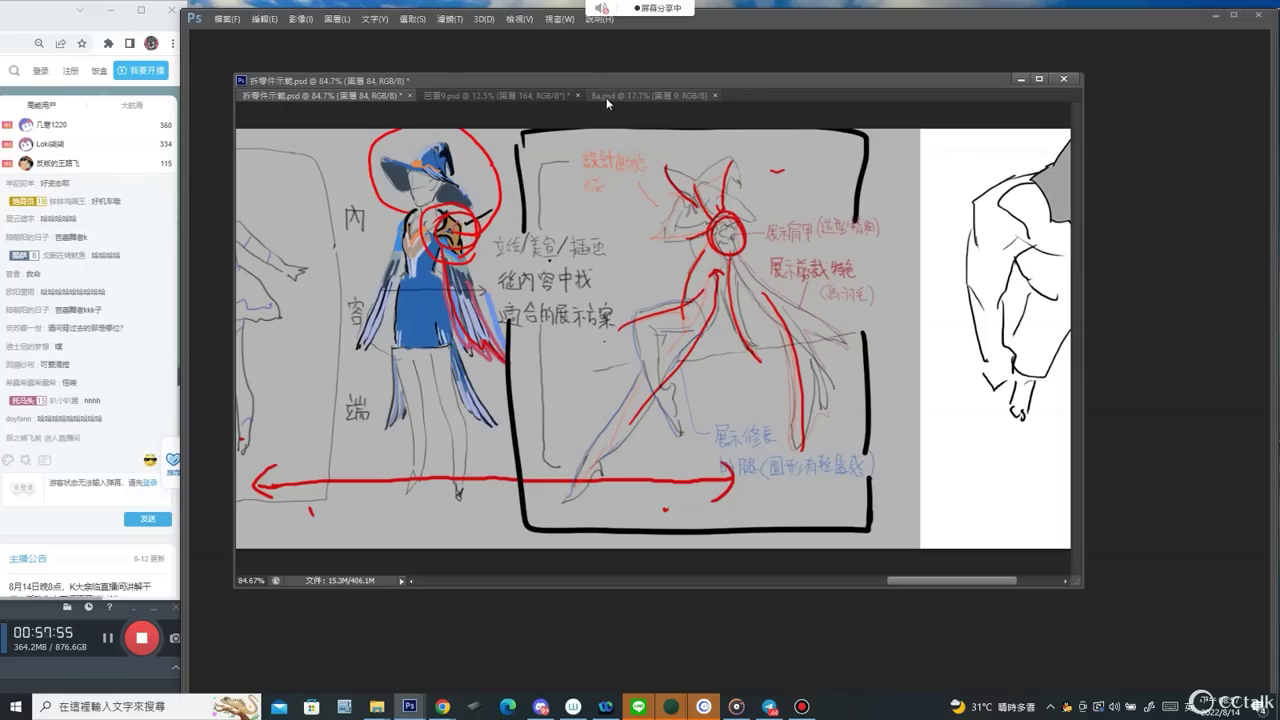
left_click(537, 96)
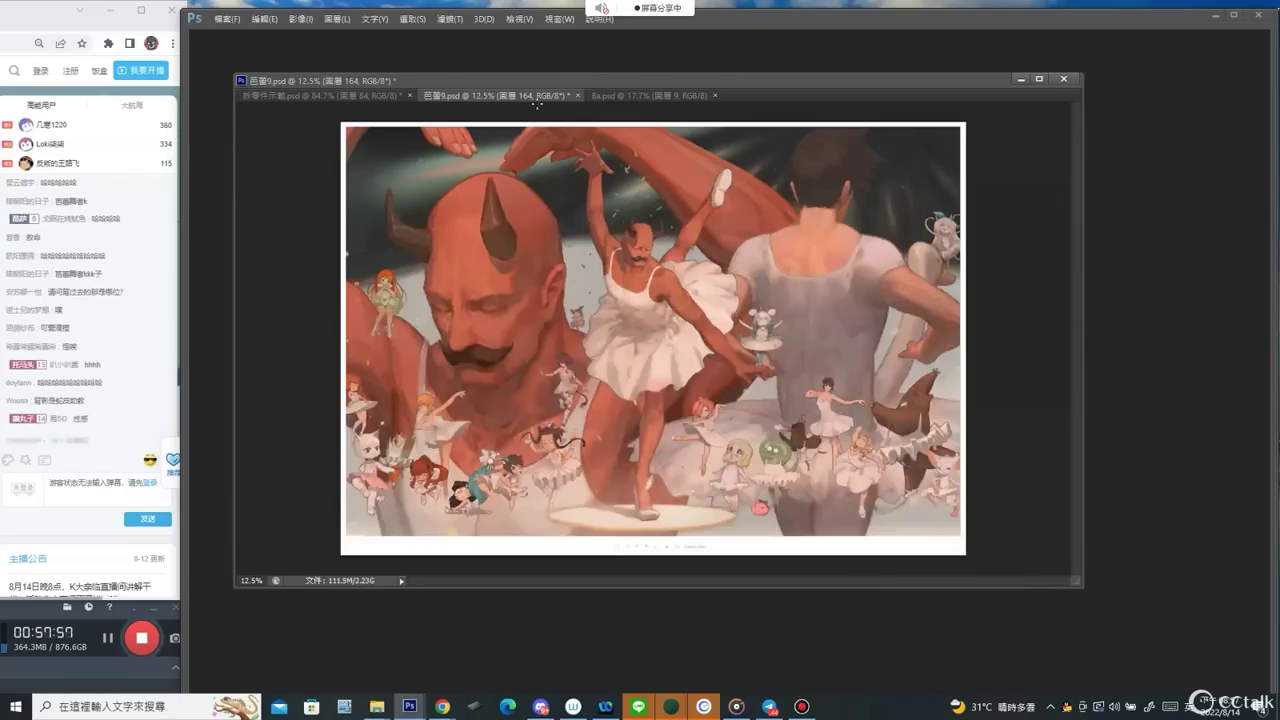
Switch to the Ba.psd sketch, show the hidden tool and layer panels, and shift the central dancer slightly up and to the left.
left_click(648, 96)
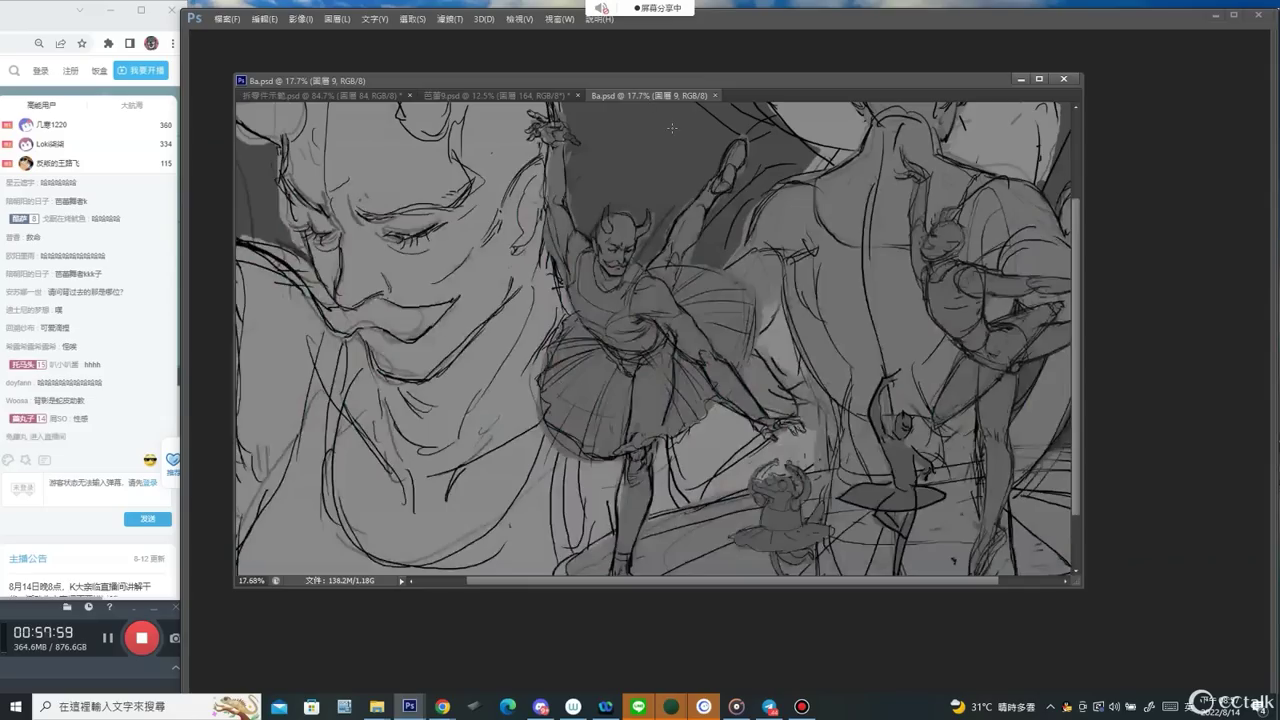
scroll(691, 263, "down", 1)
scroll(793, 288, "down", 1)
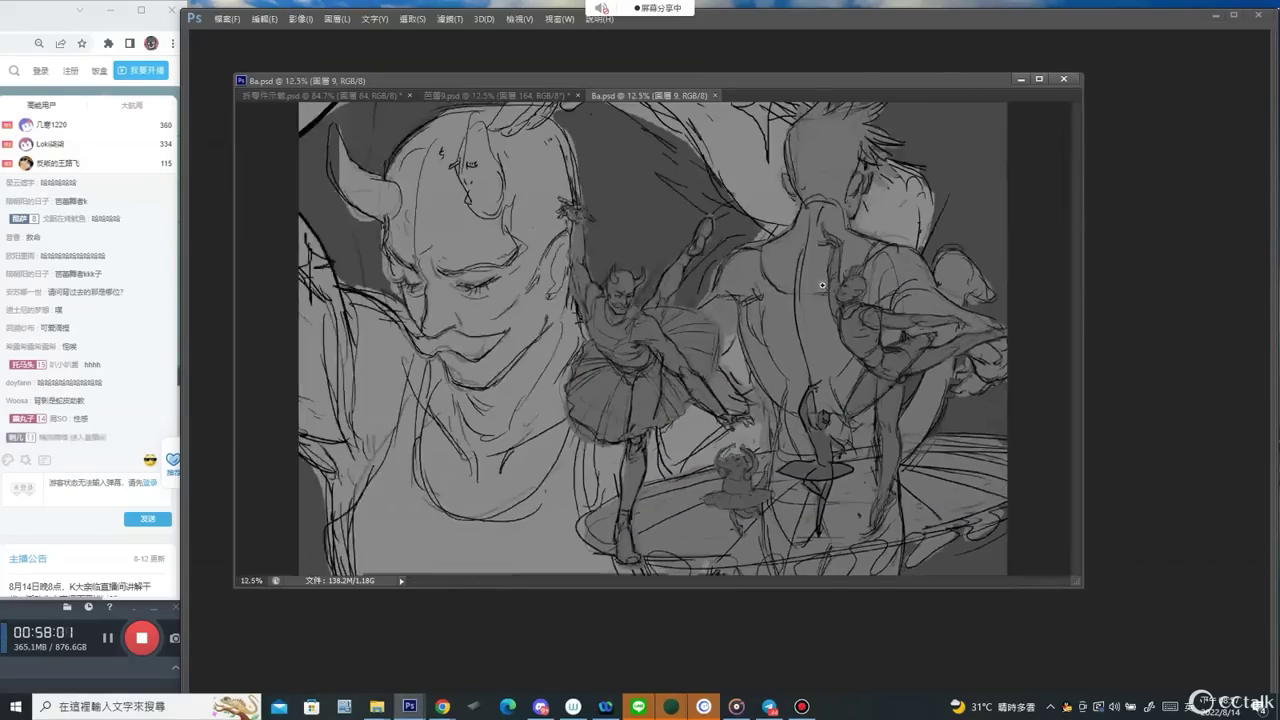
scroll(705, 278, "down", 1)
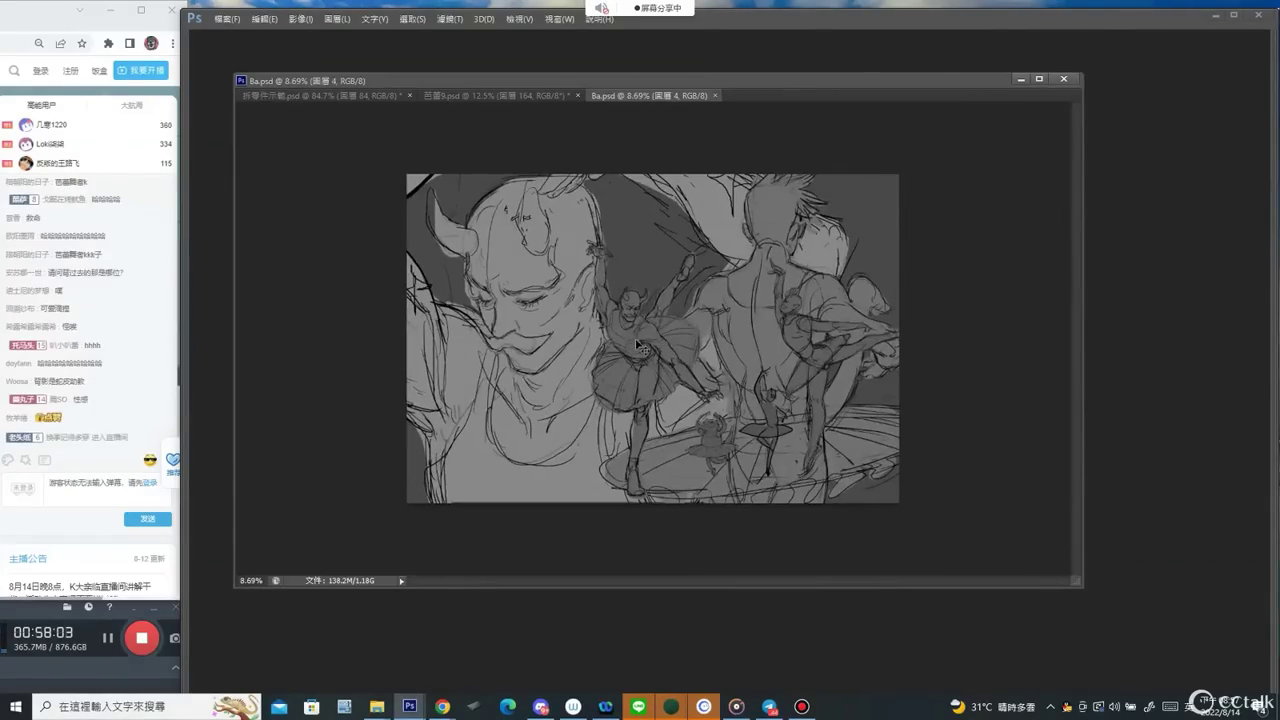
key("Tab")
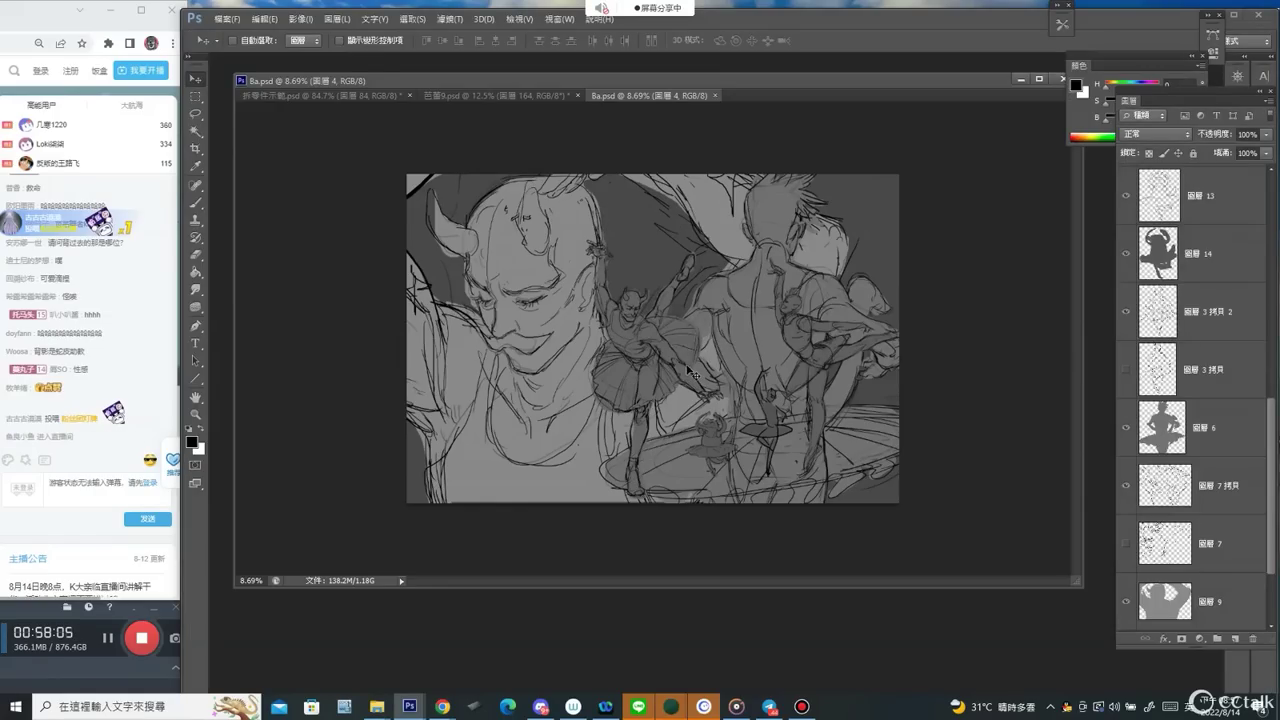
mouse_move(690, 373)
left_mouse_down()
mouse_move(690, 300)
mouse_move(673, 401)
mouse_move(661, 338)
mouse_move(670, 360)
left_mouse_up()
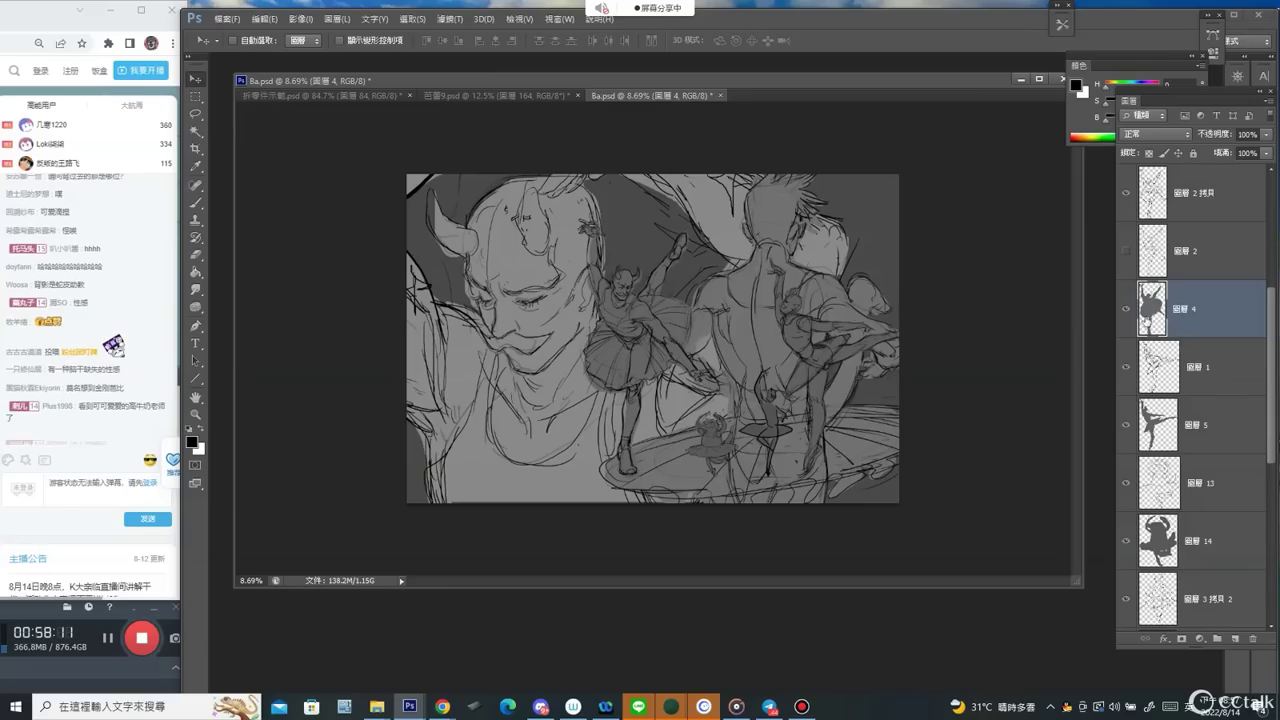
Copy the central dancer's linework from layer 圖層 2 拷貝 and paste it into a new document.
left_click(1191, 203)
key("m")
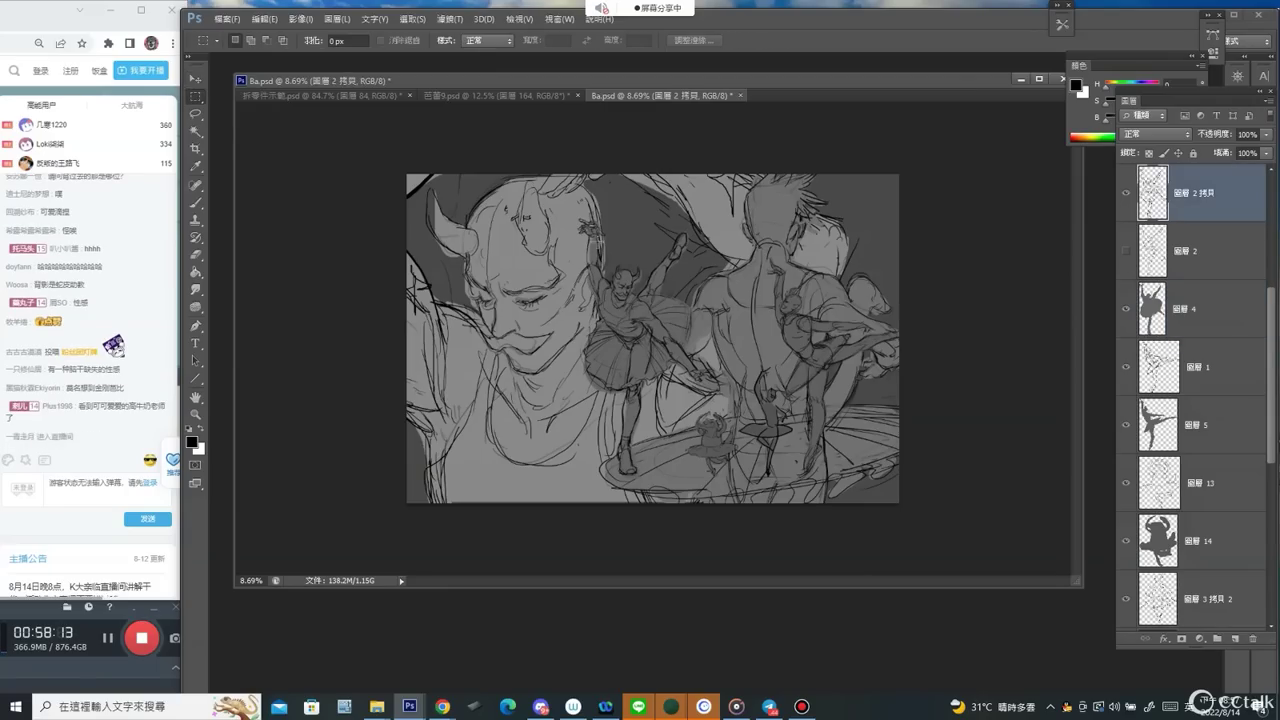
left_click_drag(543, 194, 768, 505)
key("ctrl+c")
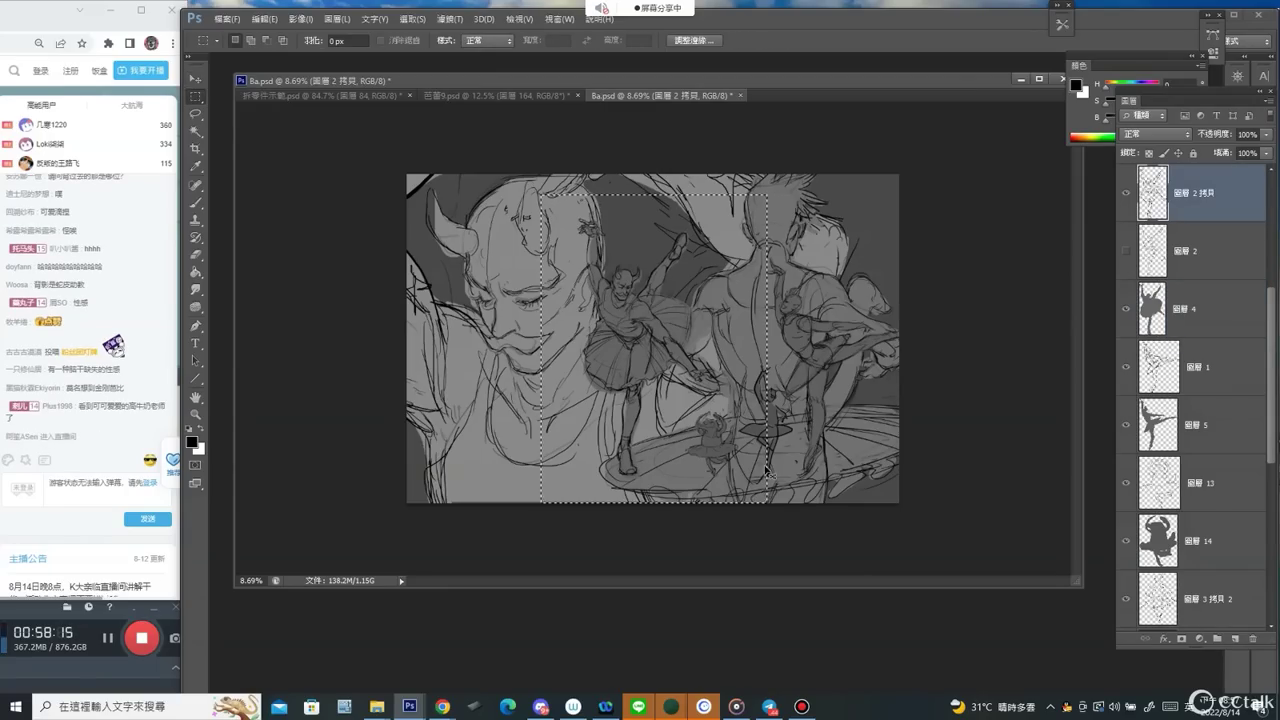
key("ctrl+n")
key("Escape")
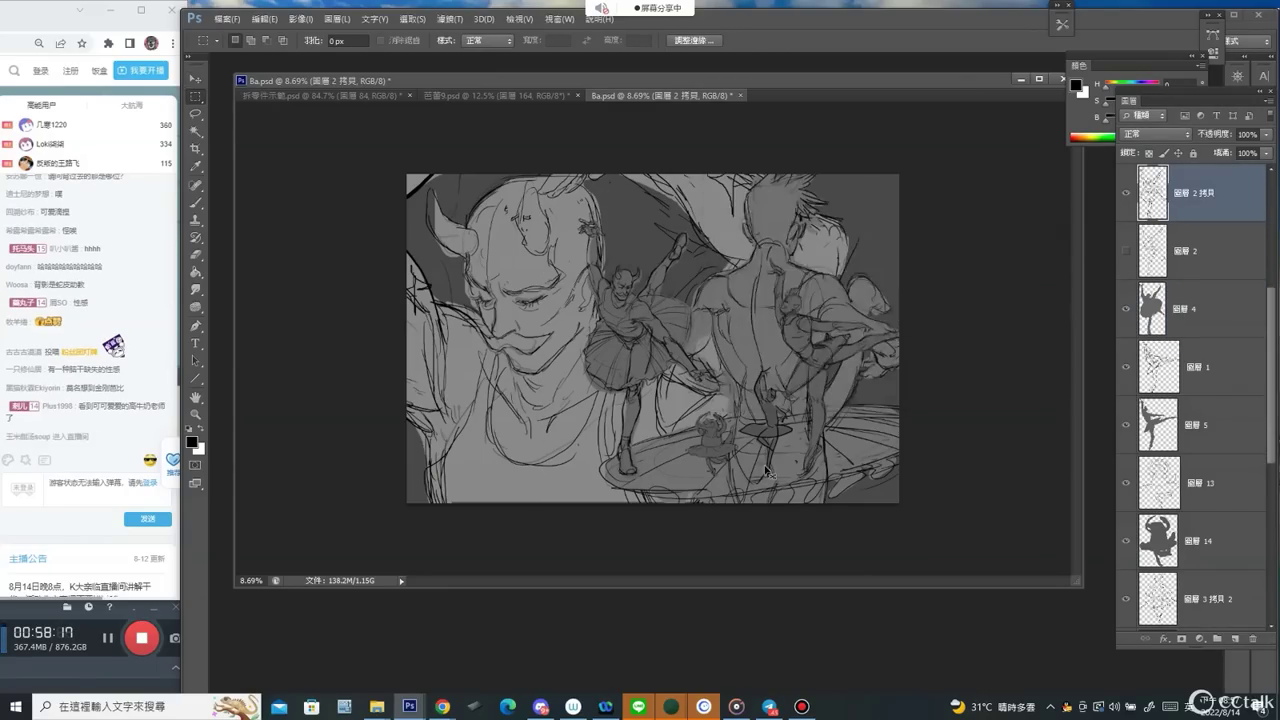
key("ctrl+n")
key("Return")
key("ctrl+v")
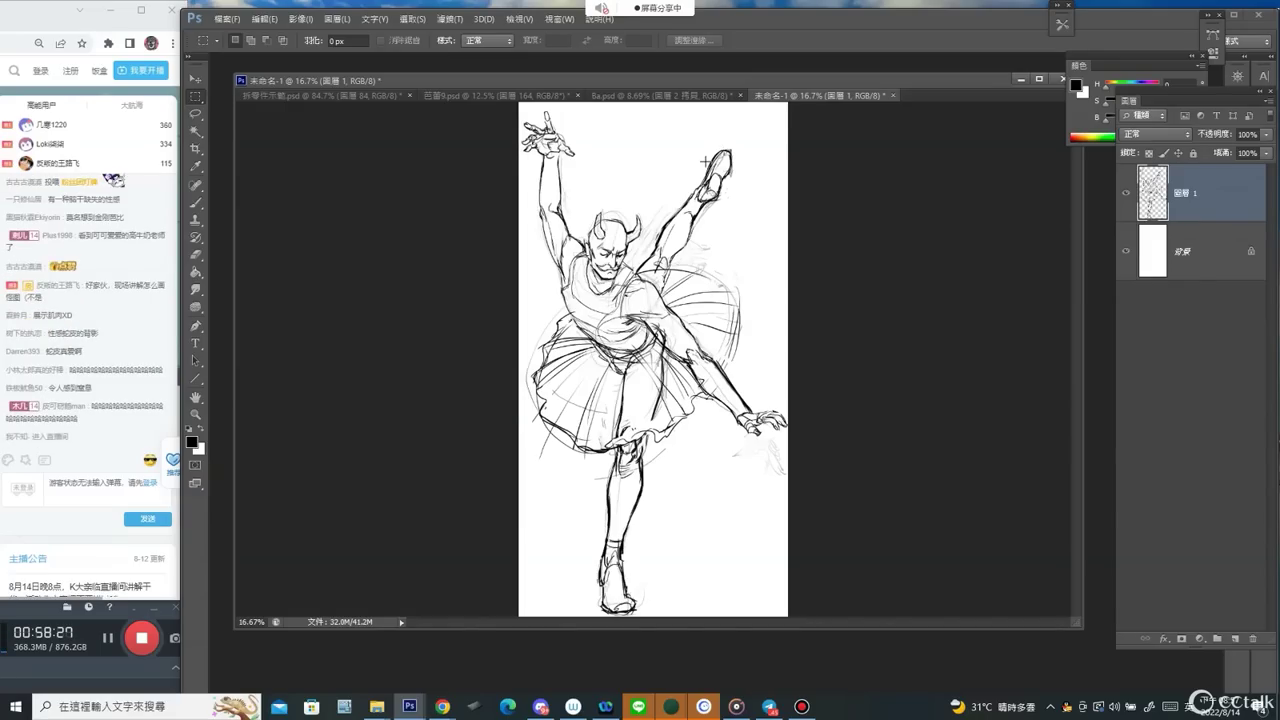
Back in Ba.psd, add a layer above 圖層 2 拷貝 and brush a thick black ellipse around the central dancer.
left_click(658, 95)
key("b")
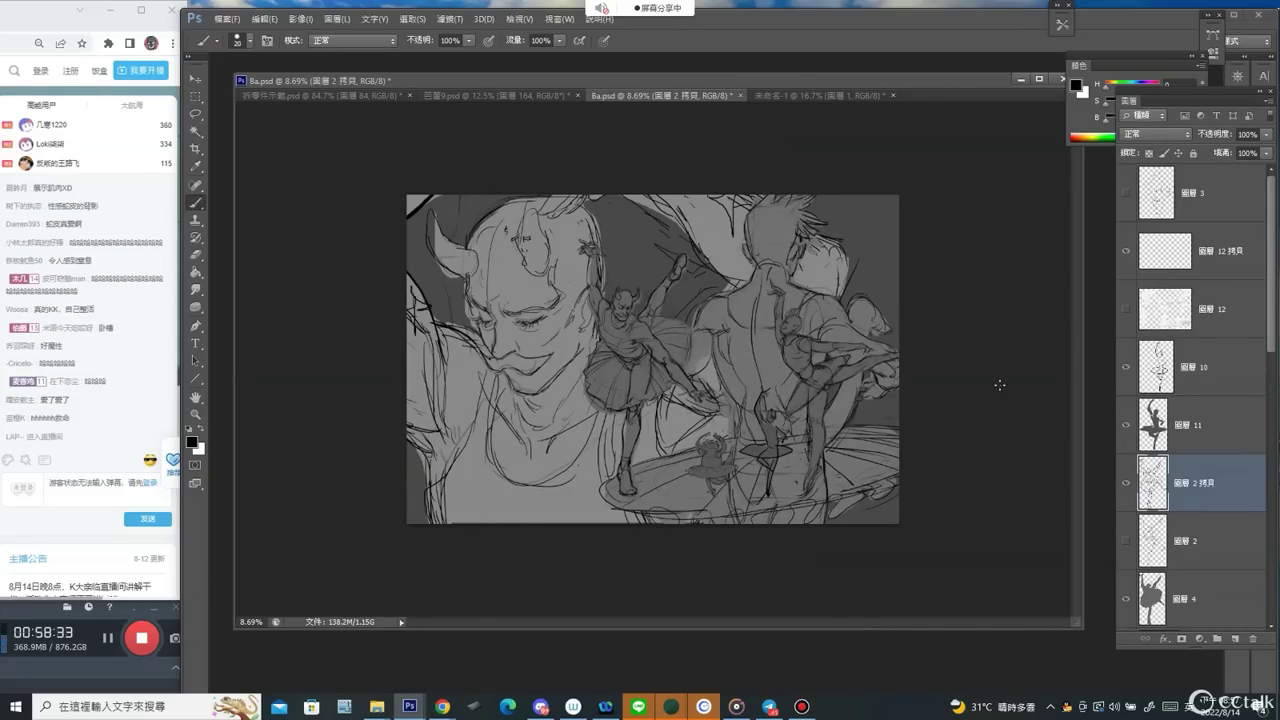
left_click(1236, 639)
key("bracketright")
key("bracketright")
key("bracketright")
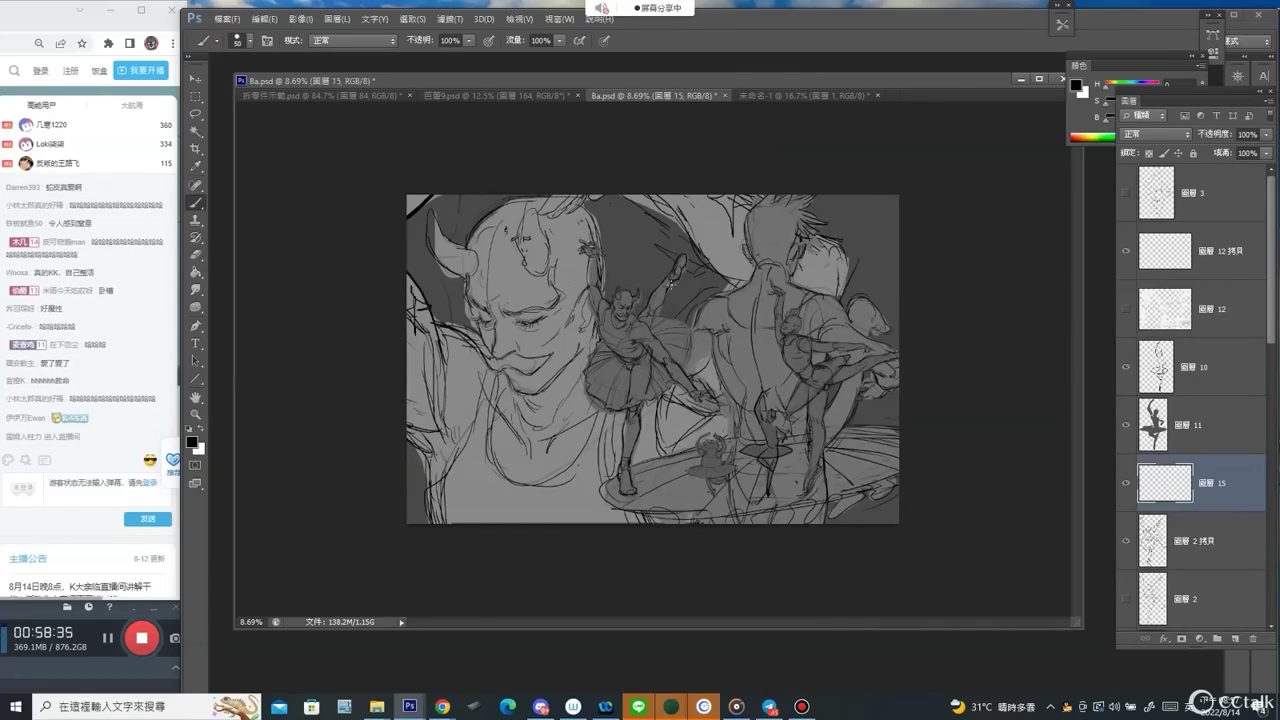
mouse_move(676, 264)
left_mouse_down()
mouse_move(617, 230)
mouse_move(575, 258)
mouse_move(584, 428)
mouse_move(644, 482)
mouse_move(693, 330)
mouse_move(690, 290)
left_mouse_up()
Set the brush colour to red with saturation and brightness 100%, and move 圖層 15 to the top of the layer stack.
left_click_drag(1106, 103, 1160, 103)
left_click_drag(1107, 119, 1160, 119)
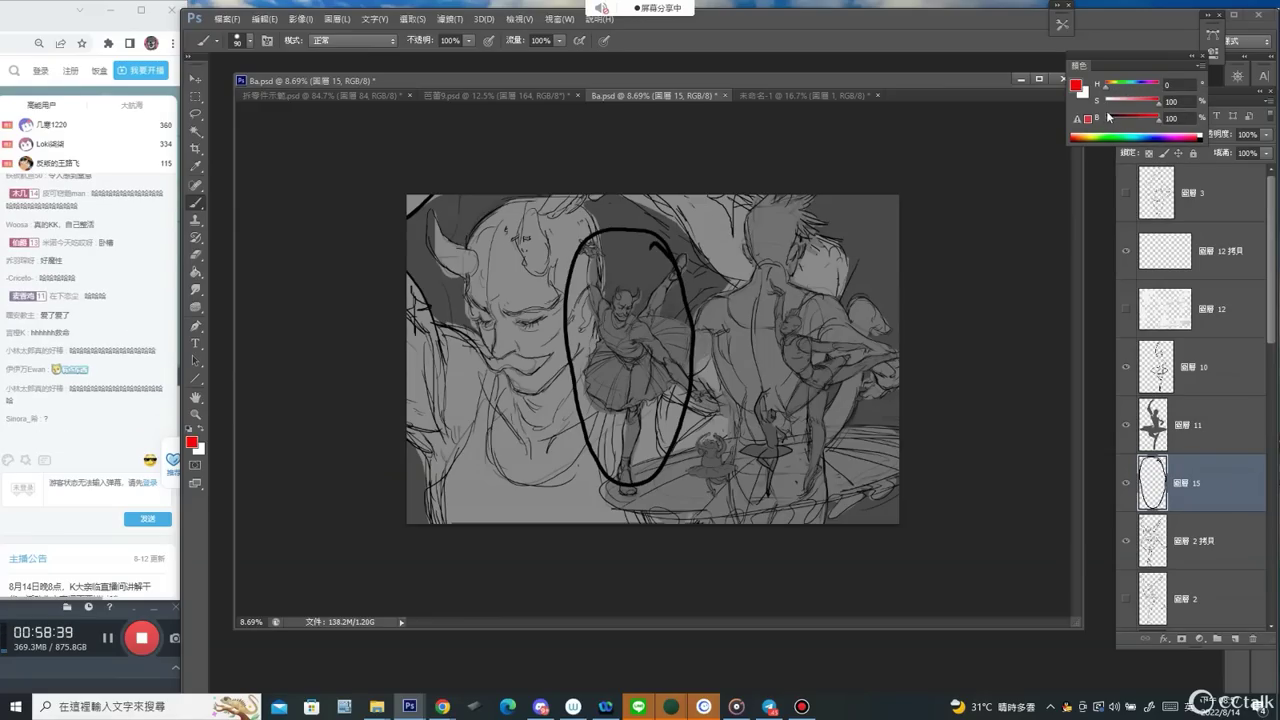
left_click(1200, 486)
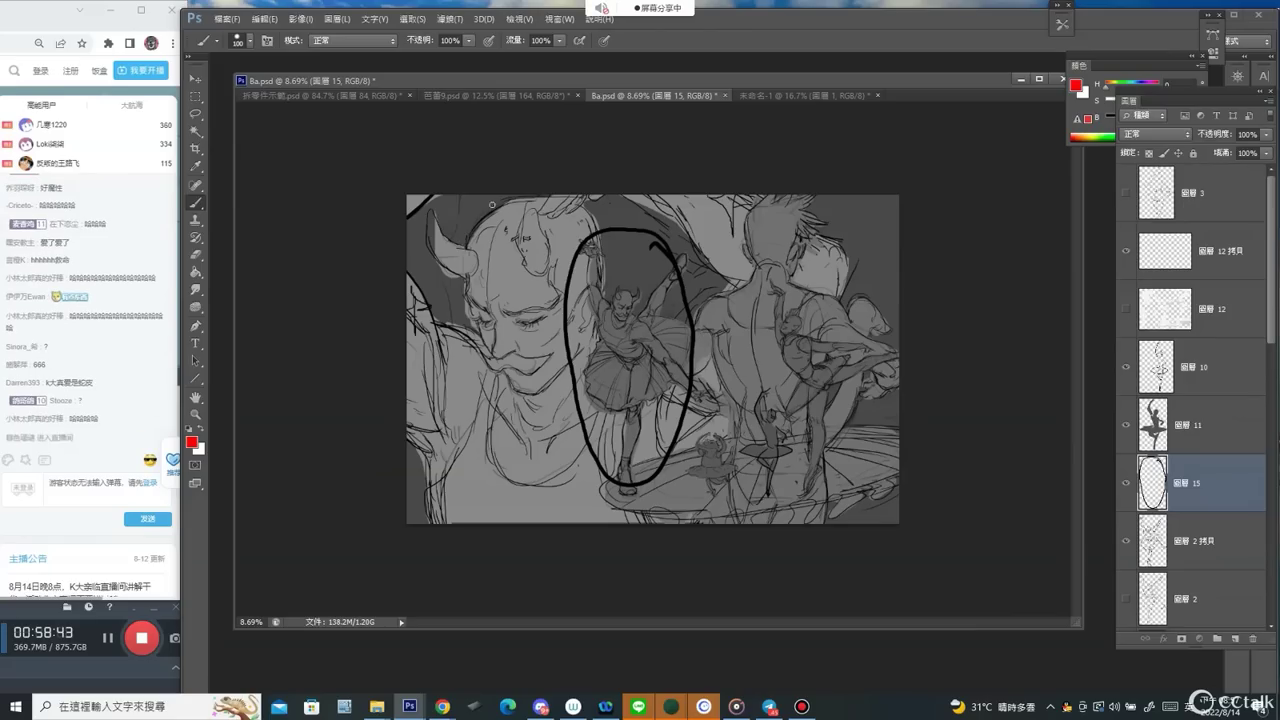
left_click_drag(1205, 482, 1113, 183)
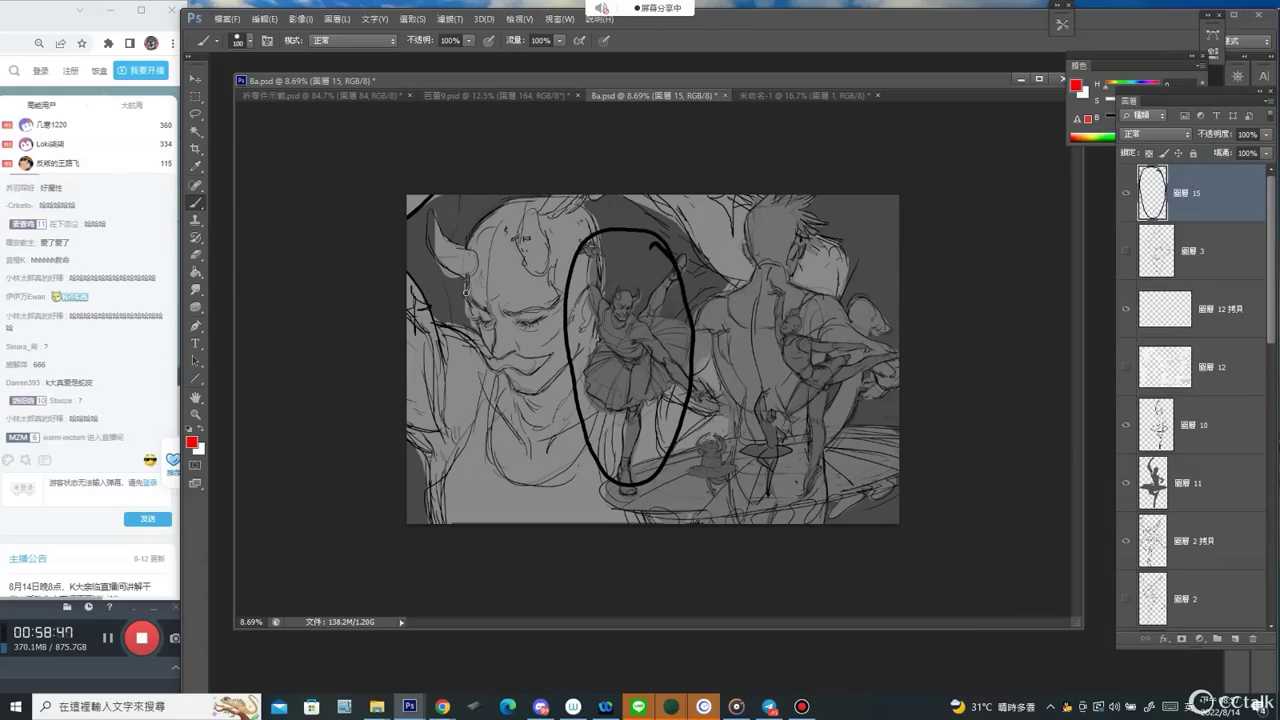
left_click(1098, 107)
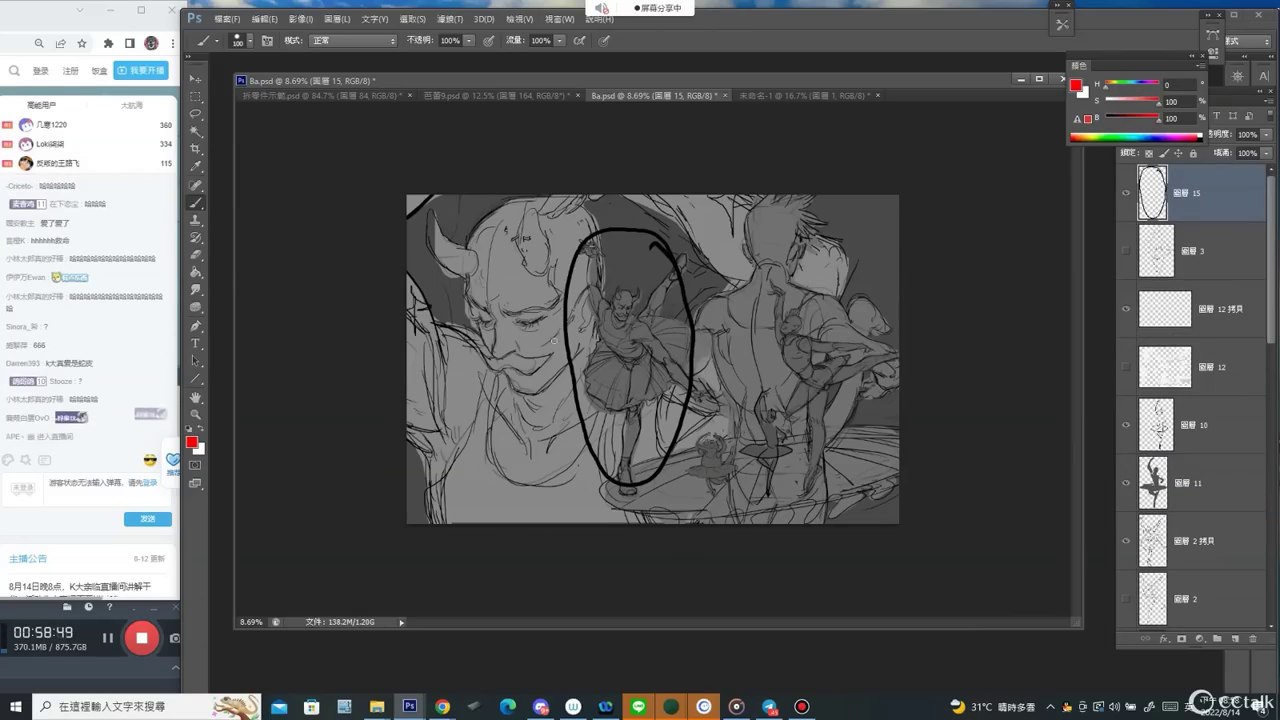
Outline the large horned face in red with a 150 px brush and write a 2 on it.
key("l")
key("b")
left_click_drag(471, 222, 490, 207)
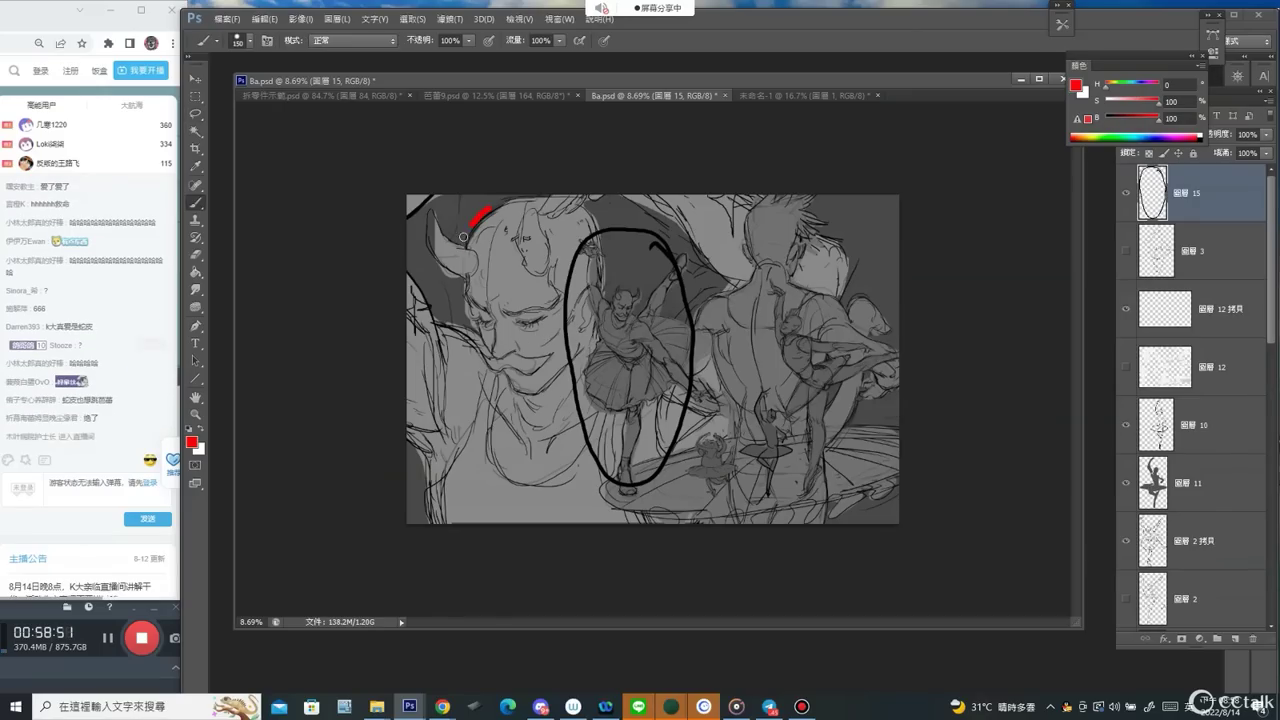
mouse_move(466, 275)
left_mouse_down()
mouse_move(512, 412)
mouse_move(557, 385)
left_mouse_up()
left_click_drag(489, 208, 576, 244)
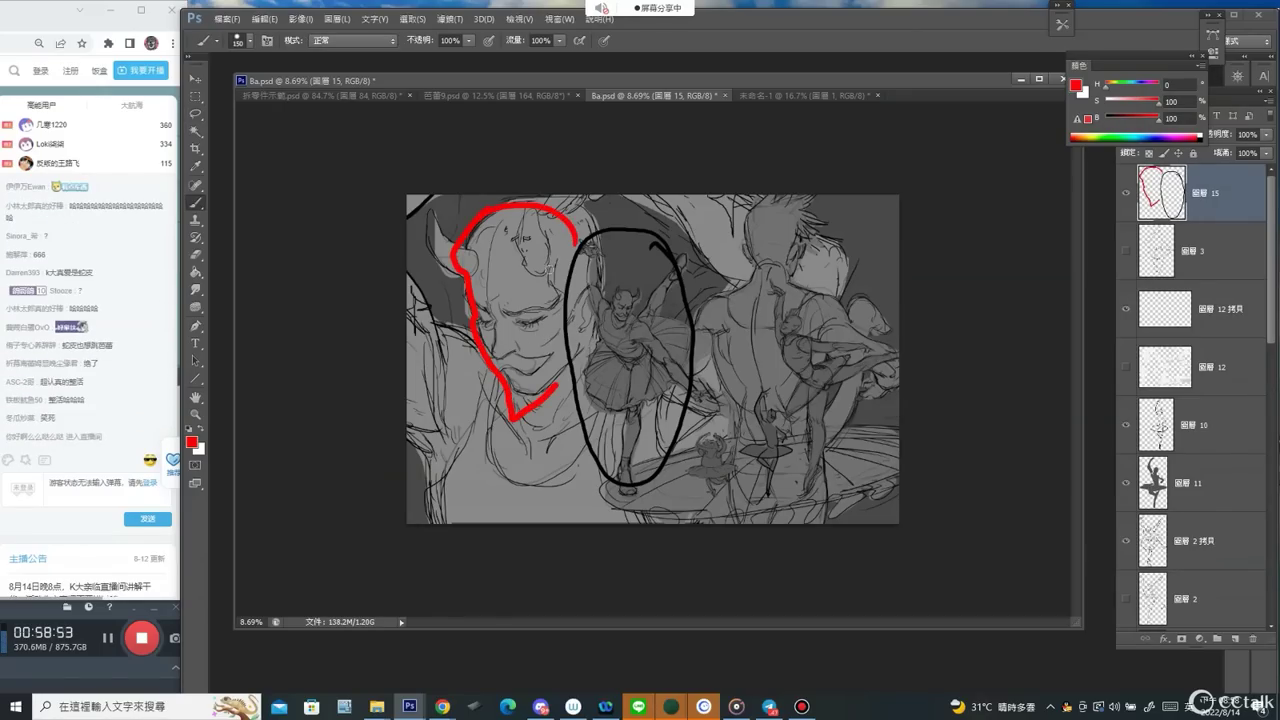
left_click_drag(490, 257, 521, 387)
key("ctrl+z")
left_click_drag(492, 289, 521, 333)
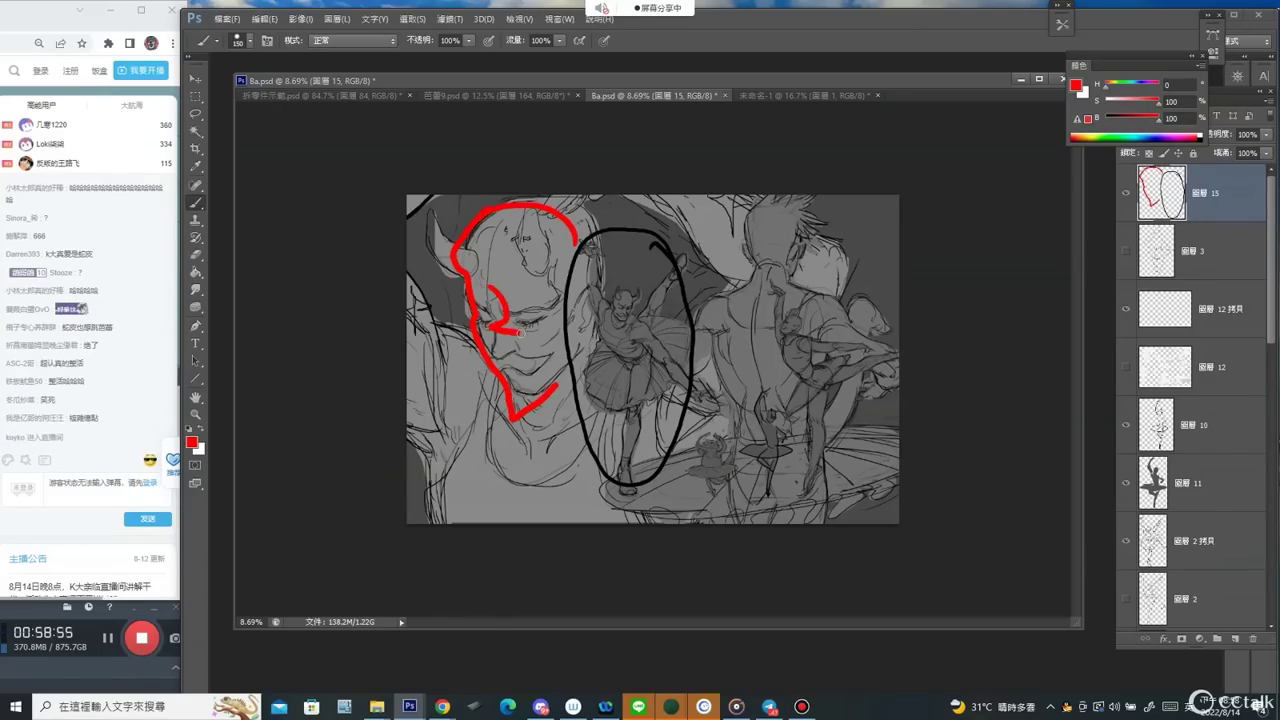
Write a red 1 on the central dancer, and outline the large back-view figure in red with a 3 on its head.
left_click_drag(622, 312, 625, 355)
left_click_drag(764, 234, 762, 266)
mouse_move(745, 203)
left_mouse_down()
mouse_move(739, 285)
mouse_move(697, 345)
left_mouse_up()
left_click(771, 209)
mouse_move(775, 210)
left_mouse_down()
mouse_move(810, 300)
mouse_move(850, 332)
left_mouse_up()
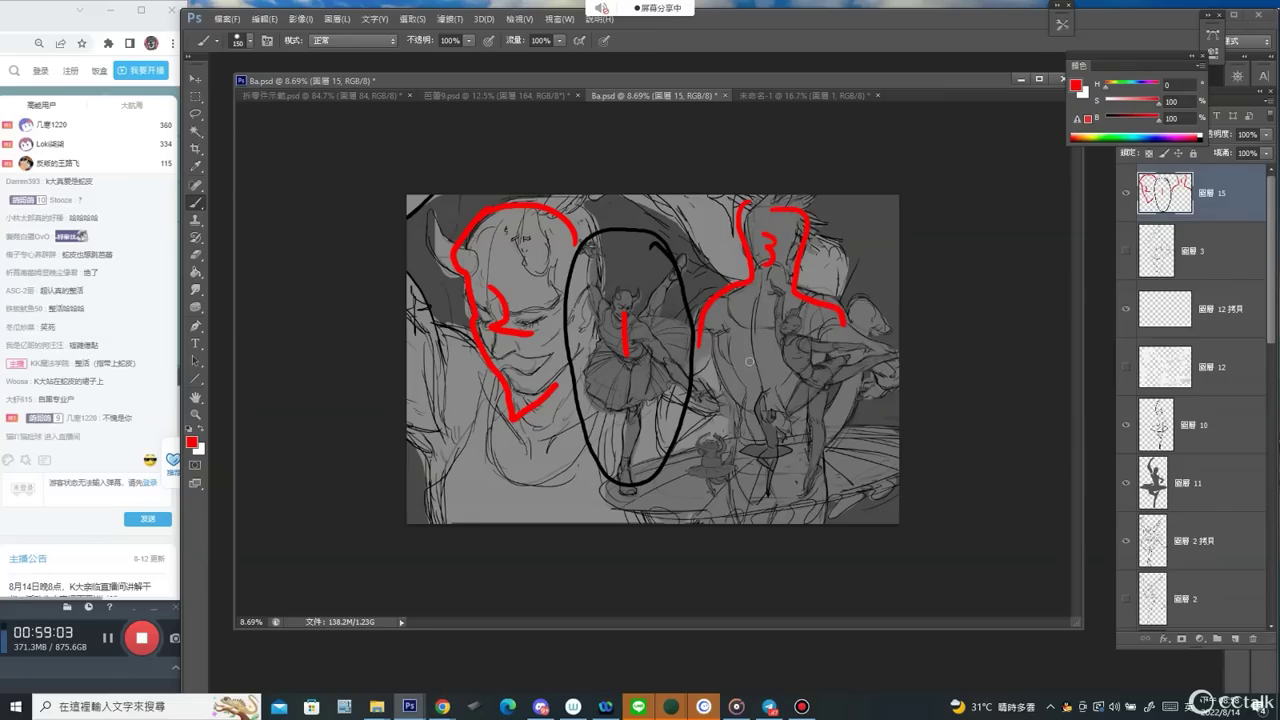
mouse_move(705, 325)
left_mouse_down()
mouse_move(782, 462)
mouse_move(850, 370)
left_mouse_up()
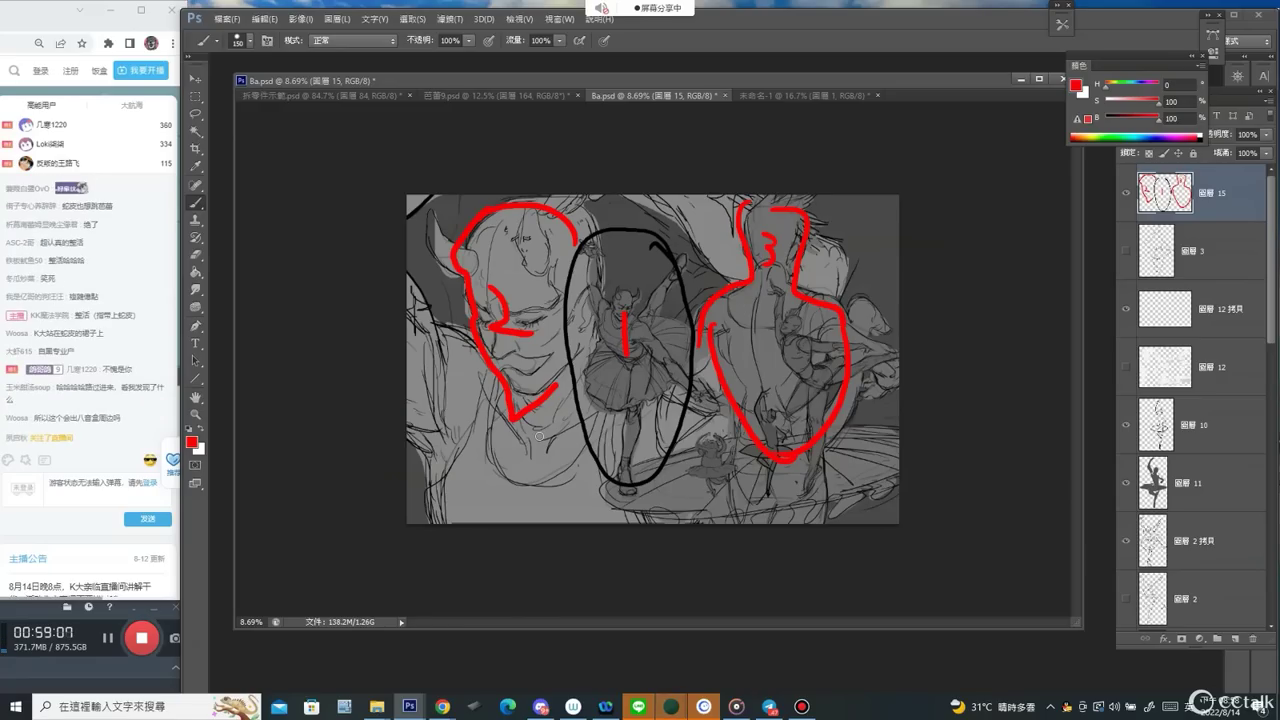
Hide the smaller secondary dancers, including layers 圖層 5, 圖層 1, 圖層 11, 圖層 13 and 圖層 14.
key("v")
left_click_drag(801, 361, 800, 356)
left_click(1126, 602)
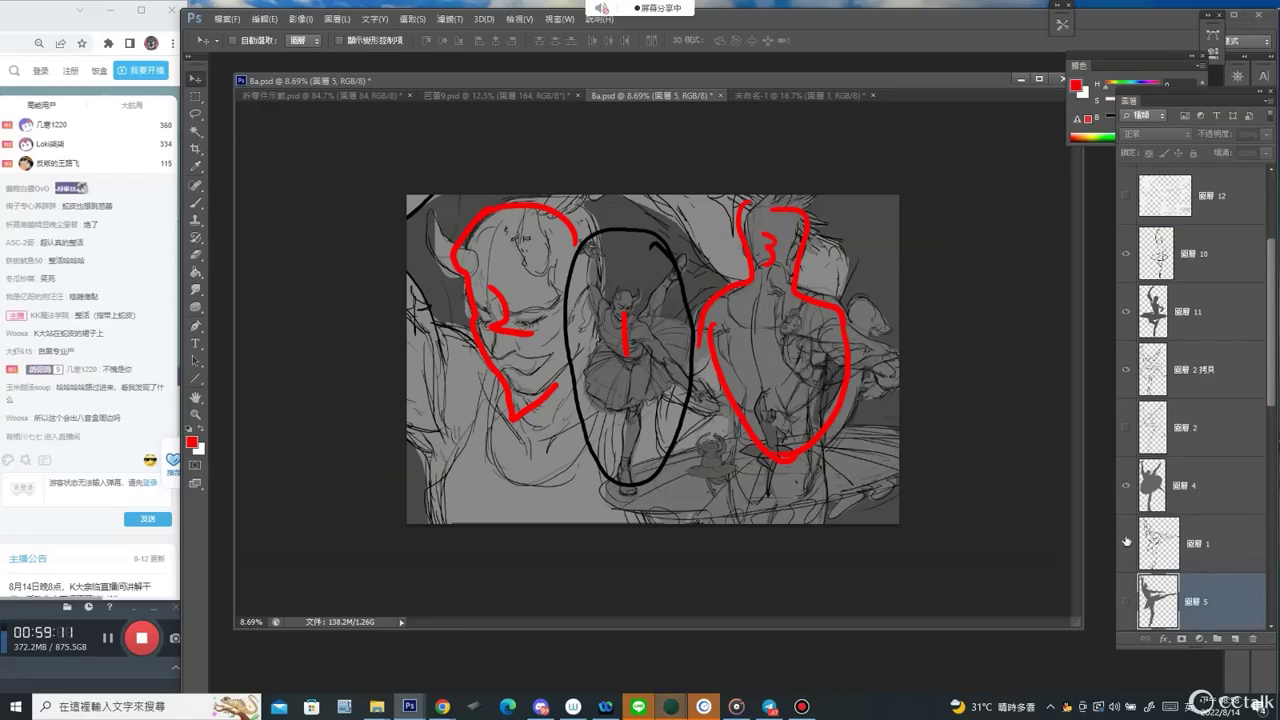
left_click(1126, 544)
left_click(776, 437, "ctrl")
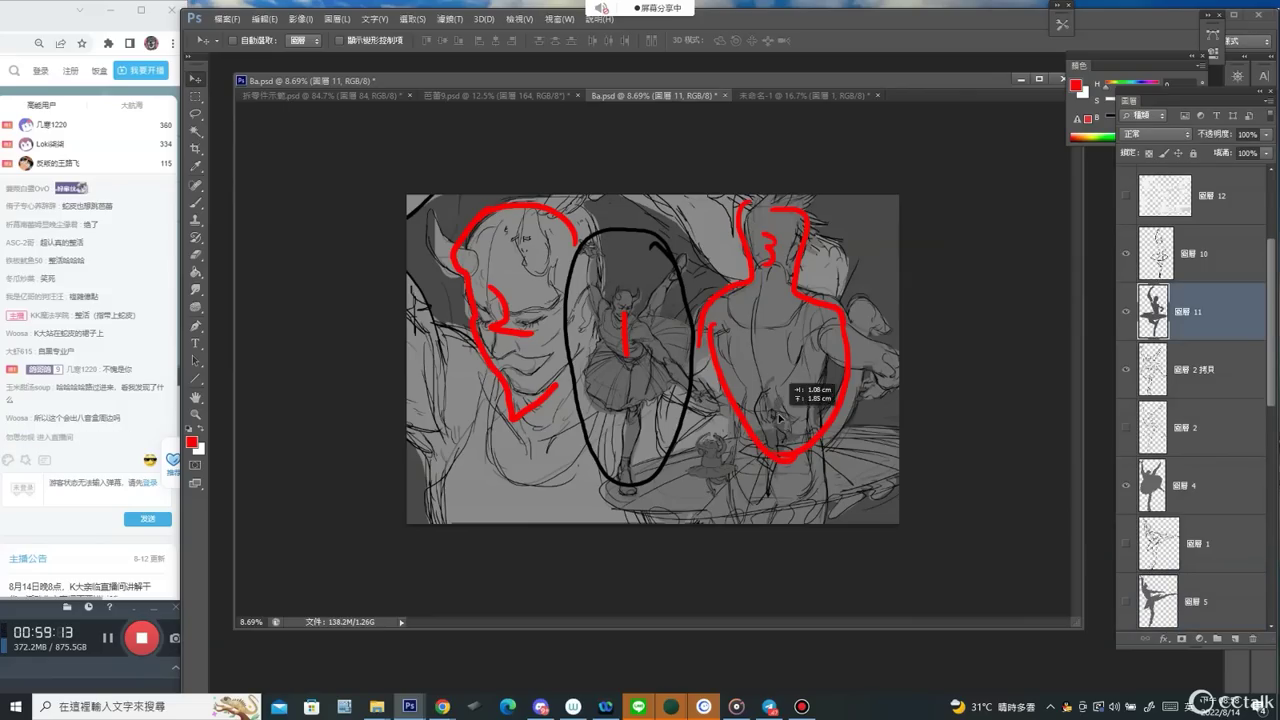
left_click(1126, 311)
left_click(1126, 369)
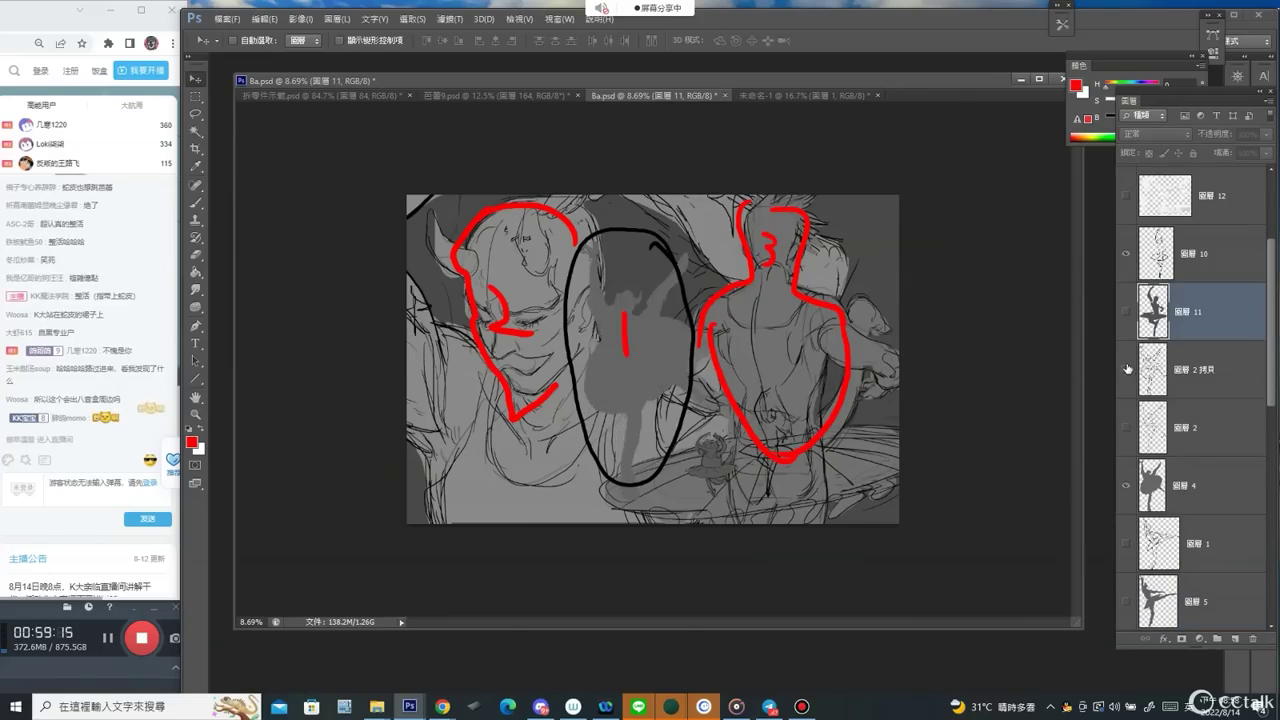
left_click(1126, 369)
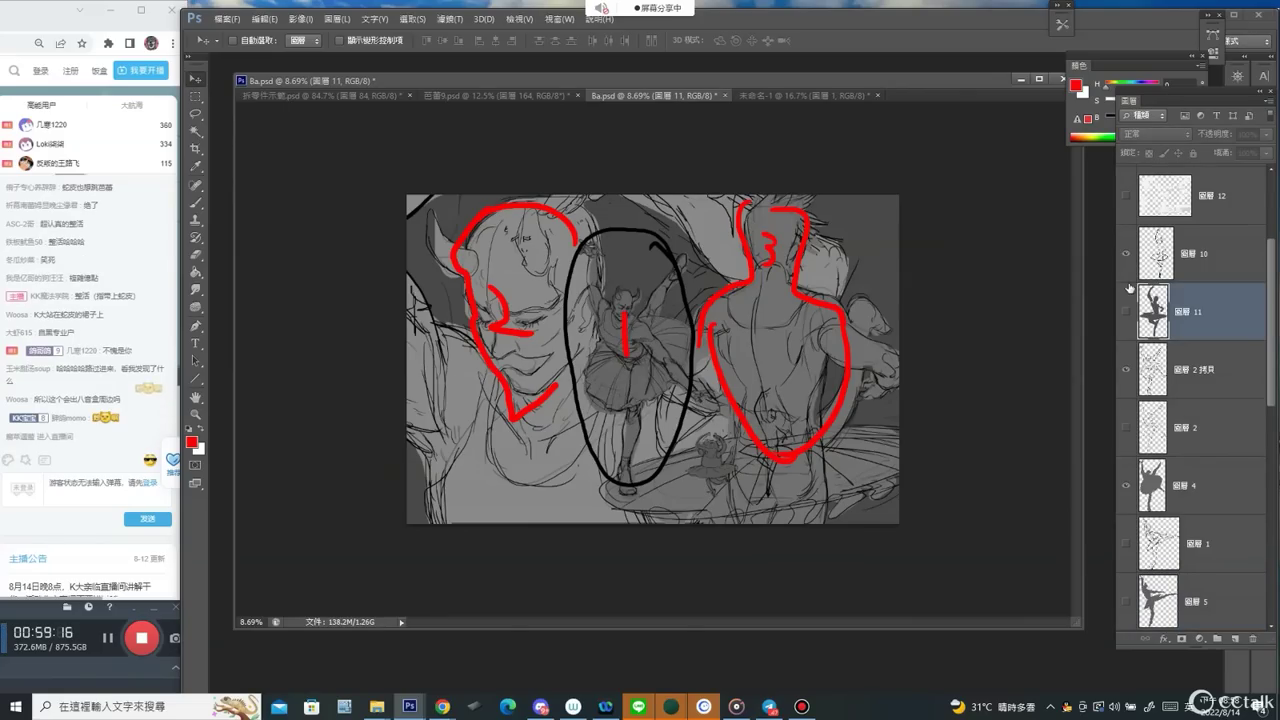
left_click(705, 484, "ctrl")
left_click(1125, 605)
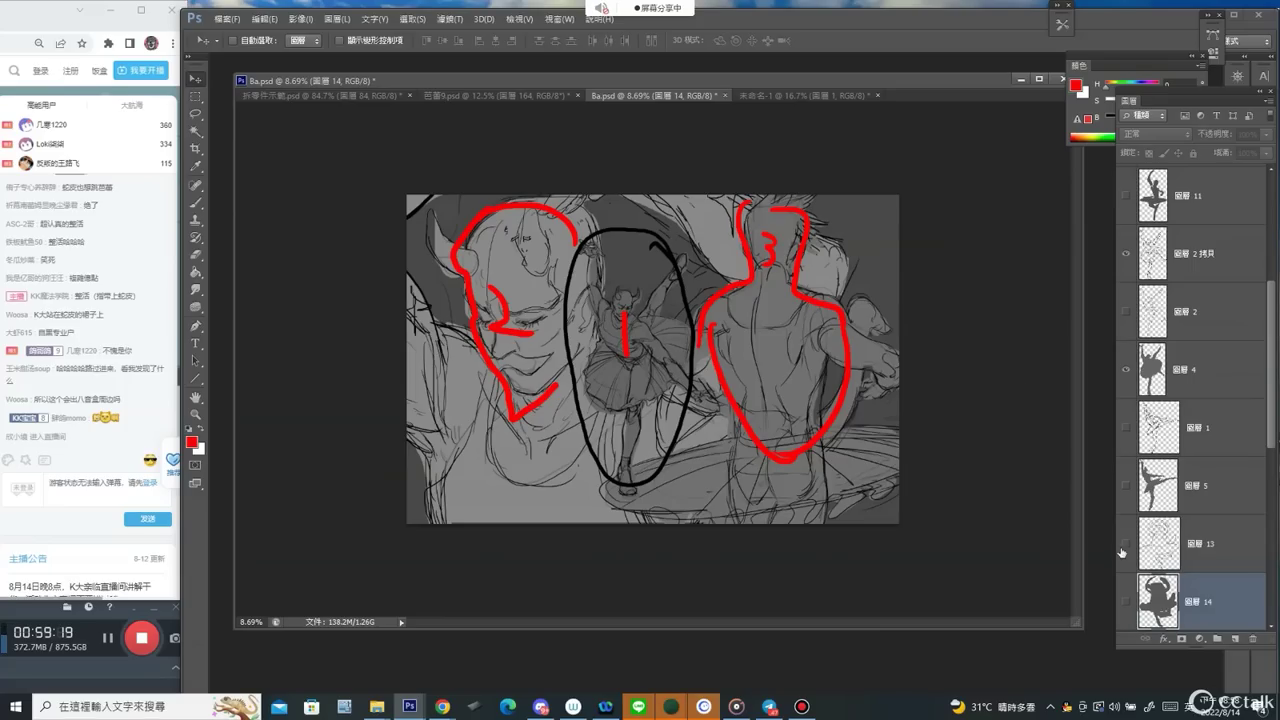
Add a layer above 圖層 2 拷貝 and draw a row of red circles across the lower part of the sketch.
key("b")
left_click(1191, 256)
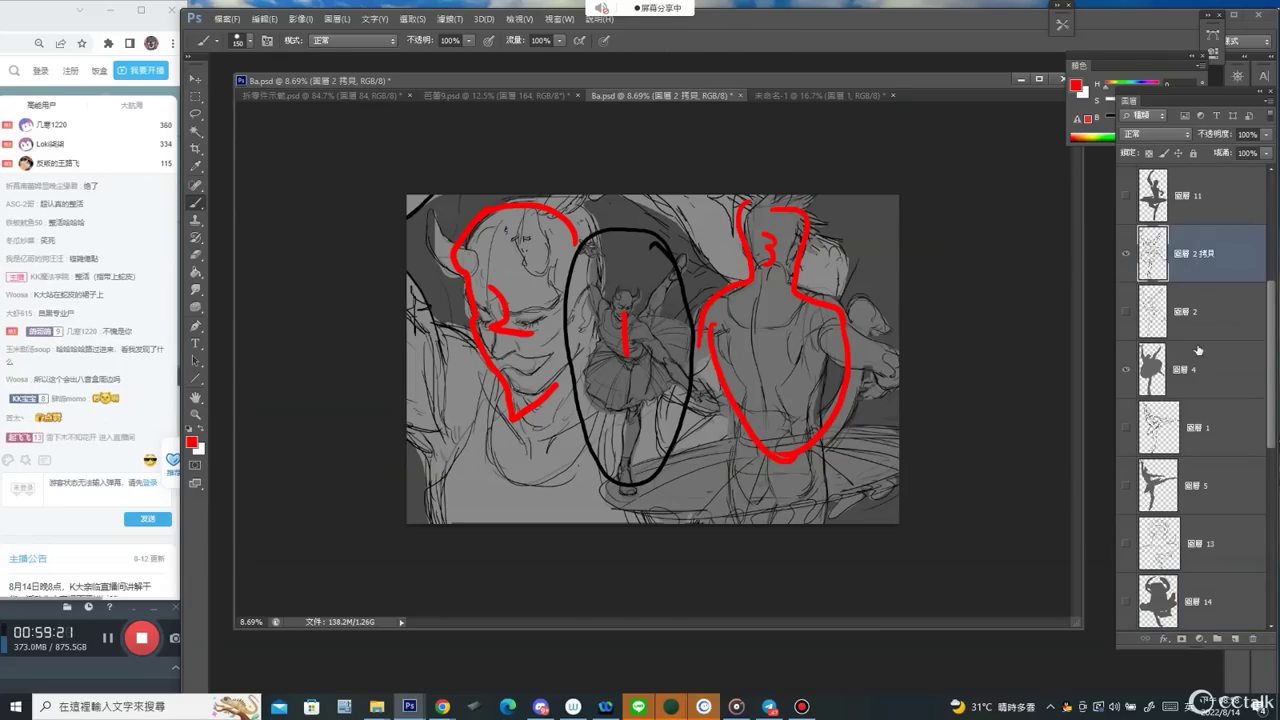
left_click(1236, 639)
mouse_move(423, 466)
left_mouse_down()
mouse_move(796, 446)
mouse_move(430, 485)
mouse_move(440, 420)
mouse_move(432, 472)
mouse_move(530, 448)
mouse_move(570, 466)
left_mouse_up()
key("ctrl+z")
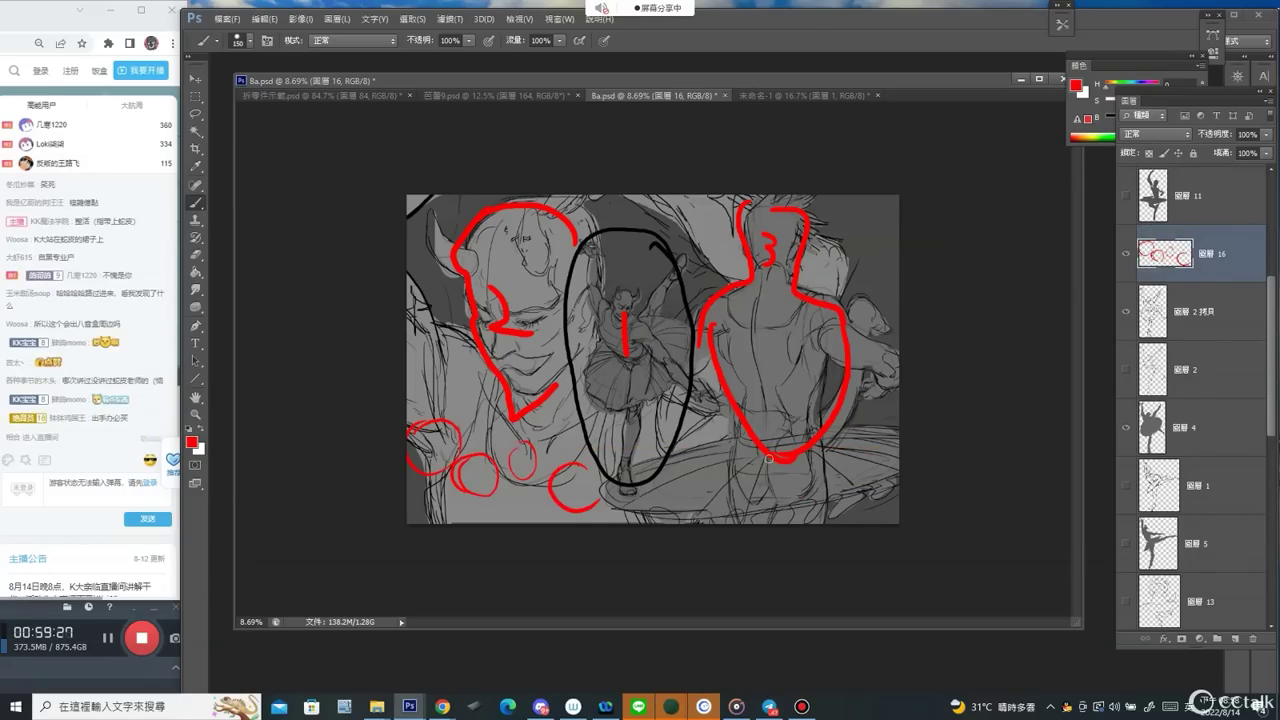
left_click_drag(702, 444, 750, 468)
mouse_move(770, 418)
left_mouse_down()
mouse_move(762, 432)
mouse_move(802, 480)
mouse_move(832, 452)
left_mouse_up()
mouse_move(878, 440)
left_mouse_down()
mouse_move(866, 470)
mouse_move(876, 430)
left_mouse_up()
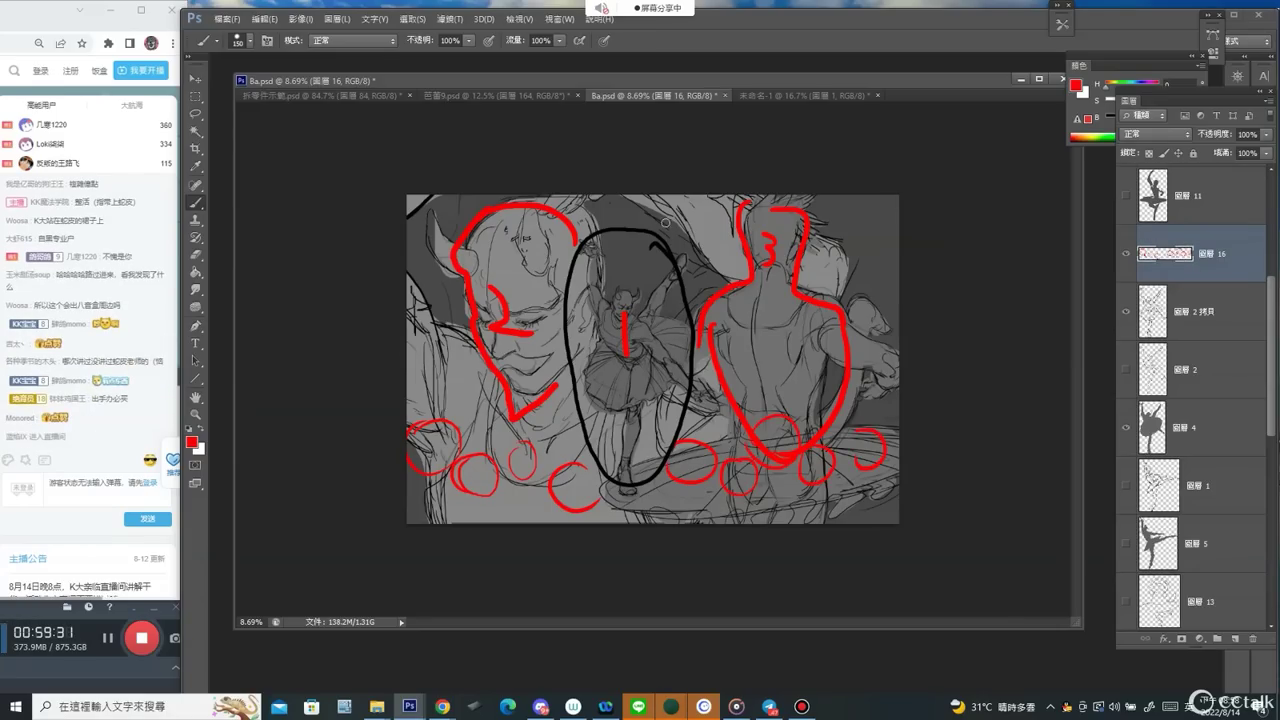
Switch the brush to green with hue 144 and trace over the number 1 on the central dancer on 圖層 15.
left_click(1078, 98)
left_click(1128, 86)
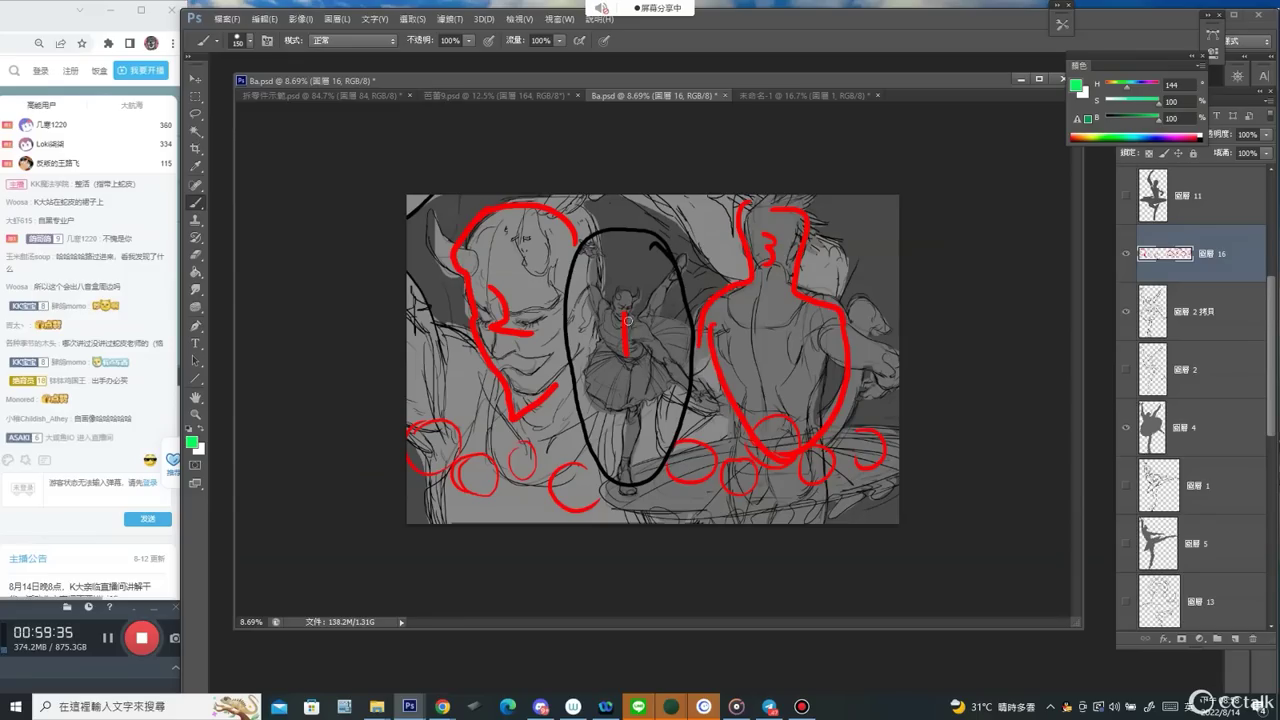
key("ctrl+z")
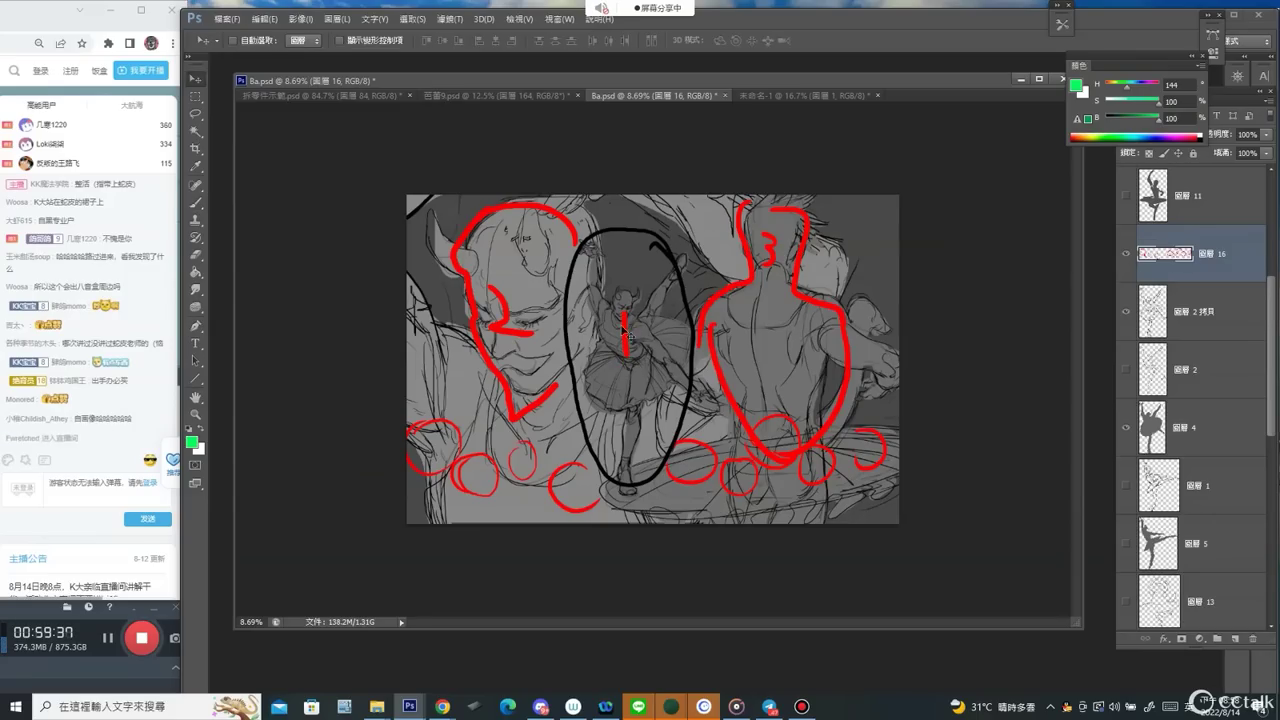
left_click(627, 330, "ctrl")
left_click_drag(625, 311, 625, 355)
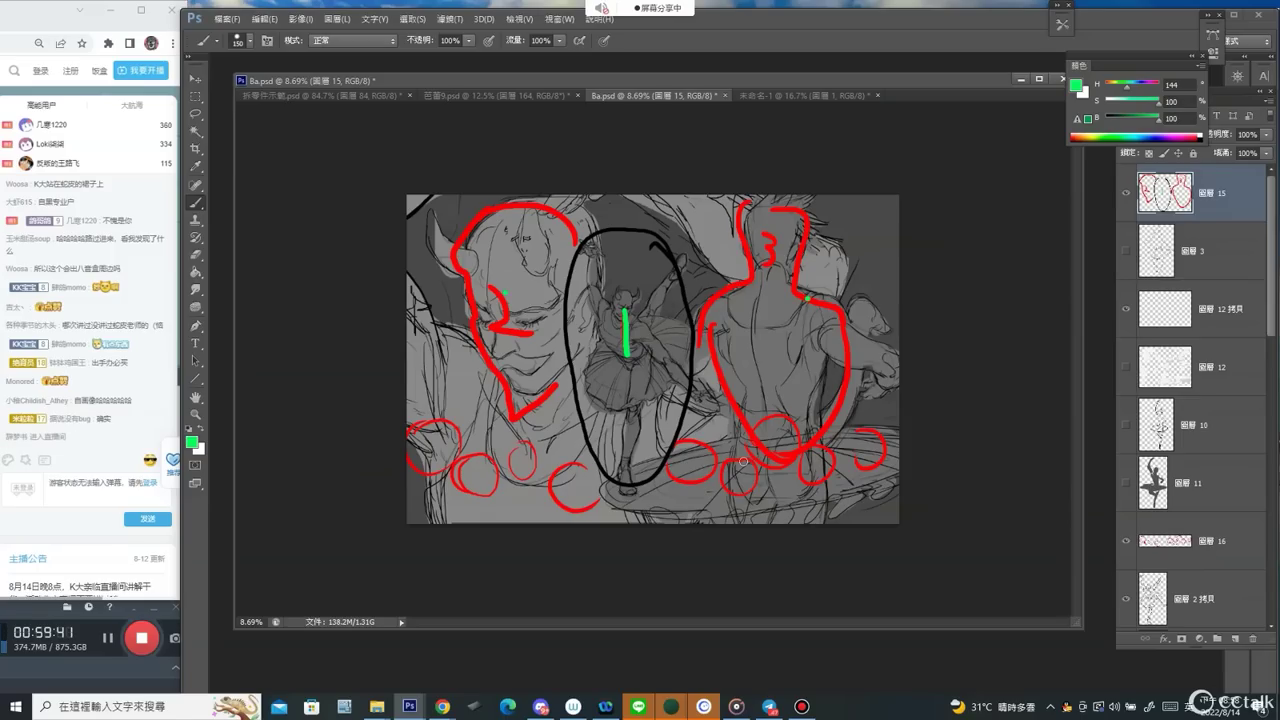
Mark the red circles along the lower part of the sketch with green dots.
left_click(432, 445)
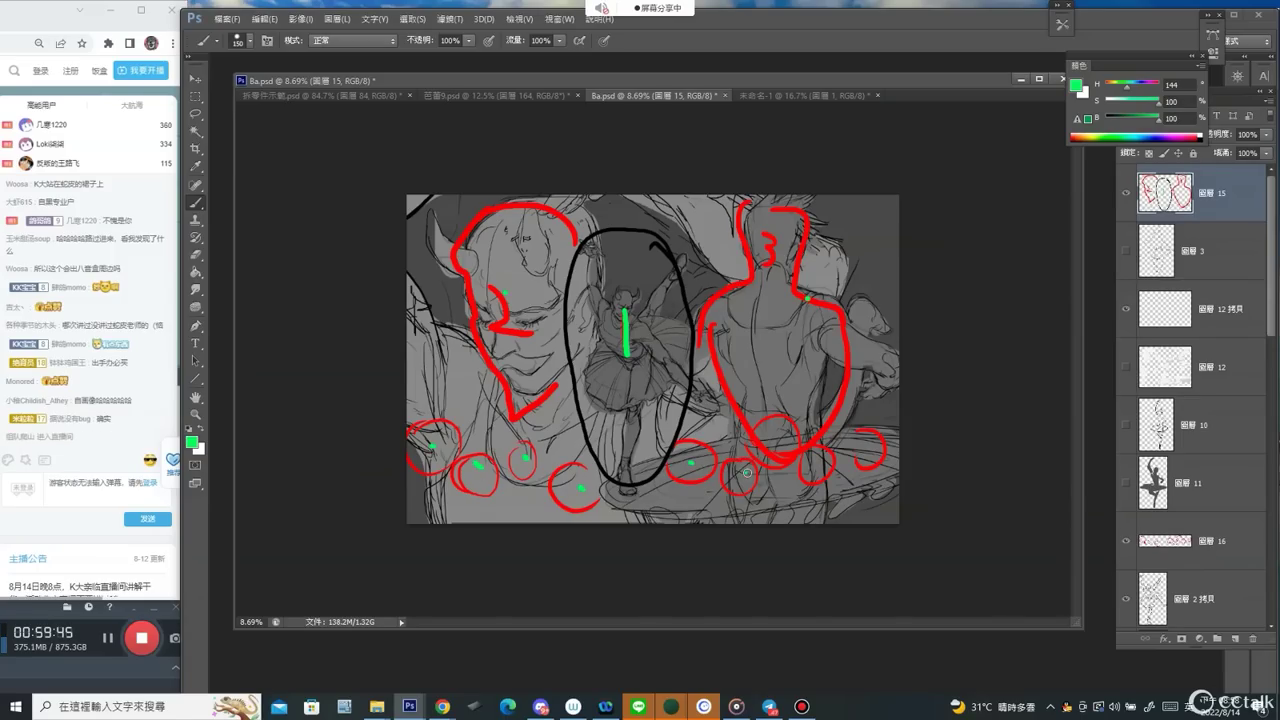
left_click(823, 463)
left_click(876, 442)
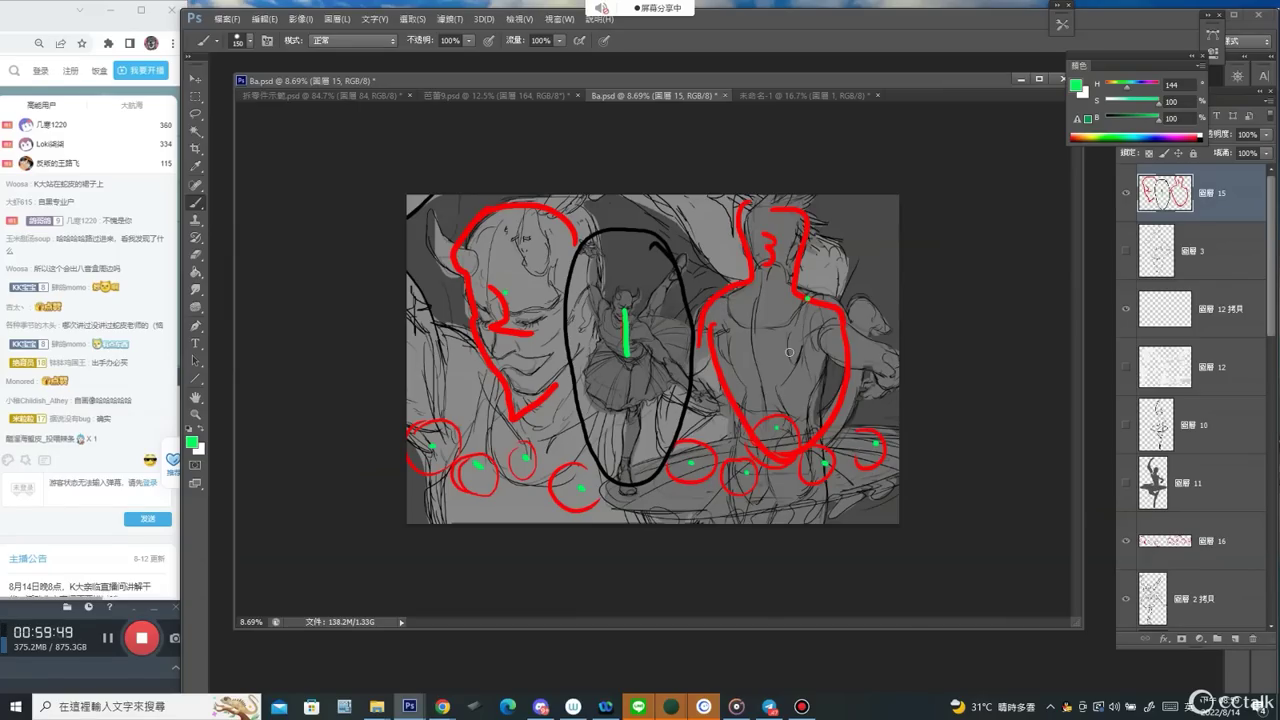
Hide 圖層 15, add a layer above it with a different blend mode, and set a 246 px brush to grey at 54% brightness.
left_click(1126, 194)
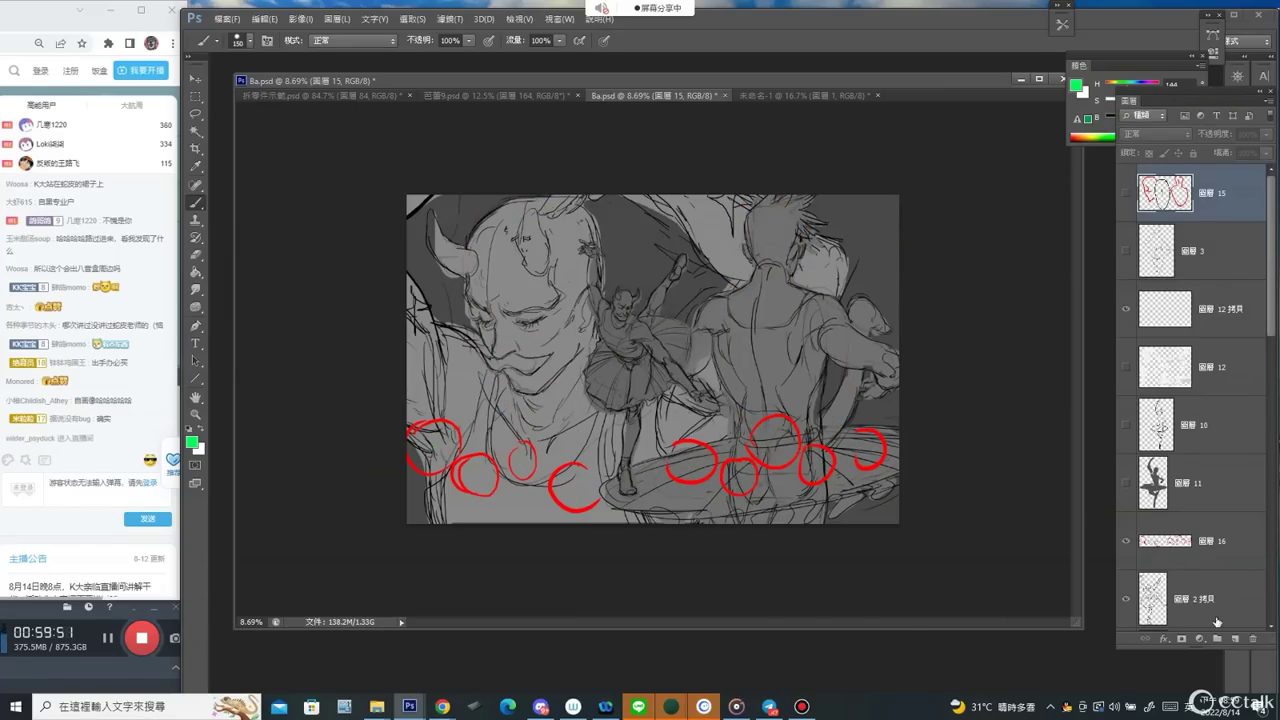
left_click(1236, 639)
right_click(848, 278)
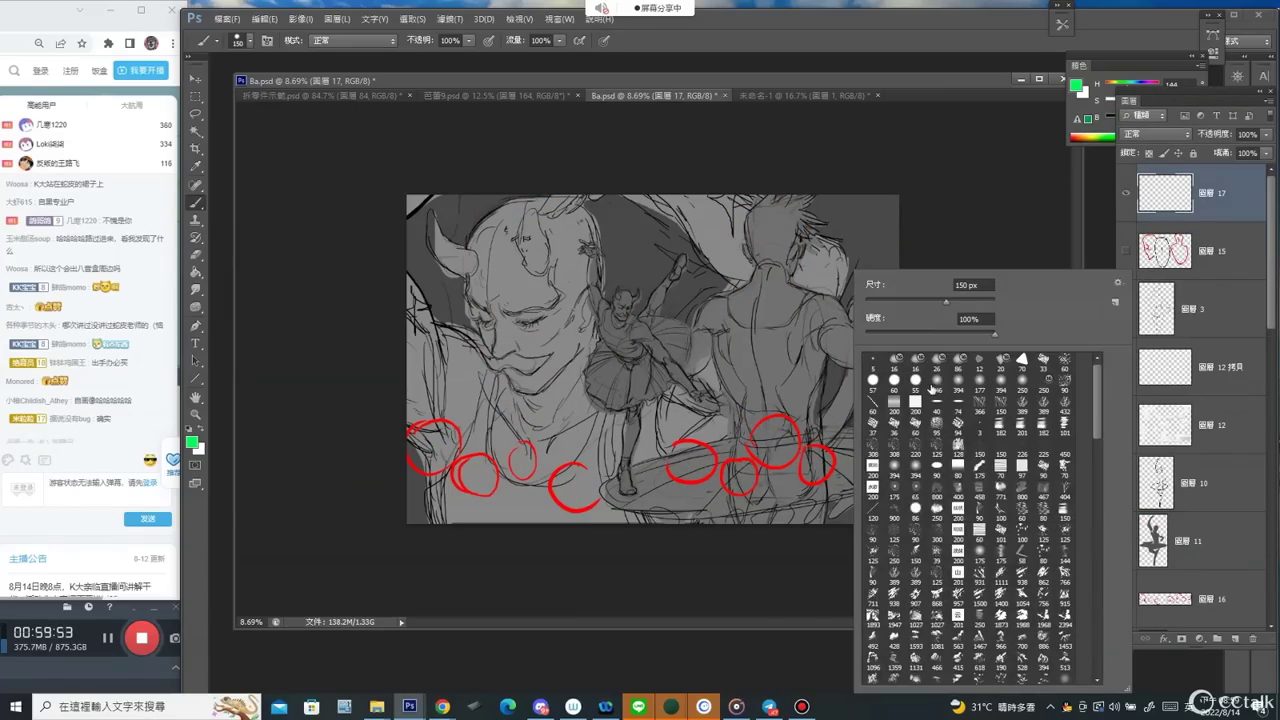
left_click(934, 384)
left_click(1147, 135)
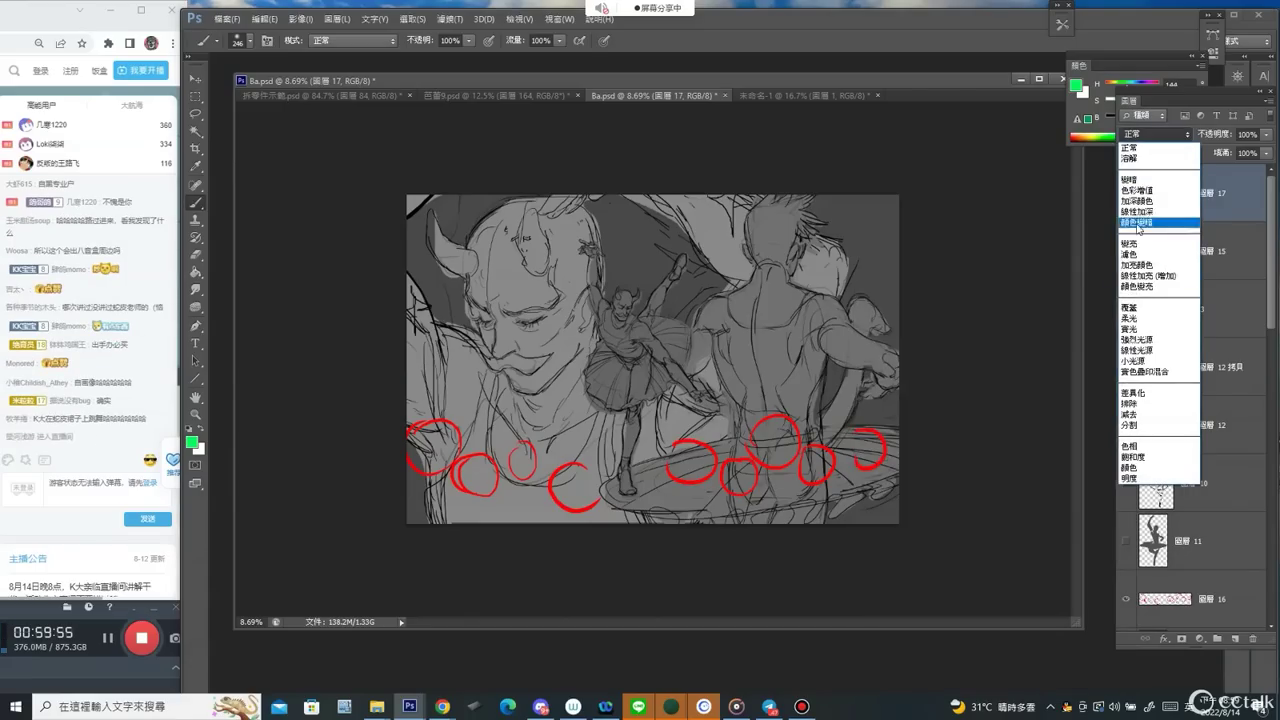
left_click(1124, 326)
left_click(1083, 125)
left_click_drag(1152, 104, 1104, 104)
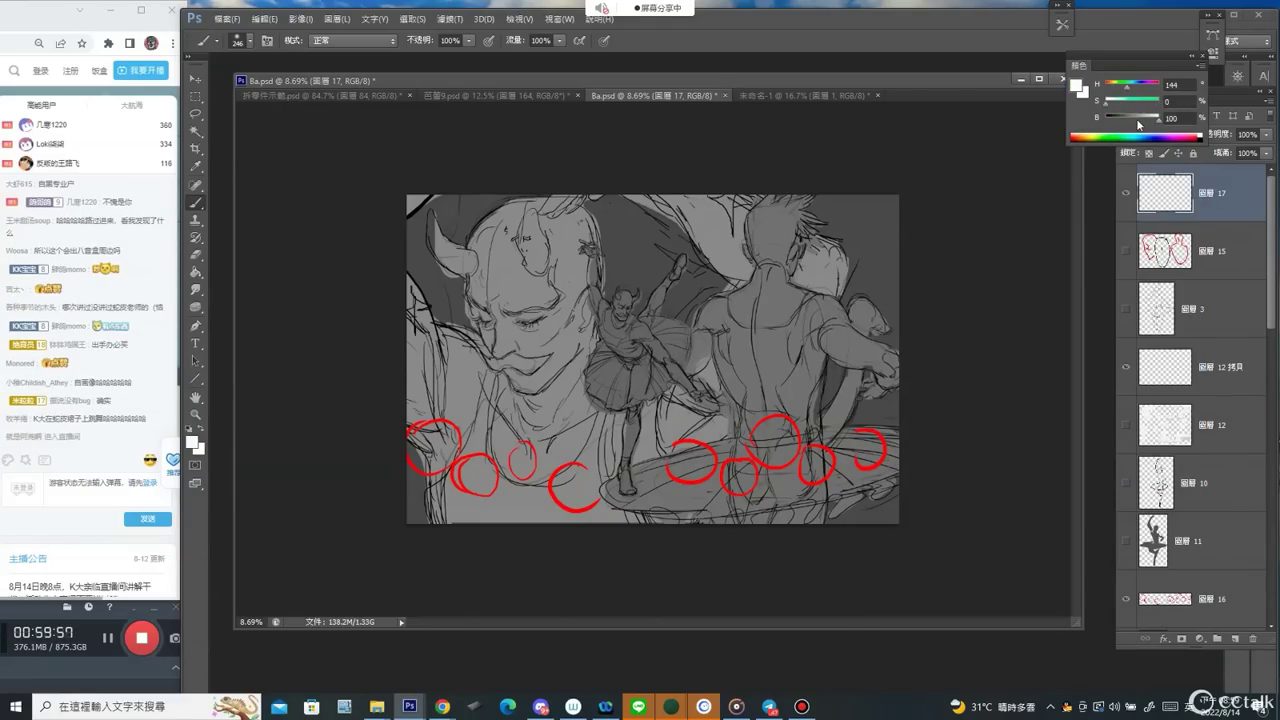
left_click(1136, 121)
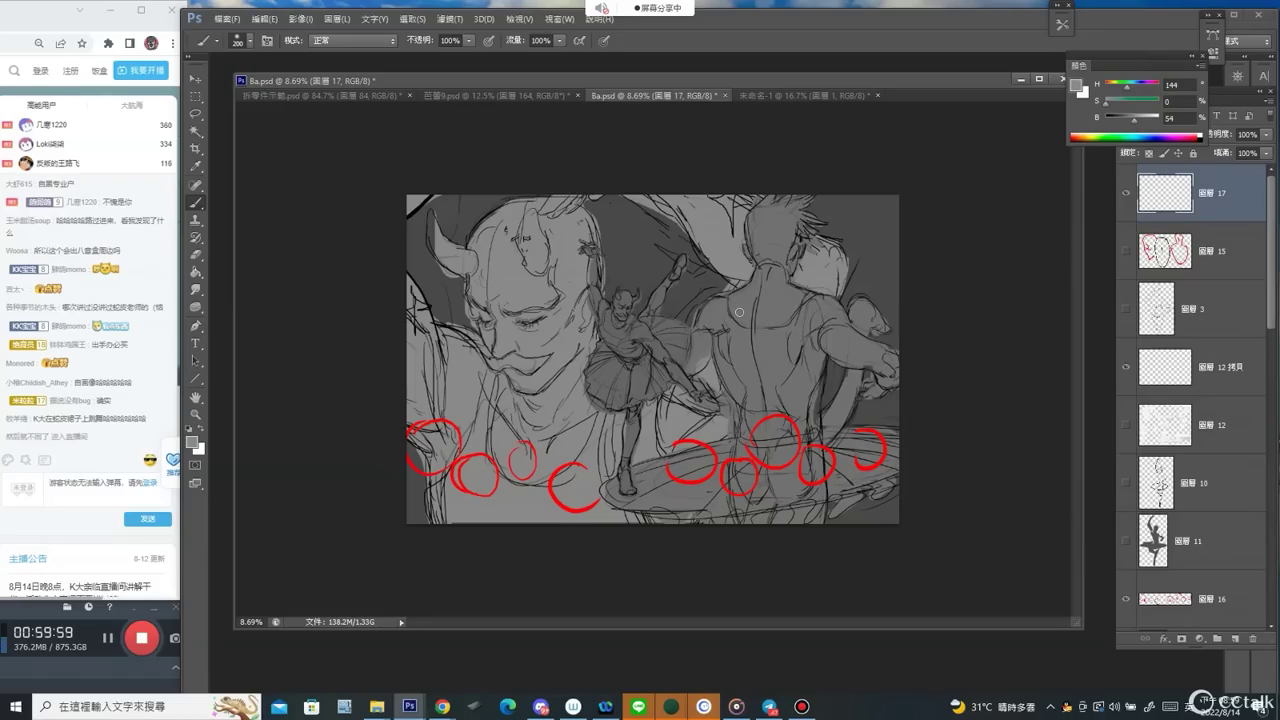
Try an enlarged grey brush stroke across the back-view figure's shoulders and undo it.
key("bracketright")
key("bracketright")
key("bracketright")
key("bracketright")
key("bracketright")
key("bracketright")
key("bracketright")
key("bracketright")
mouse_move(712, 314)
left_mouse_down()
mouse_move(760, 295)
mouse_move(749, 301)
left_mouse_up()
key("ctrl+z")
Choose another brush at 800 px with grey at 78% brightness and paint across the back-view figure's shoulders.
right_click(784, 277)
left_click(815, 383)
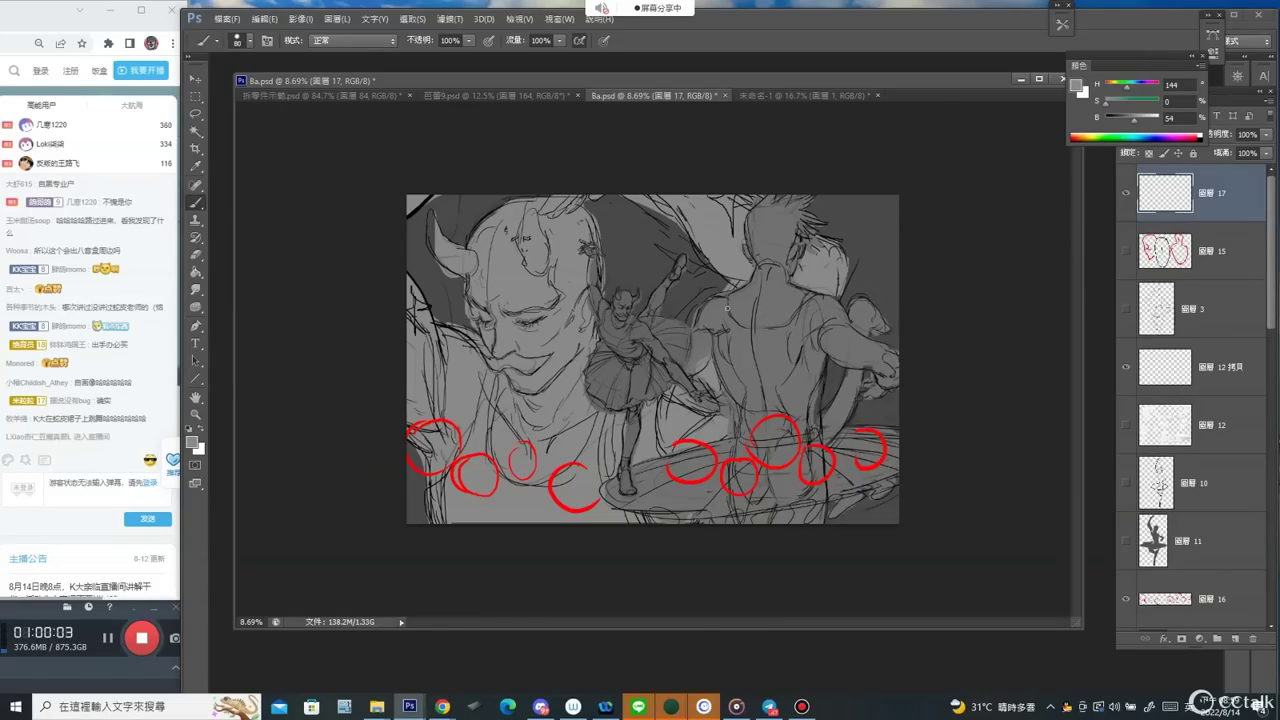
left_click(1147, 120)
key("bracketright")
key("bracketright")
key("bracketright")
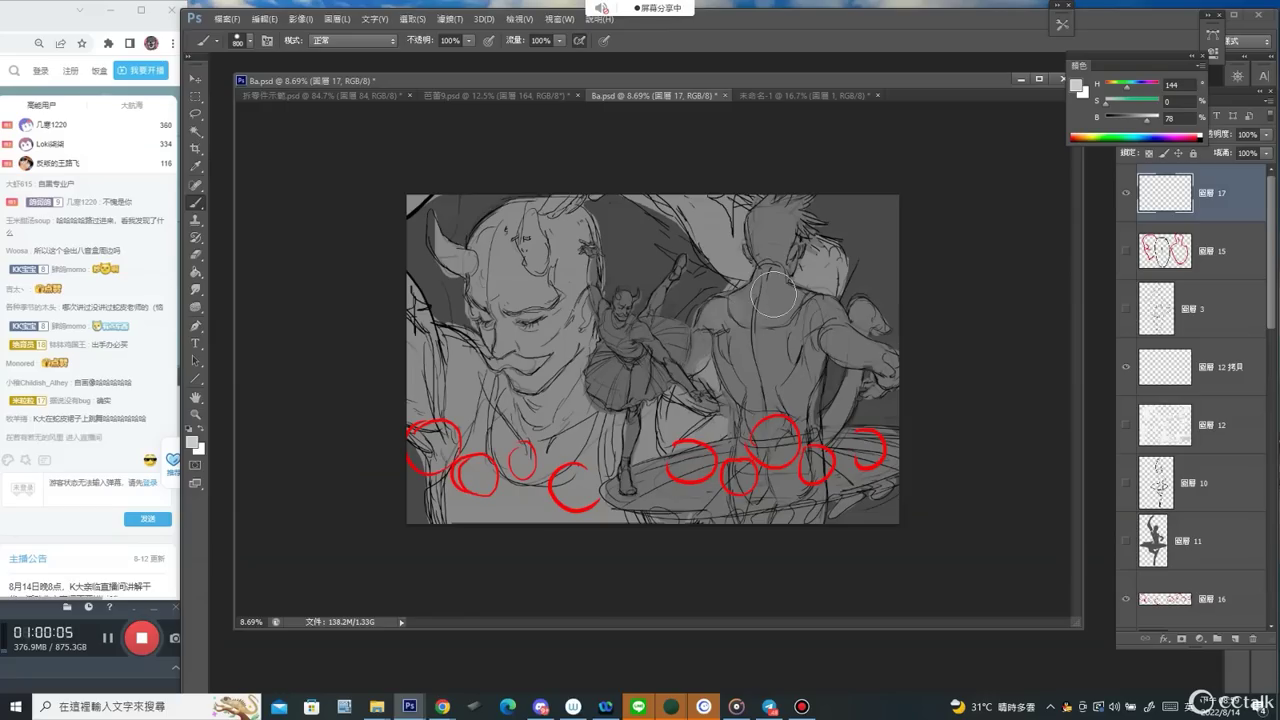
left_click_drag(746, 297, 806, 306)
Paint white light over the back-view figure's head, shoulders and arms with a 1000 px brush, undoing the stray strokes beside the head.
right_click(828, 290)
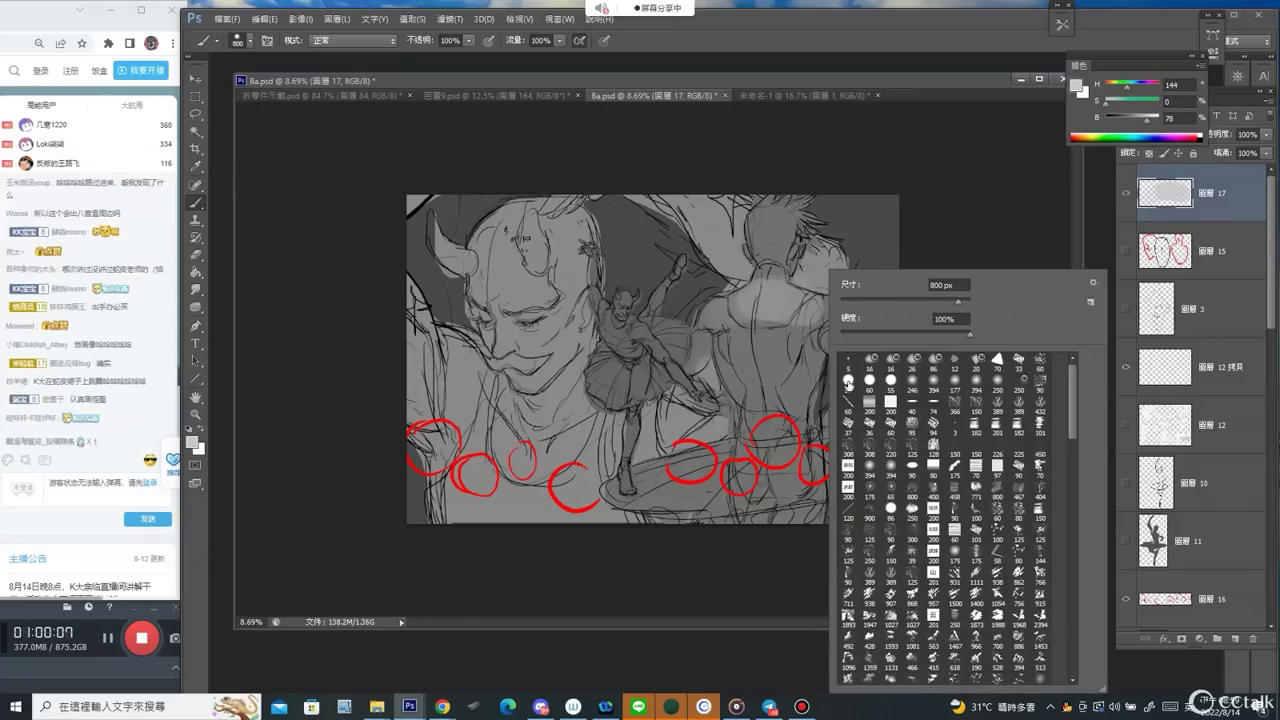
left_click(847, 366)
key("Return")
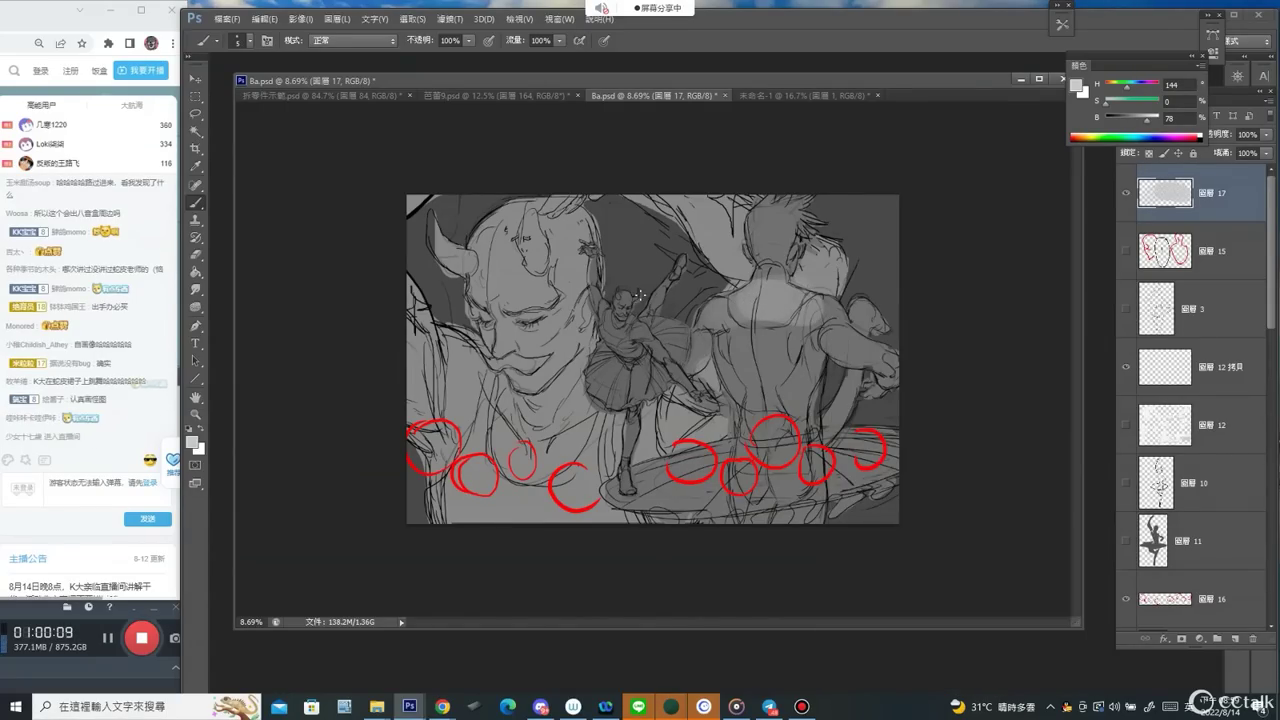
key("bracketright")
key("bracketright")
key("bracketright")
key("bracketright")
key("bracketright")
key("bracketright")
key("bracketright")
key("bracketright")
key("bracketright")
key("bracketright")
key("bracketright")
key("bracketright")
key("bracketright")
key("bracketright")
key("bracketright")
key("bracketright")
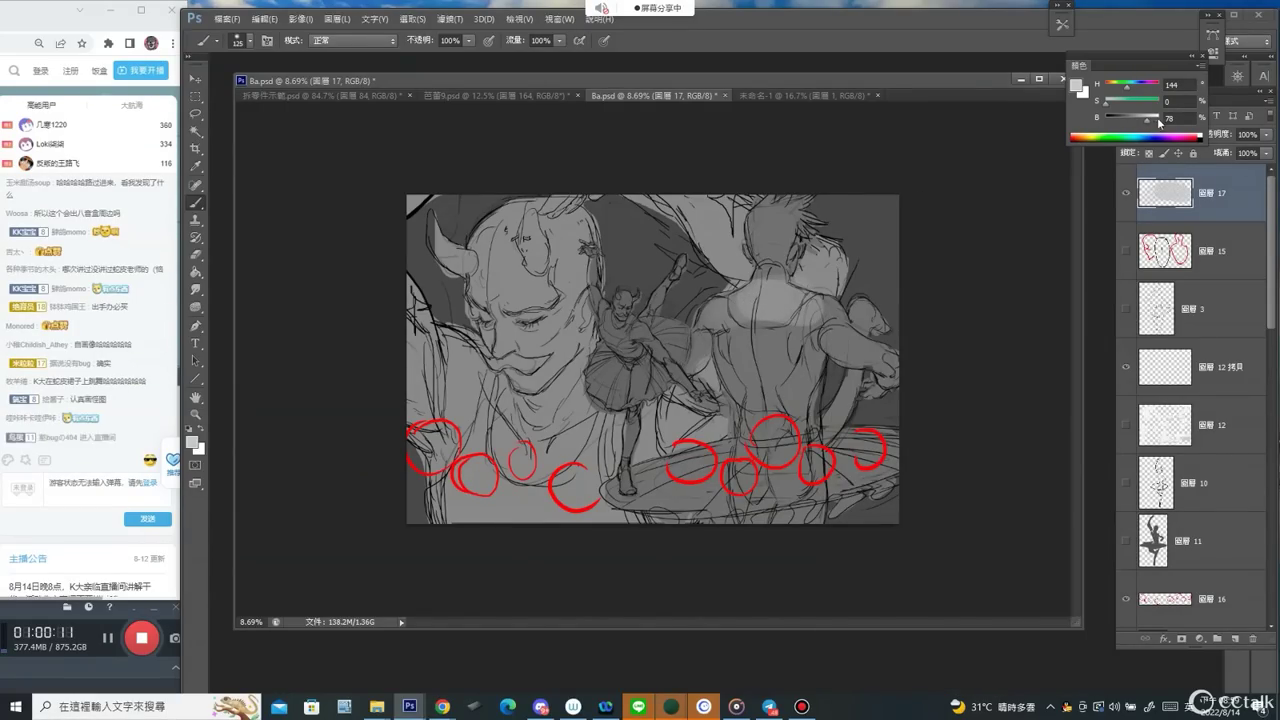
left_click(1159, 120)
key("bracketright")
key("bracketright")
key("bracketright")
key("bracketright")
key("bracketright")
key("bracketright")
key("bracketright")
key("bracketright")
mouse_move(711, 317)
left_mouse_down()
mouse_move(776, 294)
mouse_move(820, 308)
left_mouse_up()
mouse_move(767, 215)
left_mouse_down()
mouse_move(794, 211)
mouse_move(761, 260)
mouse_move(769, 298)
left_mouse_up()
left_click_drag(703, 323, 697, 340)
left_click_drag(826, 306, 872, 356)
mouse_move(770, 225)
left_mouse_down()
mouse_move(866, 214)
mouse_move(840, 215)
mouse_move(812, 242)
left_mouse_up()
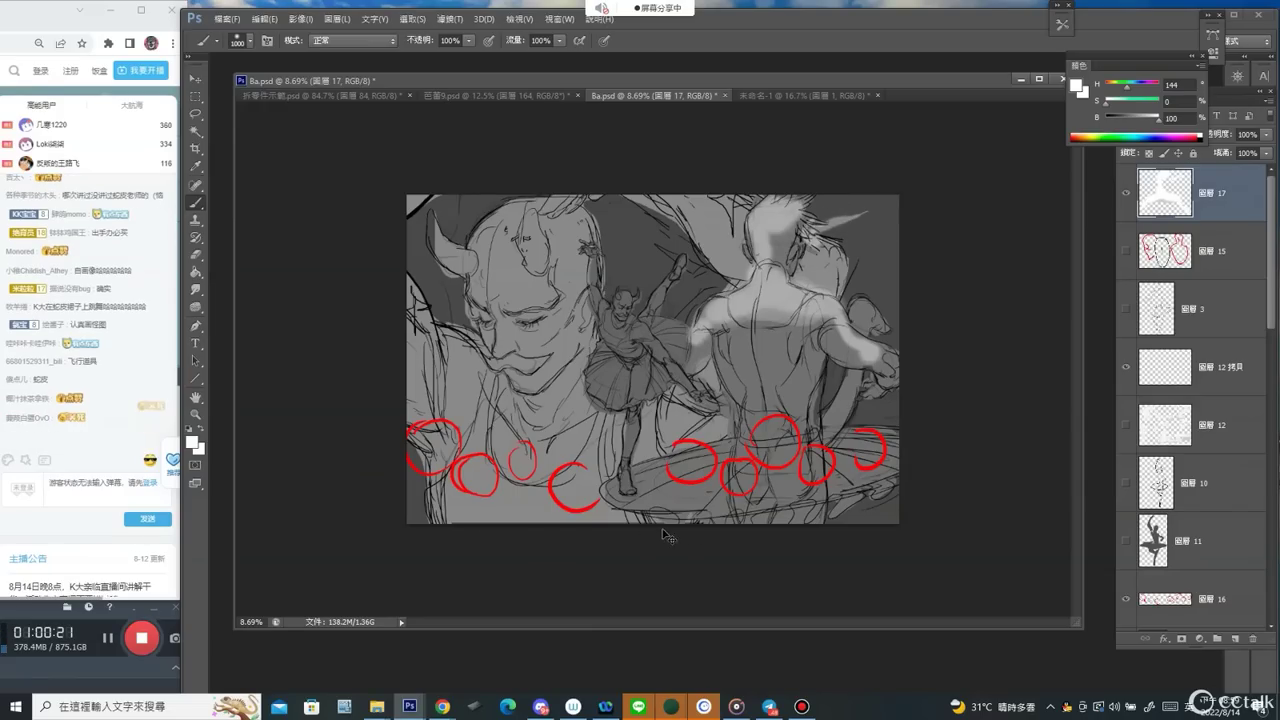
key("ctrl+alt+z")
key("ctrl+alt+z")
Paint white light over the central dancer's head, raised arms and shoulders with a 400 px brush.
key("bracketleft")
key("bracketleft")
key("bracketleft")
key("bracketleft")
key("bracketleft")
key("bracketleft")
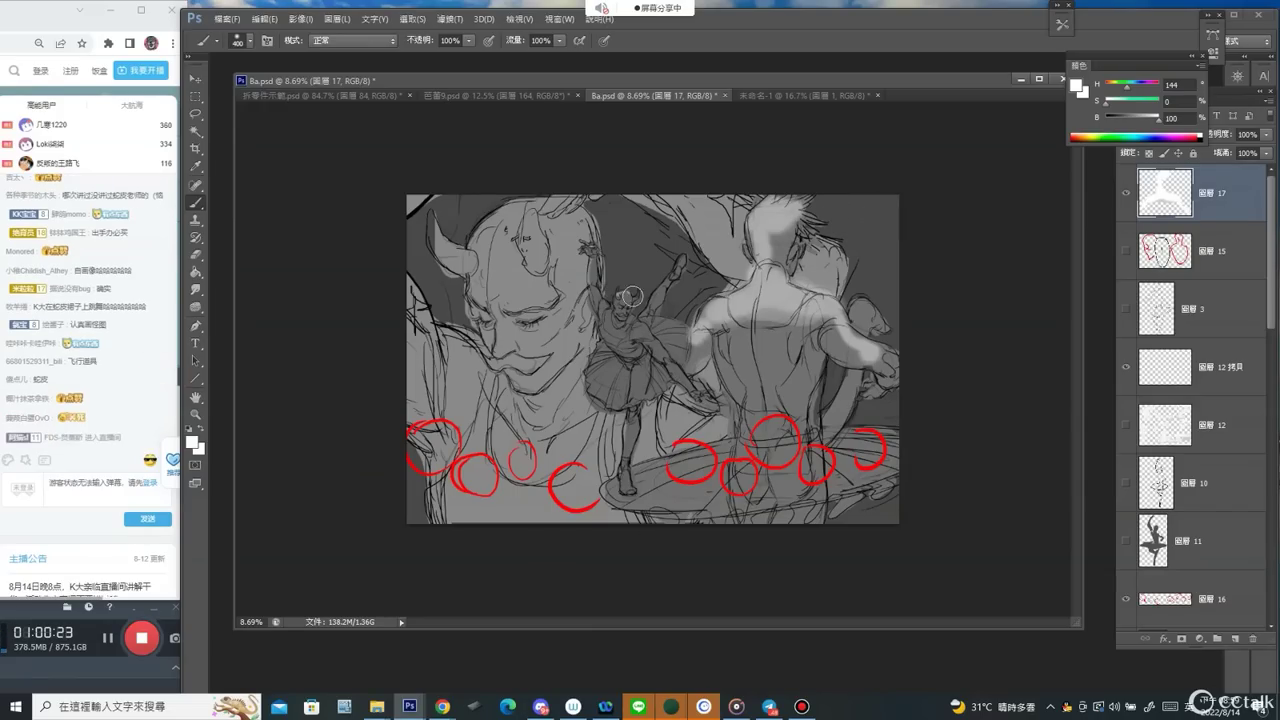
mouse_move(631, 296)
left_mouse_down()
mouse_move(642, 329)
mouse_move(648, 287)
left_mouse_up()
mouse_move(590, 247)
left_mouse_down()
mouse_move(603, 302)
mouse_move(629, 322)
mouse_move(627, 300)
mouse_move(628, 319)
mouse_move(689, 381)
mouse_move(624, 318)
mouse_move(654, 322)
mouse_move(682, 348)
left_mouse_up()
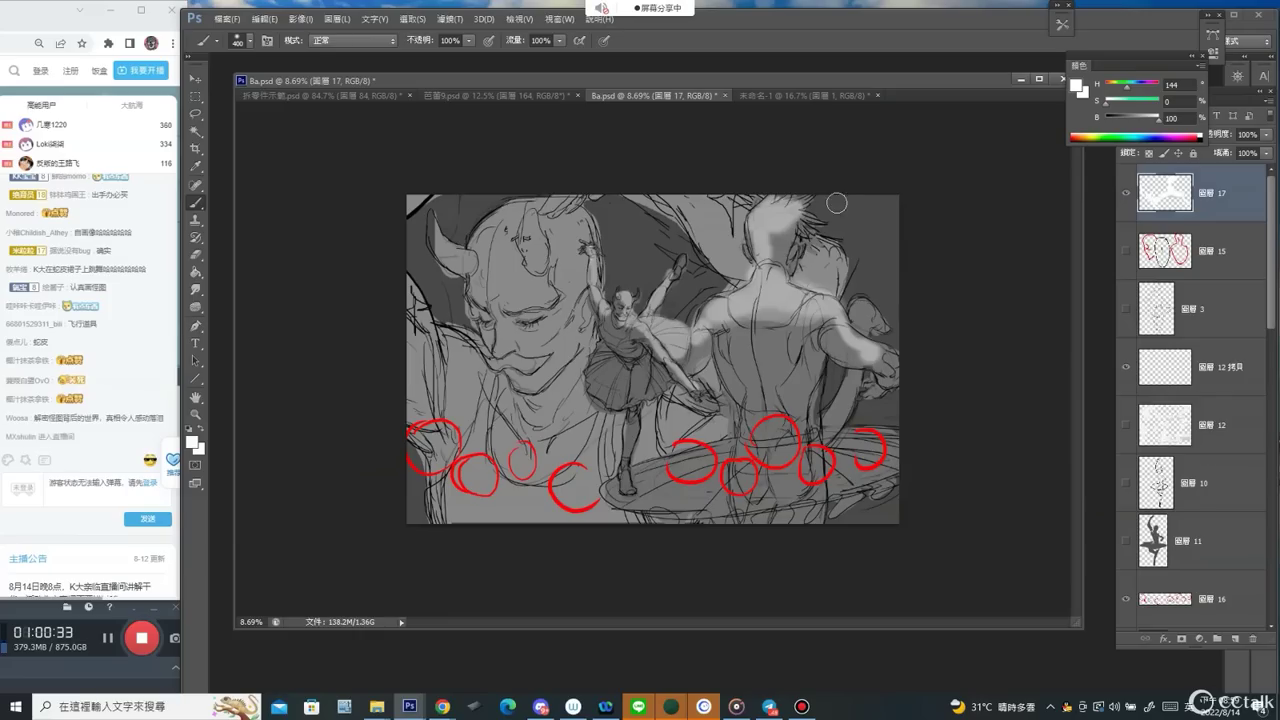
Paint white light on the large raised arm, the horned face's forehead and nose, and the shoulder at the sketch's left edge.
left_click_drag(740, 215, 698, 240)
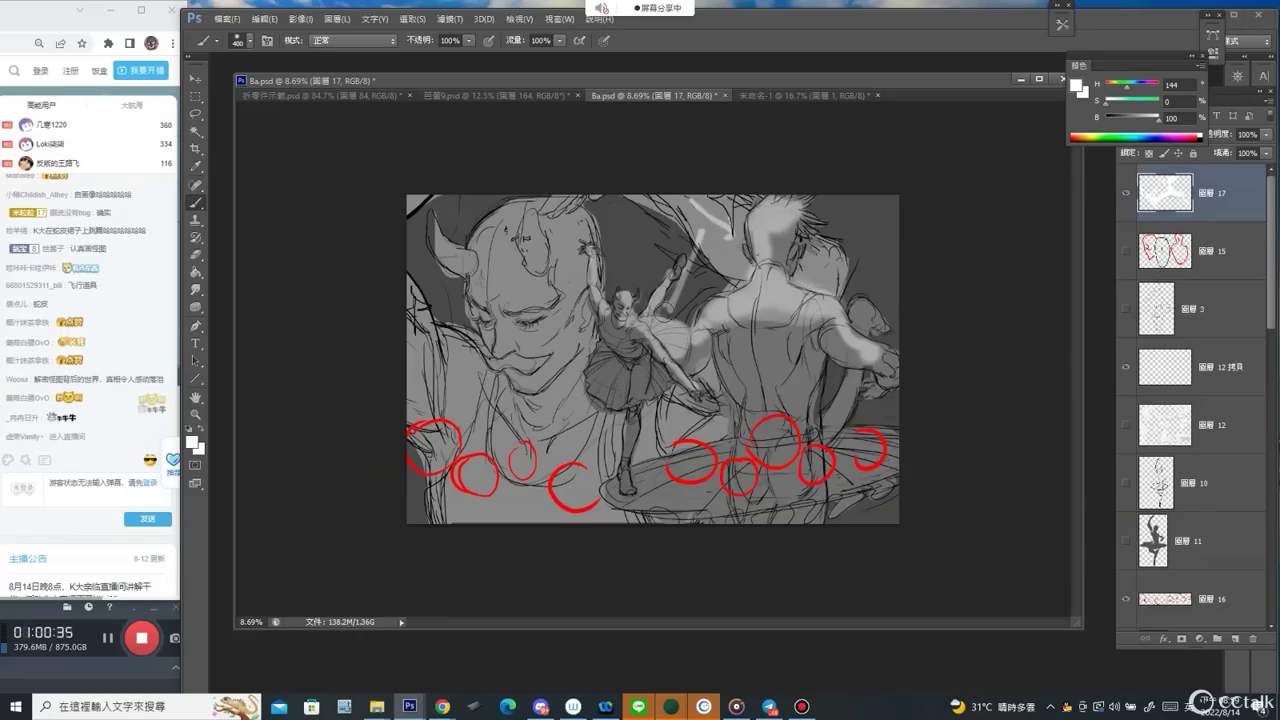
mouse_move(475, 265)
left_mouse_down()
mouse_move(505, 255)
mouse_move(503, 238)
mouse_move(529, 214)
mouse_move(552, 217)
mouse_move(569, 263)
mouse_move(491, 260)
mouse_move(506, 288)
left_mouse_up()
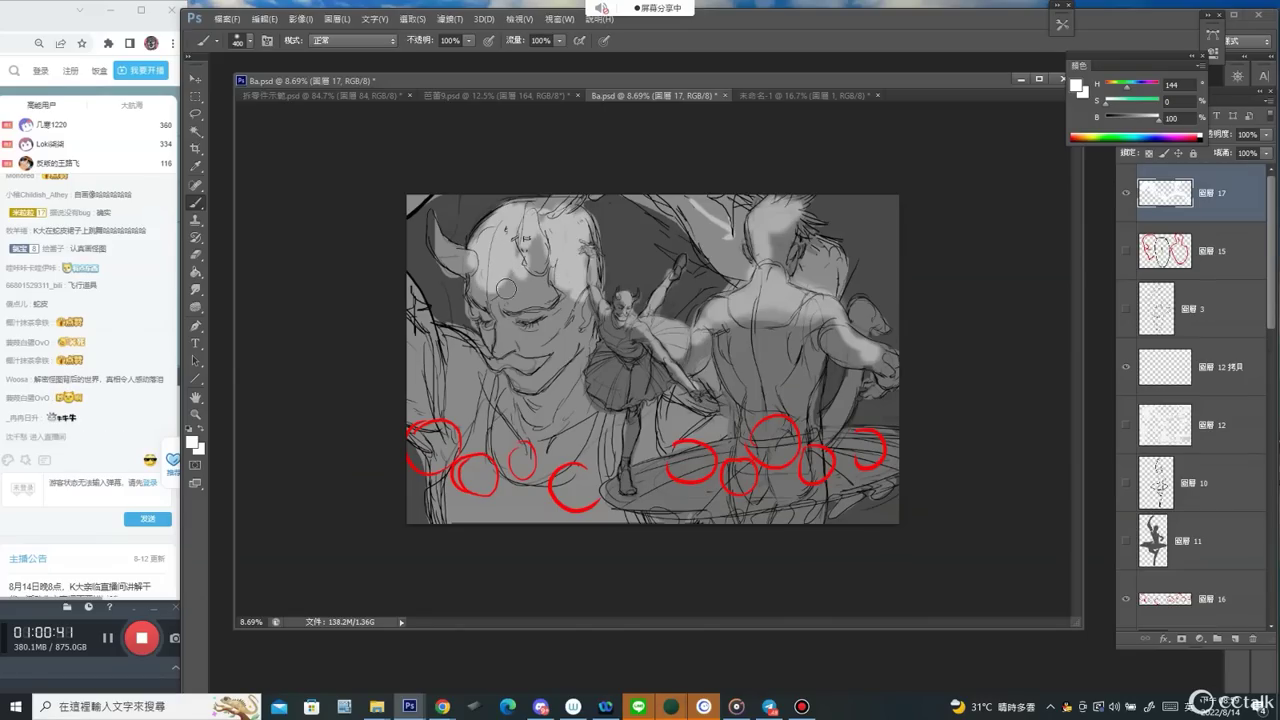
left_click_drag(500, 343, 502, 326)
mouse_move(412, 290)
left_mouse_down()
mouse_move(414, 316)
mouse_move(460, 365)
left_mouse_up()
Brighten the stage floor around the central dancer's foot with white and trim the light with the Eraser.
mouse_move(605, 470)
left_mouse_down()
mouse_move(580, 488)
mouse_move(703, 488)
mouse_move(562, 490)
mouse_move(714, 490)
mouse_move(704, 487)
left_mouse_up()
key("e")
key("b")
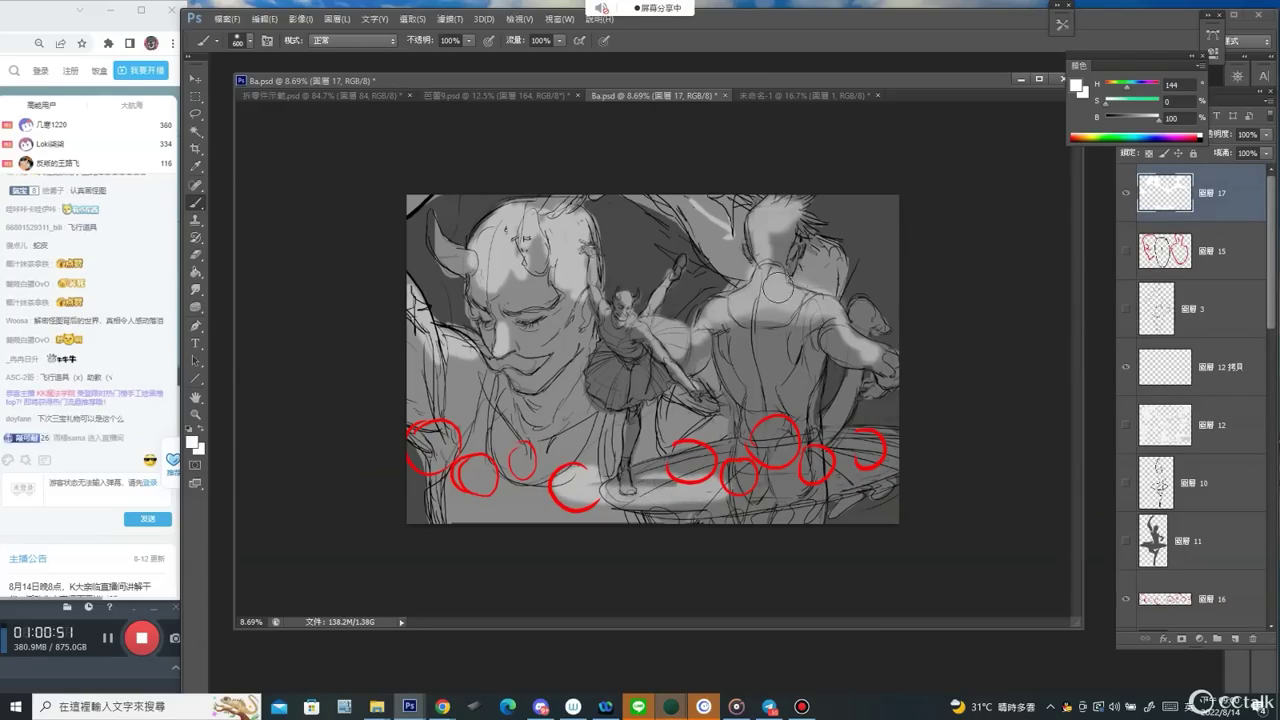
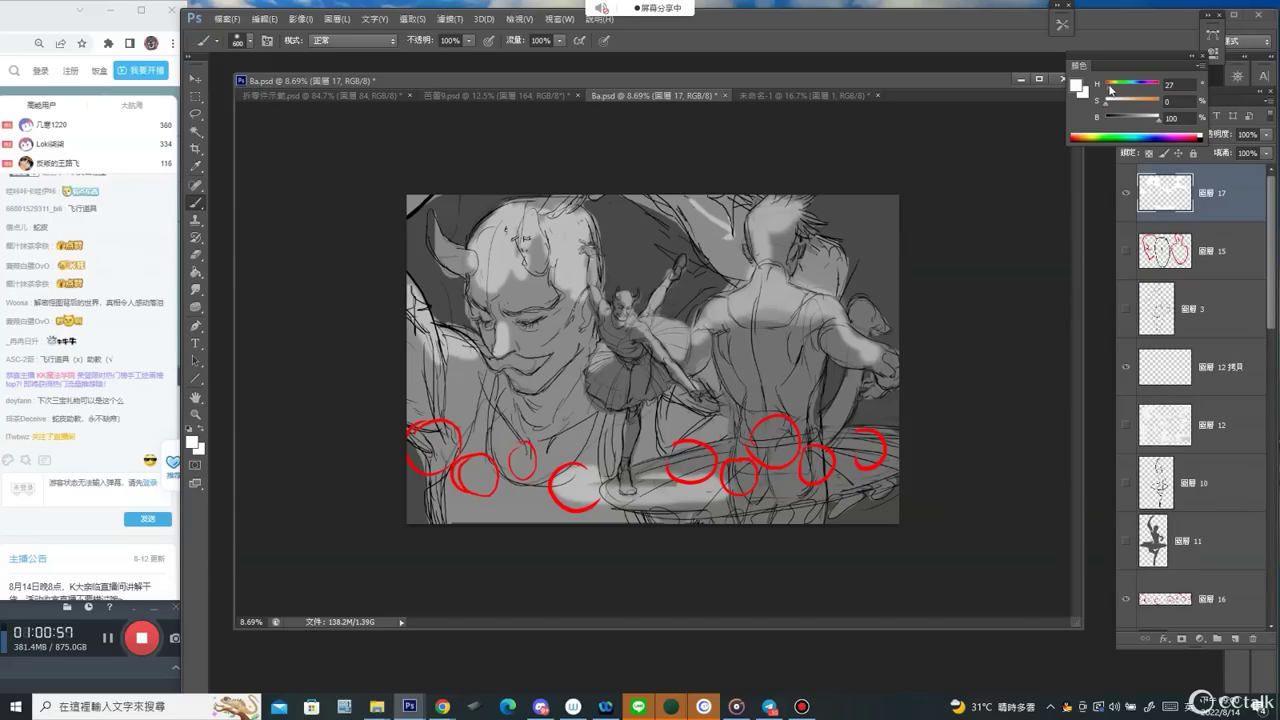
Add a layer above 圖層 17 and outline the lit band across the figures' upper bodies in light red with a 600 px brush.
left_click_drag(1108, 100, 1144, 108)
left_click(1235, 638)
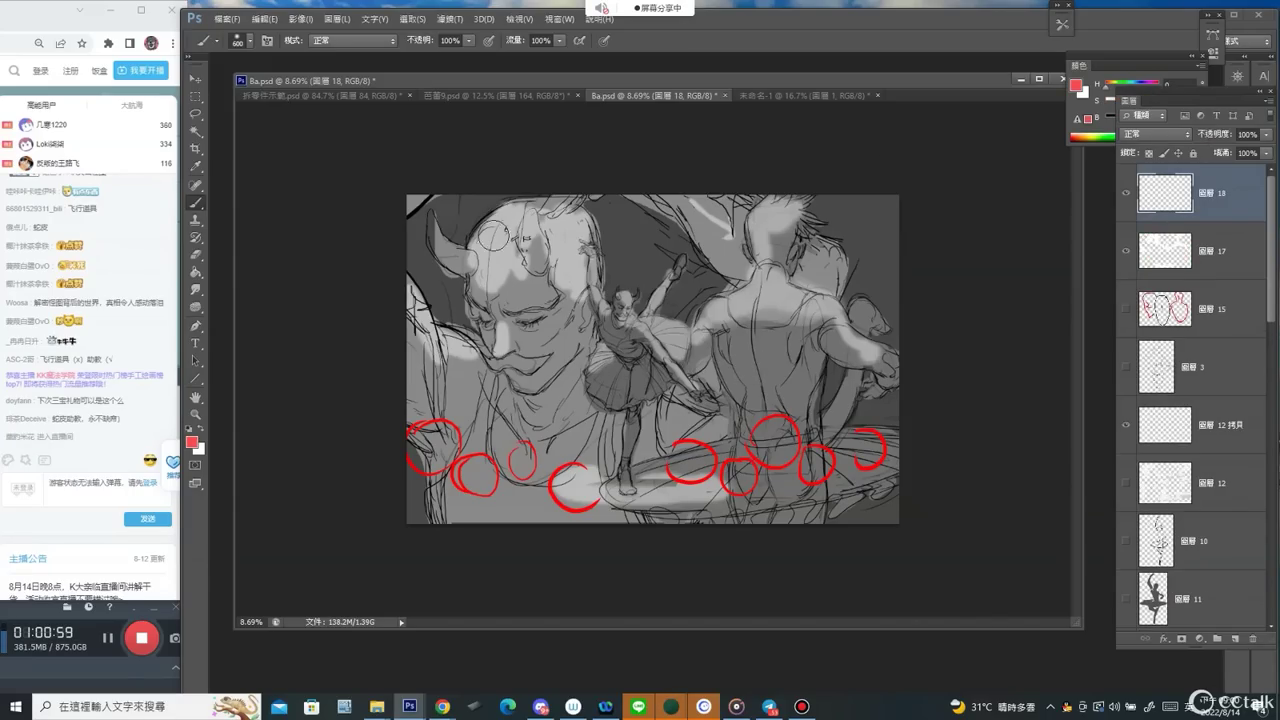
mouse_move(500, 205)
left_mouse_down()
mouse_move(445, 240)
mouse_move(412, 345)
mouse_move(480, 298)
mouse_move(622, 375)
mouse_move(762, 335)
mouse_move(890, 362)
mouse_move(815, 228)
mouse_move(712, 282)
mouse_move(685, 265)
left_mouse_up()
left_click_drag(605, 263, 495, 198)
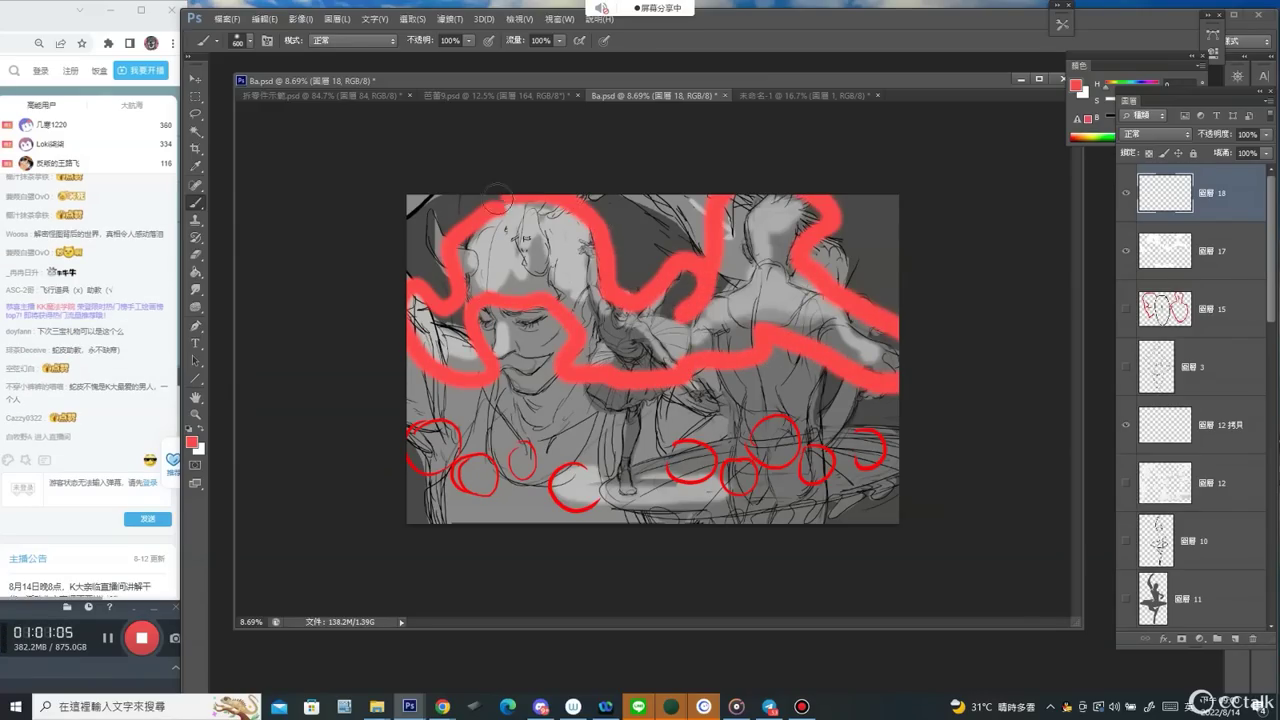
Paint white highlights on the tops of the red circles with a 300 px brush and hide 圖層 18.
left_click(579, 479, "alt")
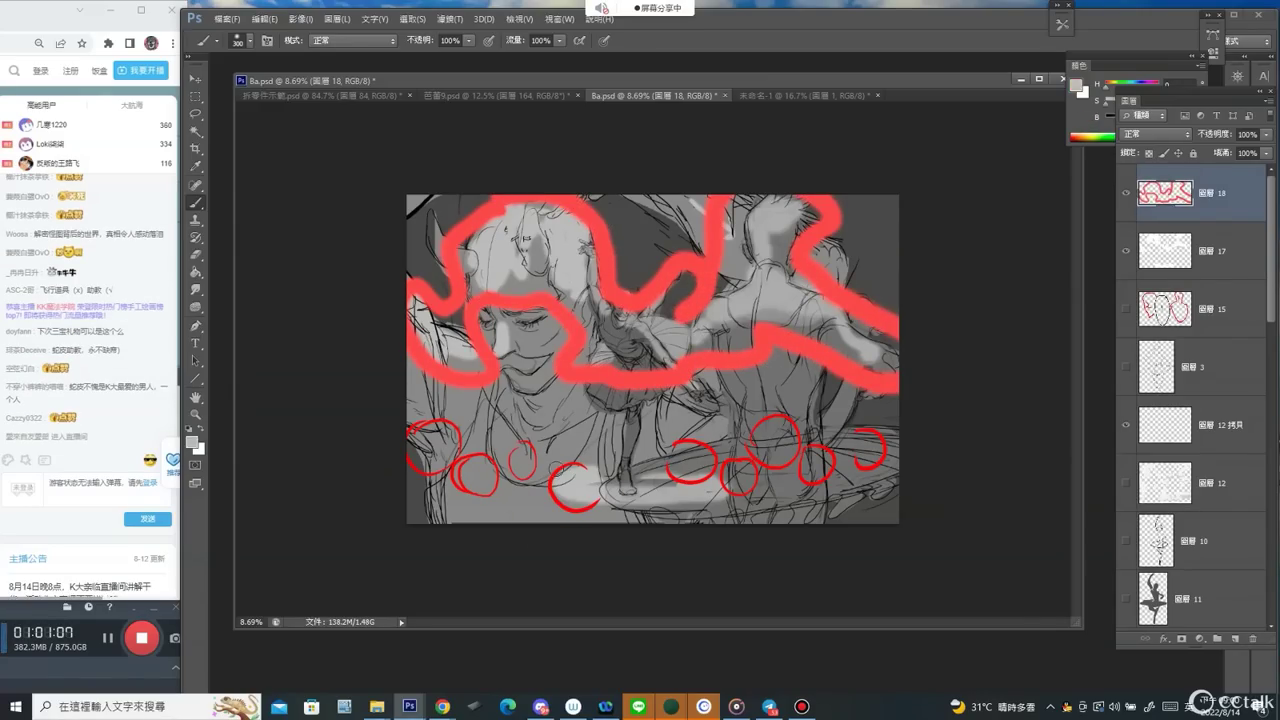
key("d")
key("x")
left_click_drag(566, 470, 584, 466)
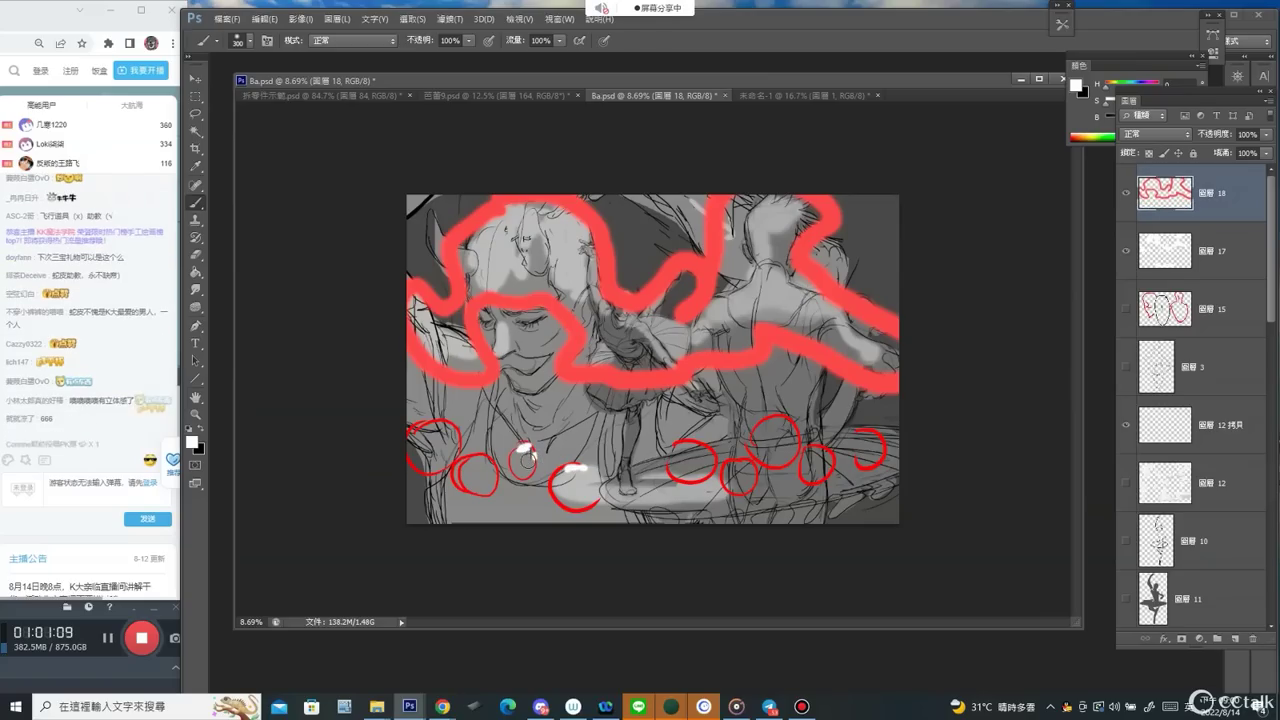
left_click_drag(473, 464, 488, 460)
left_click_drag(418, 434, 432, 428)
mouse_move(672, 450)
left_mouse_down()
mouse_move(688, 442)
mouse_move(712, 460)
mouse_move(772, 420)
mouse_move(831, 450)
left_mouse_up()
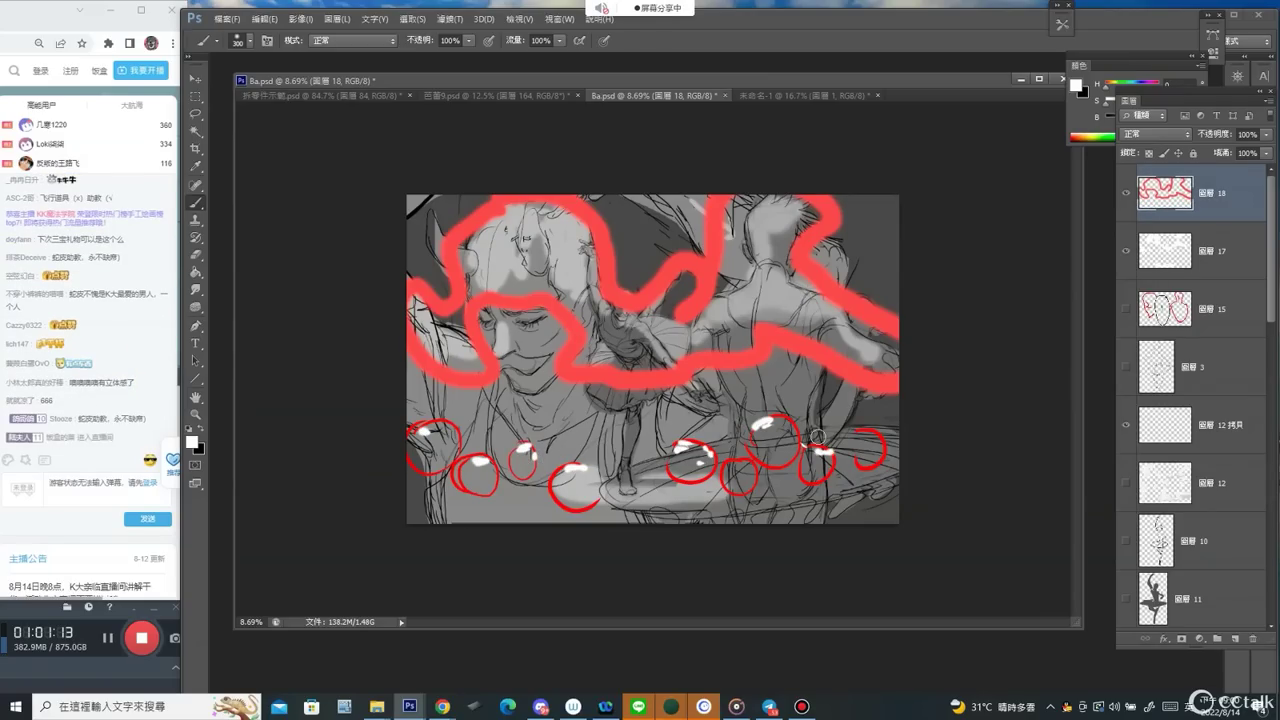
left_click(1126, 193)
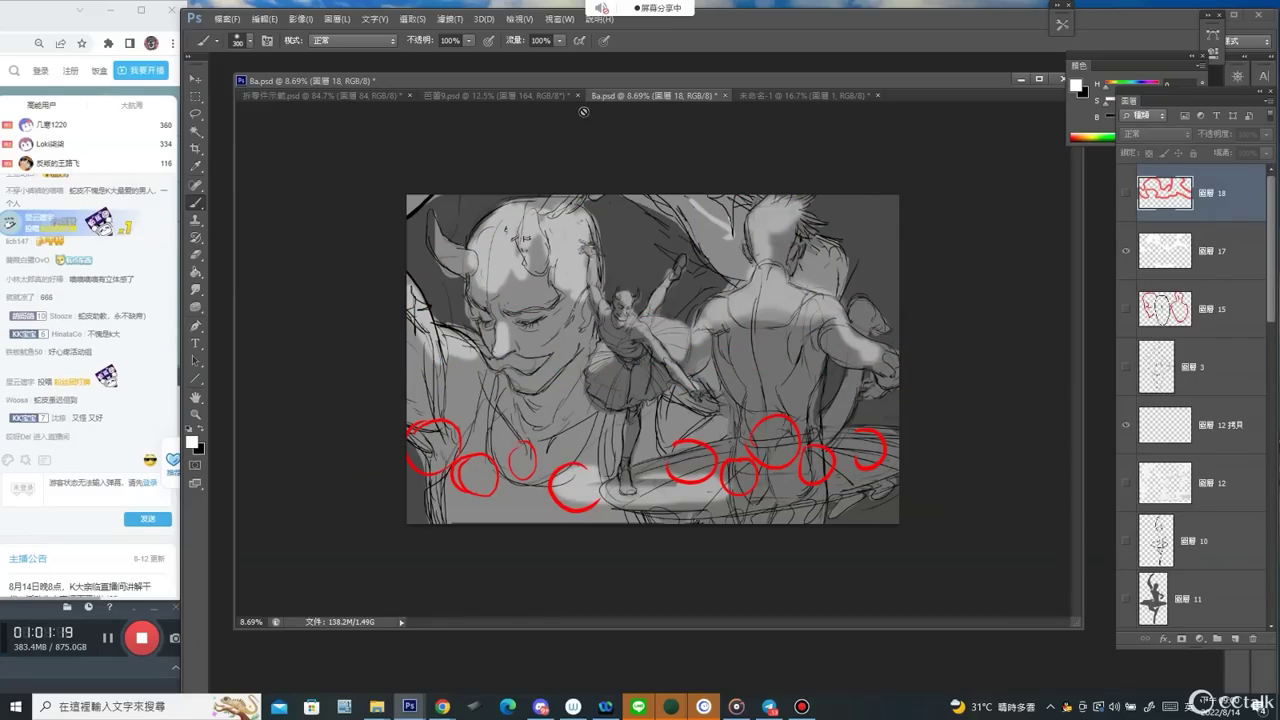
Switch to the 芭蕾9.psd document and set a 175 px pure red brush, undoing the trial strokes over the raised arm.
left_click(499, 93)
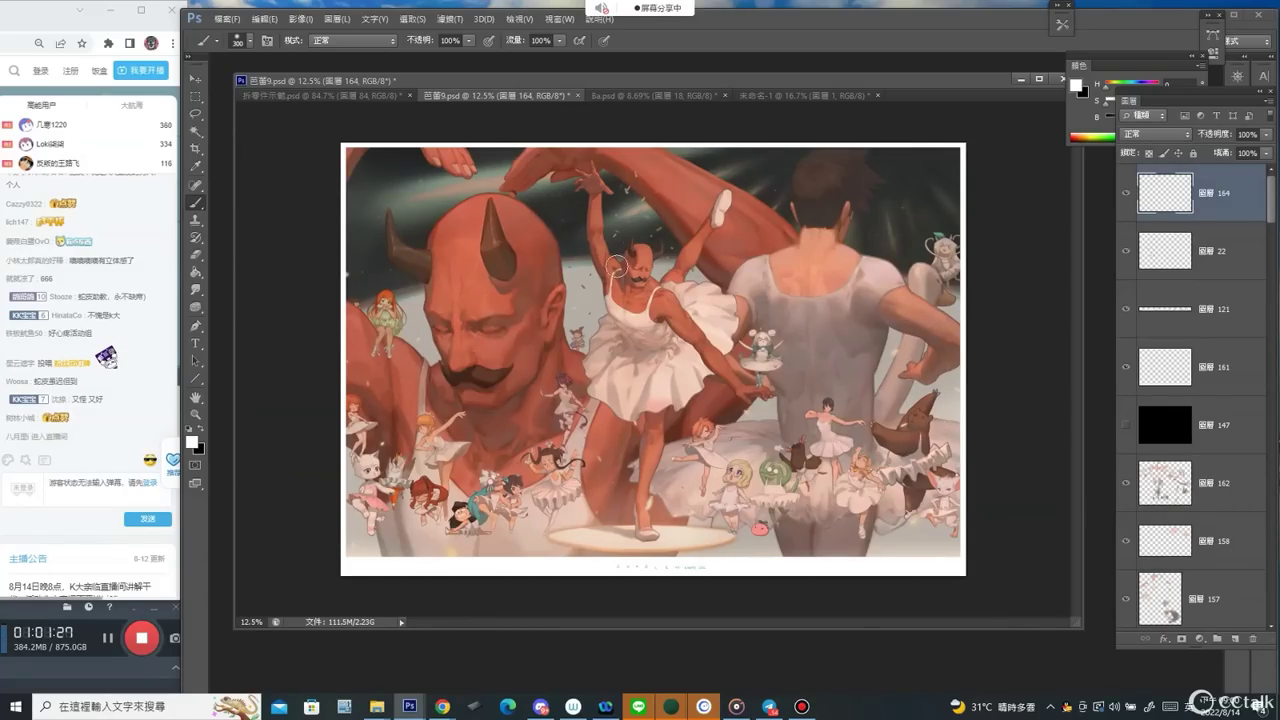
mouse_move(516, 148)
left_mouse_down()
mouse_move(508, 162)
mouse_move(535, 192)
mouse_move(603, 176)
left_mouse_up()
key("ctrl+z")
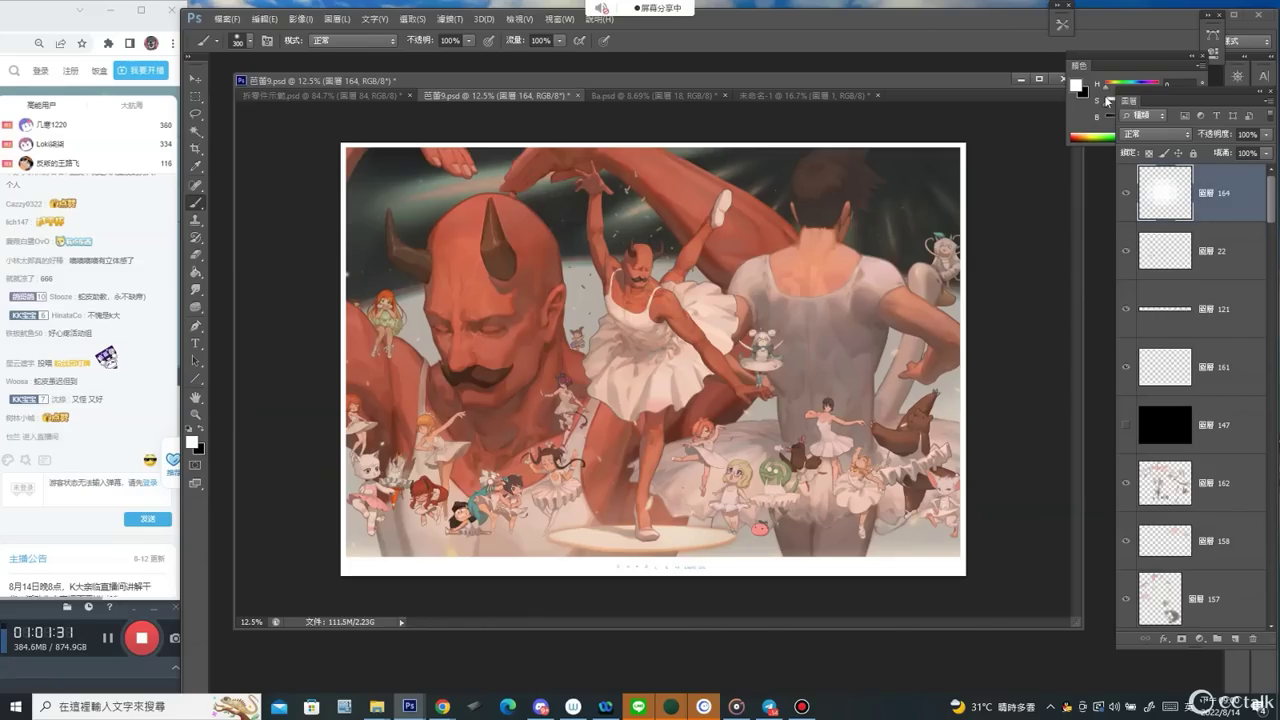
left_click_drag(1107, 102, 1162, 105)
mouse_move(518, 182)
left_mouse_down()
mouse_move(606, 176)
mouse_move(693, 246)
mouse_move(751, 266)
mouse_move(711, 168)
mouse_move(600, 145)
left_mouse_up()
key("ctrl+z")
key("bracketleft")
key("bracketleft")
key("bracketleft")
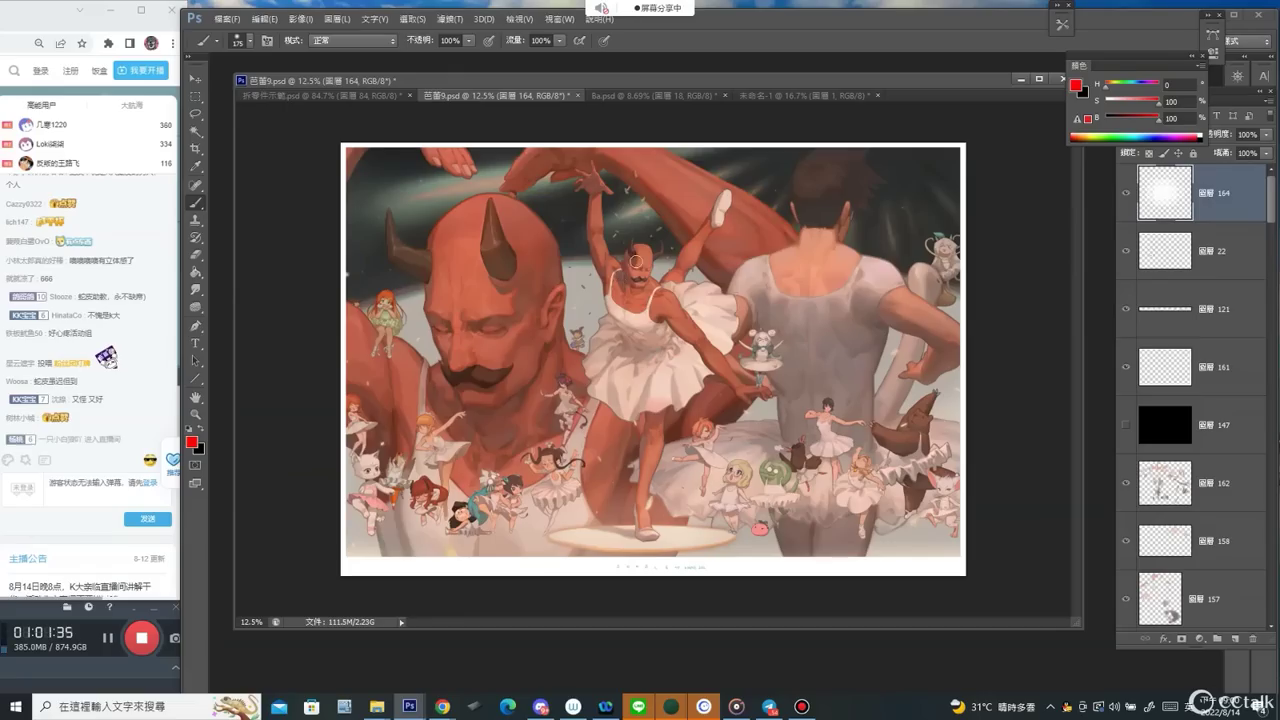
Mark the central dancer and small characters temporarily in red, including a circle around the green-haired one, and undo each mark.
mouse_move(622, 290)
left_mouse_down()
mouse_move(613, 256)
mouse_move(660, 255)
mouse_move(648, 320)
mouse_move(624, 320)
left_mouse_up()
key("ctrl+z")
mouse_move(725, 527)
left_mouse_down()
mouse_move(719, 476)
mouse_move(735, 460)
mouse_move(755, 478)
mouse_move(730, 527)
left_mouse_up()
key("ctrl+z")
mouse_move(785, 458)
left_mouse_down()
mouse_move(770, 522)
mouse_move(788, 458)
left_mouse_up()
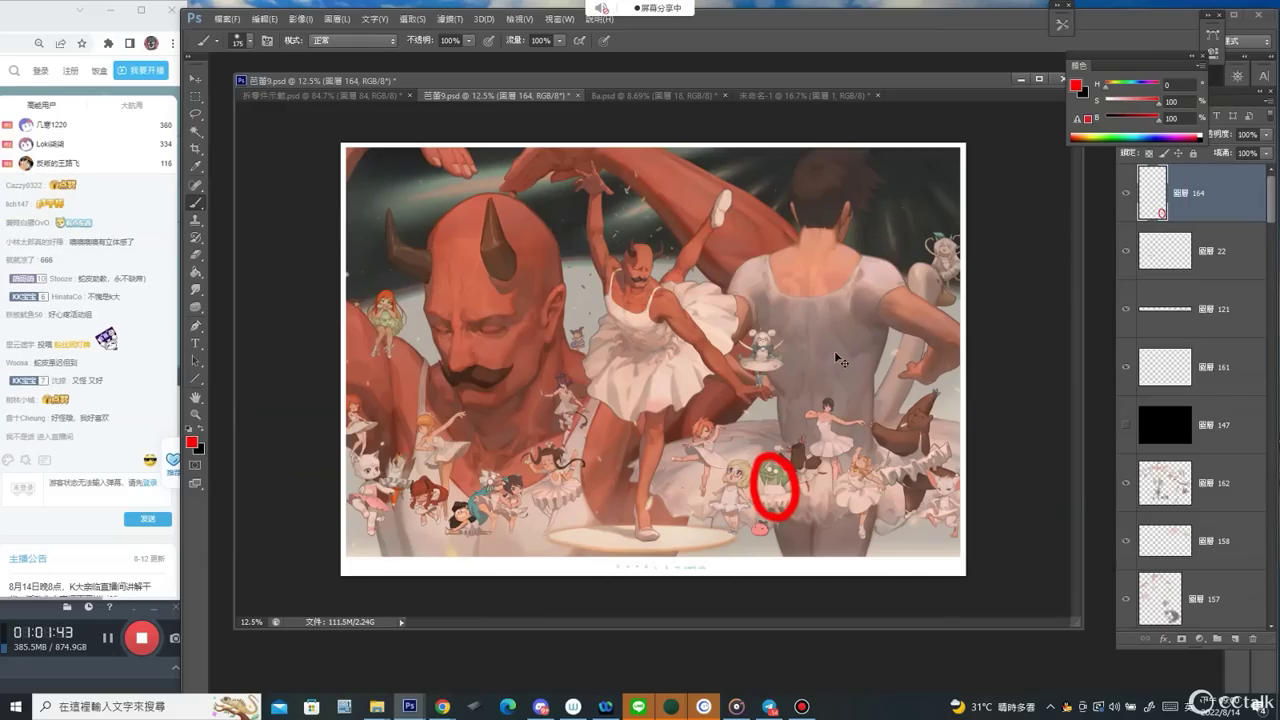
key("ctrl+z")
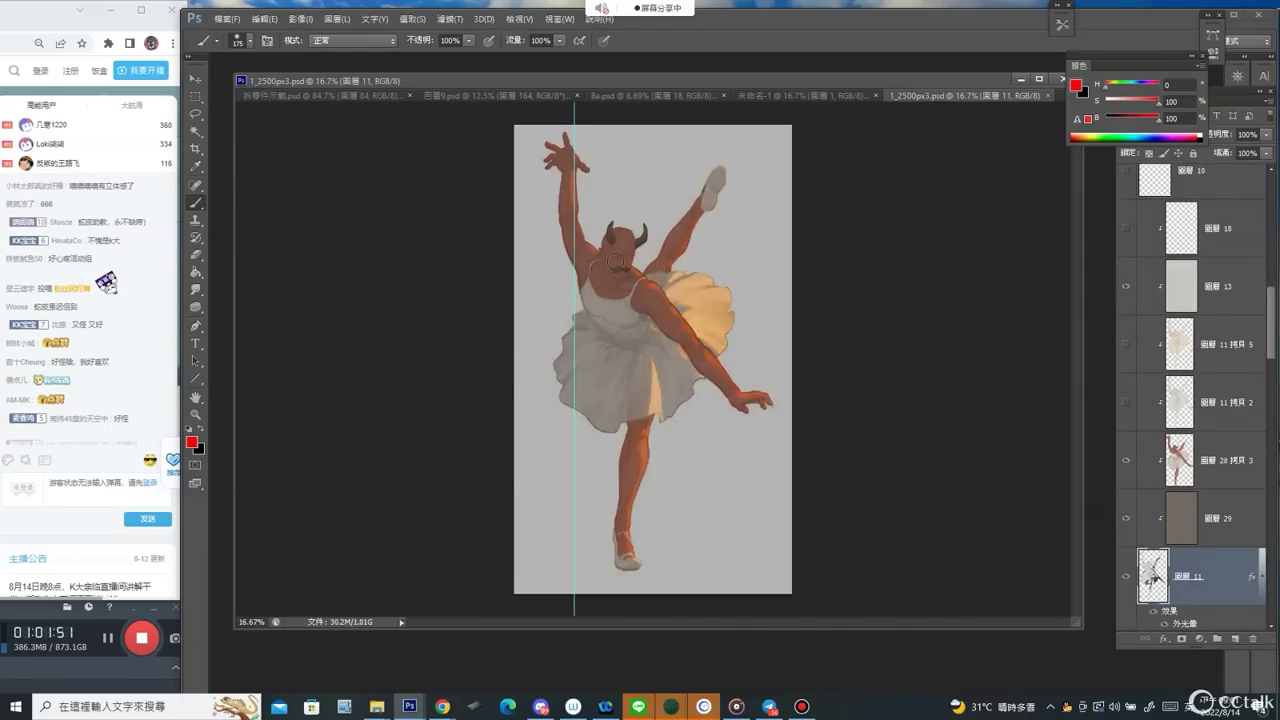
Draw a temporary ring around the dancer's upper body on 圖層 11 in 1_2500px3.psd and undo it.
mouse_move(578, 193)
left_mouse_down()
mouse_move(610, 185)
mouse_move(650, 405)
mouse_move(722, 302)
left_mouse_up()
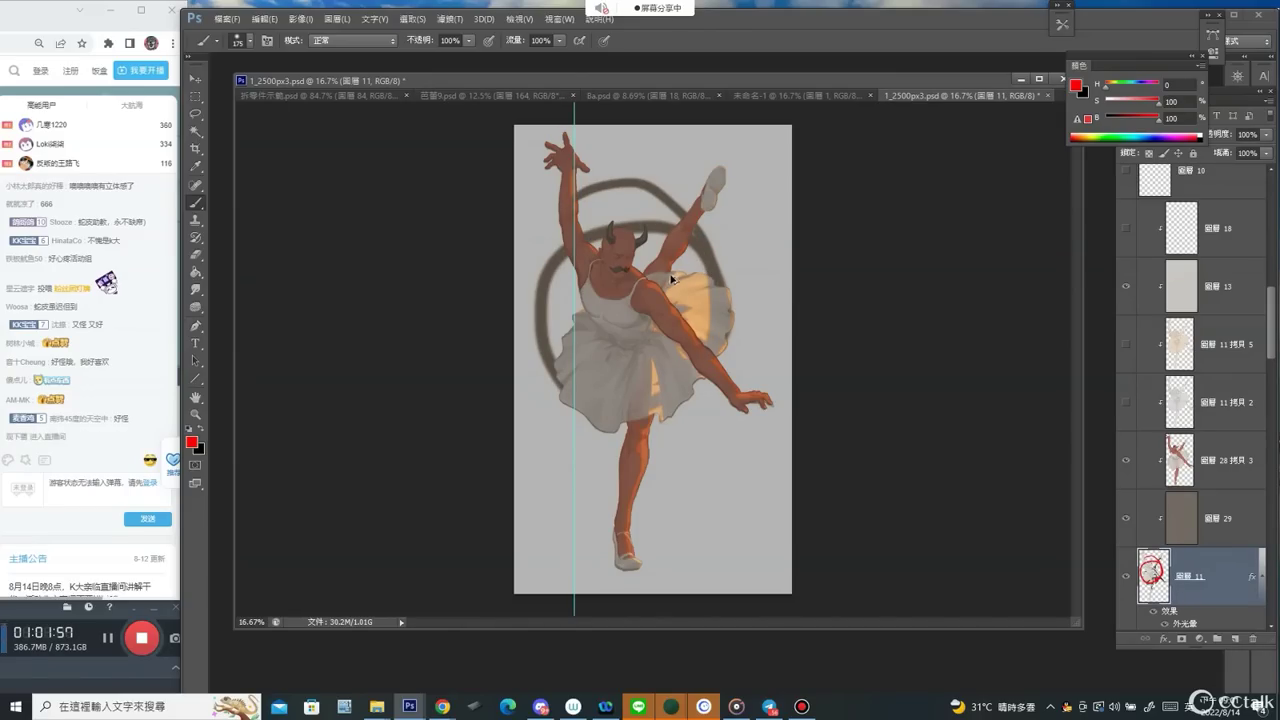
key("ctrl+z")
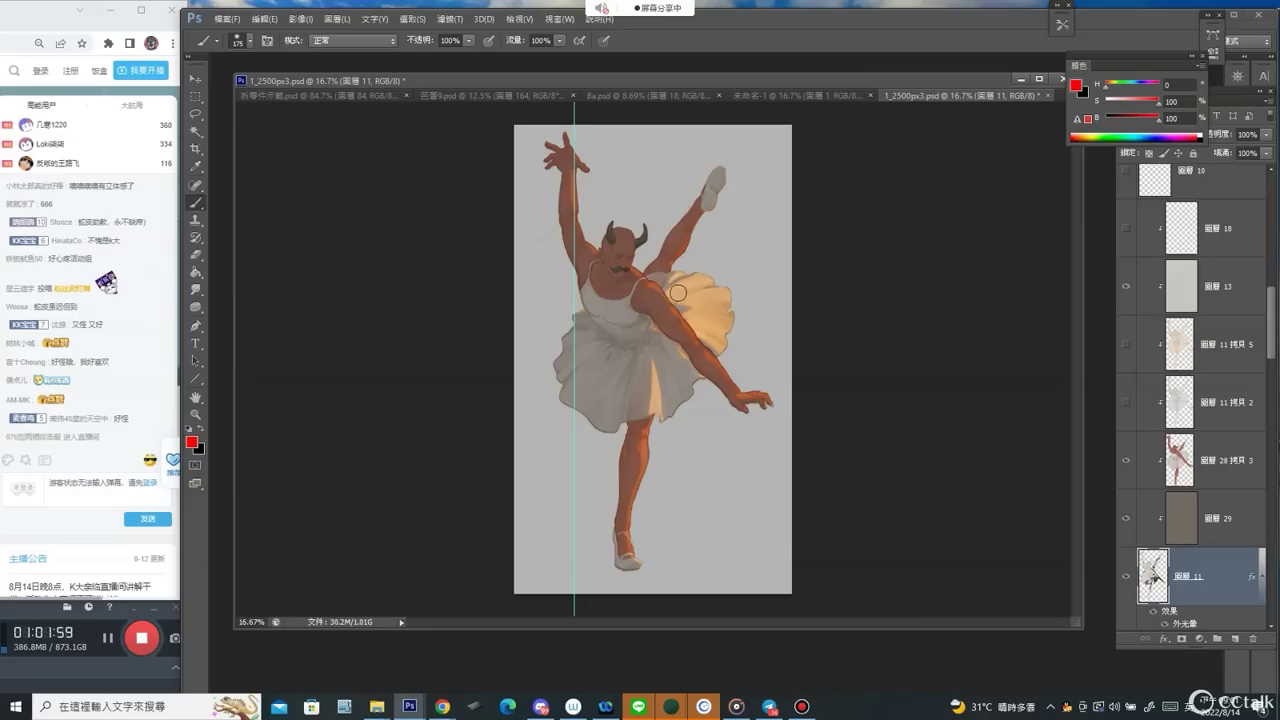
Mark the lit back of the dancer's skirt with trial strokes, reducing the brush to 100 px, and undo the strokes.
mouse_move(653, 279)
left_mouse_down()
mouse_move(700, 279)
mouse_move(682, 286)
left_mouse_up()
key("bracketleft")
key("bracketleft")
key("bracketleft")
left_click_drag(684, 314, 713, 325)
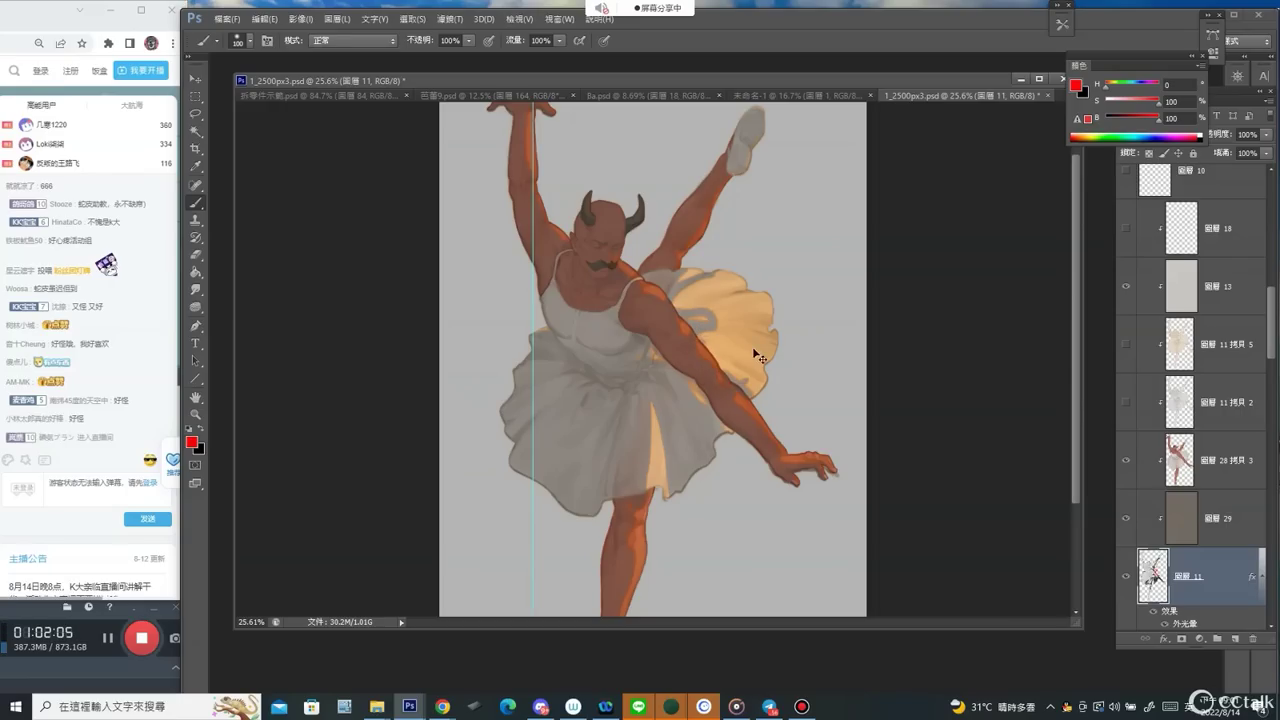
key("ctrl+alt+z")
key("ctrl+alt+z")
left_click(688, 346, "alt")
left_click(686, 344, "alt")
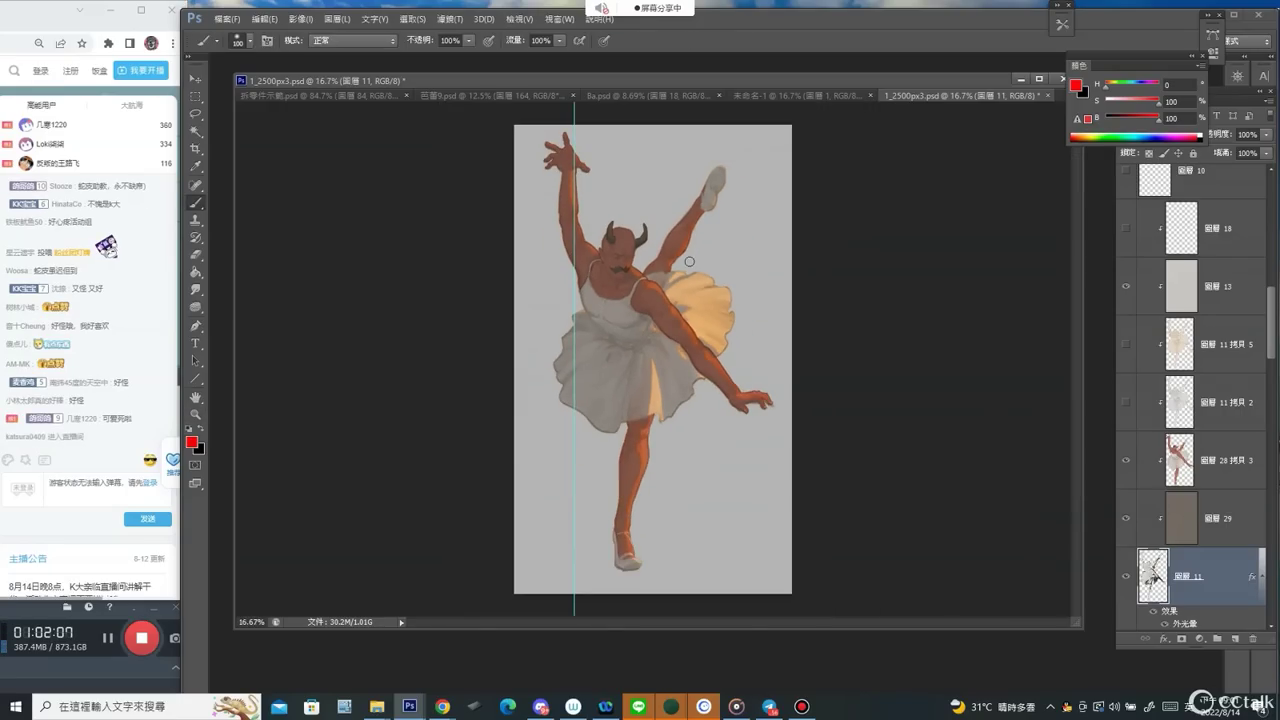
Try a Levels adjustment with a lower white input on 圖層 12 拷貝 and cancel it.
left_click(690, 298, "ctrl")
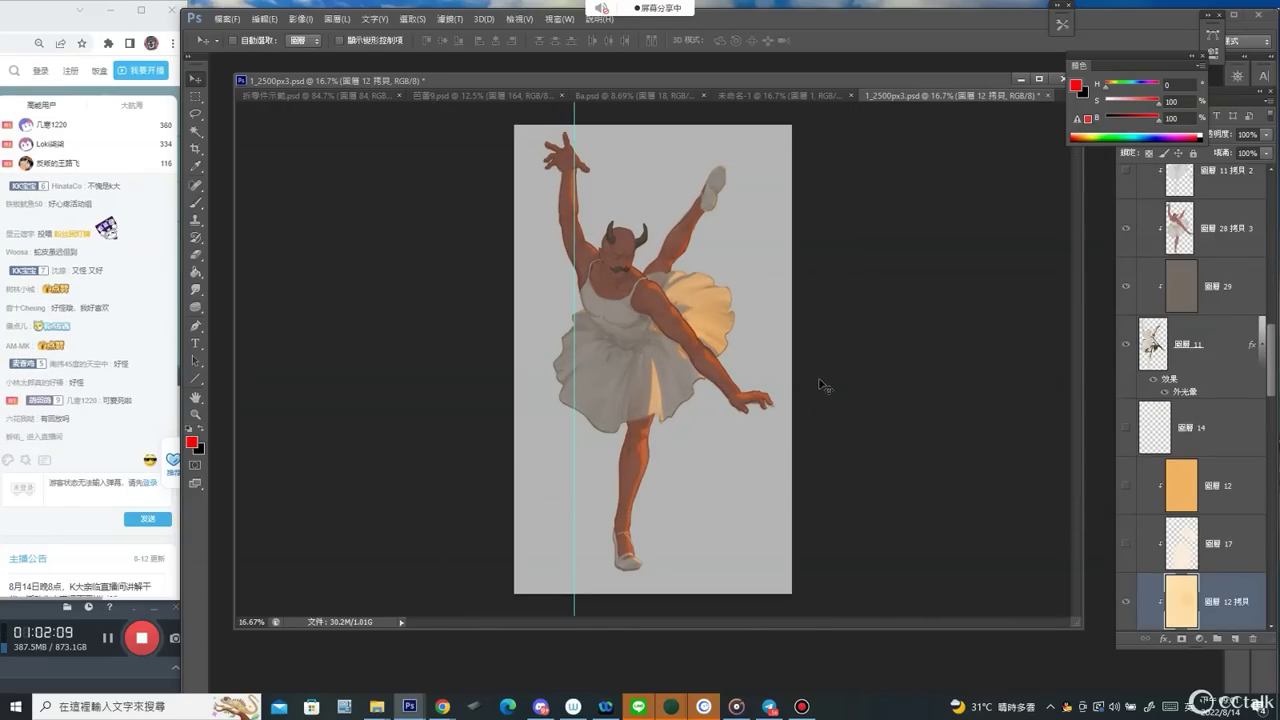
key("ctrl+l")
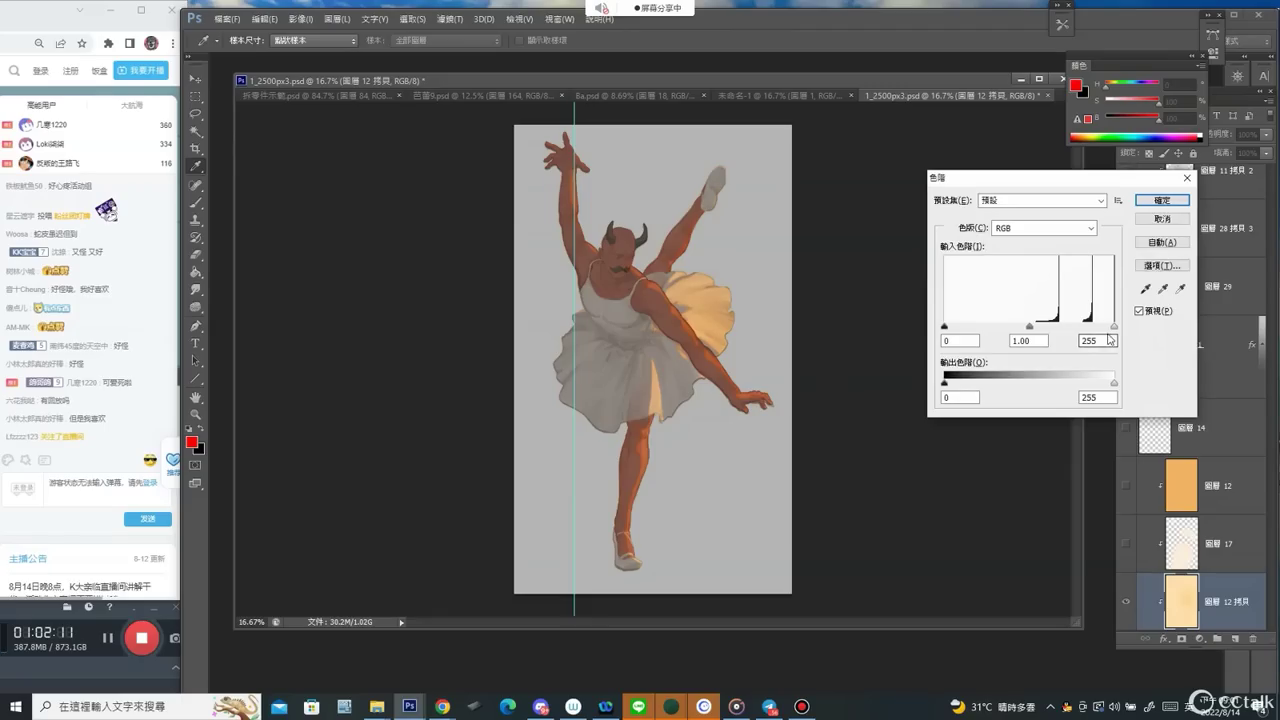
left_click_drag(1113, 327, 1088, 327)
key("Escape")
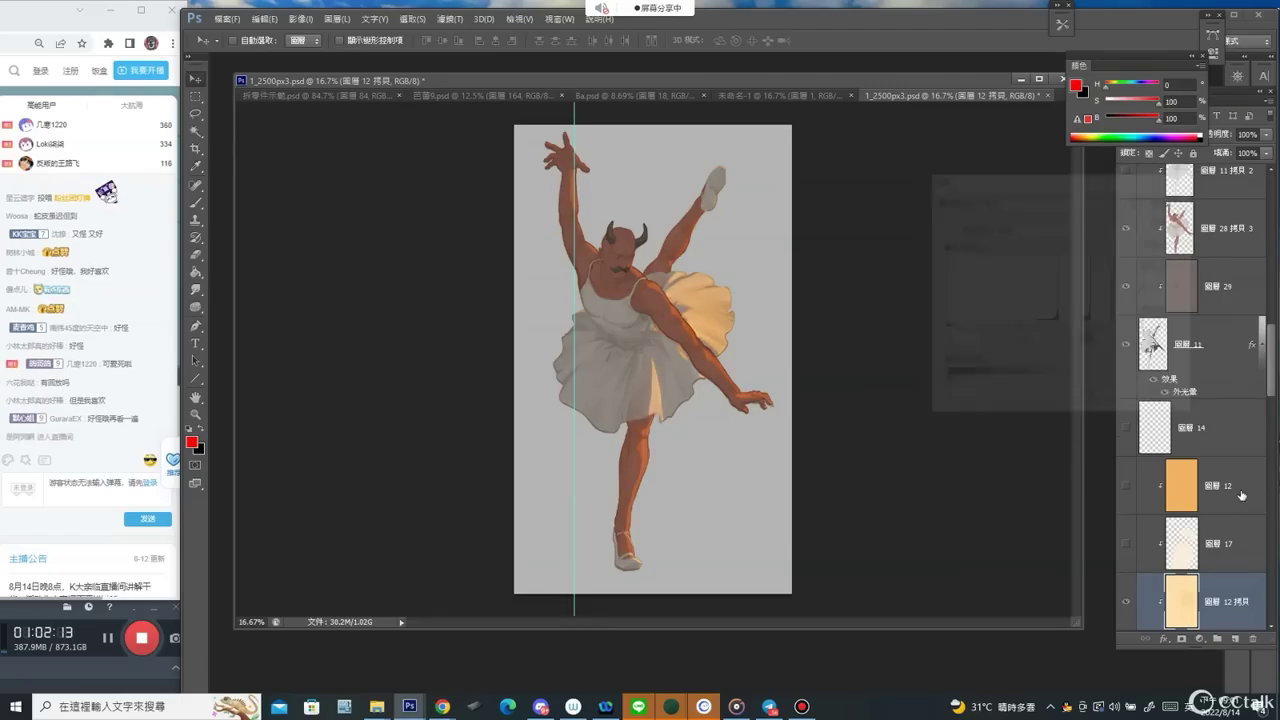
scroll(1238, 432, "down", 3)
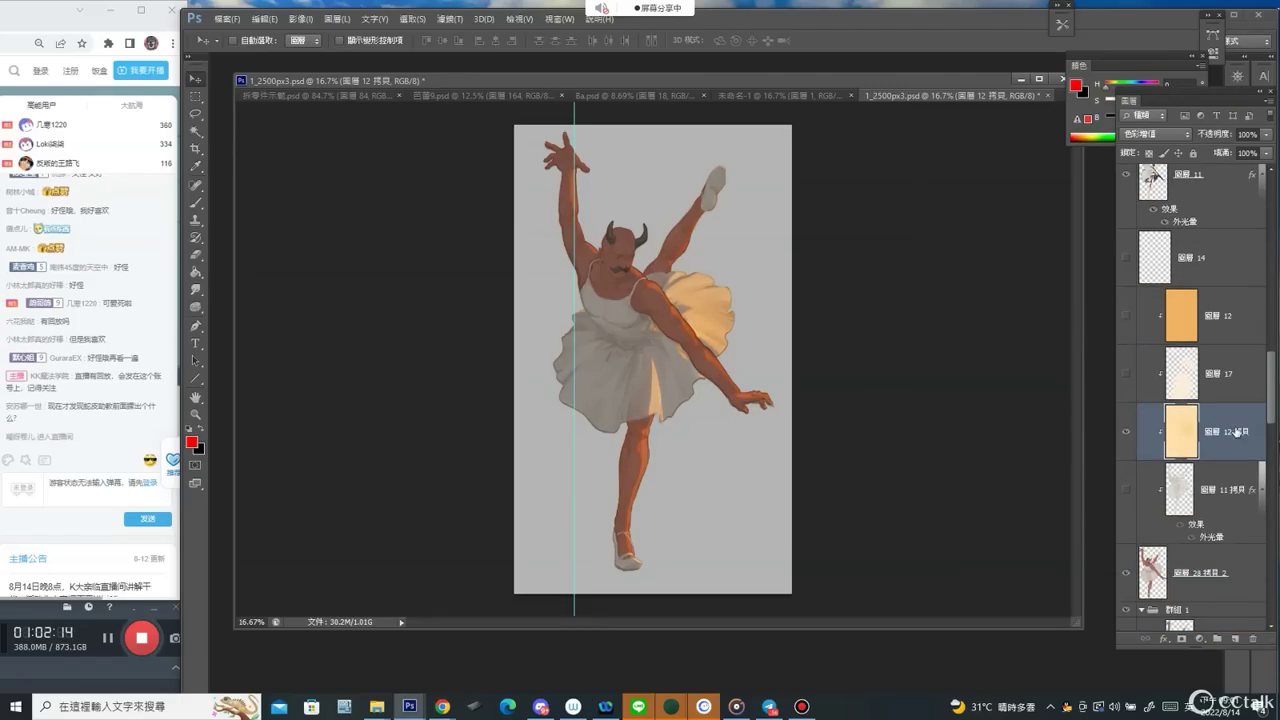
left_click(1186, 594)
Darken the shadow layer 圖層 13 with Hue/Saturation by lowering its lightness to -35.
left_click(623, 395, "ctrl")
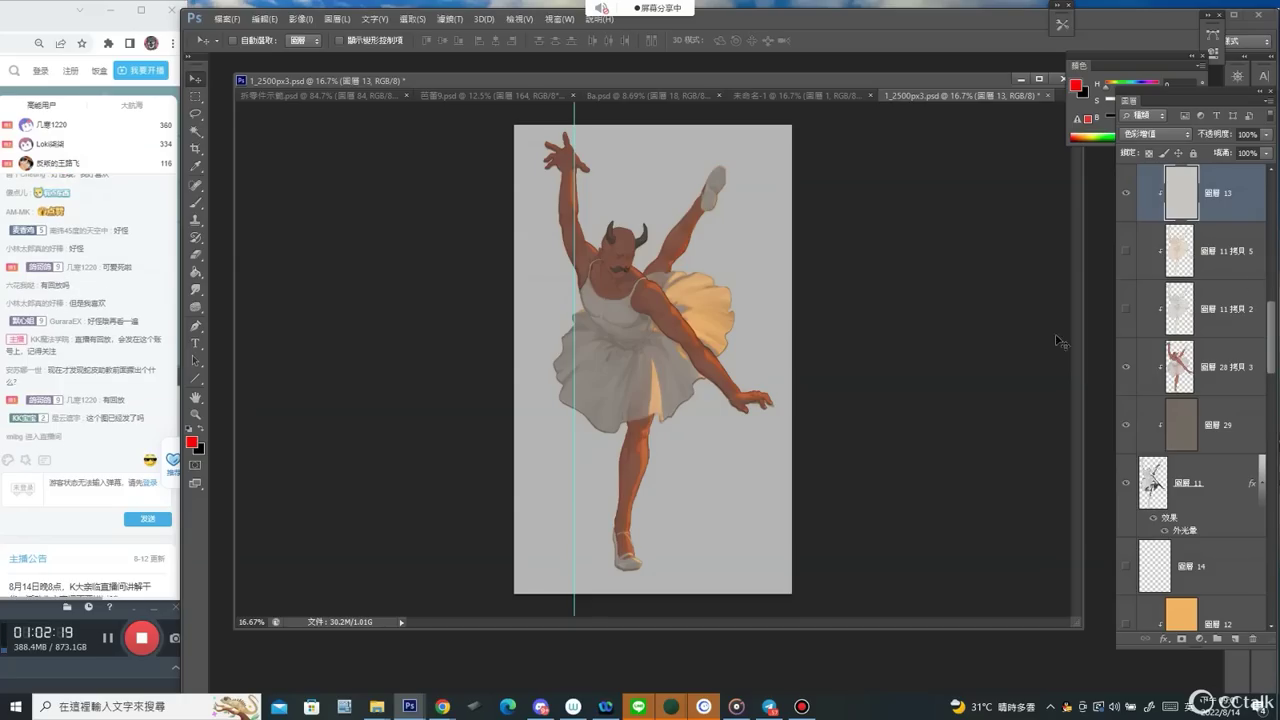
key("ctrl+u")
mouse_move(1089, 324)
left_mouse_down()
mouse_move(1052, 325)
mouse_move(1067, 330)
left_mouse_up()
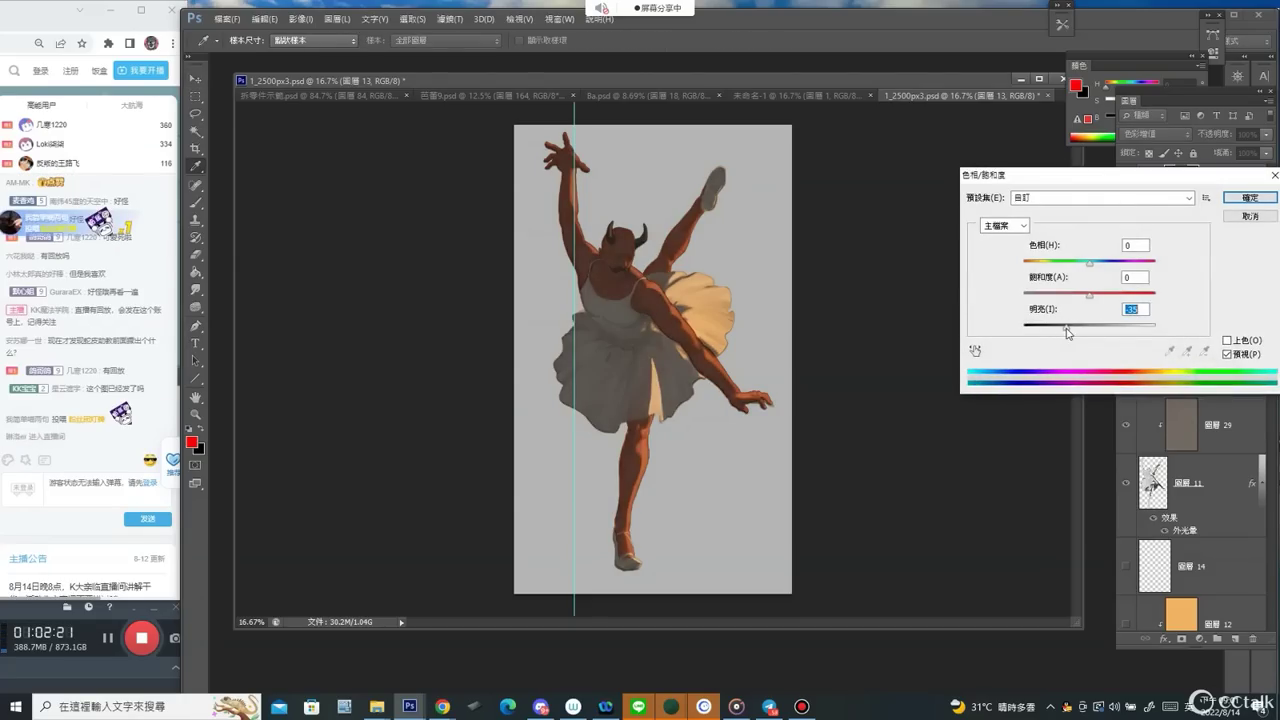
key("Return")
Add a new layer above 圖層 10, outline the shadowed side from raised hand to skirt in red, and undo the outline.
key("b")
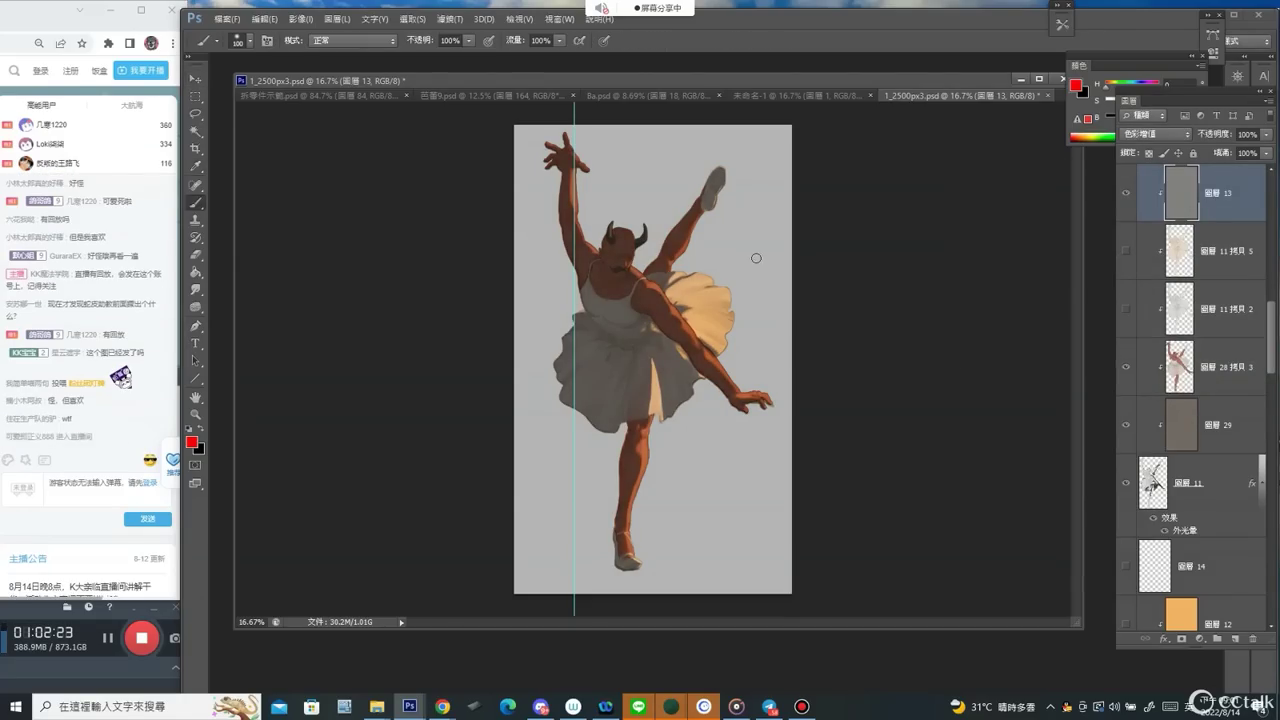
left_click_drag(1273, 326, 1270, 287)
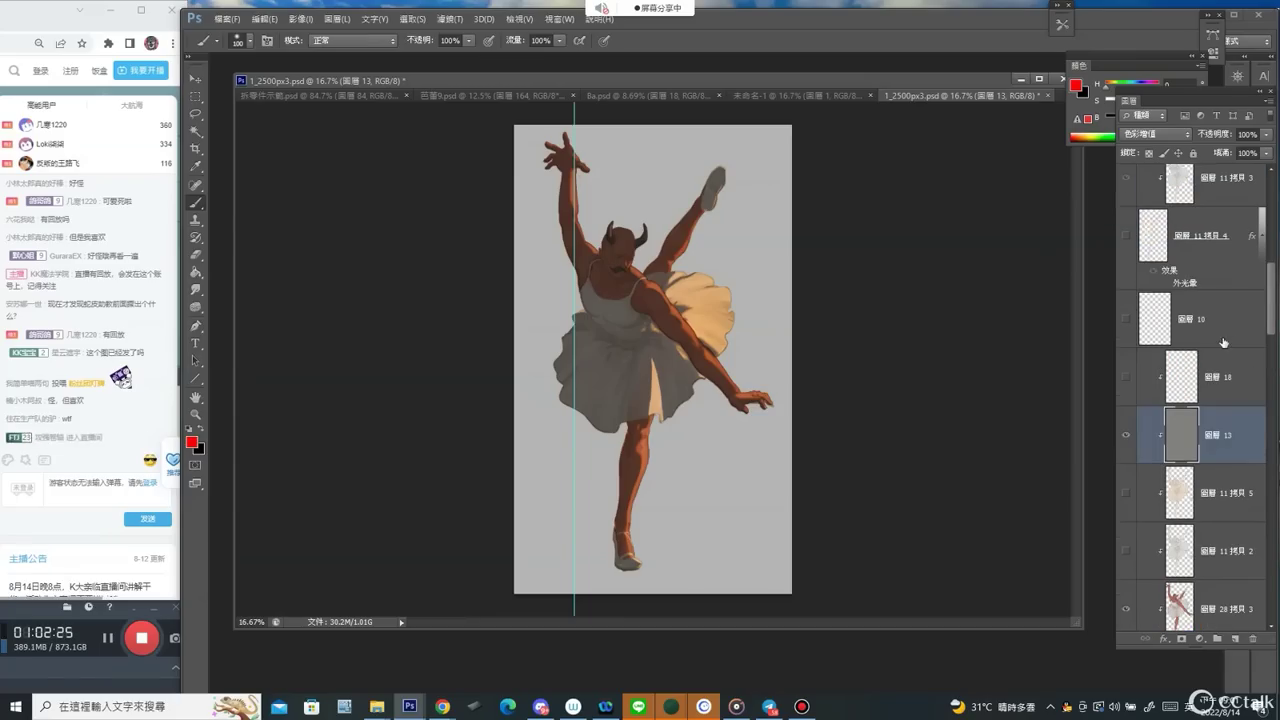
left_click(1223, 342)
left_click(1236, 639)
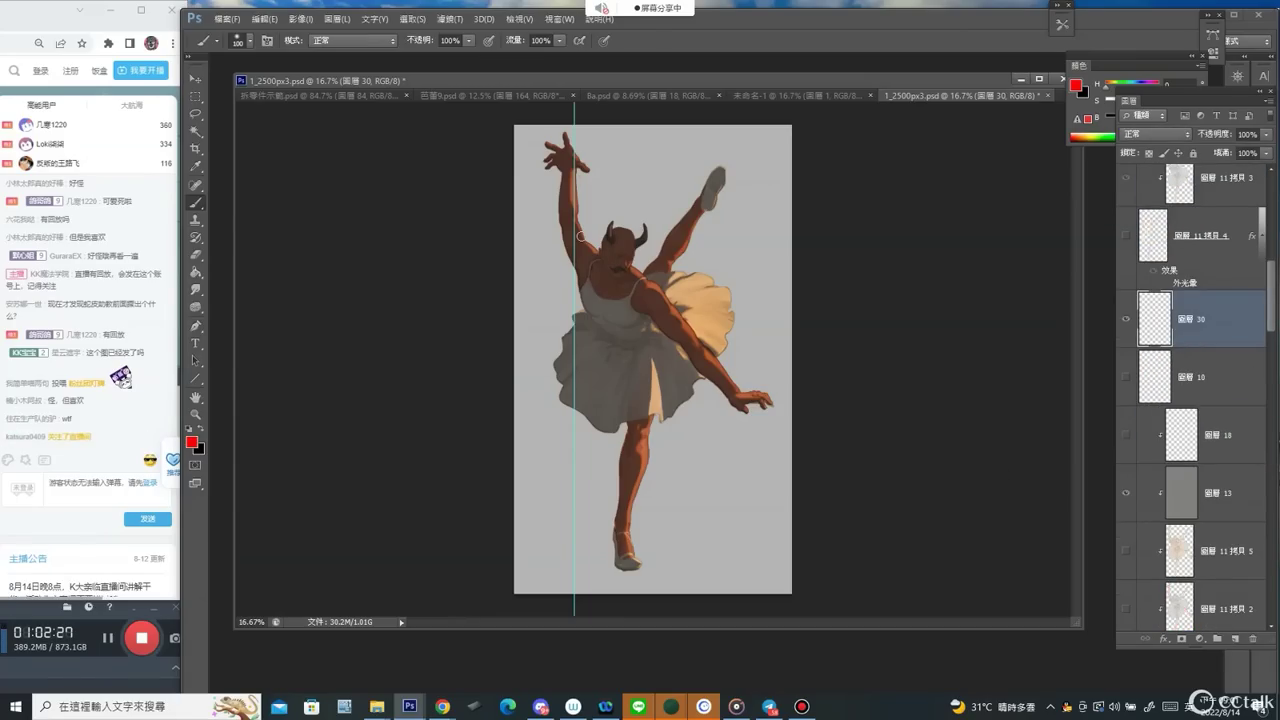
mouse_move(543, 161)
left_mouse_down()
mouse_move(579, 298)
mouse_move(550, 388)
mouse_move(573, 427)
mouse_move(651, 418)
mouse_move(703, 392)
mouse_move(673, 337)
mouse_move(650, 321)
mouse_move(633, 331)
mouse_move(575, 281)
left_mouse_up()
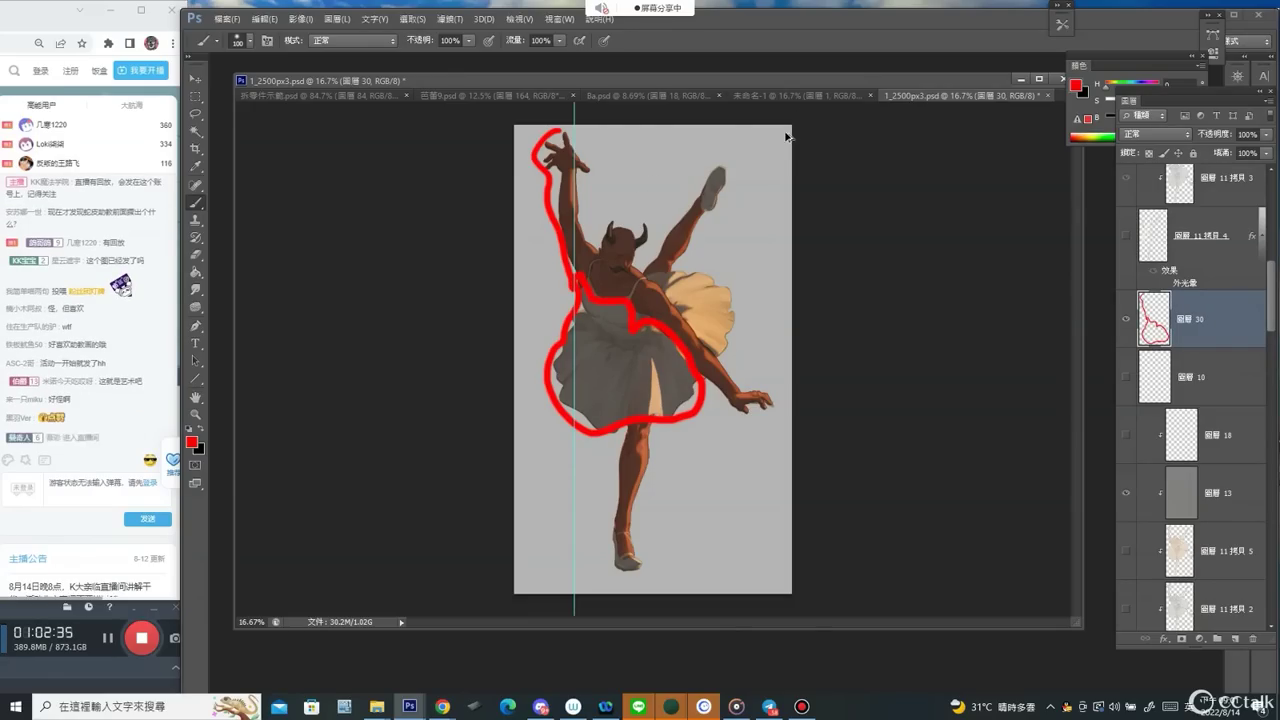
key("ctrl+z")
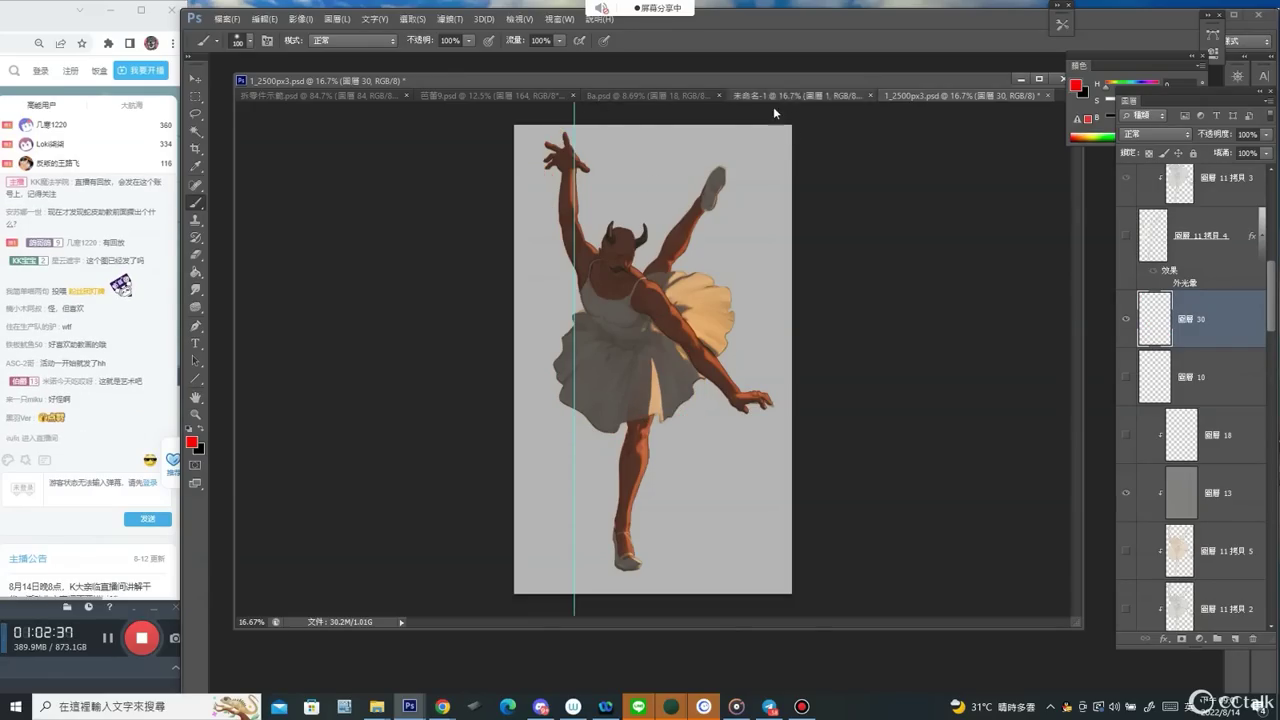
Switch to the 芭蕾9.psd document and add a new layer above 圖層 164 for marking with an 80 px brush.
left_click(773, 97)
left_click(657, 98)
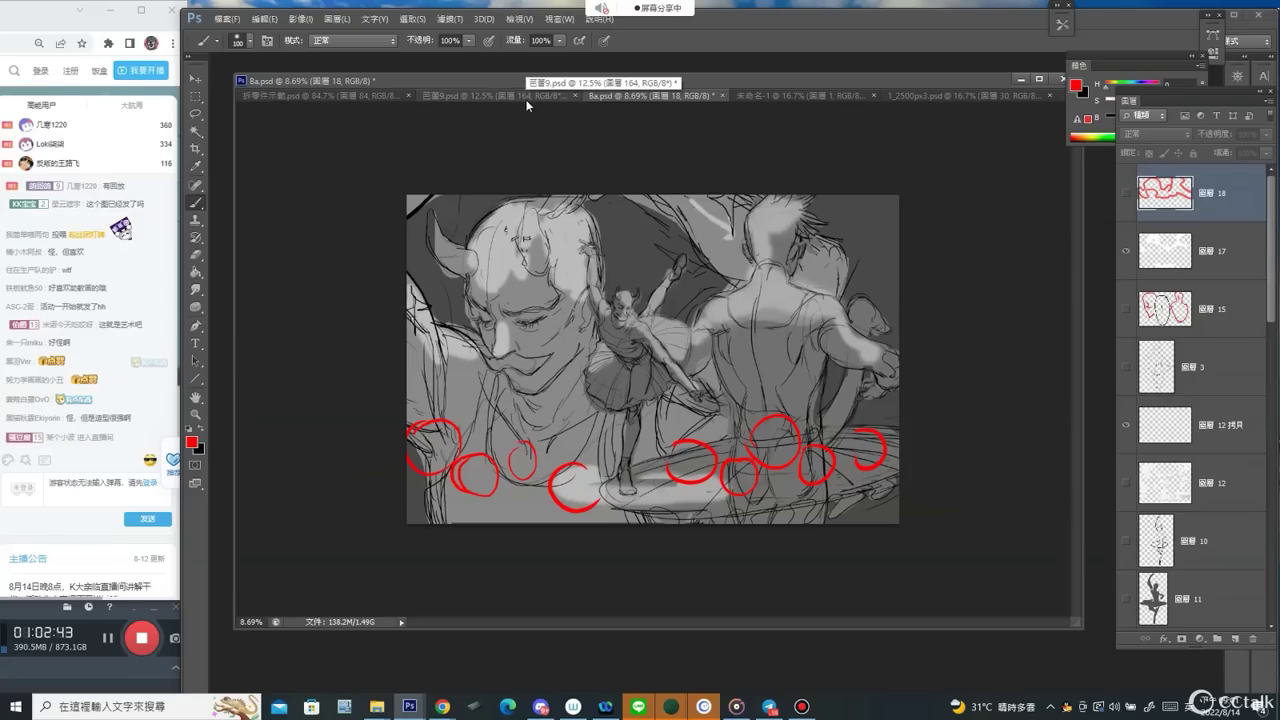
key("[")
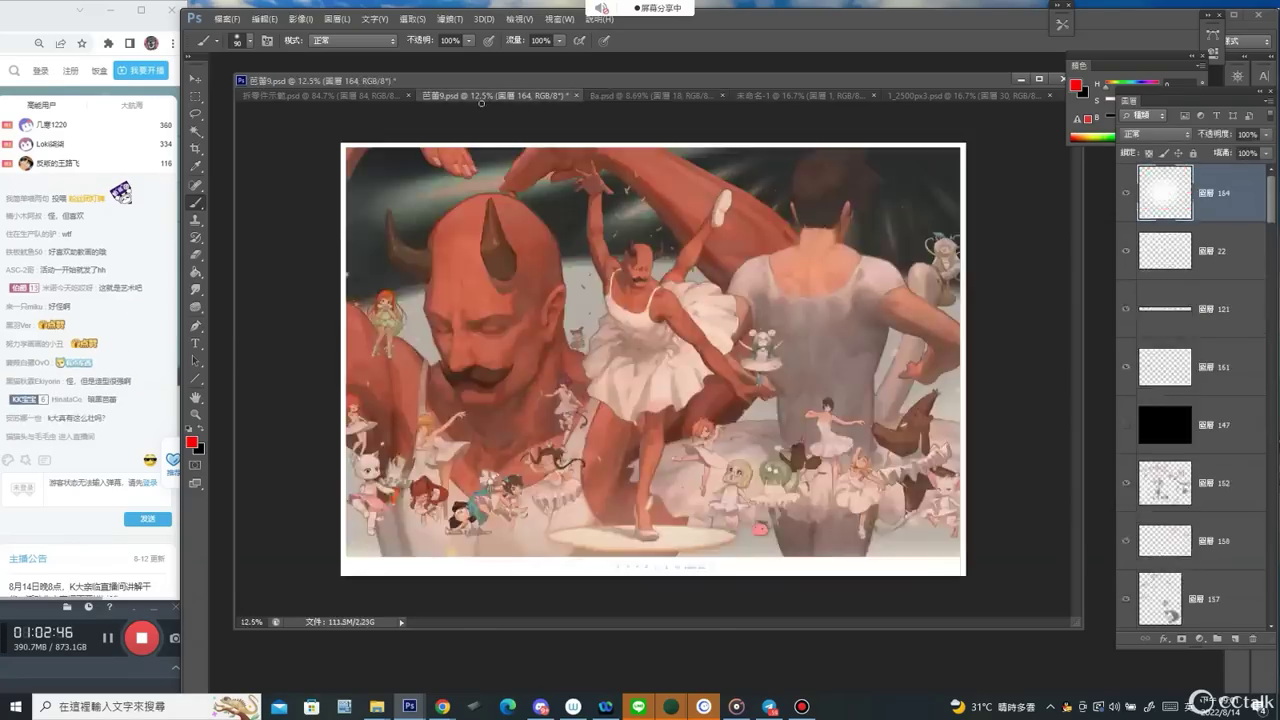
left_click(484, 93)
key("bracketleft")
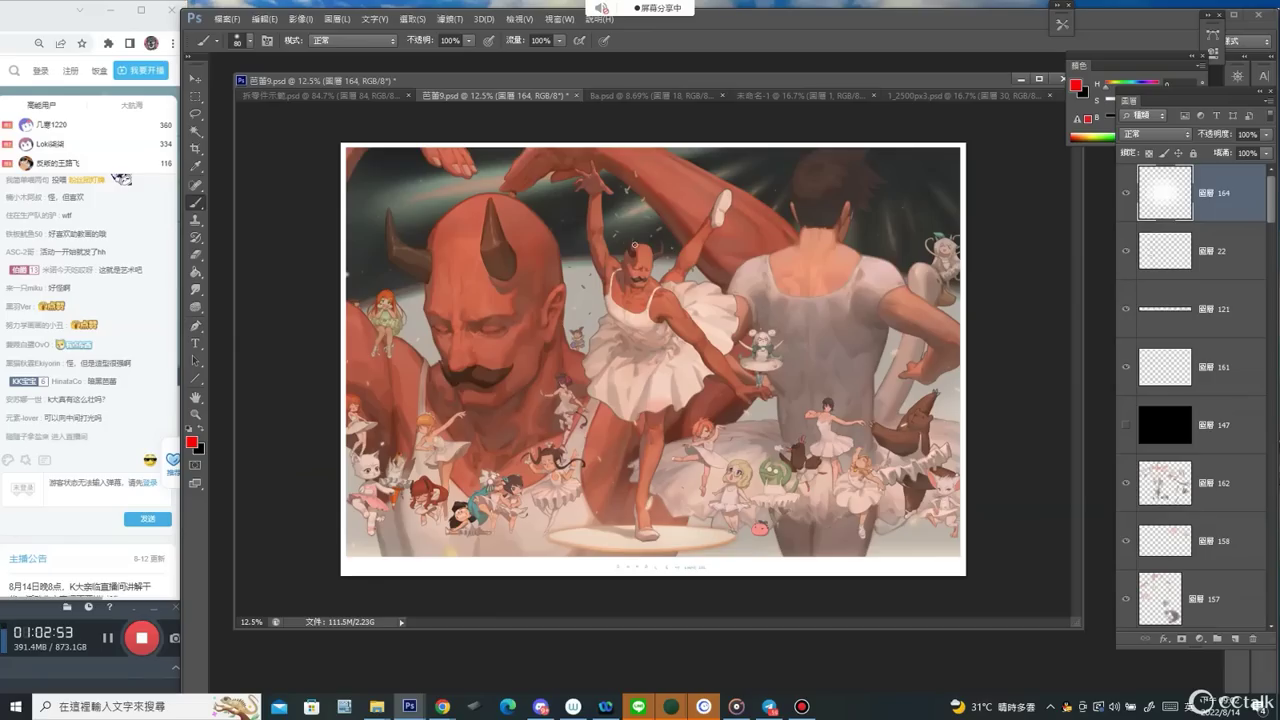
left_click(1234, 637)
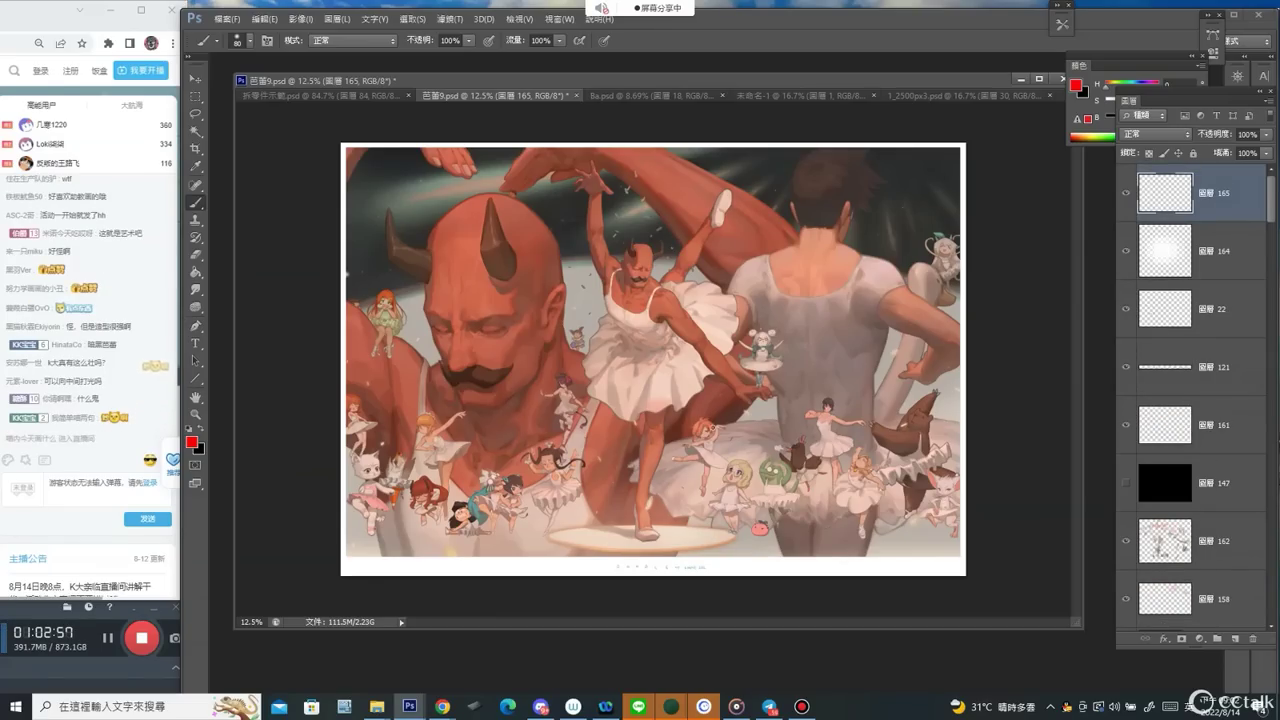
Circle the small orange-haired dancer beside the central figure, trace across the row of small characters, and undo the marks.
left_click_drag(718, 428, 734, 440)
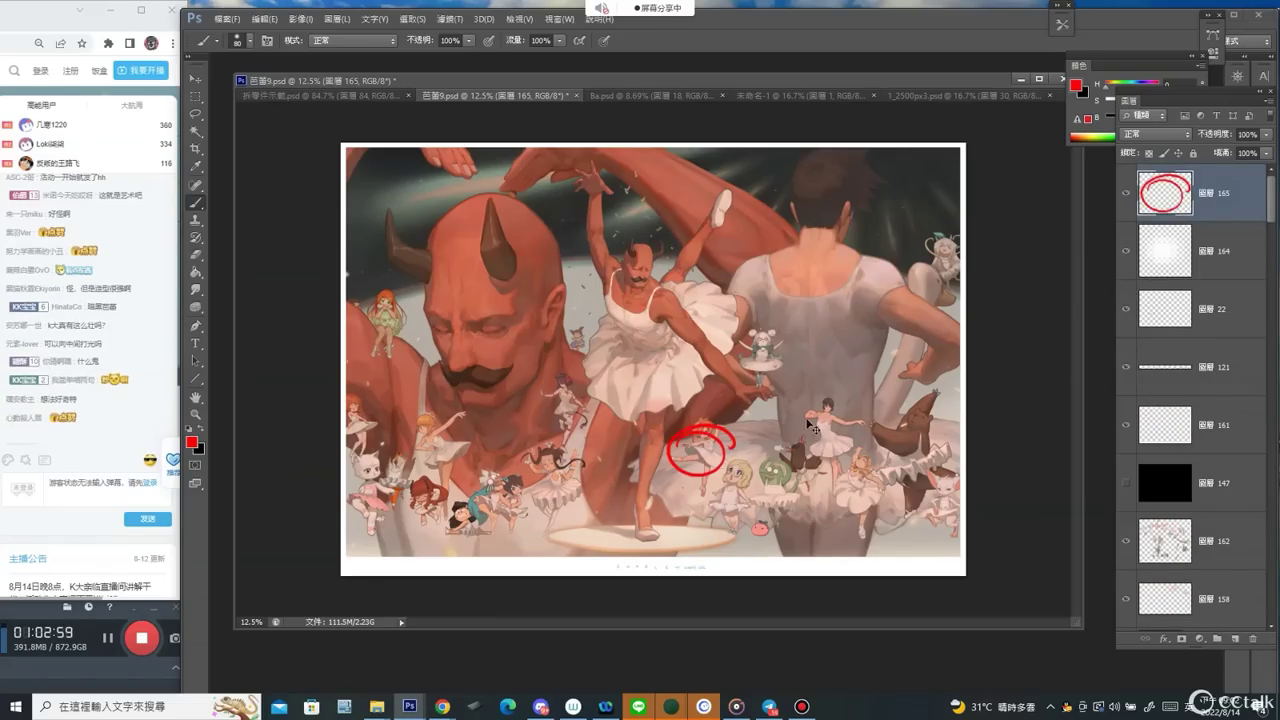
key("ctrl+z")
left_click_drag(718, 503, 776, 528)
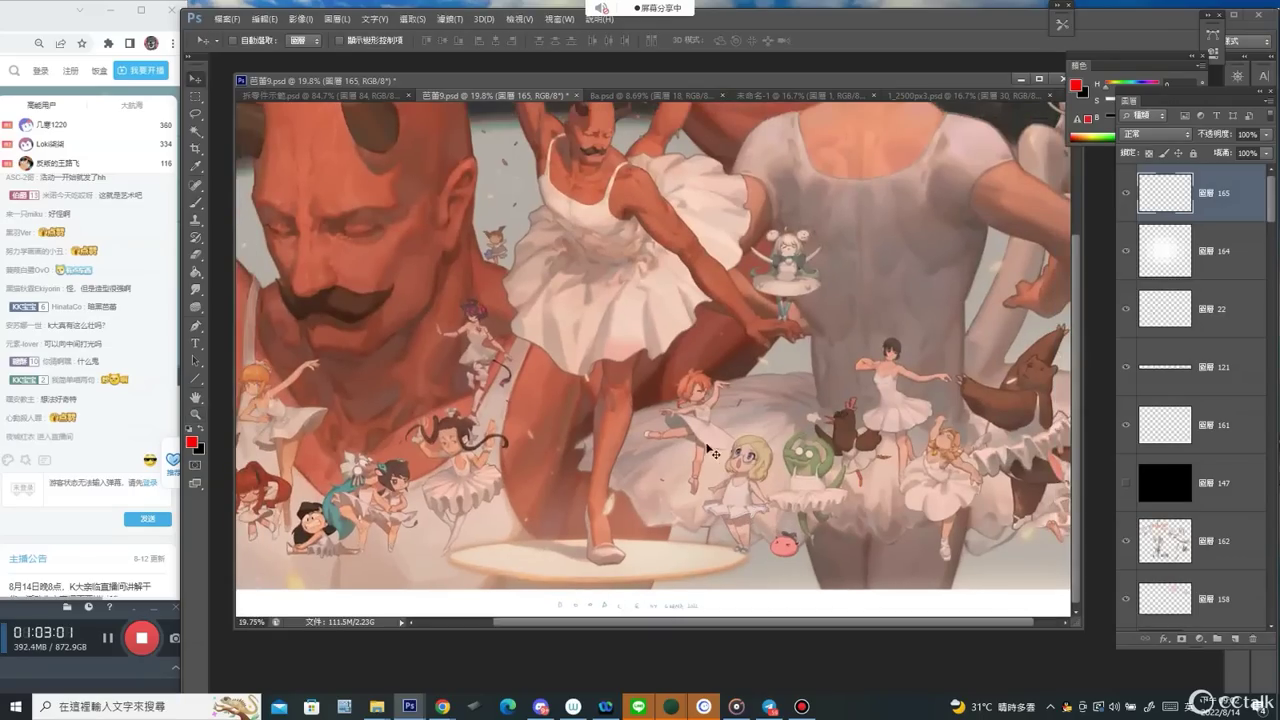
left_click_drag(330, 505, 1065, 488)
key("ctrl+z")
key("z")
left_click(805, 455, "alt")
left_click(805, 455, "alt")
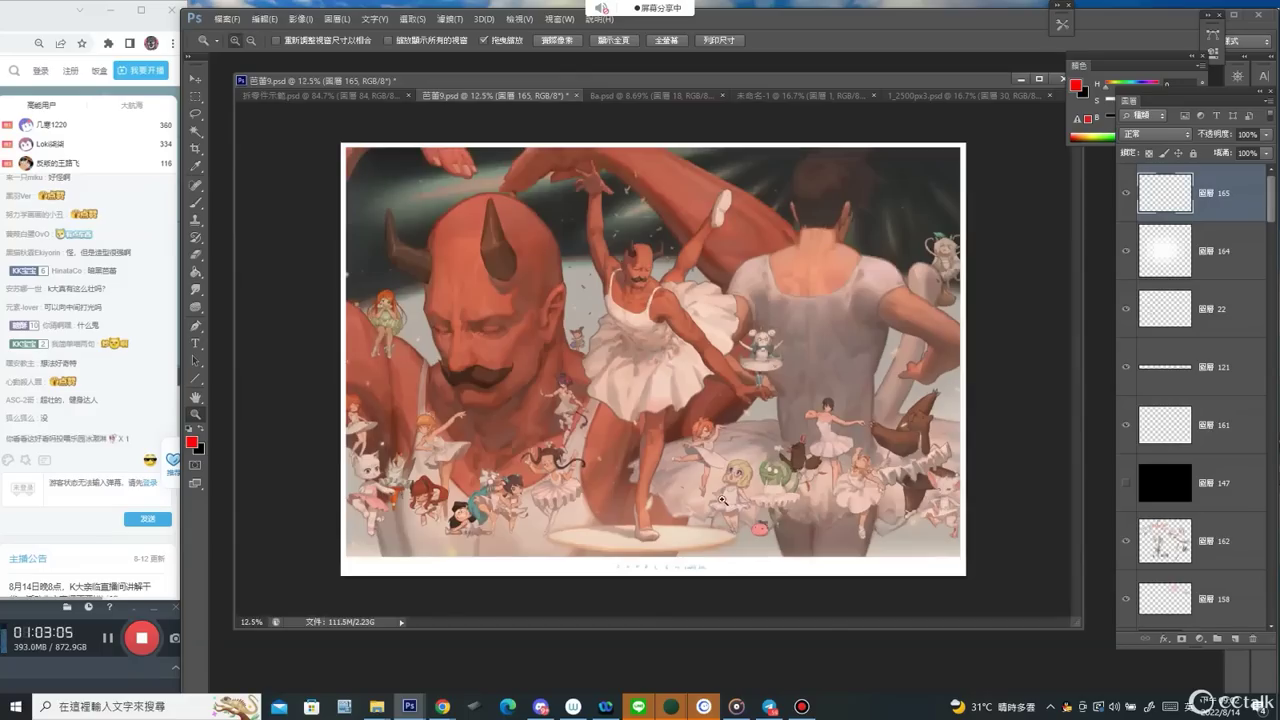
Draw red wavy lines through the small characters on both sides of the central dancer with a 70 px brush.
key("b")
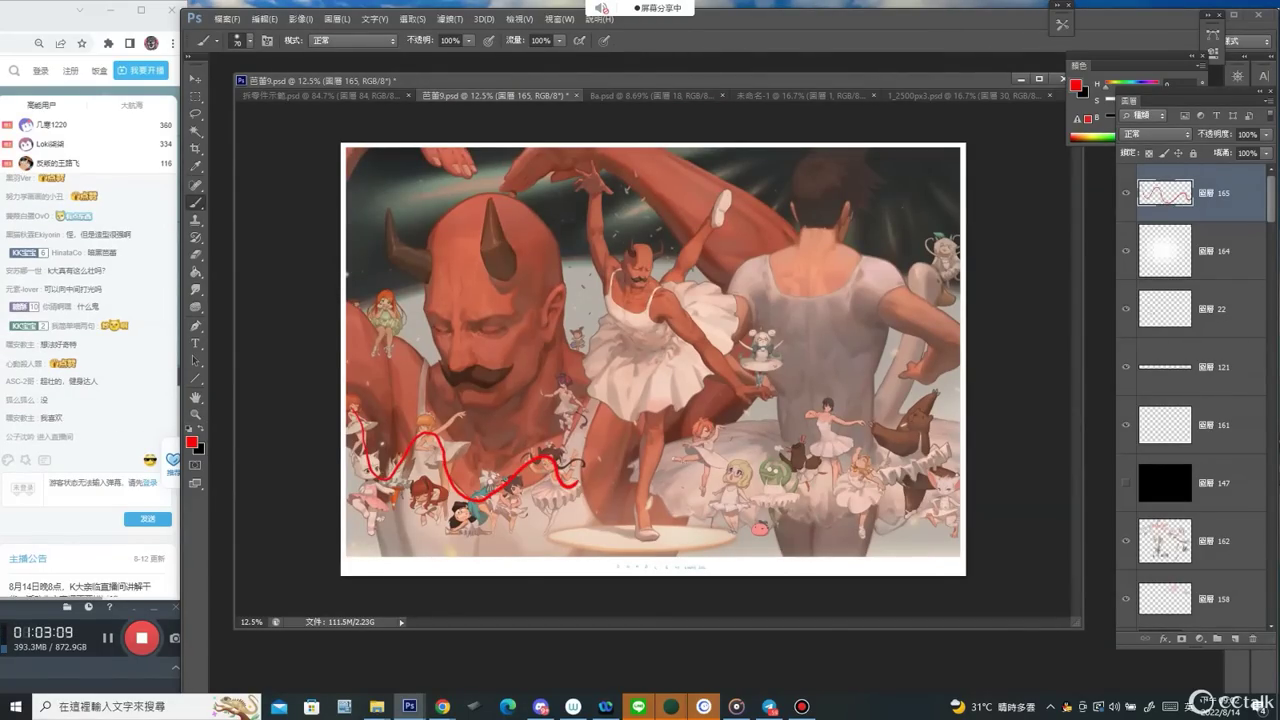
mouse_move(684, 450)
left_mouse_down()
mouse_move(741, 499)
mouse_move(832, 446)
mouse_move(865, 503)
mouse_move(914, 447)
mouse_move(962, 488)
left_mouse_up()
left_click_drag(573, 463, 568, 470)
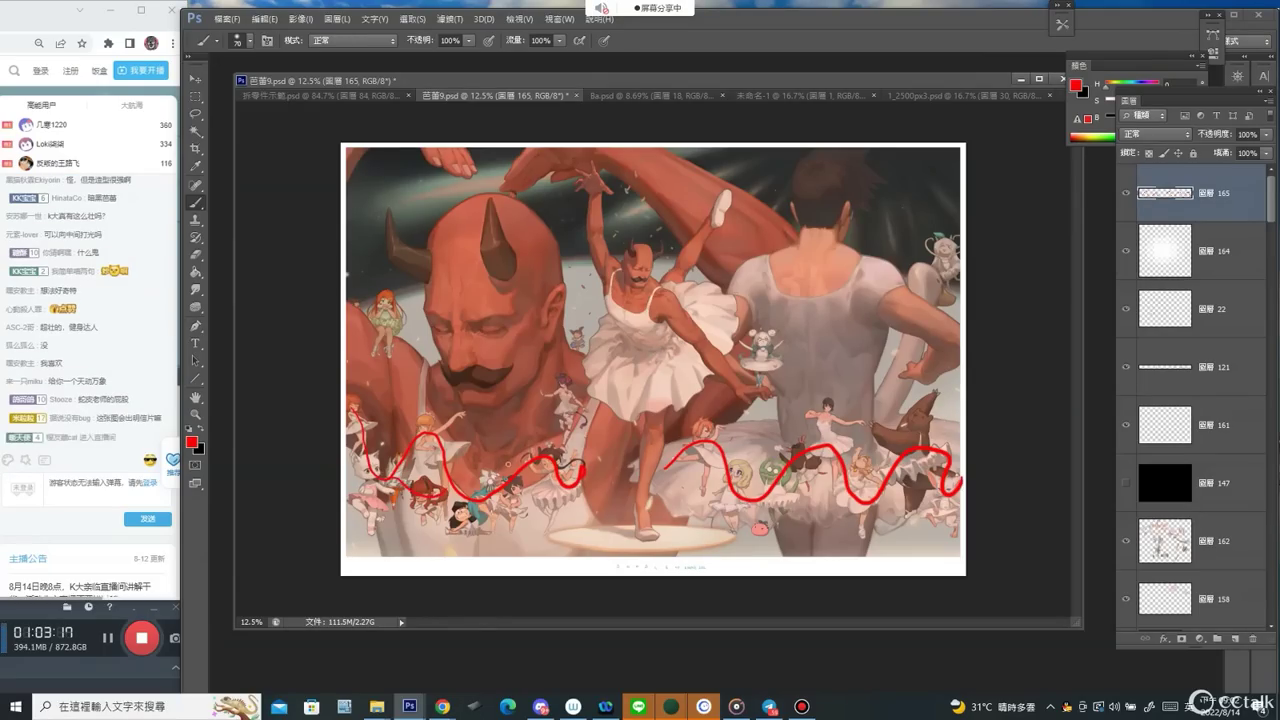
Sketch a line across the whole row of small characters and a stroke over the left group, undoing each.
left_click_drag(352, 481, 967, 476)
key("ctrl+z")
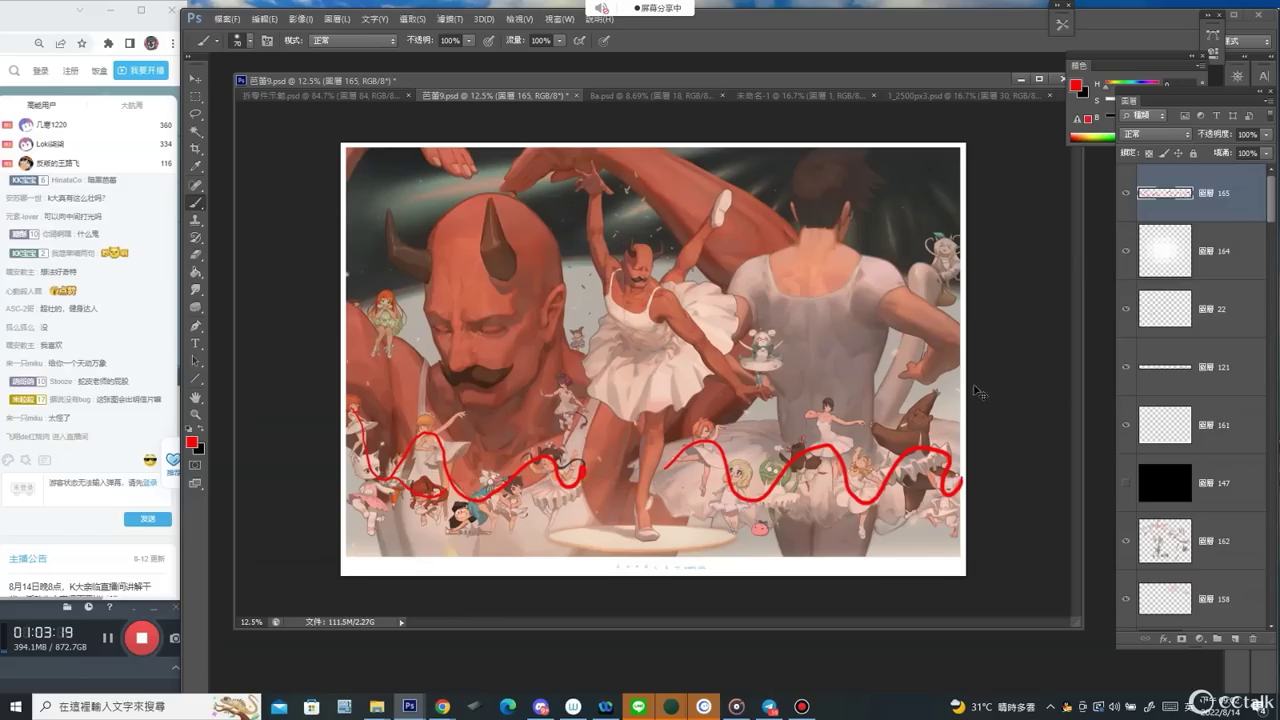
mouse_move(420, 426)
left_mouse_down()
mouse_move(404, 466)
mouse_move(450, 498)
mouse_move(505, 490)
mouse_move(490, 520)
left_mouse_up()
key("ctrl+z")
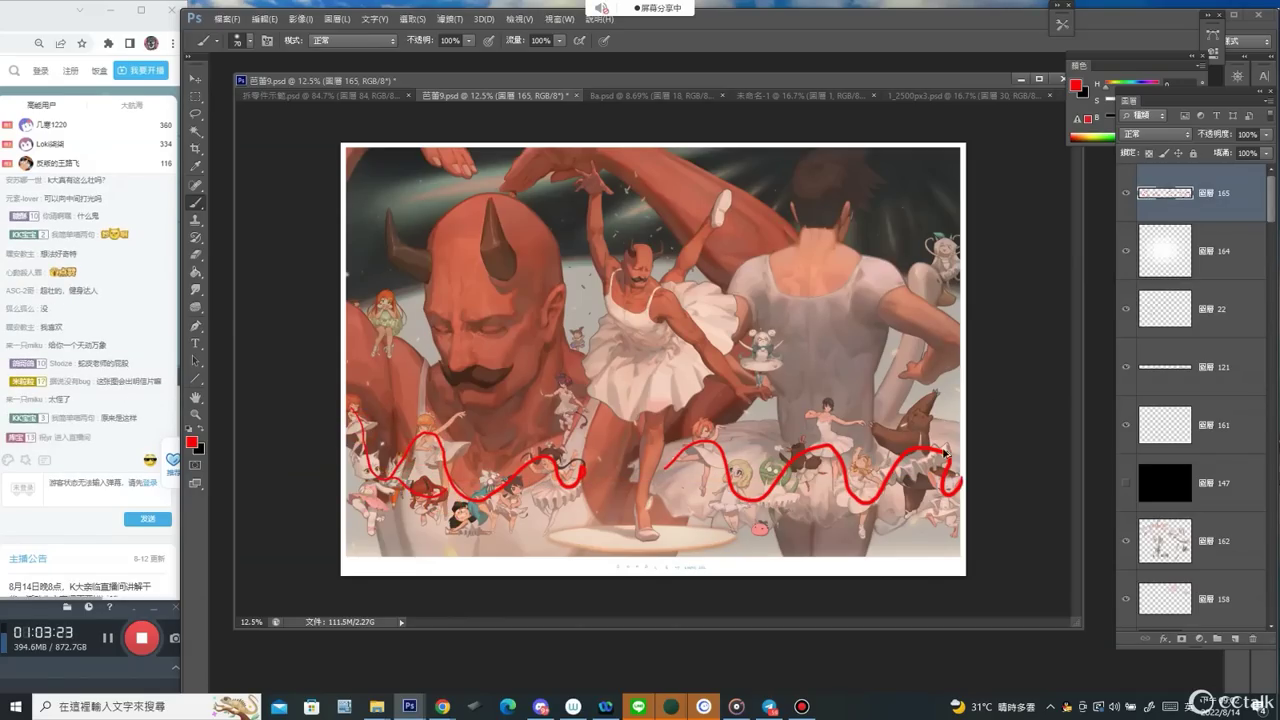
Hide 圖層 165 and outline the large white tutu behind the right-hand small characters in red on a new layer.
left_click(1126, 193)
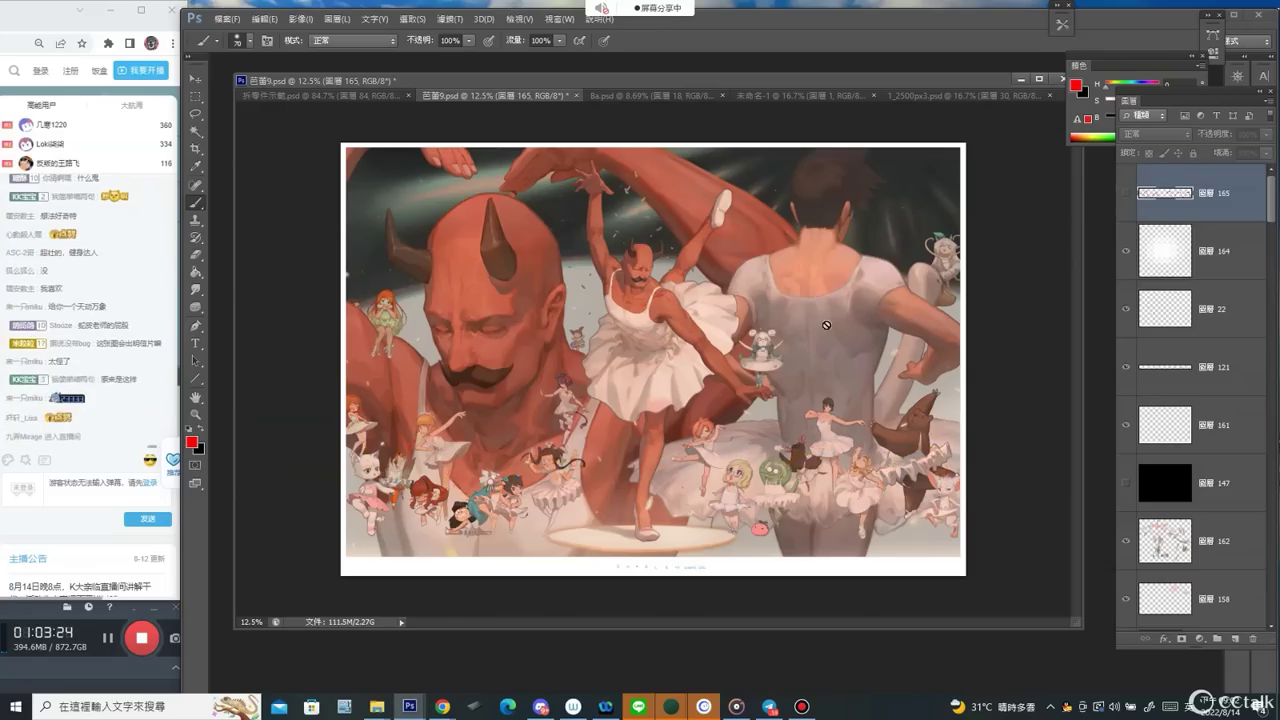
left_click(1235, 638)
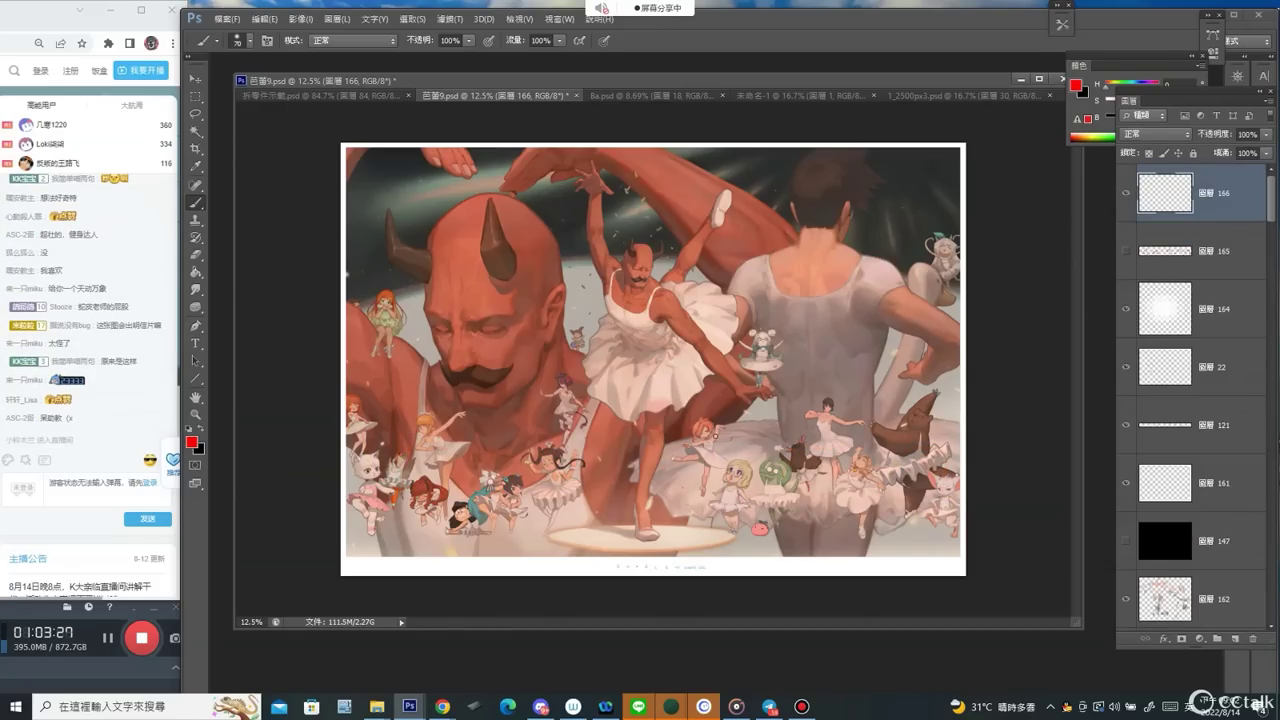
left_click_drag(778, 419, 665, 441)
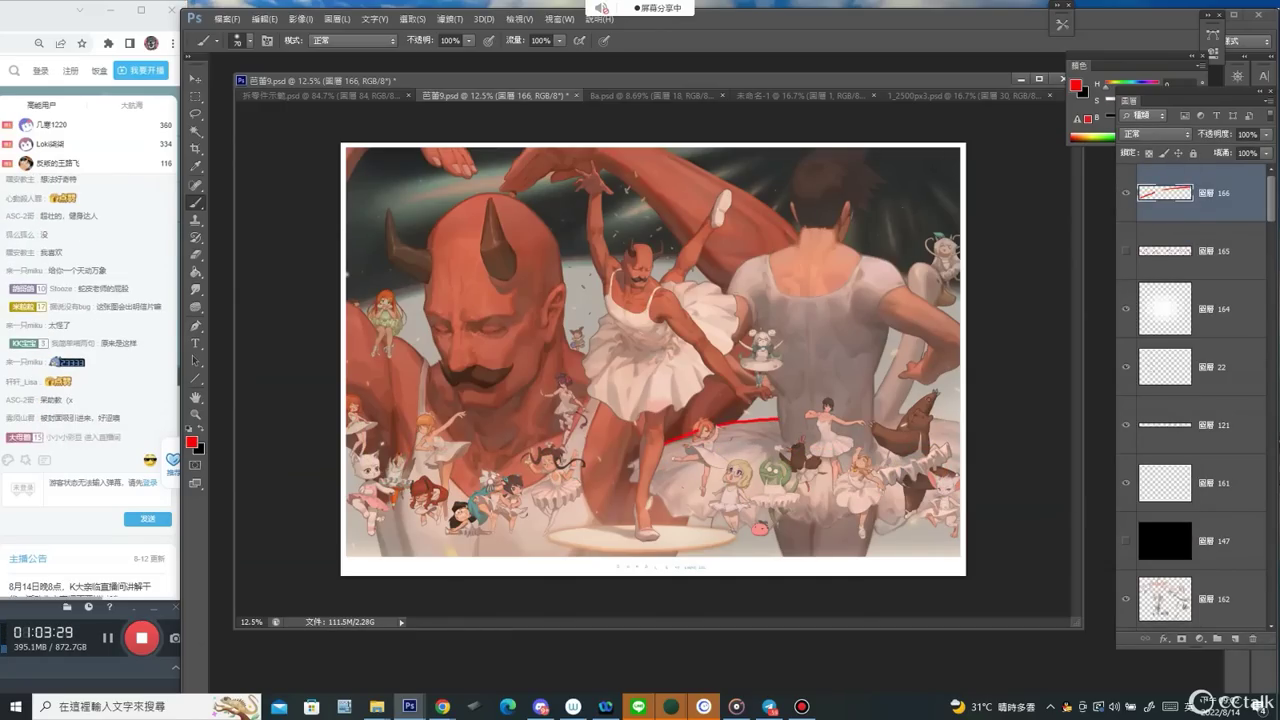
left_click_drag(875, 414, 965, 428)
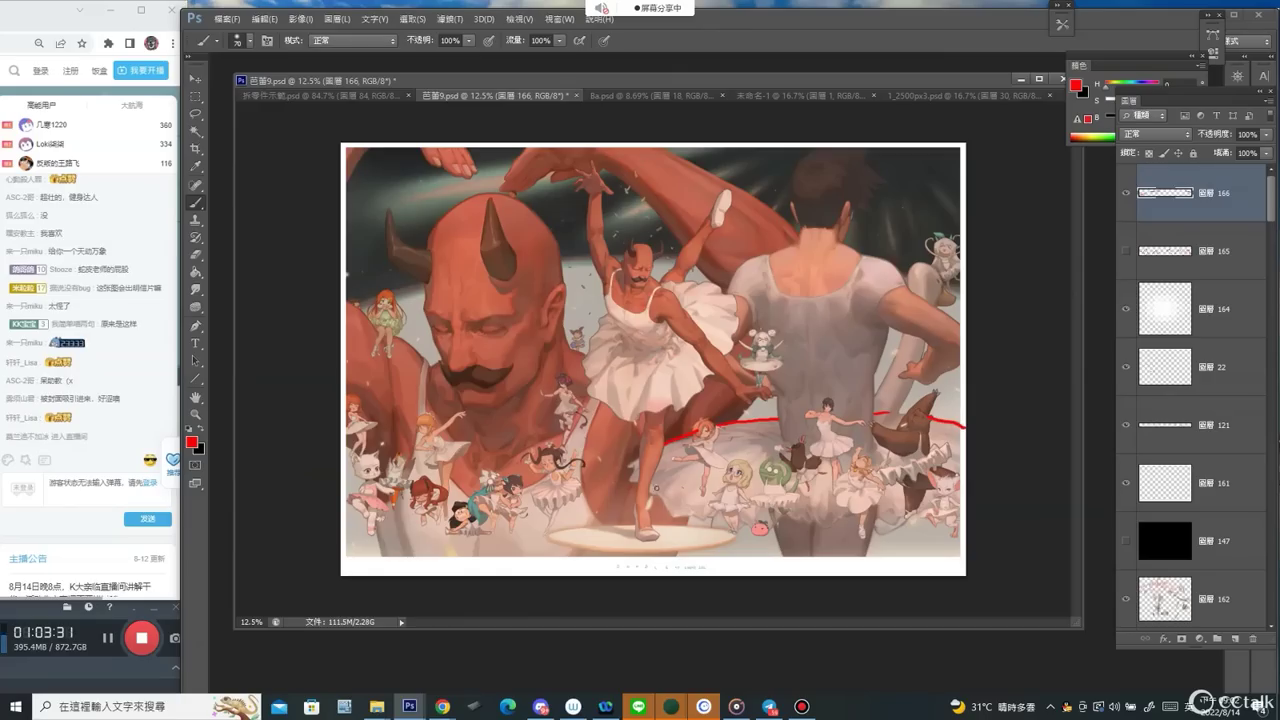
mouse_move(651, 489)
left_mouse_down()
mouse_move(711, 516)
mouse_move(866, 520)
left_mouse_up()
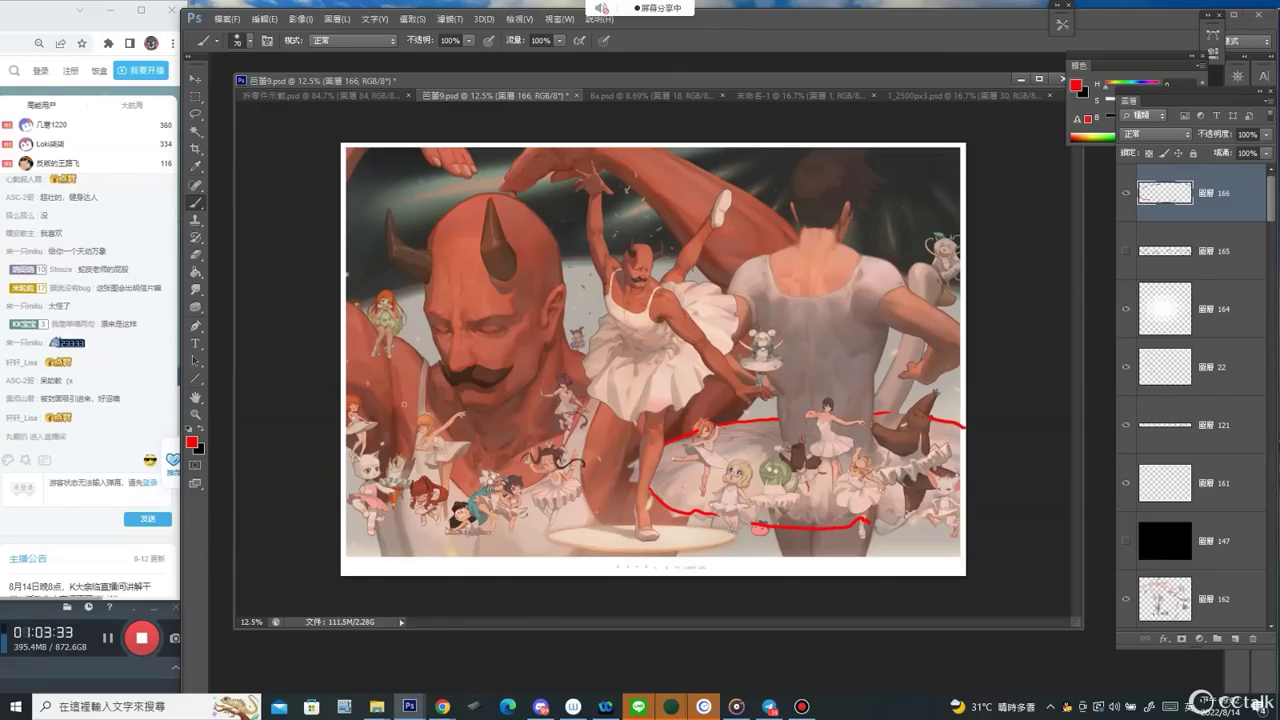
Outline in red the pale costume area below the large horned figure, including its straps, neckline and lower edge.
mouse_move(414, 358)
left_mouse_down()
mouse_move(413, 453)
mouse_move(386, 562)
left_mouse_up()
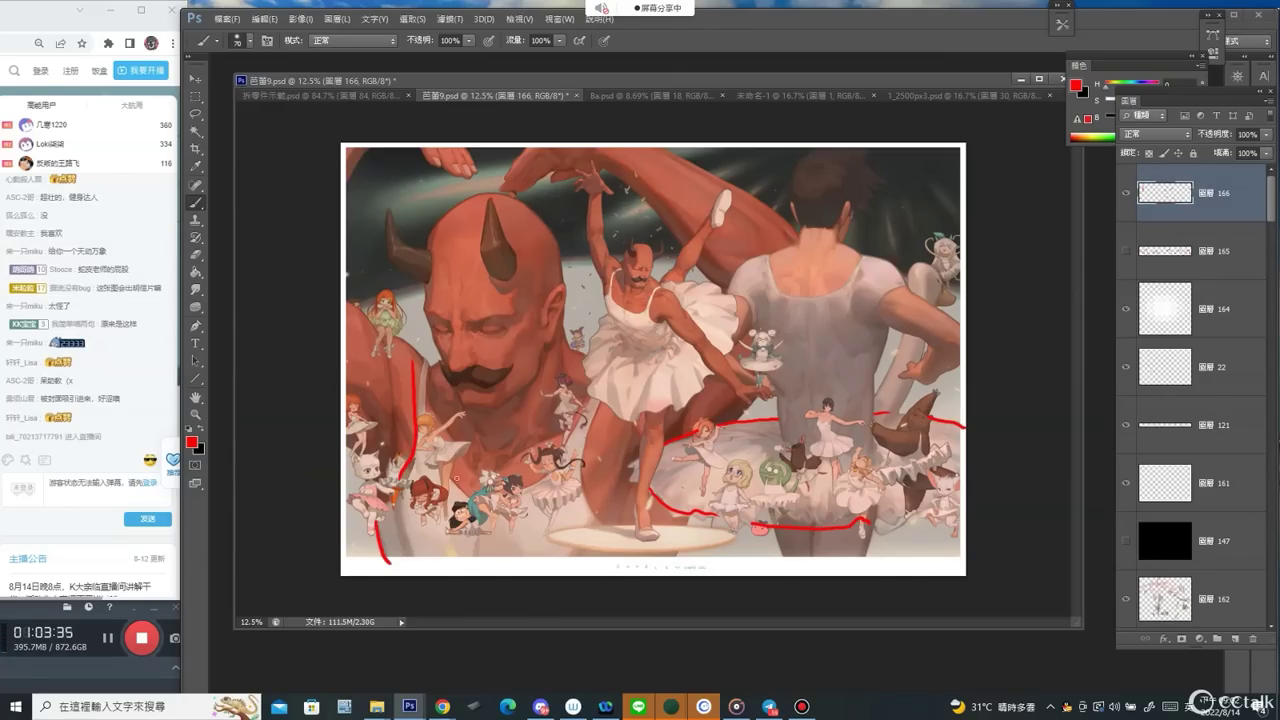
left_click_drag(490, 499, 555, 465)
left_click_drag(598, 405, 600, 517)
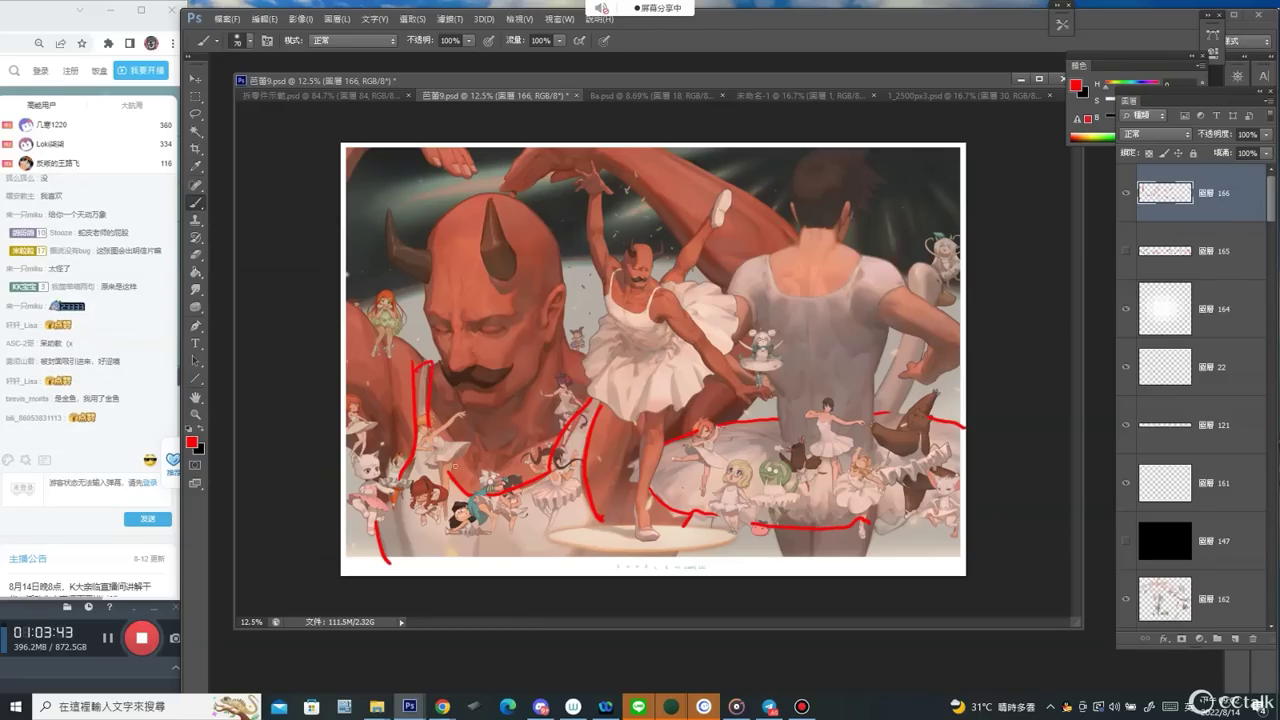
left_click_drag(390, 558, 612, 548)
key("z")
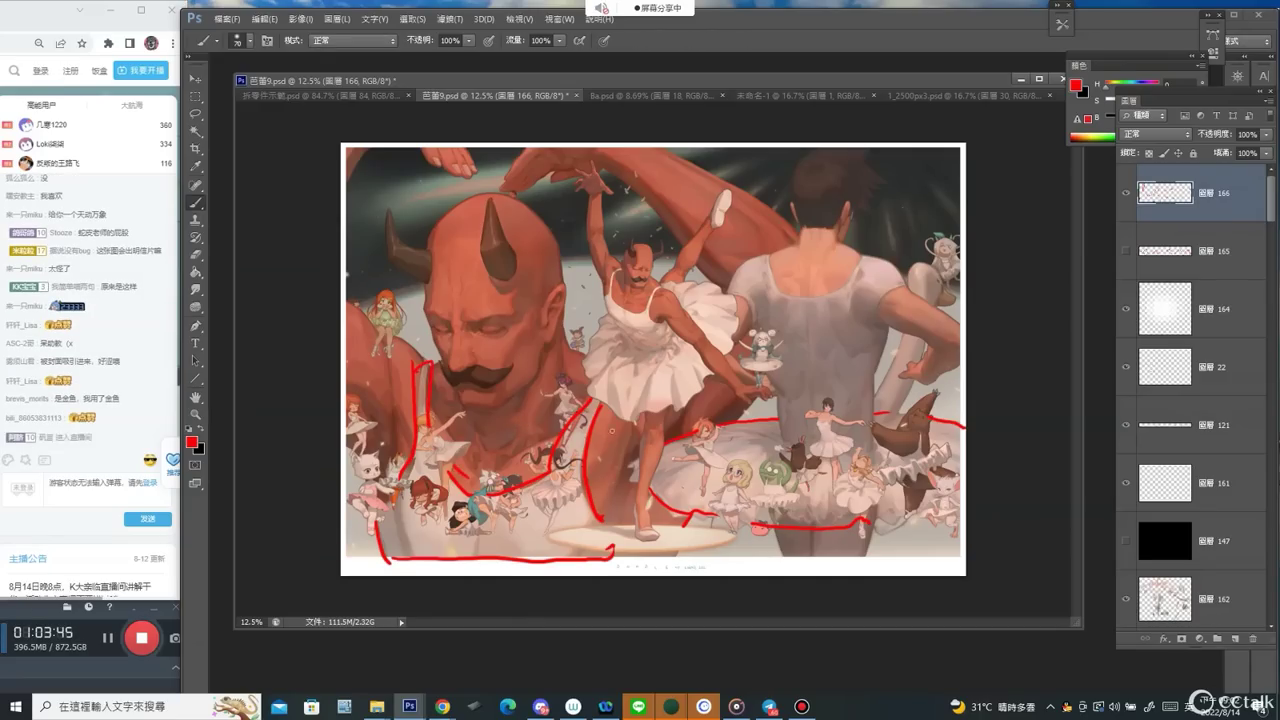
left_click_drag(580, 457, 583, 410)
left_click_drag(614, 330, 548, 458)
left_click_drag(605, 545, 645, 425)
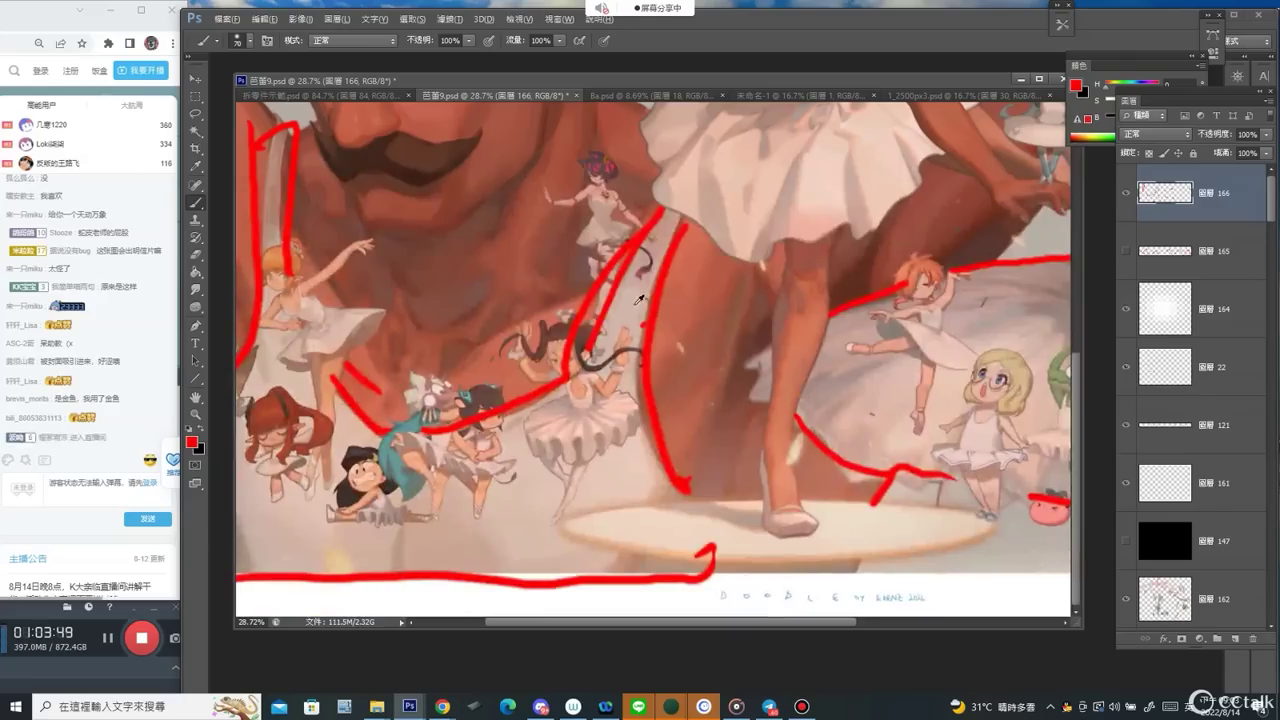
Hide 圖層 166 and paint muted shadow patches around the small characters on a new layer, using a 90 px brush and sampled costume color.
left_click(636, 426, "alt")
left_click(1126, 193)
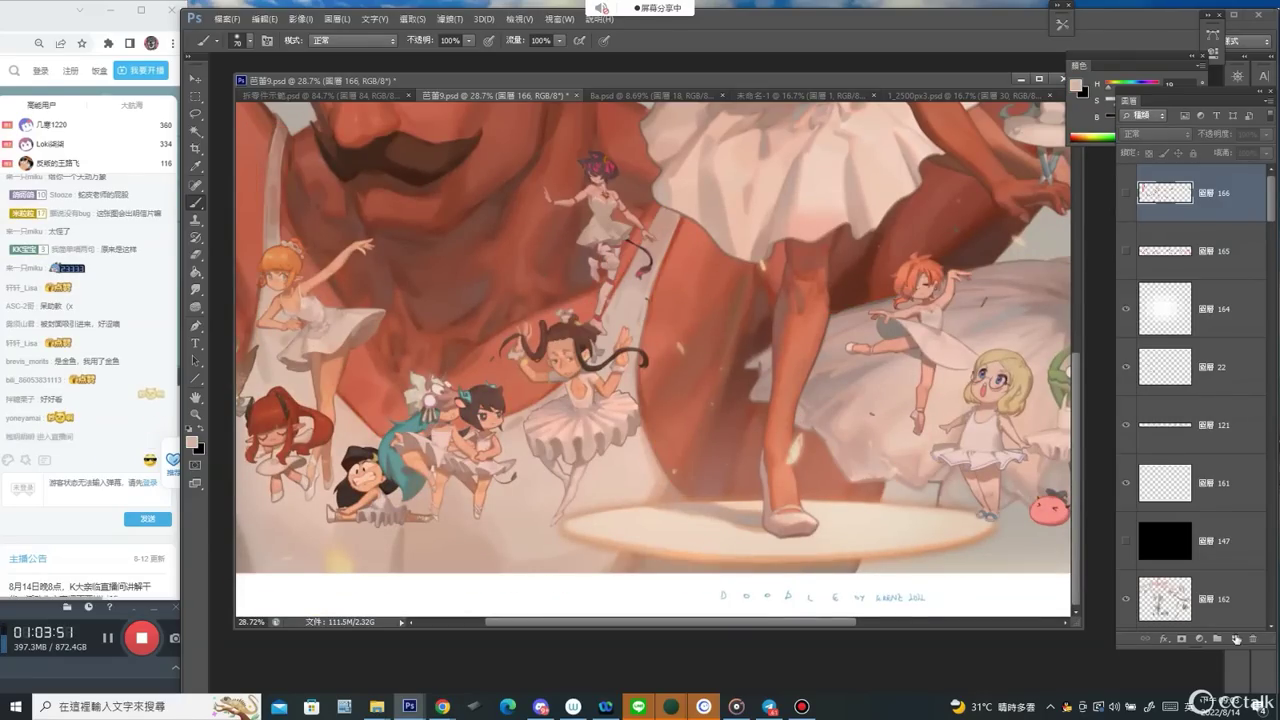
left_click(1235, 638)
left_click(614, 442, "alt")
key("]")
key("]")
mouse_move(633, 462)
left_mouse_down()
mouse_move(645, 448)
mouse_move(628, 490)
mouse_move(652, 466)
left_mouse_up()
left_click_drag(508, 436, 530, 468)
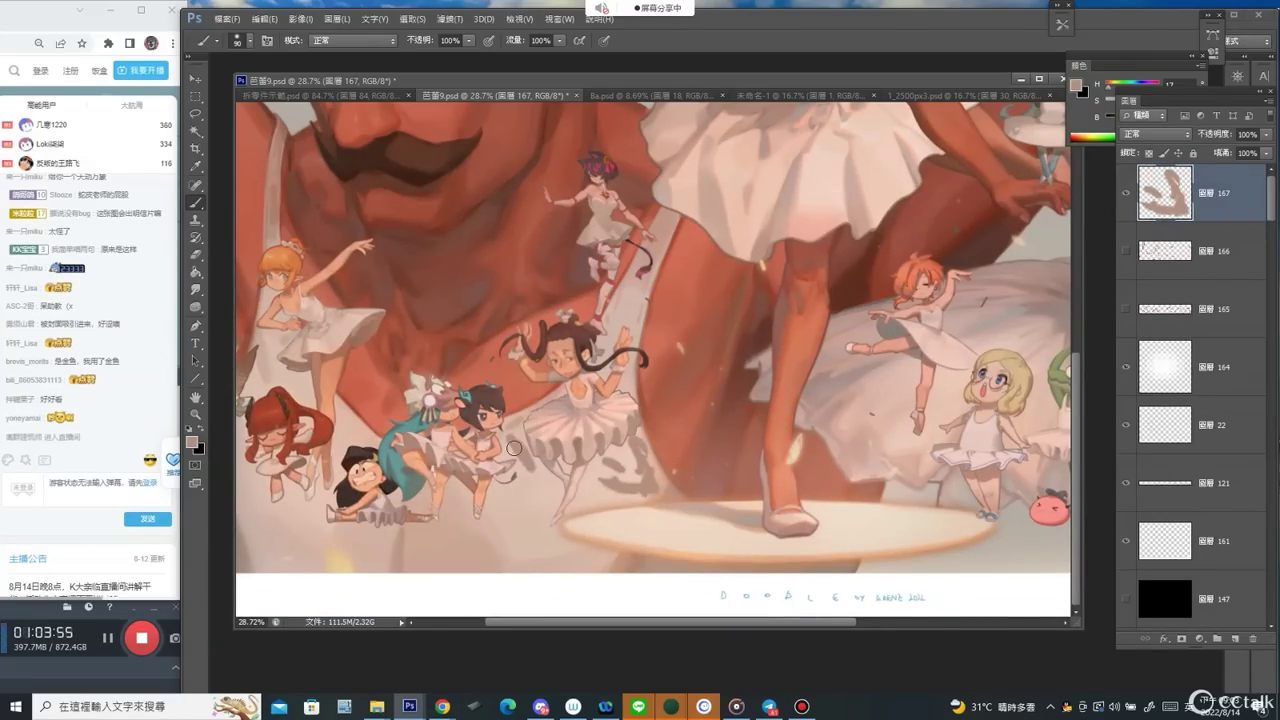
left_click_drag(338, 415, 366, 440)
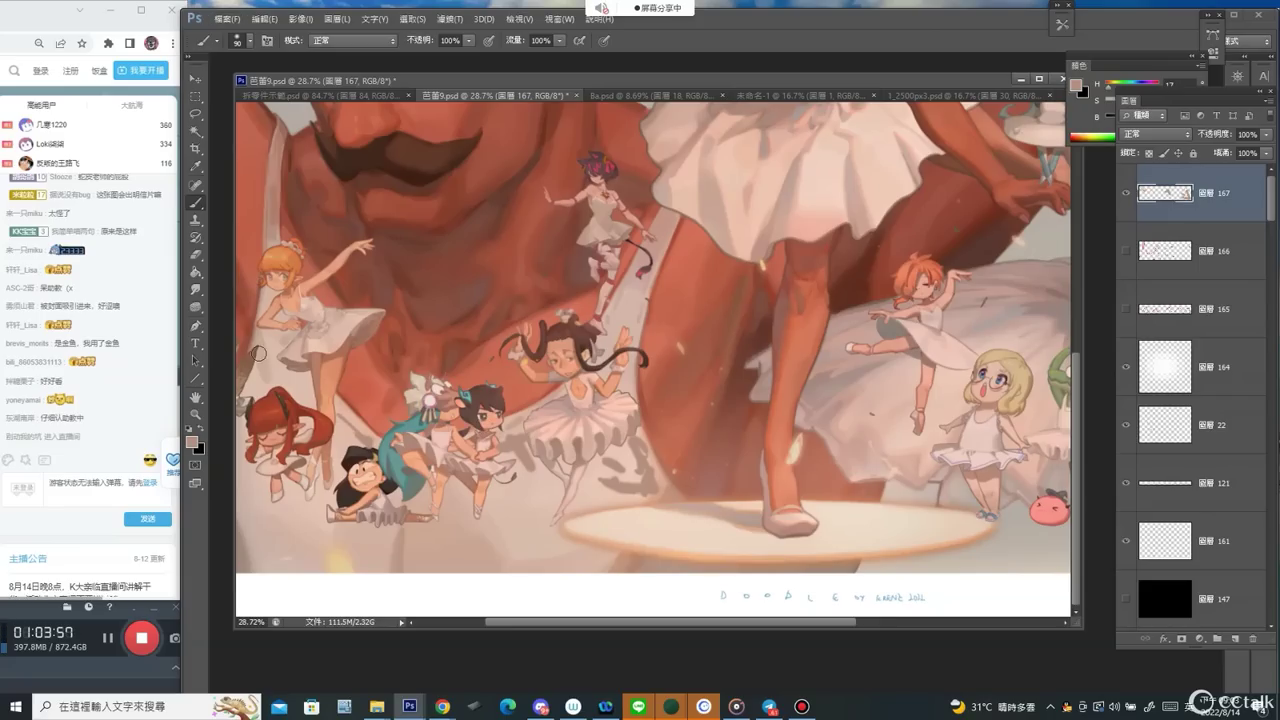
mouse_move(248, 366)
left_mouse_down()
mouse_move(264, 391)
mouse_move(297, 383)
left_mouse_up()
Outline in black the pale strip and wedge beside the horned small dancer and handwrite a character on each side of it.
key("z")
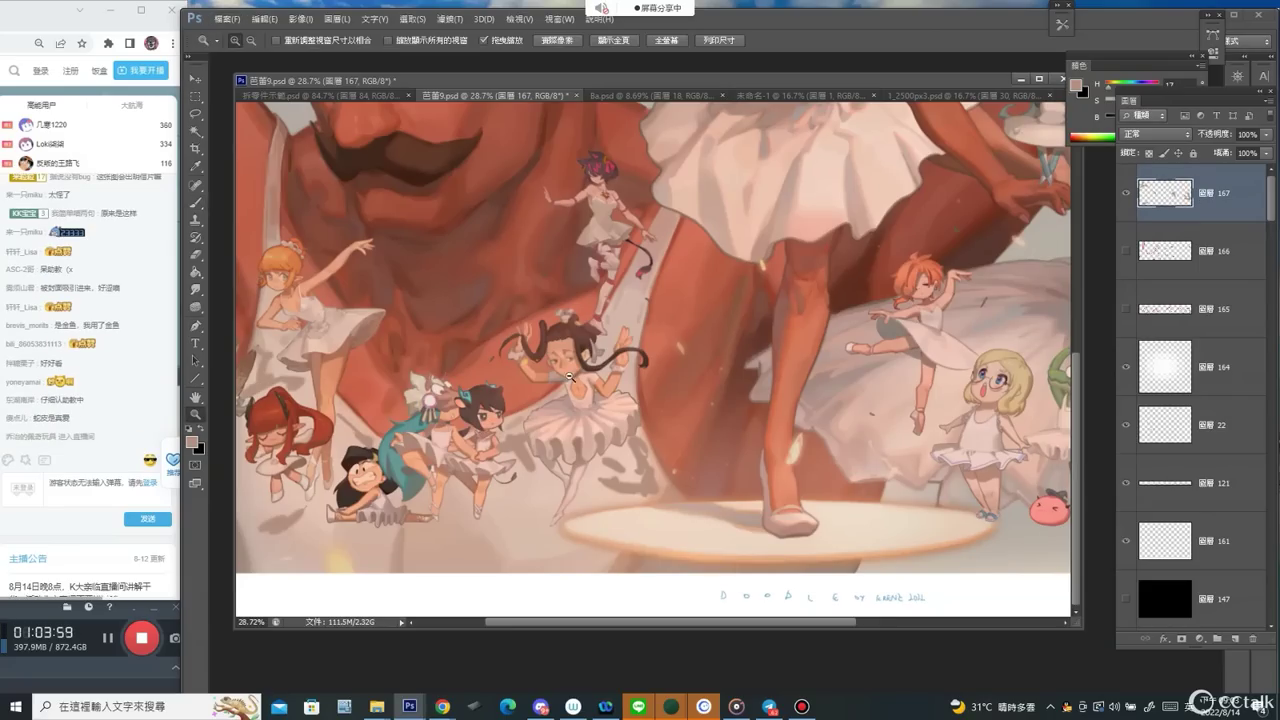
left_click(570, 377, "alt")
key("b")
mouse_move(428, 480)
left_mouse_down()
mouse_move(460, 448)
mouse_move(420, 475)
mouse_move(462, 450)
mouse_move(507, 500)
mouse_move(494, 520)
left_mouse_up()
key("ctrl+z")
key("d")
key("ctrl+z")
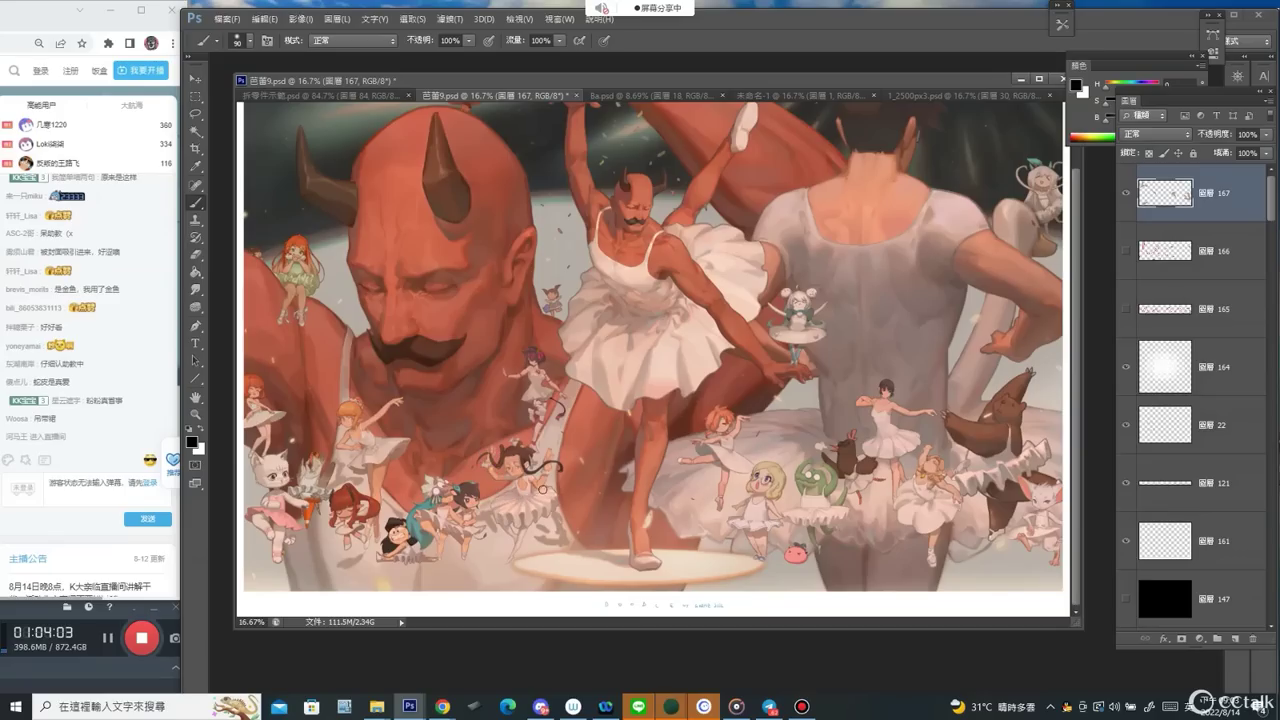
mouse_move(509, 468)
left_mouse_down()
mouse_move(535, 496)
mouse_move(513, 483)
mouse_move(530, 484)
left_mouse_up()
key("ctrl+z")
left_click_drag(511, 490, 535, 496)
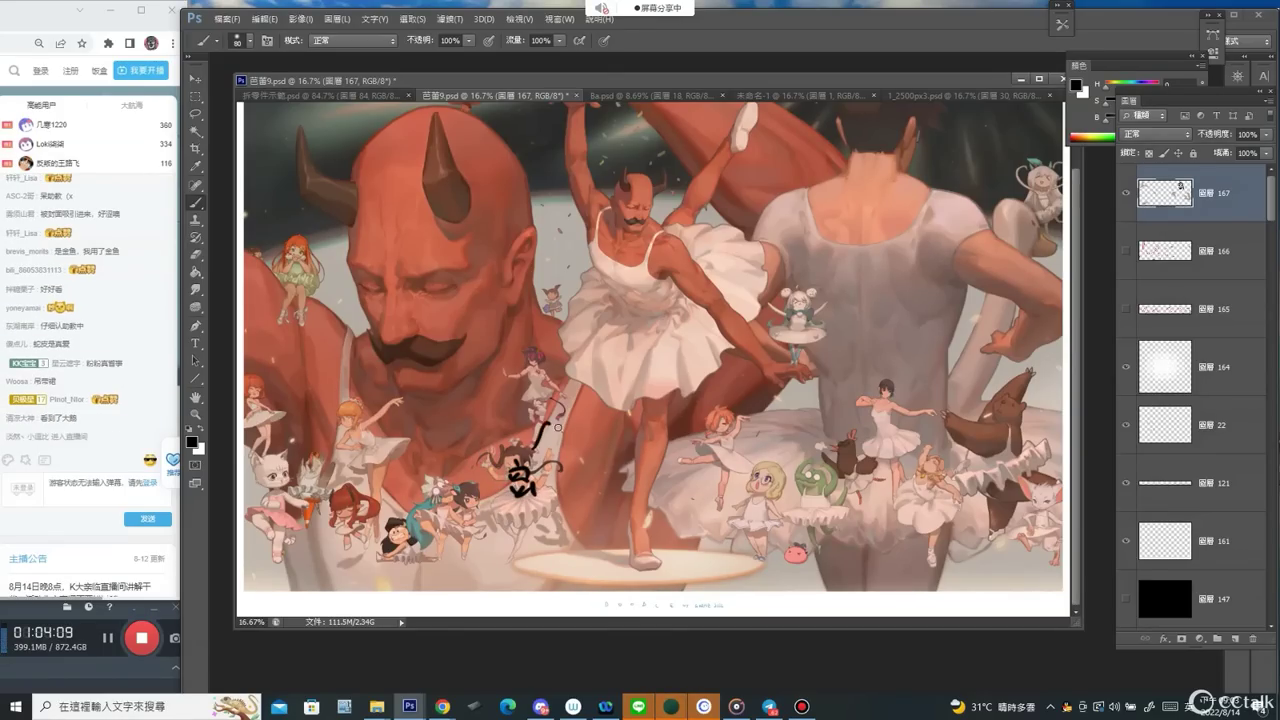
mouse_move(558, 427)
left_mouse_down()
mouse_move(574, 556)
mouse_move(525, 559)
mouse_move(581, 436)
mouse_move(573, 465)
left_mouse_up()
left_click_drag(578, 452, 596, 468)
Hide 圖層 167 and, on a new layer, outline the large horned figure's pale costume in black at 70 px, writing 平 inside.
key("alt+space")
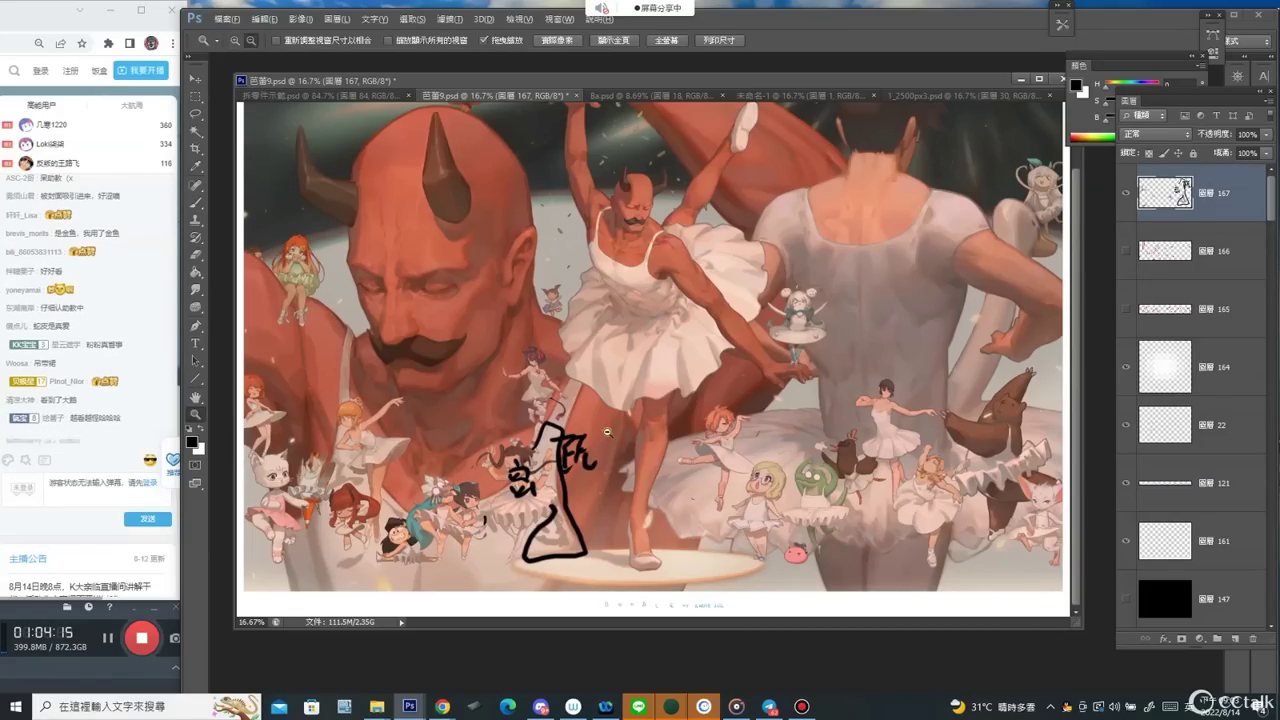
left_click(607, 432, "alt")
left_click(1126, 193)
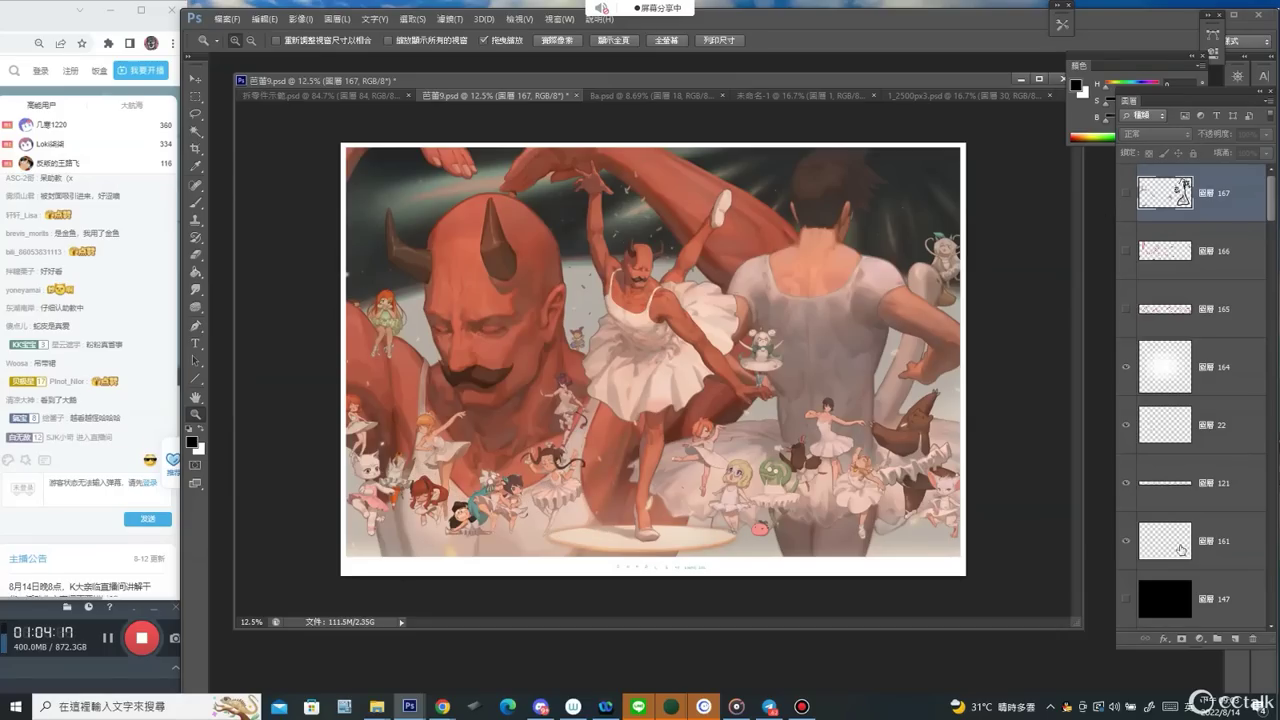
left_click(1235, 638)
key("b")
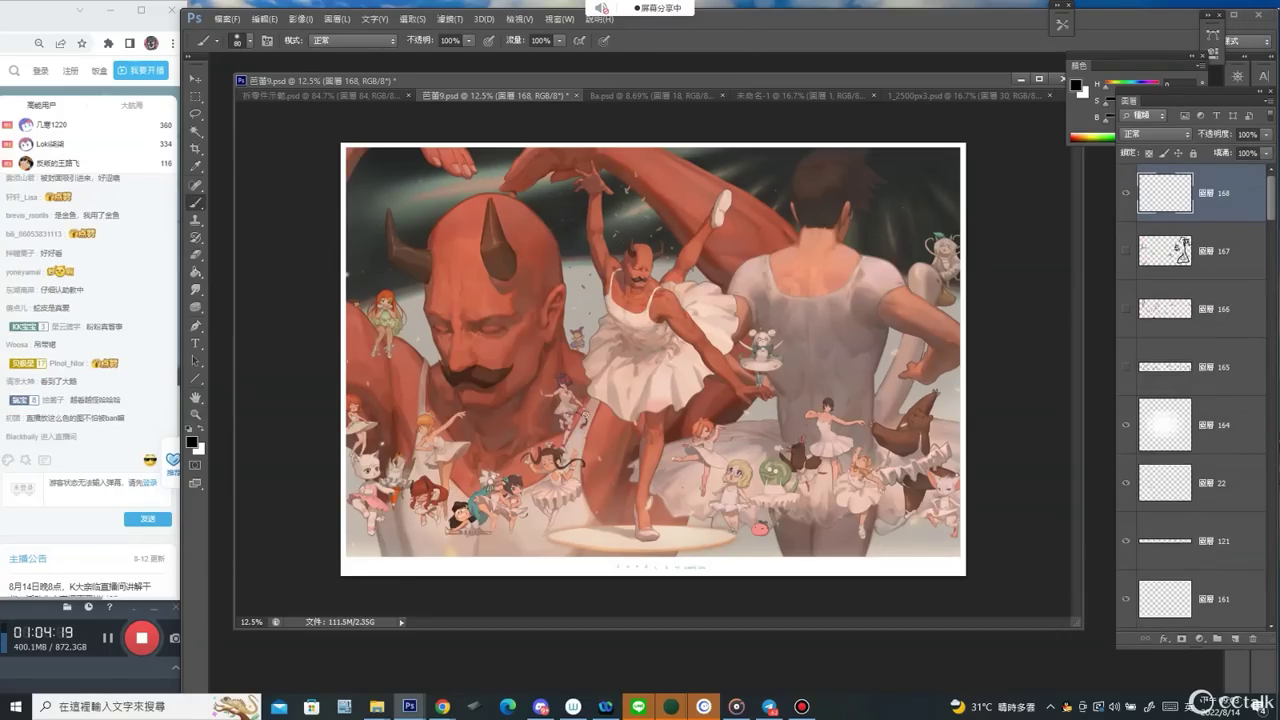
mouse_move(565, 455)
left_mouse_down()
mouse_move(597, 416)
mouse_move(600, 548)
mouse_move(416, 556)
mouse_move(395, 490)
left_mouse_up()
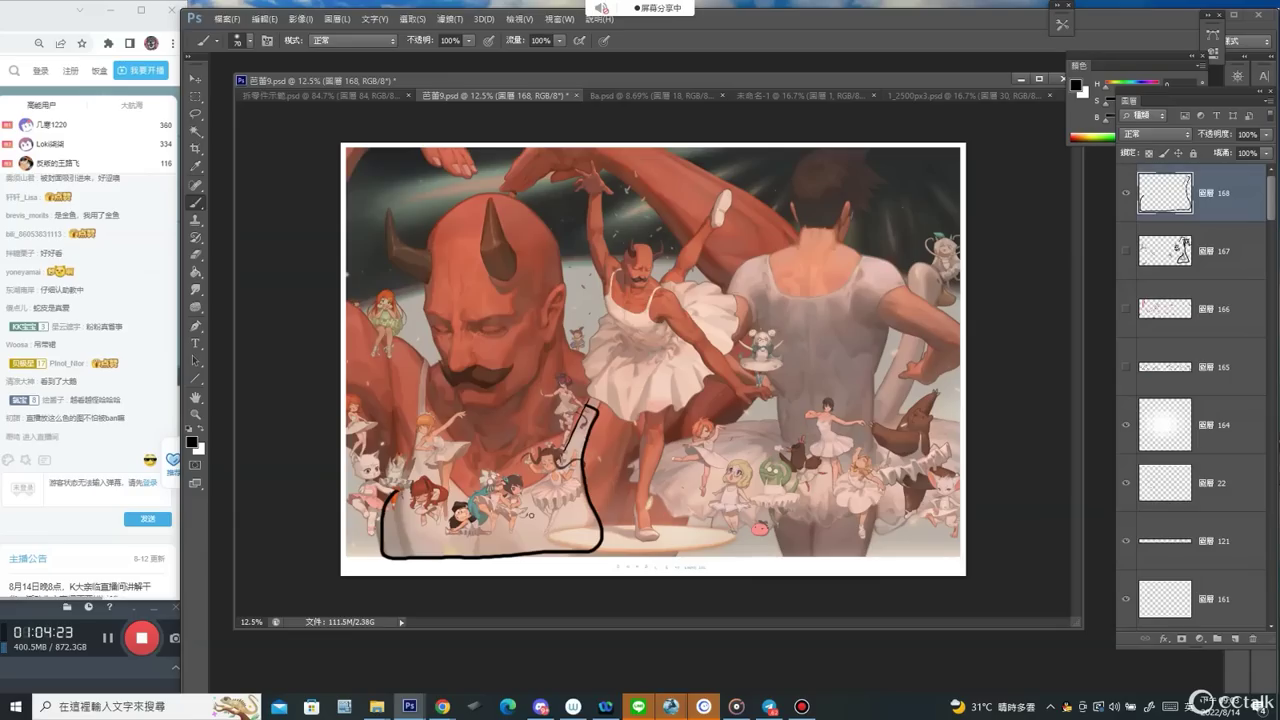
left_click_drag(531, 515, 546, 518)
left_click_drag(529, 535, 557, 525)
left_click_drag(409, 436, 406, 476)
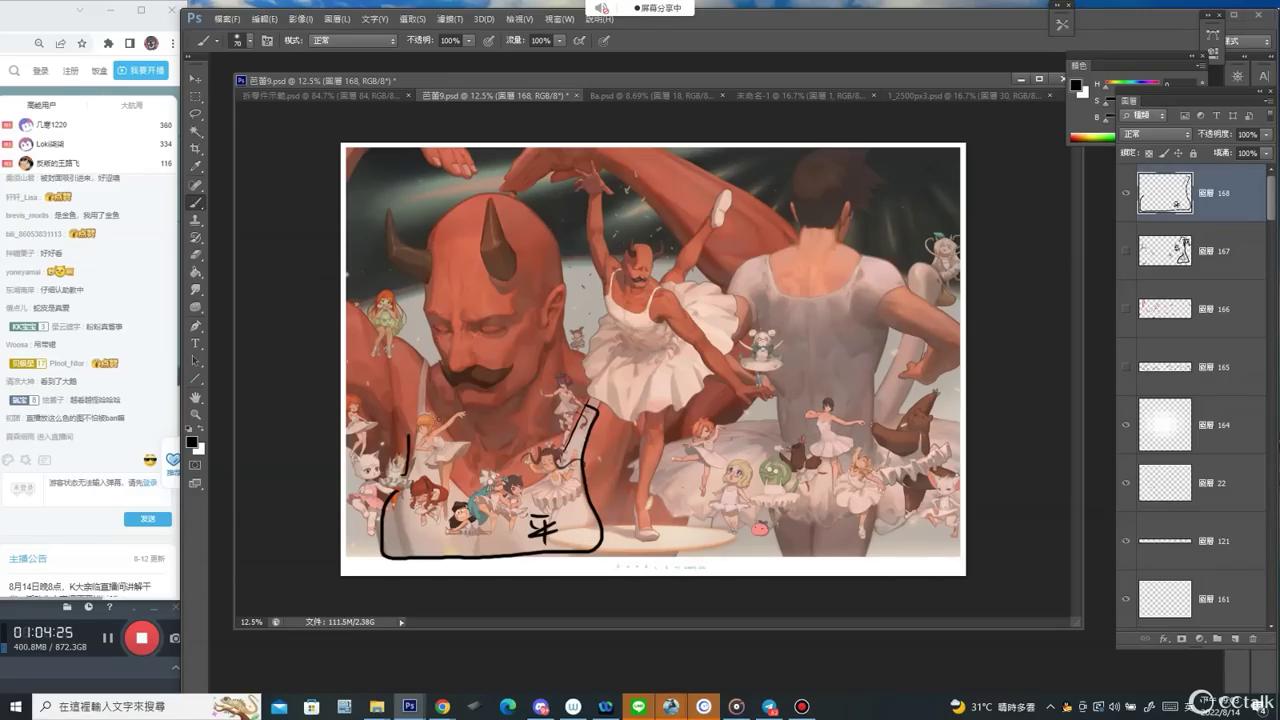
Try circling the large horned figure's neck area and the small purple-haired dancer in black, undoing the strokes.
mouse_move(476, 374)
left_mouse_down()
mouse_move(454, 426)
mouse_move(493, 456)
mouse_move(538, 440)
left_mouse_up()
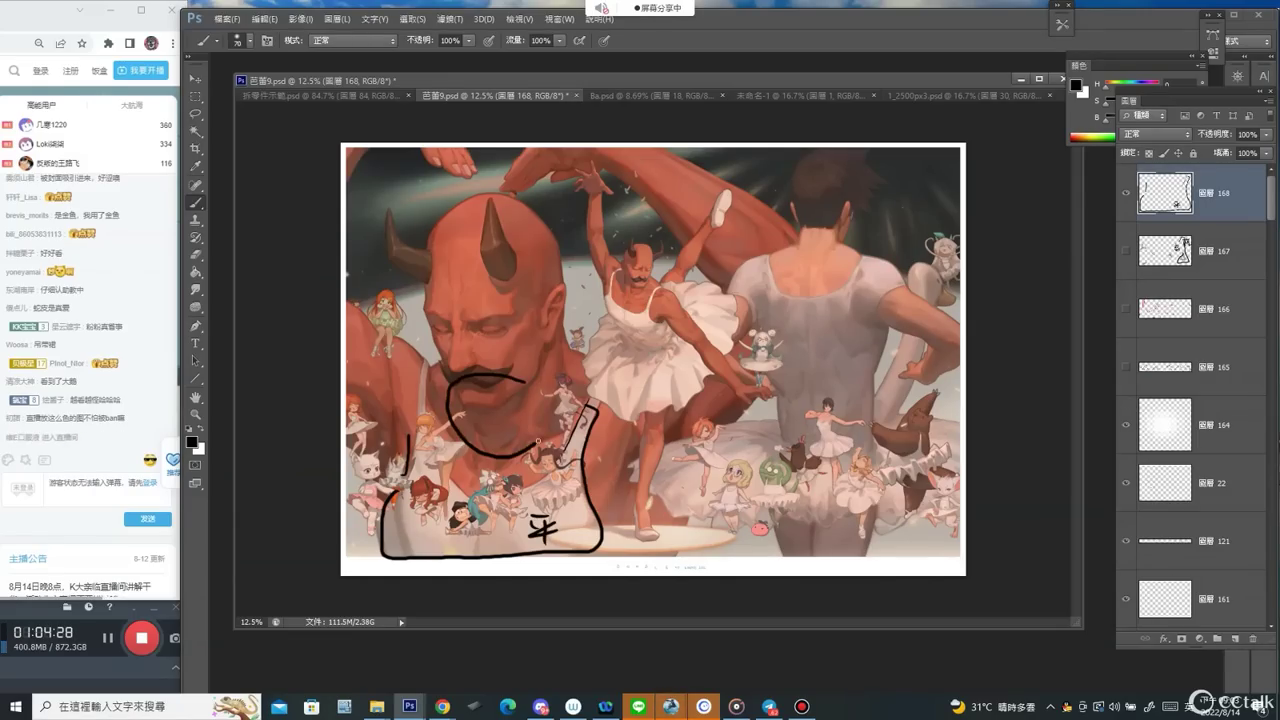
key("ctrl+z")
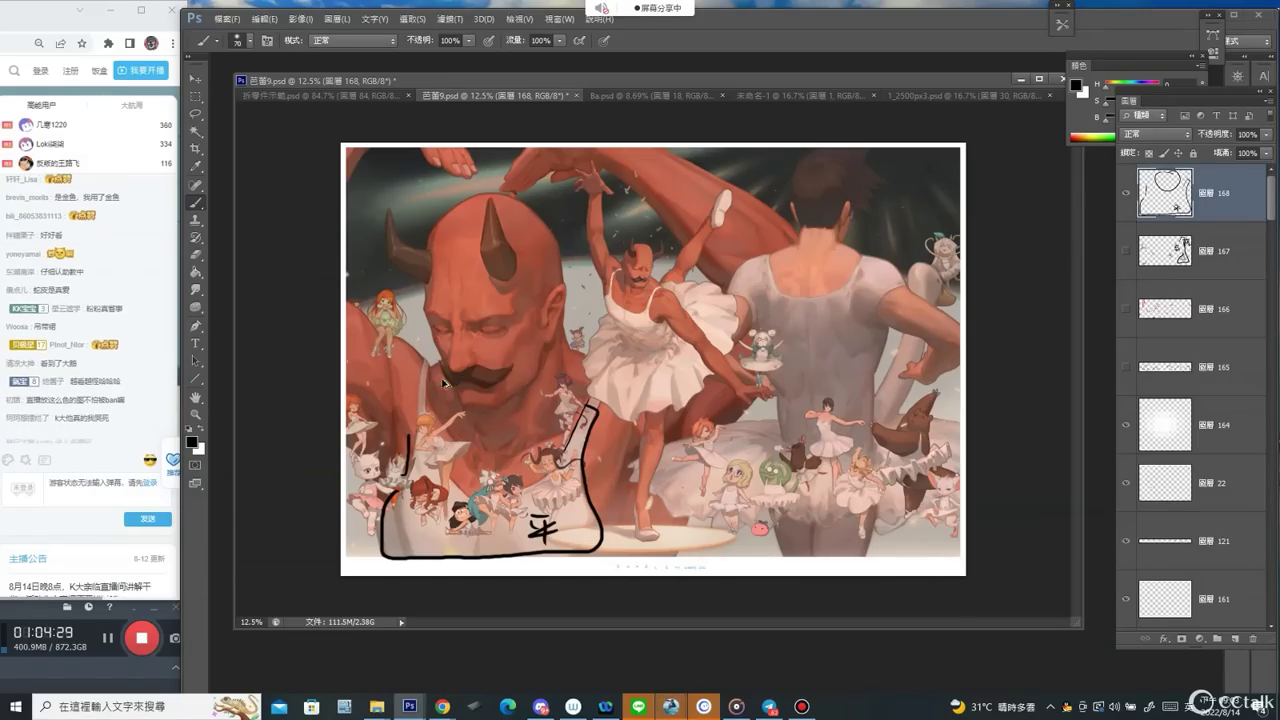
mouse_move(441, 374)
left_mouse_down()
mouse_move(444, 410)
mouse_move(490, 467)
mouse_move(546, 433)
mouse_move(543, 387)
mouse_move(588, 414)
left_mouse_up()
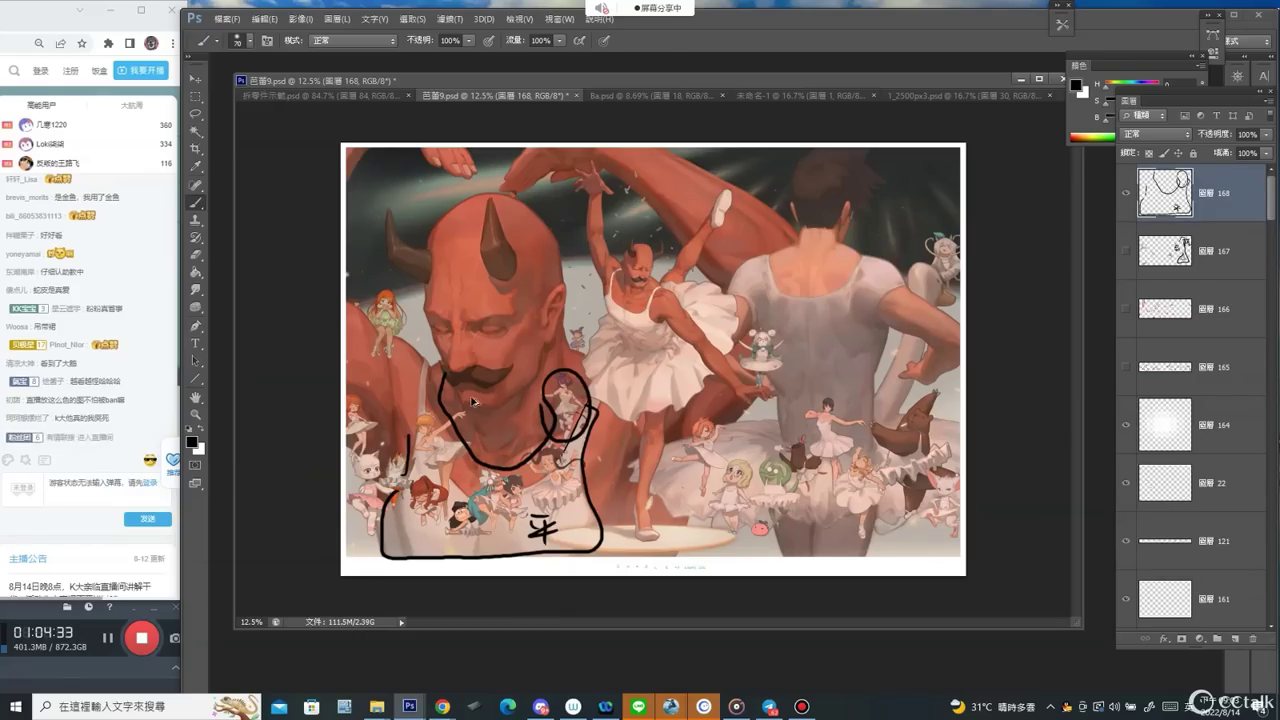
key("ctrl+alt+z")
mouse_move(453, 396)
left_mouse_down()
mouse_move(550, 398)
mouse_move(534, 440)
left_mouse_up()
key("ctrl+alt+z")
key("ctrl+alt+z")
key("ctrl+alt+z")
Draw small irregular black shapes over the large horned figure's neck and chest, with a handwritten character inside the largest one.
mouse_move(527, 390)
left_mouse_down()
mouse_move(506, 414)
mouse_move(511, 437)
mouse_move(486, 450)
mouse_move(469, 411)
mouse_move(523, 447)
mouse_move(533, 412)
mouse_move(543, 427)
mouse_move(494, 467)
mouse_move(505, 458)
mouse_move(474, 461)
left_mouse_up()
left_click_drag(457, 428, 460, 433)
mouse_move(524, 391)
left_mouse_down()
mouse_move(517, 411)
mouse_move(484, 414)
mouse_move(494, 432)
left_mouse_up()
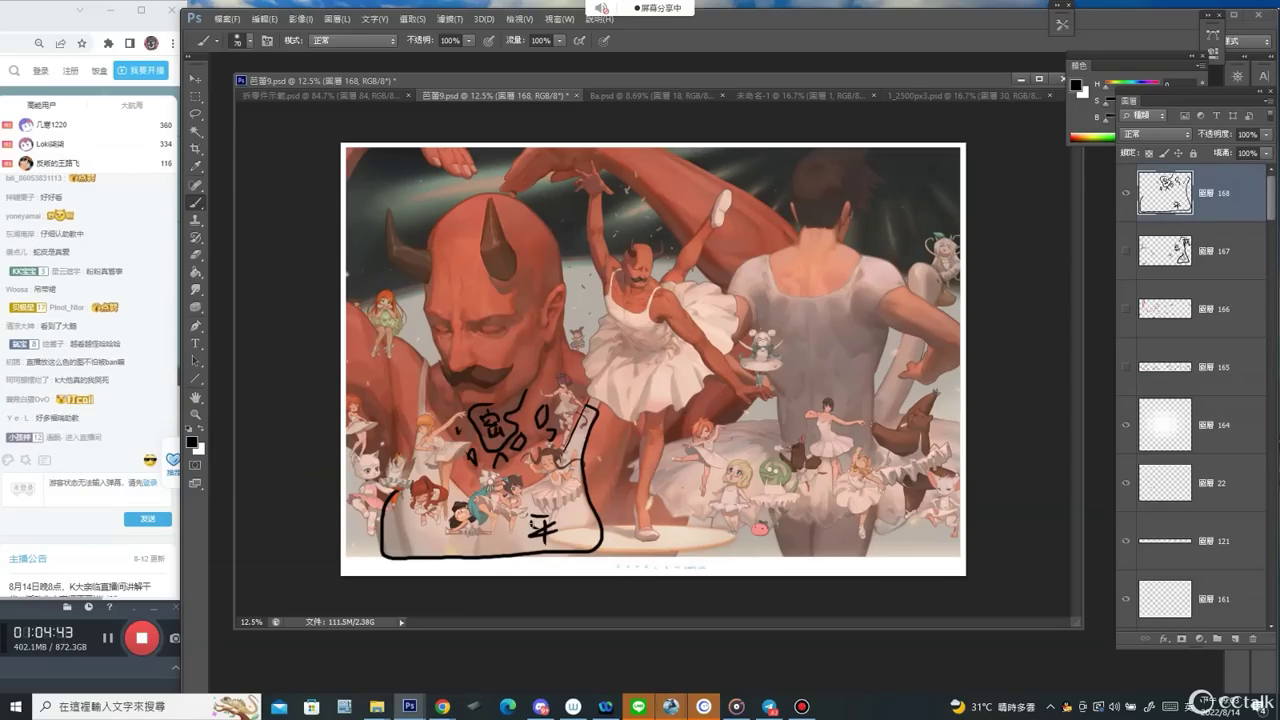
Replace the 平 label with another handwritten character, circle two small-character clusters on the pale costume, and compare with the circles undone.
key("e")
mouse_move(550, 530)
left_mouse_down()
mouse_move(537, 520)
mouse_move(530, 550)
mouse_move(565, 545)
left_mouse_up()
key("b")
mouse_move(571, 452)
left_mouse_down()
mouse_move(527, 490)
mouse_move(541, 475)
mouse_move(482, 485)
mouse_move(507, 467)
mouse_move(566, 488)
left_mouse_up()
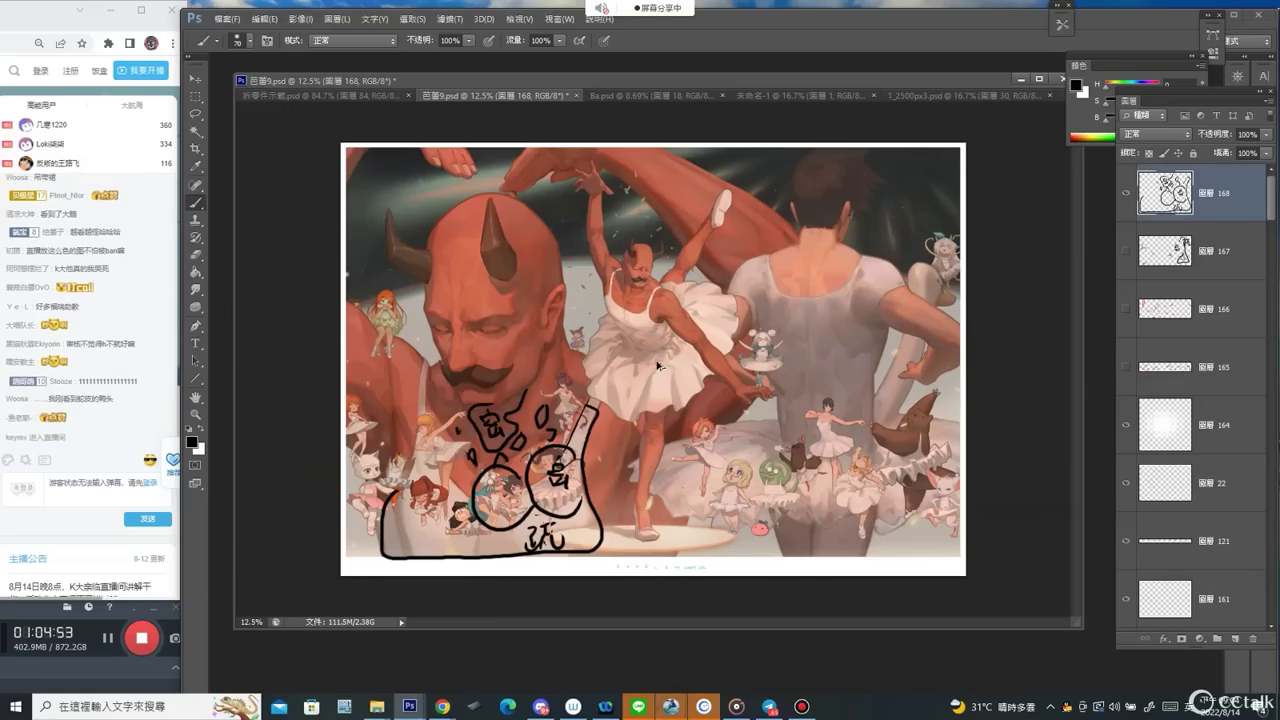
key("ctrl+alt+z")
key("ctrl+alt+z")
key("ctrl+alt+z")
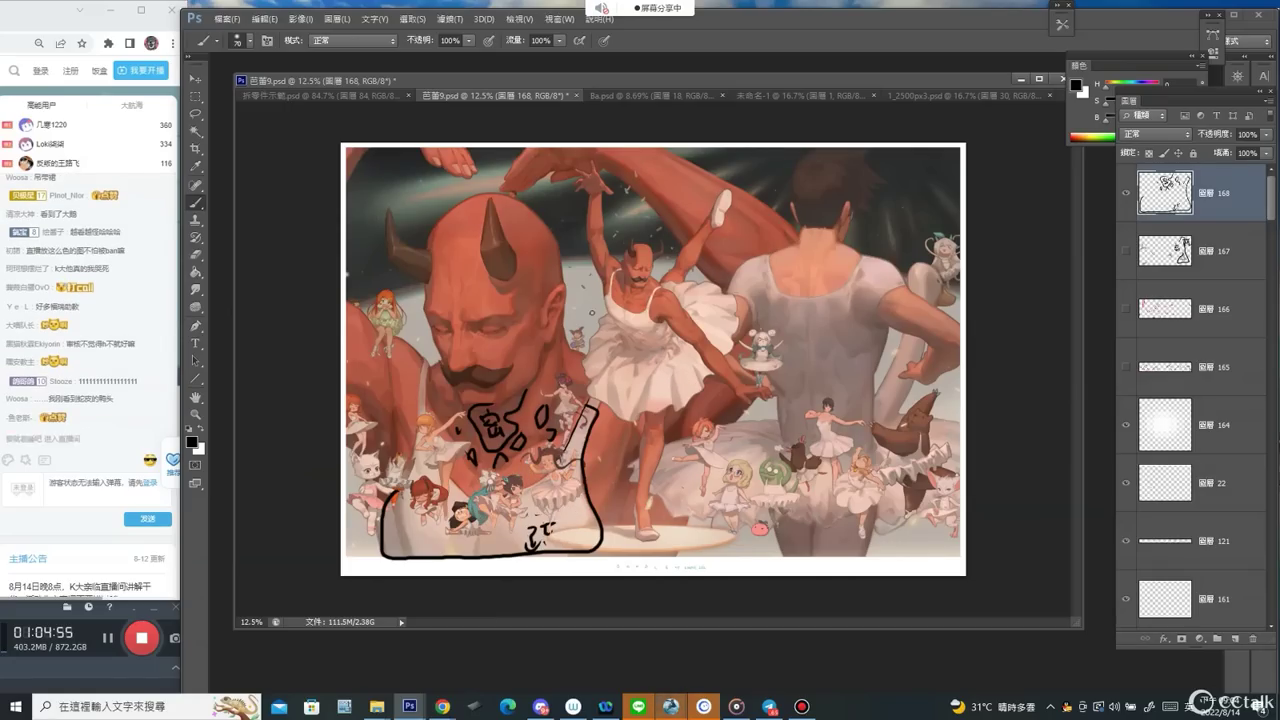
key("ctrl+z")
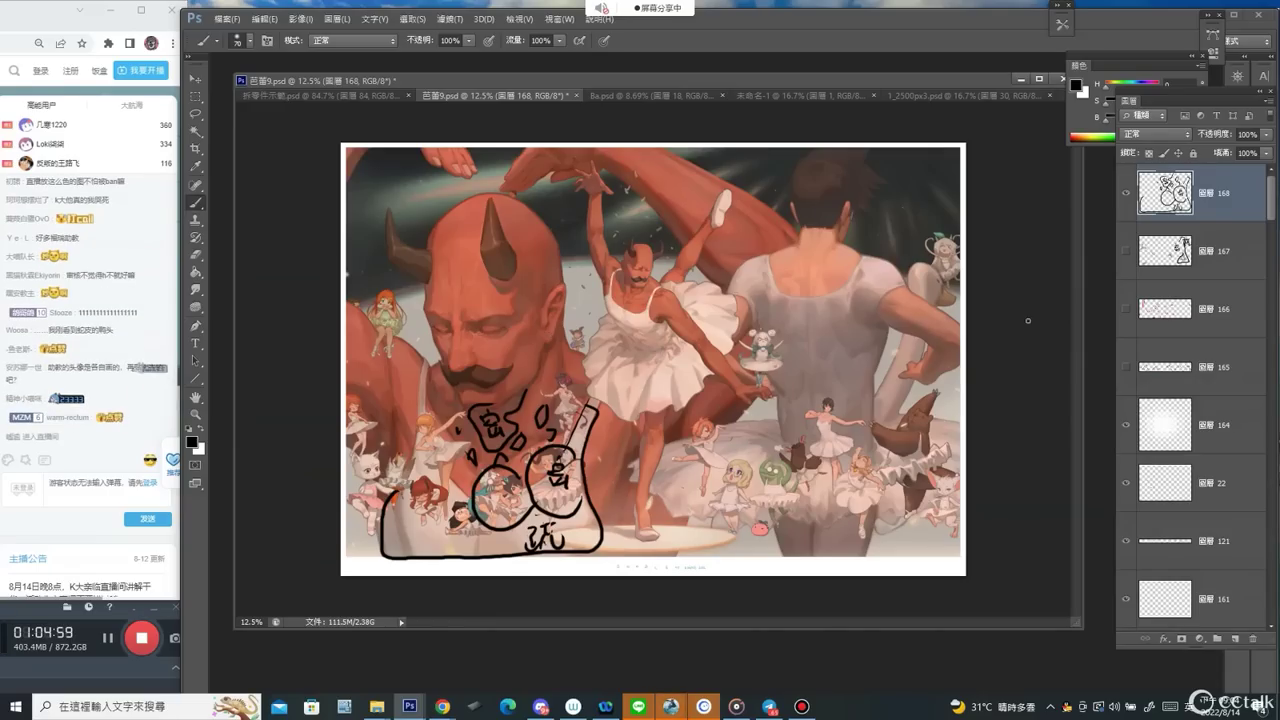
Hide 圖層 168 and, on a new layer, draw thick red lines along the central dancer's raised arm, raised leg and standing leg.
left_click(1125, 192)
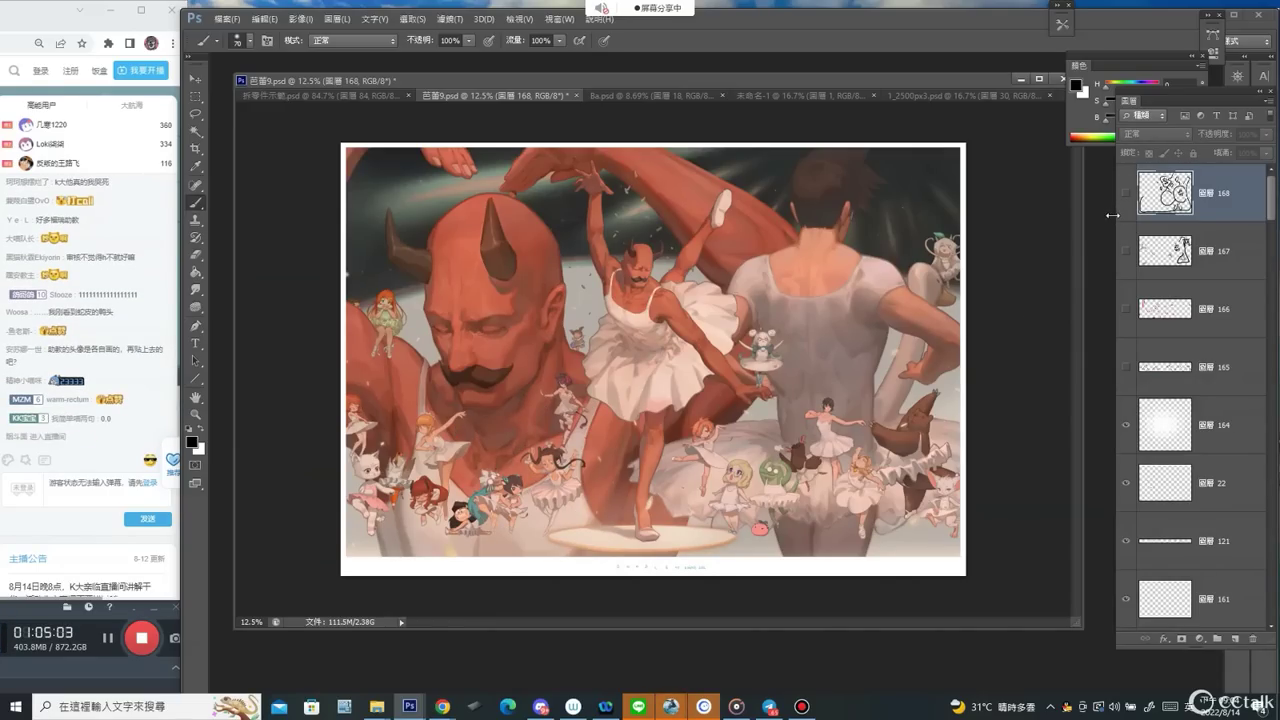
left_click(1235, 638)
key("]")
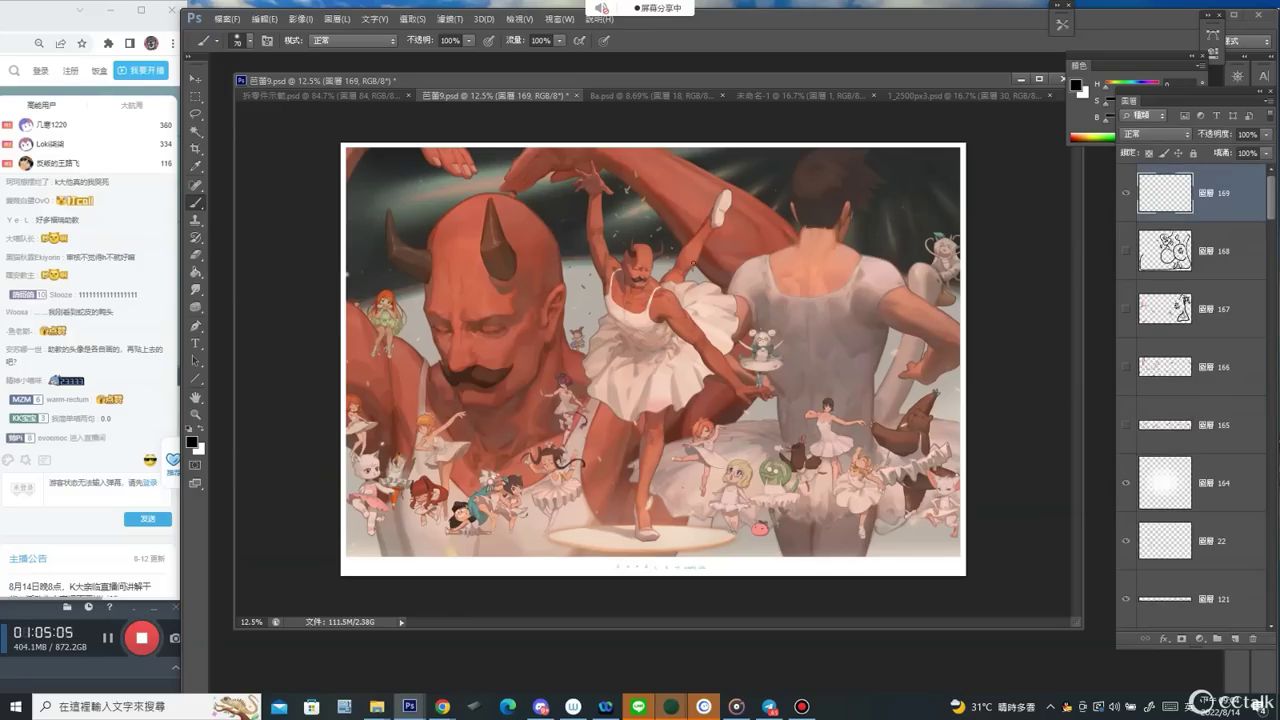
left_click(1078, 136)
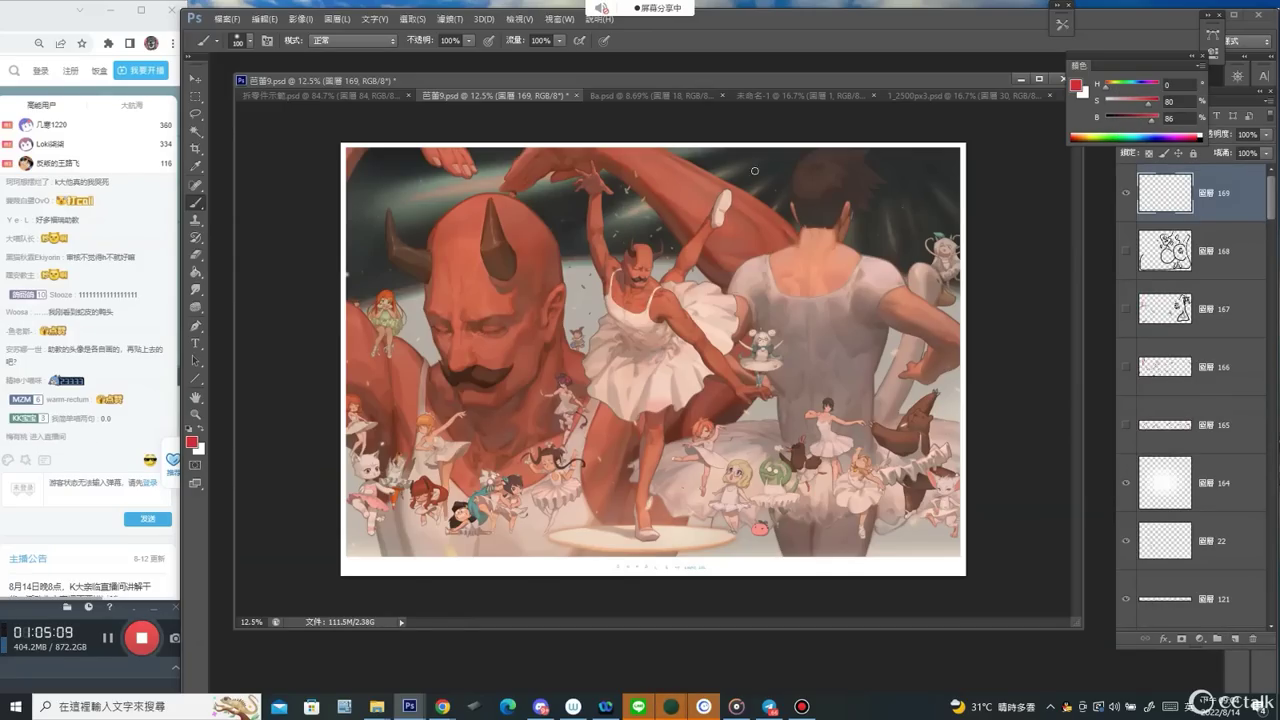
left_click_drag(755, 171, 662, 293)
key("bracketright")
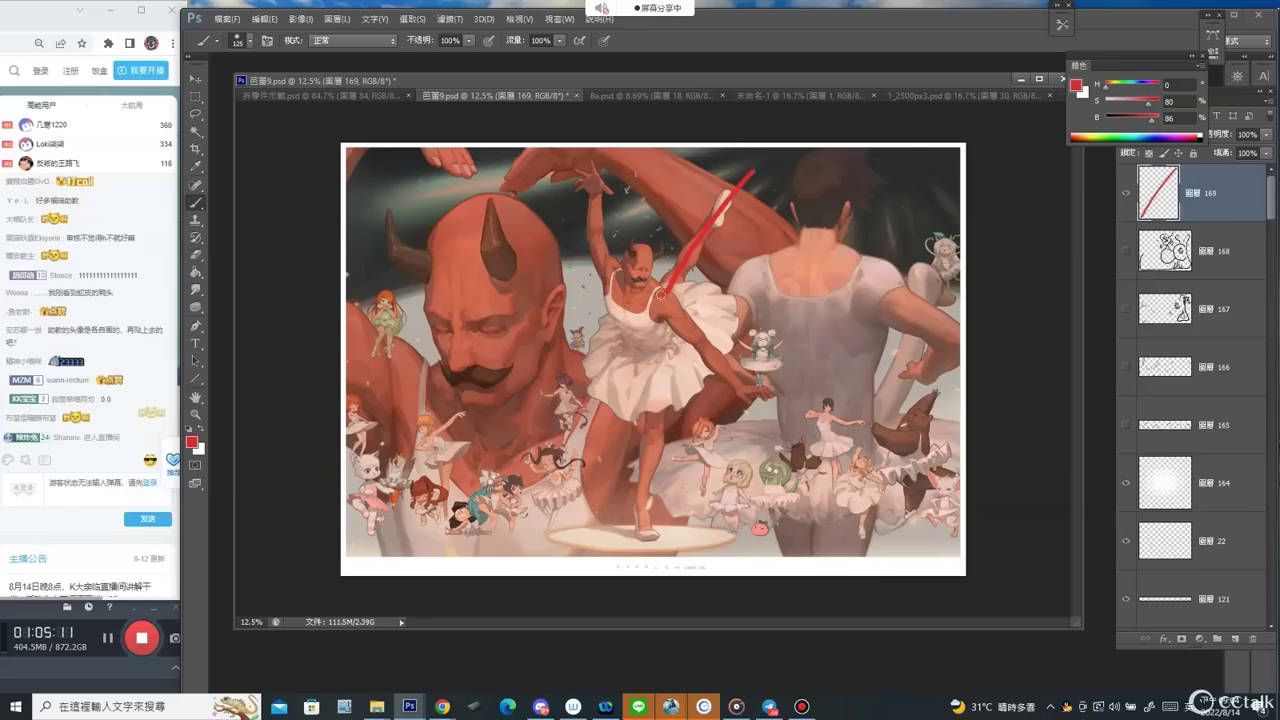
mouse_move(575, 158)
left_mouse_down()
mouse_move(624, 273)
mouse_move(647, 410)
mouse_move(648, 538)
left_mouse_up()
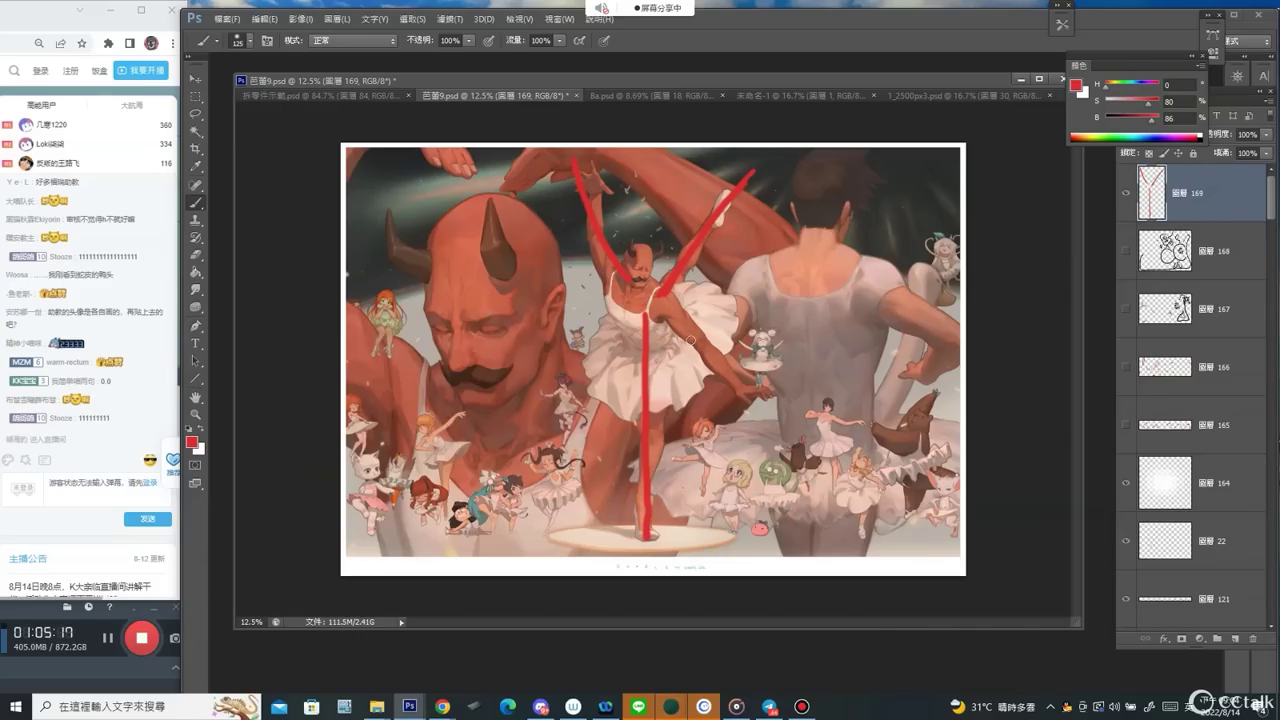
Draw red arrows from the central dancer's chest to both lower small-character groups and sketch a small radiating symbol in the dark background.
mouse_move(681, 316)
left_mouse_down()
mouse_move(827, 458)
mouse_move(795, 460)
left_mouse_up()
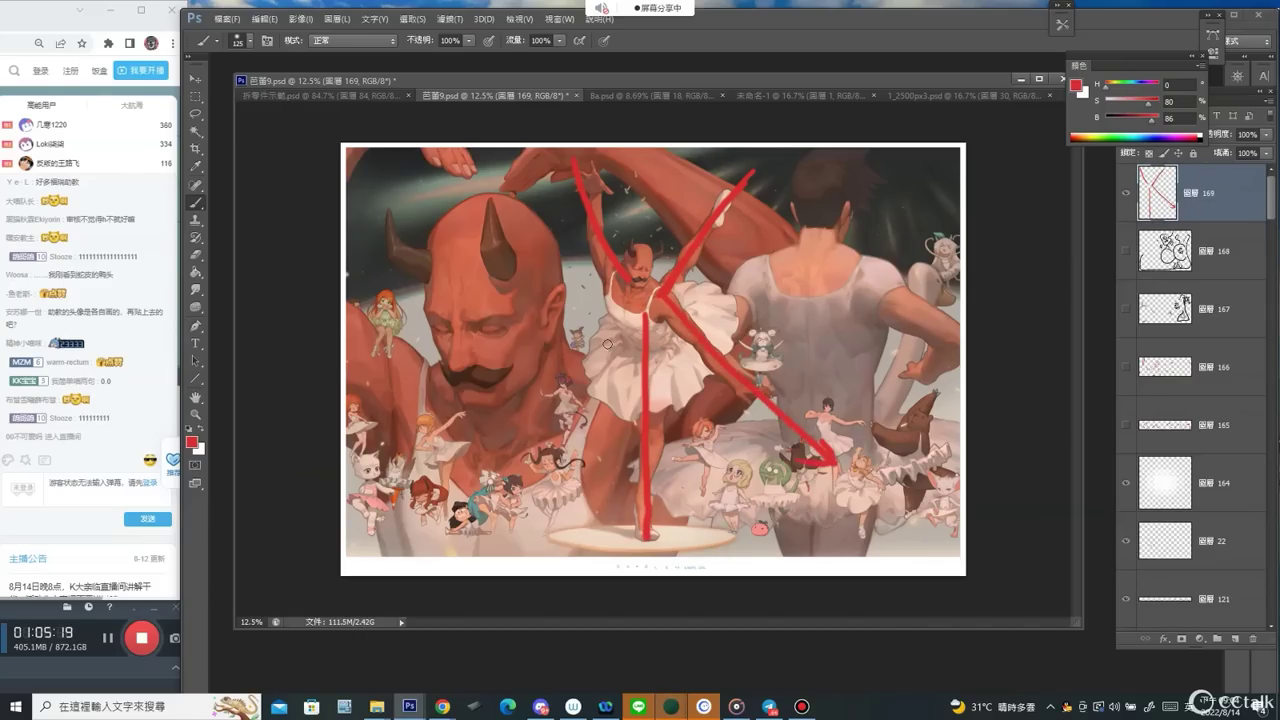
mouse_move(625, 326)
left_mouse_down()
mouse_move(529, 518)
mouse_move(558, 496)
left_mouse_up()
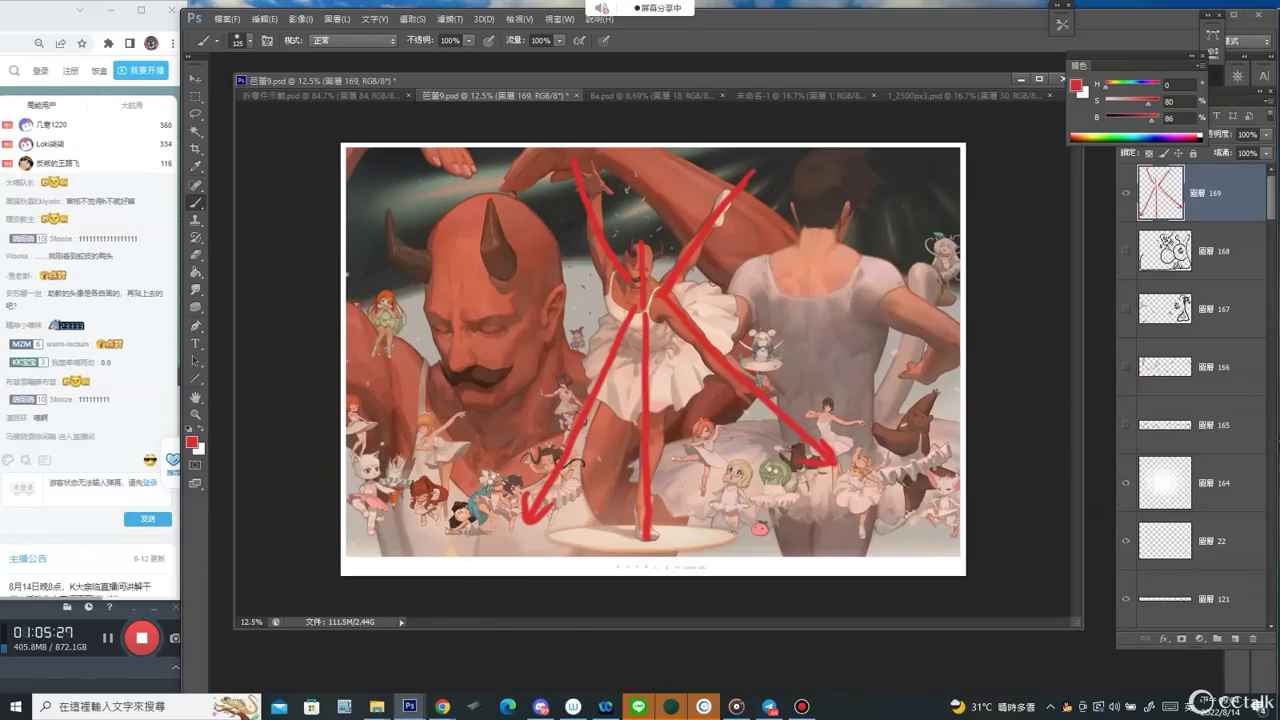
mouse_move(897, 169)
left_mouse_down()
mouse_move(933, 212)
mouse_move(889, 212)
mouse_move(915, 253)
left_mouse_up()
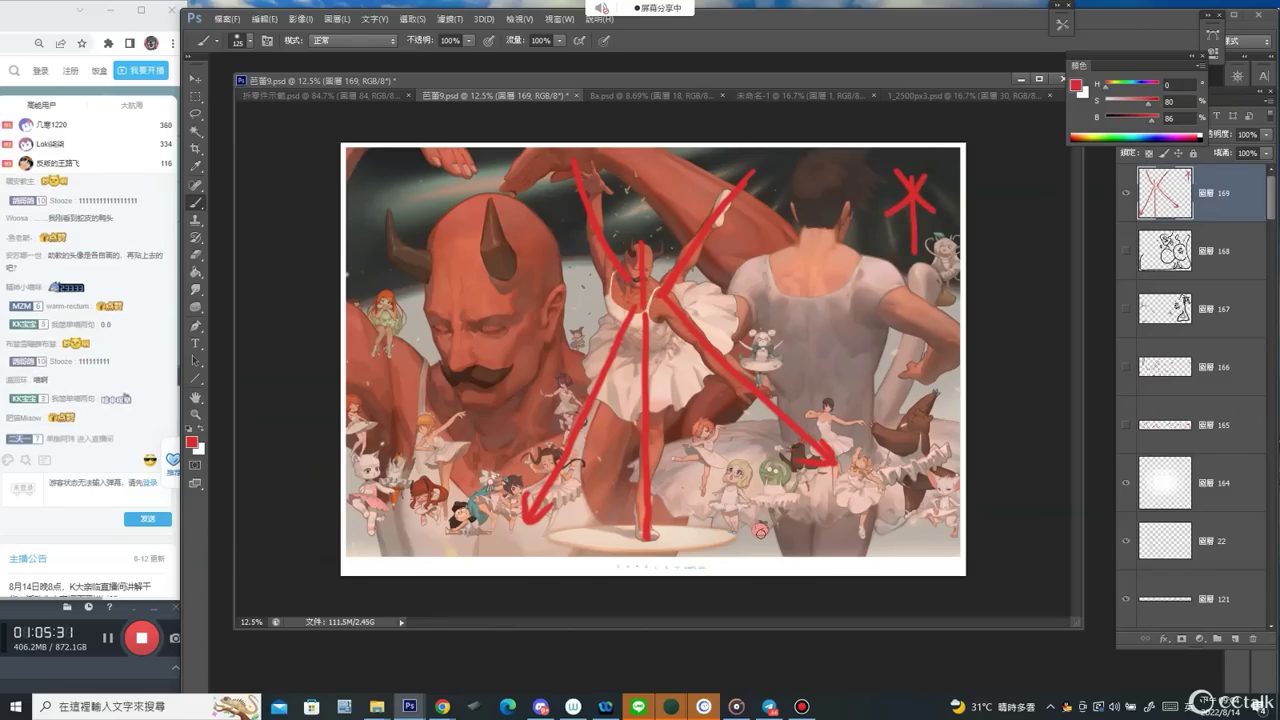
Switch the brush color to cyan with hue 176 and circle the horned head, the central dancer's tutu and the turned-away man's back.
left_click_drag(1125, 91, 1130, 90)
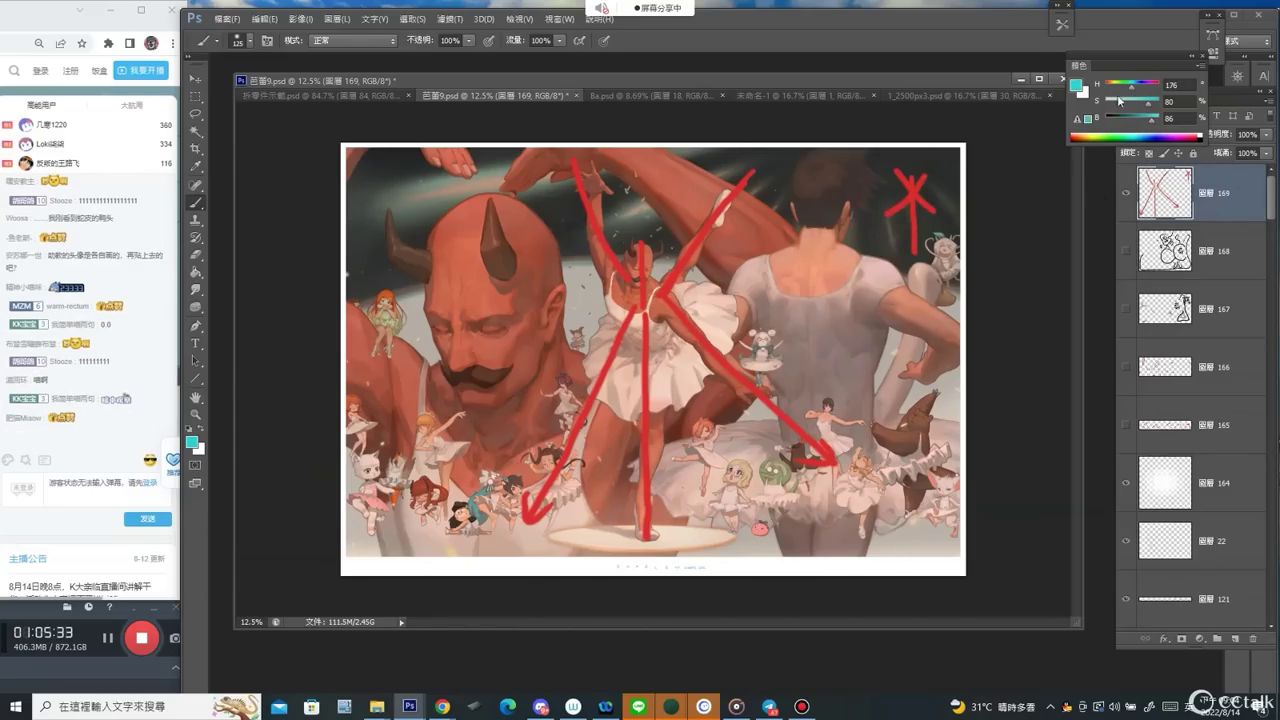
left_click_drag(613, 276, 582, 177)
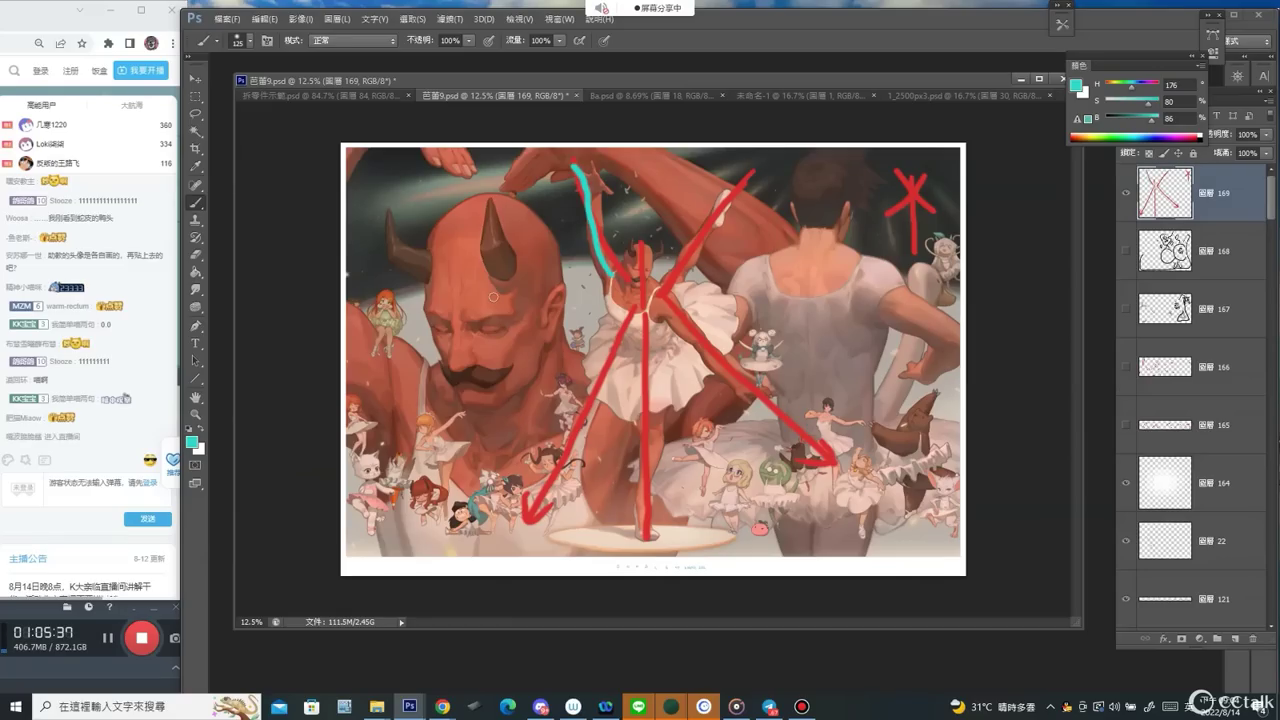
key("ctrl+z")
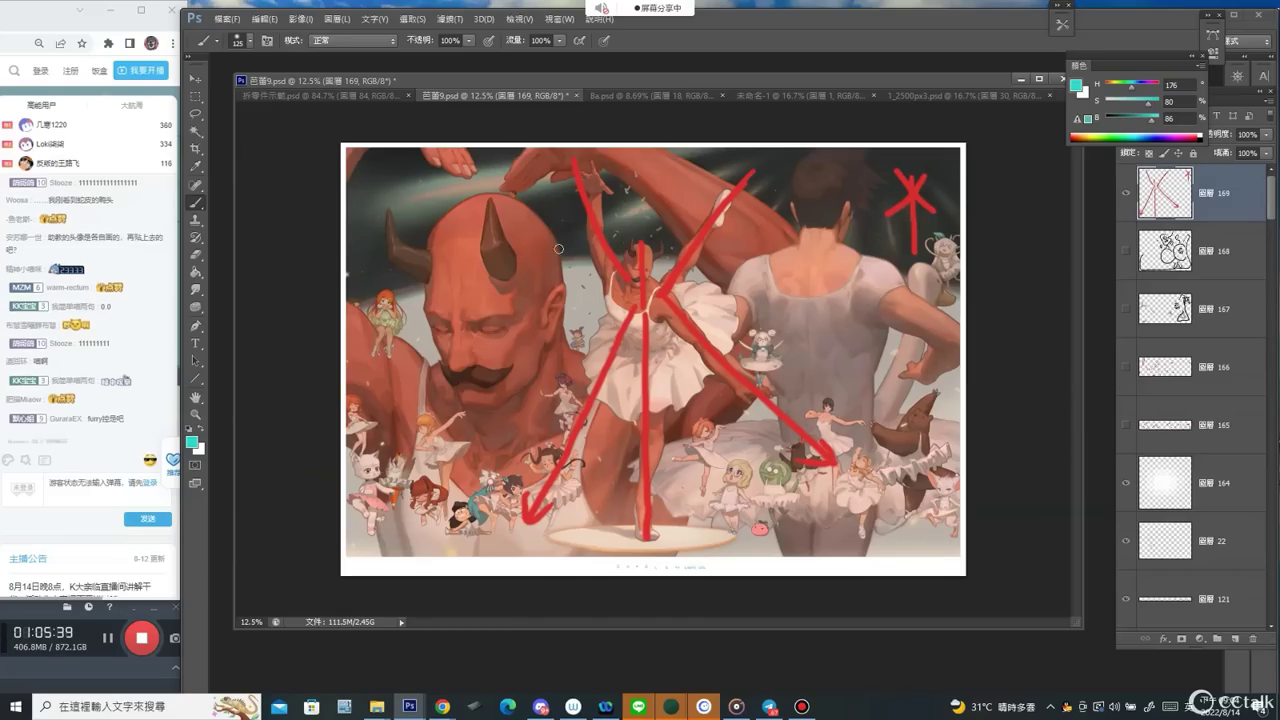
mouse_move(559, 248)
left_mouse_down()
mouse_move(408, 280)
mouse_move(428, 376)
mouse_move(573, 360)
left_mouse_up()
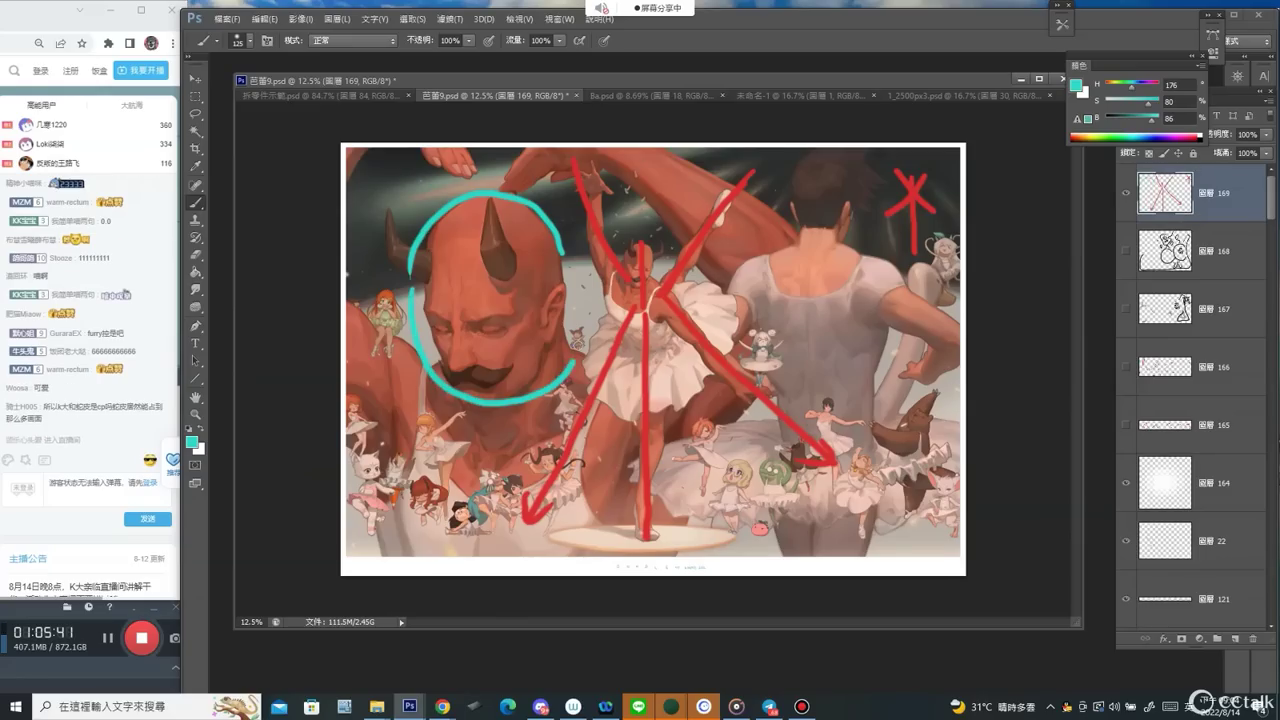
mouse_move(562, 228)
left_mouse_down()
mouse_move(591, 268)
mouse_move(592, 372)
mouse_move(742, 352)
mouse_move(686, 276)
mouse_move(796, 238)
mouse_move(906, 292)
mouse_move(742, 362)
left_mouse_up()
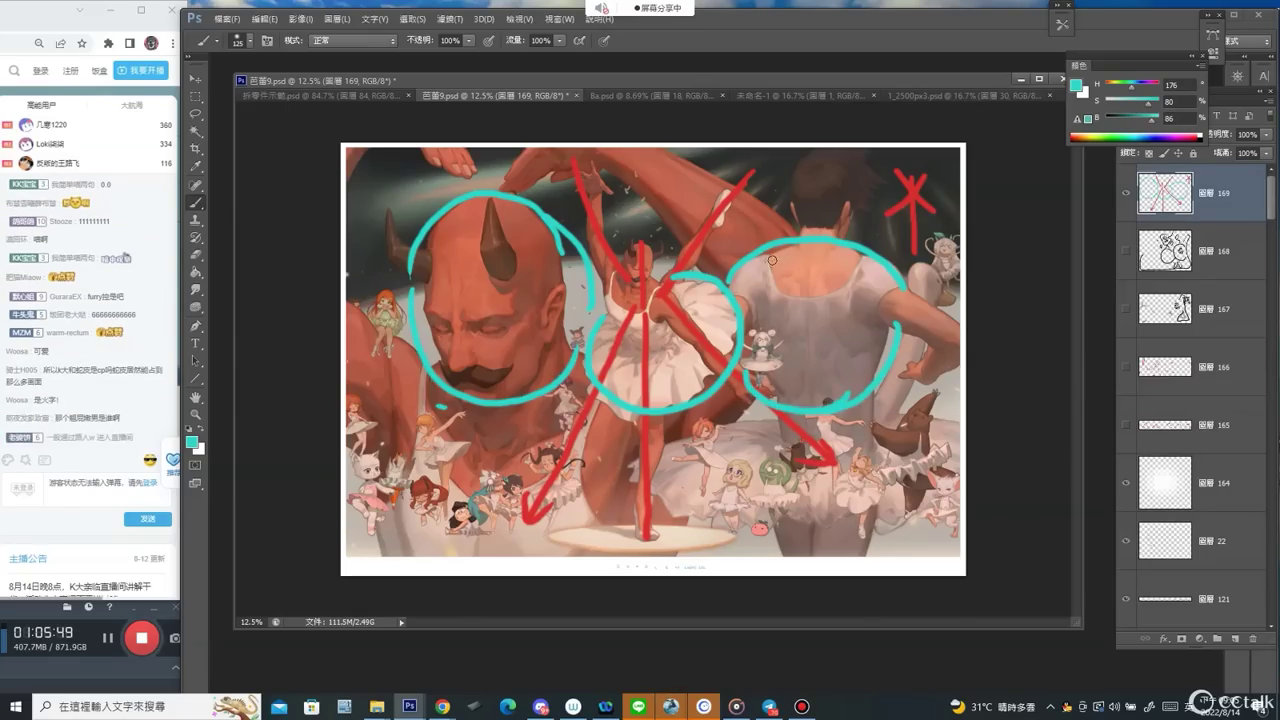
Mark the centers of the three cyan circles with cyan cross strokes.
left_click_drag(799, 288, 822, 313)
left_click_drag(823, 288, 798, 314)
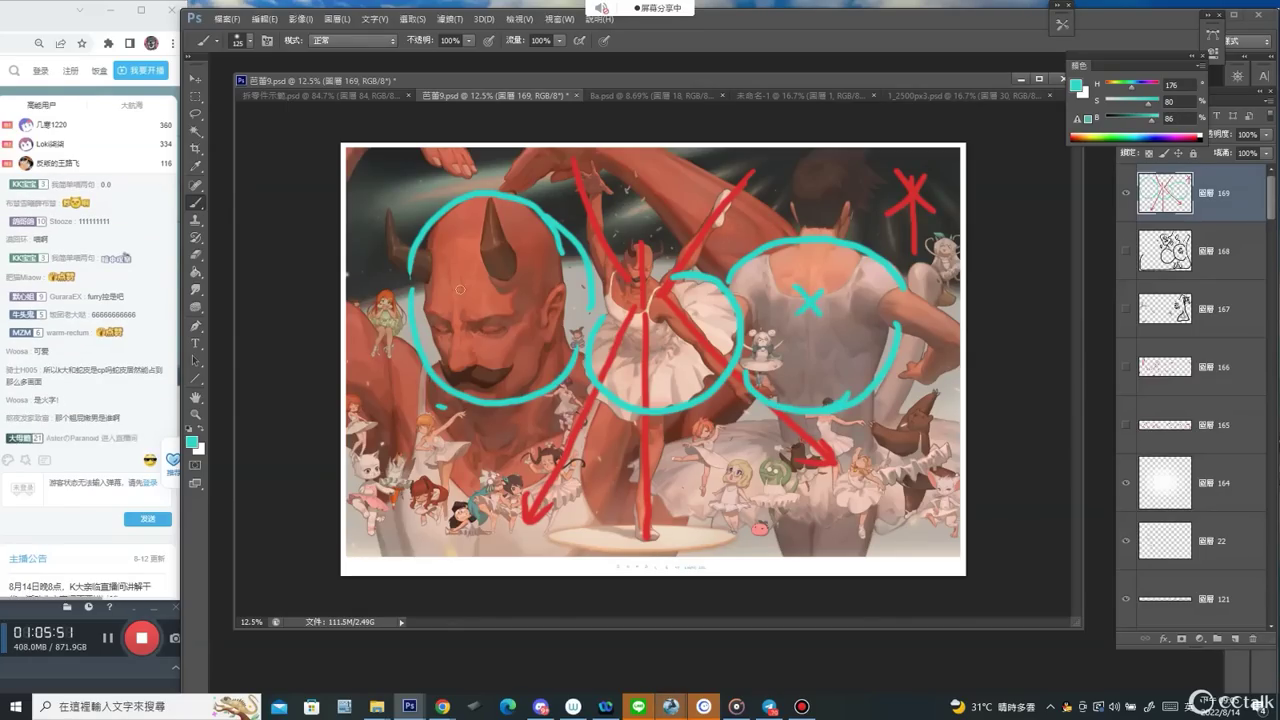
left_click_drag(463, 286, 489, 314)
left_click_drag(489, 286, 462, 316)
left_click_drag(650, 330, 660, 342)
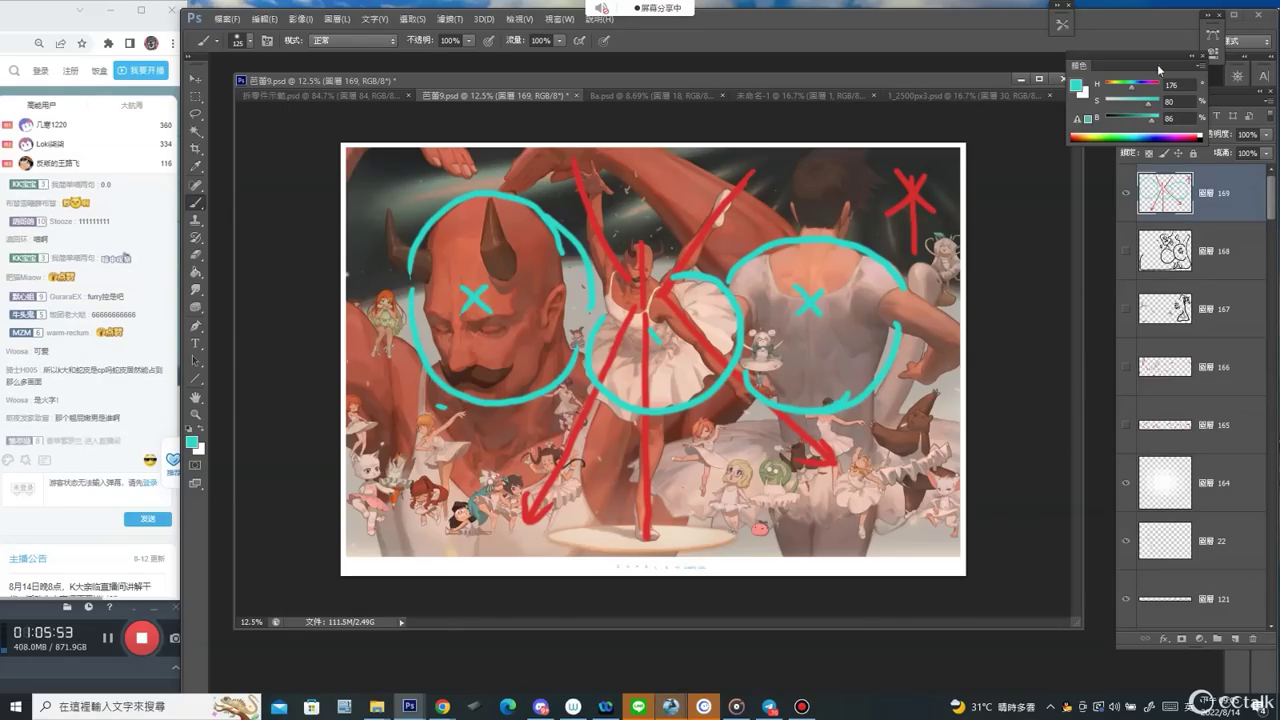
Switch the brush color to red with hue 0, enlarge the brush to 150 and draw a thick red arc around the horned head.
left_click(1106, 84)
key("bracketright")
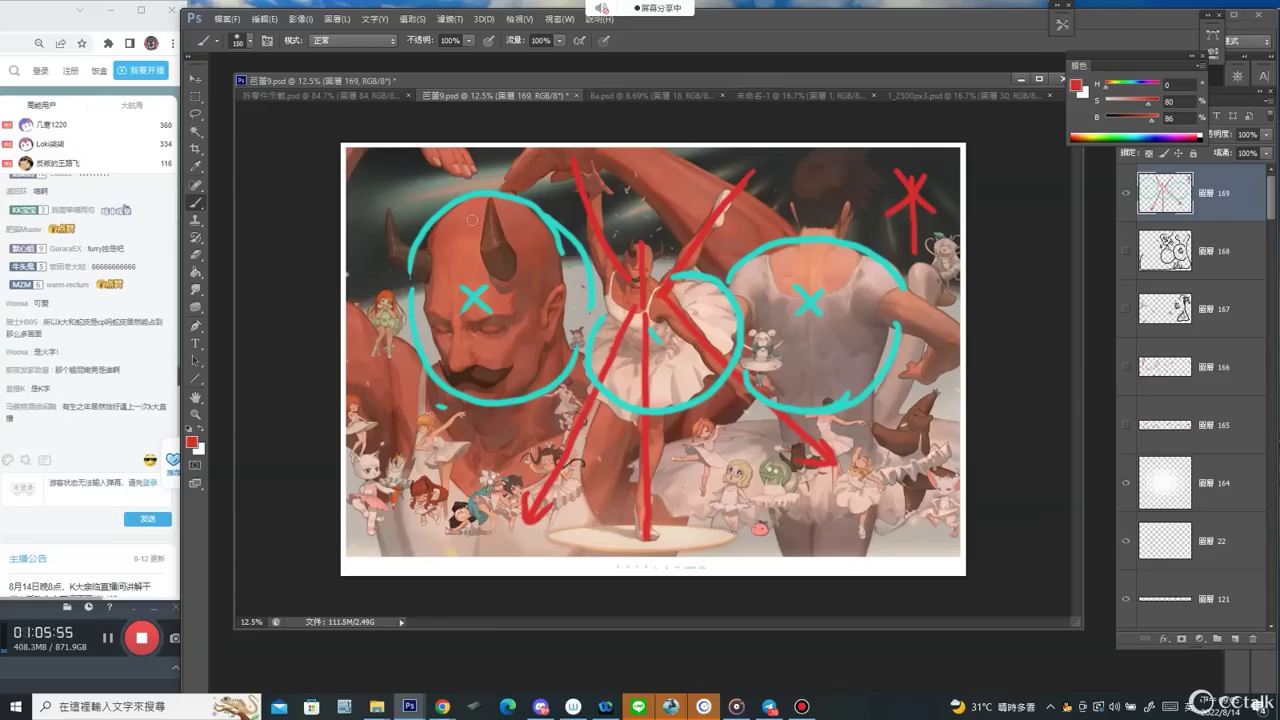
mouse_move(480, 392)
left_mouse_down()
mouse_move(422, 358)
mouse_move(426, 238)
mouse_move(505, 198)
mouse_move(572, 232)
left_mouse_up()
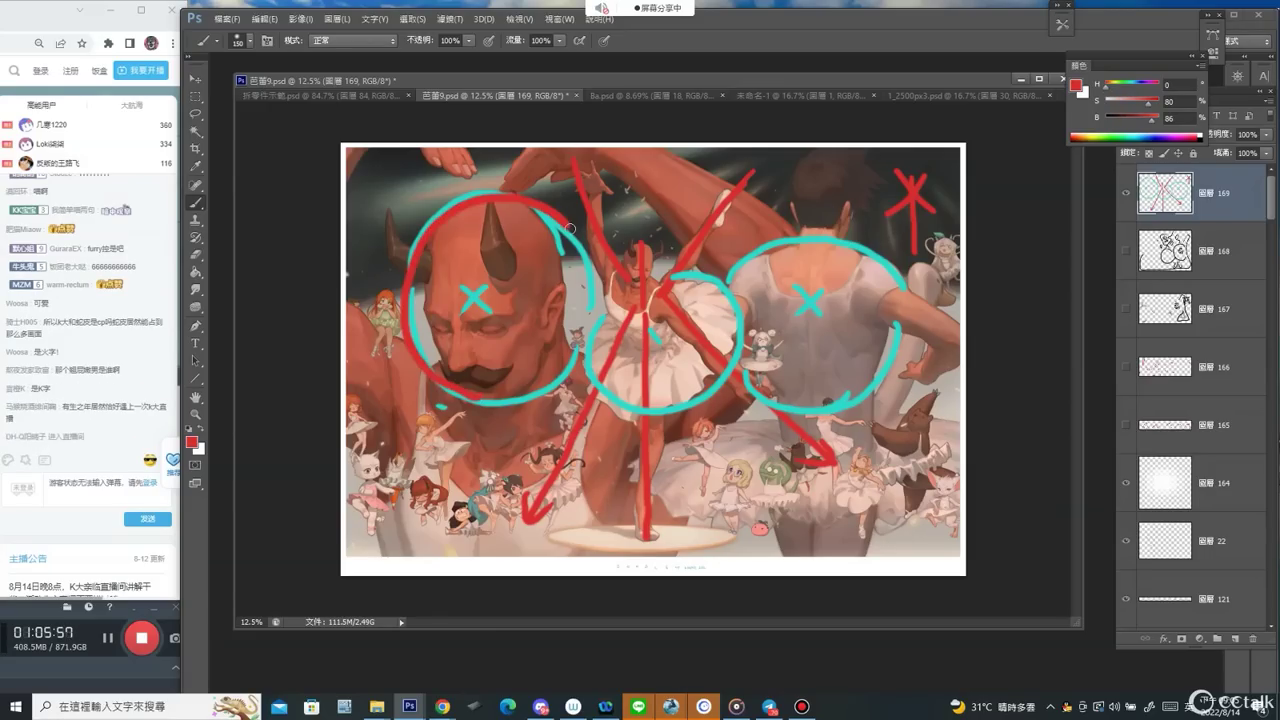
Hide 圖層 169 and, on a new layer, draw red looping arrows around the horned head and the turned-away man's back, undoing the last connecting stroke.
left_click(1126, 193)
left_click(1235, 638)
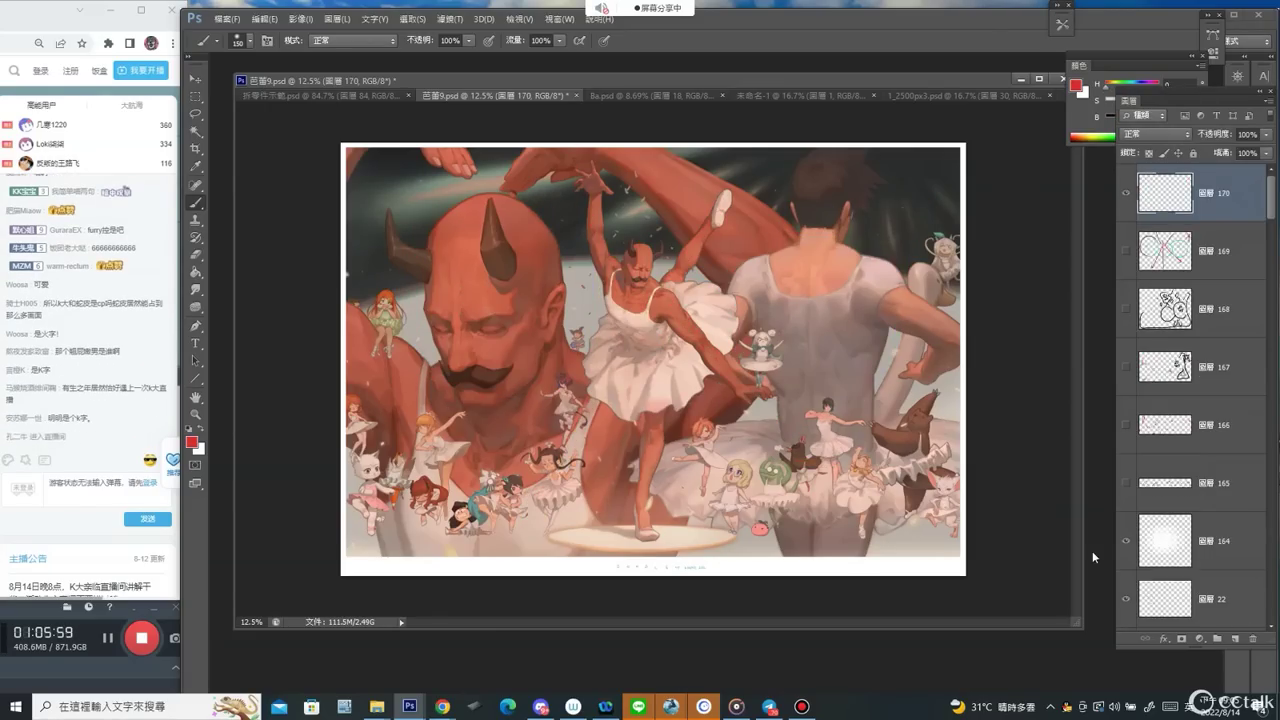
mouse_move(697, 318)
left_mouse_down()
mouse_move(518, 215)
mouse_move(450, 225)
mouse_move(410, 288)
mouse_move(408, 318)
mouse_move(475, 417)
mouse_move(504, 424)
mouse_move(593, 403)
mouse_move(520, 428)
mouse_move(507, 421)
mouse_move(543, 400)
mouse_move(595, 328)
mouse_move(675, 279)
mouse_move(804, 240)
mouse_move(796, 226)
mouse_move(894, 277)
mouse_move(933, 327)
mouse_move(931, 355)
mouse_move(873, 411)
mouse_move(850, 407)
mouse_move(860, 425)
mouse_move(830, 421)
left_mouse_up()
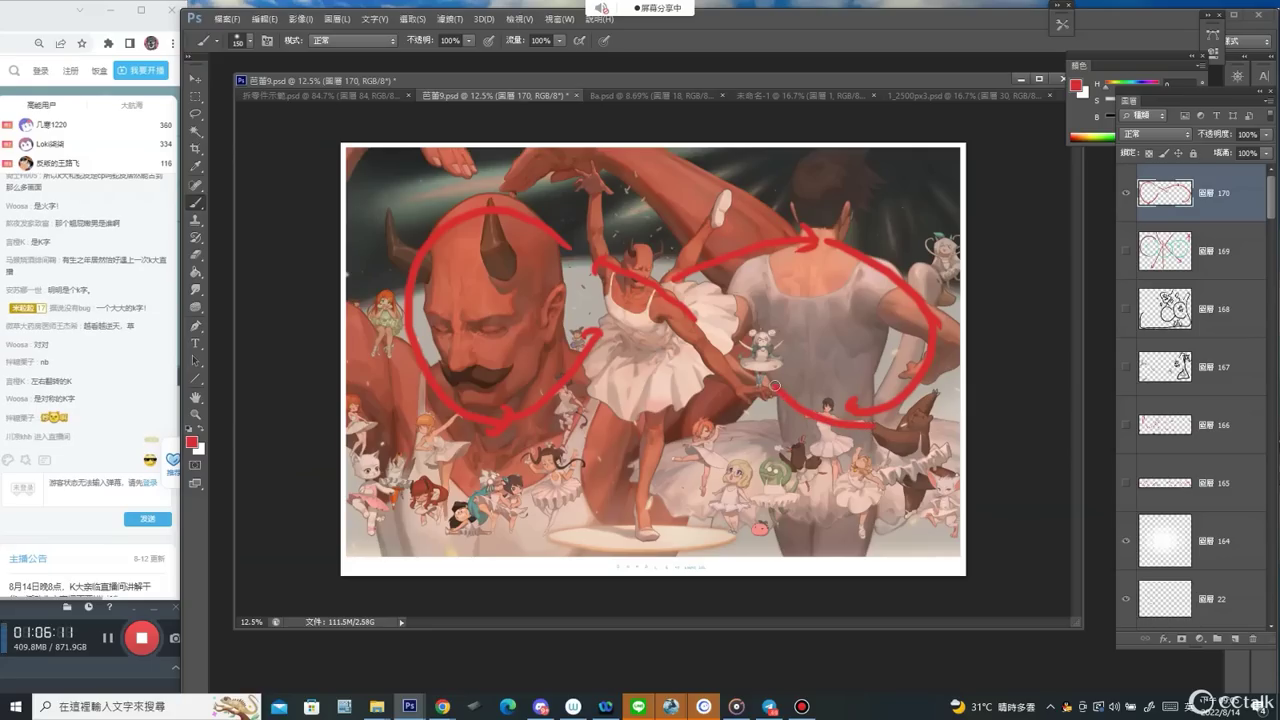
mouse_move(775, 385)
left_mouse_down()
mouse_move(746, 363)
mouse_move(628, 328)
left_mouse_up()
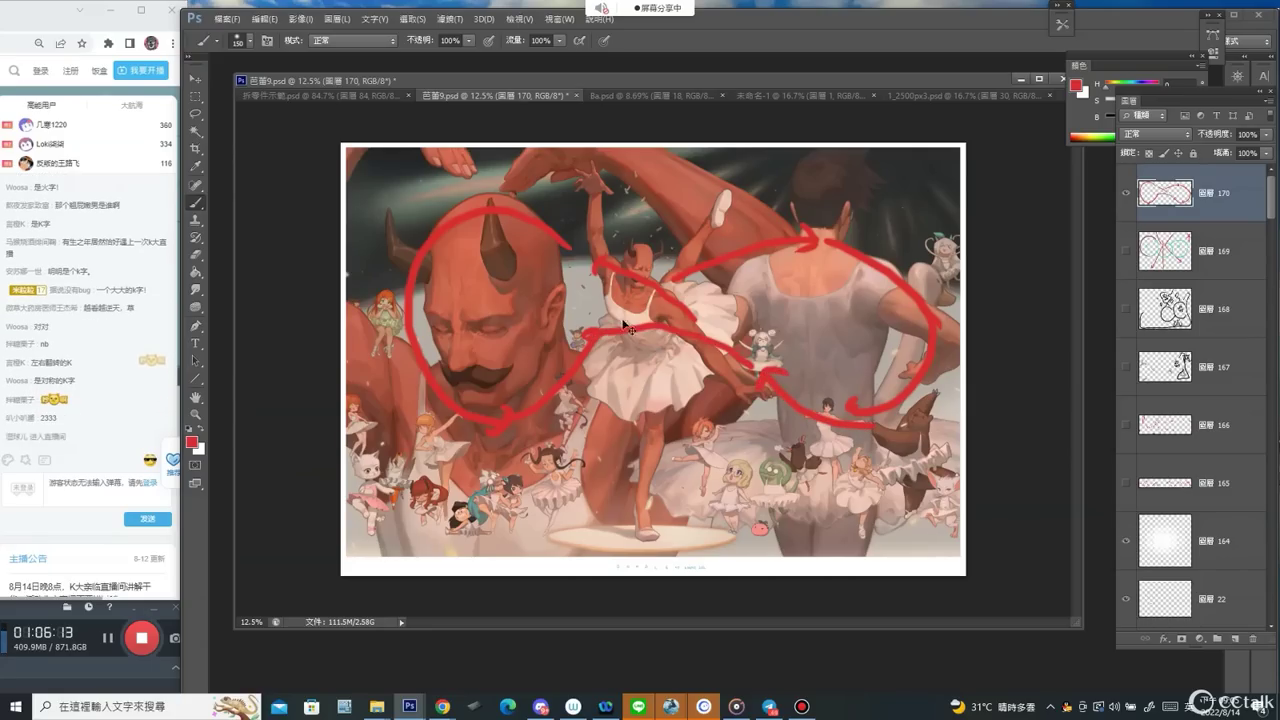
key("ctrl+z")
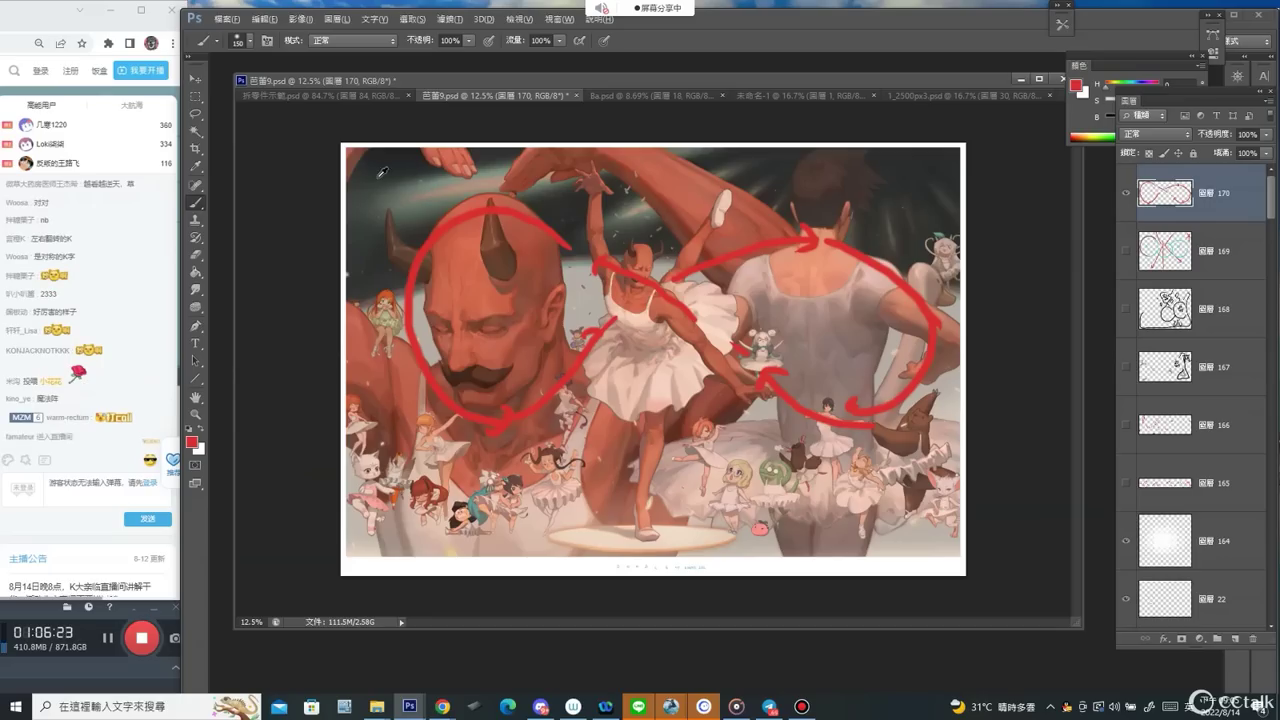
Sample the dark background color and paint over the light streaks in the background above the horned head and beside the central dancer's raised arm.
left_click(380, 173, "alt")
key("]")
key("]")
key("]")
key("]")
mouse_move(376, 203)
left_mouse_down()
mouse_move(434, 195)
mouse_move(417, 209)
mouse_move(428, 181)
mouse_move(428, 196)
mouse_move(506, 178)
left_mouse_up()
left_click_drag(371, 174, 409, 190)
mouse_move(555, 190)
left_mouse_down()
mouse_move(537, 192)
mouse_move(650, 216)
left_mouse_up()
Erase the red loop marks over the horned head and the central dancer with an enlarged eraser.
key("e")
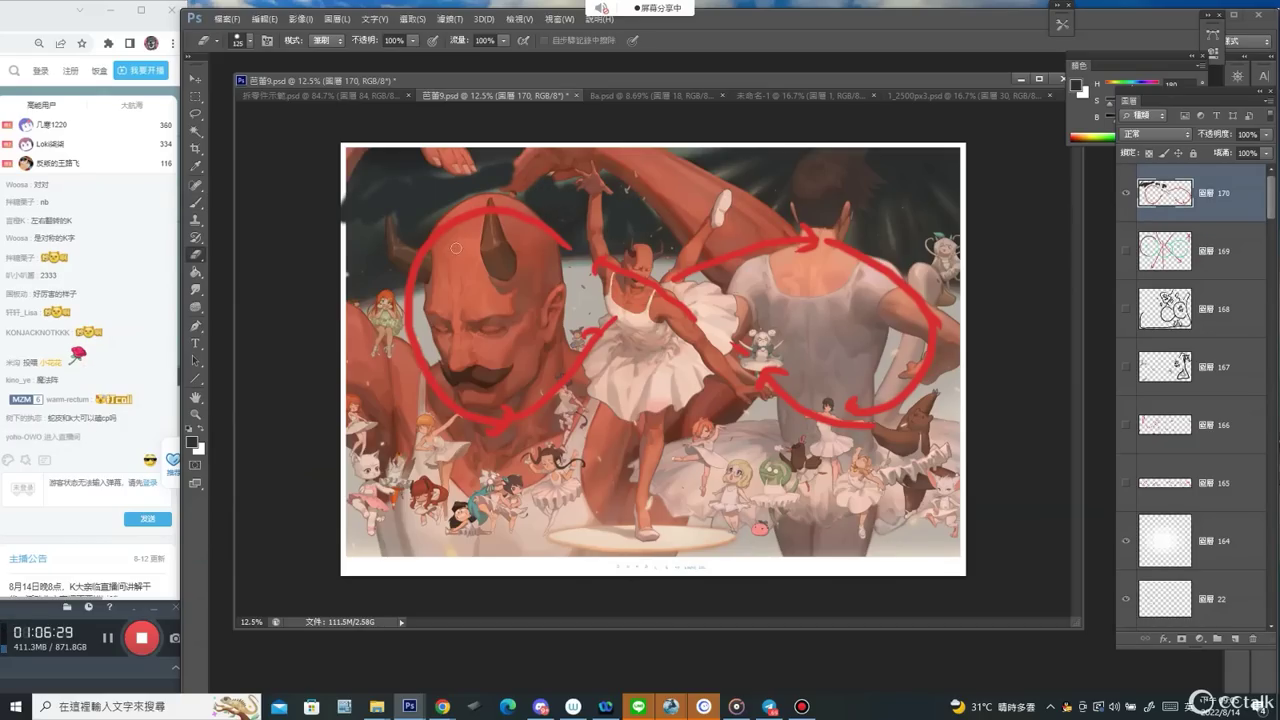
key("bracketright")
key("bracketright")
key("bracketright")
key("bracketright")
key("bracketright")
key("bracketright")
key("bracketright")
key("bracketright")
key("bracketright")
mouse_move(435, 245)
left_mouse_down()
mouse_move(397, 340)
mouse_move(440, 325)
mouse_move(558, 397)
mouse_move(474, 251)
mouse_move(442, 248)
mouse_move(519, 224)
mouse_move(623, 305)
mouse_move(678, 242)
mouse_move(731, 277)
mouse_move(755, 276)
mouse_move(730, 290)
mouse_move(805, 240)
left_mouse_up()
Touch up the dark background with a size 300 brush, adding grayish streaks above the horned head, and sample a gray-brown with the brush reduced to 175.
key("b")
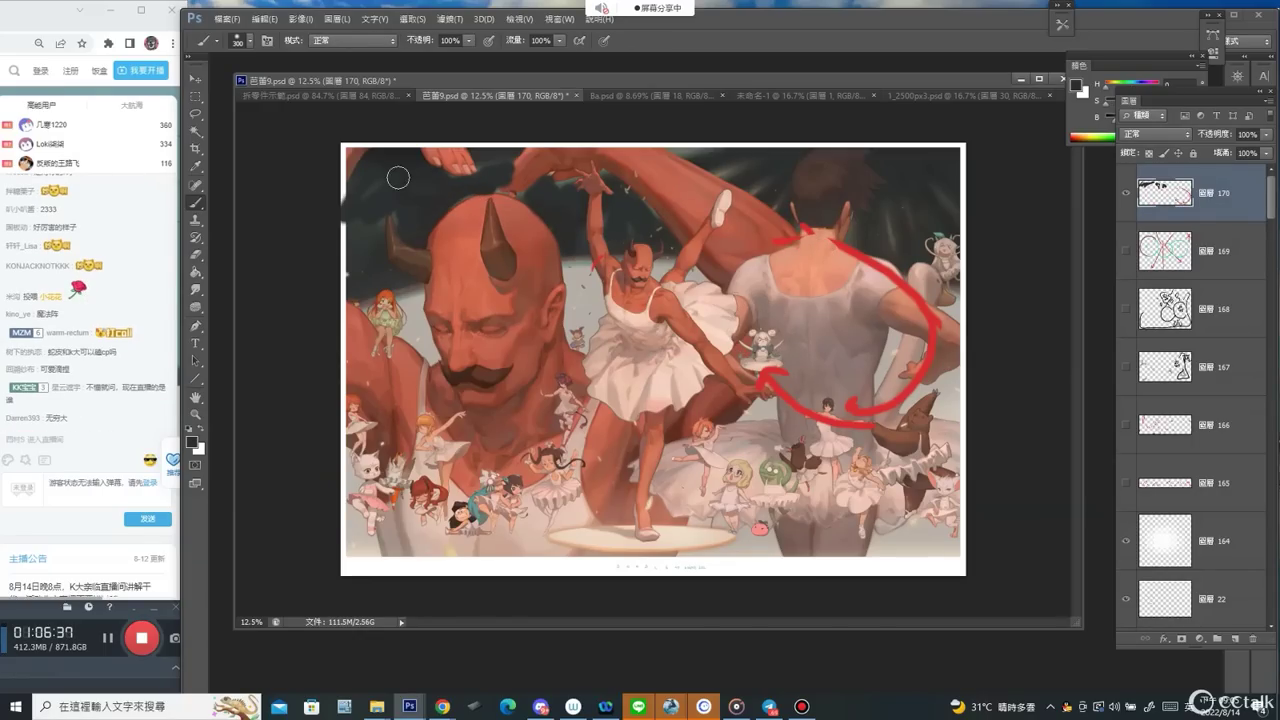
mouse_move(398, 178)
left_mouse_down()
mouse_move(372, 209)
mouse_move(404, 222)
mouse_move(506, 160)
left_mouse_up()
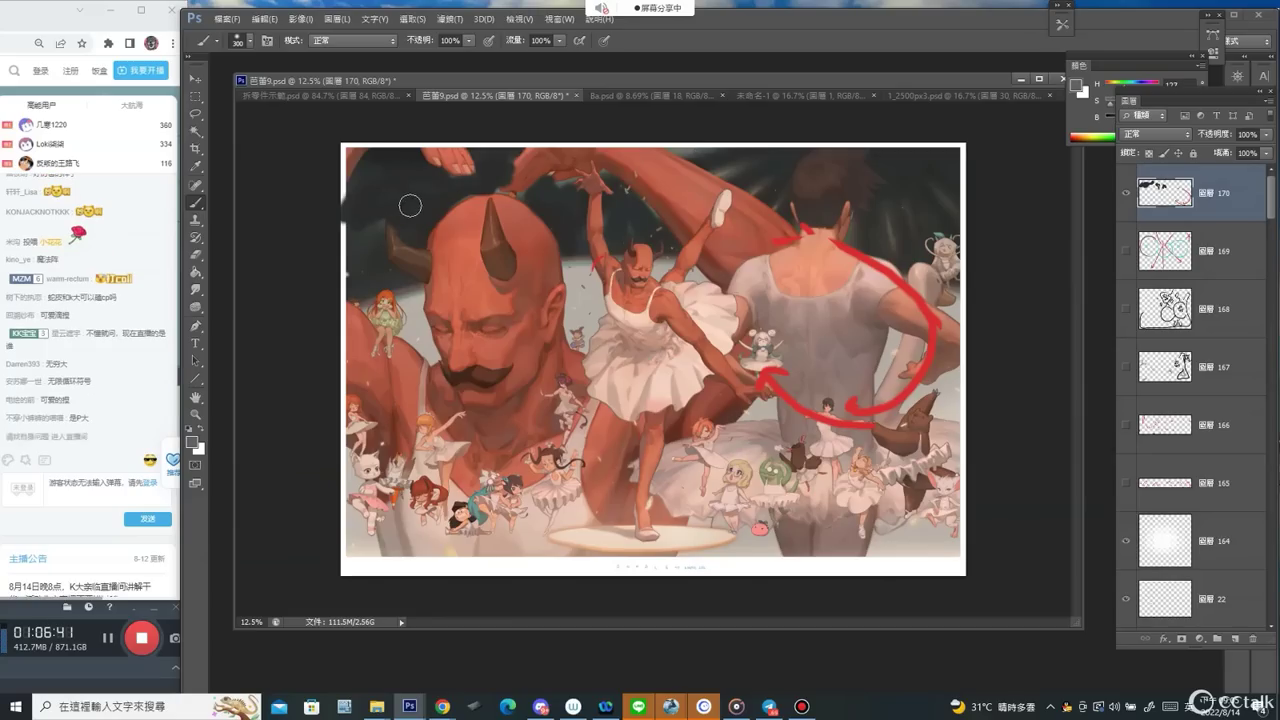
mouse_move(433, 197)
left_mouse_down()
mouse_move(491, 178)
mouse_move(419, 200)
left_mouse_up()
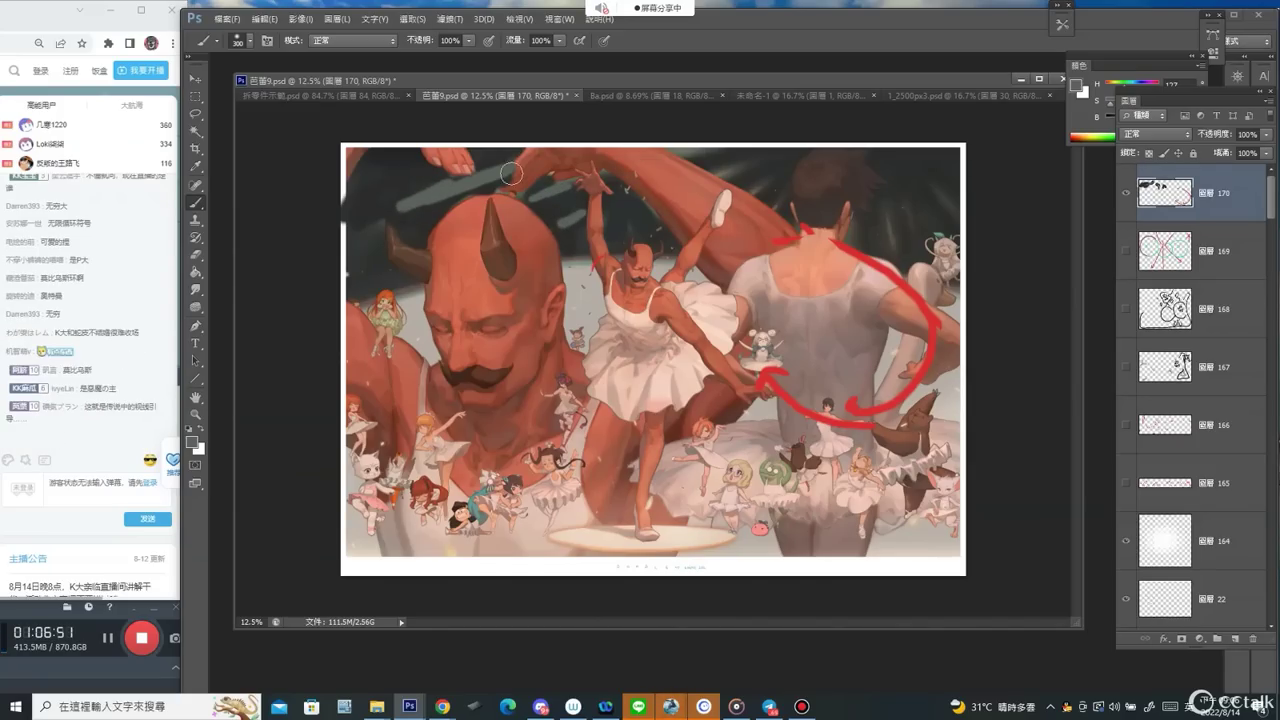
left_click(735, 169, "alt")
key("bracketleft")
key("bracketleft")
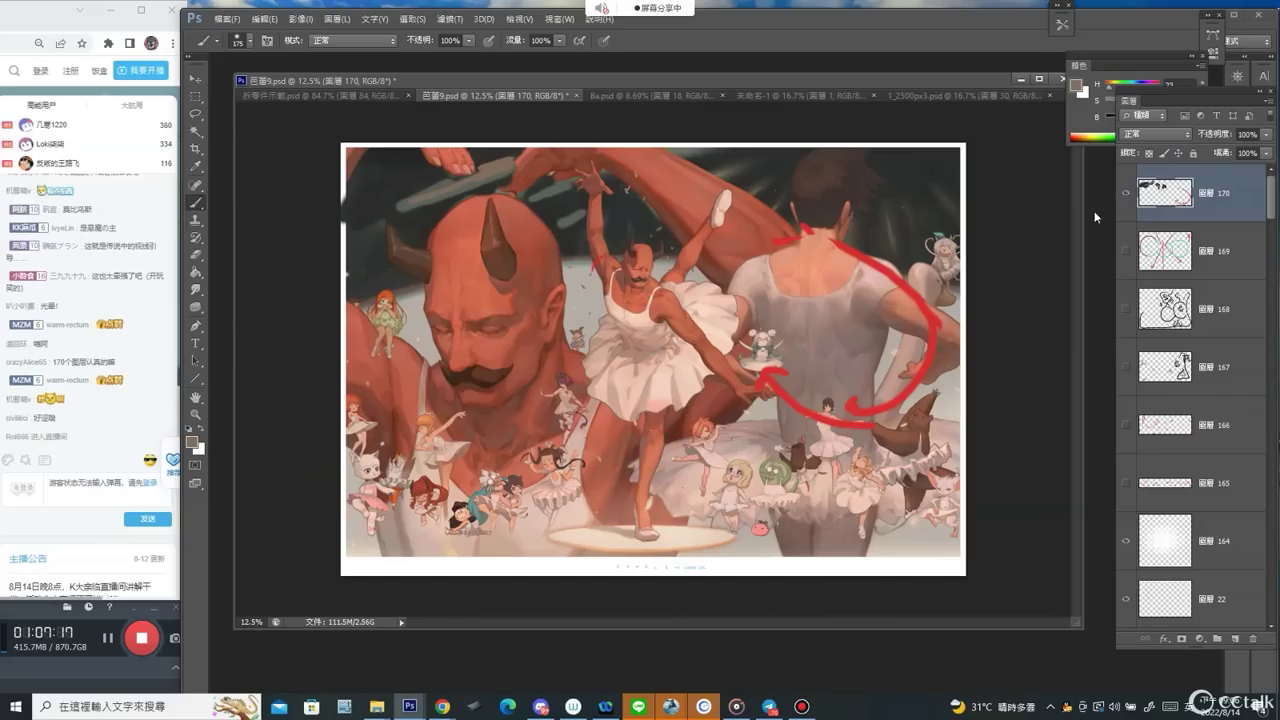
Hide 圖層 170, make 圖層 169 active and lasso a rounded selection around the central dancer's head, torso and tutu.
left_click(1127, 200)
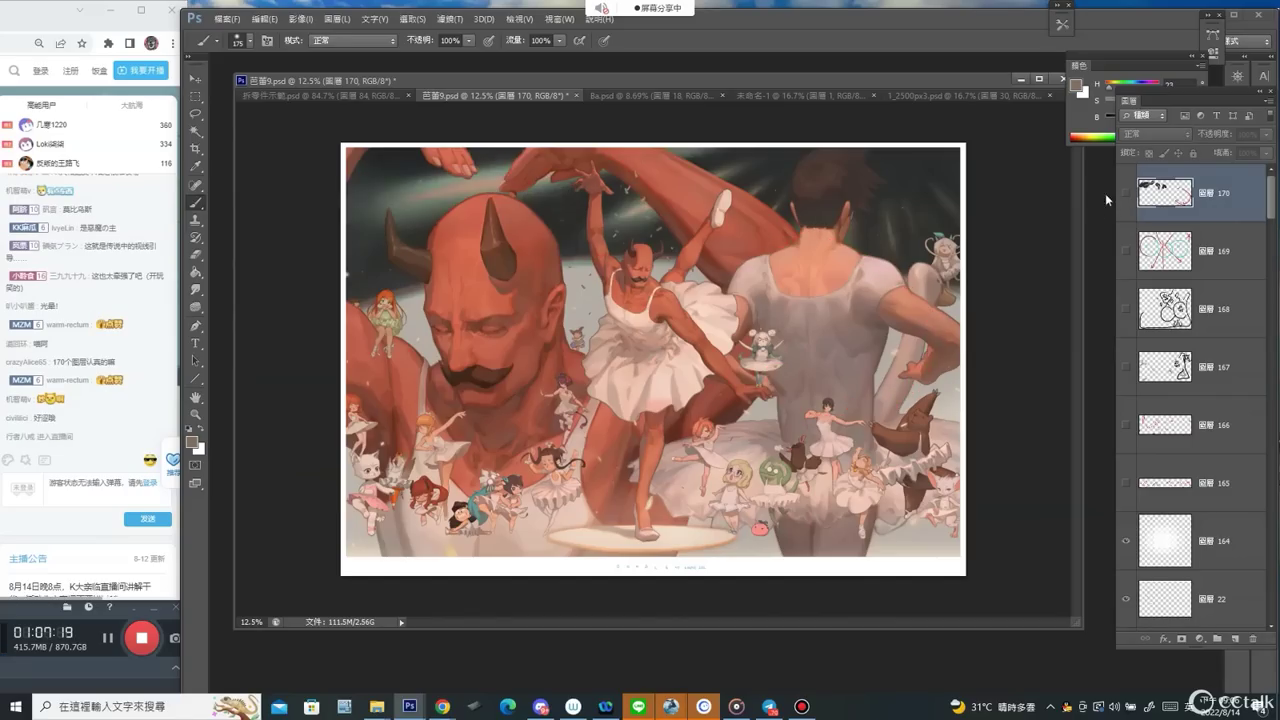
key("ctrl+space")
left_click_drag(576, 406, 648, 391)
mouse_move(727, 315)
left_mouse_down()
mouse_move(537, 312)
mouse_move(475, 294)
left_mouse_up()
key("v")
key("ctrl+space")
left_click(648, 298, "alt")
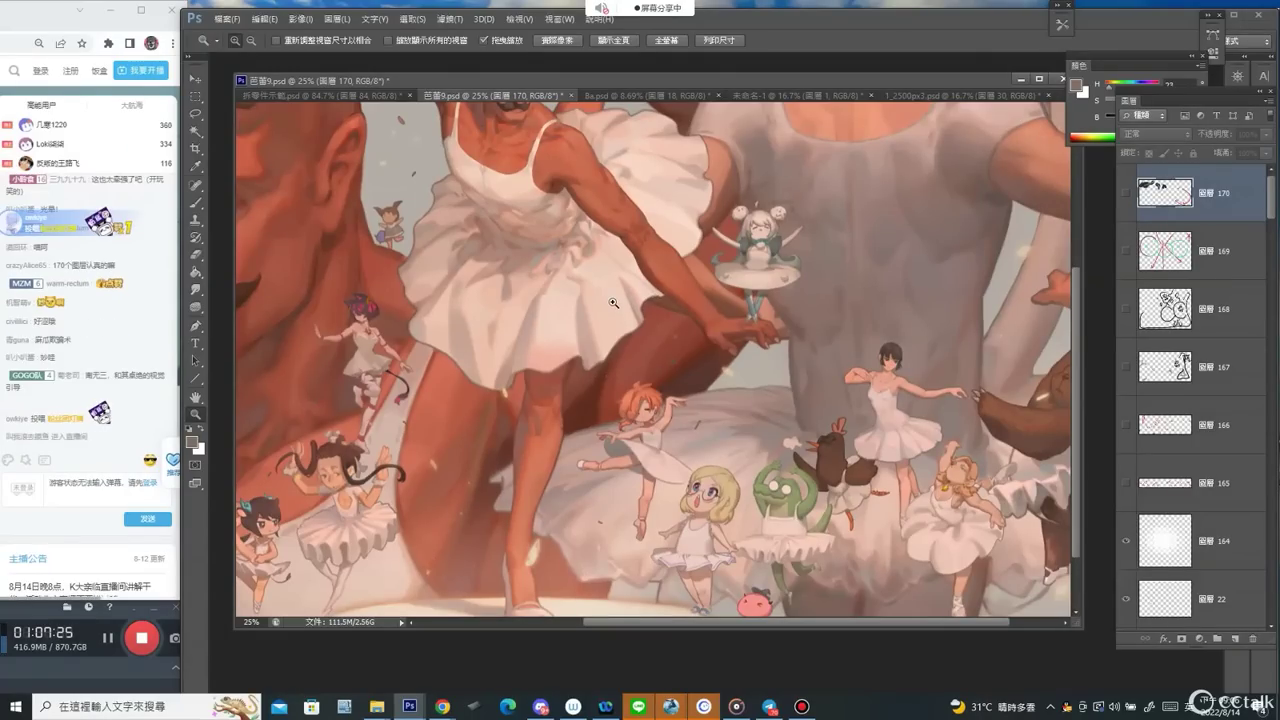
key("b")
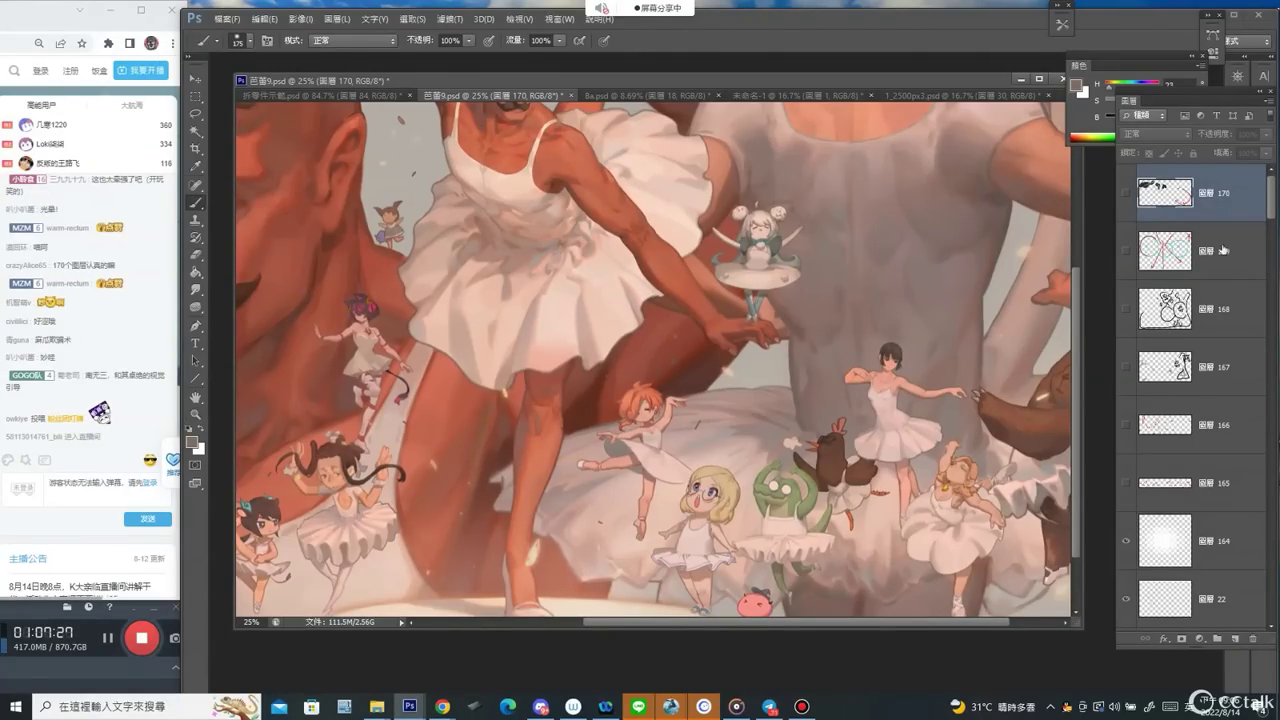
left_click(1222, 250)
mouse_move(608, 116)
left_mouse_down()
mouse_move(562, 152)
mouse_move(513, 236)
mouse_move(315, 263)
left_mouse_up()
key("l")
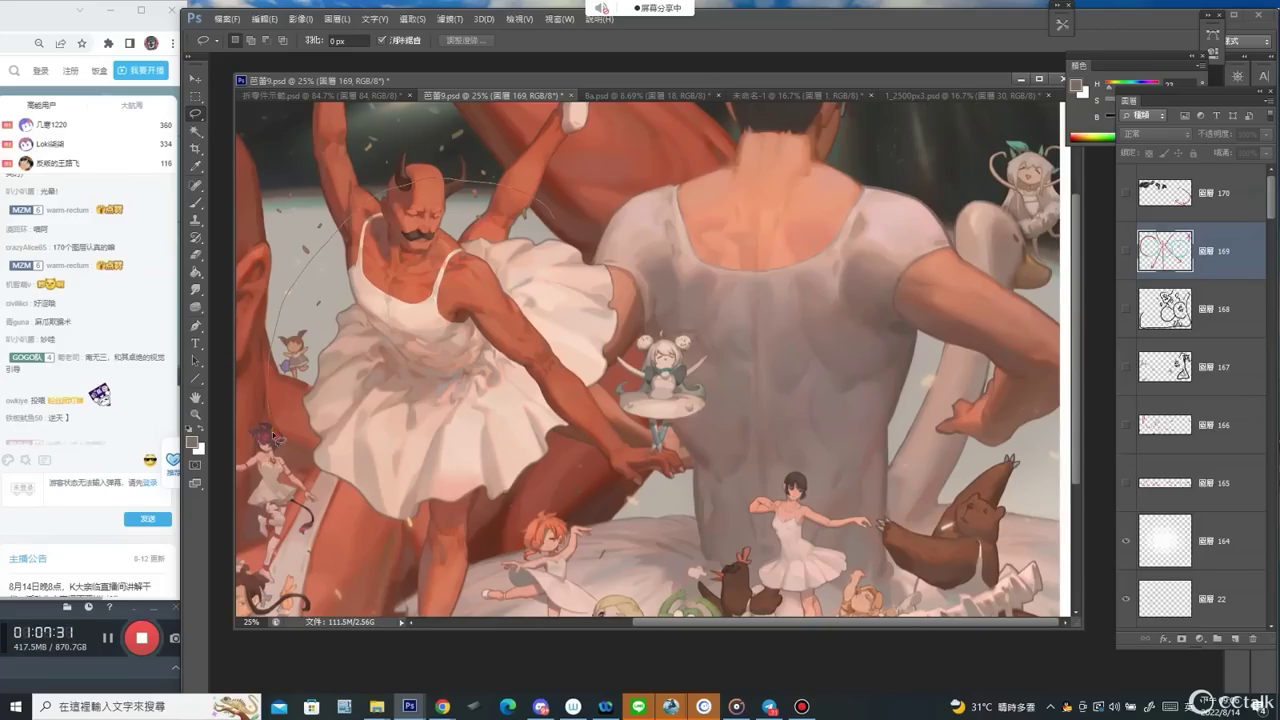
mouse_move(275, 436)
left_mouse_down()
mouse_move(408, 527)
mouse_move(631, 391)
left_mouse_up()
left_click_drag(497, 177, 489, 187)
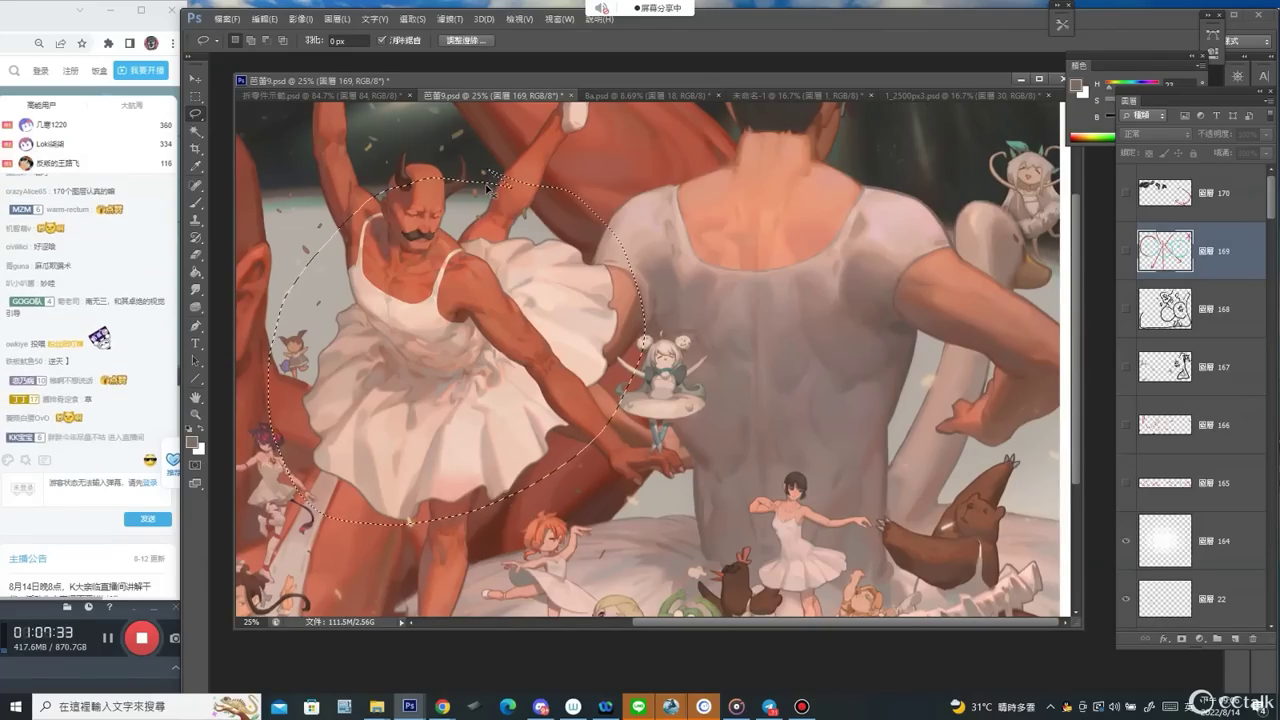
key("ctrl+n")
key("Return")
key("ctrl+v")
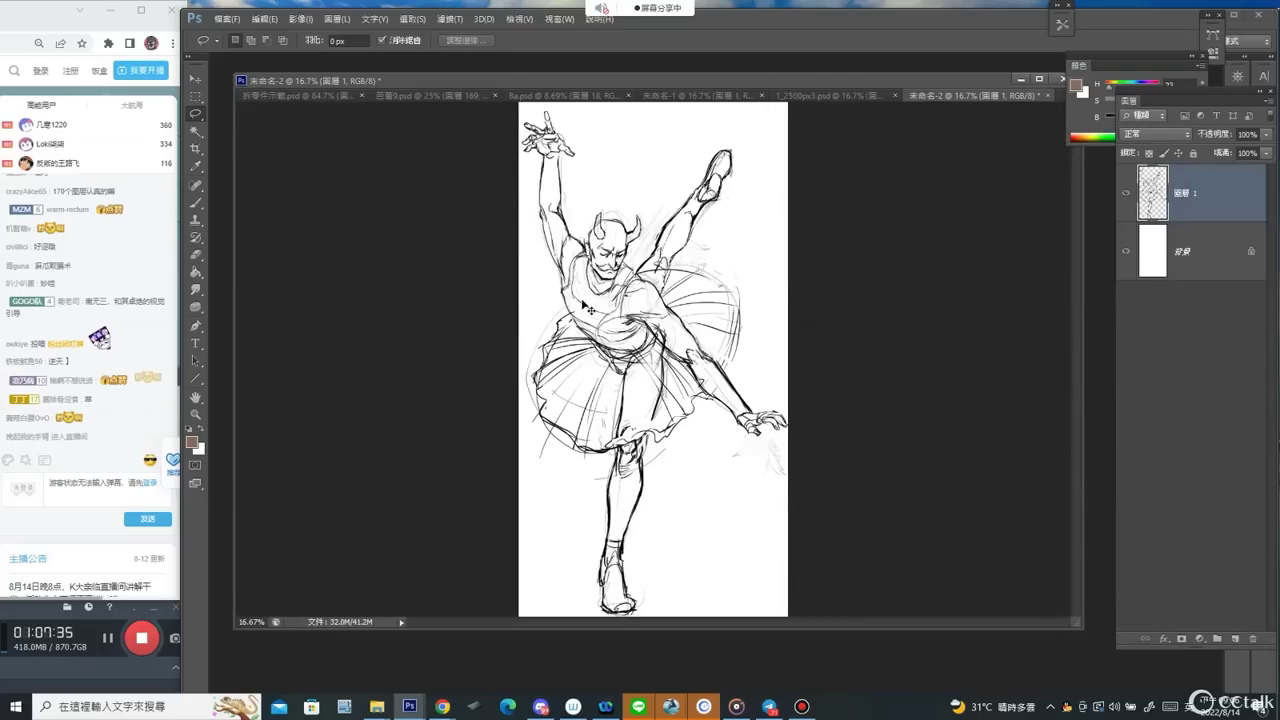
key("ctrl+z")
Return to 芭蕾9.psd and copy the merged artwork inside the selection around the central dancer.
left_click(288, 95)
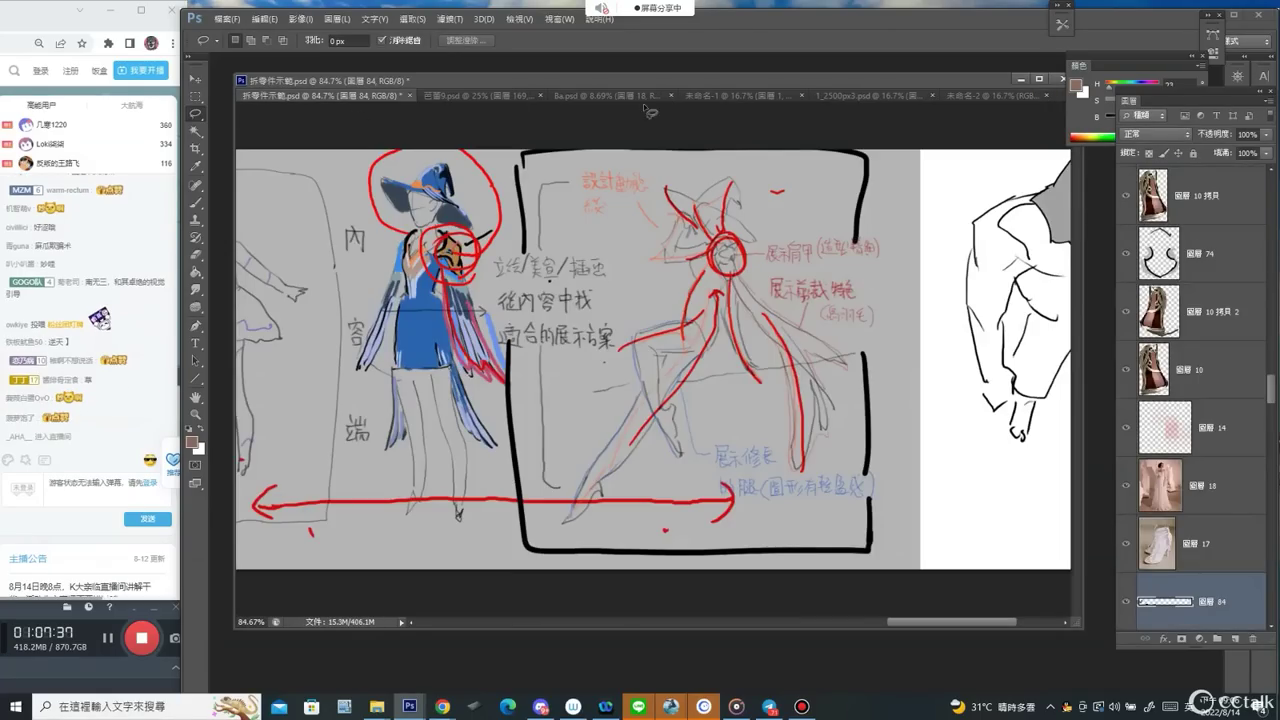
left_click(587, 96)
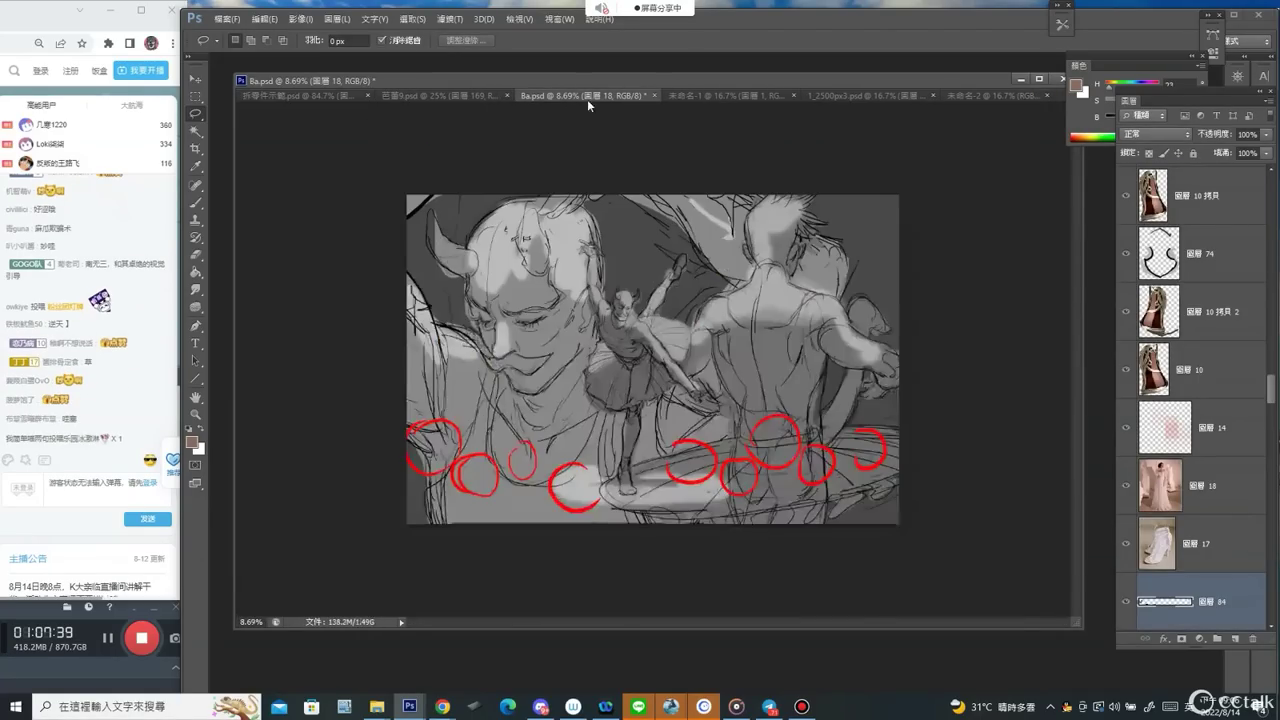
left_click(886, 95)
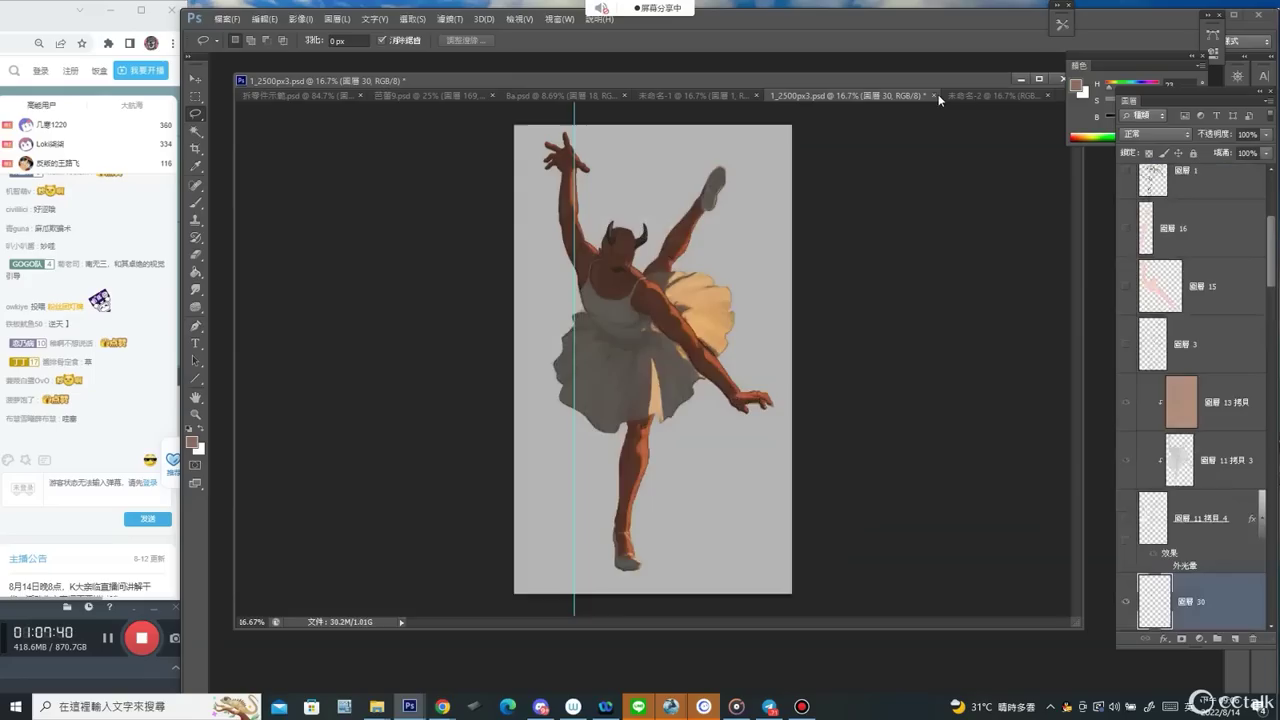
left_click(697, 96)
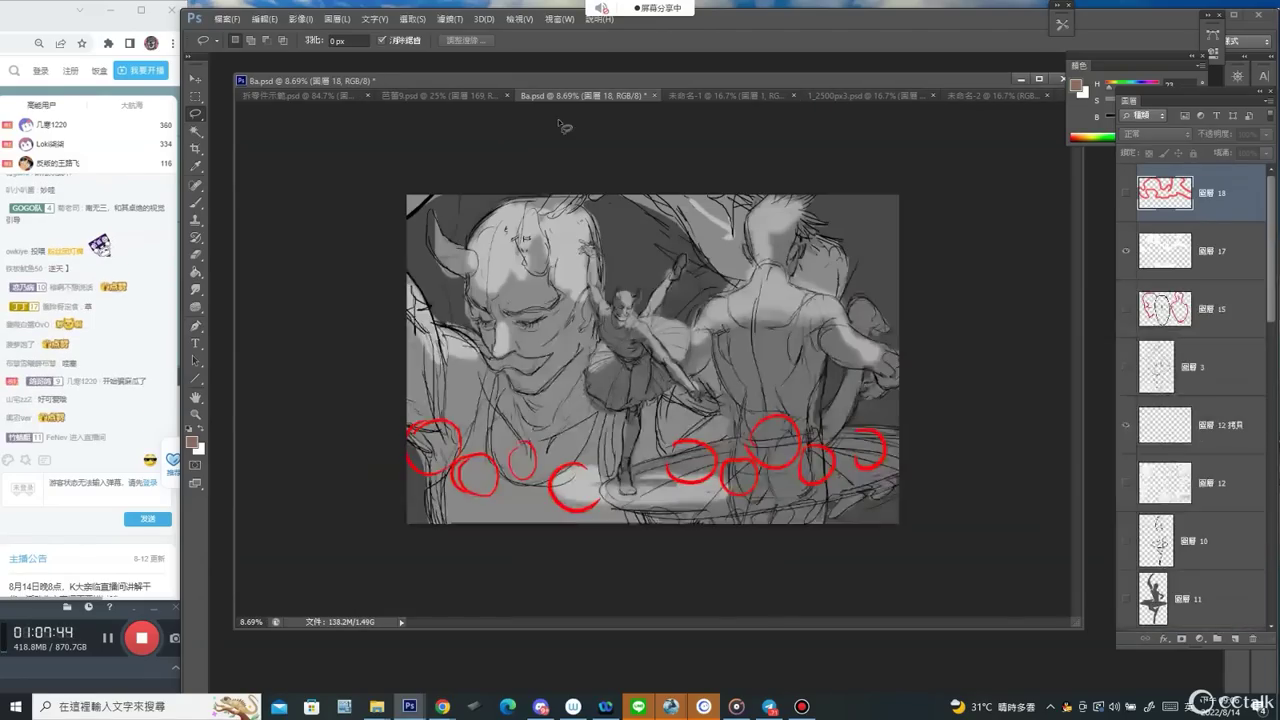
left_click(566, 96)
left_click(465, 97)
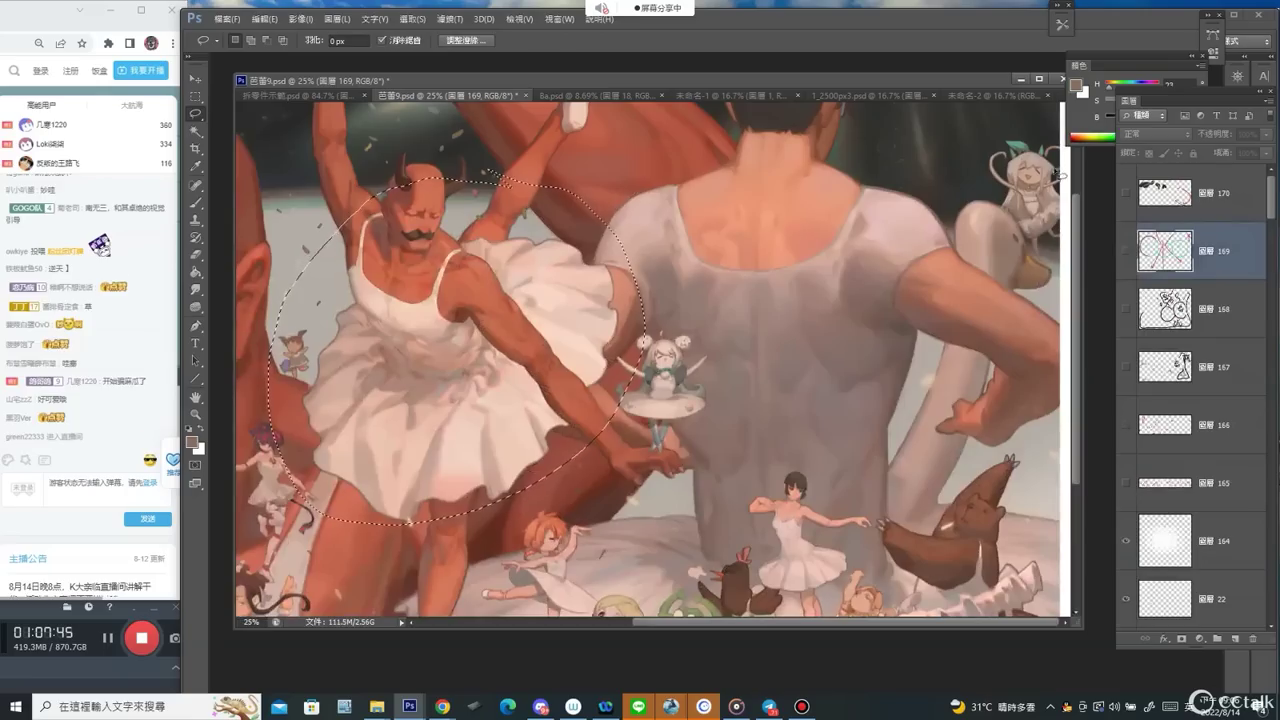
left_click(1202, 555)
key("ctrl+shift+e")
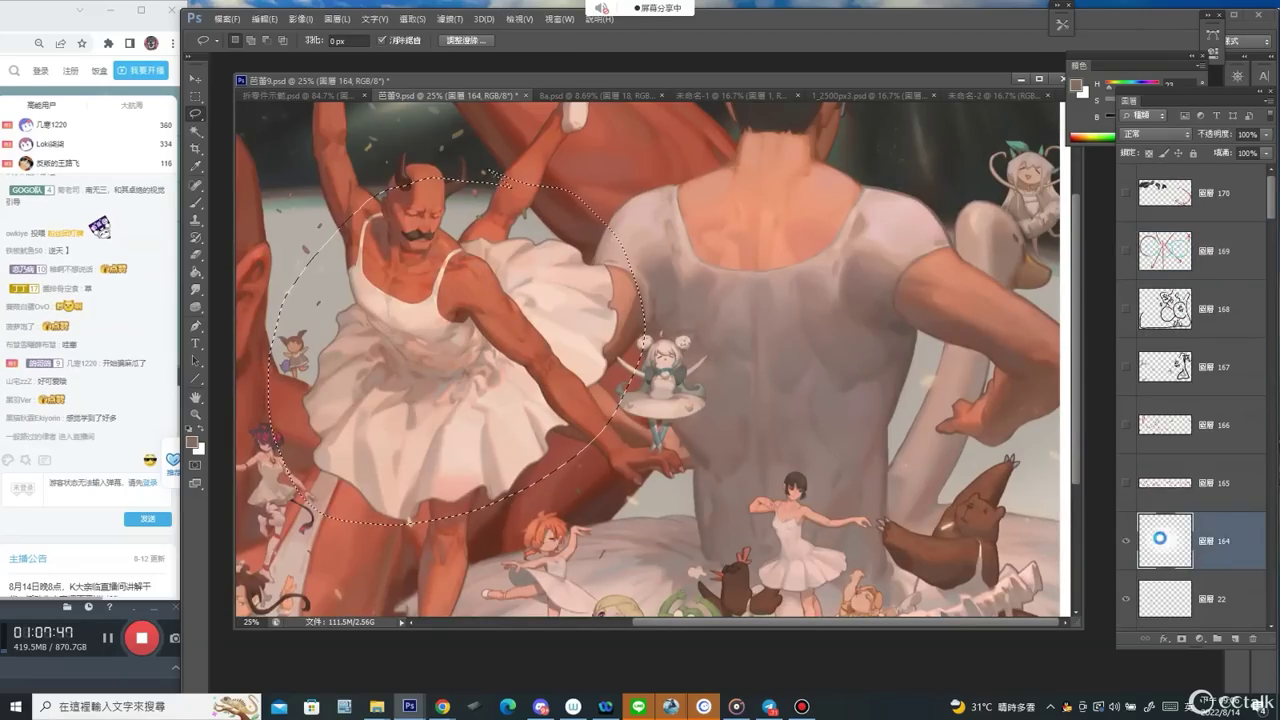
key("ctrl+c")
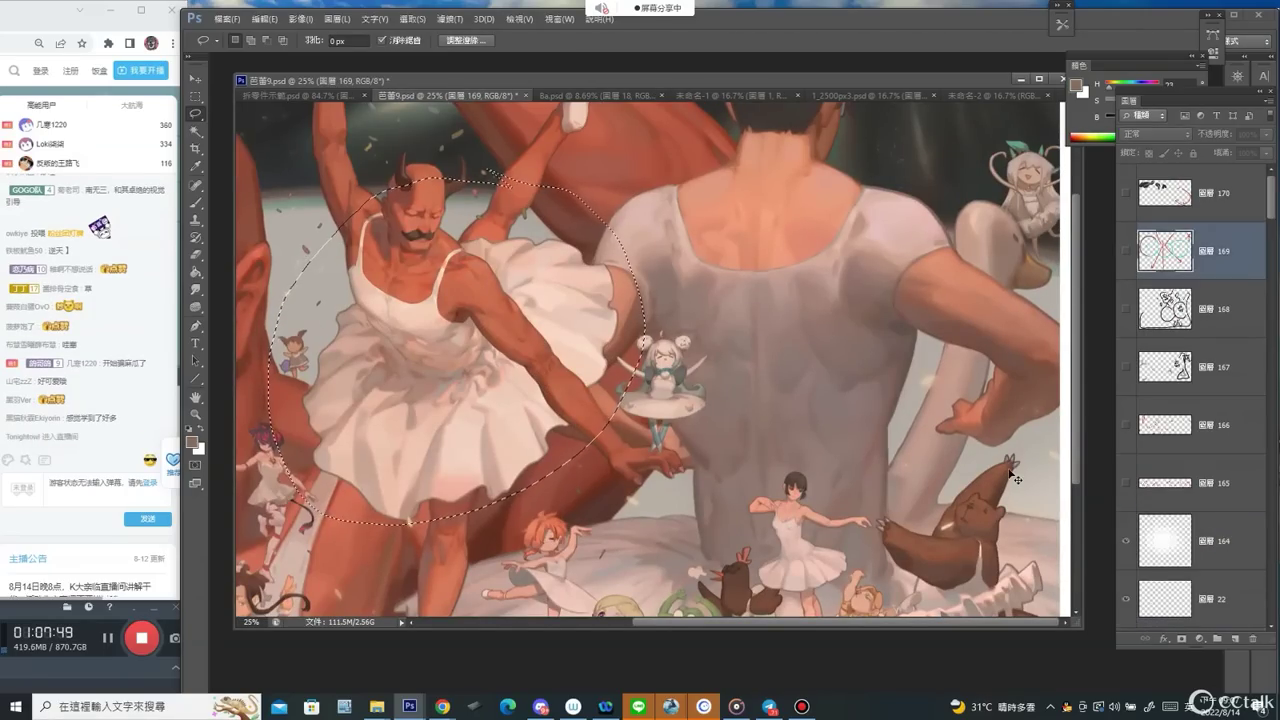
Paste the copied dancer into a new document and fill its background layer with light gray.
key("ctrl+n")
key("Return")
key("ctrl+v")
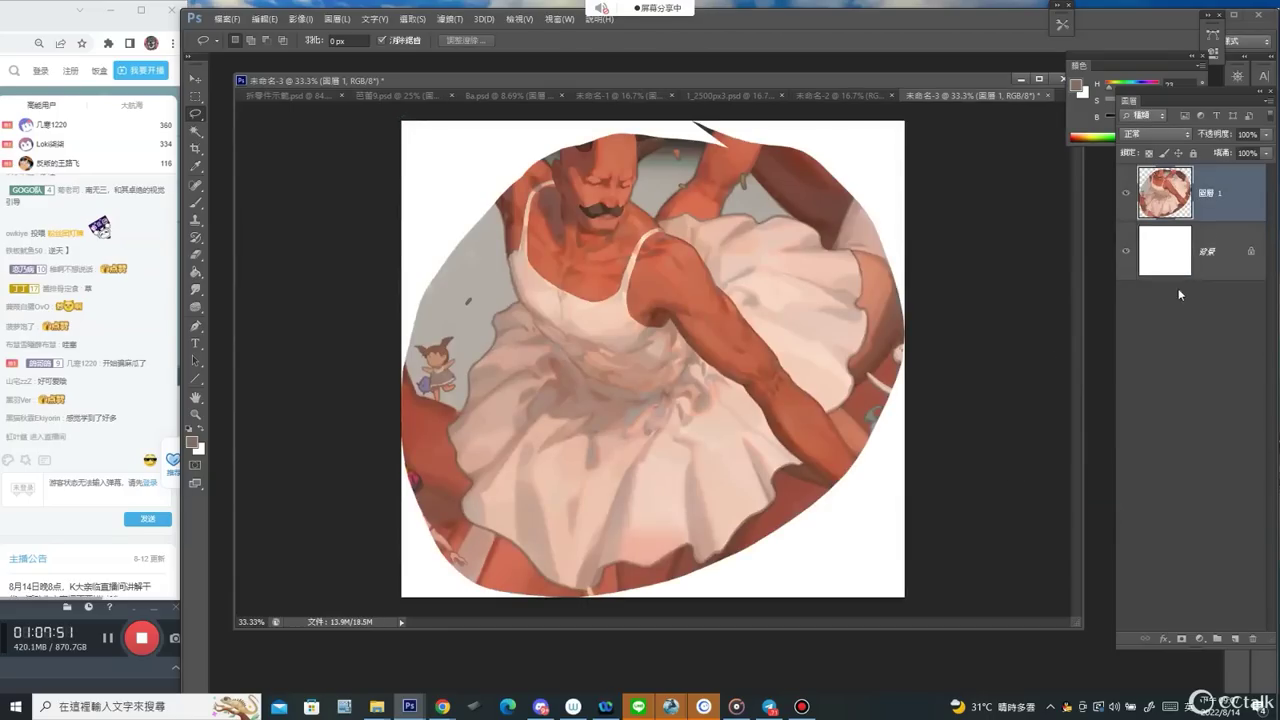
left_click(1206, 258)
key("g")
left_click(831, 552)
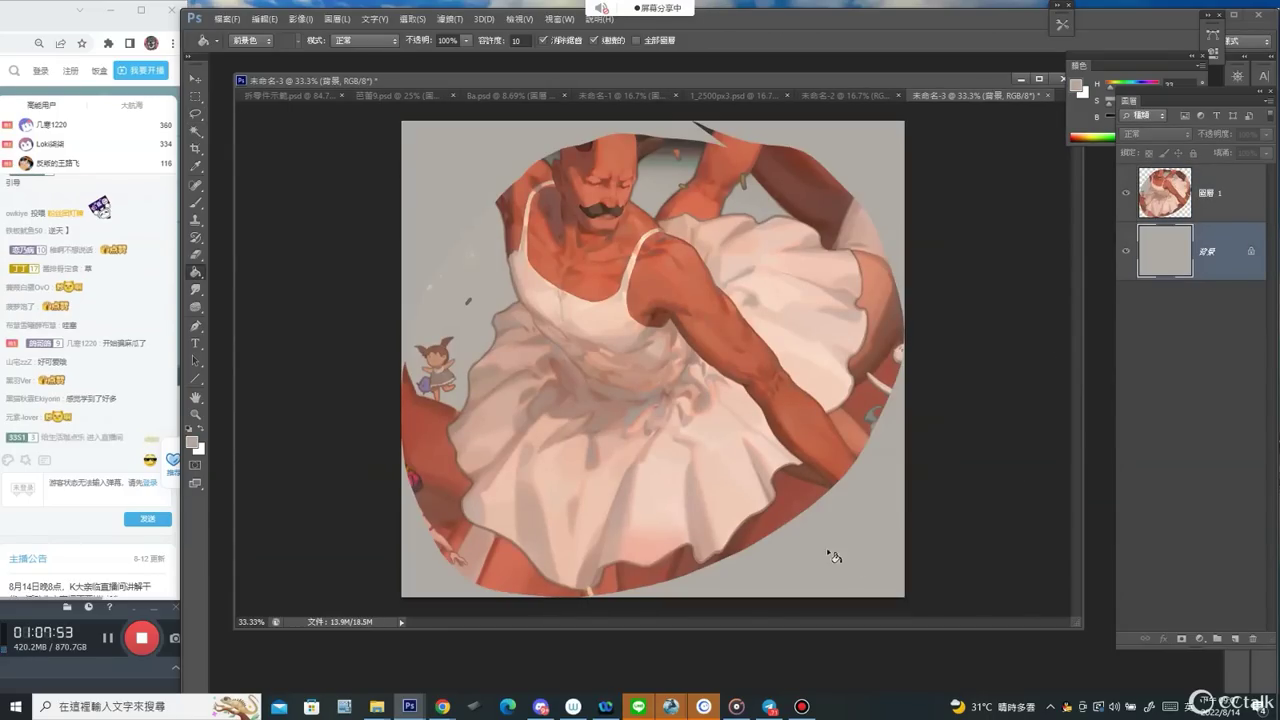
left_click(1172, 197)
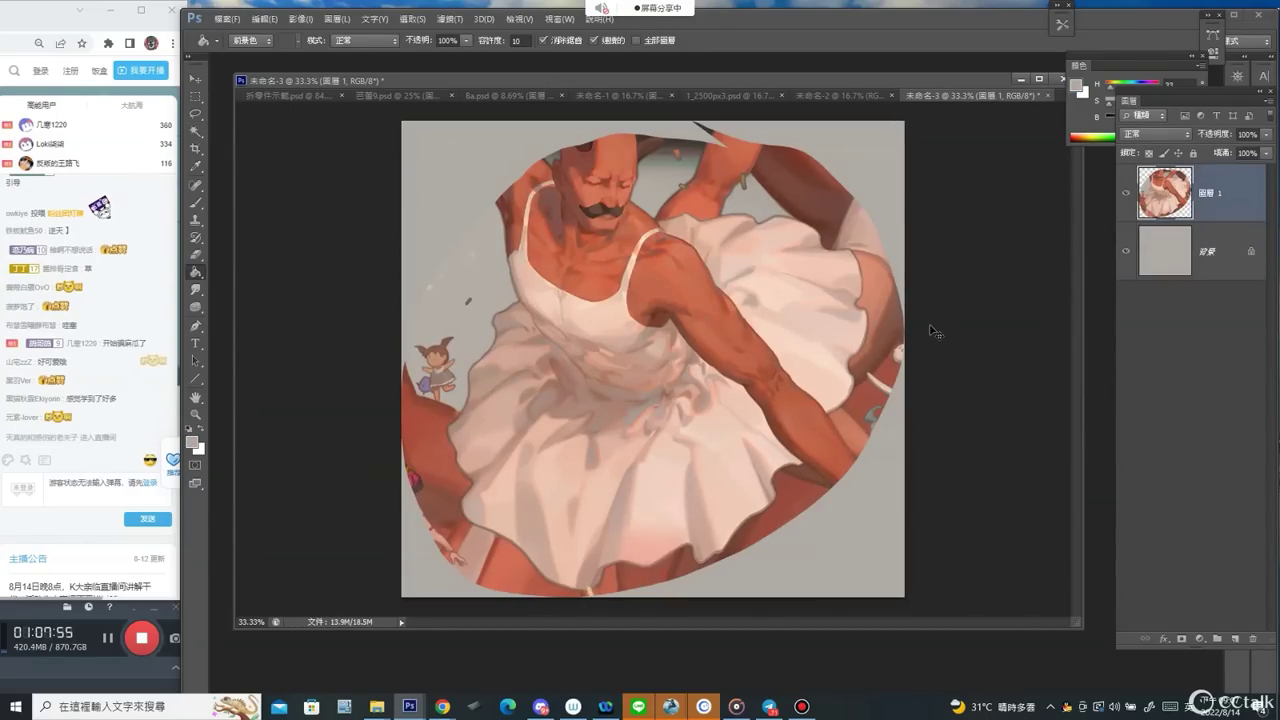
Duplicate the pasted dancer layer and try a higher-contrast Levels adjustment on the copy.
key("ctrl+j")
key("ctrl+l")
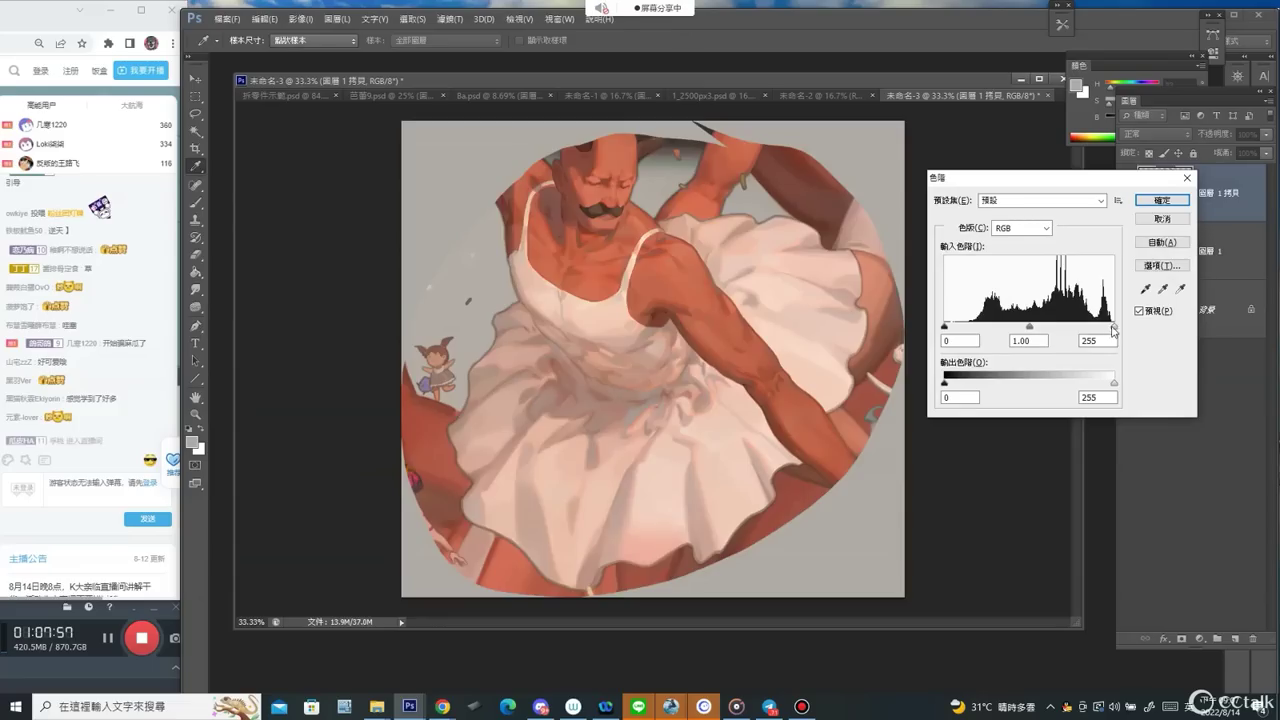
left_click_drag(1112, 327, 1083, 327)
left_click_drag(944, 326, 1017, 327)
key("Escape")
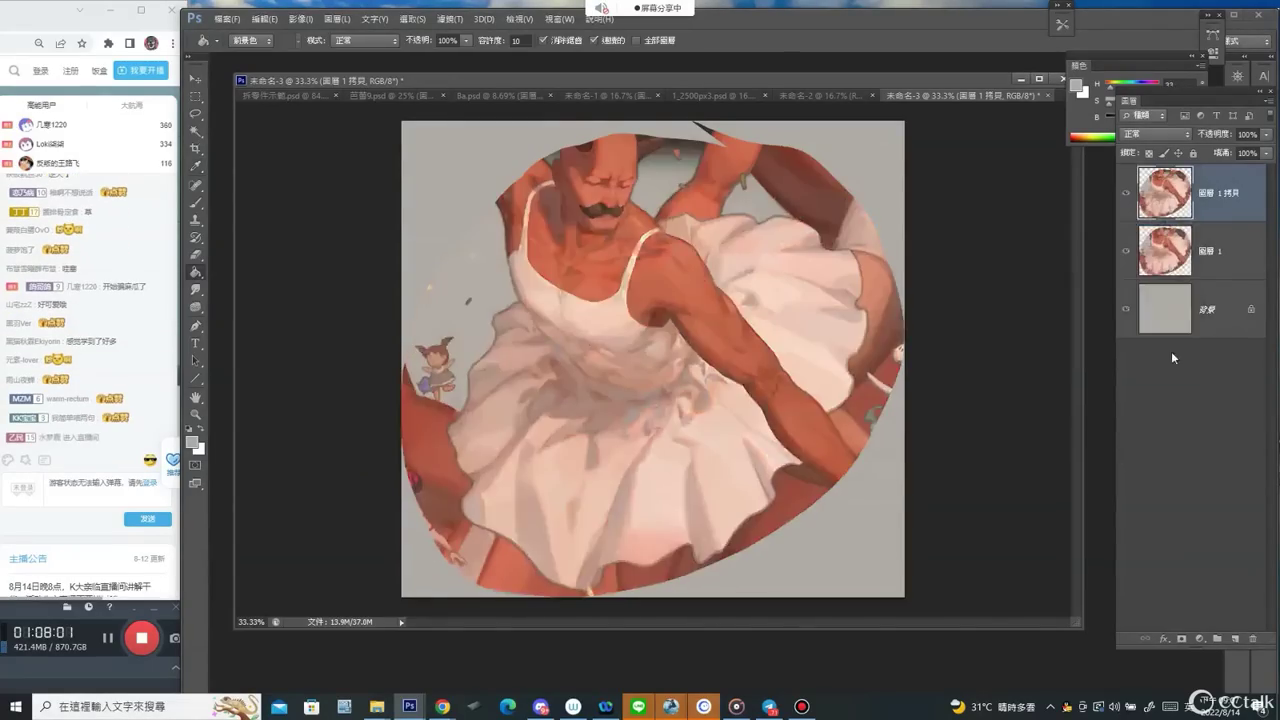
Extend the canvas beyond the dancer's right side to about 38.34 cm wide with the Crop tool, and make 圖層 1 active for brushing.
key("z")
left_click(727, 422, "alt")
left_click(727, 422, "alt")
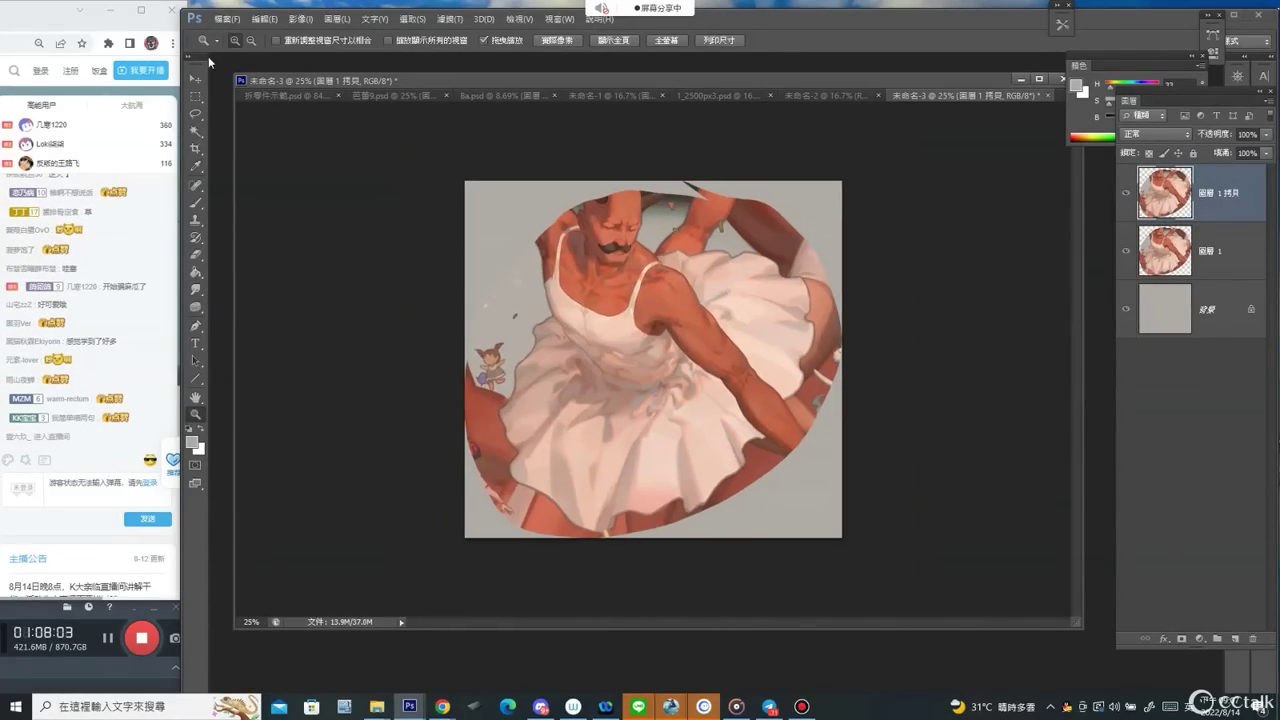
left_click(227, 18)
key("Escape")
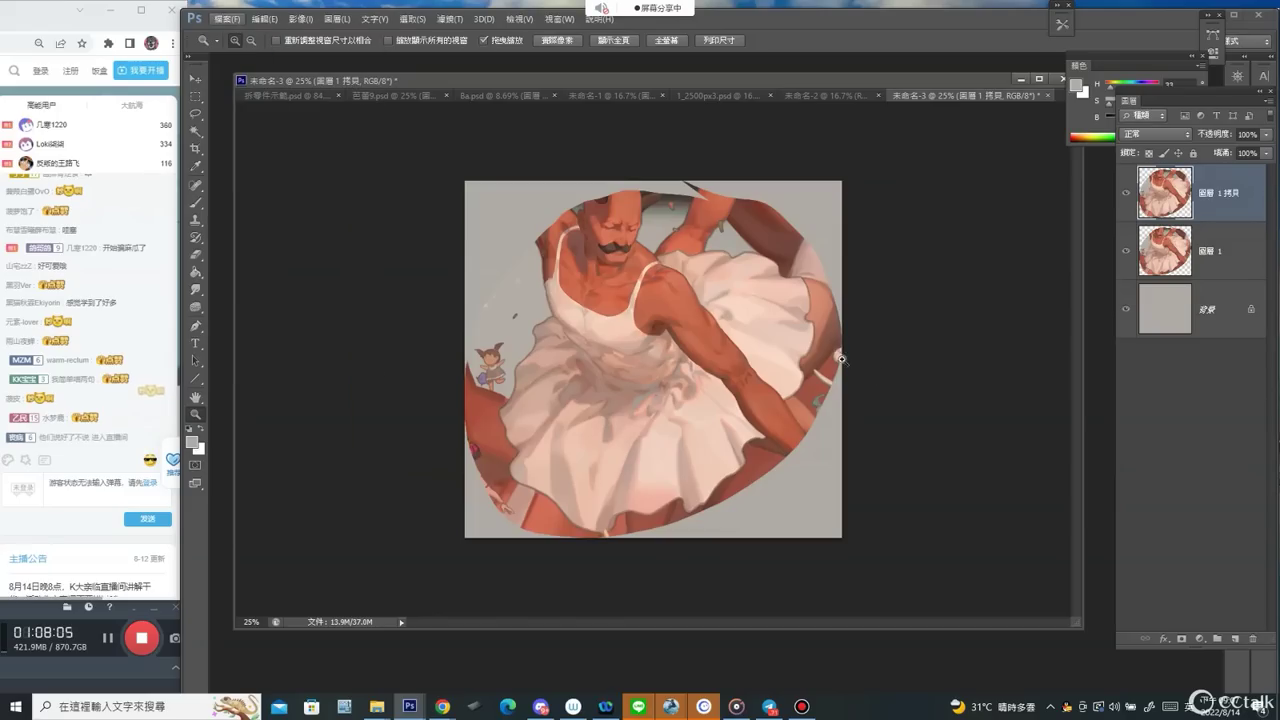
key("c")
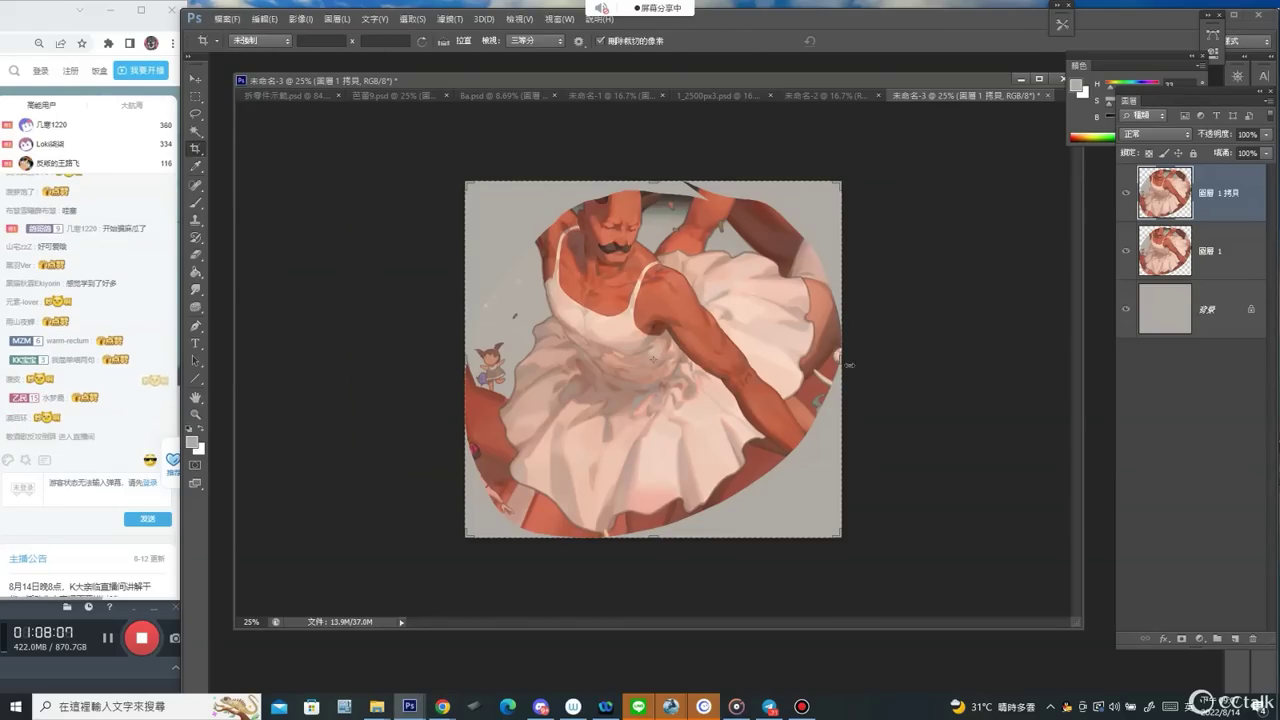
left_click_drag(848, 365, 1031, 360)
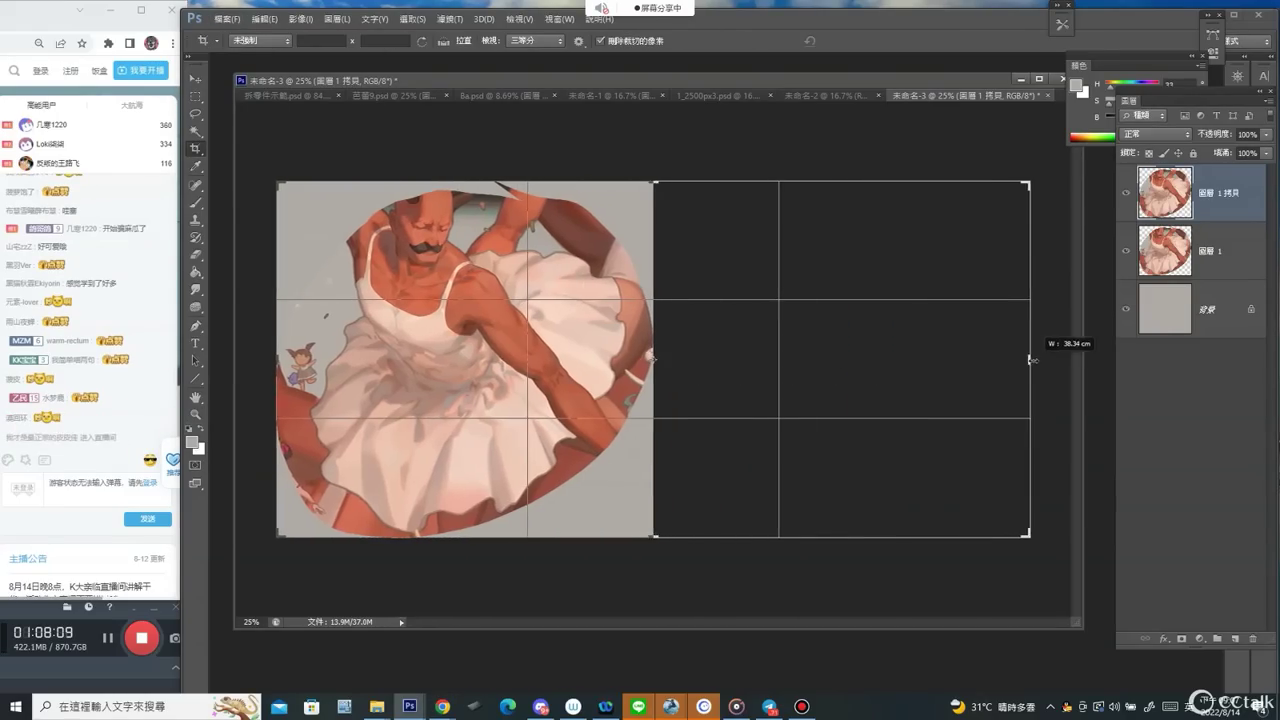
key("Return")
key("b")
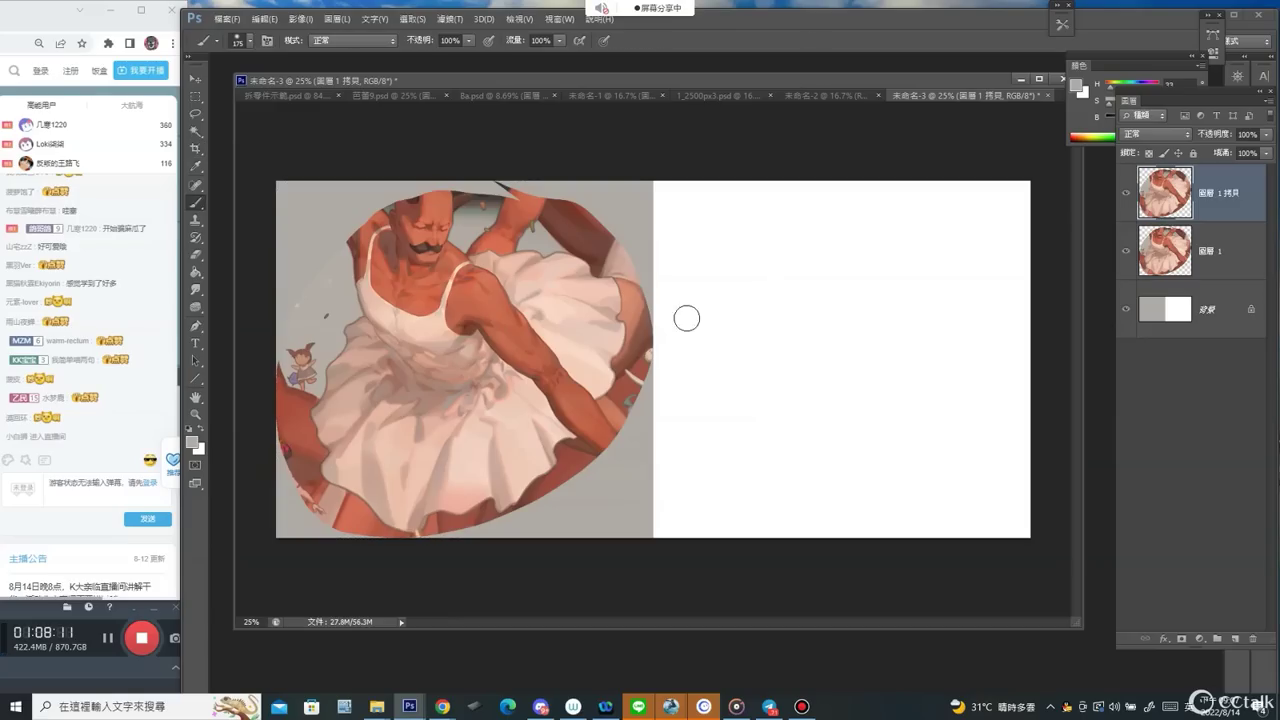
left_click(1214, 252)
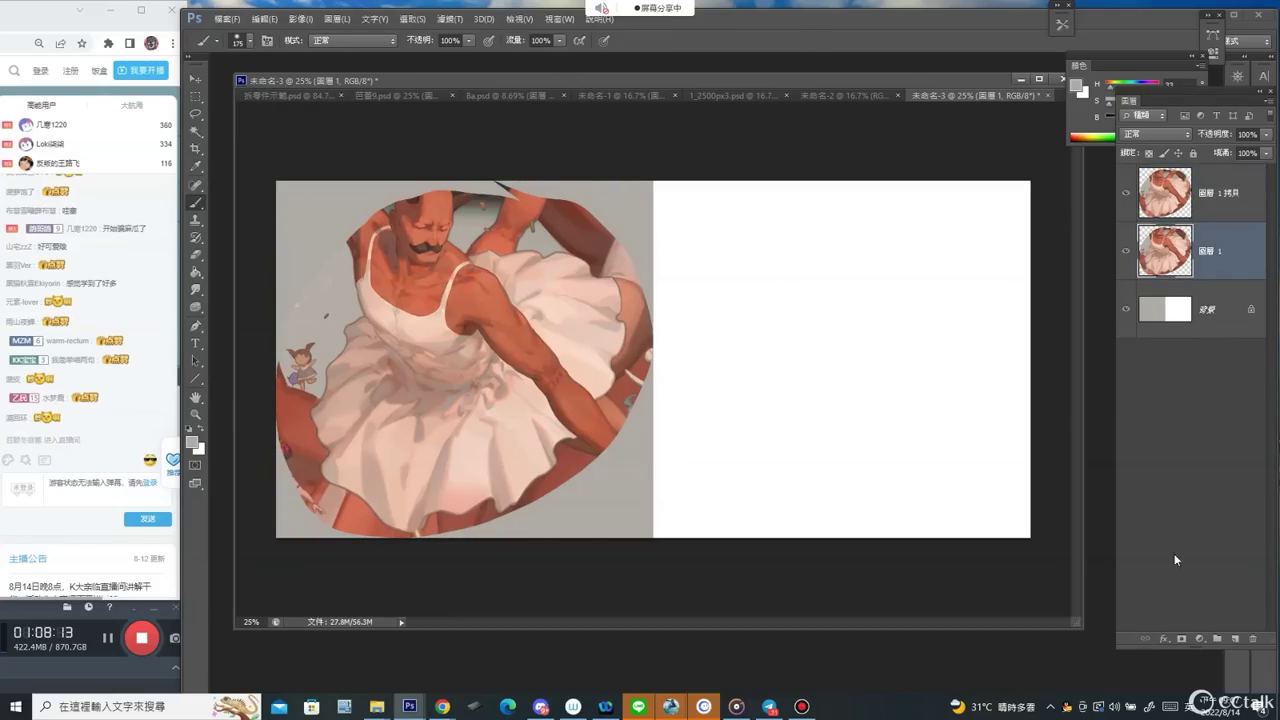
On a new layer above 圖層 1, draw a closed, jagged skirt outline in 45% gray on the empty white area using a 30 px brush.
left_click(1236, 636)
key("d")
key("bracketleft")
key("bracketleft")
key("bracketleft")
key("bracketleft")
key("bracketleft")
key("bracketleft")
key("bracketleft")
key("bracketleft")
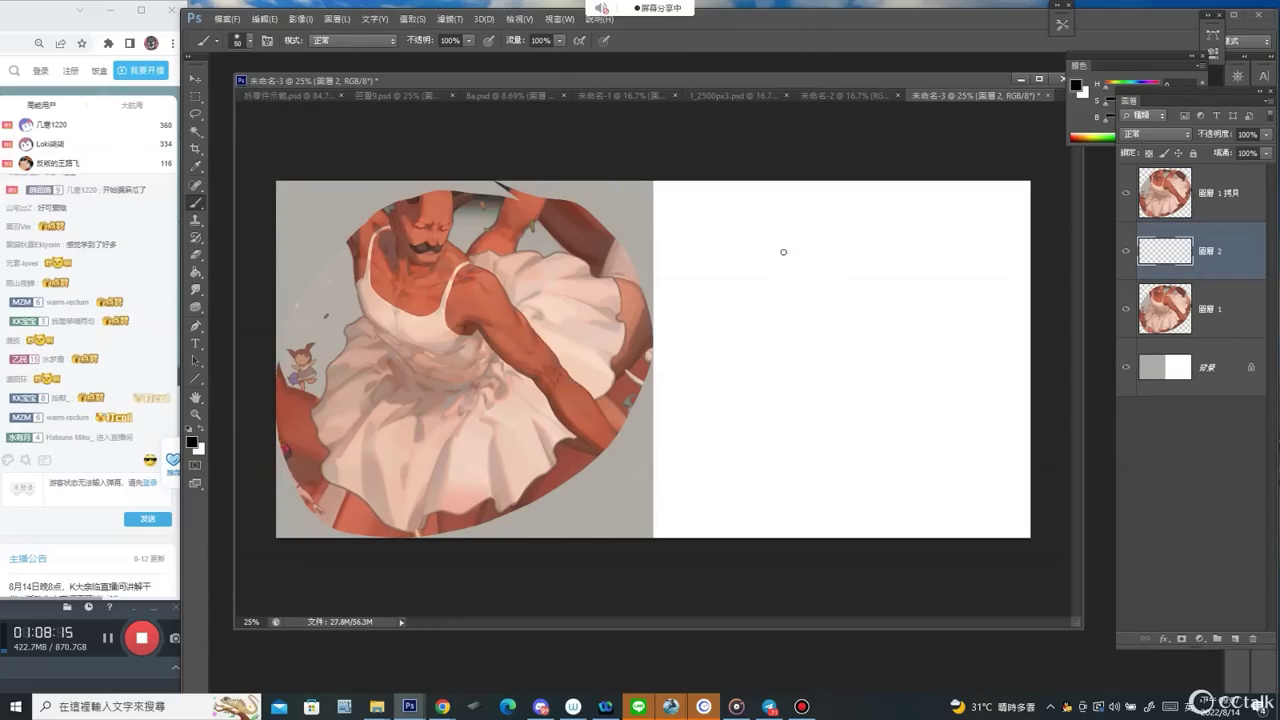
left_click_drag(777, 283, 751, 309)
key("ctrl+z")
key("bracketleft")
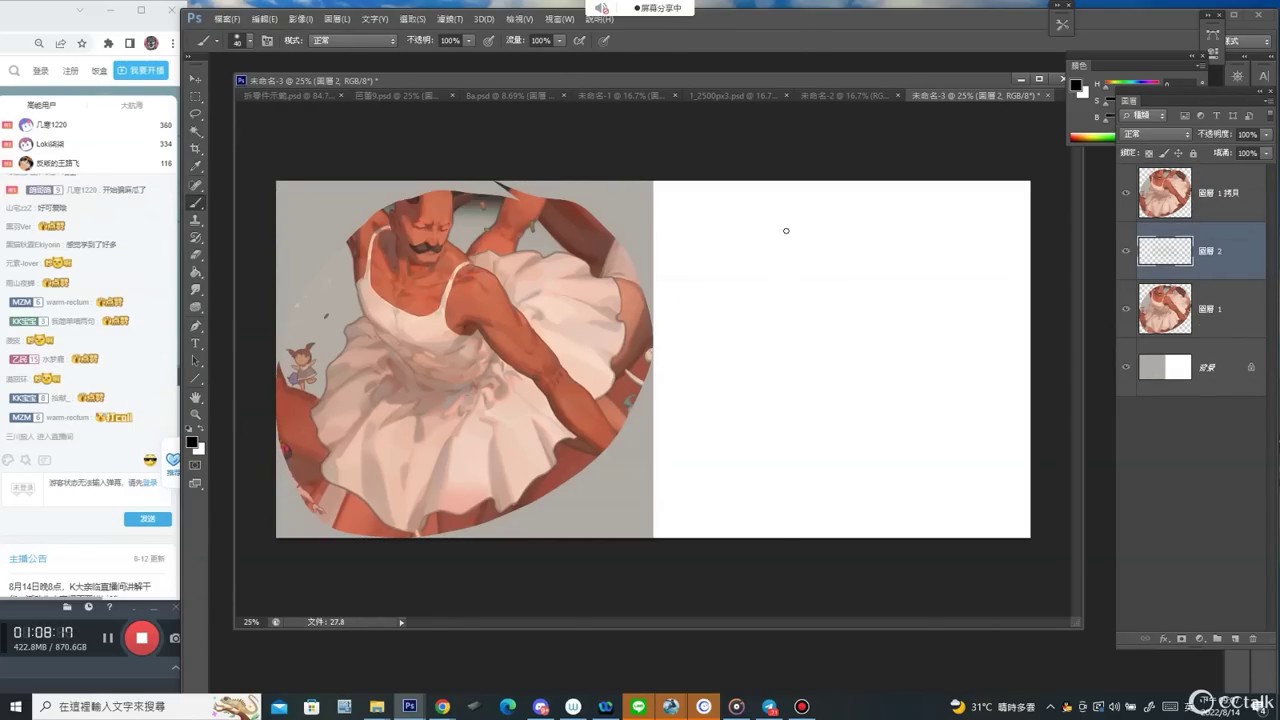
left_click(1076, 118)
left_click(1129, 120)
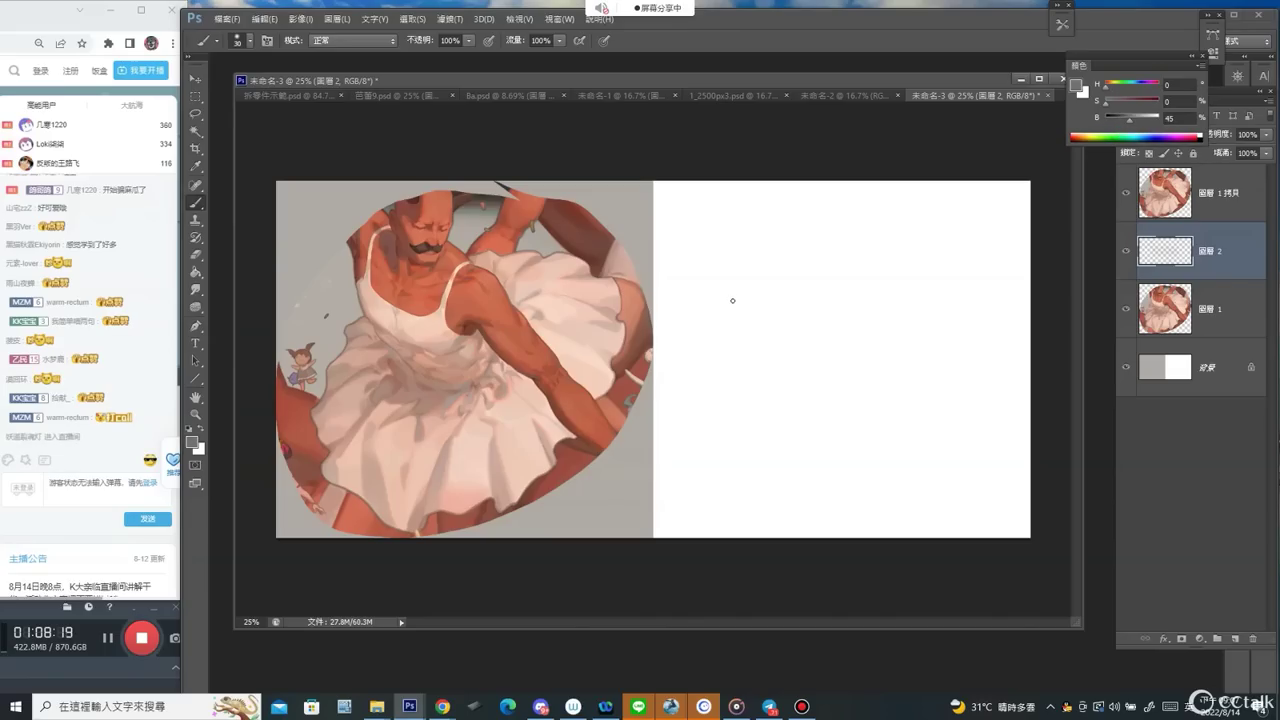
mouse_move(724, 307)
left_mouse_down()
mouse_move(703, 375)
mouse_move(730, 404)
mouse_move(730, 438)
mouse_move(786, 474)
mouse_move(906, 475)
mouse_move(915, 453)
mouse_move(955, 438)
left_mouse_up()
mouse_move(757, 290)
left_mouse_down()
mouse_move(788, 250)
mouse_move(872, 242)
mouse_move(922, 265)
left_mouse_up()
mouse_move(983, 293)
left_mouse_down()
mouse_move(967, 333)
mouse_move(1000, 392)
mouse_move(953, 440)
left_mouse_up()
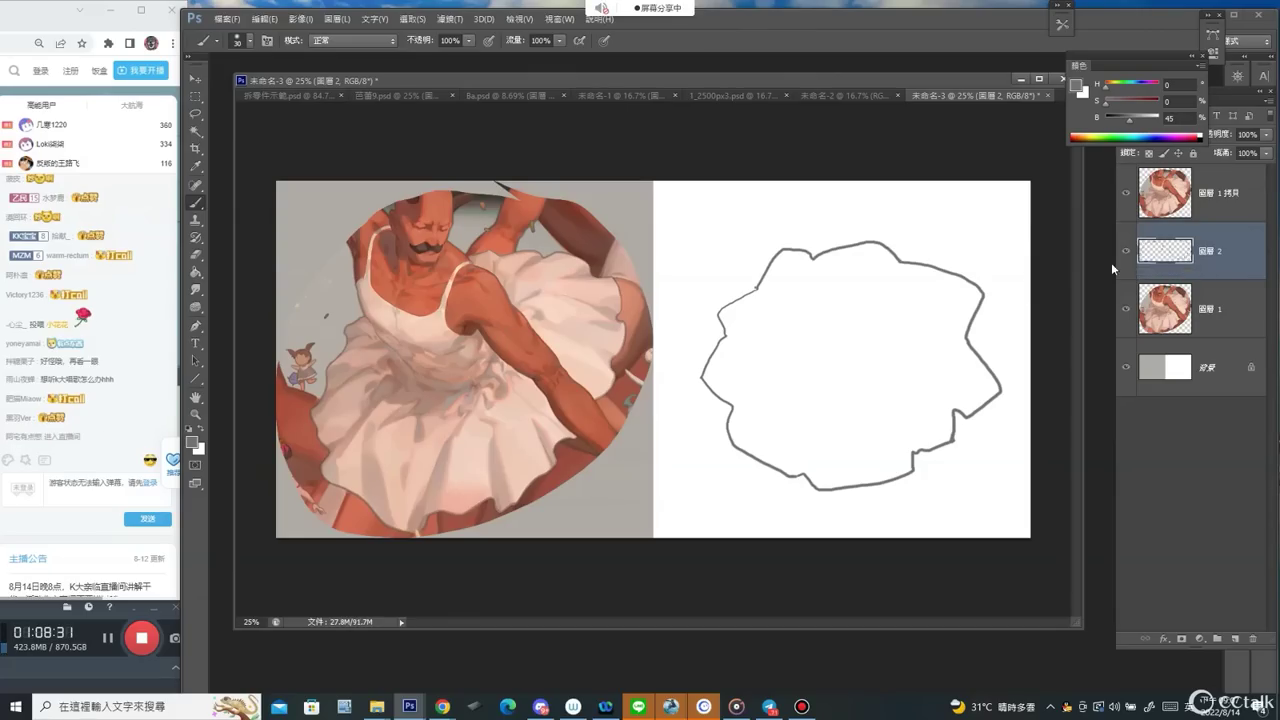
Sample the light gray backdrop beside the dancer as the Paint Bucket's fill color.
left_click(1215, 193)
key("g")
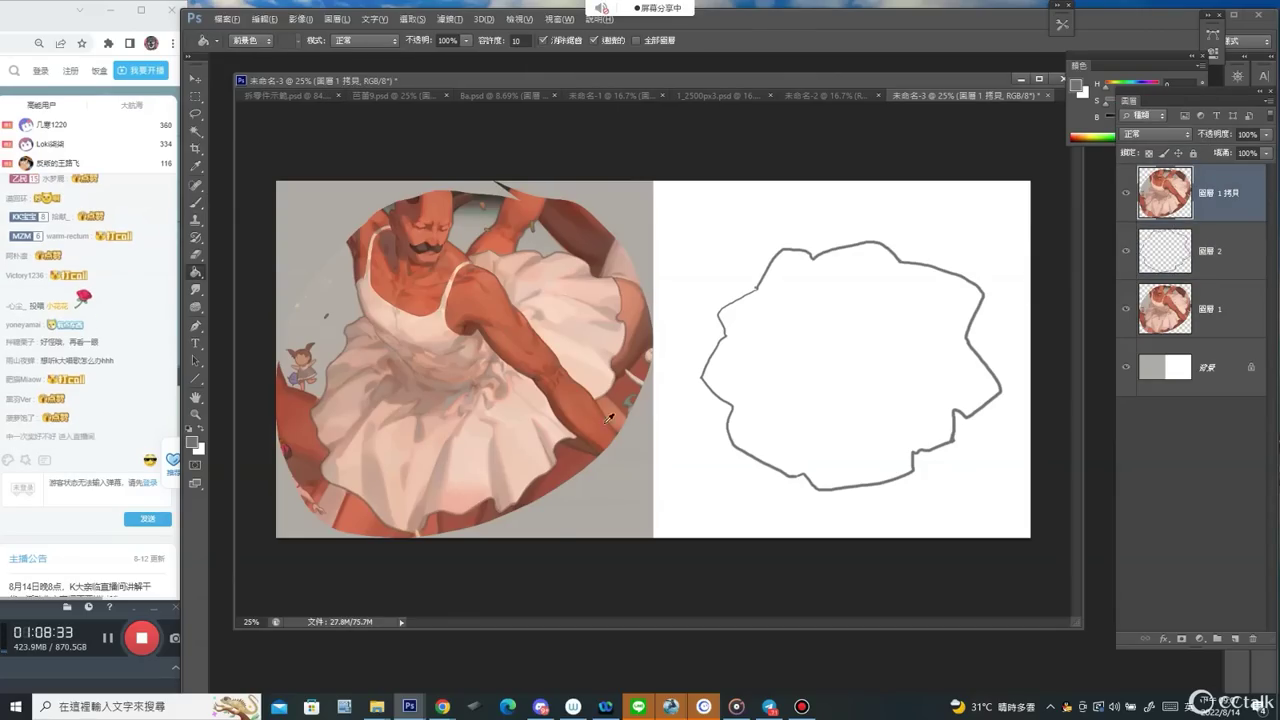
left_click(614, 505)
left_click(853, 365)
key("ctrl+z")
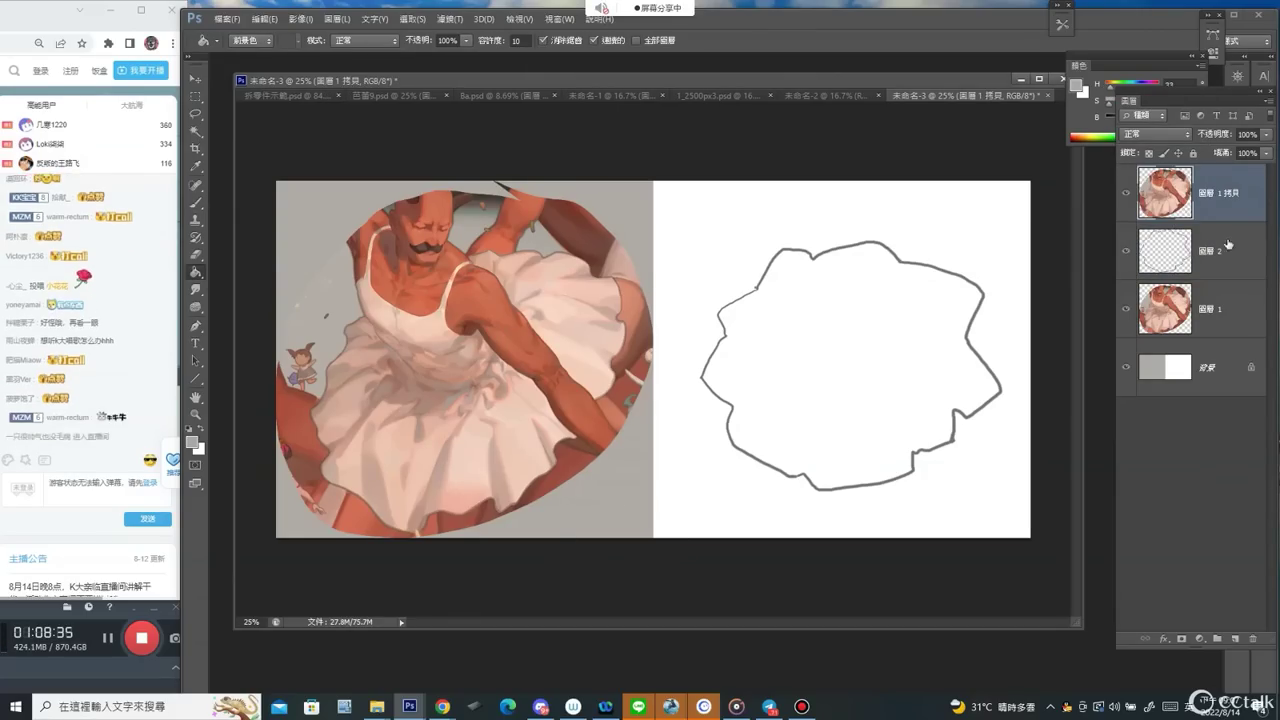
left_click(1228, 244)
left_click(826, 369)
key("b")
key("ctrl+z")
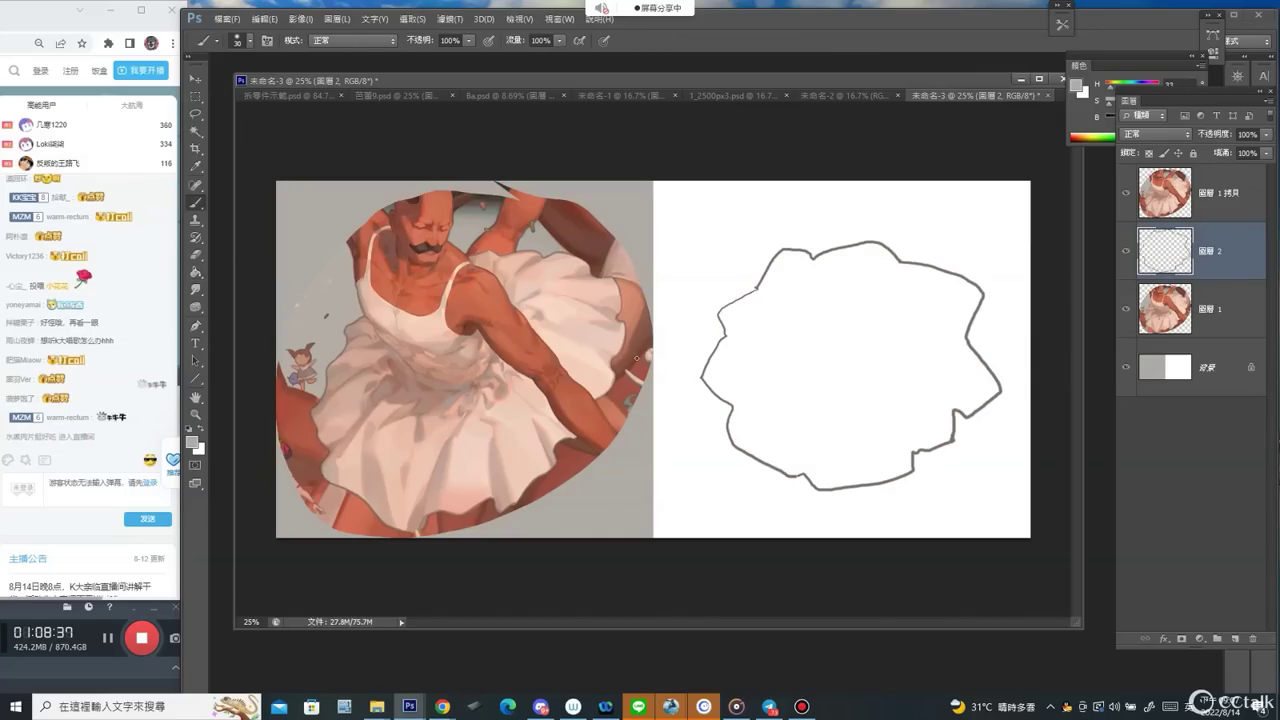
Fill the background layer's white half with the sampled gray, and the outline on 圖層 2 with pale pink sampled from the skirt.
key("g")
left_click(1210, 368)
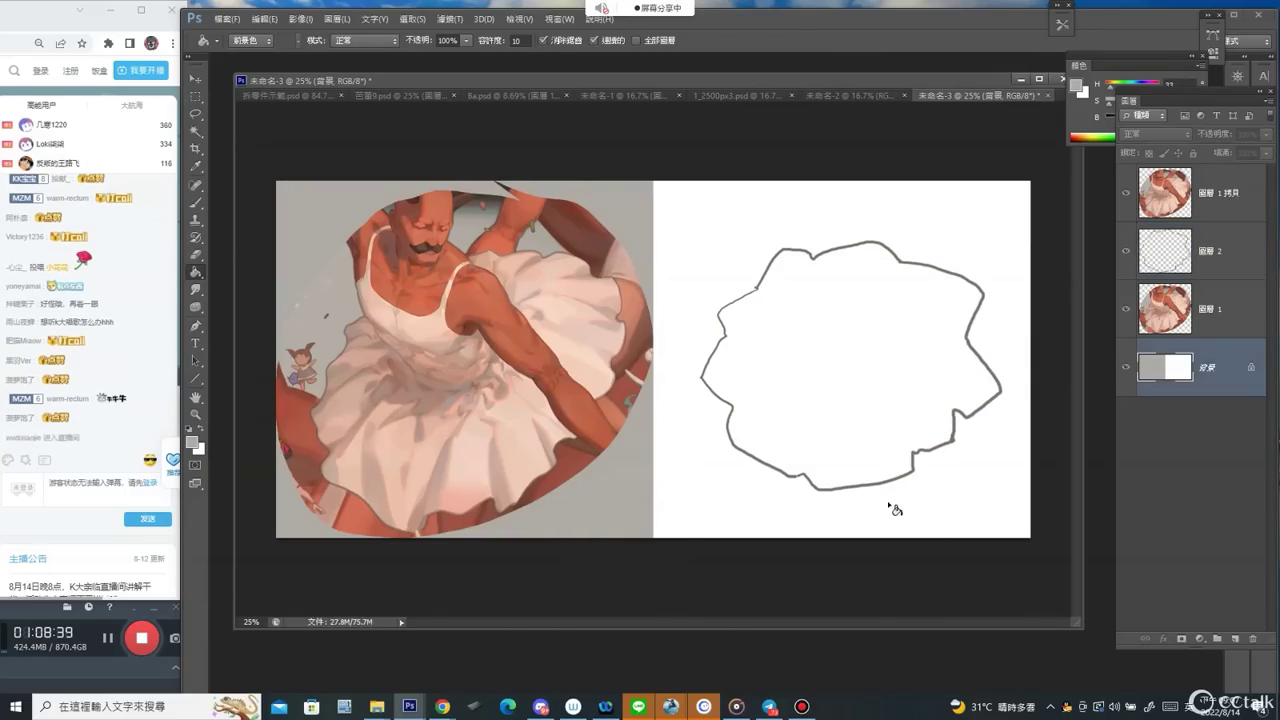
left_click(958, 501)
left_click(1201, 257)
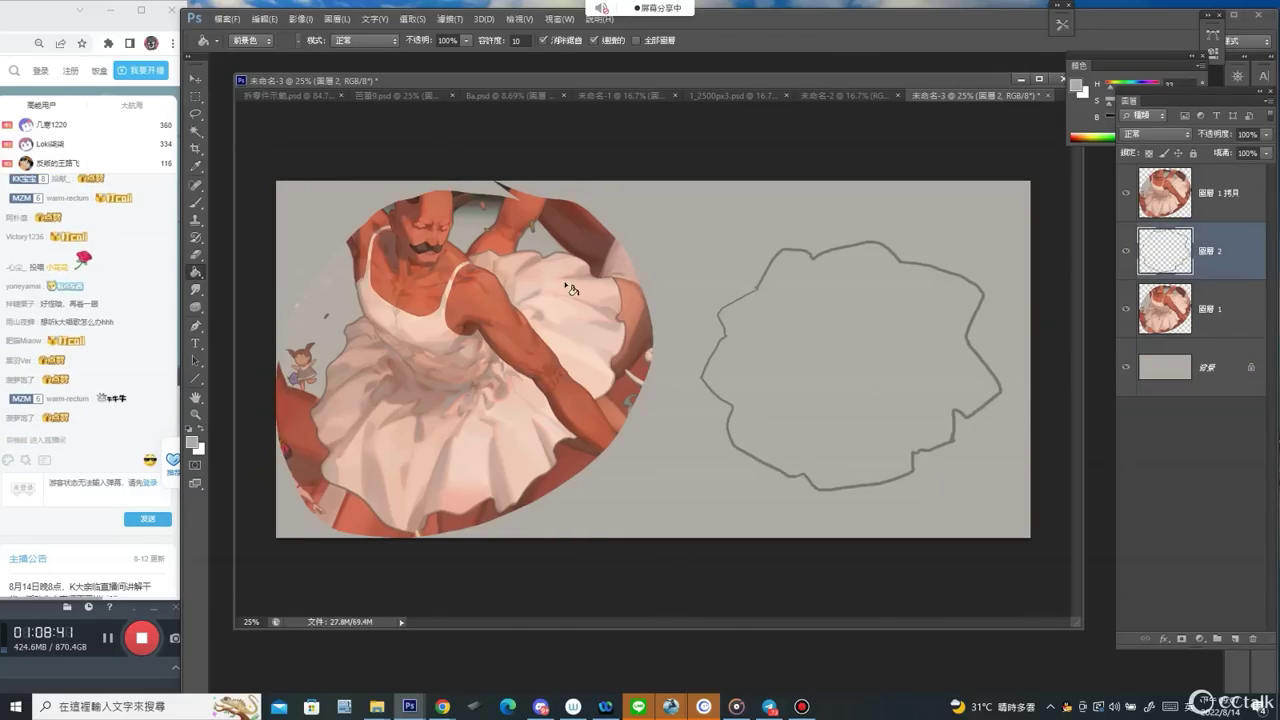
left_click(571, 302, "alt")
left_click(886, 357)
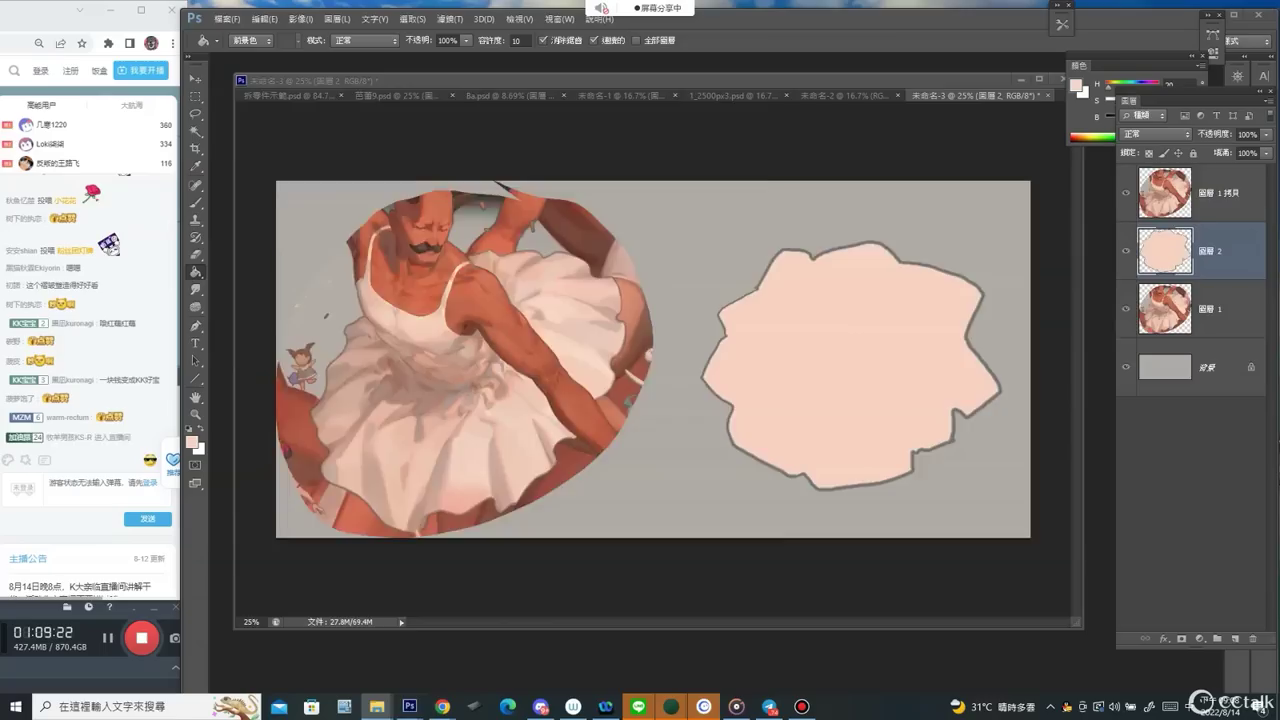
Bring up the document with the five sleeve value studies, add a new layer, and float it in its own window.
key("ctrl+Tab")
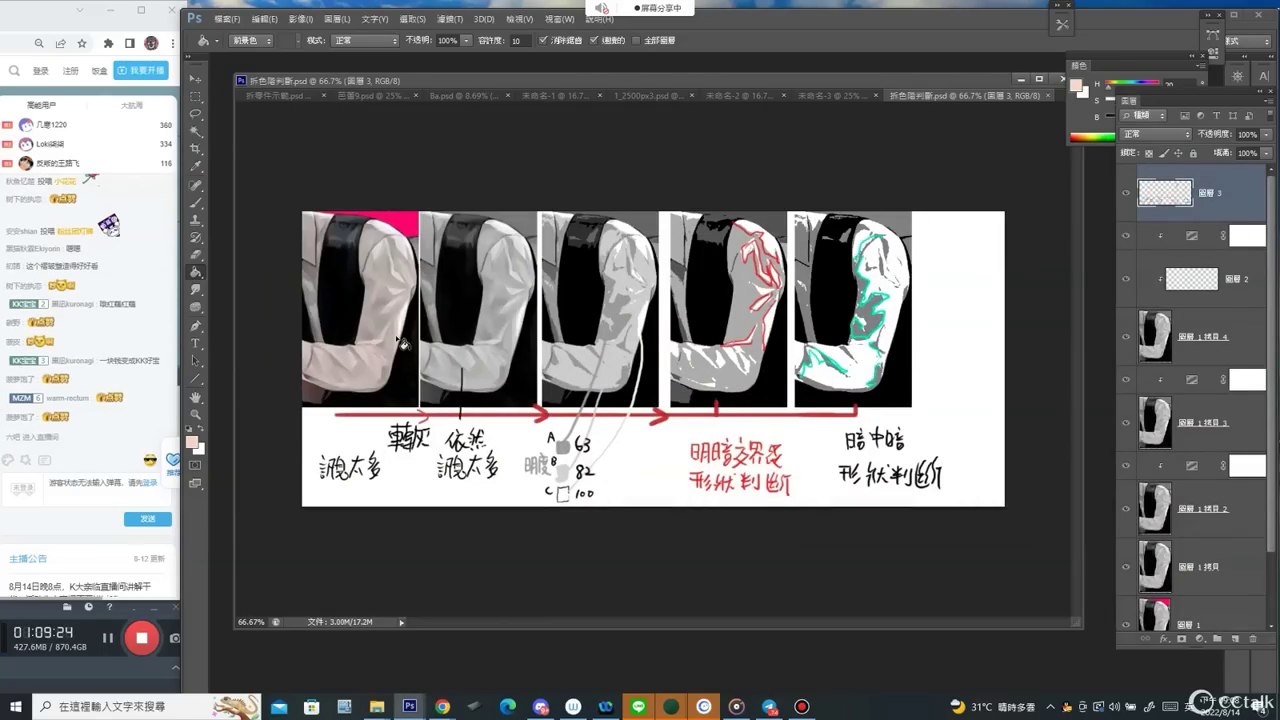
key("b")
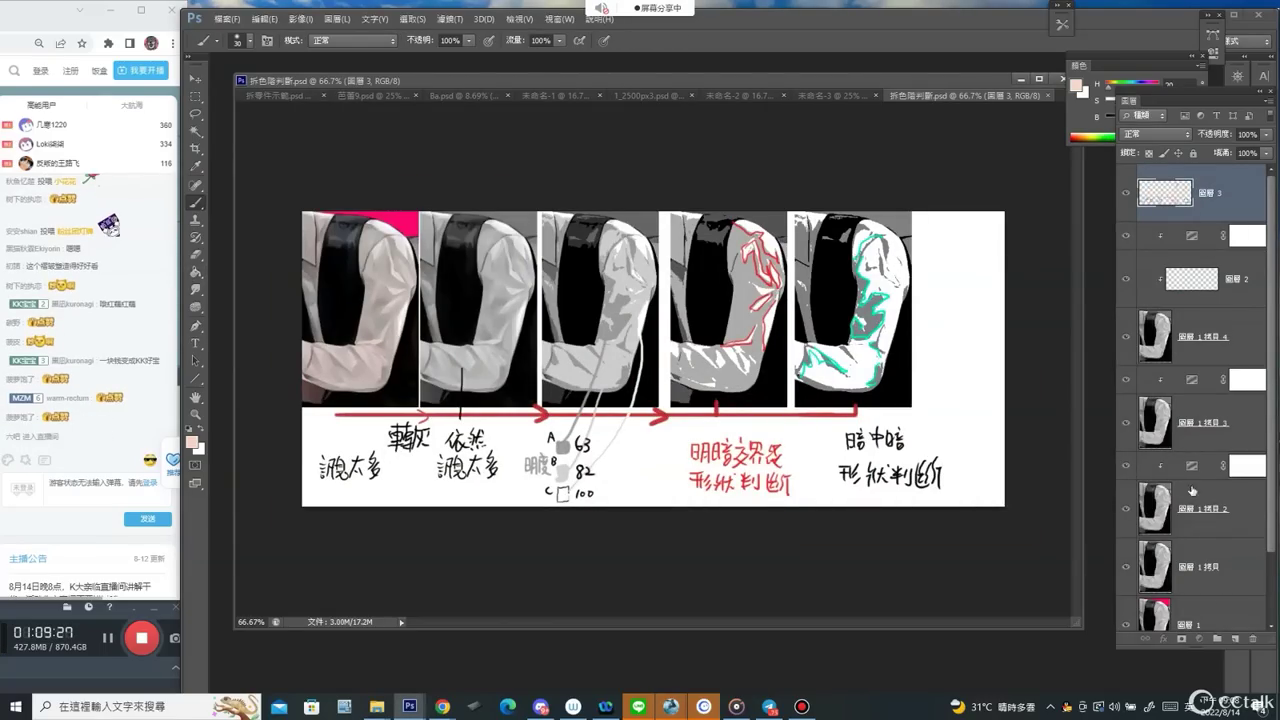
left_click(1234, 640)
key("Tab")
left_click_drag(918, 95, 261, 71)
key("Tab")
key("v")
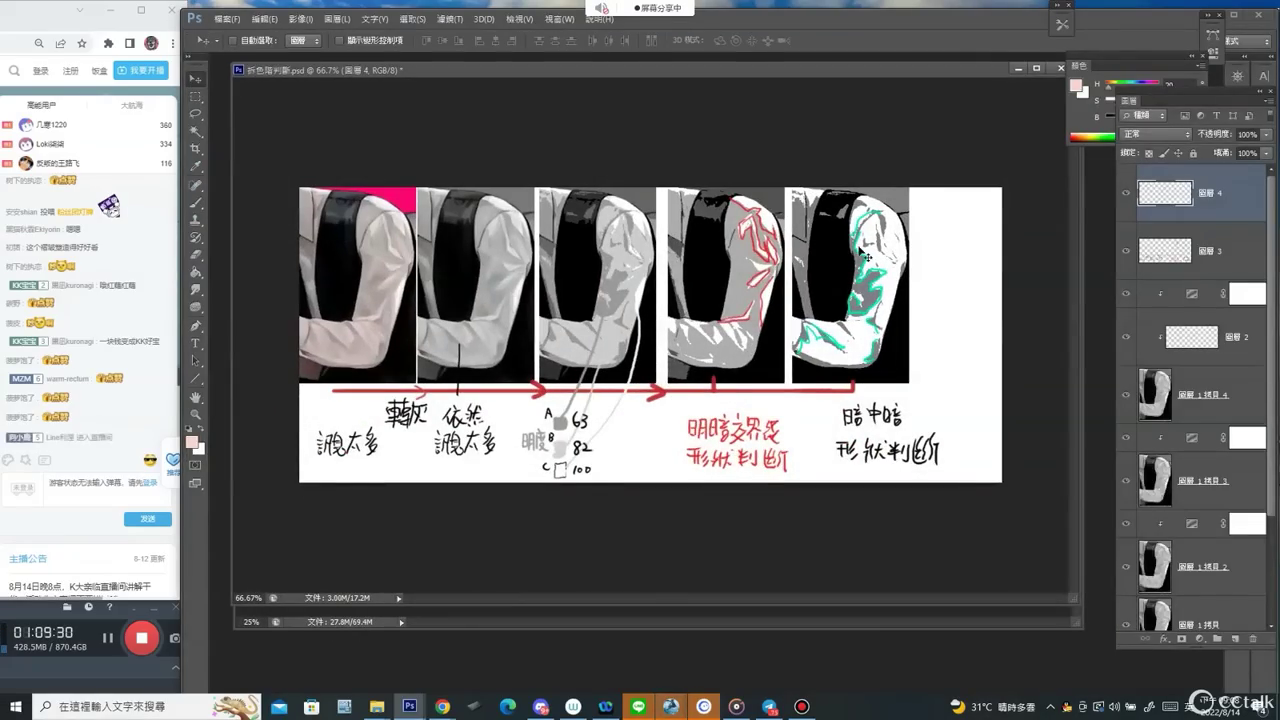
Hide the sleeve studies' handwritten annotation layers and move their window aside, bringing 未命名-3 back to the front.
left_click(1136, 374)
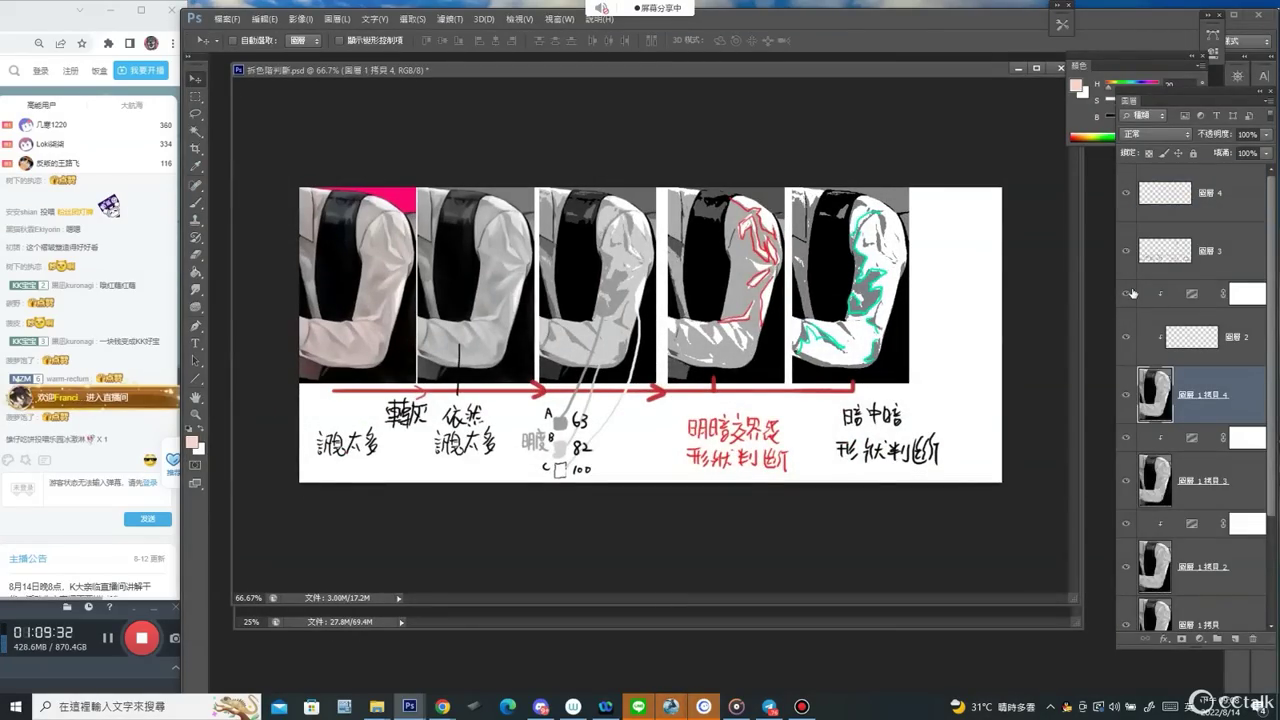
left_click_drag(1126, 194, 1126, 252)
key("Tab")
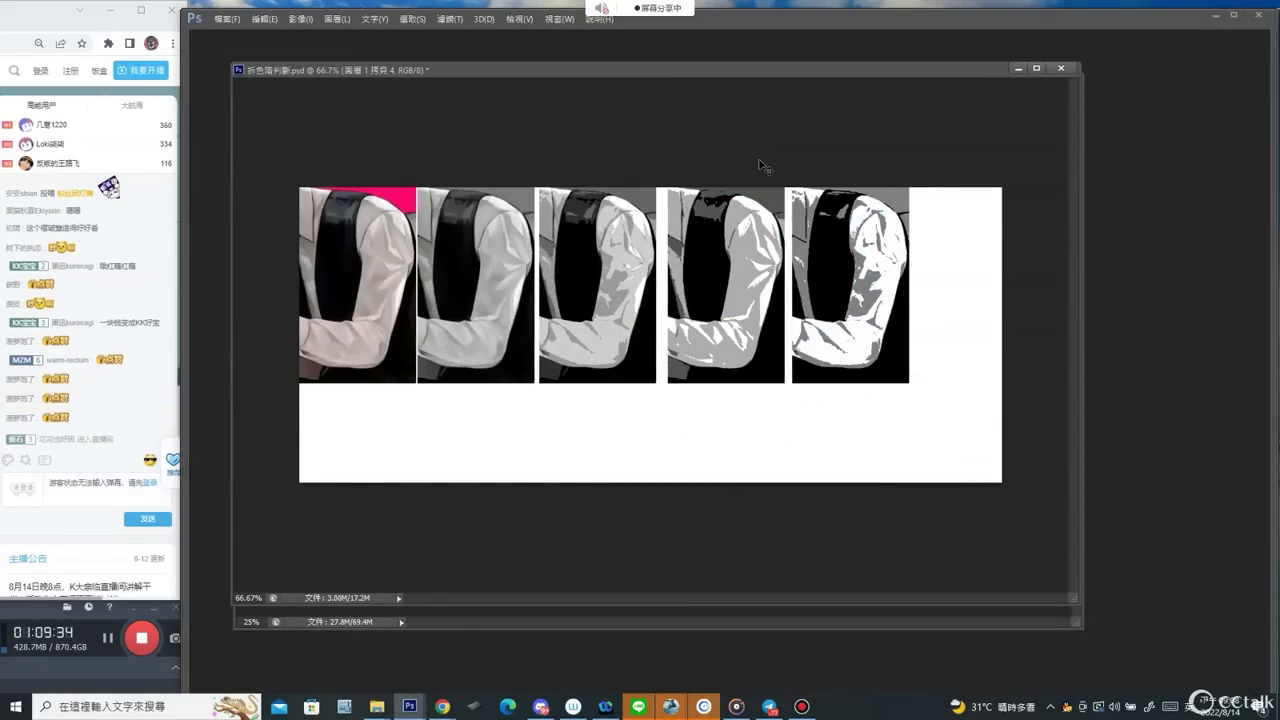
mouse_move(588, 72)
left_mouse_down()
mouse_move(608, 96)
mouse_move(1090, 107)
left_mouse_up()
left_click(1000, 92)
key("b")
key("Tab")
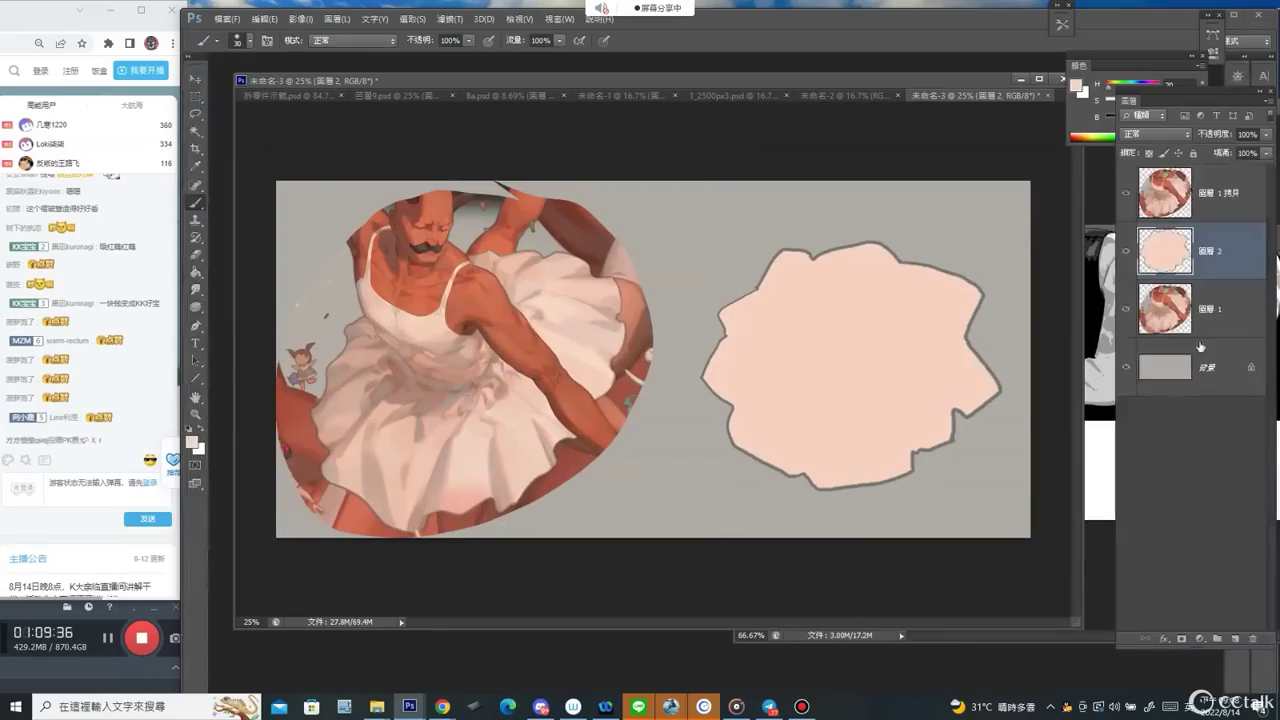
On a new layer above 圖層 1 拷貝, write 形狀 and a boxed 調子 in black between the dancer and the pink shape.
left_click(1201, 192)
left_click(1235, 639)
key("d")
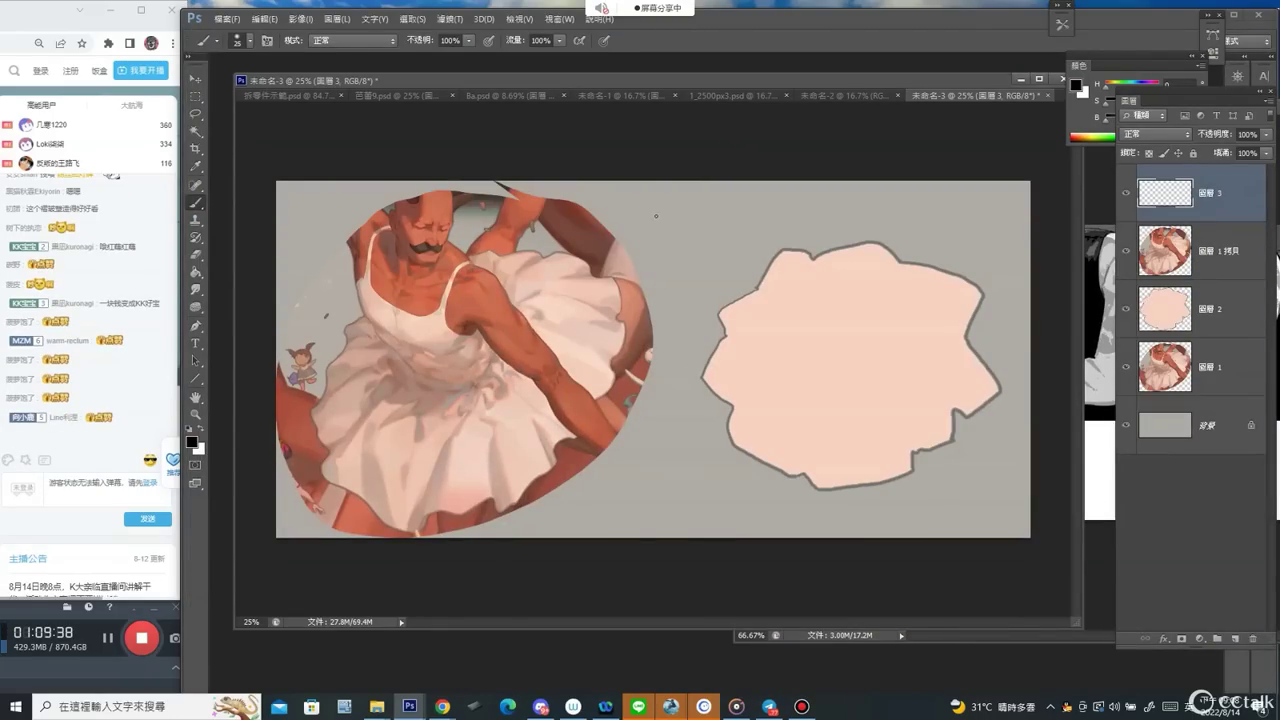
key("[")
mouse_move(658, 214)
left_mouse_down()
mouse_move(670, 262)
mouse_move(686, 262)
left_mouse_up()
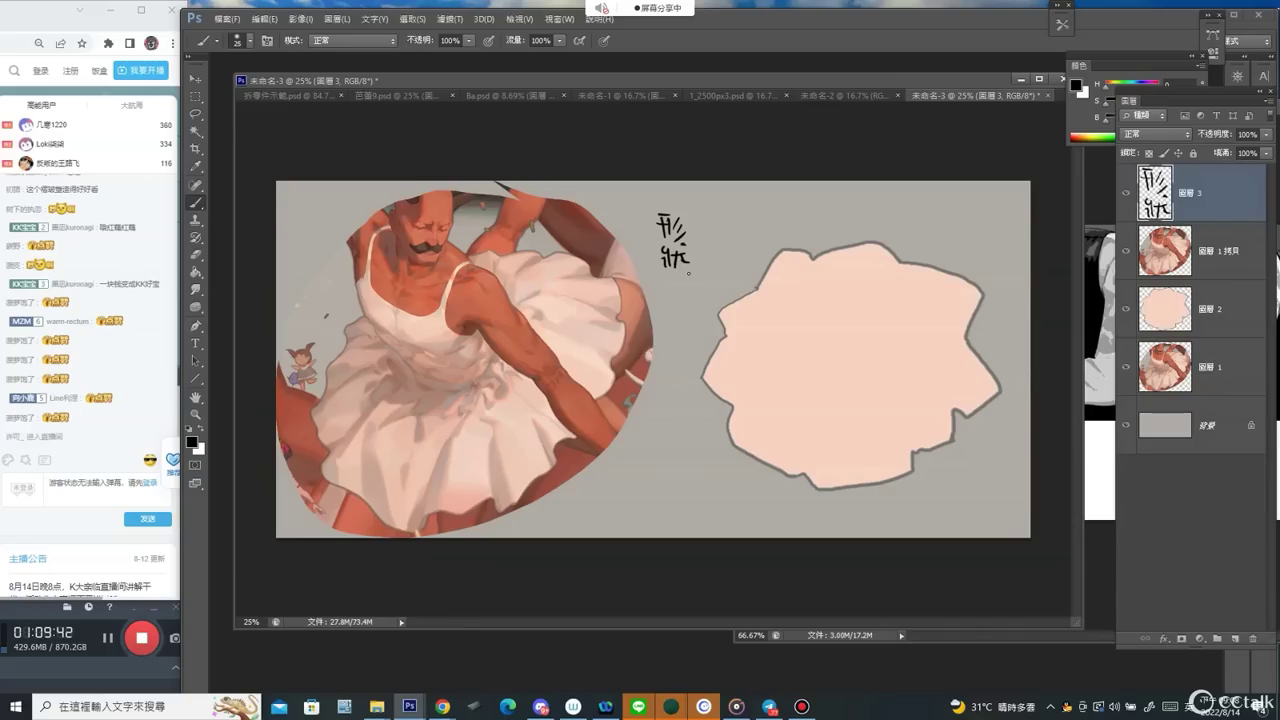
scroll(682, 297, "up", 1)
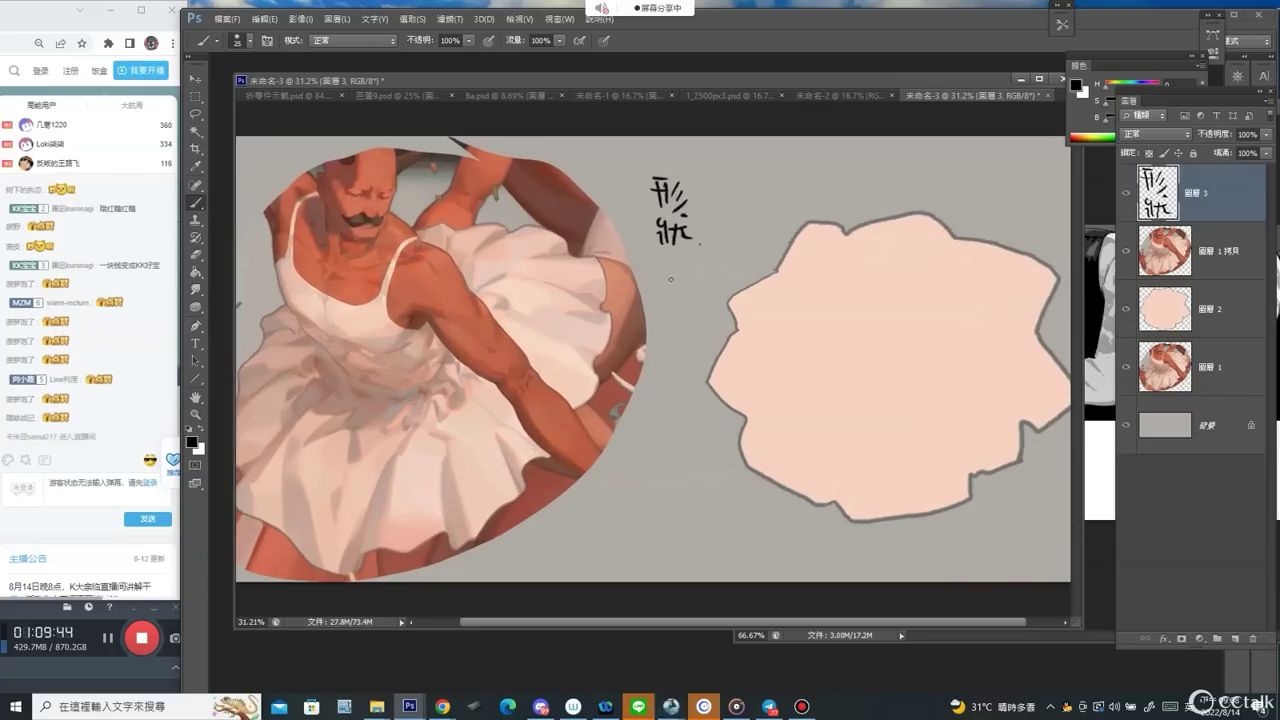
mouse_move(662, 282)
left_mouse_down()
mouse_move(686, 305)
mouse_move(666, 342)
mouse_move(682, 322)
mouse_move(653, 350)
mouse_move(695, 357)
left_mouse_up()
Set the foreground color to grayish 968888 and choose a different brush preset.
left_click_drag(1106, 120, 1137, 121)
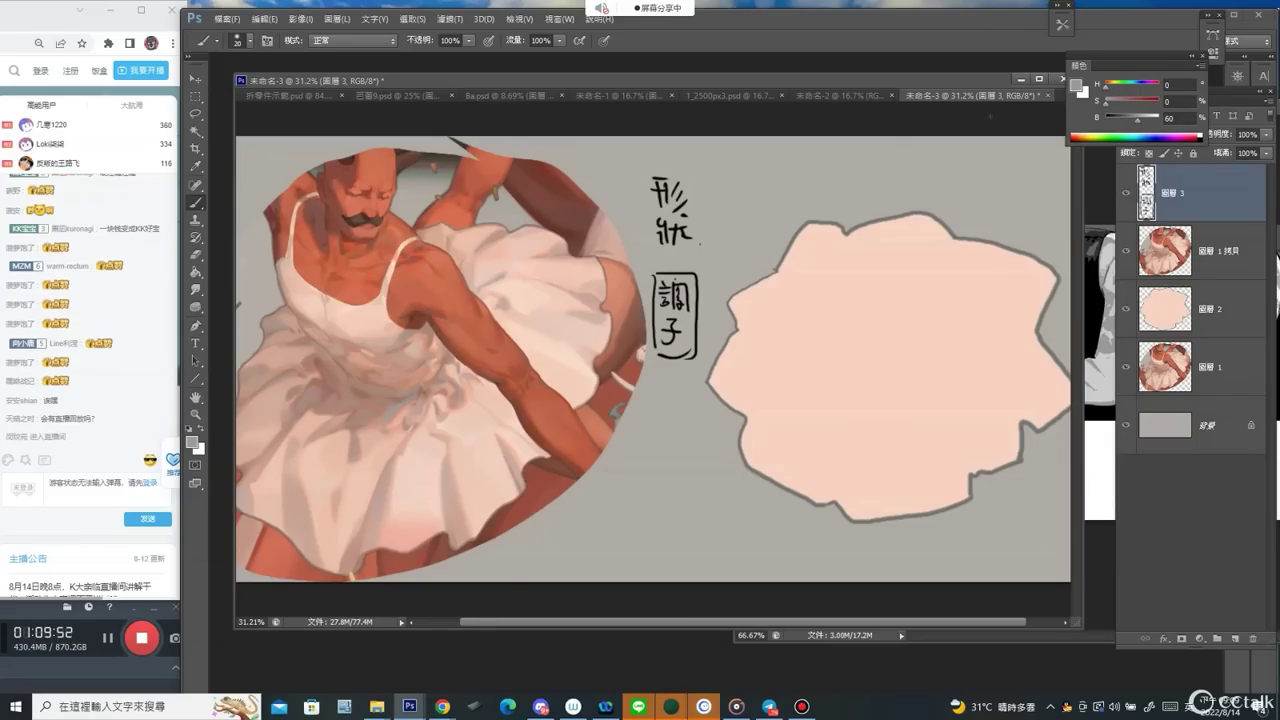
left_click(1080, 88)
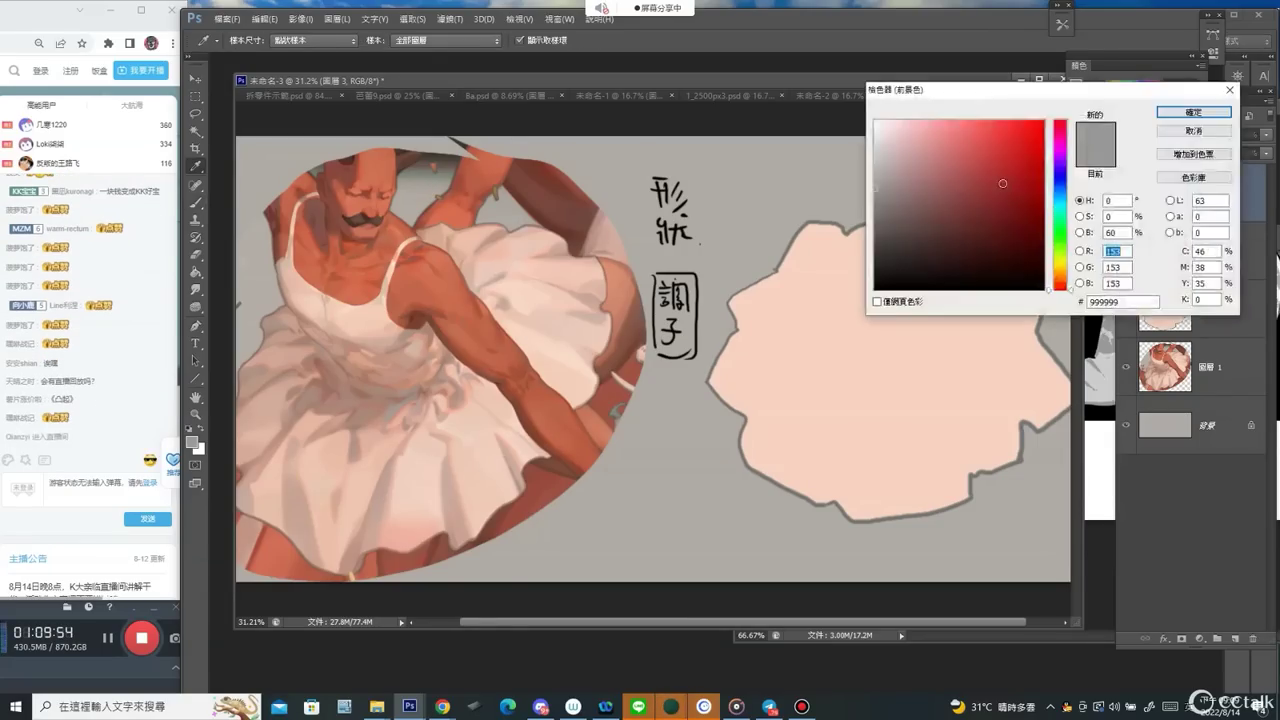
left_click(889, 190)
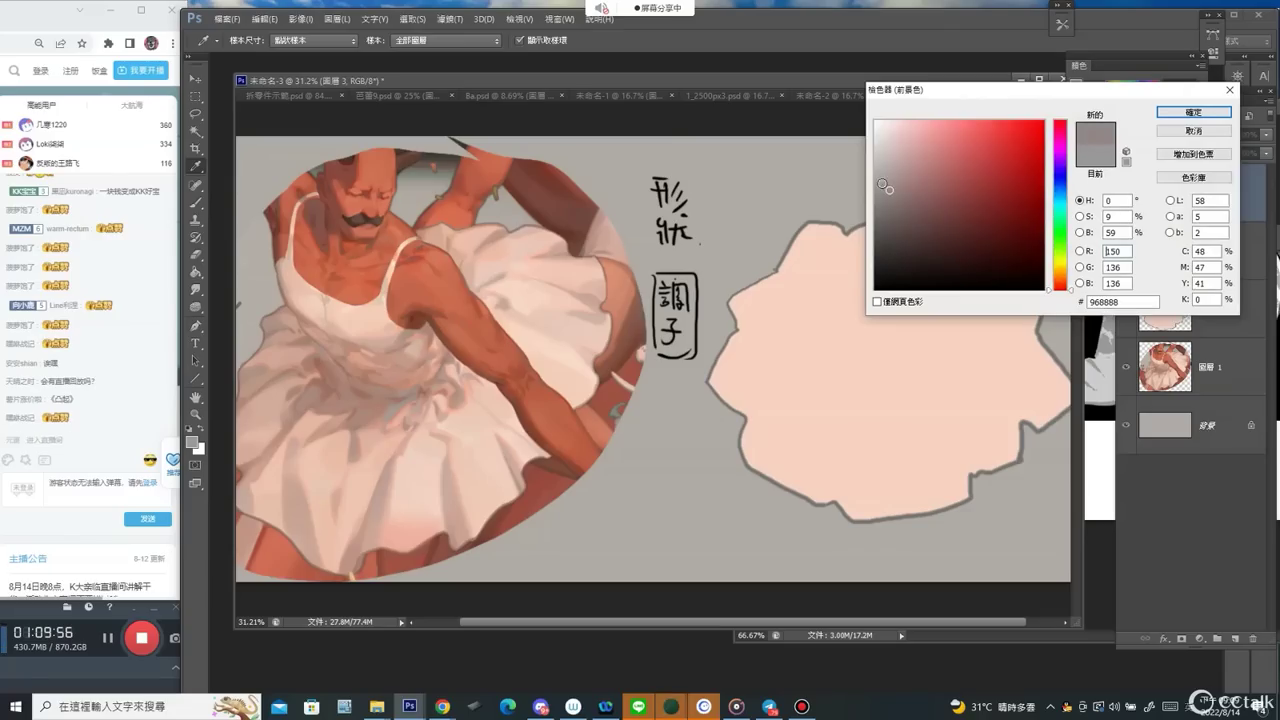
left_click(1198, 113)
right_click(735, 212)
left_click(769, 305)
Paint a value strip beside 形狀 that grades from black through grays to the skirt's sampled pale pink.
left_click(730, 222)
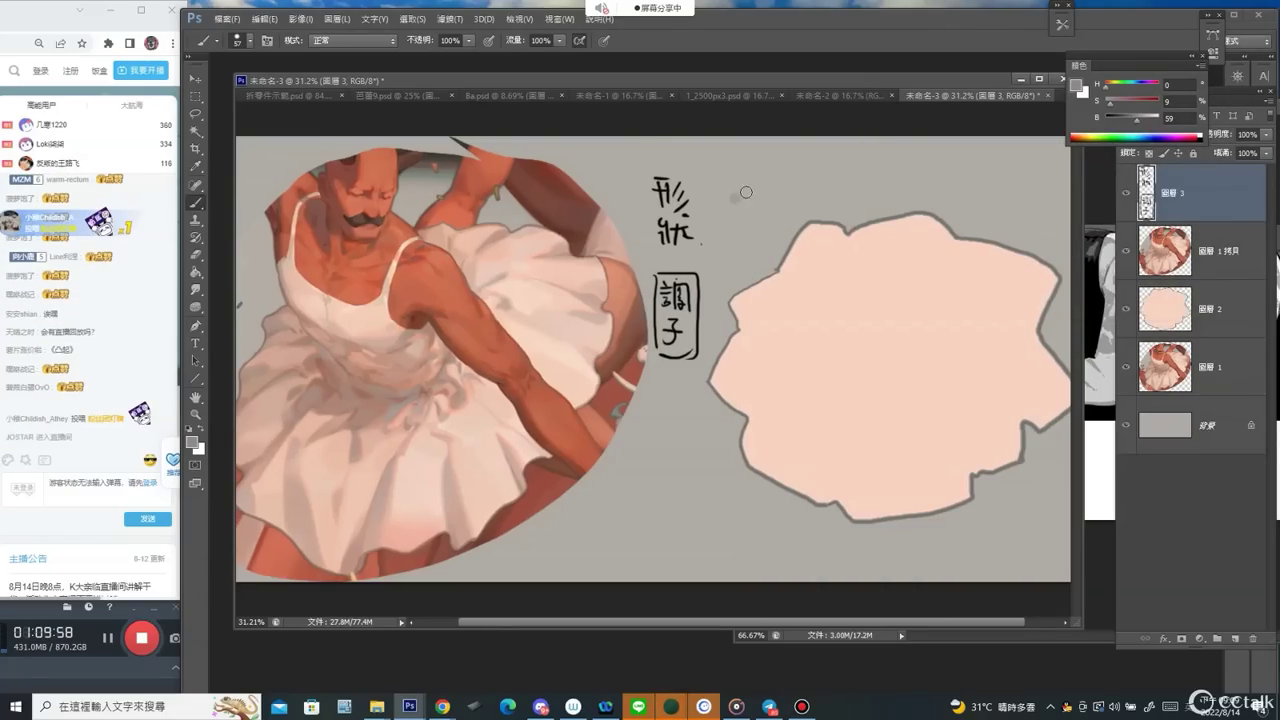
mouse_move(737, 203)
left_mouse_down()
mouse_move(764, 175)
mouse_move(727, 206)
mouse_move(808, 178)
left_mouse_up()
key("d")
key("]")
key("]")
left_click(741, 199, "alt")
left_click(754, 195, "alt")
left_click(806, 264, "alt")
Draw a thin black arrow along the top of the value strip and label it "value".
key("ctrl+space")
right_click(808, 153)
mouse_move(741, 233)
left_mouse_down()
mouse_move(803, 190)
mouse_move(734, 286)
mouse_move(691, 321)
mouse_move(657, 316)
left_mouse_up()
key("space")
right_click(708, 250)
double_click(729, 331)
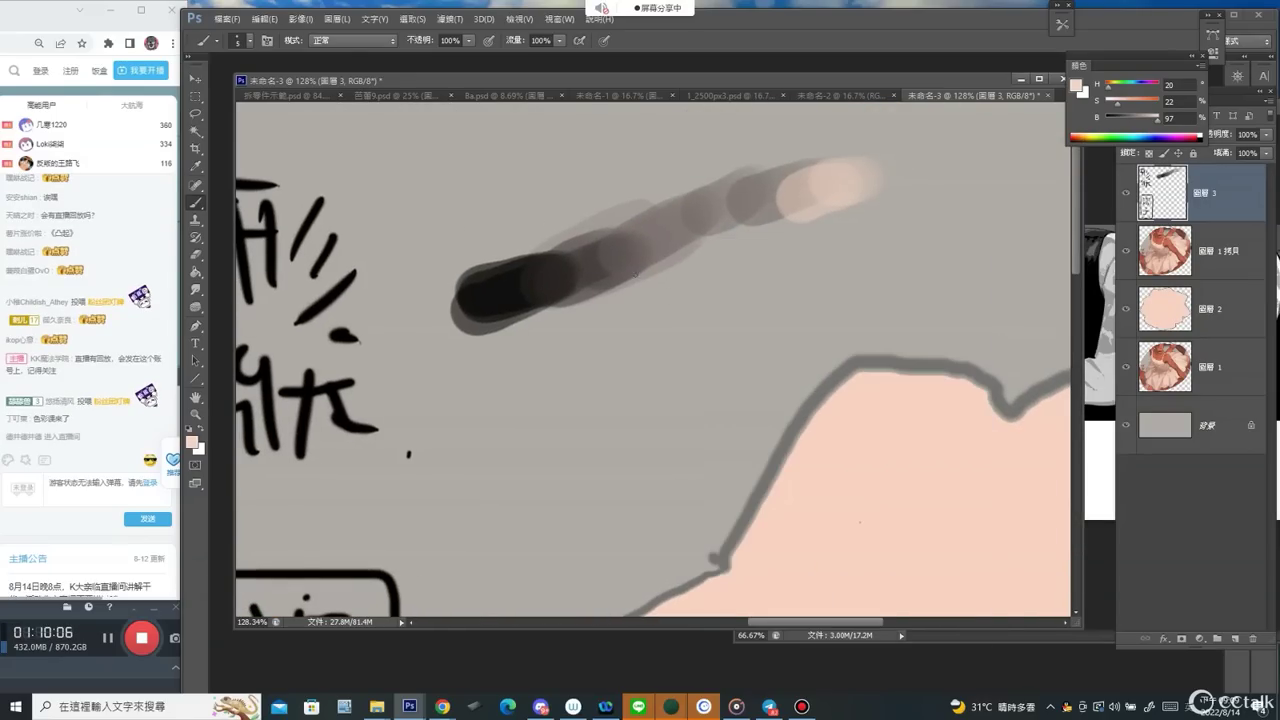
key("d")
left_click_drag(483, 212, 753, 143)
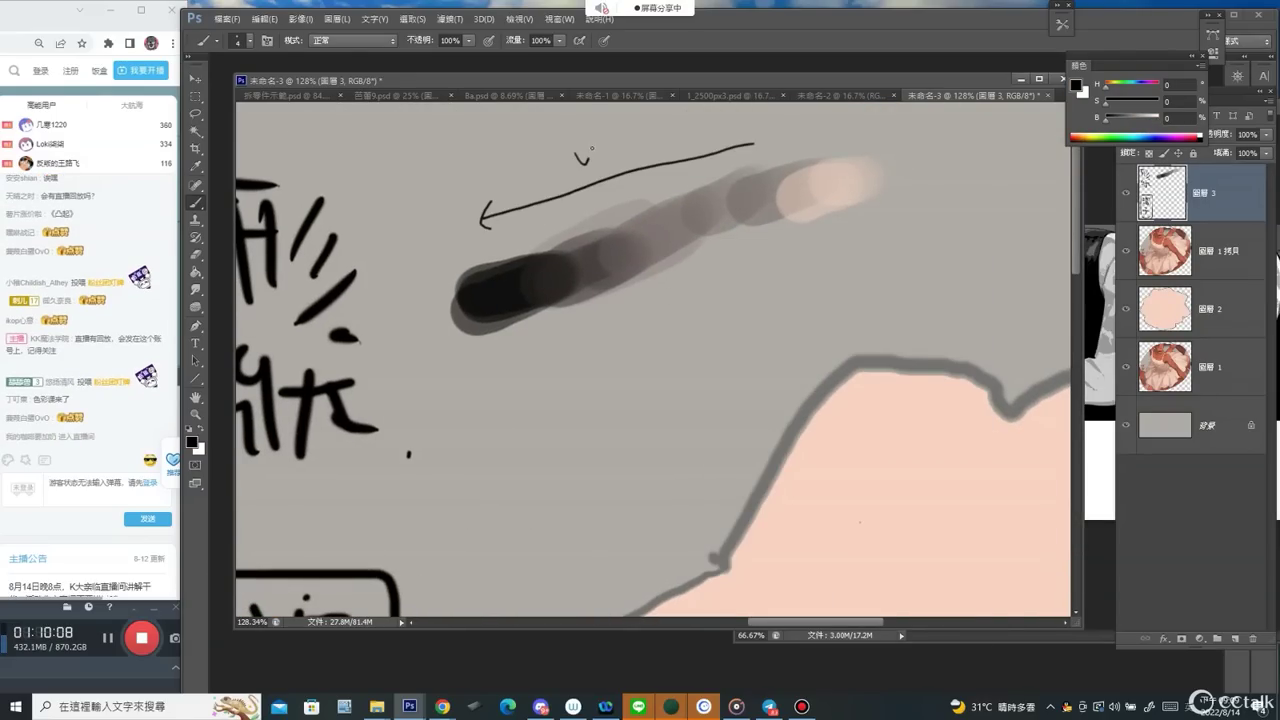
left_click_drag(587, 162, 596, 143)
left_click_drag(611, 150, 640, 158)
left_click_drag(644, 150, 654, 146)
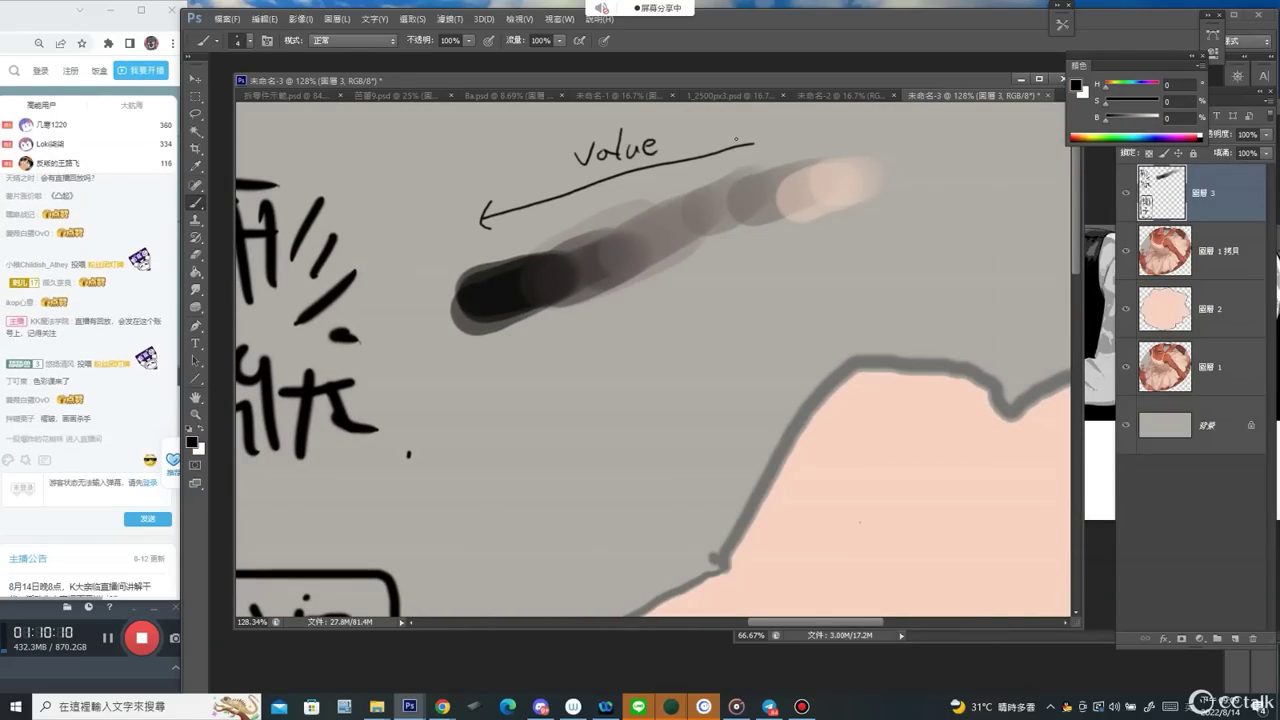
Draw an arrow from the value strip to the boxed 調子 and frame 形狀 with a black line.
key("ctrl+minus")
key("ctrl+minus")
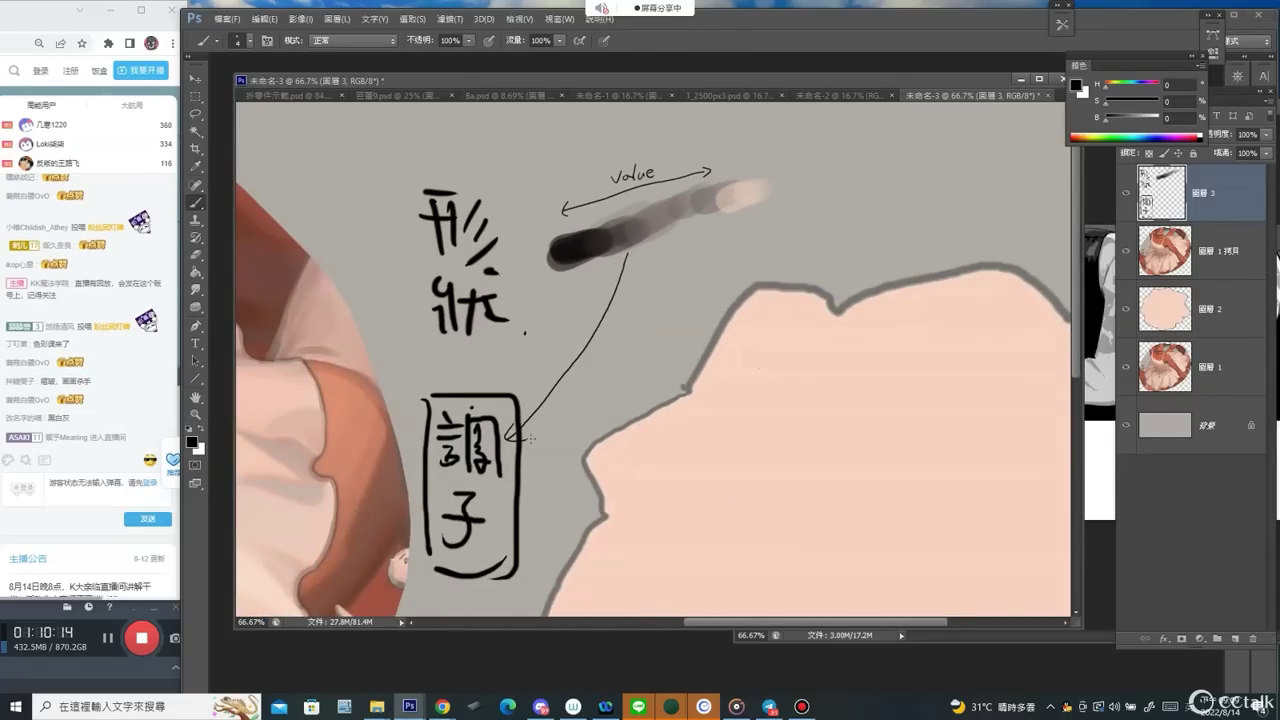
mouse_move(422, 176)
left_mouse_down()
mouse_move(472, 354)
mouse_move(514, 284)
left_mouse_up()
Sketch the shadow shapes of the folds in black on the skirt, below the dancer's waist and beside the small fairy.
left_click_drag(380, 309, 850, 150)
mouse_move(335, 385)
left_mouse_down()
mouse_move(606, 300)
mouse_move(697, 174)
left_mouse_up()
mouse_move(522, 268)
left_mouse_down()
mouse_move(474, 331)
mouse_move(485, 330)
mouse_move(472, 314)
mouse_move(489, 287)
mouse_move(540, 262)
mouse_move(524, 248)
mouse_move(495, 277)
mouse_move(404, 297)
left_mouse_up()
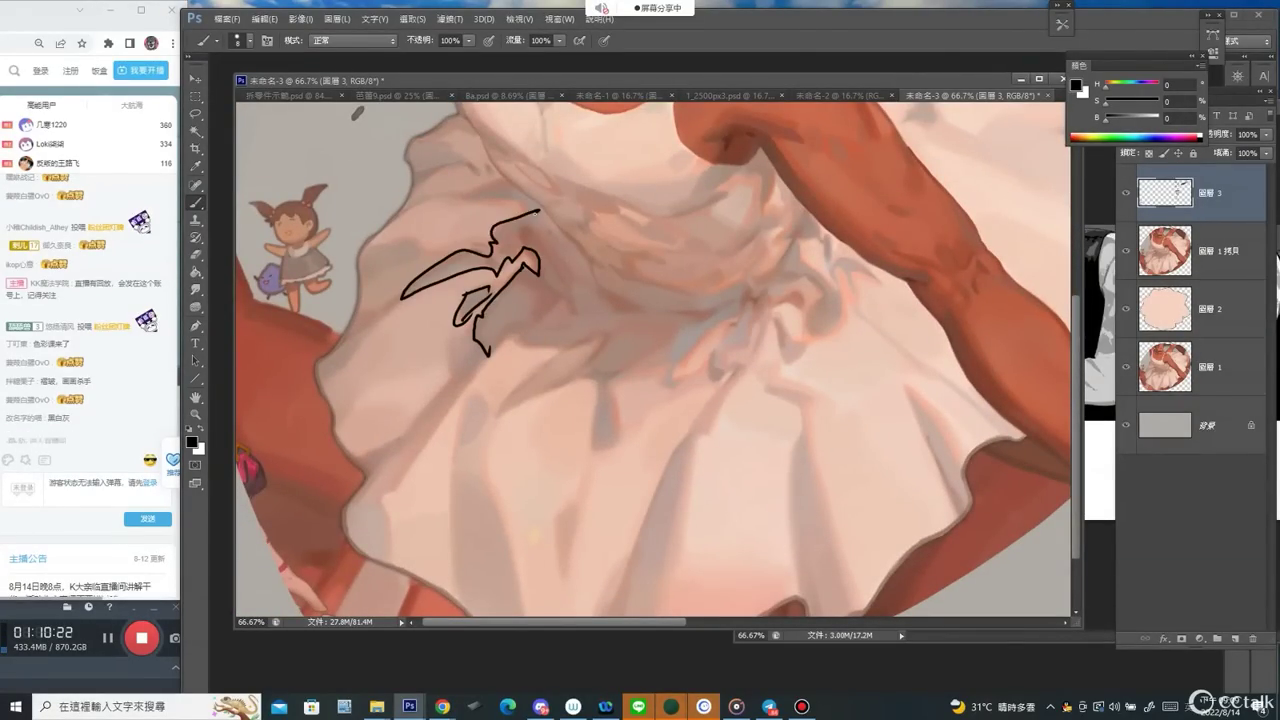
left_click(545, 230, "alt")
left_click(580, 270, "alt")
left_click(648, 384, "alt")
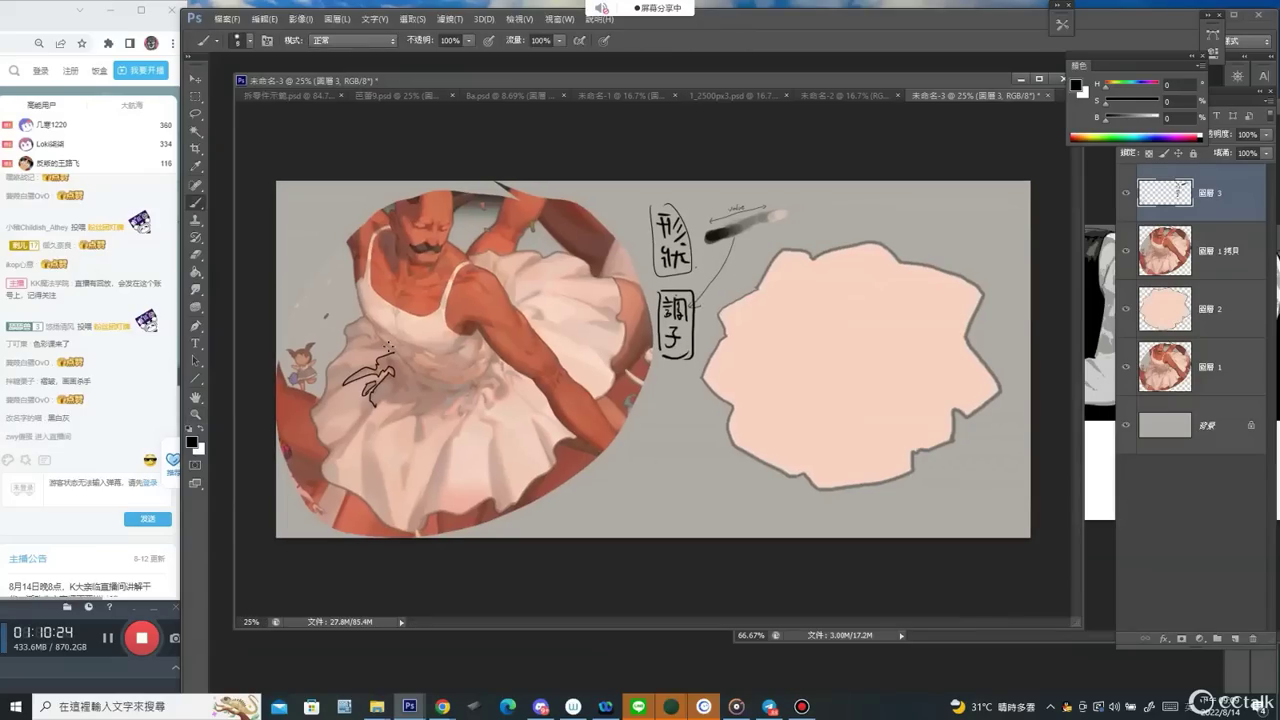
Bracket 形狀 and 調子 together, run an arrow down to a boxed 構, and write + 色 beneath it.
mouse_move(648, 232)
left_mouse_down()
mouse_move(660, 450)
mouse_move(697, 447)
left_mouse_up()
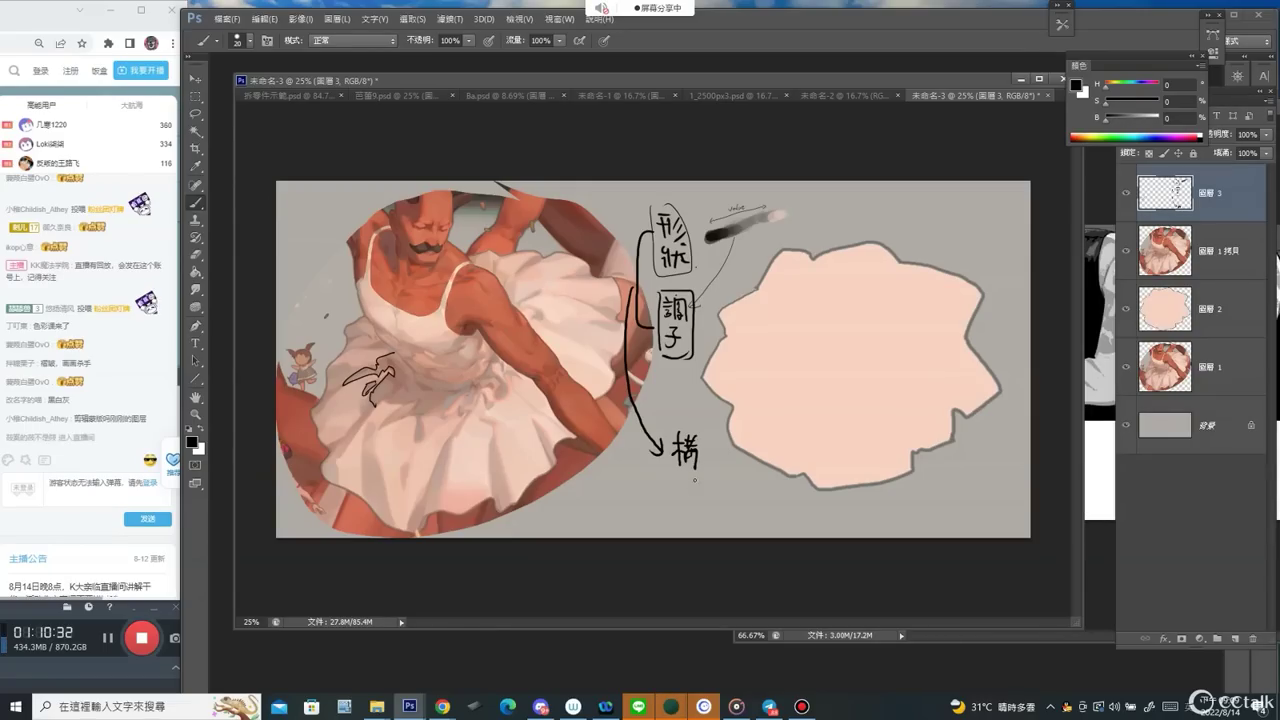
left_click_drag(684, 487, 694, 486)
mouse_move(689, 481)
left_mouse_down()
mouse_move(680, 506)
mouse_move(708, 519)
left_mouse_up()
mouse_move(667, 430)
left_mouse_down()
mouse_move(665, 463)
mouse_move(700, 428)
left_mouse_up()
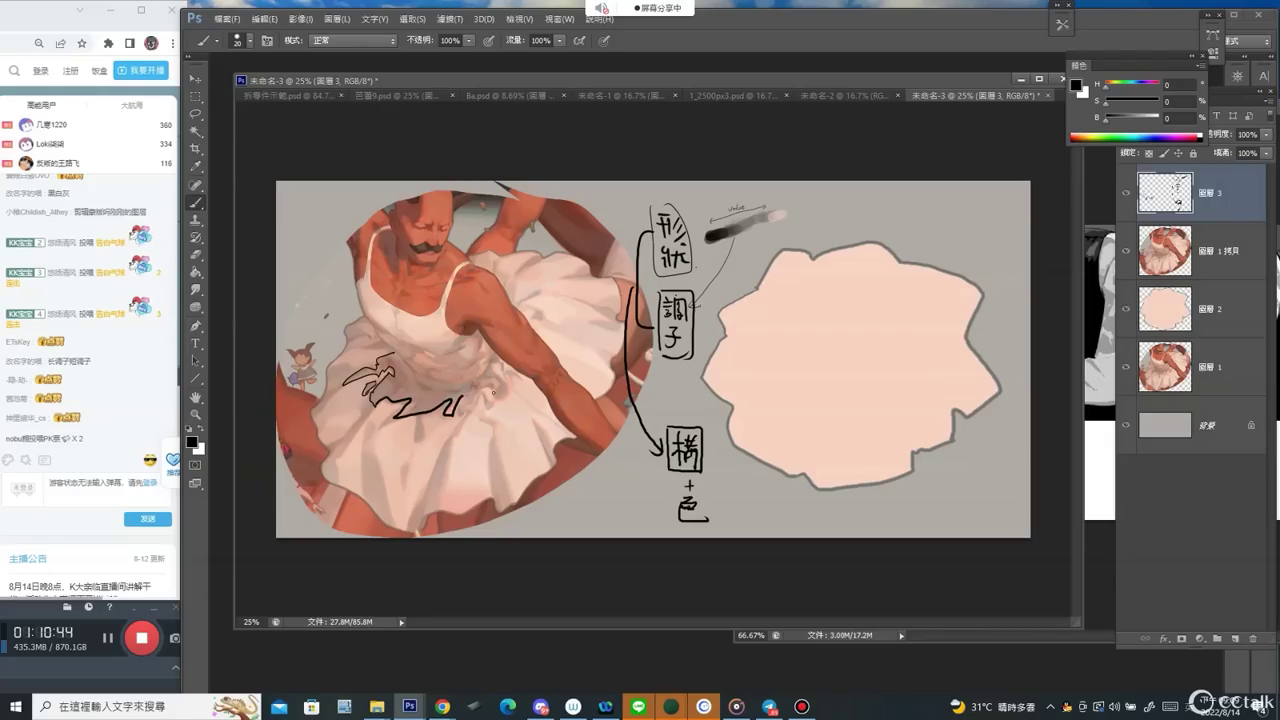
Undo the zigzag line on the skirt and frame 色 in a box, replacing the first, wider frame.
key("ctrl+z")
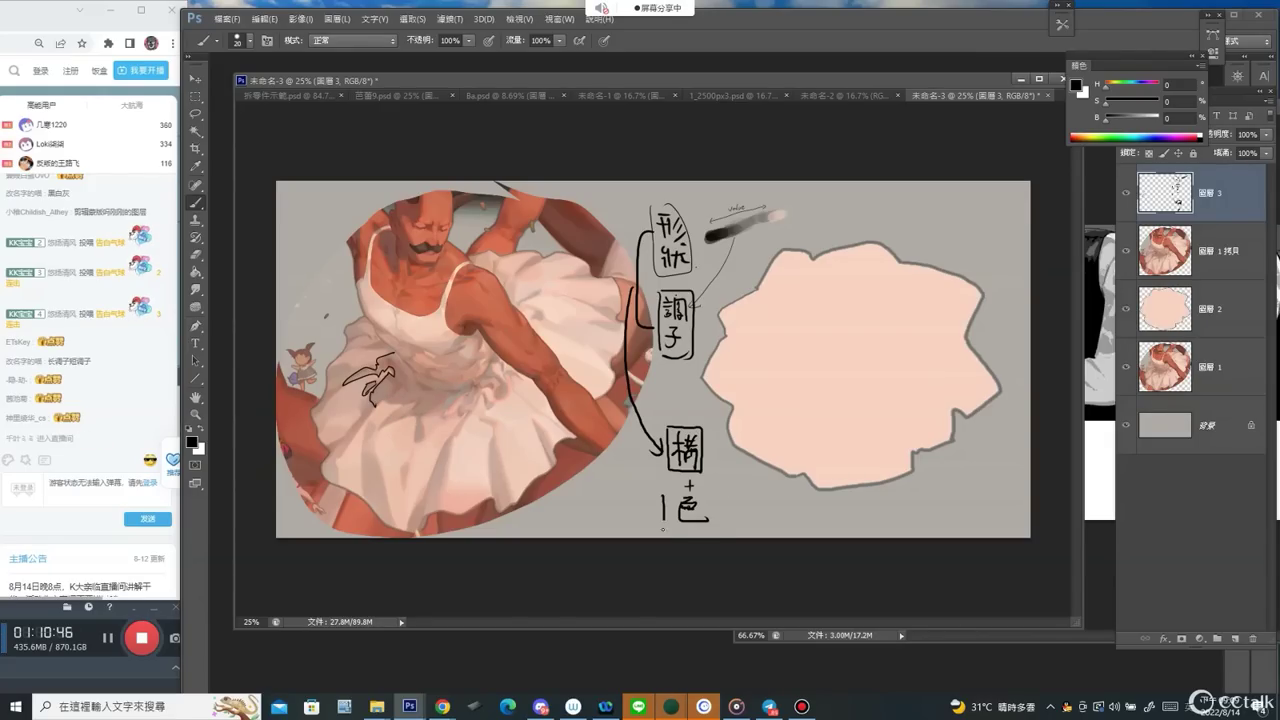
left_click_drag(662, 526, 720, 494)
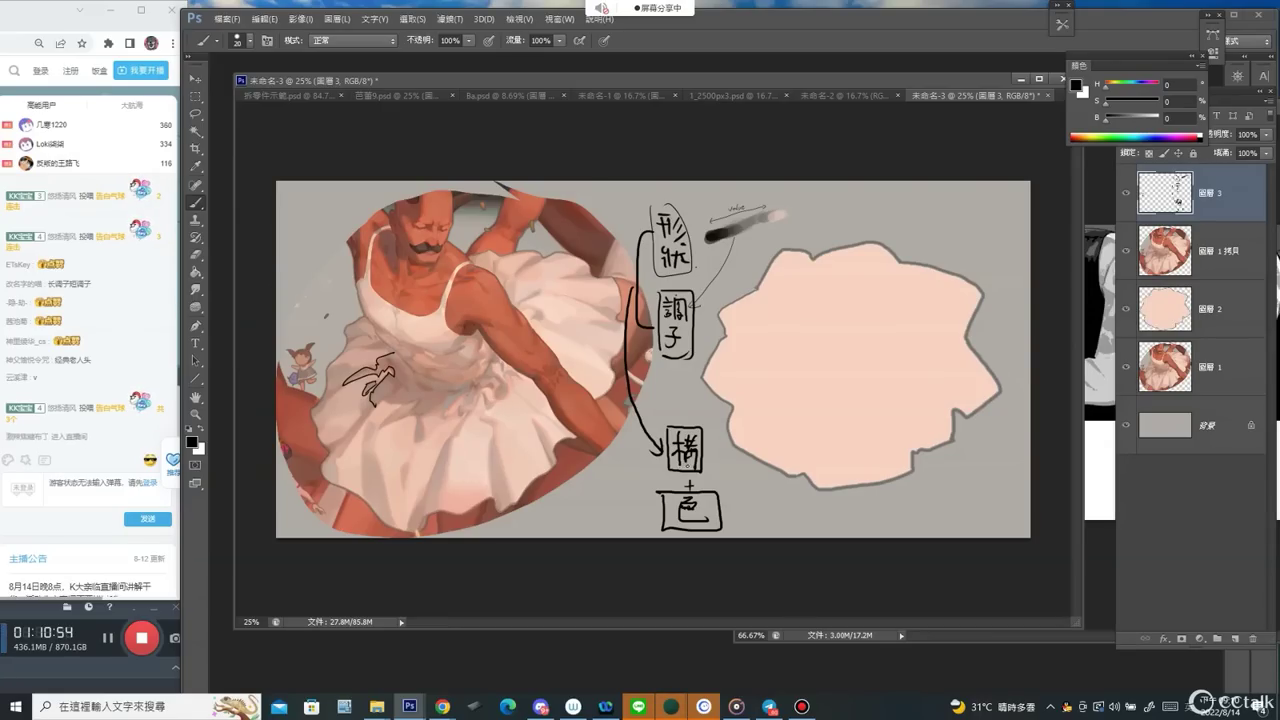
key("ctrl+z")
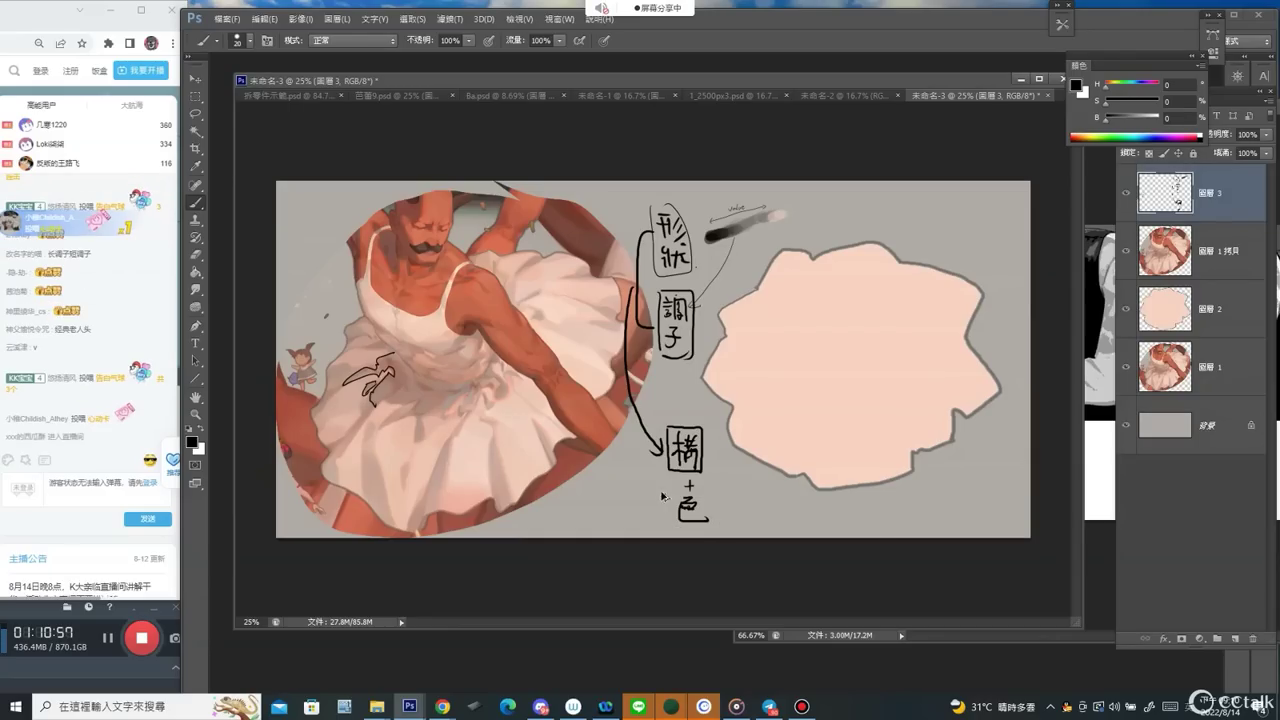
left_click_drag(671, 489, 717, 527)
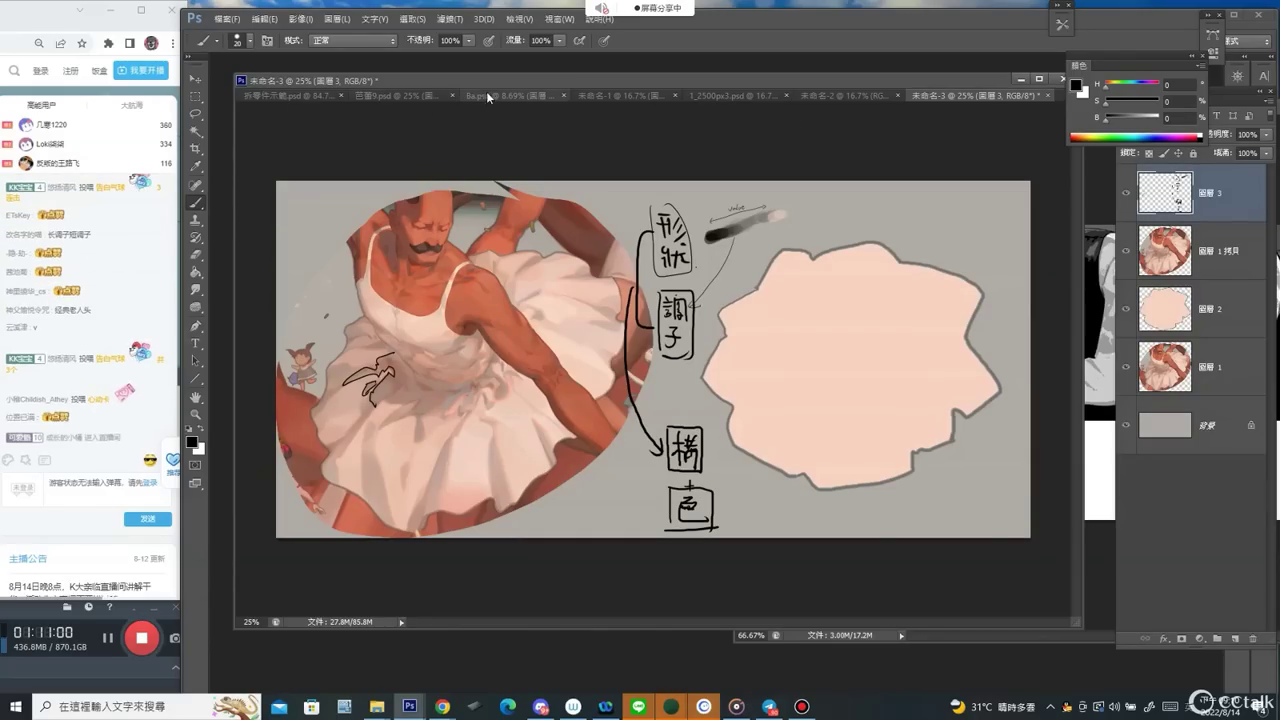
Switch to the 拆零件示範.psd document showing the witch pose sketch.
left_click(300, 96)
left_click_drag(959, 312, 952, 312)
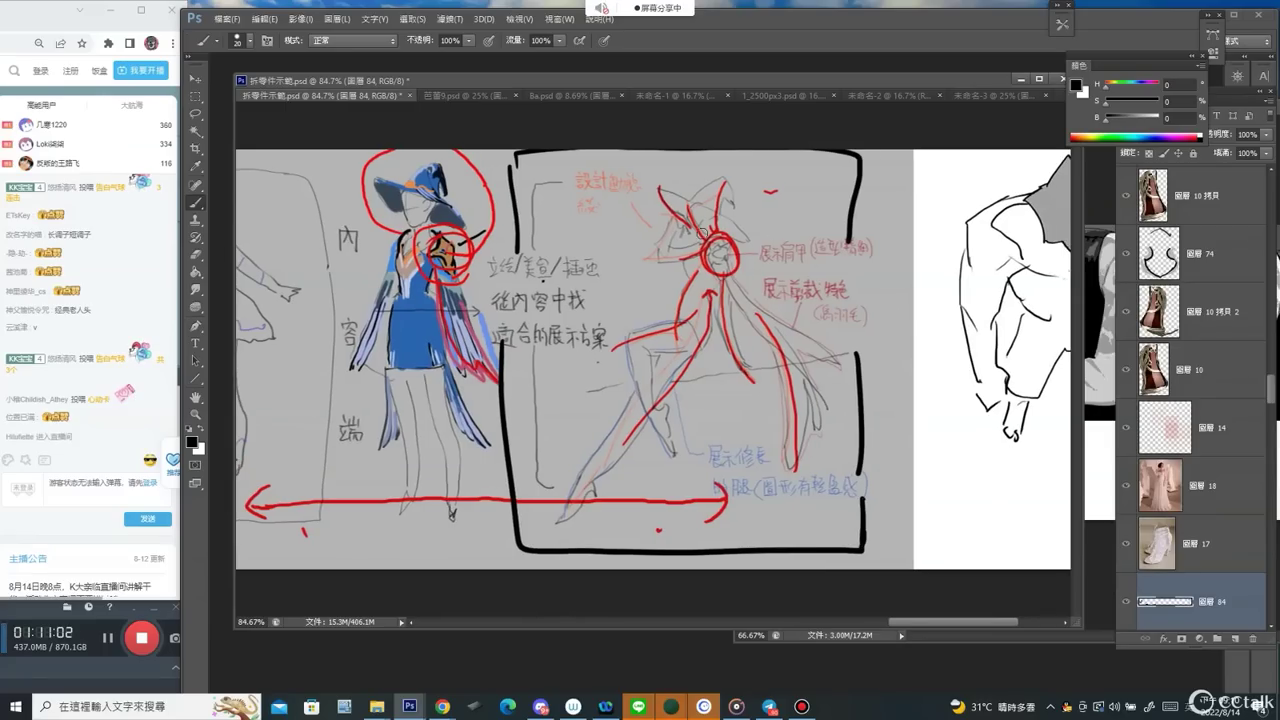
mouse_move(595, 435)
left_mouse_down()
mouse_move(590, 172)
mouse_move(755, 163)
mouse_move(803, 194)
mouse_move(793, 289)
left_mouse_up()
mouse_move(657, 180)
left_mouse_down()
mouse_move(694, 232)
mouse_move(704, 208)
mouse_move(712, 236)
left_mouse_up()
left_click_drag(734, 170, 673, 331)
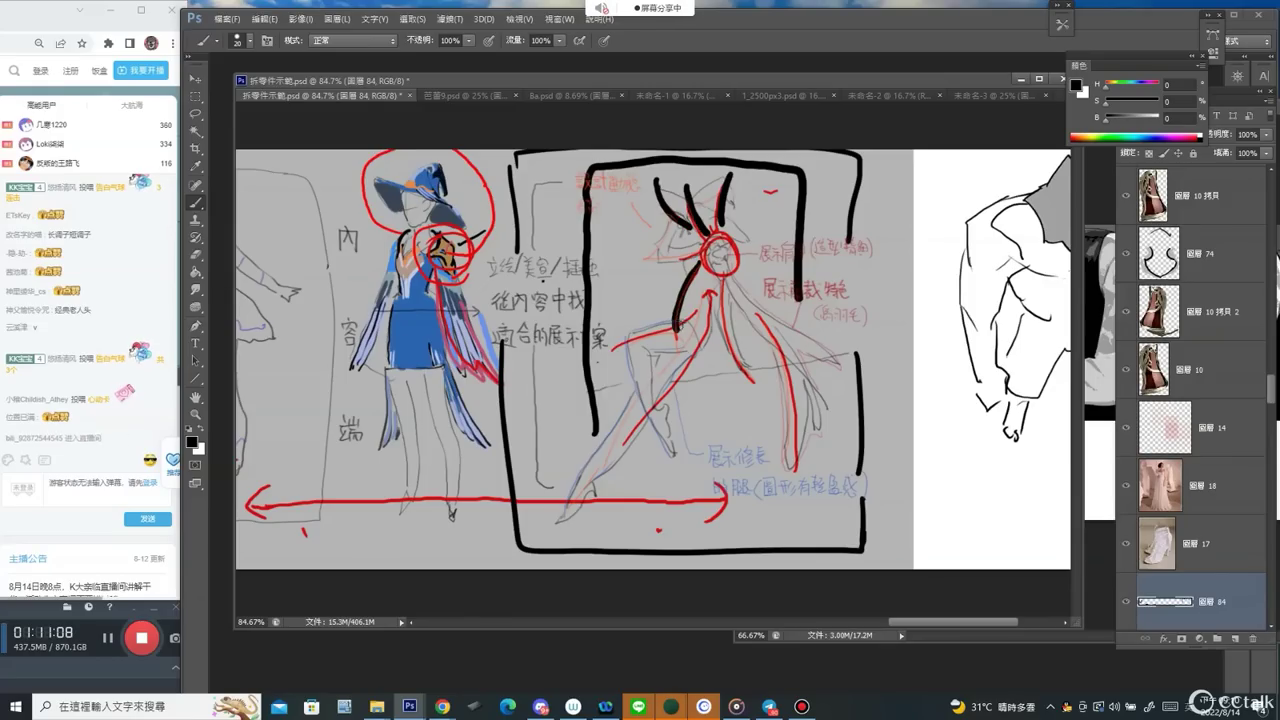
key("ctrl+alt+z")
key("ctrl+alt+z")
key("ctrl+alt+z")
key("ctrl+alt+z")
key("ctrl+alt+z")
key("ctrl+alt+z")
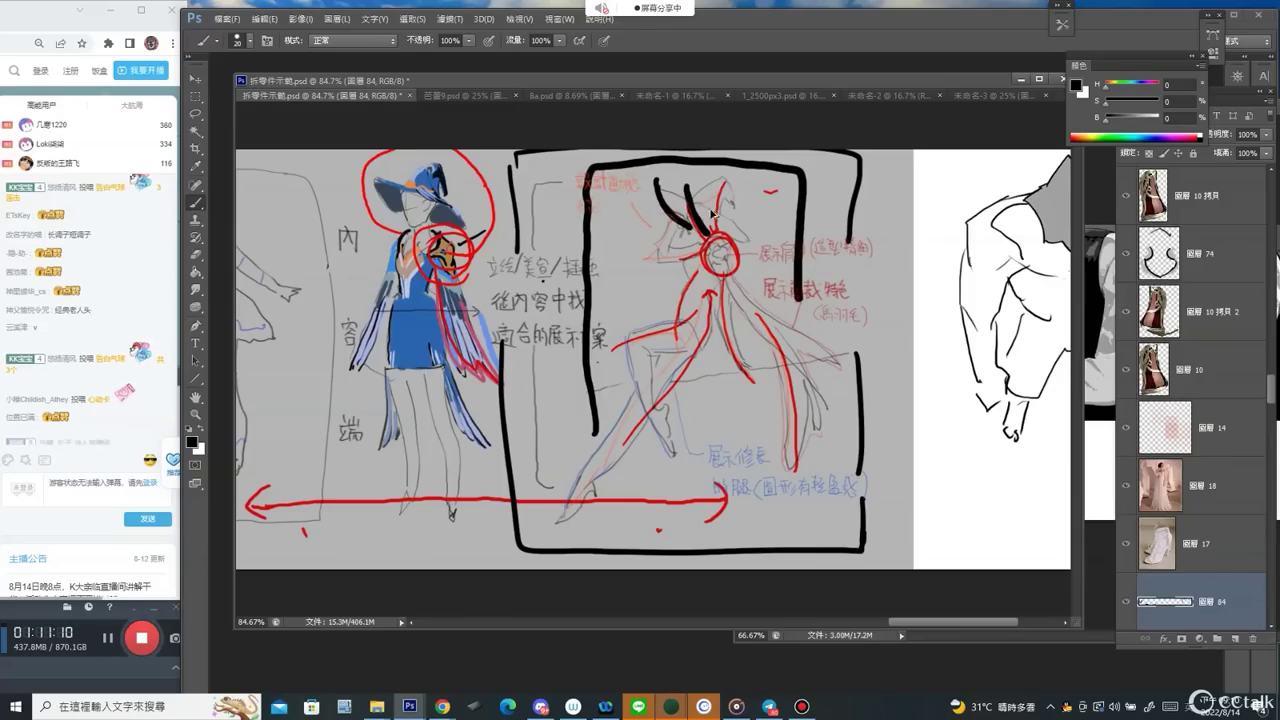
Write CSI with 圖形 beneath it in black beside the witch's hat, using a smaller brush.
left_click_drag(698, 202, 765, 202)
key("bracketleft")
key("bracketleft")
key("bracketleft")
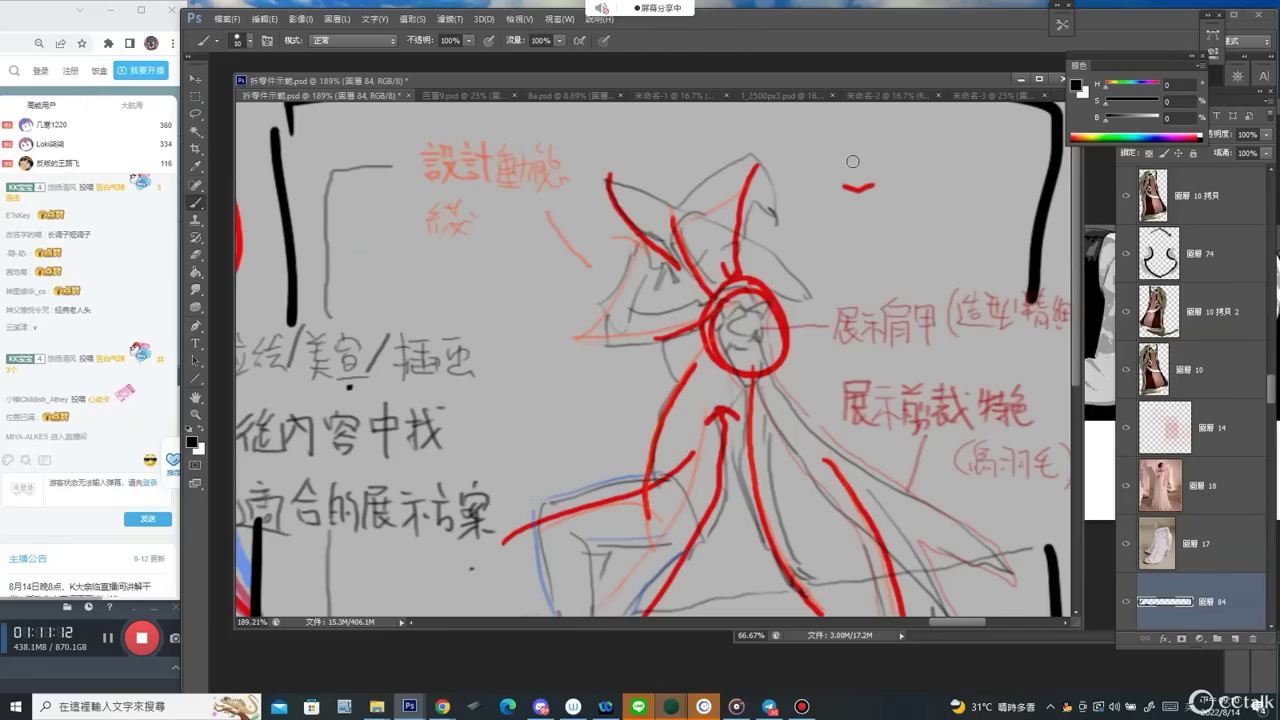
mouse_move(905, 134)
left_mouse_down()
mouse_move(875, 157)
mouse_move(897, 194)
left_mouse_up()
left_click_drag(923, 137, 900, 193)
left_click_drag(932, 150, 950, 186)
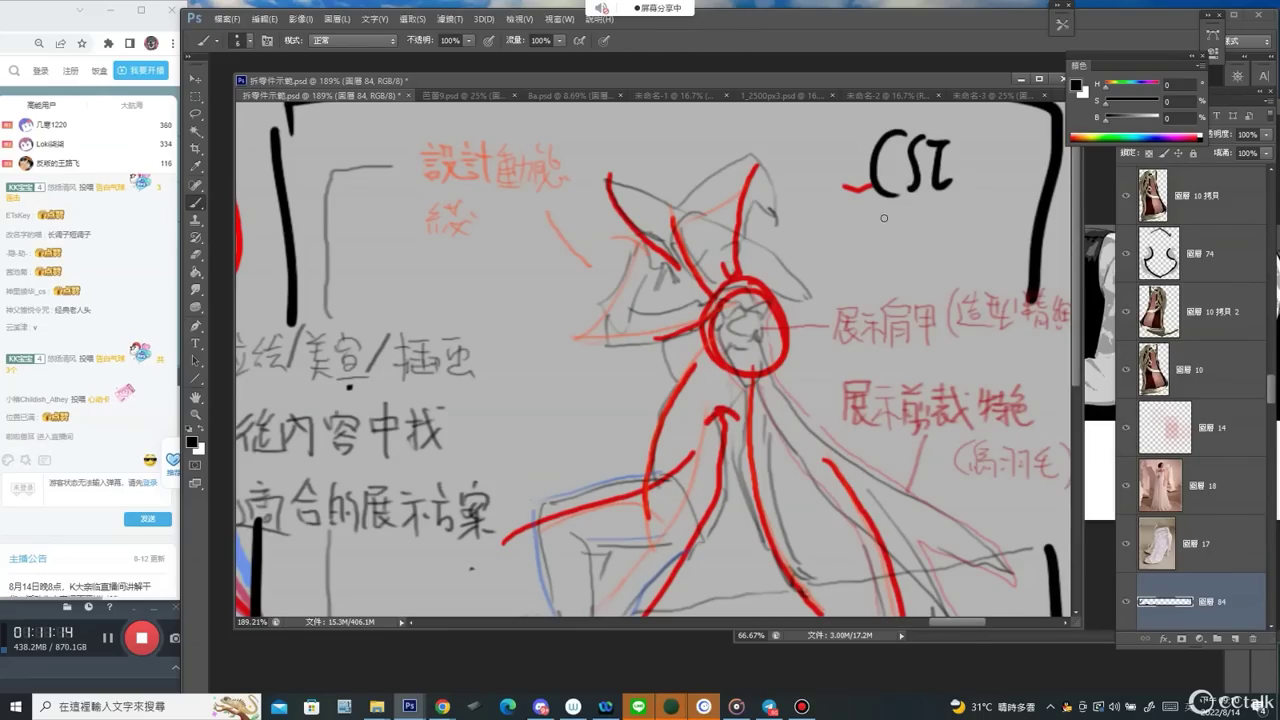
mouse_move(885, 213)
left_mouse_down()
mouse_move(917, 214)
mouse_move(891, 237)
mouse_move(901, 258)
mouse_move(929, 260)
mouse_move(934, 235)
mouse_move(931, 273)
mouse_move(940, 240)
left_mouse_up()
left_click_drag(932, 240, 955, 252)
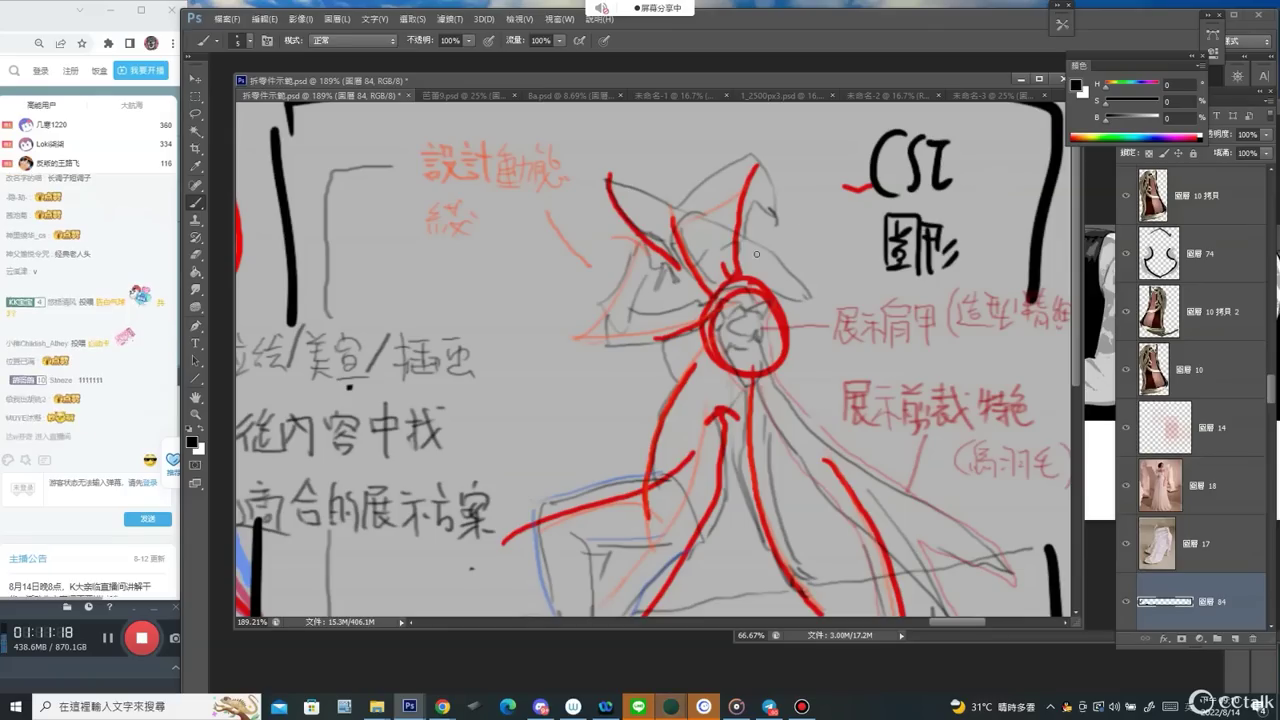
Hide 圖層 48 with the thick red strokes and 圖層 58 with the orange gesture lines over the witch sketch.
key("v")
left_click(738, 229, "ctrl")
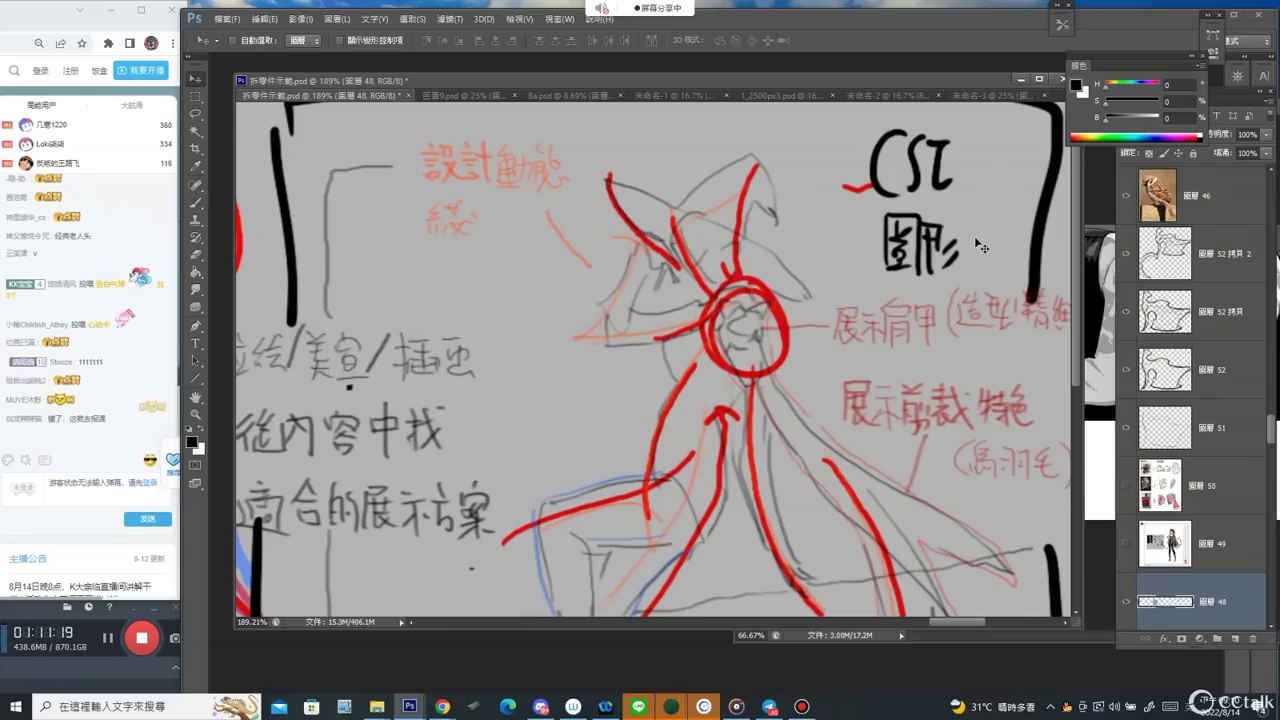
left_click(1126, 601)
left_click(675, 227, "ctrl")
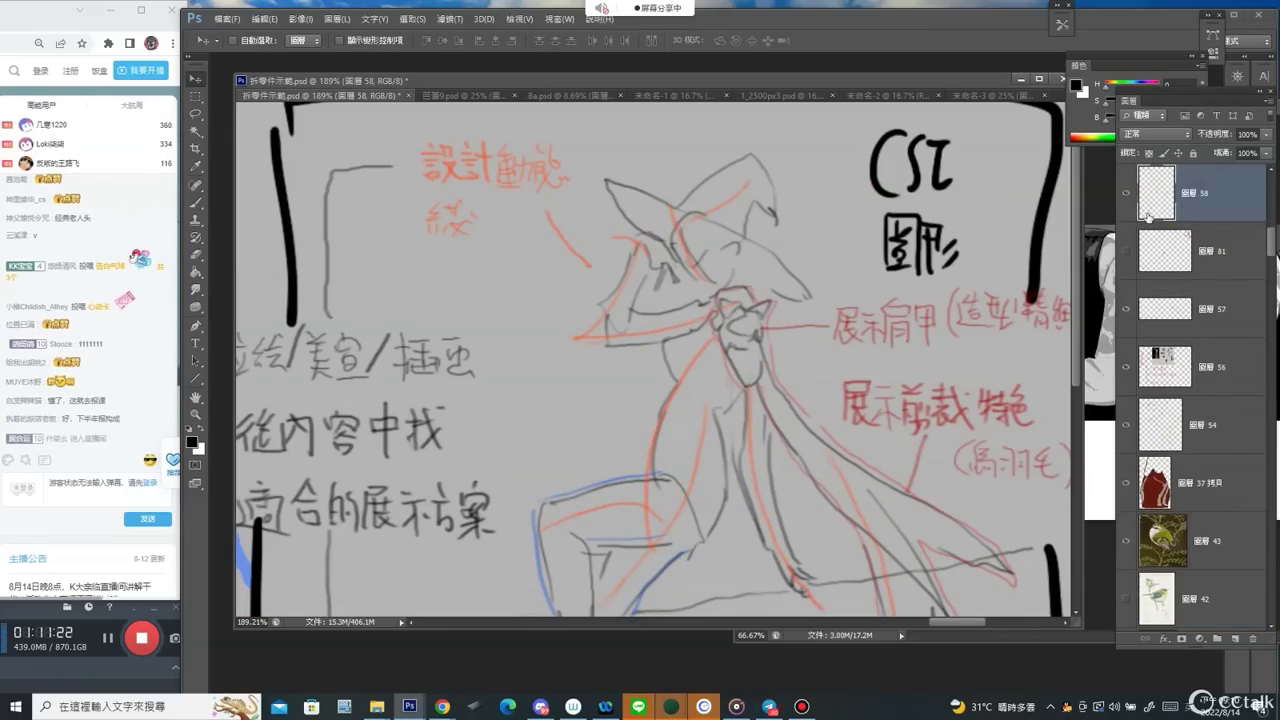
left_click(1127, 192)
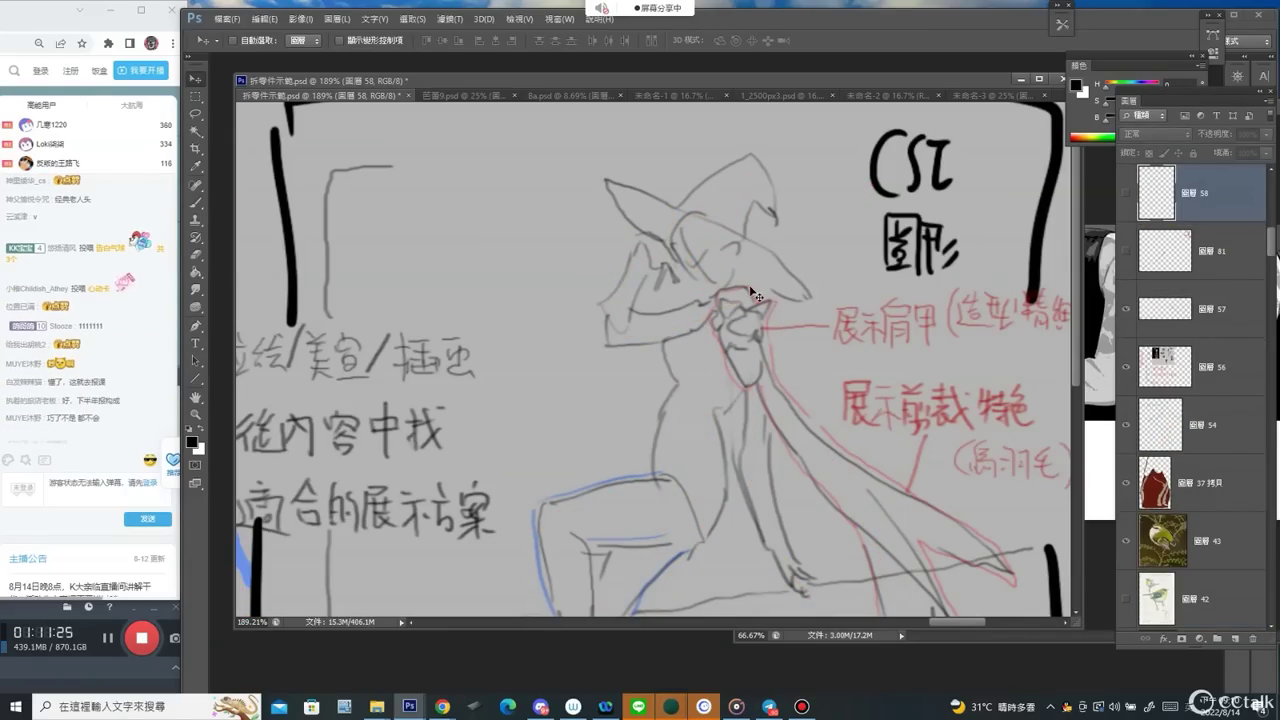
Add a new layer above 圖層 57 and choose the 33 px brush preset for drawing near the witch.
key("ctrl+shift+alt+n")
key("b")
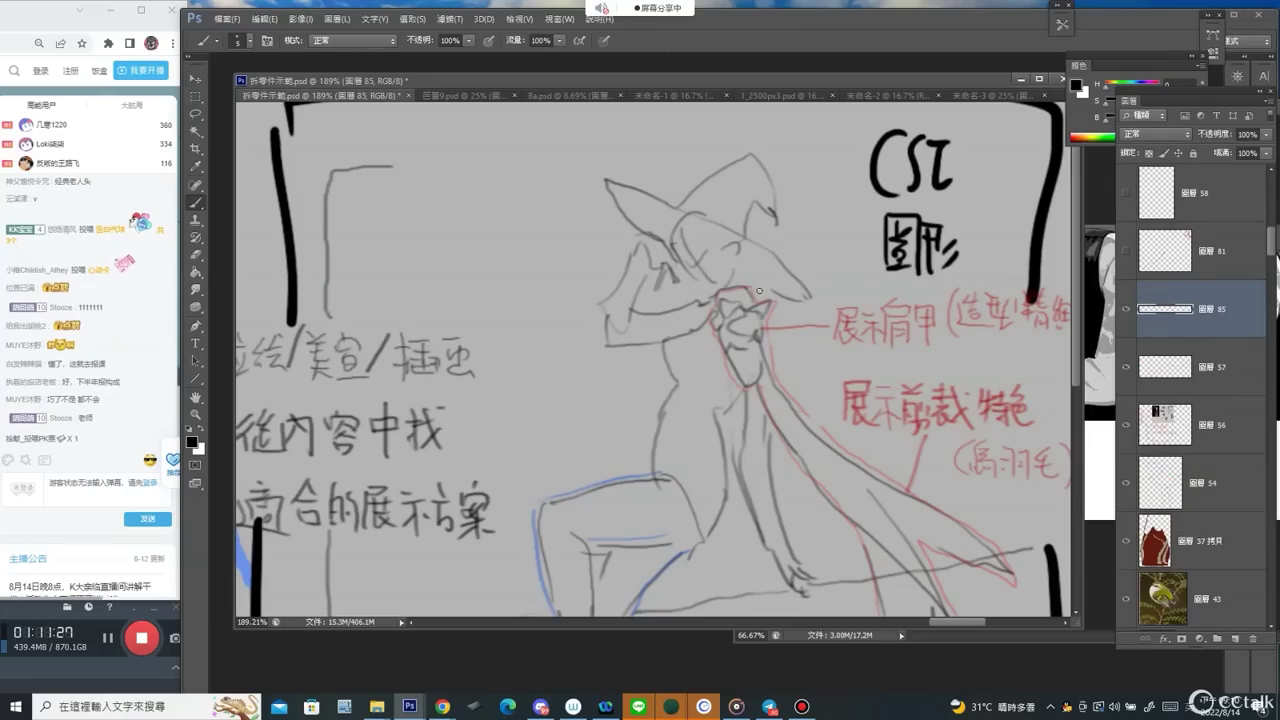
right_click(901, 241)
left_click(1085, 336)
key("ctrl+space")
mouse_move(836, 177)
left_mouse_down()
mouse_move(716, 180)
mouse_move(738, 225)
left_mouse_up()
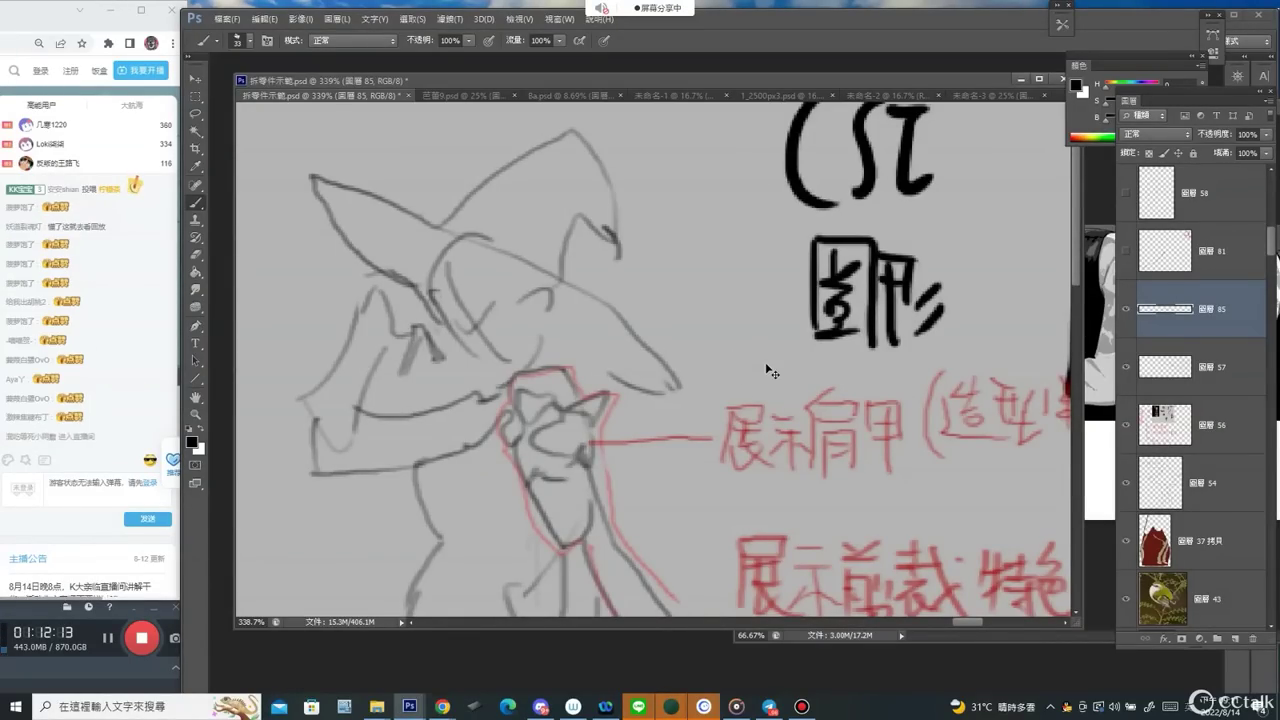
Create a new document and paste the copied line drawing of the three maids into it.
key("ctrl+n")
key("Return")
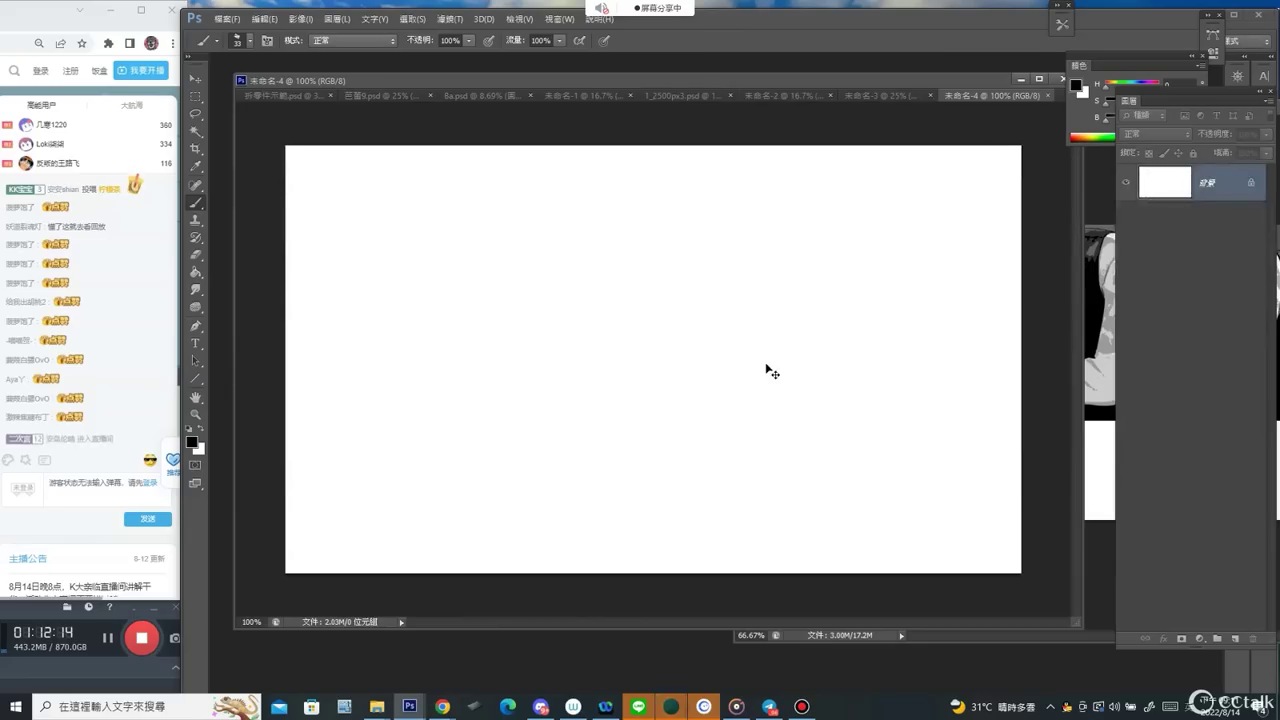
key("ctrl+v")
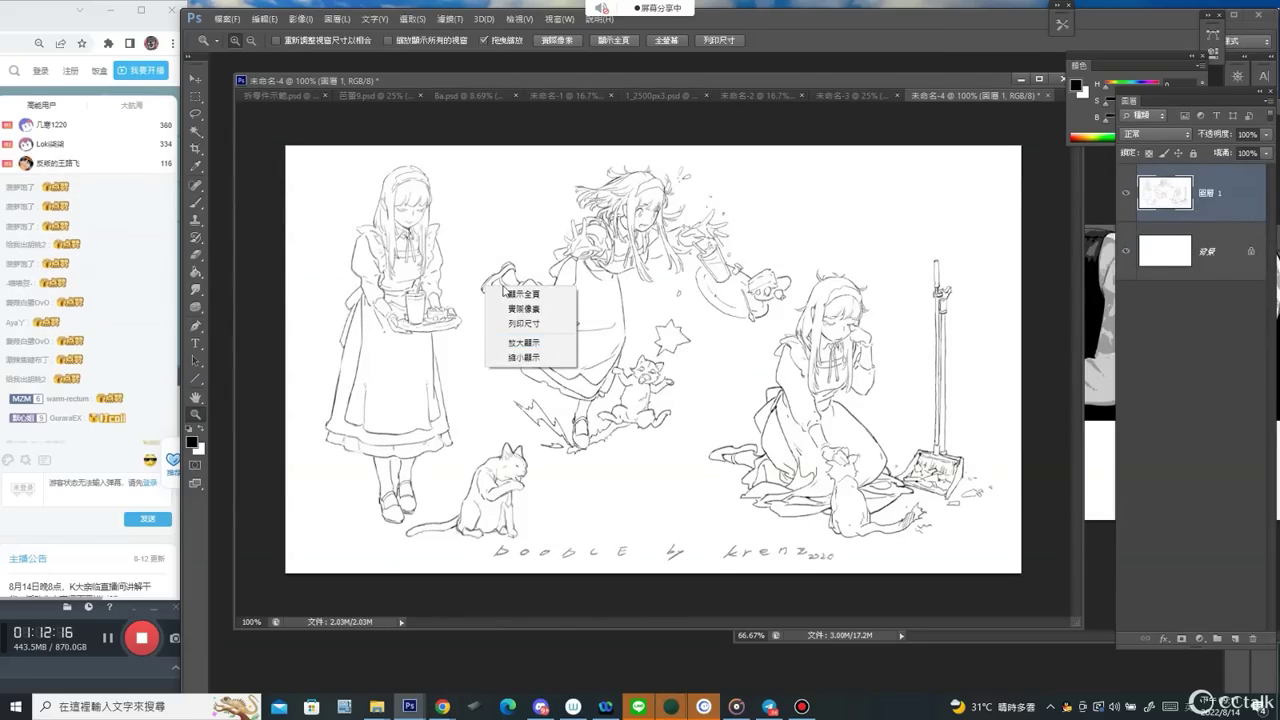
left_click(522, 294)
left_click(445, 311)
Choose the small 5 px round brush for drawing on the running maid.
key("b")
right_click(577, 298)
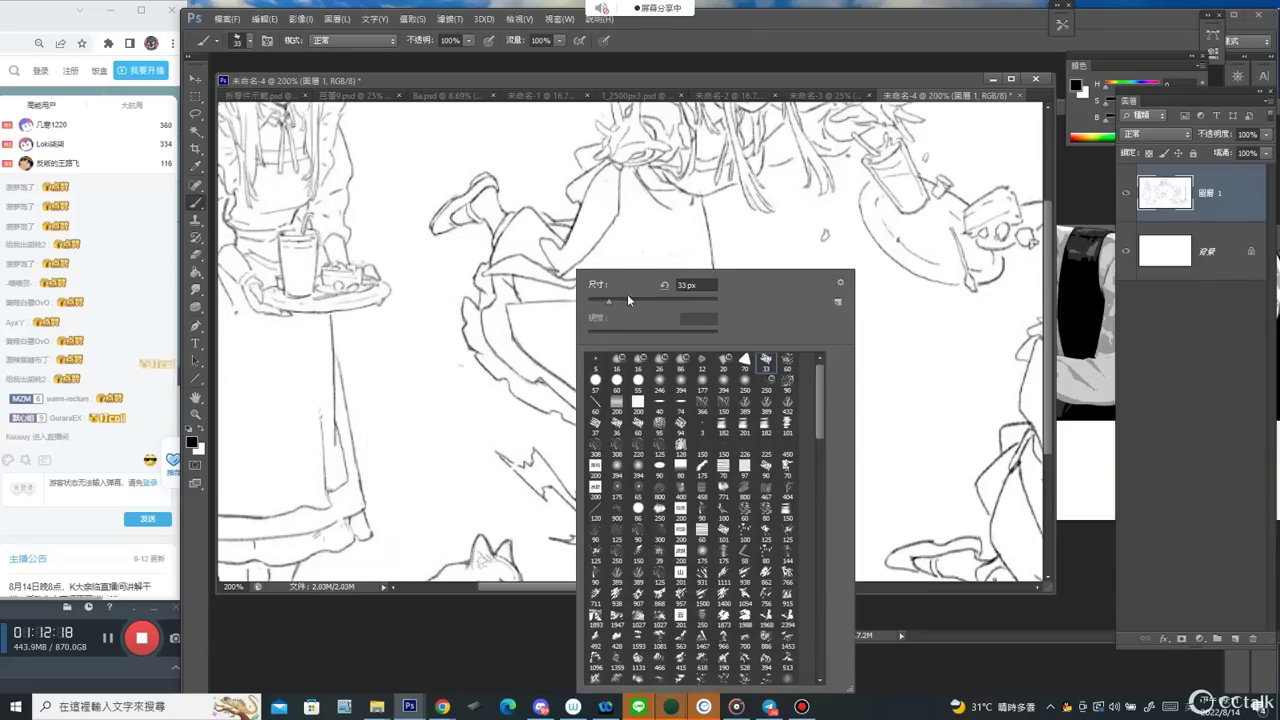
left_click(606, 225)
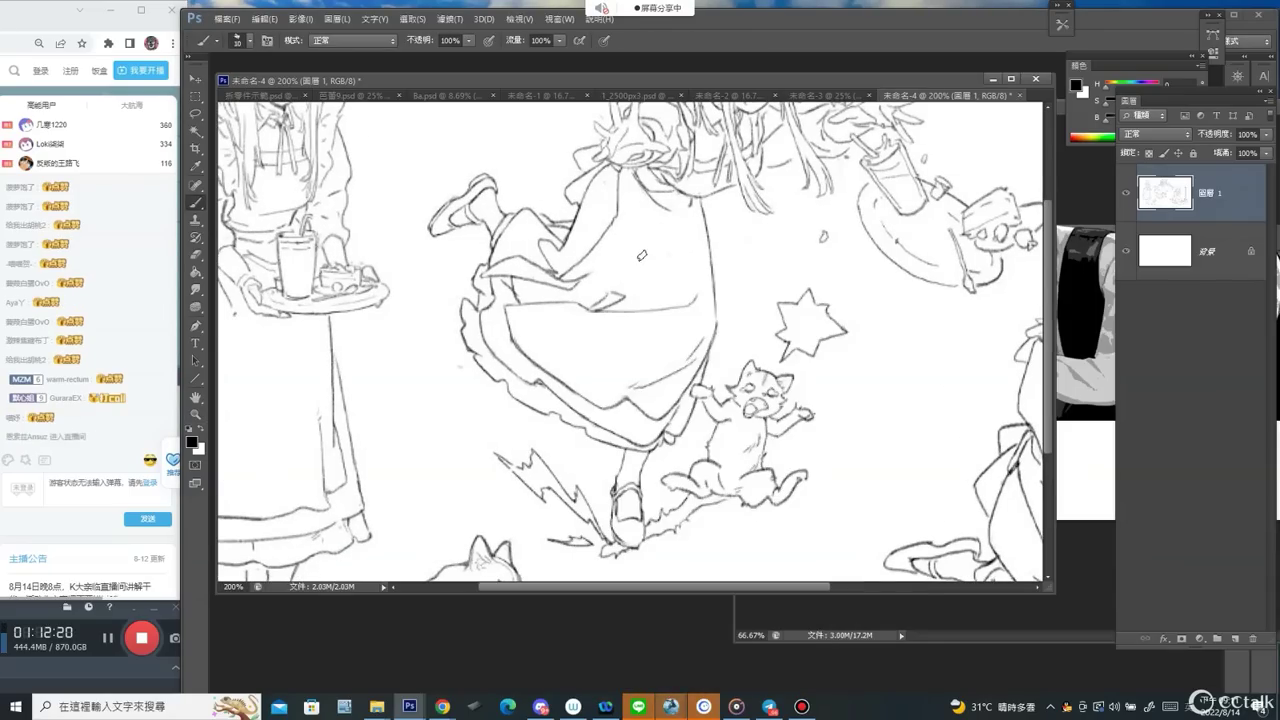
right_click(640, 250)
left_click(668, 345)
left_click(610, 329)
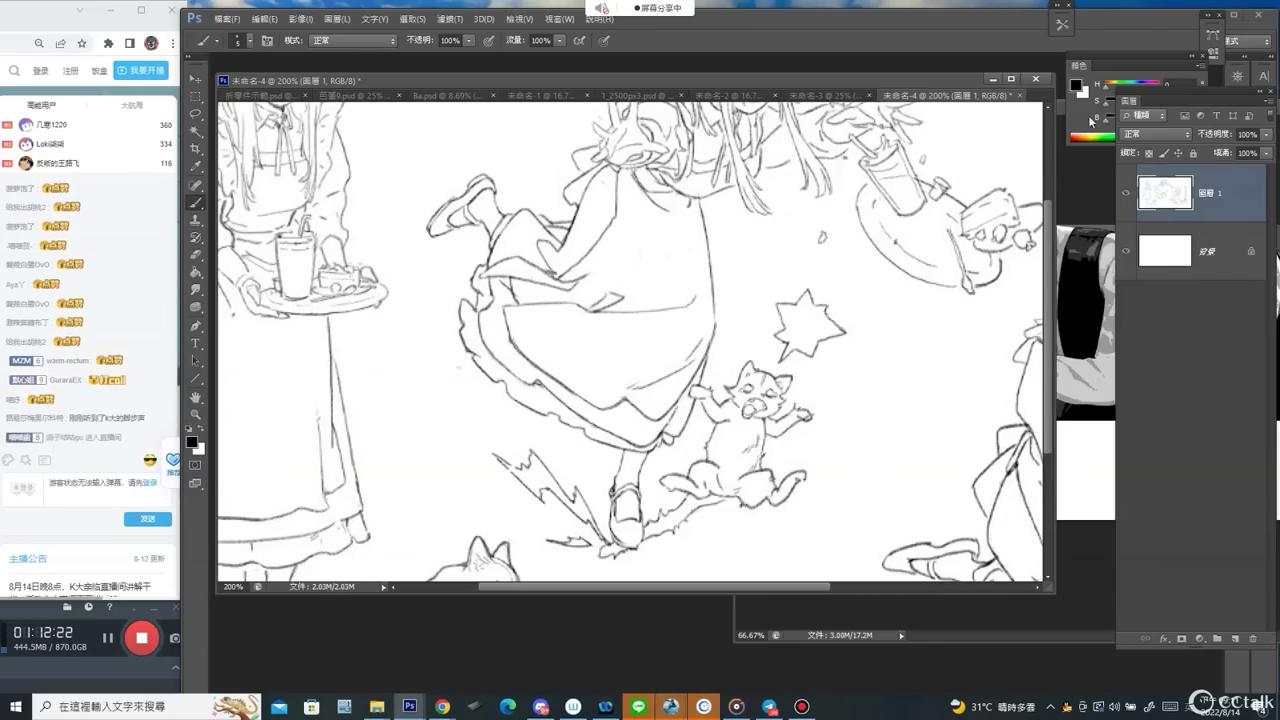
Set the foreground color to a muted blue with H 203, S 31, B 68 and reduce the brush to 3 px.
left_click_drag(1106, 119, 1117, 119)
left_click_drag(626, 249, 552, 386)
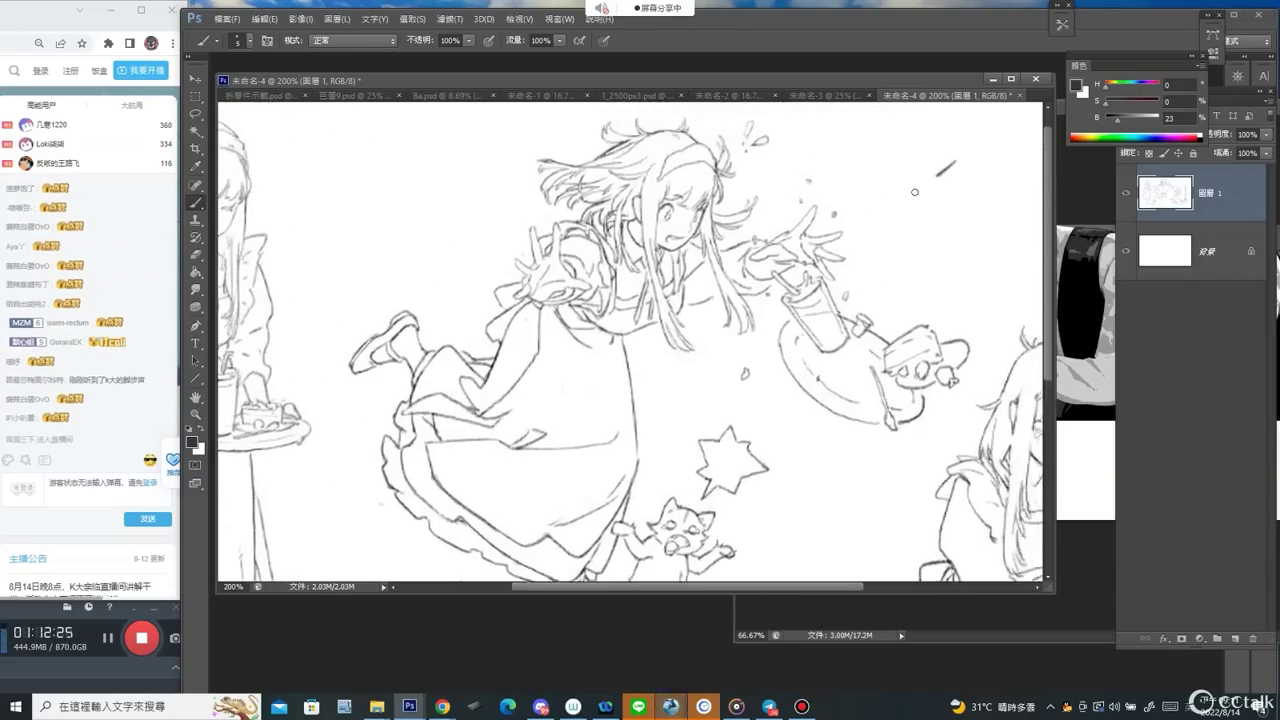
left_click(1135, 88)
left_click(1141, 119)
left_click(1122, 104)
left_click_drag(539, 340, 619, 299)
key("[")
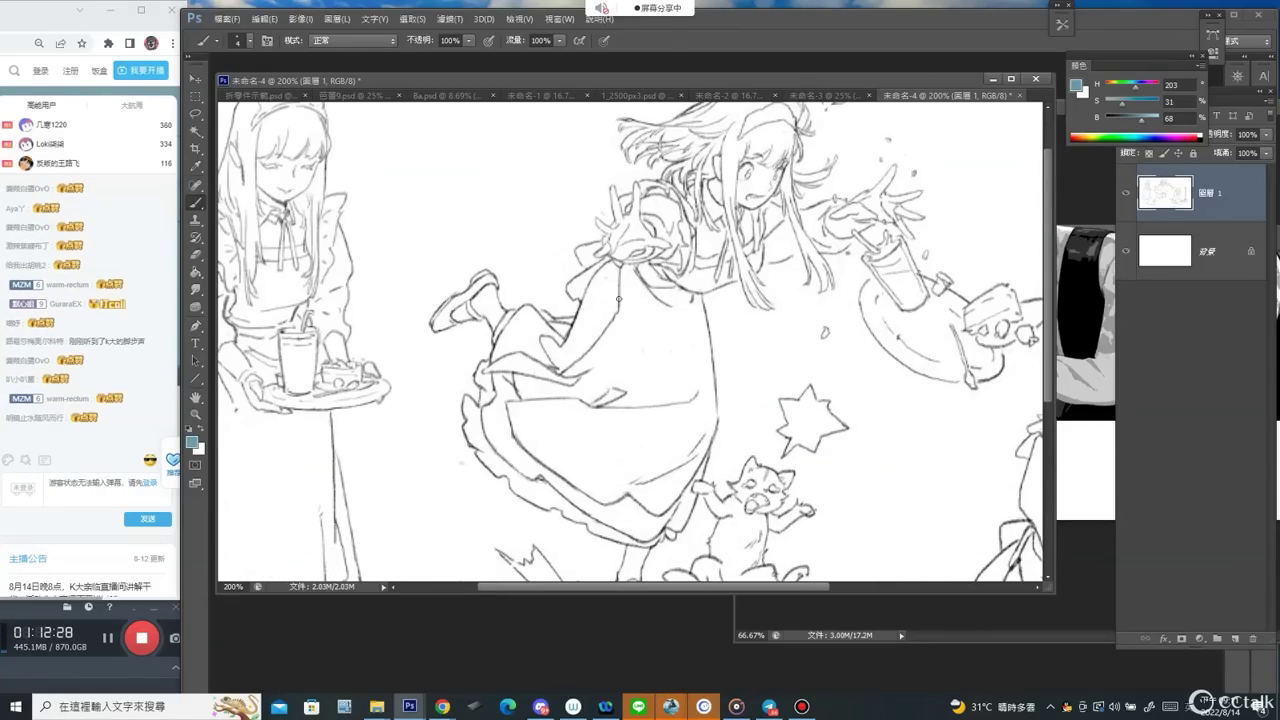
key("bracketleft")
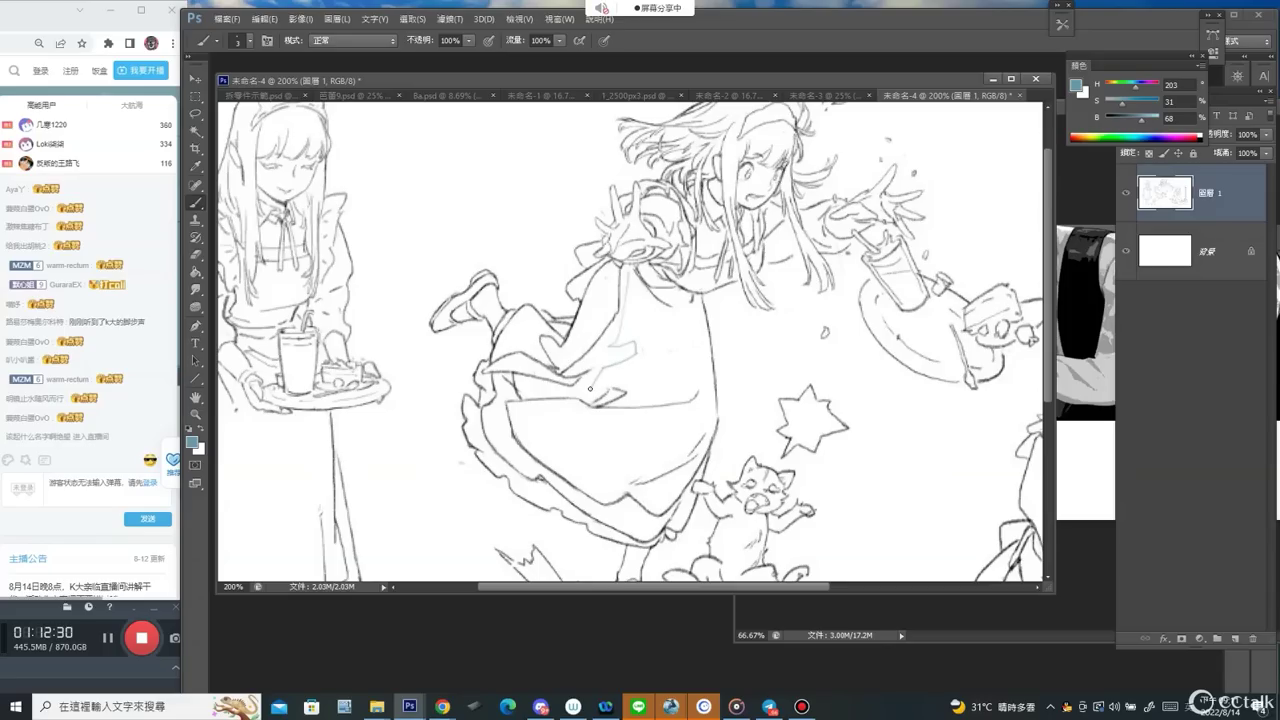
Outline the shadow shapes of the folds in thin blue lines on the running maid's apron.
mouse_move(590, 388)
left_mouse_down()
mouse_move(689, 396)
mouse_move(540, 429)
left_mouse_up()
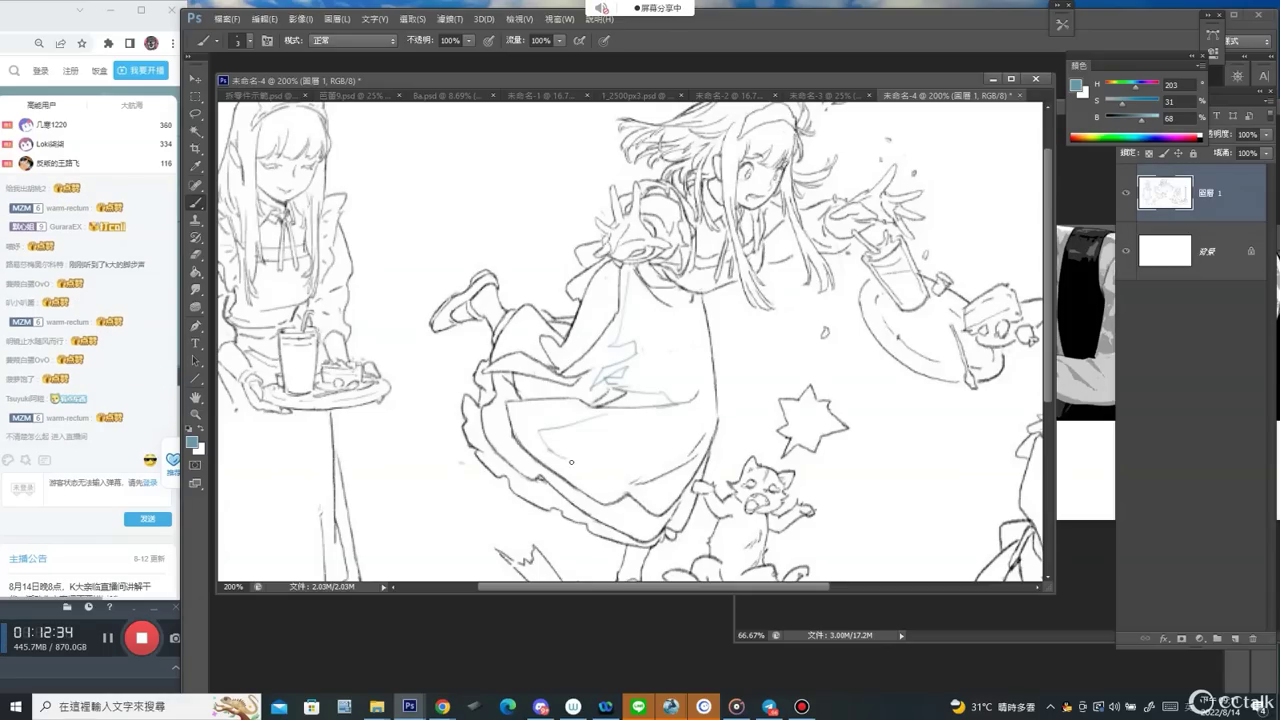
mouse_move(578, 468)
left_mouse_down()
mouse_move(623, 436)
mouse_move(678, 431)
left_mouse_up()
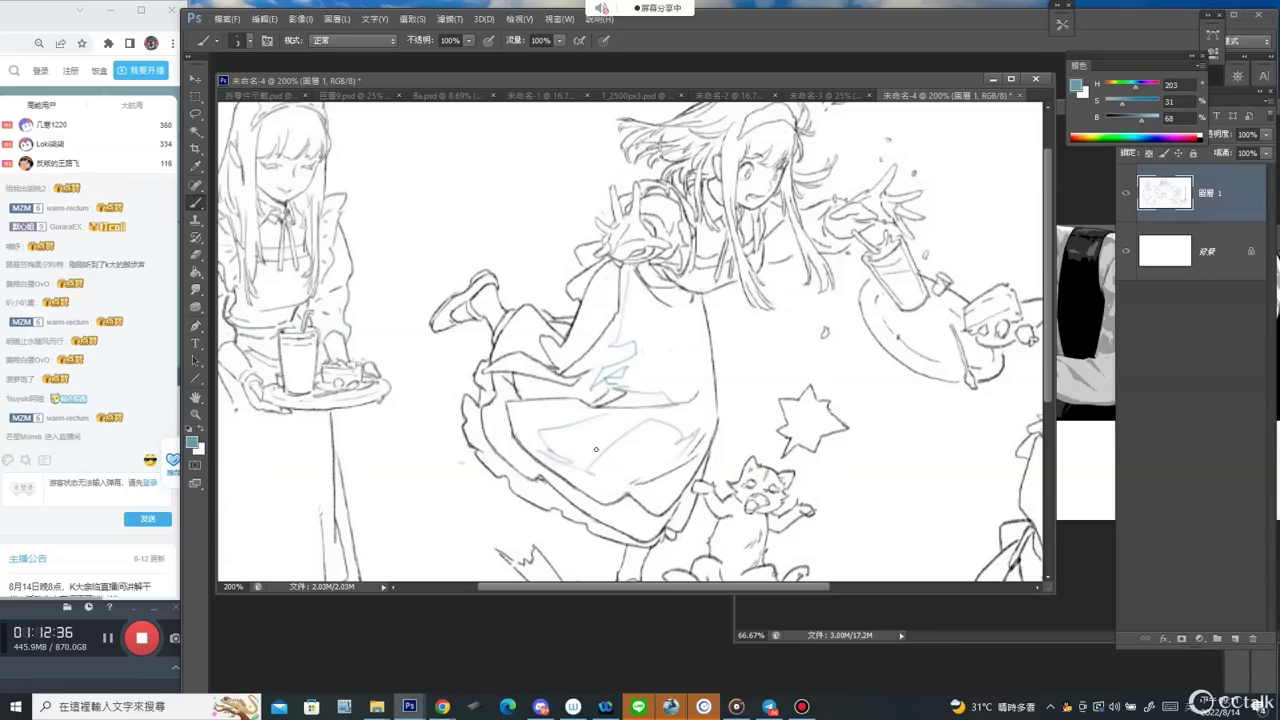
mouse_move(587, 468)
left_mouse_down()
mouse_move(646, 417)
mouse_move(680, 437)
mouse_move(694, 427)
mouse_move(664, 473)
left_mouse_up()
mouse_move(666, 473)
left_mouse_down()
mouse_move(707, 442)
mouse_move(697, 463)
left_mouse_up()
key("bracketright")
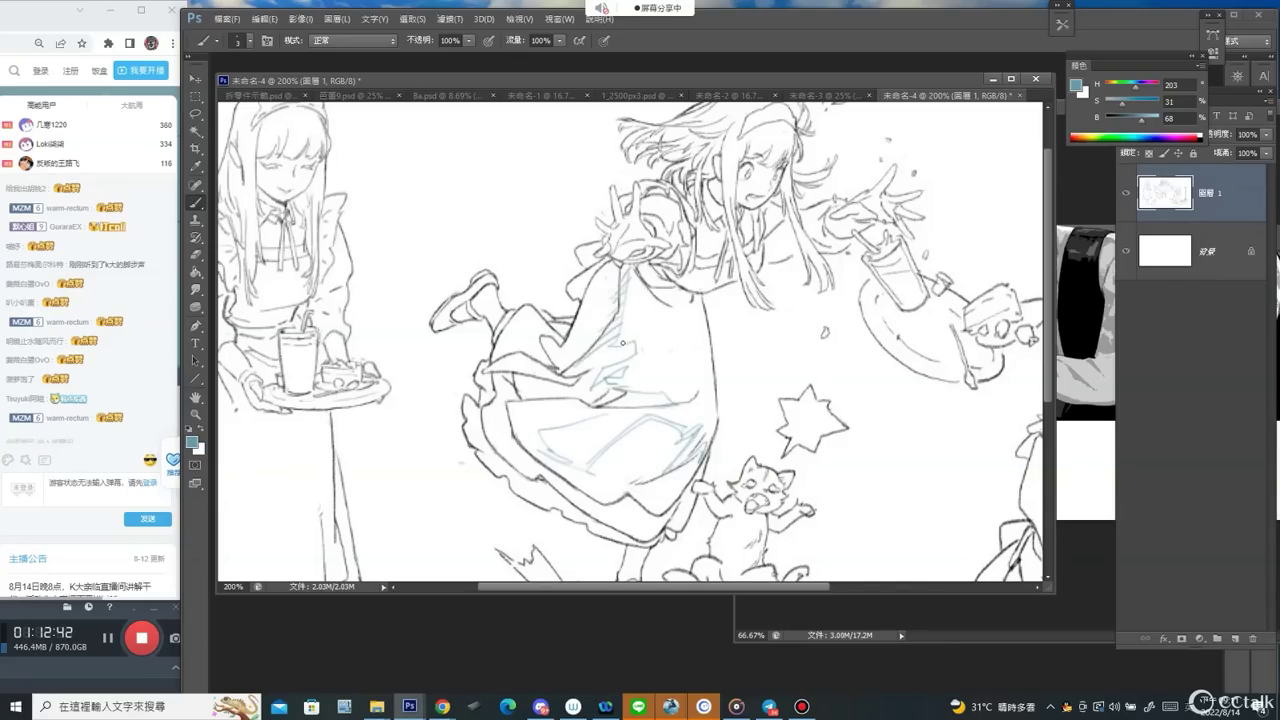
Fill the outlined fold shadows on the running maid's apron with blue hatching.
left_click_drag(622, 343, 599, 368)
left_click_drag(513, 385, 652, 392)
mouse_move(530, 394)
left_mouse_down()
mouse_move(549, 461)
mouse_move(591, 484)
mouse_move(560, 465)
mouse_move(583, 468)
mouse_move(630, 435)
mouse_move(597, 492)
mouse_move(679, 431)
mouse_move(633, 503)
mouse_move(667, 497)
left_mouse_up()
left_click(793, 315, "alt")
left_click(793, 315, "alt")
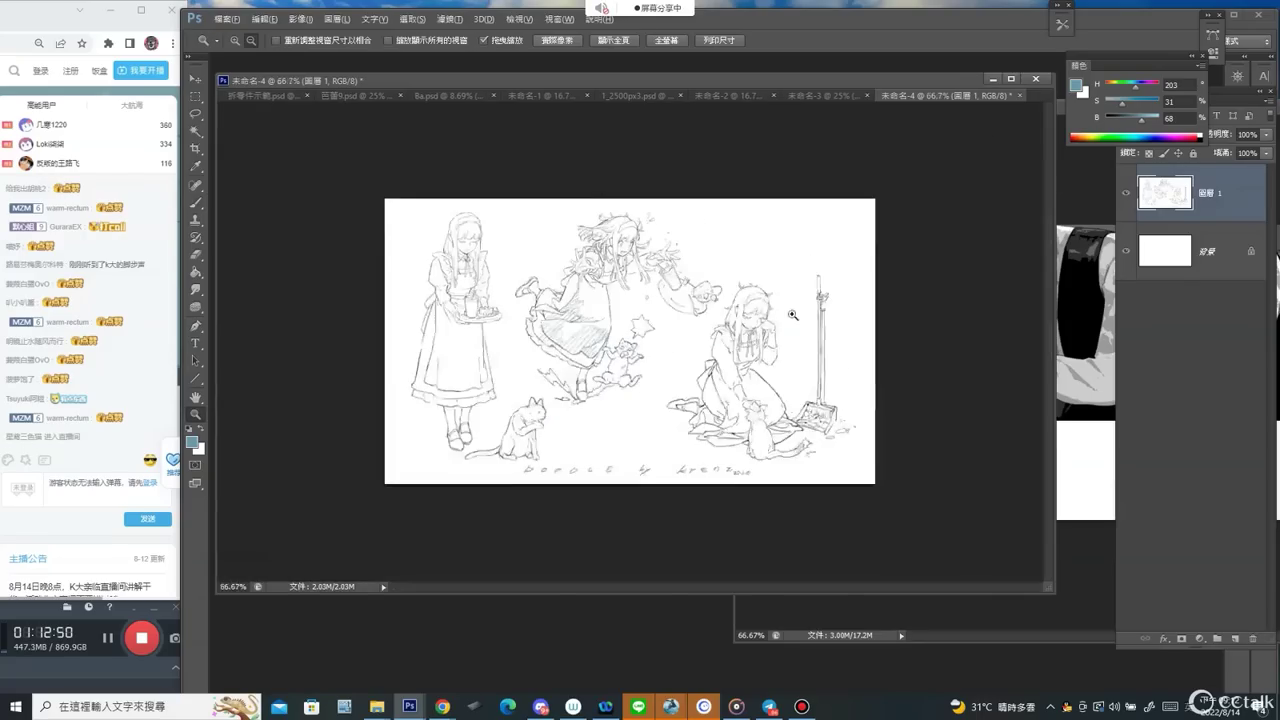
Draw a blue arrow pointing toward the running maid's apron and hatch the skirt's ruffled hem in blue.
left_click_drag(594, 296, 638, 285)
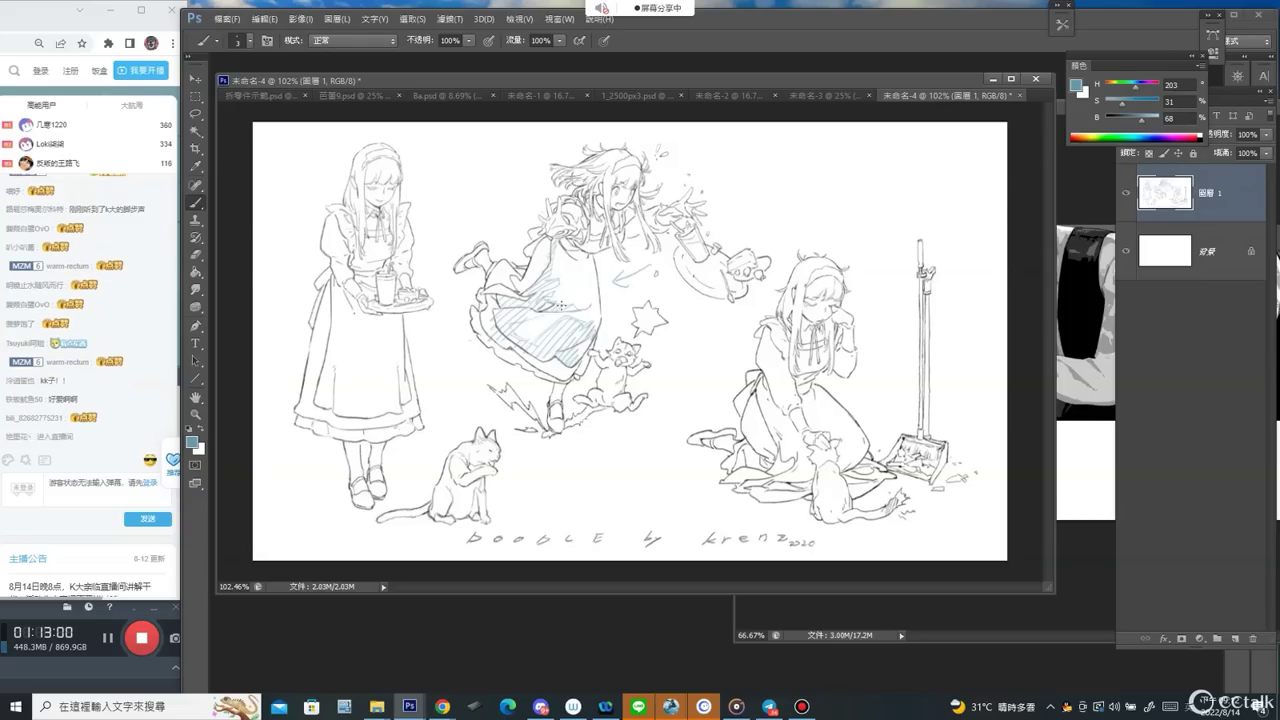
scroll(500, 300, "up", 3)
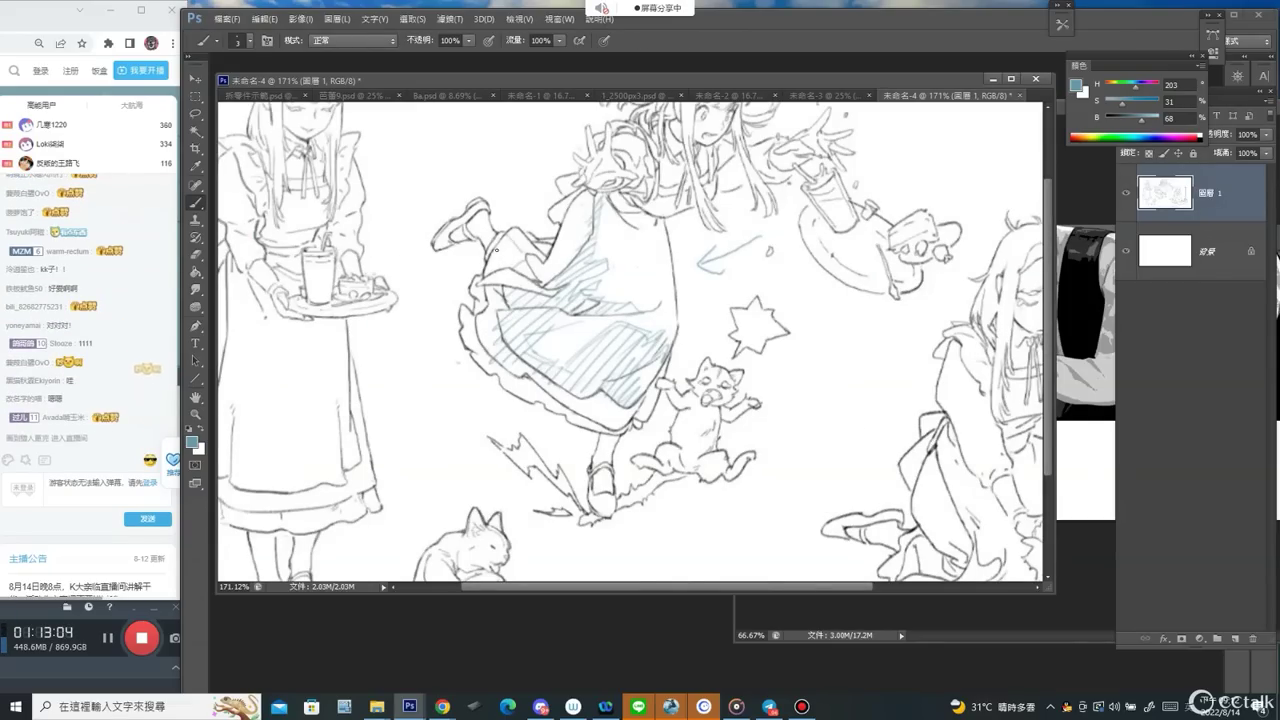
mouse_move(481, 298)
left_mouse_down()
mouse_move(472, 334)
mouse_move(497, 316)
mouse_move(481, 370)
mouse_move(529, 365)
mouse_move(536, 390)
mouse_move(560, 403)
mouse_move(545, 376)
mouse_move(537, 407)
left_mouse_up()
mouse_move(561, 384)
left_mouse_down()
mouse_move(551, 413)
mouse_move(586, 427)
left_mouse_up()
mouse_move(615, 393)
left_mouse_down()
mouse_move(600, 429)
mouse_move(623, 425)
left_mouse_up()
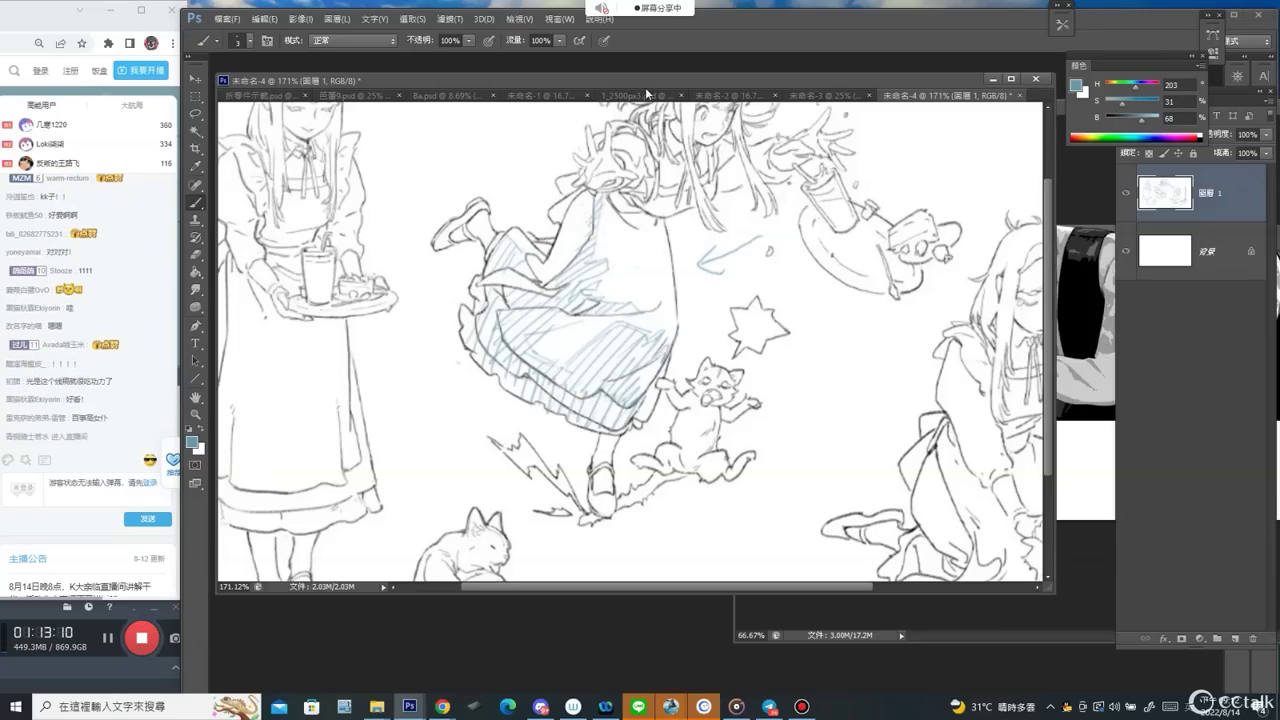
Return to the 拆零件示範.psd document and frame the note 切割圖形的靈感 with a blue box.
key("Tab")
left_click(362, 96)
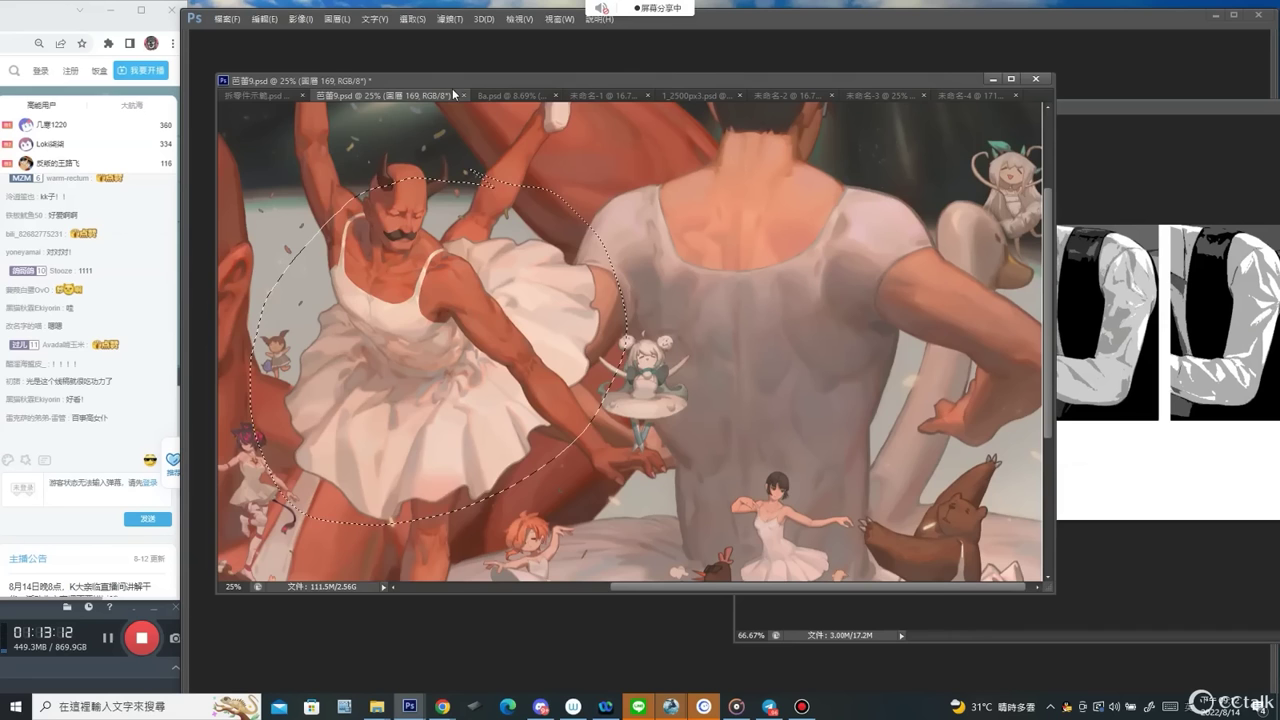
left_click(289, 98)
mouse_move(593, 365)
left_mouse_down()
mouse_move(591, 320)
mouse_move(709, 154)
left_mouse_up()
left_click_drag(738, 268, 711, 337)
left_click_drag(475, 305, 740, 284)
left_click_drag(458, 240, 754, 285)
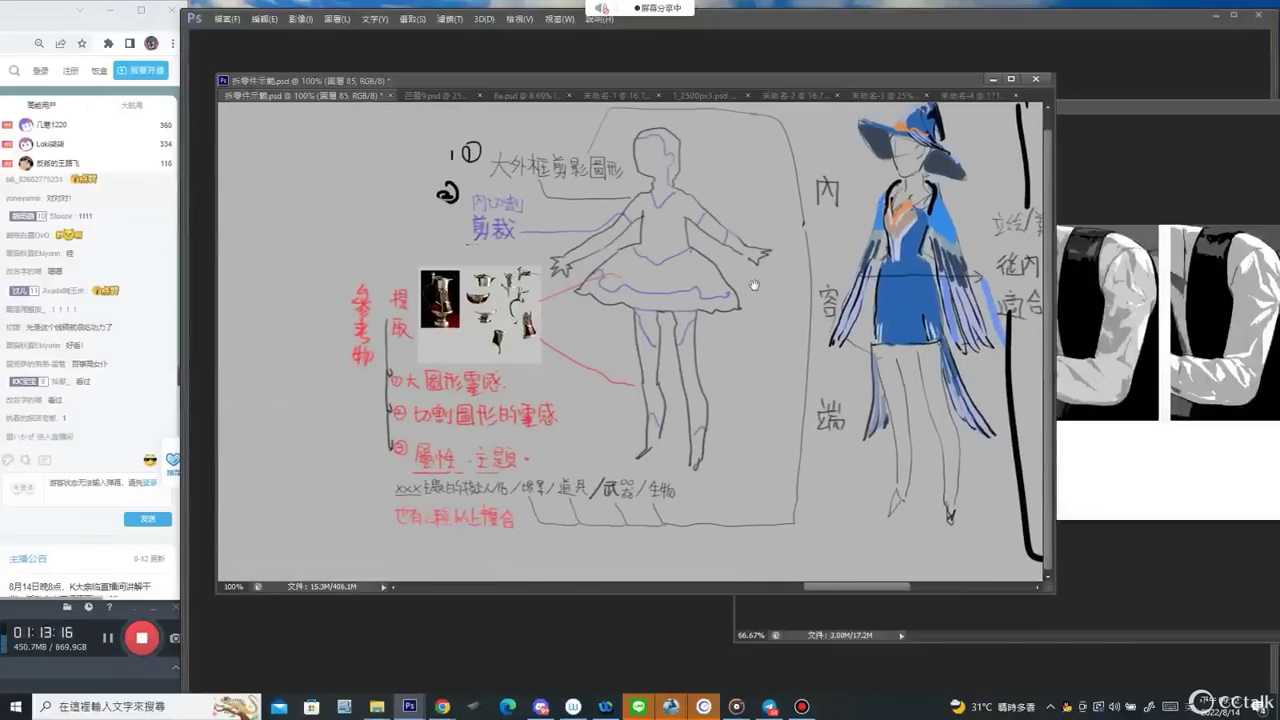
scroll(378, 410, "up", 3)
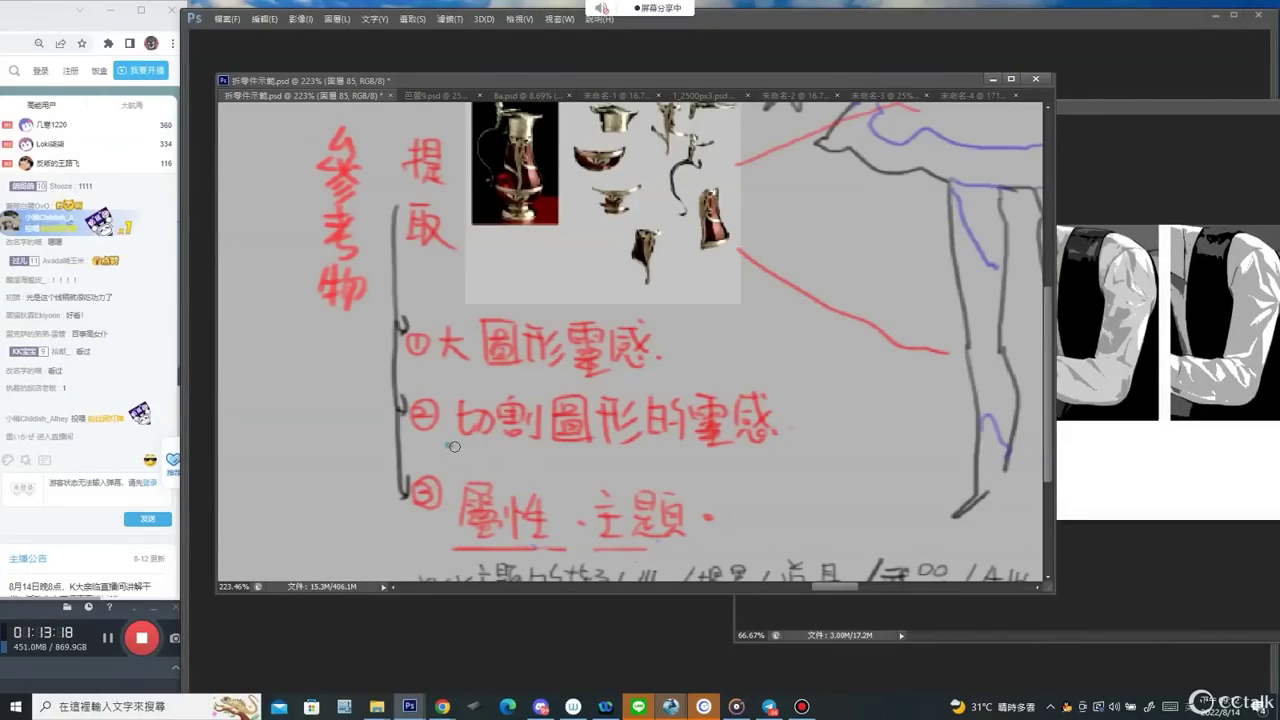
mouse_move(454, 446)
left_mouse_down()
mouse_move(802, 459)
mouse_move(765, 381)
mouse_move(498, 389)
mouse_move(442, 413)
left_mouse_up()
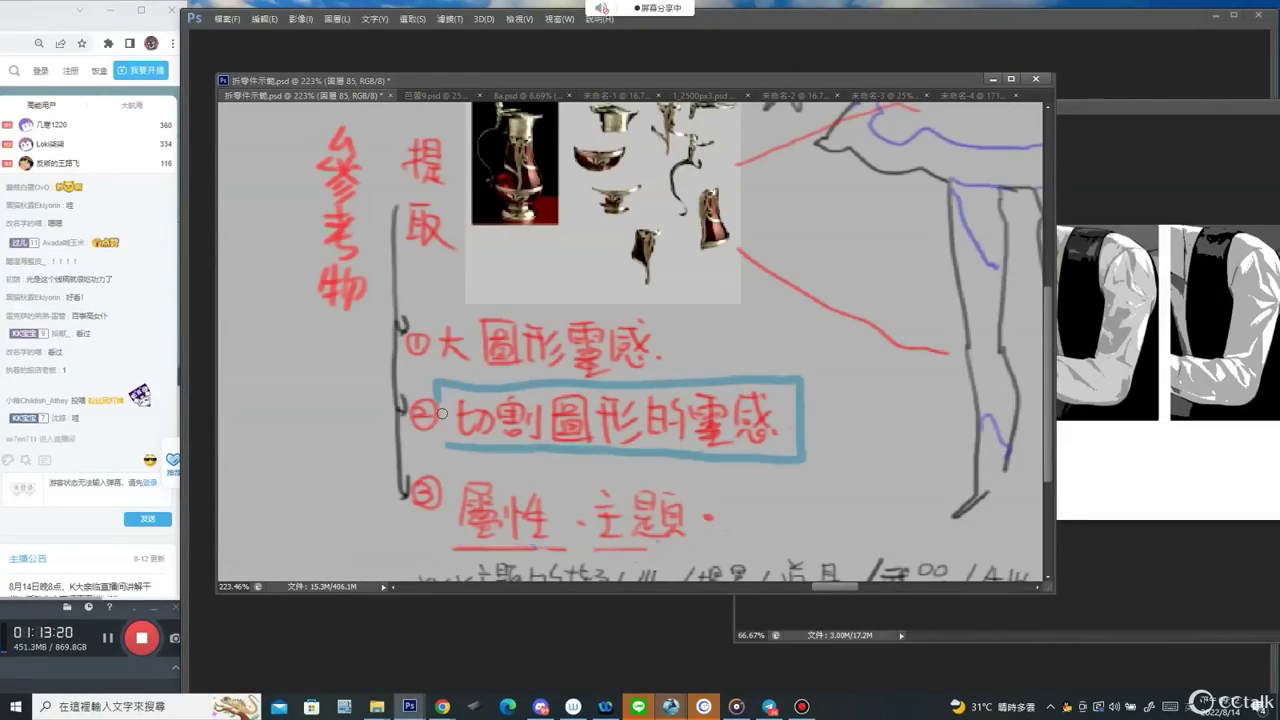
scroll(764, 411, "down", 3)
left_click_drag(843, 208, 602, 216)
mouse_move(563, 328)
left_mouse_down()
mouse_move(711, 362)
mouse_move(575, 318)
left_mouse_up()
key("ctrl+z")
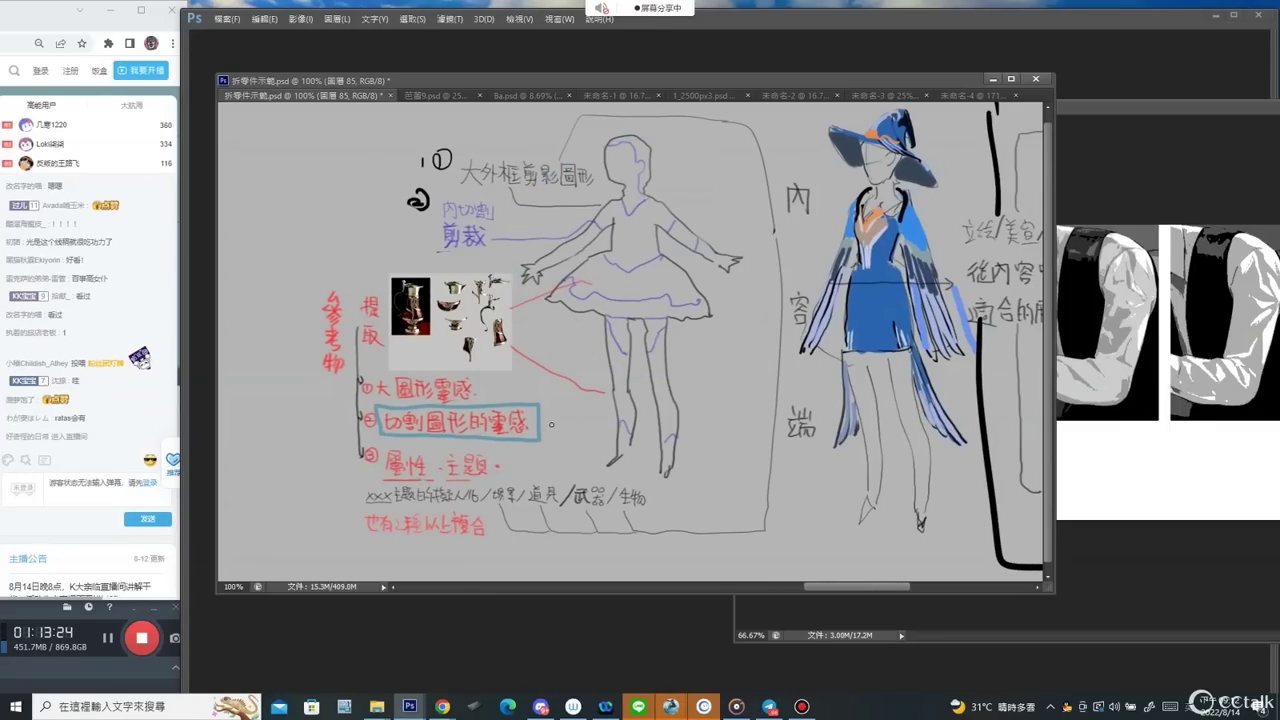
left_click_drag(539, 417, 601, 285)
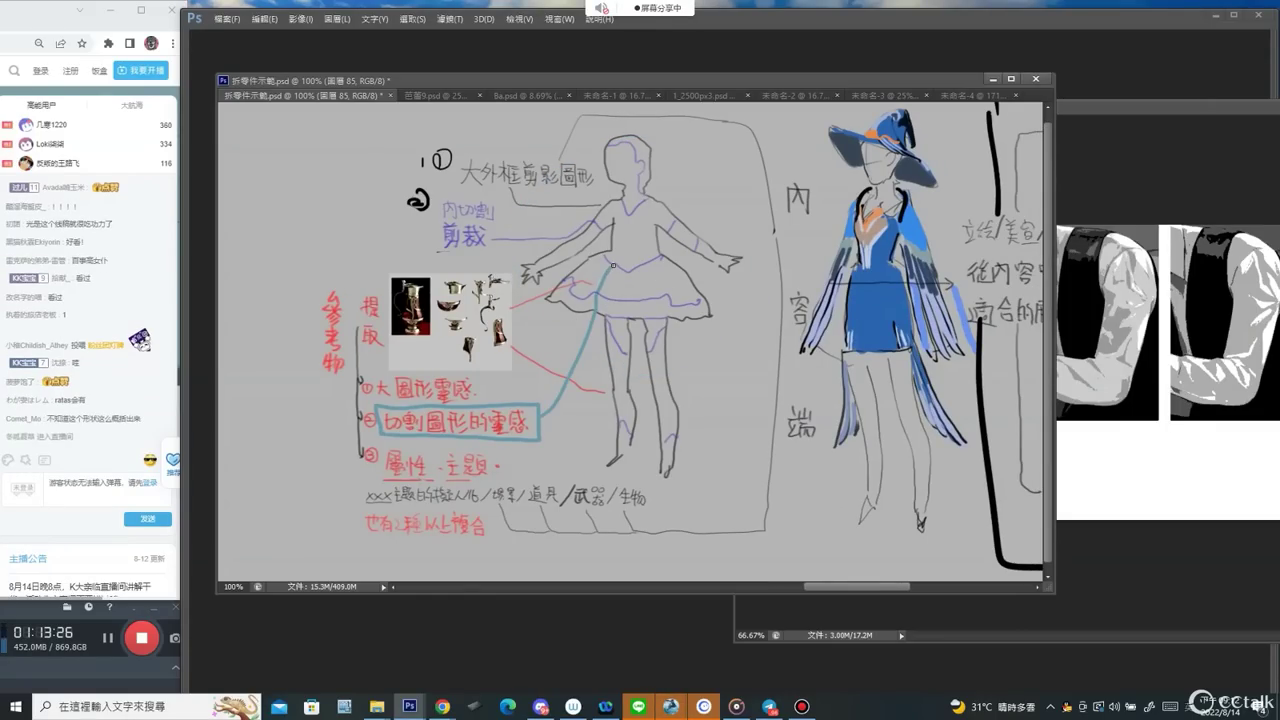
key("ctrl+z")
Hide 圖層 55 with the purple inner cutting lines on the dress silhouette figure.
key("Tab")
scroll(617, 222, "up", 3)
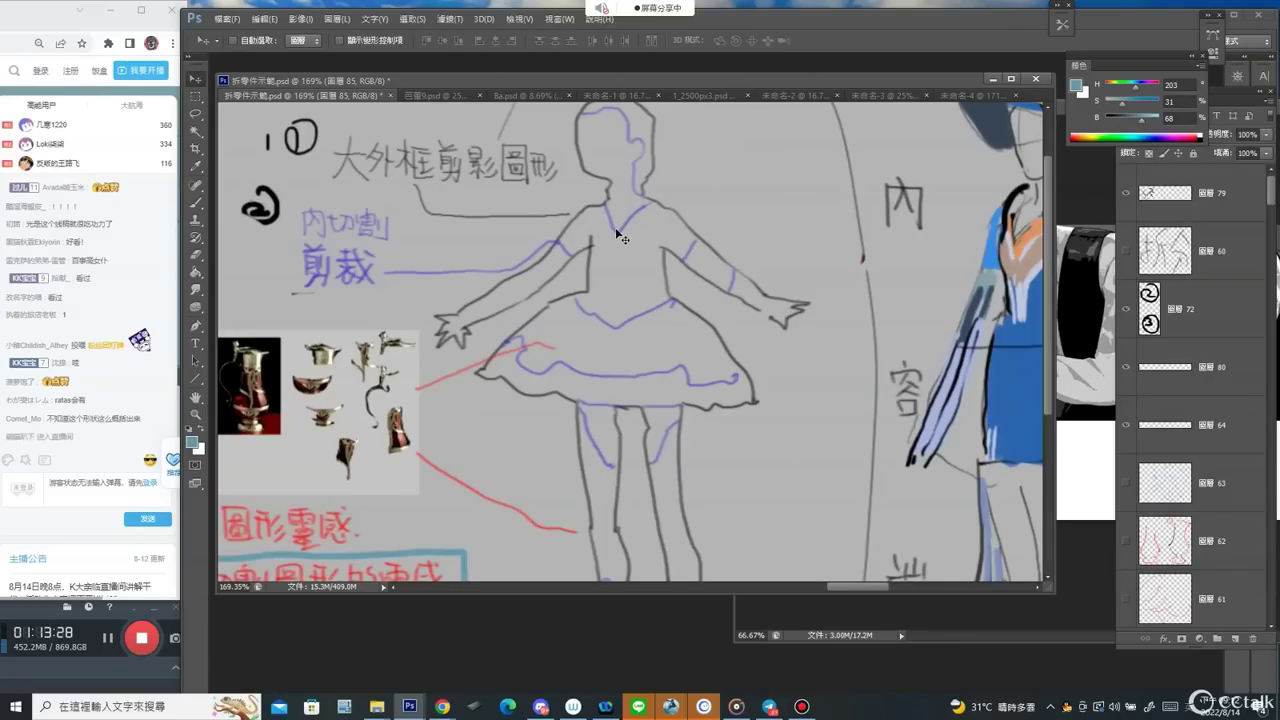
left_click(616, 231, "ctrl")
left_click(1127, 602)
key("z")
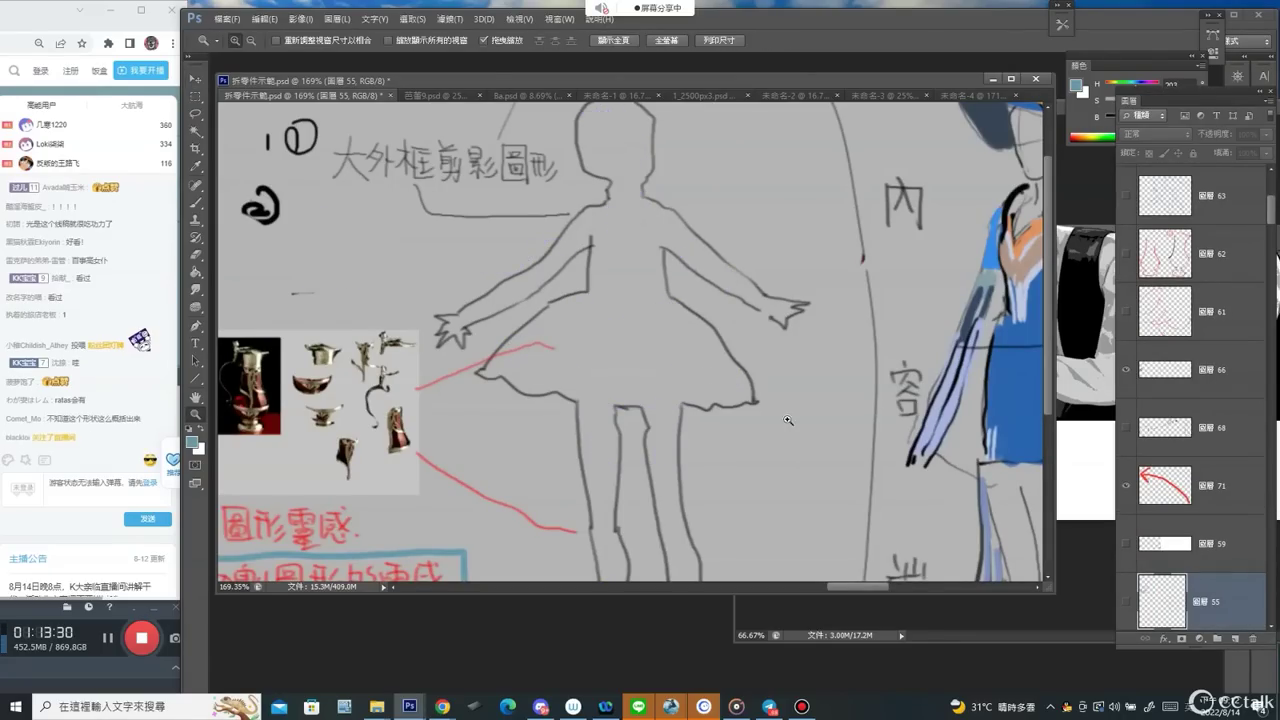
left_click_drag(709, 270, 661, 267)
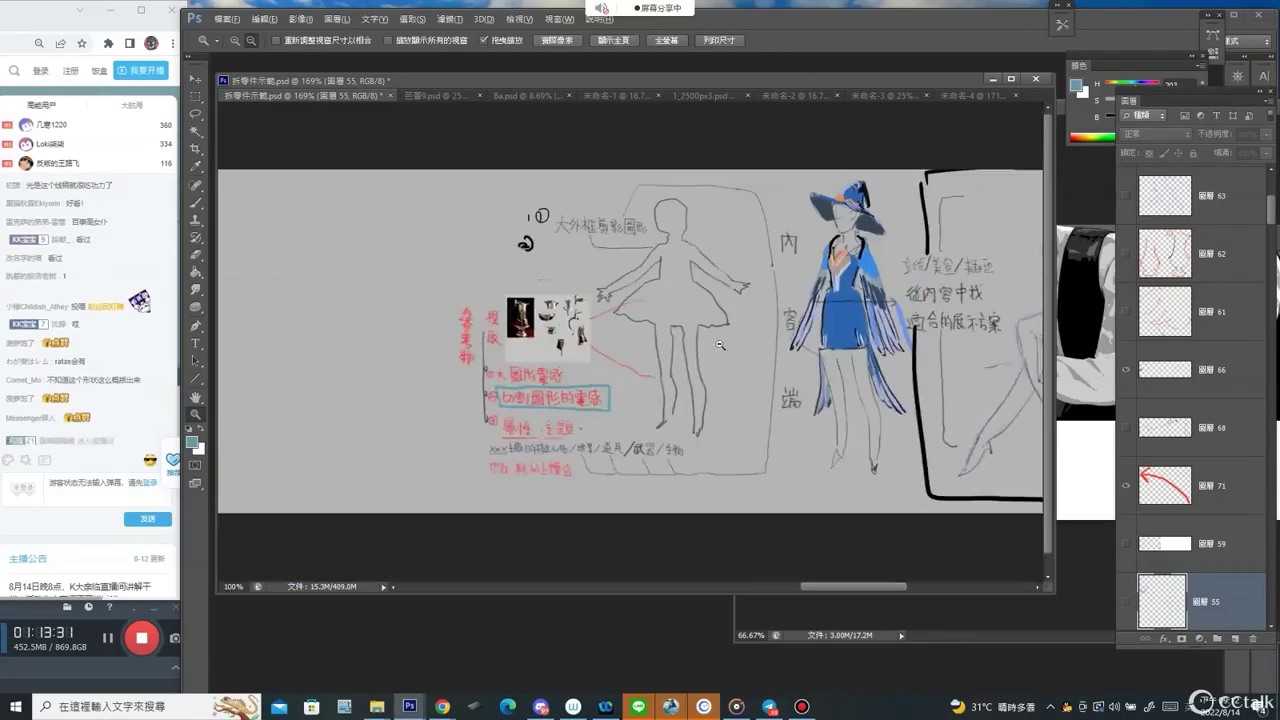
Draw the collar, sleeve cuffs and belt with a small pouch inside the dress silhouette on 圖層 54 with a thin dark brush.
left_click(679, 226)
key("d")
key("v")
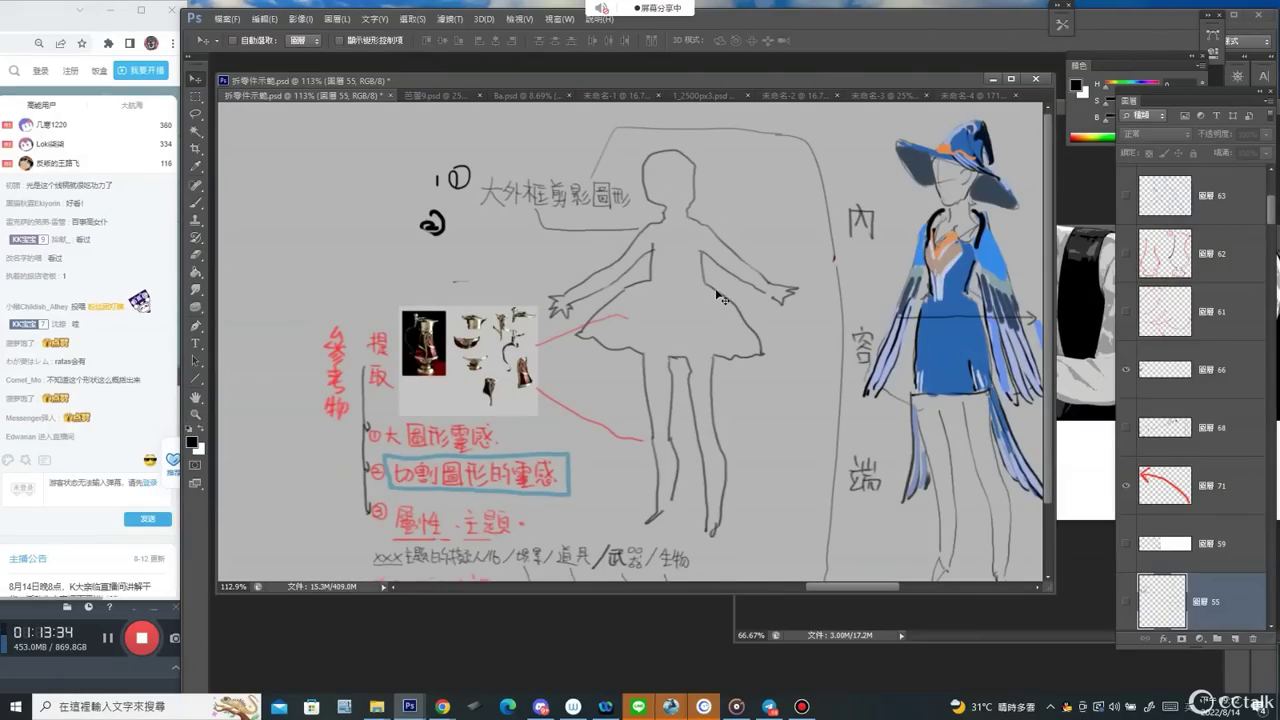
left_click(720, 298, "ctrl")
key("b")
left_click(656, 243, "alt")
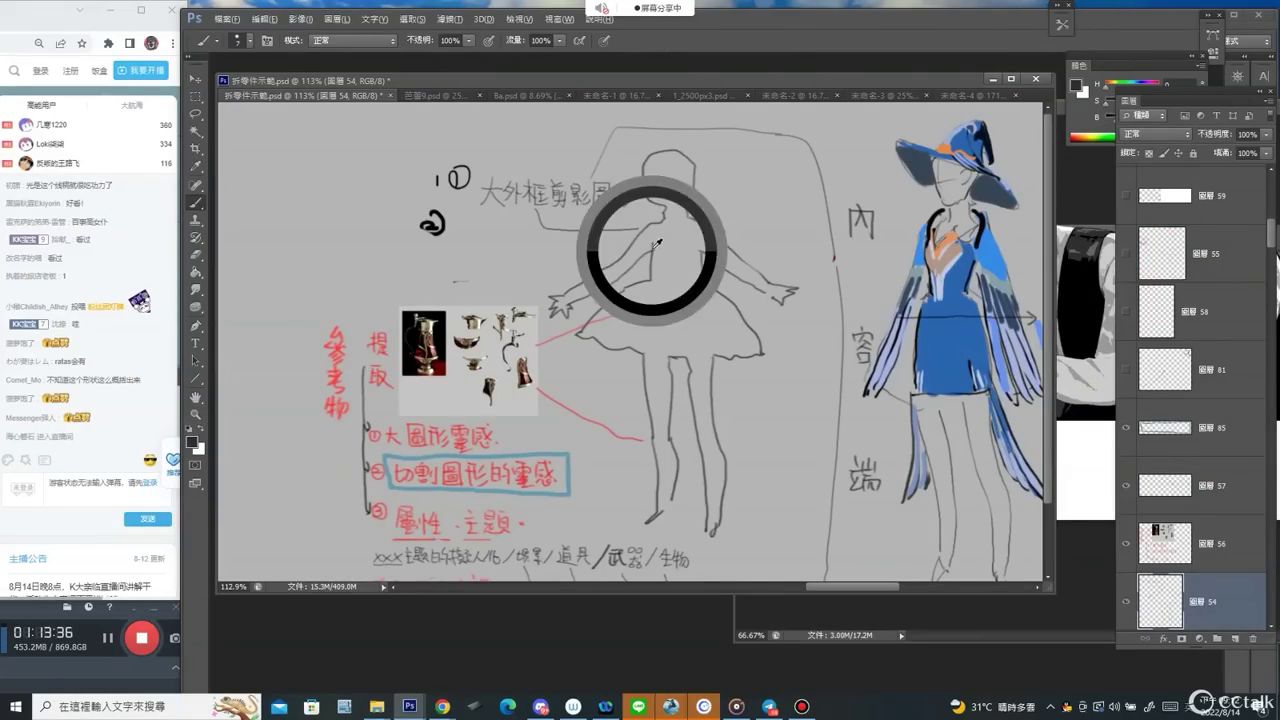
key("bracketleft")
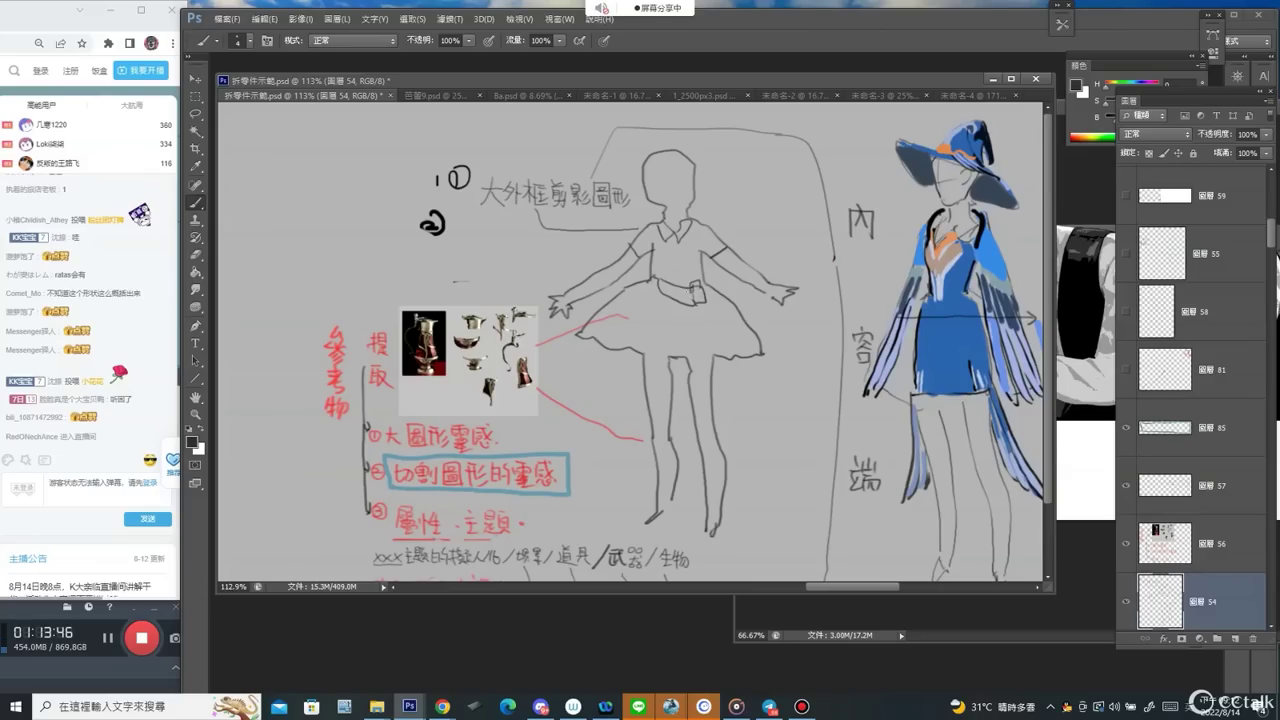
left_click_drag(690, 289, 706, 310)
Add the skirt's hem edge, the hair around the face, and the stocking and shoe lines to the dress silhouette figure.
mouse_move(598, 325)
left_mouse_down()
mouse_move(729, 353)
mouse_move(760, 350)
left_mouse_up()
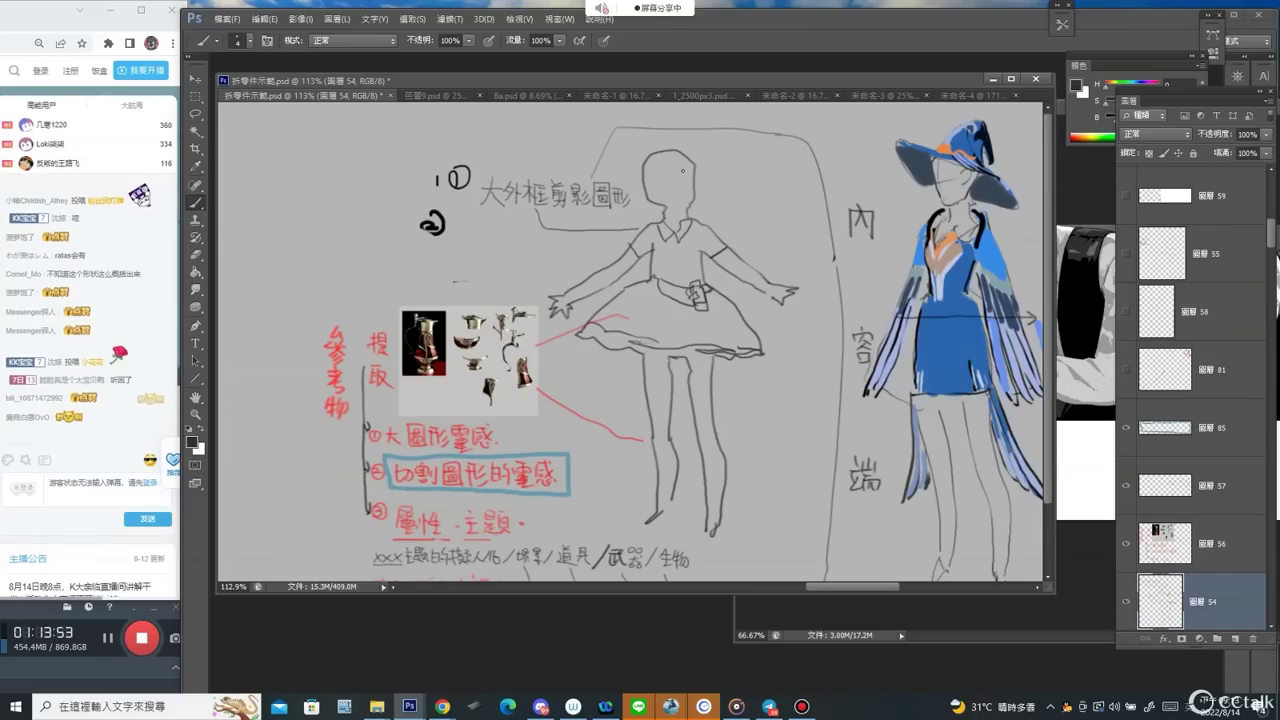
left_click_drag(688, 172, 681, 197)
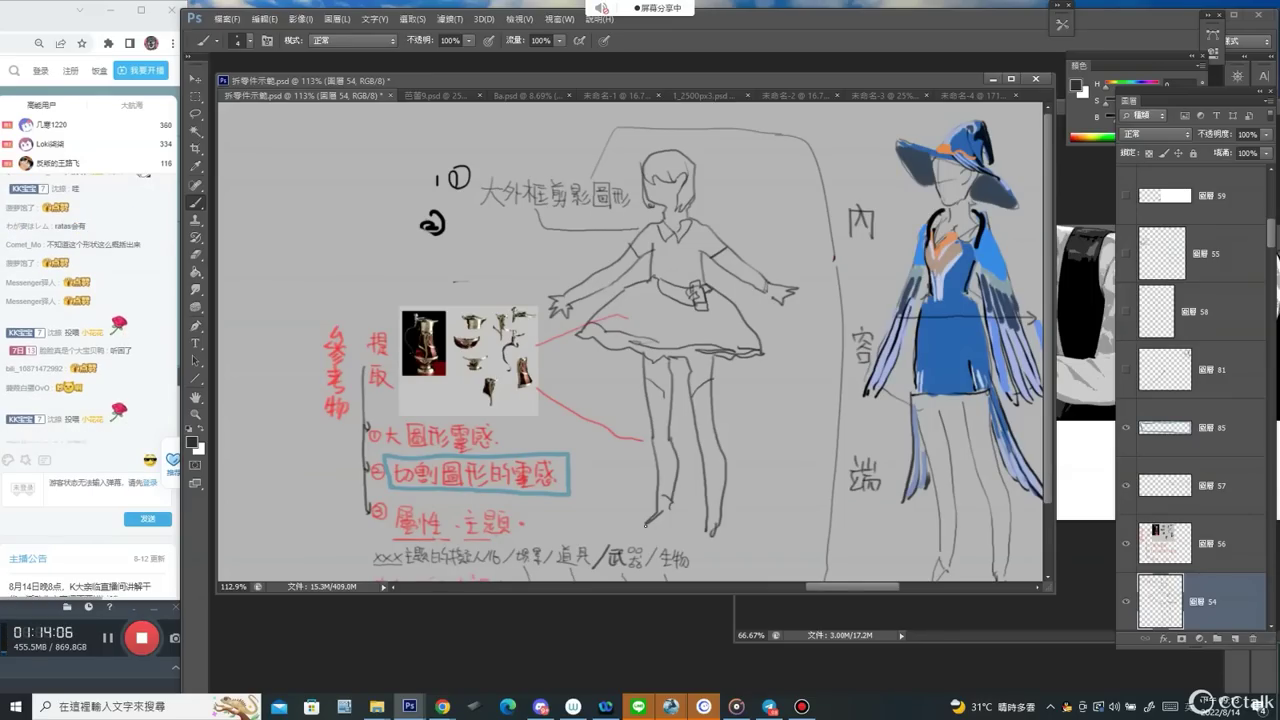
left_click_drag(645, 522, 670, 516)
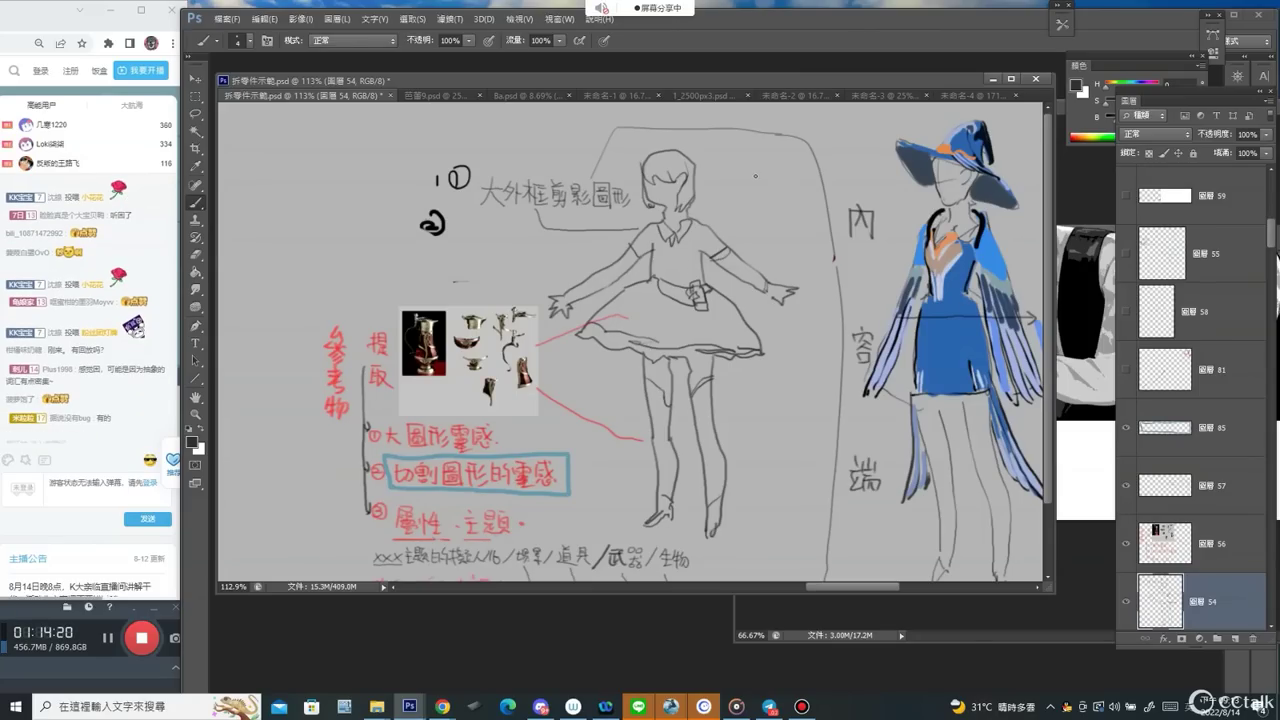
Write the note 剪裁 beside the short-skirted figure and frame it with a box.
left_click_drag(745, 167, 749, 171)
left_click_drag(757, 164, 751, 172)
left_click_drag(741, 176, 760, 171)
mouse_move(744, 178)
left_mouse_down()
mouse_move(742, 193)
mouse_move(756, 189)
left_mouse_up()
left_click_drag(760, 177, 759, 192)
left_click_drag(743, 196, 752, 213)
mouse_move(741, 221)
left_mouse_down()
mouse_move(754, 219)
mouse_move(746, 235)
left_mouse_up()
left_click_drag(759, 212, 754, 219)
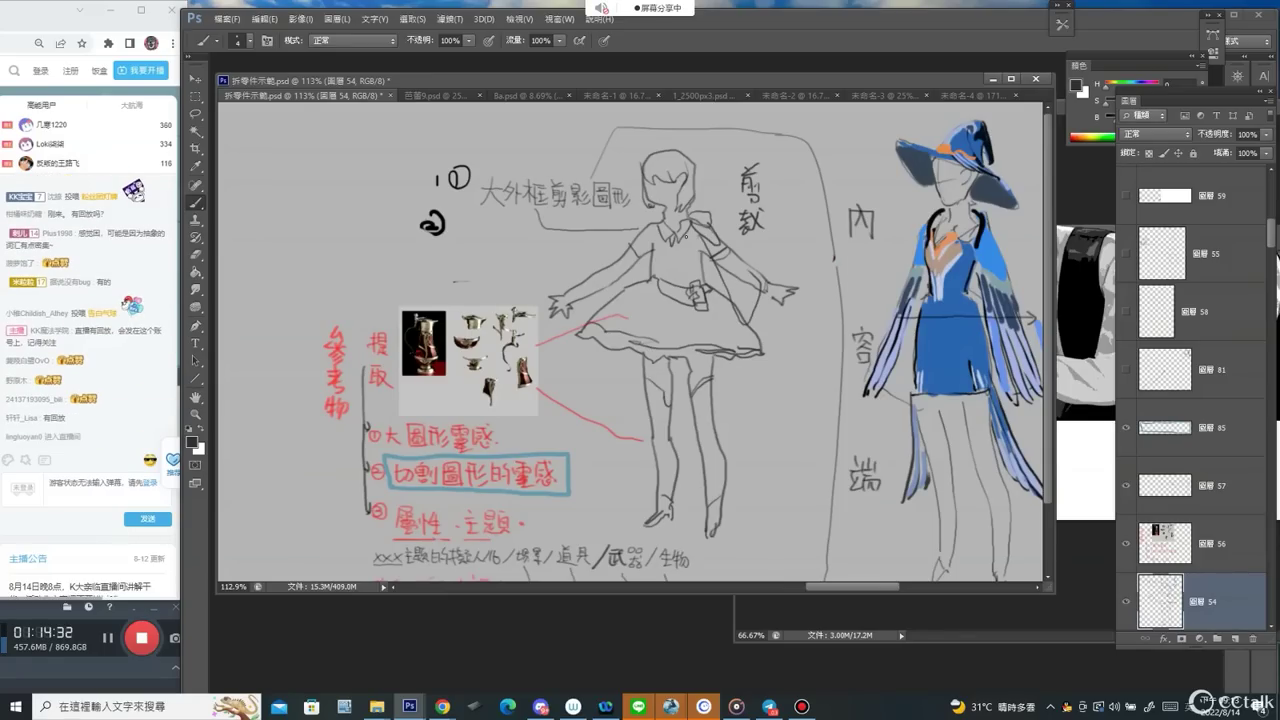
mouse_move(731, 158)
left_mouse_down()
mouse_move(735, 236)
mouse_move(765, 240)
mouse_move(736, 160)
mouse_move(771, 240)
left_mouse_up()
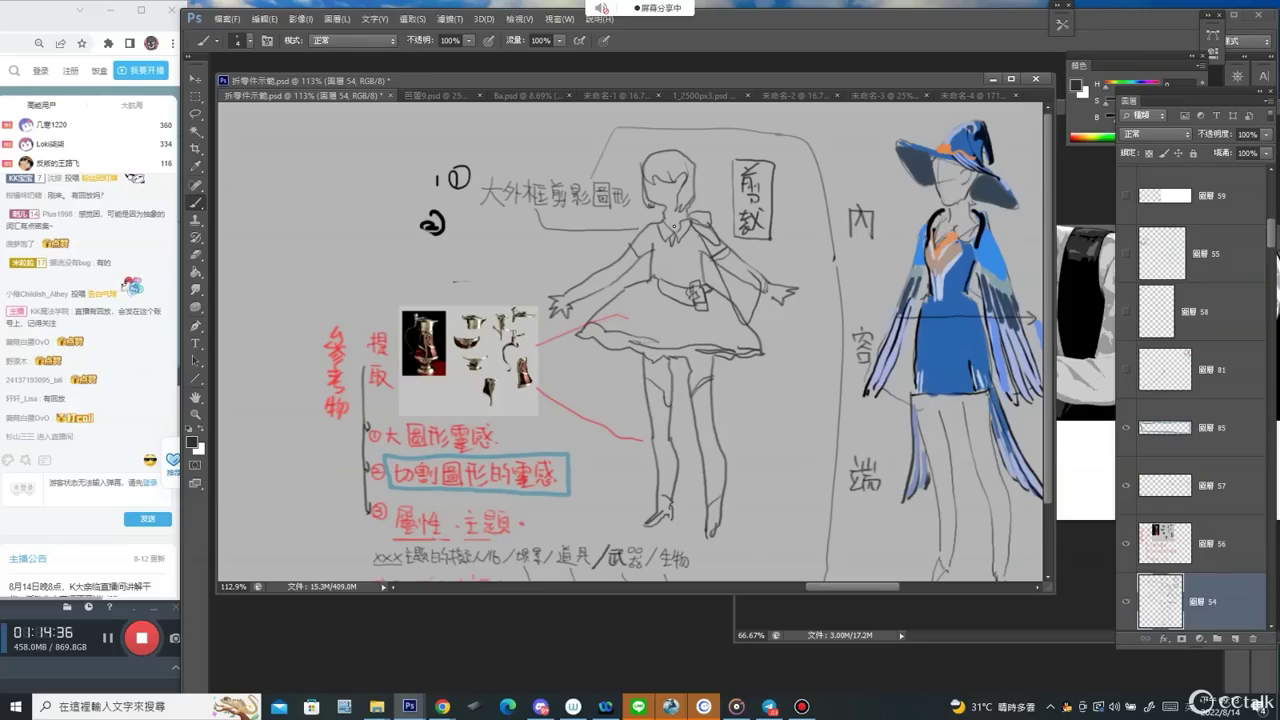
Sketch a new figure's head, neck, V-neckline and short-sleeved bodice in the blank area beside the reference notes.
left_click_drag(491, 268, 821, 253)
mouse_move(491, 167)
left_mouse_down()
mouse_move(485, 153)
mouse_move(528, 146)
mouse_move(526, 186)
mouse_move(488, 176)
mouse_move(512, 190)
mouse_move(506, 208)
left_mouse_up()
mouse_move(506, 190)
left_mouse_down()
mouse_move(483, 228)
mouse_move(524, 238)
mouse_move(475, 249)
mouse_move(450, 290)
left_mouse_up()
key("ctrl+alt+z")
key("ctrl+alt+z")
key("ctrl+z")
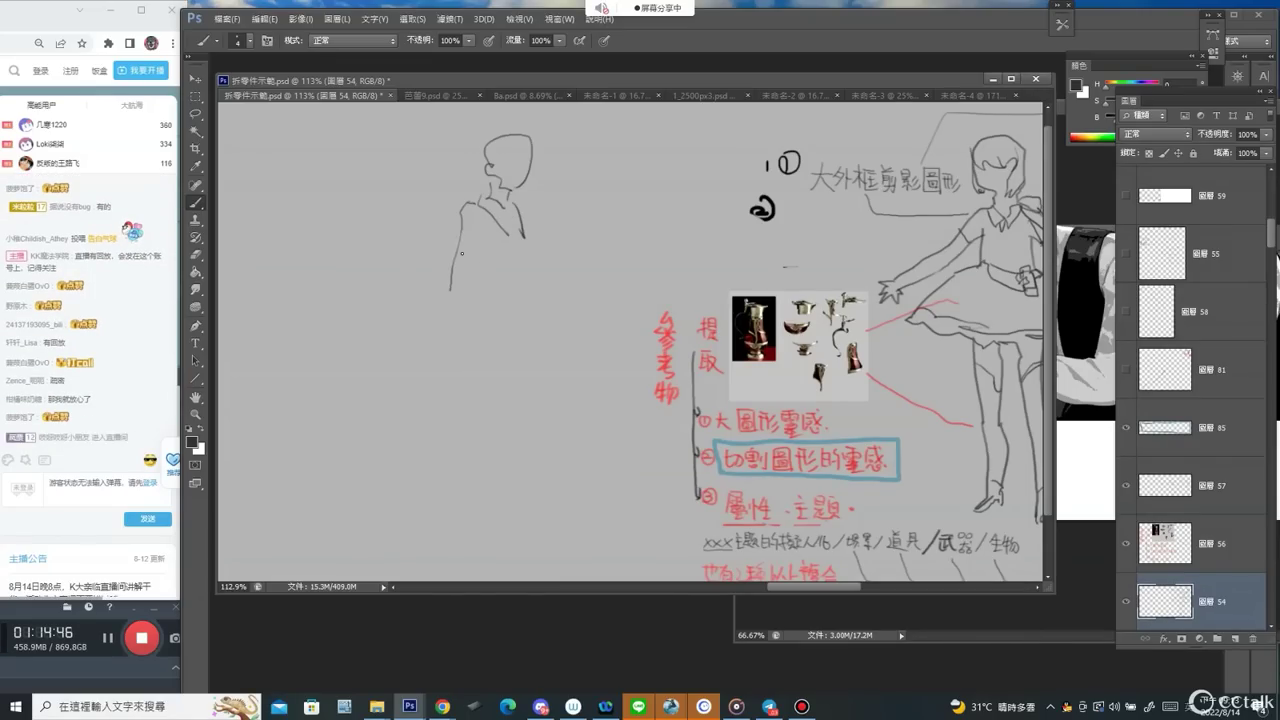
key("ctrl+z")
mouse_move(465, 200)
left_mouse_down()
mouse_move(456, 251)
mouse_move(482, 249)
mouse_move(494, 281)
left_mouse_up()
mouse_move(519, 205)
left_mouse_down()
mouse_move(536, 275)
mouse_move(517, 285)
left_mouse_up()
Draw a long flared skirt from the new figure's waist with the lower legs below it.
left_click_drag(473, 345, 470, 480)
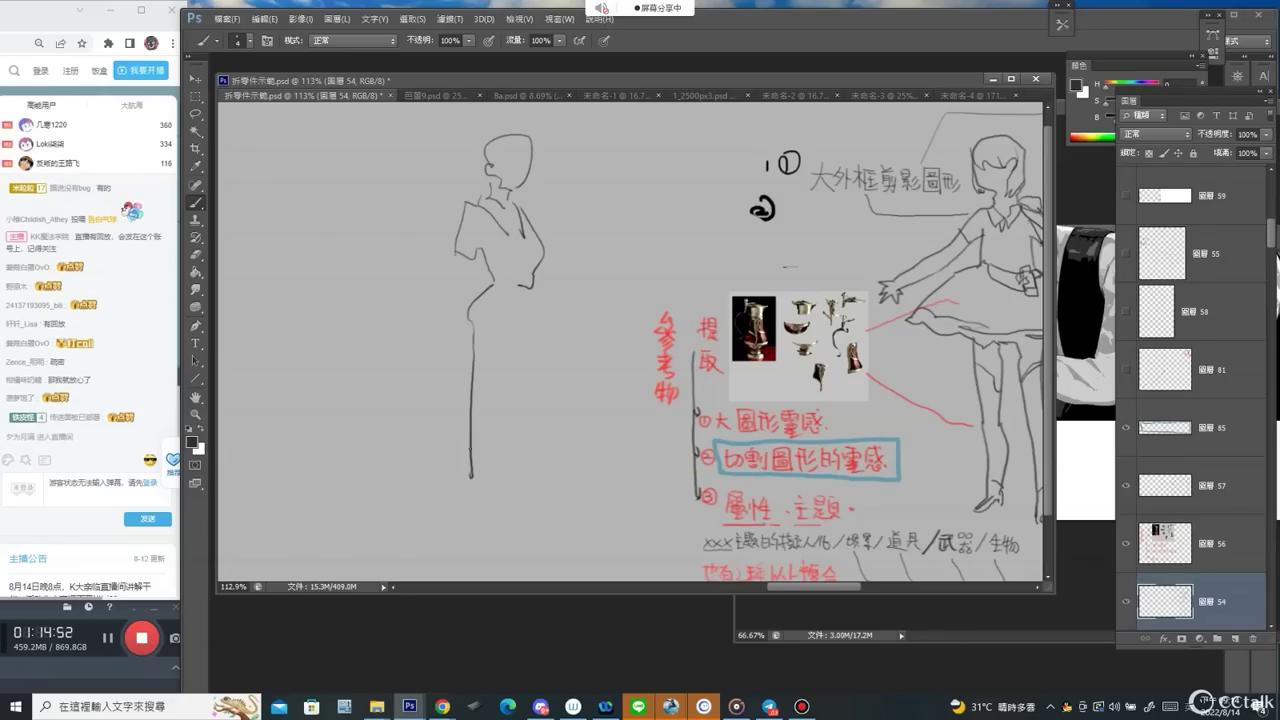
key("ctrl+z")
left_click_drag(494, 282, 458, 488)
left_click_drag(545, 328, 564, 498)
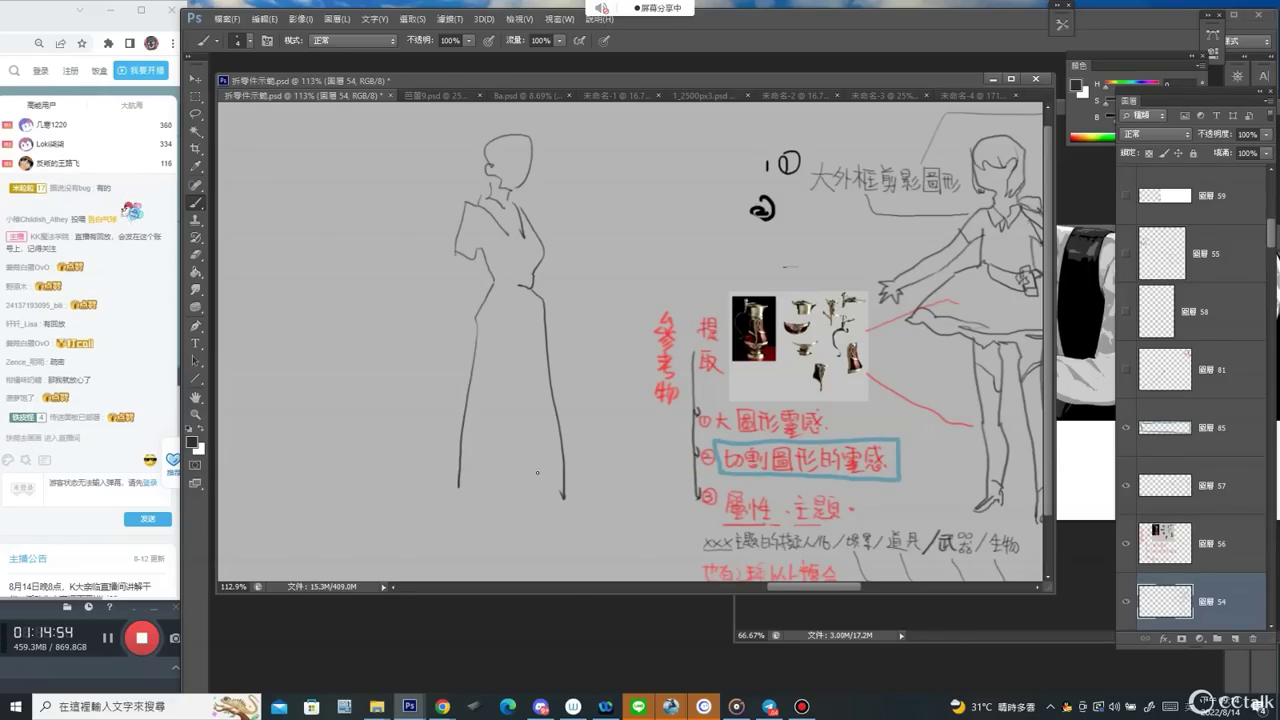
mouse_move(483, 502)
left_mouse_down()
mouse_move(488, 548)
mouse_move(501, 546)
mouse_move(488, 555)
left_mouse_up()
Shrink the eraser to 40 and clean up the new figure's waist and shoulder lines.
key("e")
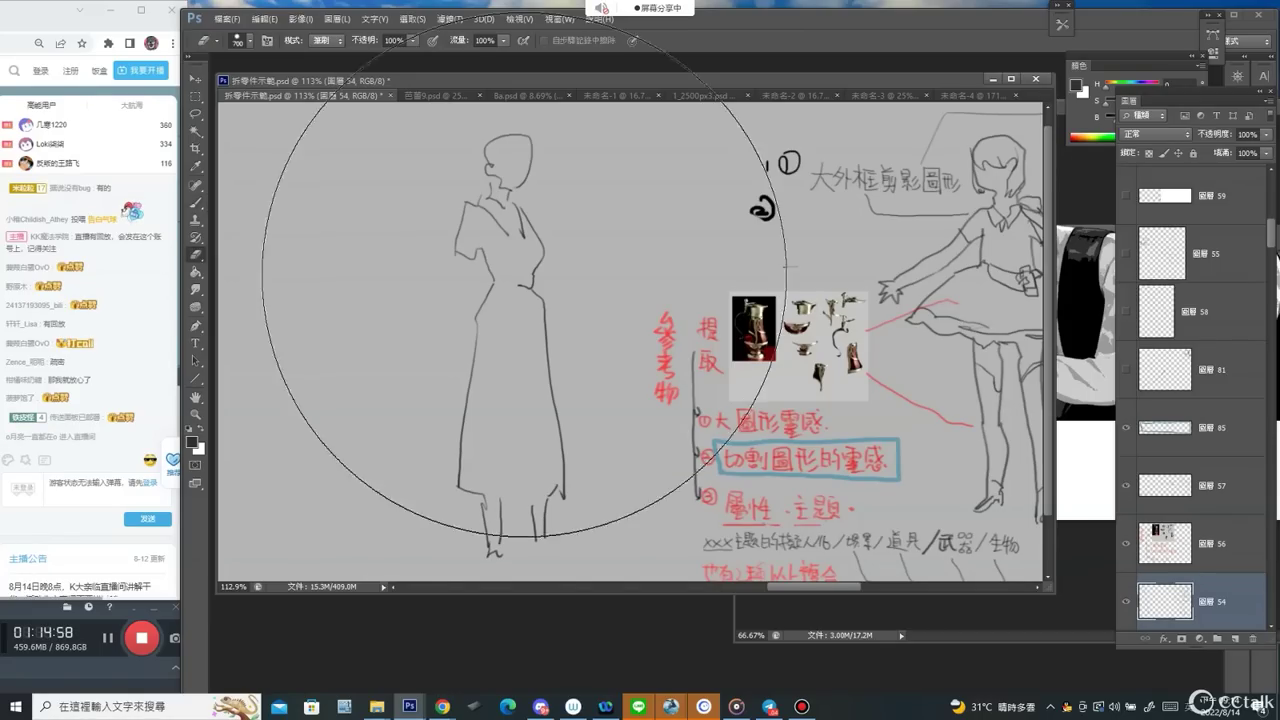
key("bracketleft")
key("bracketleft")
key("bracketleft")
key("bracketleft")
key("bracketleft")
key("bracketleft")
key("bracketleft")
key("bracketleft")
key("bracketleft")
key("bracketleft")
key("bracketleft")
key("bracketleft")
key("bracketleft")
left_click_drag(517, 278, 525, 287)
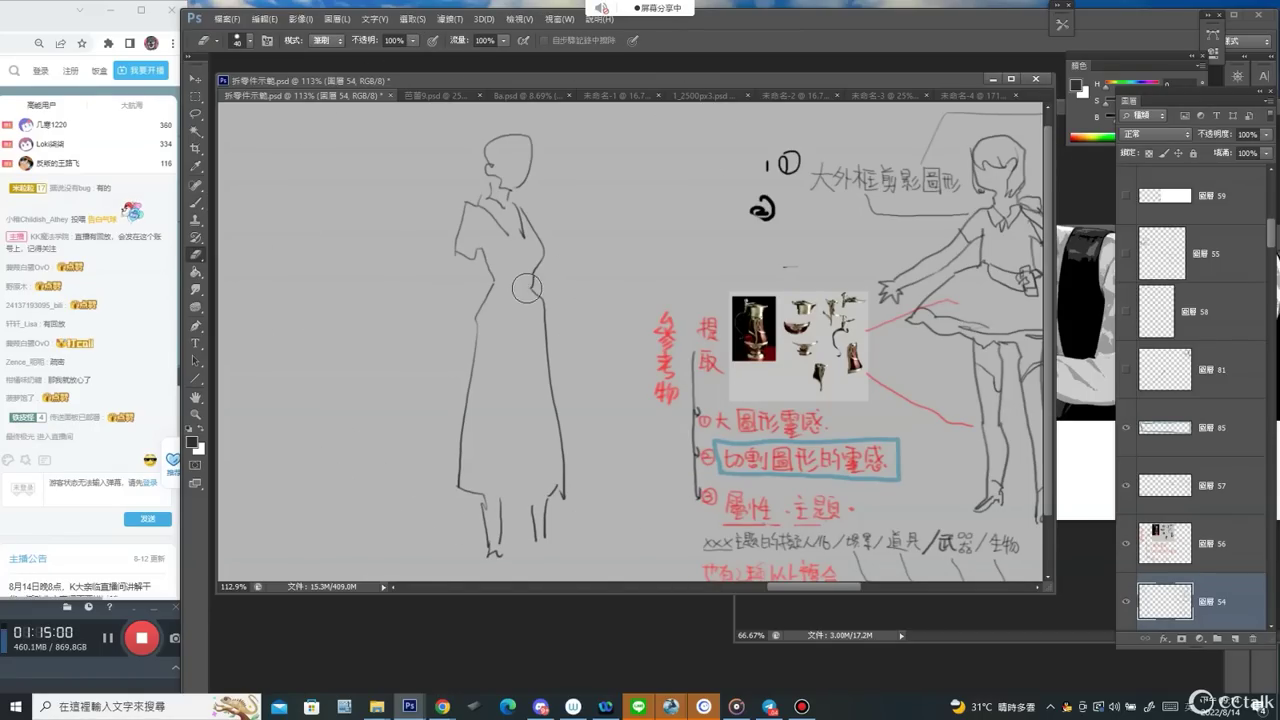
left_click_drag(473, 212, 504, 232)
Draw both hanging arms with hands and close the long skirt's hem on the new figure.
key("b")
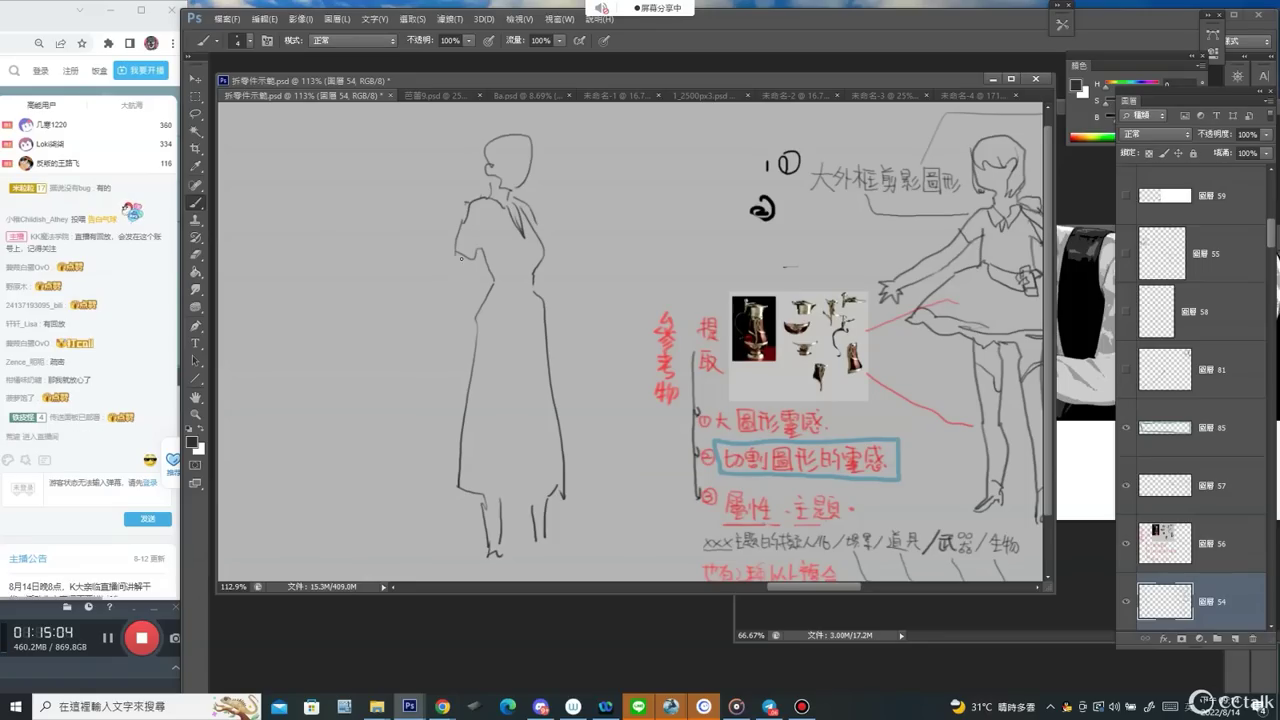
left_click_drag(449, 307, 444, 342)
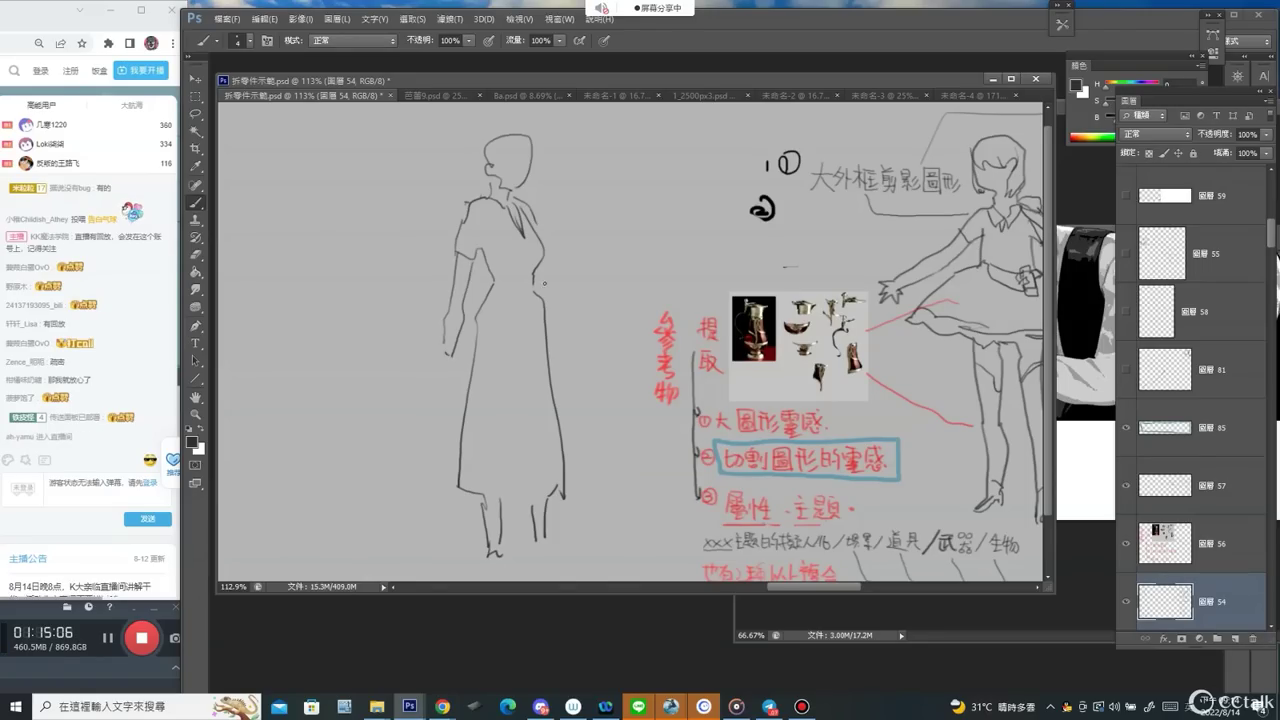
left_click_drag(544, 265, 566, 334)
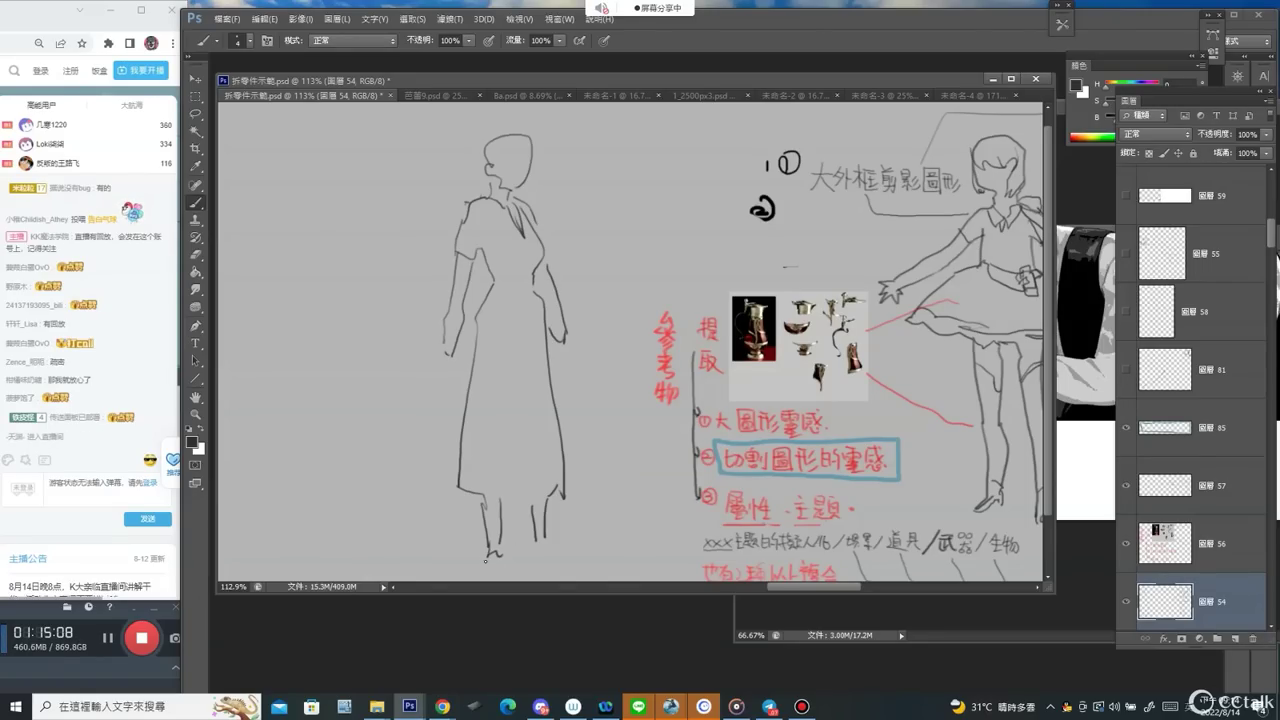
left_click_drag(498, 490, 562, 496)
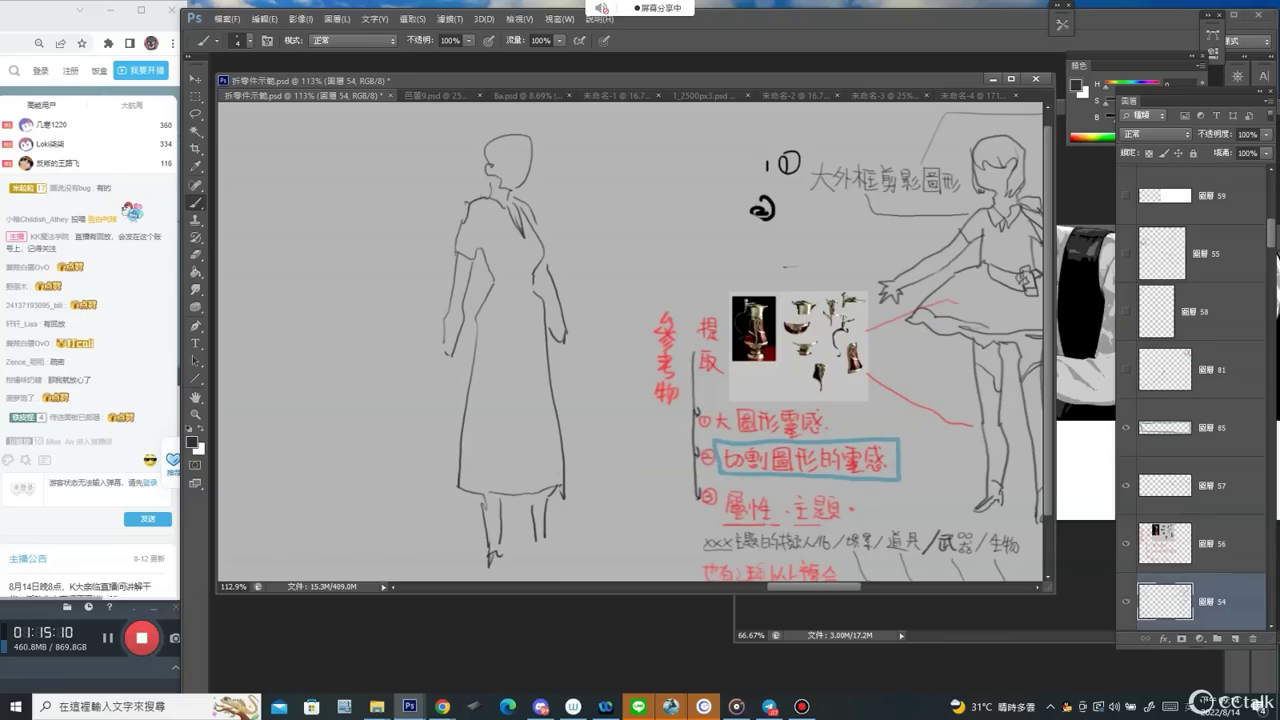
Clean up the new figure's shoulder and collar area and redraw the V-neckline.
key("e")
key("b")
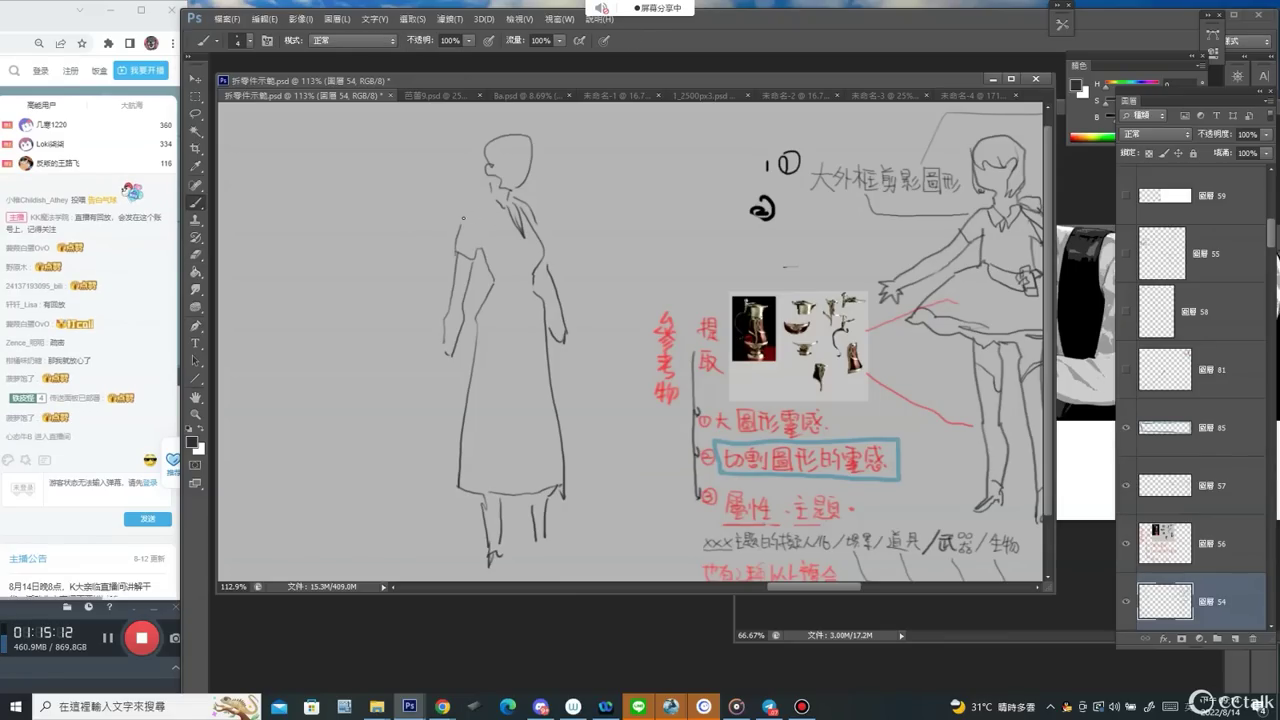
mouse_move(600, 6)
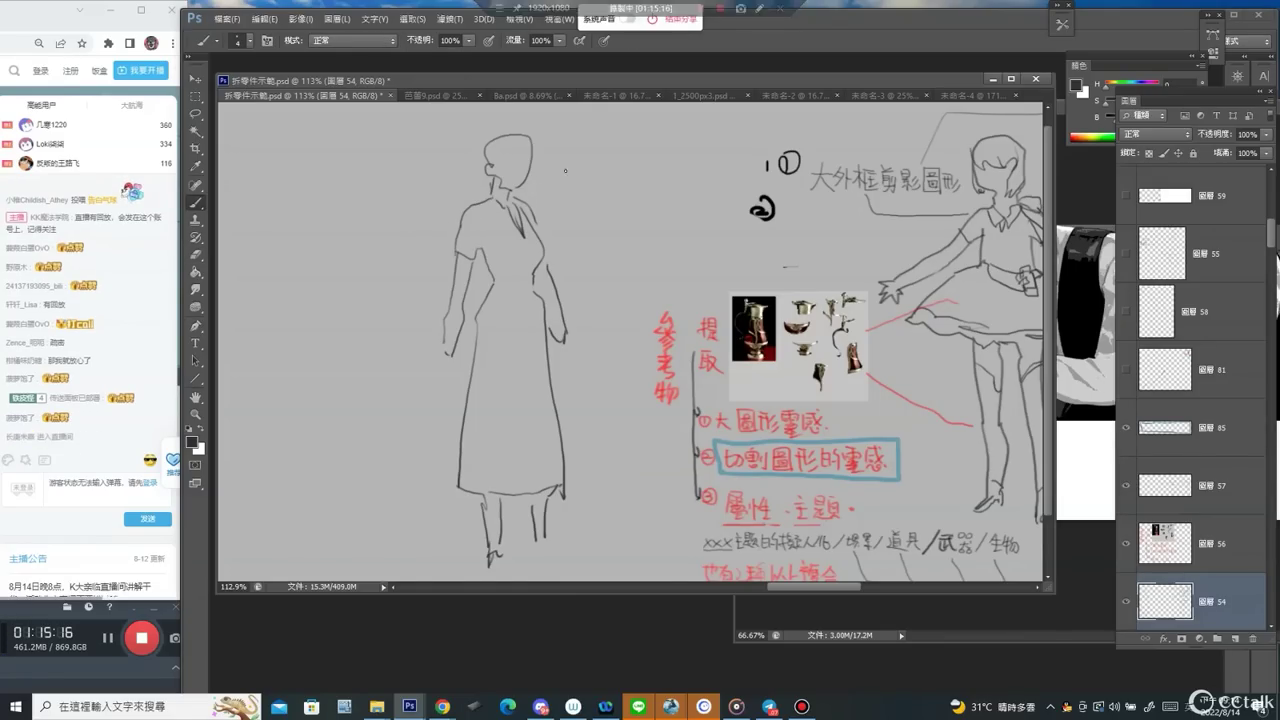
key("e")
key("b")
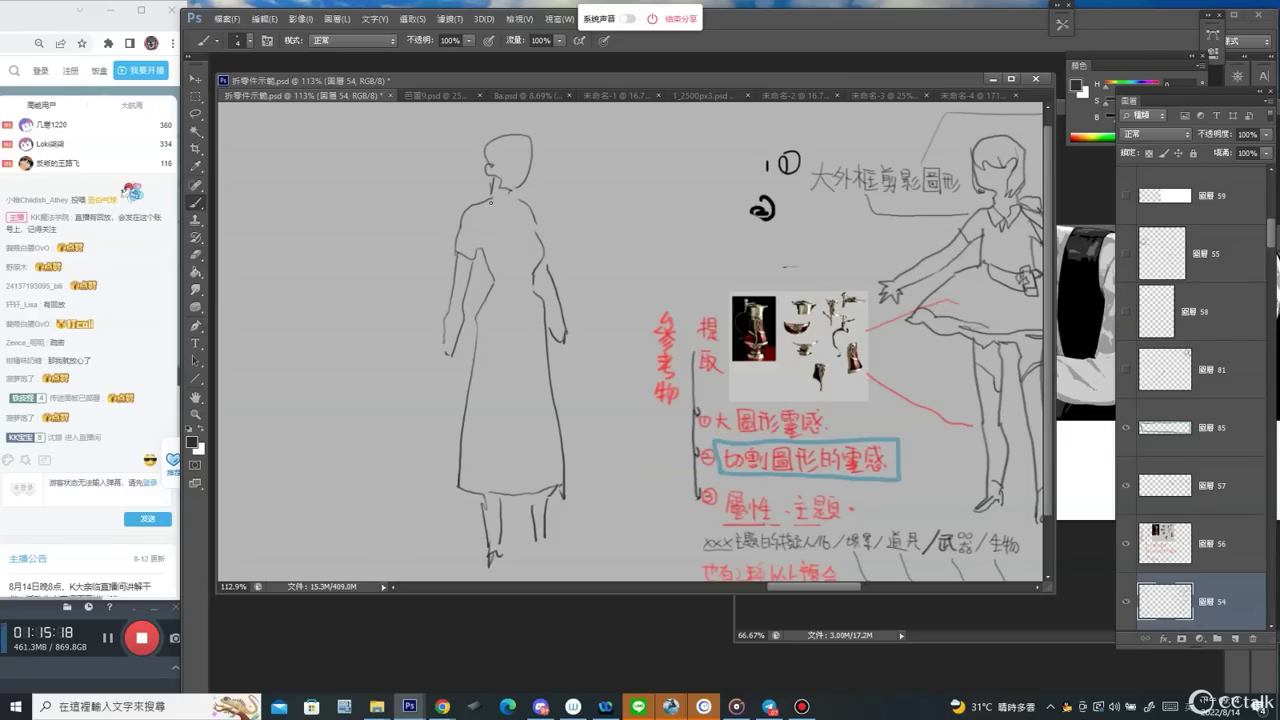
left_click_drag(493, 197, 518, 230)
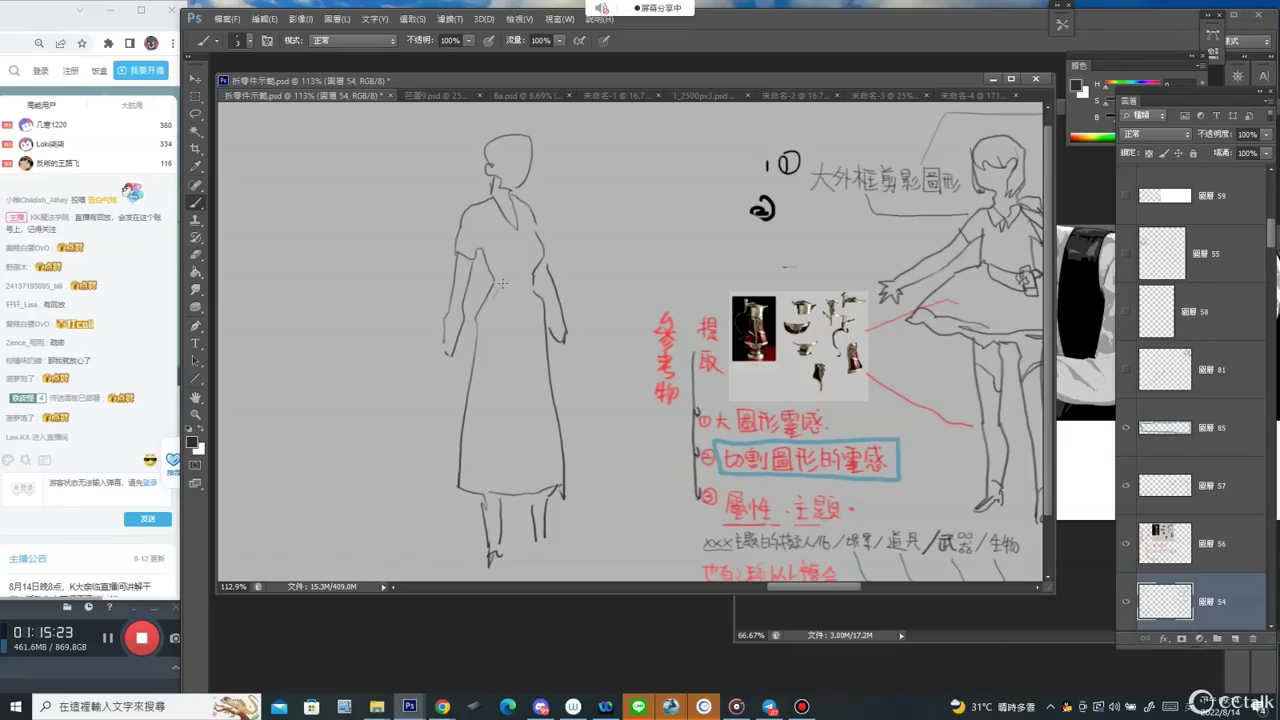
Sketch fold lines down the long skirt and around the waist, erasing stray strokes between them.
left_click_drag(506, 292, 497, 440)
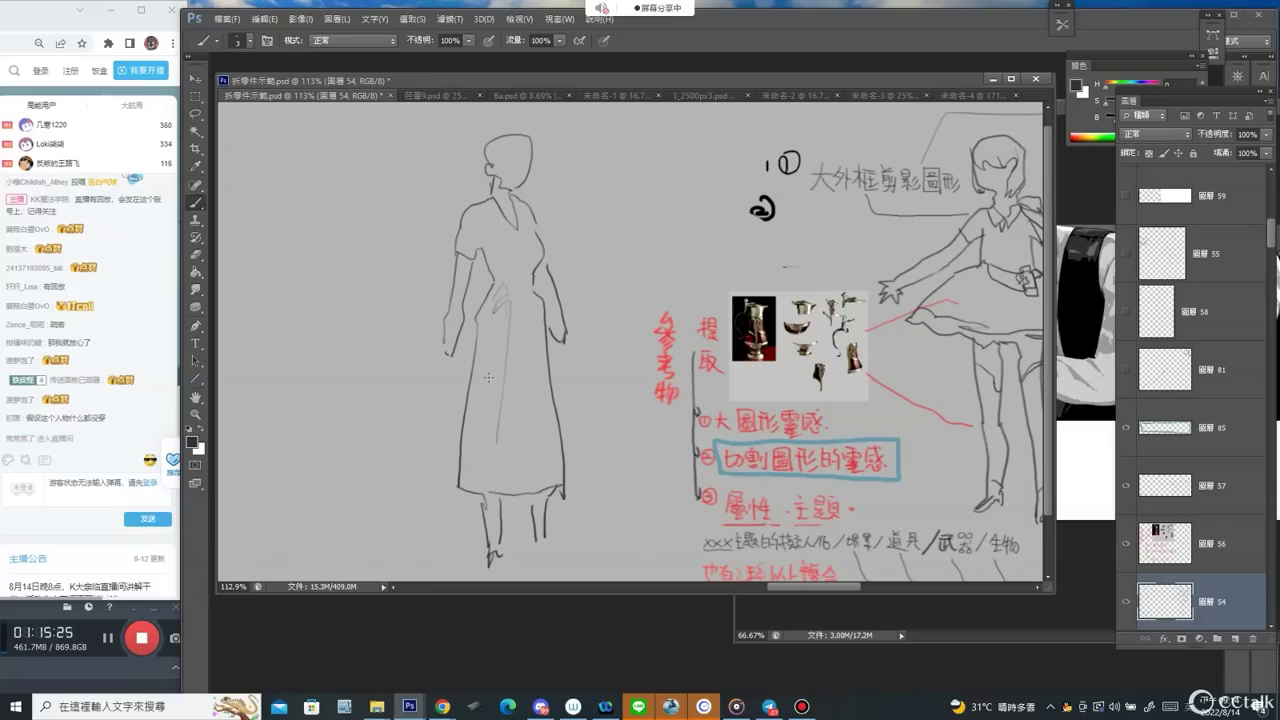
left_click_drag(490, 342, 476, 468)
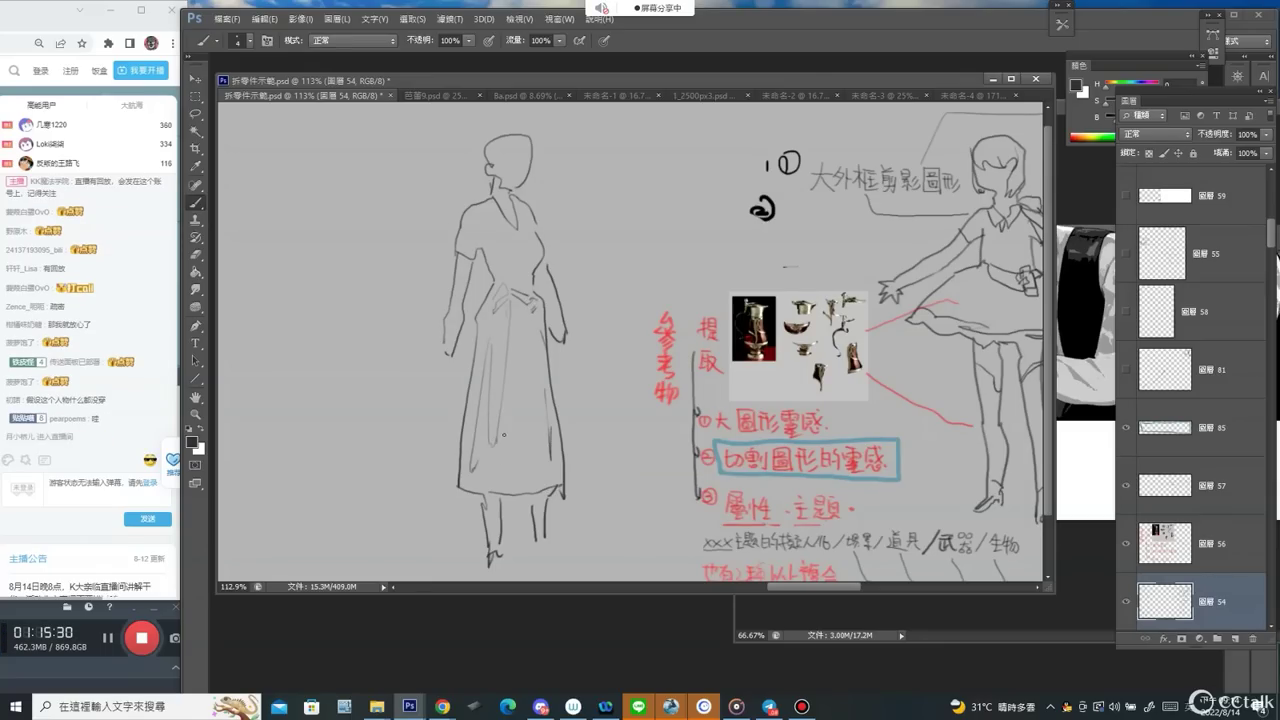
left_click_drag(494, 474, 482, 456)
key("e")
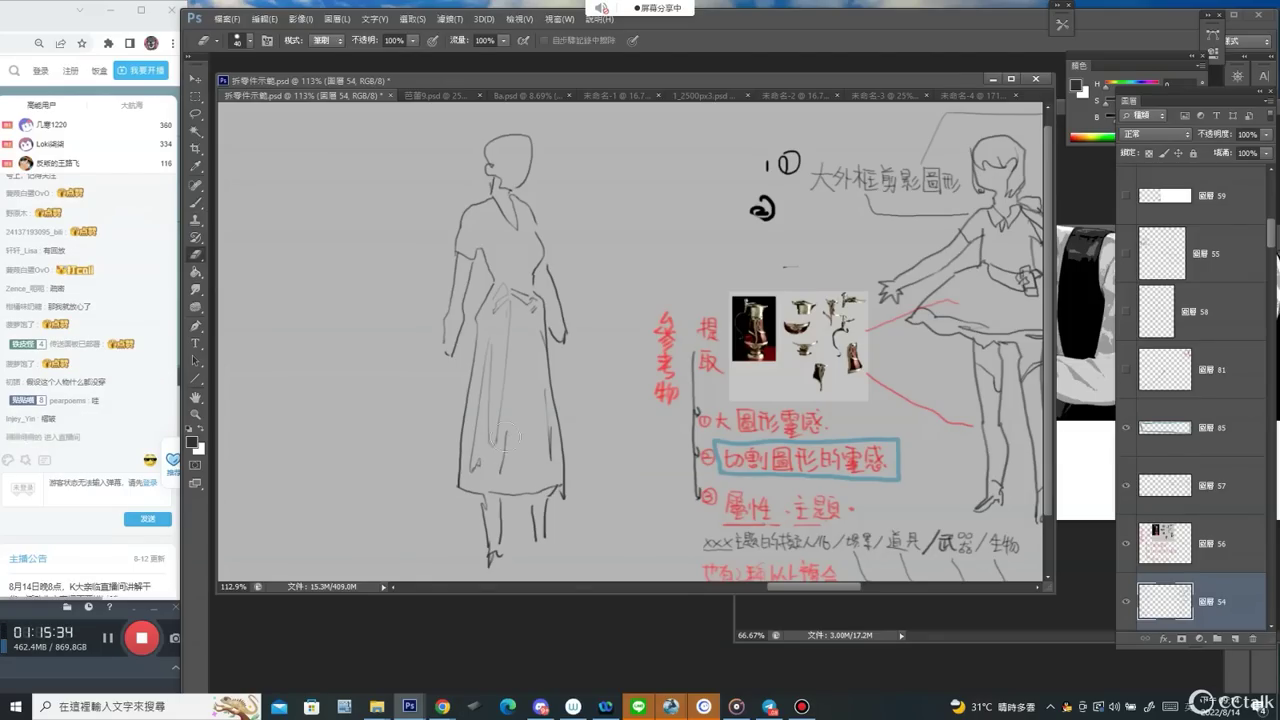
mouse_move(504, 460)
left_mouse_down()
mouse_move(508, 427)
mouse_move(506, 449)
left_mouse_up()
key("b")
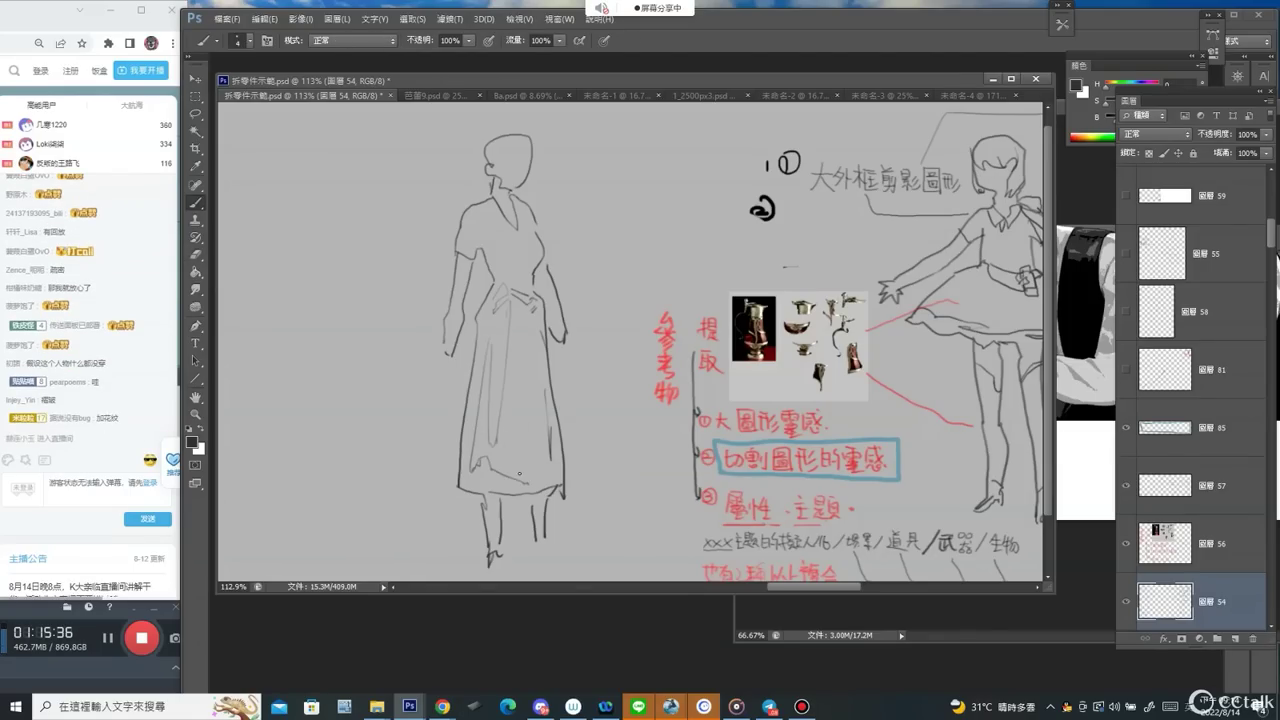
key("e")
mouse_move(508, 306)
left_mouse_down()
mouse_move(503, 429)
mouse_move(495, 337)
mouse_move(521, 299)
left_mouse_up()
key("b")
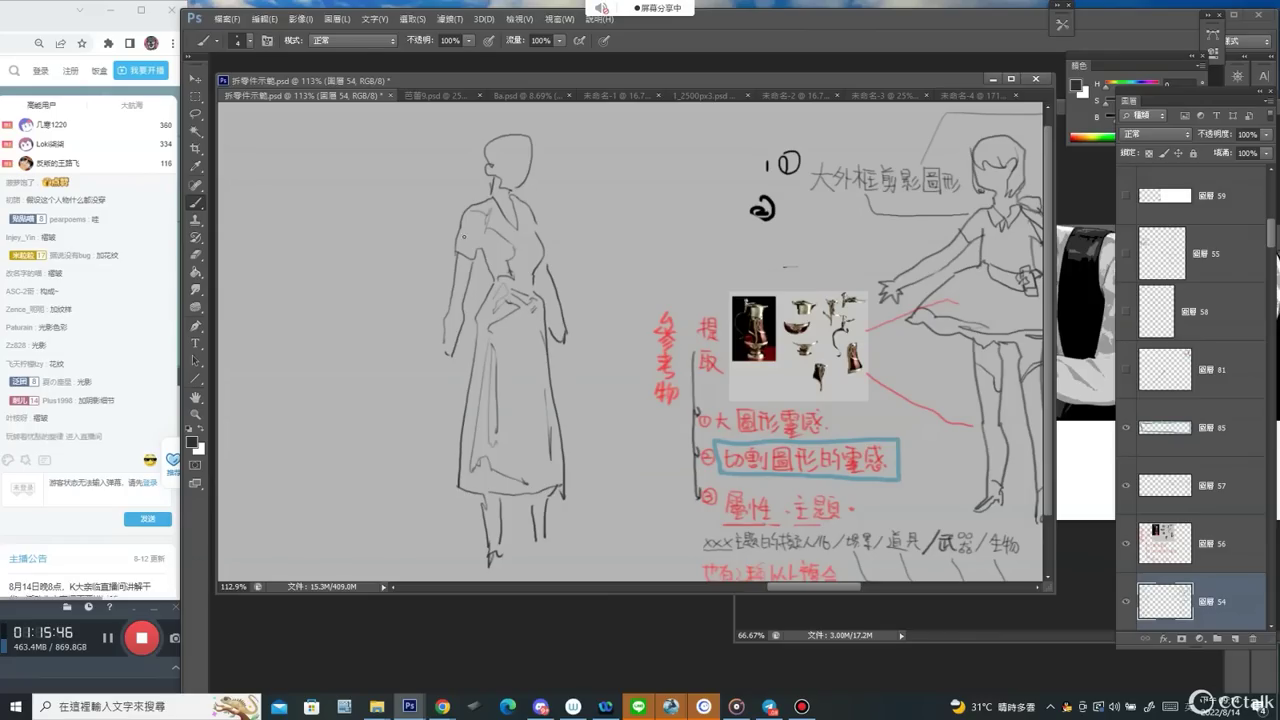
Erase the interior fold lines from the long-dress figure's bodice, waist and skirt.
key("e")
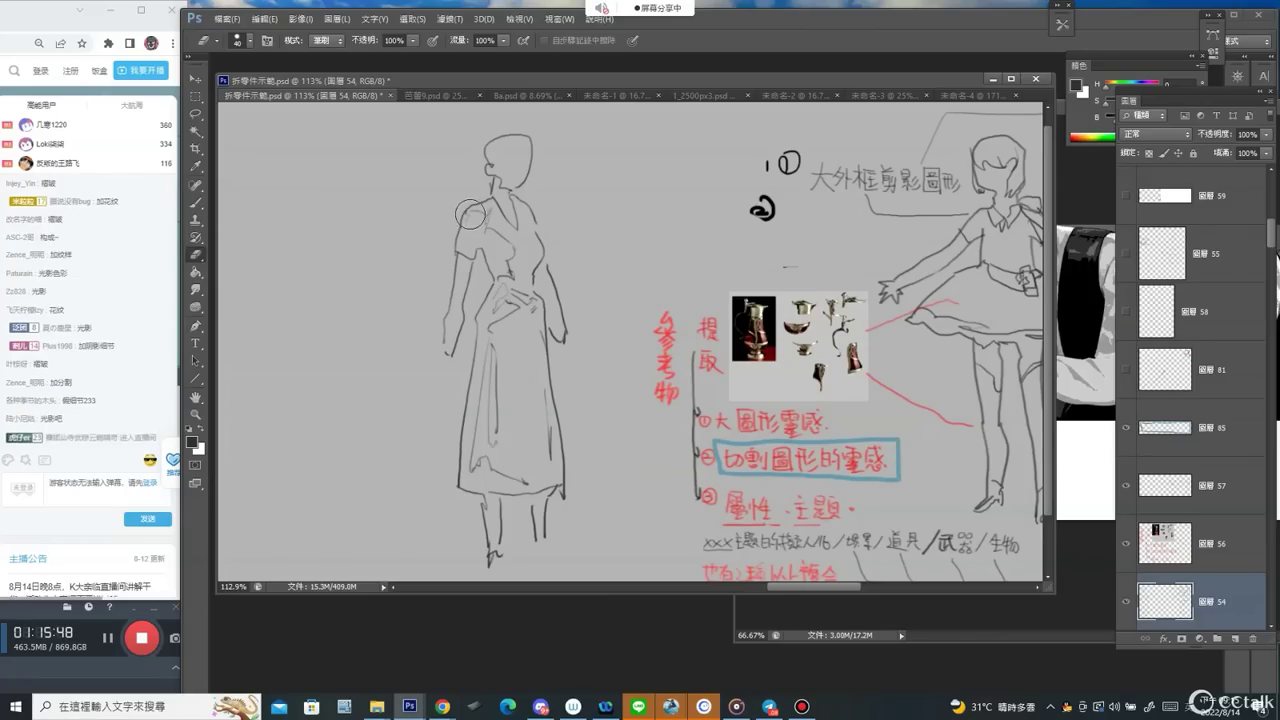
mouse_move(468, 208)
left_mouse_down()
mouse_move(483, 228)
mouse_move(488, 216)
left_mouse_up()
key("ctrl+space")
left_click(488, 208, "ctrl")
key("b")
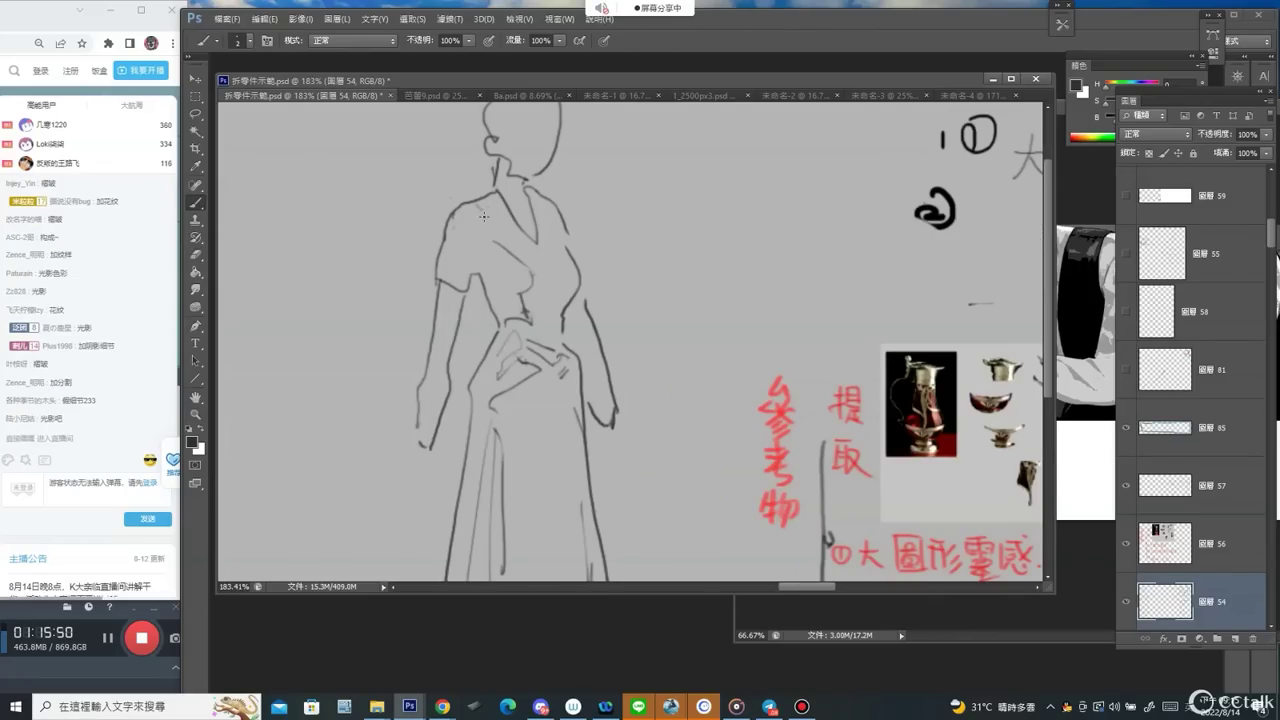
key("e")
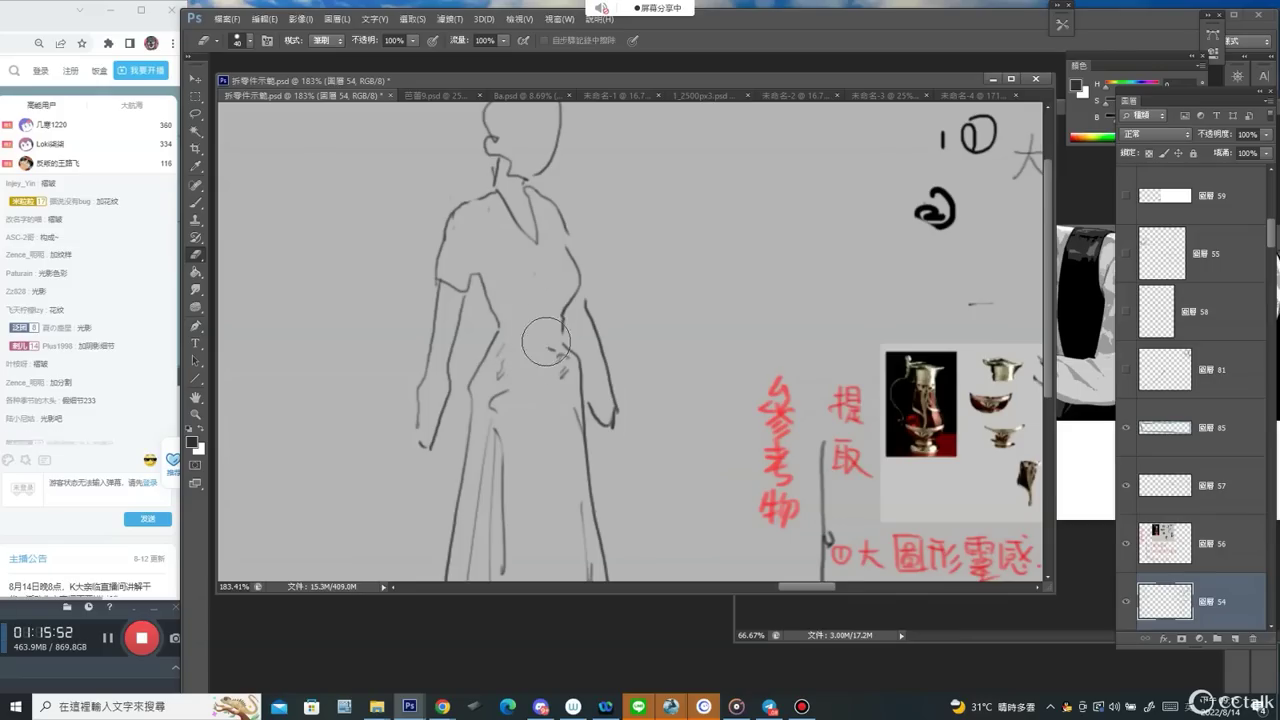
left_click_drag(517, 417, 525, 308)
mouse_move(507, 262)
left_mouse_down()
mouse_move(517, 328)
mouse_move(487, 525)
mouse_move(483, 514)
mouse_move(546, 529)
mouse_move(542, 543)
mouse_move(579, 435)
mouse_move(584, 502)
mouse_move(532, 243)
mouse_move(517, 284)
mouse_move(551, 251)
mouse_move(529, 161)
mouse_move(530, 222)
mouse_move(517, 228)
mouse_move(519, 265)
left_mouse_up()
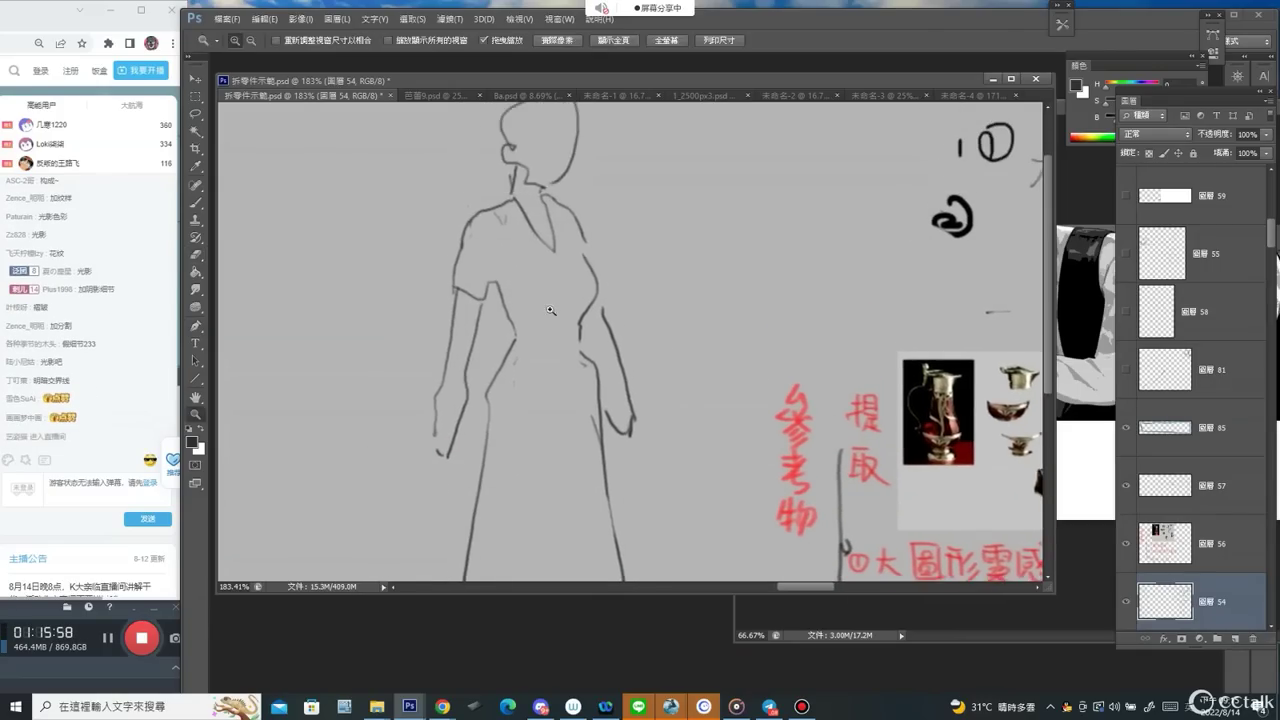
Draw horizontal fabric creases under the bust and a gathered waistband on the long-dress figure.
left_click(516, 315)
key("b")
left_click_drag(522, 346, 576, 360)
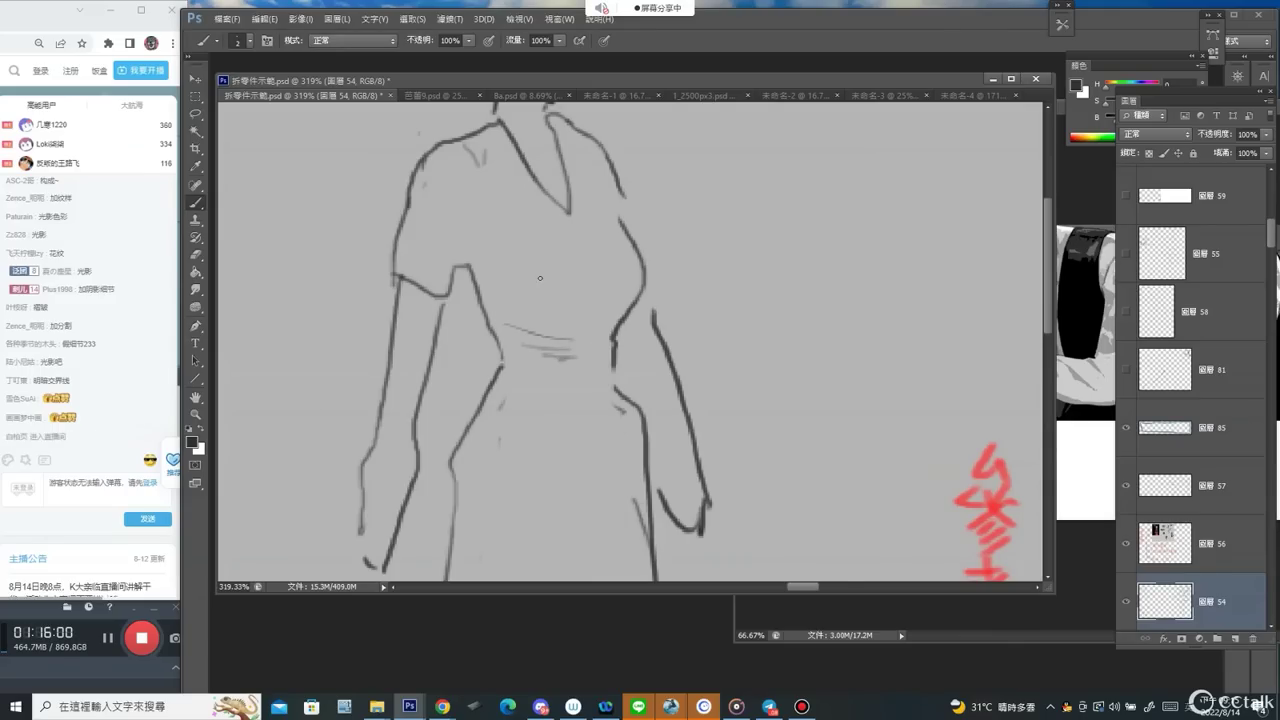
left_click_drag(522, 301, 586, 296)
left_click_drag(566, 309, 588, 304)
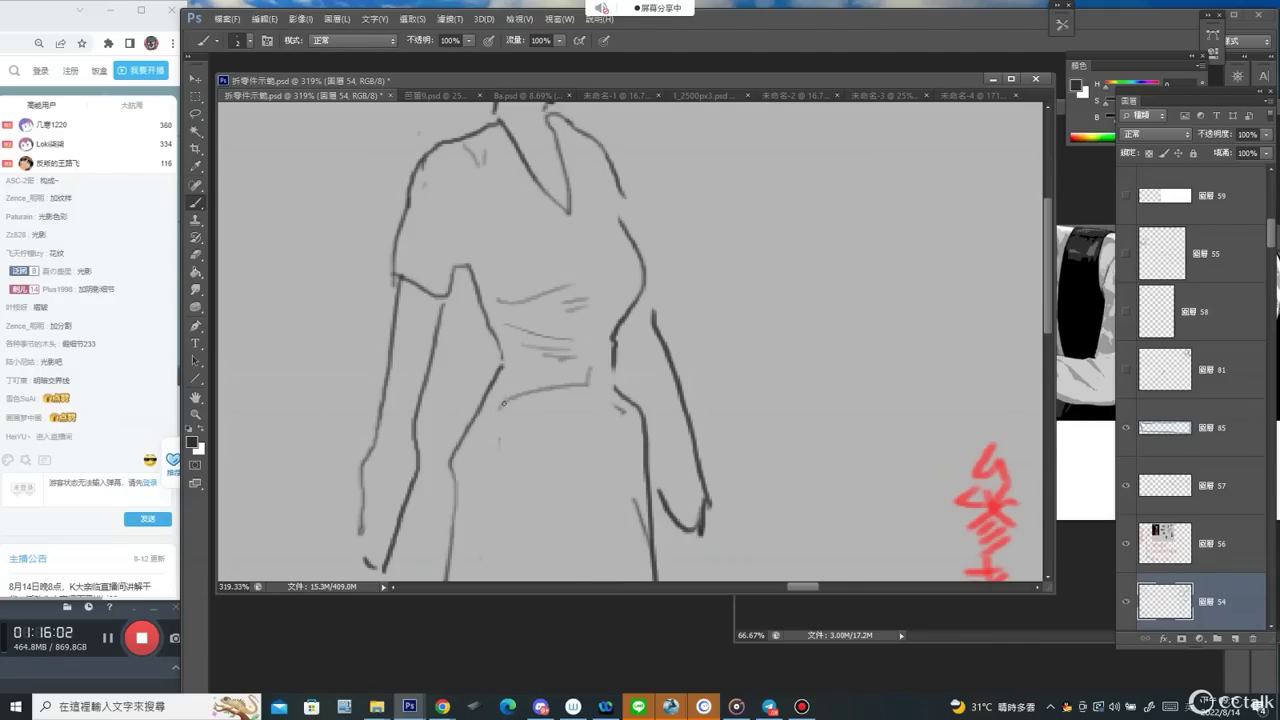
left_click_drag(582, 386, 600, 359)
Draw long vertical fold lines and short hatching down the long-dress figure's skirt, from waist to hem.
key("z")
left_click(566, 457, "alt")
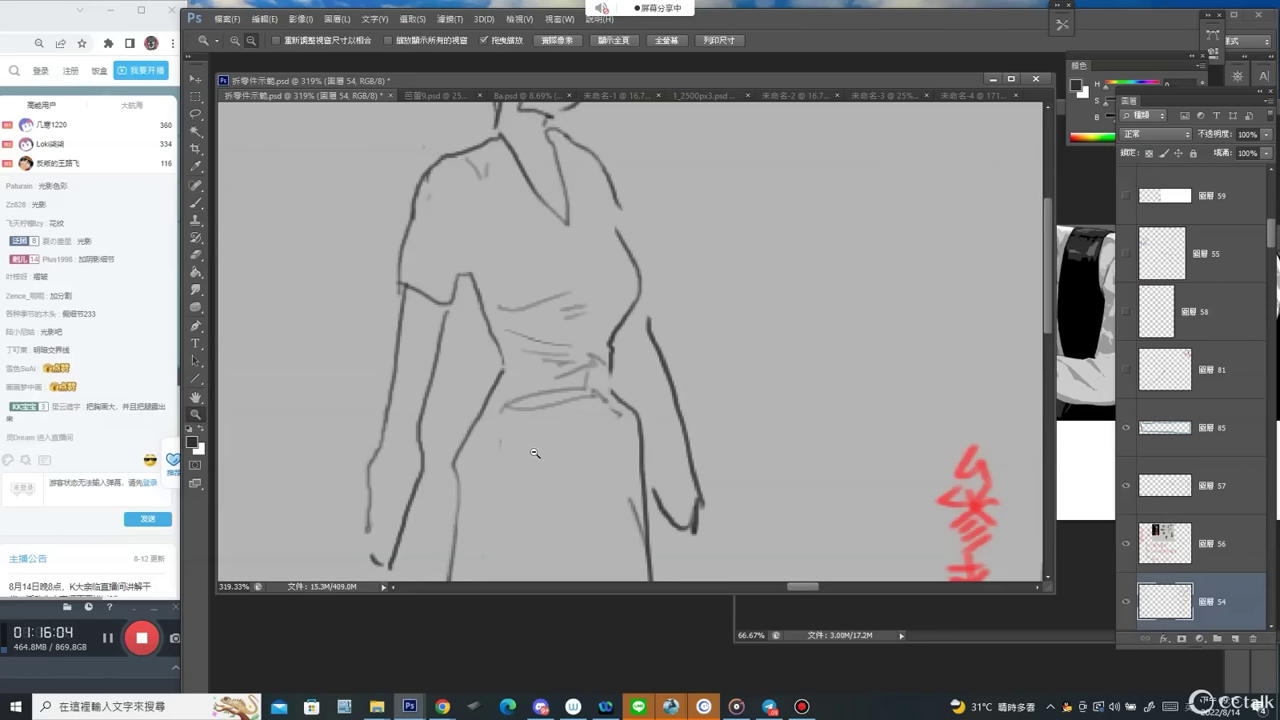
left_click(566, 457, "alt")
key("h")
left_click_drag(566, 457, 541, 357)
mouse_move(860, 351)
left_mouse_down()
mouse_move(320, 348)
mouse_move(480, 357)
left_mouse_up()
mouse_move(806, 306)
left_mouse_down()
mouse_move(318, 286)
mouse_move(322, 318)
left_mouse_up()
key("b")
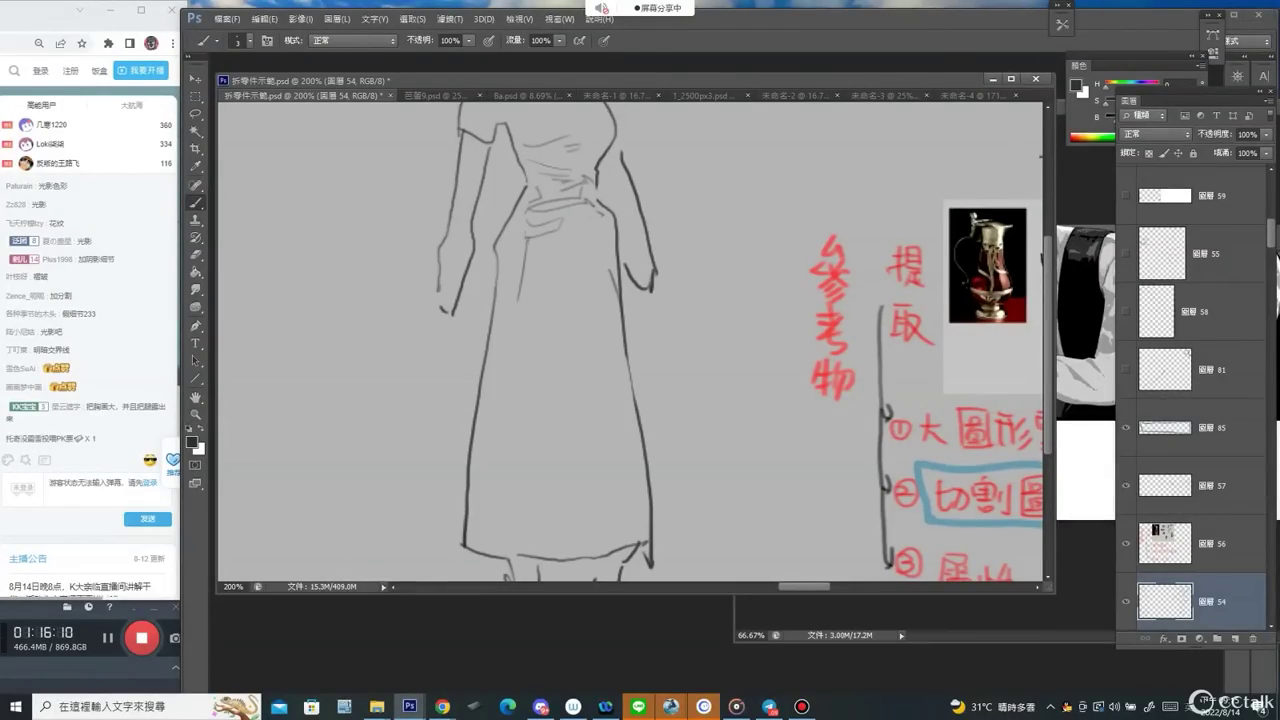
left_click_drag(521, 343, 511, 395)
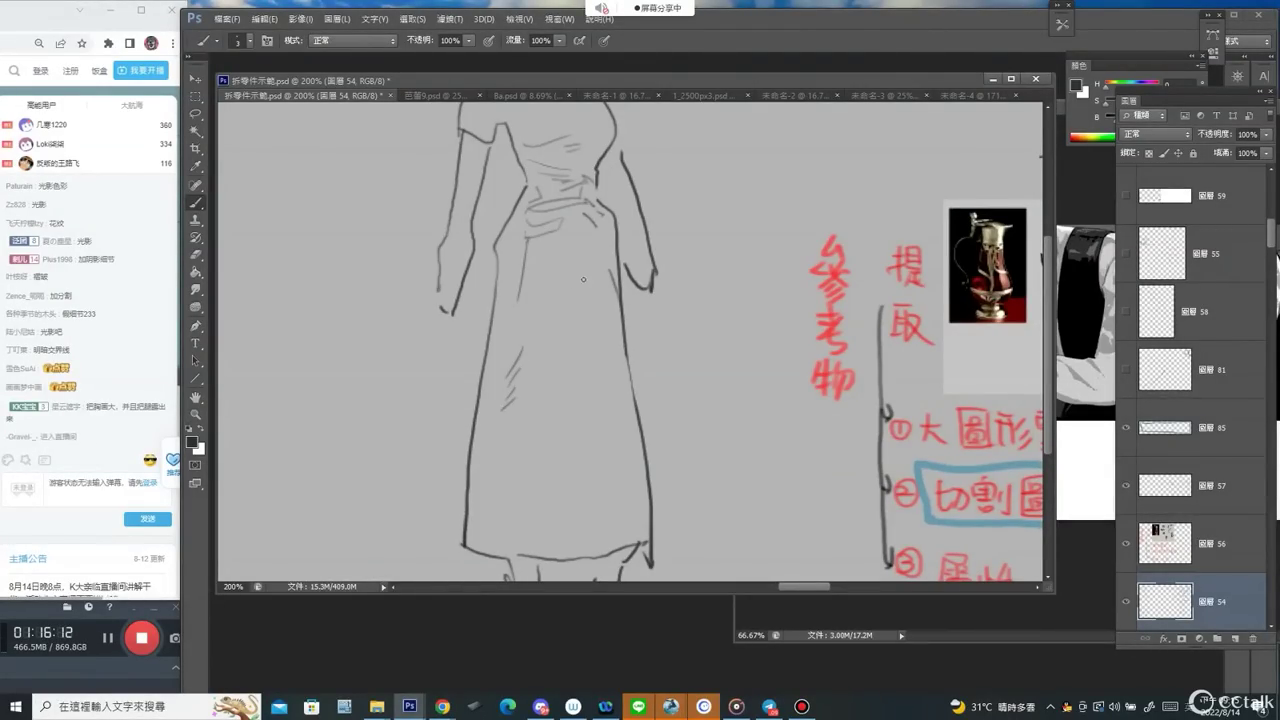
left_click_drag(596, 263, 622, 500)
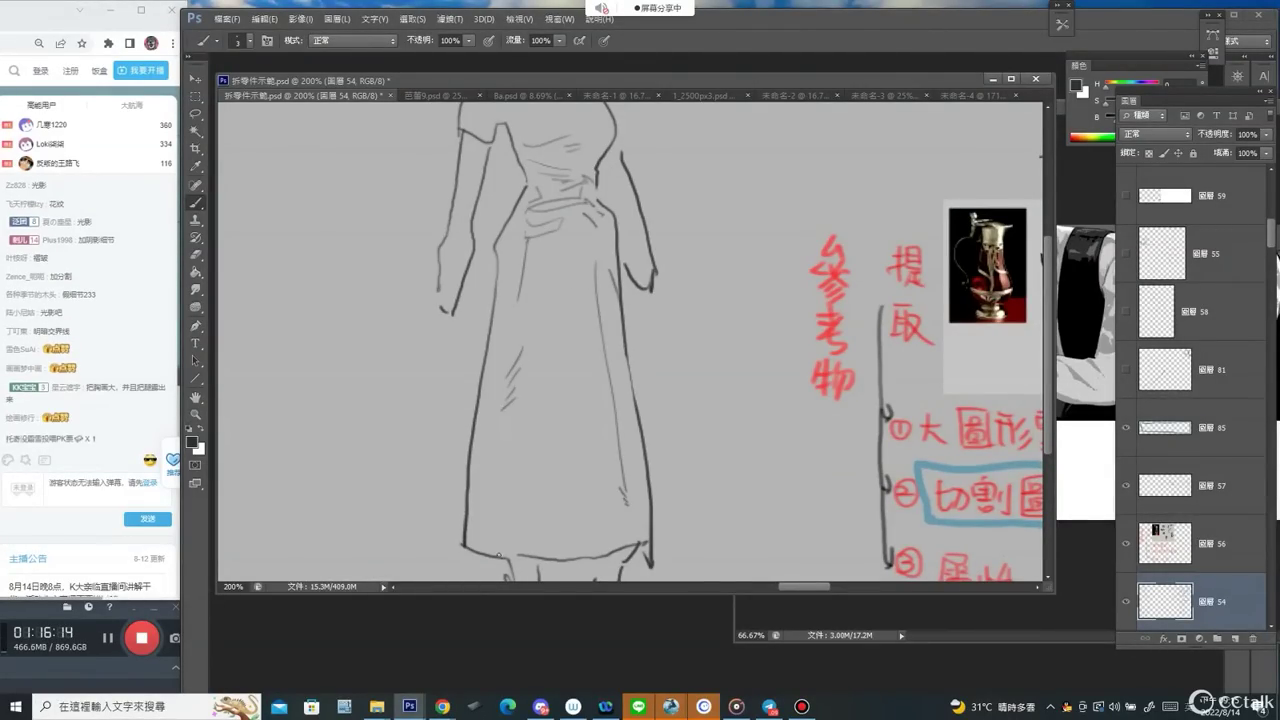
mouse_move(548, 354)
left_mouse_down()
mouse_move(540, 426)
mouse_move(573, 245)
left_mouse_up()
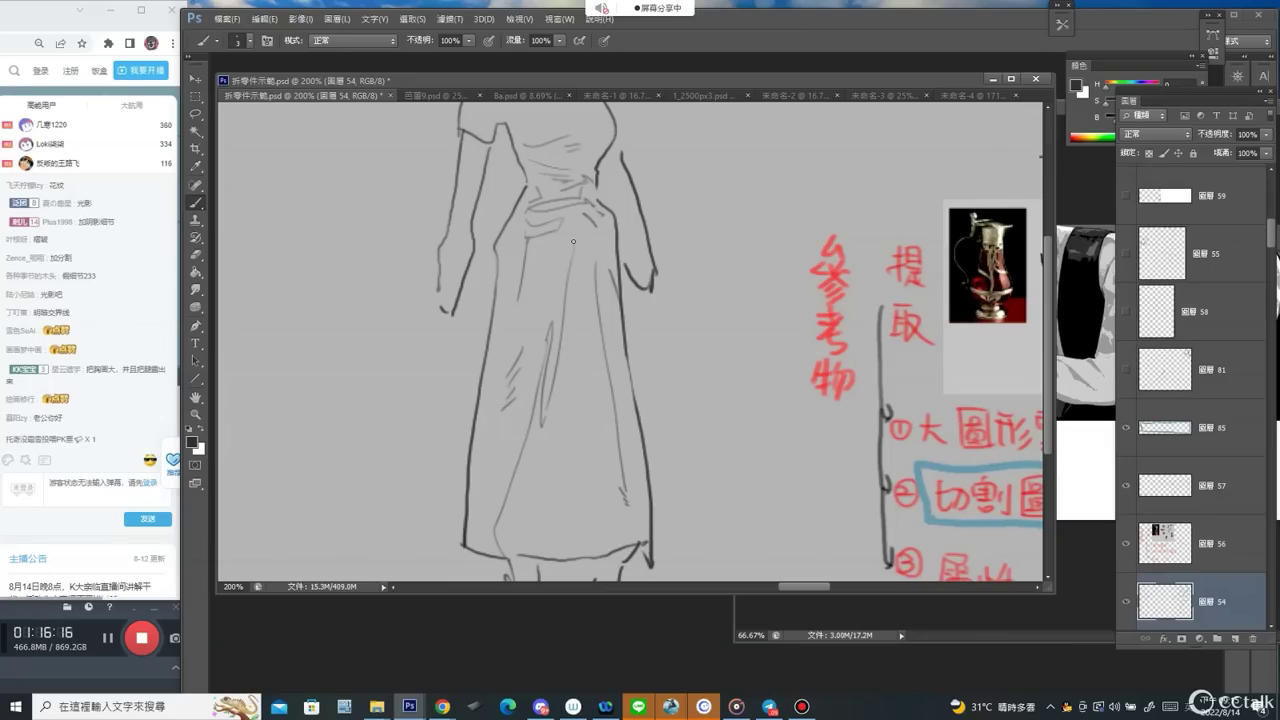
Draw an arrow pointing at the long-dress figure's upper body.
left_click_drag(550, 358, 440, 352)
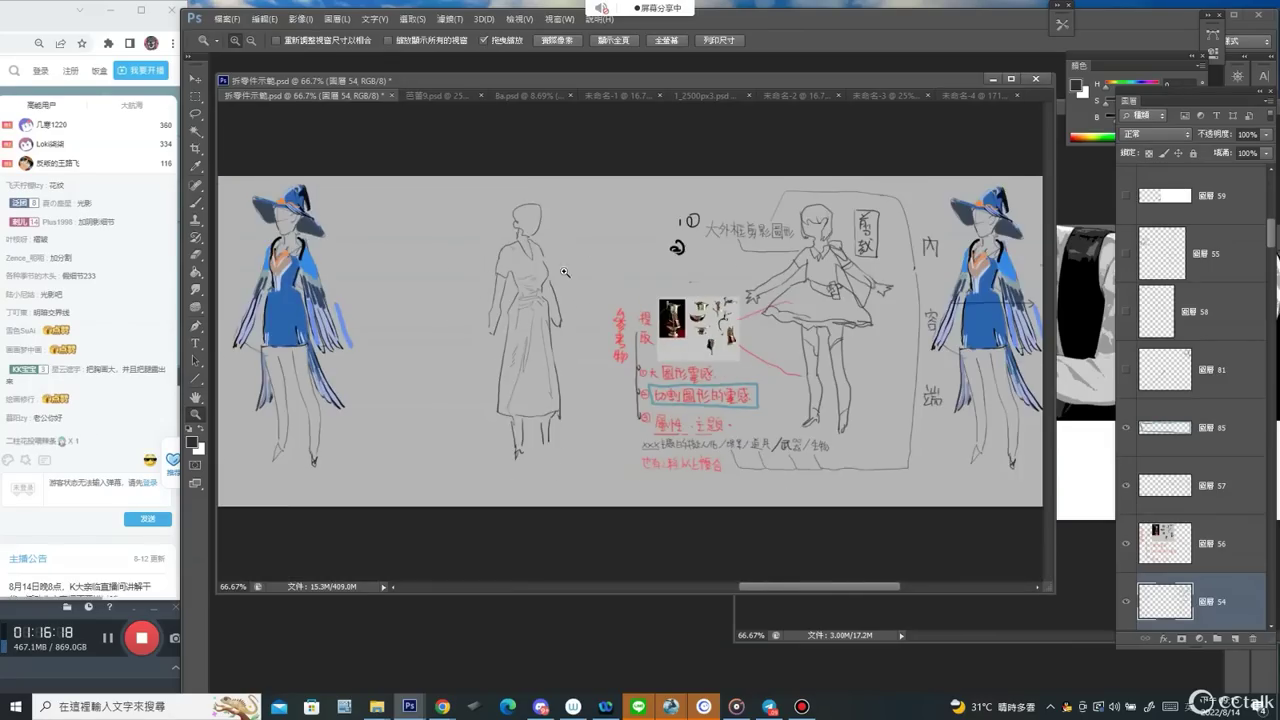
left_click_drag(568, 280, 628, 284)
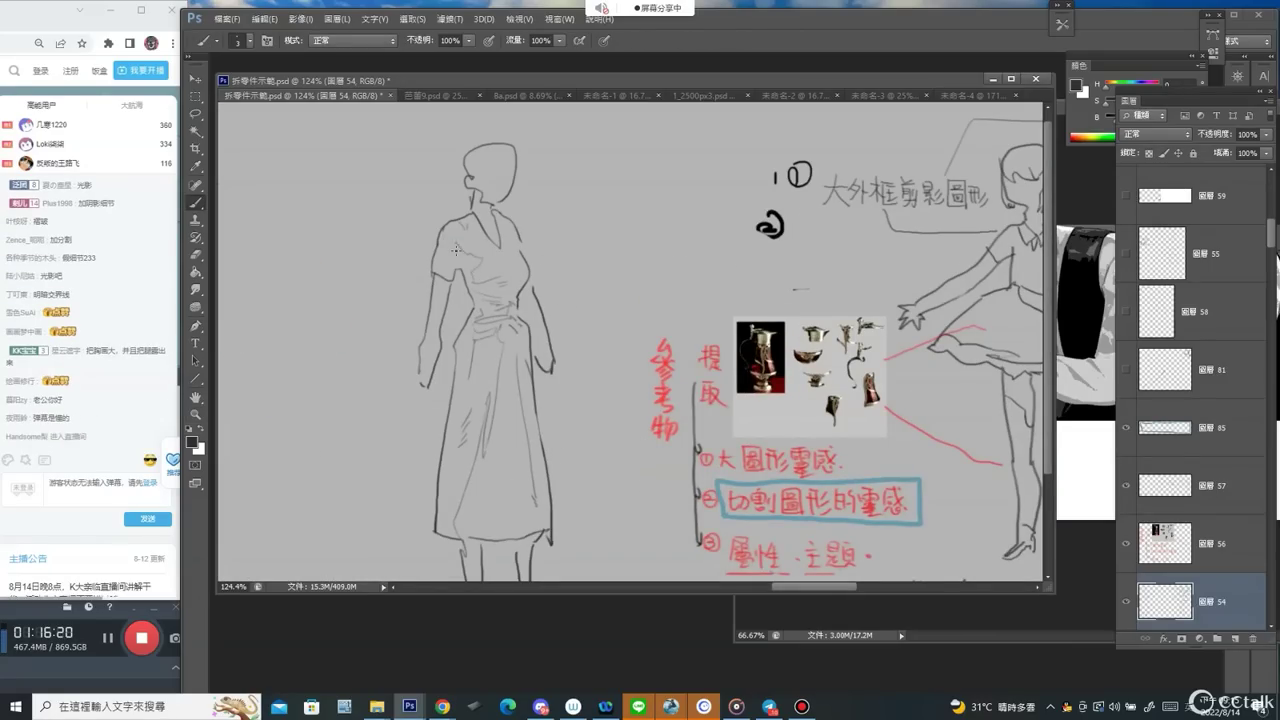
scroll(640, 162, "down", 2)
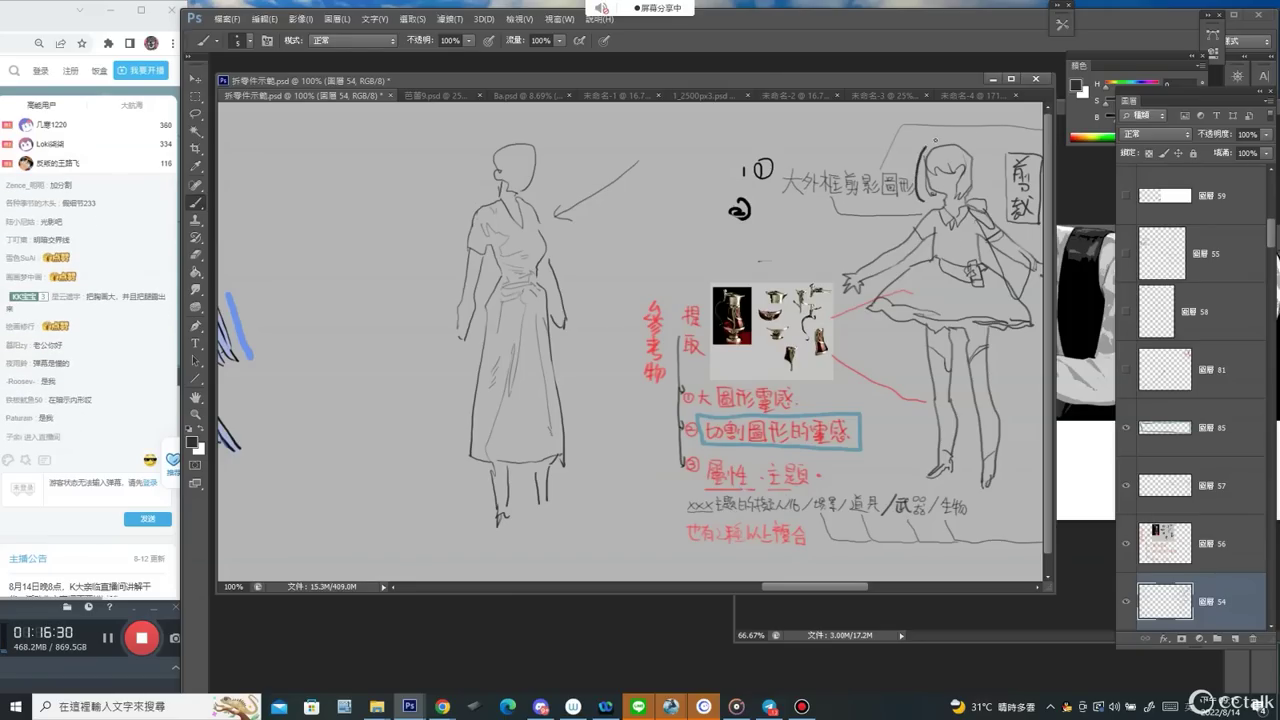
Try circling the short-dress figure's upper body and the long-dress figure's shoulder area, undoing each mark.
mouse_move(926, 146)
left_mouse_down()
mouse_move(1019, 152)
mouse_move(1029, 225)
mouse_move(952, 268)
mouse_move(917, 262)
mouse_move(886, 217)
left_mouse_up()
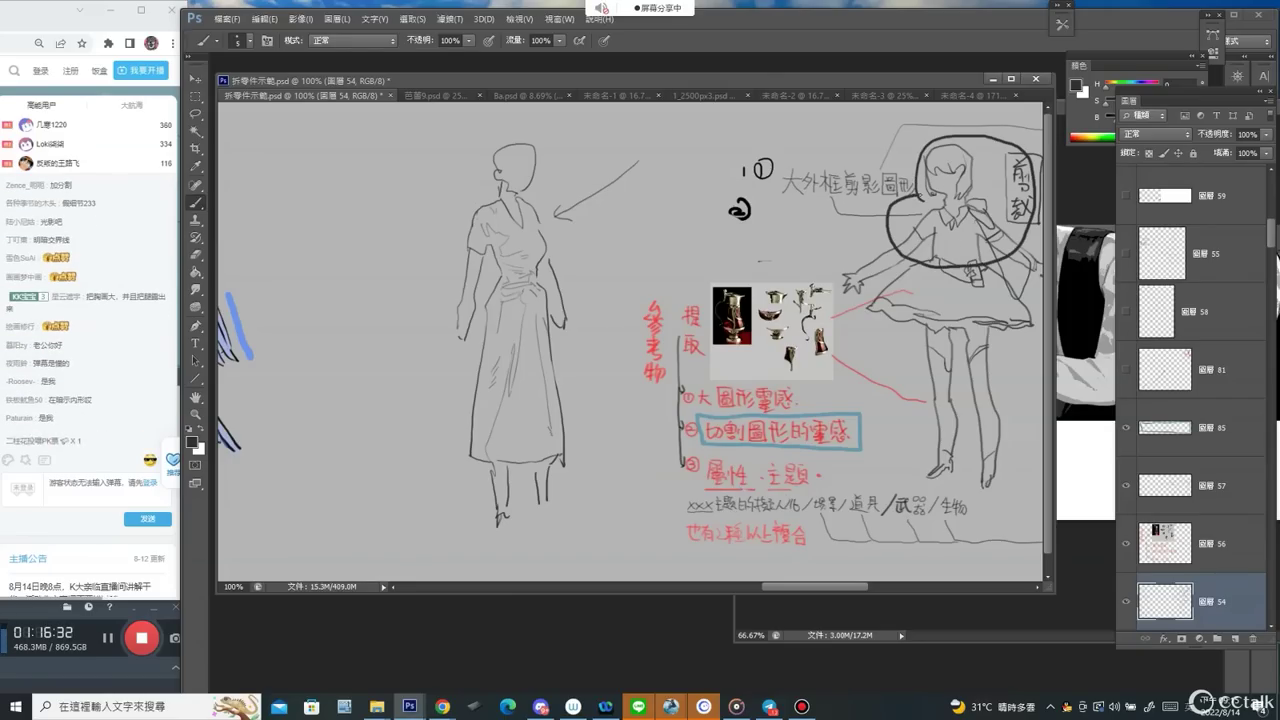
key("ctrl+z")
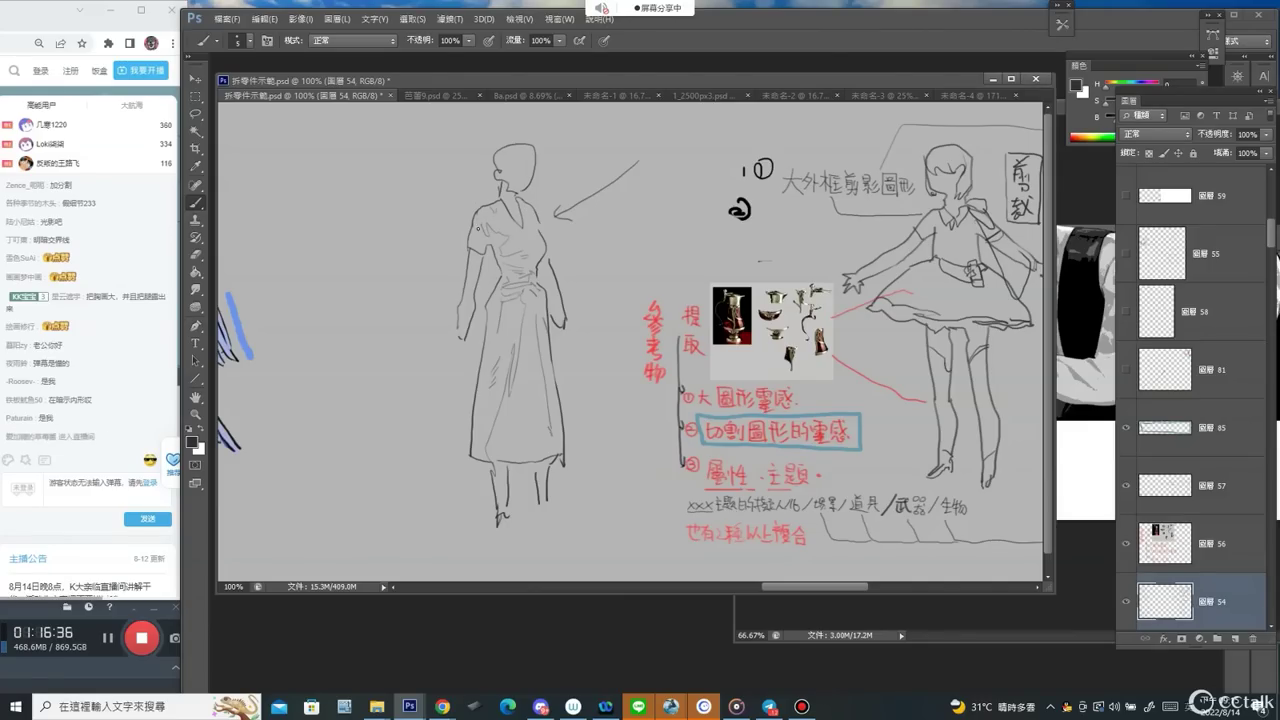
mouse_move(522, 192)
left_mouse_down()
mouse_move(547, 267)
mouse_move(459, 297)
mouse_move(440, 236)
left_mouse_up()
key("ctrl+z")
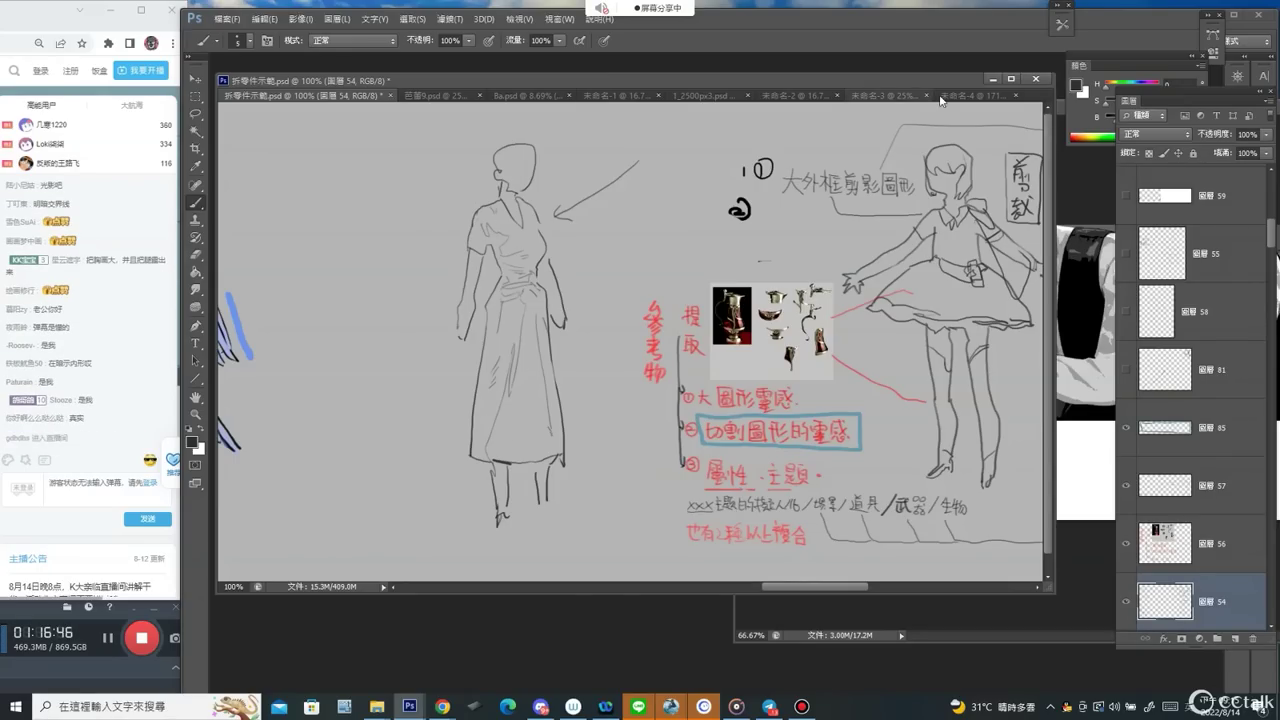
Bring up the 未命名-3 artwork and try erasing its handwritten notes and marking around 構, undoing each change.
left_click(975, 96)
left_click(845, 96)
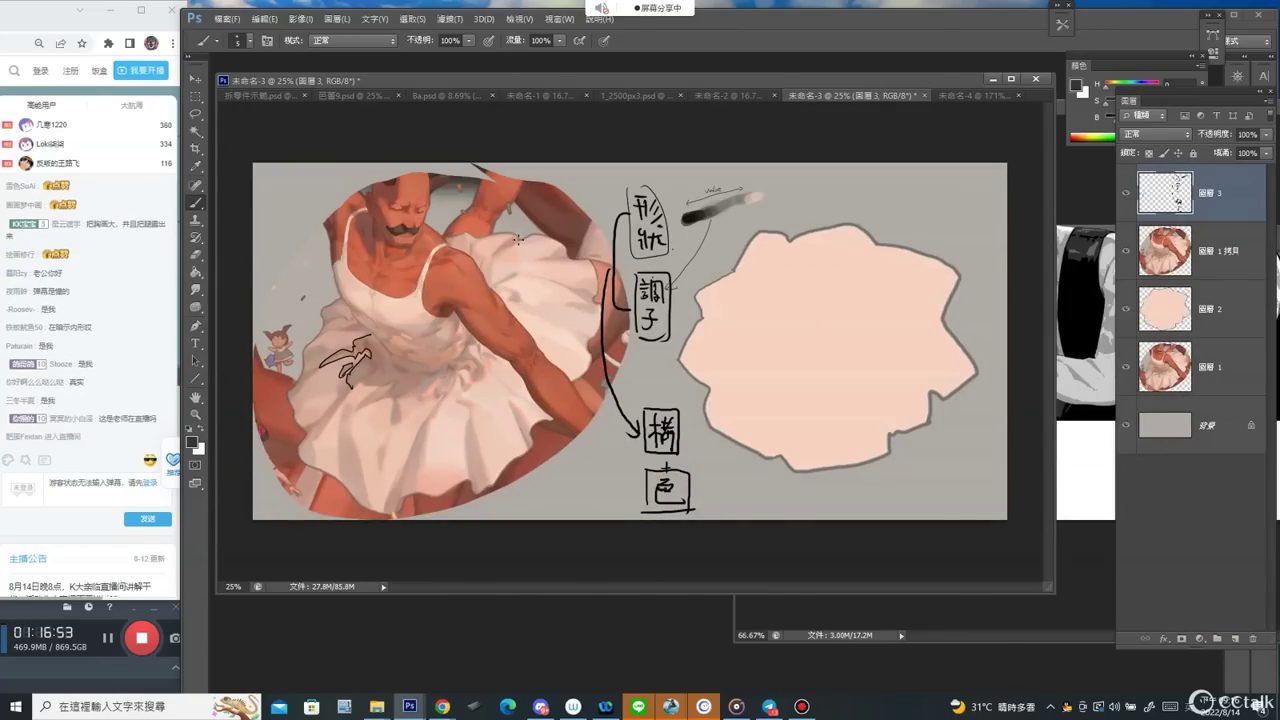
key("e")
mouse_move(628, 195)
left_mouse_down()
mouse_move(615, 300)
mouse_move(660, 286)
mouse_move(740, 177)
mouse_move(714, 214)
mouse_move(607, 253)
mouse_move(651, 423)
mouse_move(651, 491)
mouse_move(634, 514)
mouse_move(646, 375)
left_mouse_up()
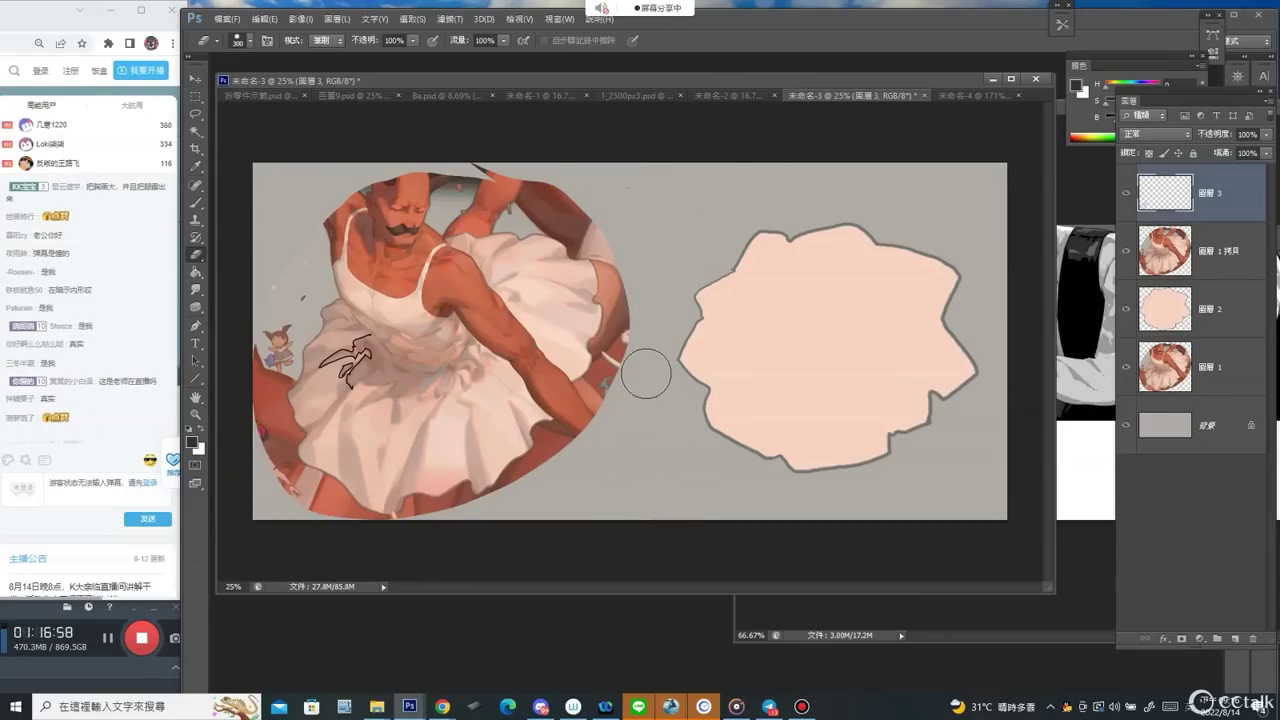
key("ctrl+alt+z")
key("ctrl+alt+z")
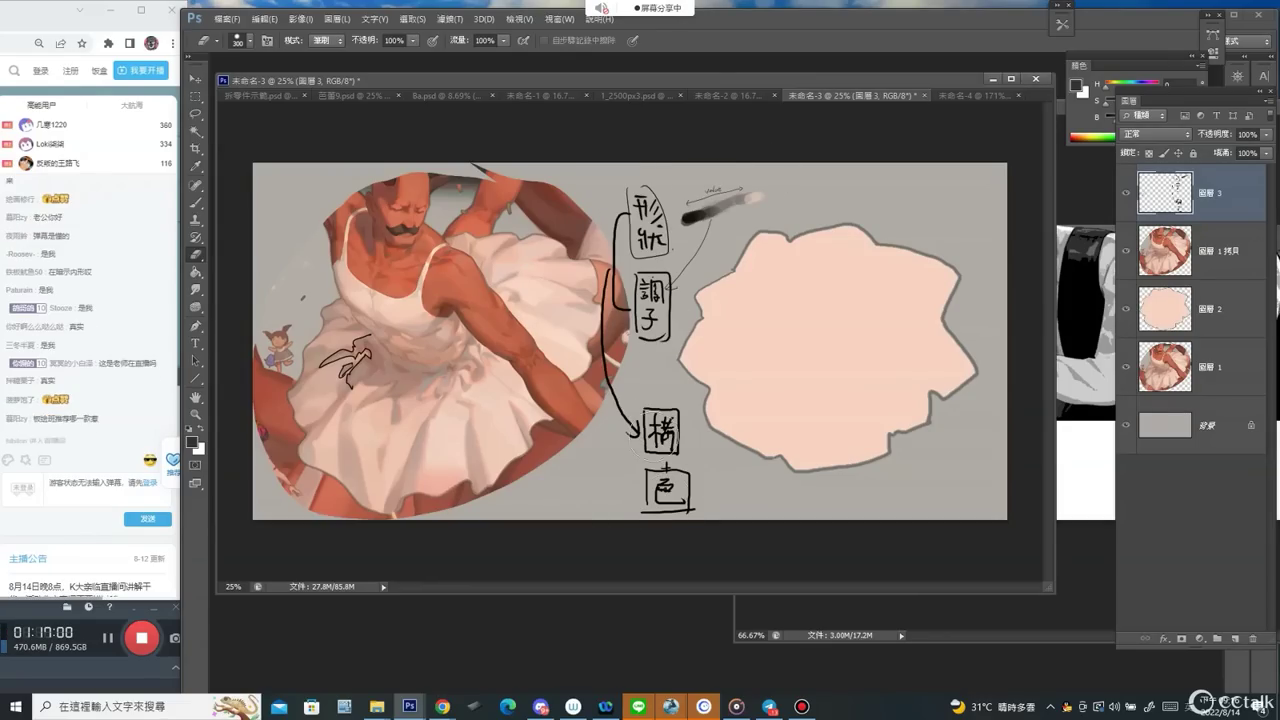
key("b")
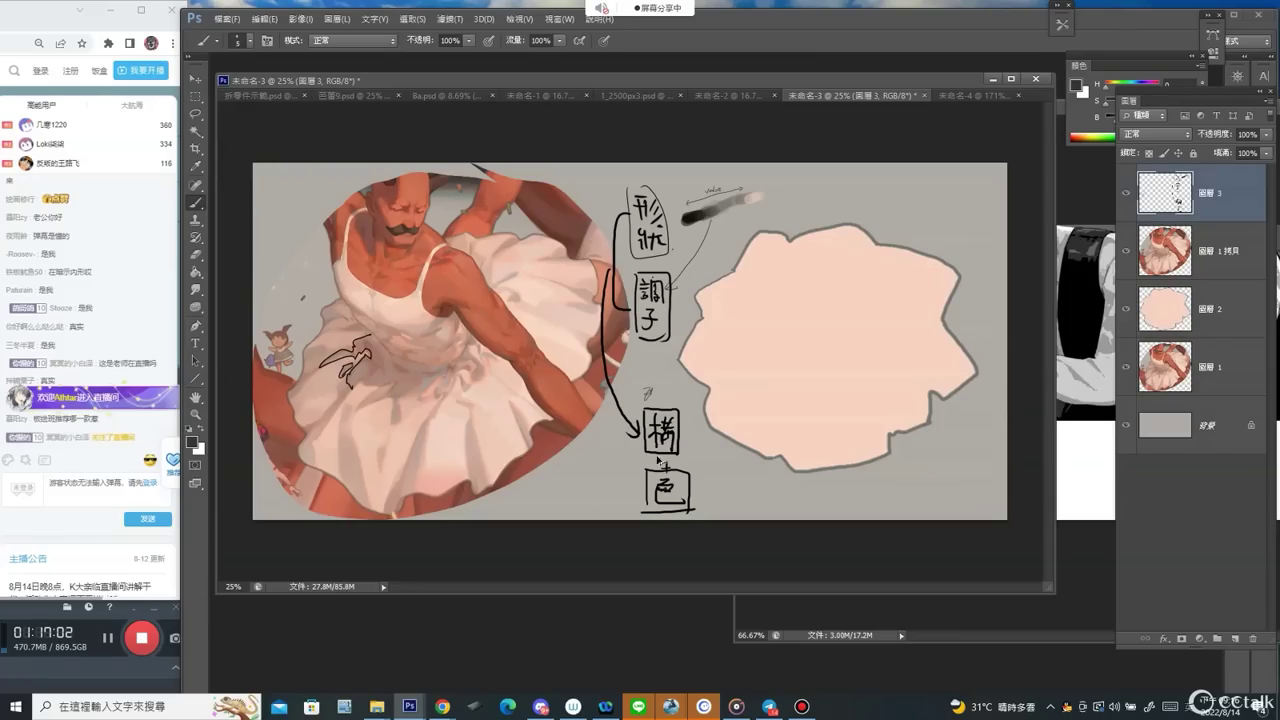
left_click_drag(688, 466, 618, 472)
key("ctrl+z")
key("e")
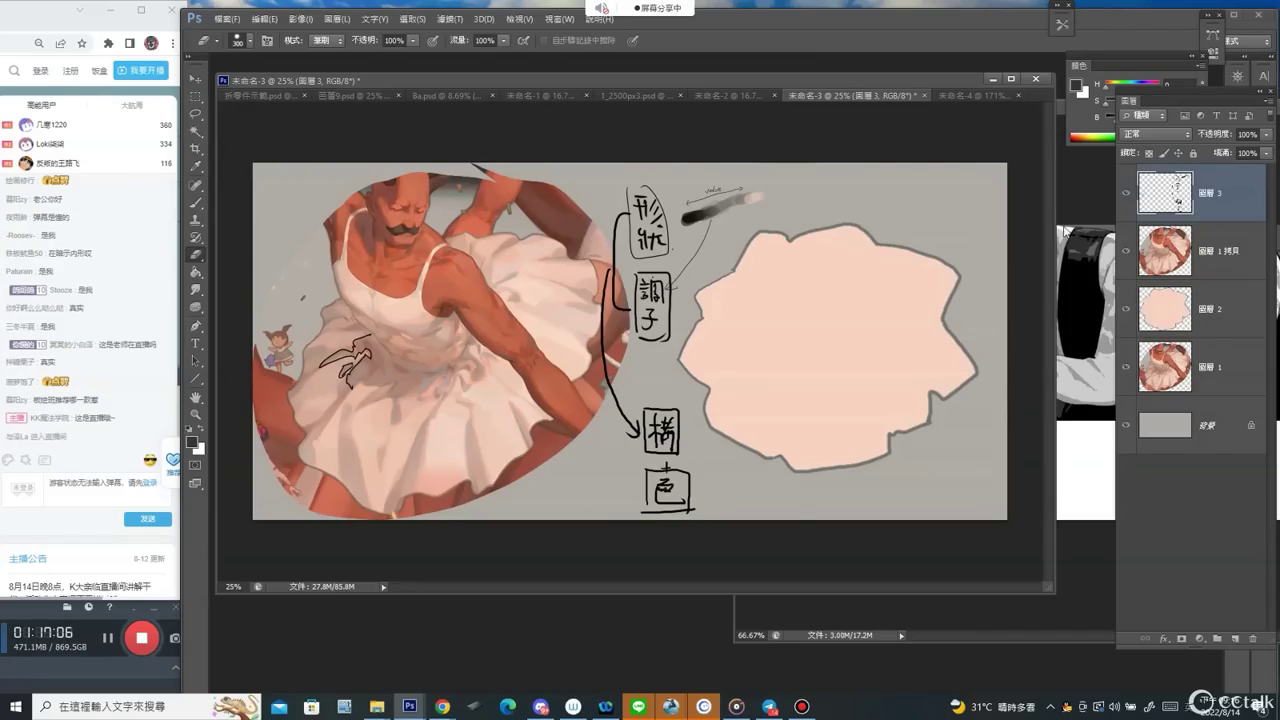
Bring the sleeve tone study document to the front and show its 圖層 3 annotations.
key("Tab")
left_click(1072, 167)
left_click_drag(1047, 108, 529, 61)
key("Tab")
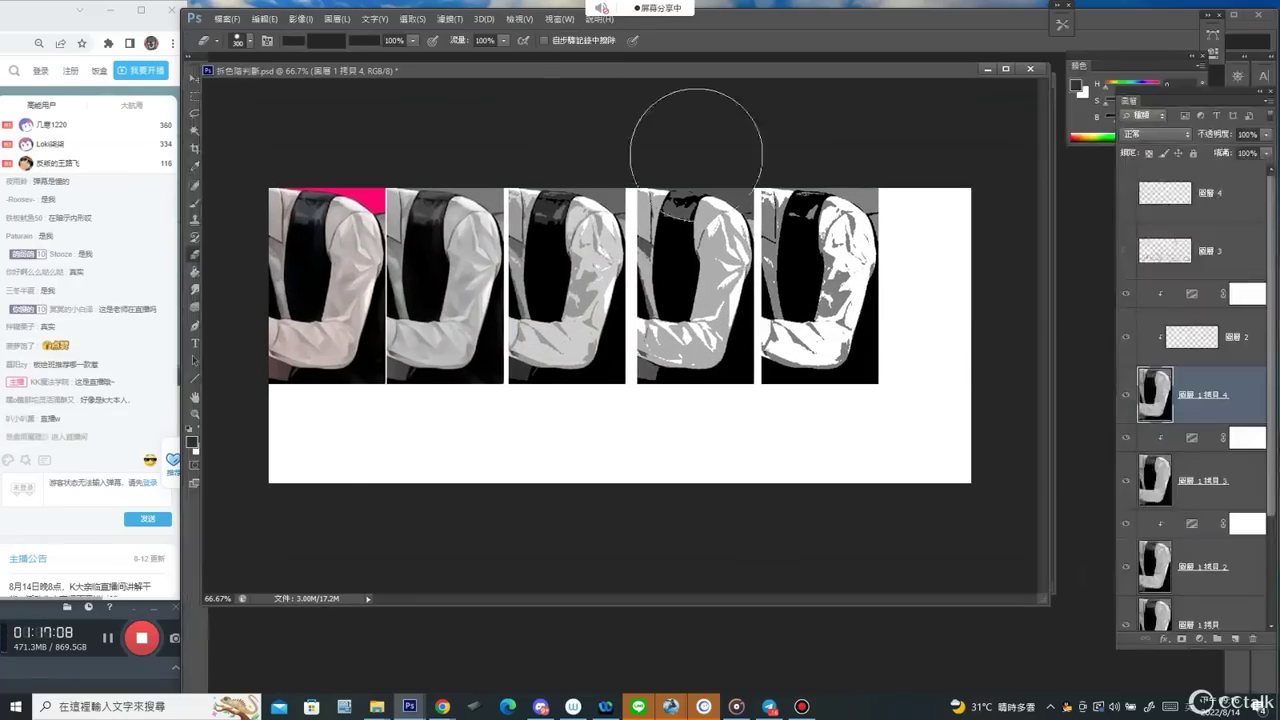
left_click(1122, 257)
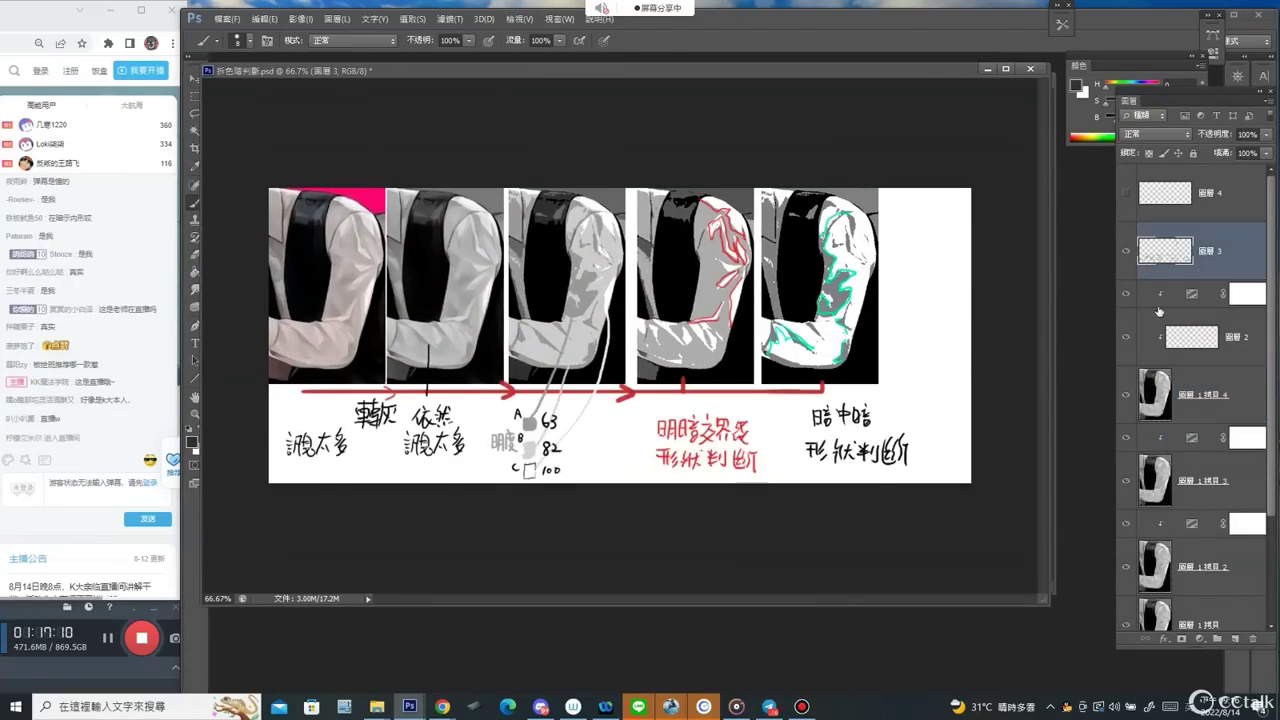
Draw an arrow with a dark shaft and a red head pointing at the shoulder of the first sleeve image.
key("Tab")
left_click_drag(349, 220, 358, 210)
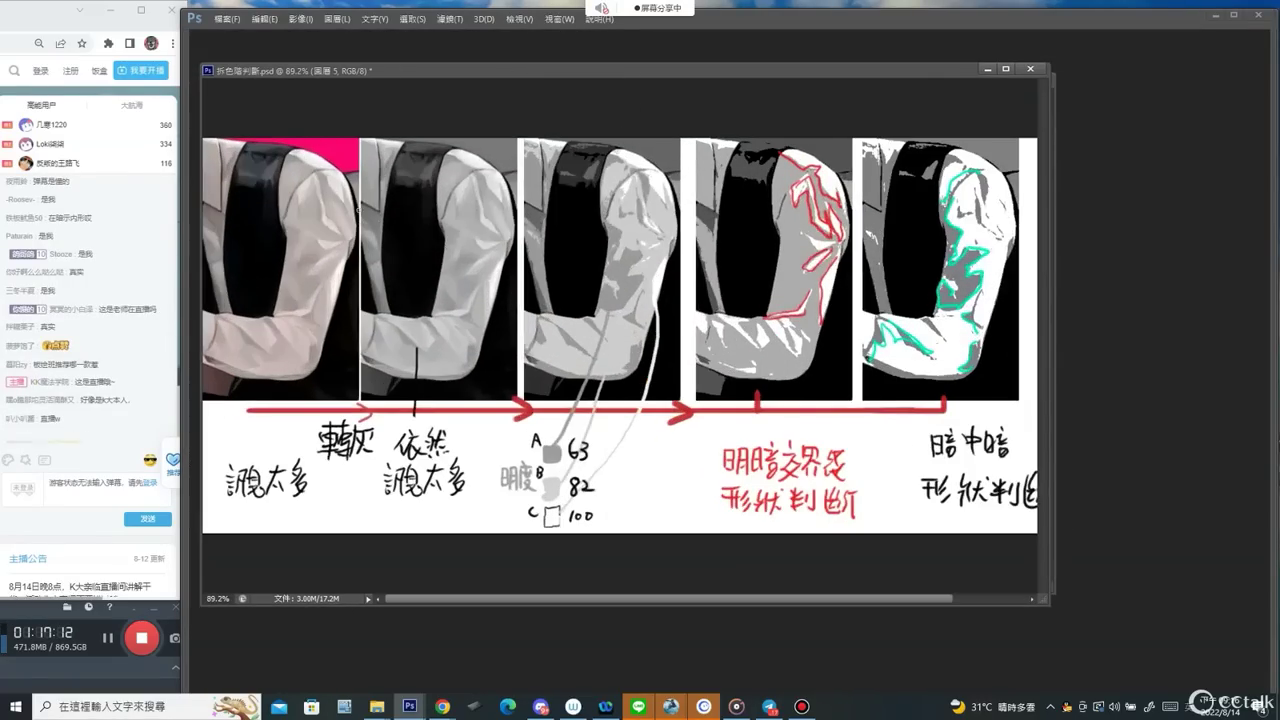
left_click_drag(429, 147, 326, 194)
key("Tab")
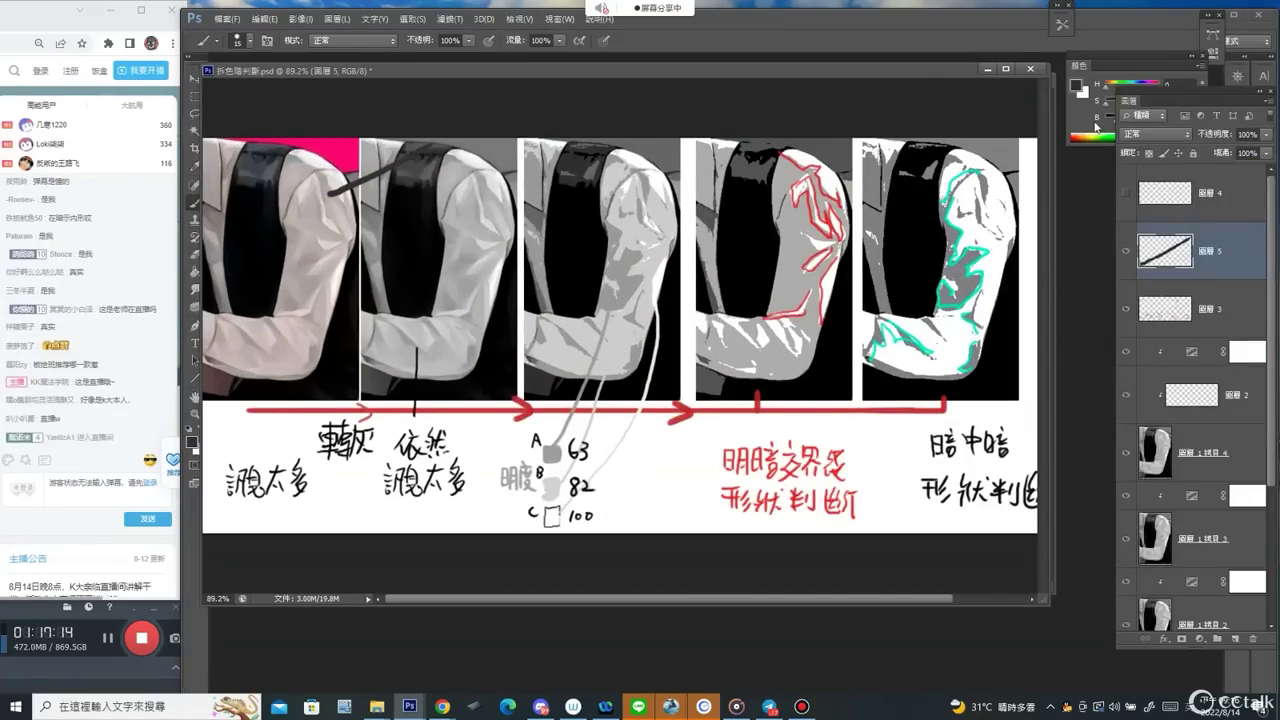
left_click(1096, 126)
left_click_drag(1112, 118, 1157, 124)
mouse_move(332, 180)
left_mouse_down()
mouse_move(322, 200)
mouse_move(341, 196)
left_mouse_up()
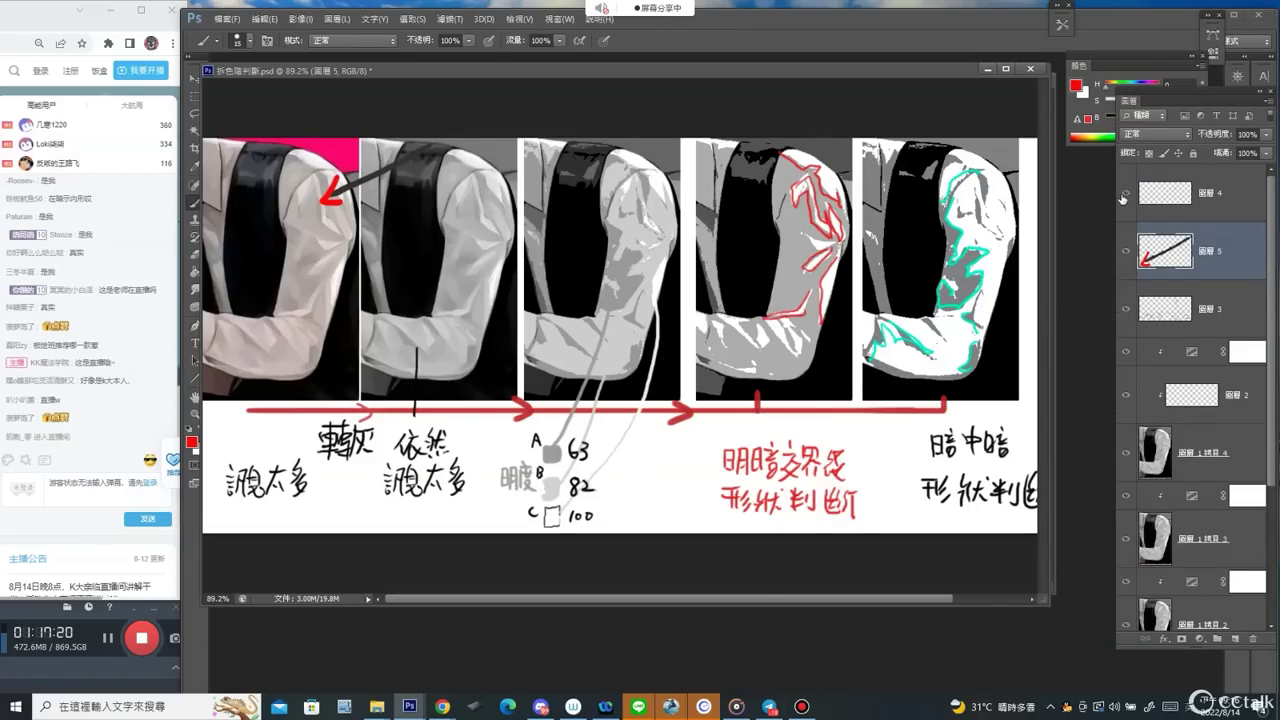
Make 圖層 4 visible and reposition the sleeve study window.
key("Tab")
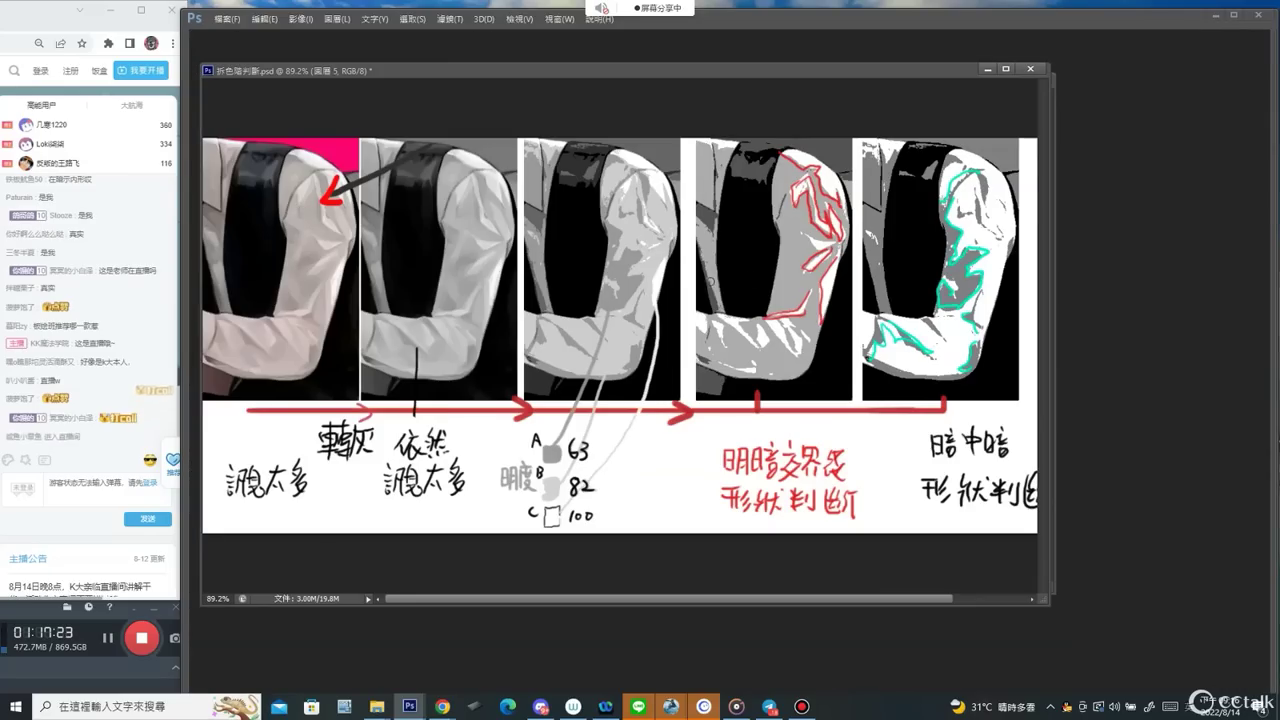
left_click_drag(700, 279, 409, 266)
left_click_drag(819, 279, 449, 285)
key("Tab")
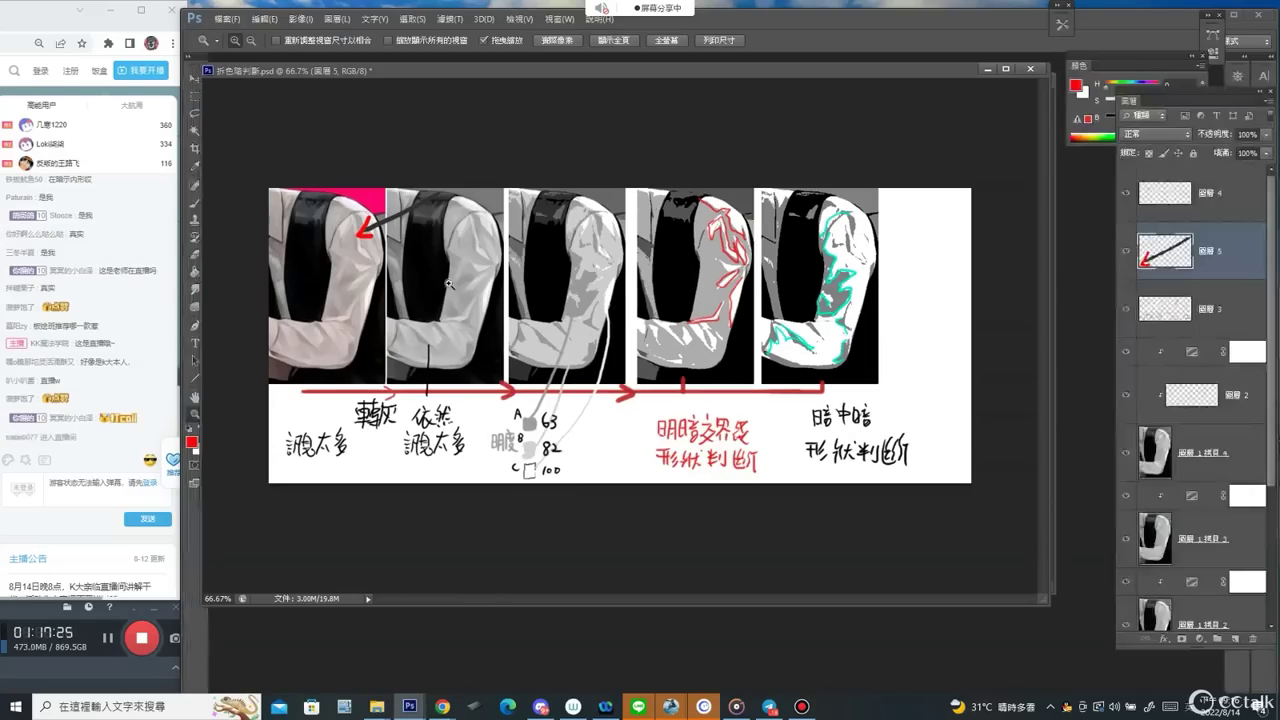
key("Tab")
key("Tab")
left_click_drag(290, 68, 332, 81)
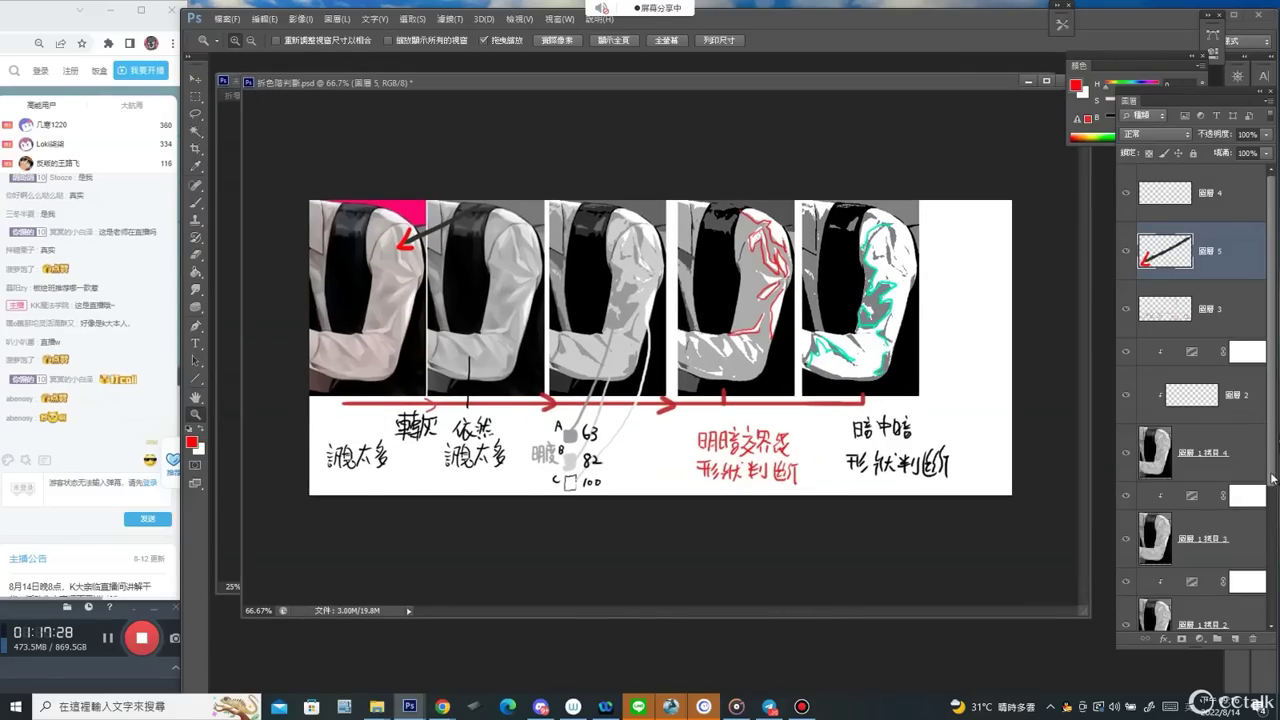
Copy the whole white background layer into a new document and float it in its own window beside the sleeve study.
scroll(1272, 480, "down", 5)
left_click(1193, 590)
key("ctrl+a")
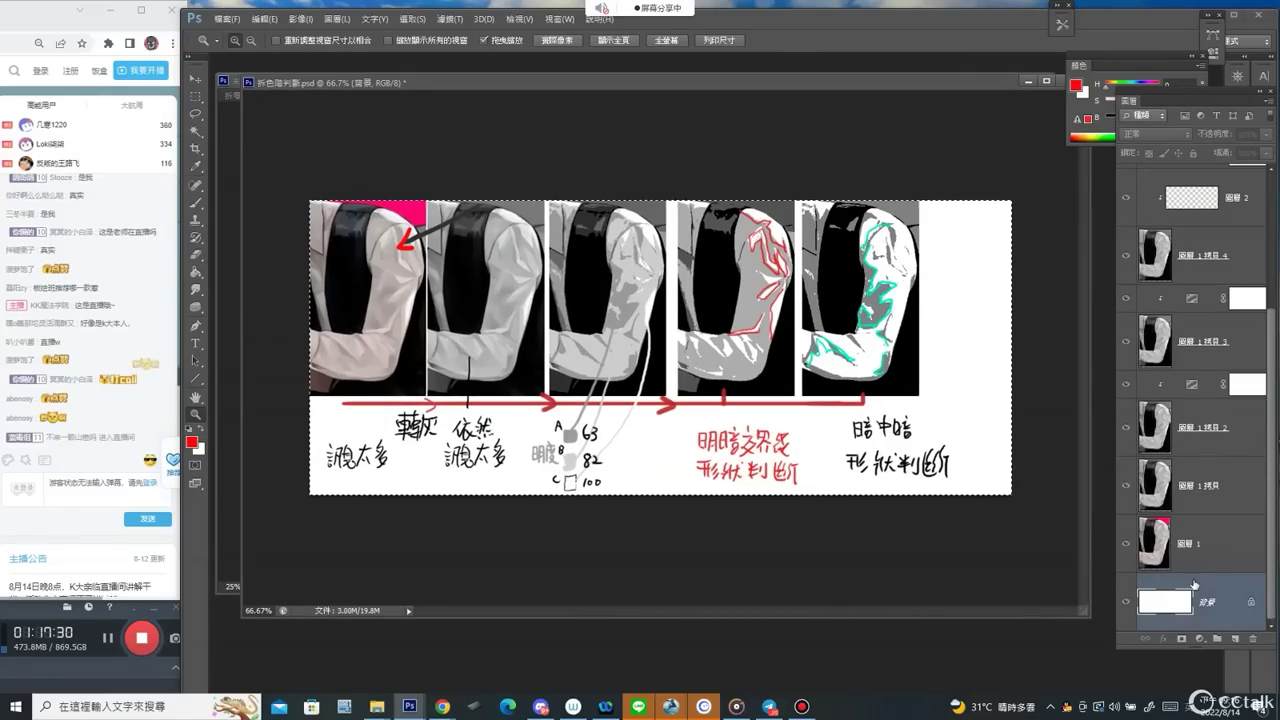
key("ctrl+c")
key("ctrl+n")
key("Return")
key("ctrl+v")
key("Tab")
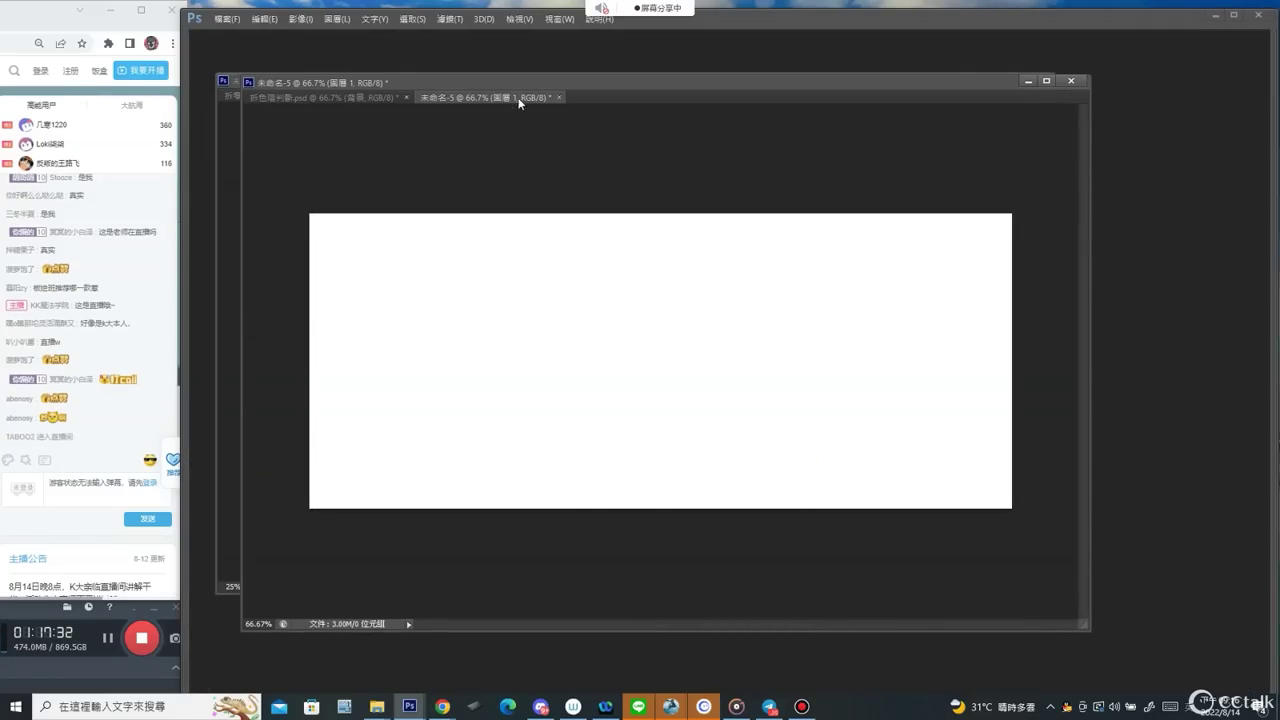
left_click_drag(519, 103, 612, 81)
Choose a textured brush preset and sketch the outline of the bent sleeve on the blank canvas.
right_click(625, 231)
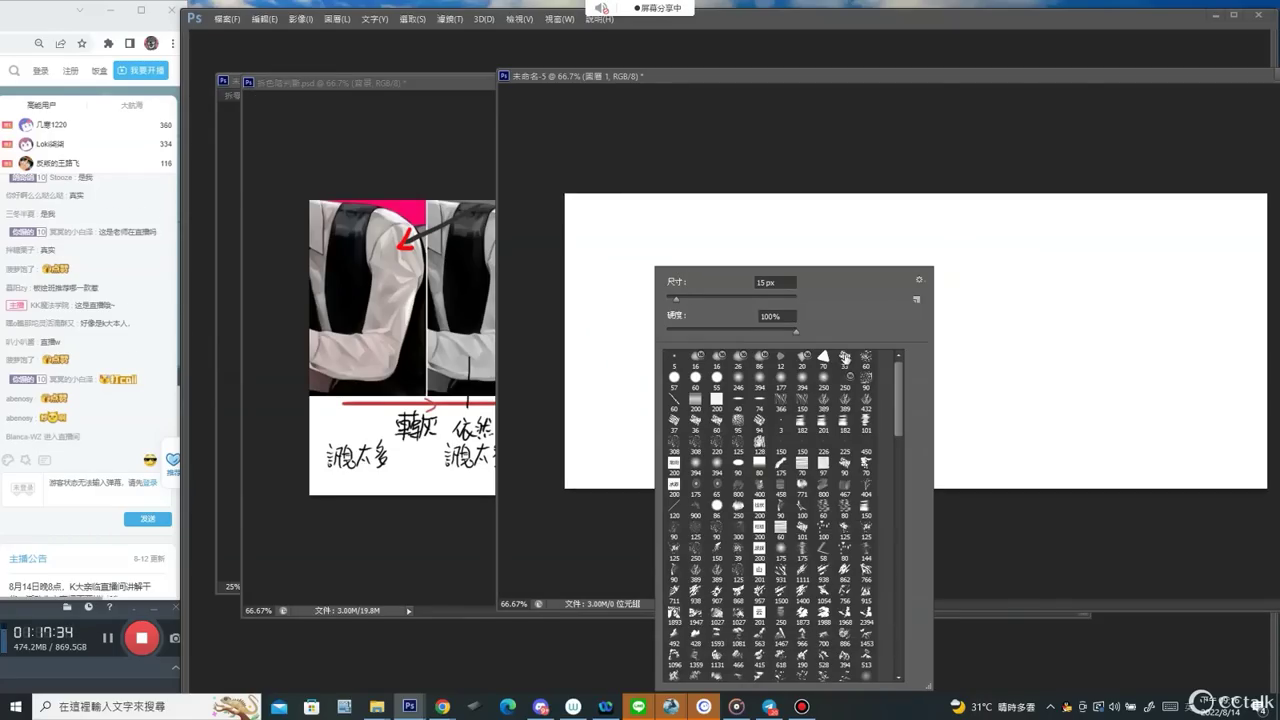
double_click(845, 357)
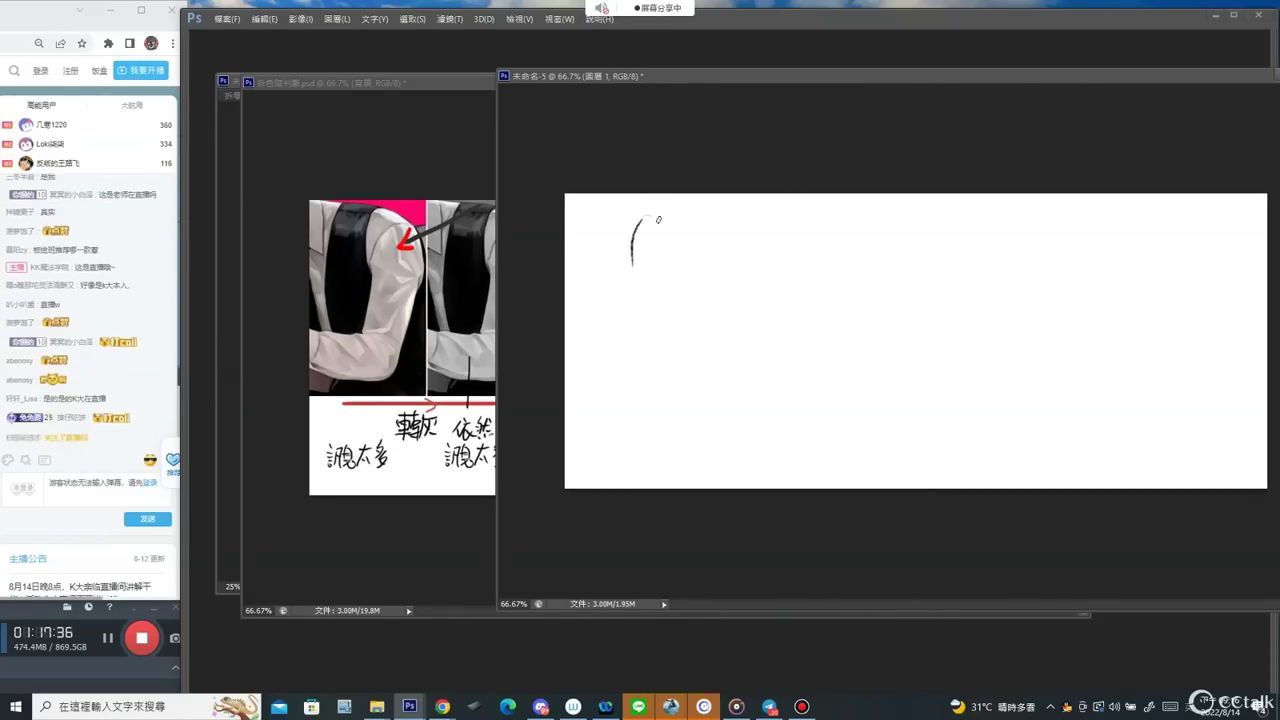
mouse_move(641, 216)
left_mouse_down()
mouse_move(633, 267)
mouse_move(628, 357)
mouse_move(580, 364)
mouse_move(607, 398)
mouse_move(674, 409)
mouse_move(697, 262)
left_mouse_up()
Outline a small fold shape on the first sleeve image on 圖層 4 and reposition the study window.
left_click(380, 270)
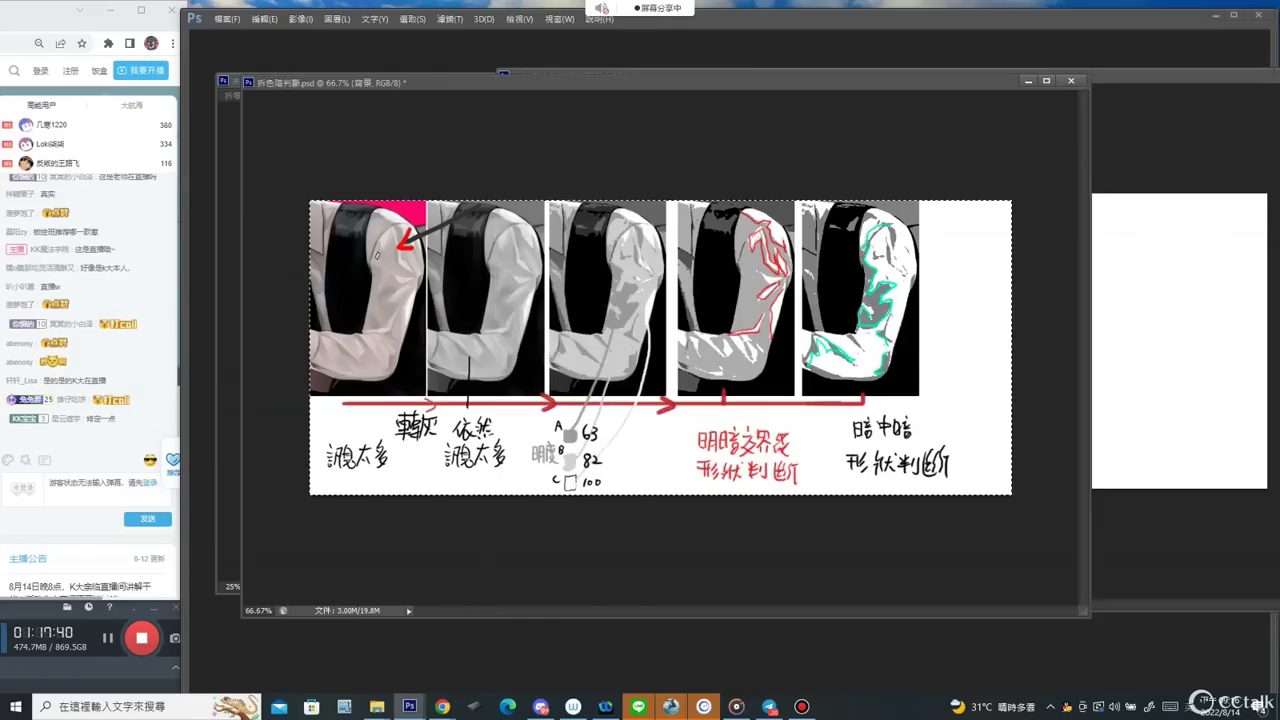
key("Tab")
left_click_drag(687, 85, 672, 216)
key("m")
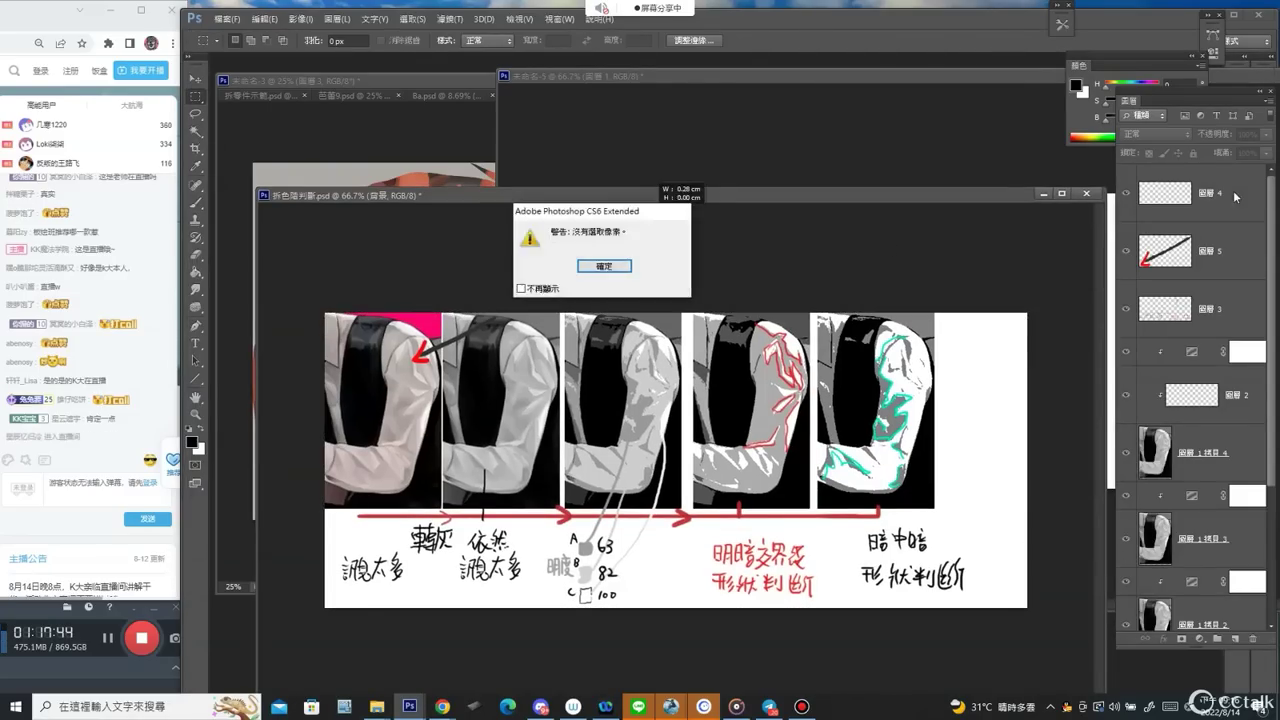
key("Return")
left_click(1235, 194)
key("b")
mouse_move(386, 376)
left_mouse_down()
mouse_move(394, 400)
mouse_move(408, 400)
left_mouse_up()
key("ctrl+z")
left_click_drag(613, 195, 563, 139)
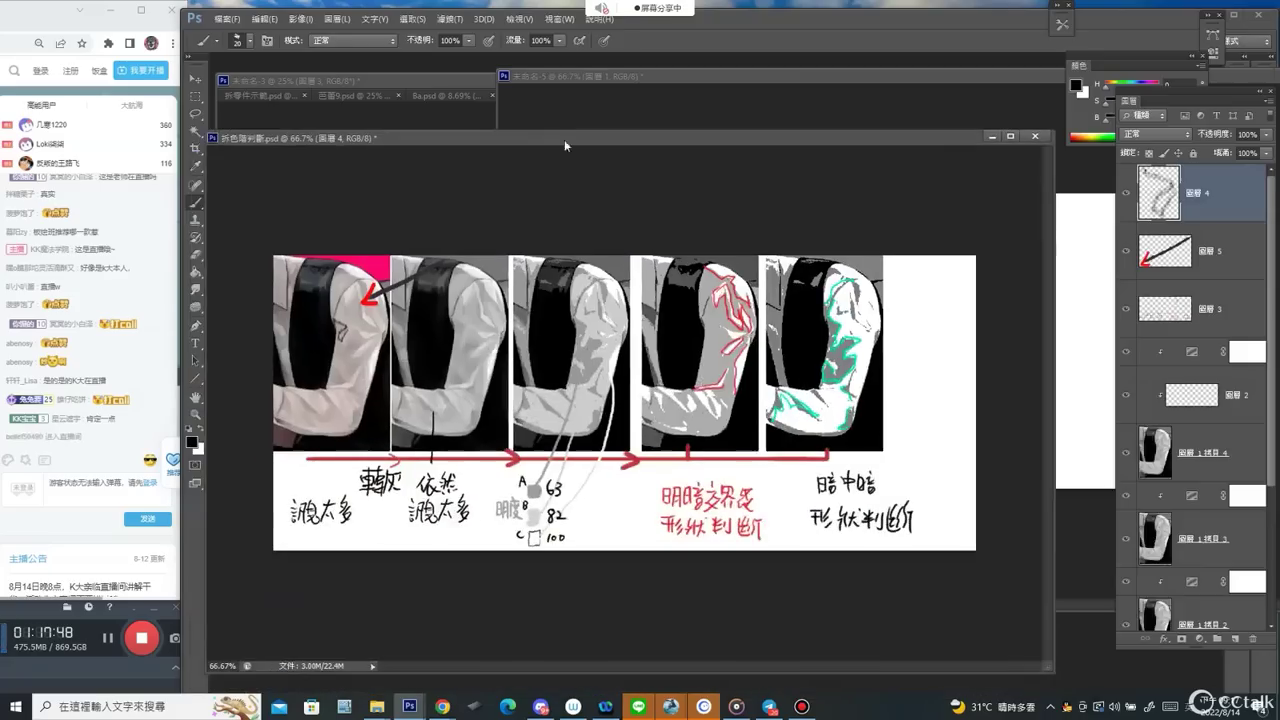
Return to the new sleeve sketch and outline the fold shadow shapes along the inner upper arm.
key("Tab")
left_click(1076, 360)
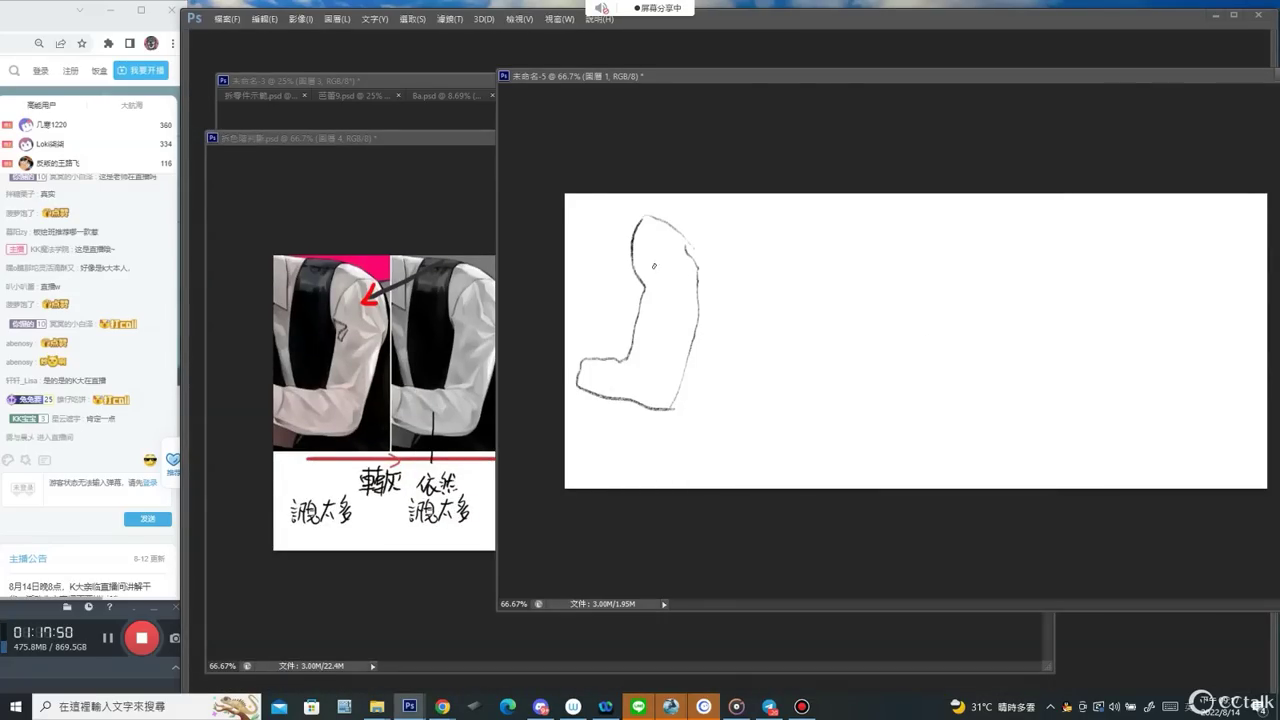
mouse_move(647, 254)
left_mouse_down()
mouse_move(679, 290)
mouse_move(644, 310)
mouse_move(636, 348)
mouse_move(671, 310)
mouse_move(644, 366)
left_mouse_up()
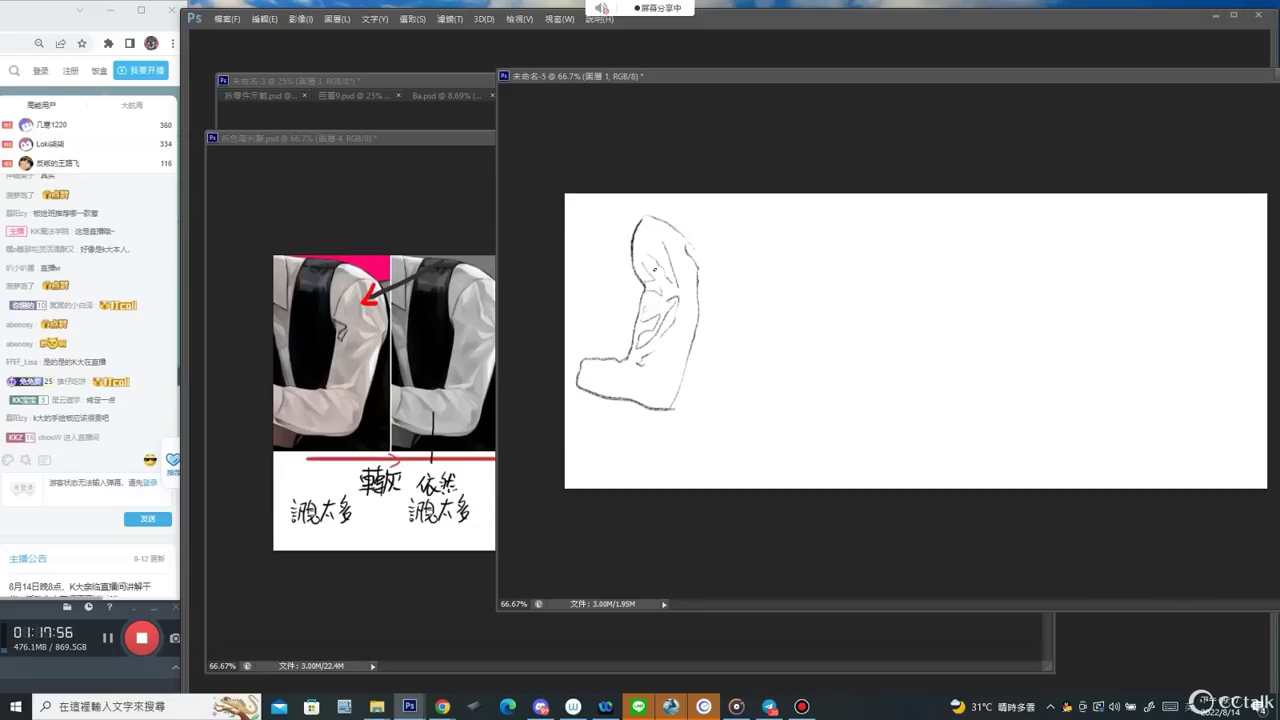
Fill the fold shadow shapes along the inner arm and down to the elbow of the sleeve sketch with hatching.
mouse_move(648, 270)
left_mouse_down()
mouse_move(678, 277)
mouse_move(649, 263)
mouse_move(634, 342)
left_mouse_up()
mouse_move(646, 336)
left_mouse_down()
mouse_move(628, 358)
mouse_move(650, 372)
left_mouse_up()
left_click_drag(676, 340, 654, 386)
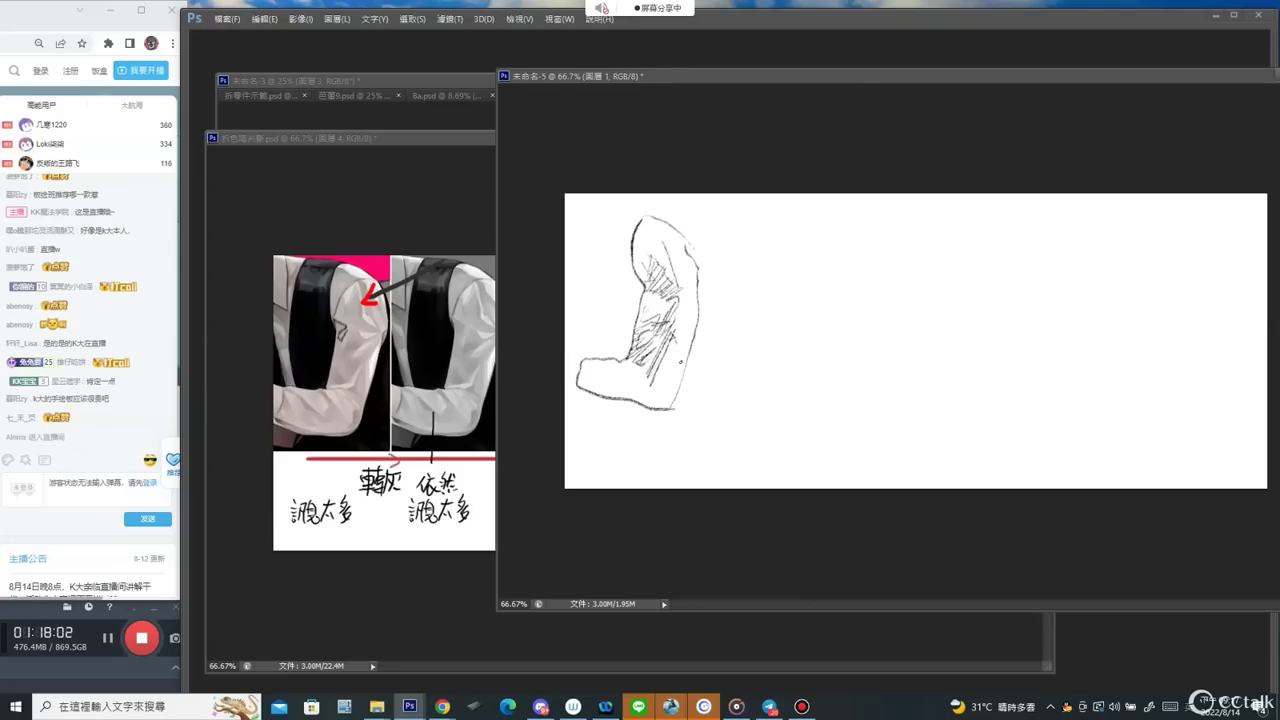
left_click_drag(677, 343, 661, 408)
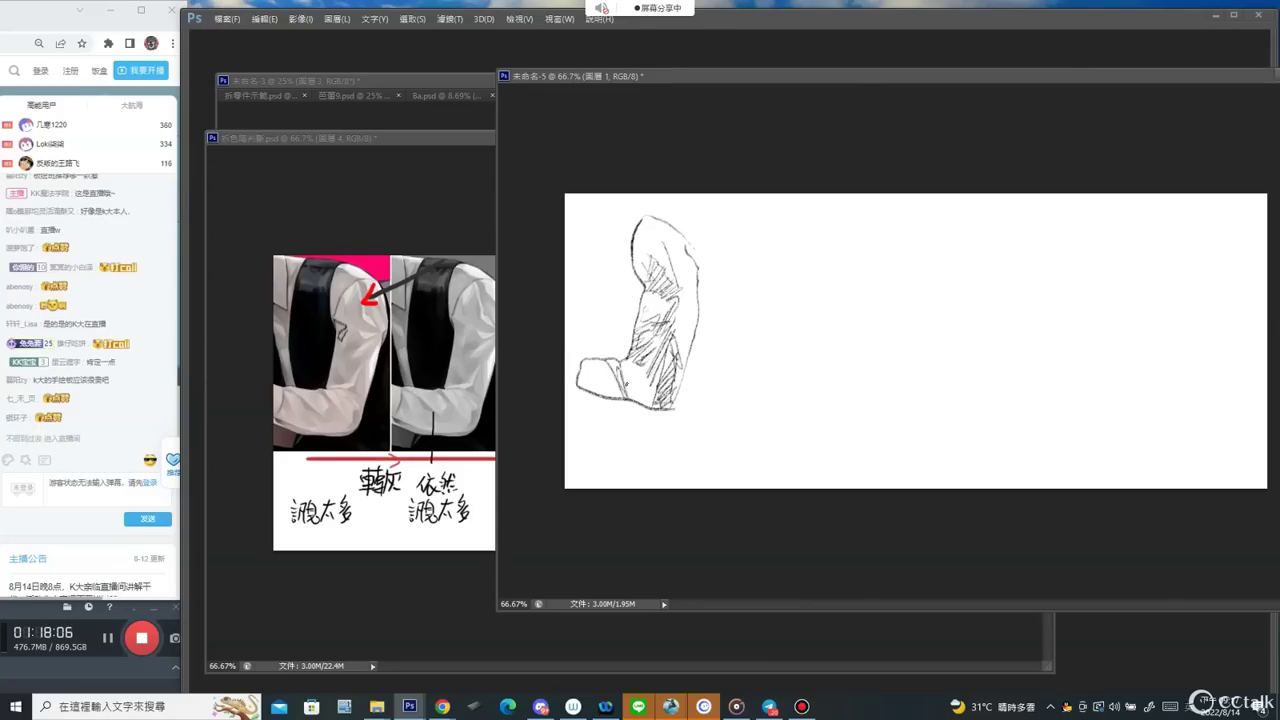
Sketch and hatch the fold shadows on the forearm and cuff, and add fold shapes along the outer arm edge.
left_click_drag(621, 367, 629, 398)
mouse_move(628, 374)
left_mouse_down()
mouse_move(634, 399)
mouse_move(598, 390)
left_mouse_up()
left_click_drag(600, 378, 576, 390)
left_click_drag(692, 291, 680, 314)
left_click_drag(694, 311, 680, 325)
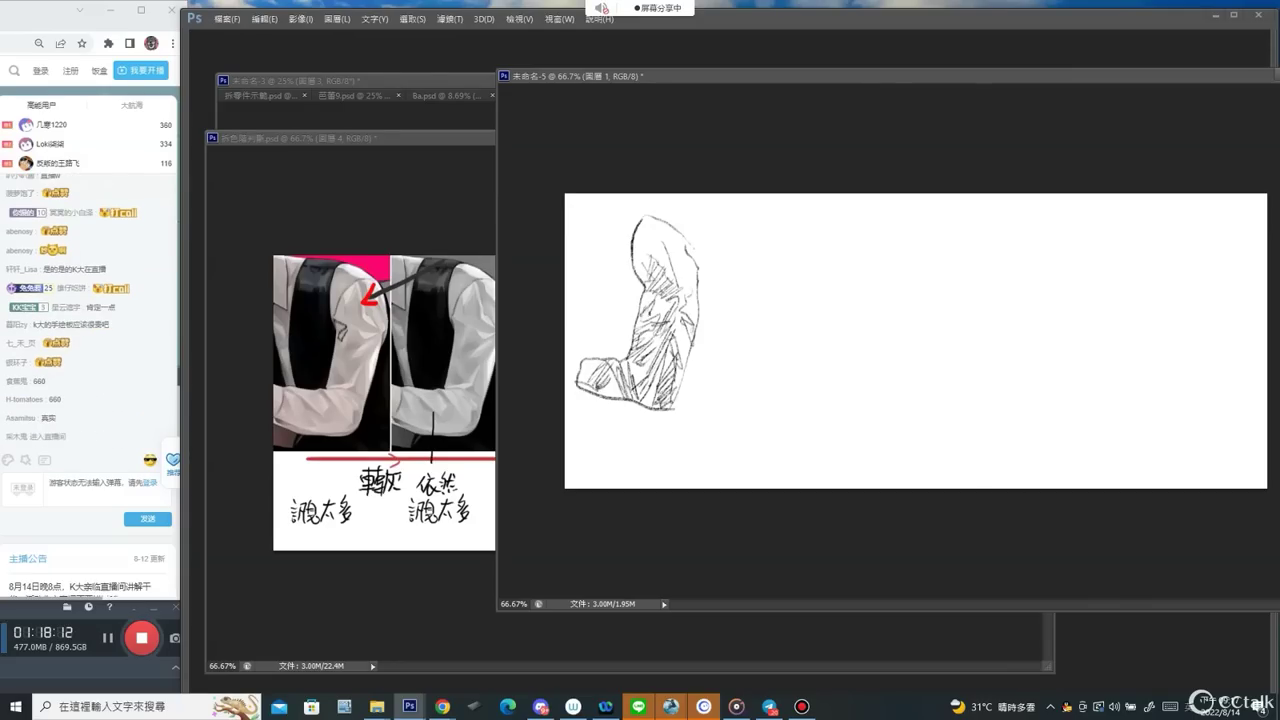
Hatch the shadow on the inner shoulder of the sleeve sketch and darken it with denser strokes, removing the stray test strokes.
left_click_drag(625, 289, 626, 313)
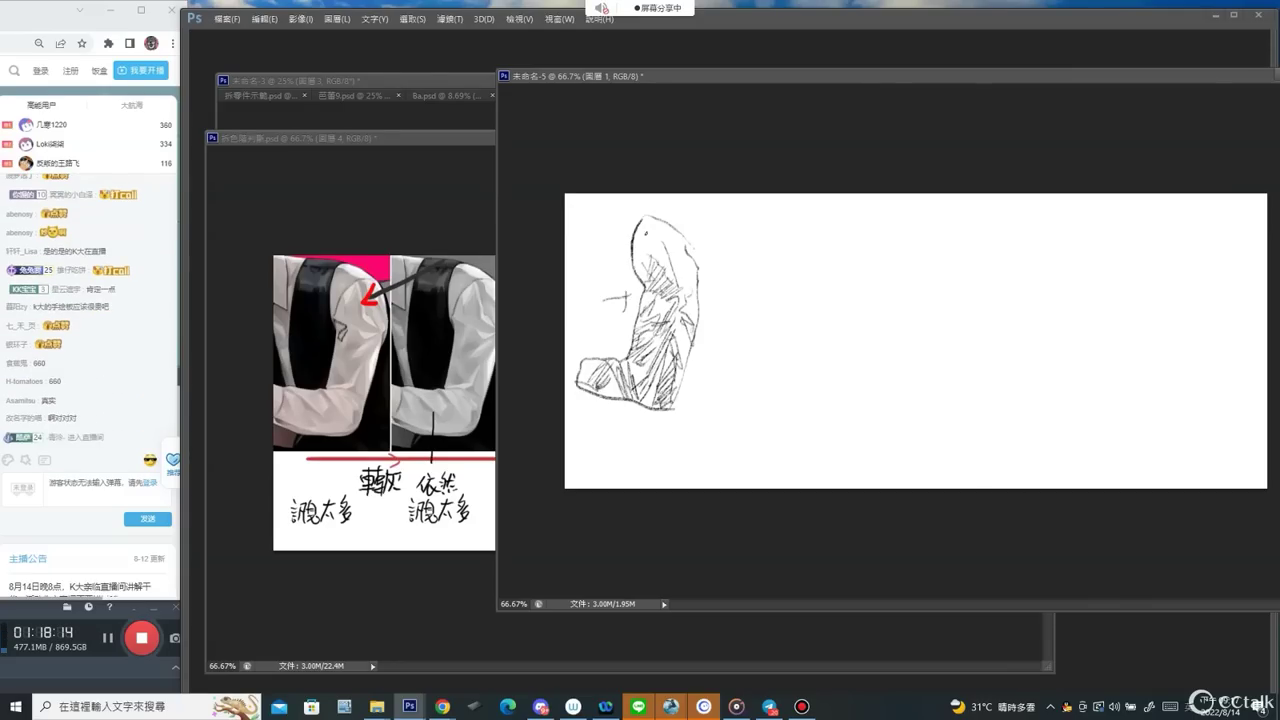
left_click_drag(649, 229, 638, 250)
mouse_move(657, 232)
left_mouse_down()
mouse_move(634, 271)
mouse_move(642, 283)
left_mouse_up()
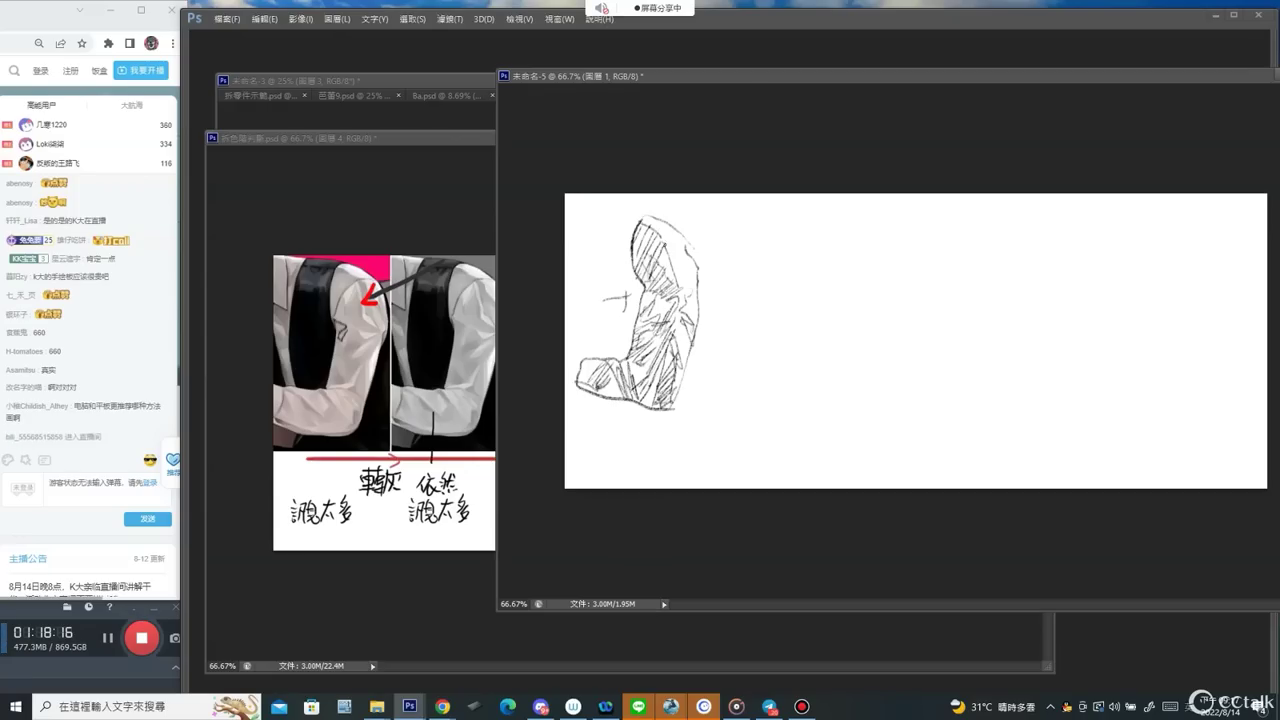
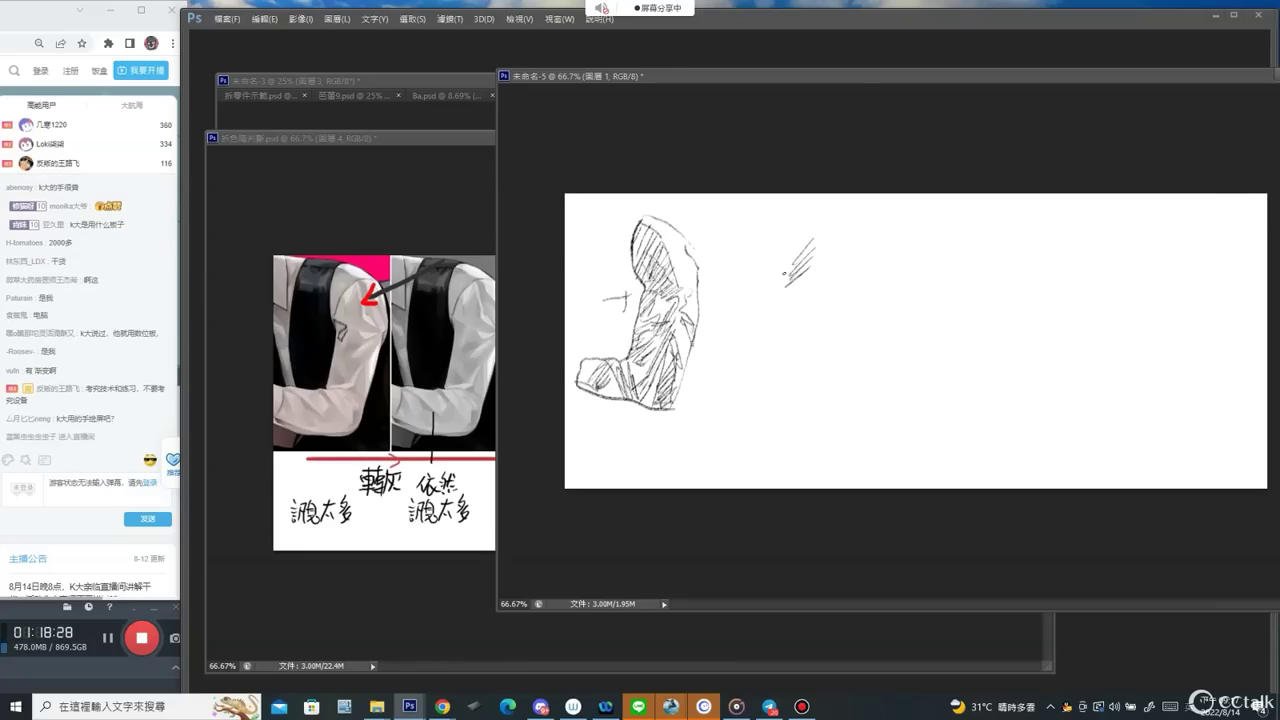
key("ctrl+z")
scroll(646, 223, "up", 3)
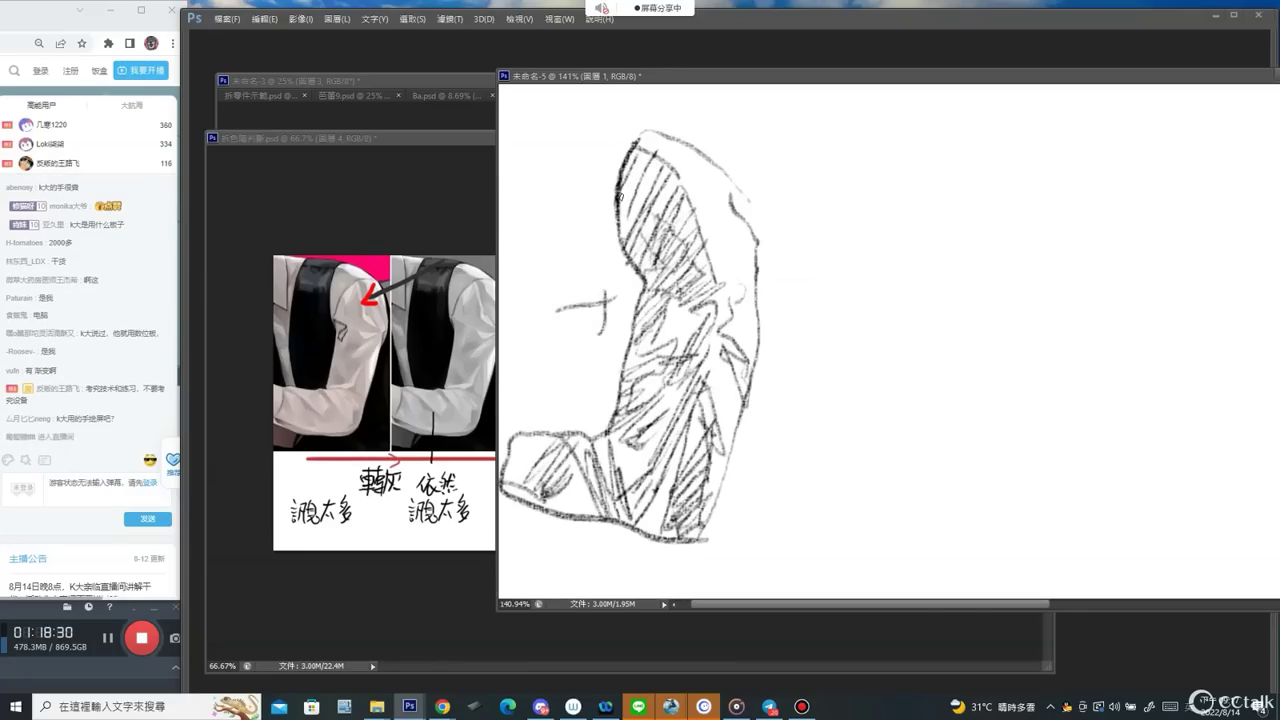
mouse_move(620, 197)
left_mouse_down()
mouse_move(642, 250)
mouse_move(659, 235)
mouse_move(684, 250)
mouse_move(686, 298)
left_mouse_up()
left_click_drag(672, 178, 698, 286)
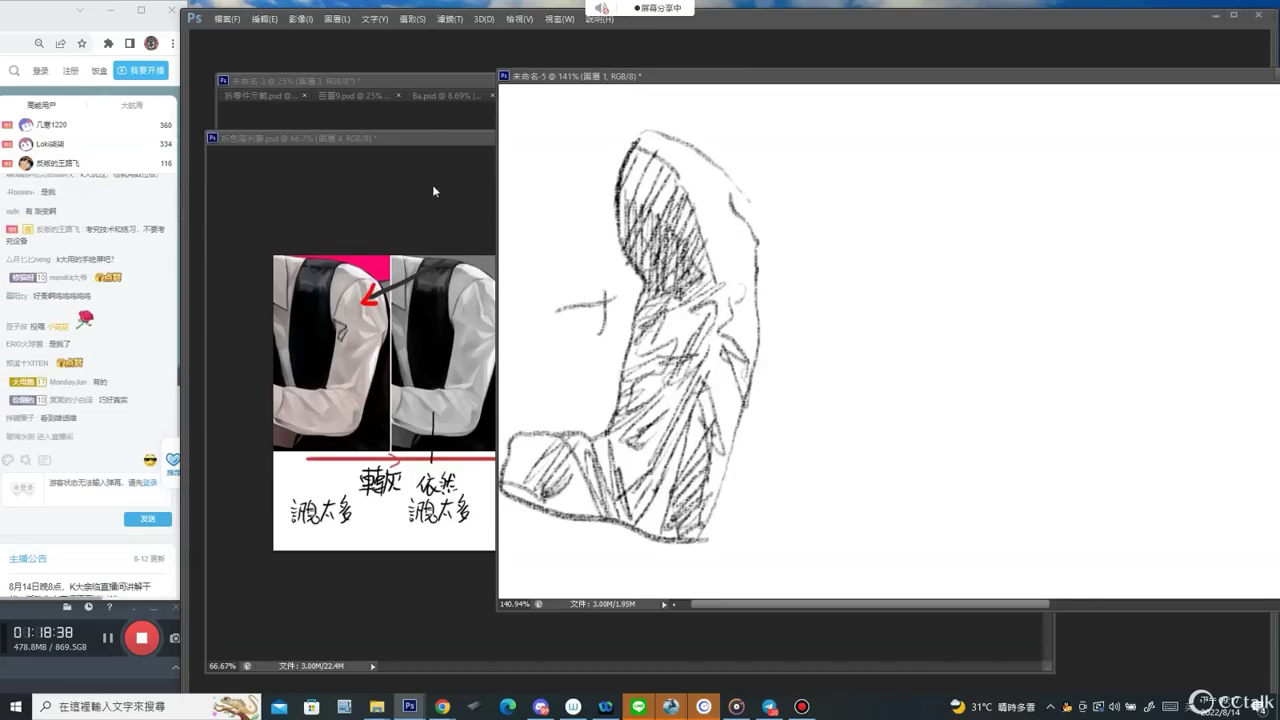
Bring the sleeve study window to the front, add a new layer above 圖層 4 and choose a smooth round brush preset.
mouse_move(426, 137)
left_mouse_down()
mouse_move(474, 54)
mouse_move(472, 154)
left_mouse_up()
key("Tab")
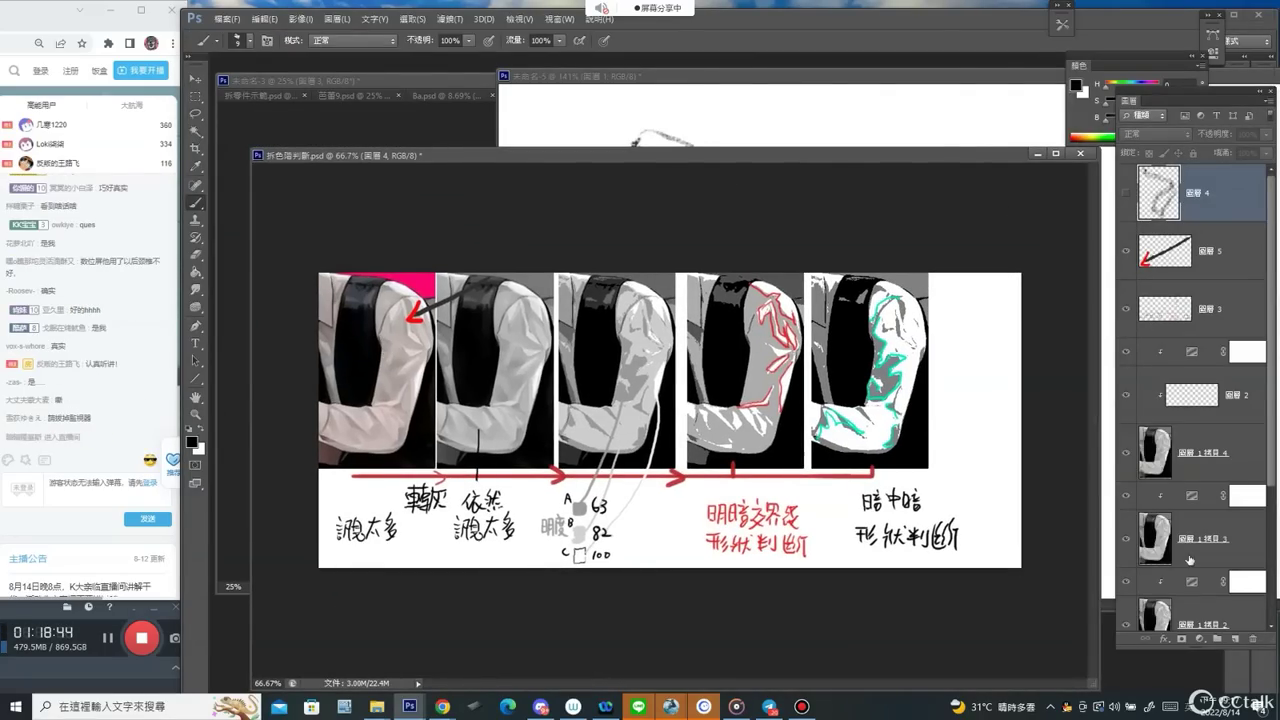
left_click(1235, 638)
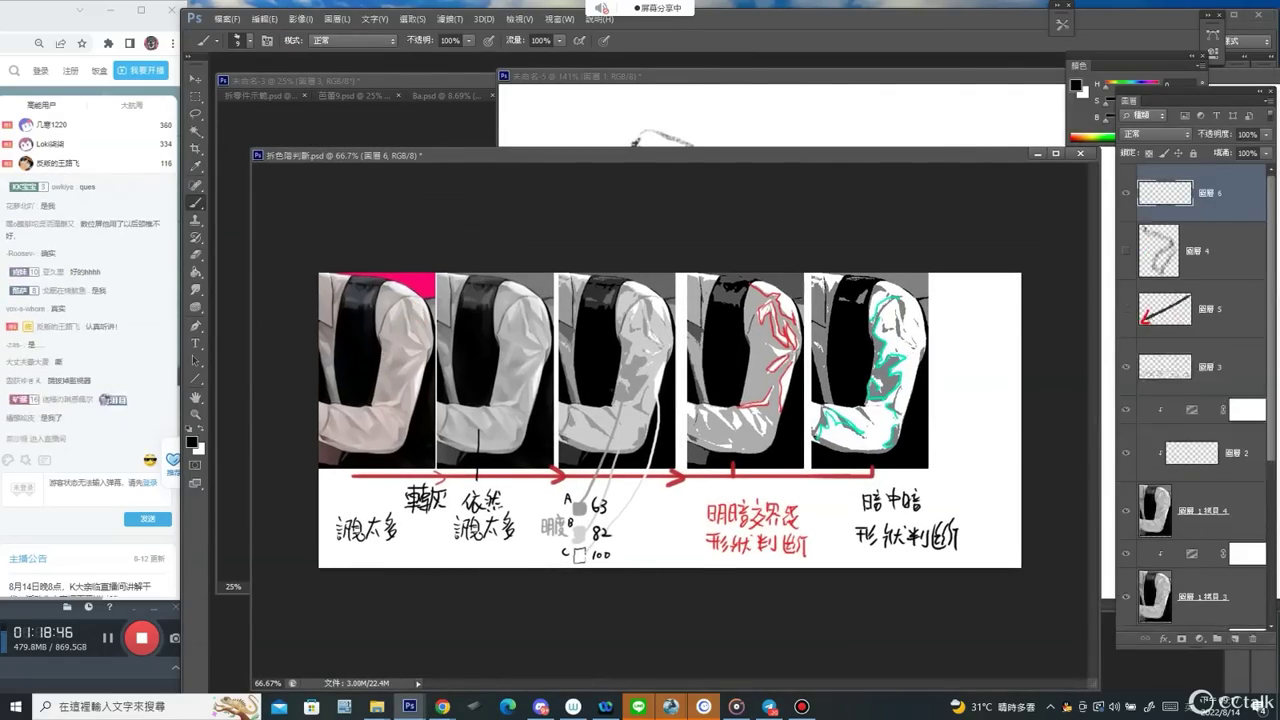
right_click(438, 362)
double_click(483, 382)
key("Tab")
left_click_drag(371, 362, 387, 365)
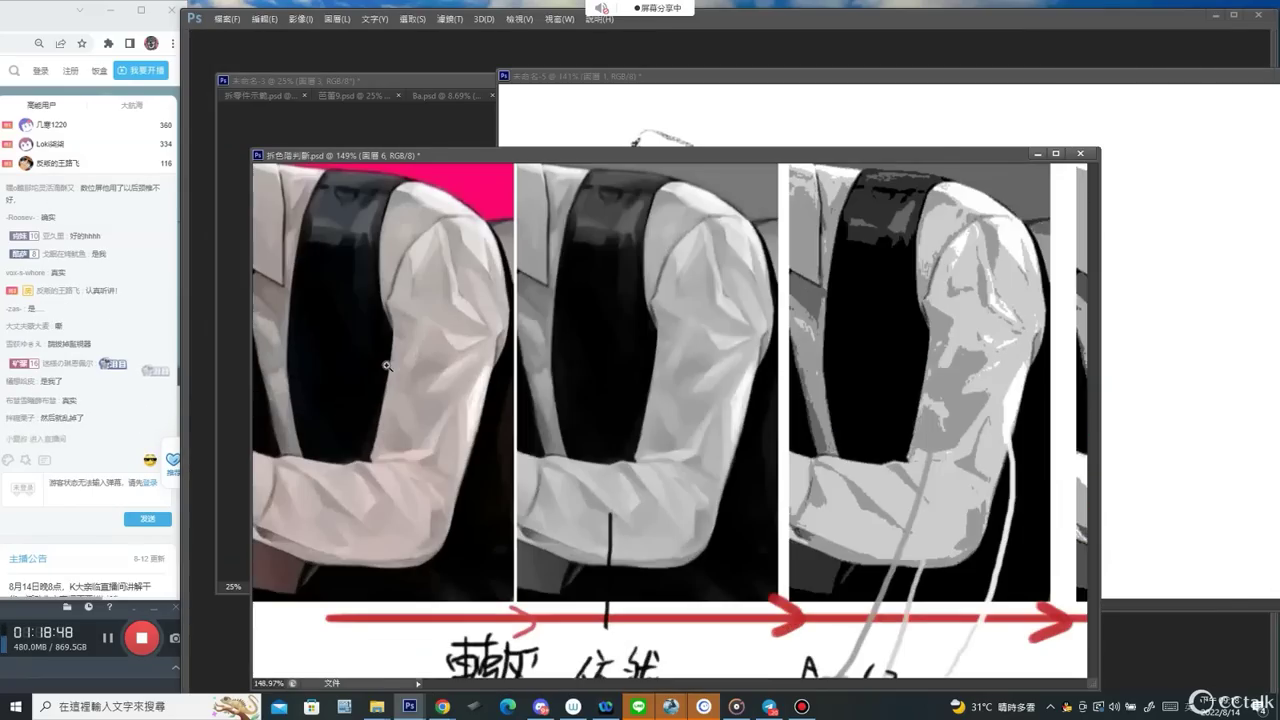
key("Tab")
mouse_move(263, 219)
left_mouse_down()
mouse_move(396, 182)
mouse_move(505, 350)
mouse_move(284, 532)
mouse_move(305, 192)
mouse_move(362, 176)
left_mouse_up()
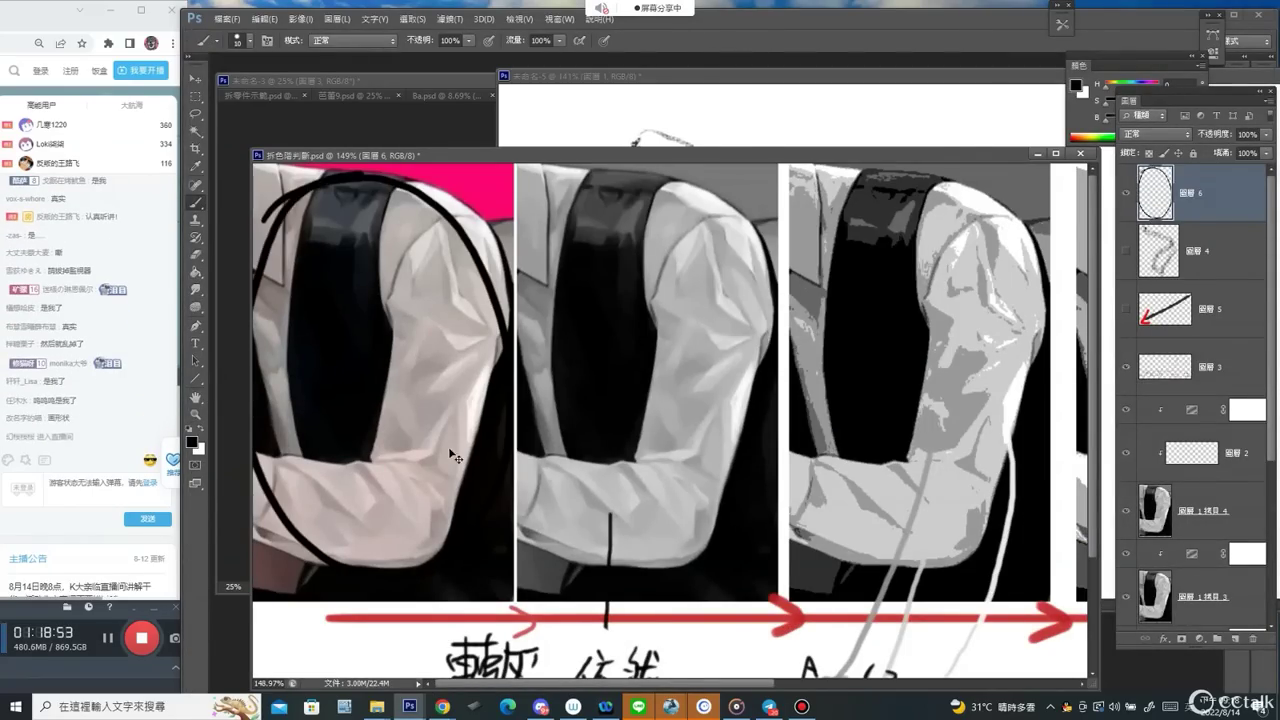
key("ctrl+z")
key("ctrl+space")
mouse_move(410, 460)
left_mouse_down()
mouse_move(378, 492)
mouse_move(382, 518)
left_mouse_up()
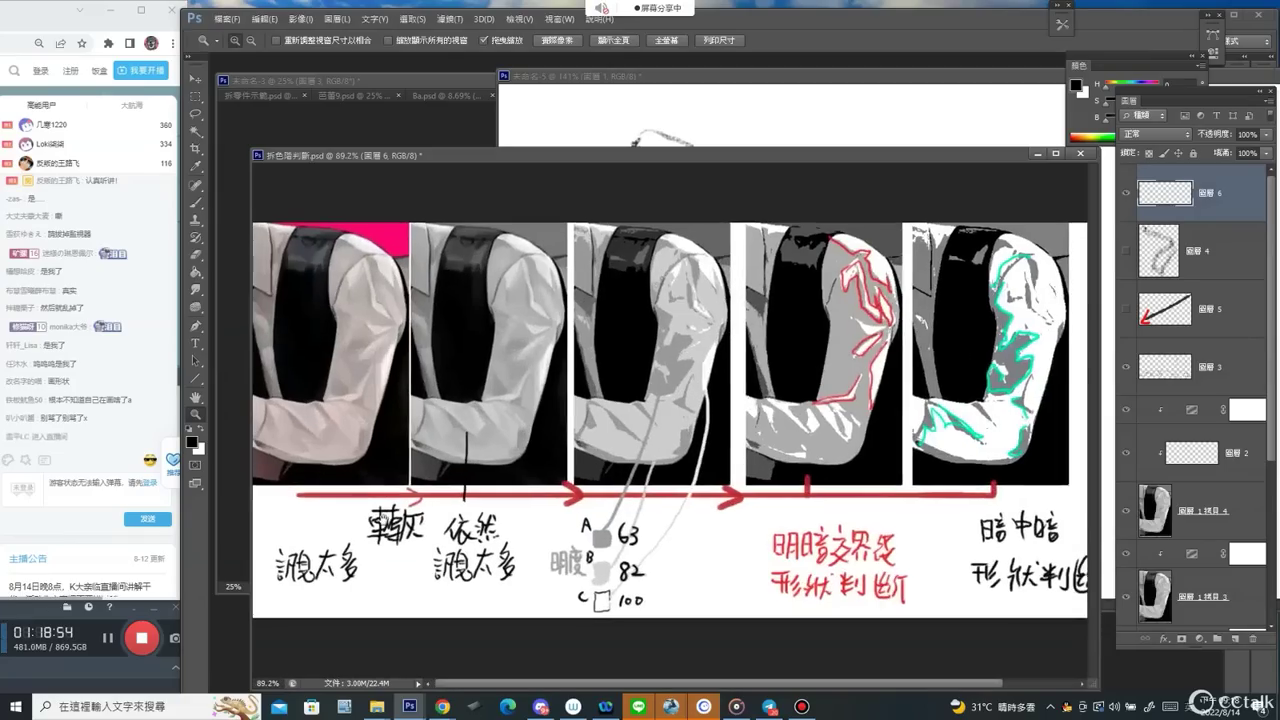
key("b")
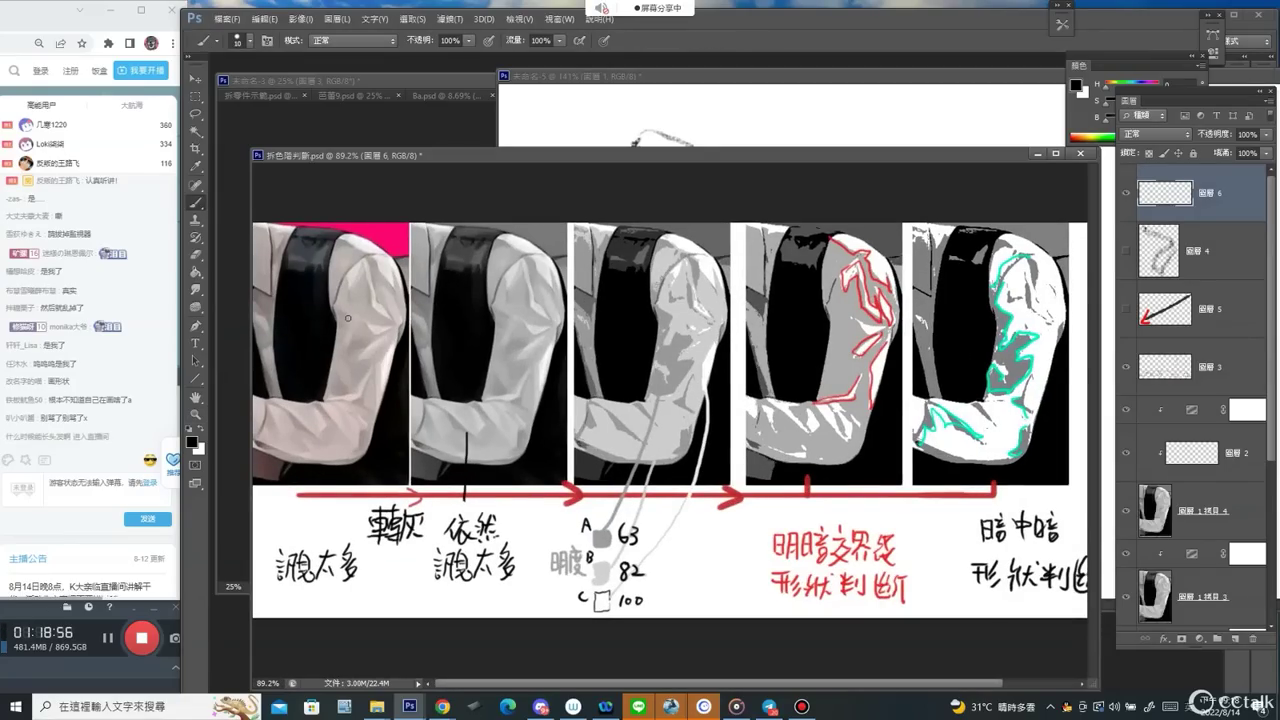
mouse_move(291, 510)
left_mouse_down()
mouse_move(763, 515)
mouse_move(1065, 518)
left_mouse_up()
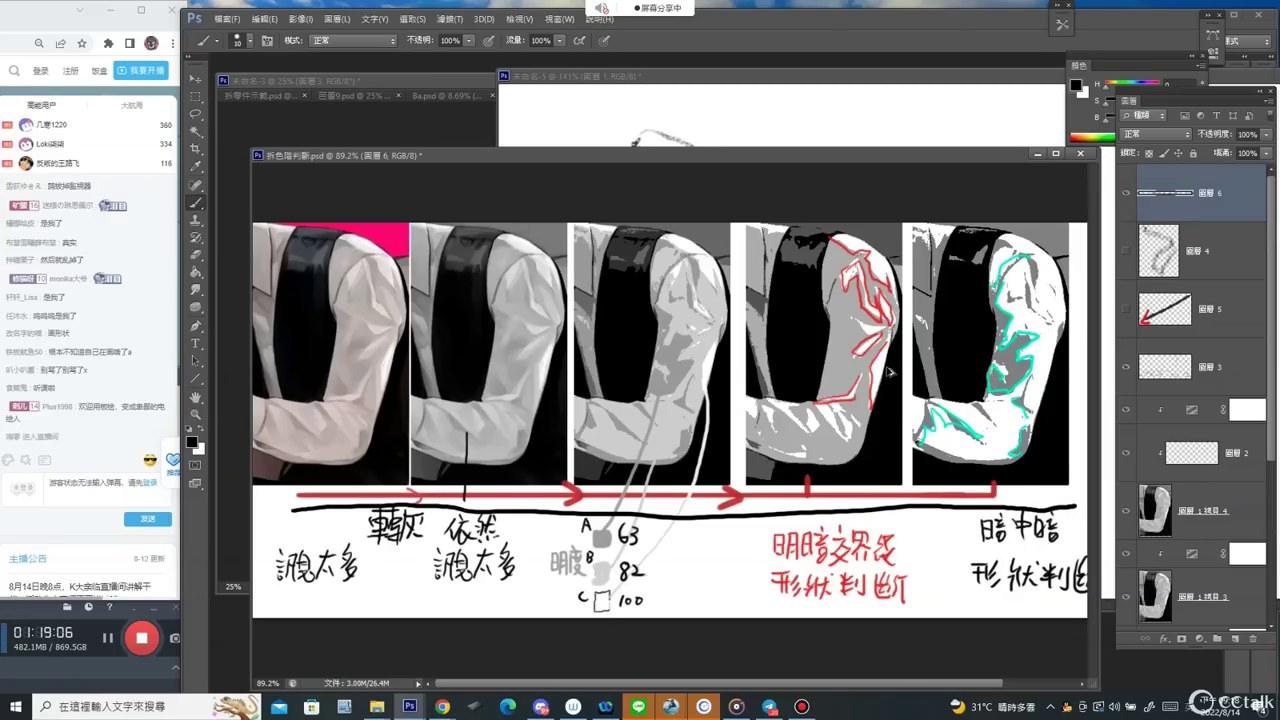
key("ctrl+z")
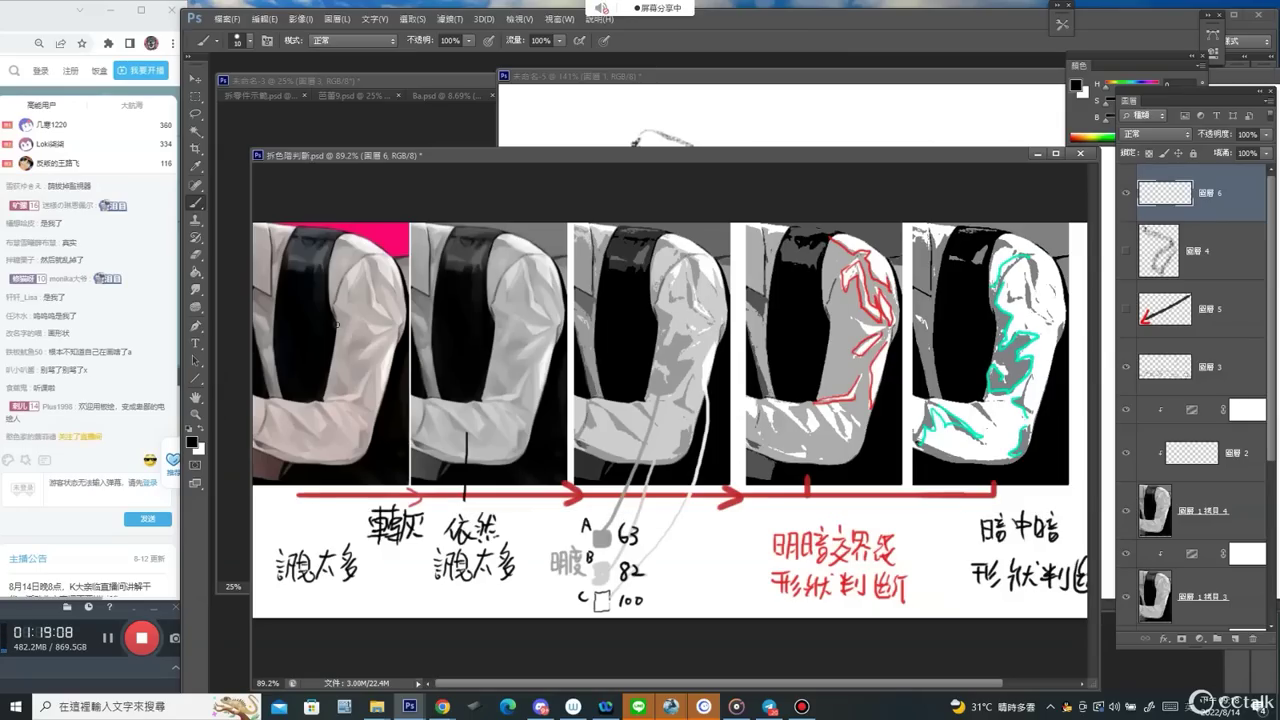
Add another new layer on top and set the brush colour to red with hue 0, saturation 73 and brightness 83.
left_click(1235, 638)
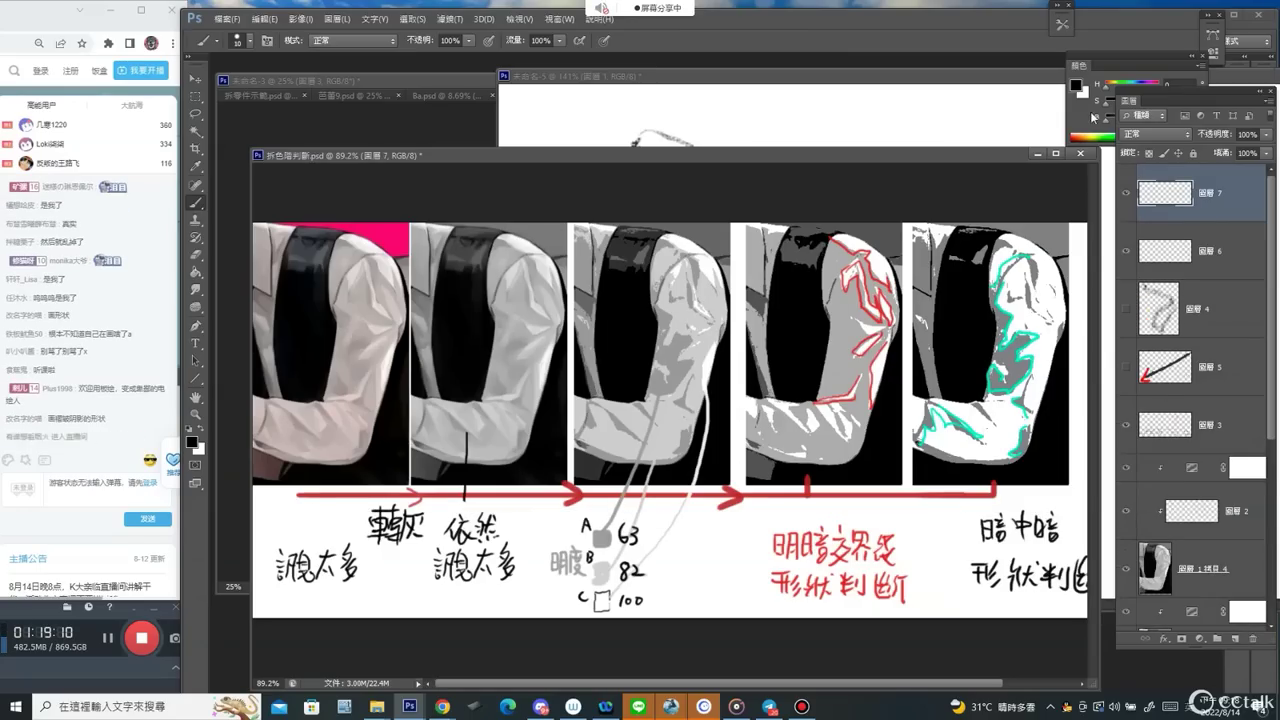
left_click(1084, 95)
left_click(1117, 119)
left_click(1144, 104)
left_click_drag(1131, 121, 1161, 127)
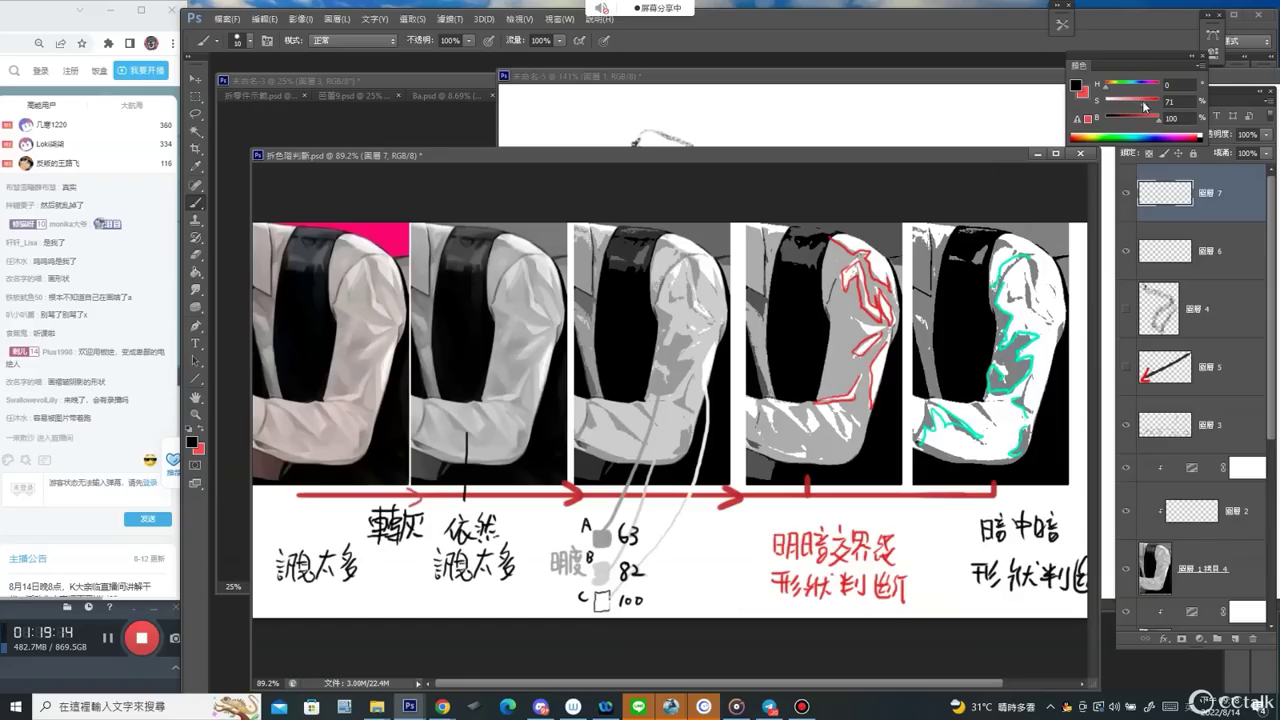
left_click(1078, 87)
left_click_drag(338, 311, 497, 307)
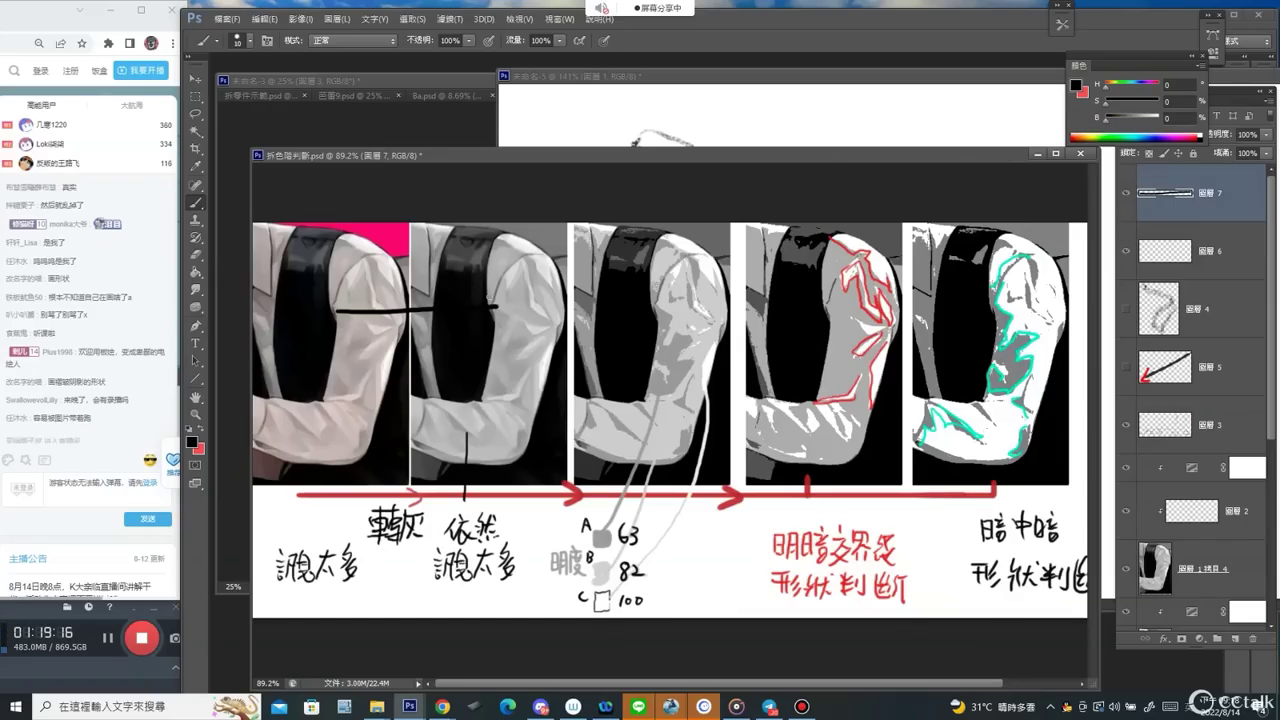
mouse_move(1108, 104)
left_mouse_down()
mouse_move(1145, 104)
mouse_move(1150, 122)
left_mouse_up()
left_click(1141, 120)
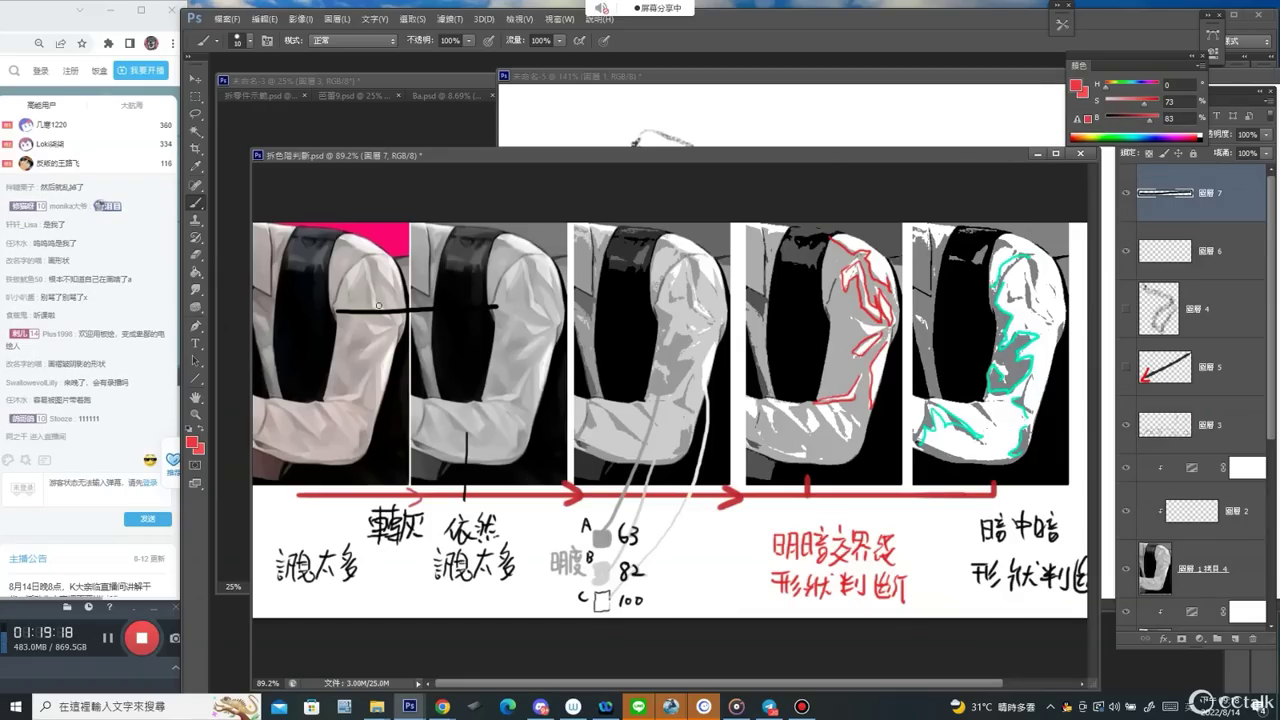
Draw a red arrow from the first sleeve image to the second, and add an arrow and outline to the note 依然訊息太多.
left_click_drag(338, 312, 495, 302)
mouse_move(487, 292)
left_mouse_down()
mouse_move(497, 303)
mouse_move(477, 321)
left_mouse_up()
mouse_move(523, 269)
left_mouse_down()
mouse_move(540, 317)
mouse_move(485, 381)
mouse_move(502, 326)
left_mouse_up()
key("ctrl+z")
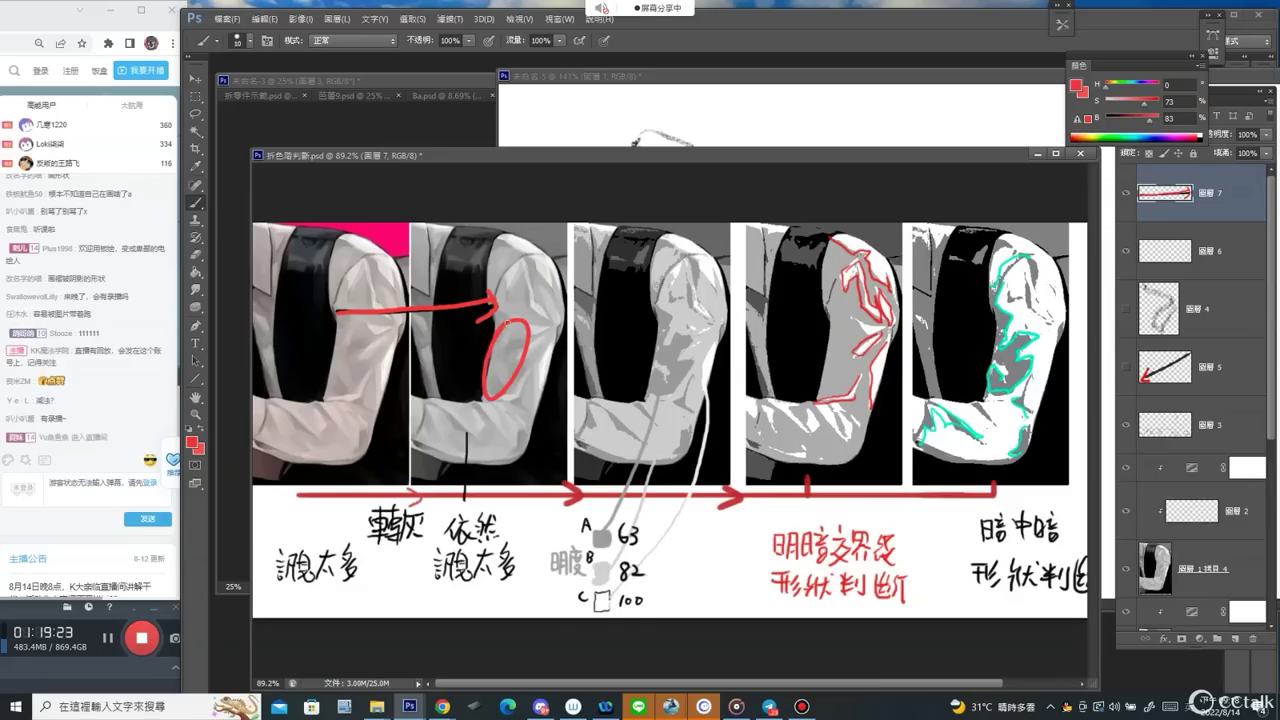
key("ctrl+z")
left_click_drag(377, 576, 436, 574)
mouse_move(438, 507)
left_mouse_down()
mouse_move(500, 592)
mouse_move(526, 575)
mouse_move(507, 509)
mouse_move(434, 505)
left_mouse_up()
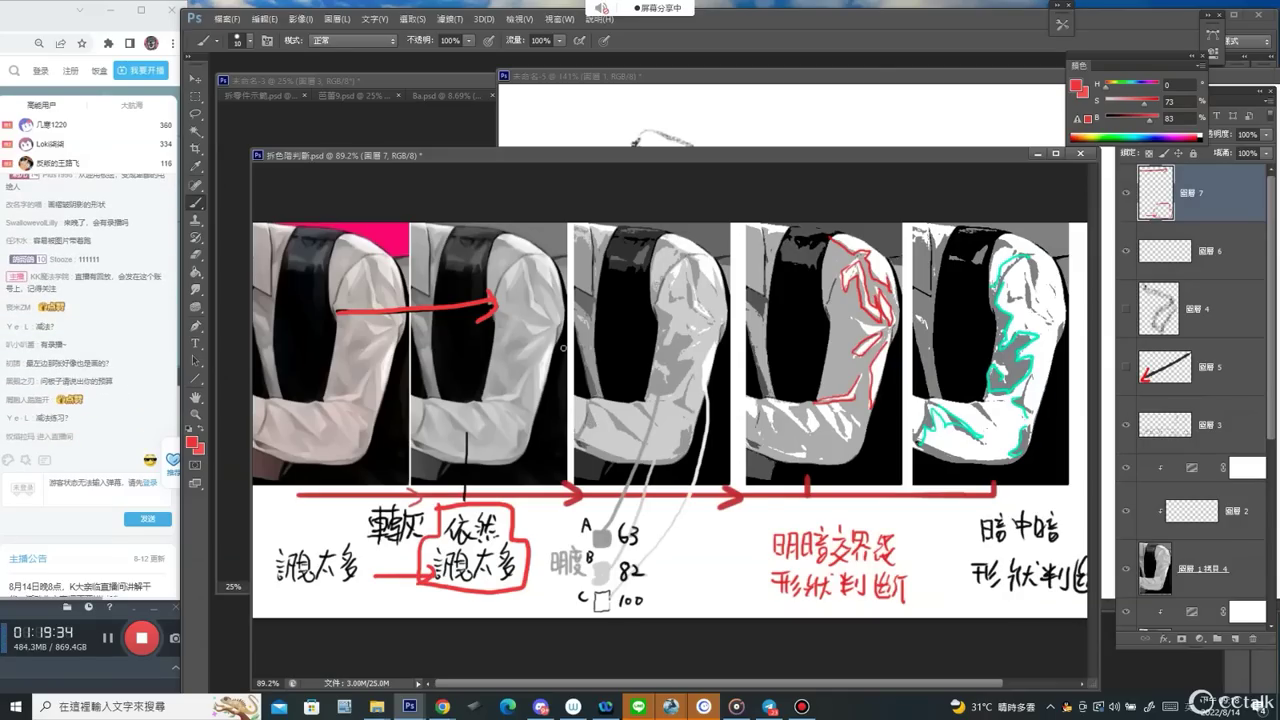
Draw a red arrow from the second sleeve image to the third and write 色塊 beside the brightness values.
mouse_move(536, 314)
left_mouse_down()
mouse_move(628, 314)
mouse_move(614, 322)
left_mouse_up()
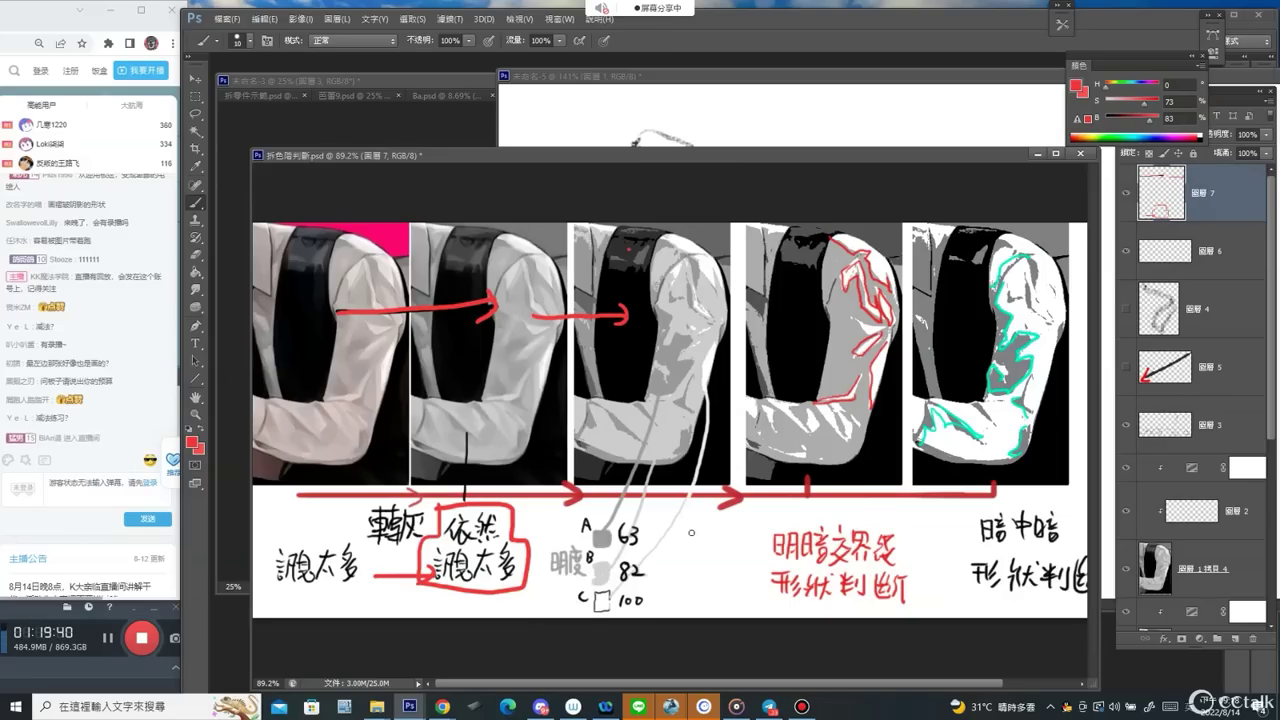
mouse_move(688, 534)
left_mouse_down()
mouse_move(705, 560)
mouse_move(693, 566)
mouse_move(718, 588)
left_mouse_up()
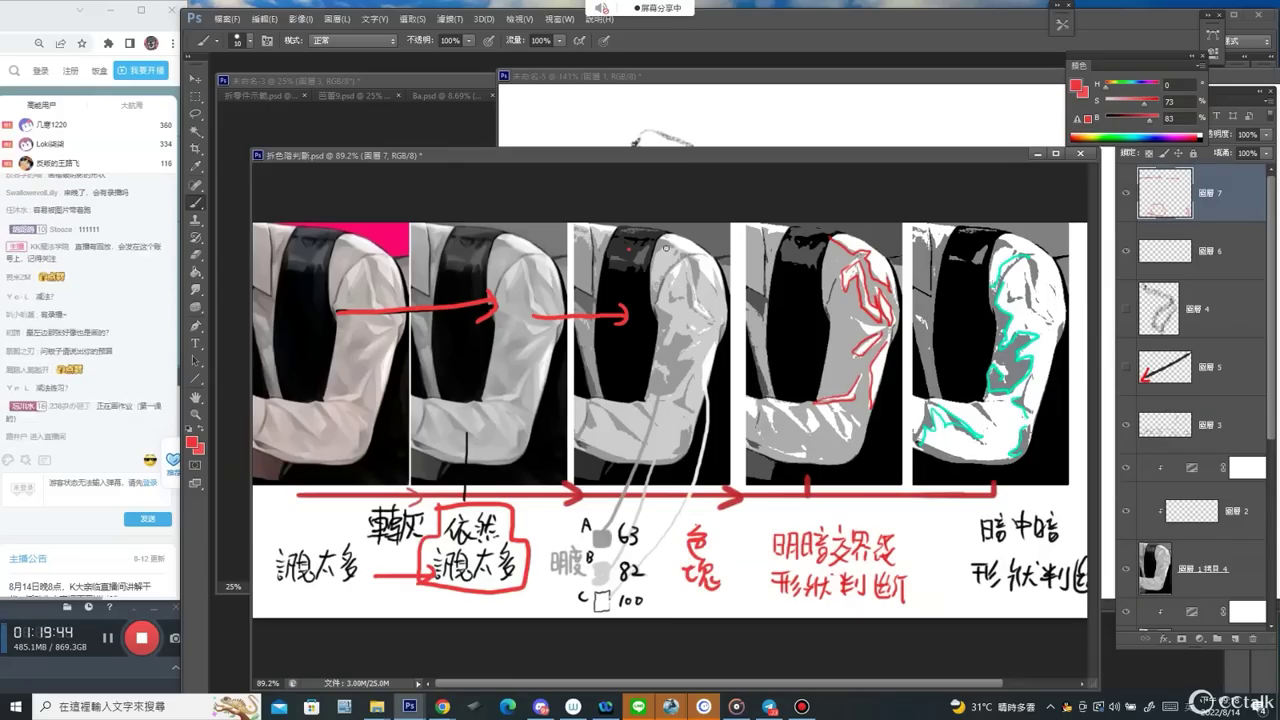
left_click_drag(699, 267, 720, 288)
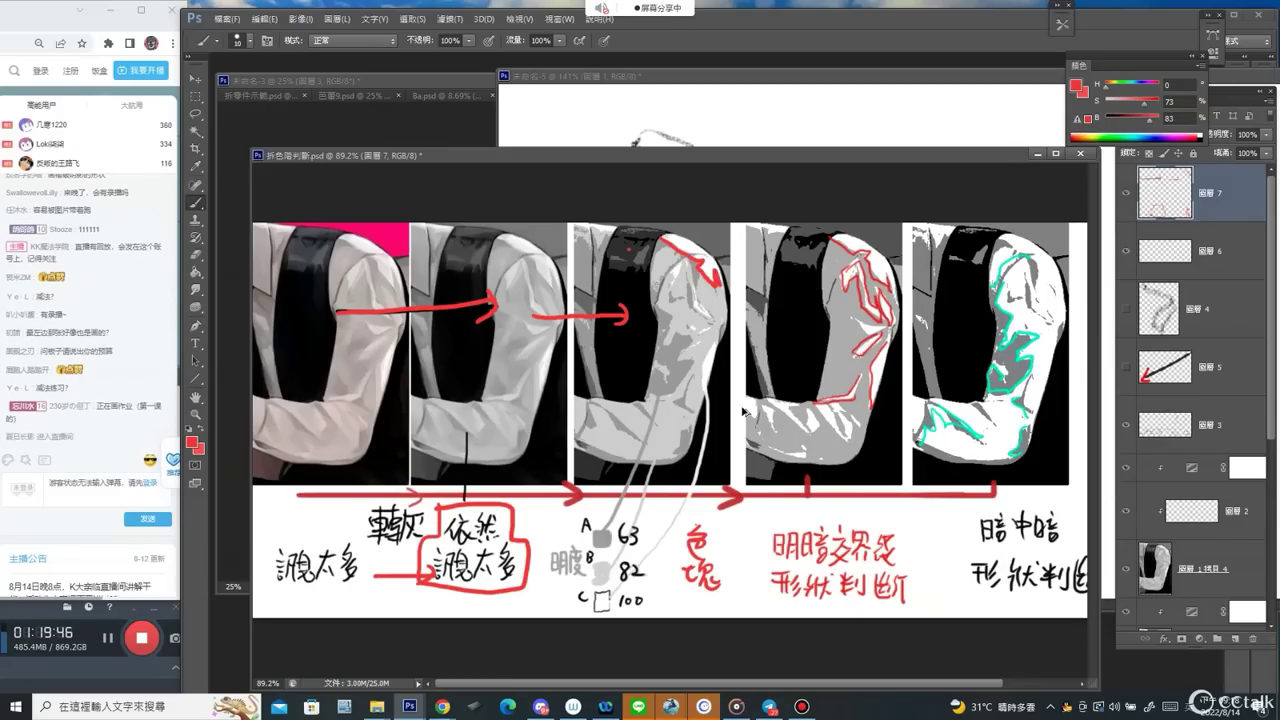
key("ctrl+z")
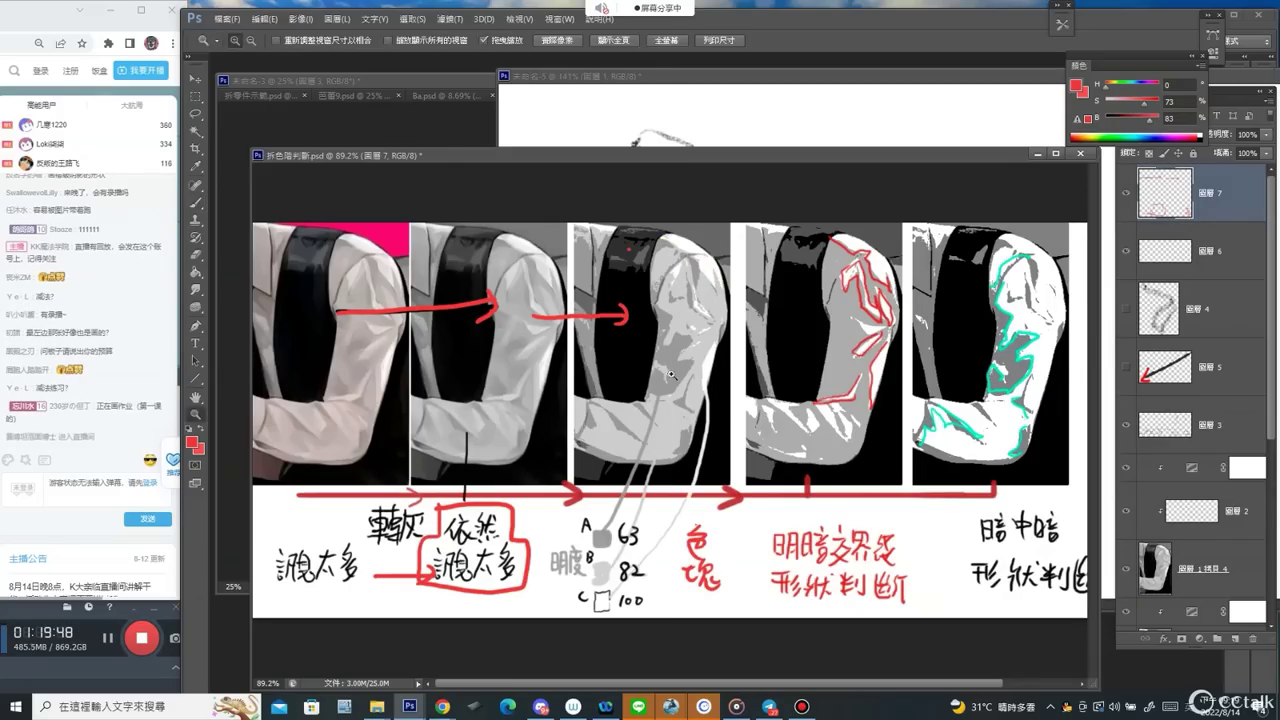
Reduce the brush size by five steps for finer marks on the third sleeve image.
scroll(687, 283, "up", 2)
key("bracketleft")
key("bracketleft")
key("bracketleft")
key("bracketleft")
key("bracketleft")
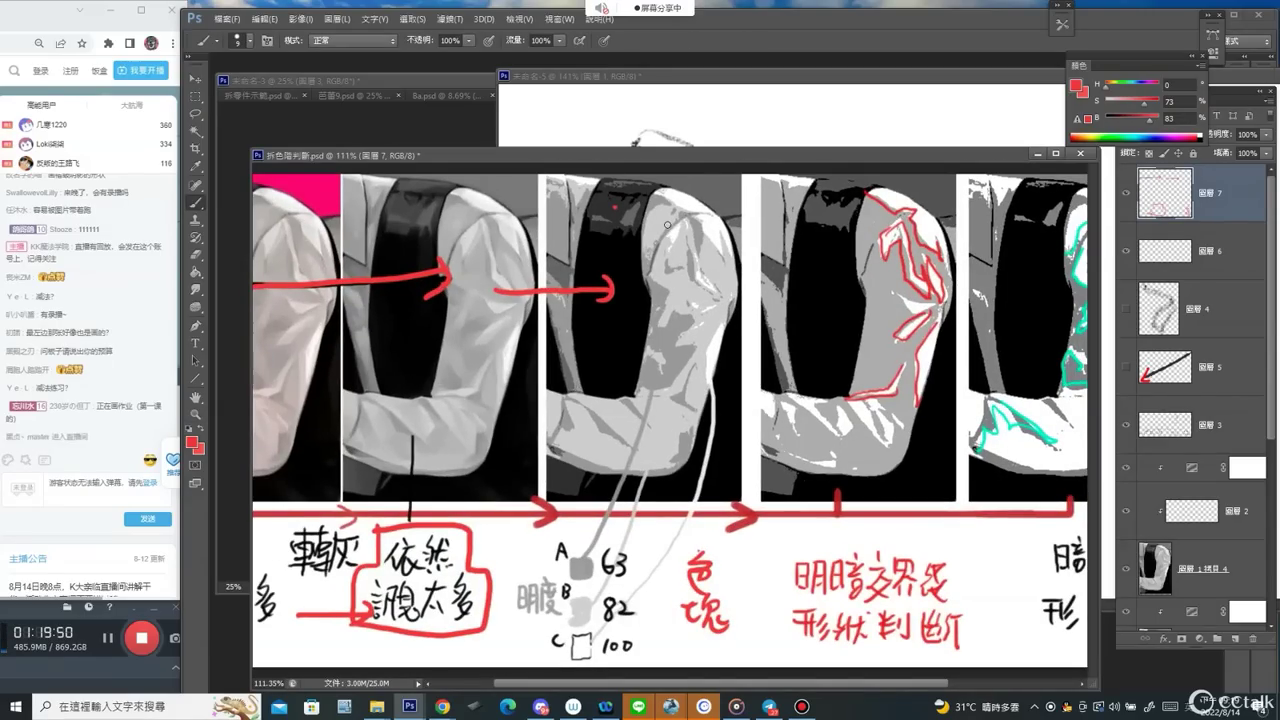
Select the second, grayscale sleeve layer 圖層 1 拷貝 and add a Posterize (色調分離) adjustment layer above it.
key("v")
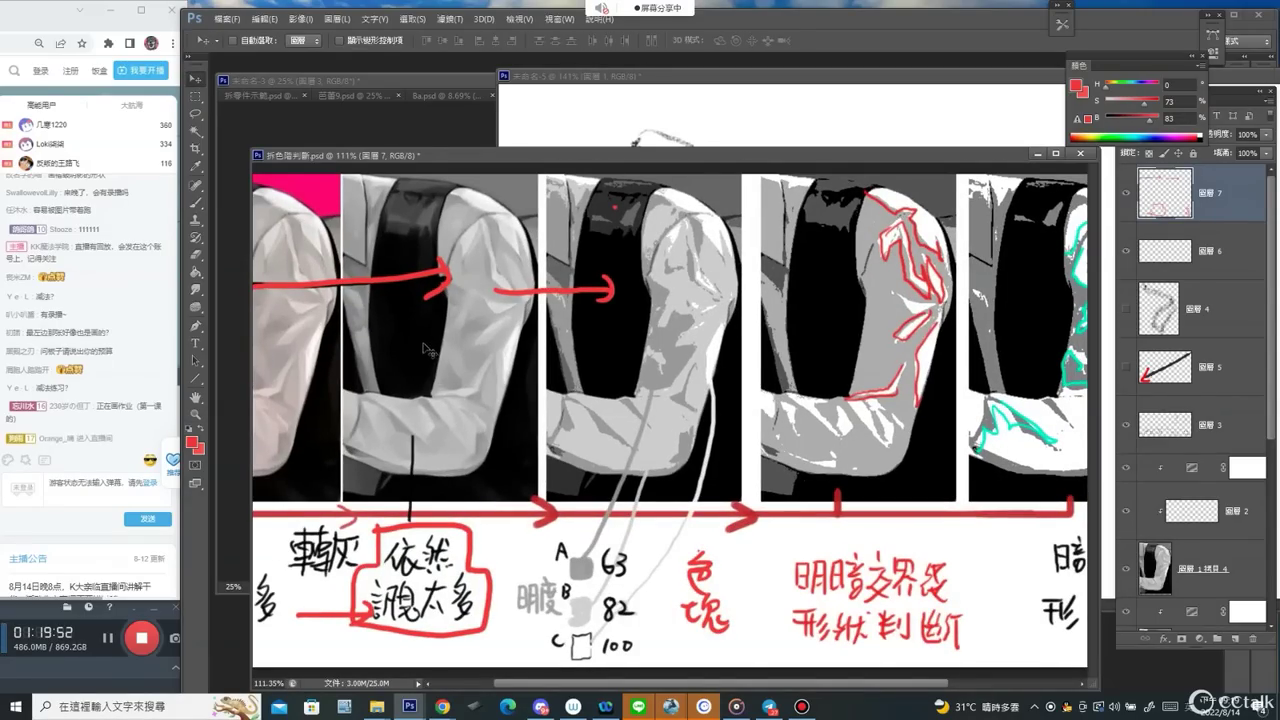
left_click(425, 345, "ctrl")
left_click(1168, 641)
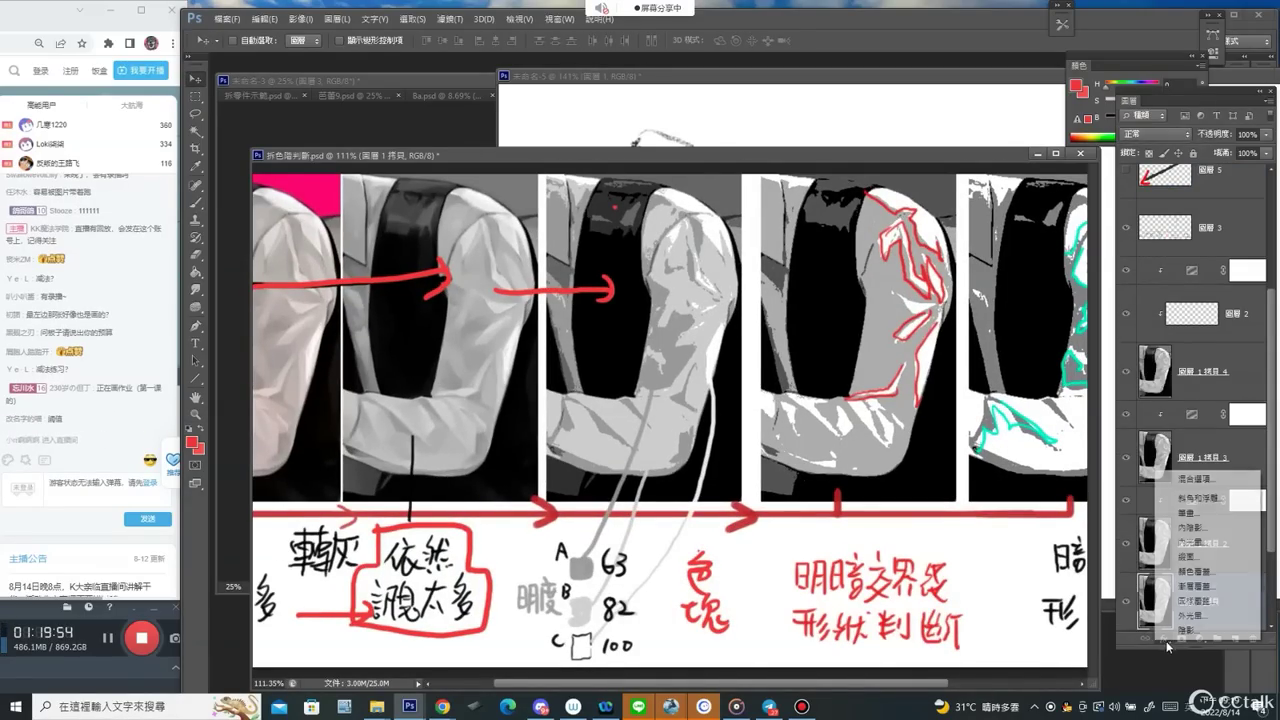
left_click(1212, 638)
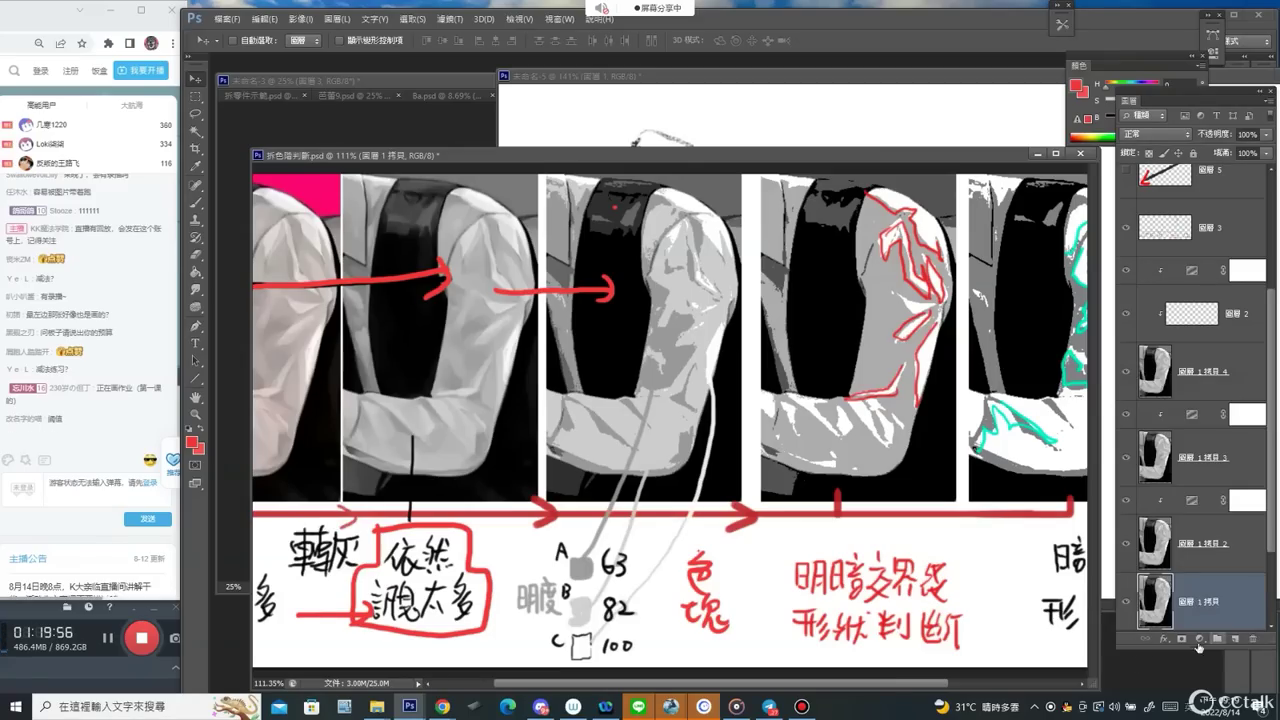
left_click(1212, 638)
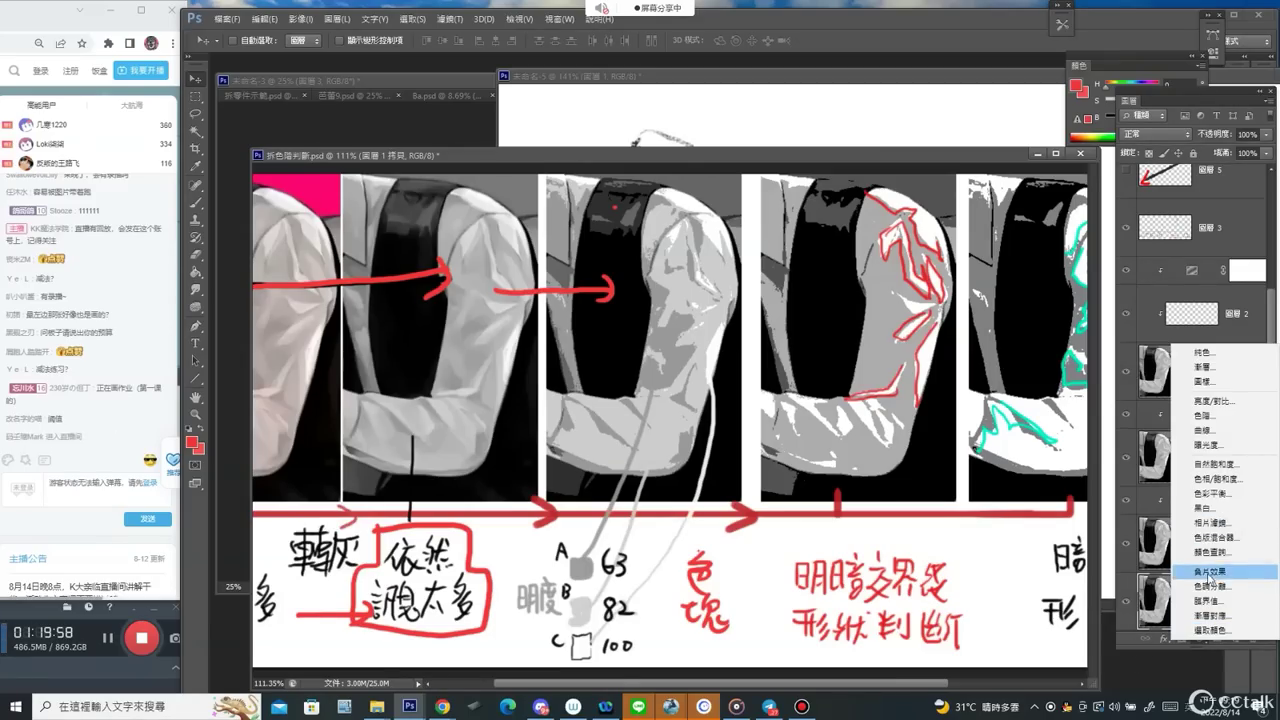
left_click(1208, 586)
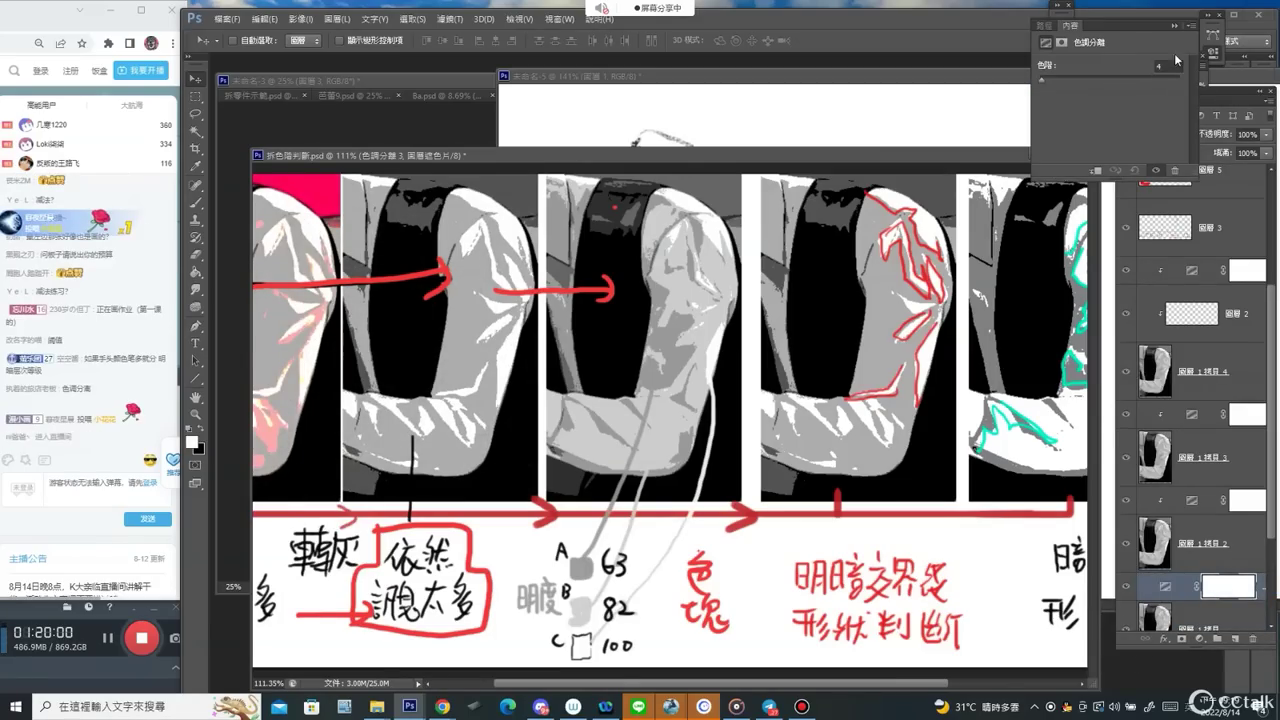
Set the Posterize adjustment to 5 levels and raise it to 6, finishing with the Brush tool active.
left_click_drag(1175, 65, 1152, 67)
type("5")
key("Return")
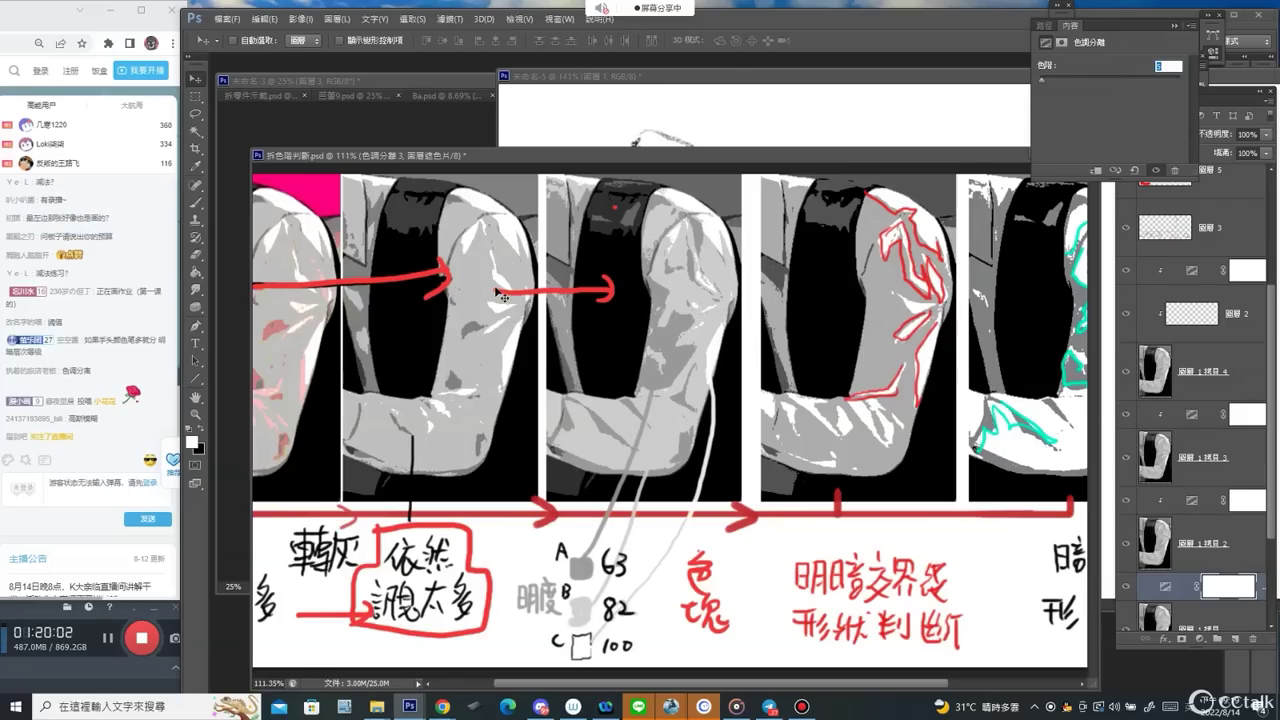
key("Up")
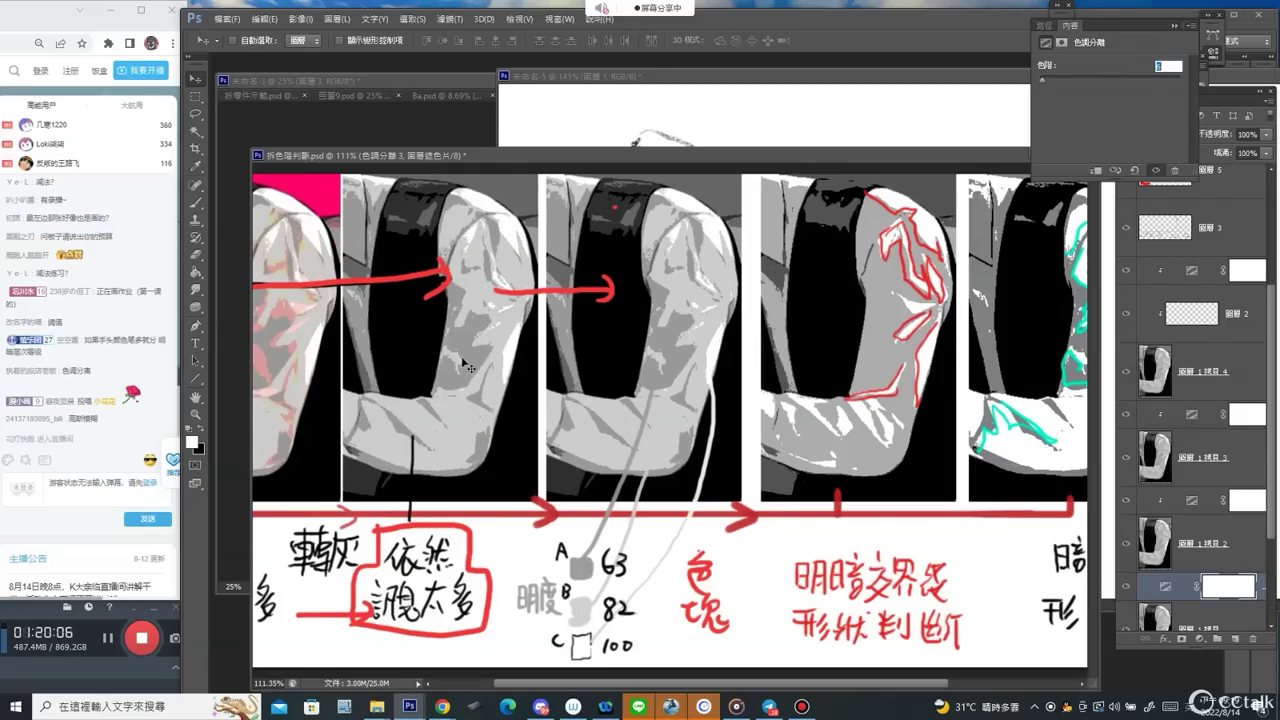
key("b")
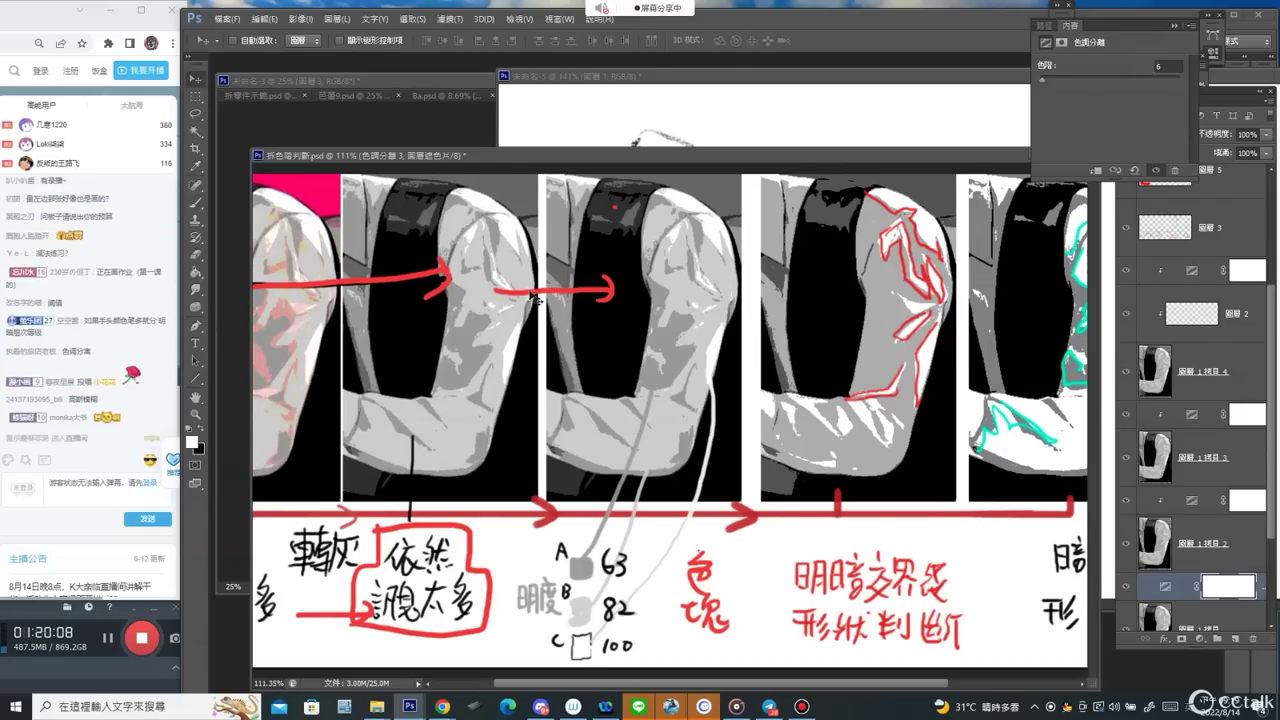
Circle the shadow area of the second, grayscale sleeve in red on layer 圖層 7.
left_click(529, 292, "ctrl")
mouse_move(468, 283)
left_mouse_down()
mouse_move(448, 373)
mouse_move(427, 369)
mouse_move(450, 305)
left_mouse_up()
mouse_move(493, 216)
left_mouse_down()
mouse_move(486, 258)
mouse_move(497, 266)
left_mouse_up()
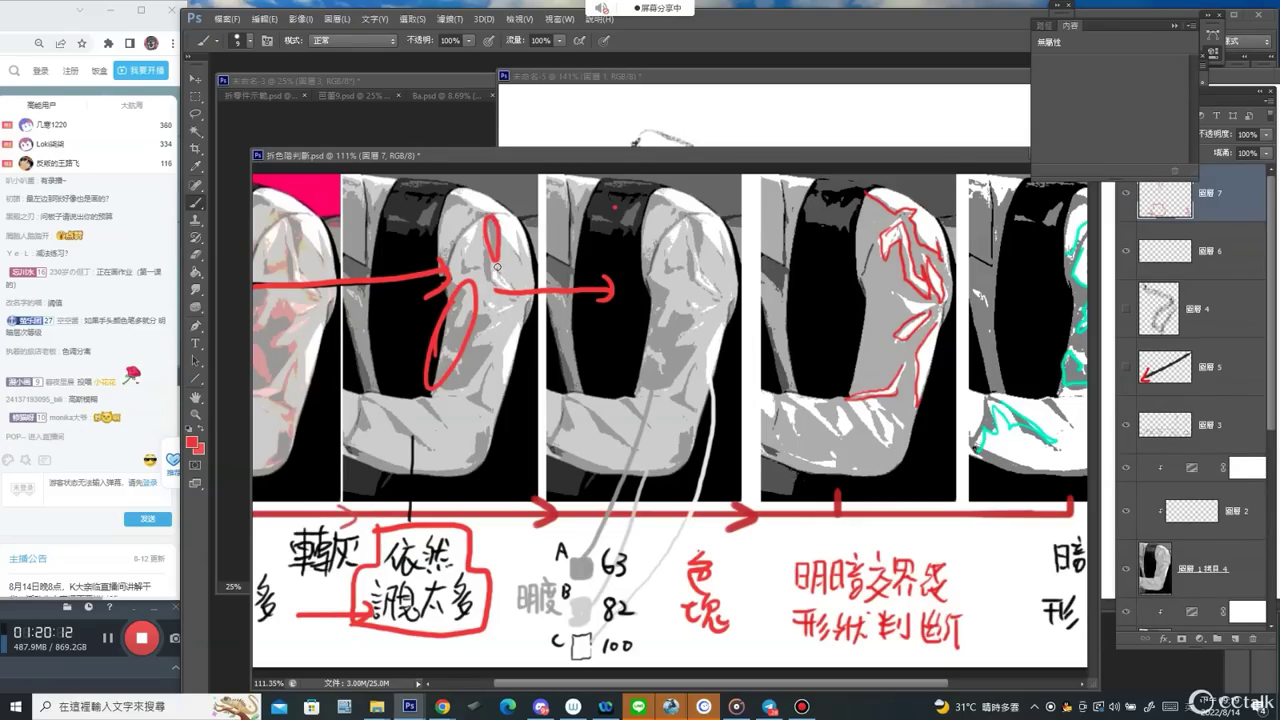
scroll(510, 256, "up", 5)
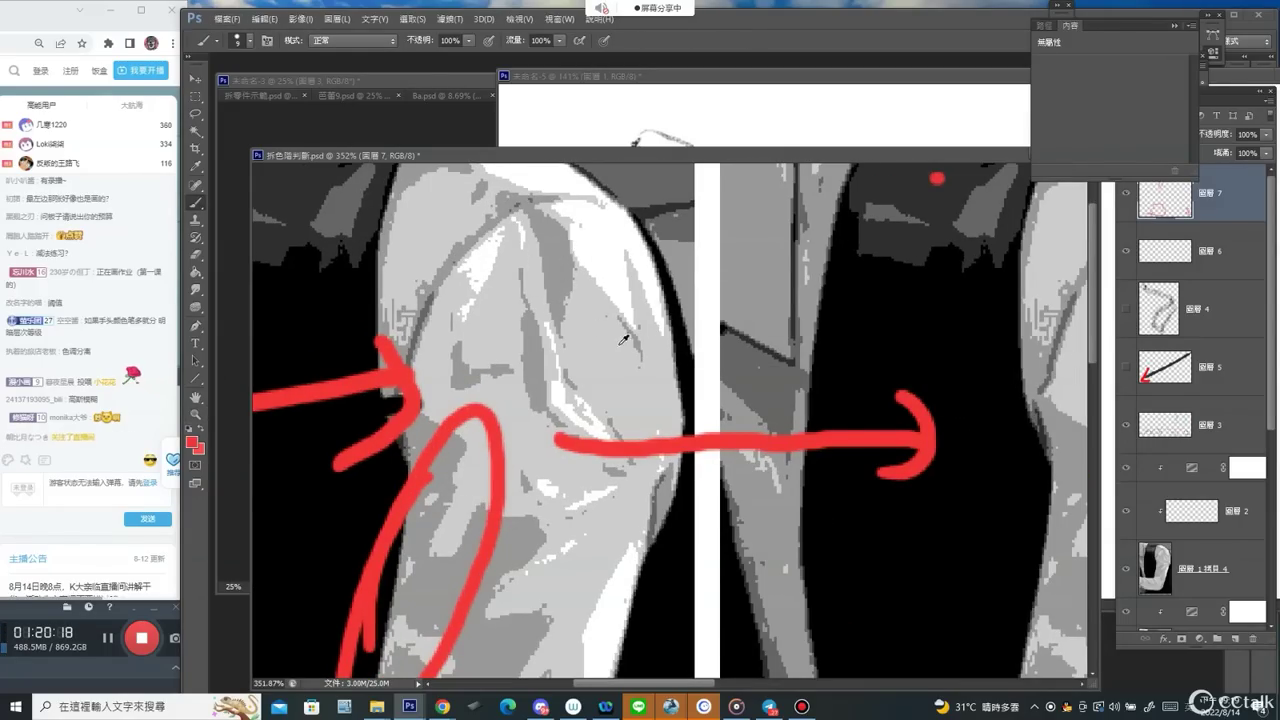
left_click(620, 384, "alt")
left_click(620, 384, "alt")
left_click(620, 384, "alt")
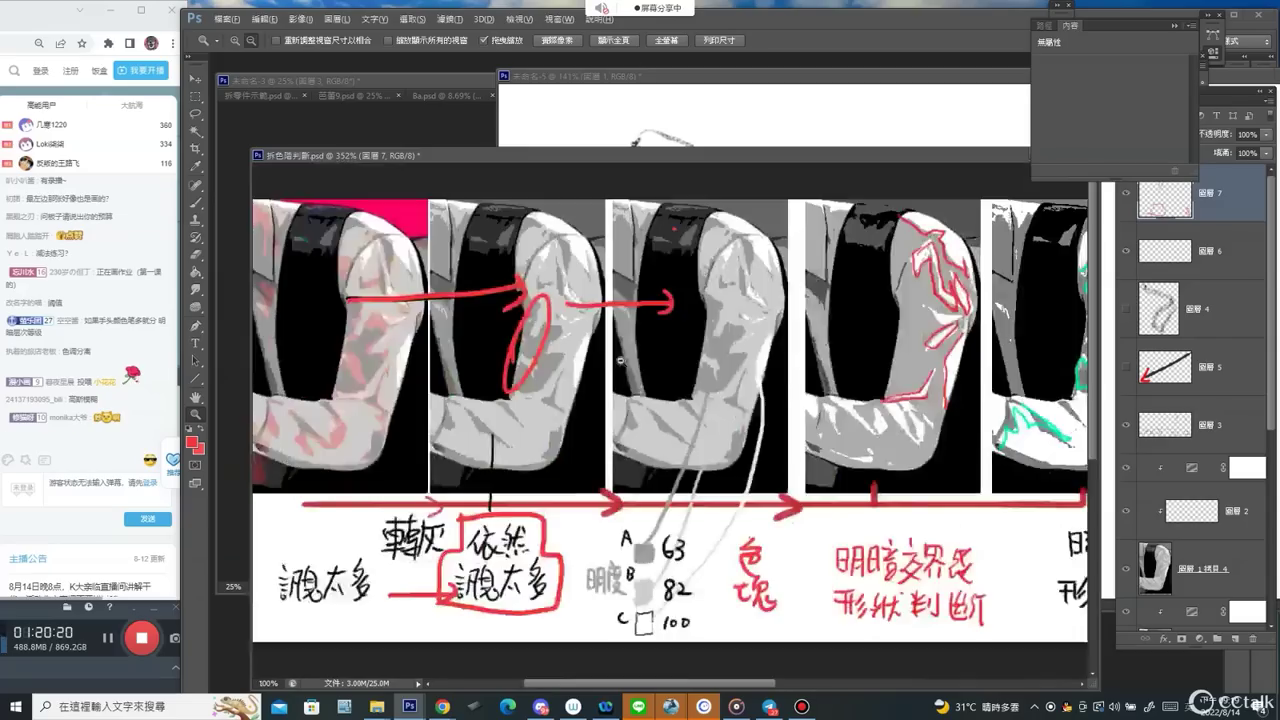
left_click(620, 384, "alt")
scroll(656, 365, "up", 2)
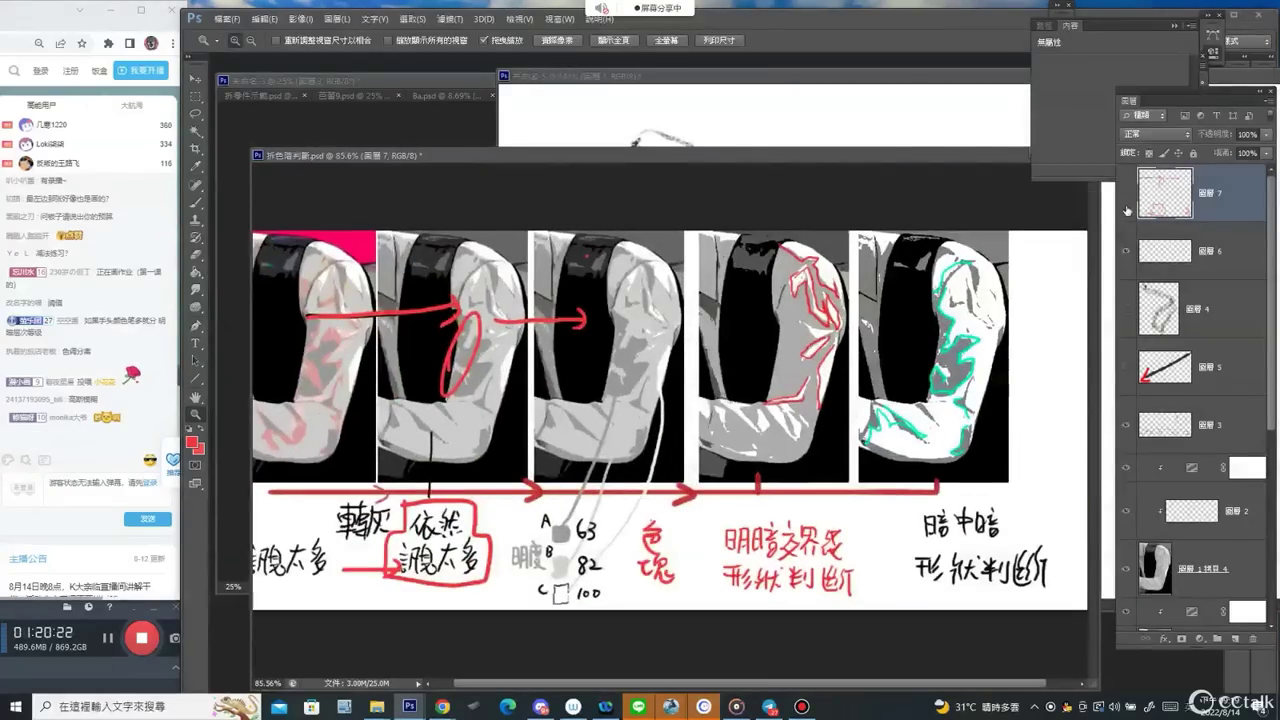
Hide 圖層 7, add a new layer and write ① 形狀 and ② 亮暗 in red beside the fifth sleeve.
left_click(1234, 638)
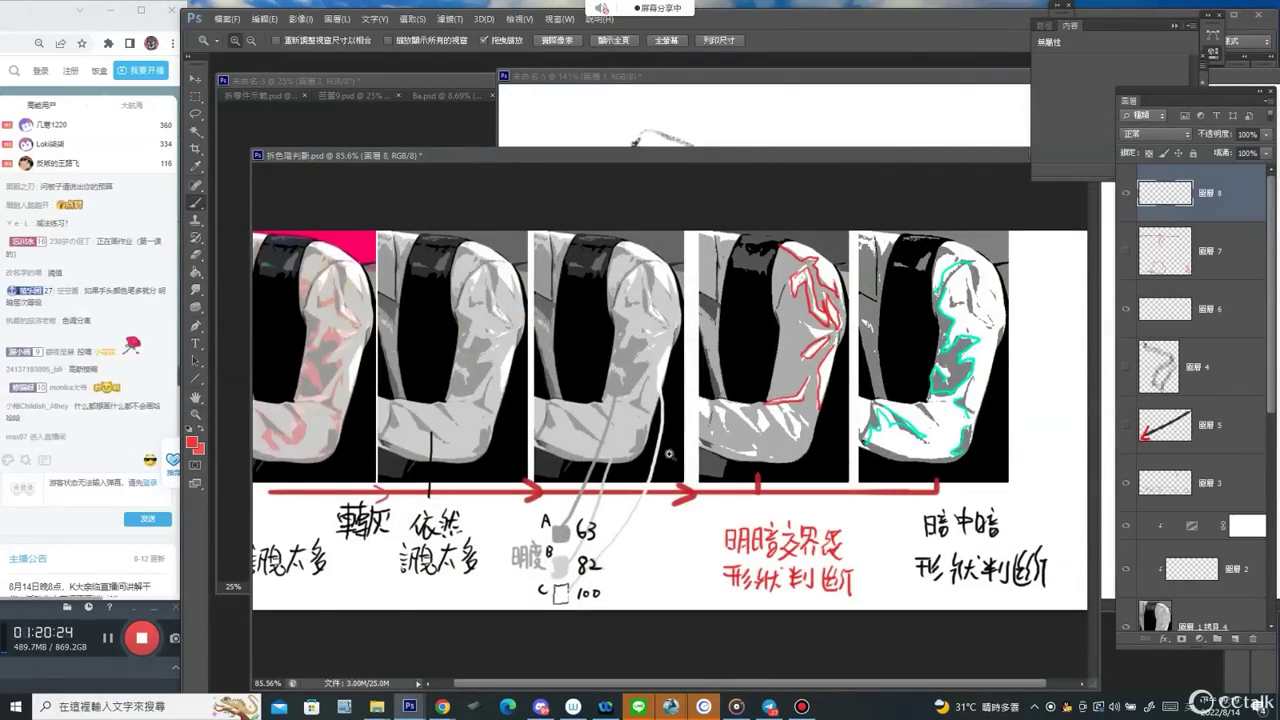
key("b")
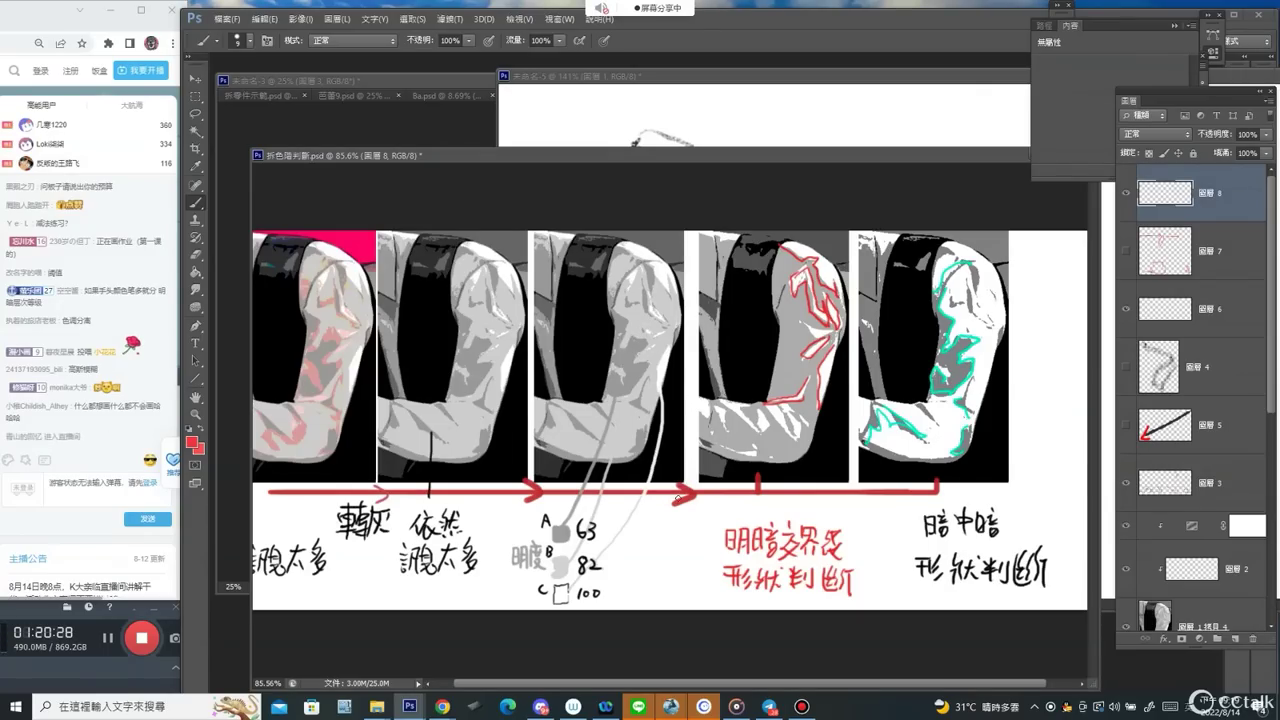
mouse_move(1028, 269)
left_mouse_down()
mouse_move(1044, 268)
mouse_move(1032, 289)
left_mouse_up()
left_click_drag(1041, 268, 1041, 287)
left_click_drag(1053, 272, 1041, 288)
left_click_drag(1054, 283, 1032, 318)
left_click_drag(1028, 322, 1037, 317)
mouse_move(1037, 306)
left_mouse_down()
mouse_move(1036, 330)
mouse_move(1055, 314)
left_mouse_up()
mouse_move(1047, 307)
left_mouse_down()
mouse_move(1041, 327)
mouse_move(1056, 328)
left_mouse_up()
left_click_drag(1052, 307, 1055, 310)
left_click_drag(1020, 242, 1021, 255)
mouse_move(1021, 370)
left_mouse_down()
mouse_move(1029, 388)
mouse_move(1022, 370)
left_mouse_up()
mouse_move(1021, 376)
left_mouse_down()
mouse_move(1046, 416)
mouse_move(1036, 452)
mouse_move(1052, 439)
left_mouse_up()
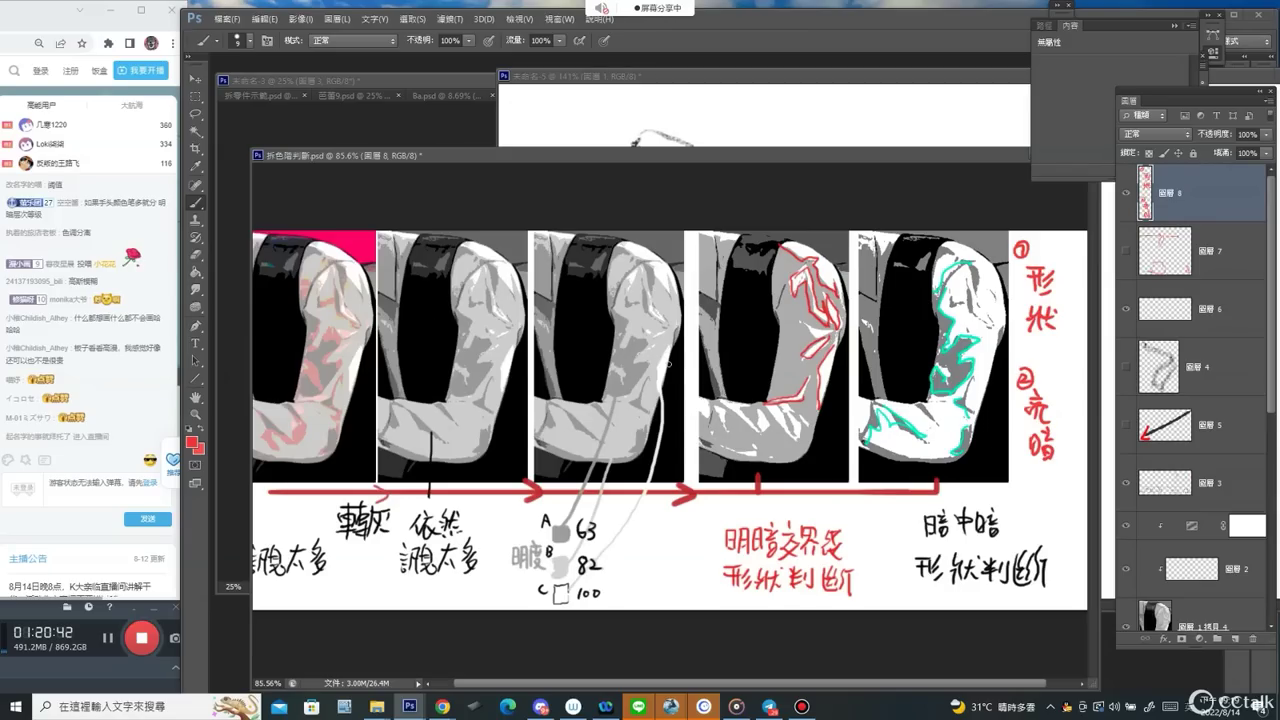
Box the C 100 value in red and trace the lines linking the brightness swatches to the third sleeve's tones.
mouse_move(549, 579)
left_mouse_down()
mouse_move(607, 582)
mouse_move(532, 607)
mouse_move(534, 578)
left_mouse_up()
mouse_move(660, 368)
left_mouse_down()
mouse_move(638, 508)
mouse_move(604, 558)
mouse_move(620, 416)
left_mouse_up()
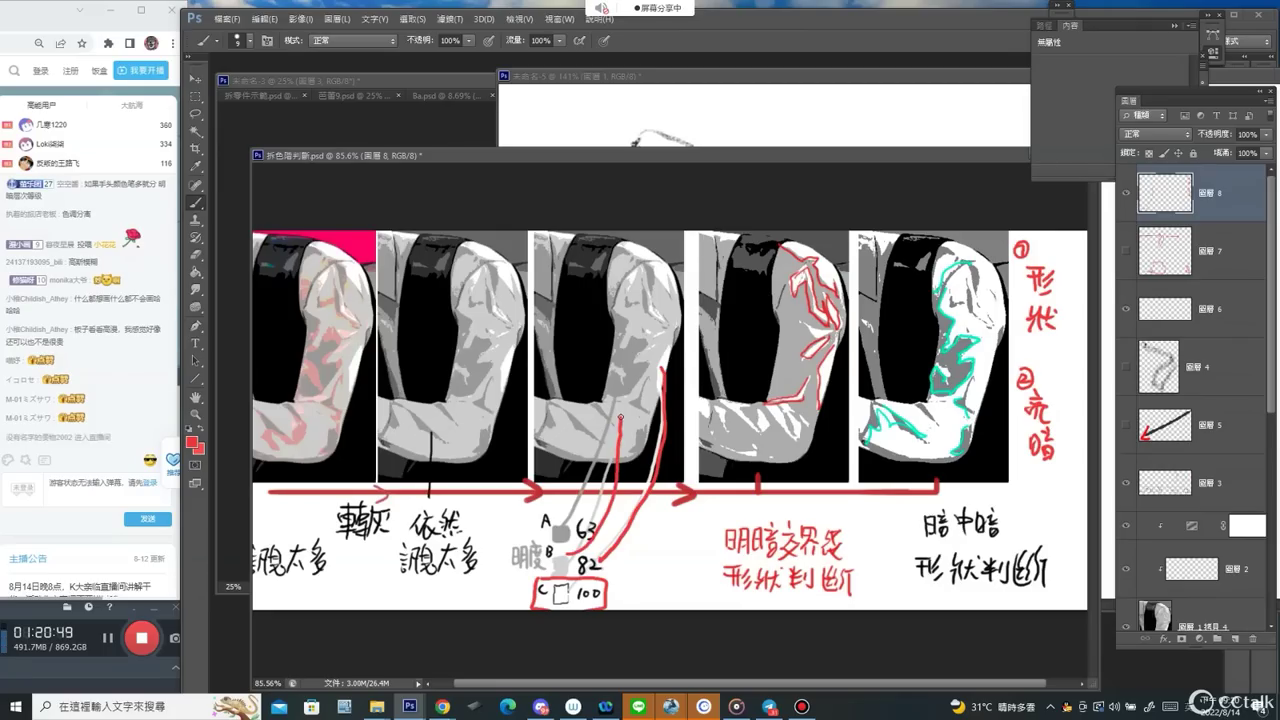
mouse_move(566, 528)
left_mouse_down()
mouse_move(614, 394)
mouse_move(648, 360)
left_mouse_up()
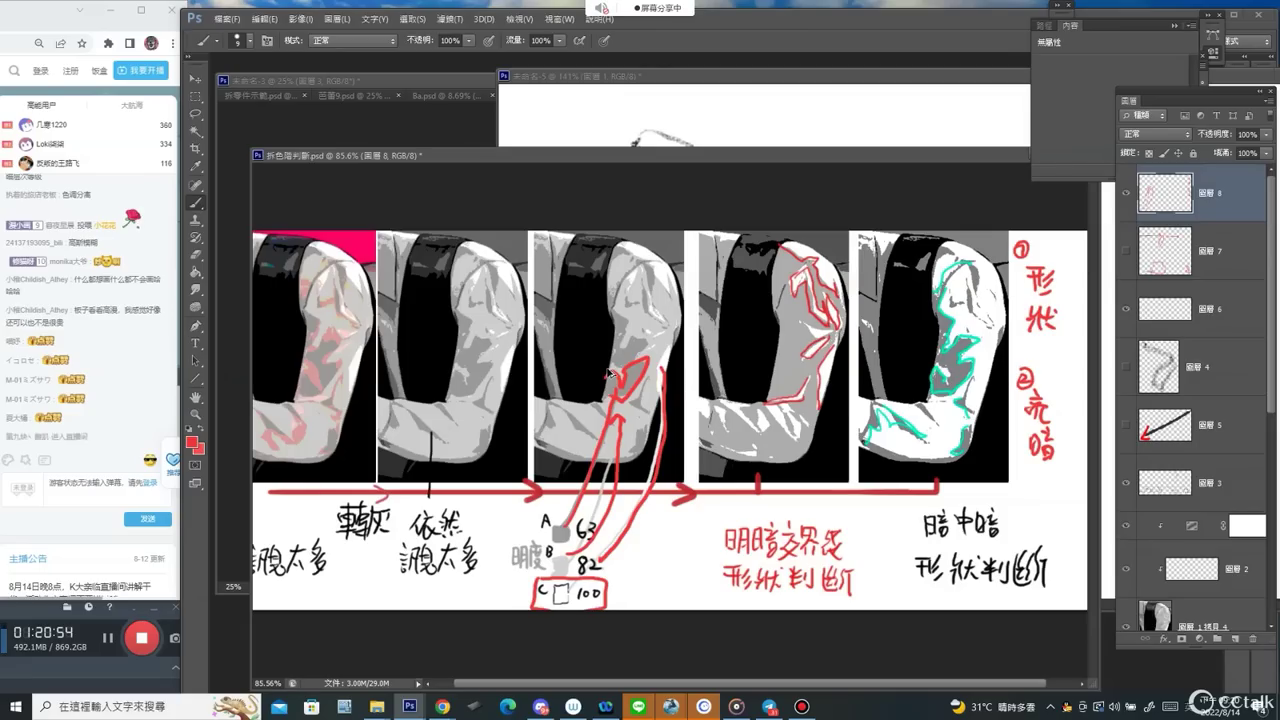
Undo the red box and traced lines, and try a red frame around the third sleeve image.
key("ctrl+alt+z")
key("ctrl+alt+z")
key("ctrl+alt+z")
key("ctrl+alt+z")
key("ctrl+alt+z")
key("ctrl+alt+z")
key("ctrl+alt+z")
key("ctrl+alt+z")
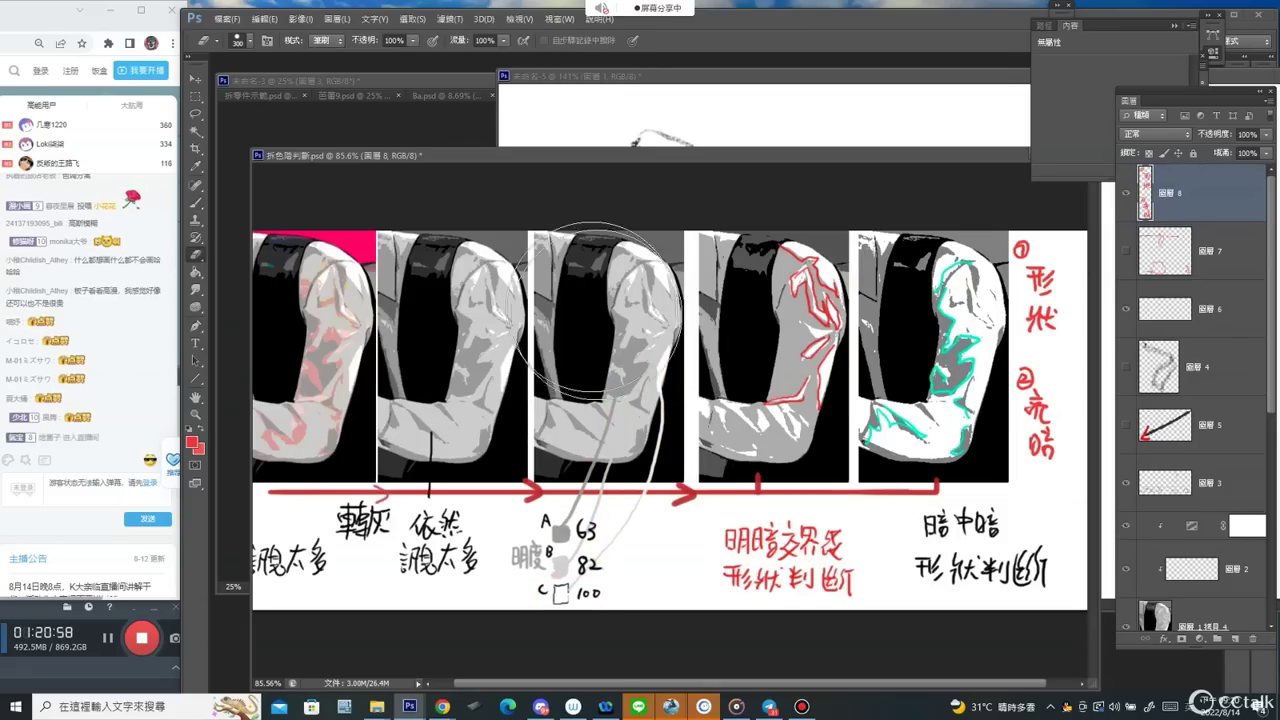
mouse_move(535, 233)
left_mouse_down()
mouse_move(537, 478)
mouse_move(672, 236)
left_mouse_up()
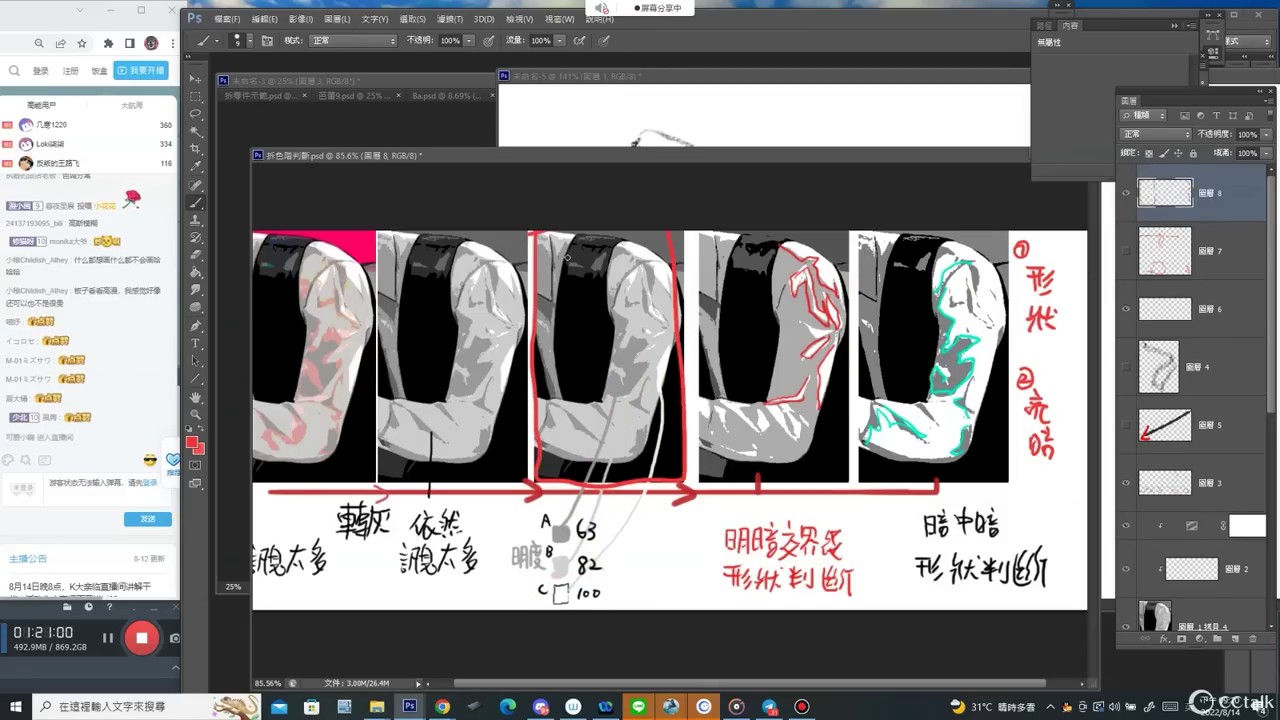
key("ctrl+alt+z")
Circle a patch of the mid-gray shadow on the third sleeve in red.
left_click_drag(628, 556, 666, 552)
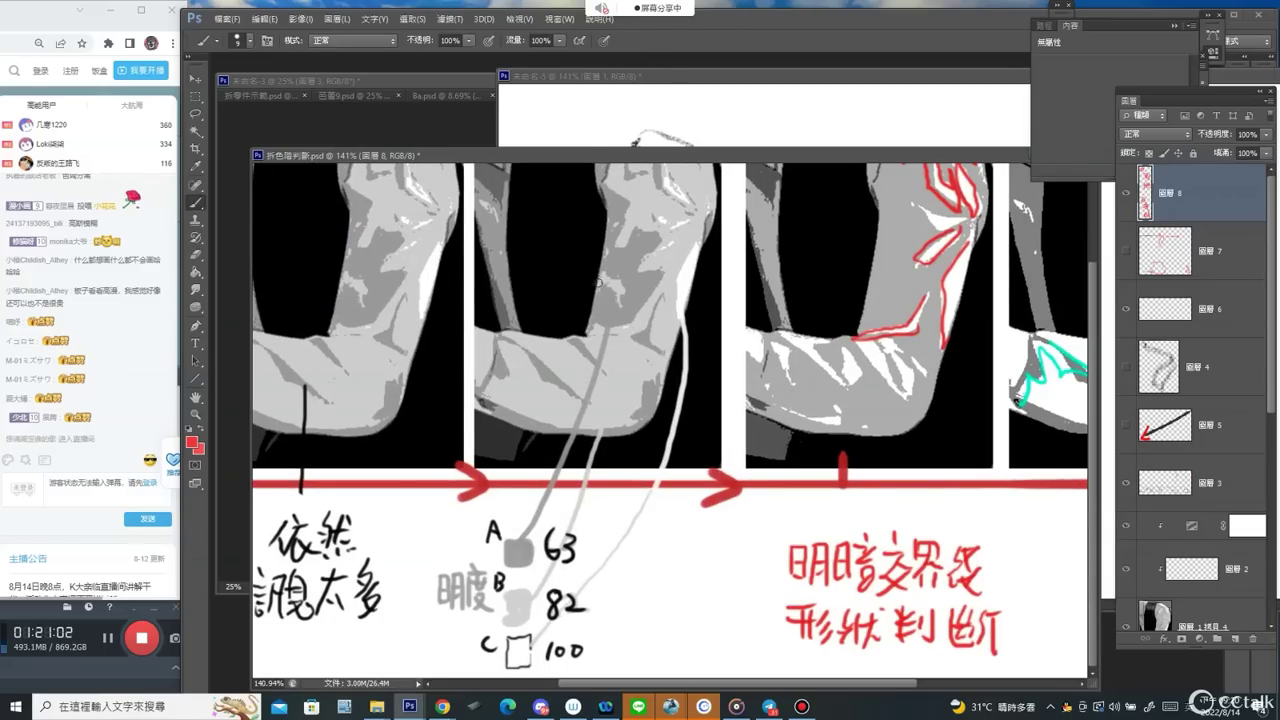
left_click_drag(612, 240, 606, 272)
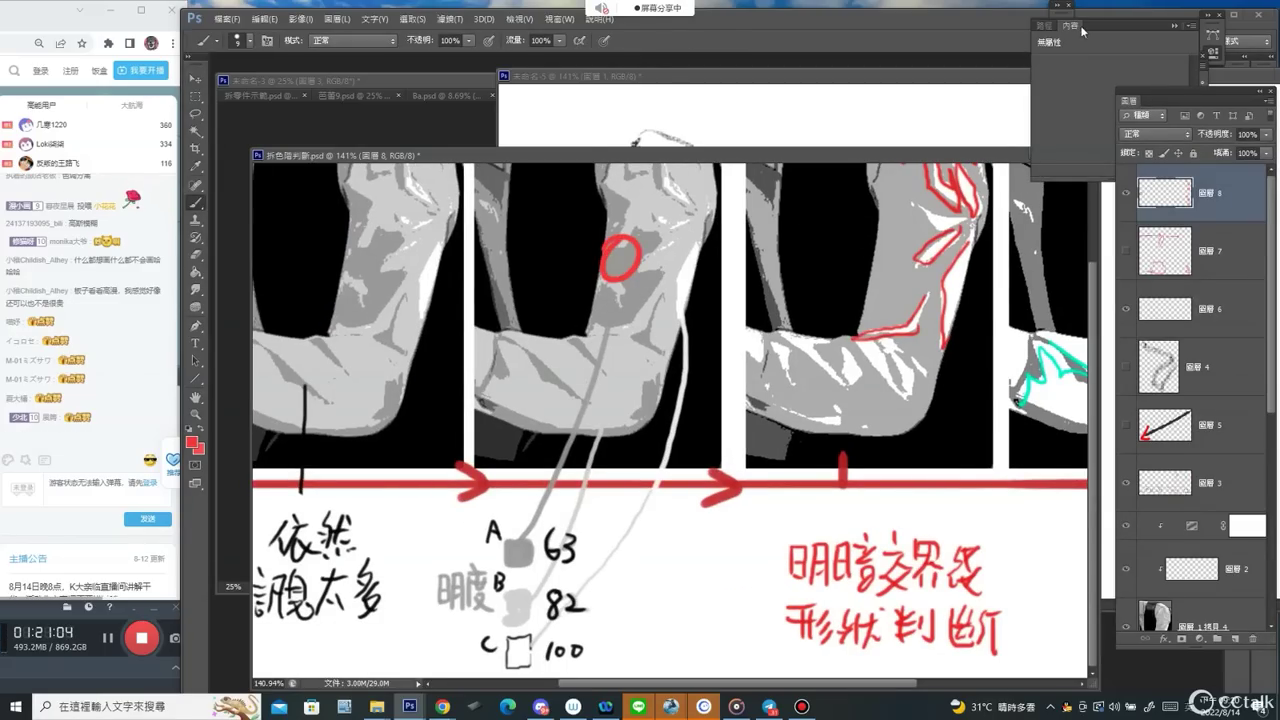
Uncover the color sliders, set a neutral gray of brightness 30 and paint a swatch labelled A beside the brightness values.
left_click_drag(1128, 26, 1155, 248)
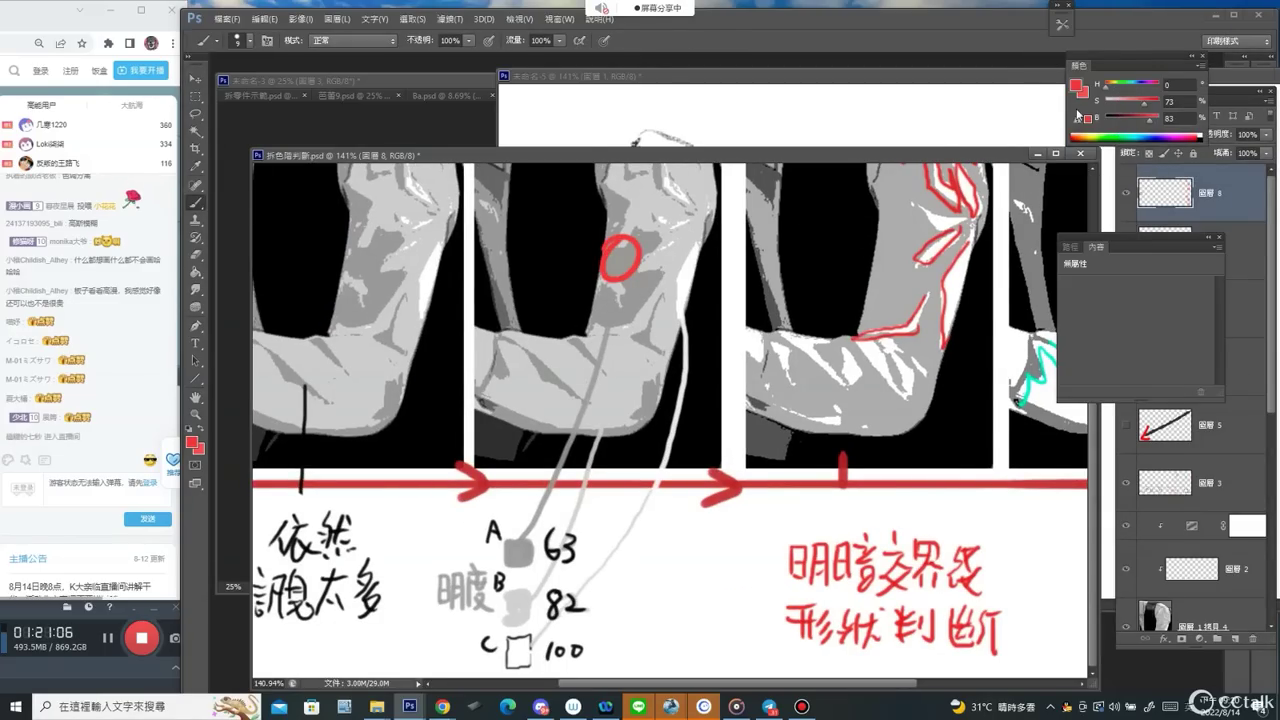
mouse_move(1135, 101)
left_mouse_down()
mouse_move(1089, 107)
mouse_move(1119, 120)
left_mouse_up()
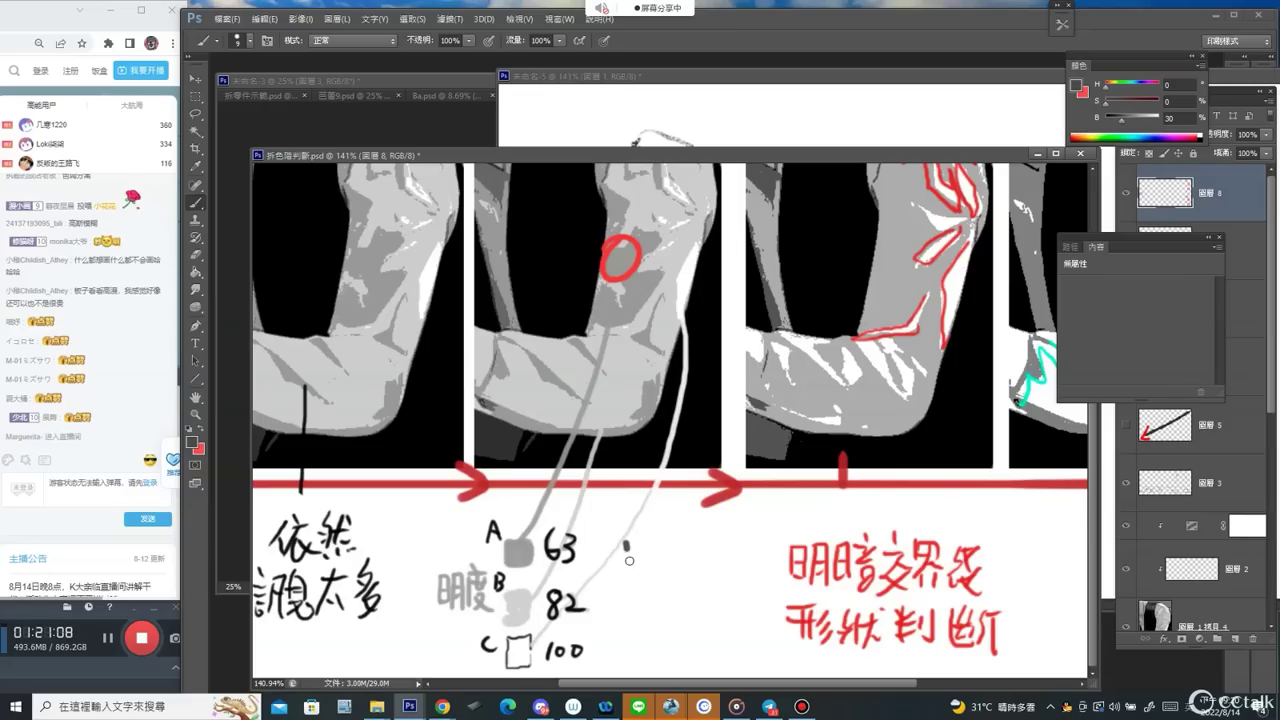
mouse_move(628, 540)
left_mouse_down()
mouse_move(648, 565)
mouse_move(607, 520)
mouse_move(618, 536)
left_mouse_up()
left_click_drag(604, 529, 622, 527)
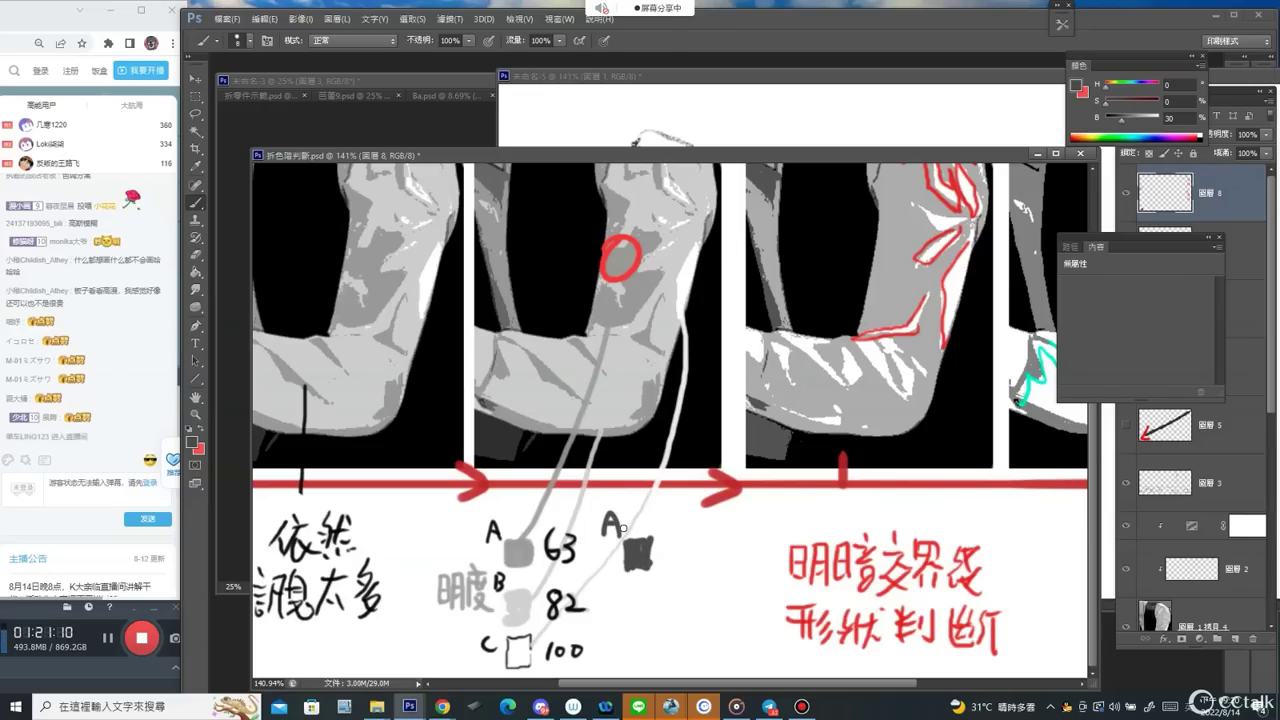
Paint two more swatches below A, a mid gray at brightness 50 and a light gray at brightness 91.
left_click_drag(1121, 120, 1131, 121)
left_click_drag(628, 588, 652, 612)
left_click(1154, 121)
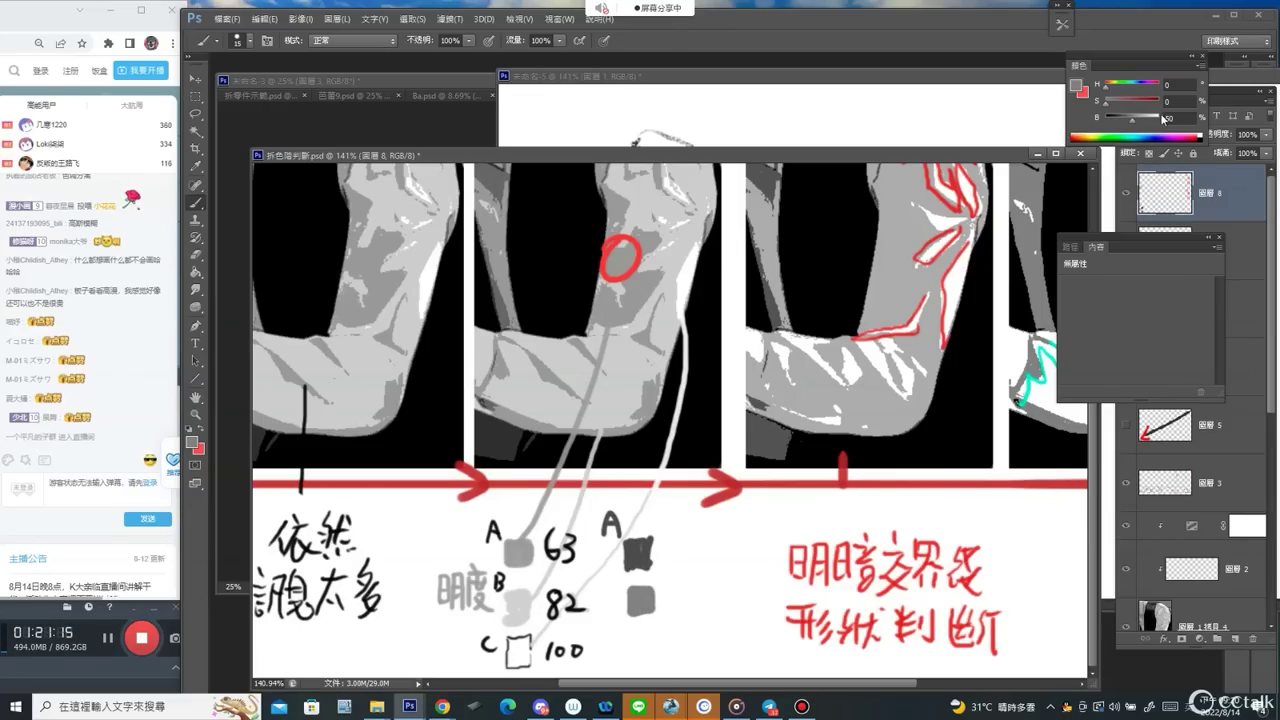
left_click_drag(1154, 122, 1164, 121)
left_click_drag(629, 636, 635, 641)
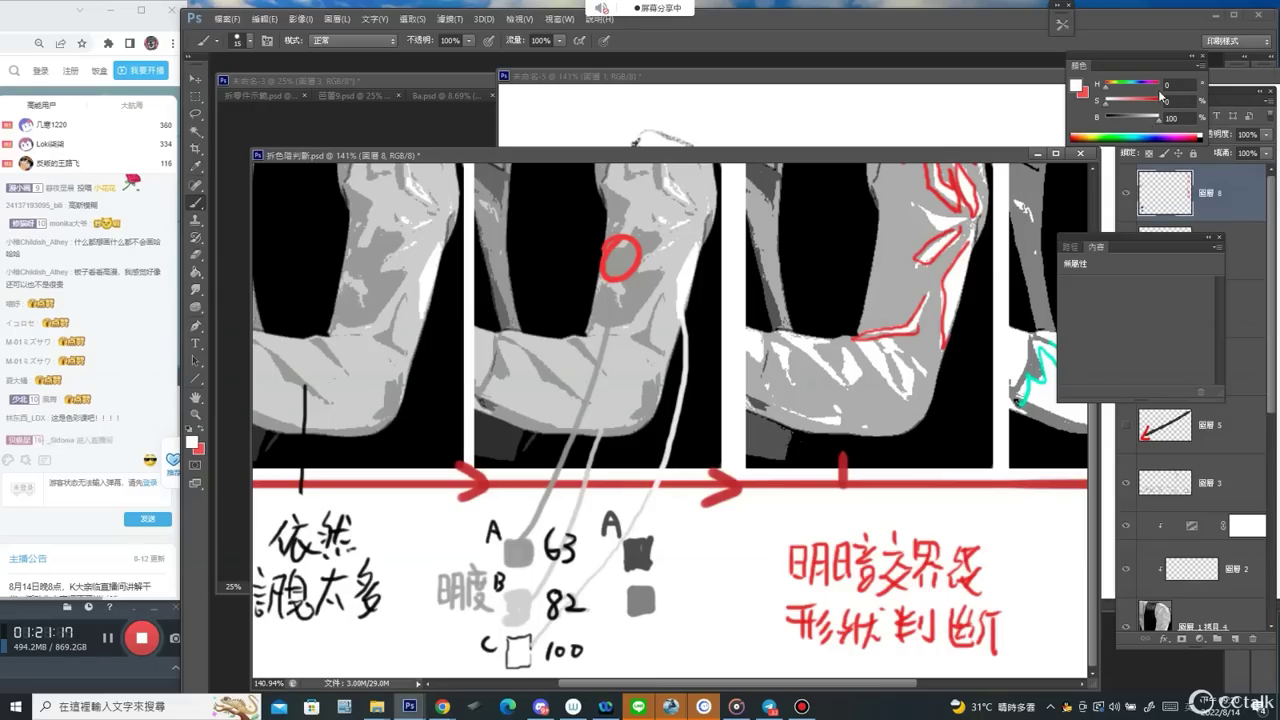
left_click_drag(1155, 123, 1150, 121)
left_click_drag(628, 636, 640, 662)
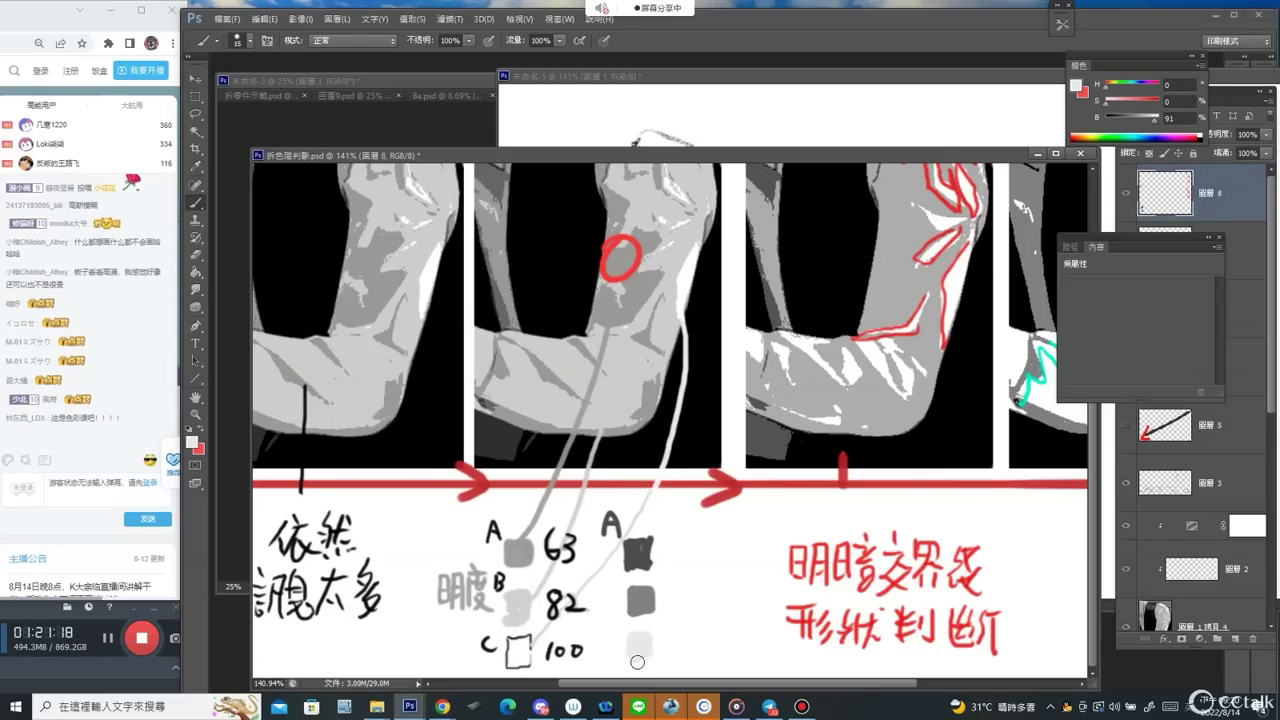
Reset to the default colors, reduce the brush by two steps and label the middle swatch B in black.
key("d")
key("[")
key("[")
left_click_drag(605, 578, 608, 592)
left_click_drag(607, 578, 609, 593)
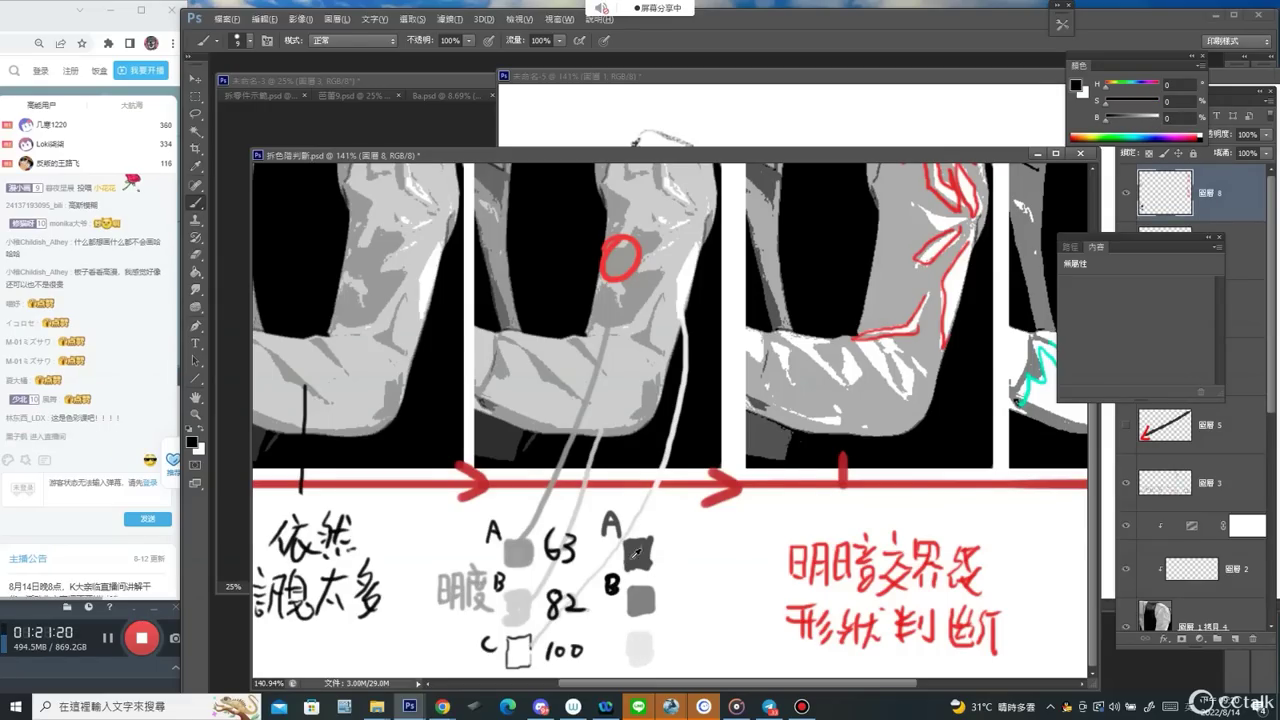
Sample the dark gray of the new swatch A and paint it over the third sleeve's shadow shape with a larger brush.
left_click(637, 556, "alt")
left_click_drag(631, 343, 660, 395)
key("]")
key("]")
key("]")
key("]")
mouse_move(631, 351)
left_mouse_down()
mouse_move(632, 366)
mouse_move(659, 330)
mouse_move(677, 331)
mouse_move(654, 318)
mouse_move(668, 296)
mouse_move(722, 297)
mouse_move(628, 298)
left_mouse_up()
Try another dark gray stroke on the third sleeve's shadow, undo it and reduce the brush size by two steps.
key("e")
key("z")
key("b")
mouse_move(613, 377)
left_mouse_down()
mouse_move(645, 368)
mouse_move(613, 408)
mouse_move(605, 362)
left_mouse_up()
key("ctrl+z")
key("[")
key("[")
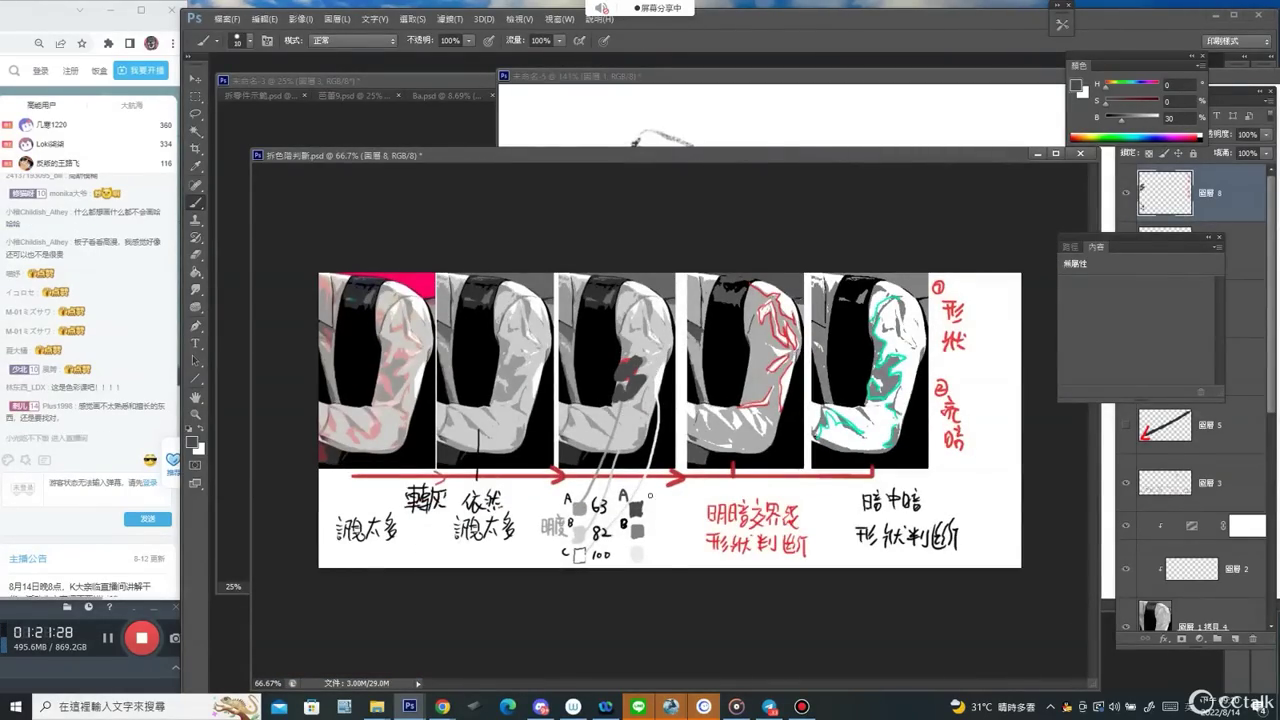
Draw a black cross beside the second swatch column and check marks next to notes ① and ②.
mouse_move(646, 492)
left_mouse_down()
mouse_move(673, 563)
mouse_move(647, 559)
left_mouse_up()
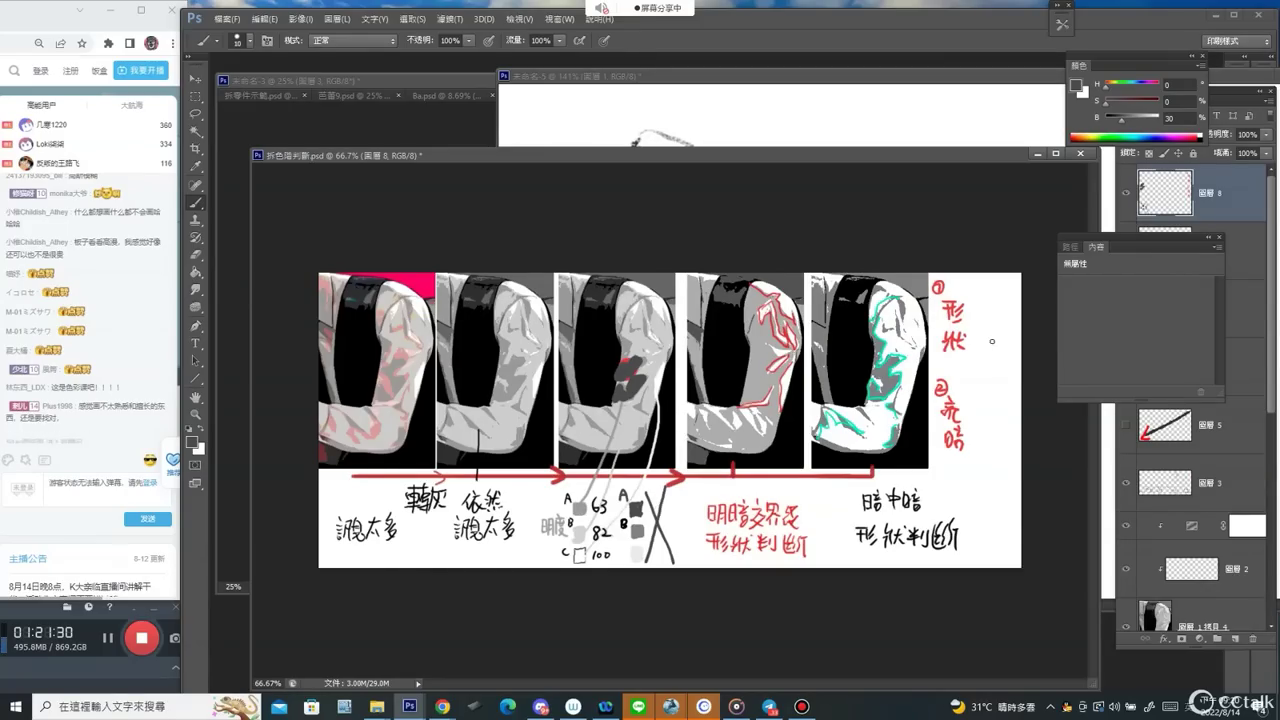
mouse_move(972, 299)
left_mouse_down()
mouse_move(977, 311)
mouse_move(998, 284)
left_mouse_up()
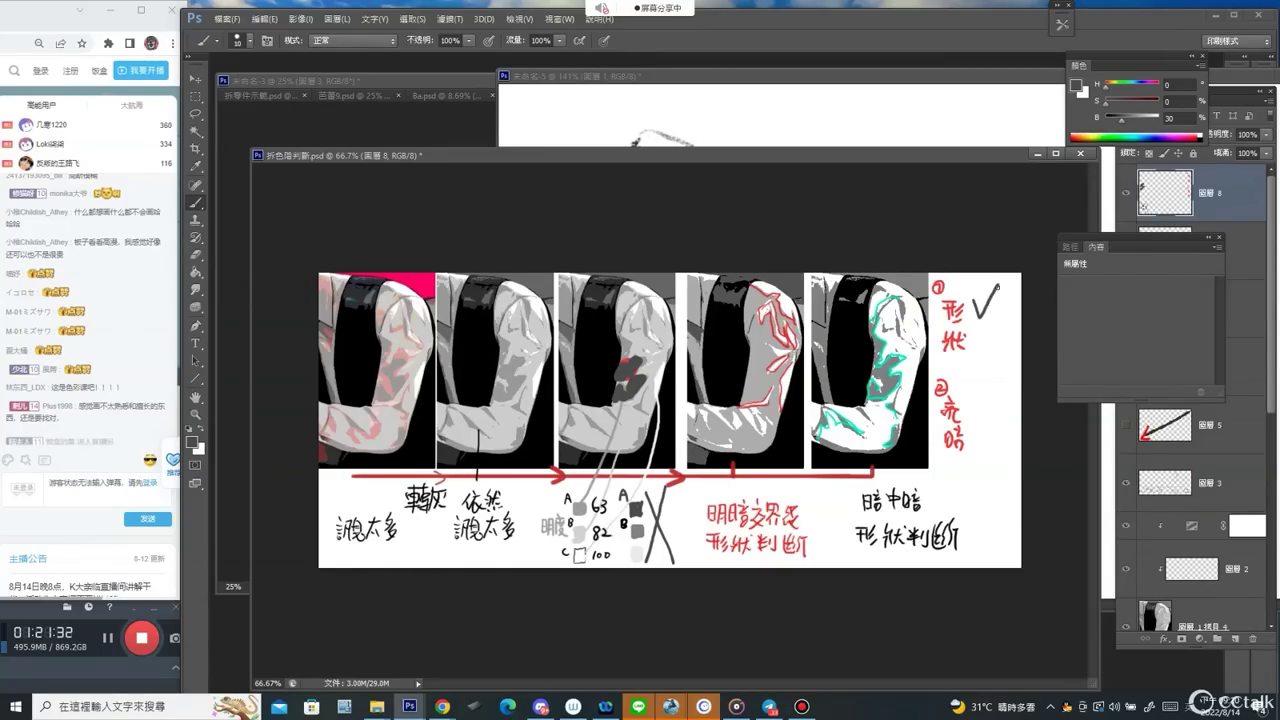
left_click_drag(976, 424, 988, 386)
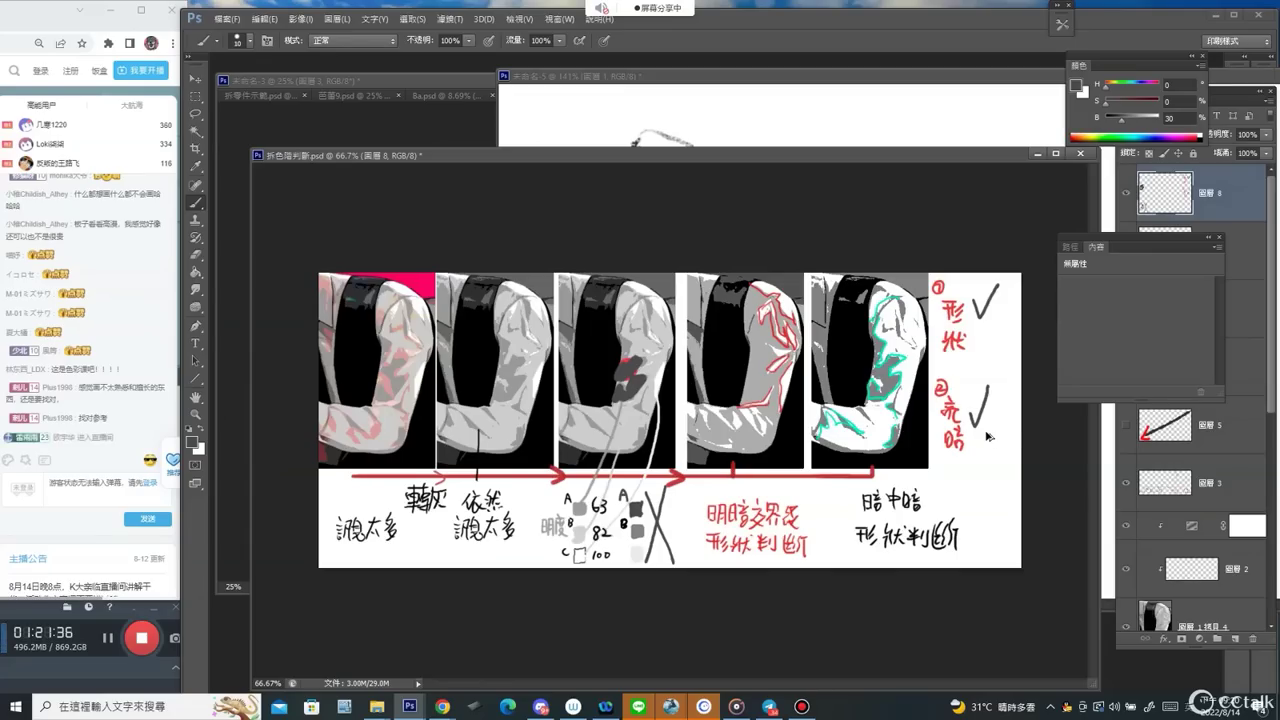
Undo the latest marks and erase the dark patches on the third sleeve along with the second column's A swatch.
key("ctrl+alt+z")
key("ctrl+alt+z")
key("ctrl+alt+z")
key("e")
mouse_move(612, 400)
left_mouse_down()
mouse_move(632, 409)
mouse_move(610, 369)
left_mouse_up()
key("ctrl+space")
left_click_drag(452, 372, 493, 373)
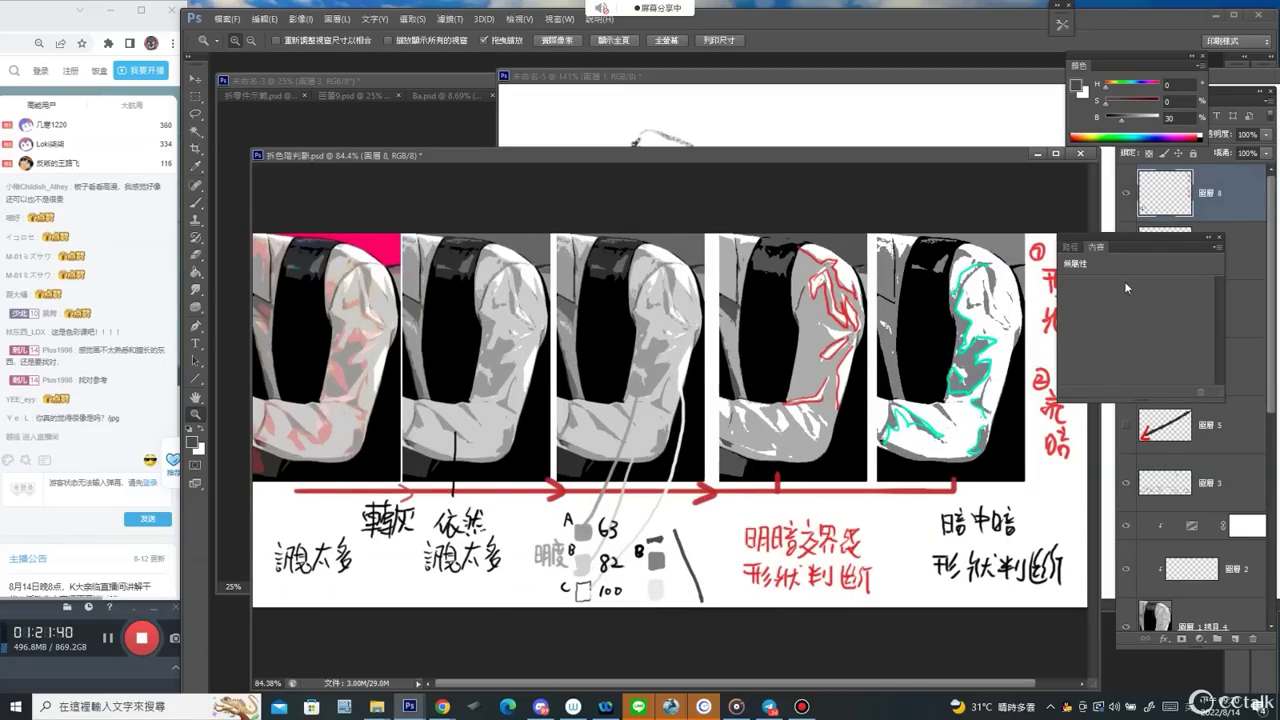
Locate the layers of the first two sleeve images and check what 圖層 3 holds by toggling its visibility.
left_click(1207, 229)
left_click(1224, 201)
key("v")
left_click(364, 380, "ctrl")
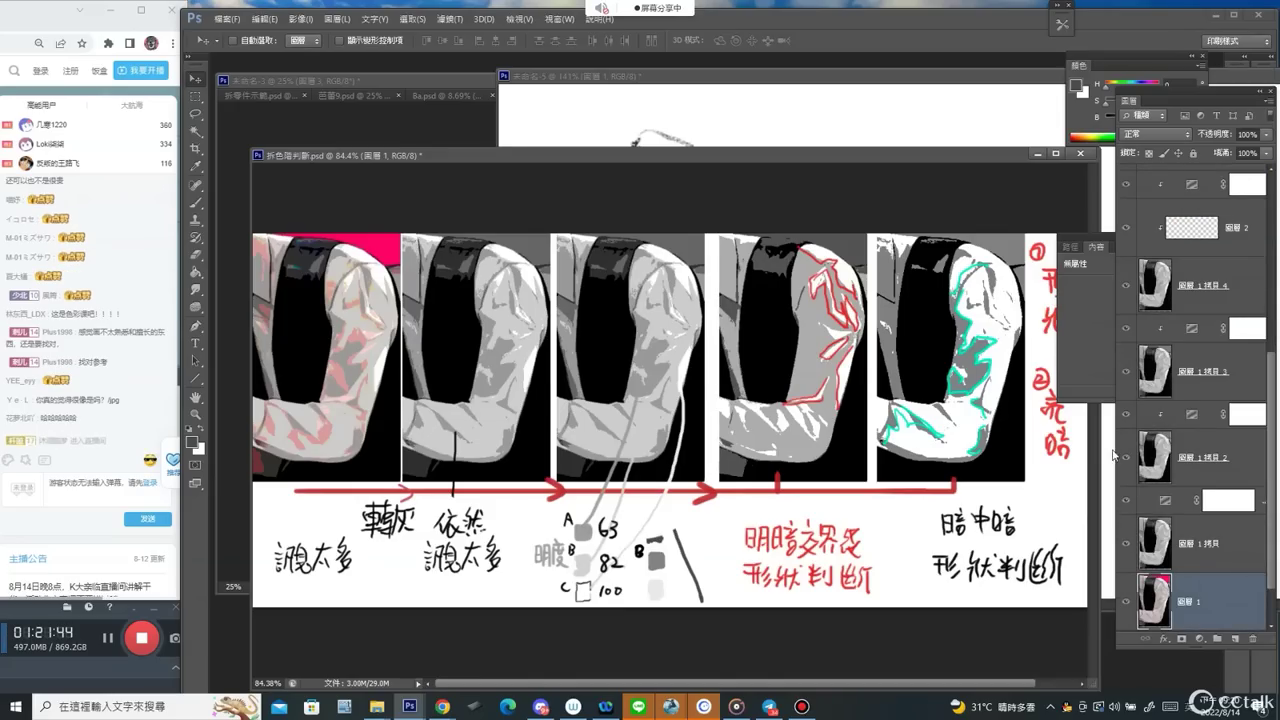
left_click(470, 341, "ctrl")
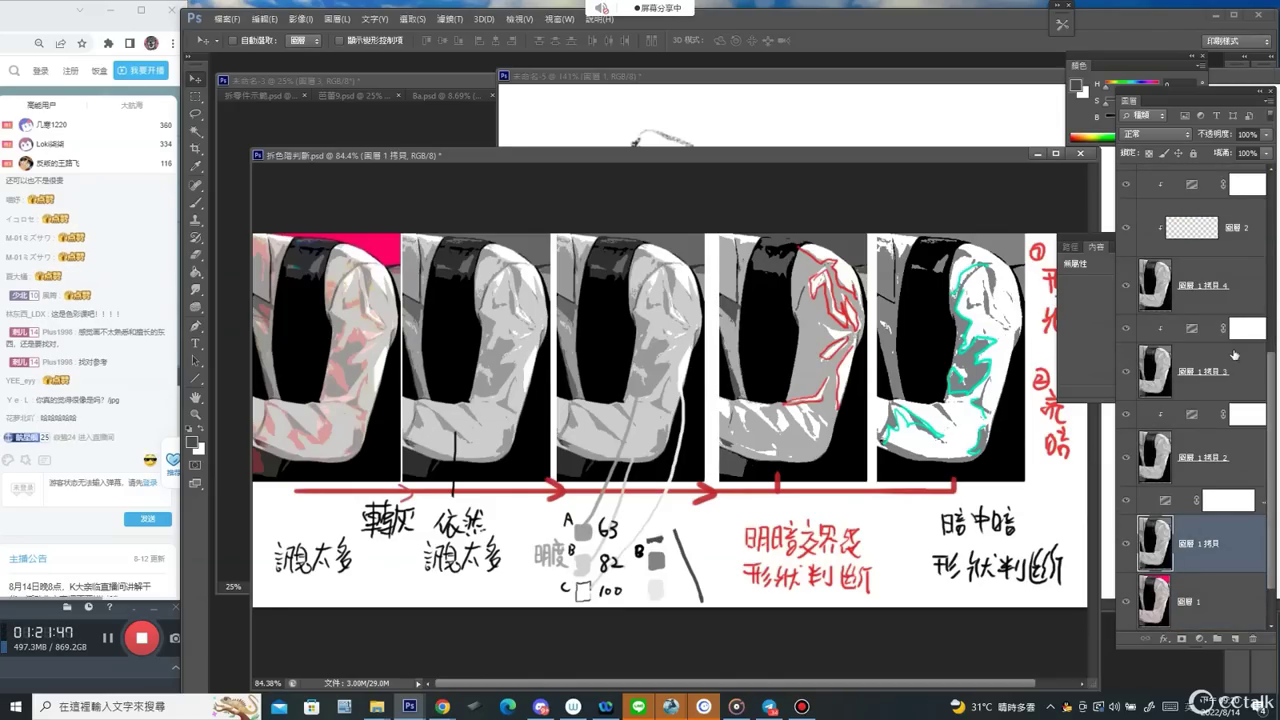
left_click_drag(1274, 380, 1274, 265)
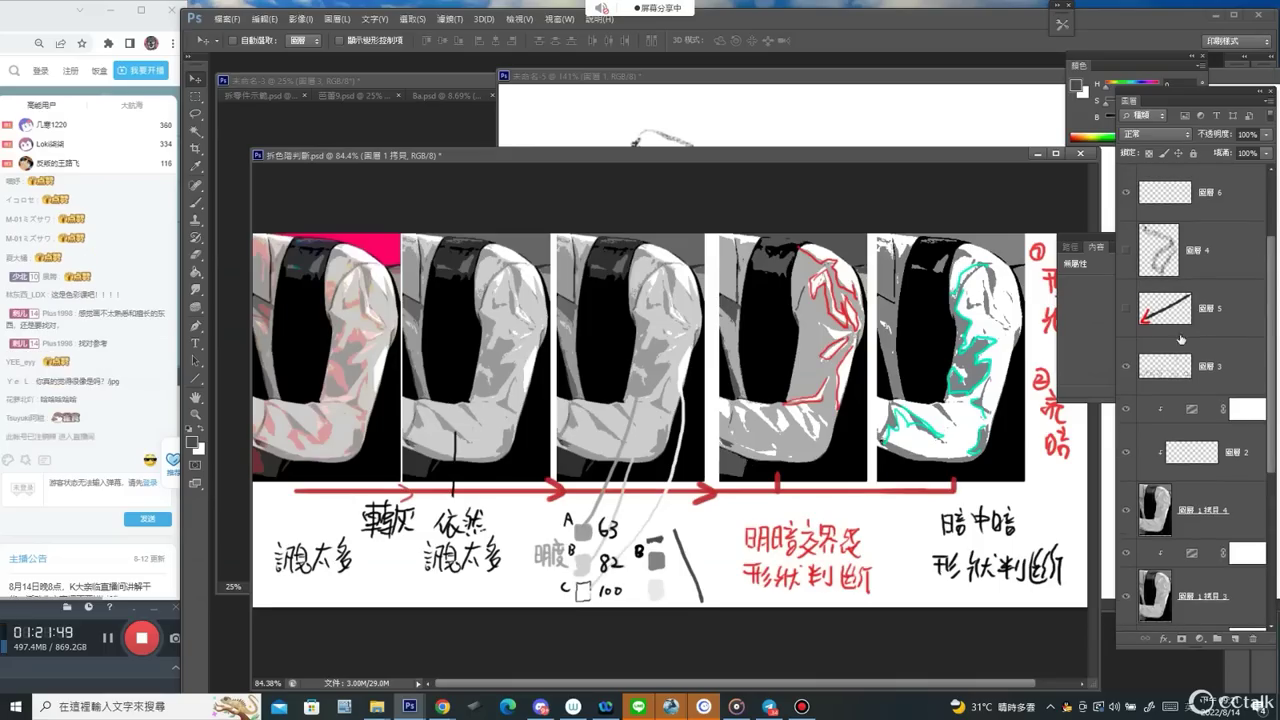
left_click(1128, 368)
left_click(1127, 367)
scroll(1245, 527, "down", 5)
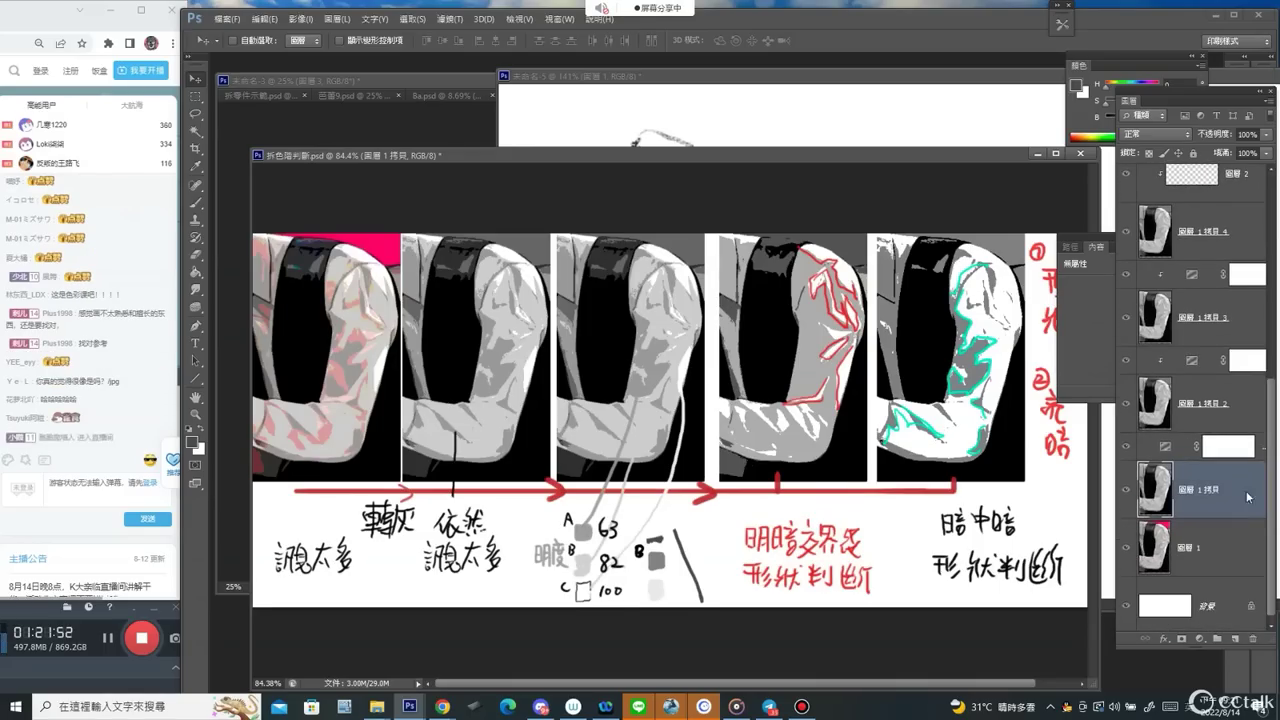
Step back through the history until the dark patches on the third sleeve and the second swatch column are gone.
key("ctrl+alt+z")
key("ctrl+alt+z")
key("ctrl+alt+z")
key("ctrl+alt+z")
key("ctrl+alt+z")
key("ctrl+alt+z")
key("ctrl+alt+z")
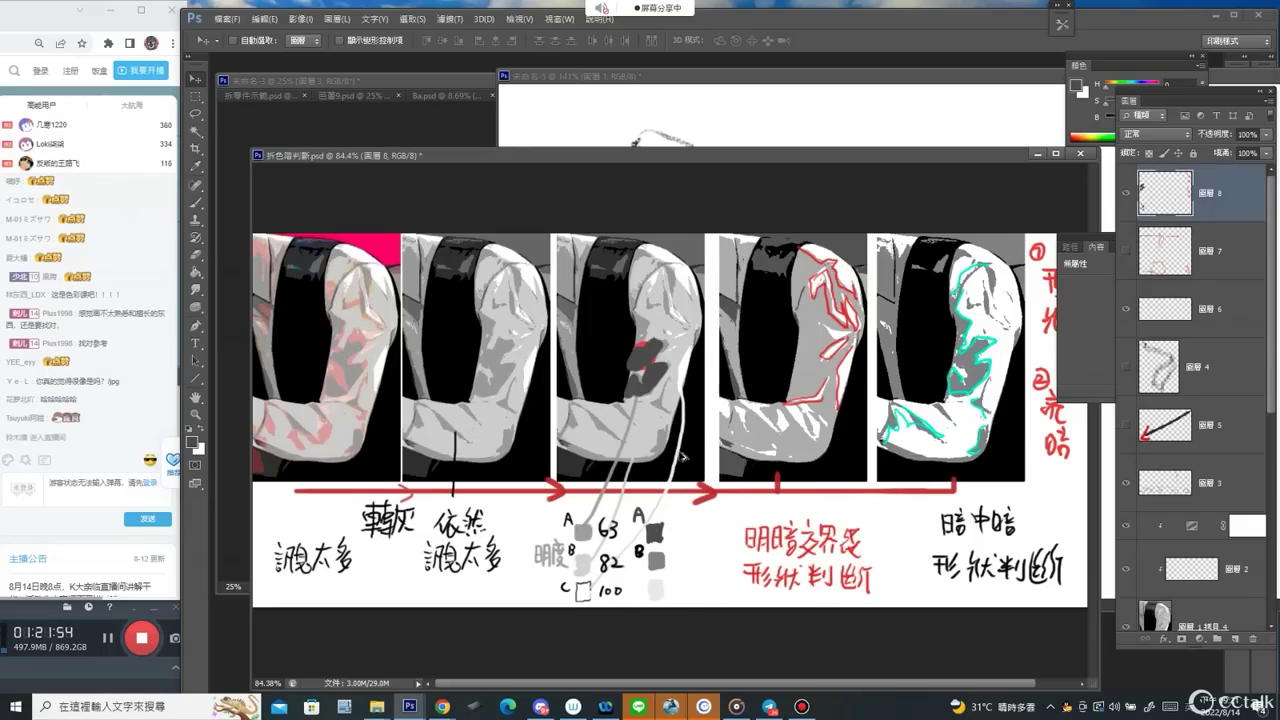
key("ctrl+alt+z")
key("ctrl+alt+z")
key("ctrl+alt+z")
key("ctrl+alt+z")
key("ctrl+alt+z")
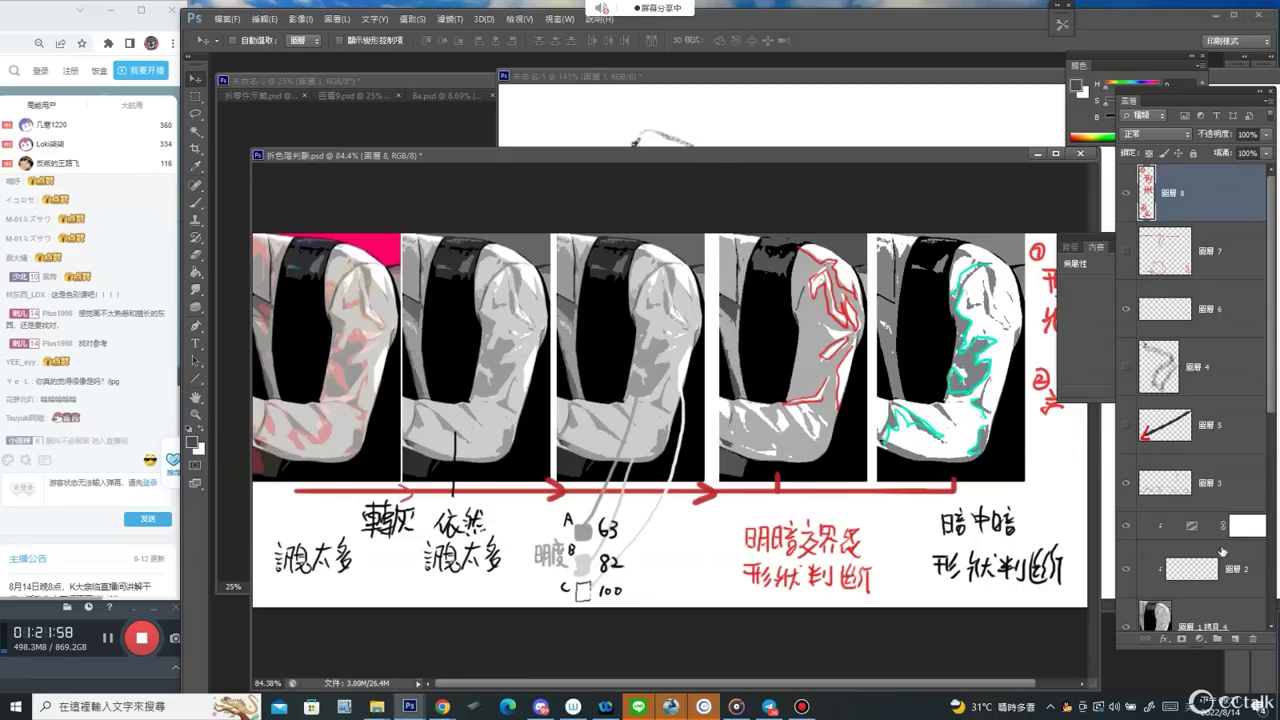
Compare the fifth sleeve image with and without its posterize adjustment.
left_click(1242, 533)
left_click(1126, 528)
left_click(1126, 528)
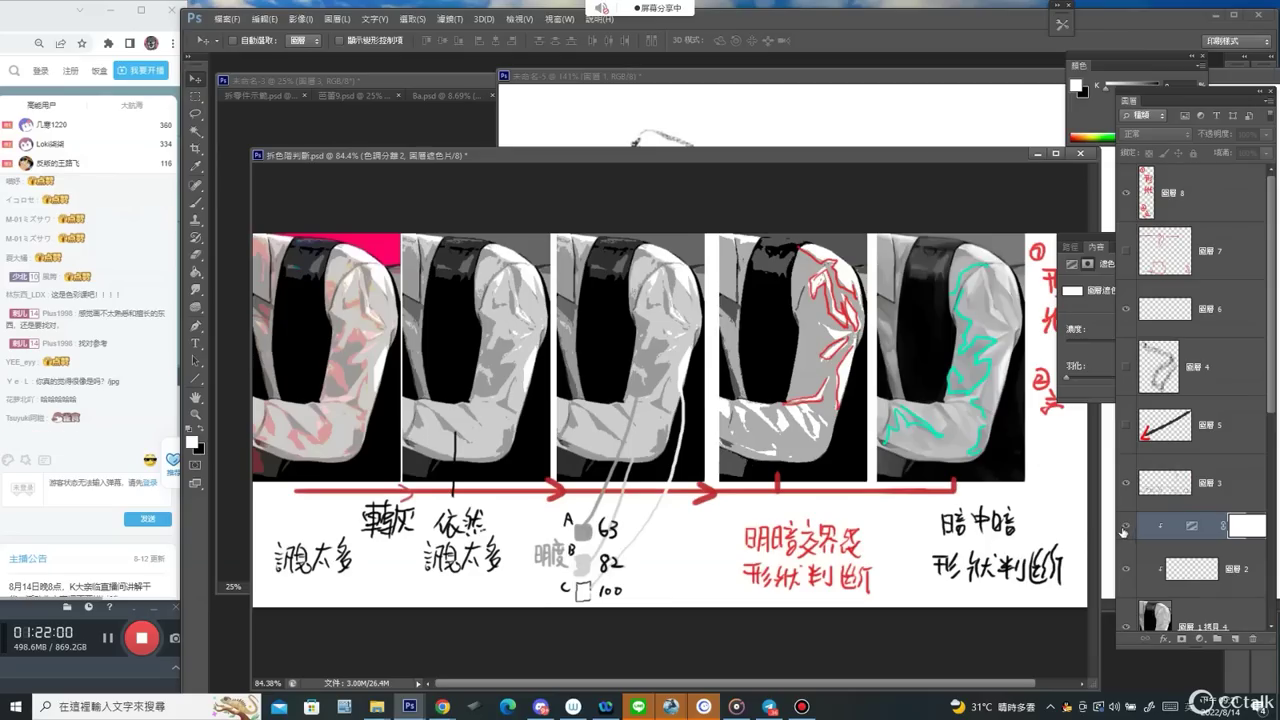
Hide the posterize adjustment above 圖層 1 拷貝 so the first two sleeve images show their full tones.
left_click(638, 352, "ctrl")
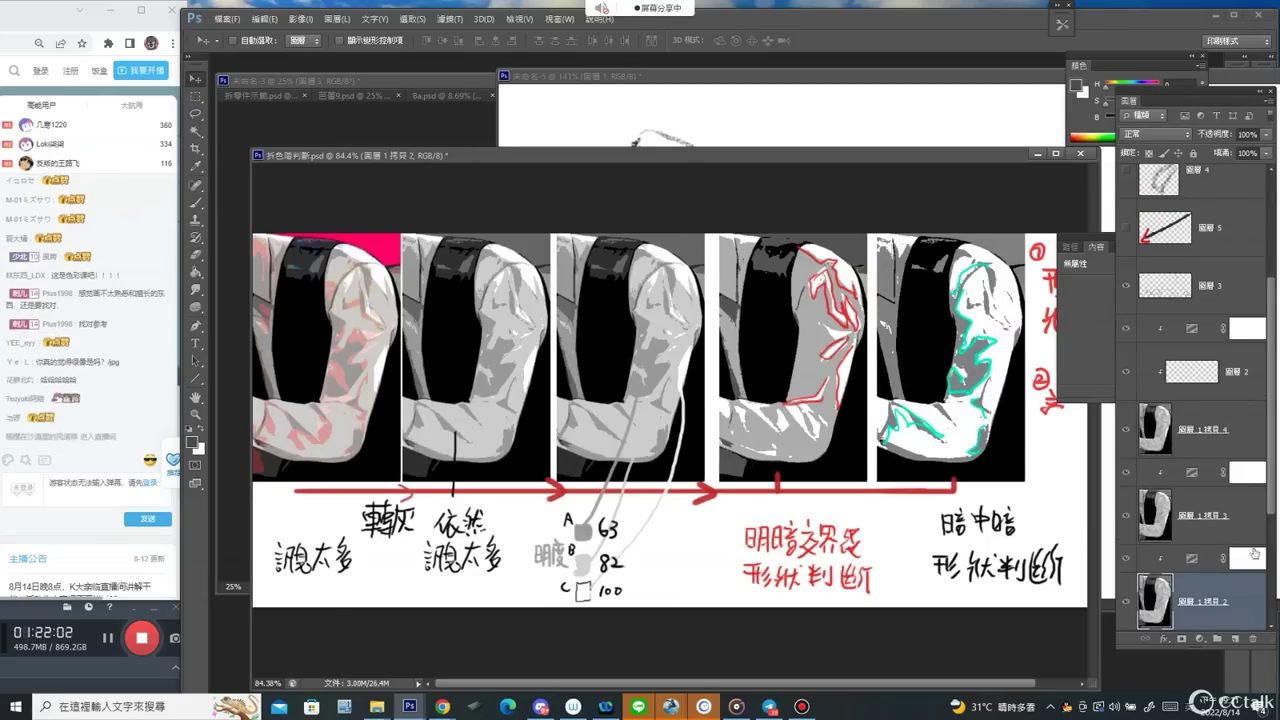
scroll(1188, 588, "down", 4)
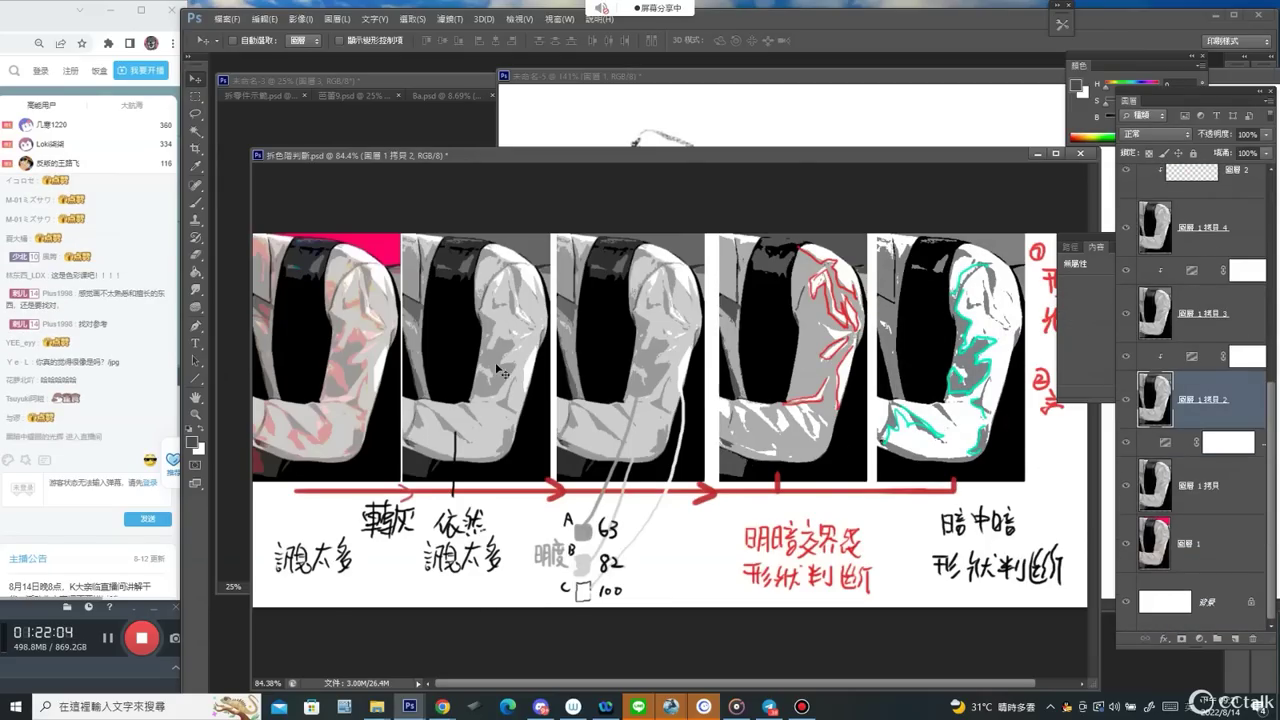
left_click(333, 383, "ctrl")
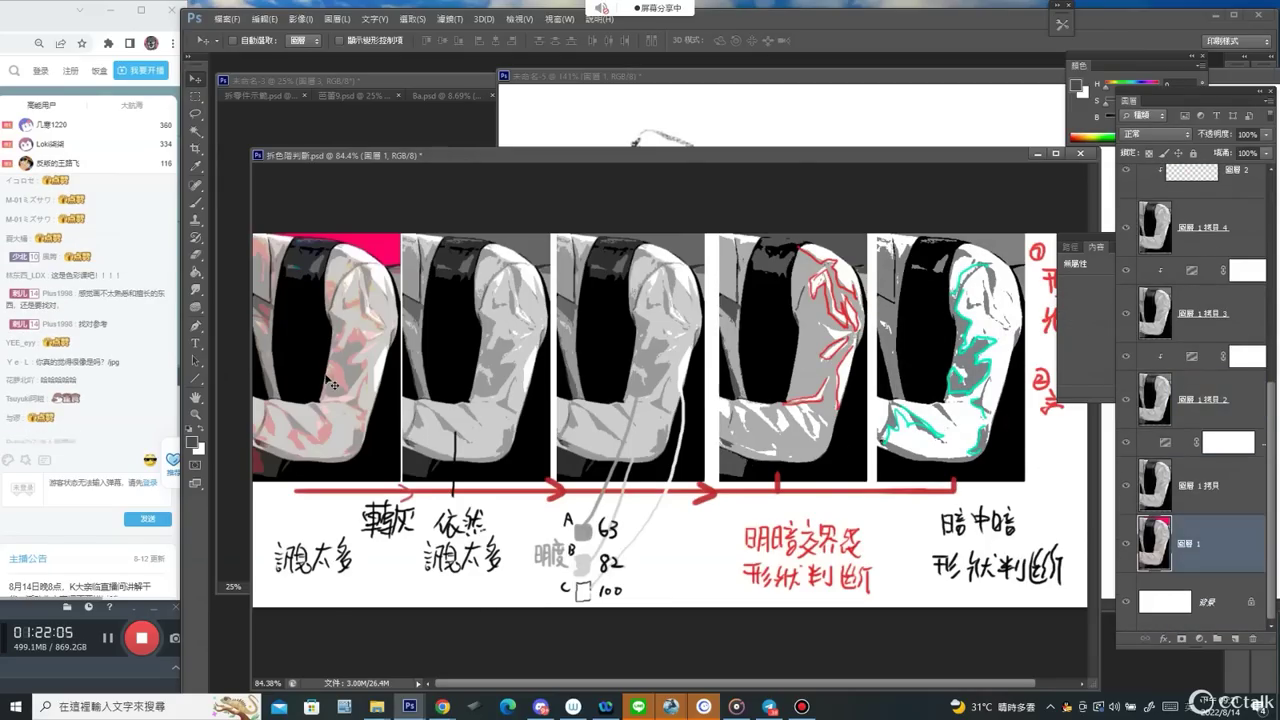
left_click(1125, 443)
key("z")
mouse_move(488, 351)
left_mouse_down()
mouse_move(471, 352)
mouse_move(500, 388)
left_mouse_up()
key("b")
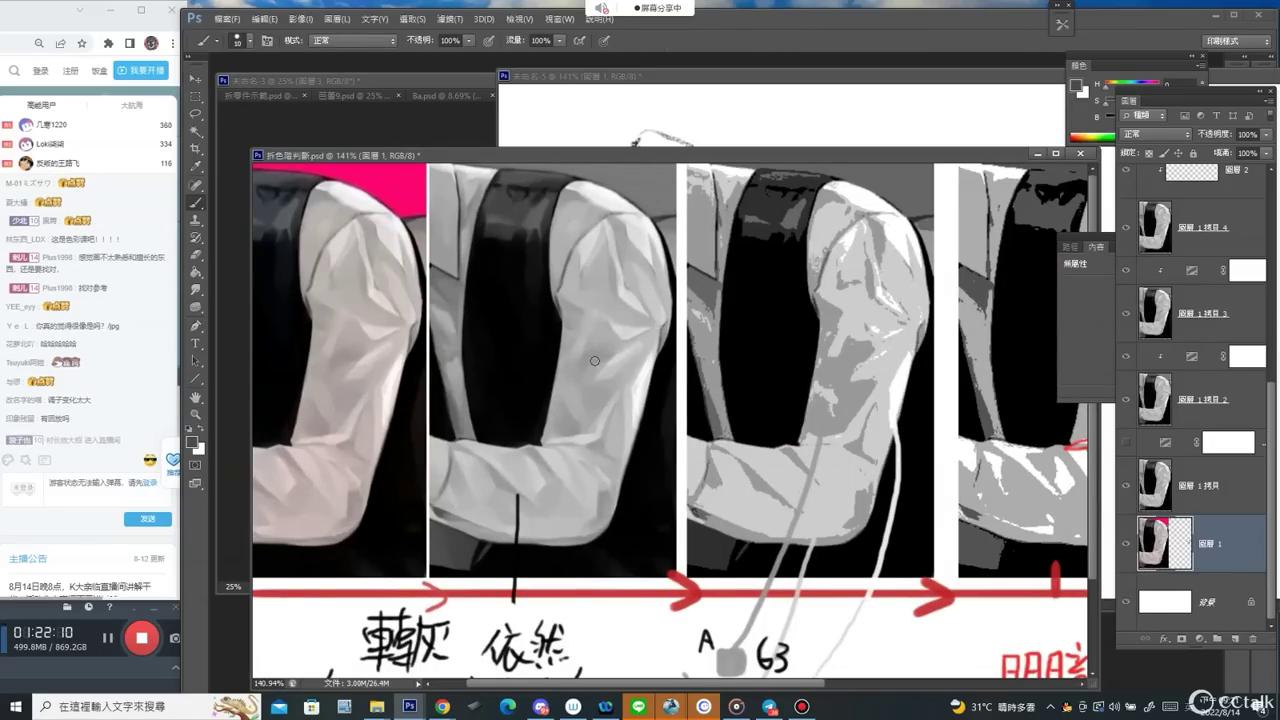
Add a new empty layer directly above 圖層 5.
left_click(910, 458, "ctrl")
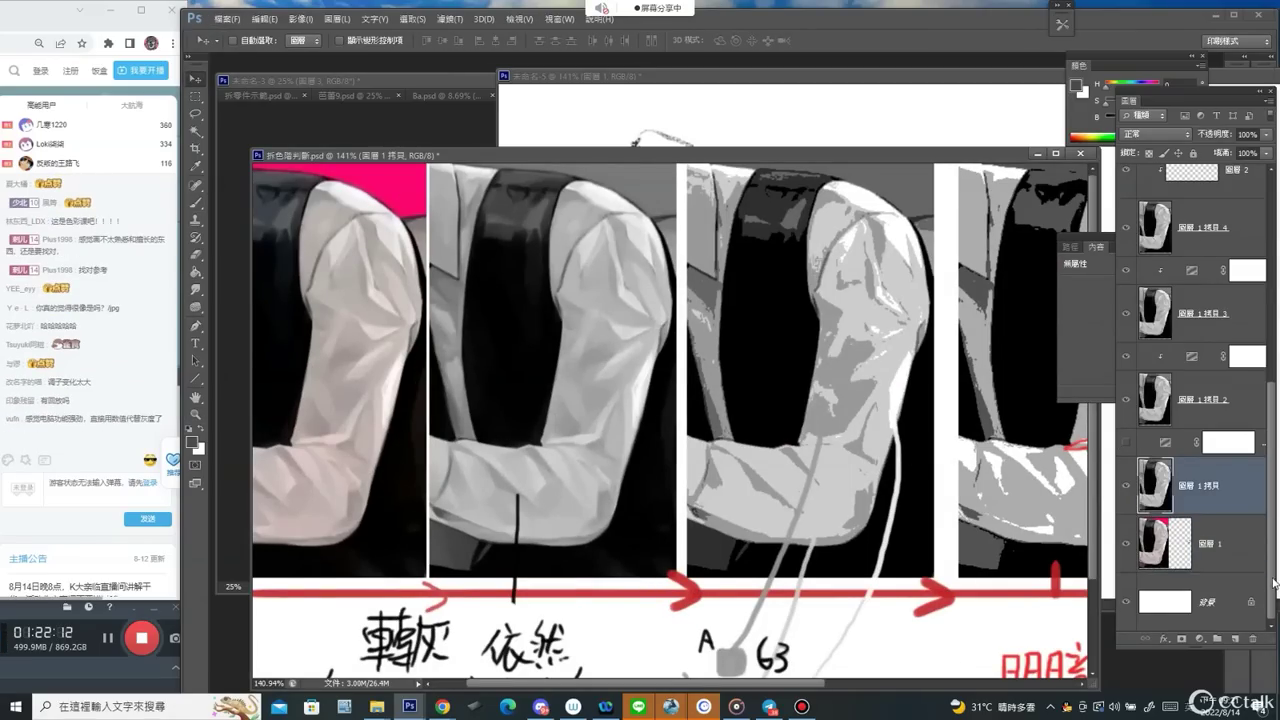
scroll(1274, 583, "up", 6)
left_click(1205, 425)
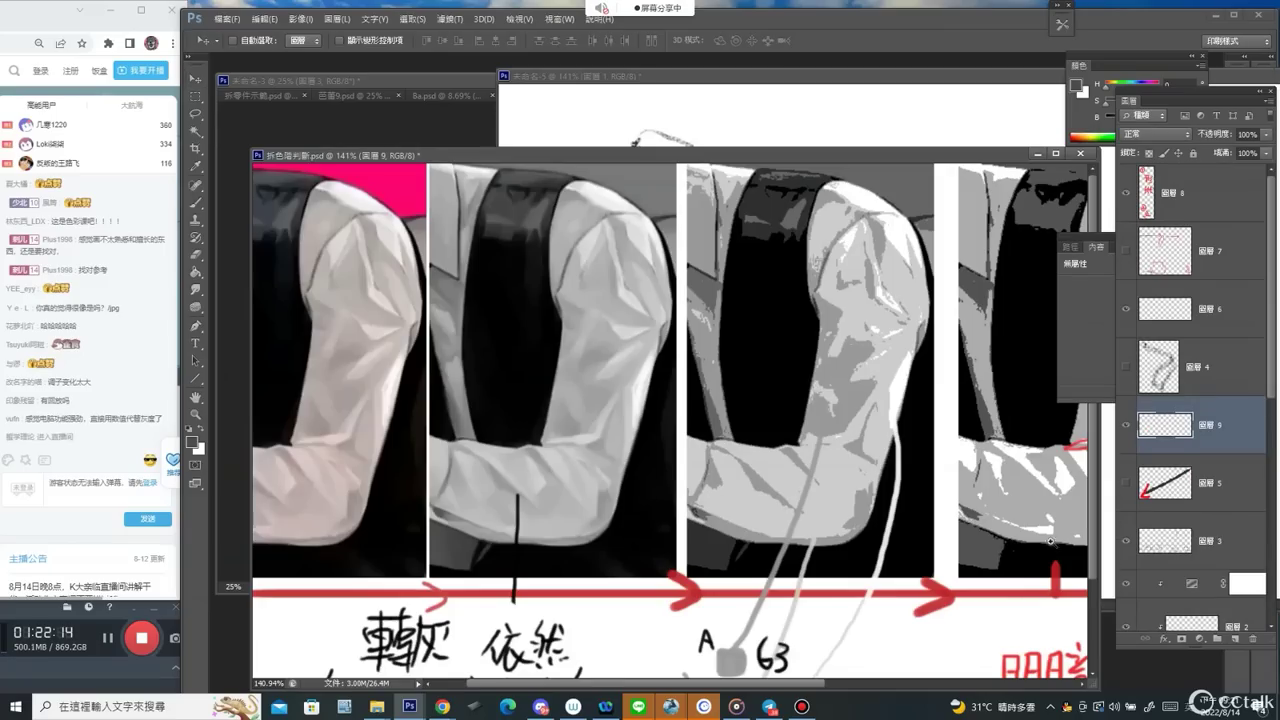
Try circling the mid-tone fold on the second sleeve with a grey brush, and undo the strokes.
key("ctrl+space")
left_click_drag(588, 385, 622, 345)
left_click_drag(619, 327, 666, 297)
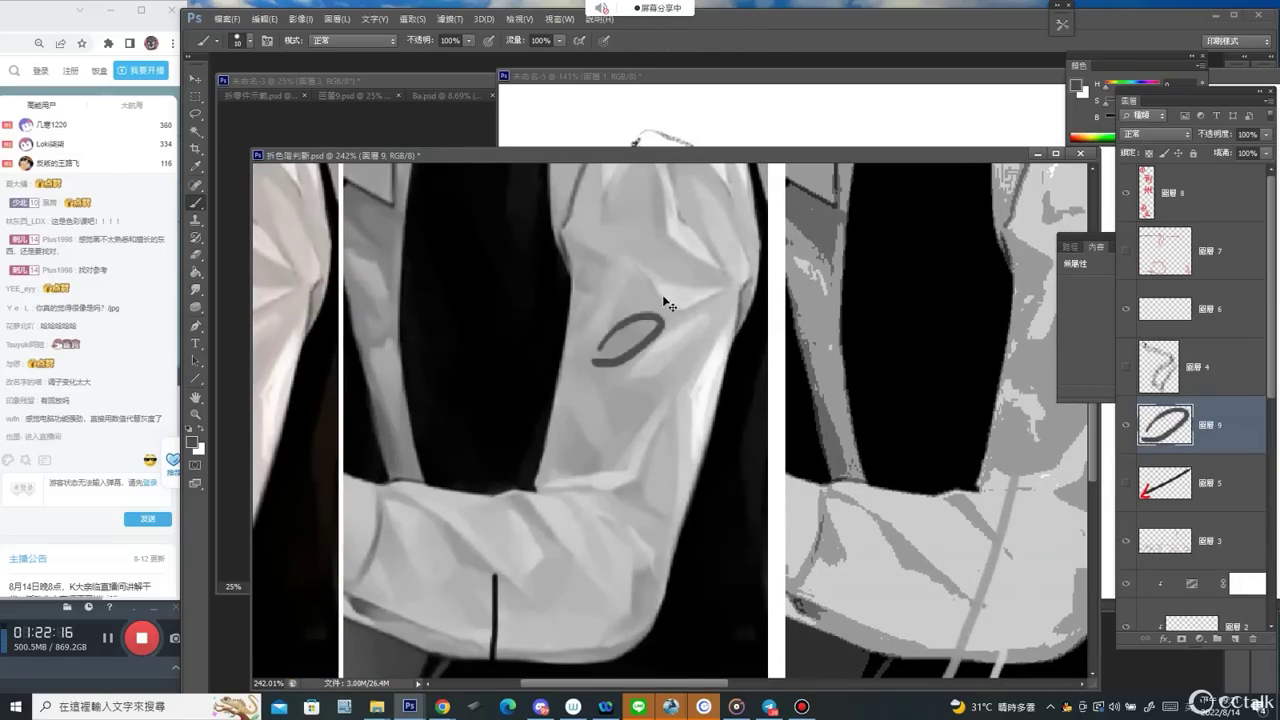
key("ctrl+z")
key("bracketleft")
mouse_move(585, 331)
left_mouse_down()
mouse_move(624, 281)
mouse_move(591, 334)
mouse_move(619, 323)
mouse_move(601, 366)
left_mouse_up()
key("ctrl+z")
key("ctrl+z")
Add a new layer for painting over the third sleeve image and place it directly above 圖層 3.
scroll(700, 350, "right", 5)
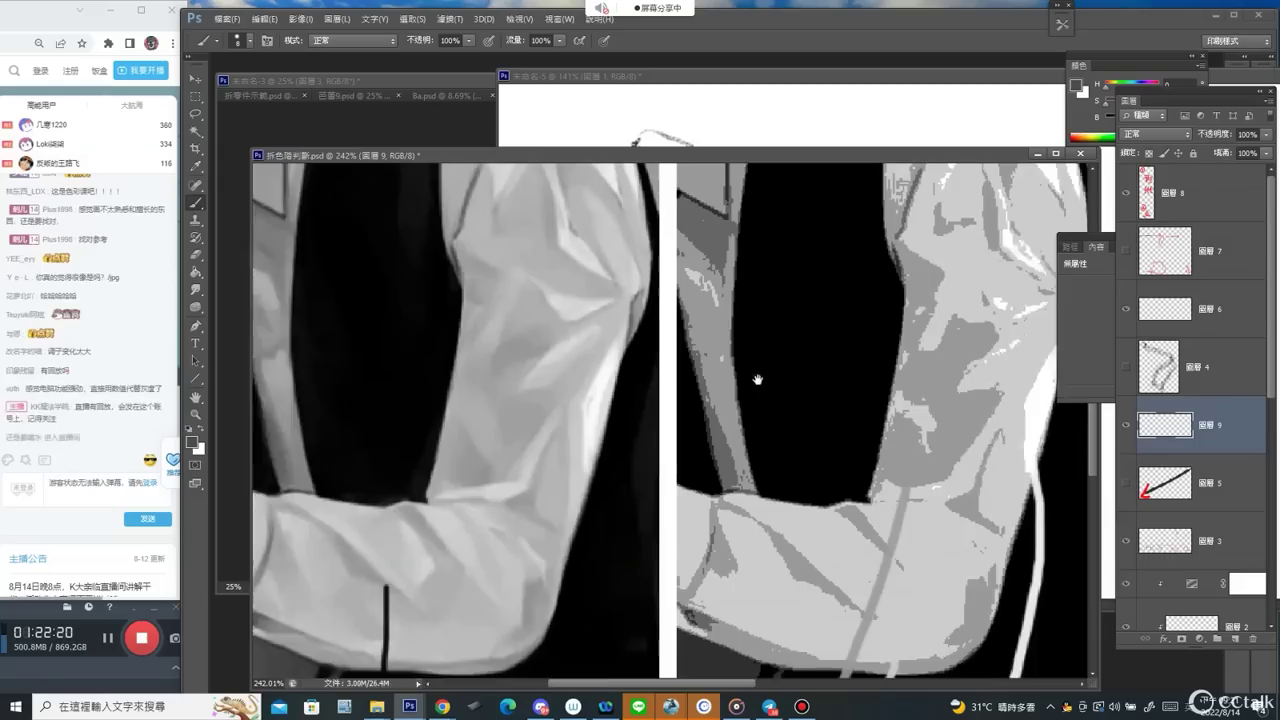
left_click(835, 365, "ctrl")
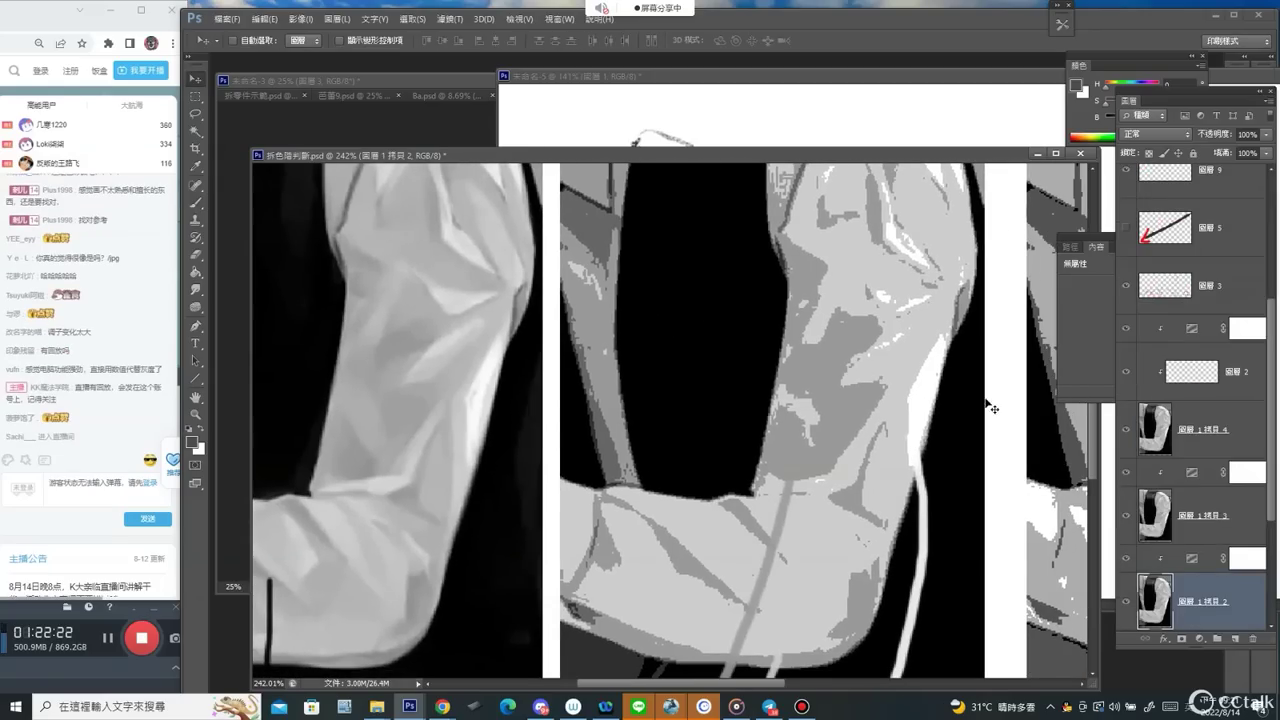
left_click(1181, 453)
left_click(1235, 638)
left_click_drag(1205, 430, 1195, 268)
Paint soft greys sampled from the third sleeve over its tone edges with the 246 px soft brush reduced in size, undoing the last stroke.
right_click(680, 272)
left_click(761, 381)
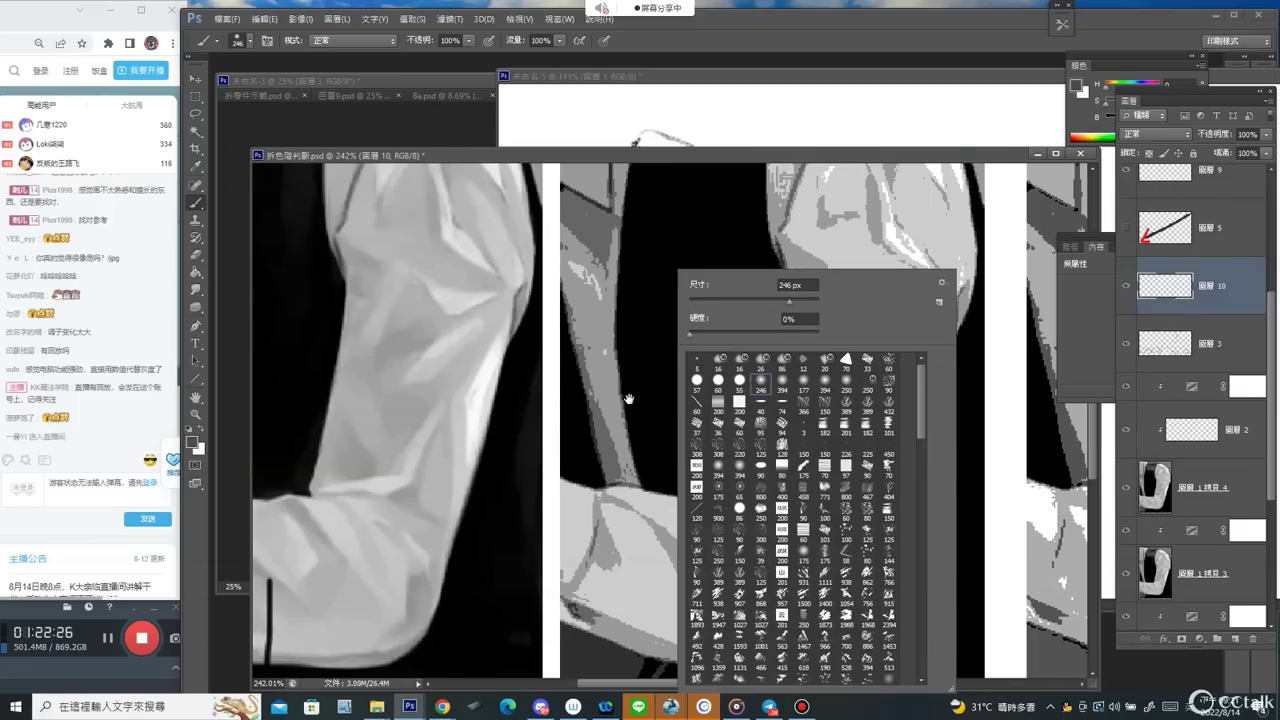
left_click_drag(629, 398, 655, 408)
key("bracketleft")
key("bracketleft")
key("bracketleft")
key("bracketleft")
key("bracketleft")
key("bracketleft")
key("bracketleft")
key("bracketleft")
key("bracketleft")
key("bracketleft")
key("bracketleft")
key("bracketleft")
left_click(885, 334, "alt")
mouse_move(875, 330)
left_mouse_down()
mouse_move(890, 316)
mouse_move(870, 400)
left_mouse_up()
left_click(911, 335, "alt")
mouse_move(946, 370)
left_mouse_down()
mouse_move(910, 492)
mouse_move(899, 435)
mouse_move(871, 486)
mouse_move(830, 468)
mouse_move(823, 482)
mouse_move(836, 507)
mouse_move(884, 521)
left_mouse_up()
scroll(884, 521, "down", 5)
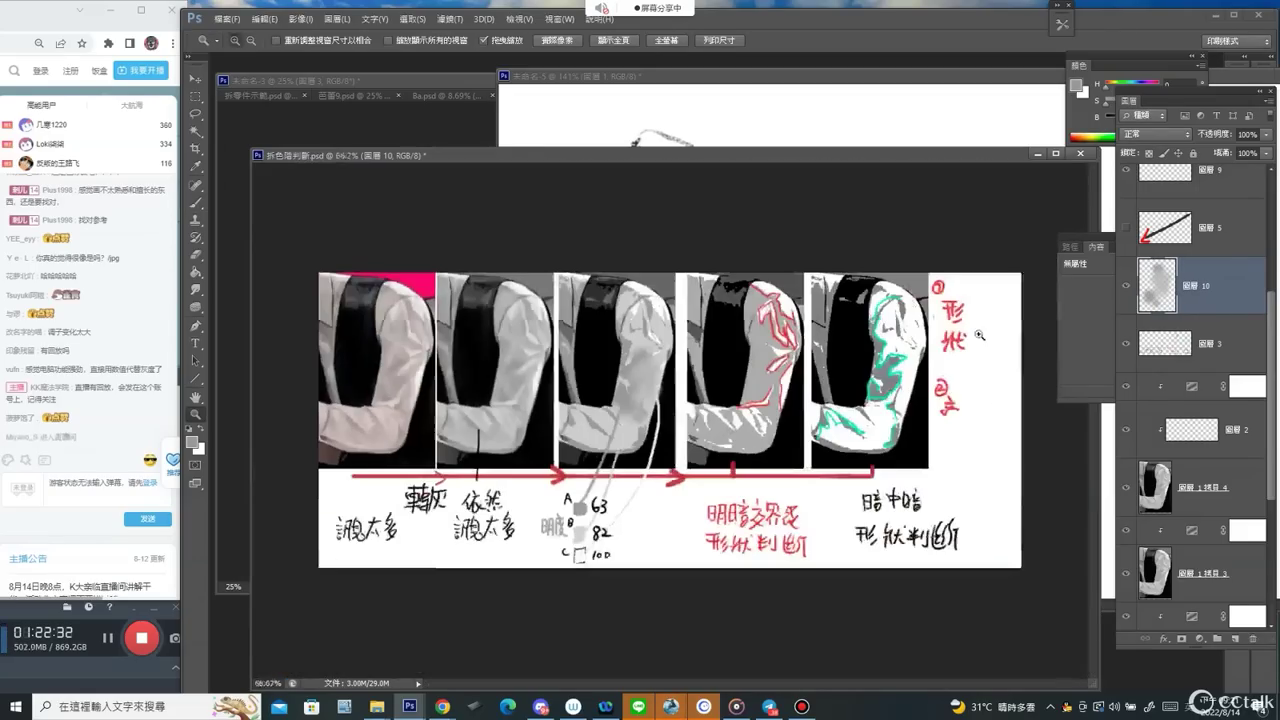
key("ctrl+z")
Try outlining the shadow area on the third sleeve with dark strokes from a smaller soft brush.
left_click_drag(620, 399, 680, 390)
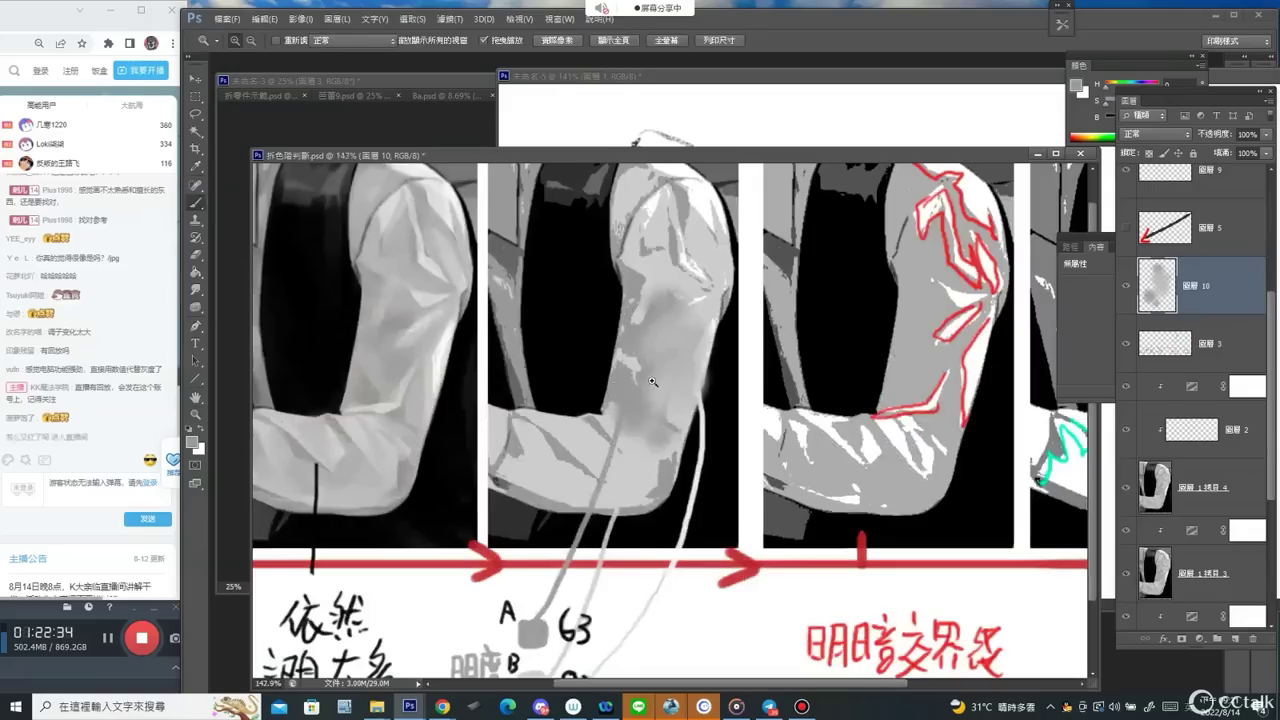
key("d")
key("bracketleft")
key("bracketleft")
mouse_move(634, 330)
left_mouse_down()
mouse_move(658, 461)
mouse_move(616, 336)
mouse_move(699, 301)
left_mouse_up()
key("ctrl+z")
key("bracketleft")
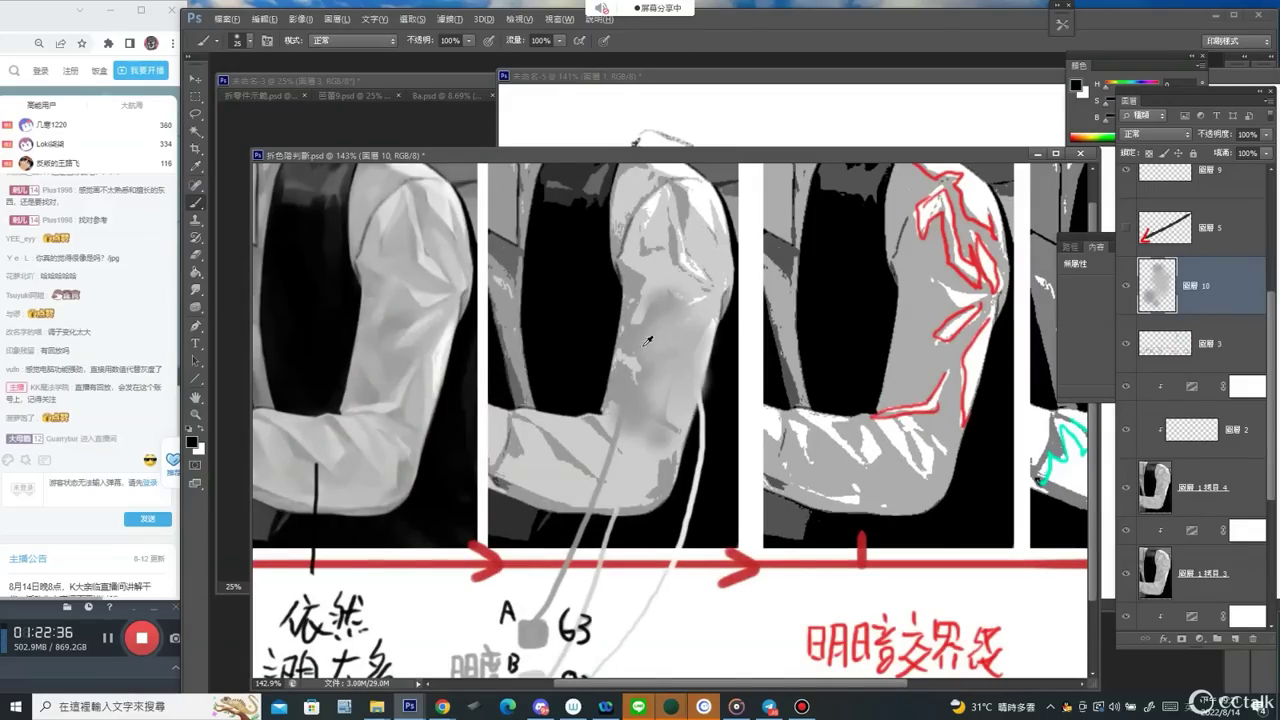
mouse_move(642, 332)
left_mouse_down()
mouse_move(660, 285)
mouse_move(689, 326)
mouse_move(657, 471)
mouse_move(605, 398)
left_mouse_up()
scroll(728, 287, "down", 1)
scroll(728, 287, "down", 2)
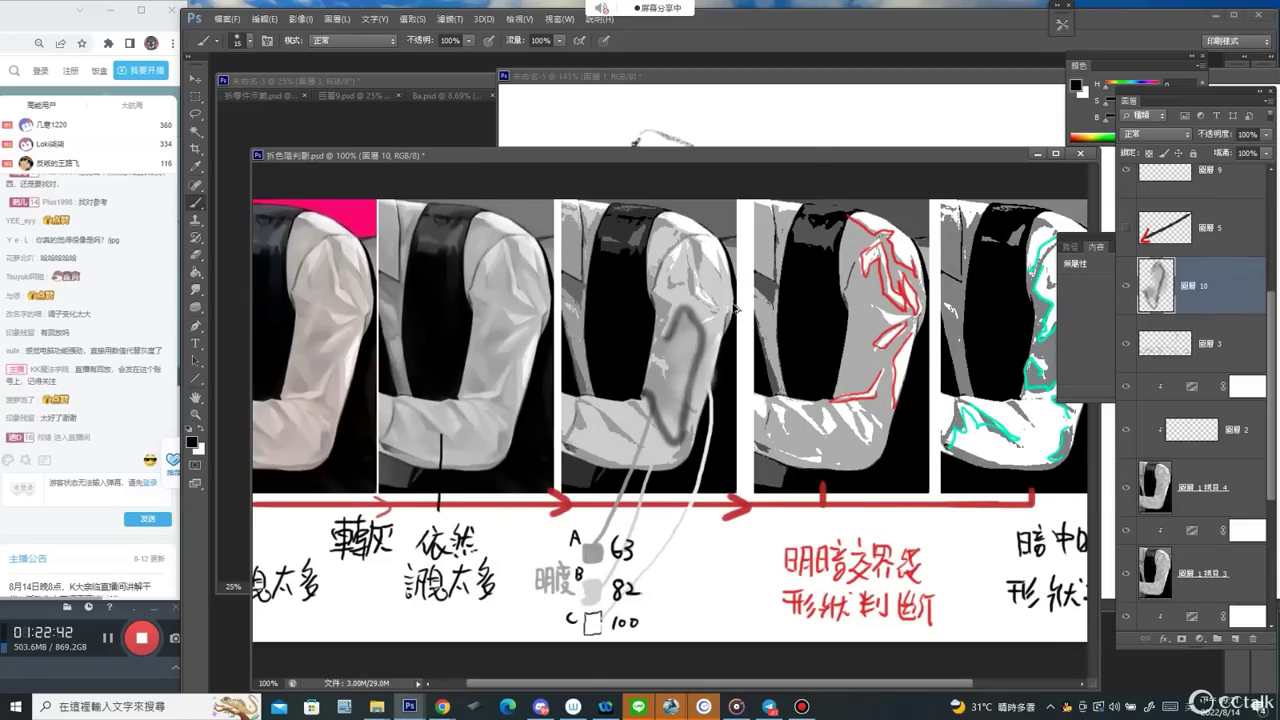
Undo the dark outline strokes and hide the soft grey paint layer over the third sleeve.
key("ctrl+z")
key("ctrl+z")
key("Tab")
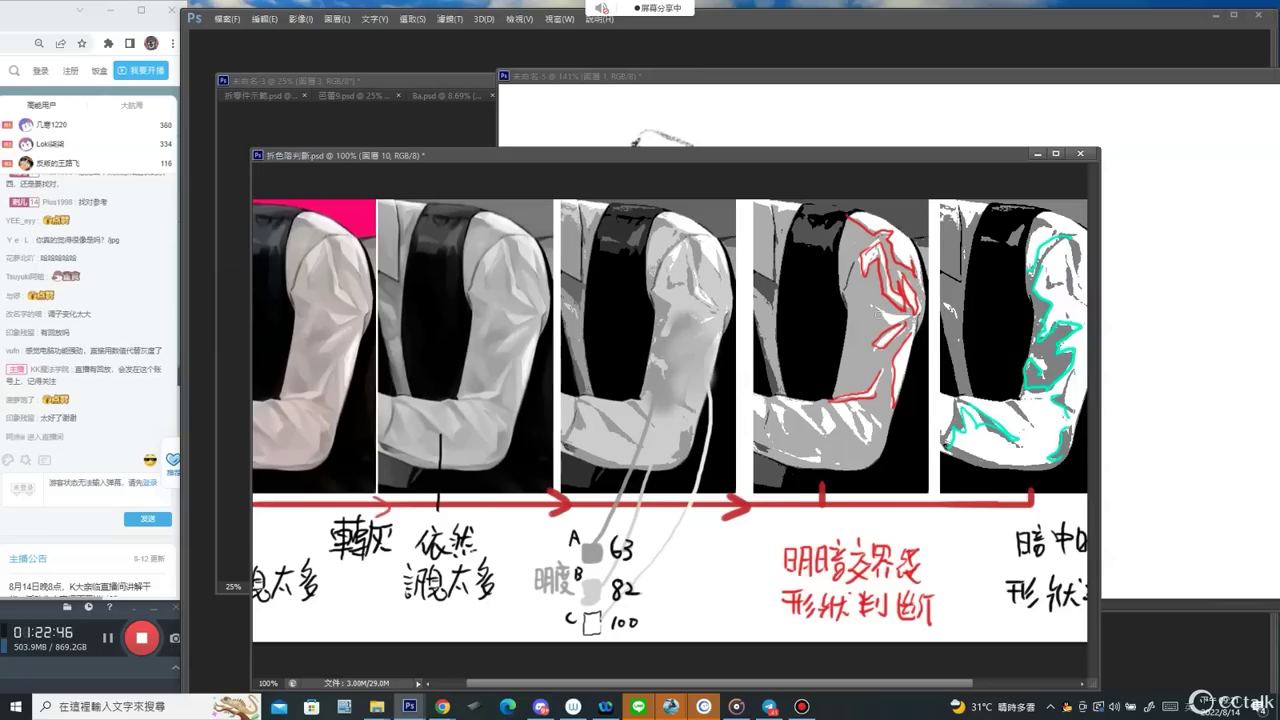
key("Tab")
Set up the 5 px brush preset in pure red (H 0, S 100, B 100) and add a new layer above 圖層 5.
right_click(778, 350)
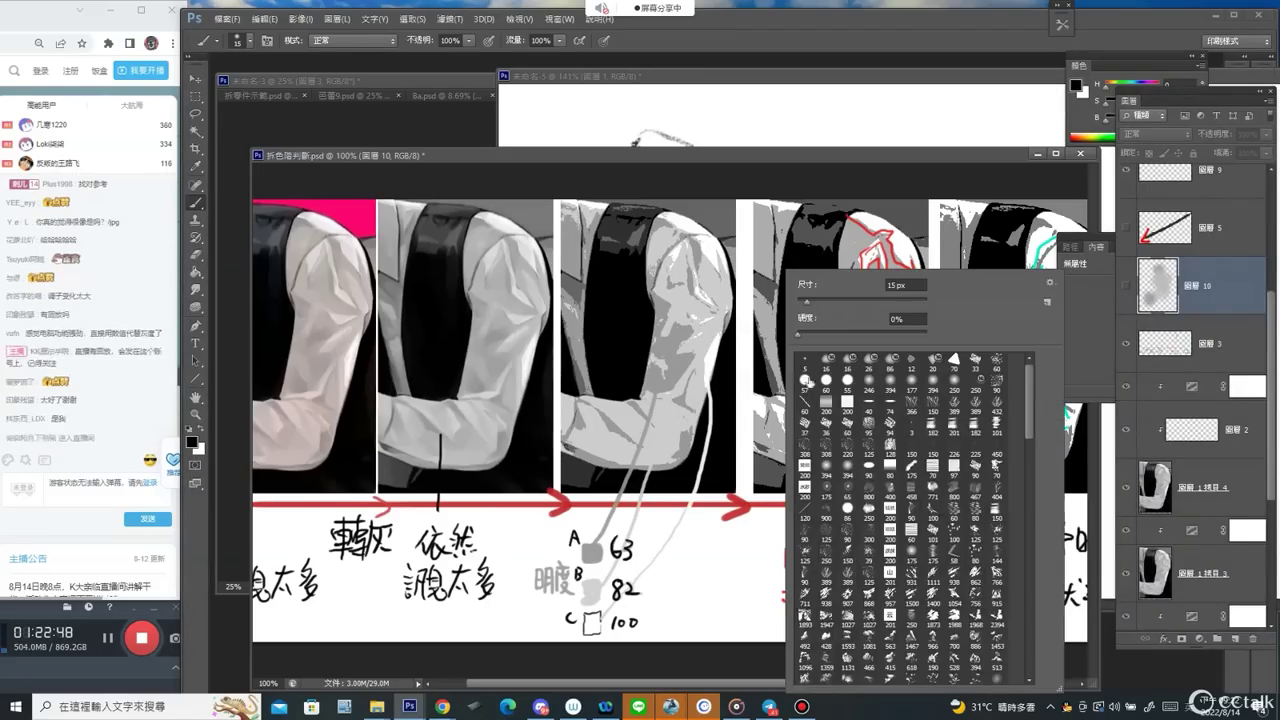
left_click(805, 361)
left_click(1174, 235)
left_click(1096, 103)
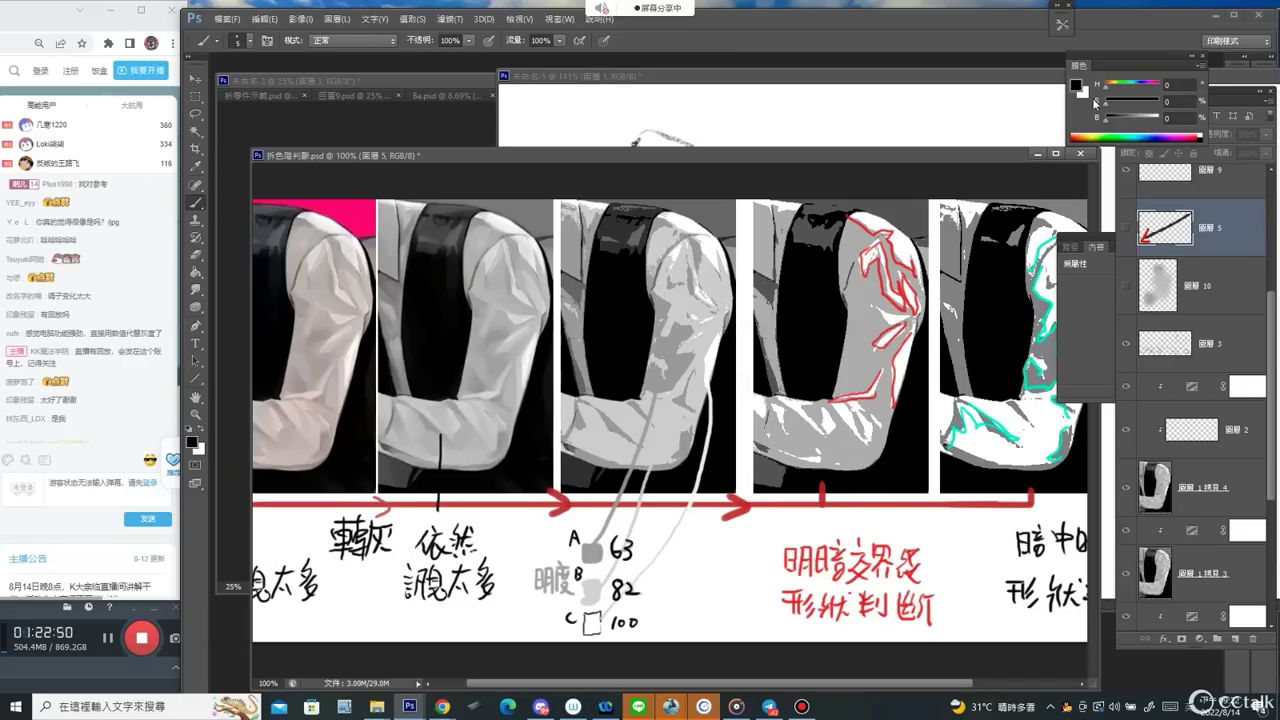
left_click_drag(1137, 119, 1168, 119)
left_click_drag(833, 286, 808, 288)
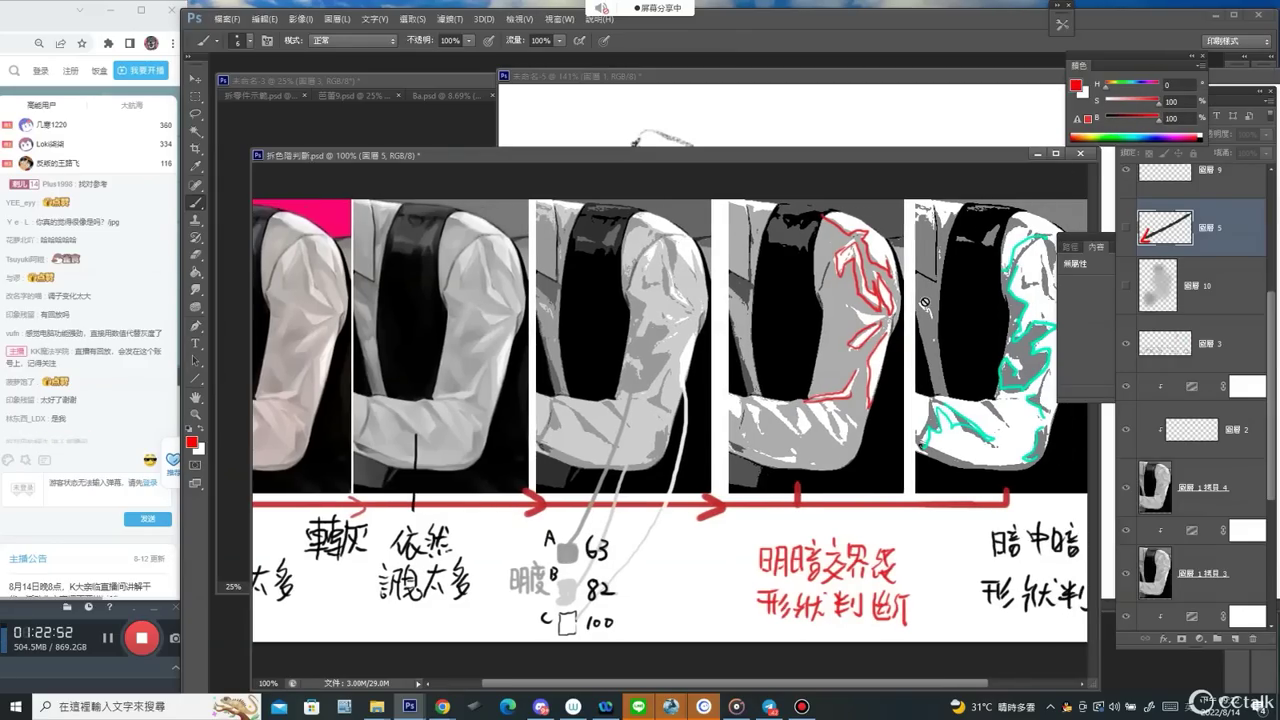
left_click(1235, 639)
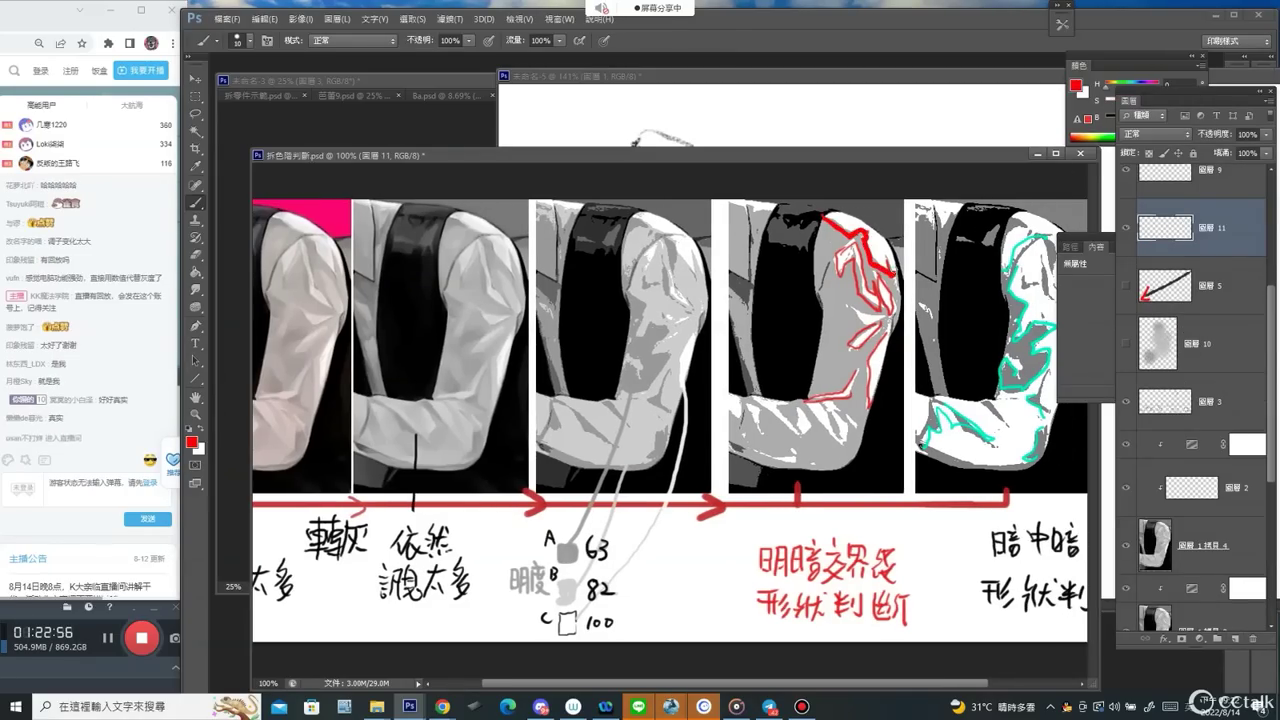
Outline in red the whole shadow shape on the fourth sleeve and the dark middle patch on the fifth sleeve.
left_click_drag(885, 262, 896, 318)
left_click_drag(882, 345, 769, 354)
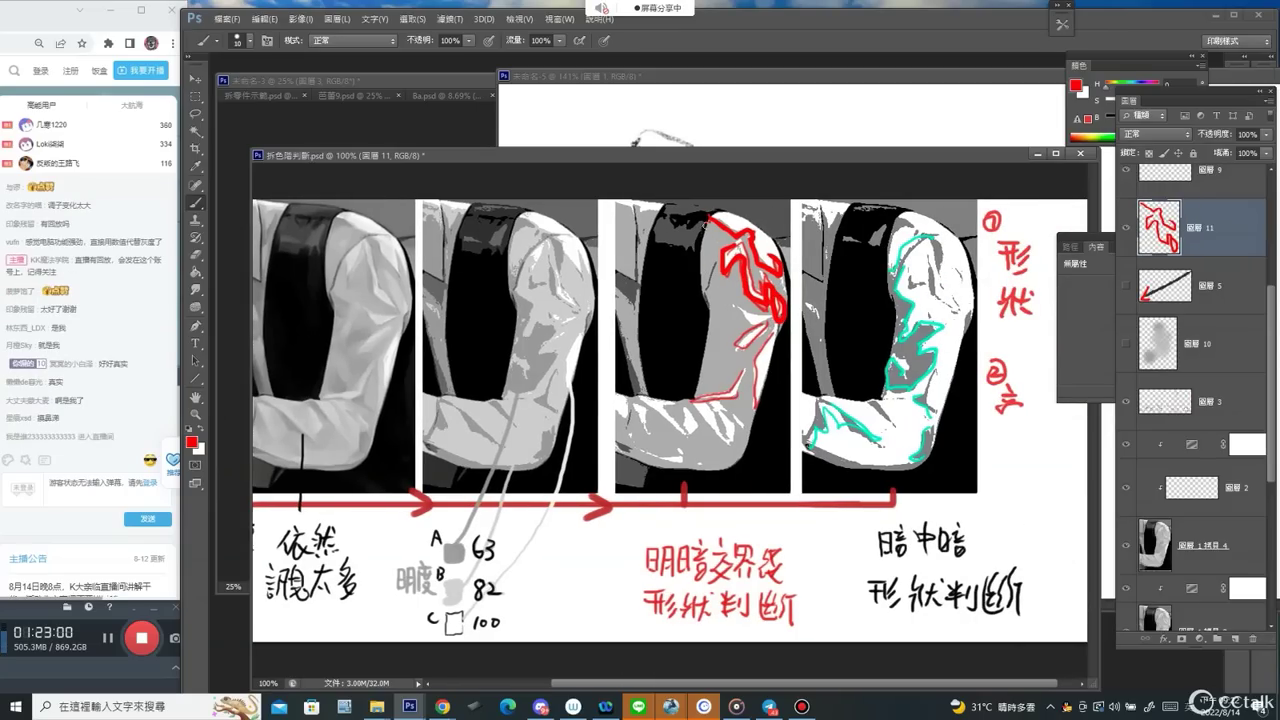
left_click_drag(707, 220, 694, 400)
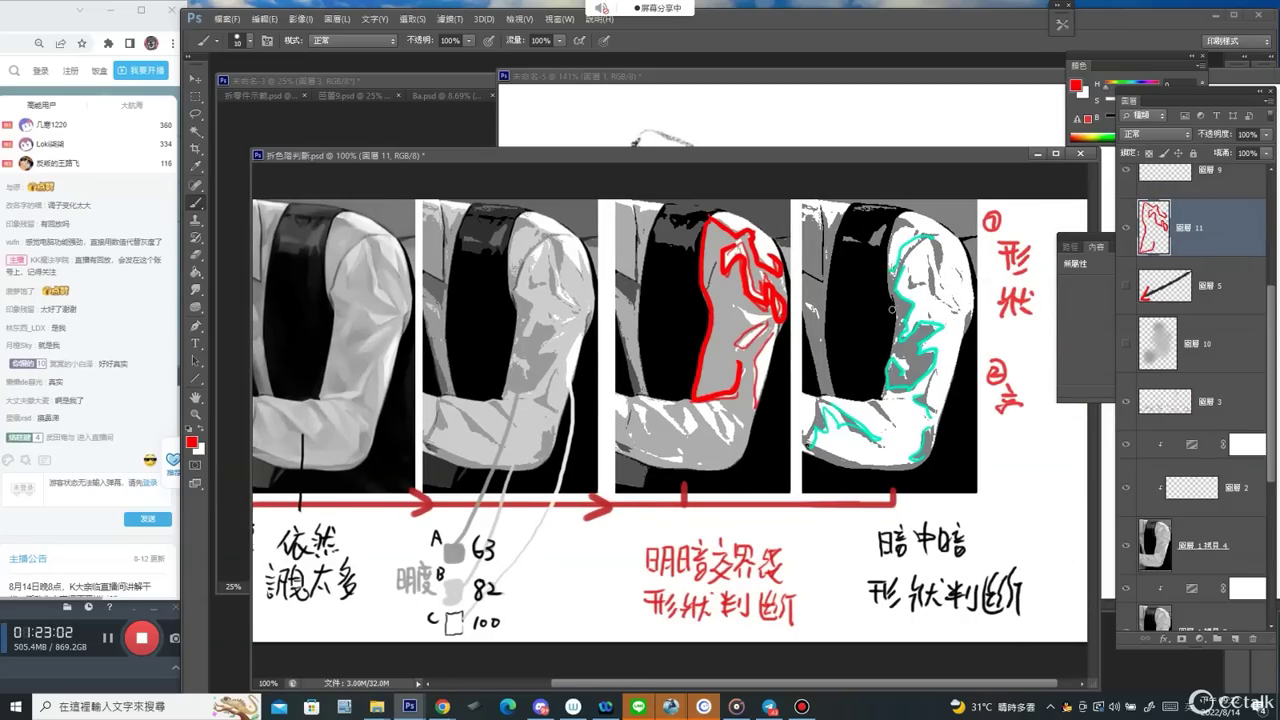
mouse_move(893, 347)
left_mouse_down()
mouse_move(919, 324)
mouse_move(935, 337)
mouse_move(909, 387)
mouse_move(886, 382)
mouse_move(905, 380)
mouse_move(892, 350)
left_mouse_up()
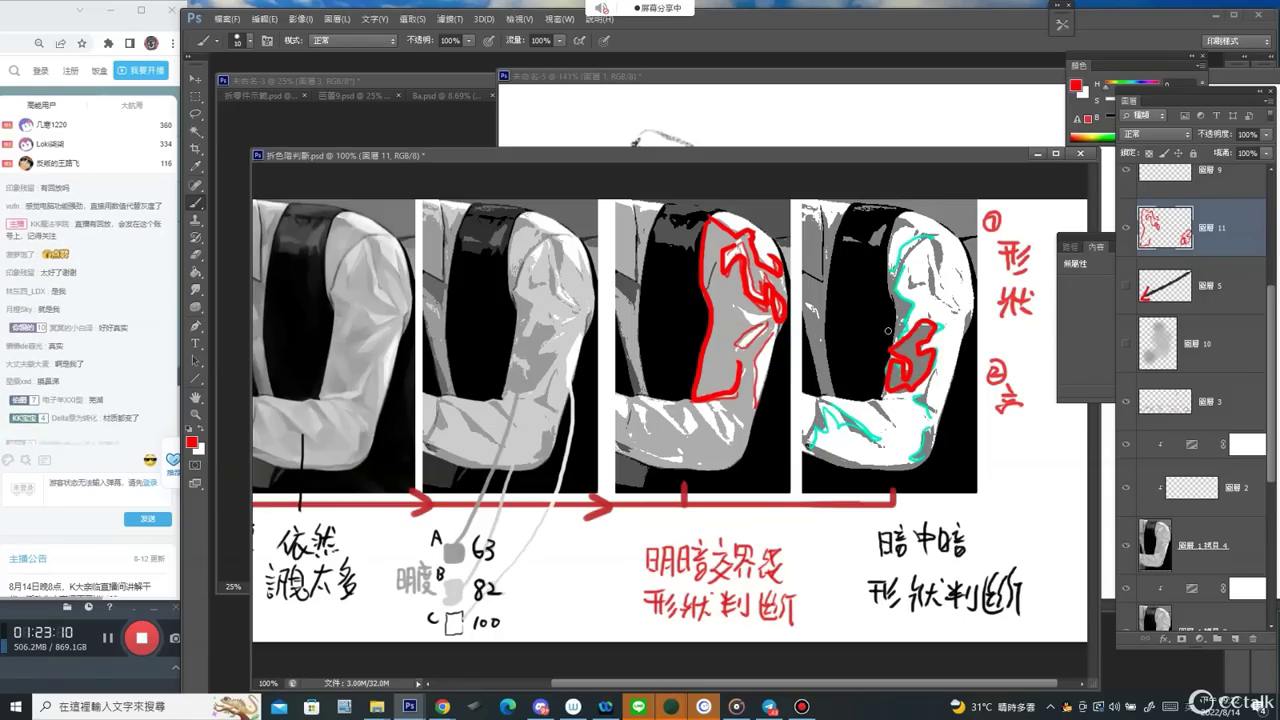
Mark the shoulder of the third sleeve with a red arrow and undo the extra red strokes over its dark area.
mouse_move(587, 207)
left_mouse_down()
mouse_move(573, 227)
mouse_move(585, 227)
left_mouse_up()
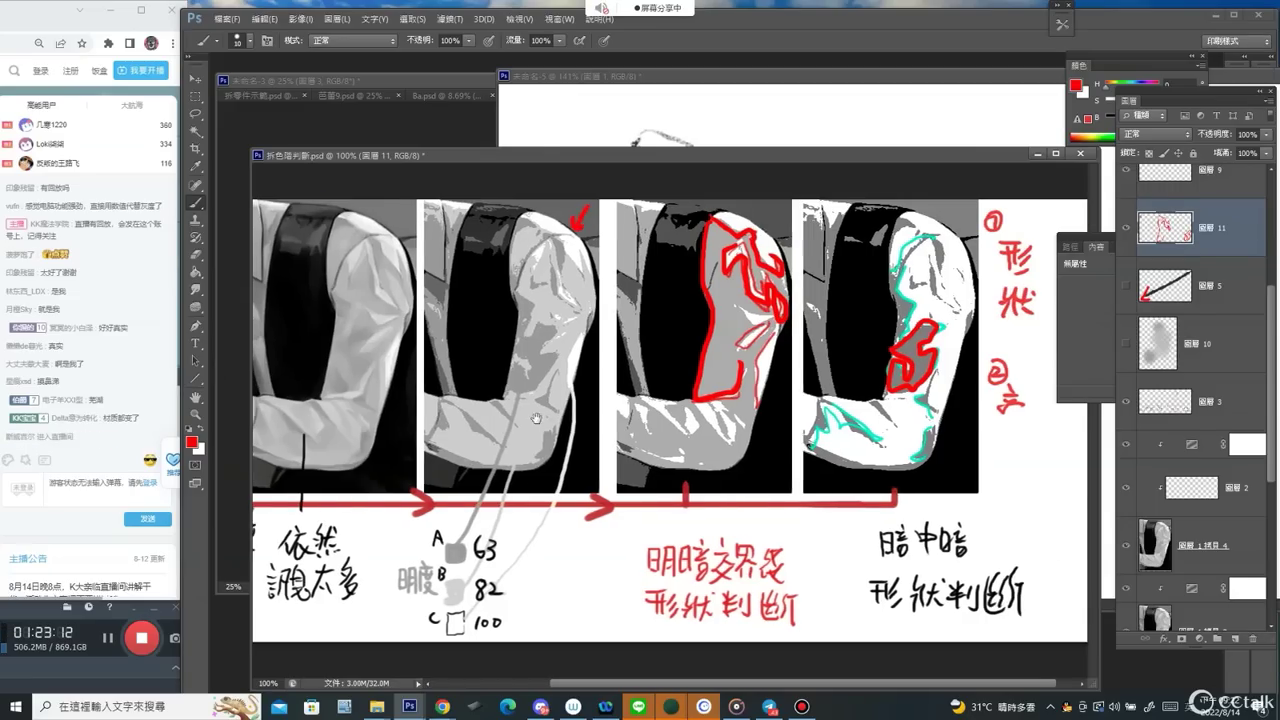
left_click_drag(530, 400, 632, 395)
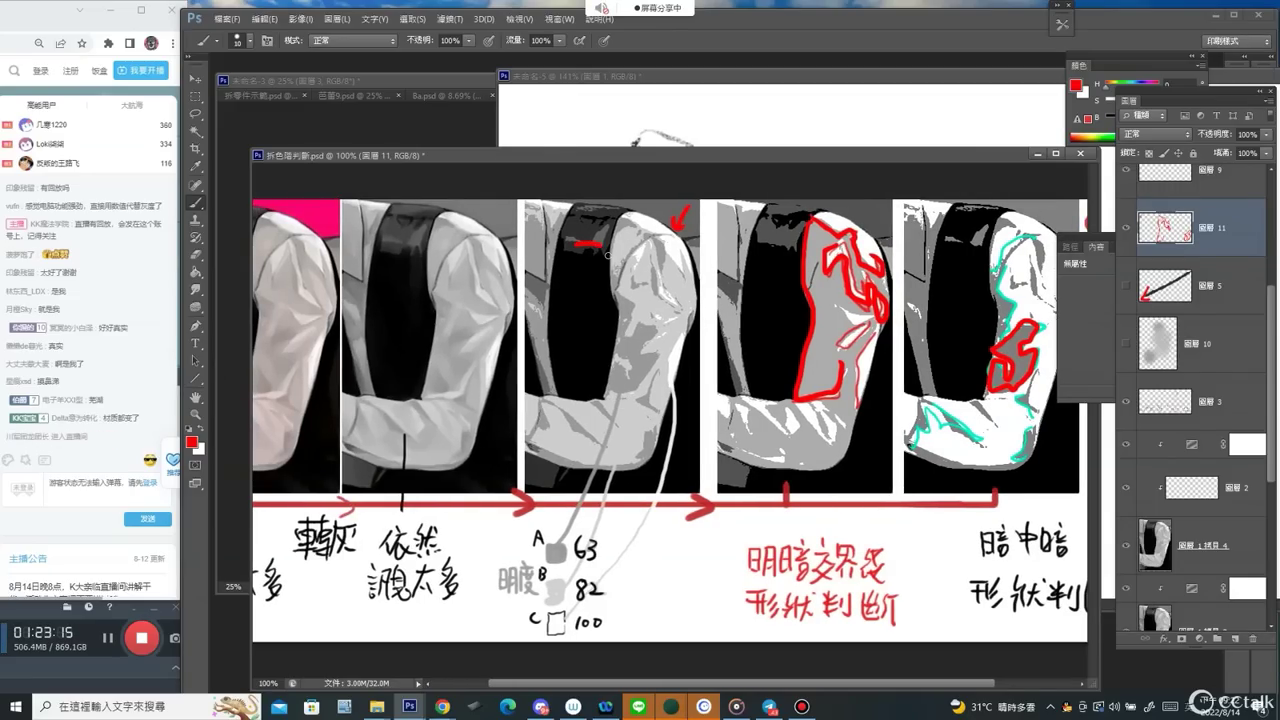
left_click_drag(608, 255, 570, 314)
key("ctrl+alt+z")
key("ctrl+alt+z")
Hide 圖層 9 and 圖層 11 and add a new layer directly above 圖層 11.
left_click(1128, 228)
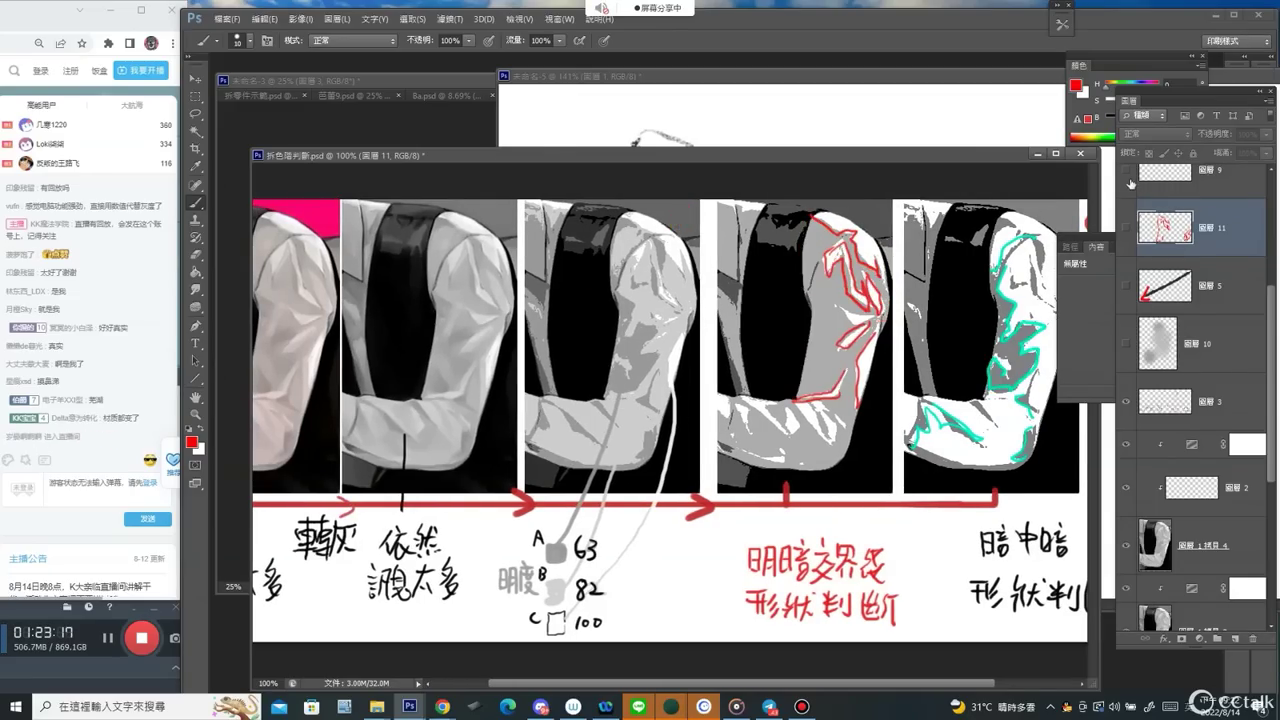
left_click(1236, 641)
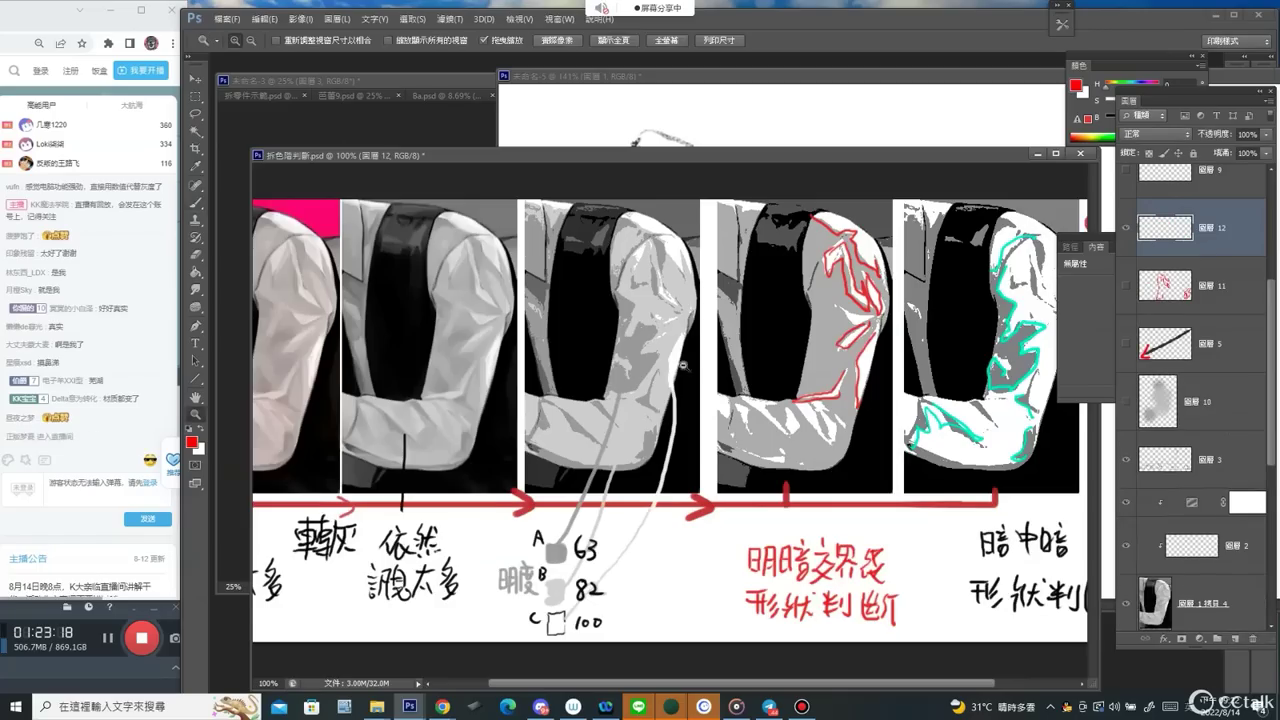
Blend the edges between the grey patches on the upper third sleeve using the 57 px round brush preset and sampled greys.
scroll(604, 340, "up", 1)
right_click(681, 338)
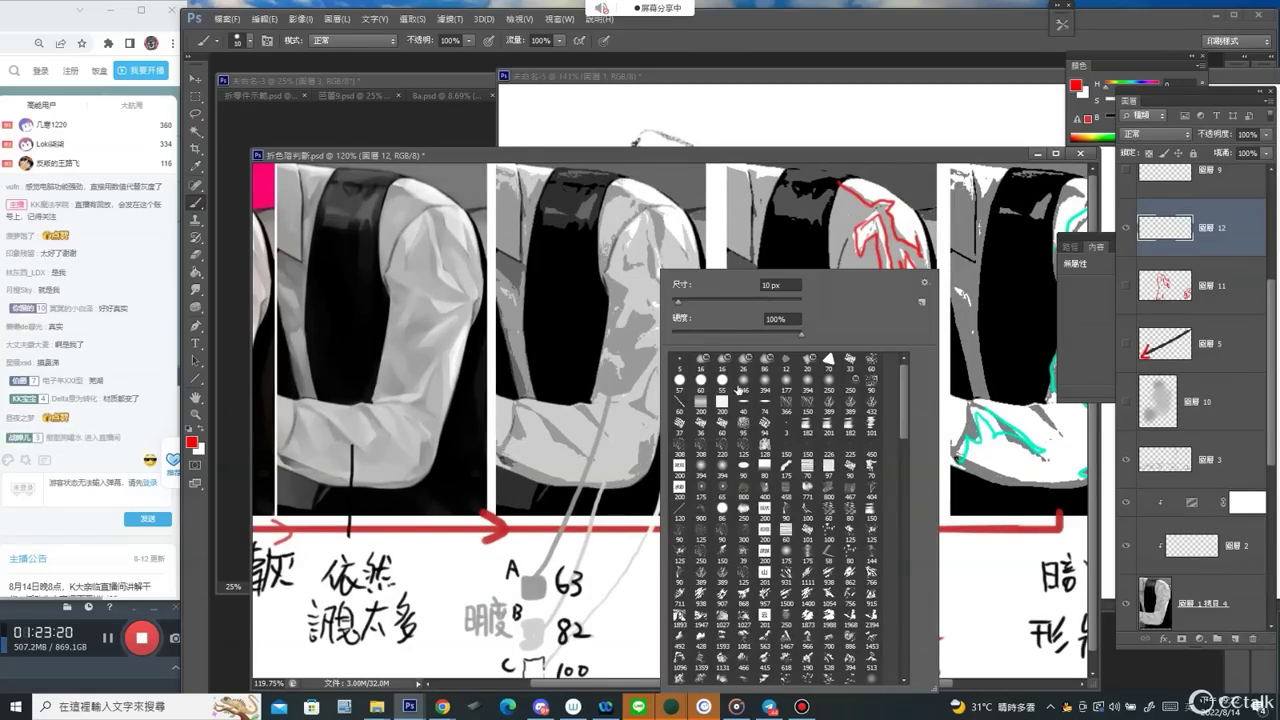
left_click(677, 381)
mouse_move(631, 310)
left_mouse_down()
mouse_move(660, 305)
mouse_move(675, 334)
left_mouse_up()
left_click(650, 322, "alt")
left_click(636, 322, "alt")
mouse_move(590, 260)
left_mouse_down()
mouse_move(625, 291)
mouse_move(612, 258)
left_mouse_up()
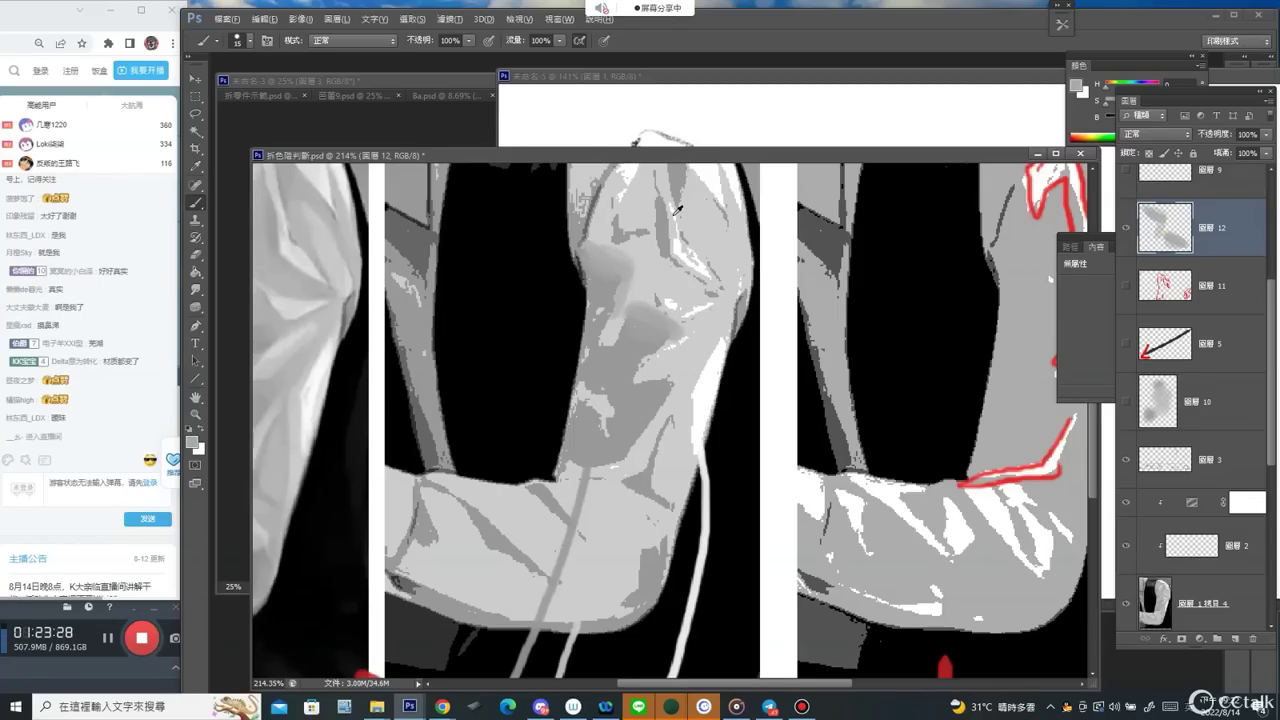
mouse_move(650, 190)
left_mouse_down()
mouse_move(661, 255)
mouse_move(718, 283)
left_mouse_up()
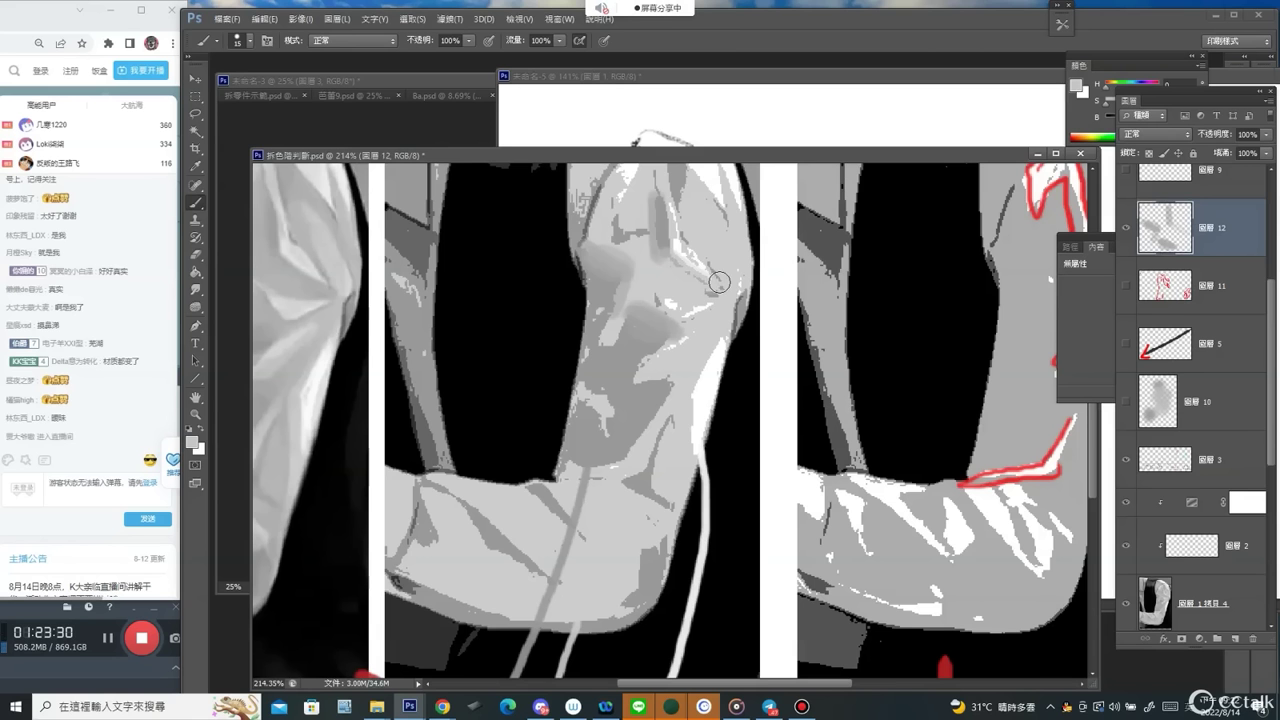
Soften the edge of the white highlight along the outer side of the third sleeve with sampled light greys.
left_click(701, 401, "alt")
left_click_drag(694, 405, 686, 474)
left_click(684, 430, "alt")
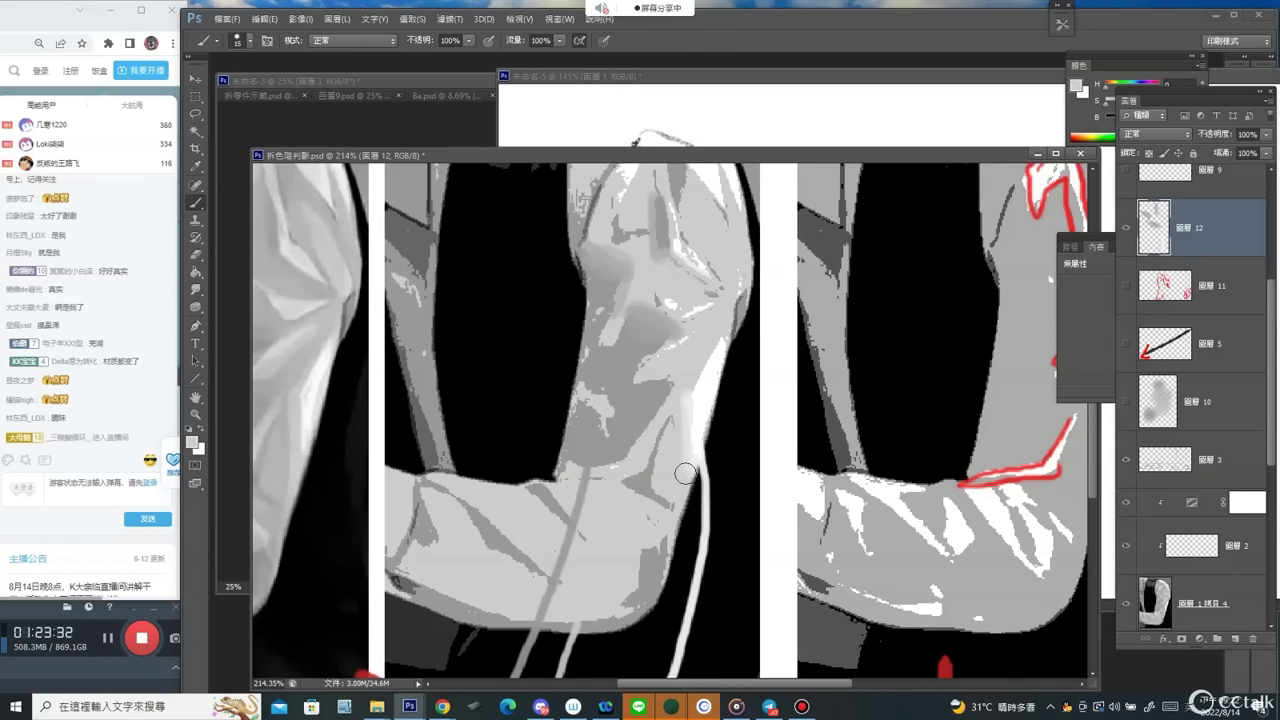
left_click(741, 317, "ctrl+alt")
left_click(742, 316, "ctrl+alt")
left_click(676, 340, "ctrl")
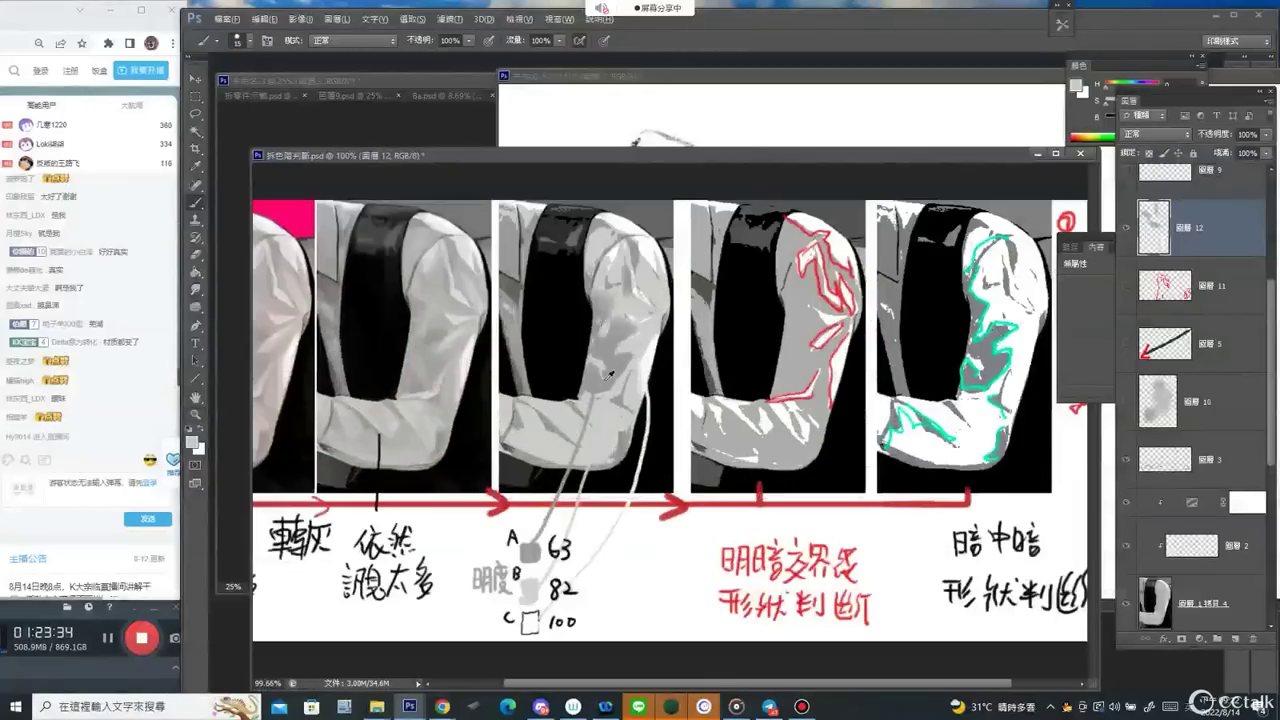
Blend the grey patches at the elbow and along the forearm folds of the third sleeve with sampled greys.
left_click(614, 372, "alt")
key("]")
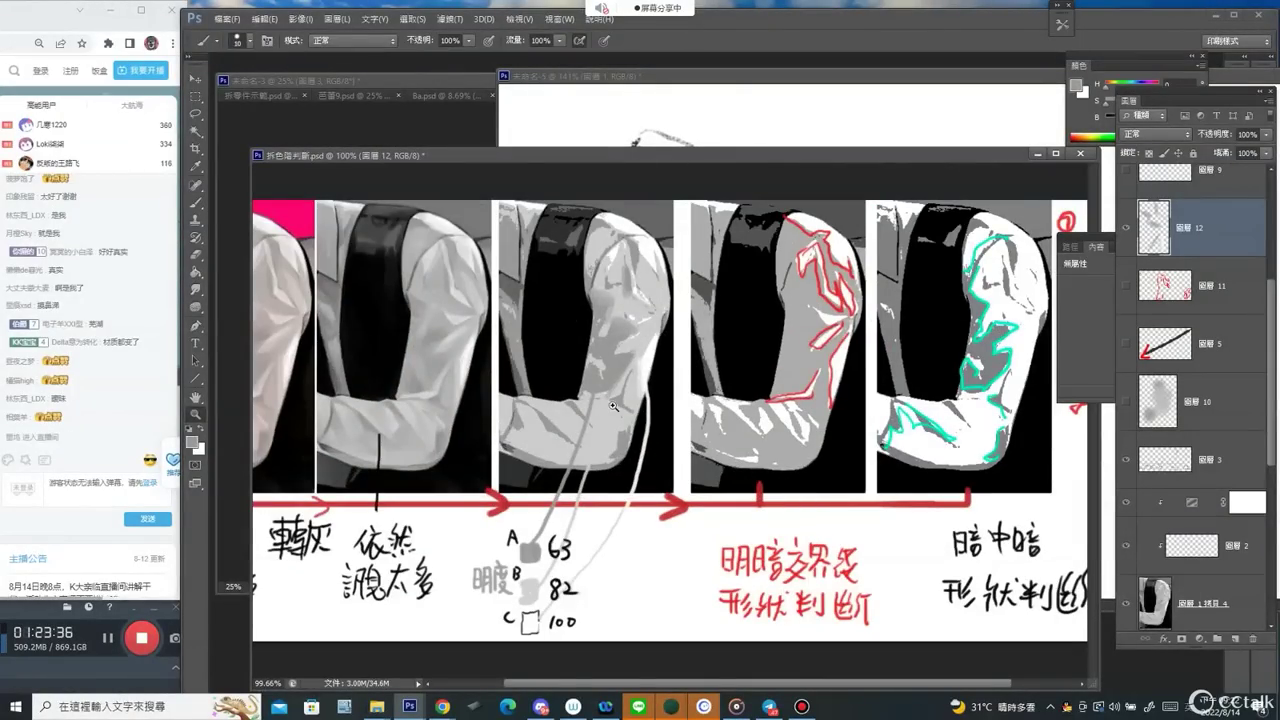
left_click(613, 401, "ctrl")
key("]")
left_click_drag(614, 407, 634, 419)
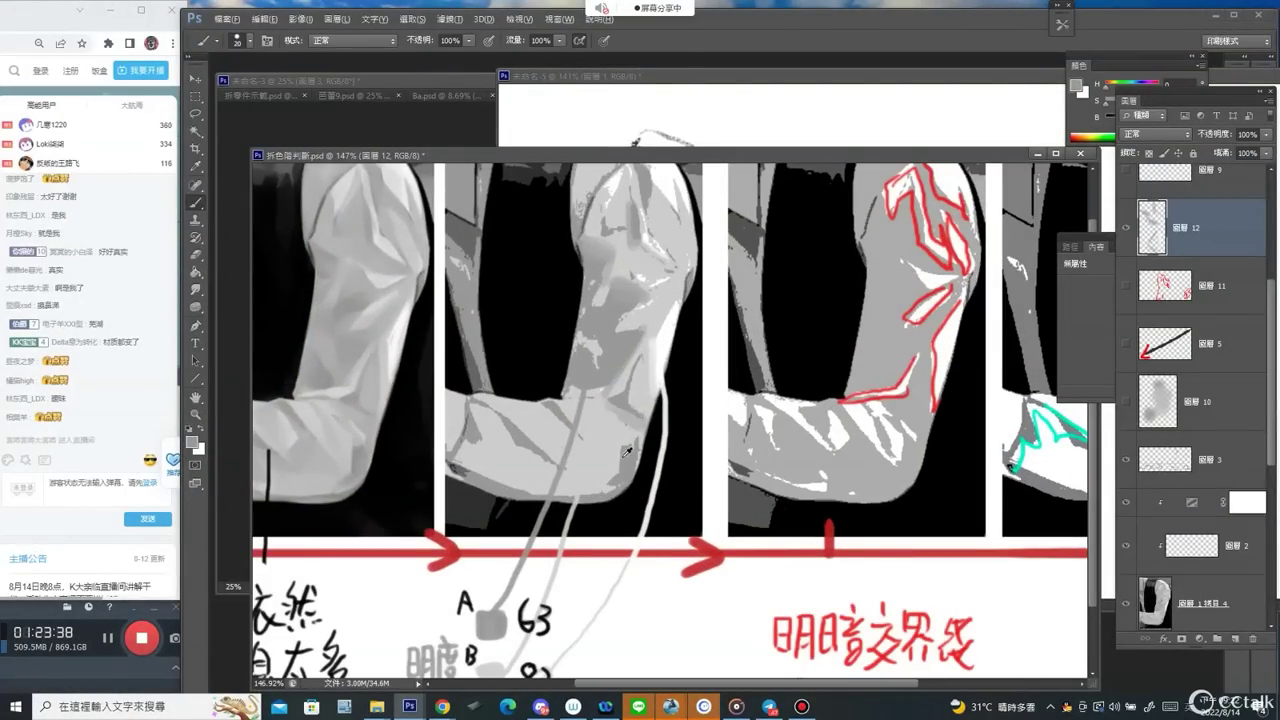
left_click(622, 466, "alt")
mouse_move(611, 483)
left_mouse_down()
mouse_move(621, 447)
mouse_move(633, 456)
left_mouse_up()
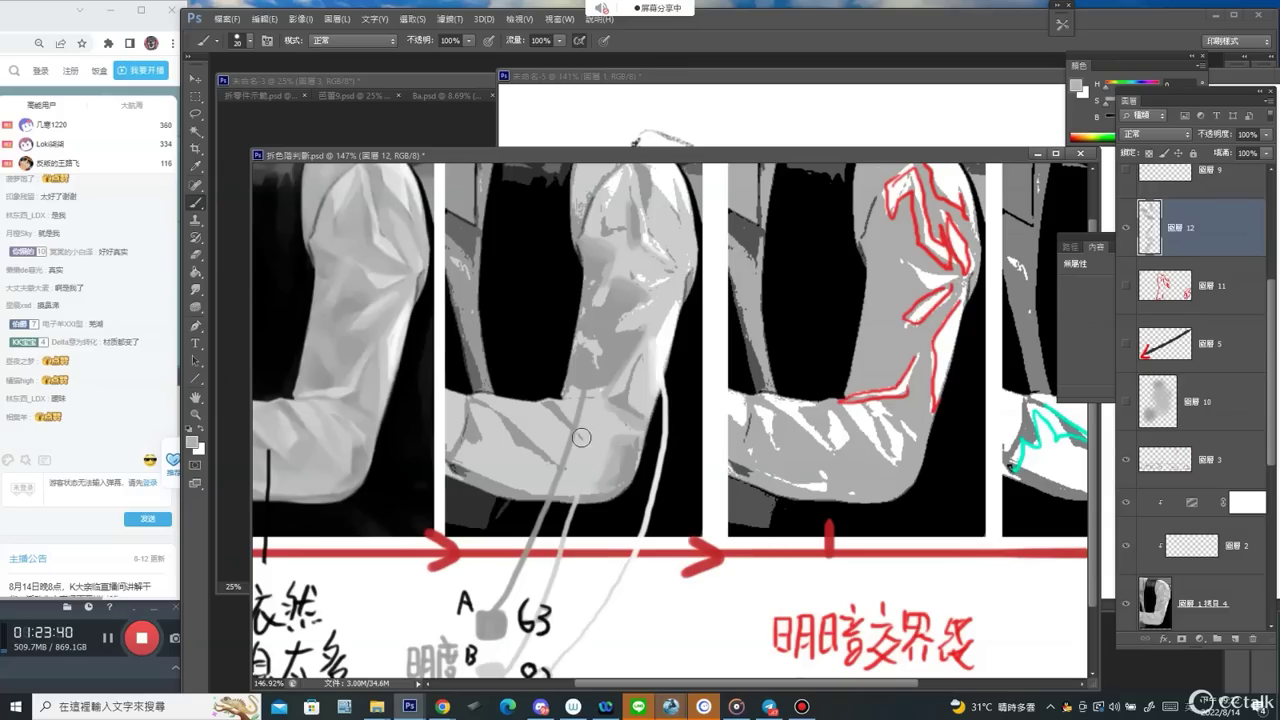
key("bracketleft")
left_click_drag(506, 434, 618, 490)
key("z")
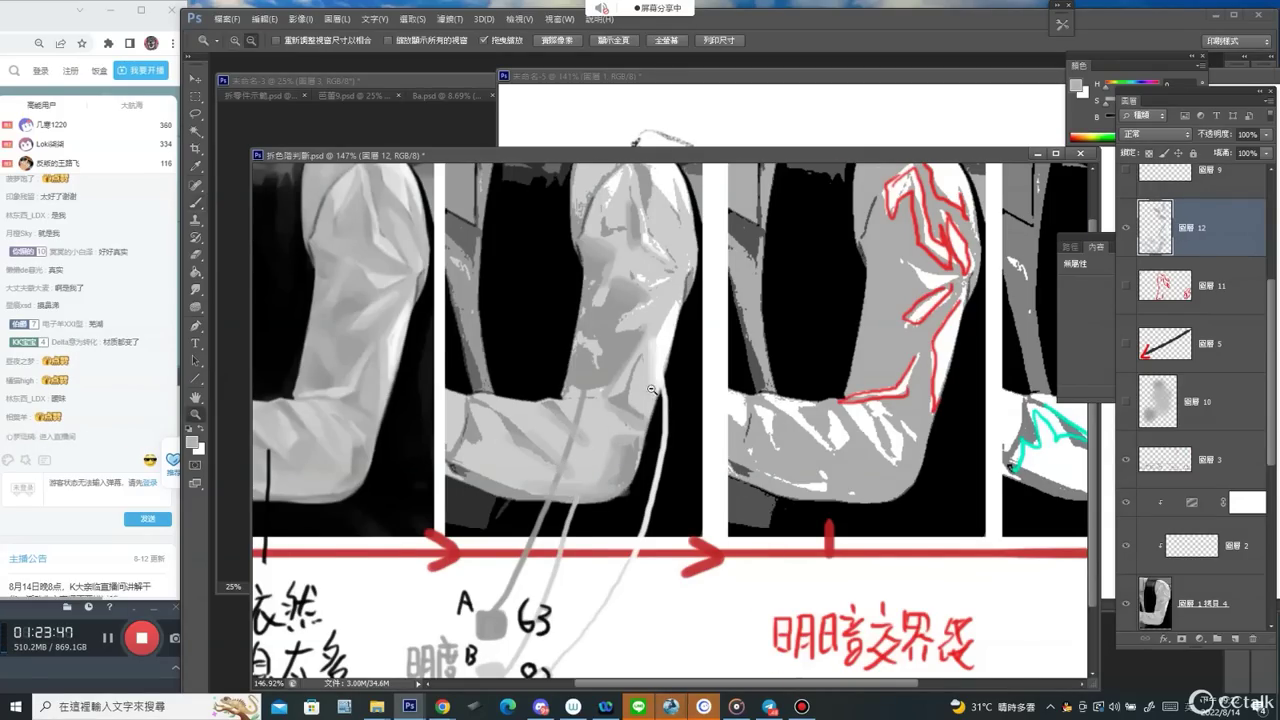
Examine the blended third sleeve at several zoom levels against the other sleeve copies on the sheet.
left_click(695, 336, "alt")
left_click(695, 336, "alt")
left_click(614, 396)
key("b")
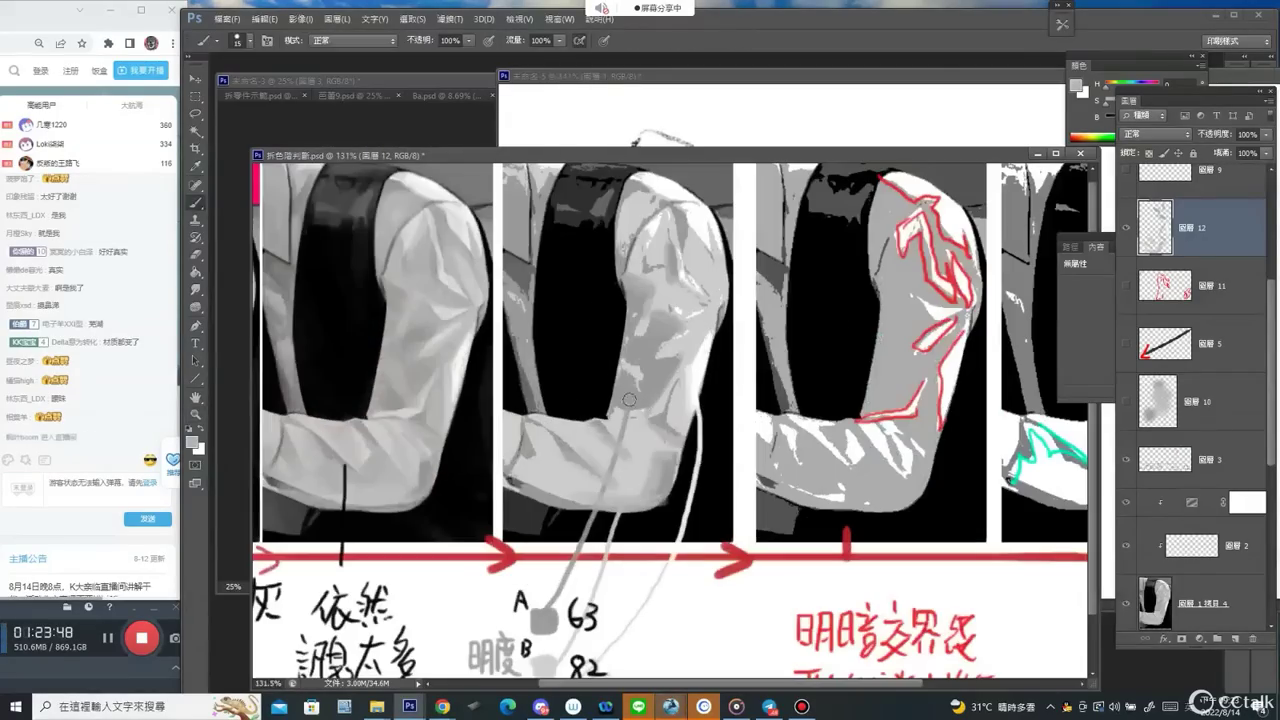
key("z")
left_click(727, 299, "alt")
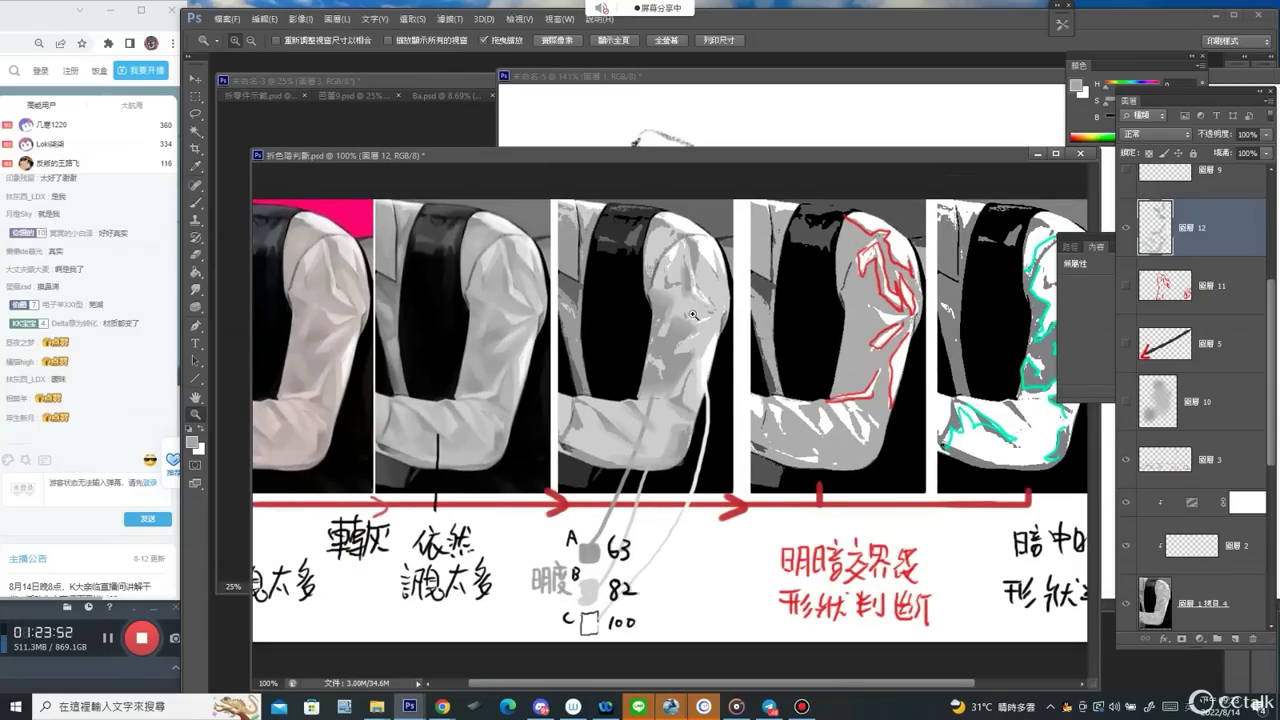
key("b")
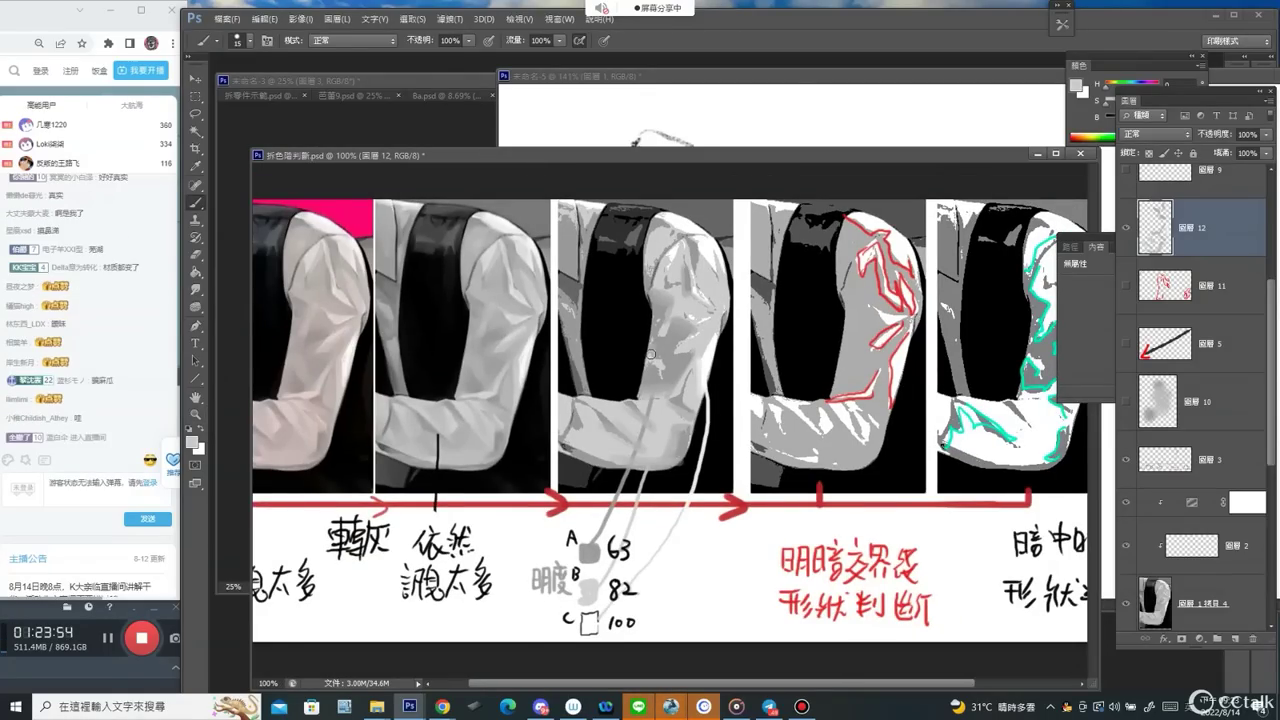
key("z")
left_click(801, 228, "alt")
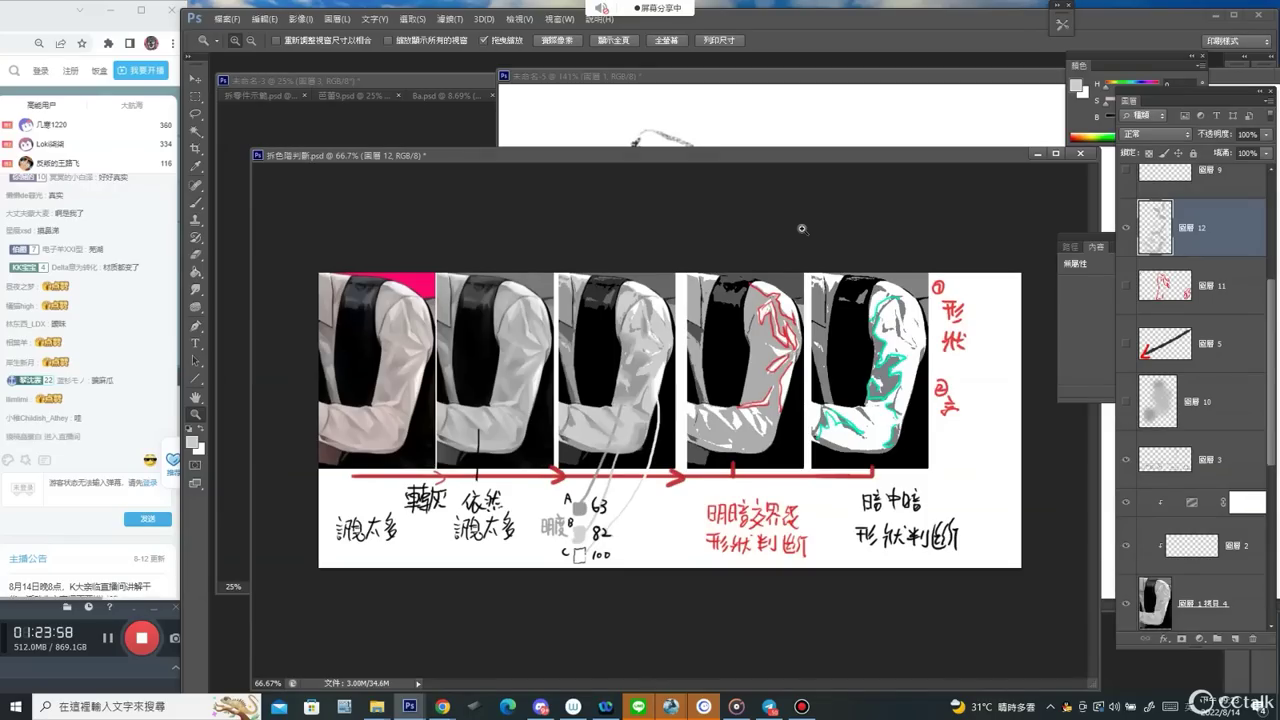
left_click(645, 349)
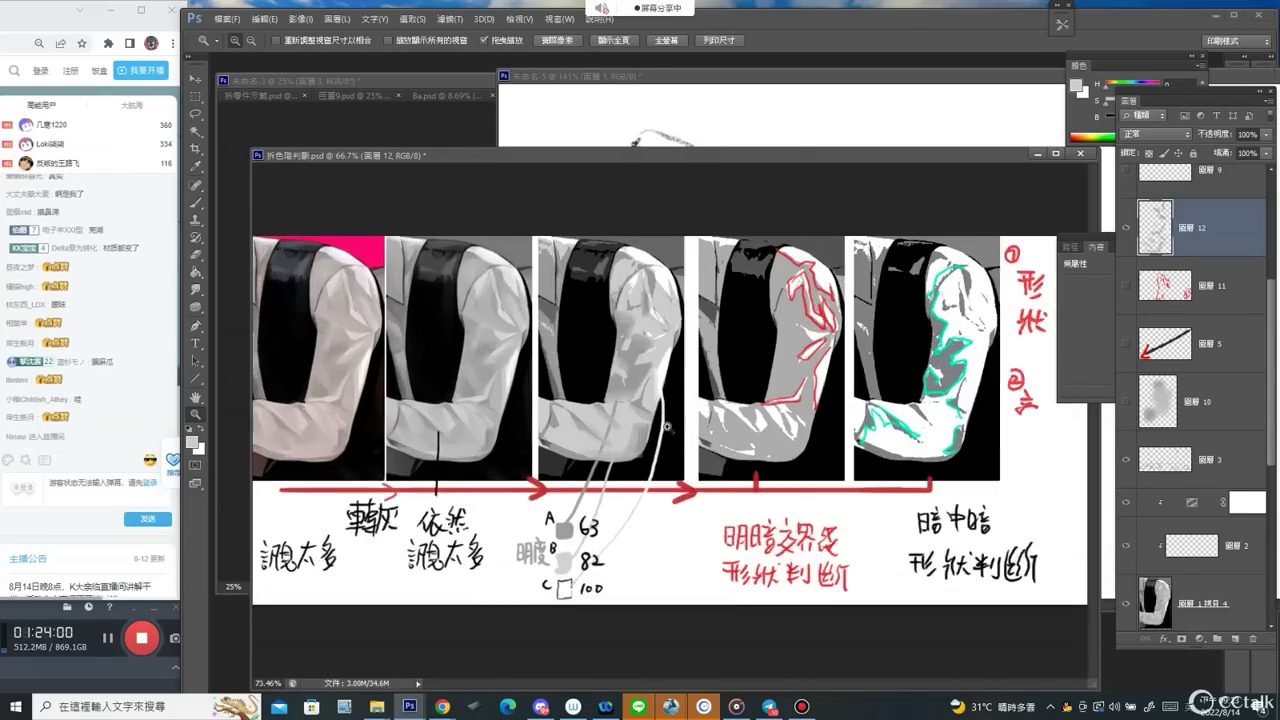
Try circling the second sleeve with a thick black stroke.
key("b")
left_click_drag(434, 296, 528, 296)
mouse_move(585, 240)
left_mouse_down()
mouse_move(500, 222)
mouse_move(458, 462)
mouse_move(563, 237)
left_mouse_up()
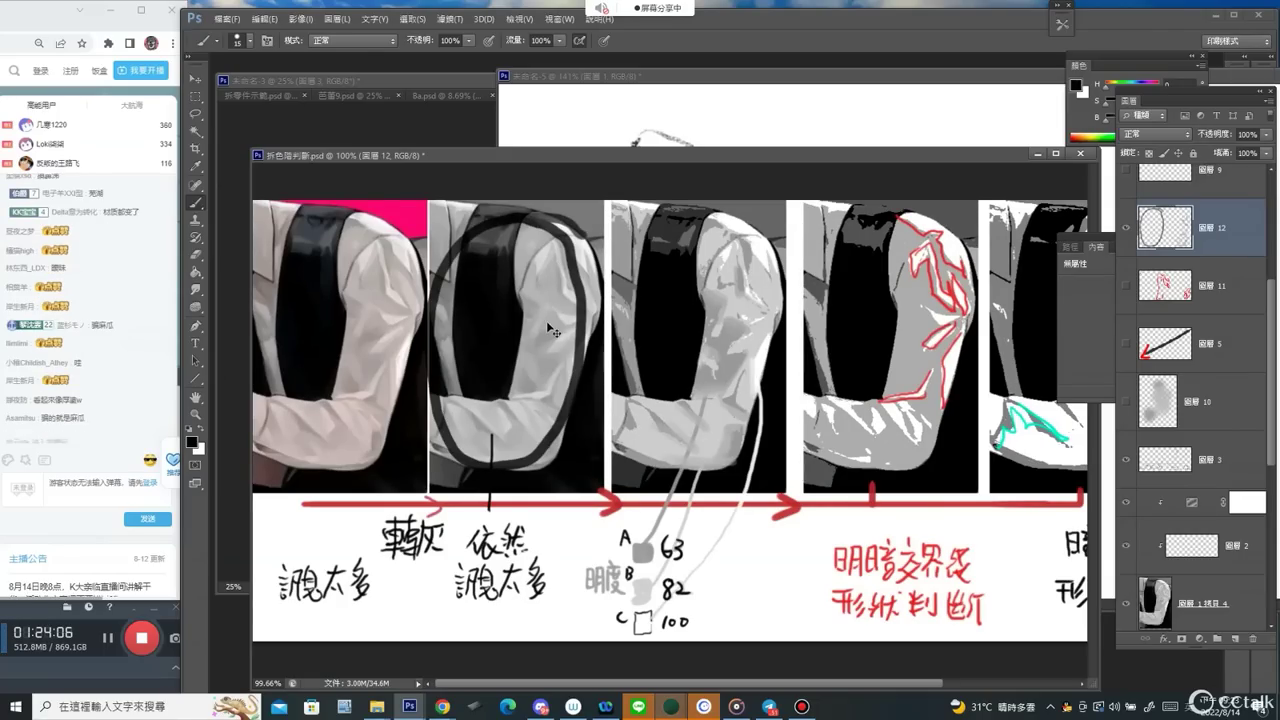
key("ctrl+z")
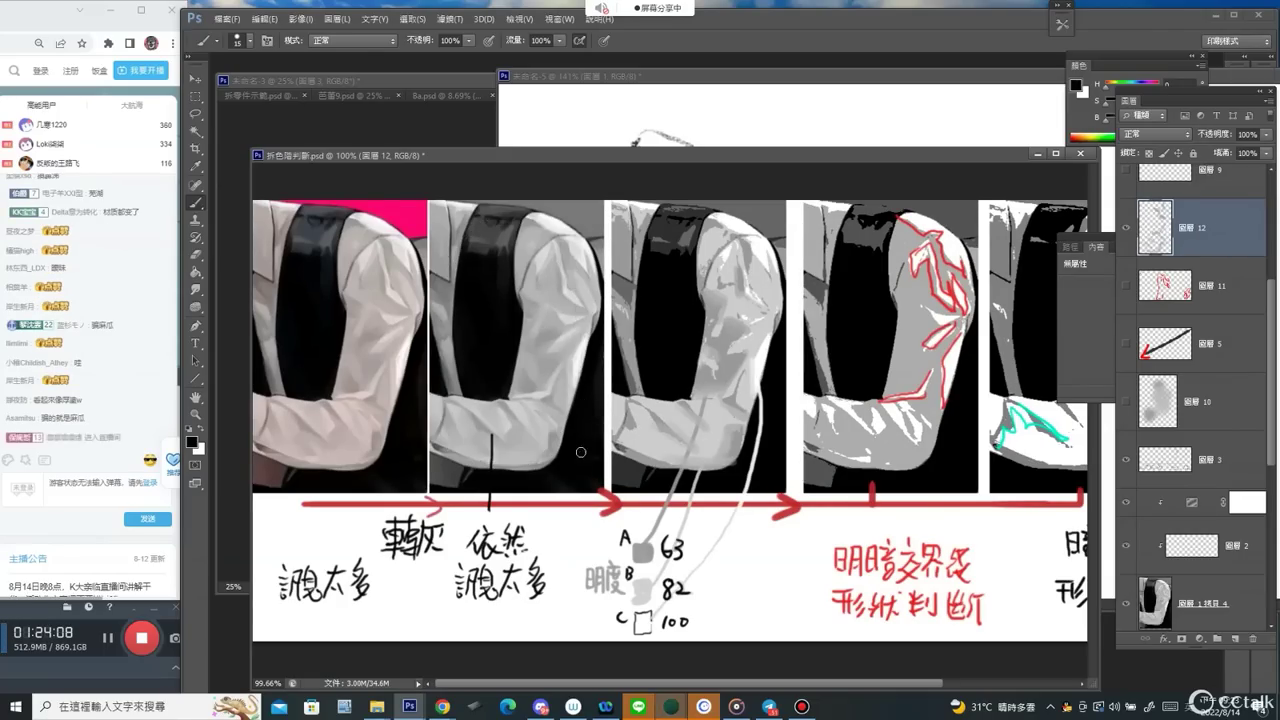
Draw a curved black arrow from the second sleeve to the third, and refine the third sleeve's shoulder folds with sampled greys.
mouse_move(527, 450)
left_mouse_down()
mouse_move(664, 554)
mouse_move(727, 491)
mouse_move(735, 527)
left_mouse_up()
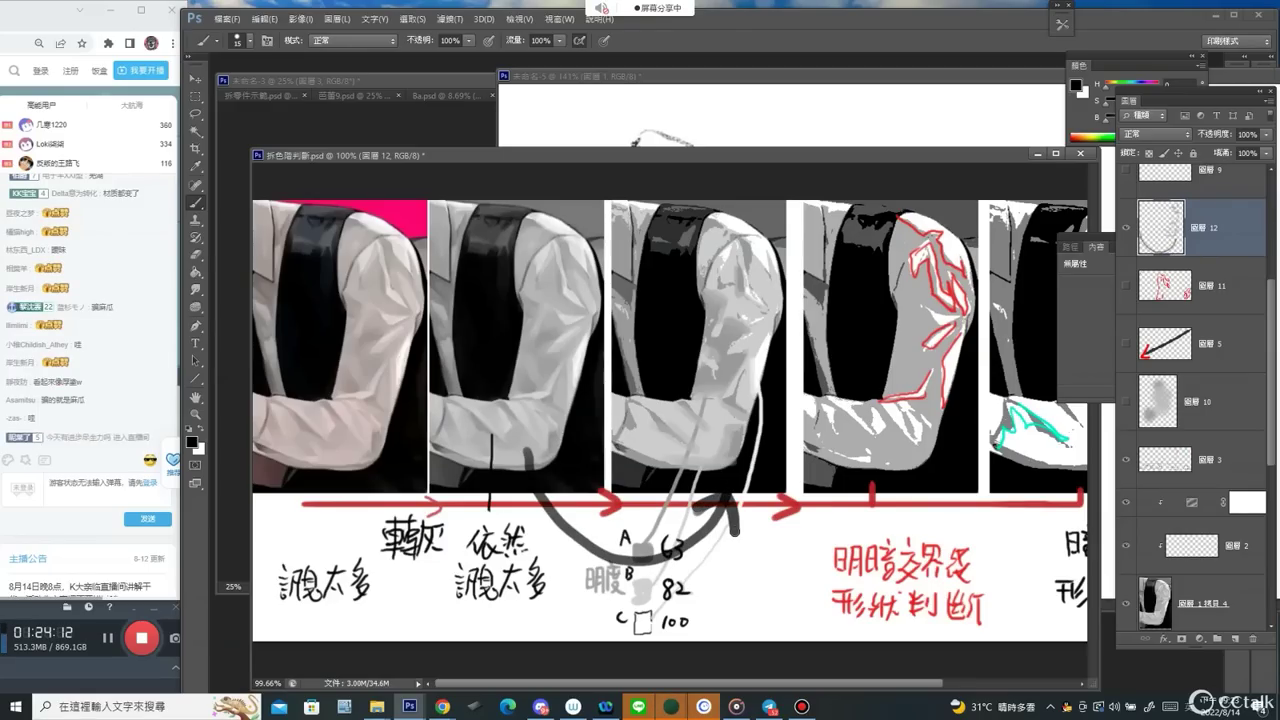
left_click(752, 256, "alt")
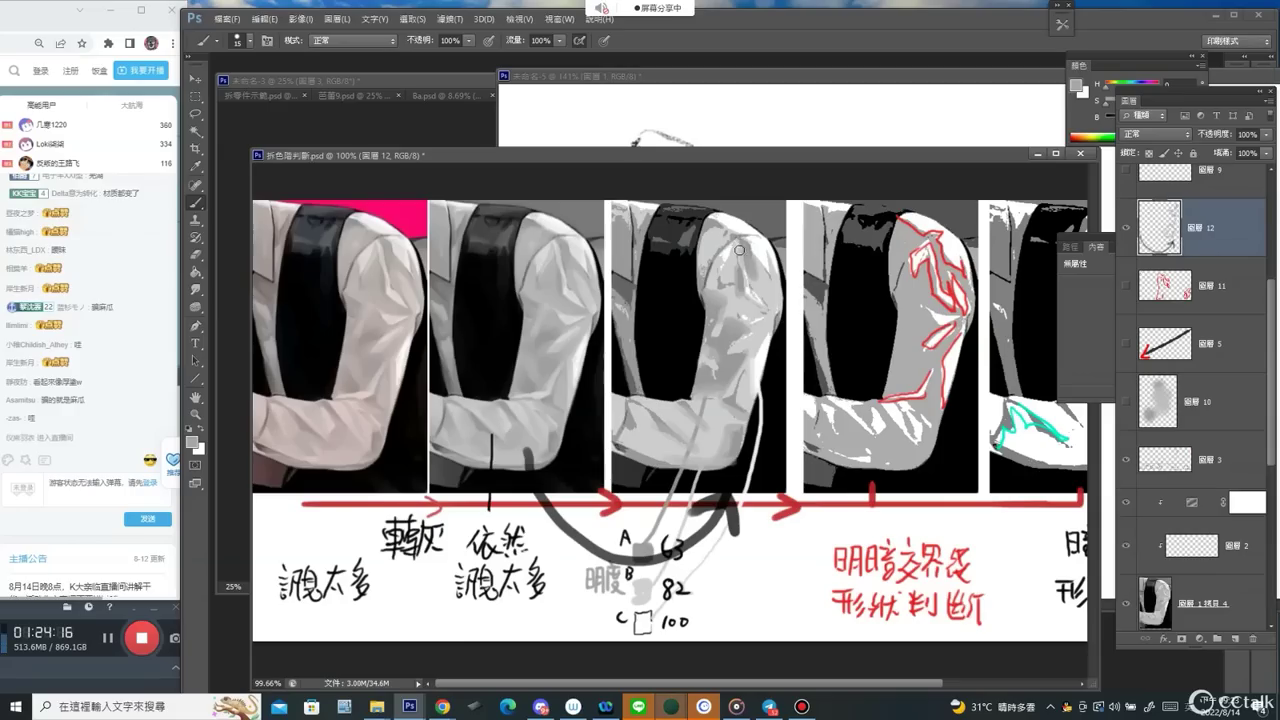
left_click(746, 256, "alt")
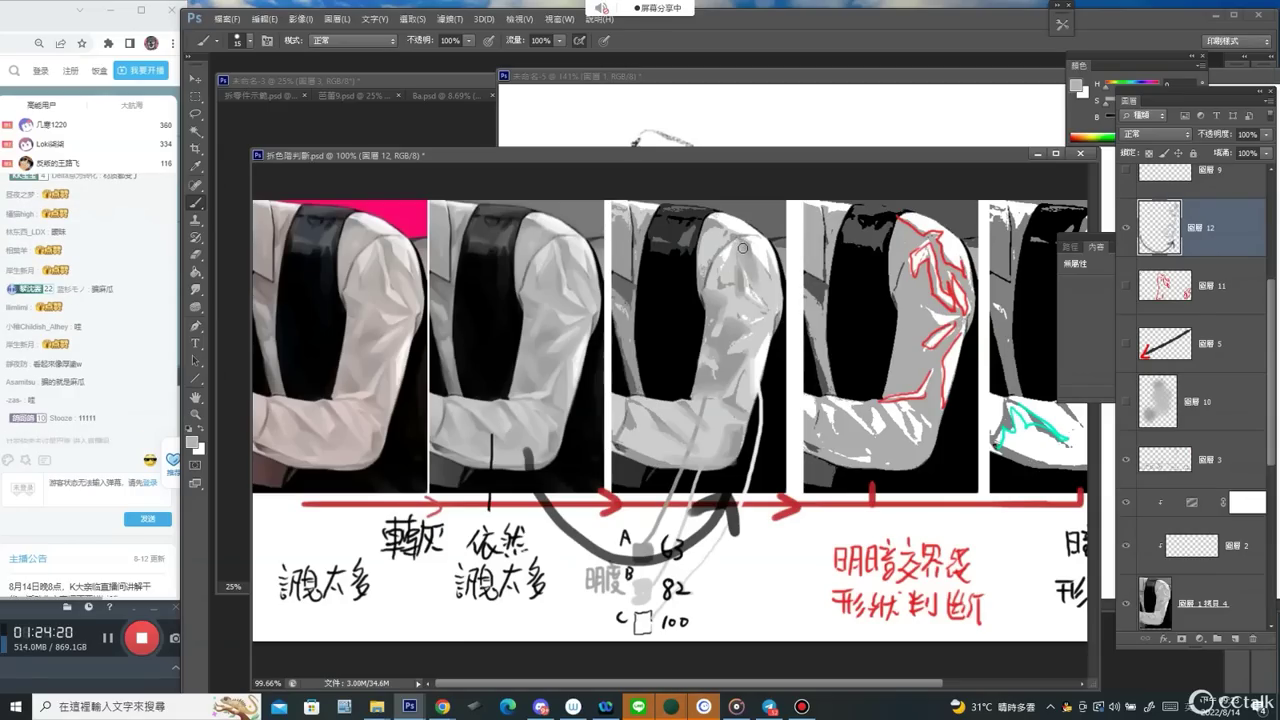
left_click(762, 276, "alt")
left_click(756, 253, "alt")
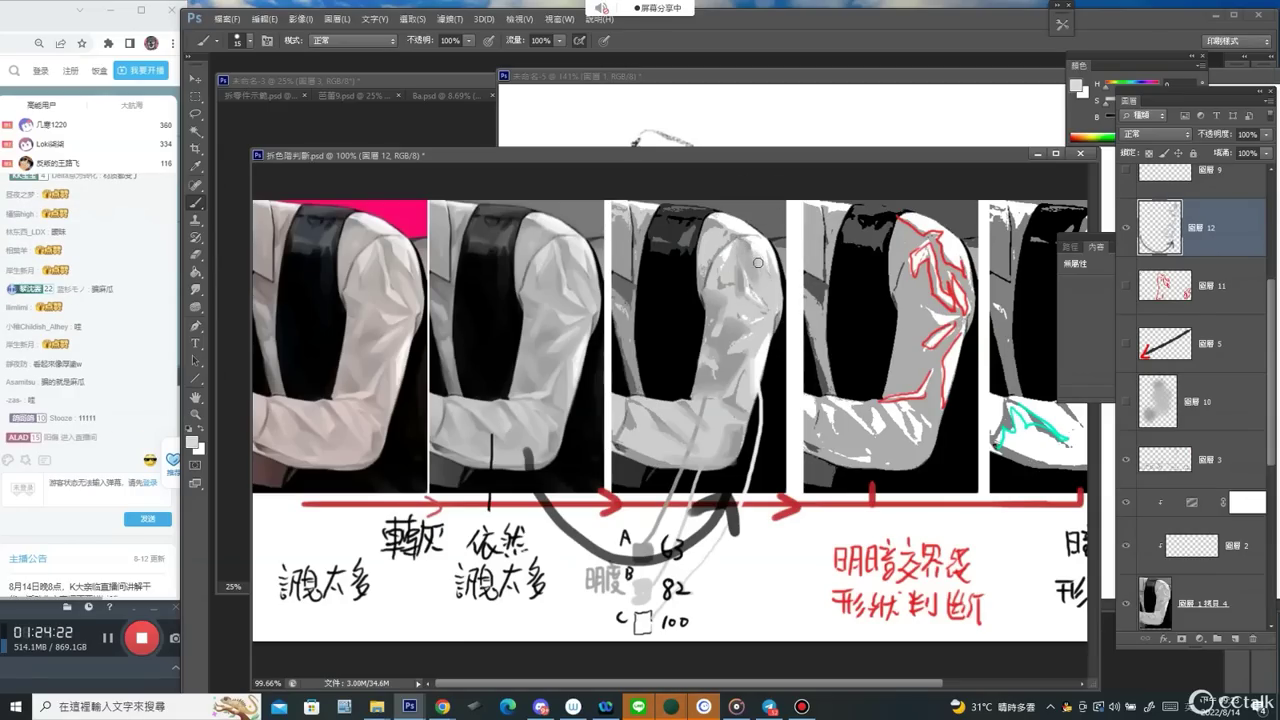
Hide 圖層 12 with the blended grey paint and the black arrow.
key("z")
left_click(722, 372, "alt")
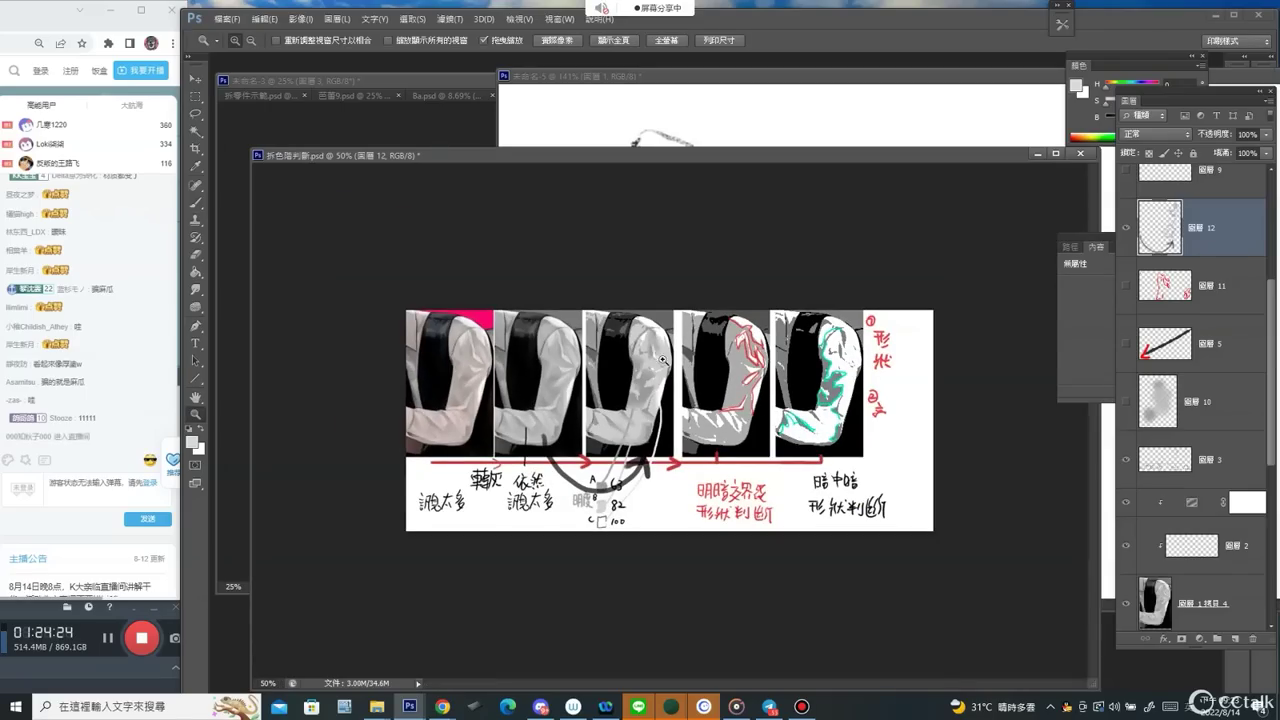
left_click(1130, 237)
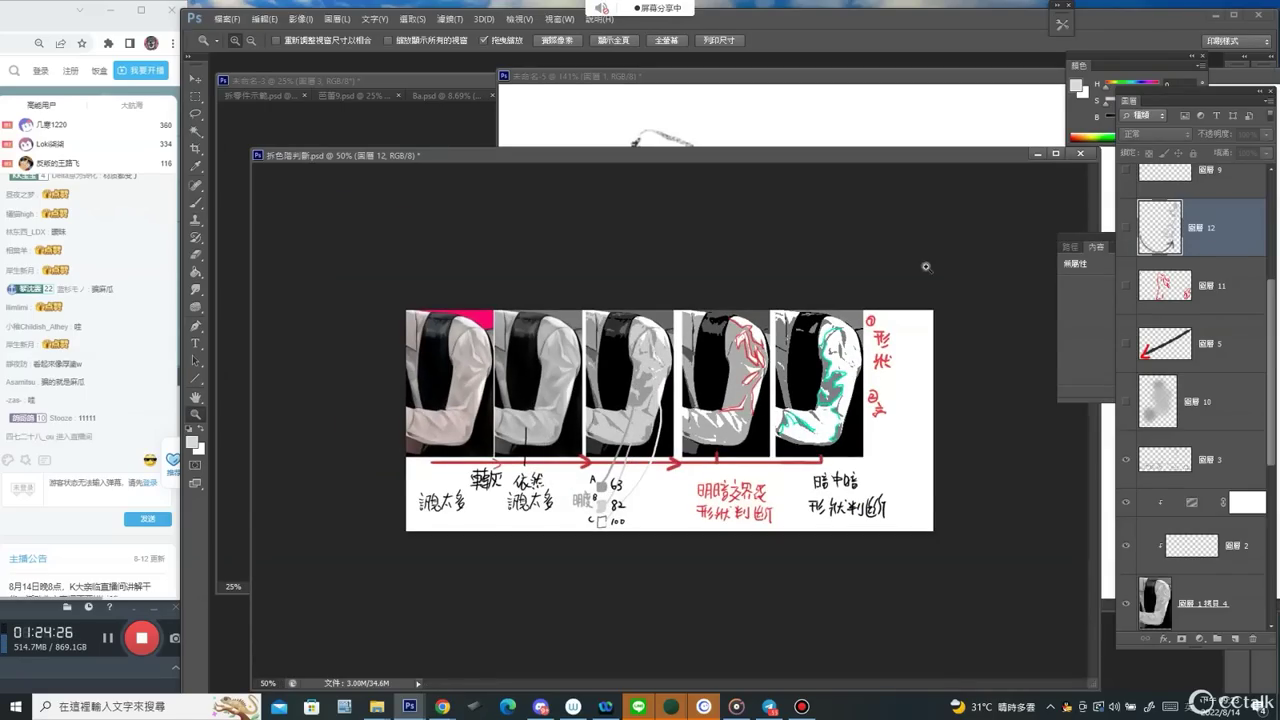
Close the pencil sketch document 未命名-5 without saving and bring up document 未命名-3.
left_click(713, 130)
key("ctrl+w")
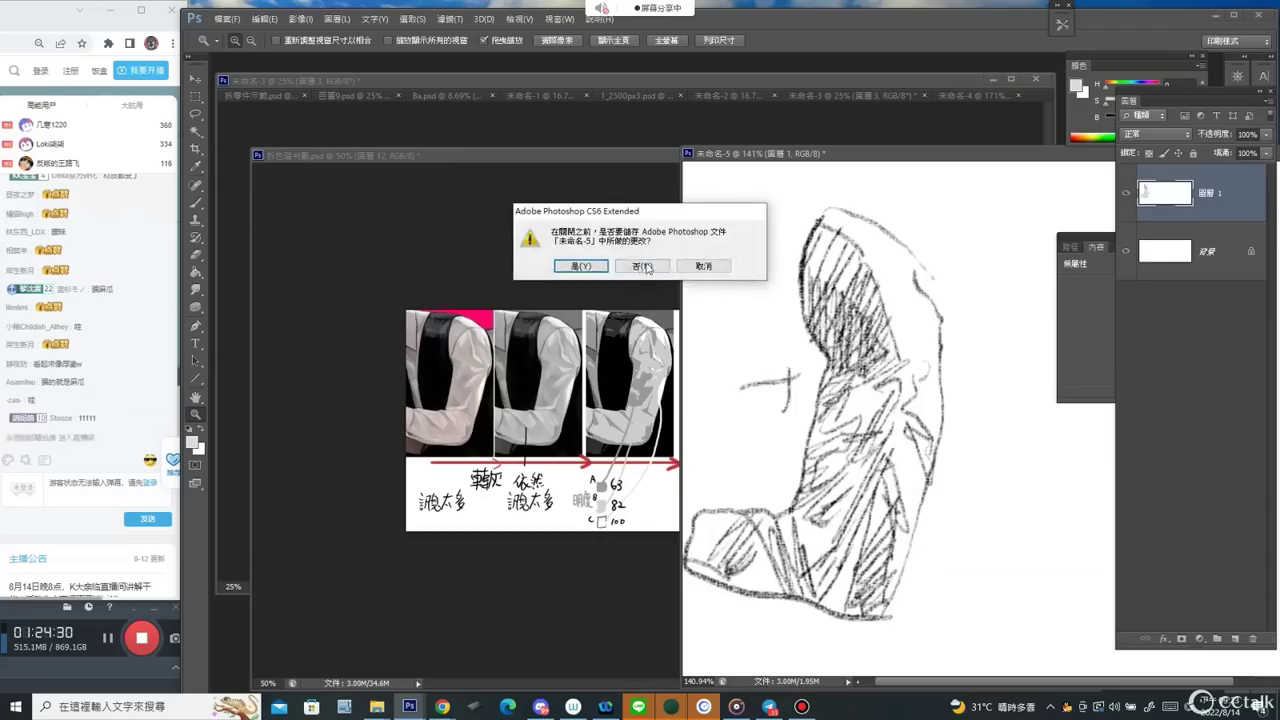
left_click(640, 267)
left_click(848, 95)
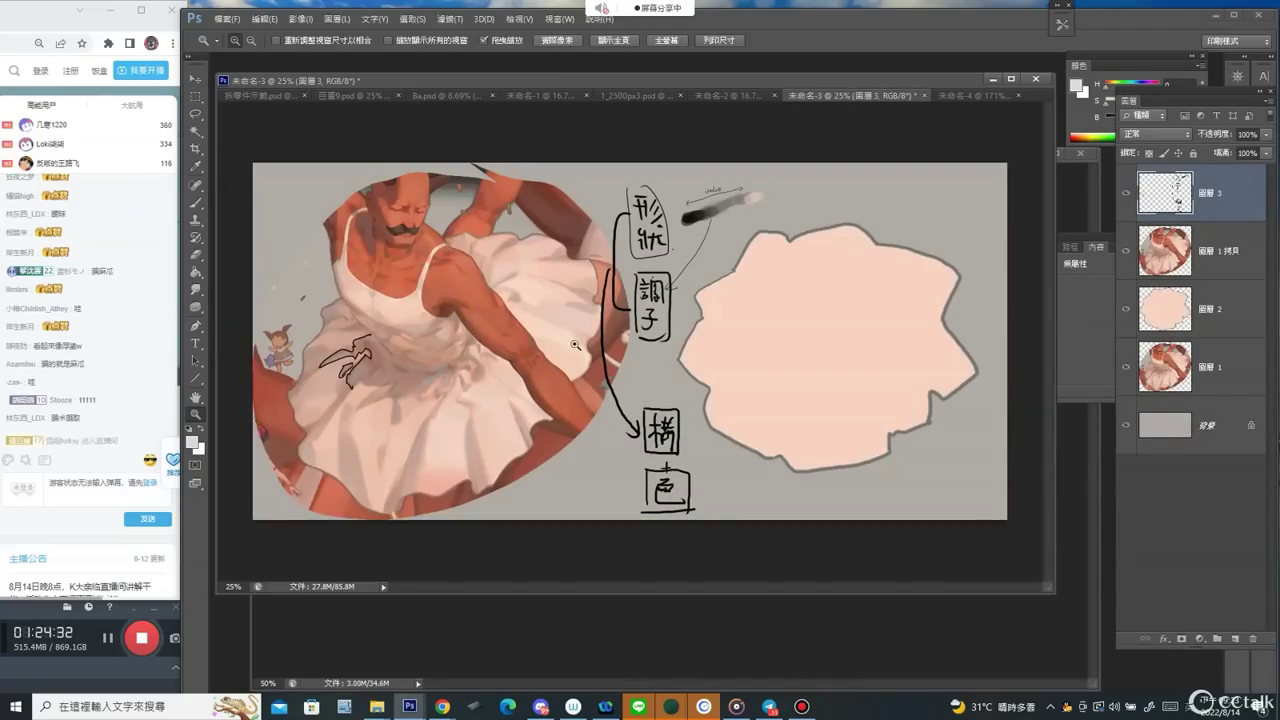
Hide the handwritten notes on 圖層 3 and duplicate the painting layer 圖層 1 拷貝.
key("v")
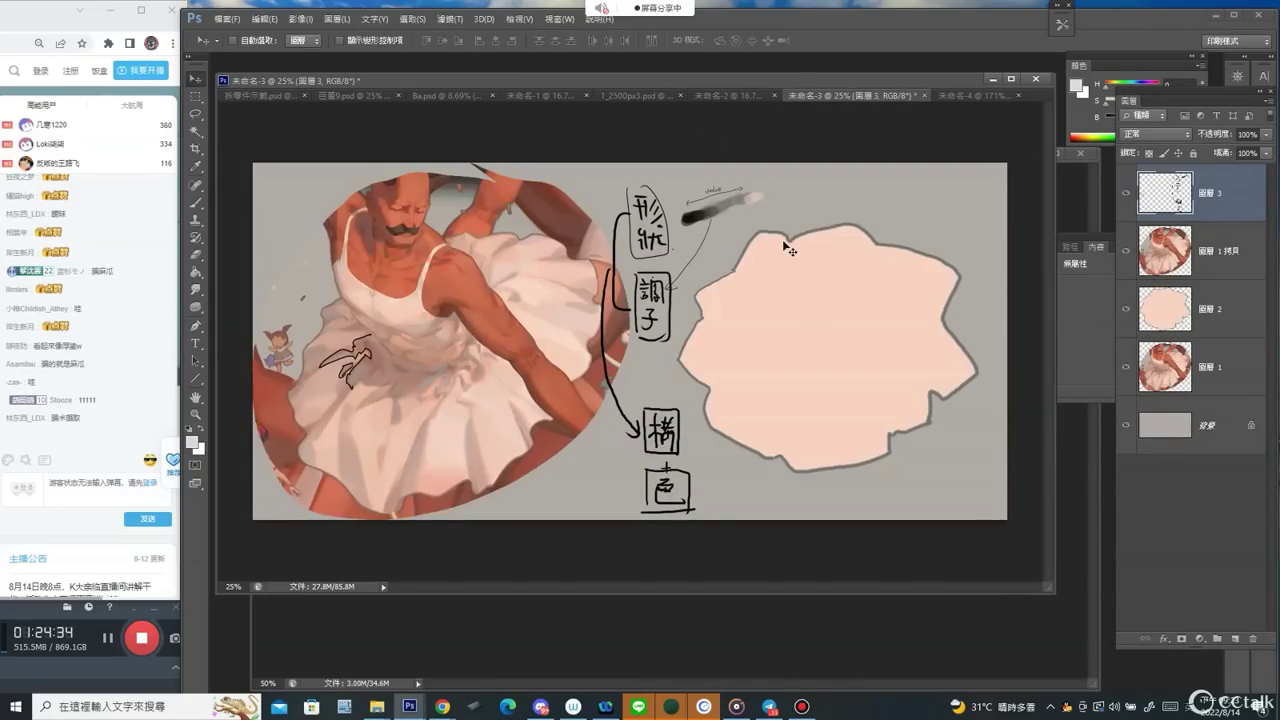
left_click(1124, 193)
left_click(1183, 262)
key("ctrl+j")
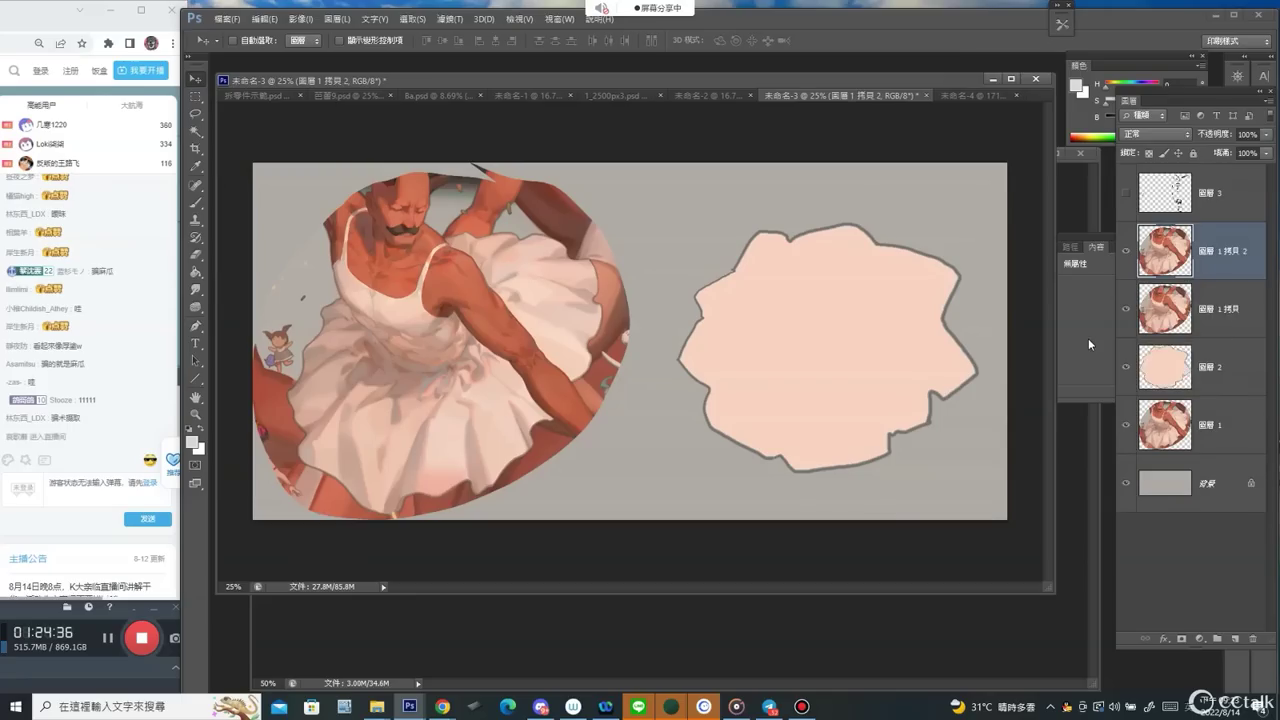
Desaturate the duplicated painting layer completely to greyscale with Hue/Saturation.
key("ctrl+u")
left_click_drag(1078, 300, 855, 314)
key("Return")
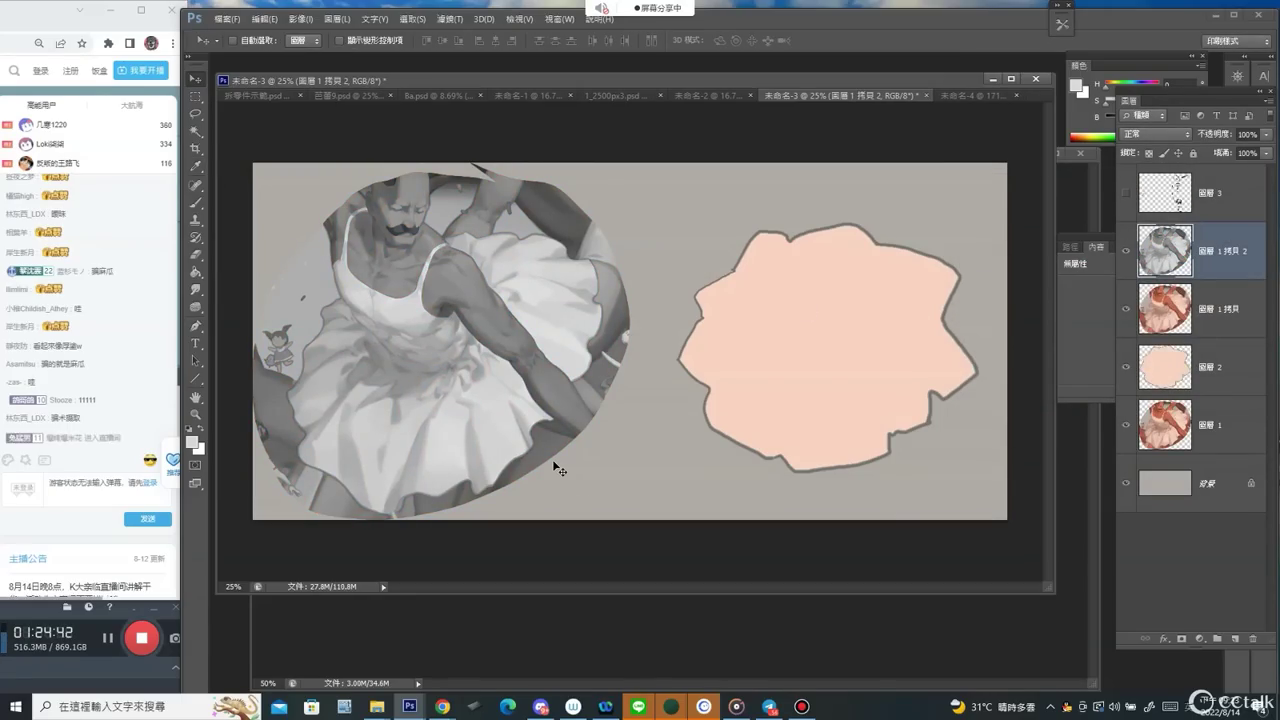
Duplicate the greyscale layer and boost the copy's contrast with Levels by raising the black input and lowering the white input.
key("ctrl+j")
key("ctrl+l")
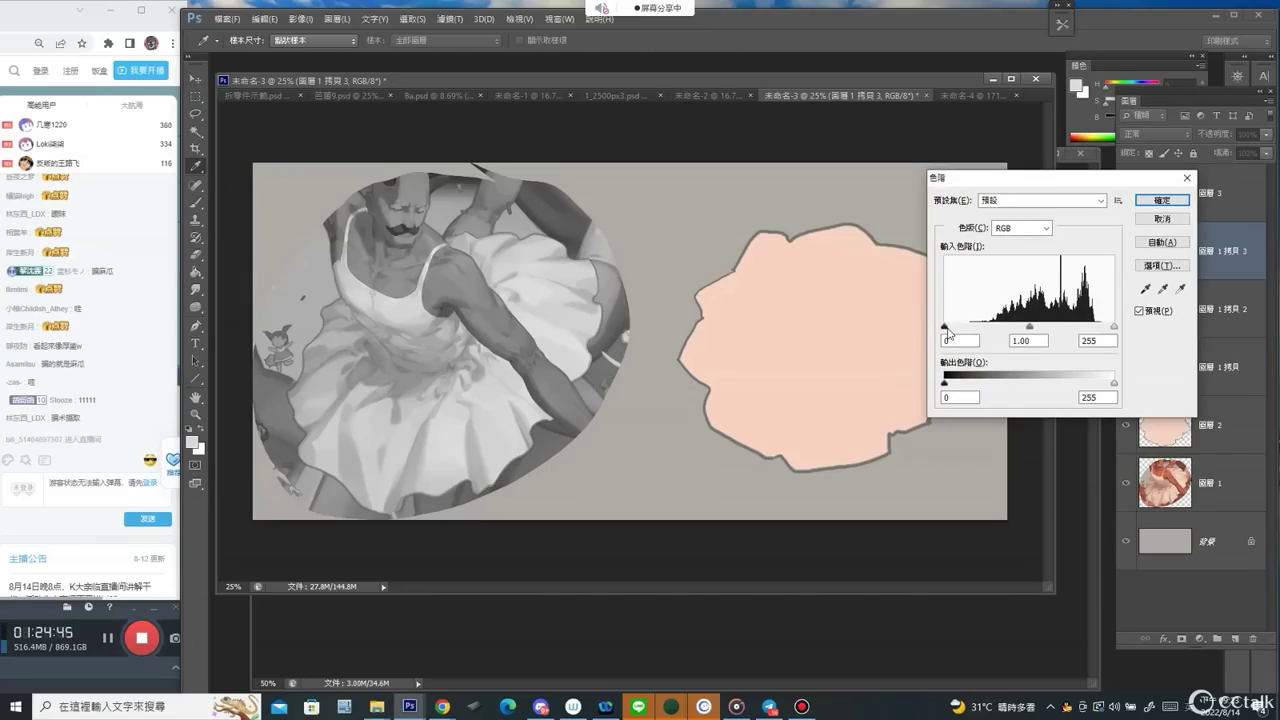
left_click_drag(945, 327, 989, 328)
left_click_drag(1112, 328, 1101, 328)
key("Return")
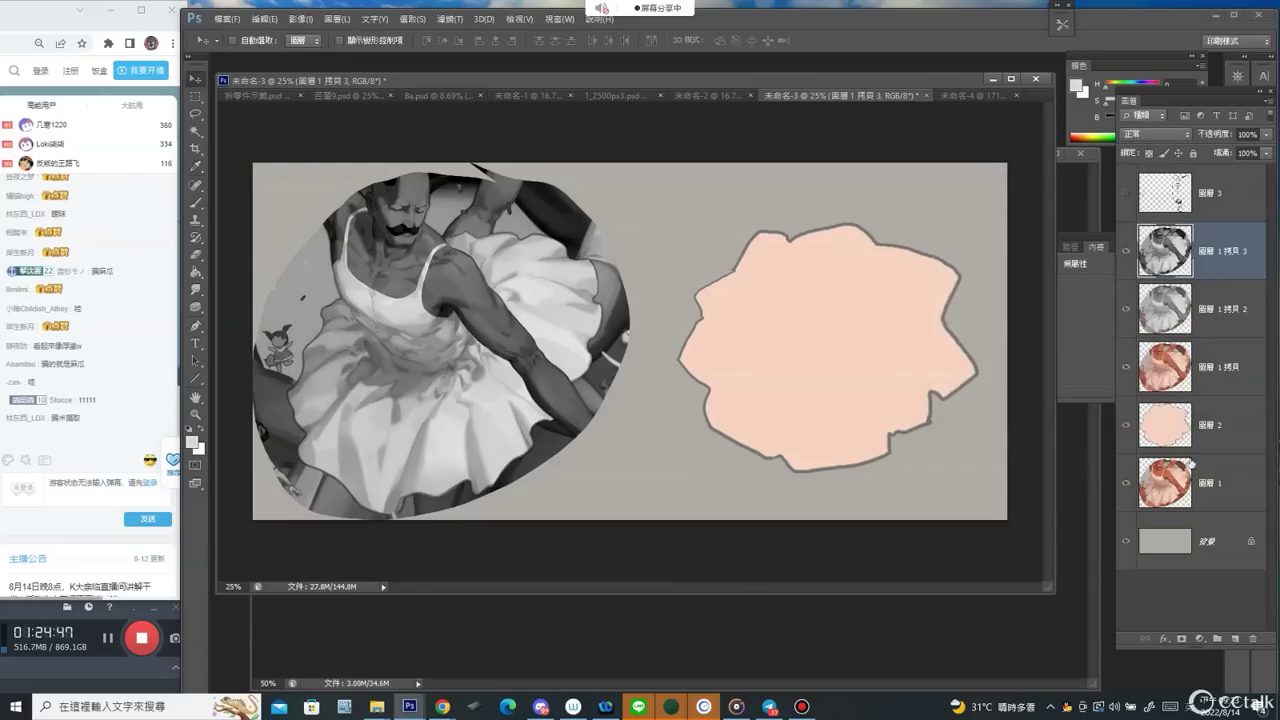
Add a Posterize adjustment layer clipped to the contrast-boosted greyscale layer 圖層 1 拷貝 3.
left_click(1235, 638)
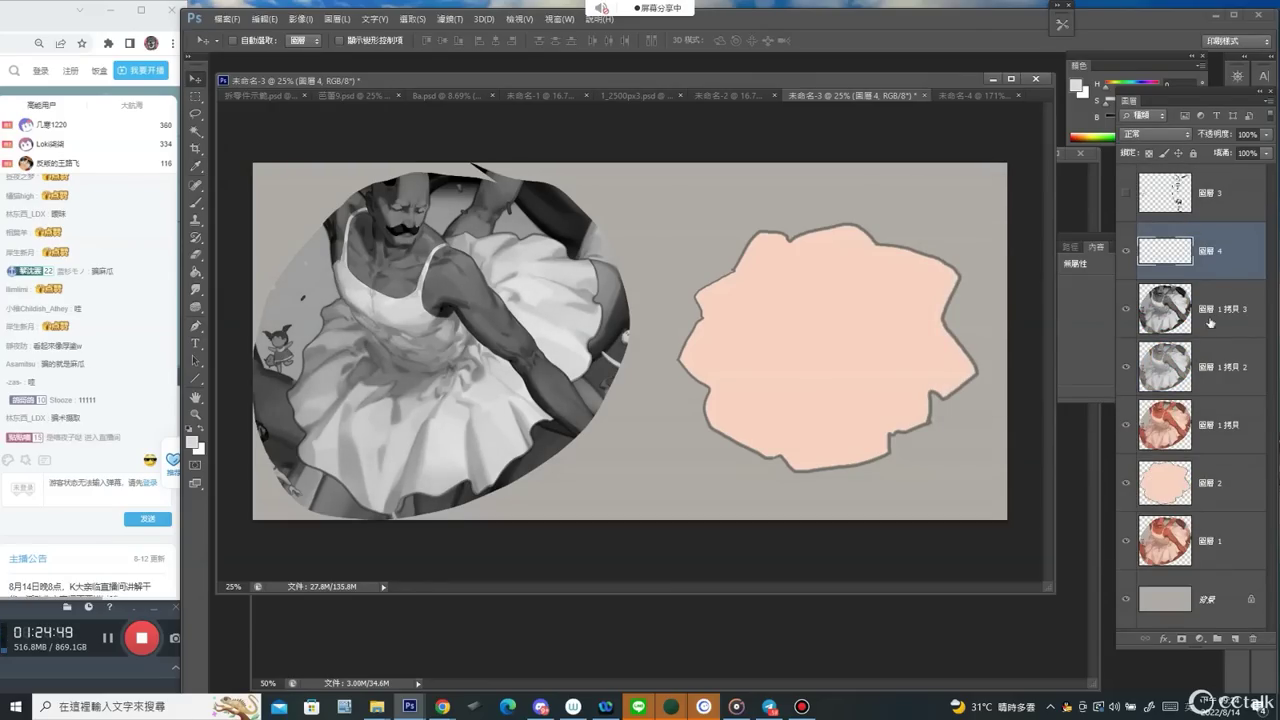
key("ctrl+z")
left_click(1200, 638)
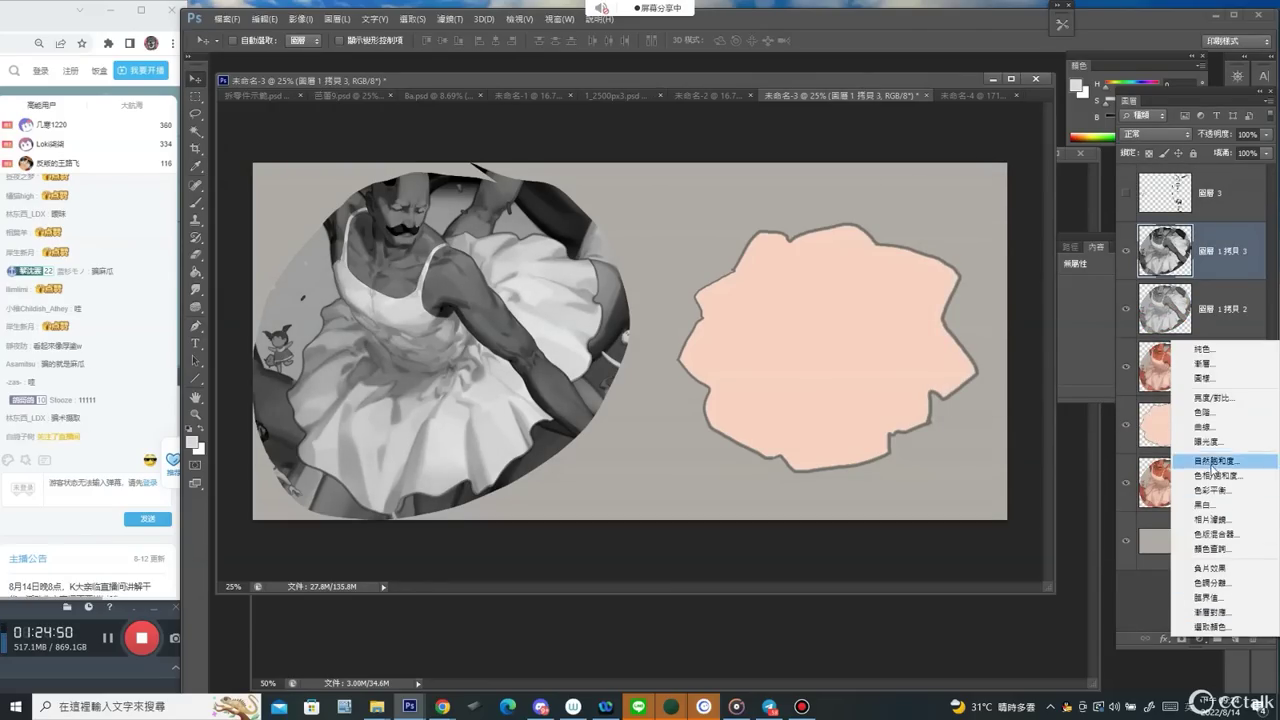
left_click(1220, 582)
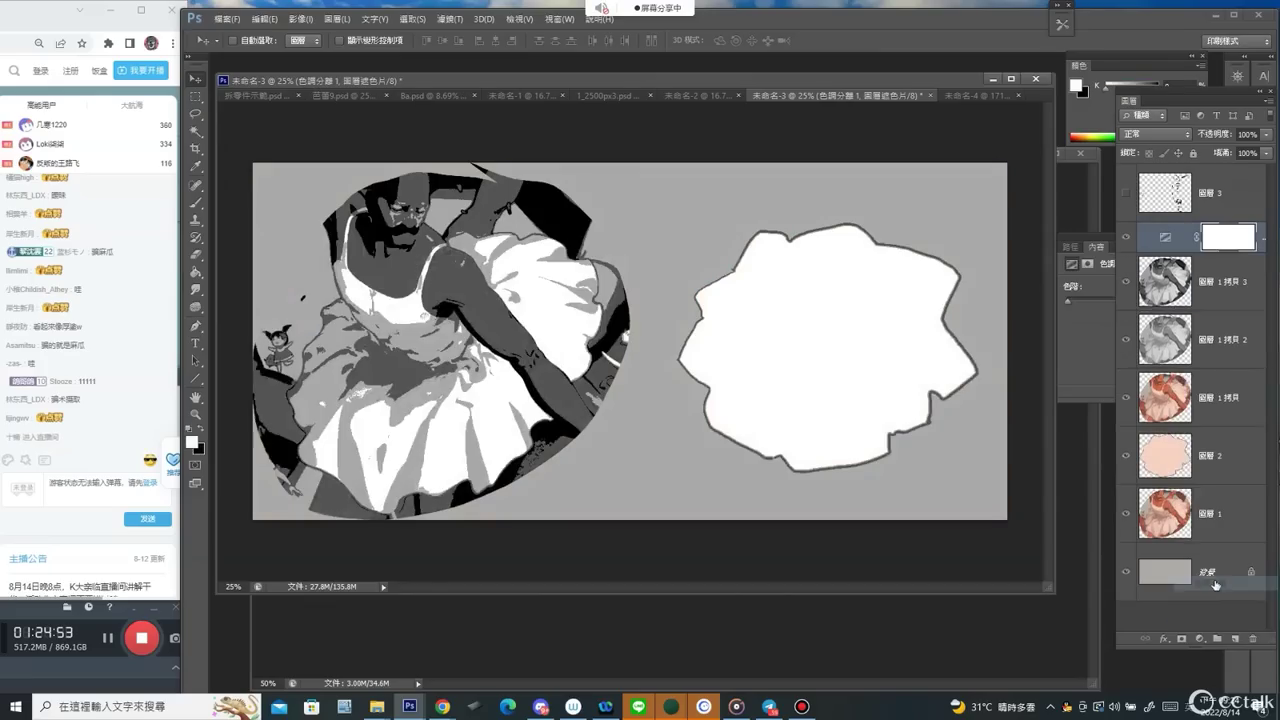
left_click(1216, 260, "alt")
Set the Posterize adjustment to 6 levels.
left_click(1072, 313)
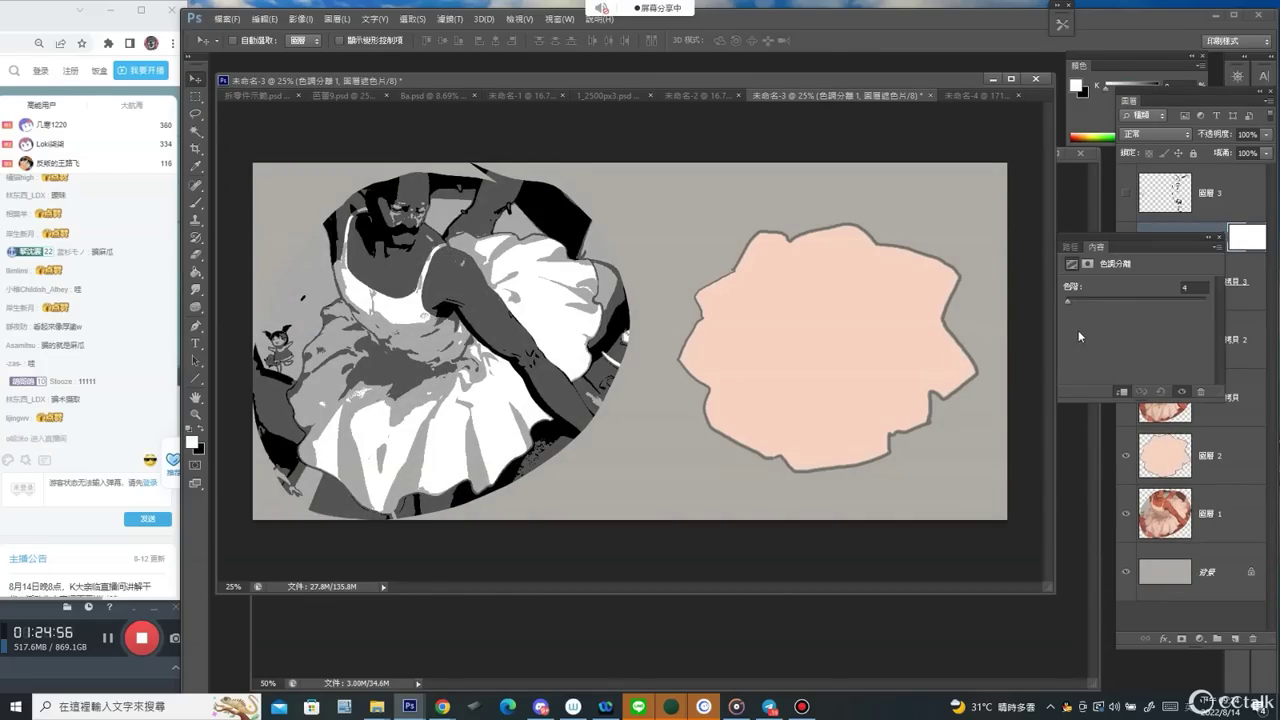
left_click(1180, 289)
key("Up")
key("Up")
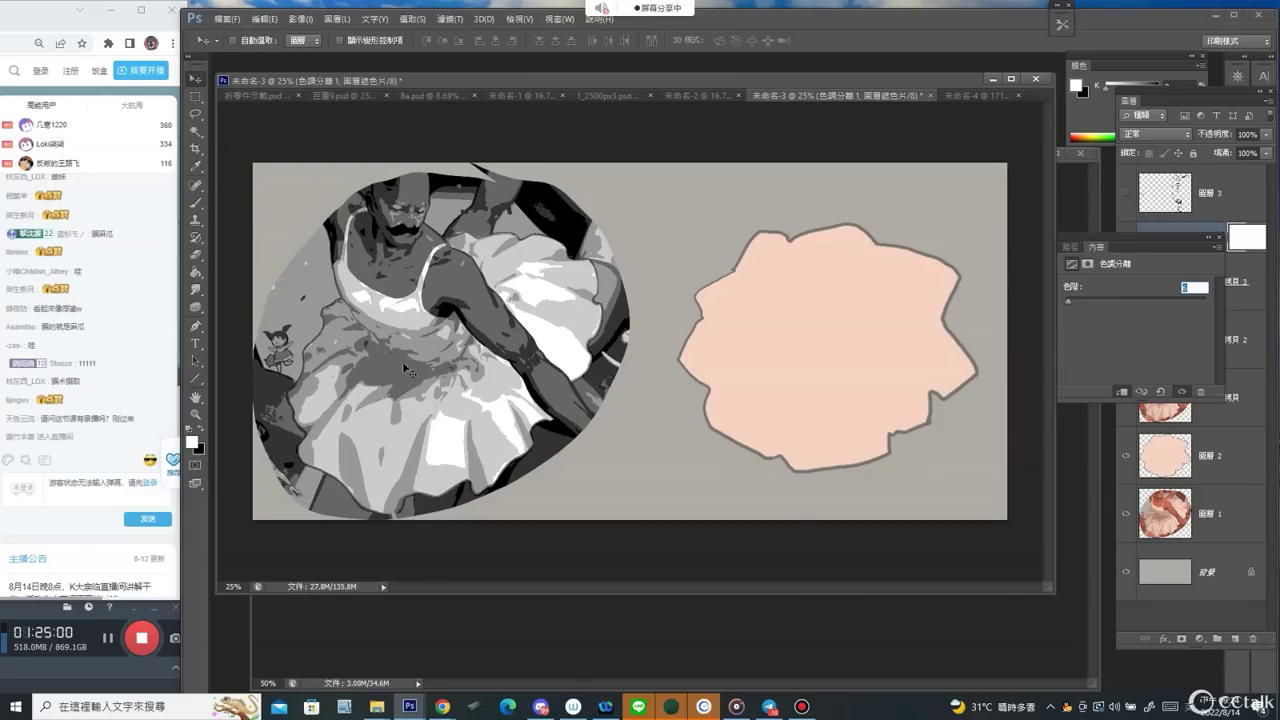
key("Return")
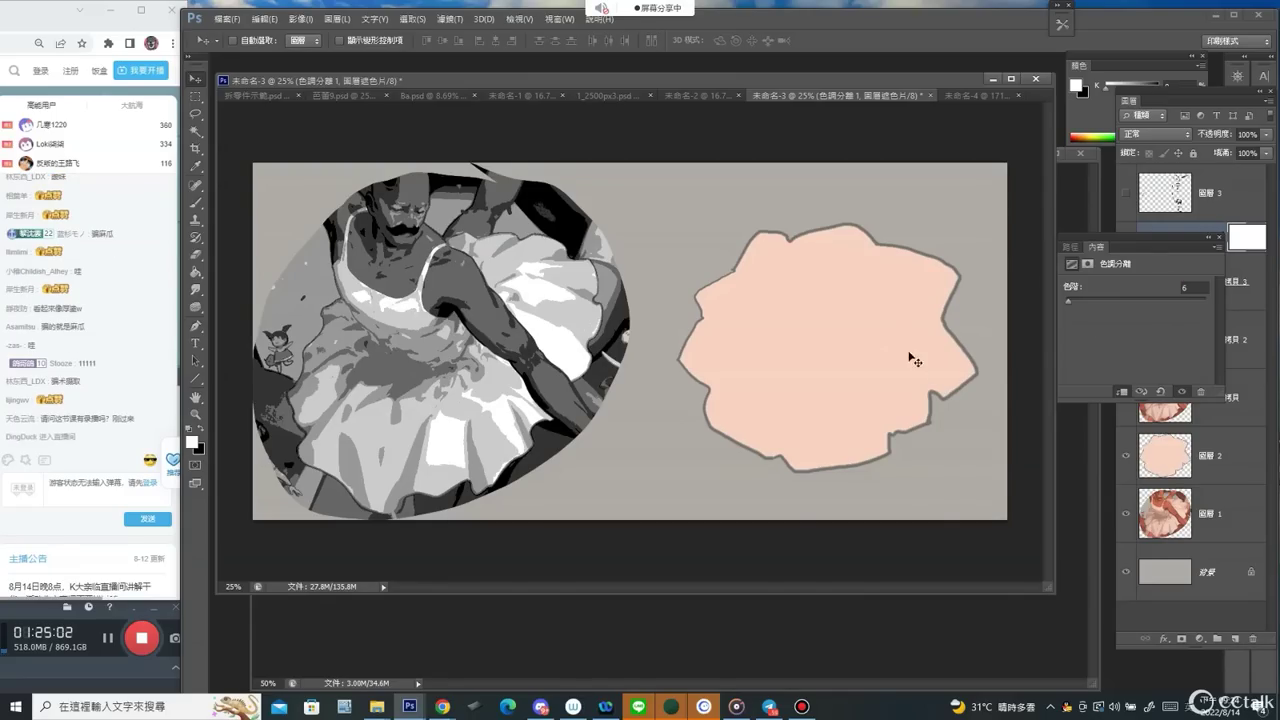
Add a new empty layer above the pink skirt shape 圖層 2 and clip it to that shape.
left_click(843, 358, "ctrl")
left_click(1214, 462)
left_click(1236, 639)
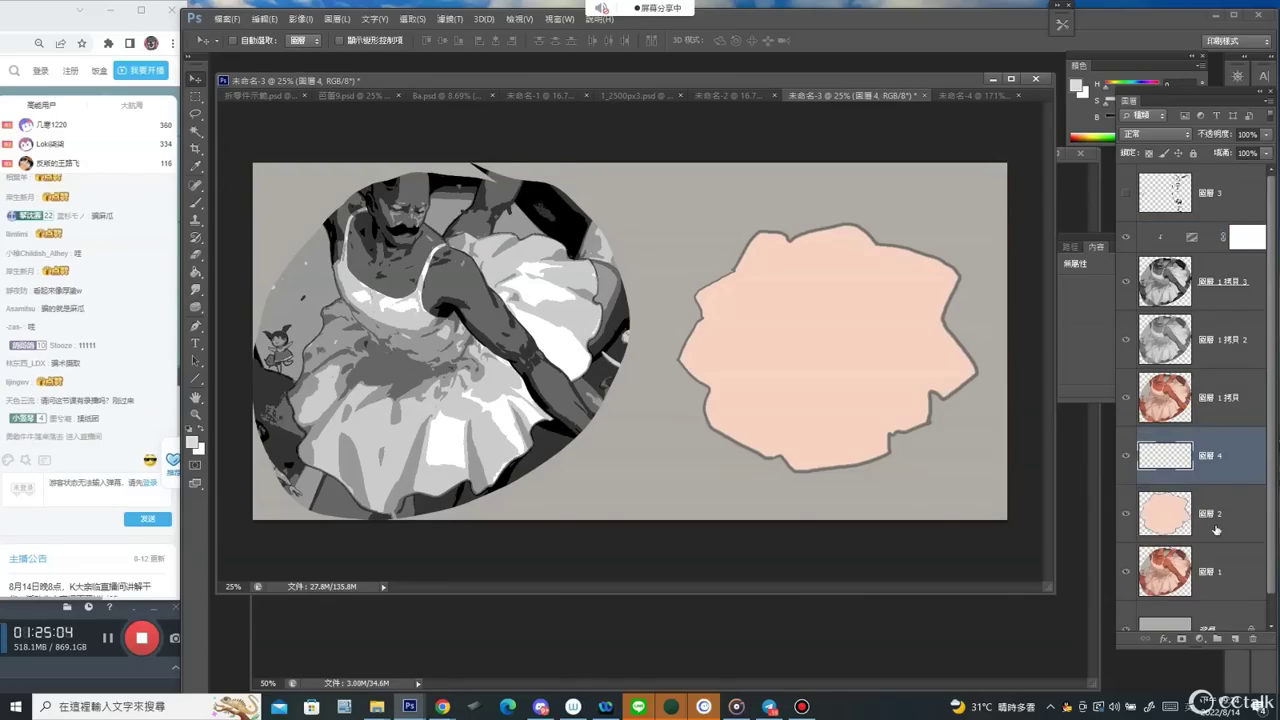
left_click(1220, 484, "alt")
Outline the waist and left-side shadow shapes on the pink skirt with a small brush in brown (H 20, S 22, B 52).
key("b")
key("bracketright")
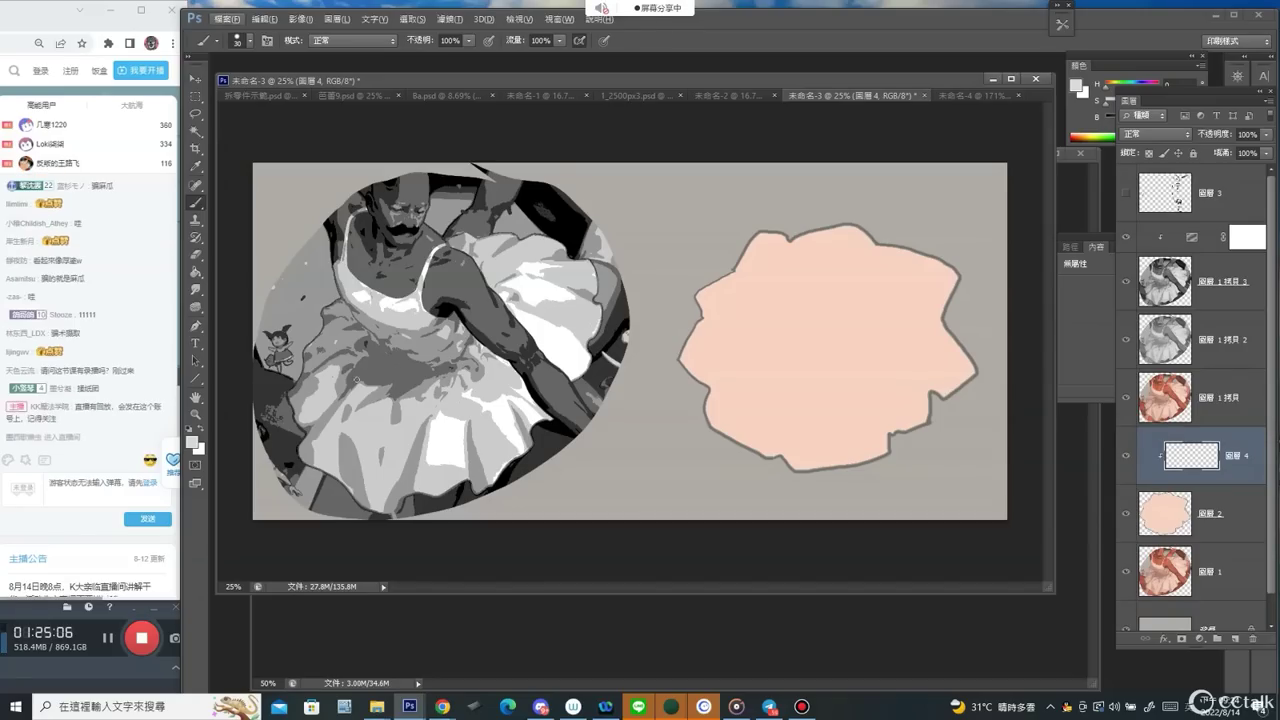
key("bracketleft")
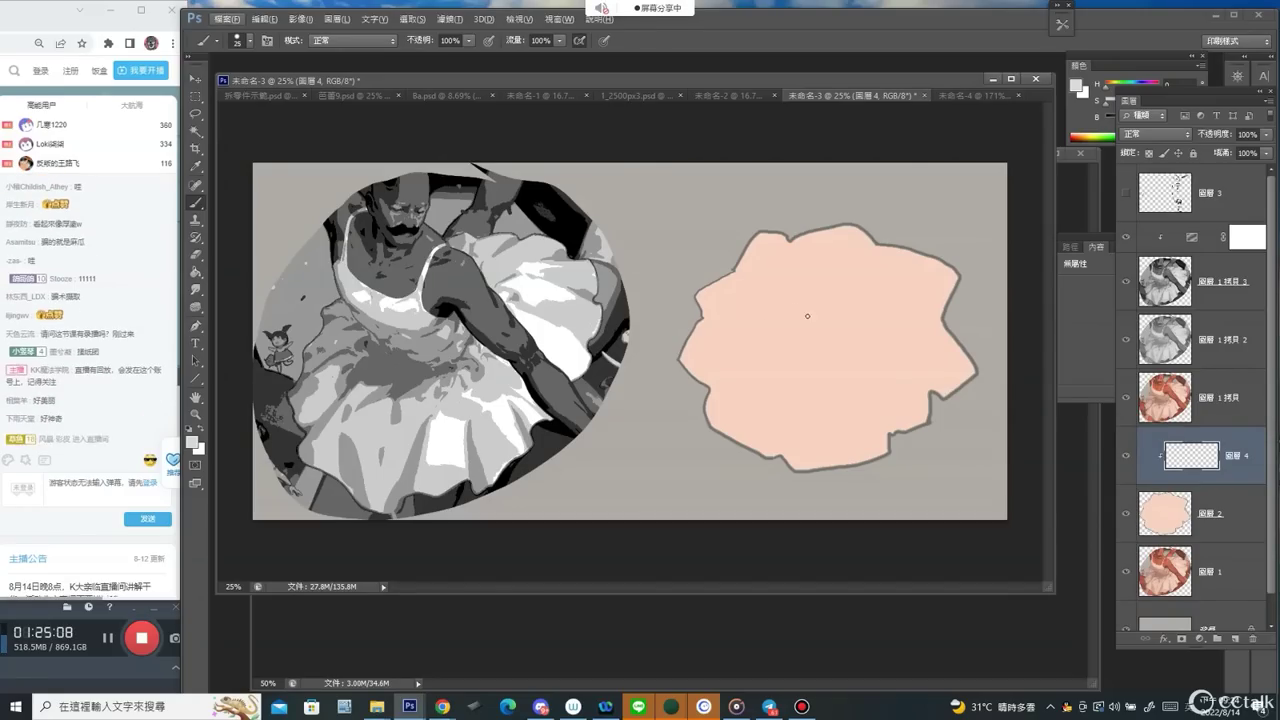
left_click(1085, 131)
left_click(1135, 122)
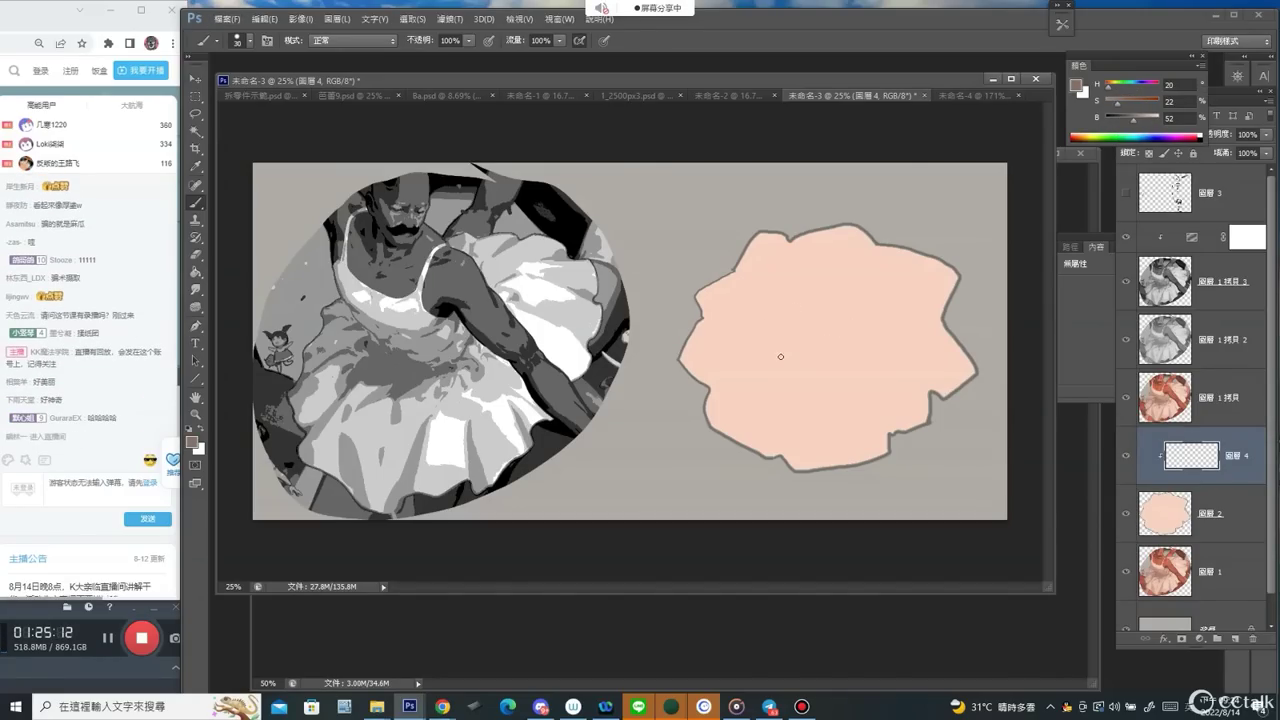
left_click_drag(796, 370, 860, 346)
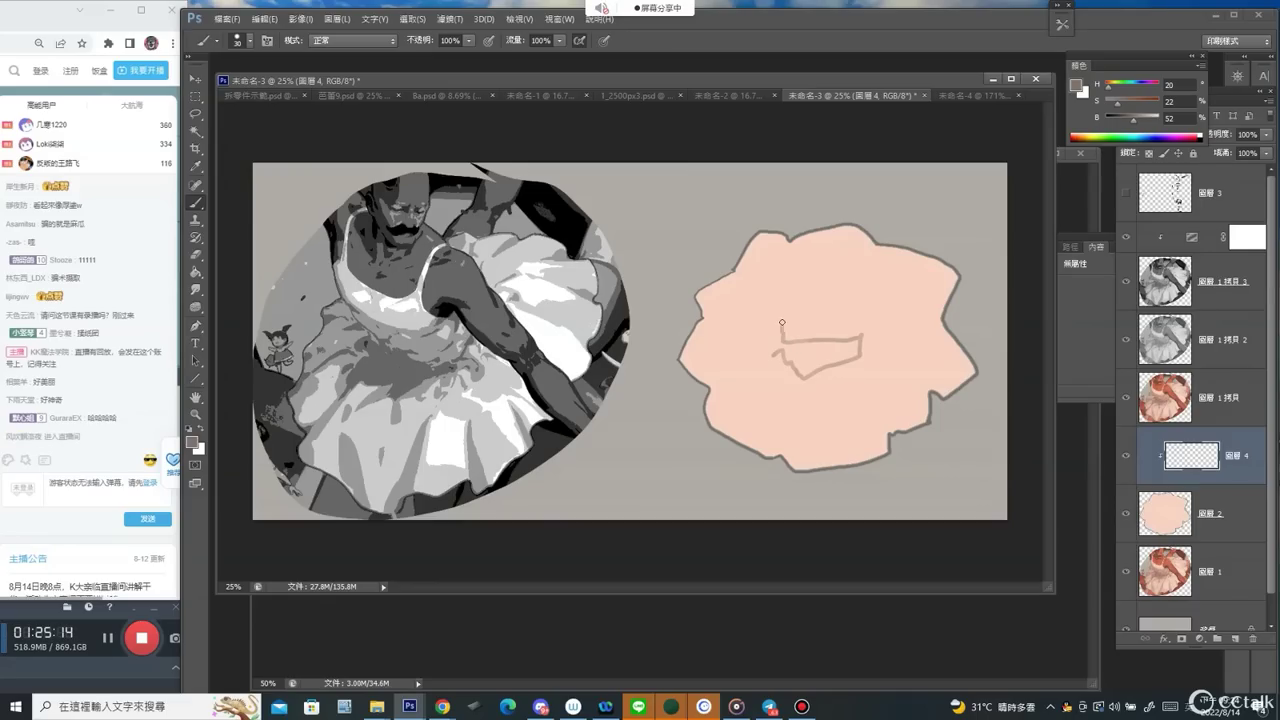
left_click_drag(782, 323, 773, 314)
mouse_move(720, 364)
left_mouse_down()
mouse_move(708, 376)
mouse_move(738, 358)
mouse_move(708, 403)
left_mouse_up()
key("ctrl+z")
mouse_move(751, 347)
left_mouse_down()
mouse_move(710, 400)
mouse_move(760, 346)
mouse_move(789, 349)
mouse_move(801, 372)
mouse_move(862, 342)
mouse_move(786, 336)
mouse_move(775, 311)
mouse_move(756, 318)
mouse_move(798, 250)
left_mouse_up()
right_click(775, 334)
left_click(797, 378)
left_click(732, 377)
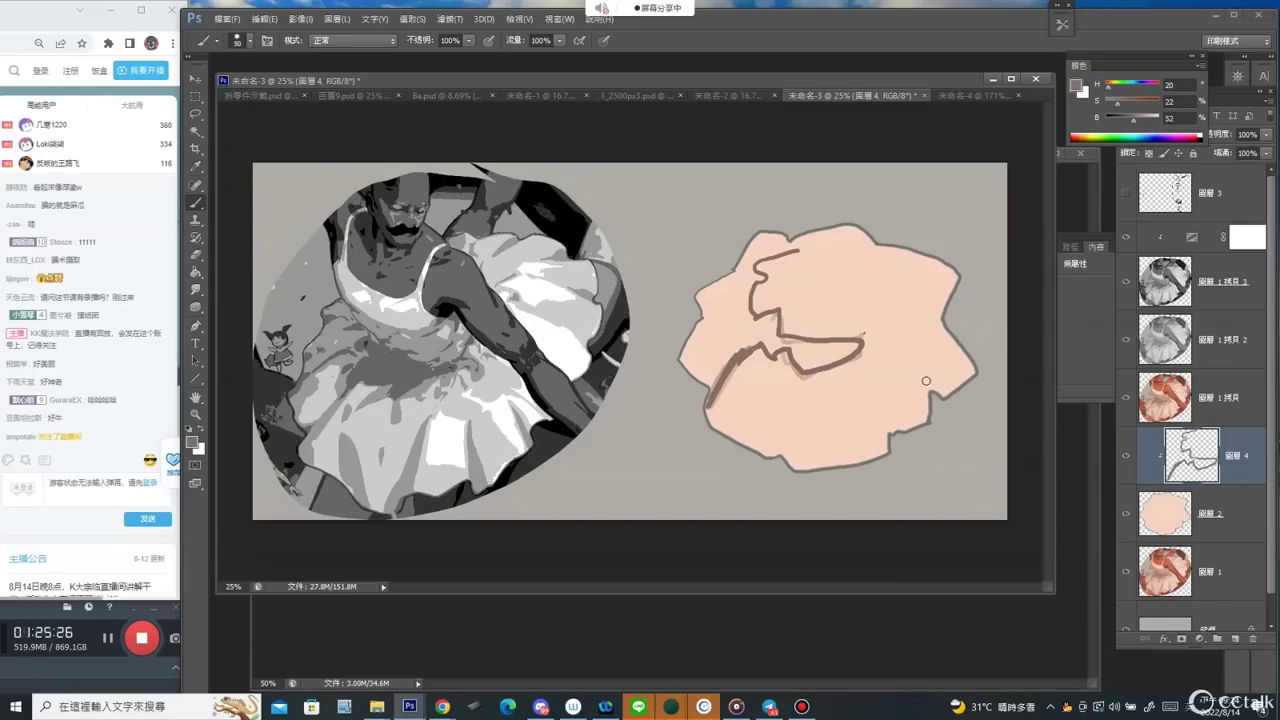
Paint two tapering brown fold shadows rising from the lower hem of the pink skirt, thickening them with a larger brush.
left_click_drag(879, 392, 892, 428)
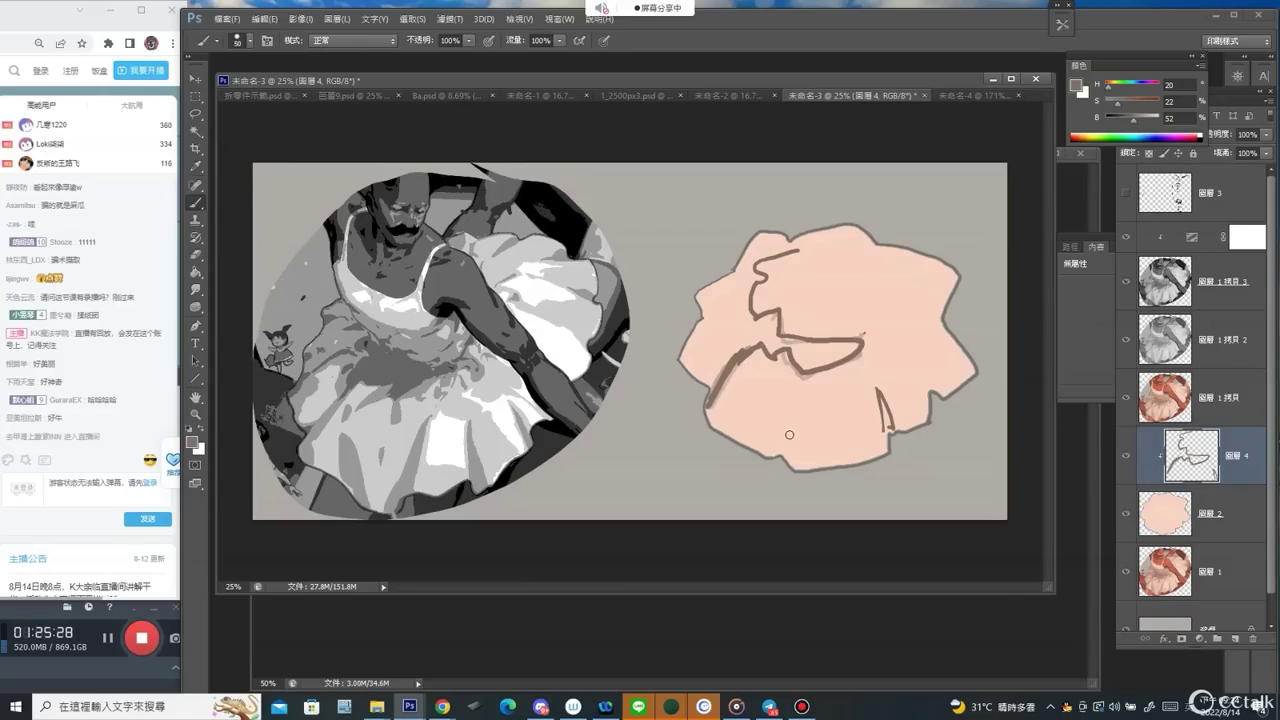
mouse_move(806, 390)
left_mouse_down()
mouse_move(771, 453)
mouse_move(788, 463)
left_mouse_up()
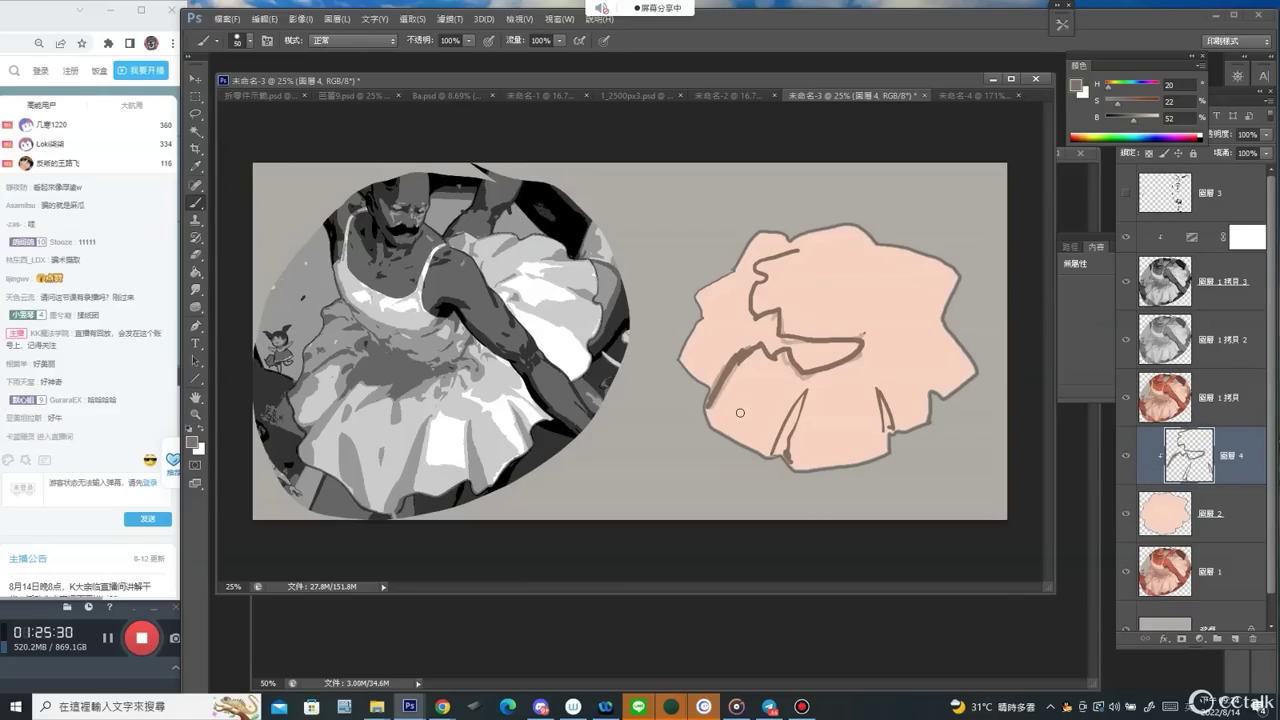
key("]")
left_click_drag(799, 406, 786, 446)
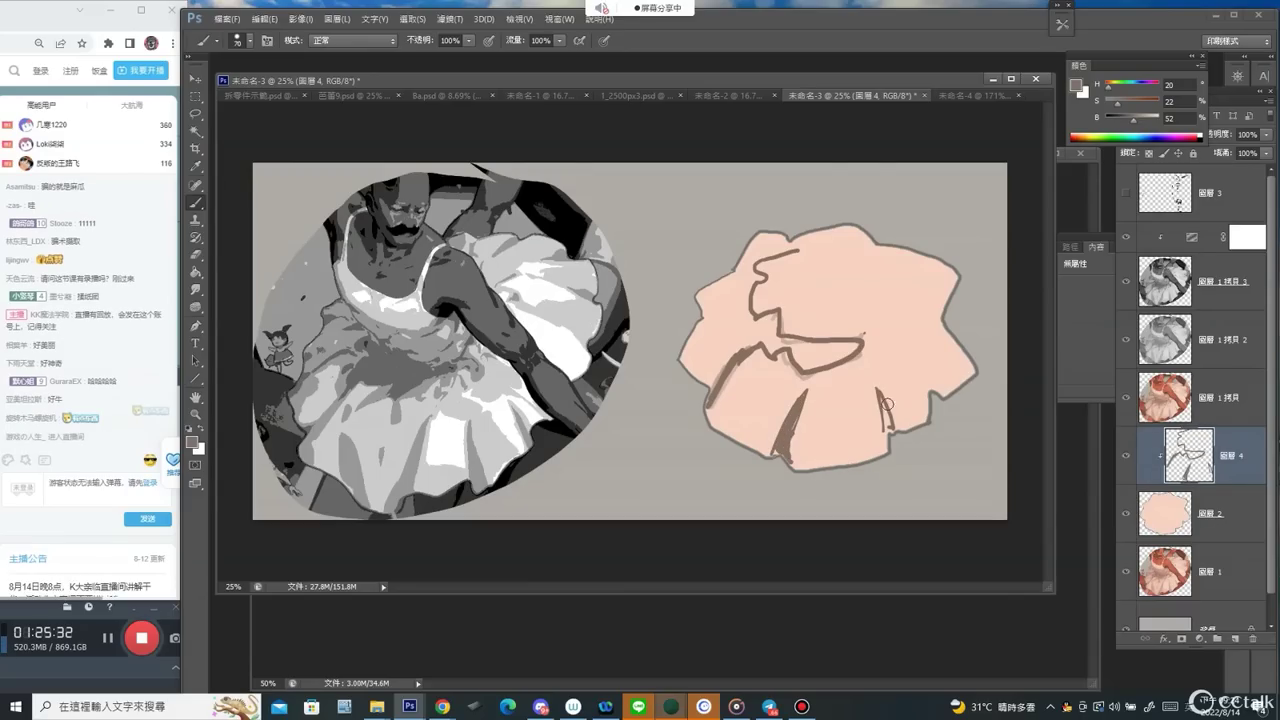
left_click_drag(881, 395, 886, 422)
Fill the skirt's left-side and waist shadows solid with a larger brush, and add short fold shadows on its right side.
key("bracketright")
key("bracketright")
key("bracketright")
key("bracketright")
mouse_move(694, 346)
left_mouse_down()
mouse_move(734, 341)
mouse_move(708, 382)
mouse_move(694, 342)
left_mouse_up()
mouse_move(711, 313)
left_mouse_down()
mouse_move(744, 275)
mouse_move(741, 314)
mouse_move(747, 246)
mouse_move(795, 243)
left_mouse_up()
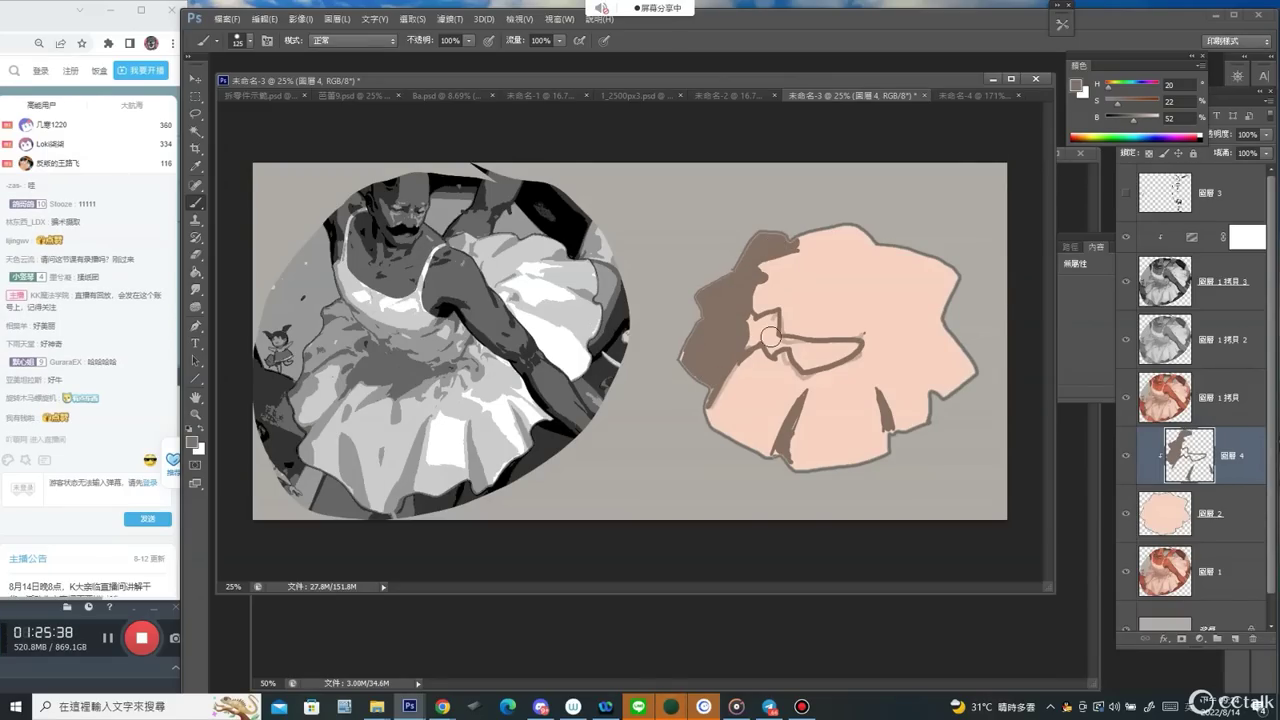
mouse_move(745, 335)
left_mouse_down()
mouse_move(760, 325)
mouse_move(812, 342)
mouse_move(815, 362)
mouse_move(839, 349)
mouse_move(939, 394)
left_mouse_up()
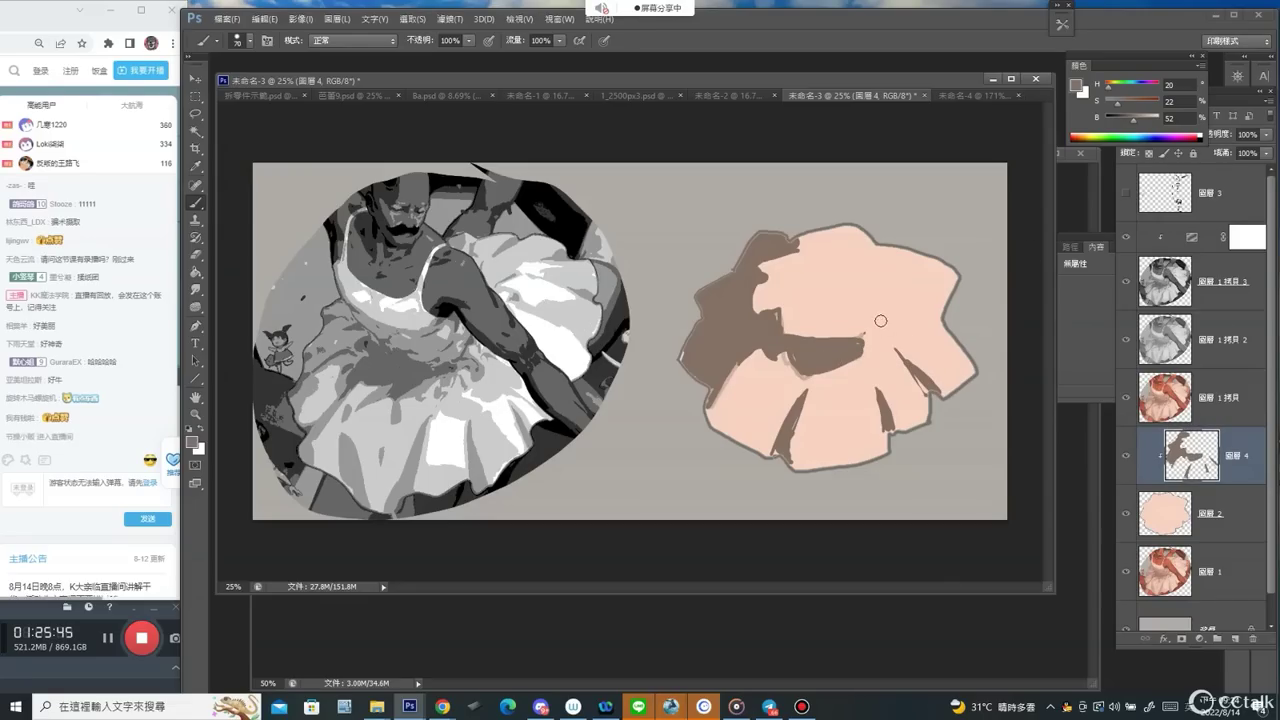
left_click_drag(876, 321, 939, 305)
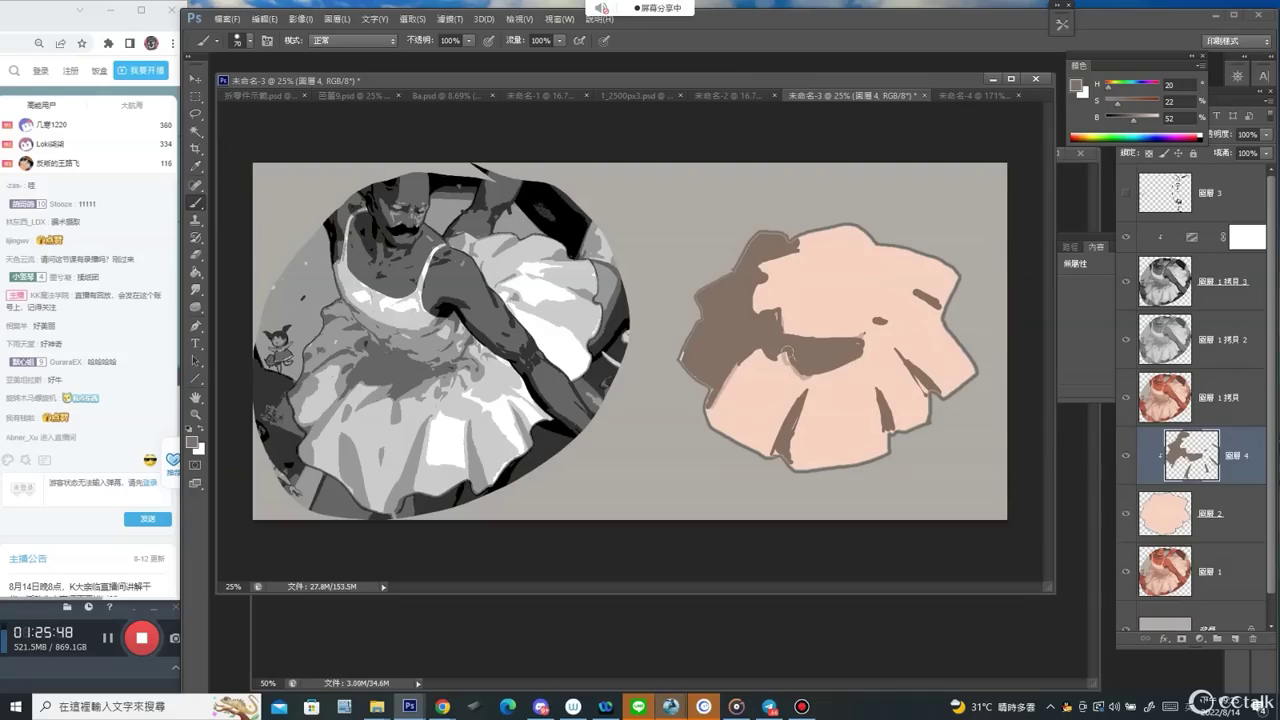
Lighten the painted skirt shadows with Hue/Saturation, using saturation +27 and lightness about +20, plus a second slight lightness adjustment.
key("ctrl+u")
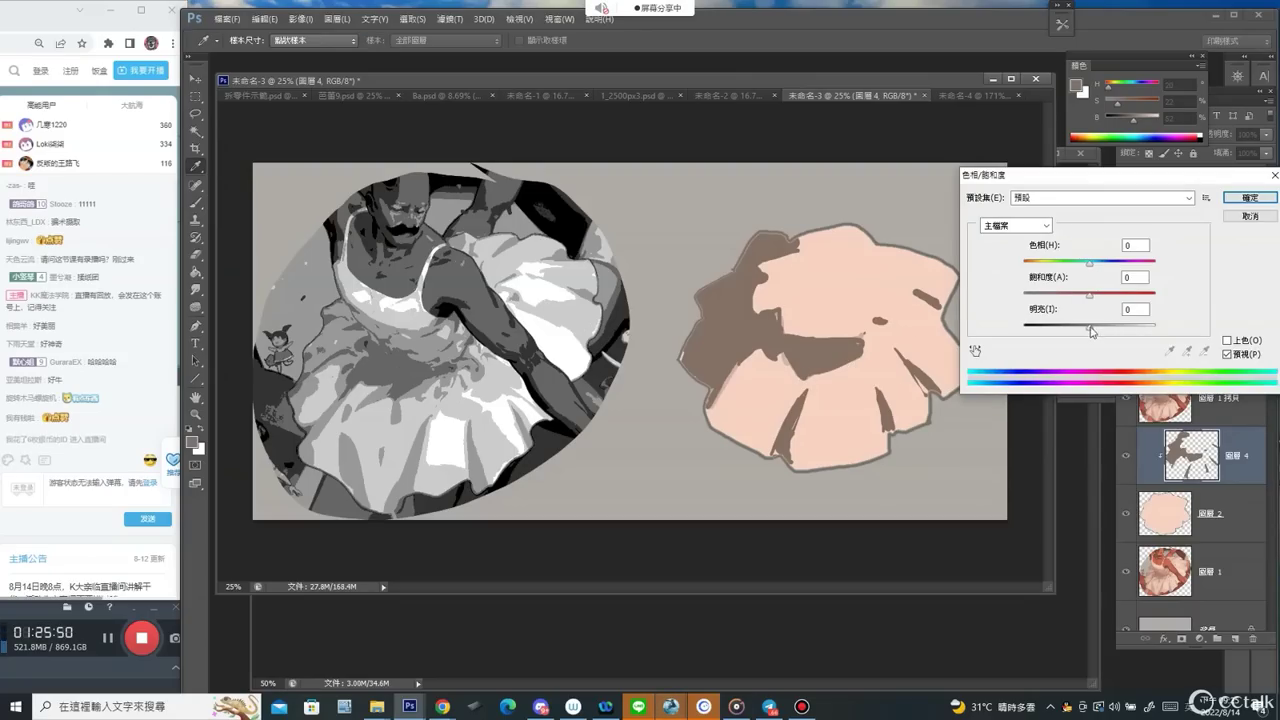
mouse_move(1089, 326)
left_mouse_down()
mouse_move(1106, 331)
mouse_move(1107, 298)
mouse_move(1105, 332)
left_mouse_up()
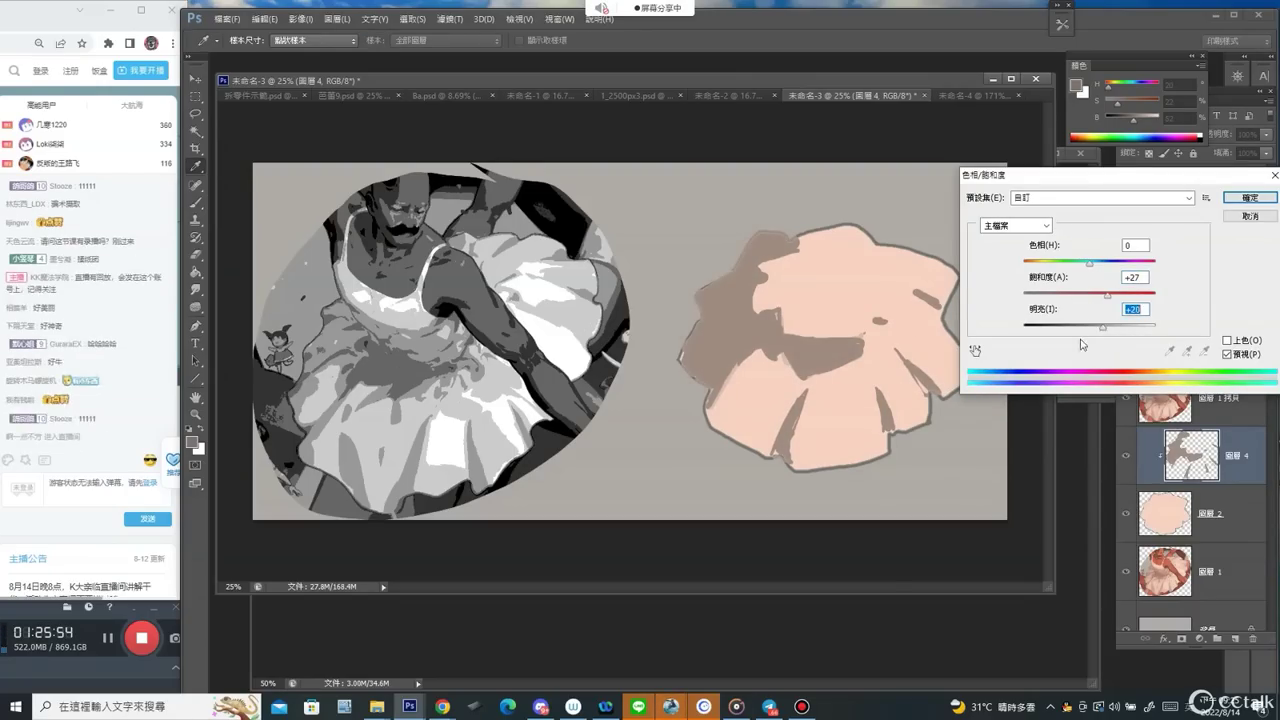
key("Return")
key("b")
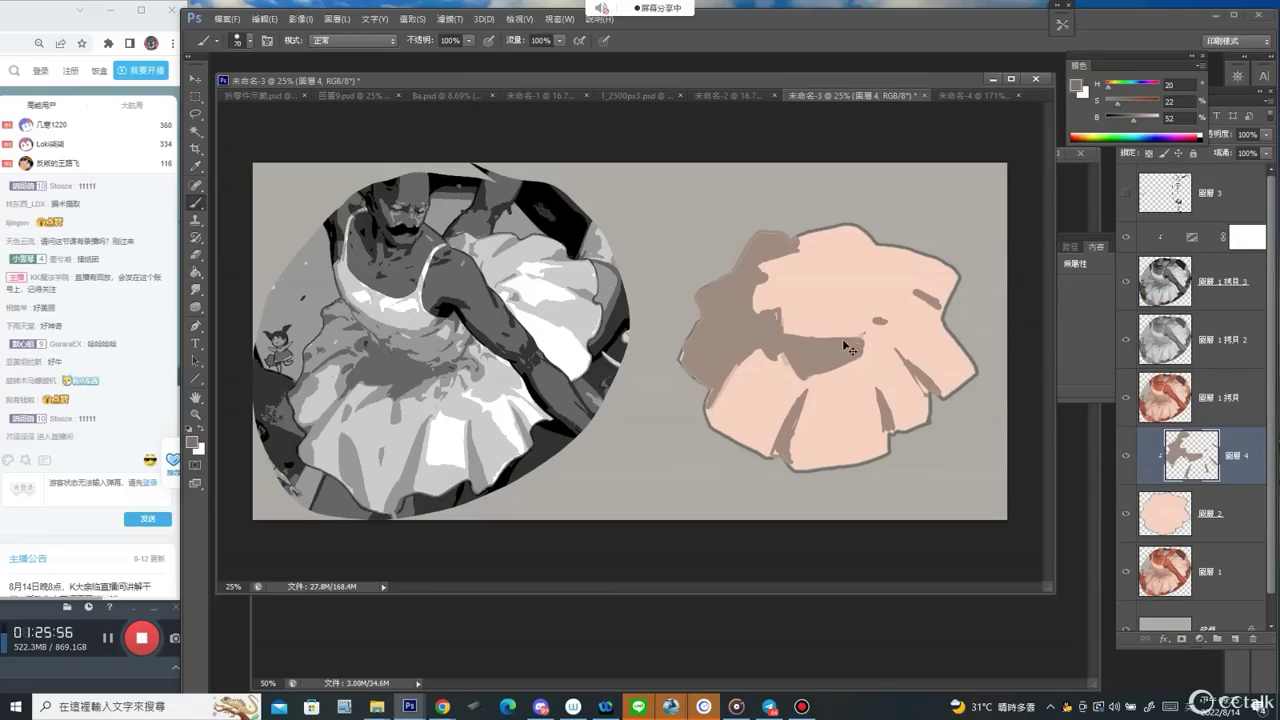
key("ctrl+u")
left_click_drag(1095, 331, 1093, 329)
key("Return")
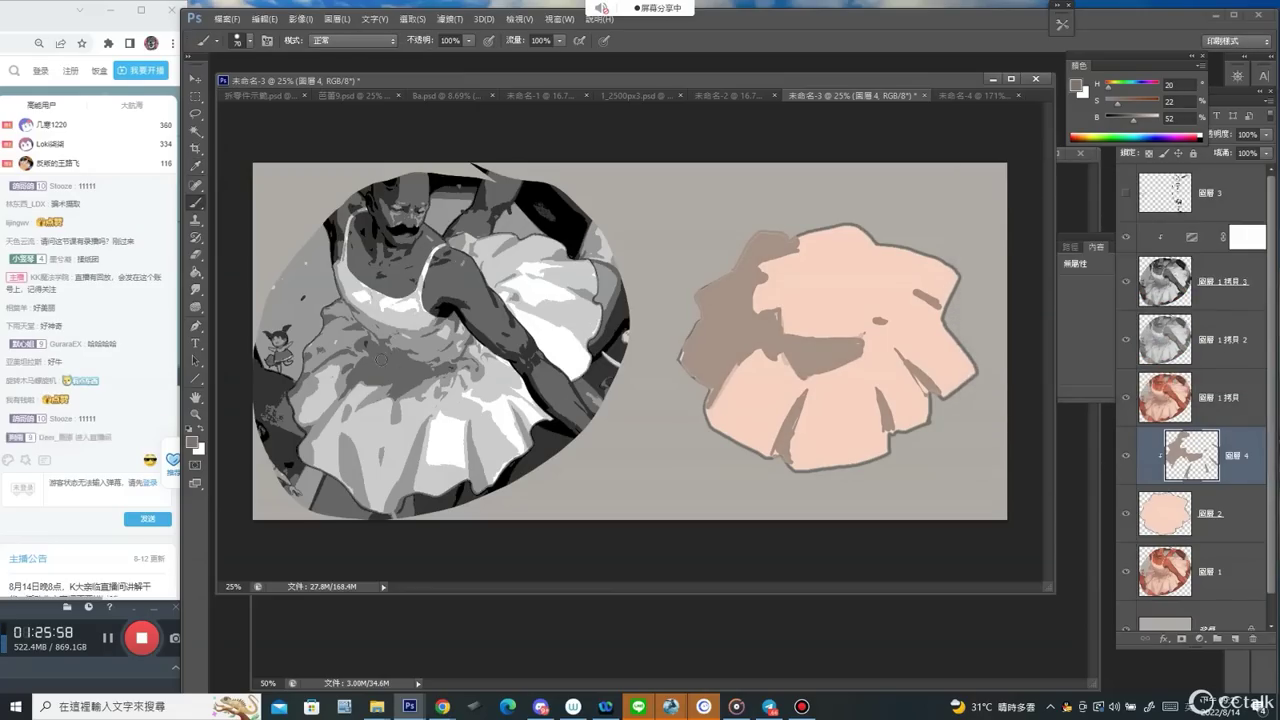
Sample the shadow tone and paint slightly darker fold accents over the skirt's waist and left-side shadow.
left_click(804, 353, "alt")
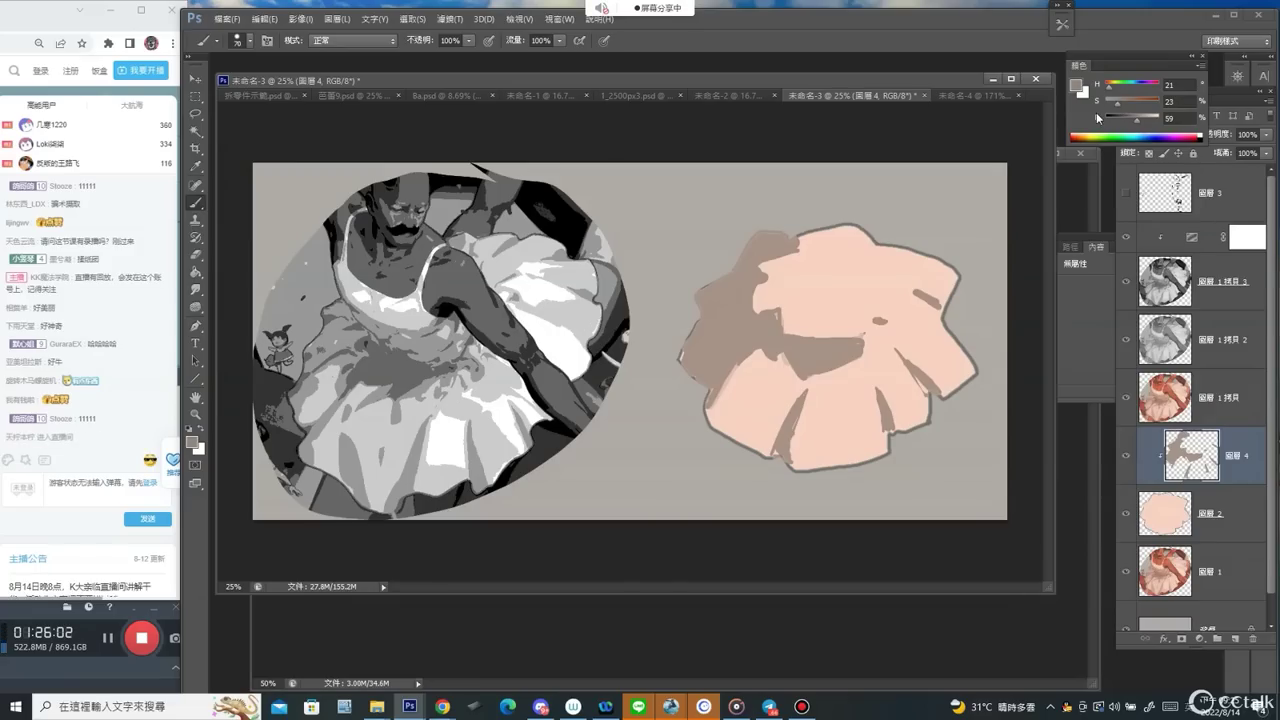
key("bracketright")
mouse_move(770, 338)
left_mouse_down()
mouse_move(767, 326)
mouse_move(846, 350)
mouse_move(796, 348)
left_mouse_up()
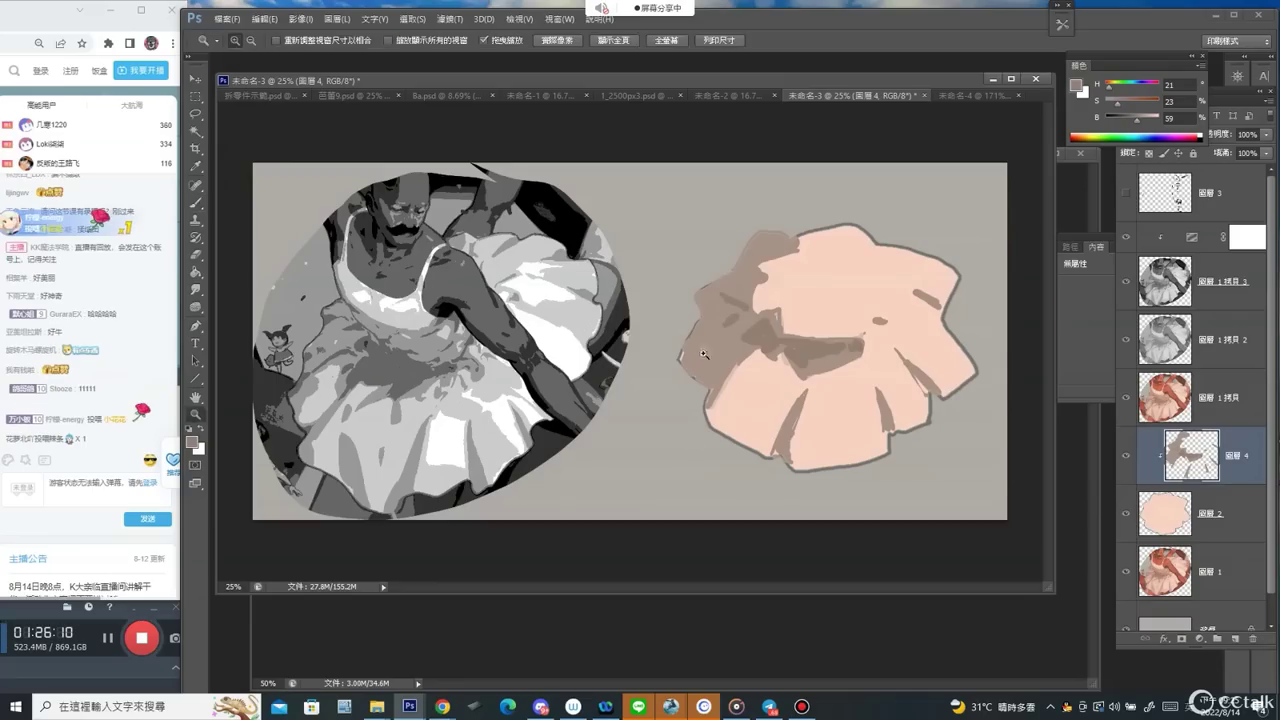
scroll(716, 336, "up", 1)
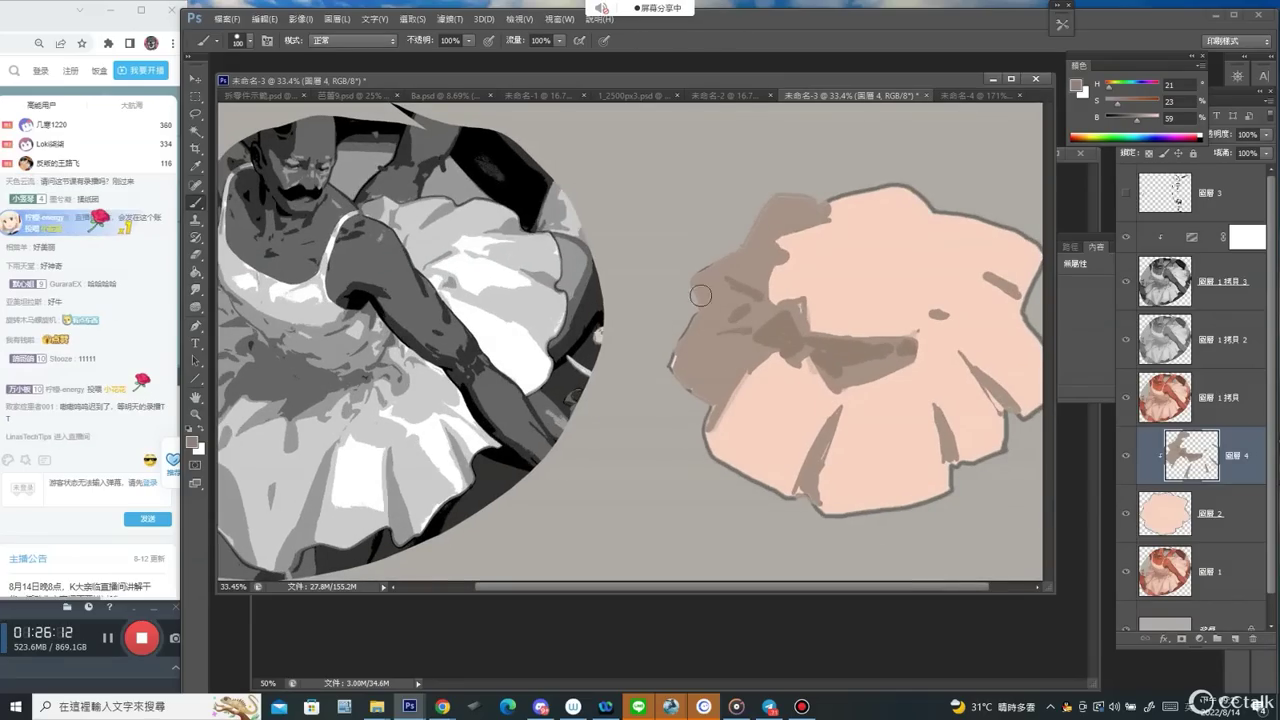
mouse_move(700, 295)
left_mouse_down()
mouse_move(820, 300)
mouse_move(794, 366)
left_mouse_up()
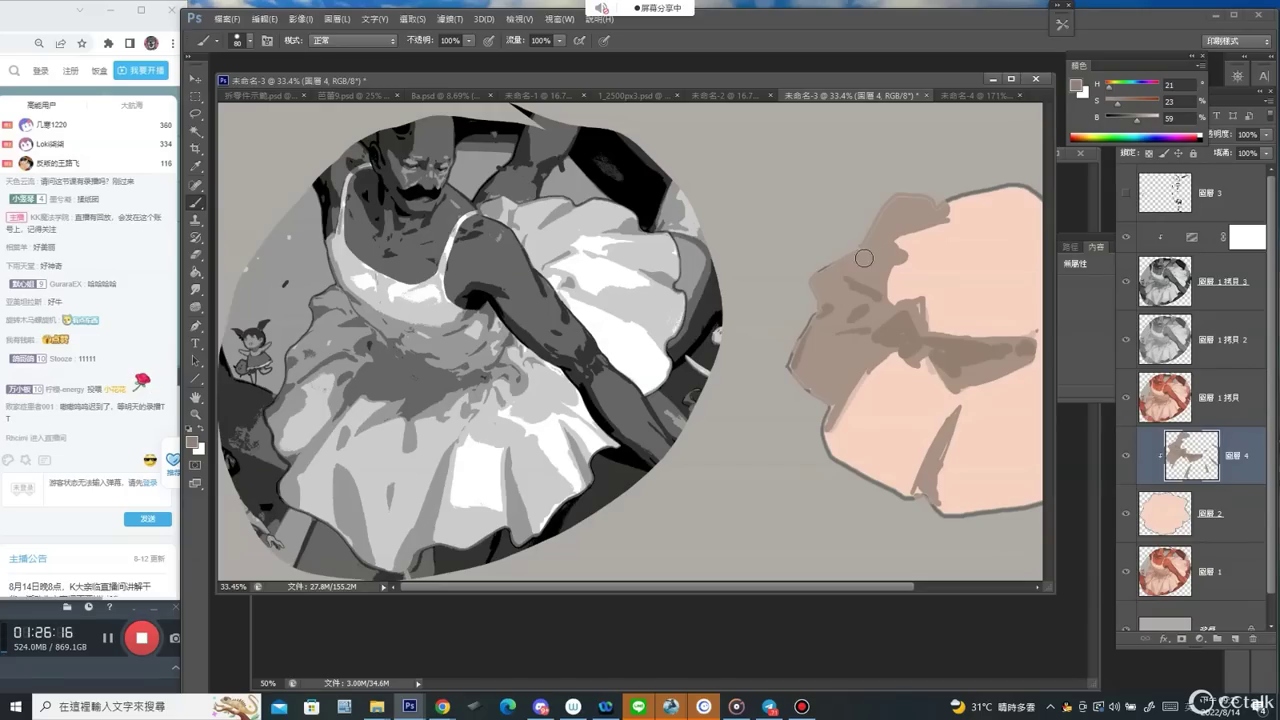
Dab a small shadow spot below the skirt's waist and trim the lower edge of the waist shadow with the Eraser.
key("z")
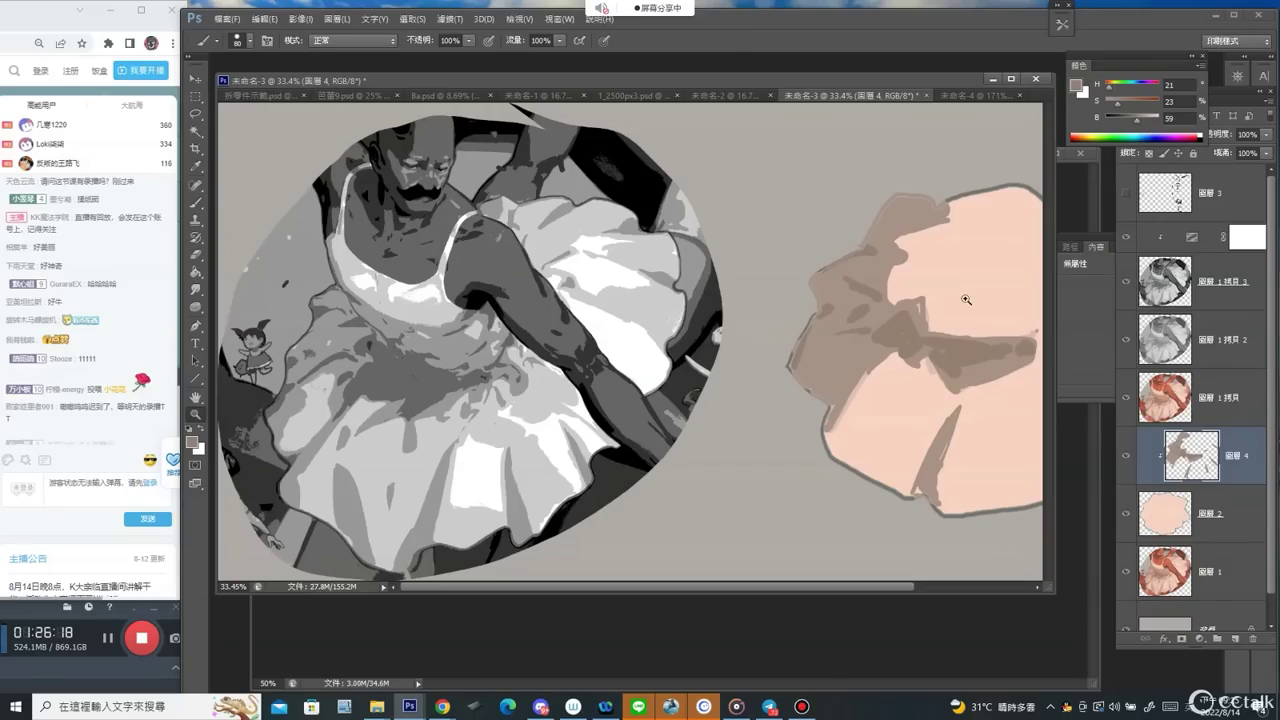
left_click(900, 403, "alt")
key("b")
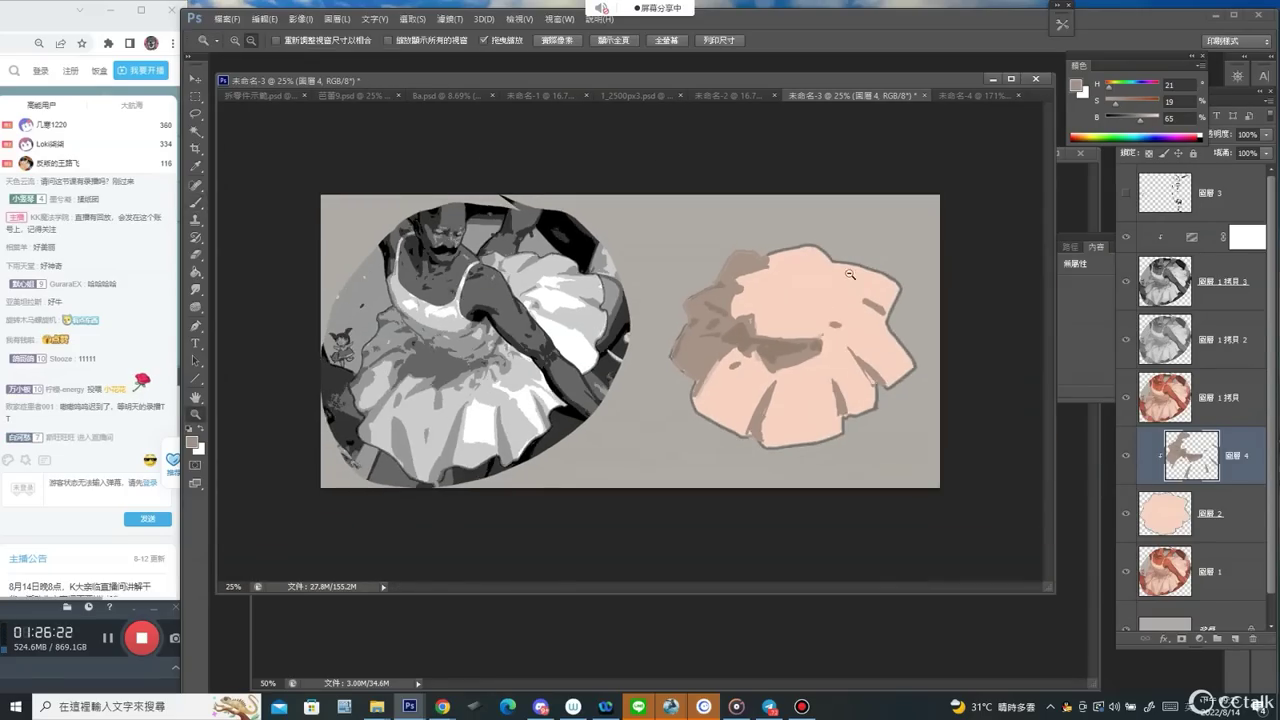
key("z")
left_click(756, 368, "alt")
left_click(730, 345)
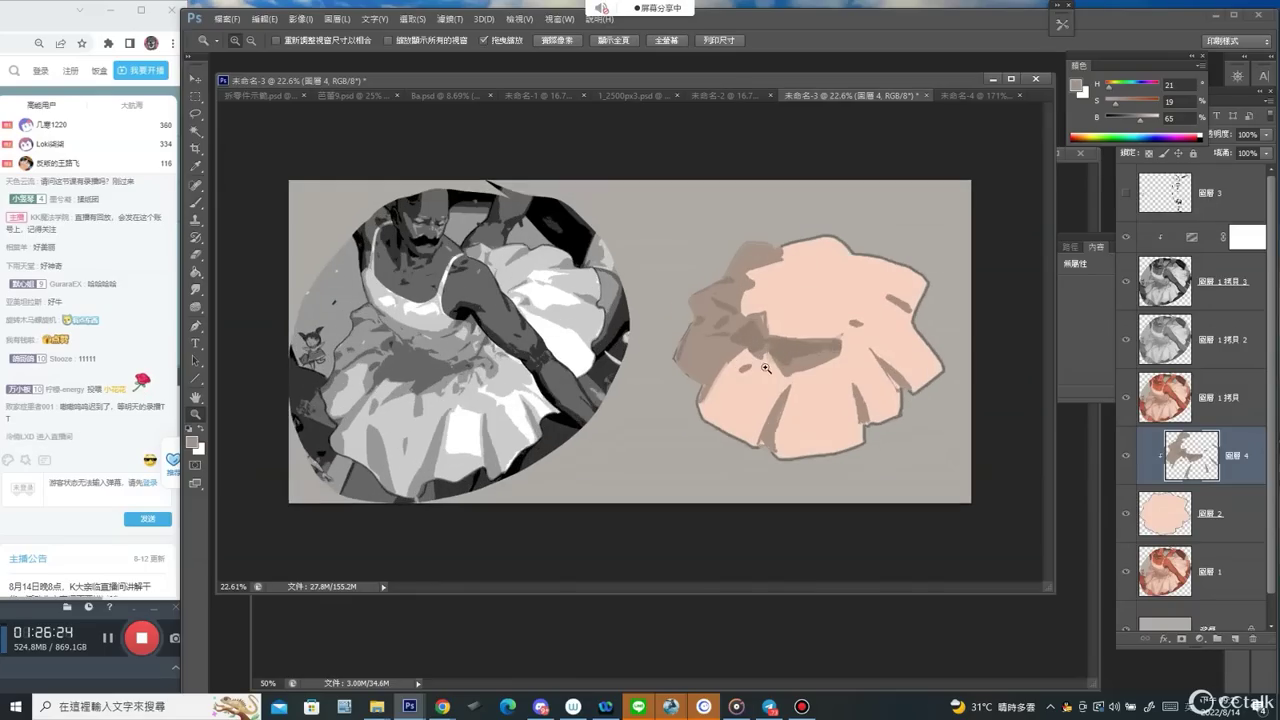
key("b")
left_click(814, 355, "alt")
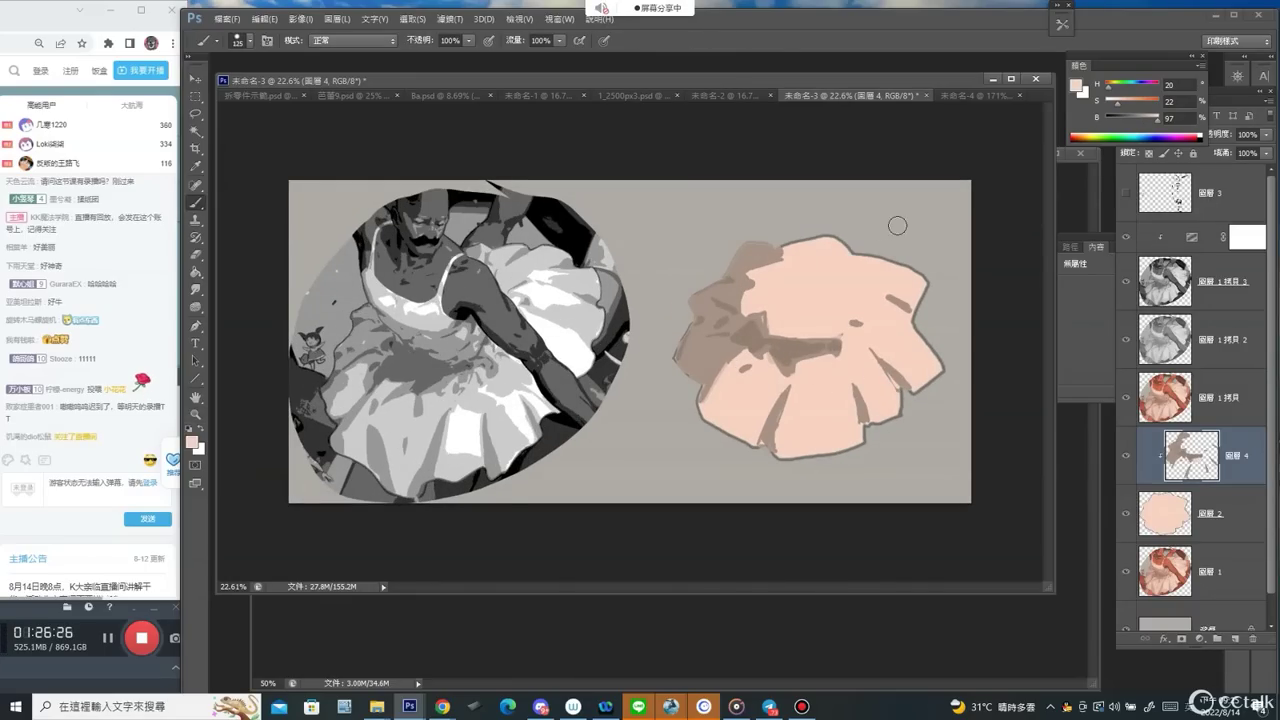
key("e")
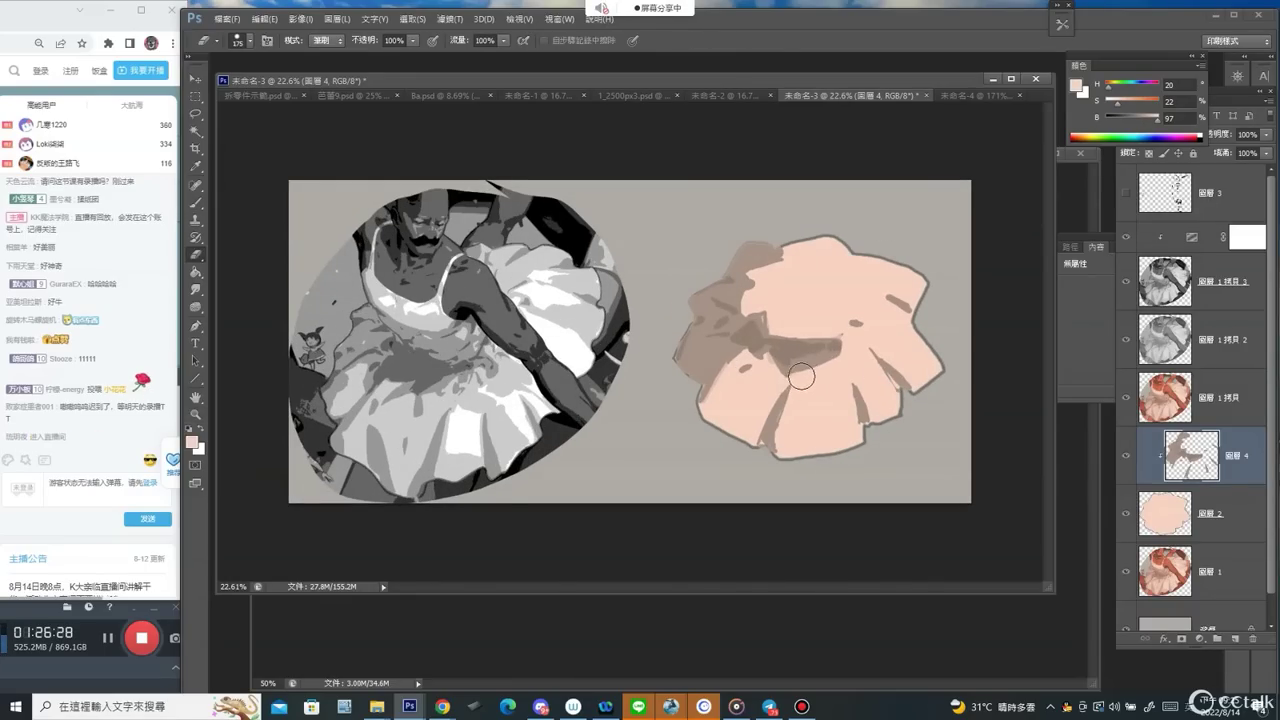
key("b")
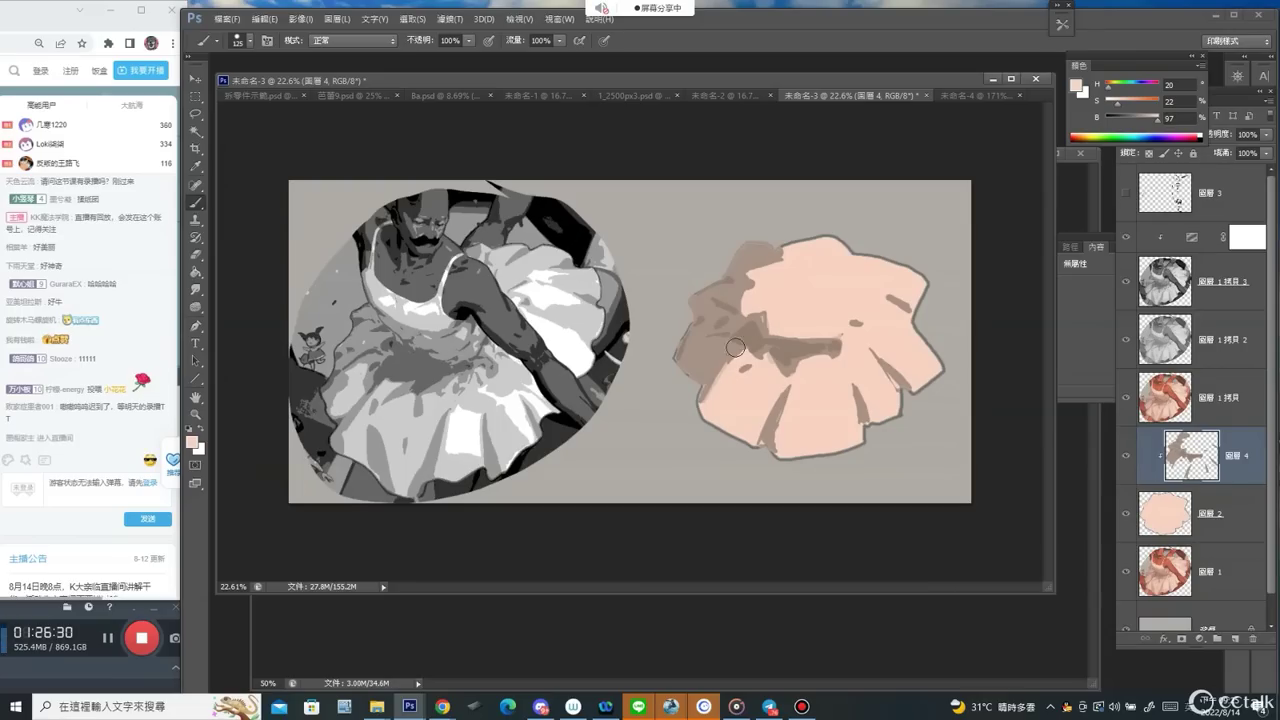
Sample the skirt's shadow tones and, with another brush, soften the lower edge of the left-side shadow with intermediate-tone strokes.
left_click(705, 381, "alt")
left_click_drag(738, 326, 748, 330)
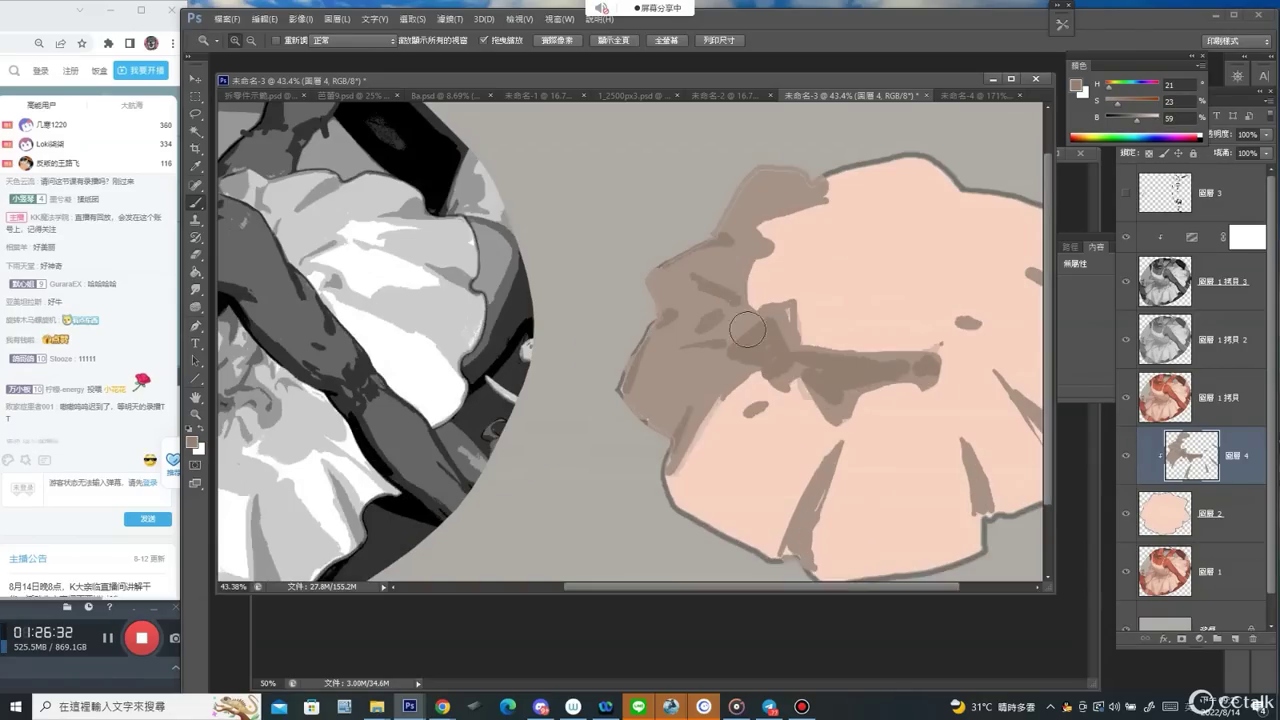
right_click(708, 376)
left_click(743, 385)
mouse_move(706, 388)
left_mouse_down()
mouse_move(674, 386)
mouse_move(645, 437)
left_mouse_up()
left_click(710, 345, "alt")
left_click(692, 381, "alt")
key("bracketright")
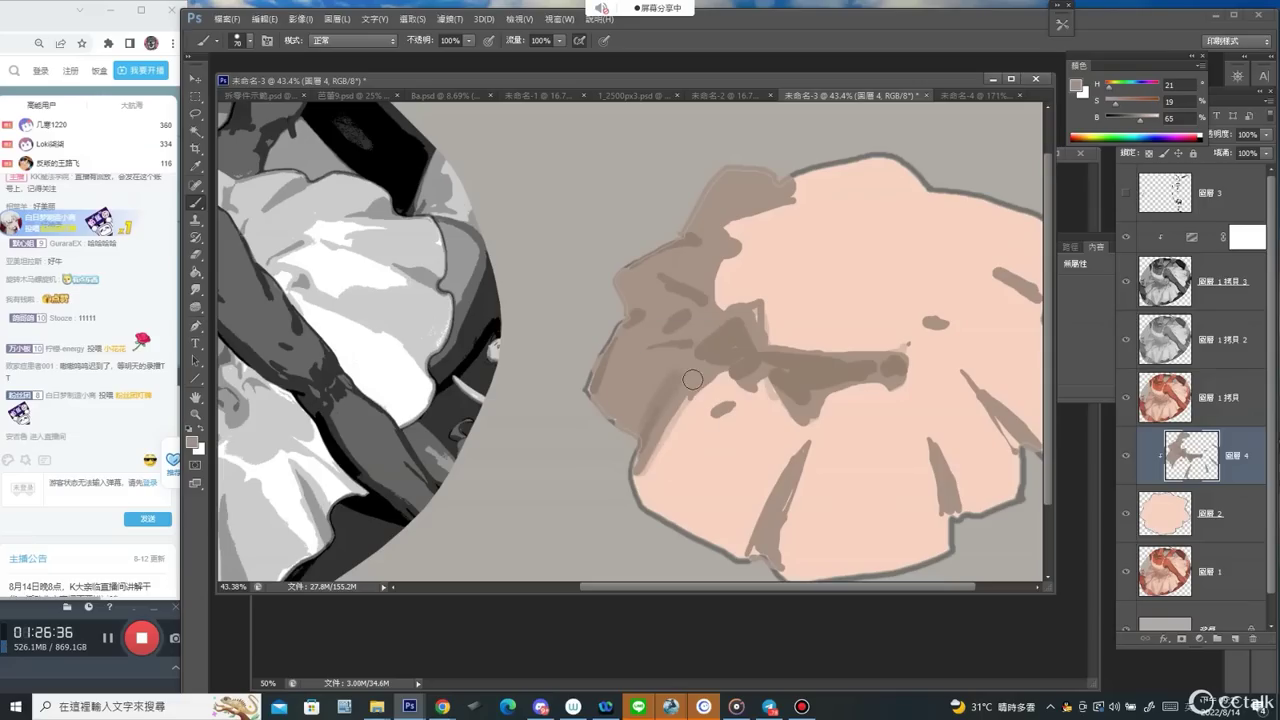
left_click_drag(690, 380, 645, 428)
left_click(650, 415, "alt")
left_click(704, 361, "alt")
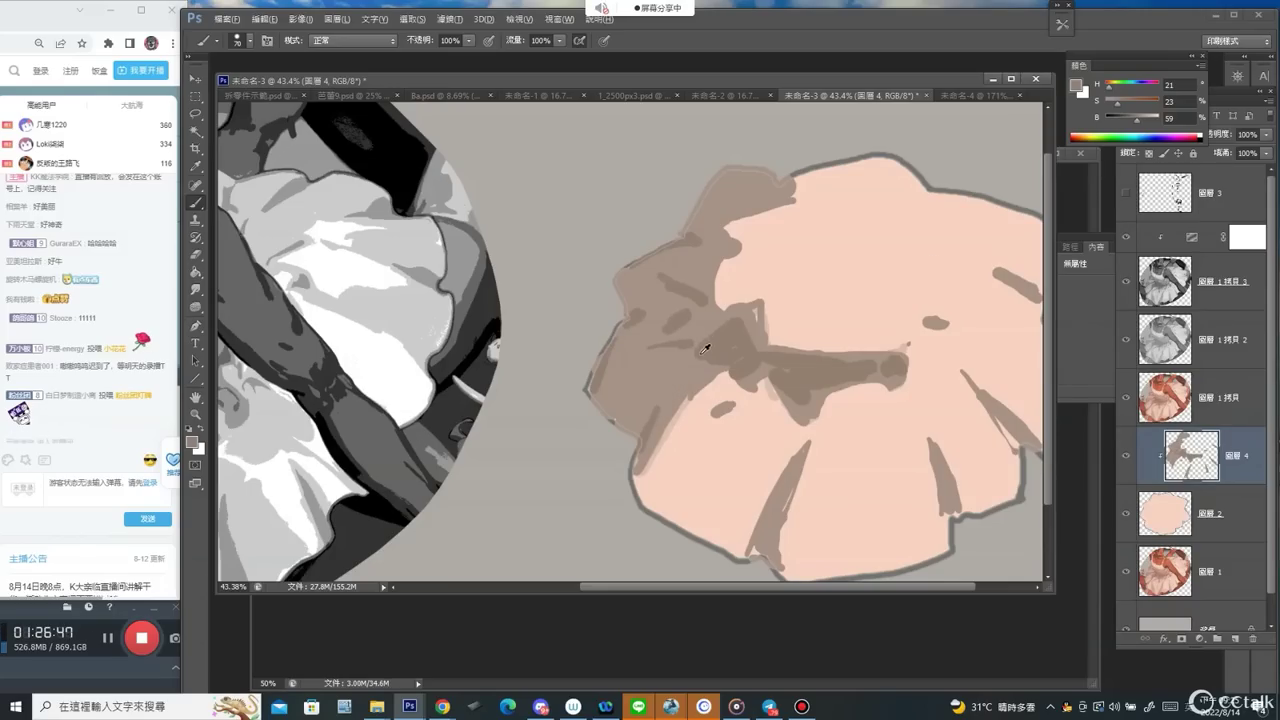
key("z")
left_click_drag(766, 289, 695, 300)
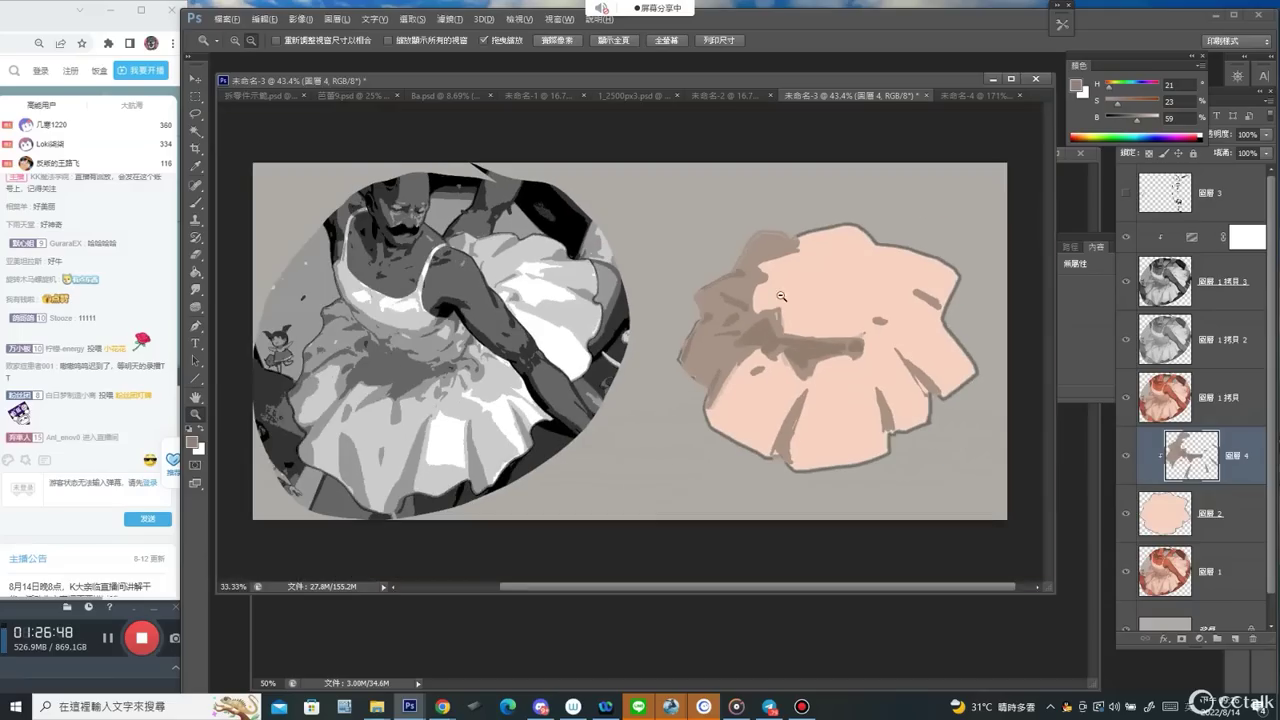
key("b")
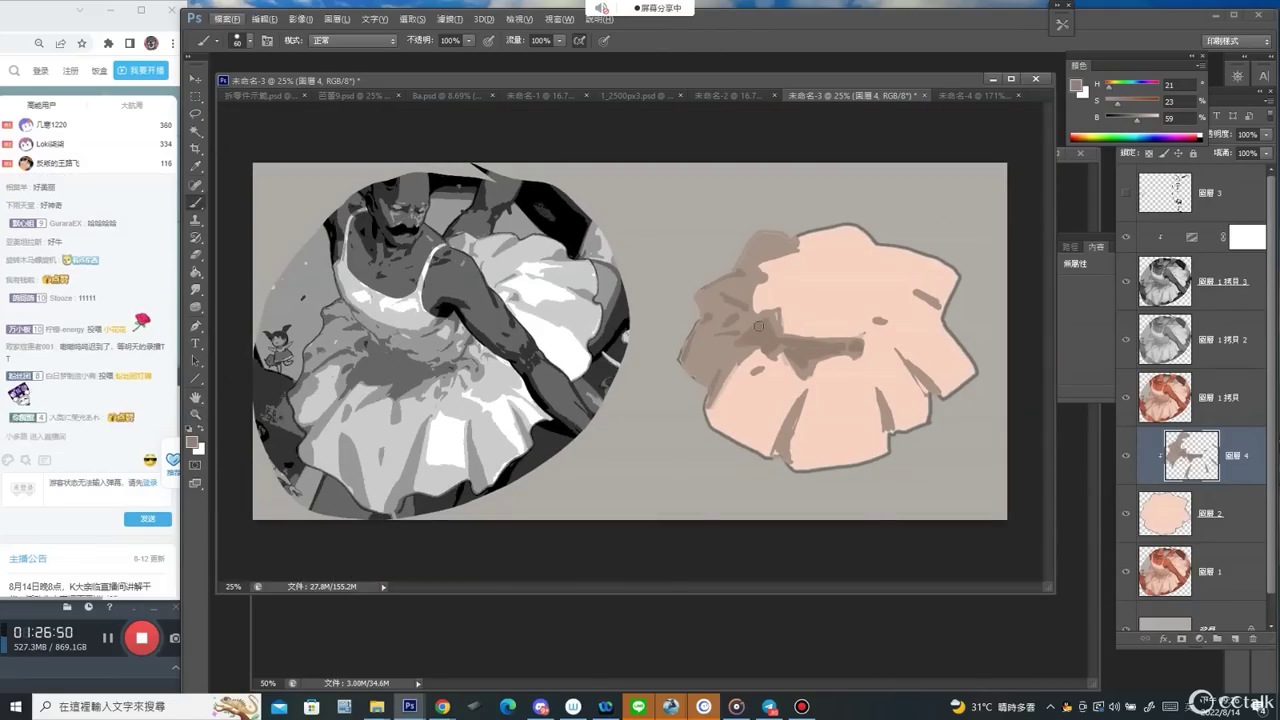
key("ctrl+minus")
key("ctrl+space")
left_click_drag(714, 327, 763, 329)
left_click(763, 330, "alt")
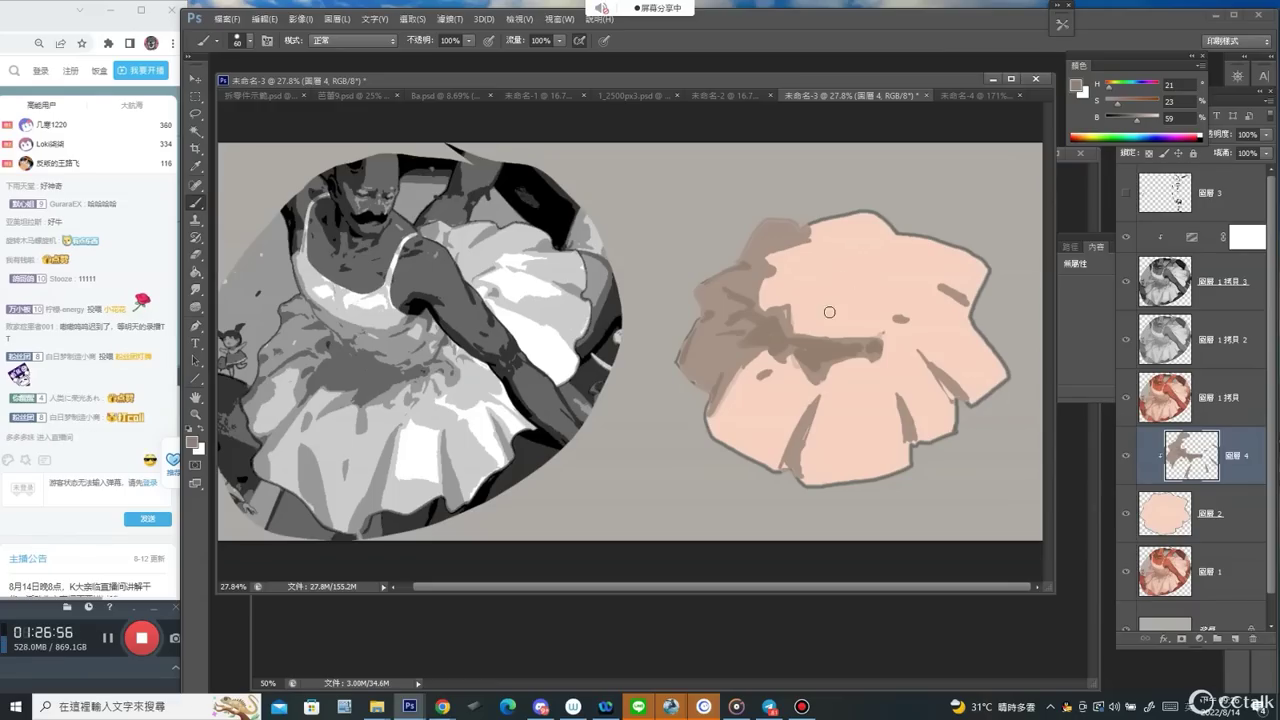
key("ctrl+space")
left_click_drag(832, 388, 807, 388)
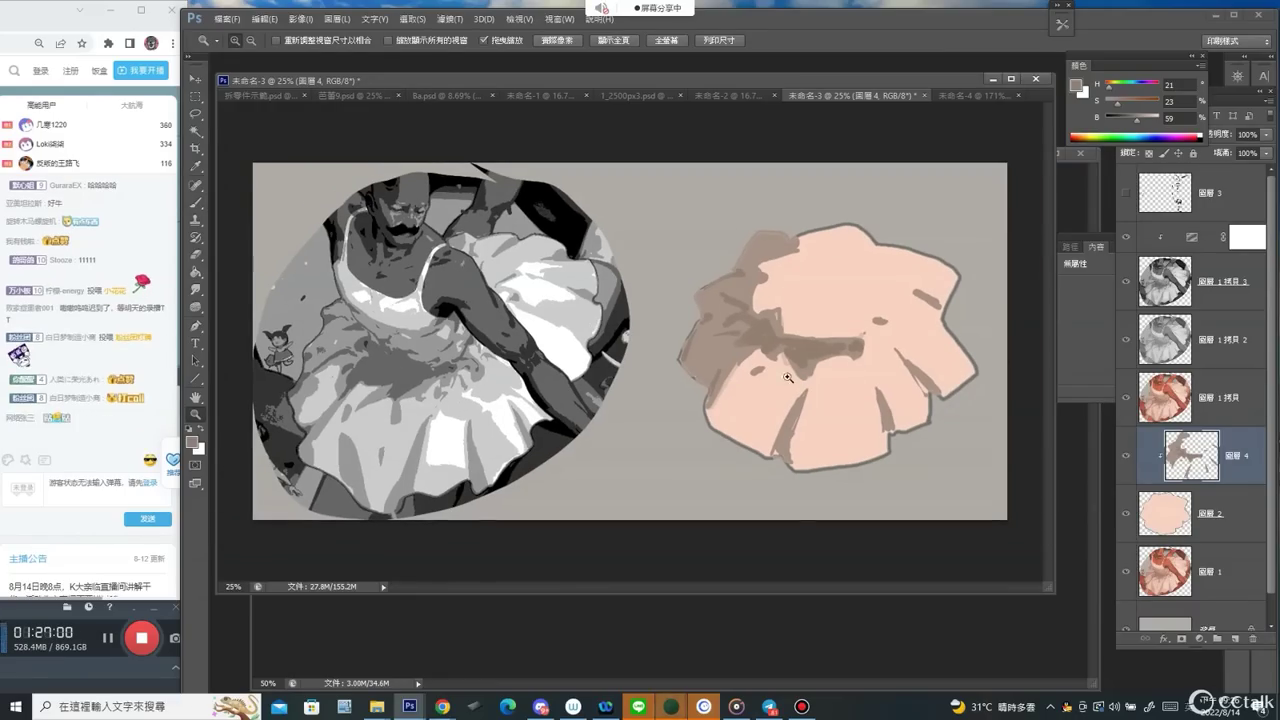
key("e")
key("b")
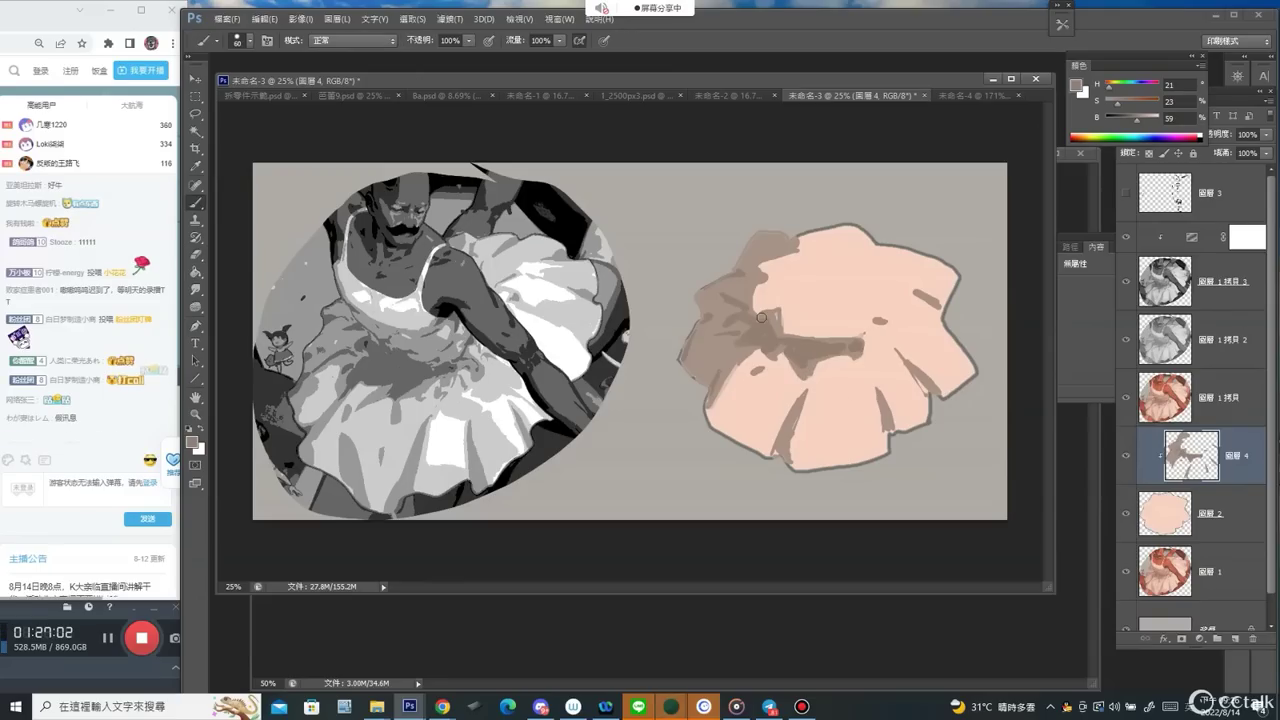
Hide the adjustment layer and the two greyscale copies to reveal the coloured skirt painting.
key("v")
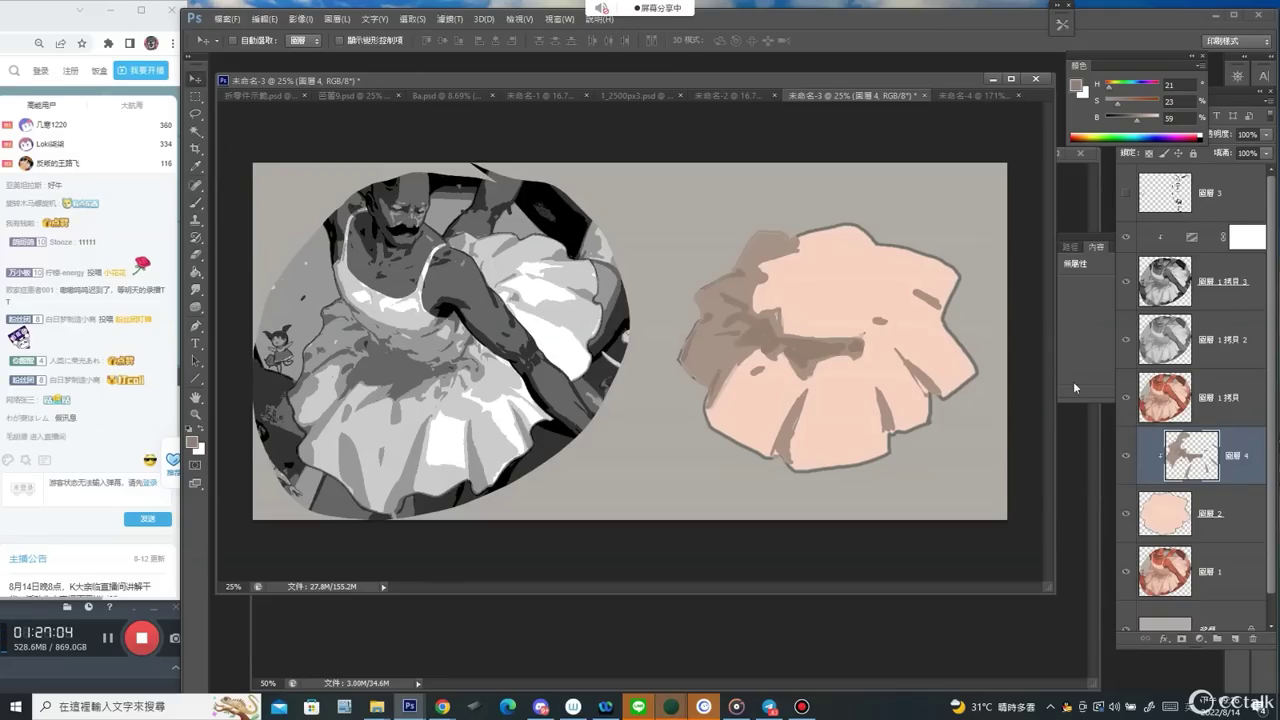
left_click(1126, 238)
left_click(1126, 282)
left_click(1126, 282)
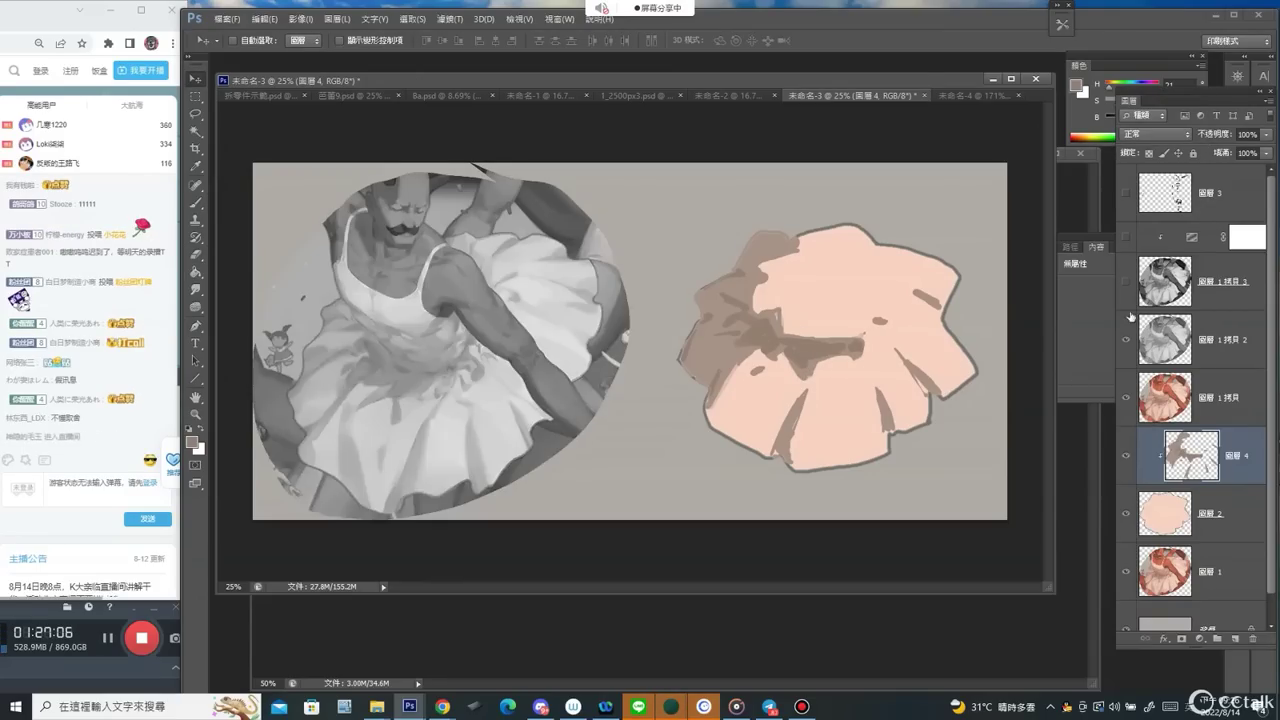
left_click(1126, 340)
key("z")
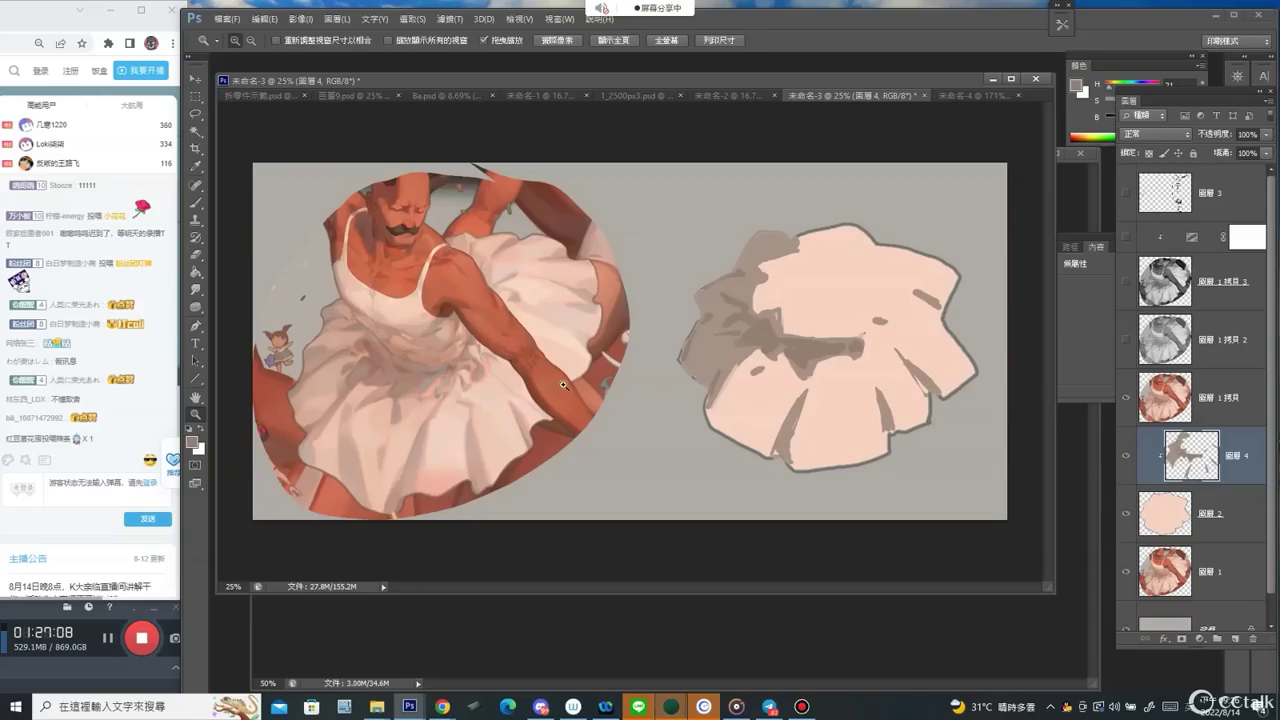
Add a new layer at the top of the layer stack and ready a 5 px brush with black.
left_click(1224, 517)
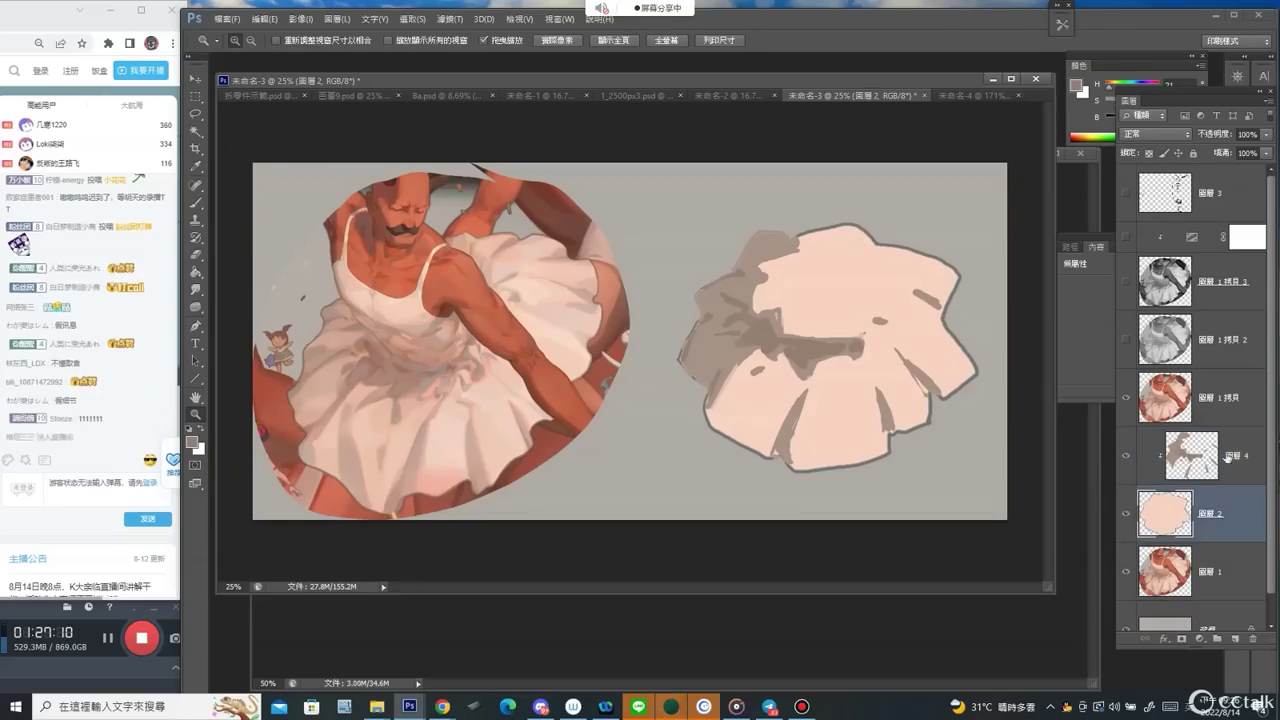
left_click(1229, 454)
left_click(1236, 639)
key("b")
right_click(497, 272)
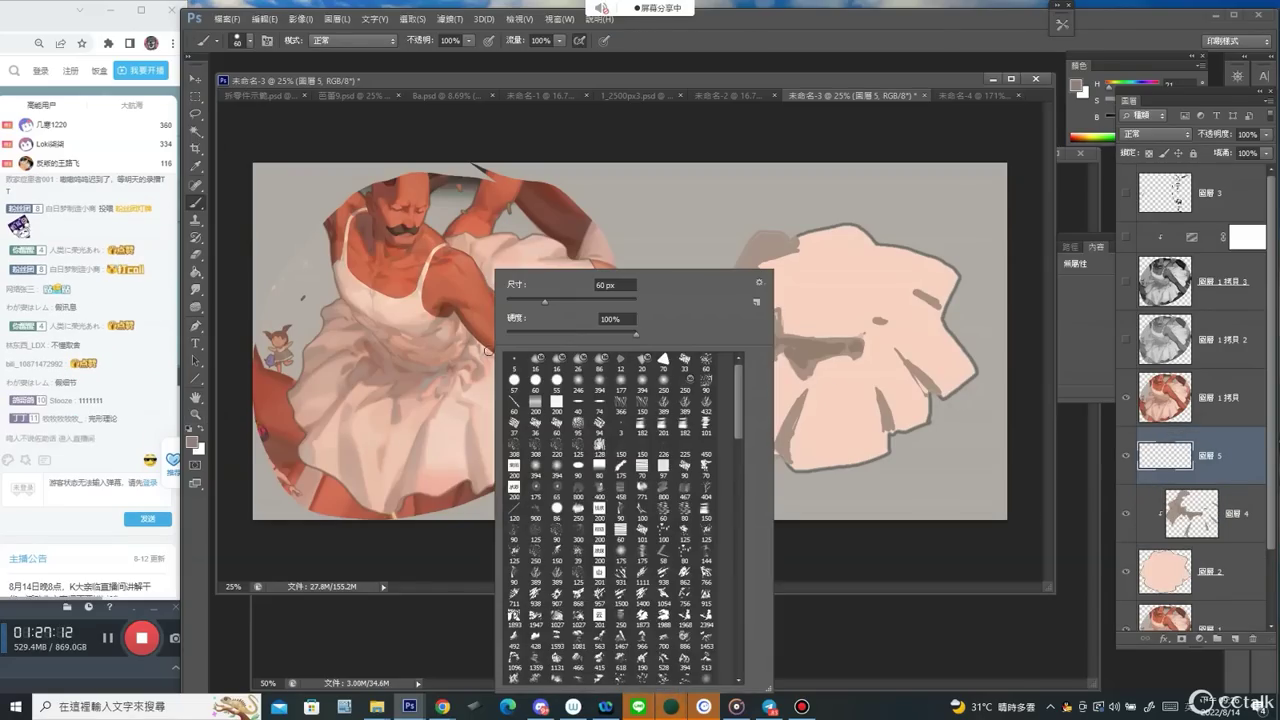
left_click(513, 362)
left_click(506, 223)
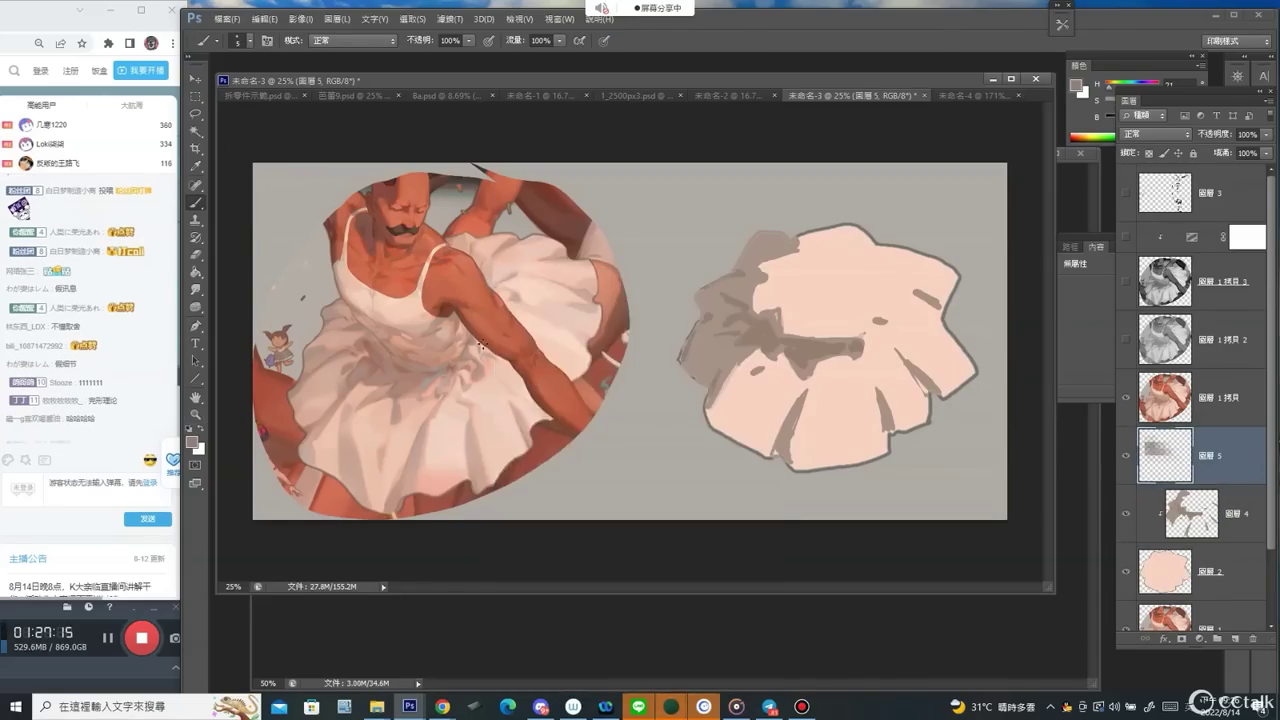
key("d")
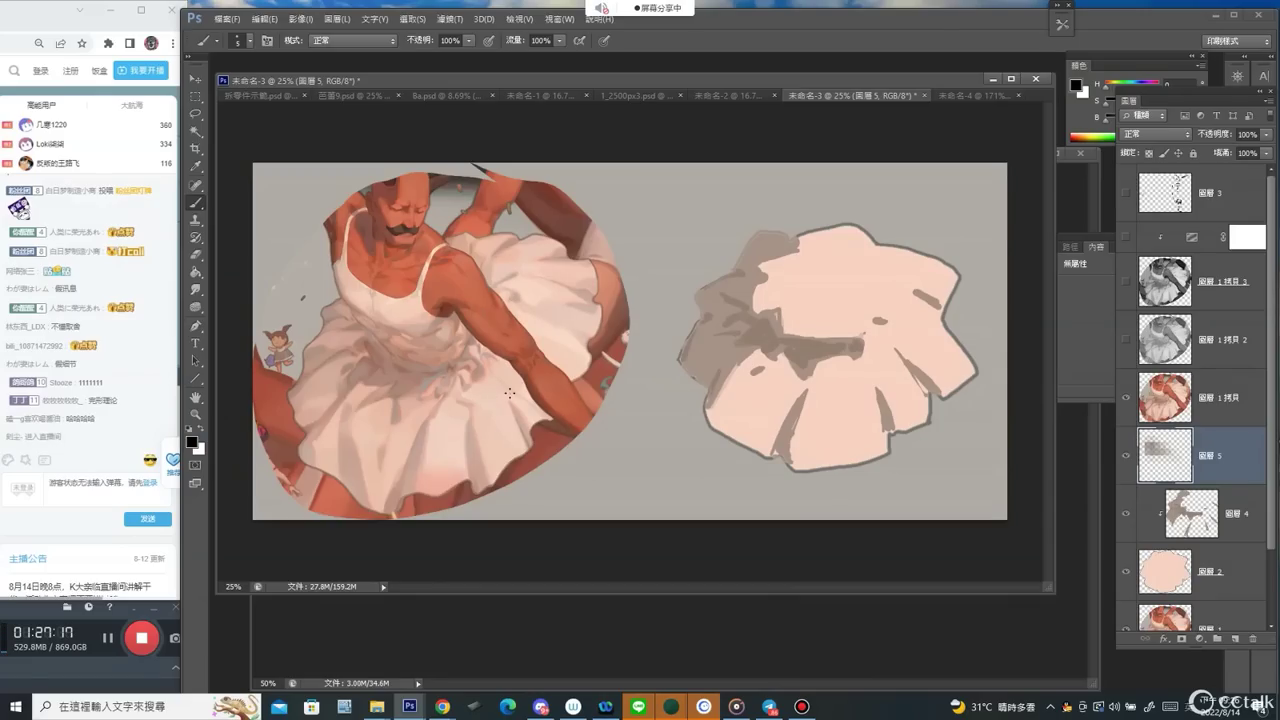
left_click_drag(1200, 455, 1196, 185)
Outline five skirt folds in black on the coloured painting with a larger brush and number them 1 to 5.
key("bracketright")
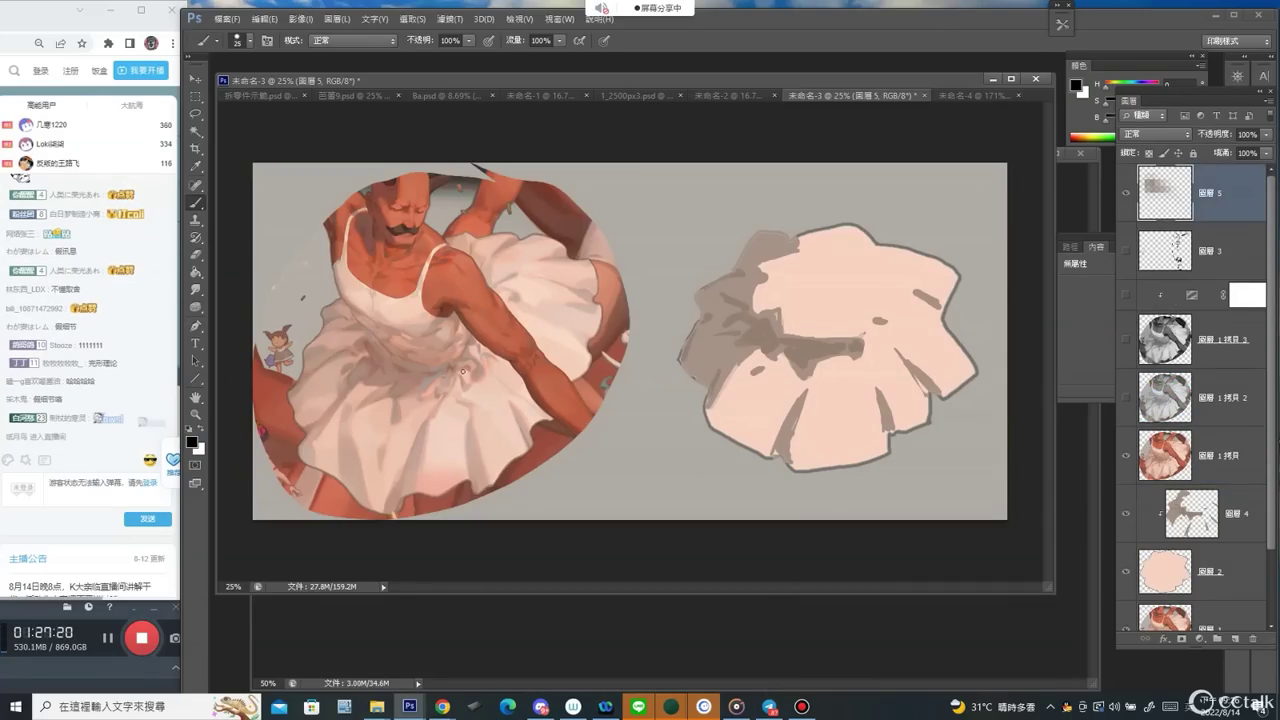
key("bracketright")
mouse_move(461, 367)
left_mouse_down()
mouse_move(480, 450)
mouse_move(525, 448)
mouse_move(492, 368)
mouse_move(430, 465)
mouse_move(460, 478)
left_mouse_up()
mouse_move(435, 400)
left_mouse_down()
mouse_move(378, 455)
mouse_move(376, 490)
left_mouse_up()
key("ctrl+z")
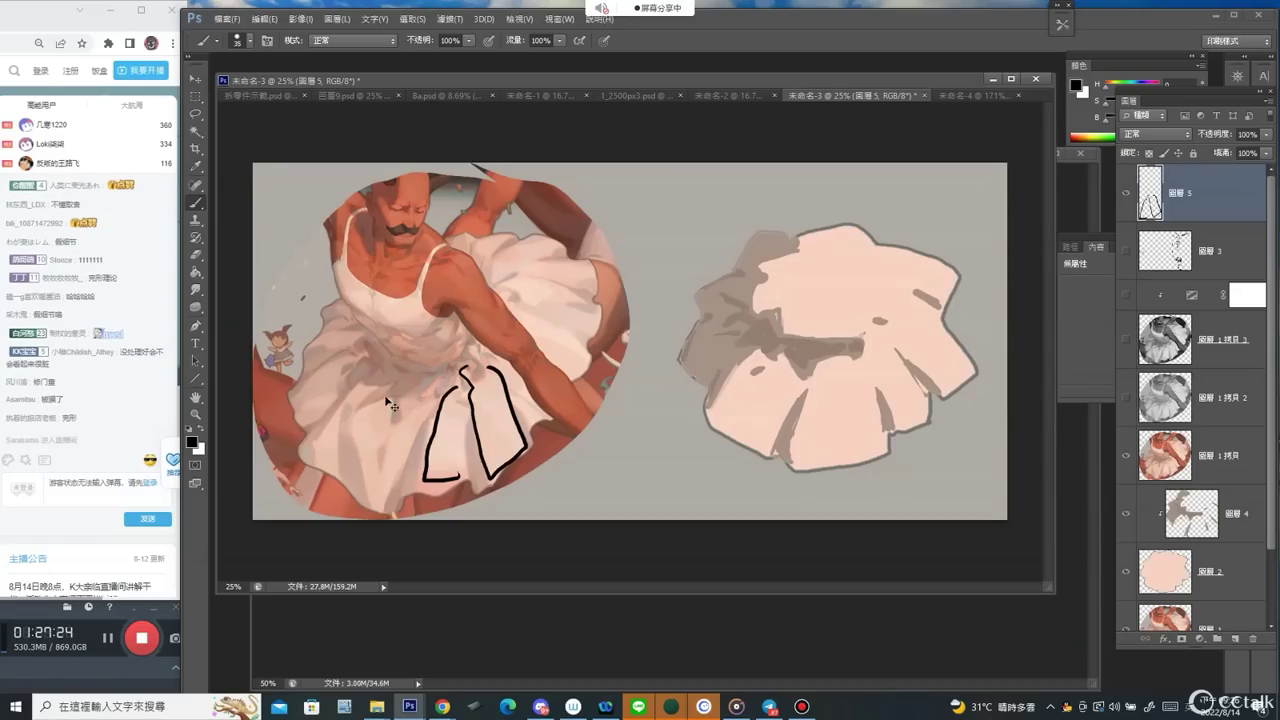
mouse_move(355, 420)
left_mouse_down()
mouse_move(368, 480)
mouse_move(402, 461)
left_mouse_up()
mouse_move(383, 398)
left_mouse_down()
mouse_move(306, 455)
mouse_move(372, 387)
mouse_move(359, 379)
left_mouse_up()
mouse_move(344, 352)
left_mouse_down()
mouse_move(306, 382)
mouse_move(316, 406)
mouse_move(343, 362)
left_mouse_up()
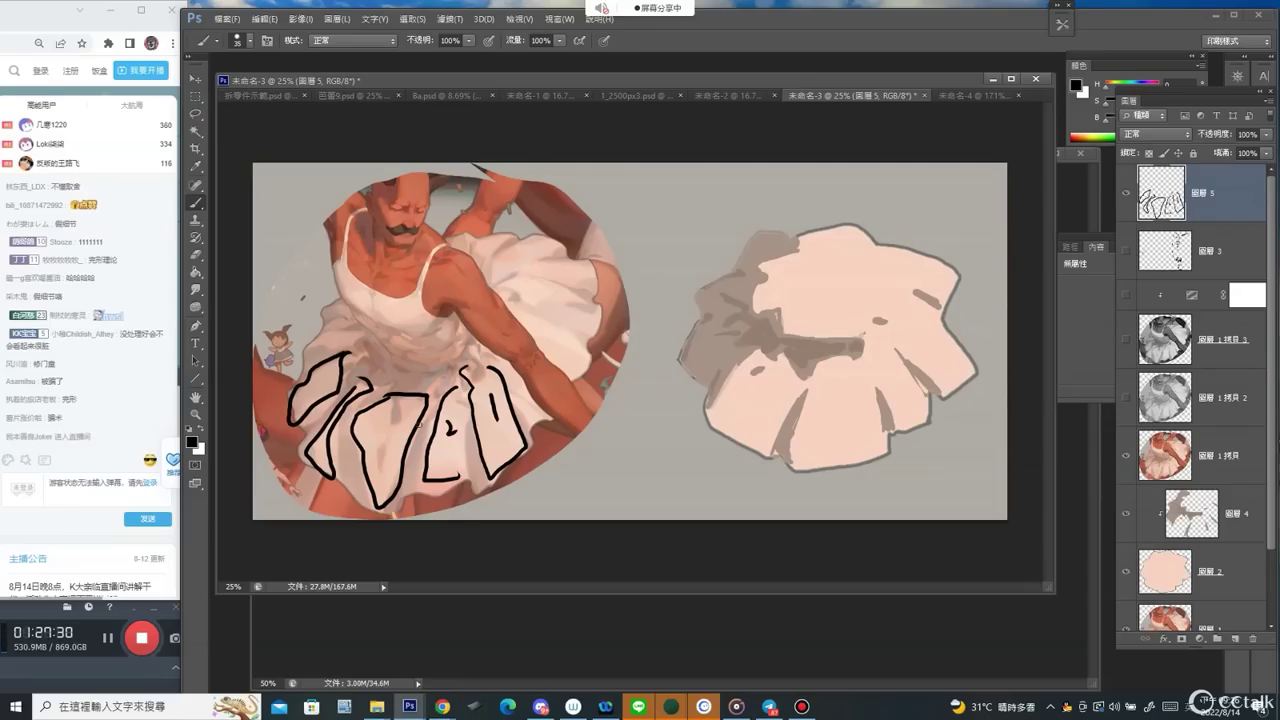
left_click_drag(312, 446, 322, 458)
left_click_drag(309, 391, 313, 398)
Sample the colour of fold 1 and draw a line from it to a swatch on the grey background.
mouse_move(1107, 121)
left_mouse_down()
mouse_move(1161, 121)
mouse_move(1122, 104)
left_mouse_up()
left_click(516, 437, "alt")
key("]")
key("]")
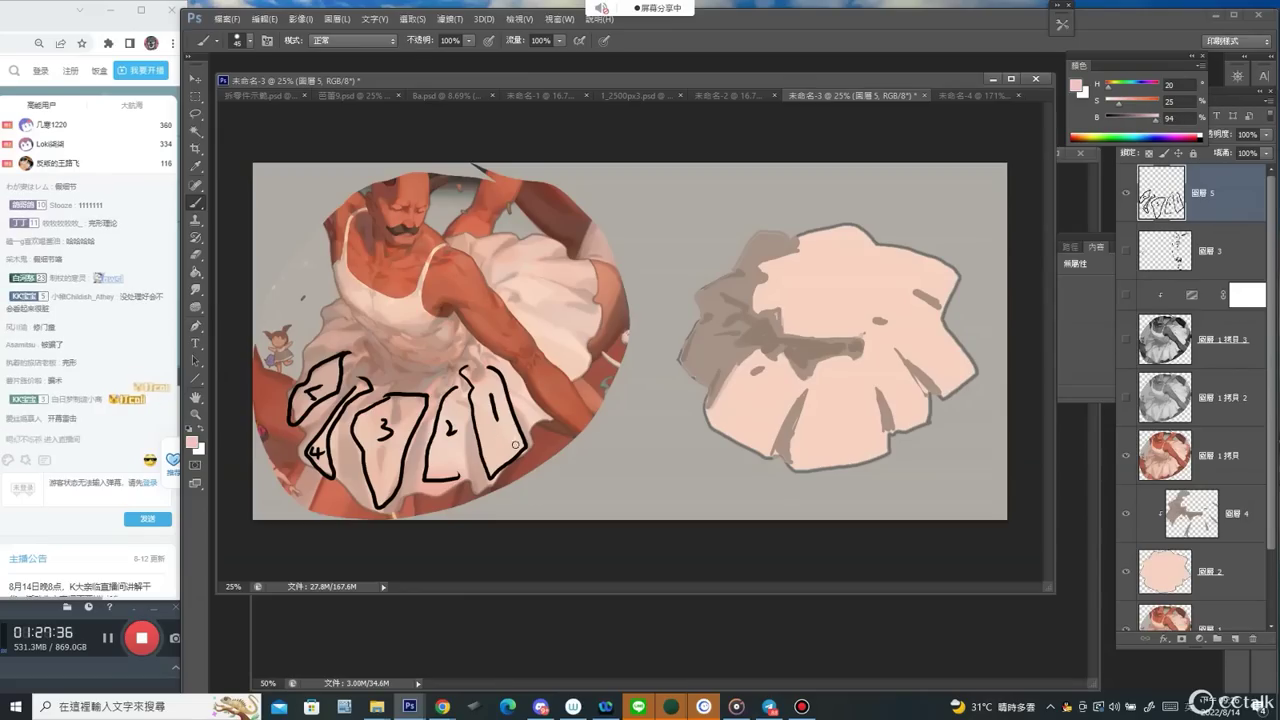
left_click_drag(524, 446, 647, 467)
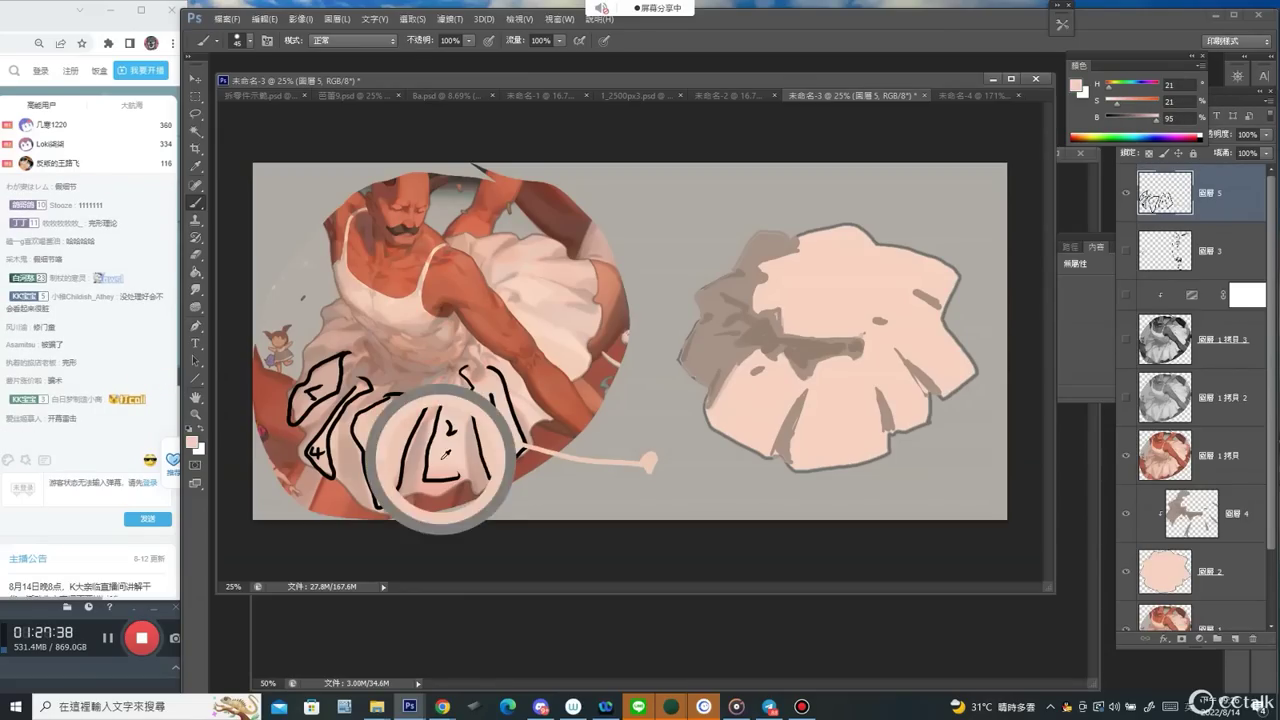
mouse_move(462, 460)
left_mouse_down()
mouse_move(588, 486)
mouse_move(634, 472)
left_mouse_up()
key("ctrl+z")
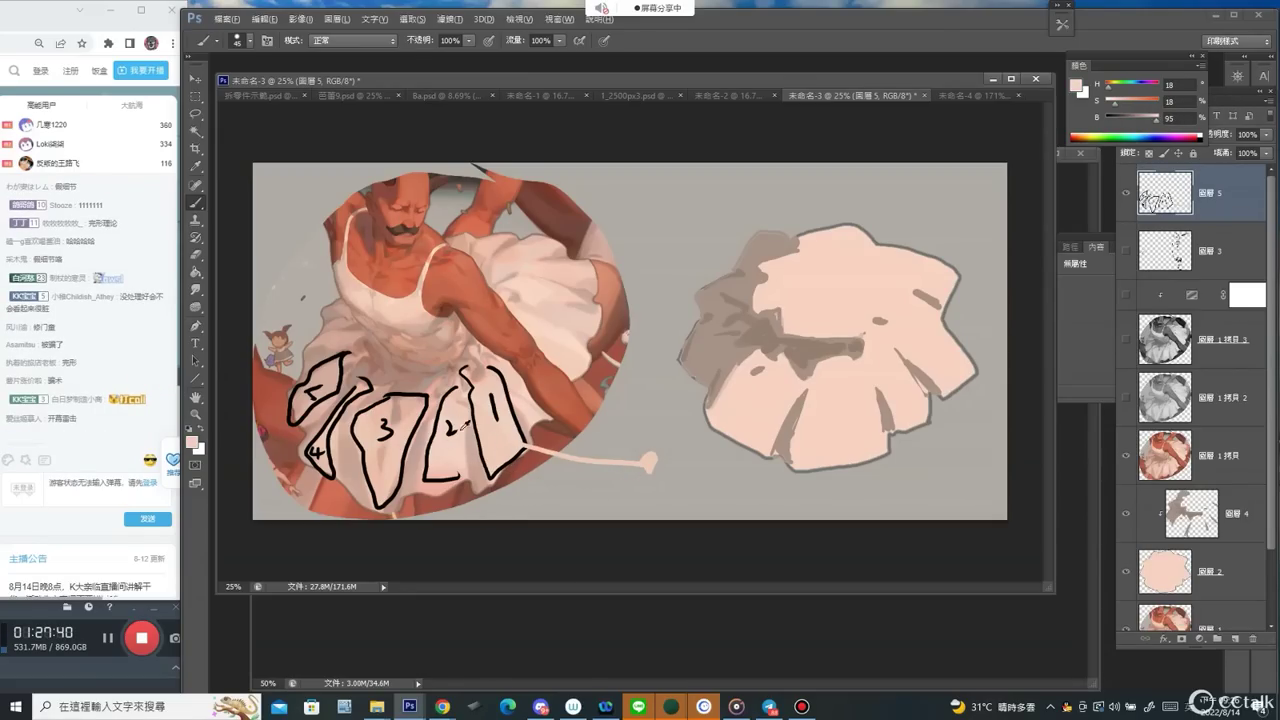
left_click(460, 410, "alt")
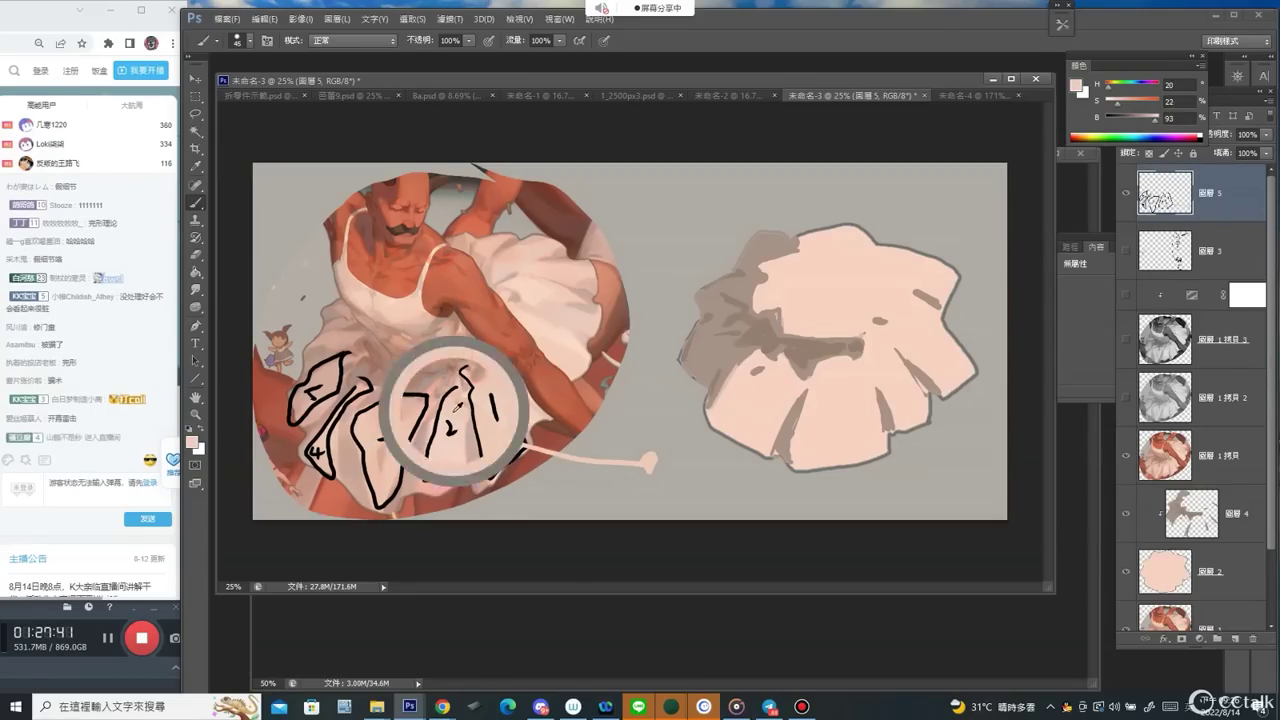
left_click(434, 469, "alt")
left_click_drag(468, 473, 634, 480)
key("ctrl+z")
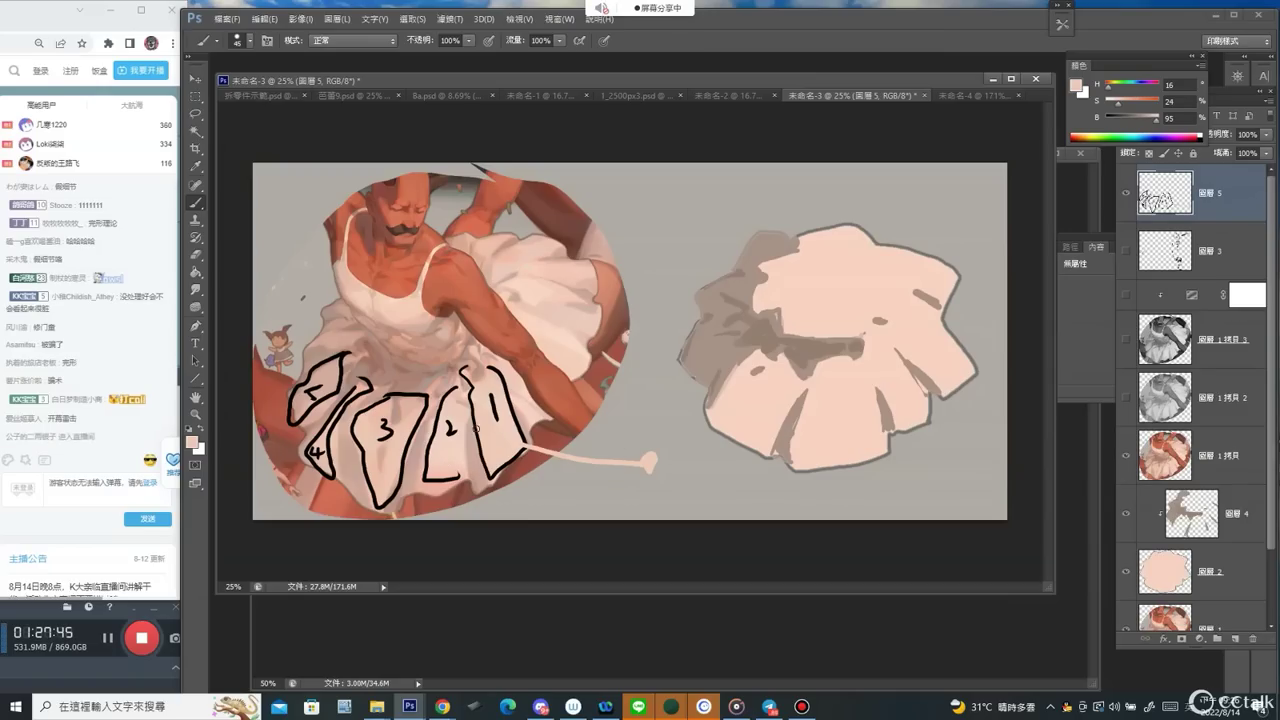
Sample the colours of folds 2 and 3 and draw lines from them to swatches beneath the fold 1 swatch.
left_click(444, 440, "alt")
left_click_drag(500, 466, 644, 484)
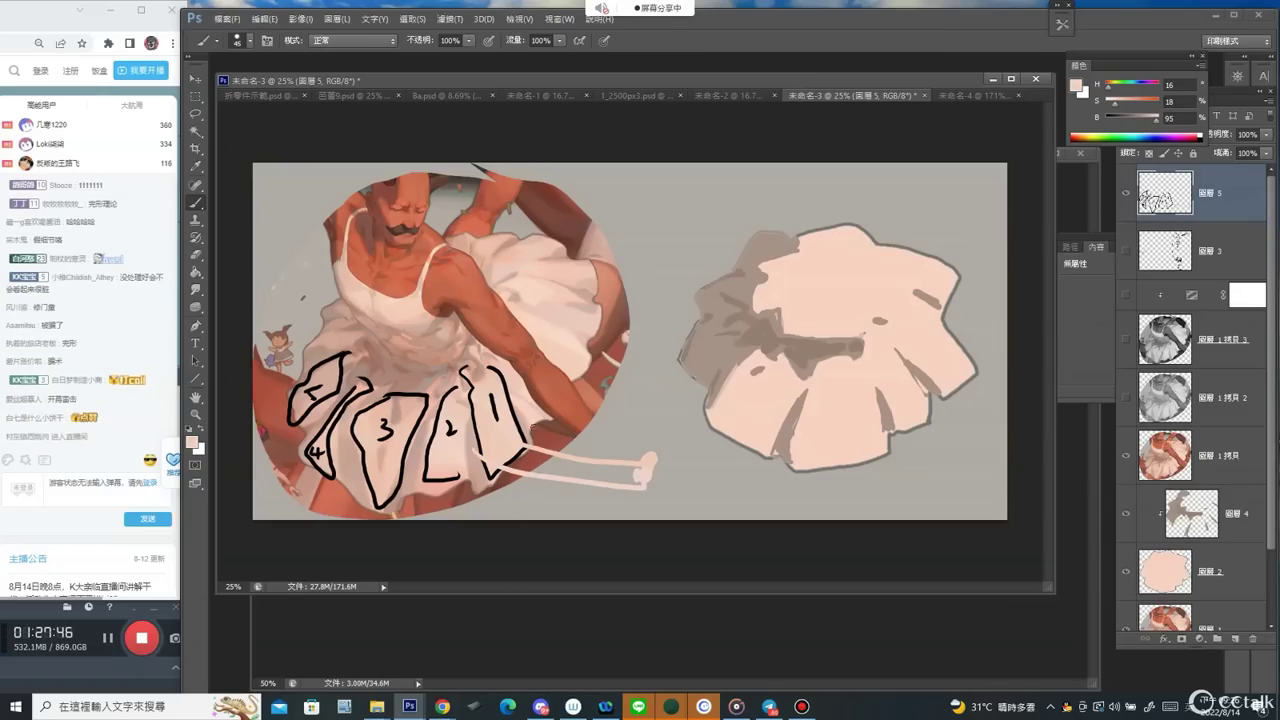
left_click(500, 433, "alt")
left_click(390, 462, "alt")
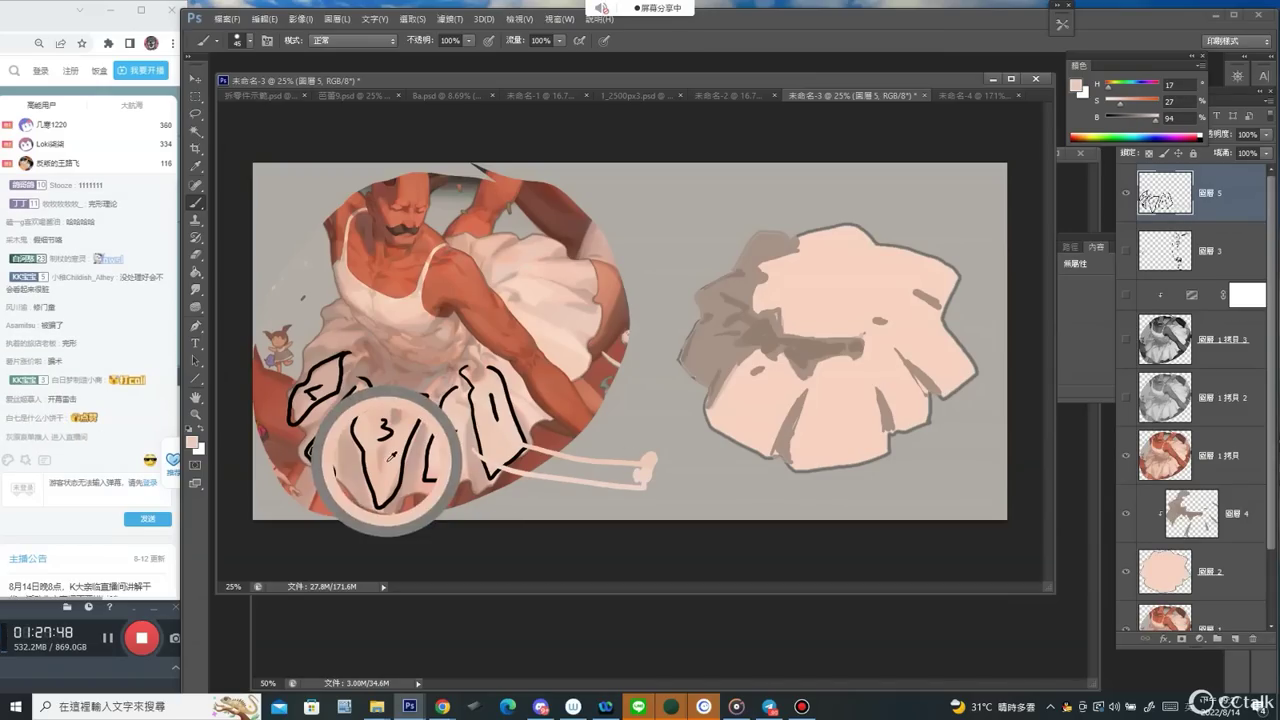
left_click_drag(400, 476, 601, 507)
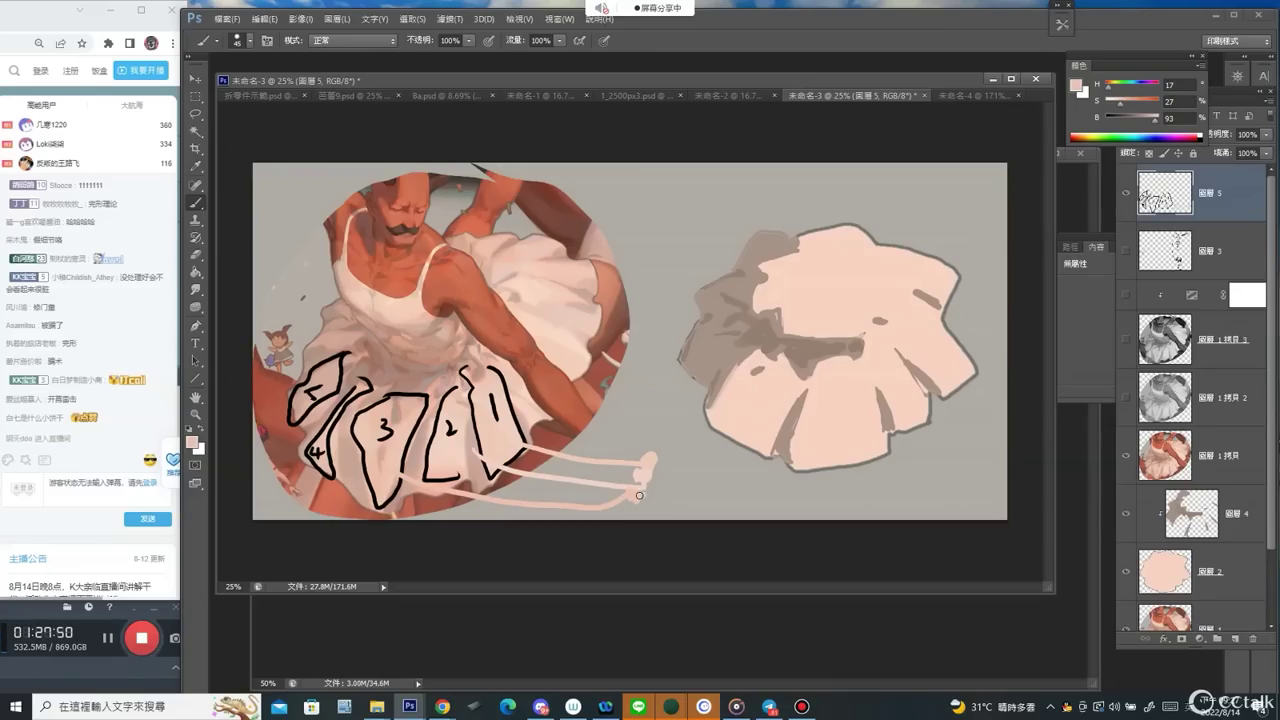
left_click(370, 419, "alt")
left_click_drag(408, 472, 603, 496)
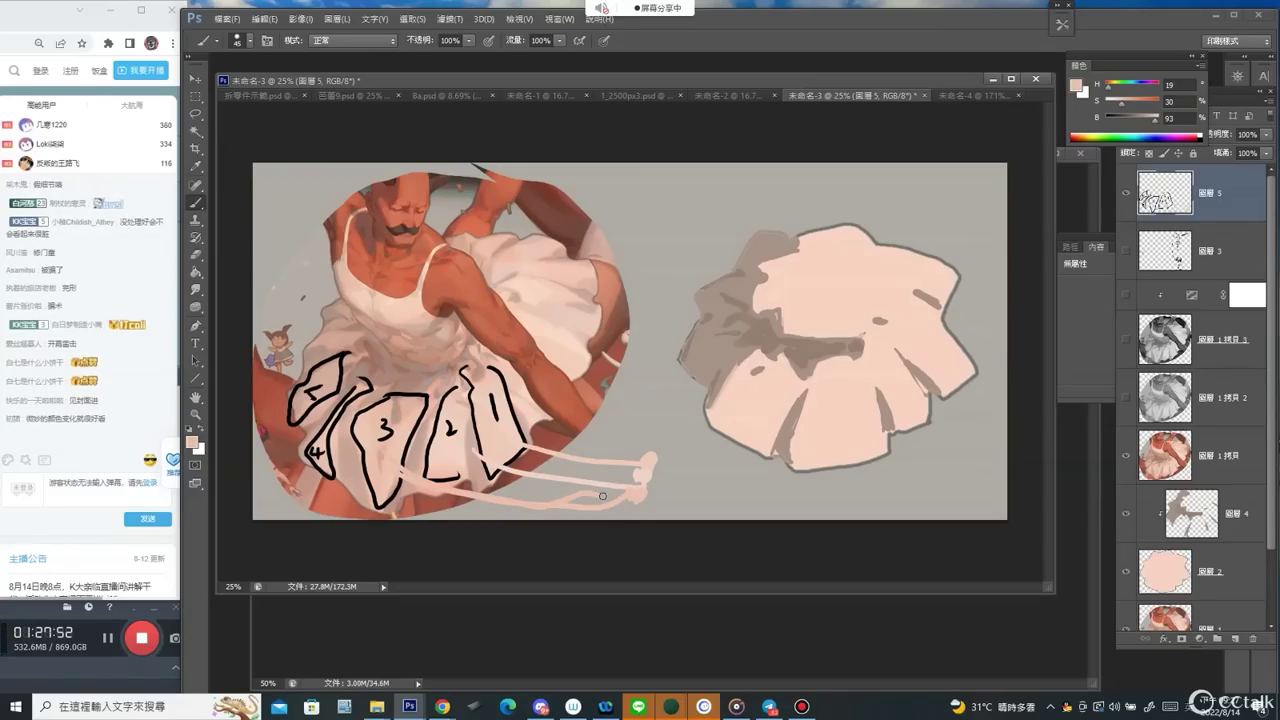
Sample the colours of folds 4 and 5 and draw lines from them to the swatch group on the grey background.
left_click(319, 393, "alt")
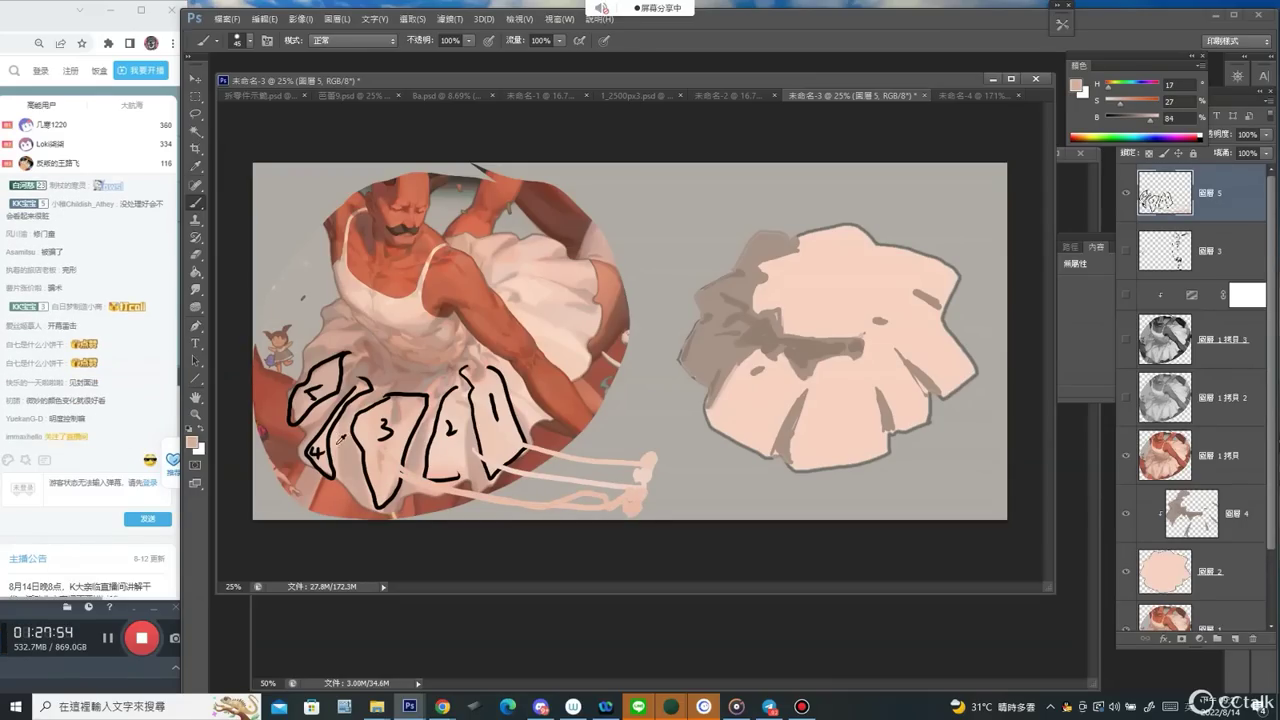
left_click(358, 388, "alt")
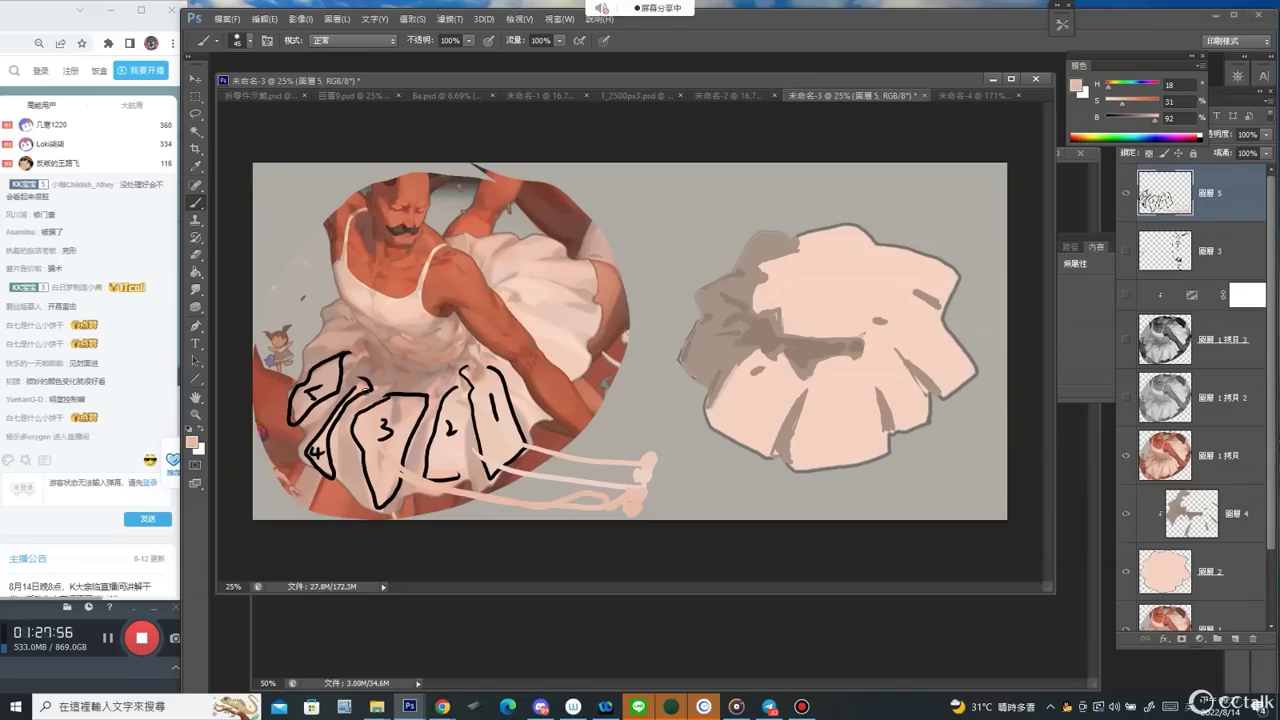
mouse_move(361, 390)
left_mouse_down()
mouse_move(391, 492)
mouse_move(481, 520)
mouse_move(608, 518)
left_mouse_up()
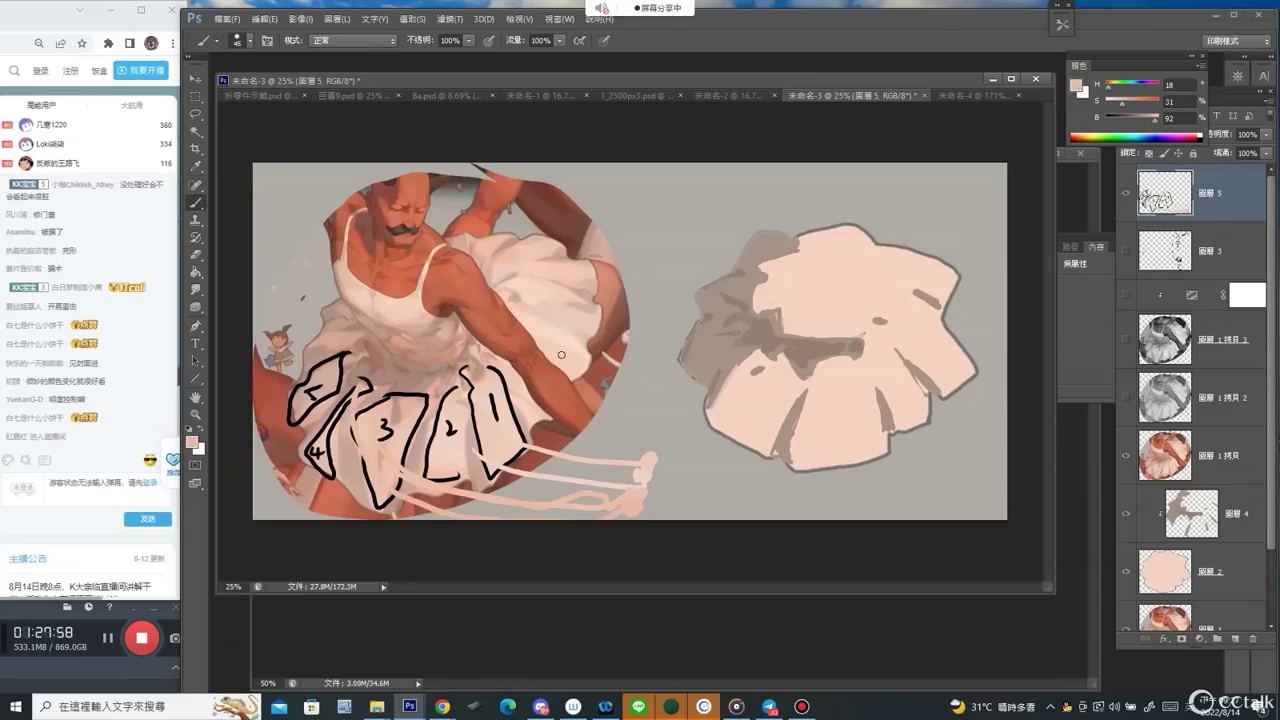
left_click(324, 370, "alt")
mouse_move(316, 377)
left_mouse_down()
mouse_move(390, 432)
mouse_move(599, 507)
left_mouse_up()
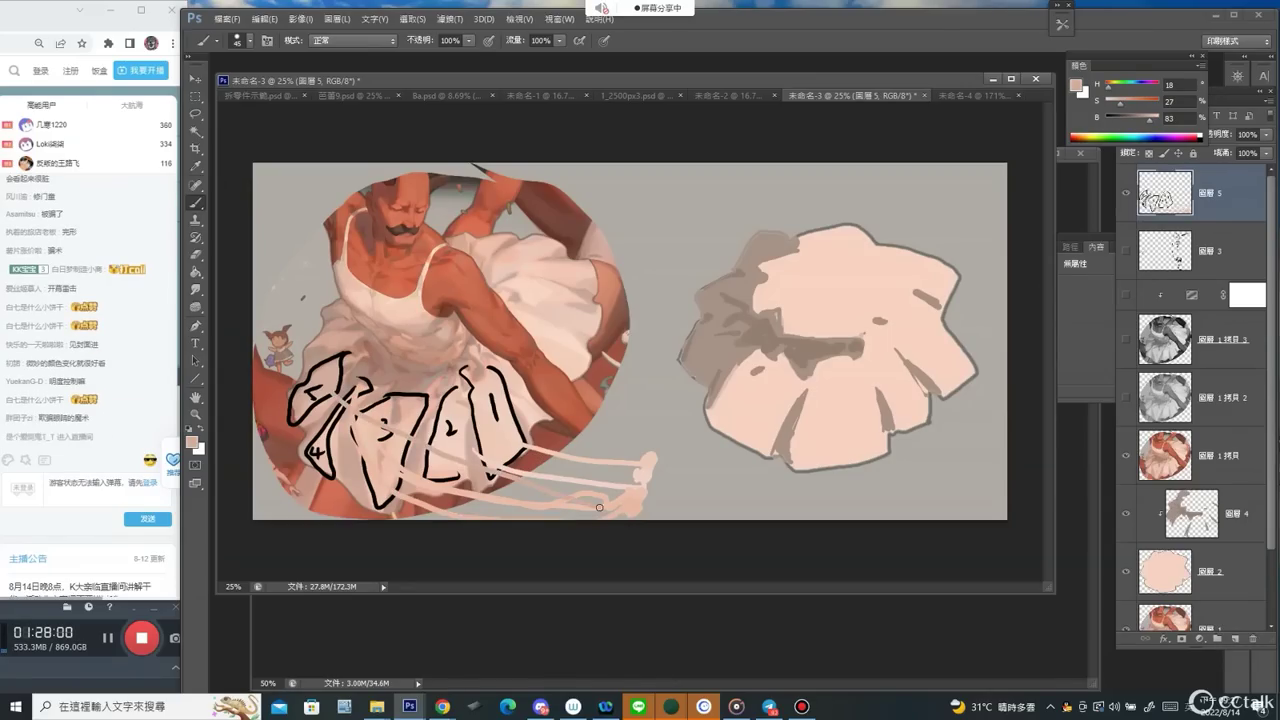
Resample the painted fold swatches and fill the gaps between them so the neighbouring tones touch.
scroll(630, 515, "up", 5)
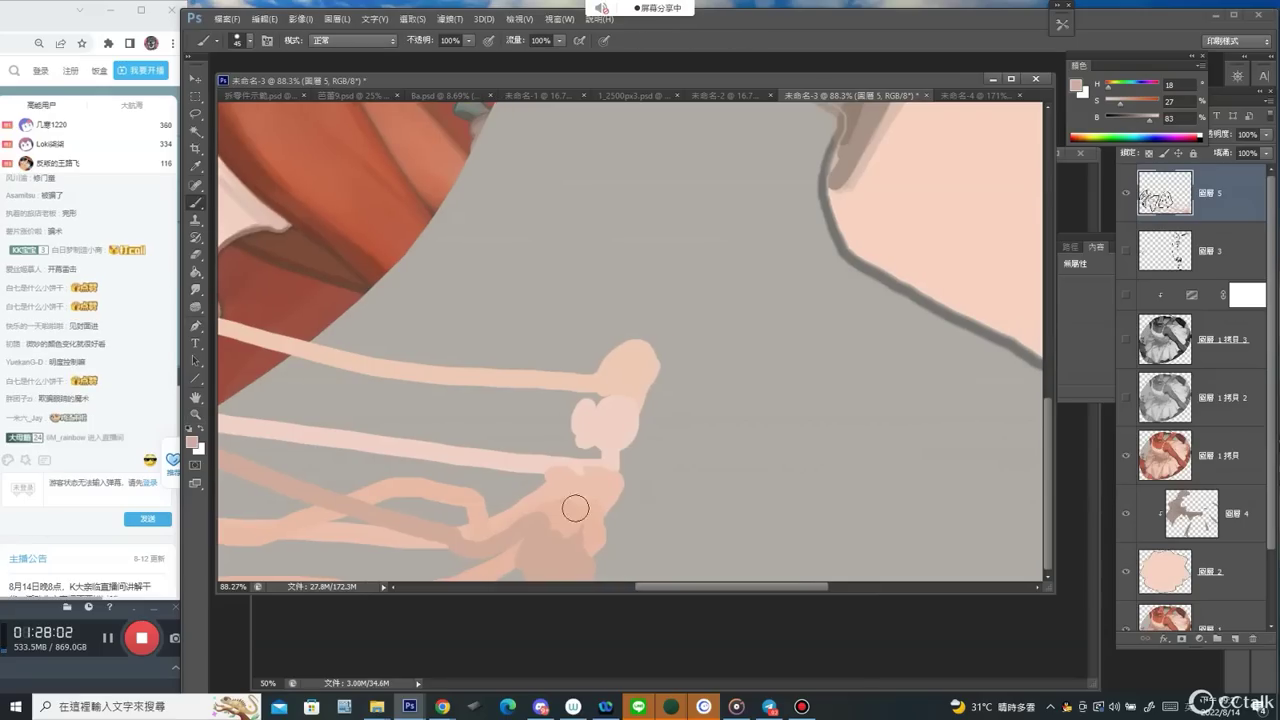
left_click(607, 473, "alt")
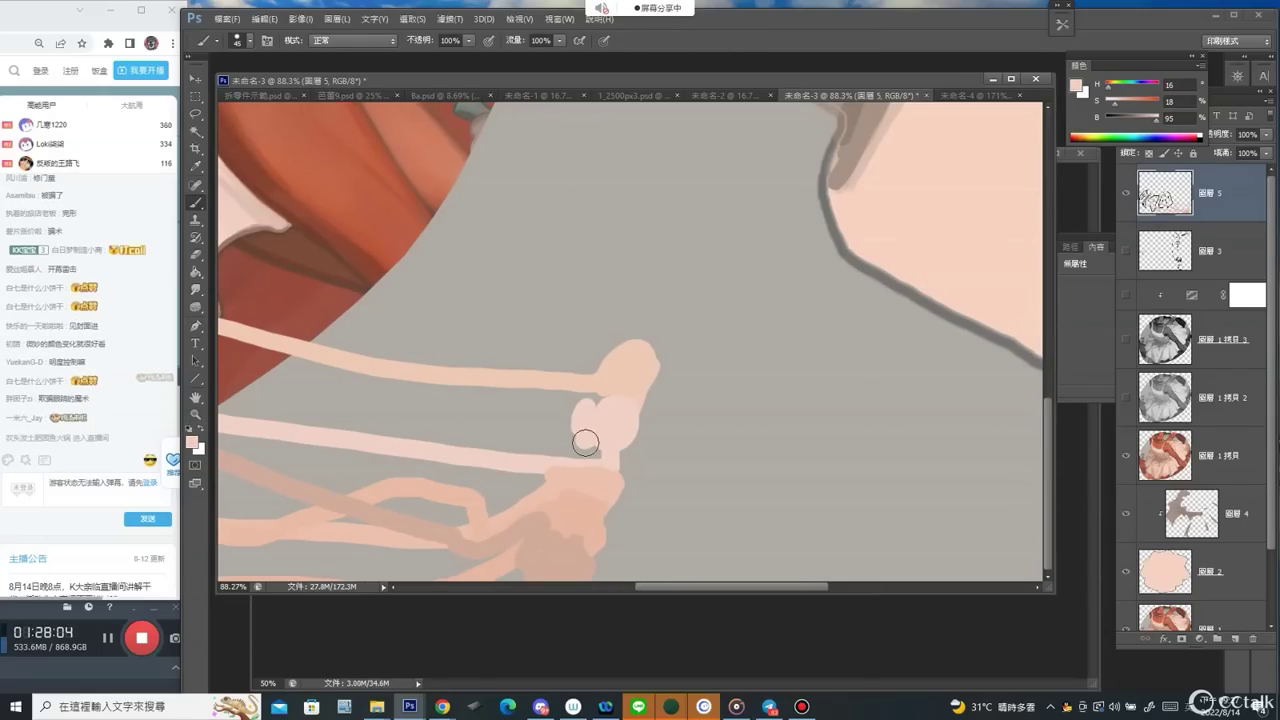
left_click(534, 466, "alt")
left_click(596, 476, "alt")
Outline the three lower folds of the pink skirt in black and draw a small arrow inside each.
scroll(657, 425, "down", 3)
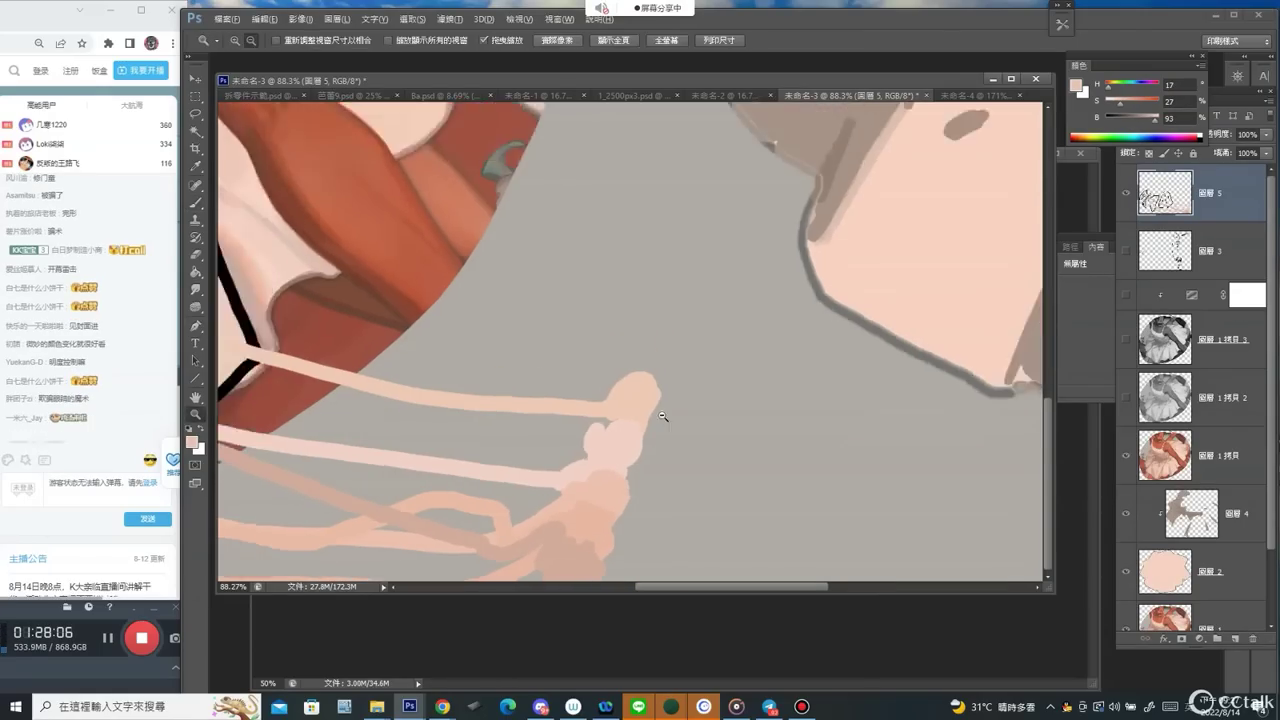
key("d")
left_click_drag(908, 333, 716, 329)
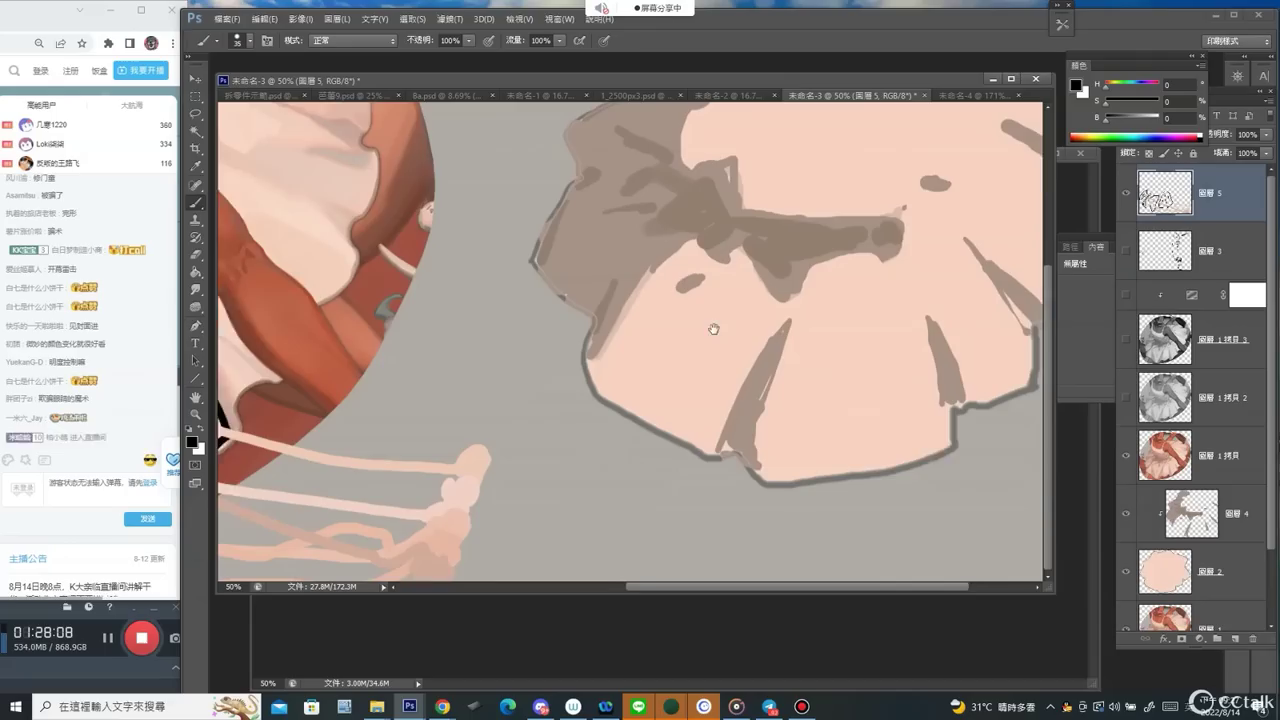
mouse_move(671, 254)
left_mouse_down()
mouse_move(581, 389)
mouse_move(653, 428)
mouse_move(757, 318)
left_mouse_up()
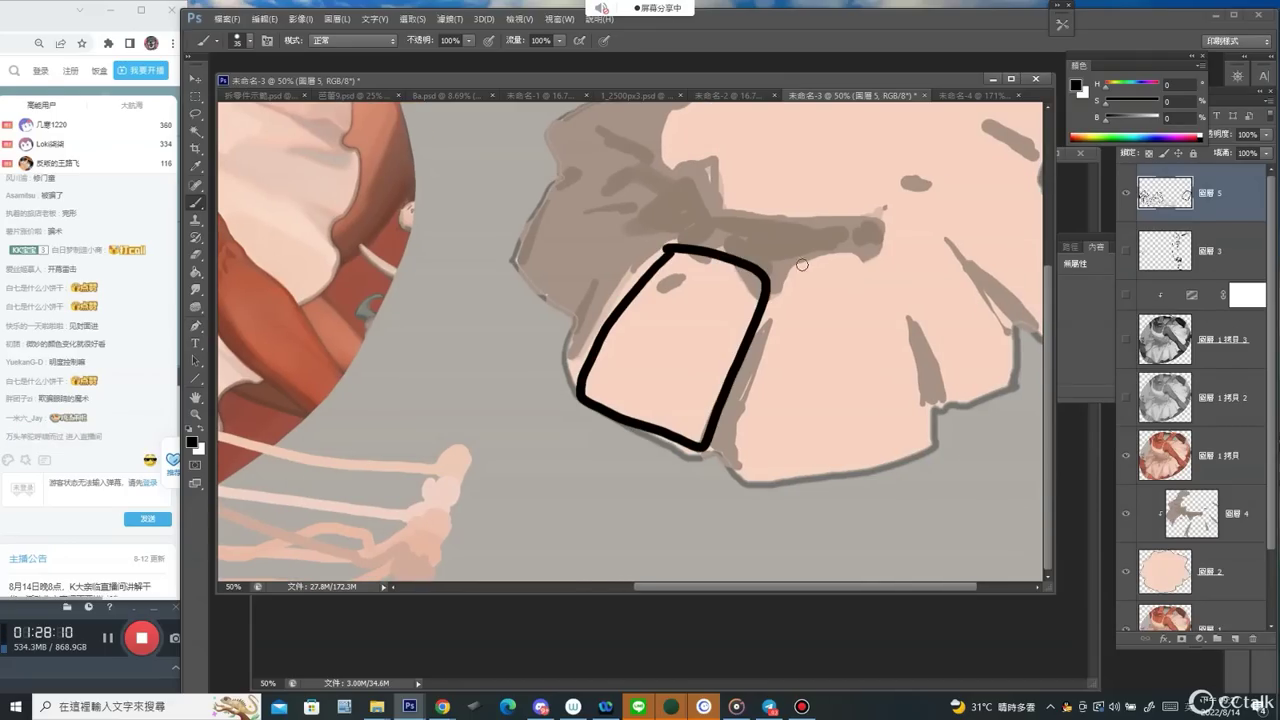
mouse_move(783, 266)
left_mouse_down()
mouse_move(916, 455)
mouse_move(776, 305)
left_mouse_up()
mouse_move(891, 233)
left_mouse_down()
mouse_move(945, 390)
mouse_move(918, 242)
mouse_move(921, 276)
mouse_move(942, 276)
left_mouse_up()
left_click_drag(868, 294, 835, 319)
left_click_drag(834, 302, 852, 319)
left_click_drag(688, 303, 694, 321)
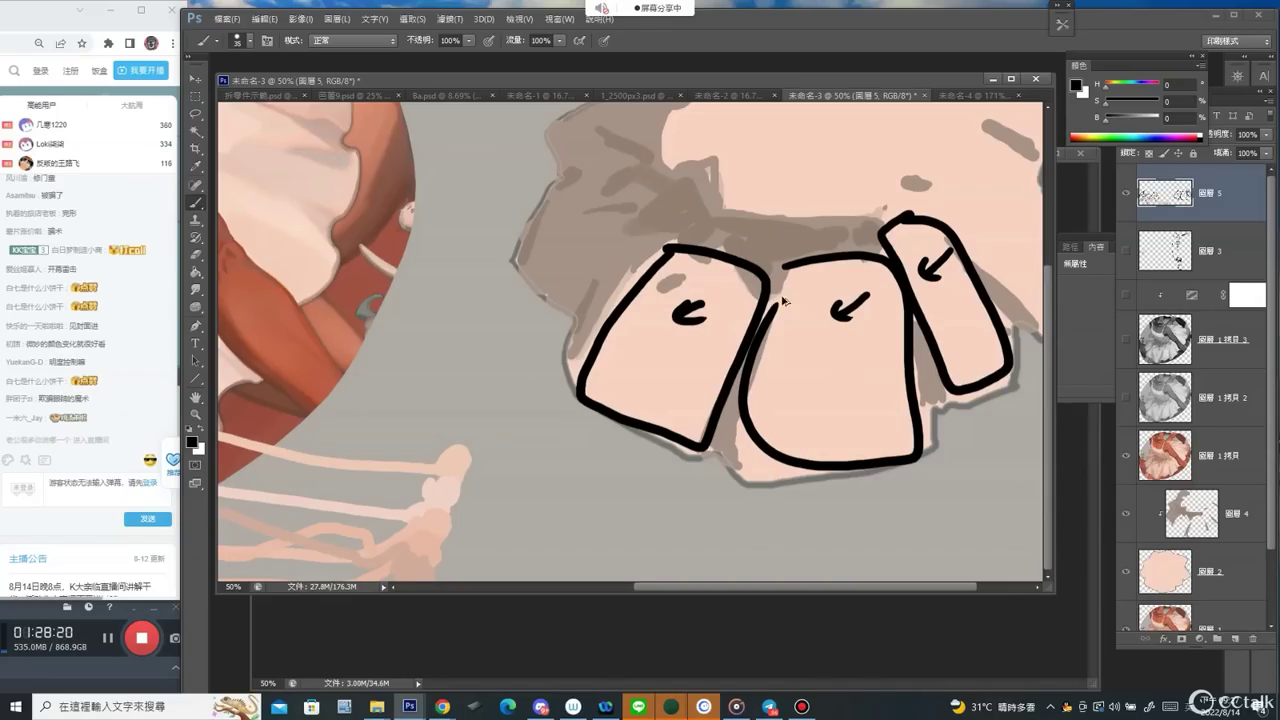
Undo the black fold outlines and arrows on the pink skirt.
key("ctrl+alt+z")
key("ctrl+alt+z")
key("ctrl+alt+z")
key("ctrl+alt+z")
key("ctrl+alt+z")
key("ctrl+alt+z")
key("ctrl+alt+z")
key("ctrl+alt+z")
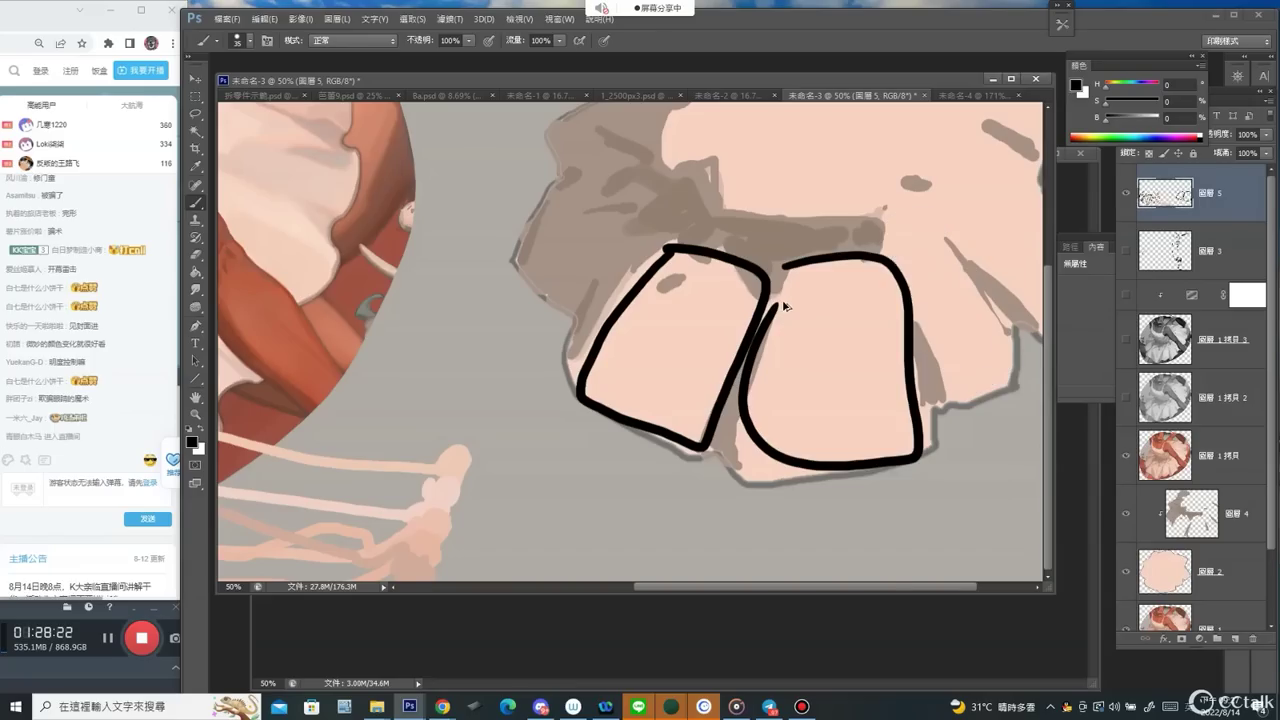
key("ctrl+alt+z")
key("ctrl+alt+z")
Sample the skirt's pink, lower its brightness to 91%, and add a new layer above the shadow layer 圖層 4.
key("z")
left_click(775, 346, "alt")
left_click(880, 408, "alt")
left_click(887, 414, "alt")
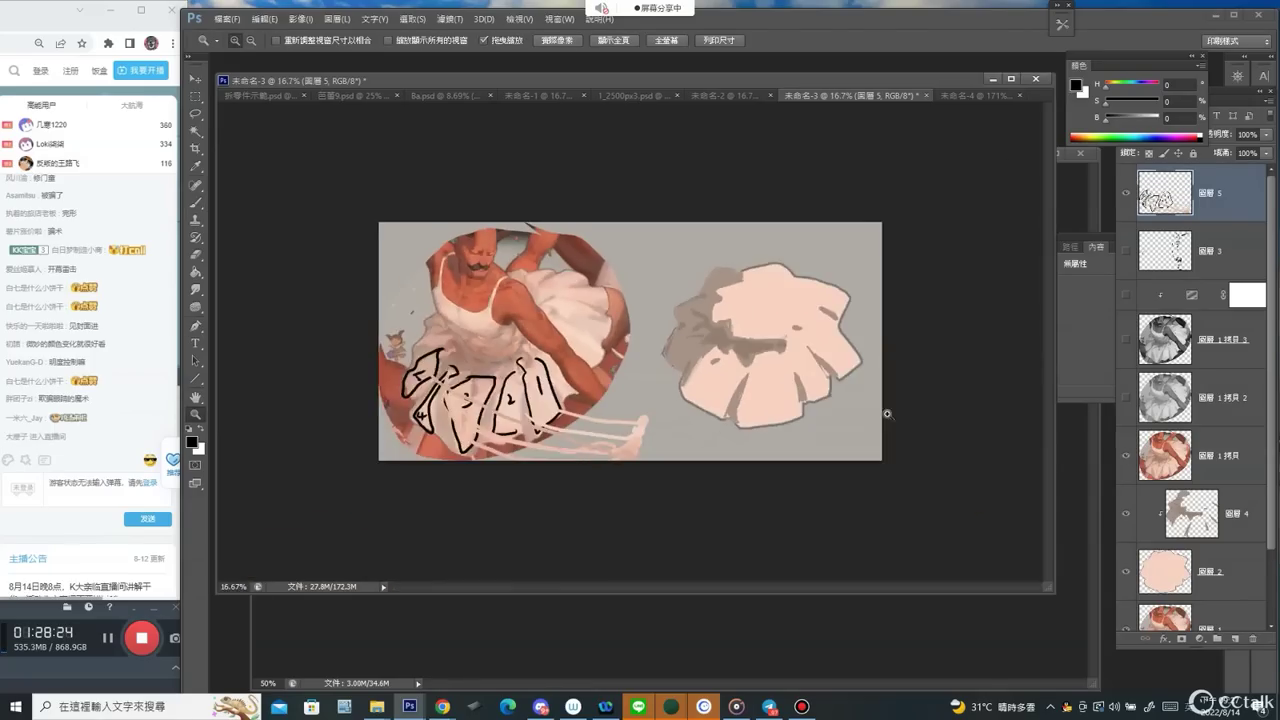
key("ctrl+0")
key("b")
left_click(884, 371, "alt")
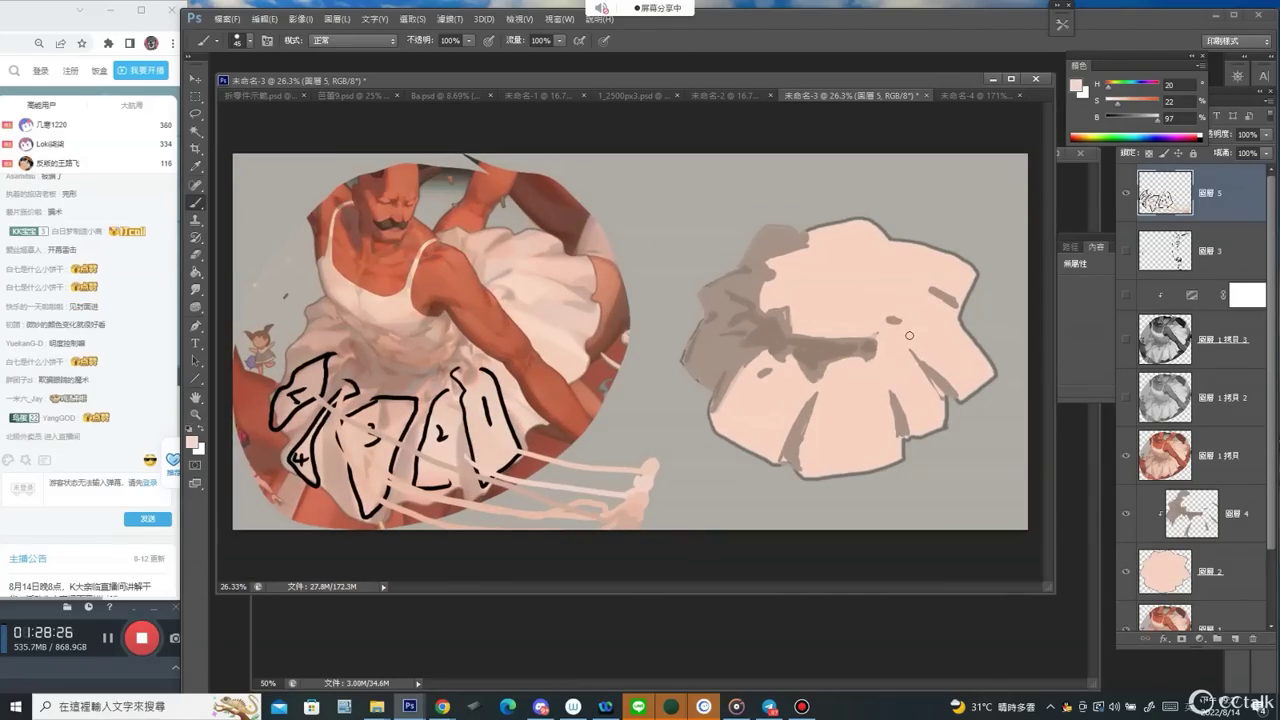
left_click_drag(1145, 125, 1158, 124)
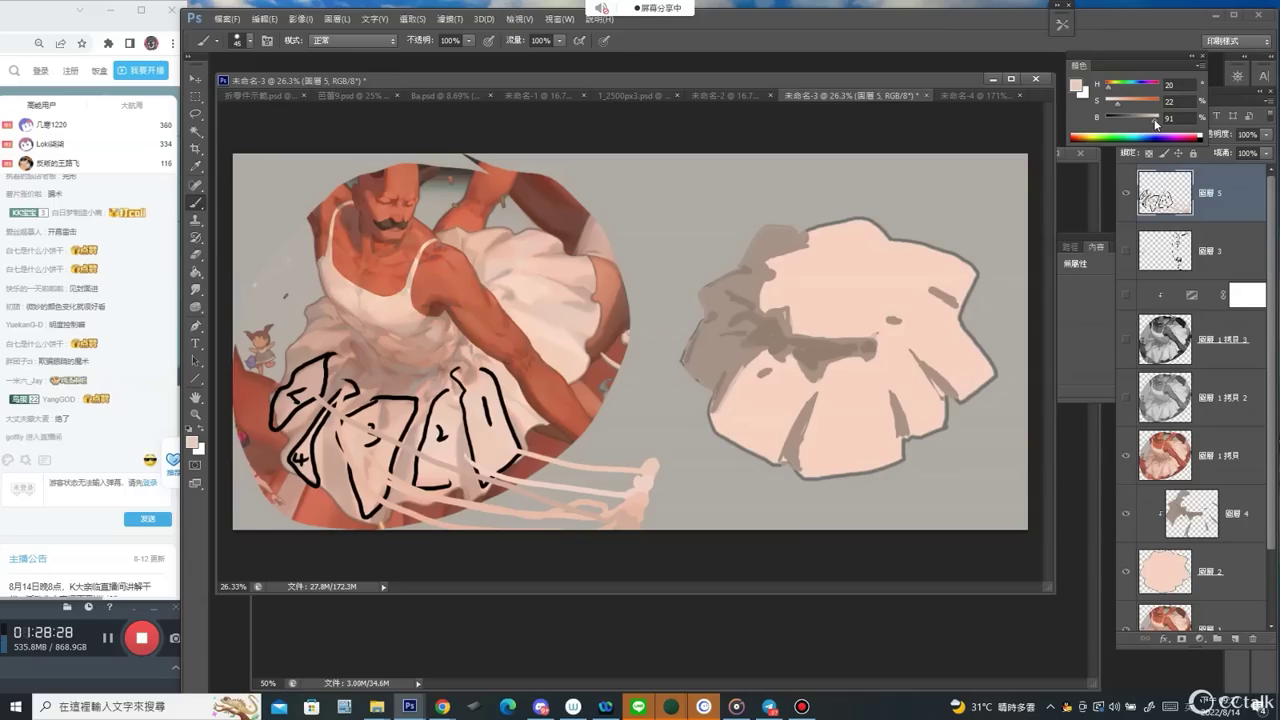
left_click(1205, 520)
left_click(1234, 638)
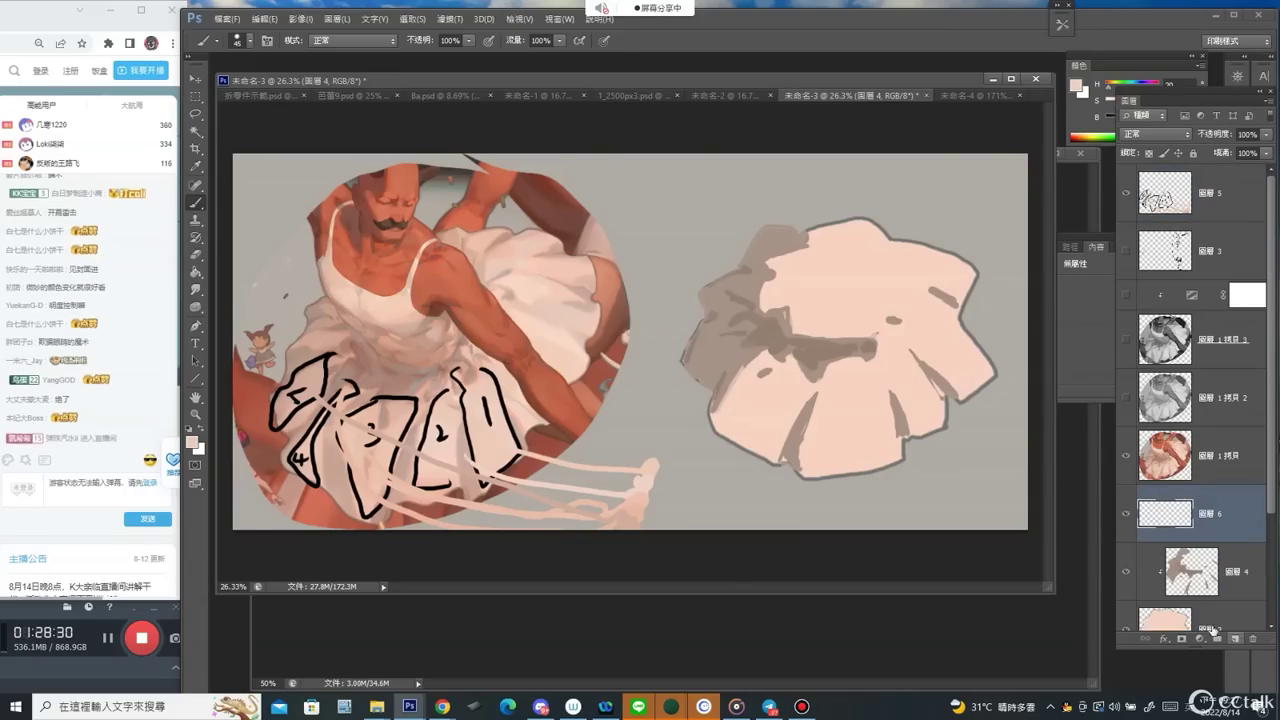
Set the foreground colour to eec5b0 and paint the skirt's middle lower fold with a 100 px brush.
key("bracketright")
key("bracketright")
key("bracketright")
key("bracketright")
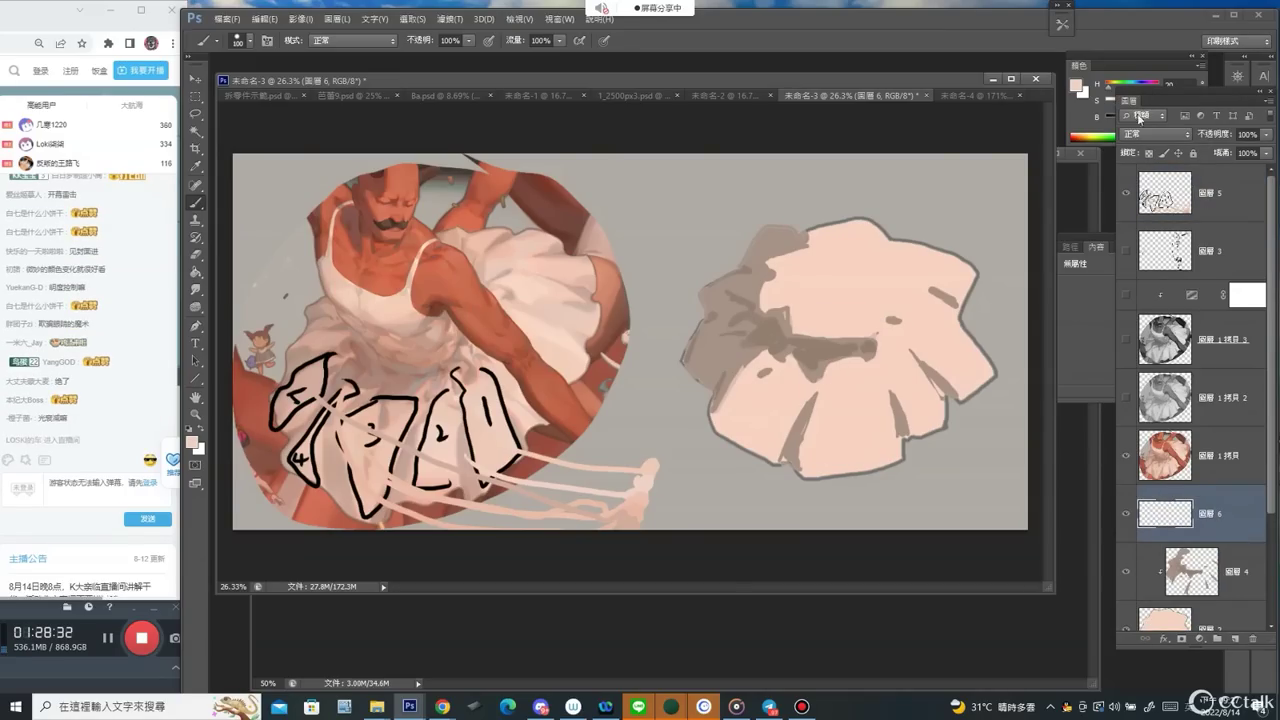
left_click(1088, 112)
left_click(1077, 87)
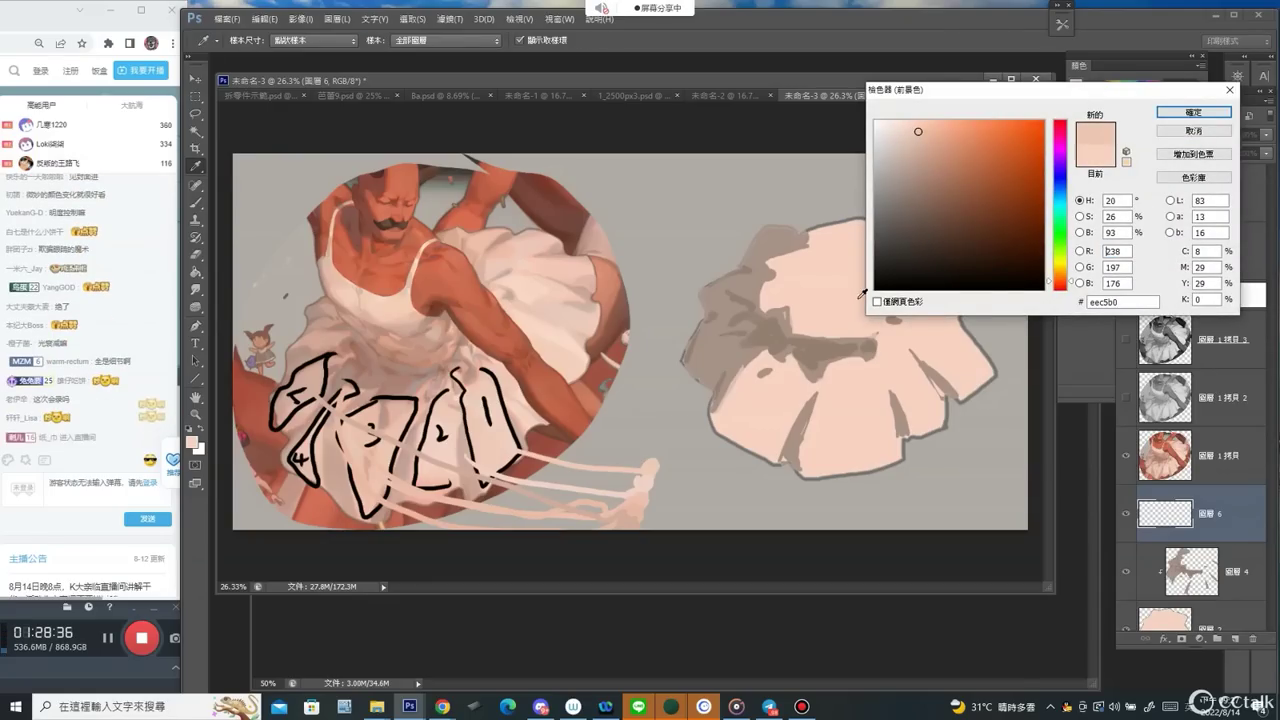
key("Return")
left_click_drag(823, 400, 804, 456)
mouse_move(838, 374)
left_mouse_down()
mouse_move(839, 451)
mouse_move(853, 368)
mouse_move(841, 364)
mouse_move(869, 425)
mouse_move(874, 377)
mouse_move(850, 420)
mouse_move(864, 415)
mouse_move(829, 439)
mouse_move(854, 433)
mouse_move(817, 463)
mouse_move(896, 455)
mouse_move(801, 456)
left_mouse_up()
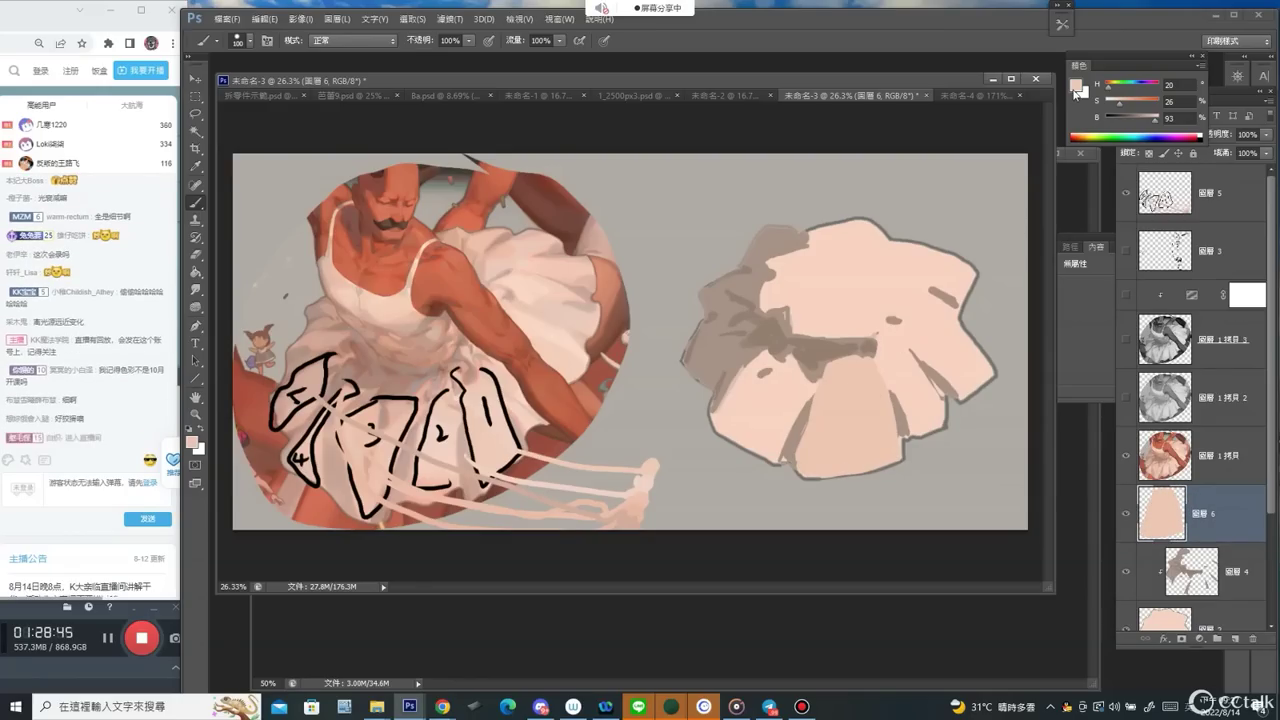
Resample the base pink, change it to eec8b5, and paint the lower-left fold, with its brightness lowered to 91%.
left_click(774, 387, "alt")
left_click(1078, 88)
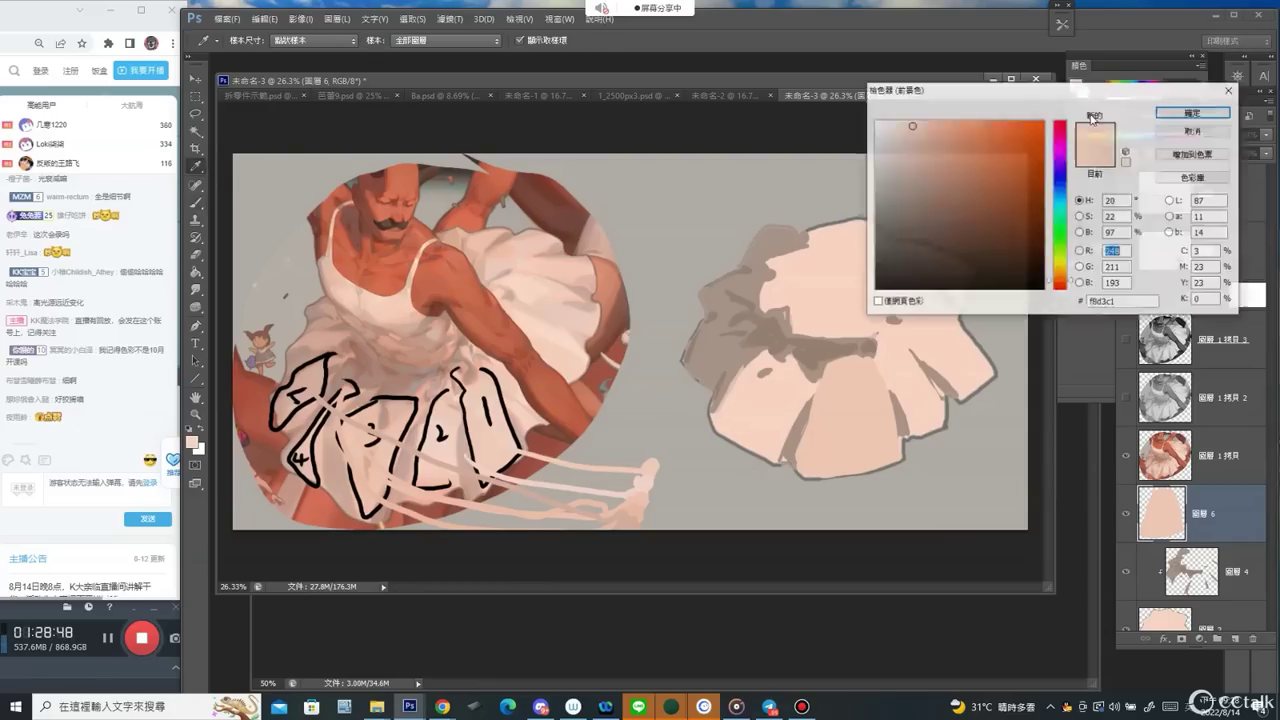
left_click(914, 131)
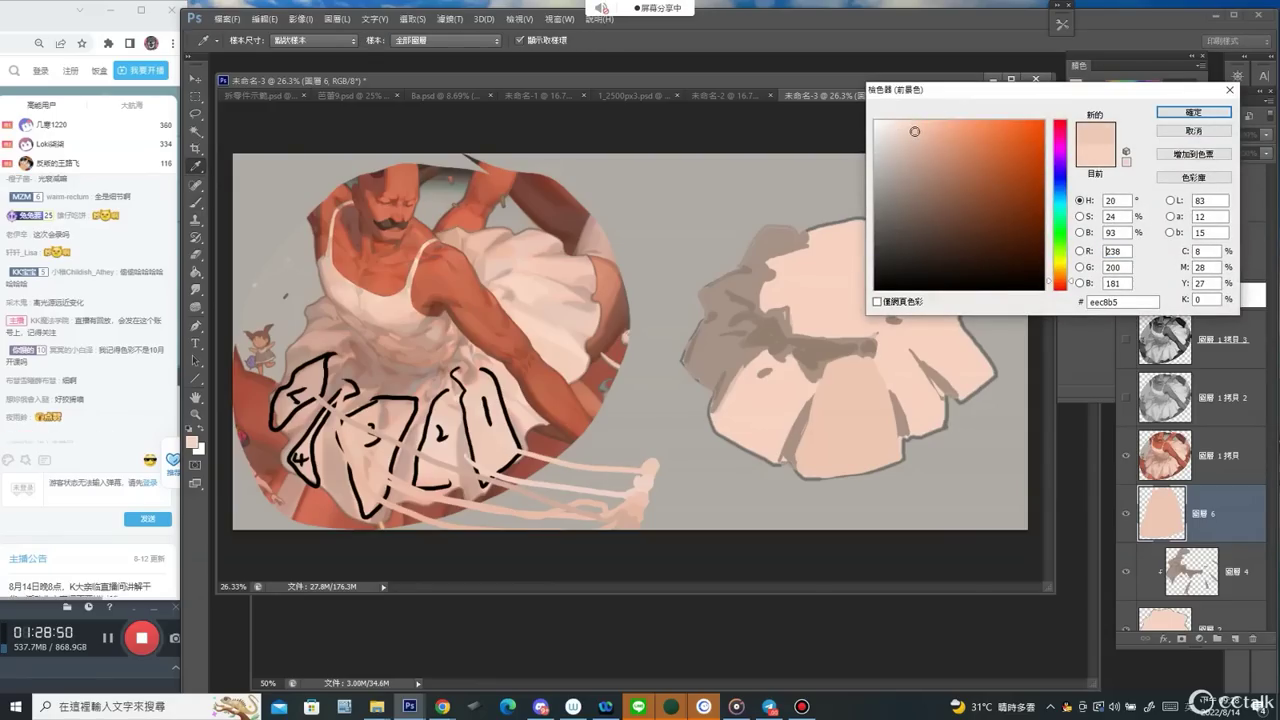
left_click(1193, 112)
mouse_move(733, 400)
left_mouse_down()
mouse_move(758, 446)
mouse_move(749, 401)
mouse_move(773, 386)
mouse_move(771, 454)
left_mouse_up()
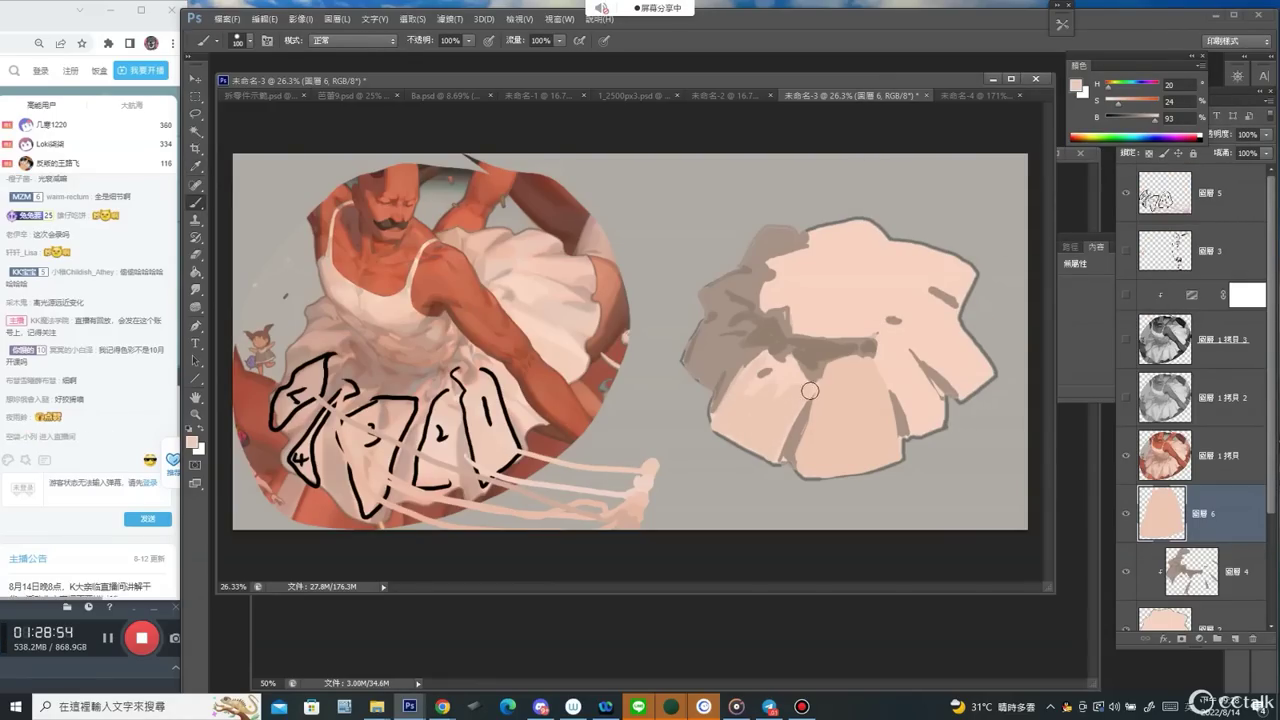
left_click_drag(810, 390, 768, 391)
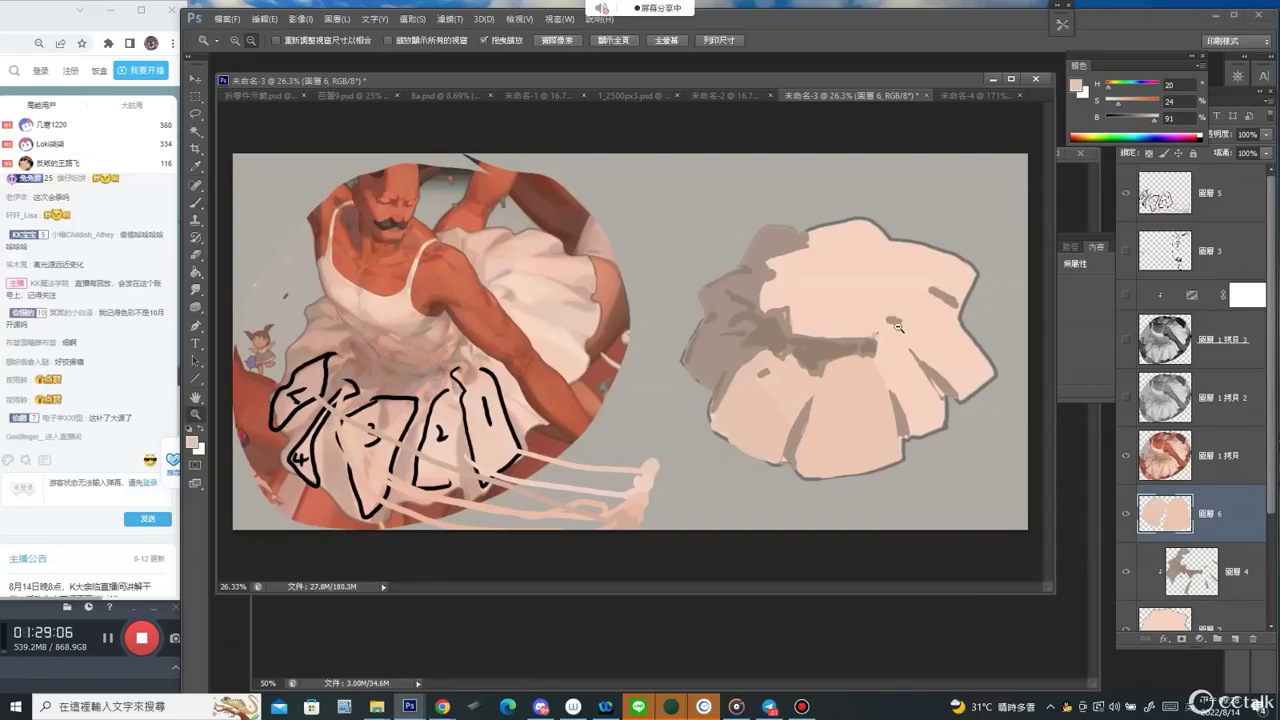
Sample the light pink, raise its brightness to 100%, and paint light bands across the tops of the right and middle folds.
key("ctrl+minus")
left_click(886, 362, "alt")
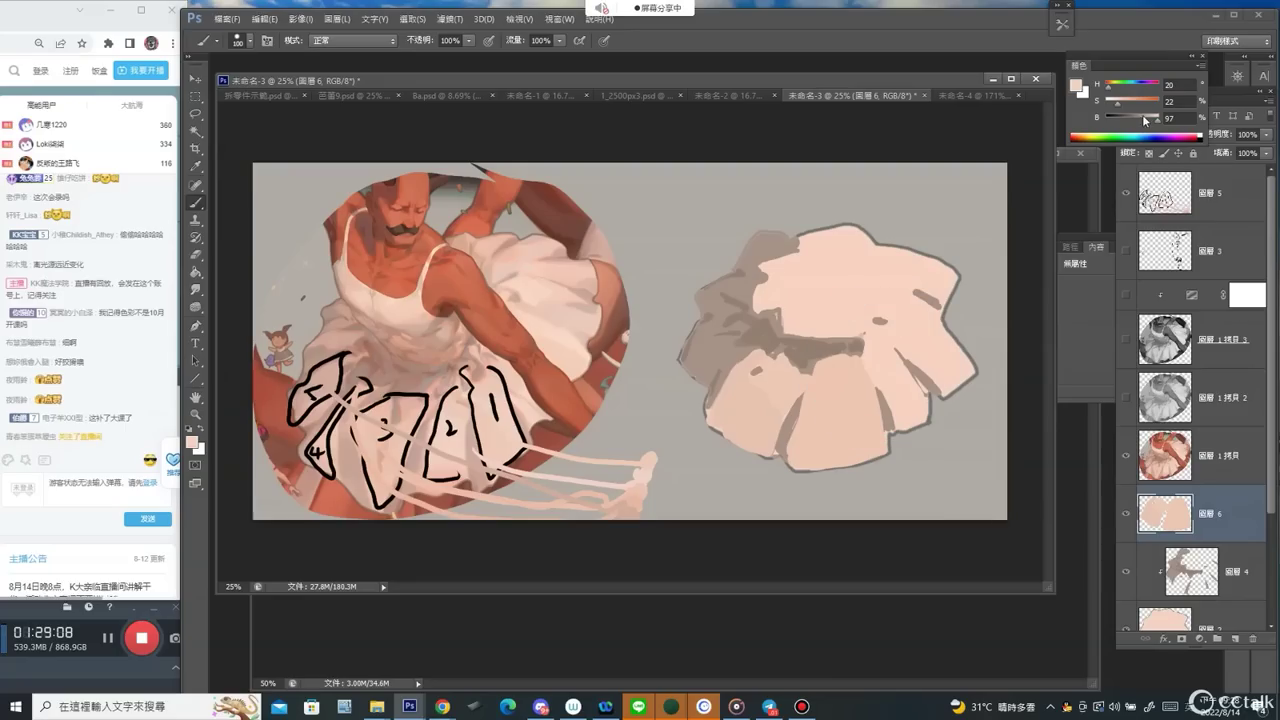
left_click_drag(1156, 122, 1160, 126)
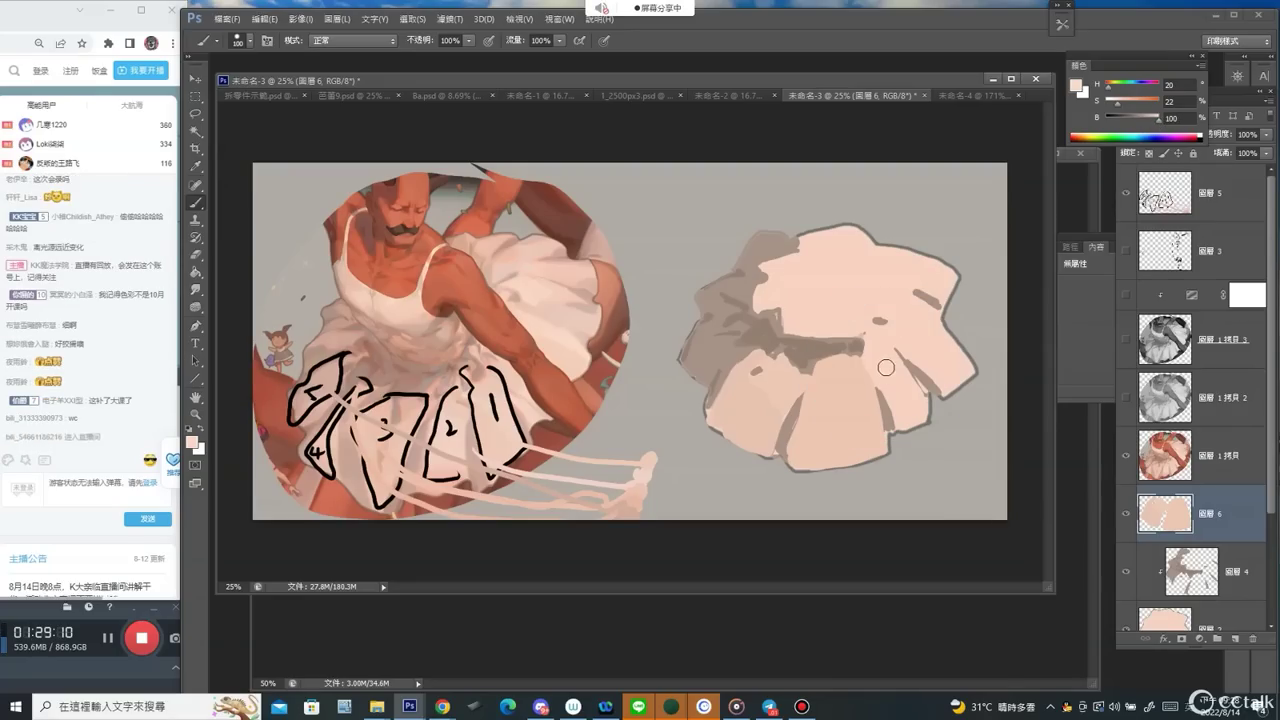
mouse_move(887, 365)
left_mouse_down()
mouse_move(875, 374)
mouse_move(957, 400)
left_mouse_up()
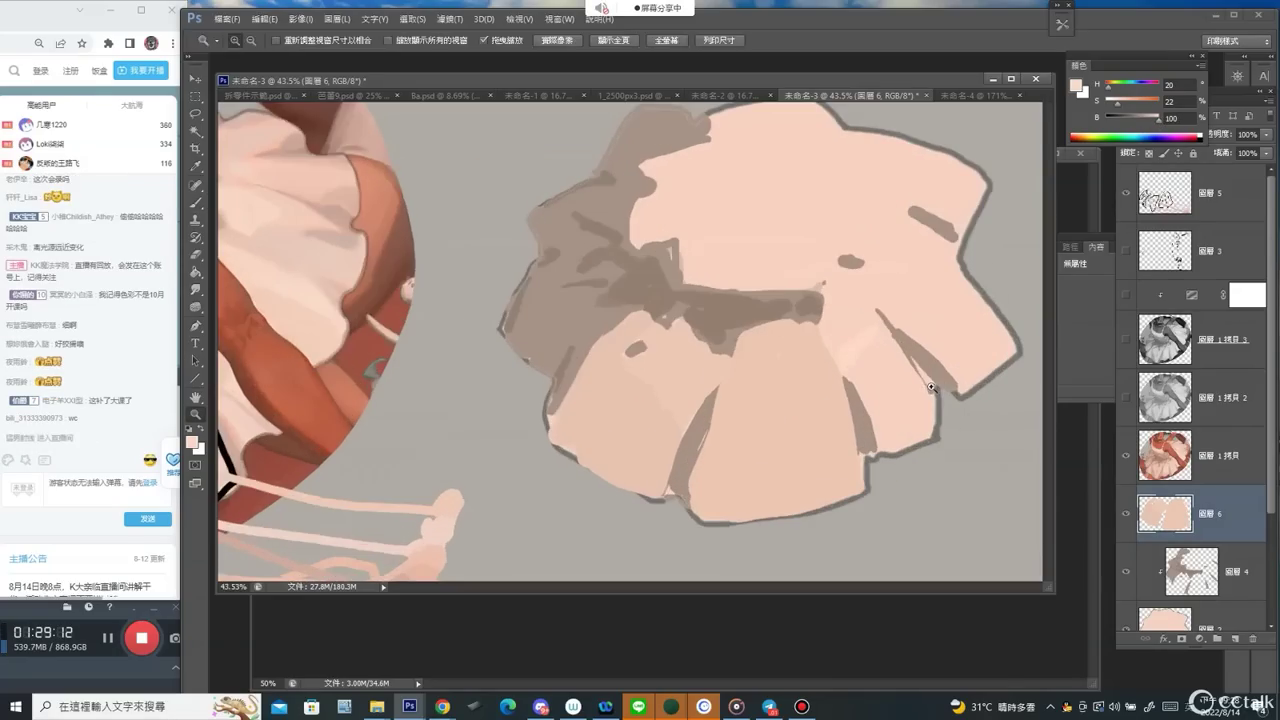
key("bracketleft")
key("bracketleft")
left_click(882, 370, "alt")
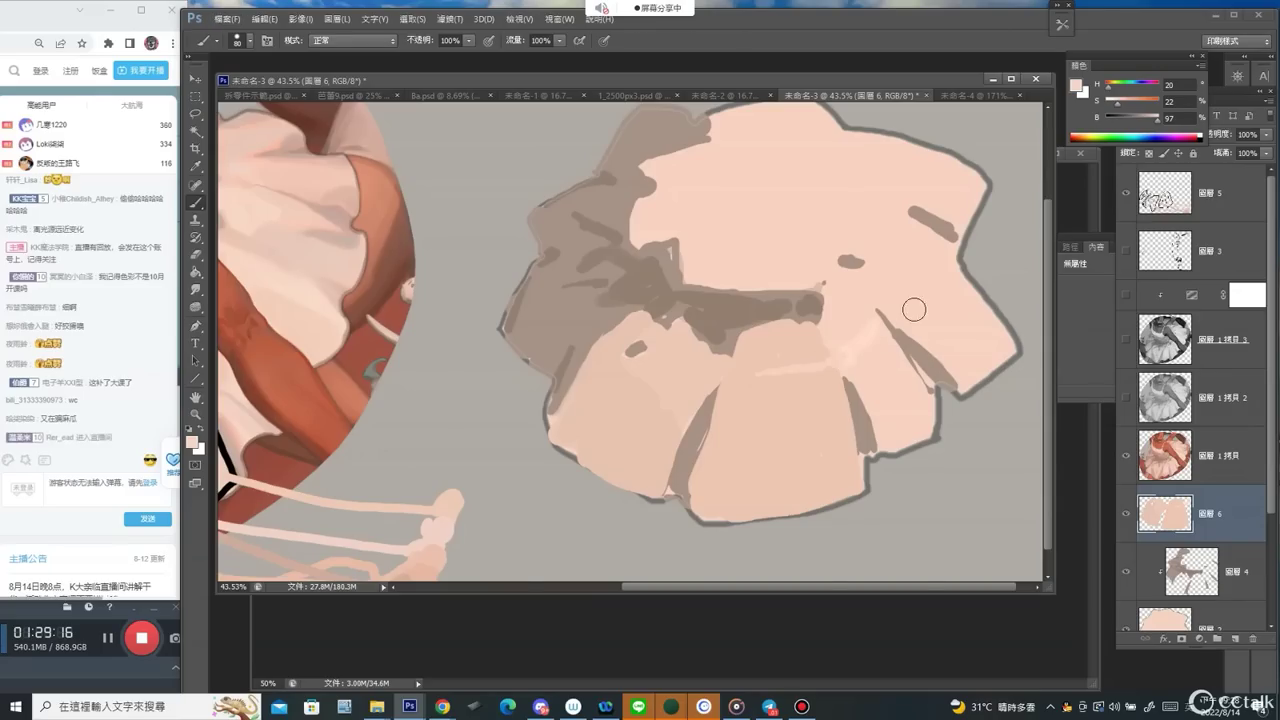
Outline the right and middle folds in black at brush size 40 and draw an arrow from the right fold to the middle one.
scroll(913, 310, "up", 4)
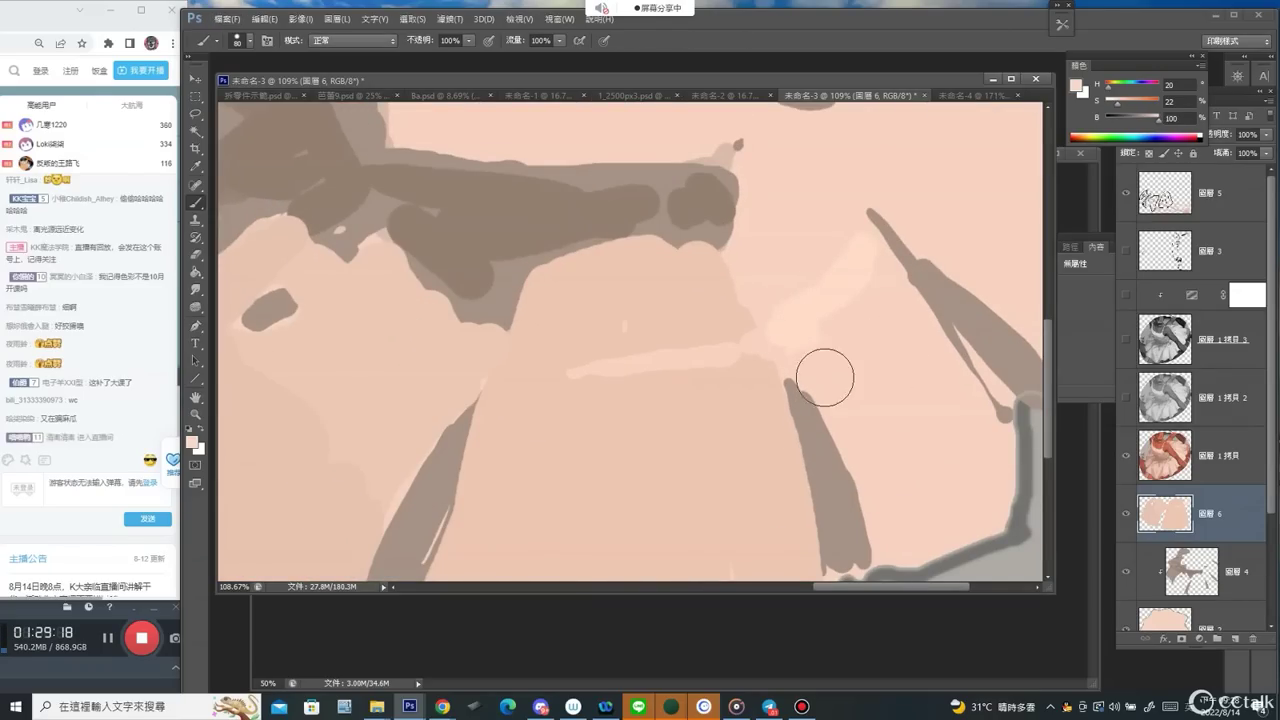
key("d")
key("bracketleft")
key("bracketleft")
key("bracketleft")
key("bracketleft")
mouse_move(893, 300)
left_mouse_down()
mouse_move(913, 539)
mouse_move(981, 488)
mouse_move(897, 311)
left_mouse_up()
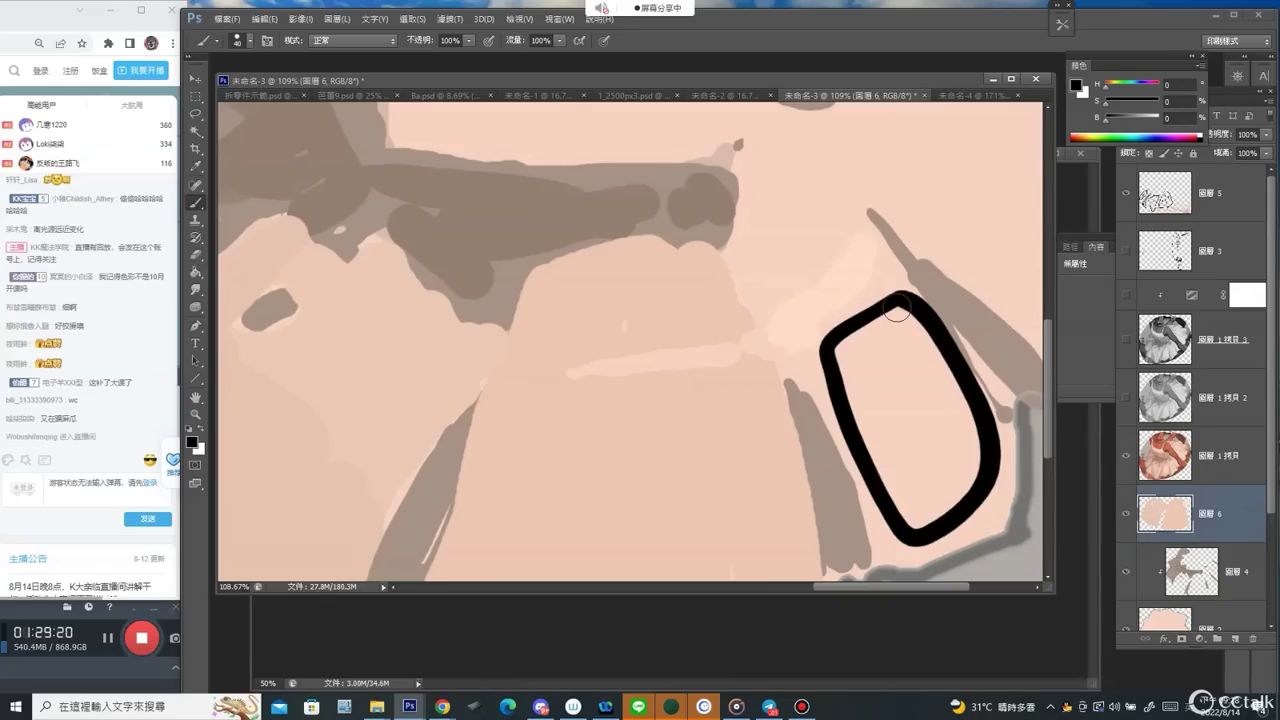
mouse_move(882, 380)
left_mouse_down()
mouse_move(691, 372)
mouse_move(645, 390)
mouse_move(737, 287)
left_mouse_up()
mouse_move(640, 325)
left_mouse_down()
mouse_move(828, 320)
mouse_move(656, 301)
left_mouse_up()
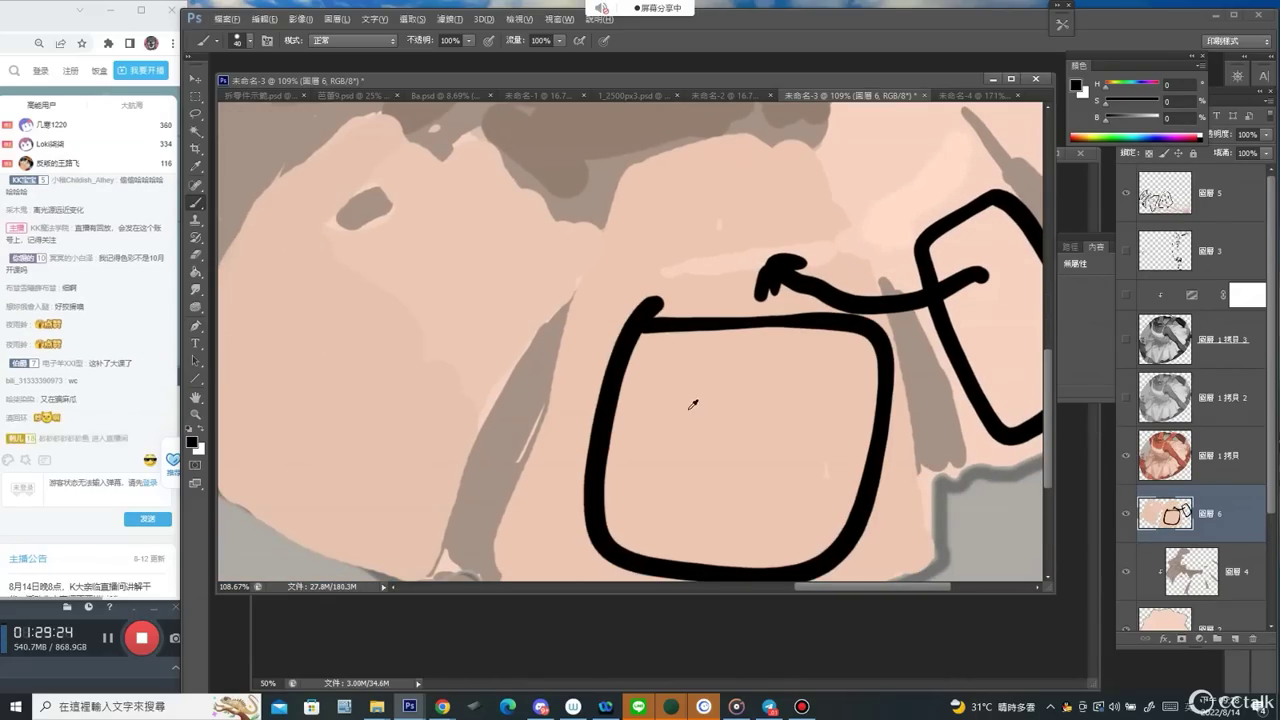
left_click_drag(455, 313, 380, 277)
key("ctrl+z")
Sample the lower-left fold's tone and paint it across the fold's upper part beneath the dark shadow.
left_click(373, 341, "alt")
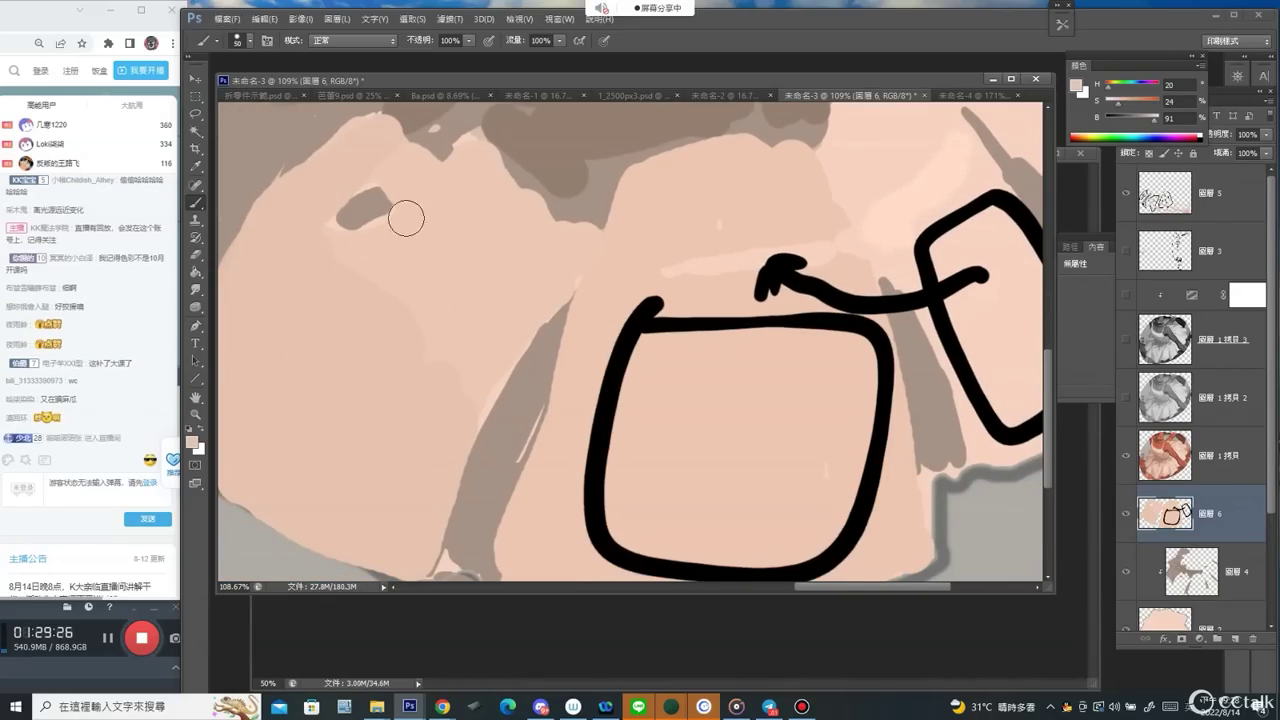
key("]")
left_click_drag(479, 158, 554, 231)
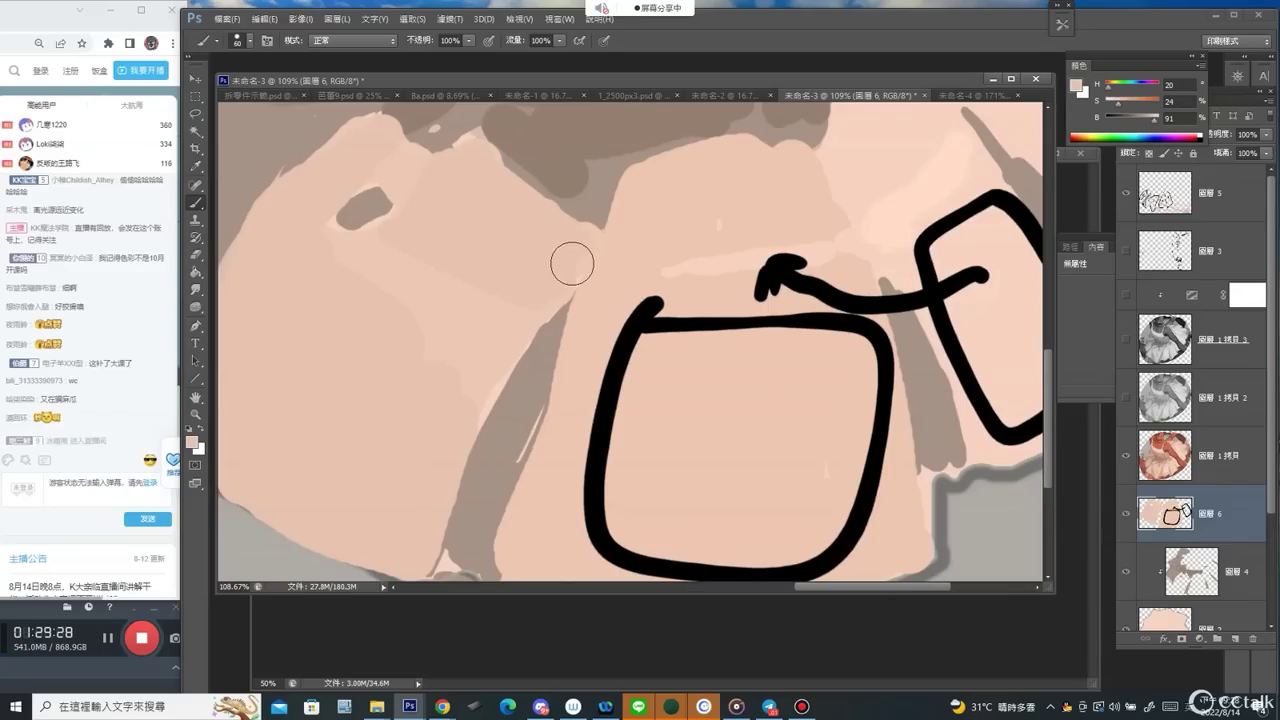
left_click(349, 294, "alt")
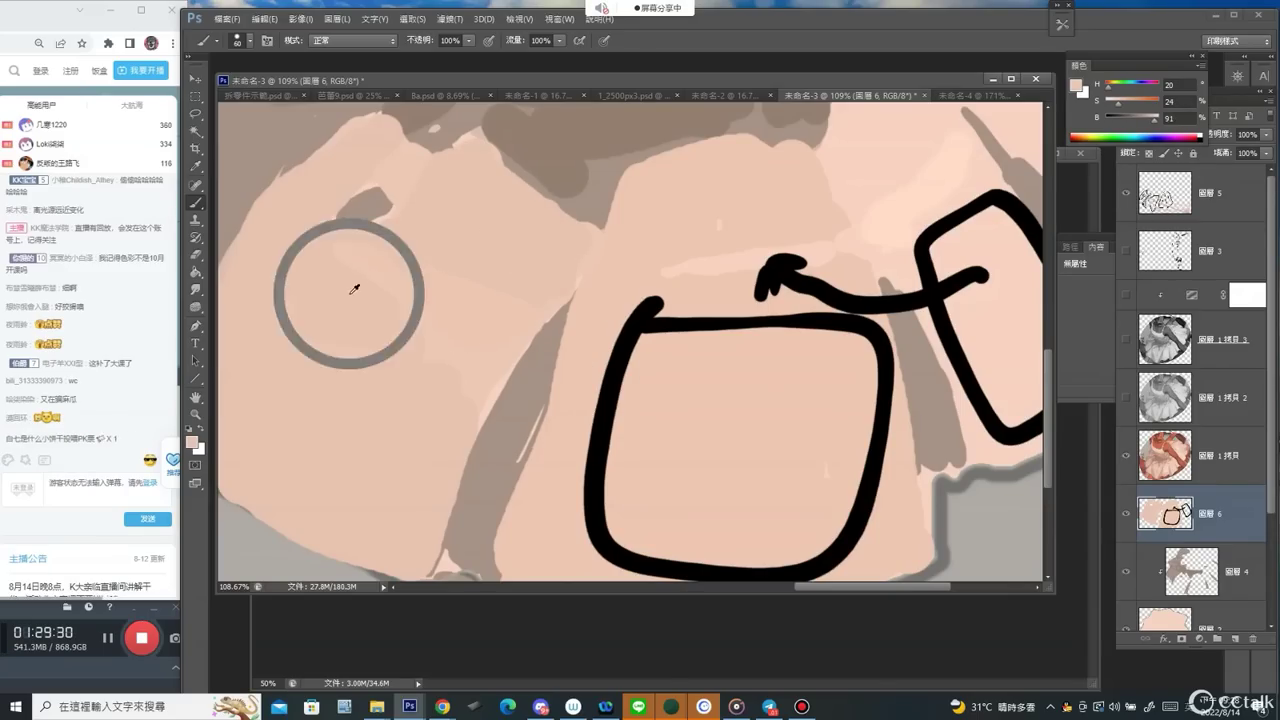
Sample the middle fold's tone and paint over the black outline on that fold.
key("z")
left_click(694, 366, "alt")
left_click(692, 376, "alt")
left_click(687, 377, "alt")
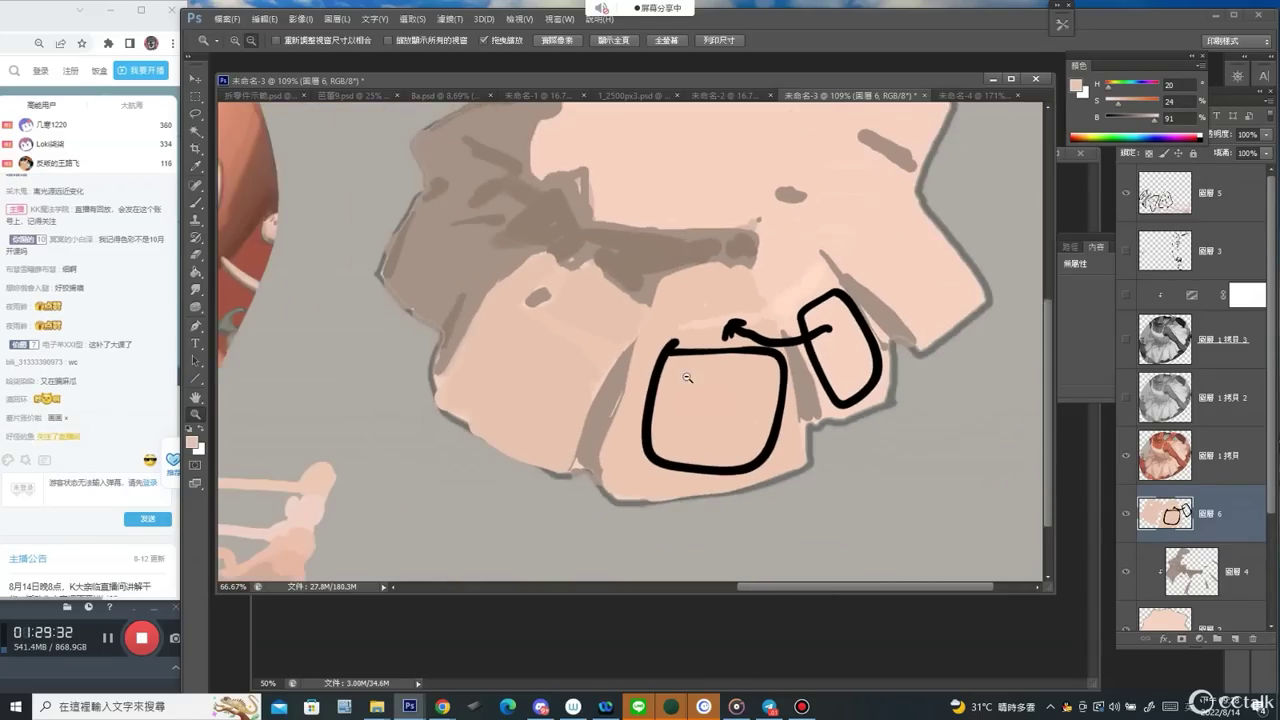
key("b")
left_click(666, 350, "alt")
mouse_move(673, 345)
left_mouse_down()
mouse_move(650, 448)
mouse_move(660, 468)
mouse_move(763, 456)
mouse_move(668, 356)
mouse_move(762, 366)
mouse_move(778, 445)
left_mouse_up()
mouse_move(724, 340)
left_mouse_down()
mouse_move(756, 336)
mouse_move(772, 372)
left_mouse_up()
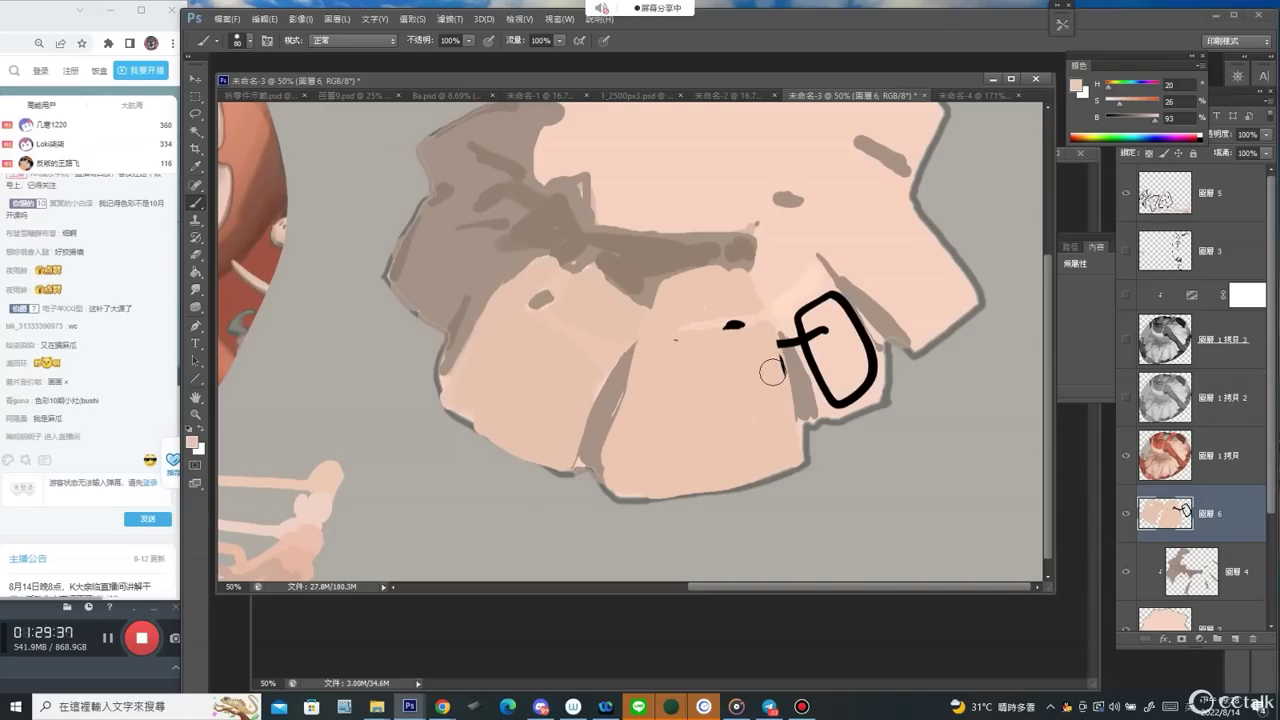
Cover the right fold's black outline with its sampled pink and clear the remaining arrow marks.
key("e")
key("b")
left_click(831, 314, "alt")
left_click_drag(814, 318, 831, 387)
left_click_drag(809, 340, 861, 391)
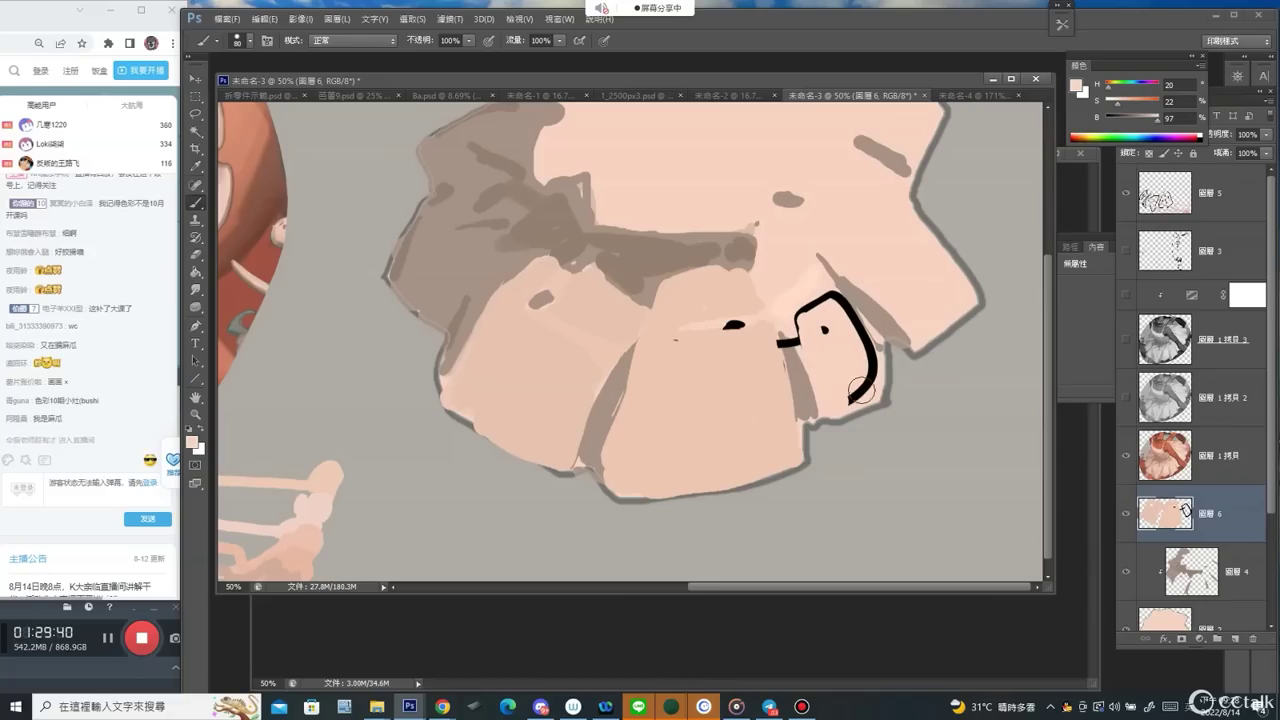
key("e")
mouse_move(795, 330)
left_mouse_down()
mouse_move(877, 366)
mouse_move(844, 310)
mouse_move(823, 303)
mouse_move(792, 334)
mouse_move(737, 323)
left_mouse_up()
key("b")
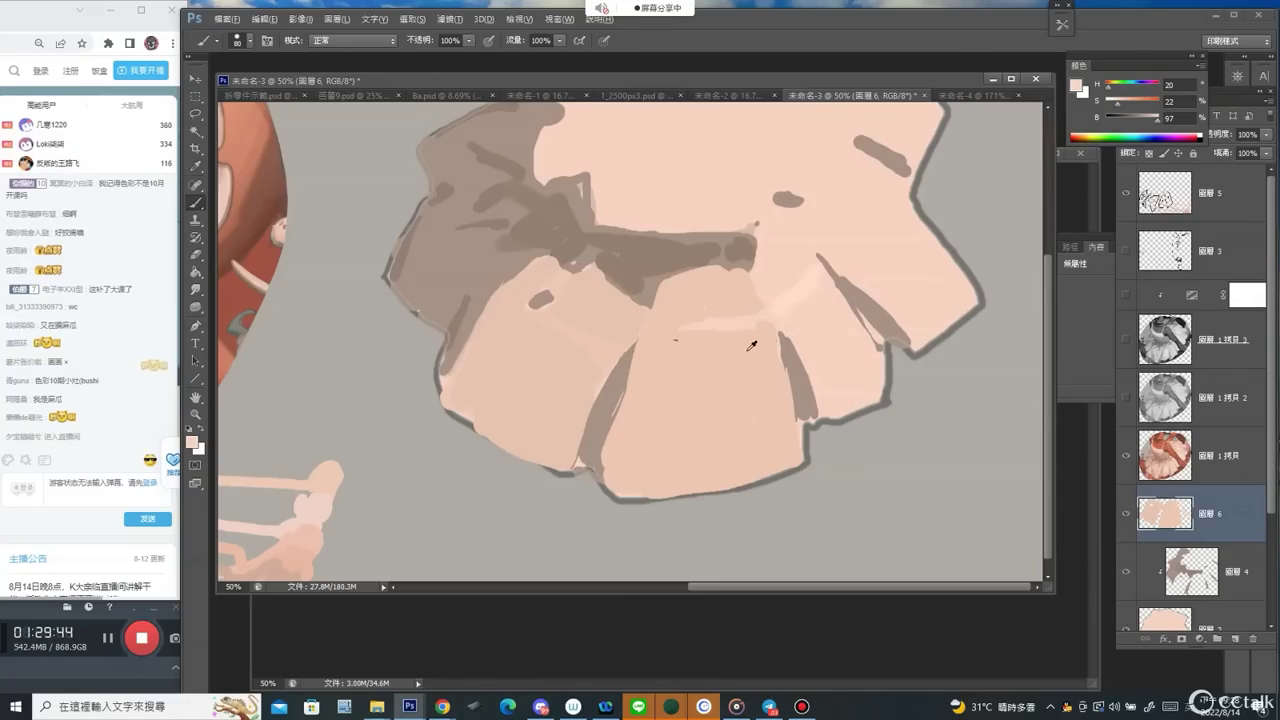
left_click(717, 326, "alt")
left_click(674, 338)
Try painting the right fold's surface with the pink sampled from the lower middle fold.
key("z")
left_click_drag(985, 204, 866, 206)
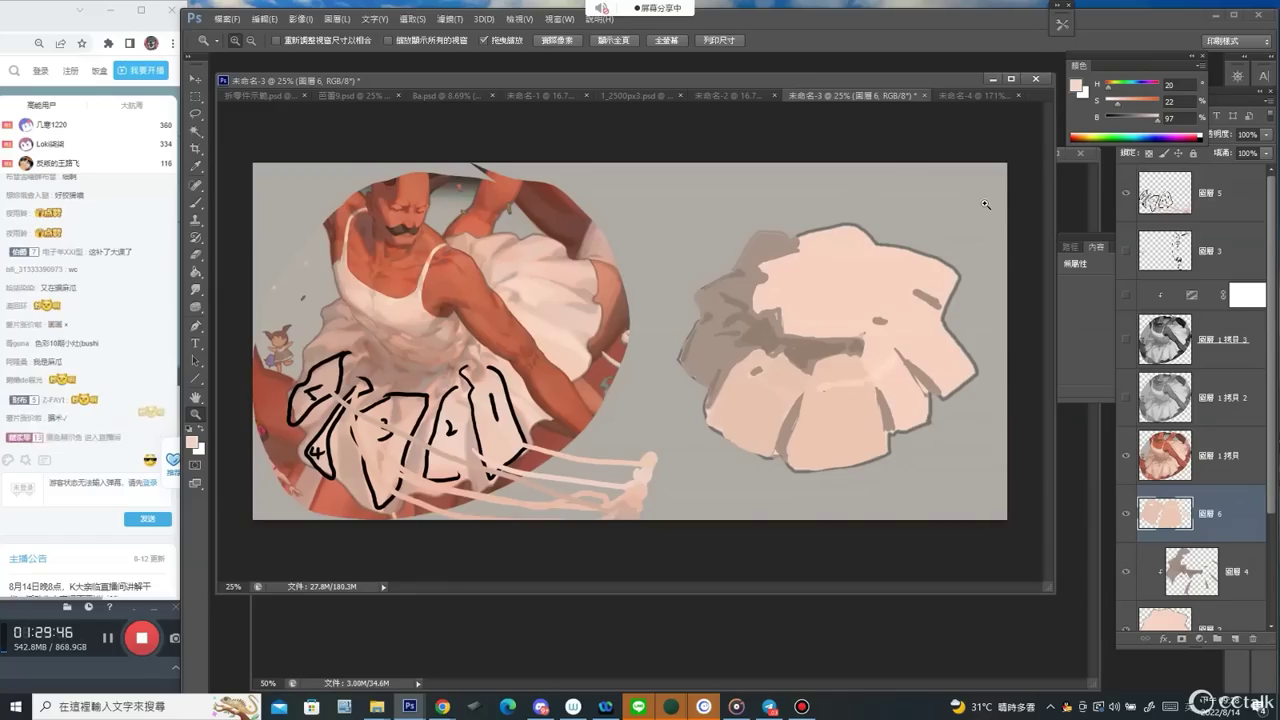
key("b")
scroll(726, 412, "up", 2)
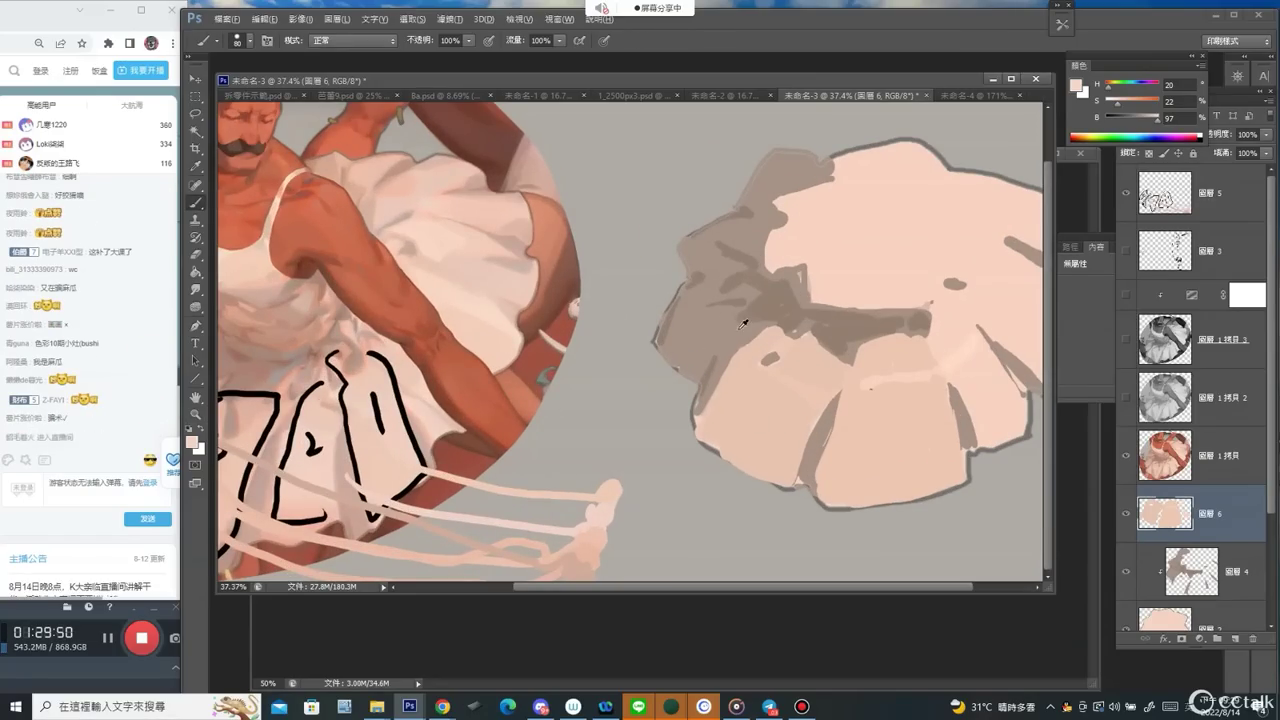
key("z")
mouse_move(826, 382)
left_mouse_down()
mouse_move(752, 432)
mouse_move(806, 412)
left_mouse_up()
key("b")
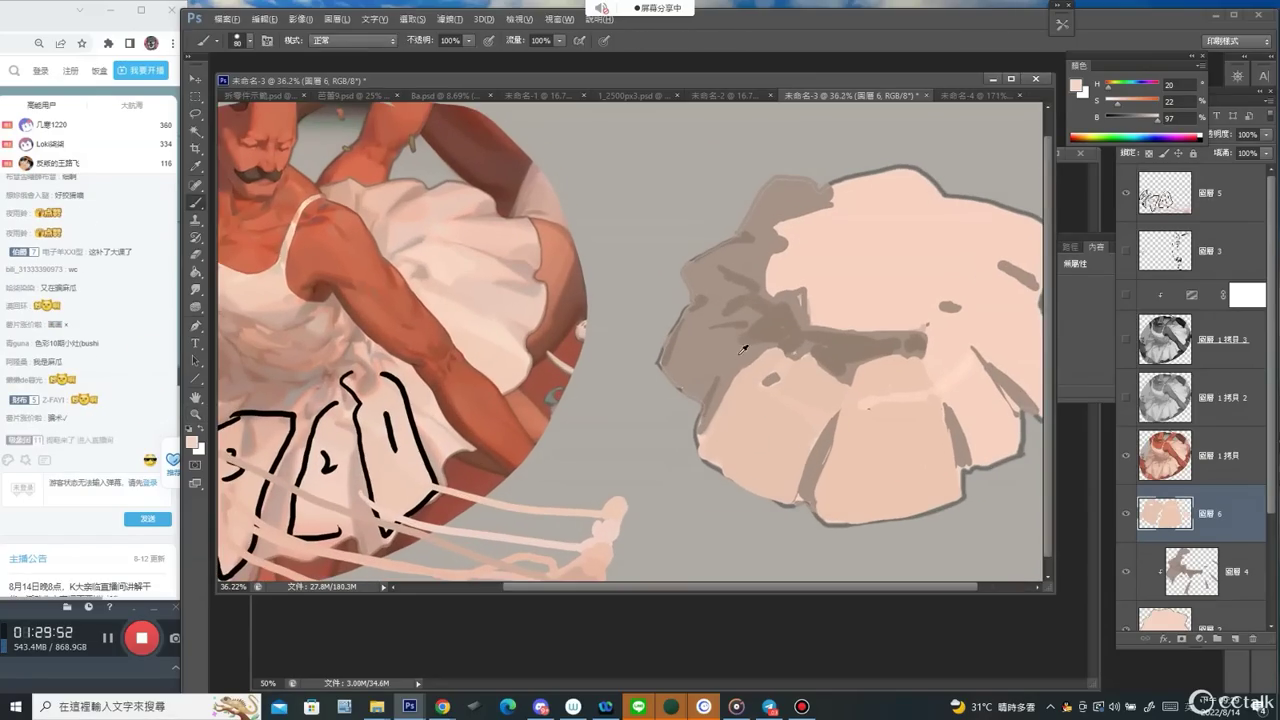
left_click(743, 348, "alt")
left_click_drag(861, 332, 769, 314)
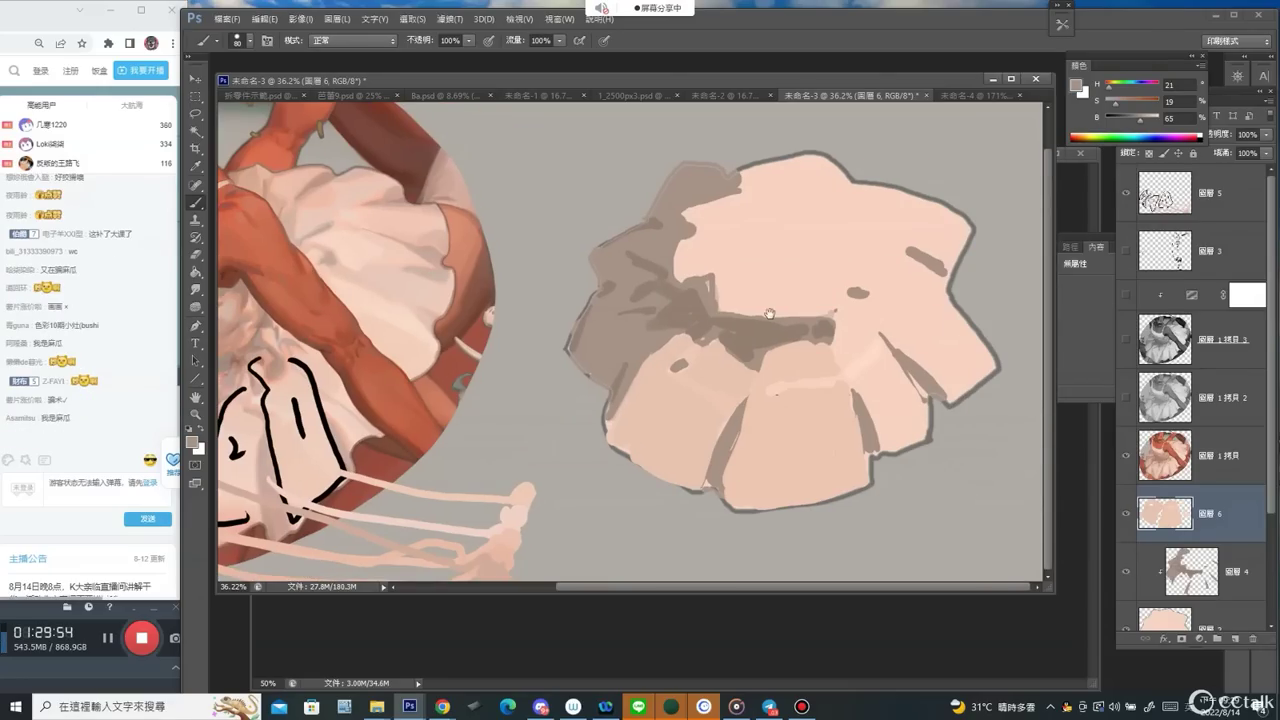
left_click(852, 365, "alt")
left_click_drag(900, 340, 927, 380)
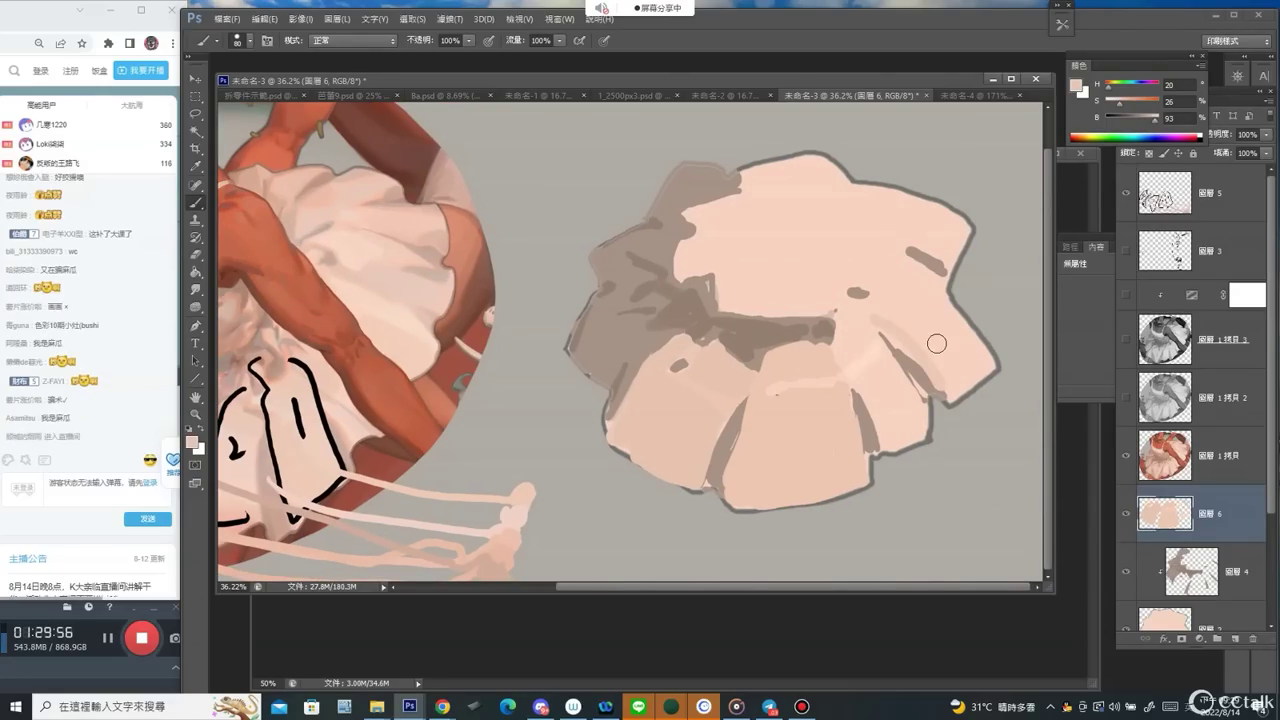
key("ctrl+z")
Resample the middle fold's pink and paint it across the right fold with the brush enlarged to 150.
key("bracketright")
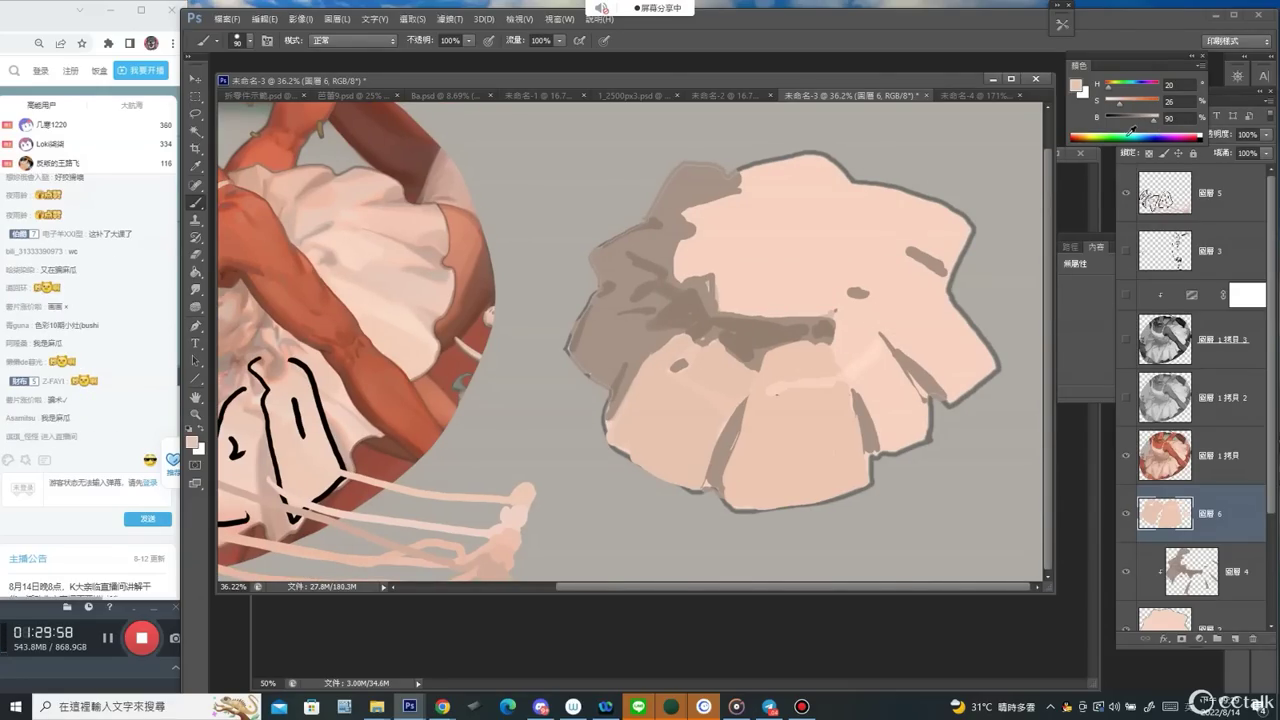
key("bracketright")
mouse_move(889, 310)
left_mouse_down()
mouse_move(937, 341)
mouse_move(904, 326)
mouse_move(813, 364)
mouse_move(878, 314)
mouse_move(939, 349)
mouse_move(883, 286)
mouse_move(960, 364)
left_mouse_up()
key("ctrl+z")
left_click(810, 366, "alt")
key("bracketright")
key("bracketright")
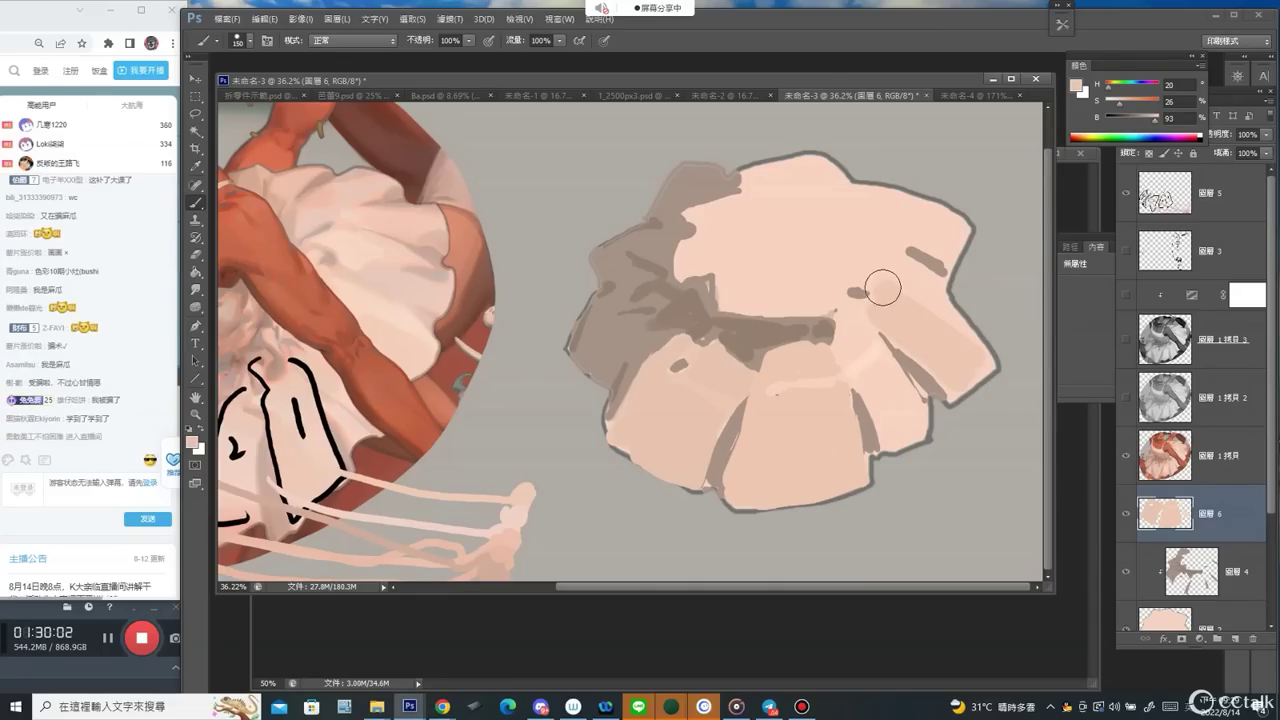
Paint the upper-right fold in a darker pink and strengthen the grey-brown shadow edges of both right-hand folds at brush size 100.
left_click(1154, 118)
mouse_move(892, 187)
left_mouse_down()
mouse_move(935, 214)
mouse_move(950, 247)
mouse_move(915, 238)
mouse_move(952, 247)
mouse_move(882, 205)
mouse_move(838, 229)
mouse_move(945, 271)
left_mouse_up()
left_click(900, 251, "alt")
key("[")
key("[")
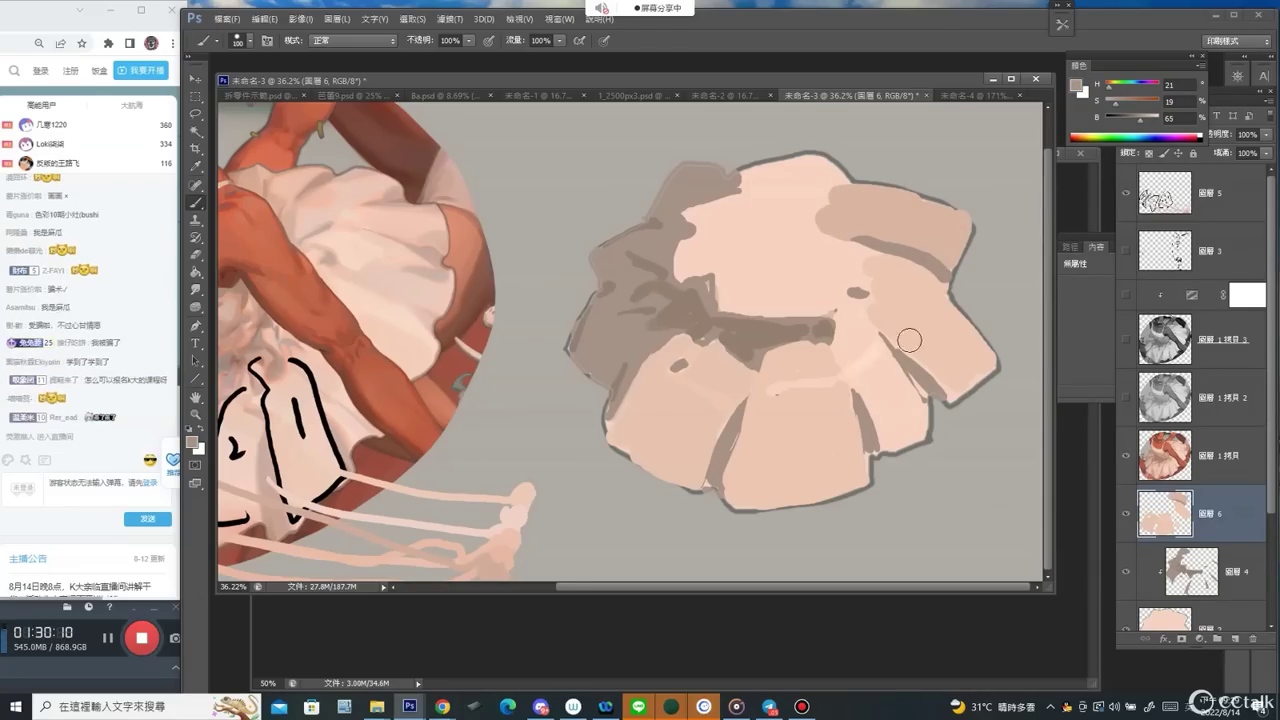
left_click_drag(868, 321, 947, 394)
Try a curved grey-brown shadow band sweeping across the skirt's lower and right folds.
key("z")
left_click(928, 396, "alt")
left_click(928, 396, "alt")
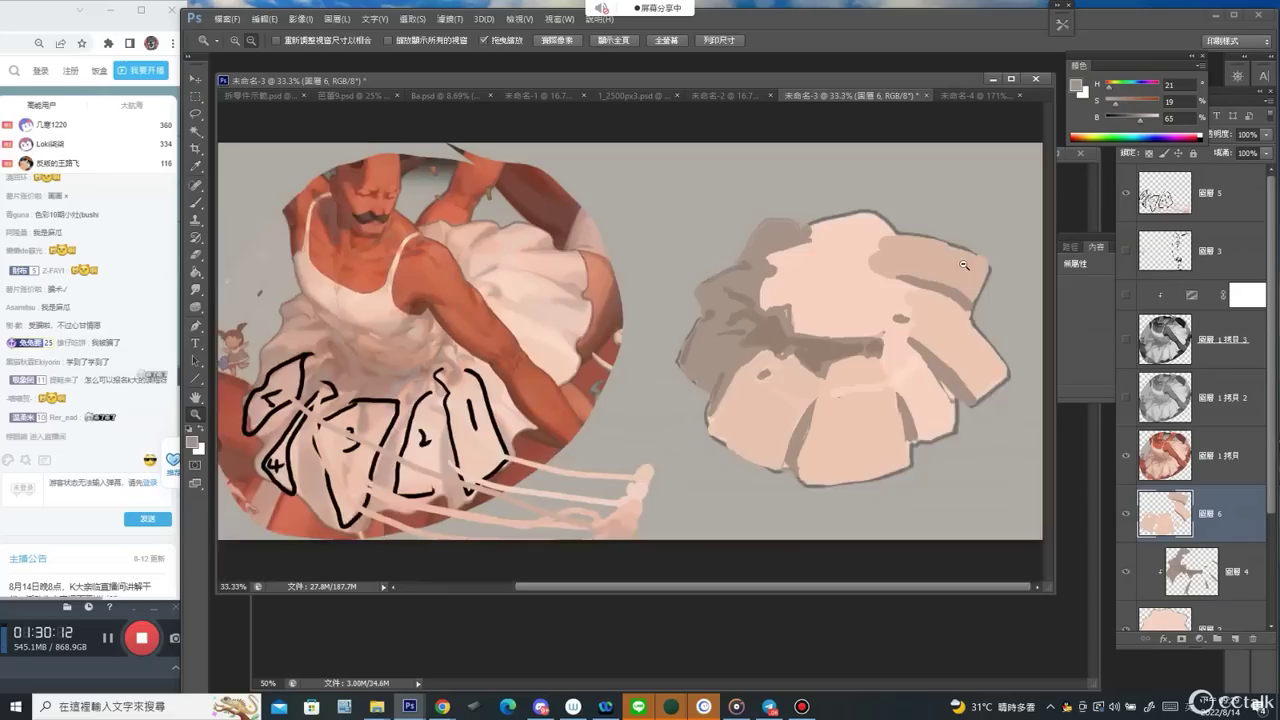
left_click(928, 396, "alt")
key("b")
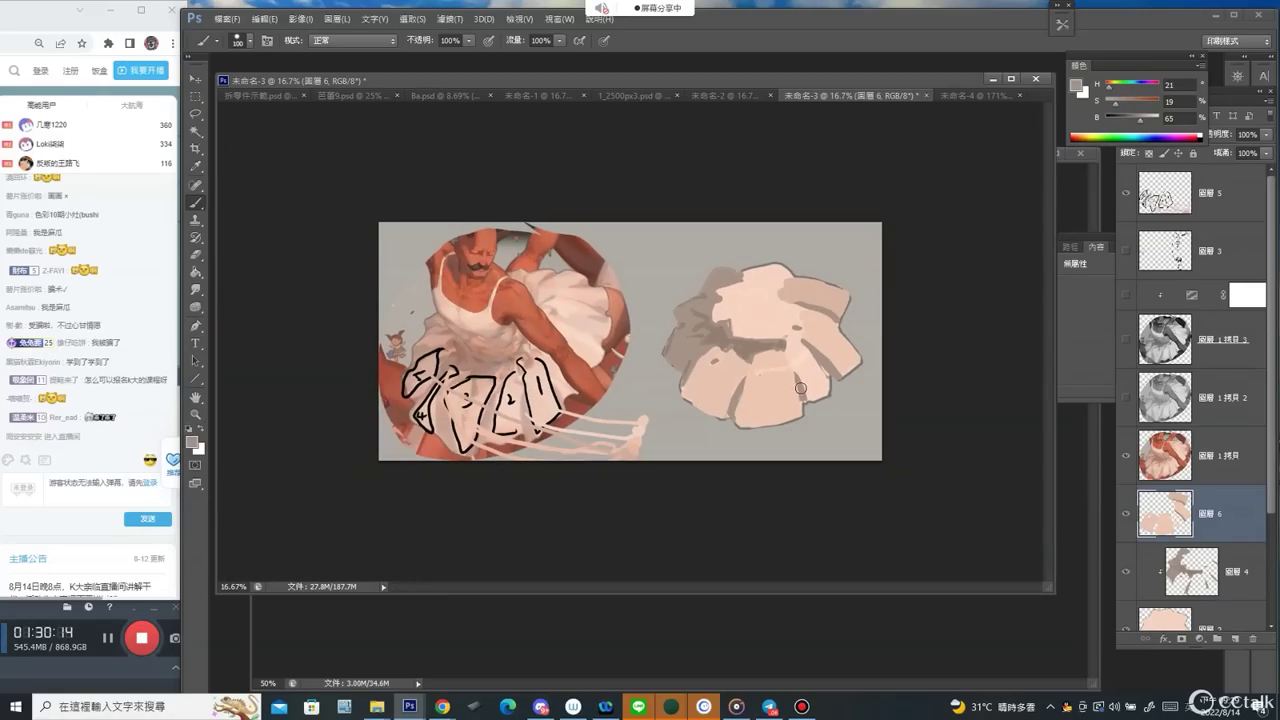
mouse_move(697, 376)
left_mouse_down()
mouse_move(768, 390)
mouse_move(840, 327)
mouse_move(813, 294)
left_mouse_up()
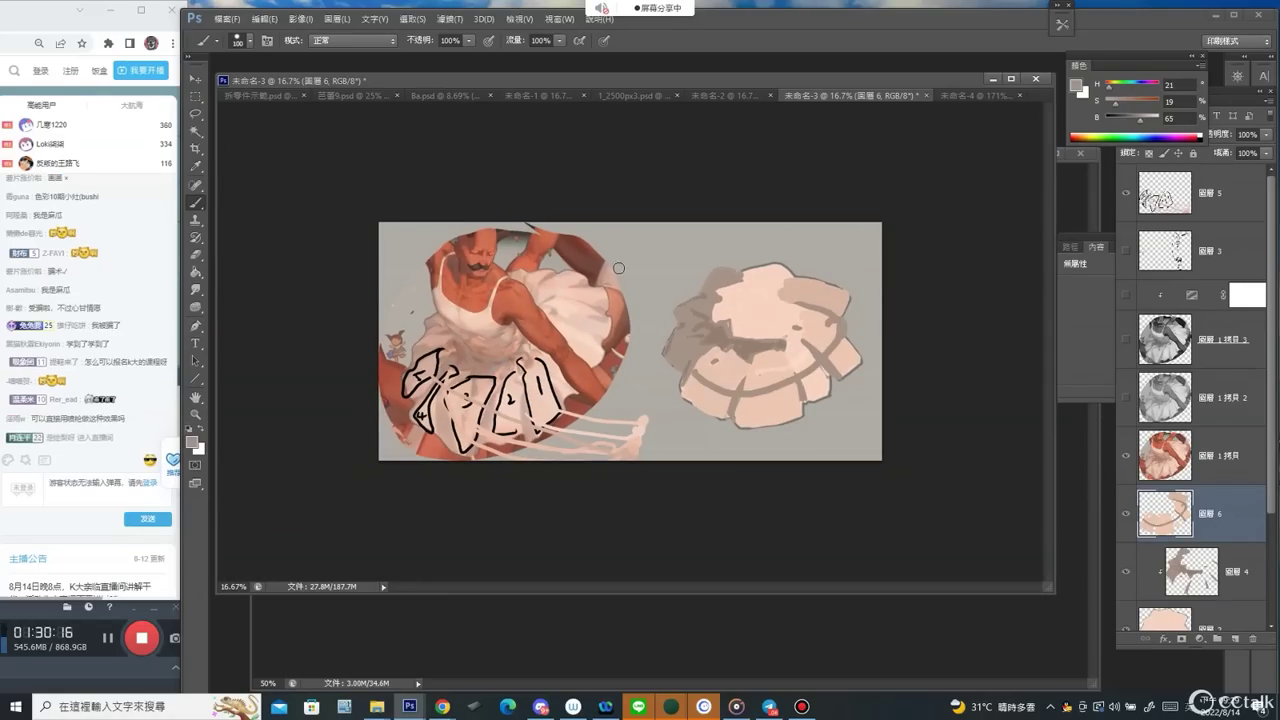
key("d")
key("ctrl+z")
Write 形狀 and a boxed 調子 in black in the gap between the painting and the skirt.
mouse_move(629, 242)
left_mouse_down()
mouse_move(645, 262)
mouse_move(666, 236)
left_mouse_up()
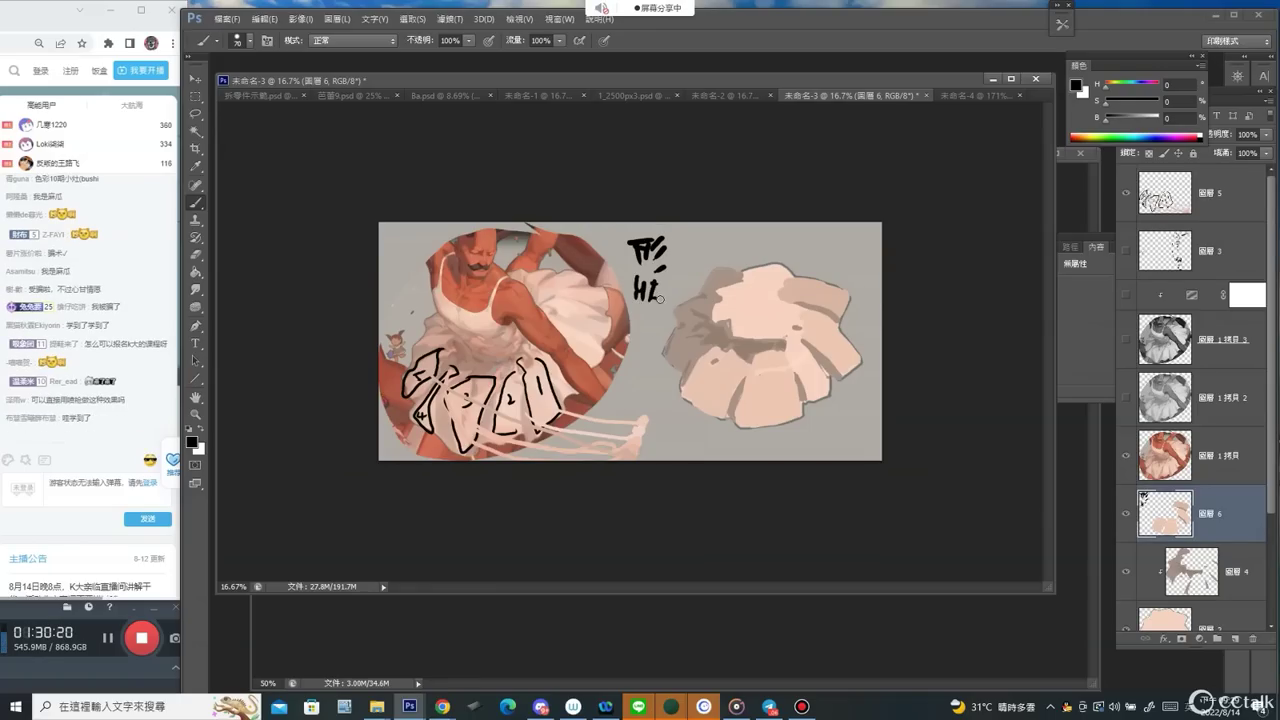
left_click_drag(632, 365, 637, 369)
left_click_drag(630, 374, 637, 381)
mouse_move(640, 367)
left_mouse_down()
mouse_move(639, 387)
mouse_move(651, 387)
left_mouse_up()
mouse_move(643, 374)
left_mouse_down()
mouse_move(639, 409)
mouse_move(655, 402)
mouse_move(649, 386)
mouse_move(627, 413)
left_mouse_up()
Sample the shadow tone and the lower-left fold's pink, and paint them as two stacked swatches below the skirt's left side.
left_click_drag(698, 444, 768, 442)
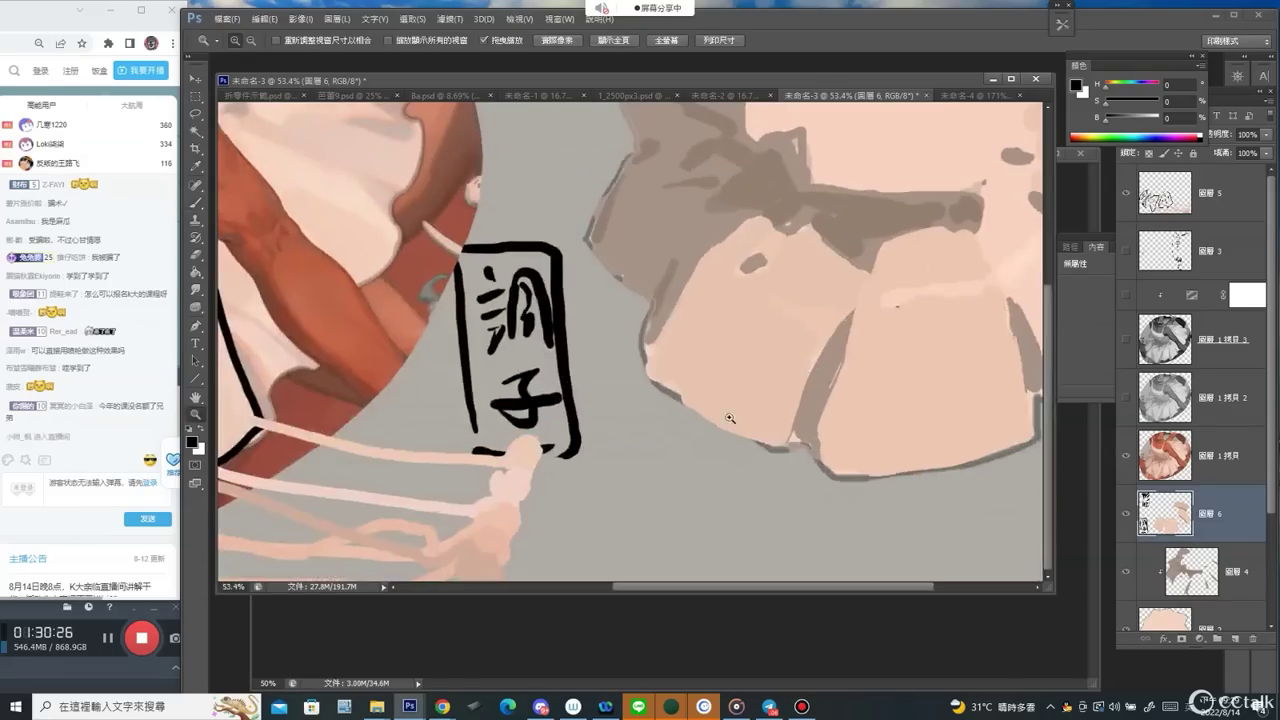
key("bracketleft")
key("bracketleft")
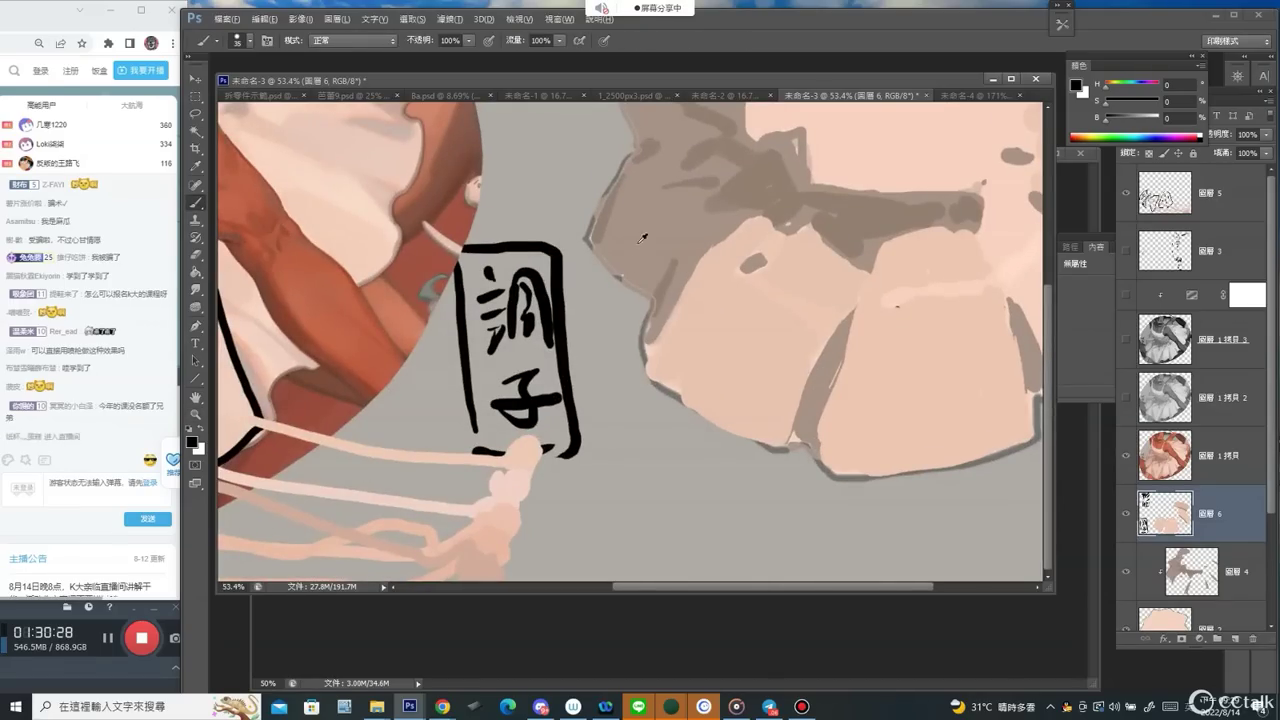
left_click(643, 237, "alt")
left_click_drag(632, 292, 630, 504)
left_click(737, 376, "alt")
Bracket the two swatches in black at brush size 30, frame the pink one and draw a curve leading from it.
key("d")
key("bracketleft")
key("bracketleft")
key("bracketleft")
mouse_move(647, 435)
left_mouse_down()
mouse_move(668, 450)
mouse_move(655, 486)
left_mouse_up()
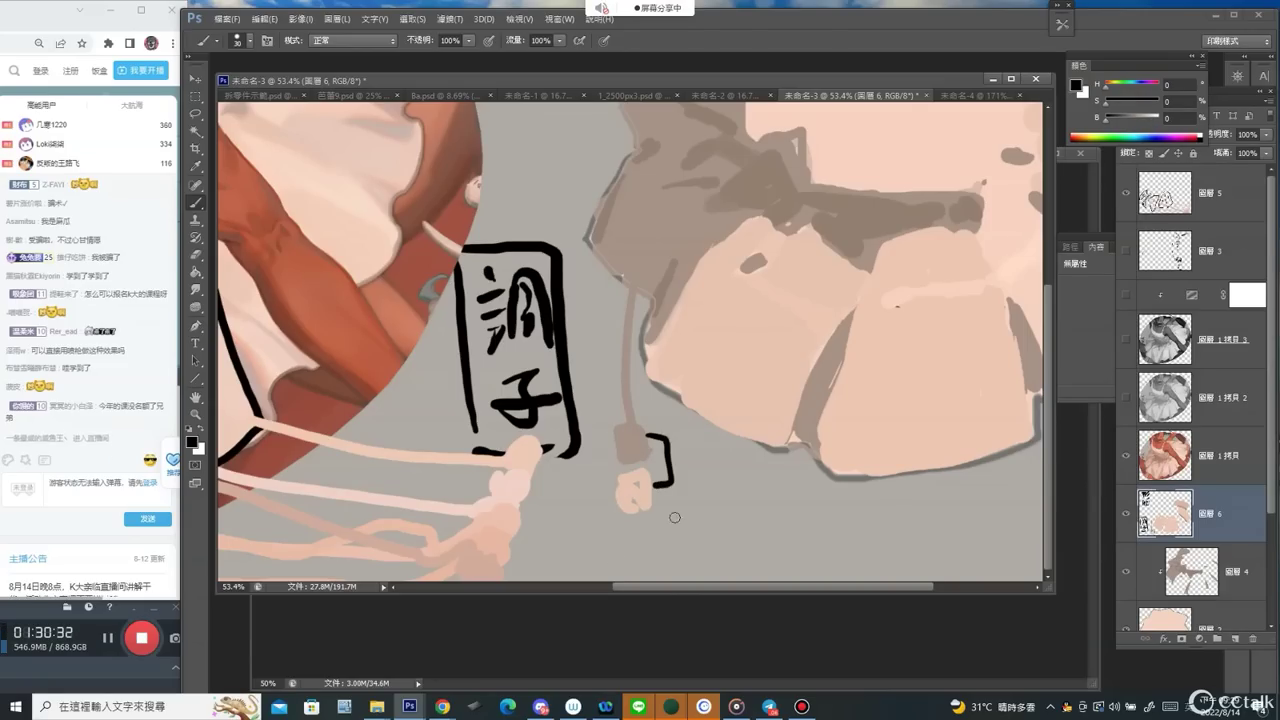
scroll(677, 531, "up", 5)
key("bracketleft")
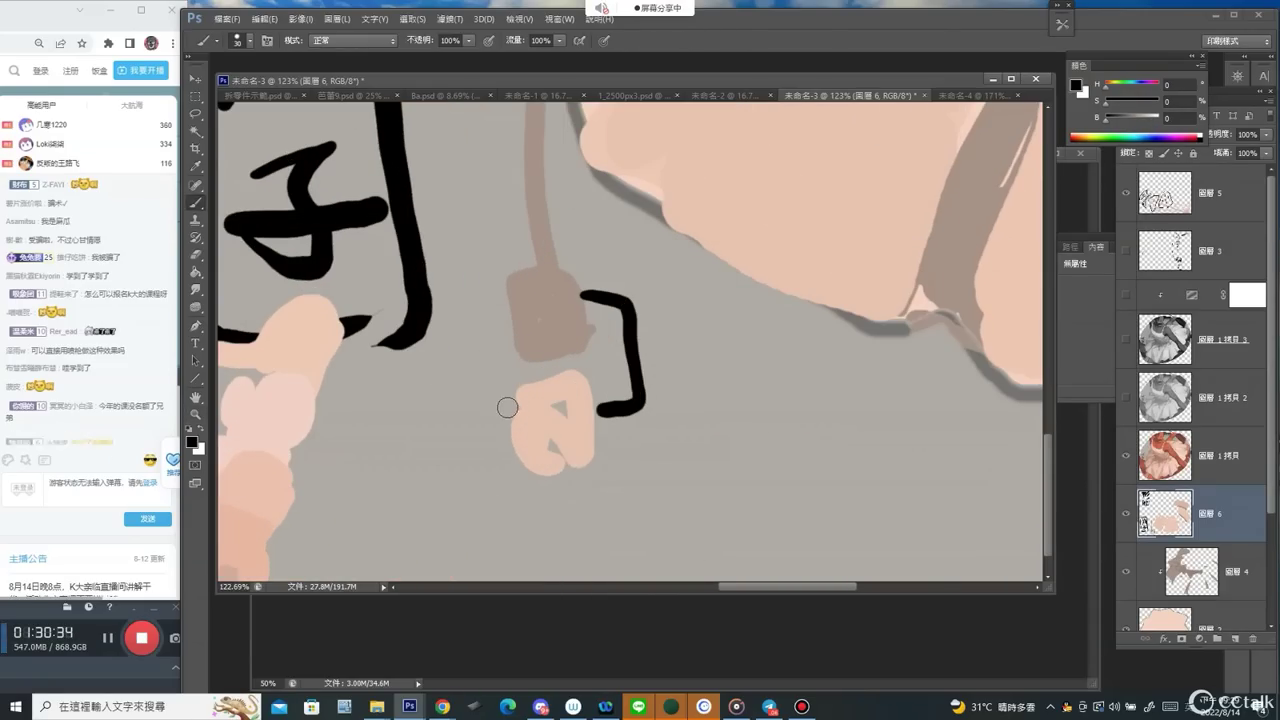
mouse_move(507, 392)
left_mouse_down()
mouse_move(548, 471)
mouse_move(515, 380)
left_mouse_up()
mouse_move(557, 476)
left_mouse_down()
mouse_move(669, 501)
mouse_move(553, 432)
mouse_move(709, 476)
mouse_move(719, 509)
mouse_move(718, 452)
left_mouse_up()
Sample the framed pink and build a column of swatches in varied brightness, ending with saturation 21 and brightness 97.
left_click(550, 436, "alt")
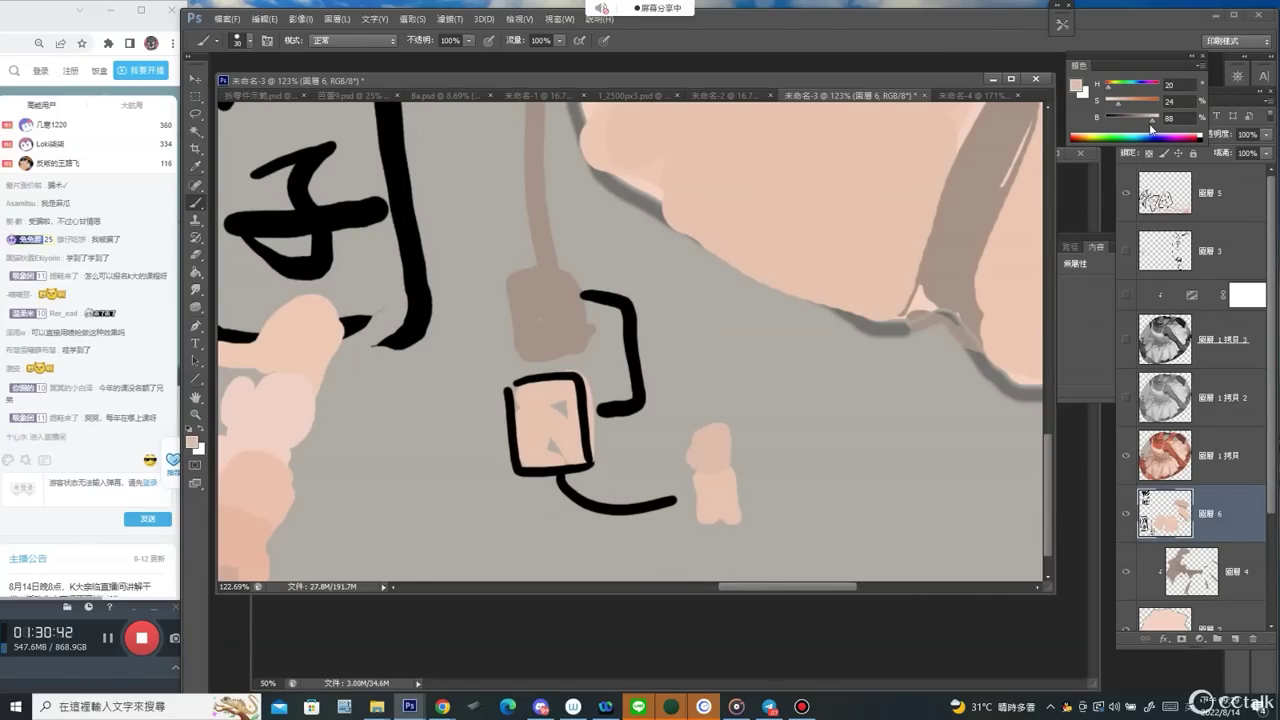
mouse_move(700, 390)
left_mouse_down()
mouse_move(694, 420)
mouse_move(699, 405)
left_mouse_up()
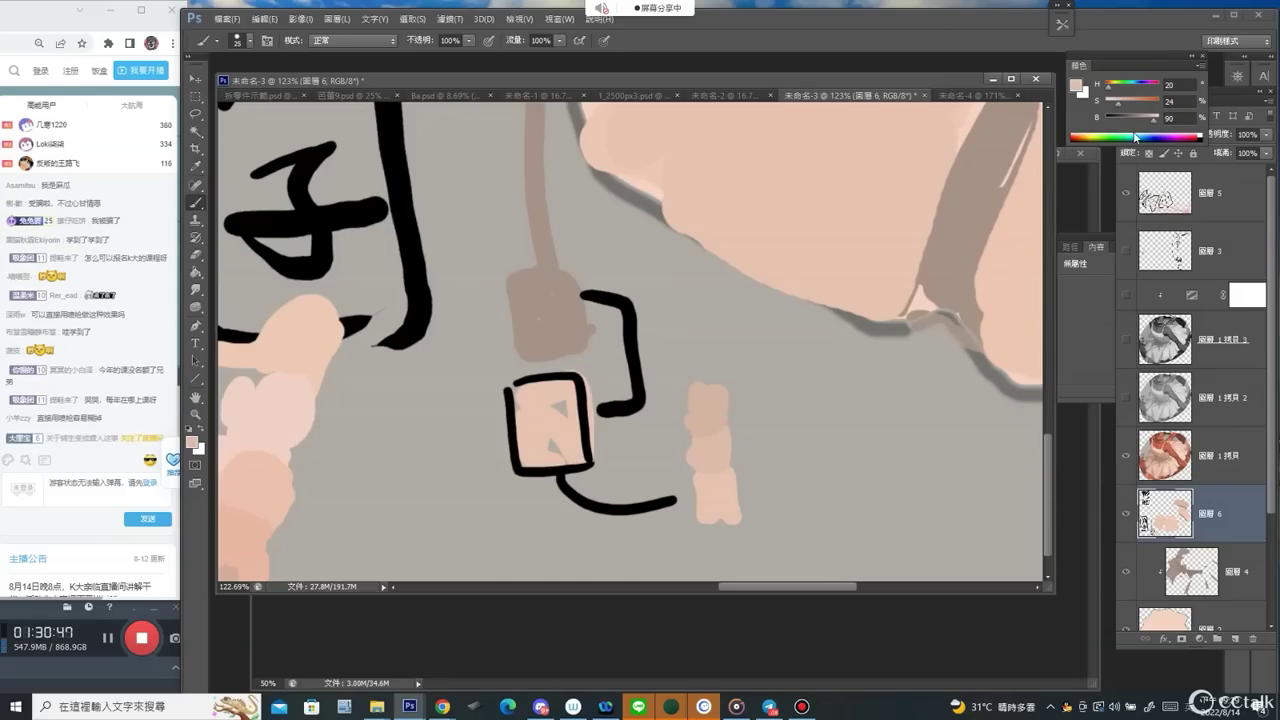
mouse_move(727, 530)
left_mouse_down()
mouse_move(702, 540)
mouse_move(726, 533)
left_mouse_up()
key("ctrl+z")
left_click_drag(1154, 121, 1152, 120)
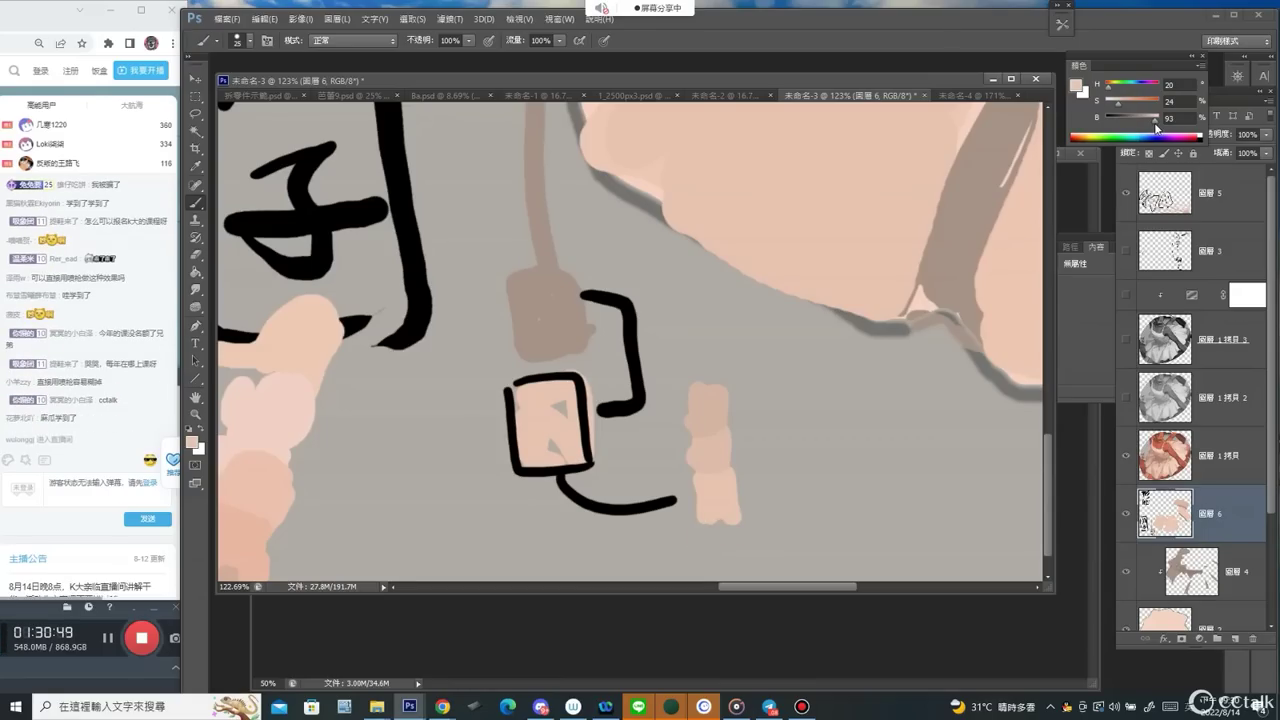
mouse_move(711, 523)
left_mouse_down()
mouse_move(729, 540)
mouse_move(718, 552)
left_mouse_up()
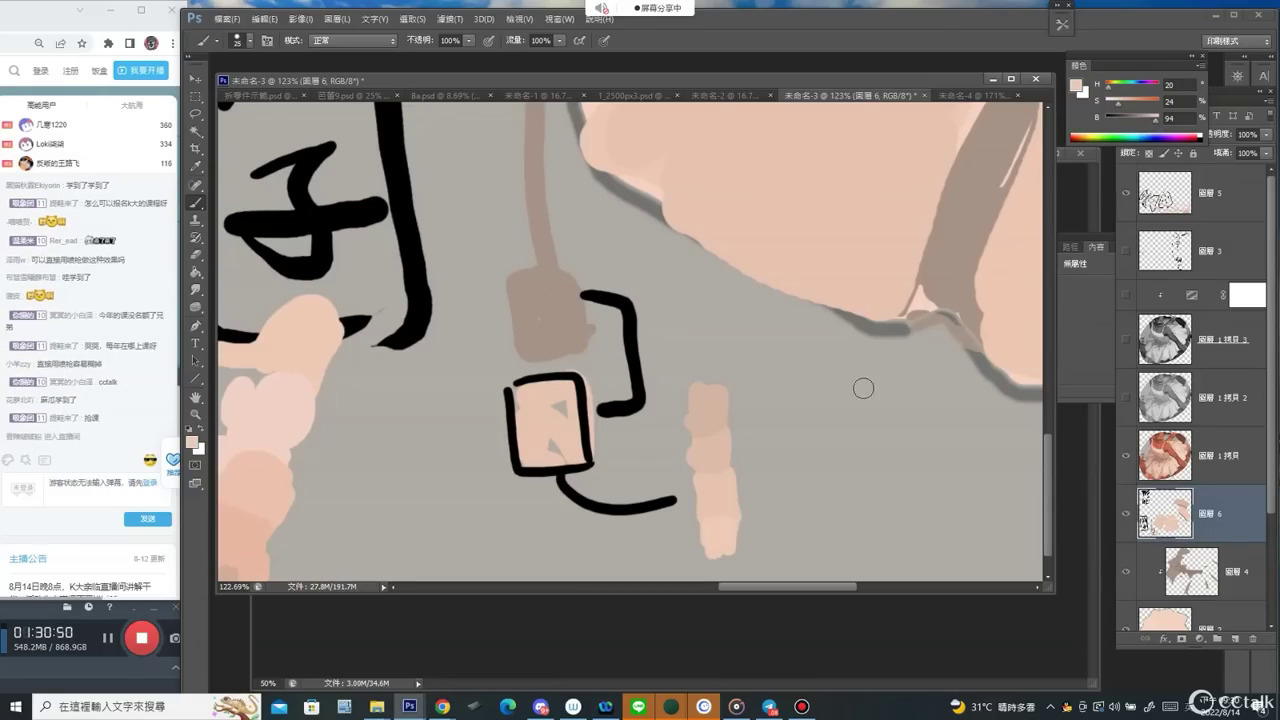
left_click(1167, 117)
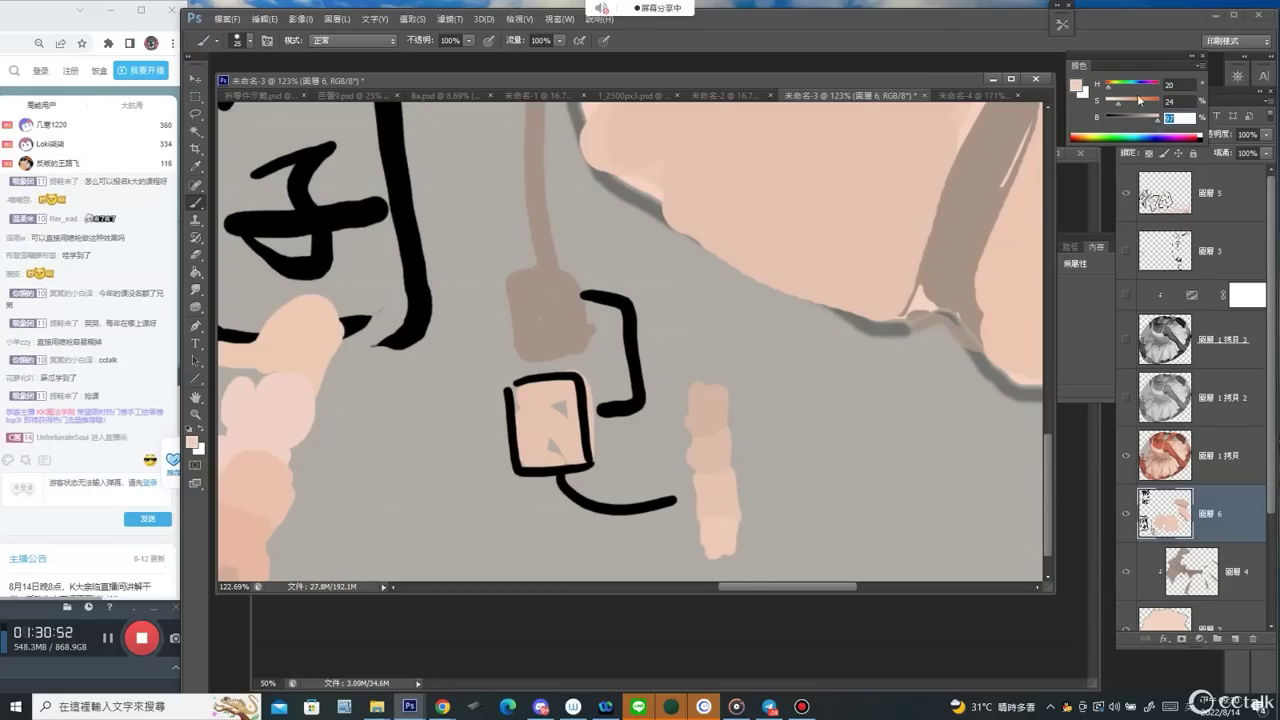
left_click_drag(708, 525, 722, 552)
Try framing the grey-brown shadow swatch in black.
key("z")
left_click(790, 436, "alt")
left_click(796, 445, "alt")
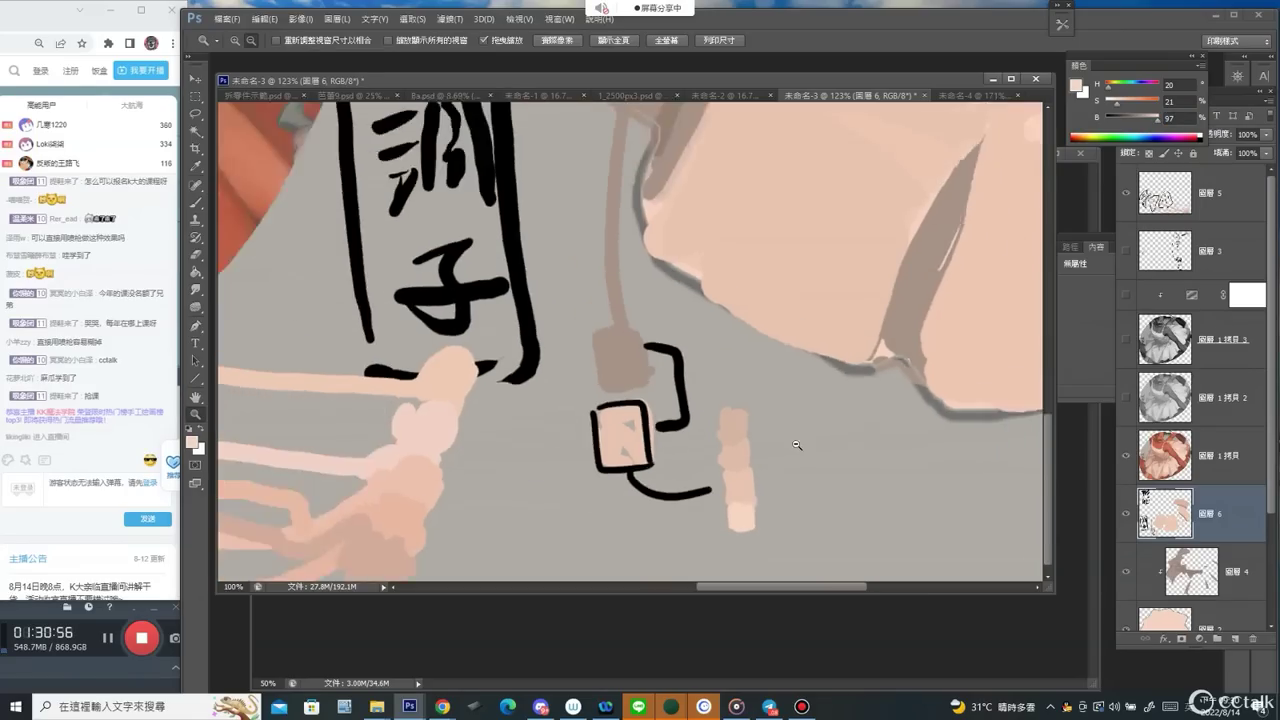
left_click(797, 446, "alt")
left_click(887, 507, "alt")
left_click(887, 507, "alt")
key("ctrl+space")
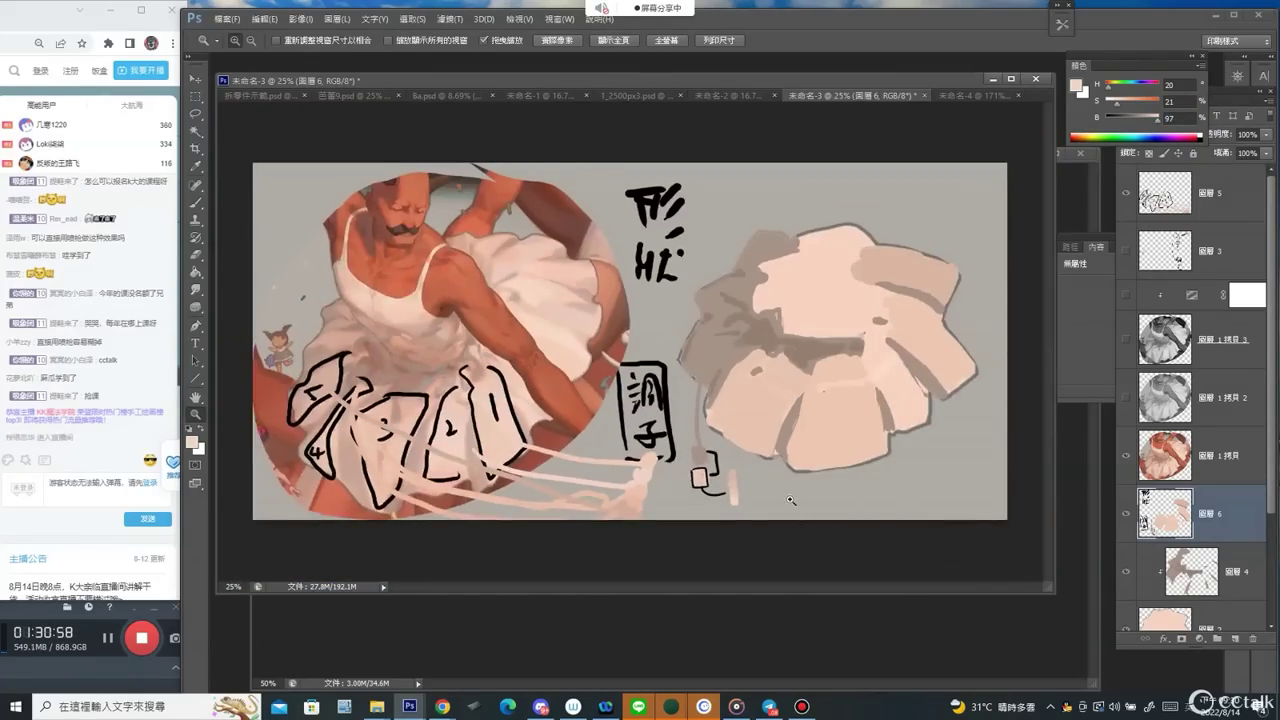
left_click_drag(800, 403, 838, 403)
key("d")
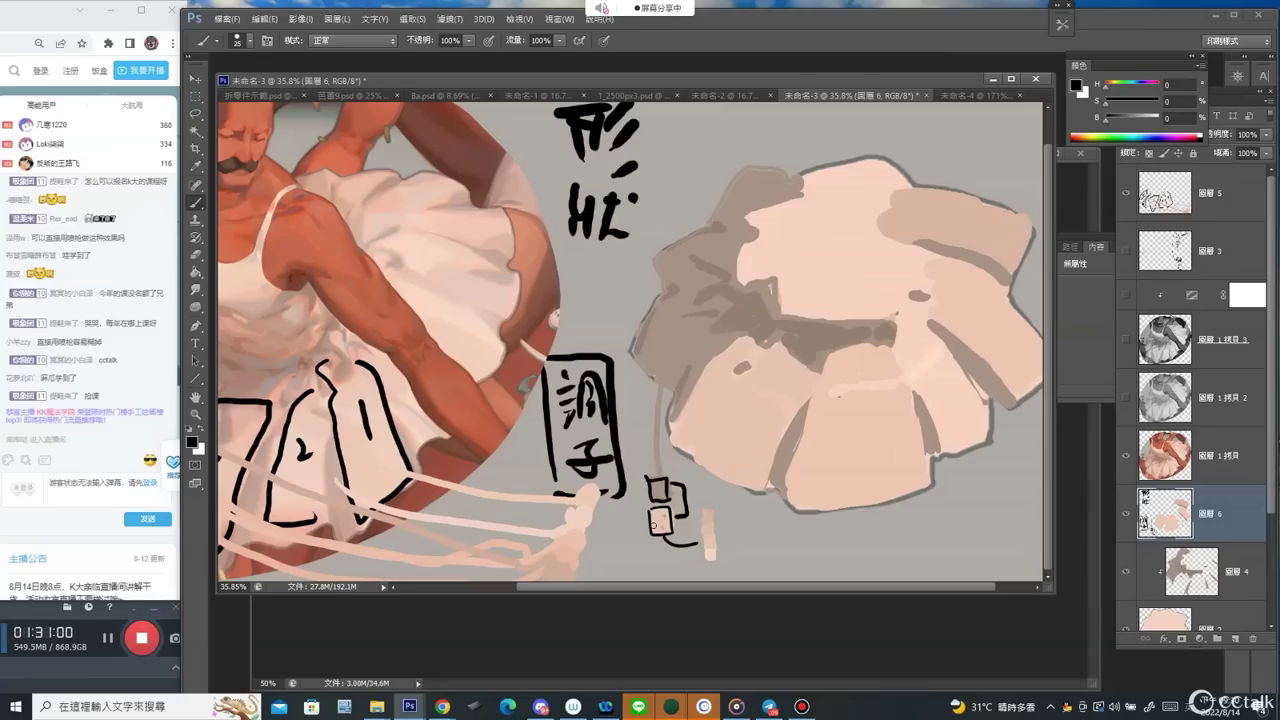
key("ctrl+alt+z")
key("ctrl+alt+z")
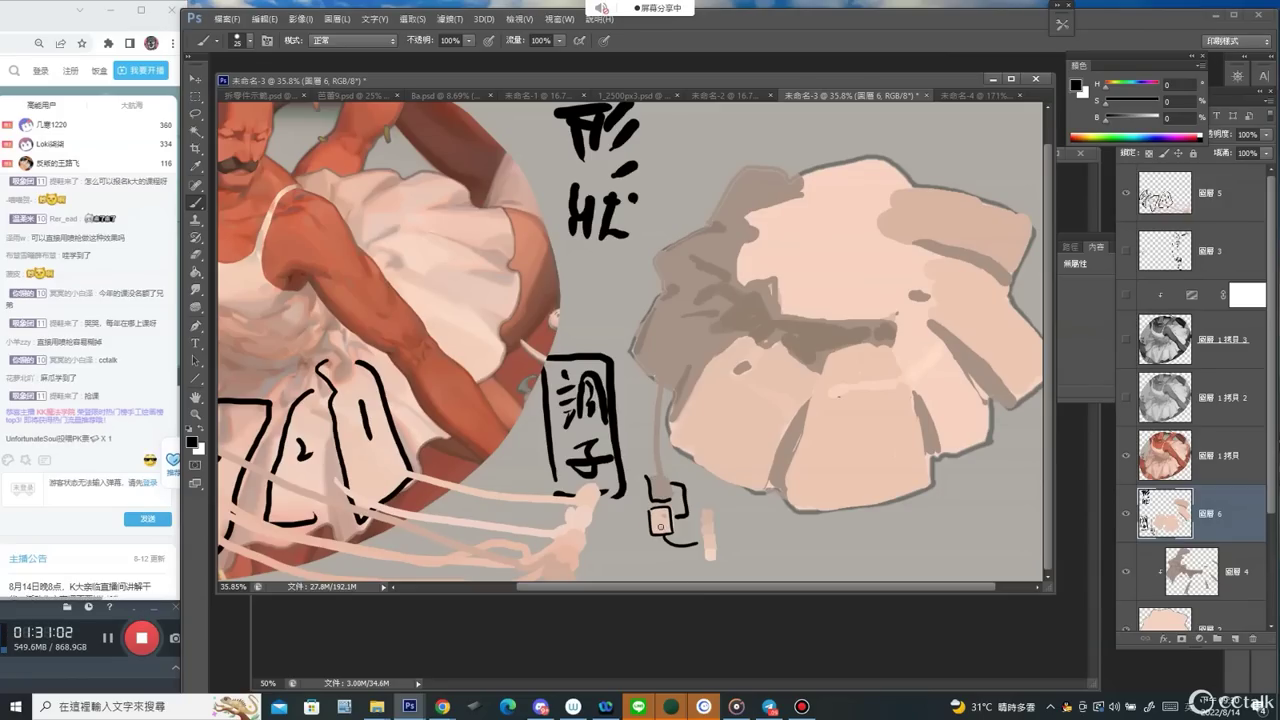
Write a black 4 and a second small character beside the column of pink swatches.
left_click_drag(660, 528, 678, 557)
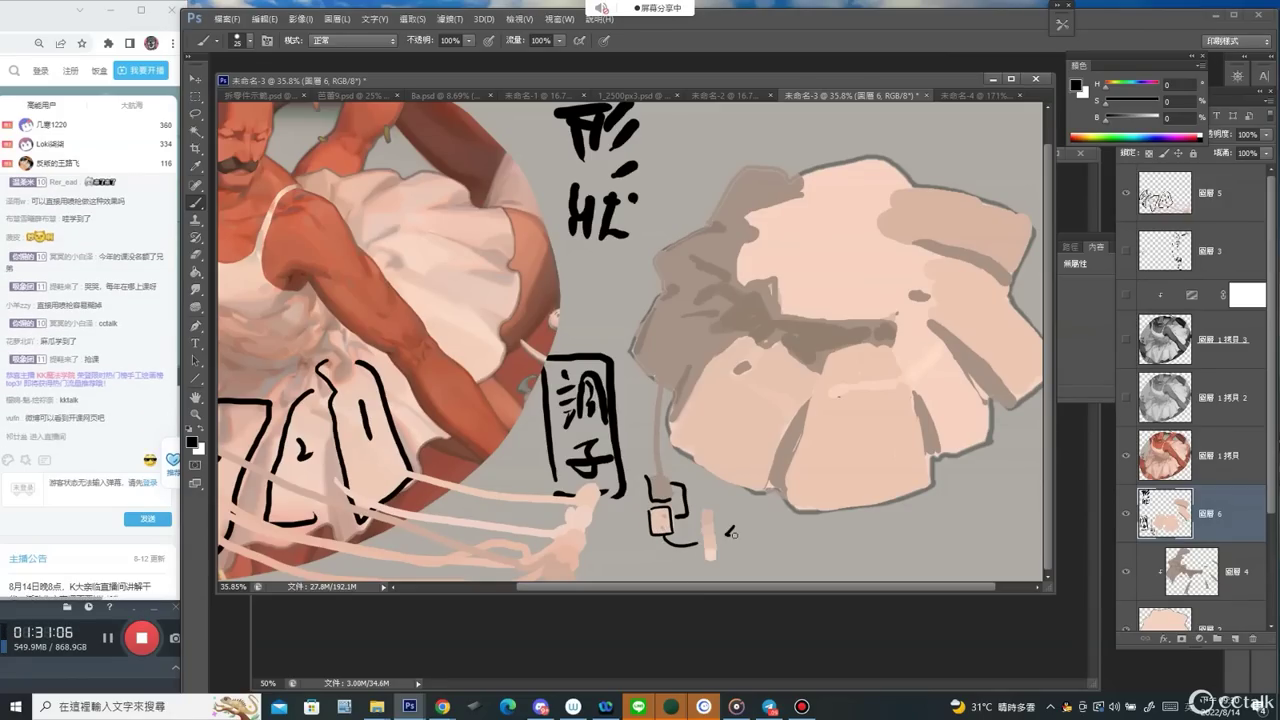
left_click_drag(758, 526, 754, 537)
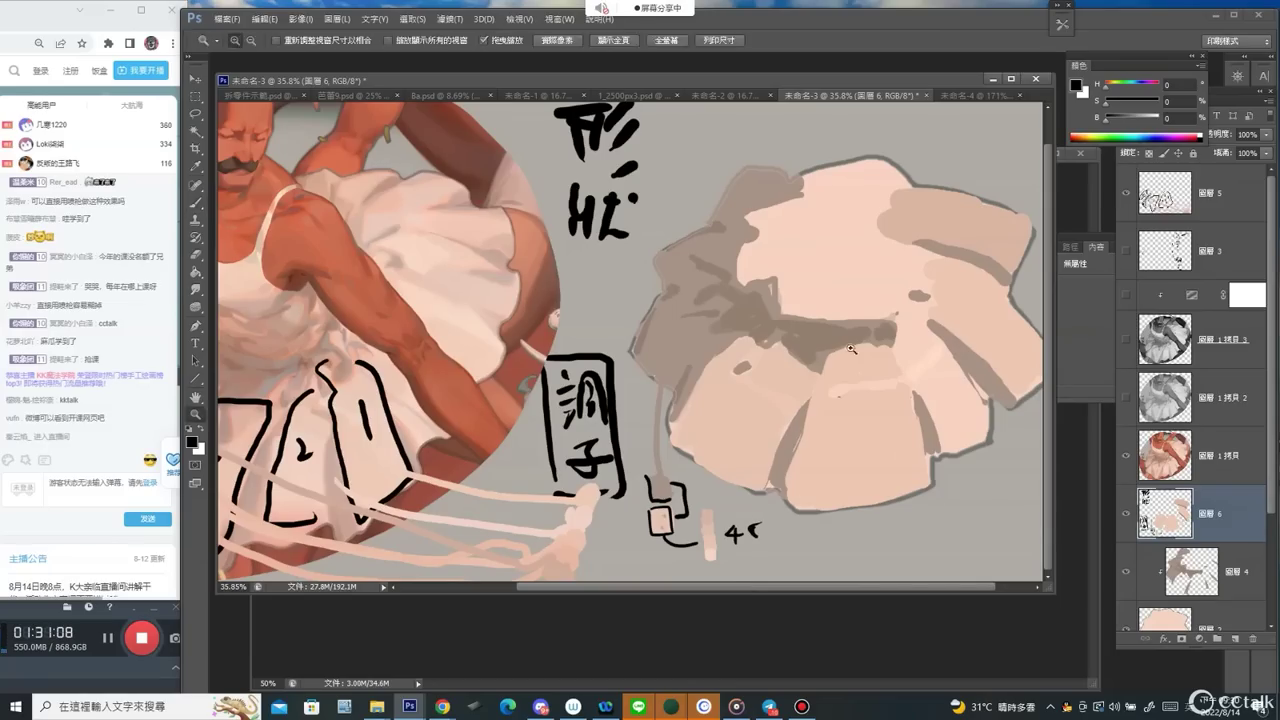
Sample a fold pink, darken it to brightness 81 and paint the skirt's top fold with it.
left_click(827, 173, "alt")
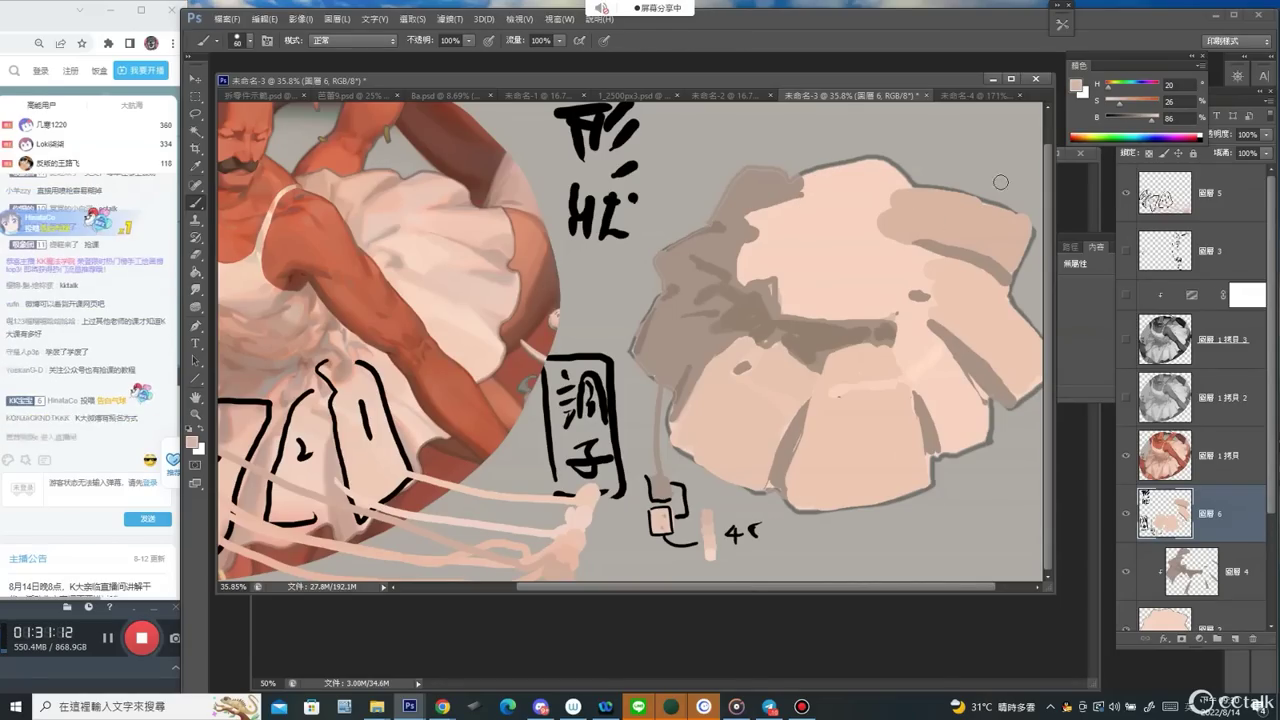
left_click_drag(1151, 119, 1148, 119)
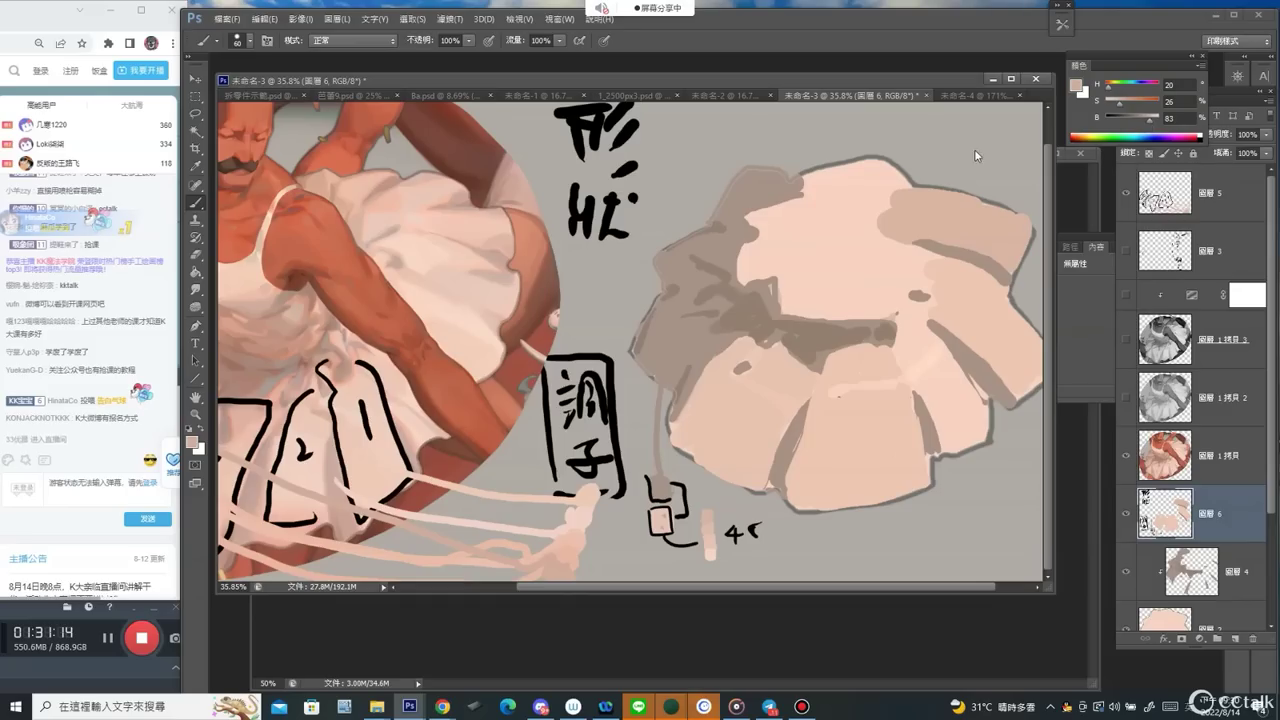
mouse_move(817, 178)
left_mouse_down()
mouse_move(909, 184)
mouse_move(888, 165)
mouse_move(903, 184)
mouse_move(838, 184)
mouse_move(886, 204)
left_mouse_up()
key("ctrl+z")
left_click(1178, 118)
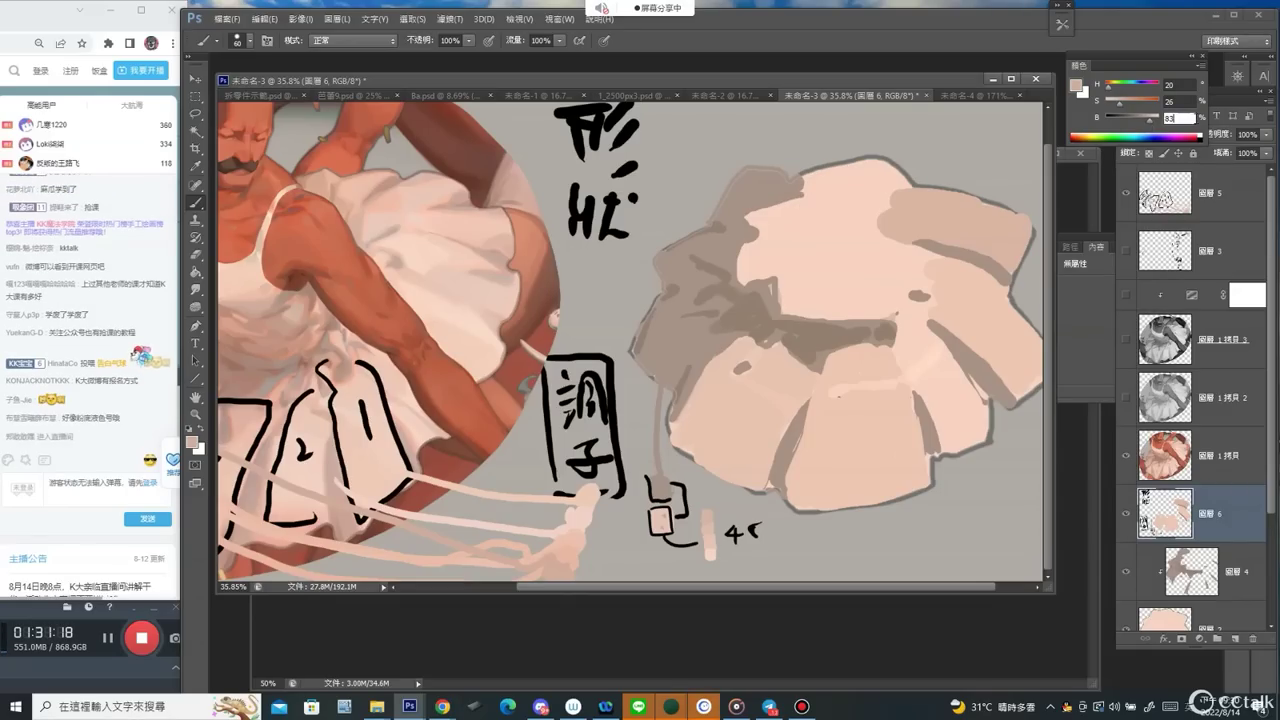
key("Down")
key("Down")
mouse_move(806, 187)
left_mouse_down()
mouse_move(888, 190)
mouse_move(830, 172)
mouse_move(872, 162)
mouse_move(882, 180)
mouse_move(900, 177)
mouse_move(688, 422)
left_mouse_up()
Try short black marks on the top fold and the neighbouring upper-right fold.
key("d")
mouse_move(834, 149)
left_mouse_down()
mouse_move(825, 193)
mouse_move(834, 171)
mouse_move(853, 216)
mouse_move(790, 180)
left_mouse_up()
left_click_drag(830, 222, 880, 208)
key("ctrl+z")
key("ctrl+z")
key("bracketleft")
key("bracketleft")
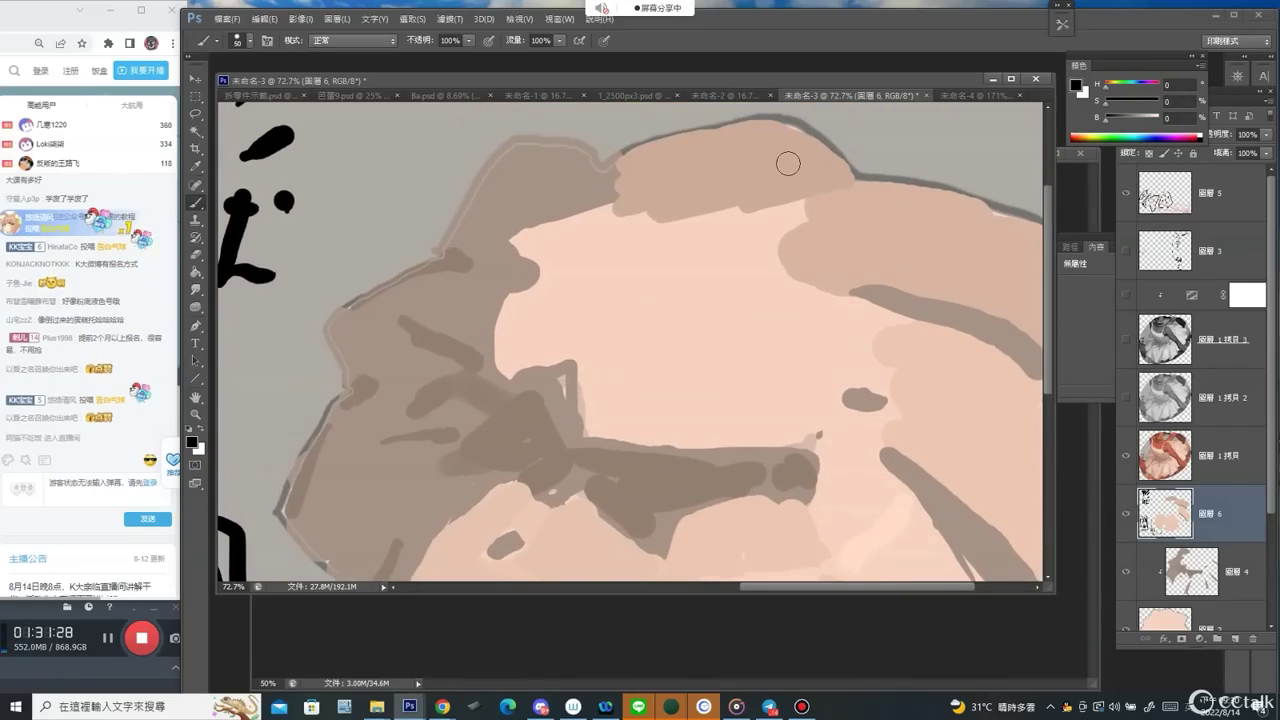
left_click_drag(800, 154, 801, 173)
left_click_drag(867, 211, 881, 229)
left_click(742, 170, "alt")
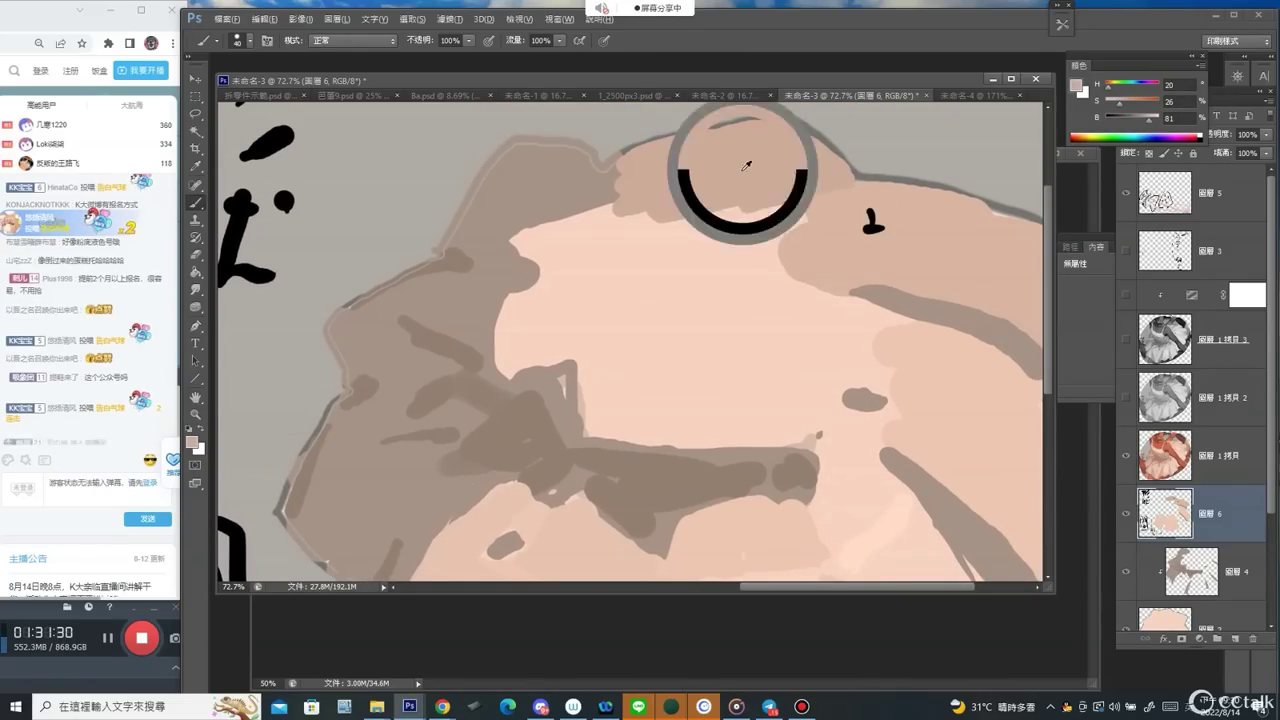
key("ctrl+alt+z")
key("ctrl+alt+z")
Sample the skirt's light pink and paint it over the right part of the top fold at brush size 70.
left_click(737, 238, "alt")
key("bracketright")
key("bracketright")
key("bracketright")
mouse_move(722, 220)
left_mouse_down()
mouse_move(809, 163)
mouse_move(843, 180)
mouse_move(701, 219)
left_mouse_up()
key("z")
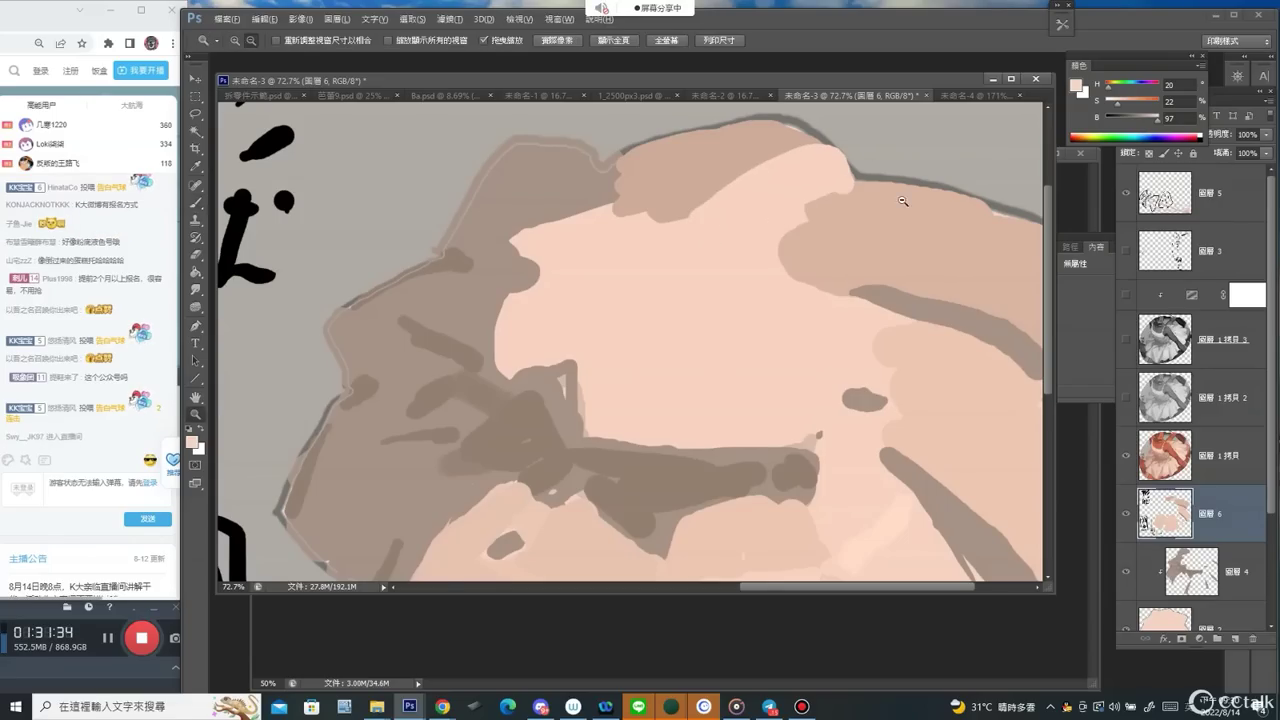
left_click_drag(904, 200, 848, 200)
Write a small black 1 on the skirt's top fold and a 2 on the upper-right fold.
key("f")
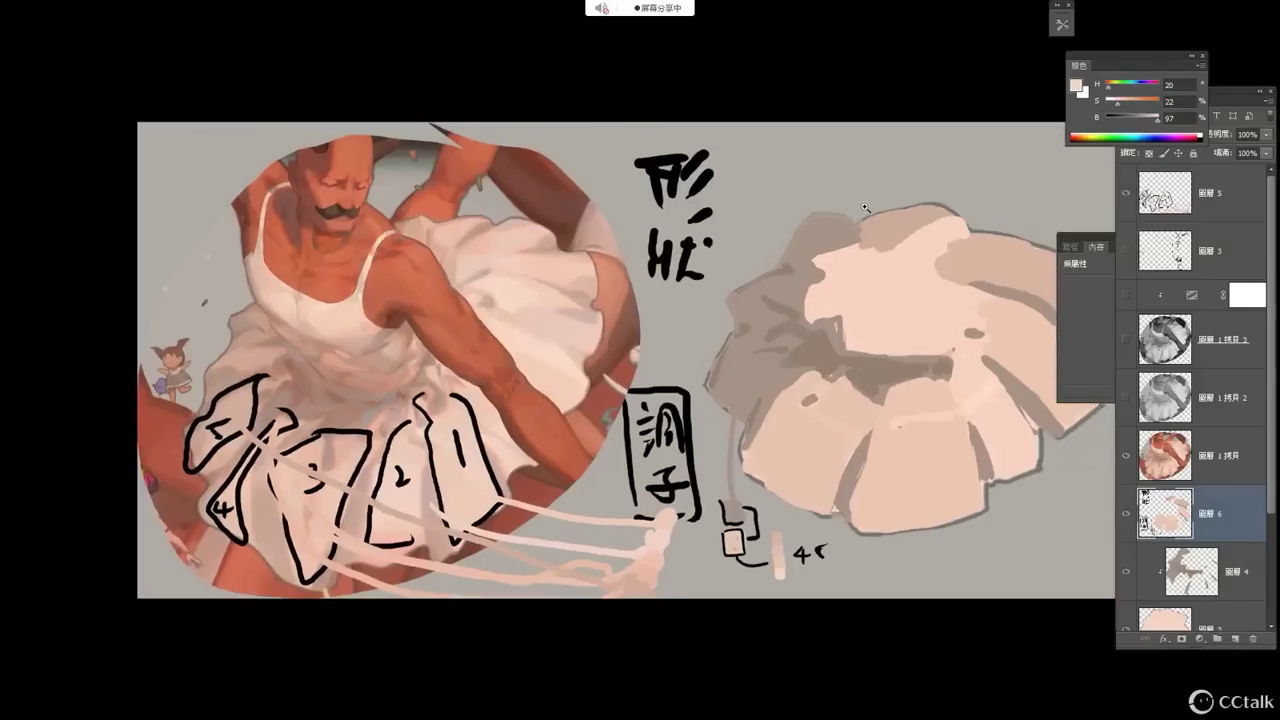
key("f")
key("f")
key("b")
key("d")
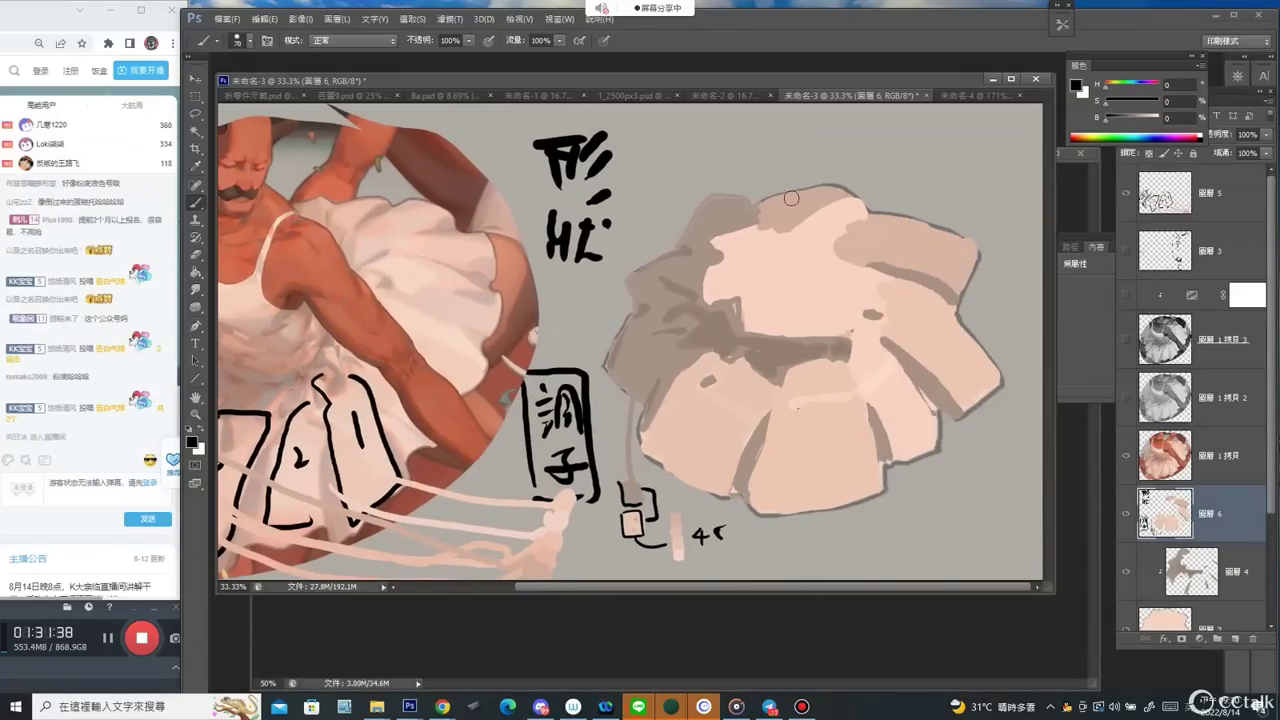
left_click_drag(888, 238, 900, 250)
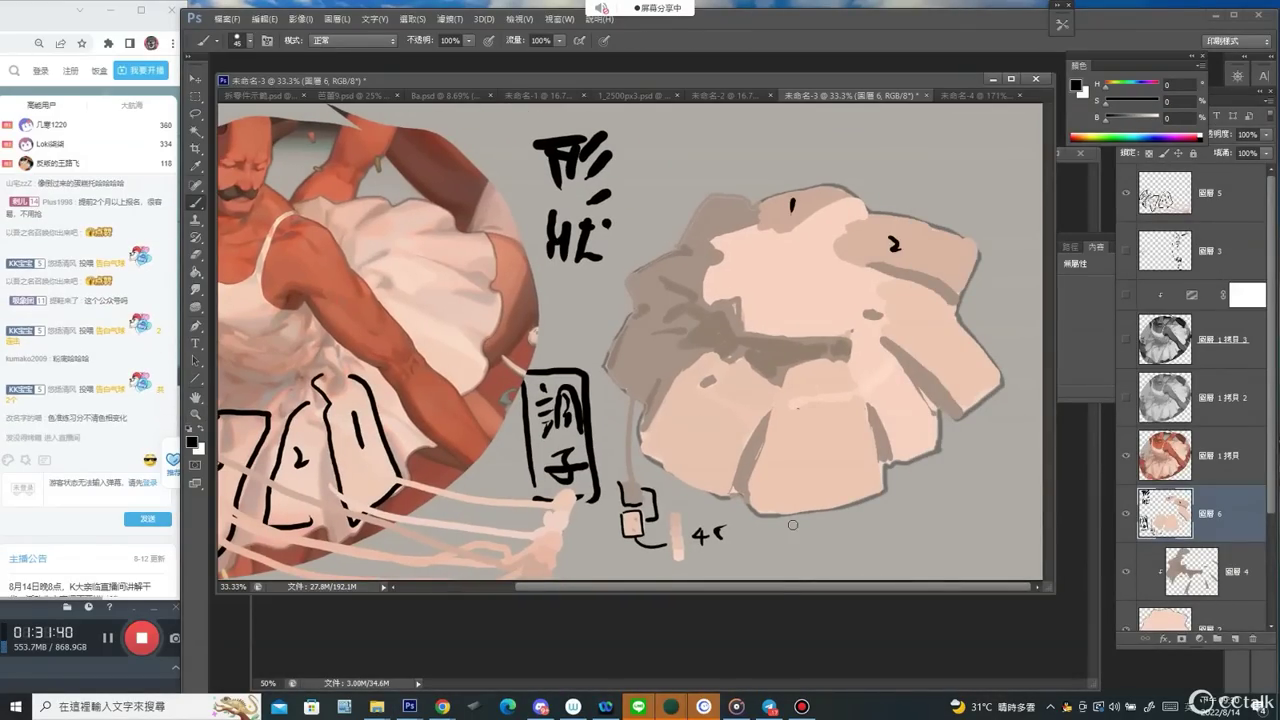
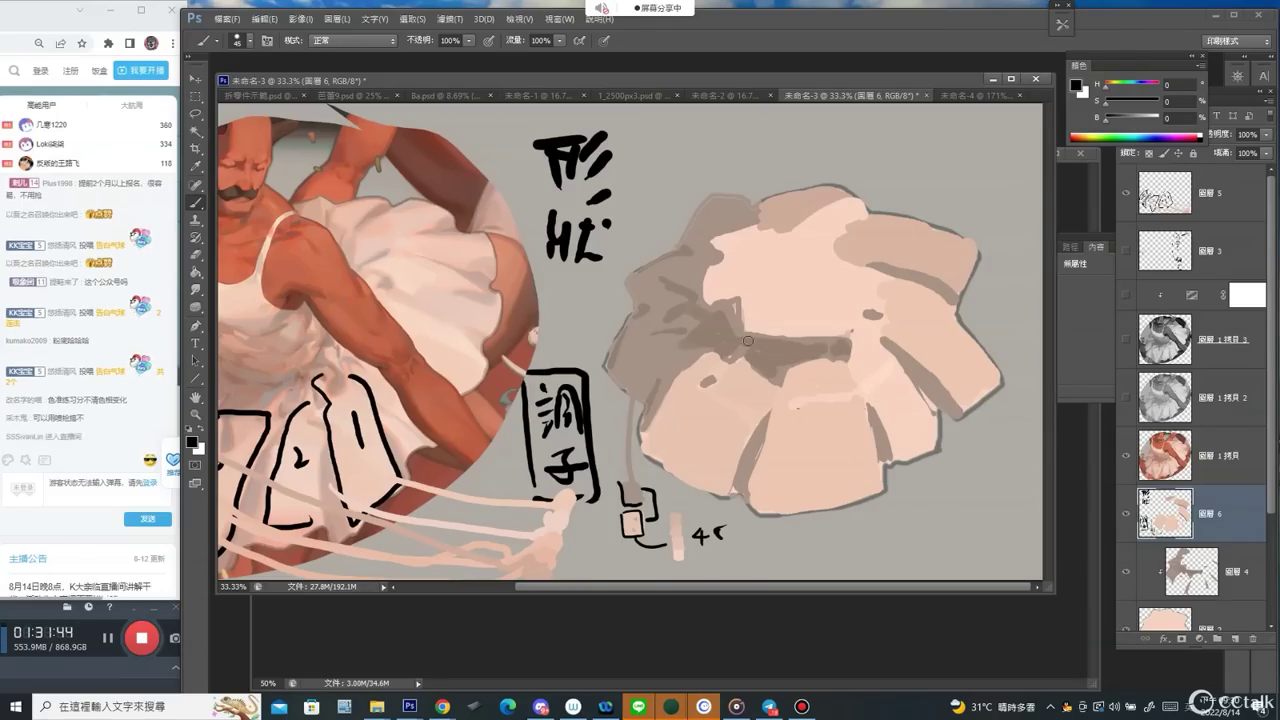
Sample the top fold's mid pink and stroke it along the left edge of the skirt's light area.
left_click(776, 220, "alt")
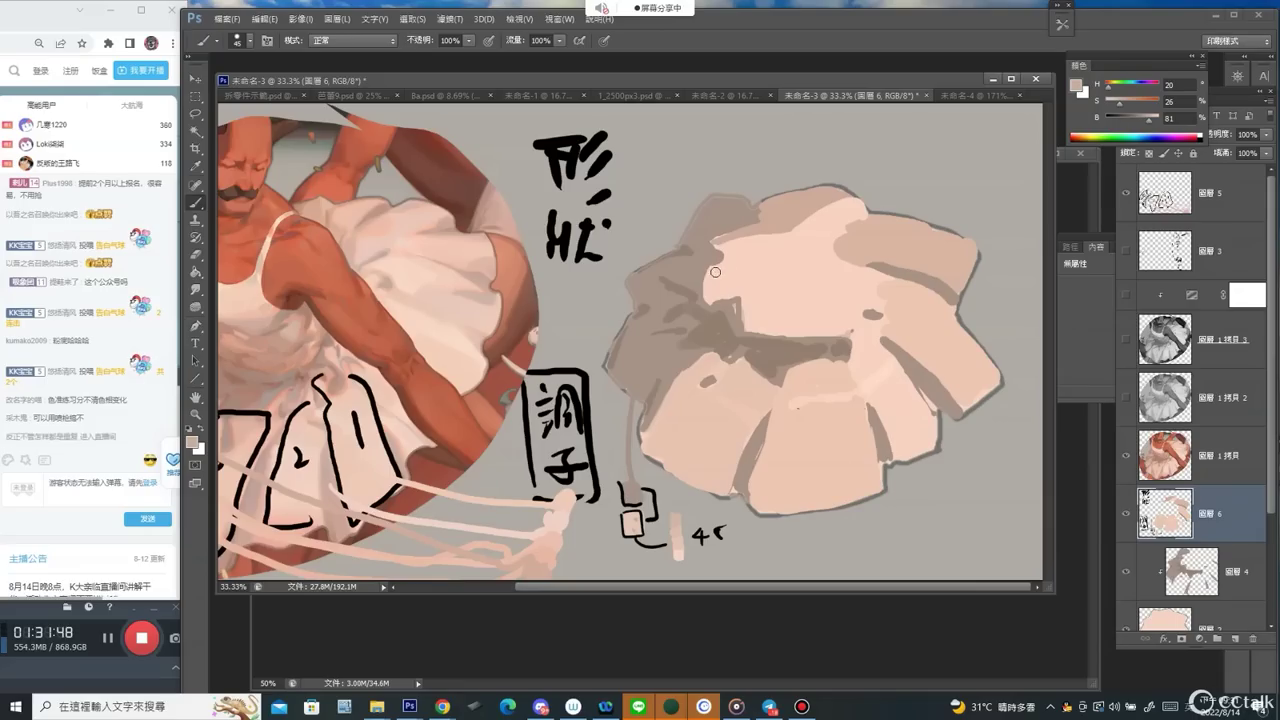
left_click_drag(715, 274, 746, 316)
scroll(791, 276, "down", 1)
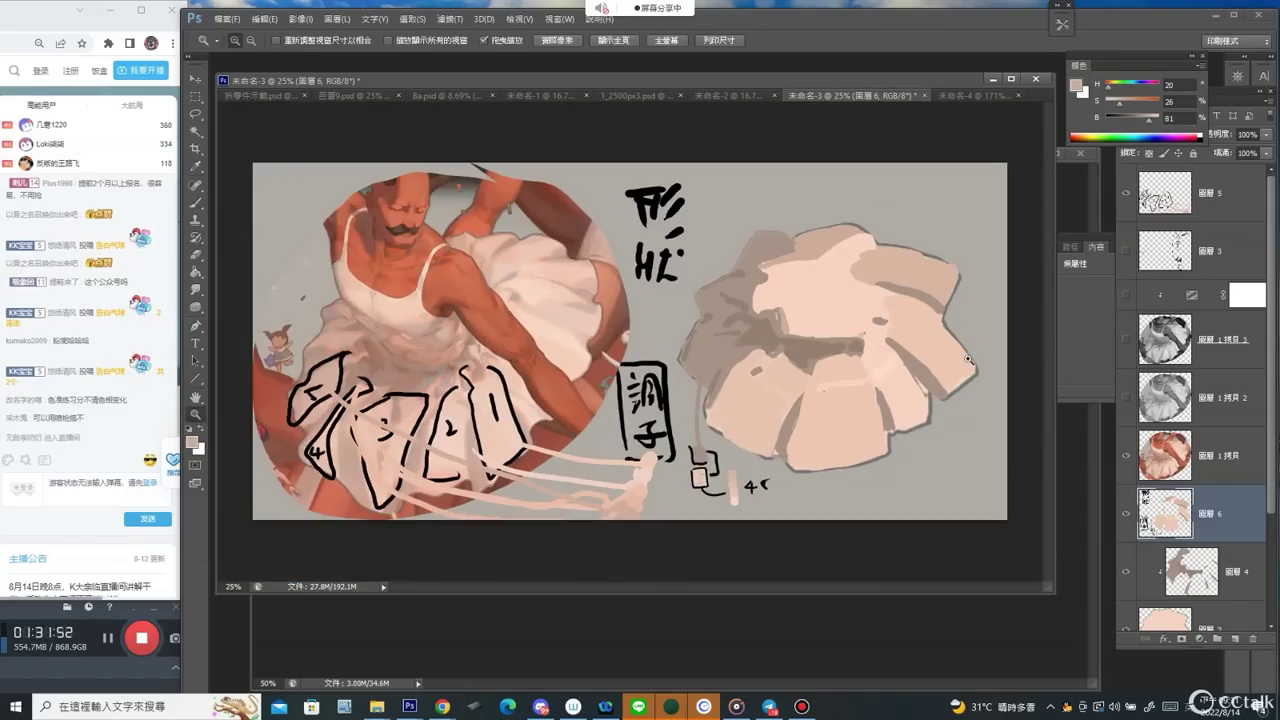
left_click(823, 248, "alt")
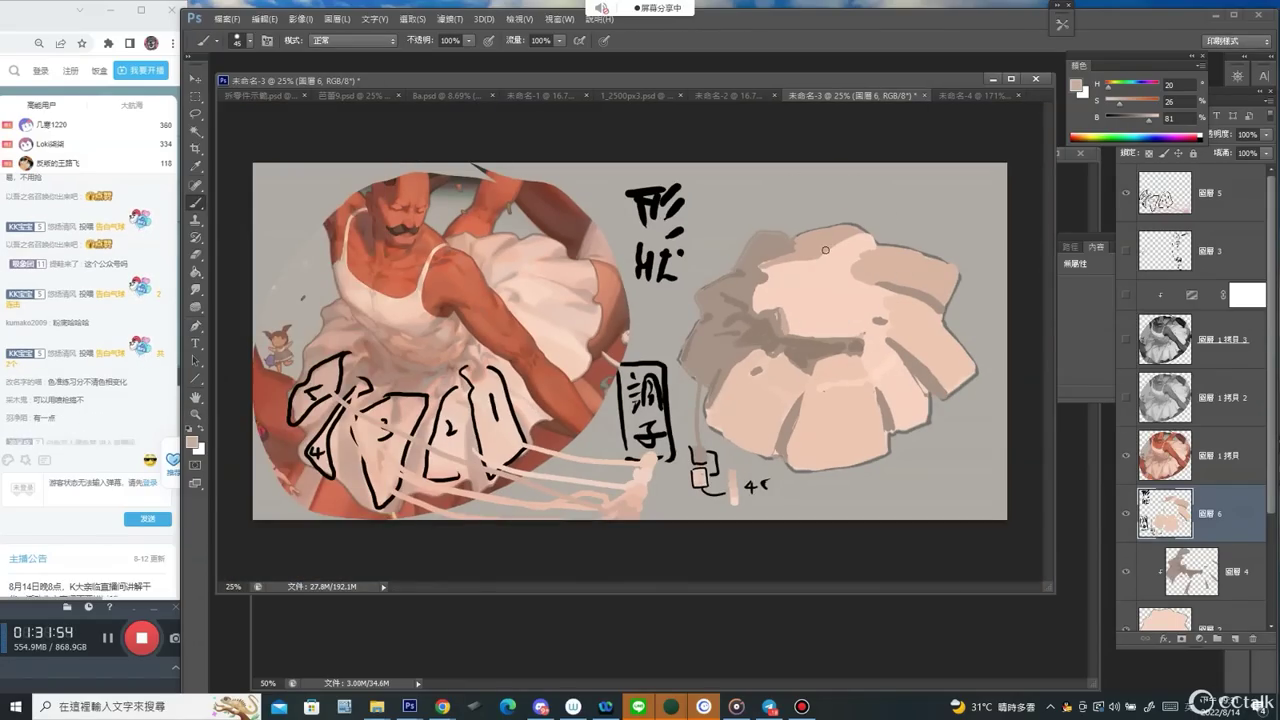
Try a black line from the skirt's top fold down to the front folds, and undo it.
key("d")
mouse_move(816, 243)
left_mouse_down()
mouse_move(922, 360)
mouse_move(752, 385)
mouse_move(793, 410)
left_mouse_up()
key("ctrl+z")
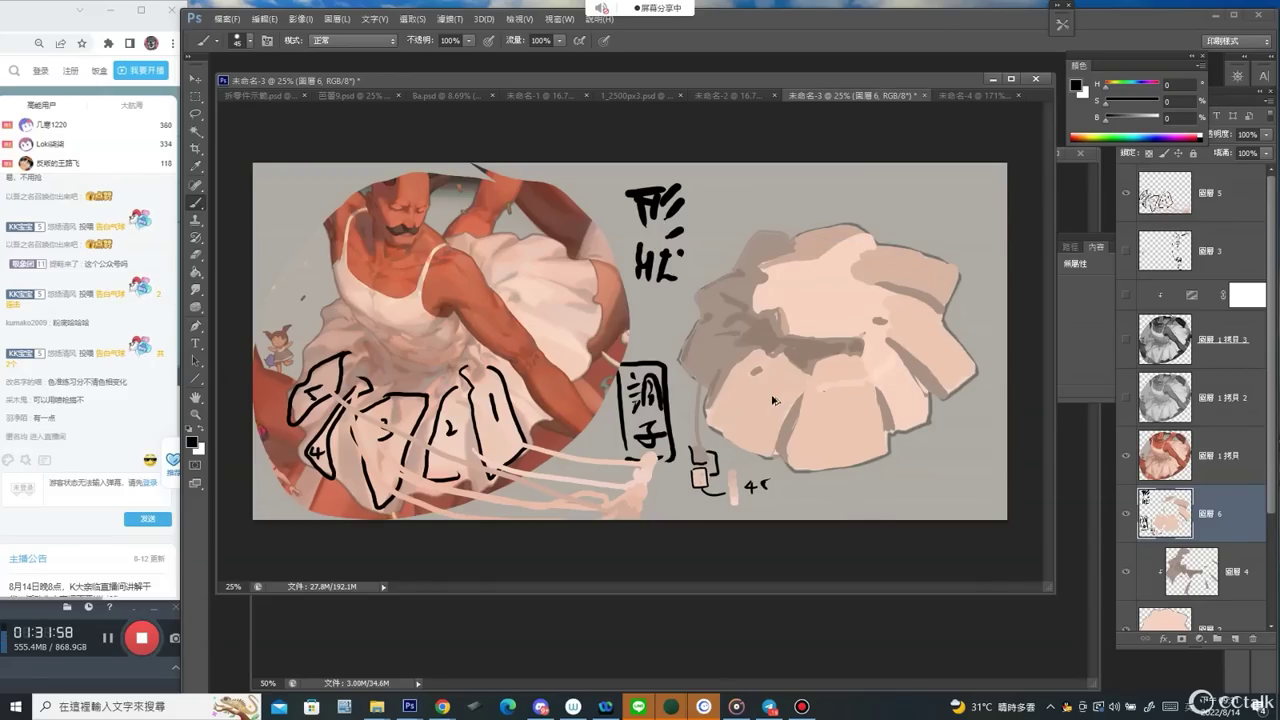
Sample the front-left fold's pink and set it to saturation 26 and brightness 88.
left_click(755, 380, "alt")
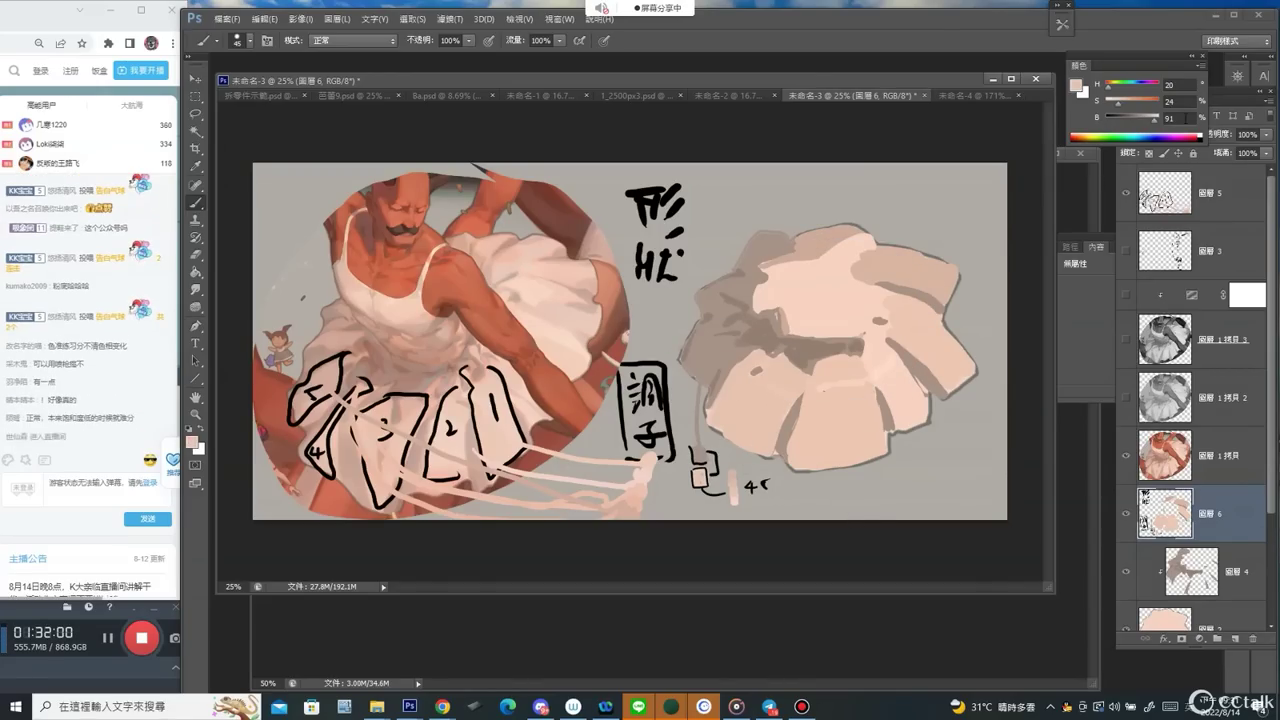
left_click(1187, 118)
scroll(1187, 118, "down", 3)
left_click(1188, 102)
type("26")
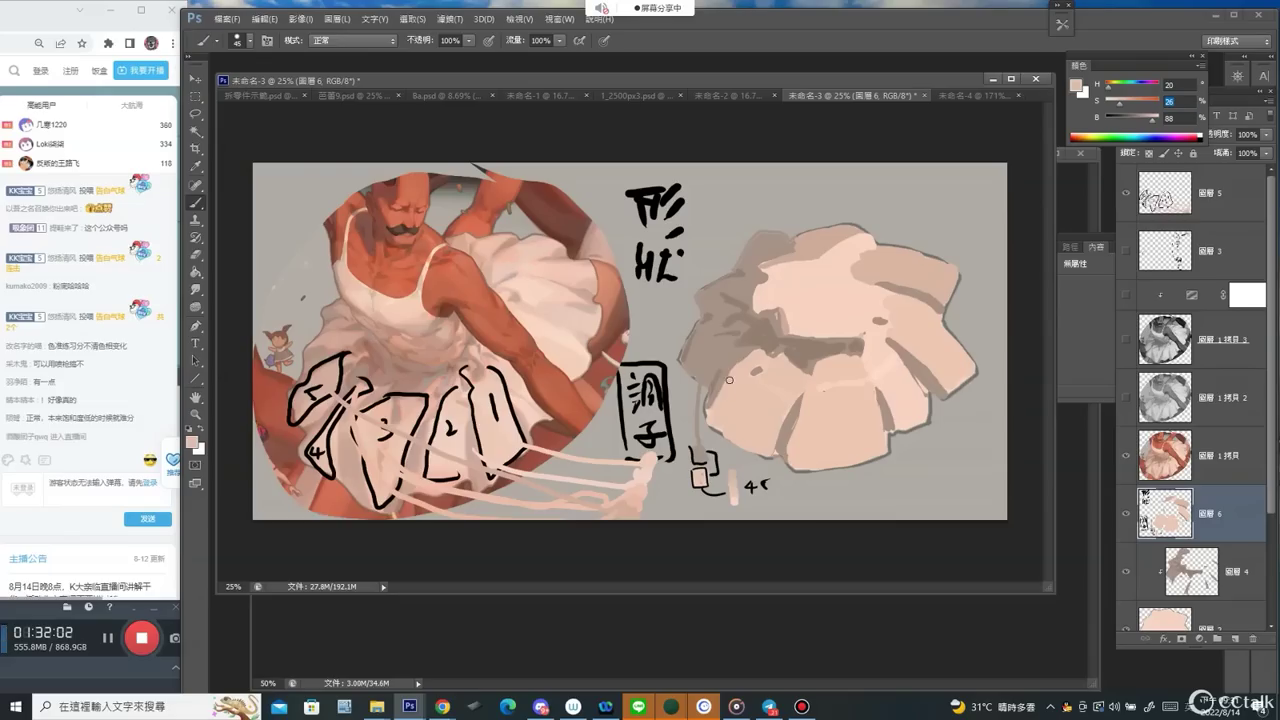
key("Return")
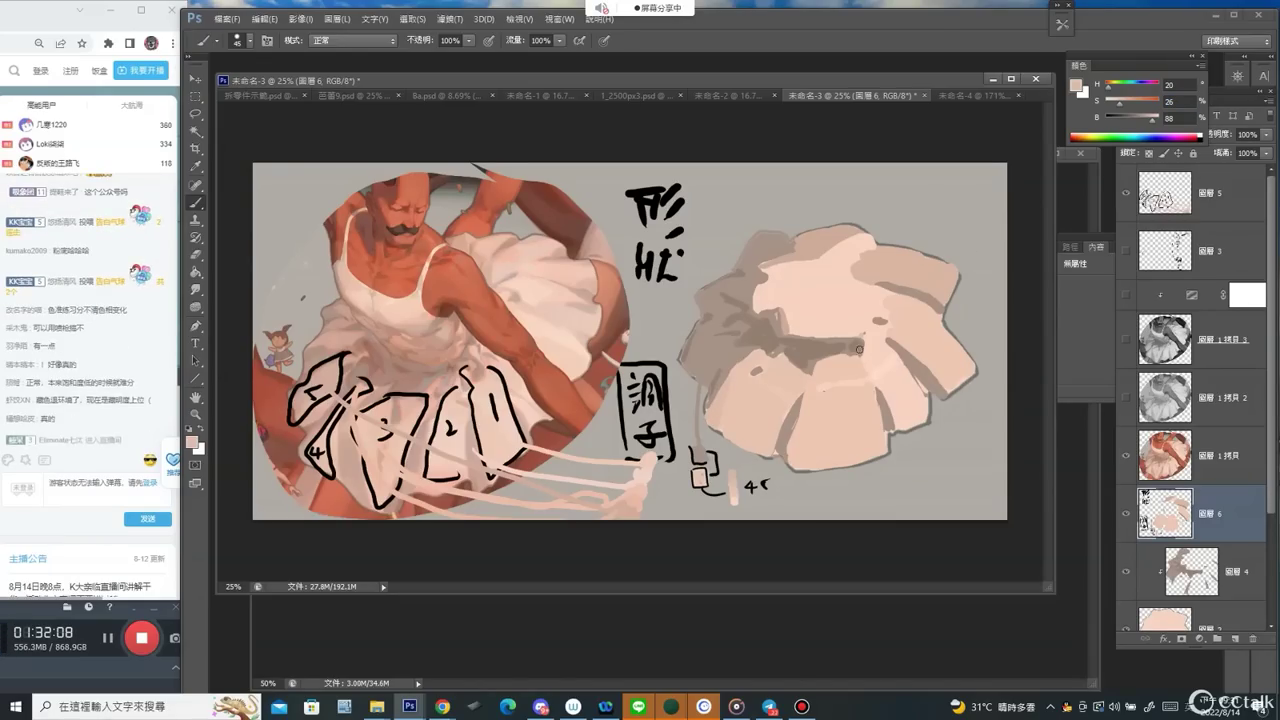
Sample the light pink and the grey shadow at the light area's left edge, and choose a 57 px round brush with 100% hardness.
left_click(893, 379, "alt")
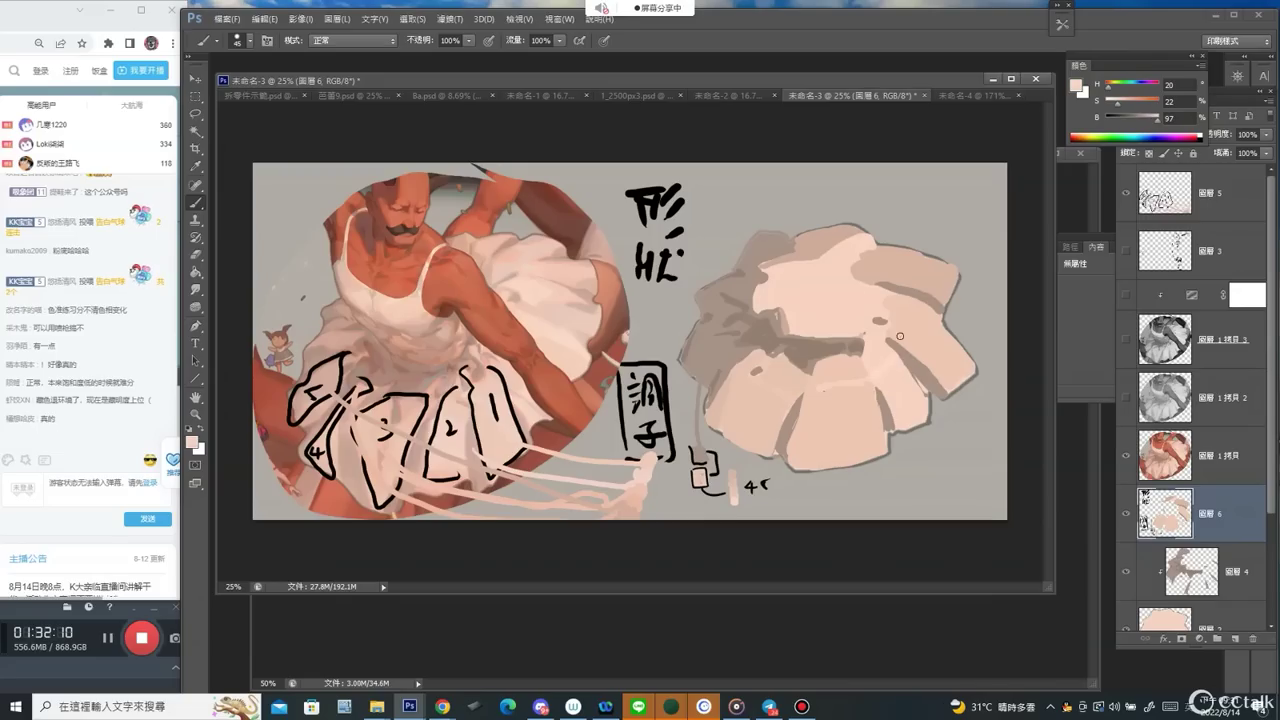
right_click(899, 336)
left_click(757, 283, "alt")
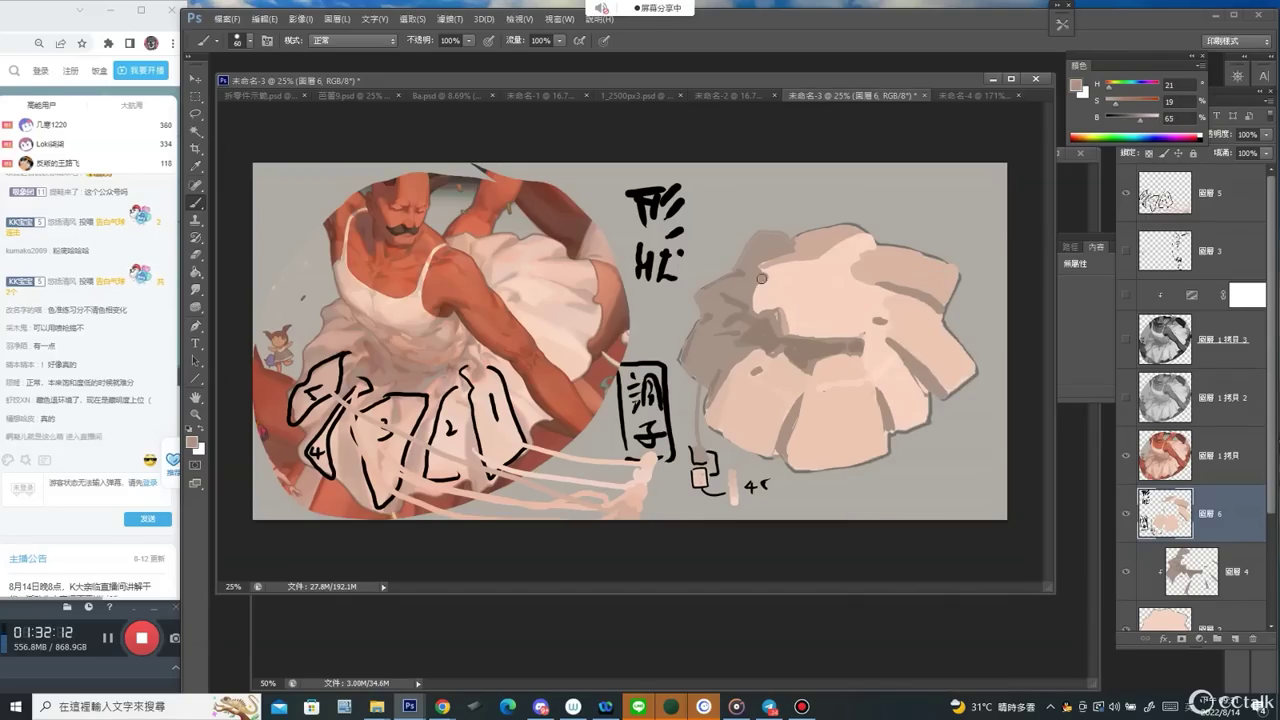
right_click(883, 398)
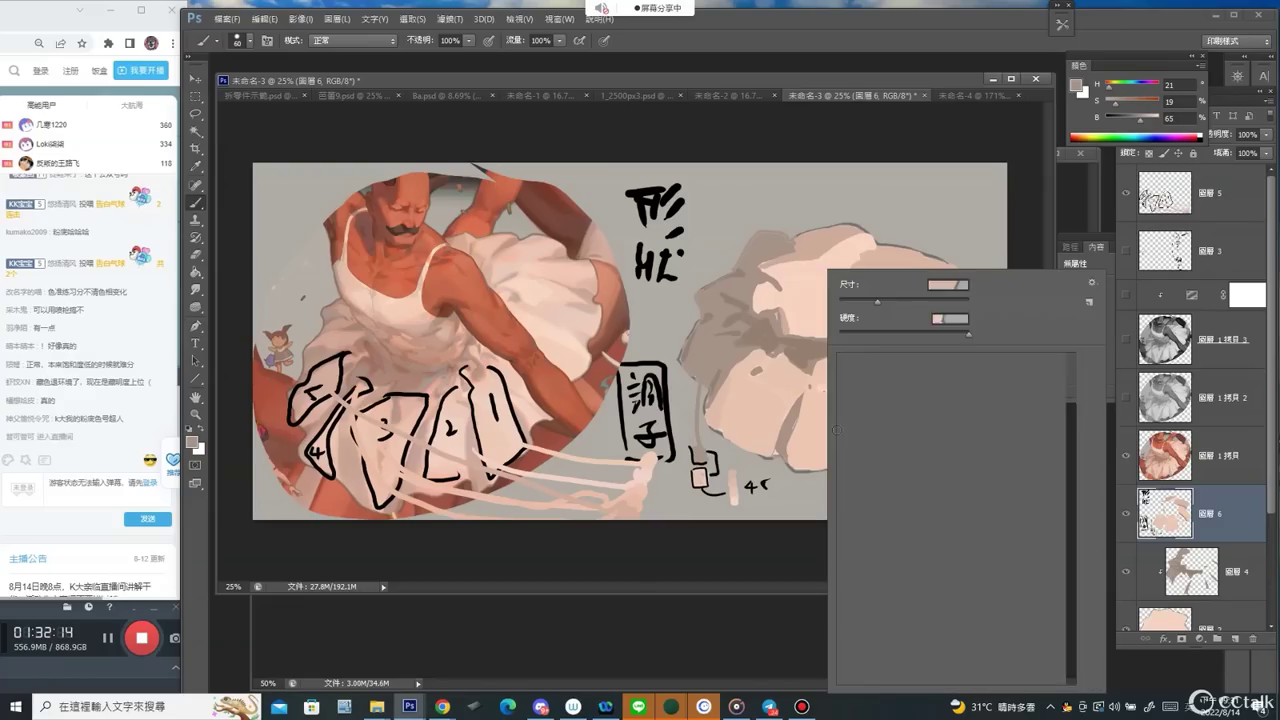
double_click(847, 381)
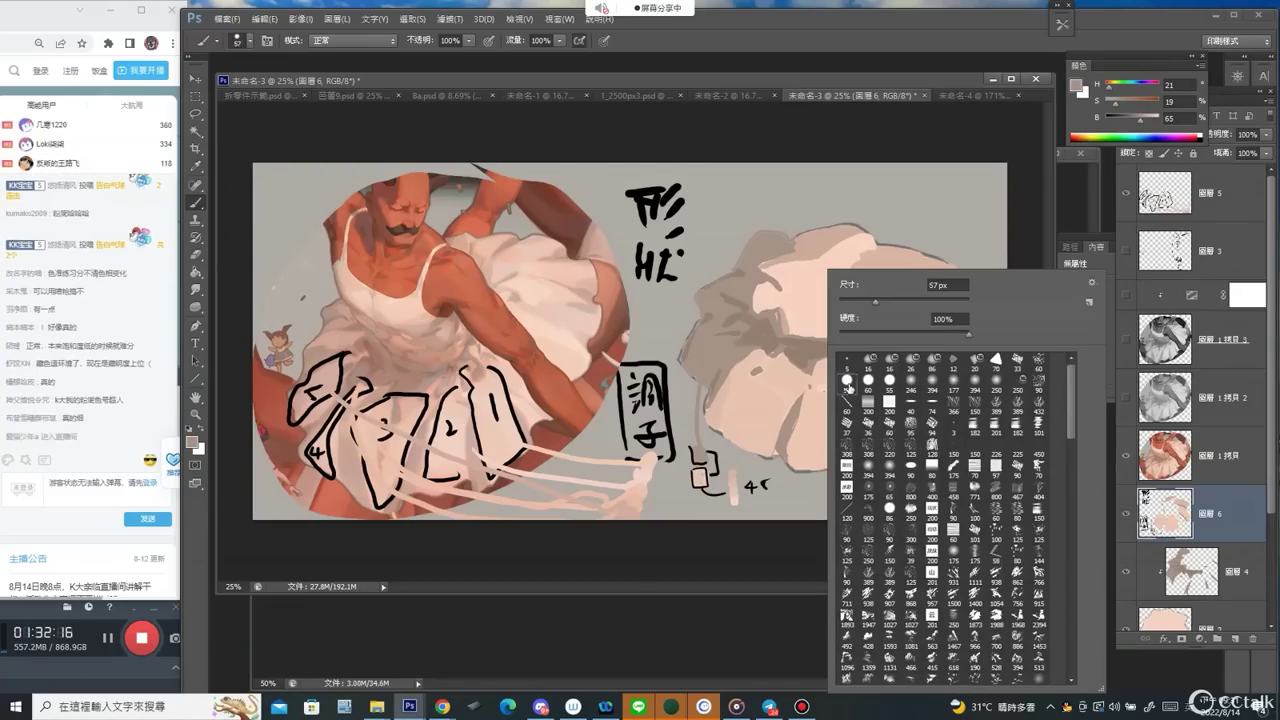
Sample and adjust fold pinks to paint transition tones along the shadow edge of the front centre fold at brush size 50 to 60.
left_click_drag(722, 374, 775, 374)
left_click(894, 254, "alt")
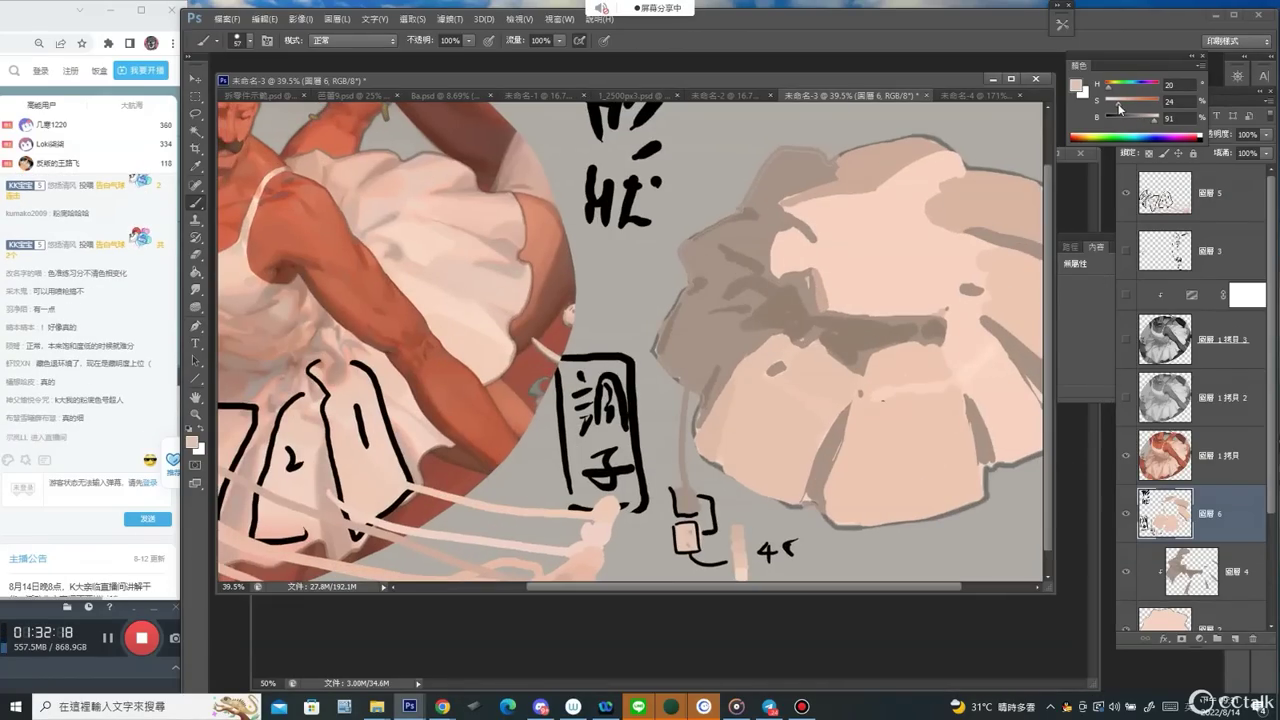
key("bracketleft")
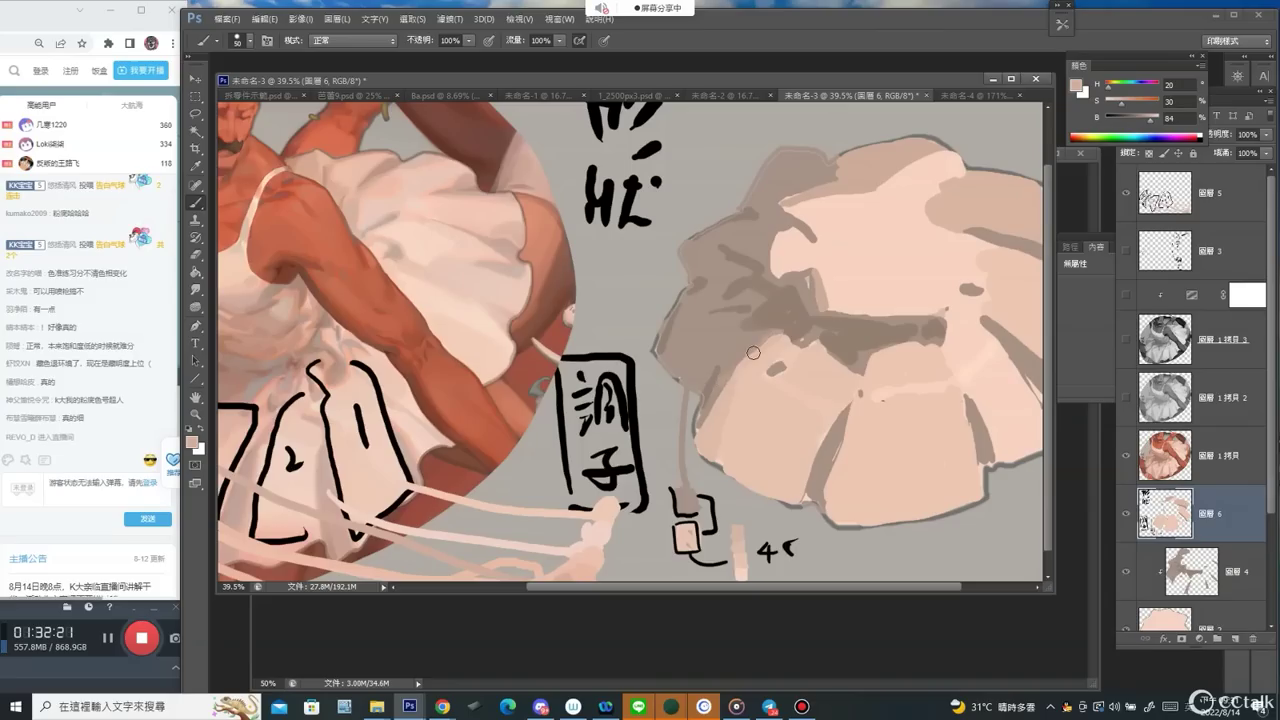
left_click(762, 340, "alt")
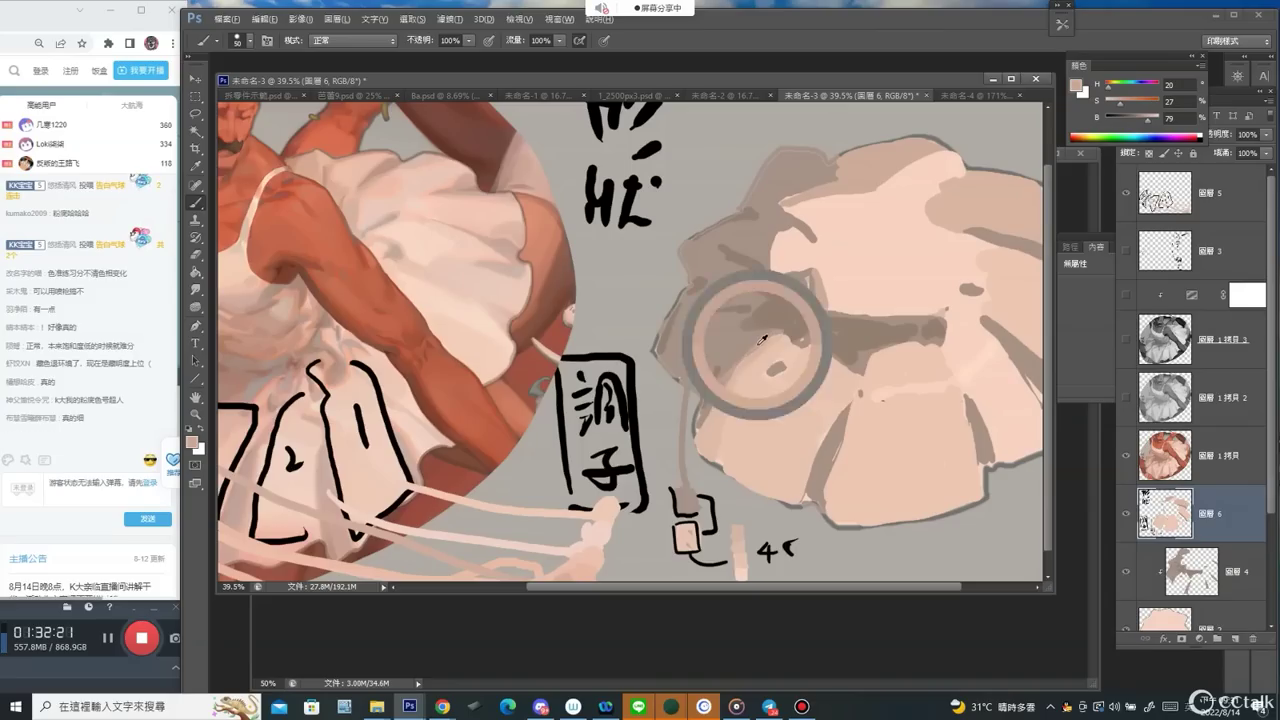
mouse_move(847, 415)
left_mouse_down()
mouse_move(823, 496)
mouse_move(853, 404)
mouse_move(830, 509)
left_mouse_up()
left_click(857, 436, "alt")
key("bracketright")
key("bracketright")
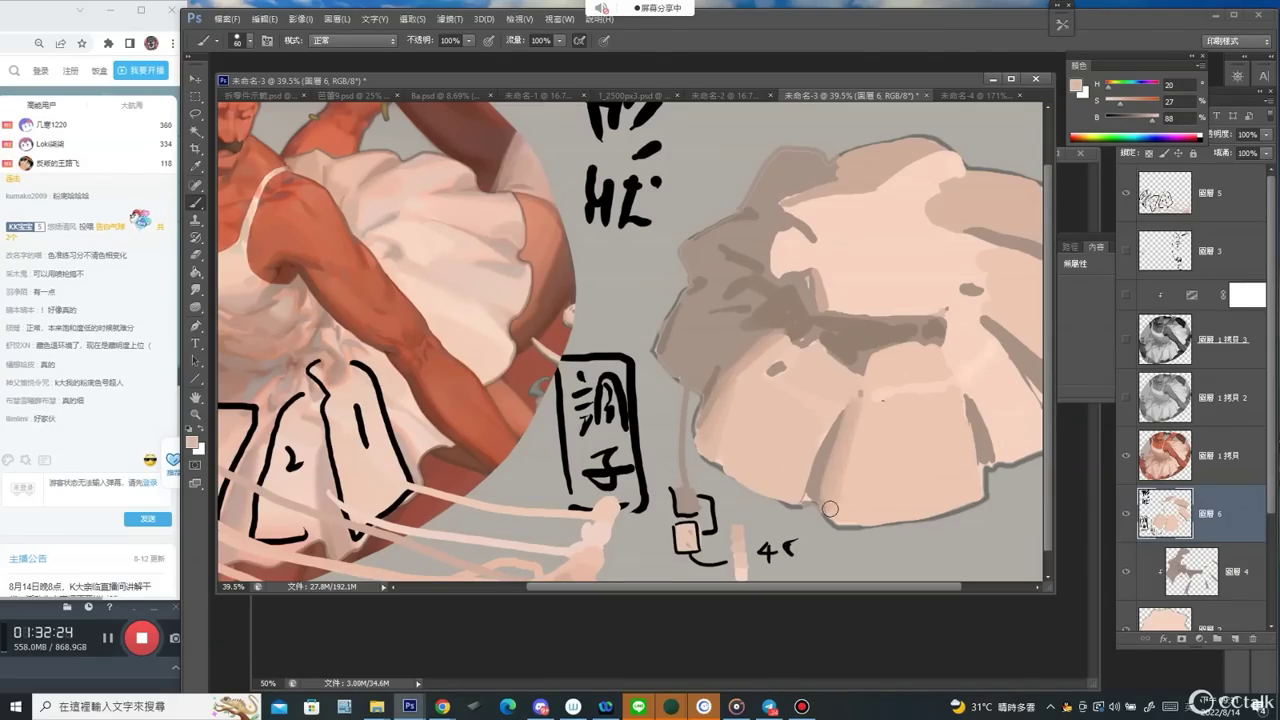
Sample the waist shadow, set its saturation to 25, and blend intermediate tones into the front folds below it at brush size 80.
left_click(870, 382, "alt")
key("z")
left_click(870, 382, "alt")
left_click(878, 372, "alt")
left_click(905, 310, "alt")
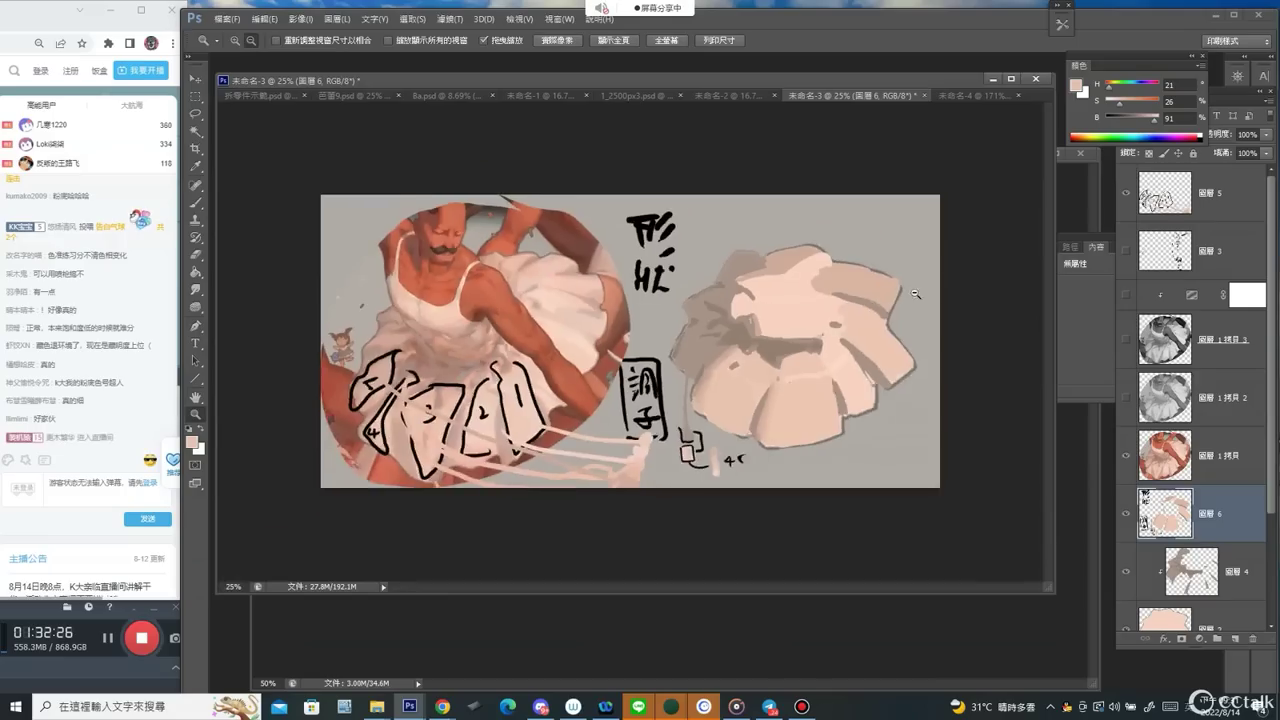
left_click_drag(755, 355, 806, 336)
key("b")
left_click(760, 352, "alt")
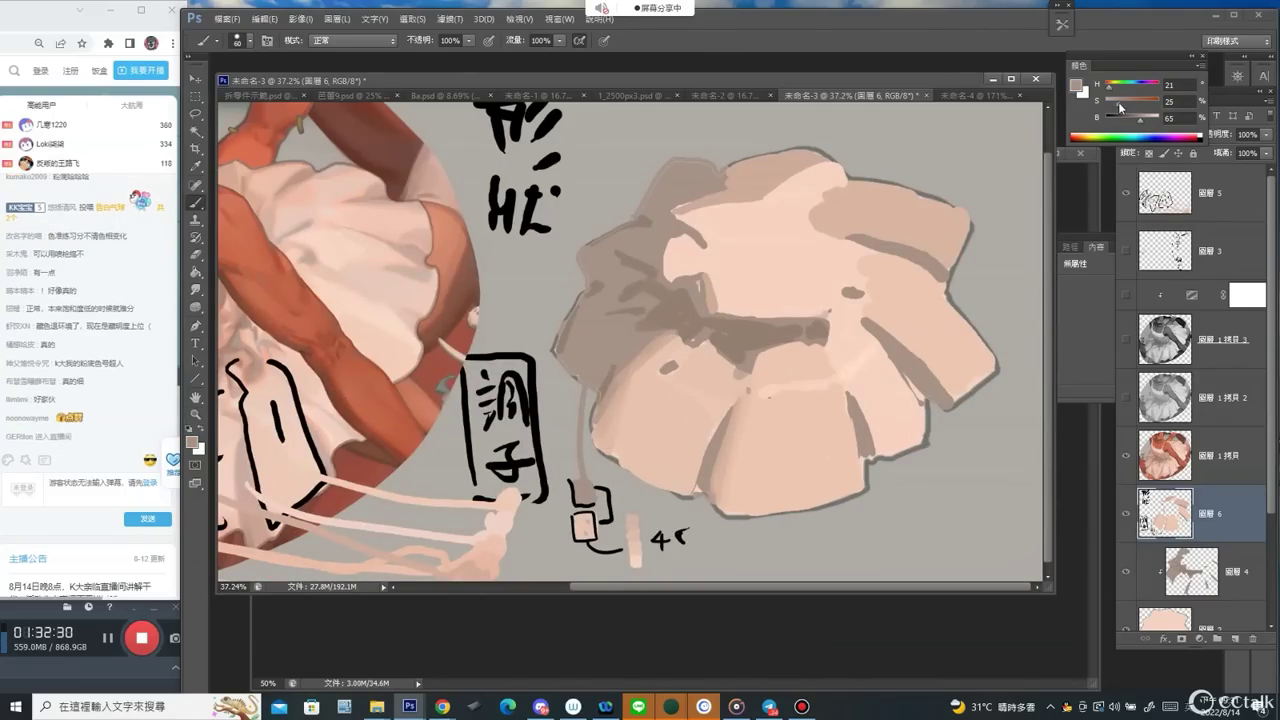
left_click(729, 373, "alt")
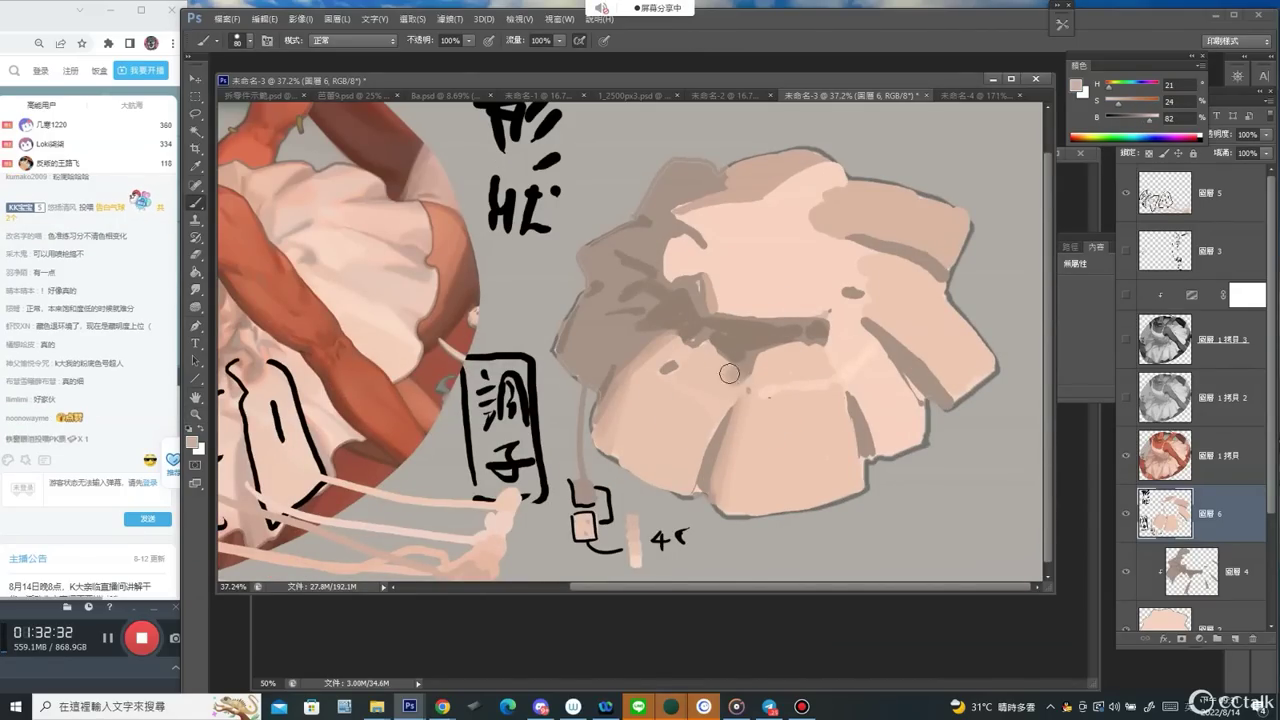
mouse_move(743, 384)
left_mouse_down()
mouse_move(752, 356)
mouse_move(728, 356)
left_mouse_up()
left_click(749, 375, "alt")
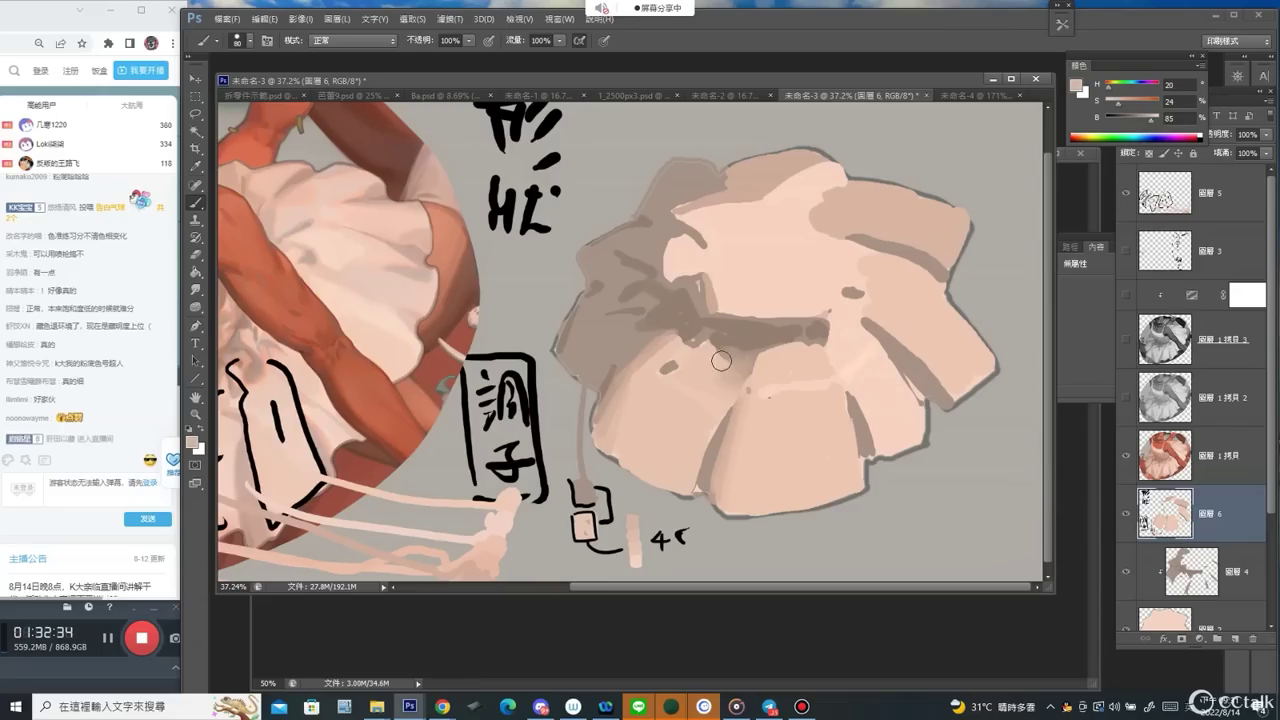
Sample the waist shadow's right end, set saturation 25 and brightness 73, and paint a transition tone into the light area.
left_click(800, 478, "alt")
left_click(800, 478, "alt")
left_click(800, 478, "alt")
left_click(790, 360, "ctrl")
left_click(790, 360, "ctrl")
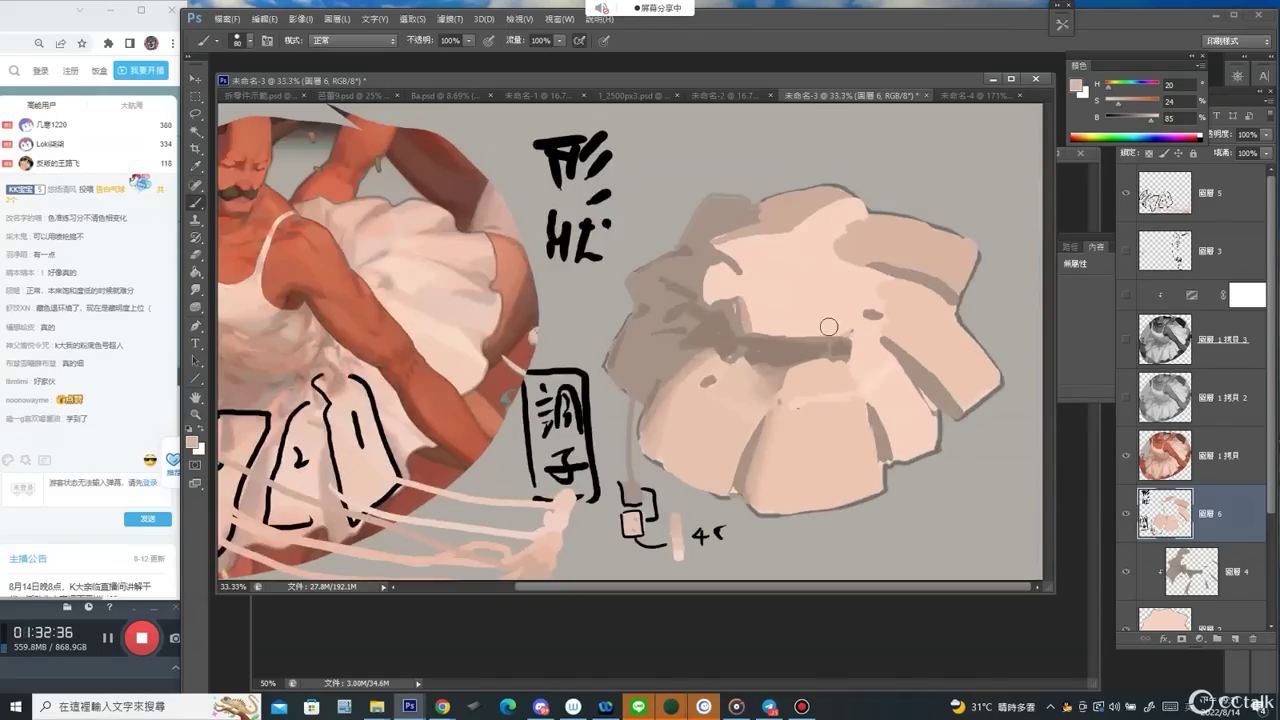
left_click(849, 344, "alt")
left_click(1145, 118)
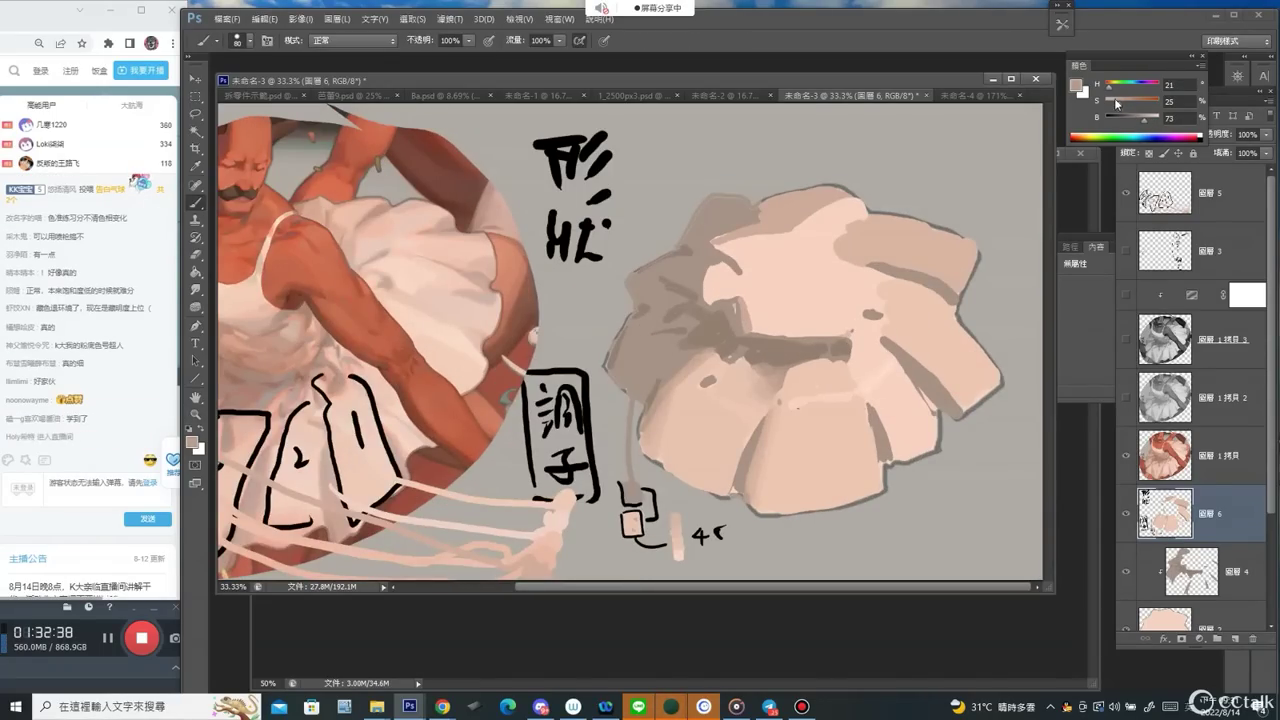
left_click(840, 328, "alt")
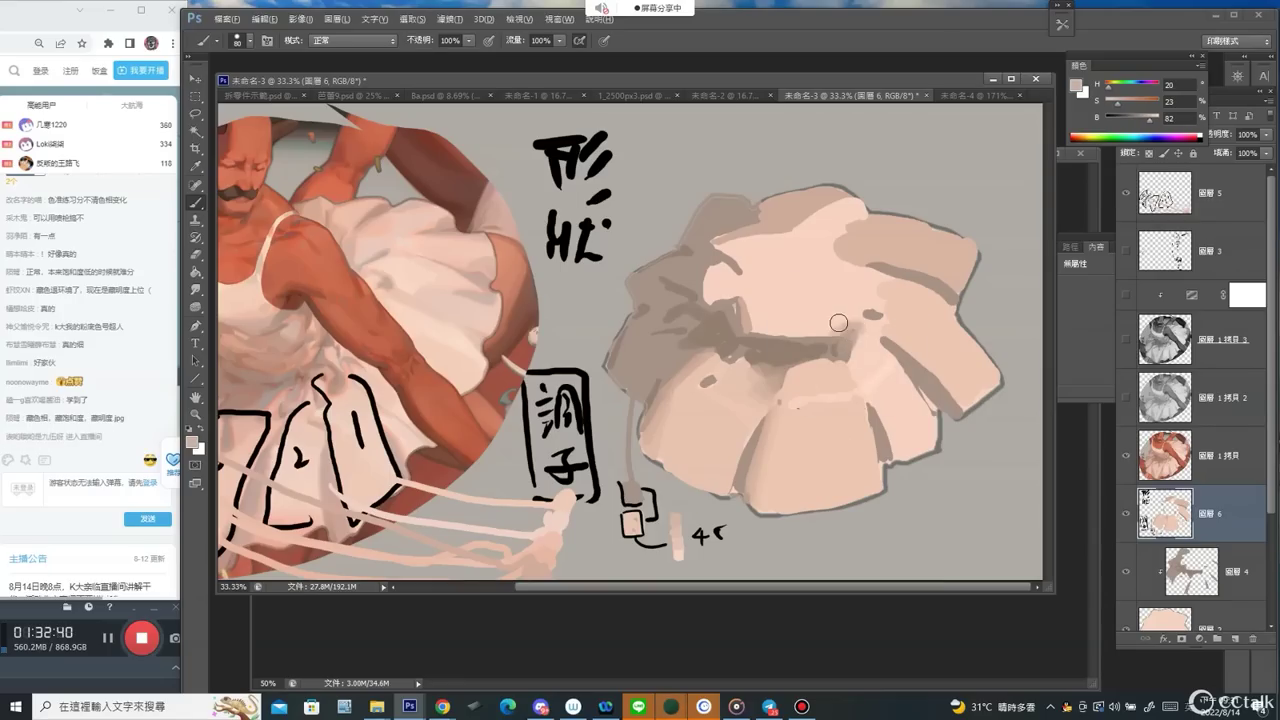
Choose the soft round 246 brush and blend the waist shadow's right end smoothly into the light pink.
right_click(902, 340)
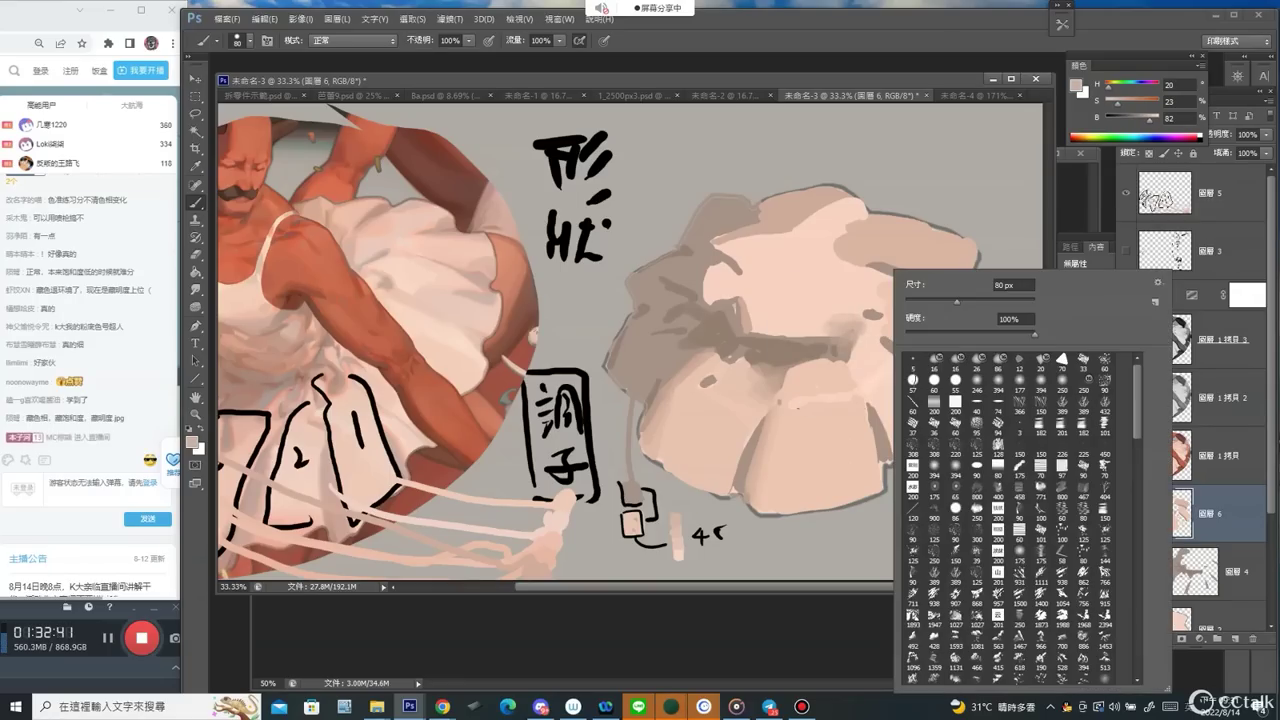
double_click(982, 384)
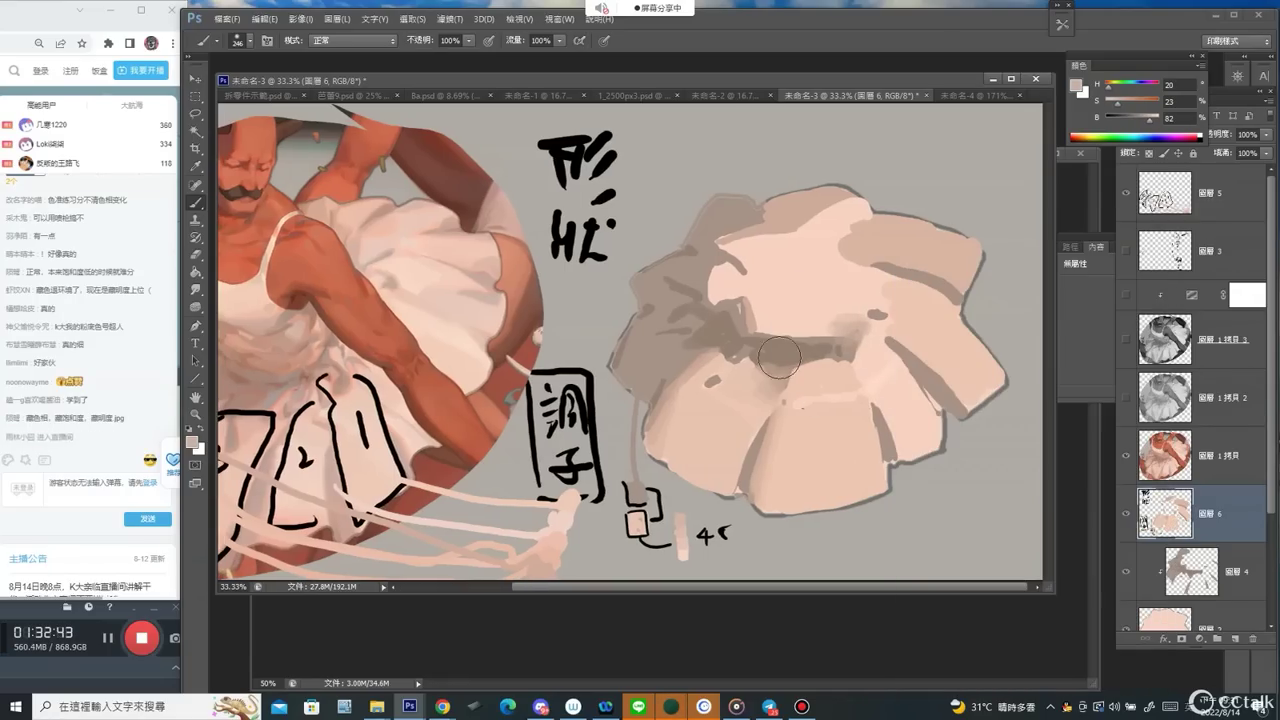
left_click_drag(831, 319, 869, 316)
left_click(841, 344, "alt")
left_click_drag(912, 276, 860, 273)
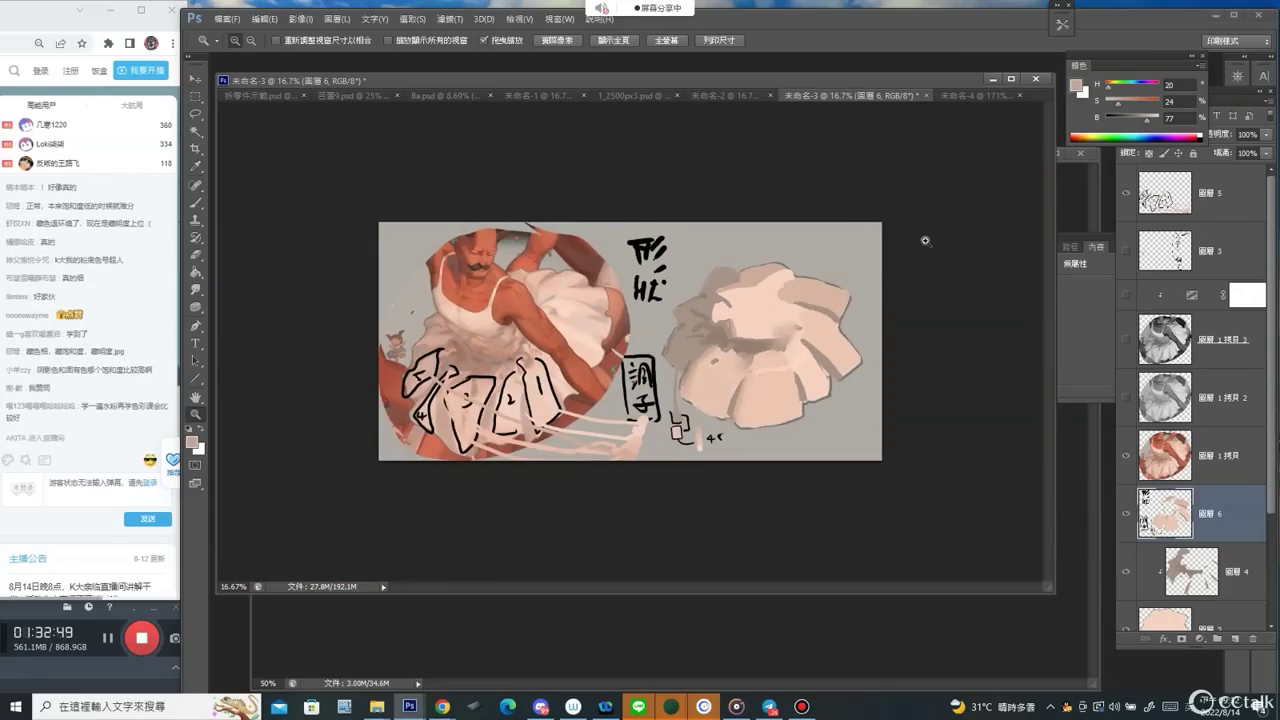
Sample the neighbouring pinks and shadow greys and softly blend the waist shadow's left end into the light area at brush size 125.
left_click_drag(738, 401, 791, 403)
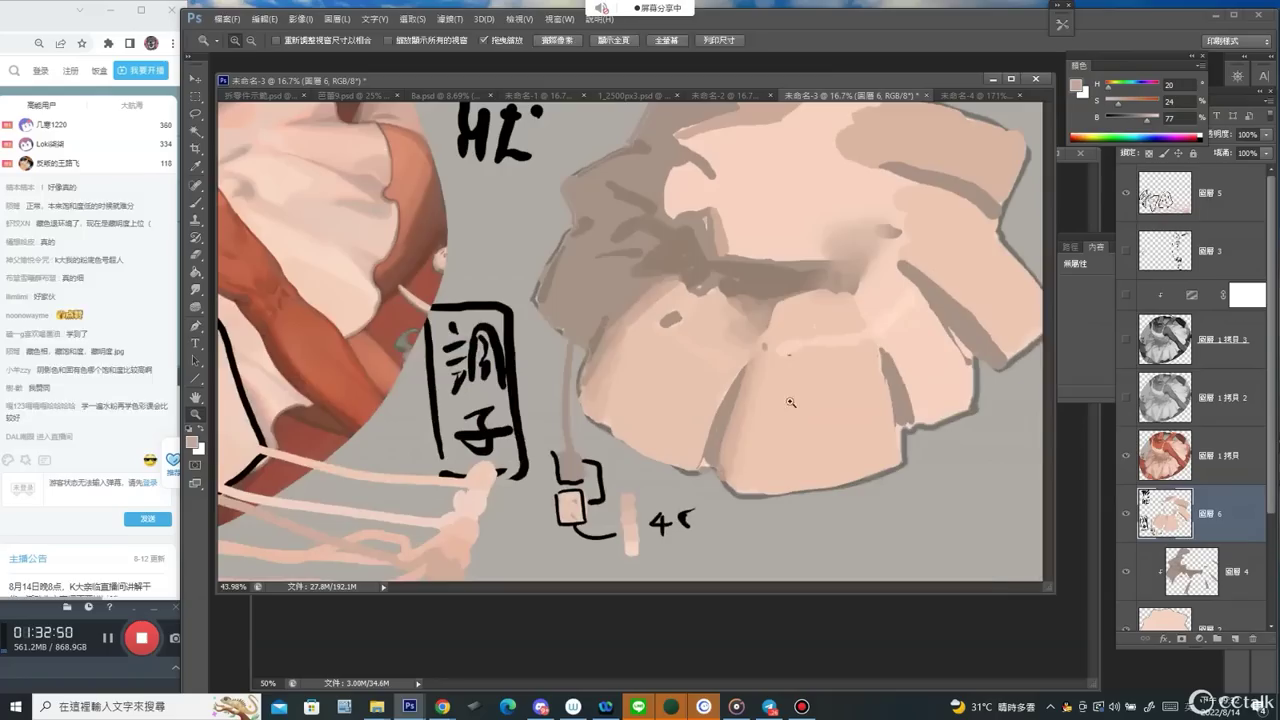
left_click(716, 232, "alt")
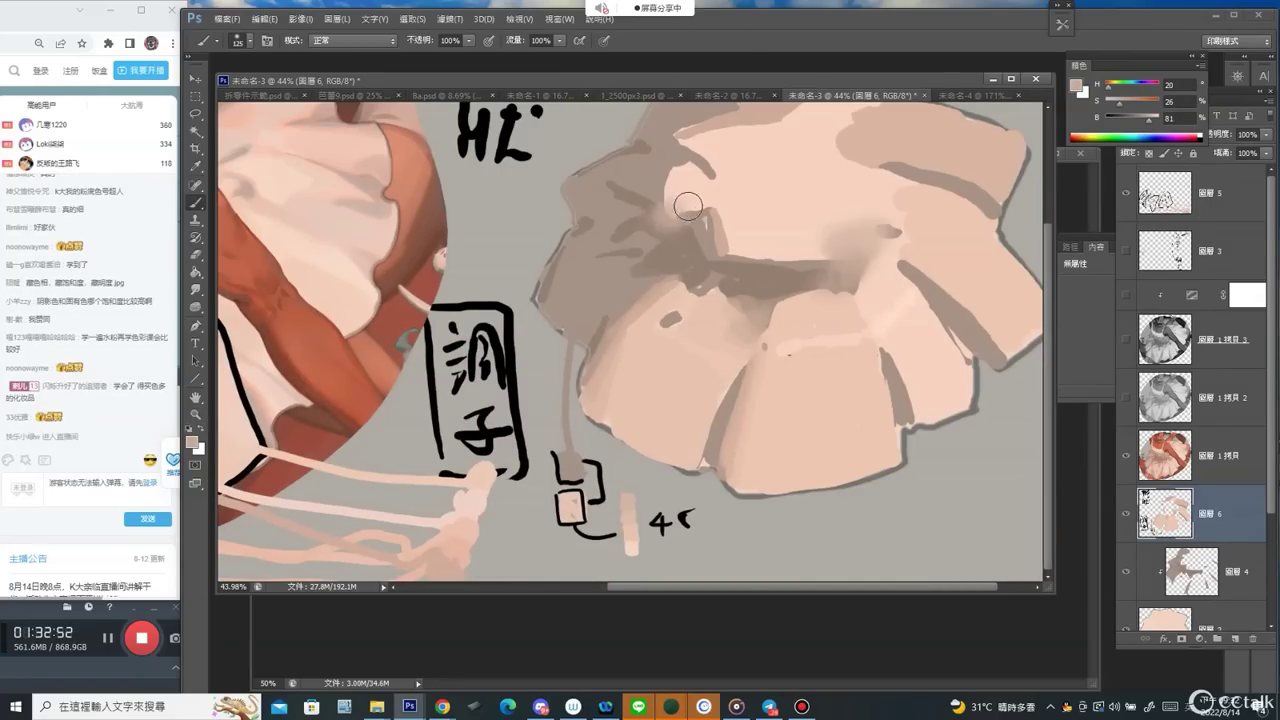
left_click(657, 225, "alt")
mouse_move(671, 227)
left_mouse_down()
mouse_move(683, 147)
mouse_move(672, 177)
mouse_move(717, 182)
left_mouse_up()
left_click(669, 201, "alt")
left_click(716, 173, "alt")
left_click(822, 190, "alt")
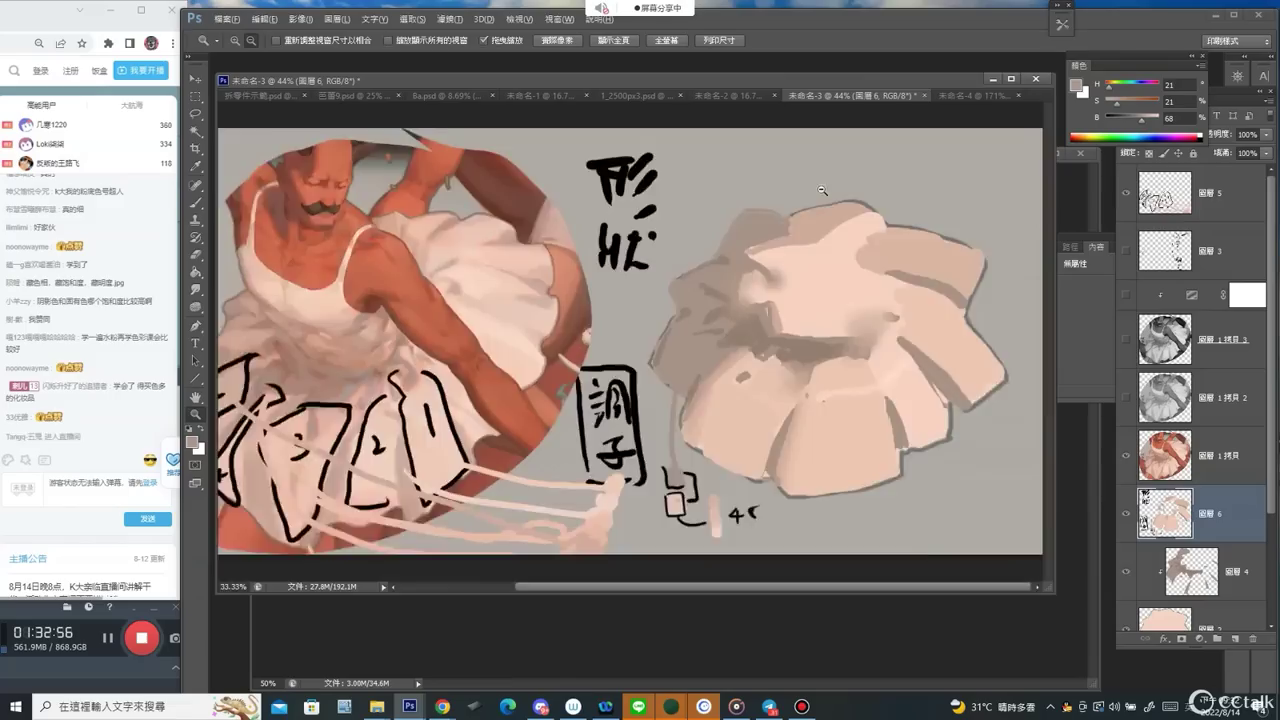
left_click(822, 190, "alt")
left_click(822, 190, "alt")
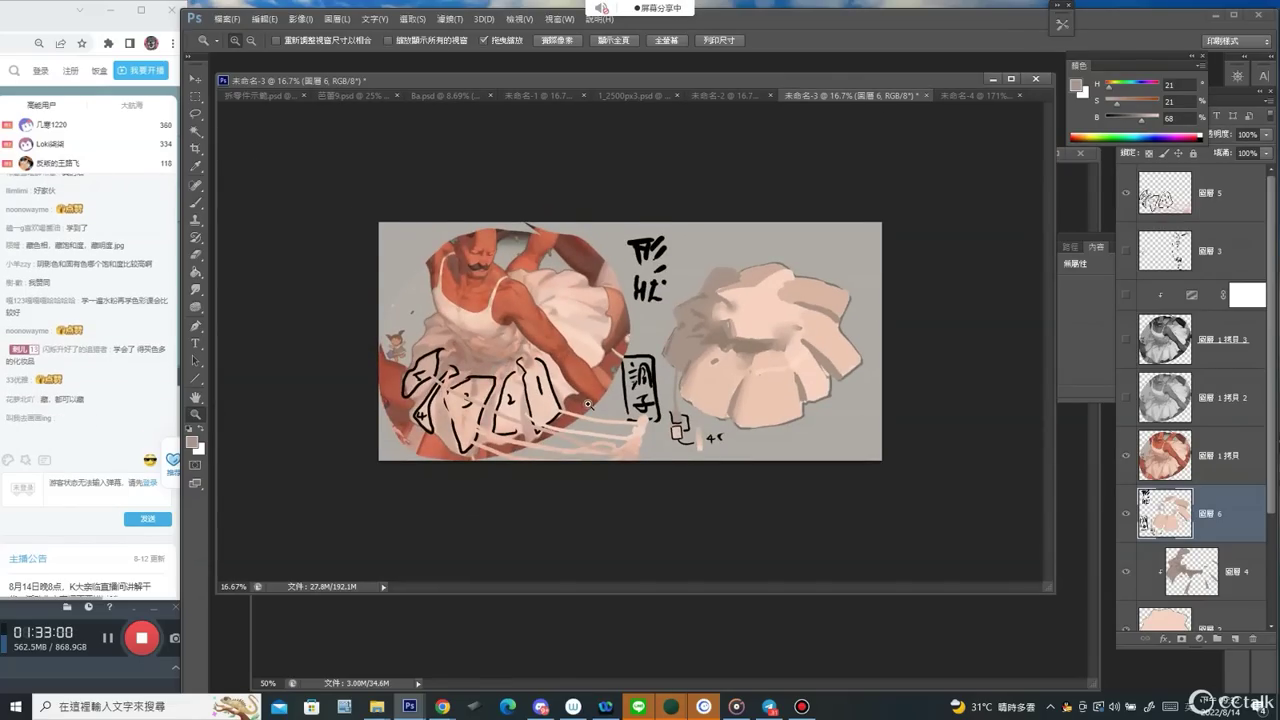
Erase the black fold outlines and numbers over the reference skirt on layer 圖層 5 with a size 500 eraser.
left_click(650, 384)
key("b")
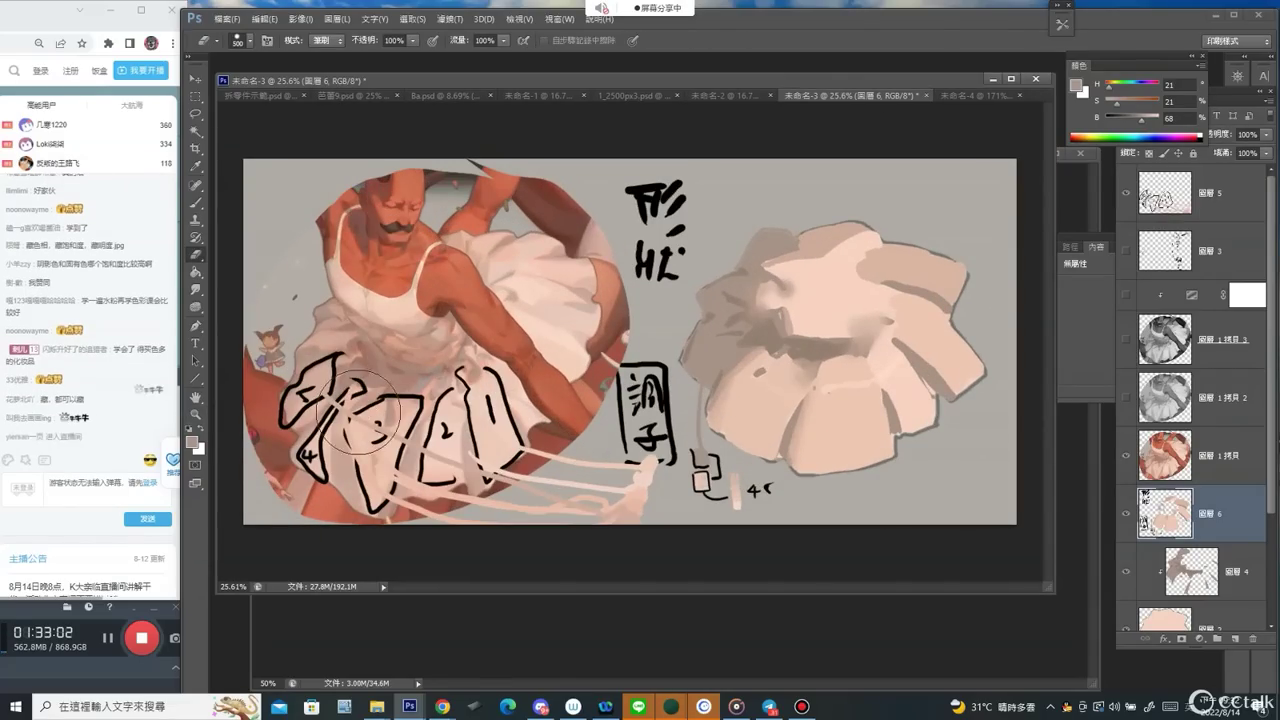
left_click(362, 391, "ctrl")
mouse_move(308, 368)
left_mouse_down()
mouse_move(300, 429)
mouse_move(324, 369)
mouse_move(387, 415)
mouse_move(390, 481)
mouse_move(483, 389)
mouse_move(500, 450)
left_mouse_up()
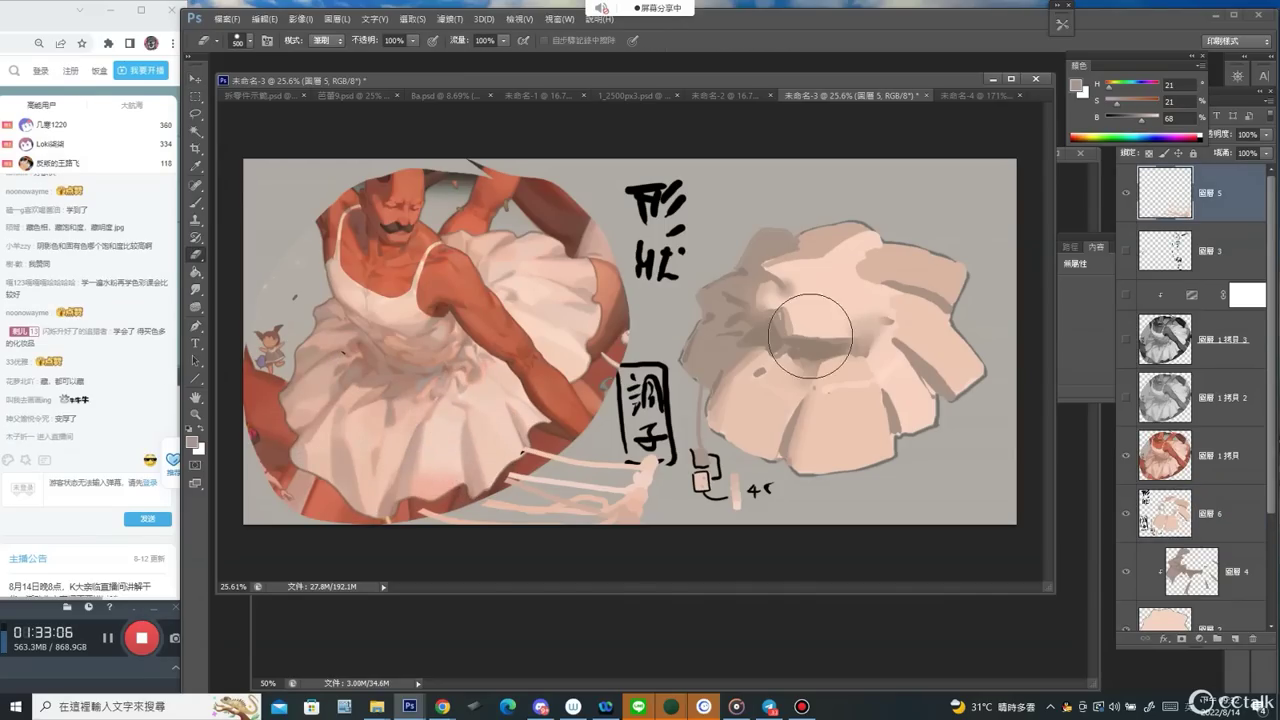
Erase the handwritten black number note beside the pink tone strip on layer 圖層 6.
key("b")
scroll(771, 329, "up", 3)
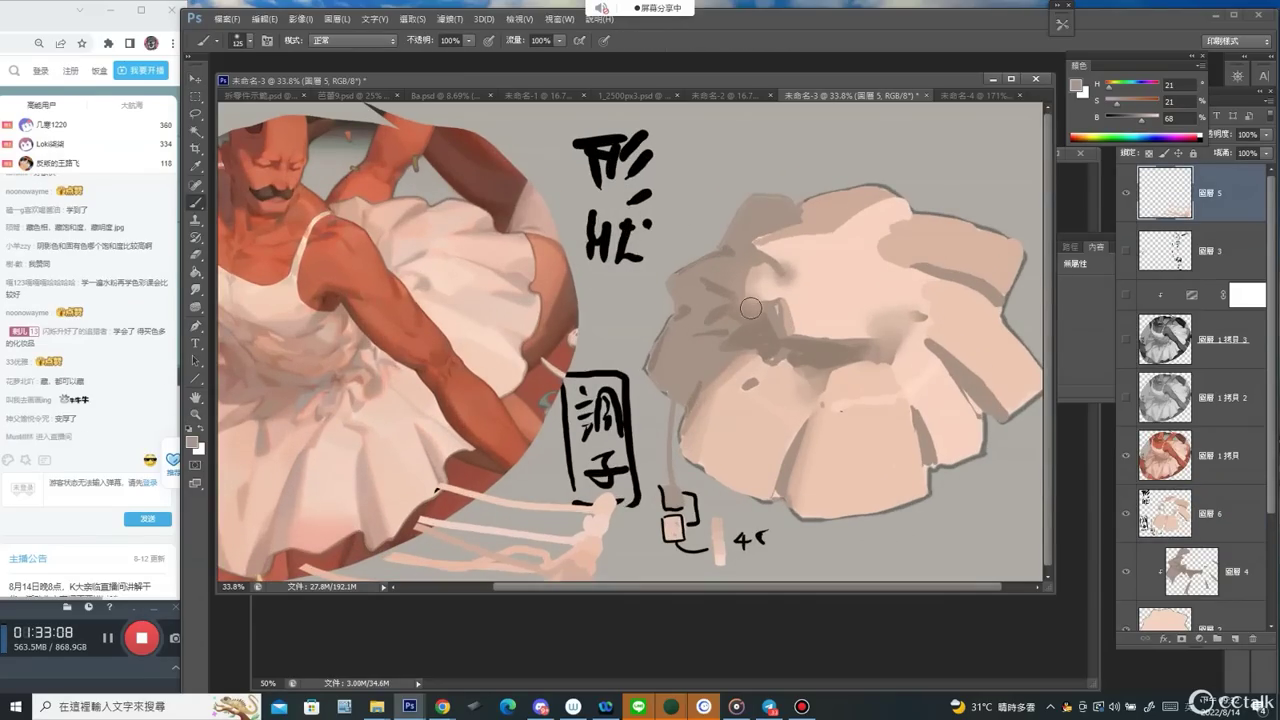
left_click(703, 348, "alt")
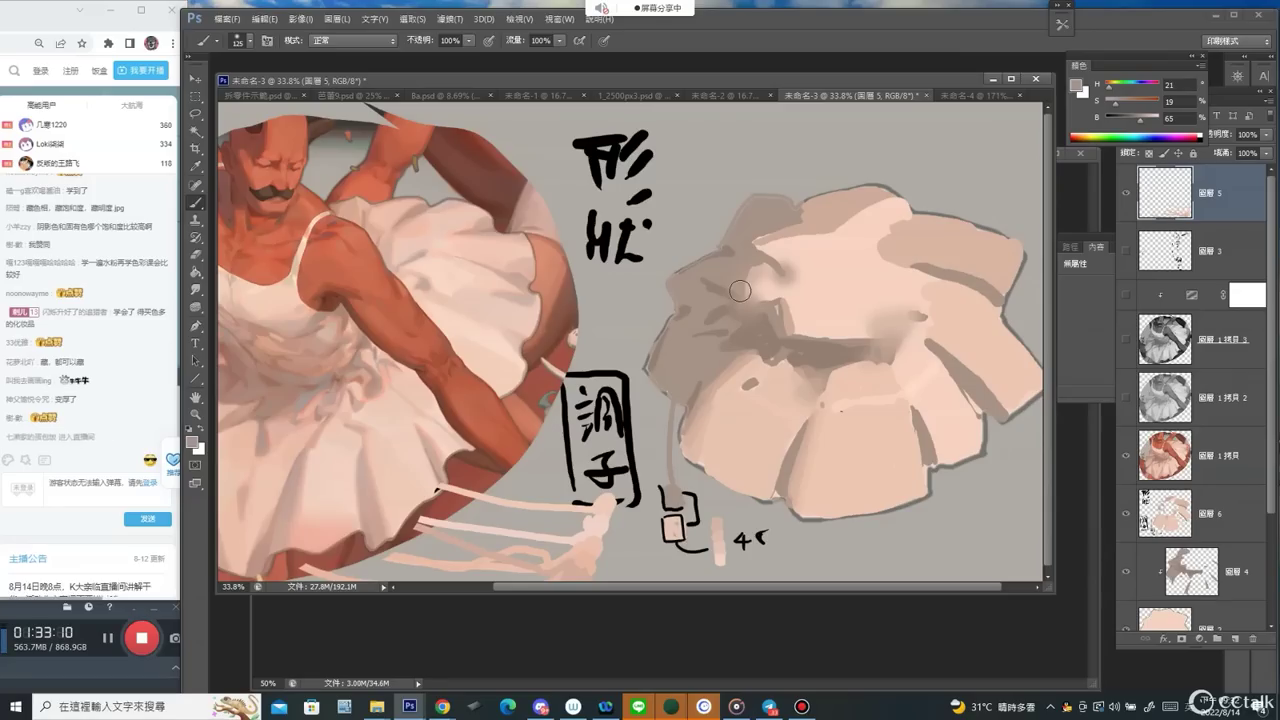
key("e")
scroll(753, 480, "up", 4)
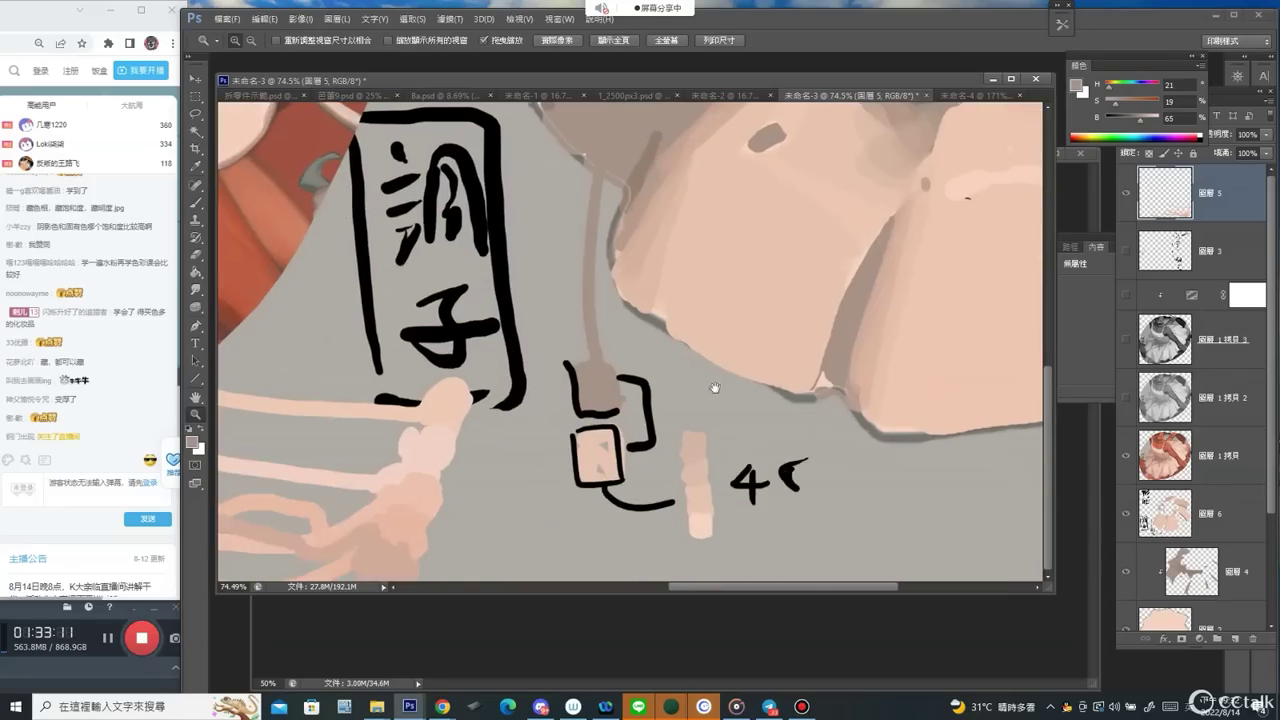
left_click(750, 488, "ctrl")
key("bracketleft")
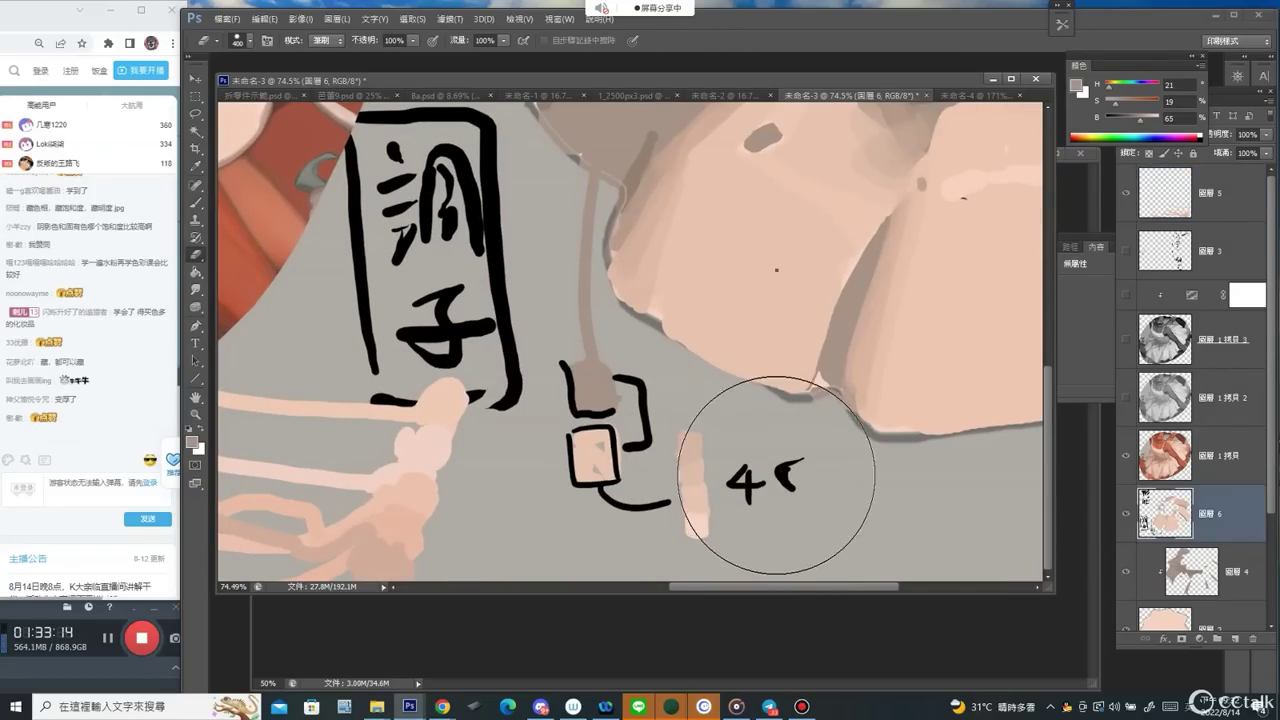
right_click(776, 475)
left_click(796, 365)
left_click_drag(719, 452, 789, 491)
Erase the black brackets and connecting line around the grey and pink swatches with a size 80 eraser.
key("bracketright")
key("bracketright")
key("bracketright")
key("bracketright")
key("bracketright")
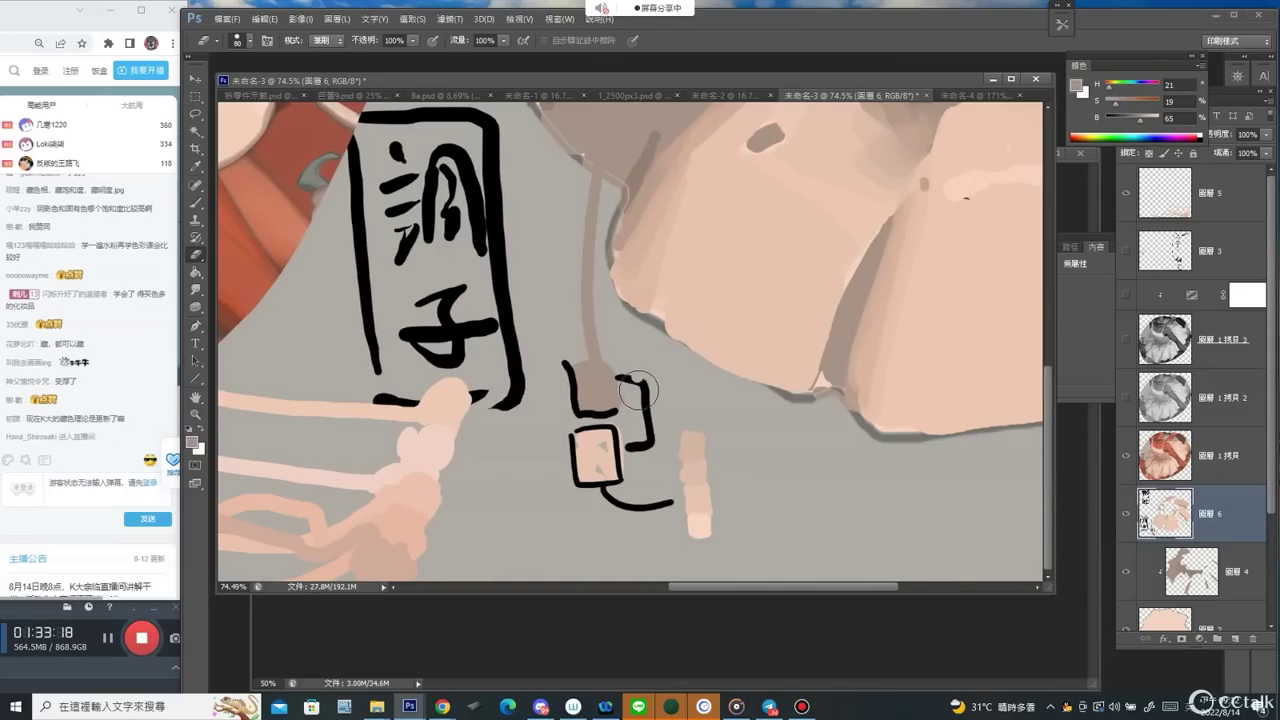
mouse_move(638, 390)
left_mouse_down()
mouse_move(637, 432)
mouse_move(572, 365)
mouse_move(572, 417)
mouse_move(607, 420)
mouse_move(562, 436)
mouse_move(566, 496)
mouse_move(640, 496)
mouse_move(627, 439)
mouse_move(633, 485)
left_mouse_up()
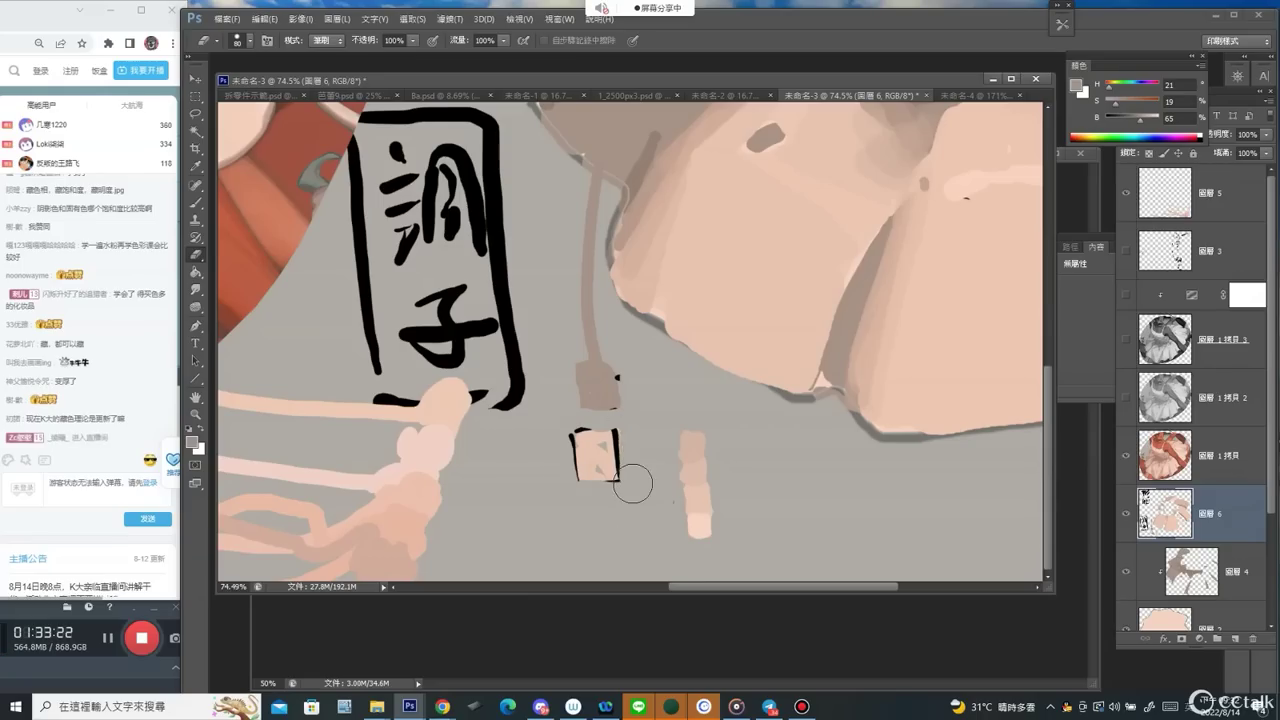
Sample the light pink swatch and repaint it over its remaining black outline with a size 20 brush.
key("b")
left_click(595, 452, "alt")
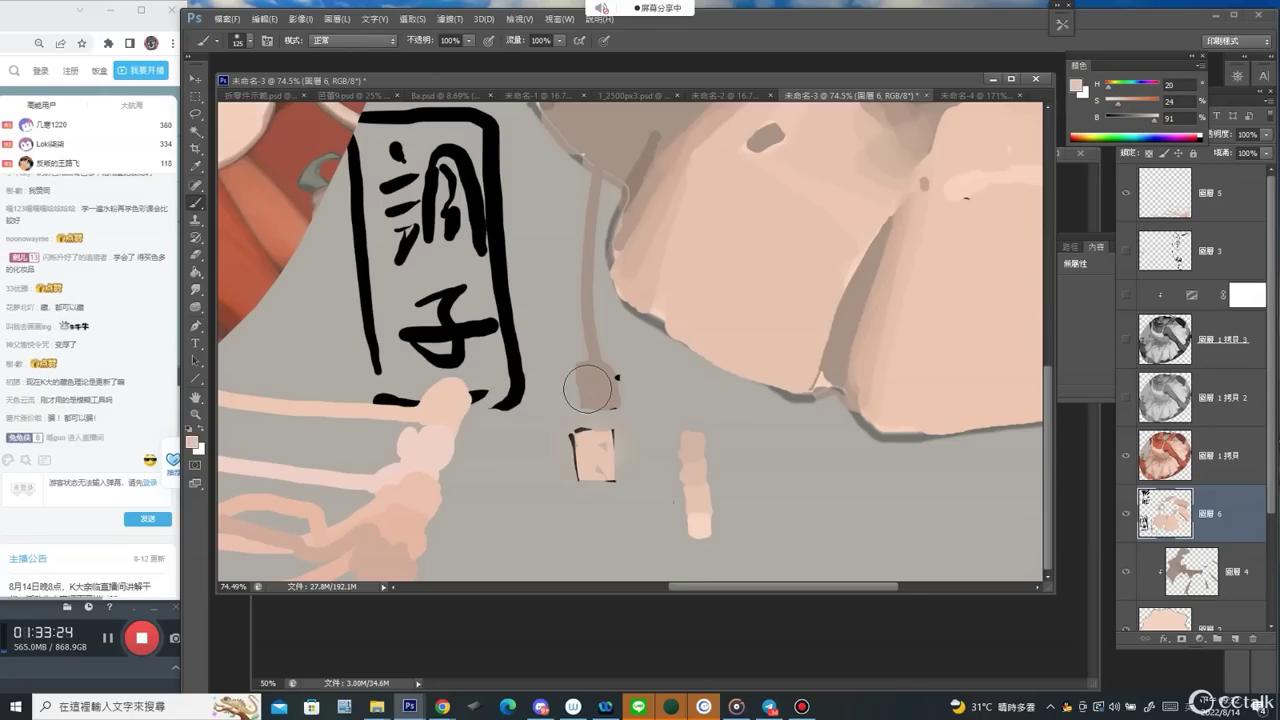
right_click(627, 346)
left_click(650, 366)
left_click(567, 414)
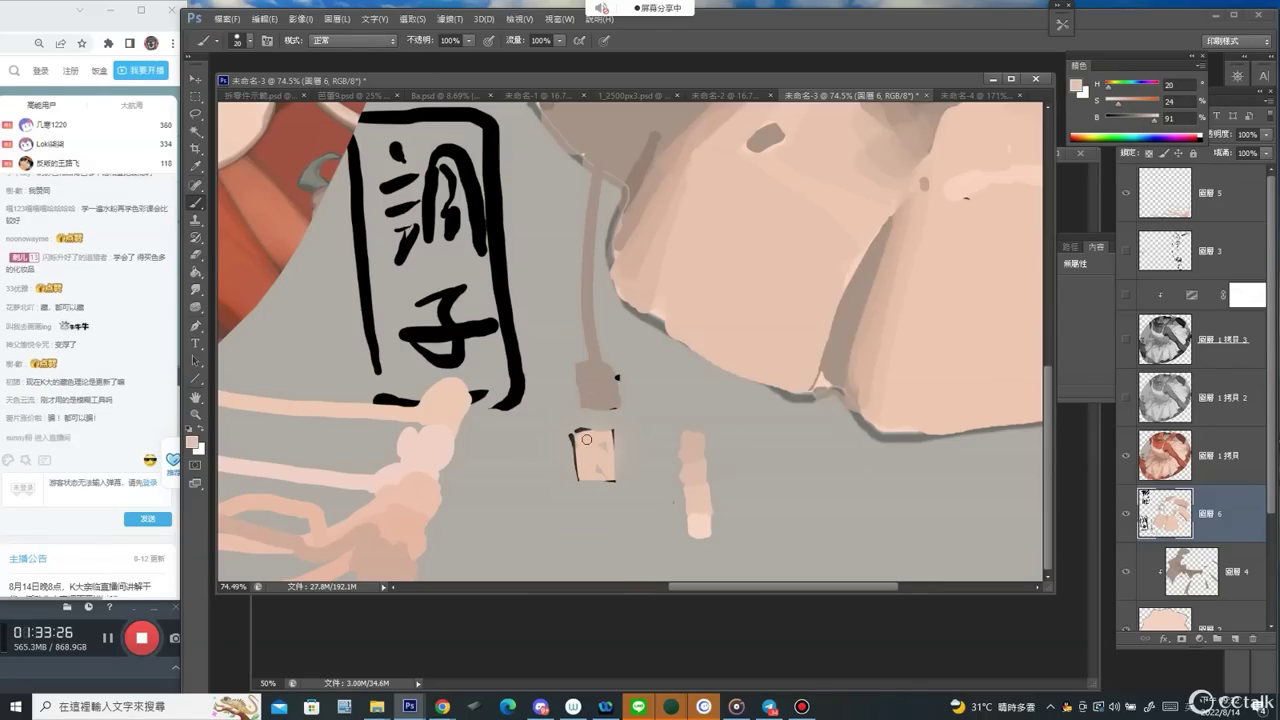
mouse_move(605, 442)
left_mouse_down()
mouse_move(580, 466)
mouse_move(600, 446)
mouse_move(614, 456)
left_mouse_up()
Write a small 4 beside the pink strip in its sampled top tone and switch the color sliders to RGB.
key("z")
left_click_drag(790, 506, 838, 502)
left_click_drag(733, 477, 705, 428)
key("b")
left_click(604, 360, "alt")
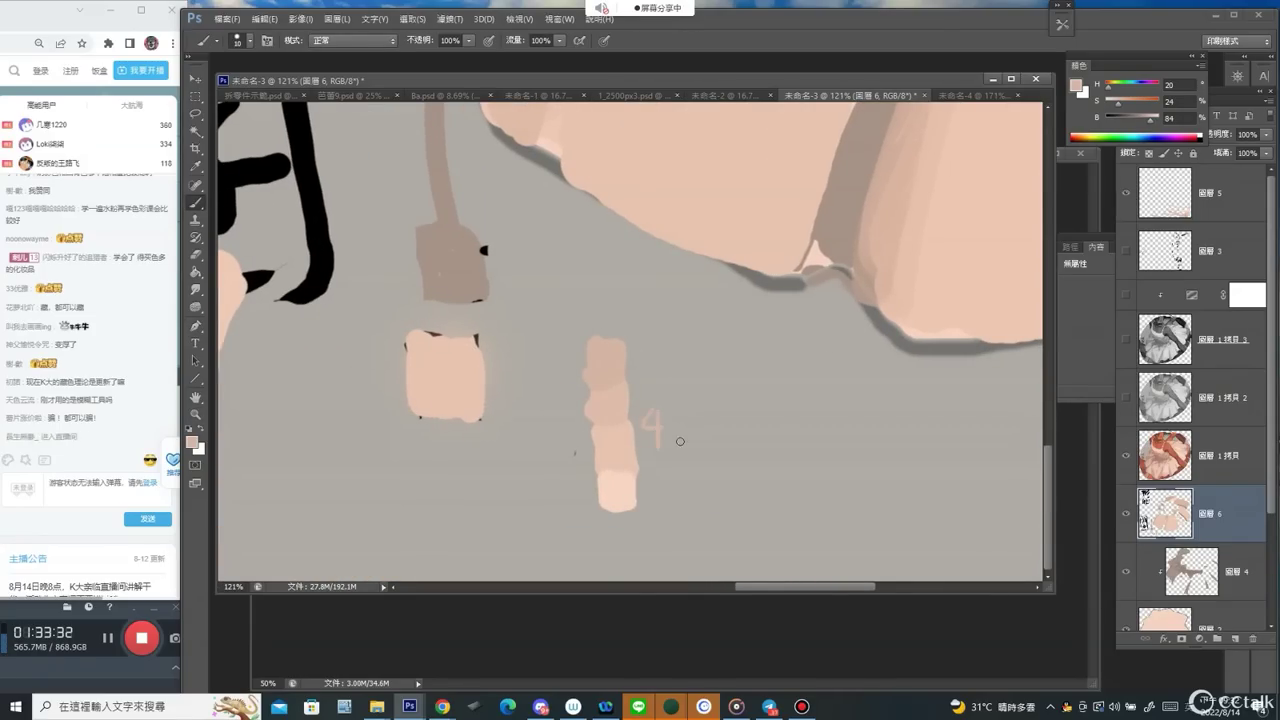
left_click(1200, 66)
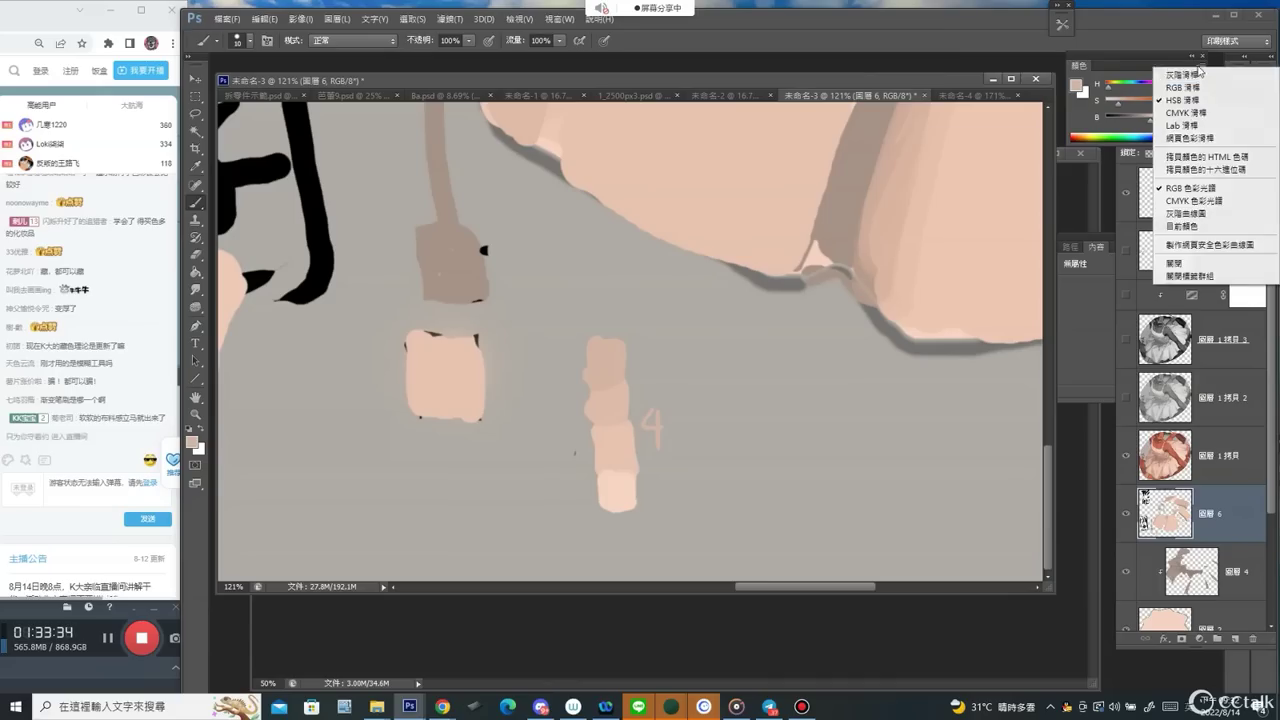
left_click(1192, 94)
left_click(1077, 87)
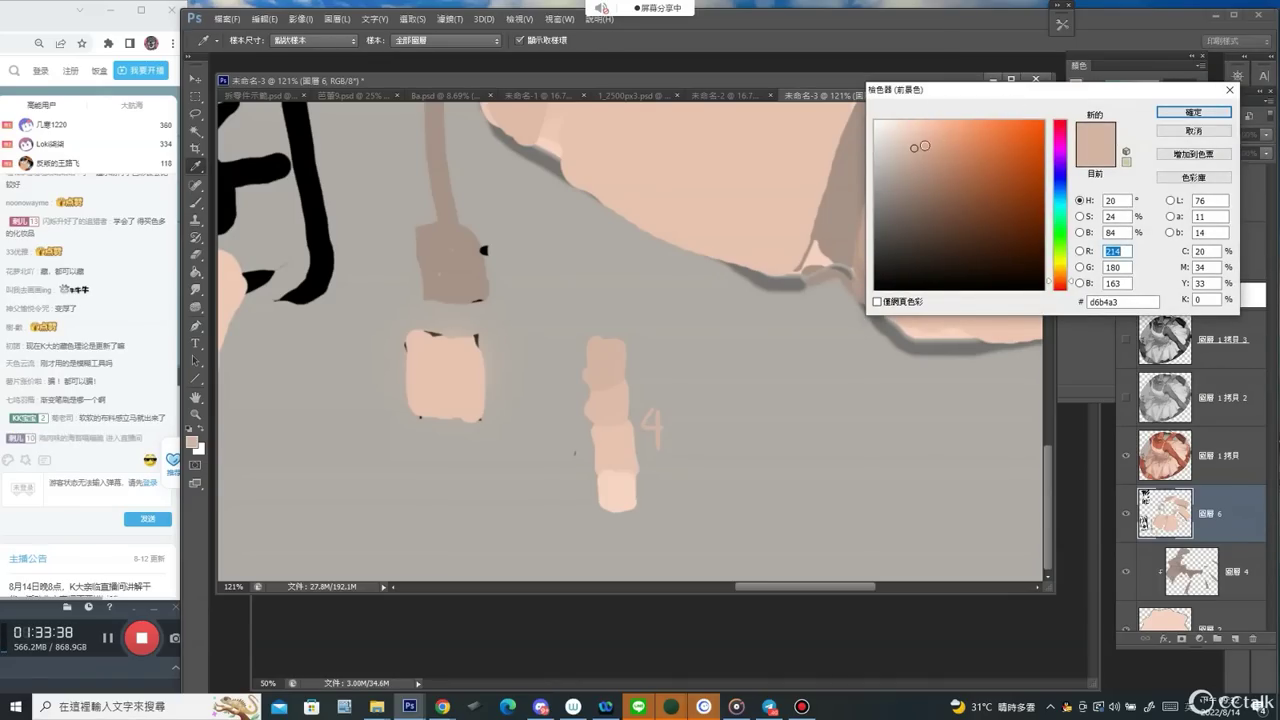
left_click_drag(916, 147, 927, 142)
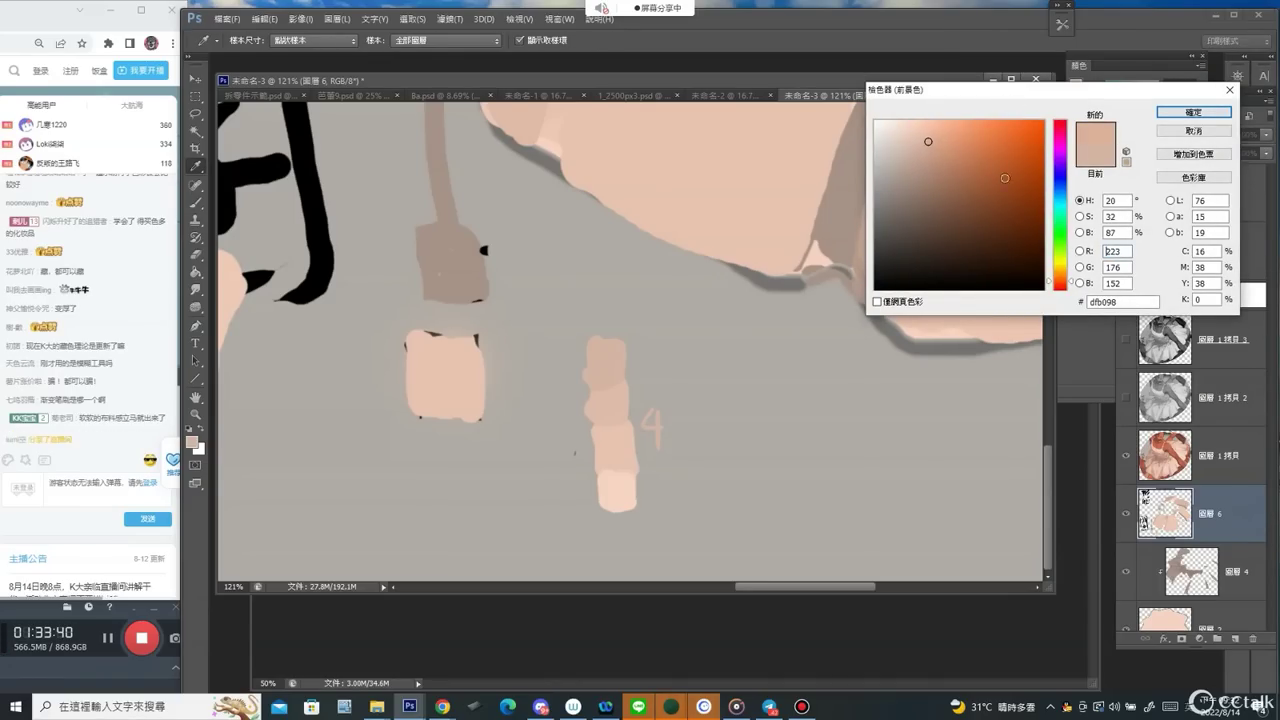
left_click(1192, 131)
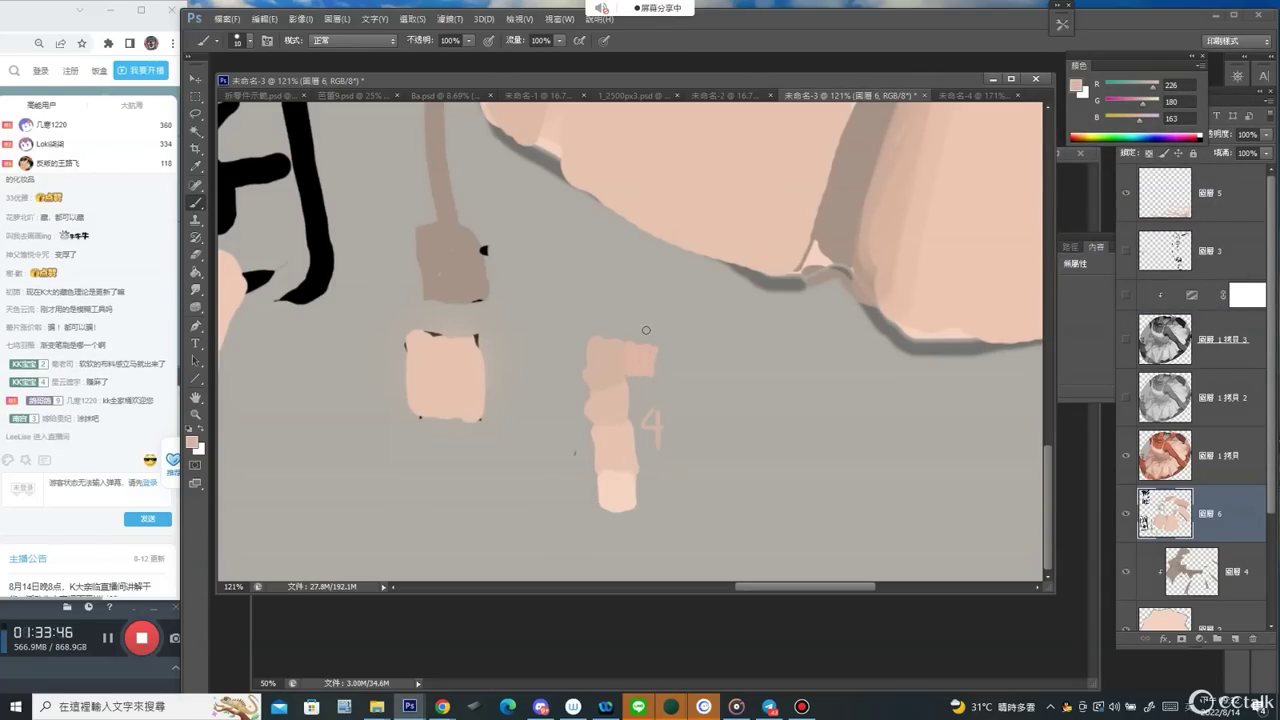
Paint hue variations beside the strip's upper tones using RGB 214/172/159, 210/188/171 and 224/179/166.
left_click(611, 349, "alt")
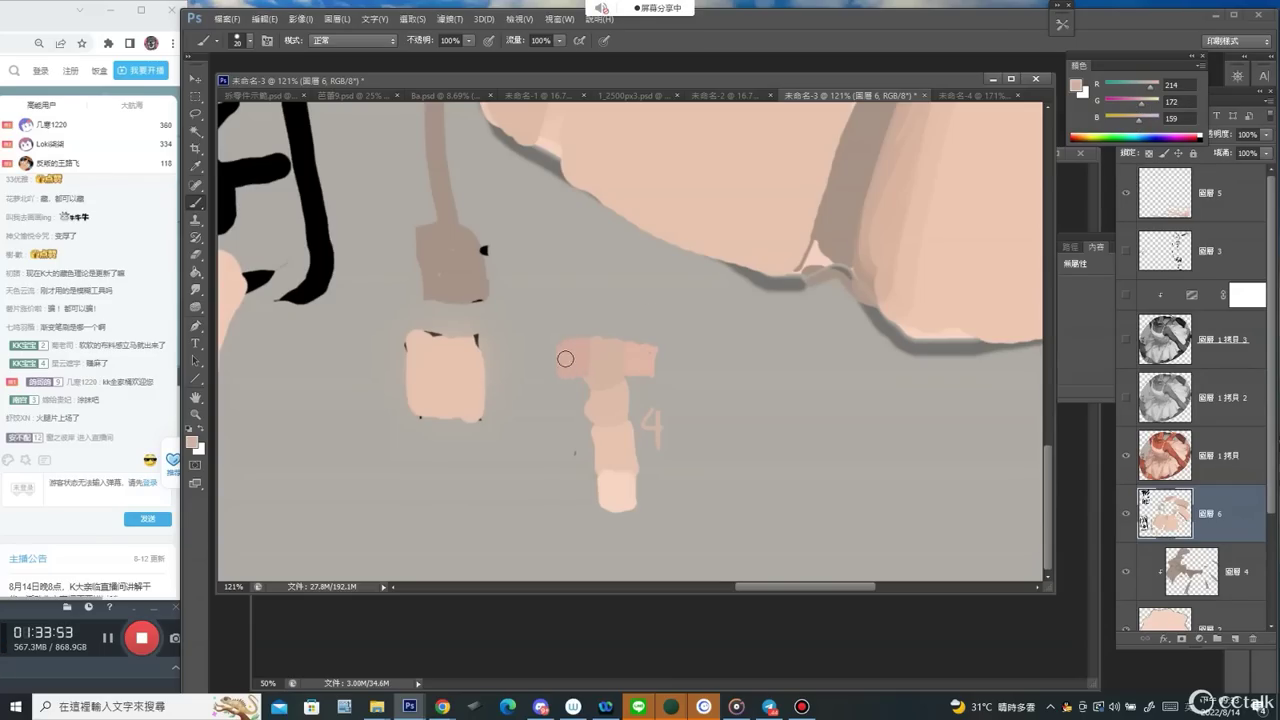
left_click(604, 426, "alt")
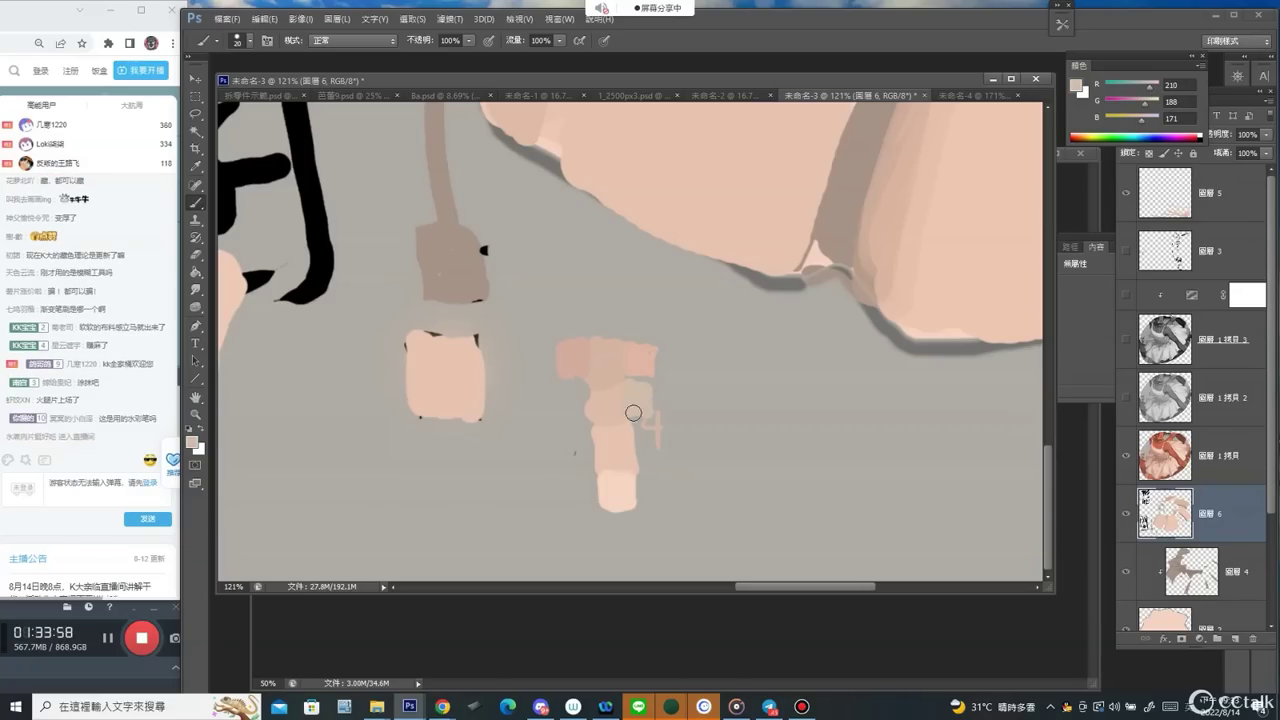
left_click(608, 382, "alt")
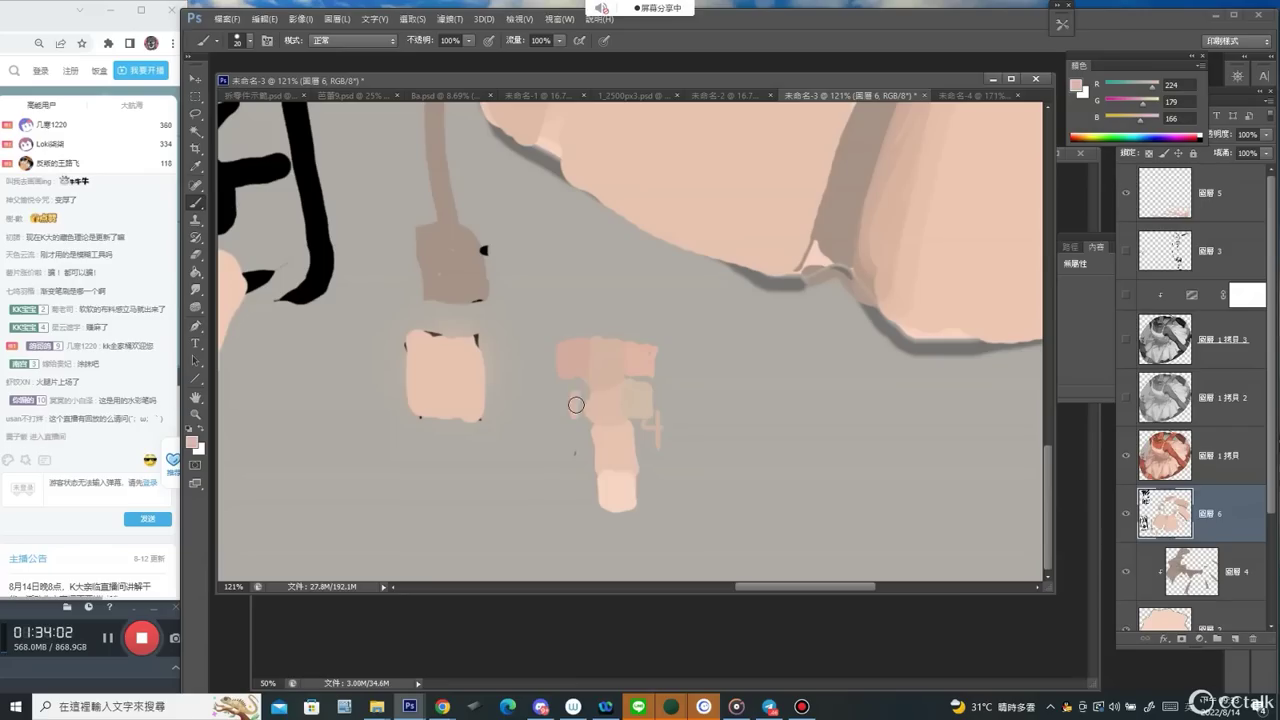
Sample the grey-brown shadow swatch and paint greenish, reddish RGB 182/146/135 and olive RGB 167/153/124 variations around it.
left_click(448, 250, "alt")
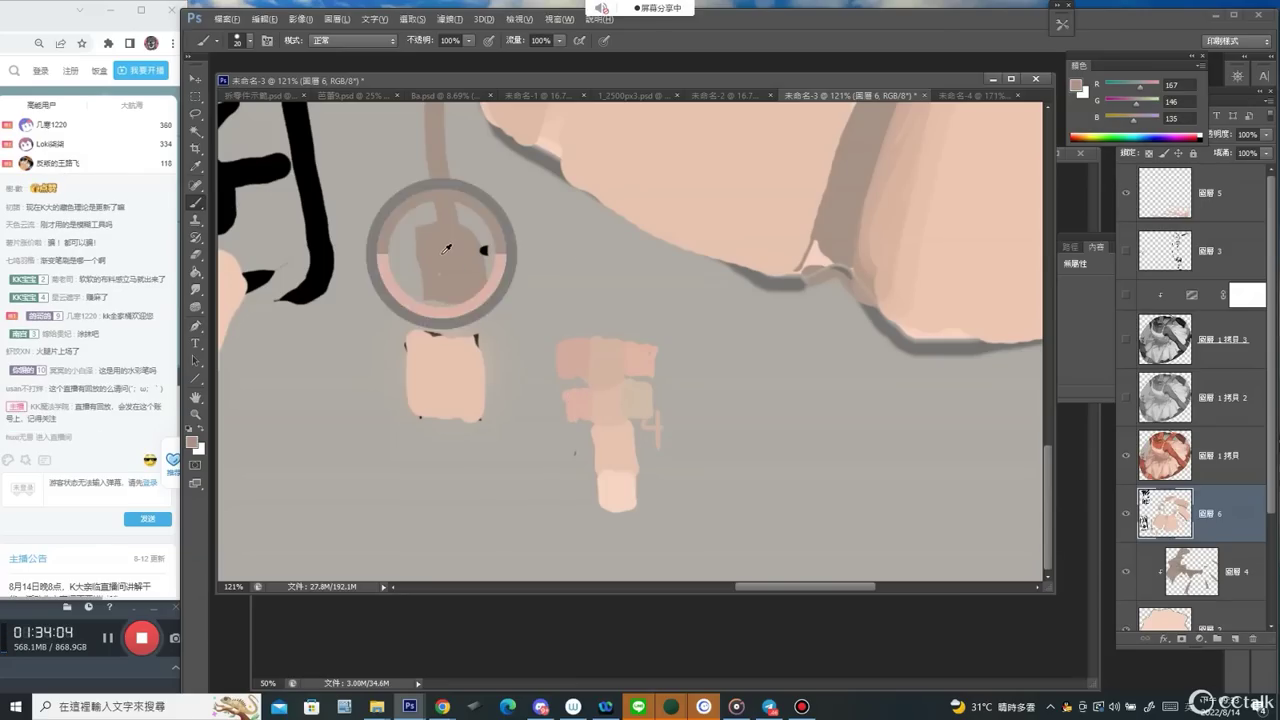
mouse_move(393, 240)
left_mouse_down()
mouse_move(412, 260)
mouse_move(392, 272)
mouse_move(414, 272)
left_mouse_up()
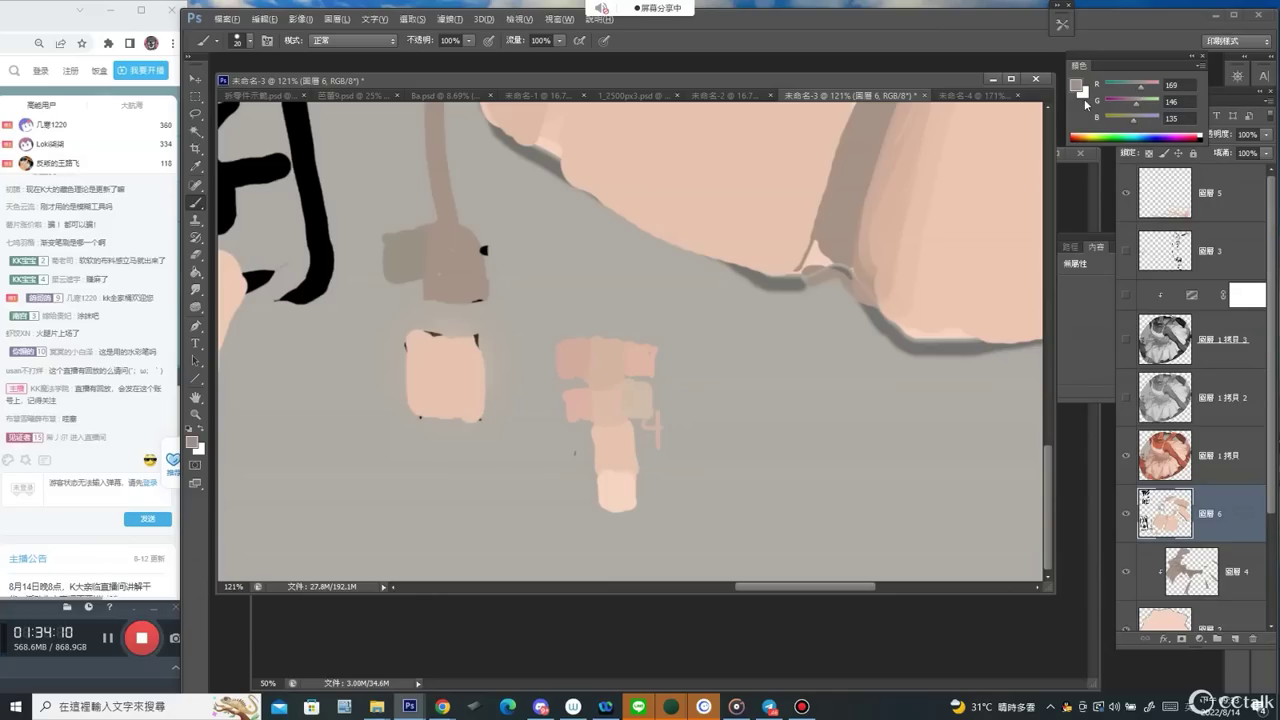
left_click(452, 260, "alt")
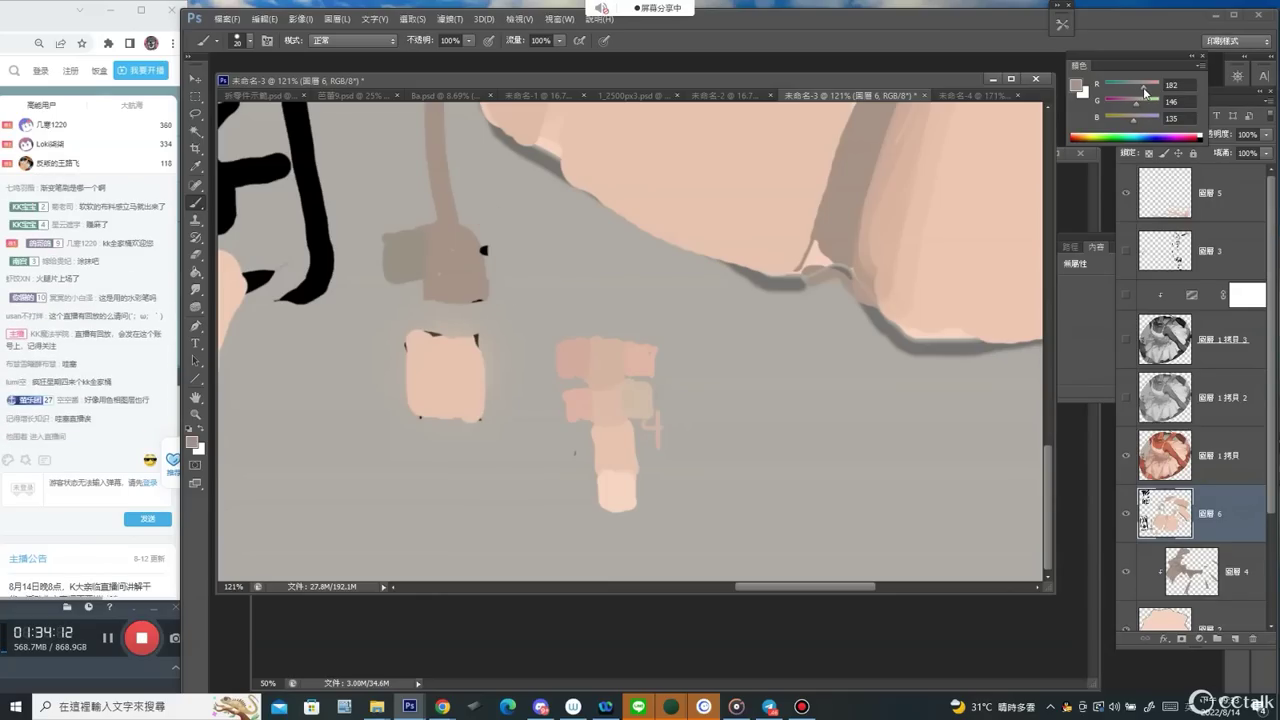
mouse_move(484, 268)
left_mouse_down()
mouse_move(517, 233)
mouse_move(516, 274)
mouse_move(498, 239)
mouse_move(488, 274)
left_mouse_up()
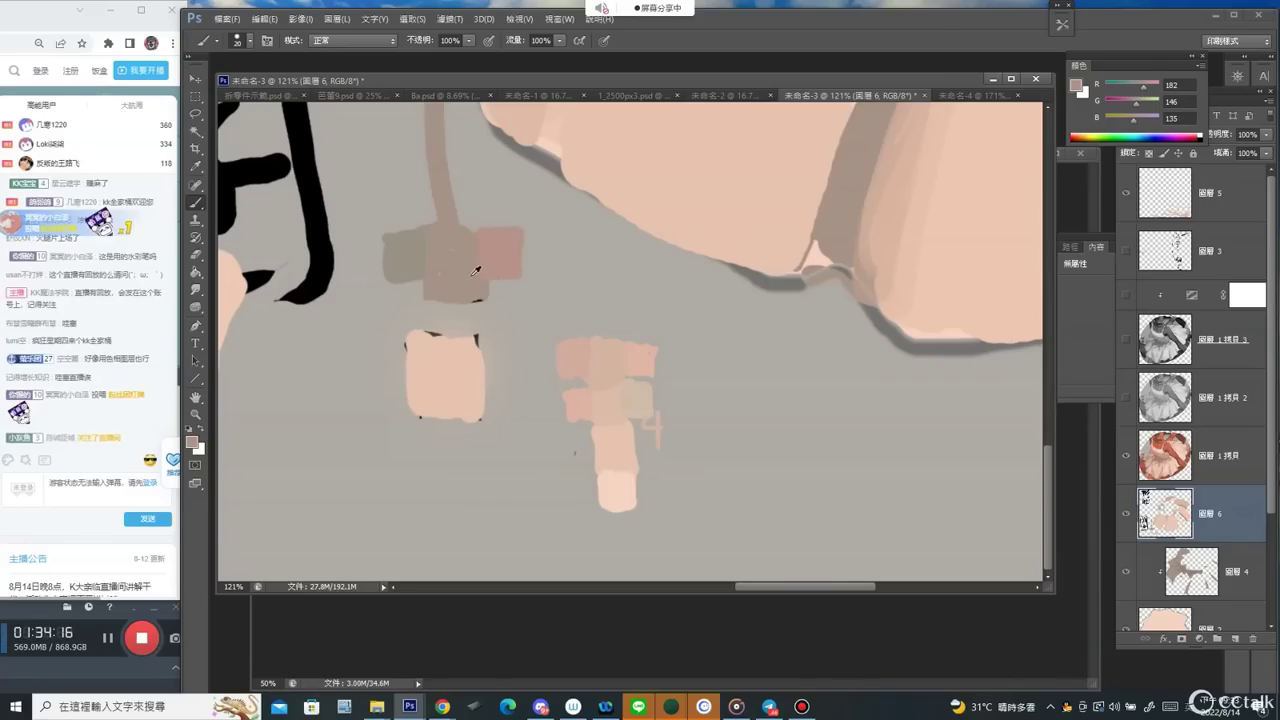
left_click(476, 270, "alt")
left_click_drag(1138, 114, 1141, 104)
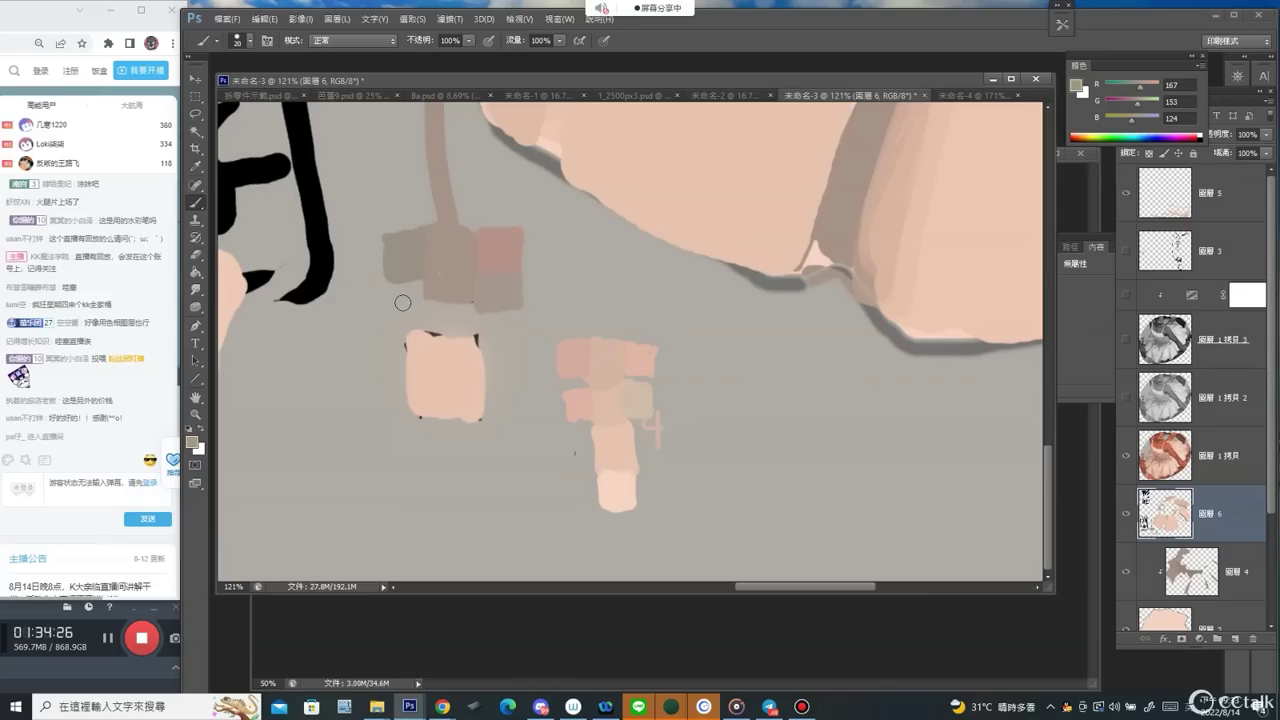
mouse_move(395, 289)
left_mouse_down()
mouse_move(414, 289)
mouse_move(415, 304)
left_mouse_up()
Choose the rectangular 97 px brush preset for painting on the skirt's shadow folds.
key("z")
left_click(557, 306, "alt")
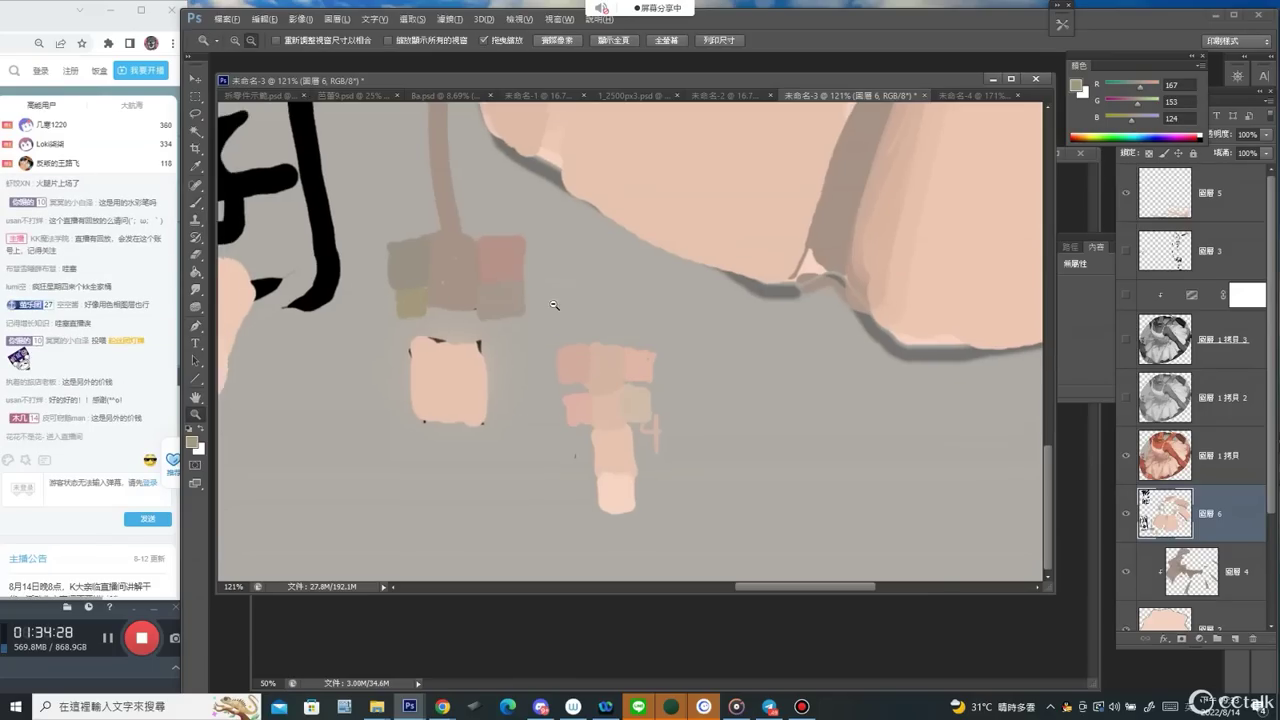
left_click(573, 303, "alt")
left_click(629, 289, "alt")
left_click_drag(632, 497, 655, 500)
key("b")
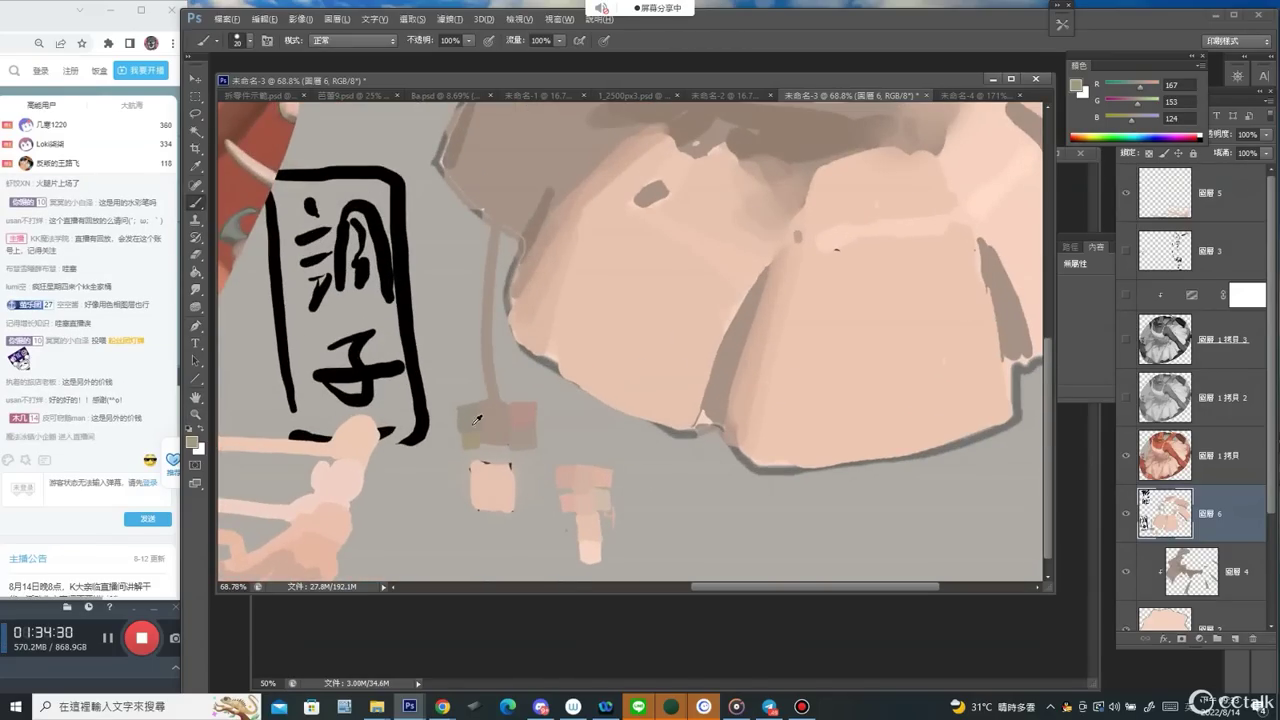
right_click(574, 442)
left_click(748, 466)
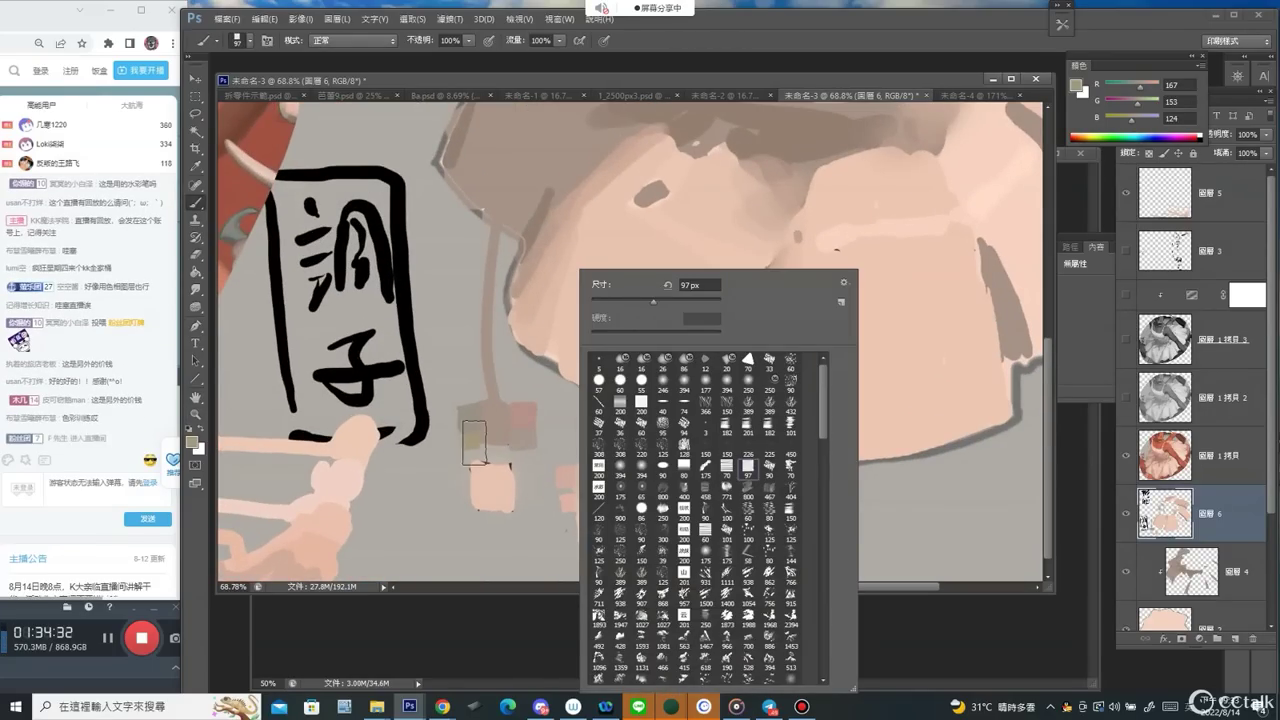
left_click(558, 429)
Sample the olive RGB 167/153/124 variation and paint it over the skirt's far left shadow fold.
left_click(470, 443, "alt")
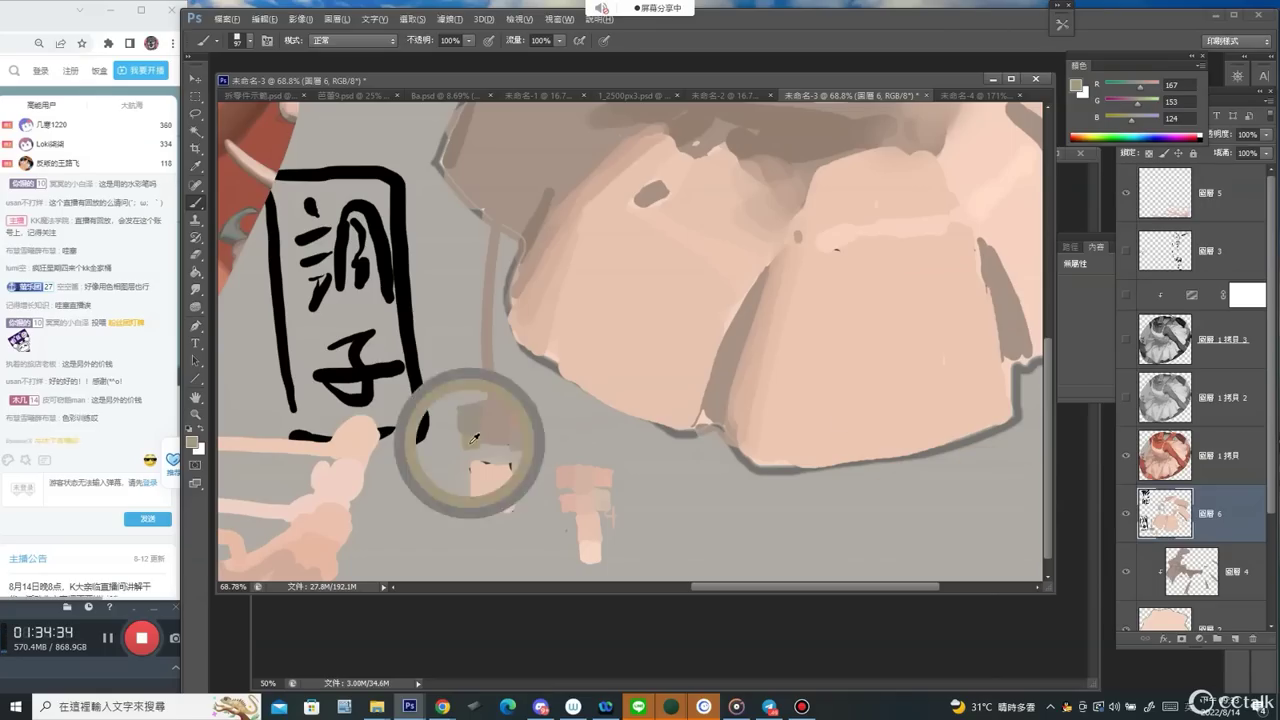
left_click_drag(502, 248, 488, 380)
left_click_drag(475, 276, 485, 284)
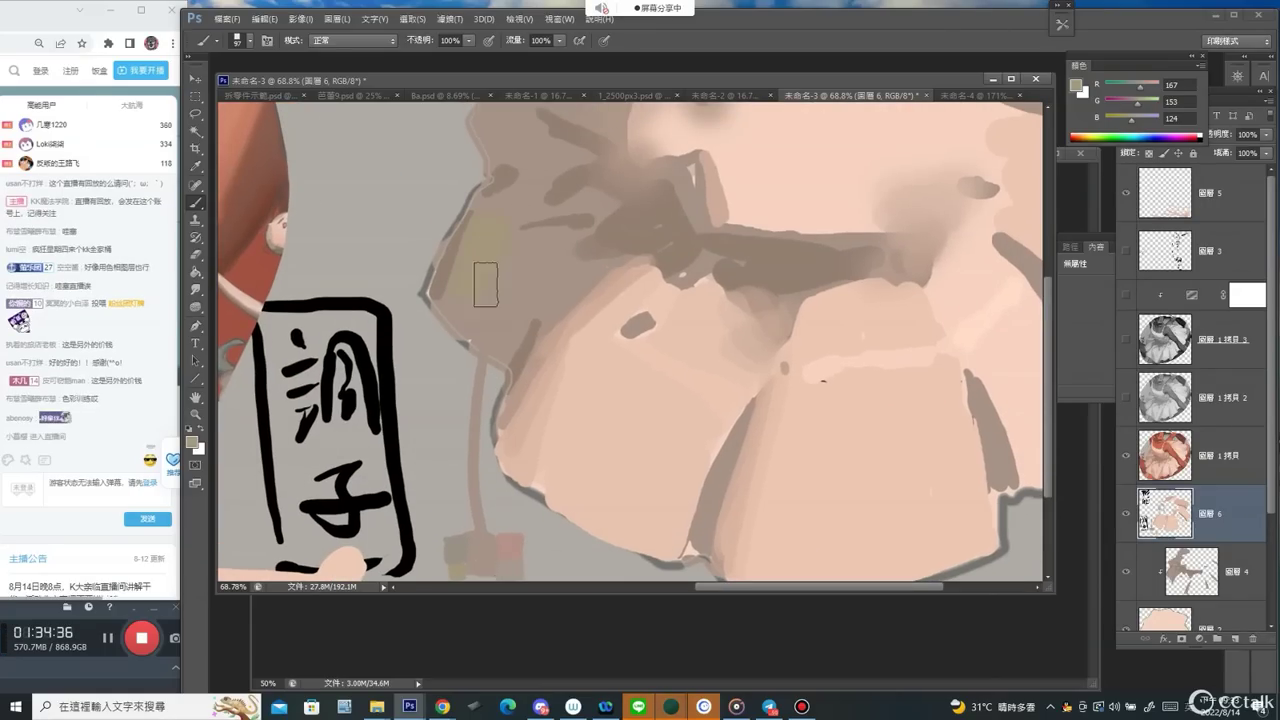
left_click(495, 218, "alt")
mouse_move(496, 218)
left_mouse_down()
mouse_move(500, 273)
mouse_move(489, 240)
left_mouse_up()
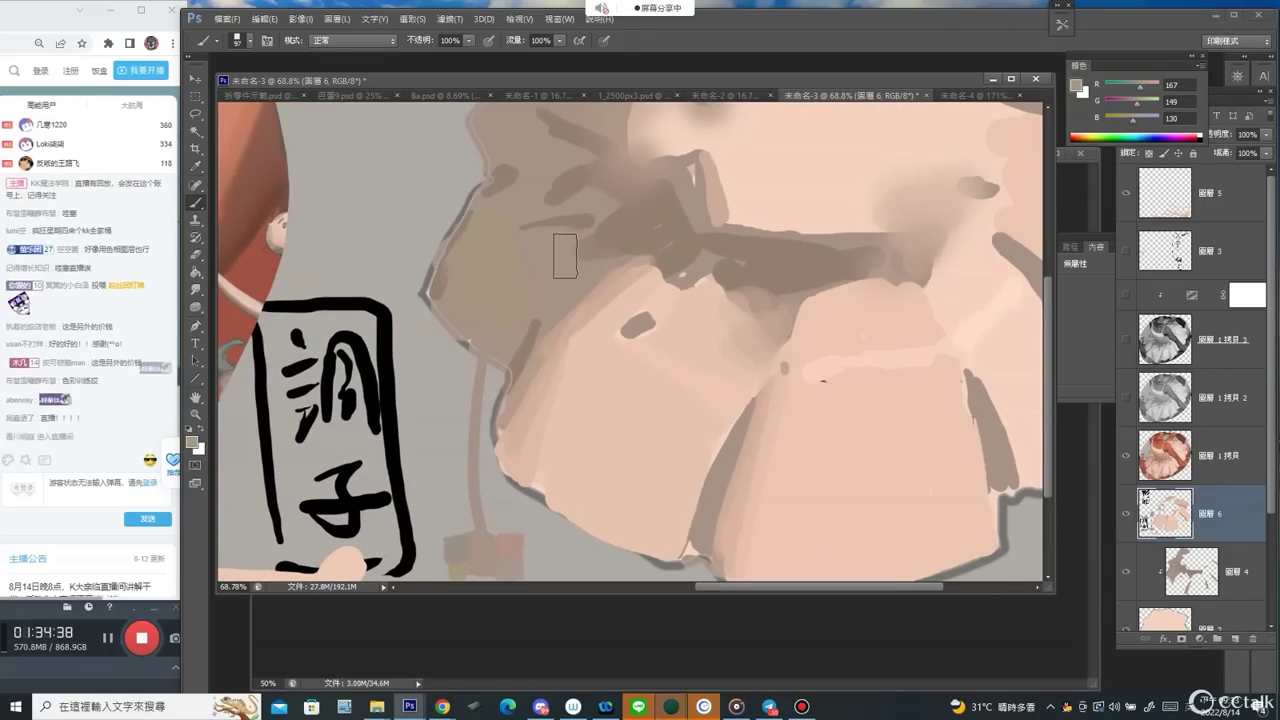
Sample the reddish RGB 182/146/135 variation and blend it into the skirt's upper left shadow fold with a smaller brush.
scroll(563, 251, "down", 5)
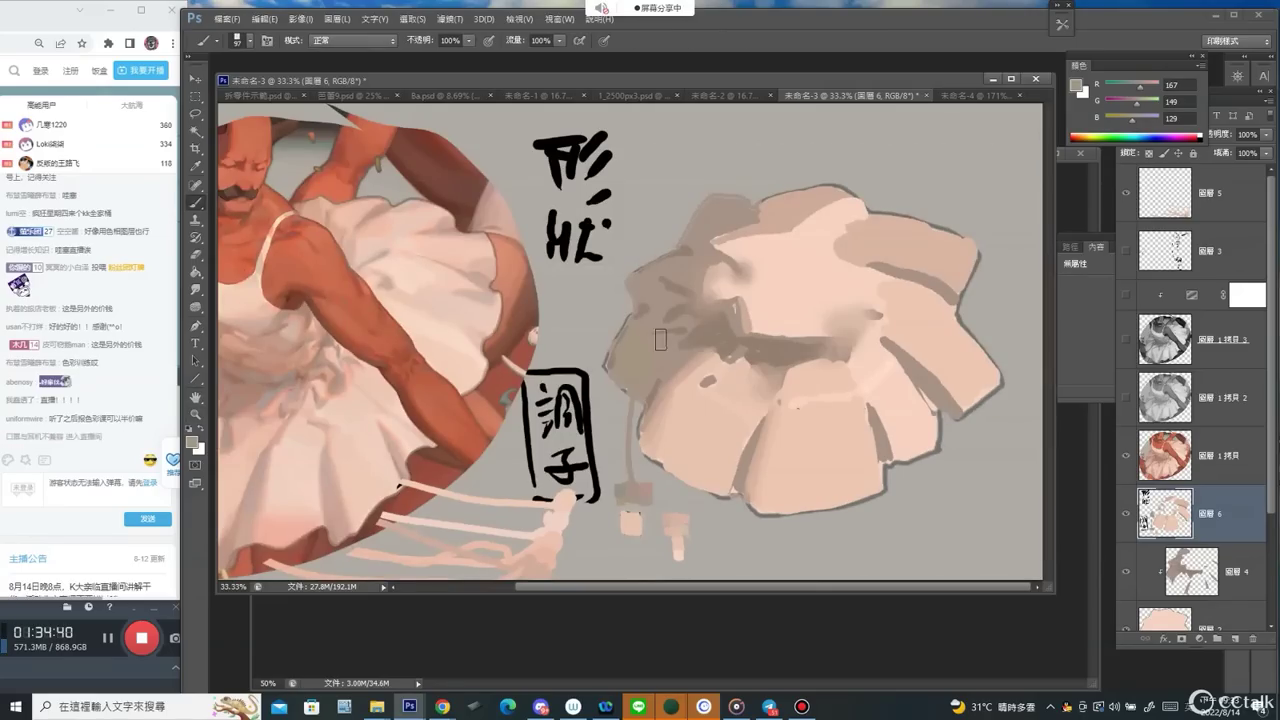
key("bracketleft")
left_click(650, 484, "alt")
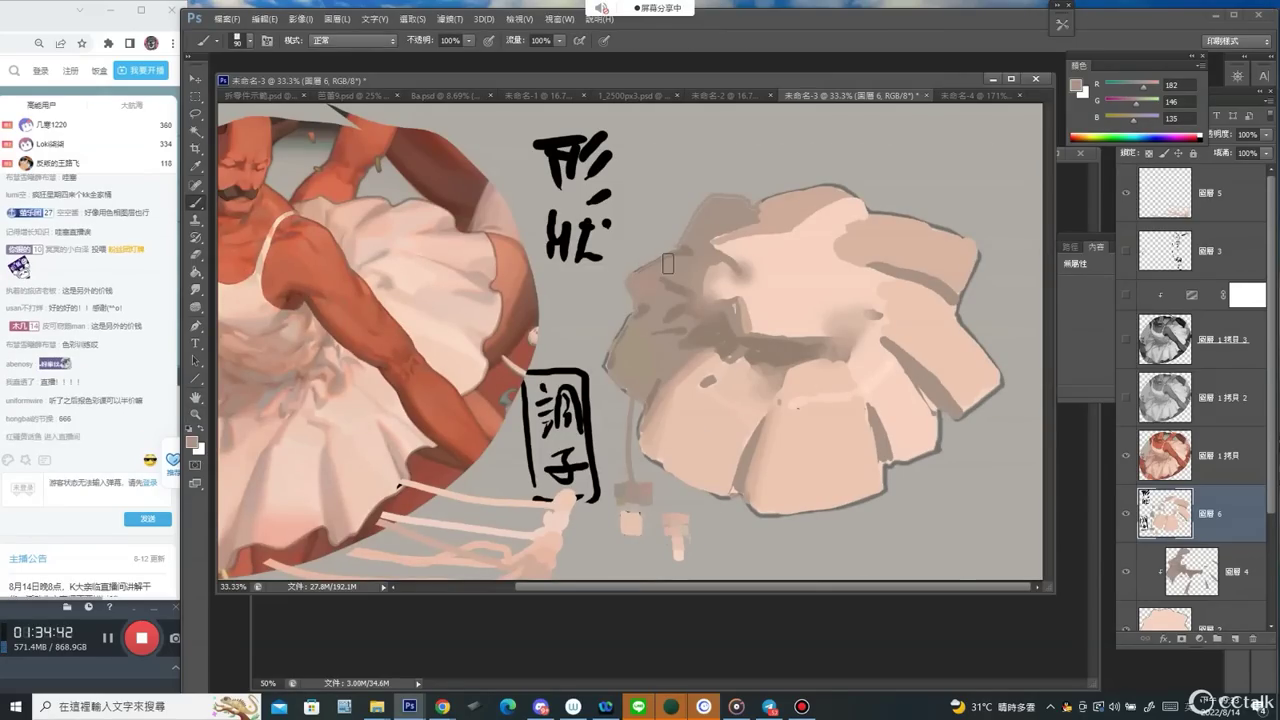
left_click(652, 294, "alt")
key("bracketleft")
left_click(700, 242, "alt")
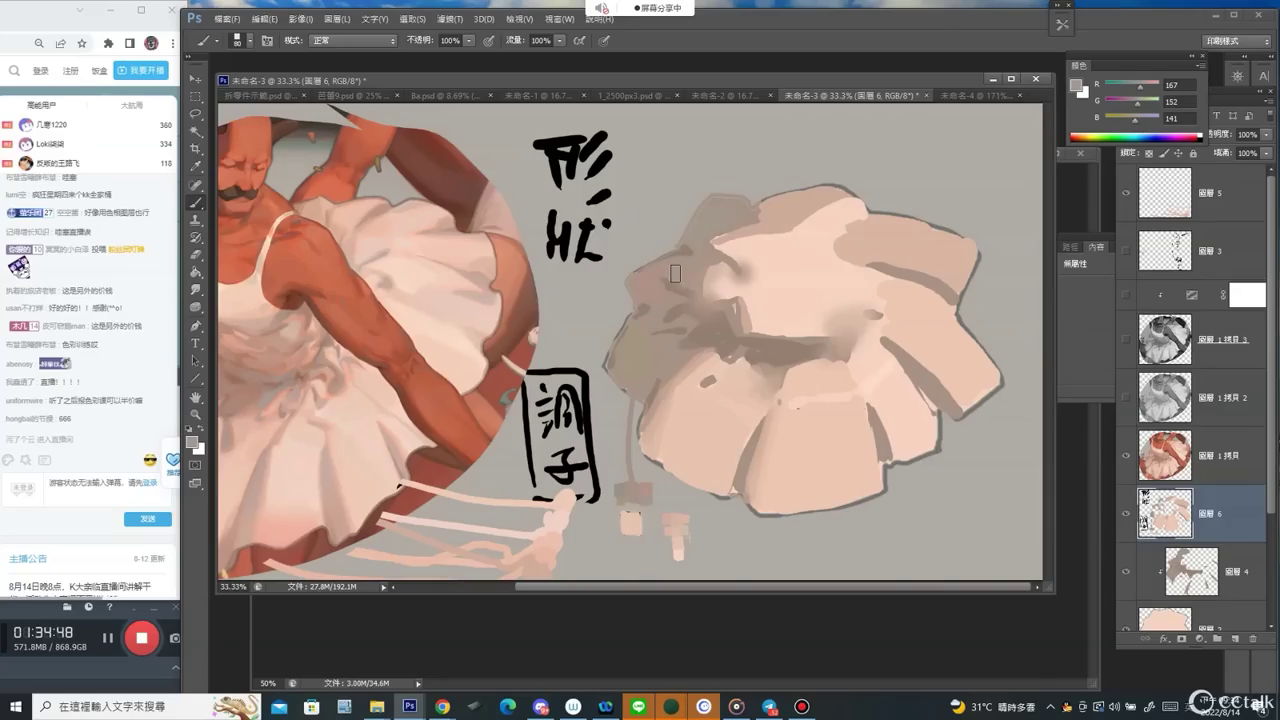
Sample the reddish mid-tone swatch, RGB 214/172/159, and brush it along the skirt's lower left fold.
key("z")
left_click(805, 435, "alt")
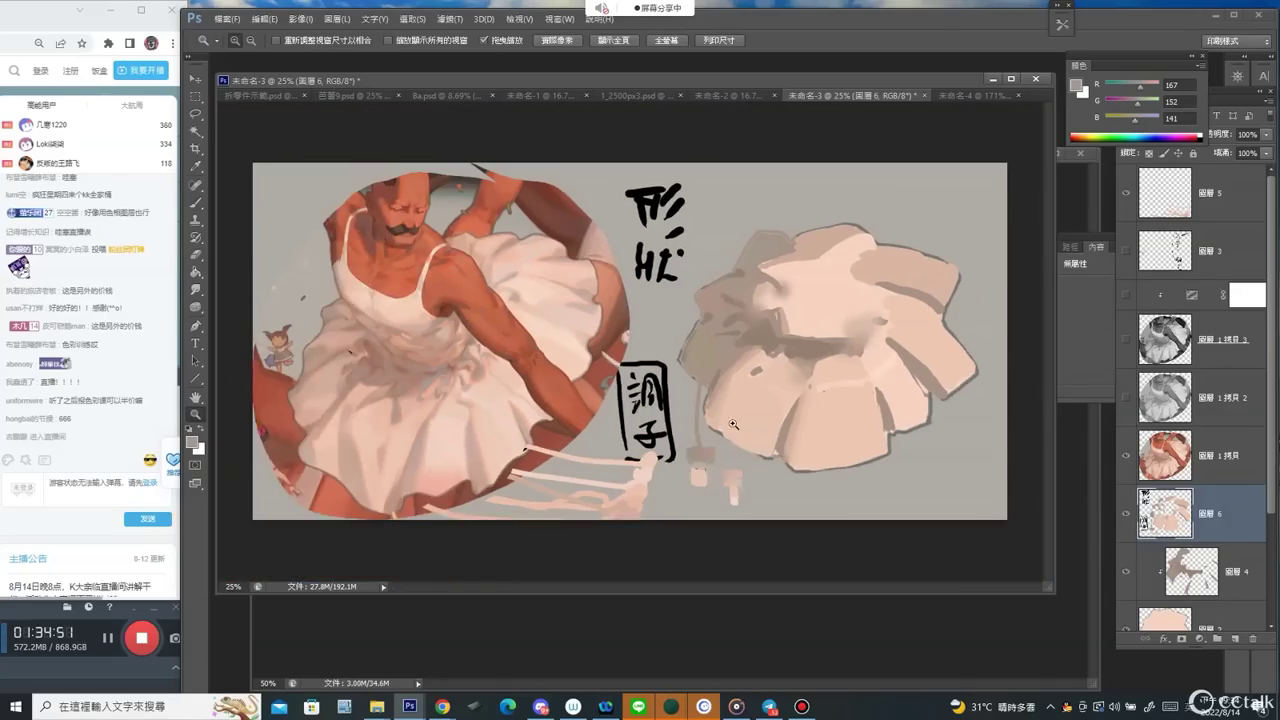
left_click_drag(733, 424, 742, 420)
key("b")
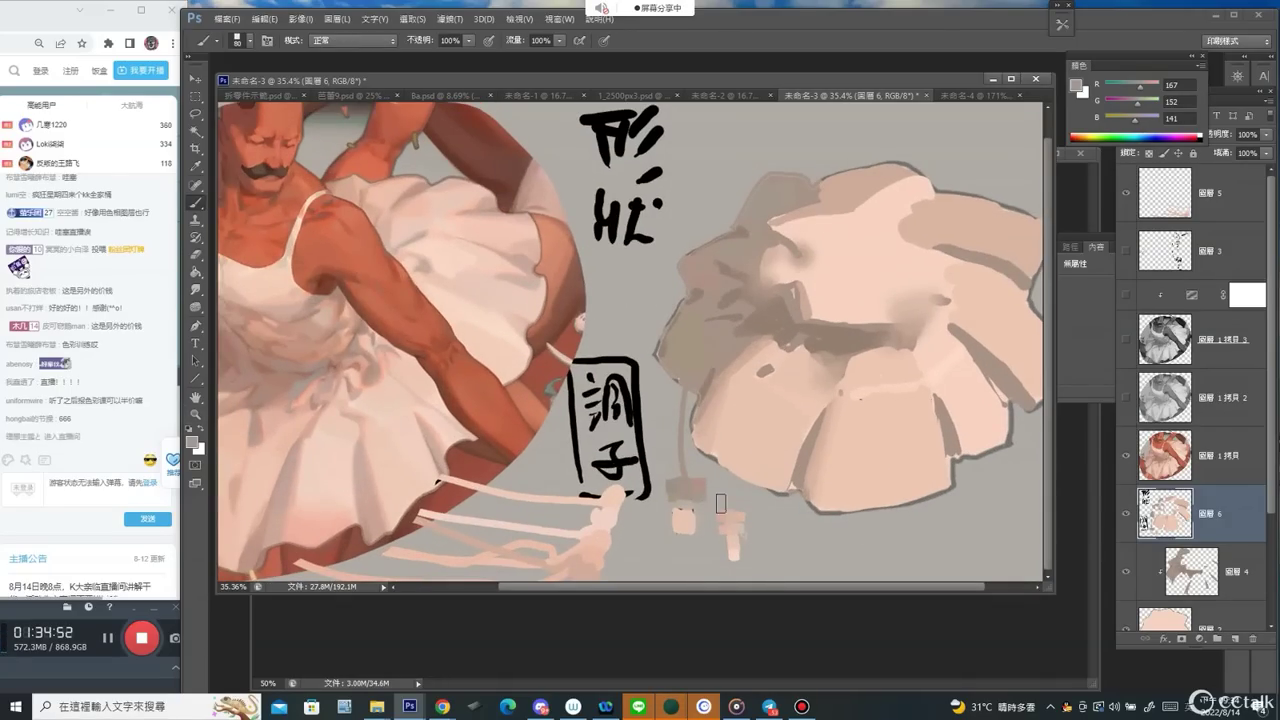
left_click_drag(720, 503, 657, 522)
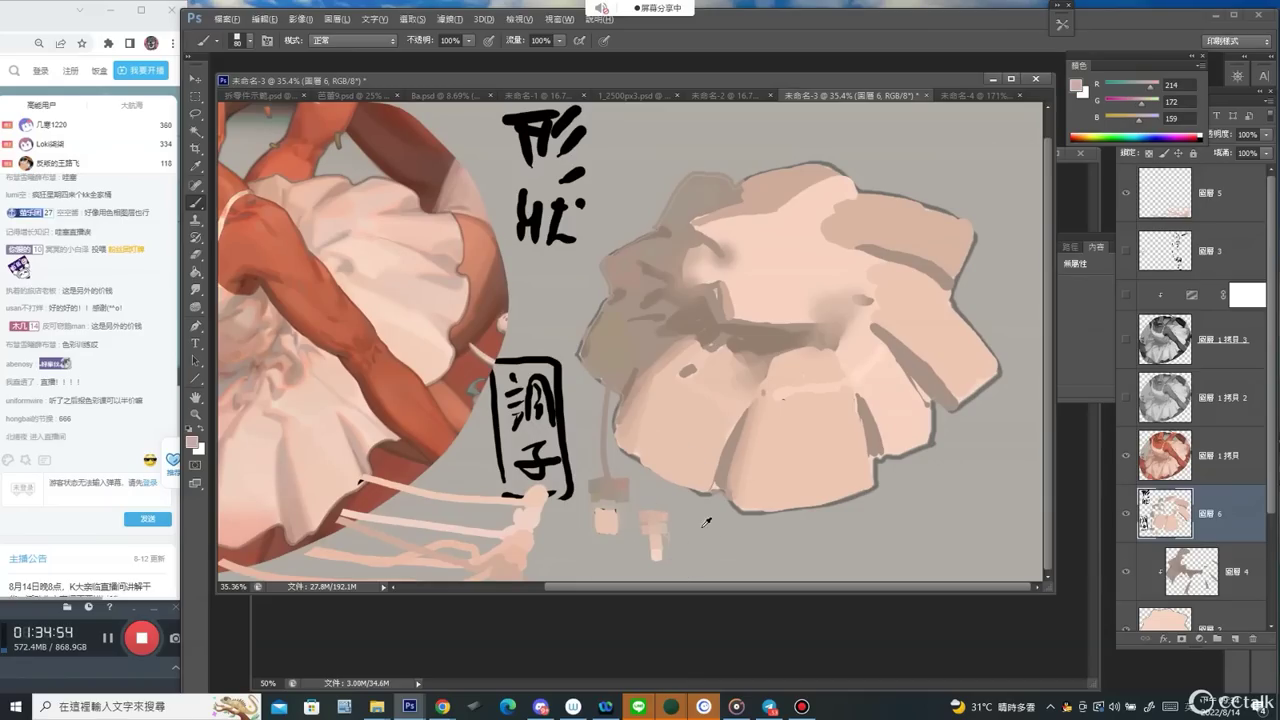
left_click(652, 522, "alt")
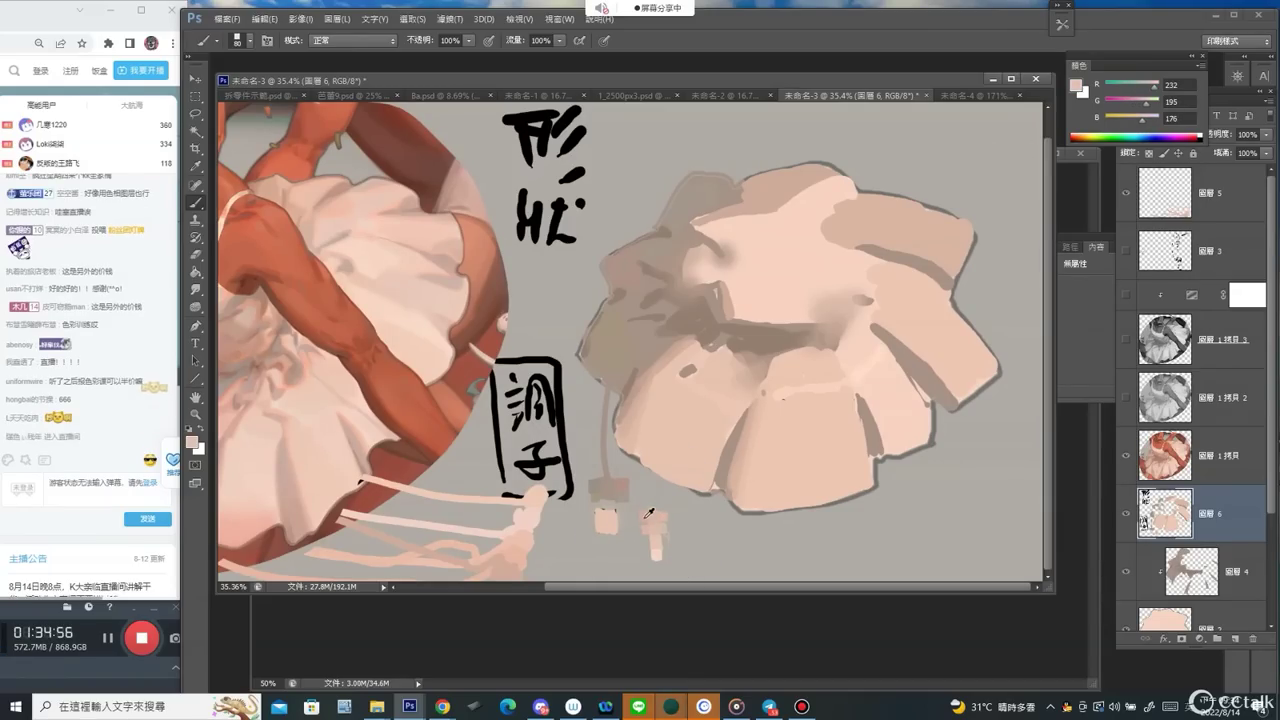
left_click(650, 516, "alt")
left_click_drag(653, 402, 643, 452)
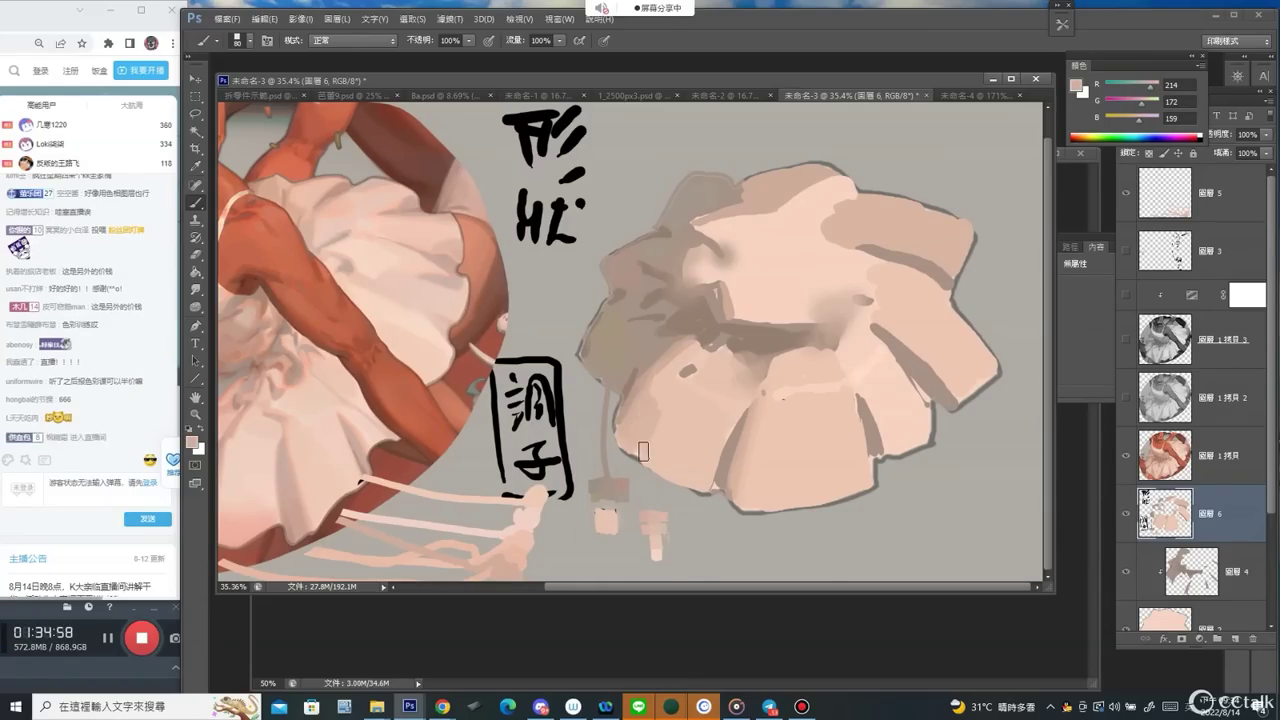
Paint RGB 214/172/159 over the skirt's upper back fold and a redder RGB 230/181/162 over its upper right fold.
left_click(663, 396, "alt")
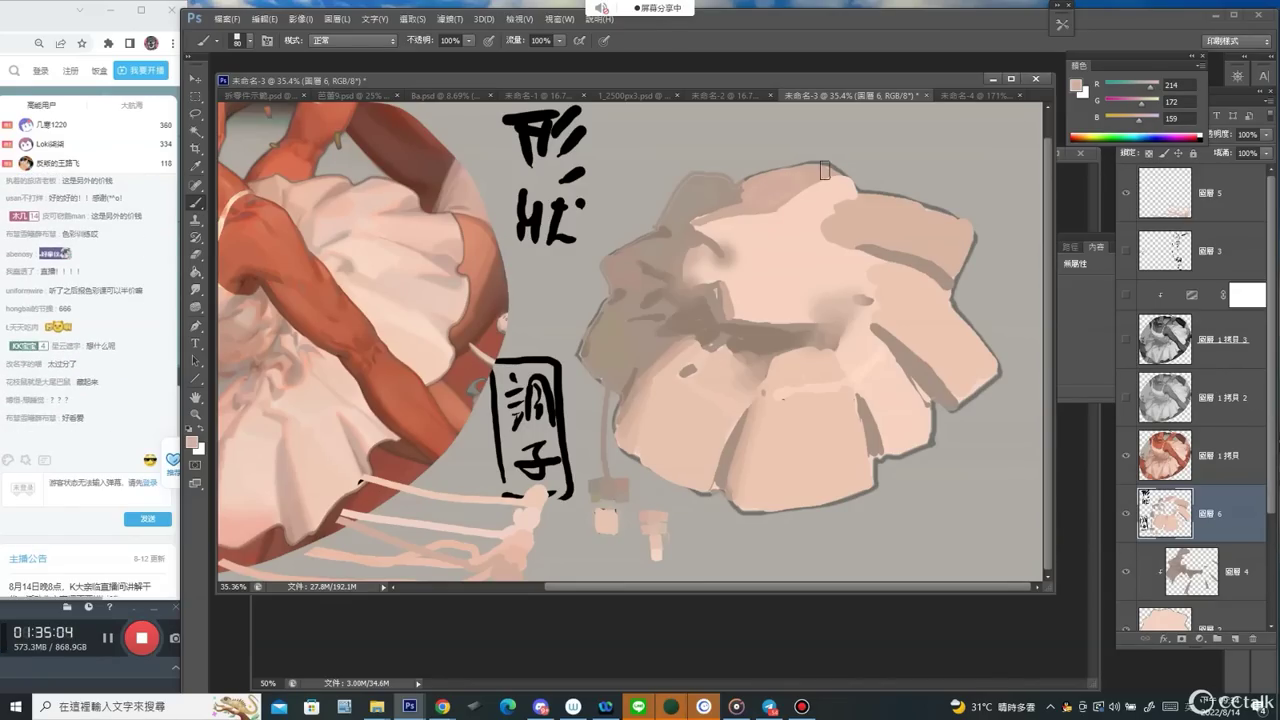
left_click(925, 226, "alt")
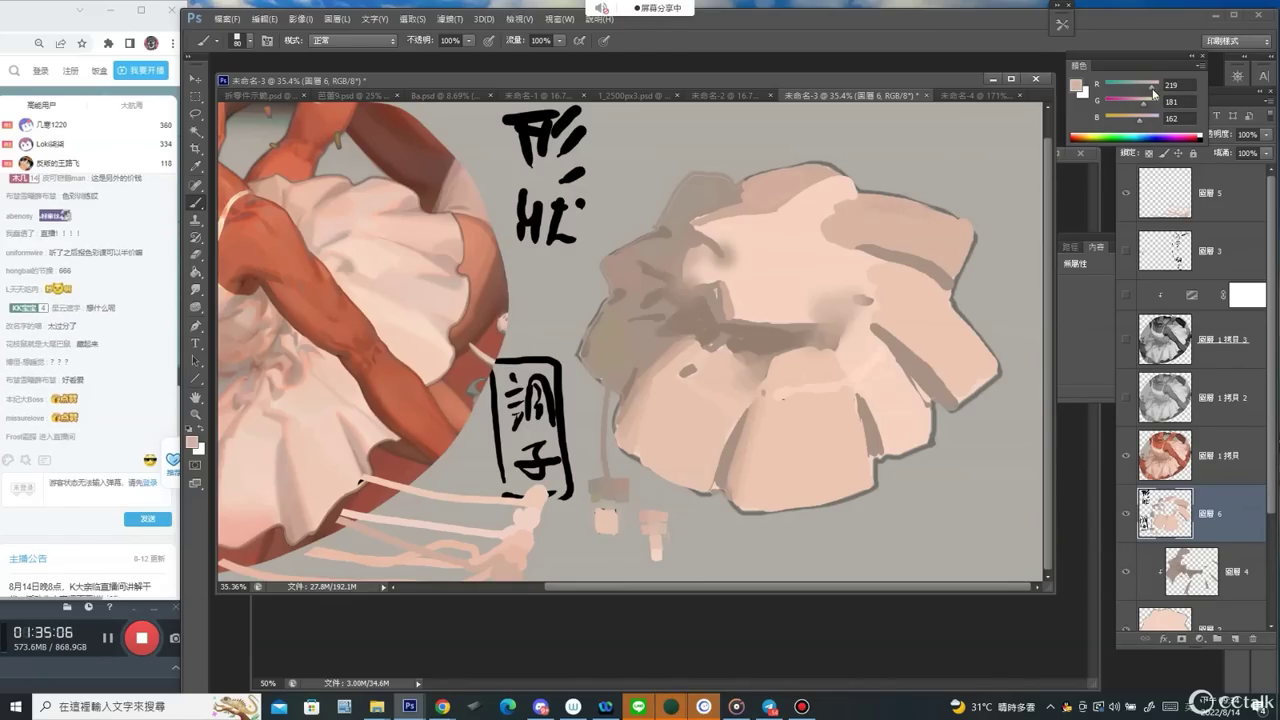
left_click_drag(1152, 88, 1156, 88)
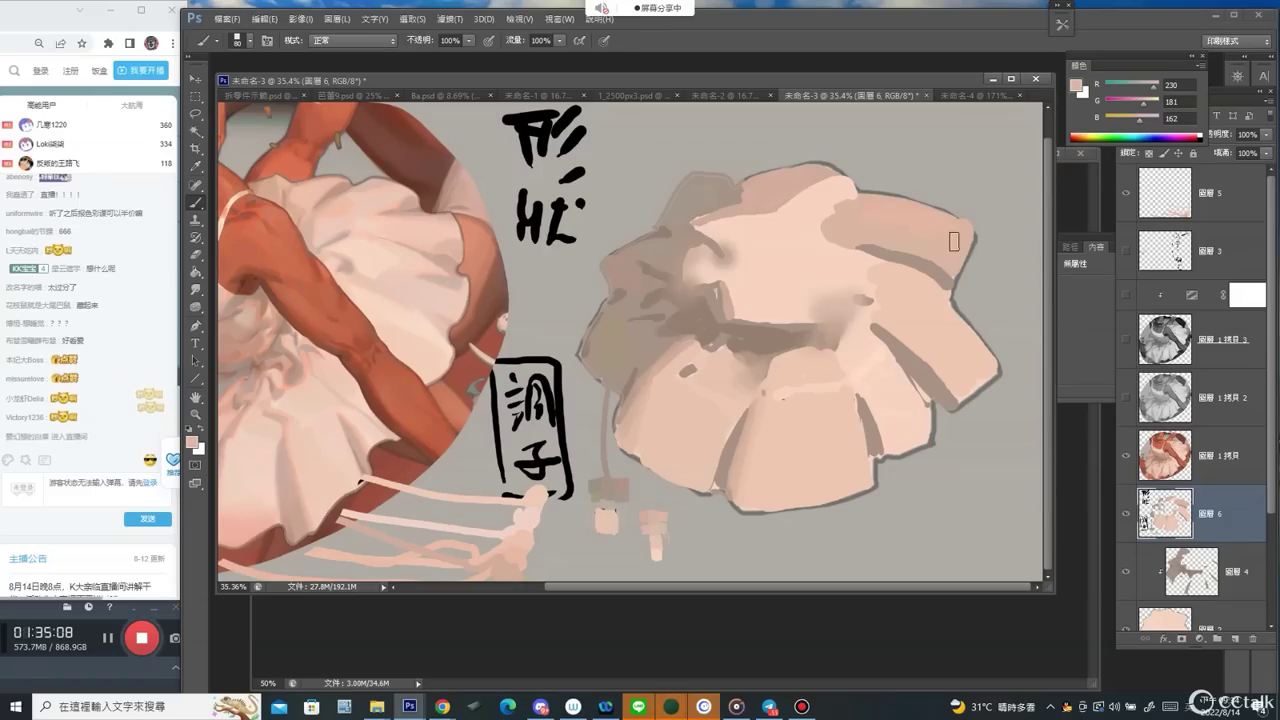
Vary the lower left fold with greyer RGB 210/188/171 and 223/192/174 near the waist and pinker RGB 239/191/176 over its lower part.
left_click(676, 427, "alt")
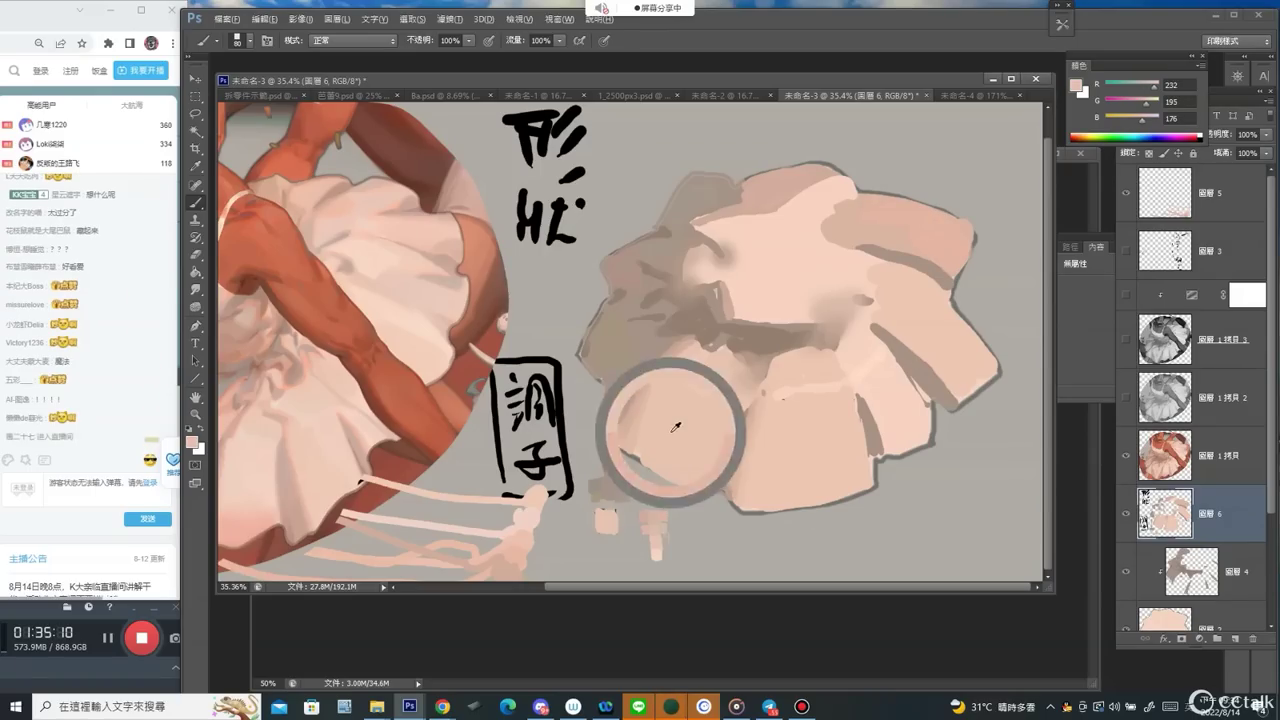
left_click(660, 525, "alt")
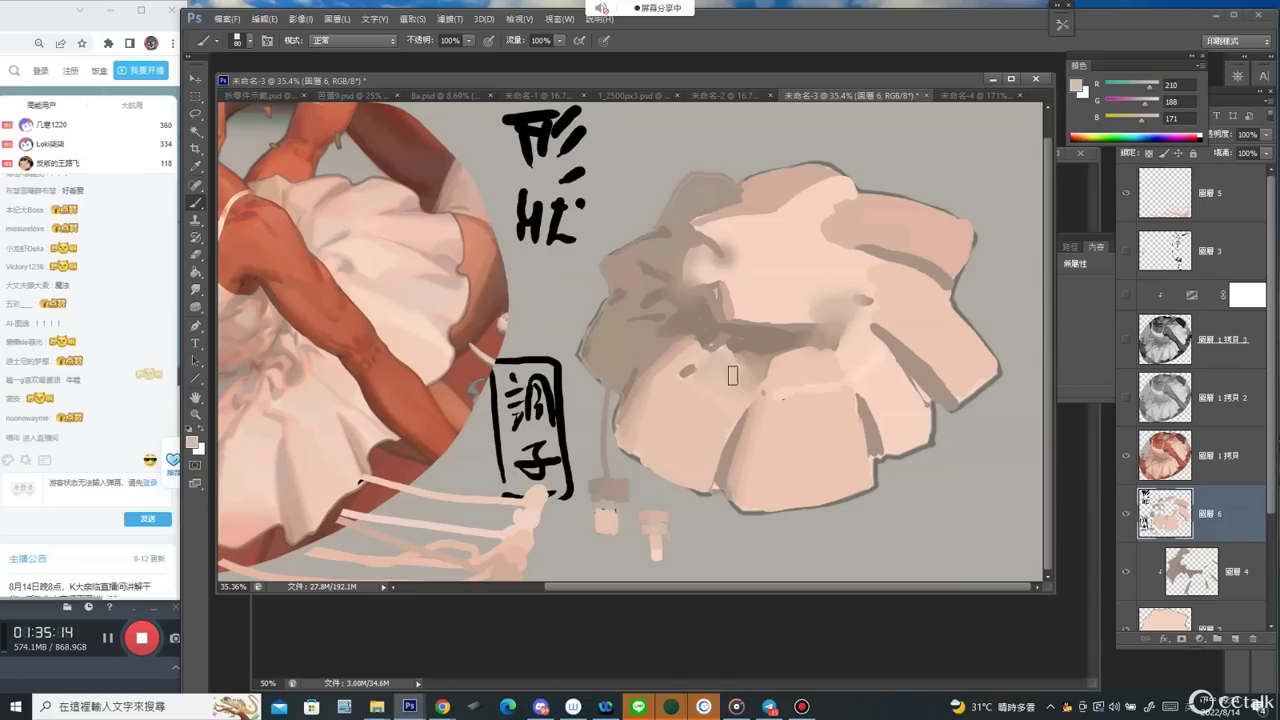
left_click(746, 380, "alt")
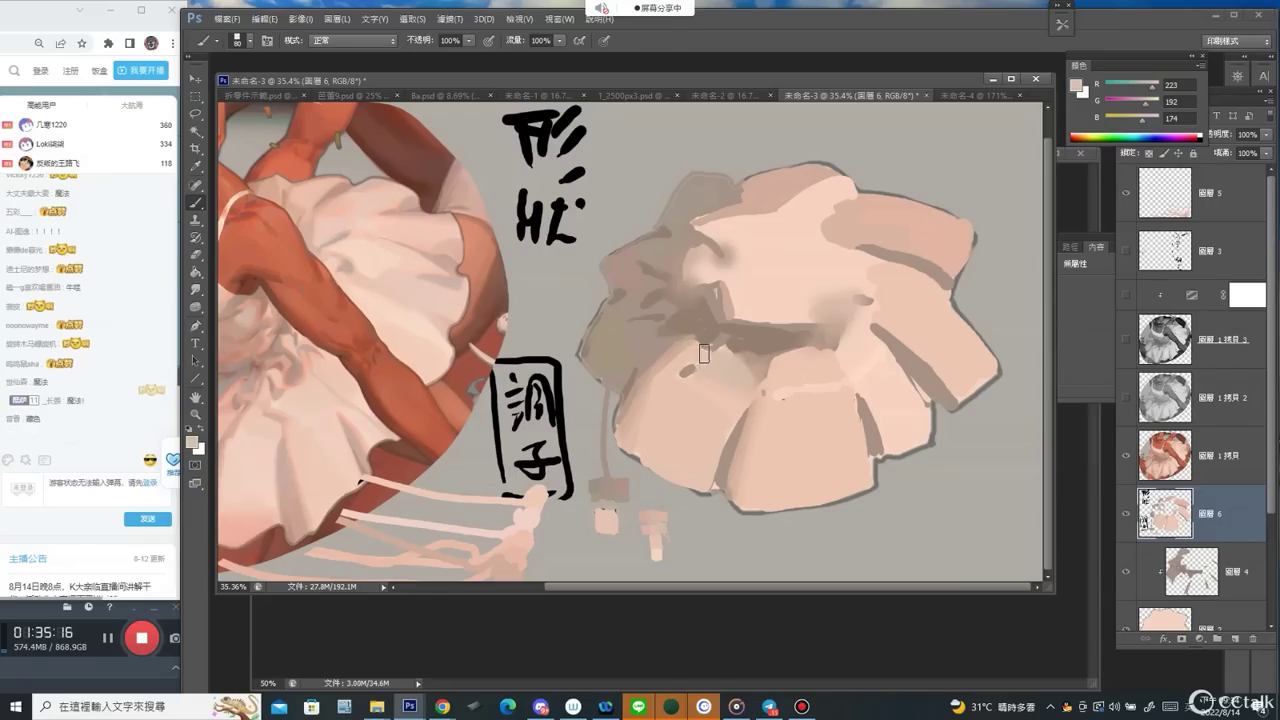
left_click(671, 434, "alt")
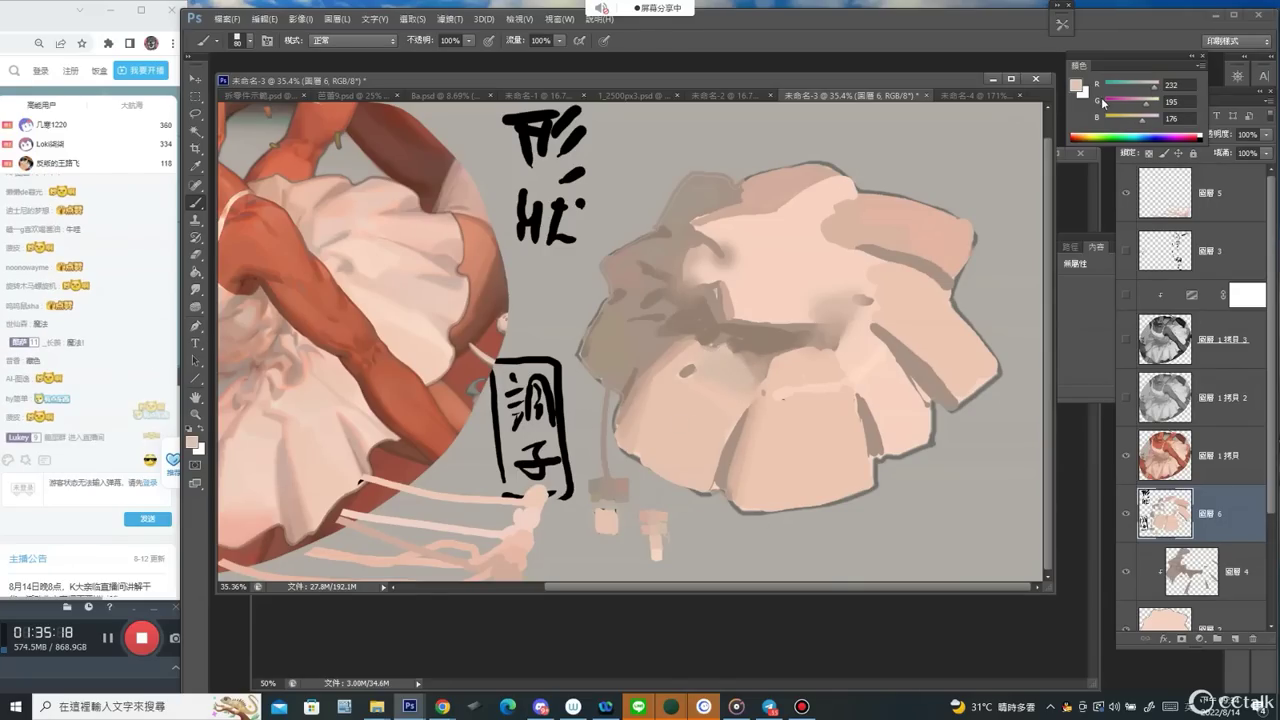
left_click_drag(1154, 88, 1146, 105)
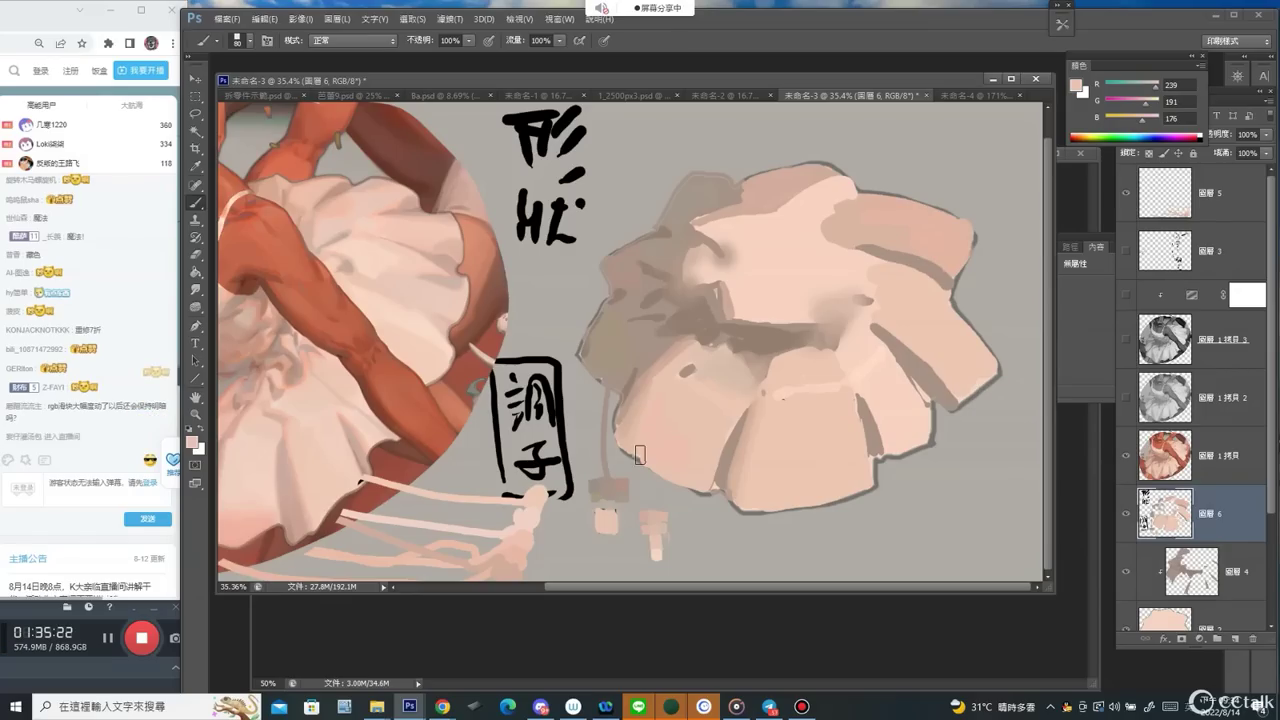
Choose a round brush preset, enlarge it and draw a pink frame around the handwritten word 形狀.
key("z")
left_click(976, 195, "alt")
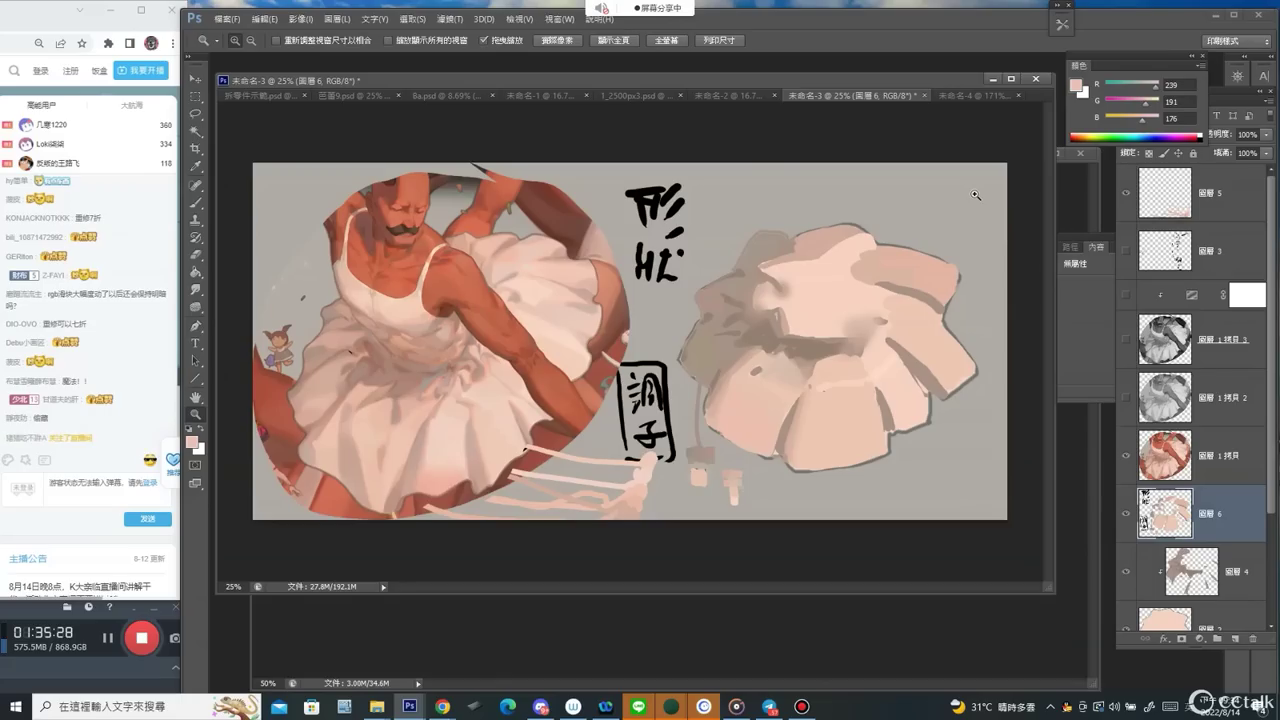
right_click(715, 334)
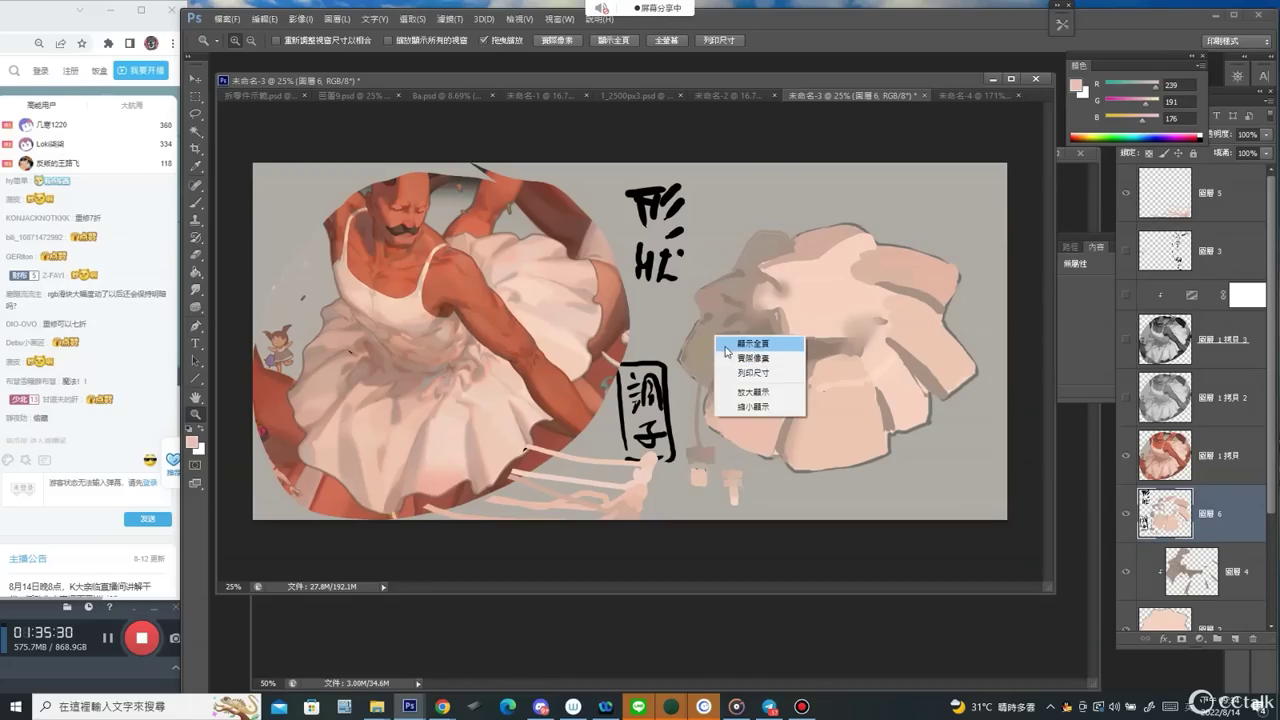
left_click(646, 339)
key("b")
right_click(658, 316)
double_click(693, 359)
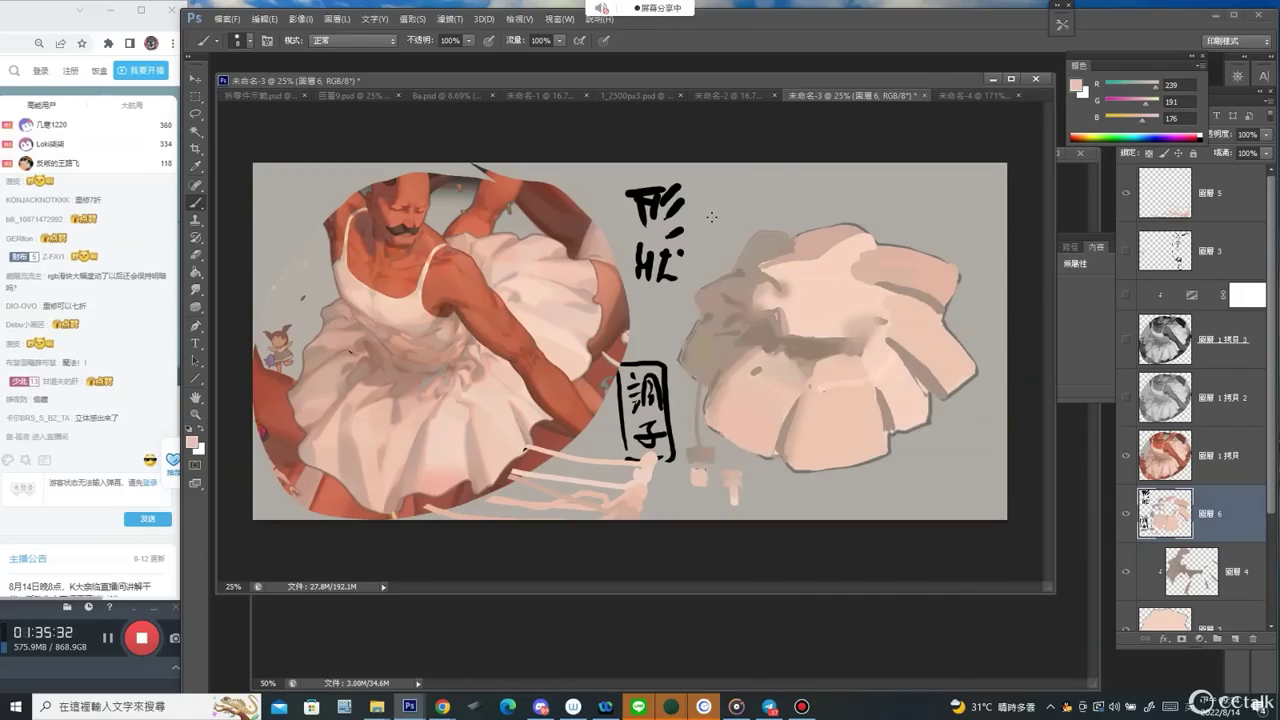
key("bracketright")
key("bracketright")
key("bracketright")
mouse_move(619, 181)
left_mouse_down()
mouse_move(627, 289)
mouse_move(681, 286)
mouse_move(684, 177)
mouse_move(622, 180)
left_mouse_up()
Draw a short black stroke pointing to the skirt's upper left fold and undo the other black marks.
key("d")
mouse_move(719, 204)
left_mouse_down()
mouse_move(739, 243)
mouse_move(725, 243)
left_mouse_up()
mouse_move(660, 294)
left_mouse_down()
mouse_move(670, 378)
mouse_move(756, 430)
left_mouse_up()
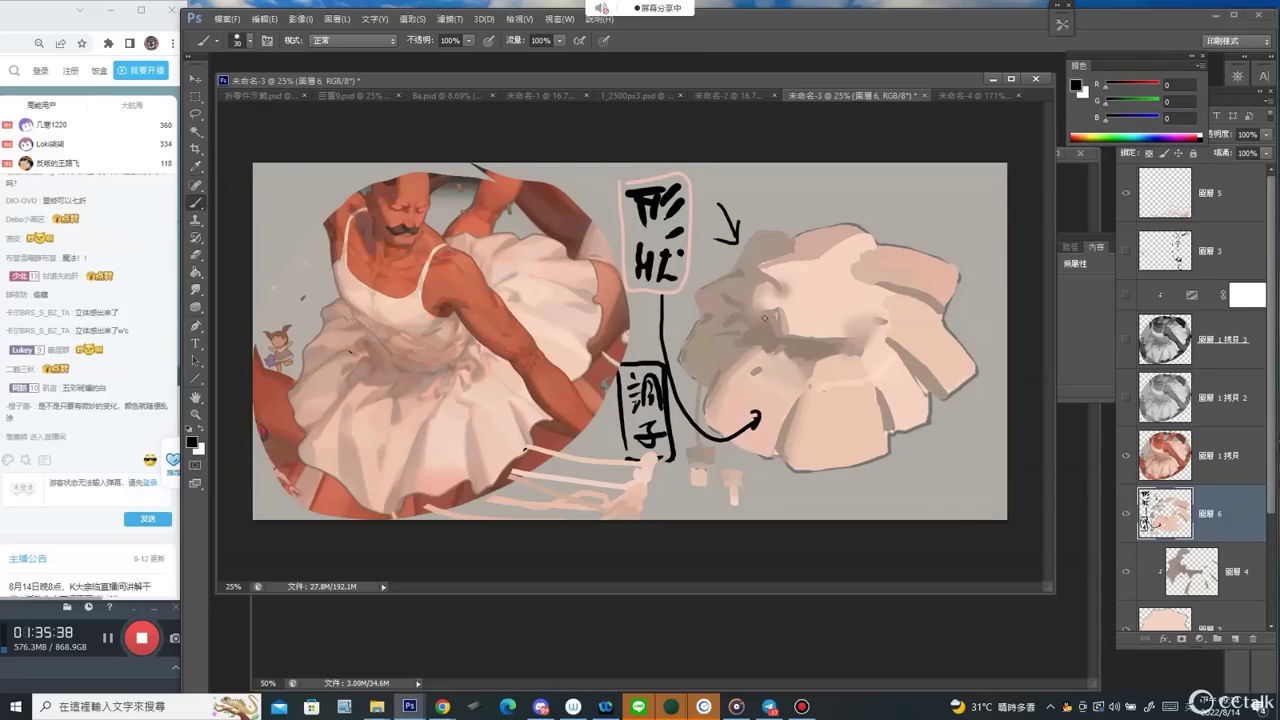
key("ctrl+z")
mouse_move(759, 323)
left_mouse_down()
mouse_move(740, 342)
mouse_move(770, 349)
left_mouse_up()
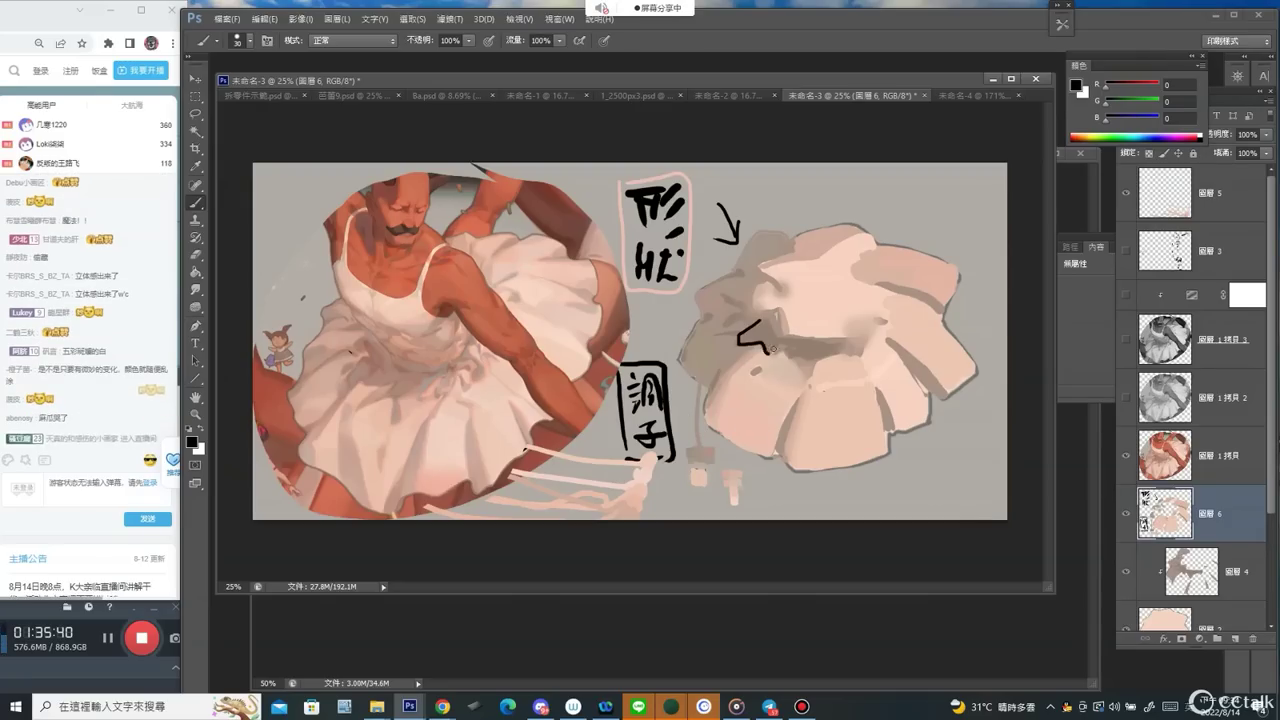
key("ctrl+z")
key("ctrl+z")
Paint a grey-brown RGB 167/146/135 shadow swatch above the skirt's upper right fold and an RGB 232/195/176 light swatch below it.
left_click(758, 336, "alt")
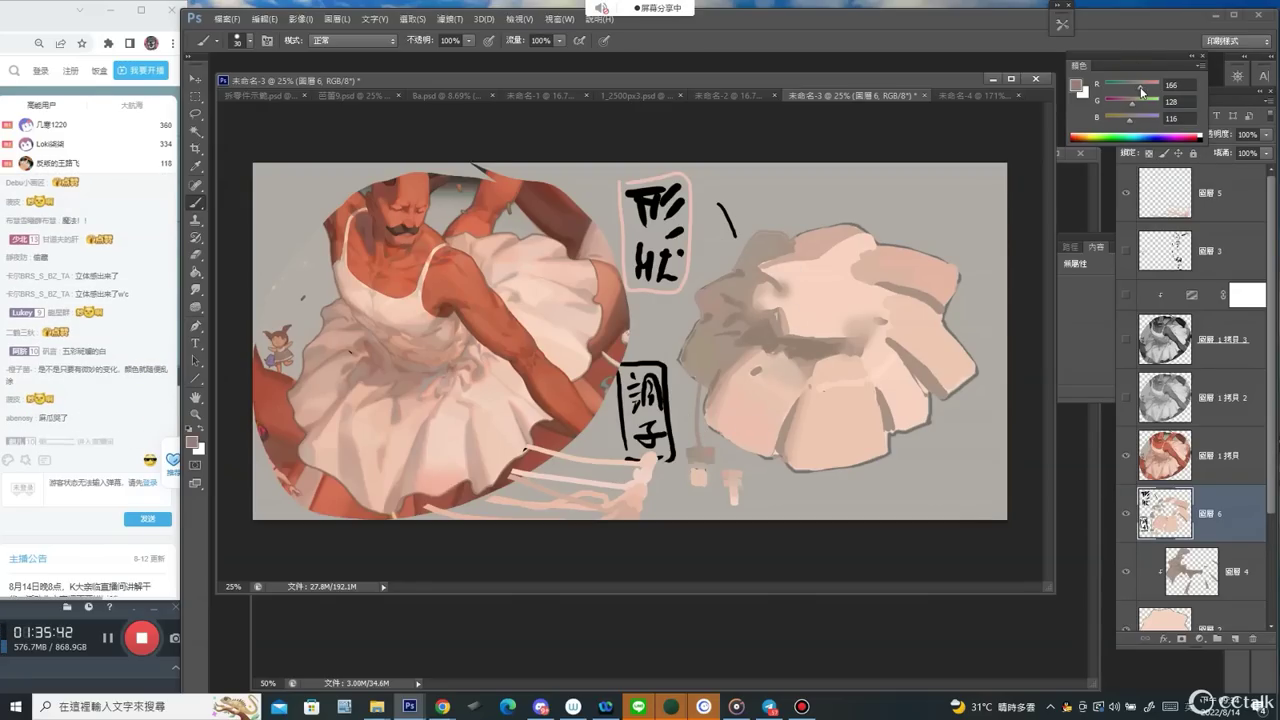
left_click_drag(1141, 89, 1138, 89)
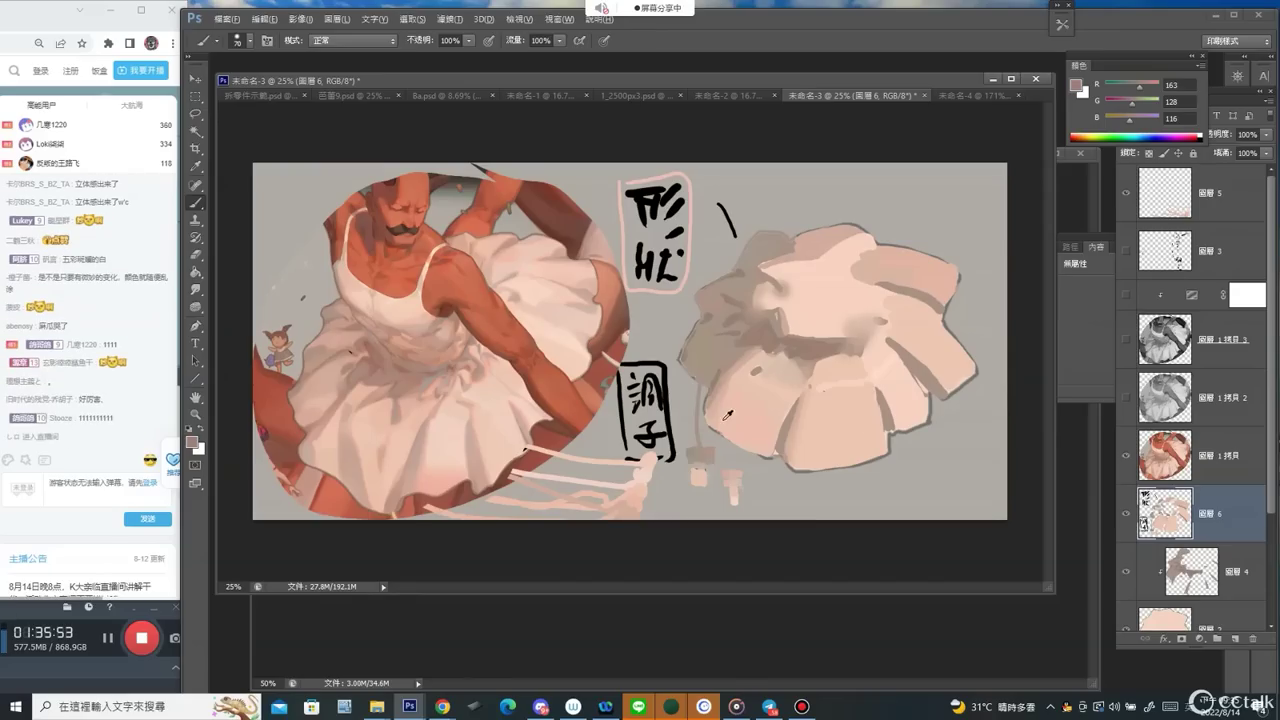
left_click(776, 314, "alt")
key("bracketright")
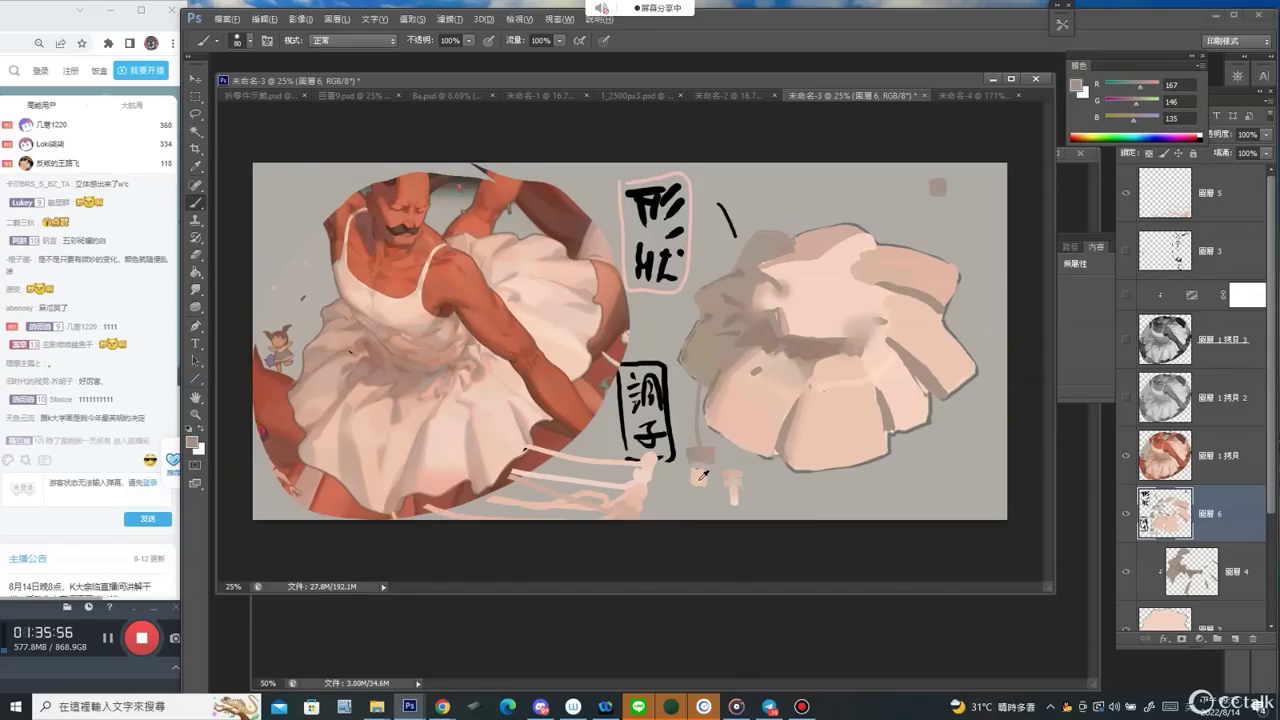
left_click(703, 475, "alt")
left_click_drag(934, 208, 939, 202)
key("ctrl+z")
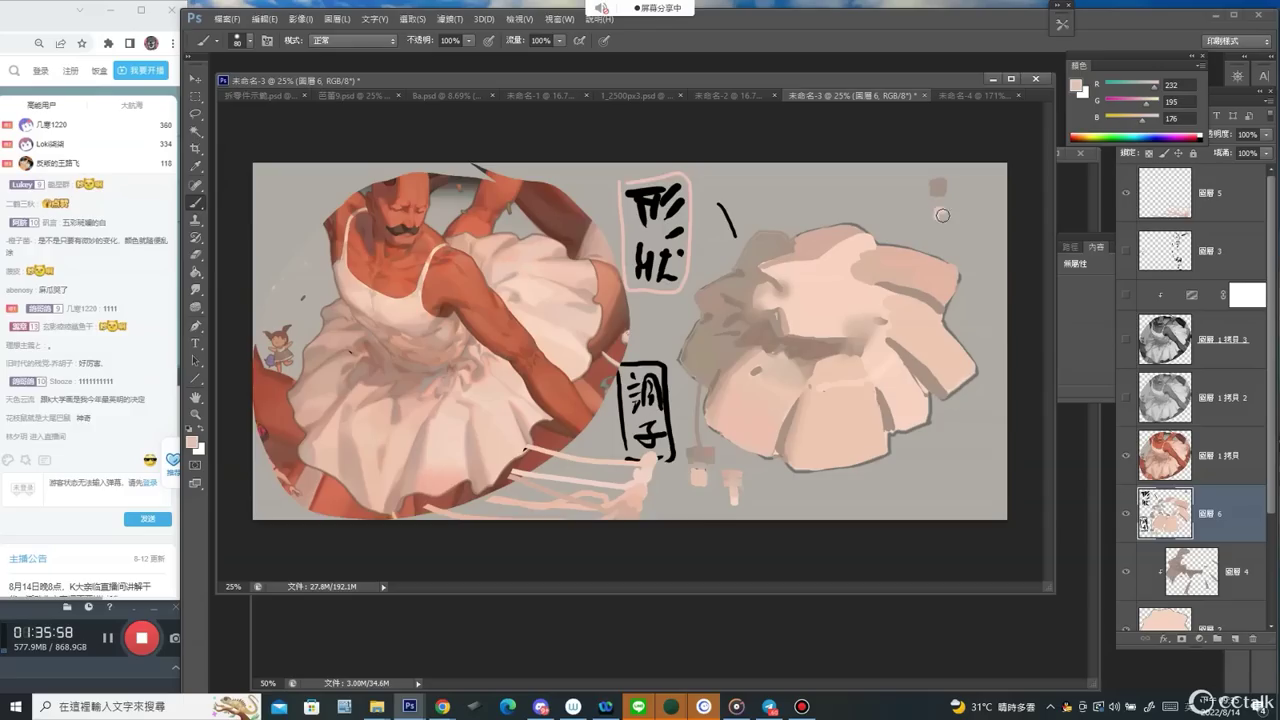
left_click(938, 214)
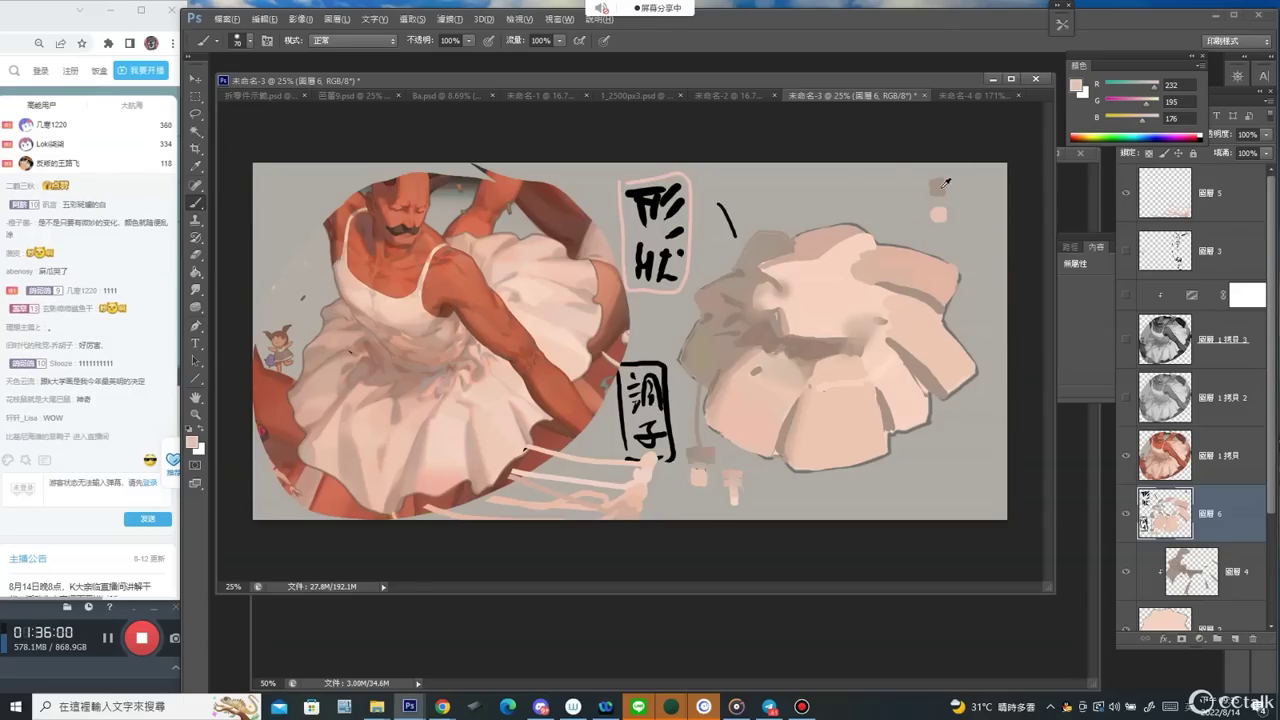
With a 50 px brush, draw a line out from the shadow swatch and add a darker RGB 150/128/116 swatch at its end.
left_click(941, 188, "alt")
key("bracketleft")
key("bracketleft")
left_click_drag(944, 187, 976, 178)
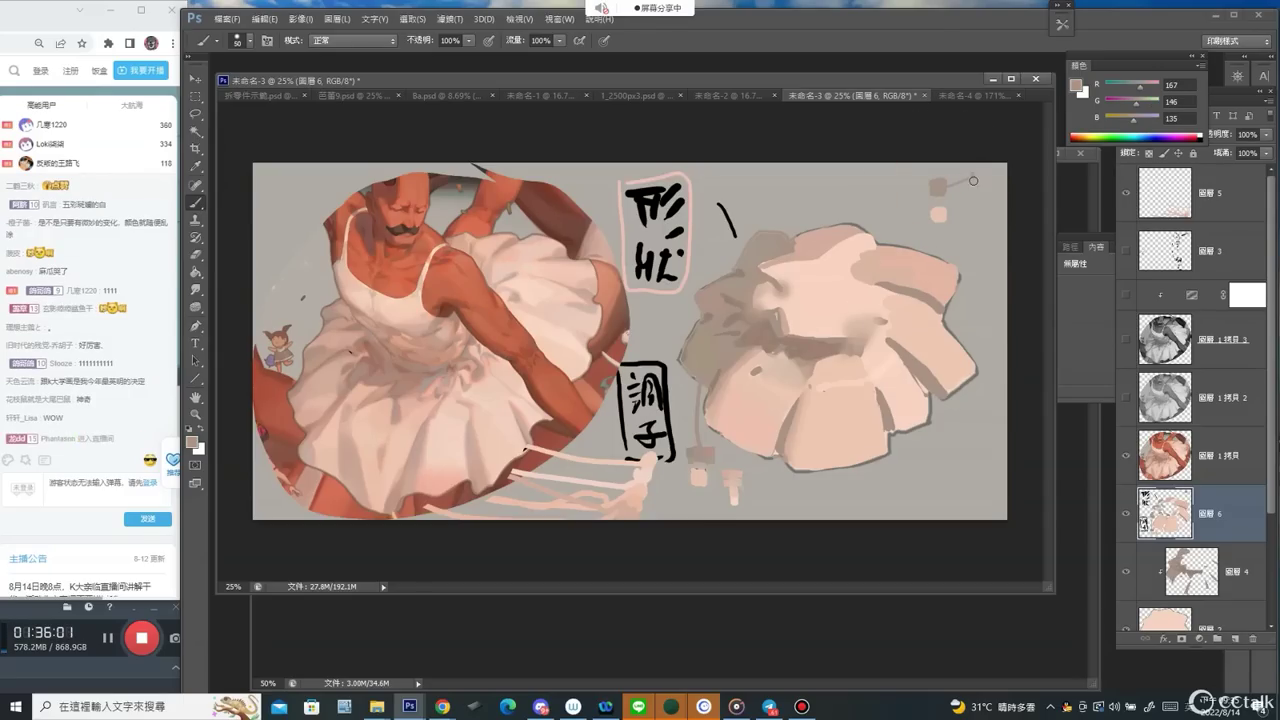
left_click(737, 296, "alt")
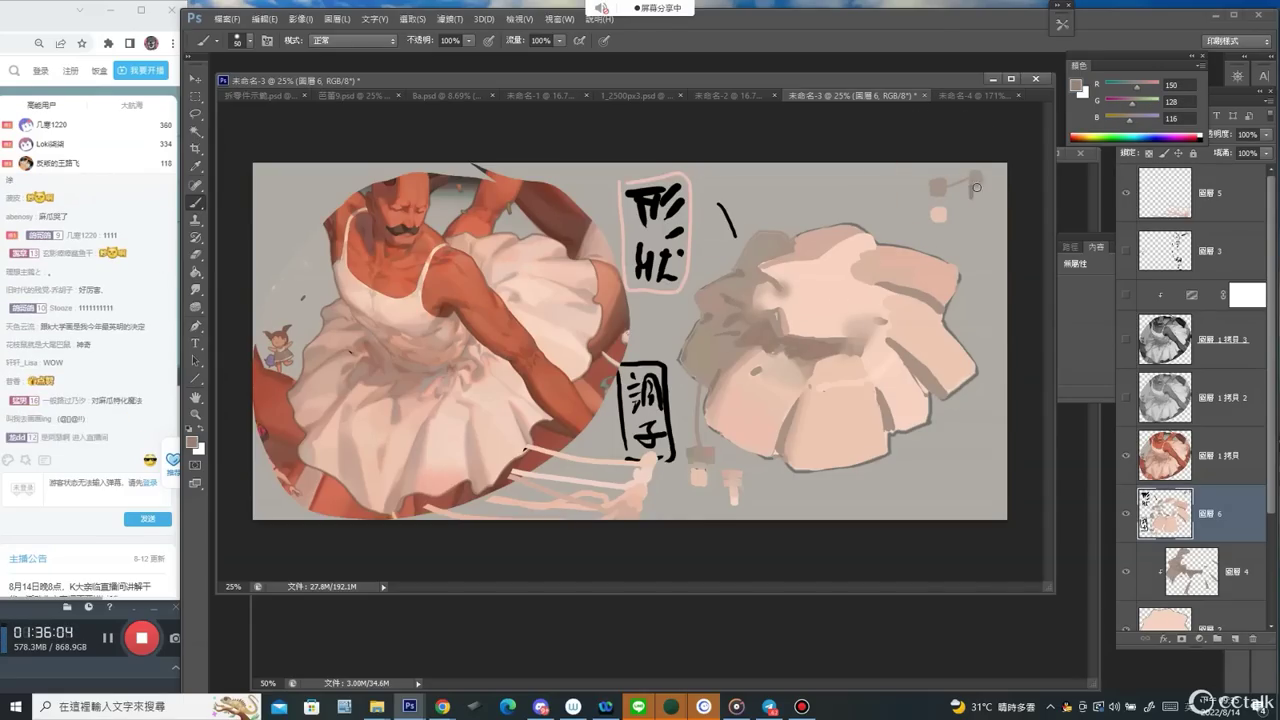
Beside the light swatch, stack a column of tones in RGB 210/171/156, 214/180/163, 224/188/171 and 247/213/195.
left_click(735, 471, "alt")
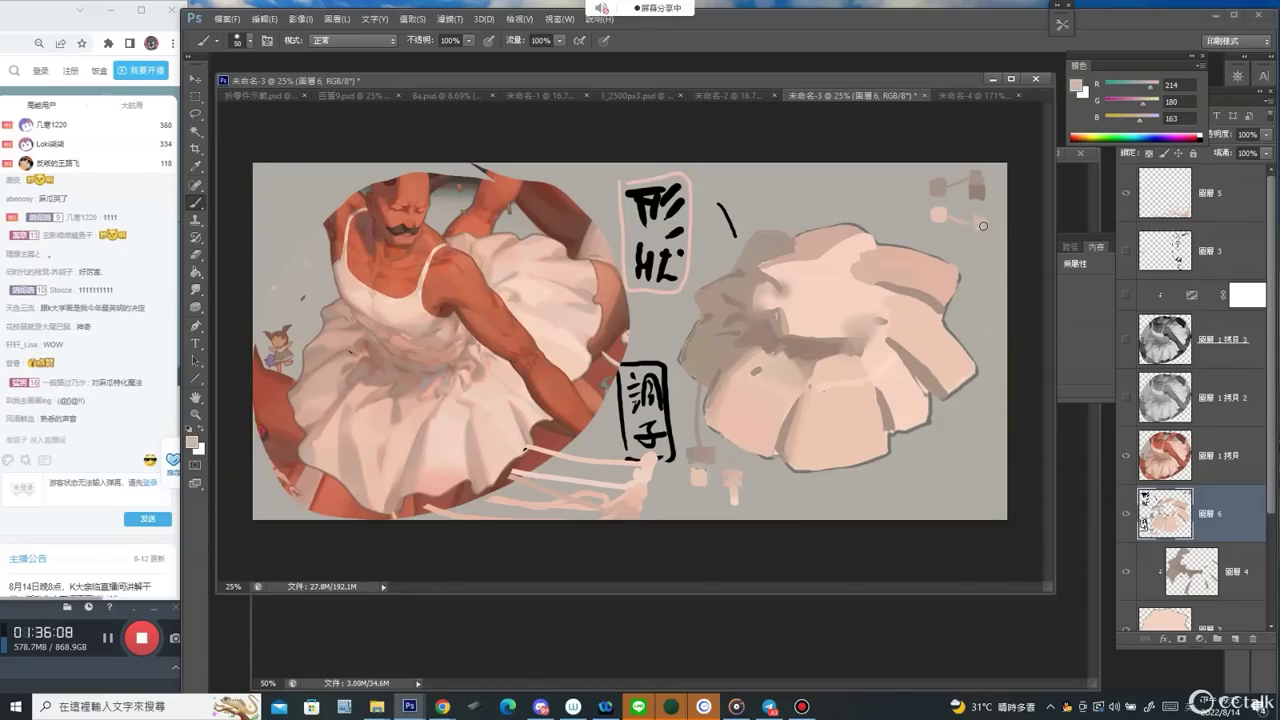
left_click(738, 480, "alt")
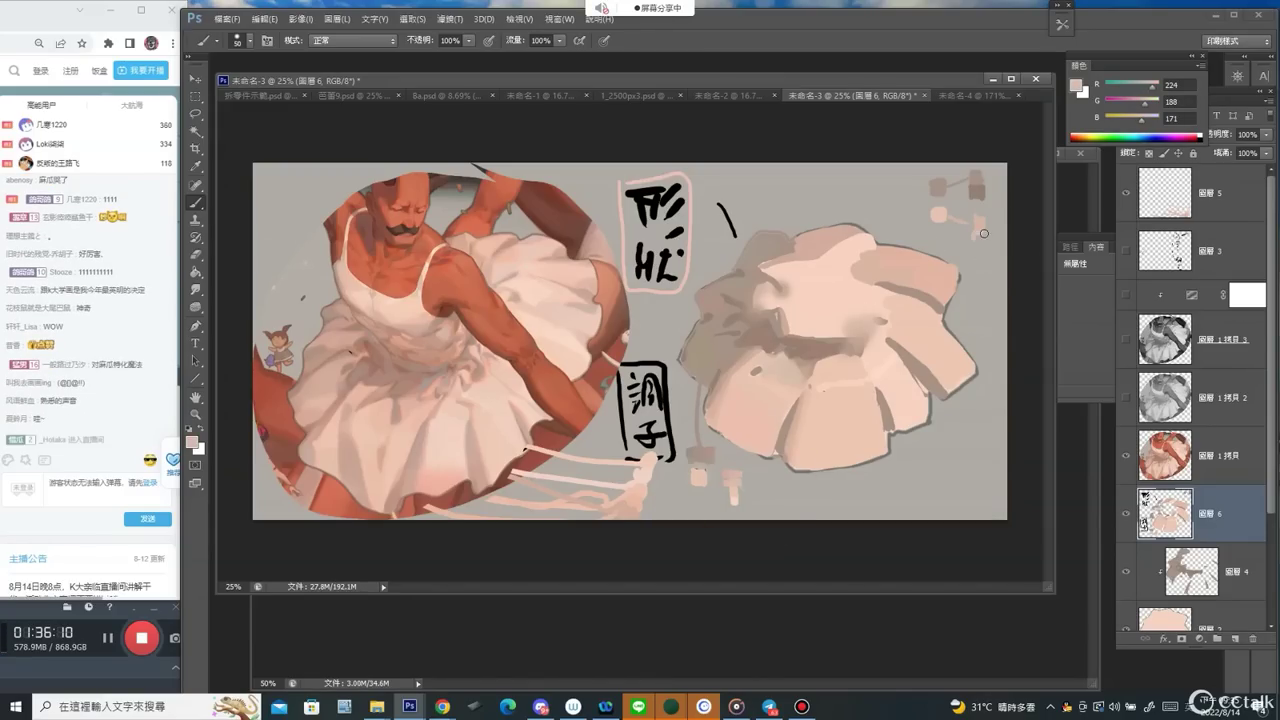
left_click(752, 476, "alt")
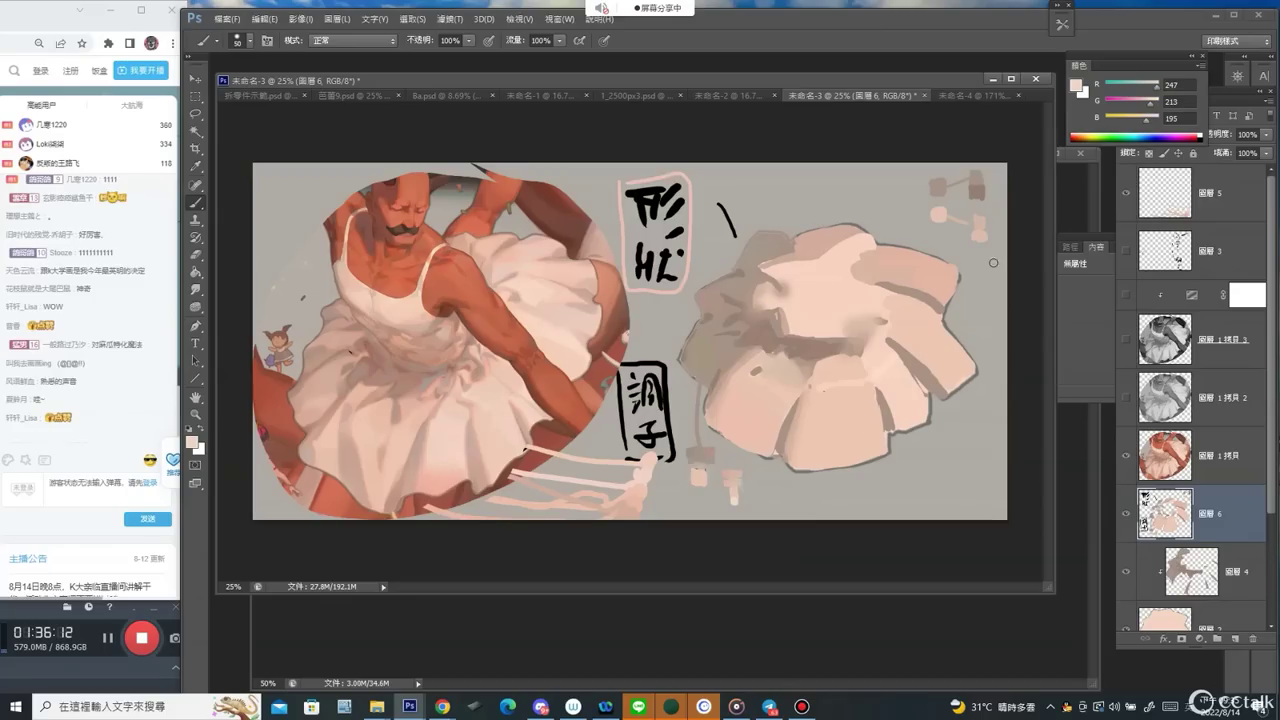
left_click(843, 227, "alt")
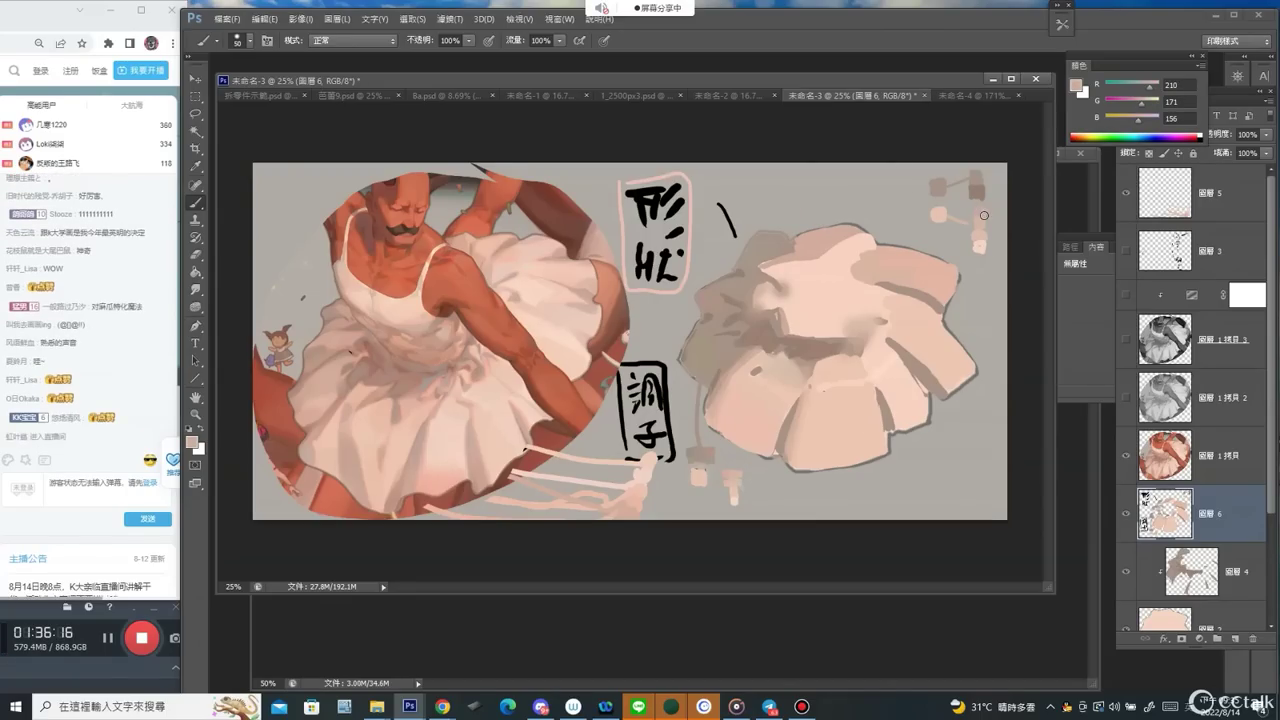
Beside the RGB 210/171/156 swatch, add hue variations of equal tone in pinkish RGB 226/171/156 and orange RGB 226/172/147.
scroll(984, 215, "up", 5)
left_click(950, 243, "alt")
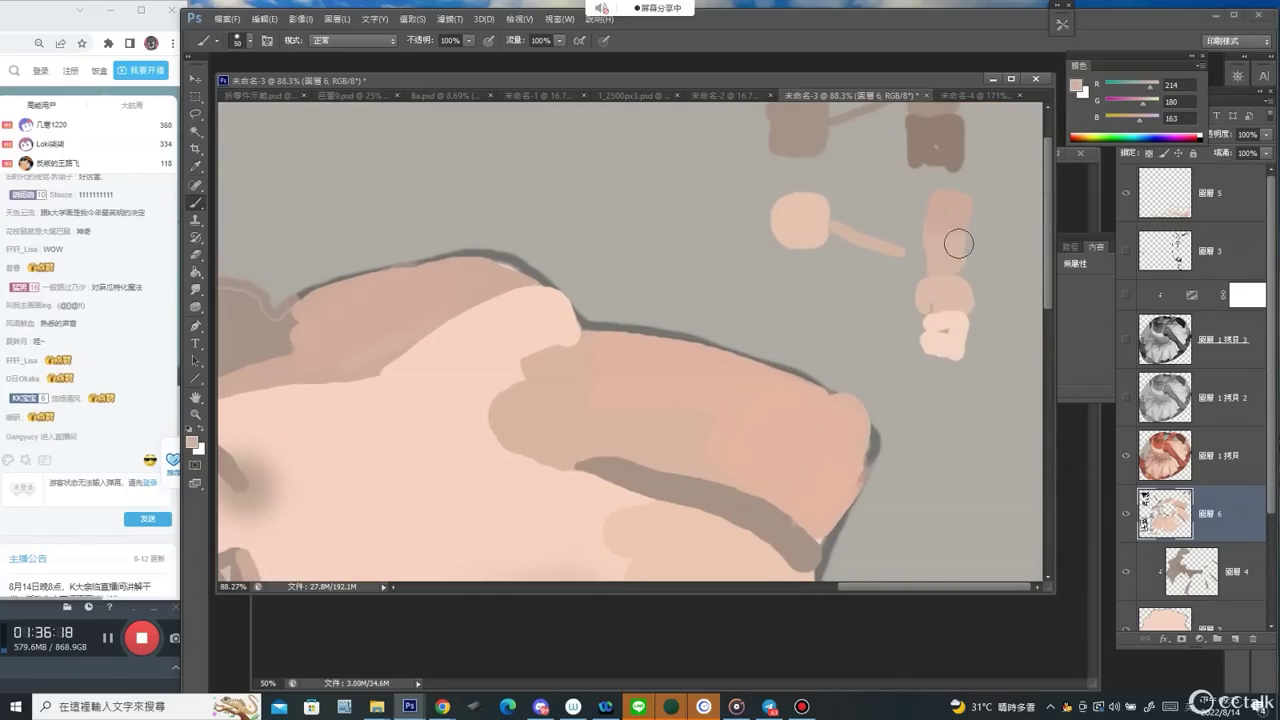
left_click(943, 201, "alt")
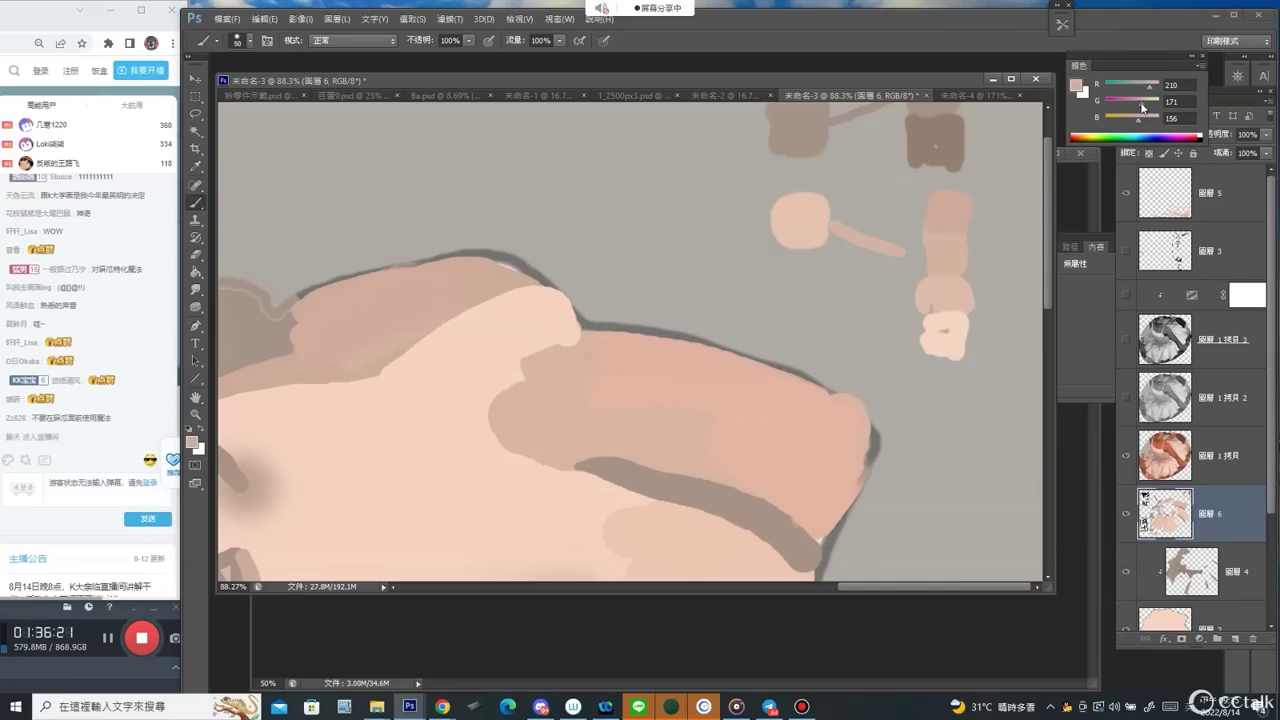
left_click_drag(1139, 122, 1146, 89)
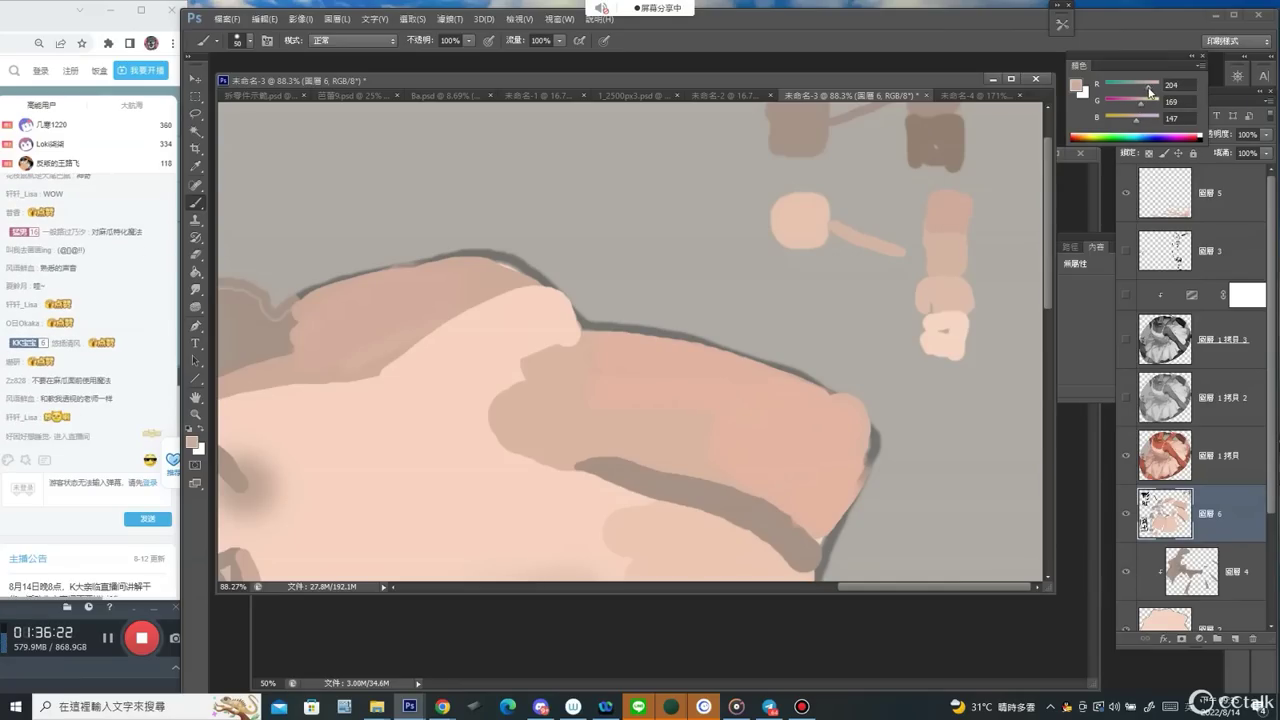
left_click_drag(934, 206, 954, 219)
left_click(945, 210, "alt")
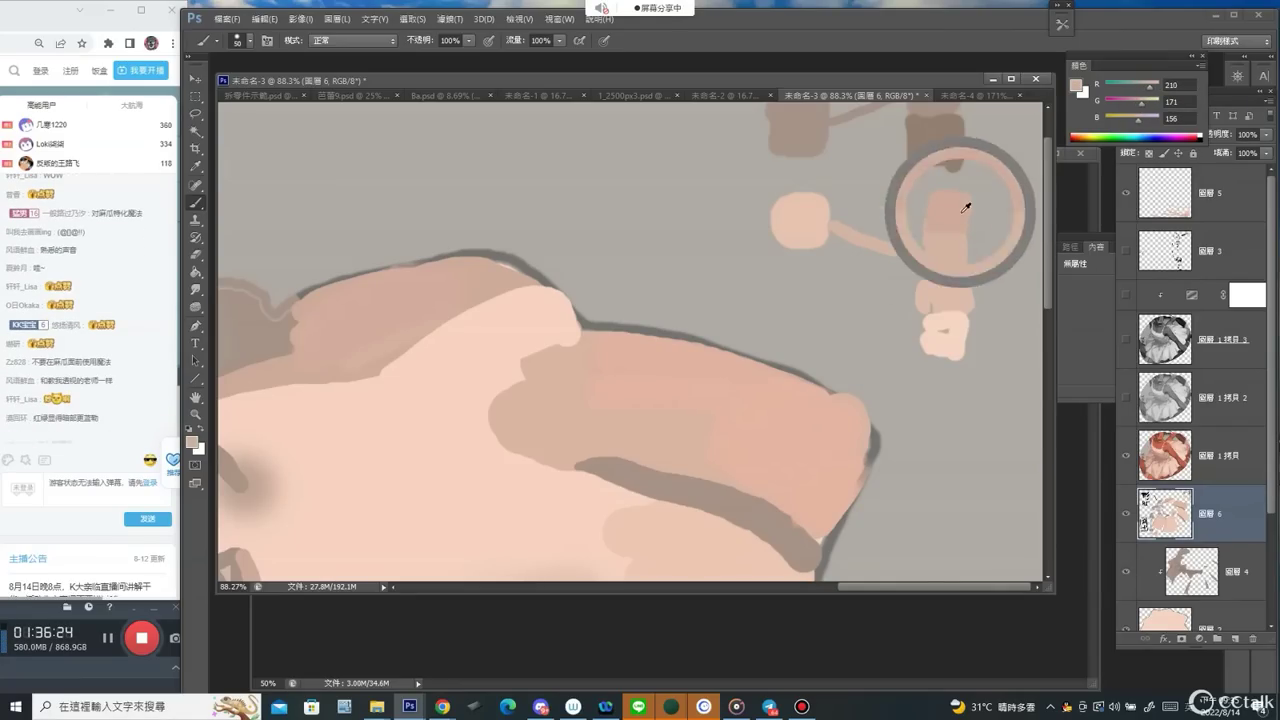
left_click(985, 210)
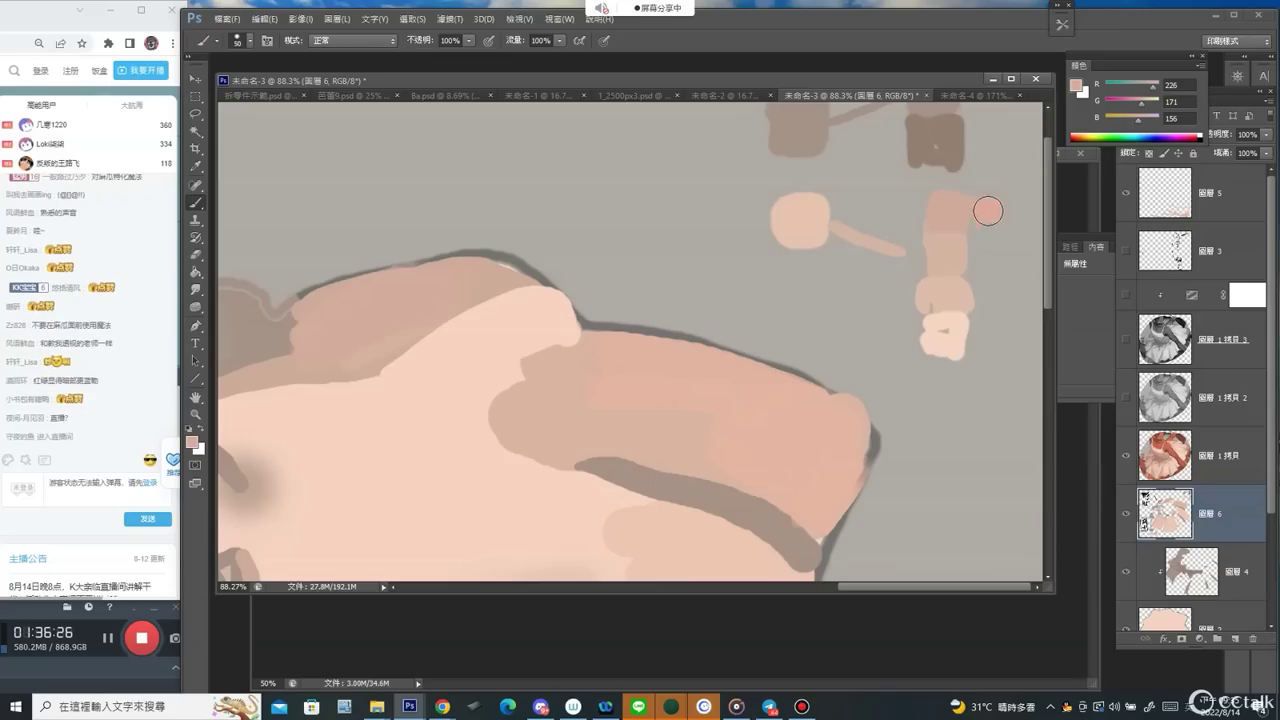
left_click_drag(1142, 104, 1135, 122)
left_click(1003, 214)
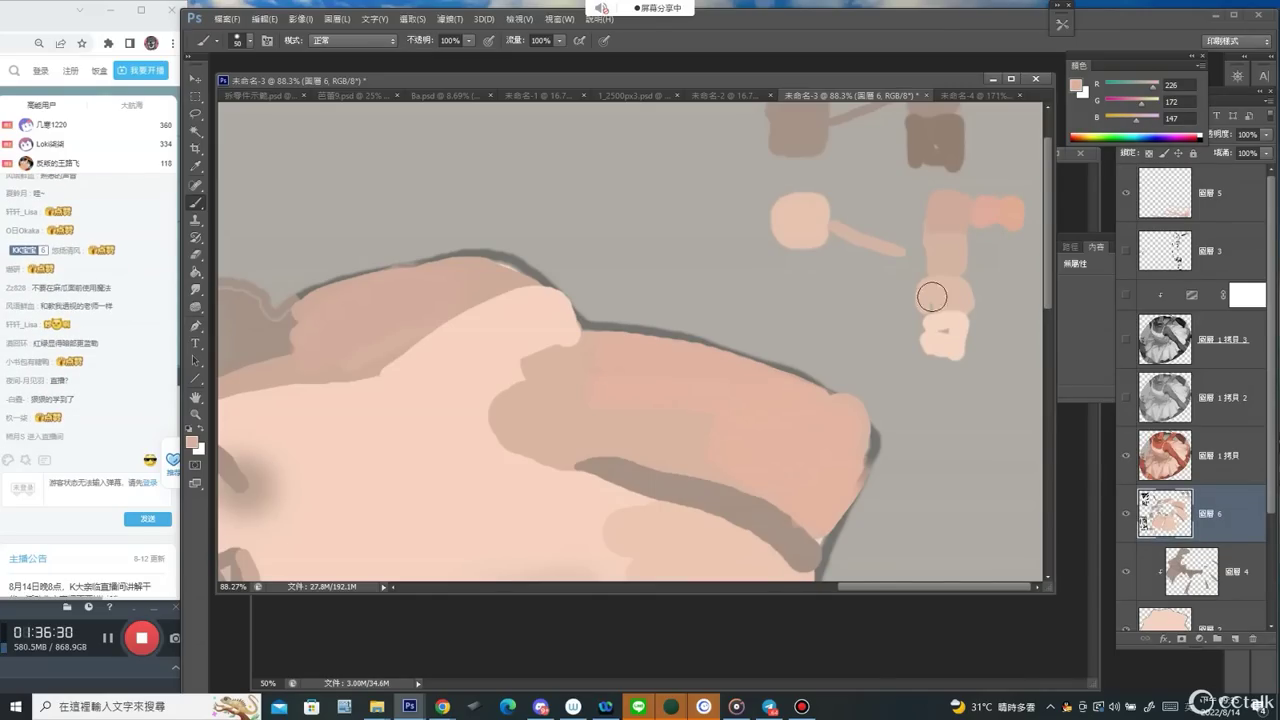
Beside the RGB 214/180/163 swatch, add hue variations of equal tone in pink and in orange RGB 220/172/153.
left_click(944, 250, "alt")
mouse_move(981, 257)
left_mouse_down()
mouse_move(994, 249)
mouse_move(978, 268)
left_mouse_up()
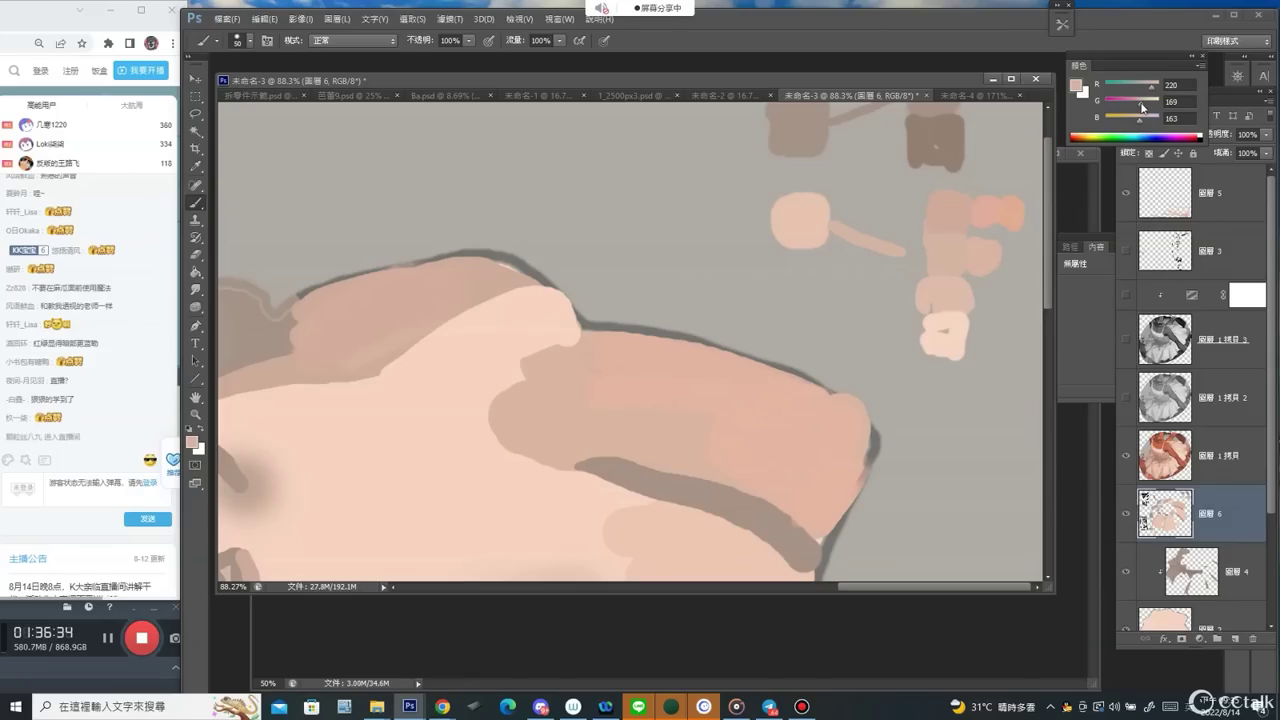
left_click_drag(1011, 248, 1013, 260)
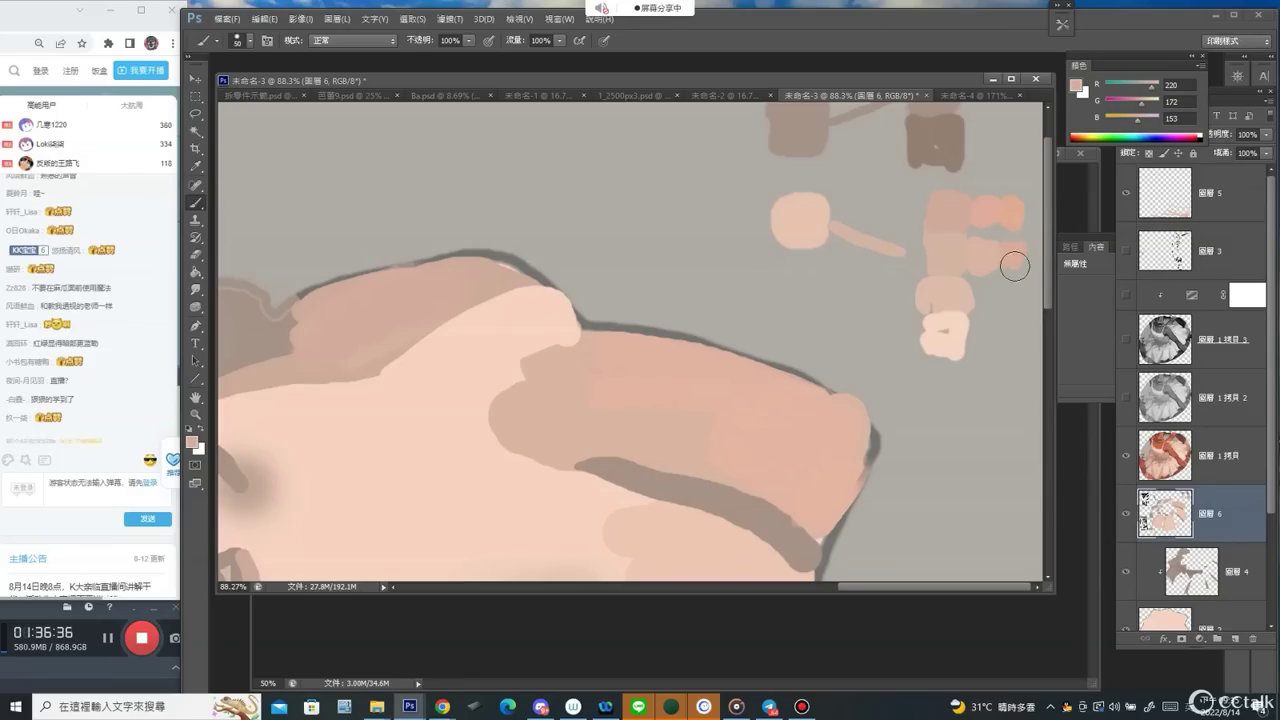
Beside the two stacked shadow swatches, add reddish hue variations in RGB 182/146/135 and RGB 153/118/116.
left_click_drag(1021, 200, 974, 318)
left_click(940, 157, "alt")
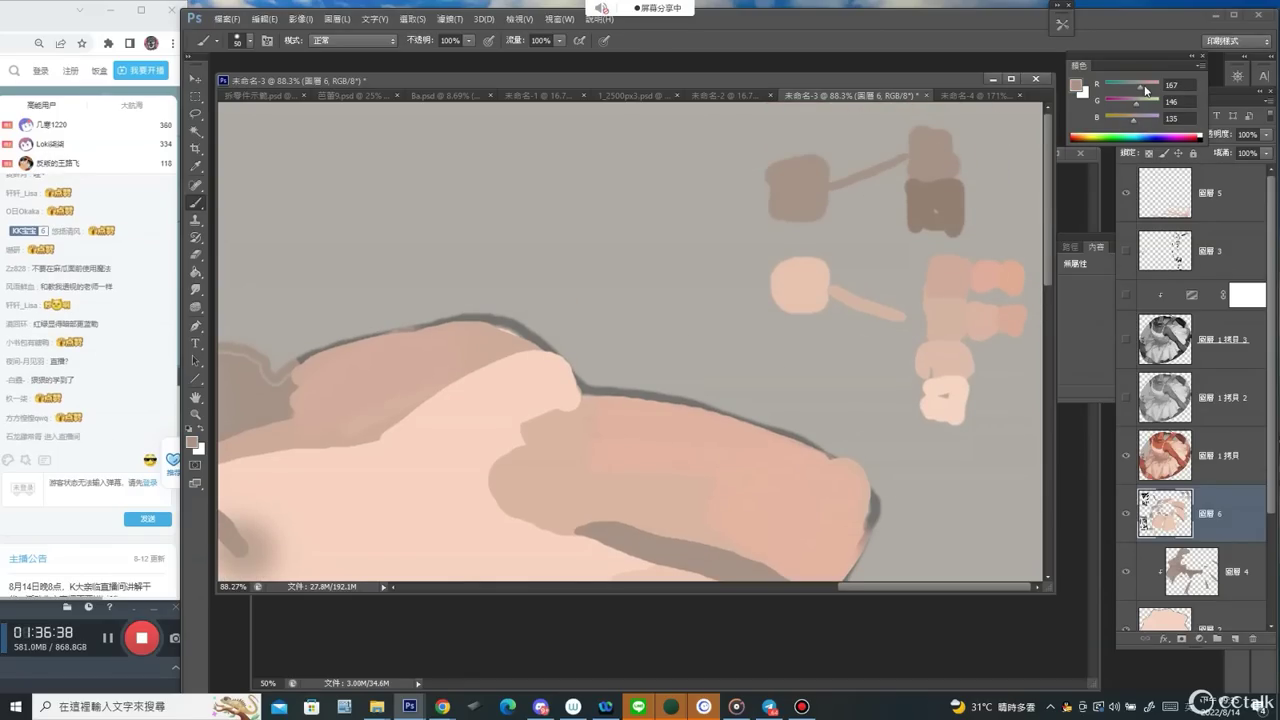
left_click(1144, 88)
mouse_move(978, 147)
left_mouse_down()
mouse_move(966, 144)
mouse_move(977, 167)
left_mouse_up()
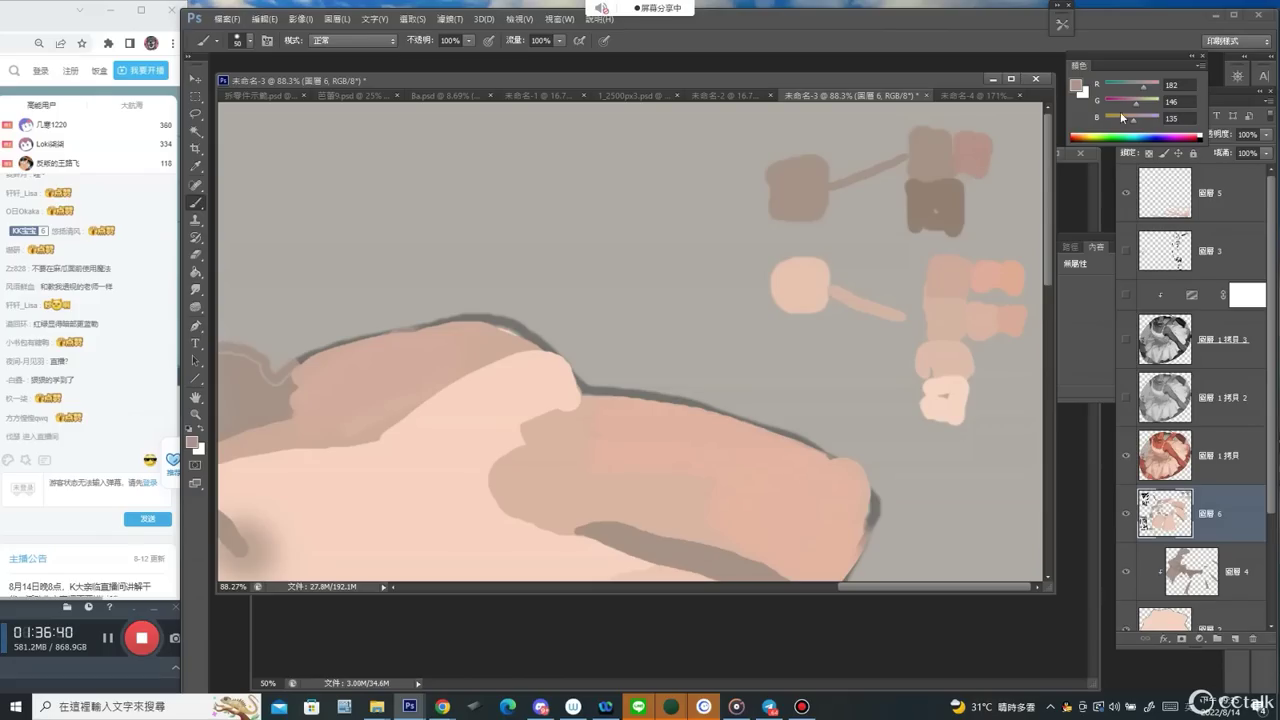
left_click(946, 193, "alt")
left_click_drag(1128, 106, 1126, 106)
mouse_move(978, 195)
left_mouse_down()
mouse_move(991, 191)
mouse_move(965, 215)
mouse_move(985, 202)
left_mouse_up()
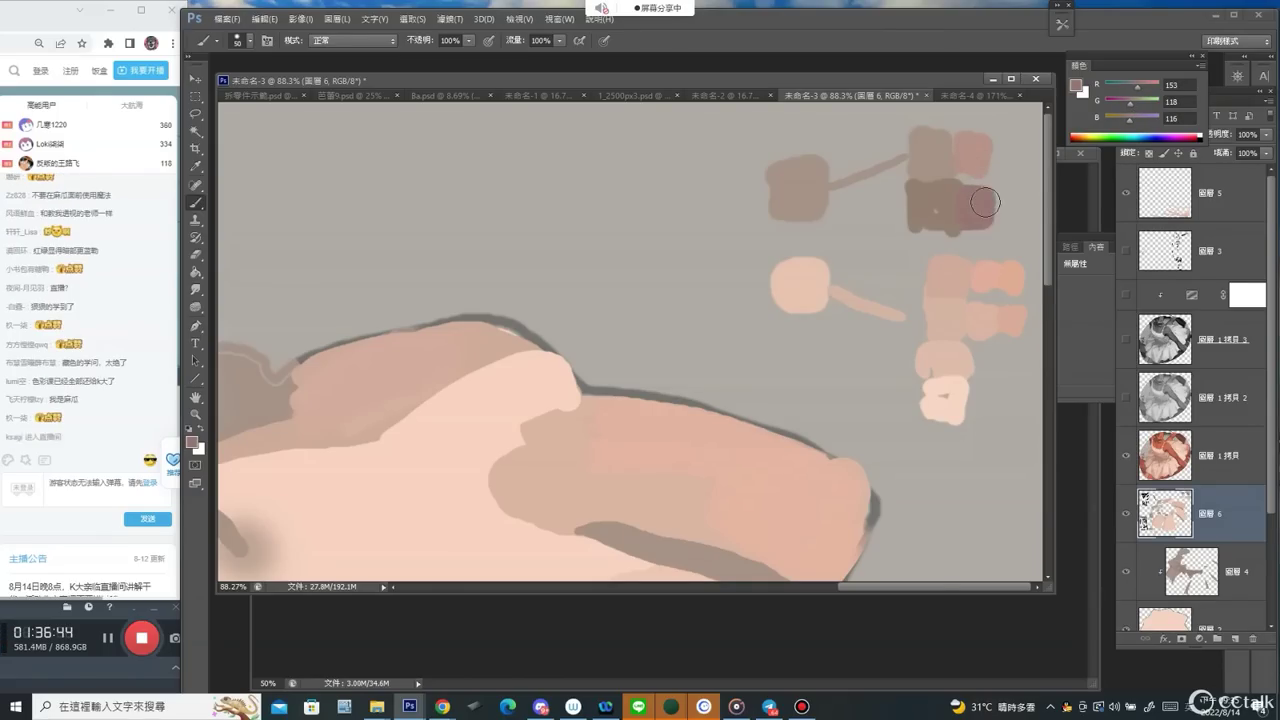
left_click(985, 202, "alt")
left_click(989, 280, "alt")
left_click(991, 305, "alt")
key("bracketleft")
mouse_move(1013, 150)
left_mouse_down()
mouse_move(742, 237)
mouse_move(760, 232)
left_mouse_up()
key("ctrl+z")
Try sketching a curved mark in the grey background beside the reference figure with a 40 px brush, and undo it.
key("z")
left_click(815, 400, "alt")
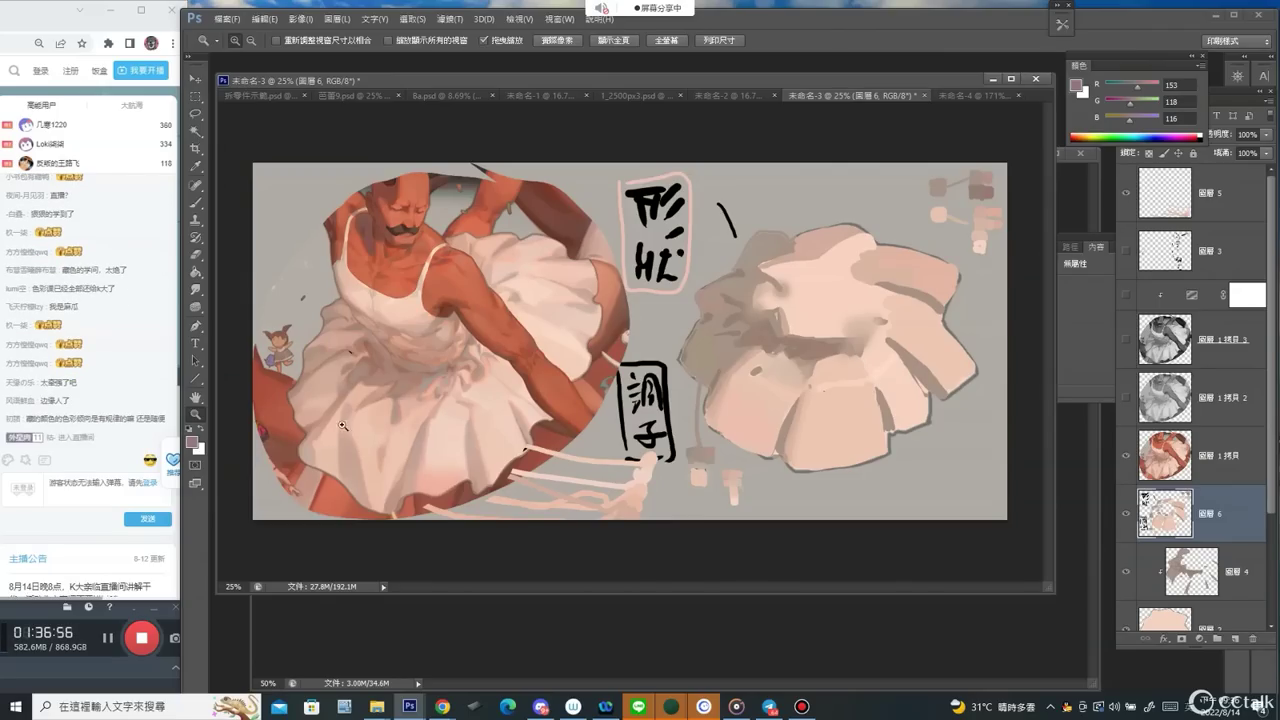
left_click_drag(376, 422, 472, 360)
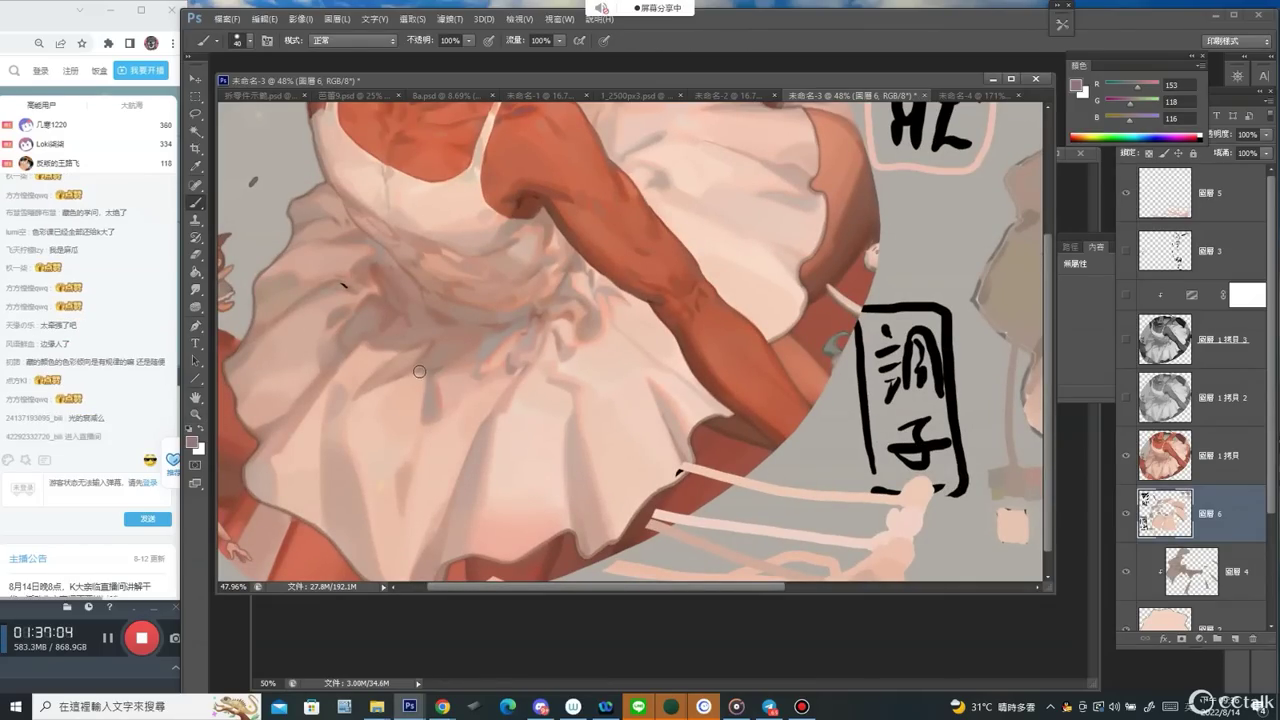
left_click_drag(332, 287, 393, 320)
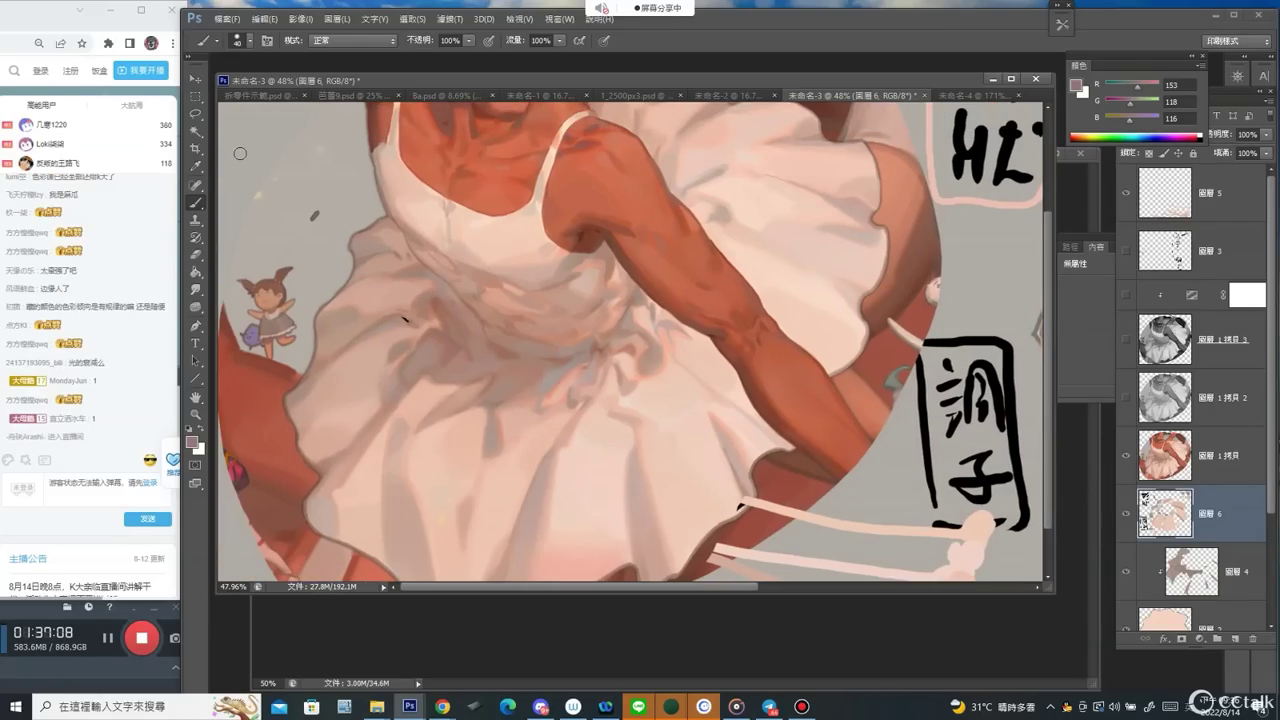
left_click_drag(240, 152, 301, 128)
left_click_drag(246, 212, 240, 152)
left_click_drag(257, 137, 270, 173)
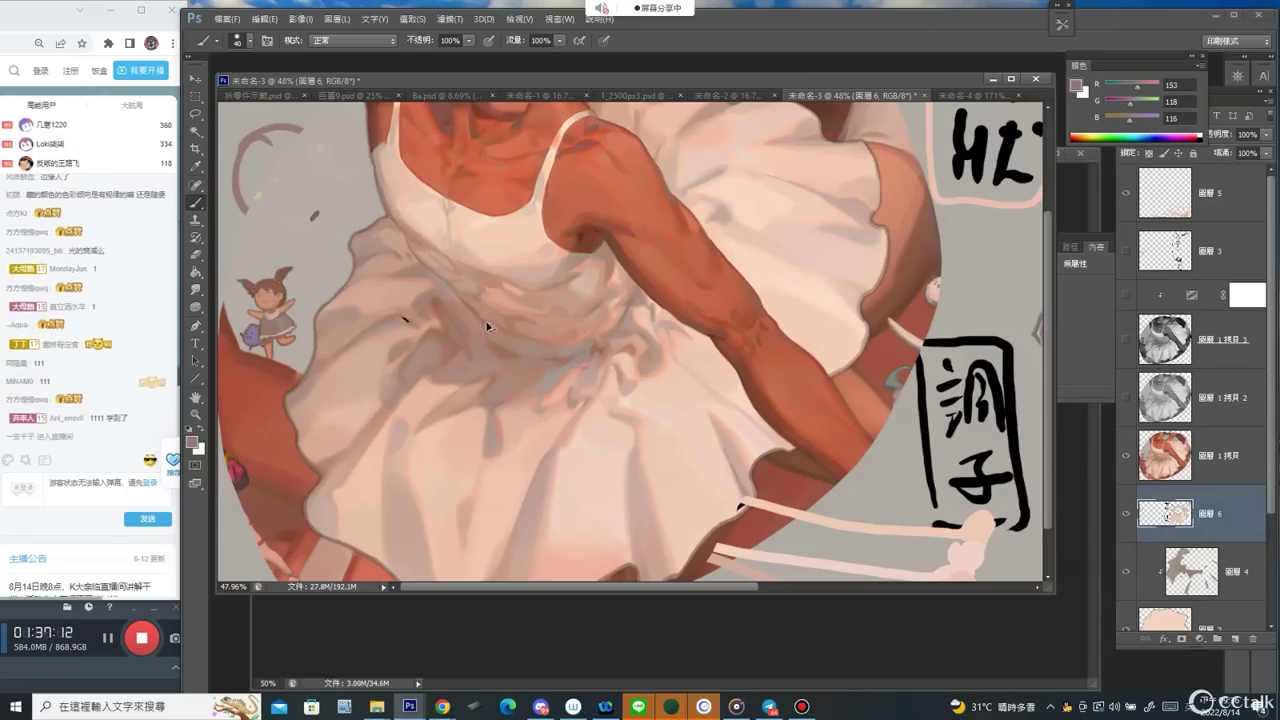
key("ctrl+z")
Sample the shadow on the painted skirt's left folds and shift the foreground colour to a greyer RGB 156/147/142.
key("z")
left_click(698, 361, "alt")
left_click(702, 362, "alt")
left_click(702, 362, "alt")
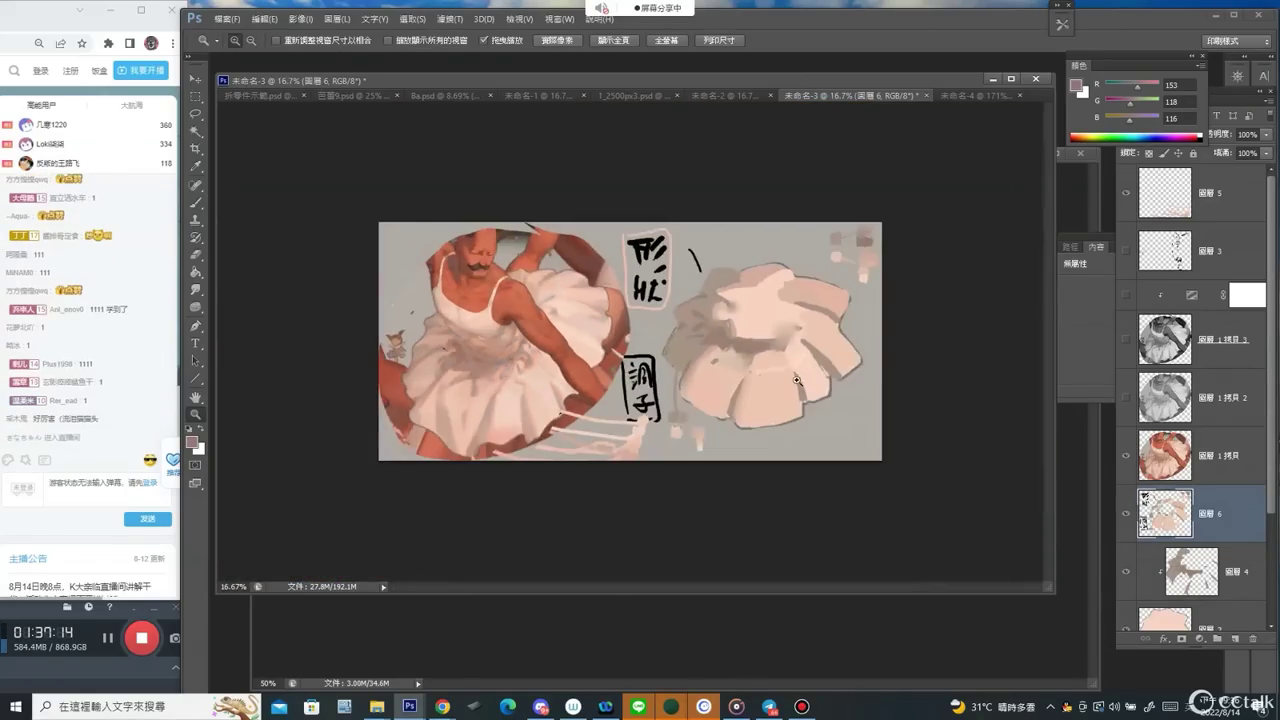
left_click(724, 346)
key("b")
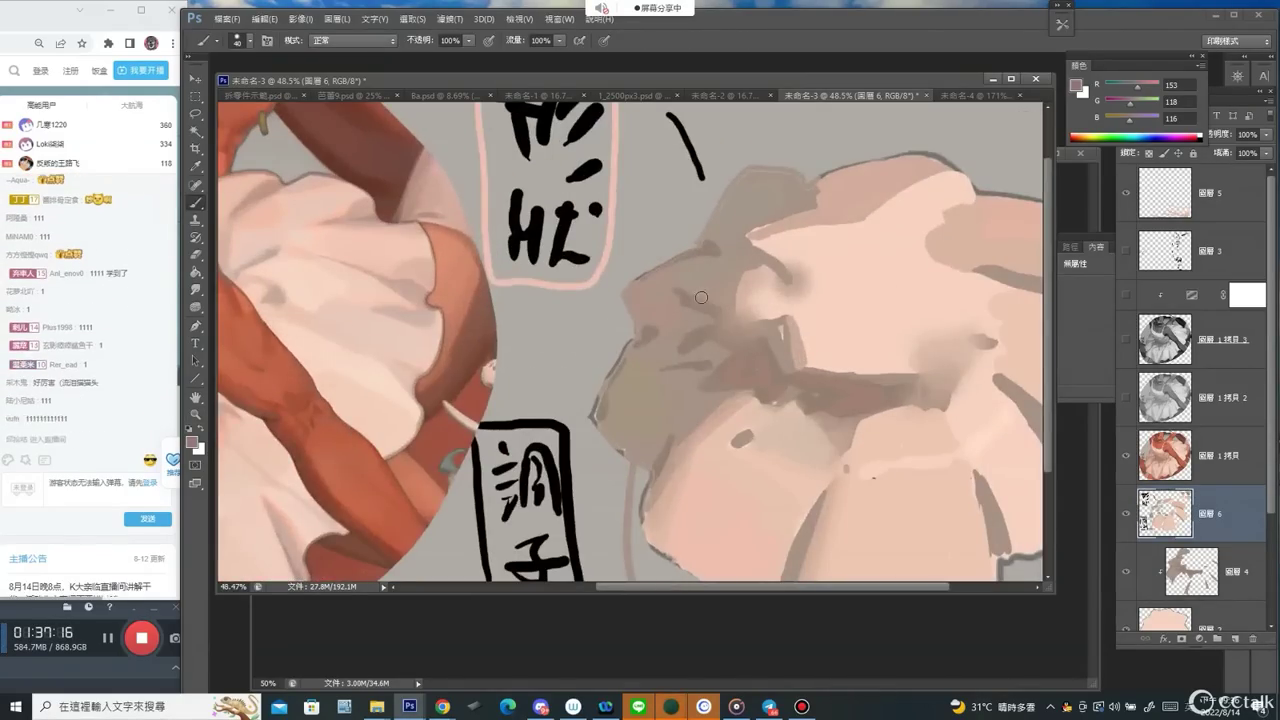
left_click_drag(635, 369, 676, 277)
key("z")
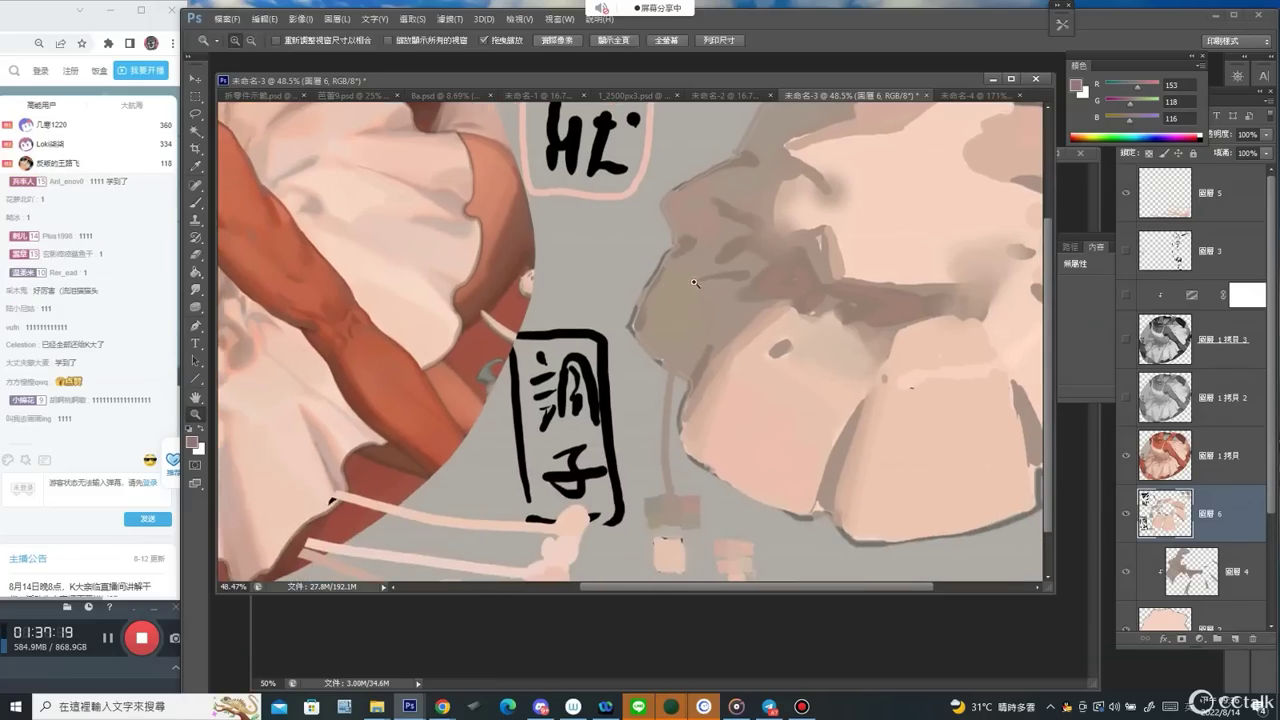
left_click(690, 281)
key("b")
left_click(706, 246, "alt")
left_click(1076, 86)
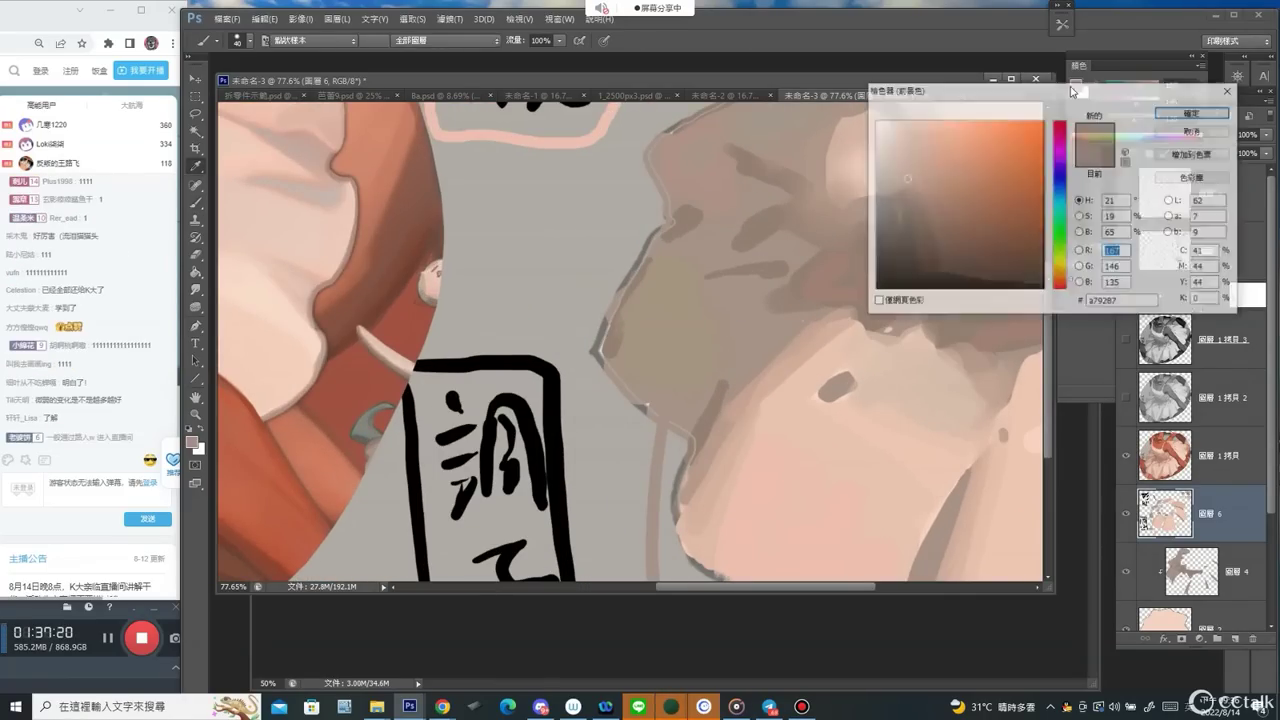
left_click_drag(892, 181, 889, 186)
left_click(1175, 113)
key("b")
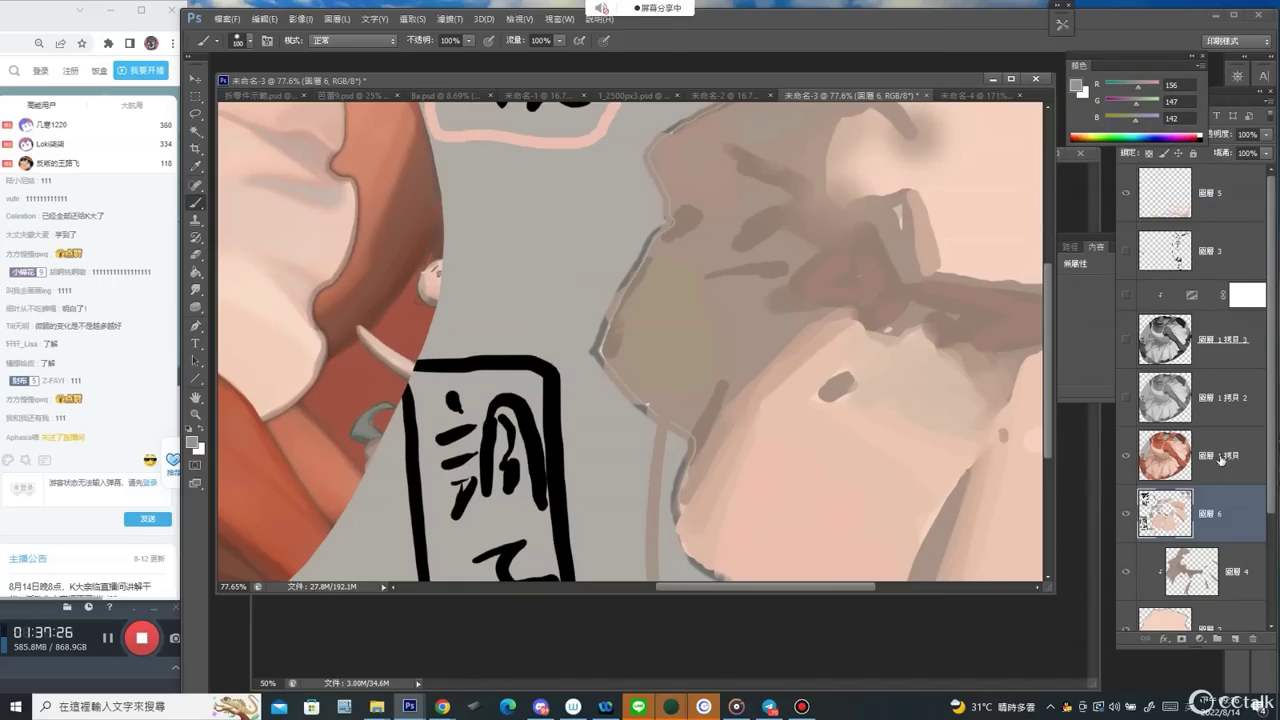
Create a new layer above 圖層 1 拷貝 and brush grey tone variations into the painted skirt's left shadow folds with a round brush.
left_click(1214, 455)
left_click(1236, 638)
mouse_move(680, 240)
left_mouse_down()
mouse_move(668, 276)
mouse_move(719, 233)
mouse_move(700, 270)
left_mouse_up()
right_click(738, 338)
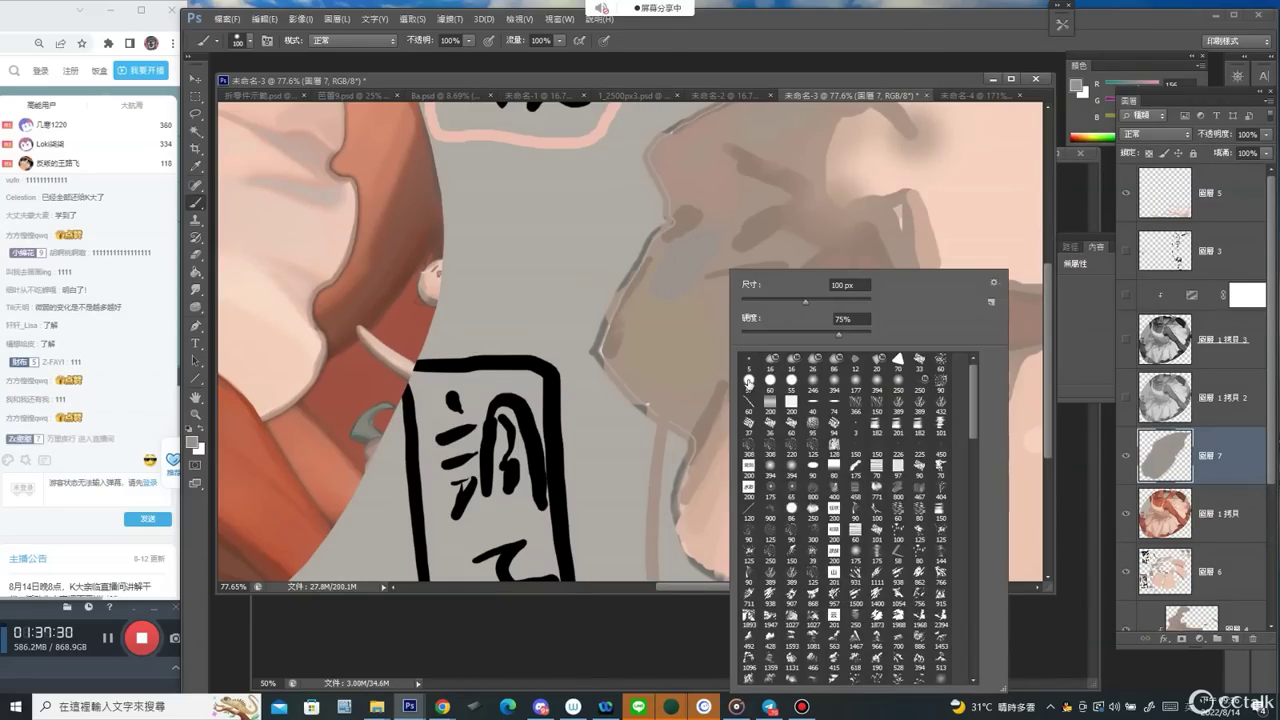
left_click(750, 382)
left_click(663, 266)
mouse_move(677, 286)
left_mouse_down()
mouse_move(715, 316)
mouse_move(756, 332)
left_mouse_up()
left_click(656, 306, "alt")
mouse_move(656, 312)
left_mouse_down()
mouse_move(654, 337)
mouse_move(643, 331)
mouse_move(700, 373)
left_mouse_up()
On layer 圖層 1 拷貝, paint a warm orange RGB 249/191/165 variation onto the reference skirt's front fold with a 50 px brush.
key("z")
left_click_drag(822, 252, 737, 303)
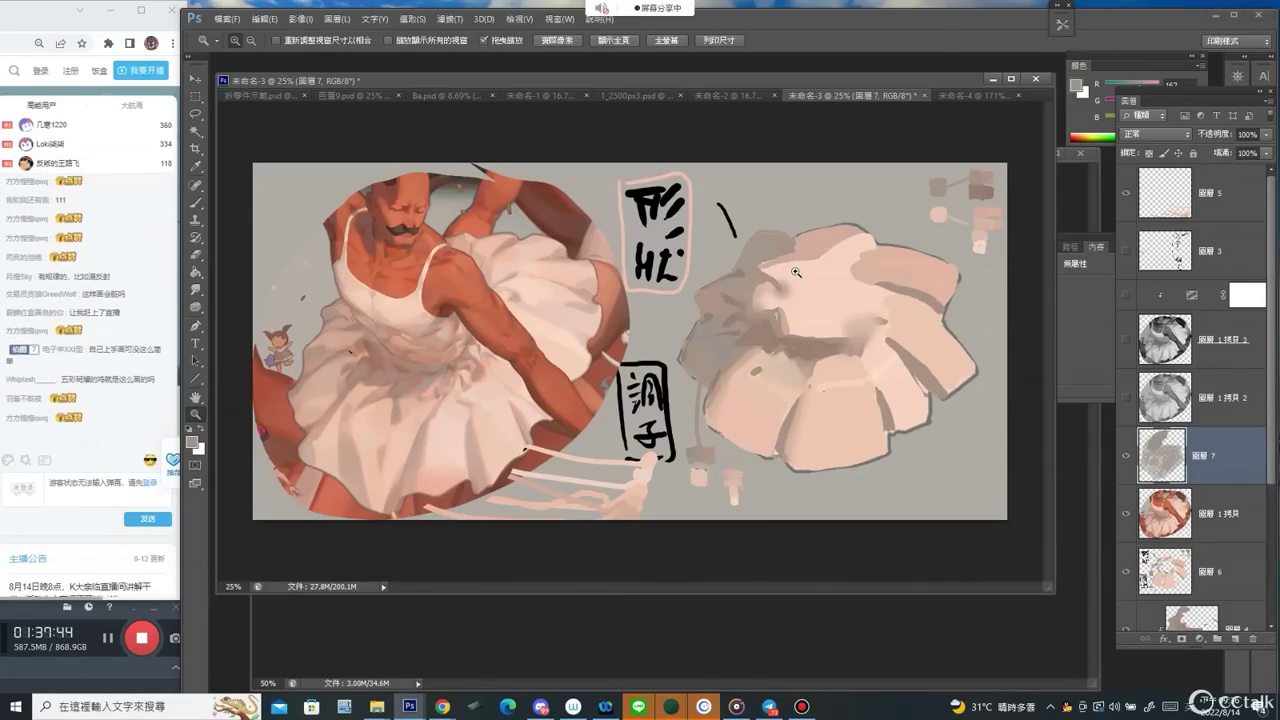
left_click_drag(462, 440, 666, 323)
key("v")
left_click(621, 296, "ctrl")
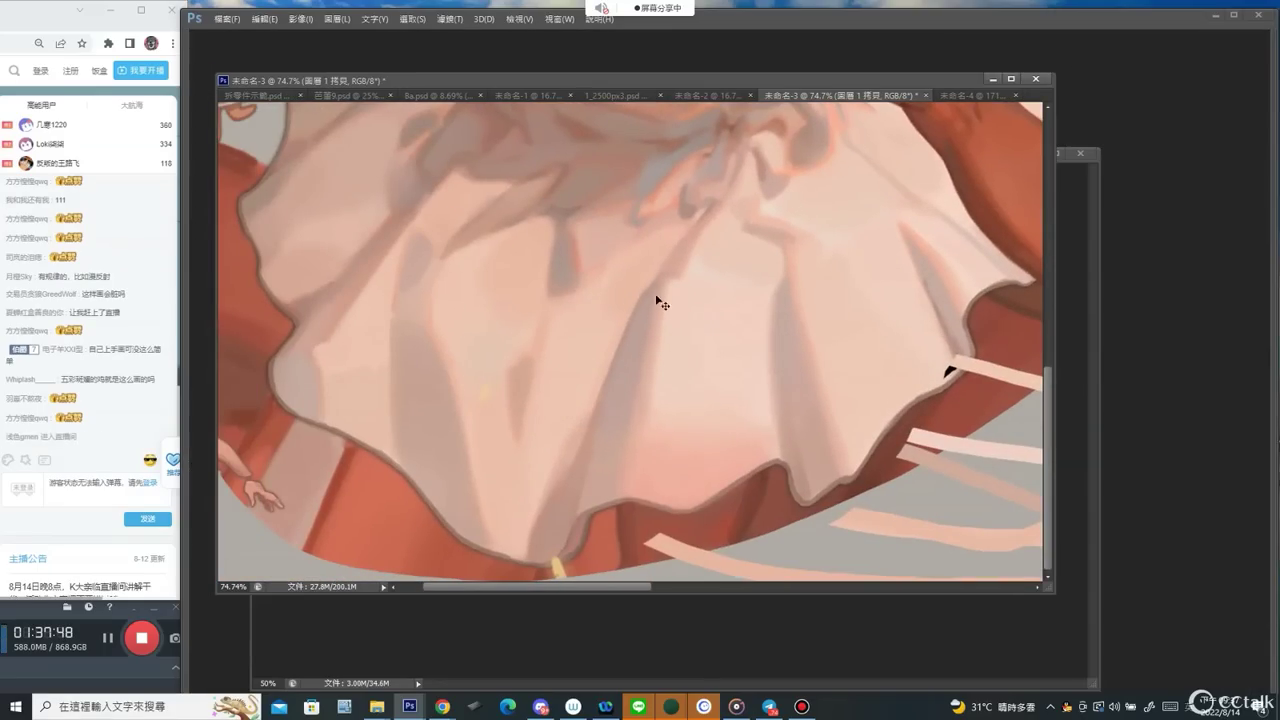
key("b")
left_click(631, 281, "alt")
left_click(631, 281, "alt")
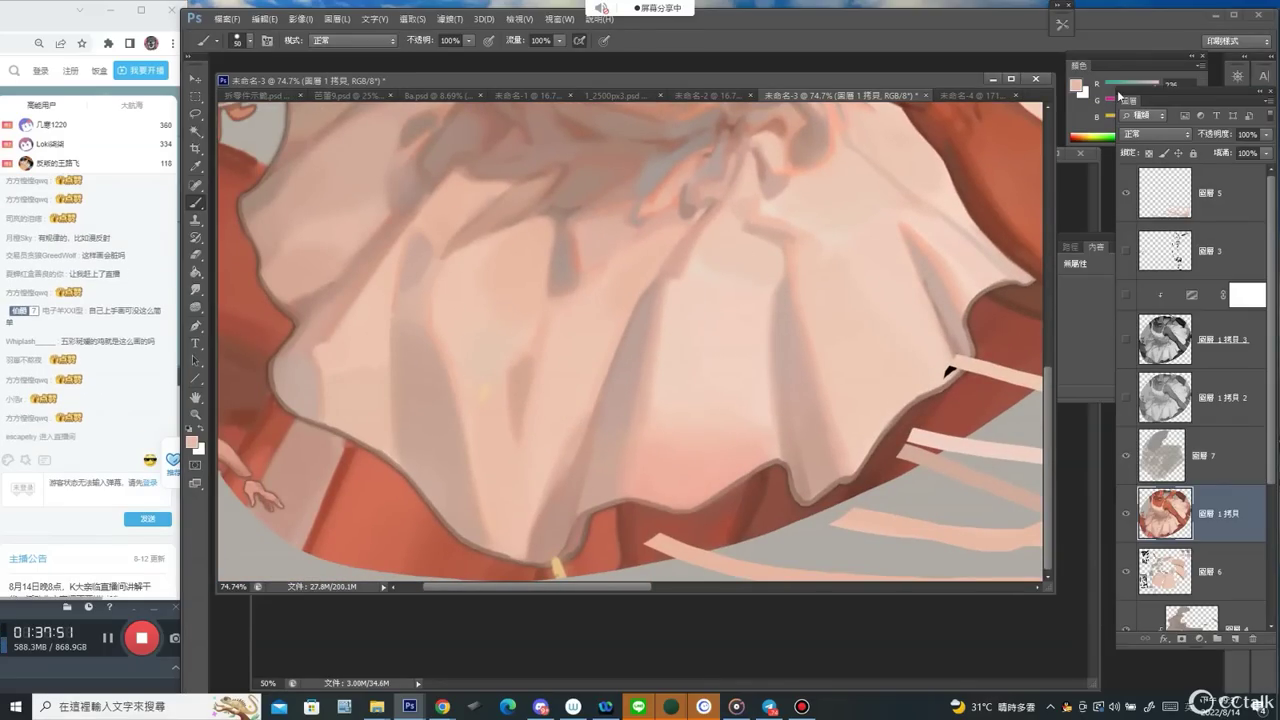
left_click(1086, 118)
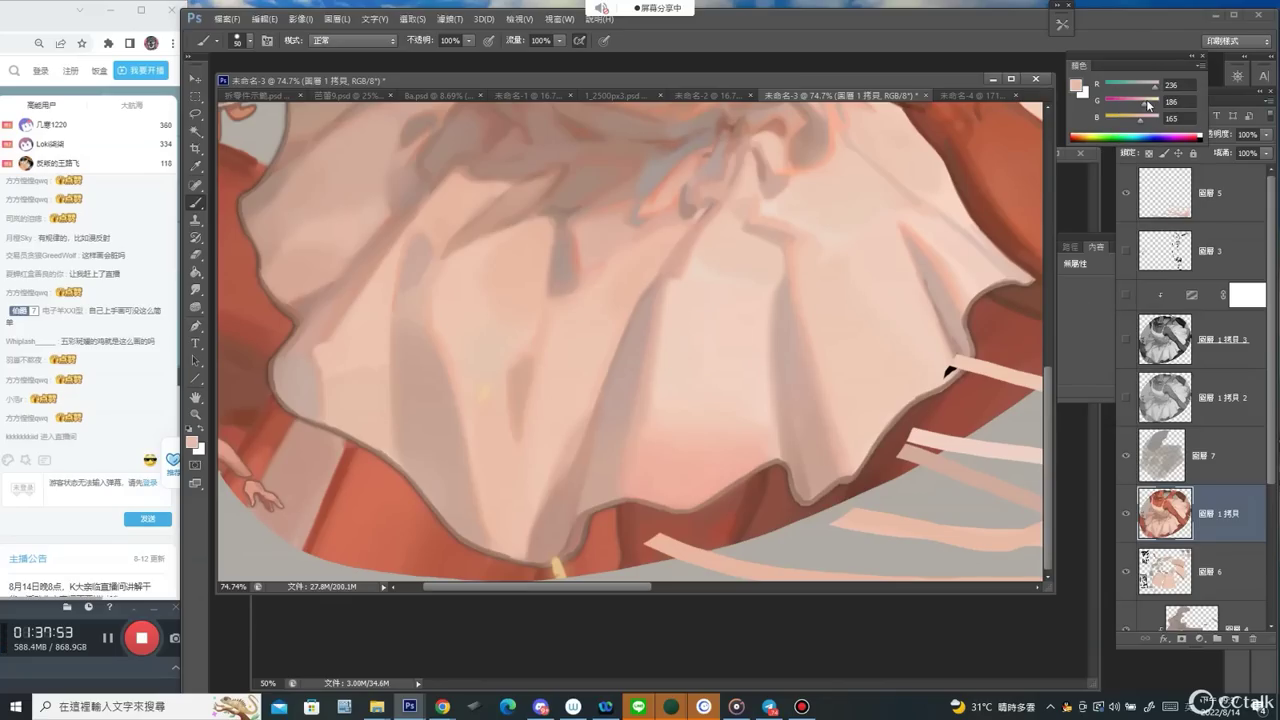
left_click_drag(1146, 106, 1158, 89)
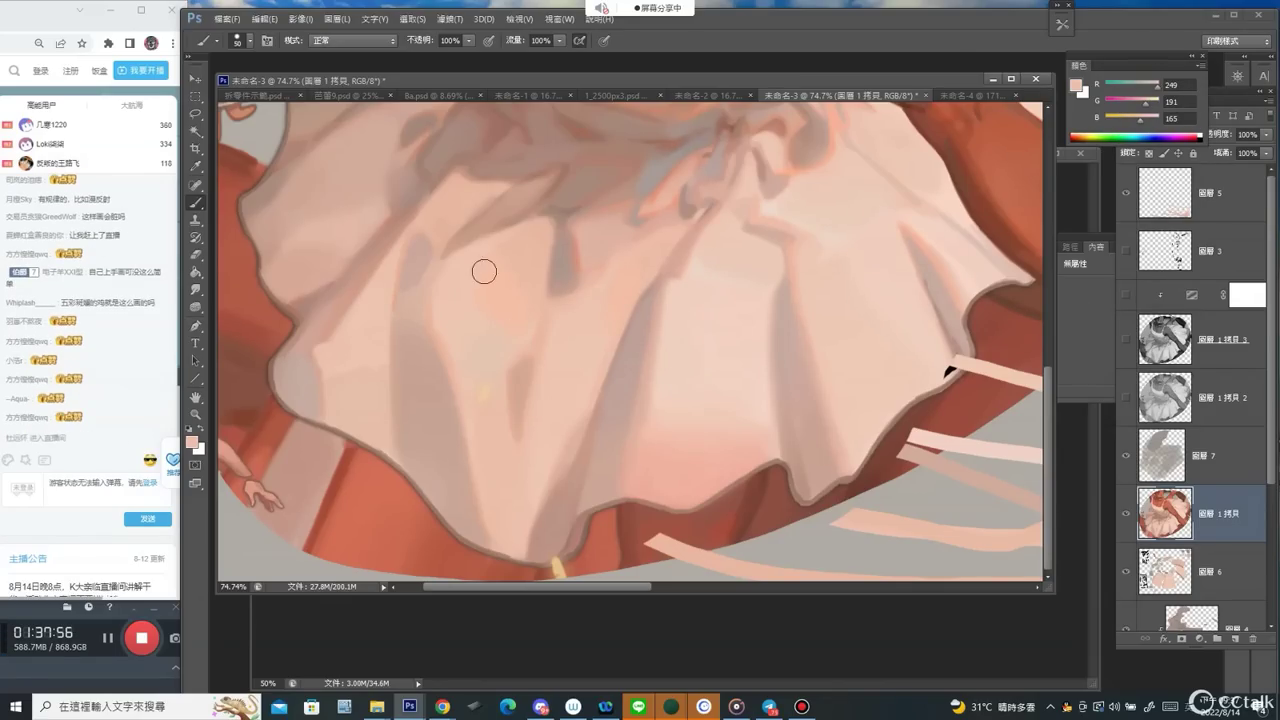
Sample the warm patch on the reference skirt and add a yellowish RGB 226/210/178 variation just below it.
left_click(526, 259, "alt")
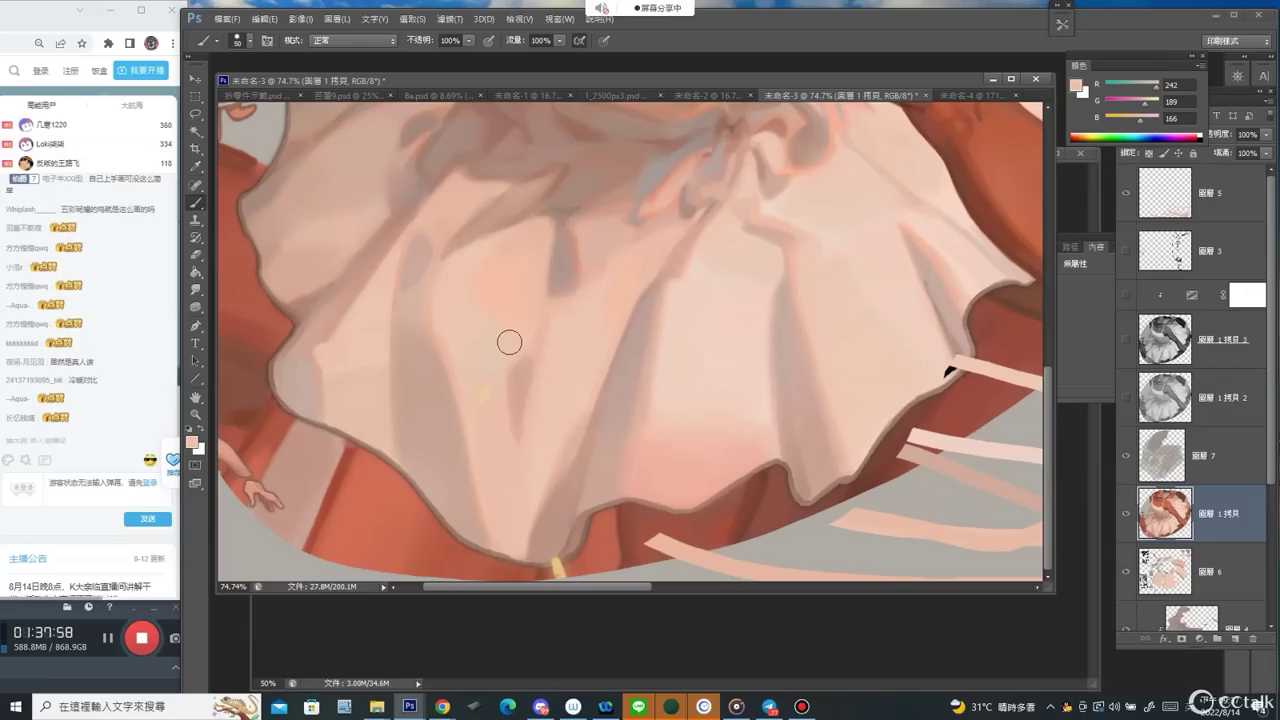
left_click(492, 300, "alt")
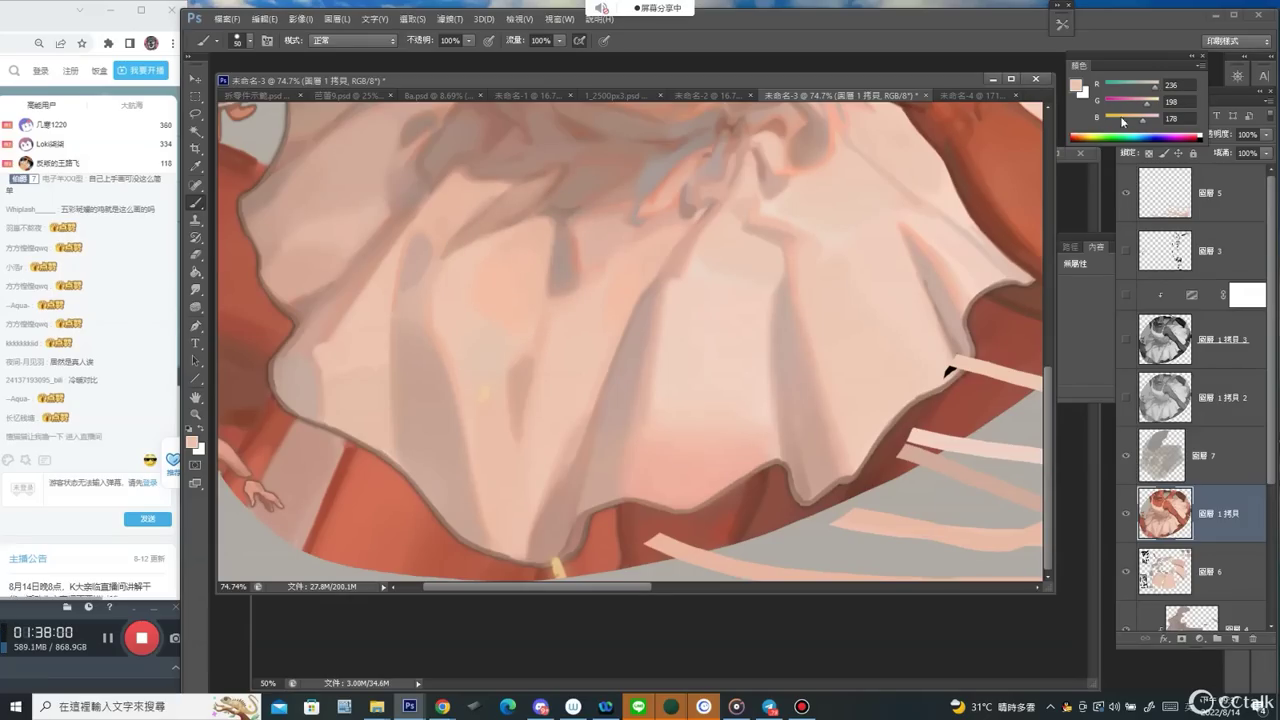
left_click(1156, 89)
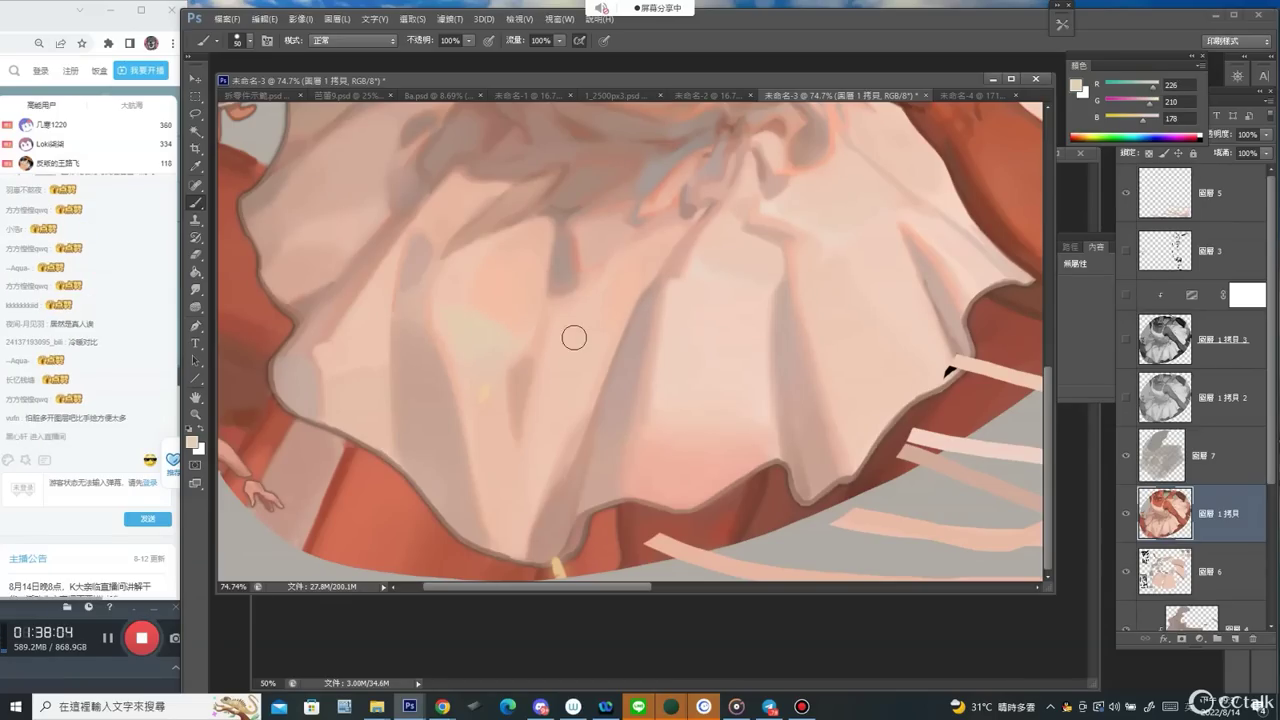
left_click_drag(574, 338, 561, 381)
key("z")
left_click_drag(870, 200, 746, 185)
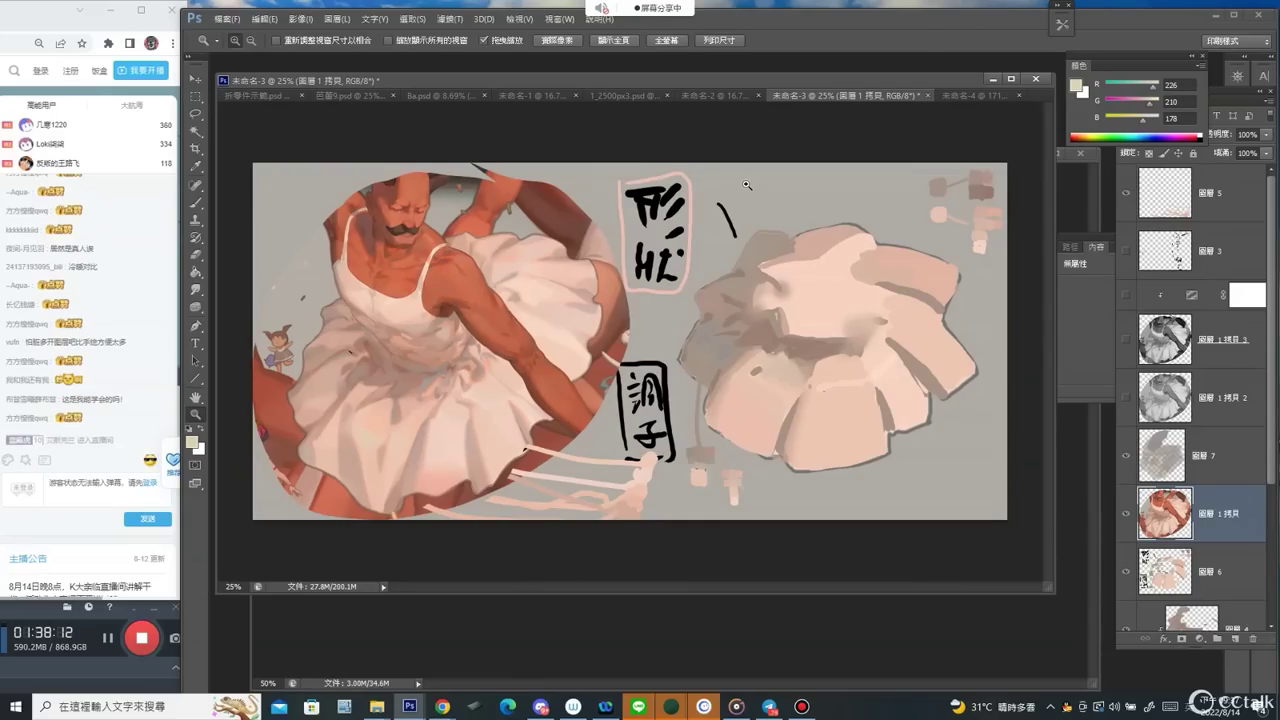
With a black 35 px hard round brush, draw an arrow pointing at the 形狀 label from its upper left.
key("b")
right_click(606, 295)
left_click(637, 364)
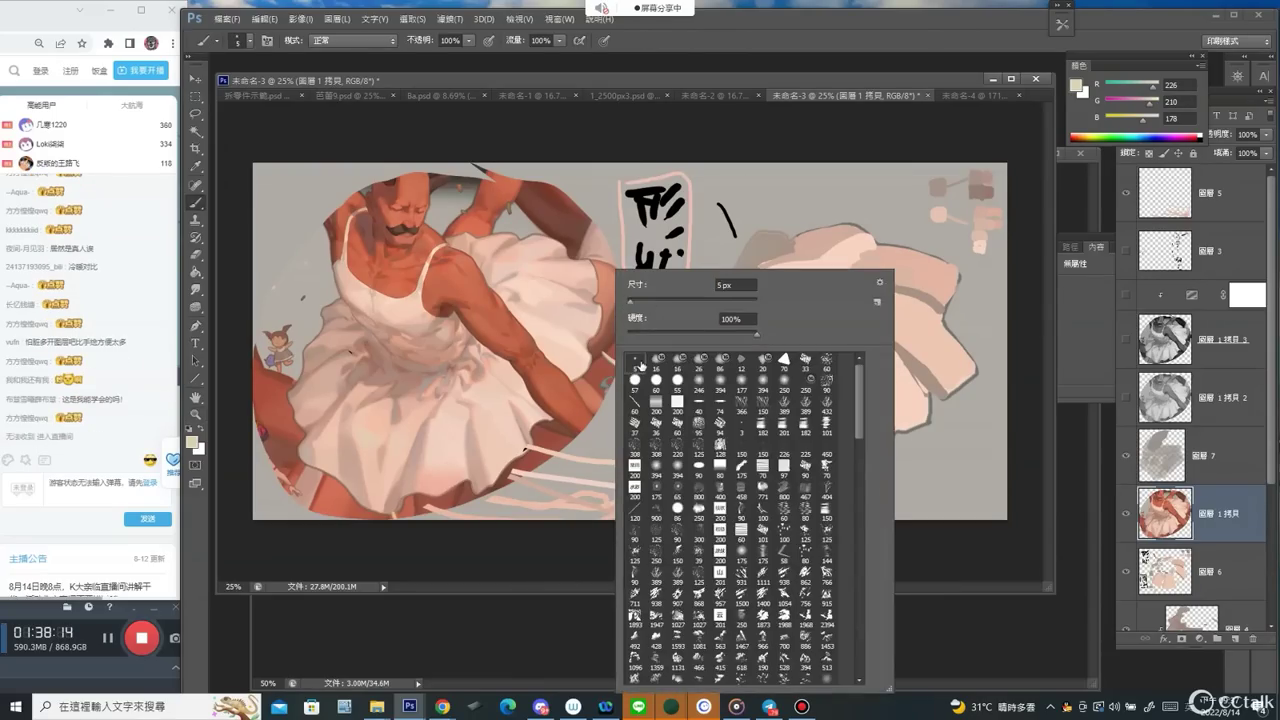
key("Return")
key("d")
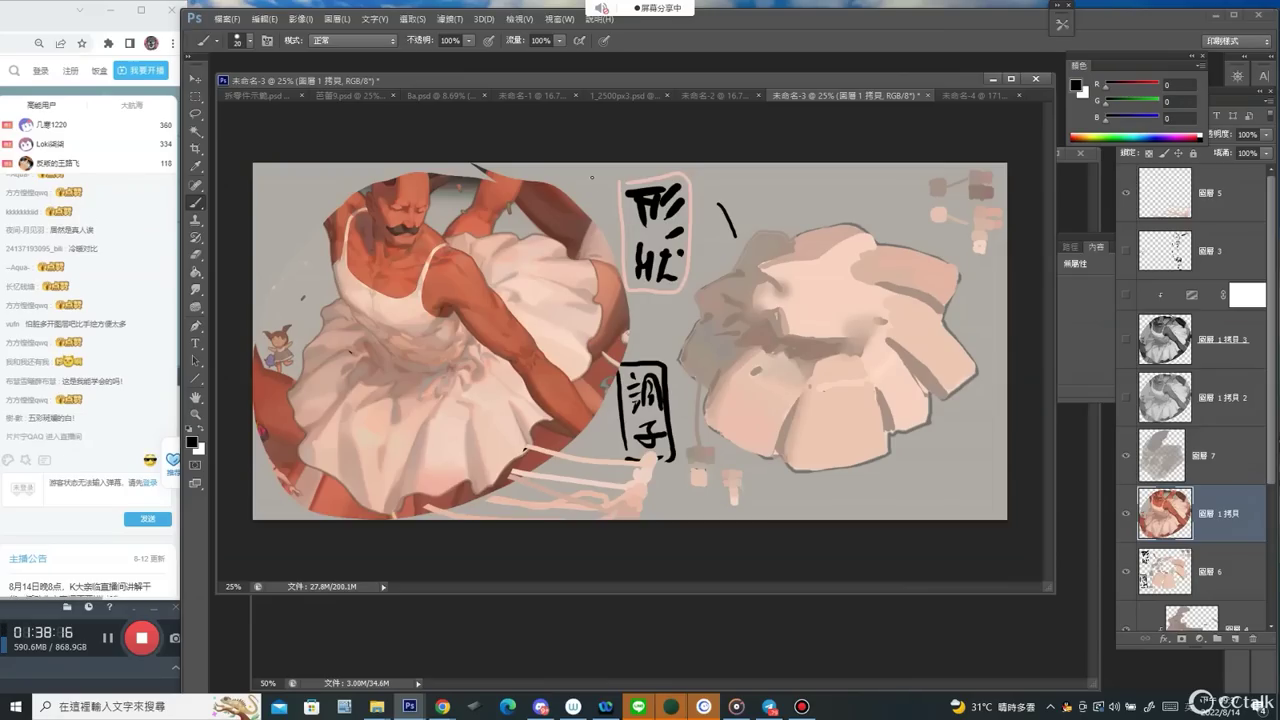
key("bracketright")
key("bracketright")
key("bracketright")
left_click_drag(601, 188, 595, 200)
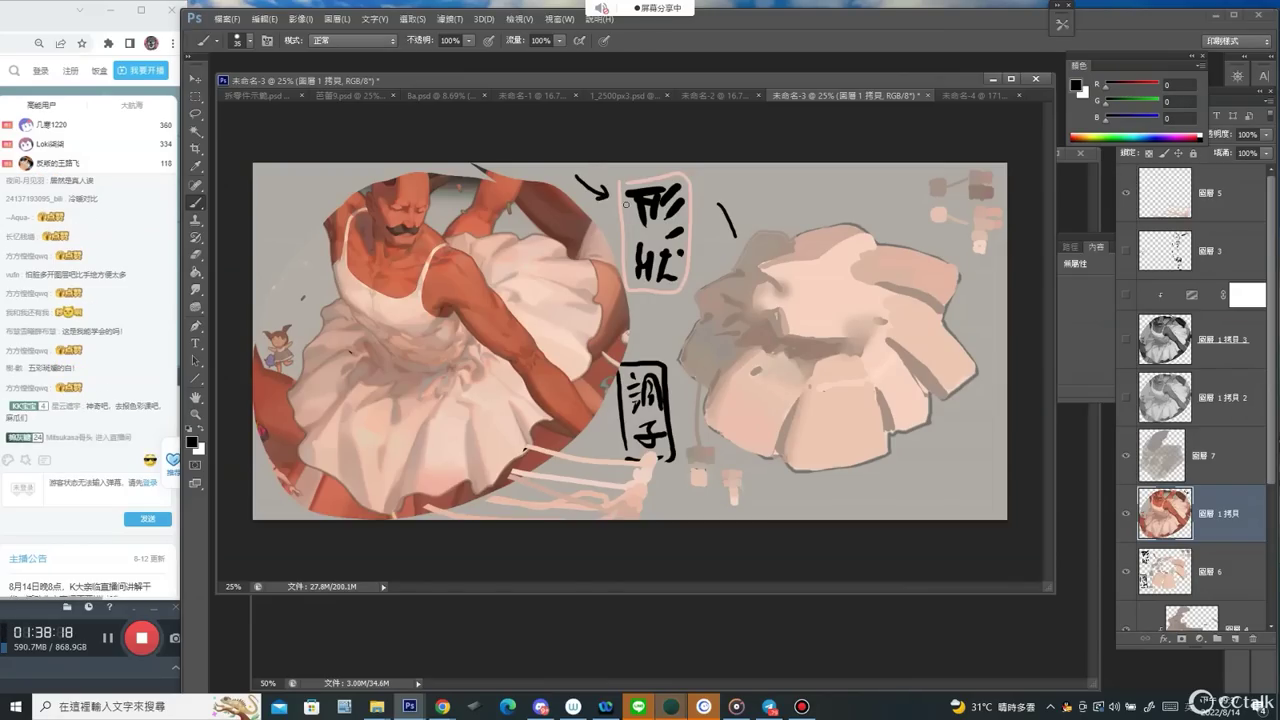
mouse_move(796, 251)
left_mouse_down()
mouse_move(760, 259)
mouse_move(777, 290)
mouse_move(755, 291)
mouse_move(782, 341)
mouse_move(853, 351)
mouse_move(788, 366)
left_mouse_up()
key("ctrl+z")
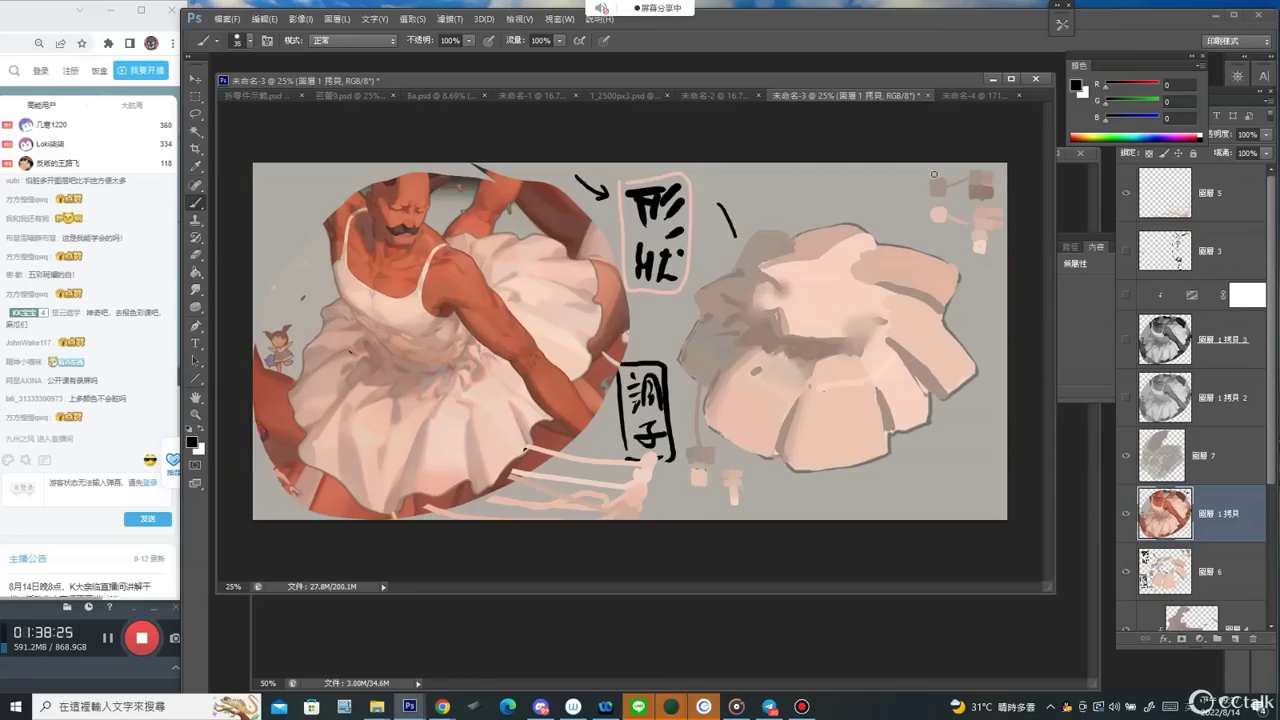
Outline the shadow and light swatches, draw an arrow from 調子 to them, and lead a line down to a handwritten note.
left_click_drag(940, 180, 948, 222)
mouse_move(645, 360)
left_mouse_down()
mouse_move(757, 229)
mouse_move(898, 193)
left_mouse_up()
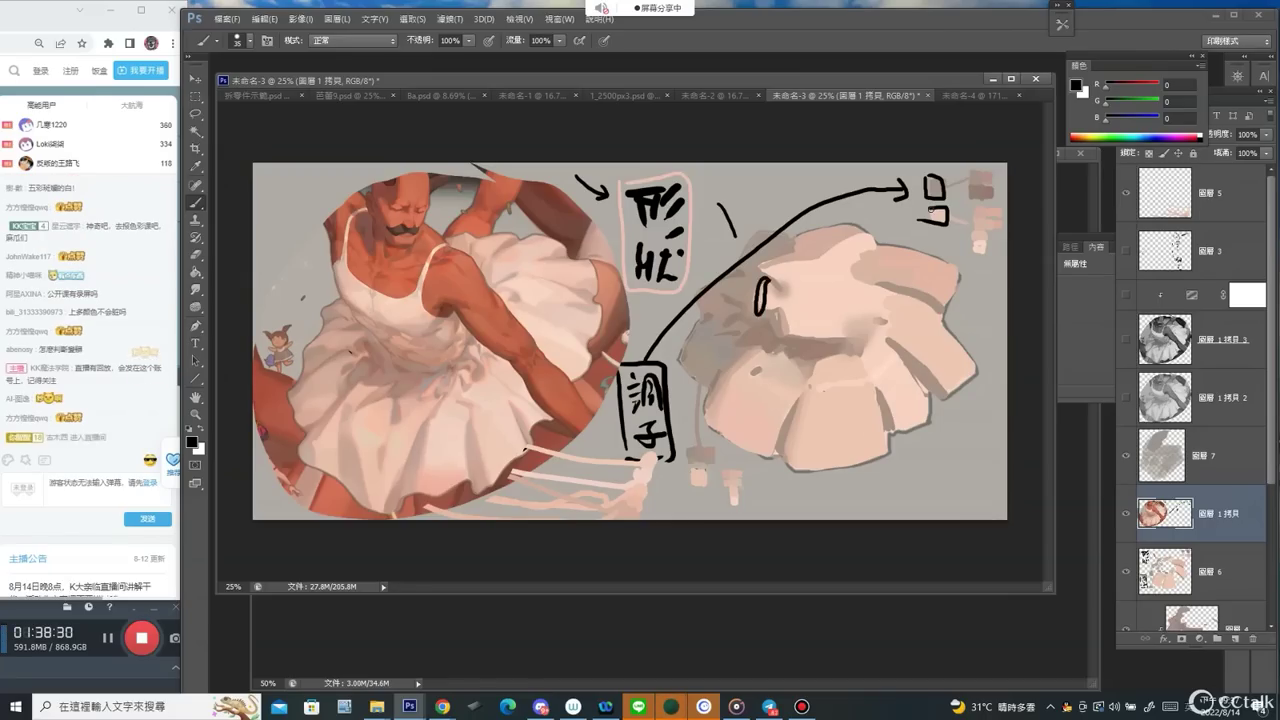
mouse_move(935, 225)
left_mouse_down()
mouse_move(940, 318)
mouse_move(982, 312)
mouse_move(976, 328)
mouse_move(996, 334)
left_mouse_up()
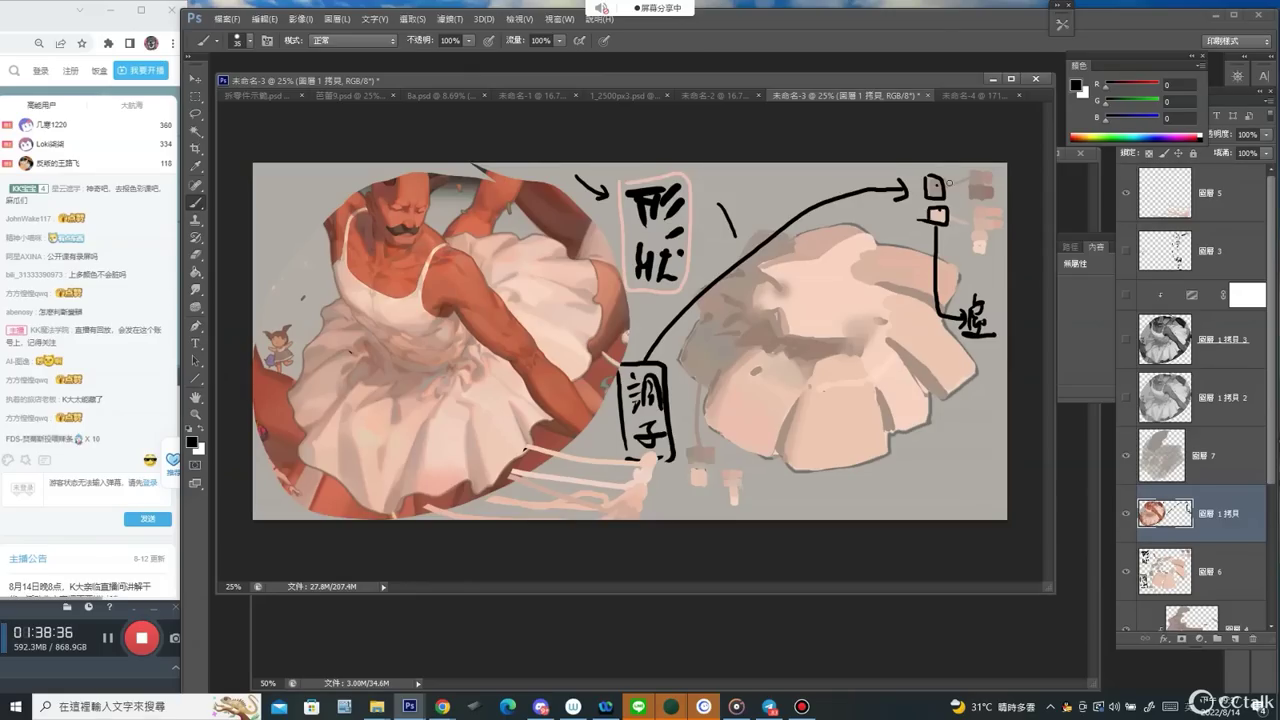
Outline the stacked shadow and light tone swatches and their hue variations in black.
mouse_move(968, 176)
left_mouse_down()
mouse_move(982, 170)
mouse_move(973, 255)
left_mouse_up()
left_click_drag(975, 204, 986, 250)
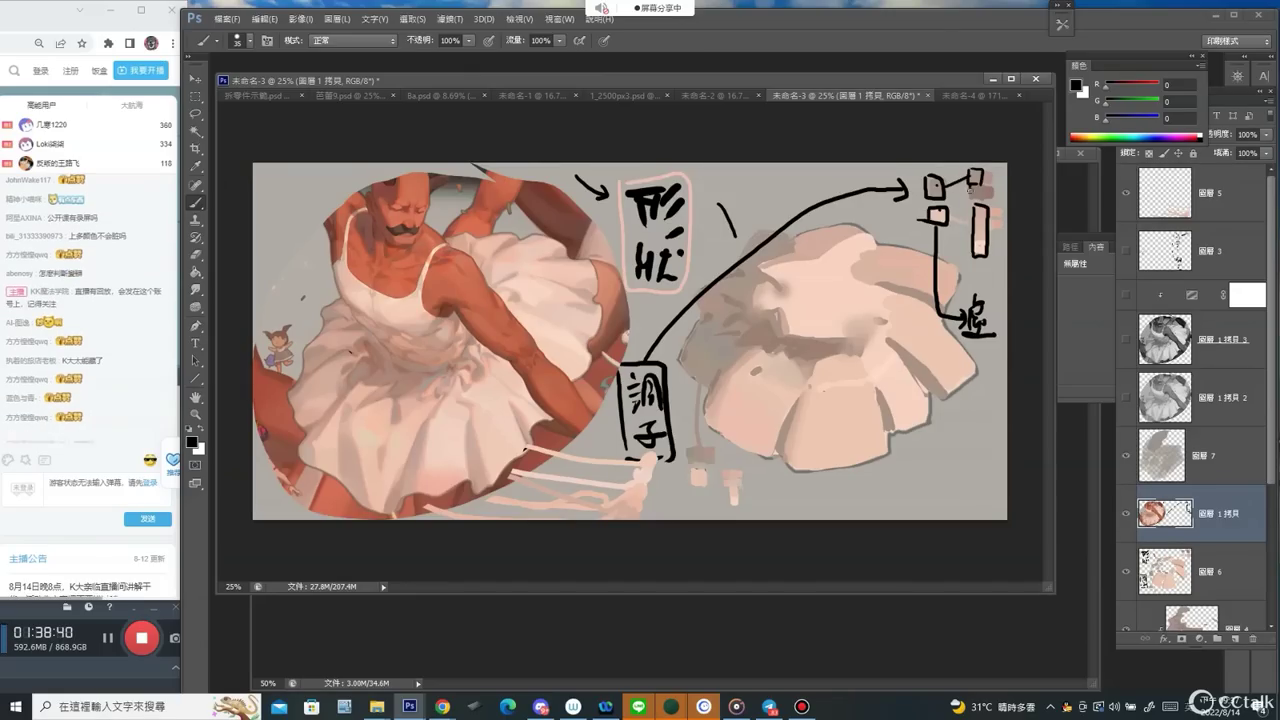
mouse_move(983, 182)
left_mouse_down()
mouse_move(973, 199)
mouse_move(994, 171)
mouse_move(984, 199)
mouse_move(1002, 236)
left_mouse_up()
left_click_drag(988, 226, 1004, 228)
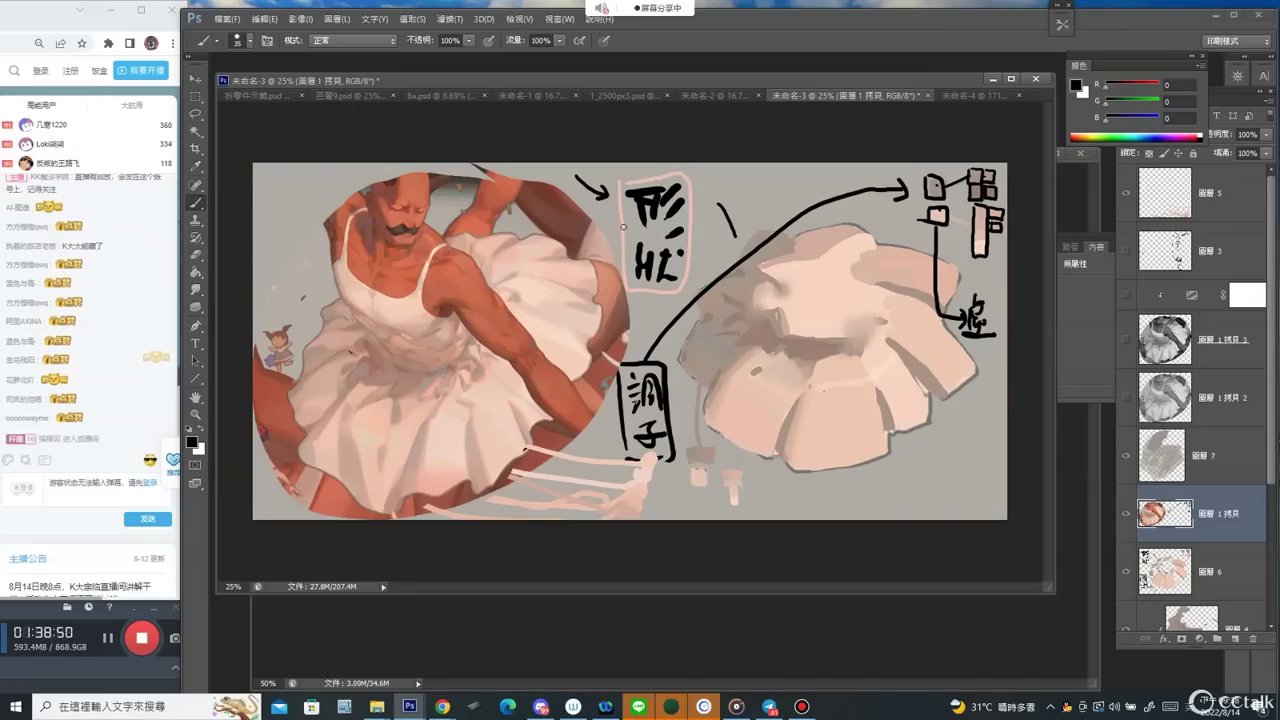
Bracket the 形狀 and 調子 labels together and draw an arrow from 形狀 to the painted skirt.
mouse_move(618, 224)
left_mouse_down()
mouse_move(598, 300)
mouse_move(606, 397)
left_mouse_up()
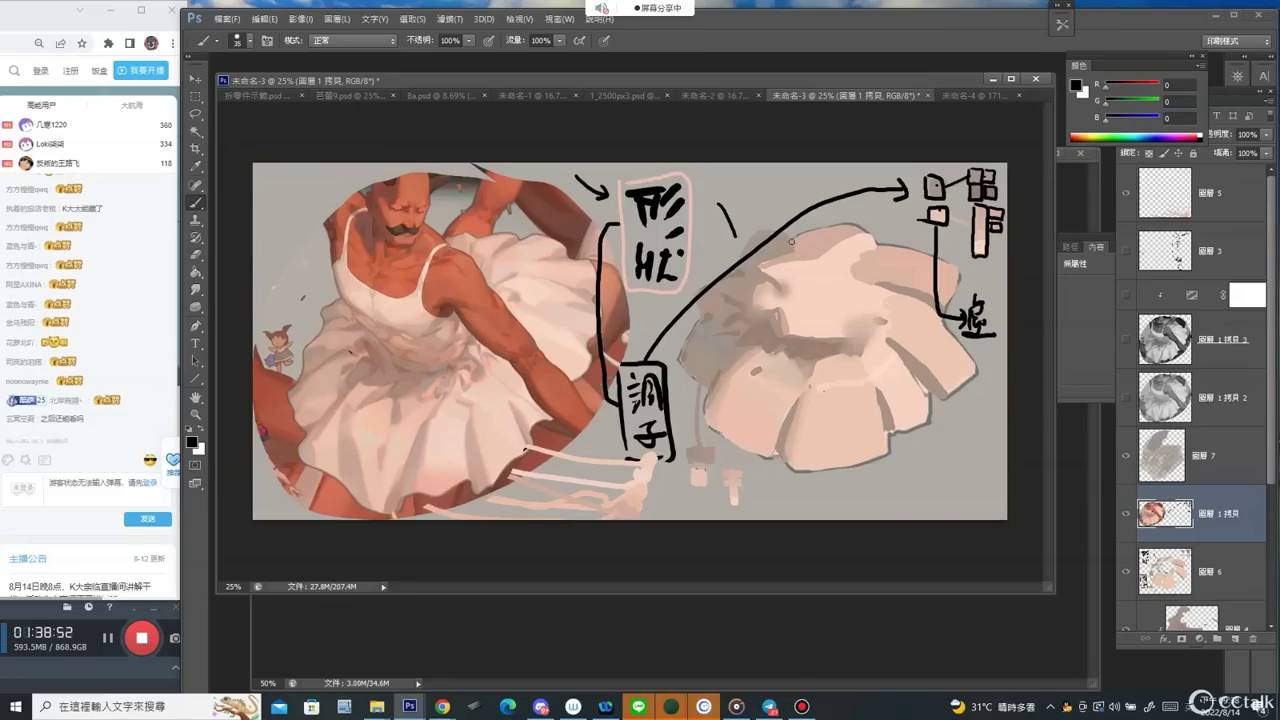
mouse_move(693, 204)
left_mouse_down()
mouse_move(725, 181)
mouse_move(780, 197)
mouse_move(733, 270)
left_mouse_up()
Trace the painted skirt's left and lower outline in black and handwrite 透視 at its lower right.
mouse_move(676, 368)
left_mouse_down()
mouse_move(731, 439)
mouse_move(801, 473)
mouse_move(890, 452)
left_mouse_up()
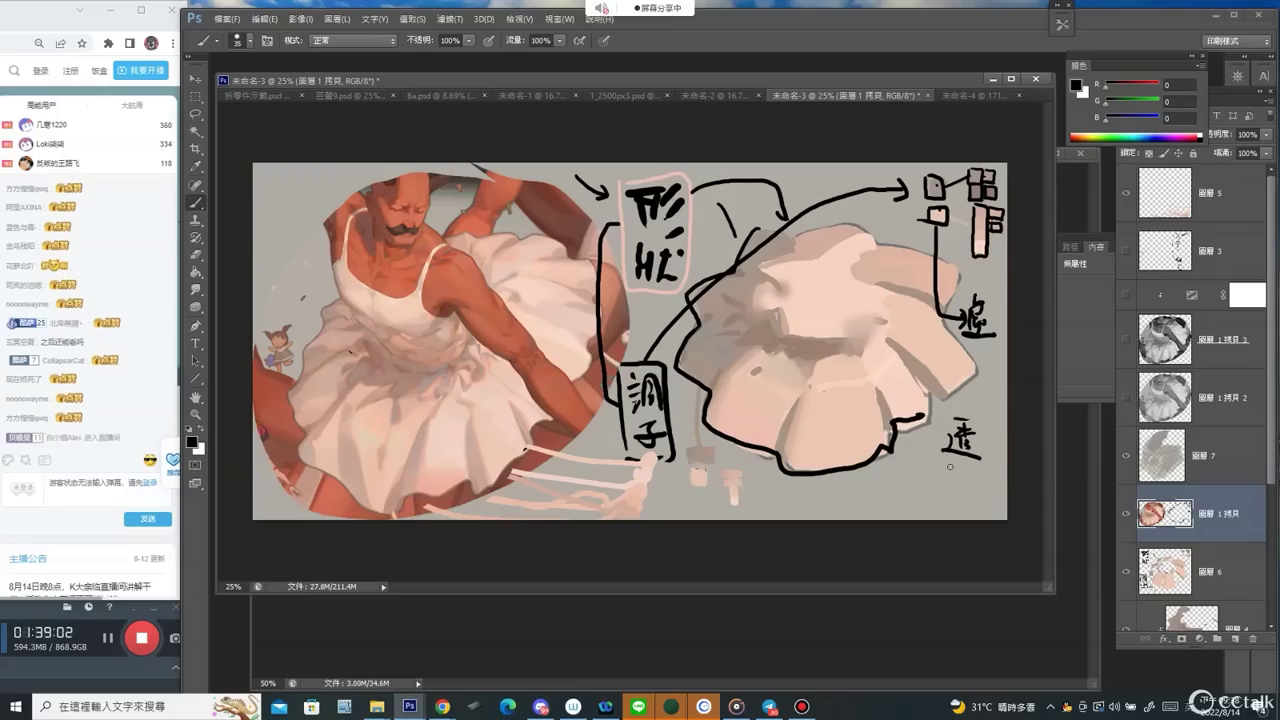
left_click_drag(947, 468, 964, 466)
left_click_drag(956, 470, 957, 492)
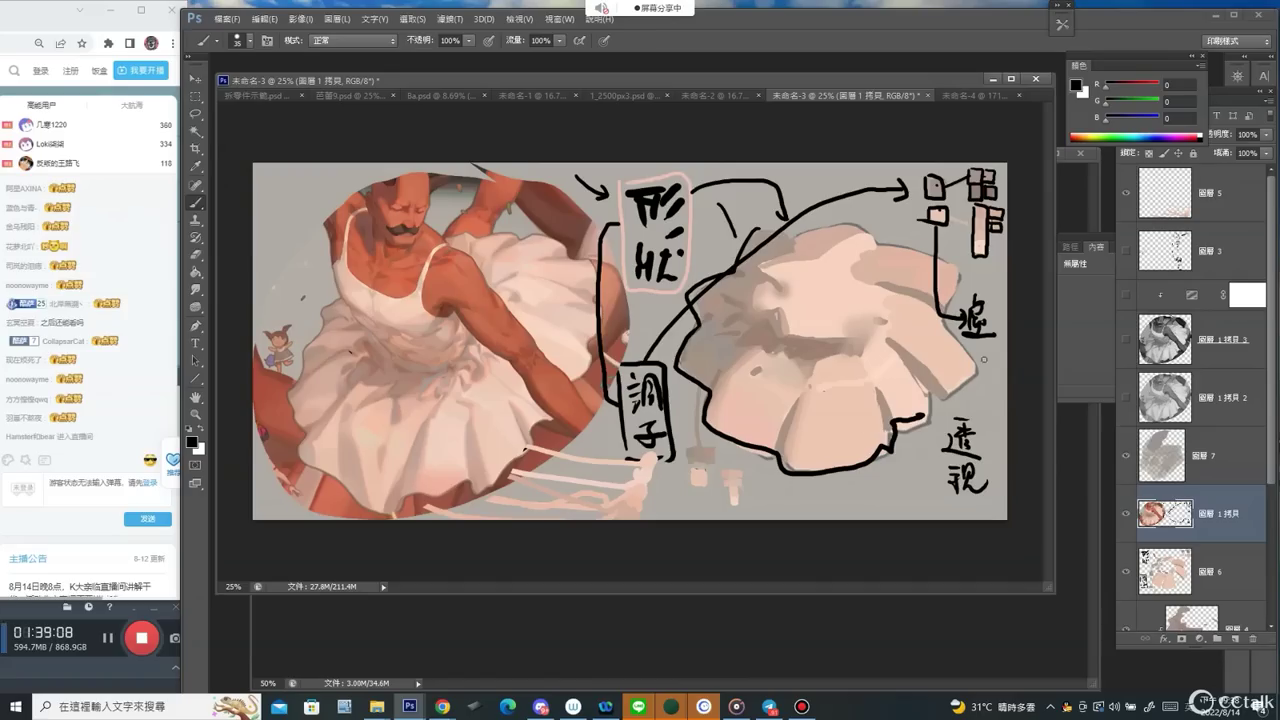
Choose an orange (R 207, G 124, B 0) and draw a box around the handwritten 透視 note.
left_click(1154, 86)
left_click(1133, 101)
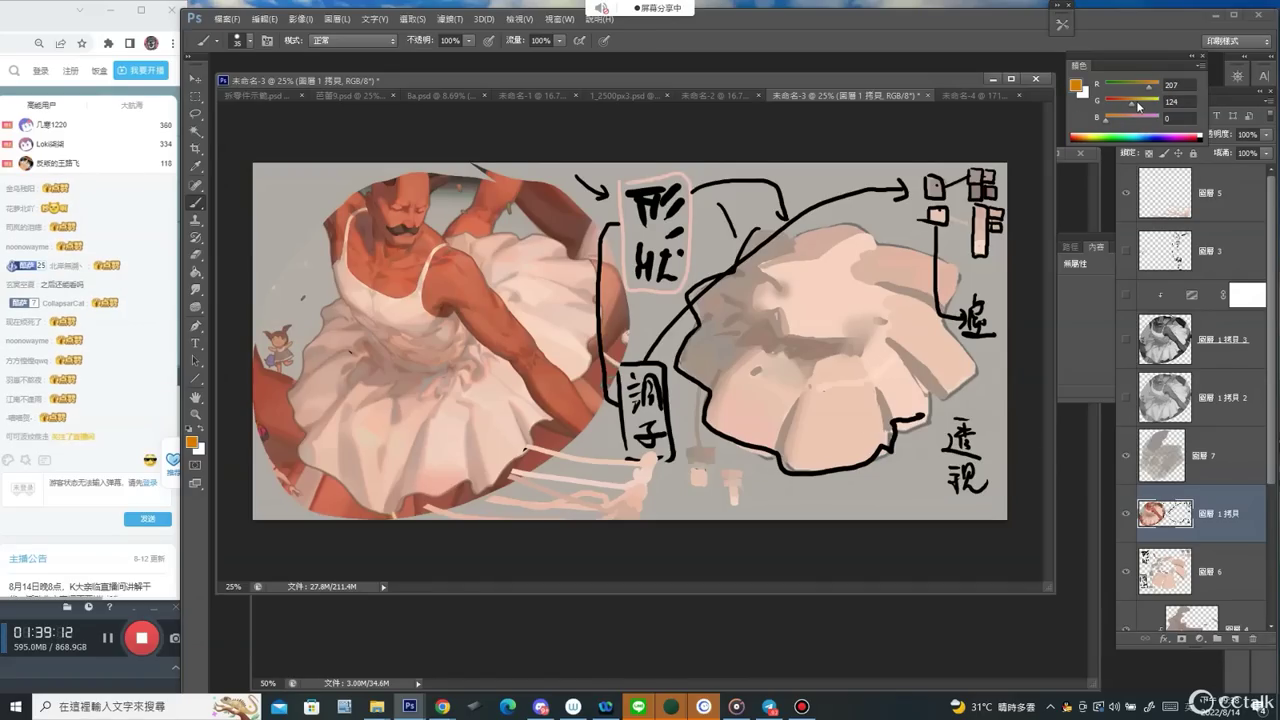
mouse_move(940, 445)
left_mouse_down()
mouse_move(939, 500)
mouse_move(994, 500)
left_mouse_up()
mouse_move(940, 416)
left_mouse_down()
mouse_move(978, 414)
mouse_move(990, 495)
left_mouse_up()
Switch to the maid sketch document 未命名-4 and try circling the running maid in orange.
left_click(944, 95)
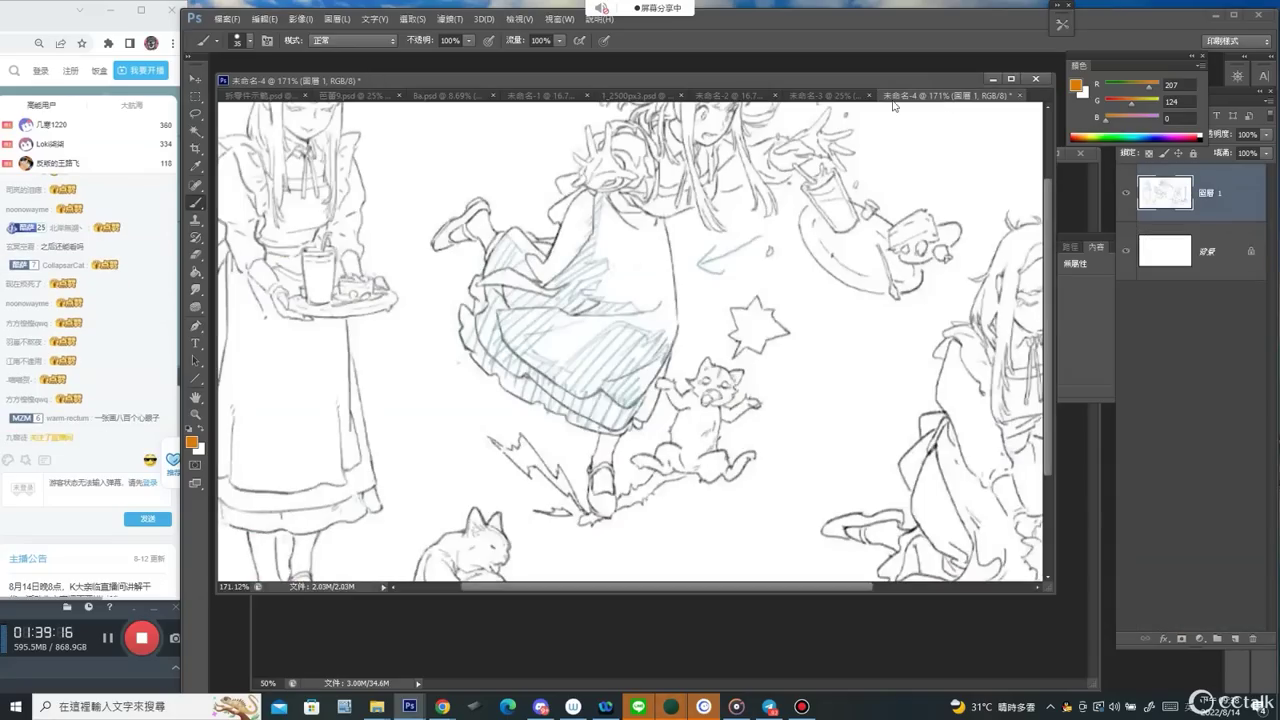
left_click(797, 96)
left_click(955, 95)
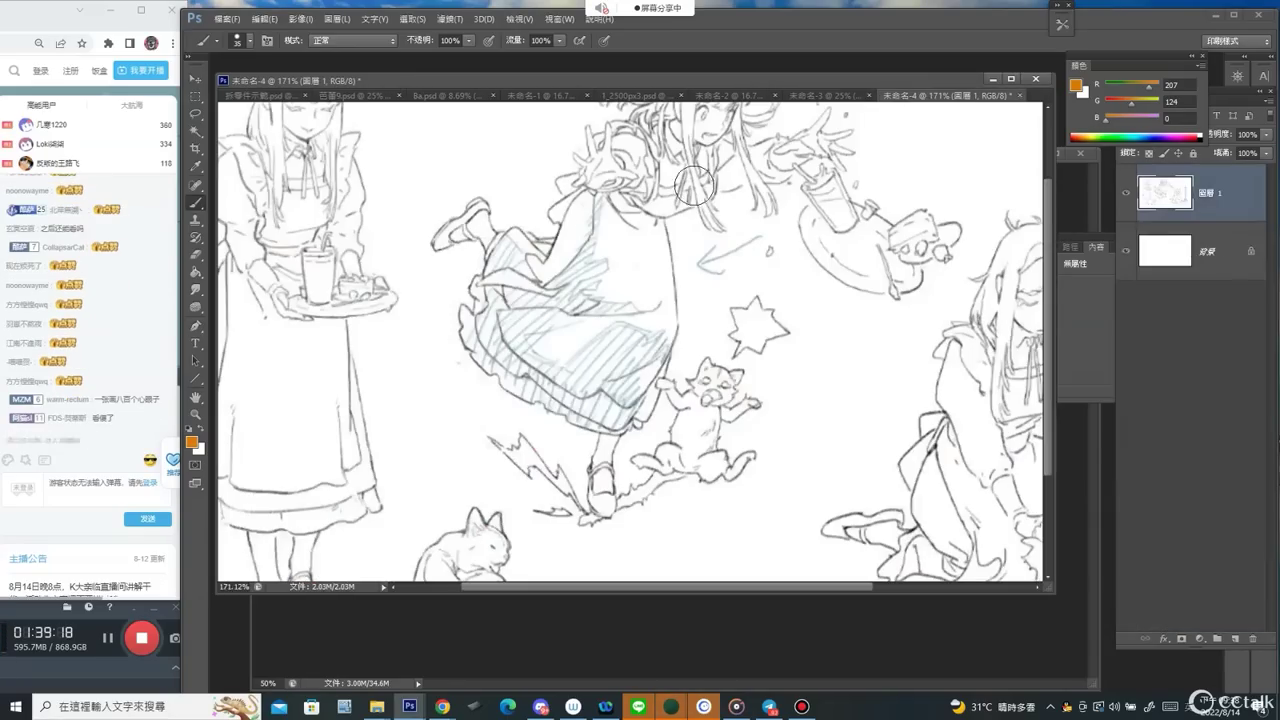
mouse_move(442, 182)
left_mouse_down()
mouse_move(548, 113)
mouse_move(787, 295)
mouse_move(677, 461)
mouse_move(394, 213)
mouse_move(465, 125)
left_mouse_up()
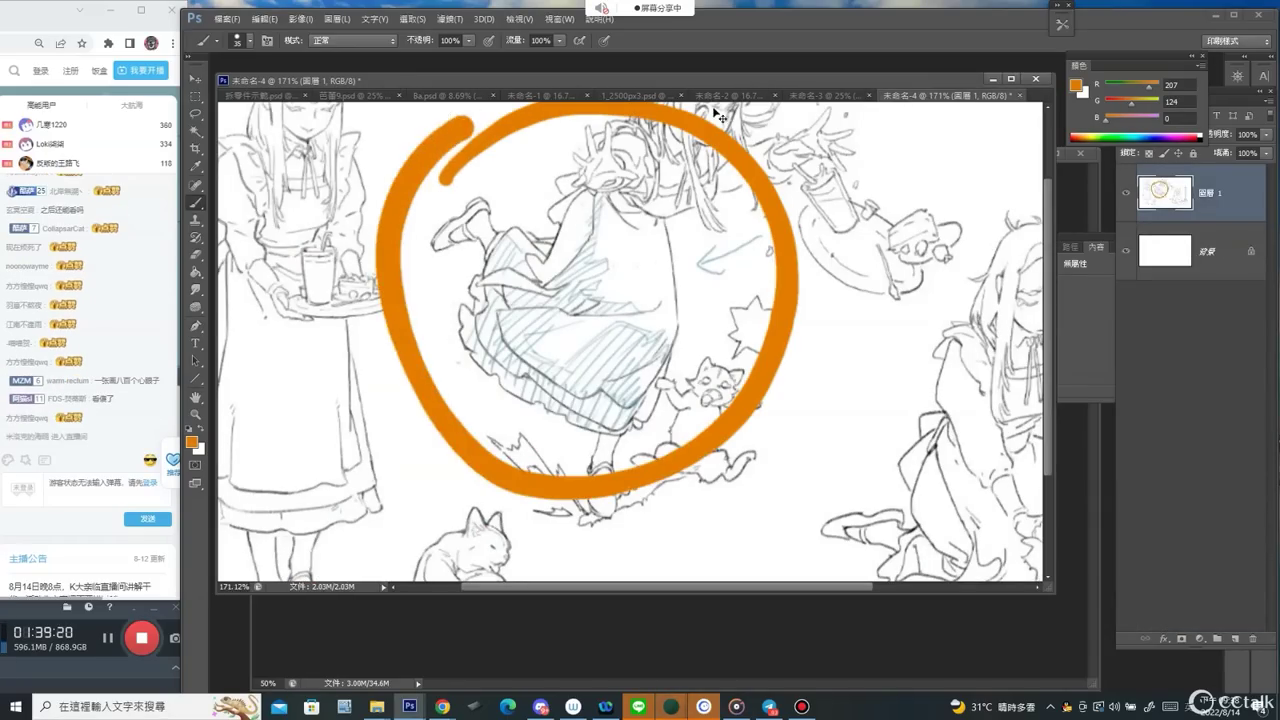
key("ctrl+z")
With the sketch sheet at 100%, handwrite an orange character on each side of the running maid and stroke over her hair and face.
key("z")
key("ctrl+1")
key("b")
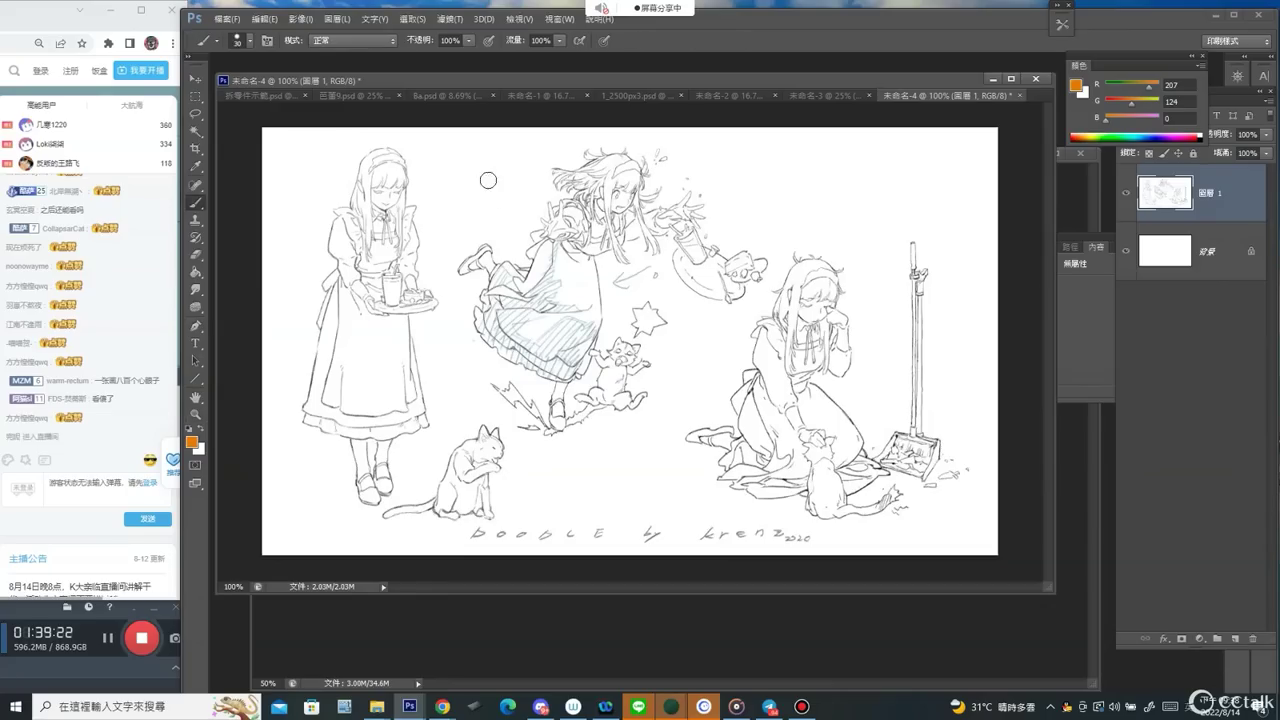
left_click_drag(457, 178, 497, 207)
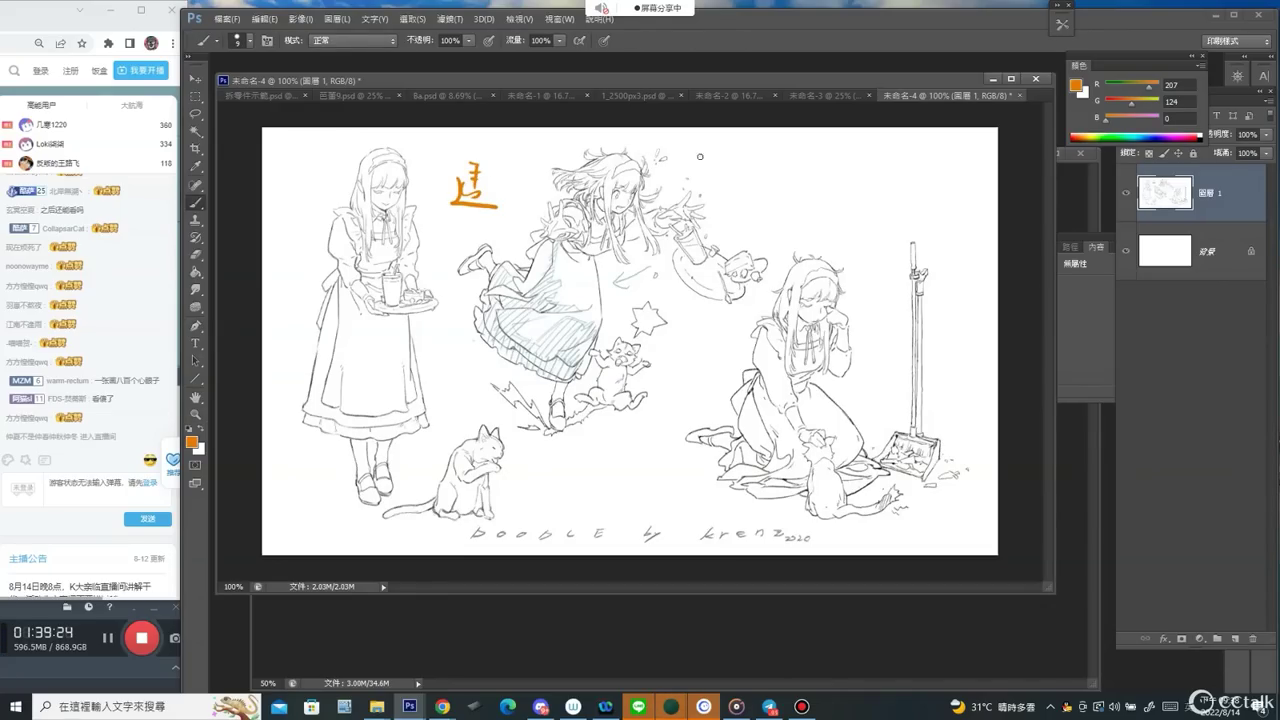
mouse_move(728, 169)
left_mouse_down()
mouse_move(744, 166)
mouse_move(737, 194)
mouse_move(751, 187)
left_mouse_up()
left_click_drag(741, 180, 757, 179)
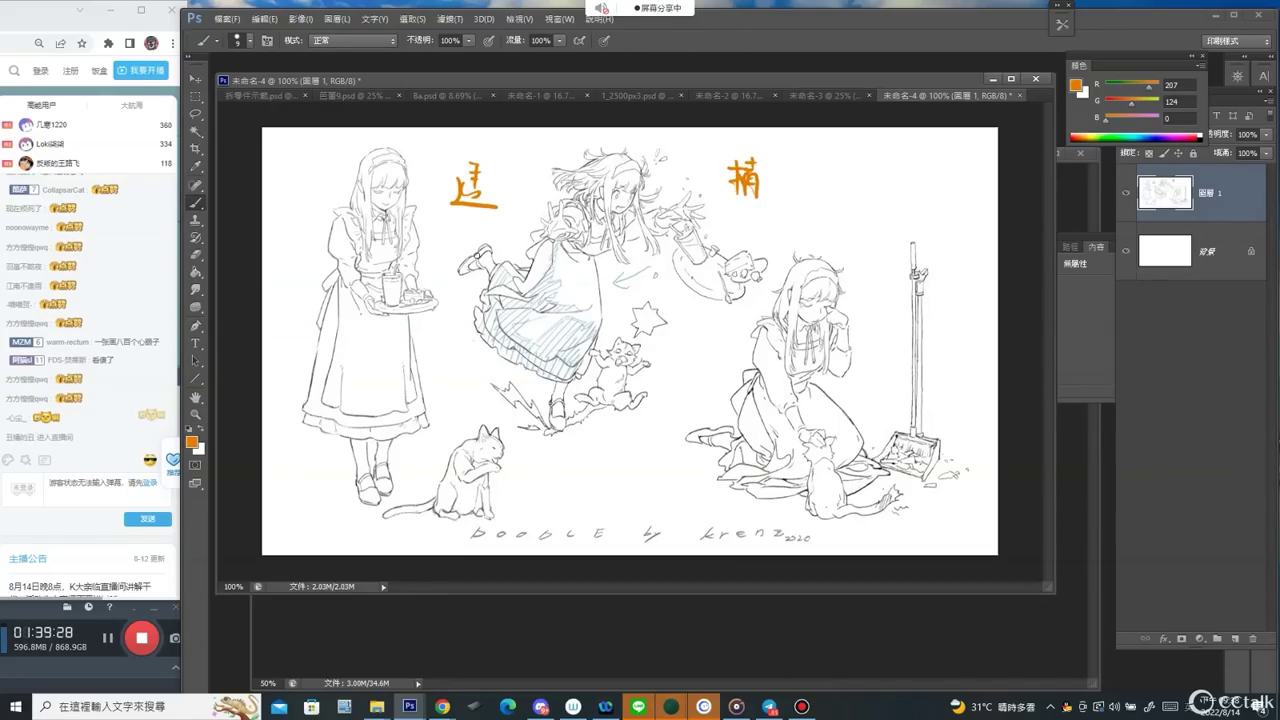
mouse_move(603, 165)
left_mouse_down()
mouse_move(591, 200)
mouse_move(616, 155)
mouse_move(630, 257)
left_mouse_up()
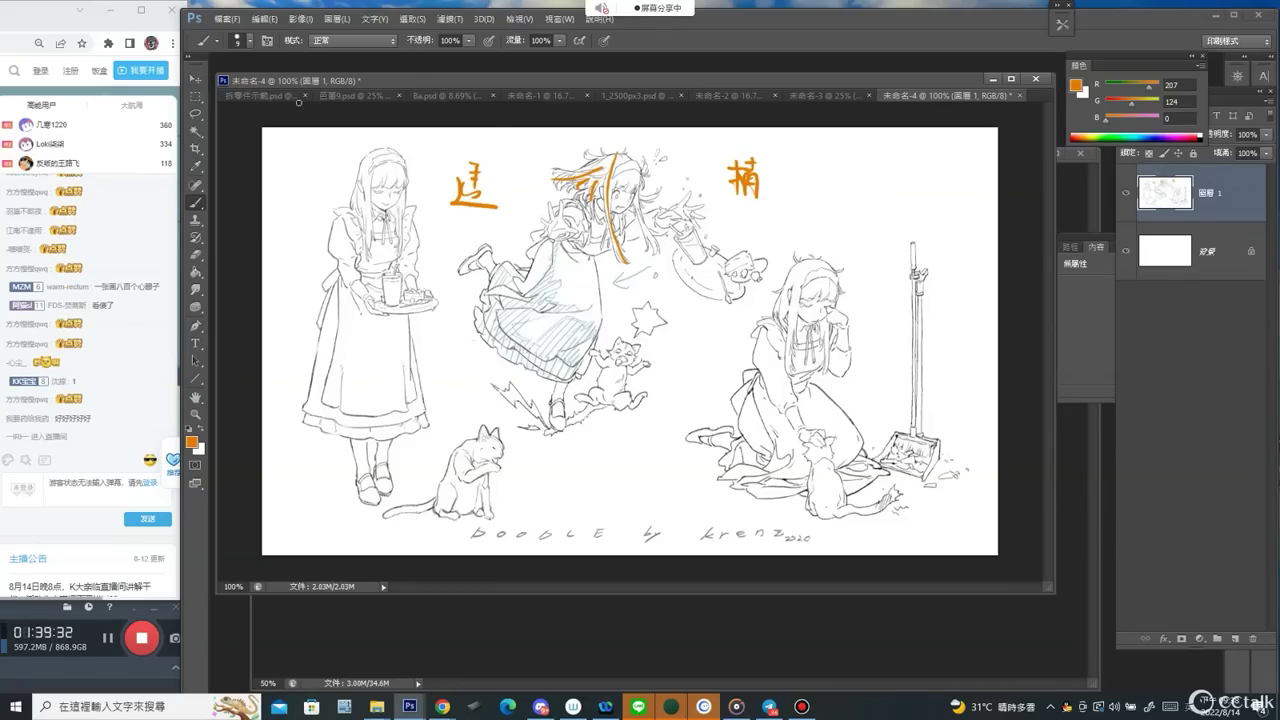
Switch to 拆零件示範.psd and try circling the witch pose sketch below the CSI 圖形 note in orange.
left_click(249, 95)
mouse_move(966, 235)
left_mouse_down()
mouse_move(486, 264)
mouse_move(689, 254)
mouse_move(669, 254)
mouse_move(837, 188)
mouse_move(668, 228)
left_mouse_up()
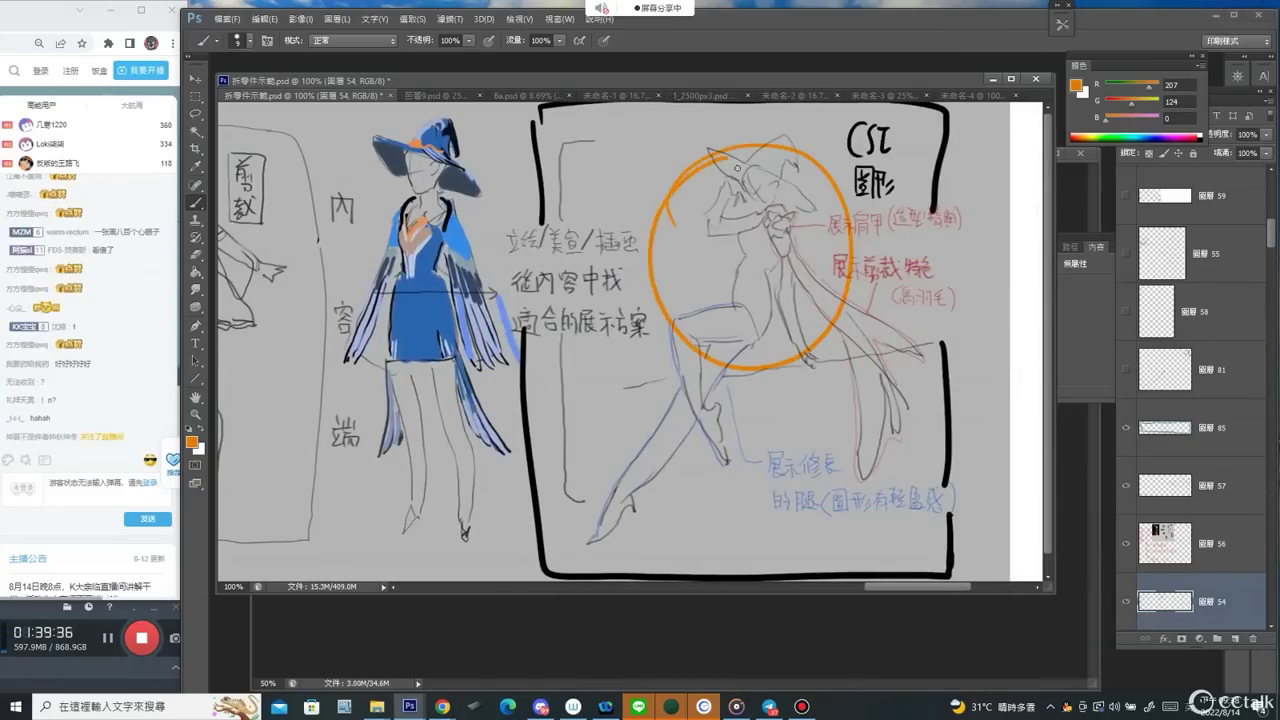
key("ctrl+z")
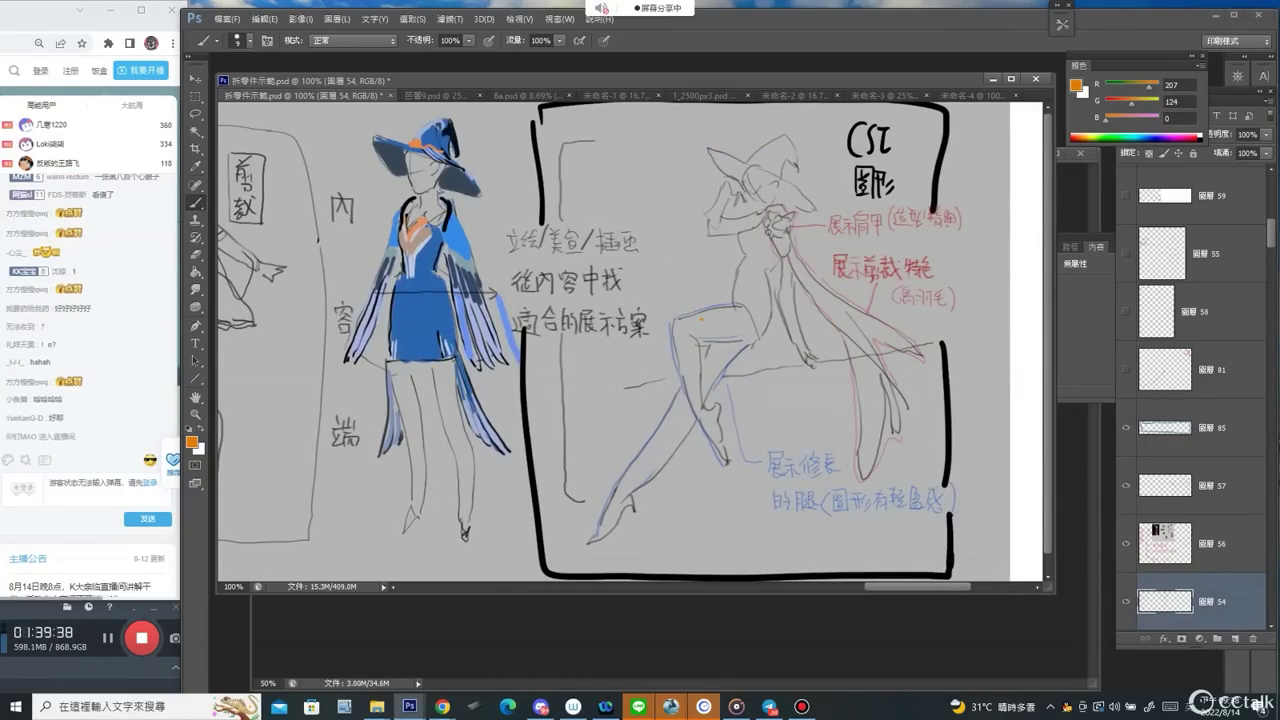
Reset the brush colour to black, handwrite a short note beside the witch pose sketch, and draw a curved arrow from it to her hat.
key("d")
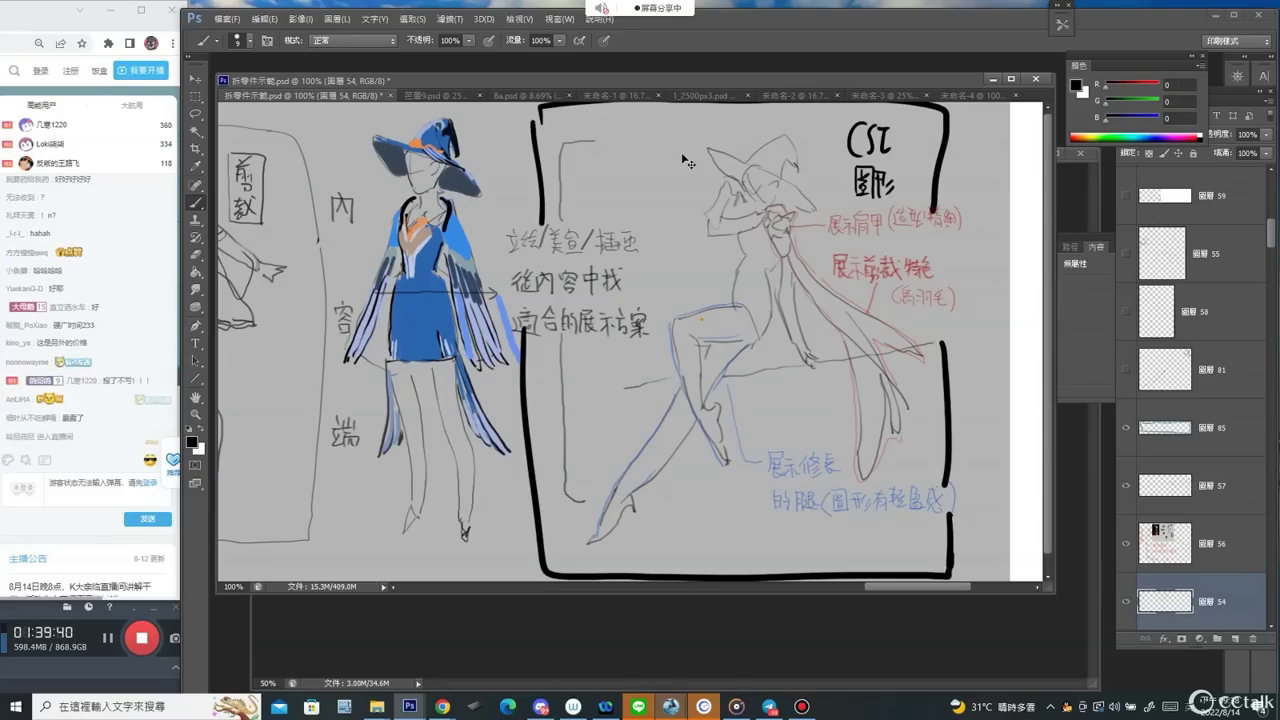
left_click_drag(676, 154, 688, 153)
left_click_drag(677, 160, 687, 176)
left_click_drag(662, 162, 658, 177)
mouse_move(658, 177)
left_mouse_down()
mouse_move(690, 179)
mouse_move(667, 204)
left_mouse_up()
left_click_drag(662, 197, 673, 197)
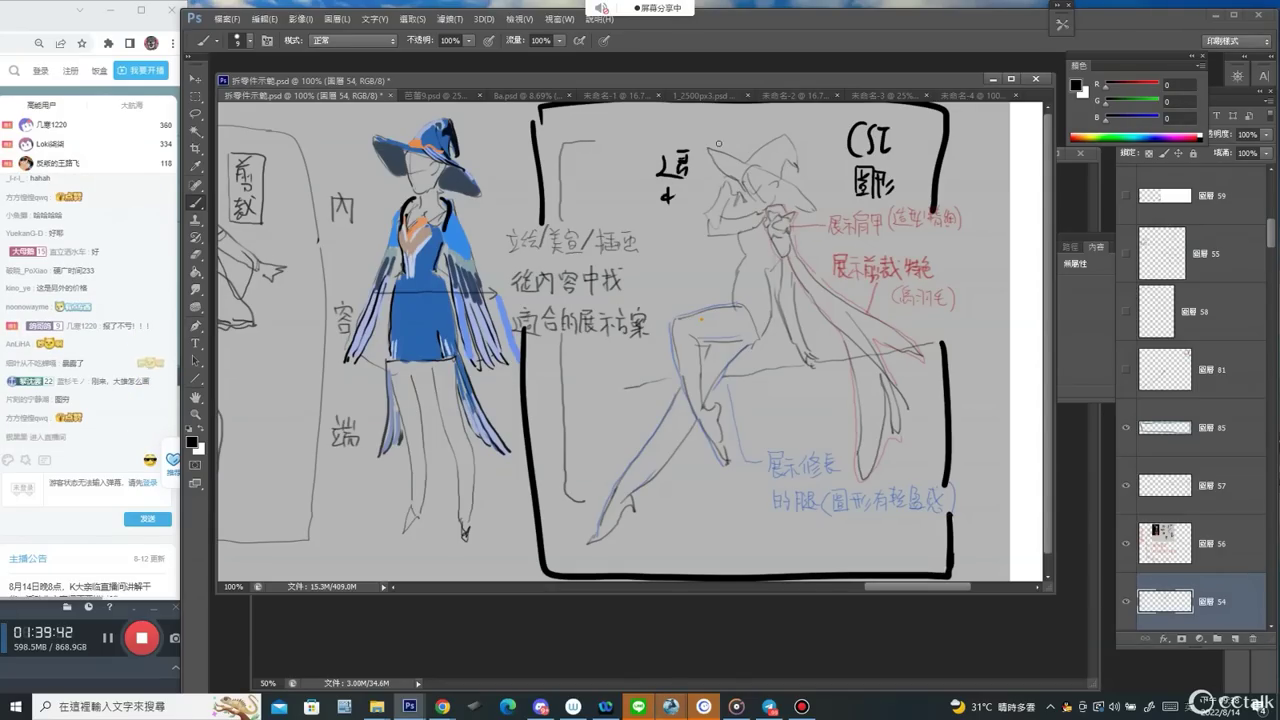
left_click_drag(670, 148, 744, 148)
left_click_drag(724, 142, 744, 148)
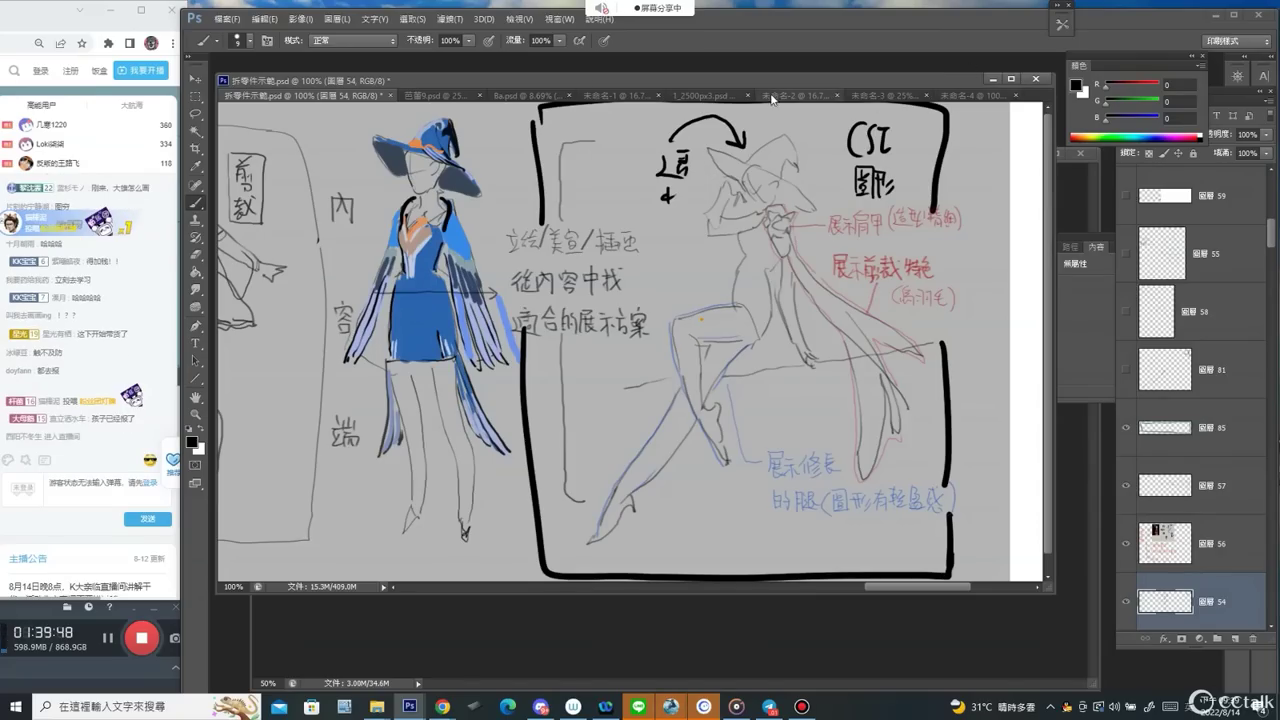
Return to 未命名-3 and try tracing the jagged waist shadow shapes on the reference skirt and the painted skirt.
left_click(966, 96)
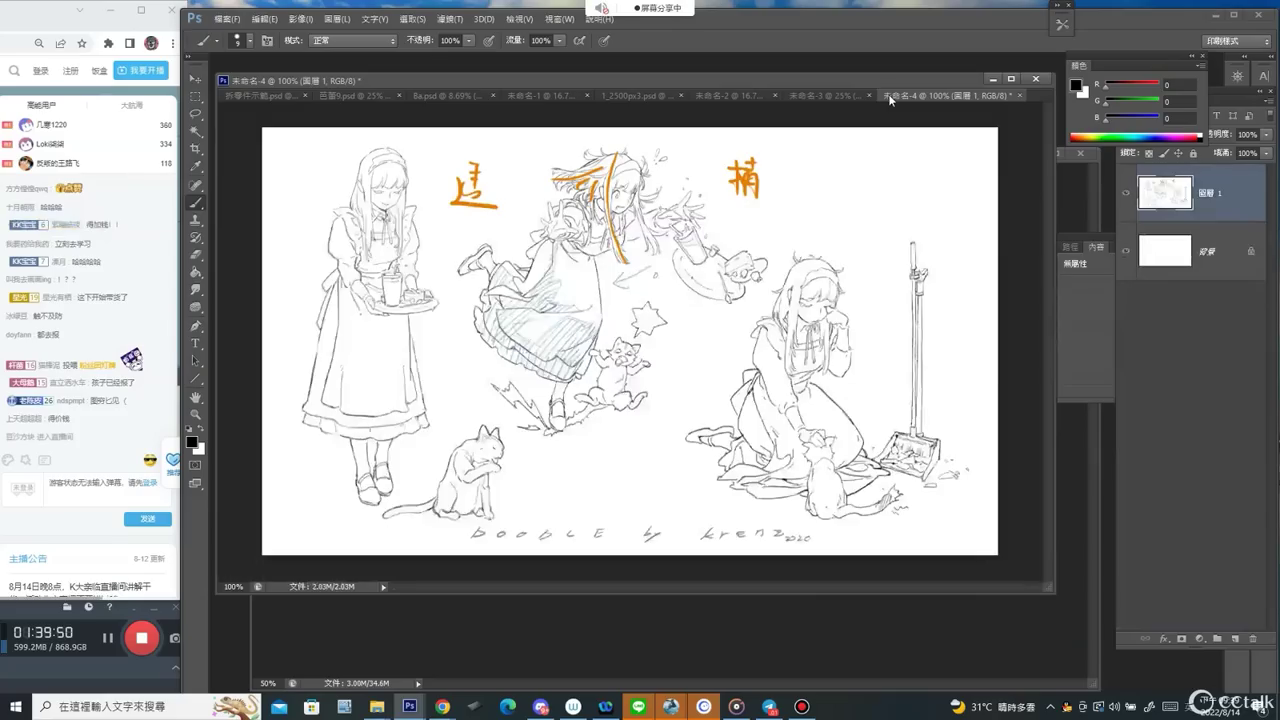
left_click(843, 97)
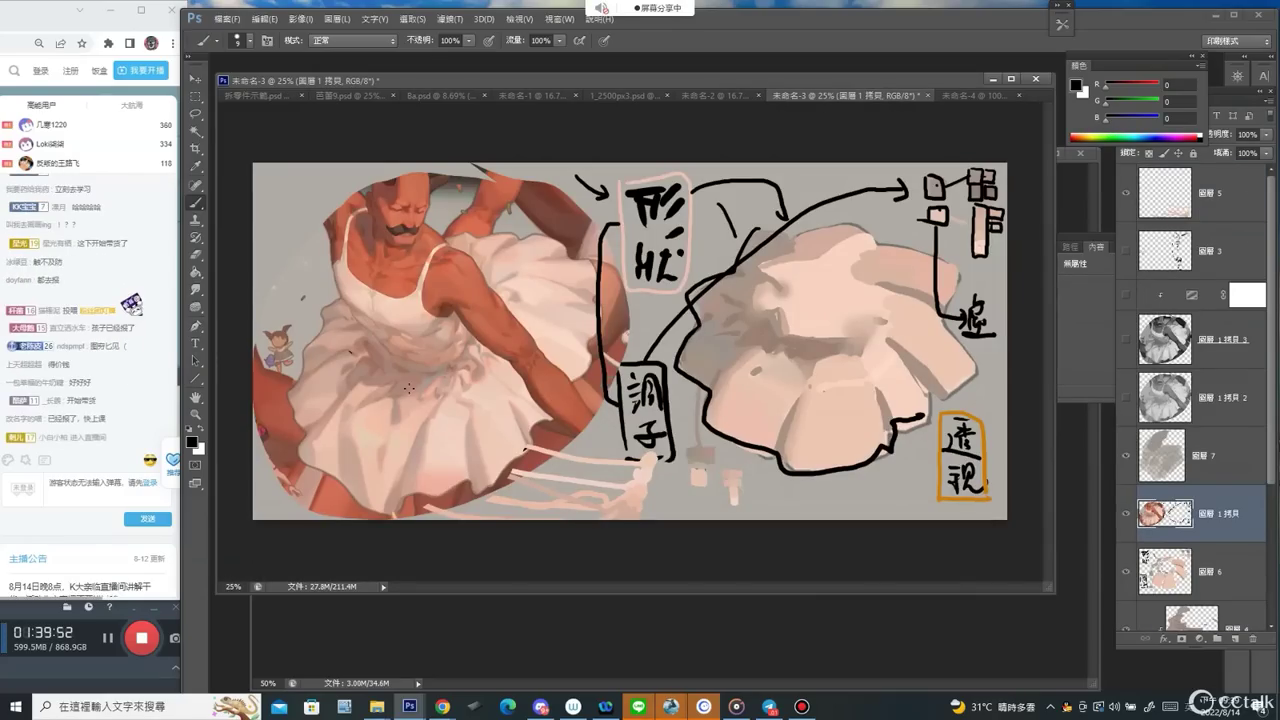
mouse_move(349, 352)
left_mouse_down()
mouse_move(392, 387)
mouse_move(369, 402)
mouse_move(407, 405)
mouse_move(453, 376)
left_mouse_up()
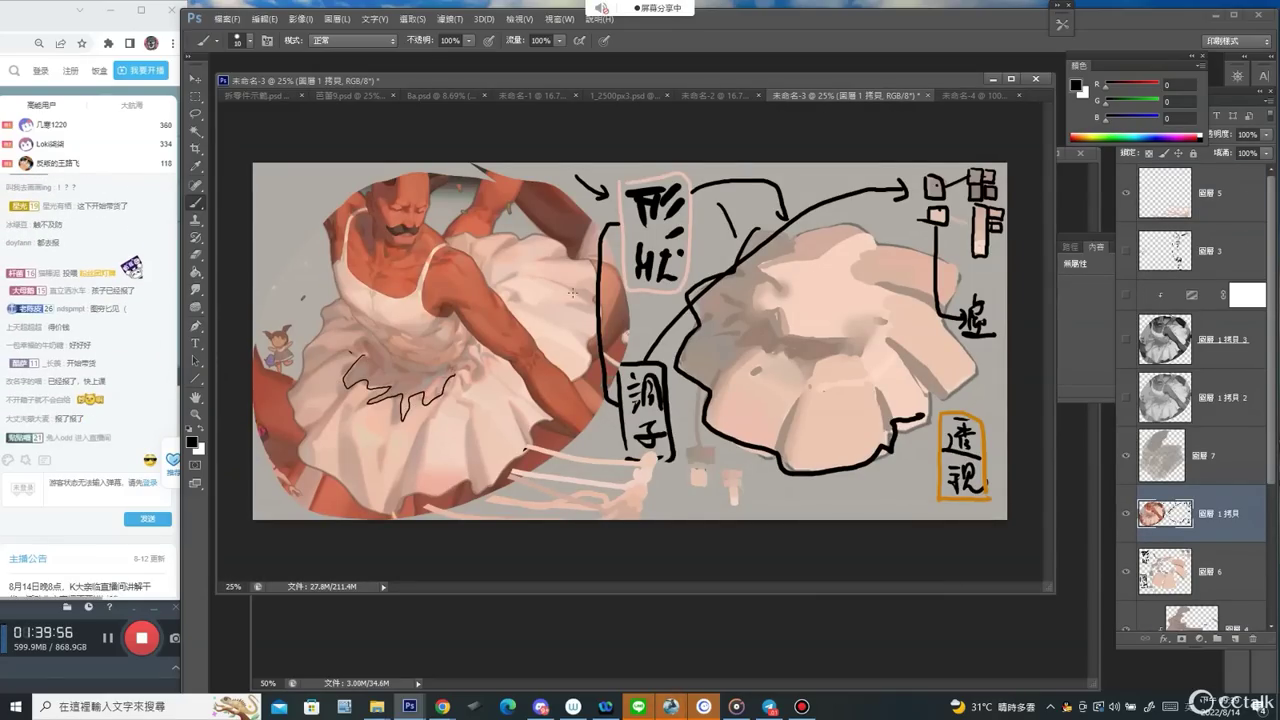
key("ctrl+z")
mouse_move(763, 283)
left_mouse_down()
mouse_move(795, 332)
mouse_move(864, 338)
mouse_move(859, 352)
mouse_move(752, 348)
left_mouse_up()
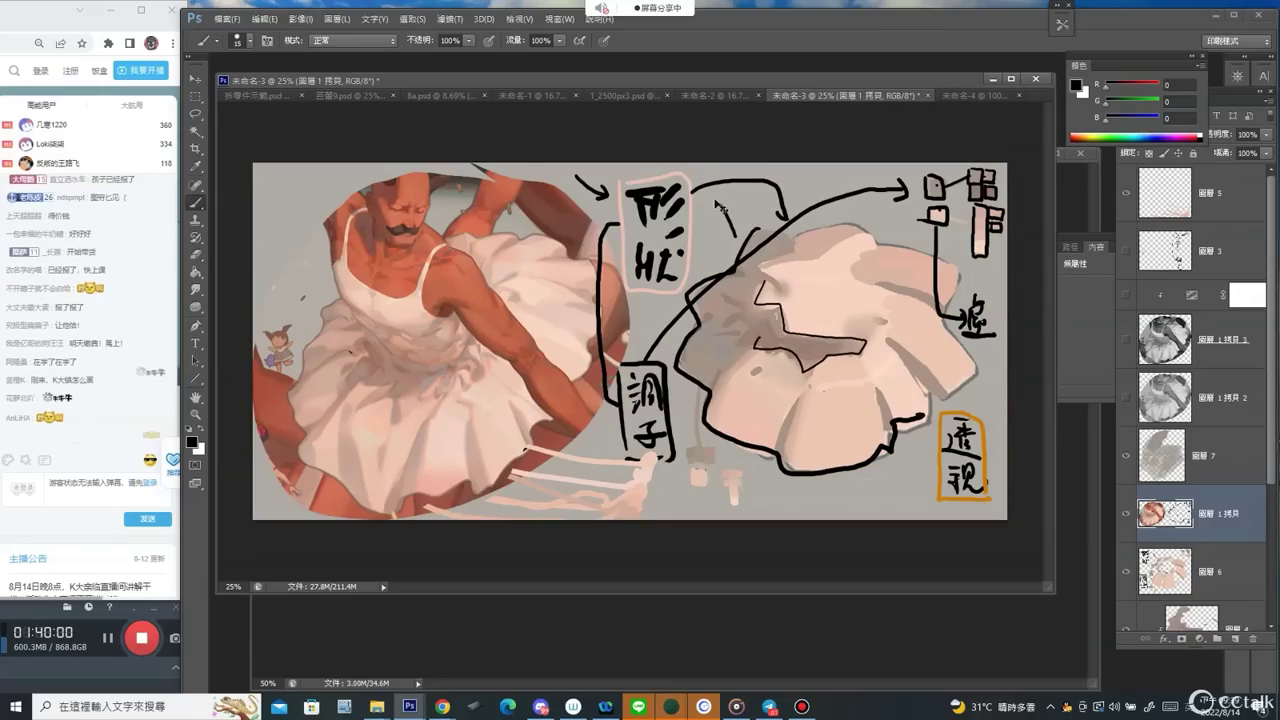
key("ctrl+z")
Draw a thick black arrow from 形狀 to 調子, and a line from 調子 down to a handwritten 色.
key("]")
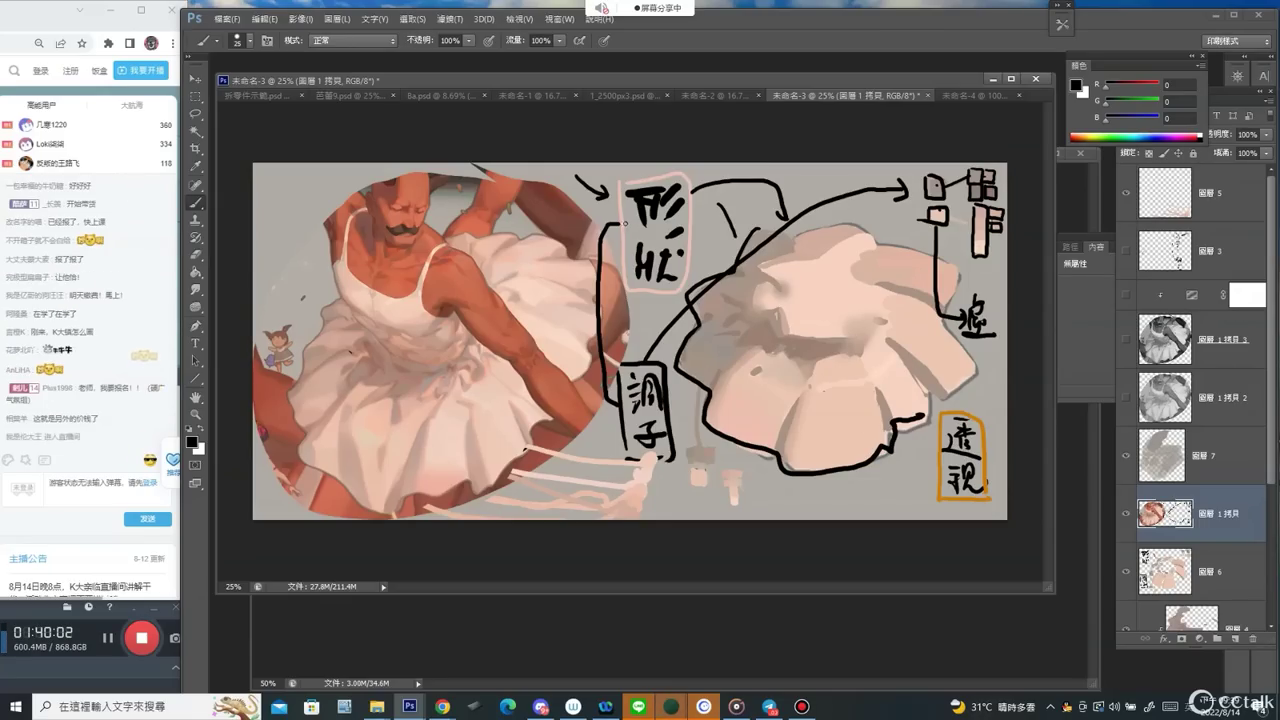
mouse_move(622, 215)
left_mouse_down()
mouse_move(579, 297)
mouse_move(581, 364)
left_mouse_up()
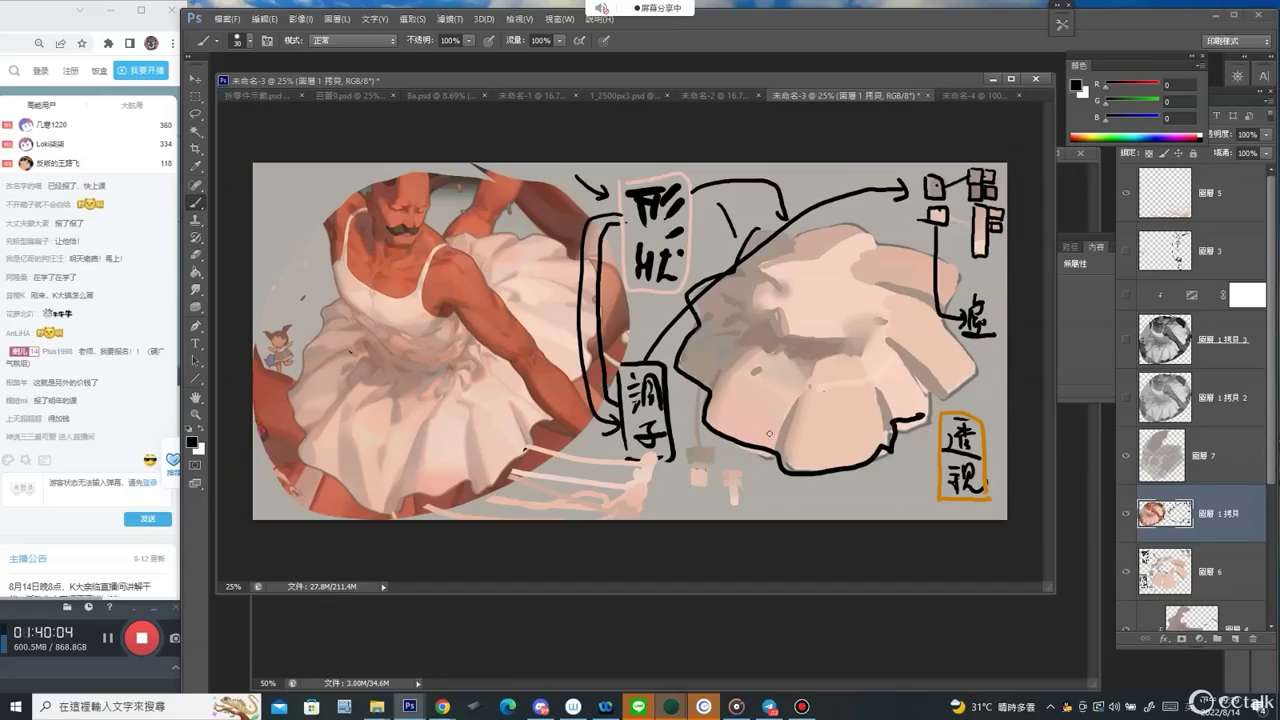
left_click_drag(666, 454, 699, 497)
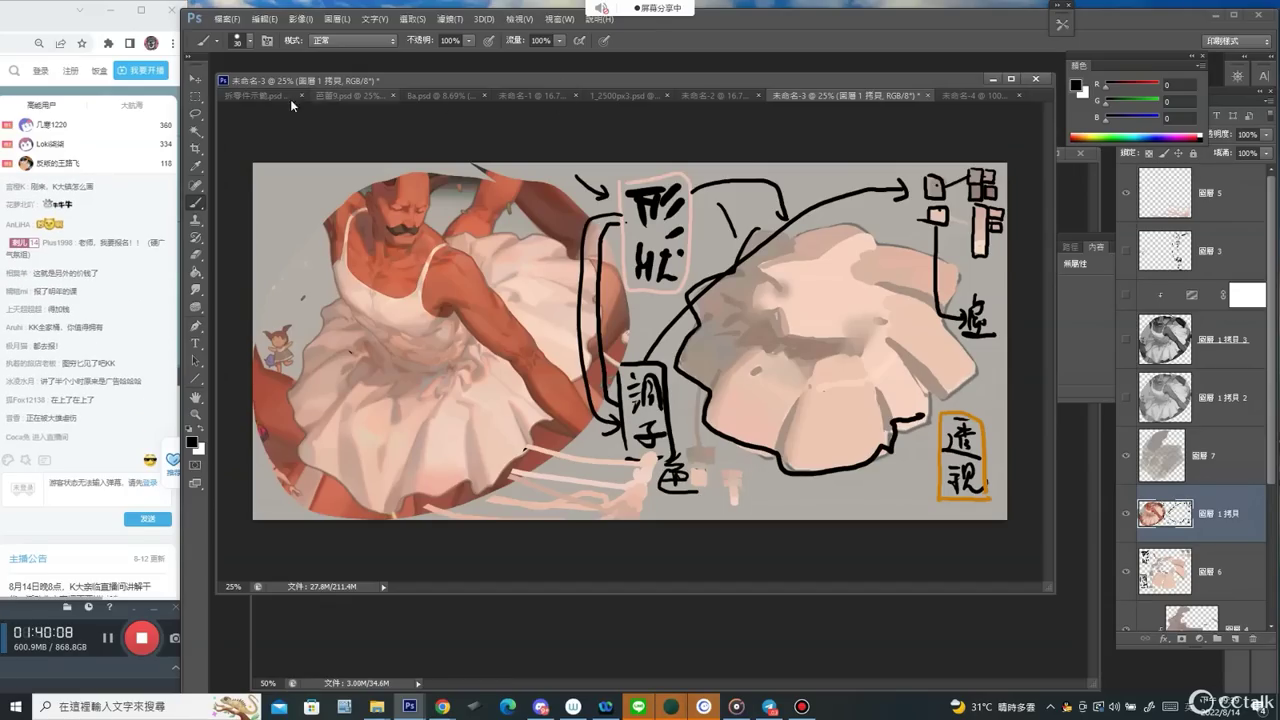
In 拆零件示範.psd, frame the 參考物 notes and the 剪裁 figure in thick black and handwrite 学 in the frame's upper corner.
left_click(258, 95)
mouse_move(483, 204)
left_mouse_down()
mouse_move(958, 172)
mouse_move(1044, 186)
left_mouse_up()
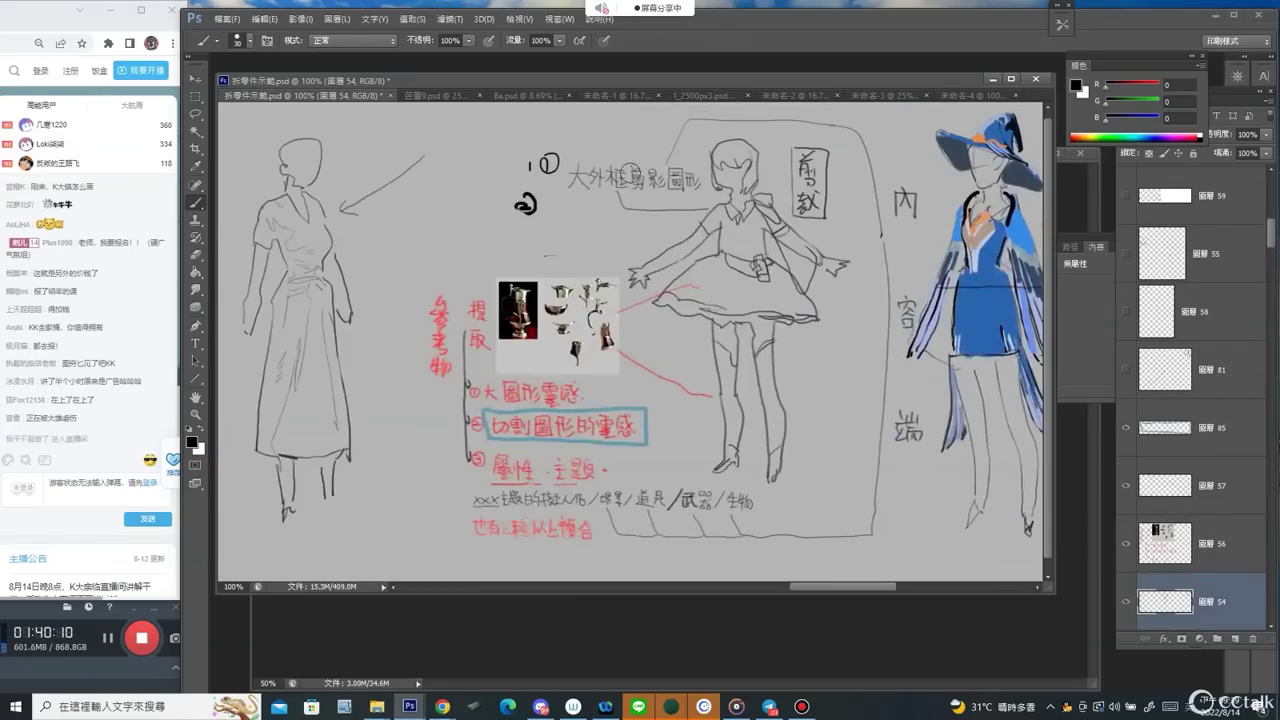
key("ctrl+minus")
key("bracketleft")
key("bracketleft")
key("bracketleft")
key("bracketleft")
mouse_move(493, 187)
left_mouse_down()
mouse_move(494, 285)
mouse_move(646, 186)
mouse_move(806, 187)
mouse_move(781, 268)
mouse_move(784, 462)
mouse_move(745, 496)
mouse_move(545, 492)
mouse_move(469, 476)
mouse_move(484, 275)
left_mouse_up()
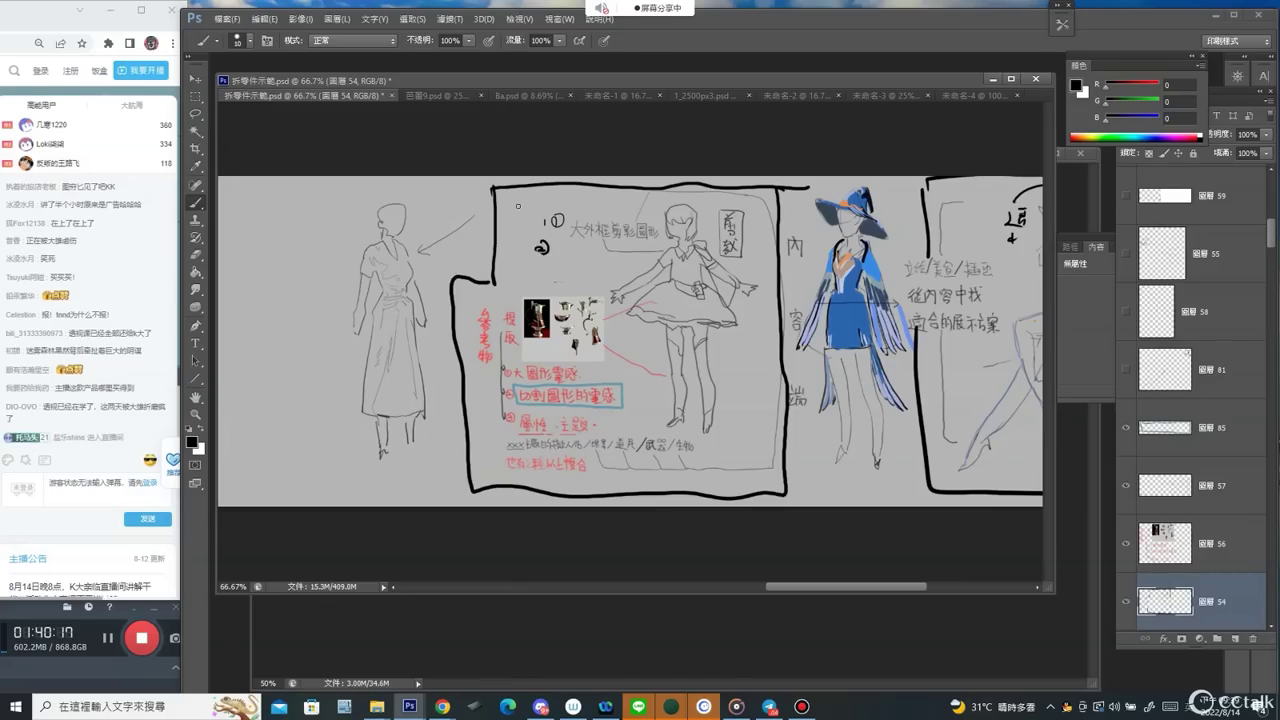
left_click_drag(507, 198, 521, 195)
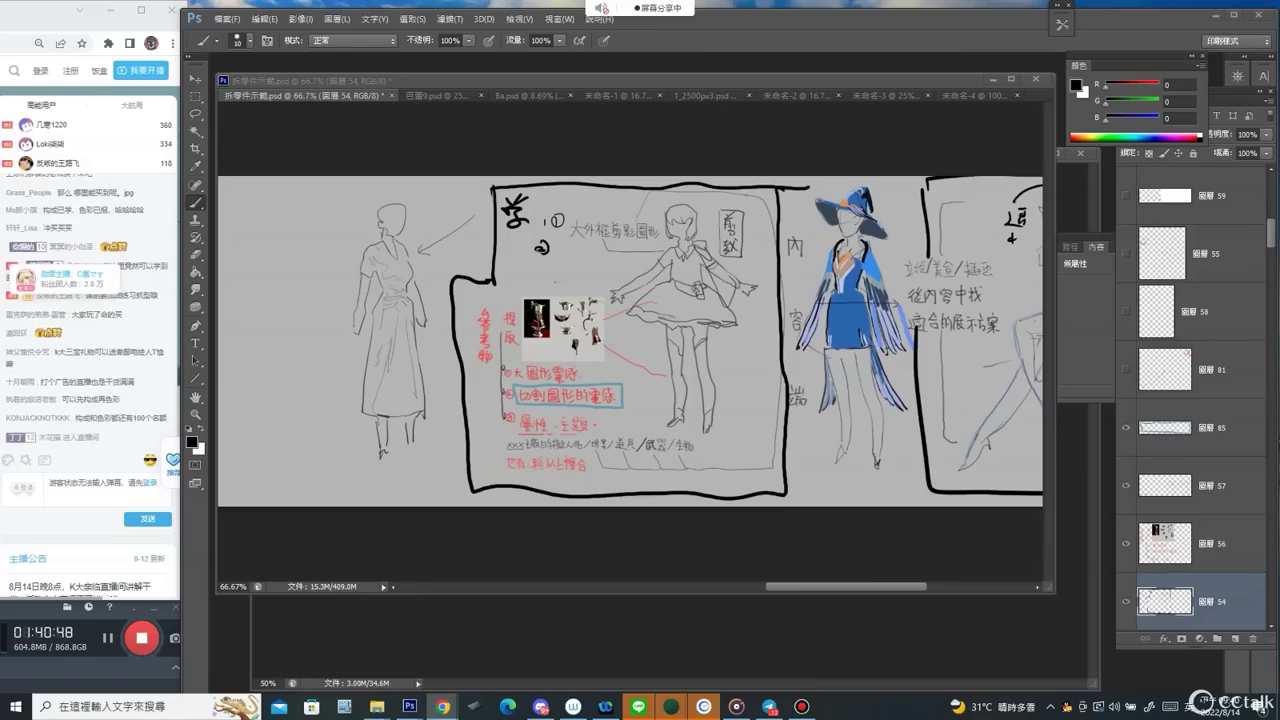
Bring the browser window with the KK魔法学院 Weibo post over the canvas and highlight its 活动合集打卡攻略 instructions.
left_click_drag(2, 250, 931, 68)
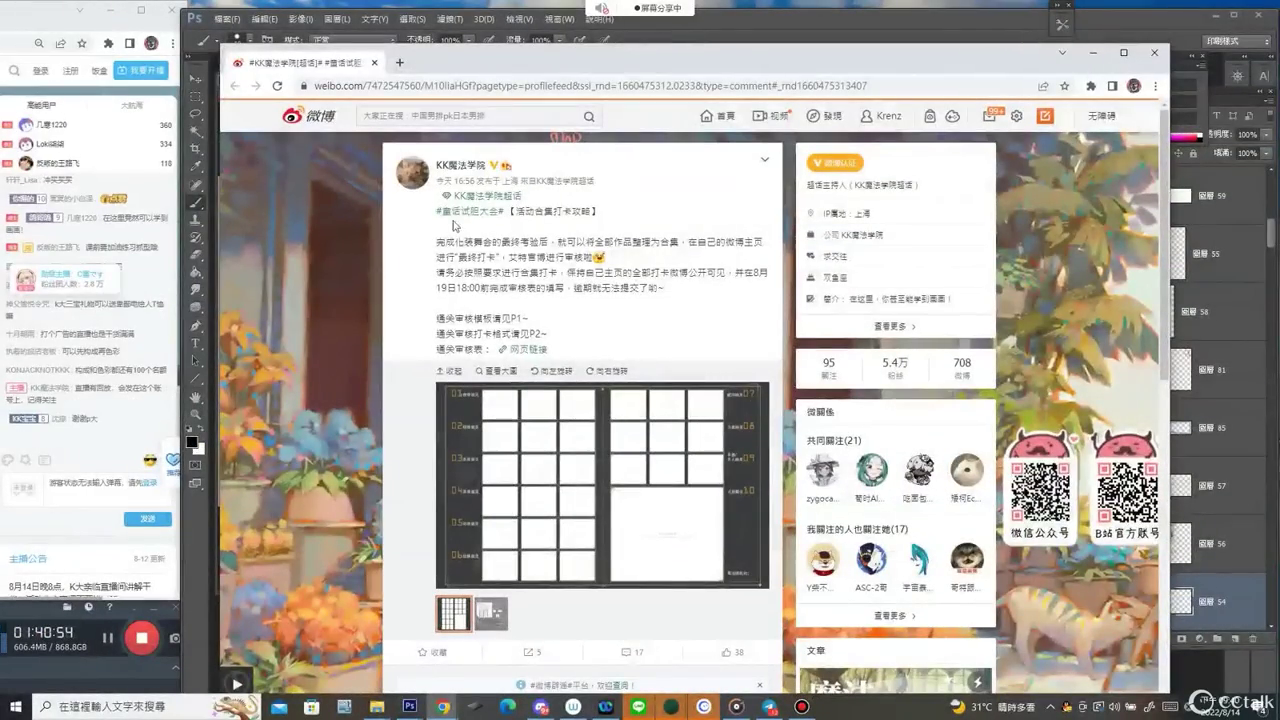
left_click_drag(435, 236, 674, 294)
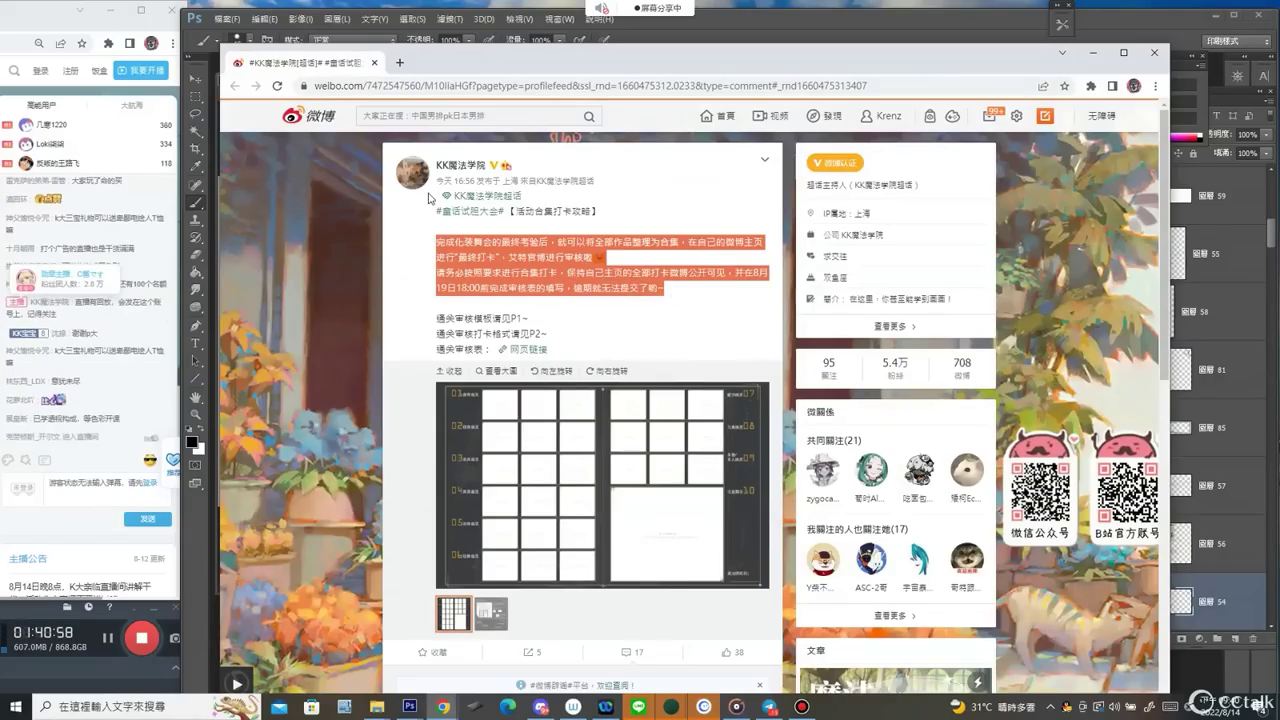
scroll(453, 170, "down", 2)
scroll(453, 170, "up", 2)
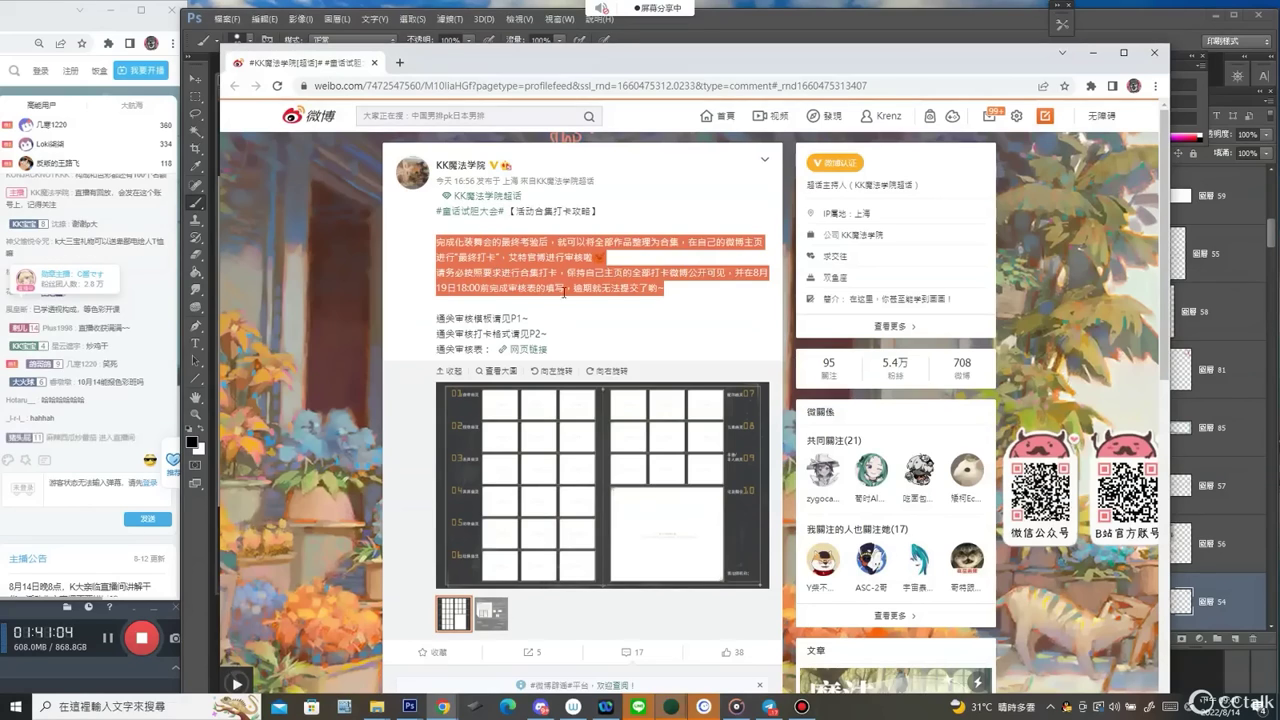
left_click(630, 270)
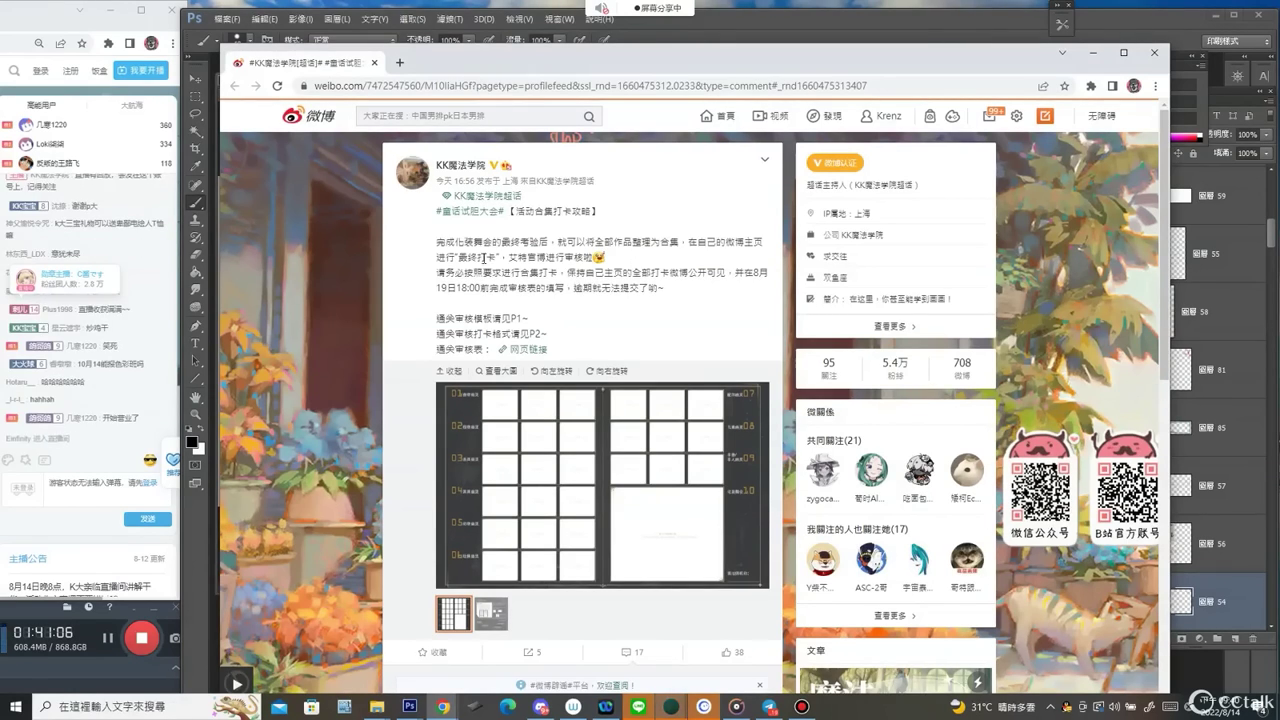
Look through the Weibo post's comments and its check-in template image, repositioning the browser window.
left_click_drag(573, 74, 573, 32)
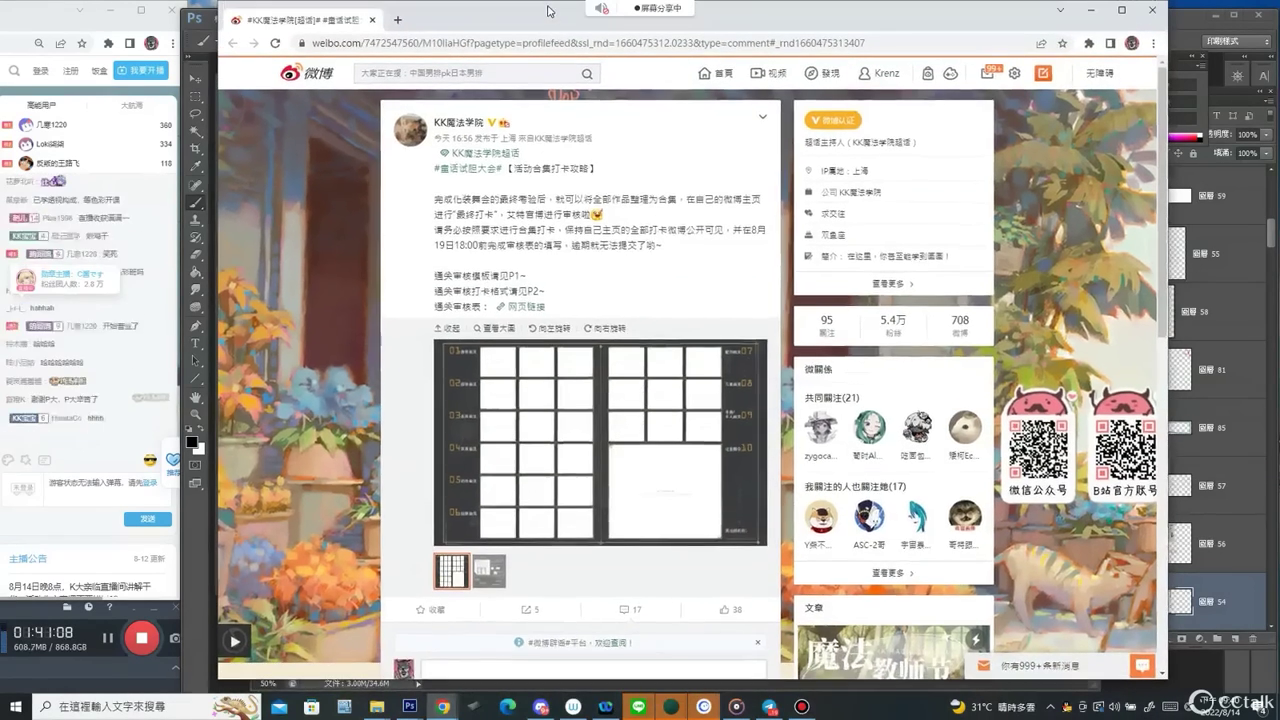
scroll(541, 421, "down", 10)
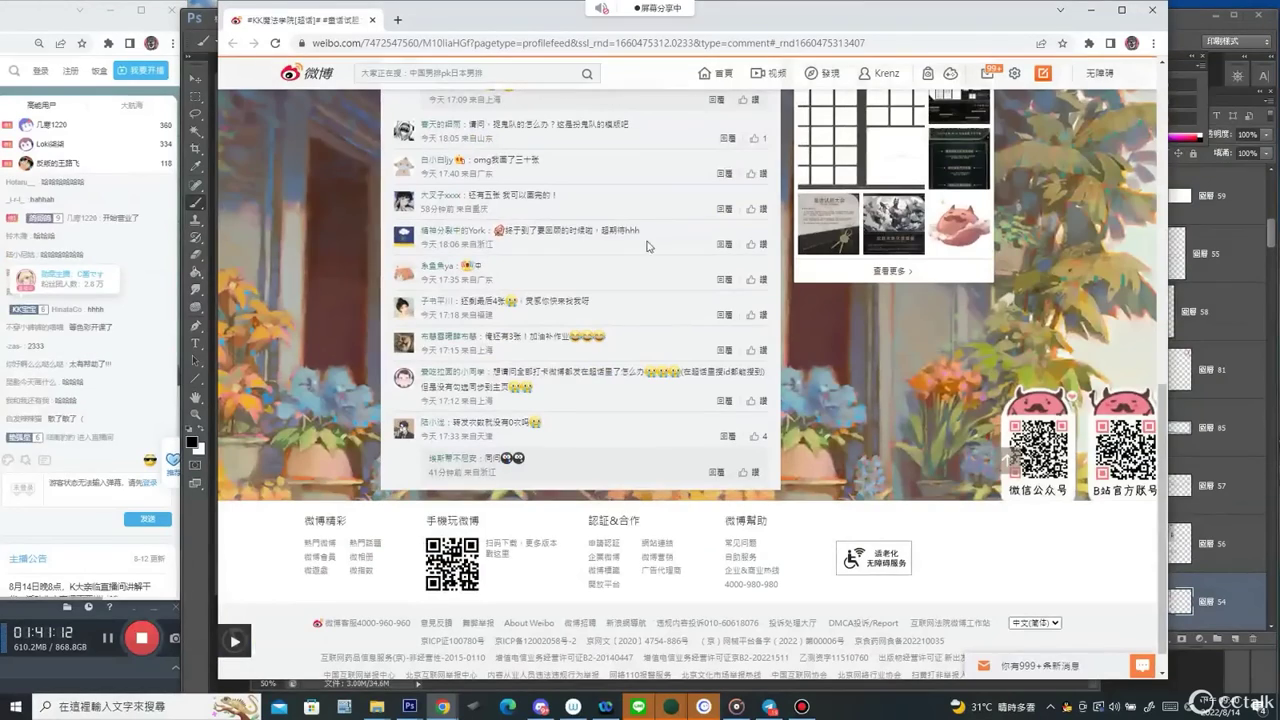
scroll(388, 270, "up", 10)
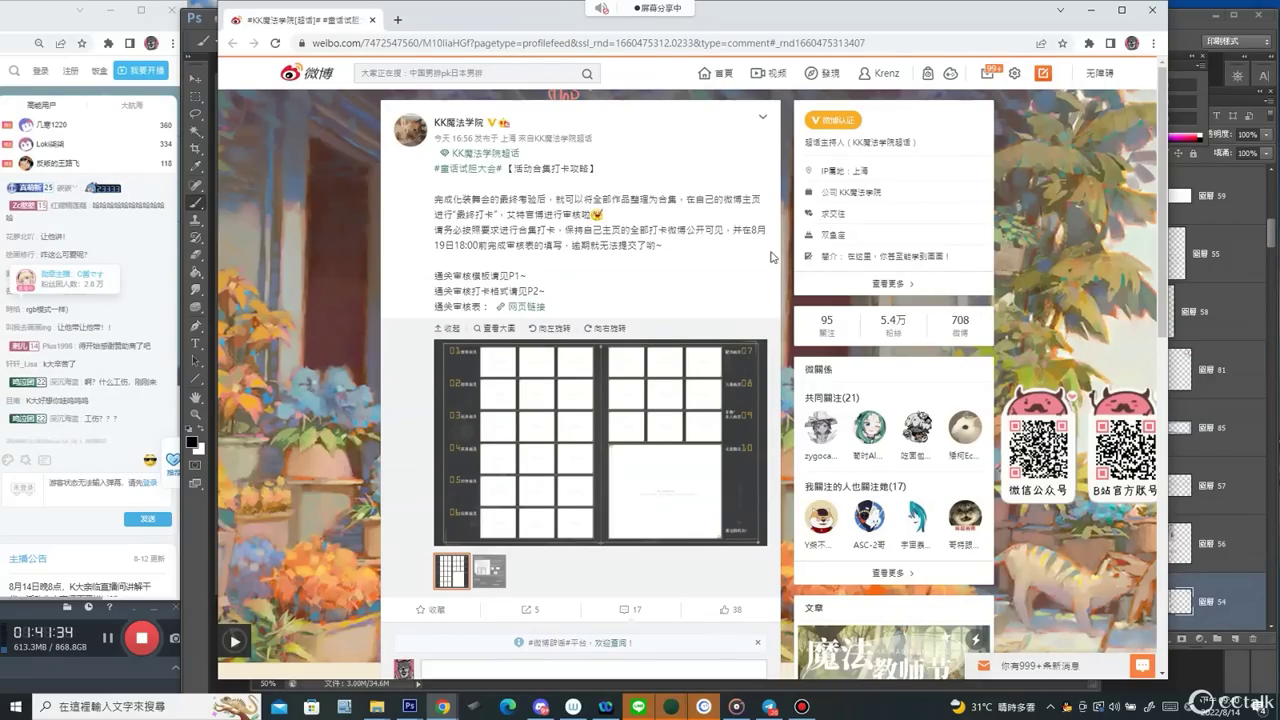
scroll(600, 380, "down", 2)
scroll(685, 261, "up", 1)
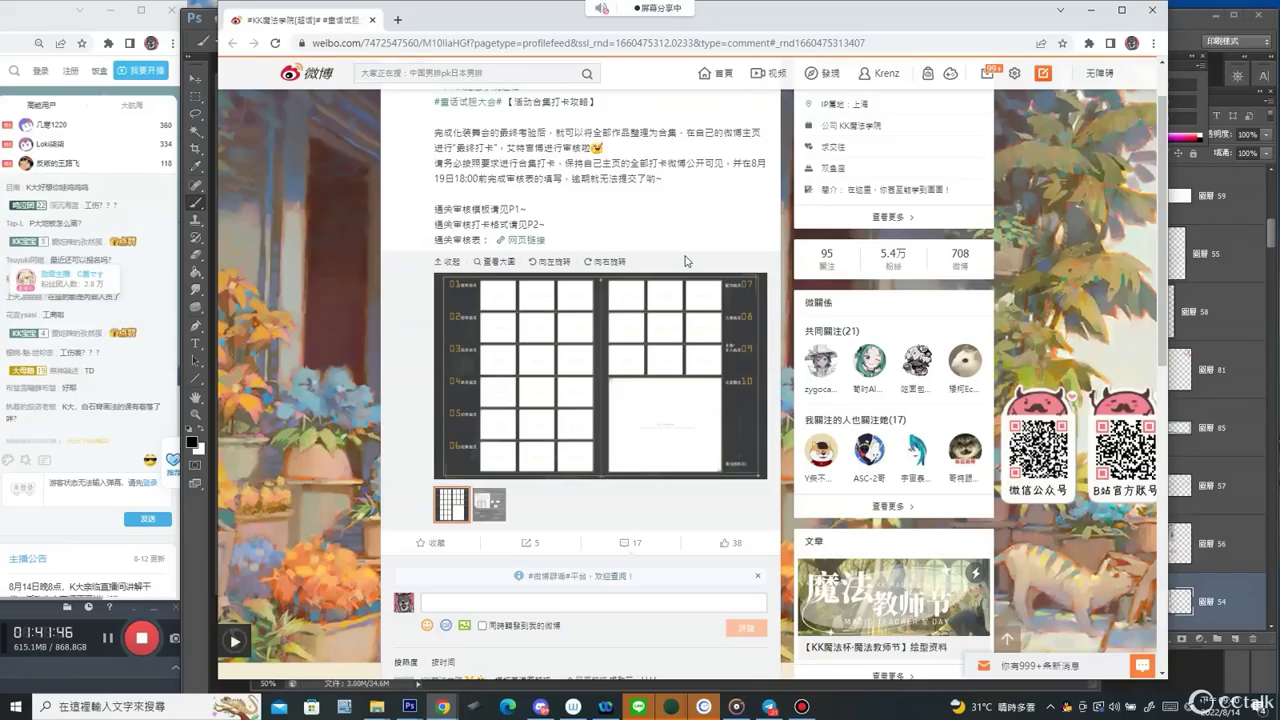
mouse_move(456, 24)
left_mouse_down()
mouse_move(446, 68)
mouse_move(451, 49)
left_mouse_up()
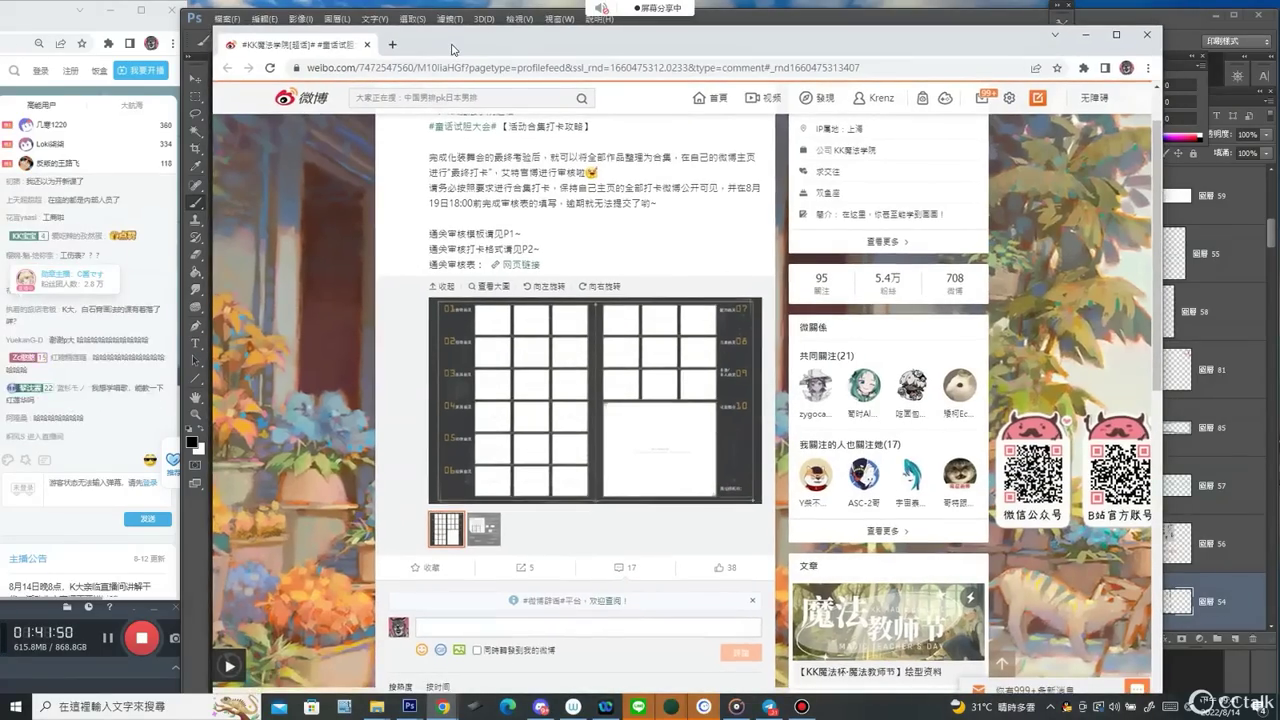